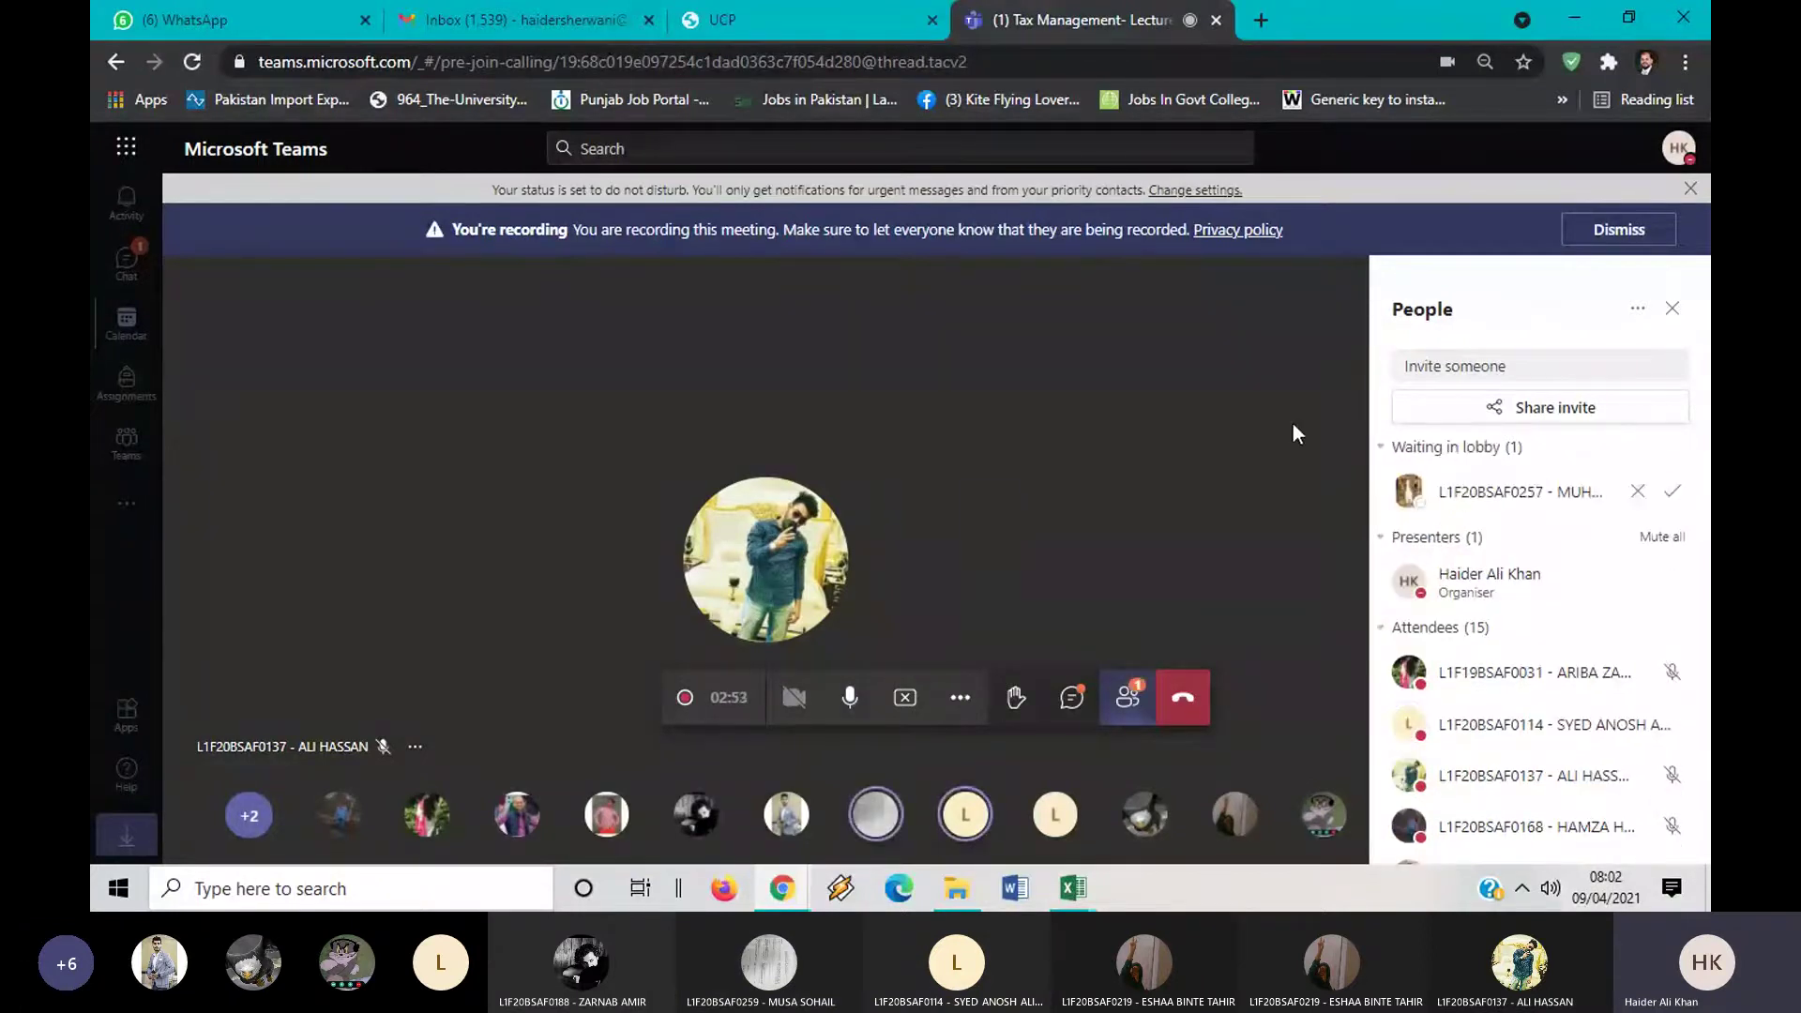
Admit the waiting student from the Teams lobby, then switch to the UCP teacher portal
click(1673, 491)
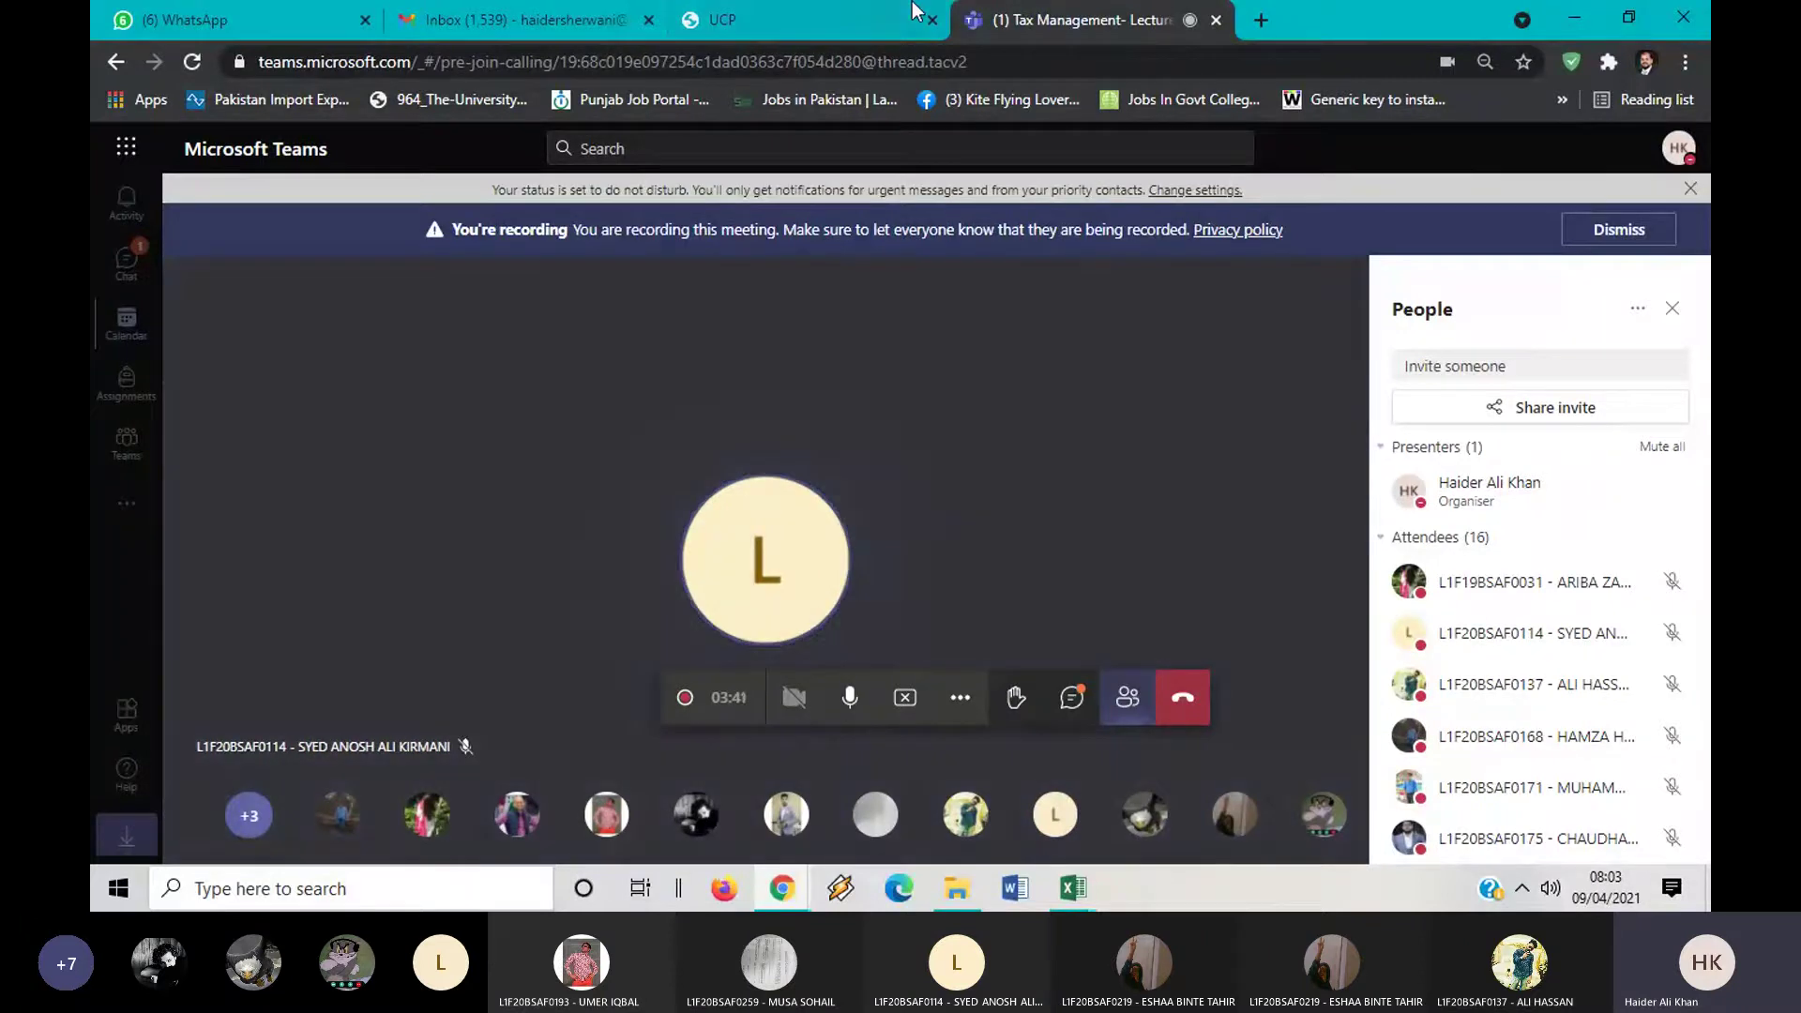
click(812, 26)
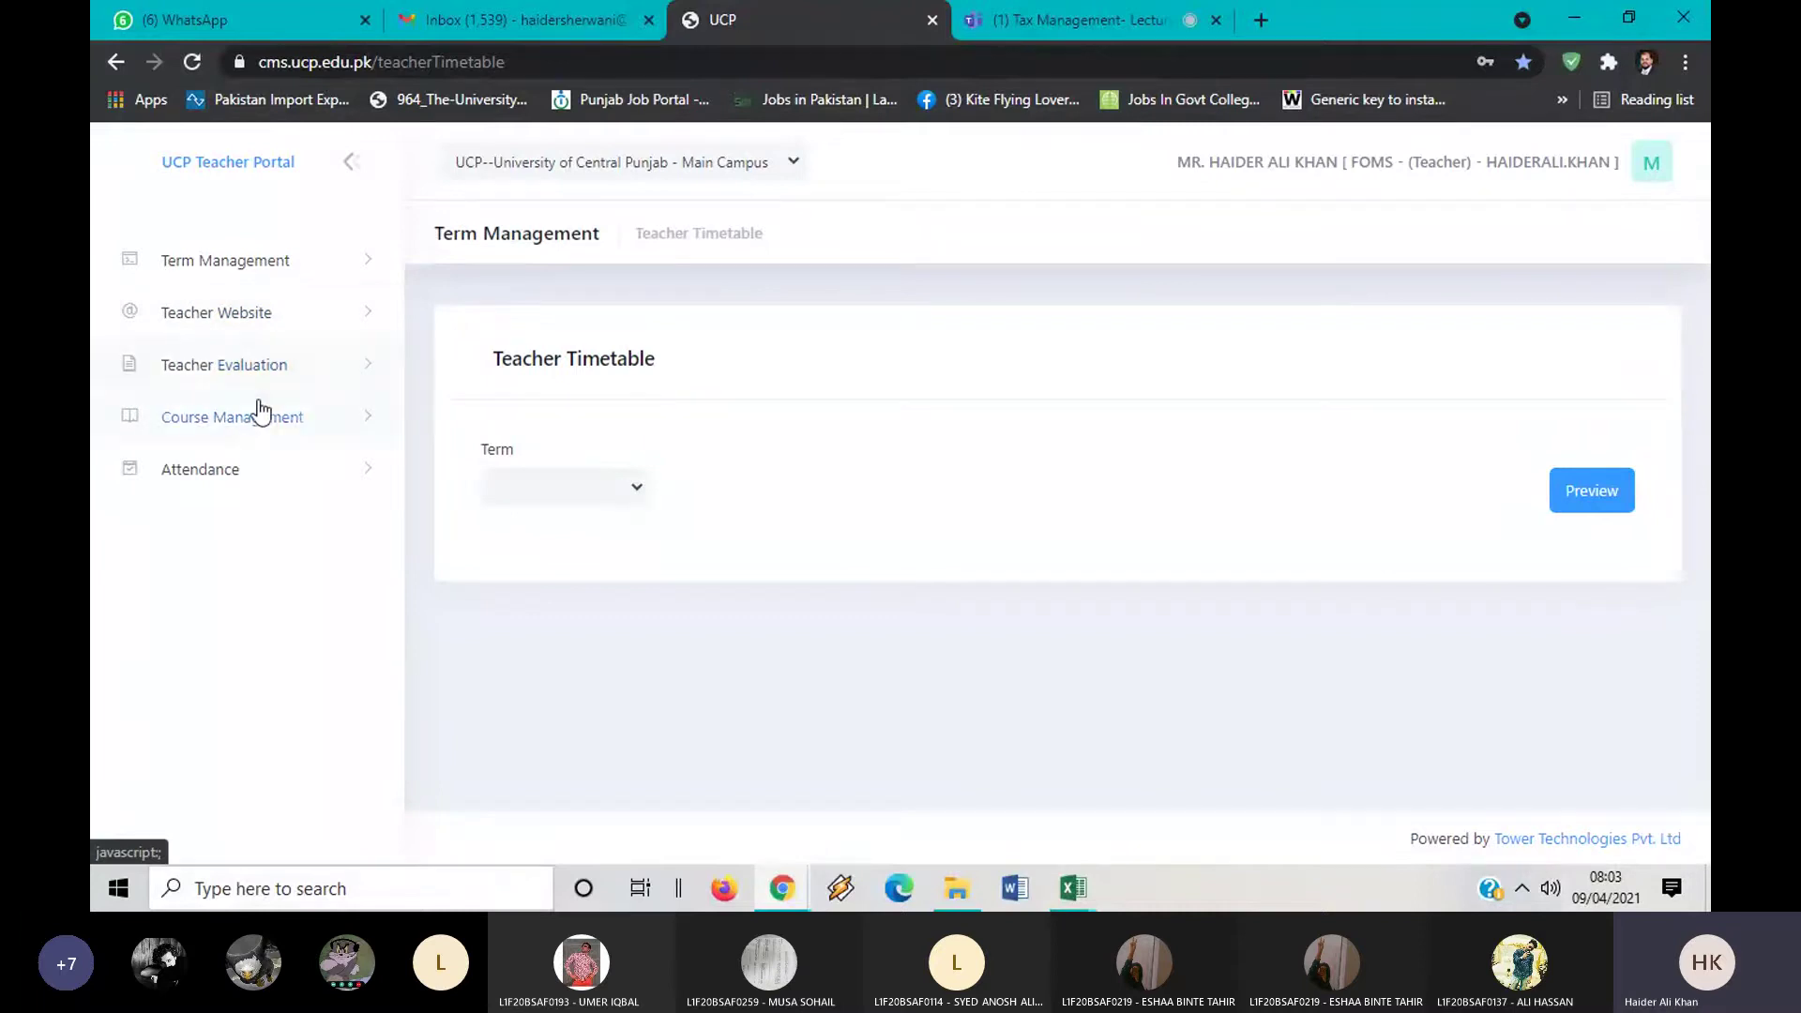
Open Attendance > Class Attendance for Taxation Management, then go back to the Teams lecture
click(260, 475)
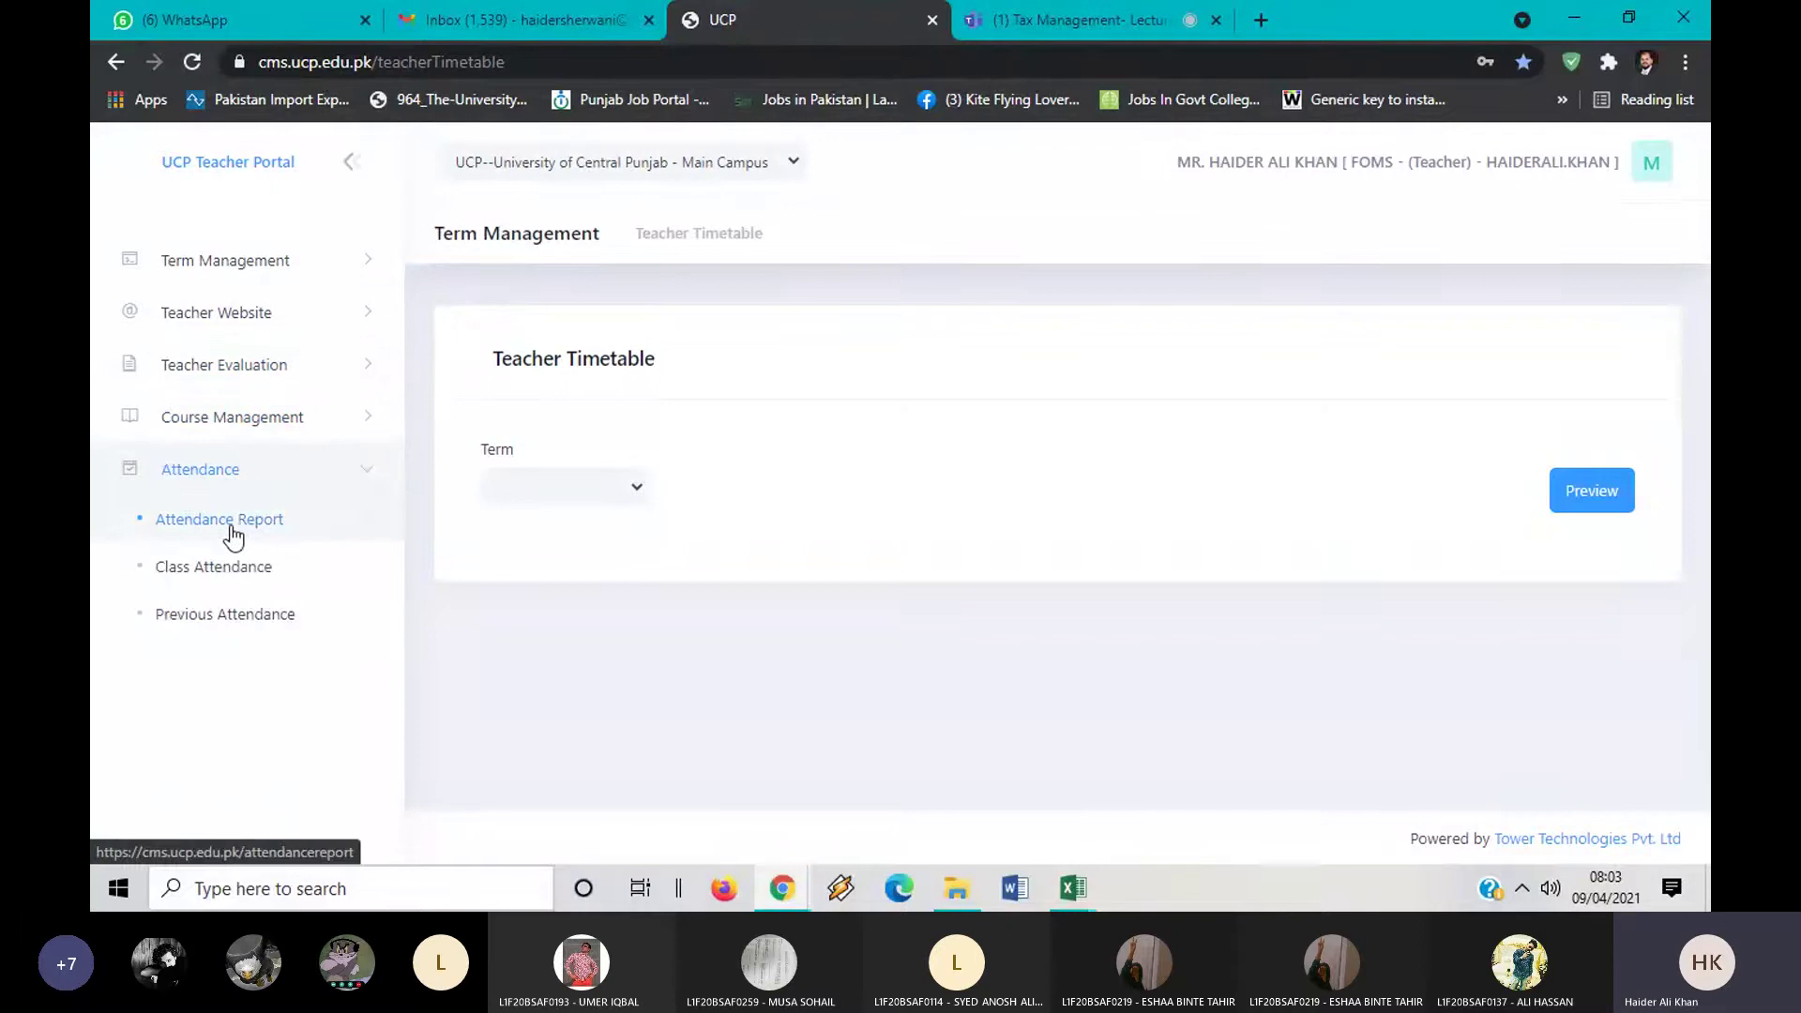
click(233, 575)
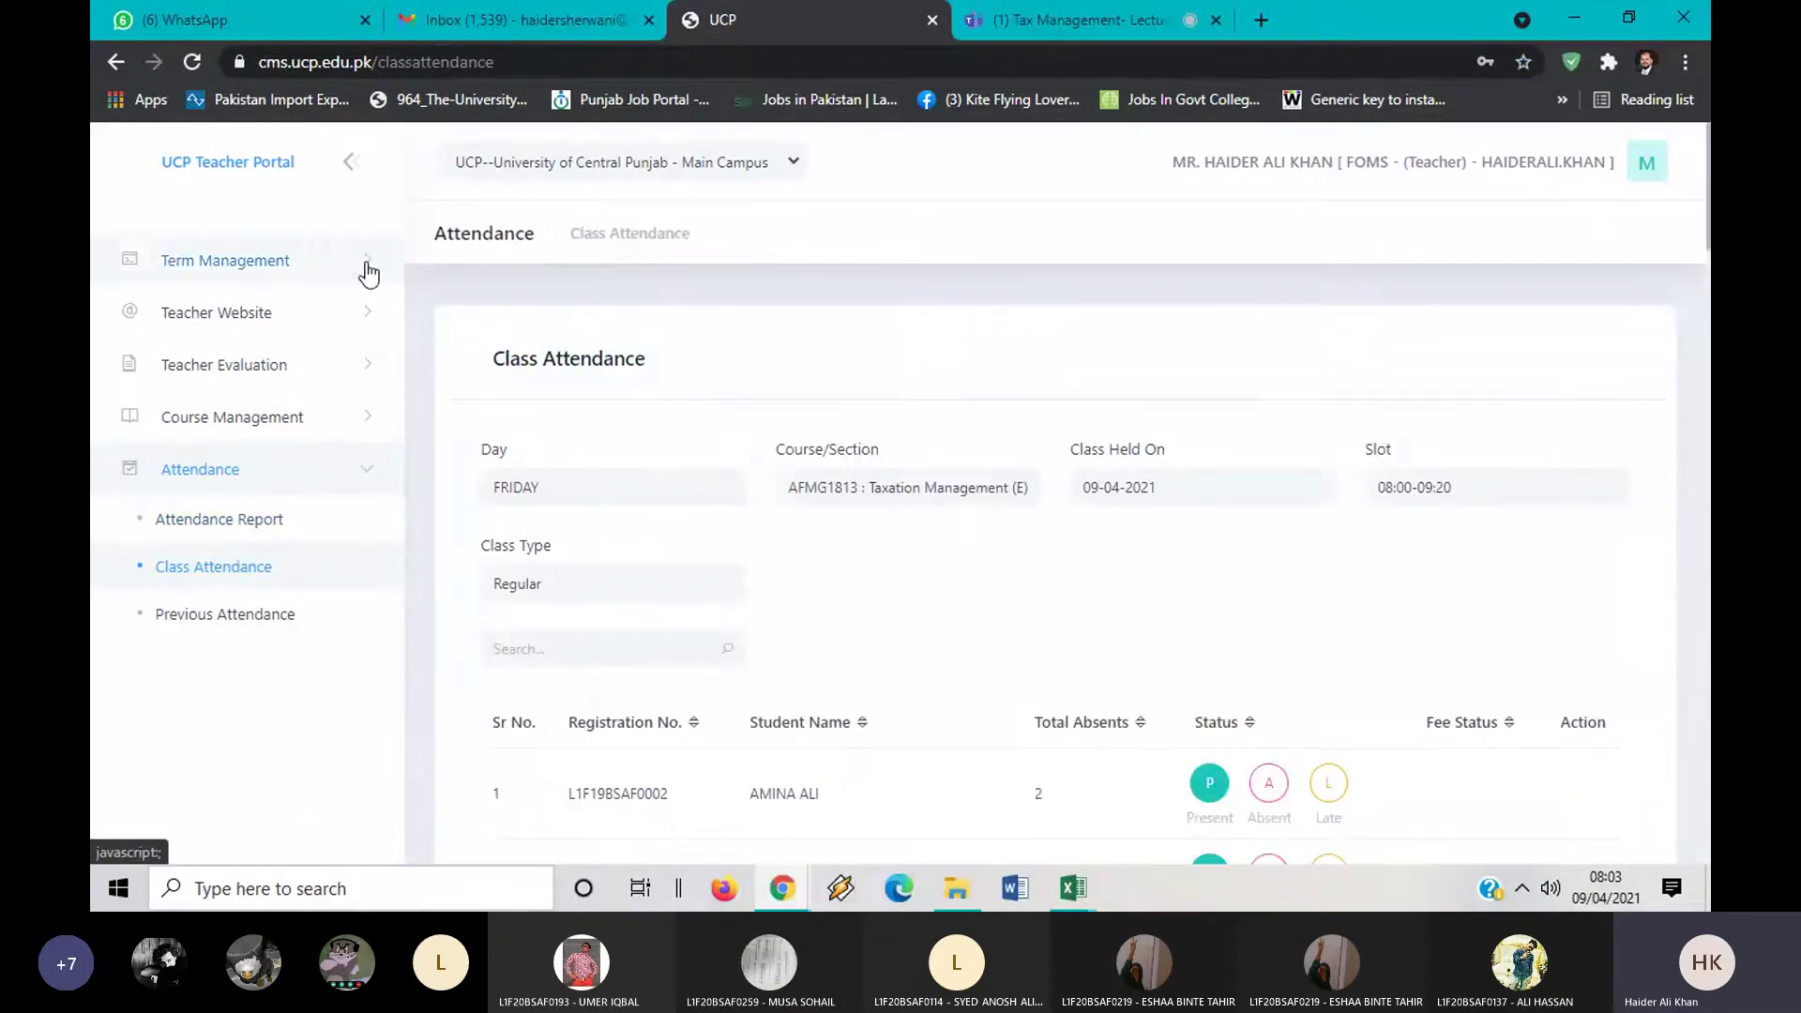
click(209, 418)
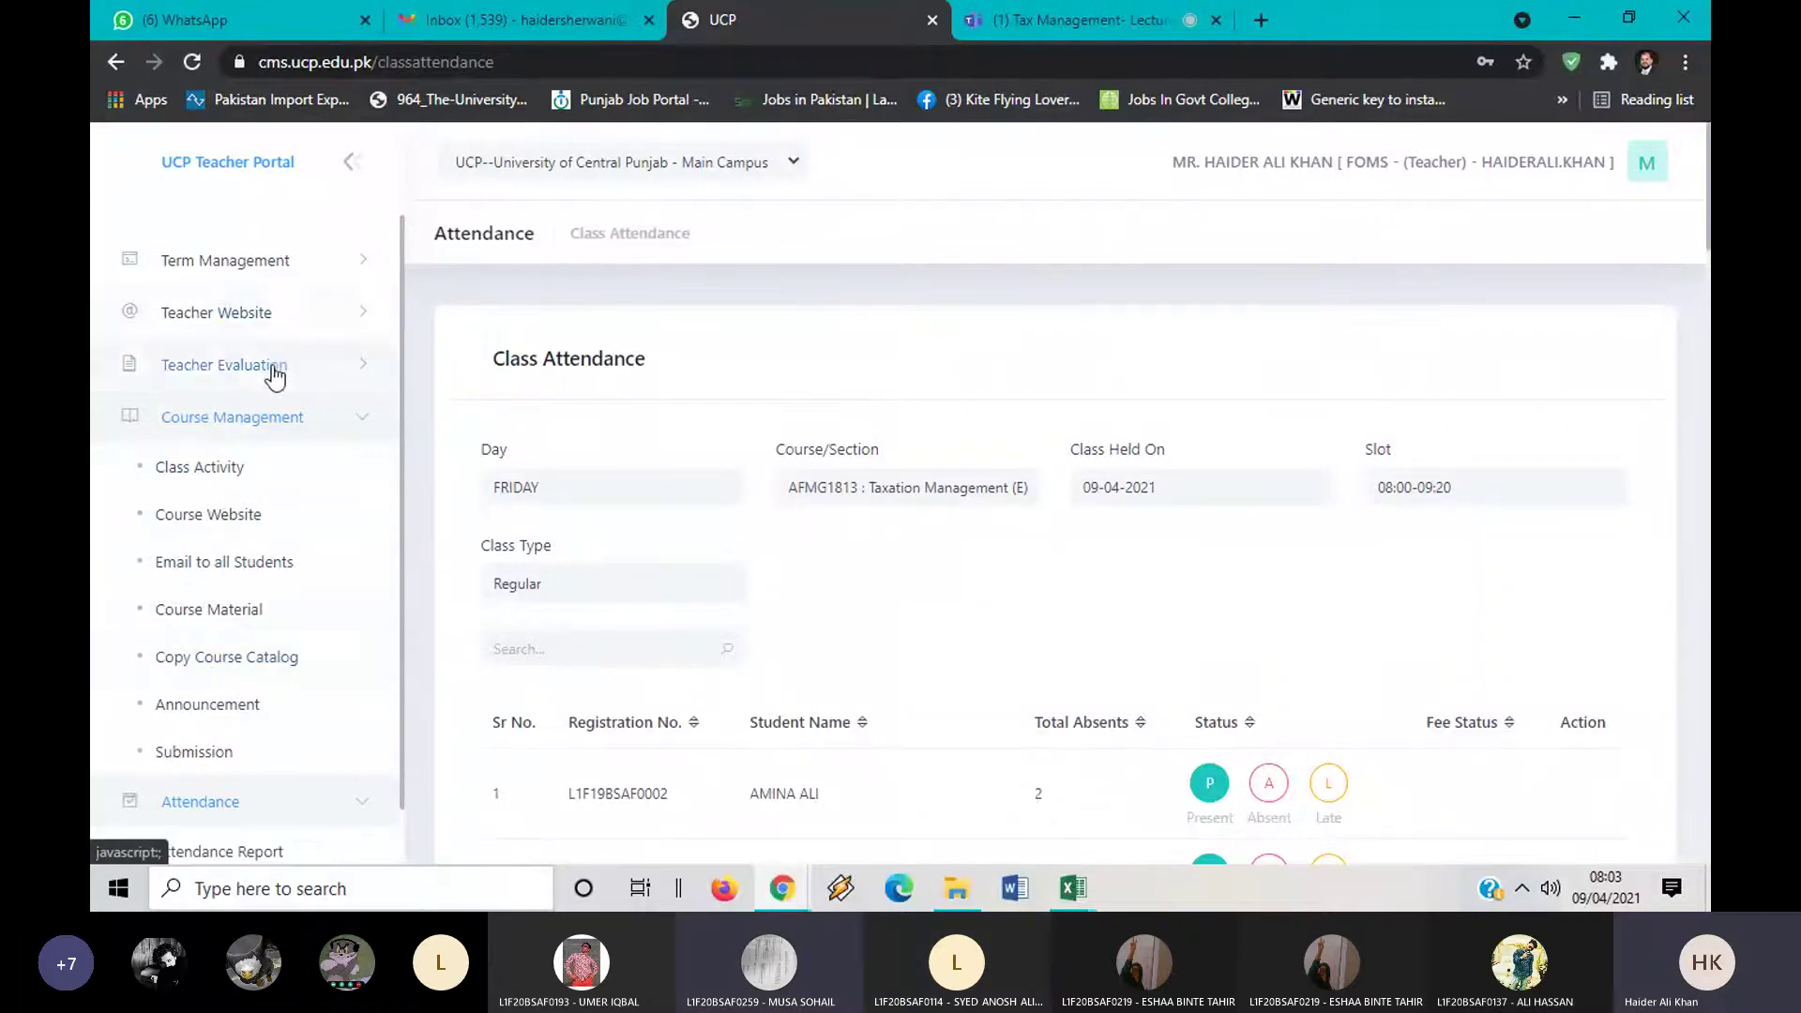
click(286, 425)
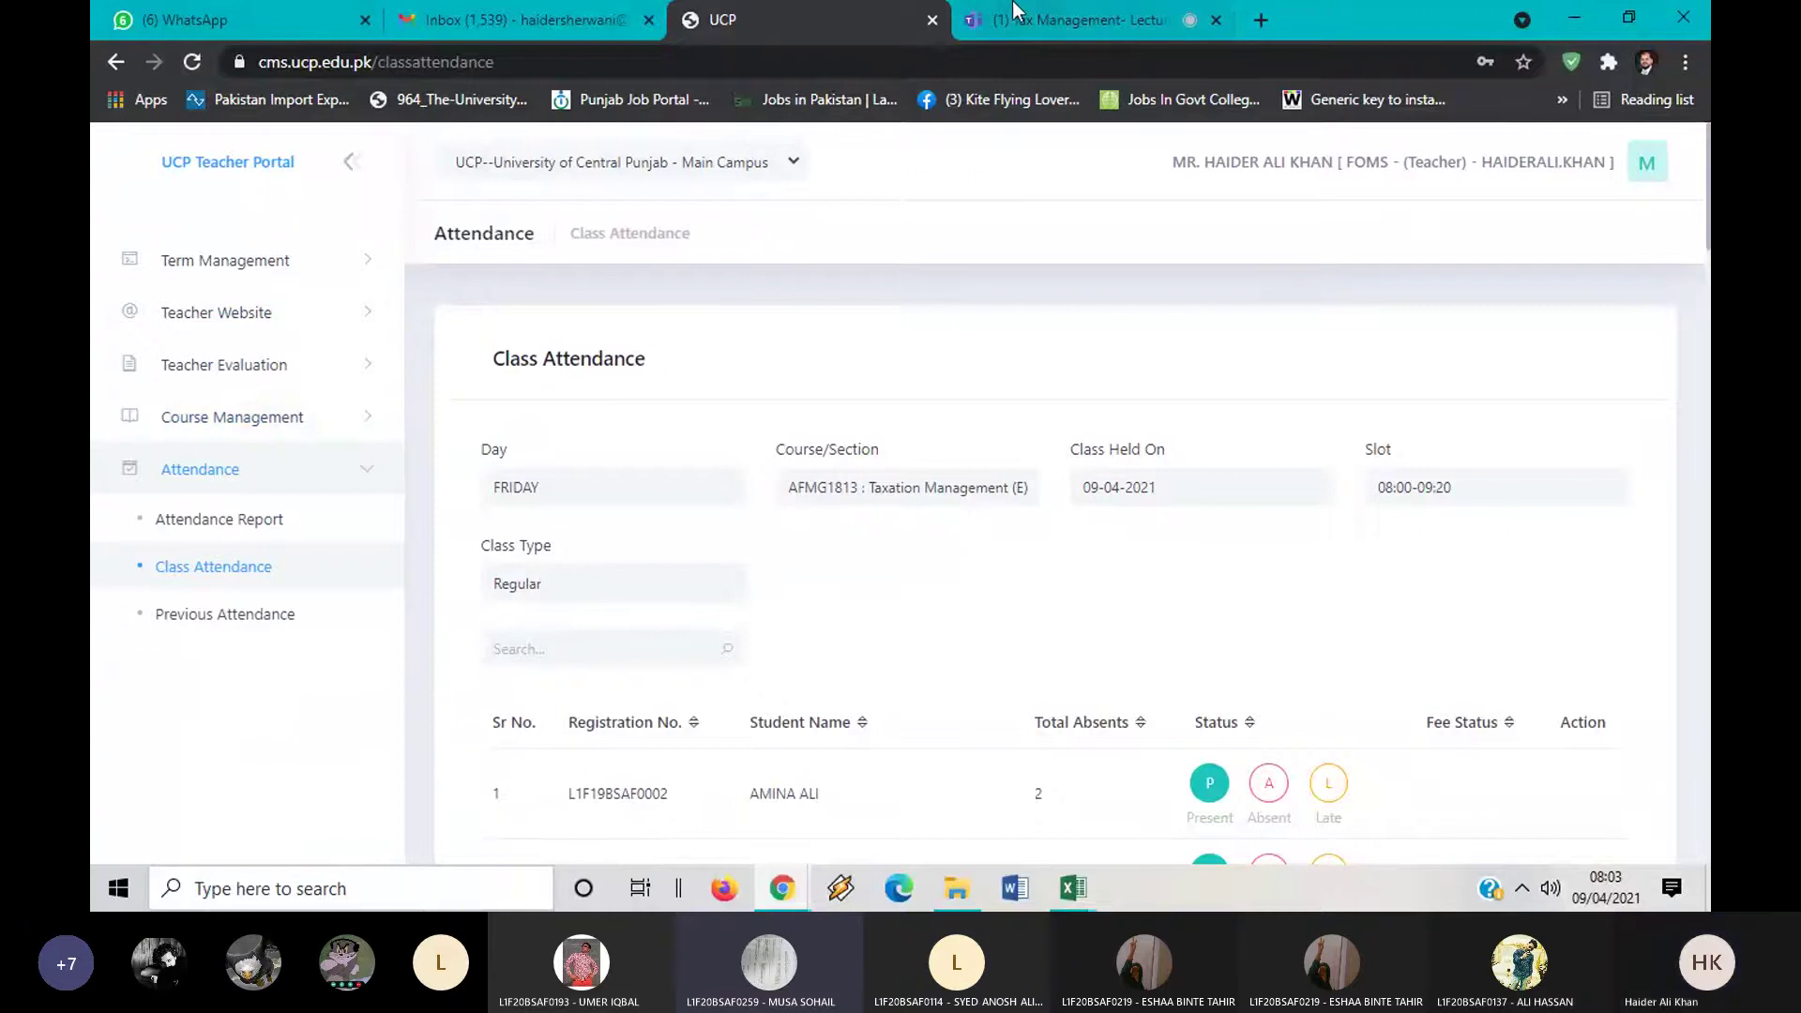
click(1054, 24)
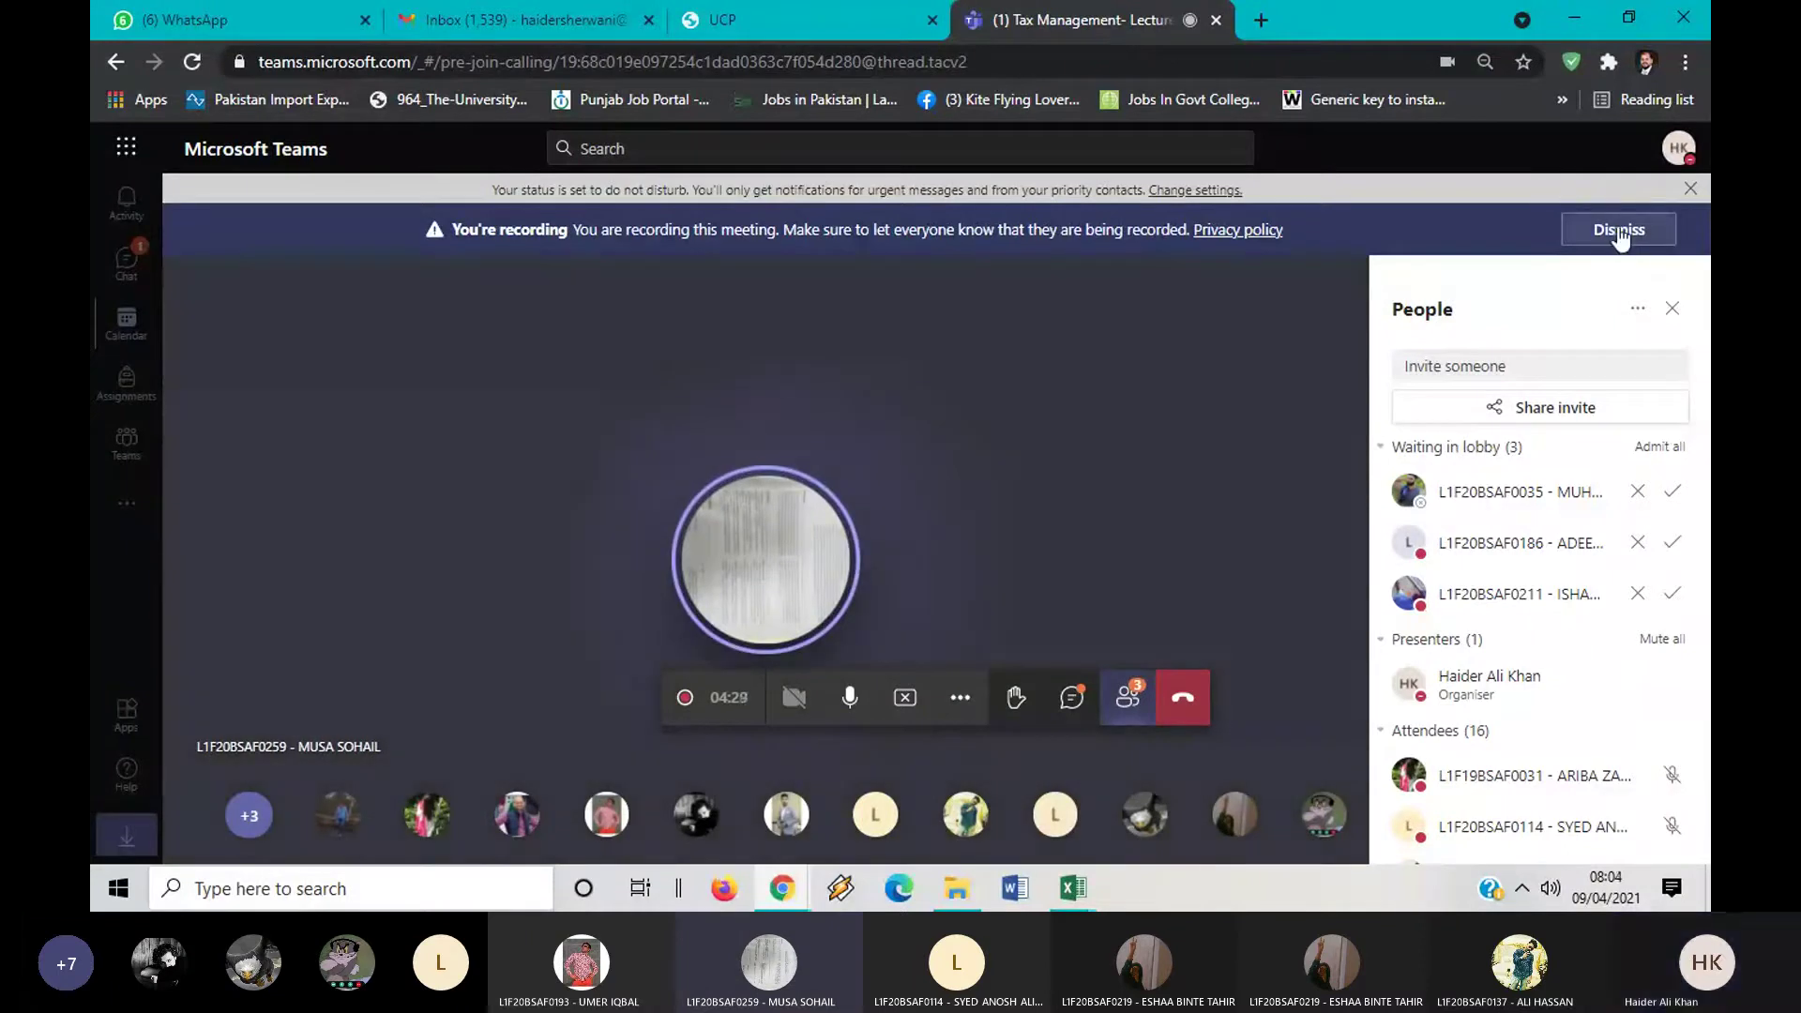
Dismiss the 'You're recording' banner and return to the UCP Class Attendance page
click(1619, 232)
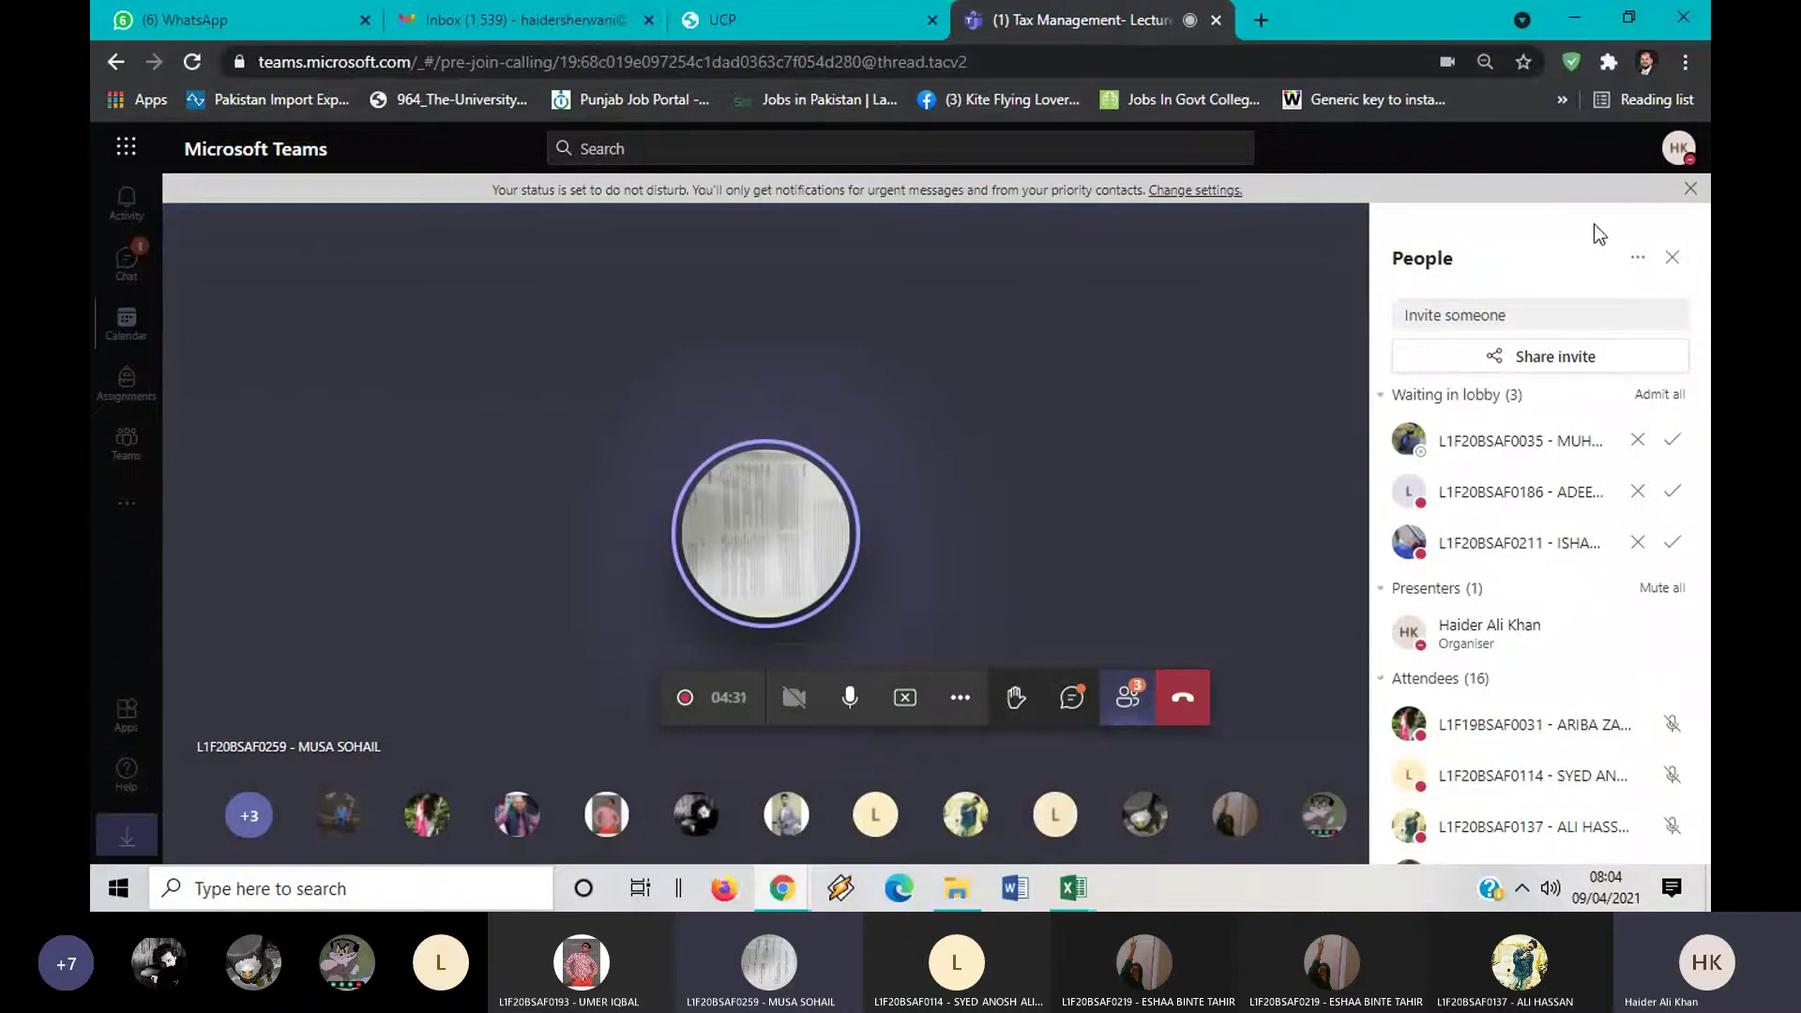
click(809, 16)
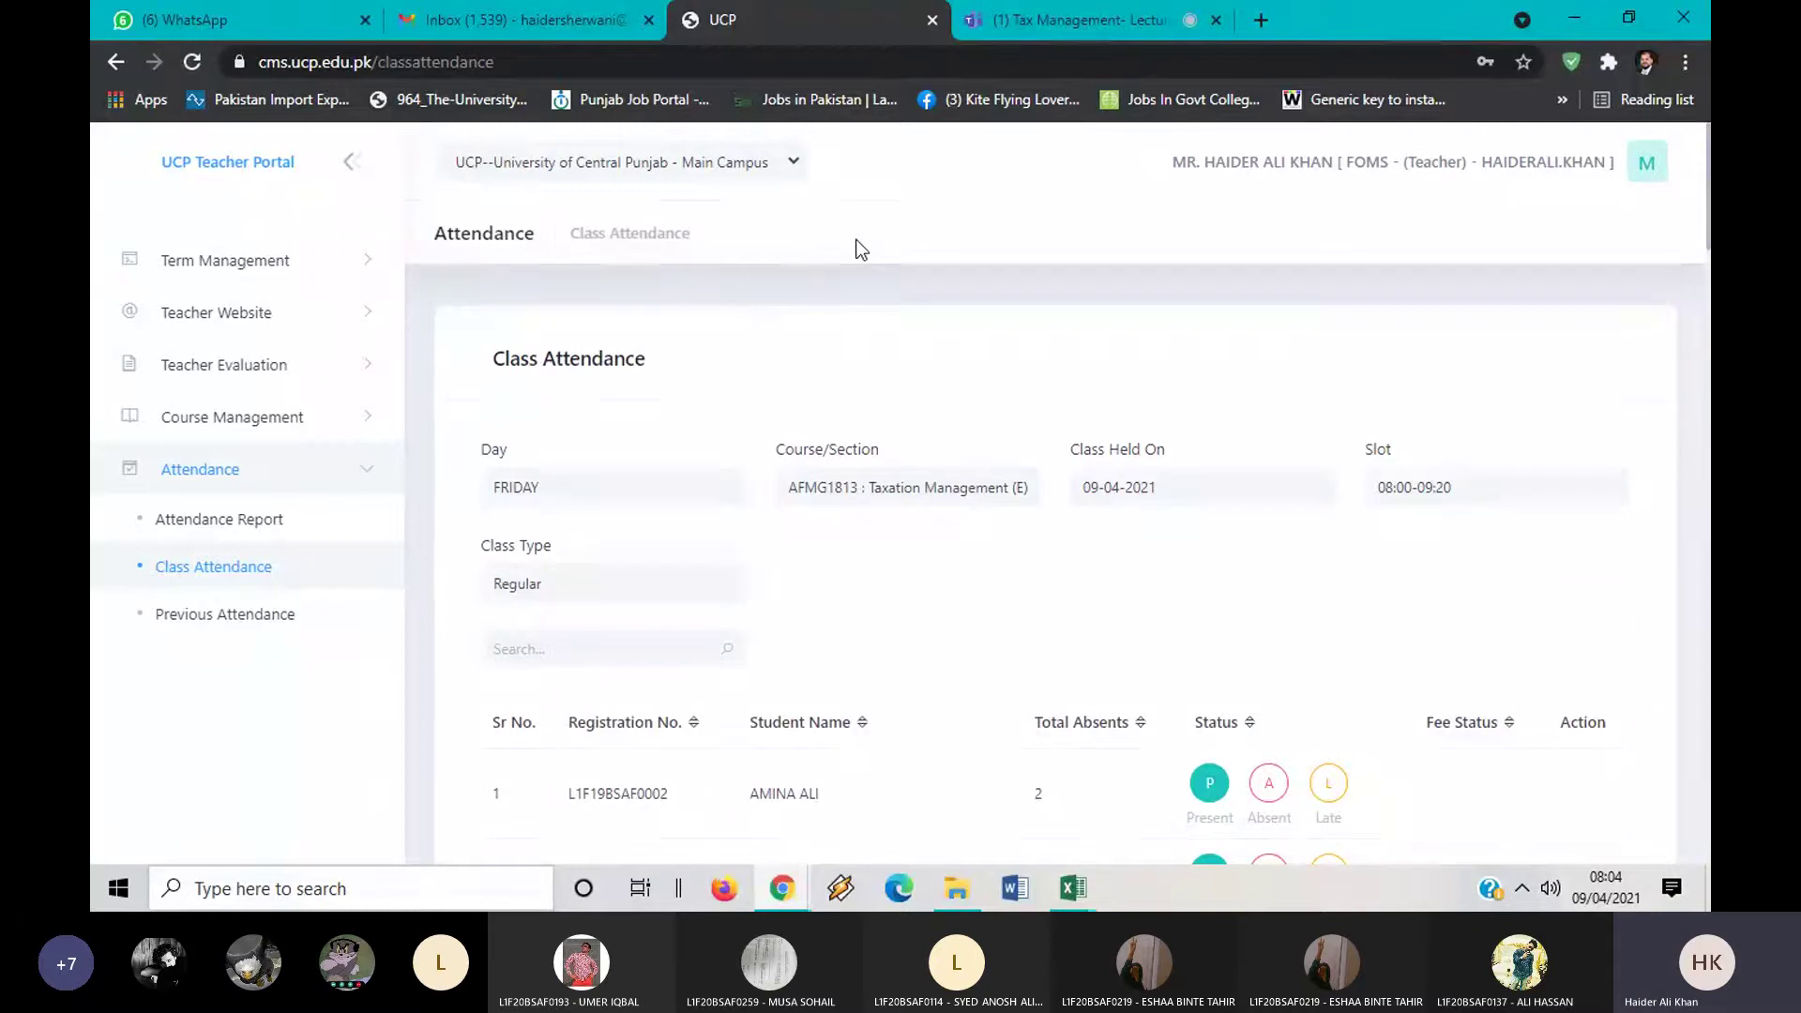
Open Course Management > Class Activity and submit the one-time verification code to list Quiz 1
click(236, 384)
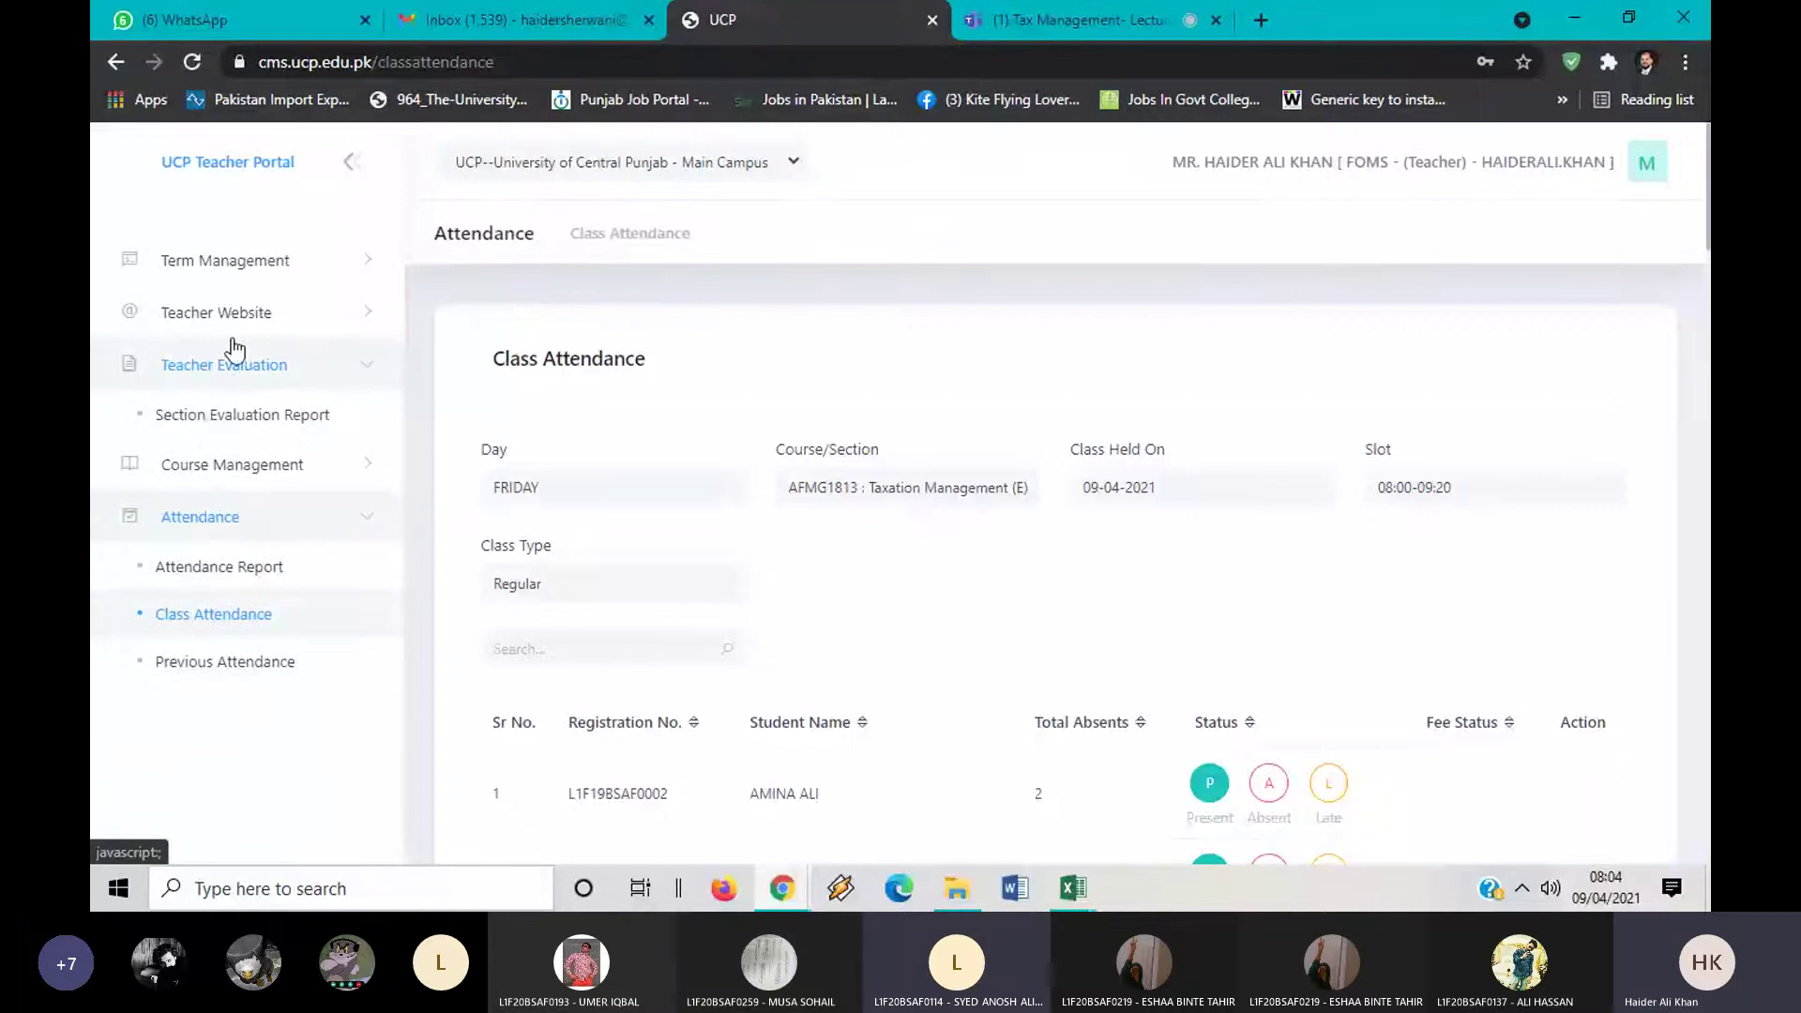
click(240, 467)
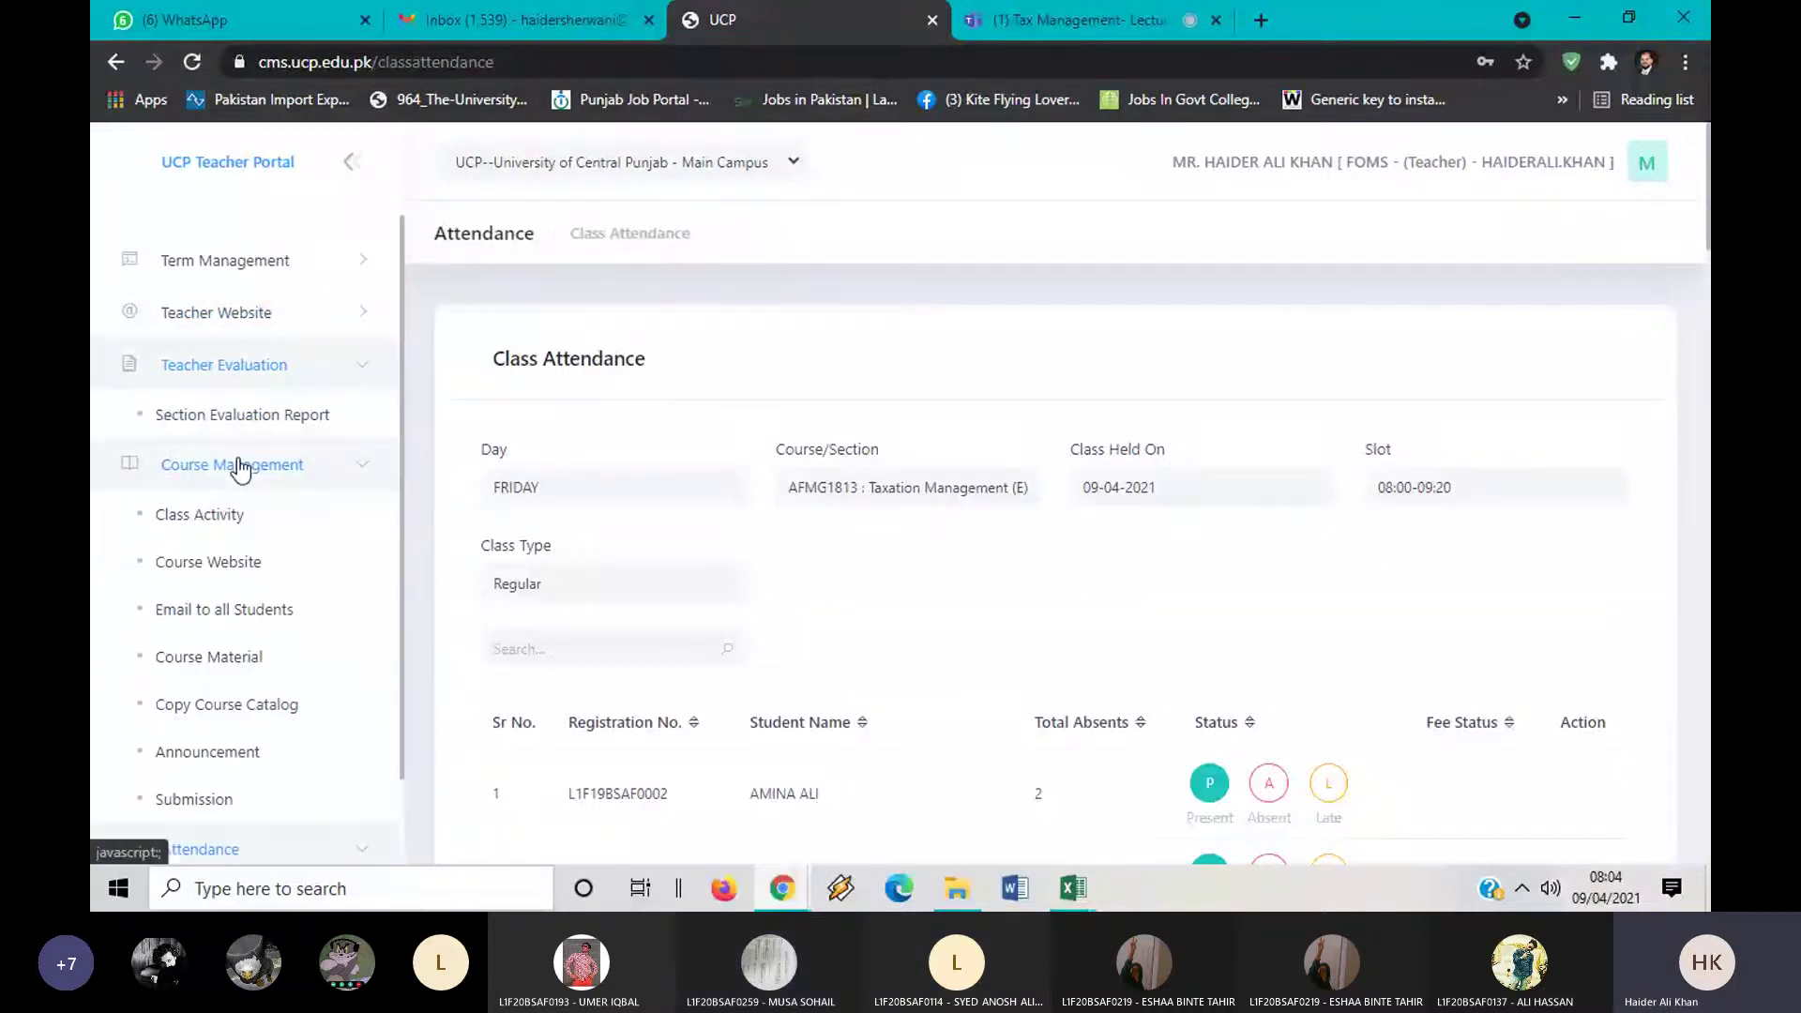
click(214, 516)
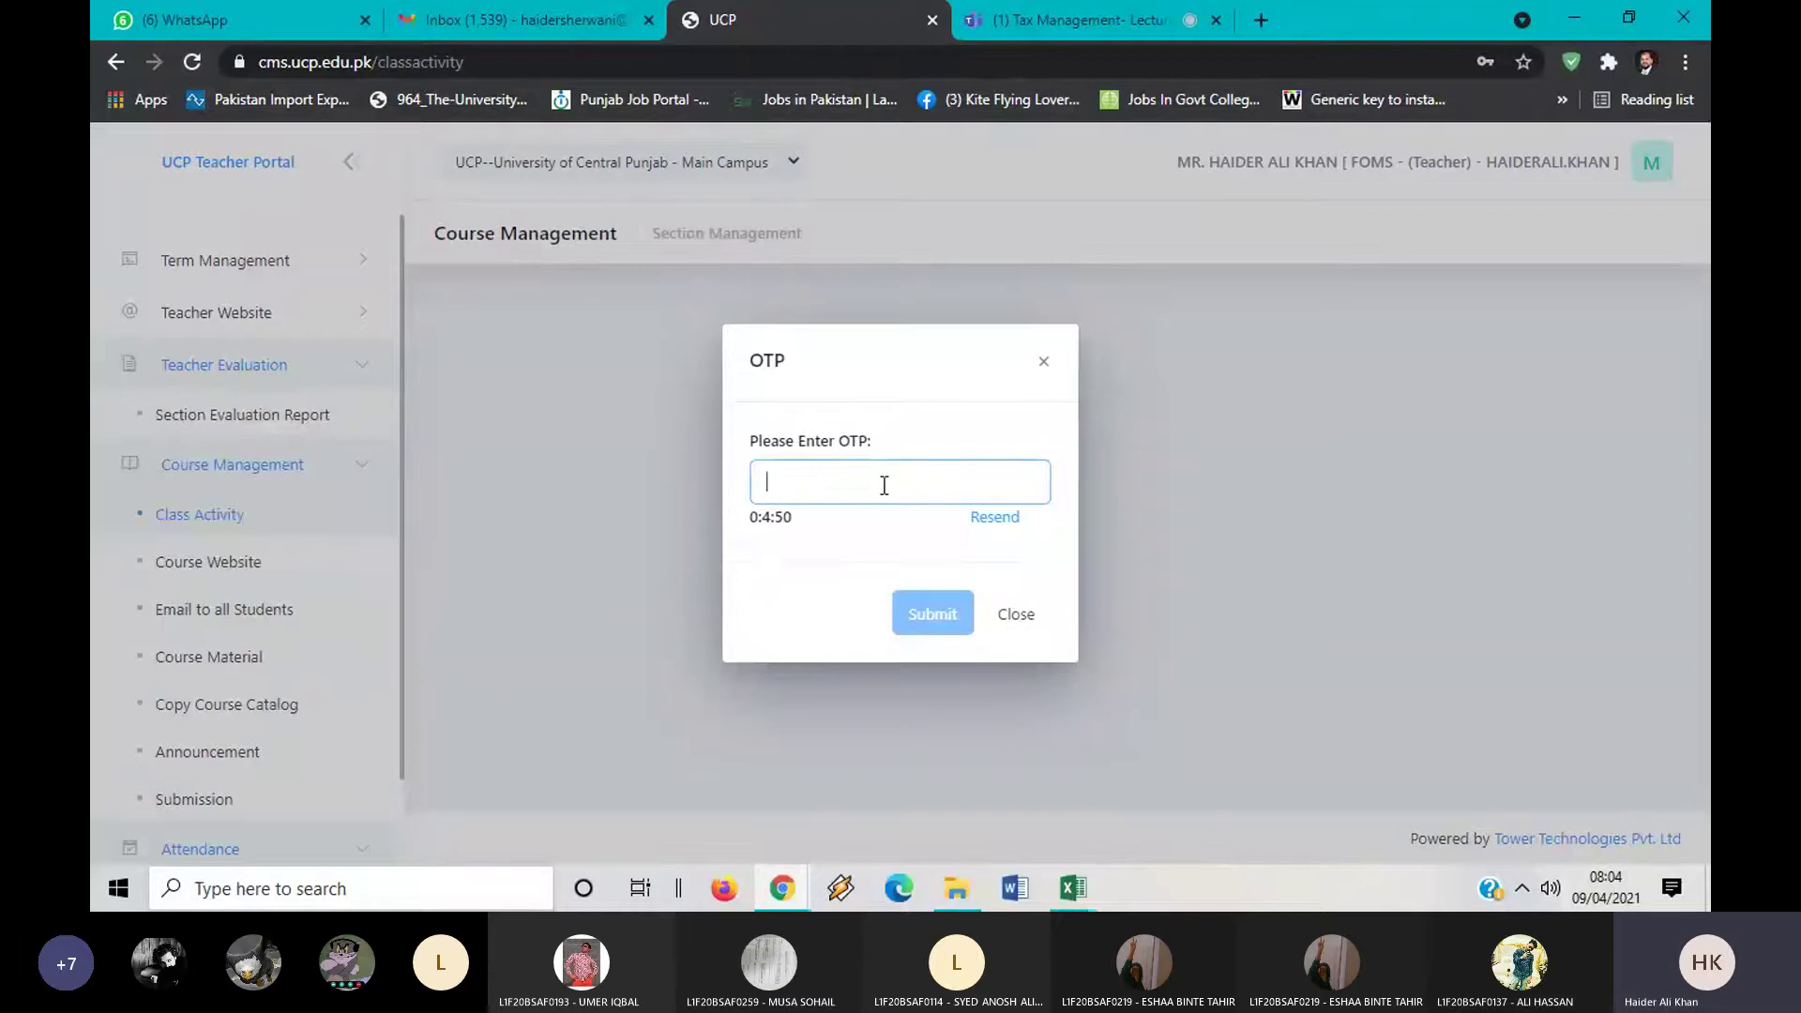
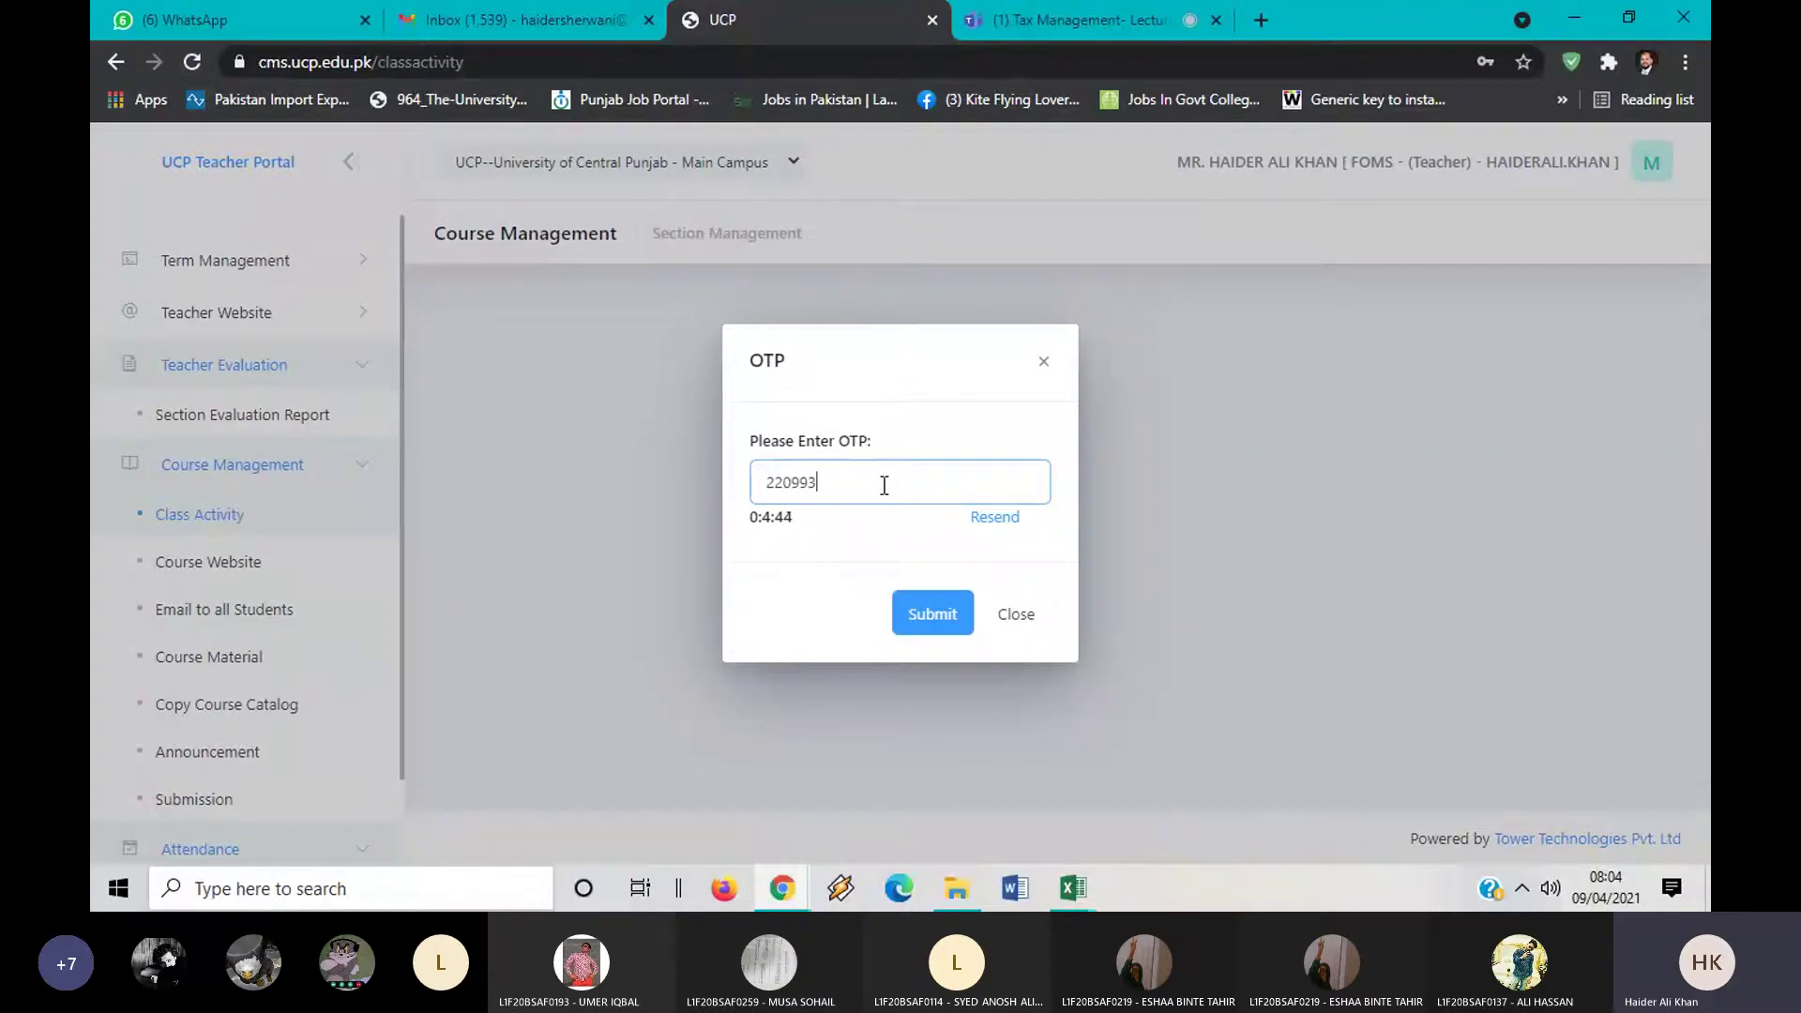
click(934, 635)
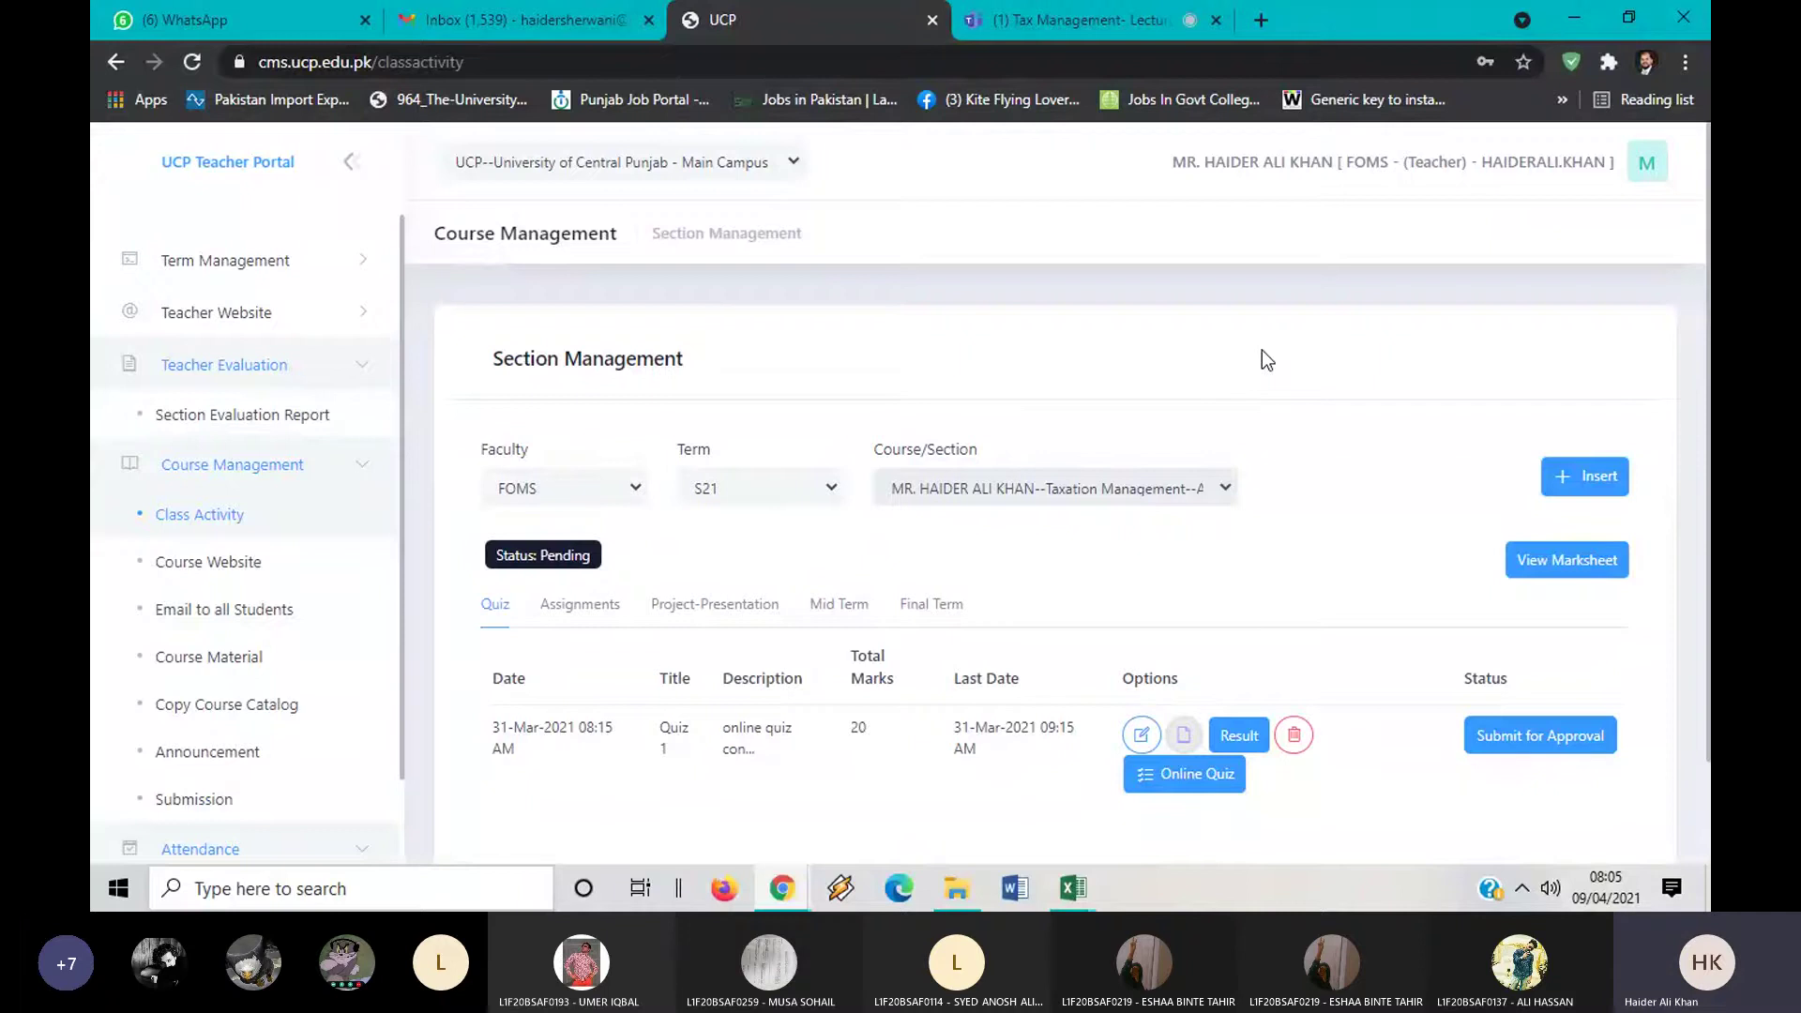
Scroll through the Sheet4 taxable income computation in income tax.xlsx, then reopen the Teams meeting
click(1563, 15)
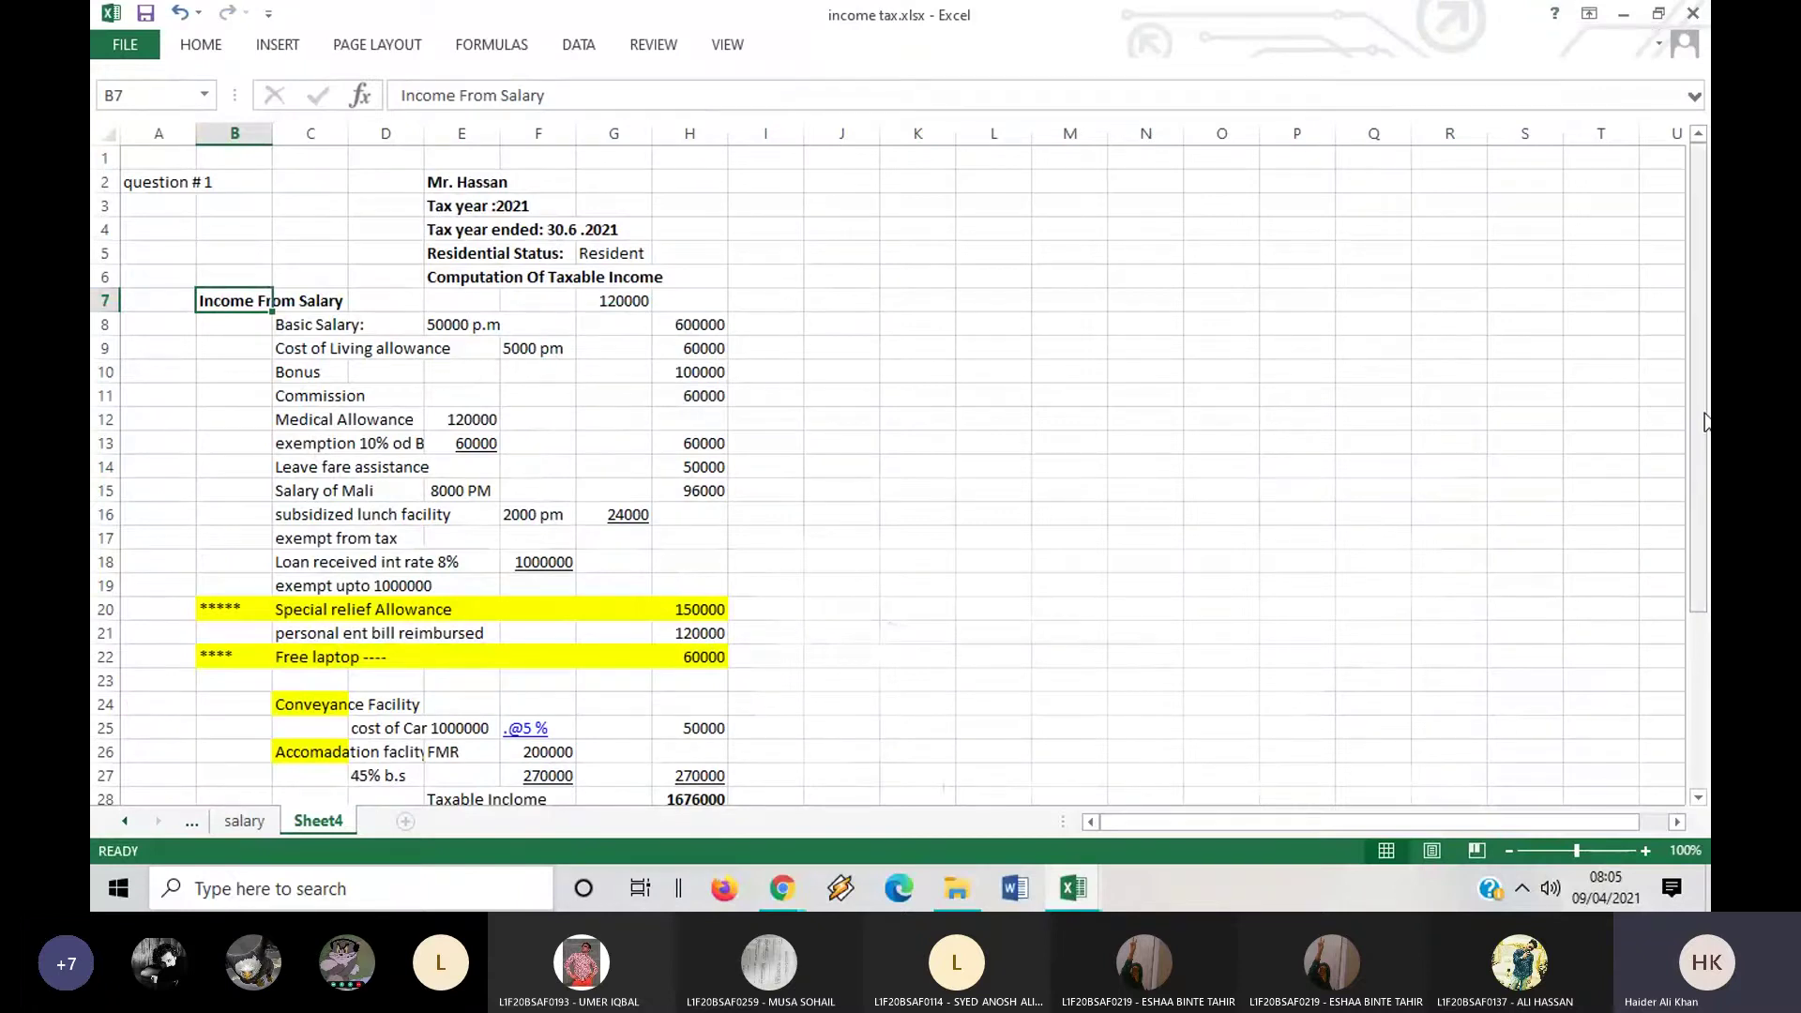
drag(1705, 422, 1707, 642)
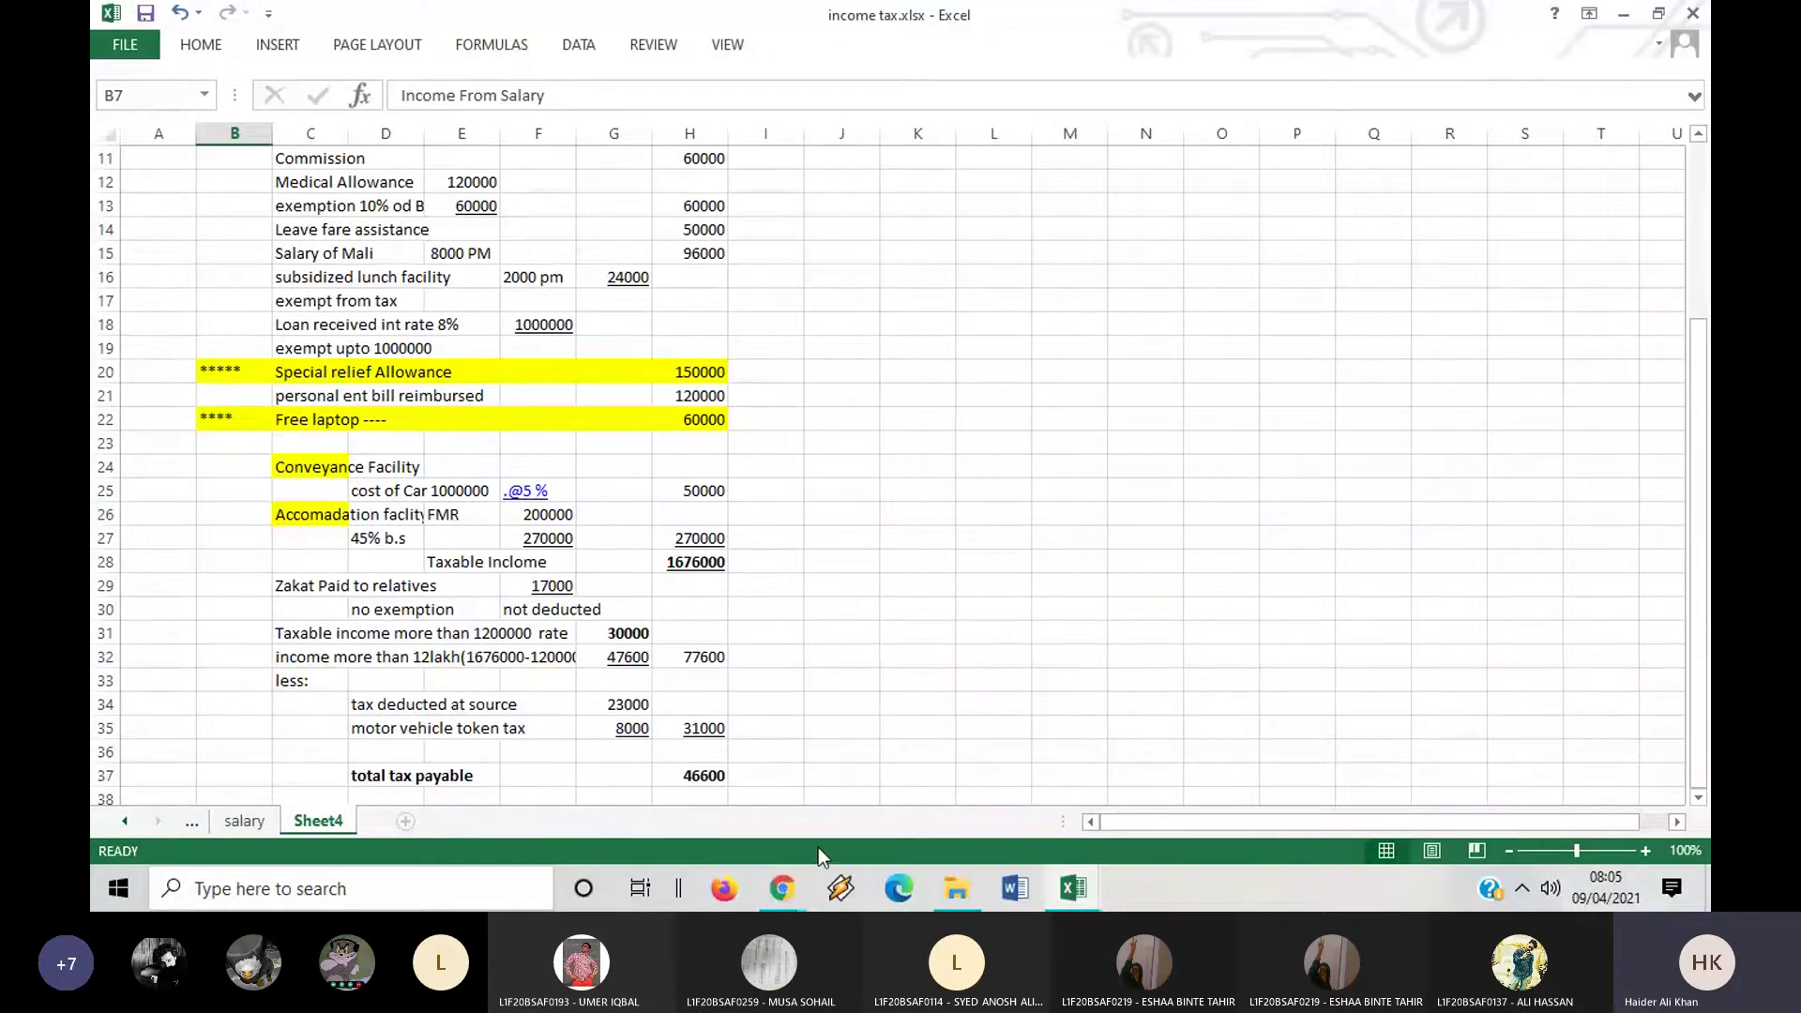
mouse_move(783, 888)
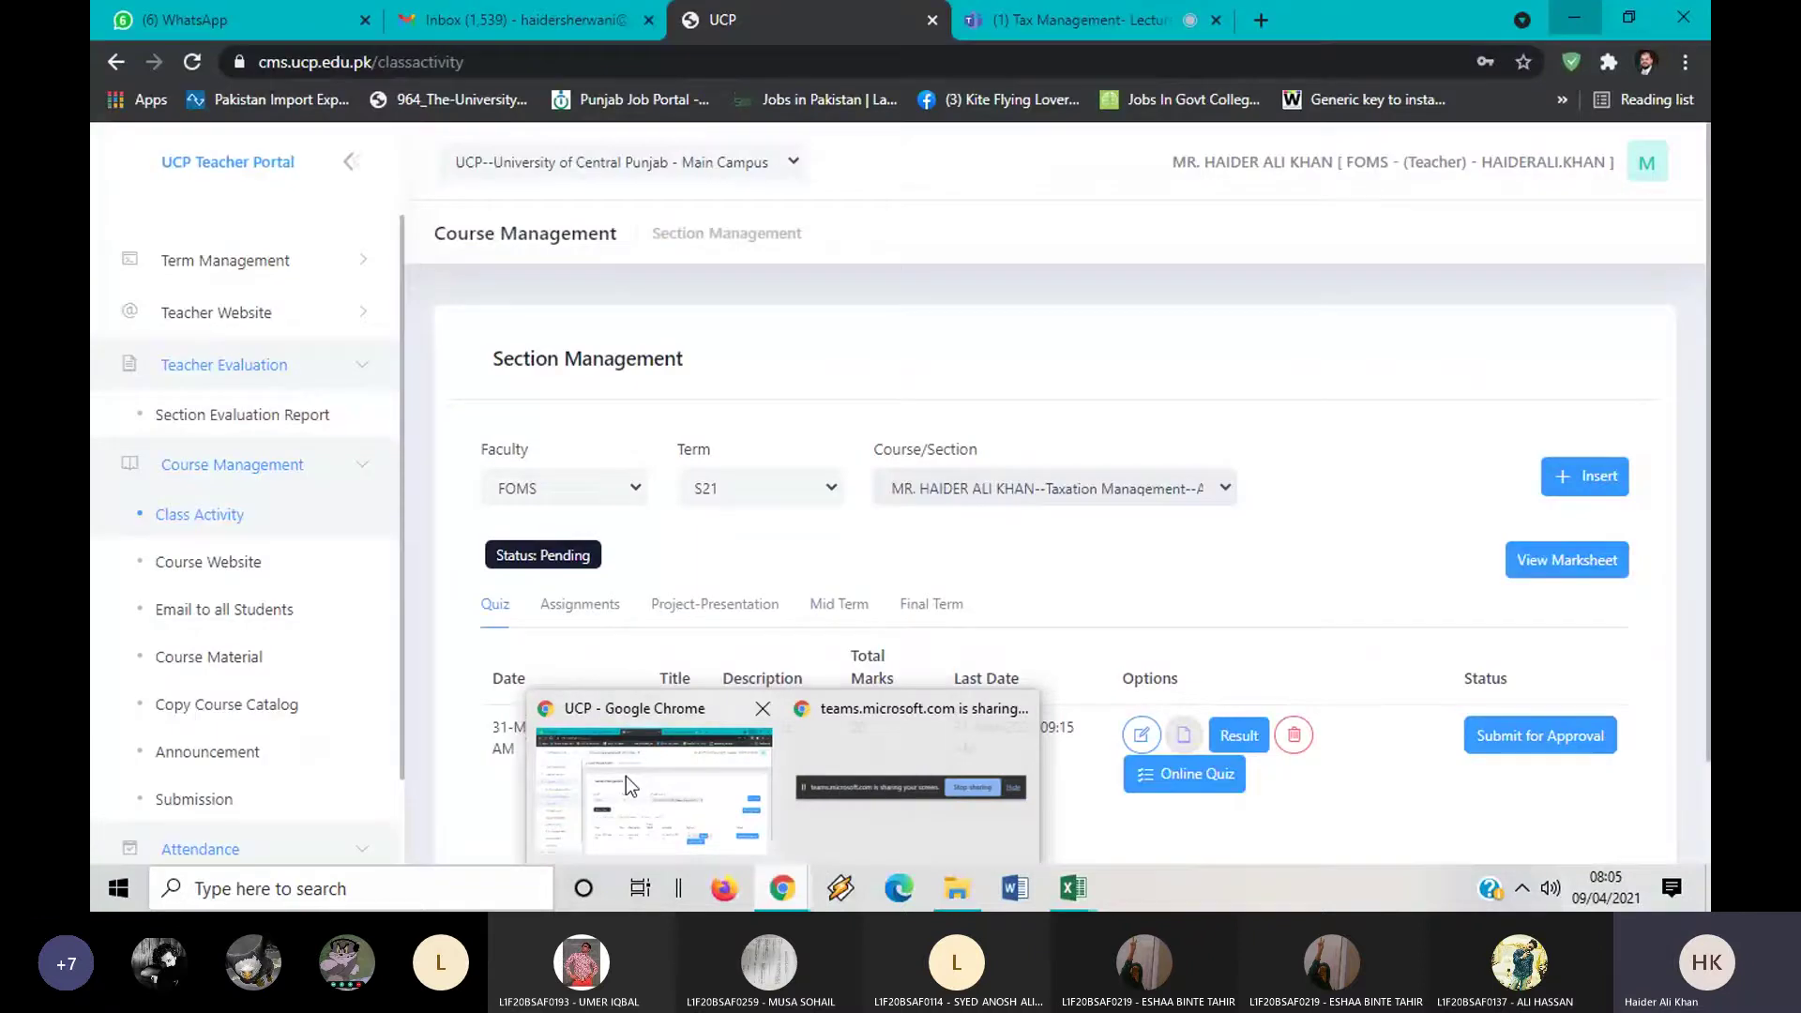
click(626, 775)
click(1077, 3)
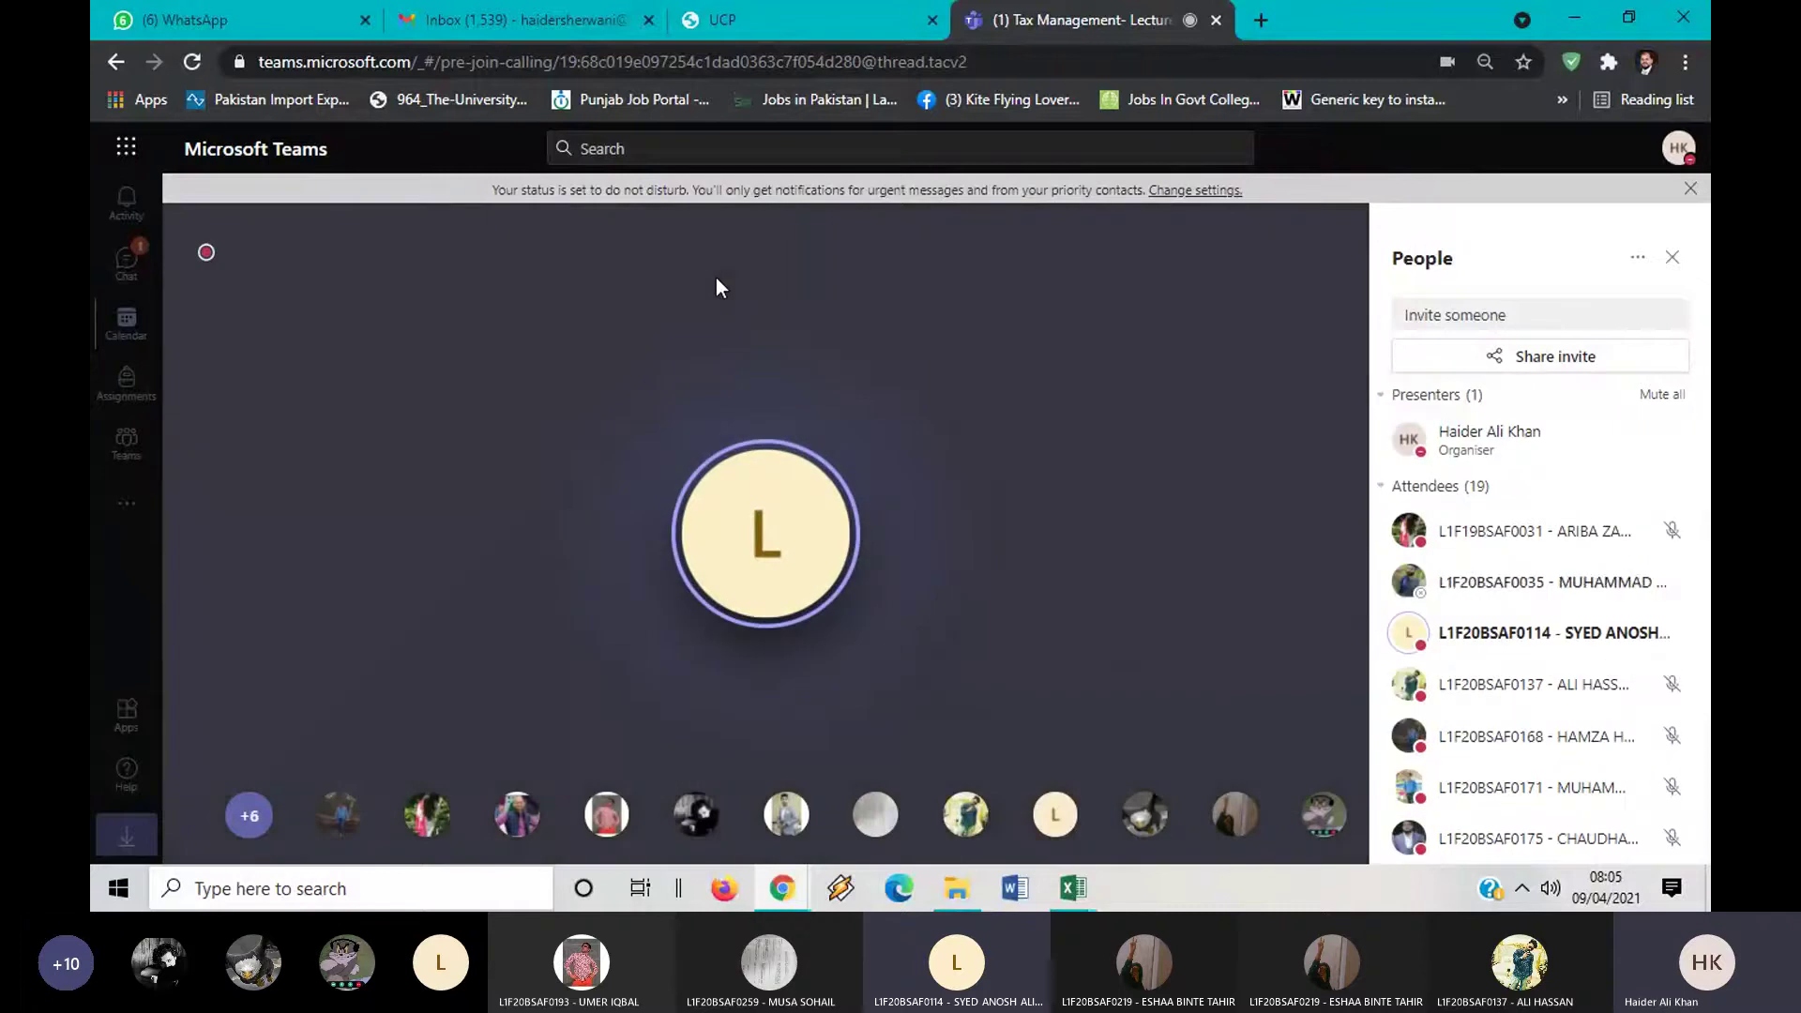
Create a new assignment from Assignments for the Taxation Management (E) BS-AF Spring 21 class
click(125, 380)
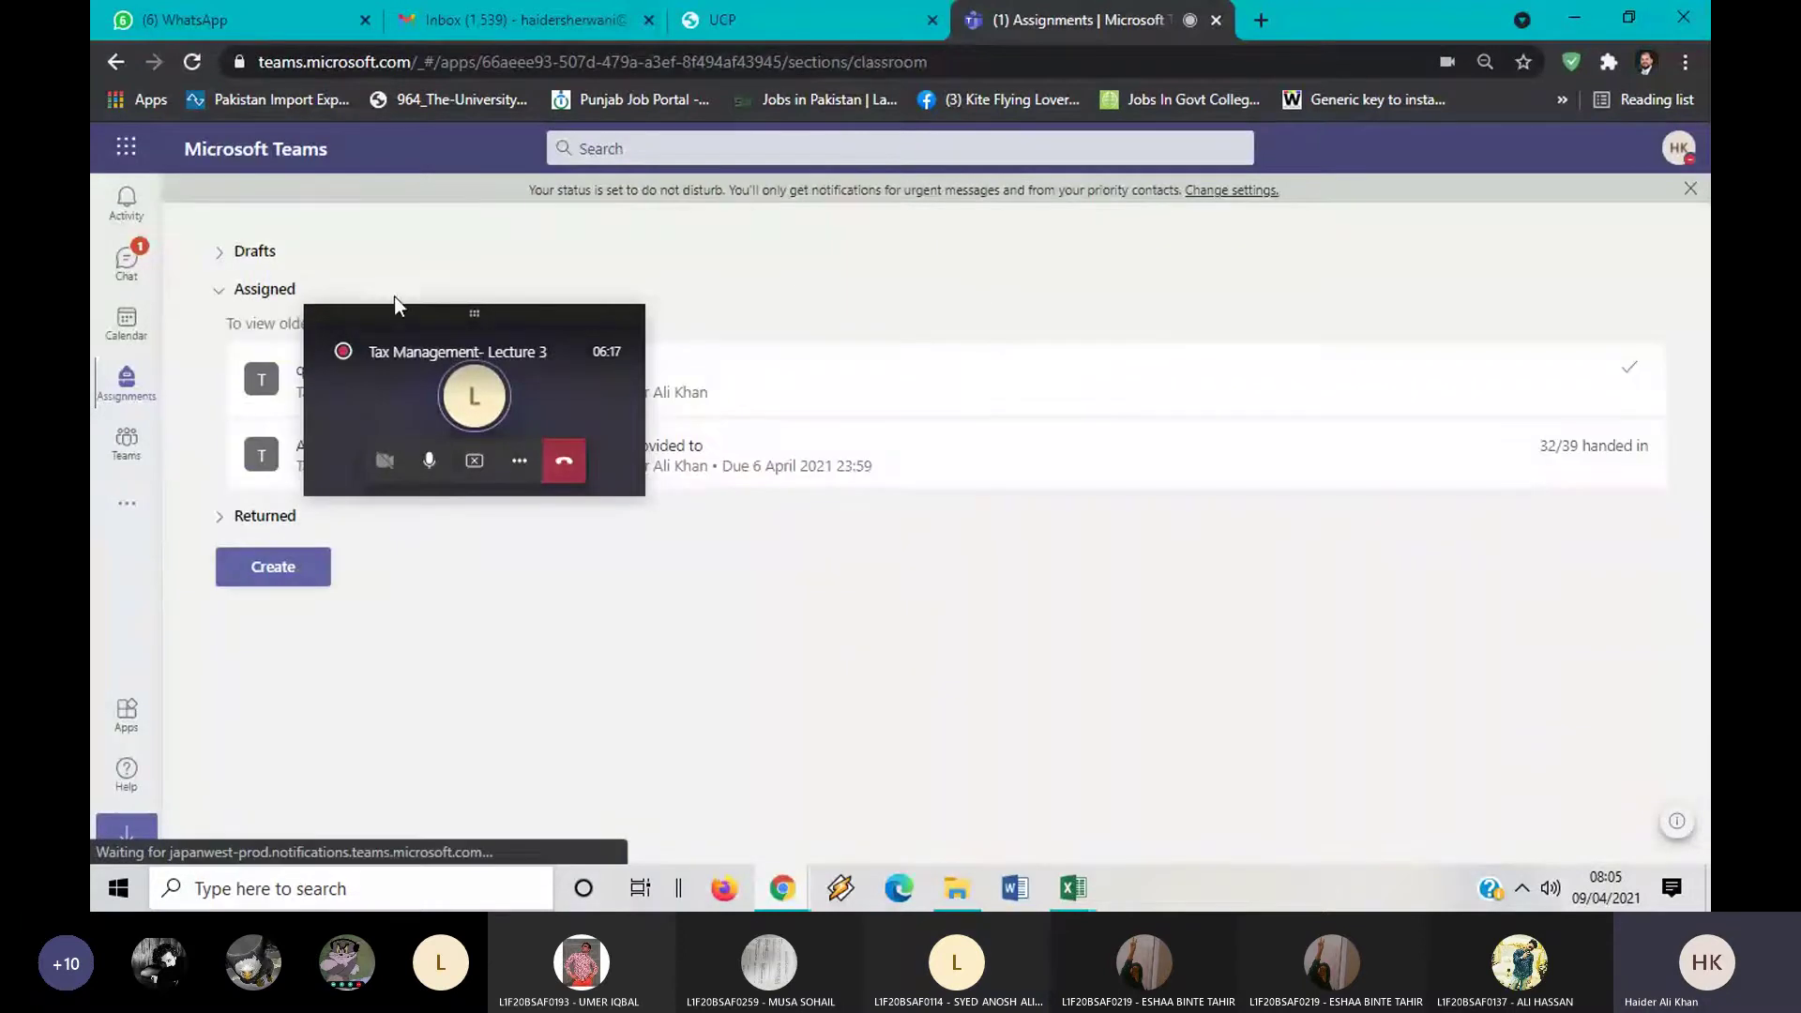
drag(394, 313, 556, 642)
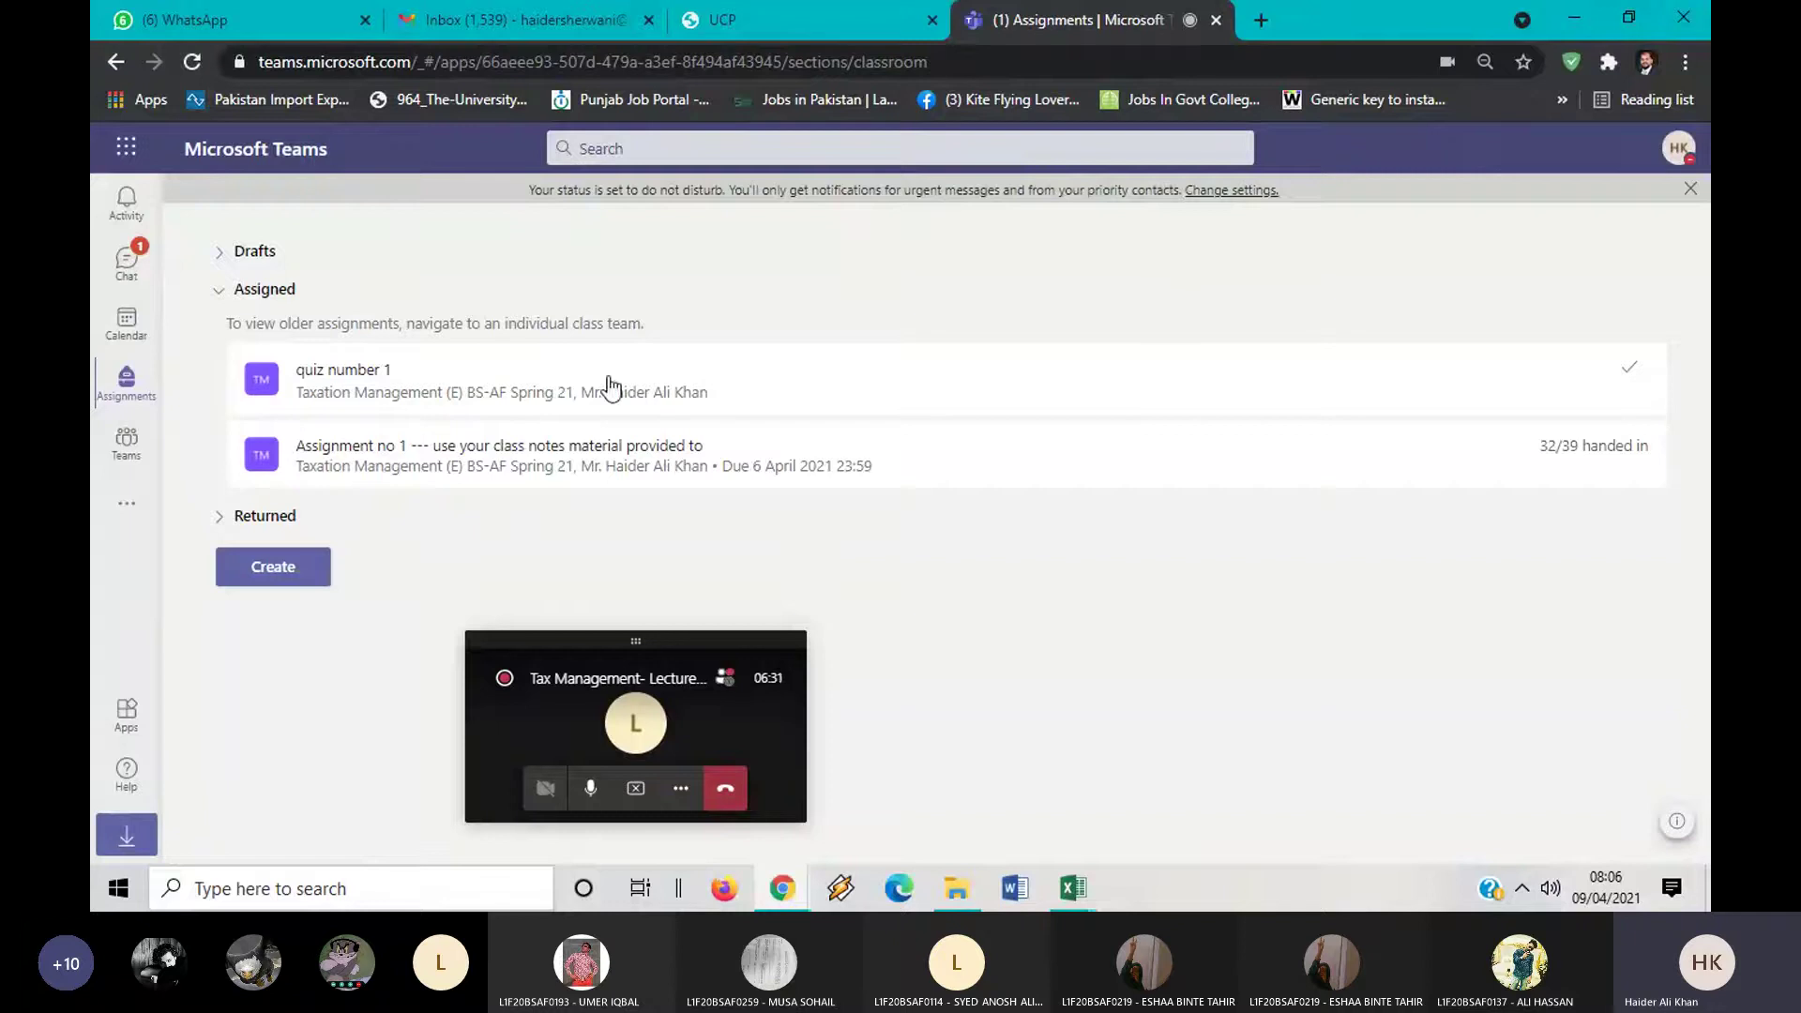
click(267, 579)
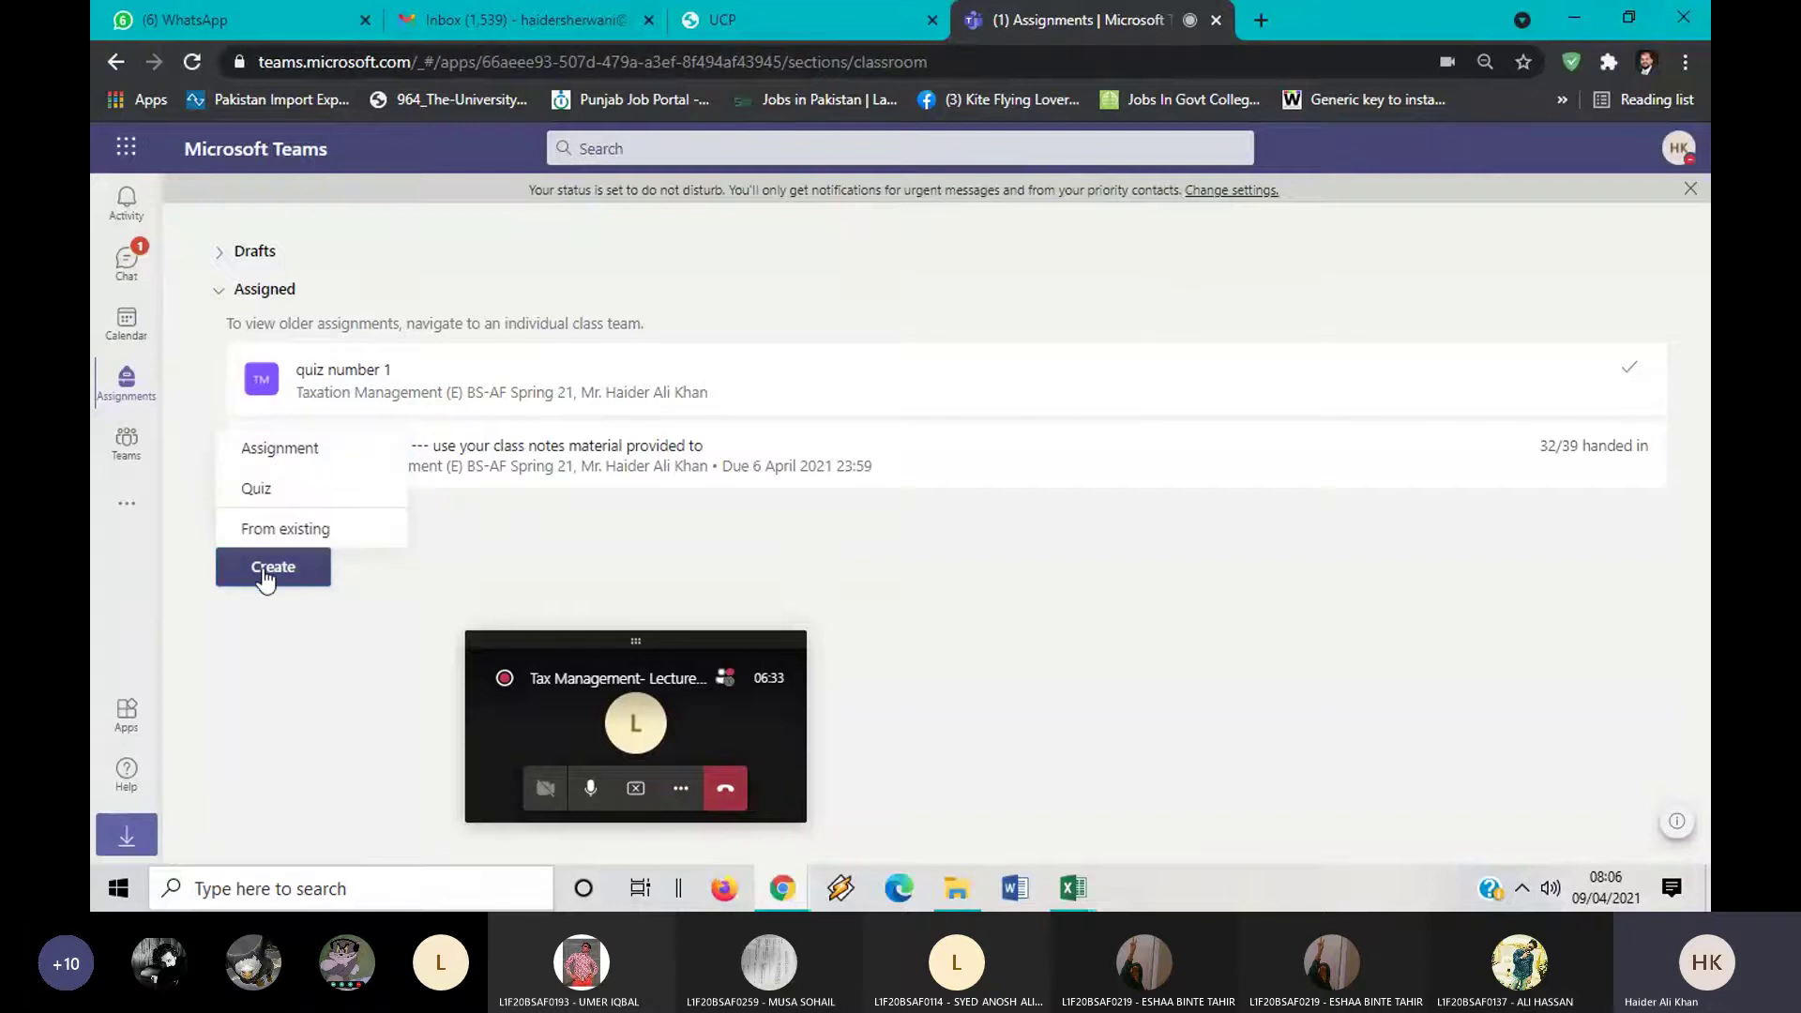
click(289, 456)
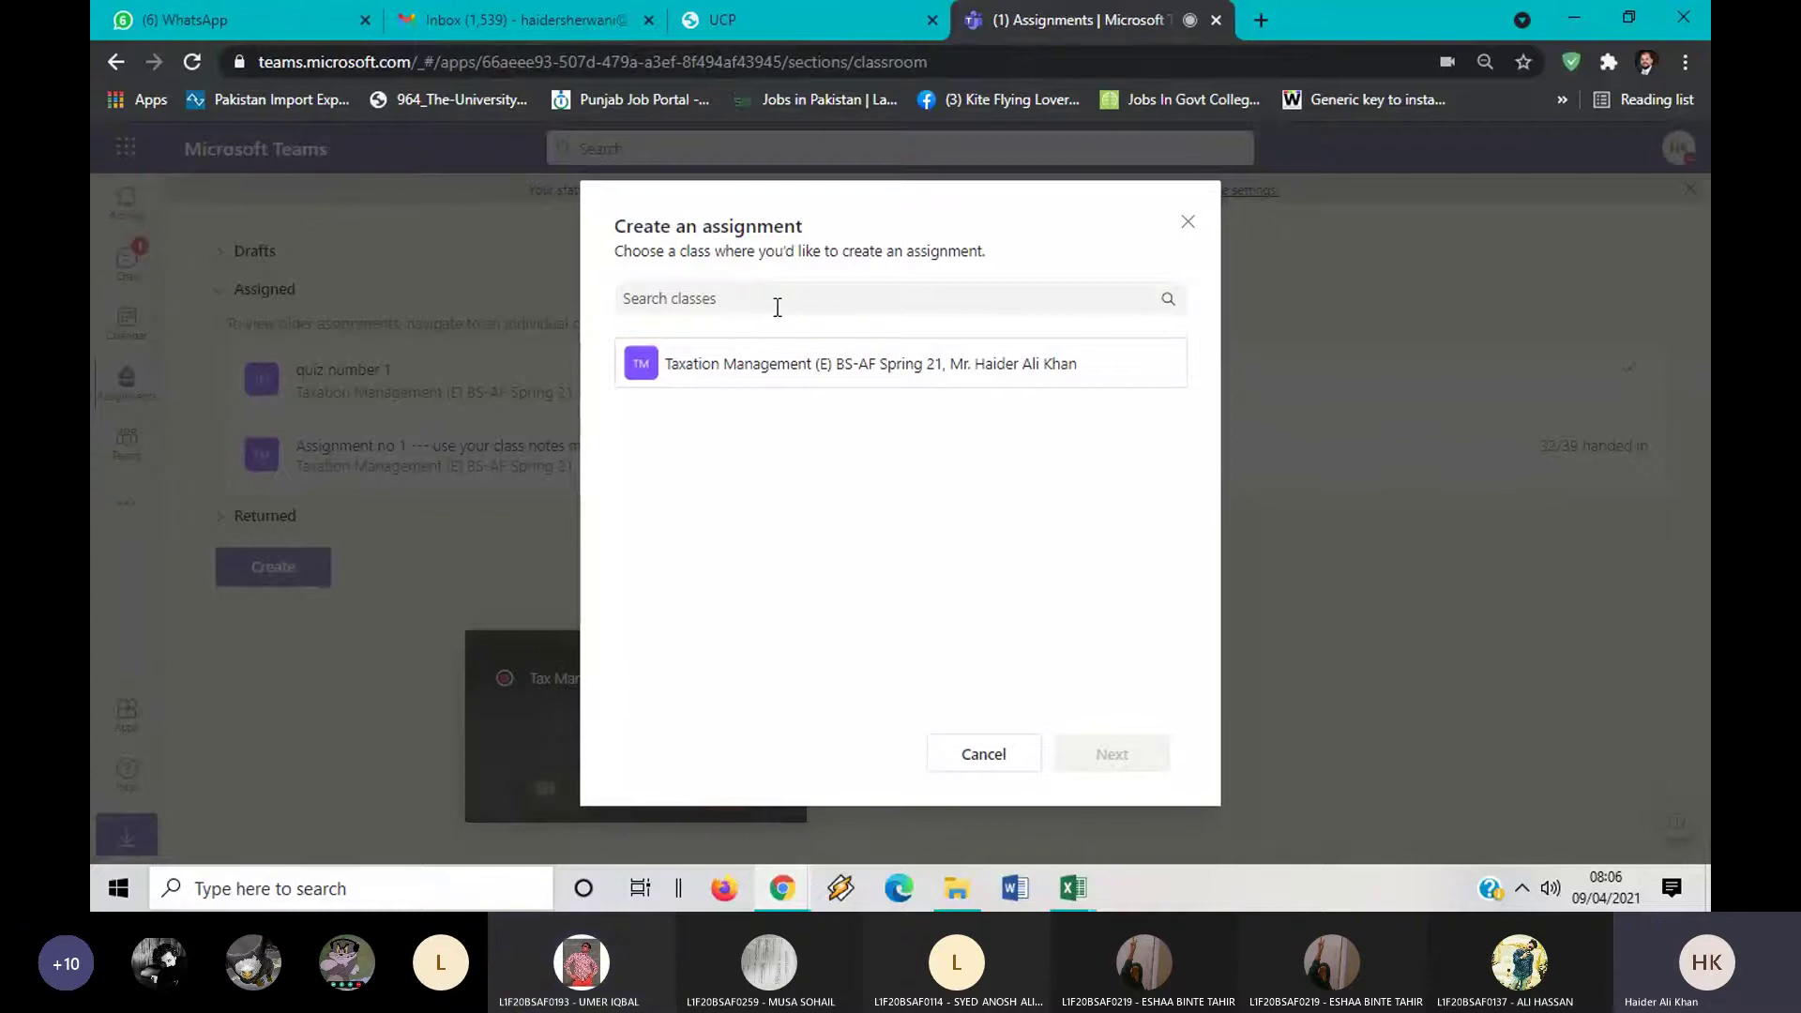
click(775, 384)
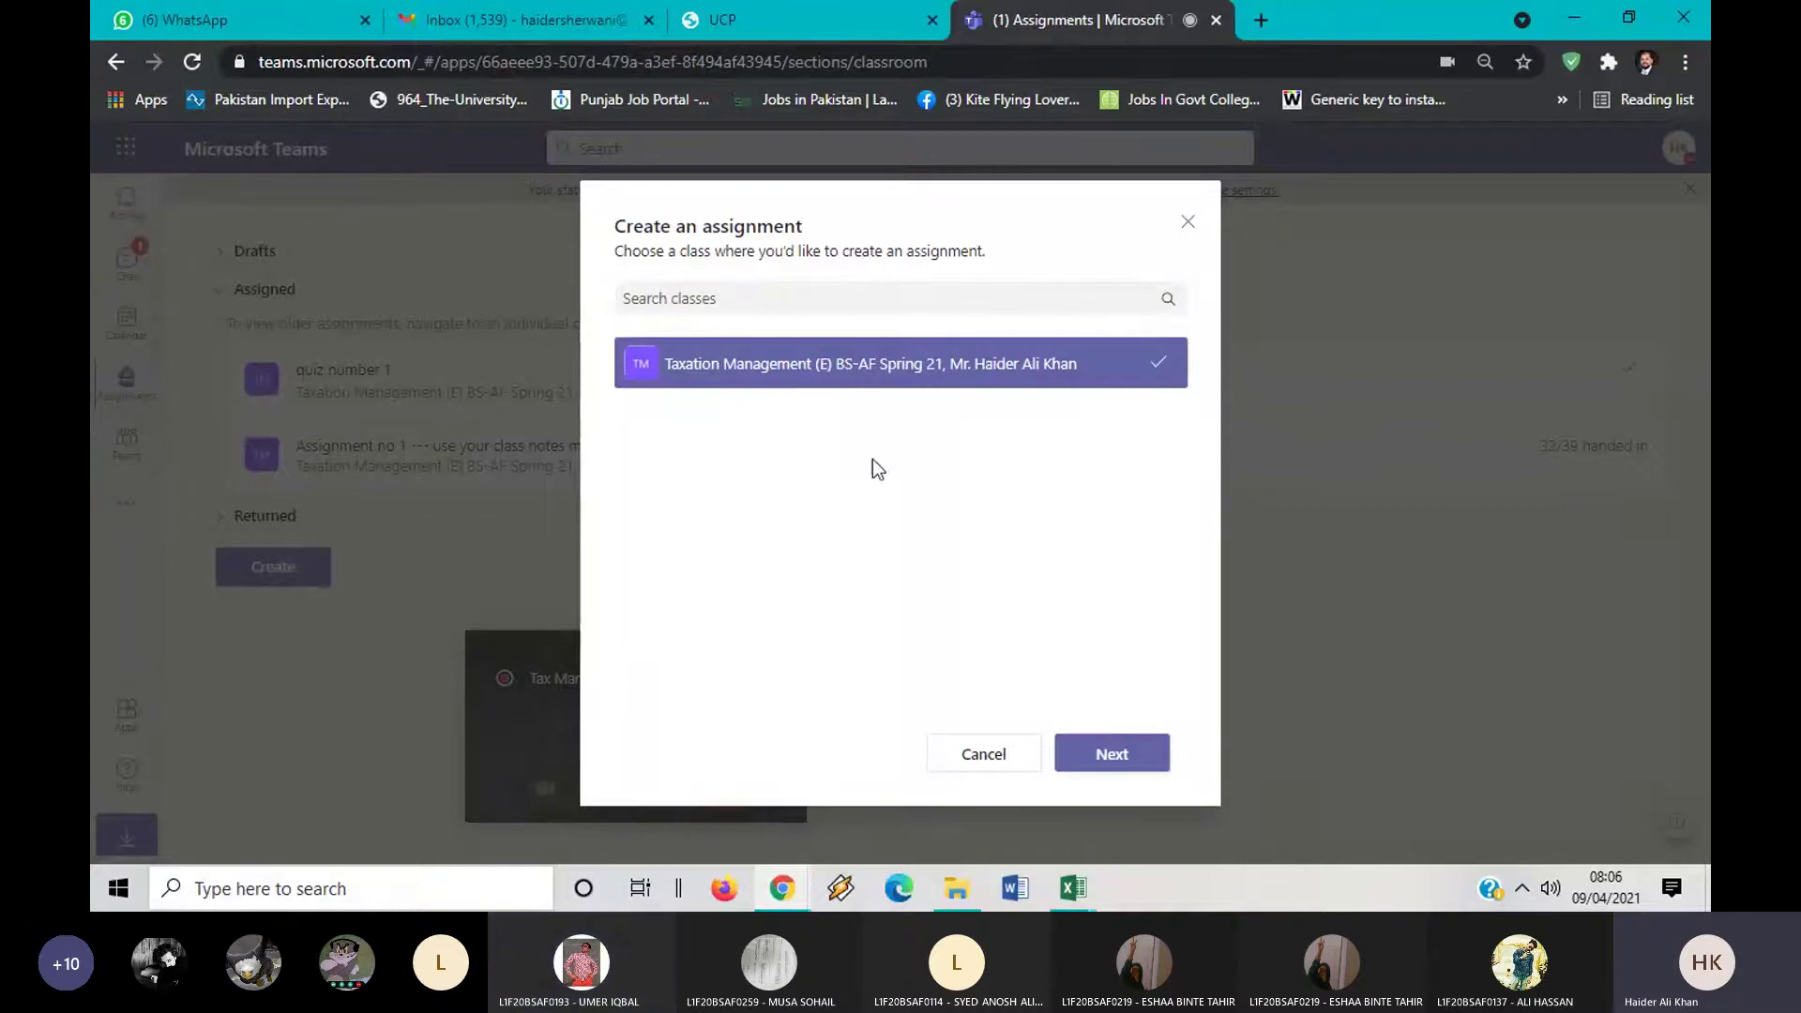
click(1129, 753)
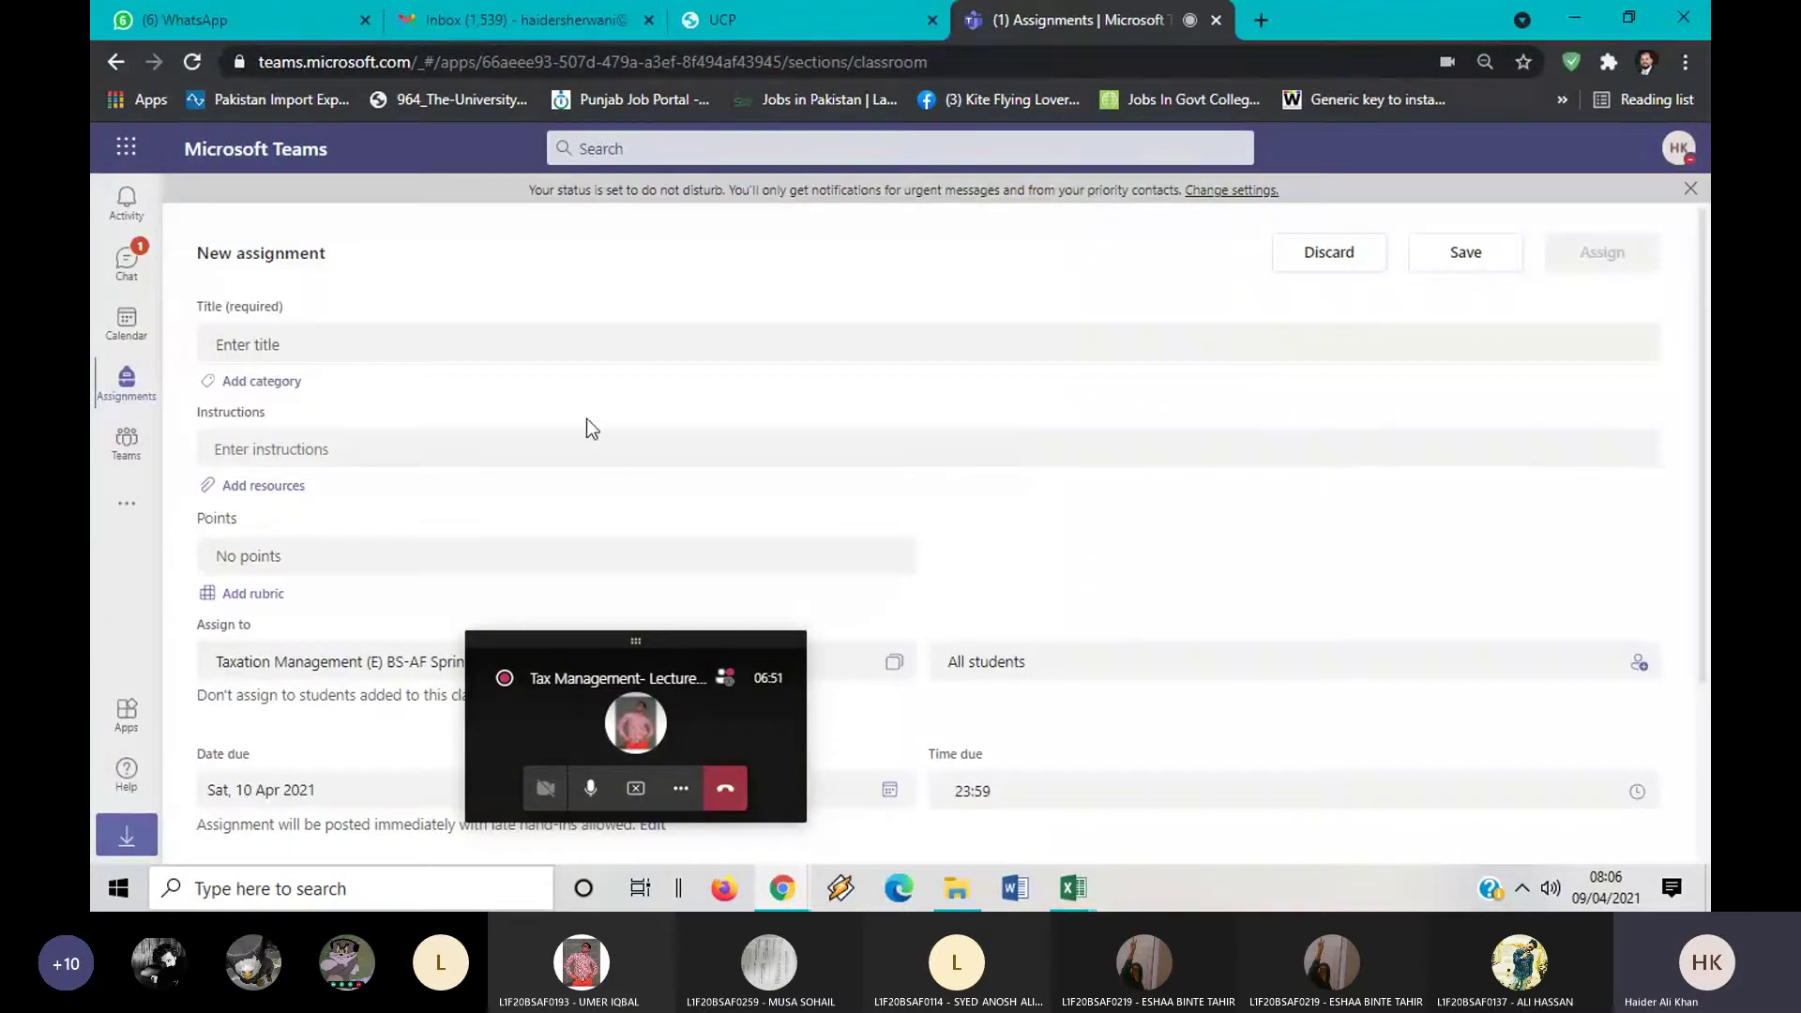
Title the assignment 'Assignment 2' with instructions 'Solve all the questions - 1-12'
click(658, 355)
text(ass)
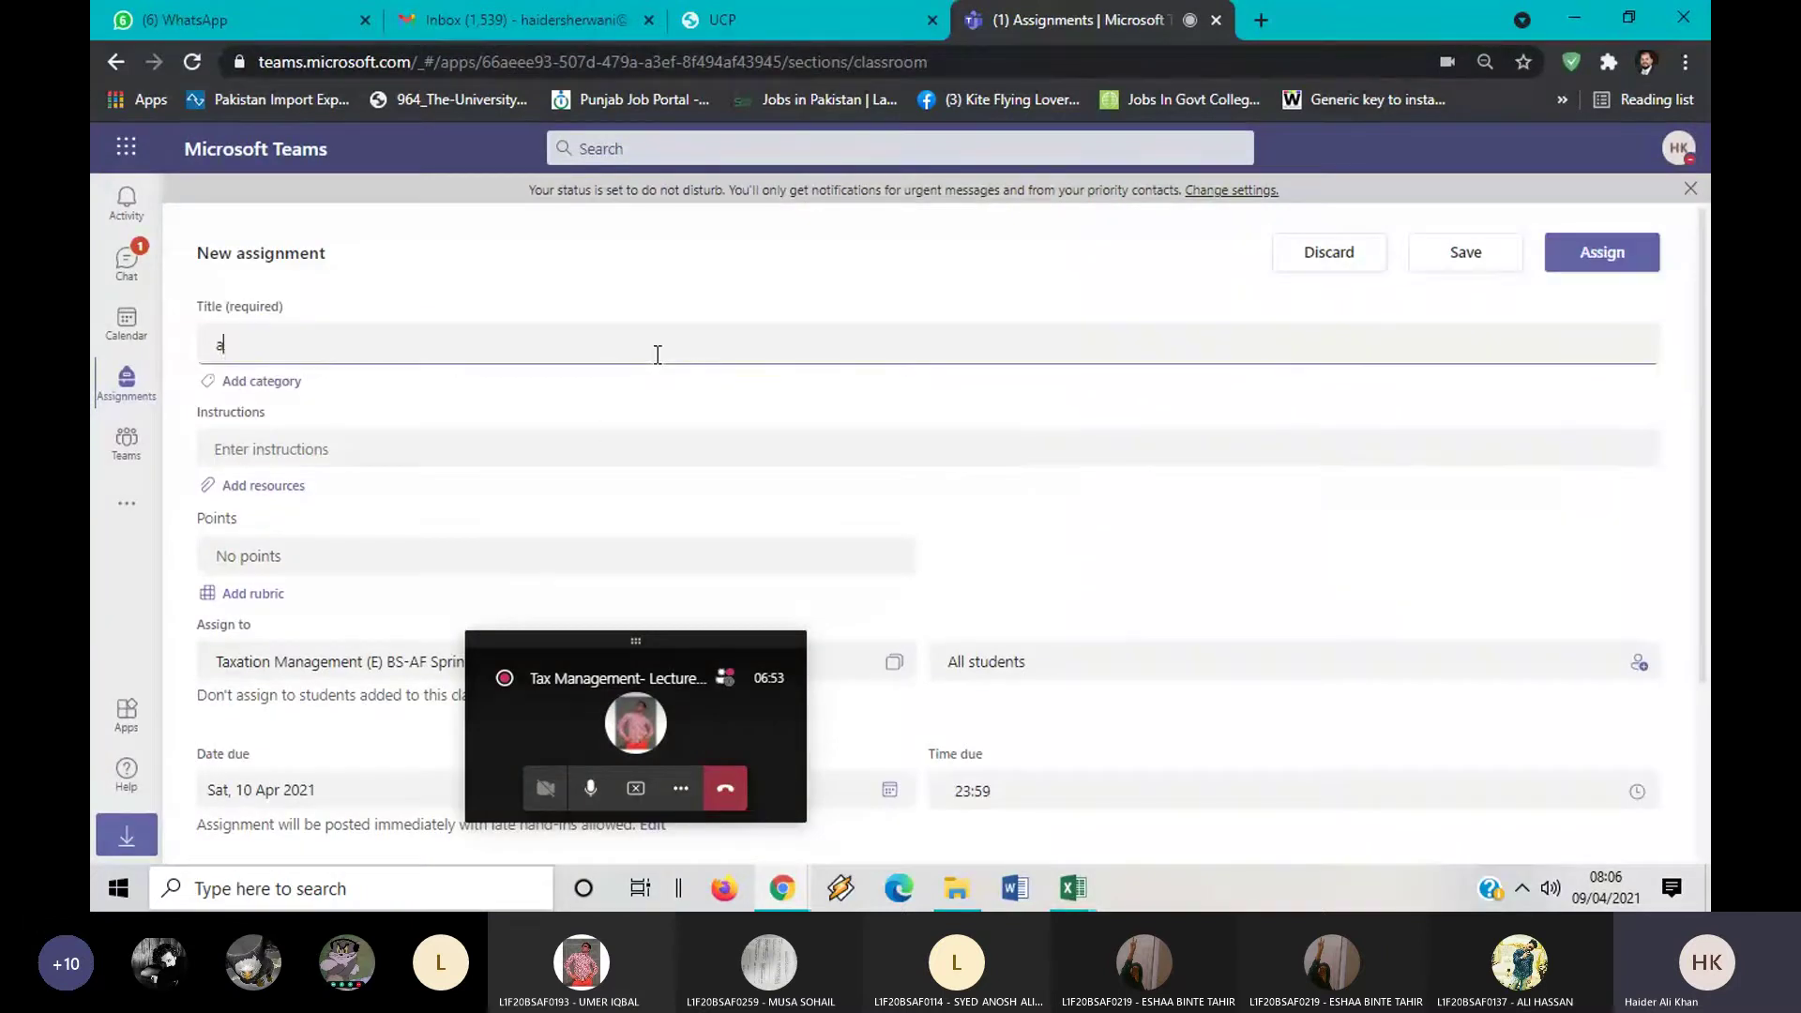
key(BackSpace)
key(BackSpace)
key(BackSpace)
text(Asssignment)
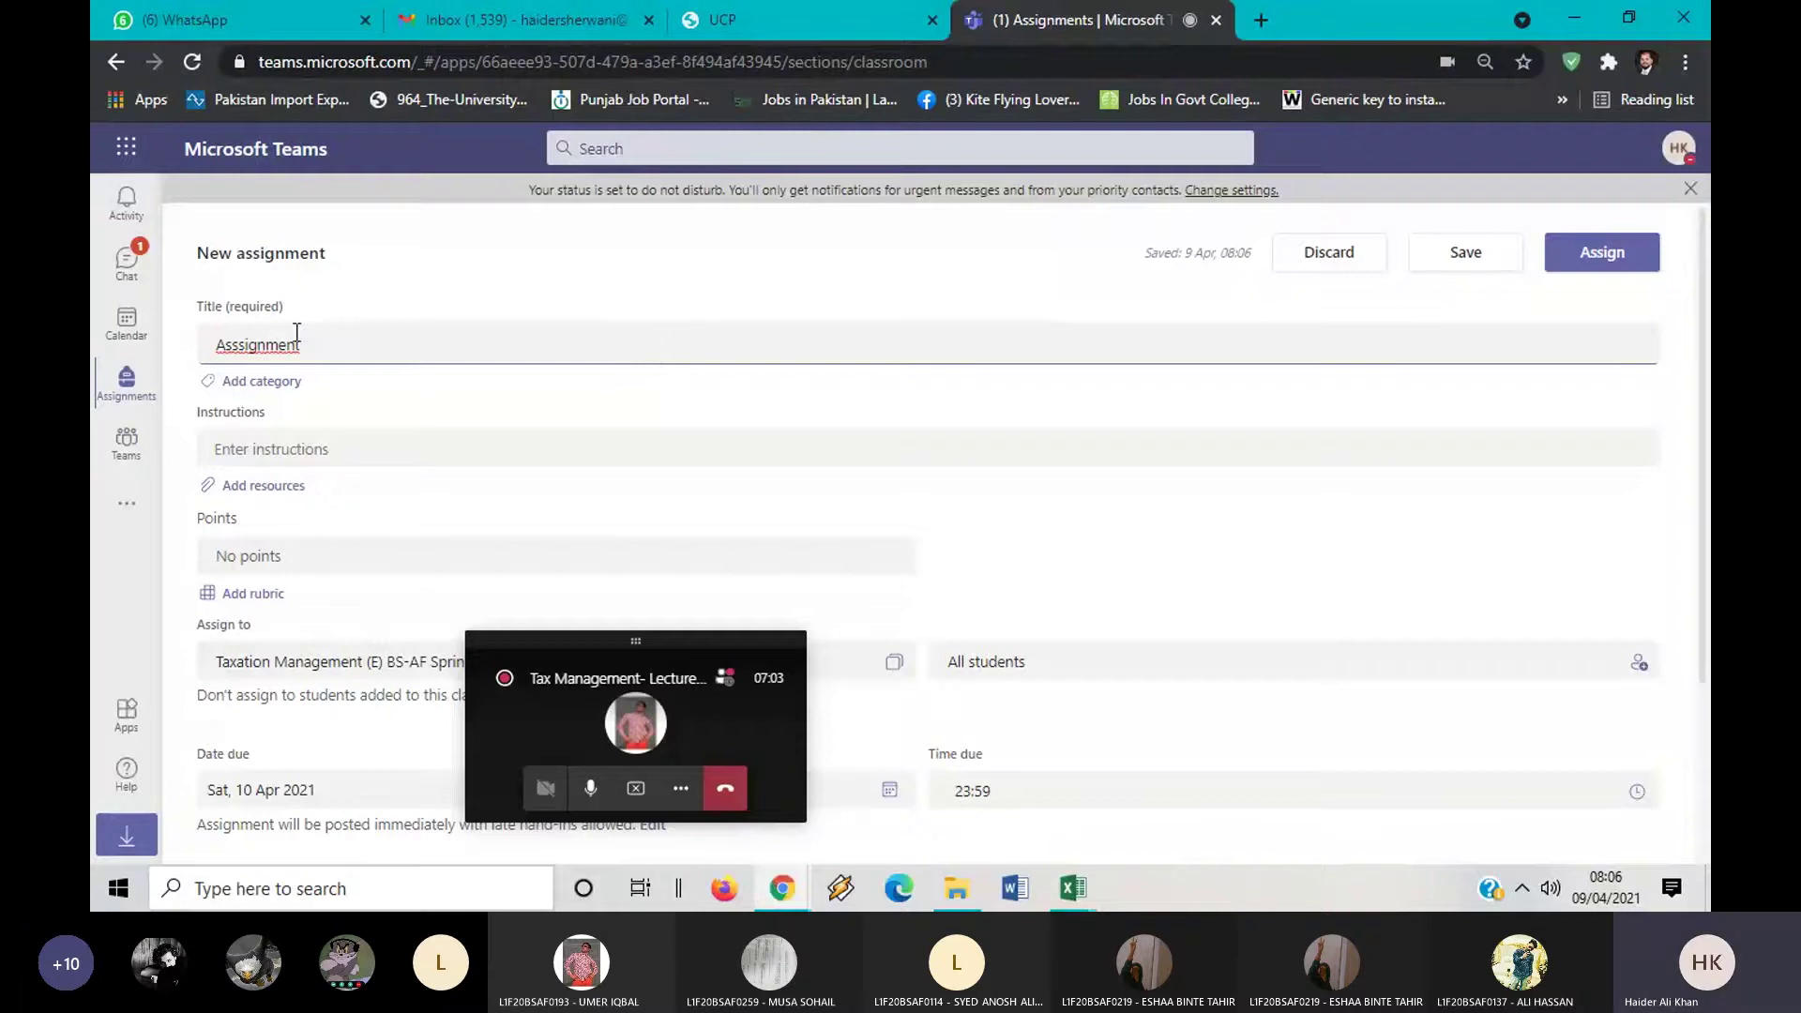
click(236, 345)
key(BackSpace)
text(2)
click(312, 459)
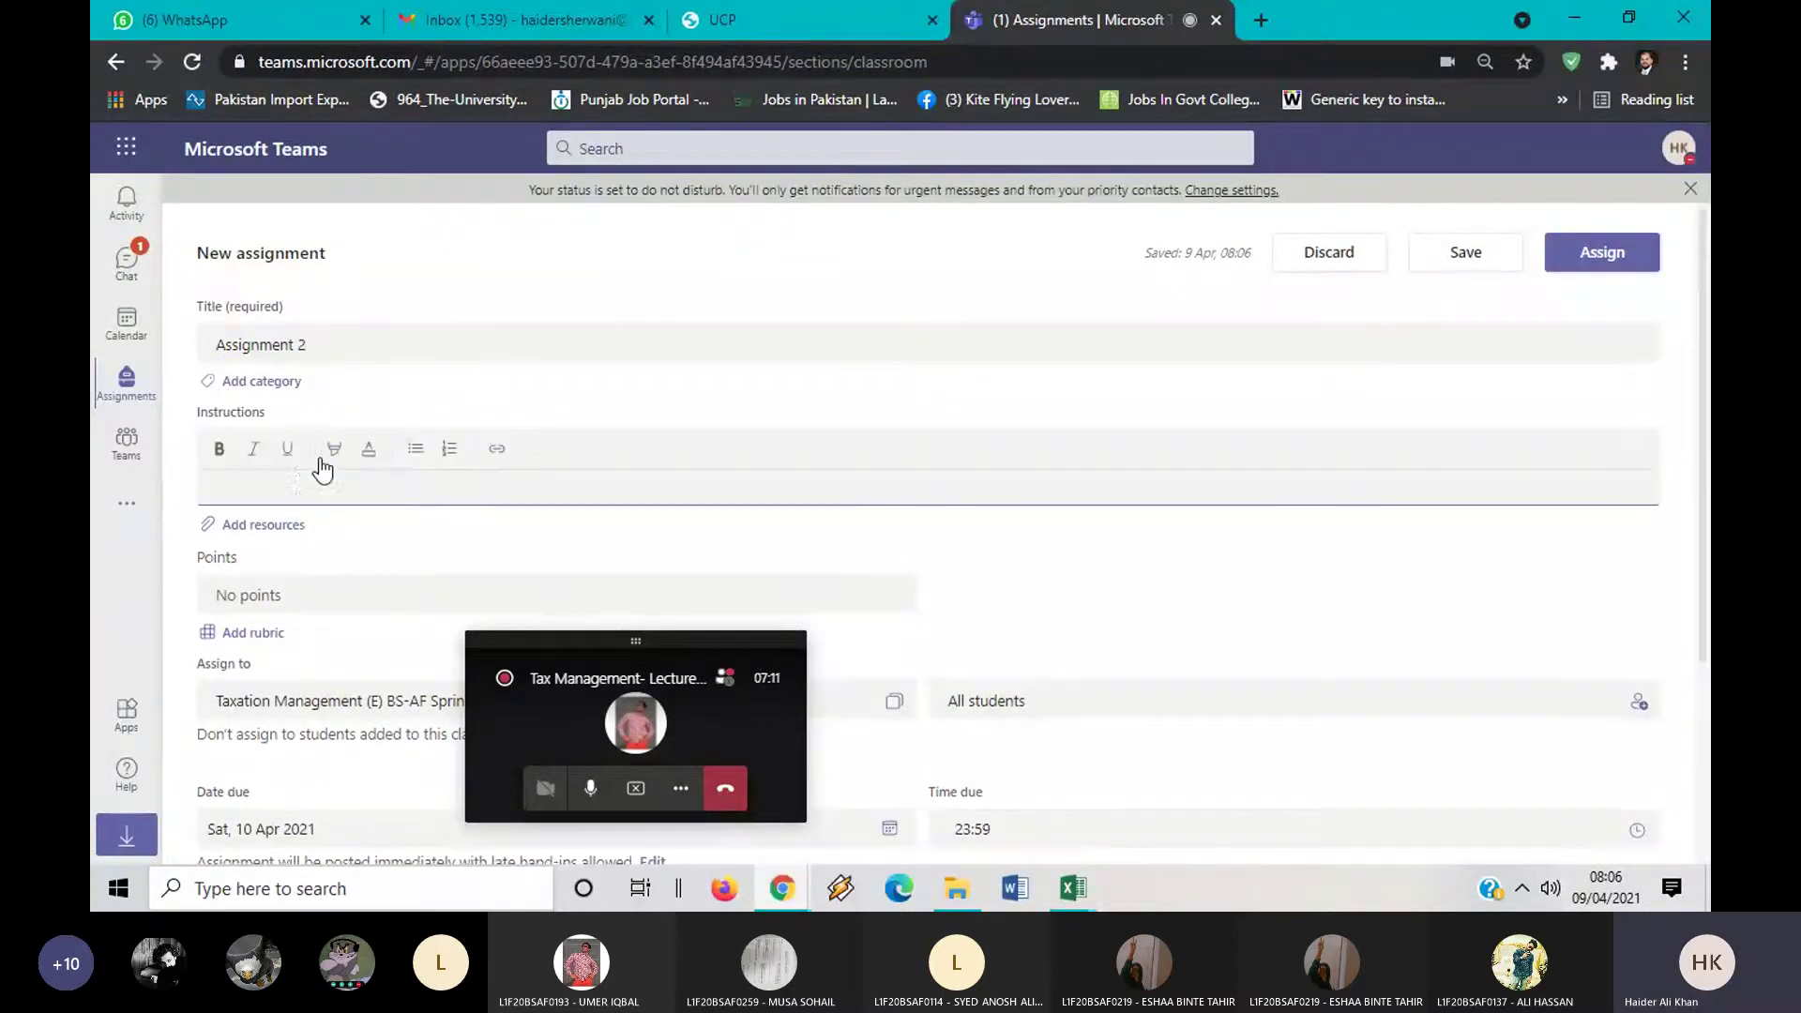
text(Solve all the questions - 1-12)
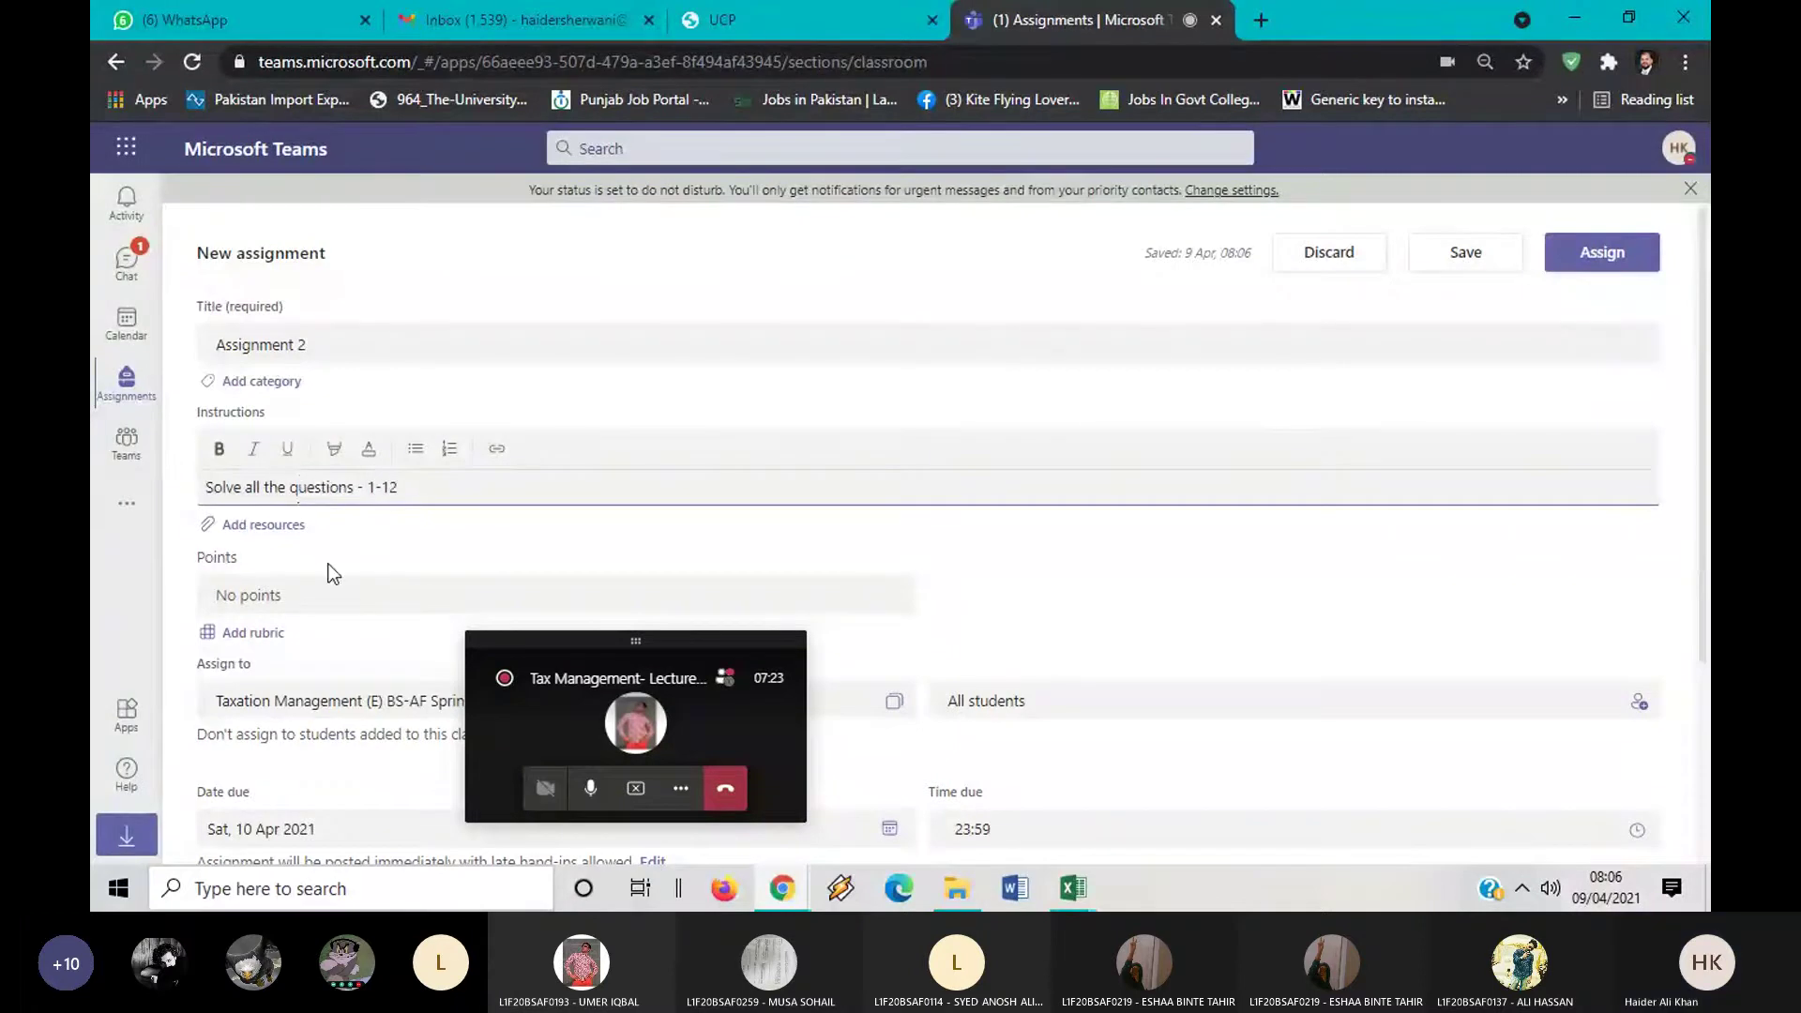
Set the due date to 13 April 2021 and assign it to the class
scroll(333, 572, down, 1)
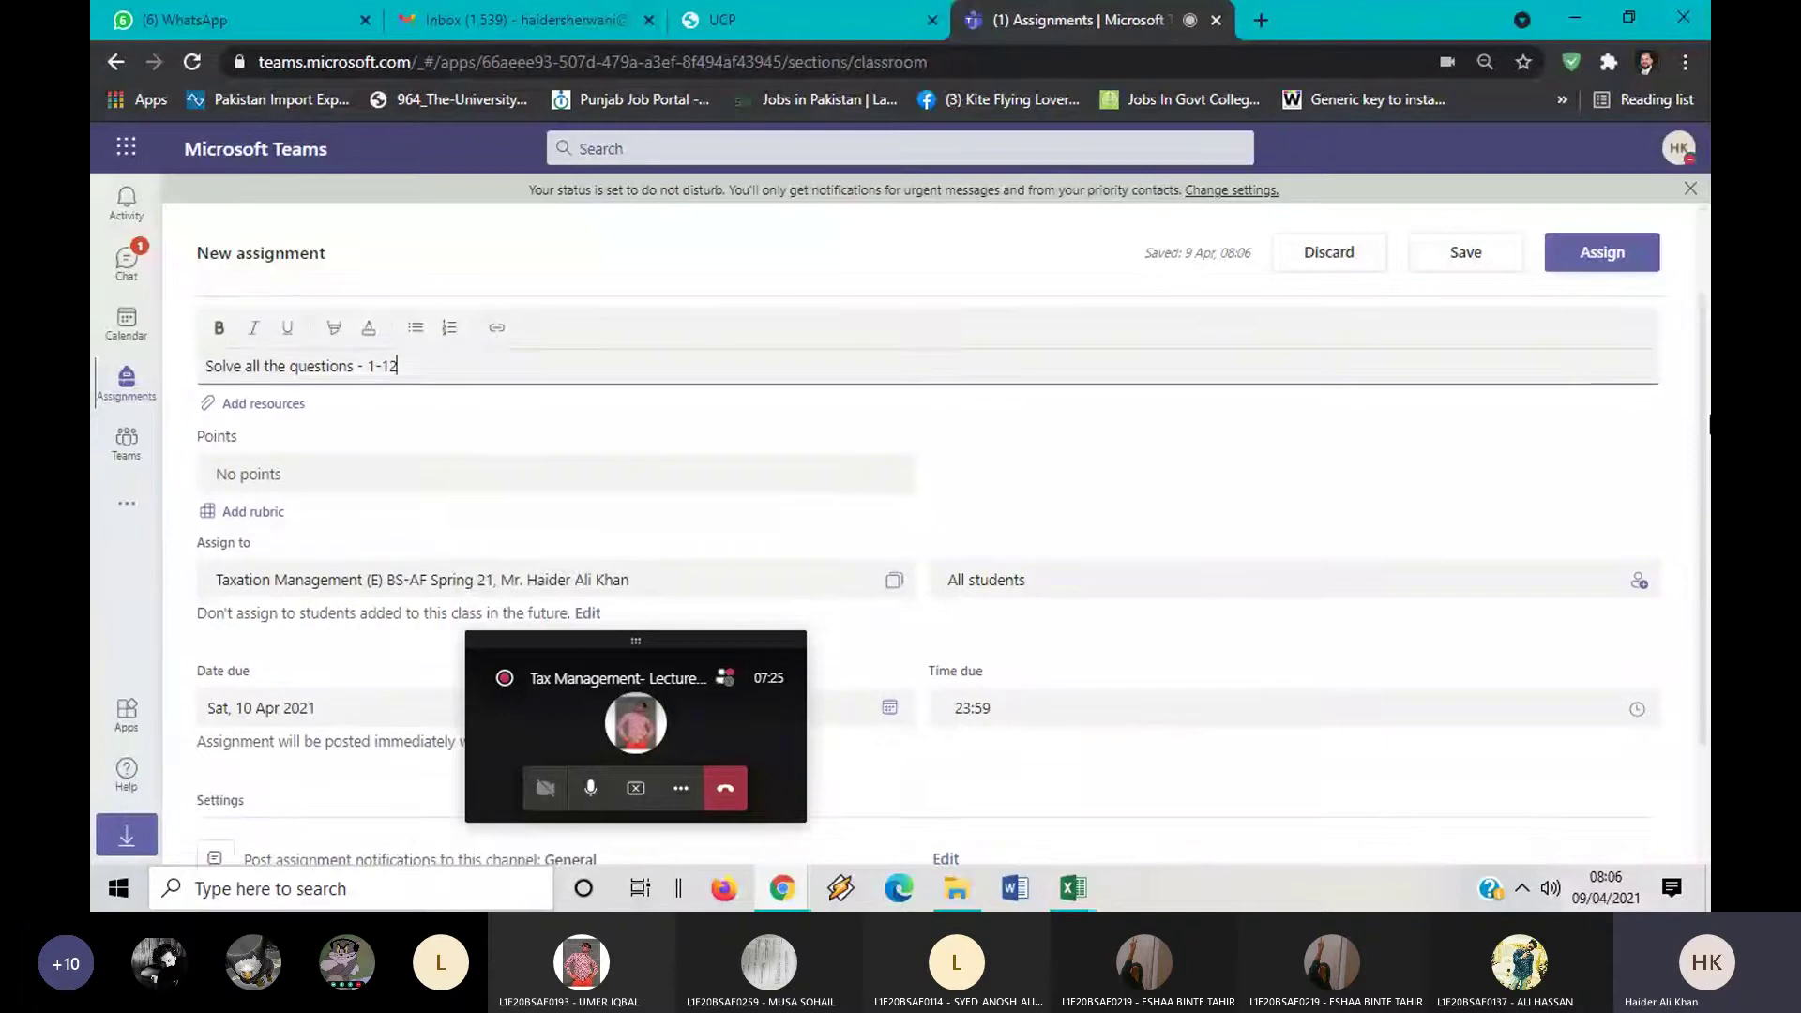
scroll(929, 563, down, 2)
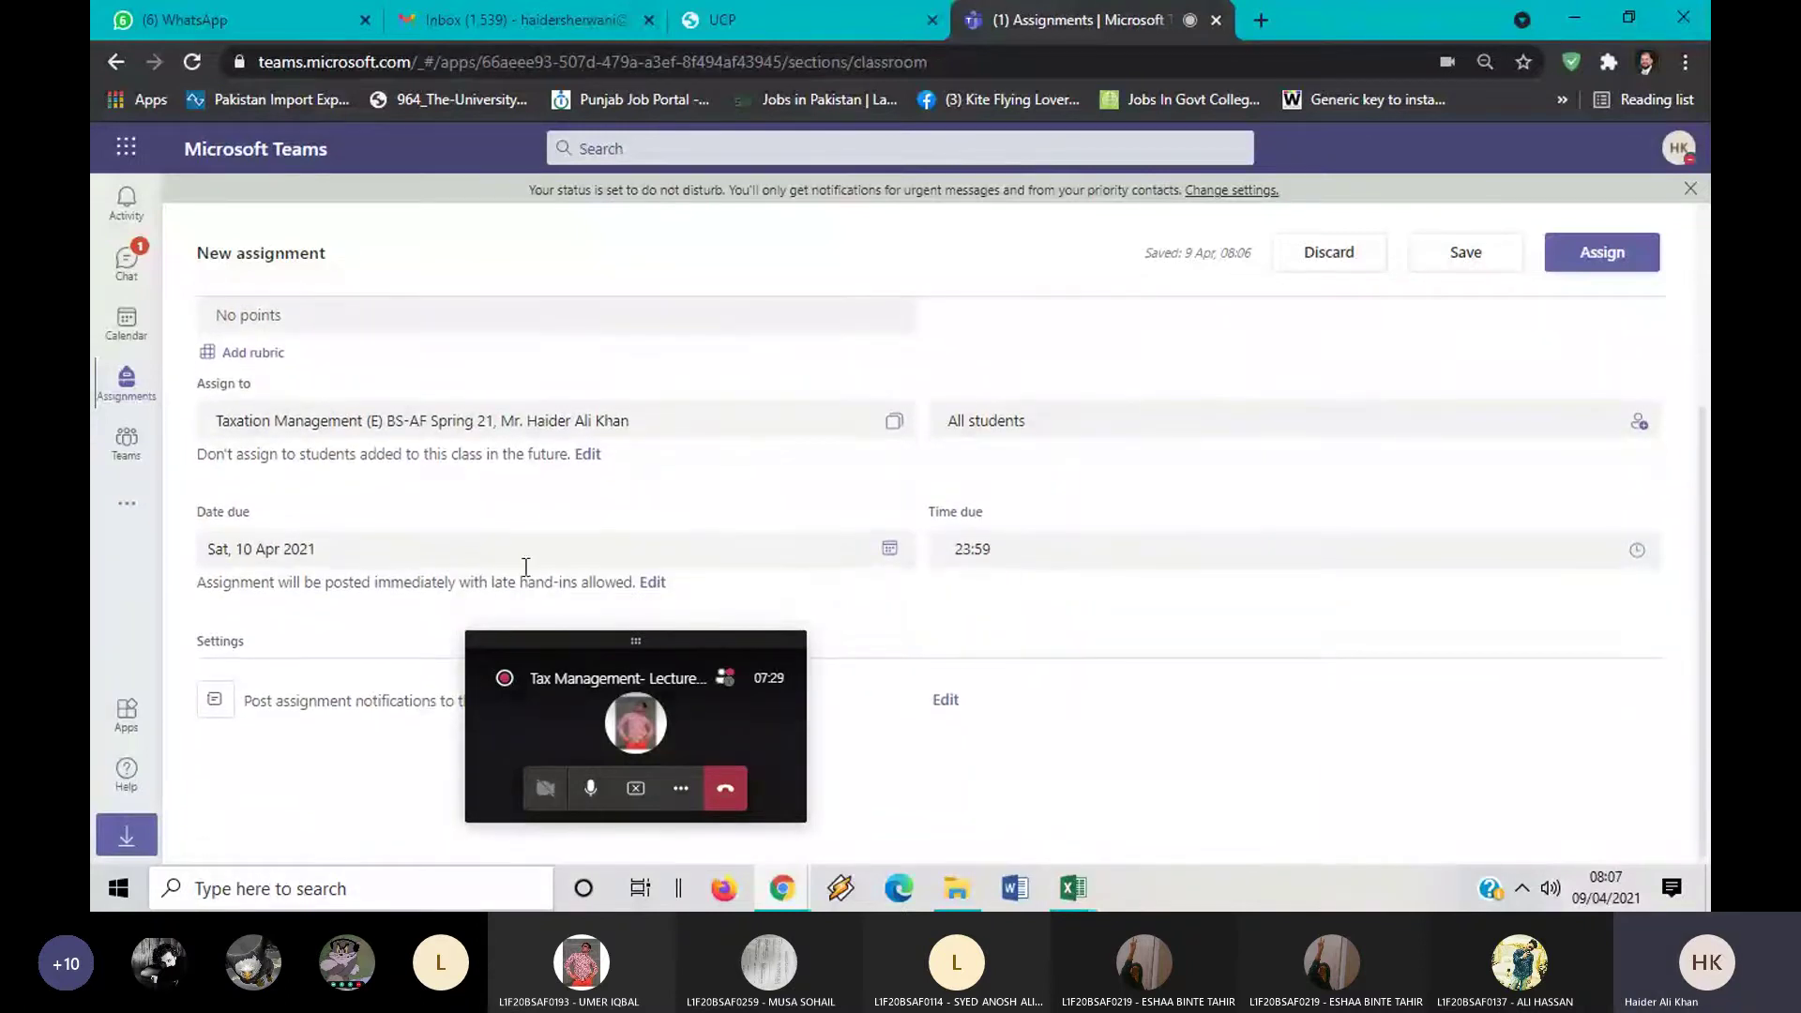
click(889, 553)
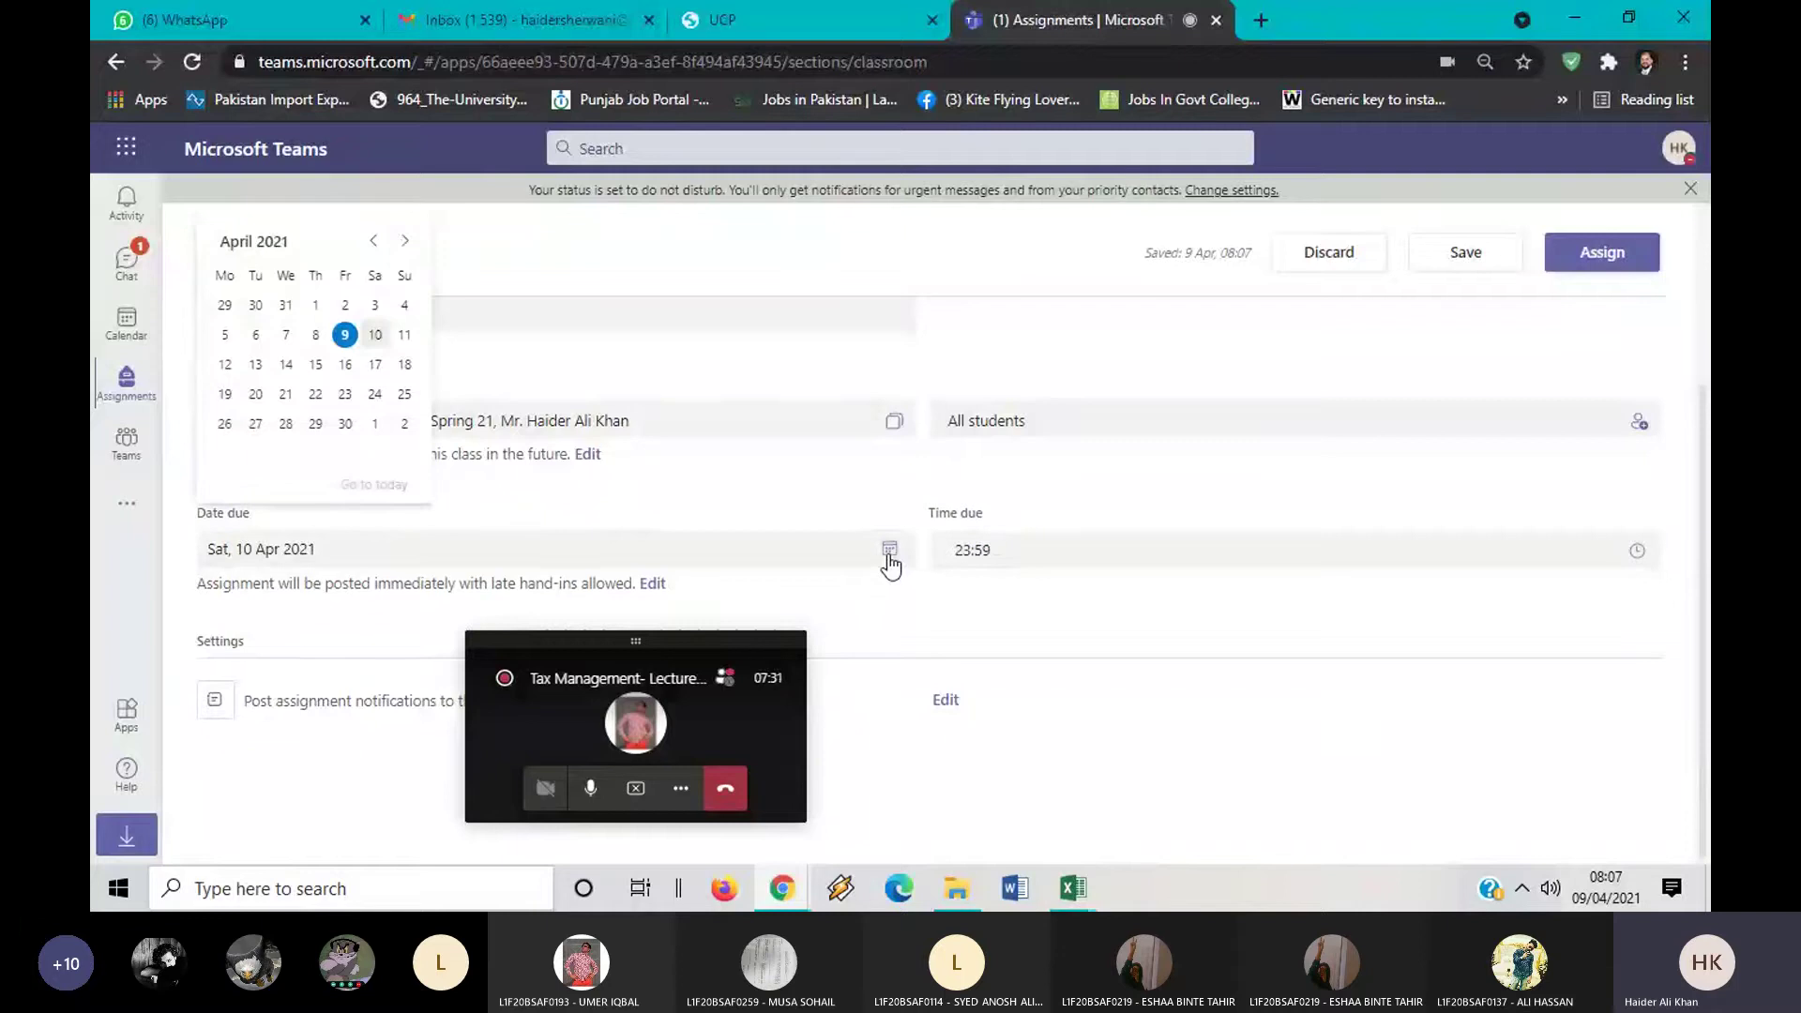
click(286, 366)
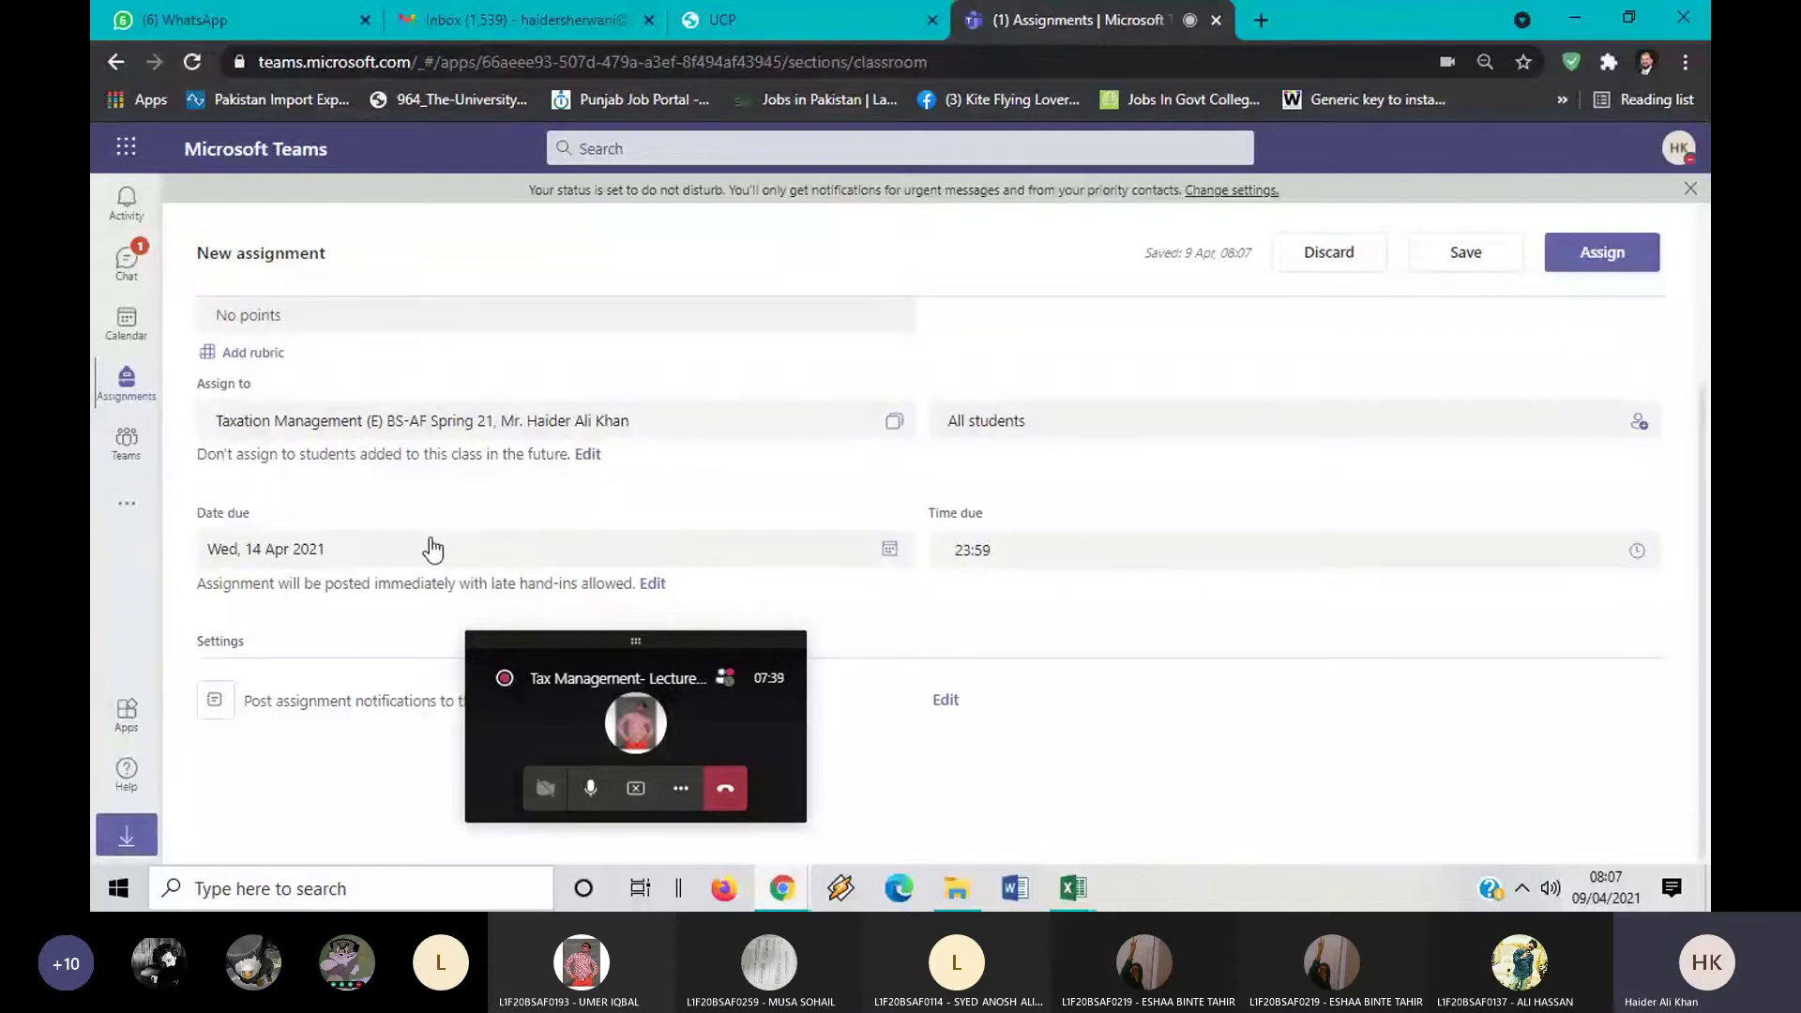
click(482, 551)
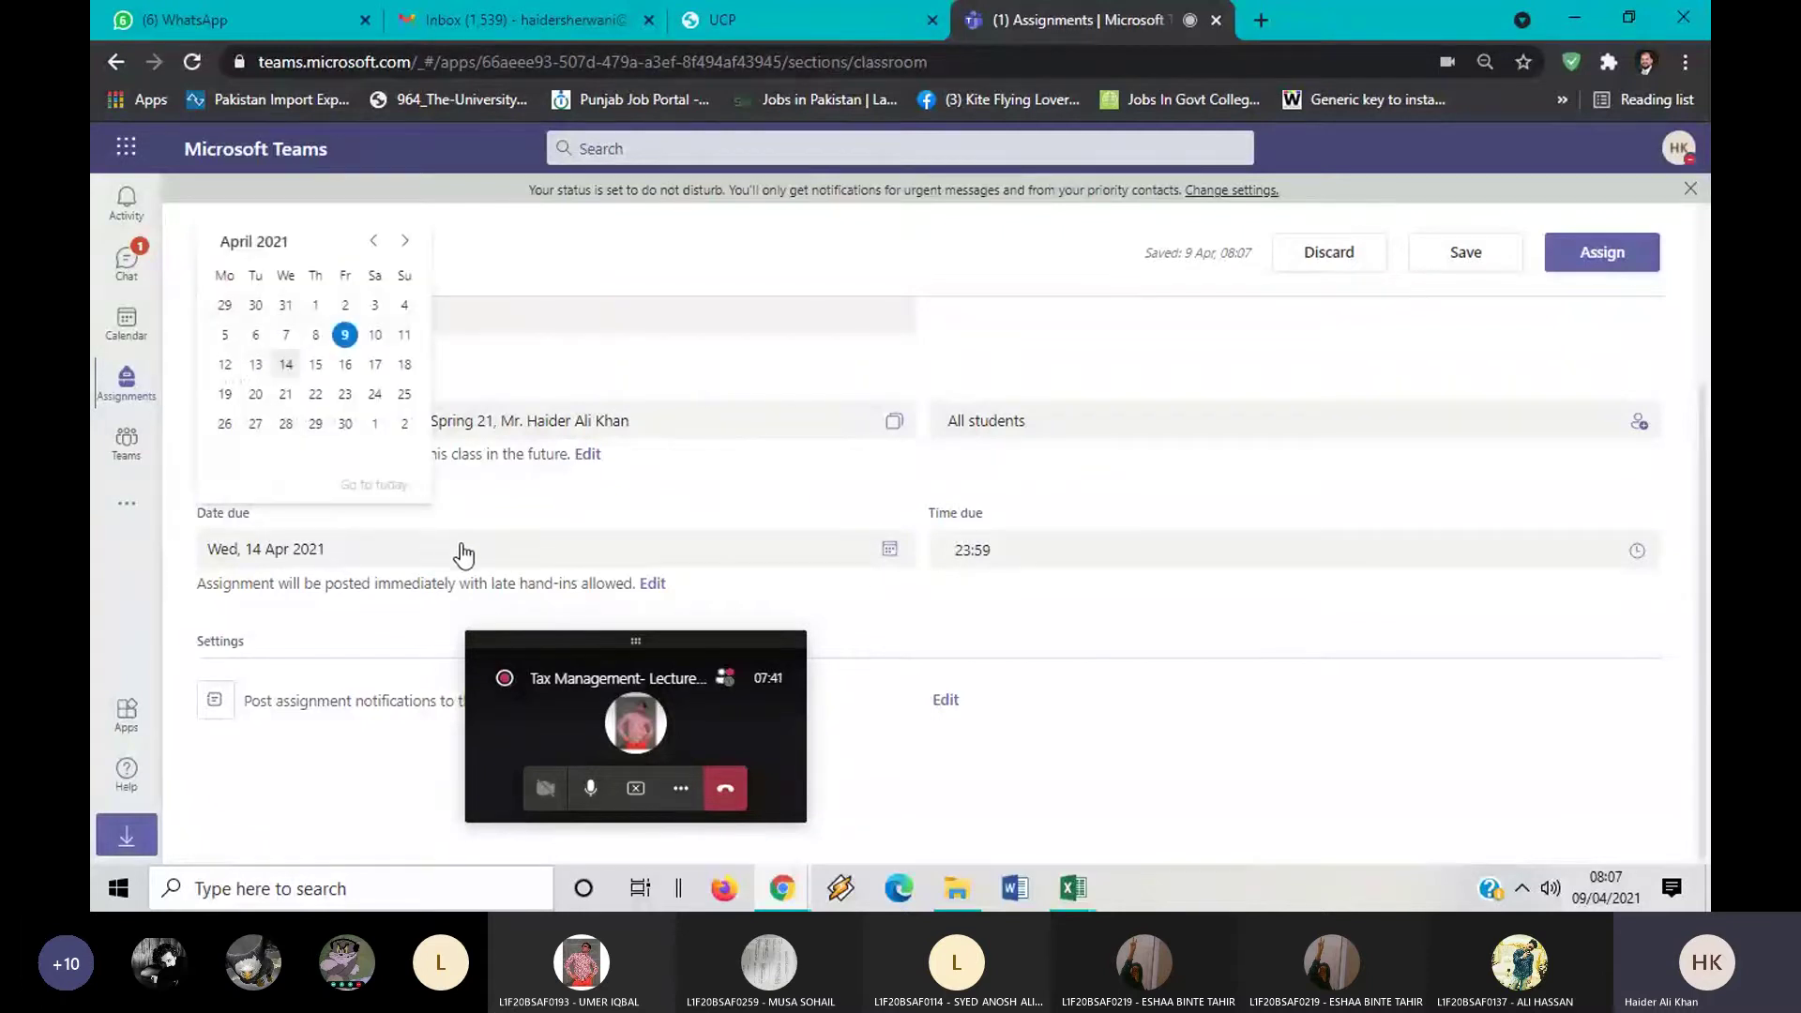
click(255, 365)
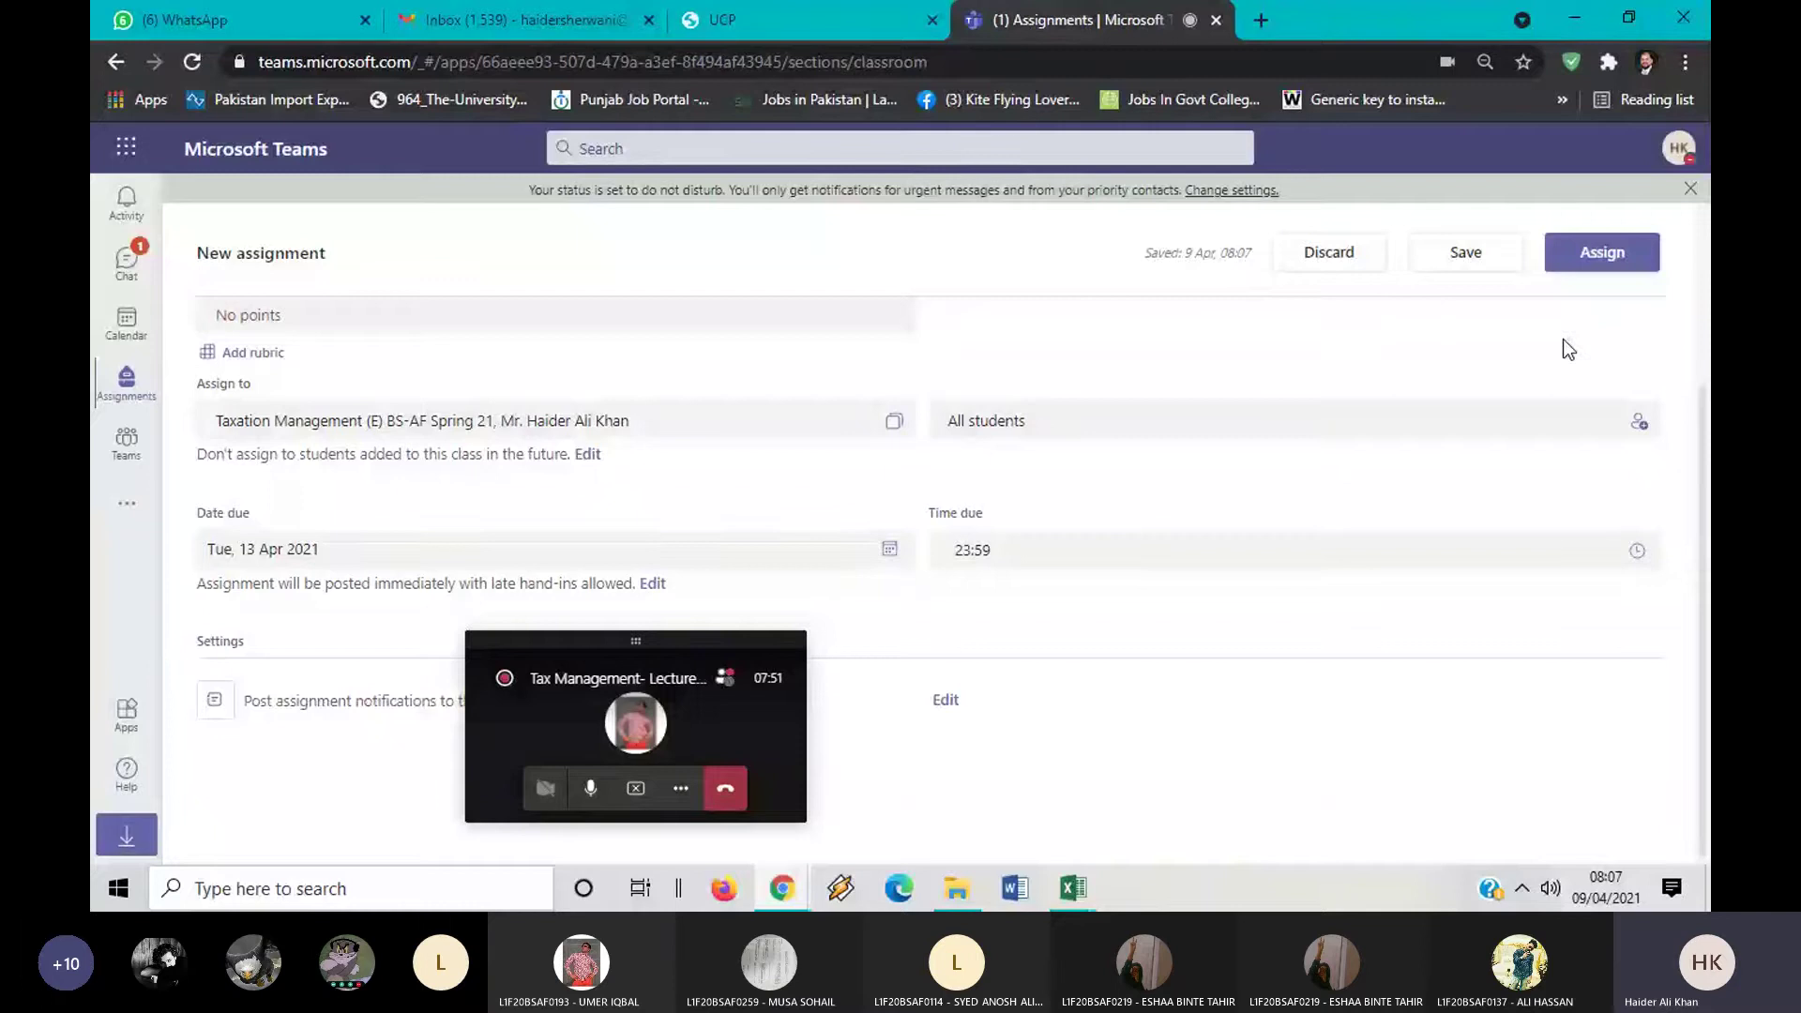
click(1595, 260)
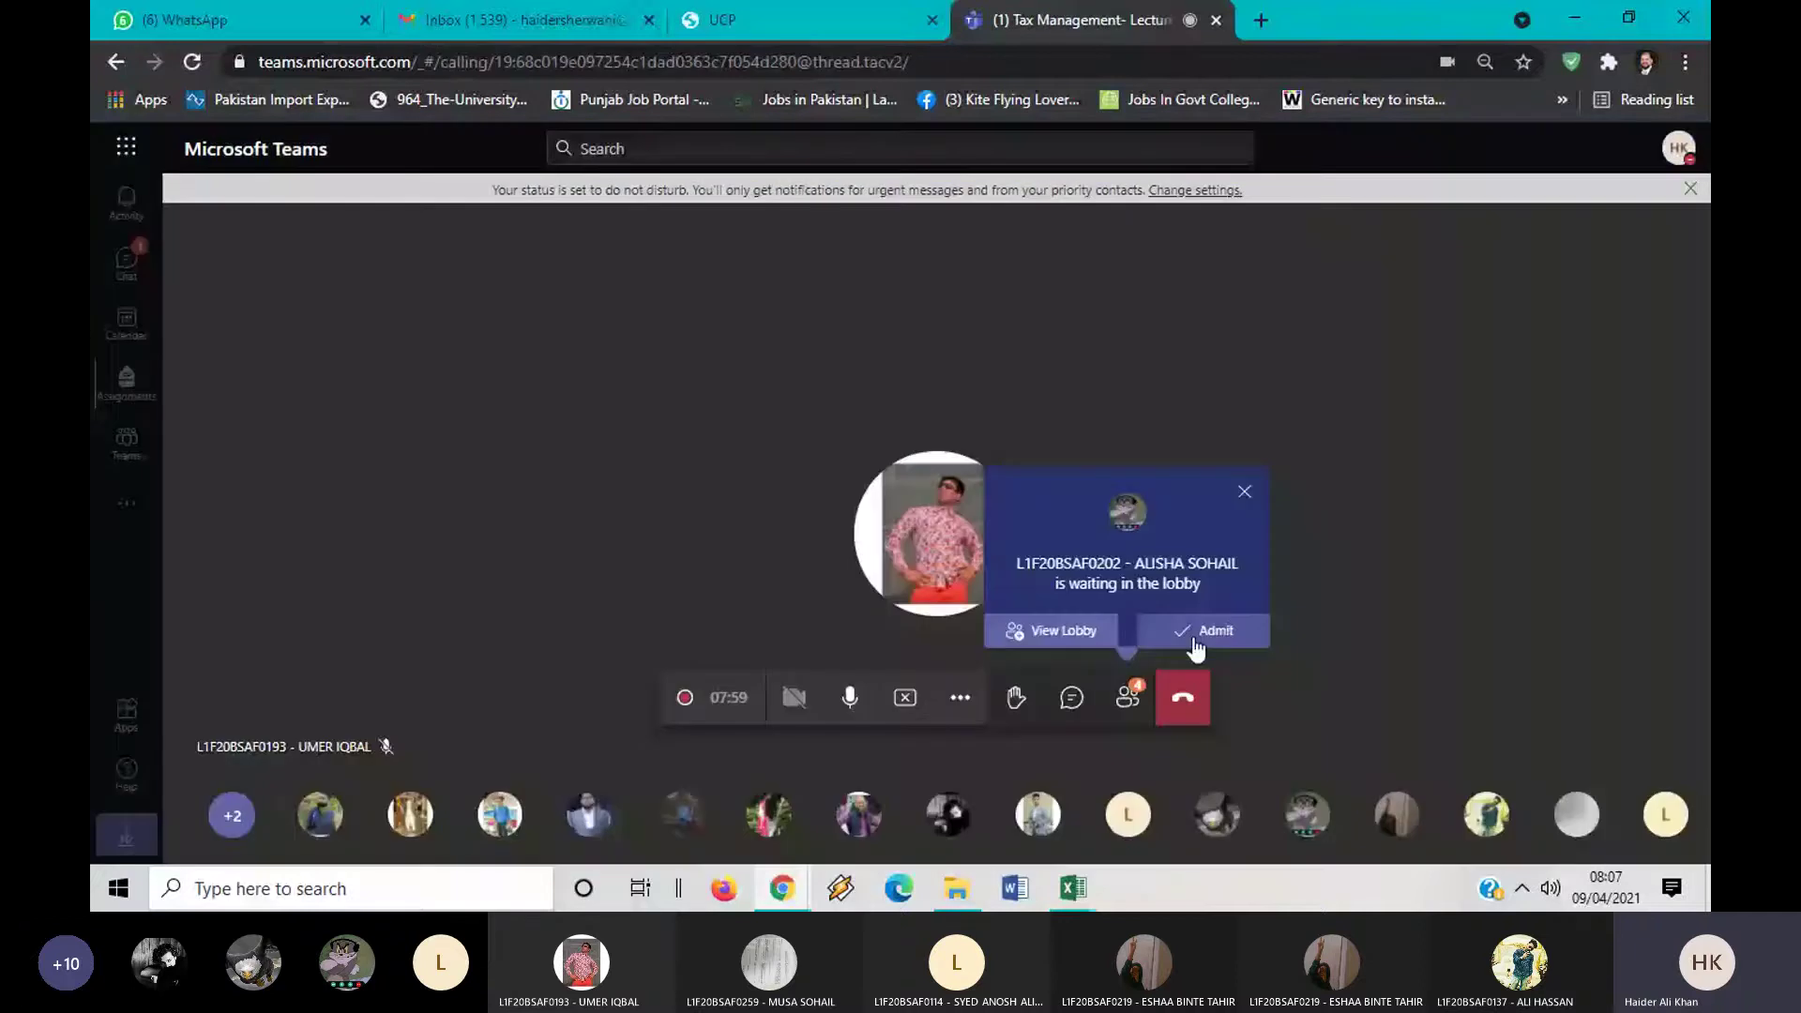
Admit the waiting student and then everyone else in the lobby with Admit all
click(1194, 638)
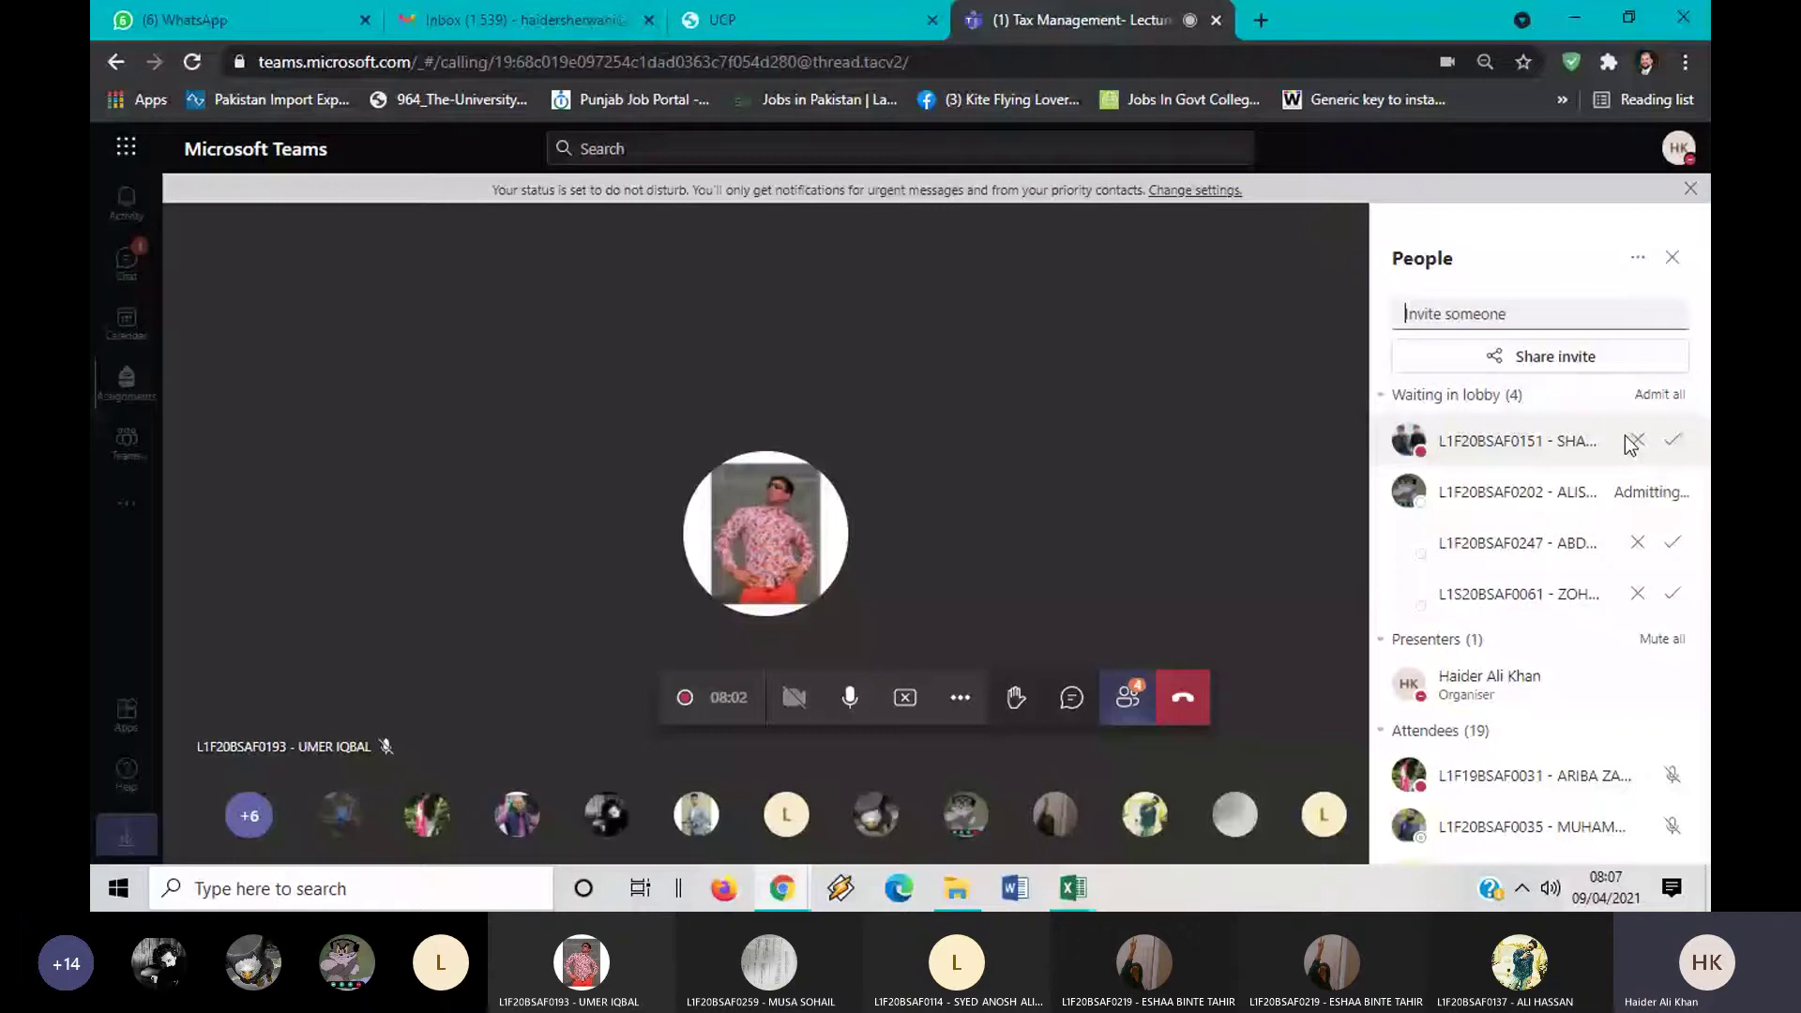
click(1660, 398)
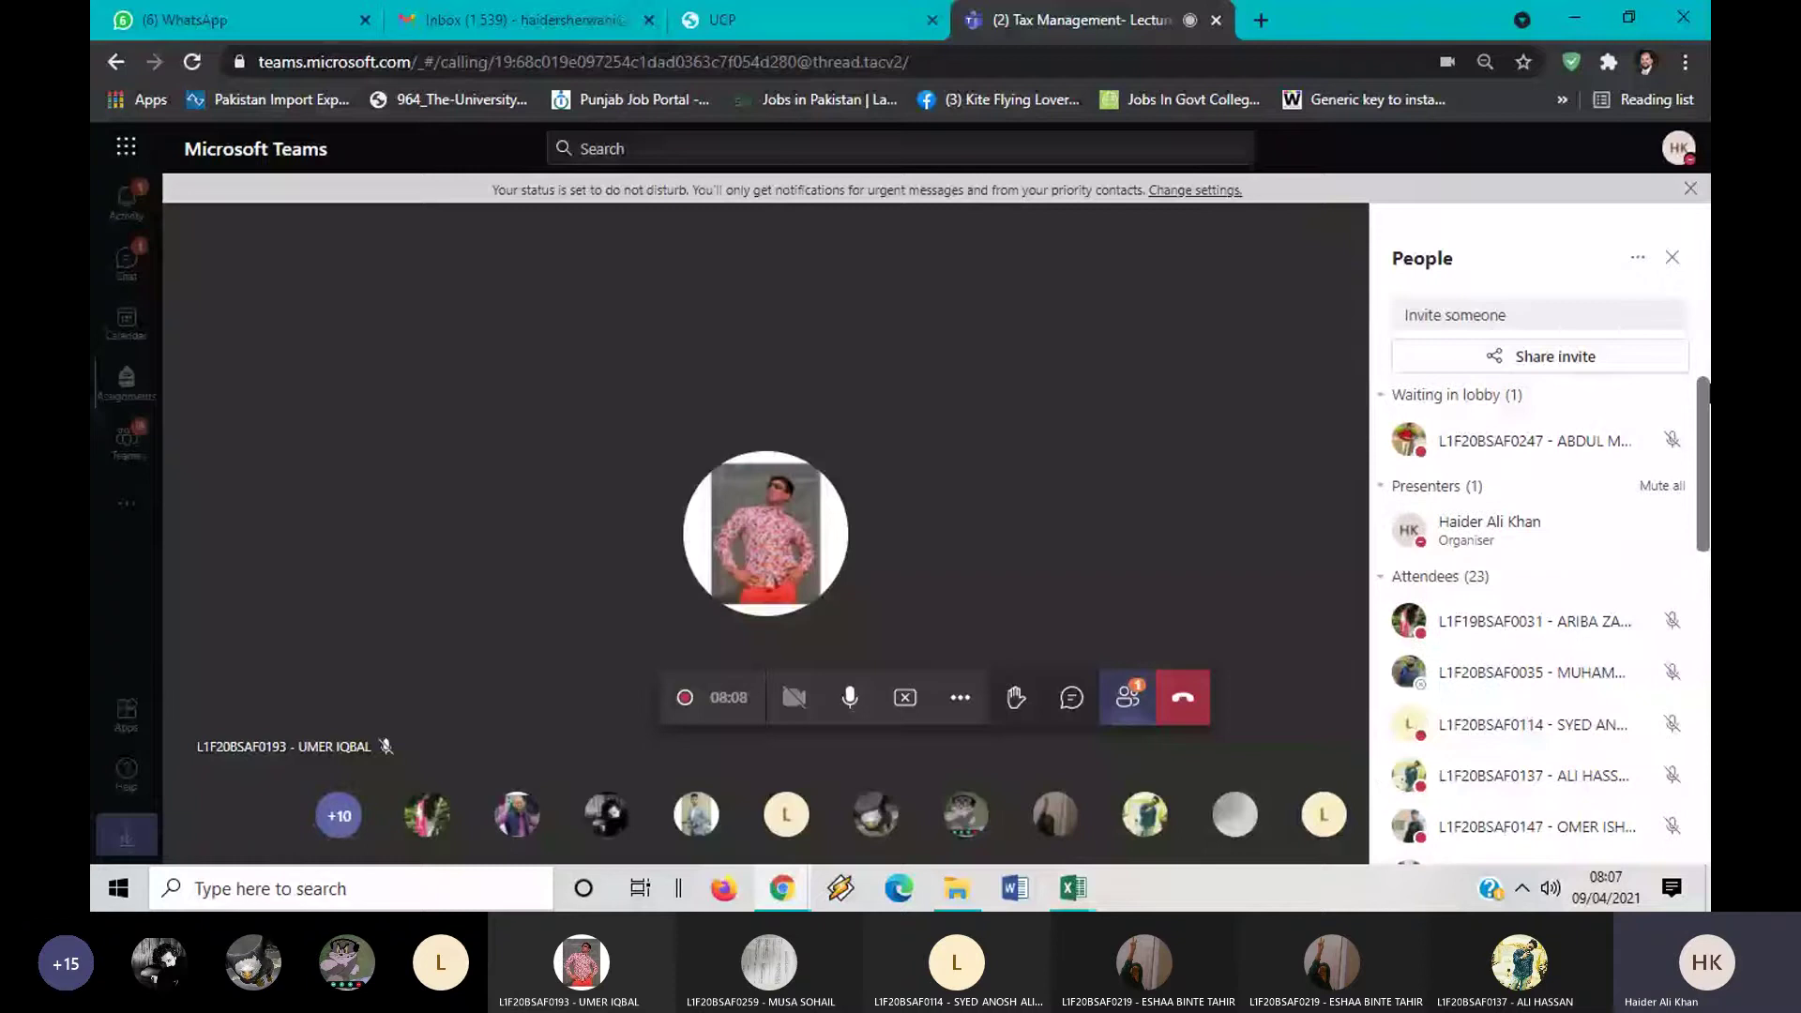
scroll(1707, 417, down, 1)
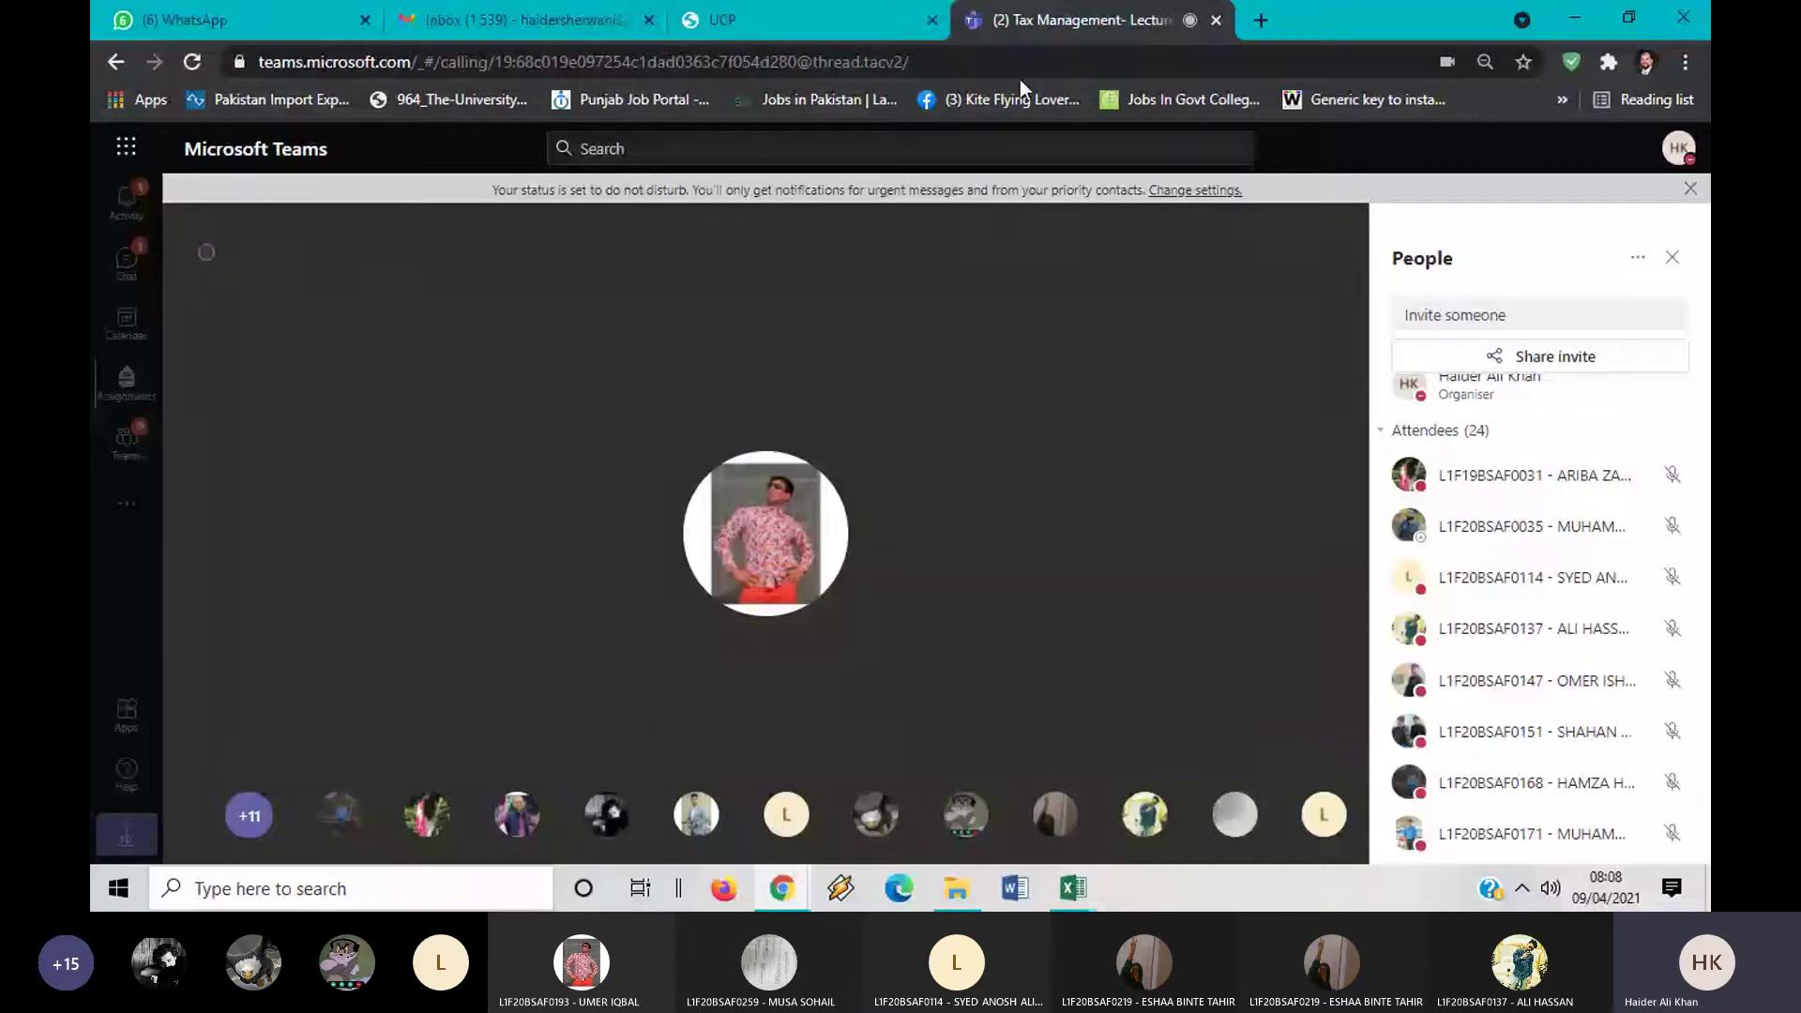
Glance at the workbook, return to the meeting window, and open the Chat conversations
click(1582, 17)
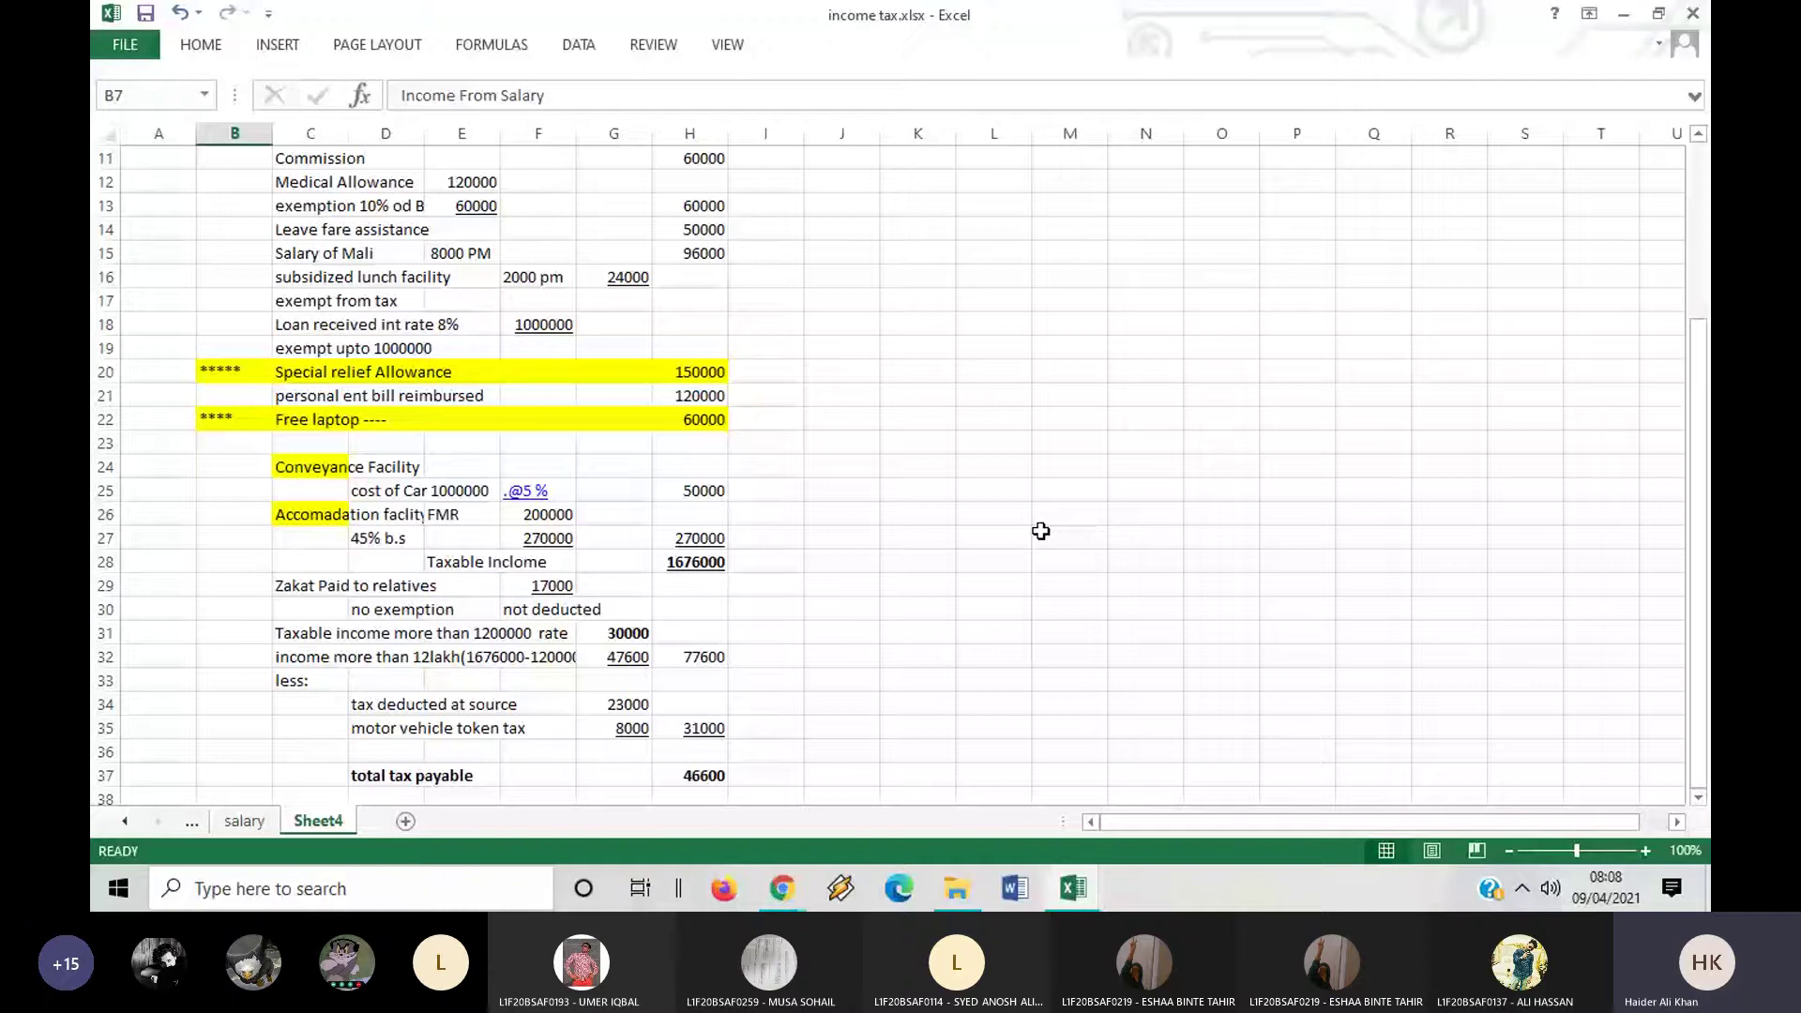
click(786, 887)
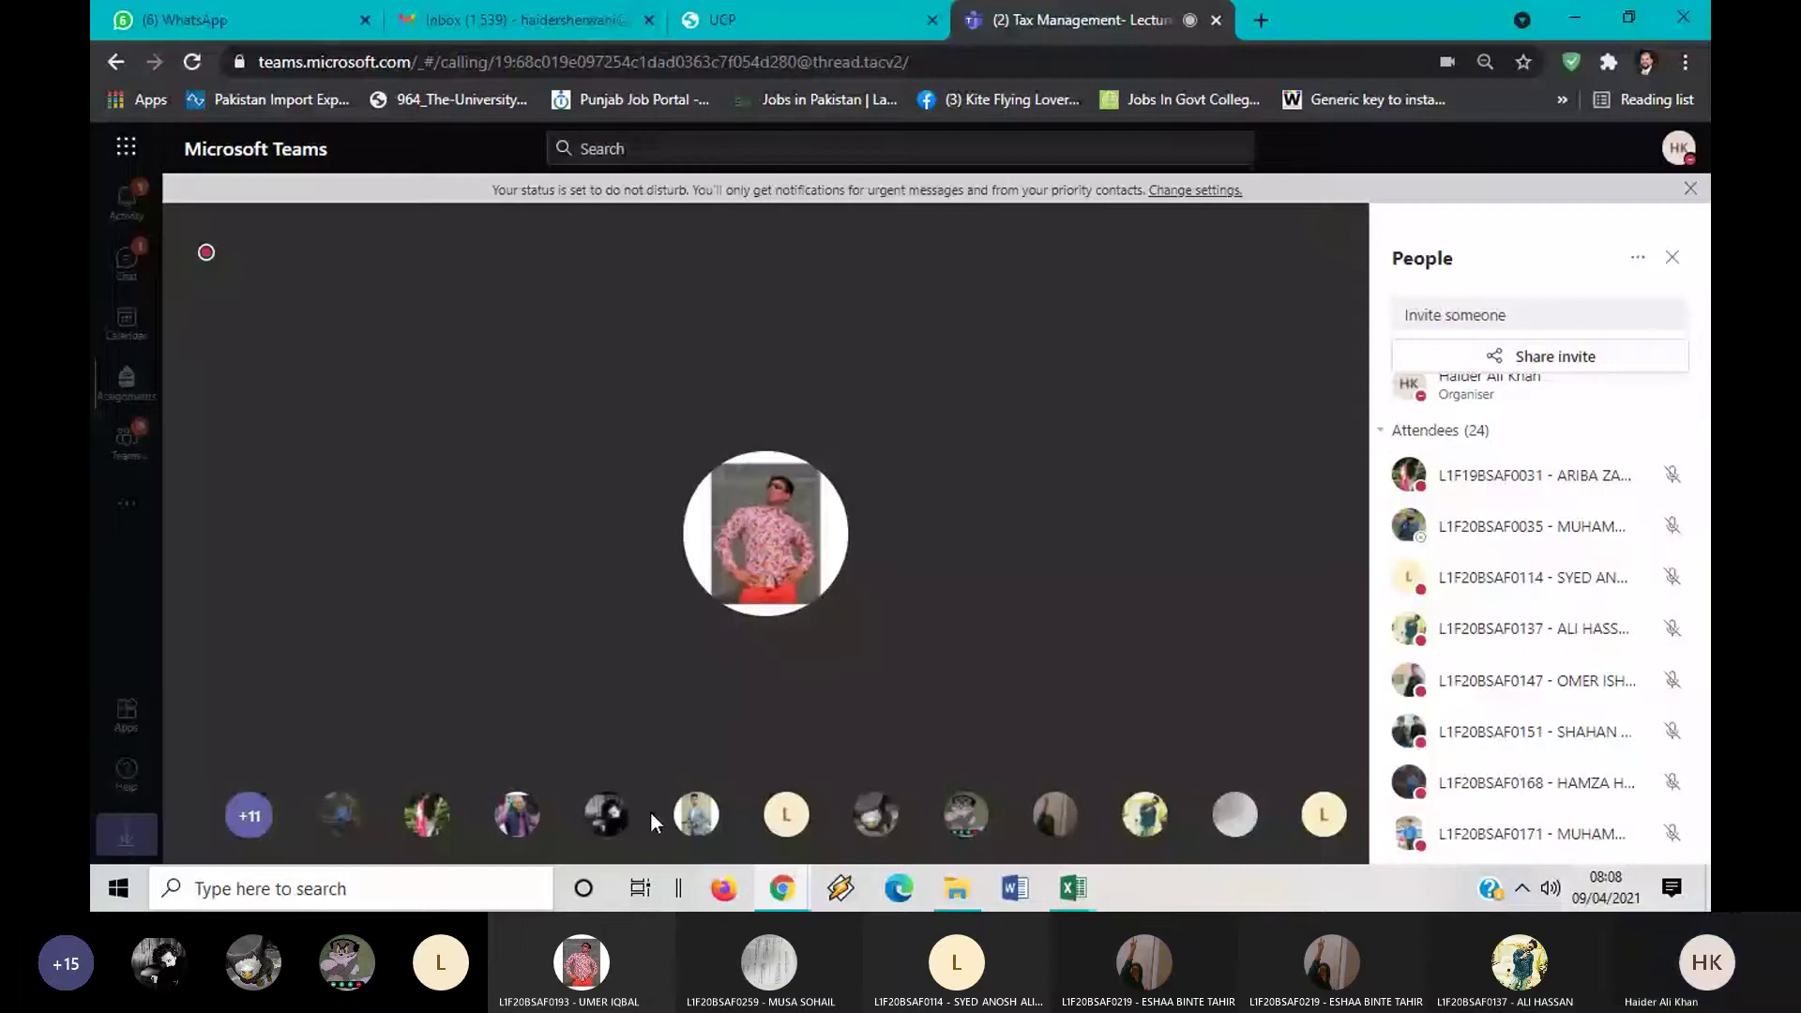
mouse_move(1027, 460)
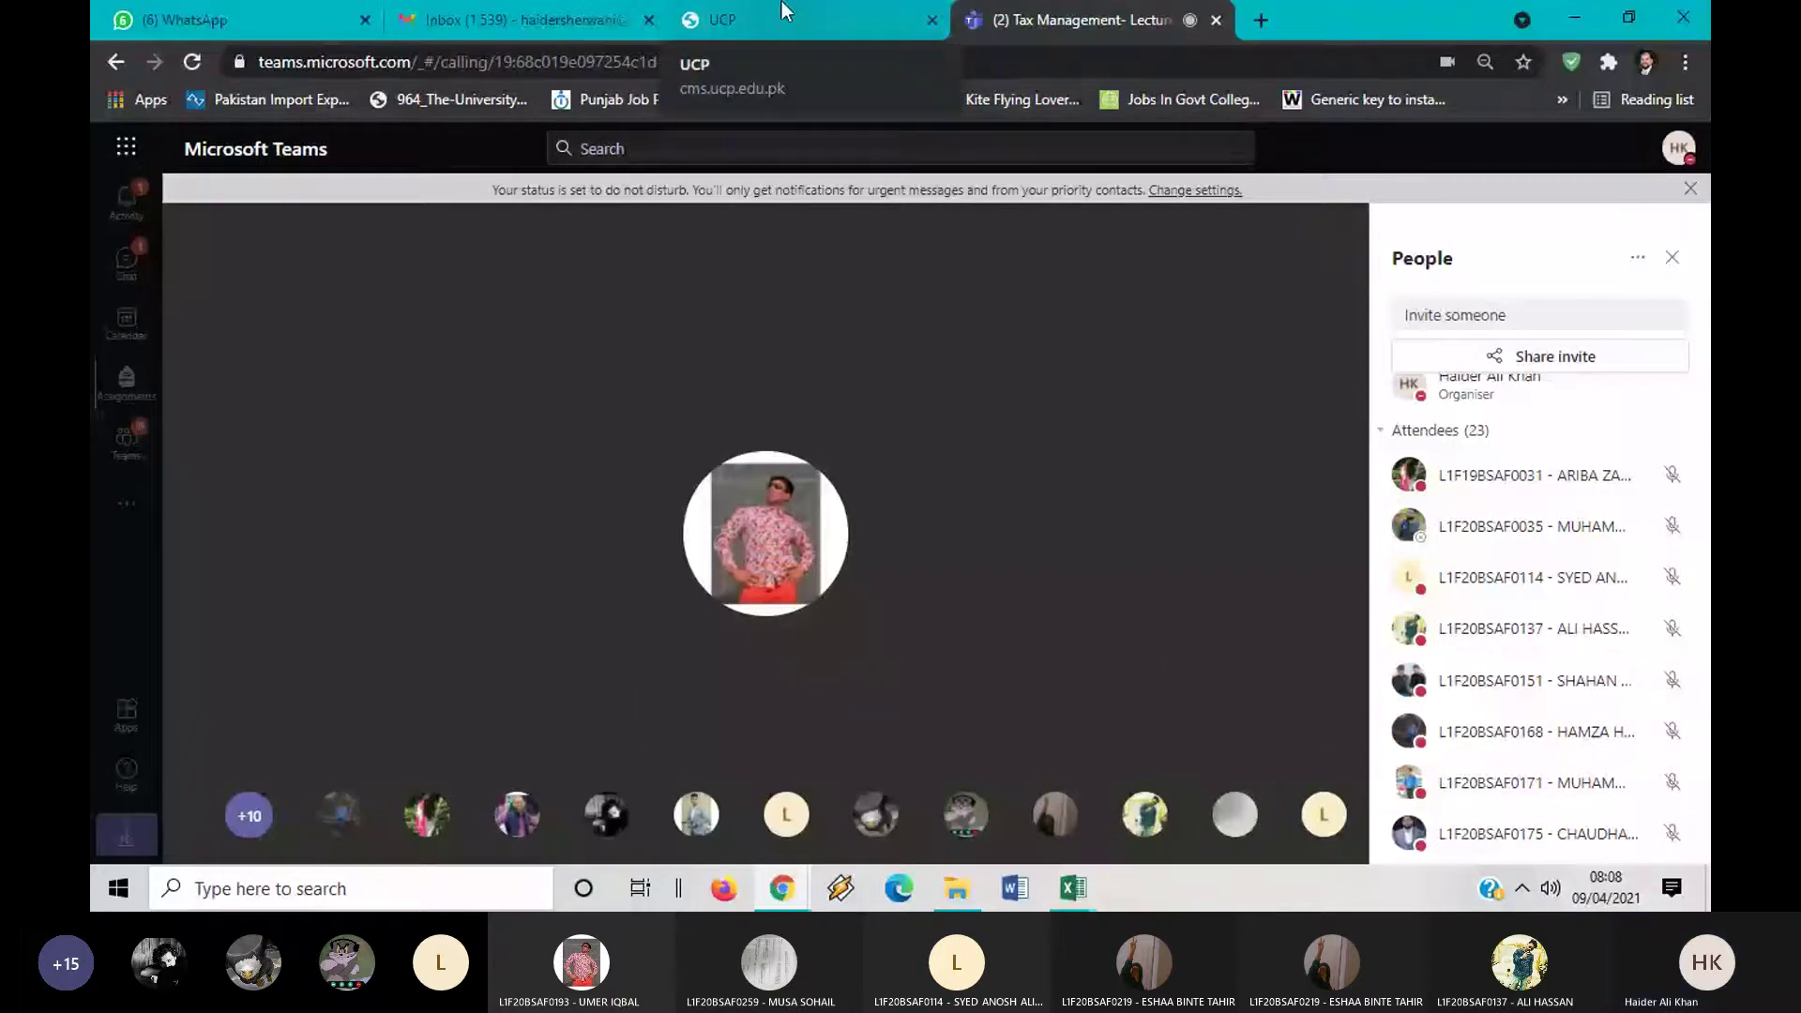
click(122, 267)
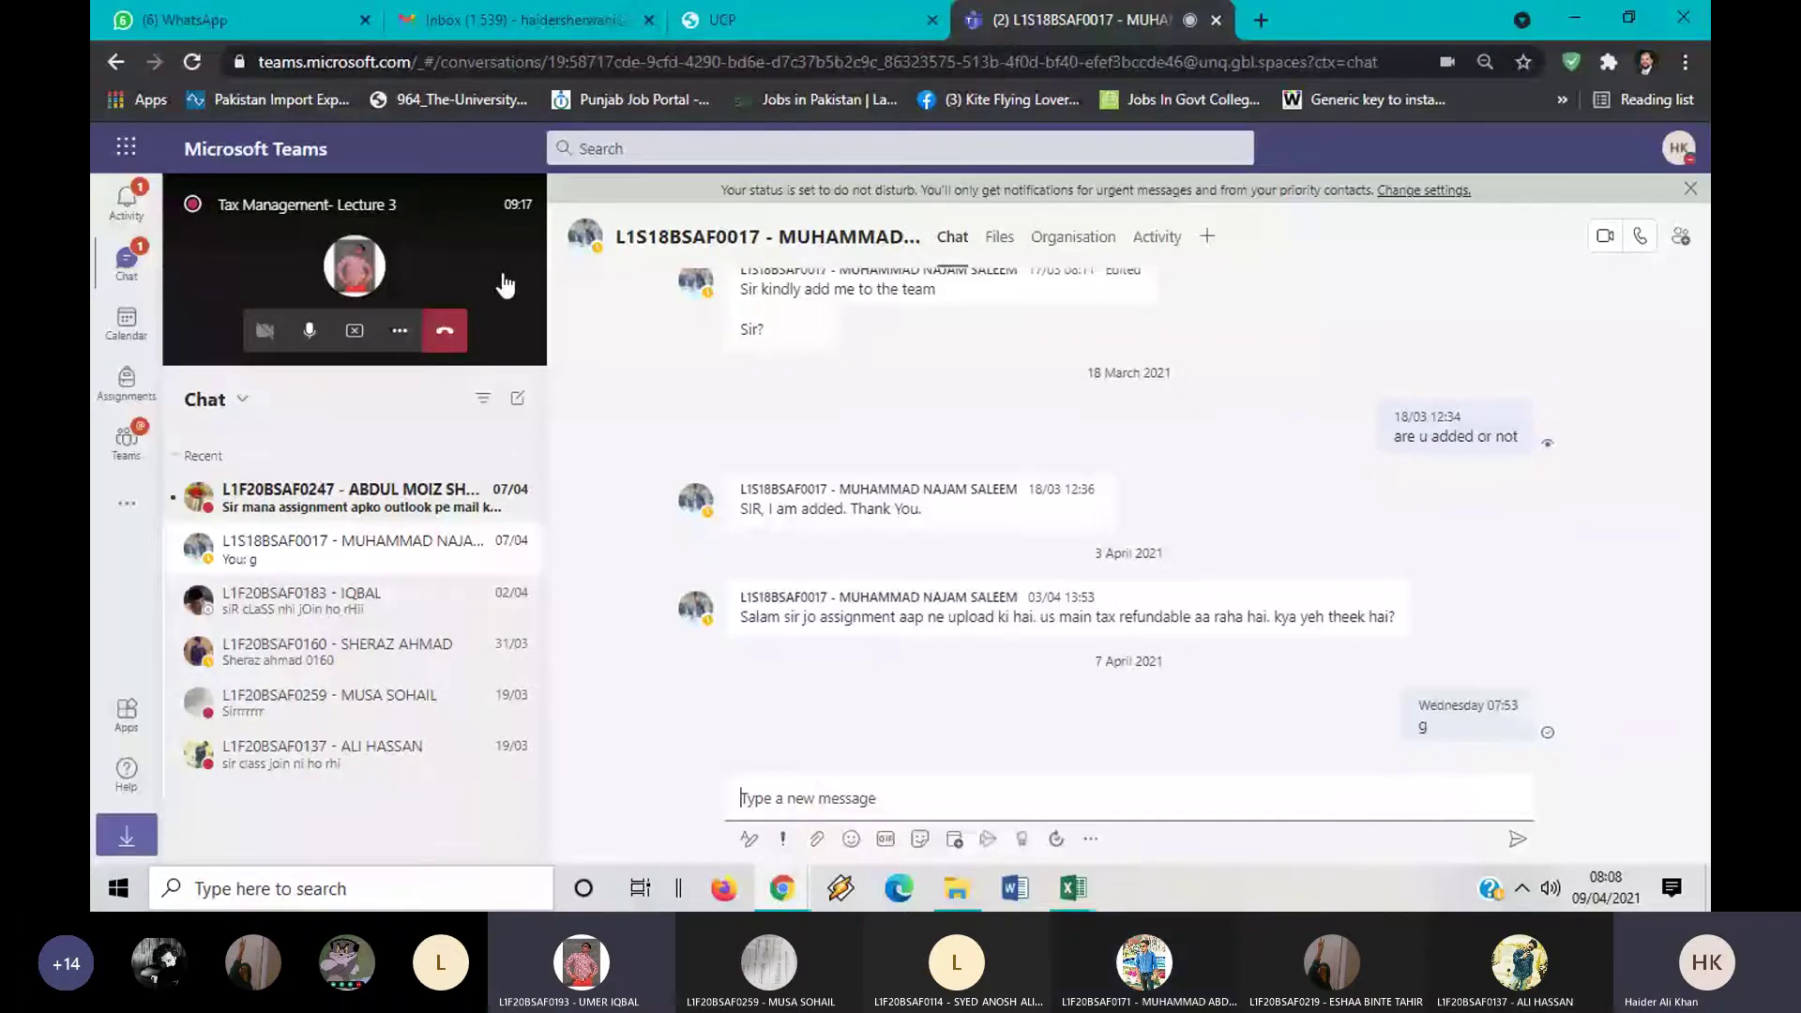
Leave the student chat by restoring the lecture call from the mini call window
click(504, 284)
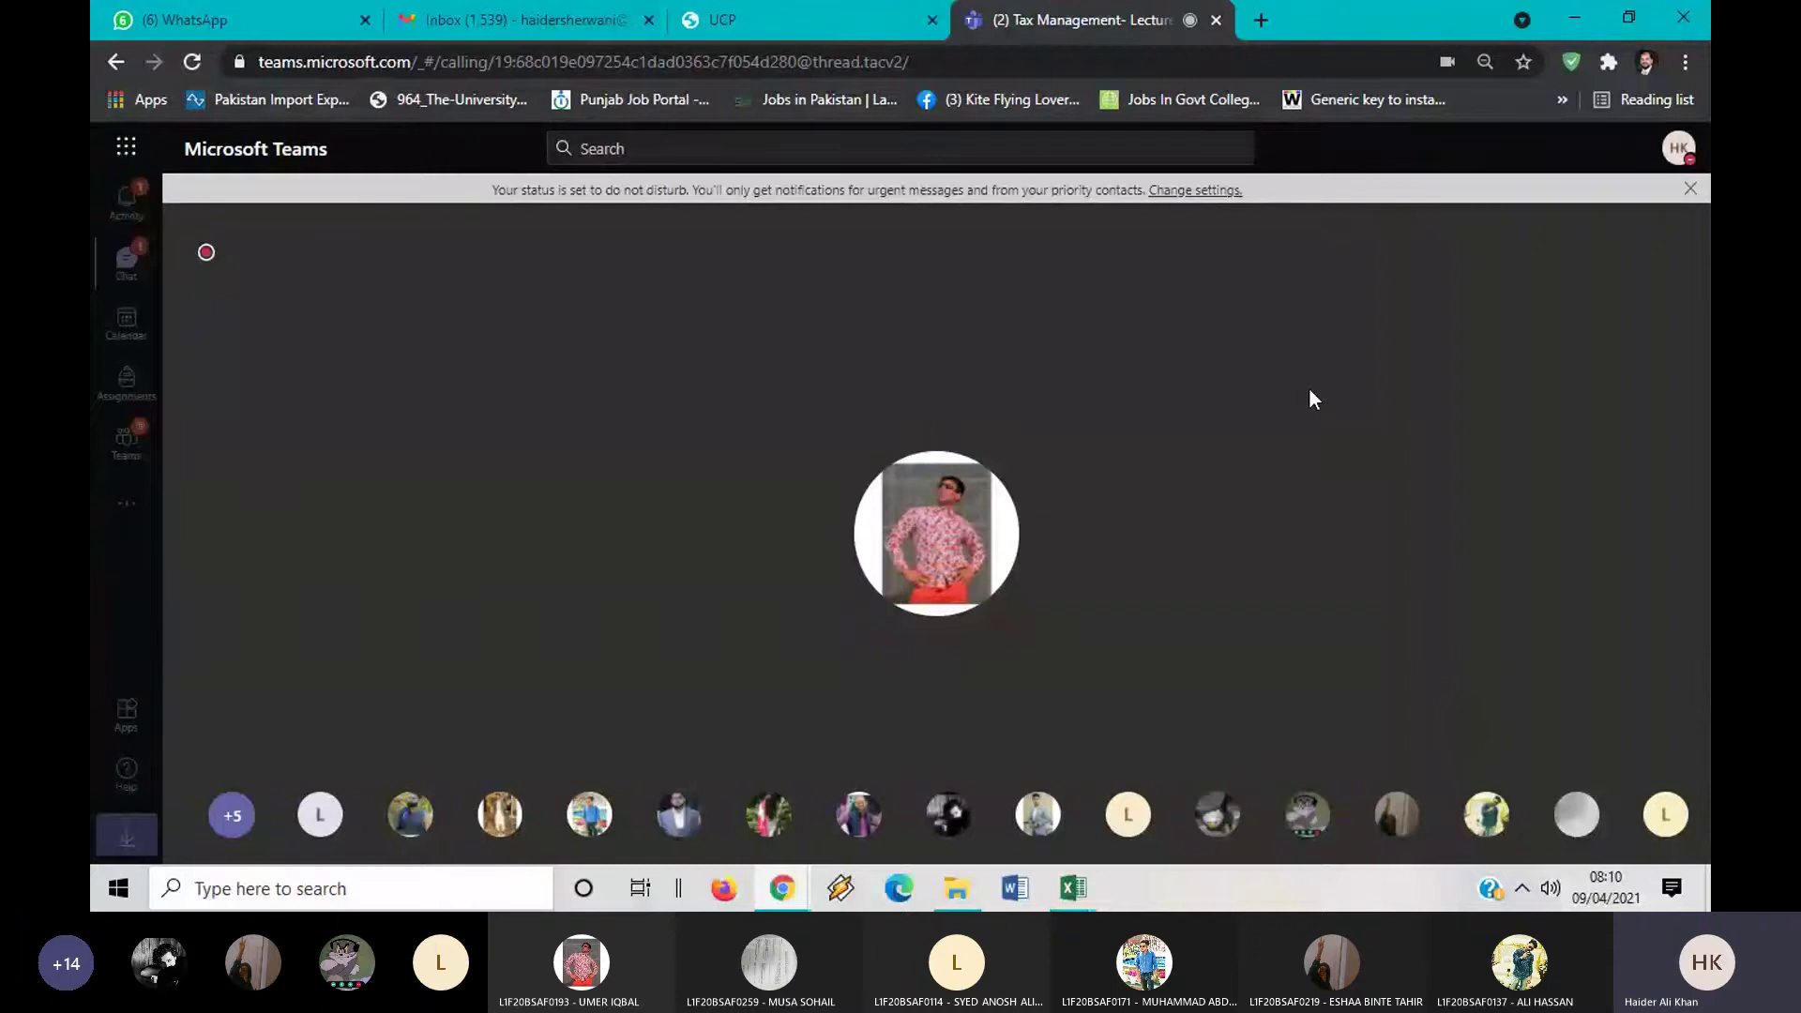
Type 'Questions No 6' into Sheet4 cell A40, under the 46600 total tax payable
click(1575, 16)
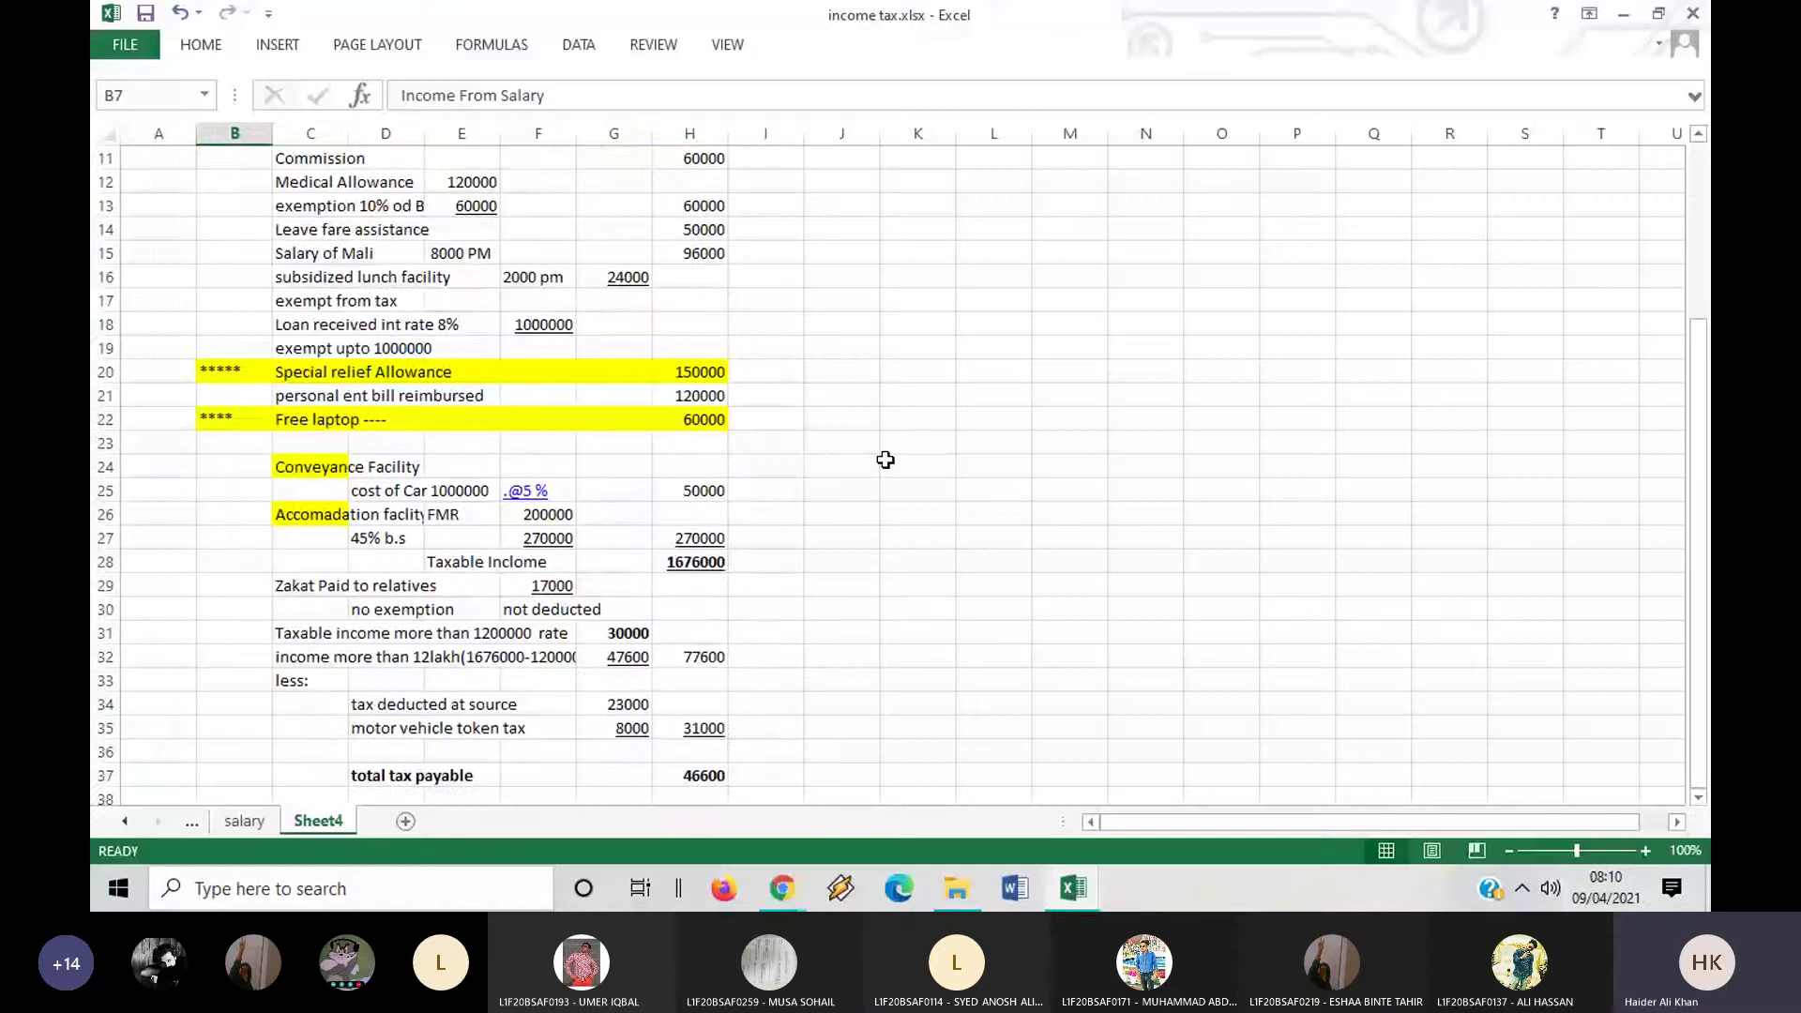
scroll(1700, 799, down, 3)
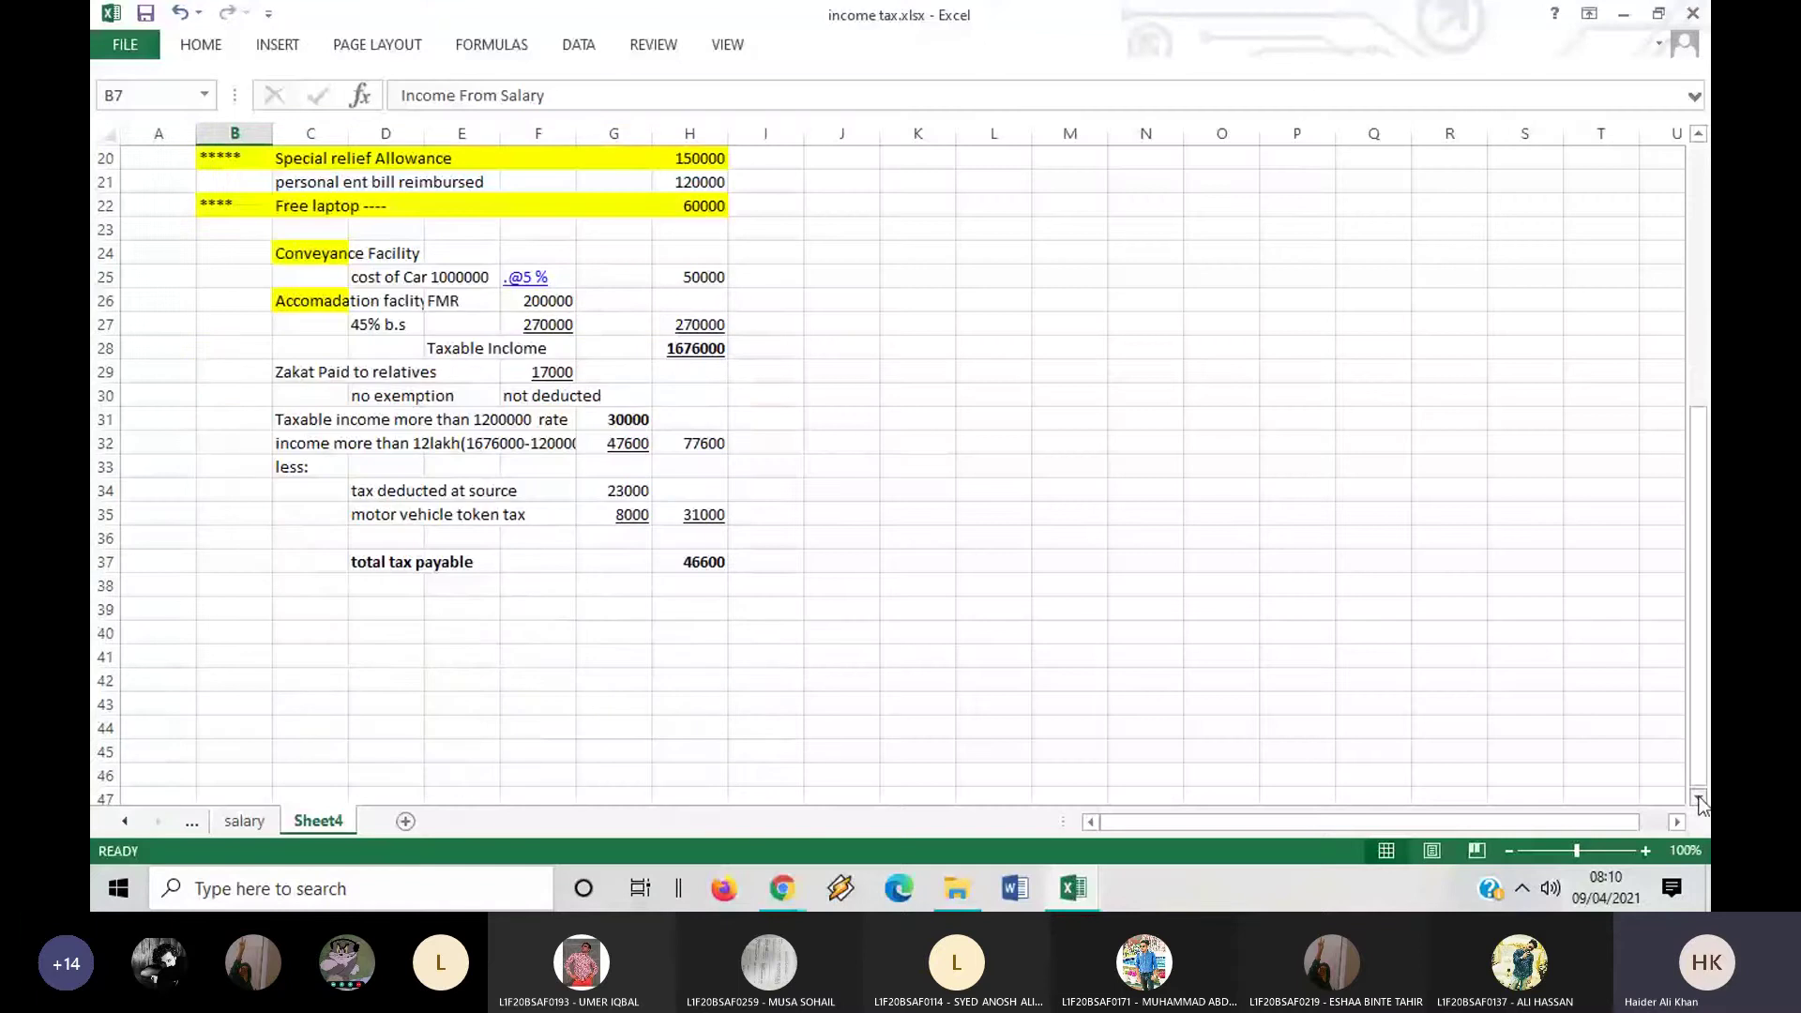
scroll(1699, 800, down, 5)
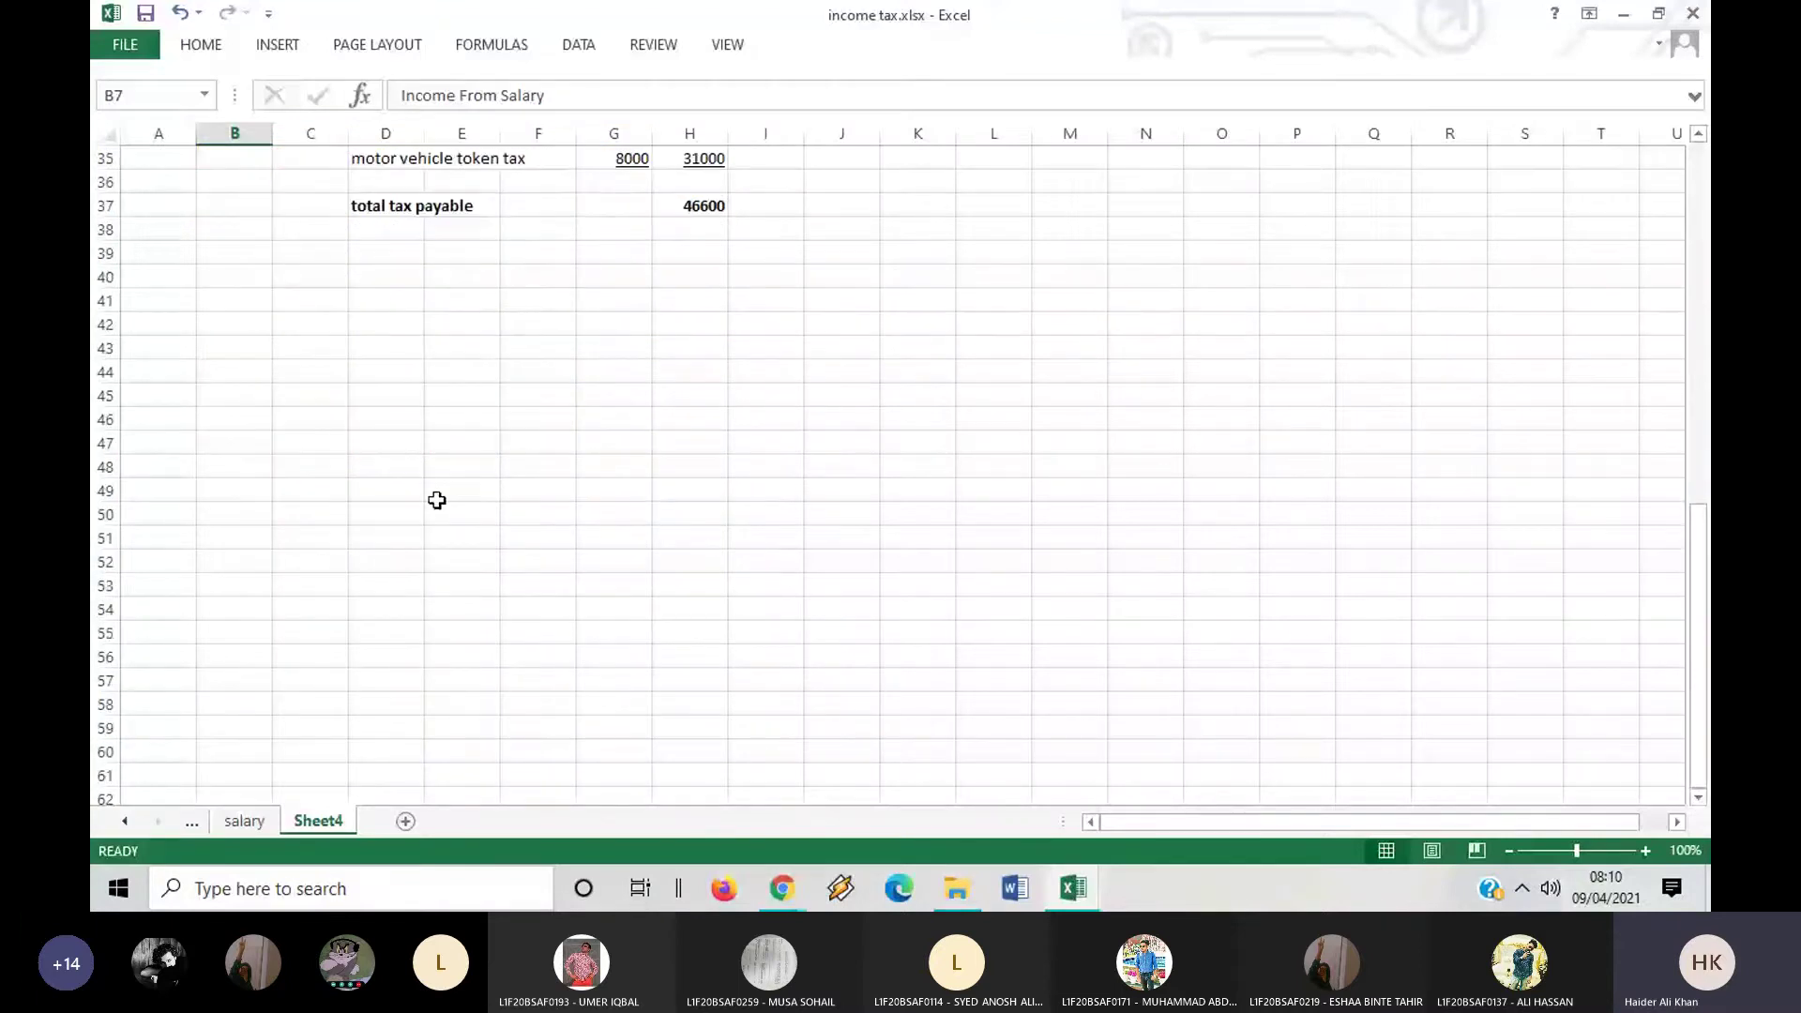
click(187, 273)
text(Que)
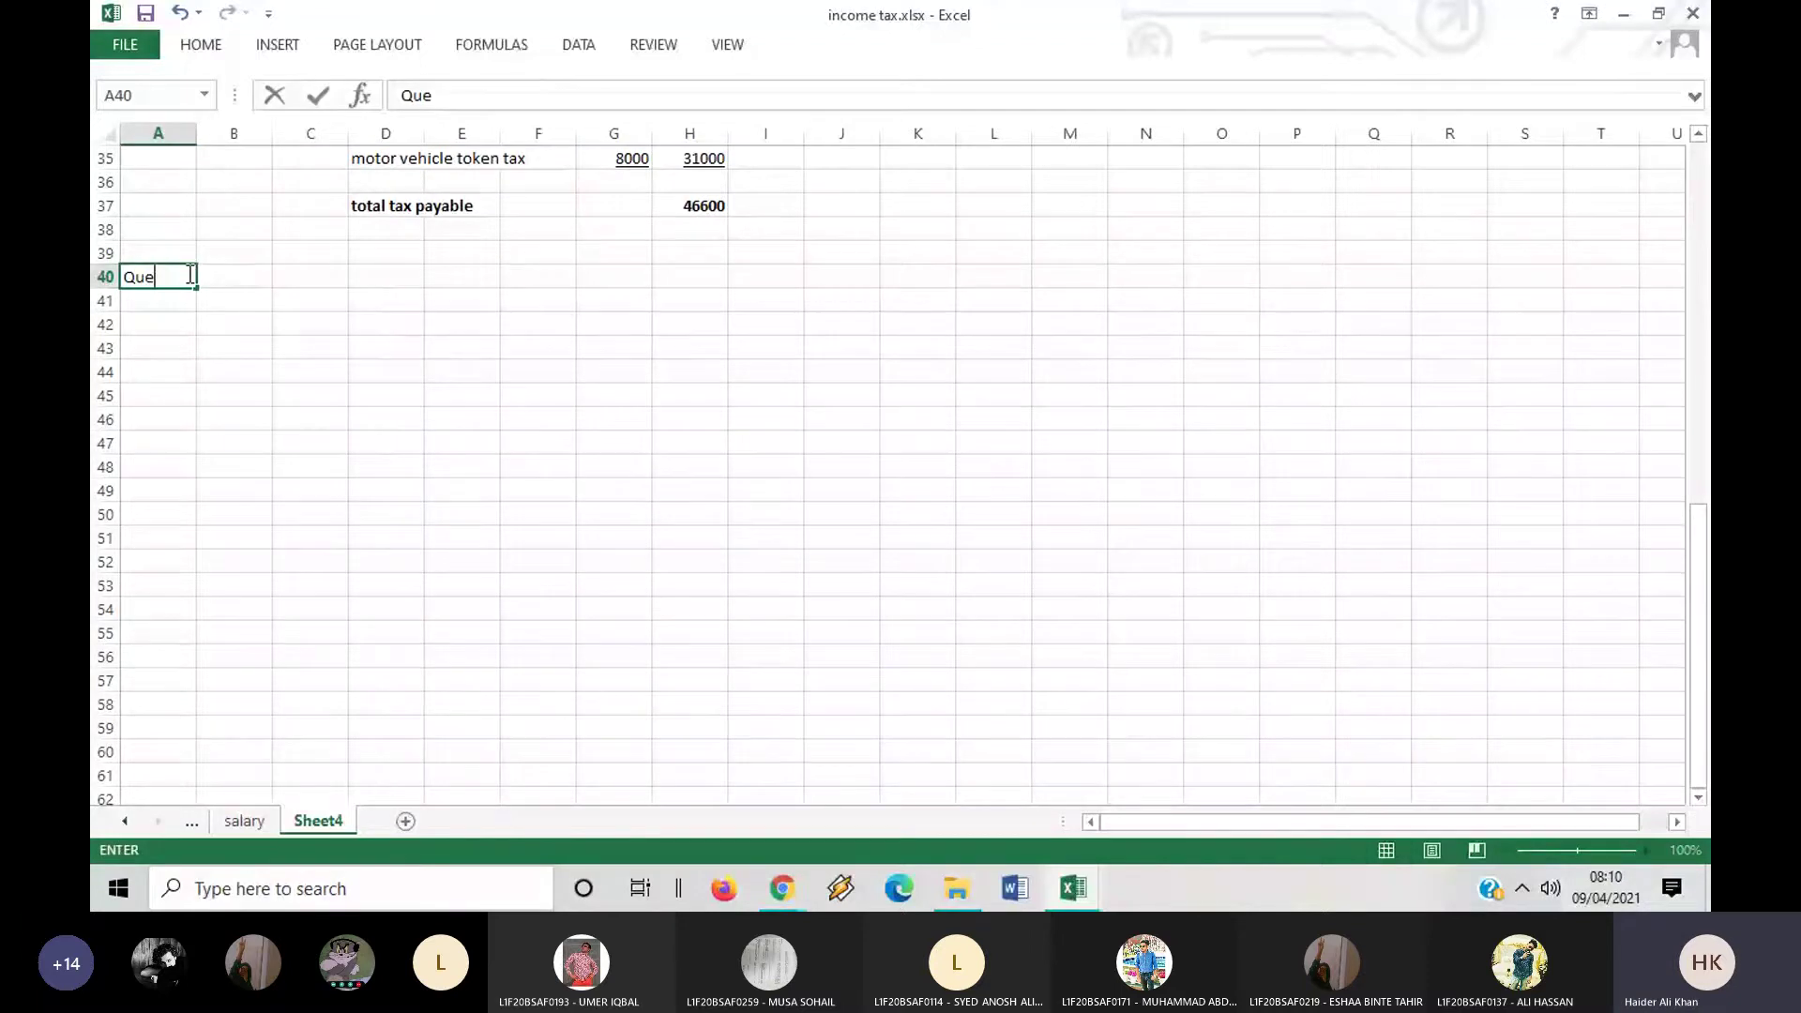
text(stions No)
text(6)
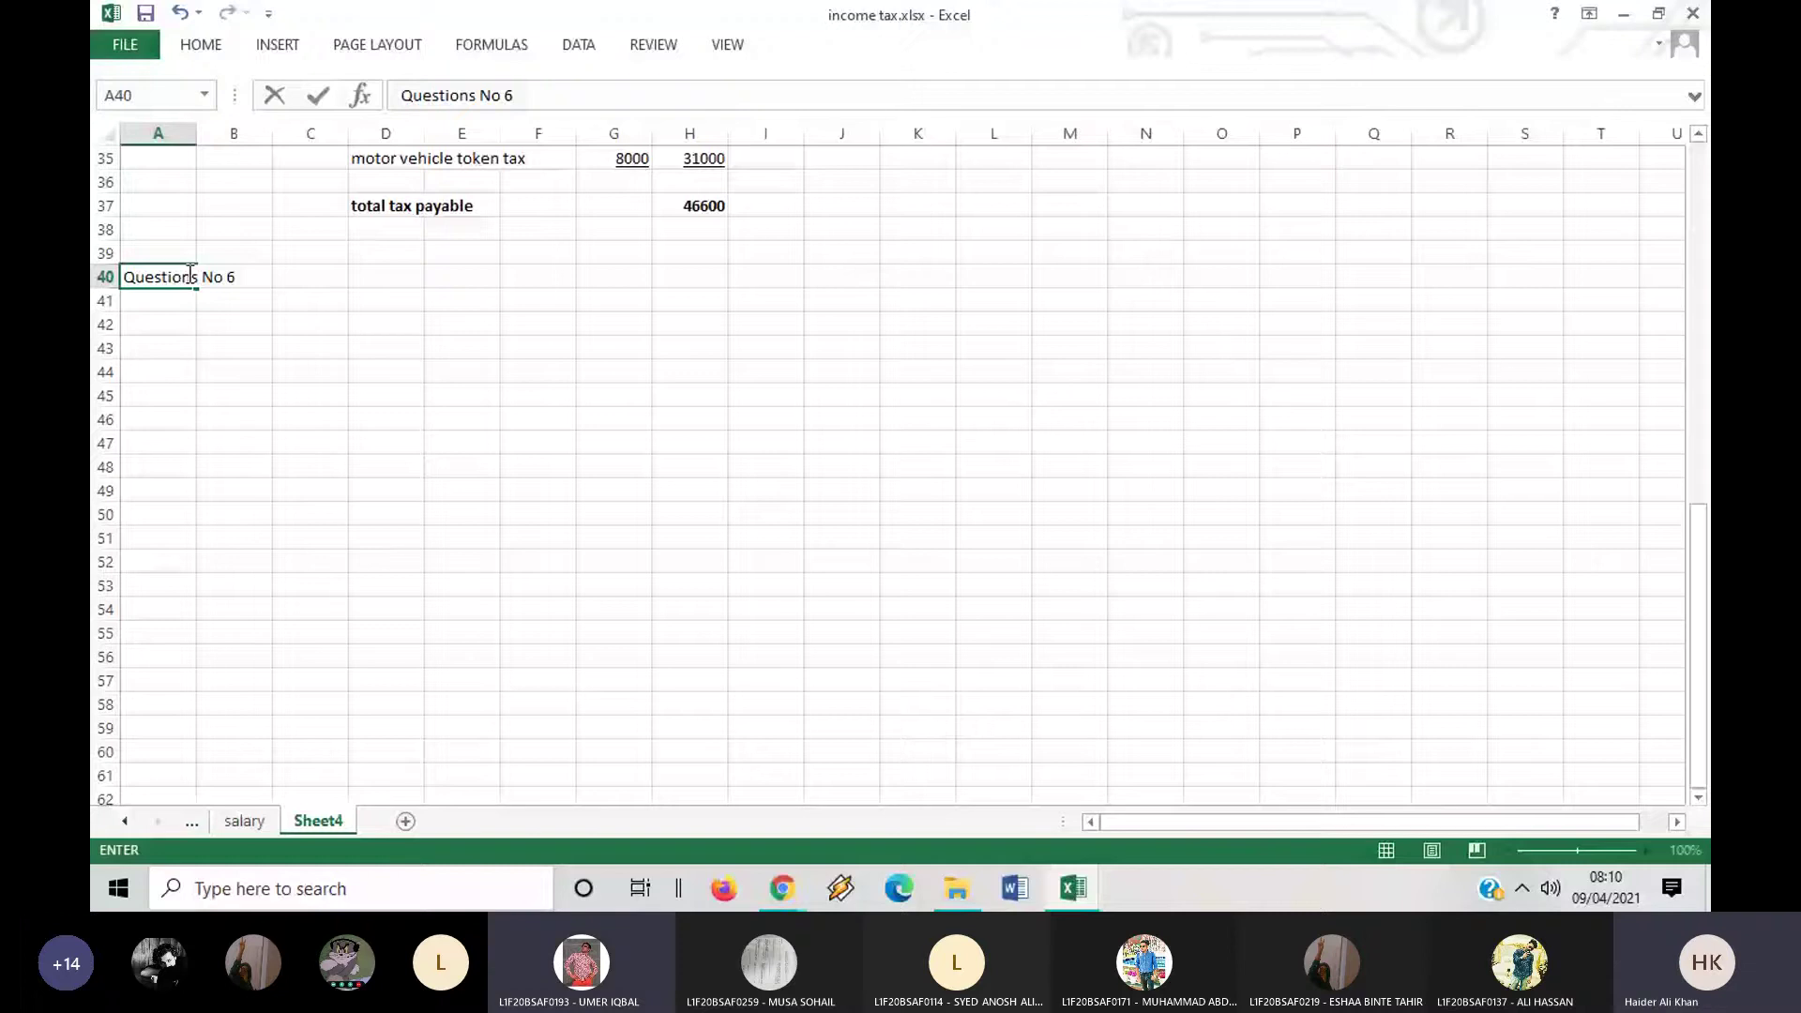
click(1659, 14)
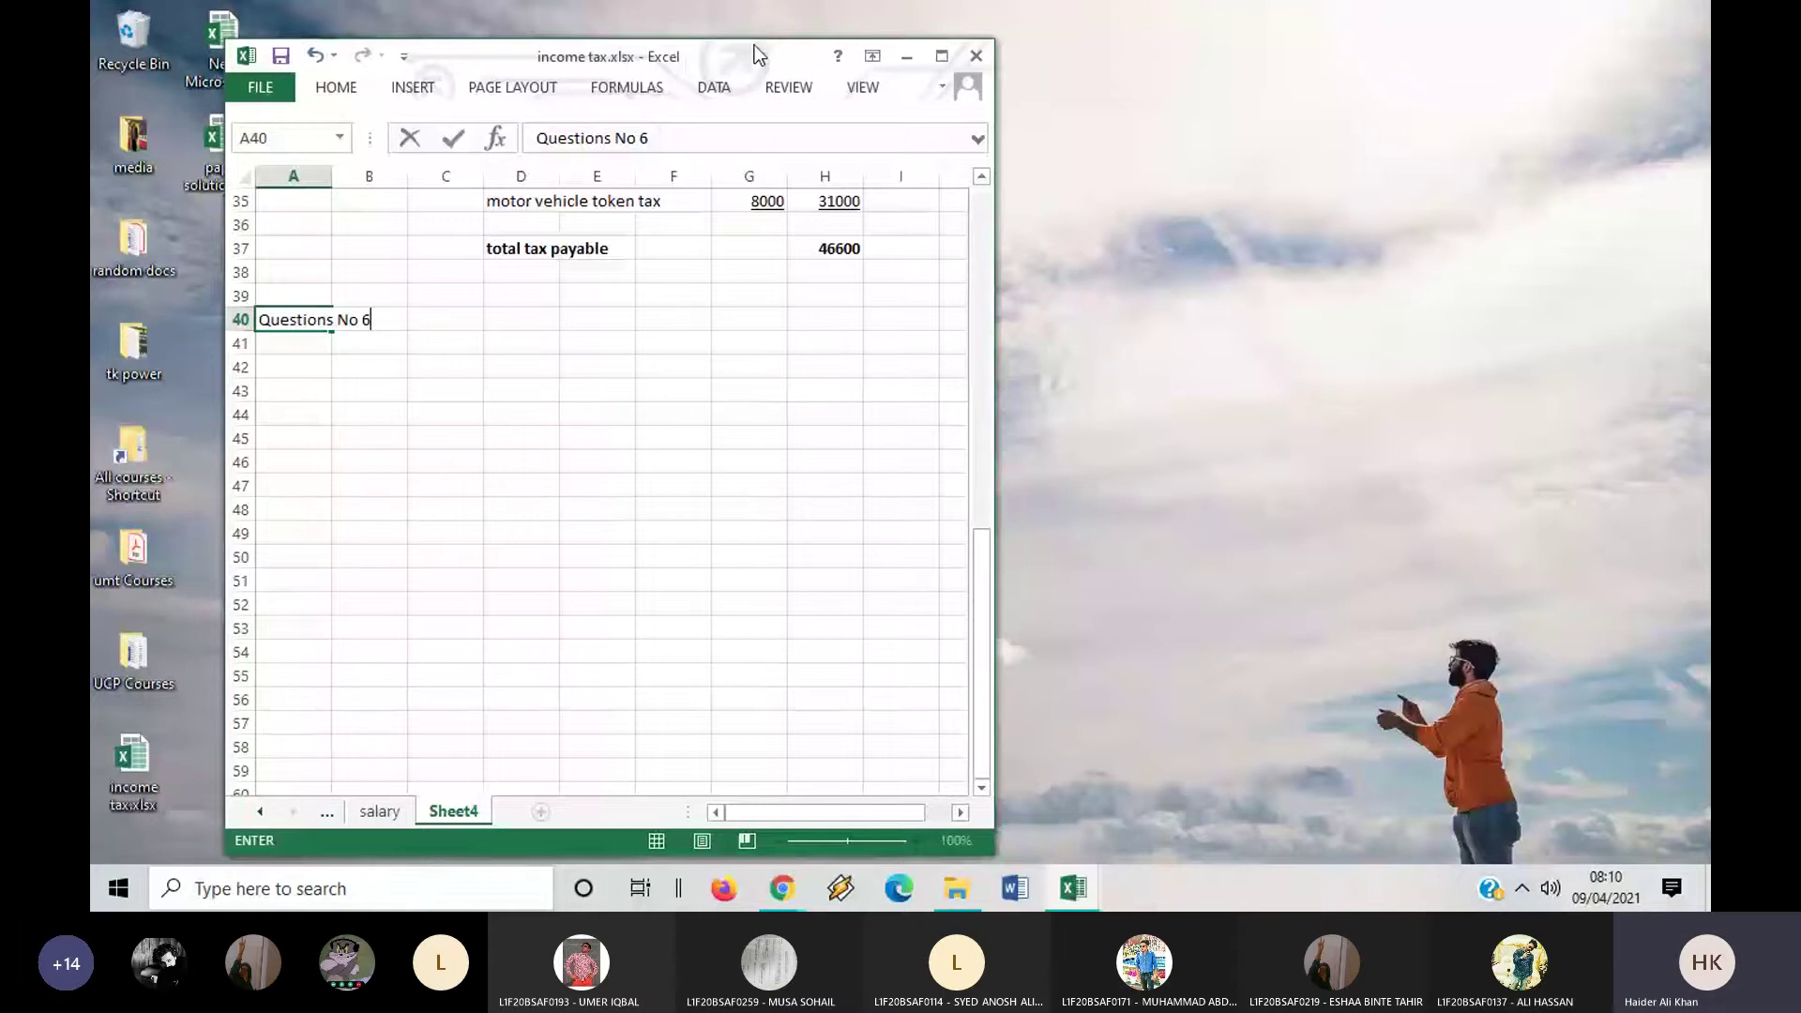
Return to the Teams meeting, show its participant list and restore the window to a smaller size
key(alt+Tab)
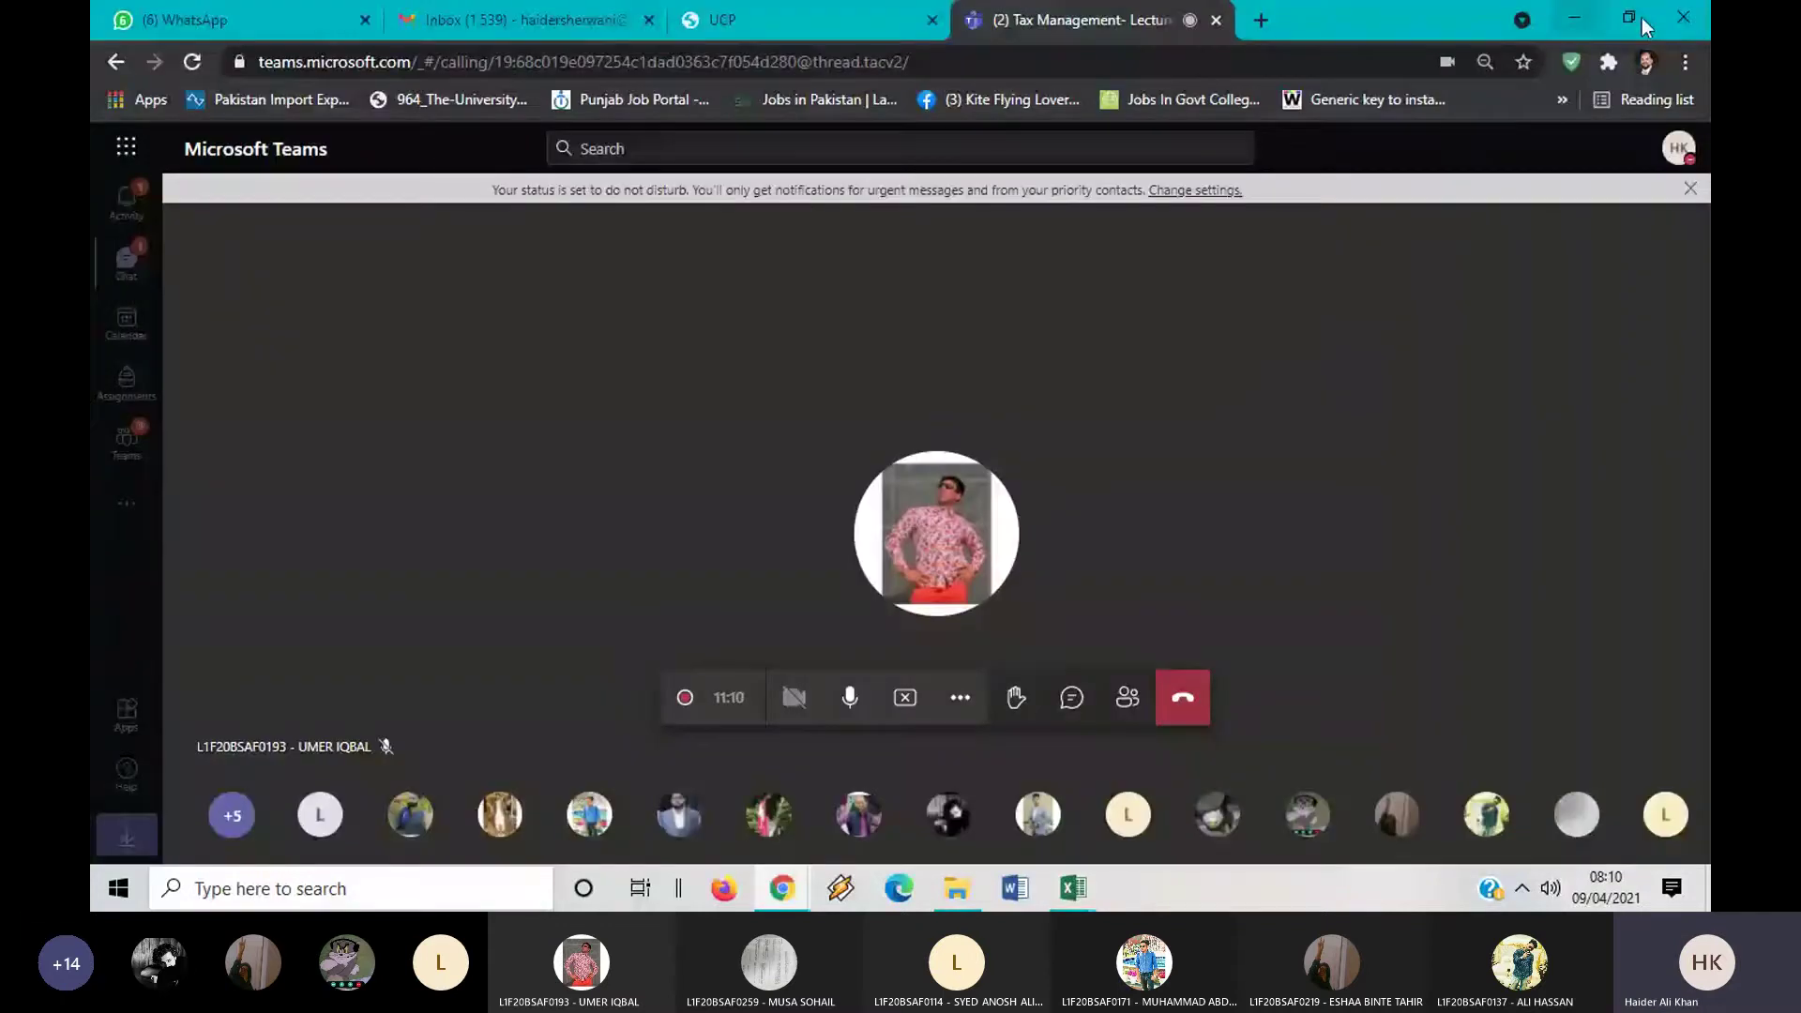
click(1128, 697)
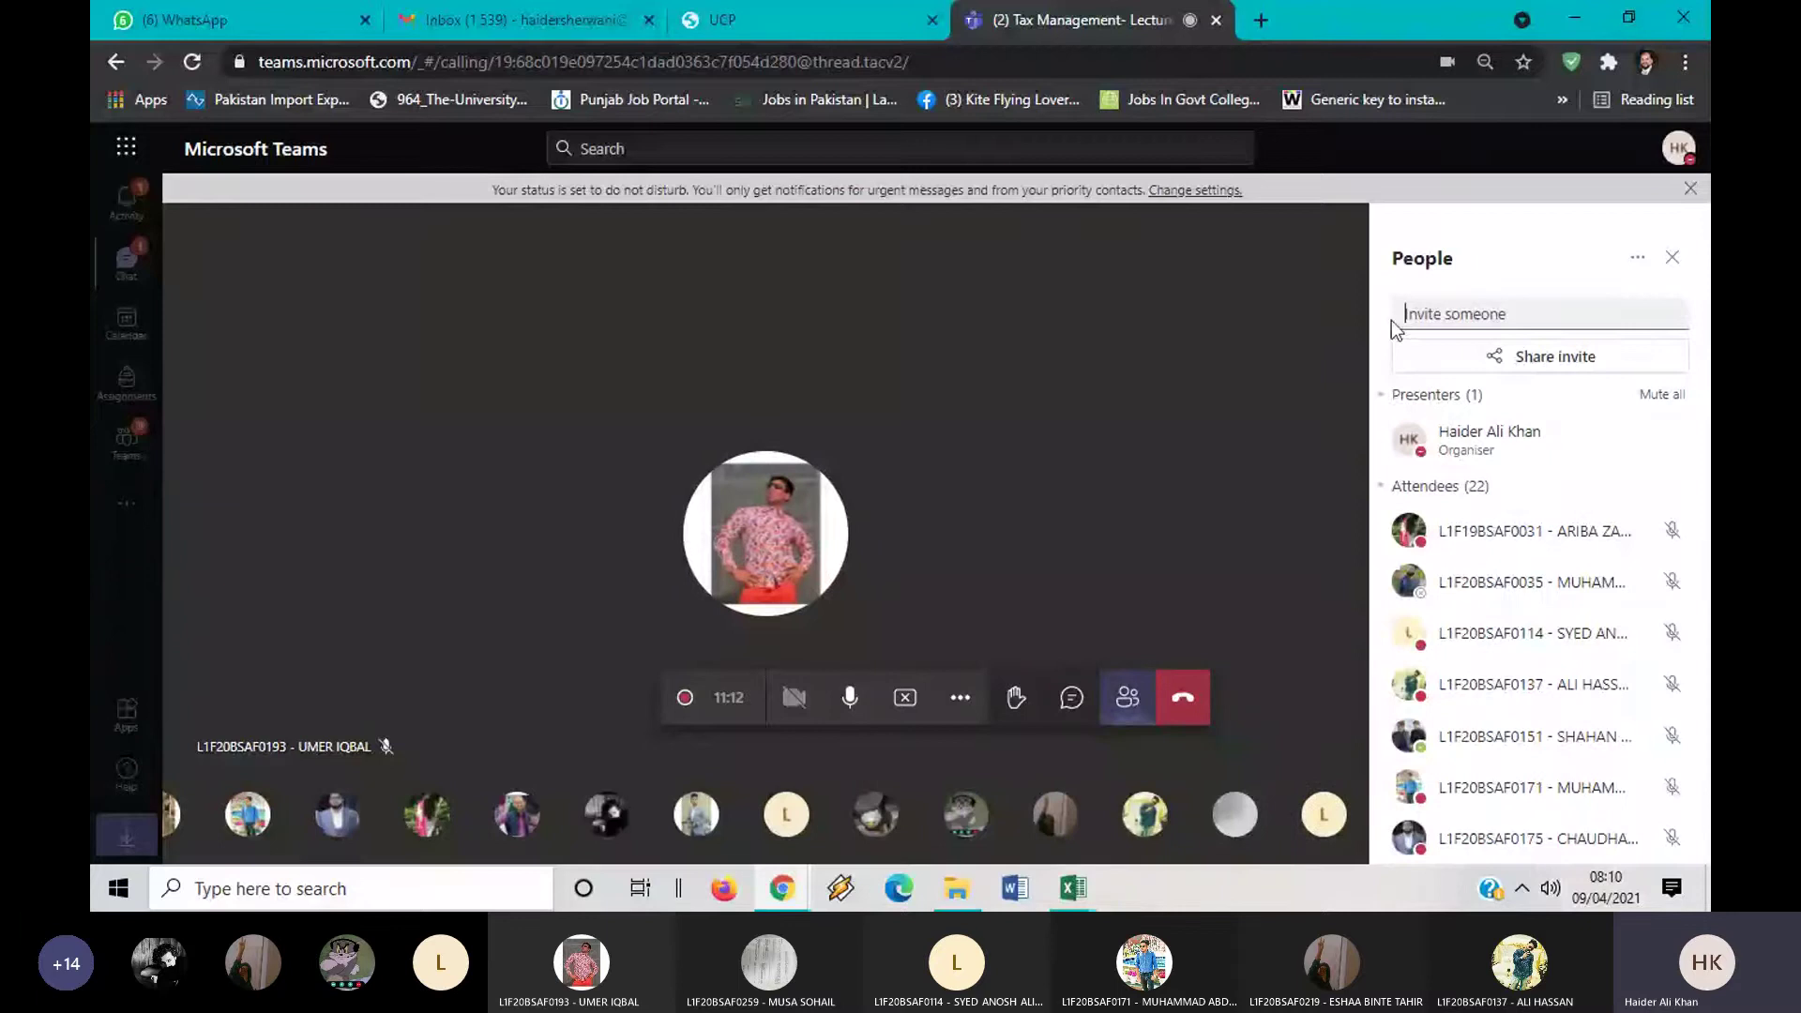
click(1629, 18)
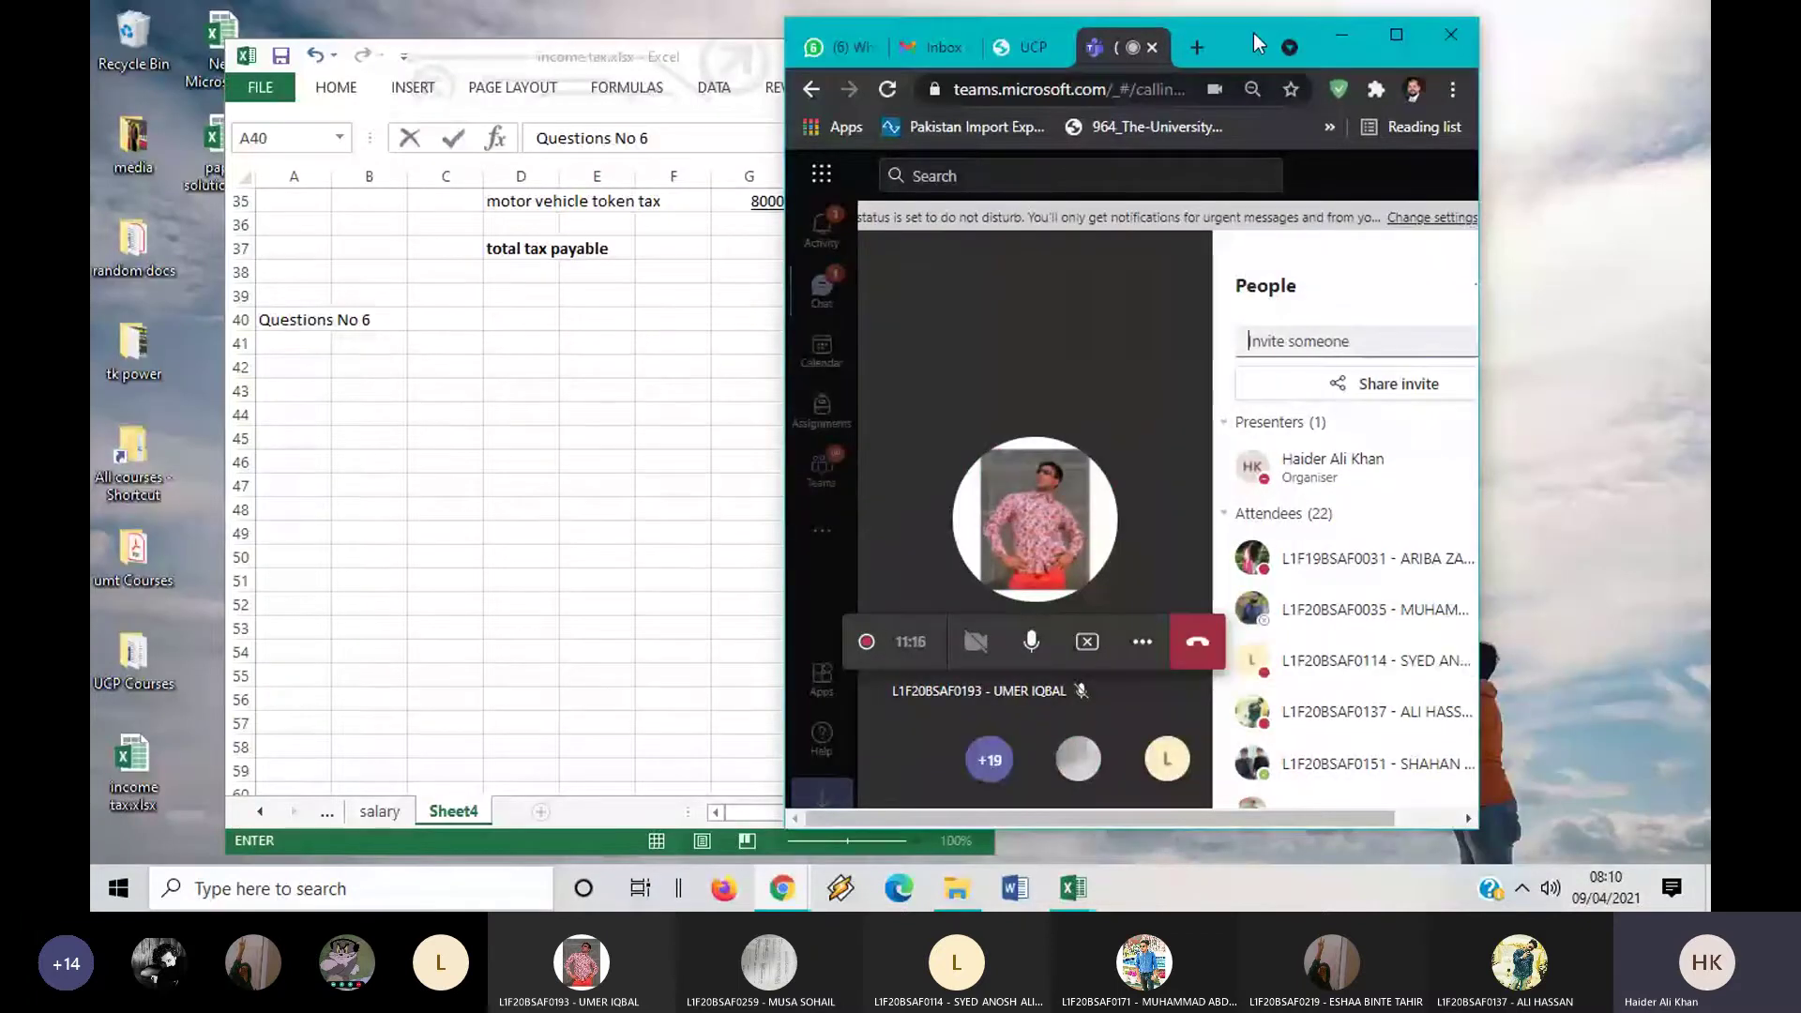
Move the meeting window beside the Excel sheet and open the Downloads folder in File Explorer
drag(1254, 32, 1478, 48)
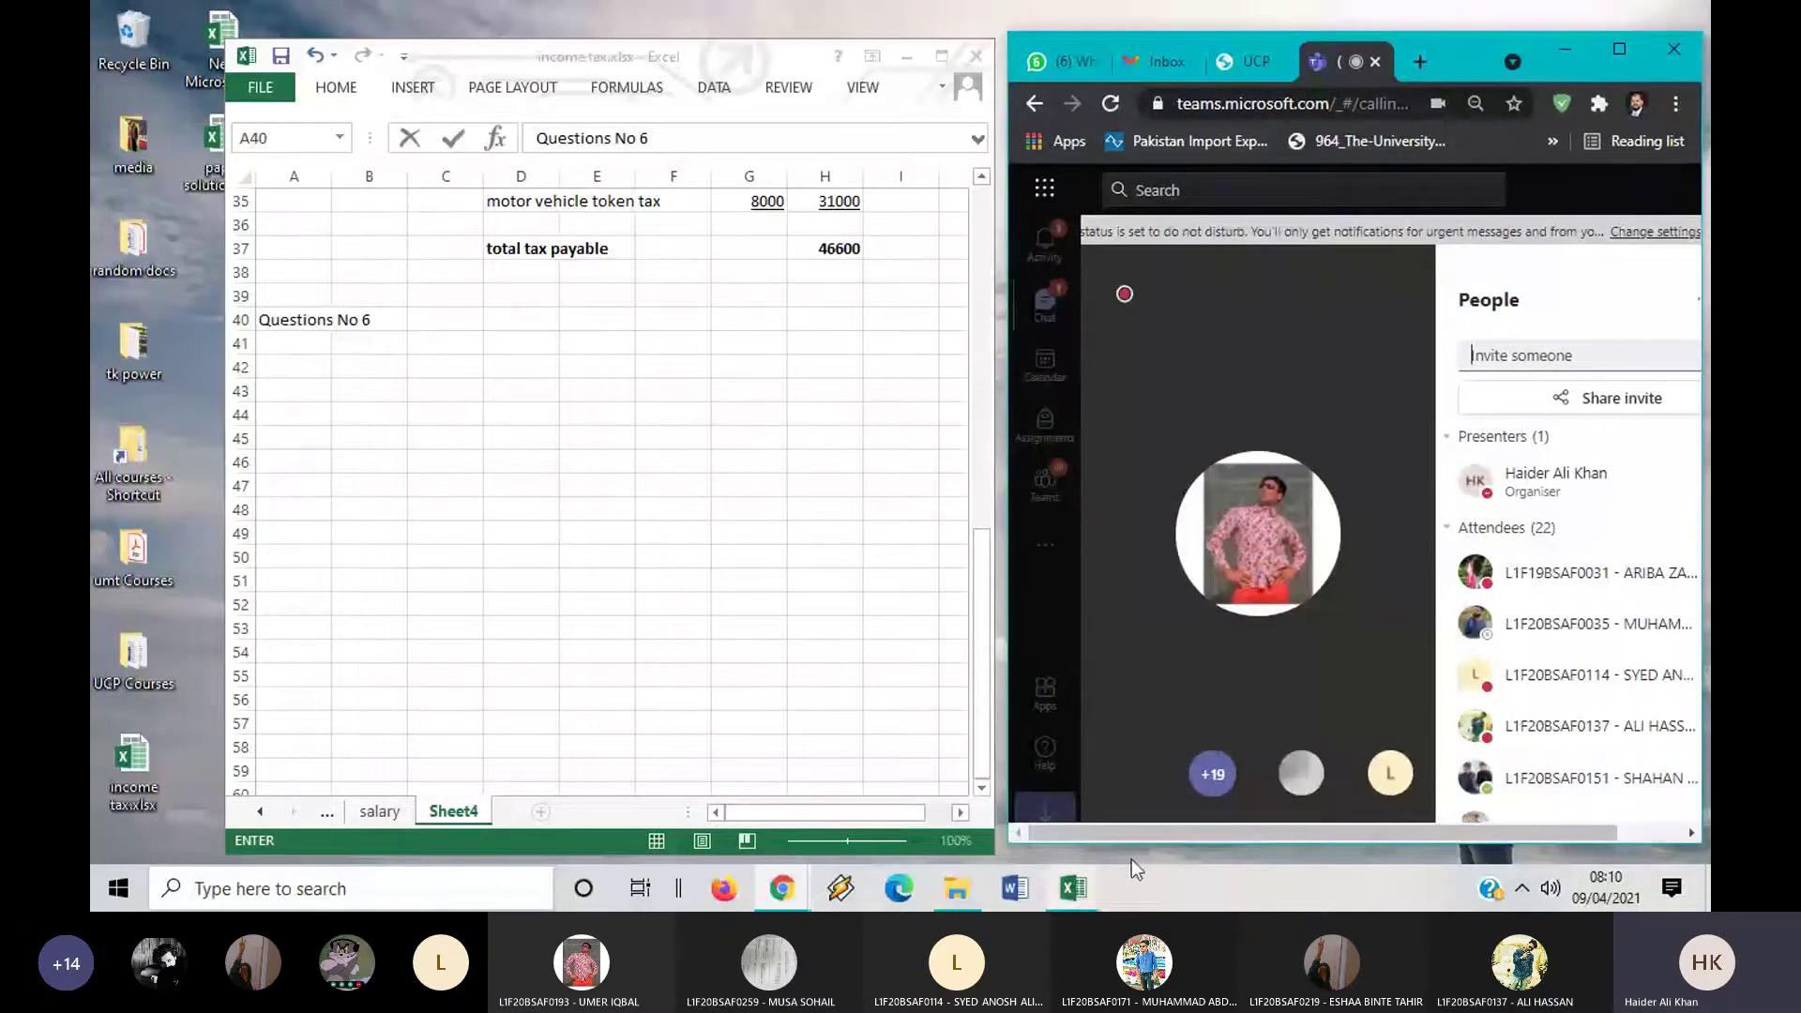
drag(1172, 833, 1320, 840)
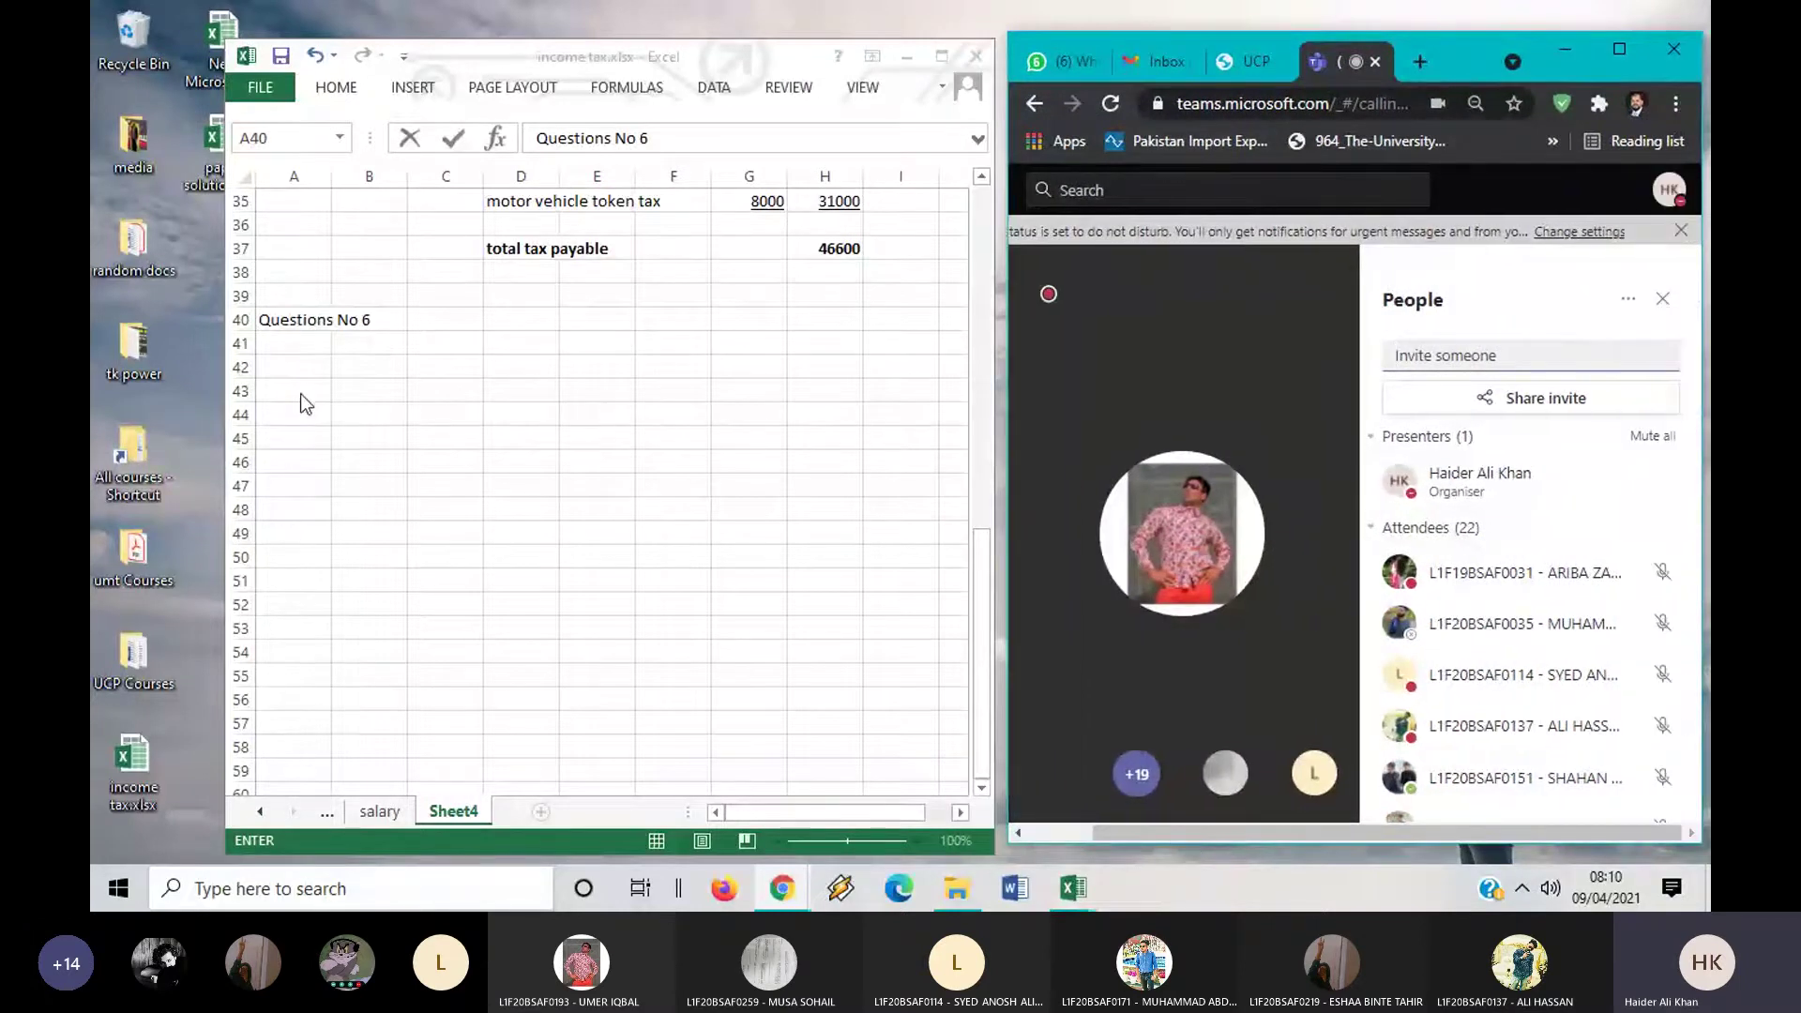
click(955, 888)
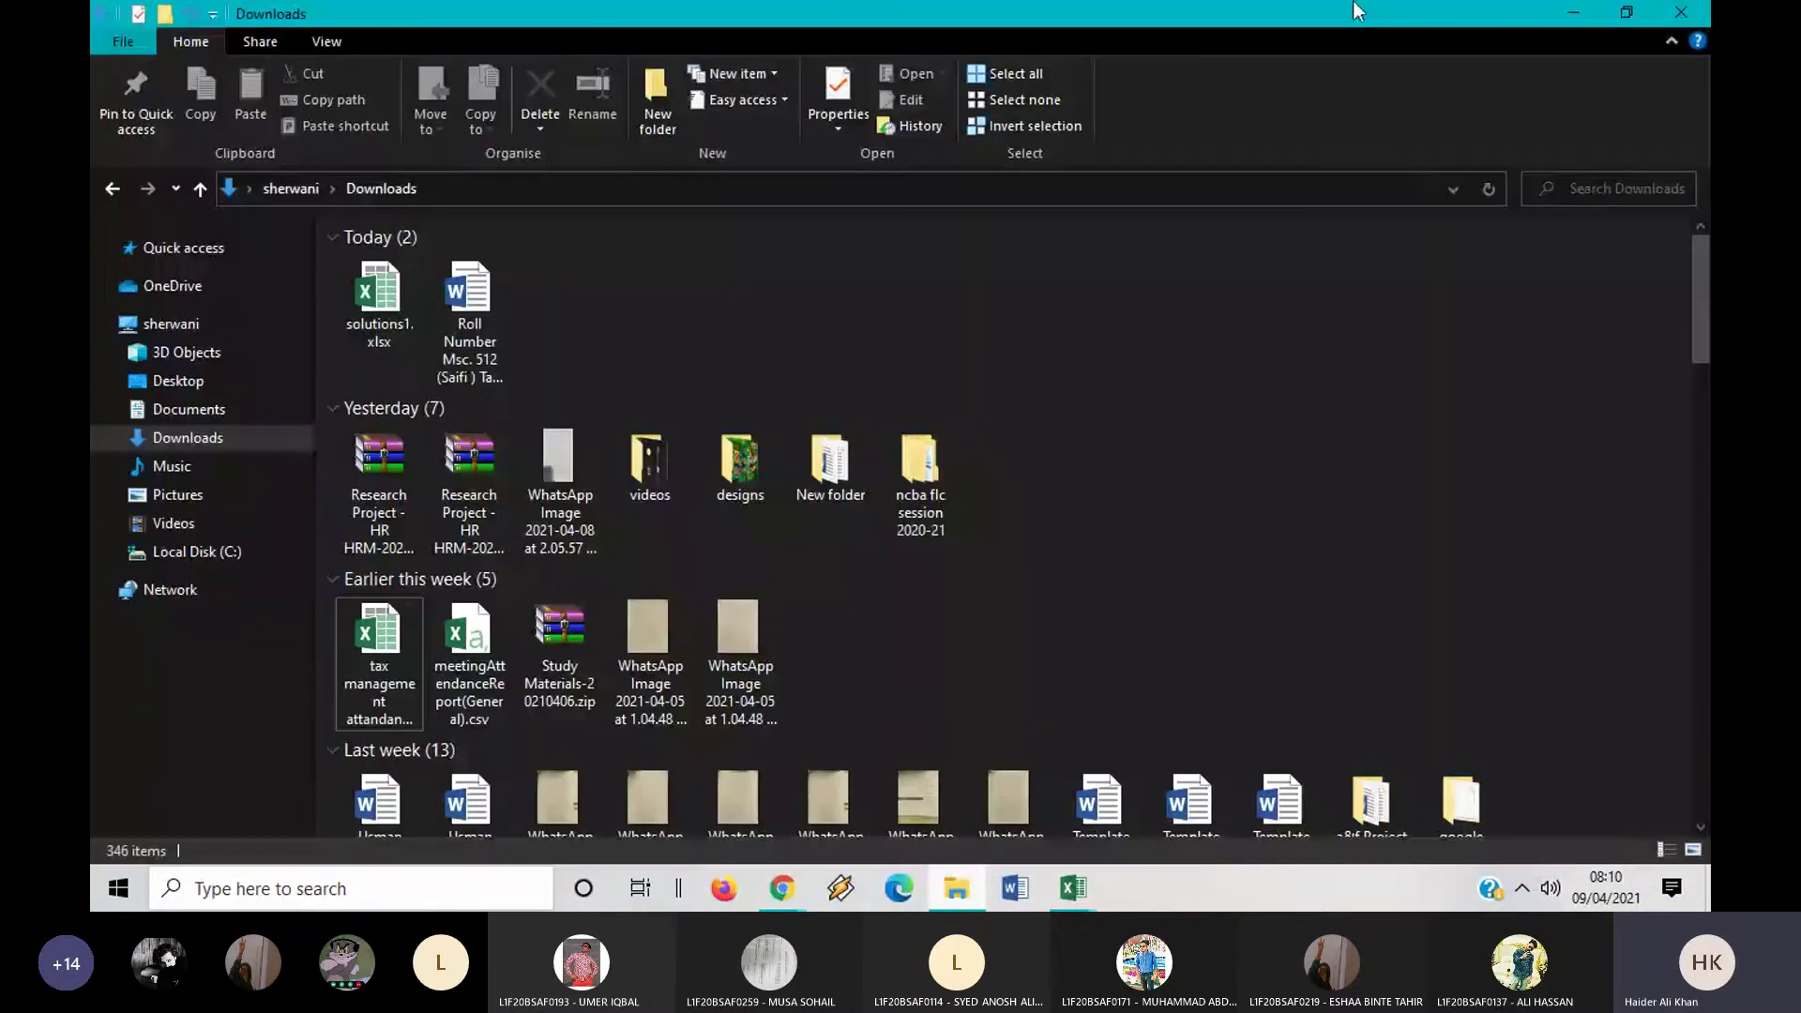
Close Downloads and open Practice questions.docx from the UCP Courses desktop folder
click(1706, 11)
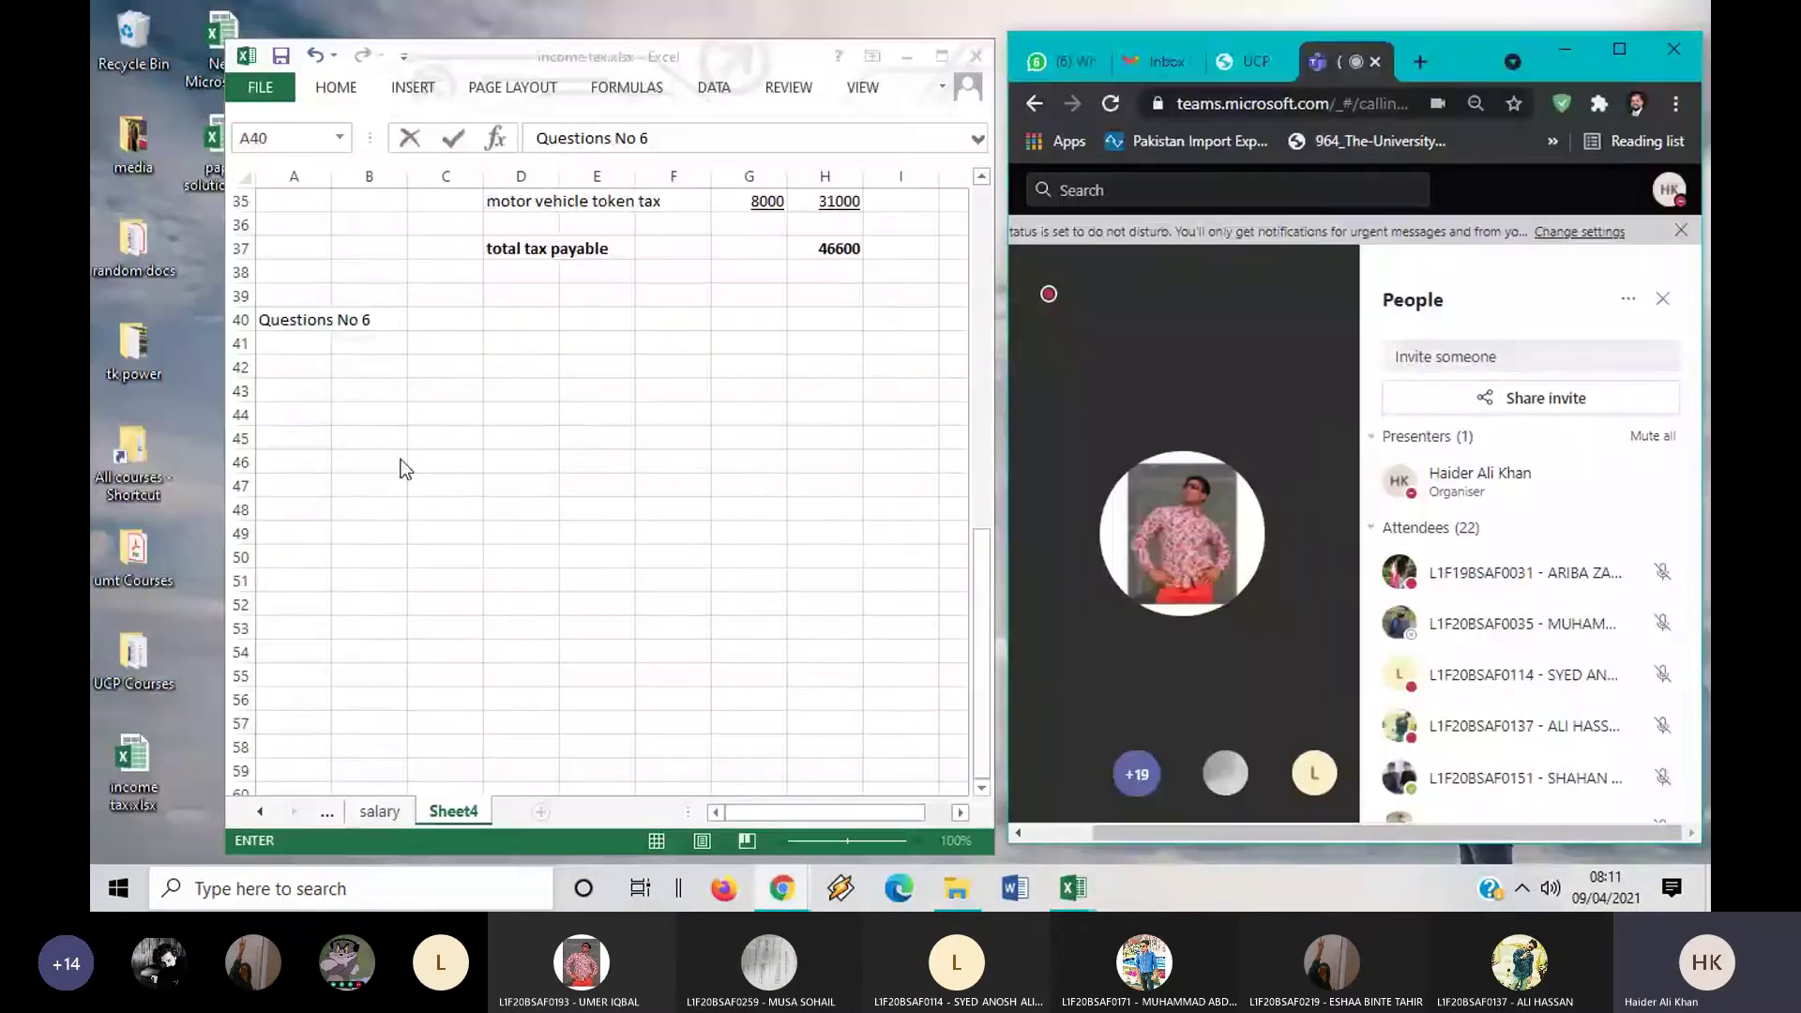
double_click(133, 652)
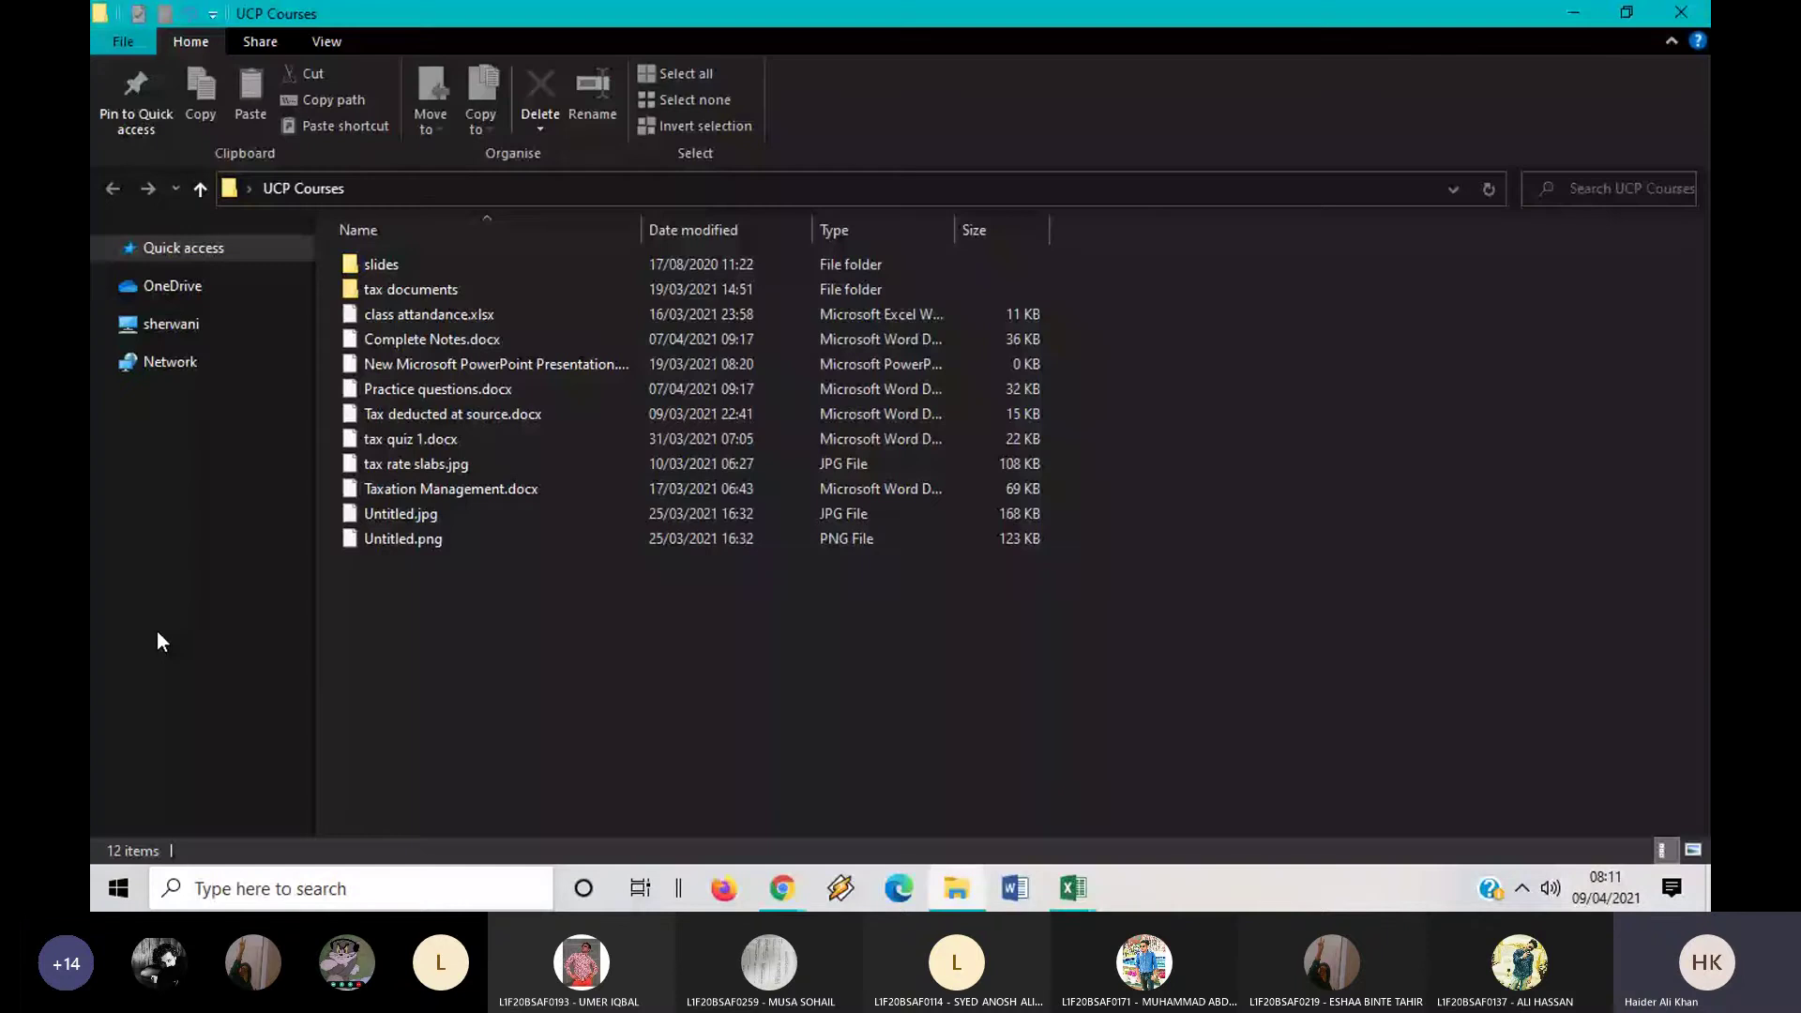
double_click(423, 383)
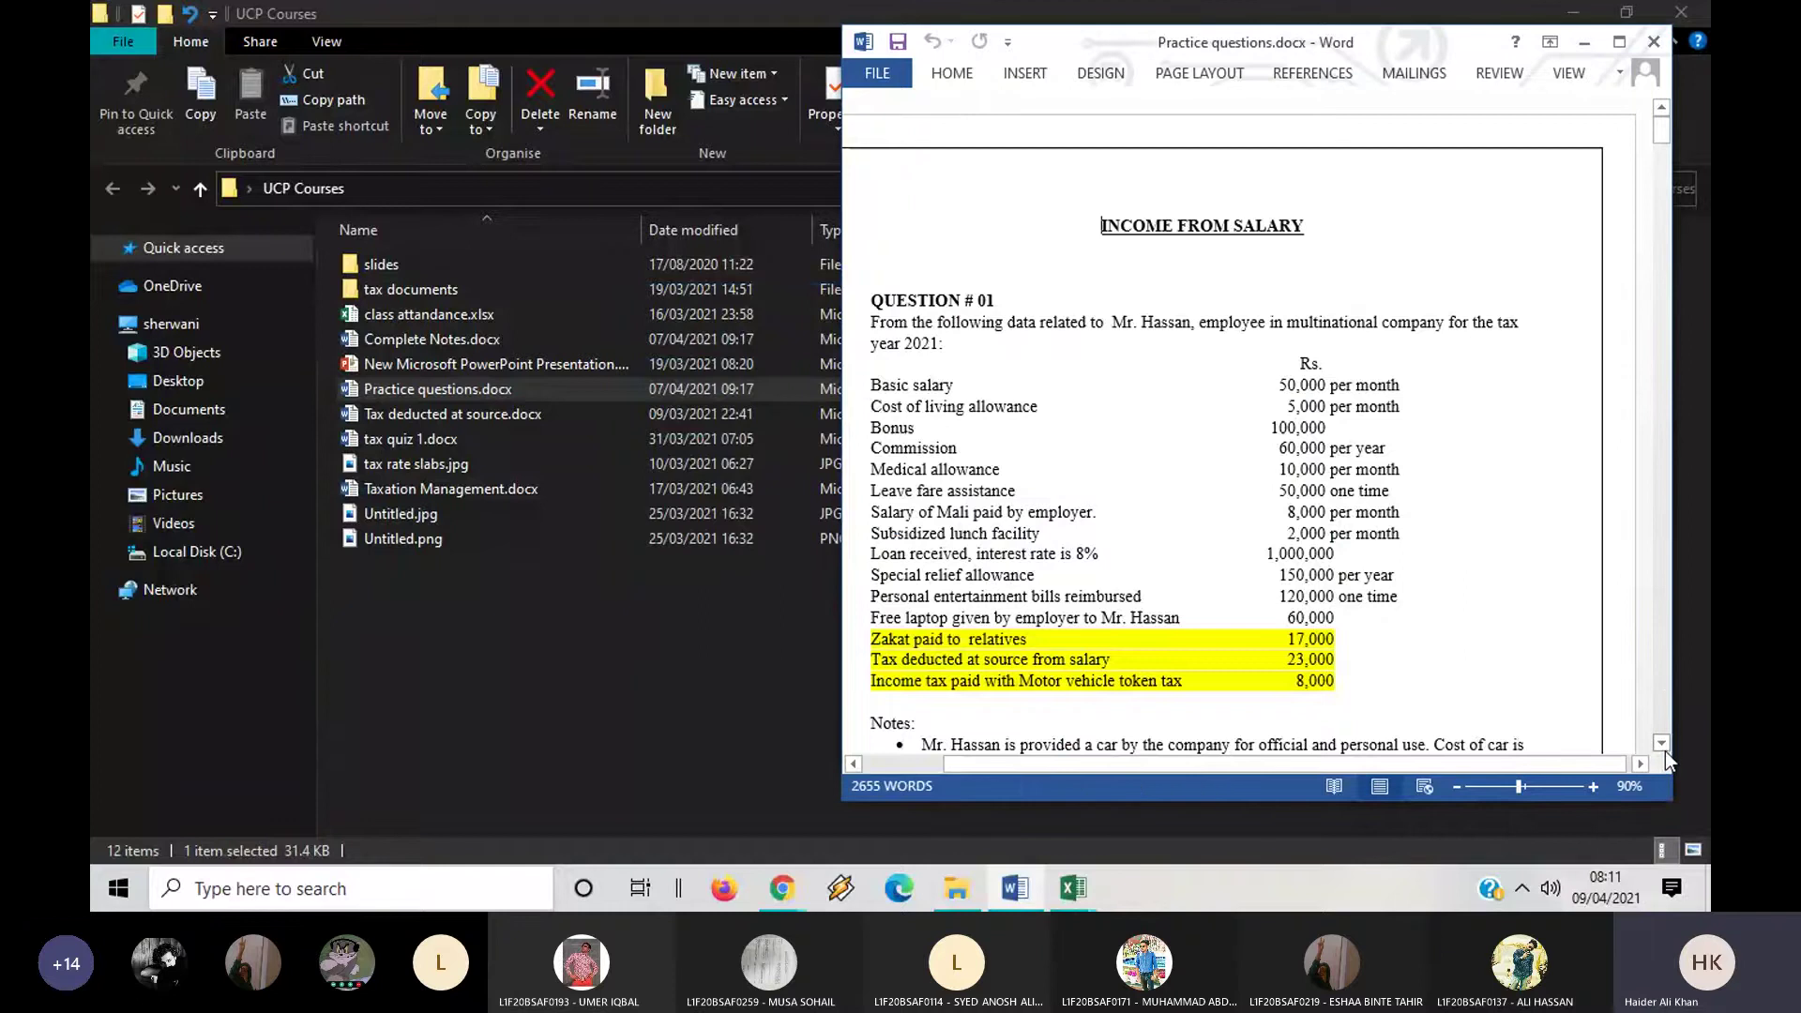
Scroll Practice questions.docx to QUESTION # 06 on page 4, showing basic salary Rs. 8,00,000
scroll(1664, 750, down, 7)
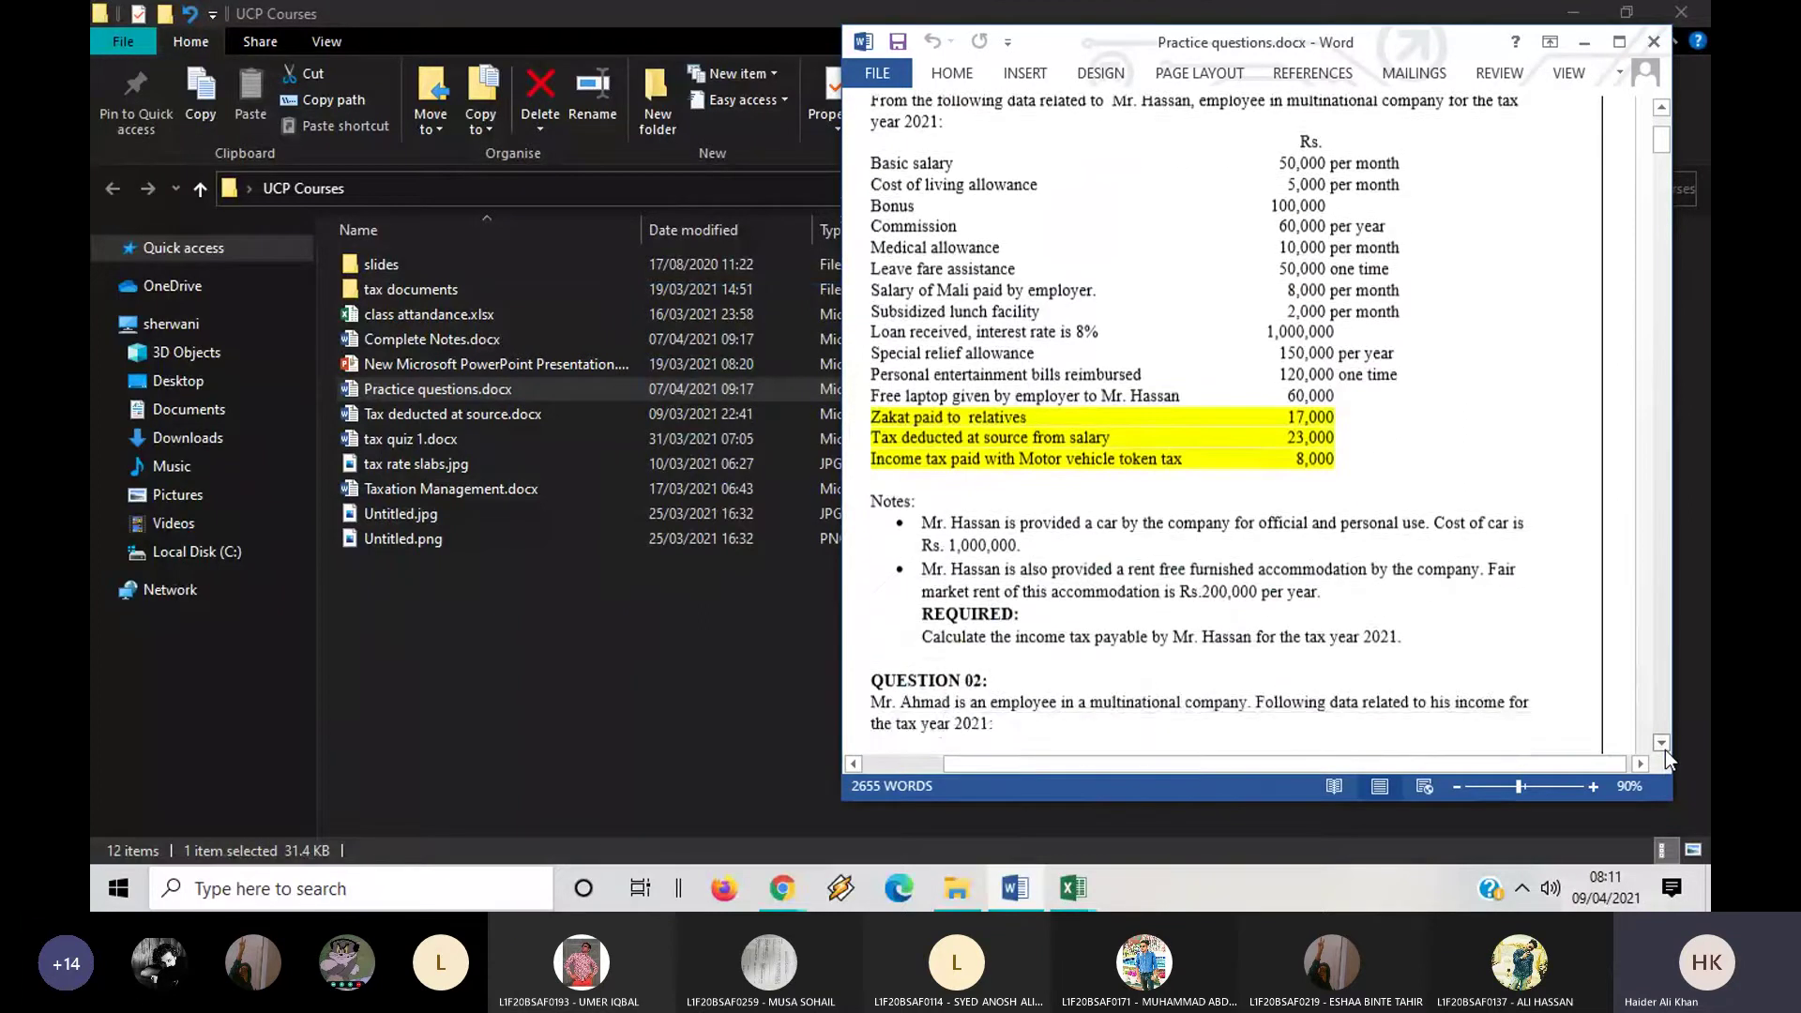
scroll(1664, 750, down, 10)
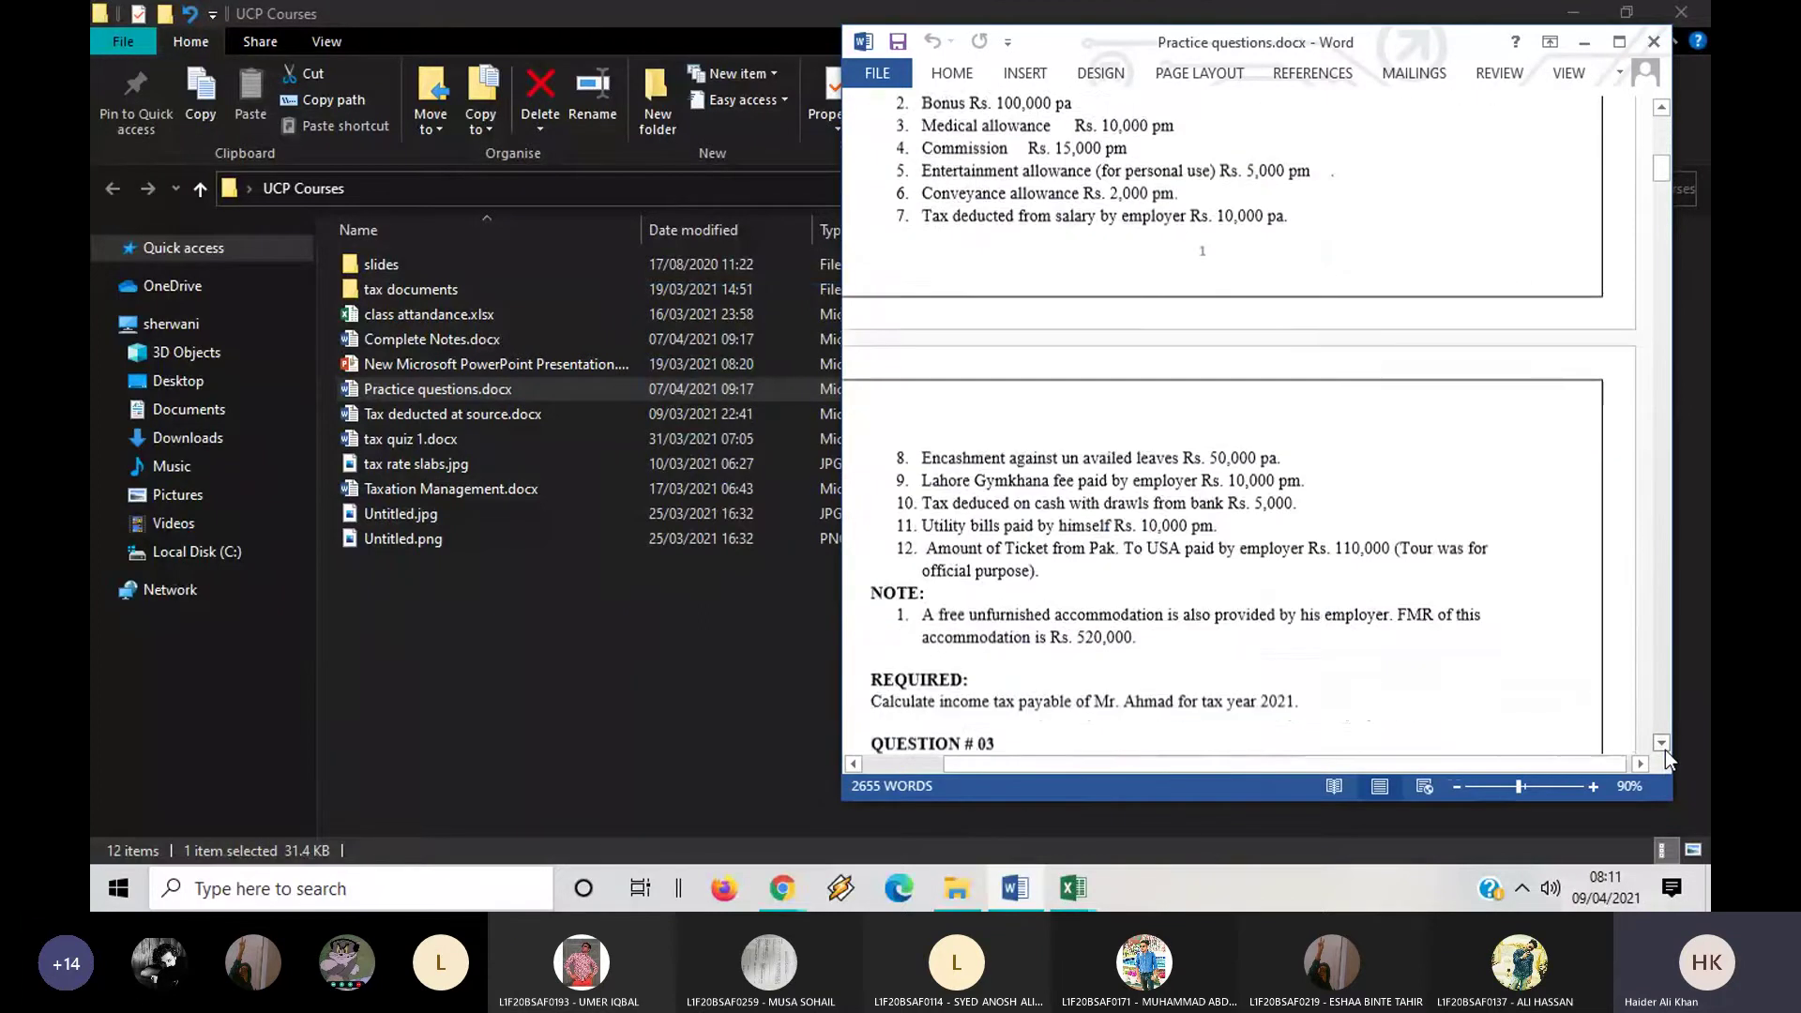
scroll(1664, 750, down, 12)
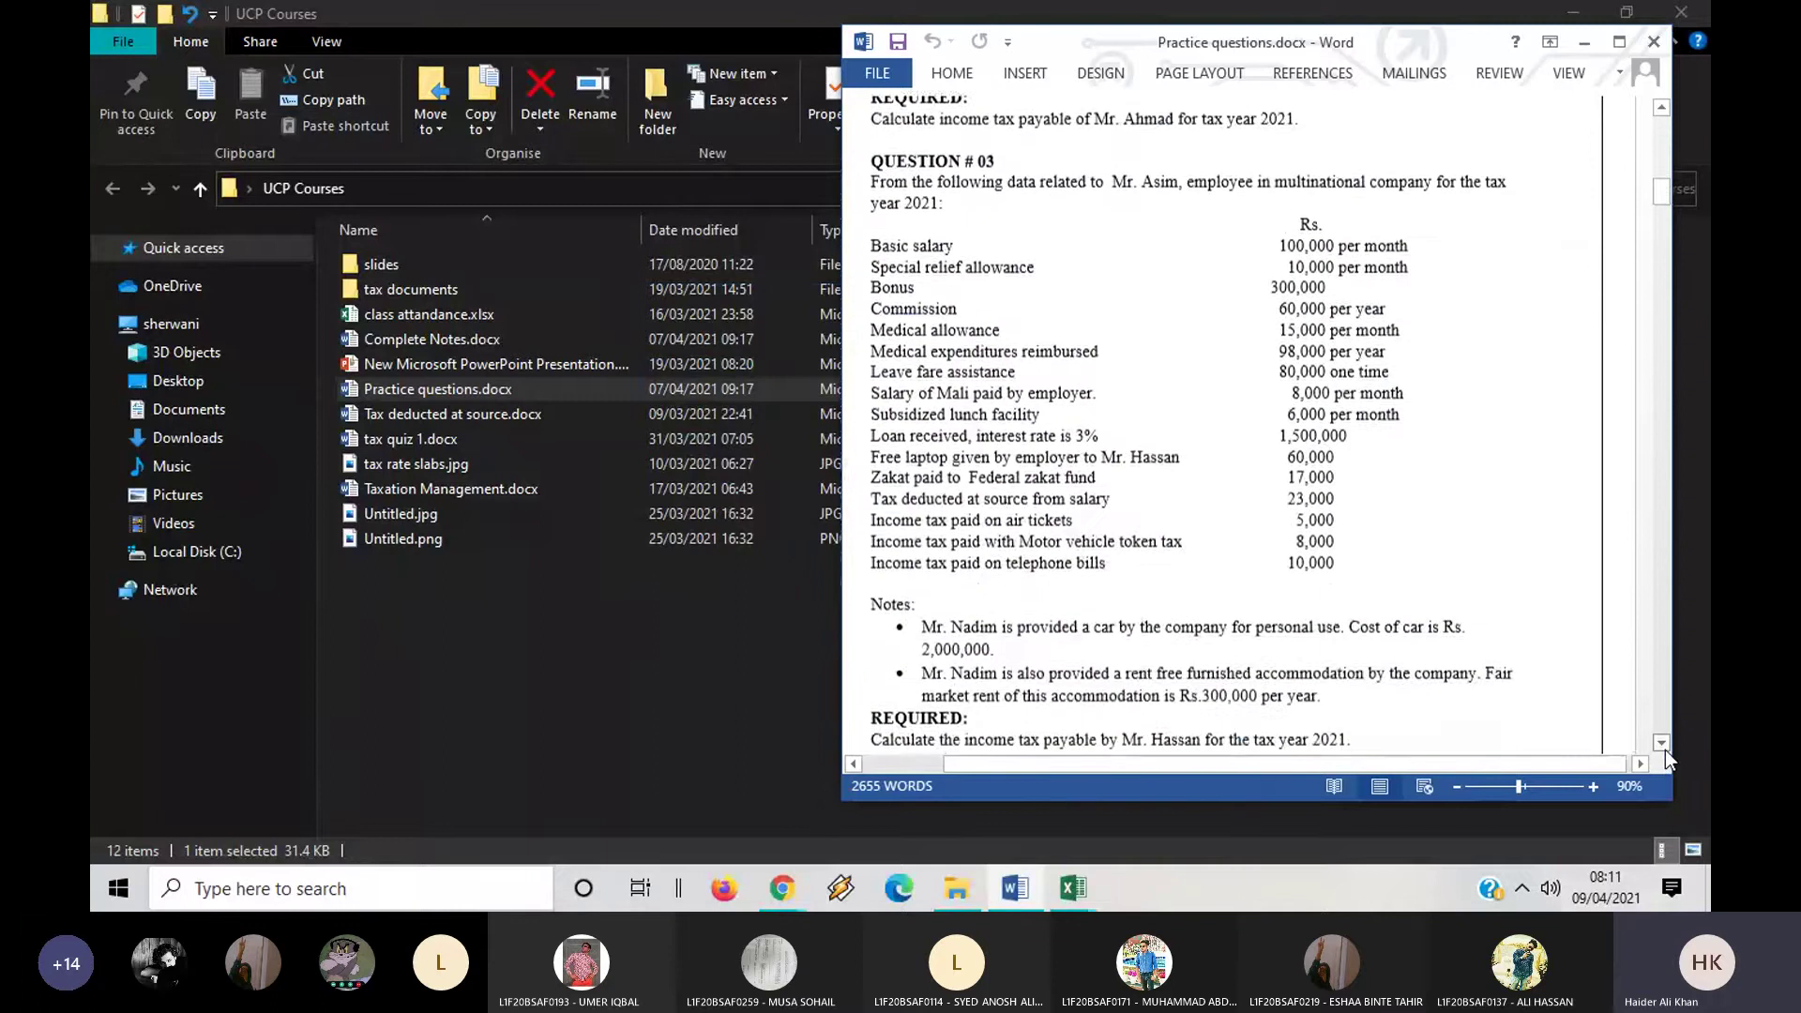
scroll(1664, 751, down, 12)
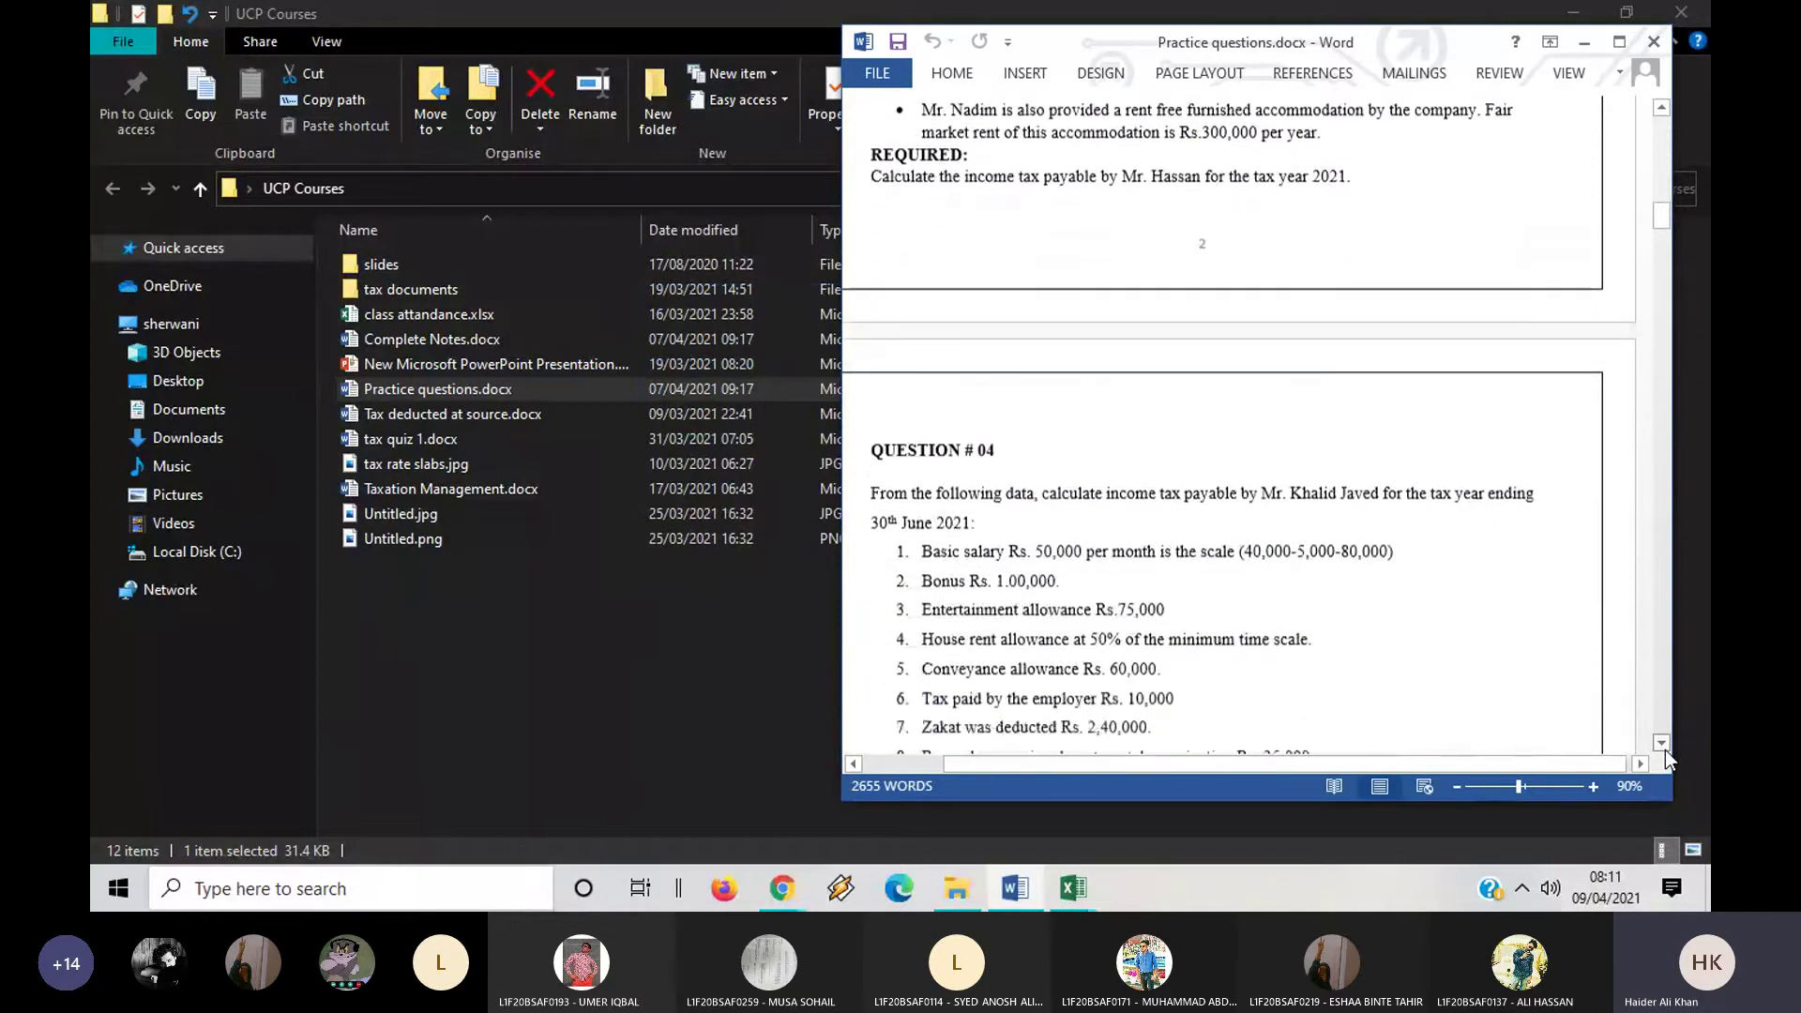
scroll(1664, 750, down, 12)
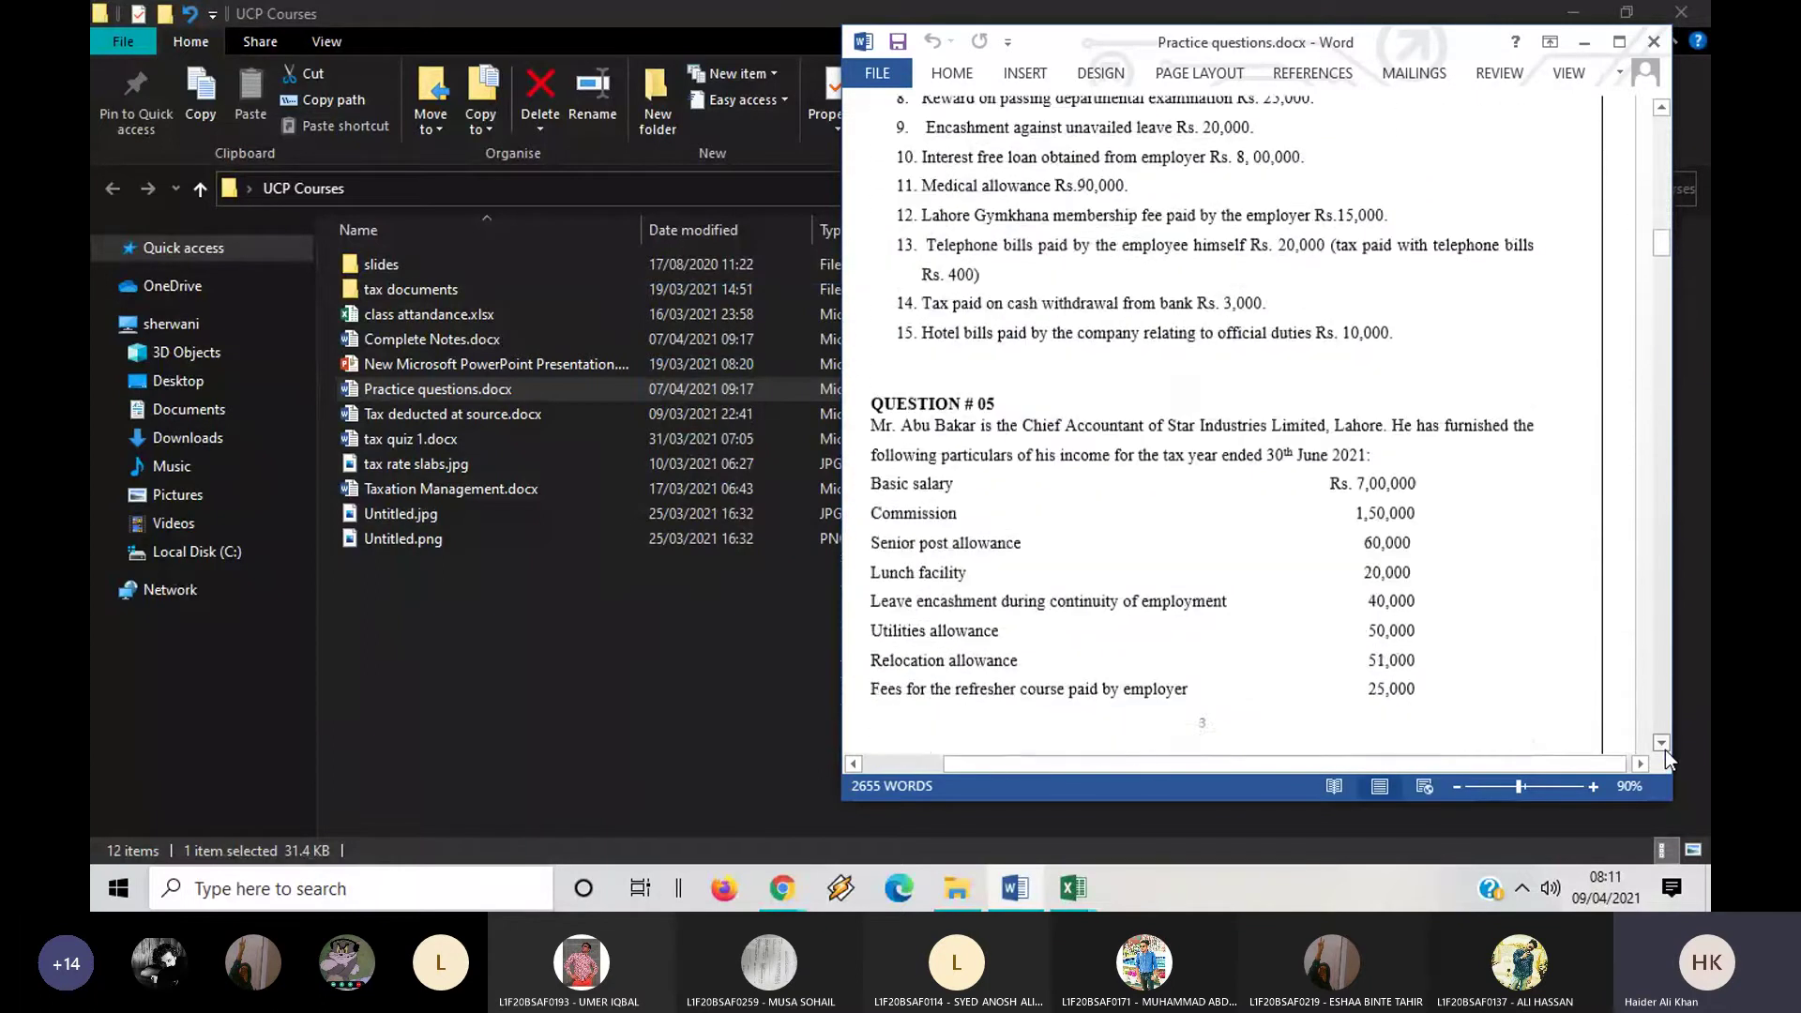
scroll(1664, 751, down, 12)
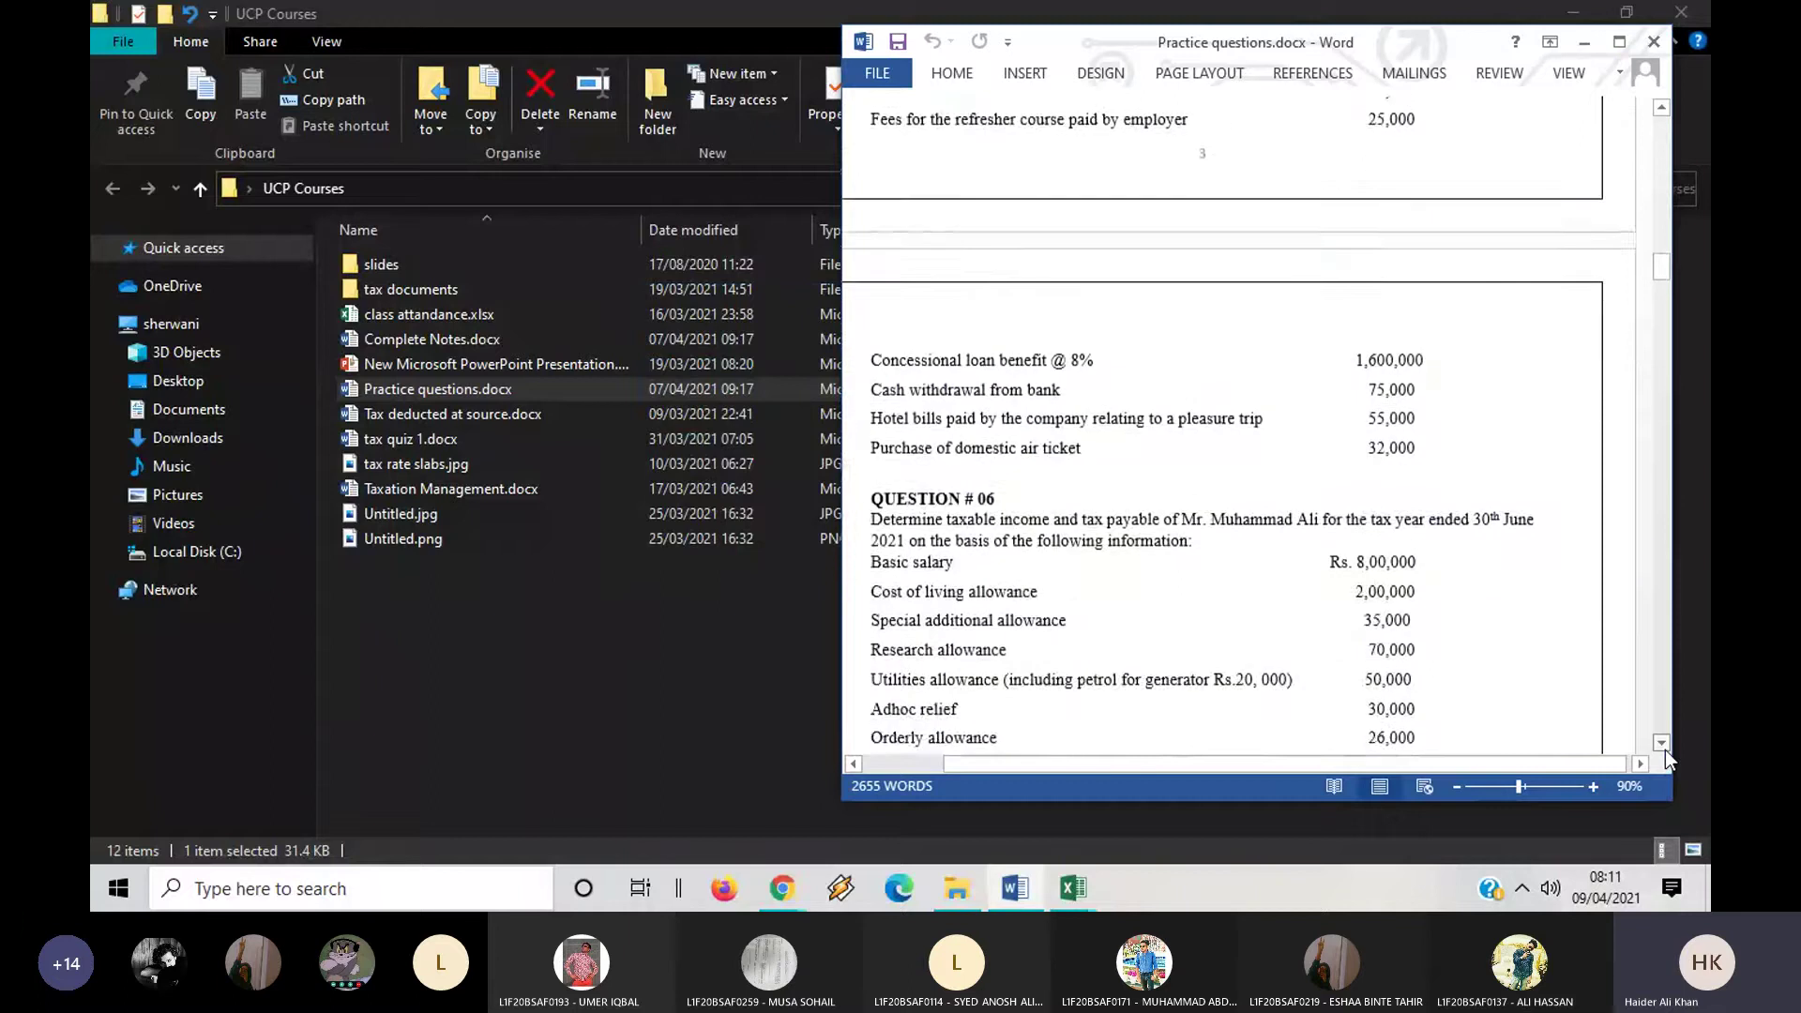
scroll(1664, 750, down, 12)
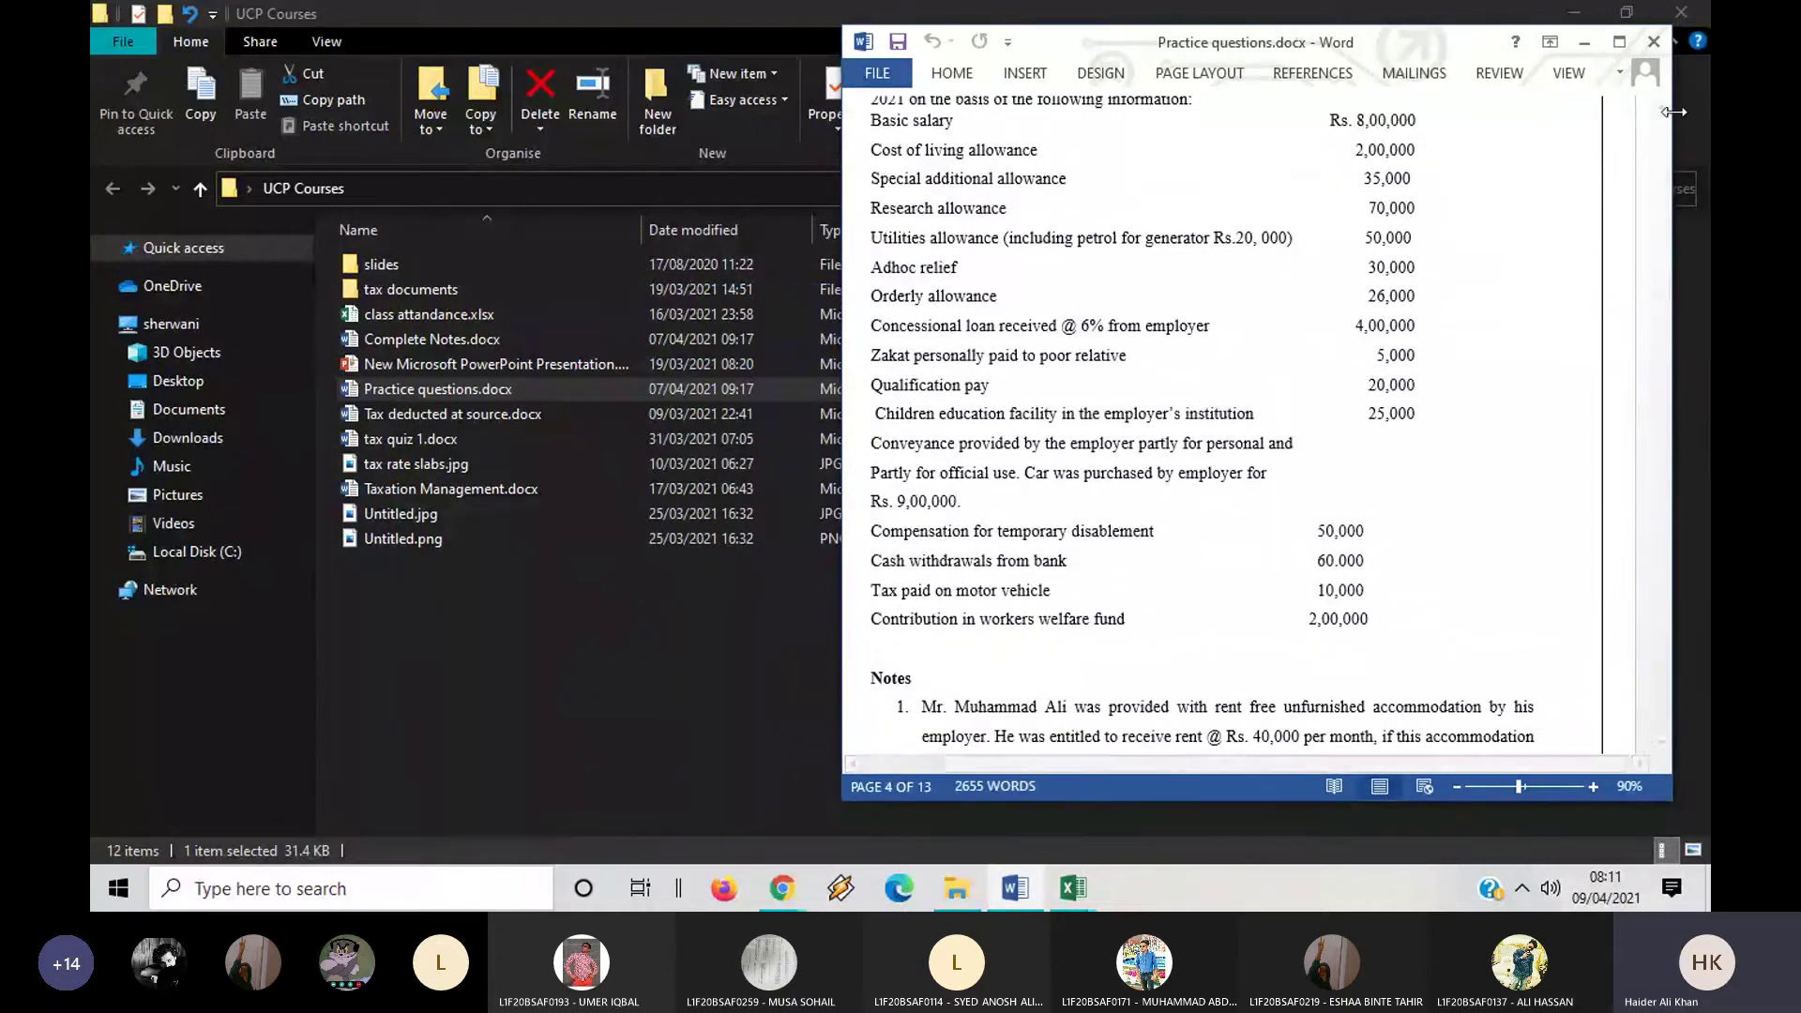
scroll(1668, 110, up, 3)
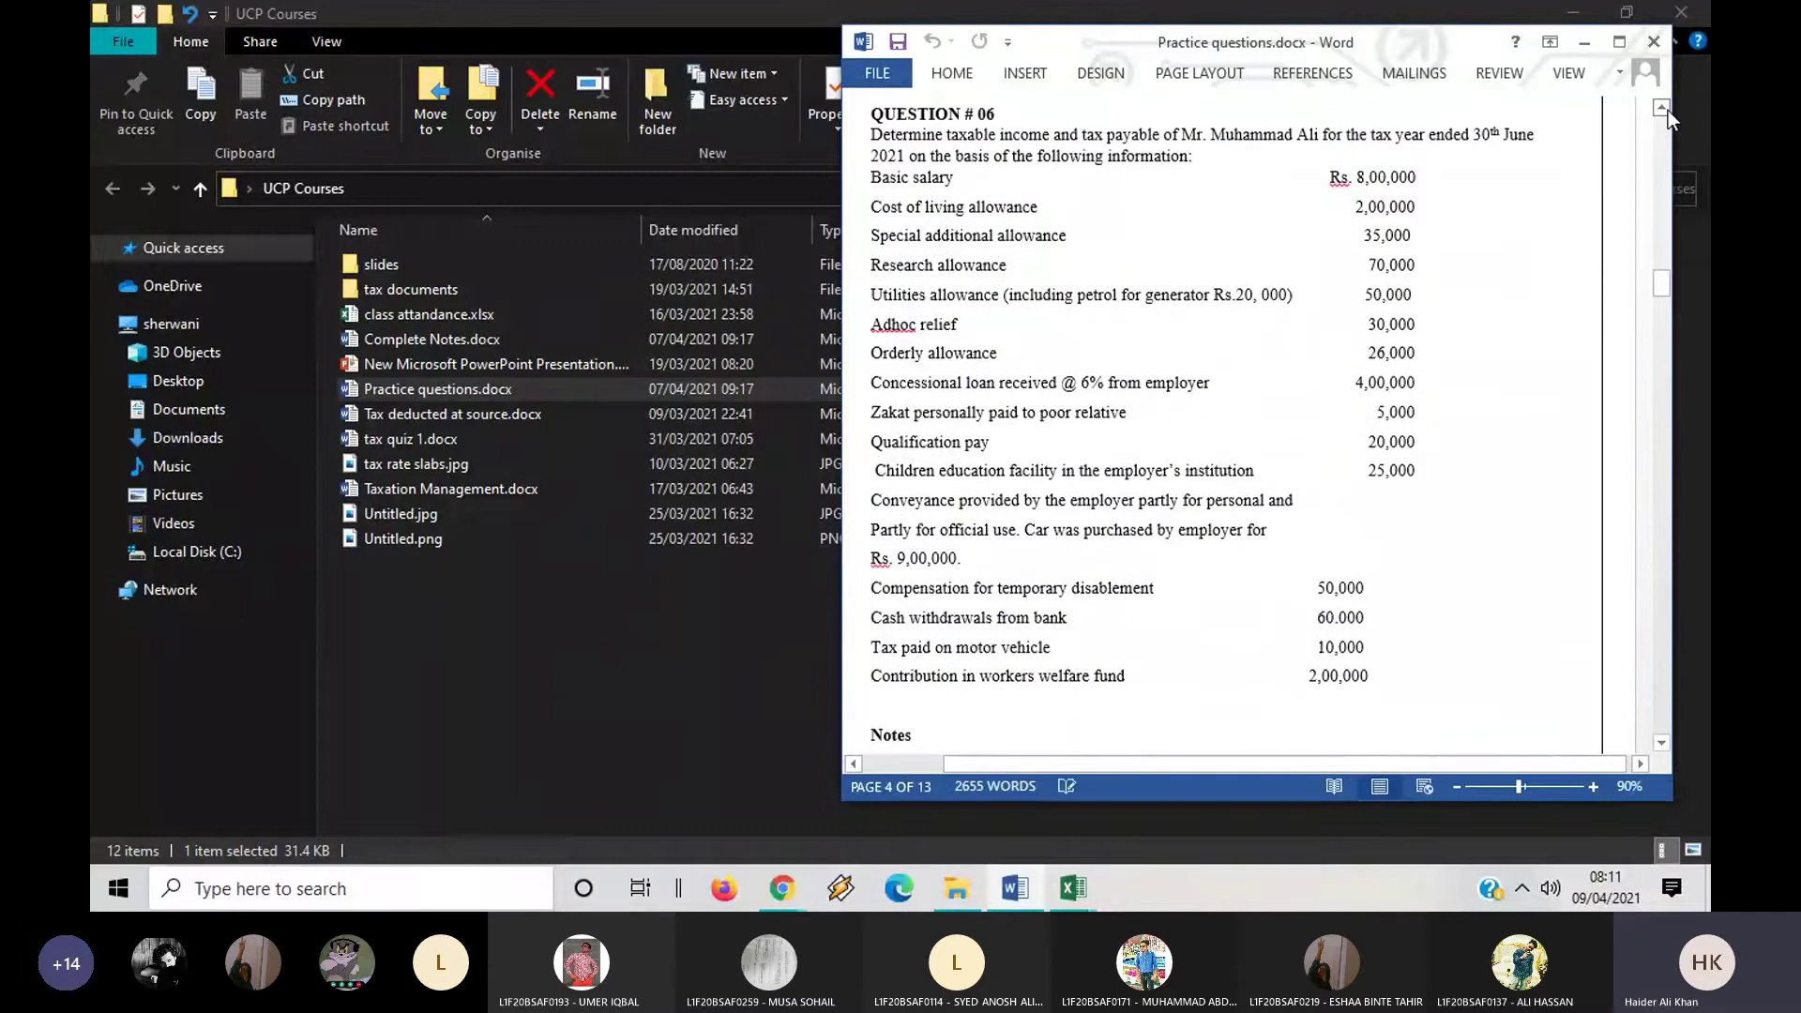
click(1668, 110)
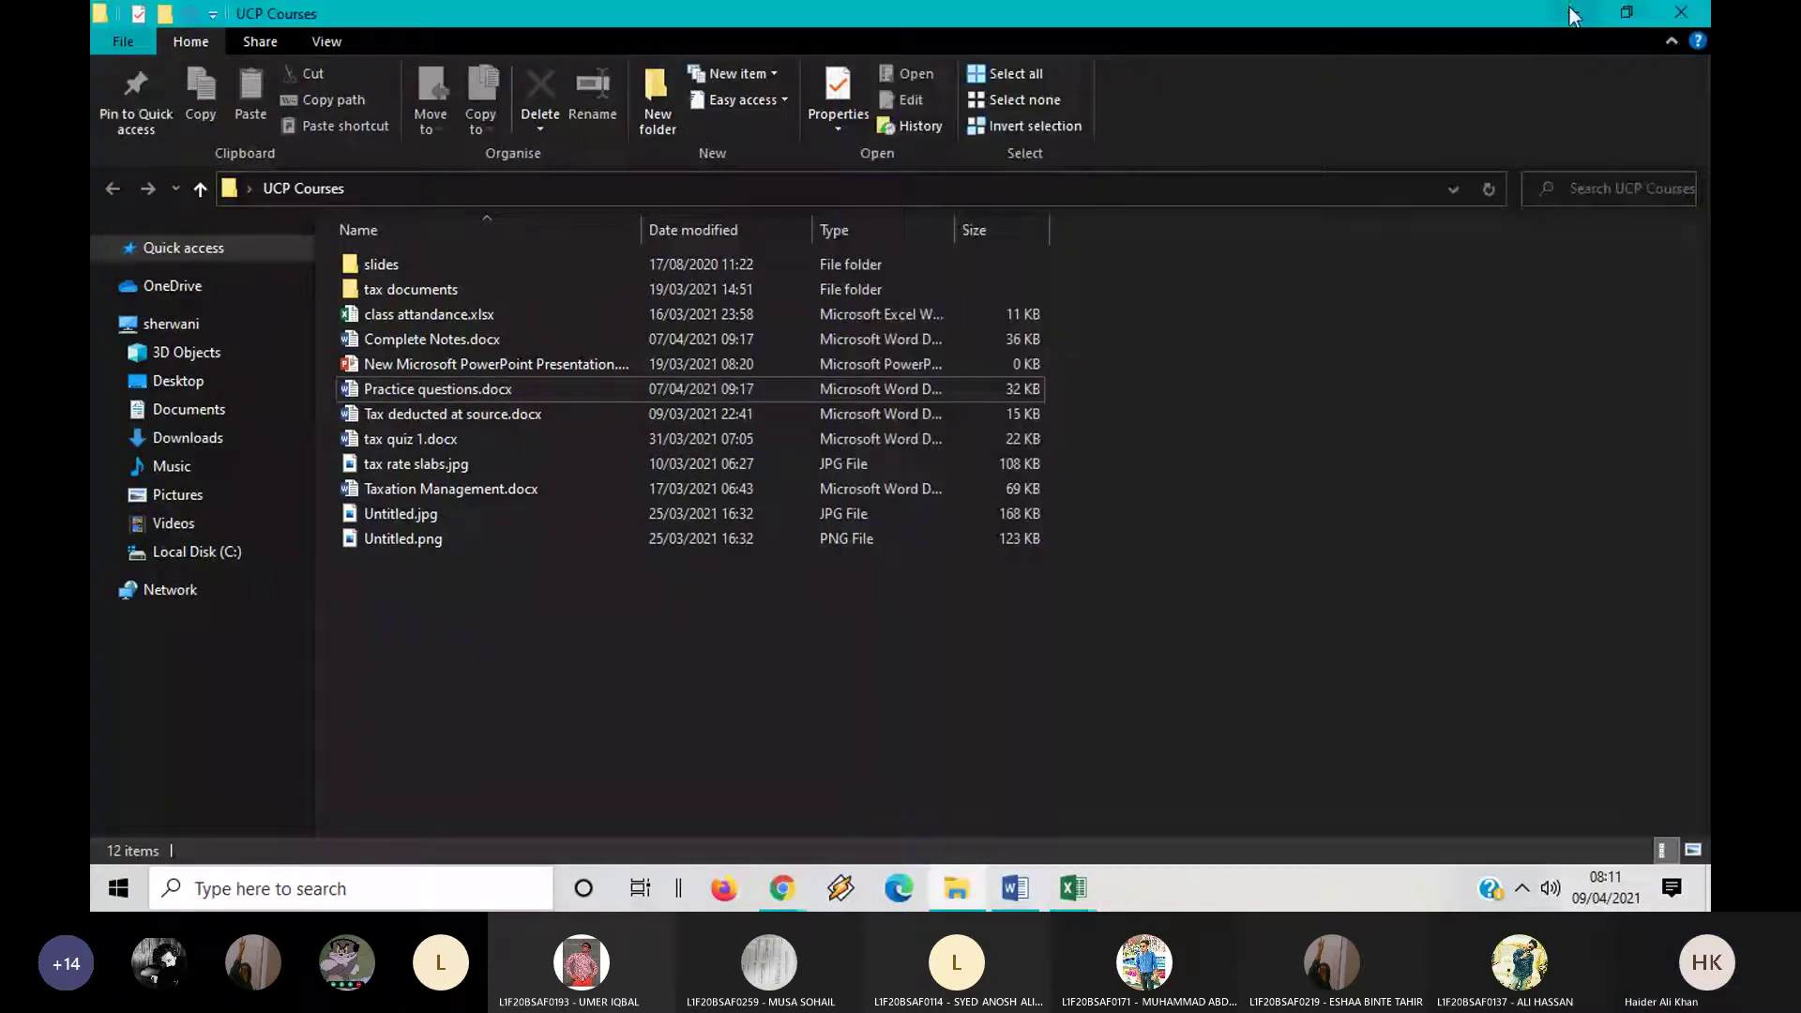
Minimize File Explorer, place the income tax workbook beside Word, and commit the Questions No 6 label in A40
click(1575, 13)
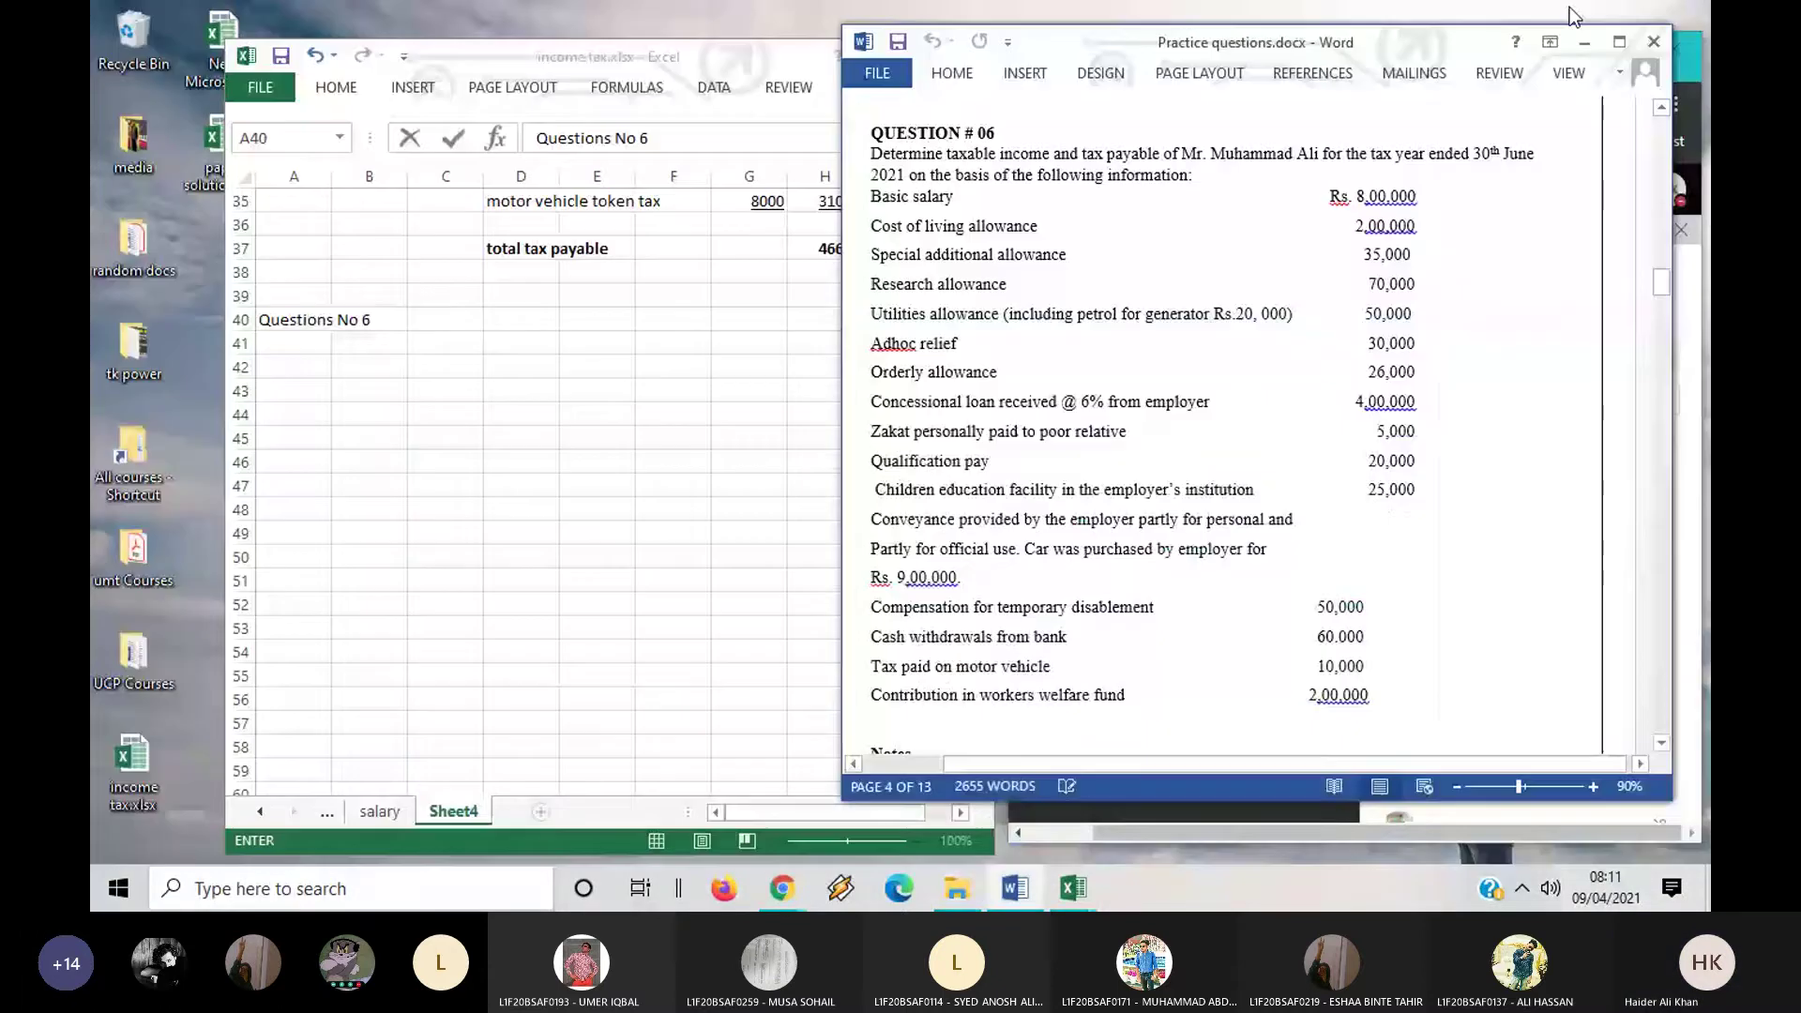
drag(644, 53, 510, 23)
click(292, 324)
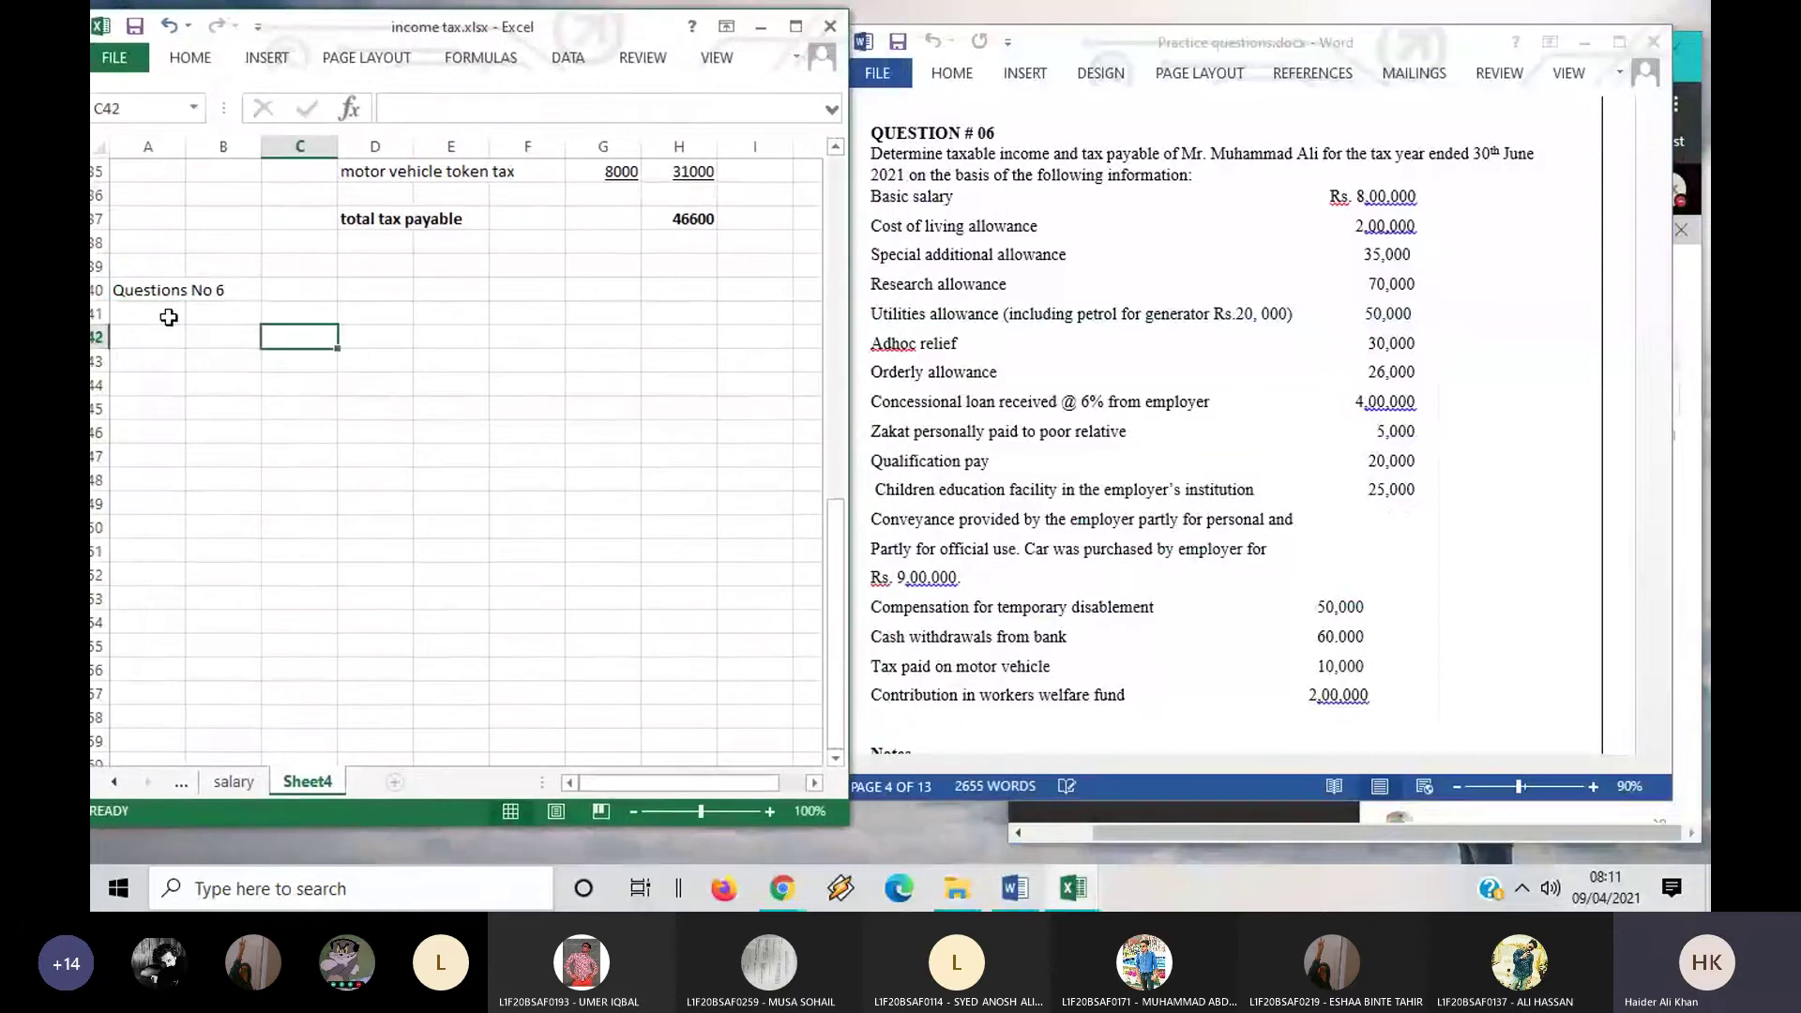
Make the Questions No 6 label in A40 bold and scroll back up the sheet
click(162, 295)
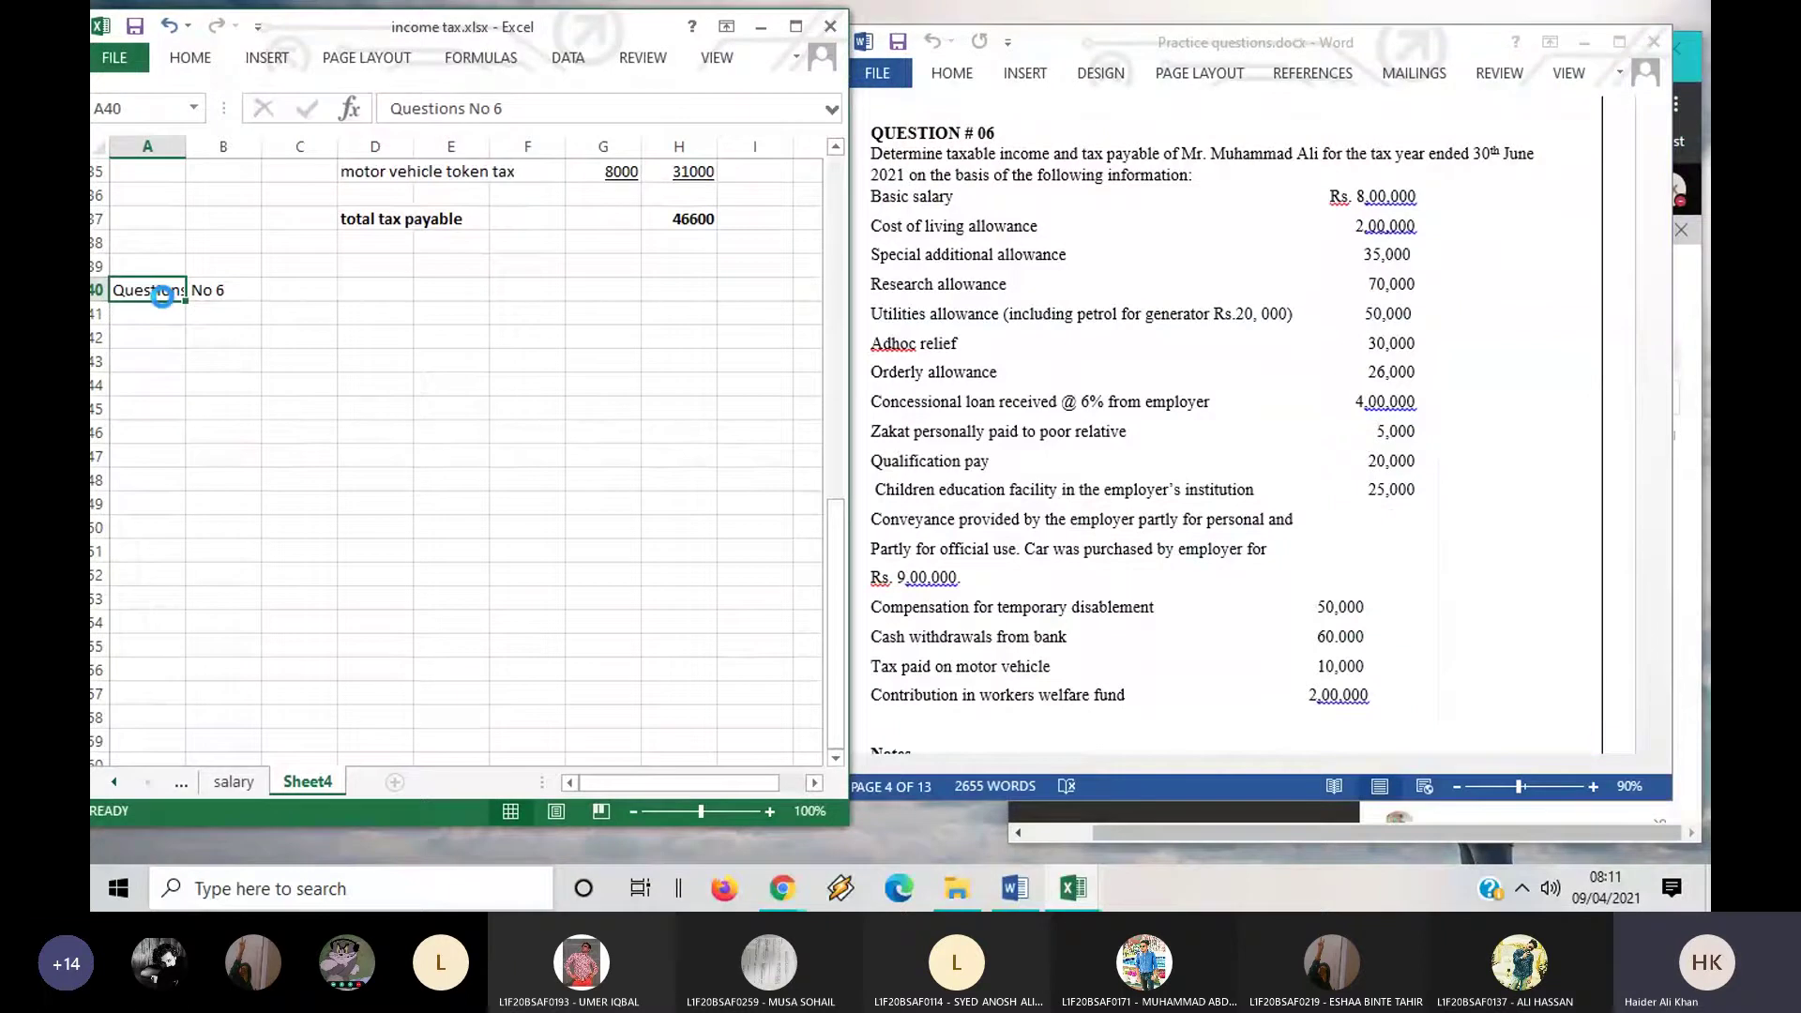
key(ctrl+b)
drag(841, 549, 835, 387)
drag(839, 340, 846, 214)
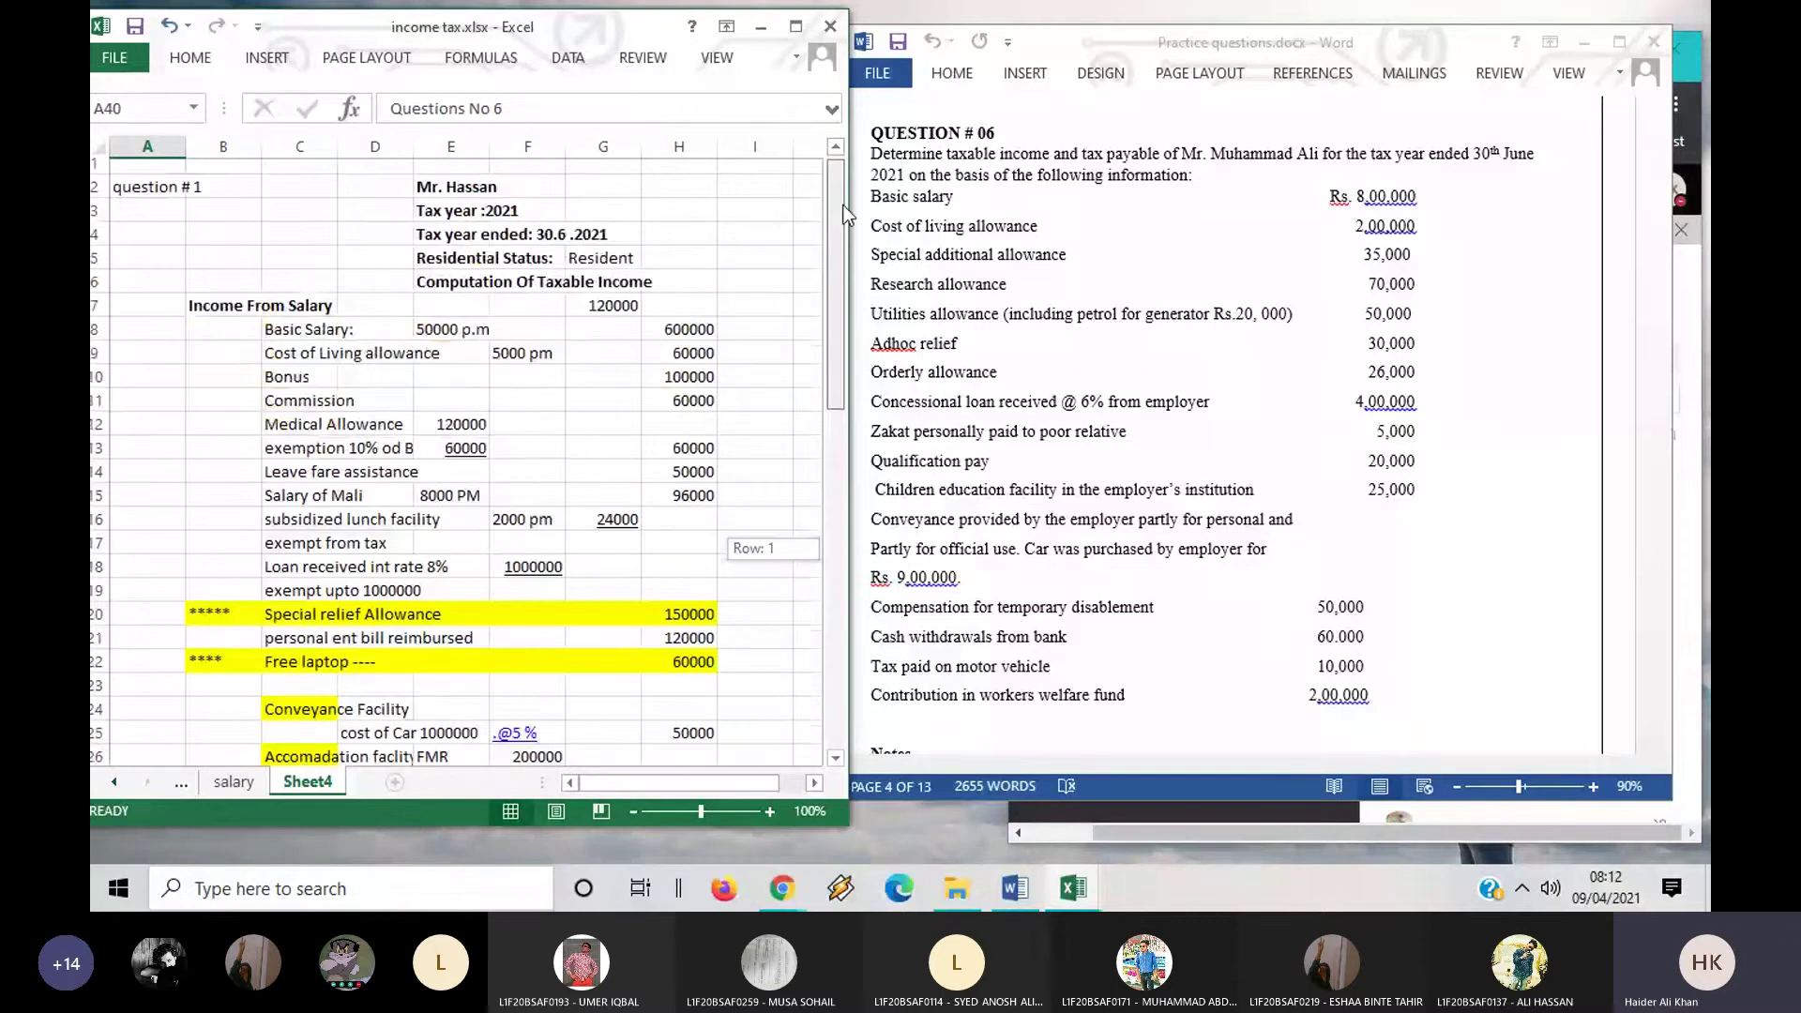
drag(441, 195, 454, 292)
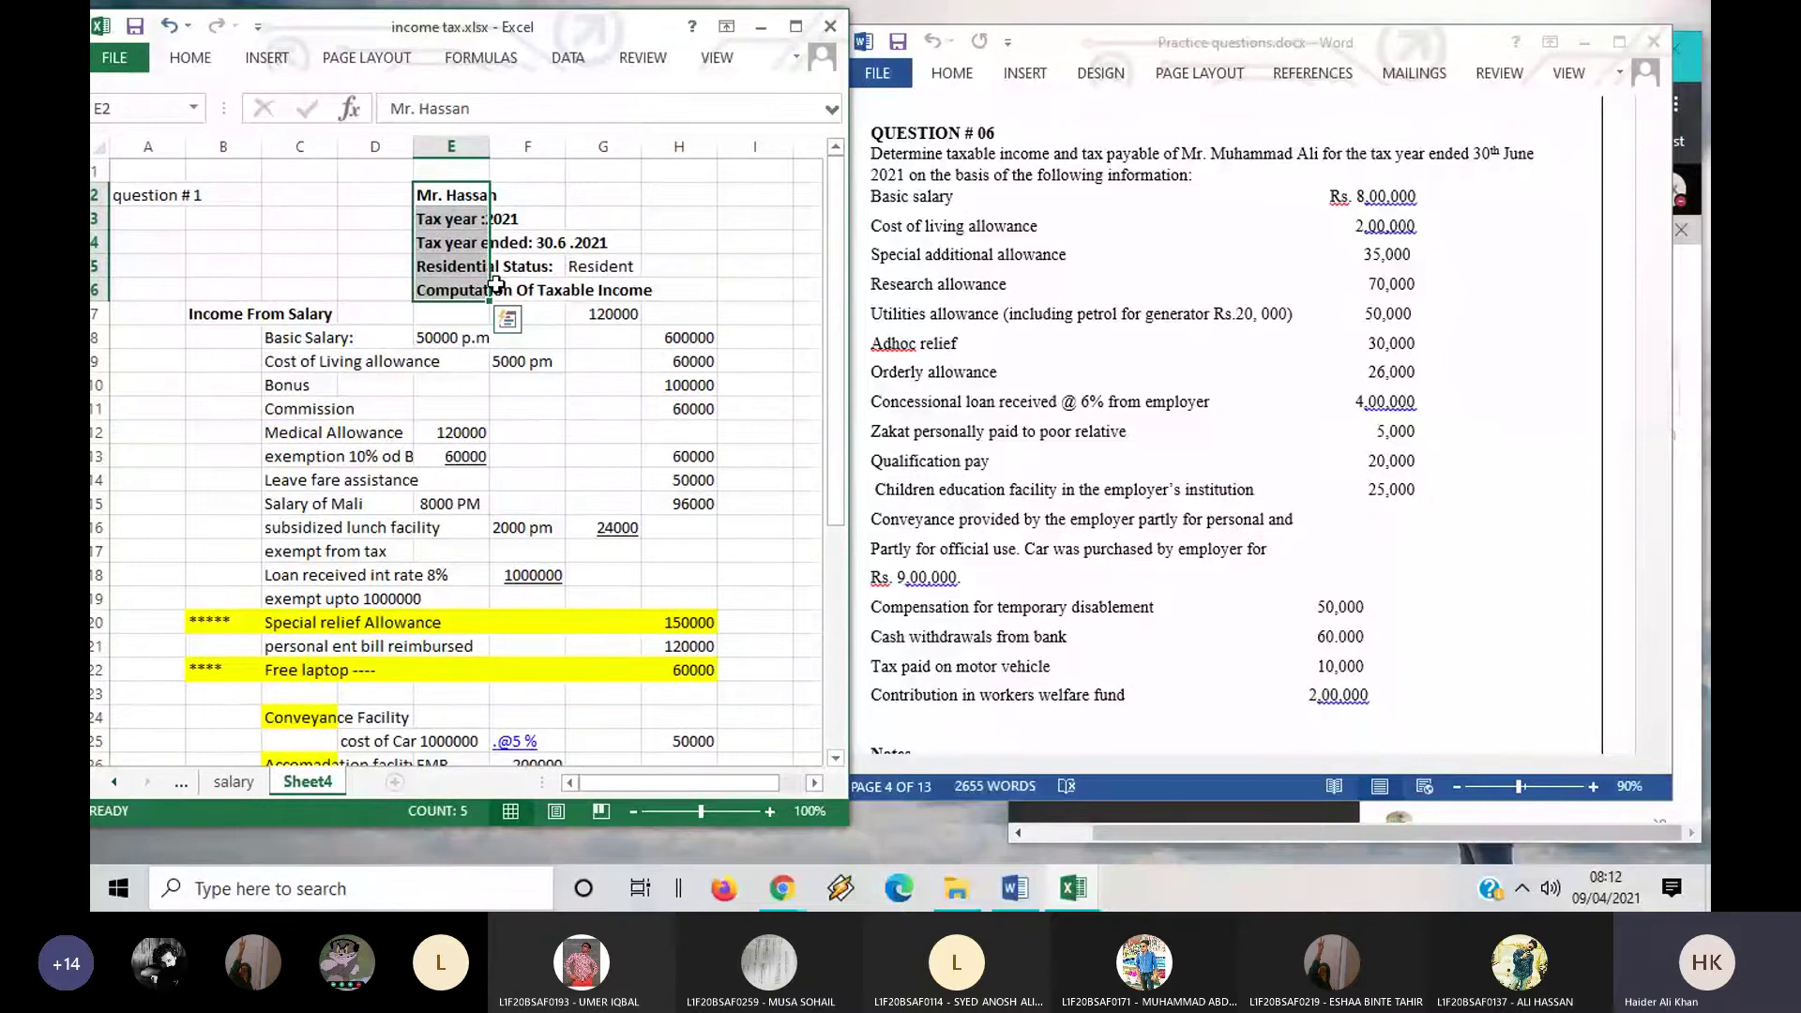
Copy the taxpayer header block E2:G6 and paste it at D40 under Questions No 6
click(391, 216)
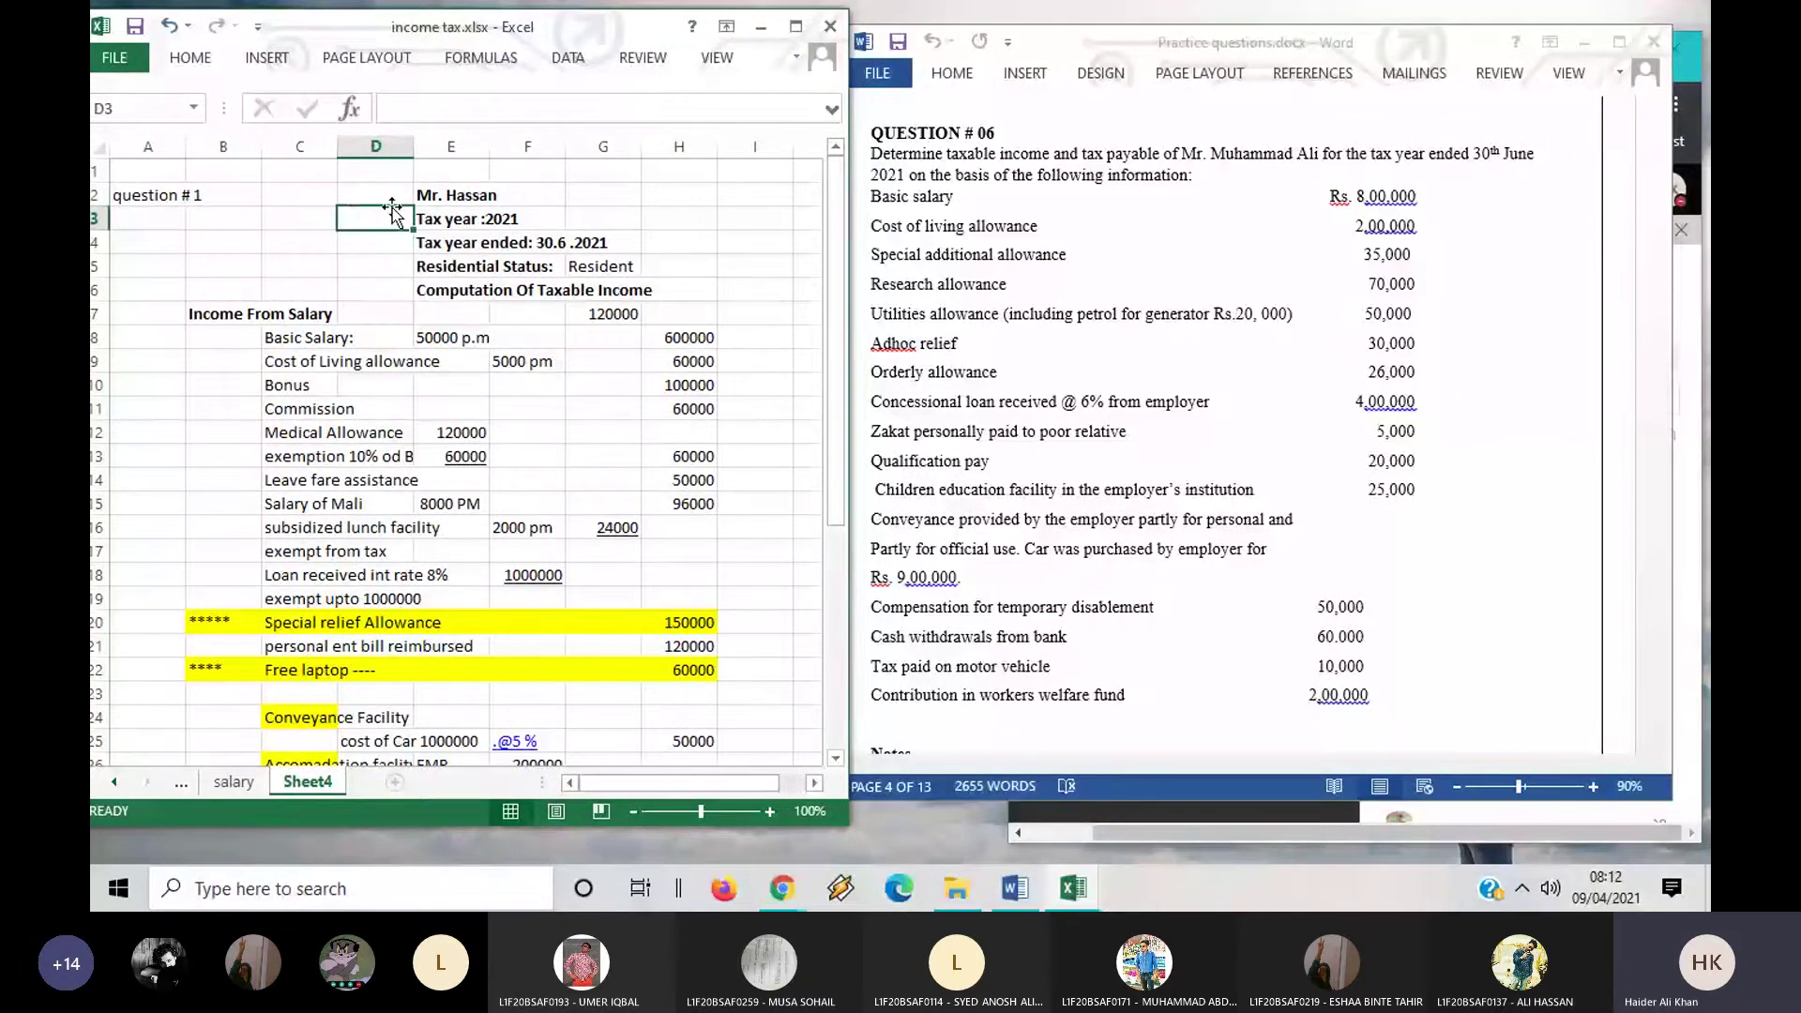
drag(431, 195, 627, 305)
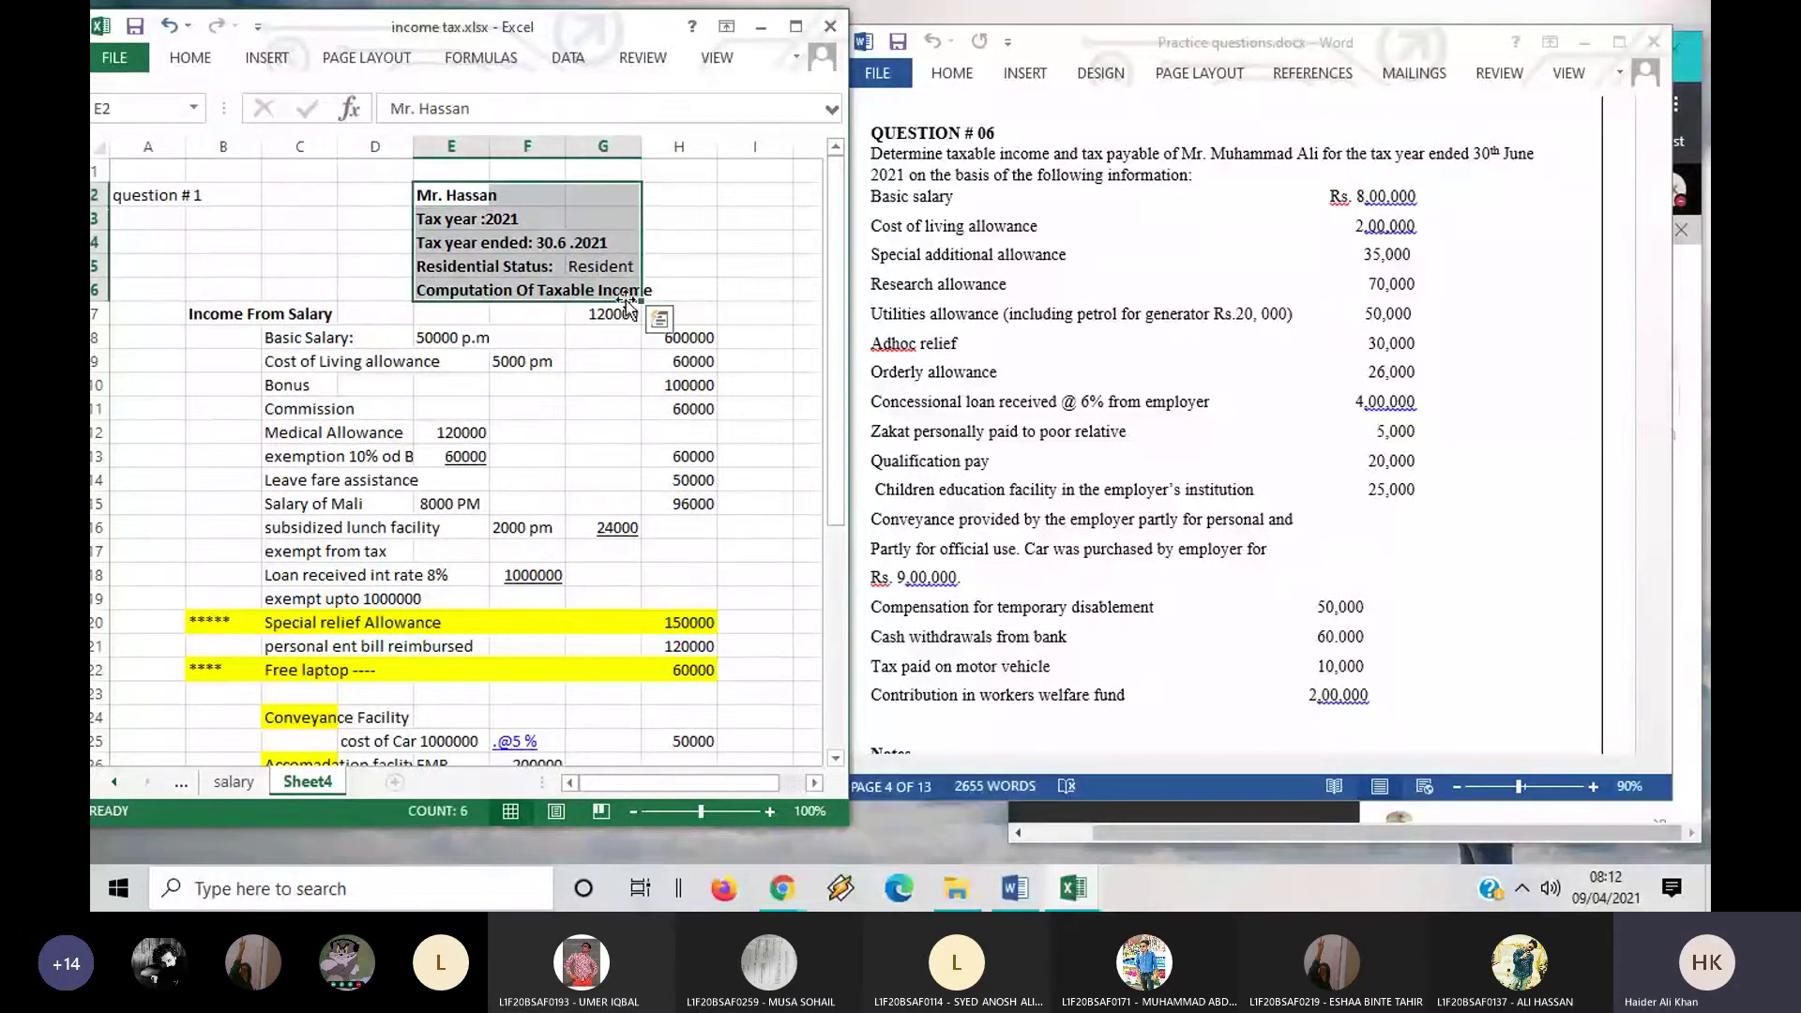
key(ctrl+c)
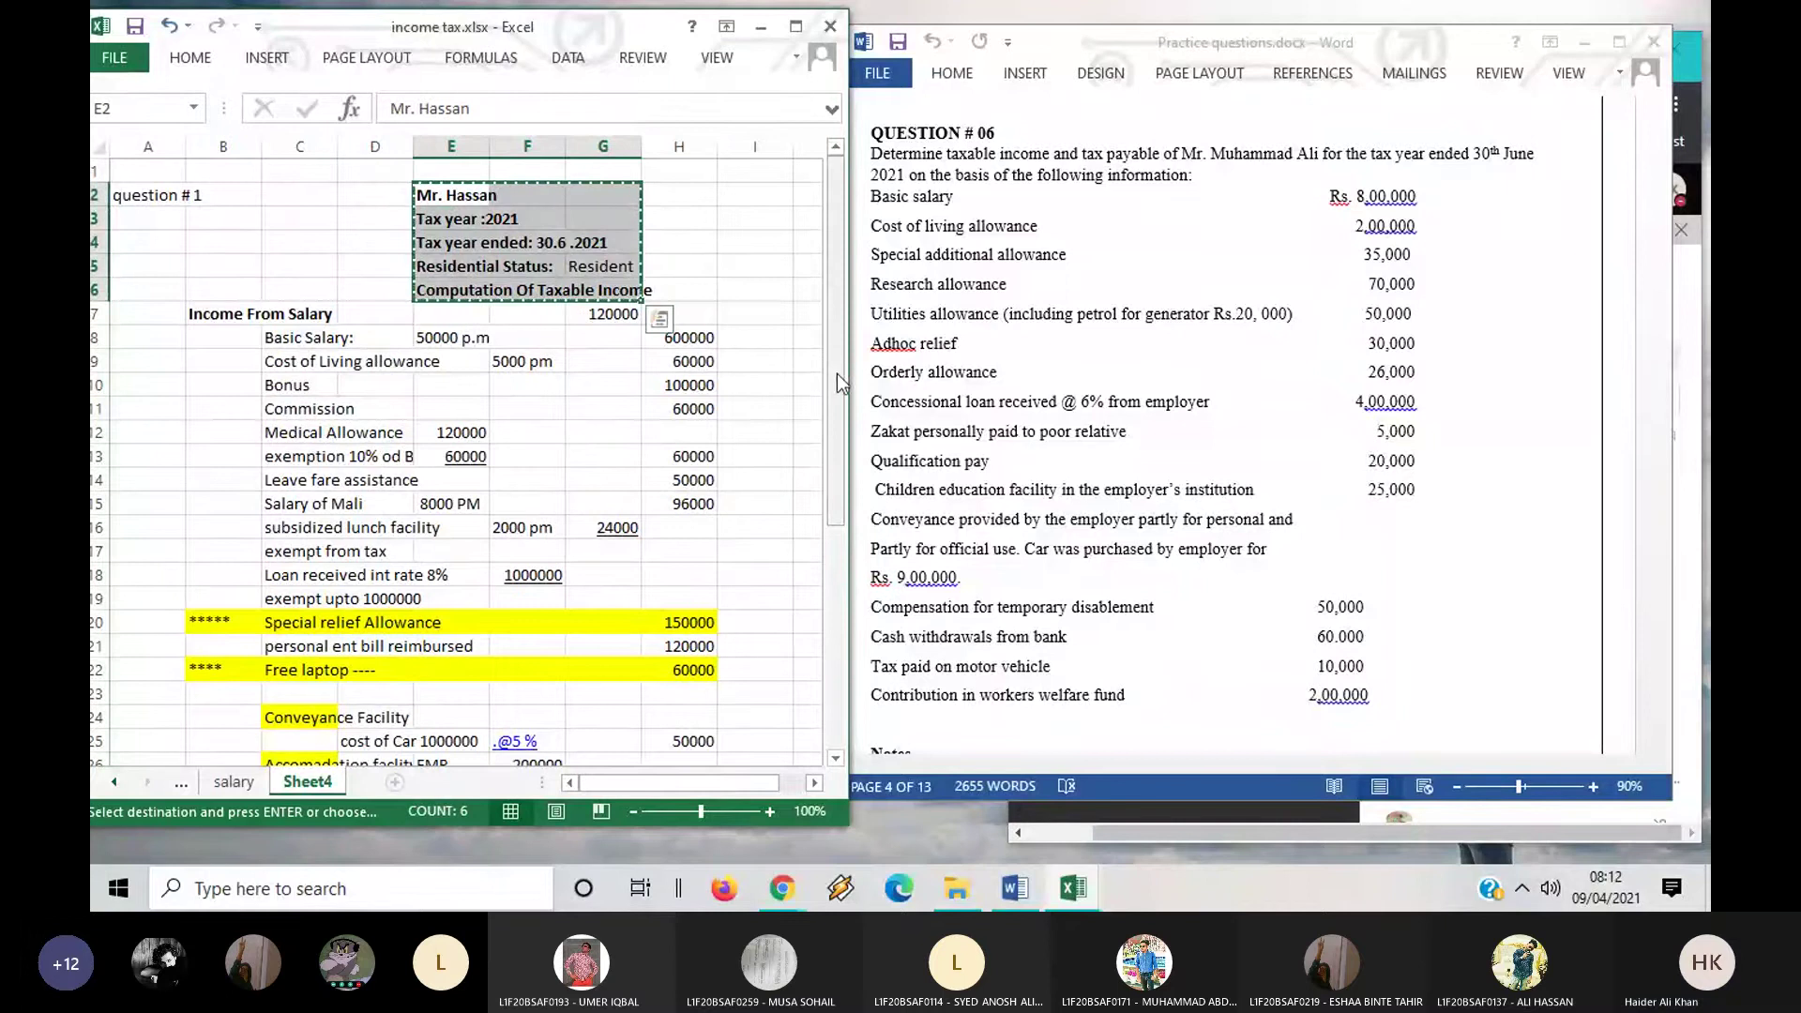
drag(837, 373, 836, 769)
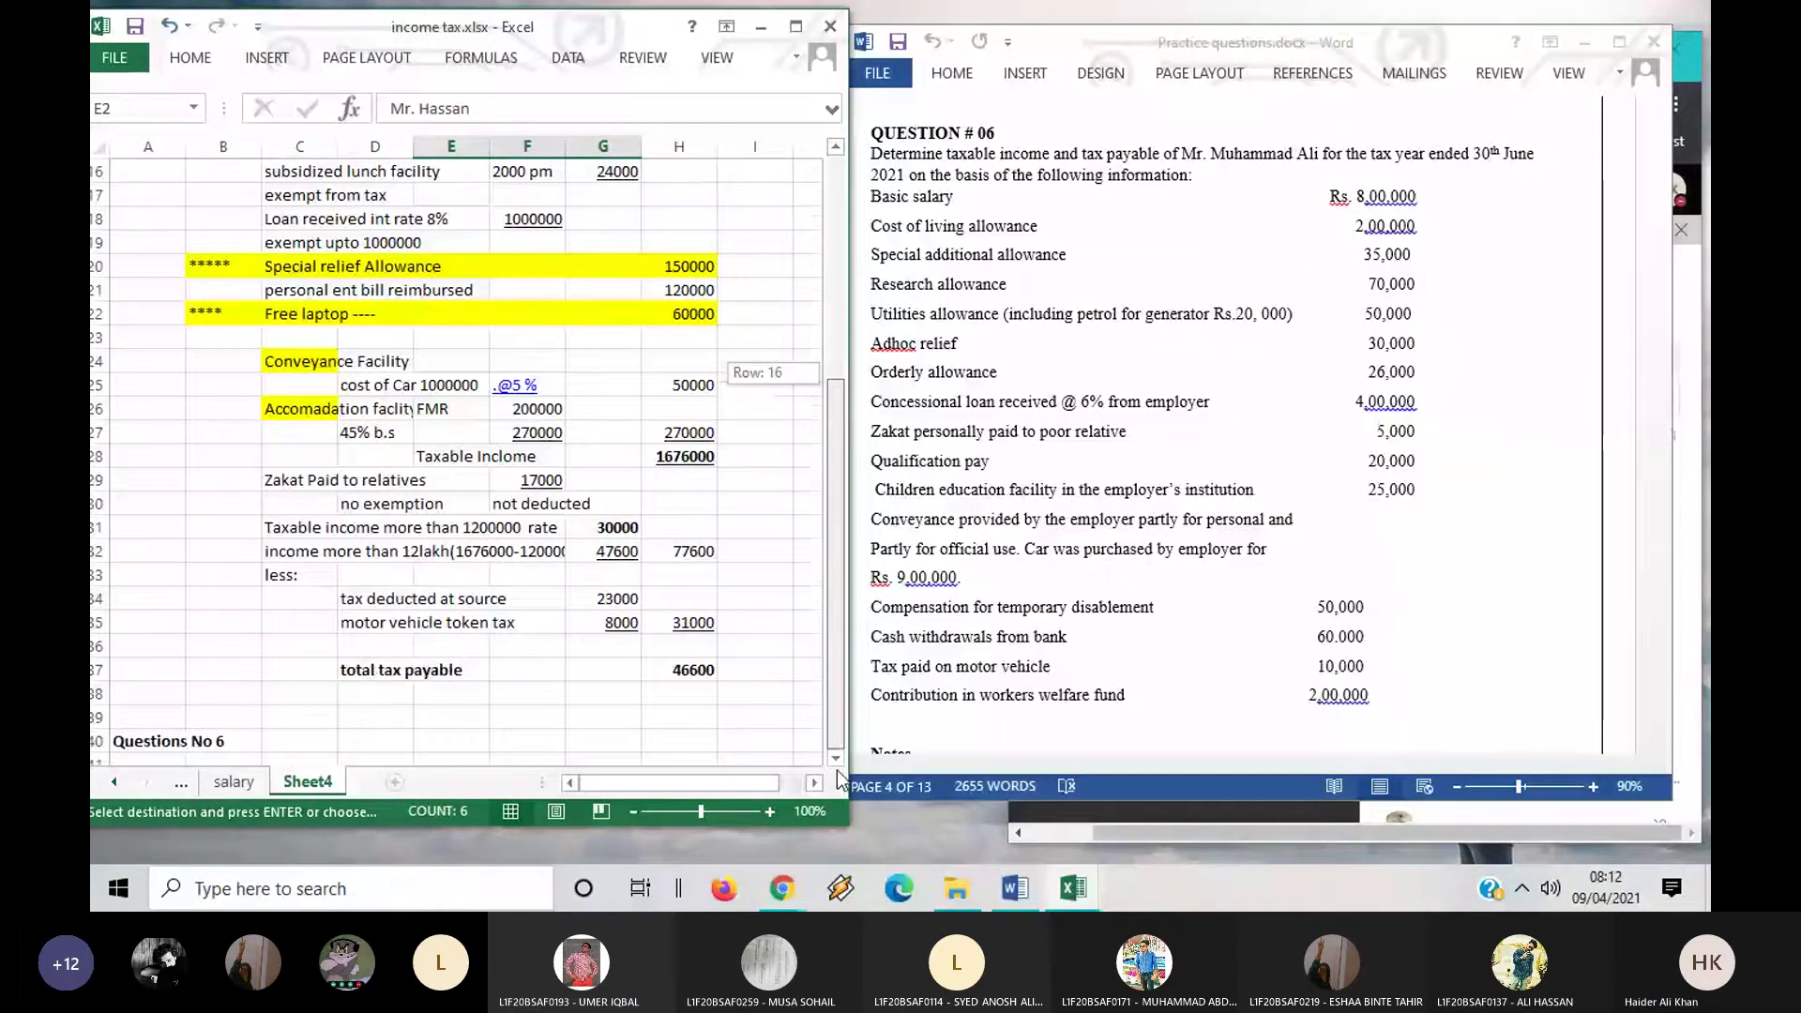
click(383, 740)
key(ctrl+v)
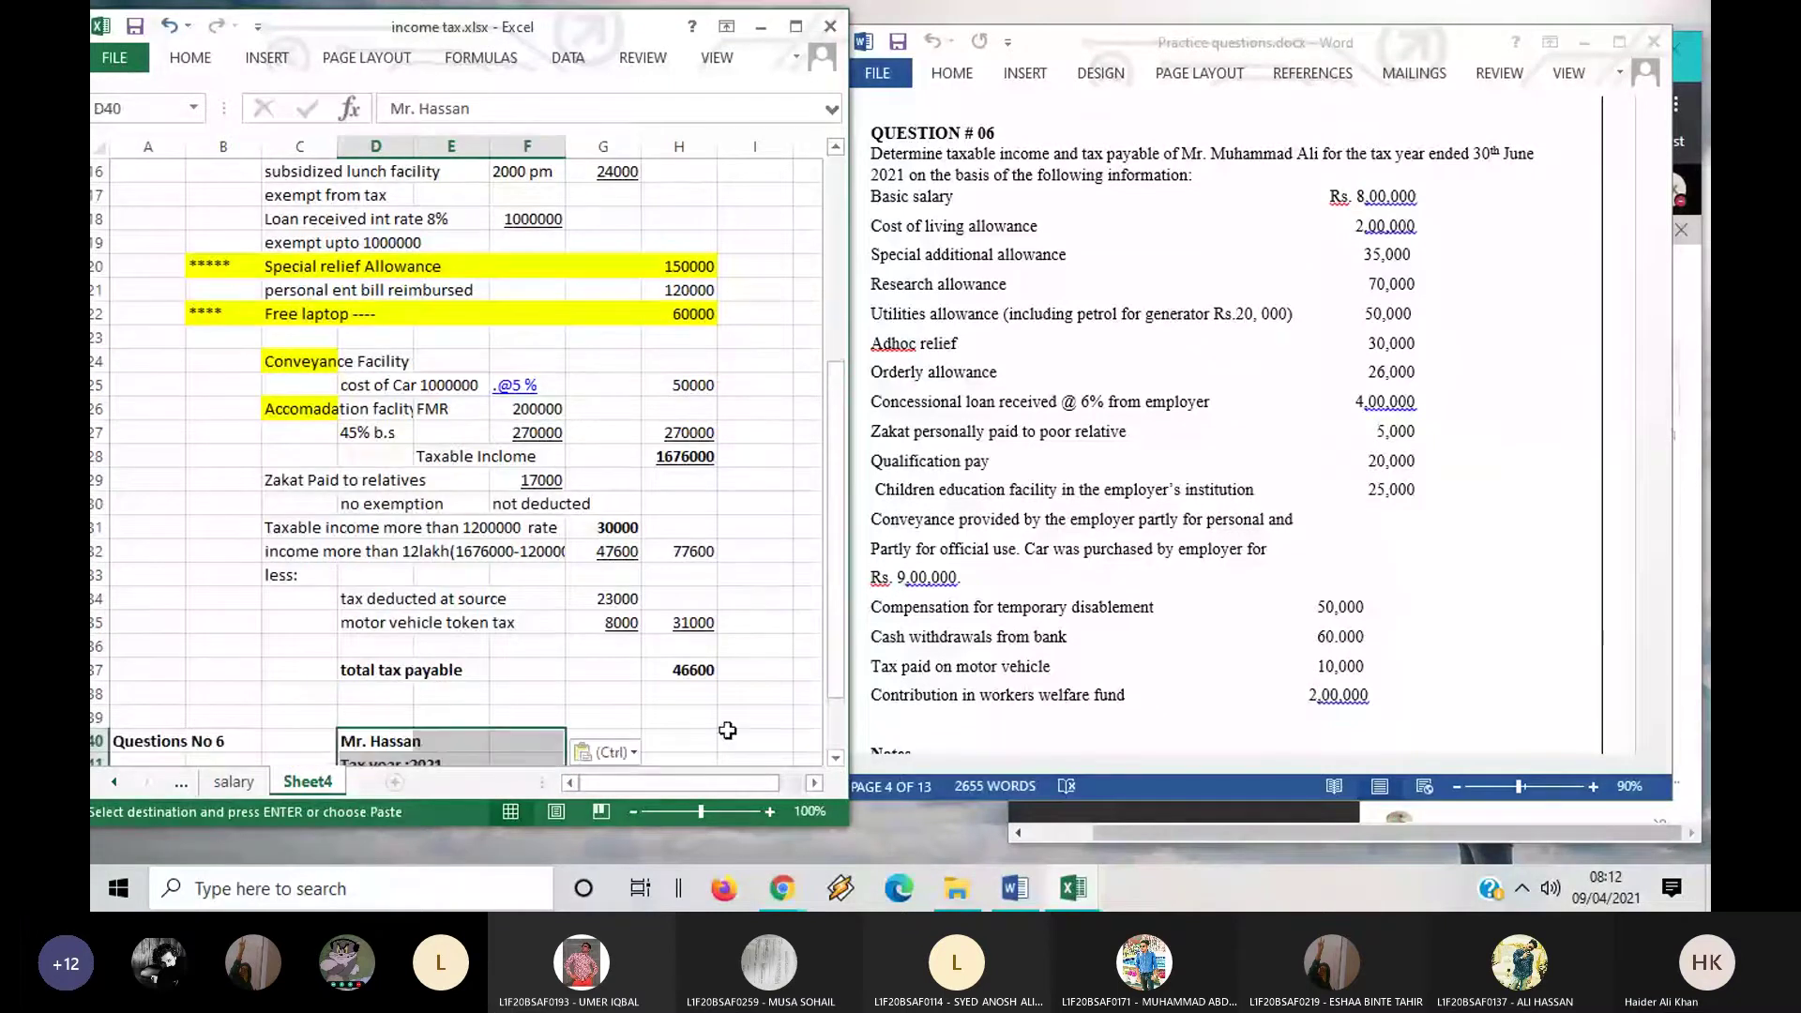
Replace the taxpayer name in D40 with Question 6's taxpayer name and move to A45
click(834, 758)
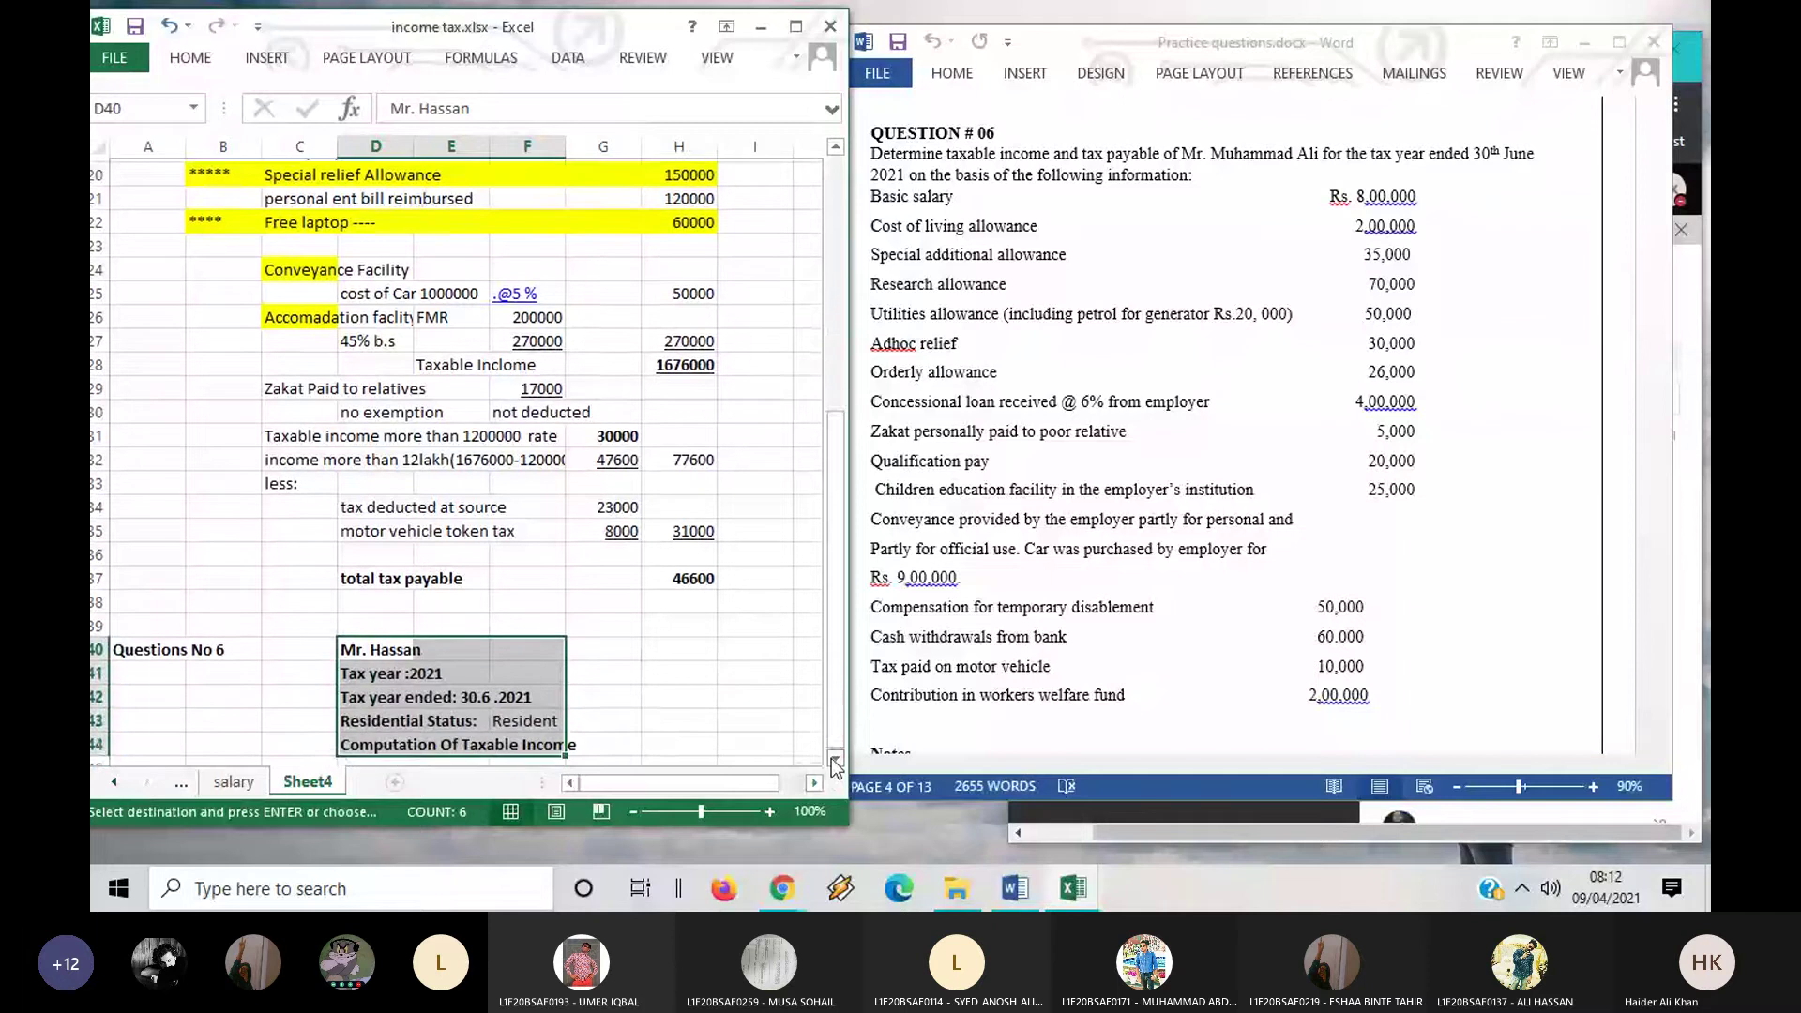
drag(831, 758, 831, 758)
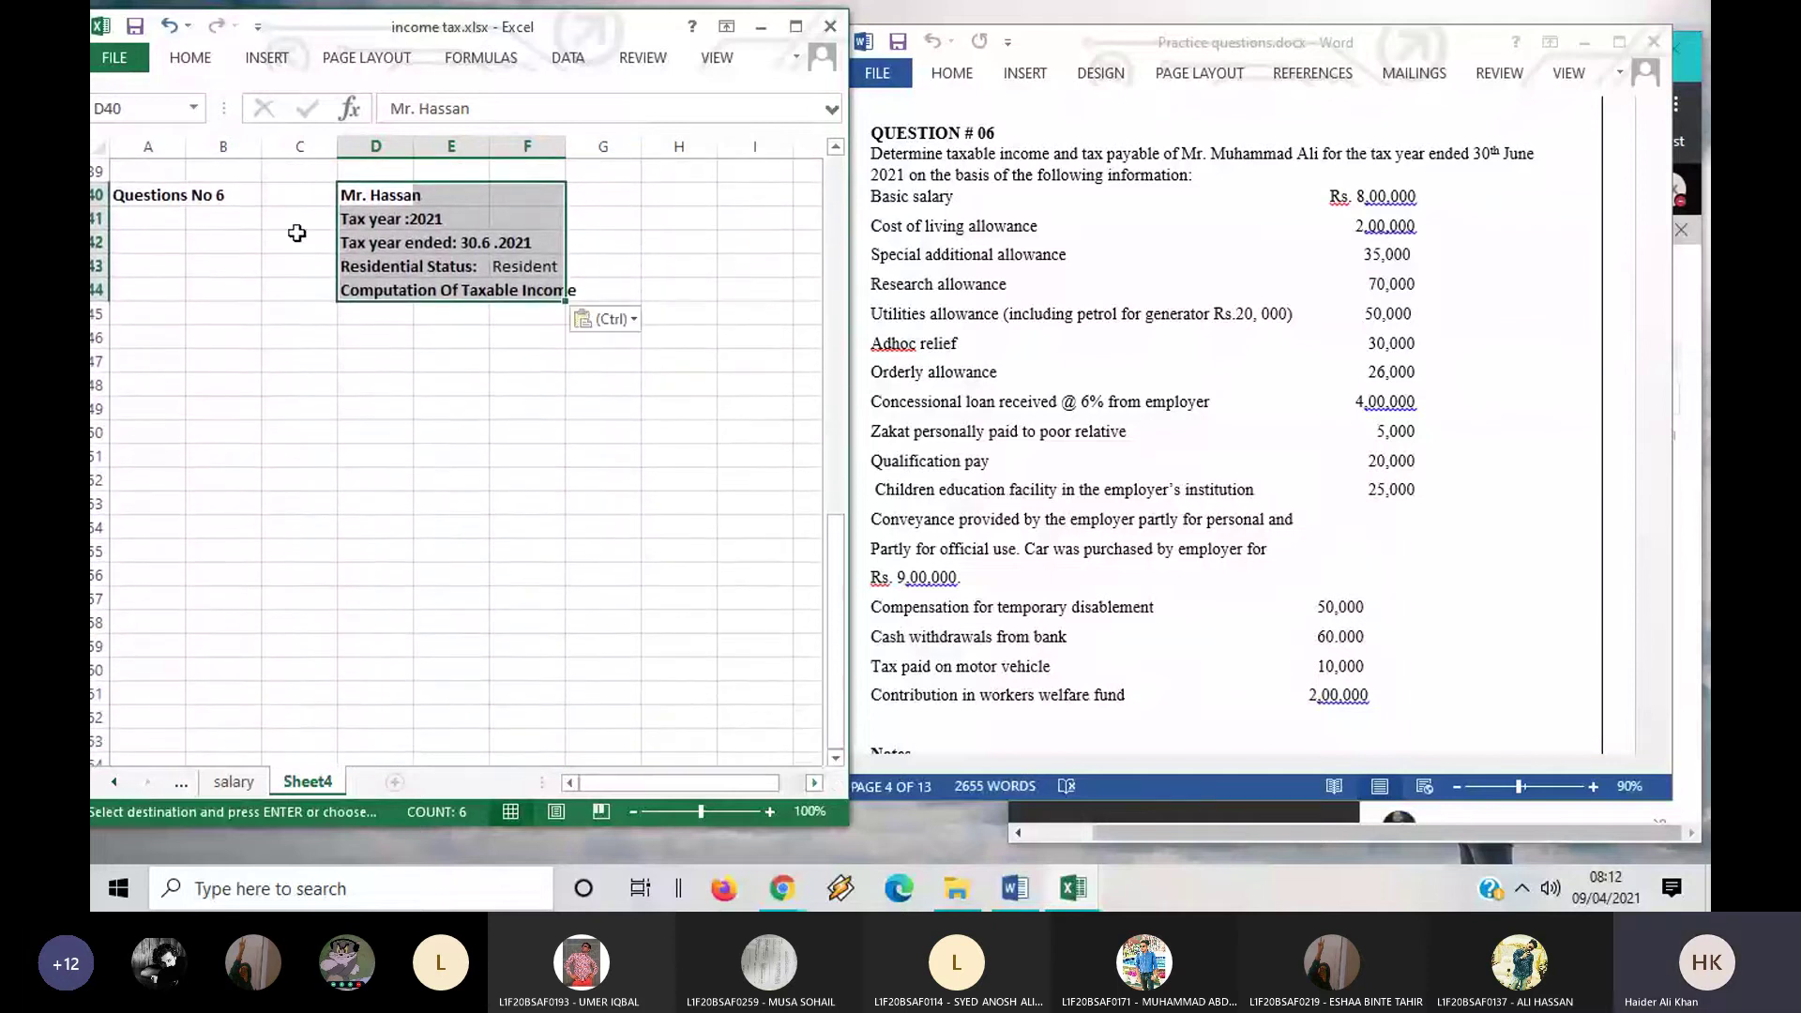
click(381, 193)
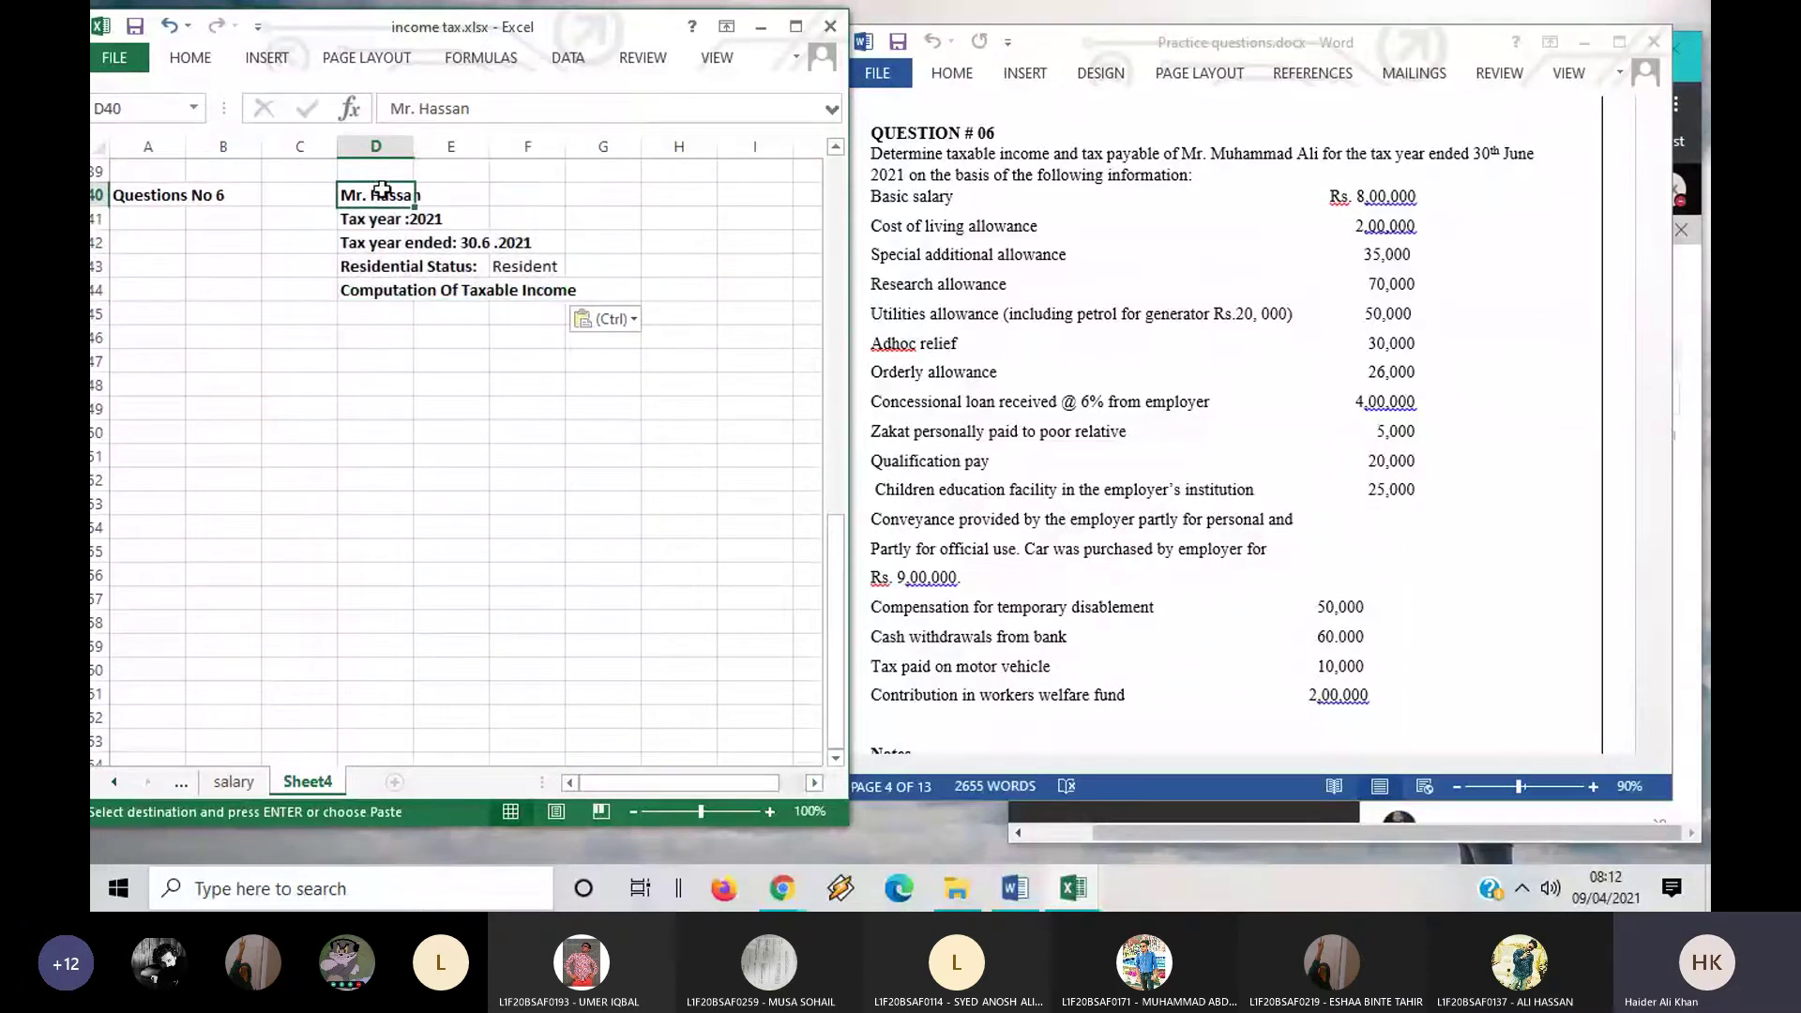
click(492, 105)
key(BackSpace)
key(BackSpace)
key(BackSpace)
key(BackSpace)
key(BackSpace)
key(BackSpace)
key(BackSpace)
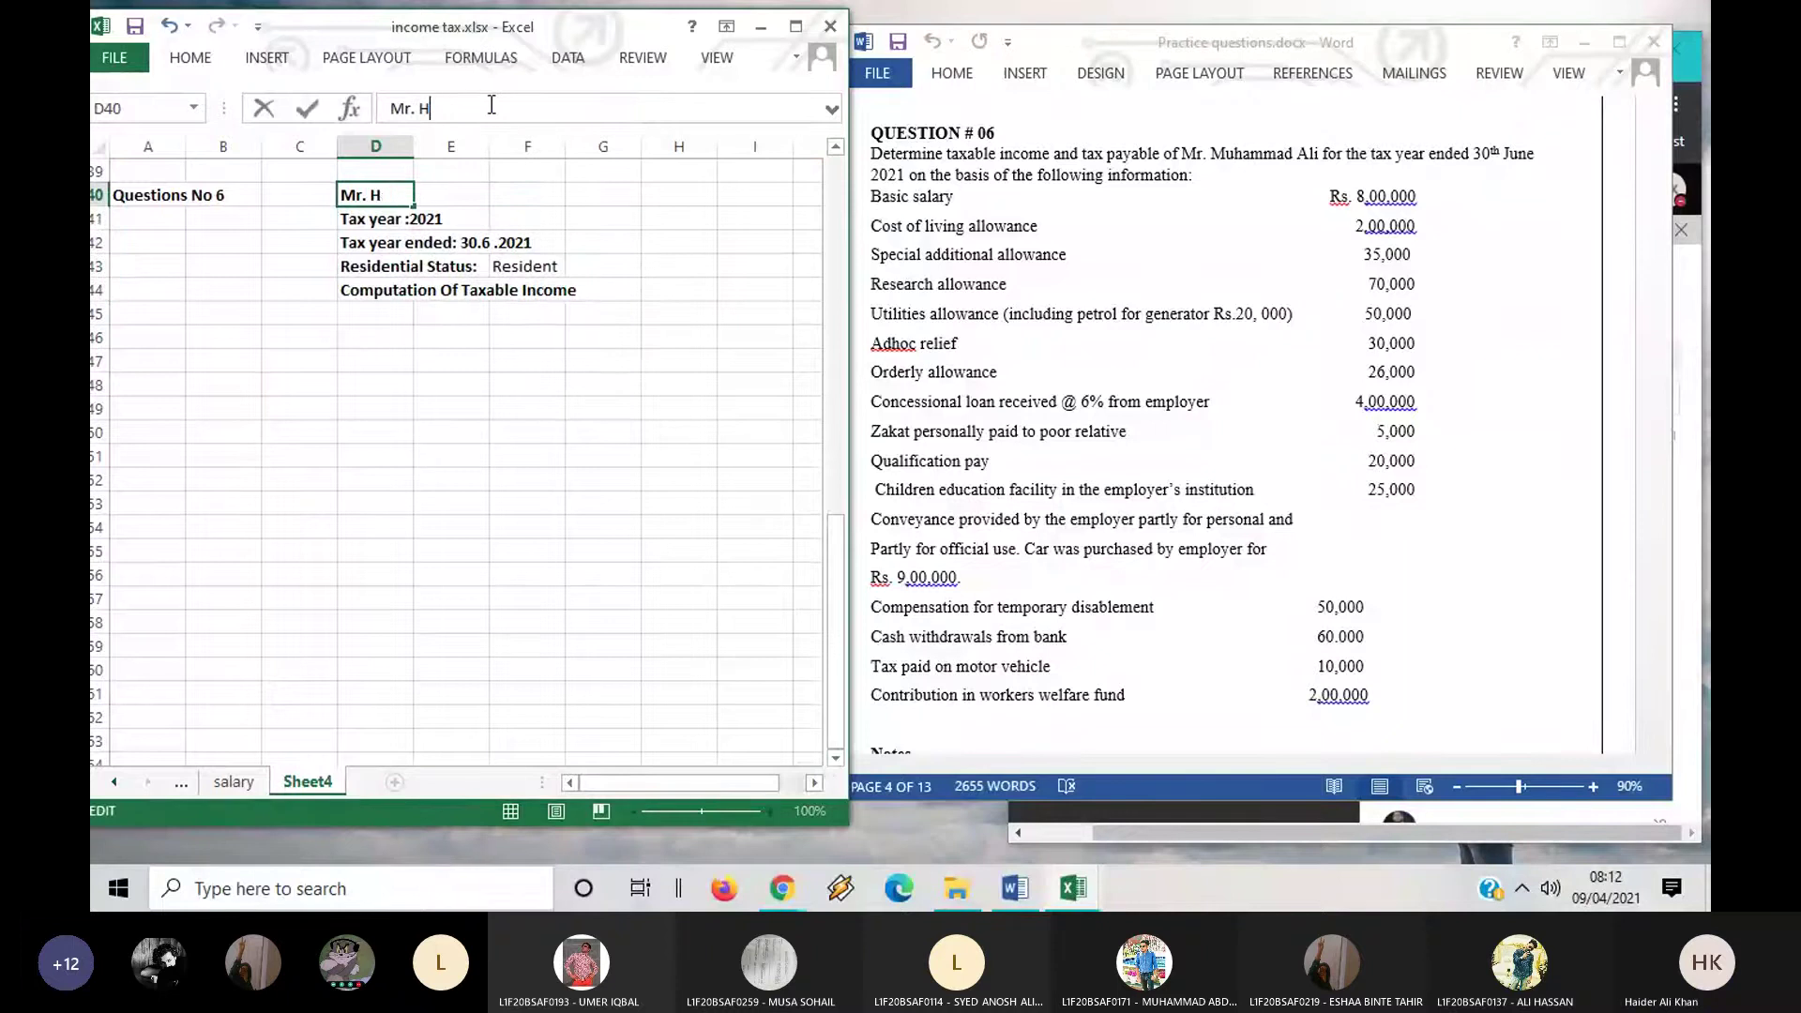
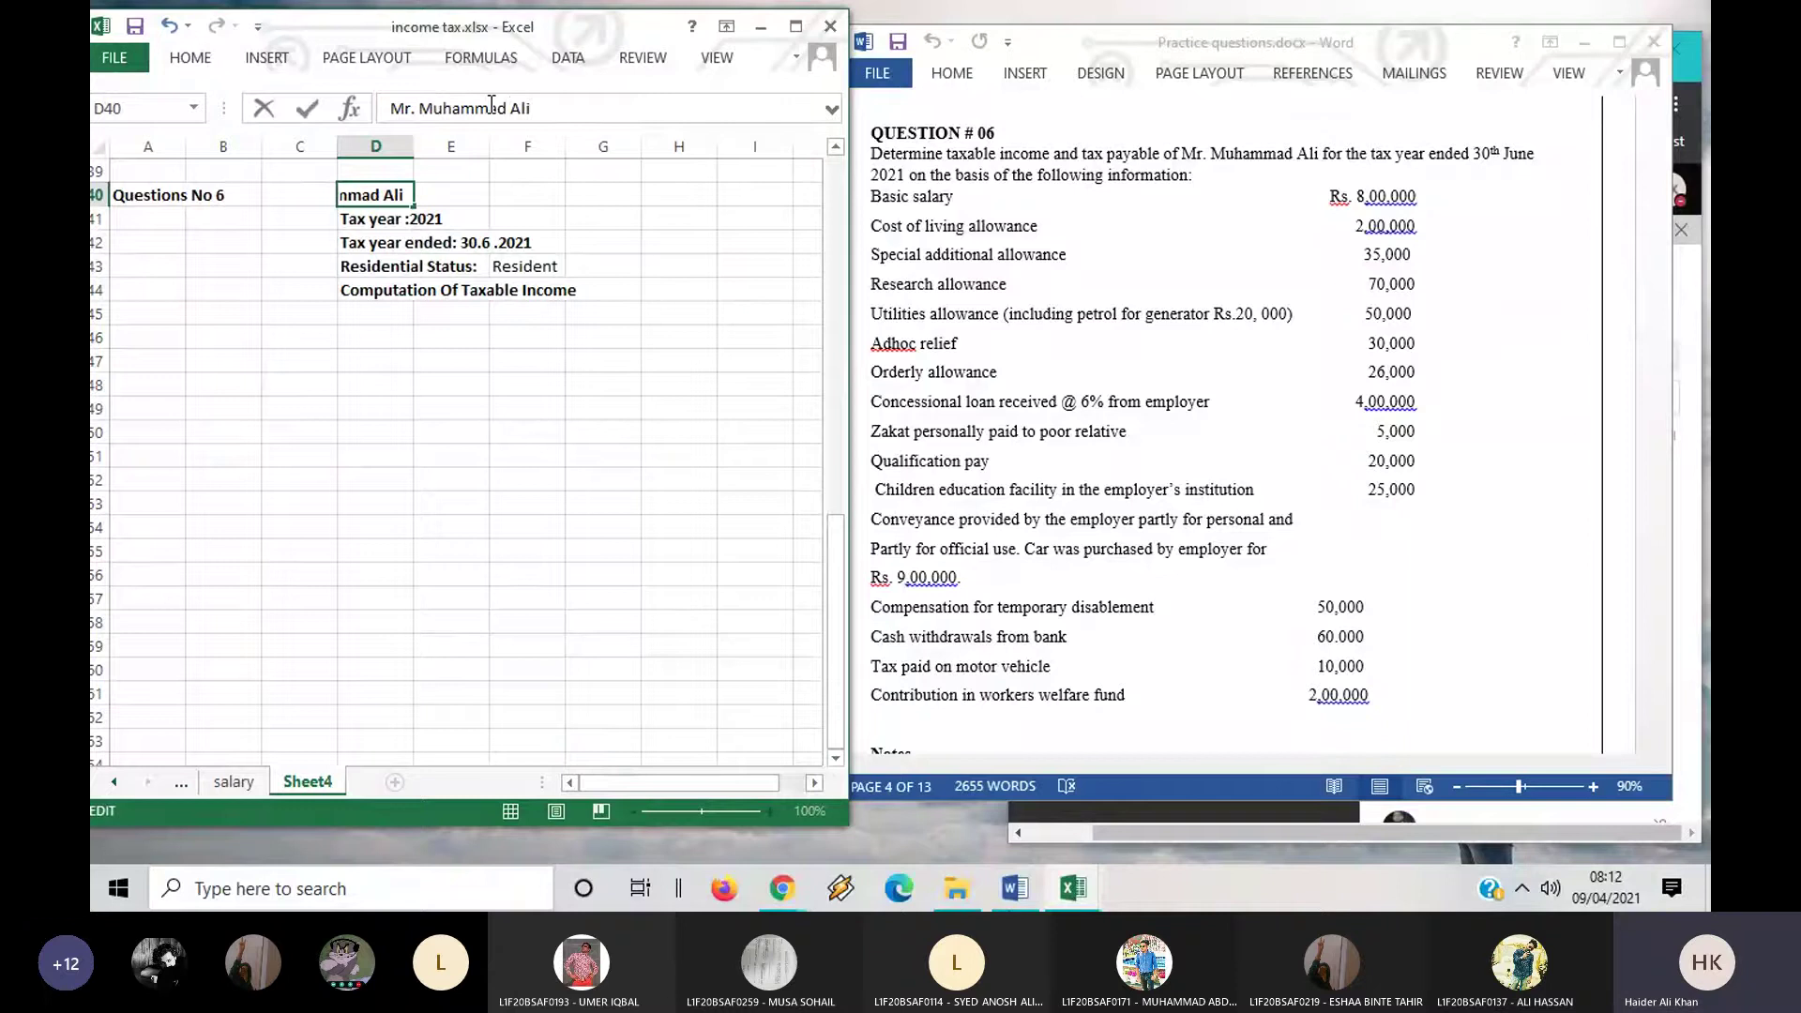
mouse_move(782, 888)
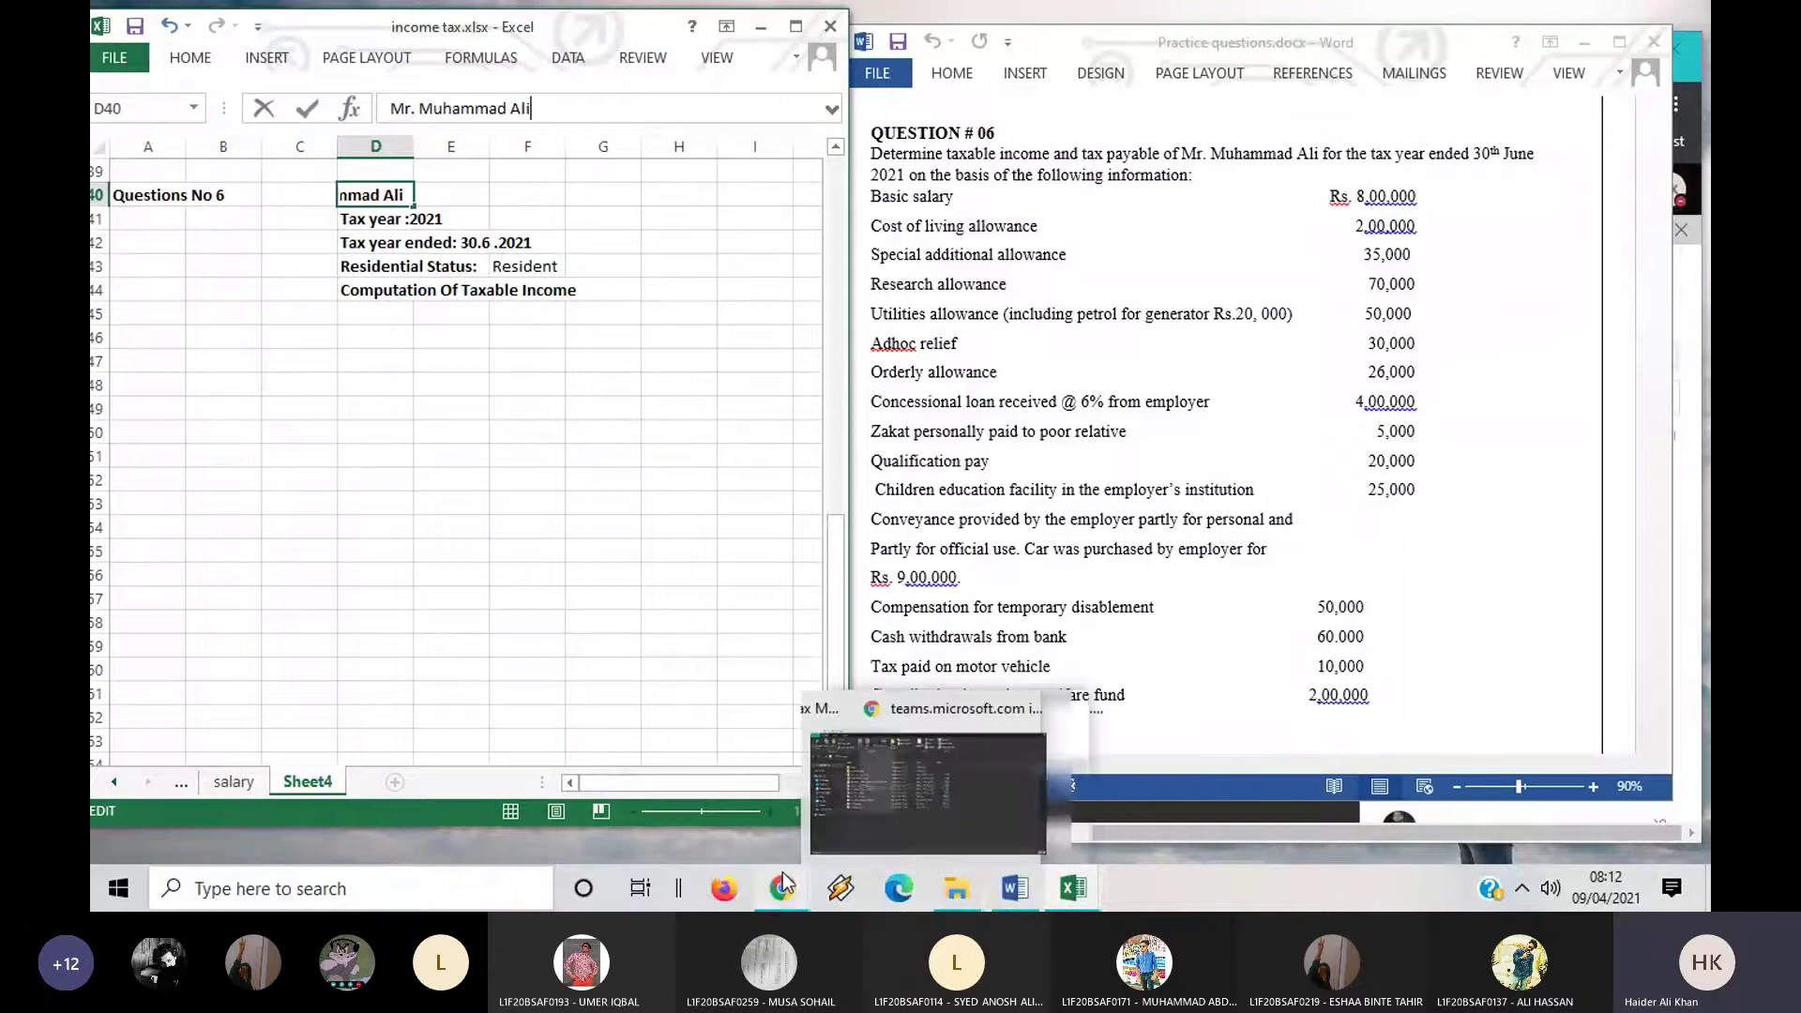
click(684, 830)
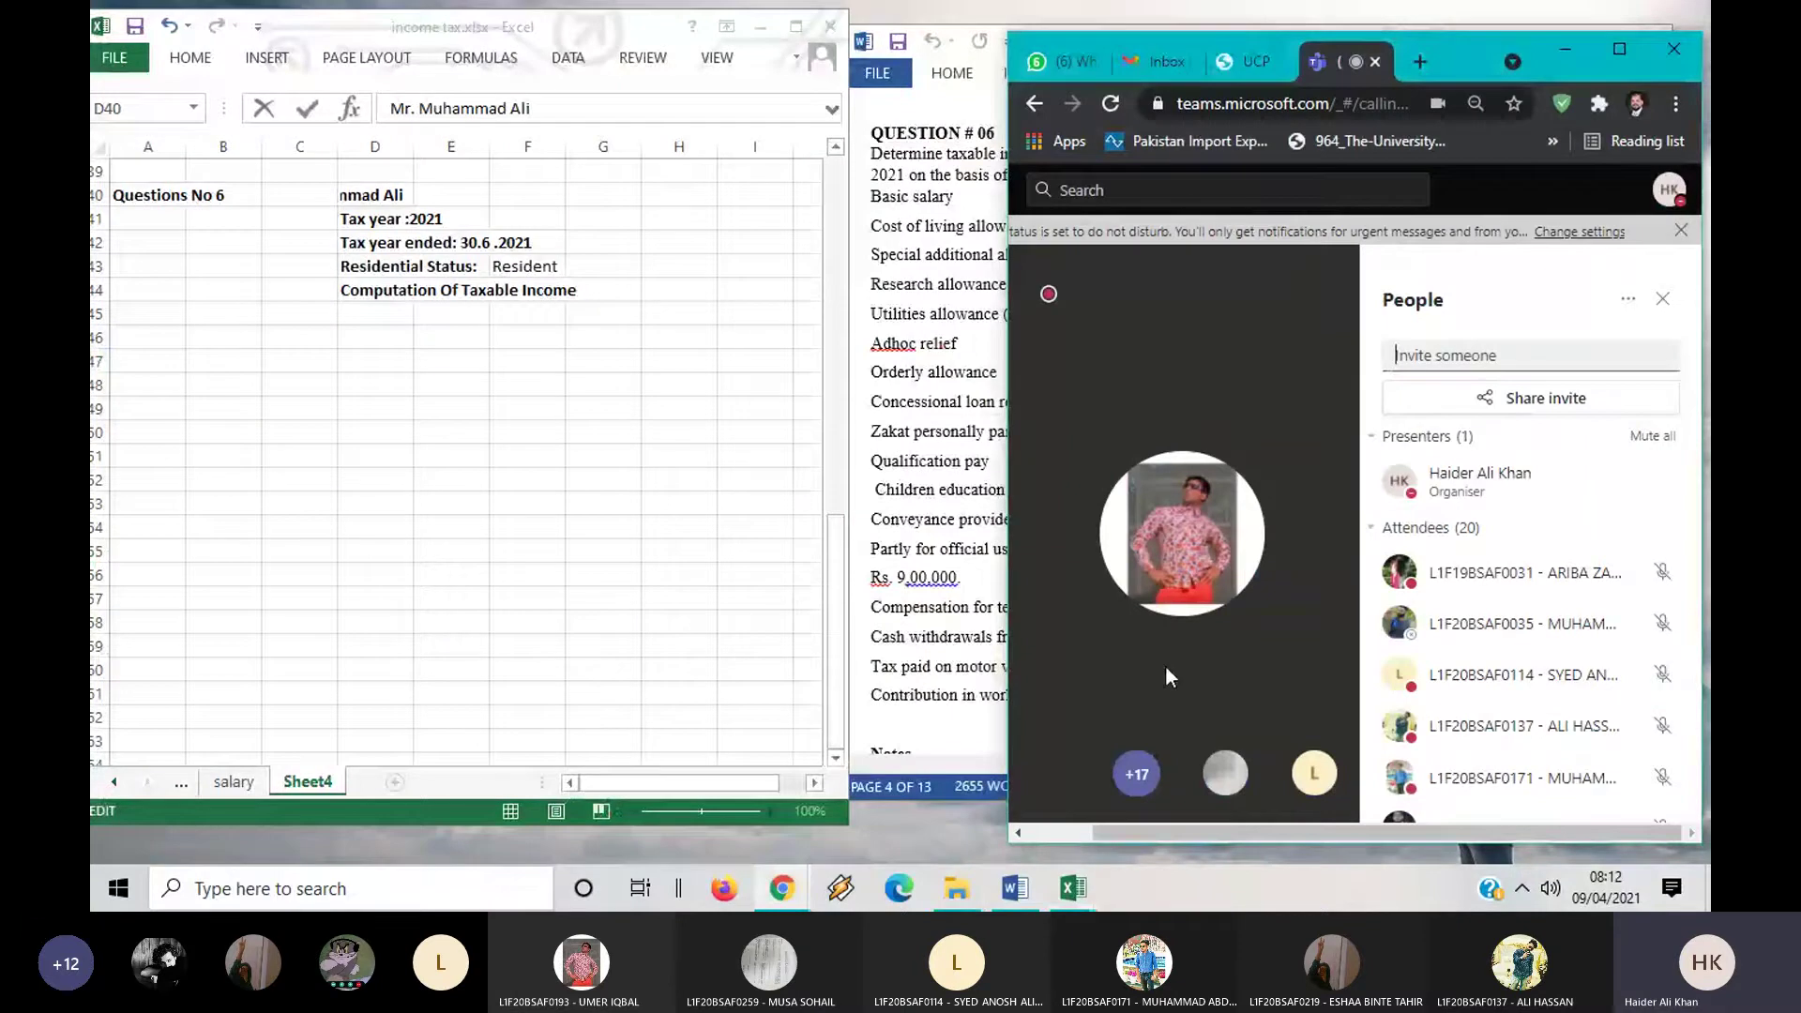
key(alt+Tab)
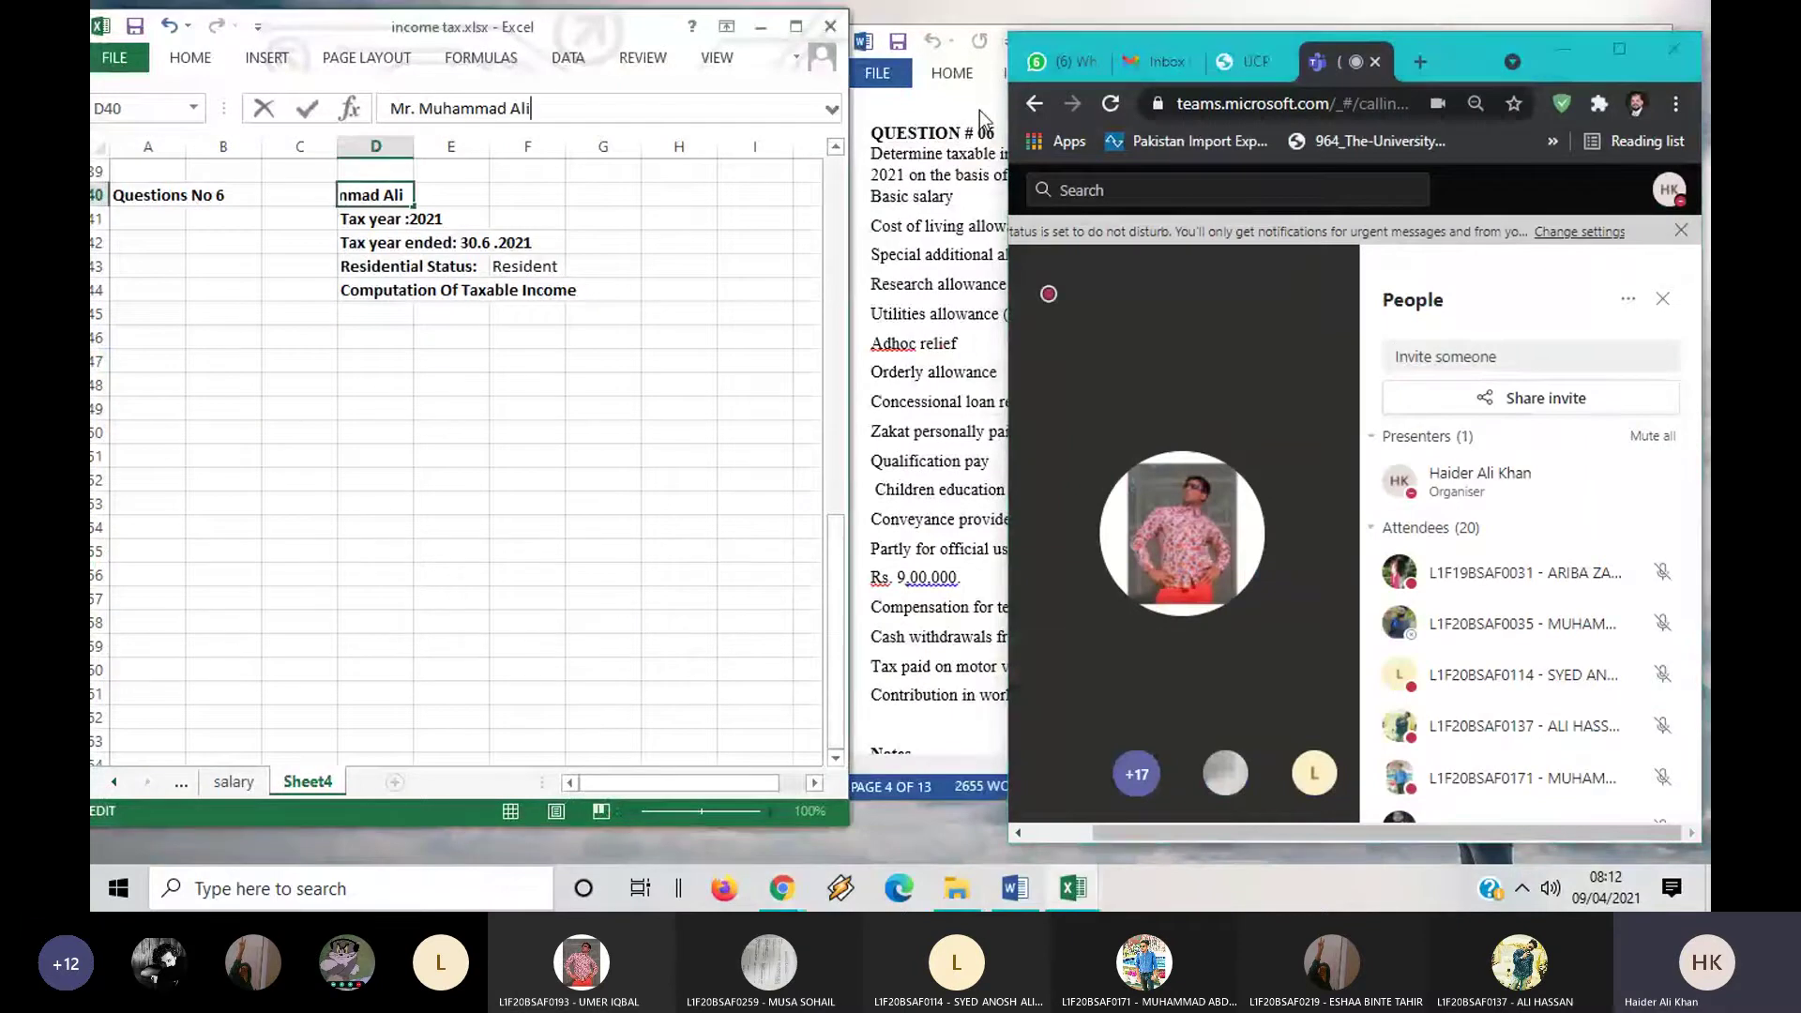
click(980, 109)
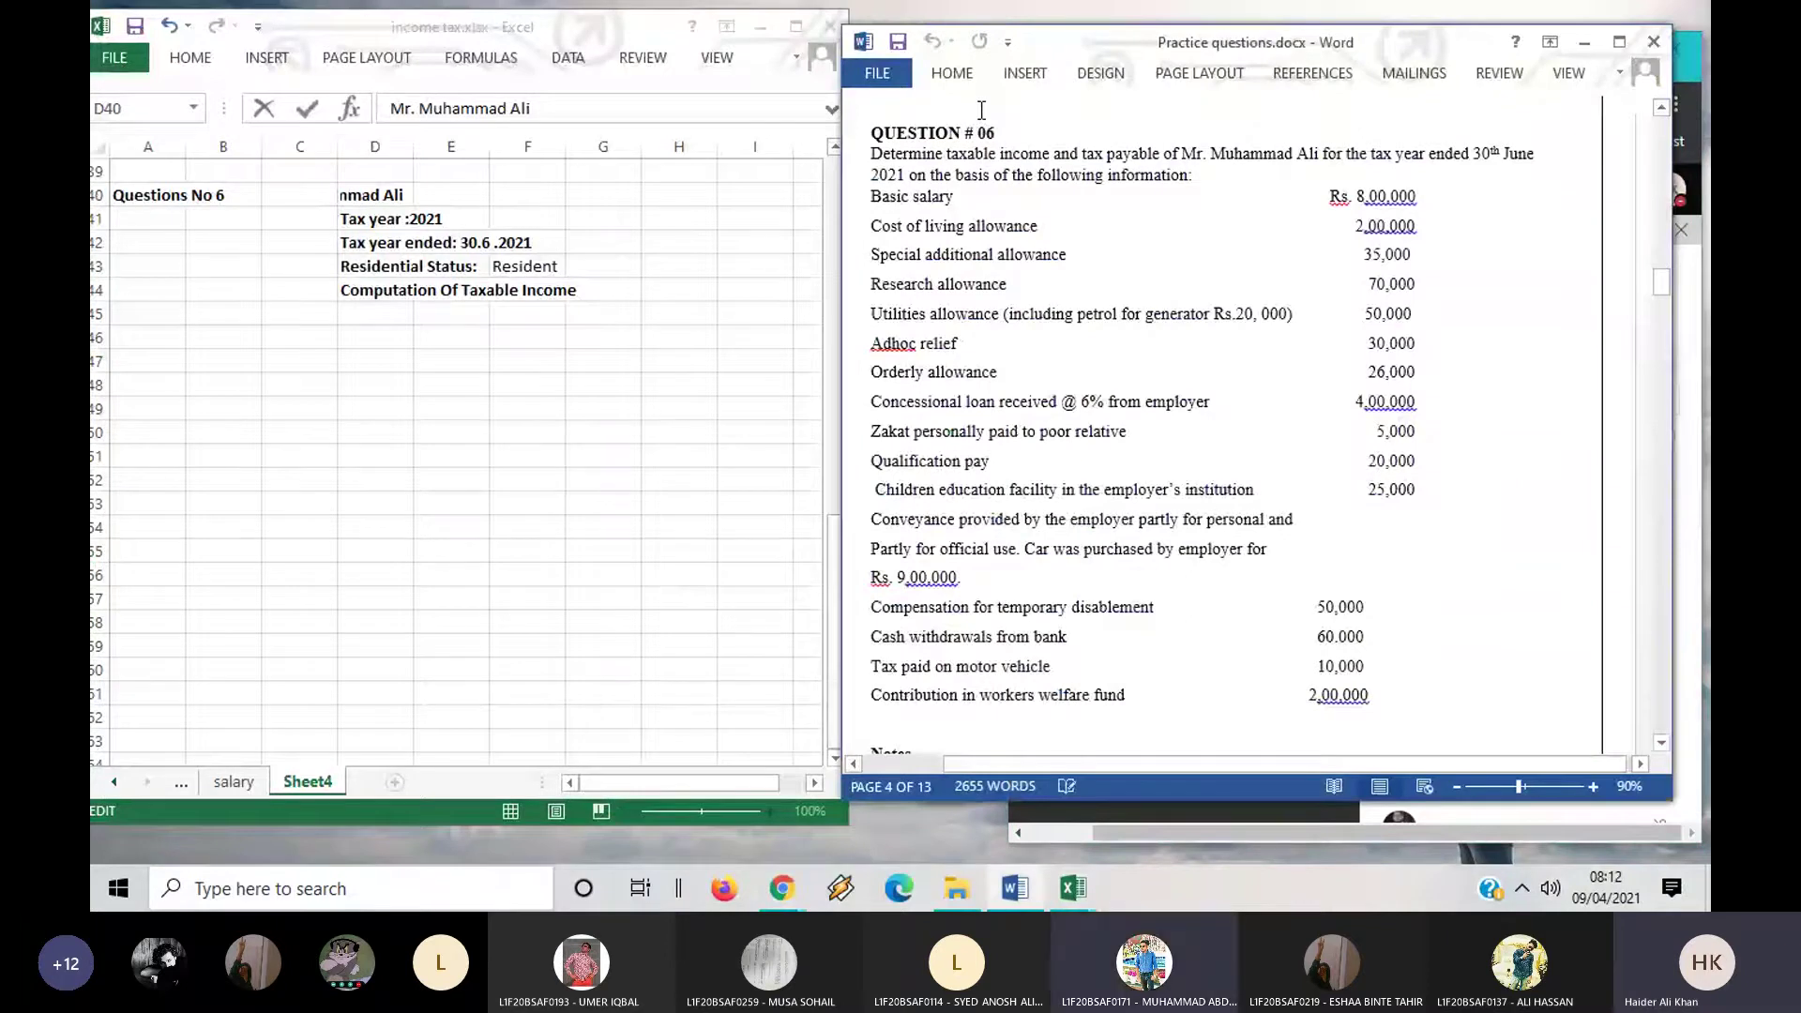
key(alt+Tab)
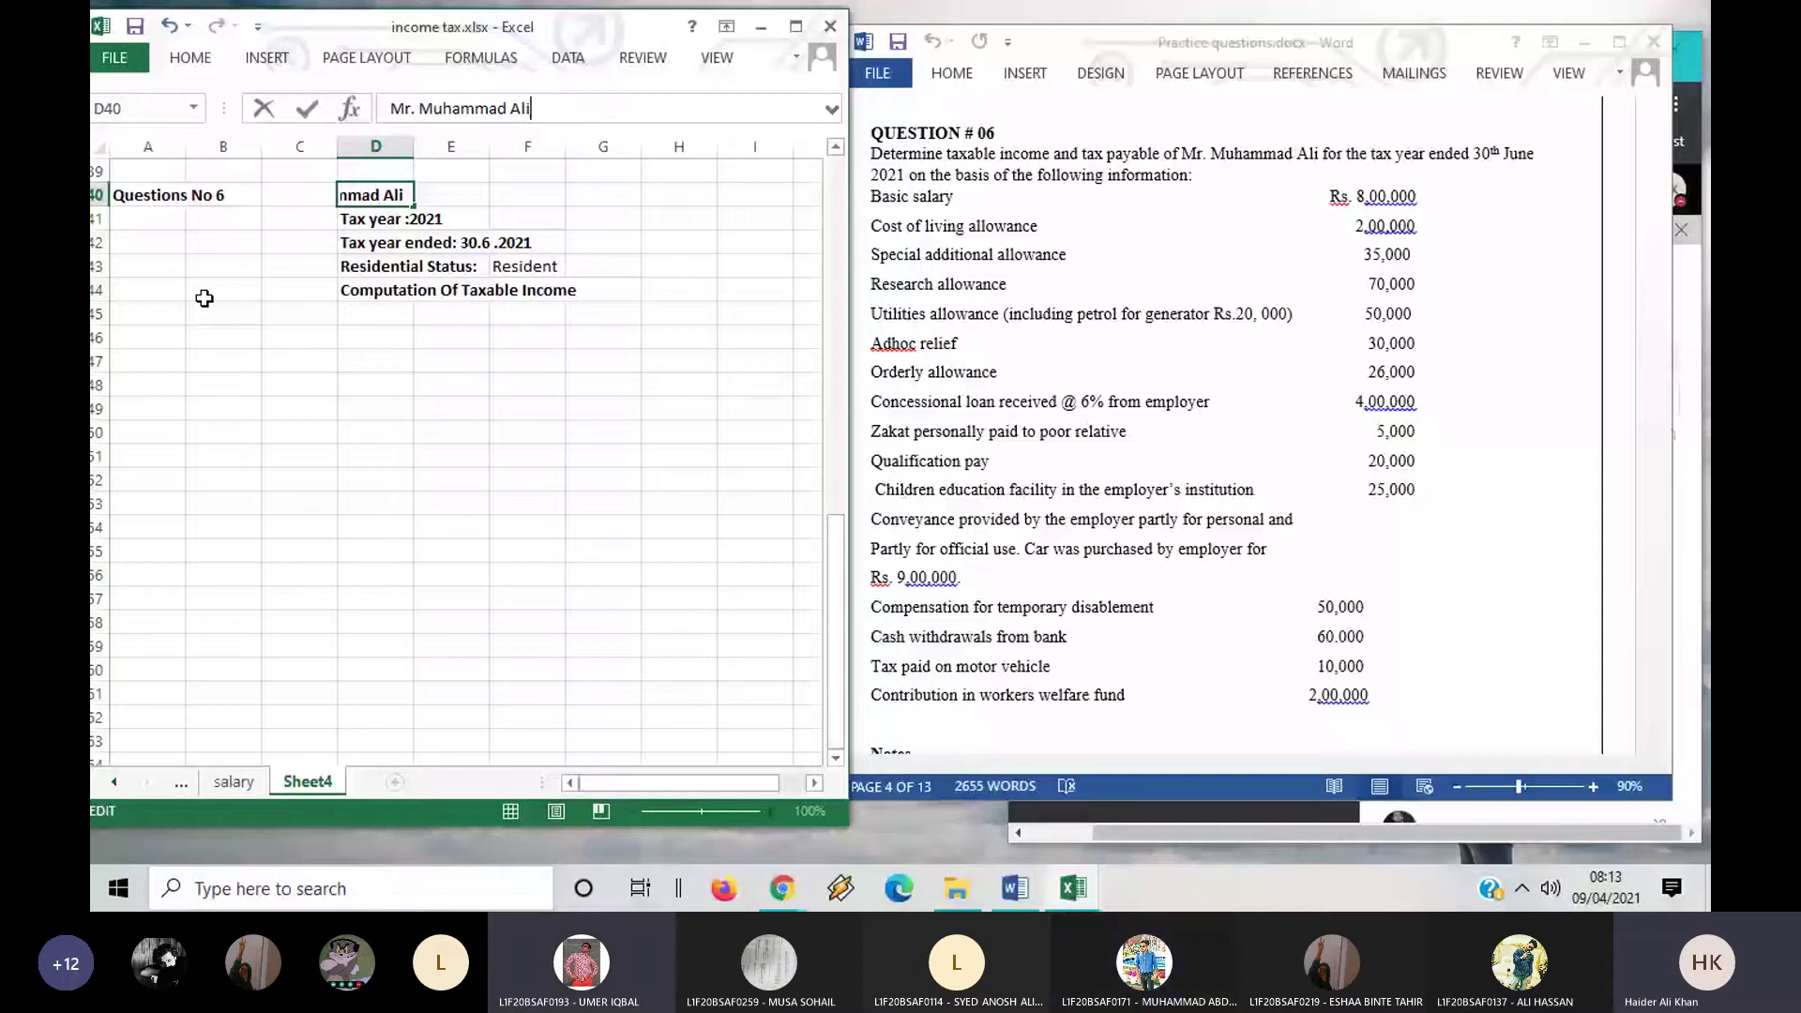
click(167, 316)
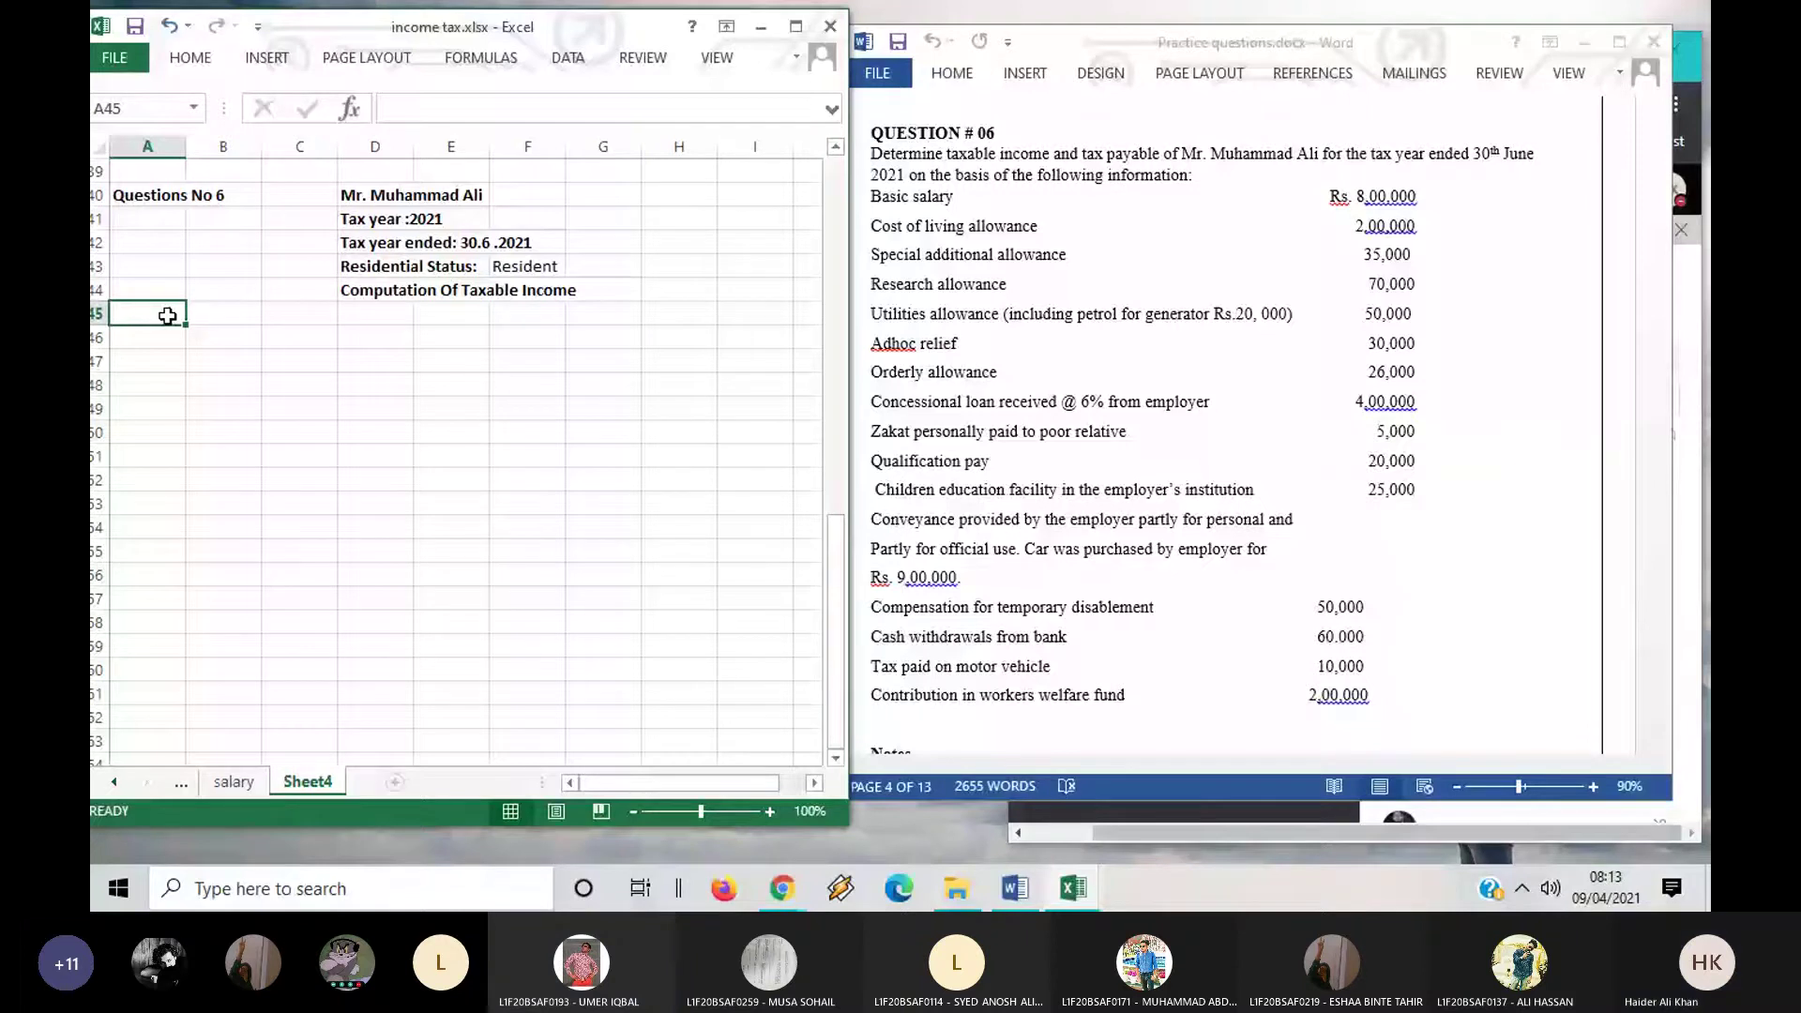
Enter the 'Income from Salary' heading in A45 and make it bold
text(INco)
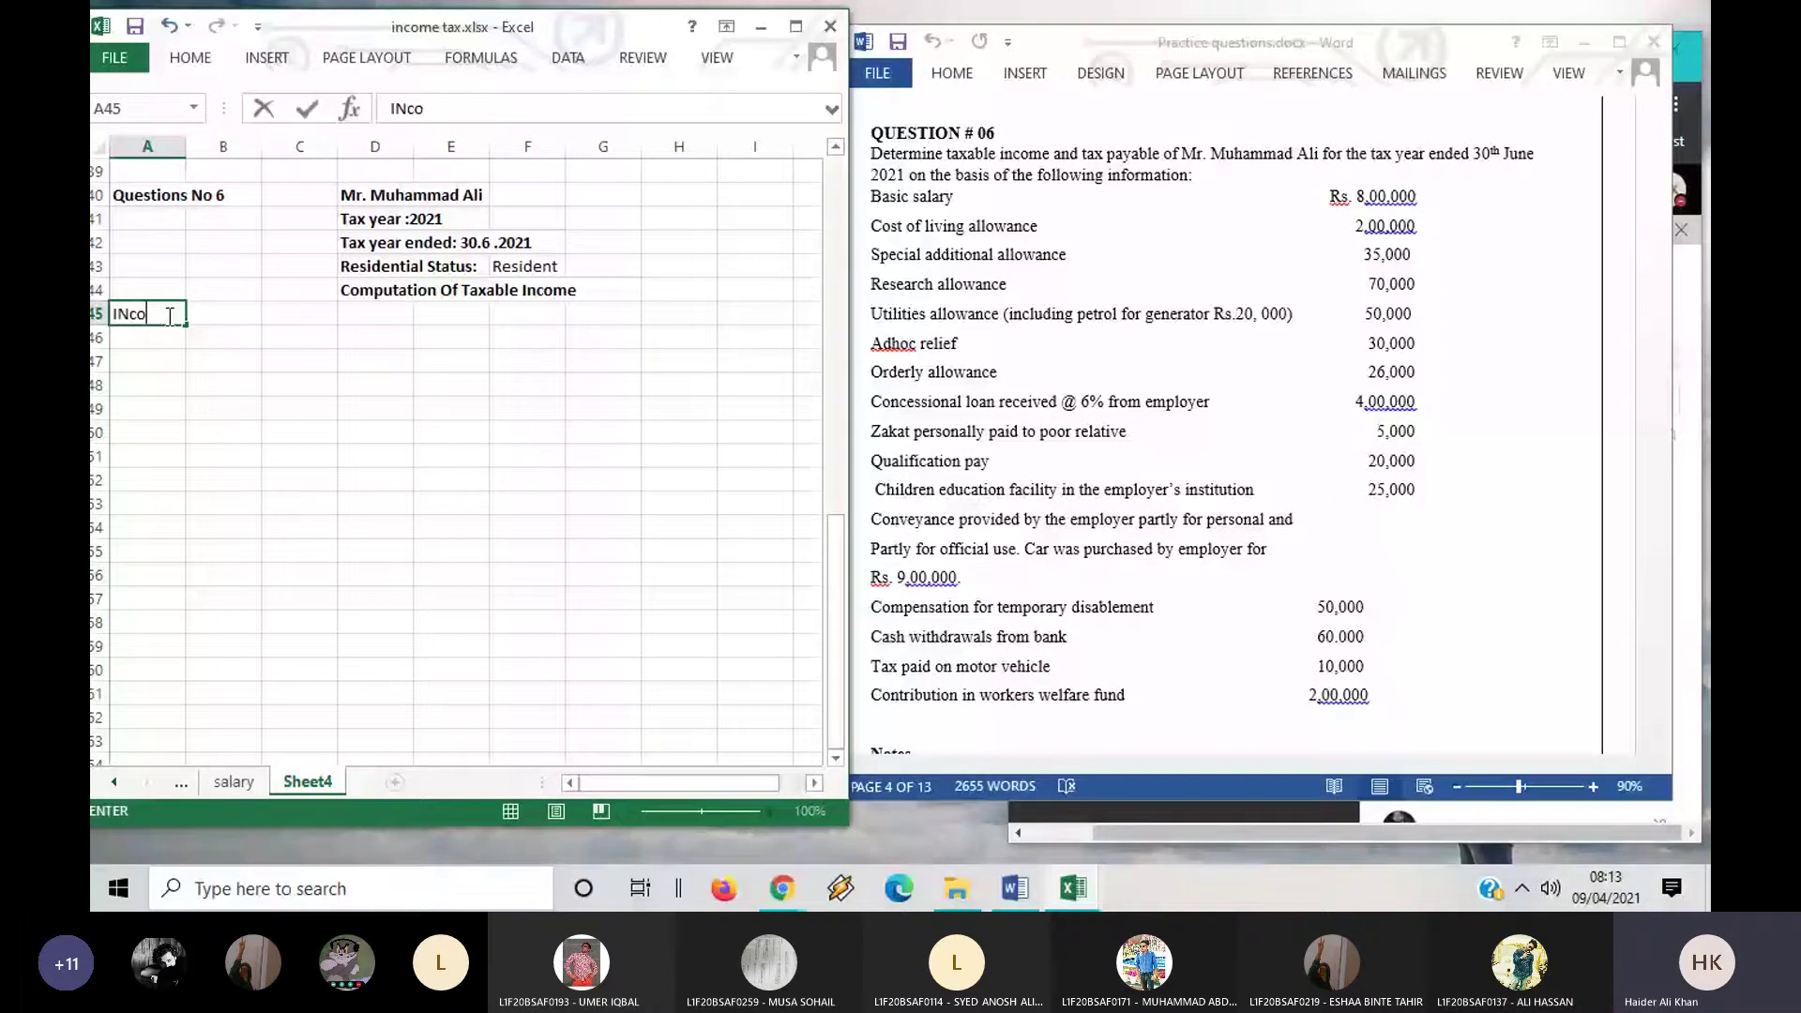
text(me from Salar)
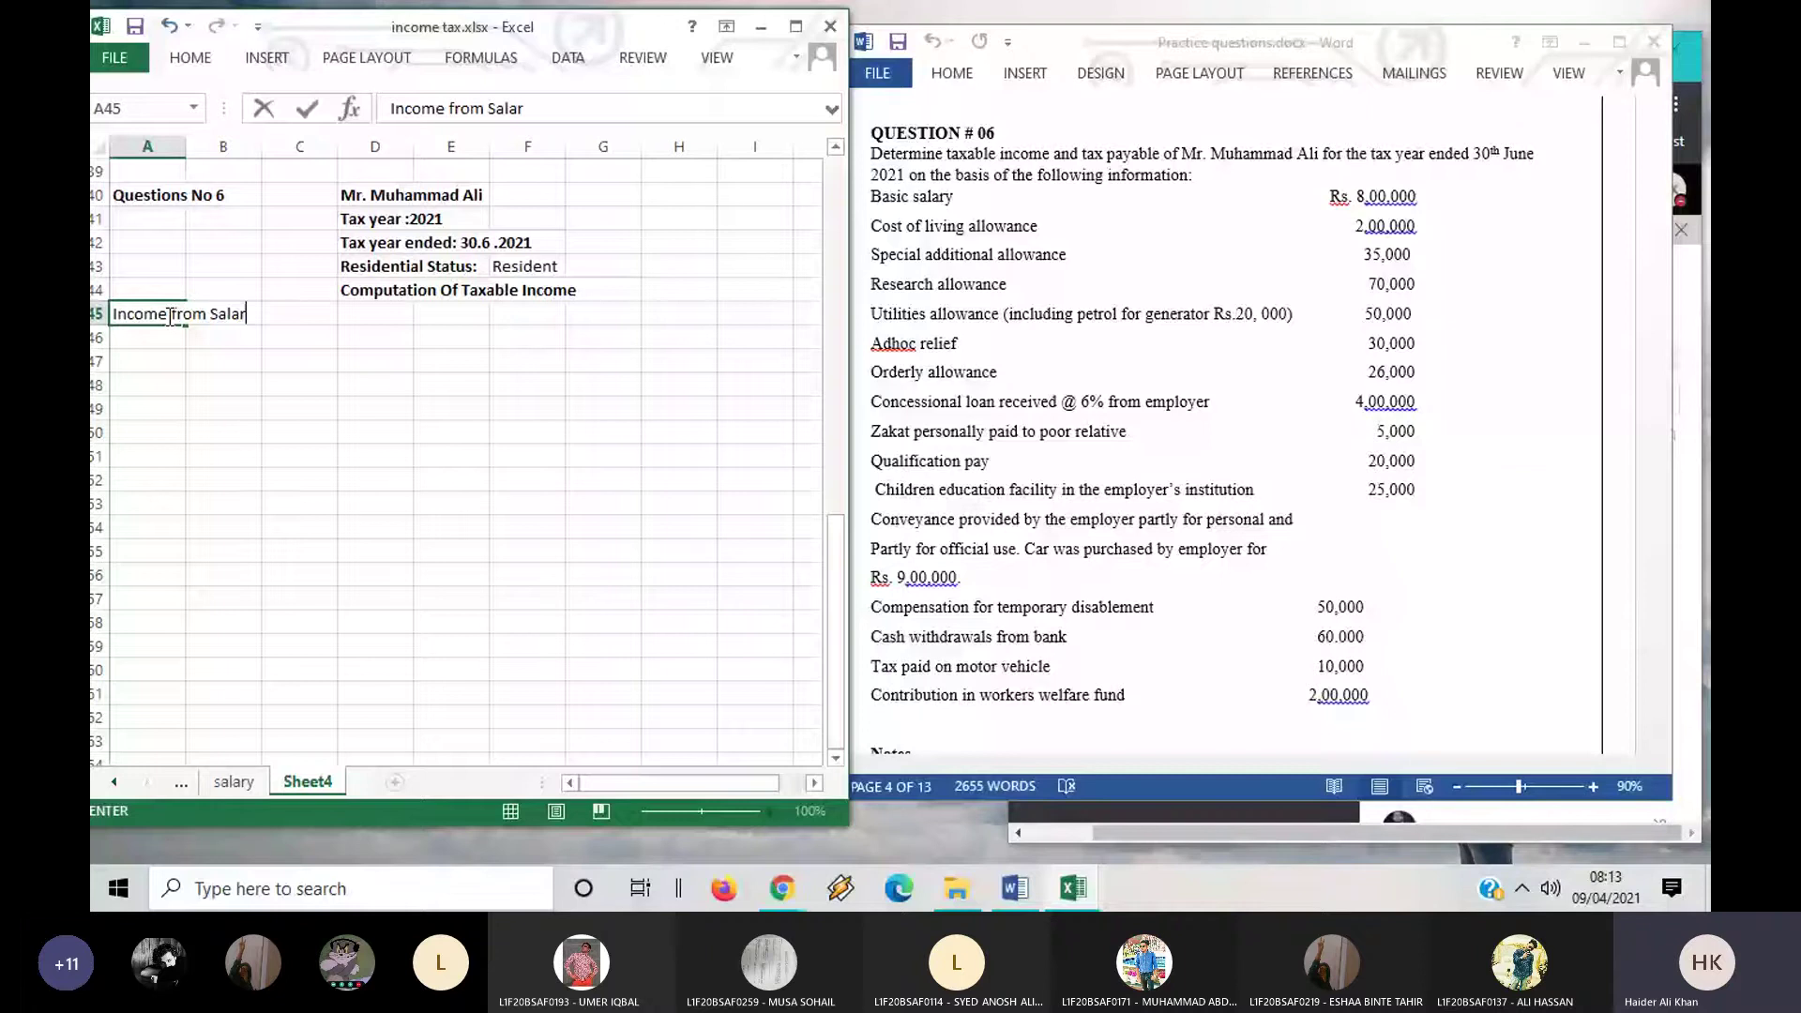
text(y)
click(159, 314)
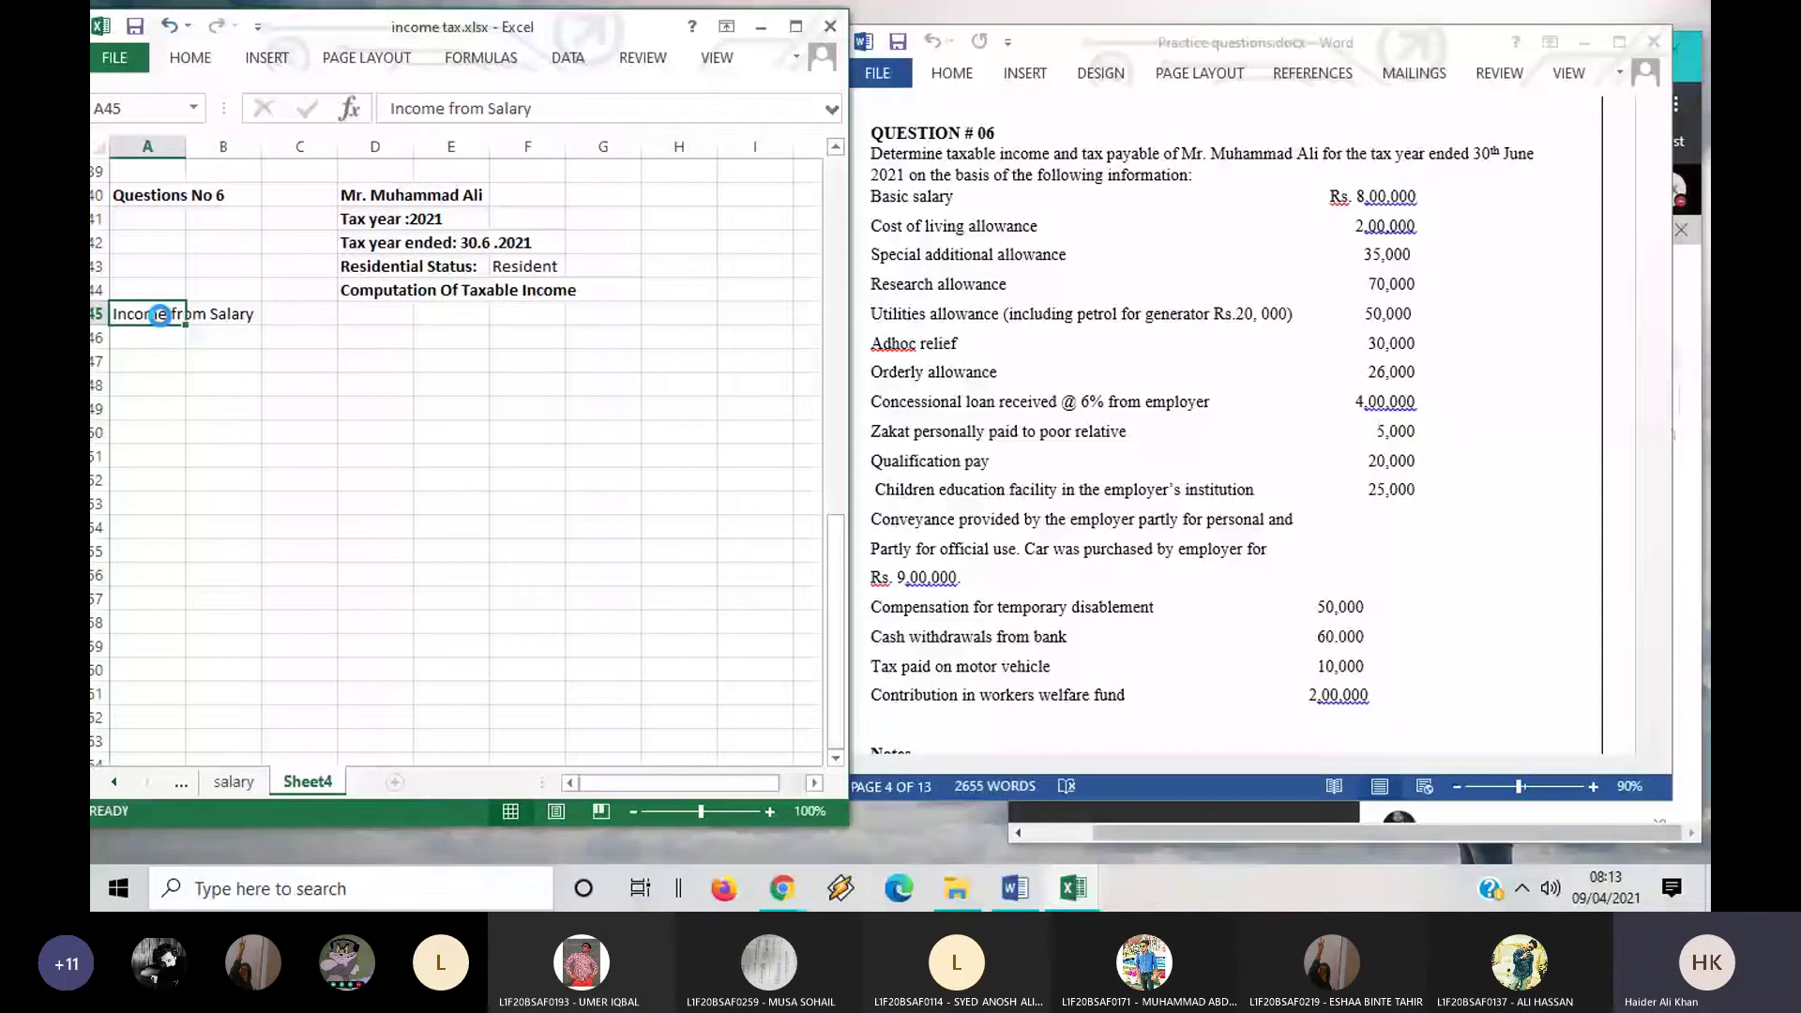
key(ctrl+b)
click(169, 338)
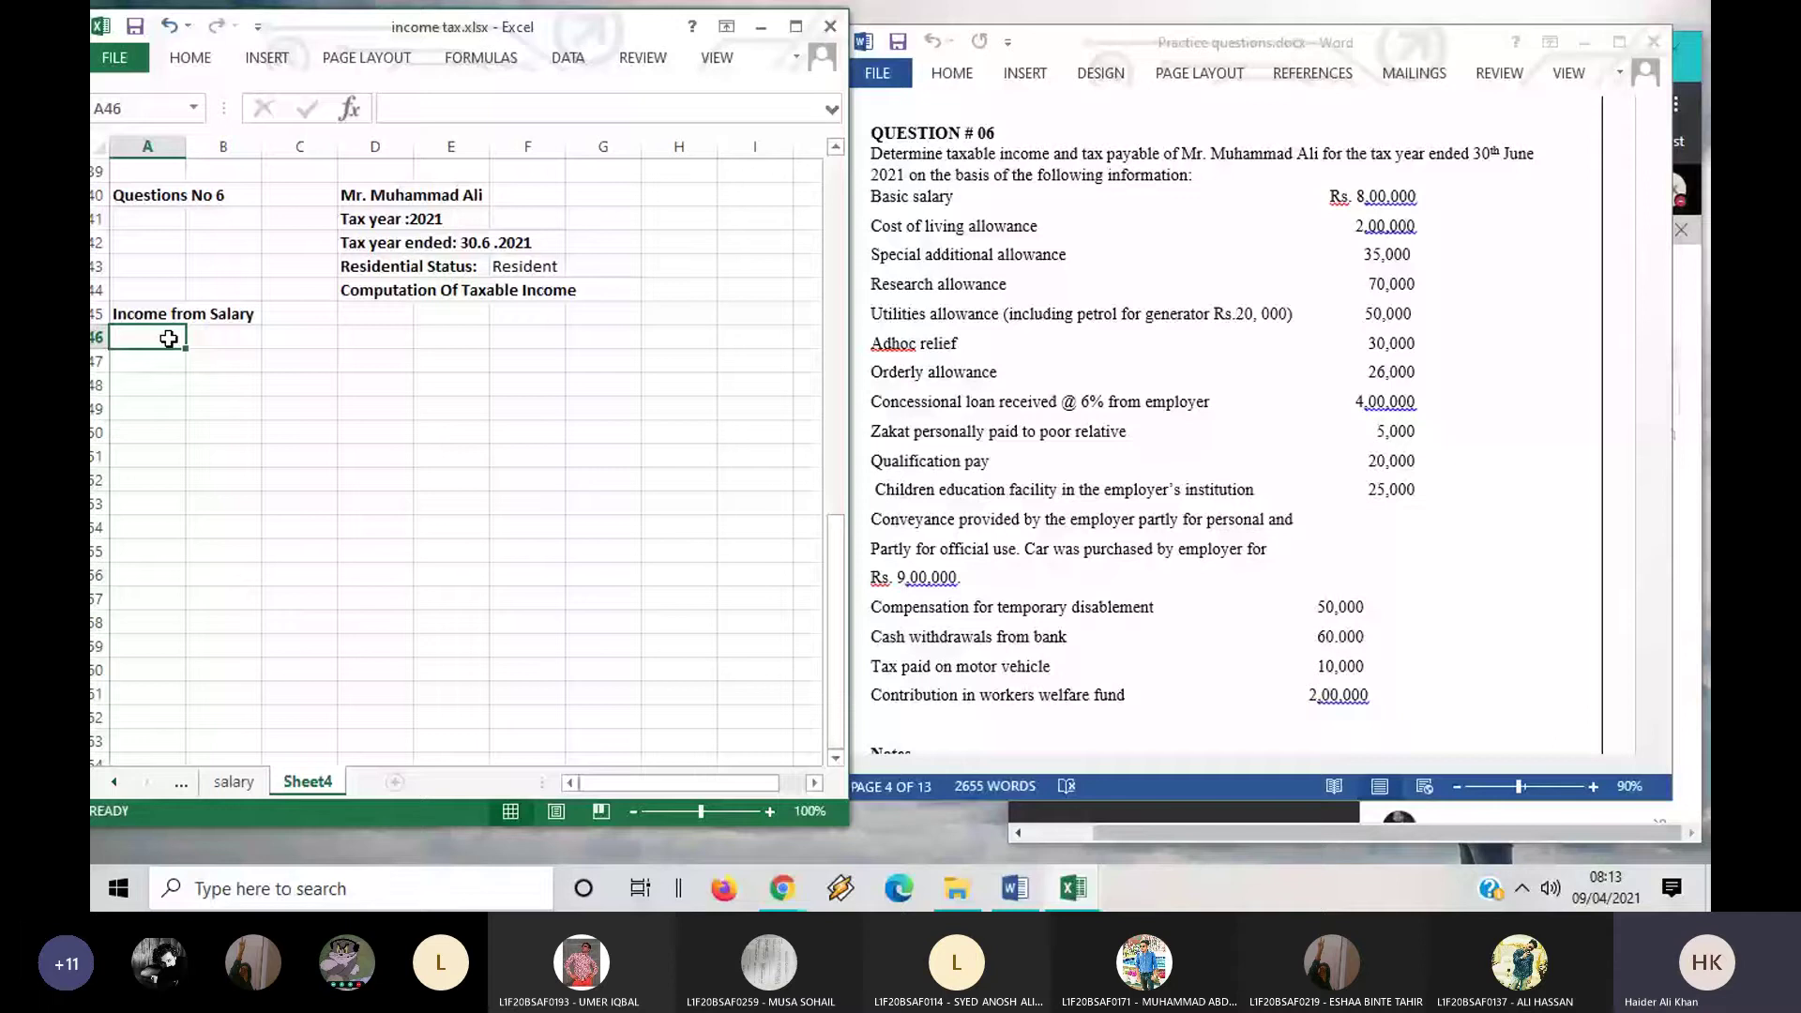
Add a Basic Salary row in A46 with 800000 and 'per annum' in C46
text(Basi)
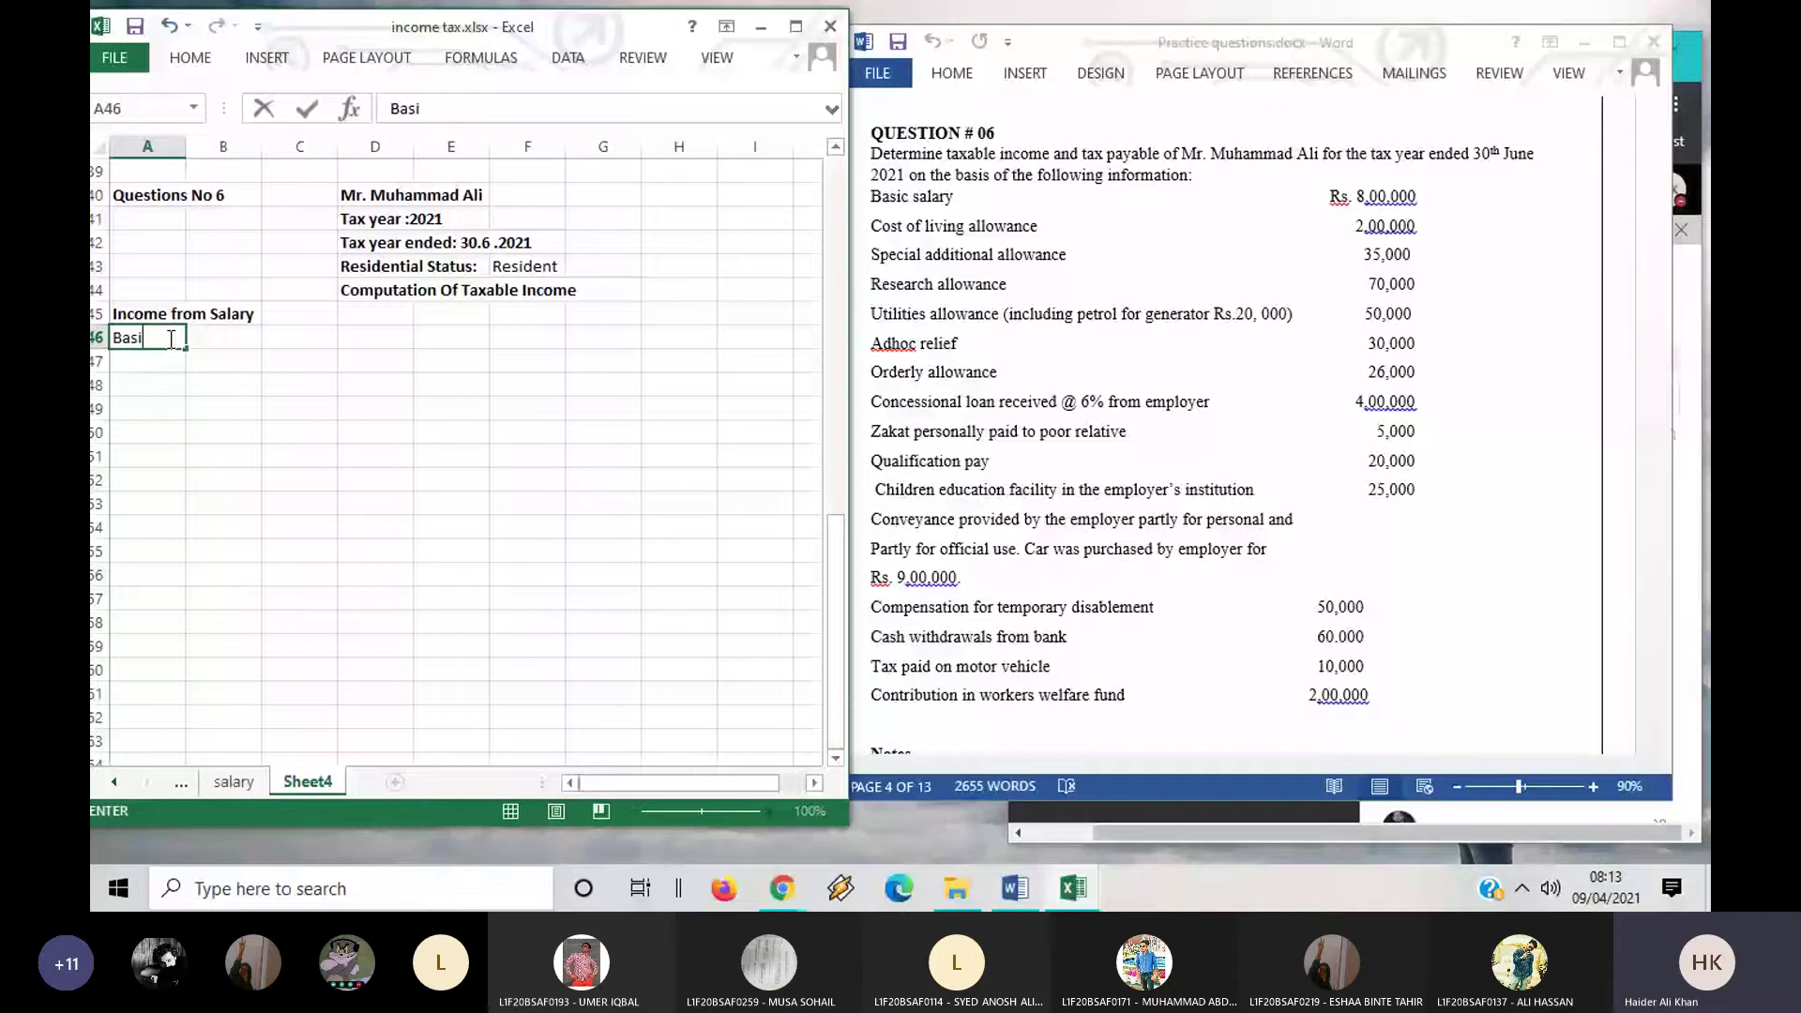
text(c Salary)
key(Tab)
key(Tab)
key(Tab)
key(Tab)
key(Tab)
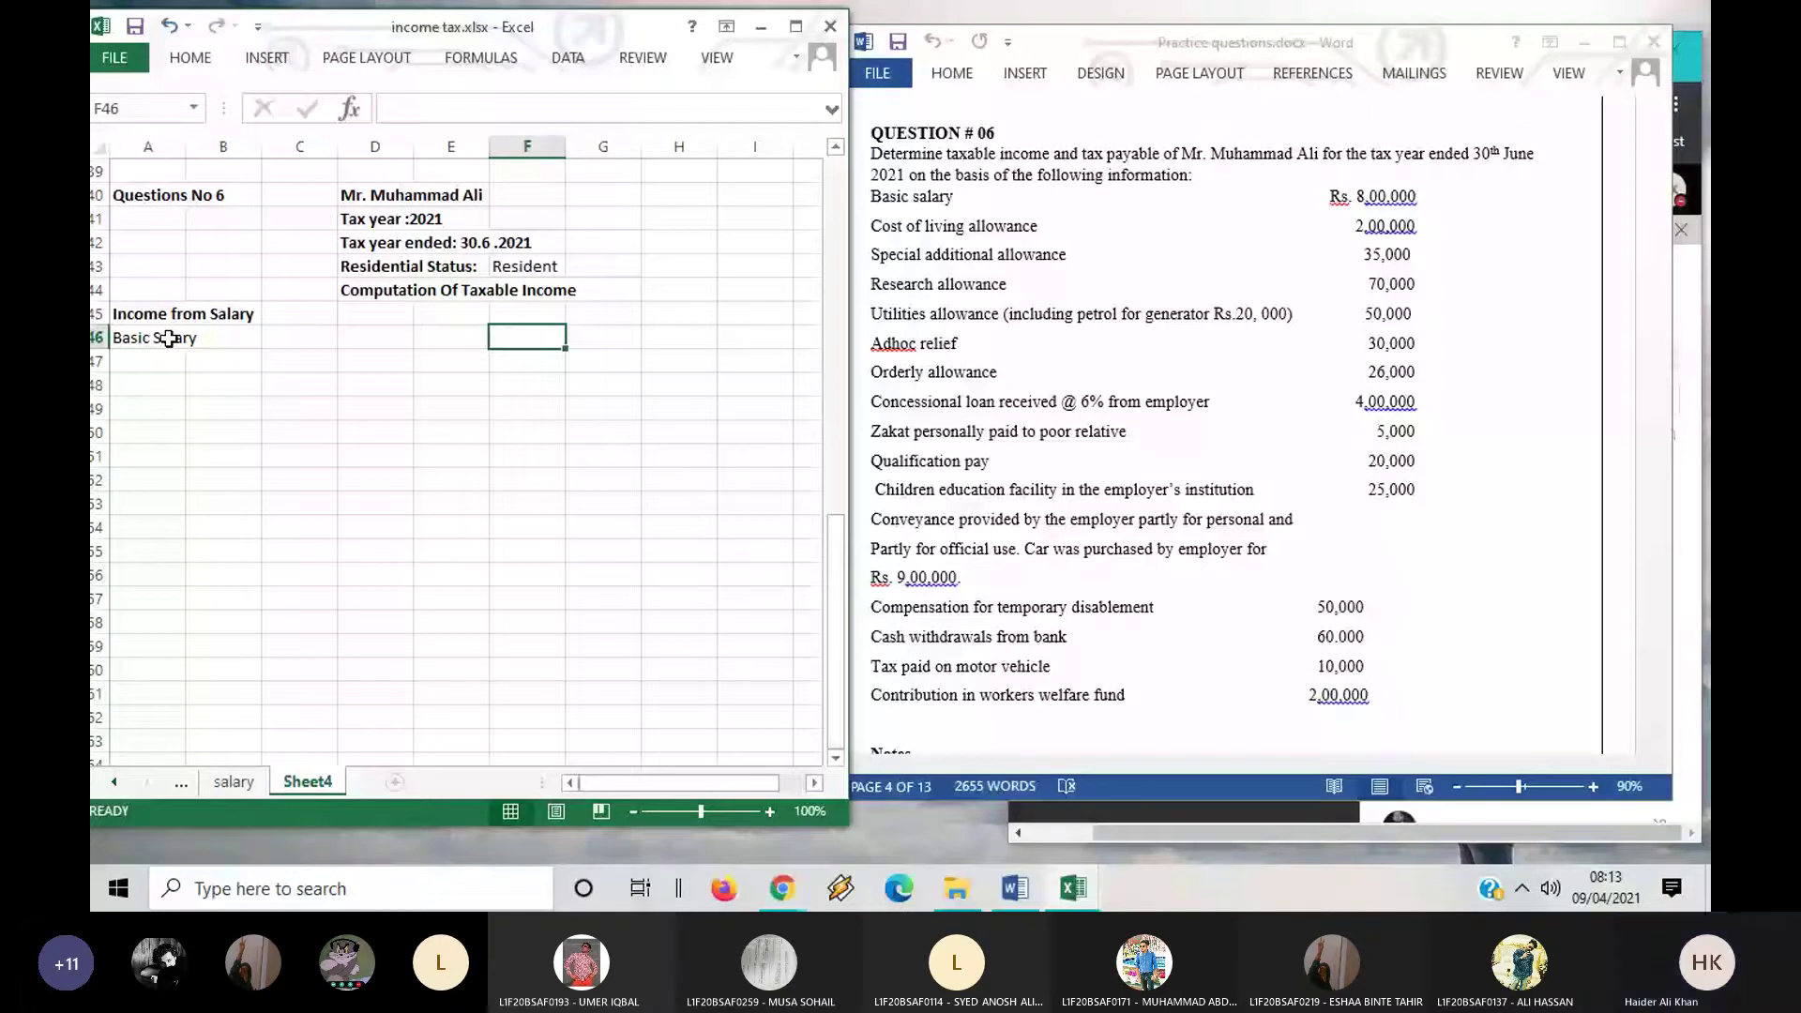
text(800)
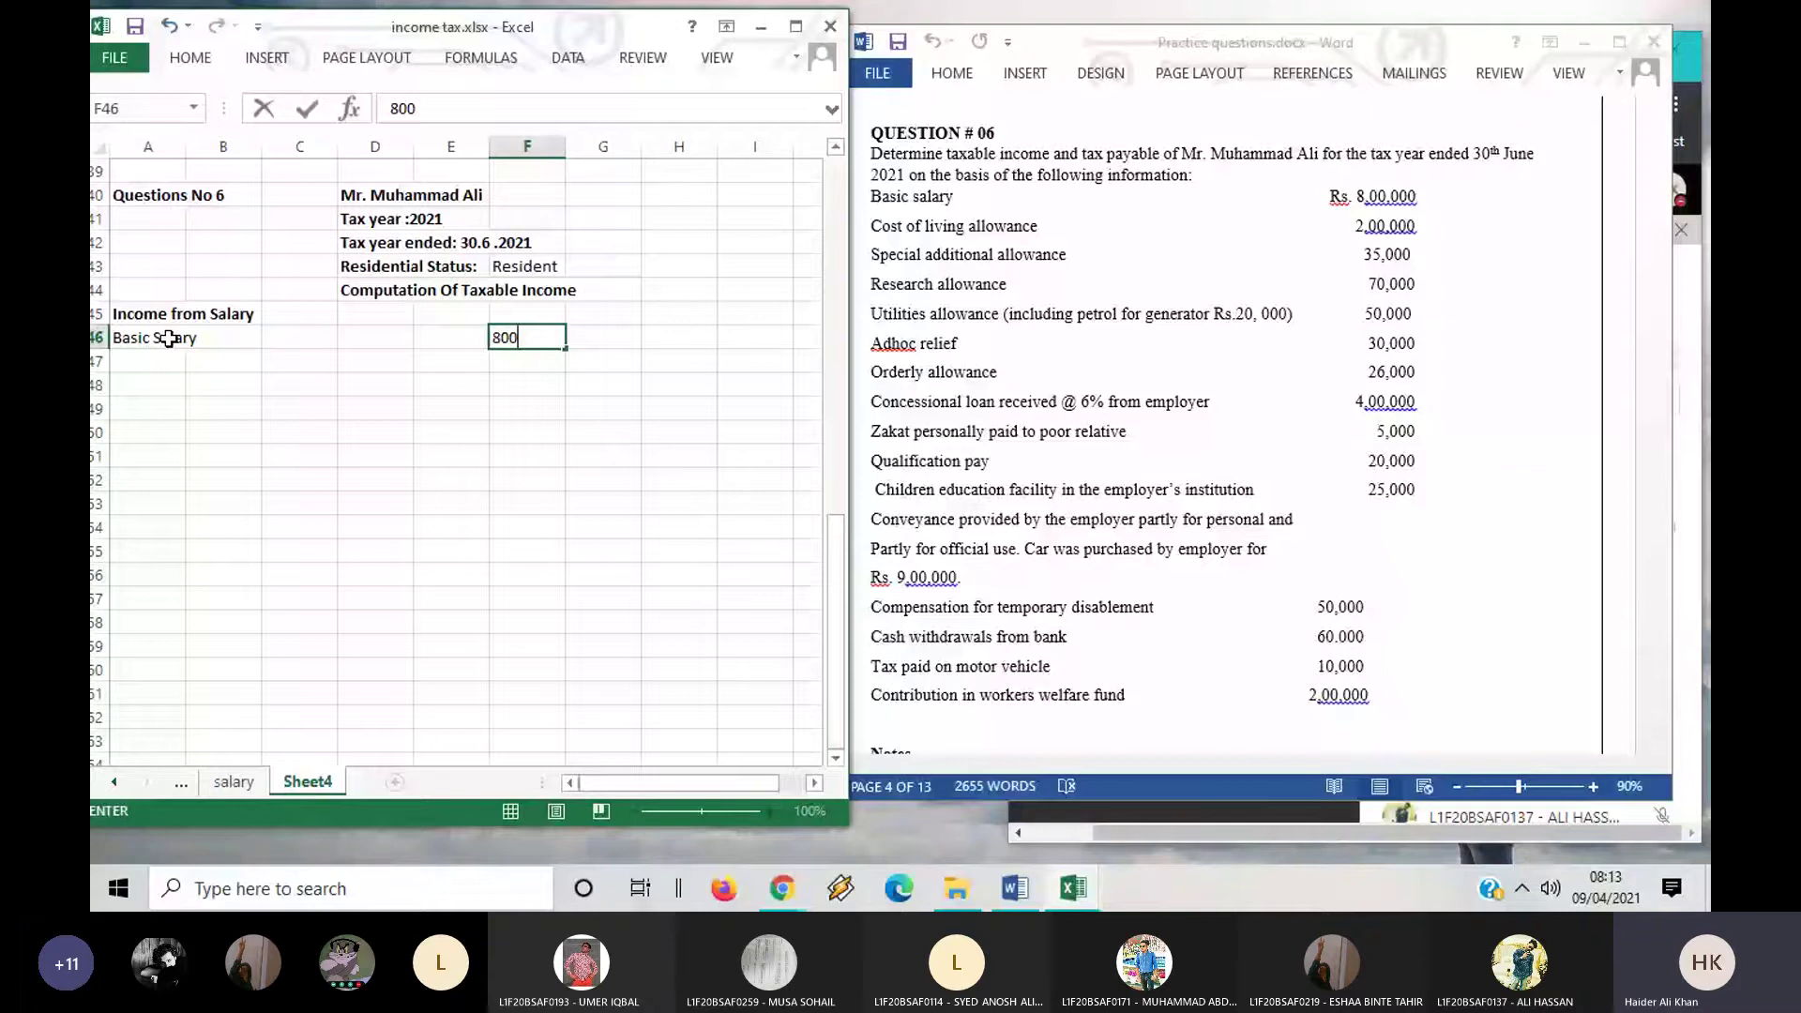
text(000)
key(Return)
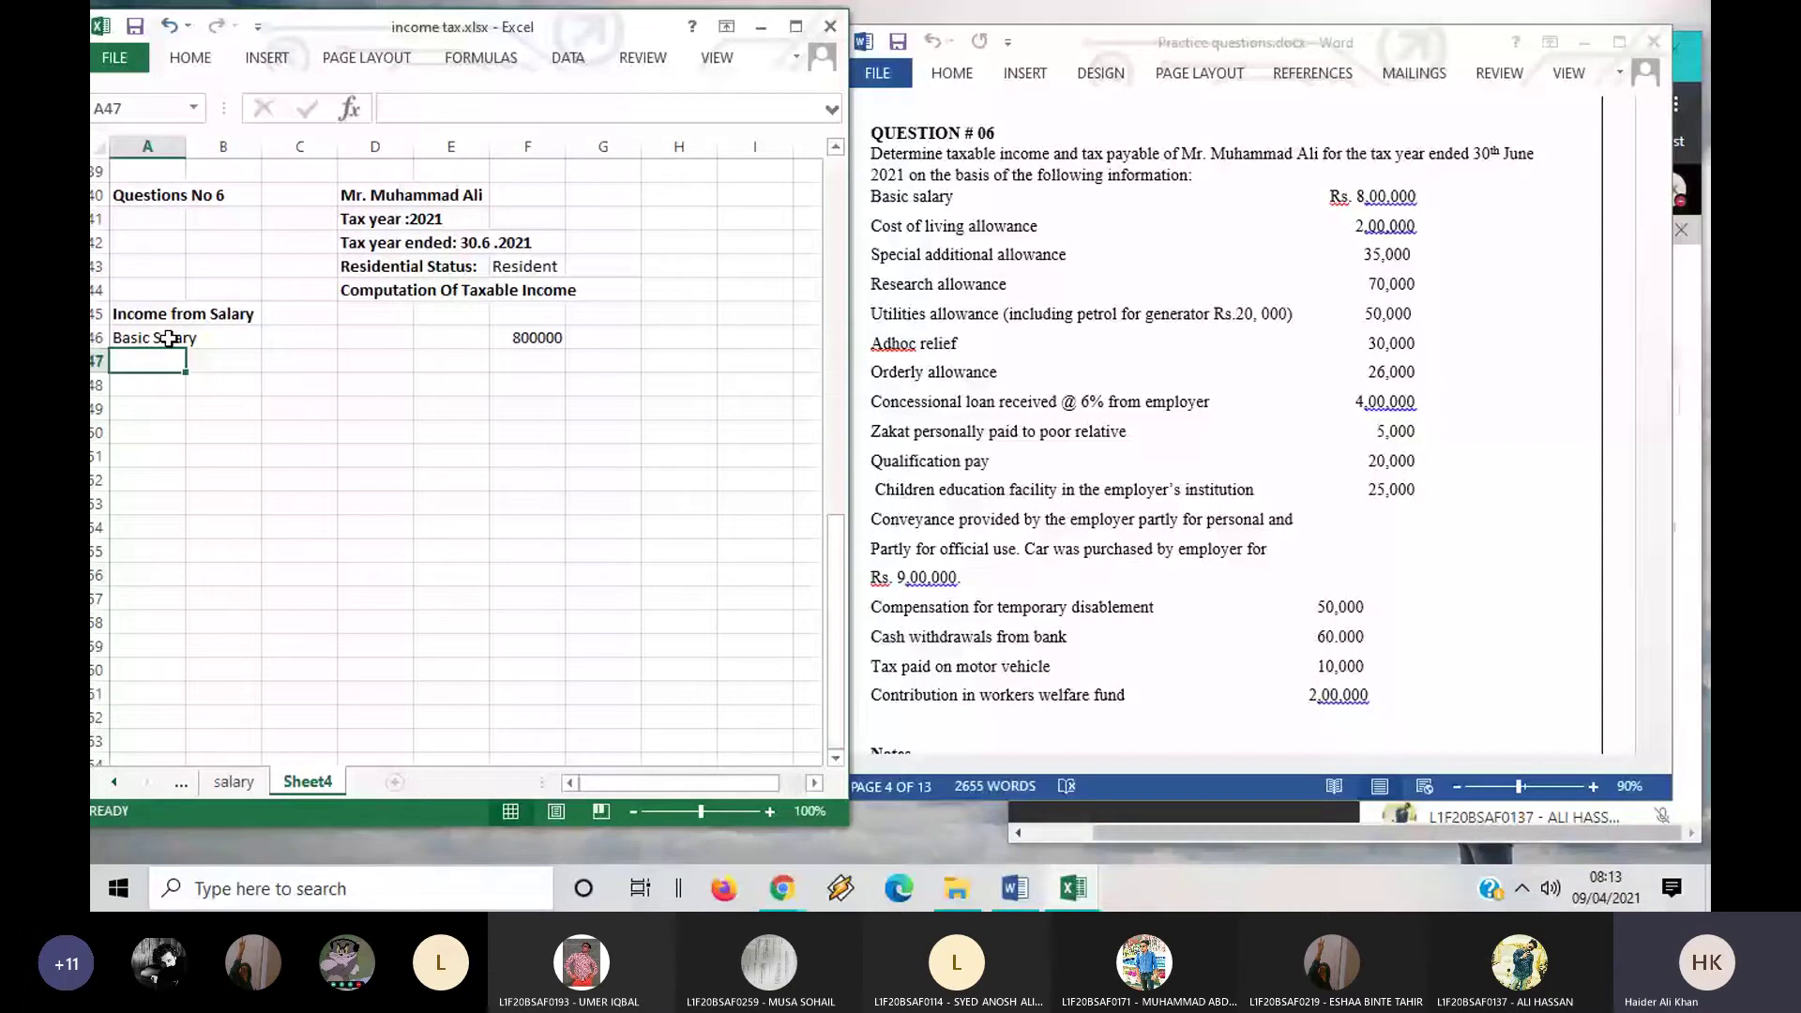
click(302, 340)
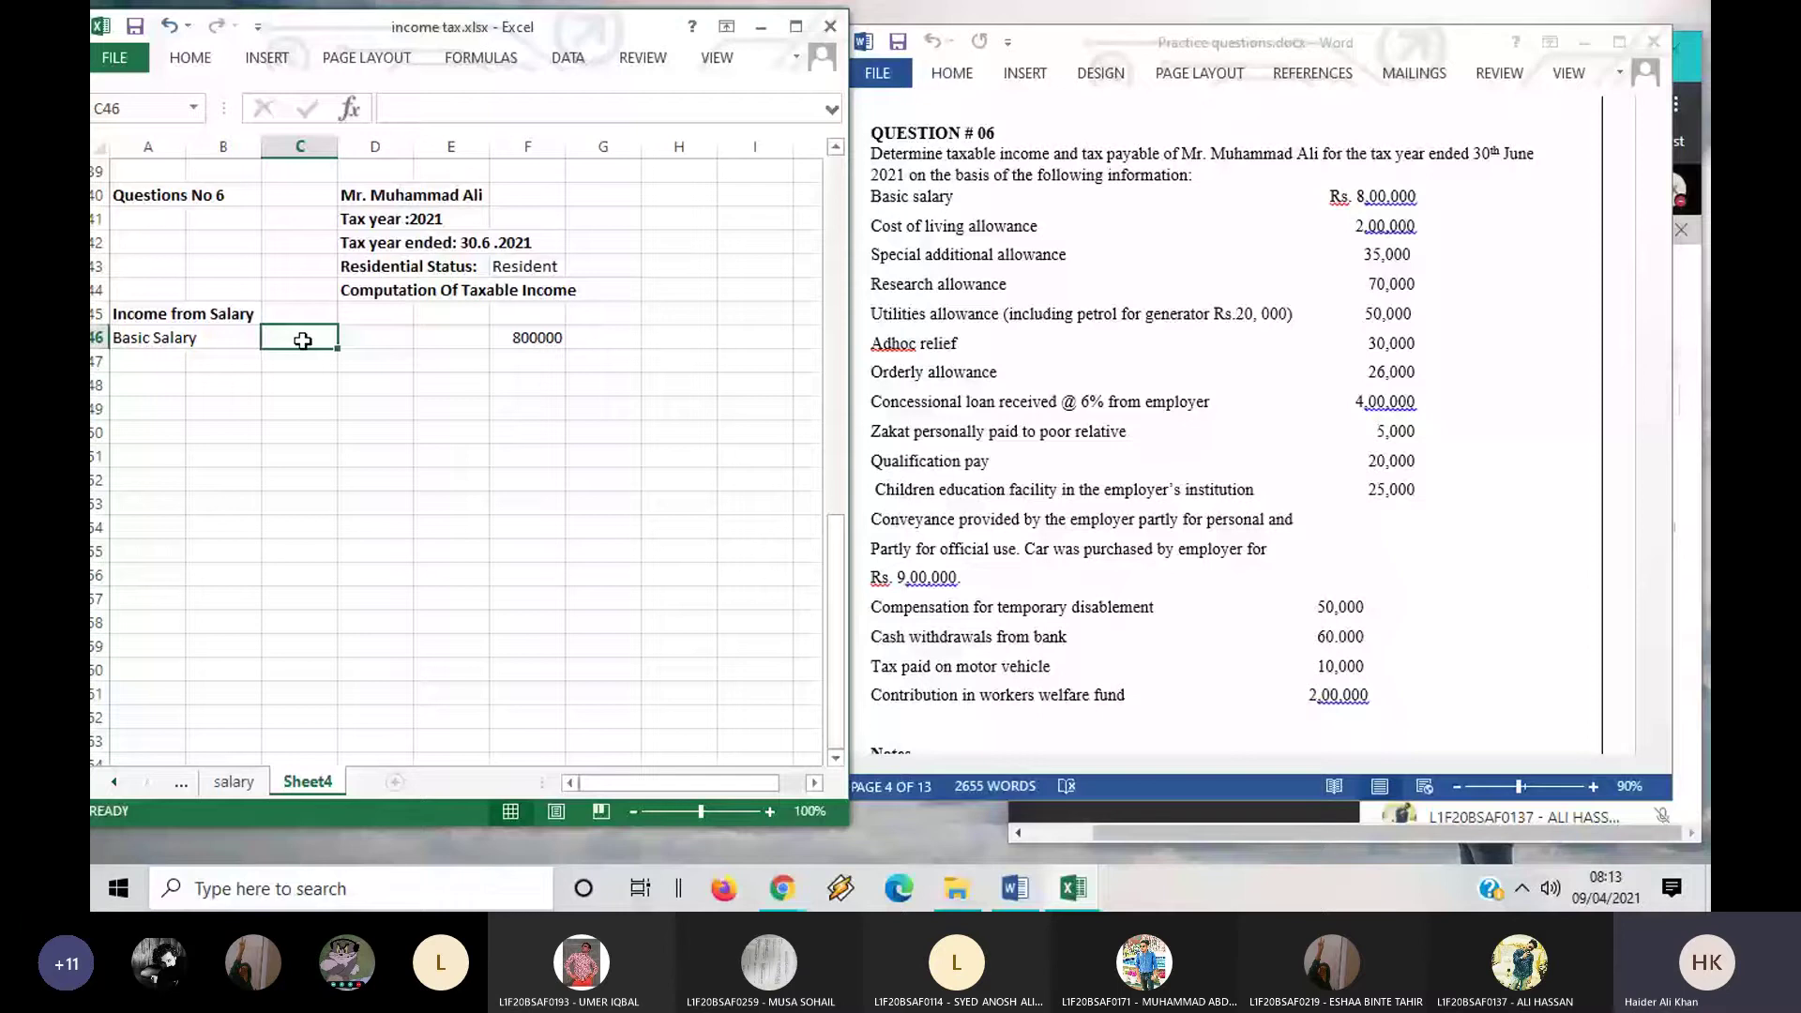
text(per annum)
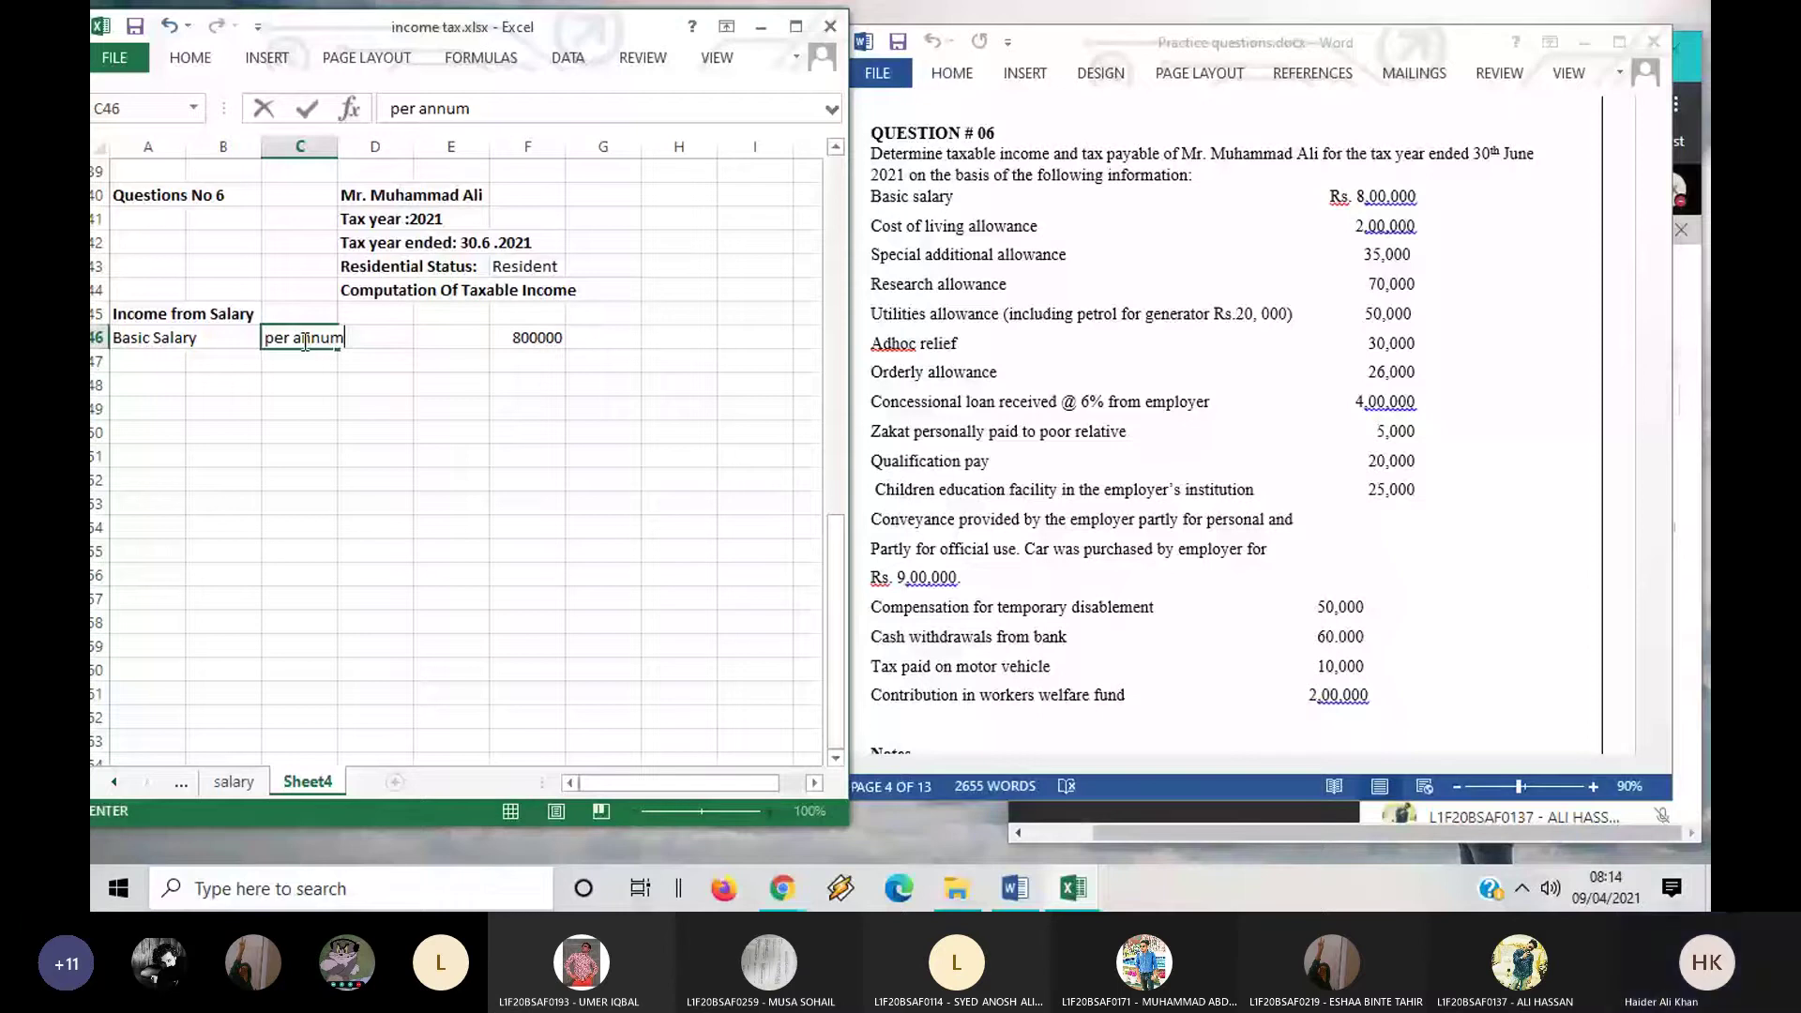
Head the amounts column with 'amounts' in F45, then admit the lobby attendees in Teams
click(533, 312)
text(am)
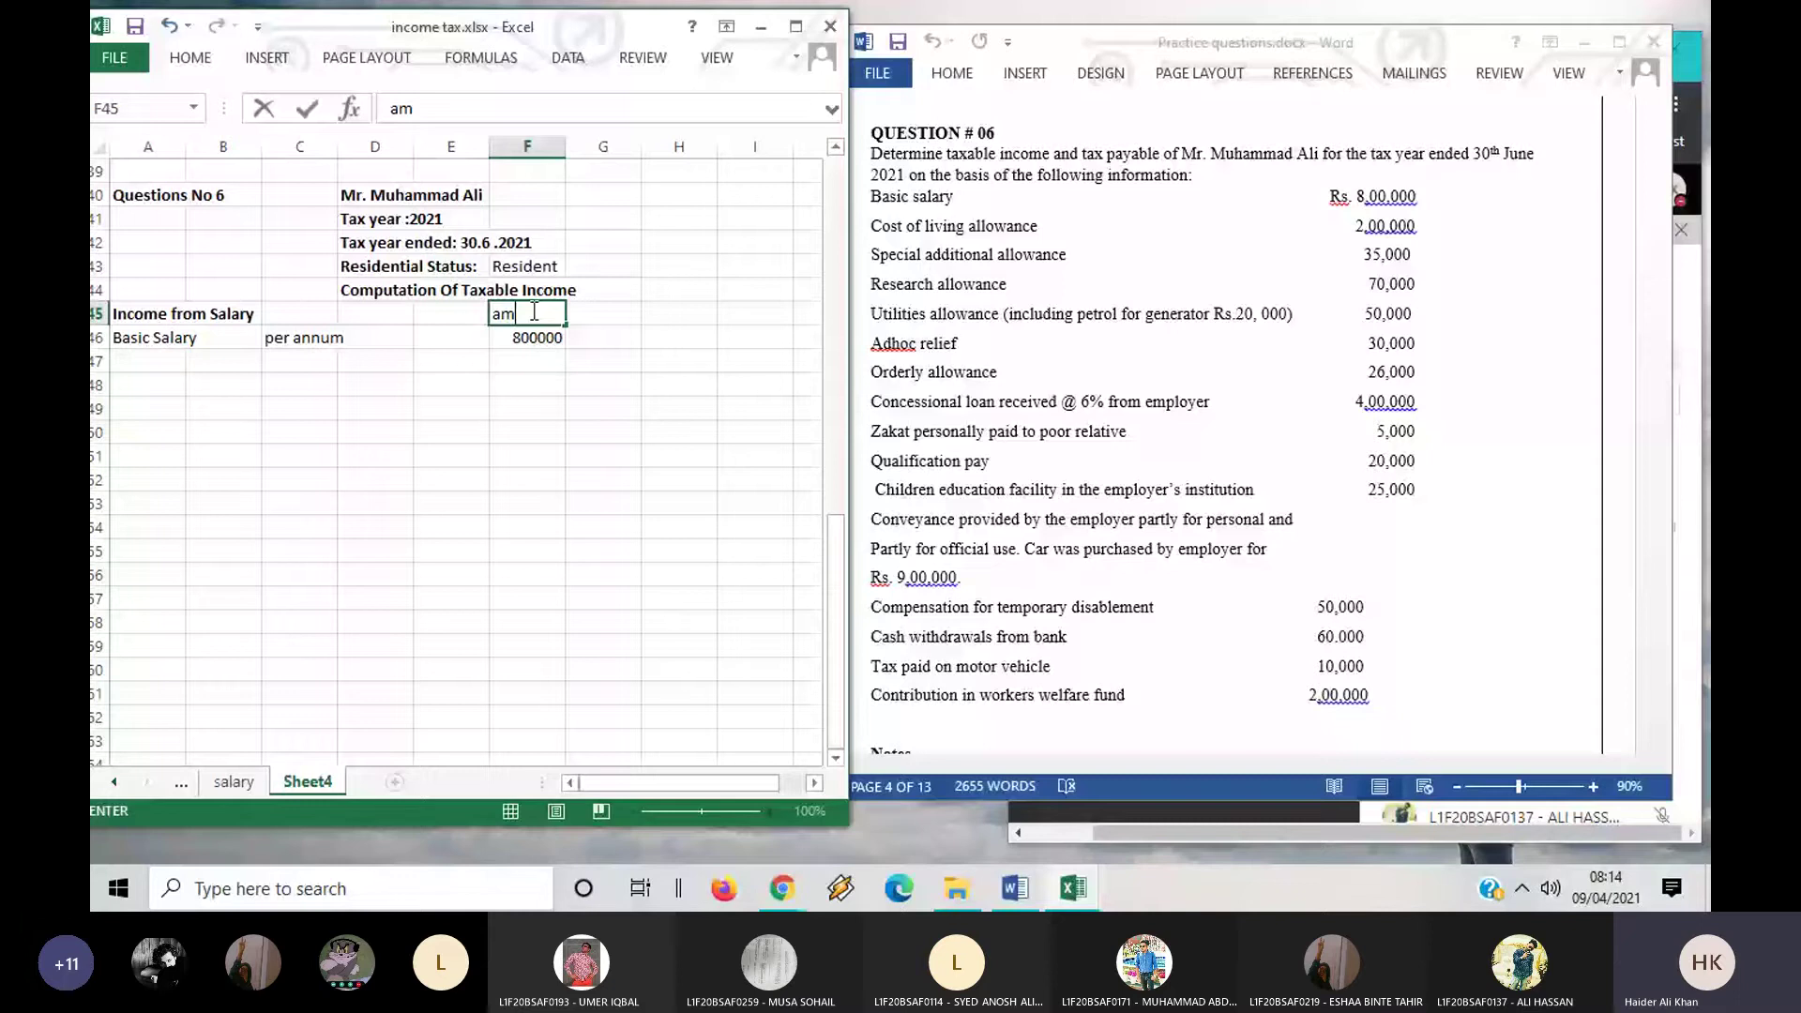
text(ounts)
key(Return)
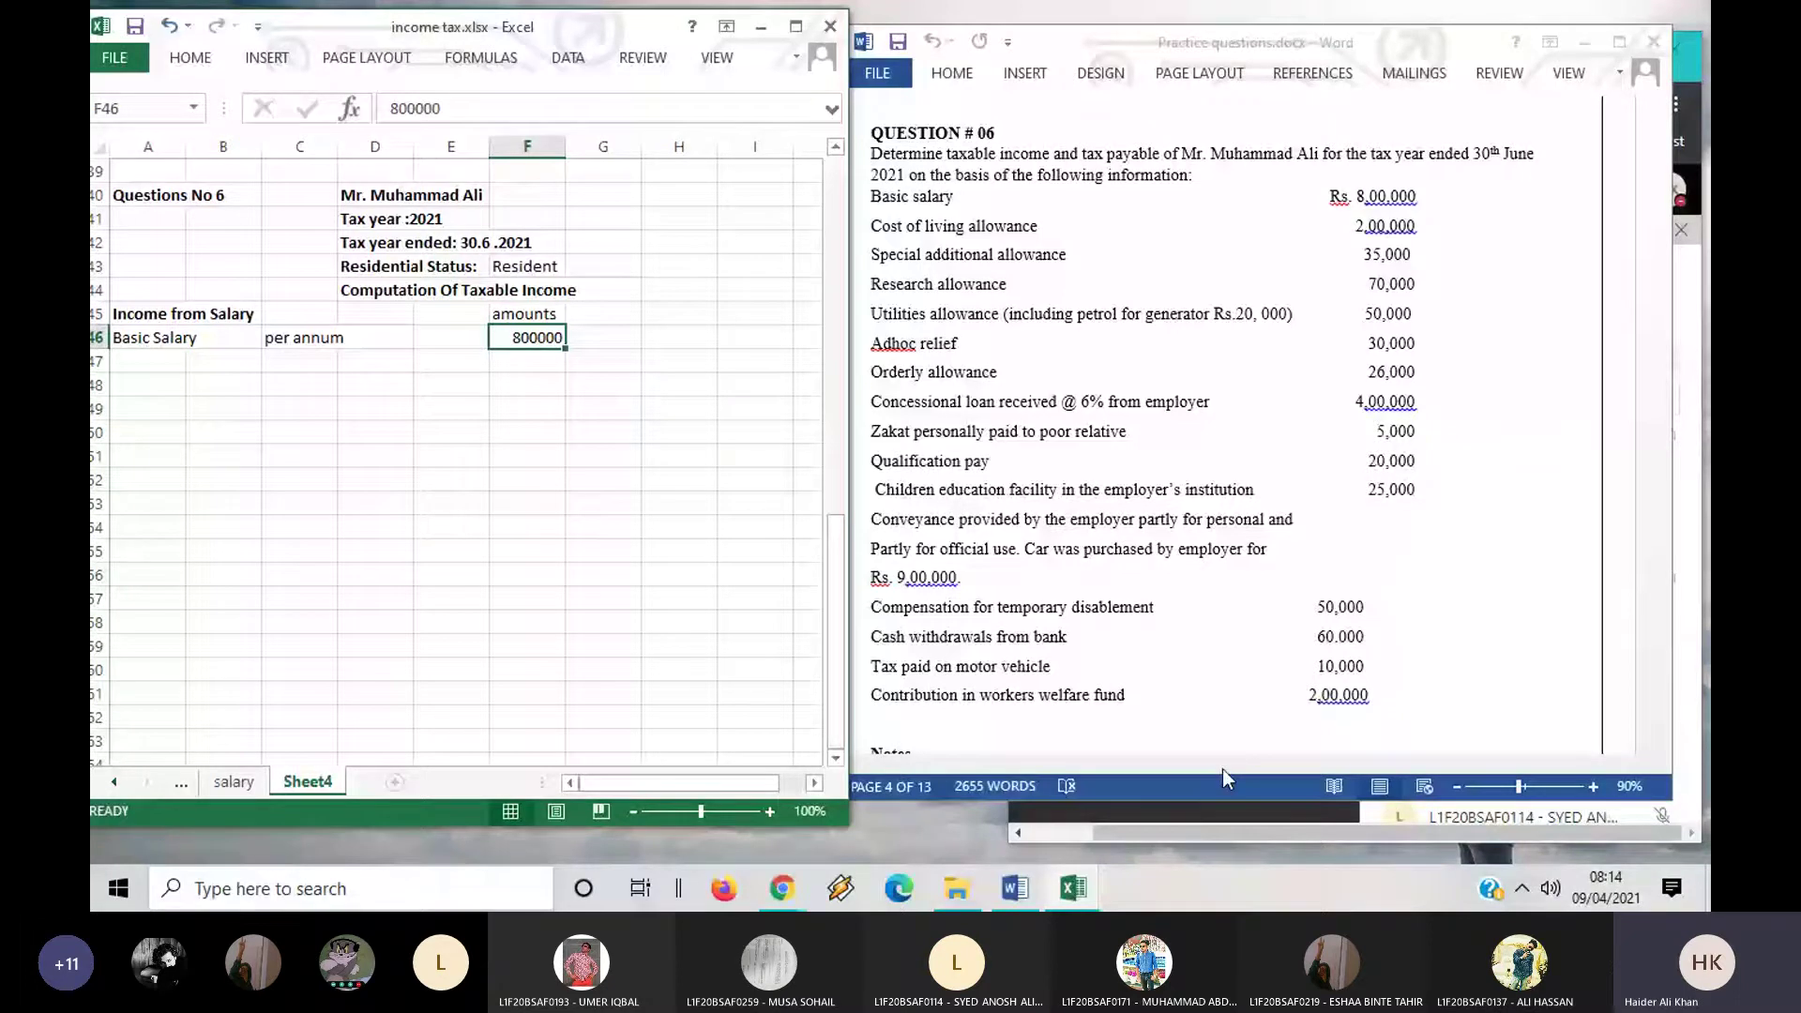
click(1223, 813)
click(1653, 436)
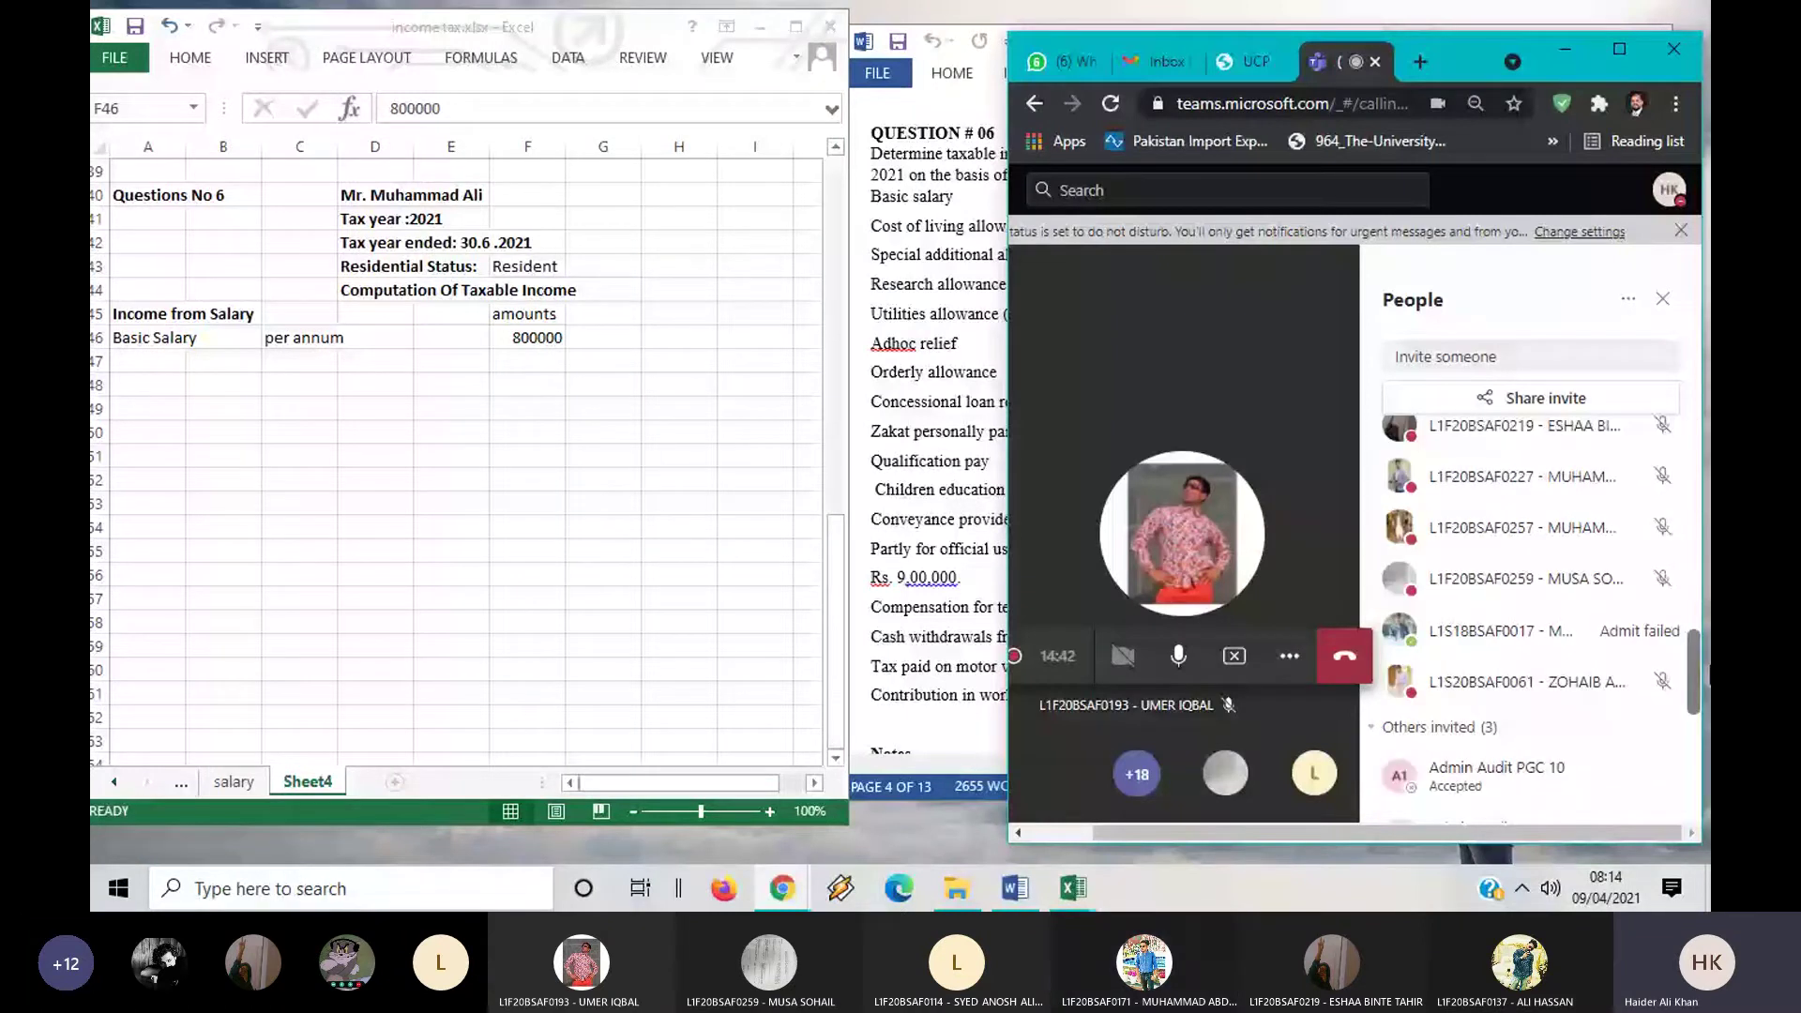
Admit the last student waiting in the lobby, bringing the meeting to 24 attendees
scroll(1668, 651, down, 4)
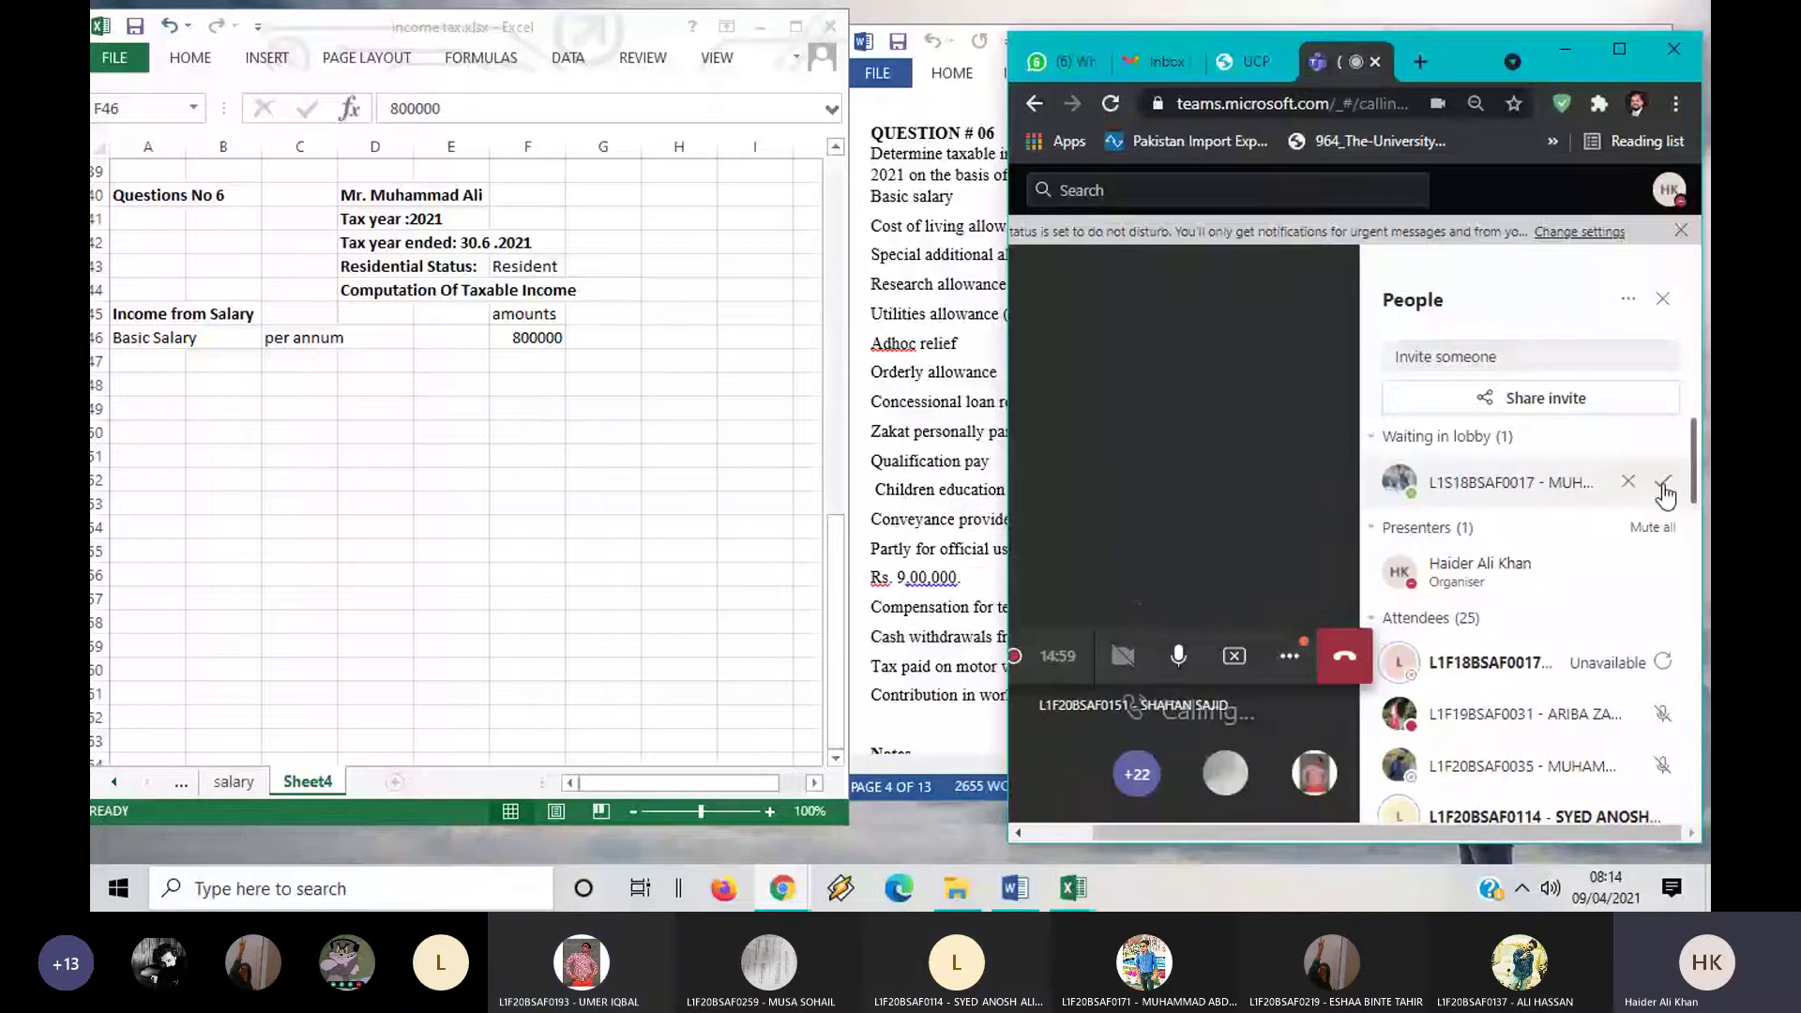
click(1663, 484)
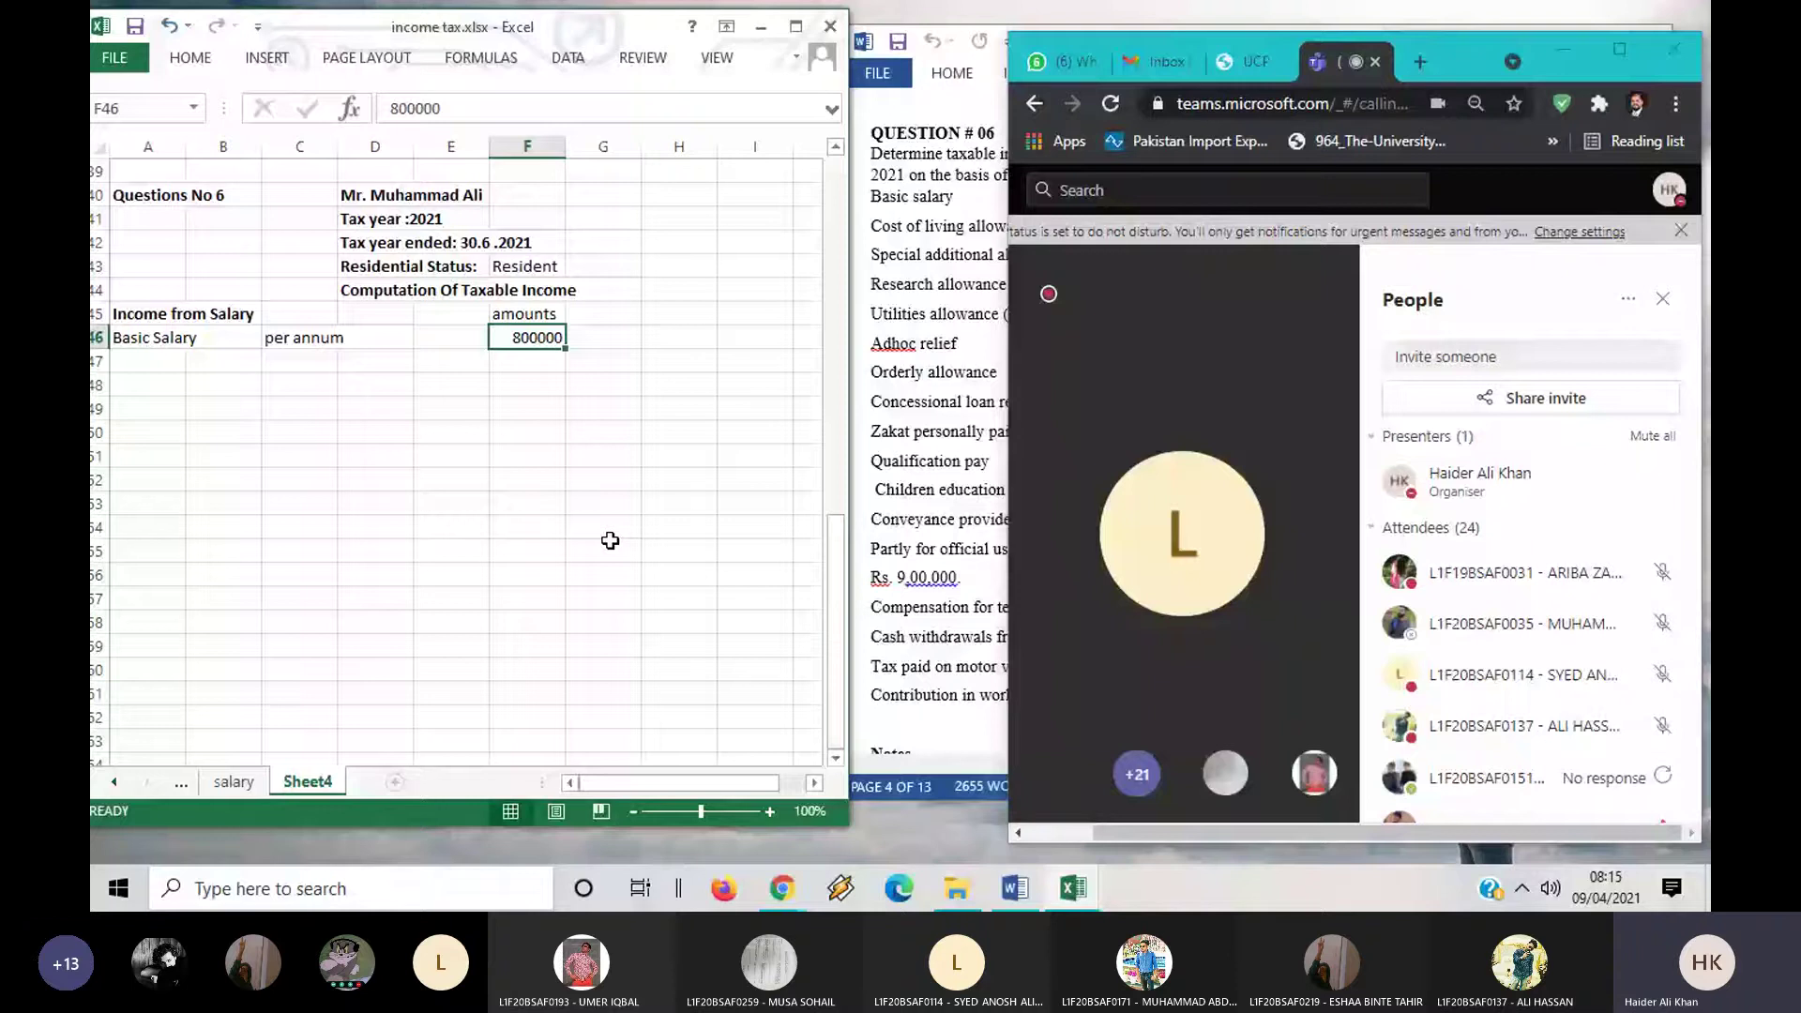
Open Complete Notes.docx from the UCP Courses folder by typing 'co' to select it
click(956, 752)
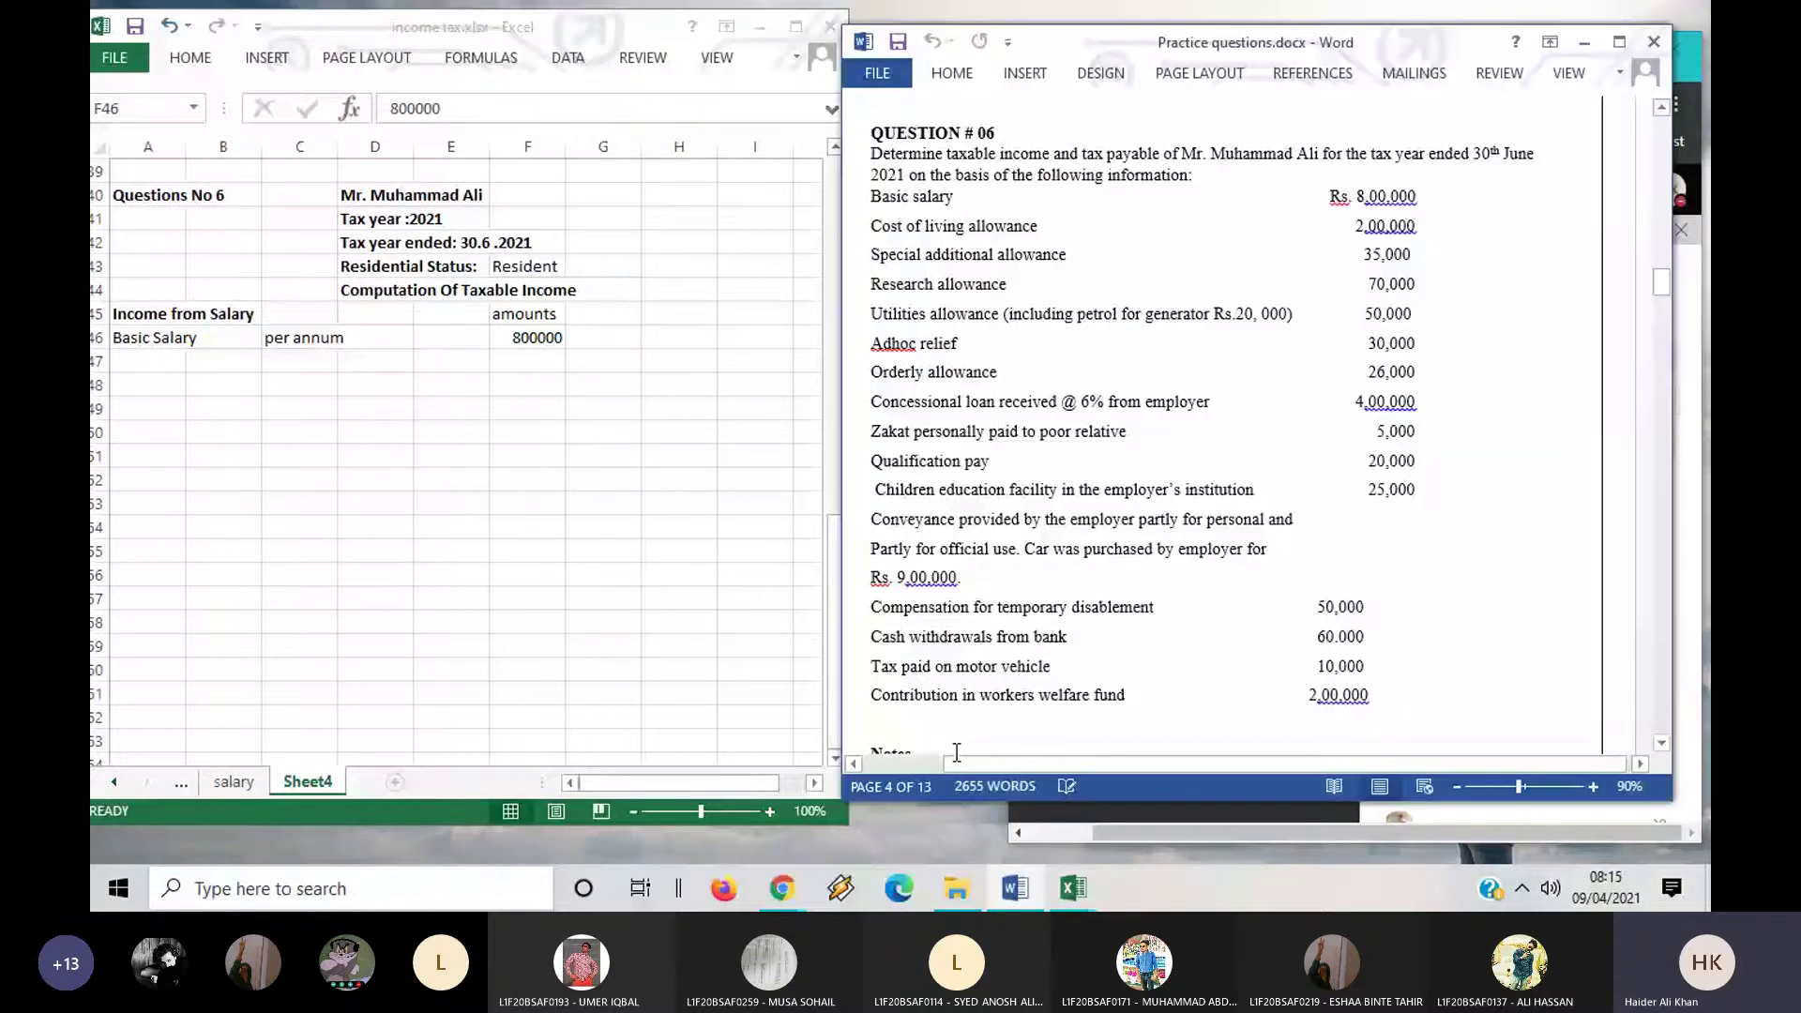
click(141, 364)
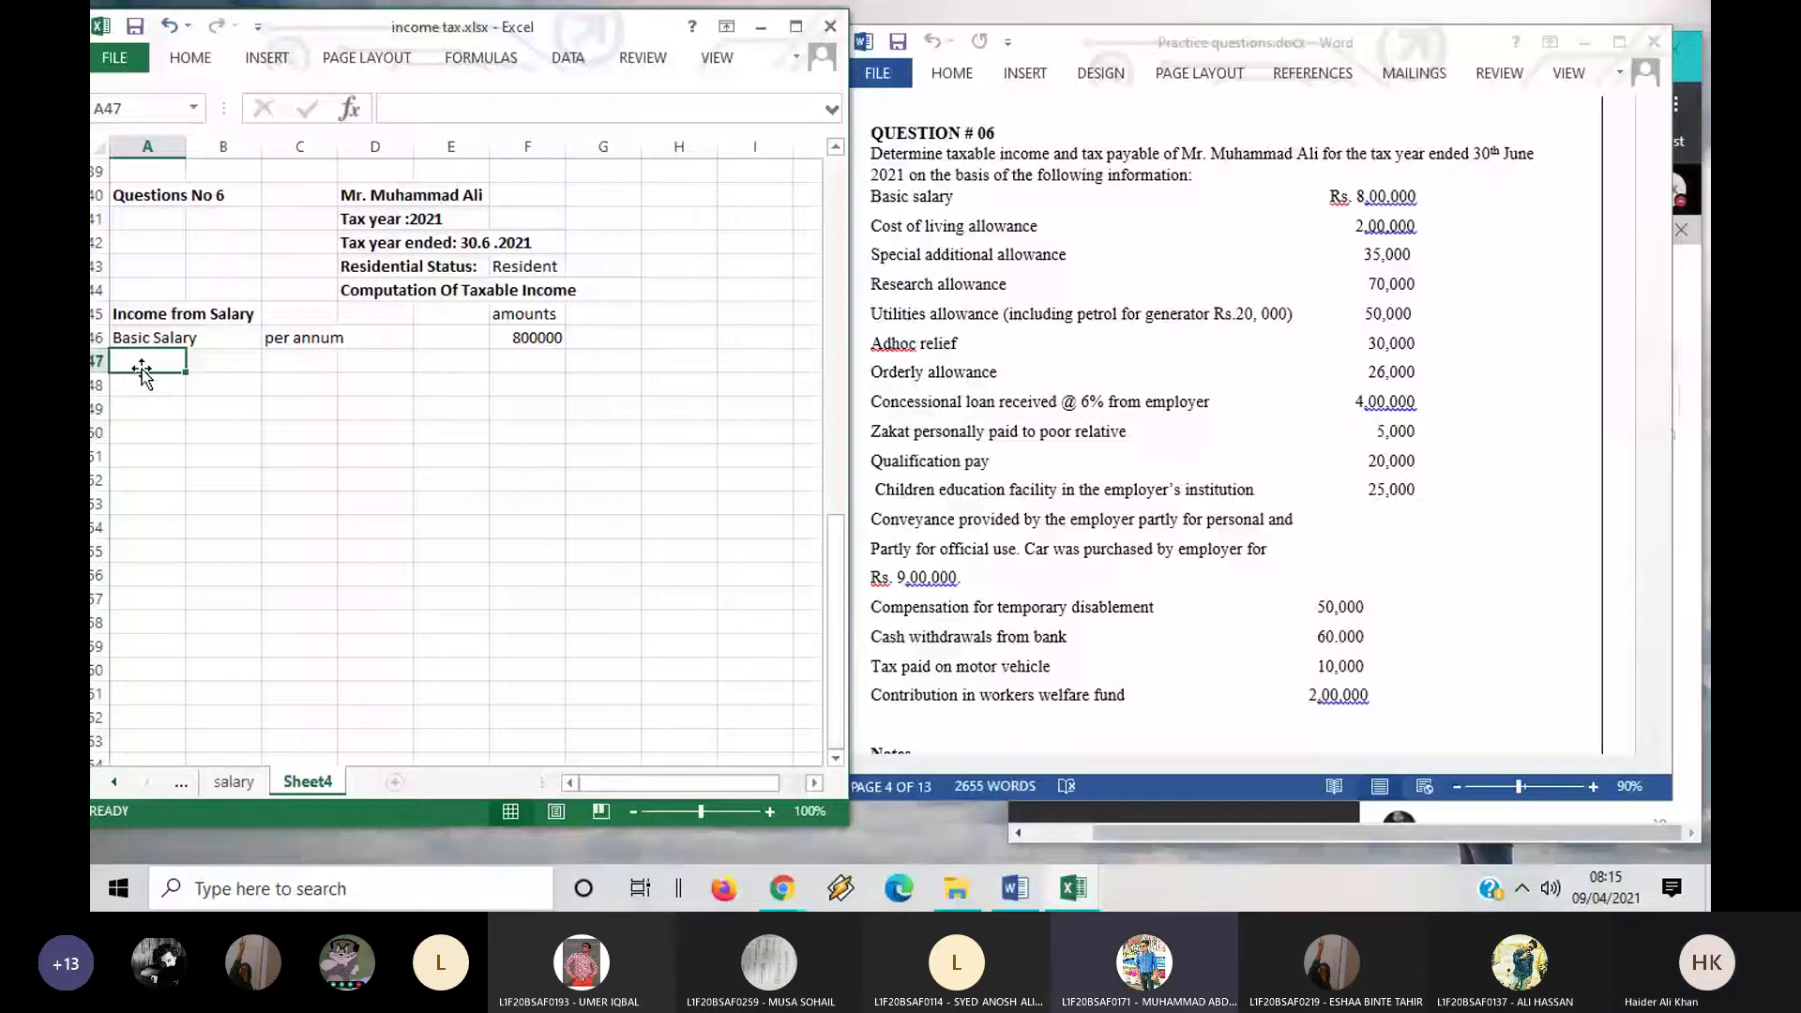
click(954, 888)
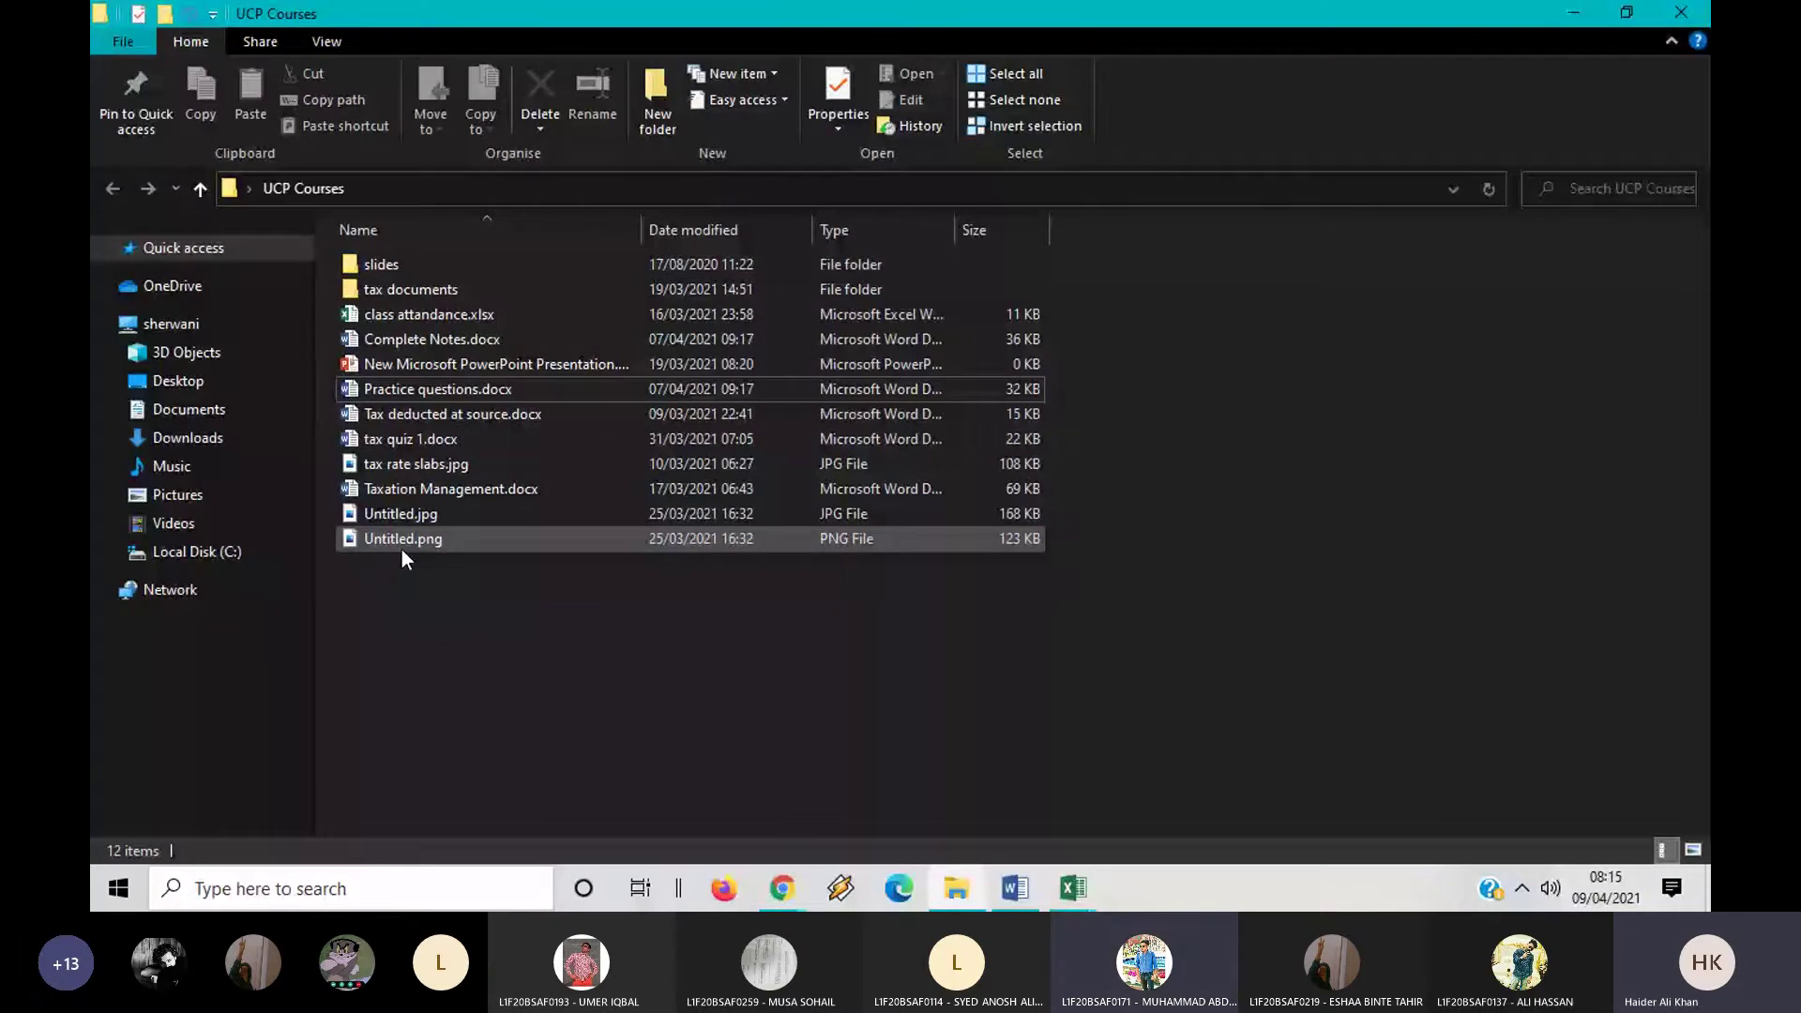
text(come)
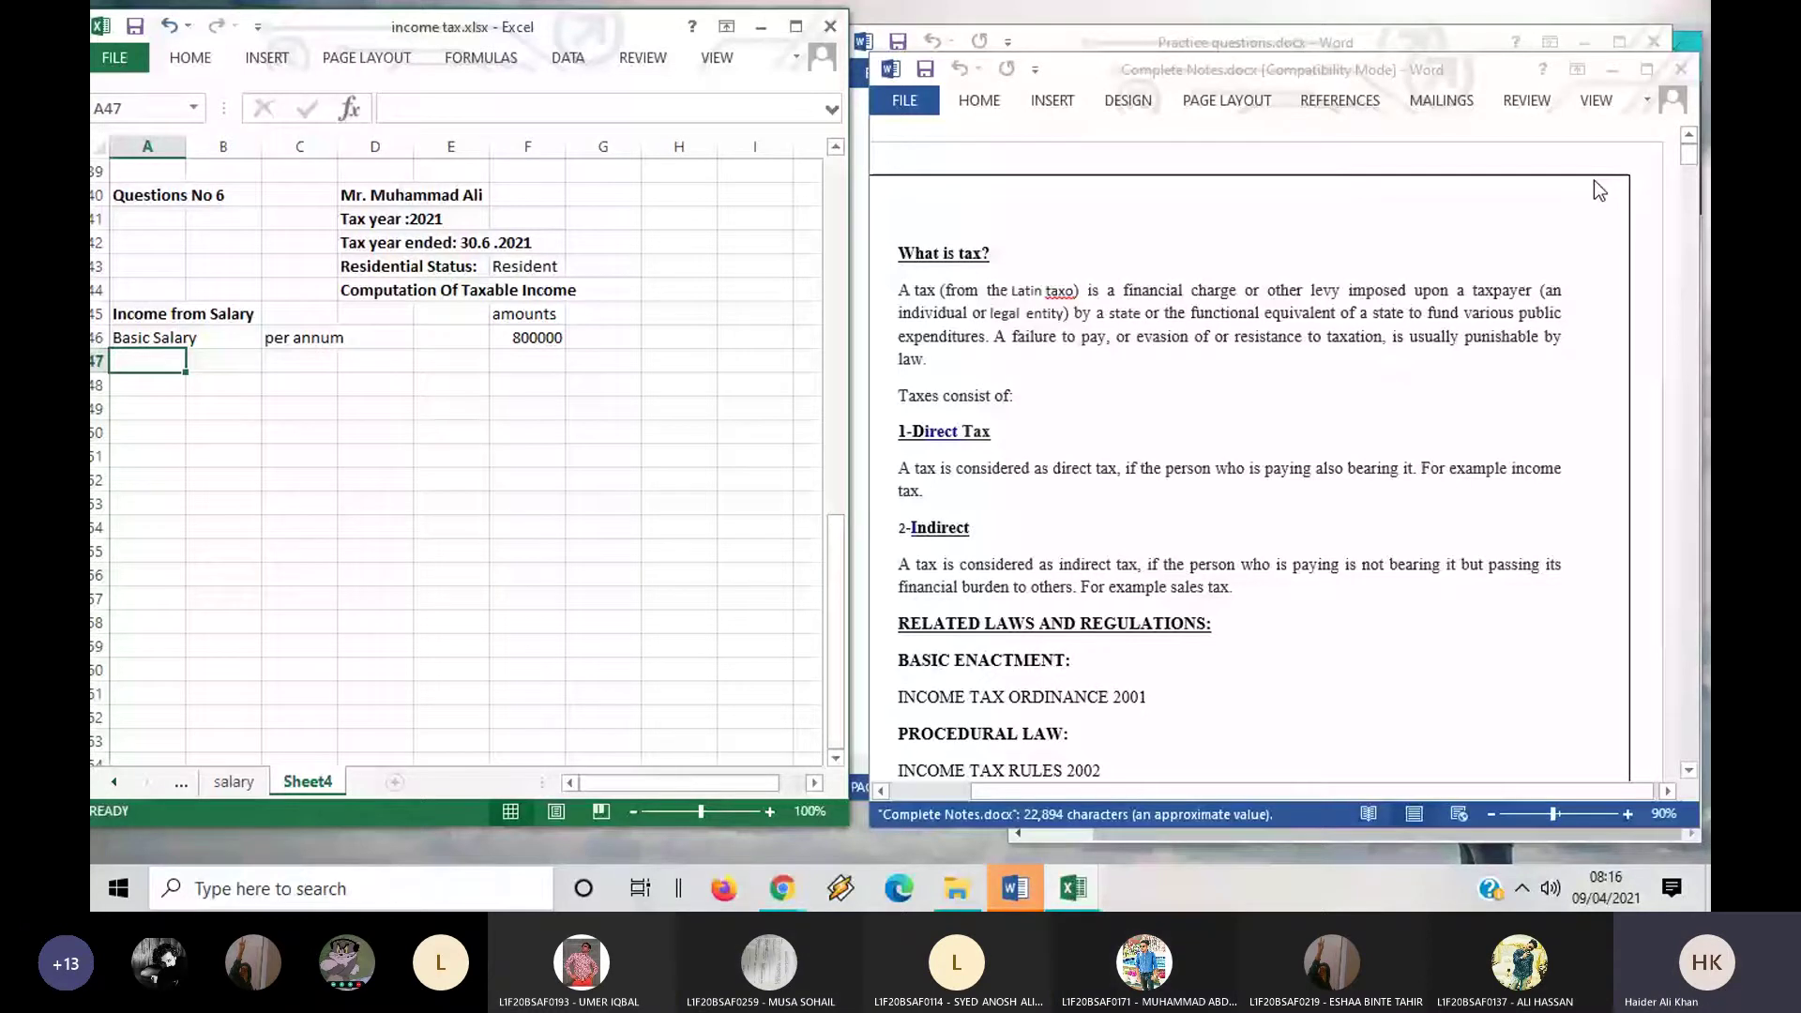
Scroll Complete Notes to the page 7 Computation of Taxable Salary Income table, keeping Question # 06 visible
click(1687, 773)
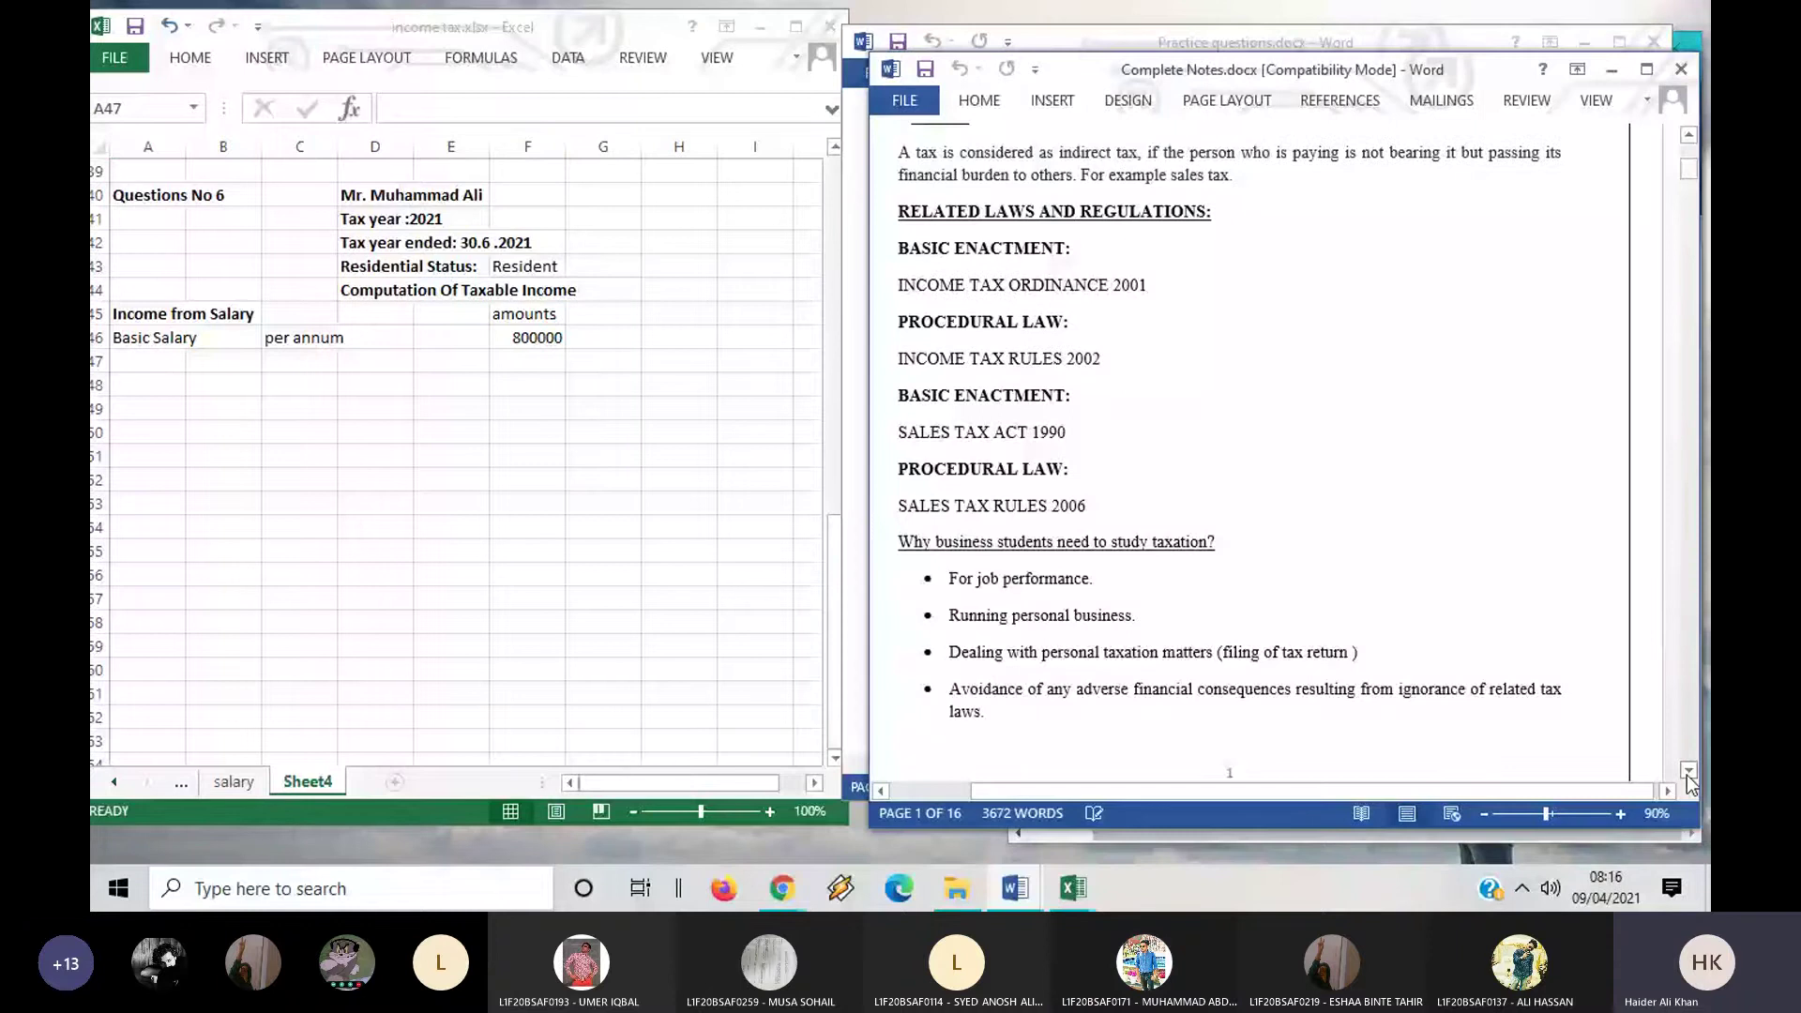
drag(1689, 169, 1704, 248)
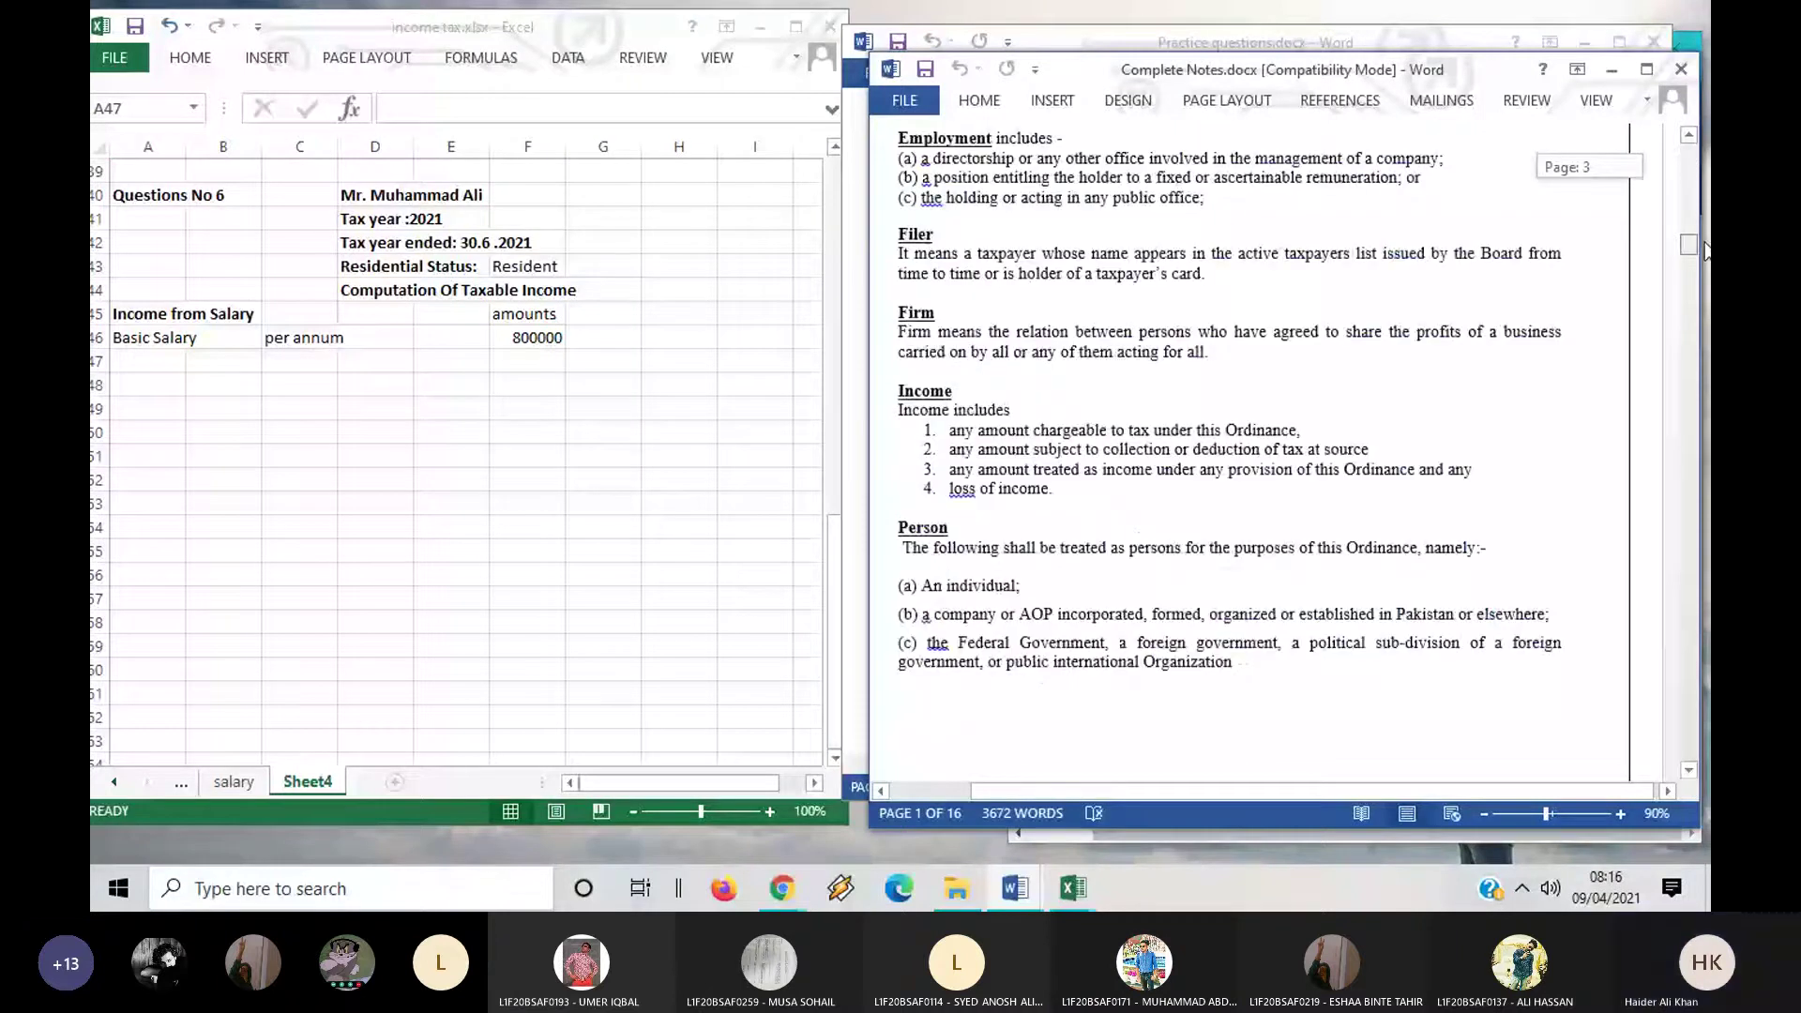
drag(1704, 248, 1707, 393)
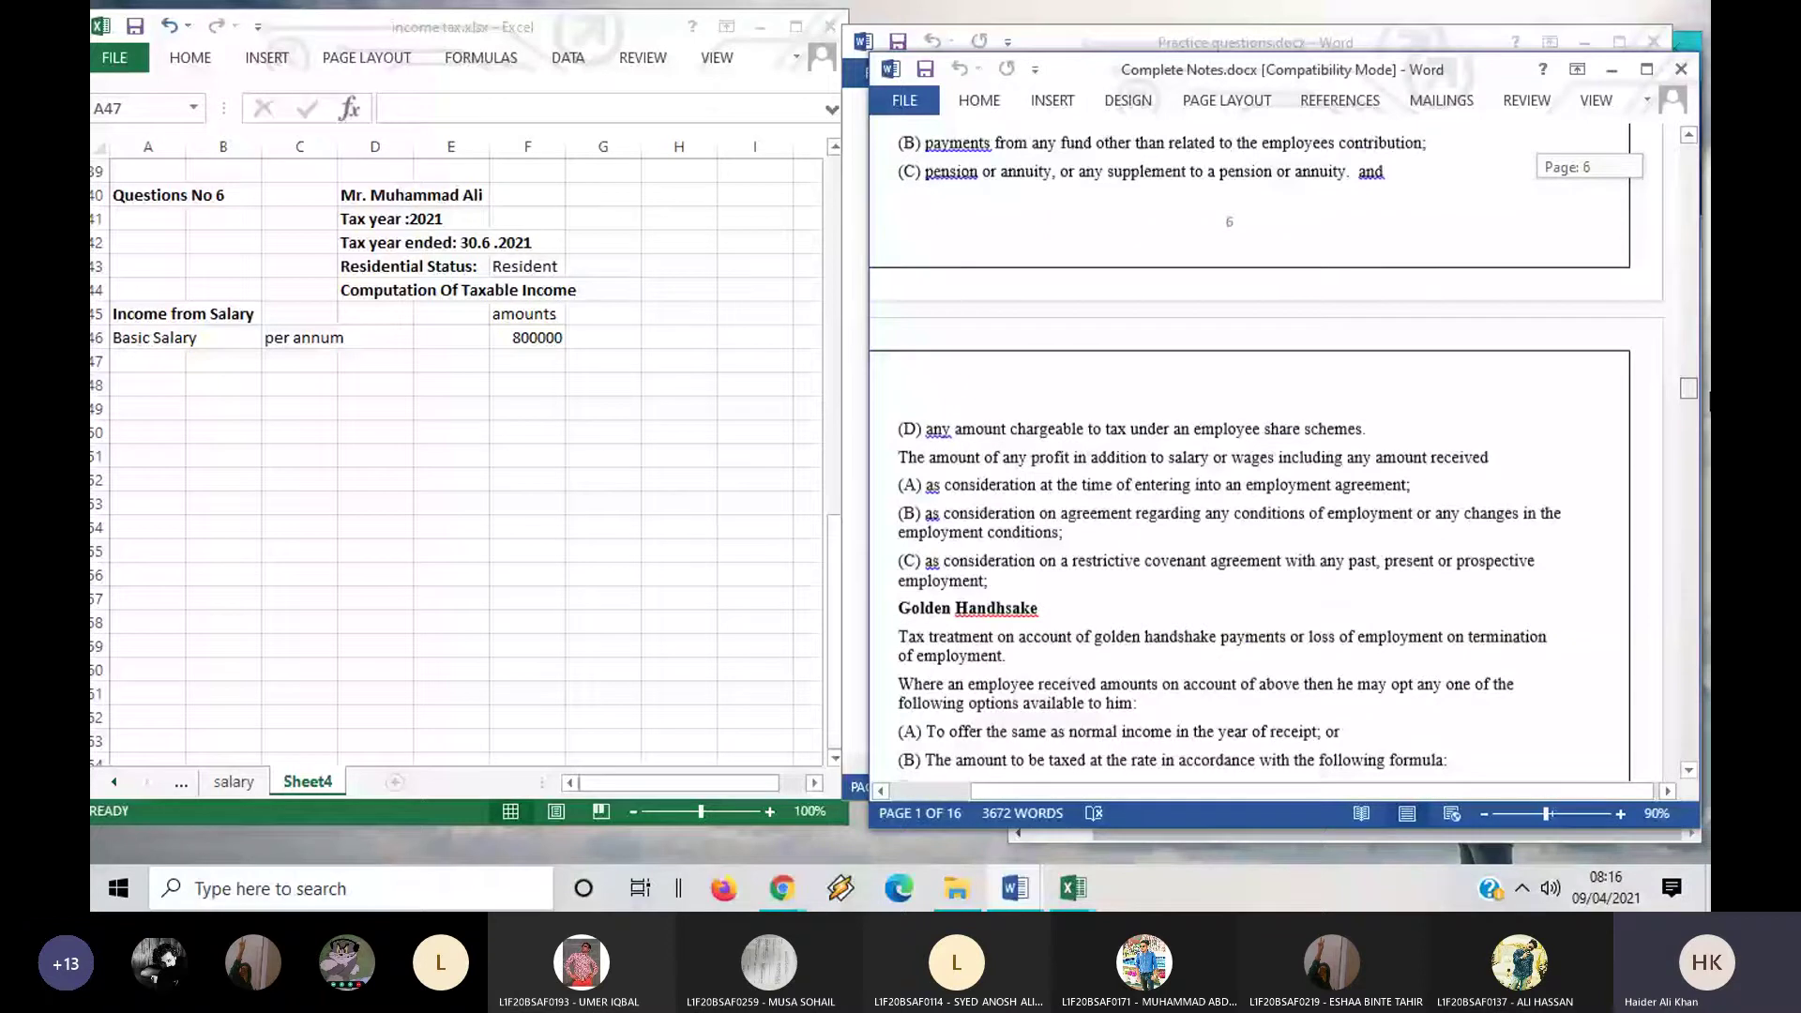
drag(1707, 394, 1707, 418)
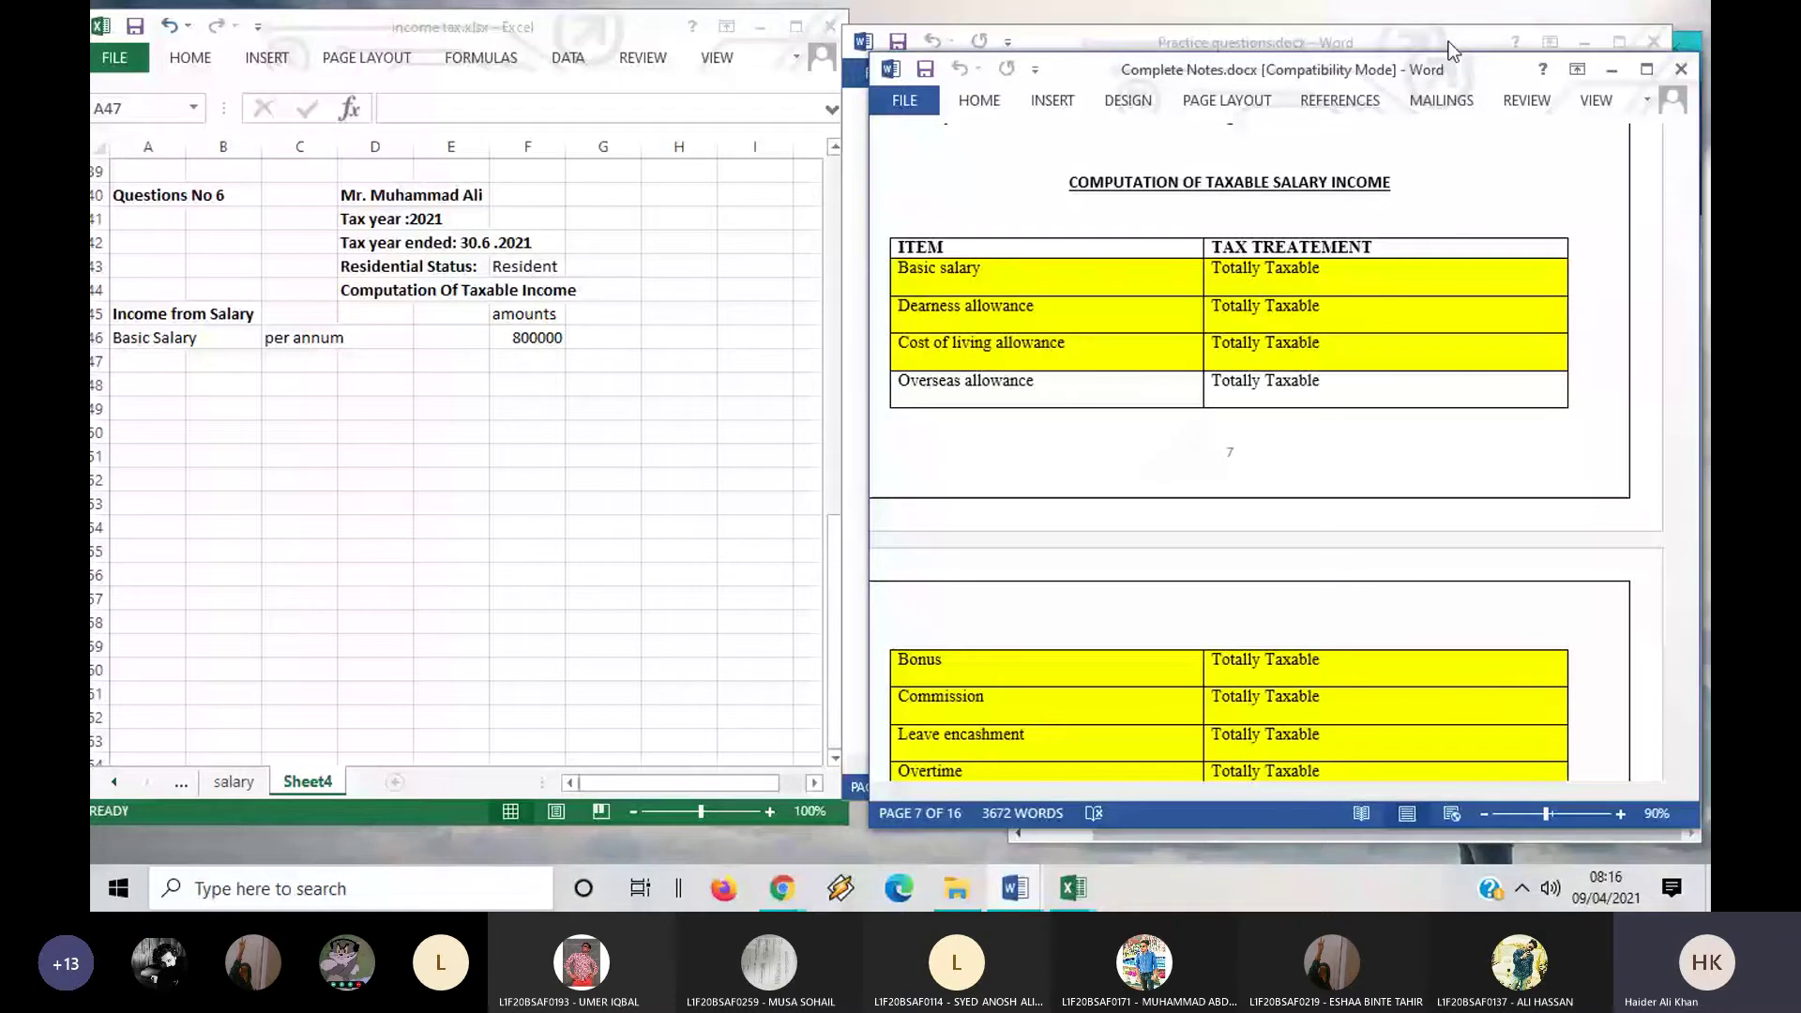
drag(1449, 42, 1454, 295)
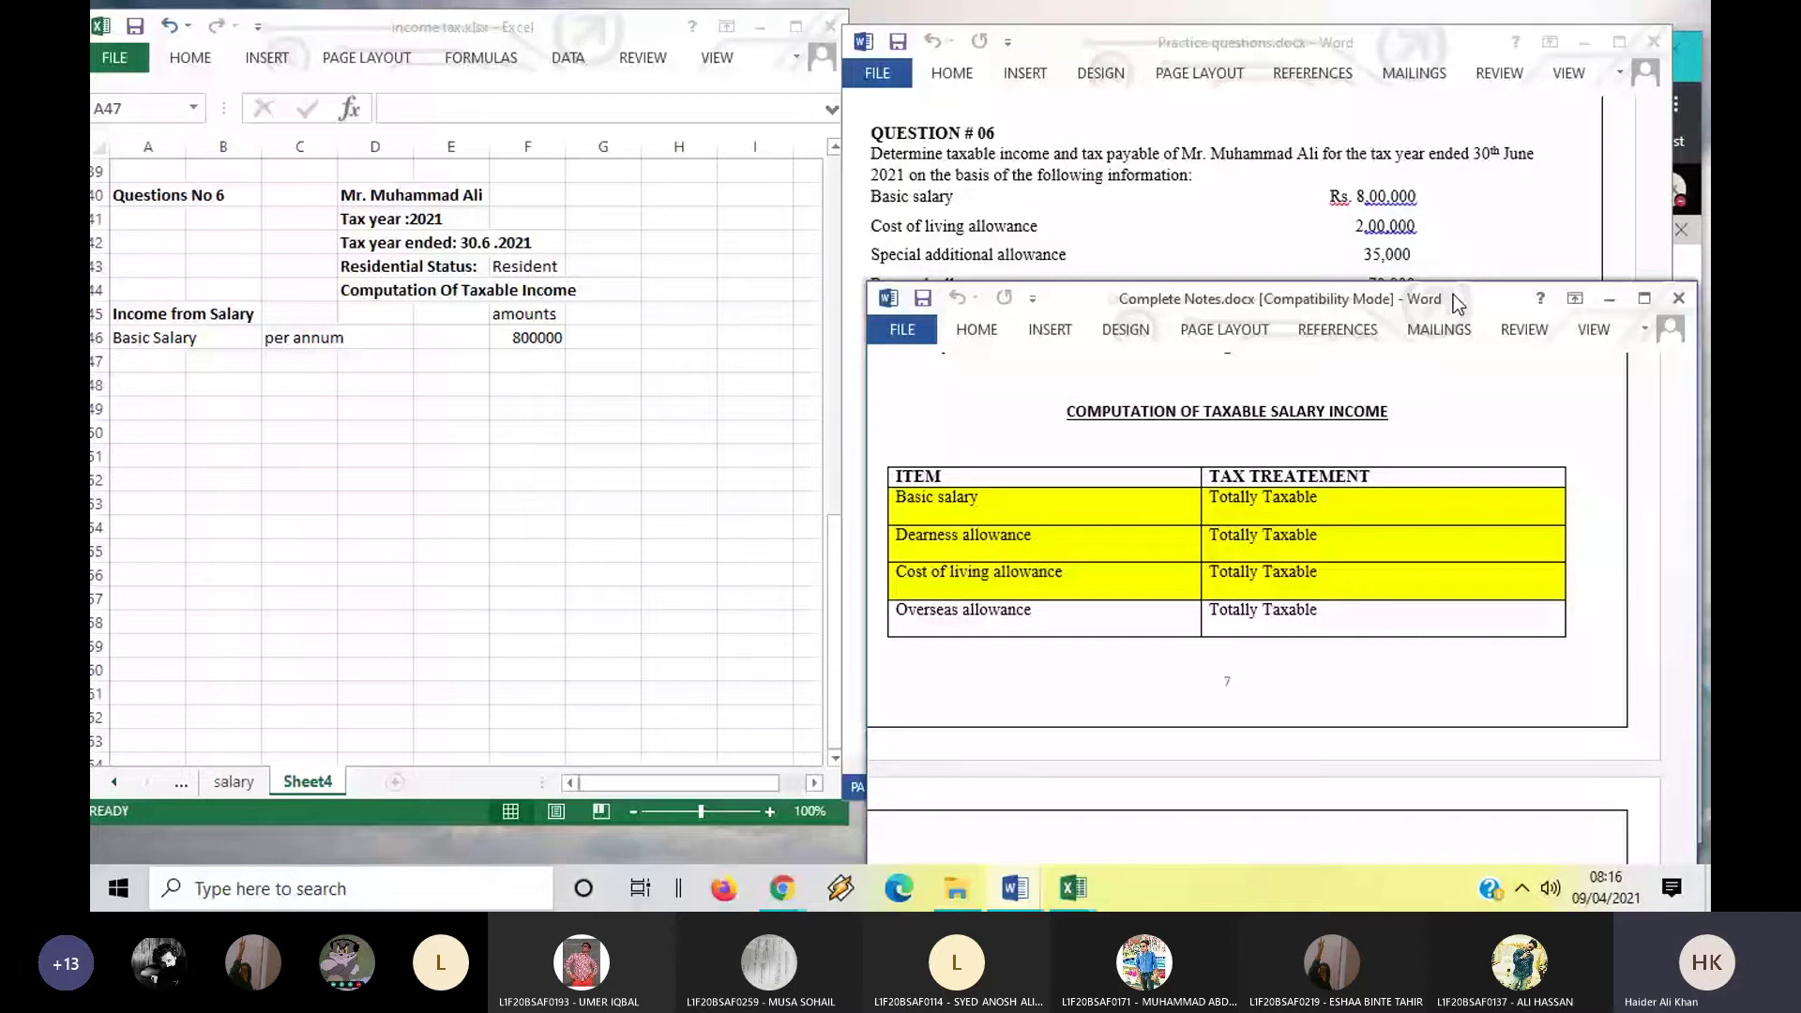
Add cost of living allowance of 200000 in row 47 and check the amounts' total
click(155, 360)
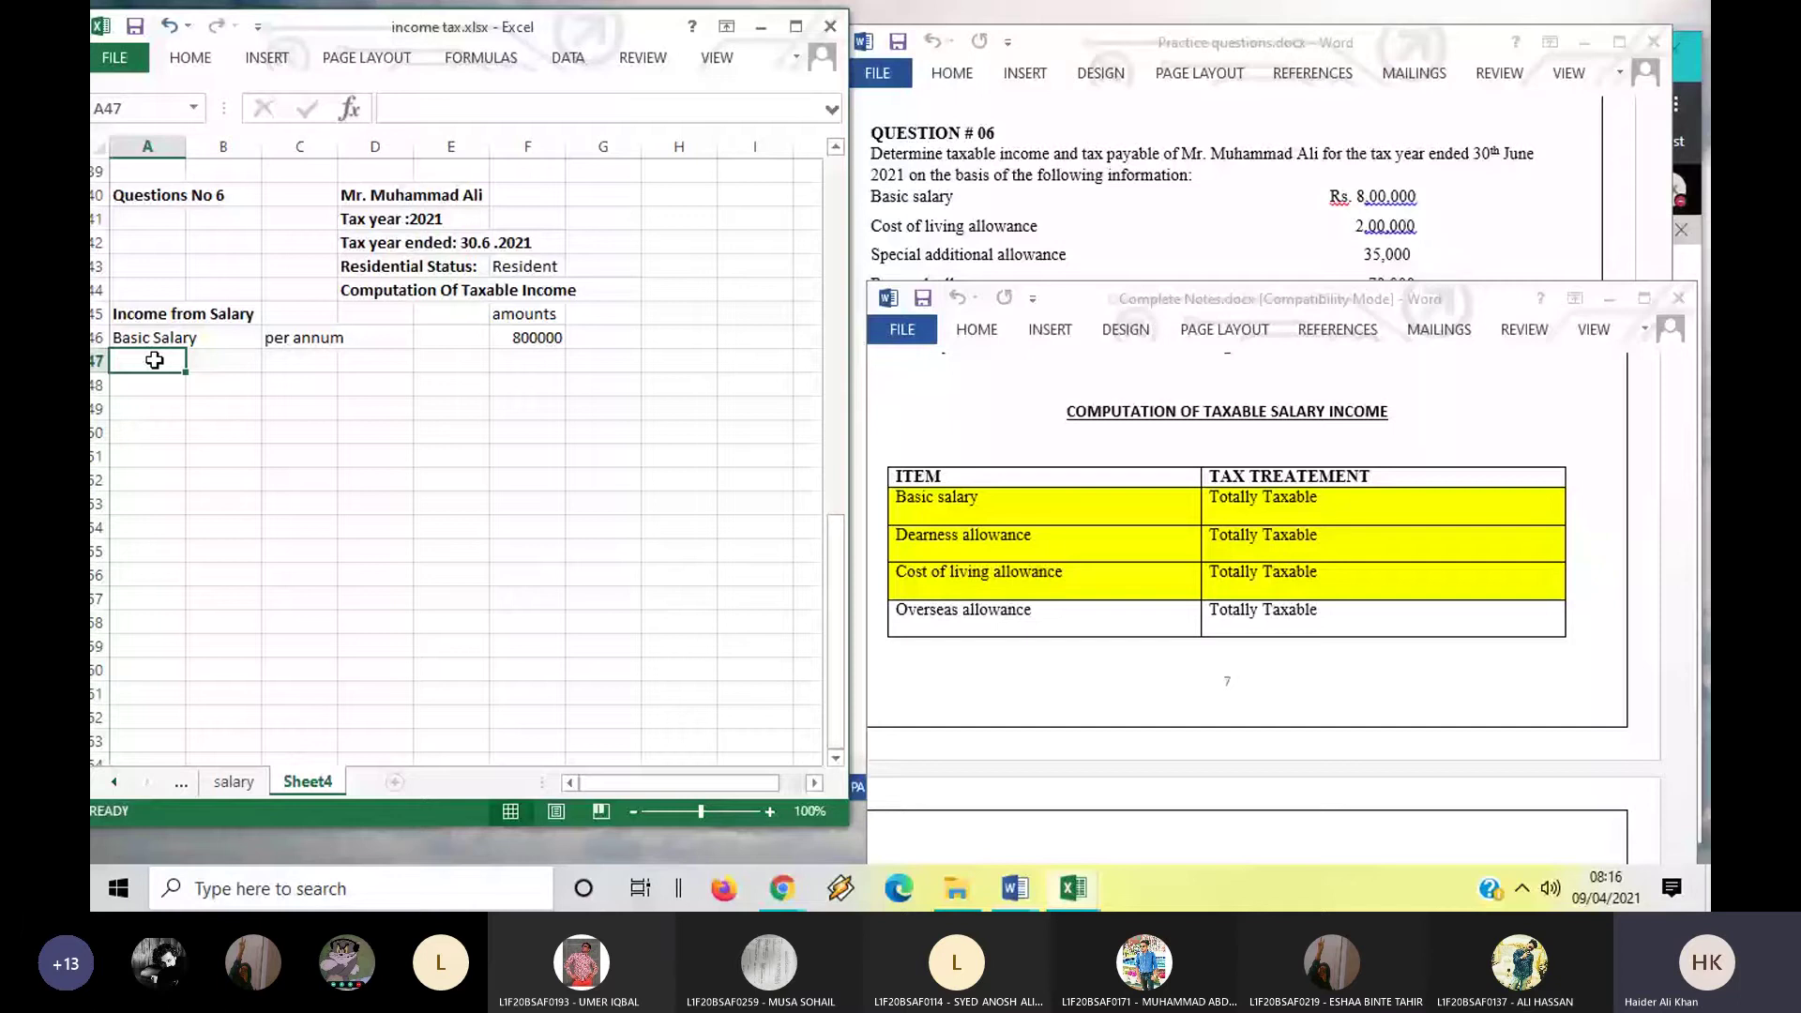
text(cost o)
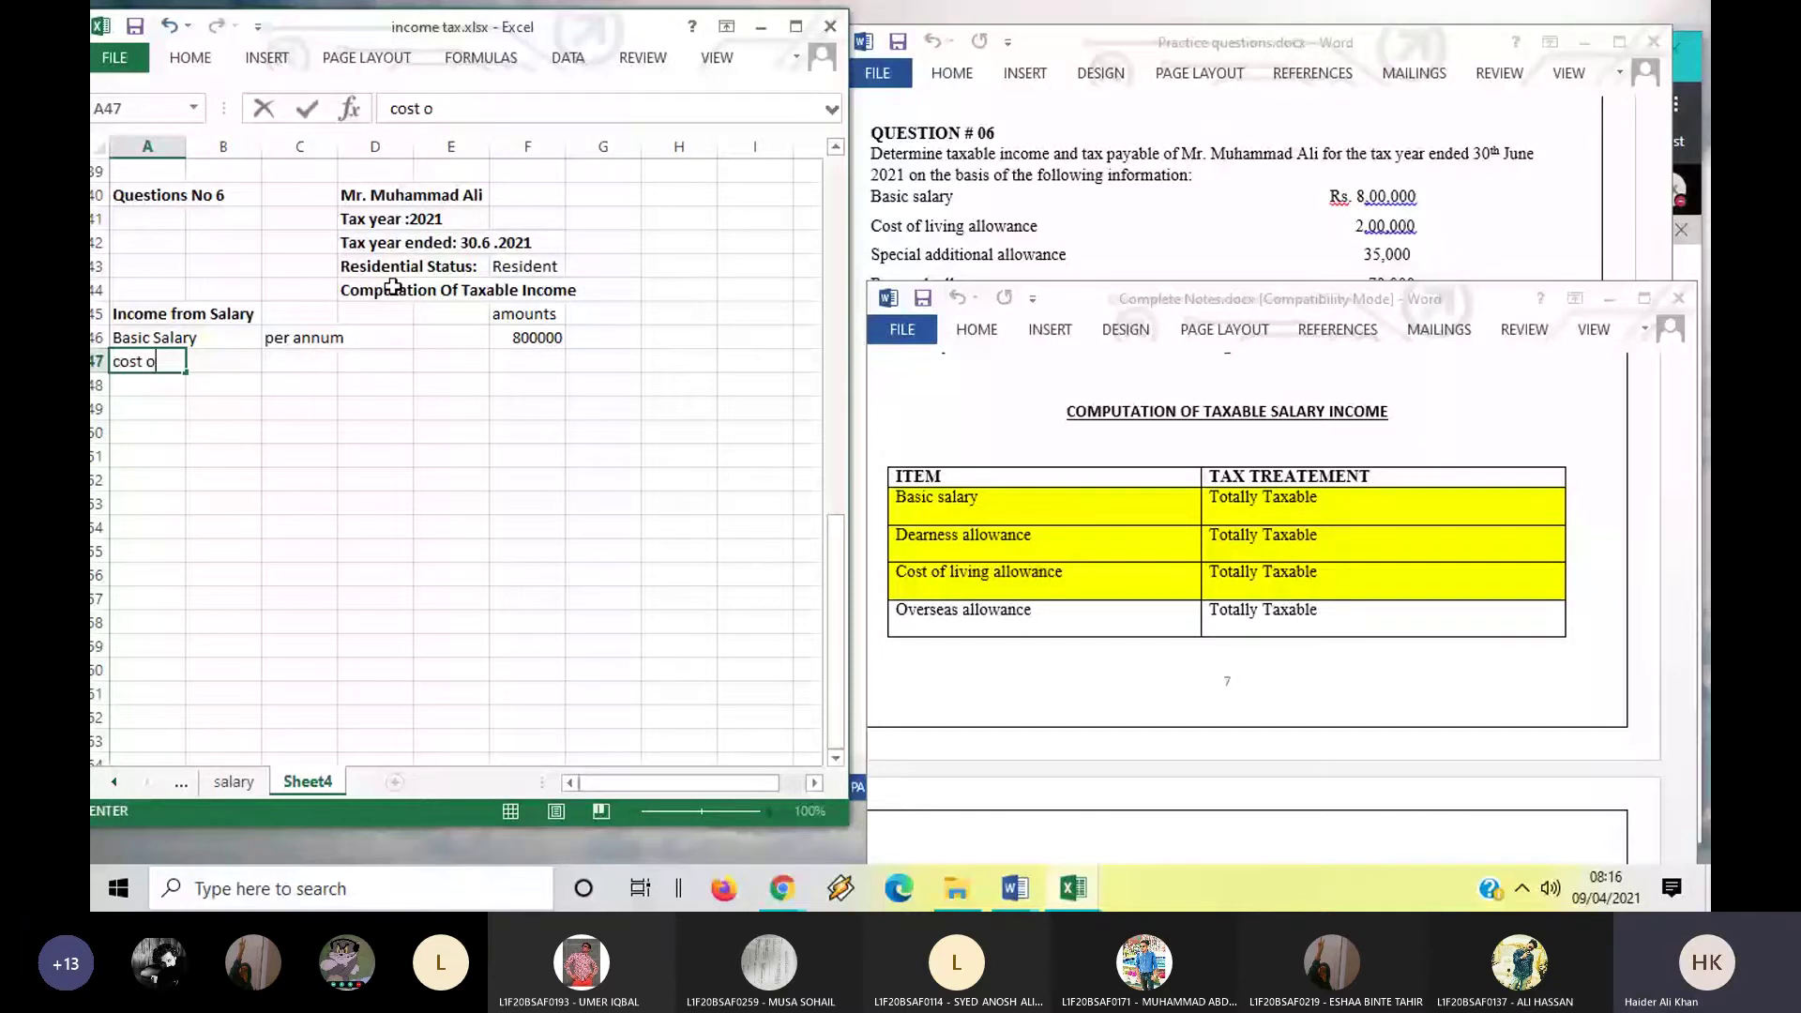
text(f living allowance)
key(Tab)
key(Tab)
key(Tab)
key(Tab)
key(Tab)
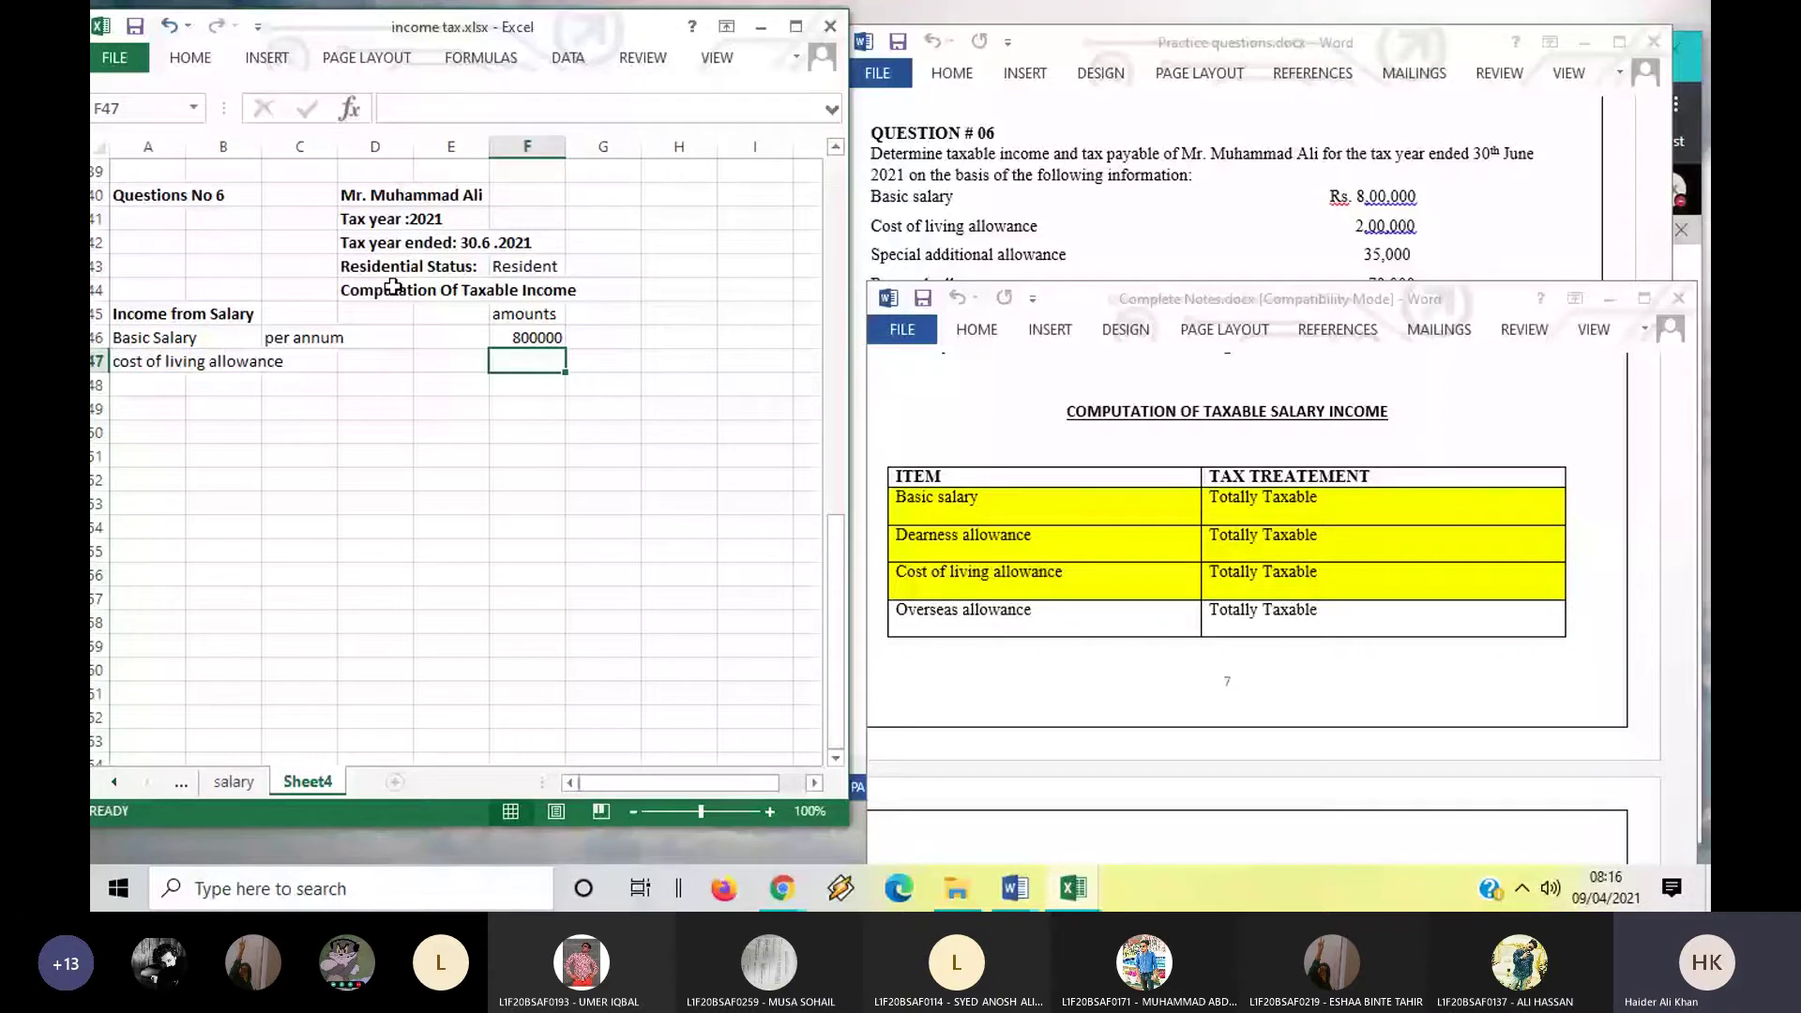
text(2000)
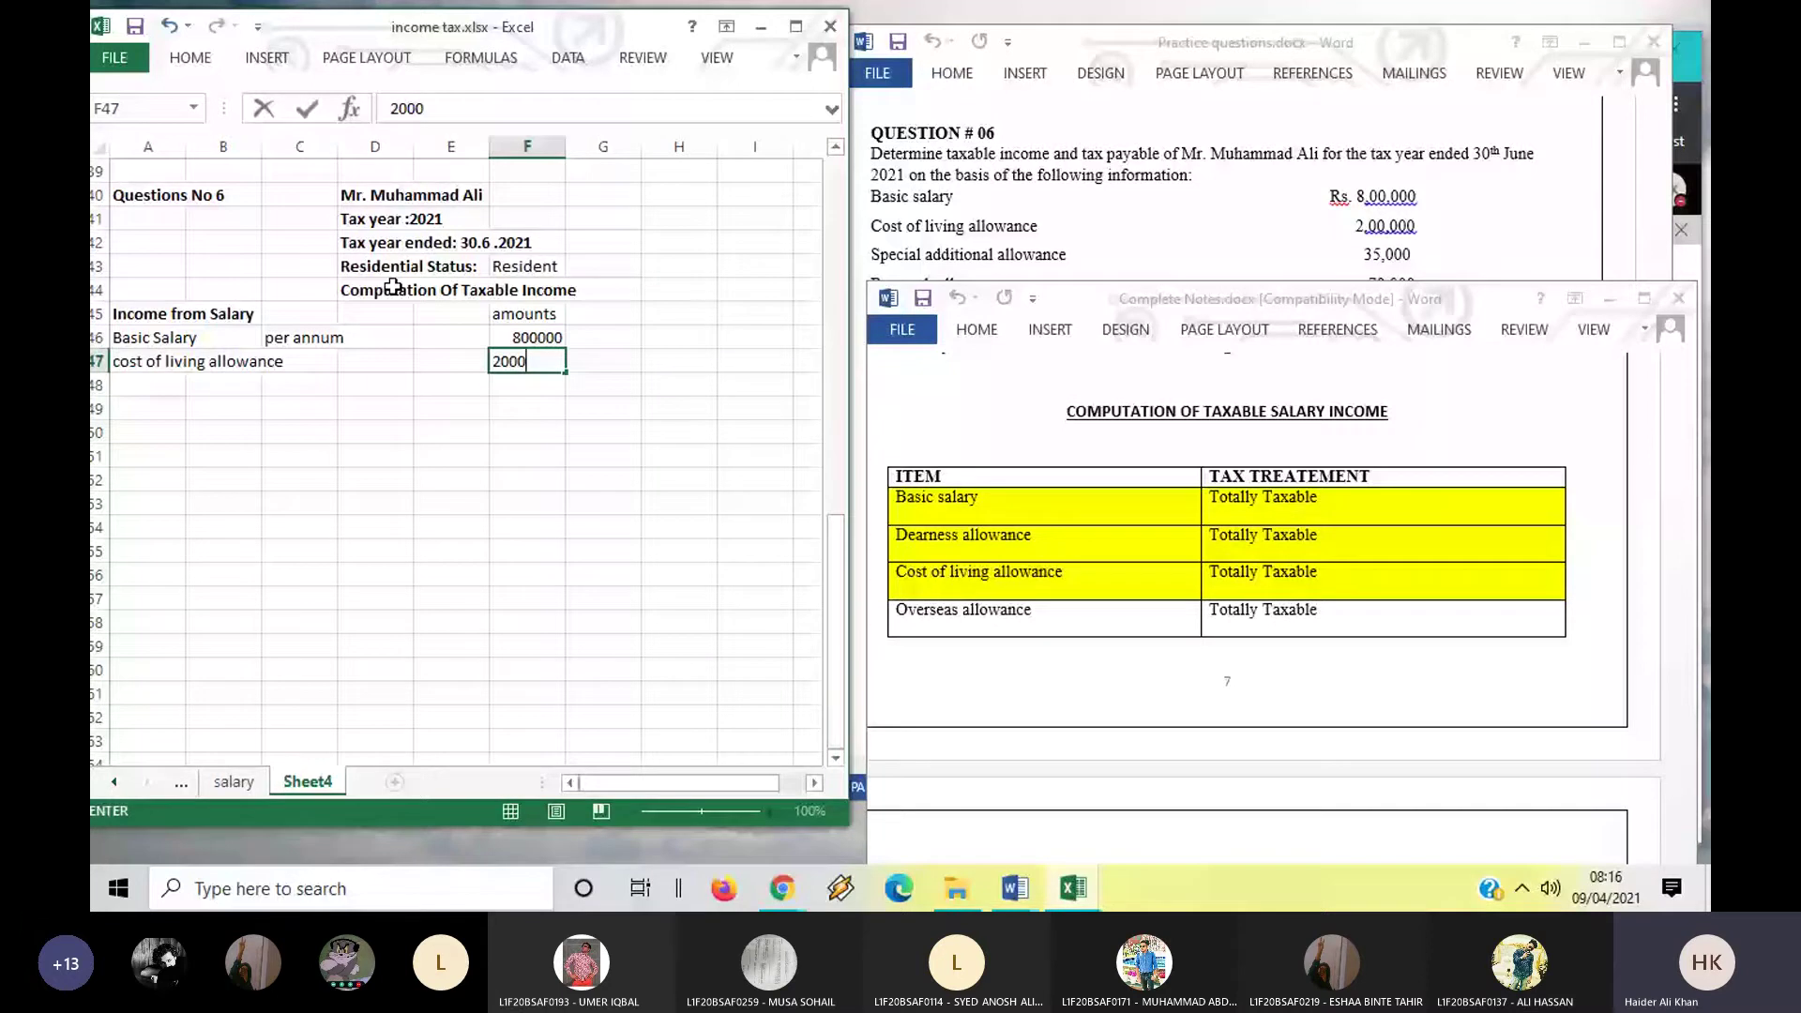
text(00)
key(Return)
click(1034, 260)
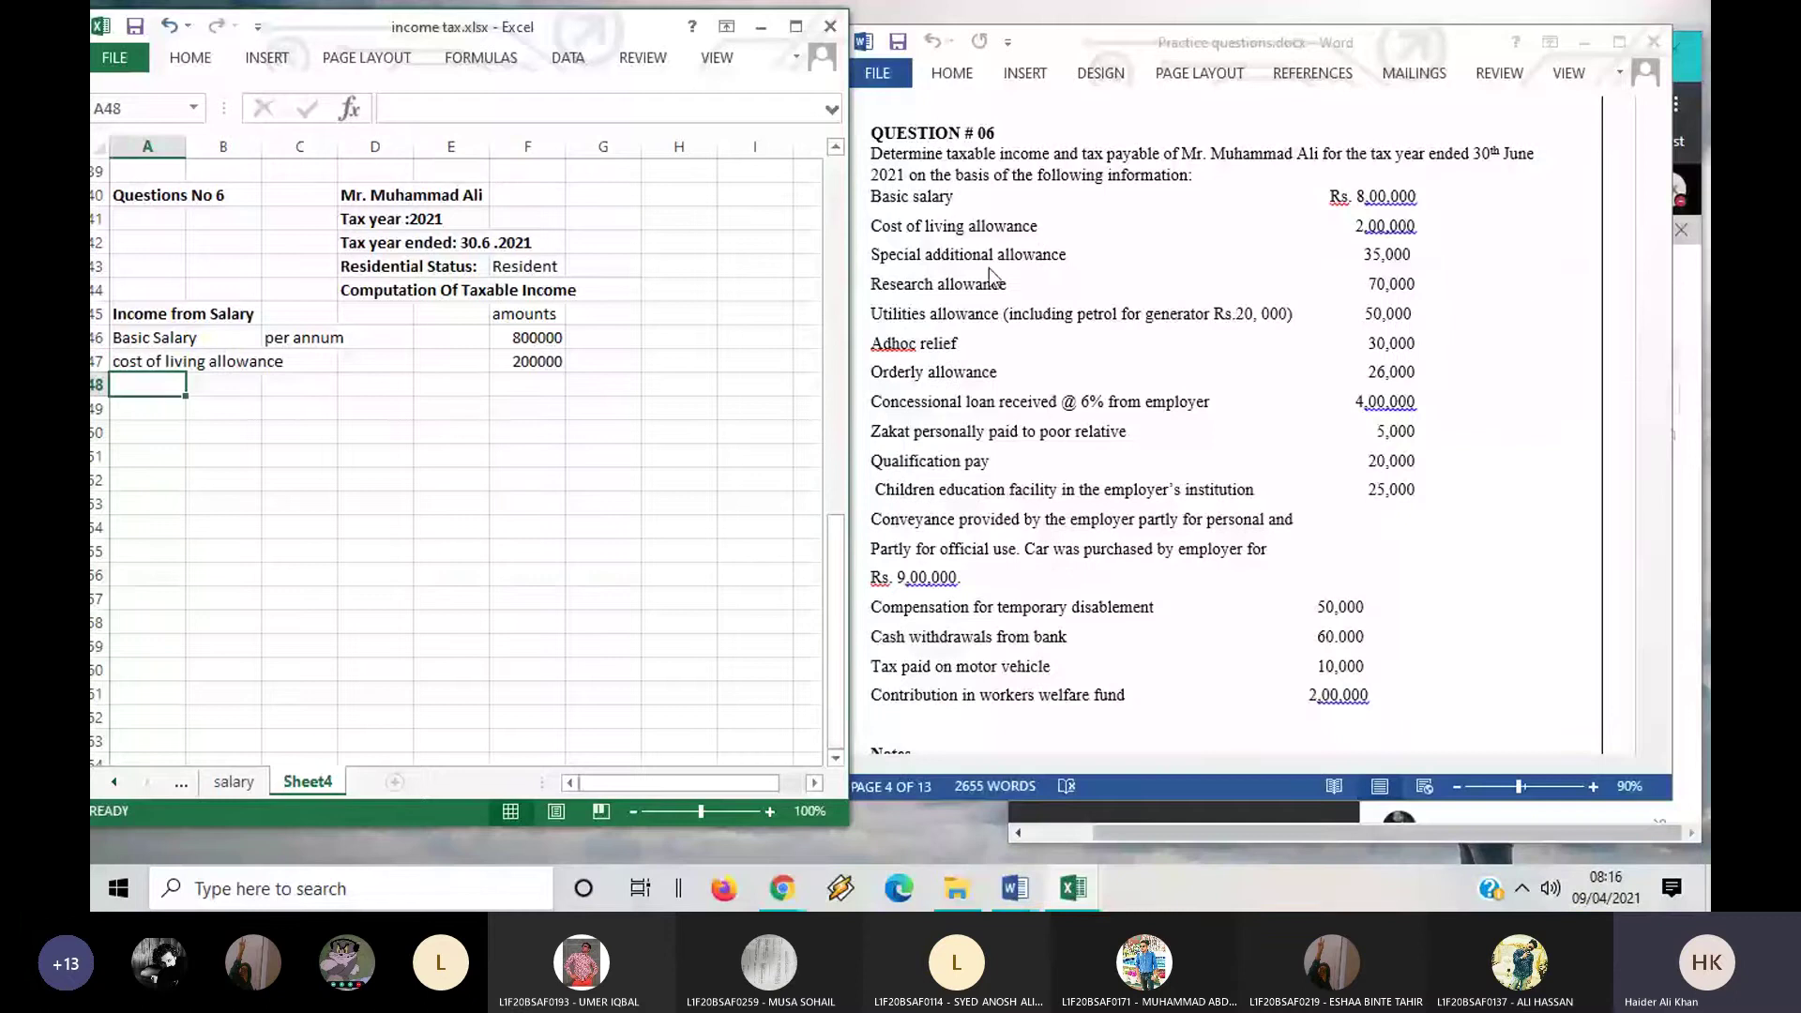
drag(802, 267, 525, 361)
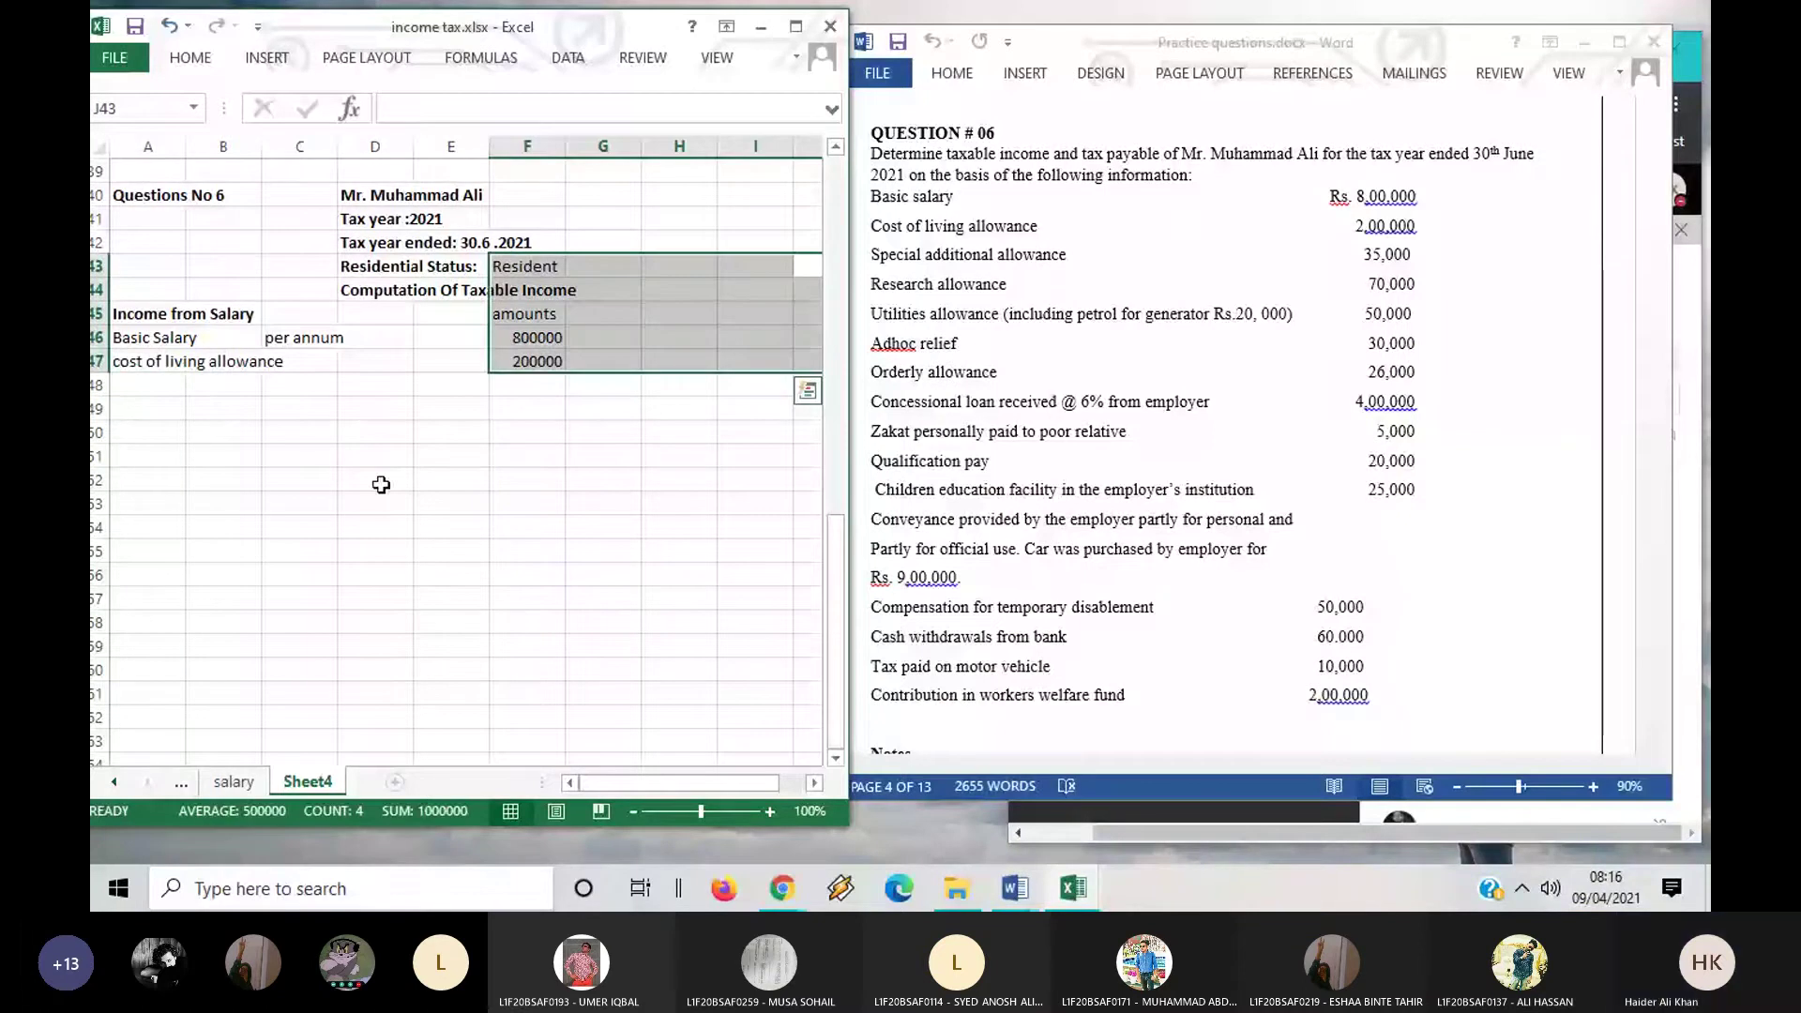
Add 'special additional allowance' in A48 with an amount of 35000 in F48
click(130, 390)
text(s)
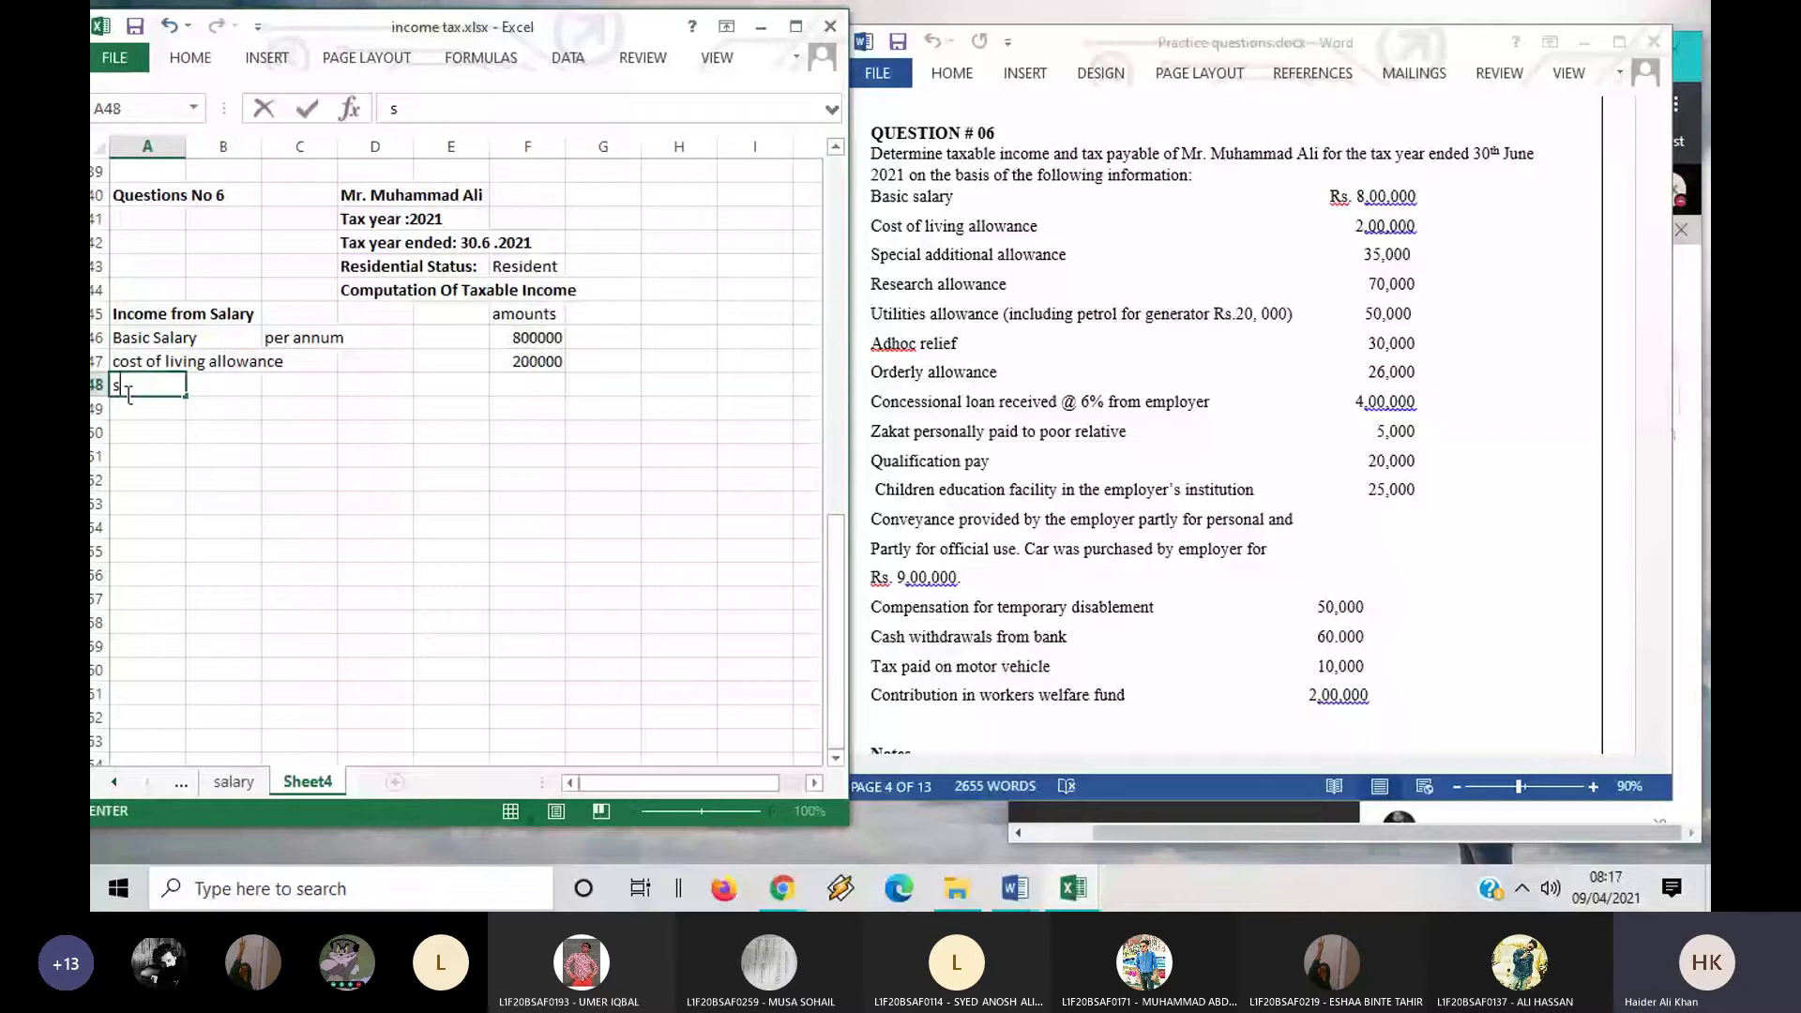
text(pecial additional allowance)
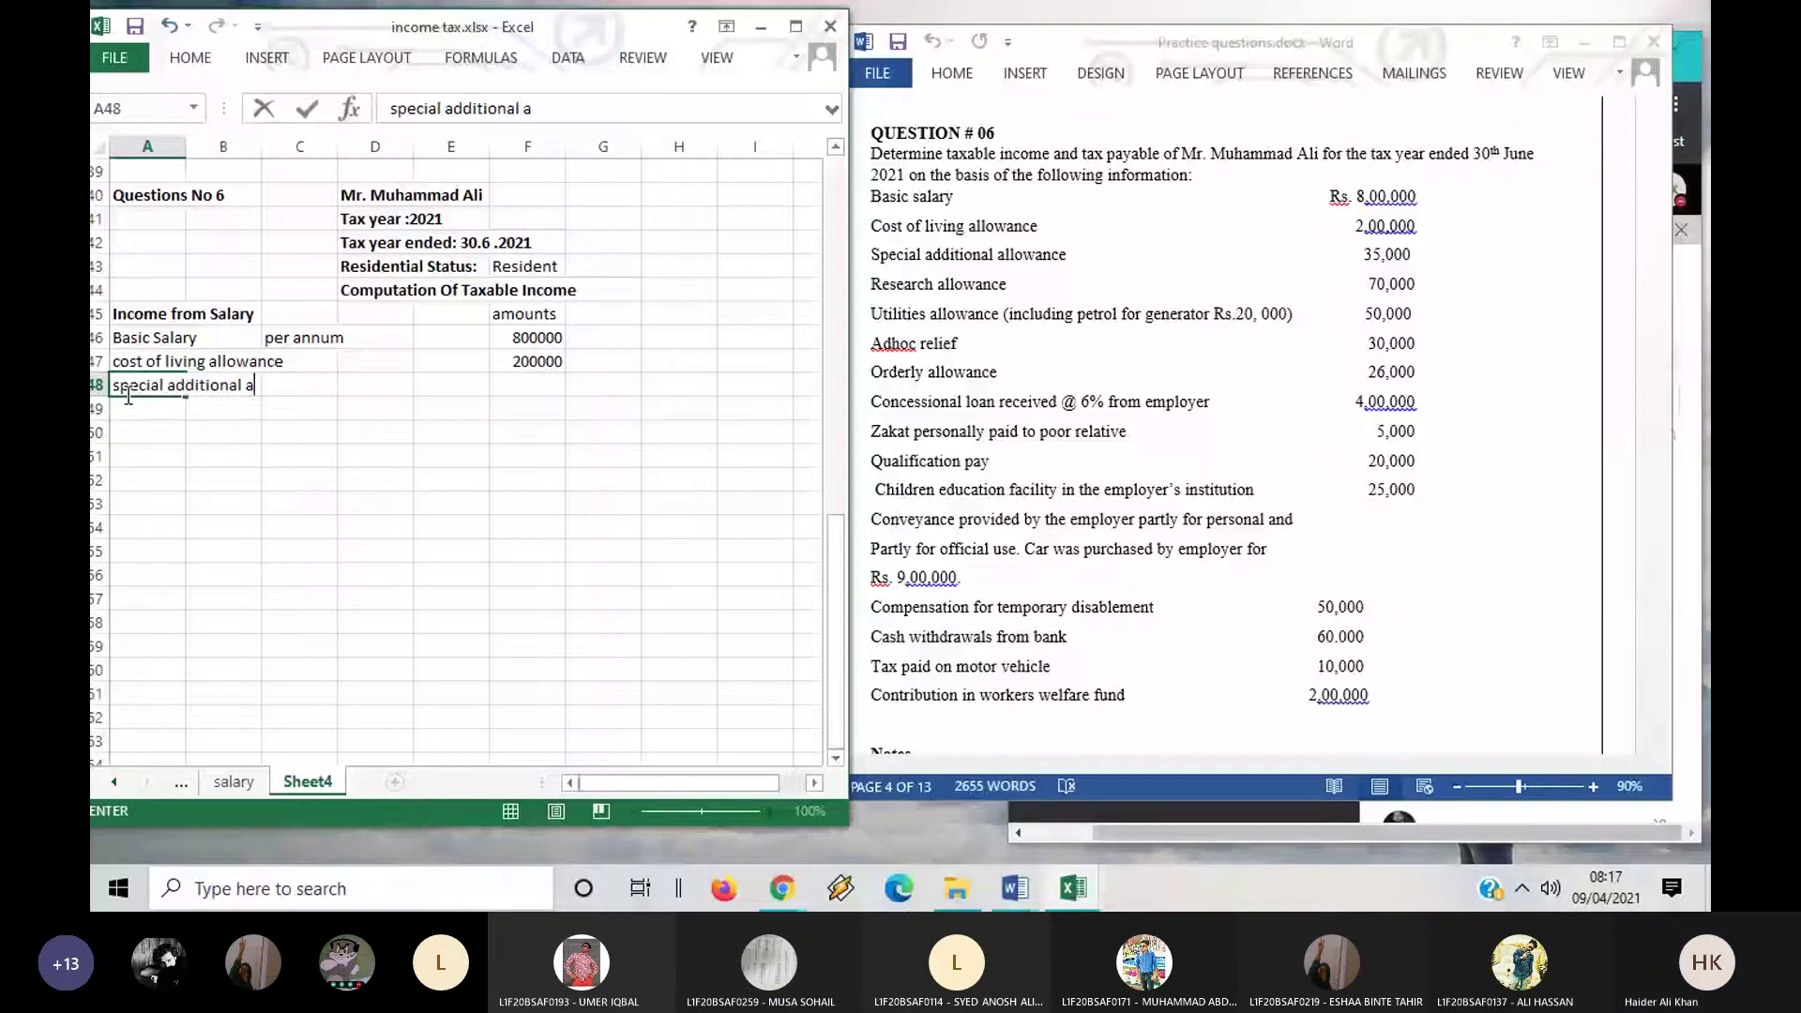
key(Right)
key(Right)
key(Right)
key(Right)
key(Right)
key(Right)
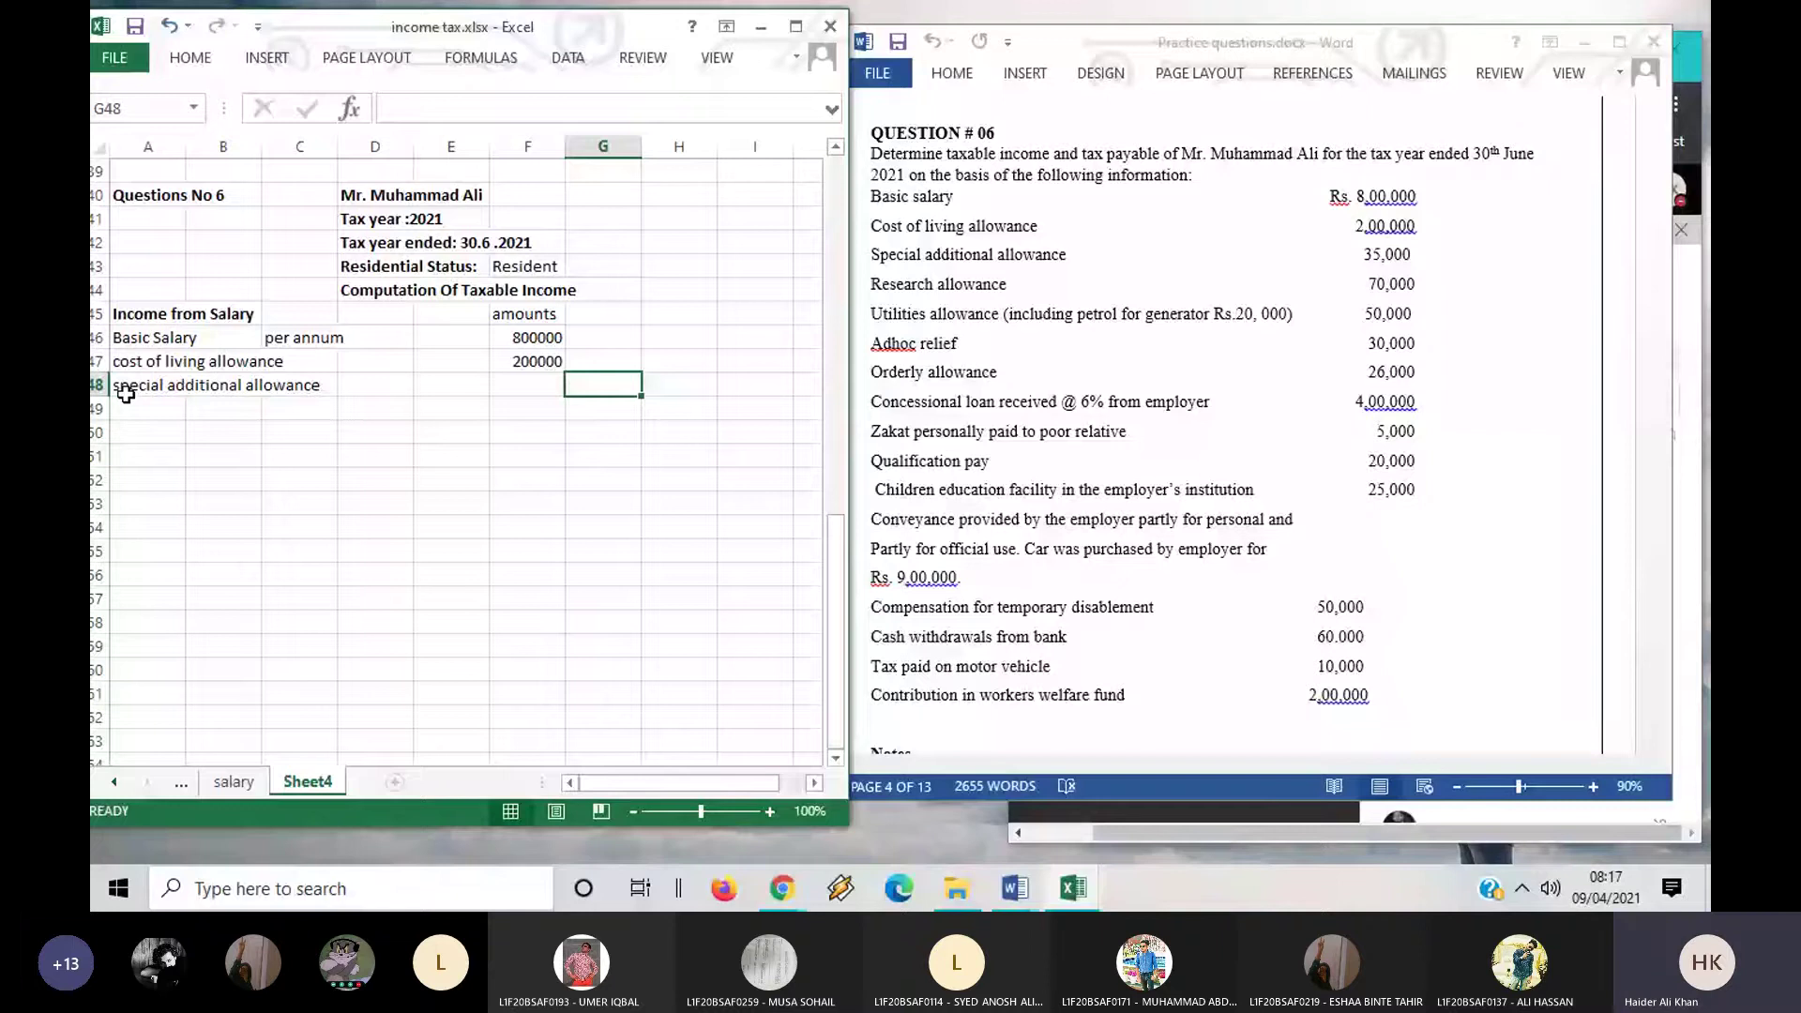
key(Up)
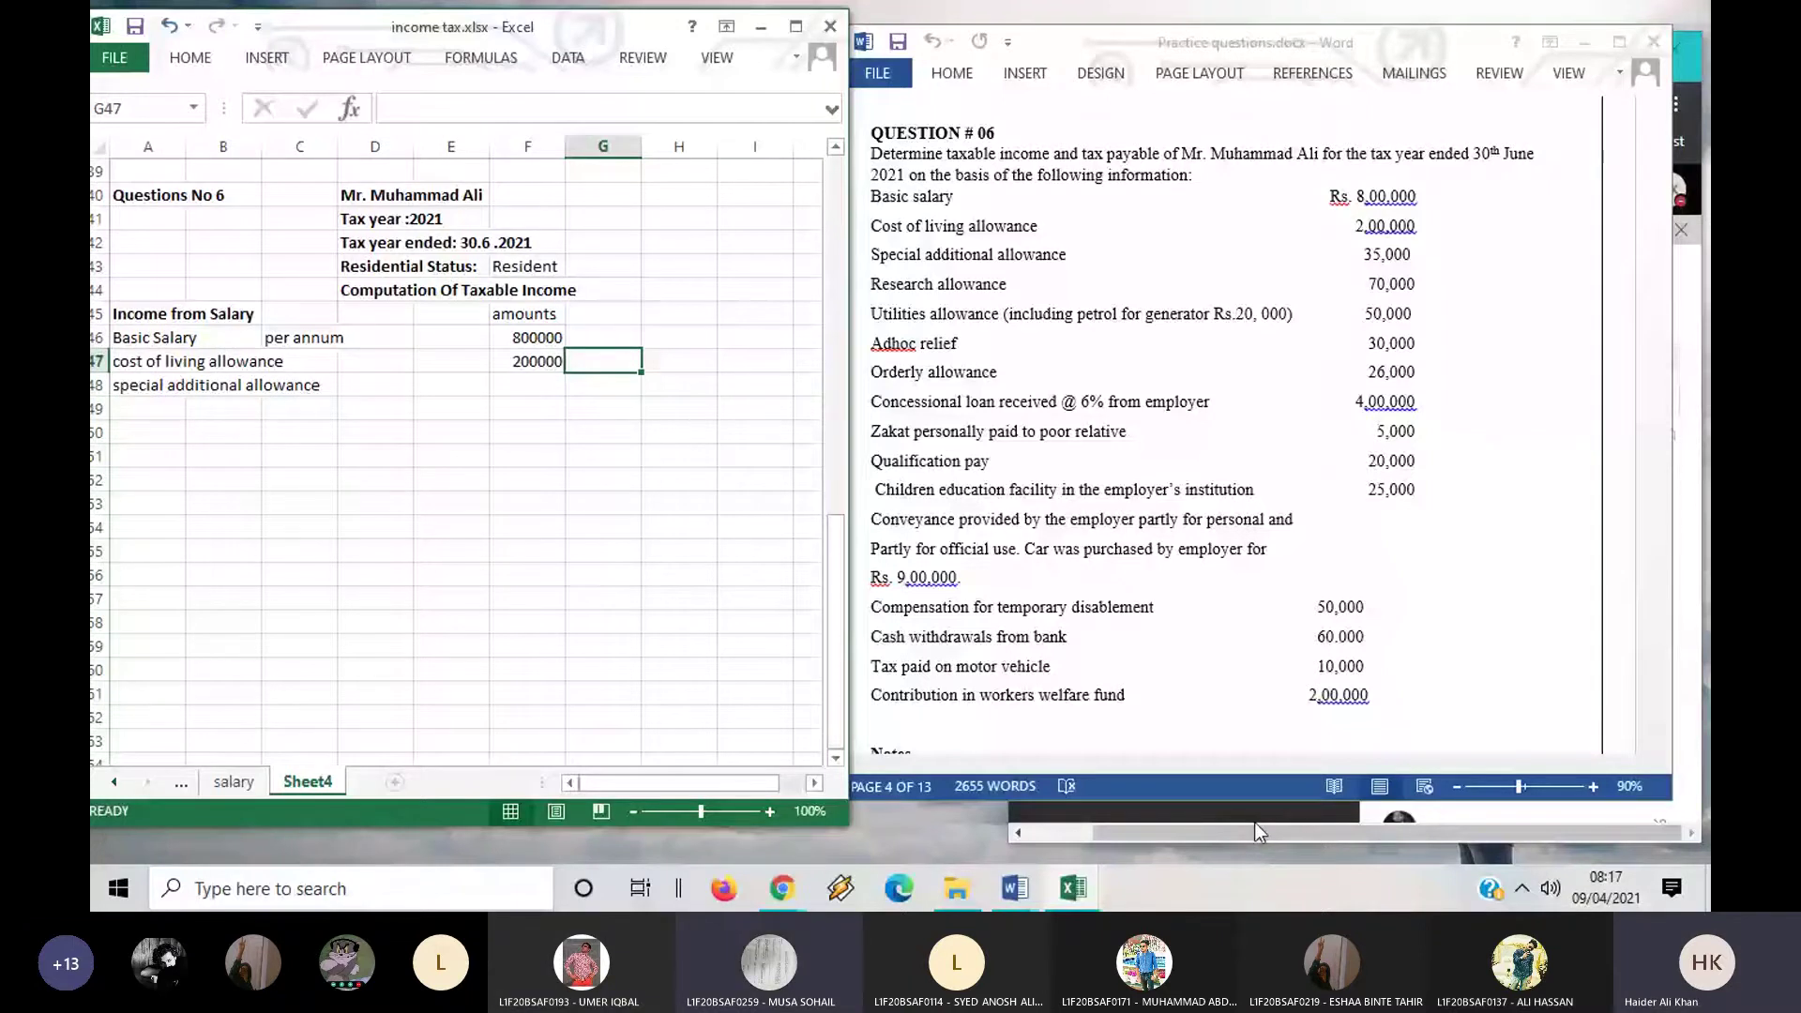
click(1253, 821)
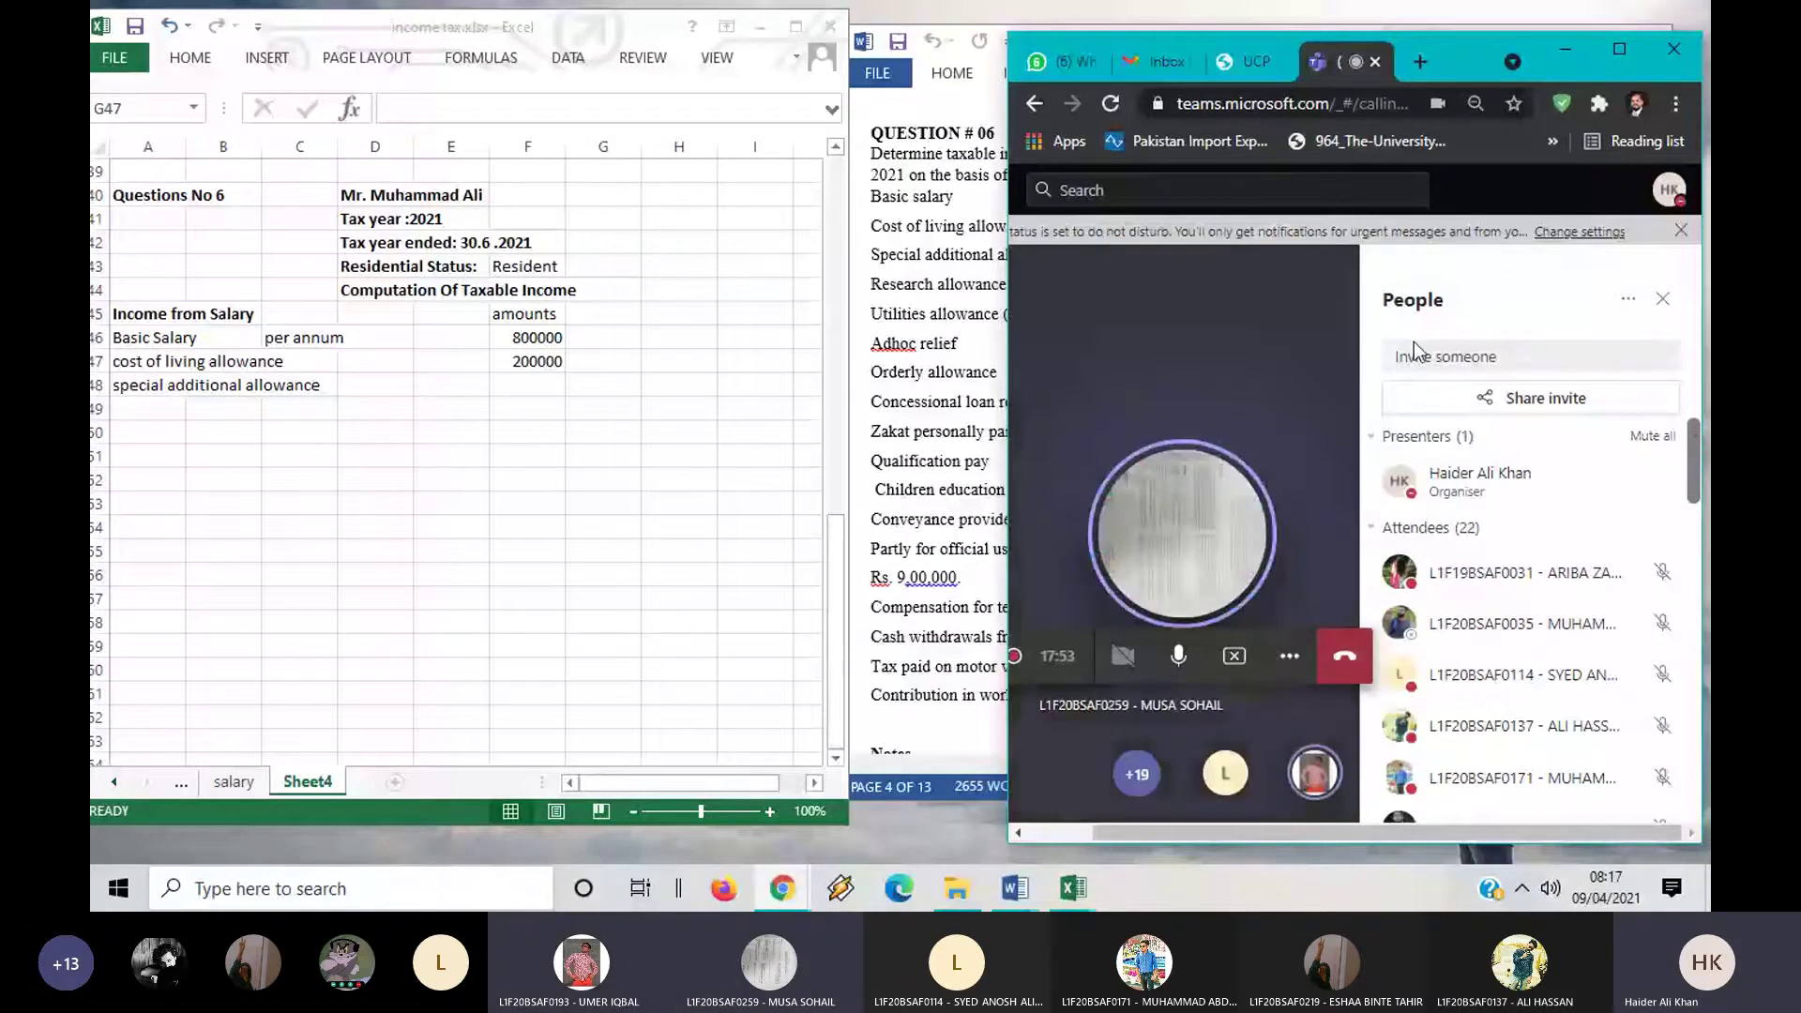
click(947, 731)
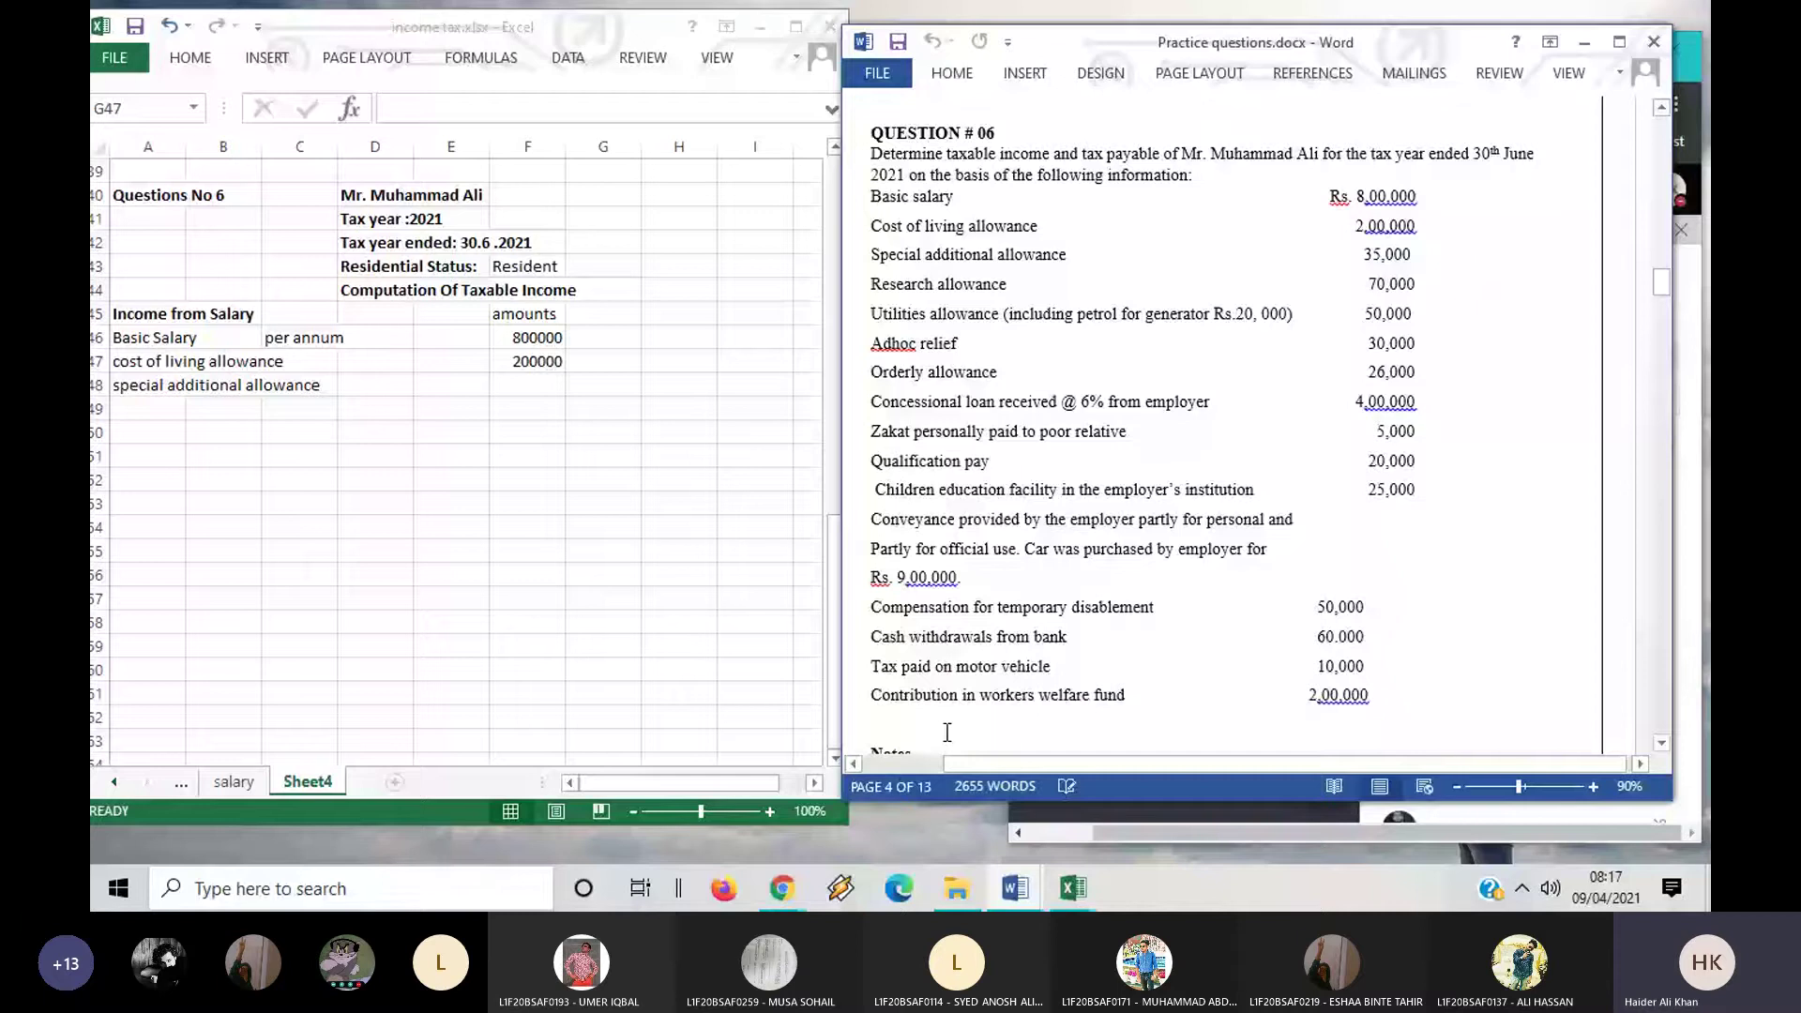
click(517, 386)
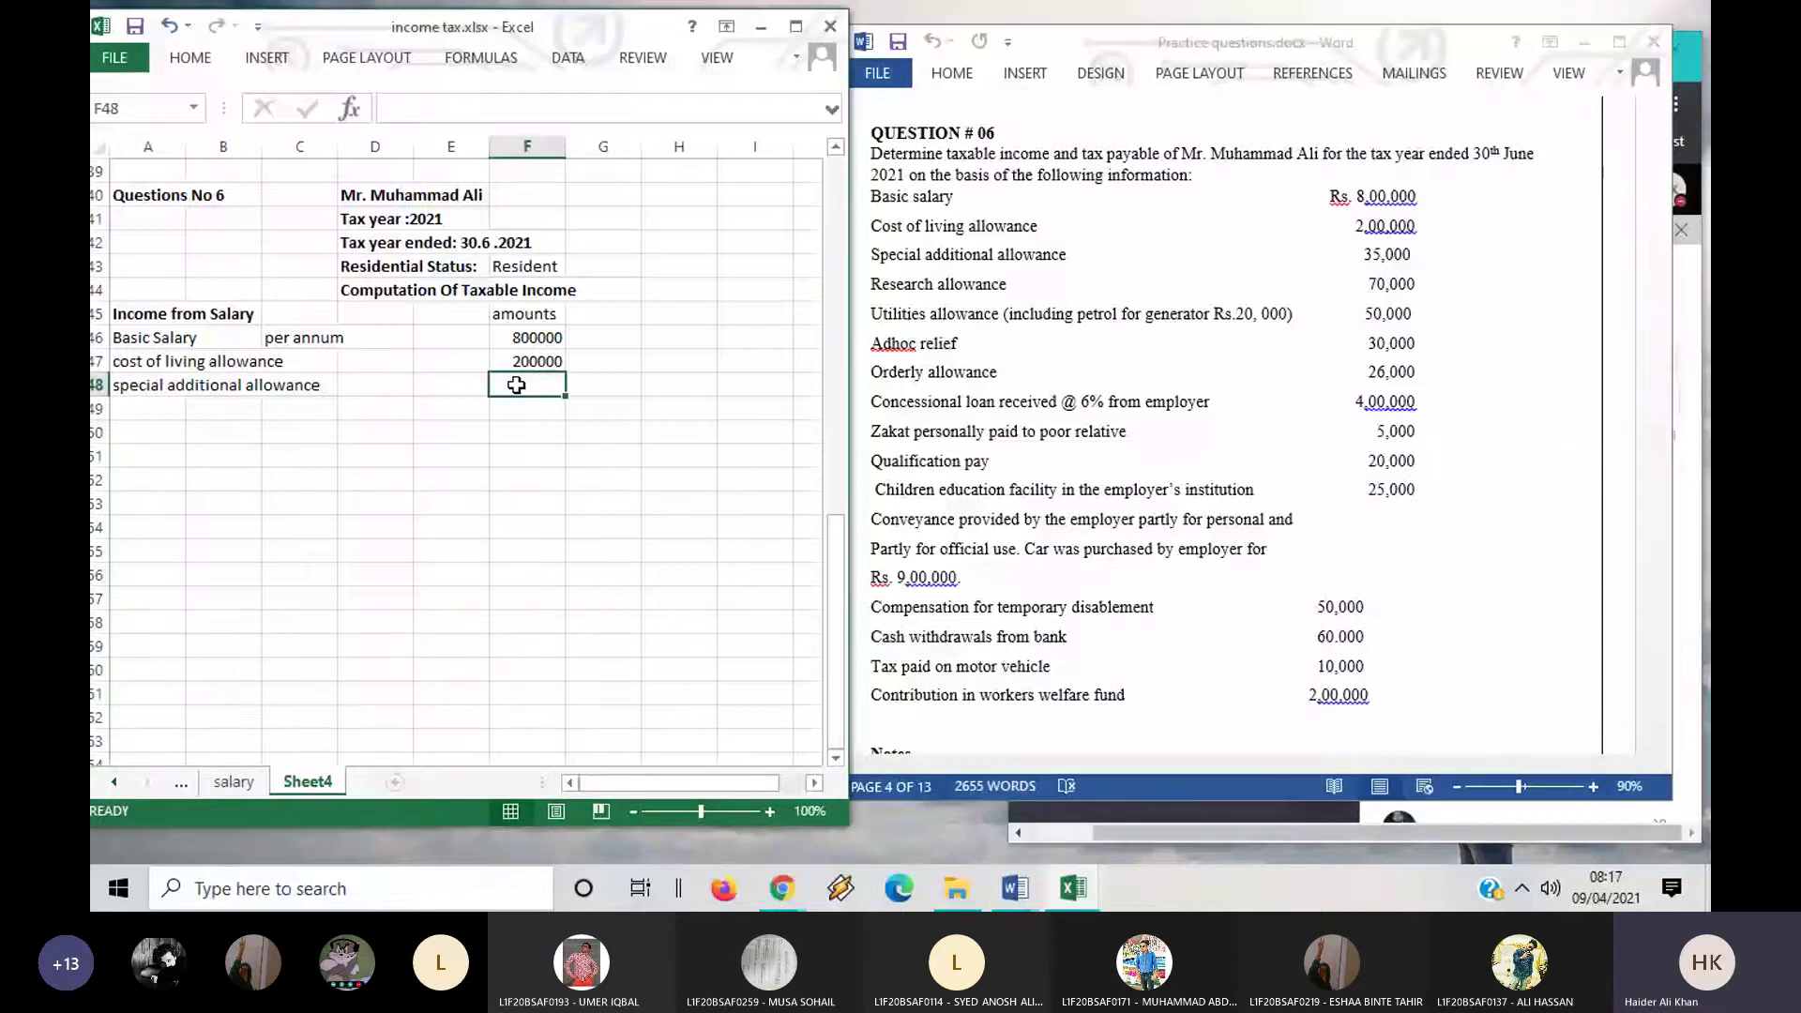
text(35)
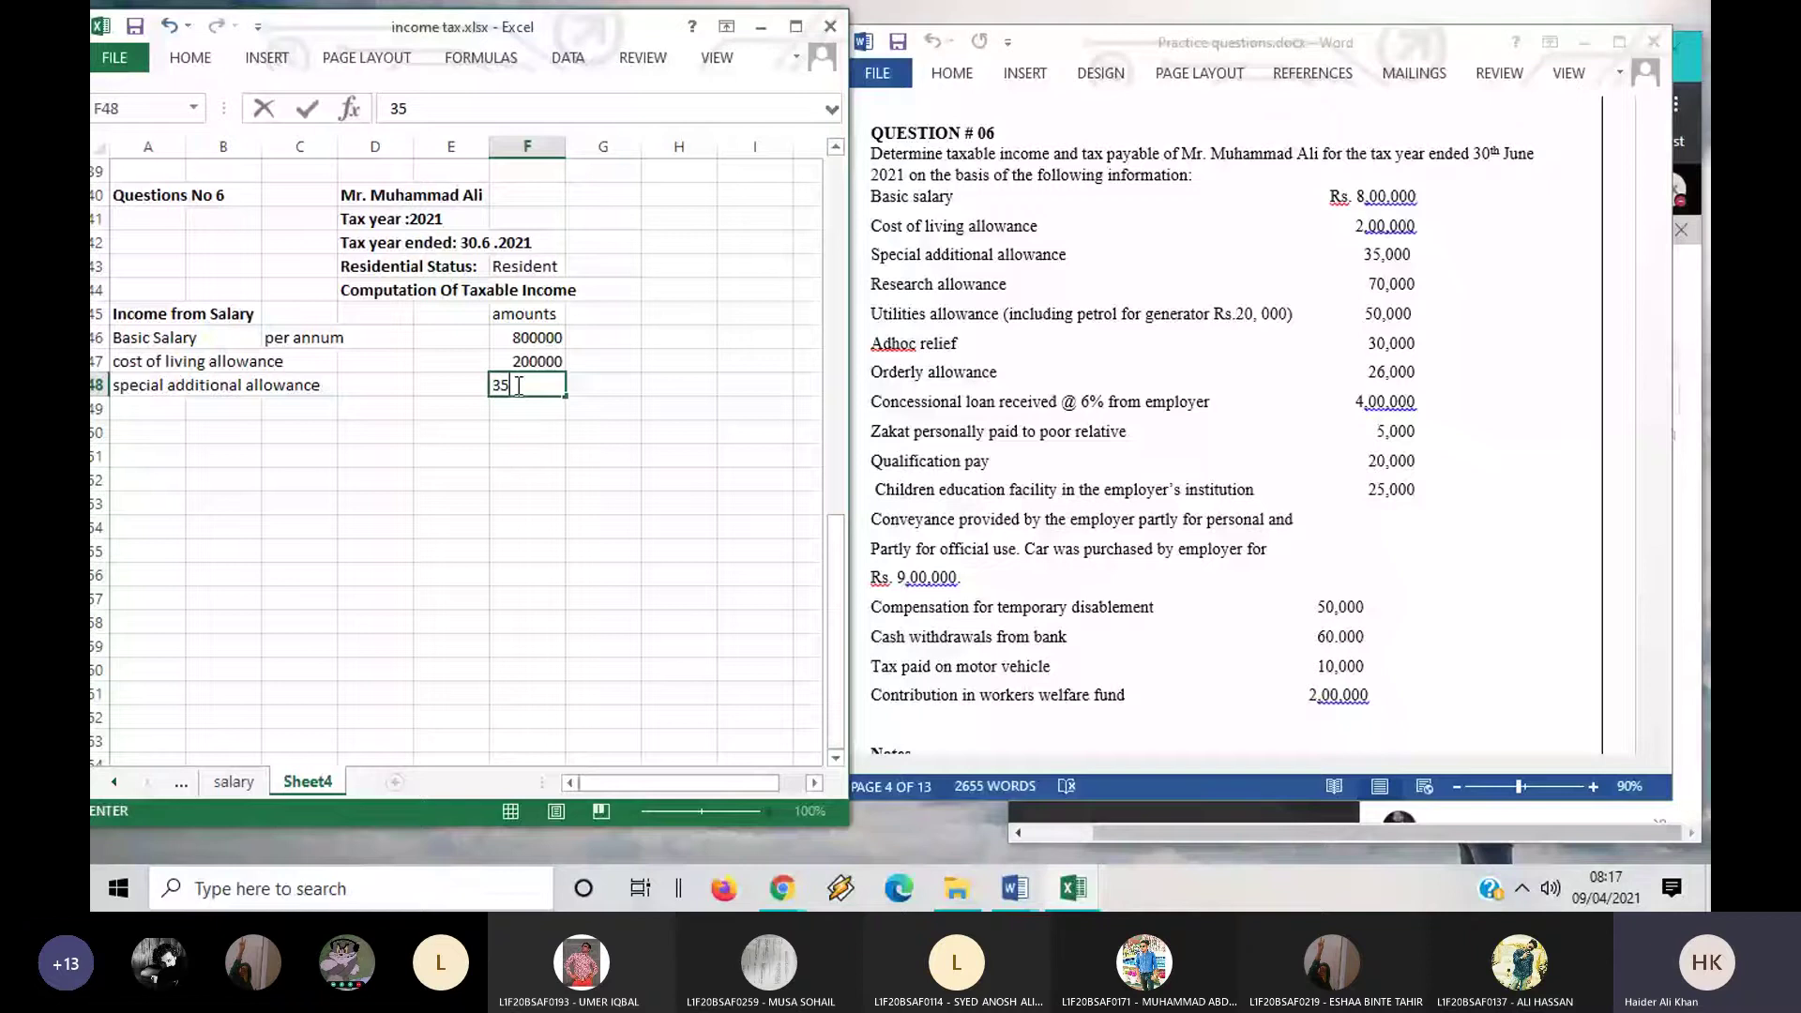
text(000)
key(Return)
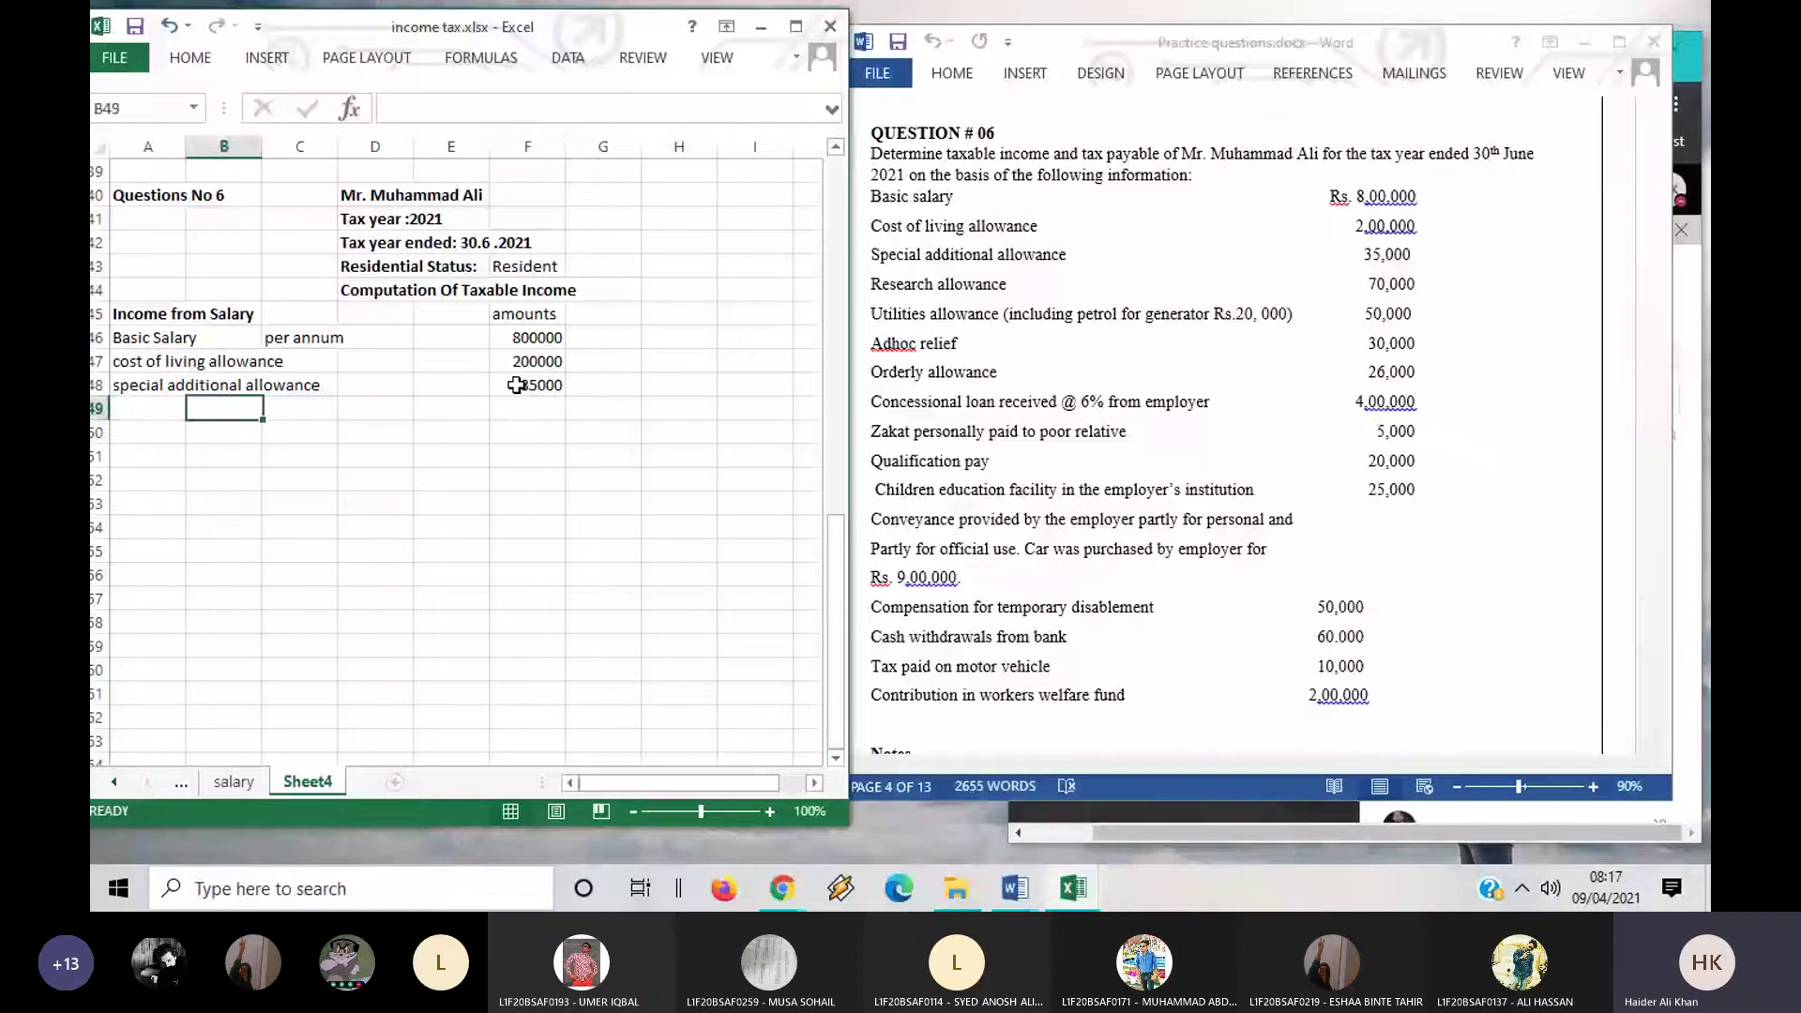
key(Left)
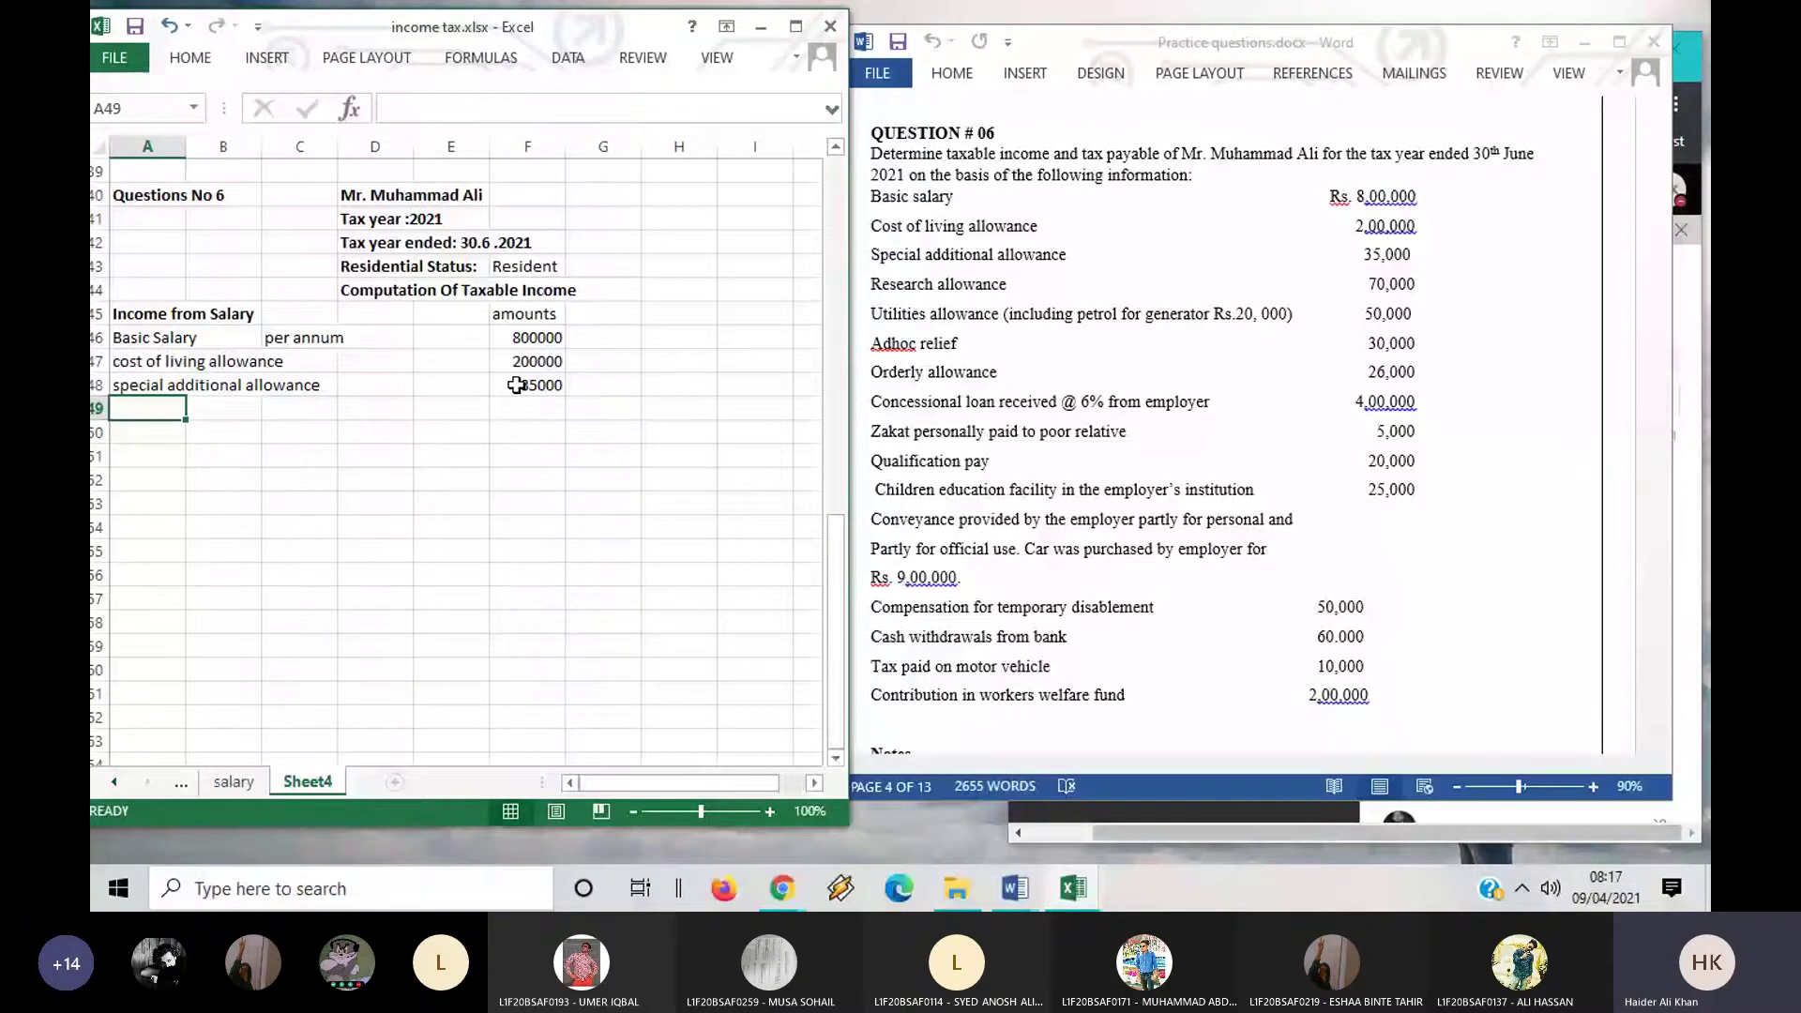
Bring up Complete Notes.docx and scroll to page 10's salary table of totally taxable items
click(1016, 888)
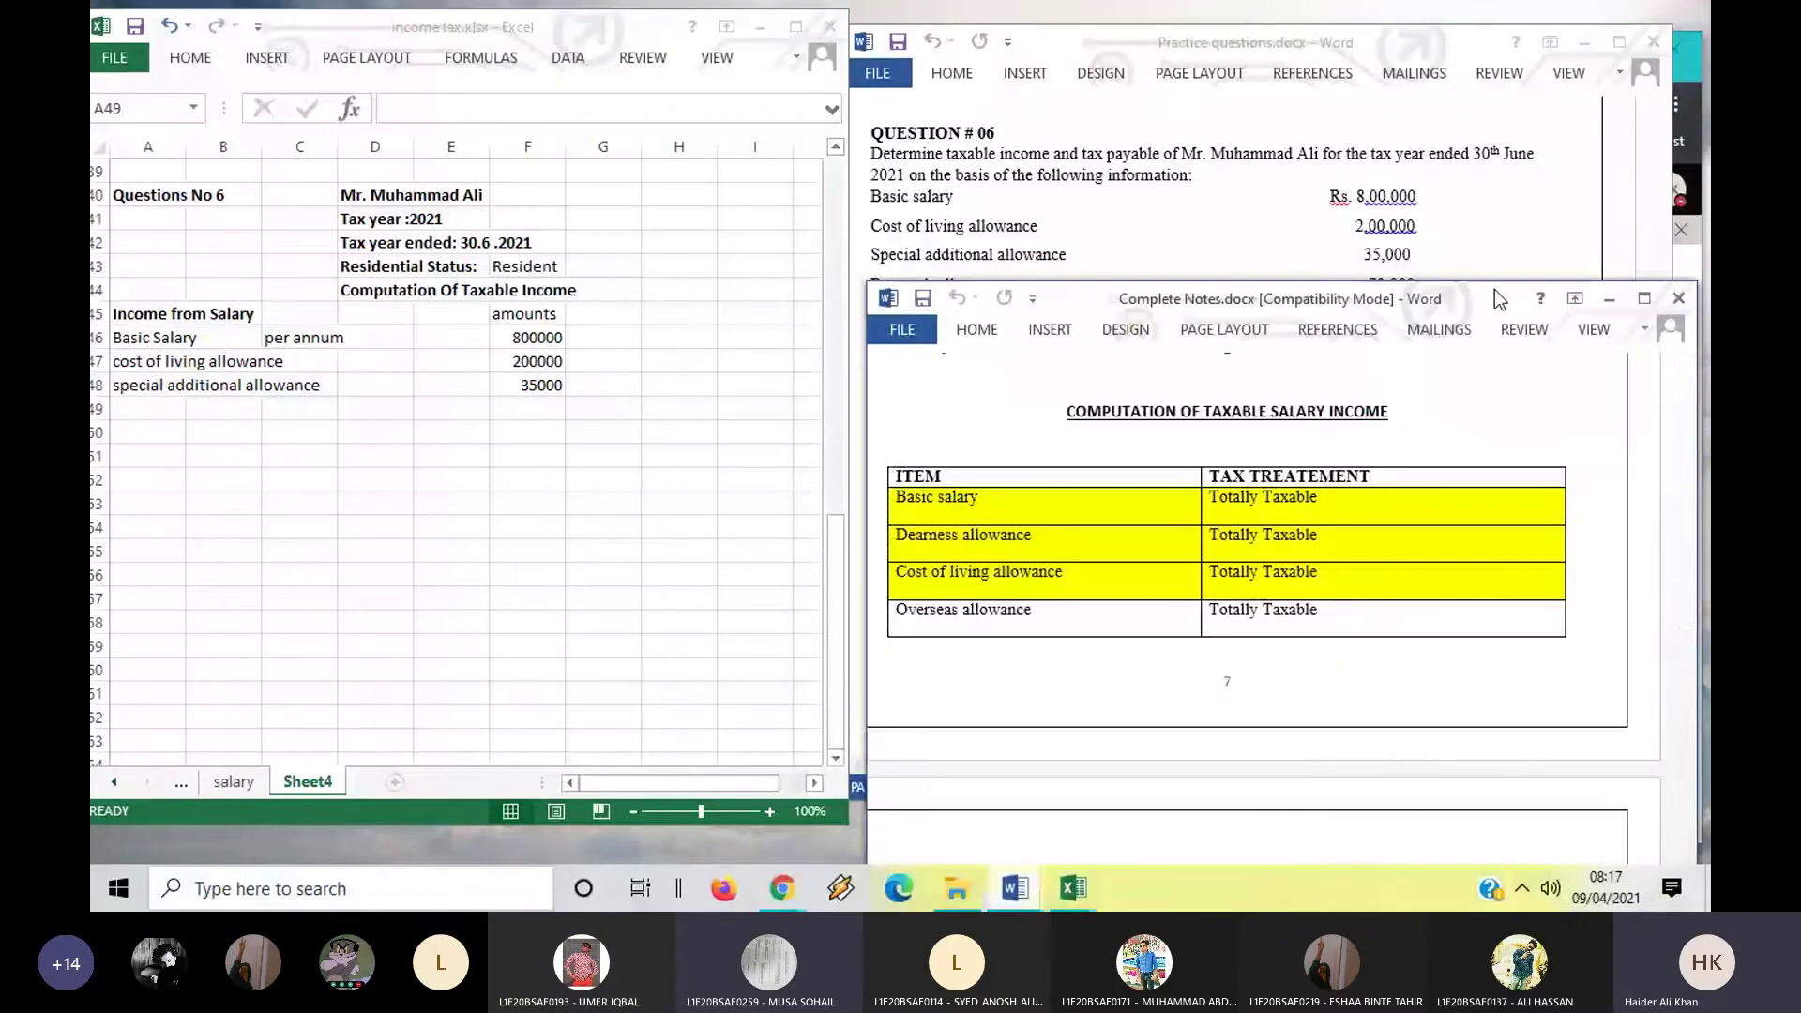
drag(1496, 299, 1462, 79)
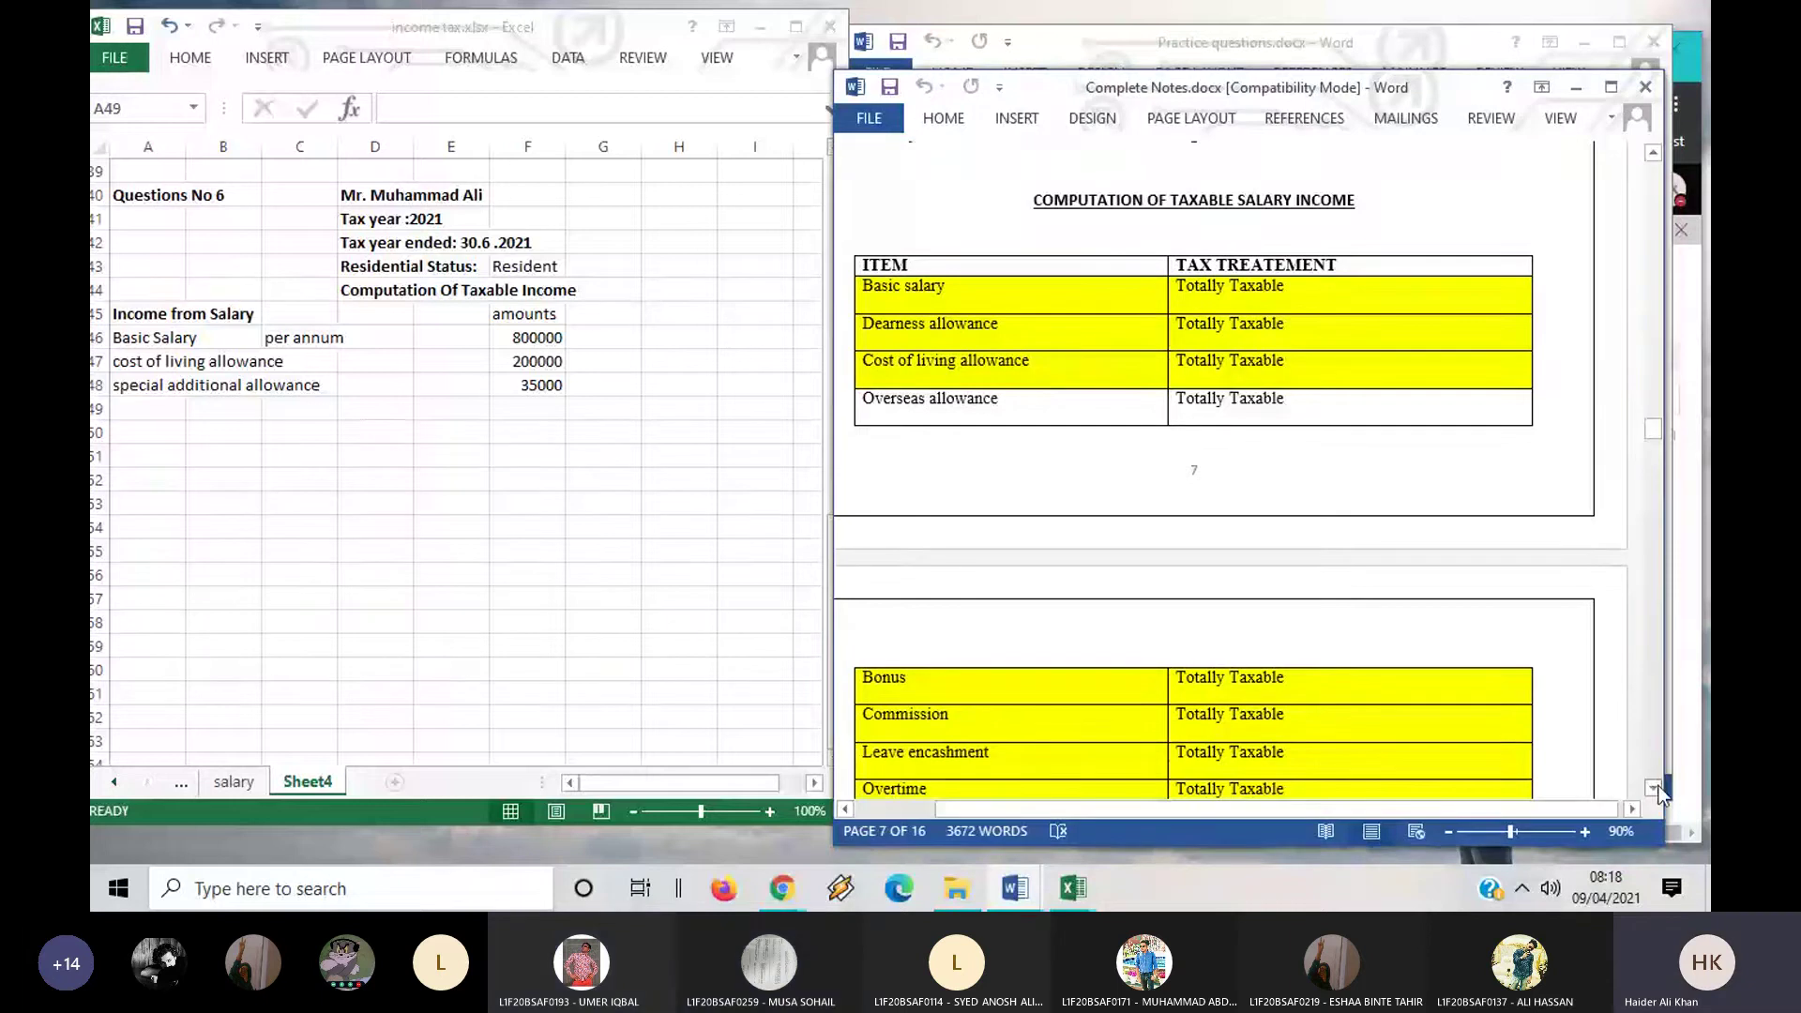
scroll(1658, 793, down, 3)
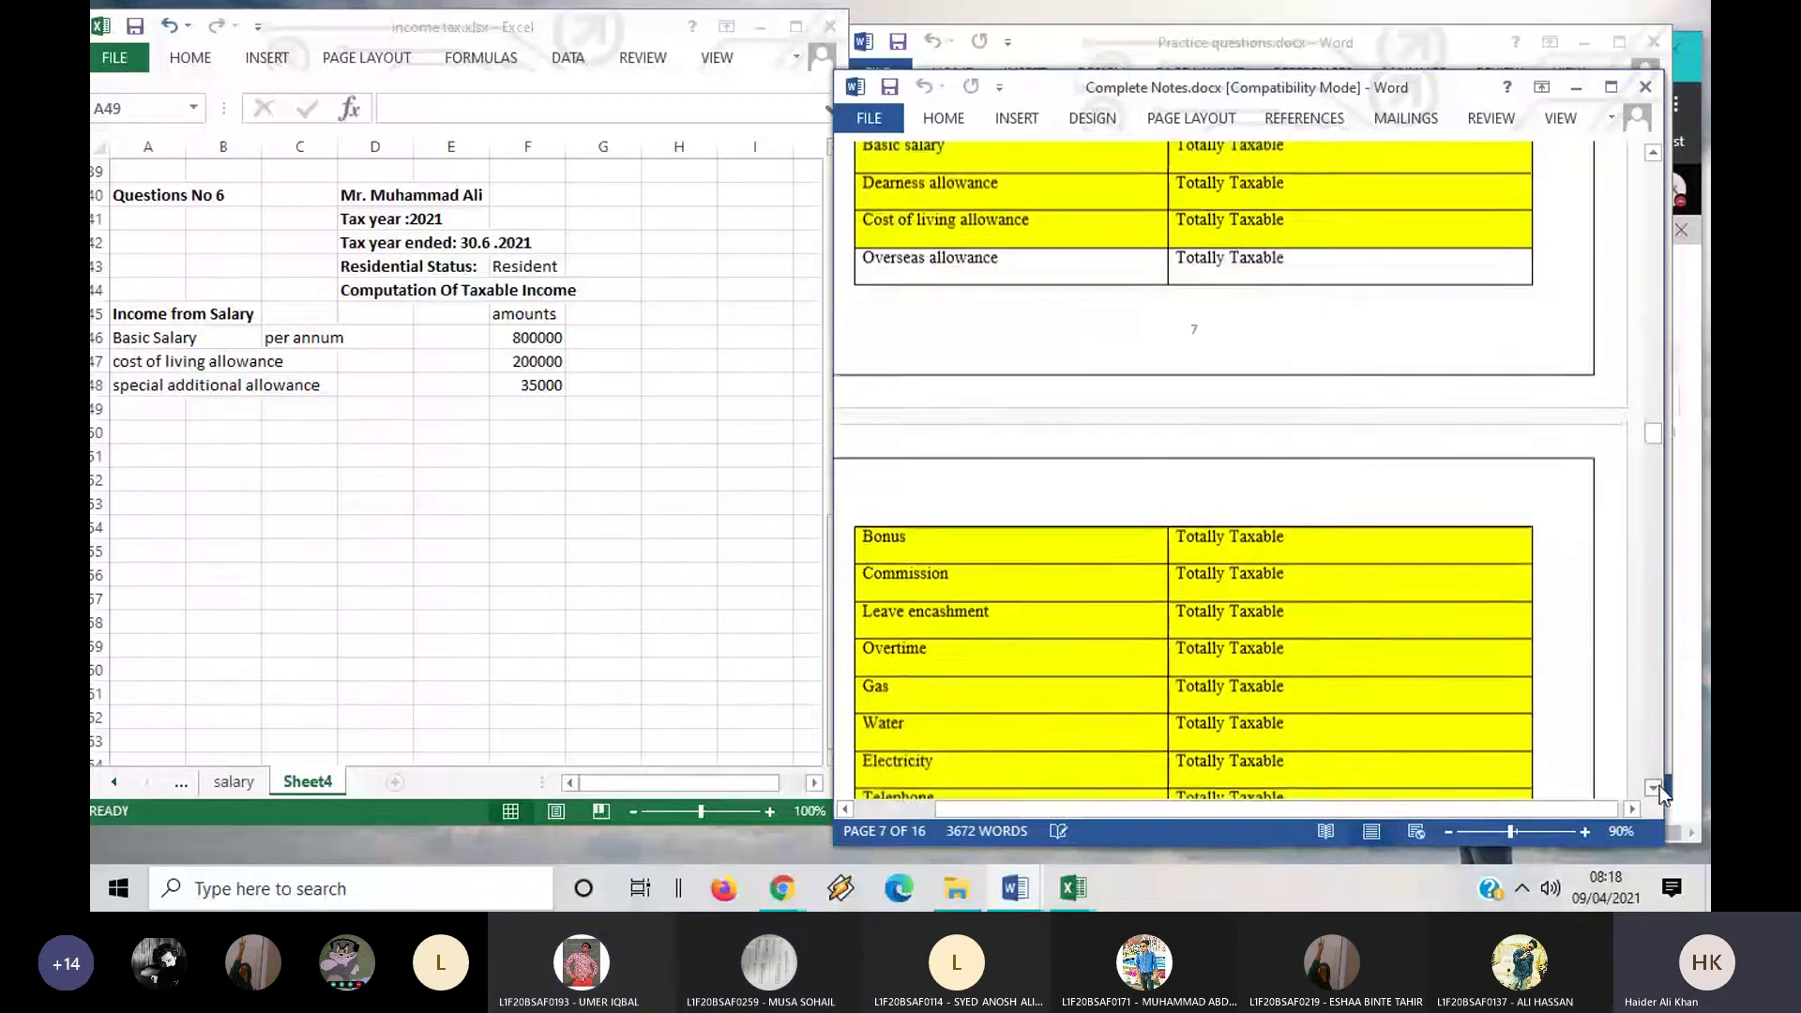
scroll(1658, 786, down, 5)
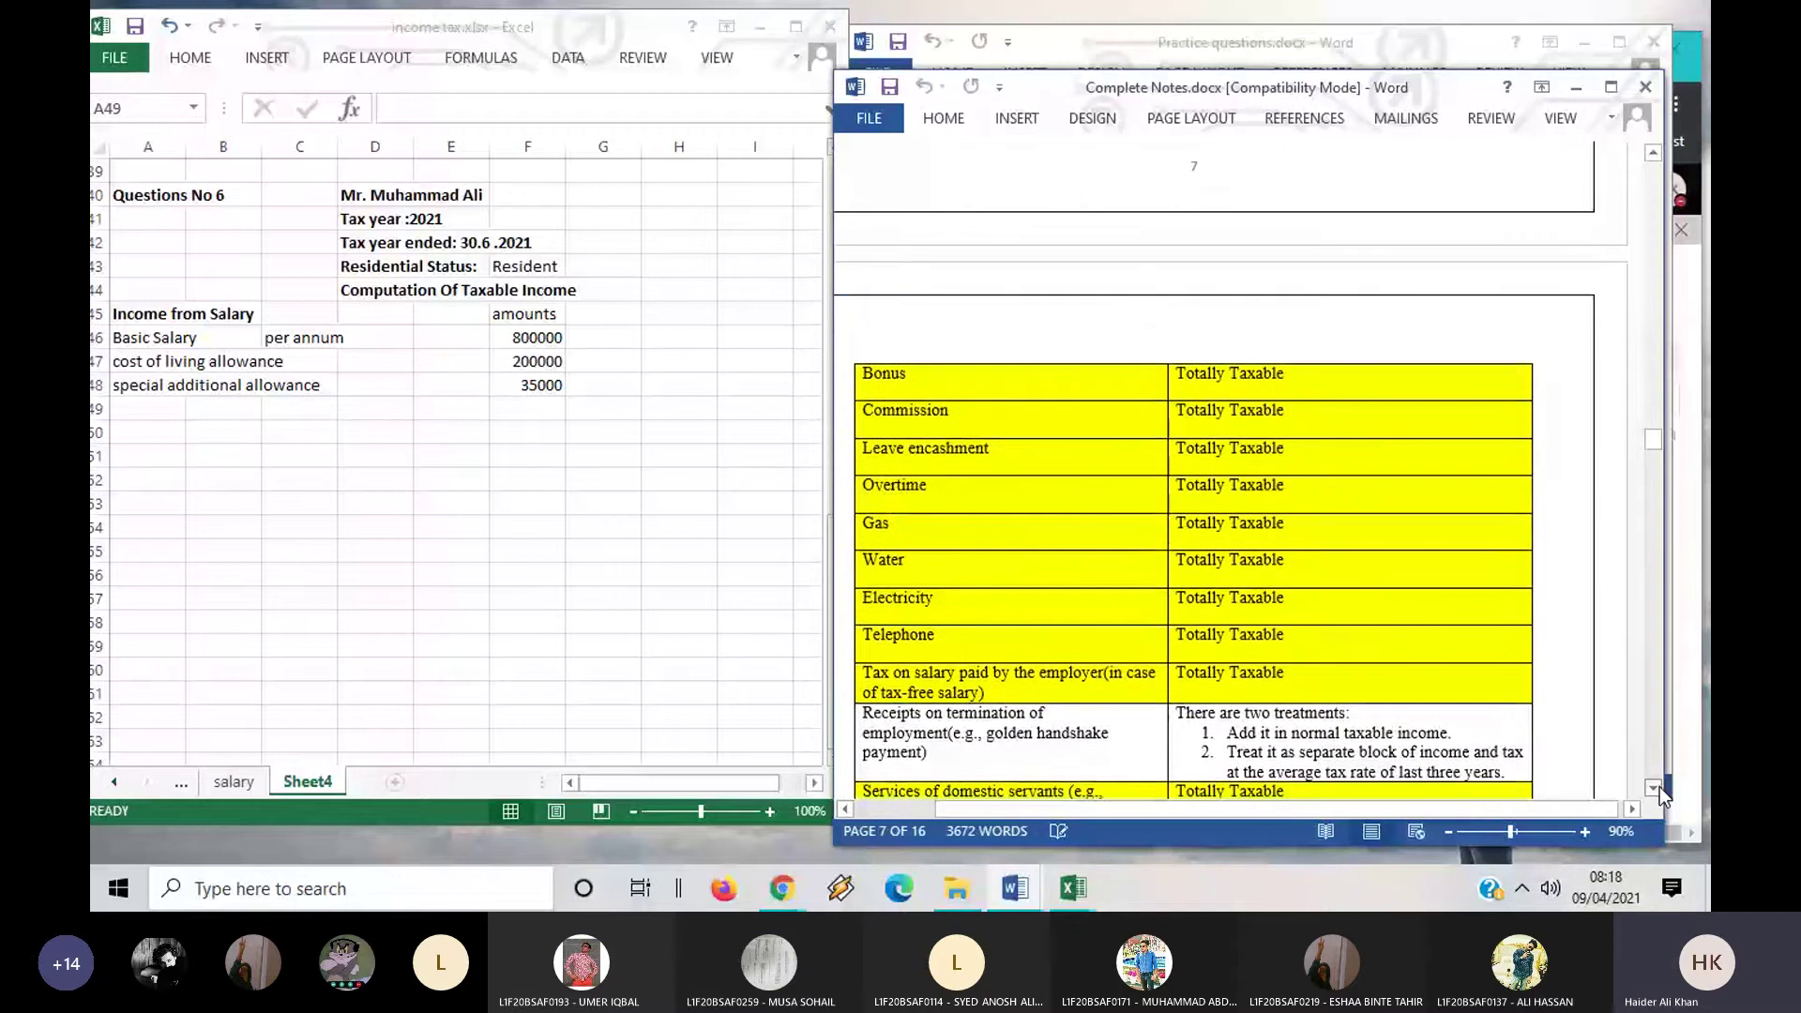
scroll(1658, 786, down, 2)
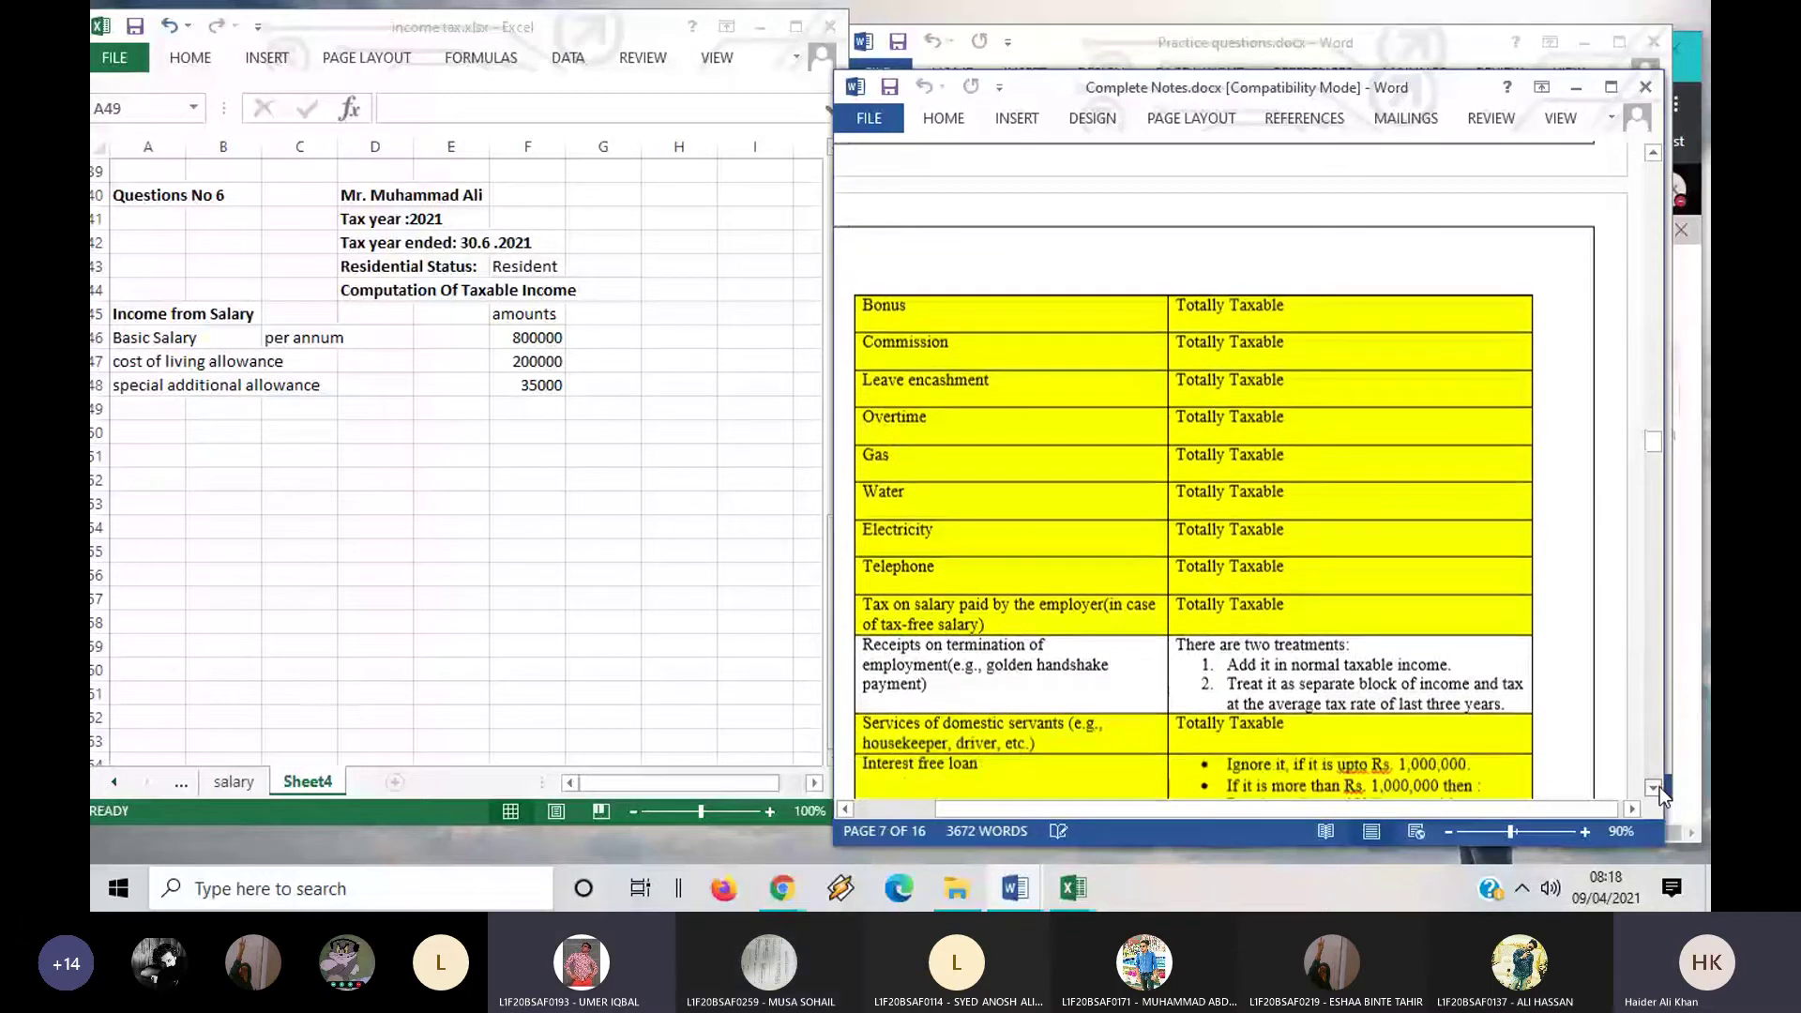
scroll(1658, 786, down, 1)
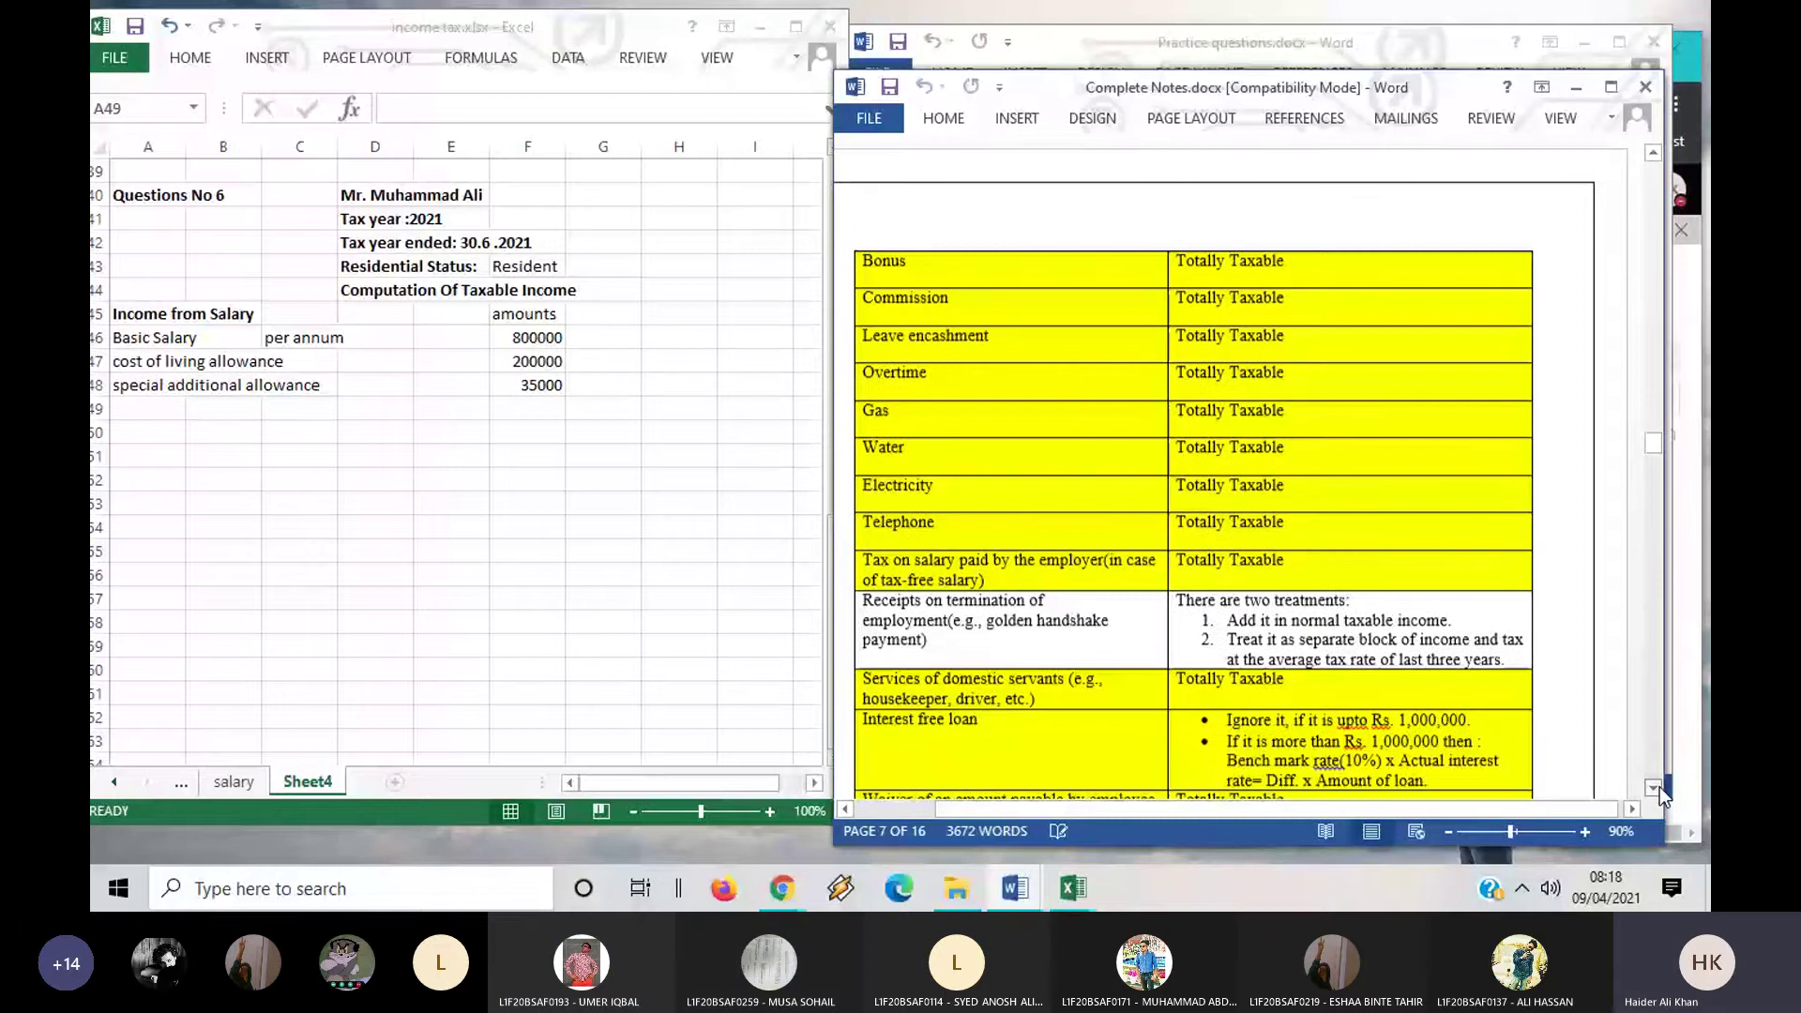
scroll(1658, 786, down, 15)
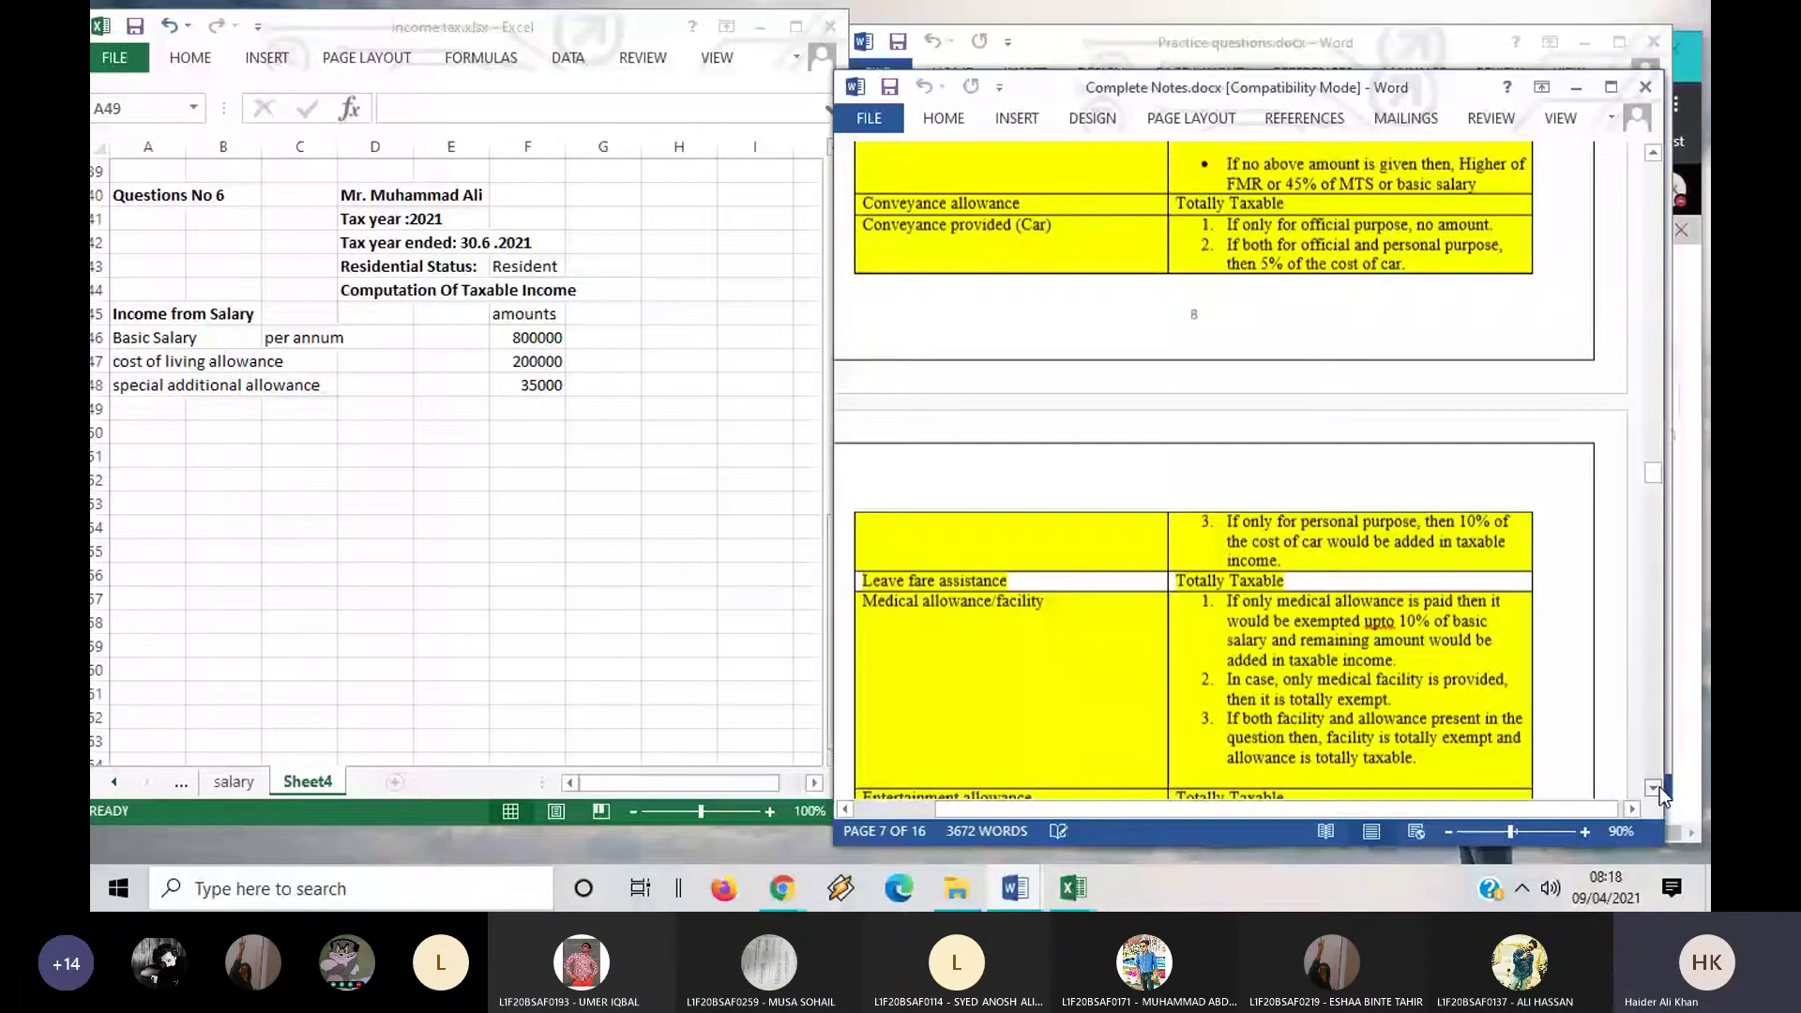
scroll(1659, 786, down, 13)
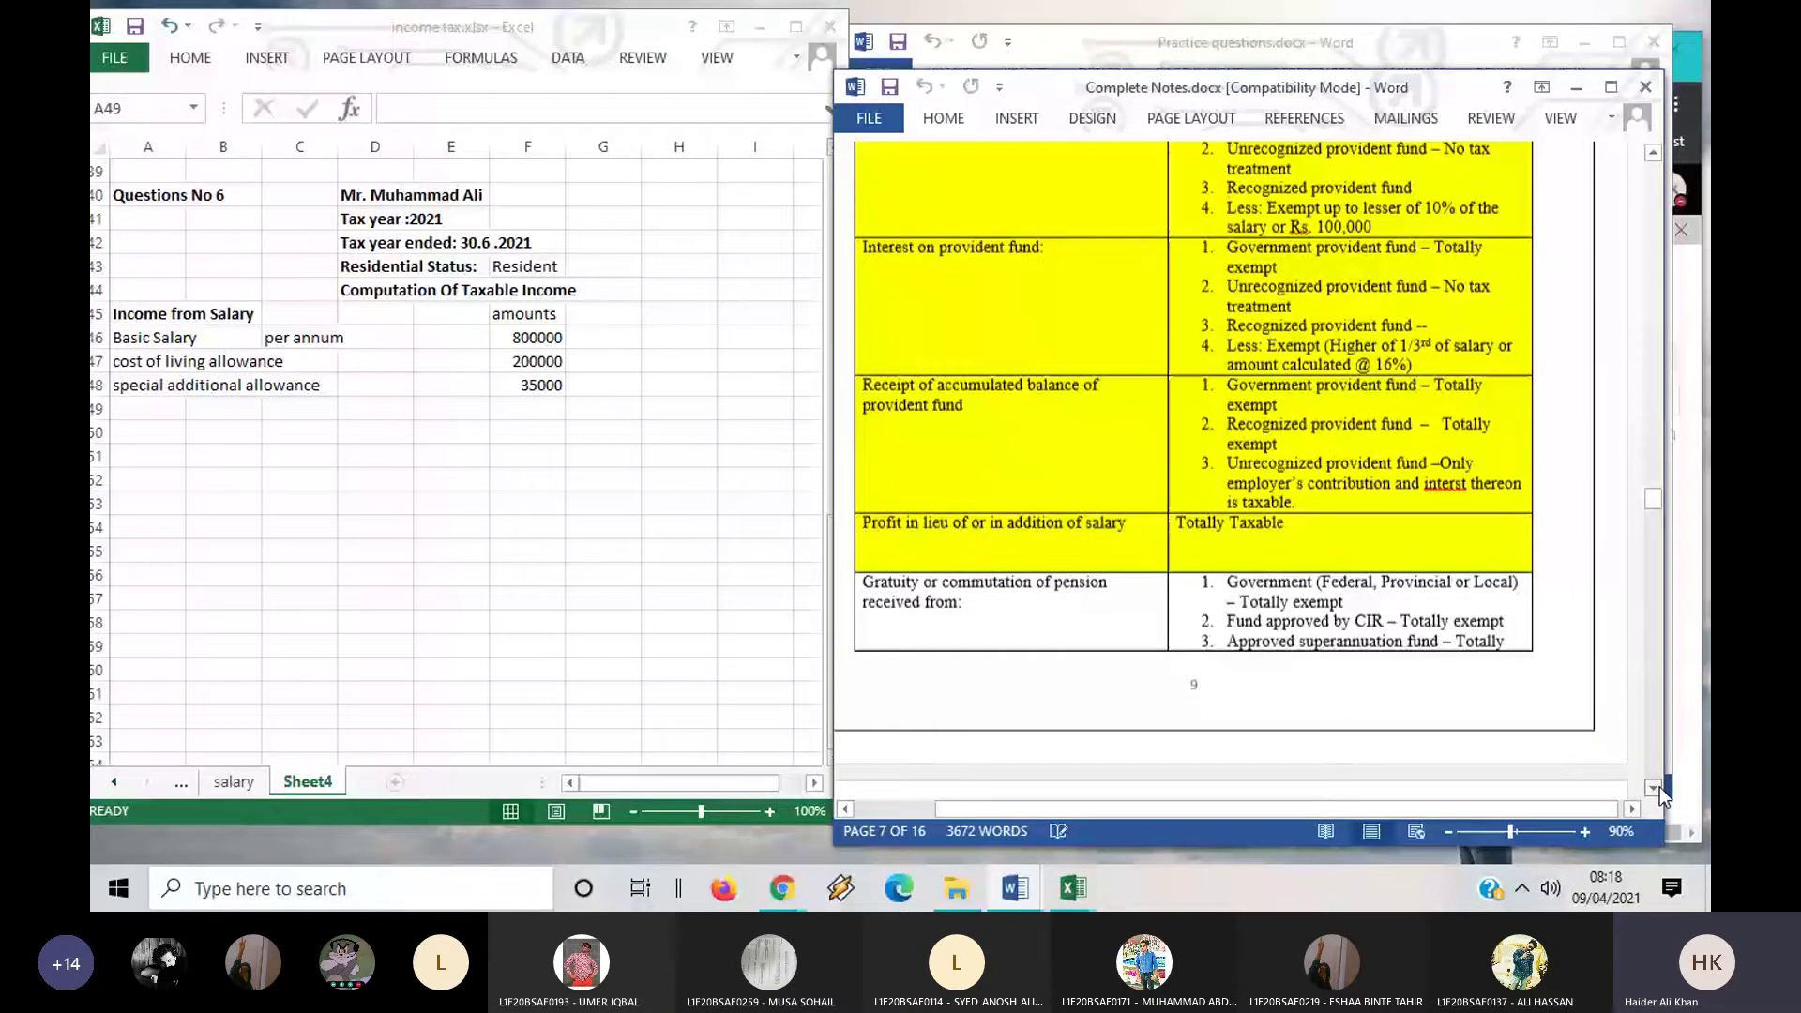
scroll(1658, 786, down, 10)
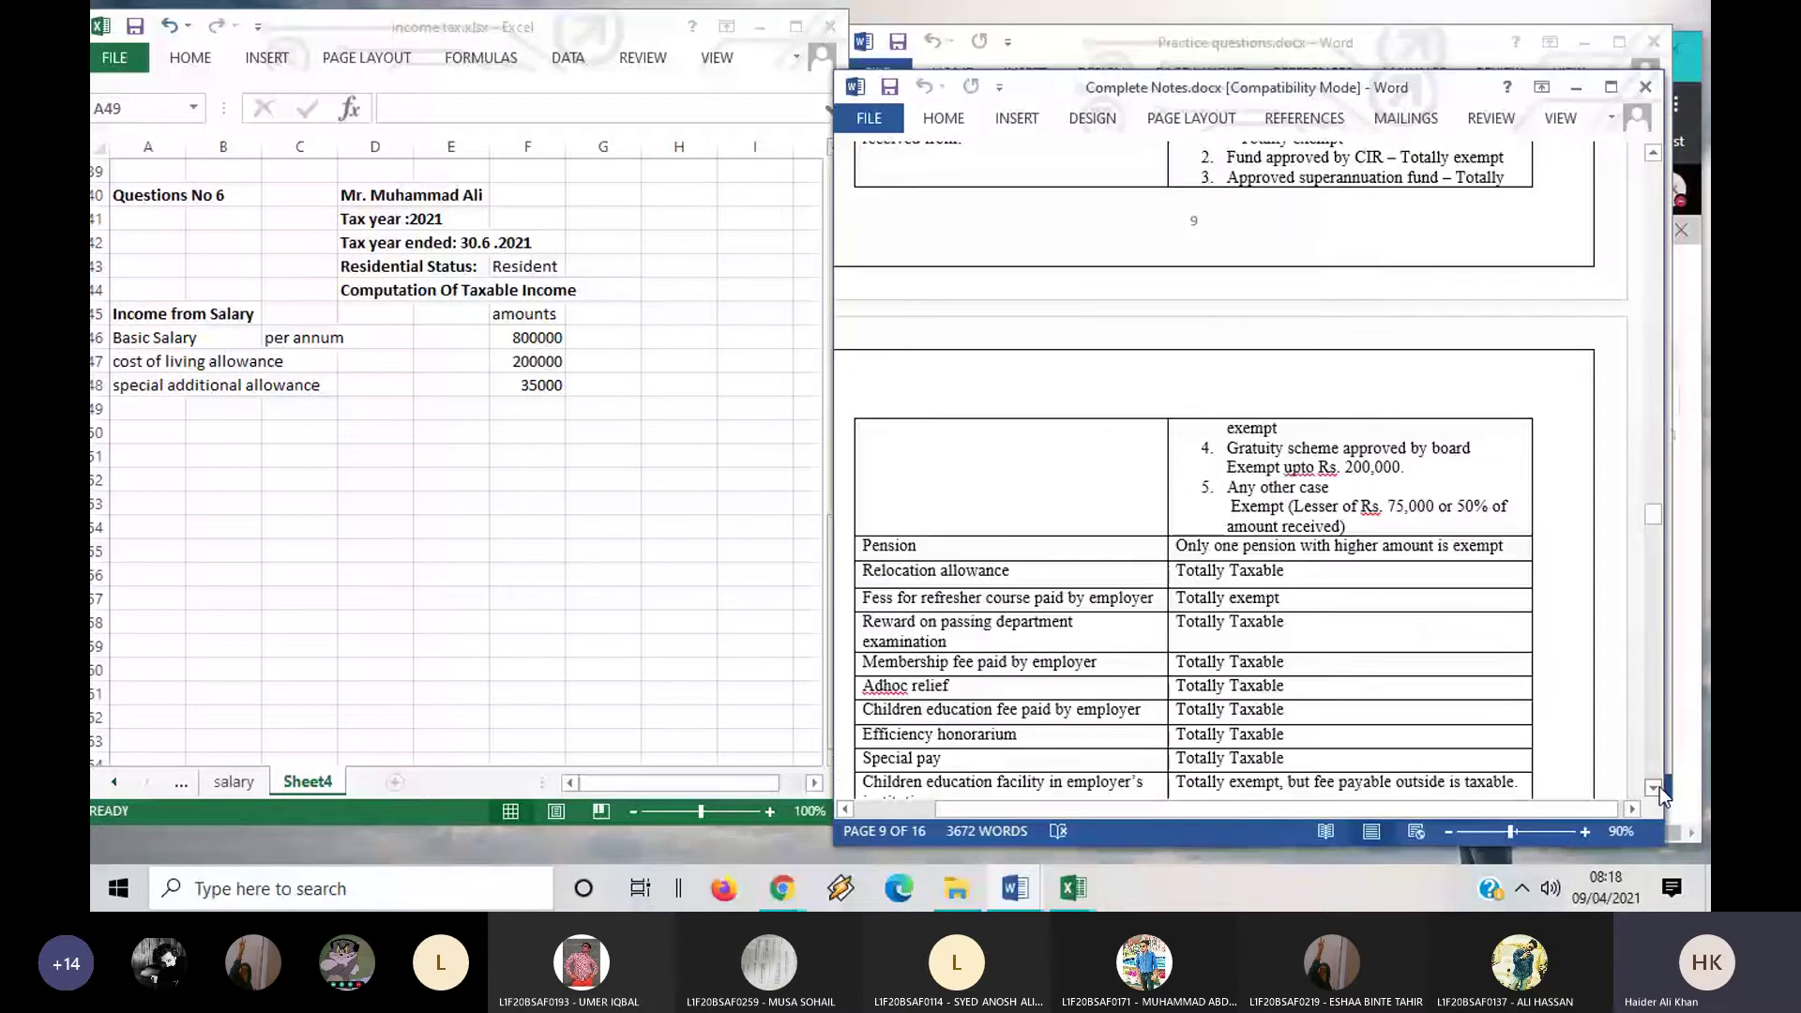
scroll(1659, 786, down, 4)
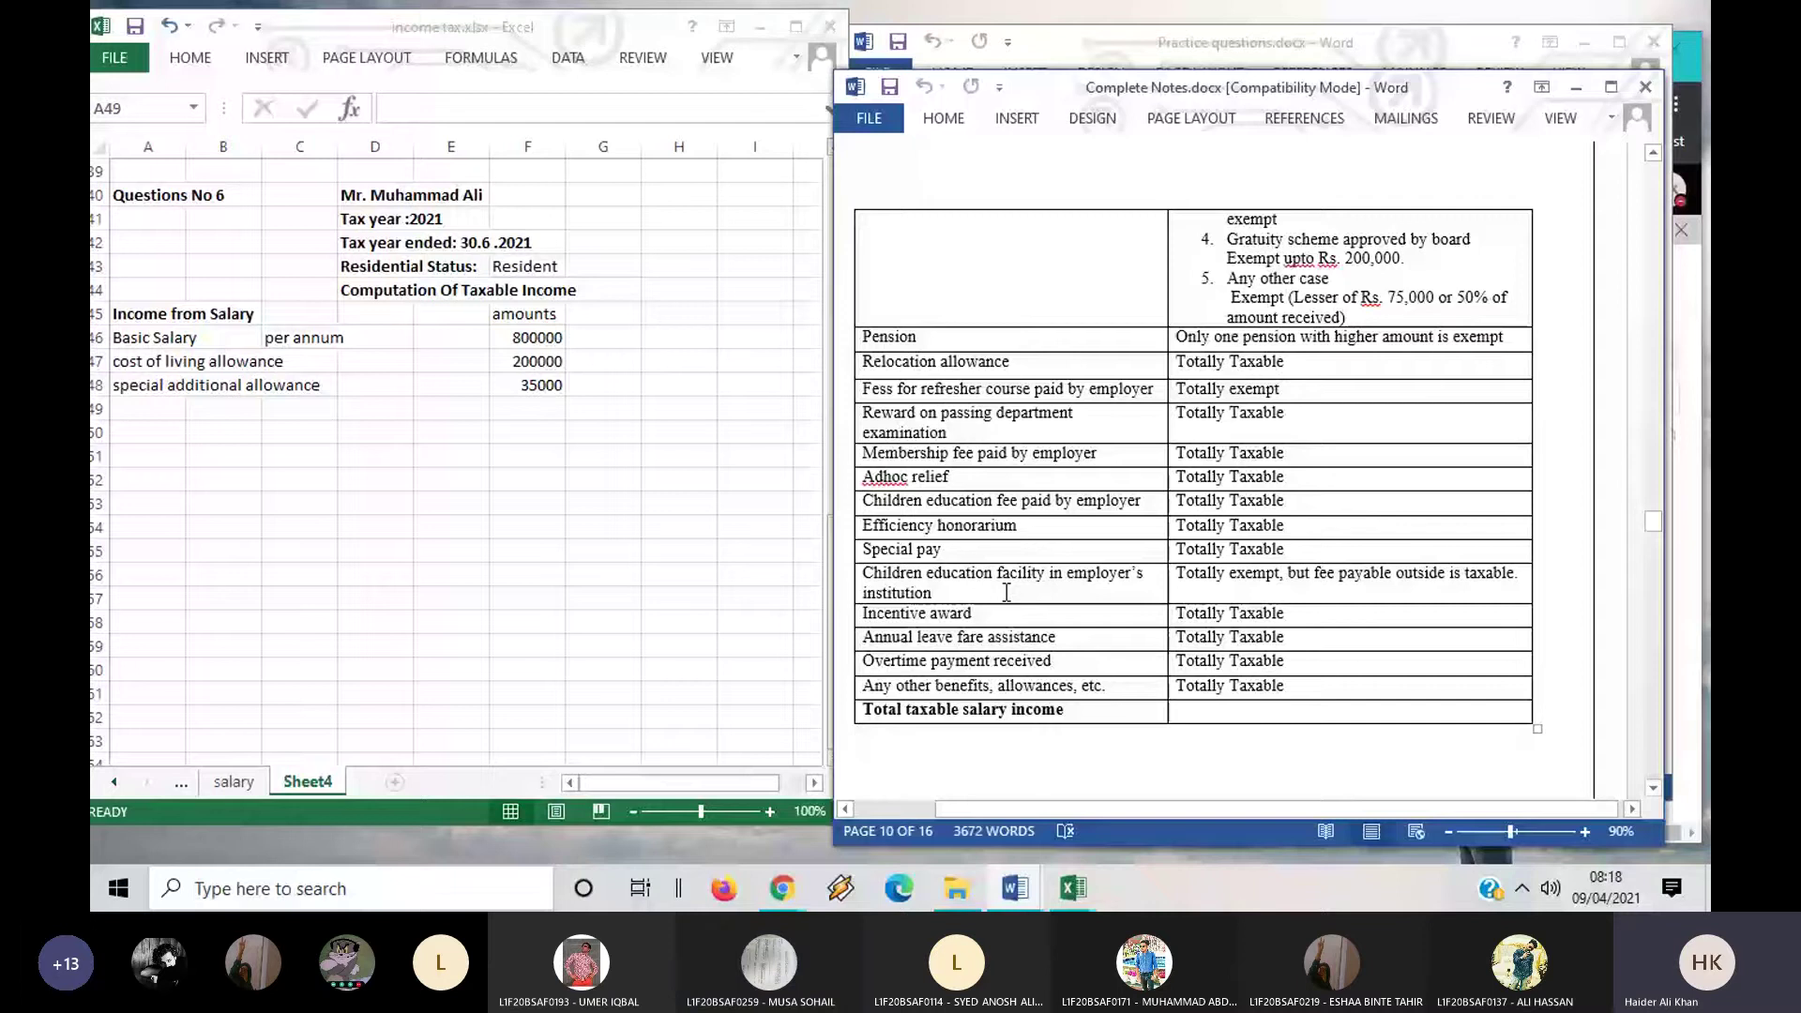
Add research allowance 70000 and utilities allowance 50000 rows to the salary computation
click(1575, 88)
text(re)
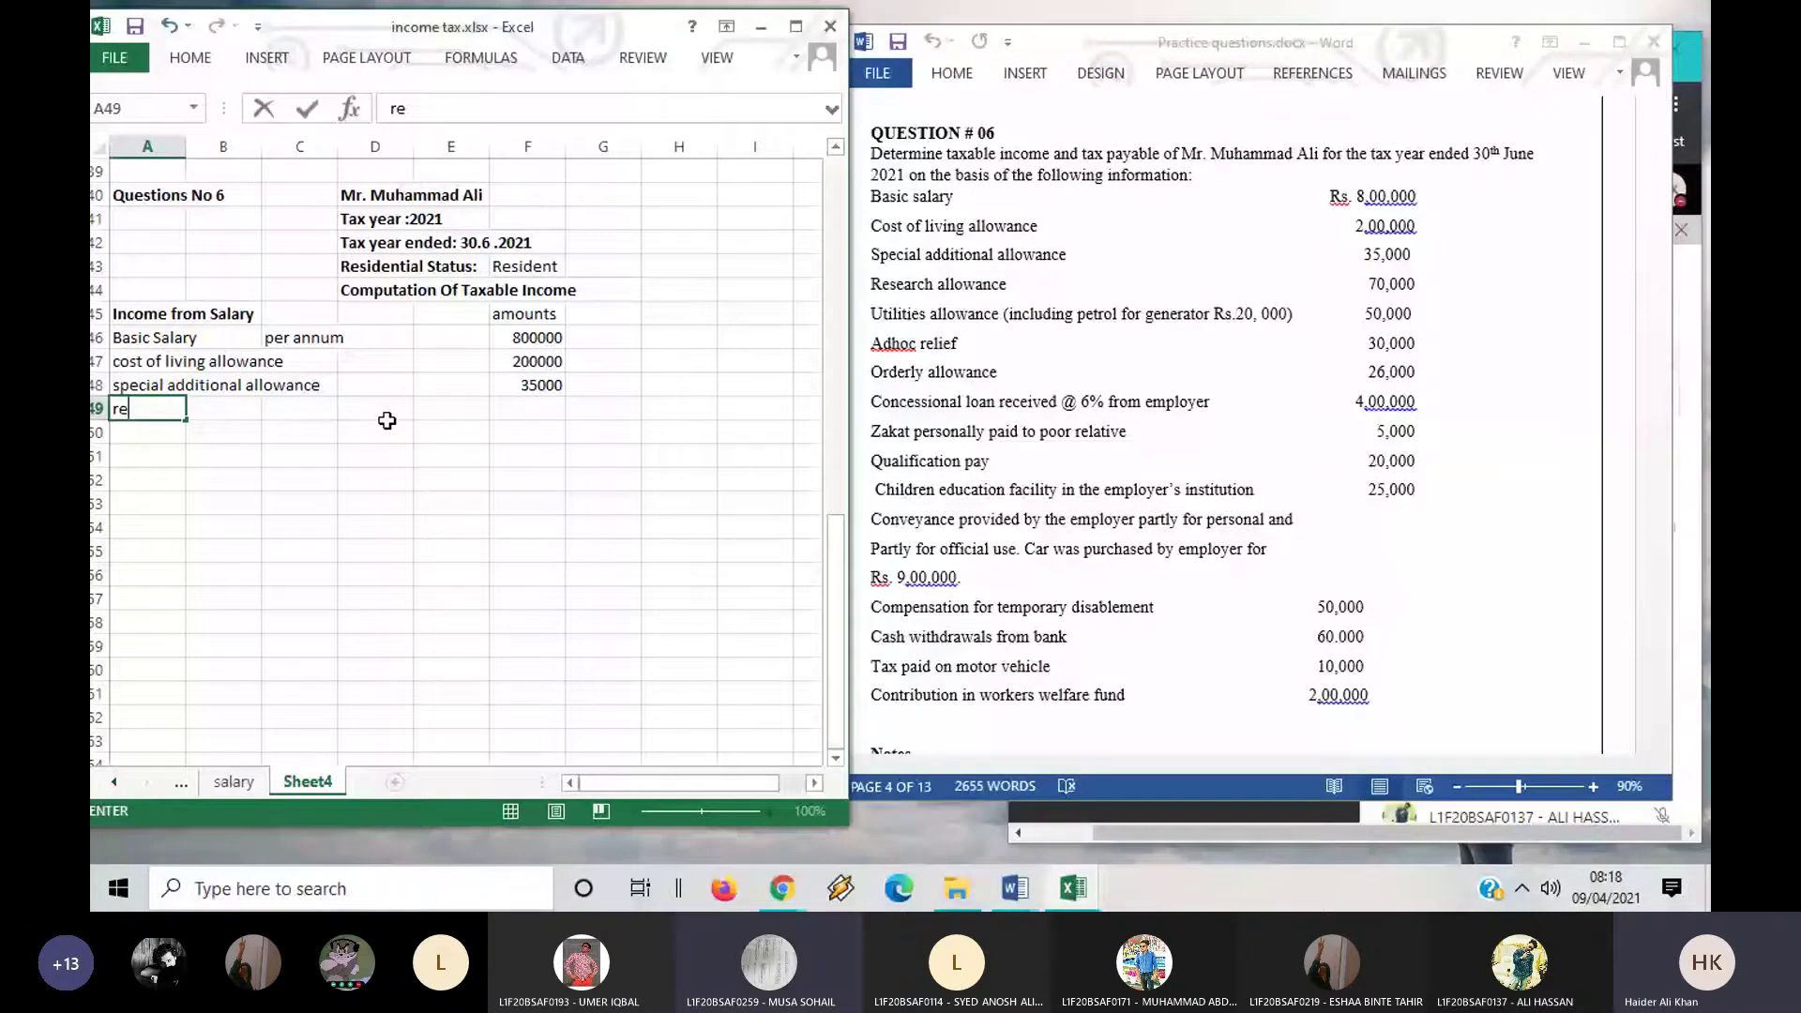
text(search allowance)
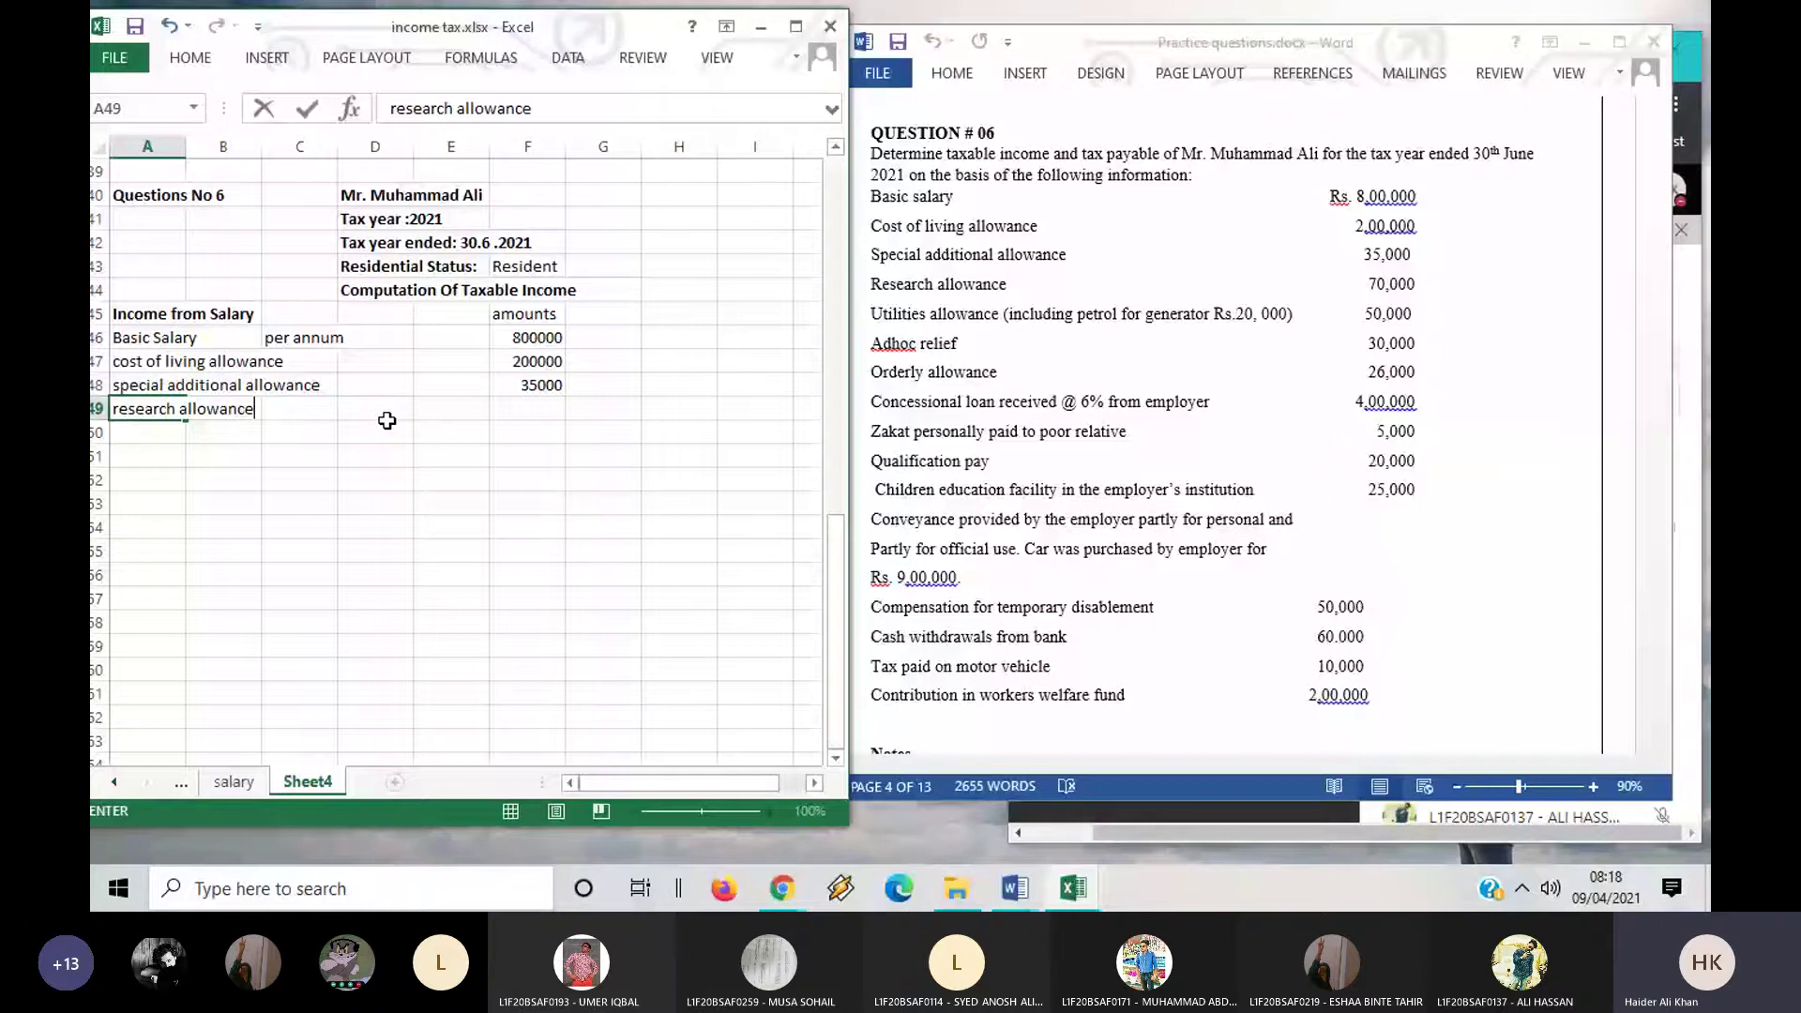
key(Tab)
key(Tab)
key(Tab)
key(Tab)
key(Tab)
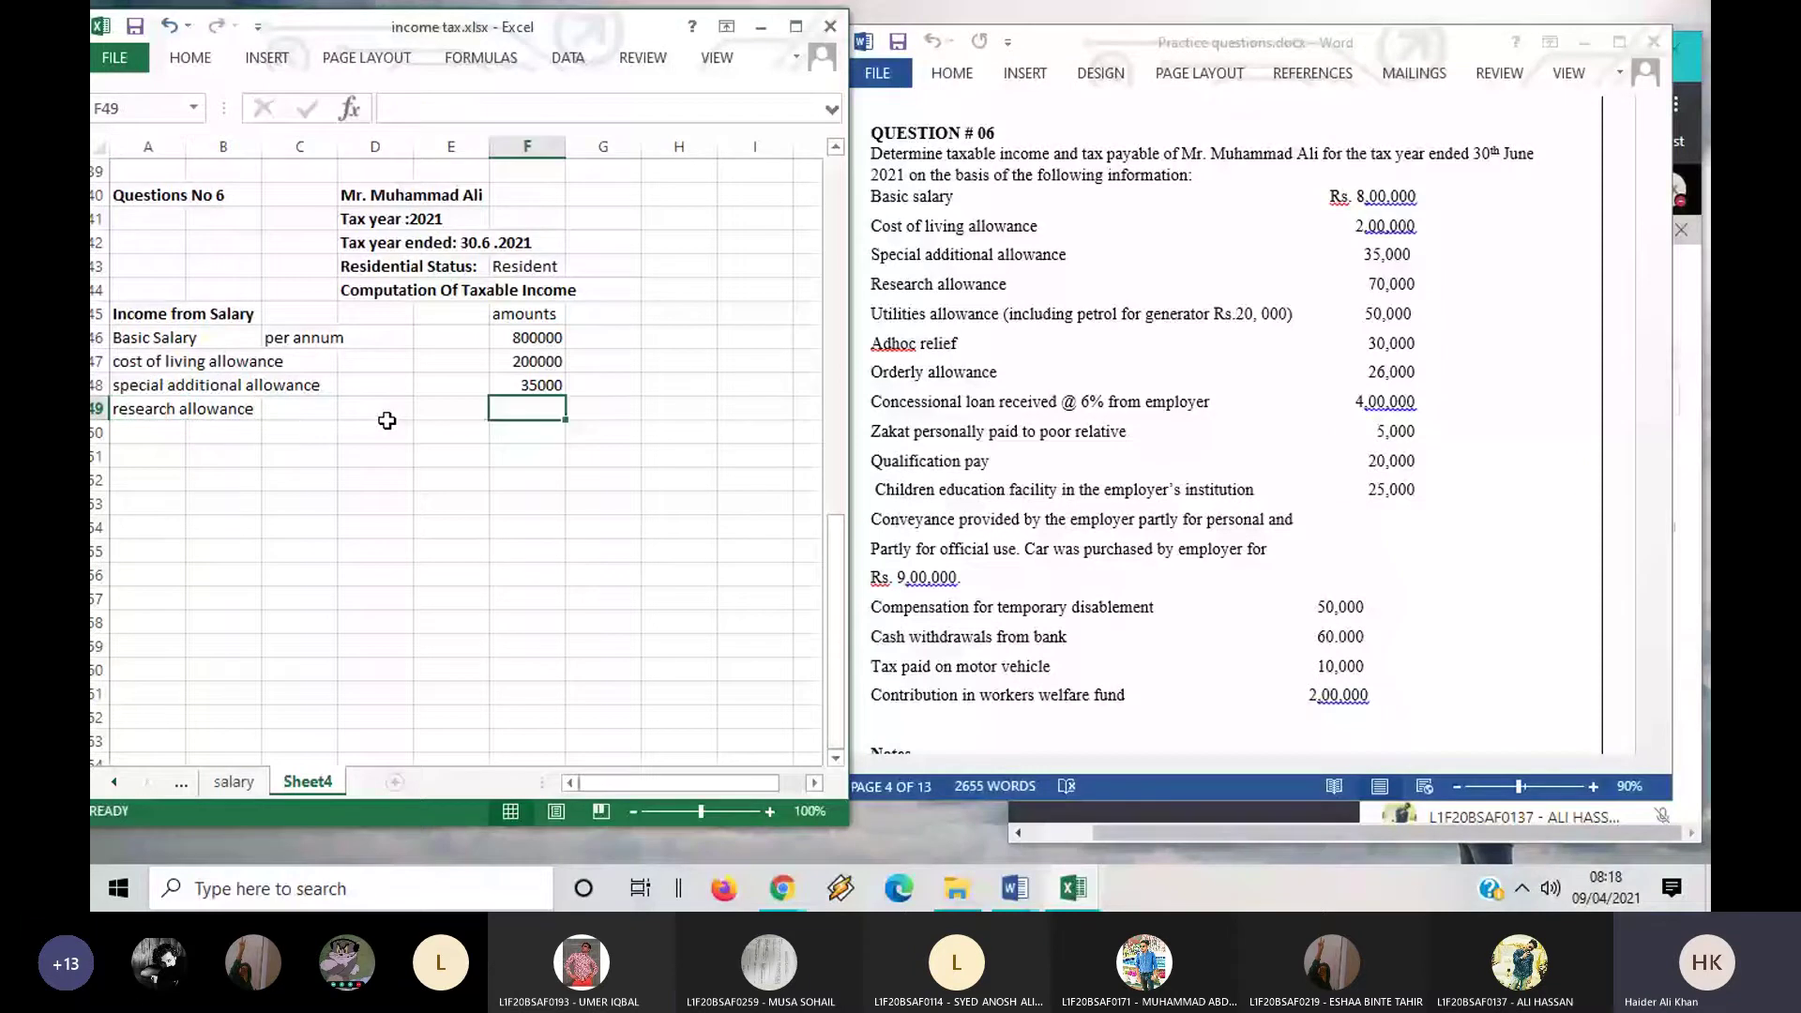
text(70000)
key(Return)
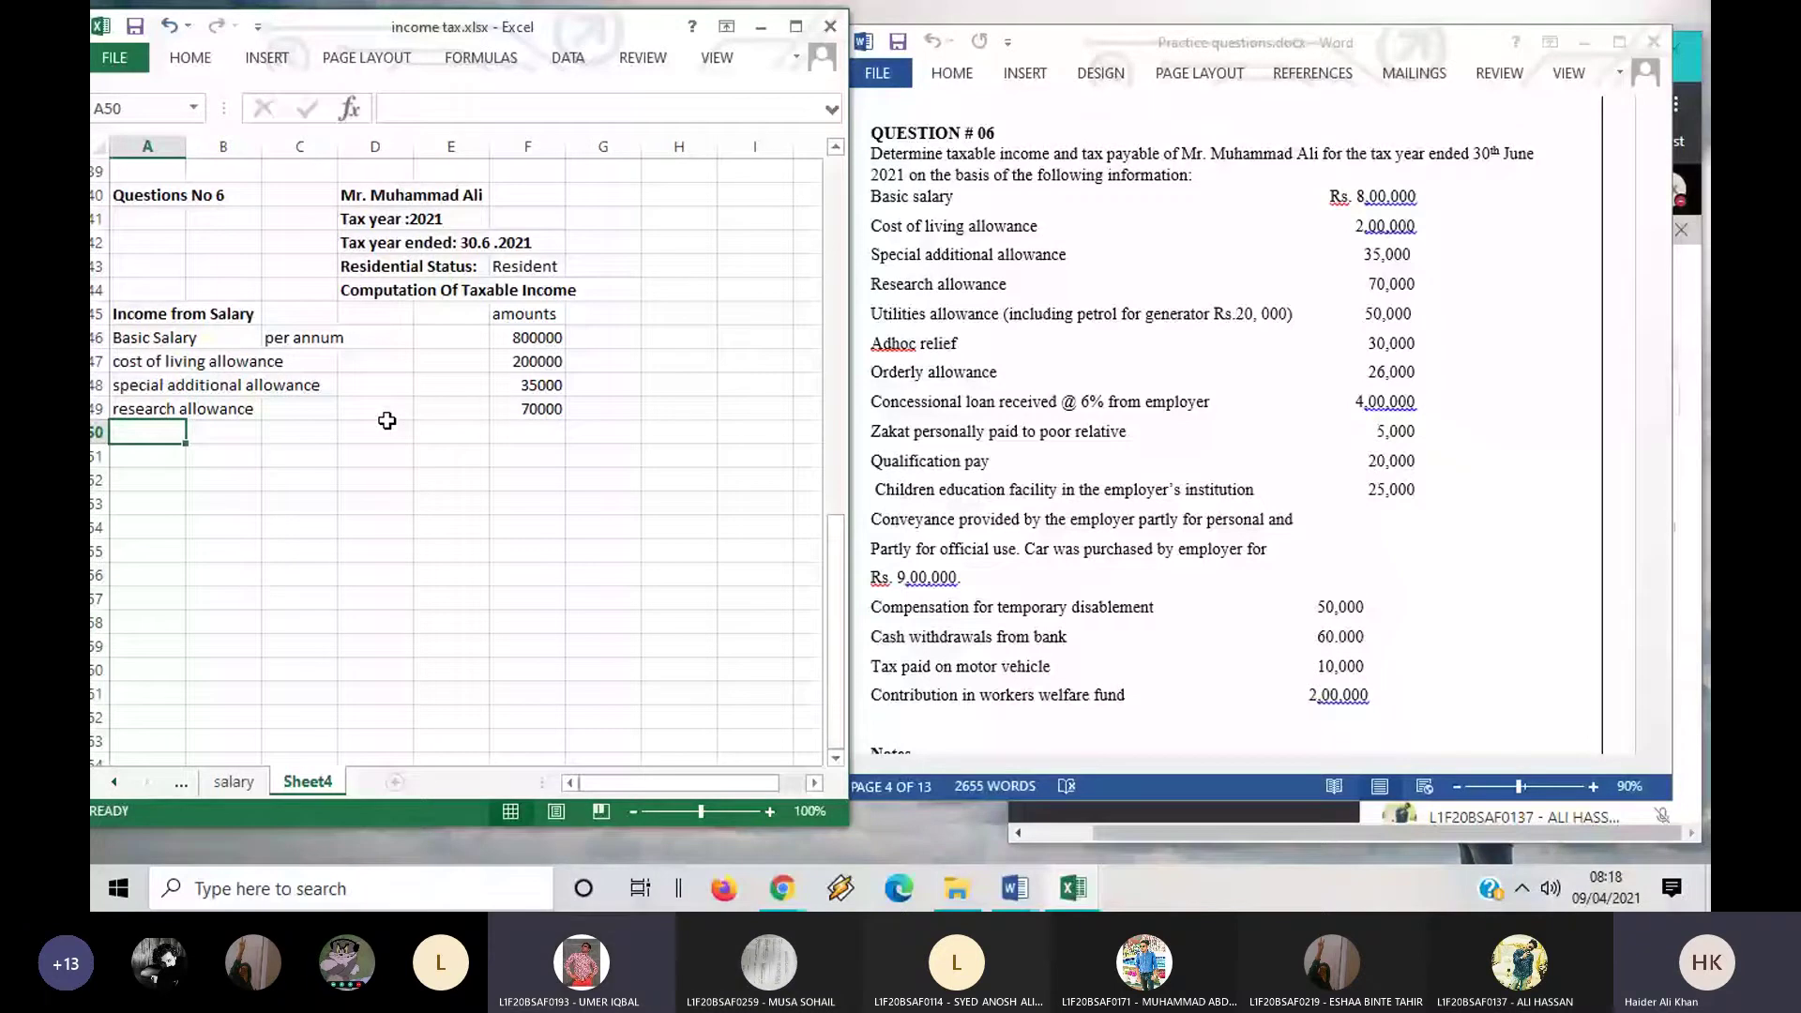
text(utilities)
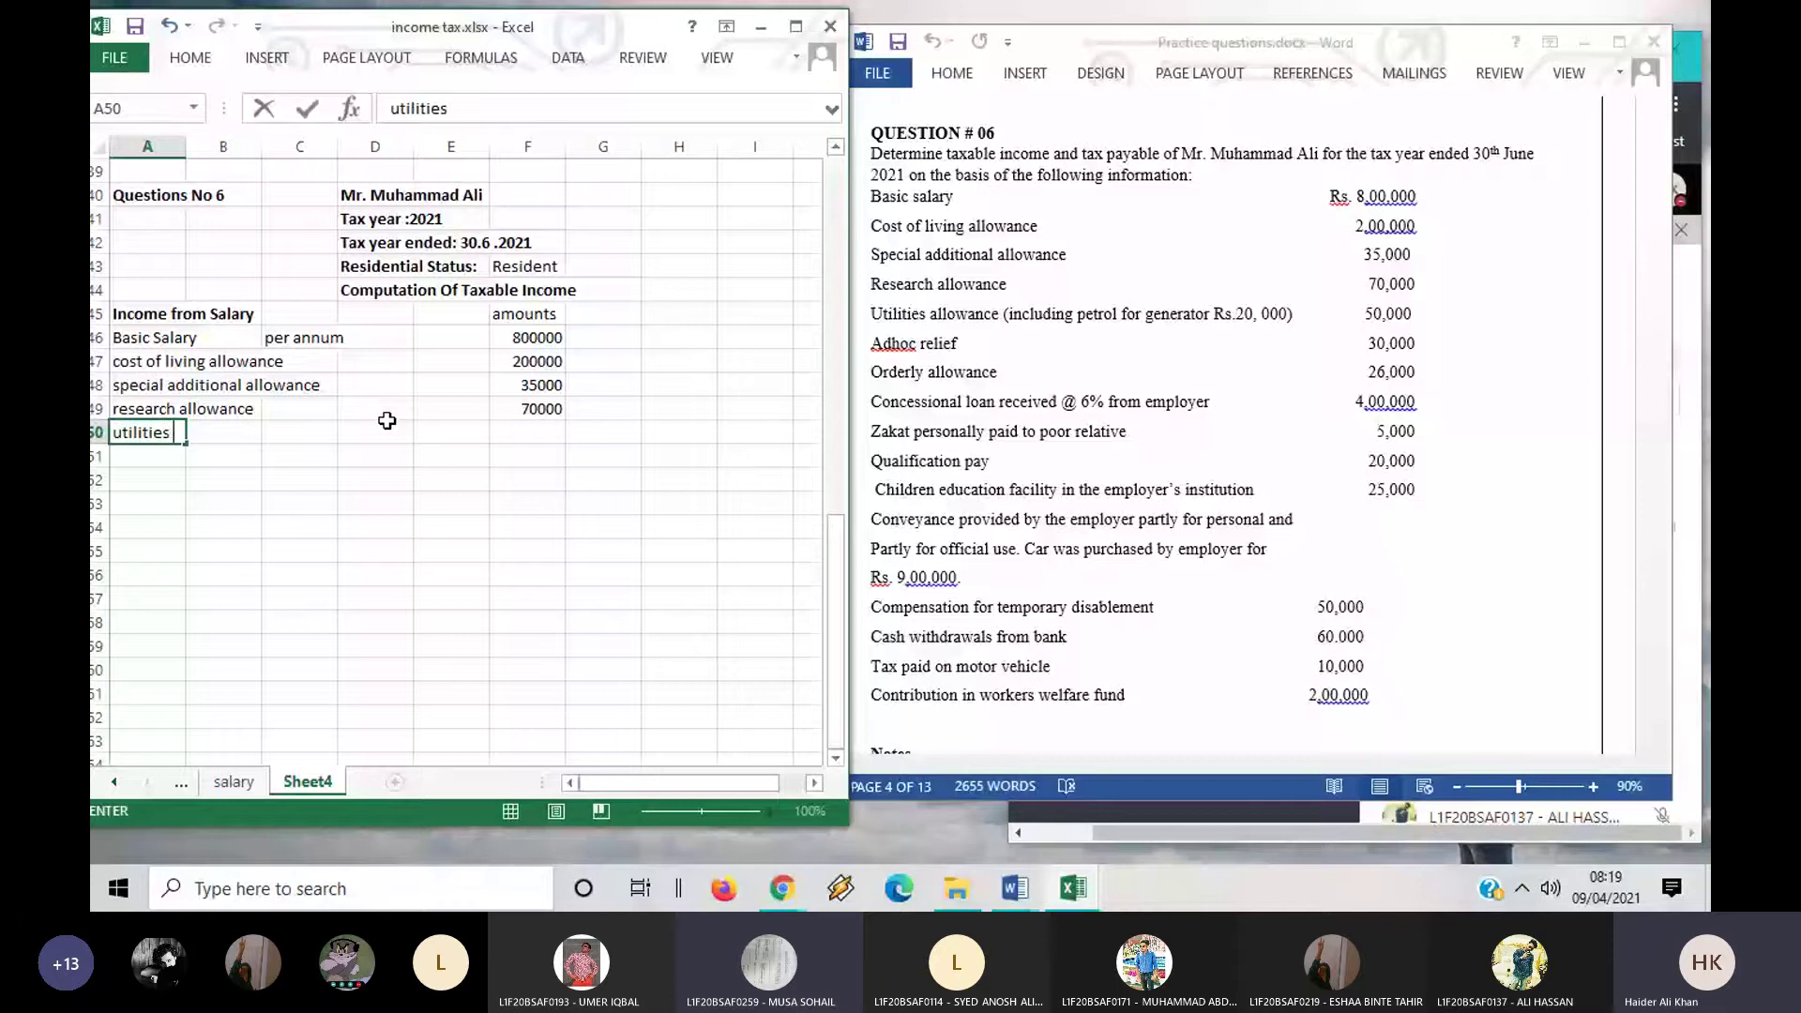
click(387, 426)
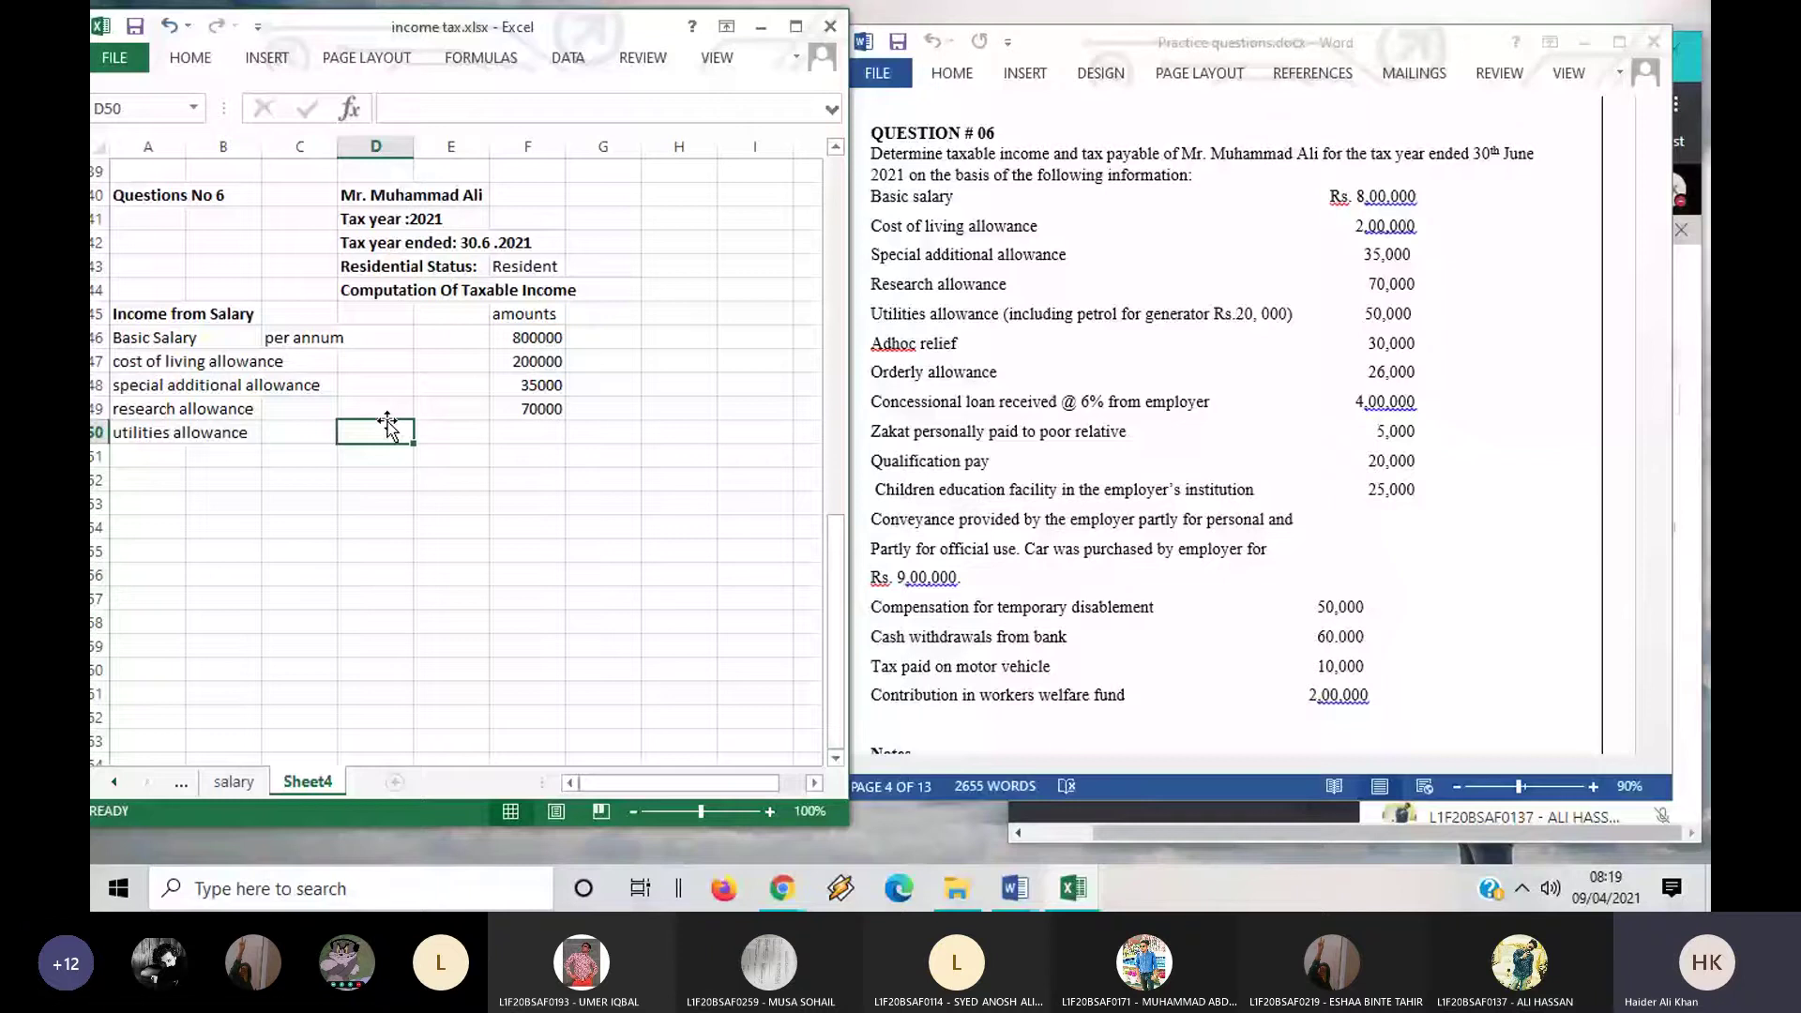
key(Right)
key(Right)
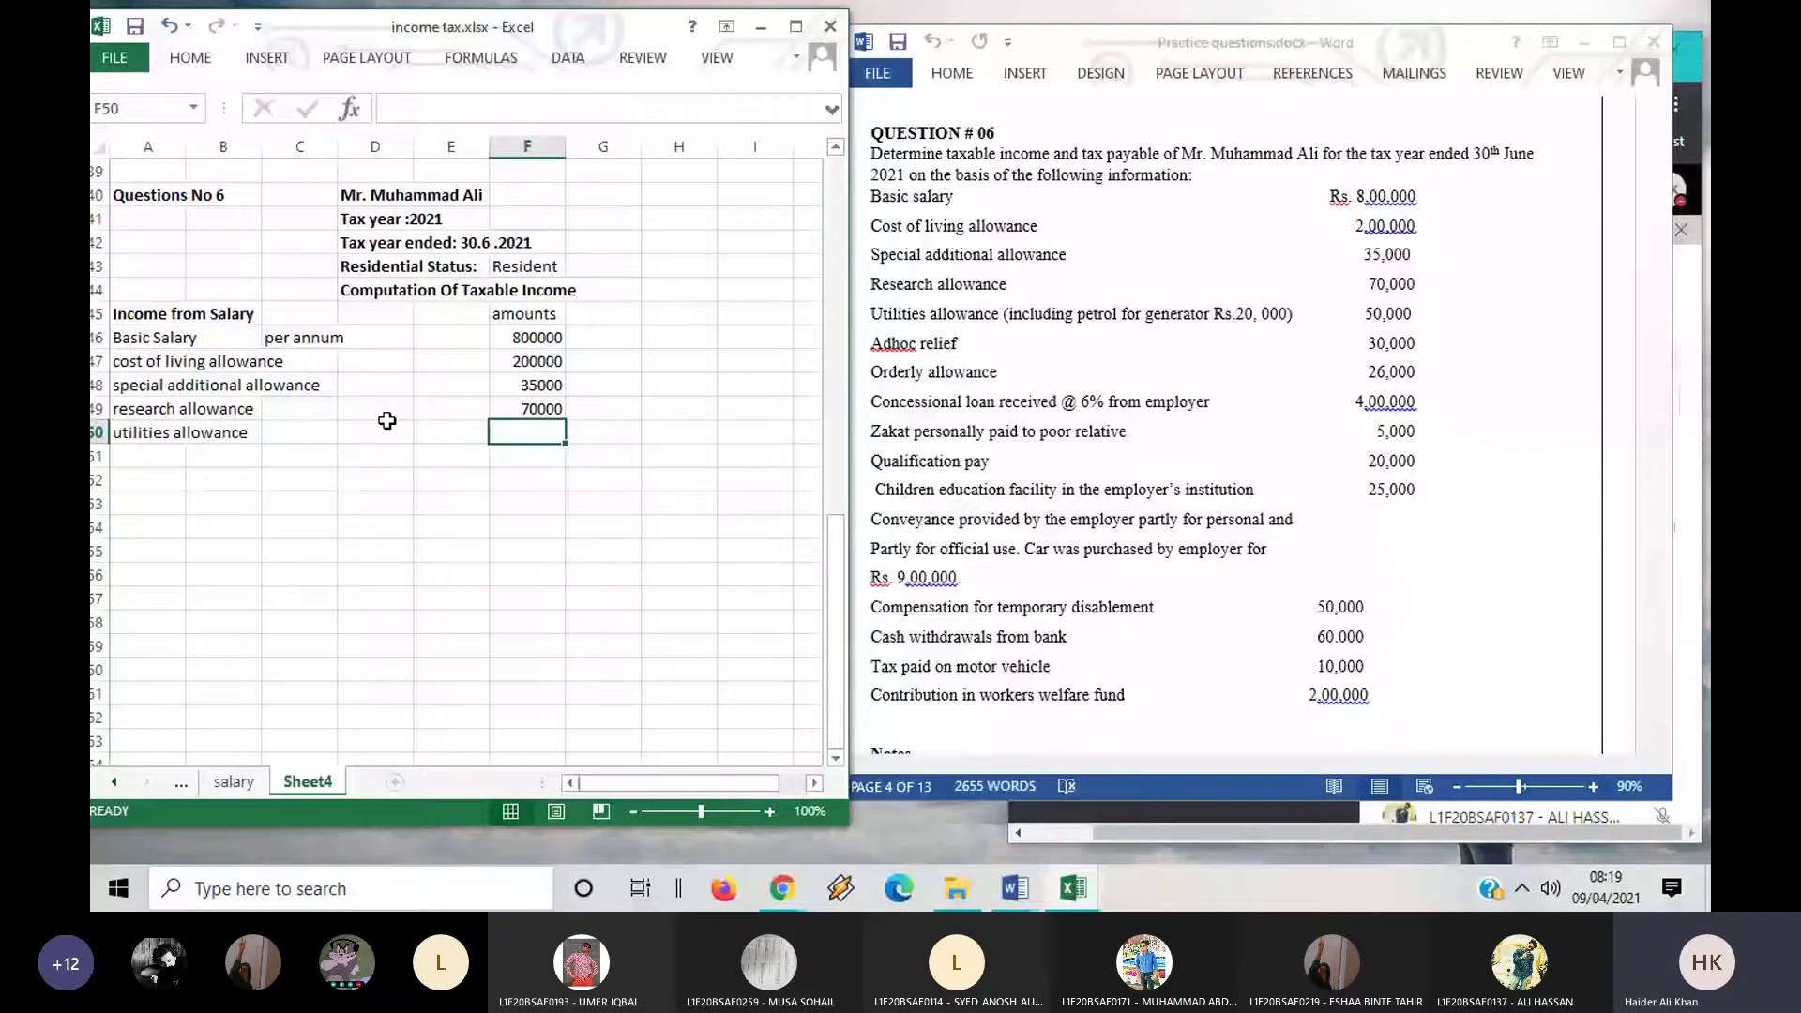
text(50000)
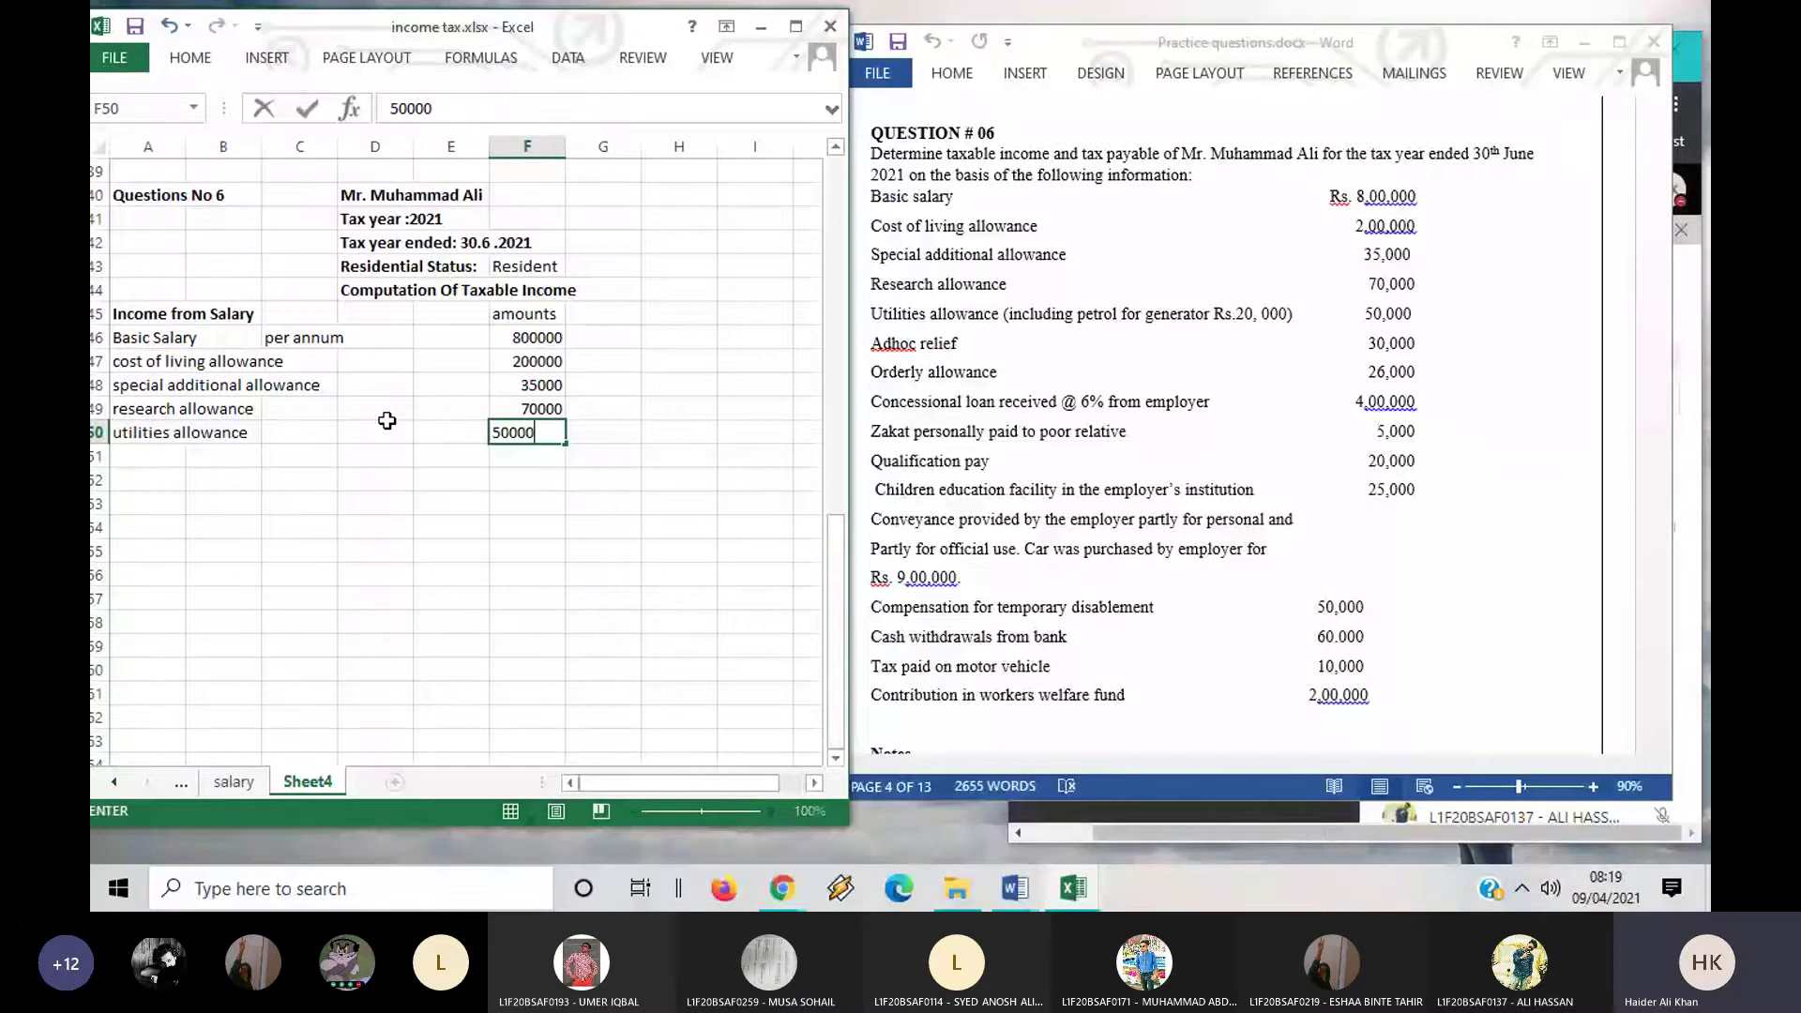
key(ctrl+Return)
Add adhoc allowance 30000 in row 51 and orderly allowance 26000 in row 52
key(Return)
key(Home)
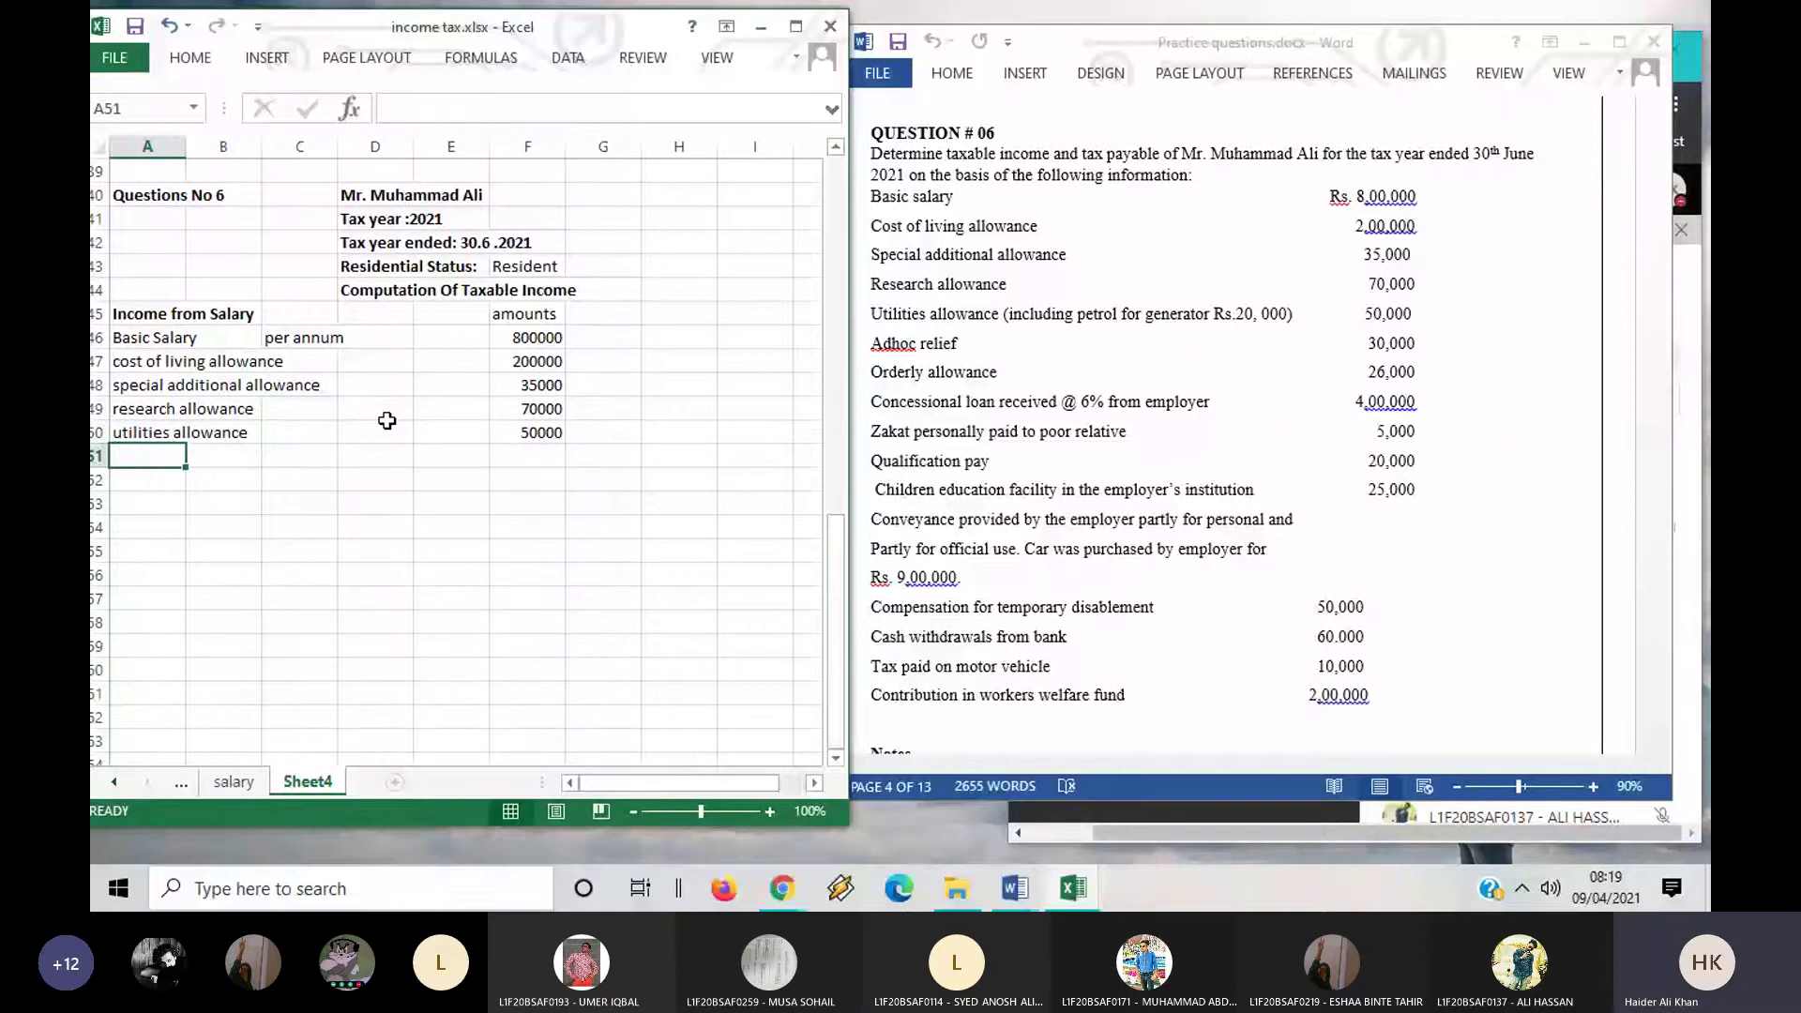
text(adhoc)
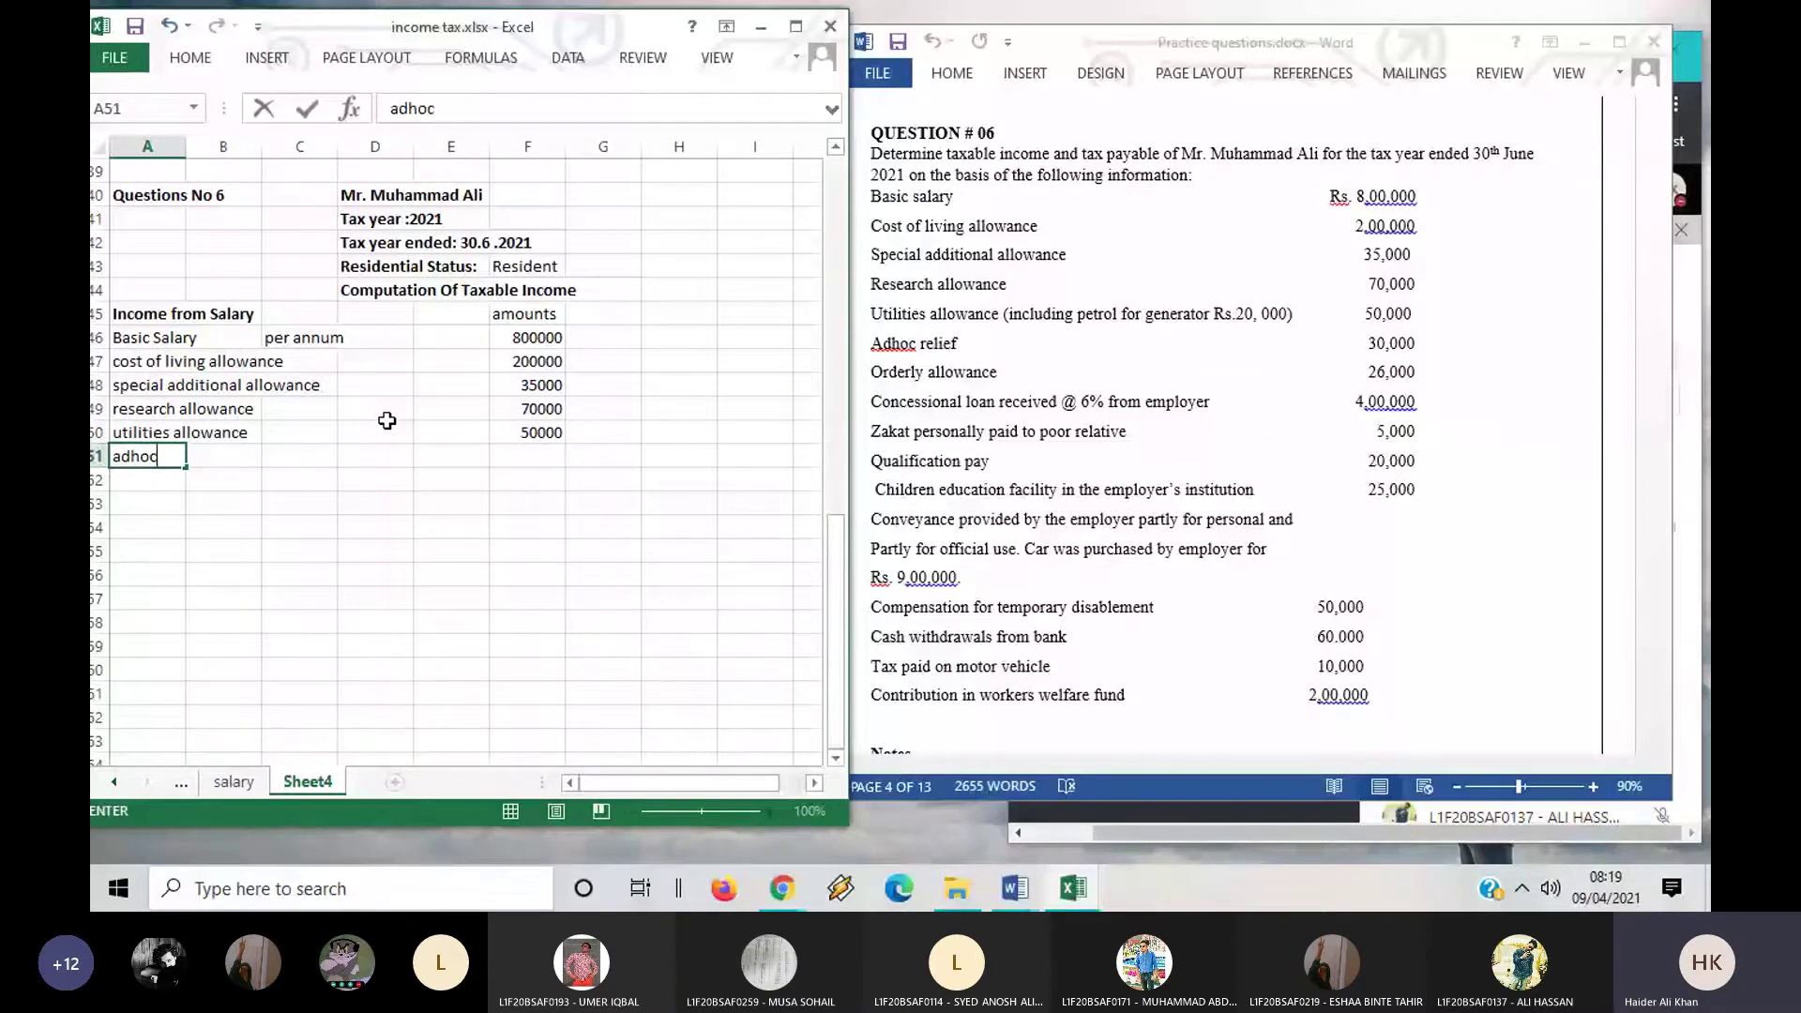
text( allowance)
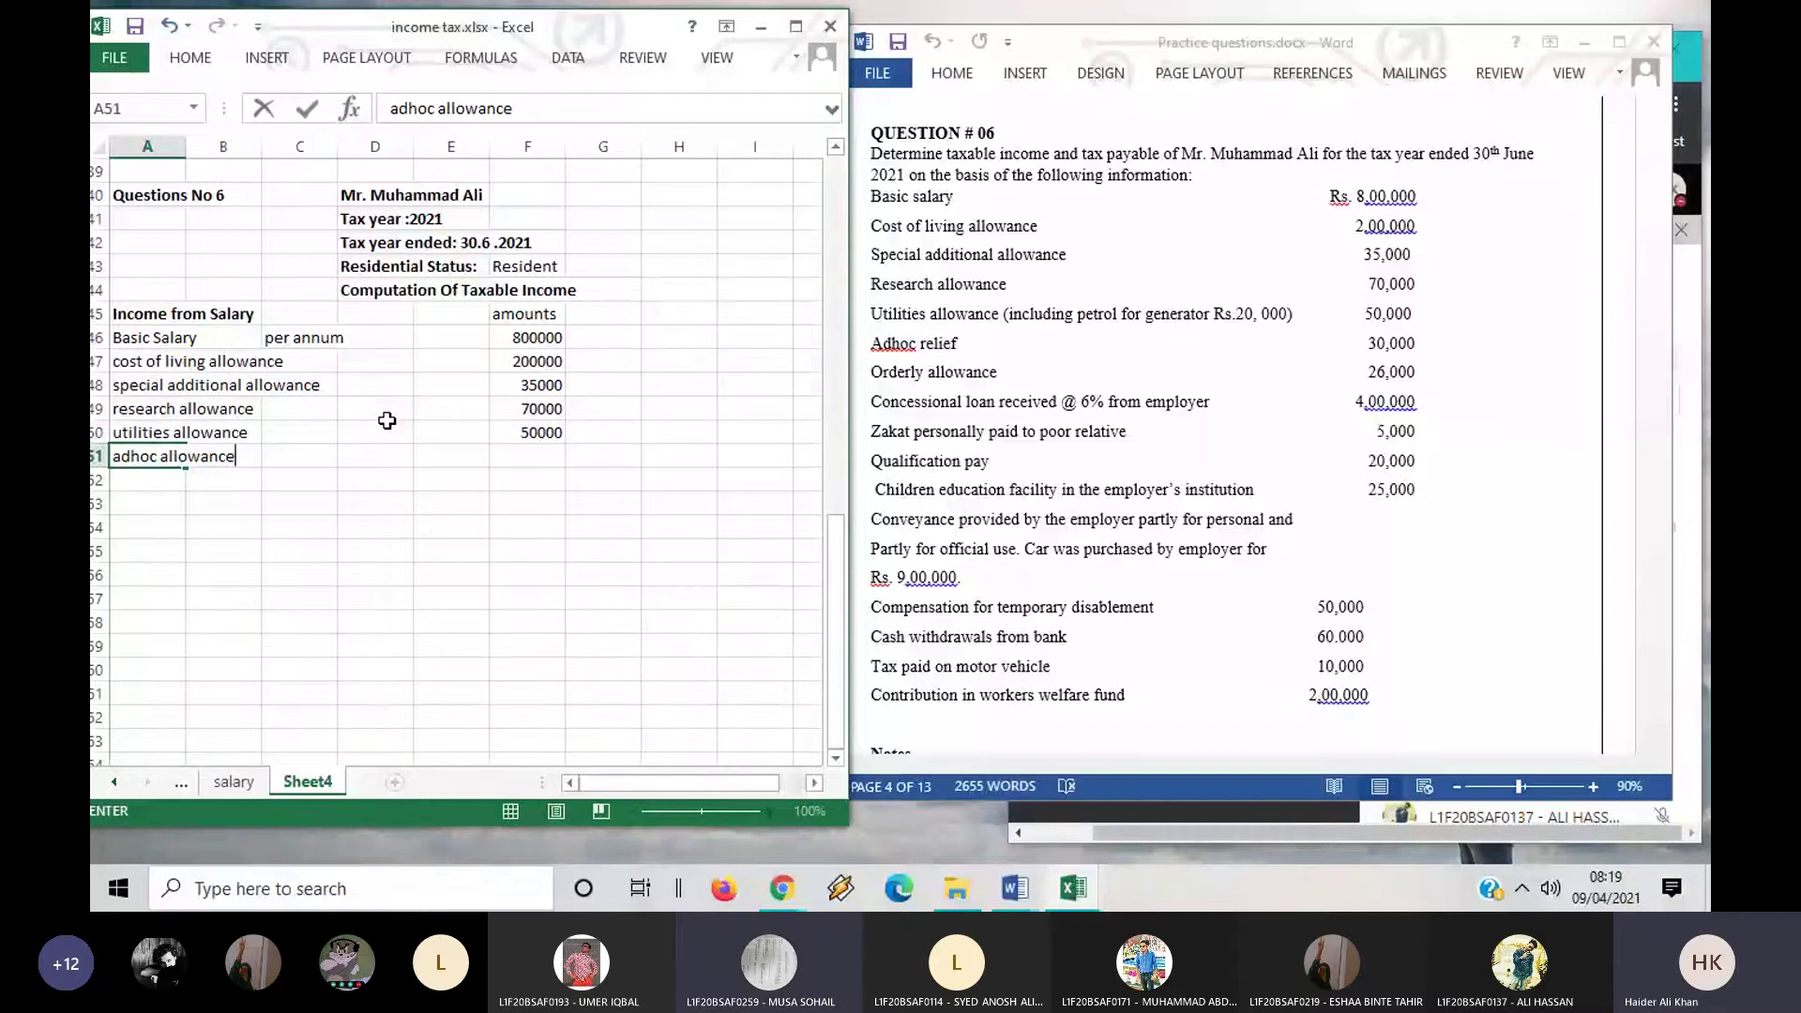
key(Tab)
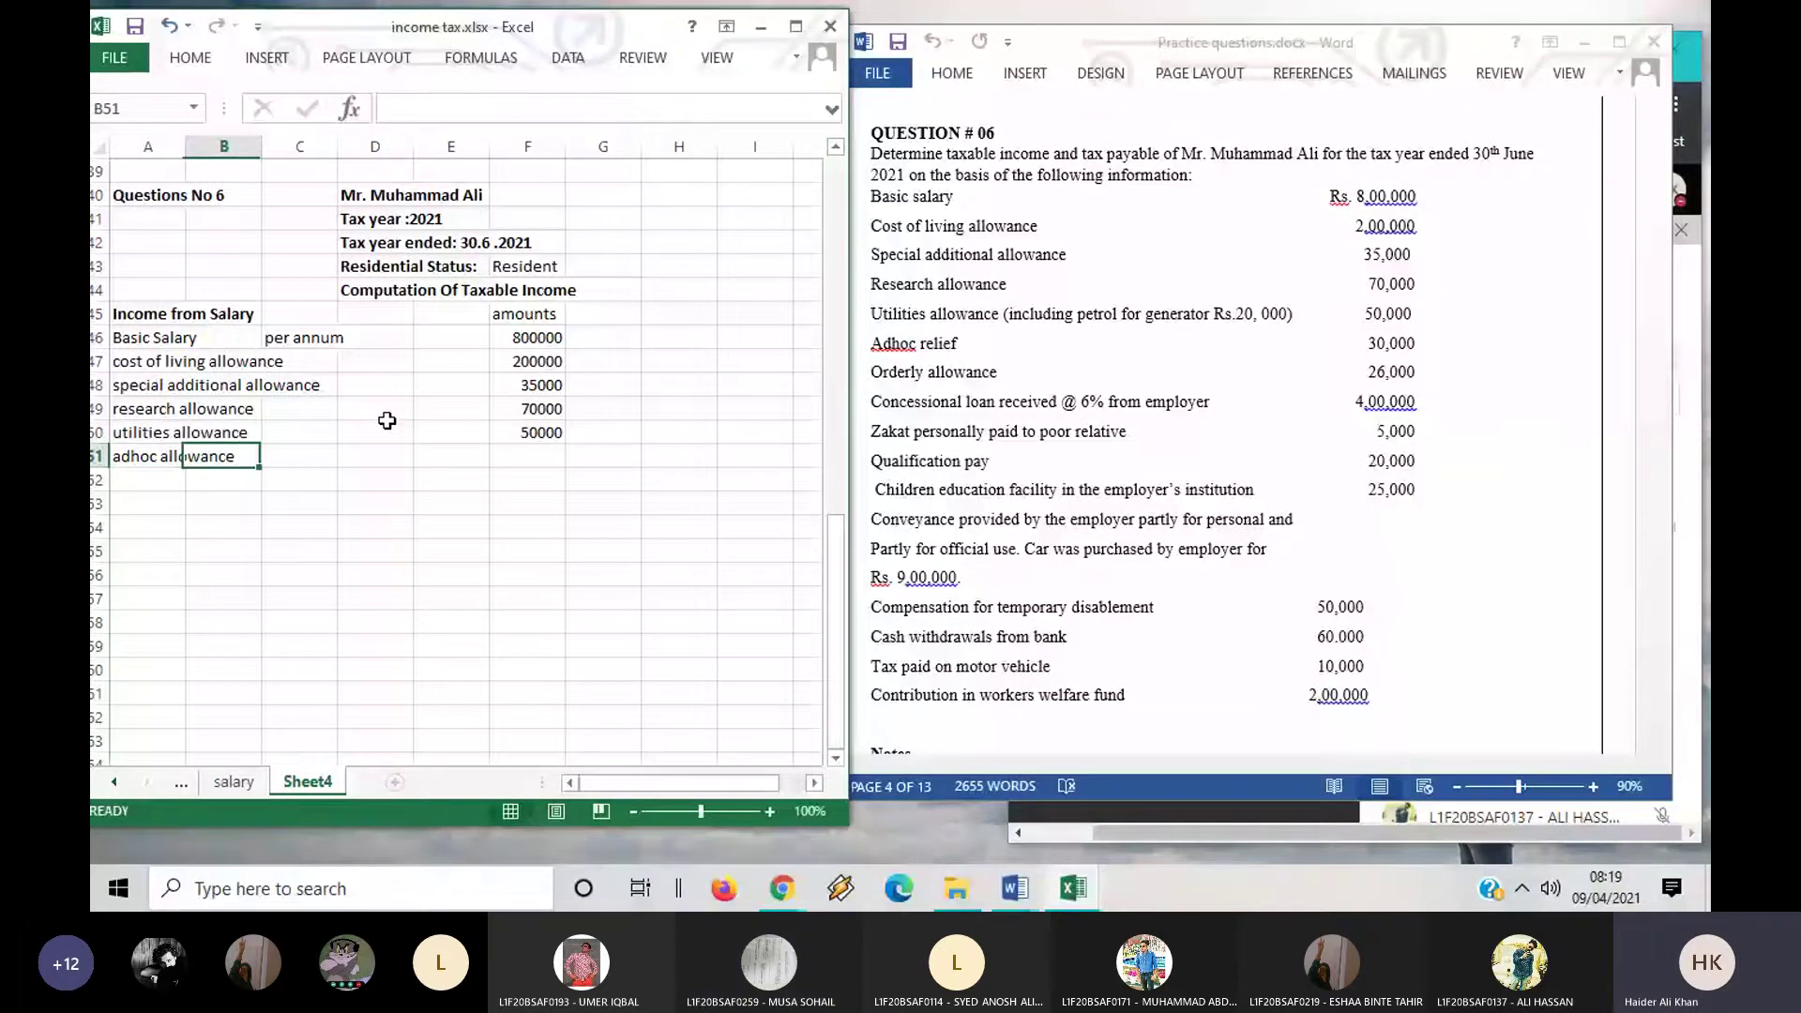
key(Tab)
key(Tab)
key(Tab)
key(Tab)
text(30000)
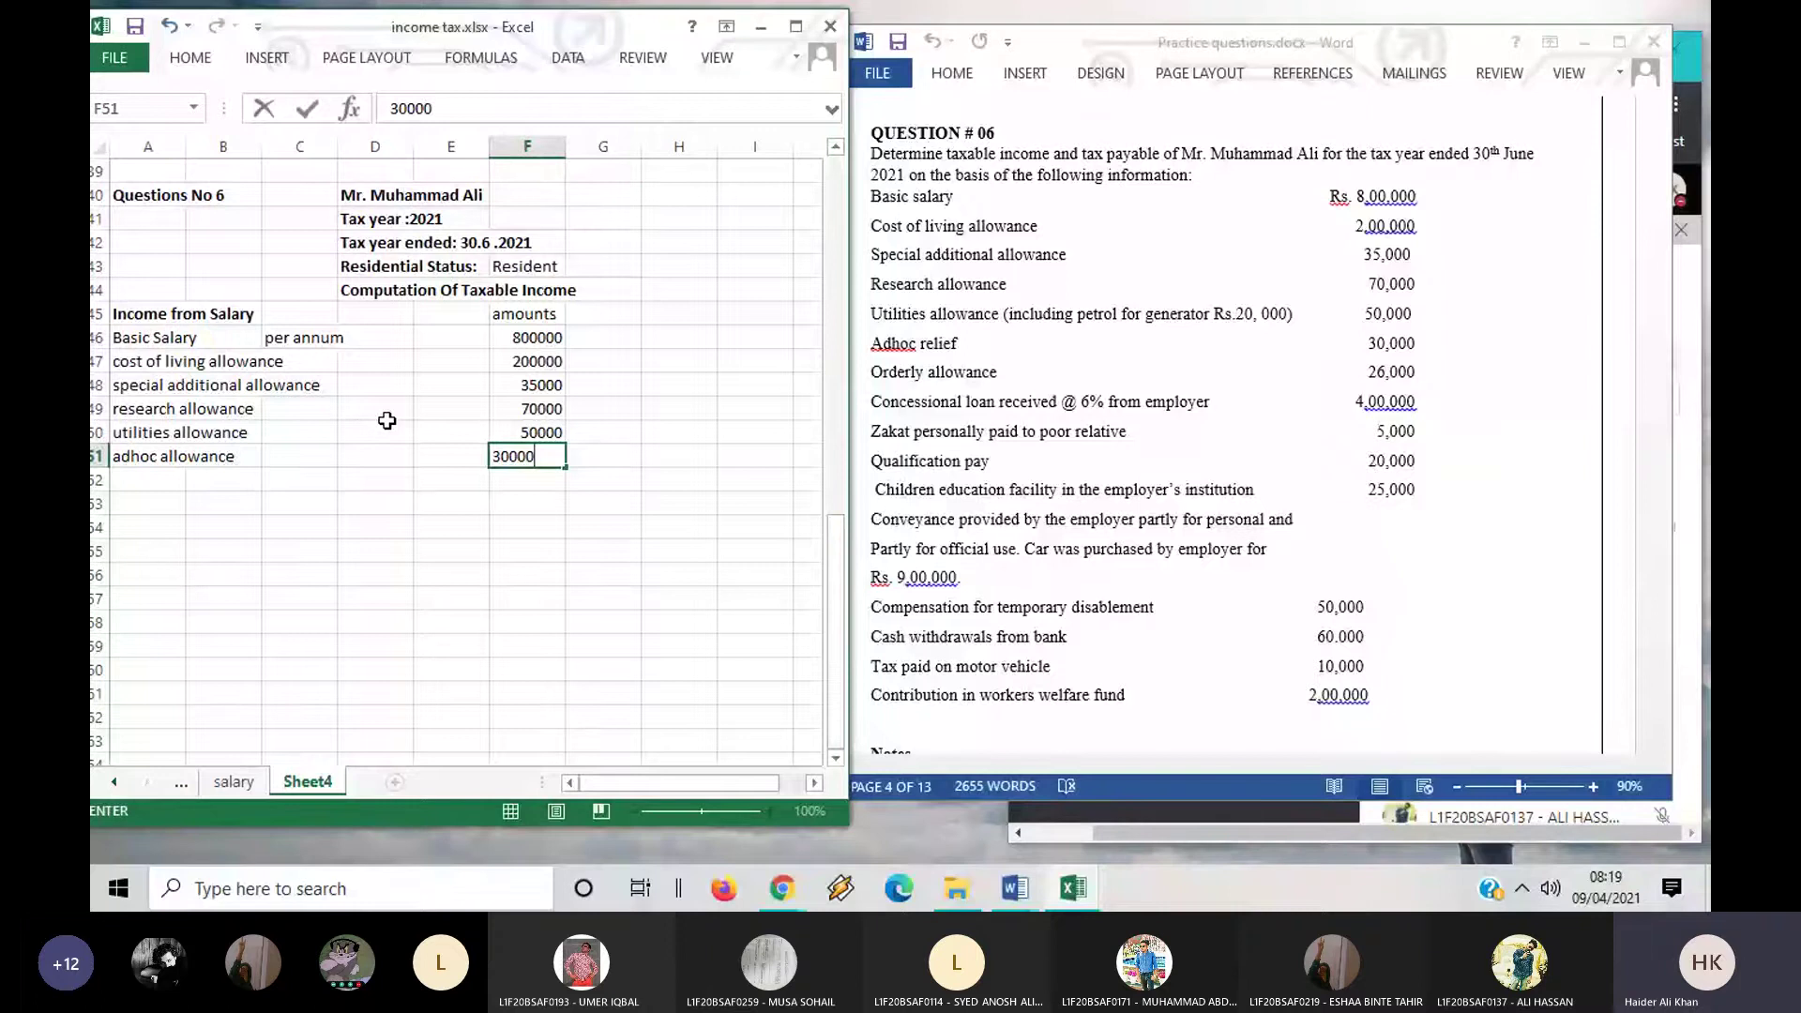
key(Return)
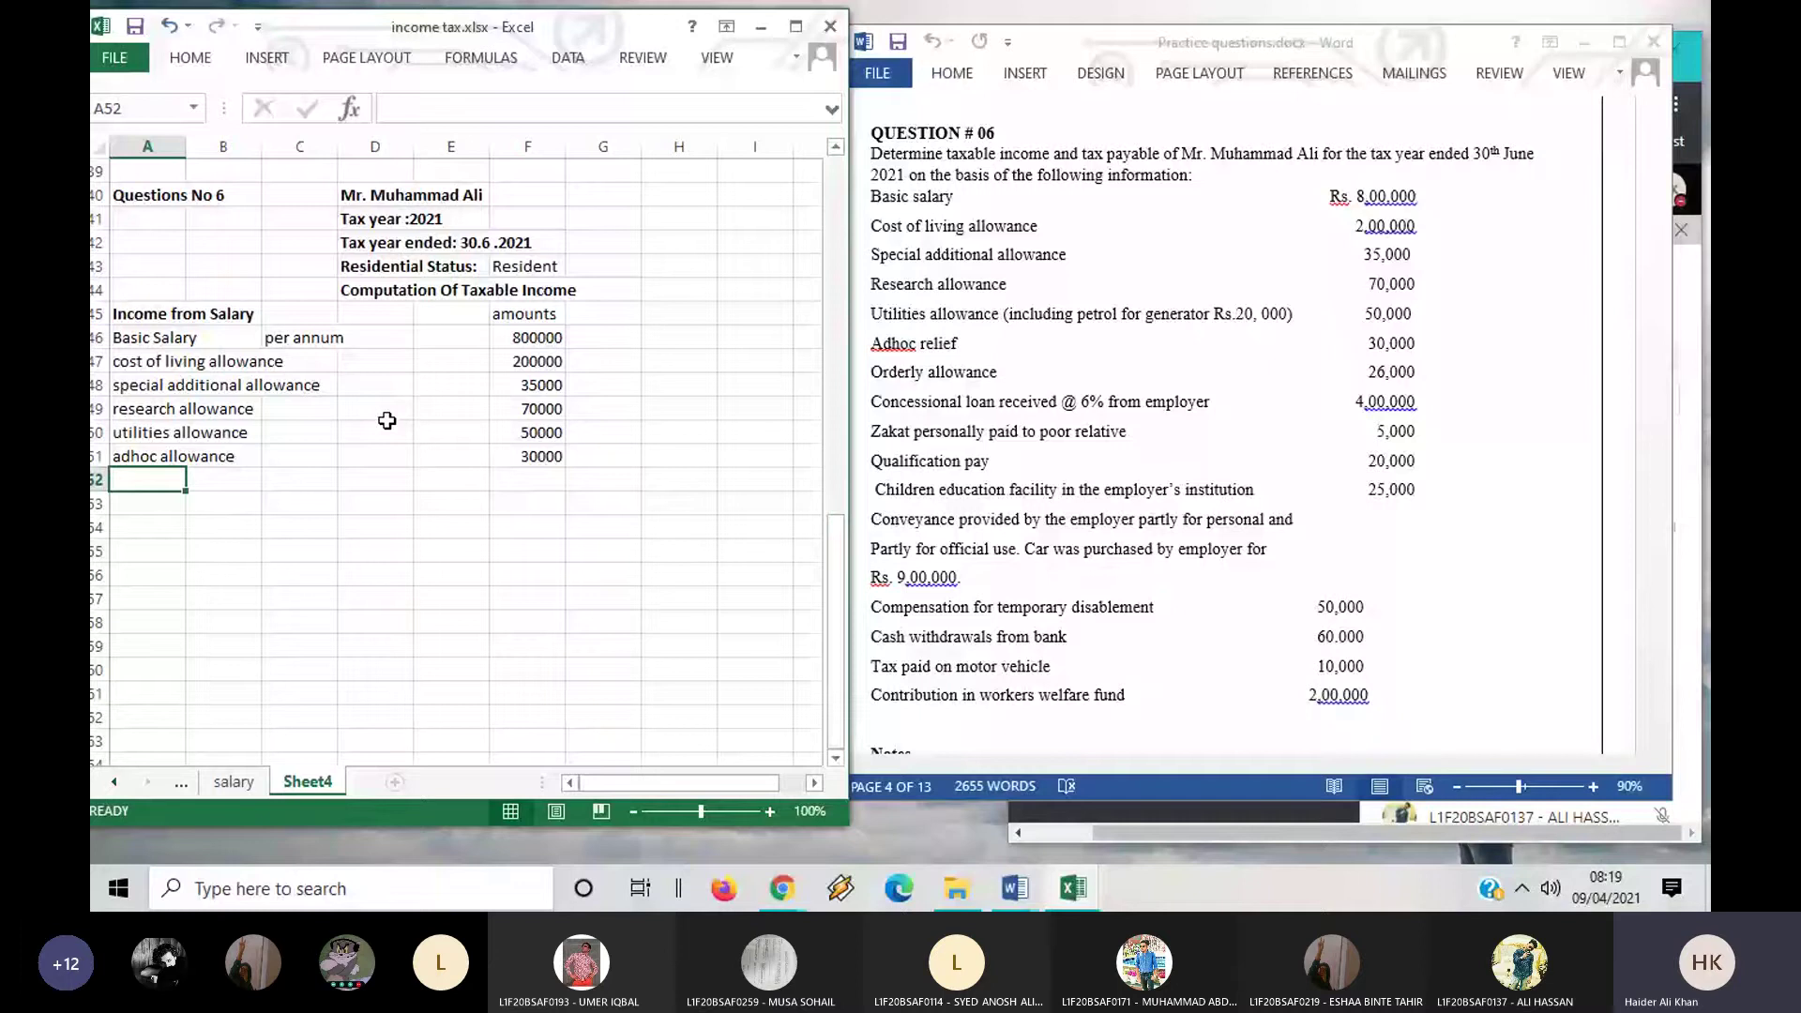
text(orderly all)
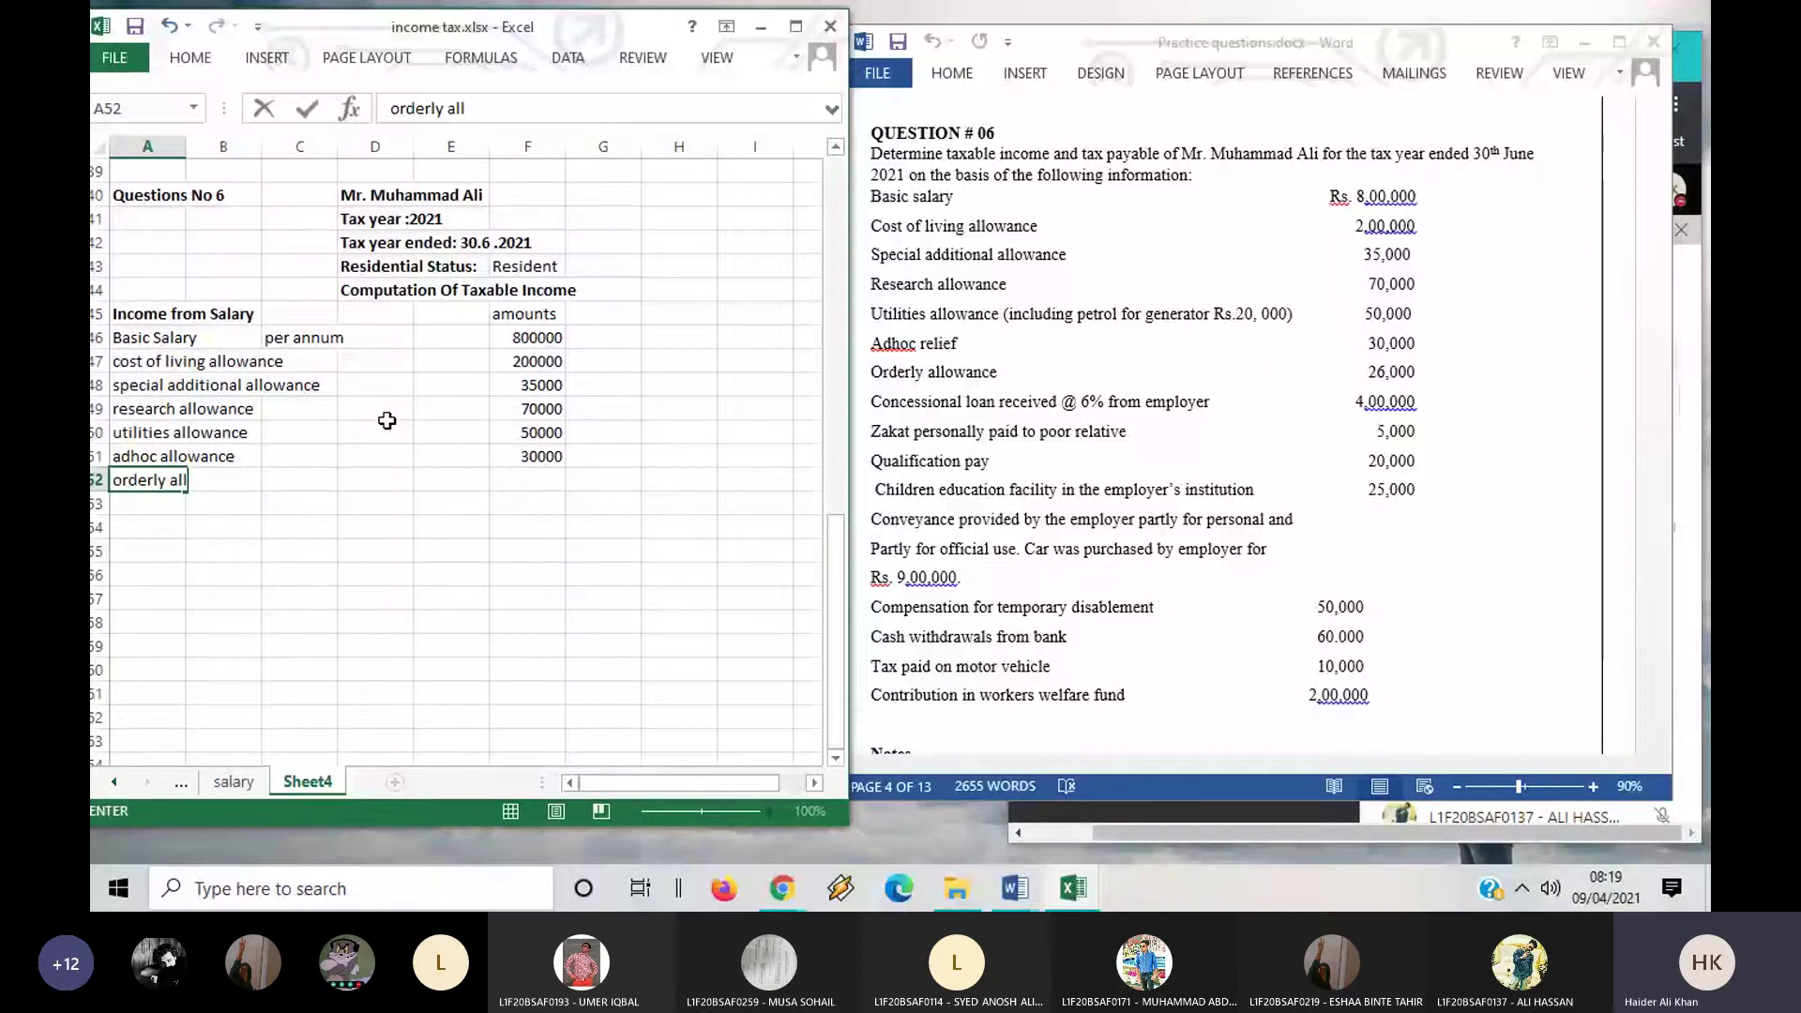
text(owance)
key(Right)
key(Right)
key(Right)
key(Right)
key(Right)
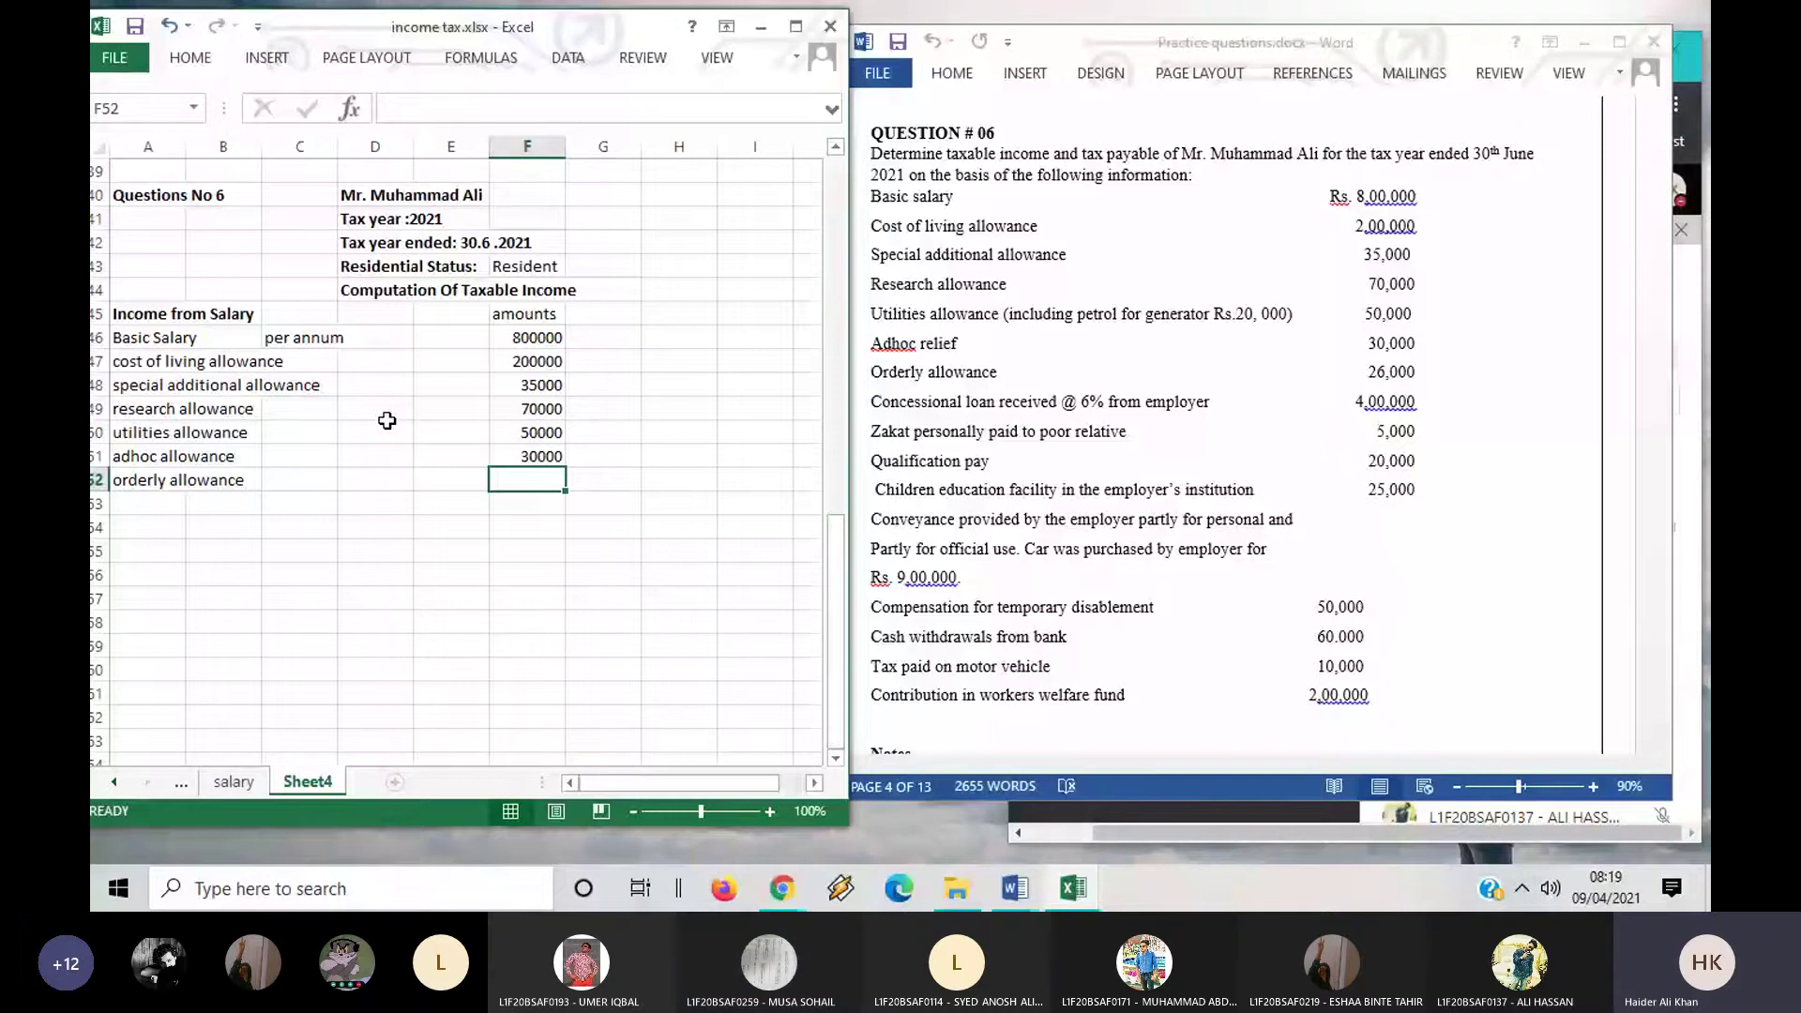
text(26000)
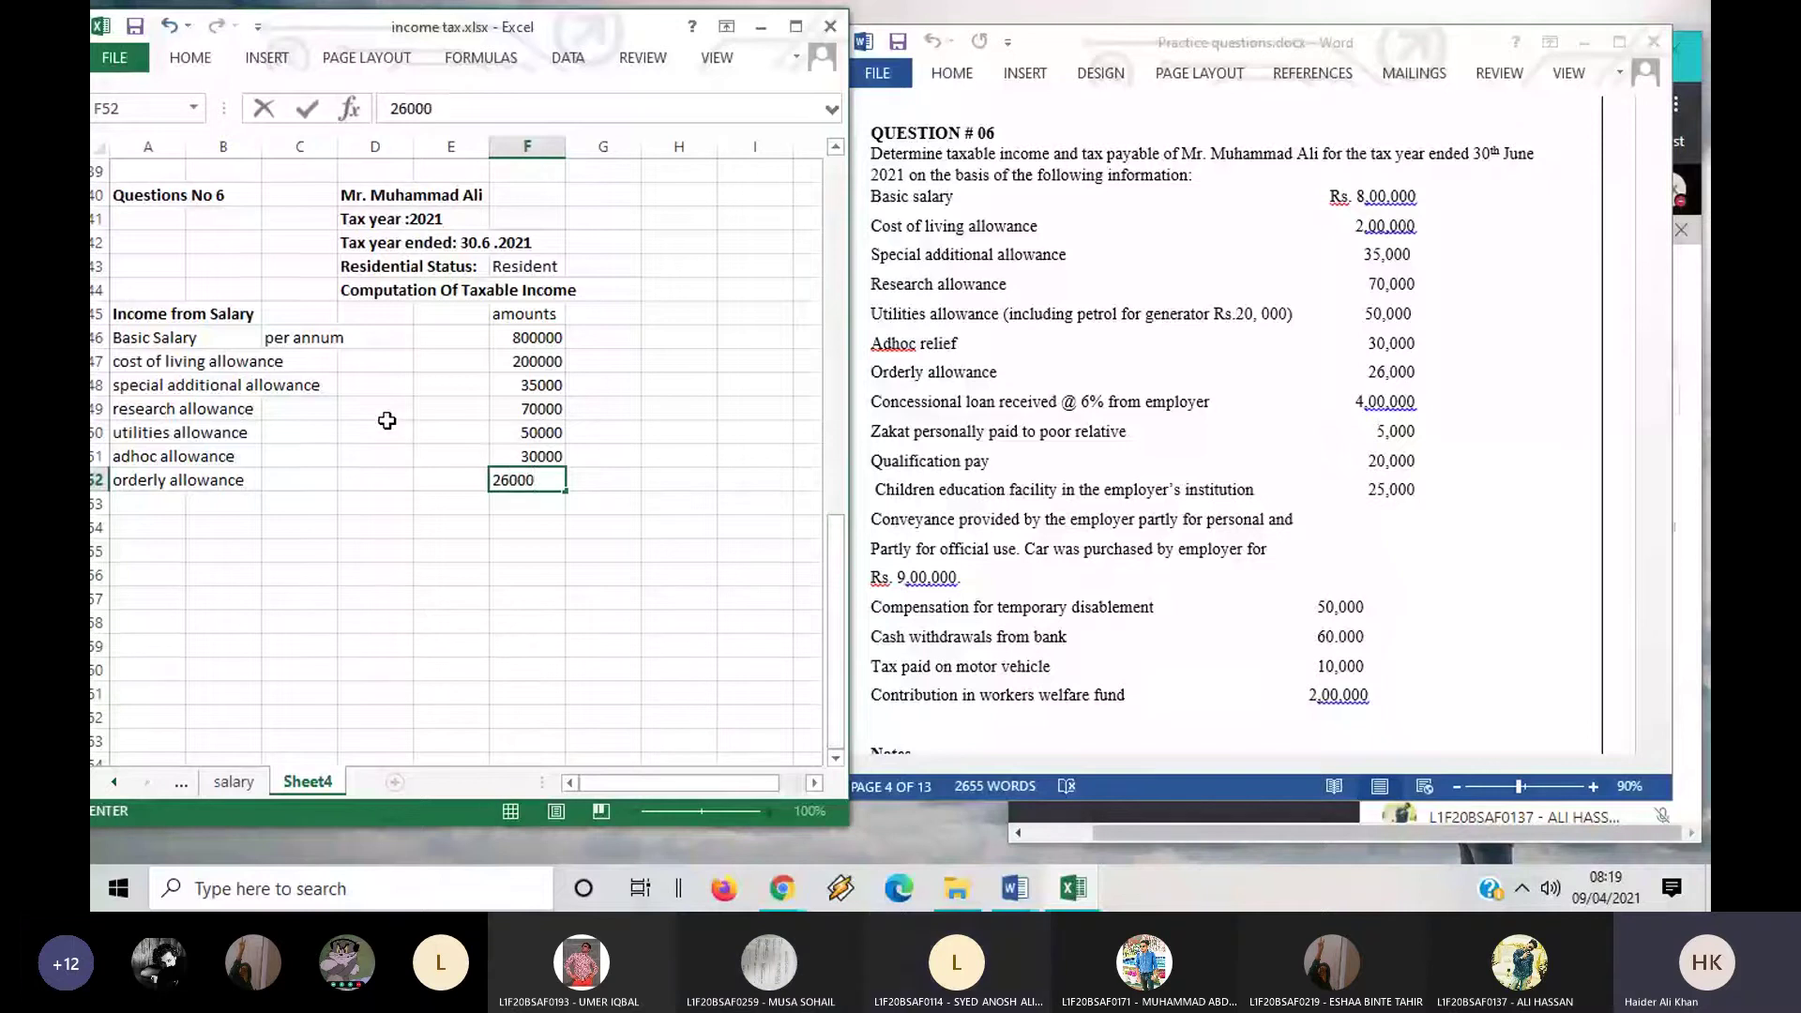
key(Return)
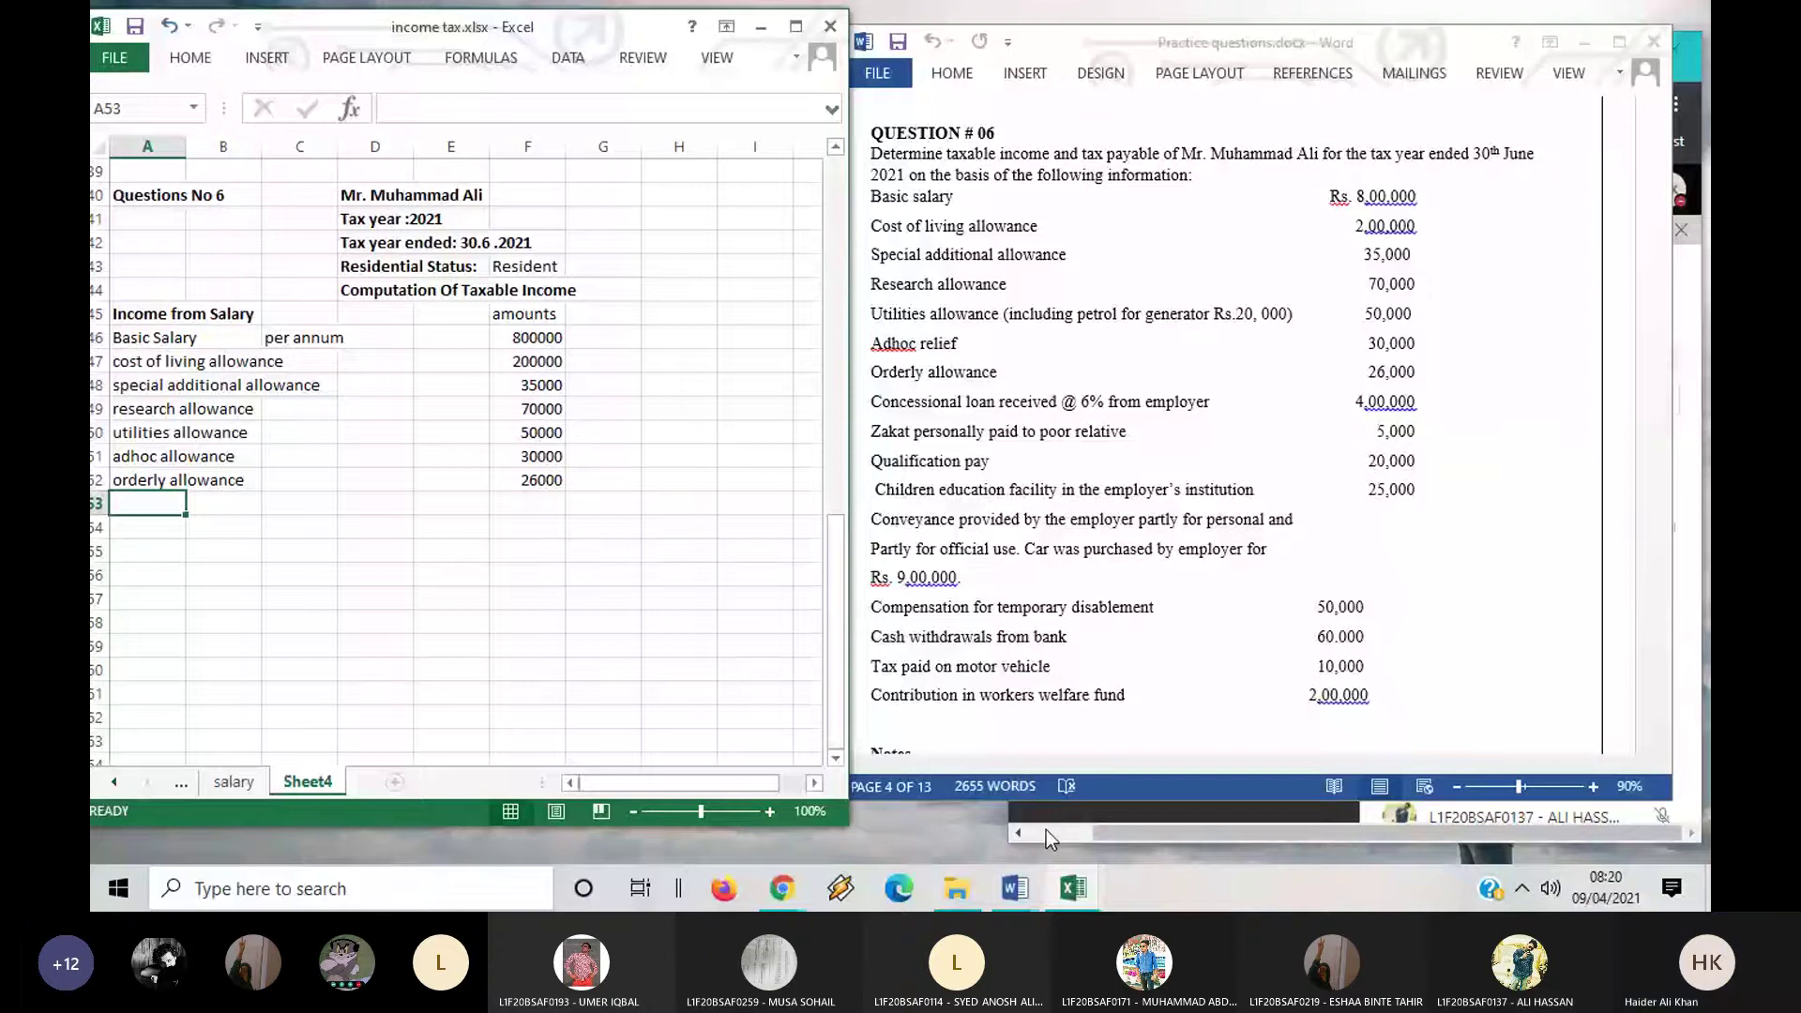
Enter the 'loan received from employer' row with rate .@6 and amount 400000
text(loan)
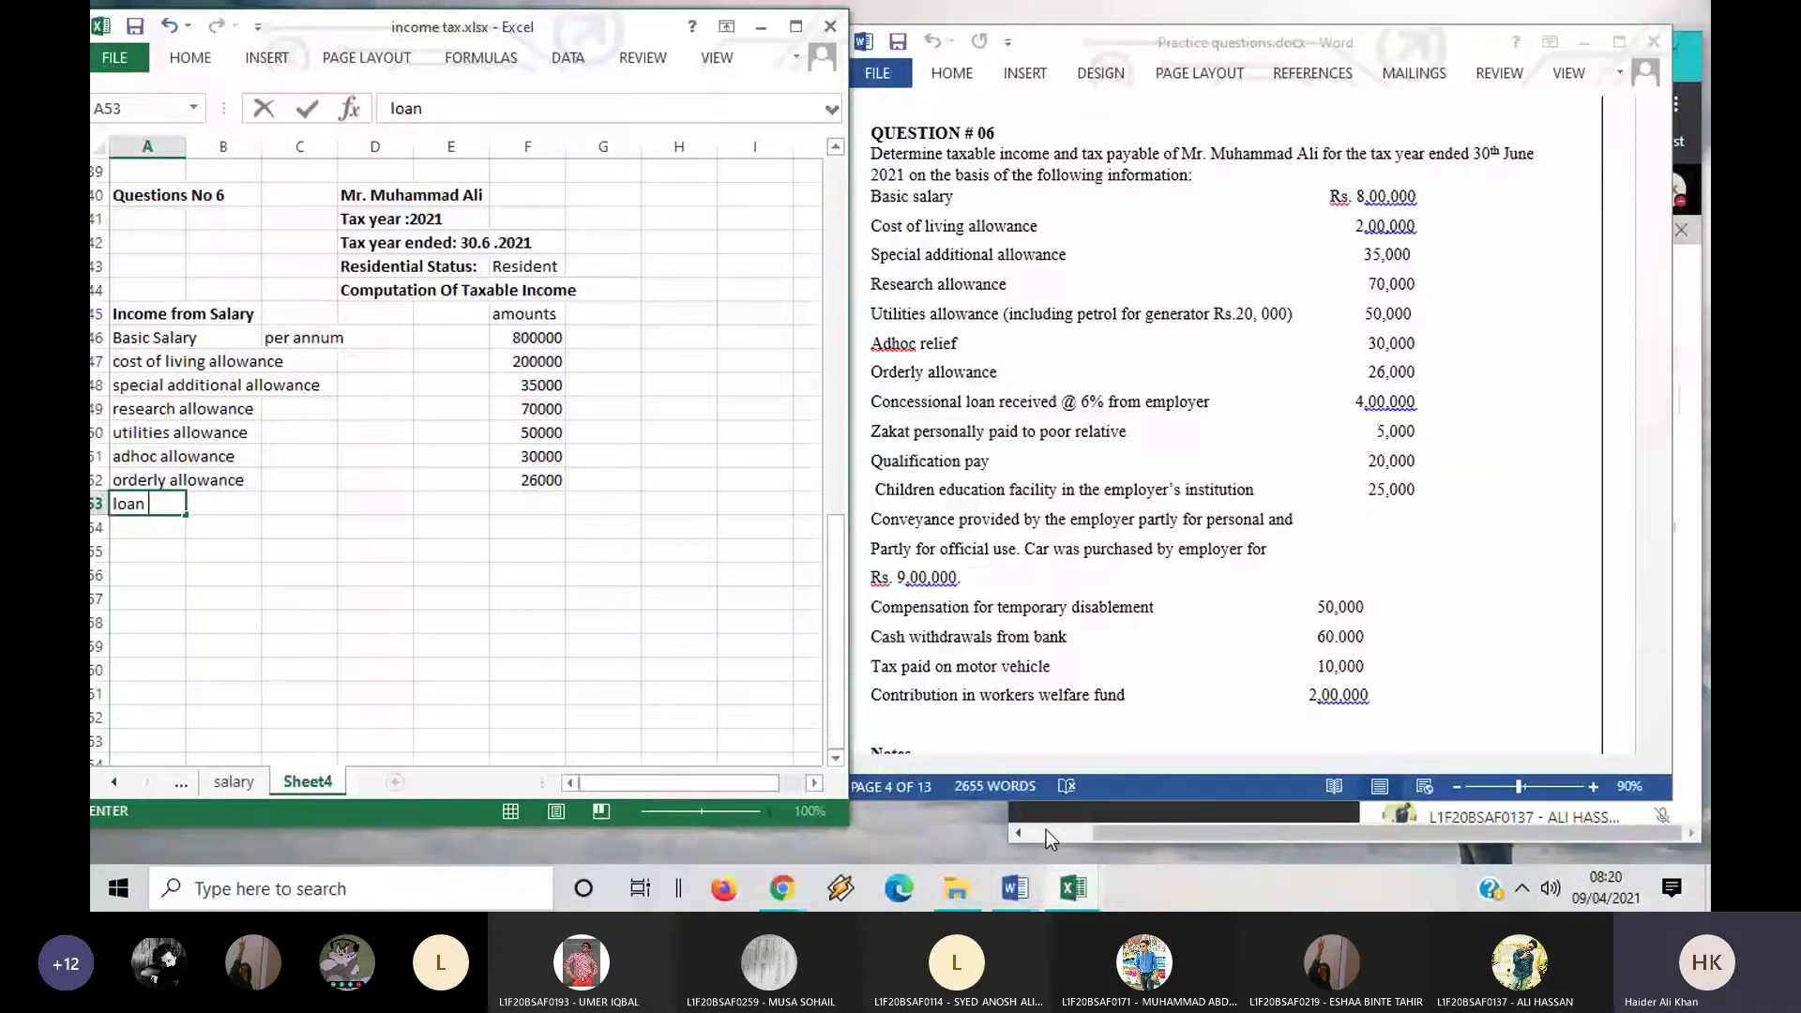
text( received )
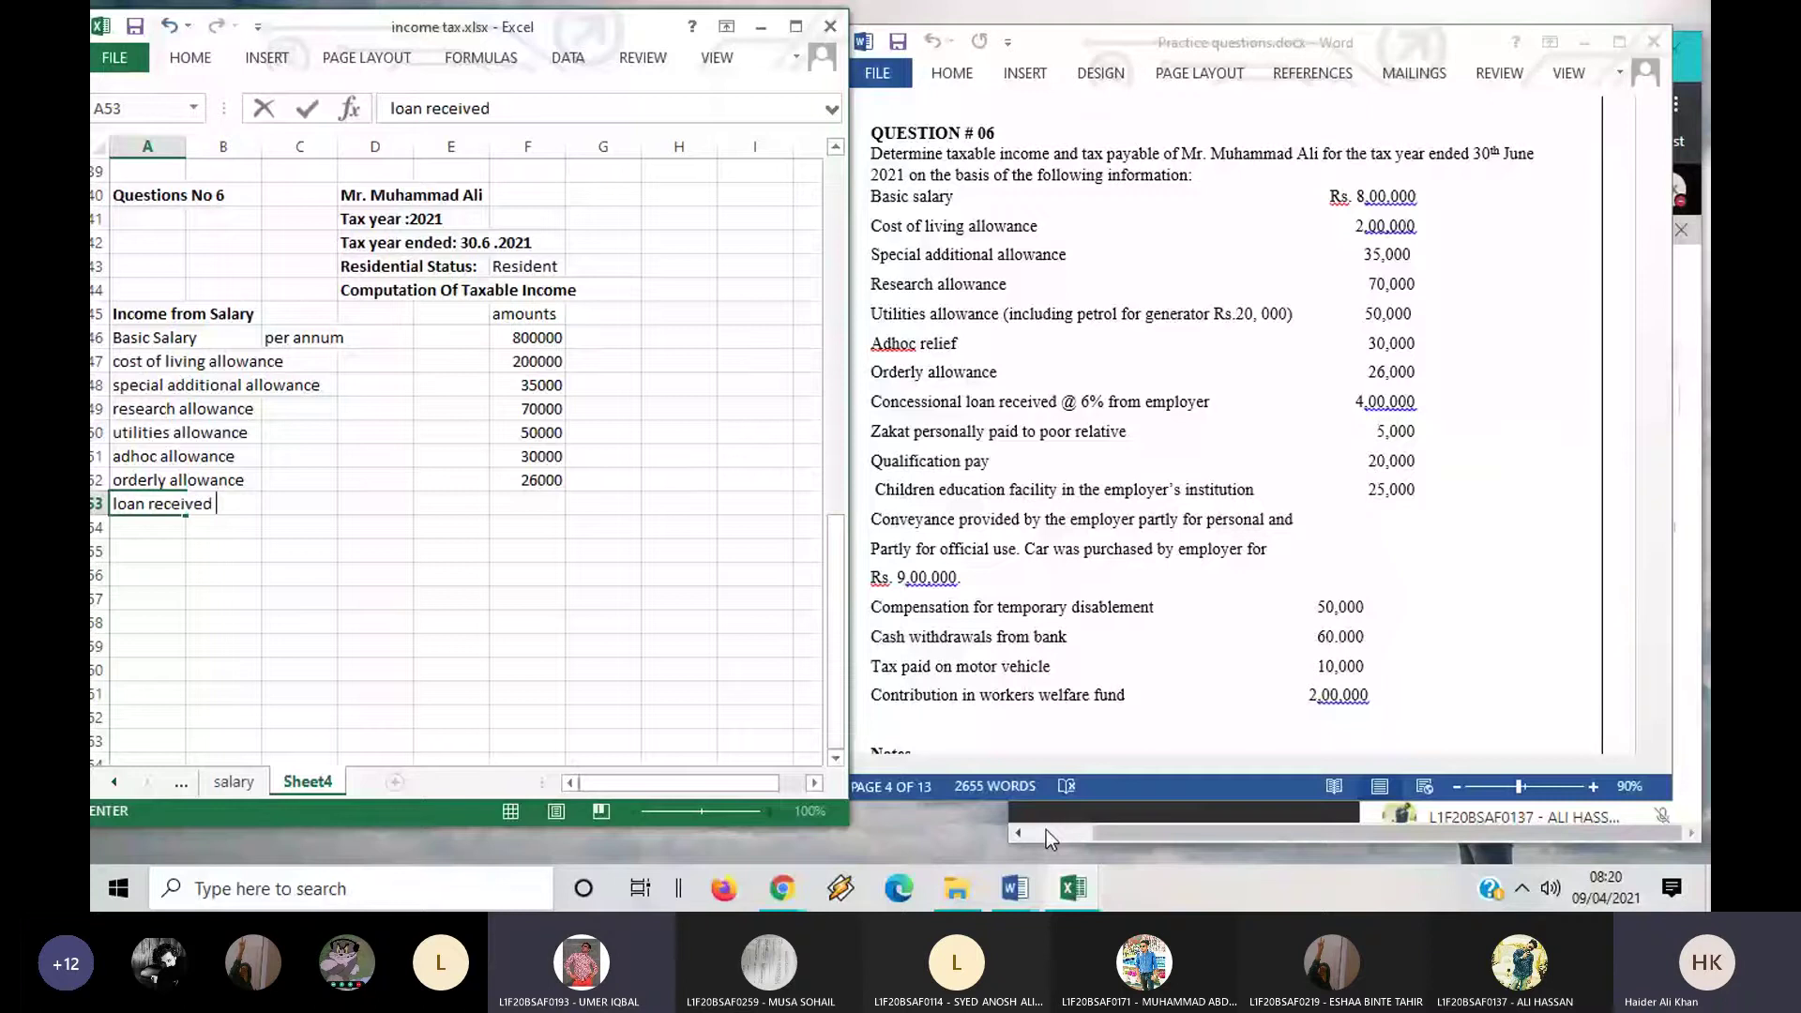
text(from employer)
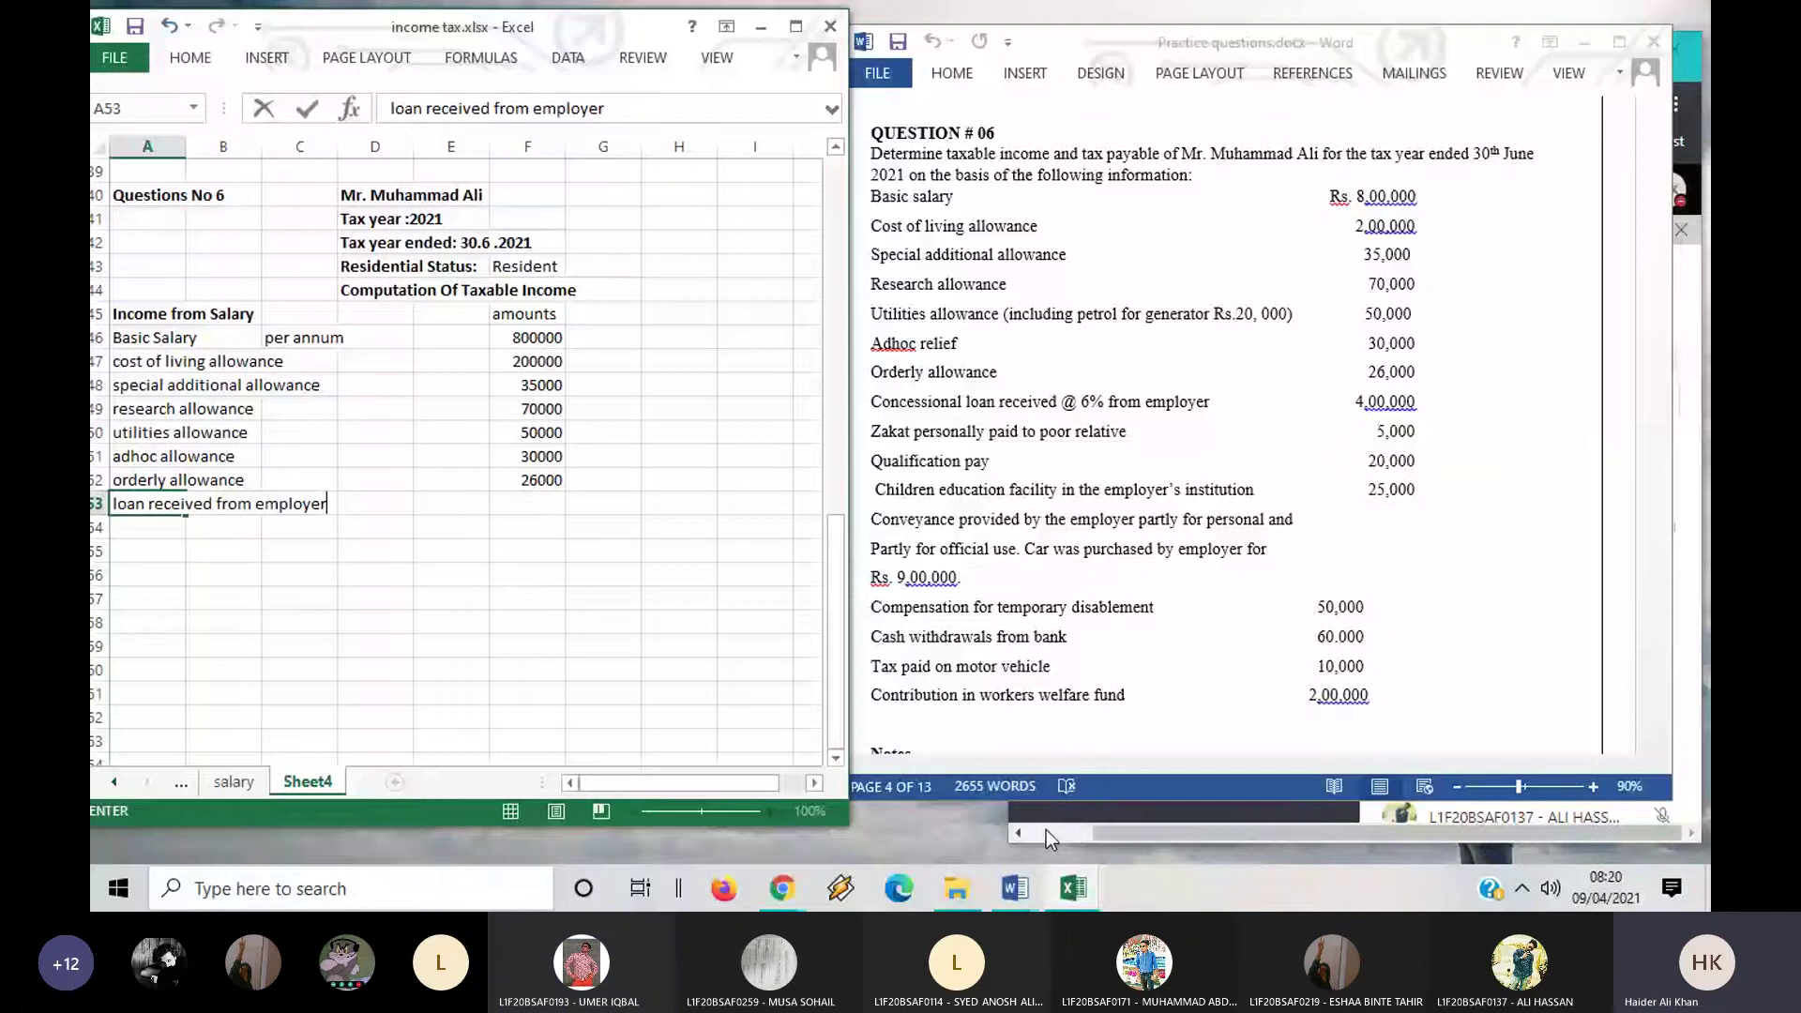
key(Tab)
key(Tab)
key(Tab)
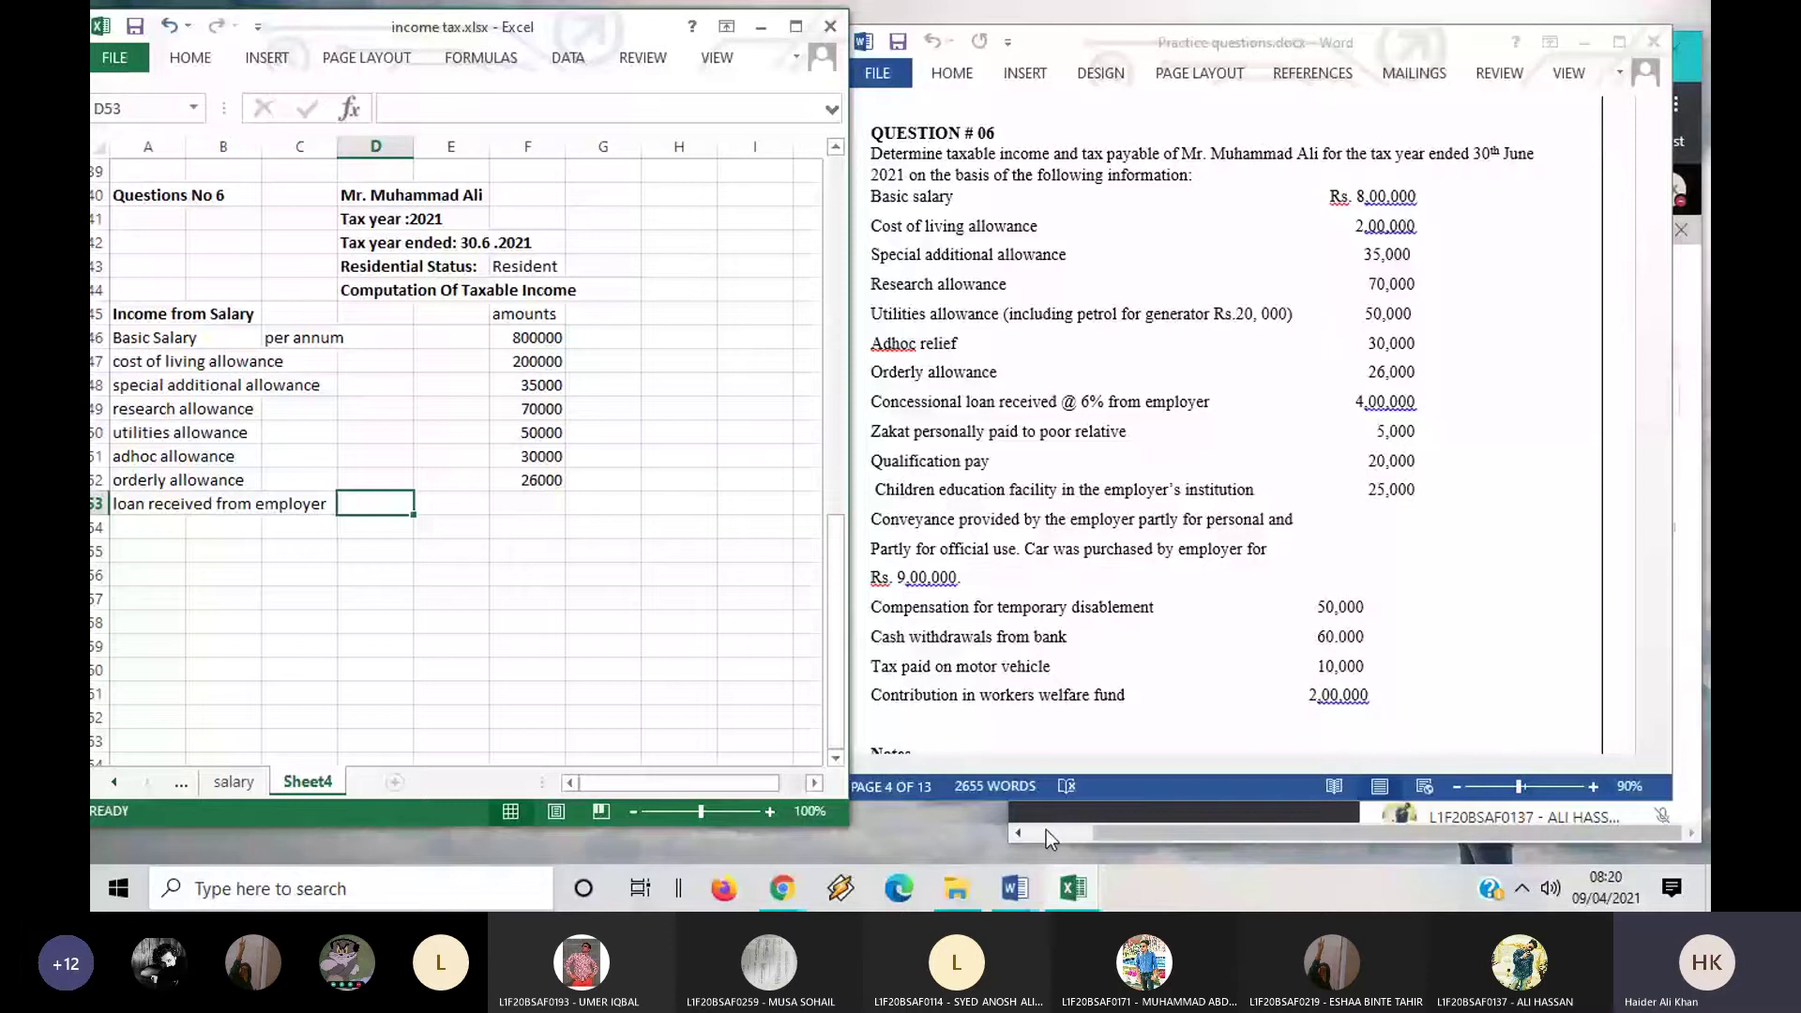
text(@ 6)
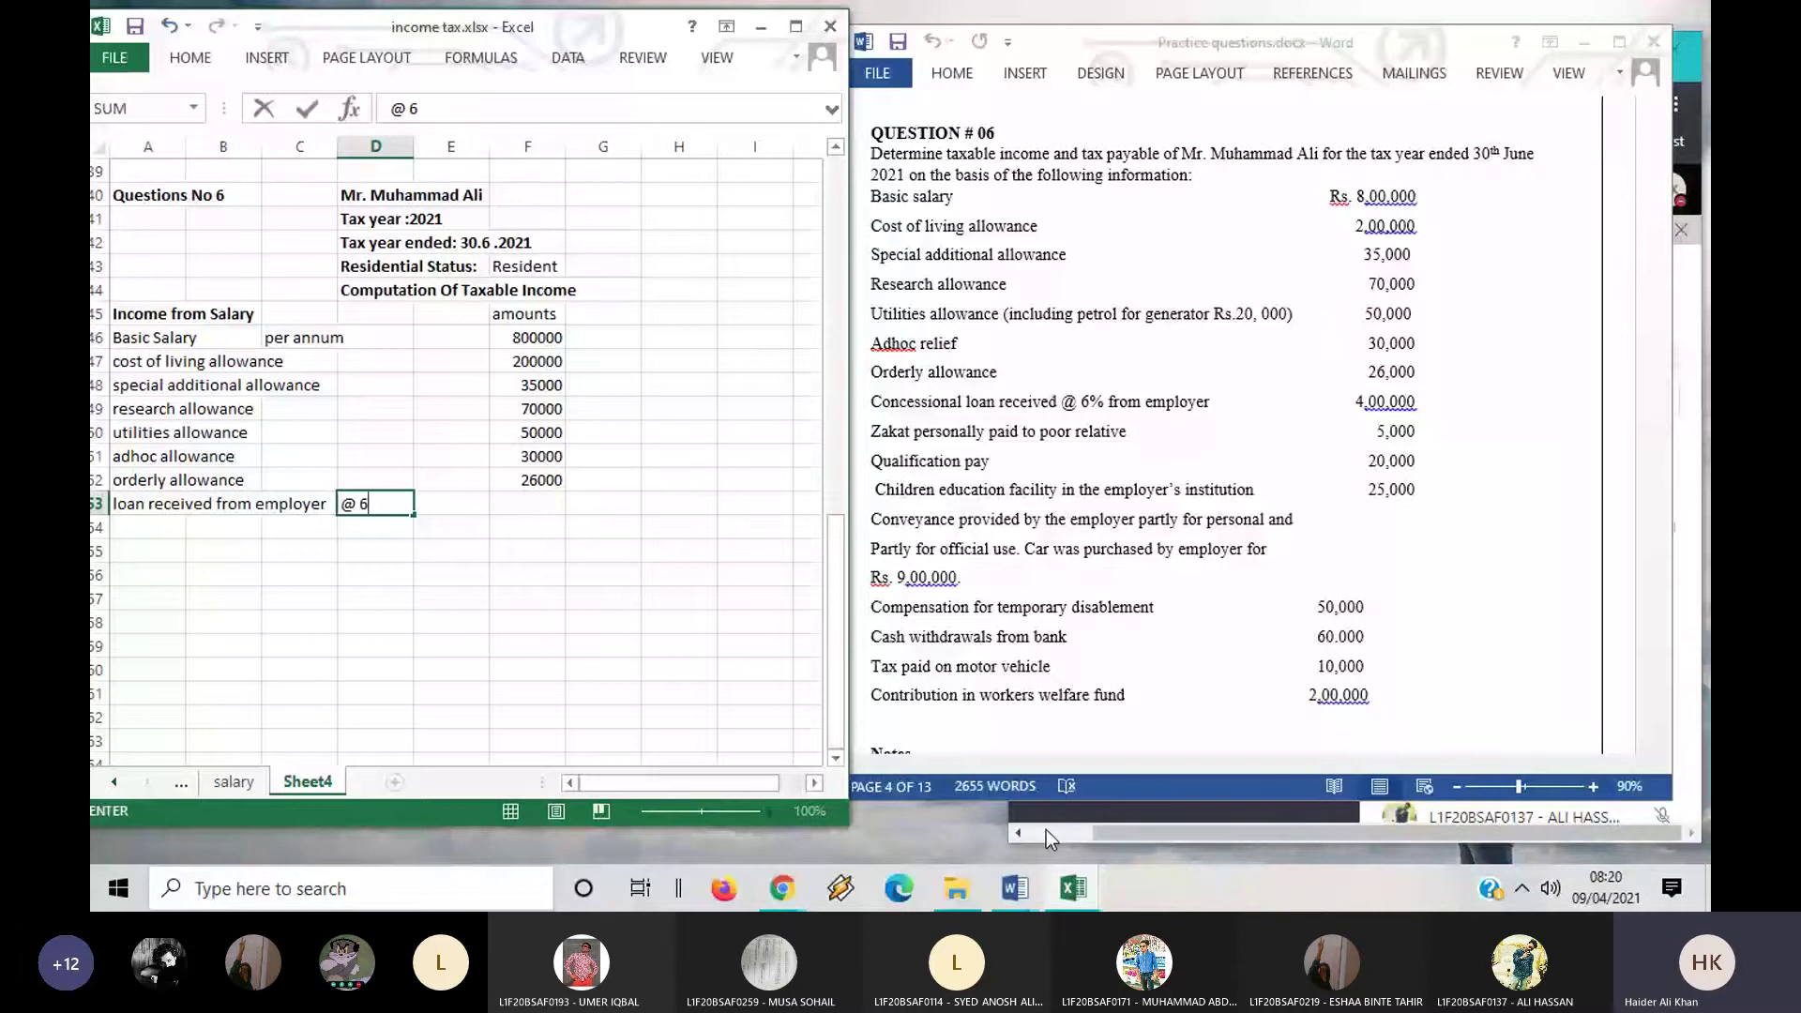
key(BackSpace)
key(BackSpace)
key(BackSpace)
text(.)
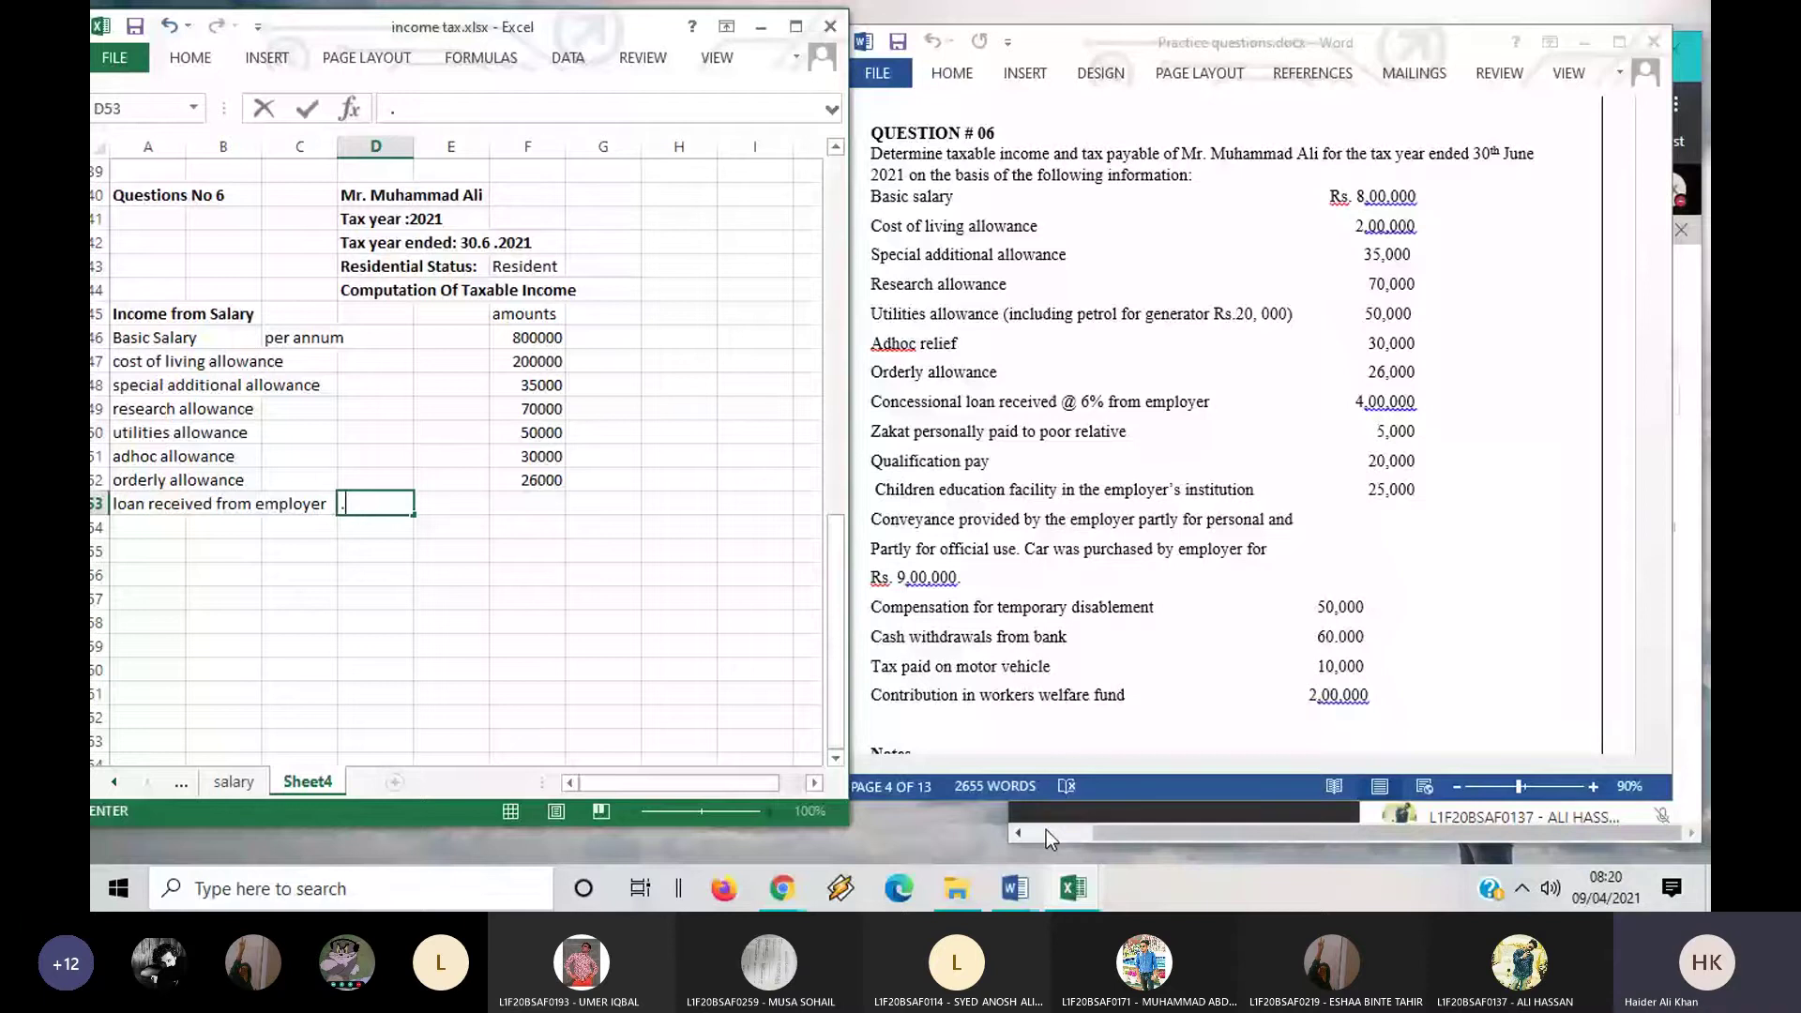
text(@6)
key(Tab)
text(4000)
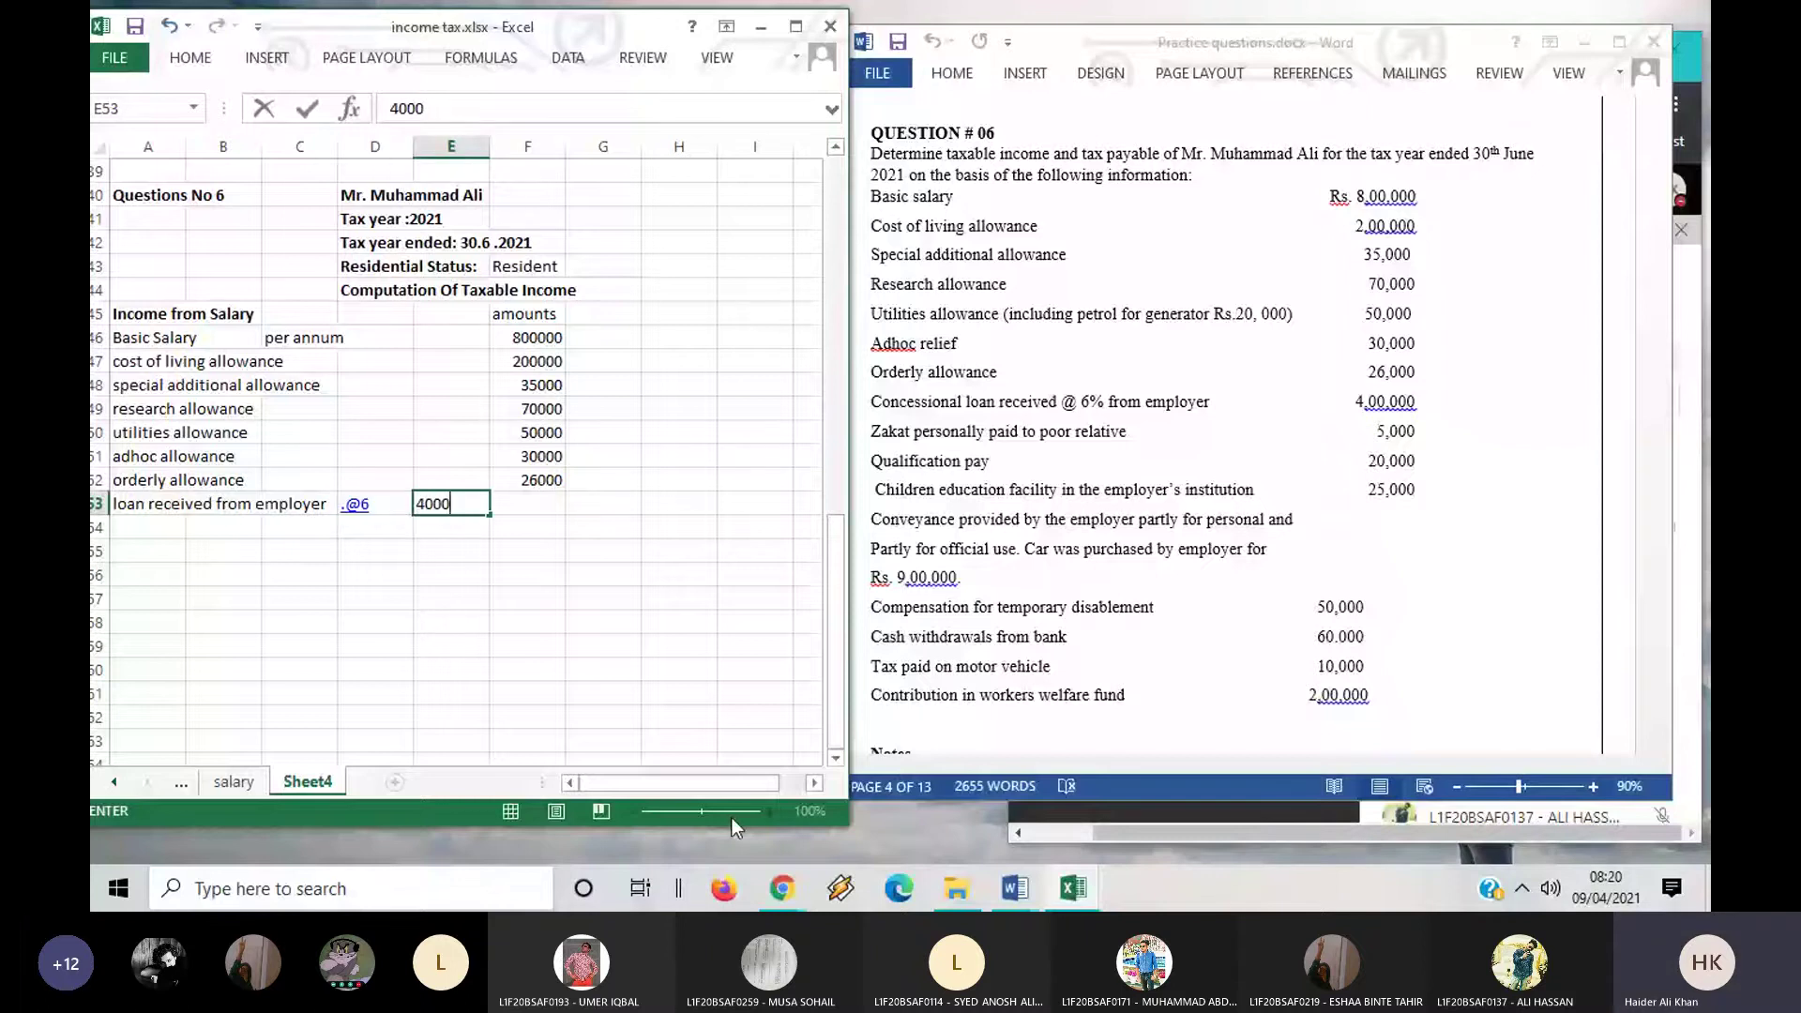
text(00)
key(Return)
Note 'exempt from tax' in G53 and correct the loan amount in E53 to 1400000
click(627, 512)
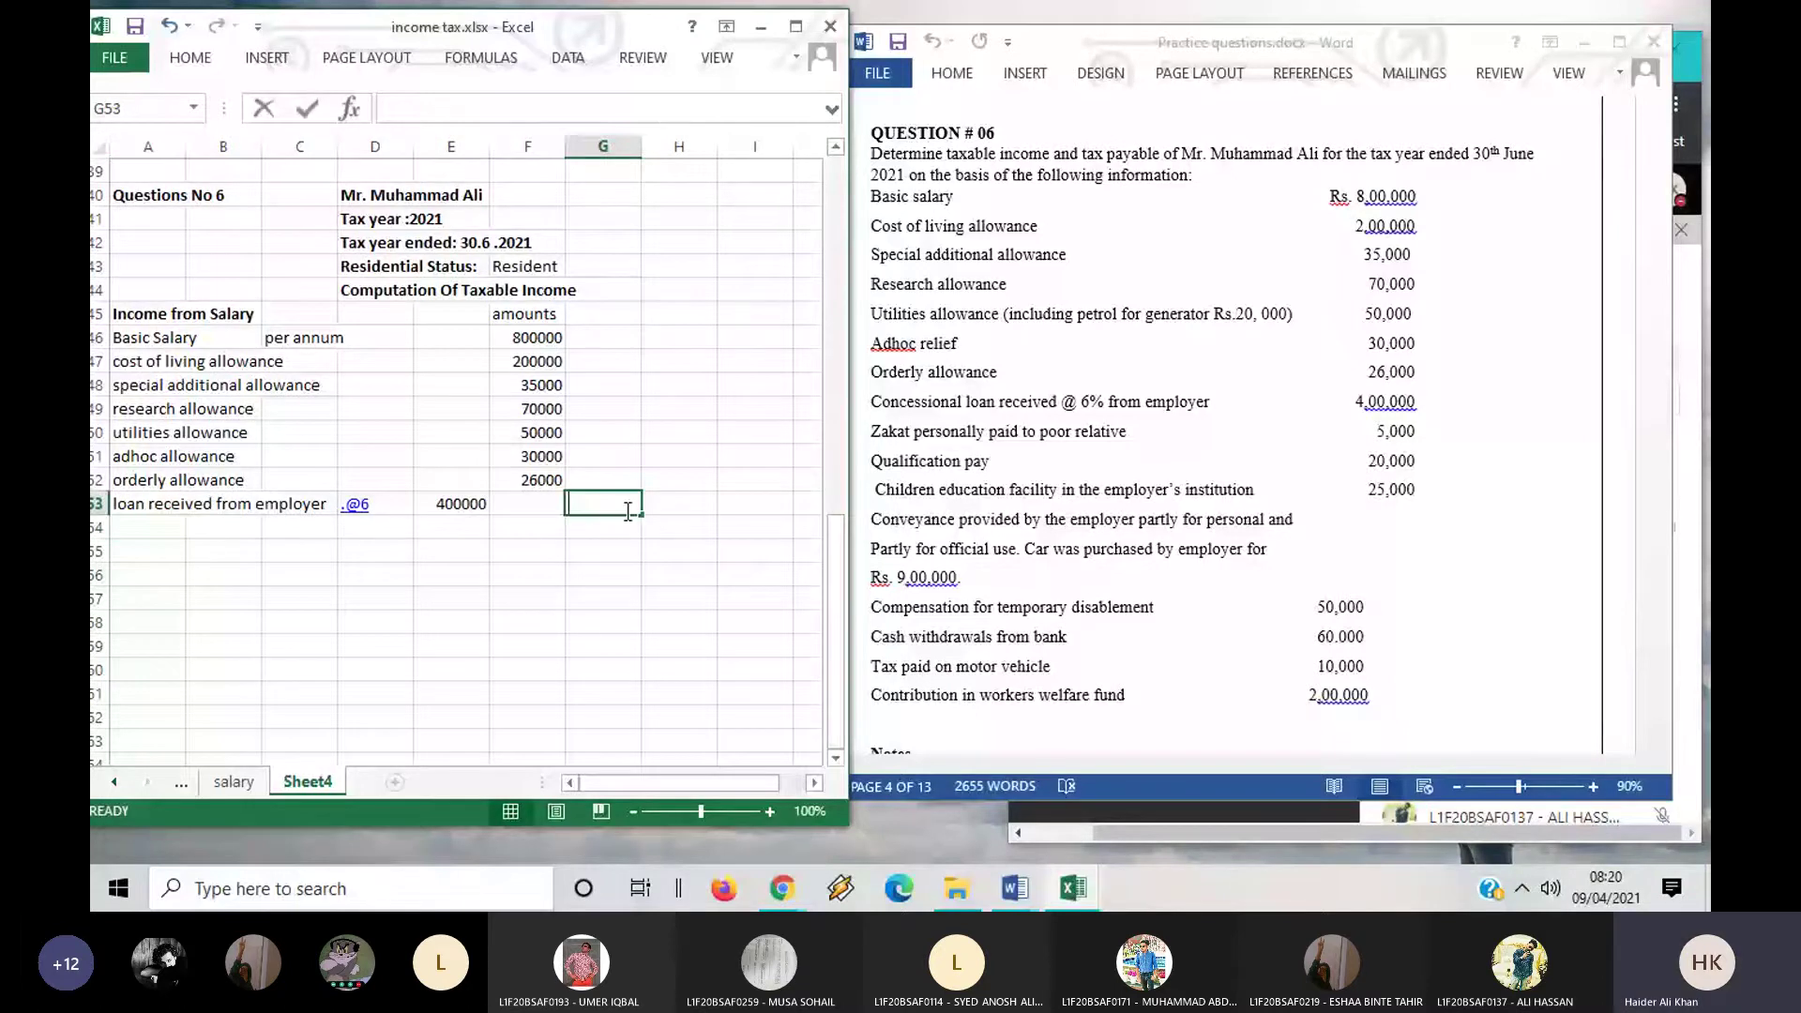
text(exempt from tax)
key(Return)
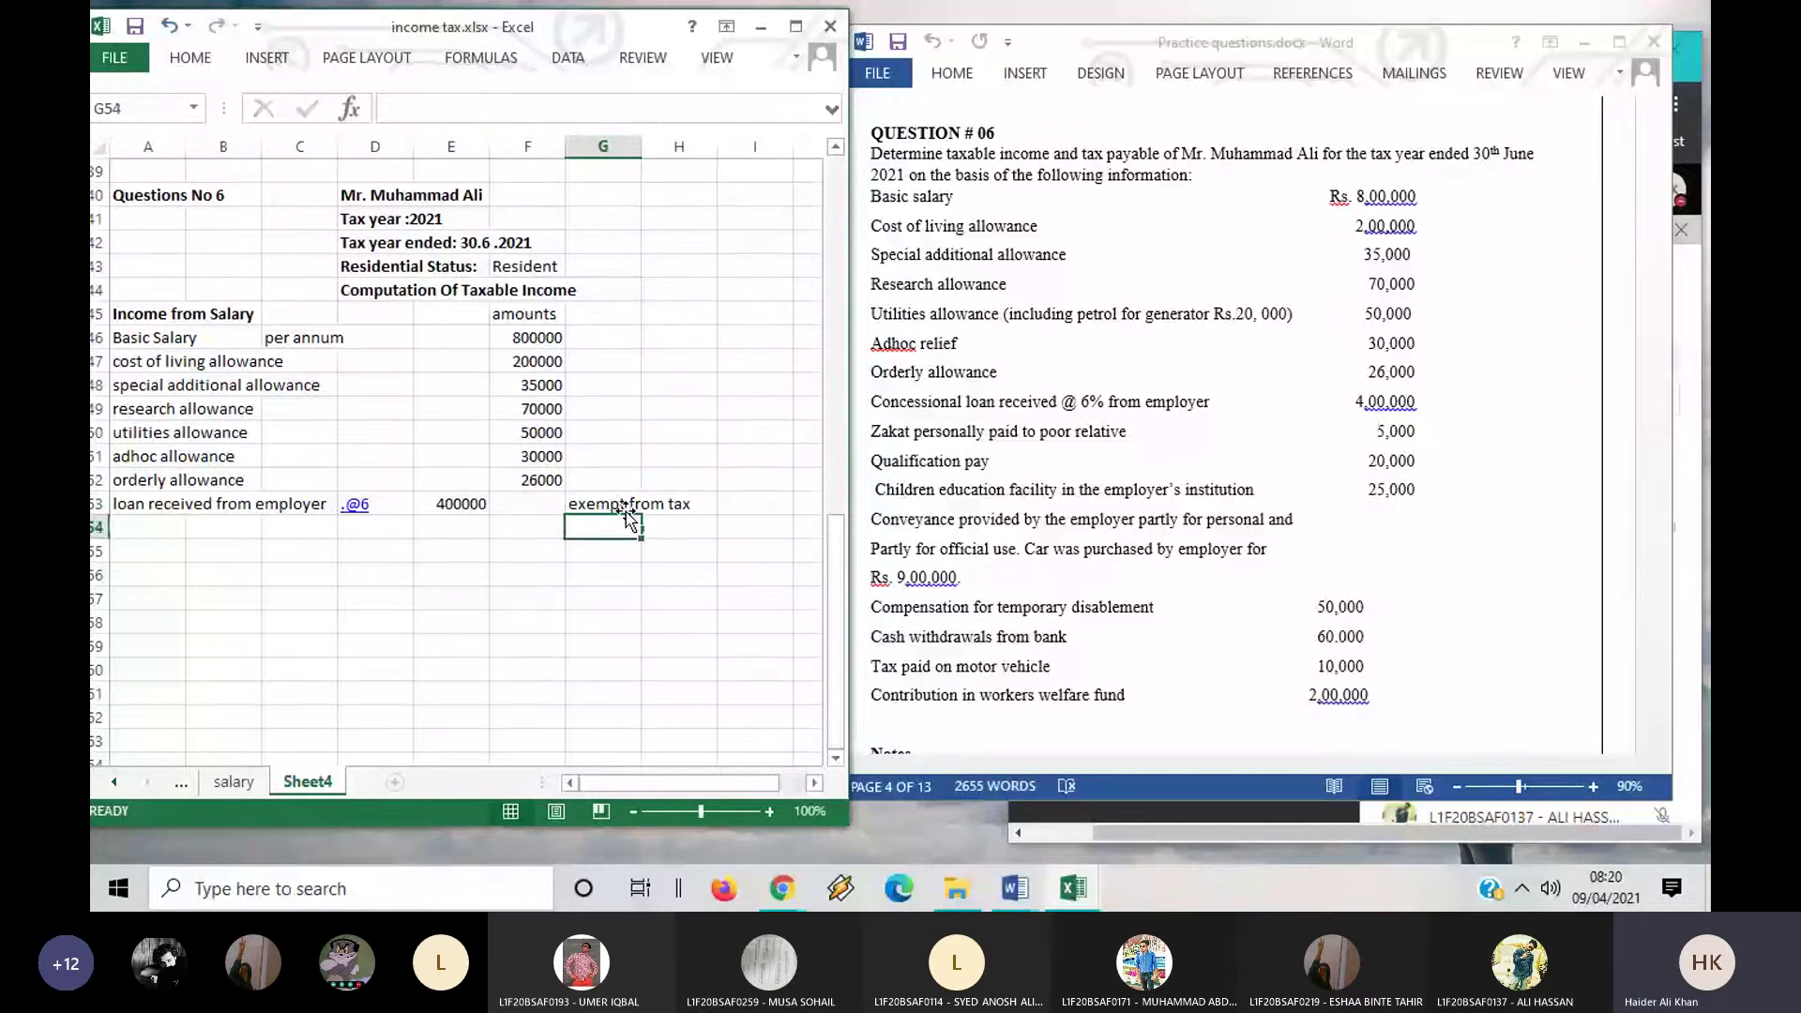
click(446, 503)
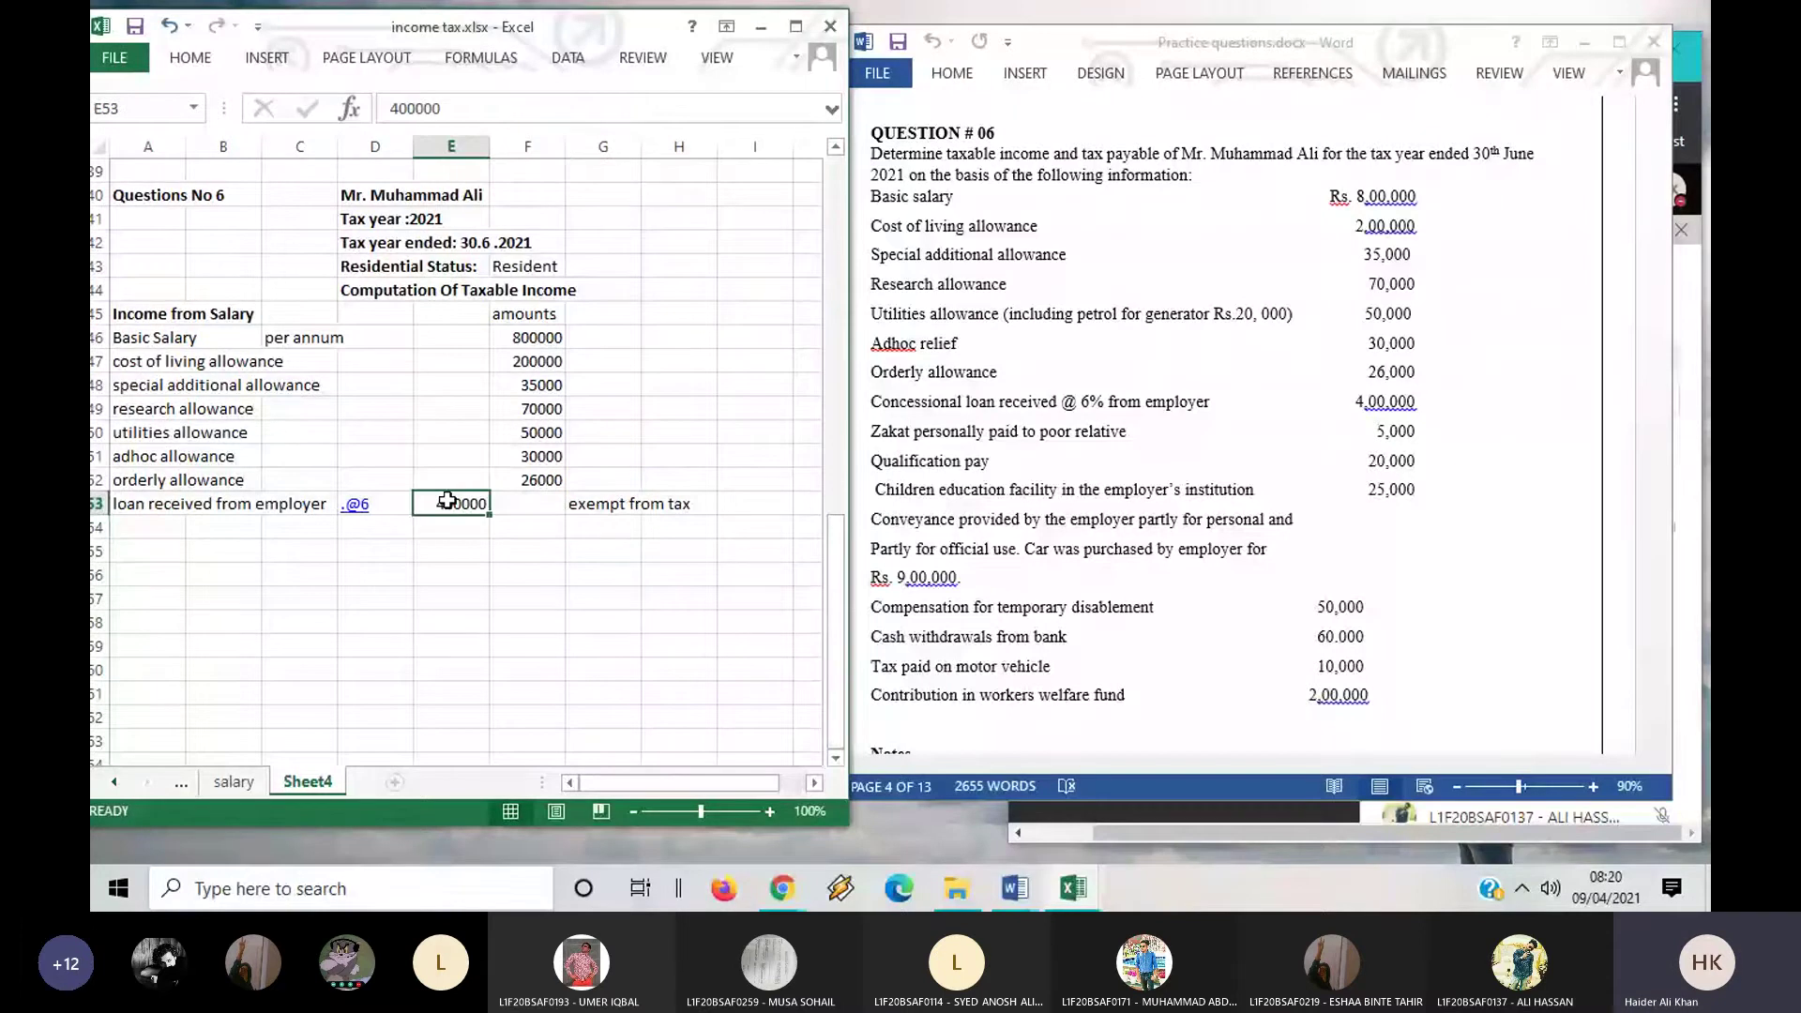
text(140000)
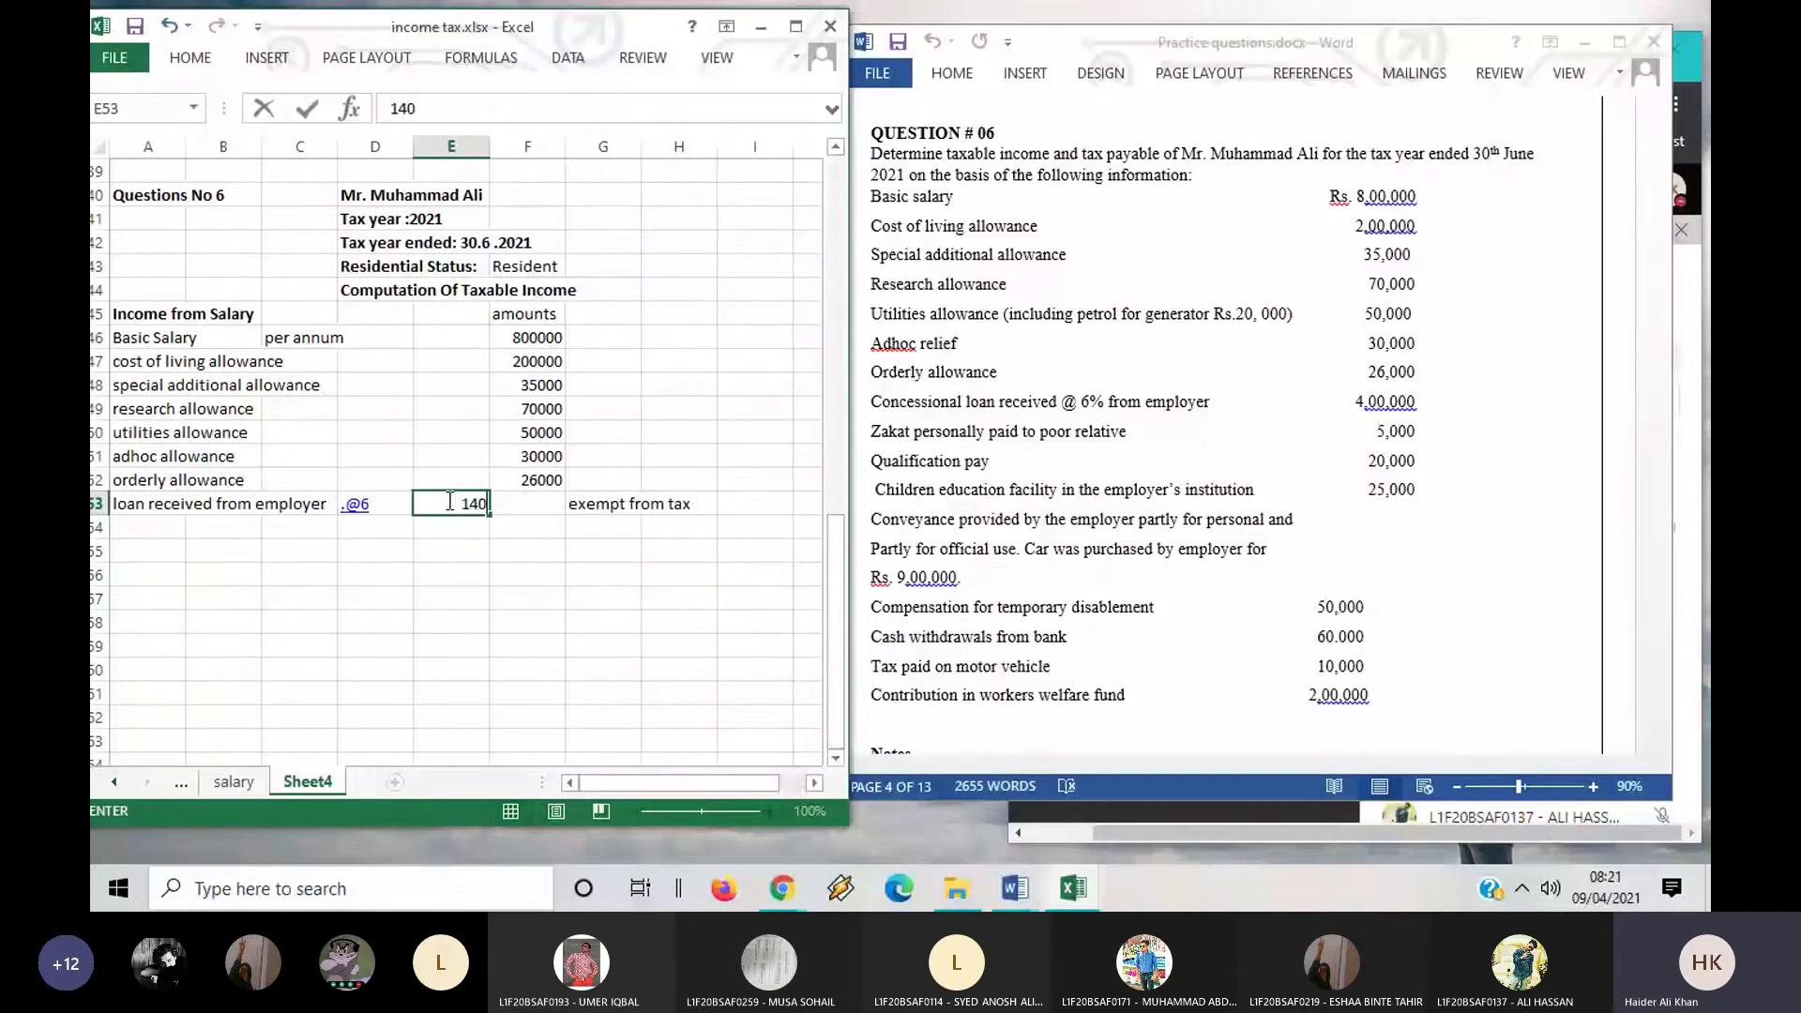
key(Return)
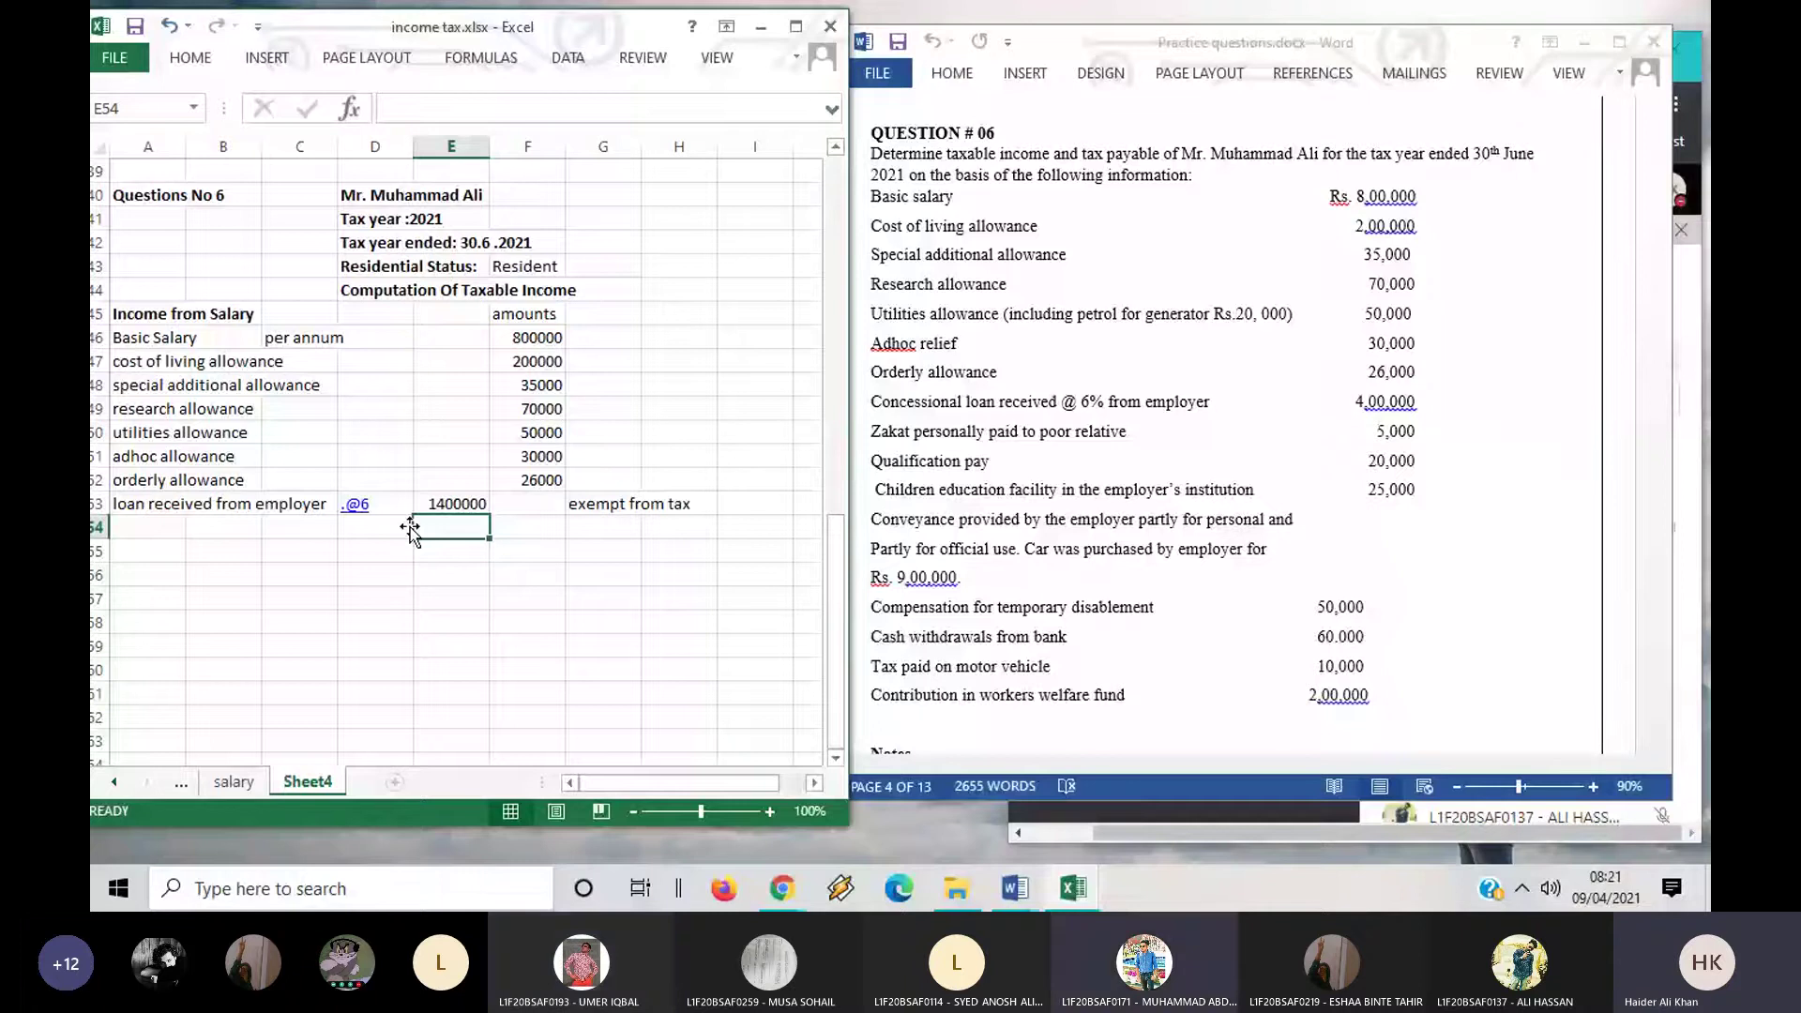
Consult the Teams call and Word practice questions, then return to cell B54 in Excel
click(531, 500)
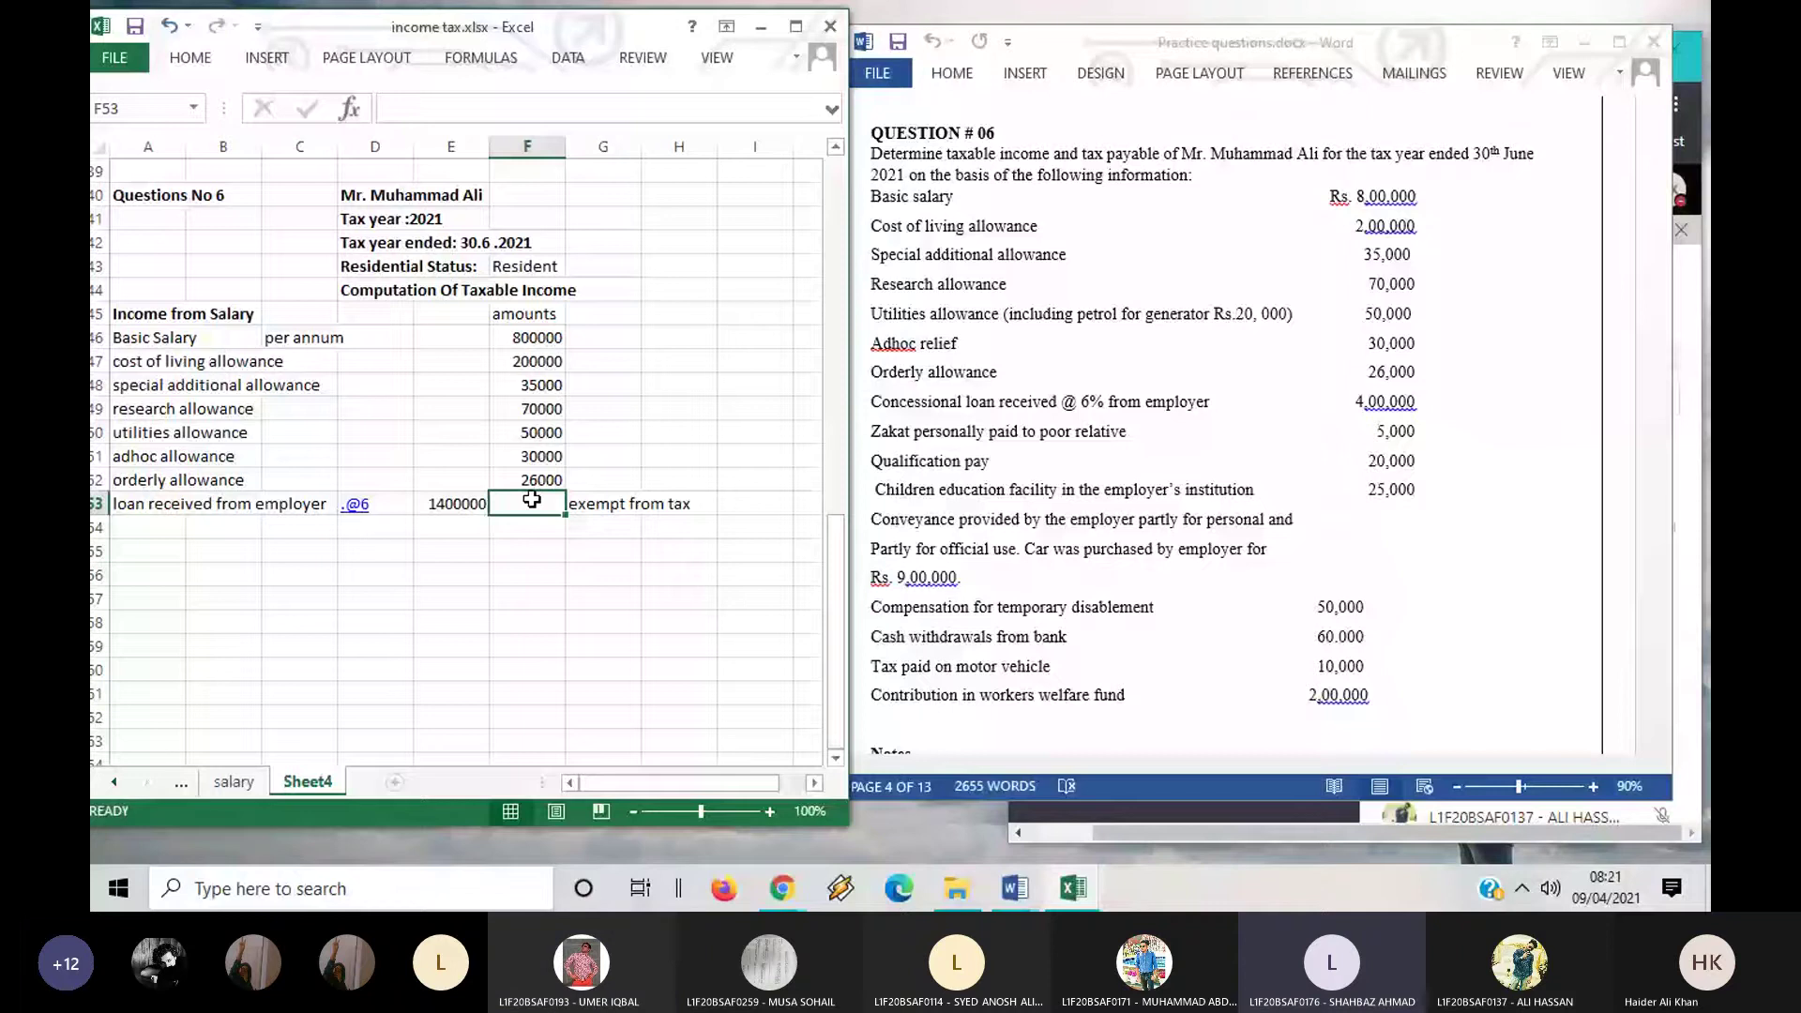
click(259, 525)
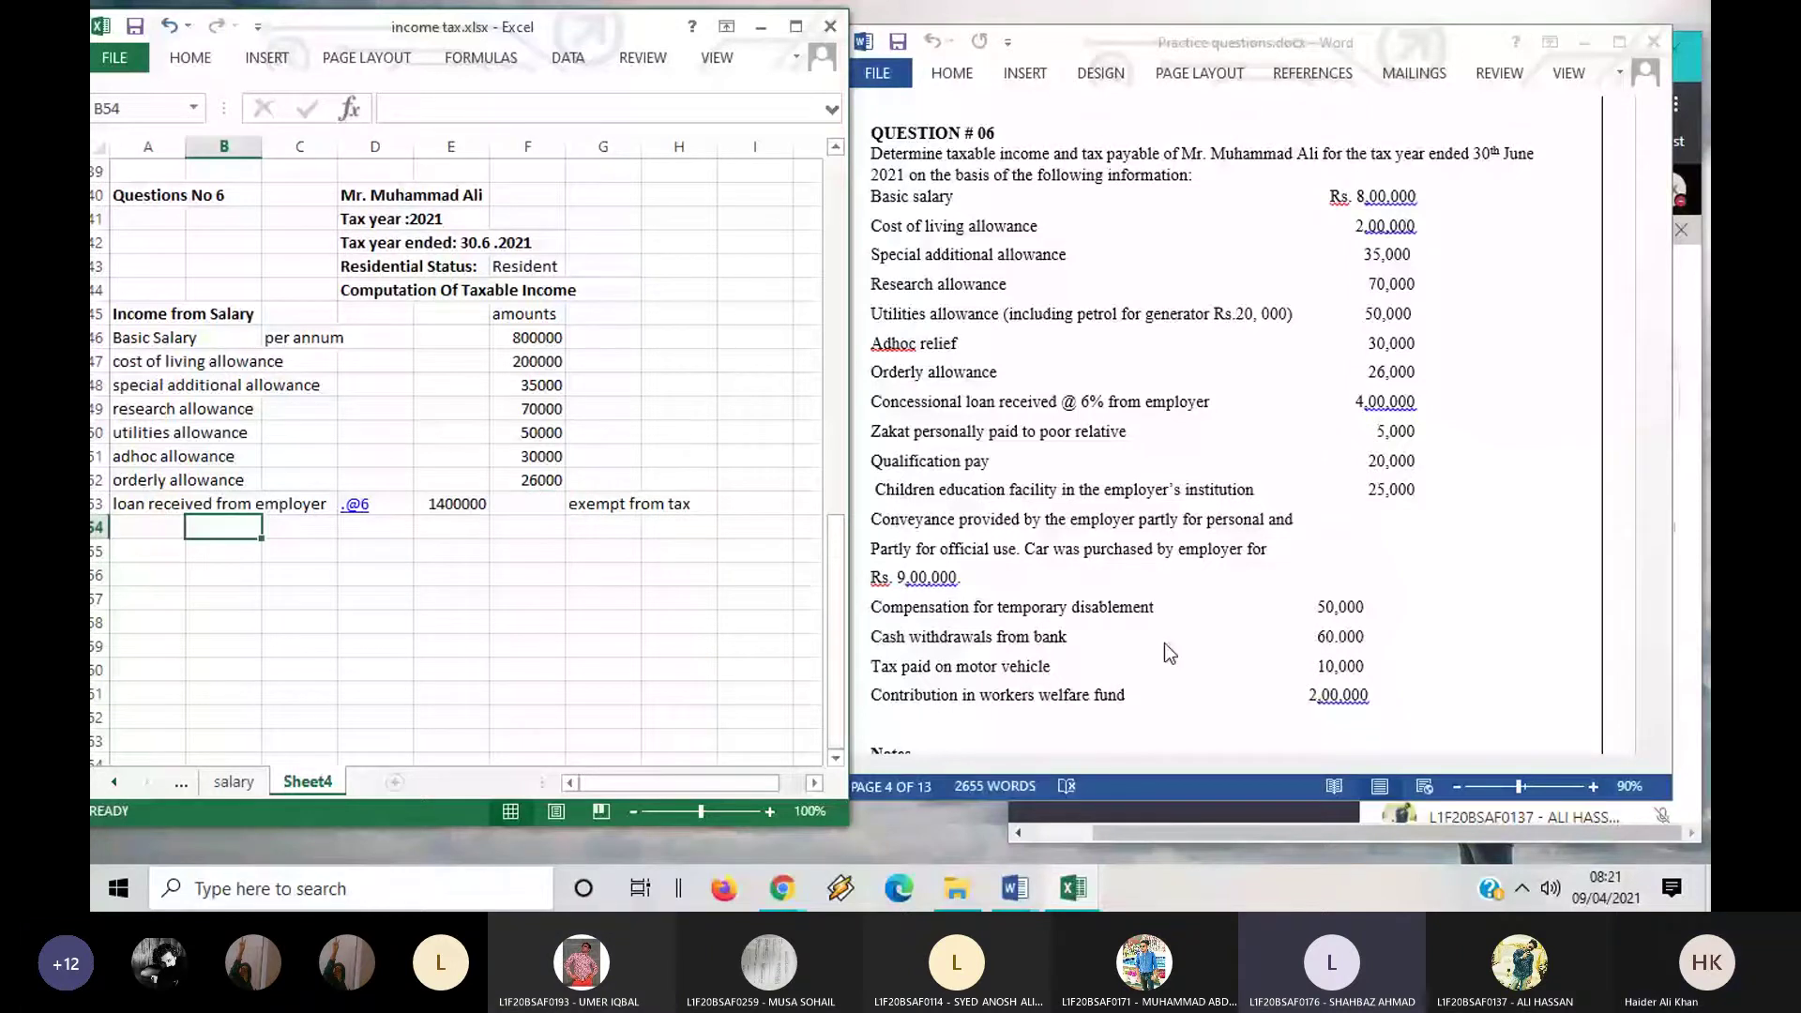
click(1195, 815)
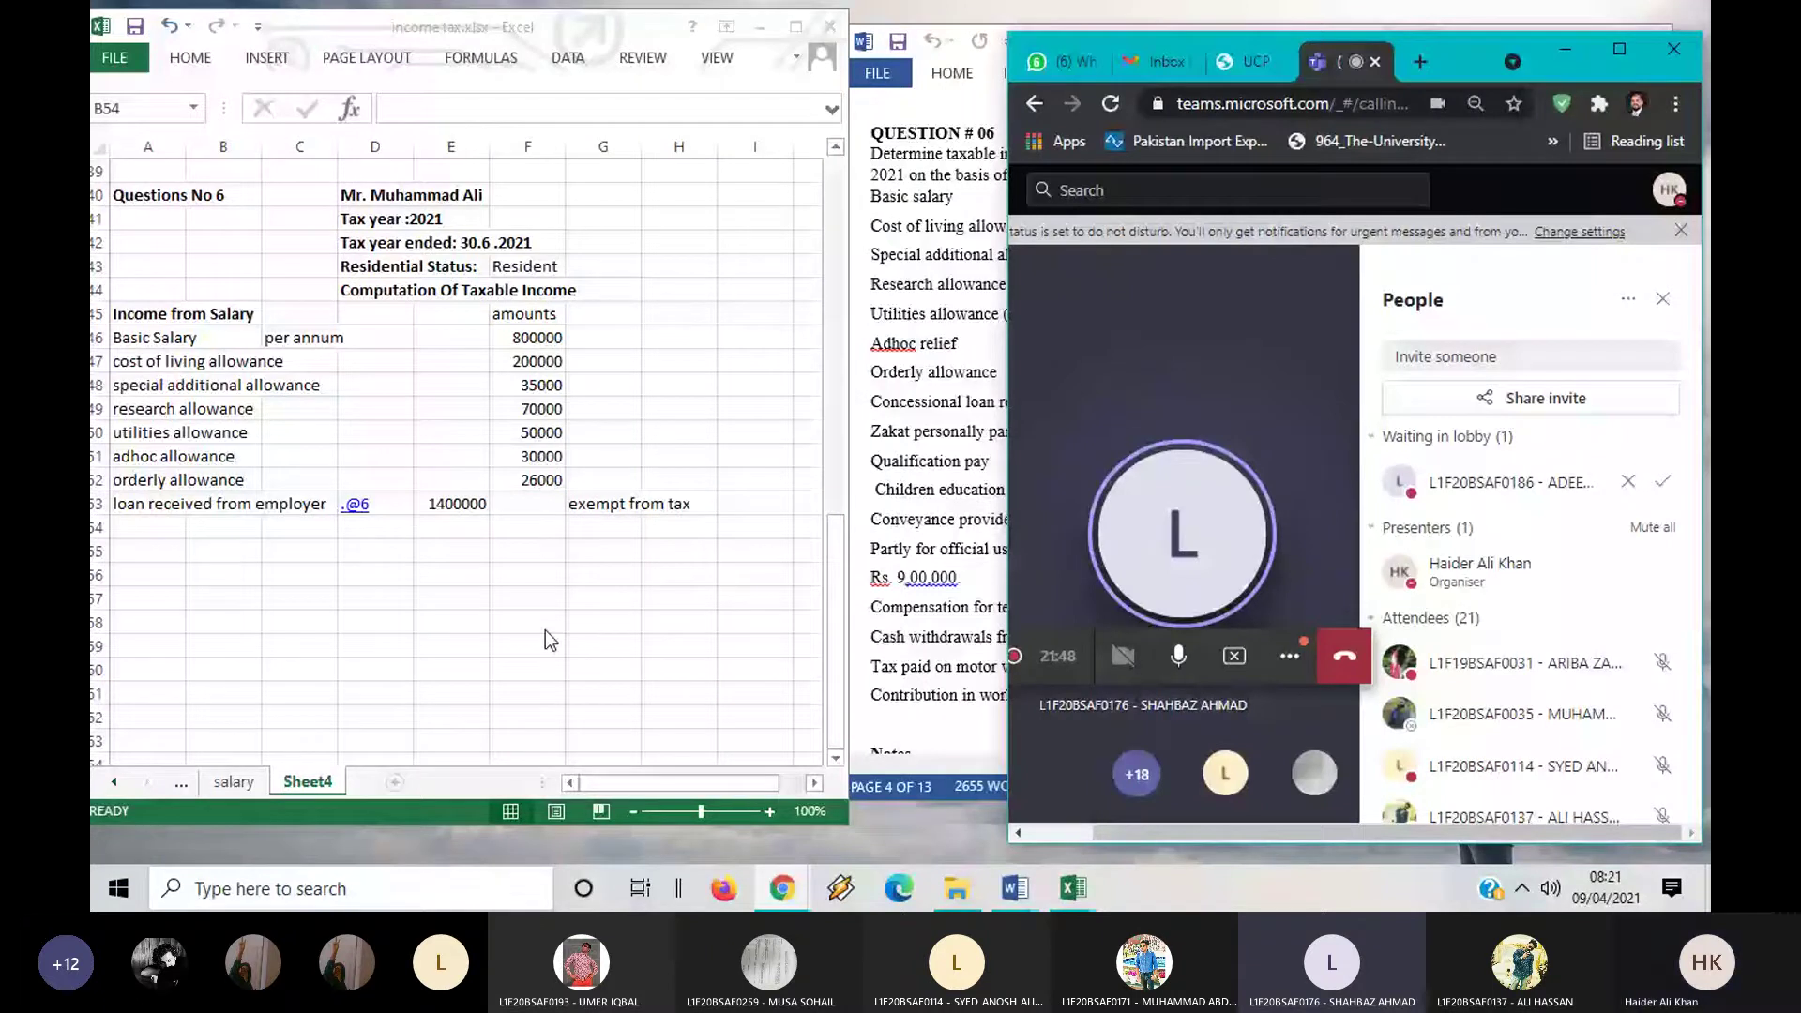
click(247, 525)
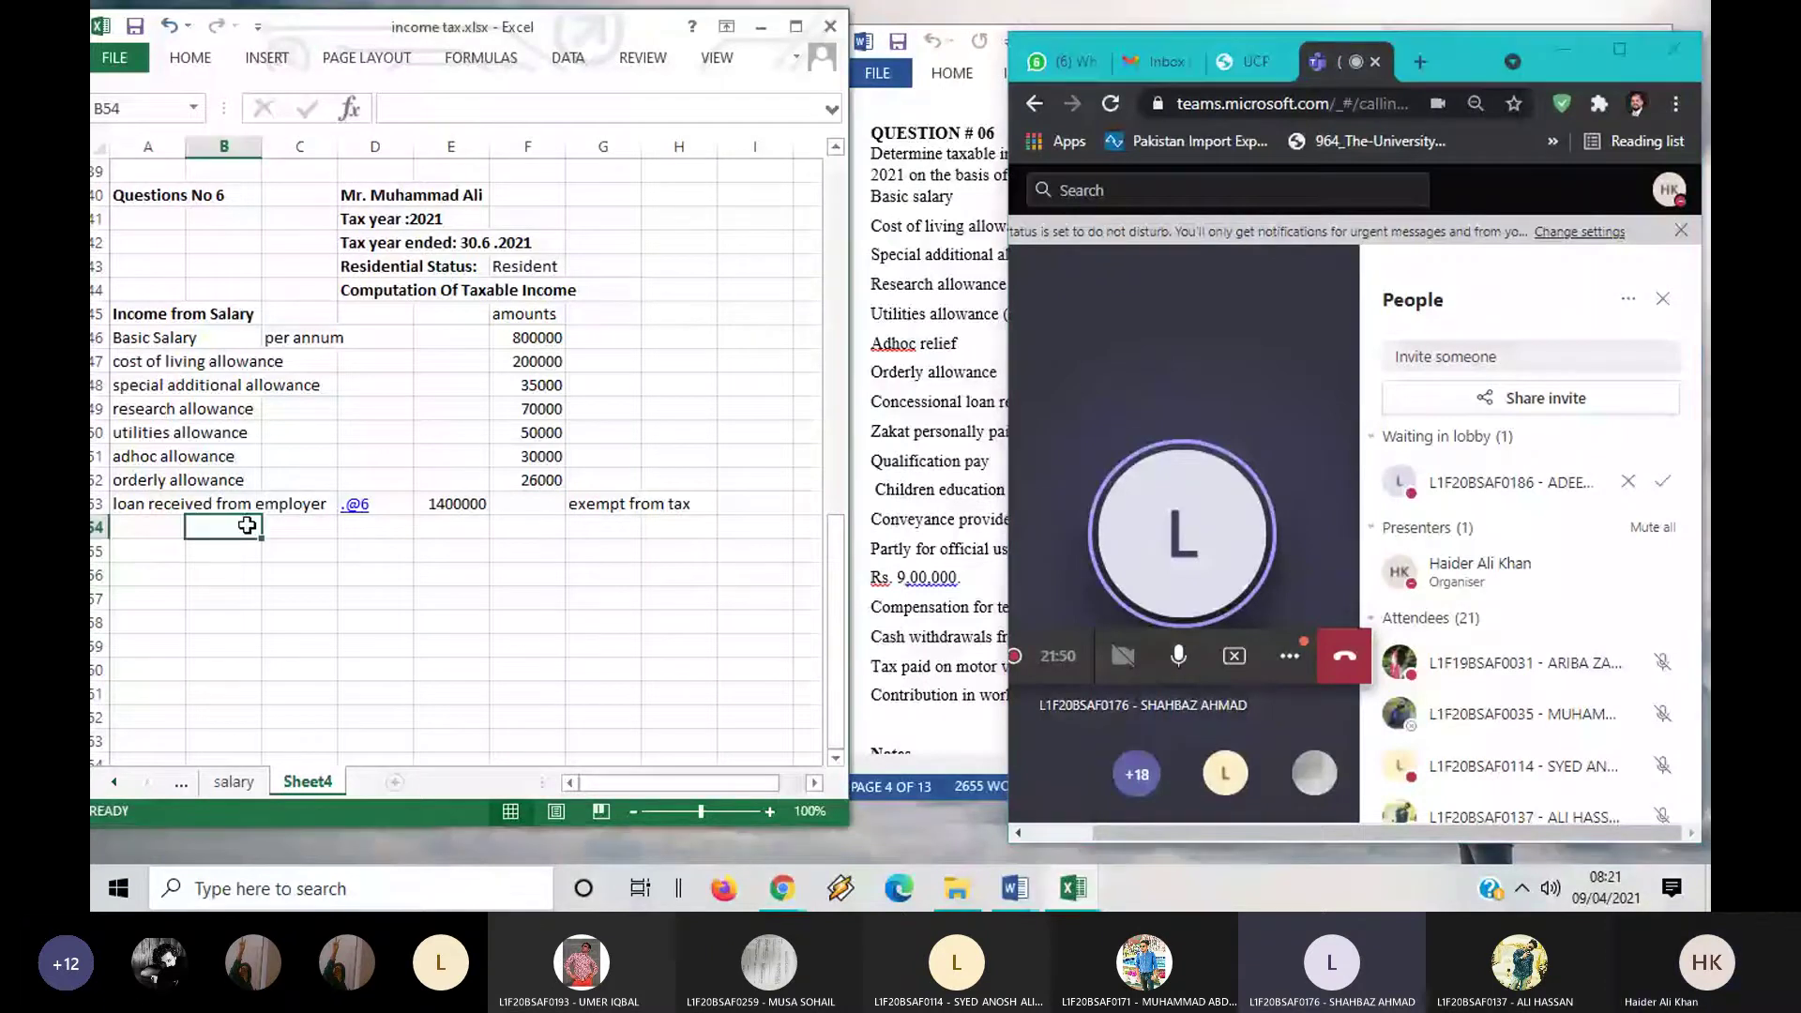
click(309, 530)
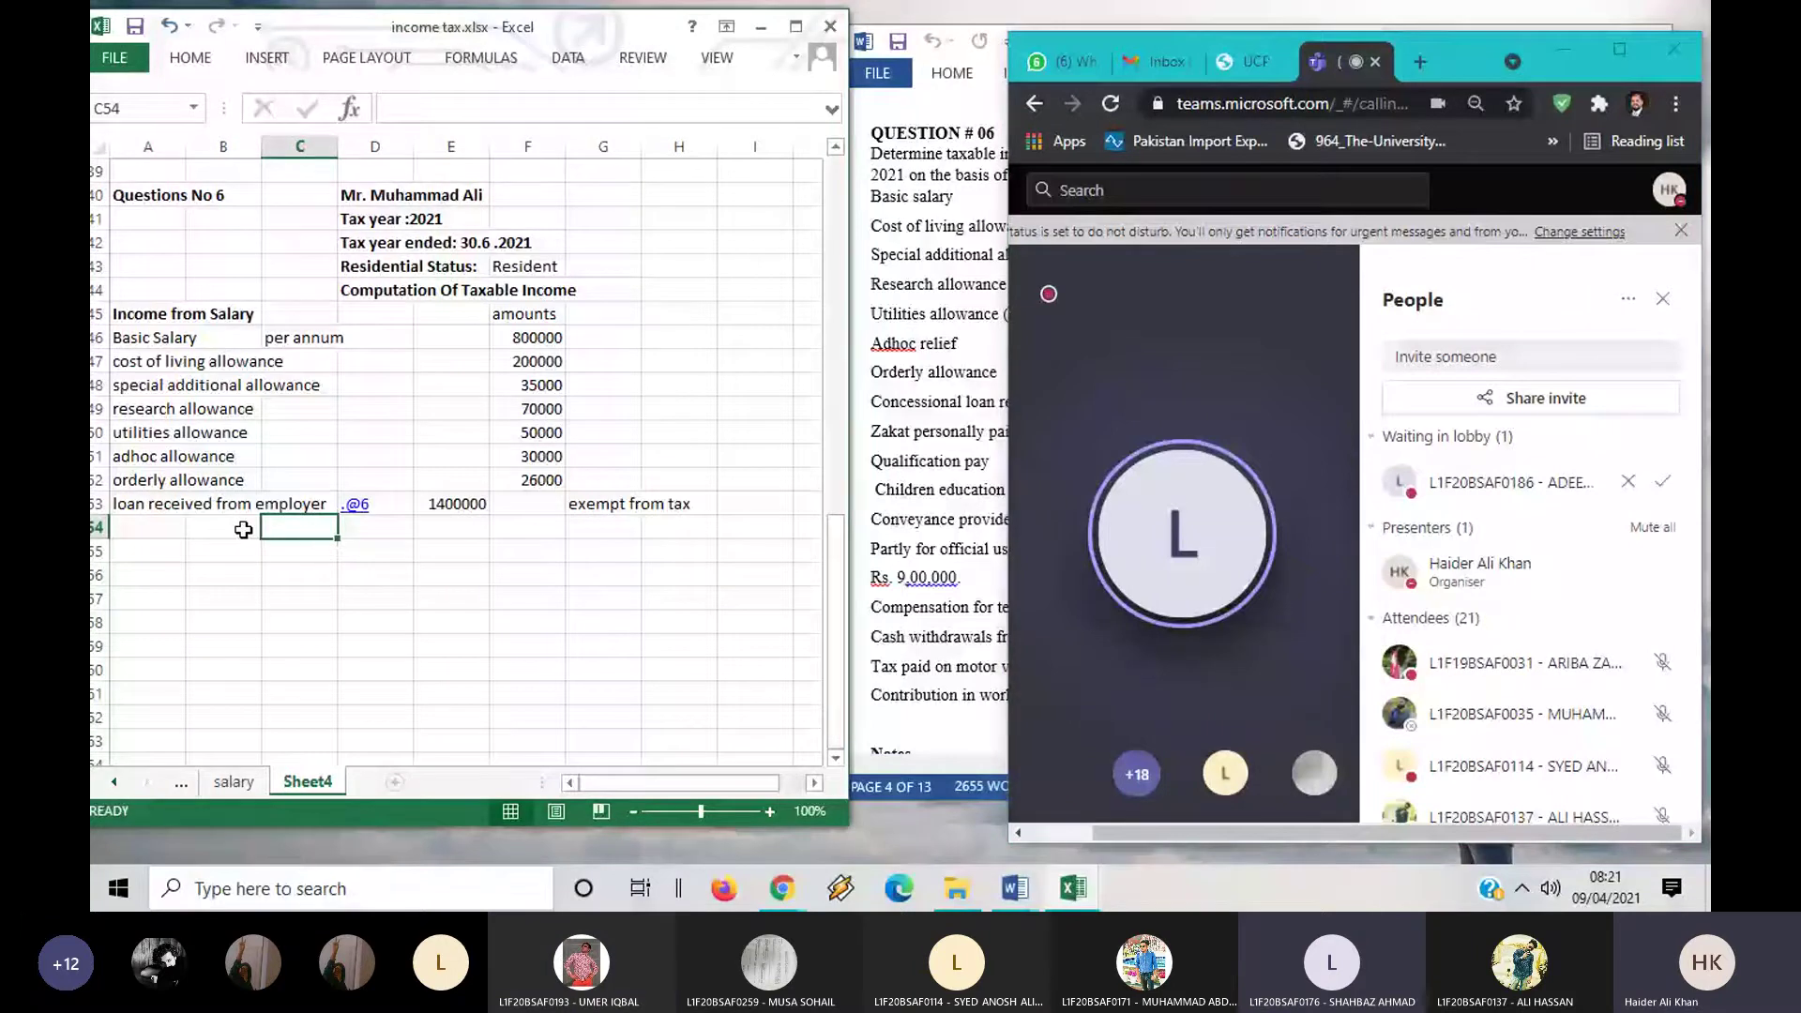
click(915, 731)
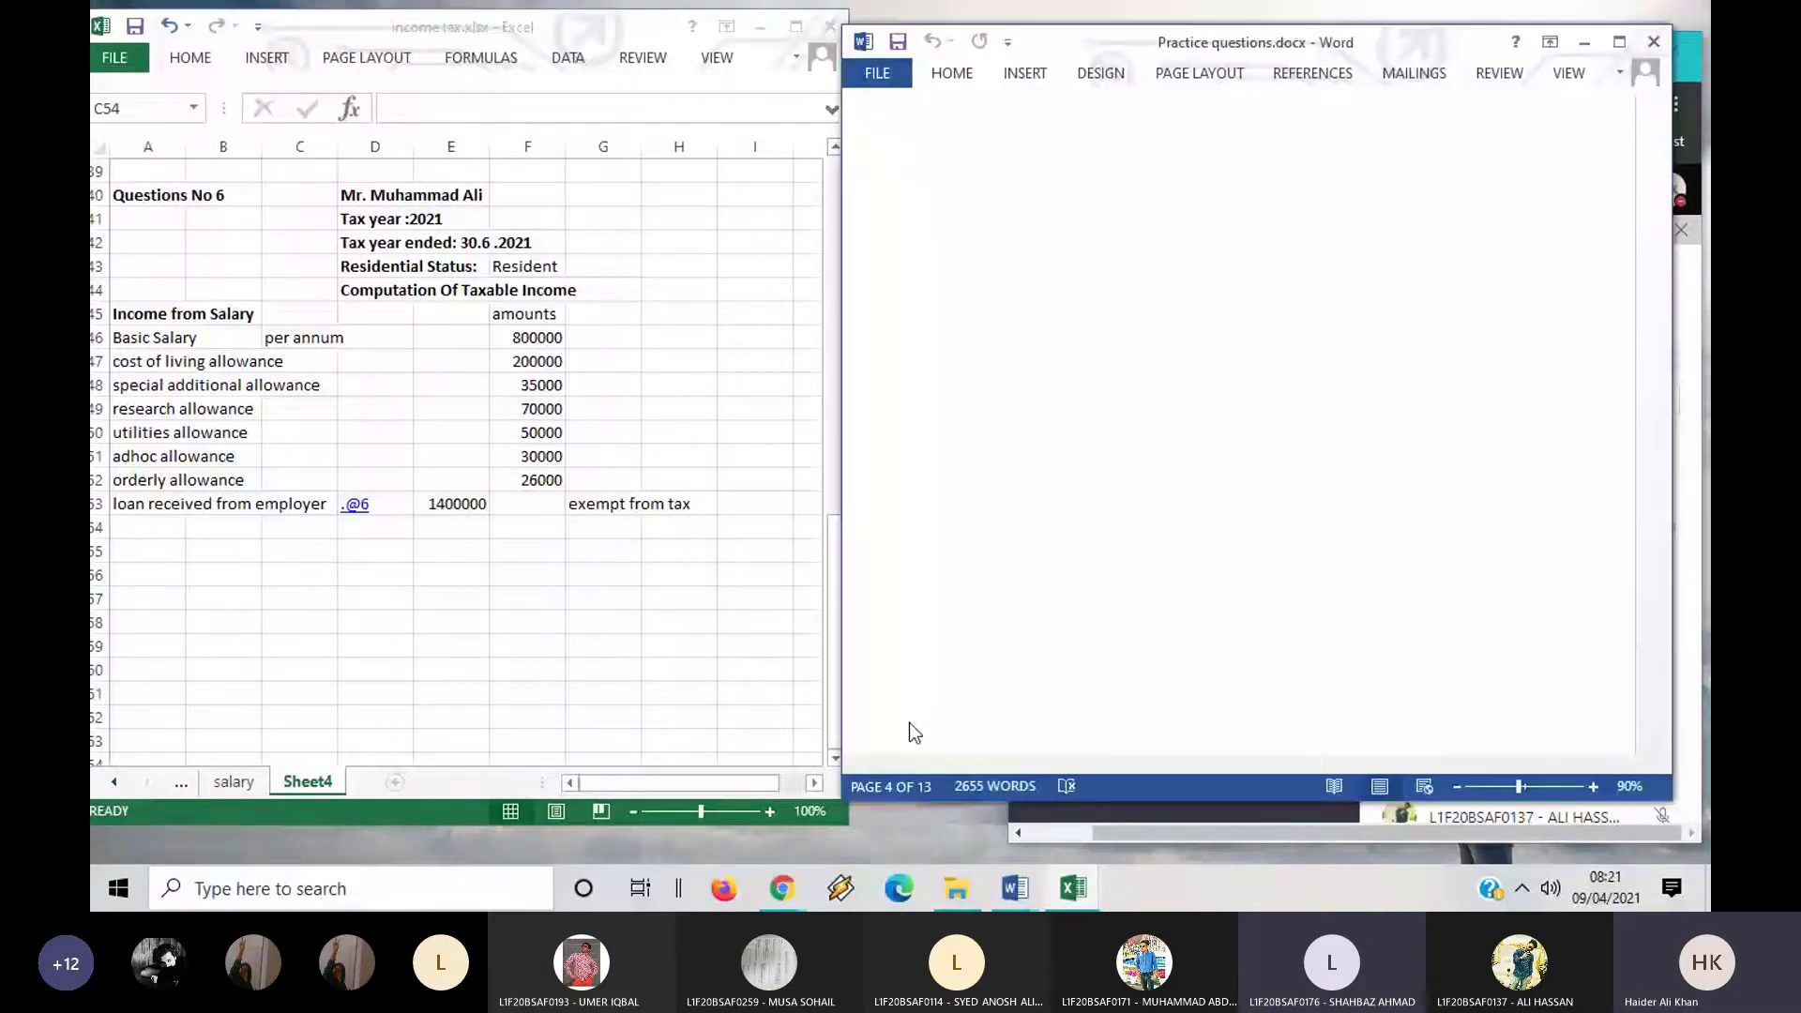
click(272, 525)
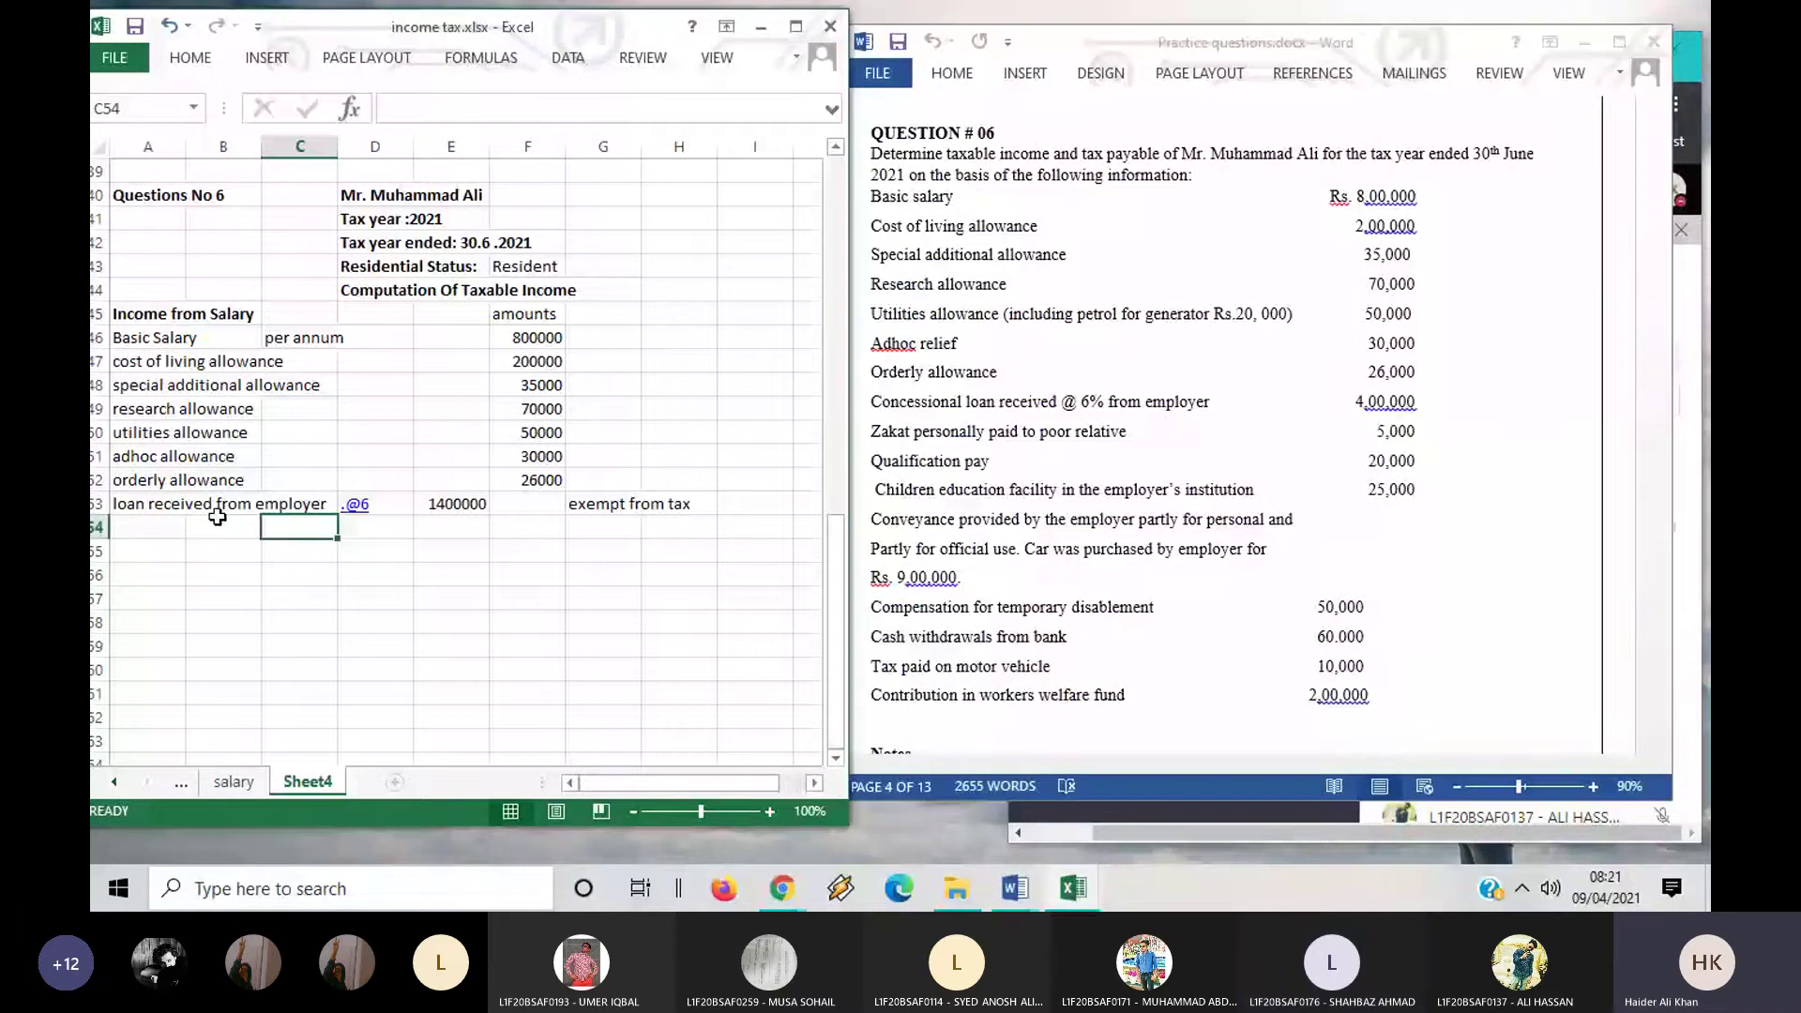
click(218, 519)
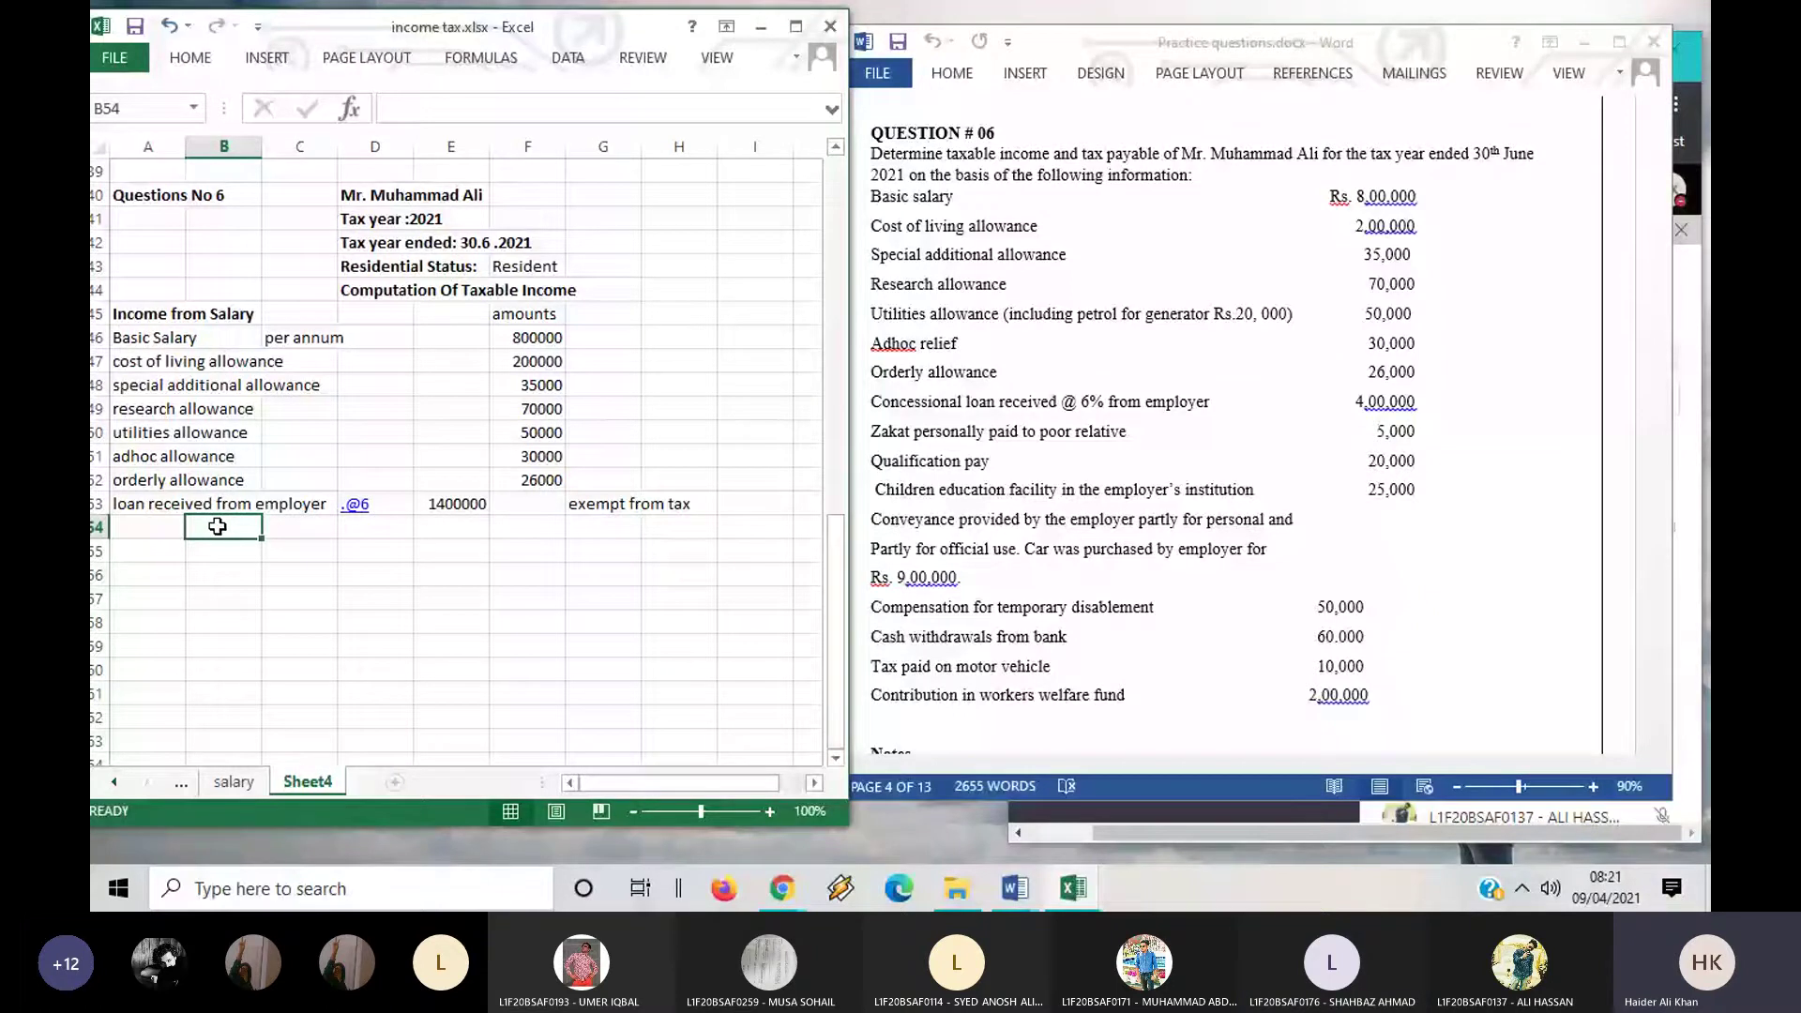
Turn the B54 entry into a formula that gives the 4% rate
text(10)
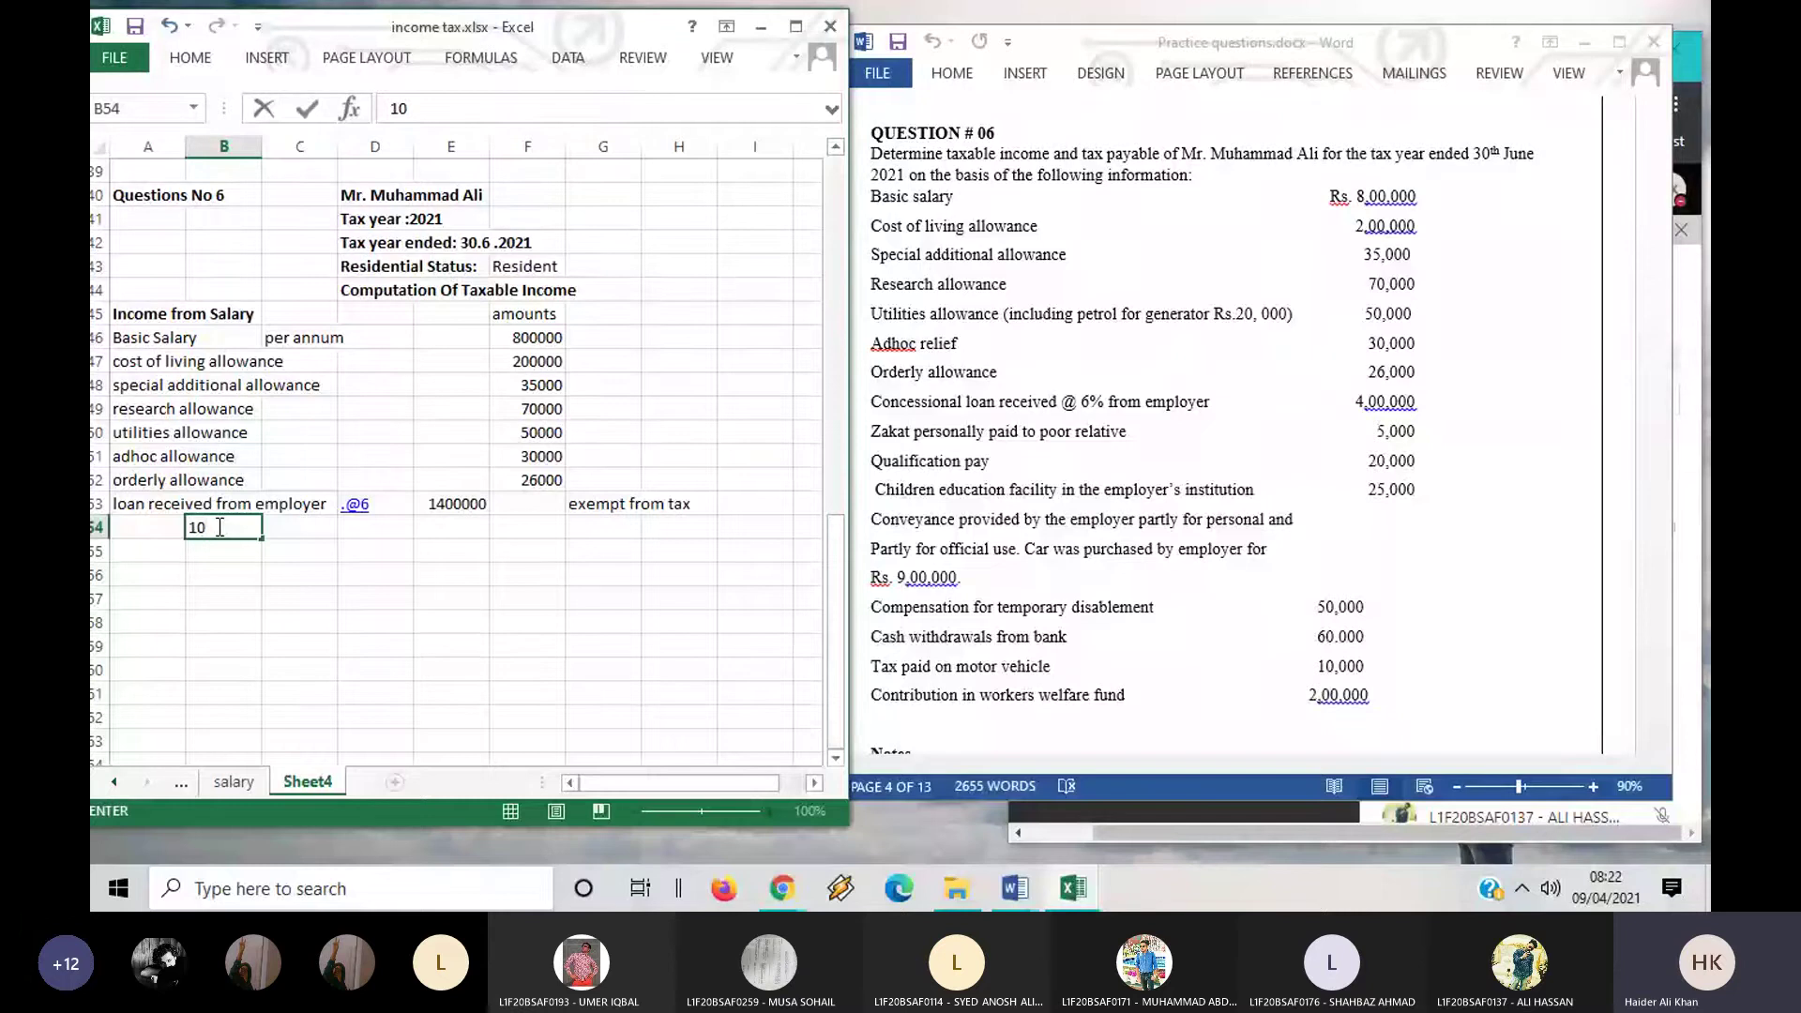
text(-6)
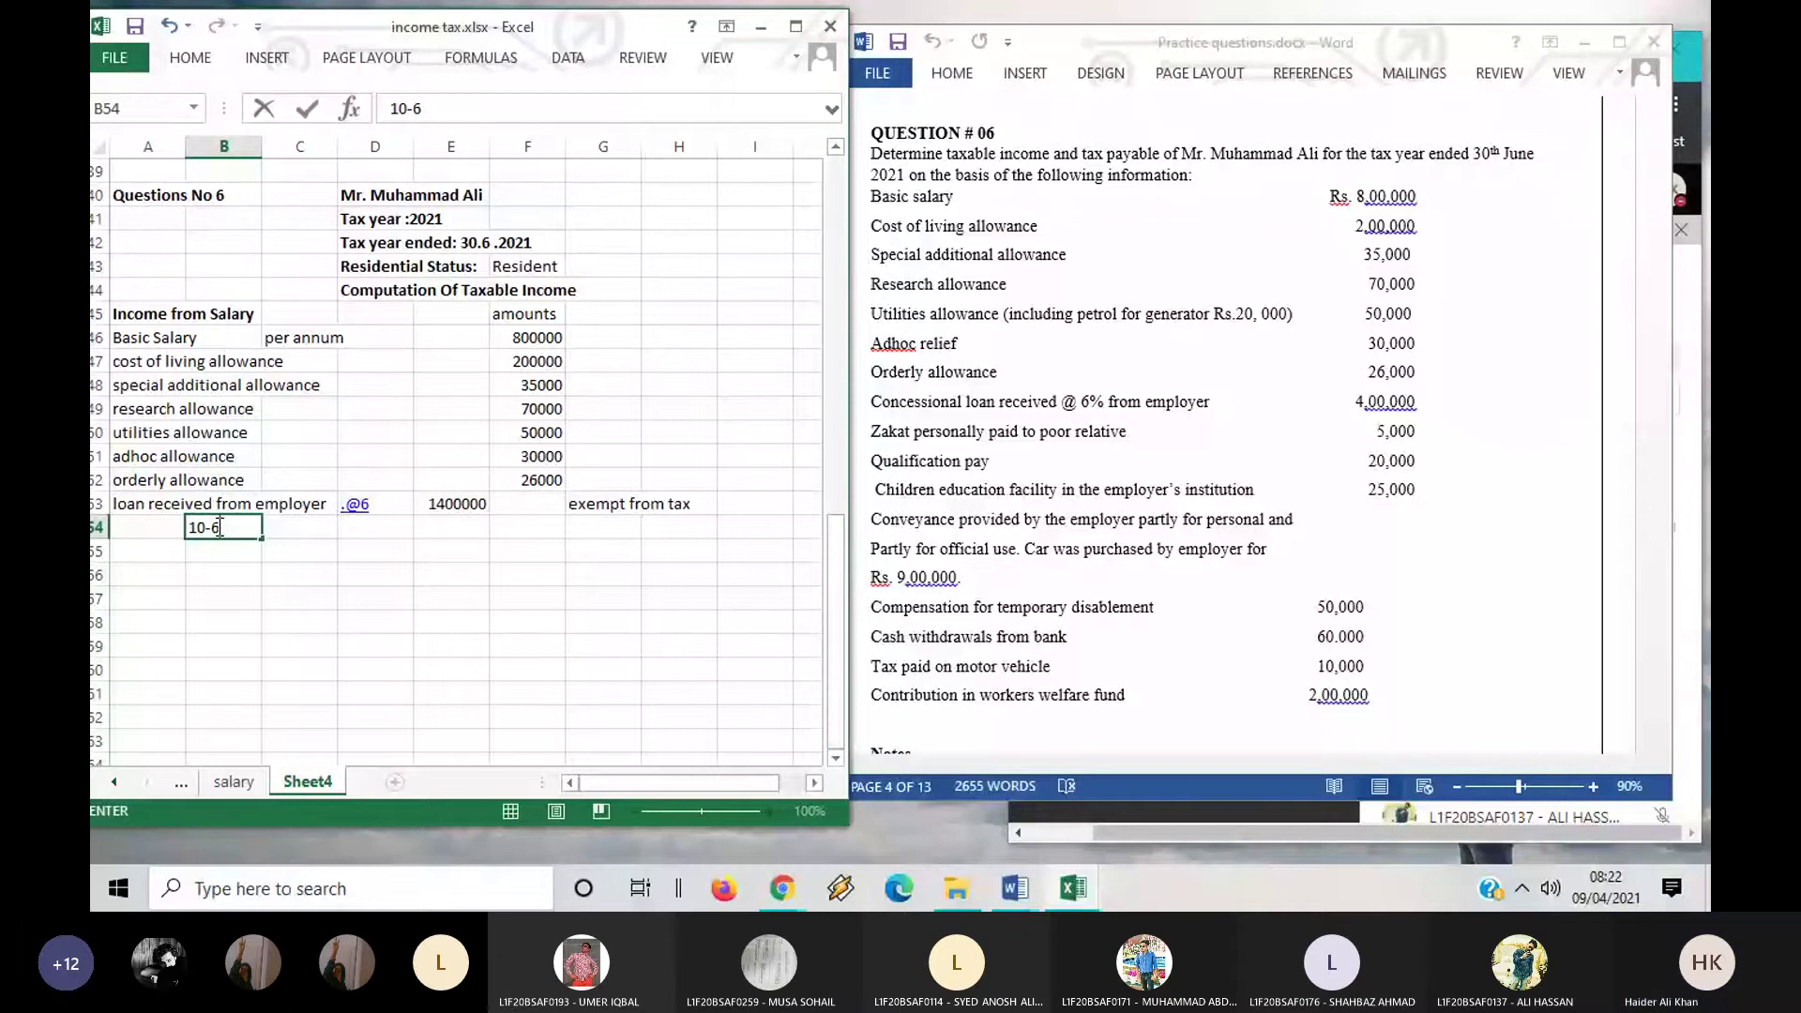
key(BackSpace)
key(BackSpace)
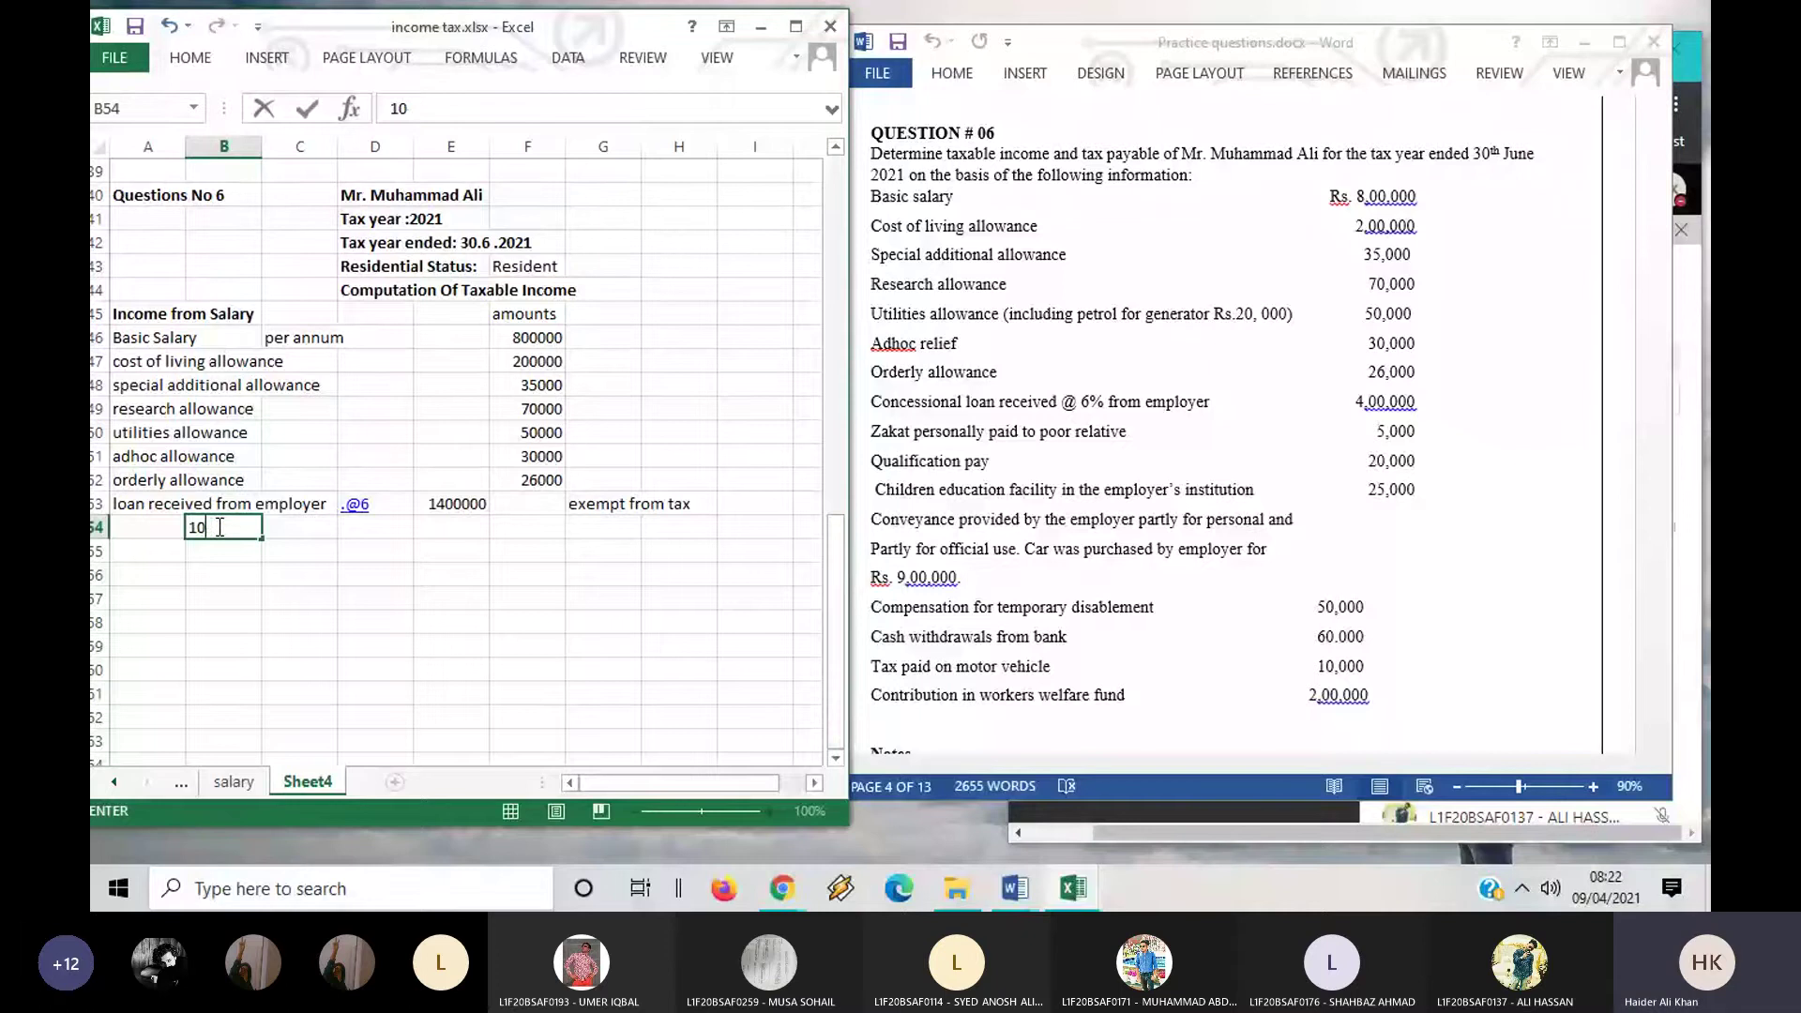
key(Home)
text(=)
key(Return)
Compute =1400000*.04 in C54 as 56000 and enter 56000 as the loan row amount
click(287, 525)
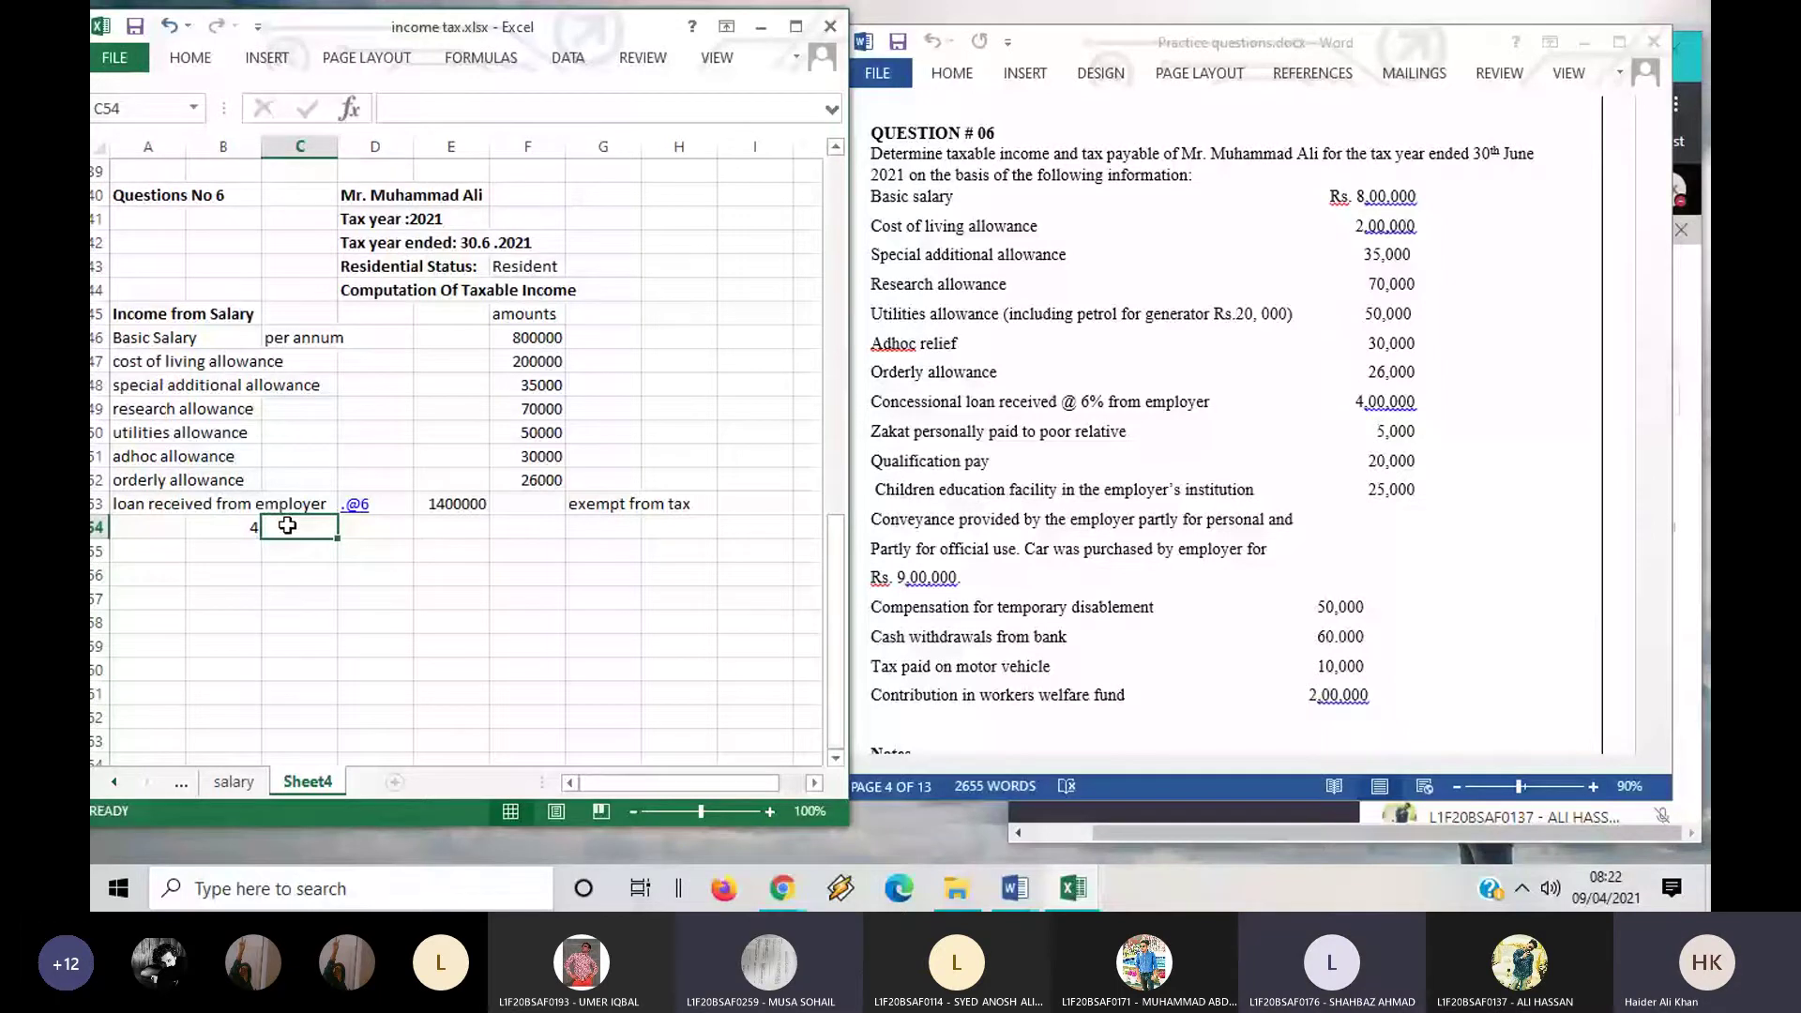
text(=1400000)
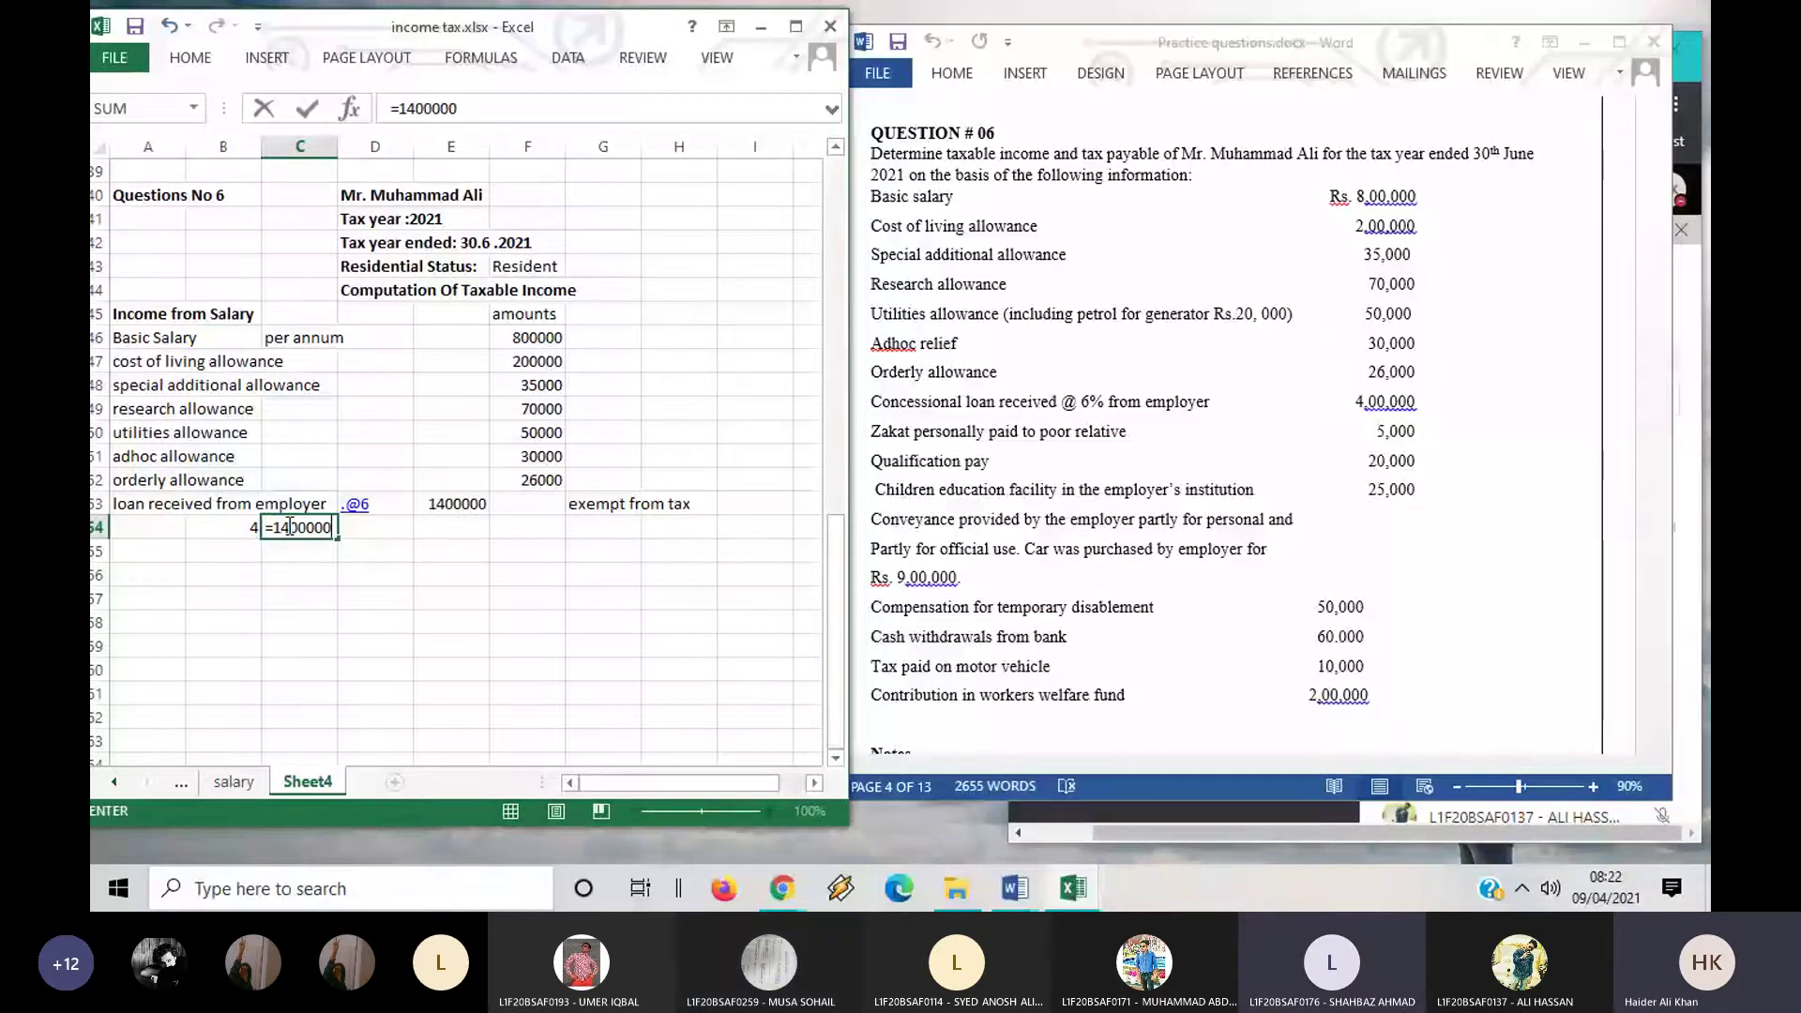
text(*)
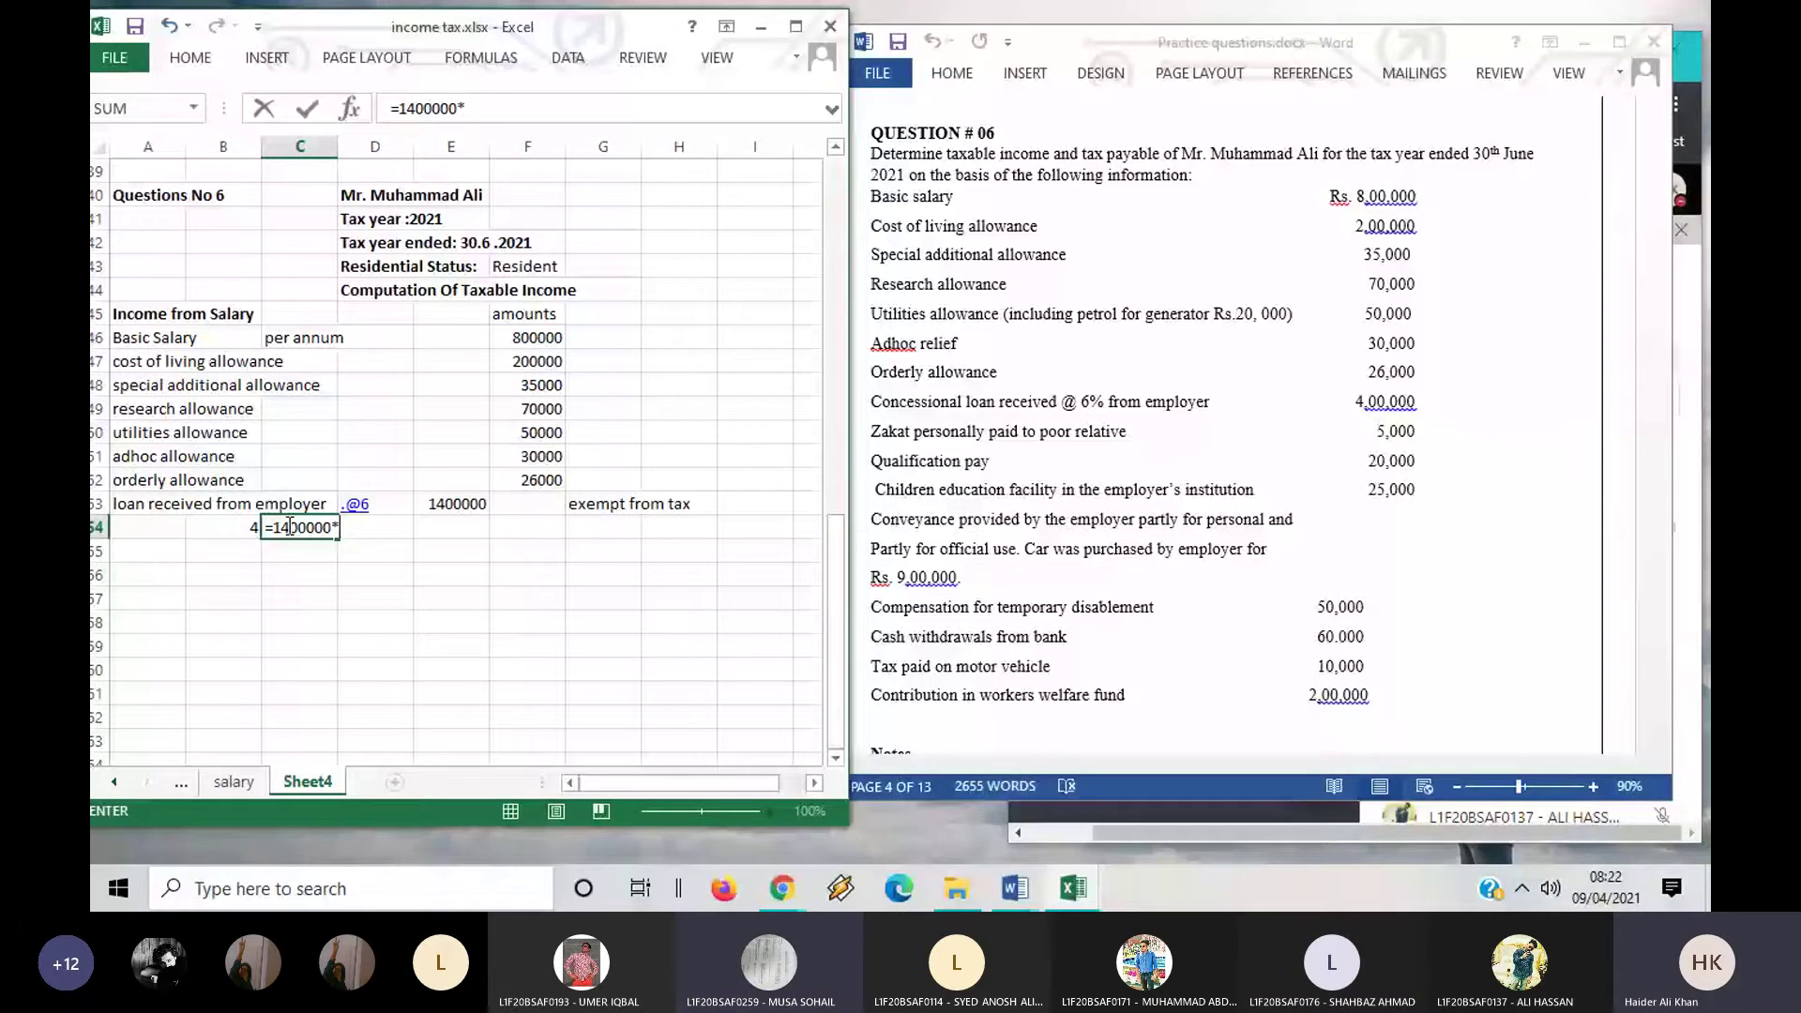
text(.0)
text(4)
key(Return)
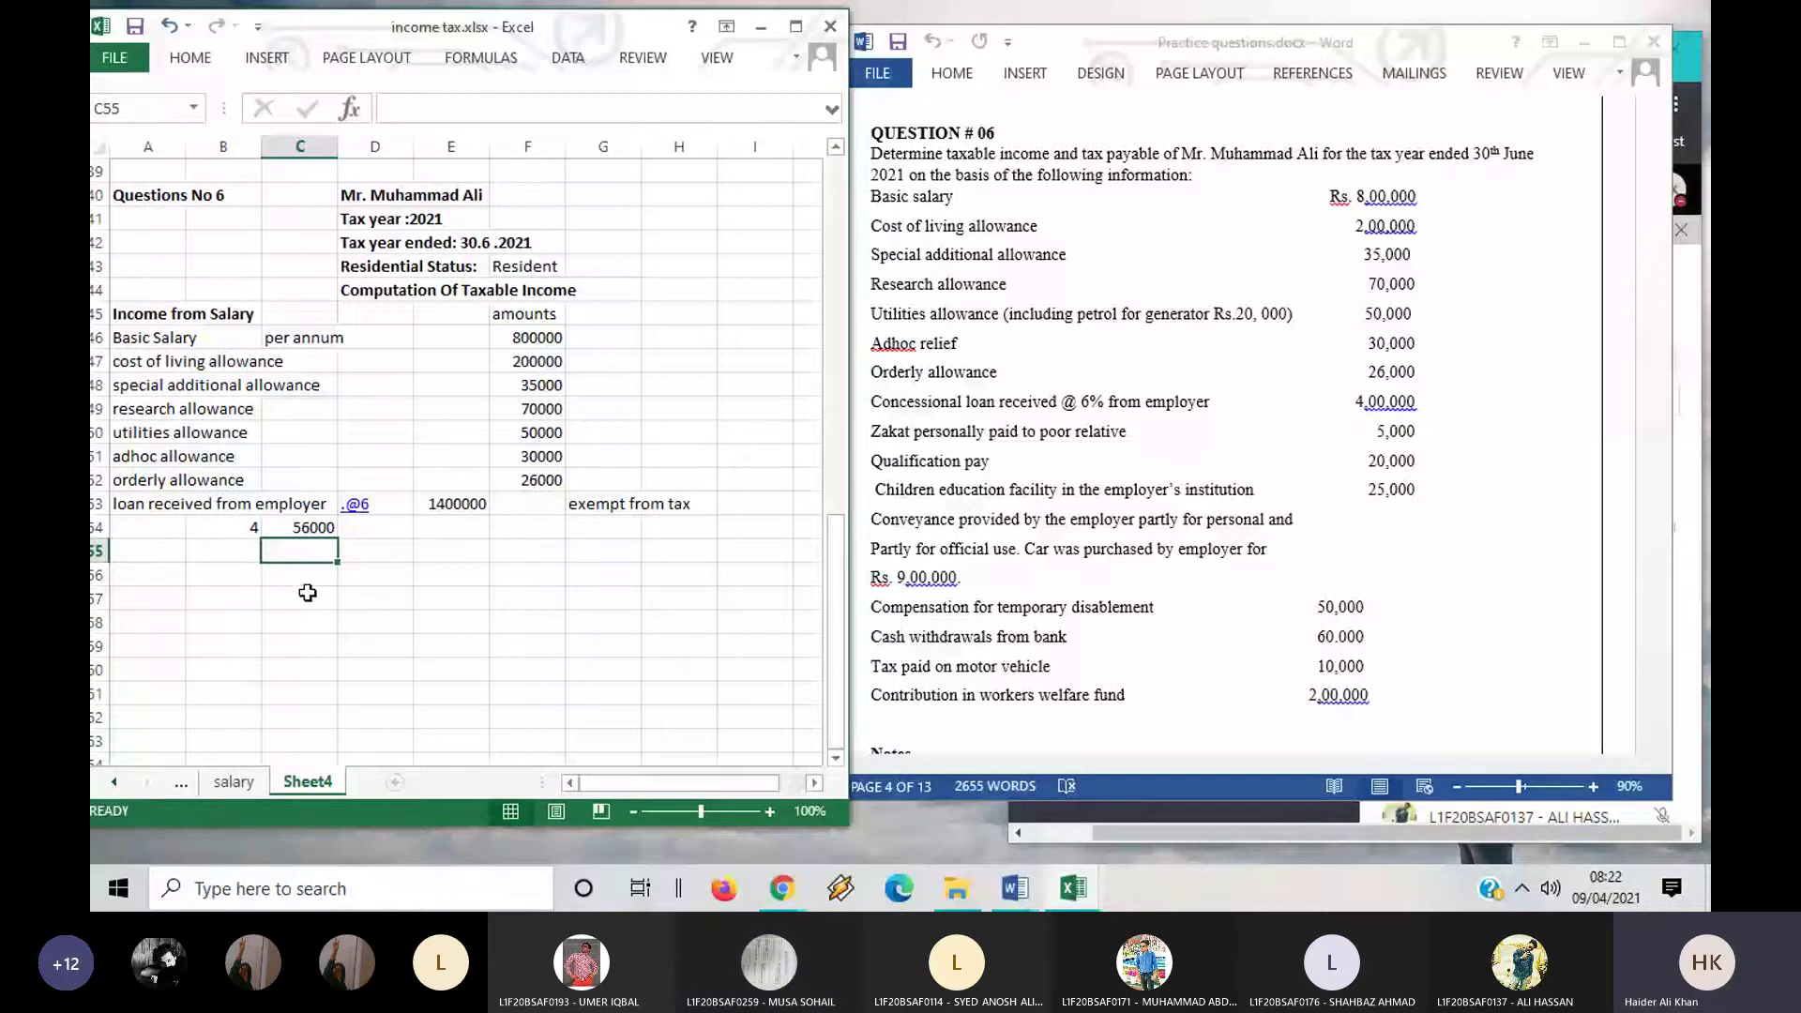
click(317, 527)
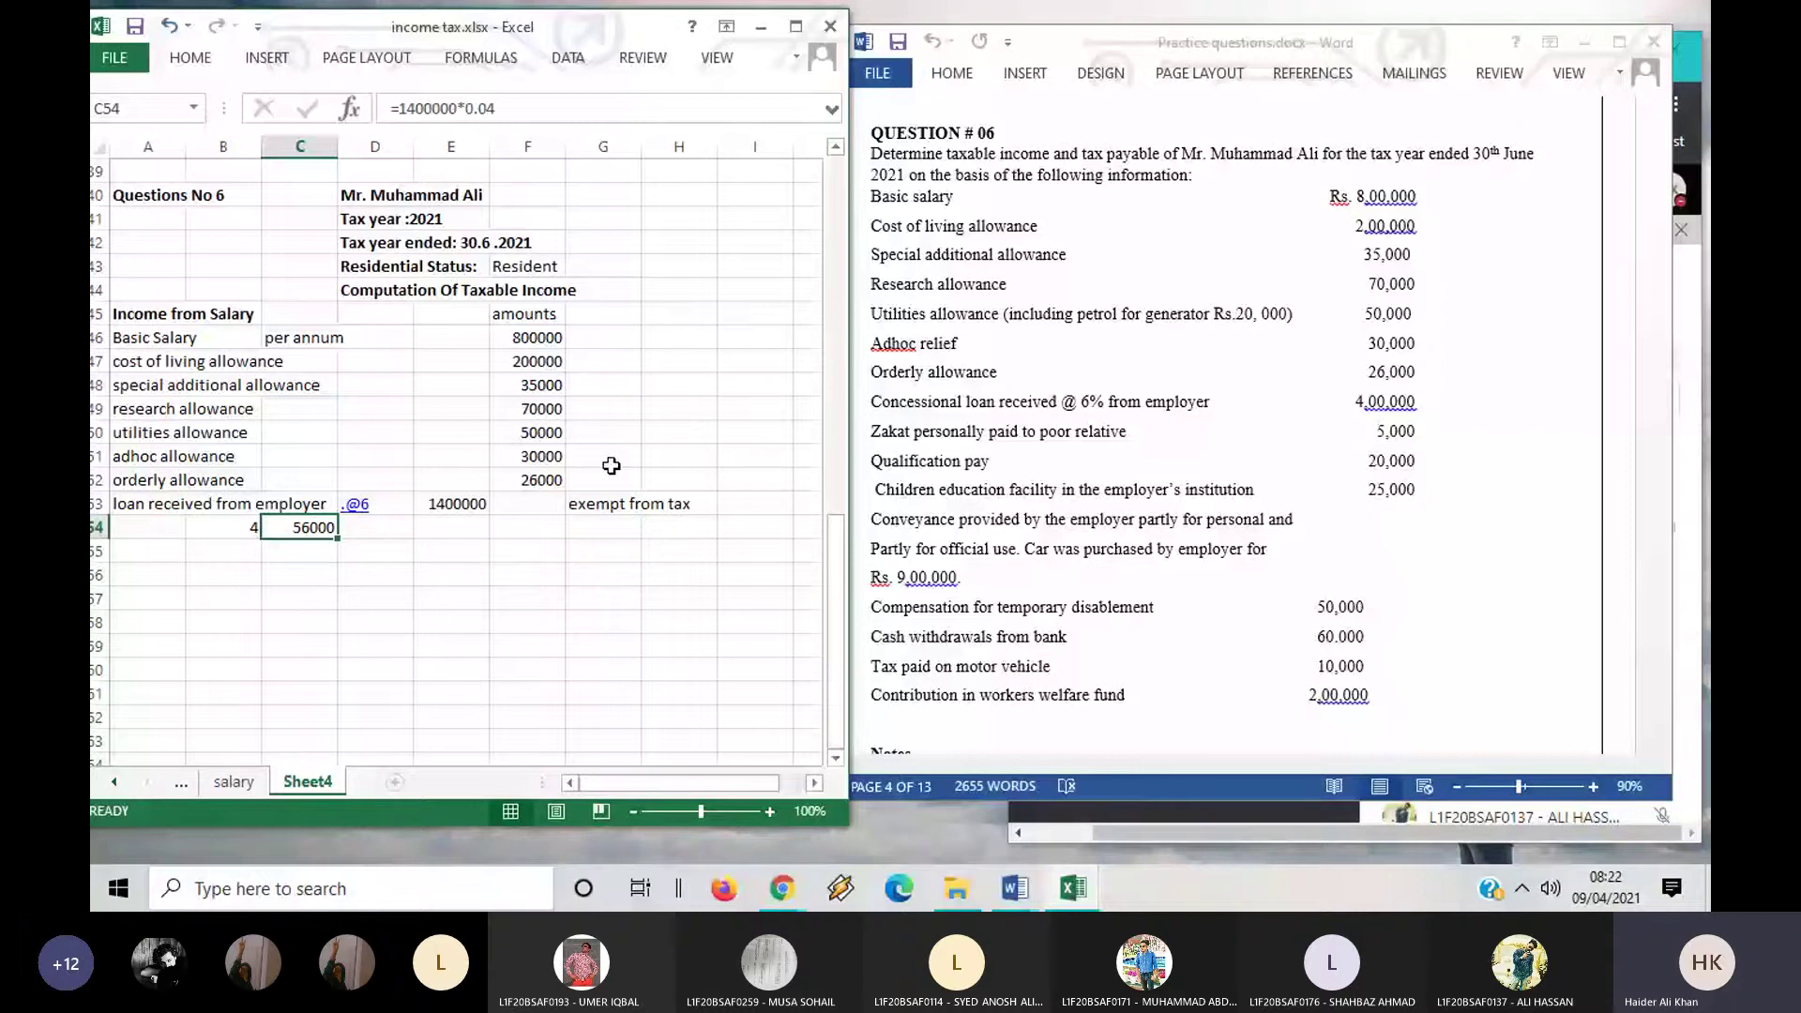
click(528, 507)
text(5)
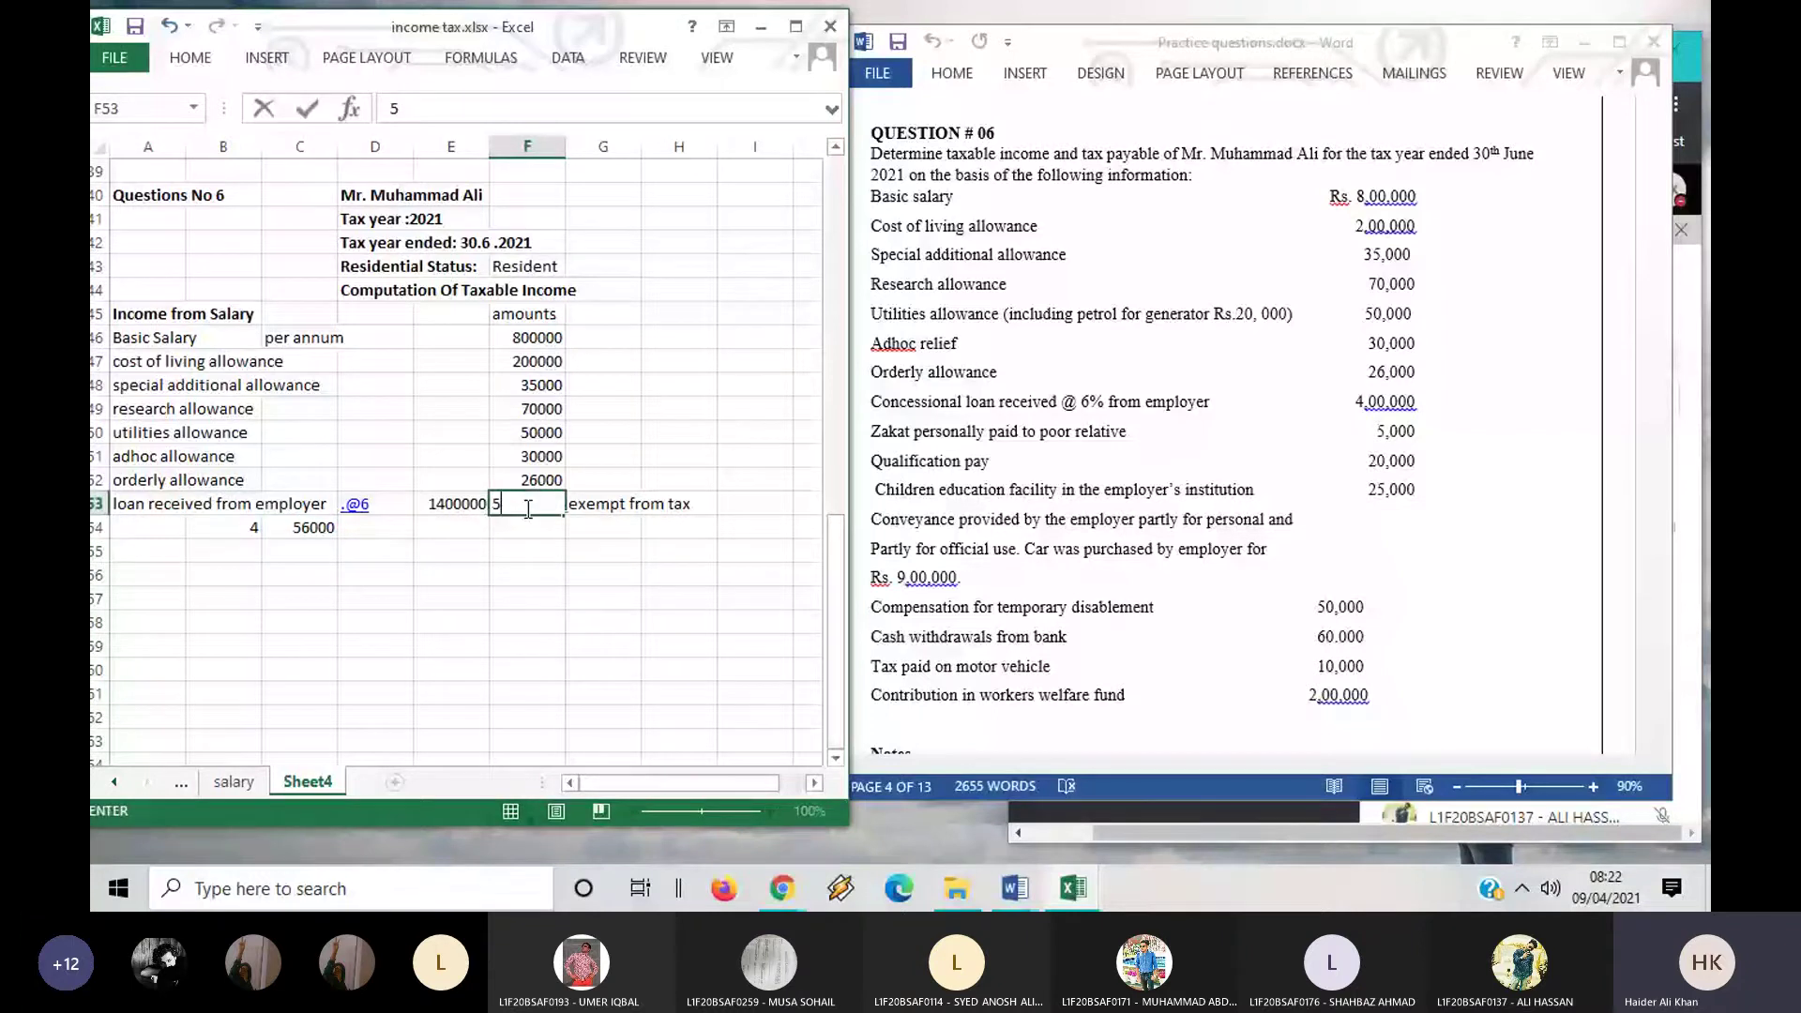
text(6000)
key(Return)
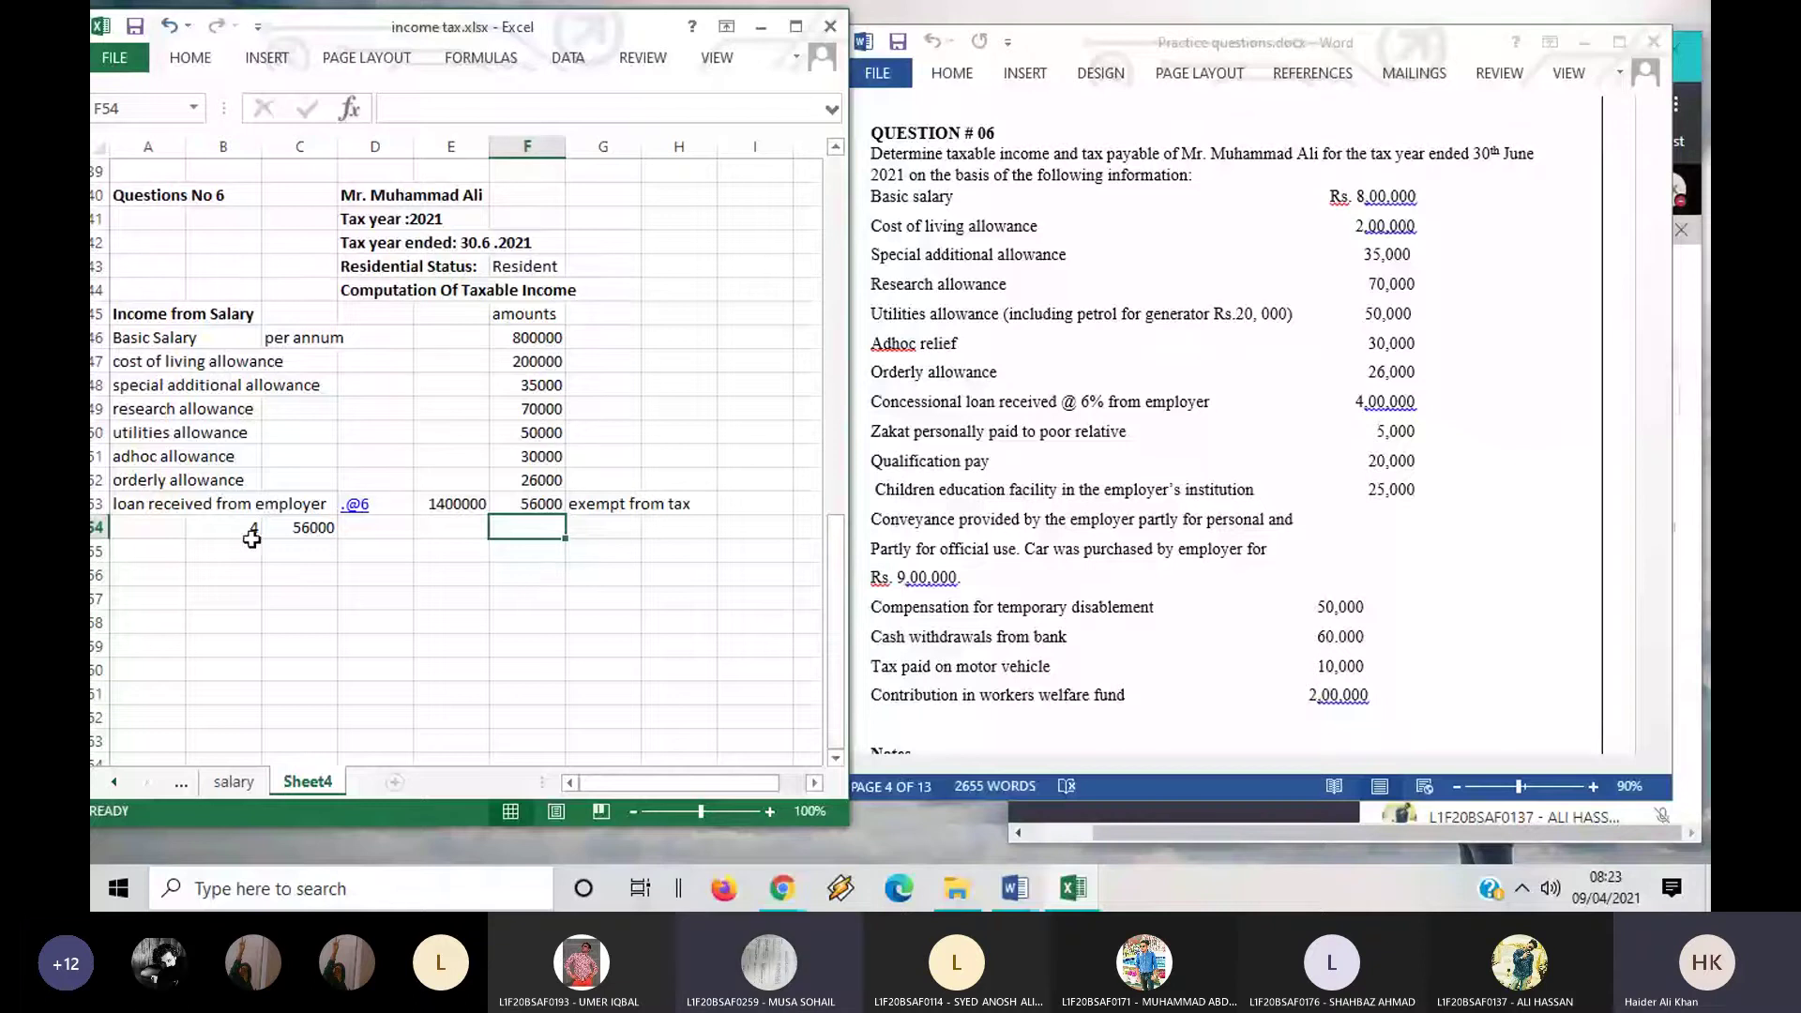
Delete the 4/56000 working and loan-row values, then re-enter 400000 as the loan figure in E53
drag(225, 531, 340, 529)
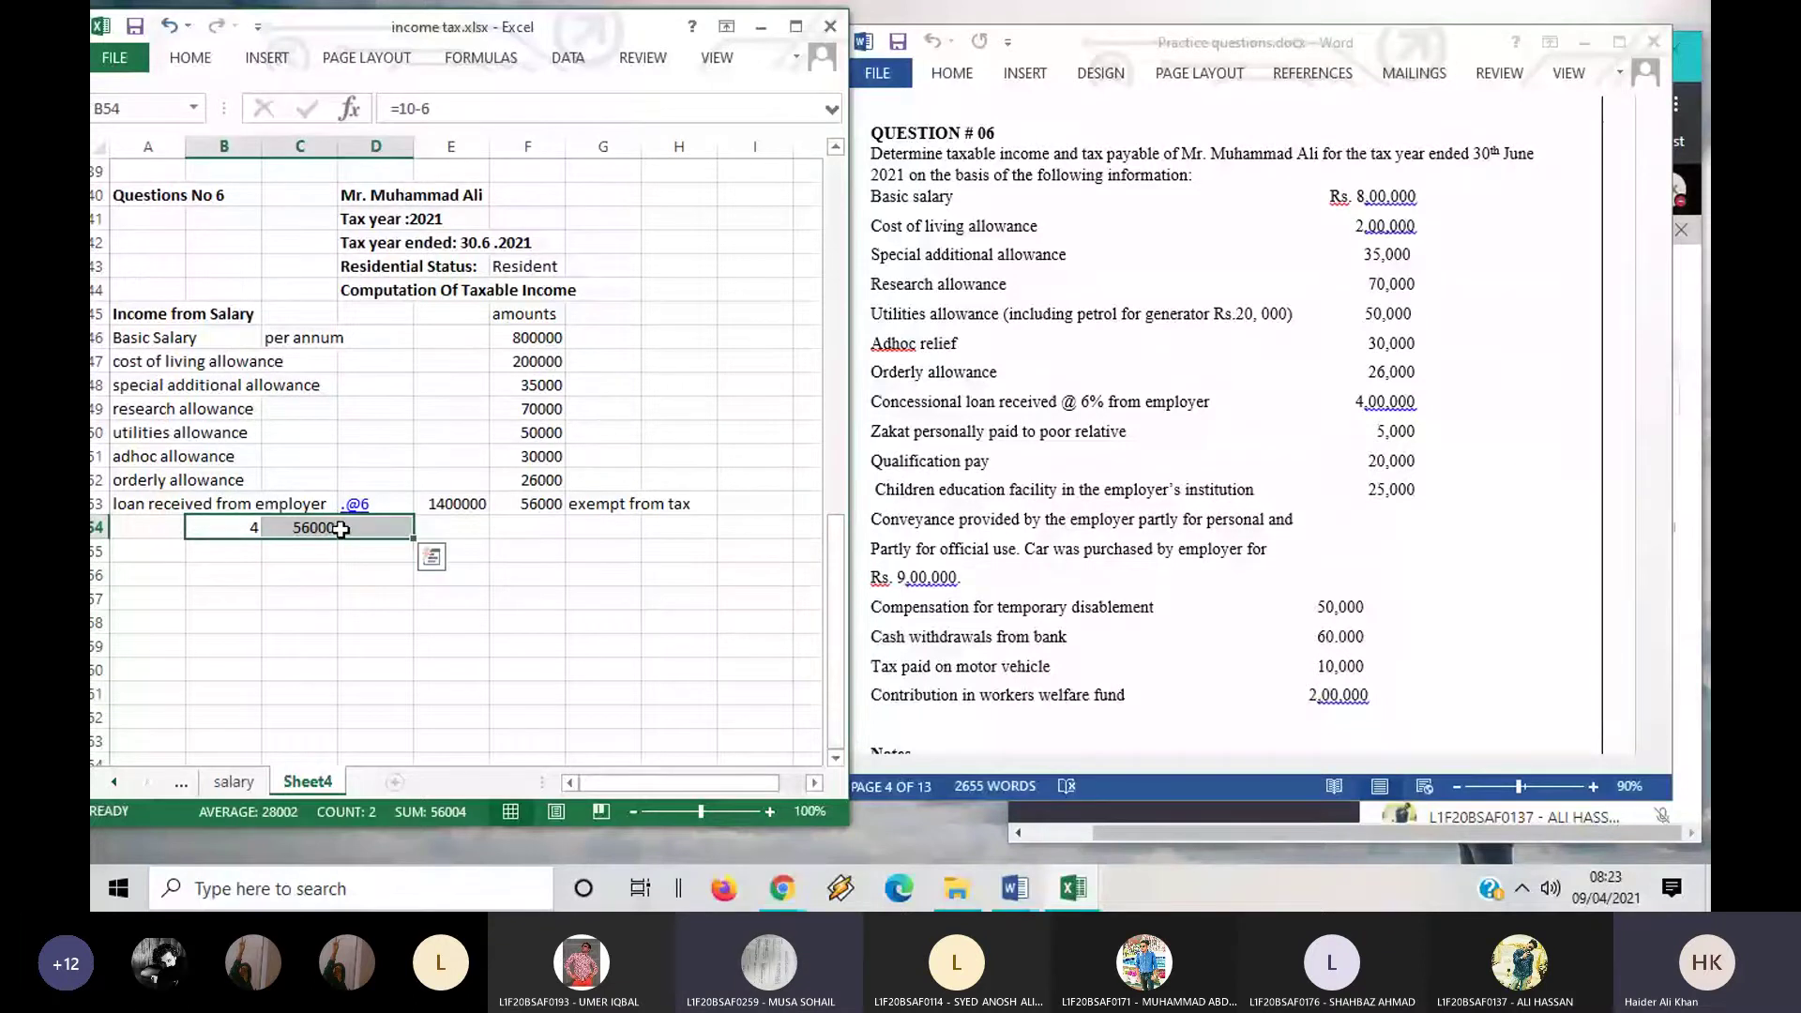
key(Delete)
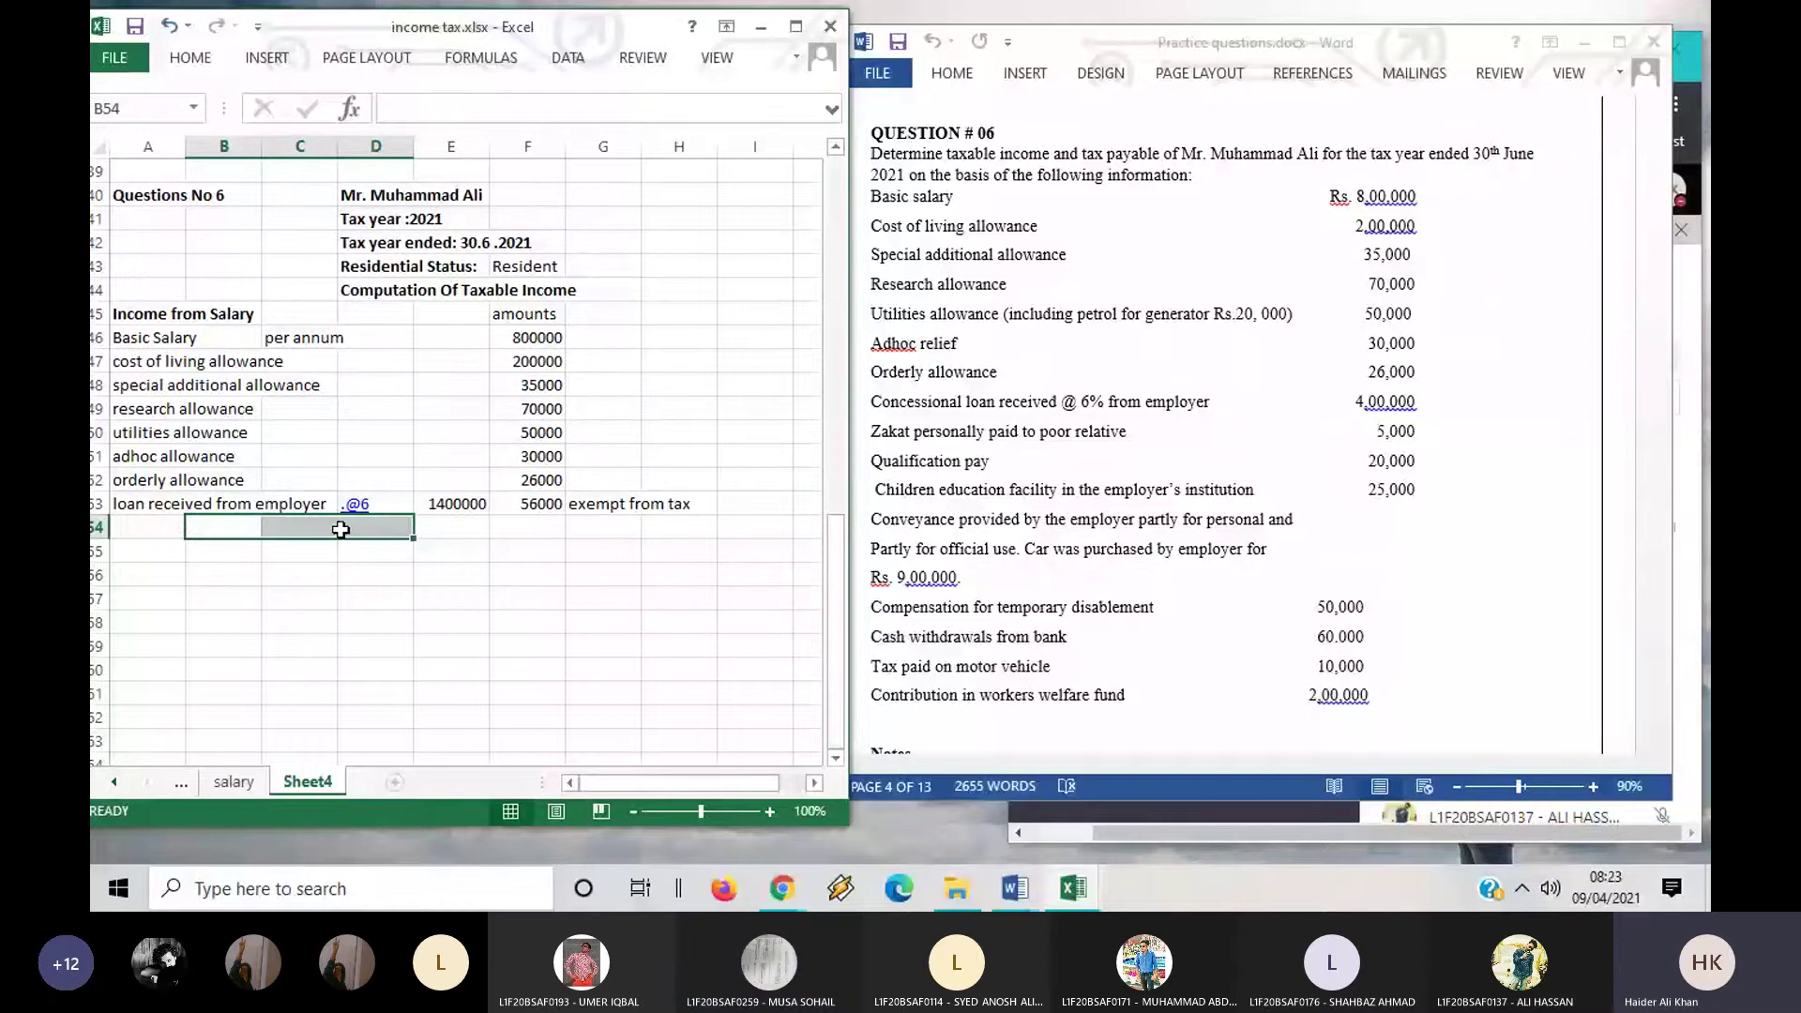
drag(450, 504, 528, 507)
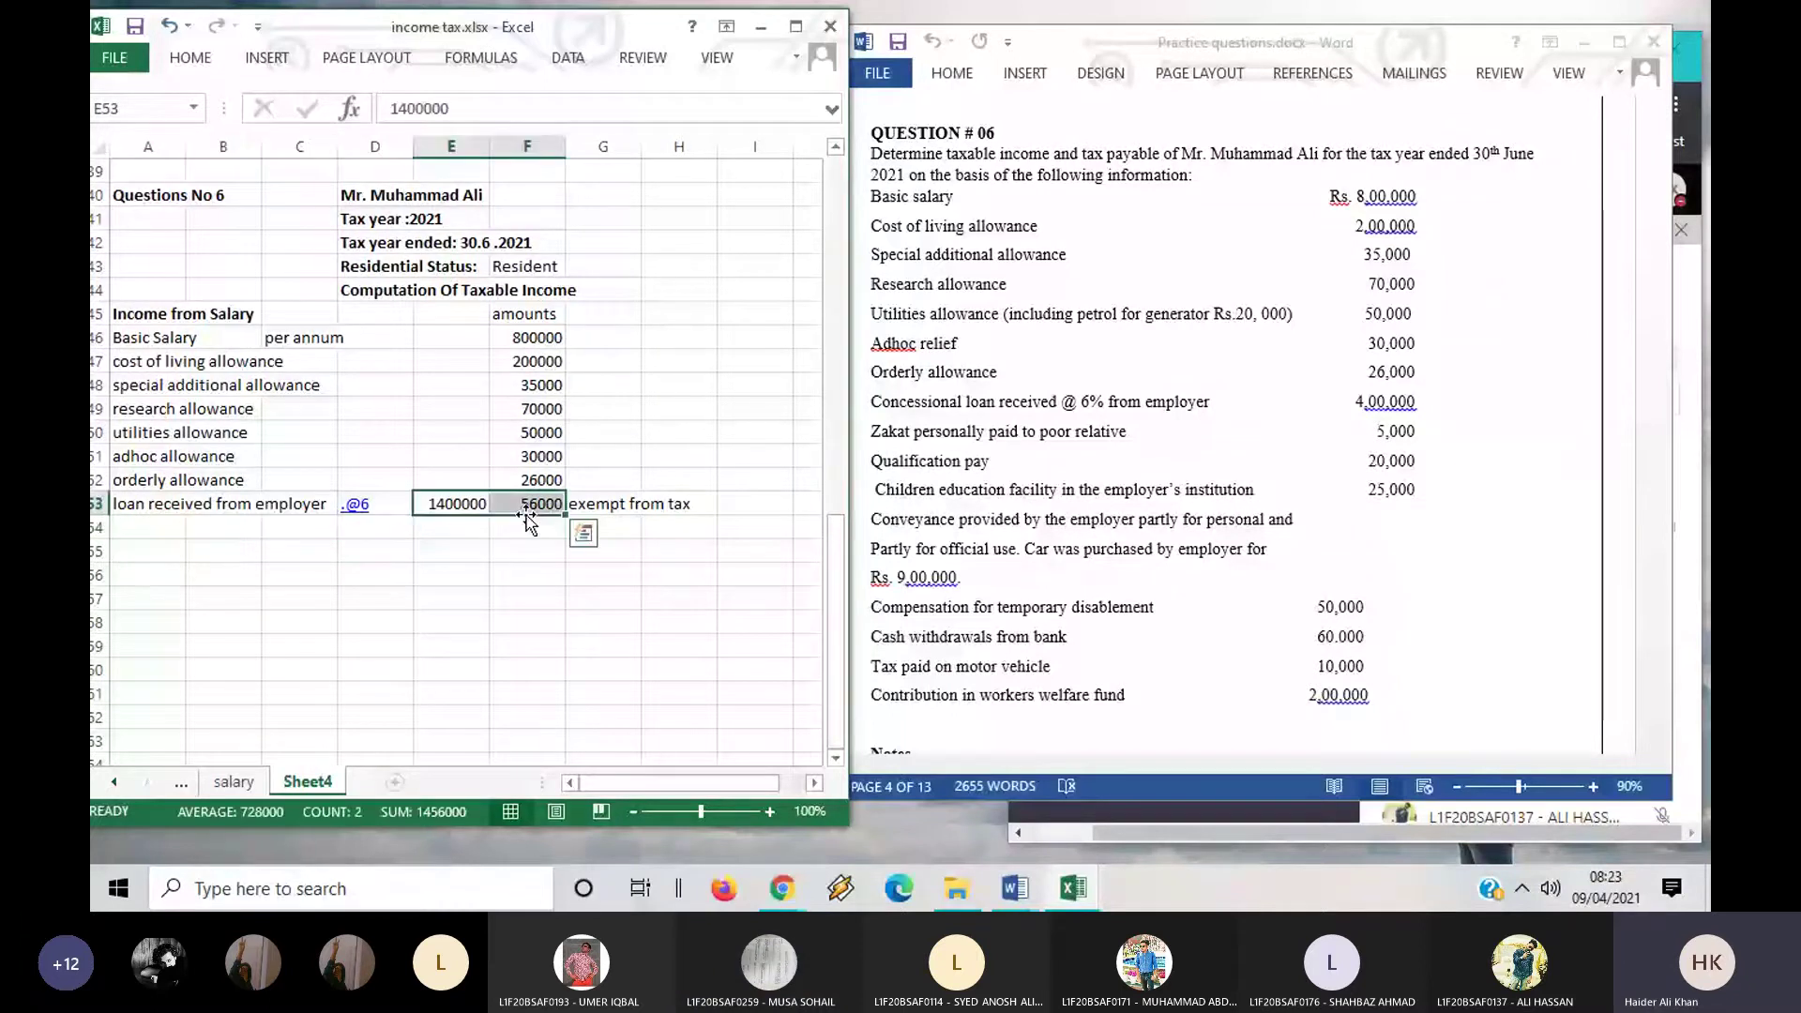
key(Delete)
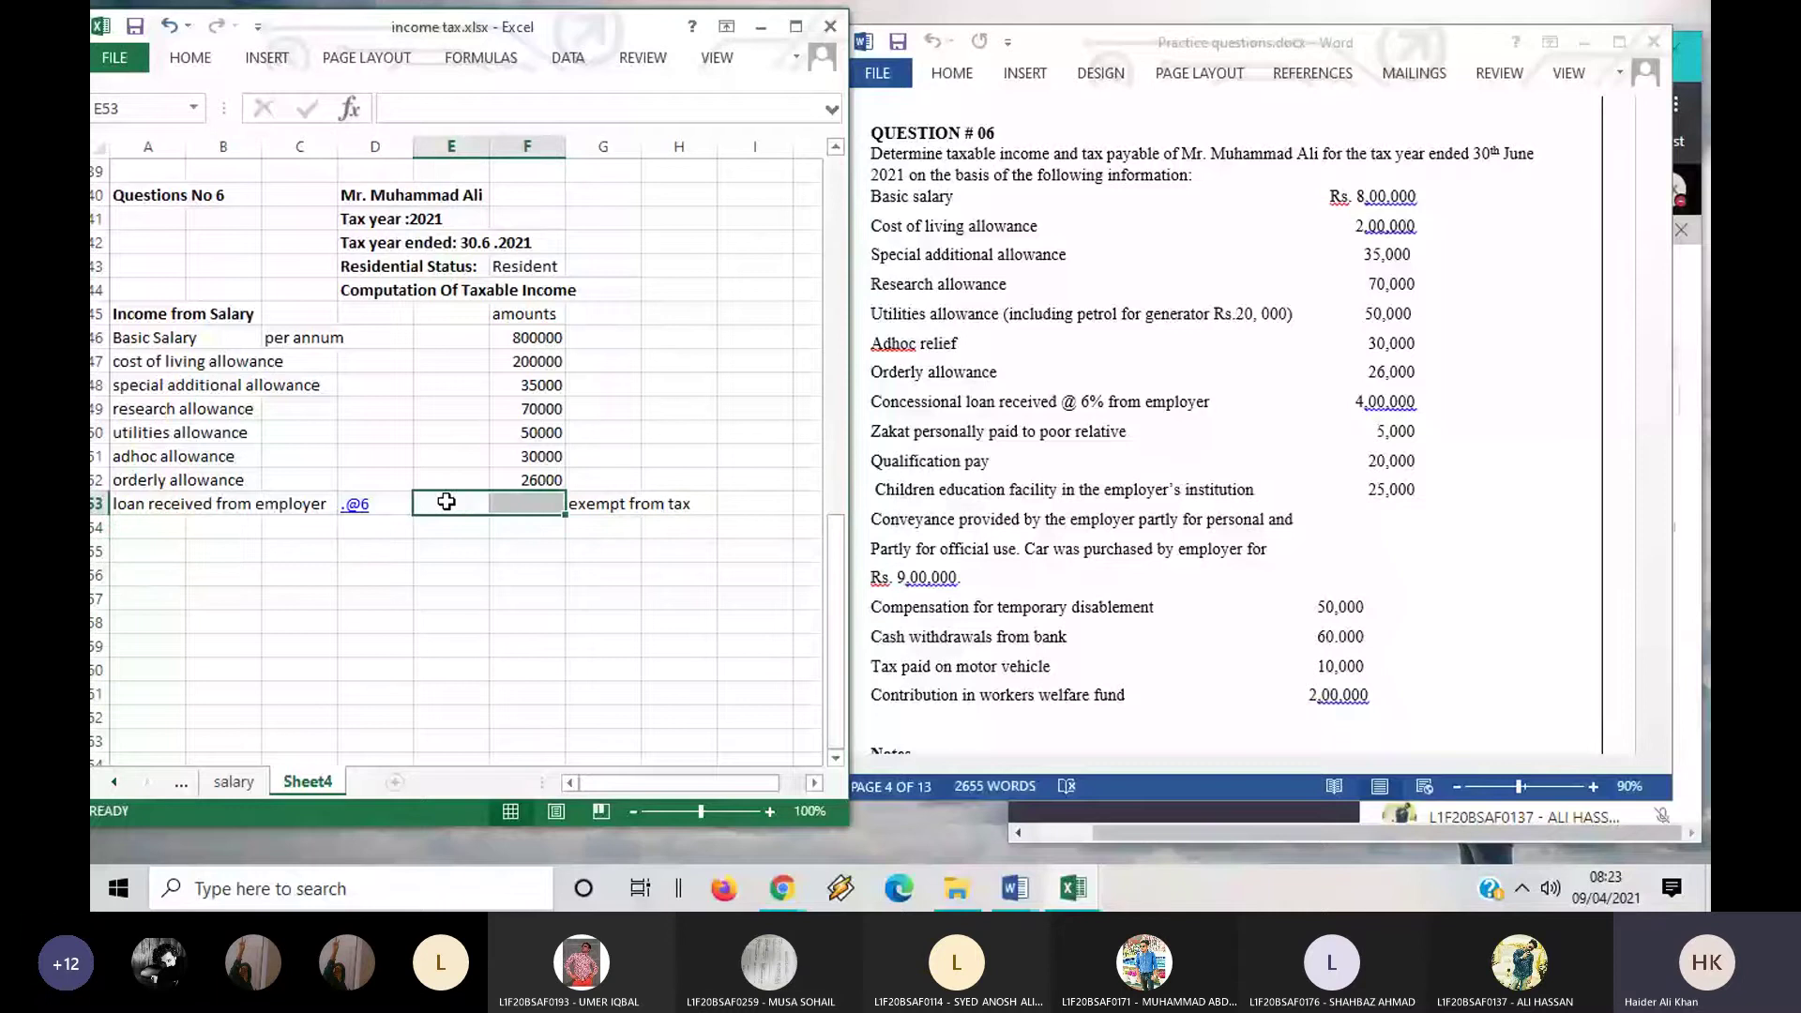
click(446, 502)
text(40000)
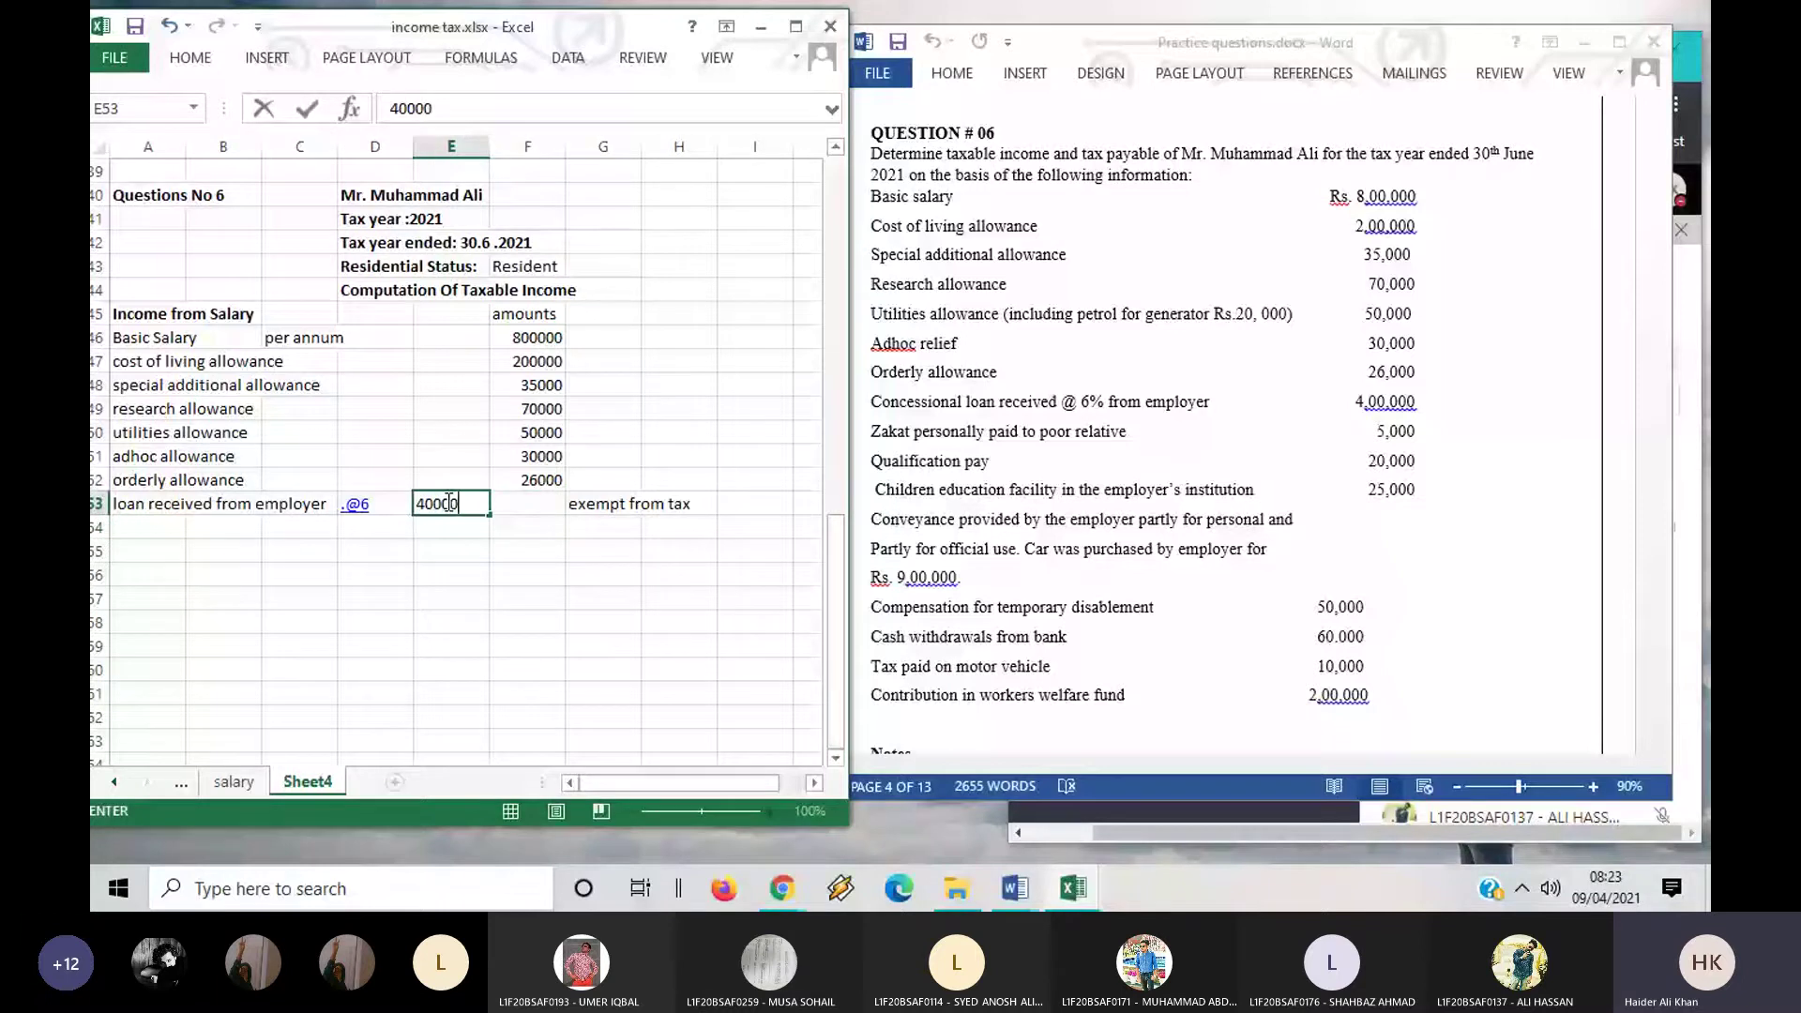
text(0)
key(Return)
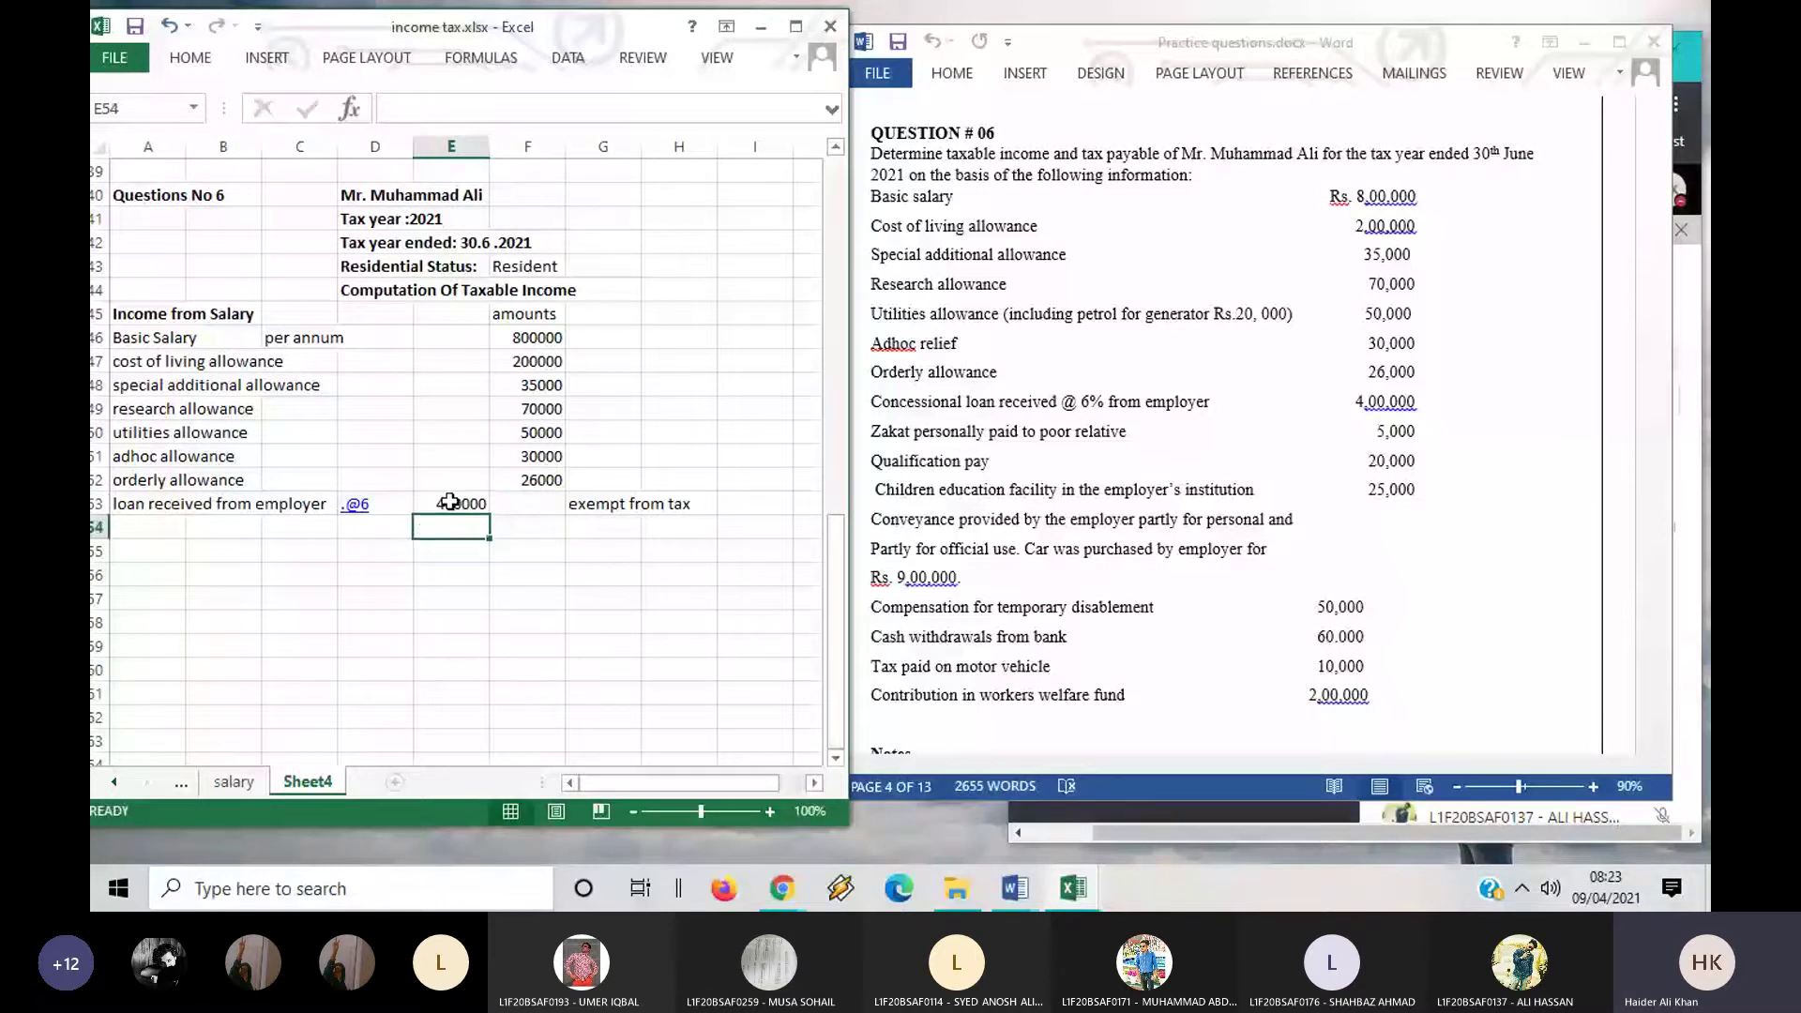
click(450, 503)
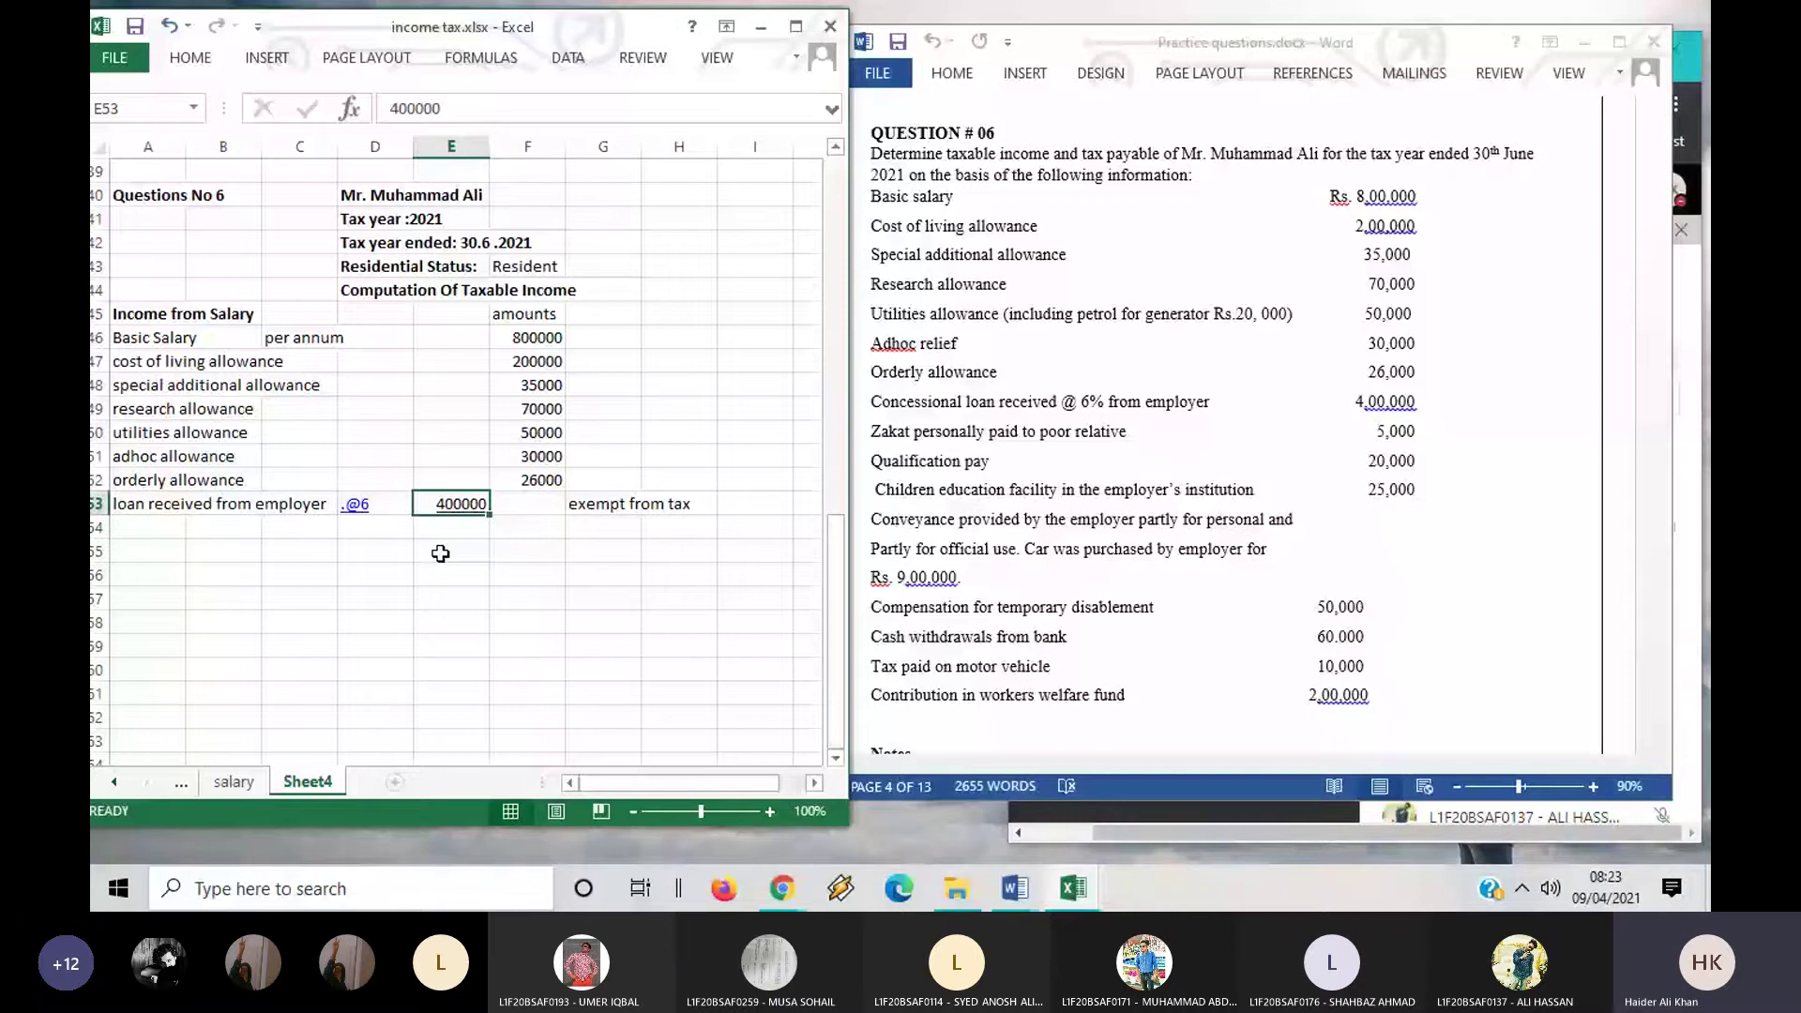
key(Down)
key(Down)
key(Down)
key(Down)
key(Down)
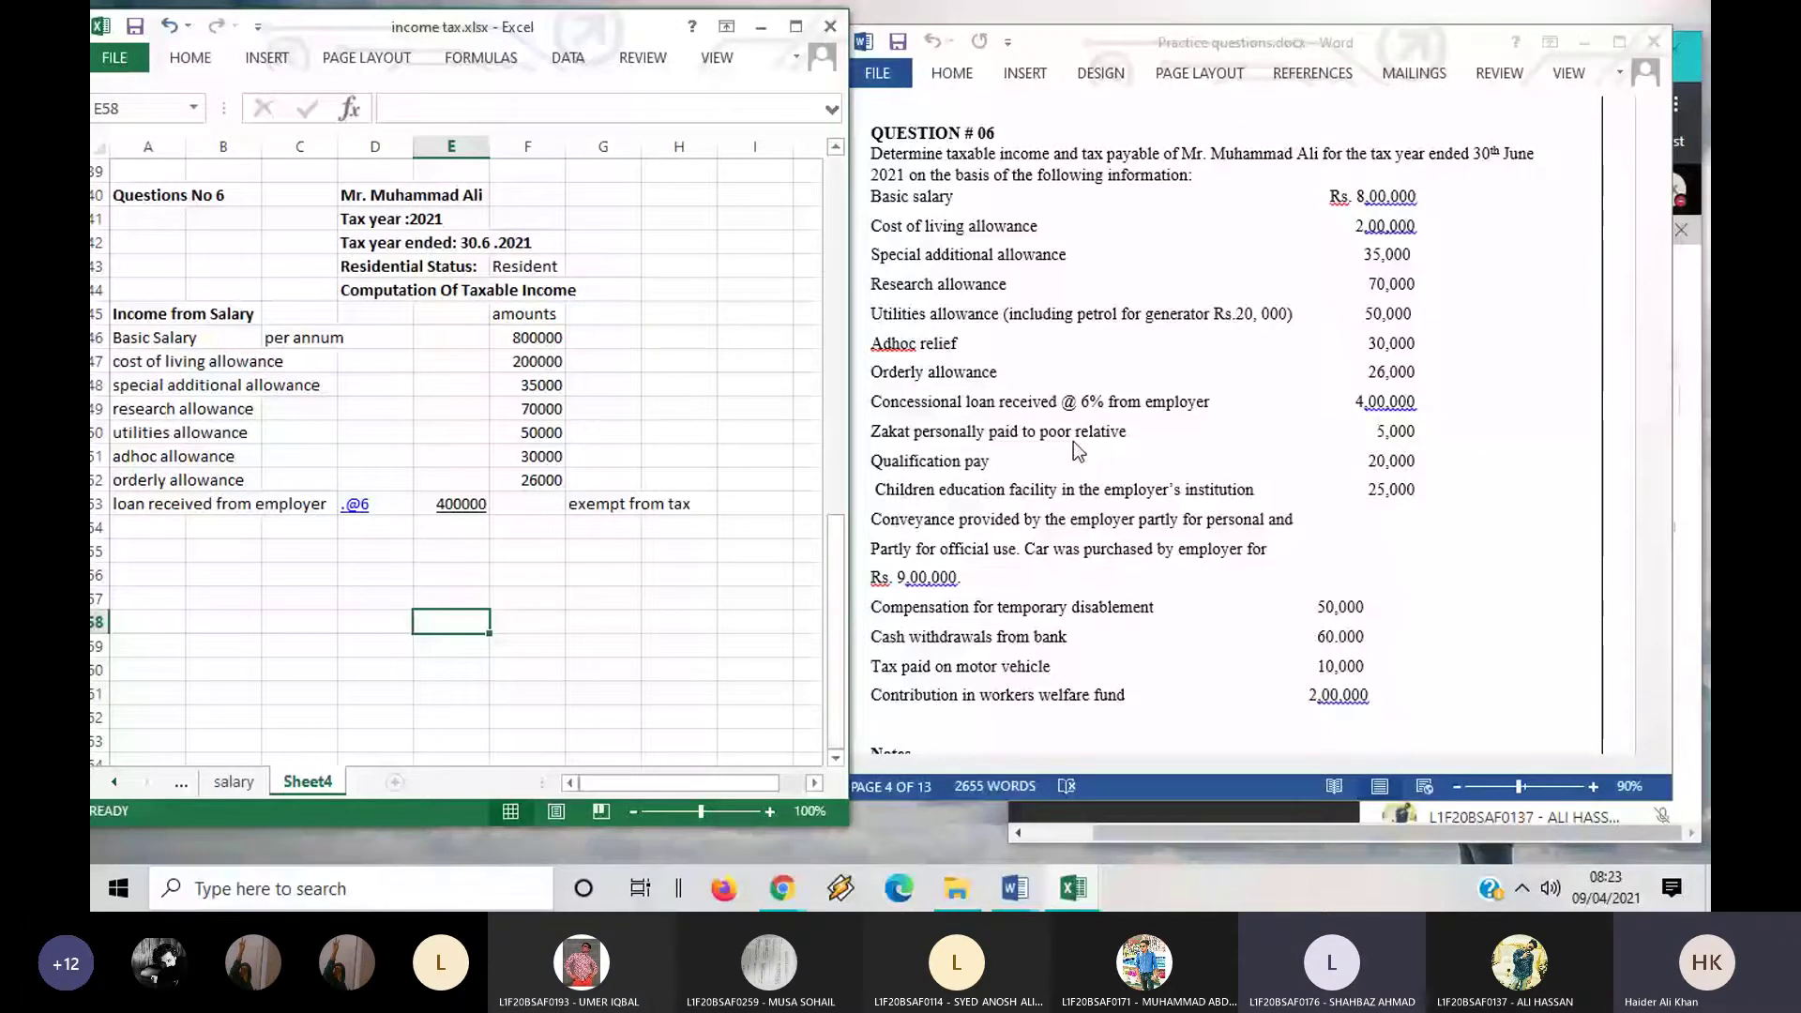
Bring the Word practice questions document forward to read Question 6
click(1073, 441)
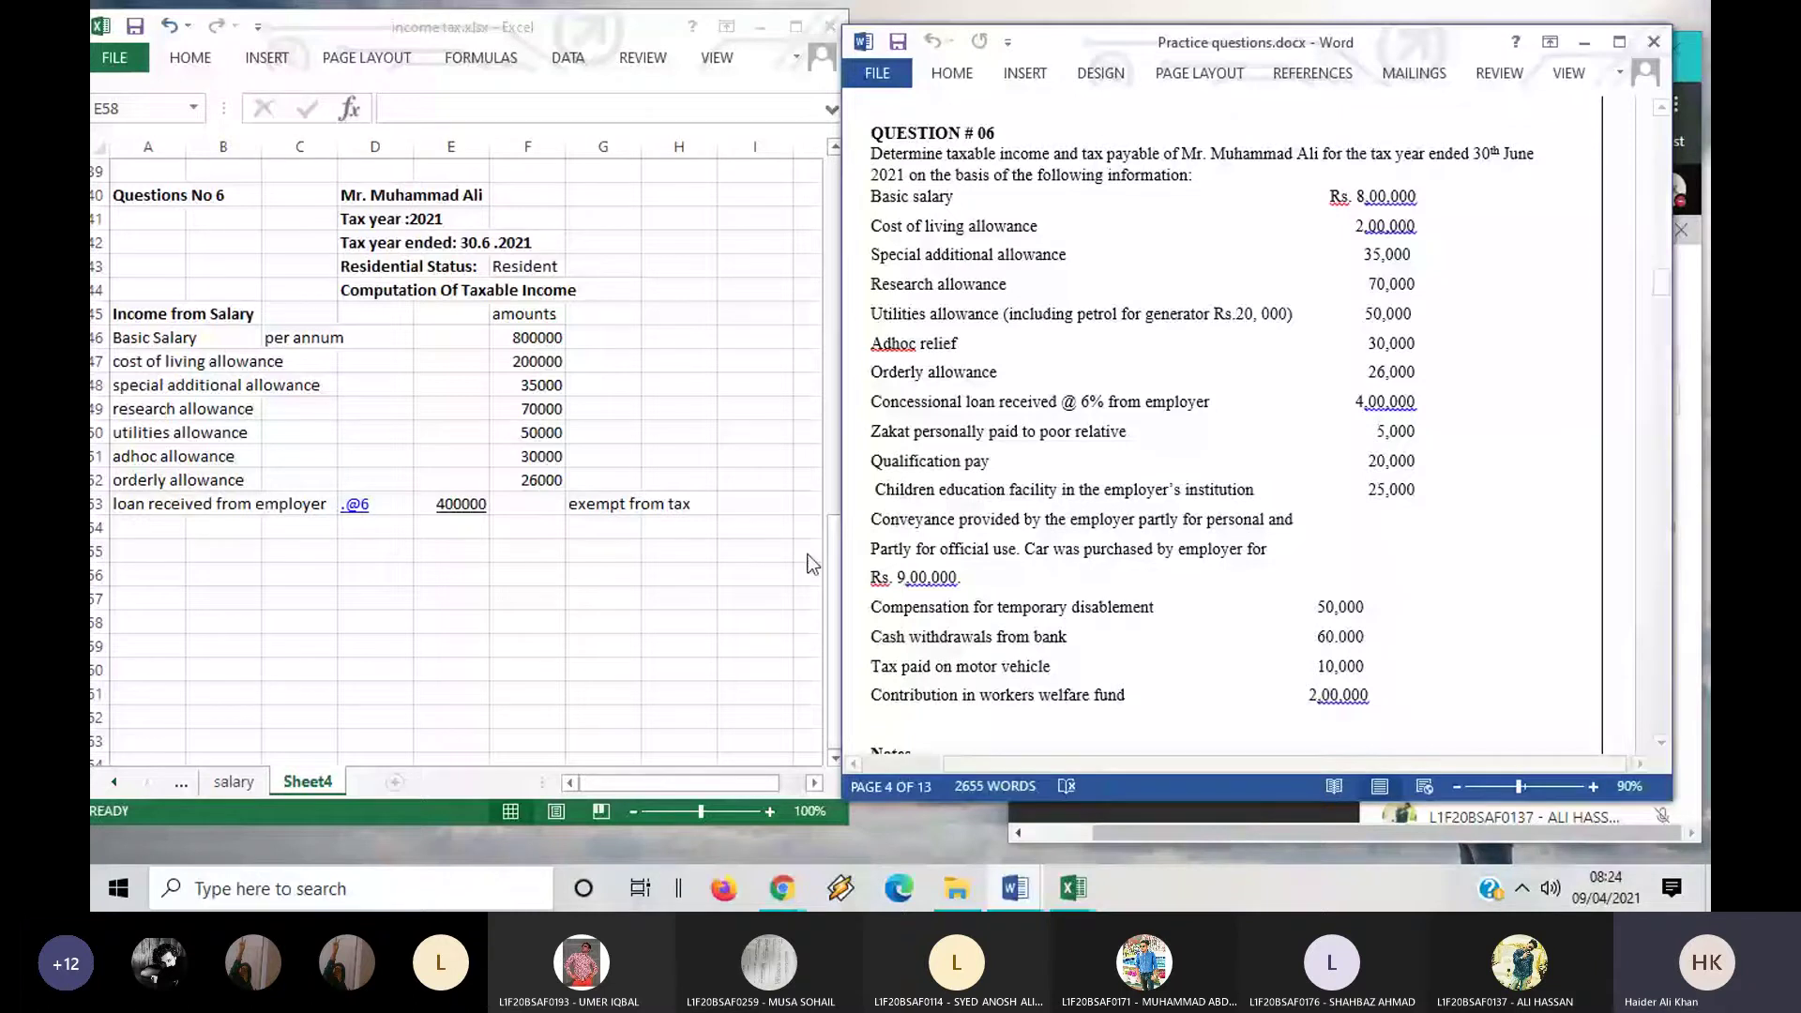
Enter 'qualification pay' in A54 with 20000 in the amounts column
click(156, 531)
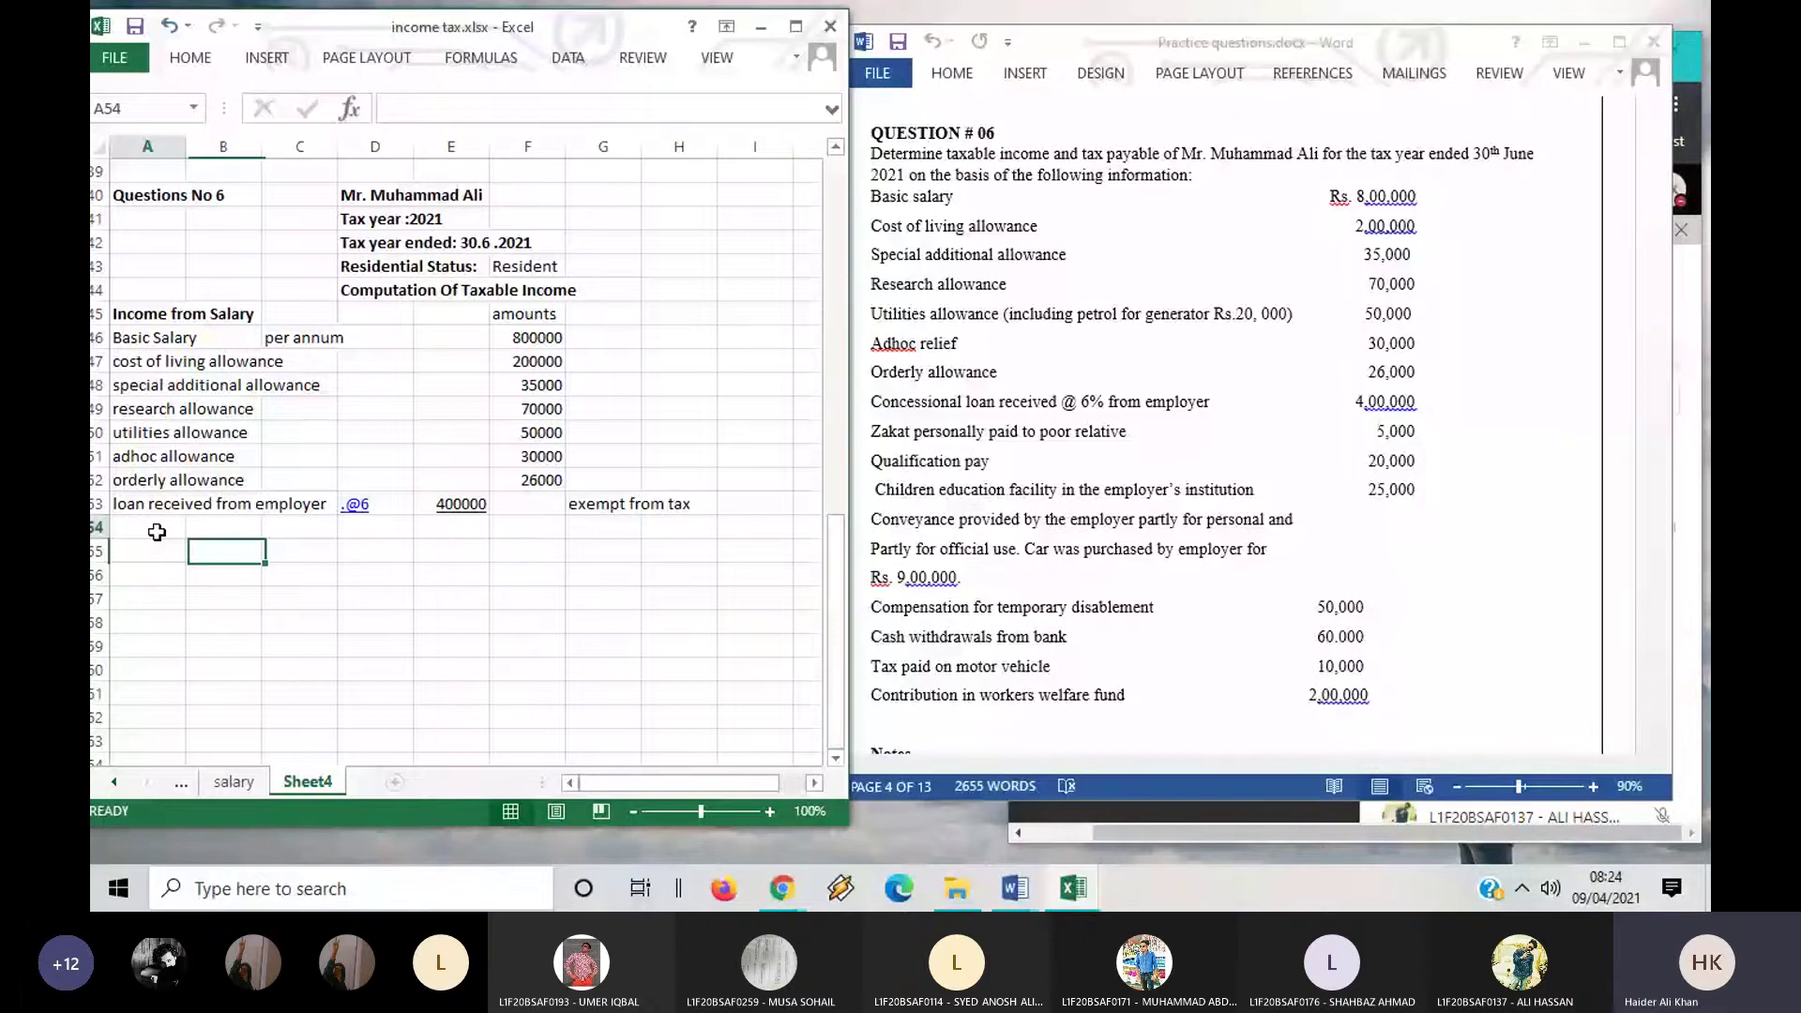
text(qualification pa)
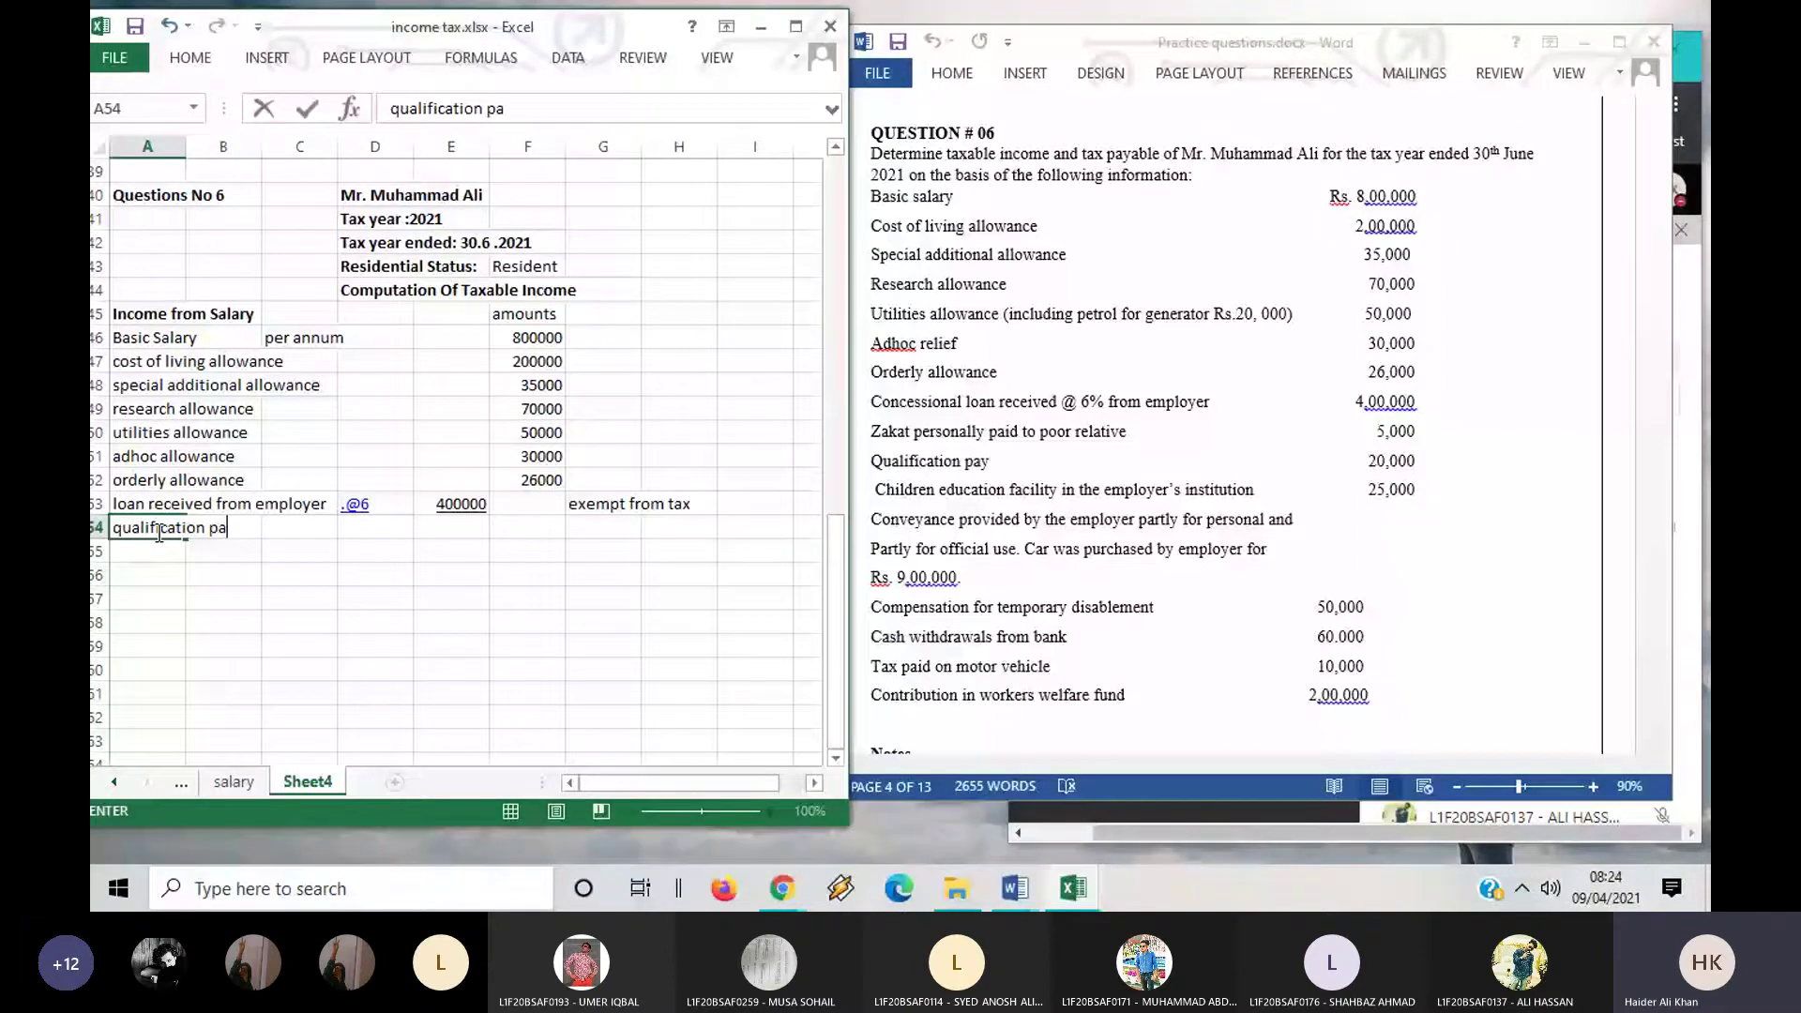
text(y)
key(Tab)
key(Tab)
key(Tab)
key(Tab)
key(Tab)
text(20000)
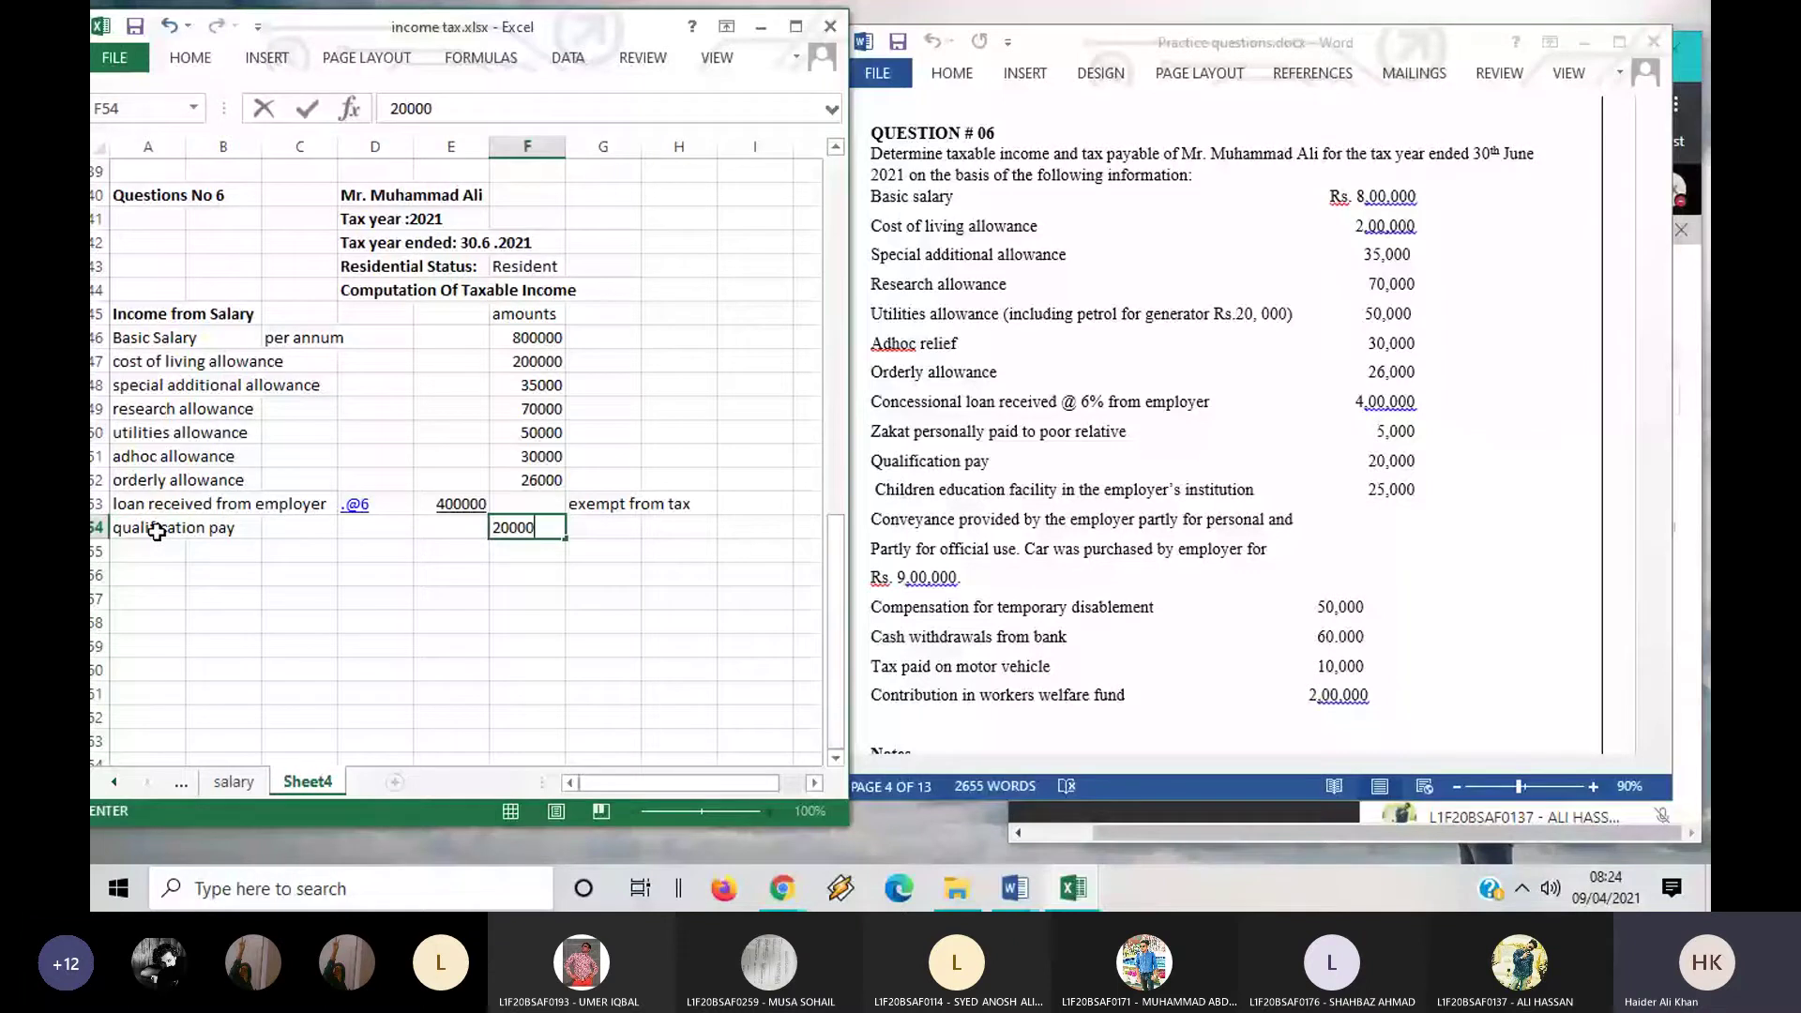
key(Return)
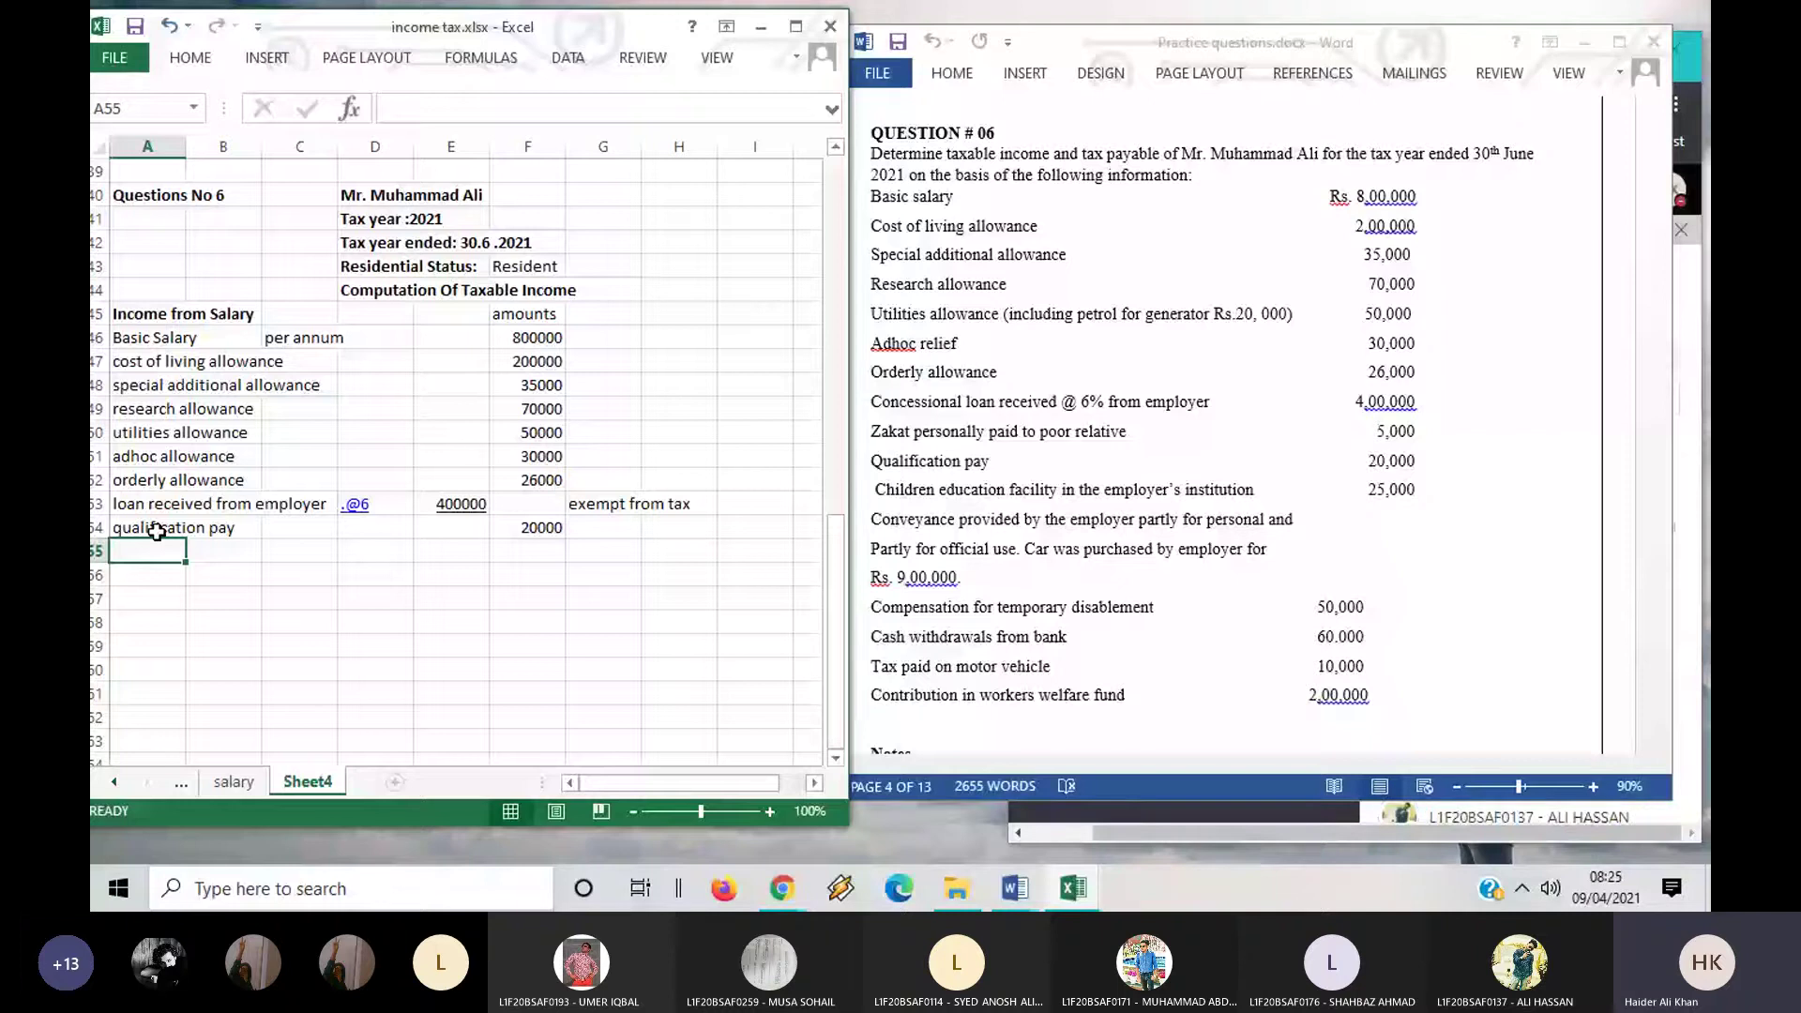
Switch to the salary sheet and scroll to the fund example ending in 650000 taxable income
click(116, 775)
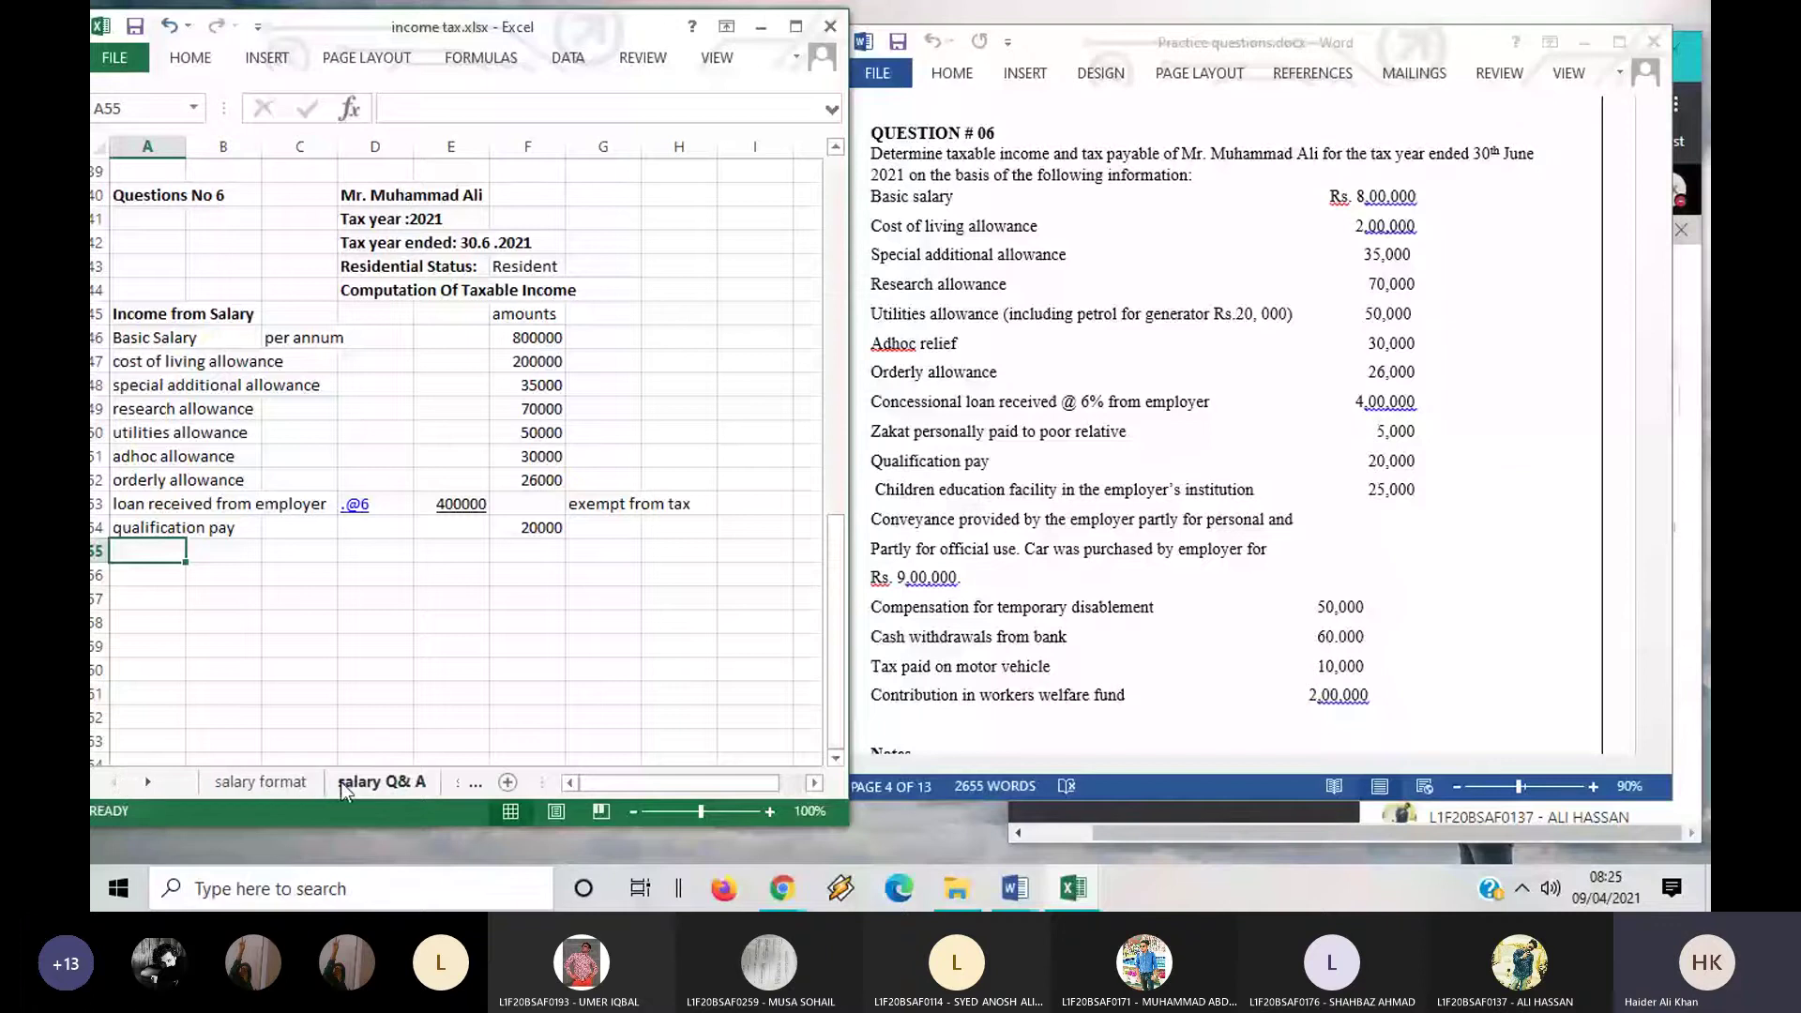
click(342, 781)
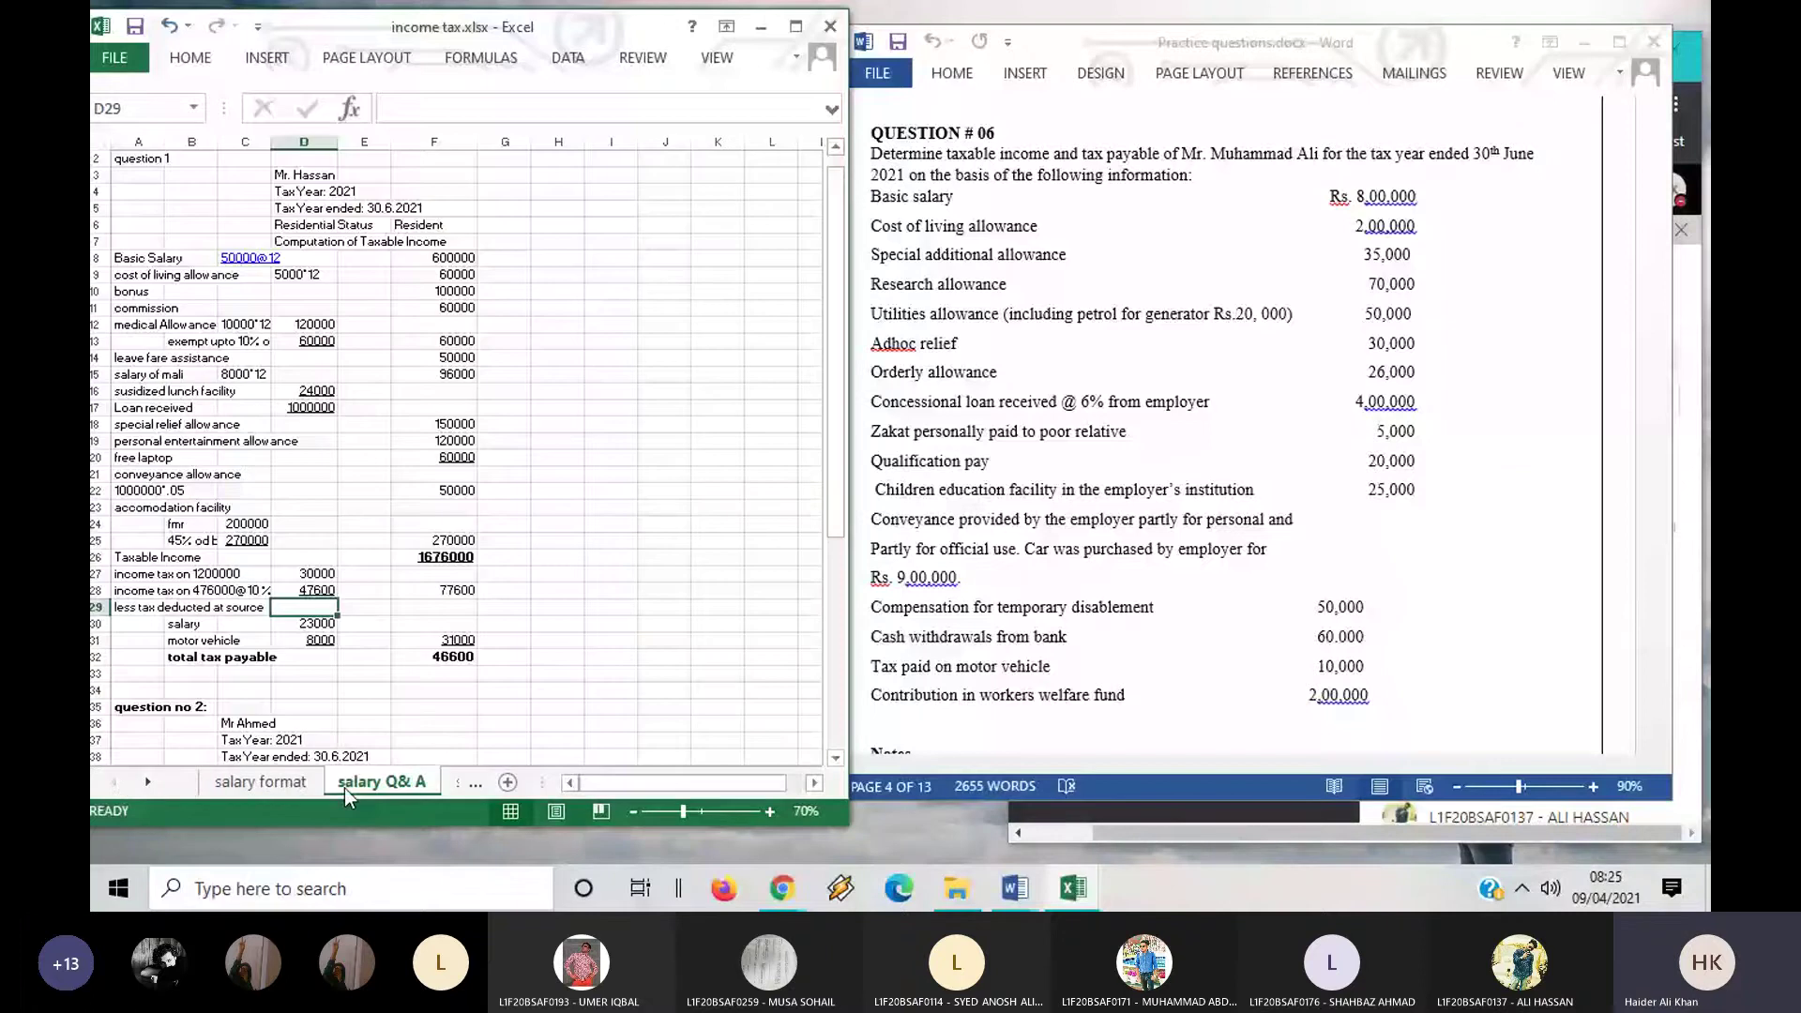
click(452, 786)
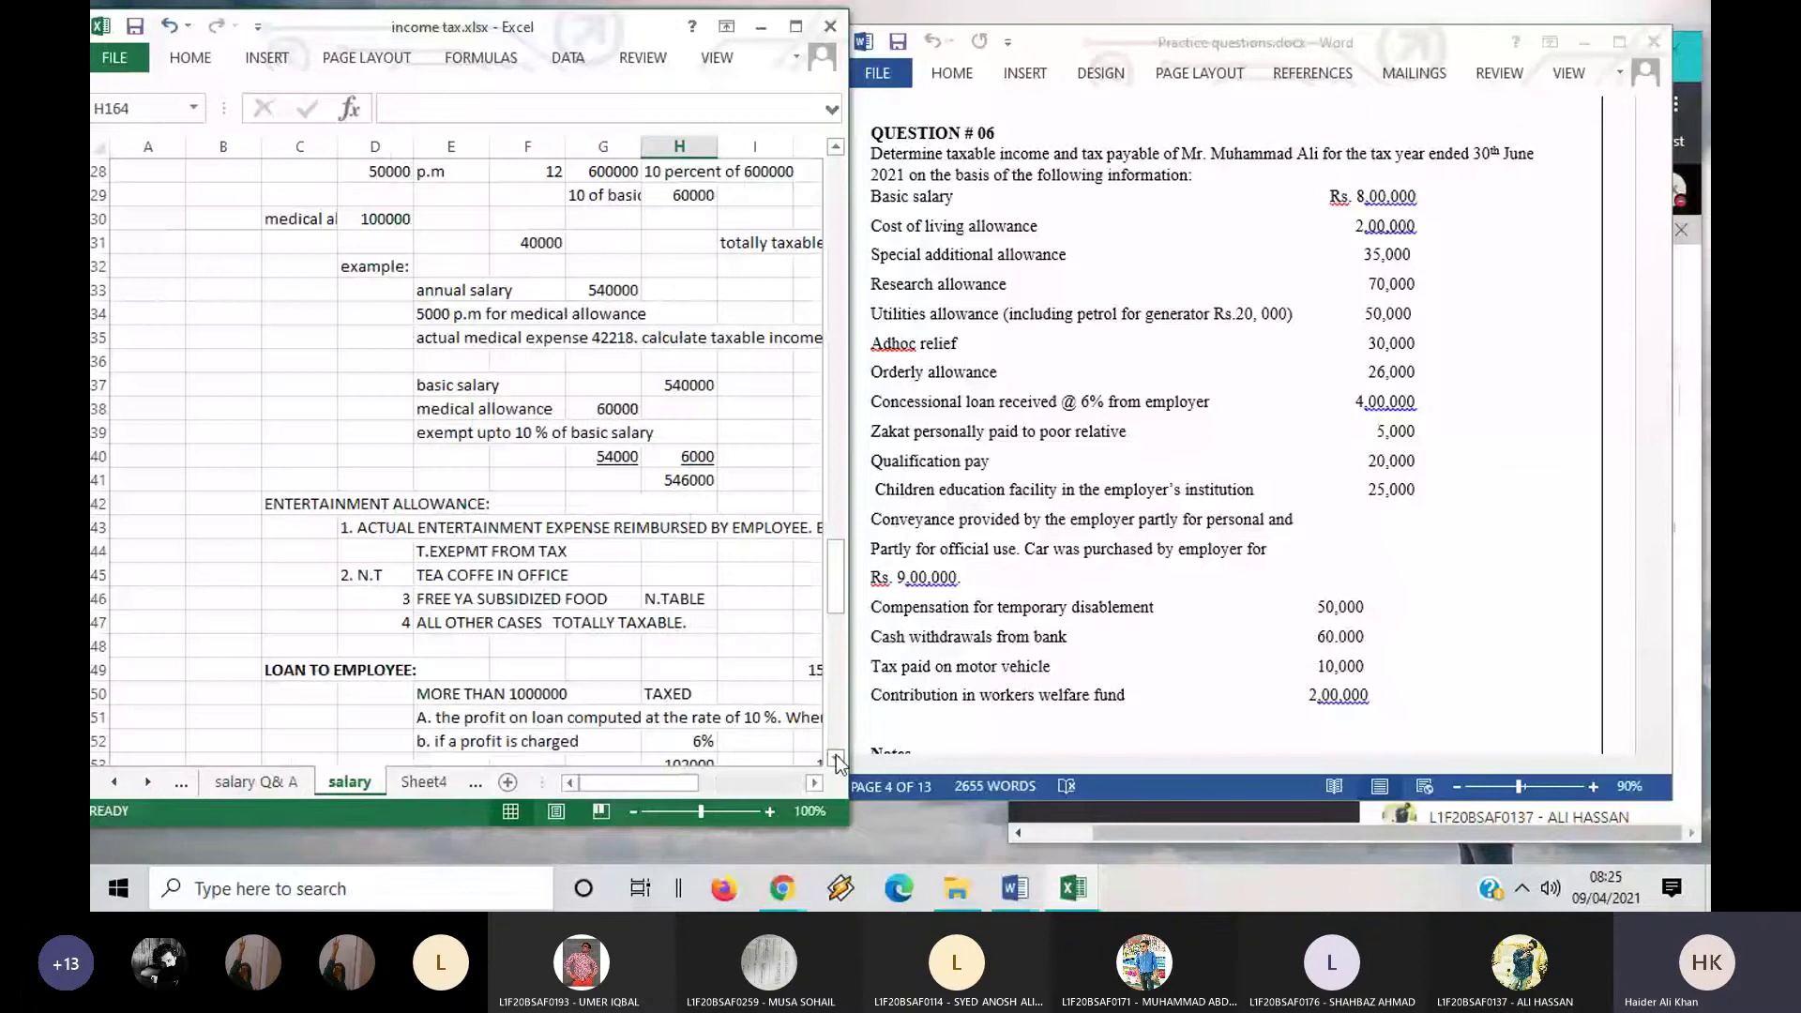
drag(840, 600, 854, 730)
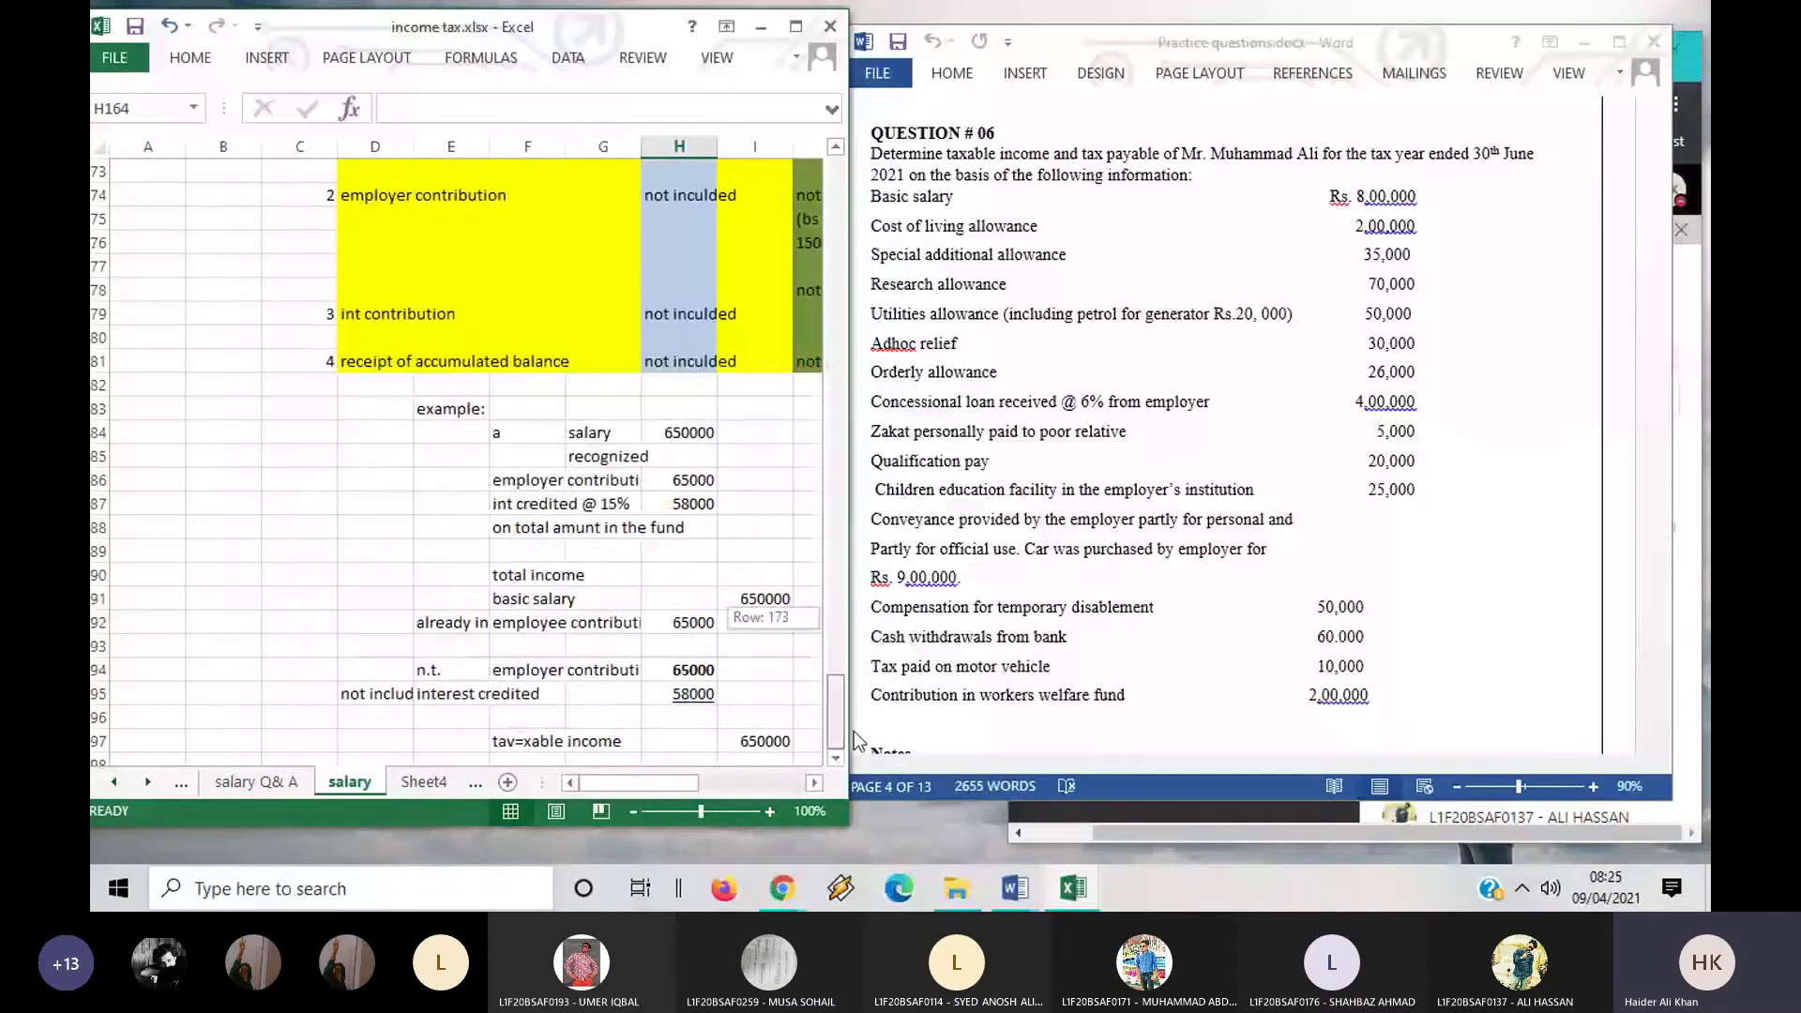
scroll(840, 761, down, 1)
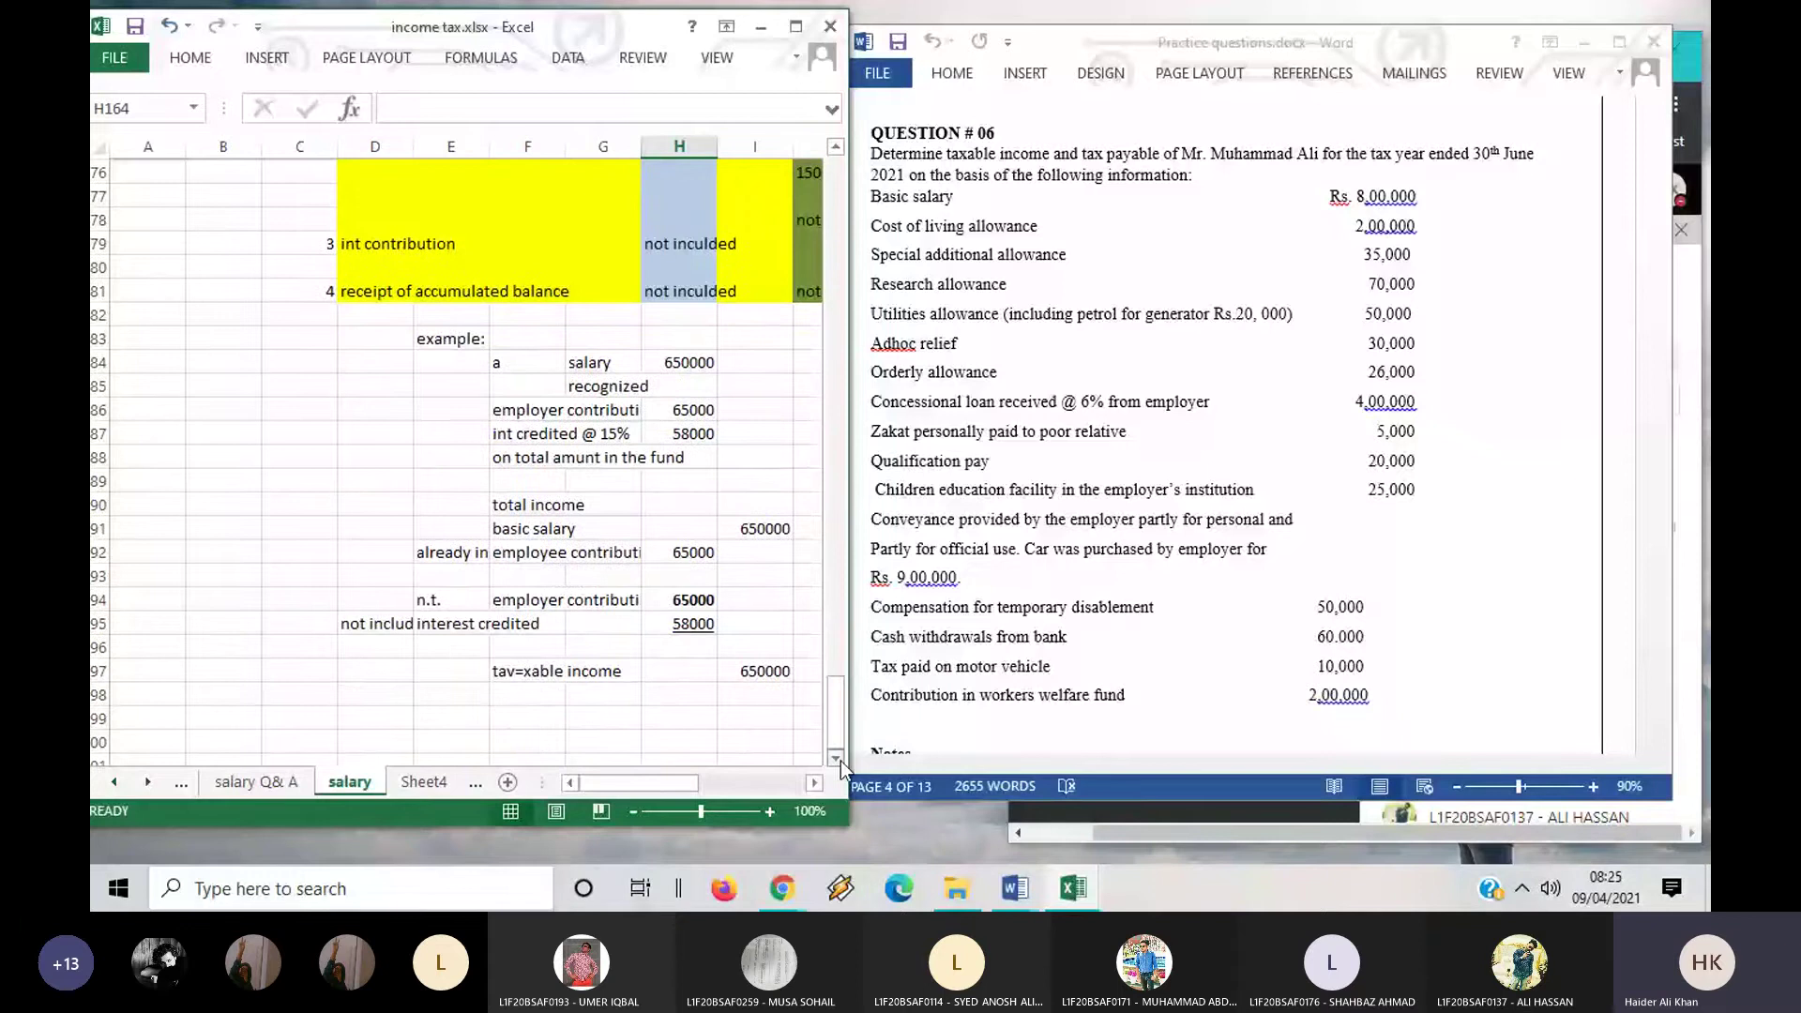
scroll(321, 525, down, 2)
click(324, 567)
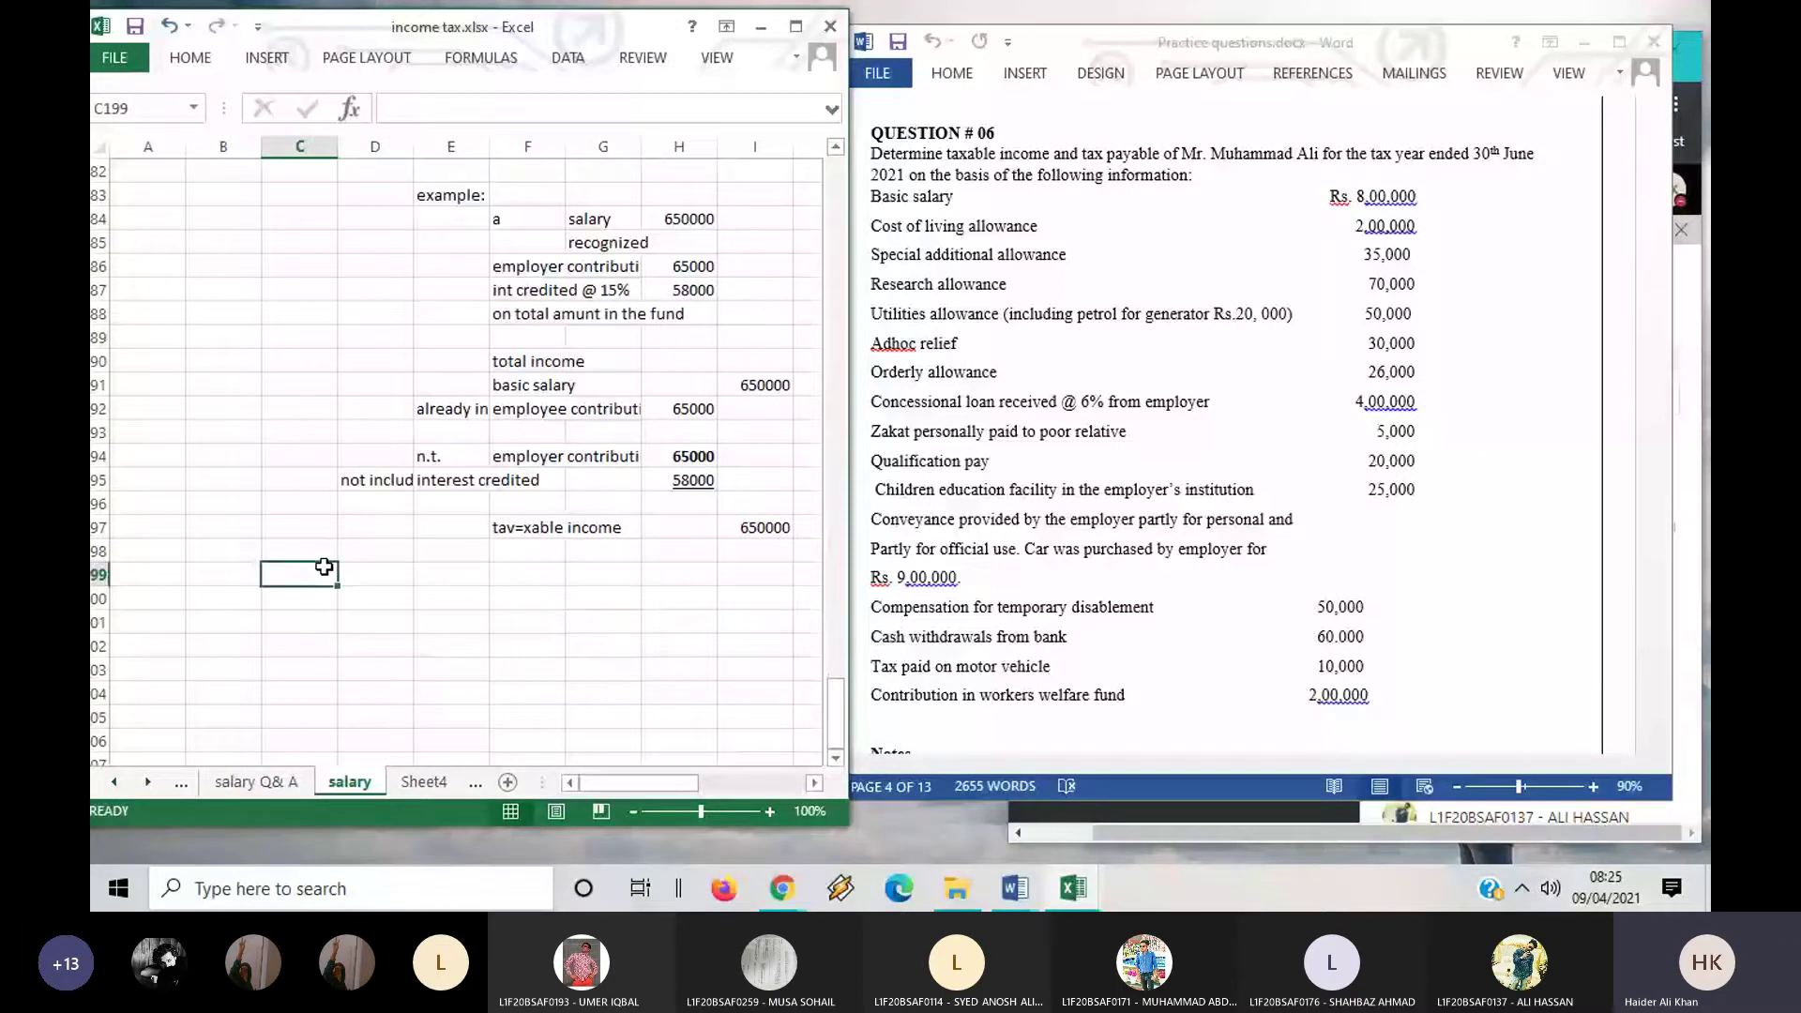
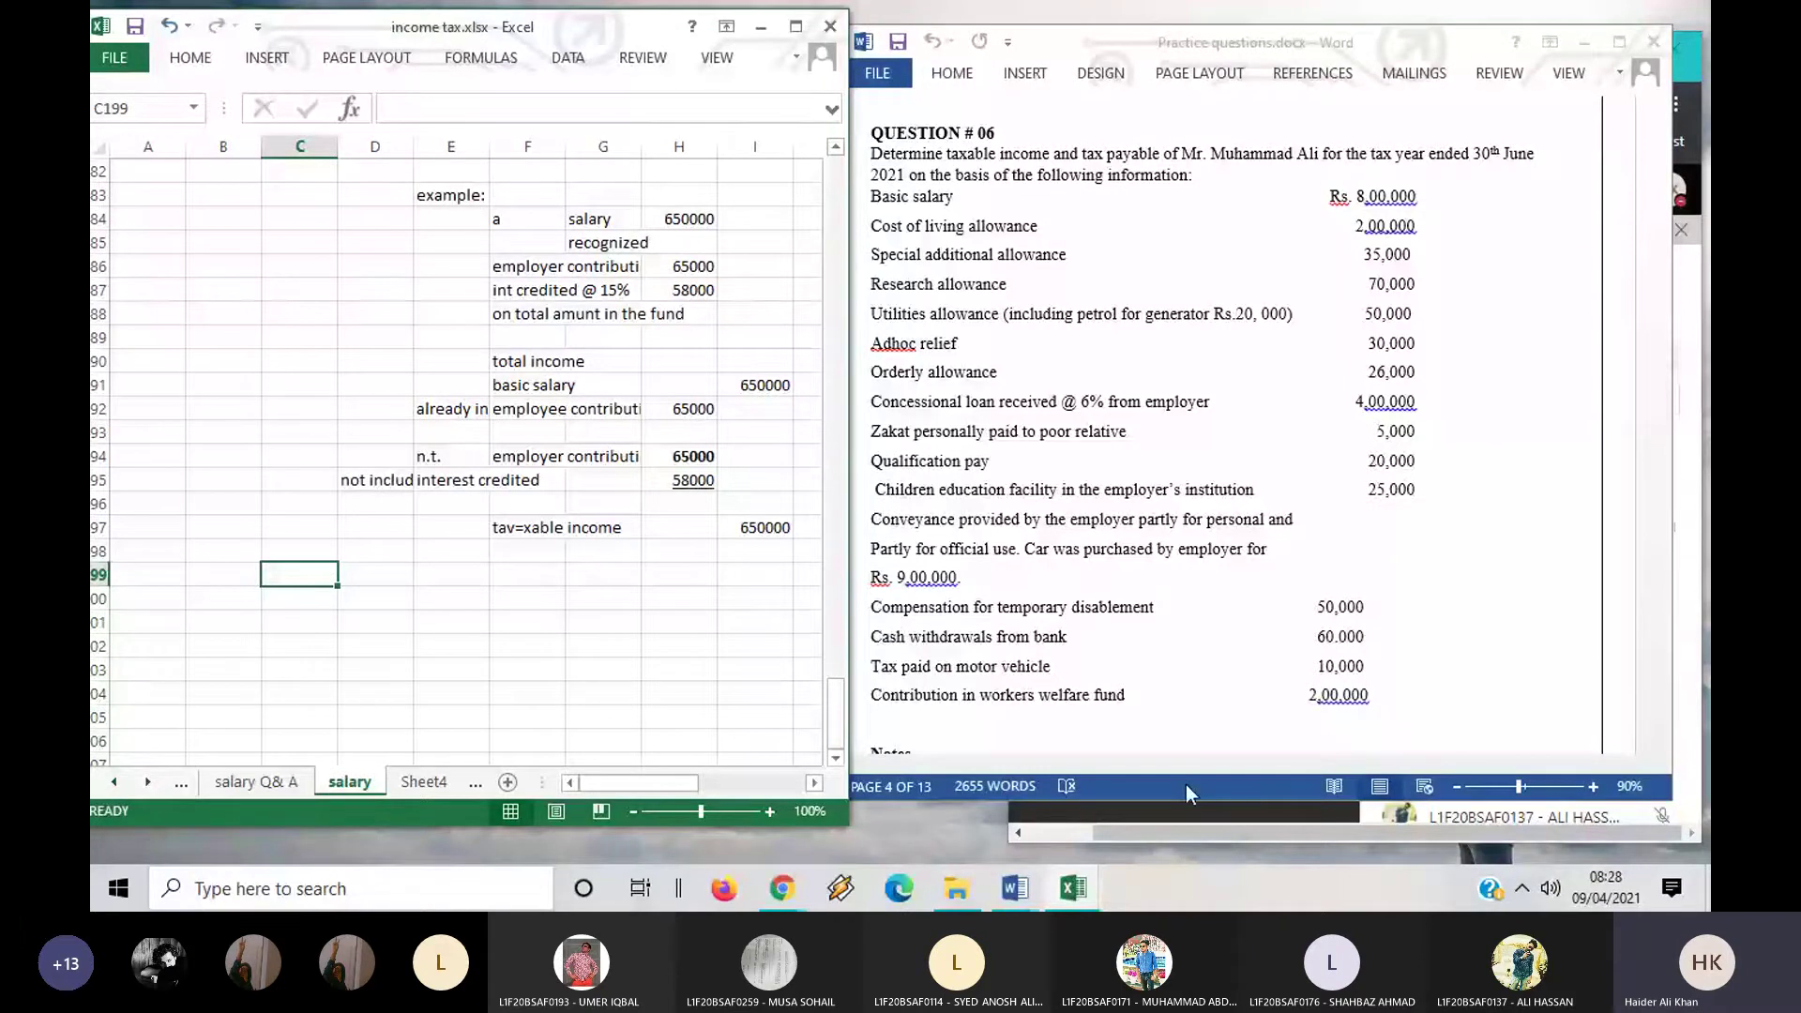
In Complete Notes, try yellow highlight and yellow text colour on the Children education facility row
click(1012, 885)
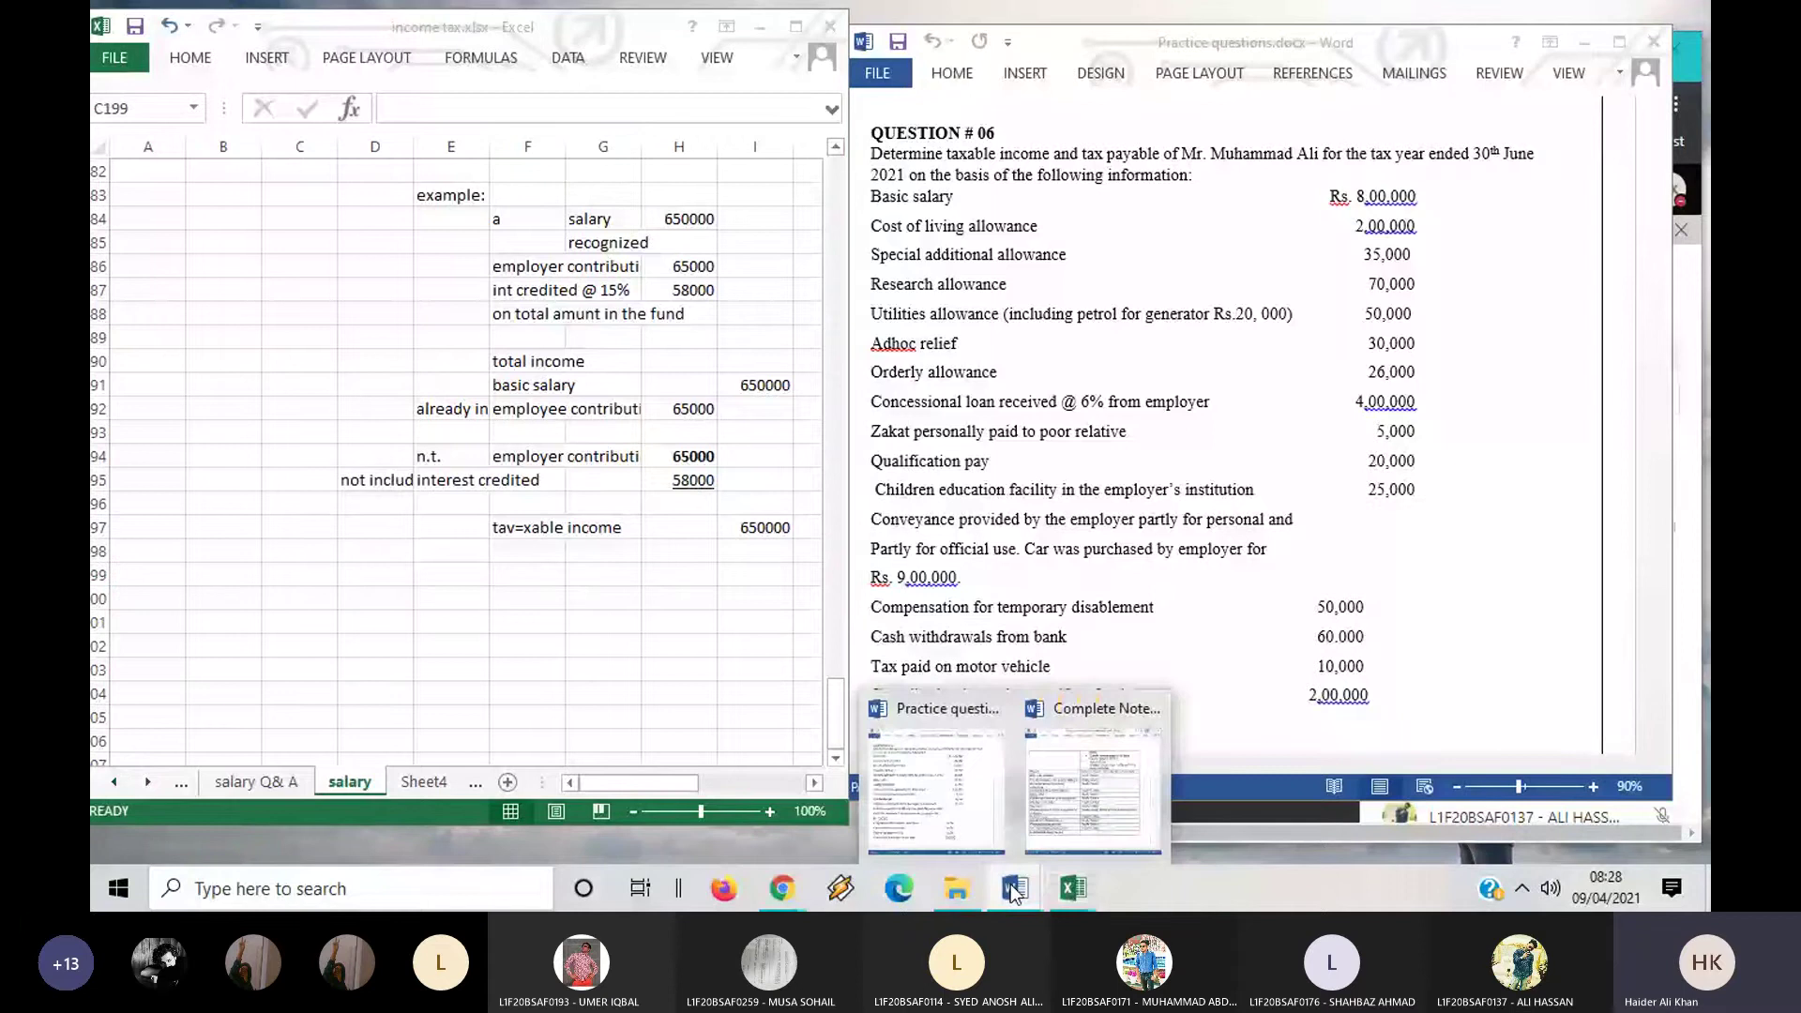
click(1054, 816)
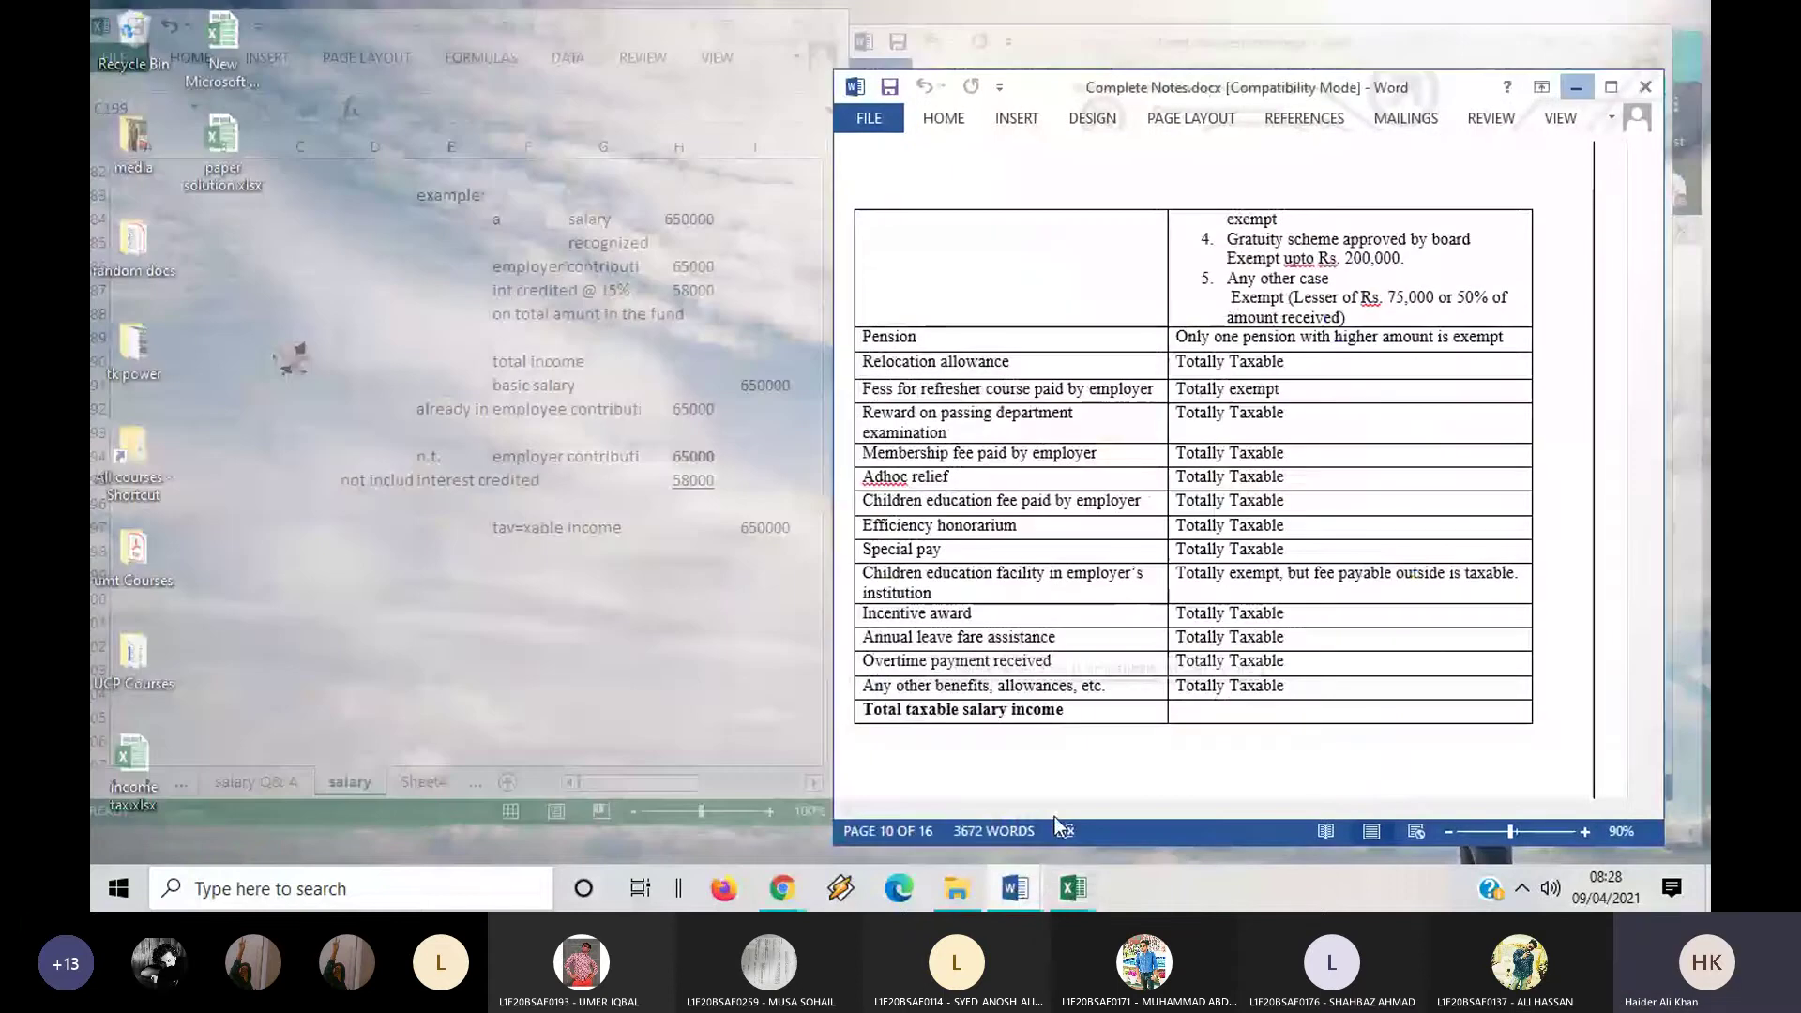
drag(1656, 528, 1657, 524)
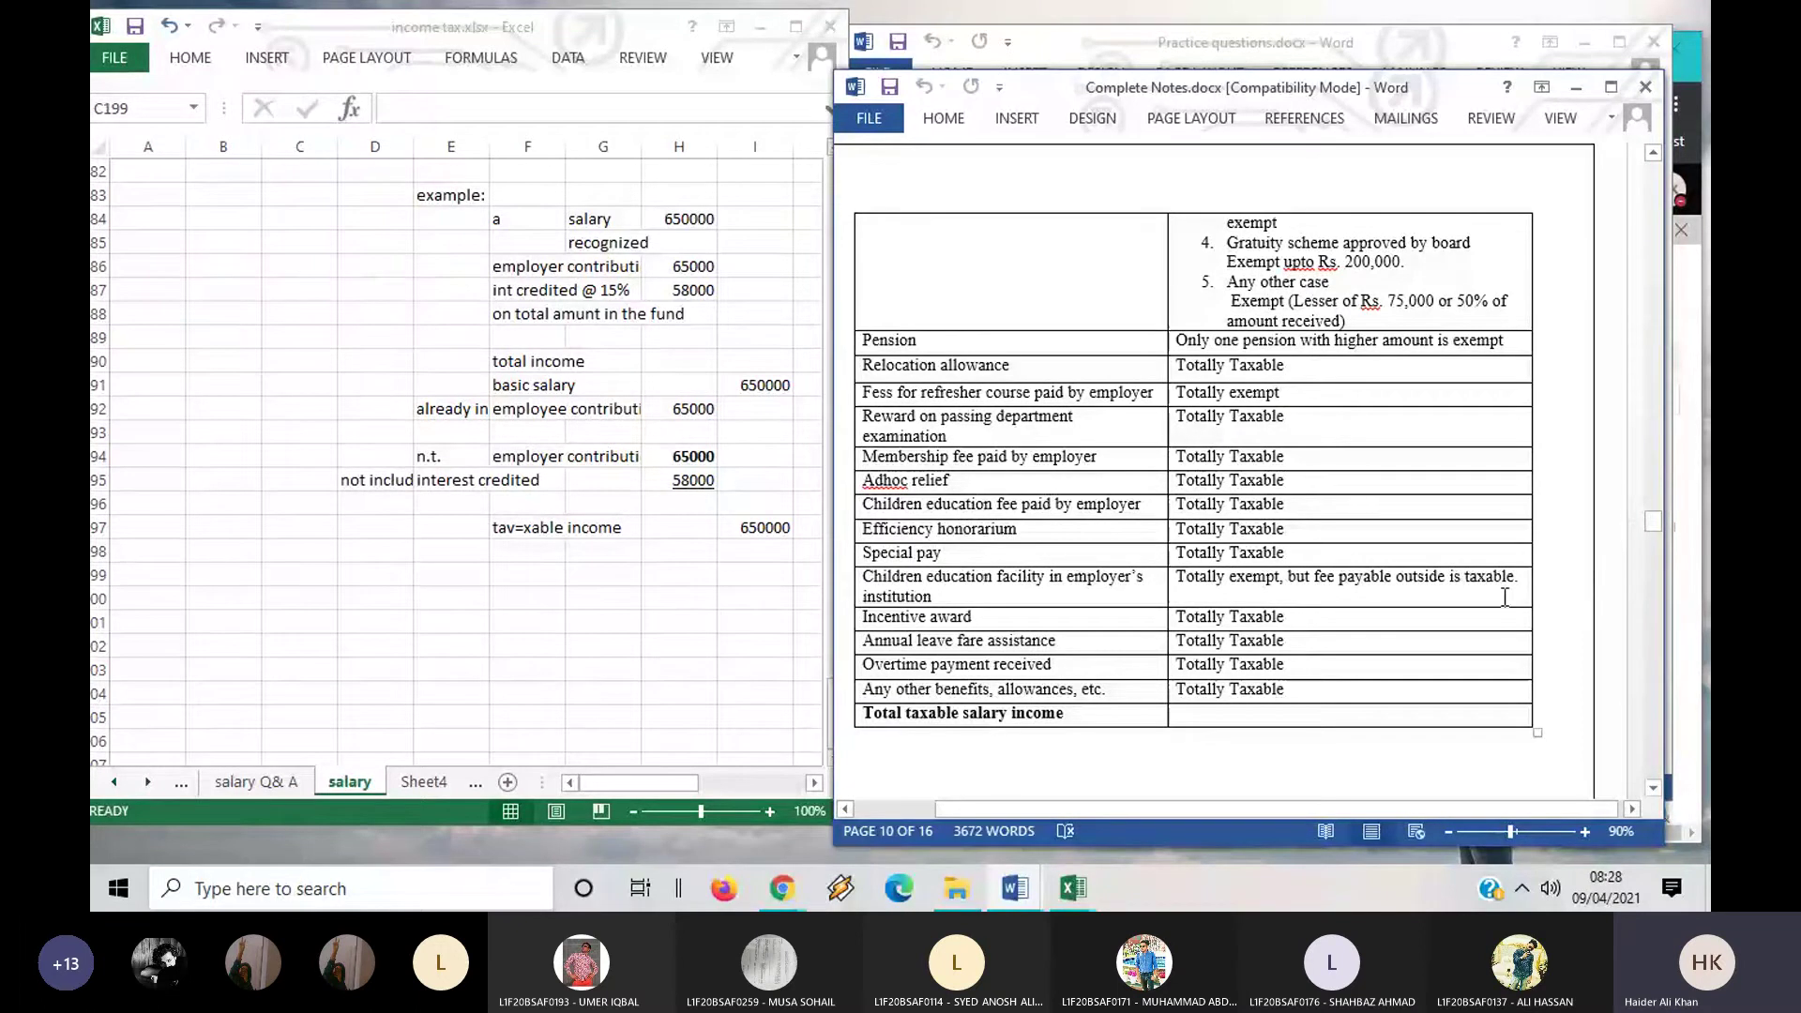
drag(1505, 596, 961, 595)
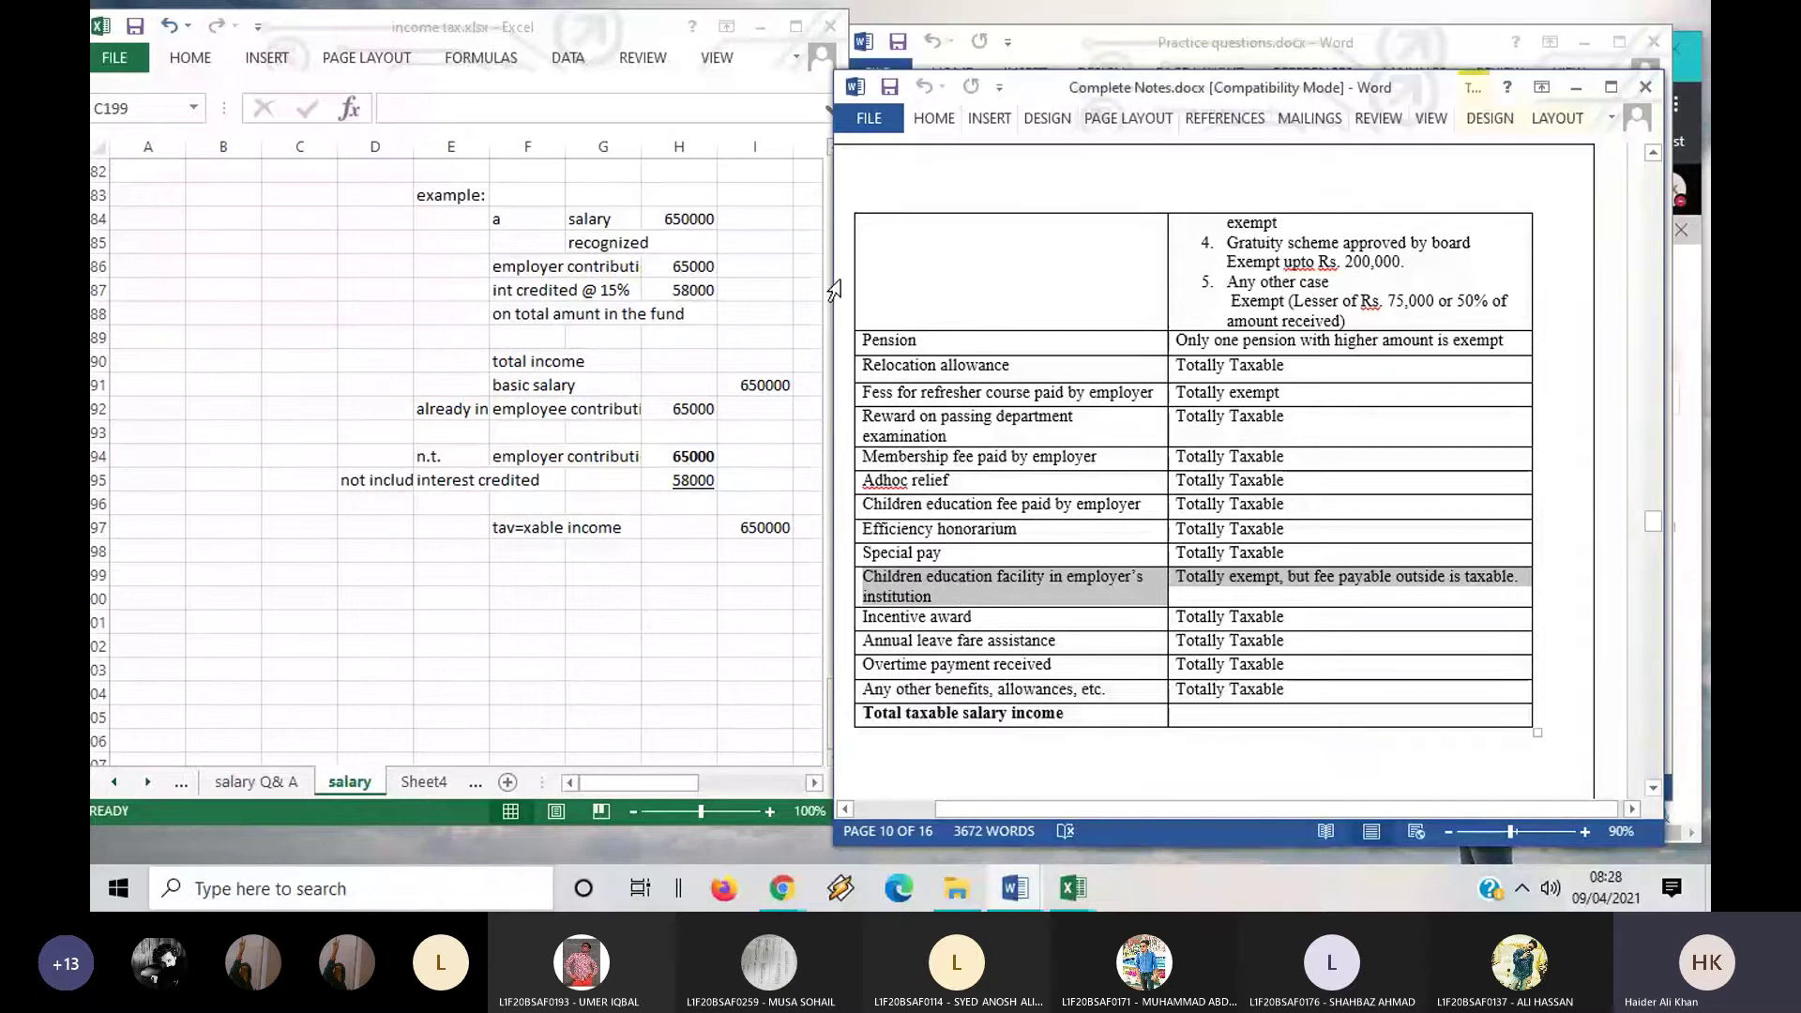
click(934, 118)
click(976, 207)
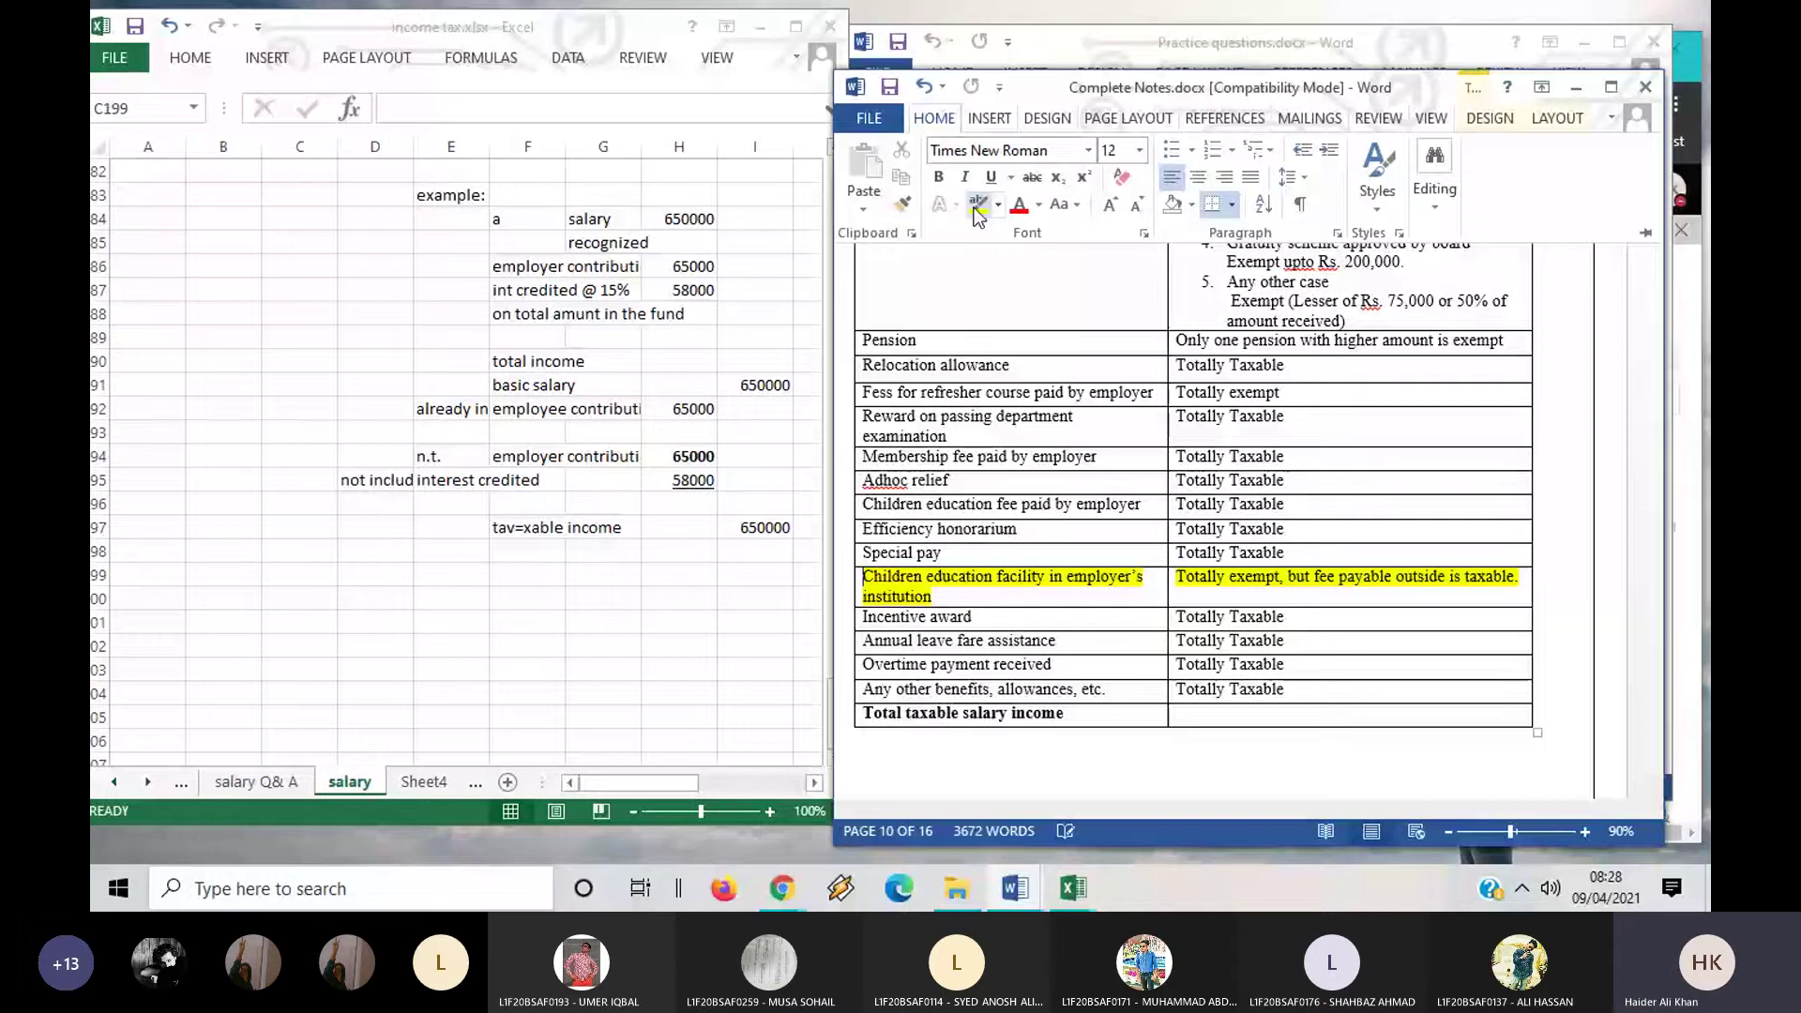
click(1039, 207)
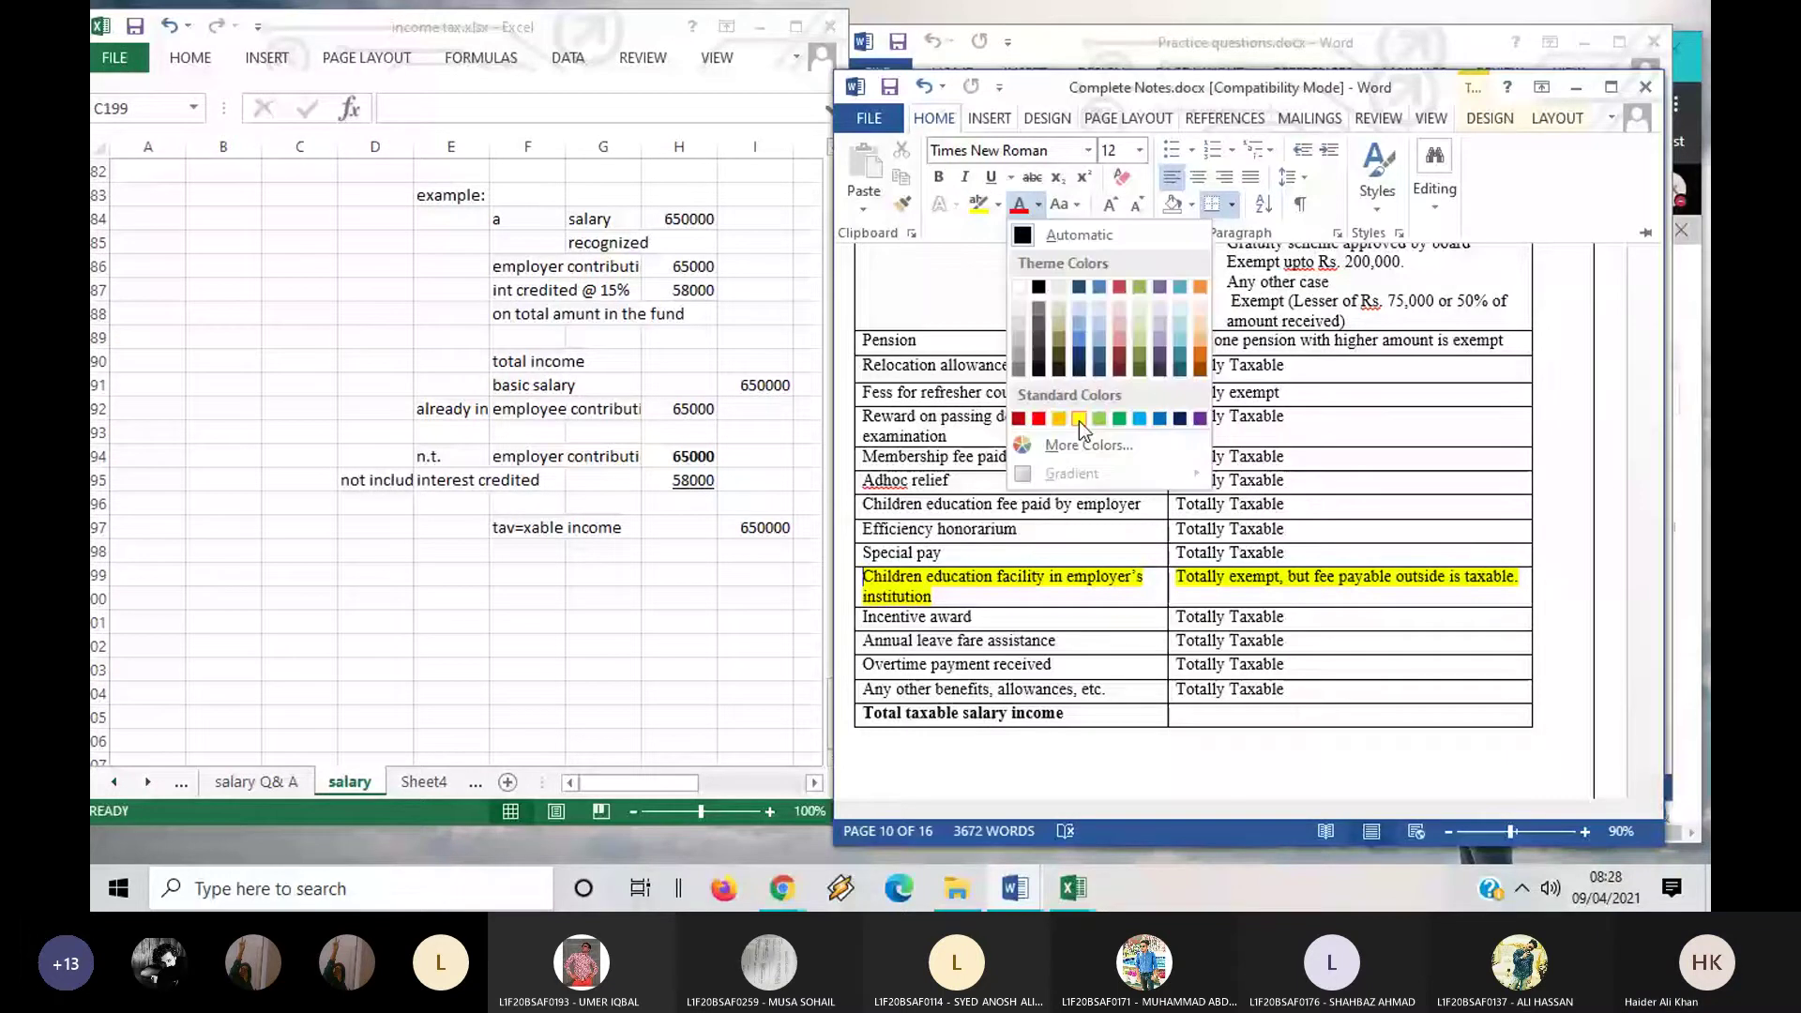
click(1079, 419)
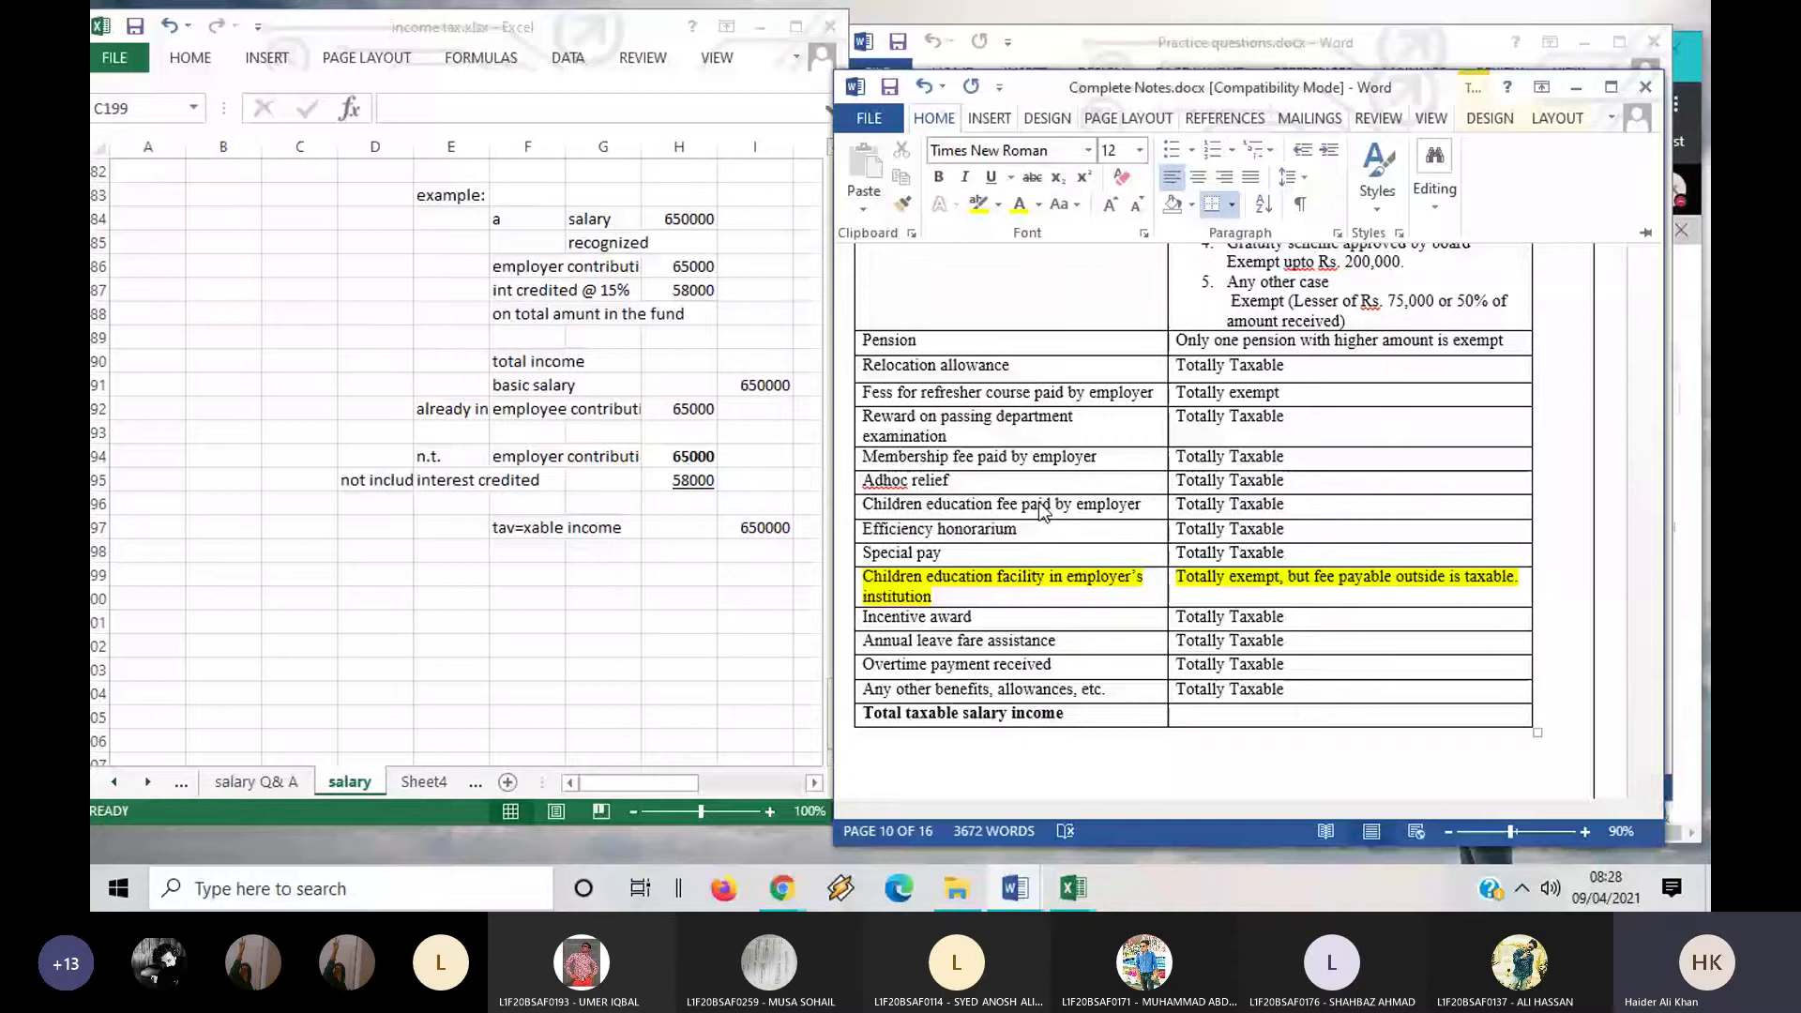
click(1440, 493)
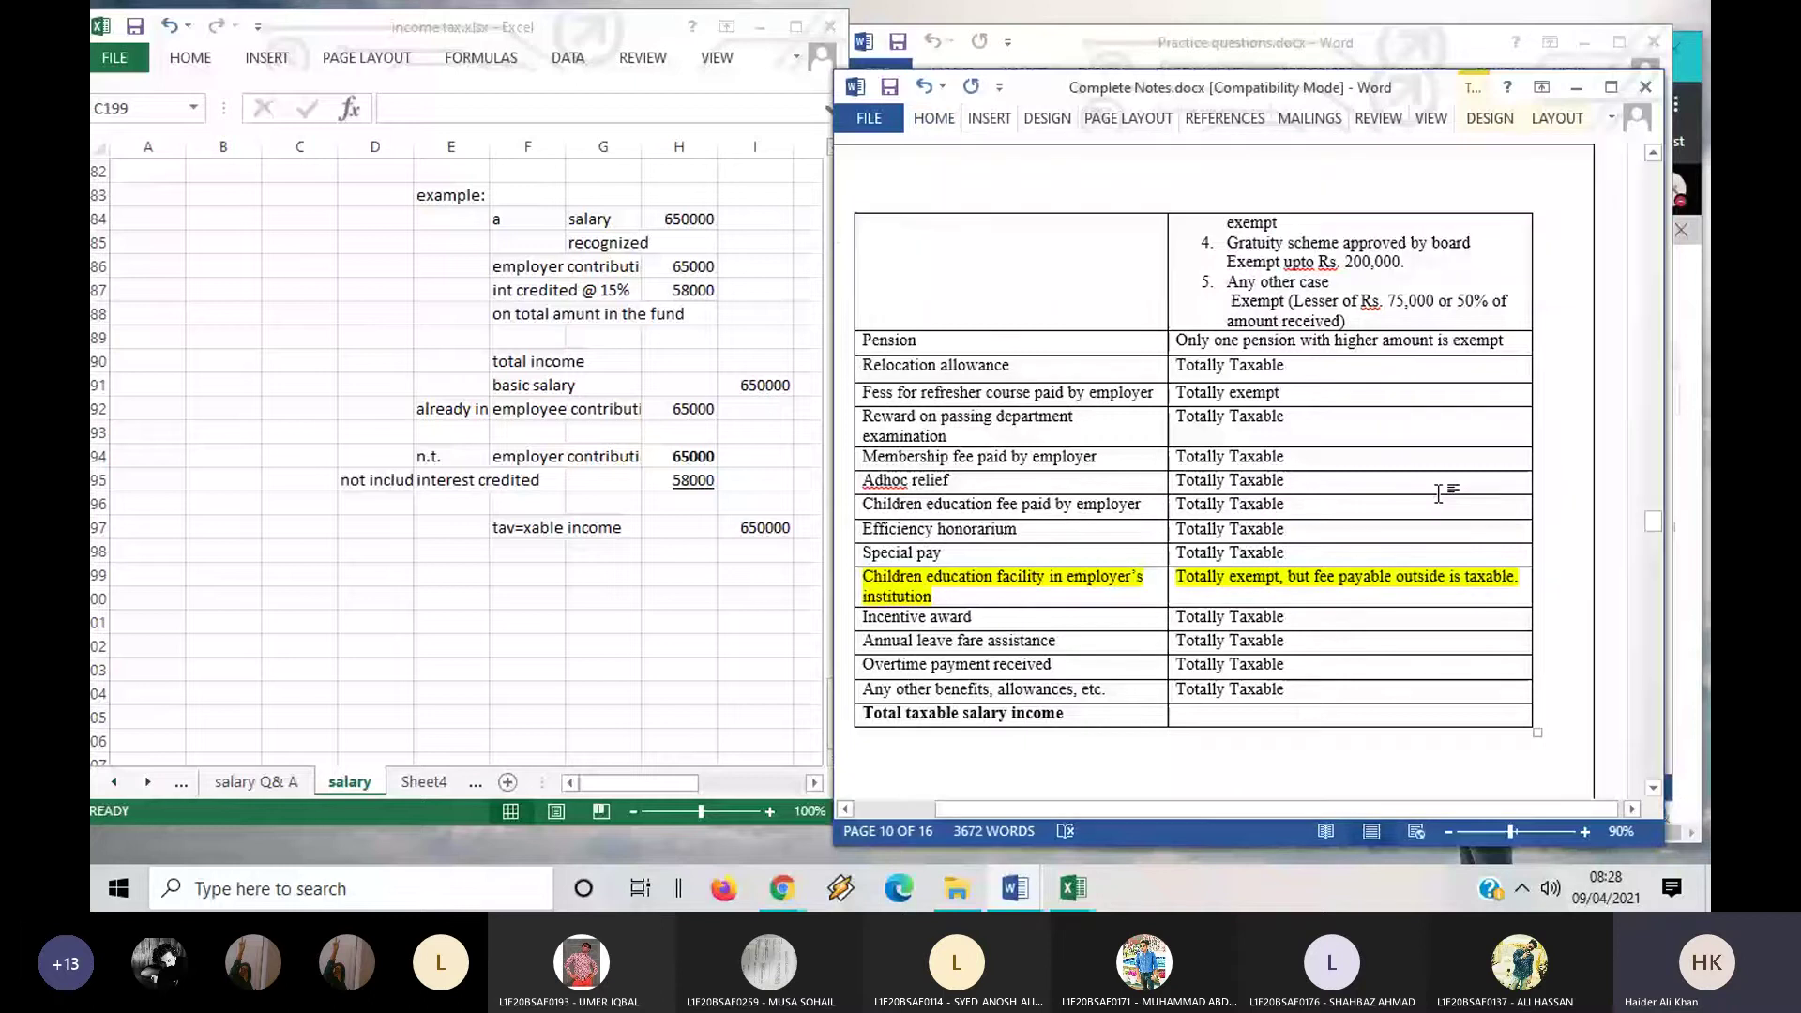
Shade the 'Children education fee paid by employer' row yellow, undoing a mistaken yellow text colour
drag(1440, 493, 1021, 508)
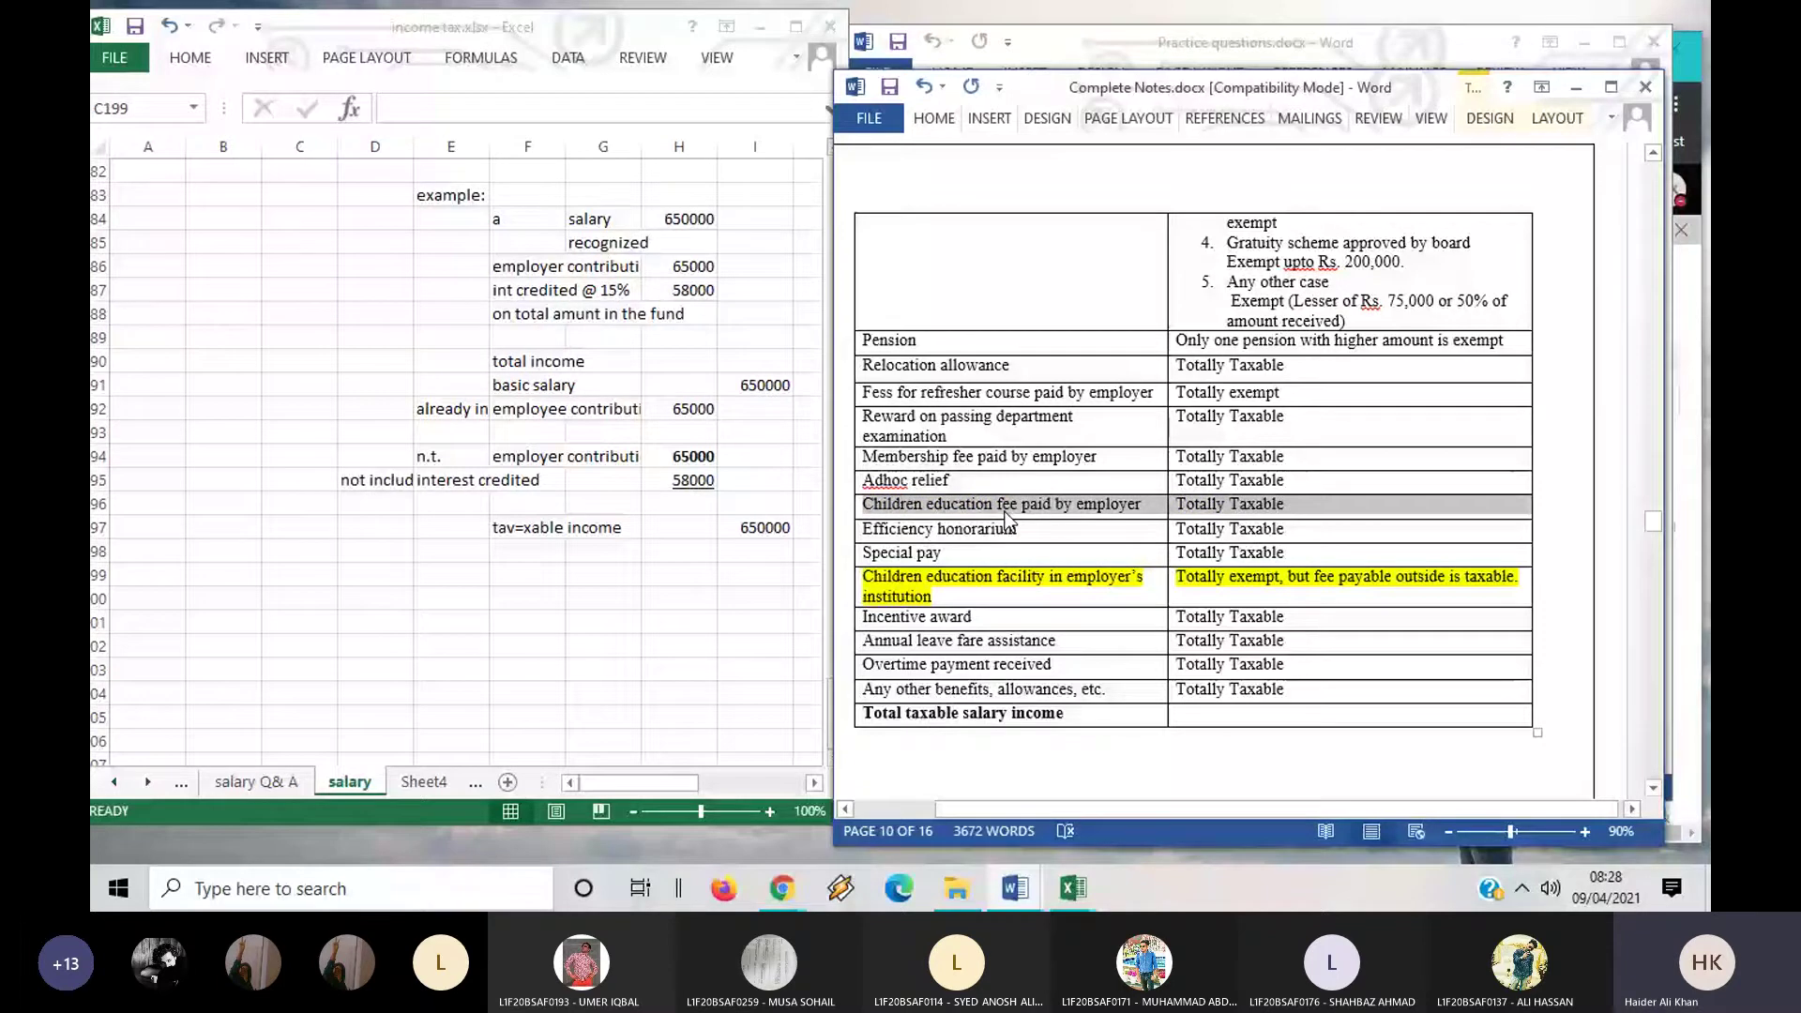
click(941, 134)
click(1019, 198)
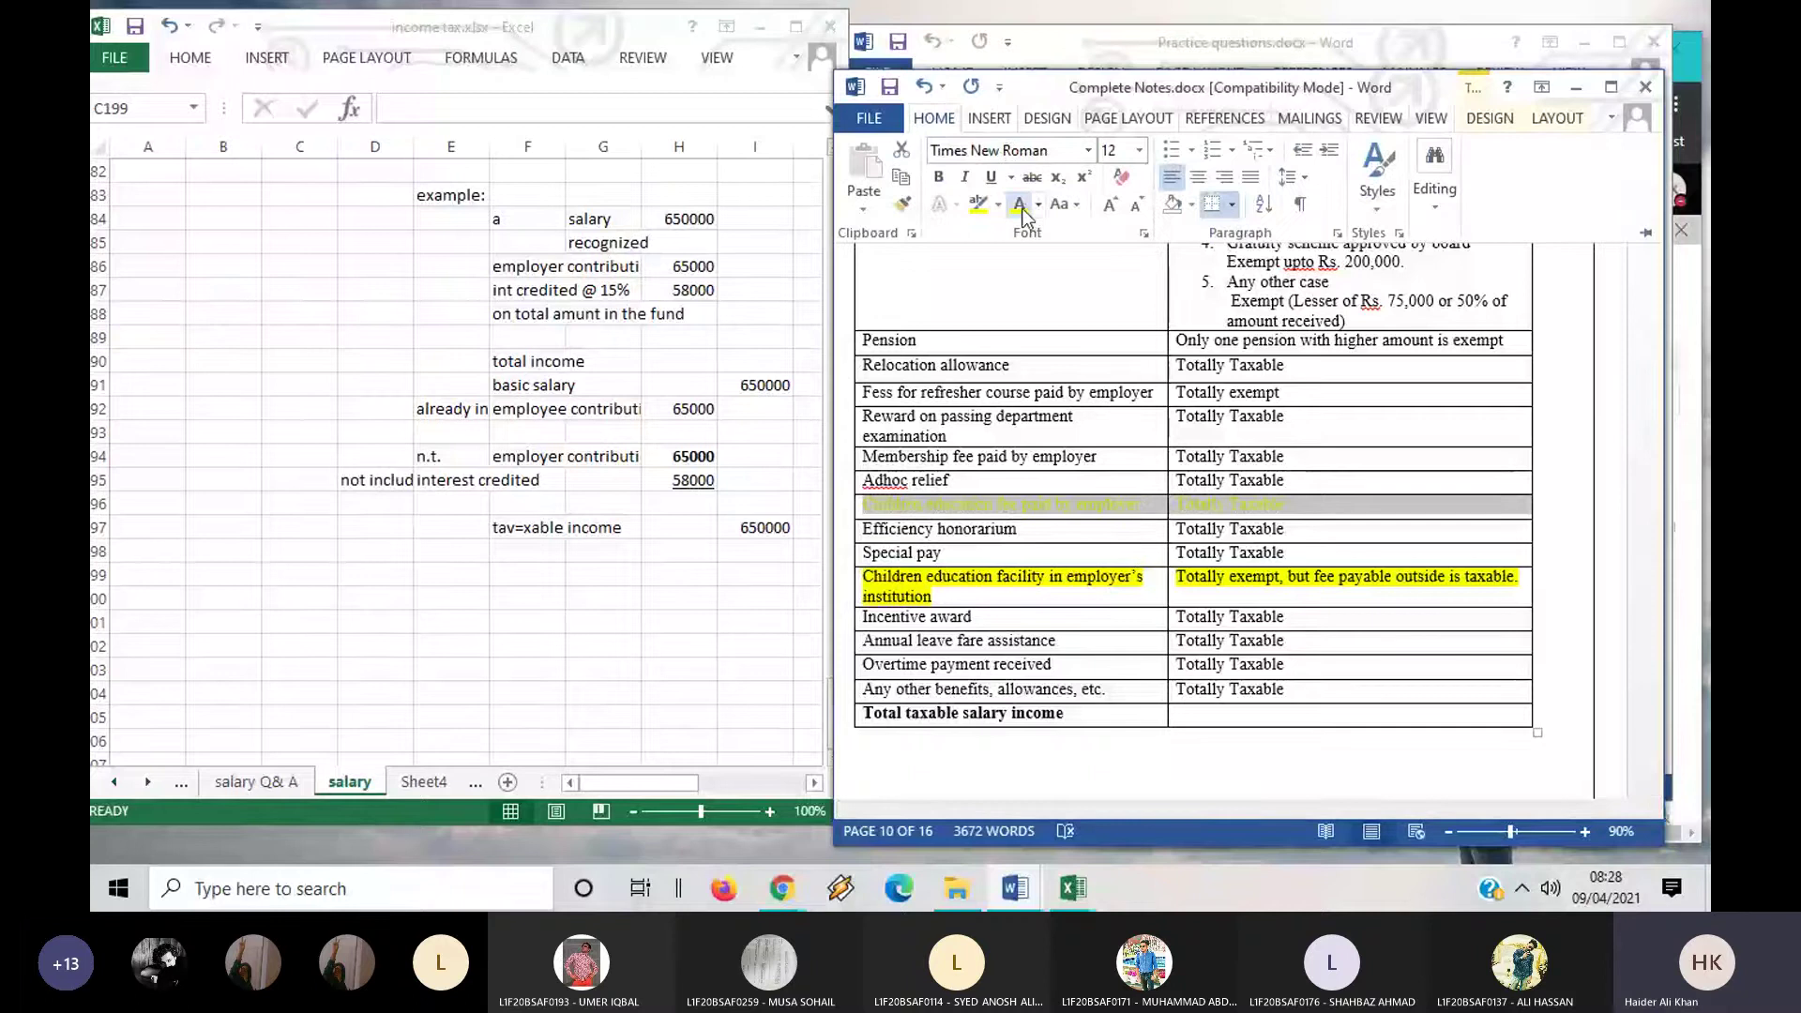
key(ctrl+z)
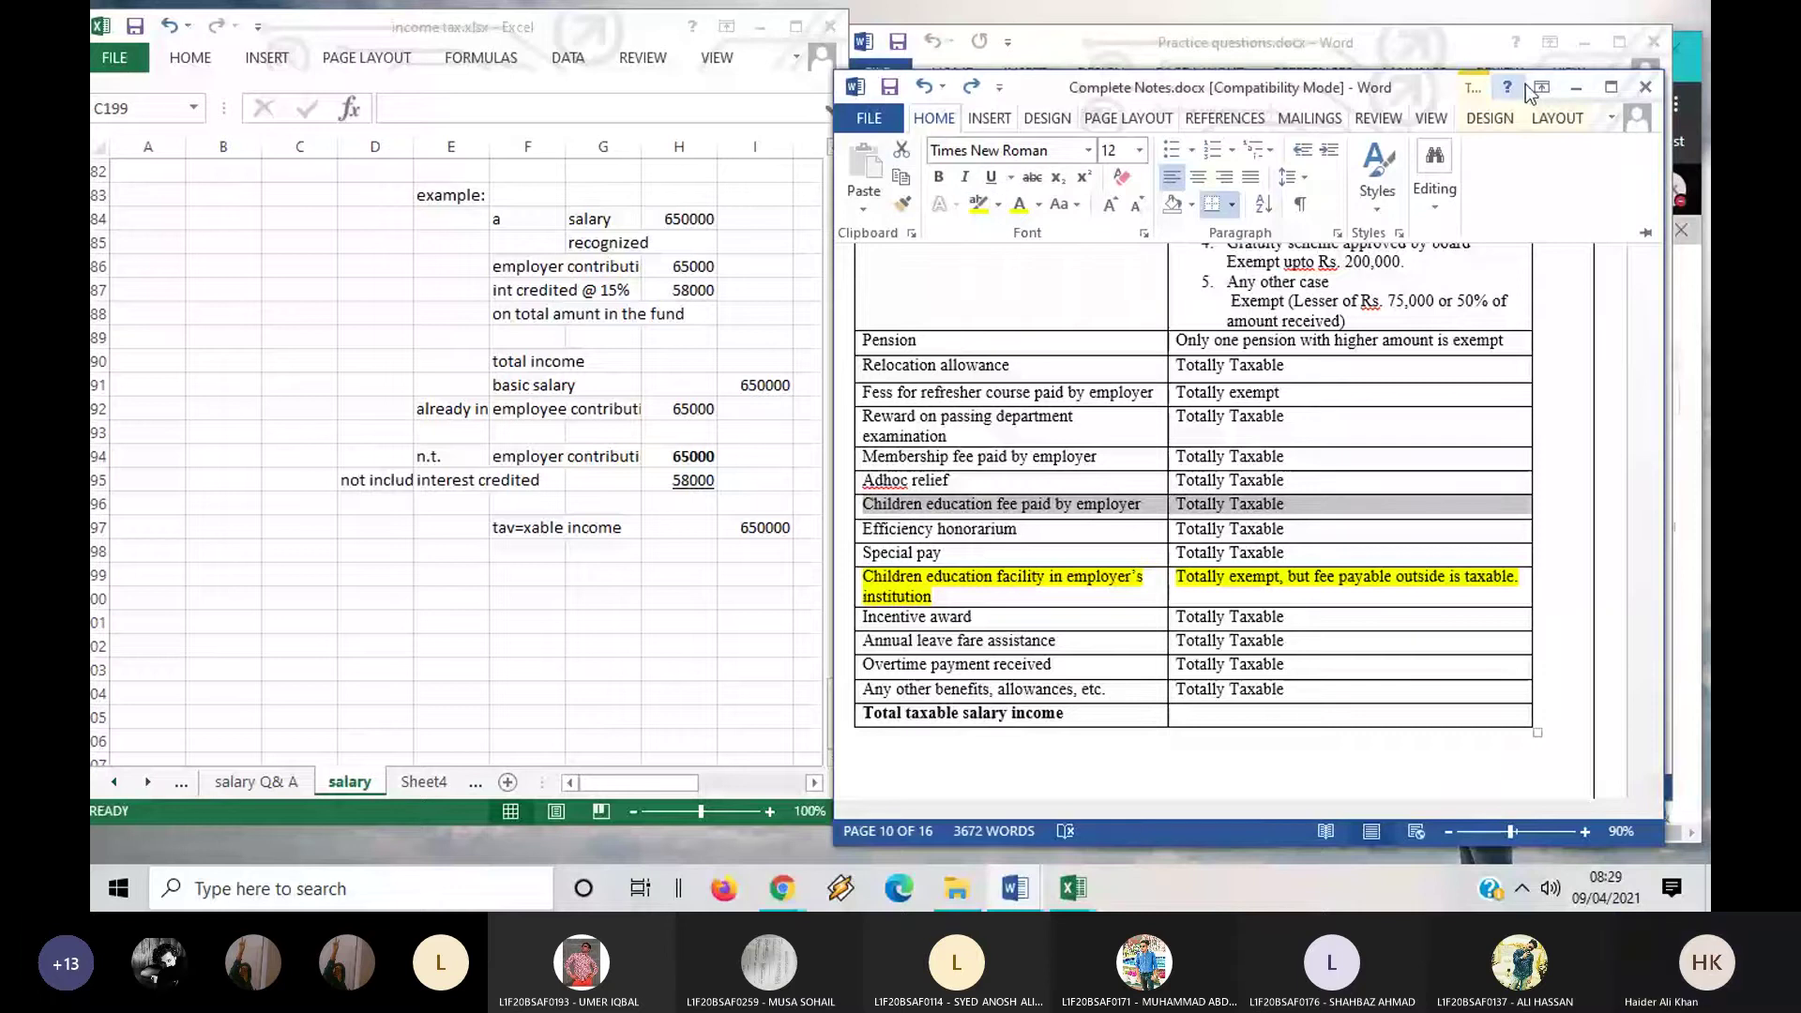
click(1191, 204)
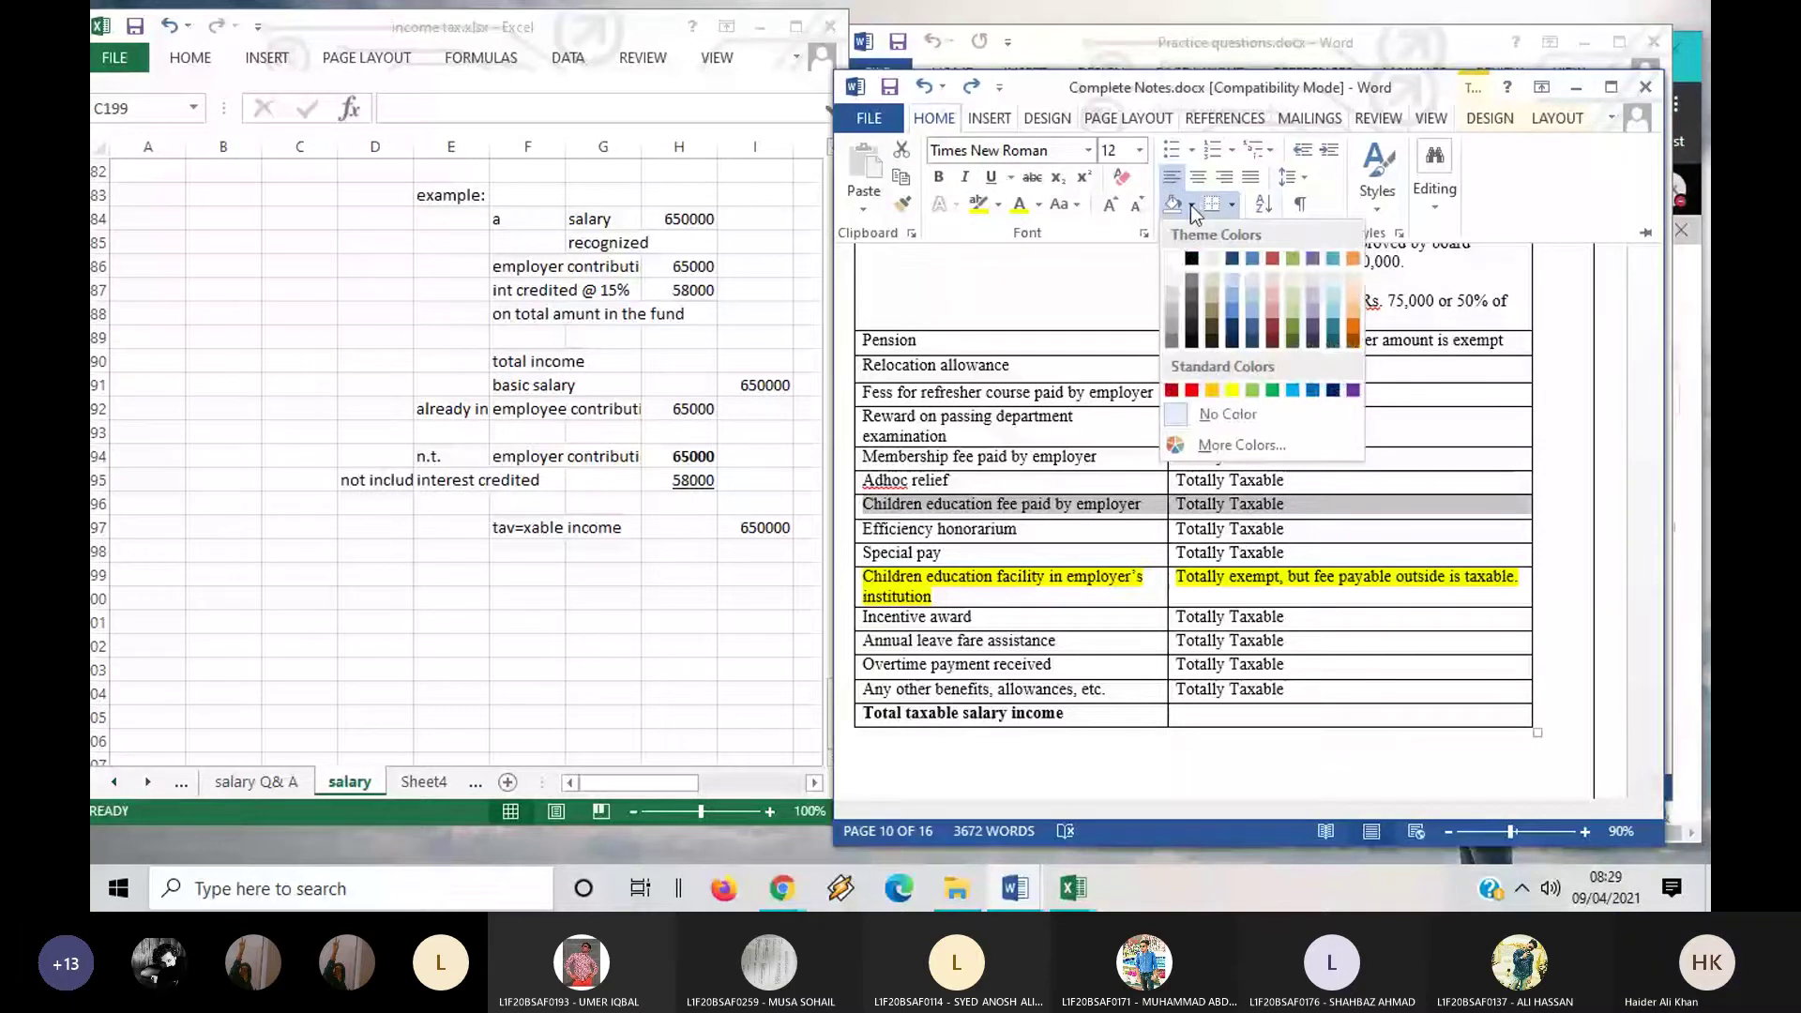
click(1231, 391)
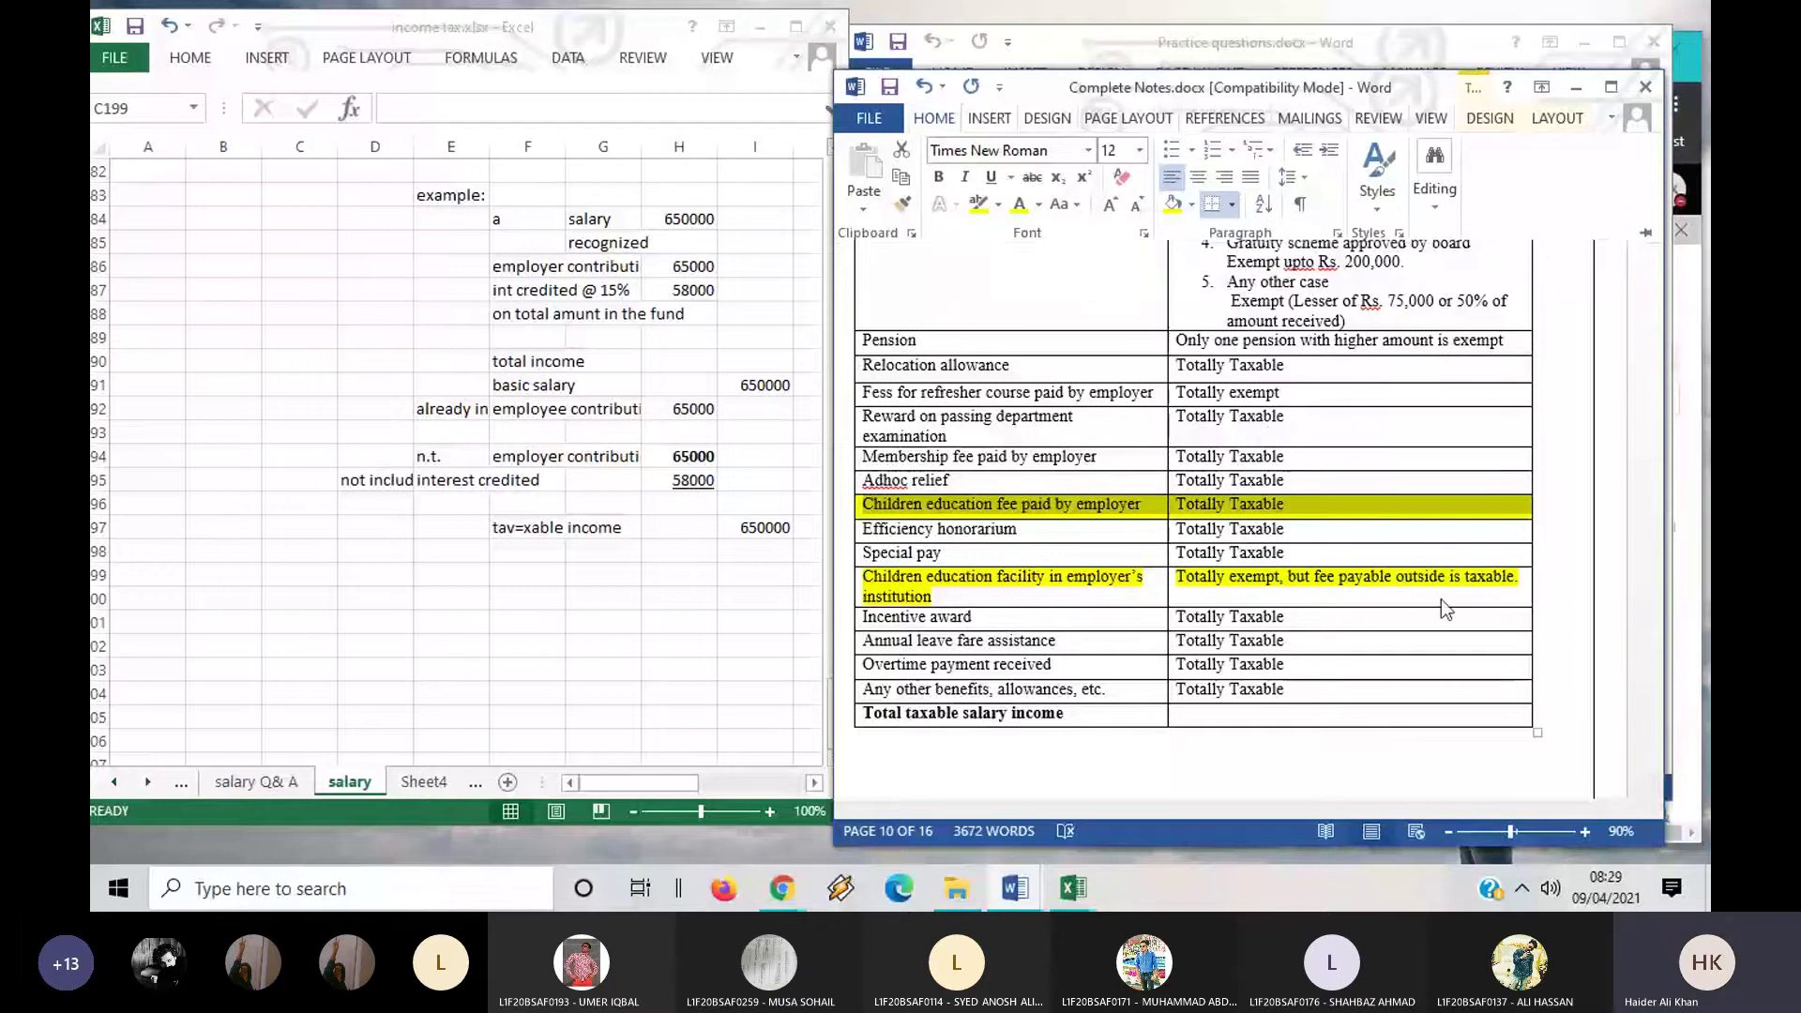
Repeat the yellow shading on the Children education facility row, then minimize the notes
drag(1441, 599, 1124, 599)
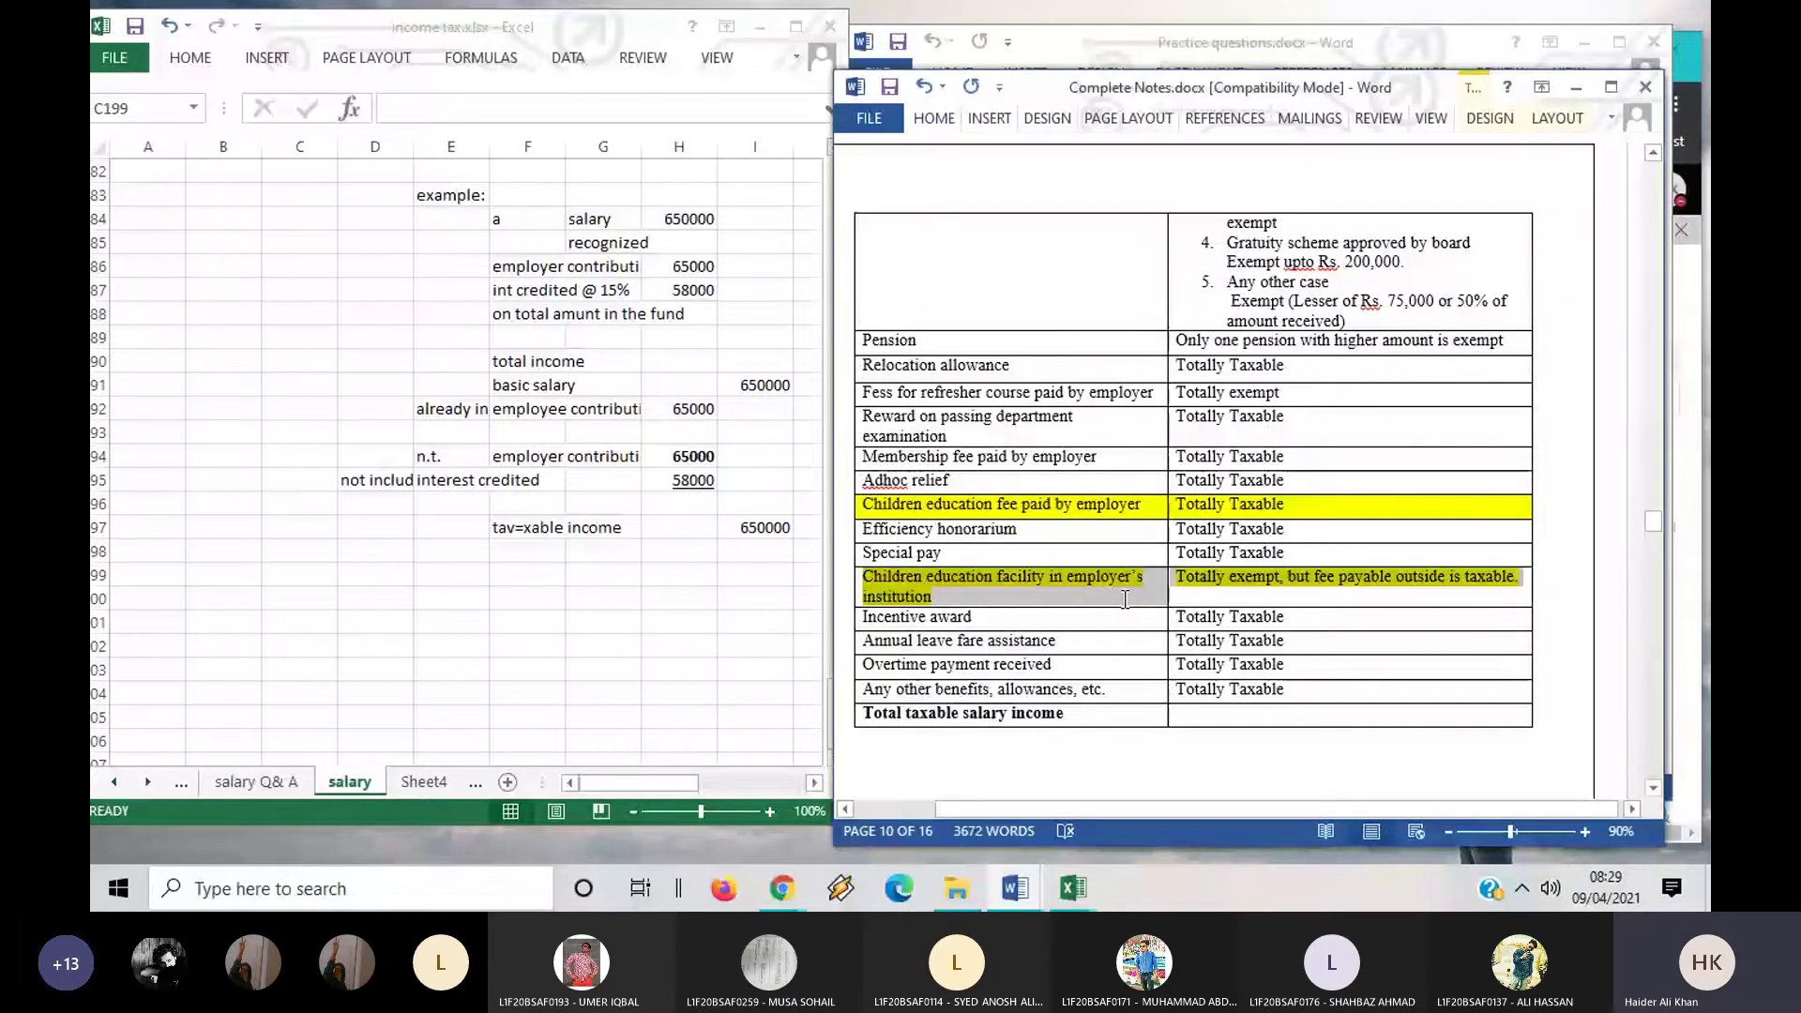
key(F4)
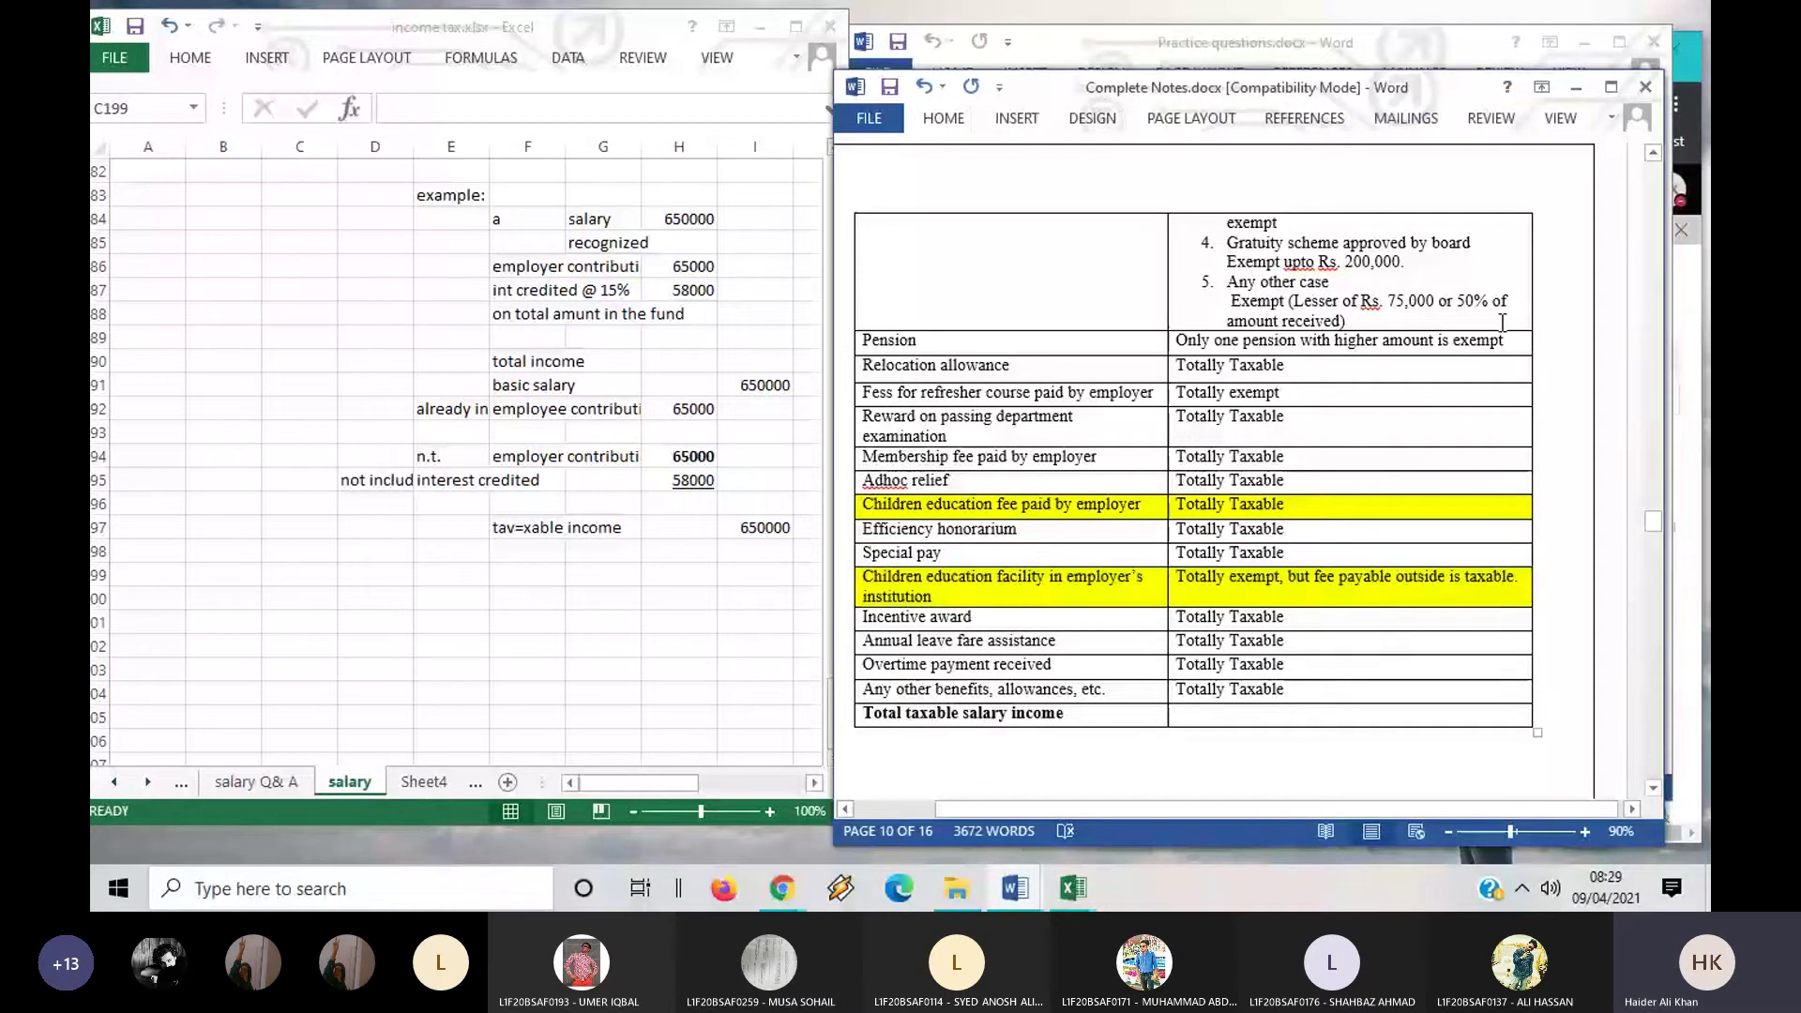
click(1576, 86)
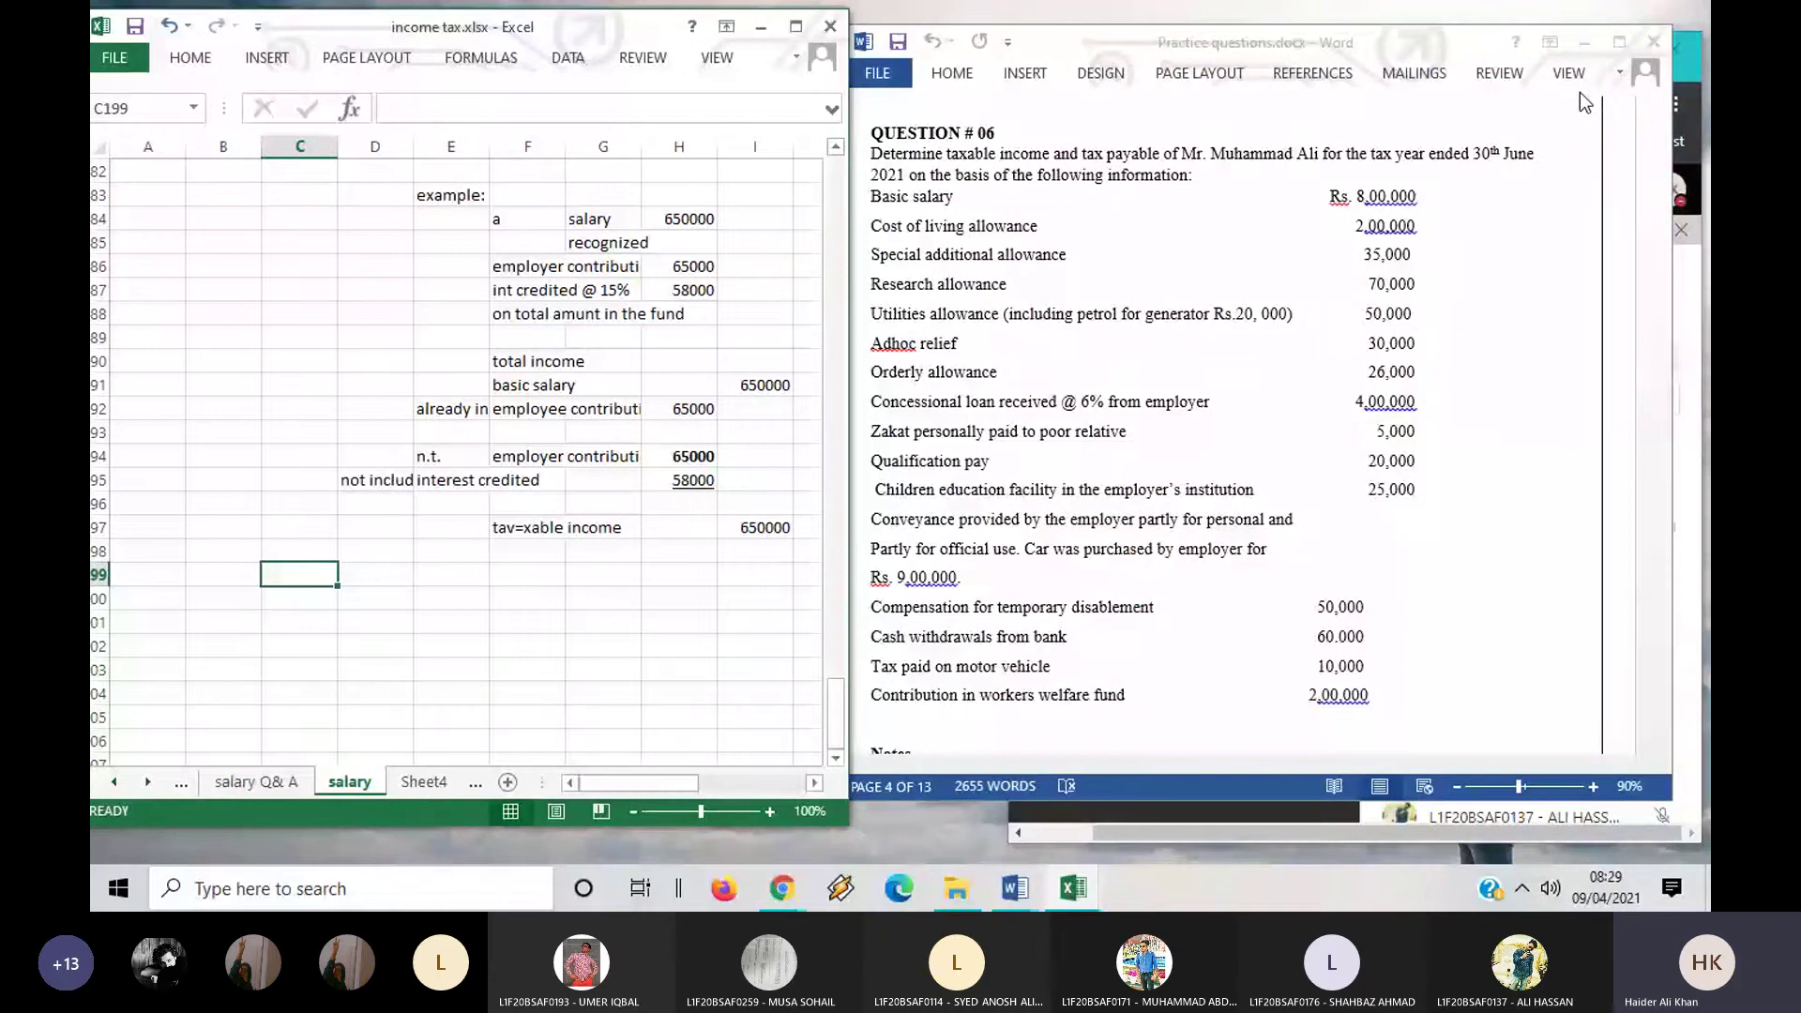
On Sheet4, enter 'children education fee in employer institution' in A55 with 25000 in E55
click(424, 781)
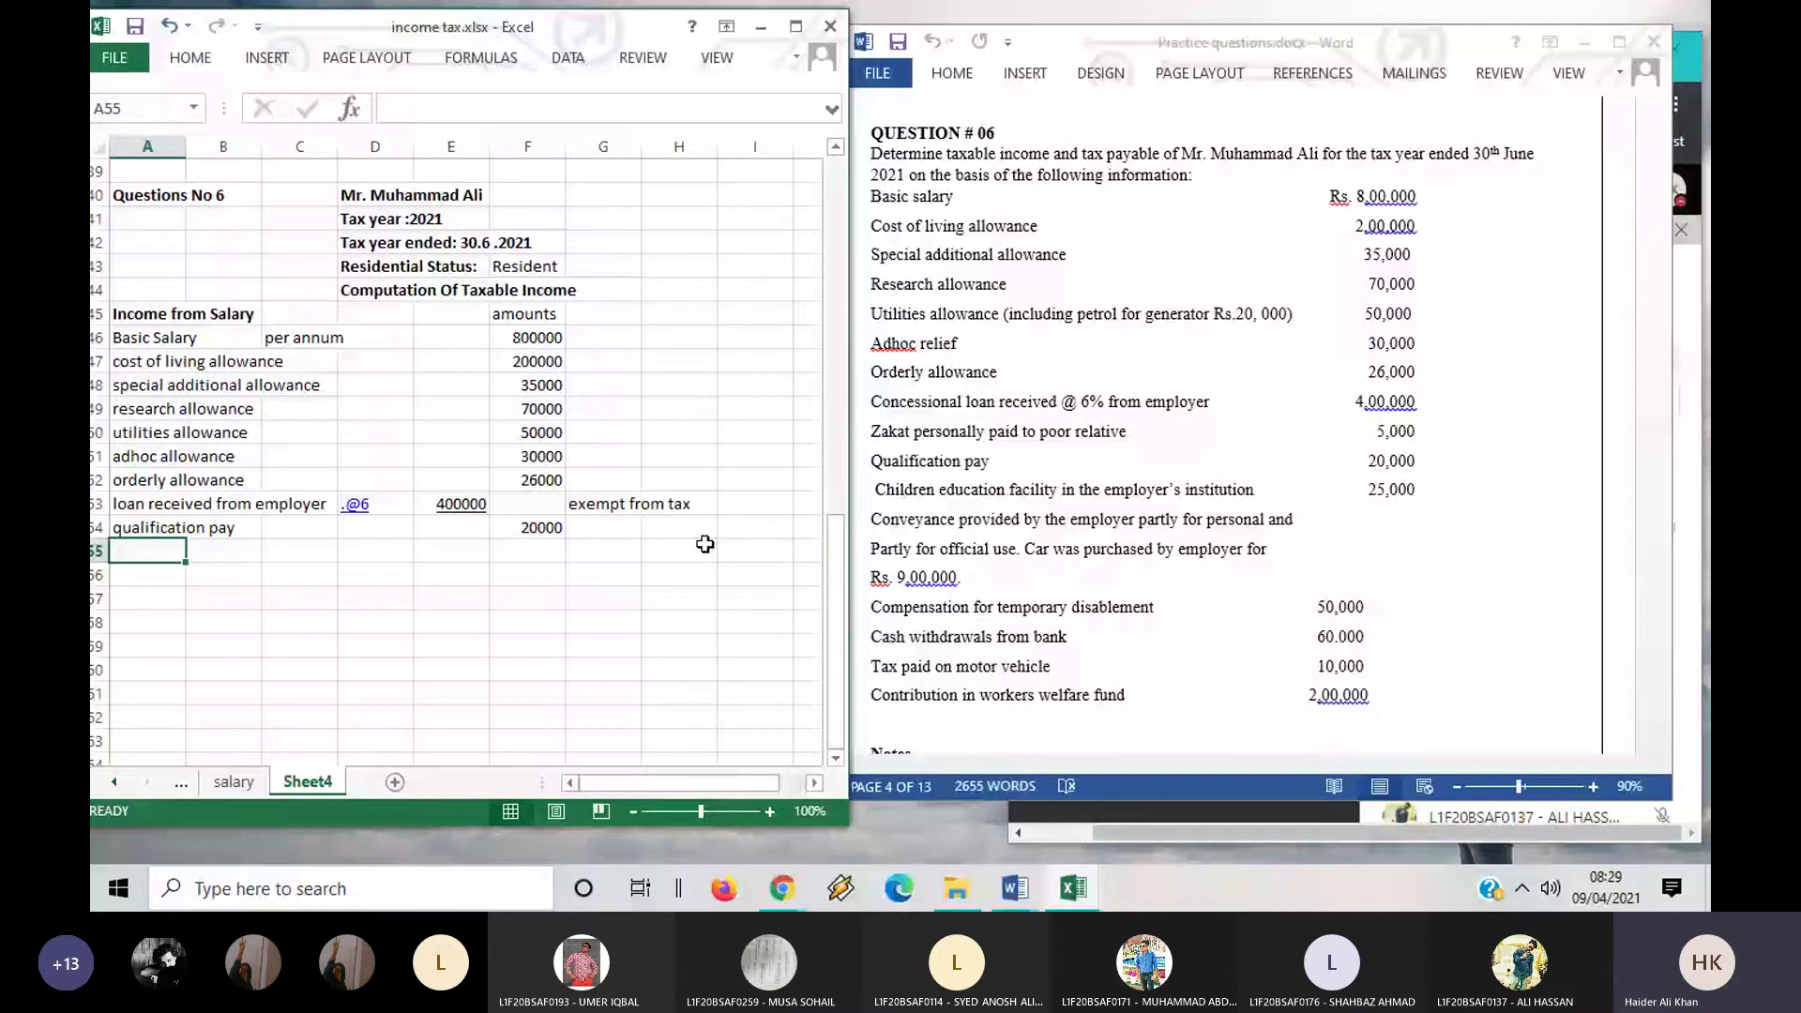
text(chil)
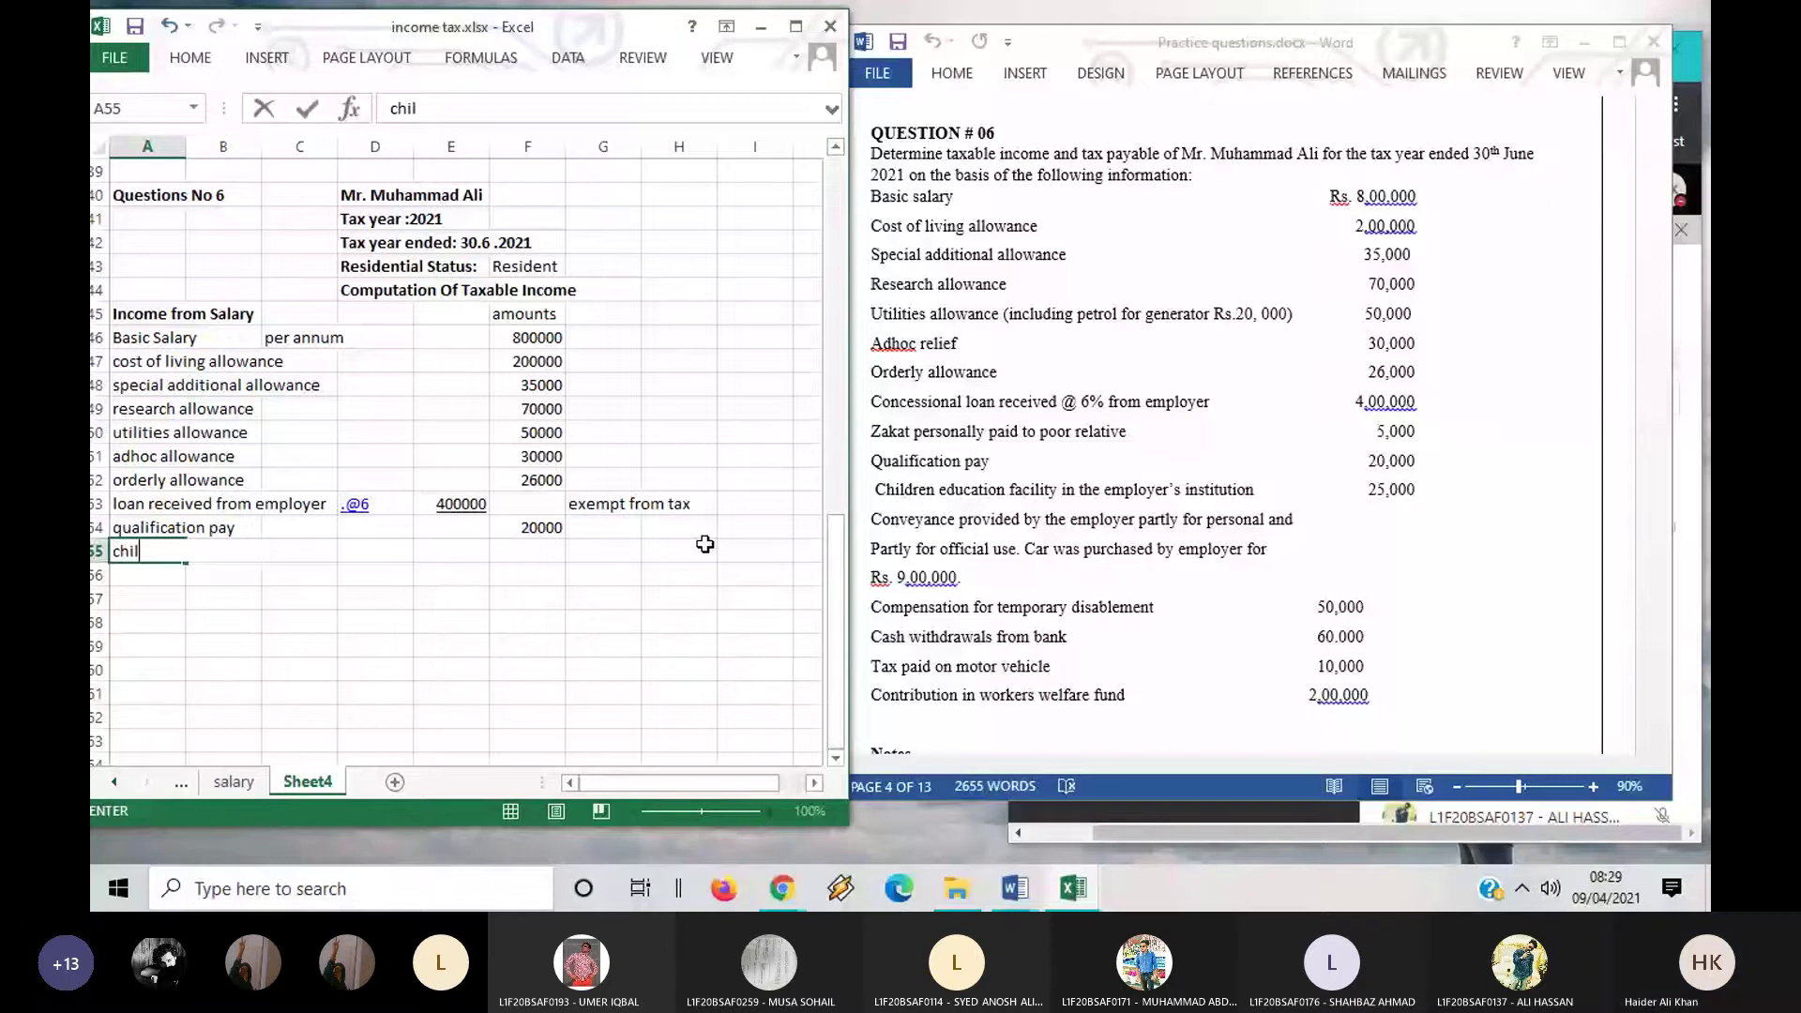
text(dren education fee )
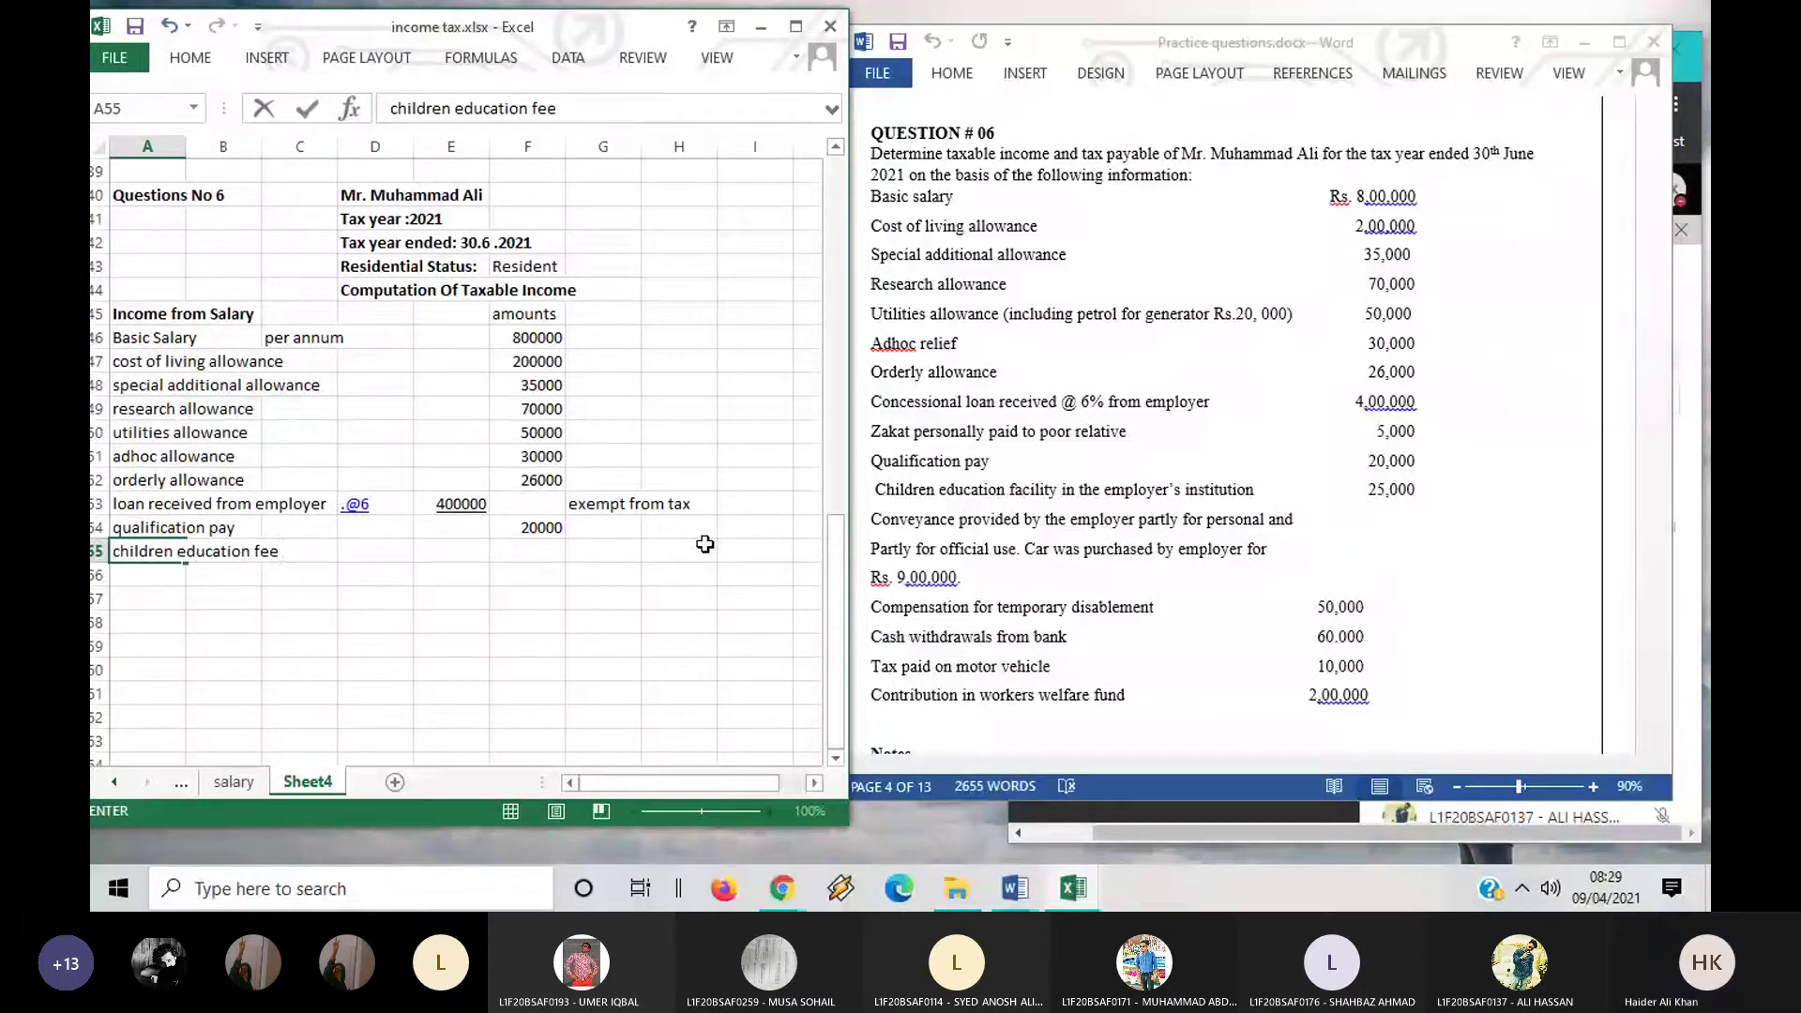
text(in)
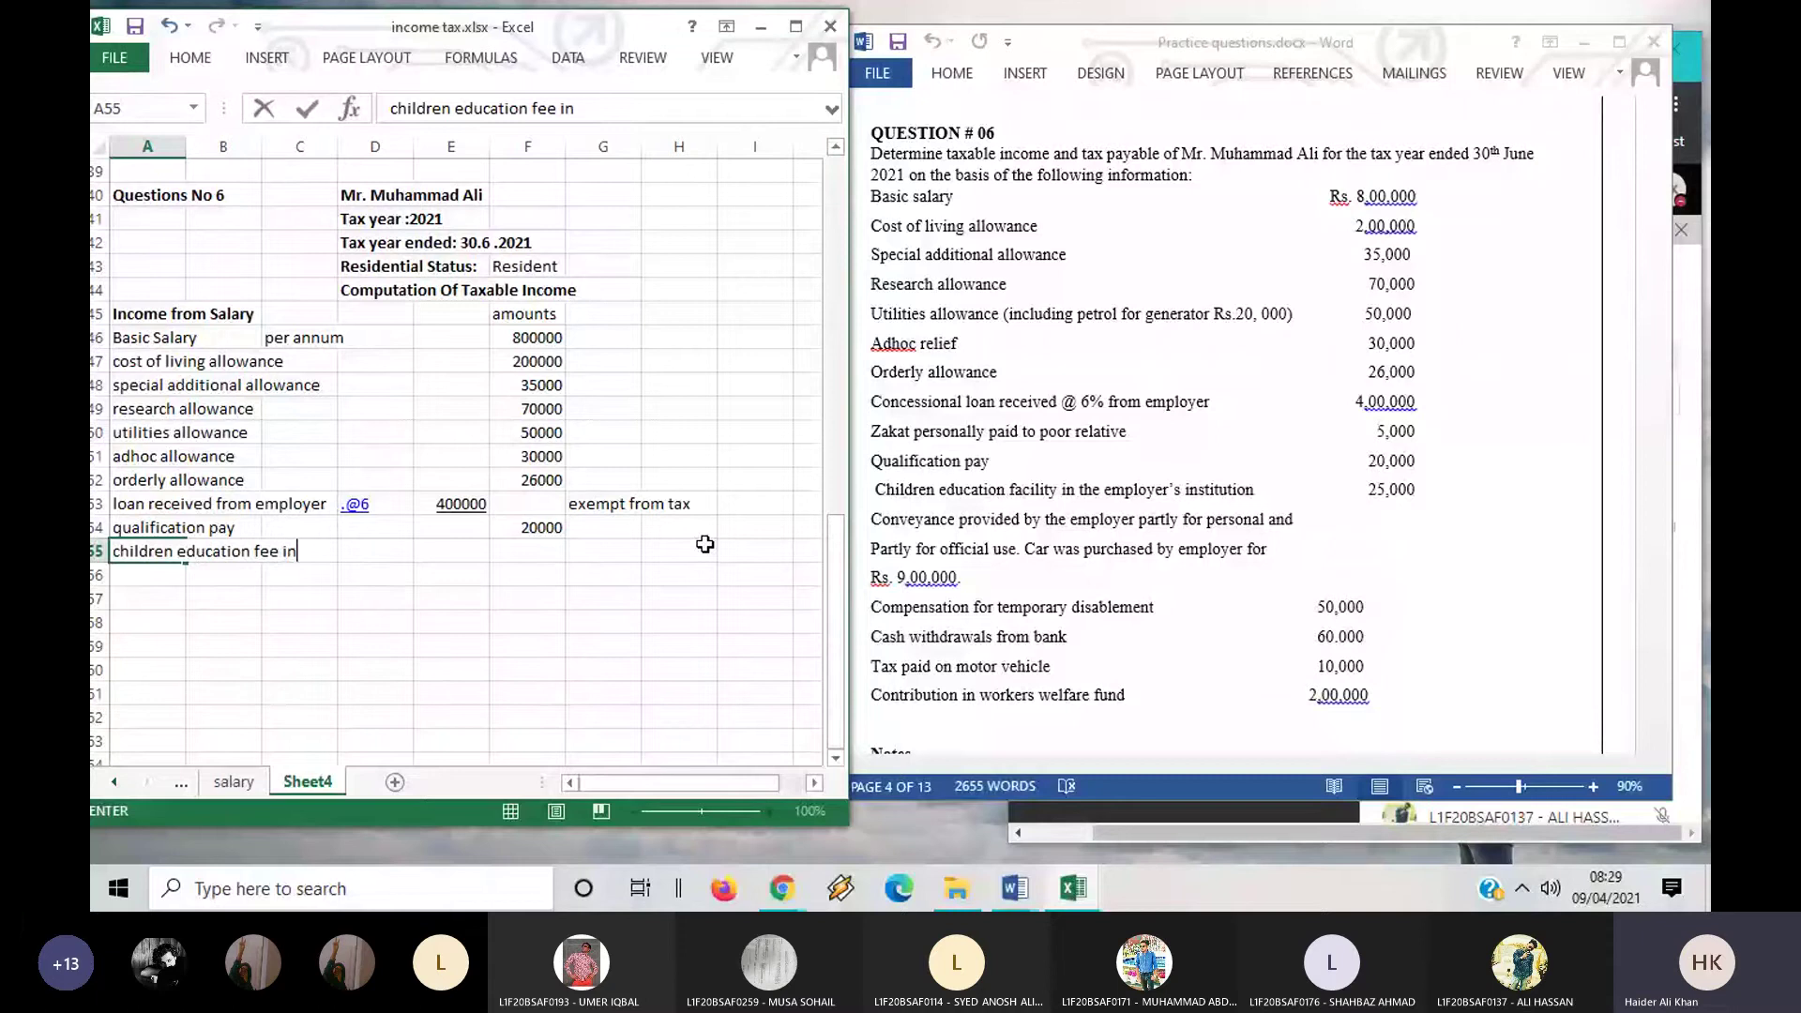
text( emp)
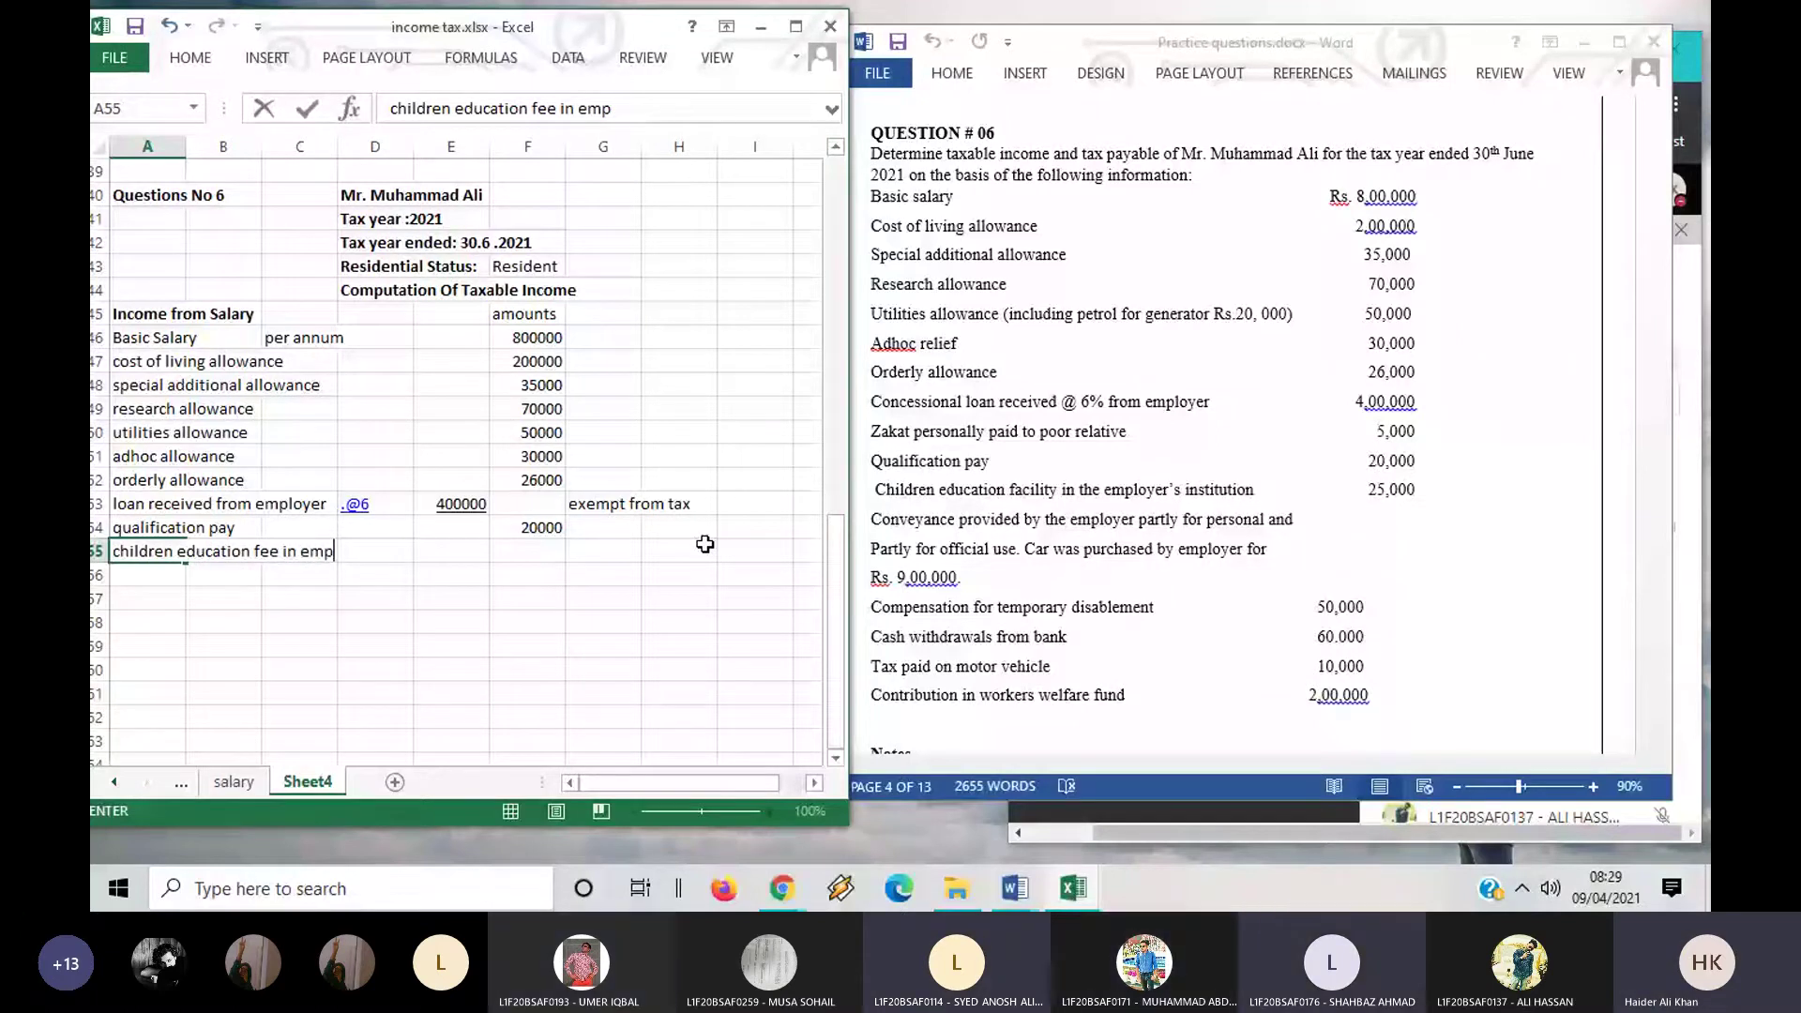
text(loyer instit)
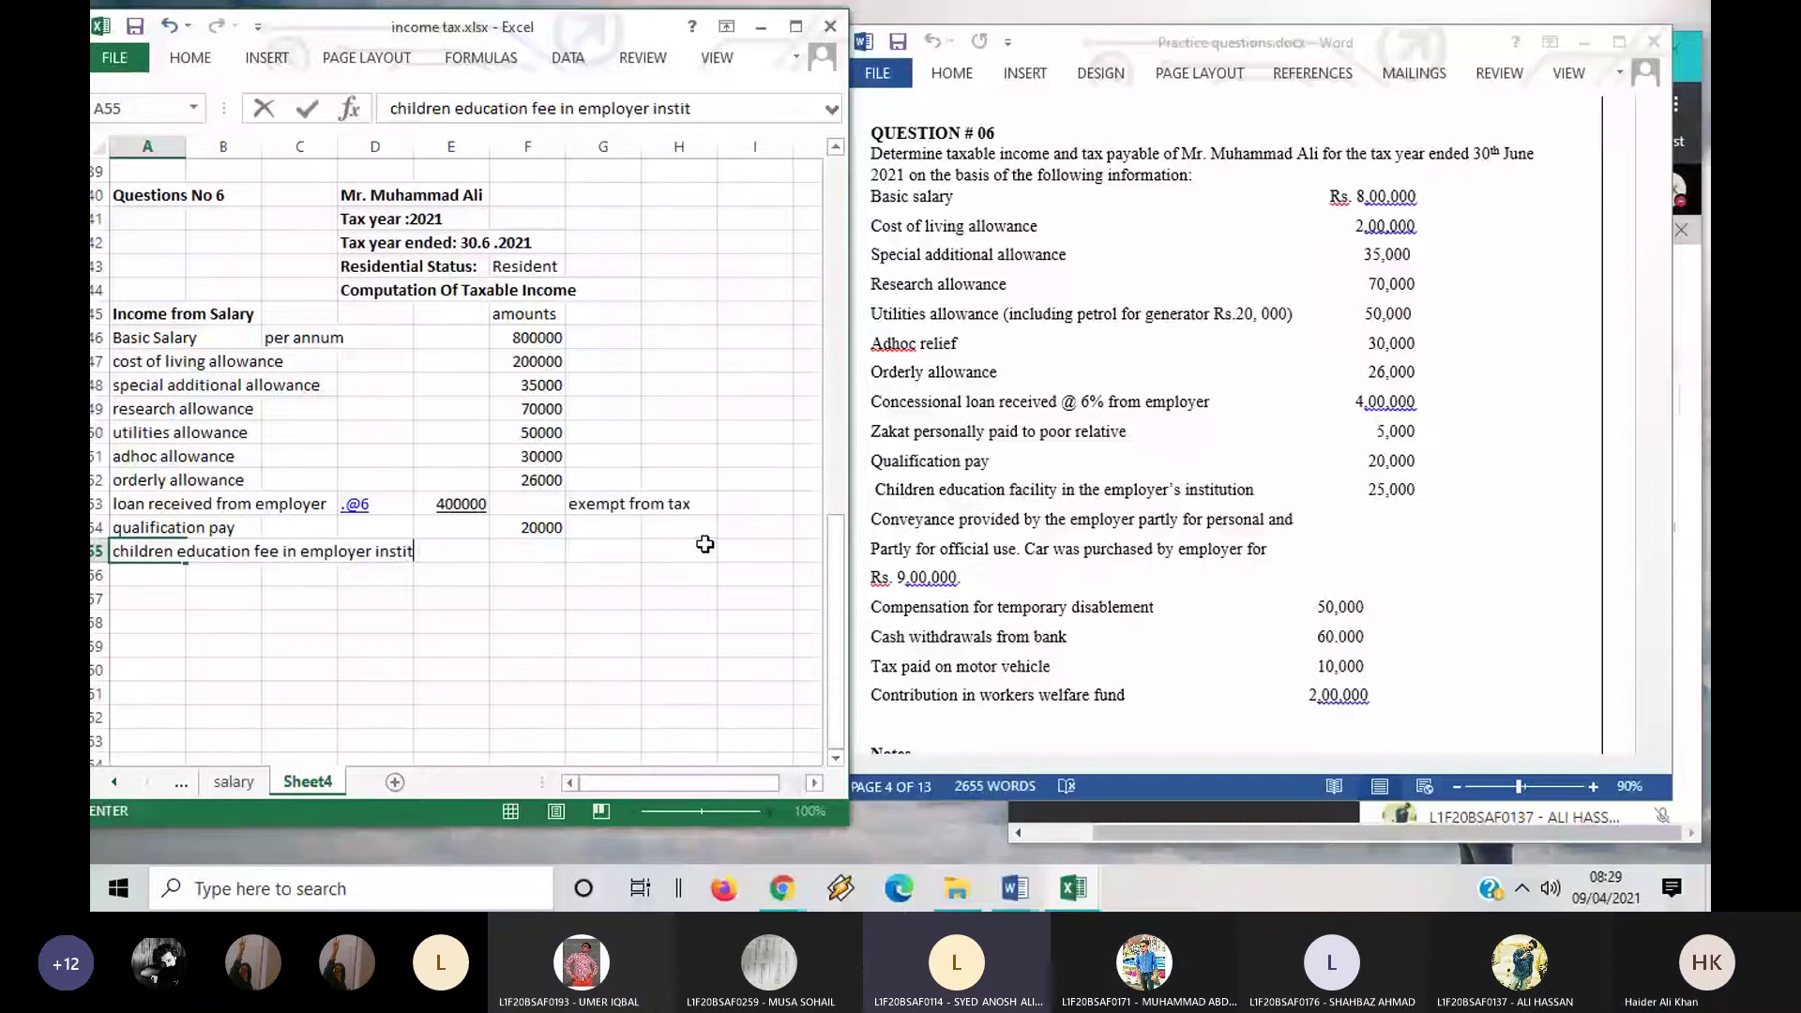
text(ution)
key(Right)
key(Right)
key(Right)
key(Right)
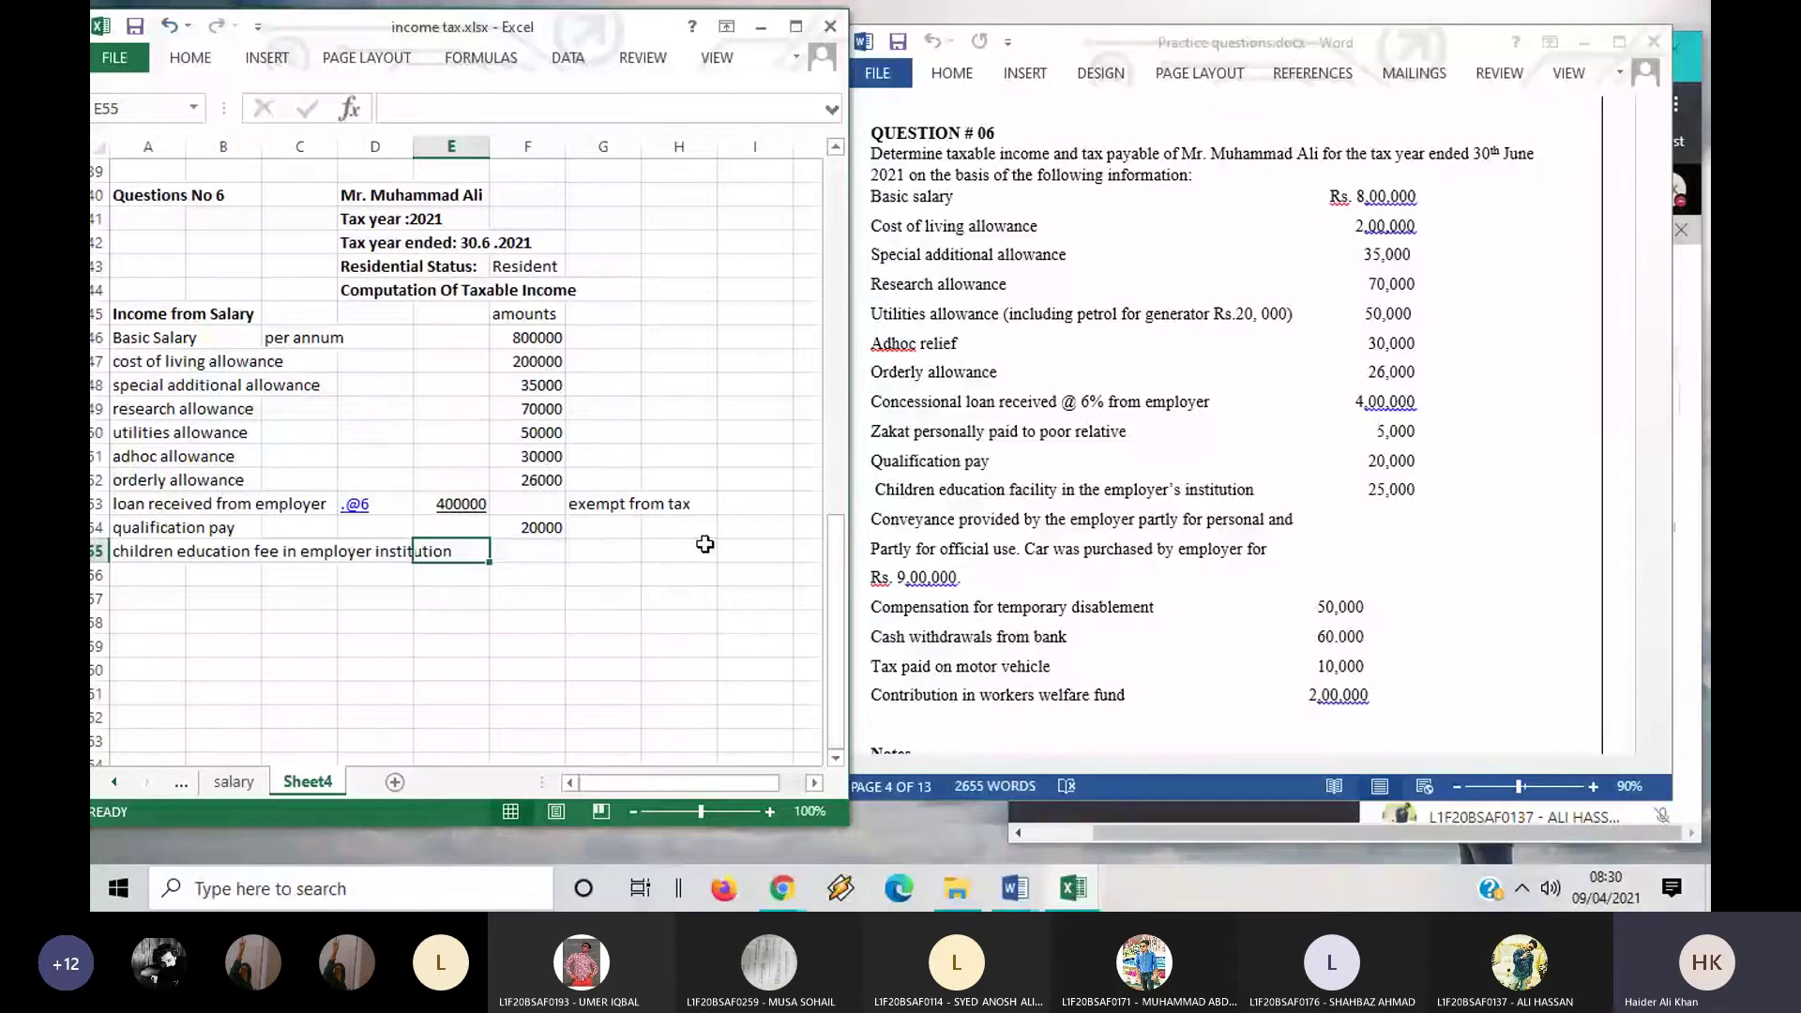
text(25000)
key(ctrl+Return)
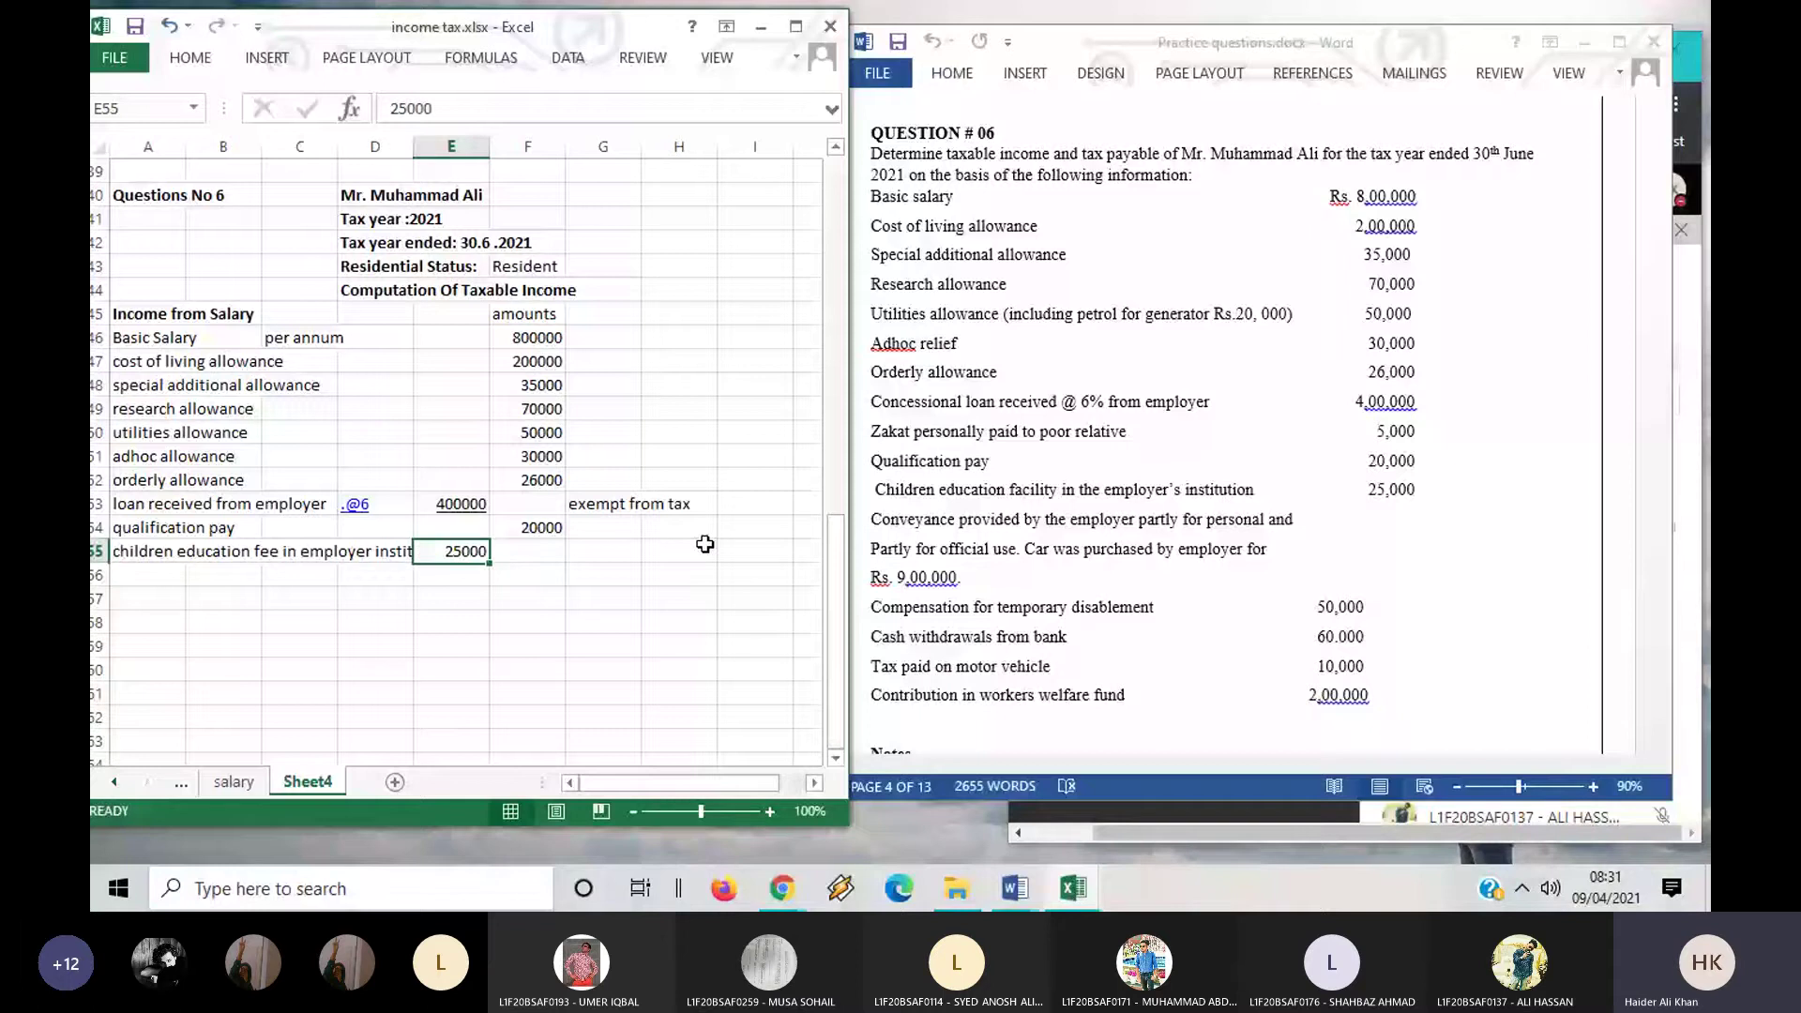
key(Right)
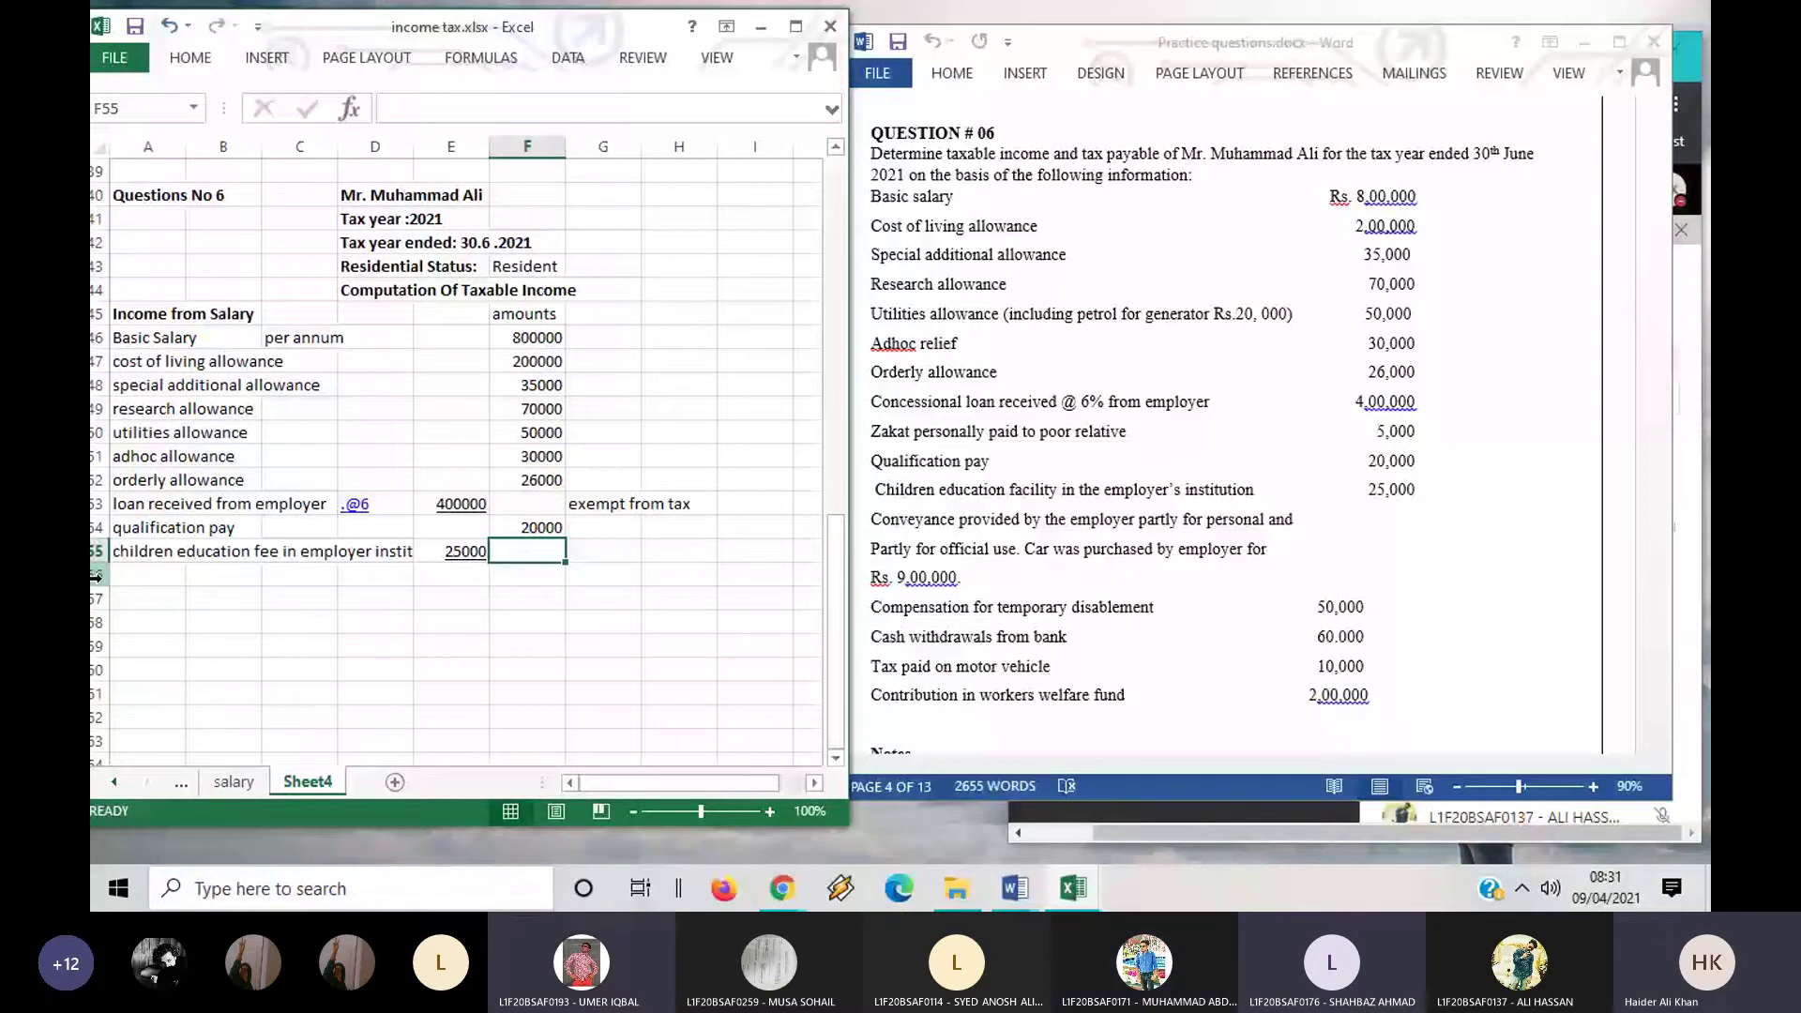
Add the 'conveyance allowance' label, its 900000*.05 working note, and =900000*.05 giving 45000
click(146, 574)
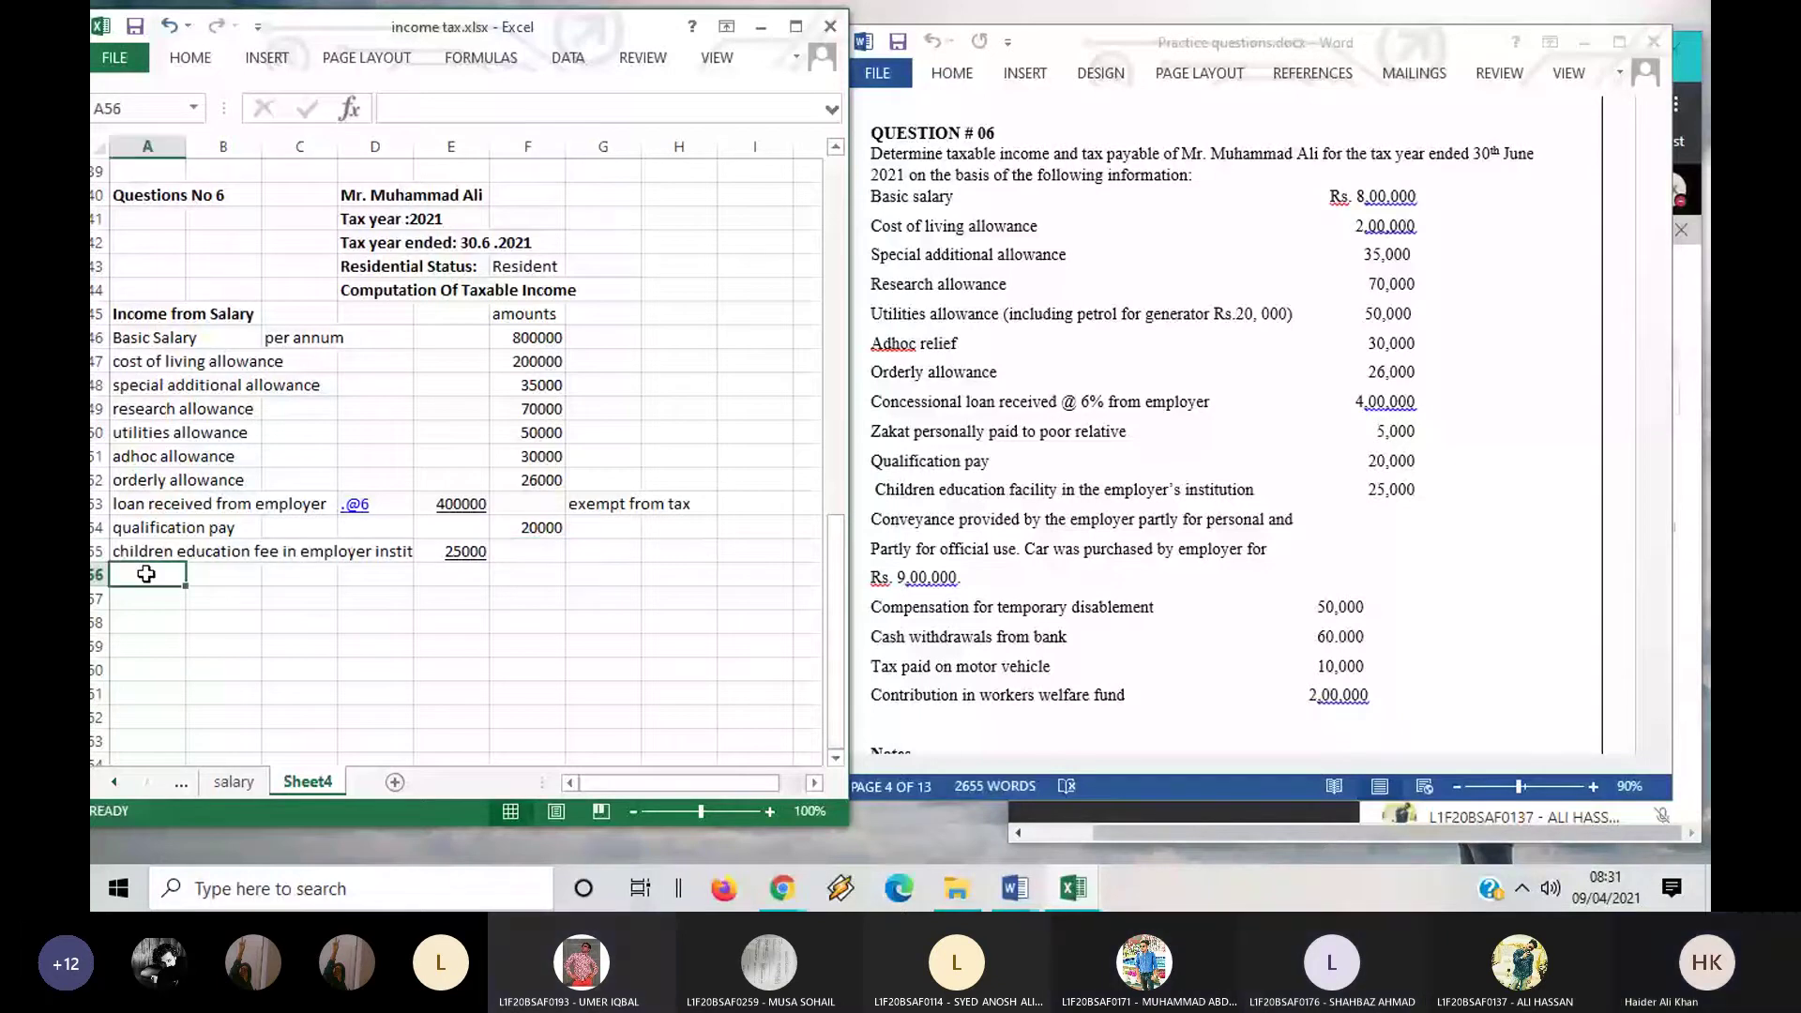
text(c)
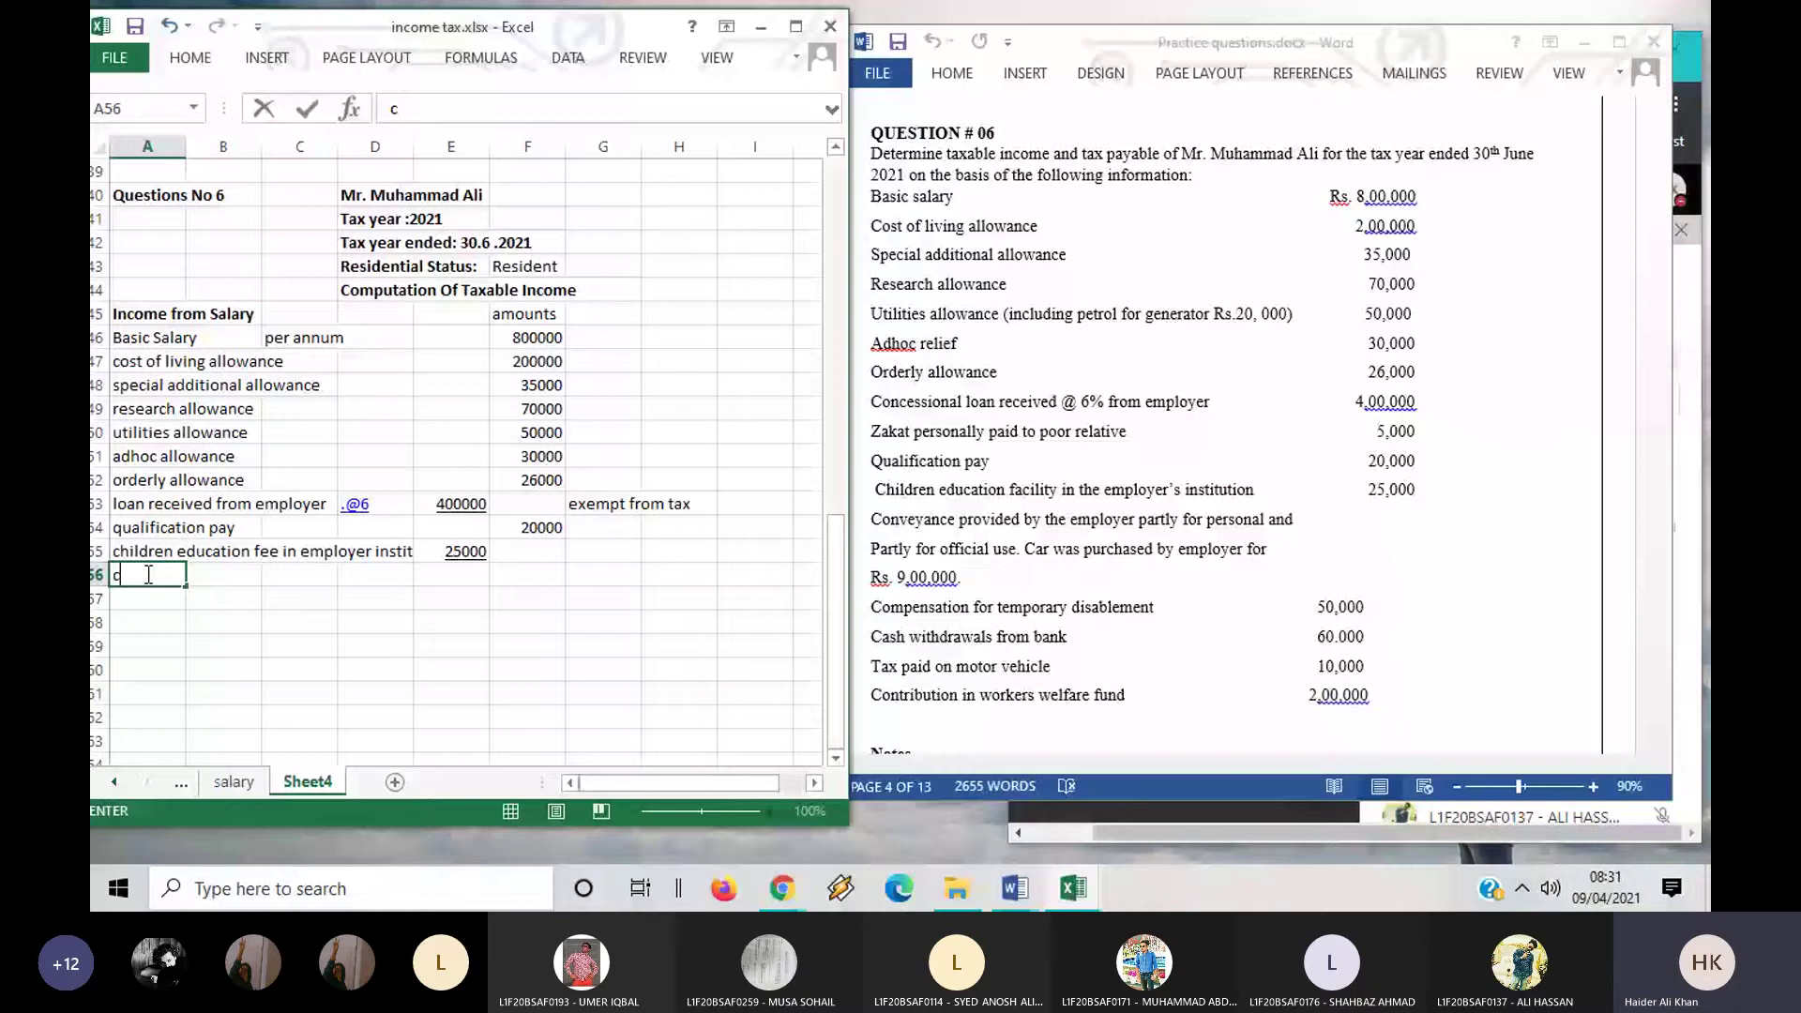
text(on)
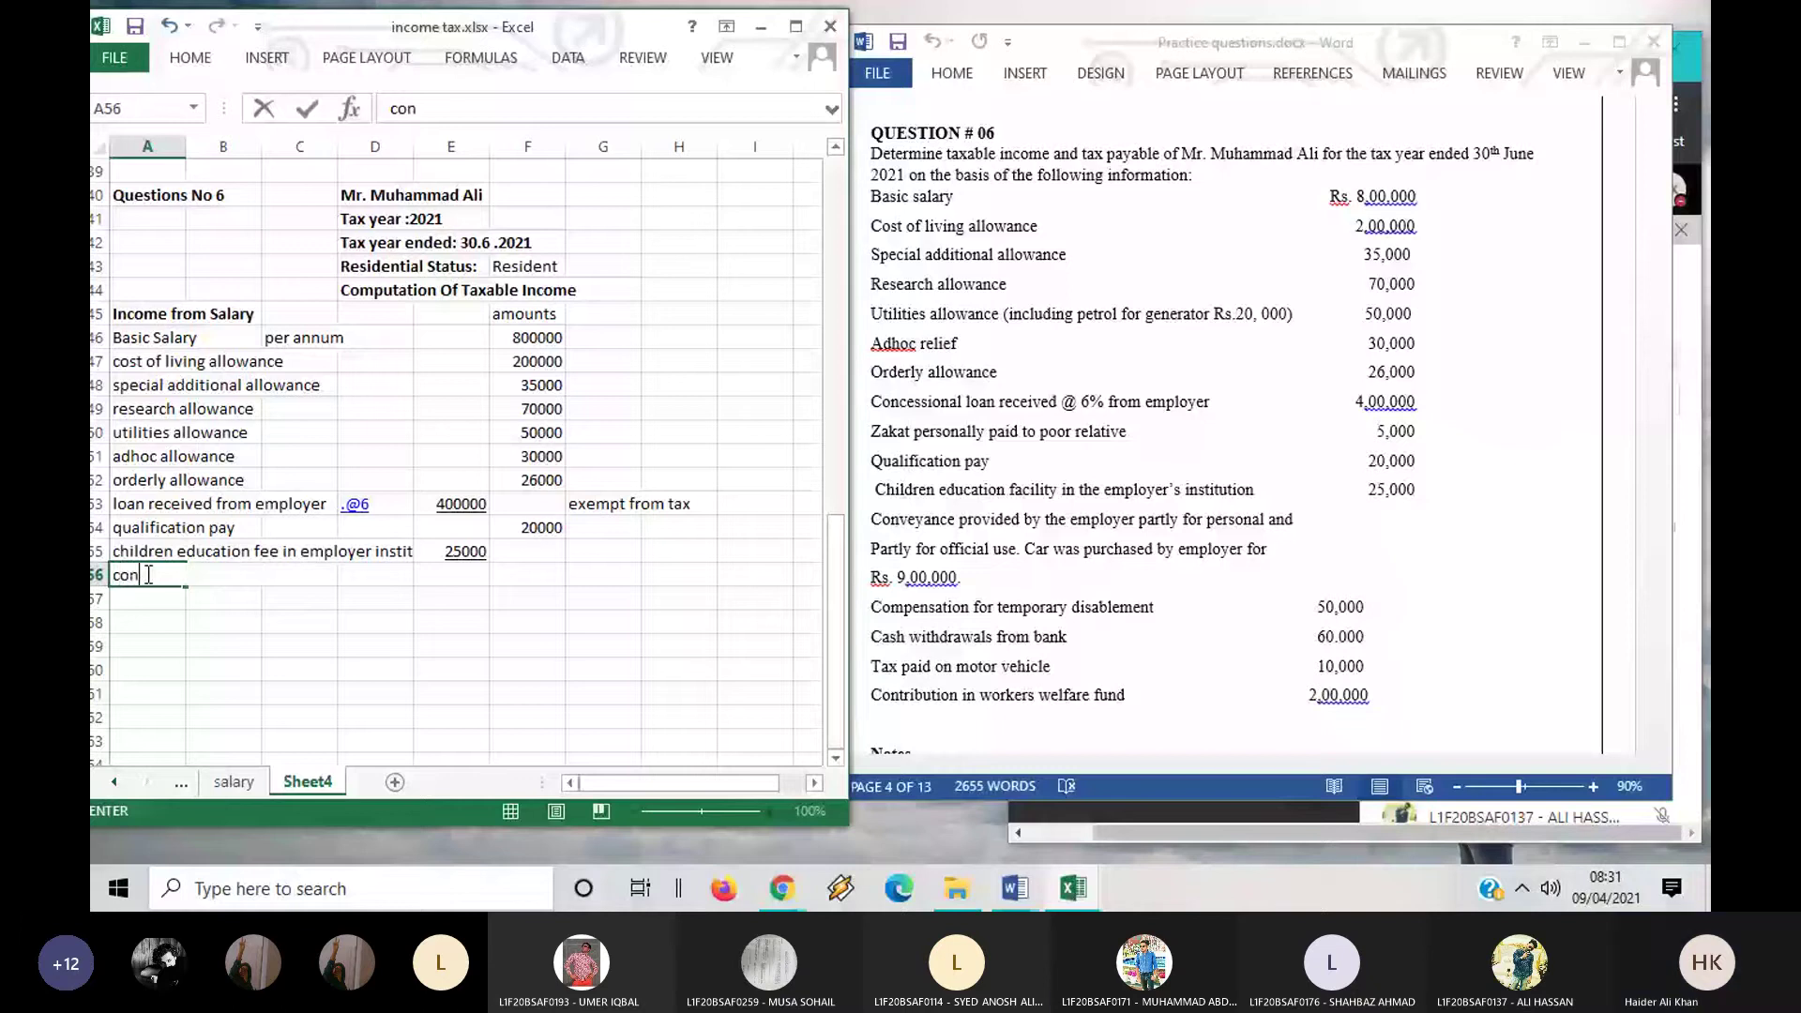
text(veyance a)
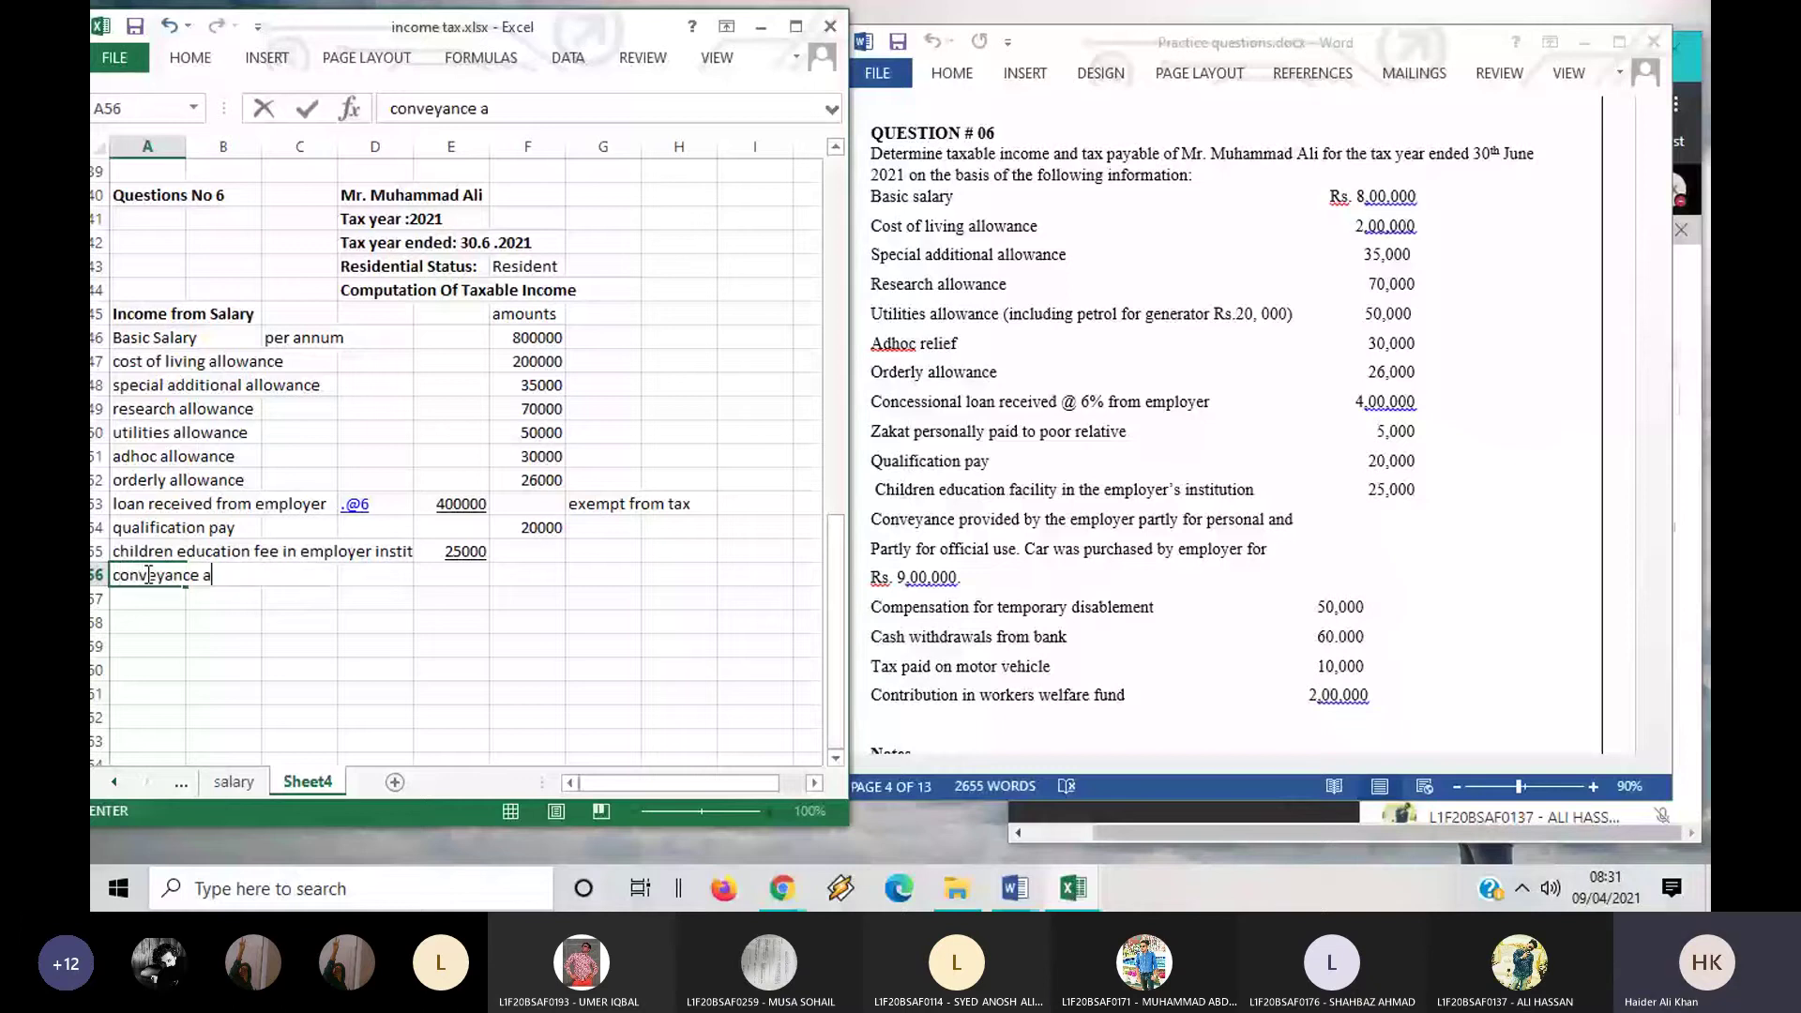
text(llowance)
key(Return)
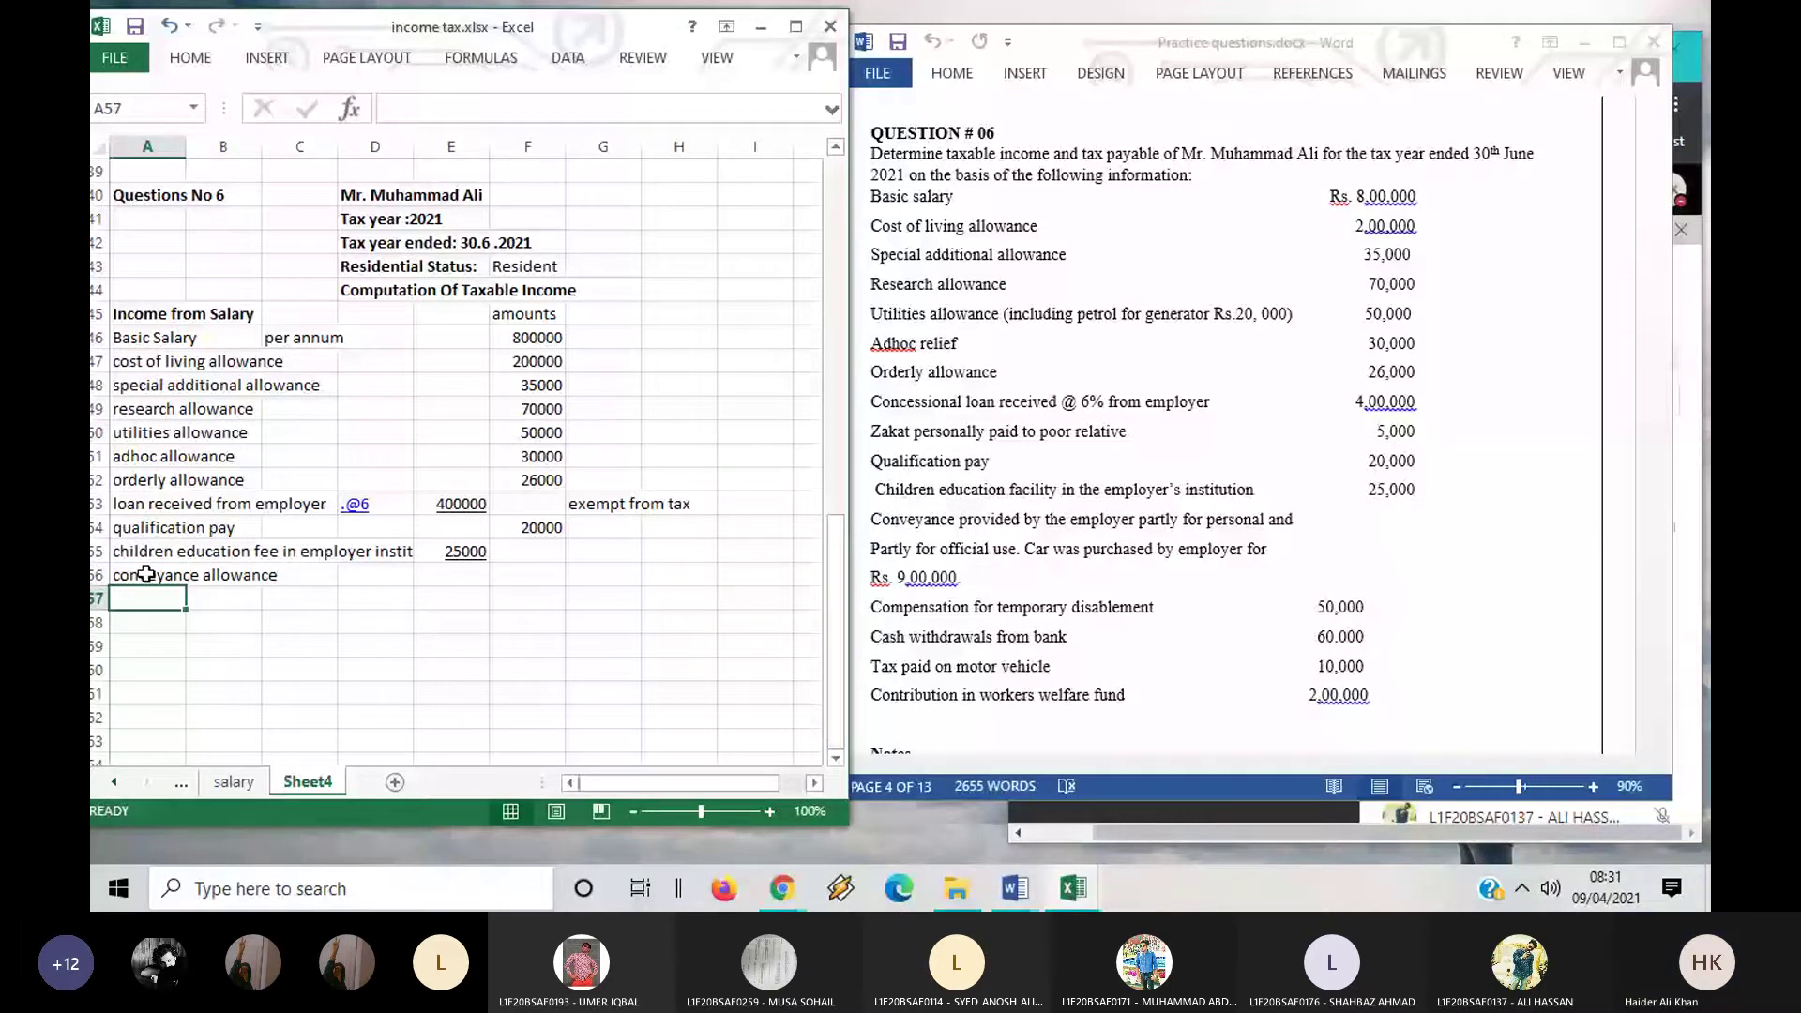
text(90000)
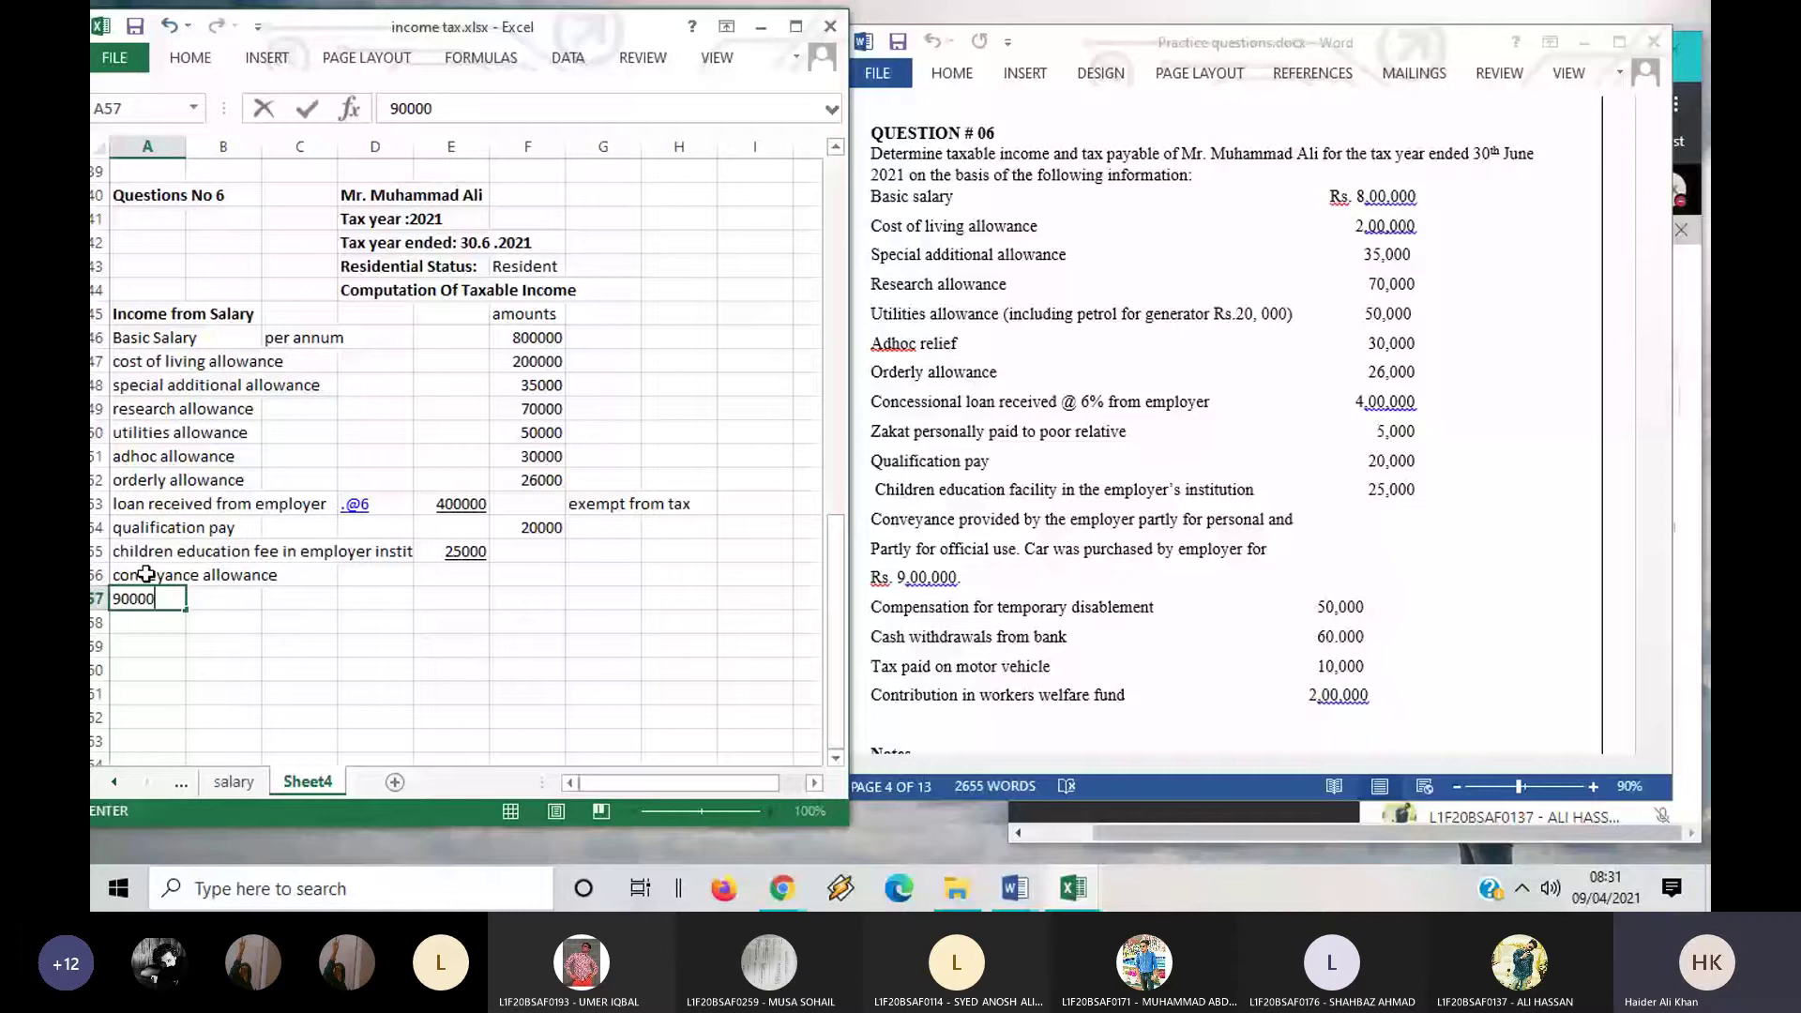
text(0*.05)
key(Right)
key(Right)
key(Right)
key(Right)
key(Right)
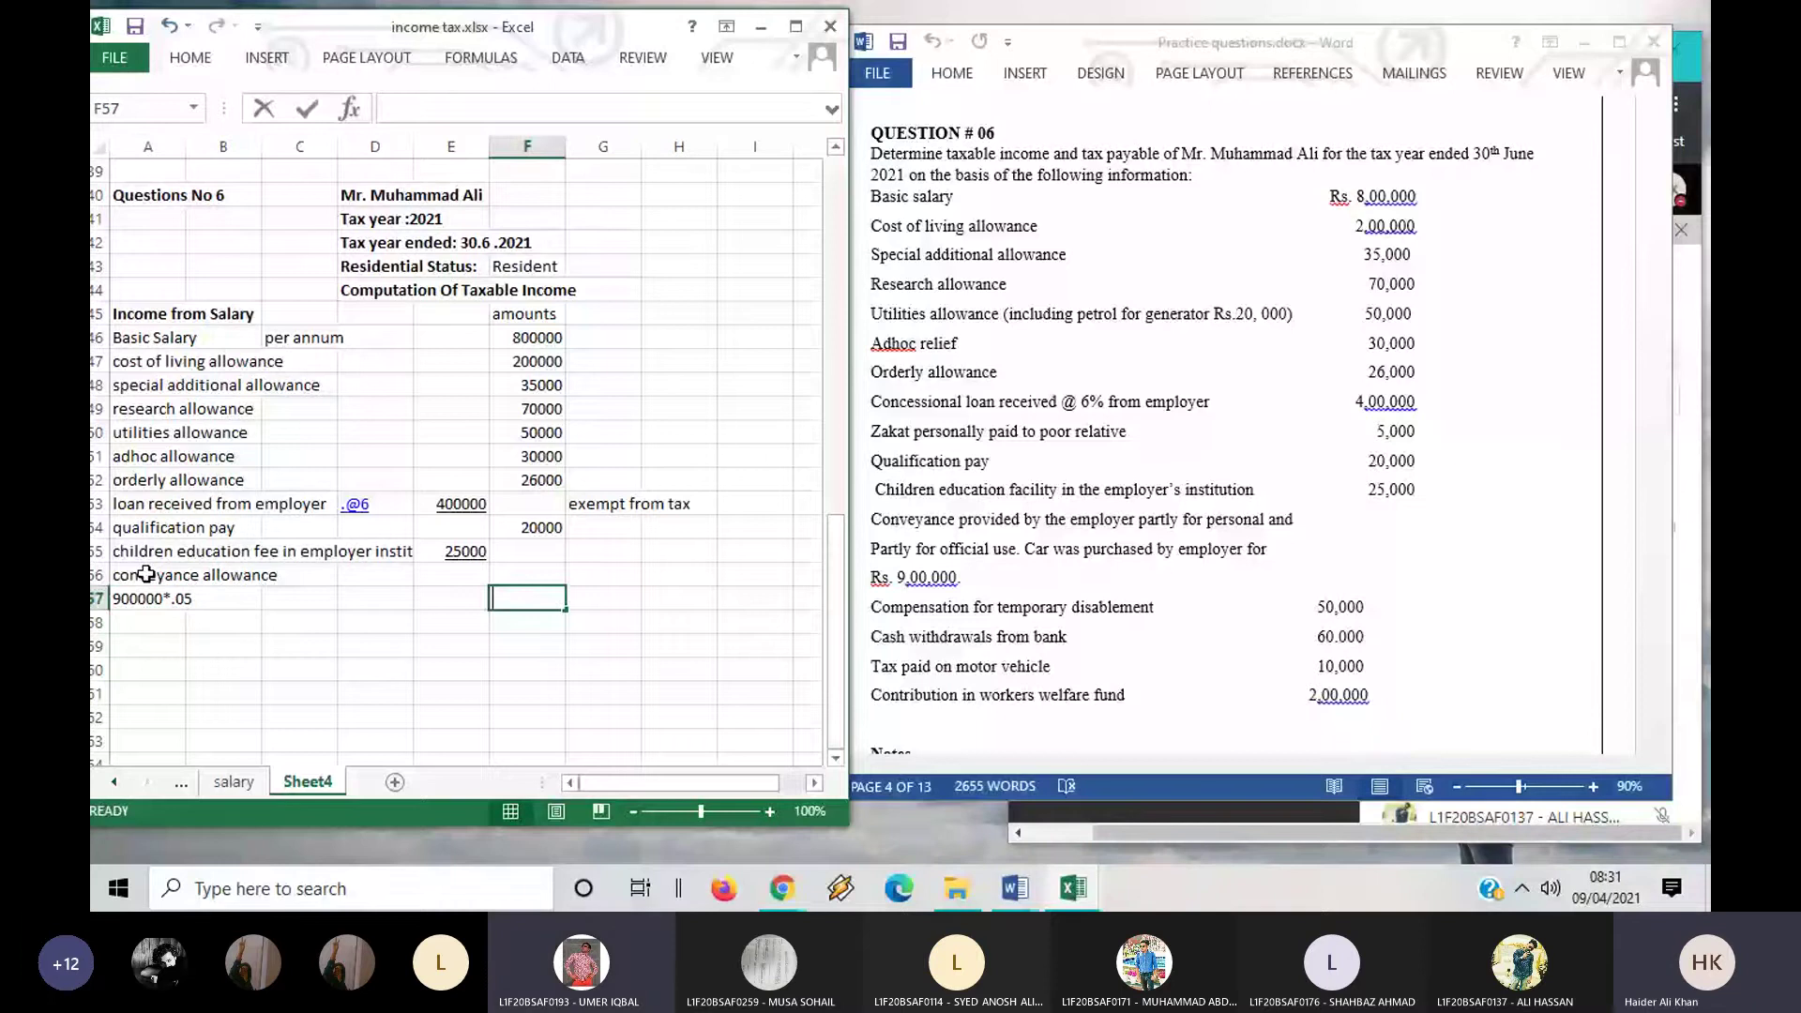
text(=90)
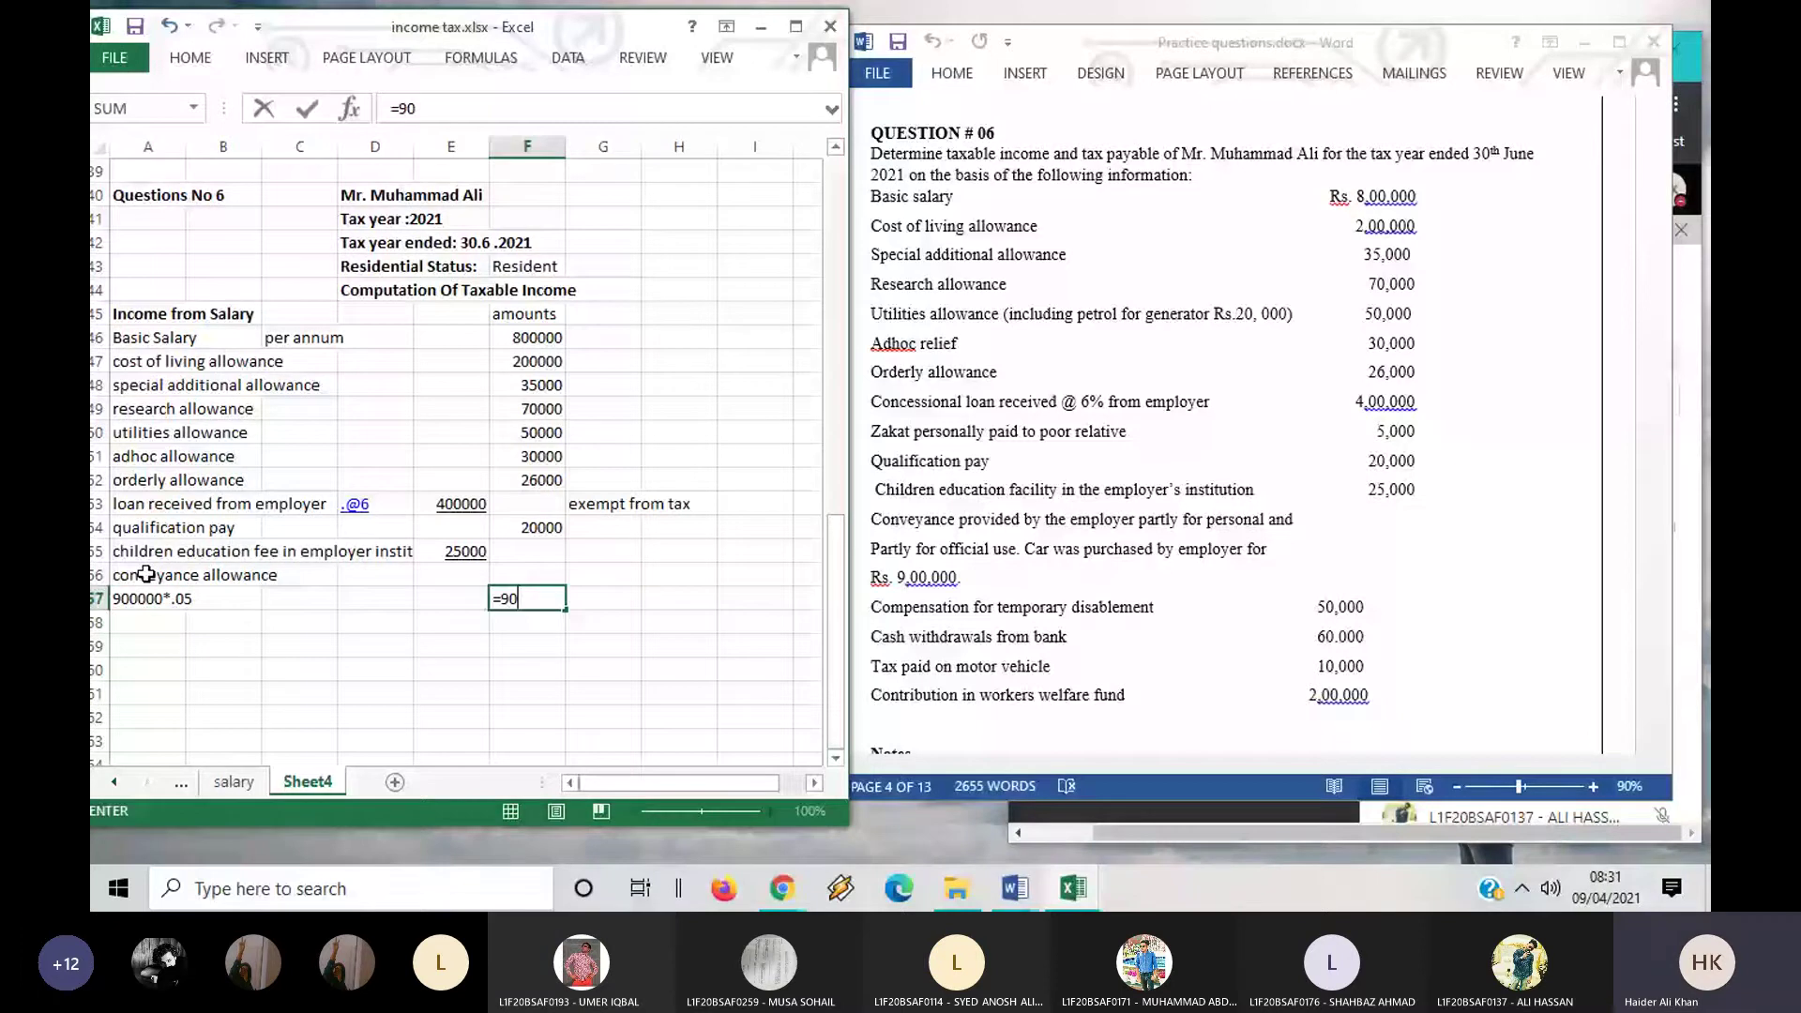
text(0000*.05)
key(Return)
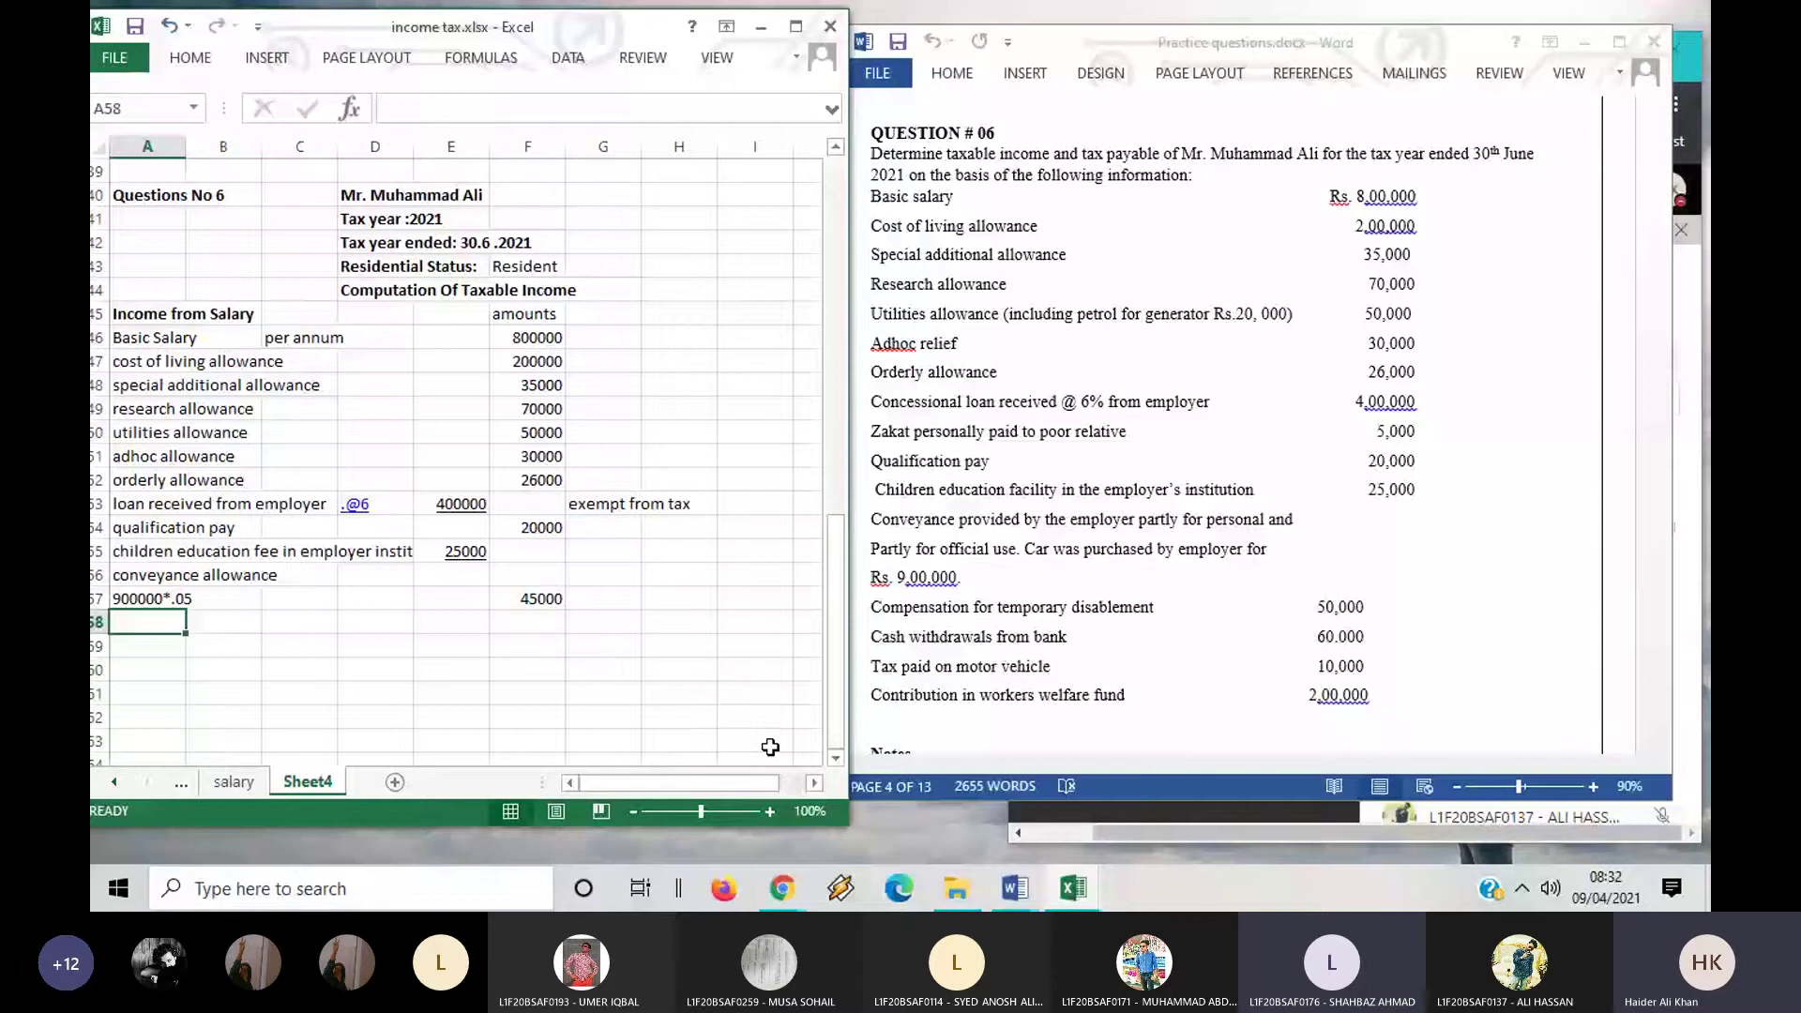
mouse_move(1018, 893)
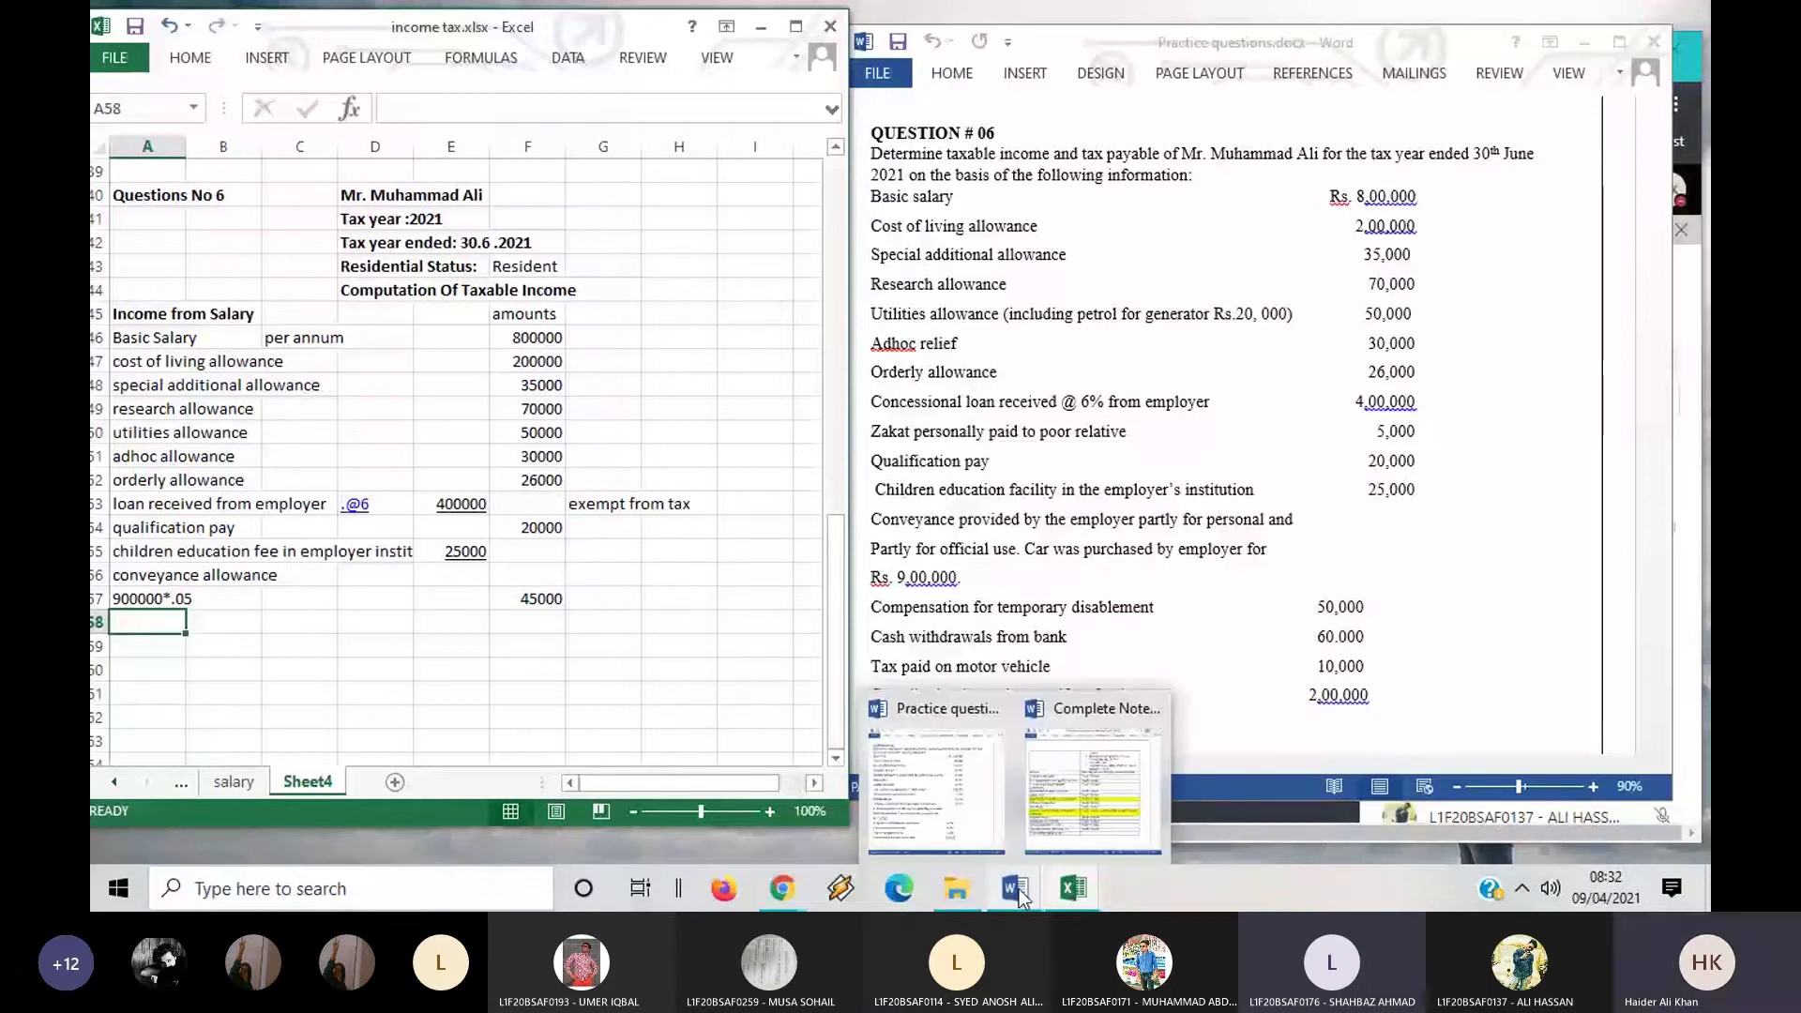
Bring Complete Notes forward and scroll back up to the totally taxable salary items table
click(1092, 788)
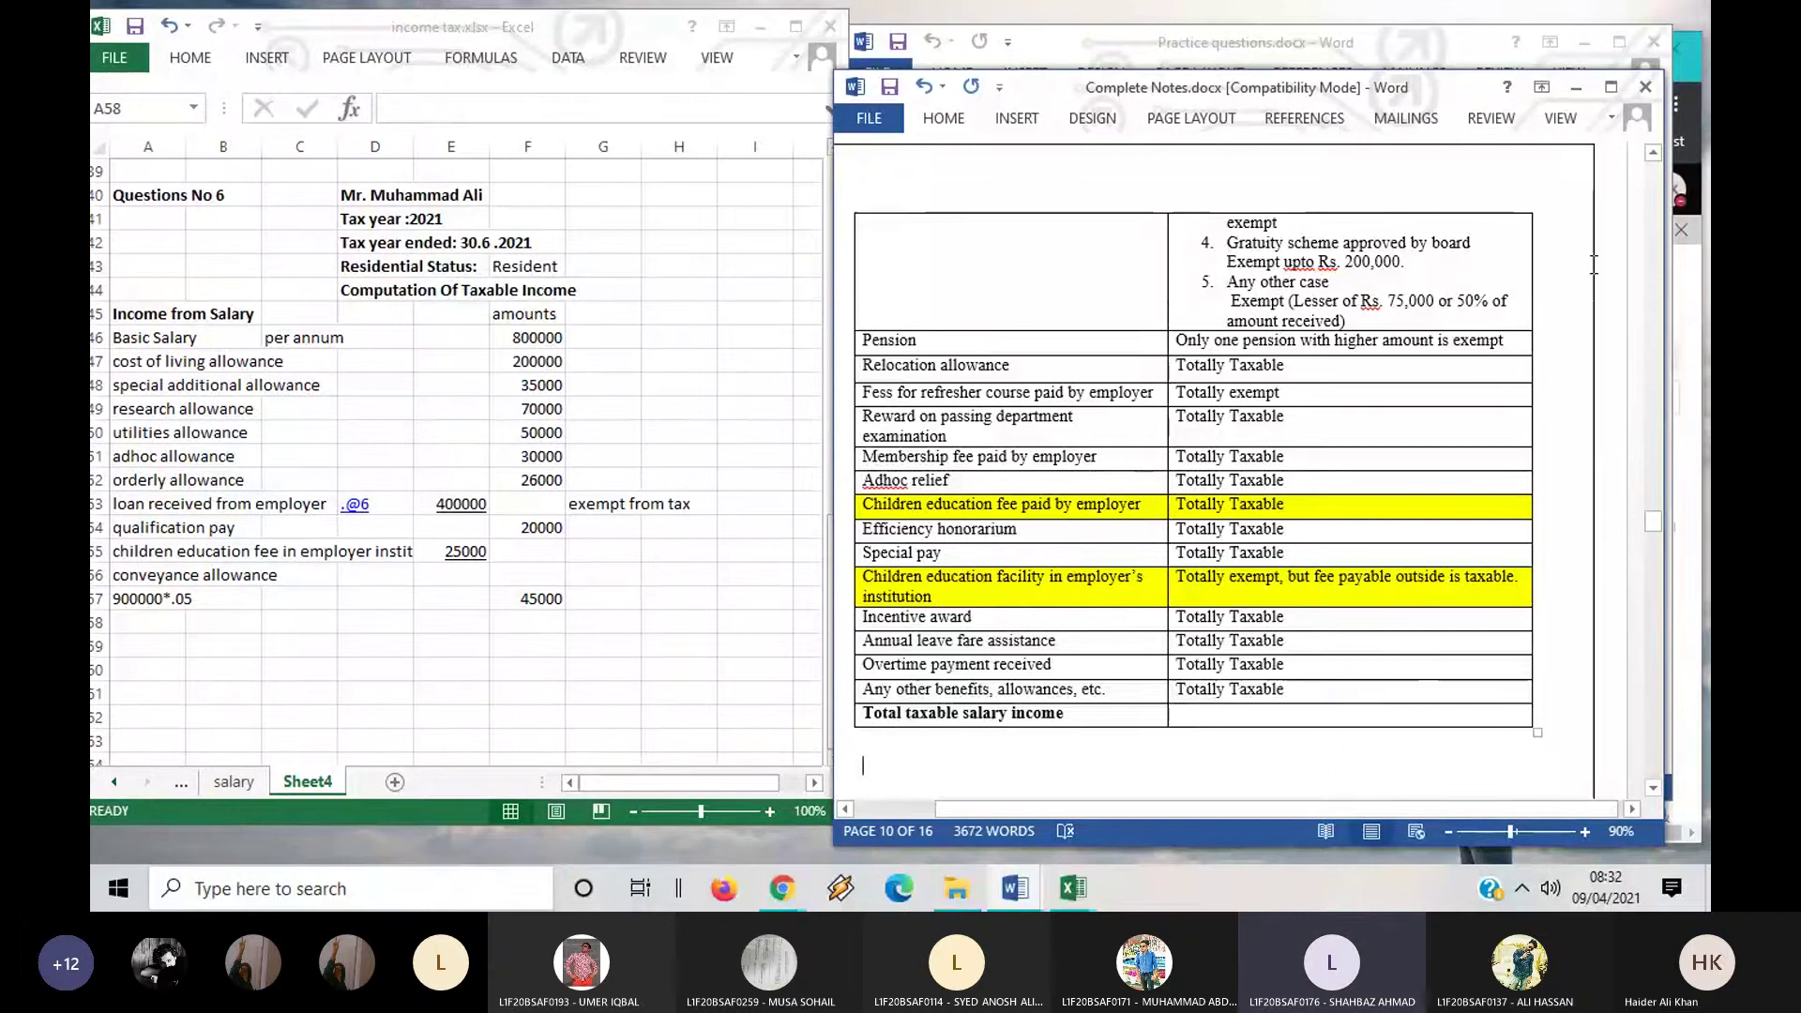
click(1654, 155)
drag(1655, 155, 1654, 155)
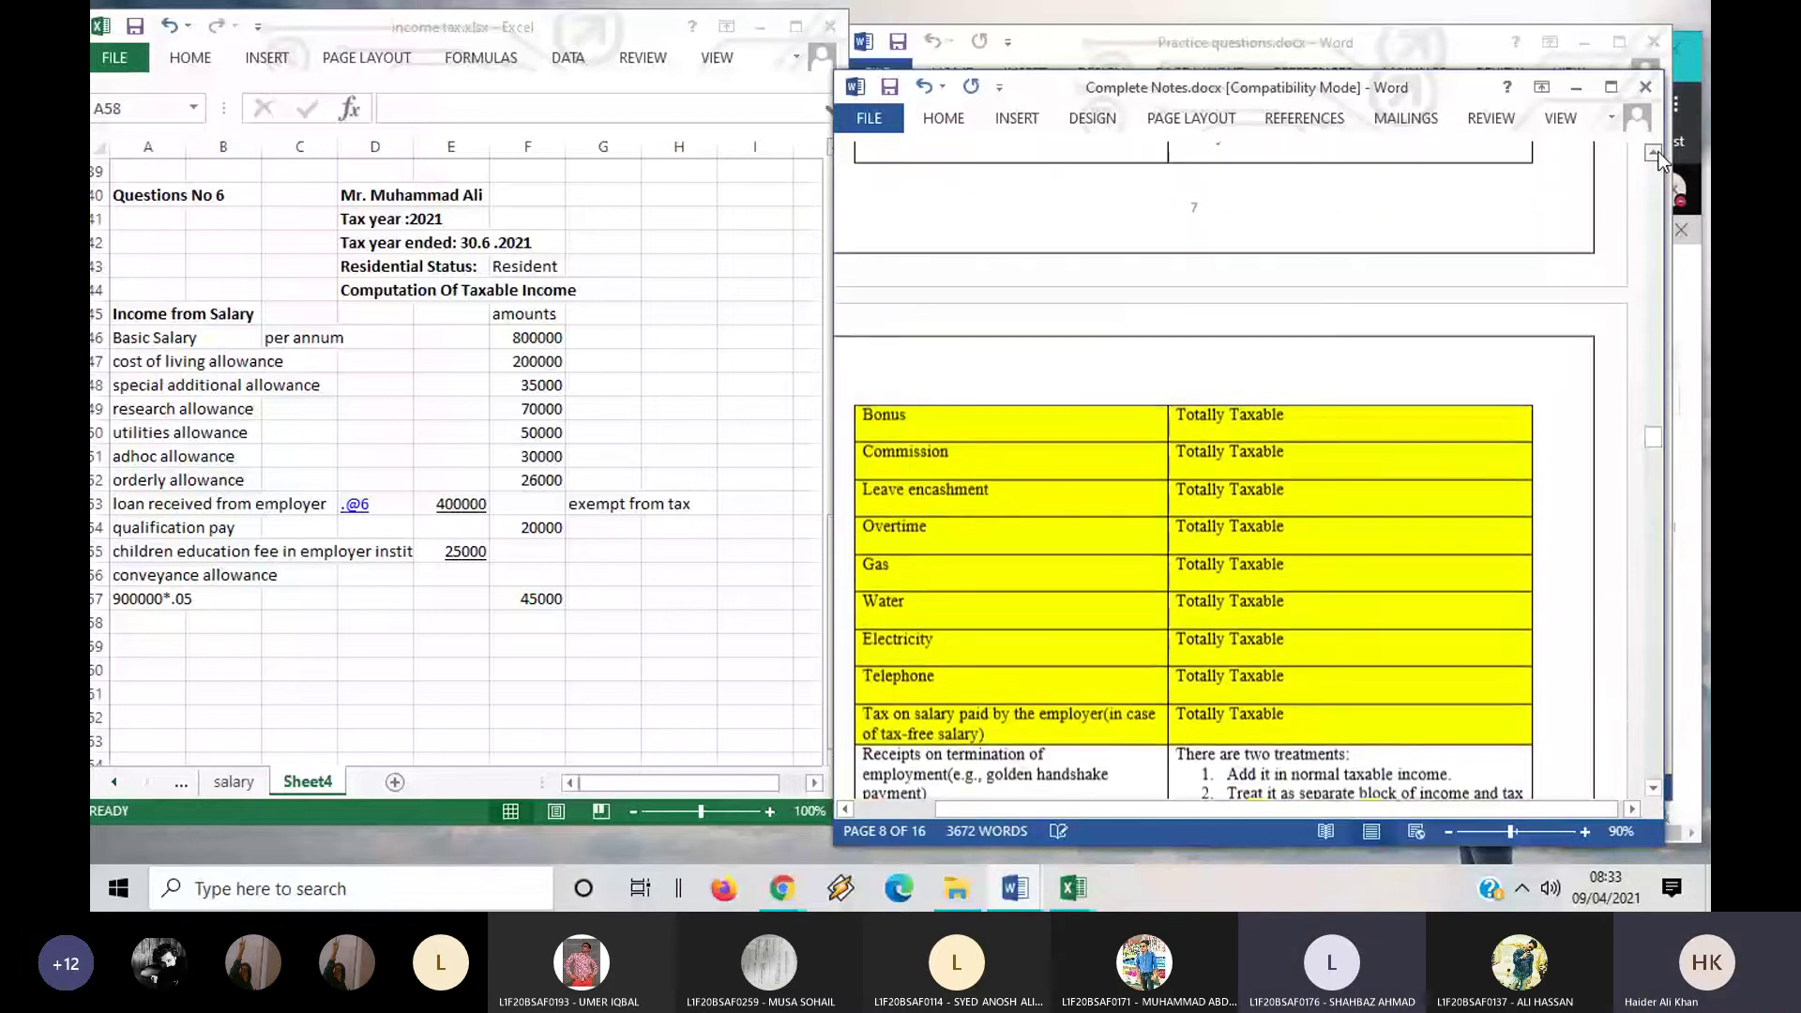
Minimize the notes and enter =600/1000 in G61, giving the 0.006 rate
click(1584, 90)
click(621, 689)
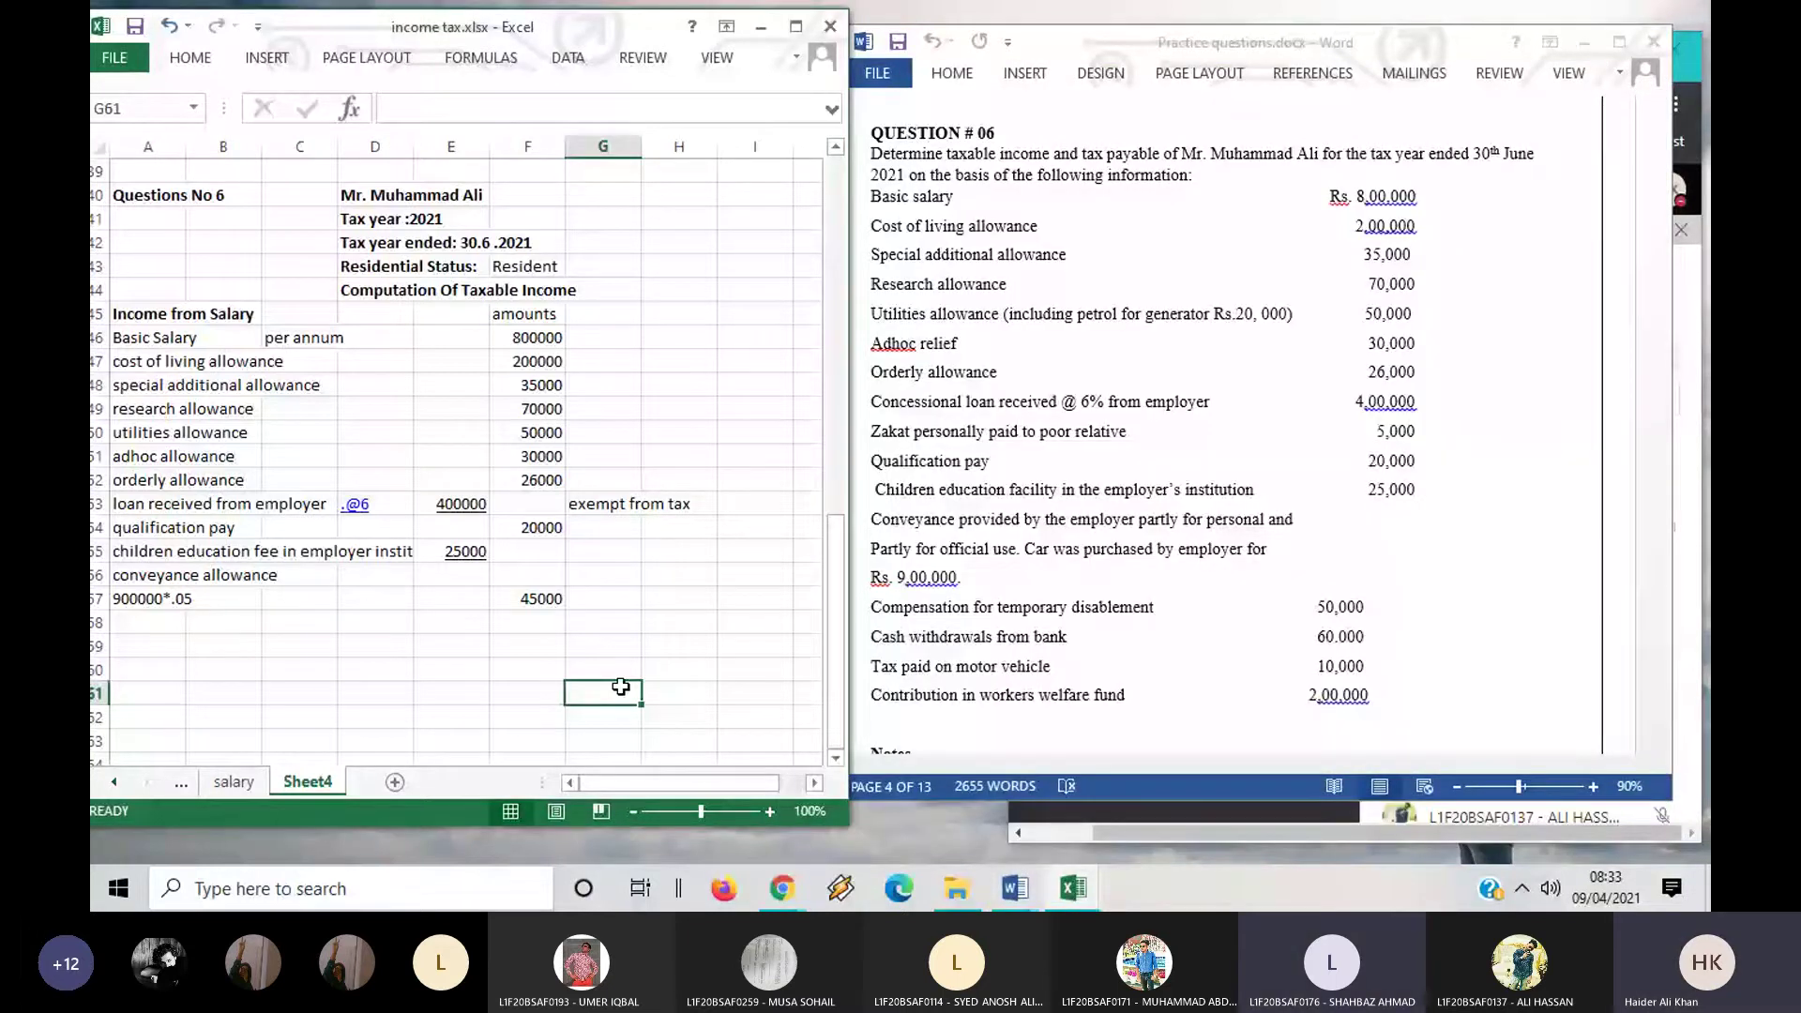
text(=1)
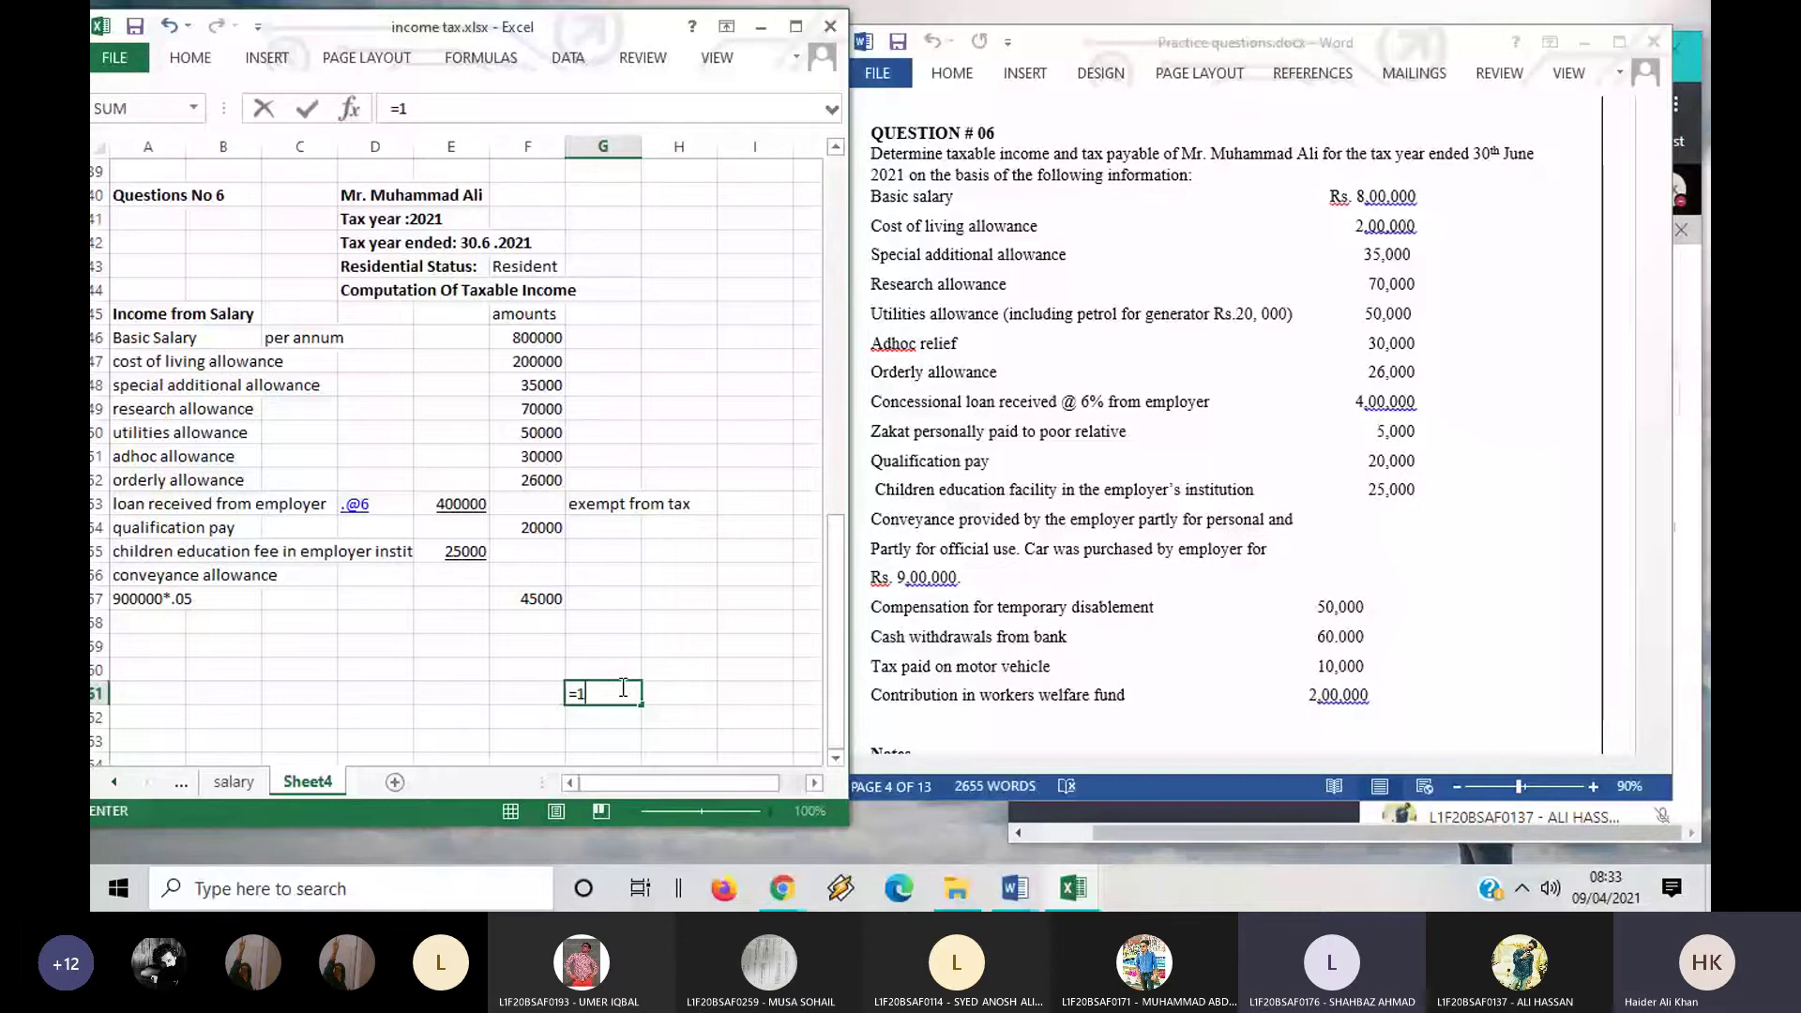
text(000)
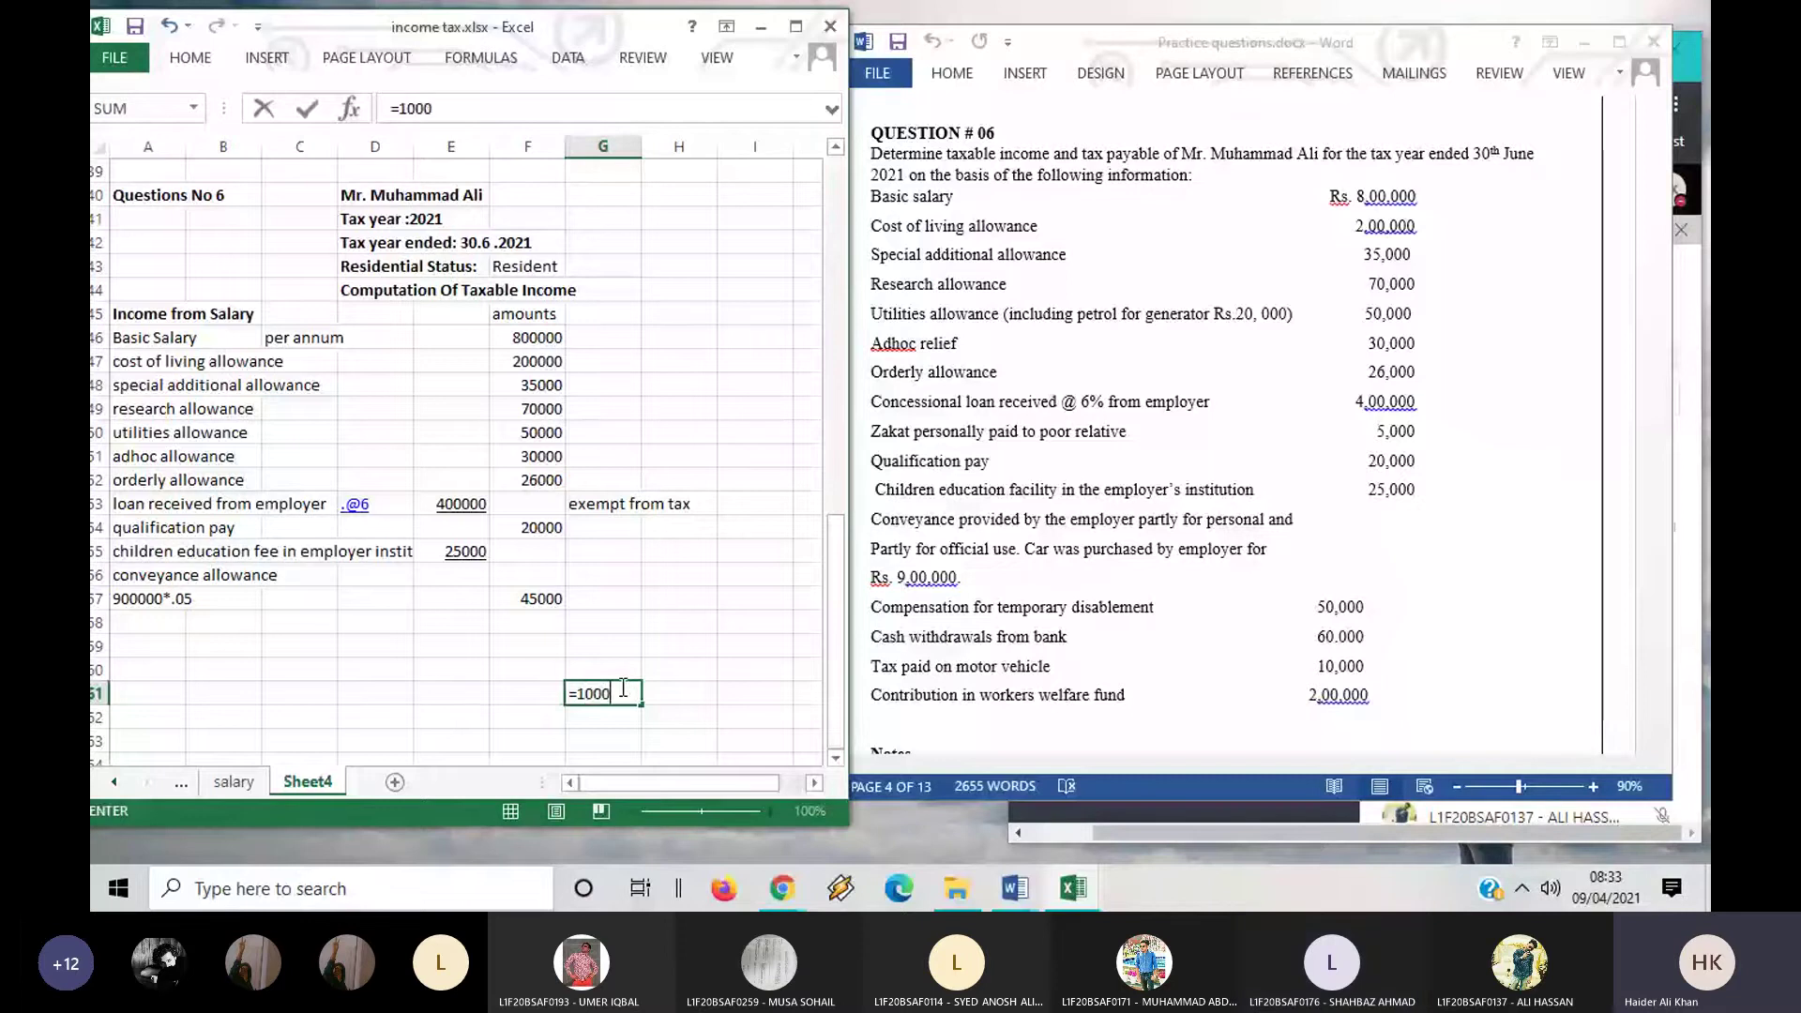
key(BackSpace)
key(BackSpace)
key(BackSpace)
key(BackSpace)
key(BackSpace)
text(=6)
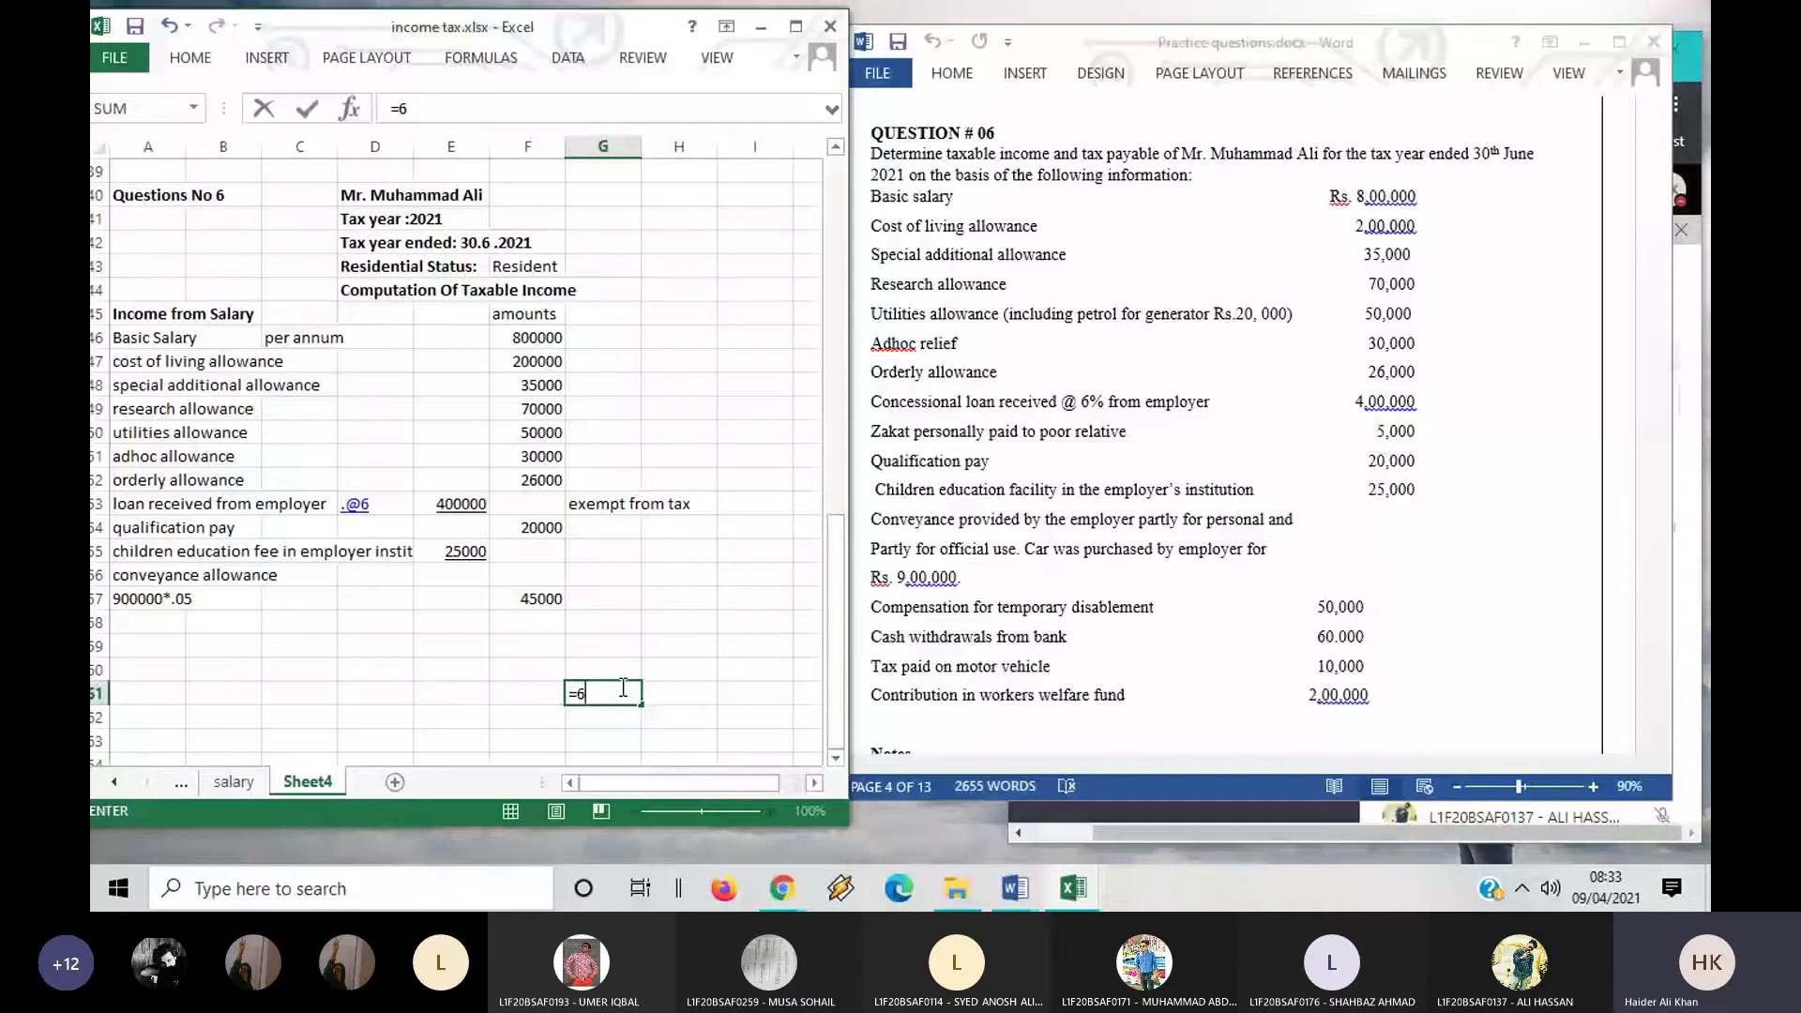
text(00/1000)
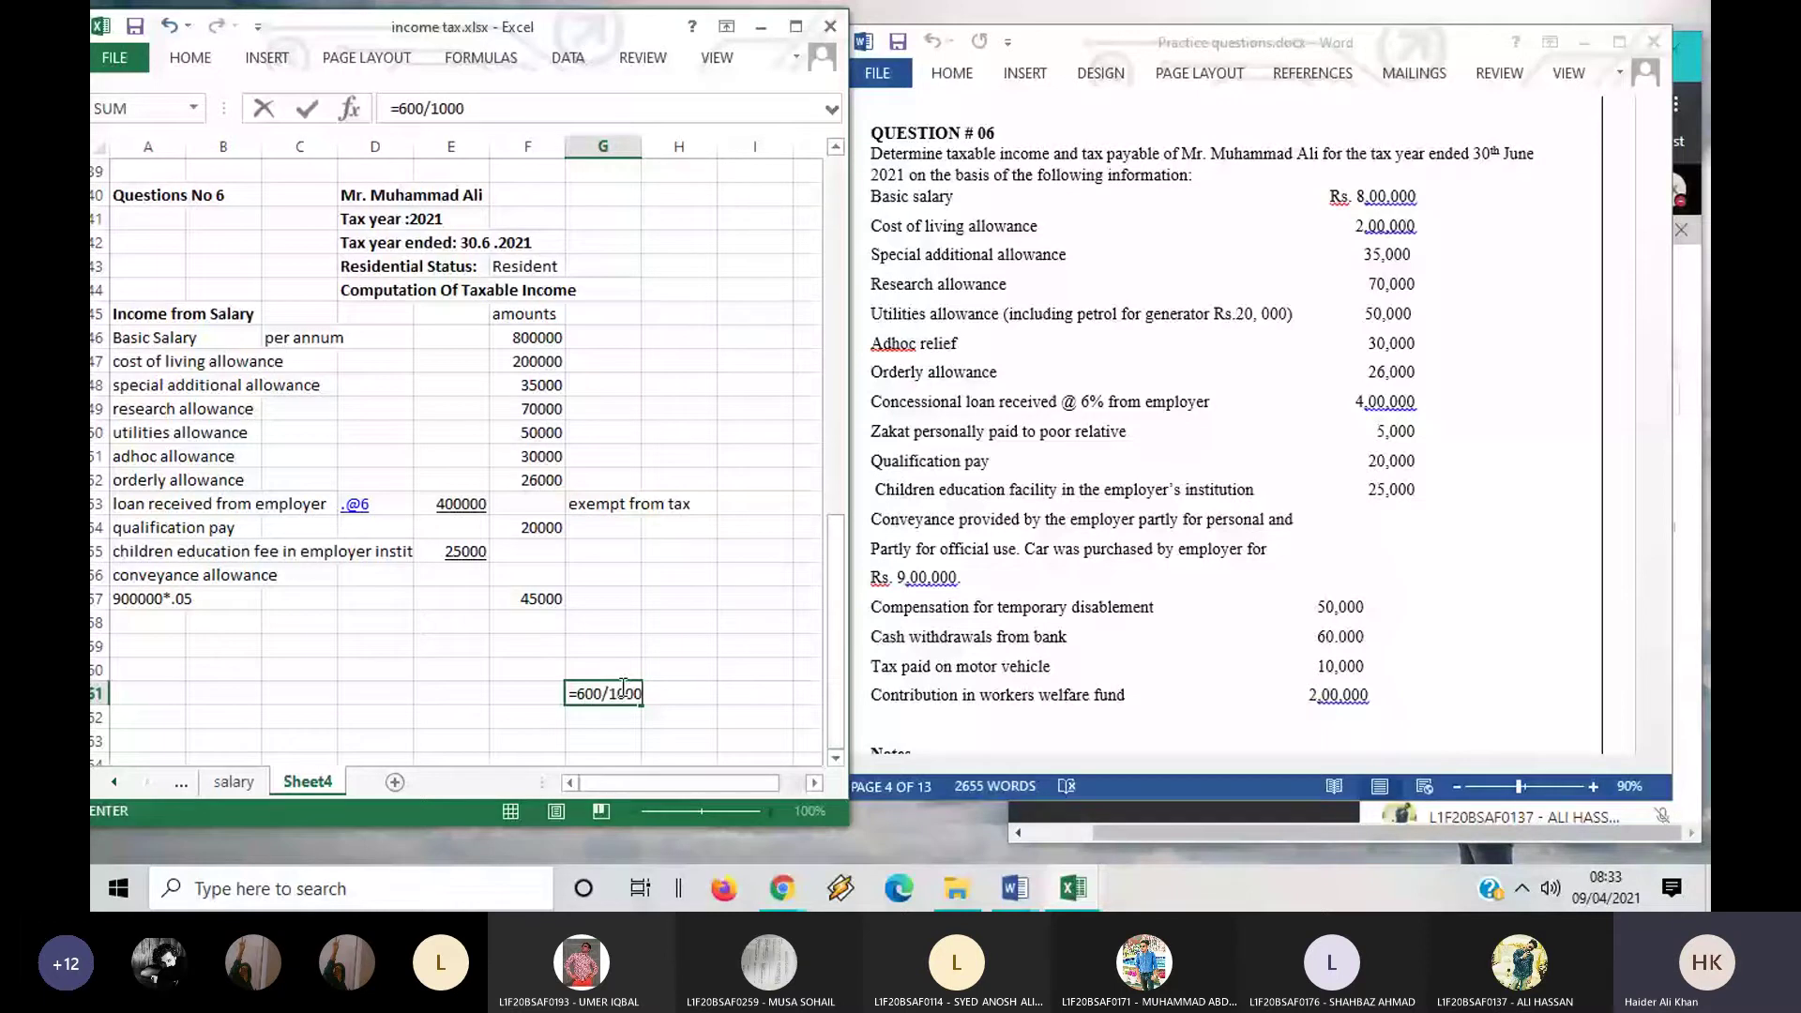
key(Return)
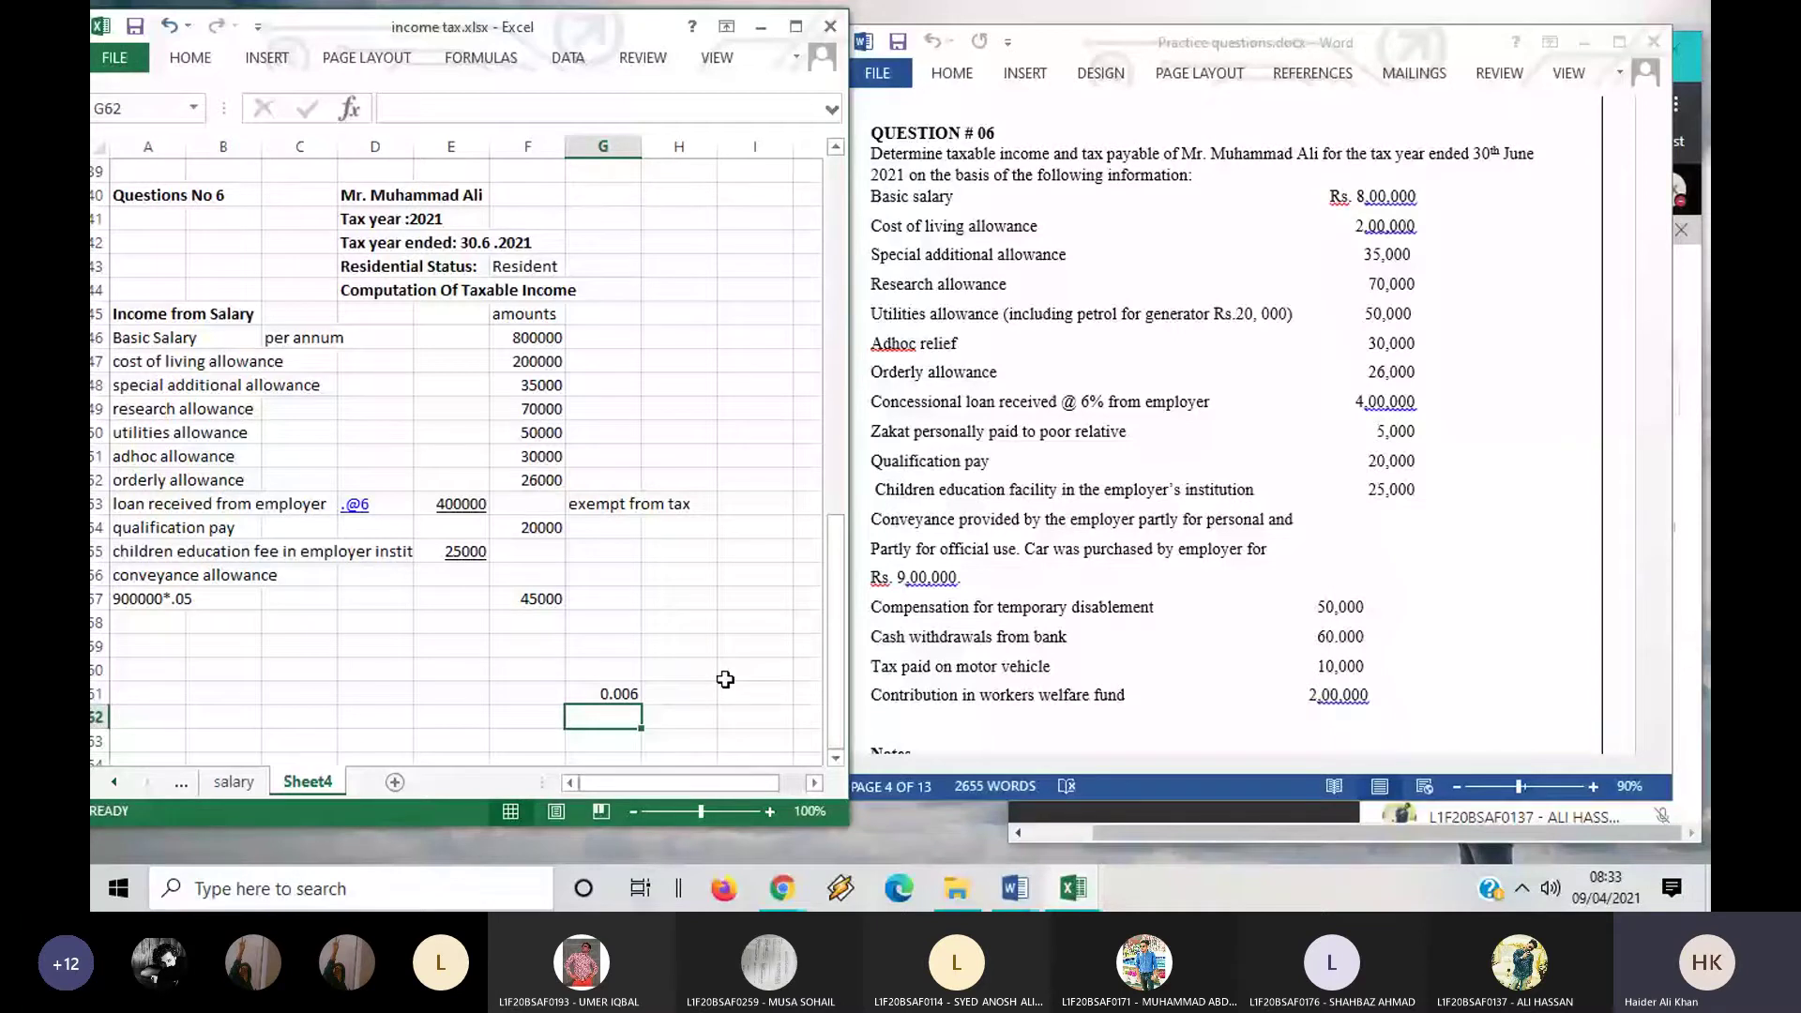
click(784, 904)
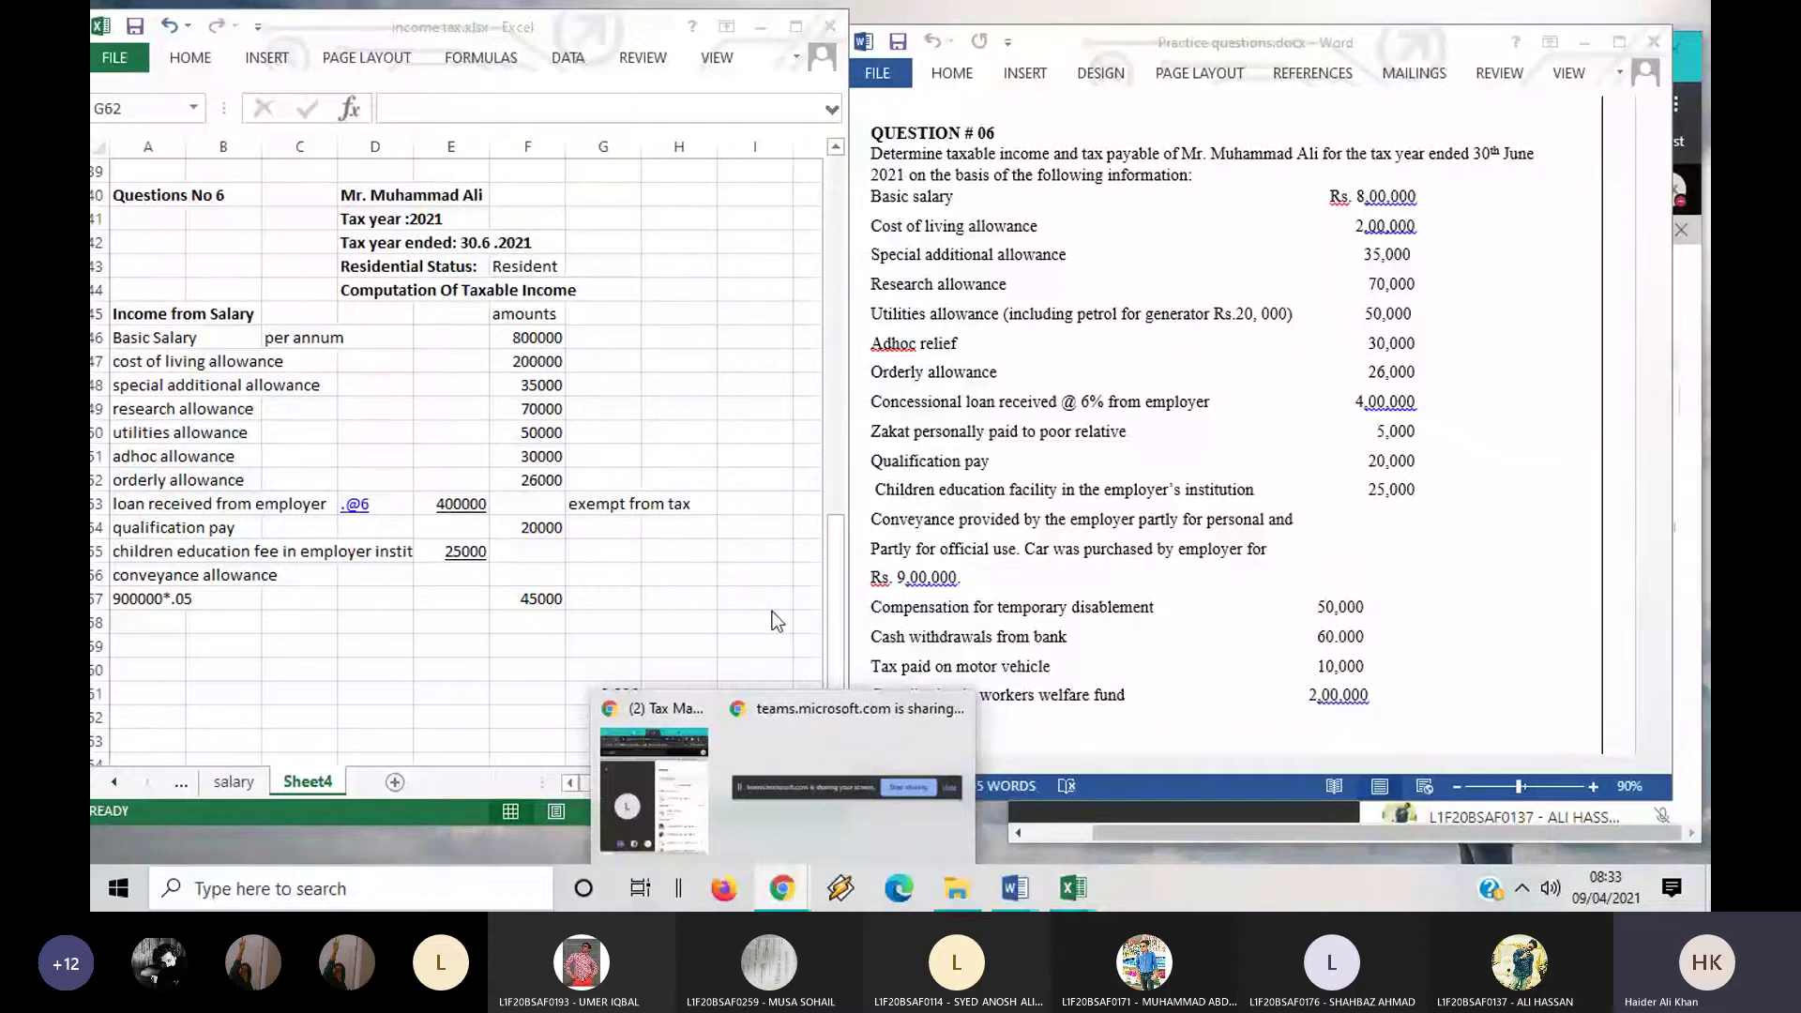
key(Escape)
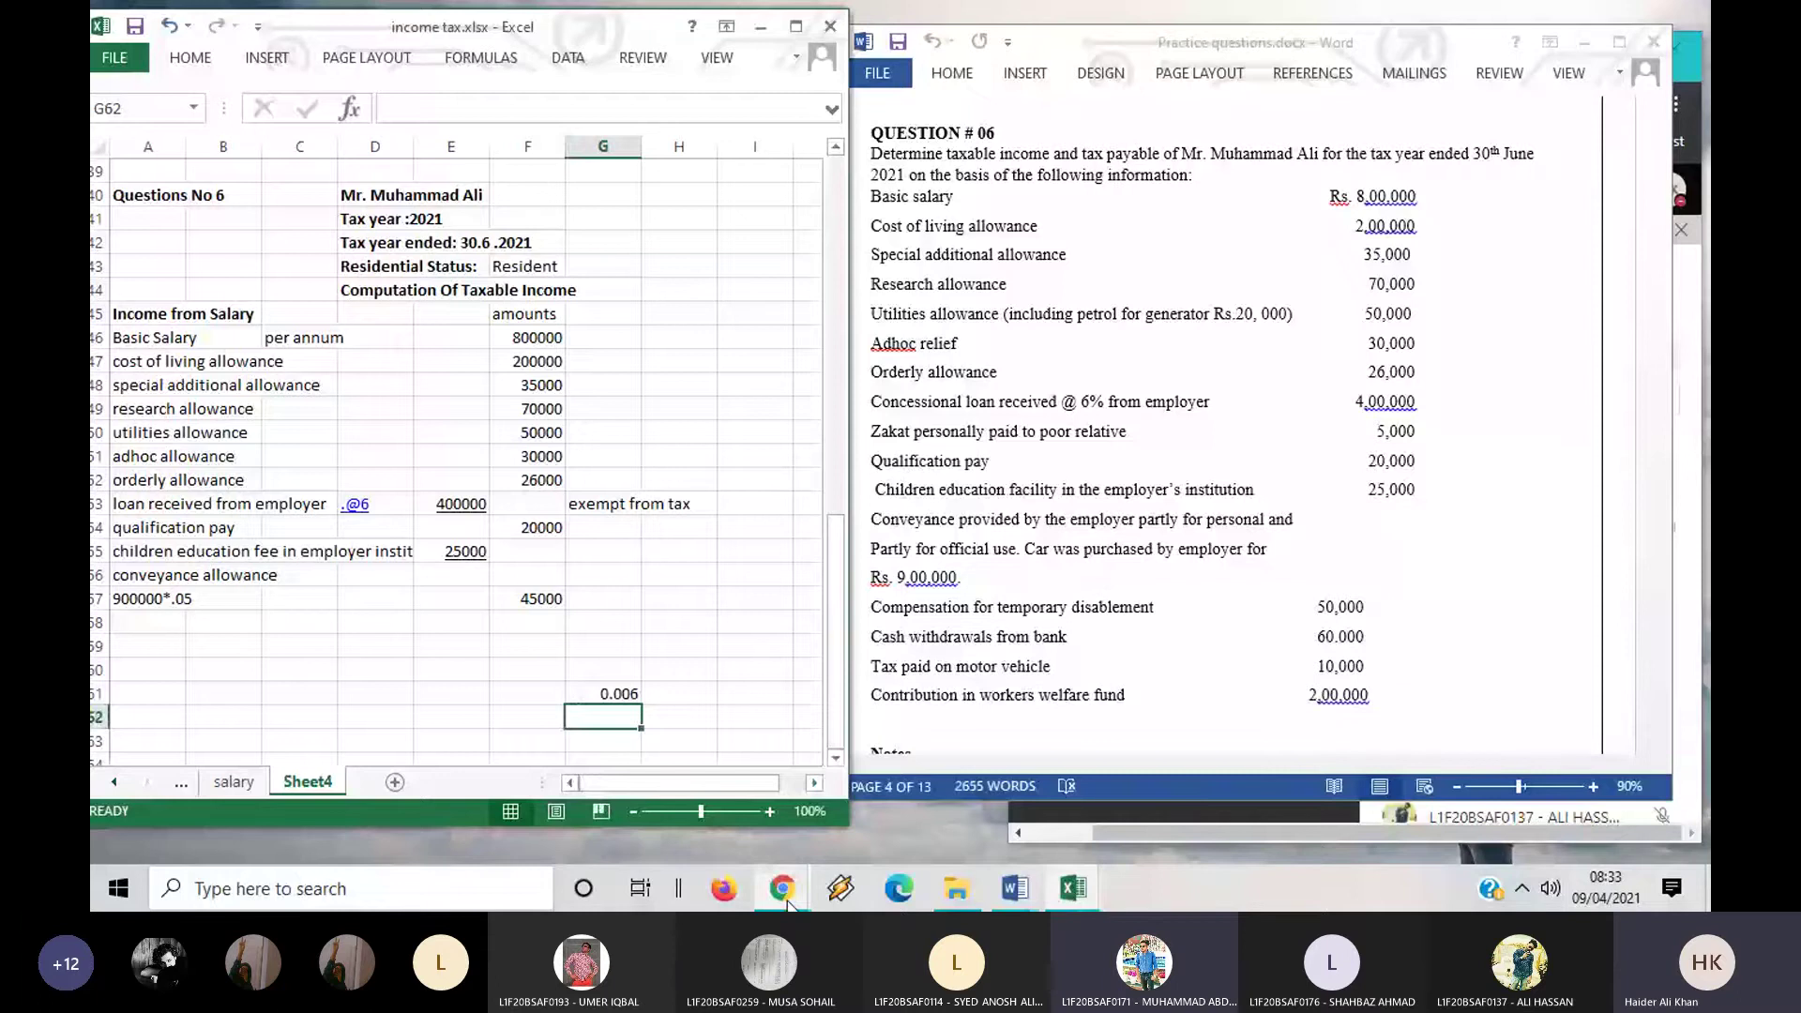
mouse_move(784, 891)
mouse_move(682, 808)
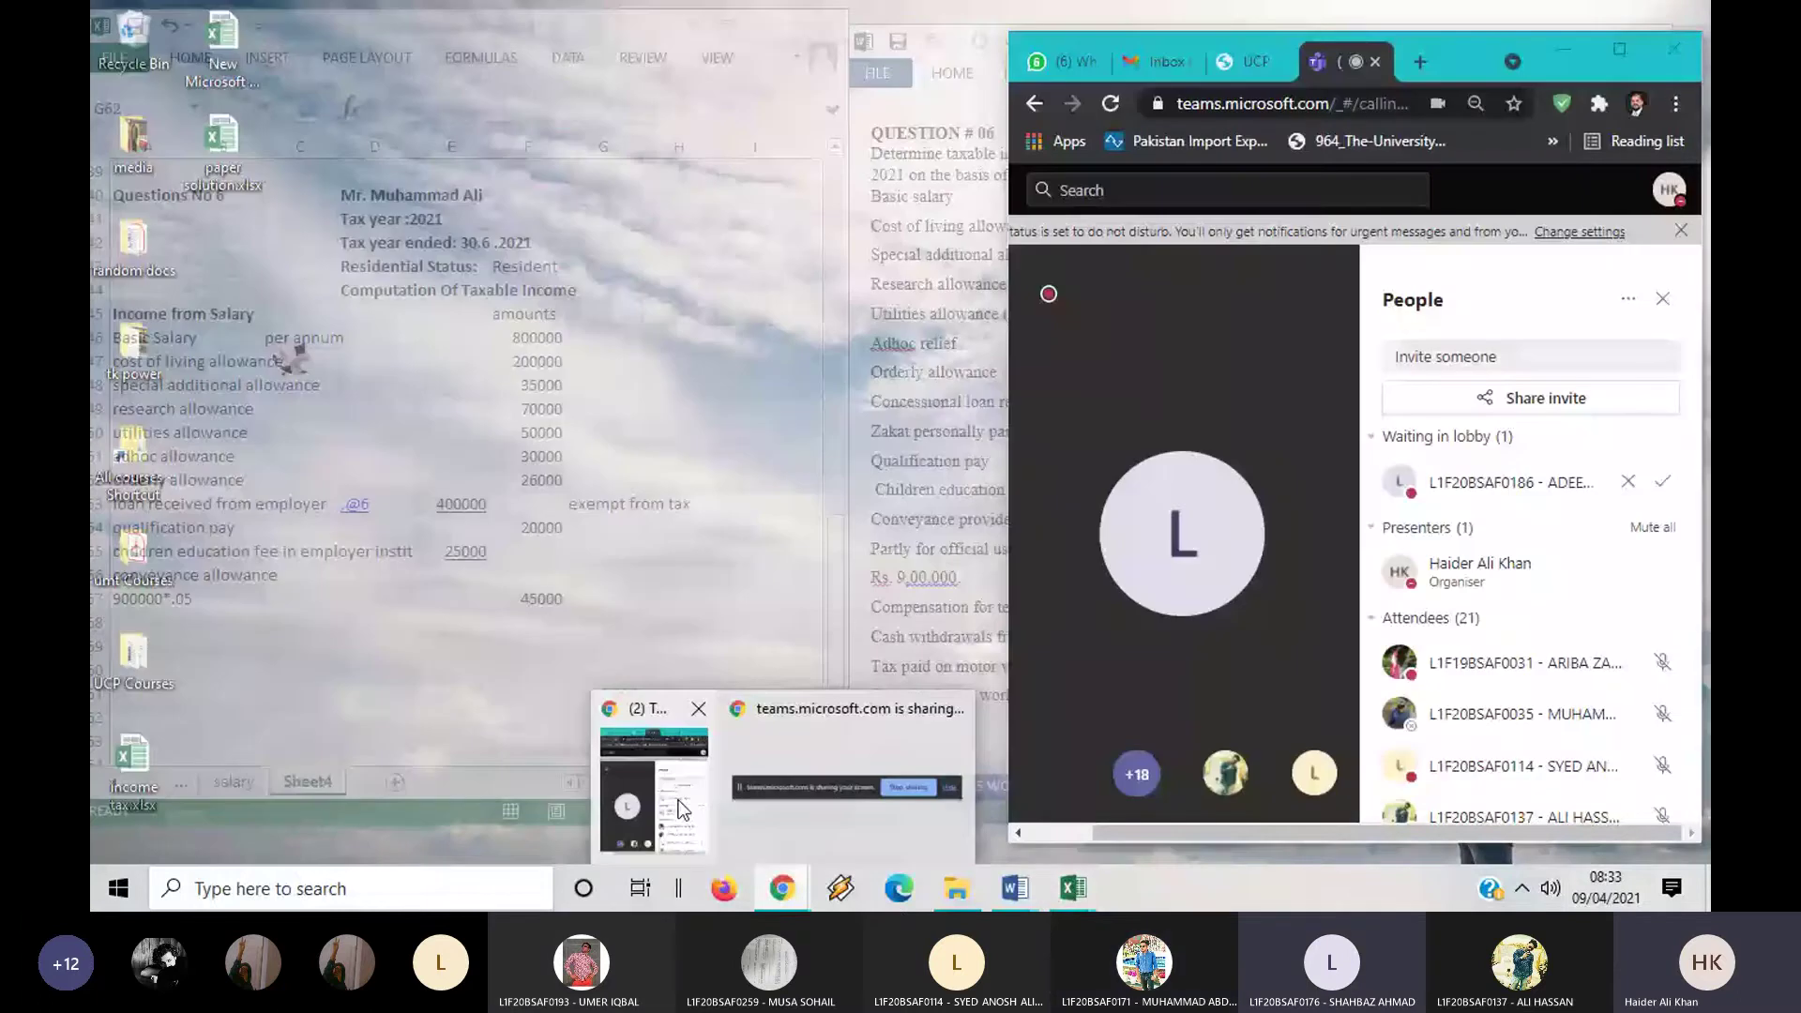
click(682, 808)
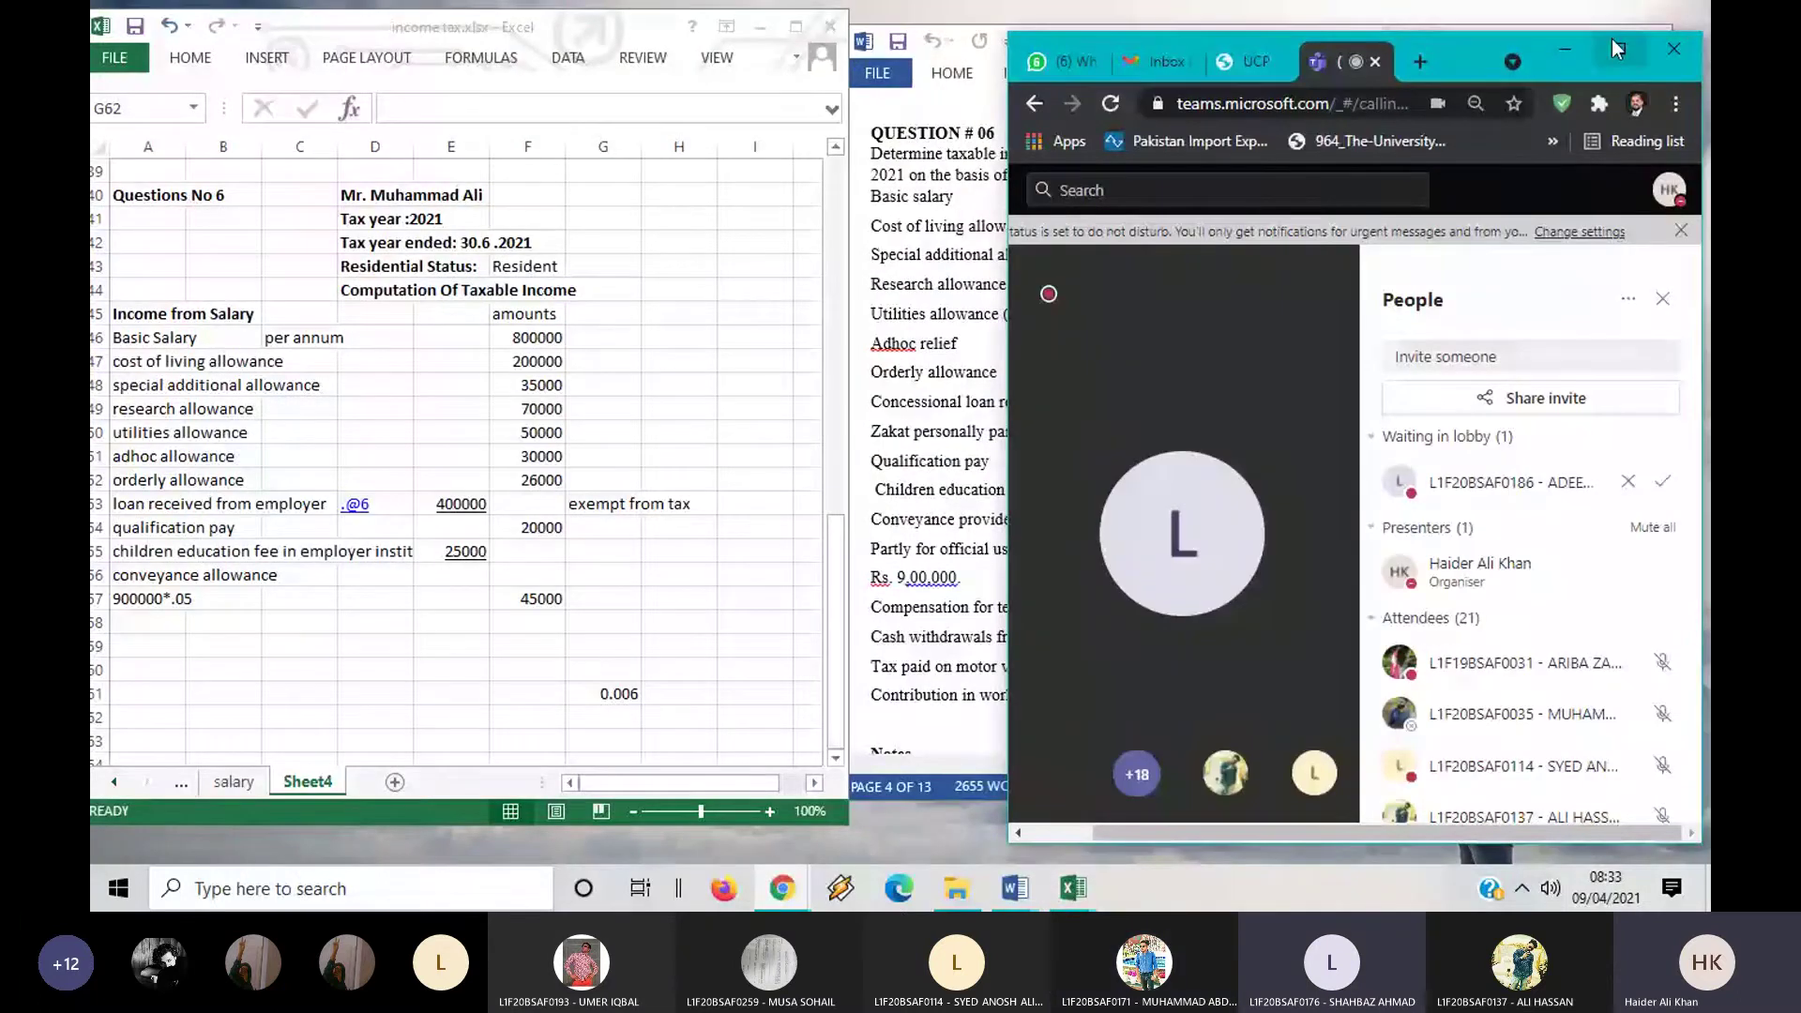
click(1565, 49)
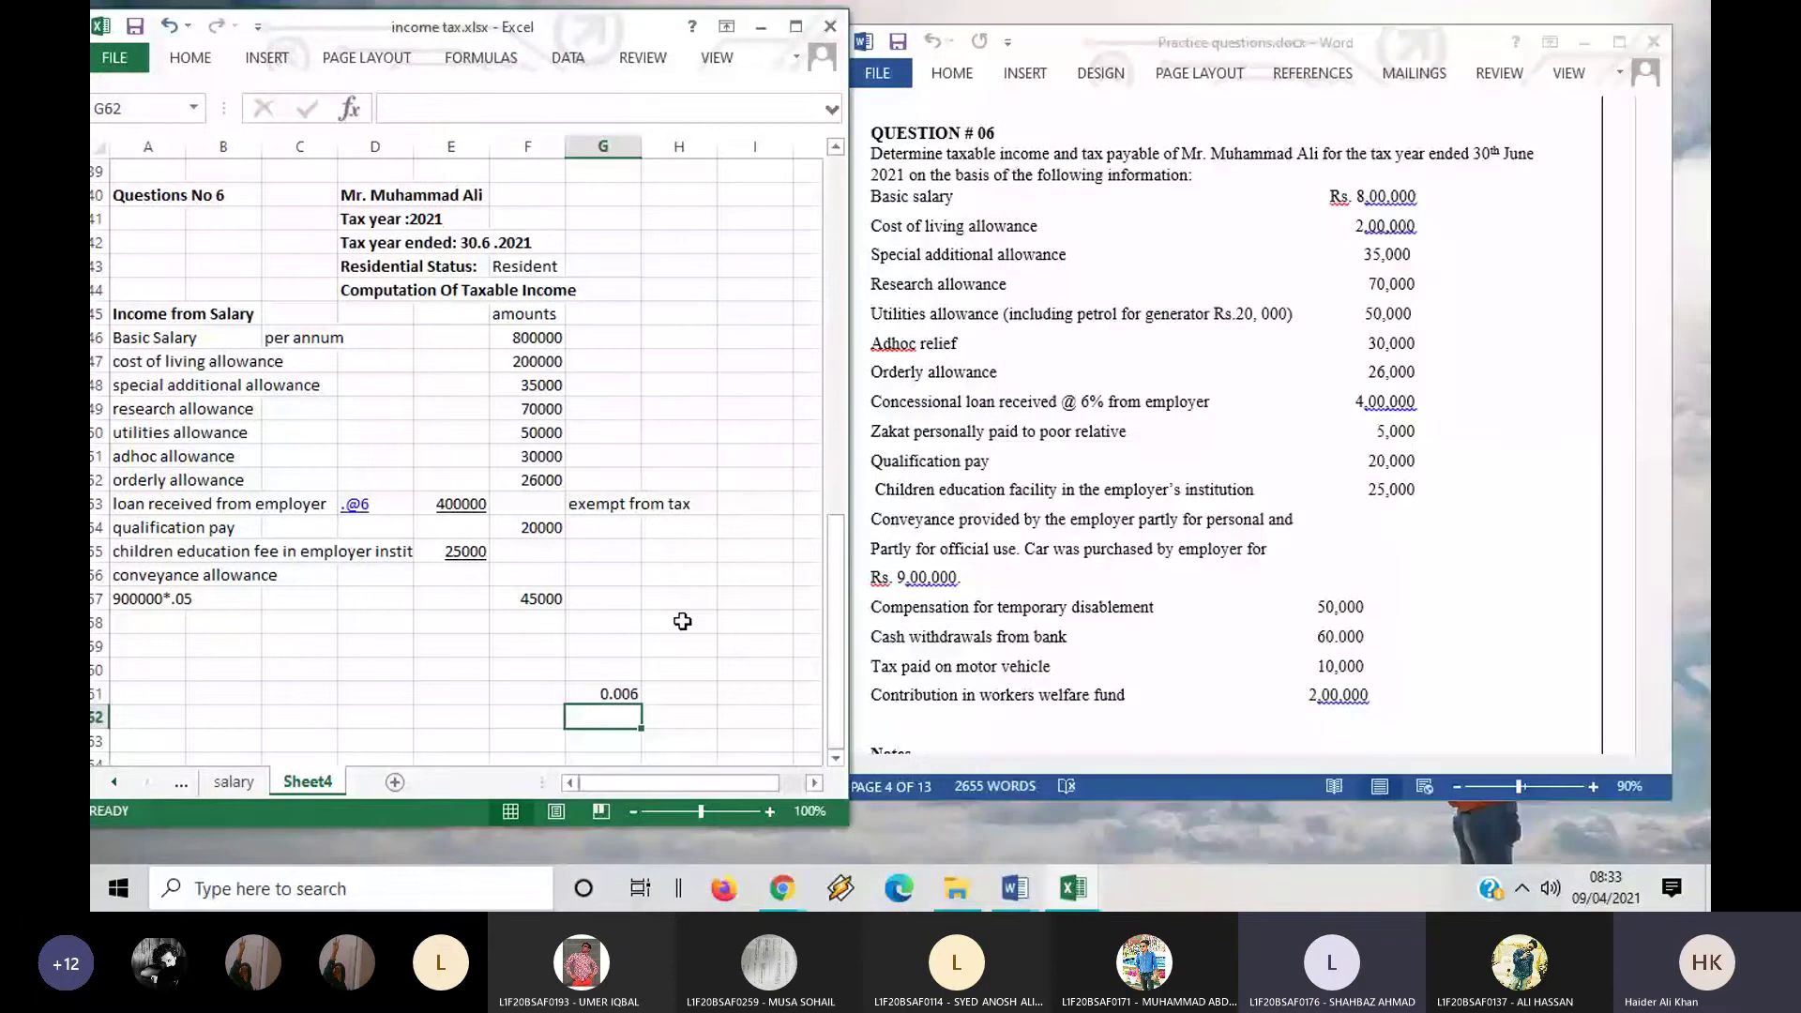
Enter =60000*.006 in H59, giving a 360 withholding amount
click(682, 621)
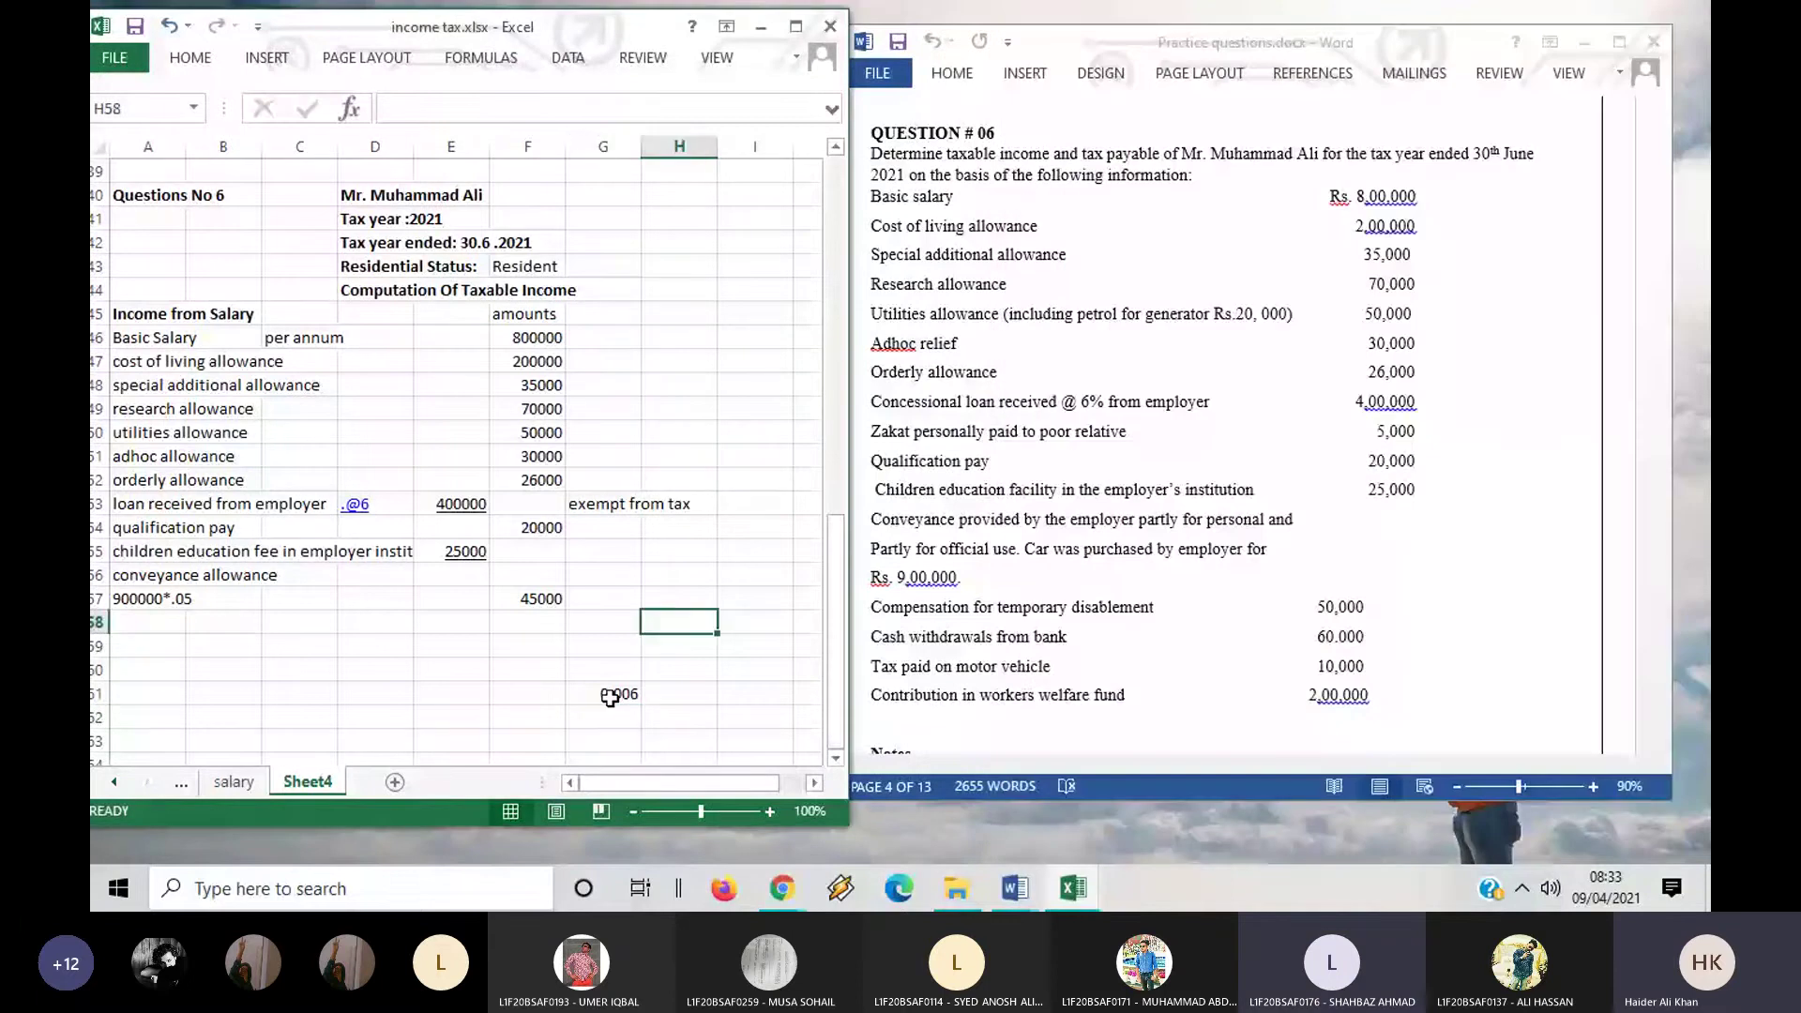
click(619, 696)
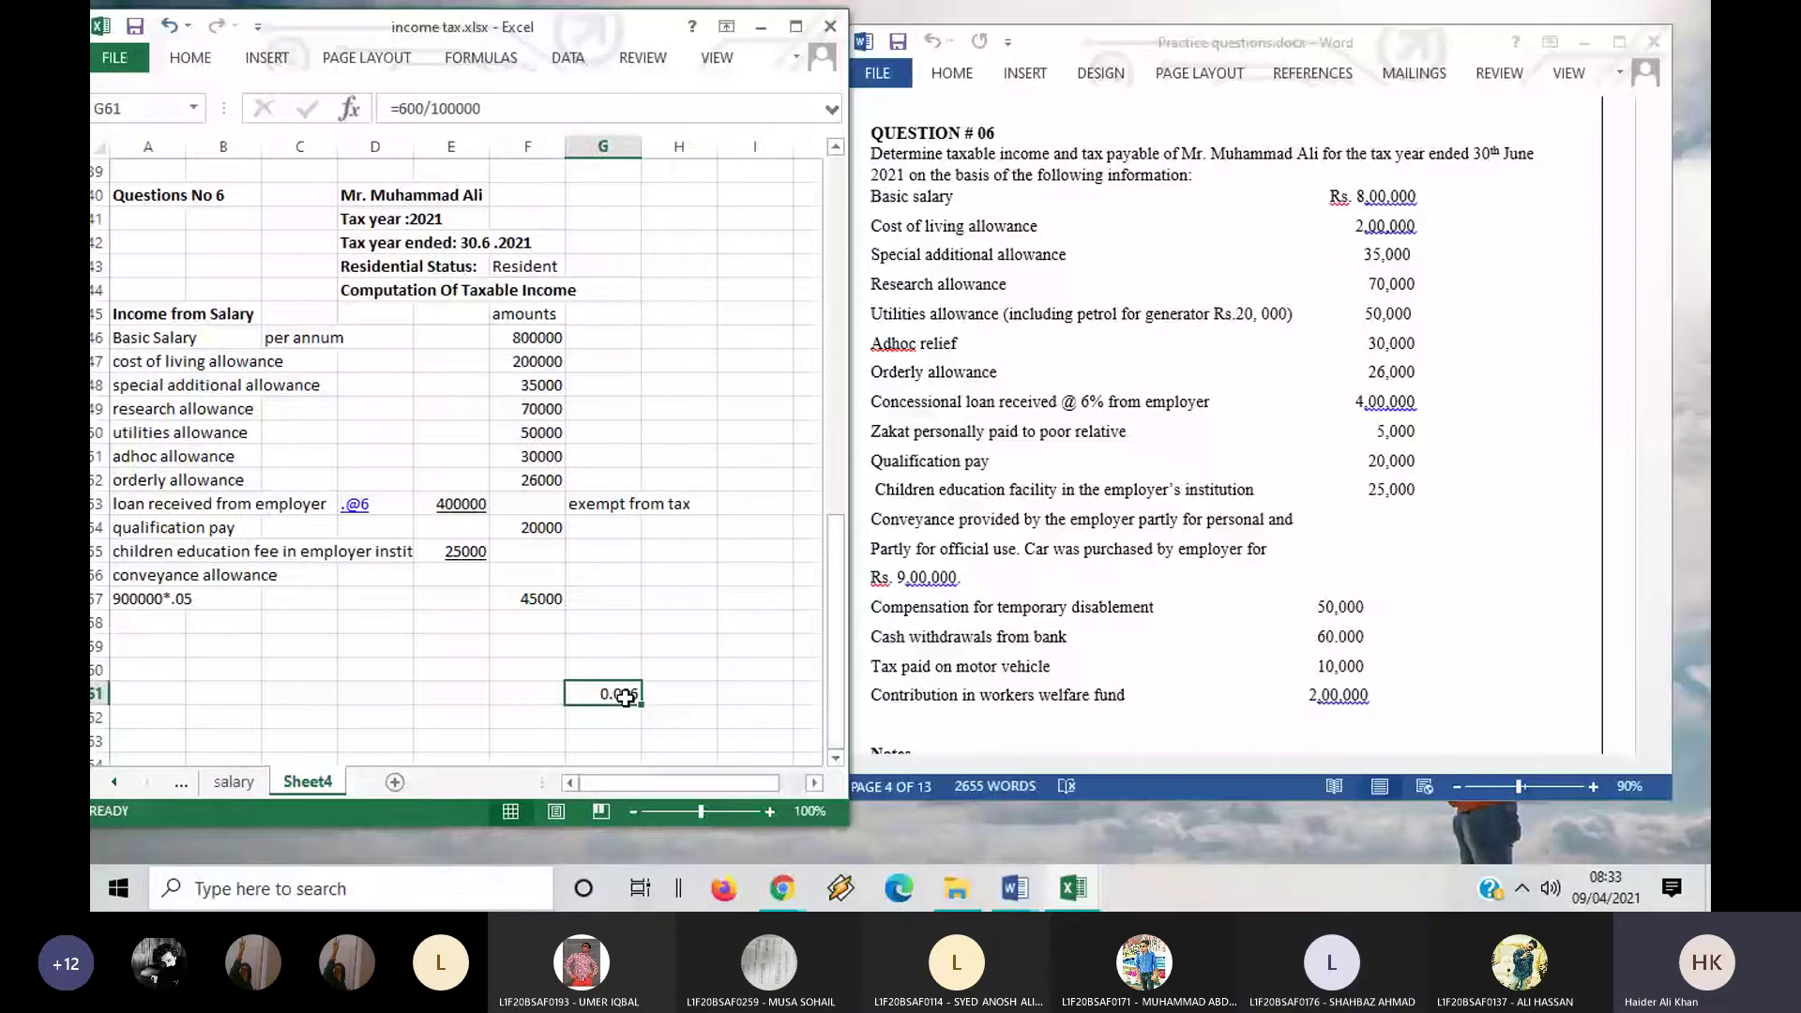
click(702, 649)
text(6)
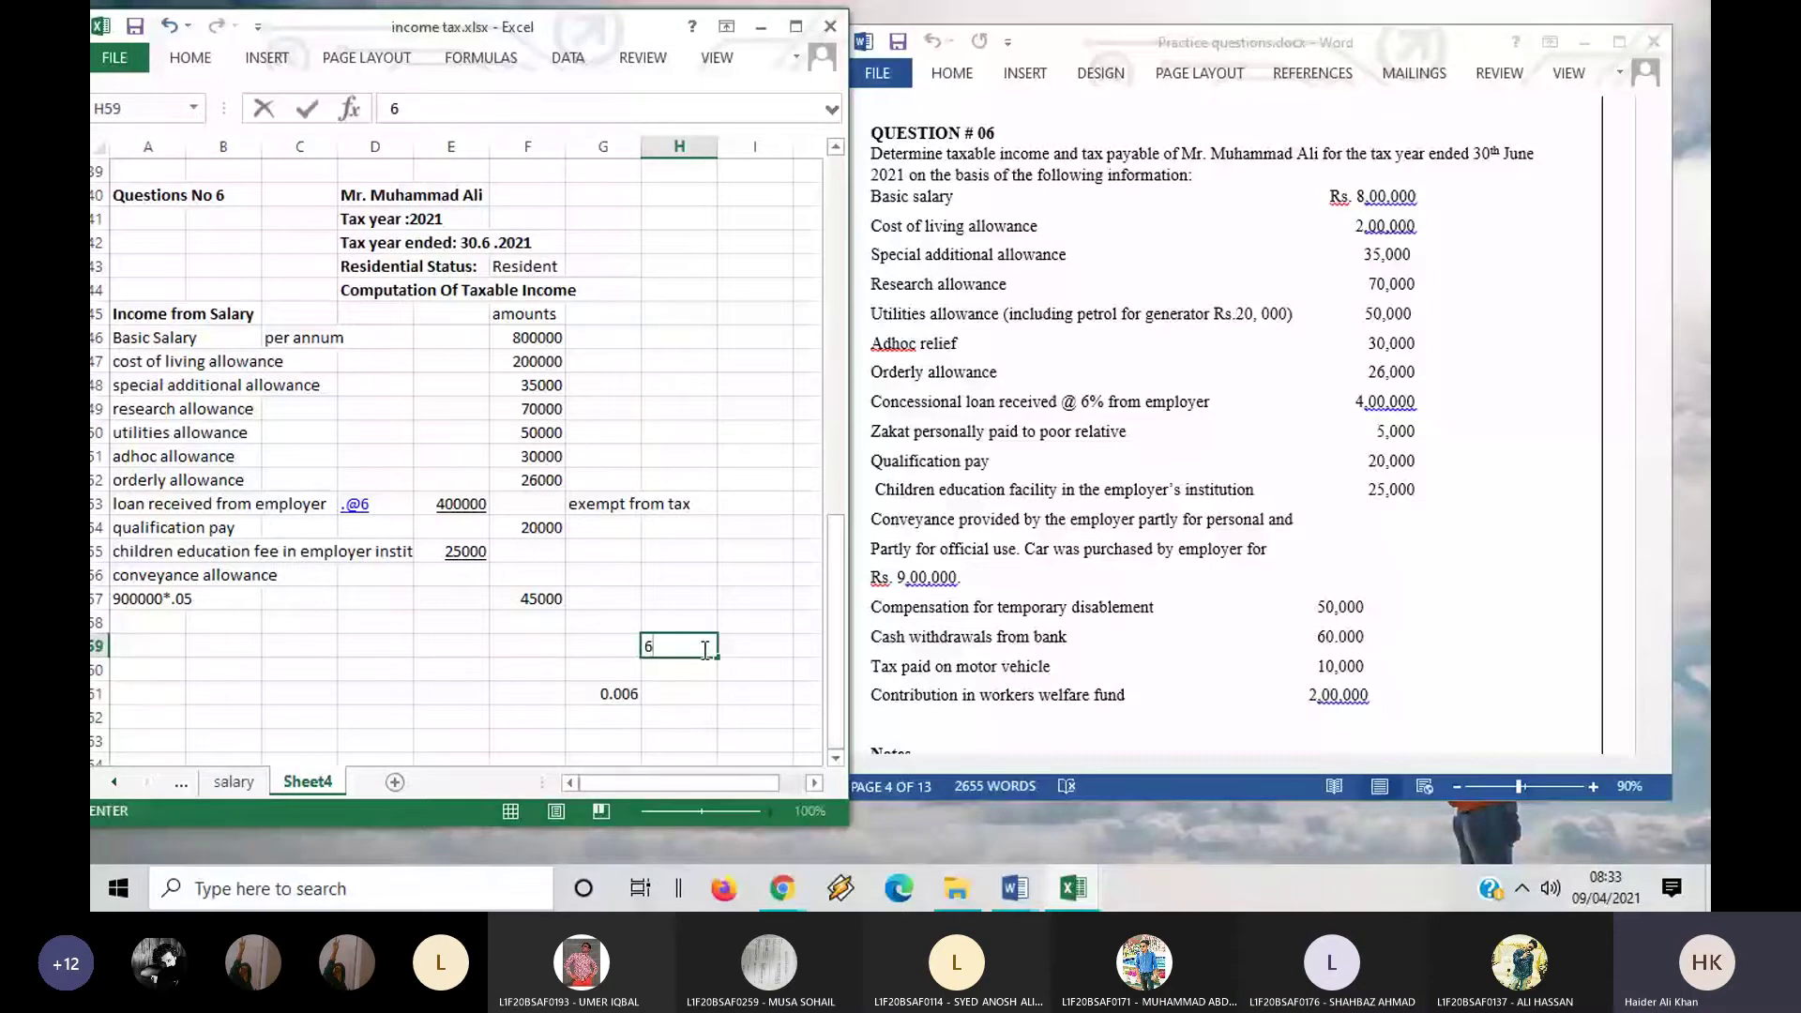
key(BackSpace)
text(=60000*.006)
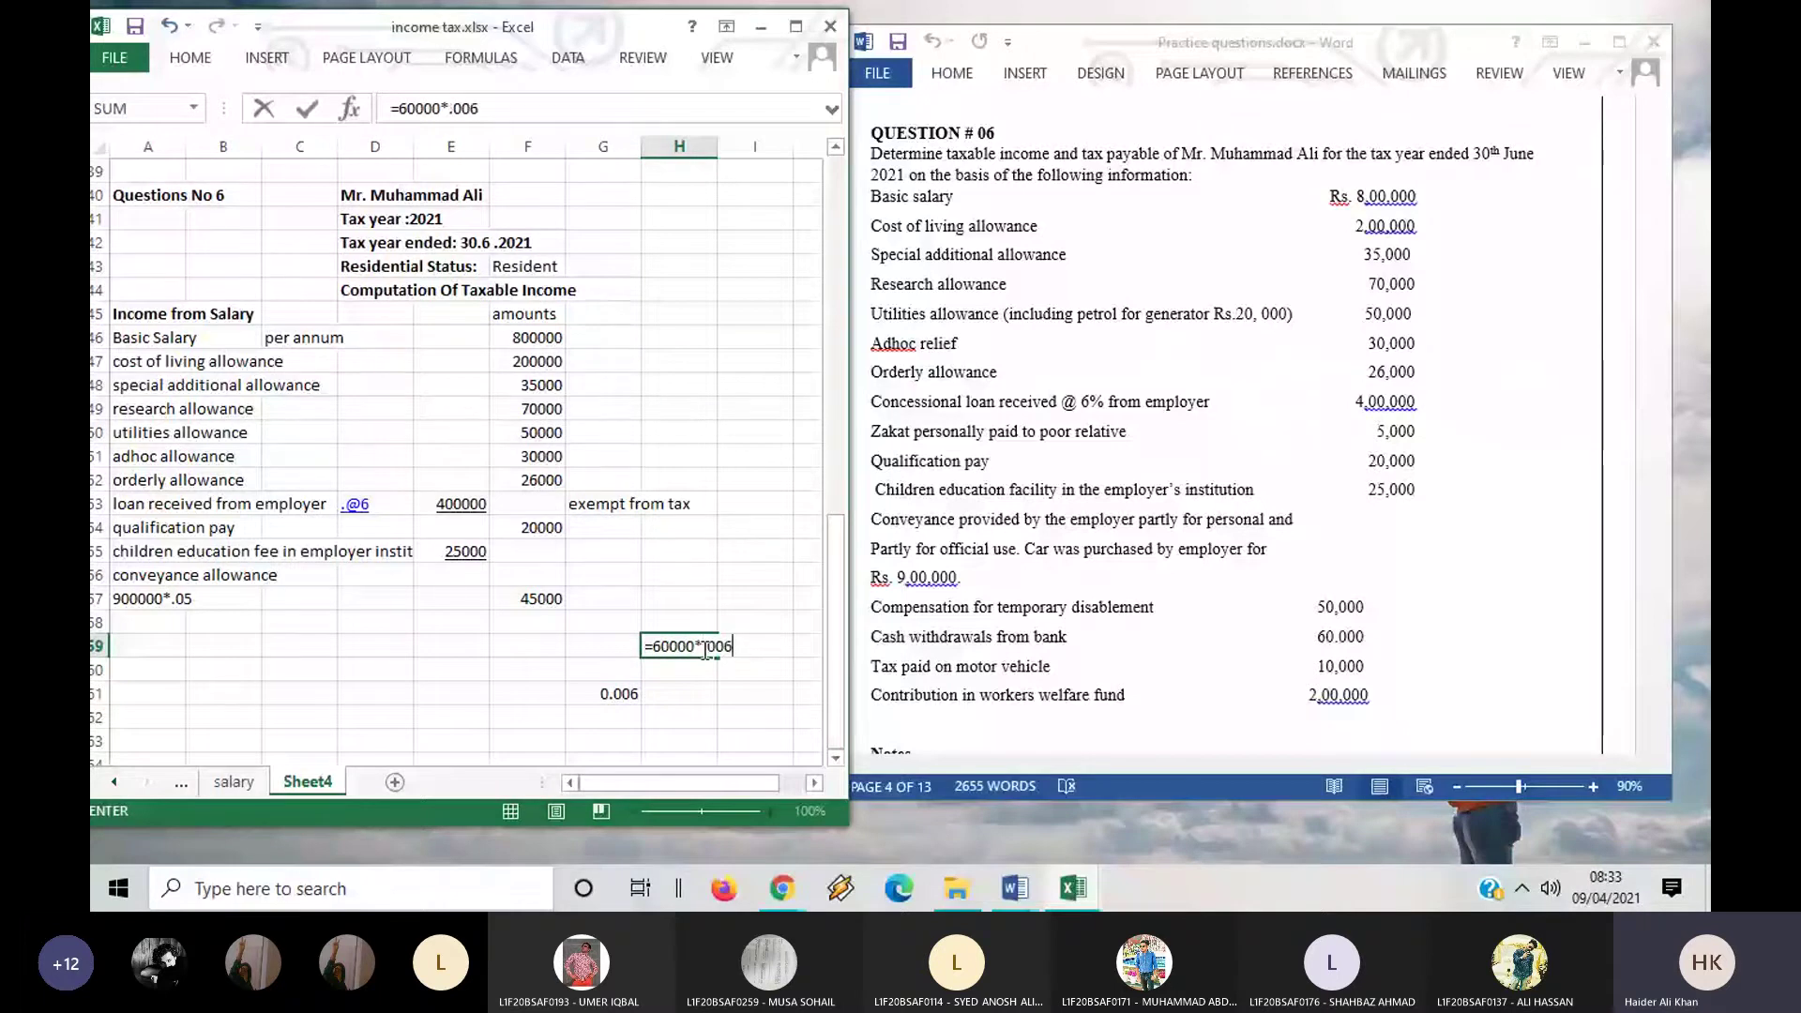
key(Return)
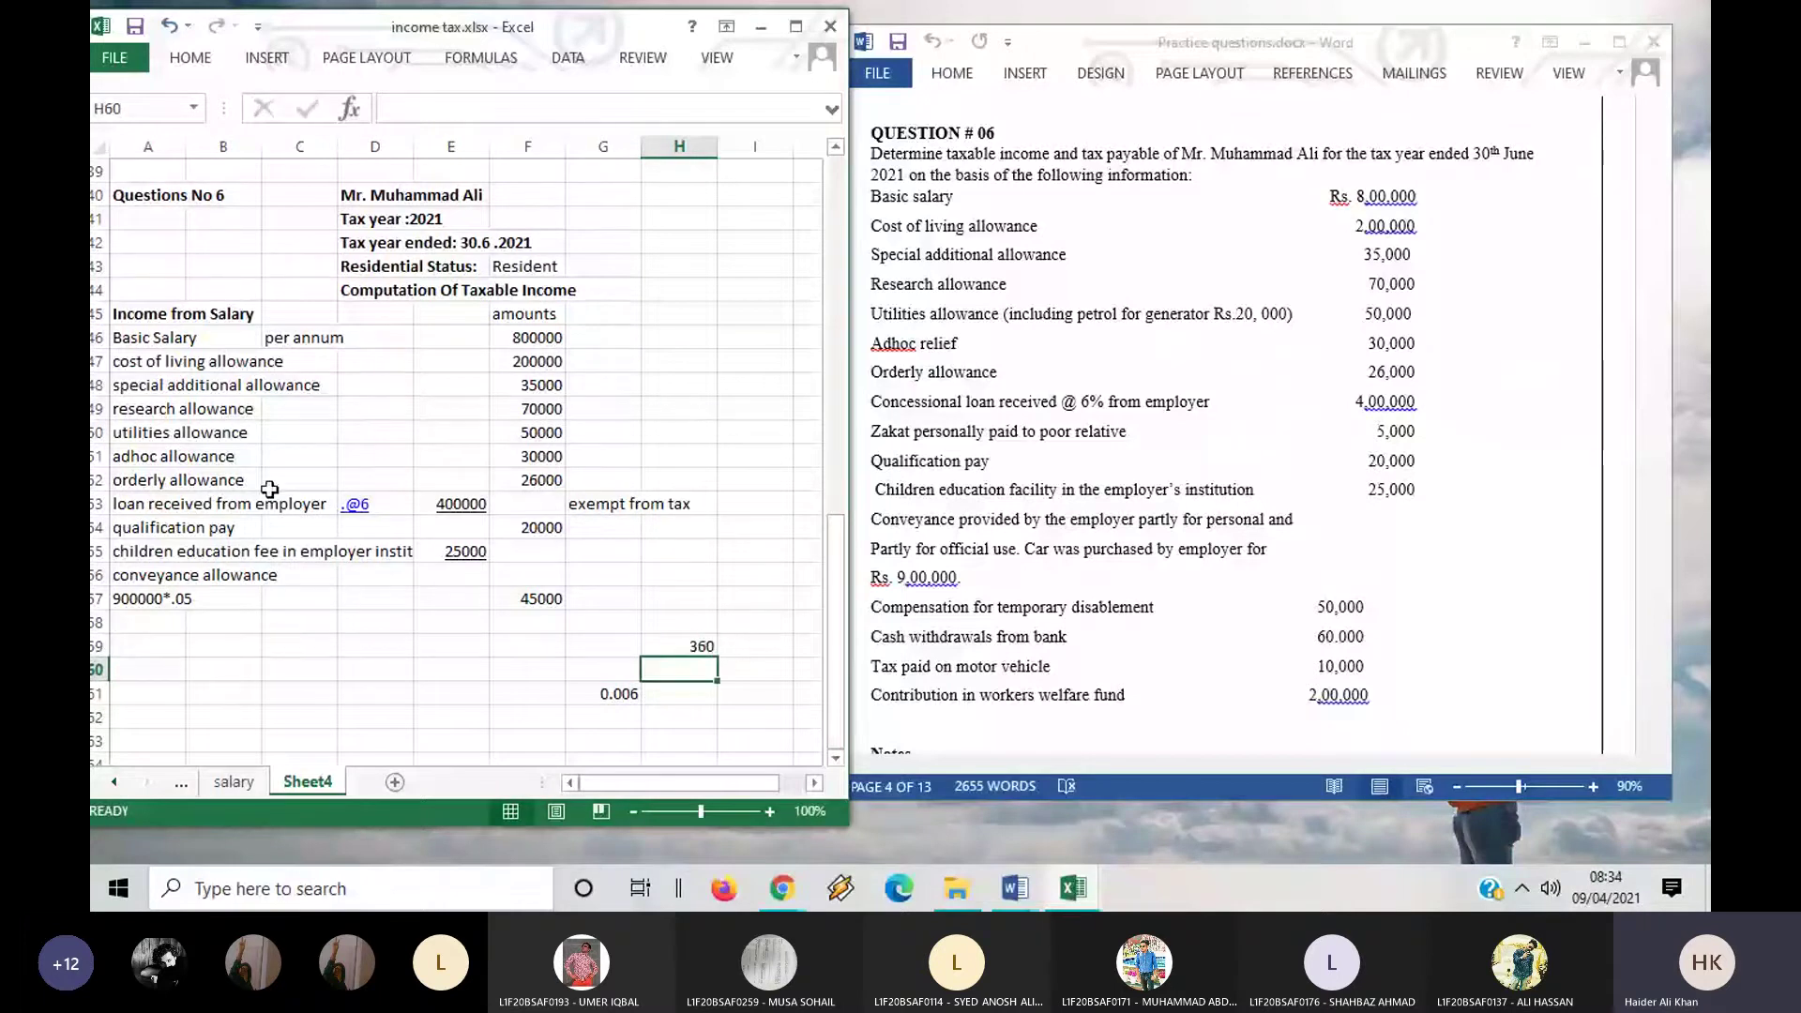
Label the 360 figure in I59 as 'withholding tax - advance tax'
click(774, 628)
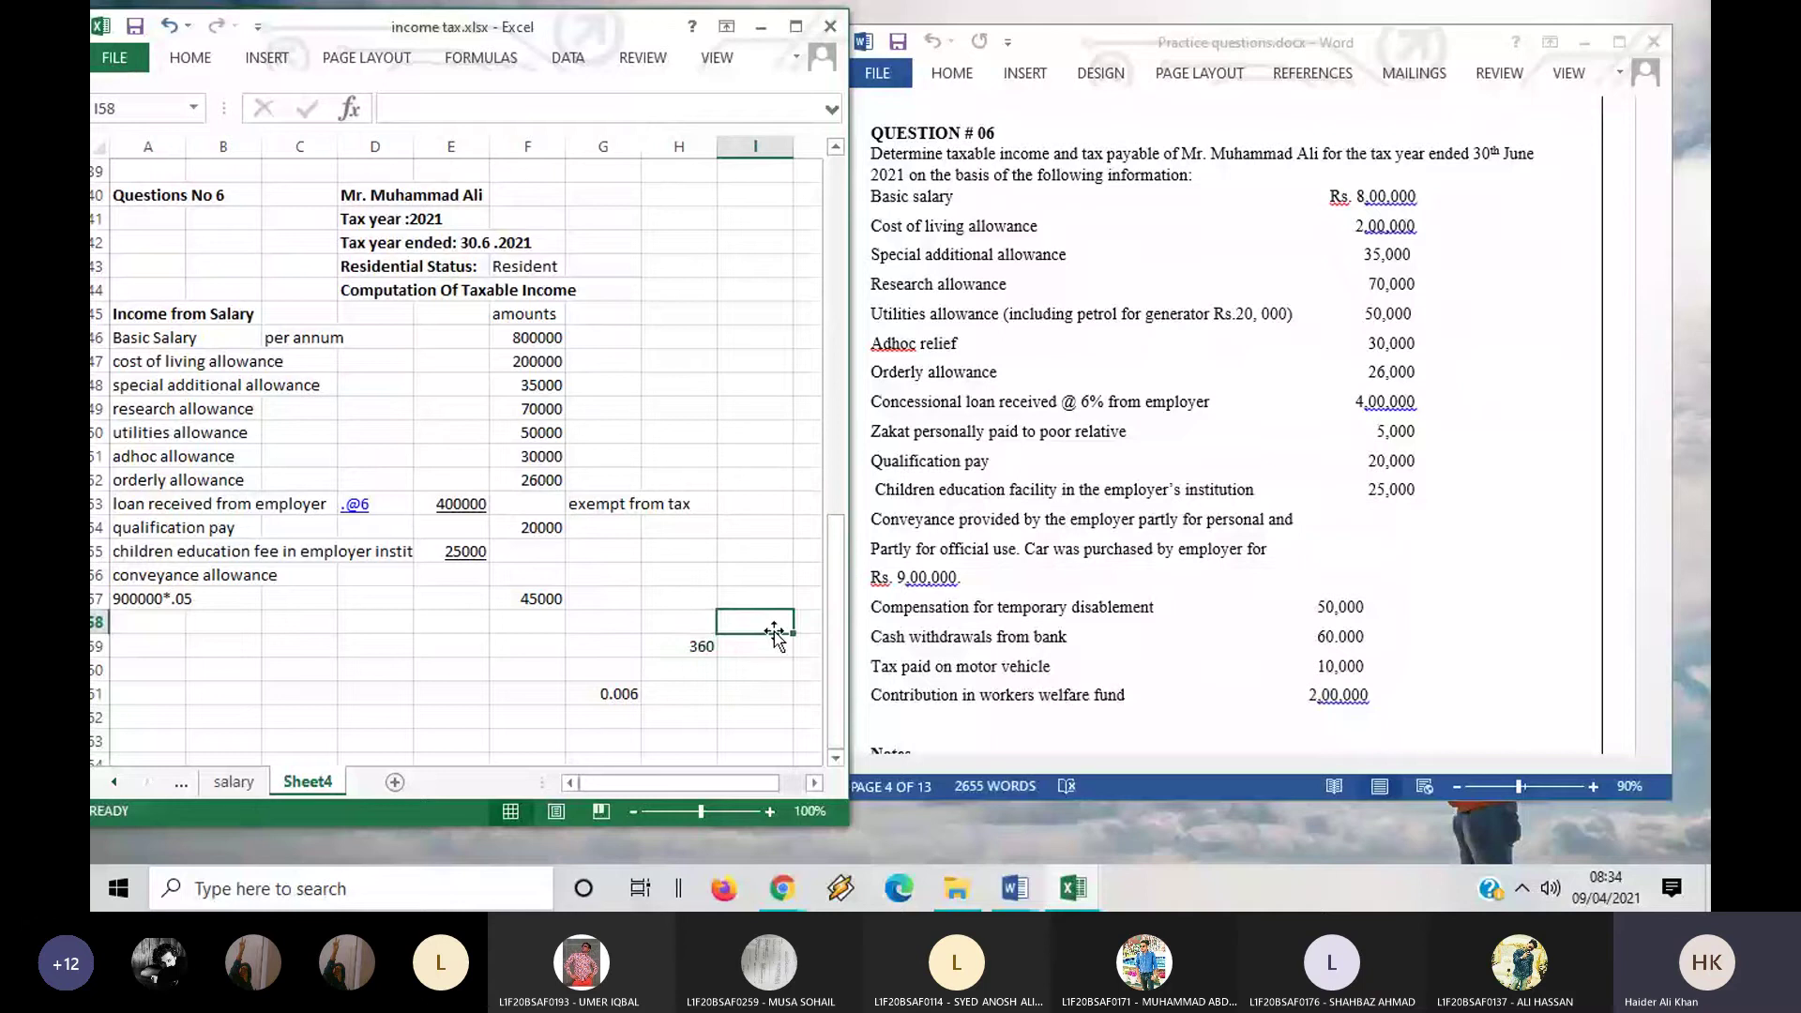
click(707, 644)
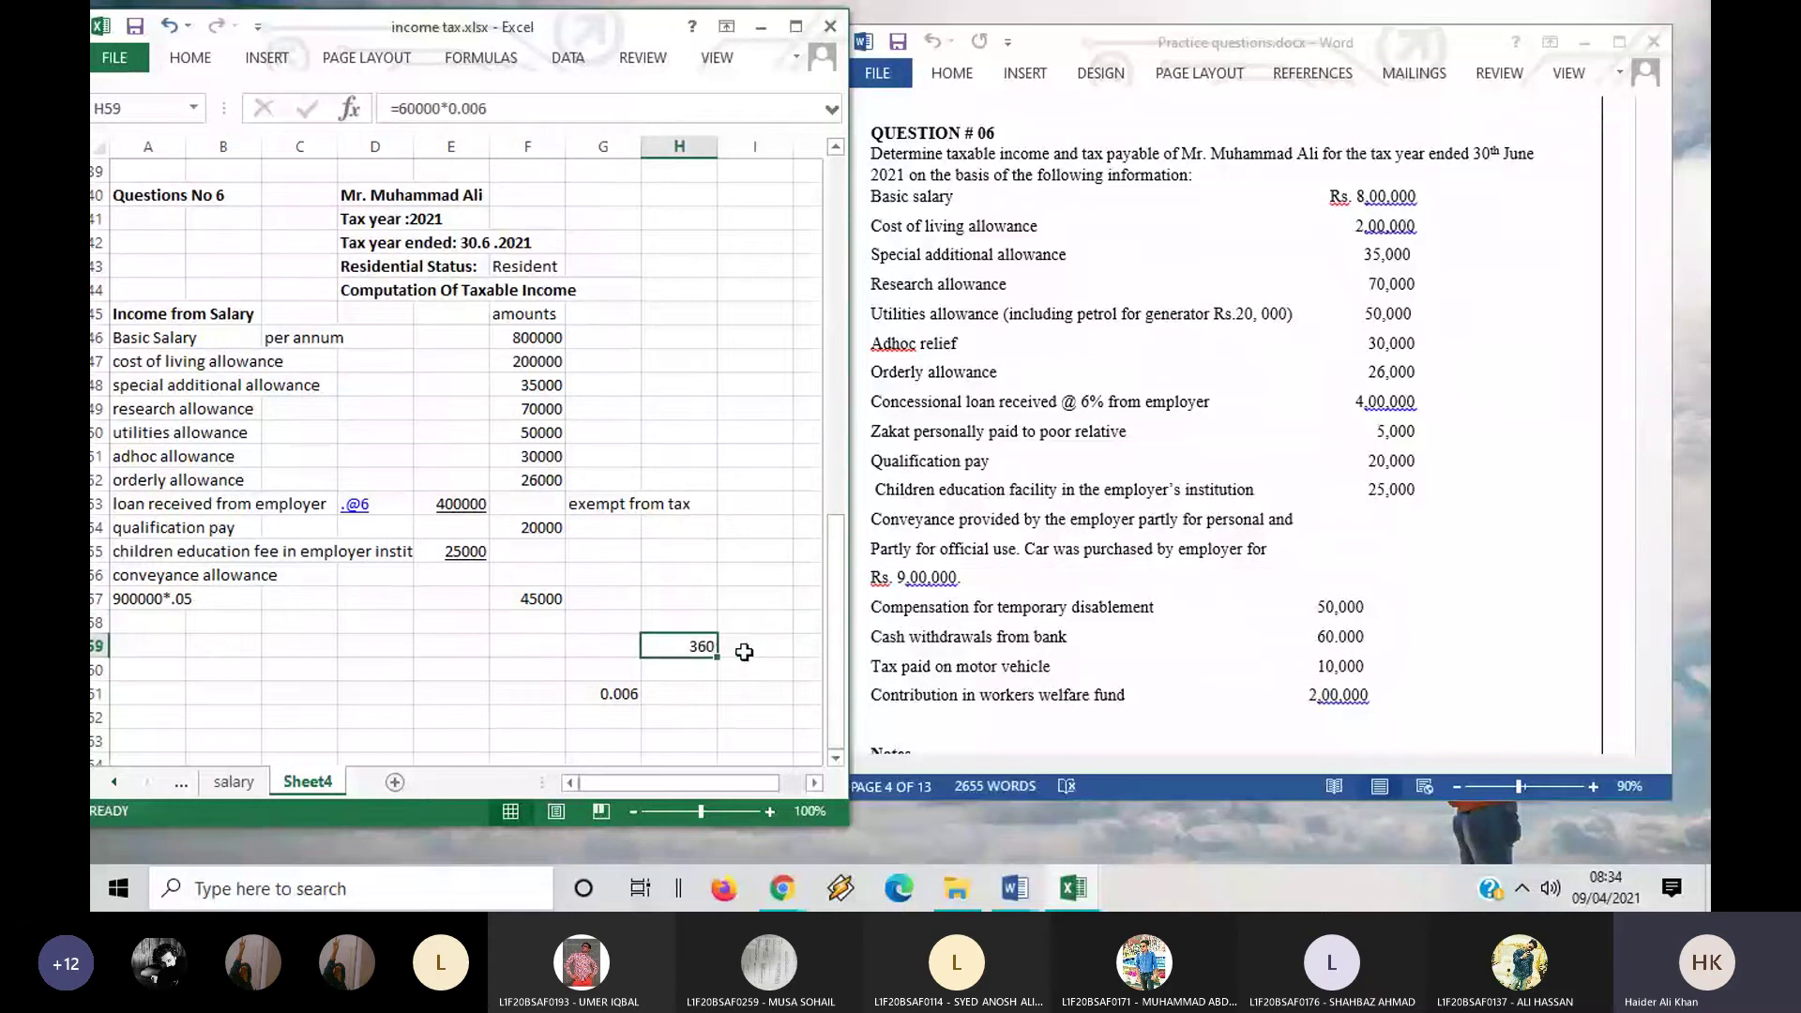
click(748, 655)
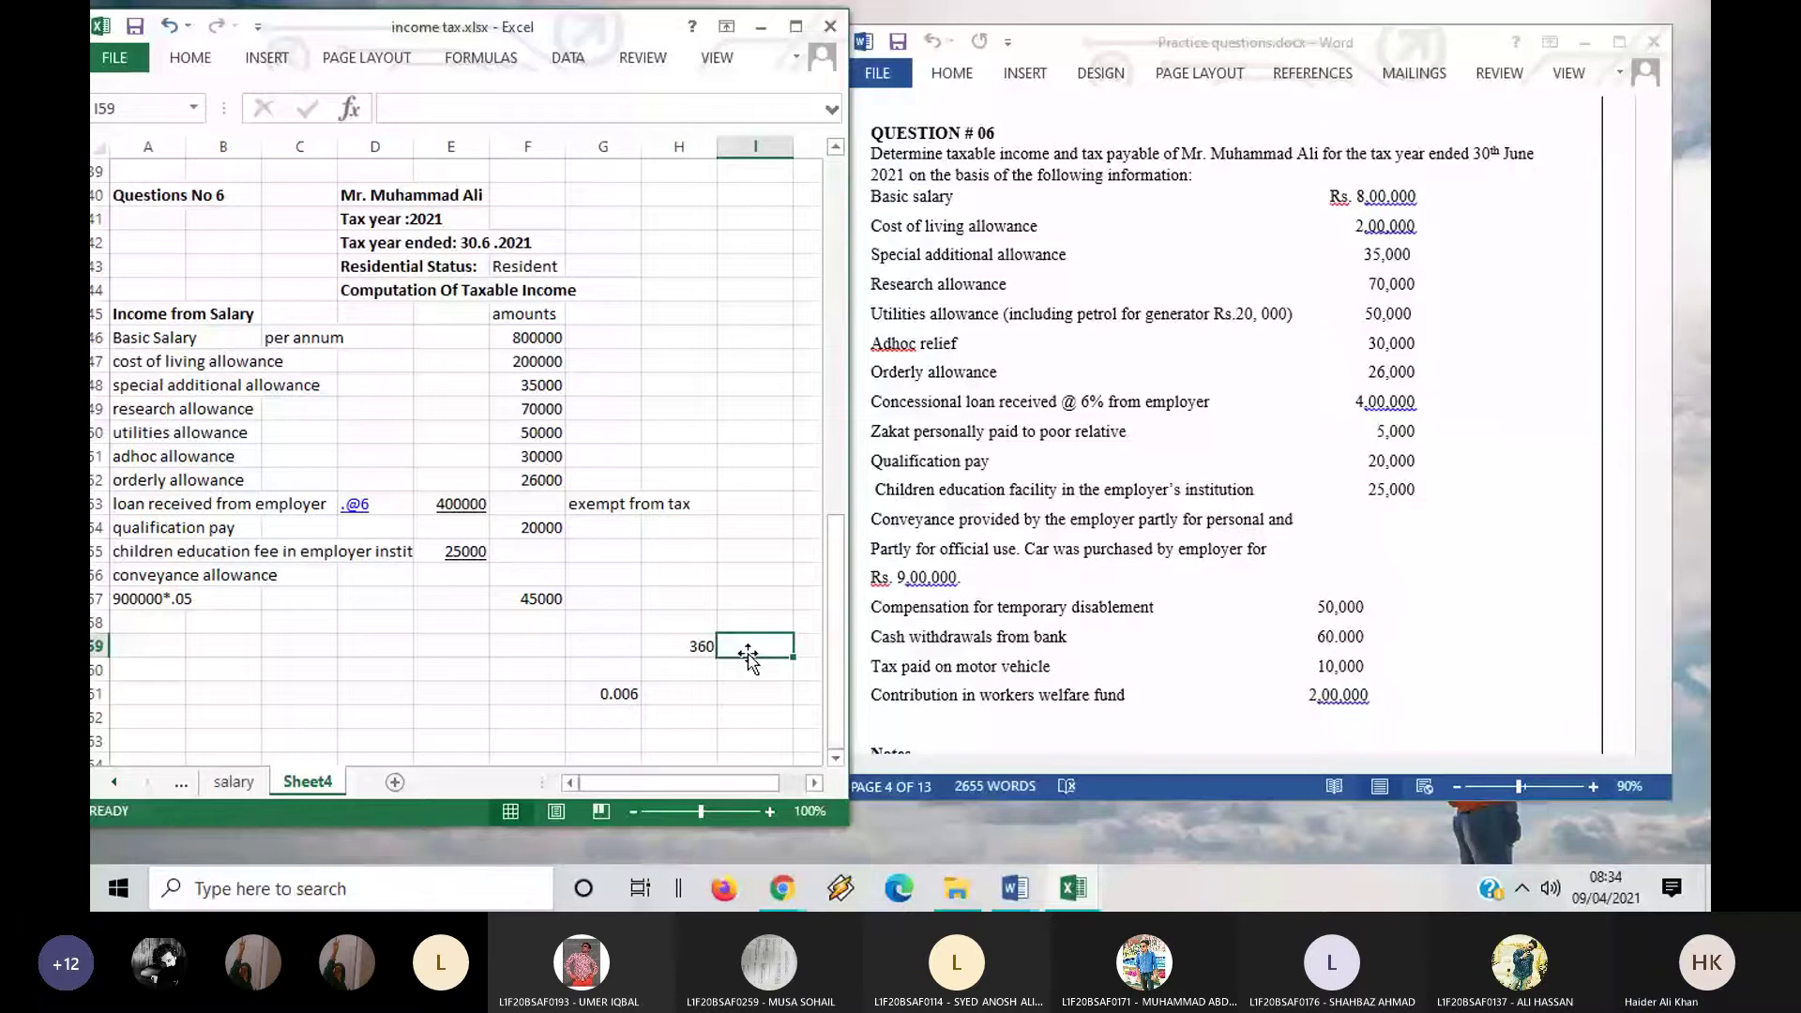
text(with)
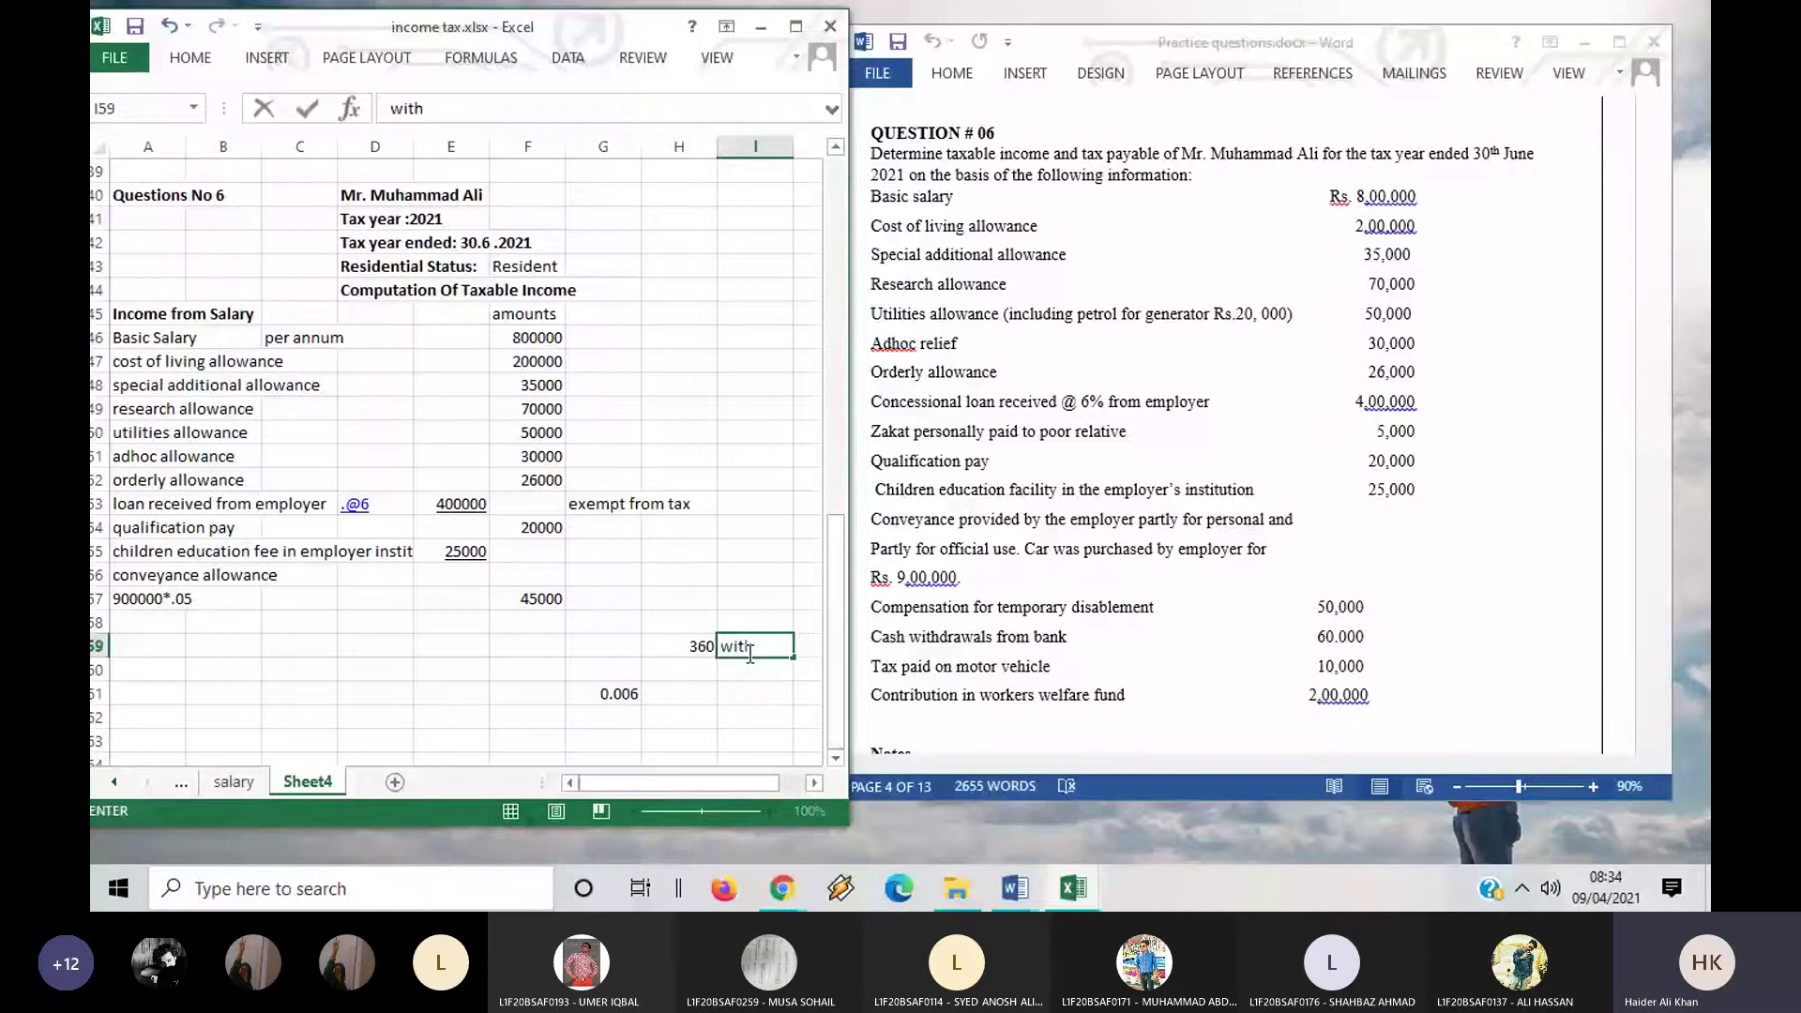
text(holding tax - advance)
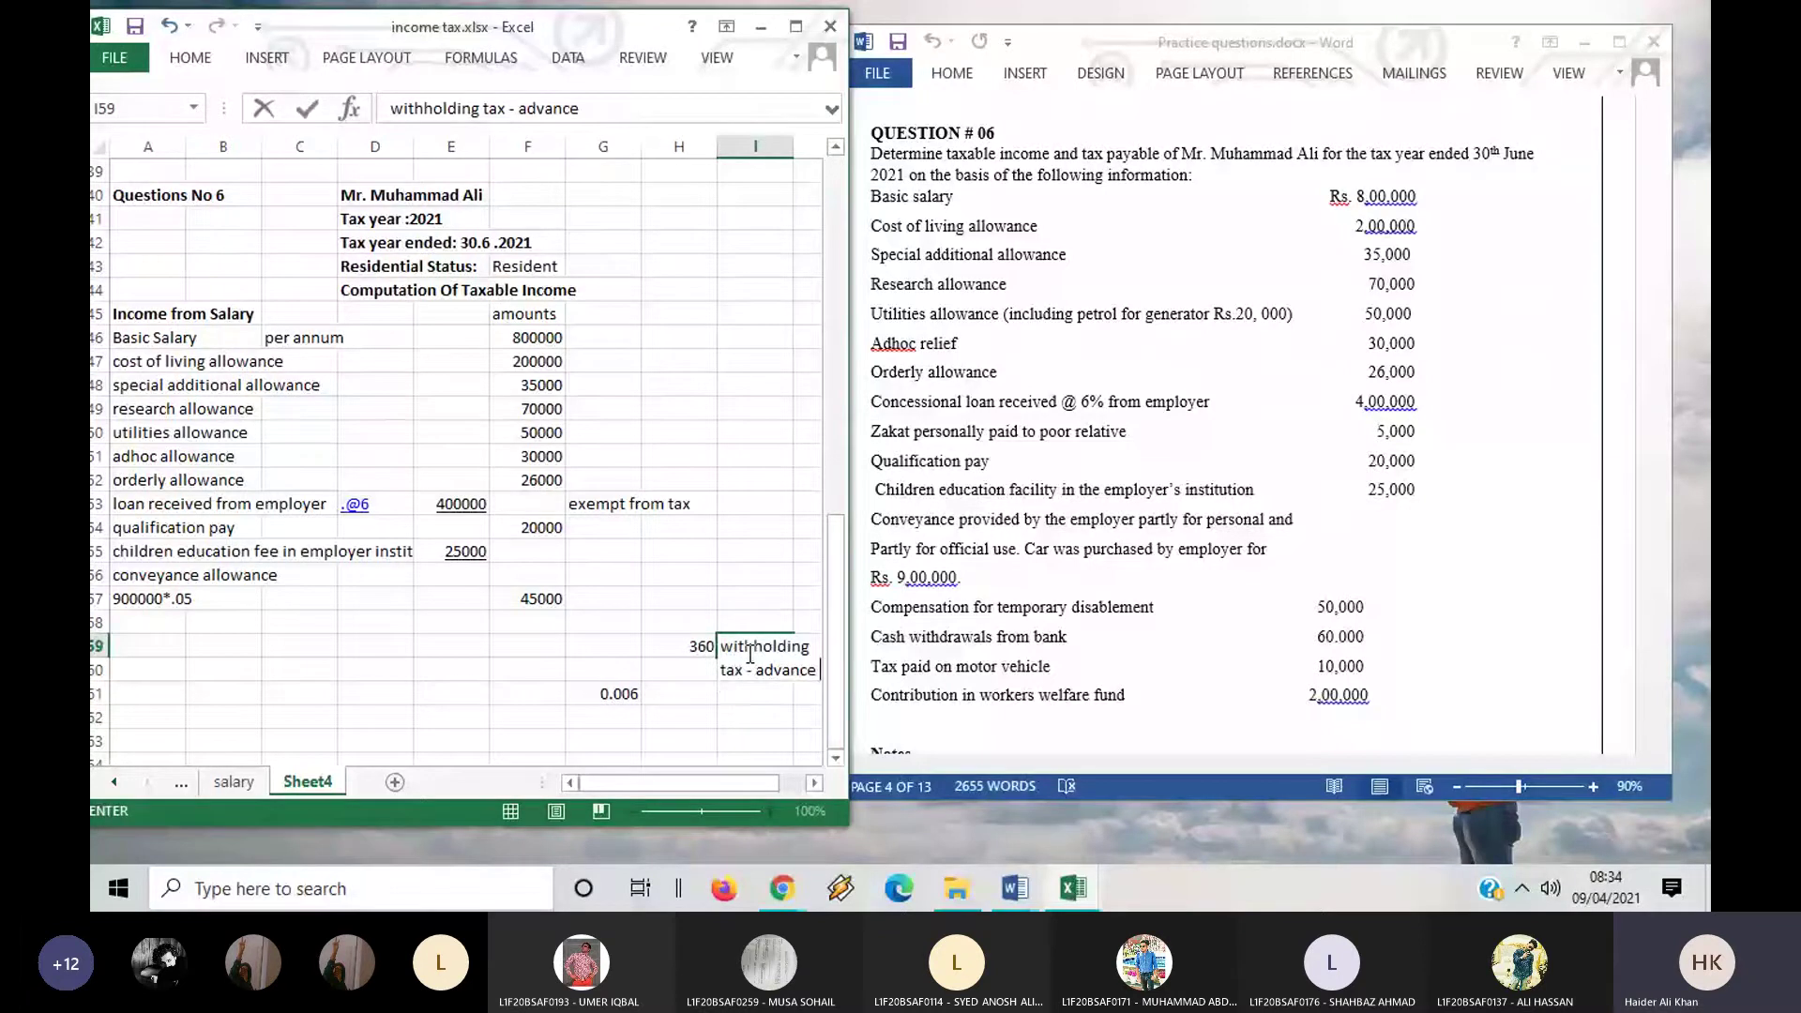
text( tax)
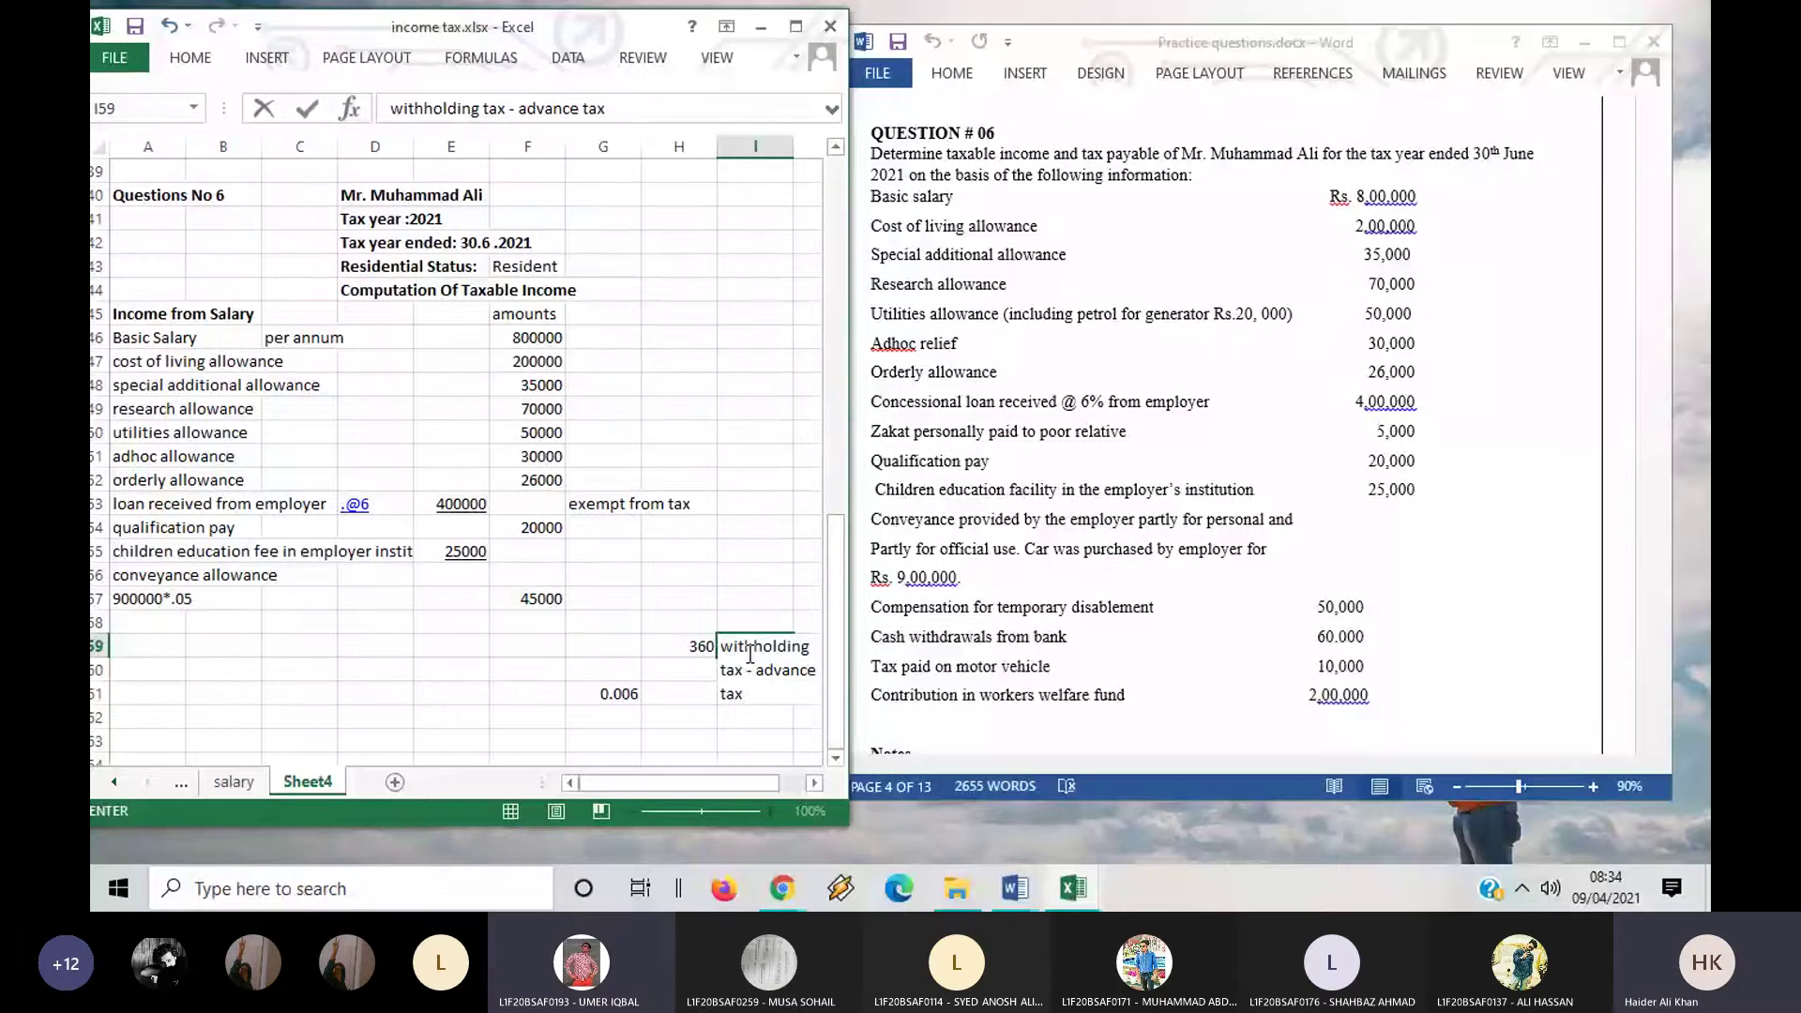
key(Return)
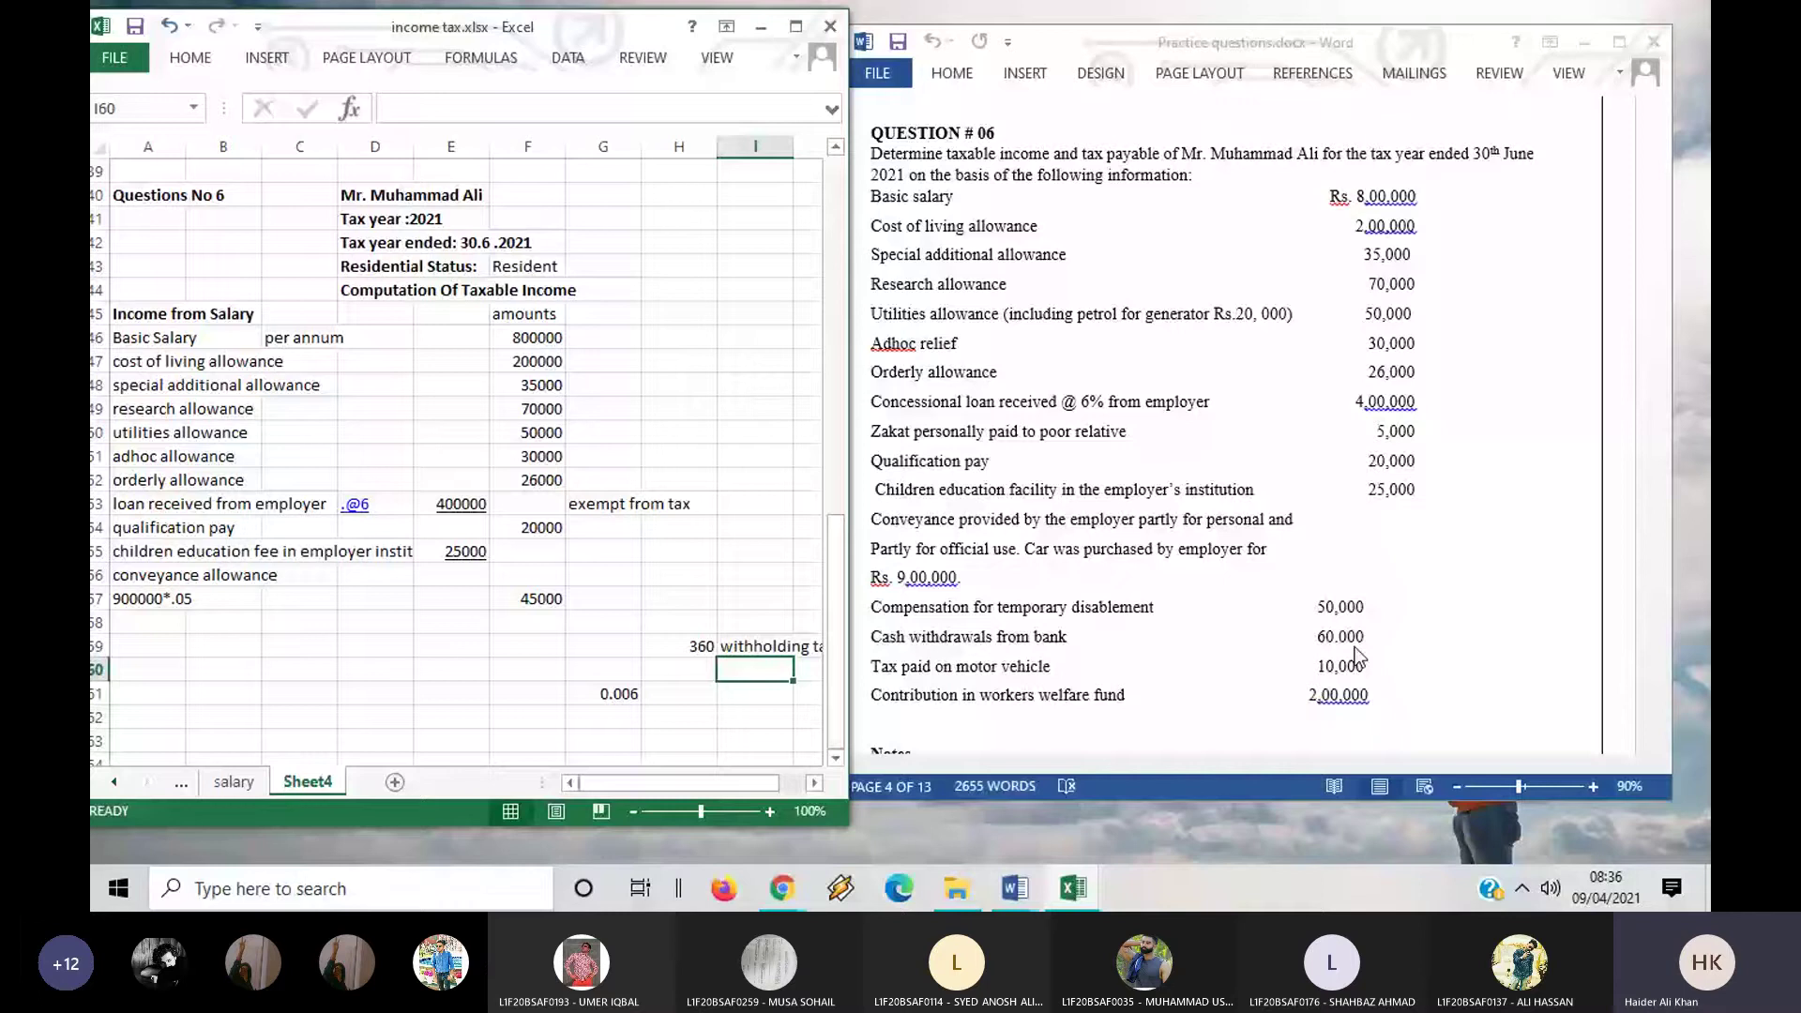
Inspect the 360 withholding formula (60000*0.006) in cell H59
click(687, 650)
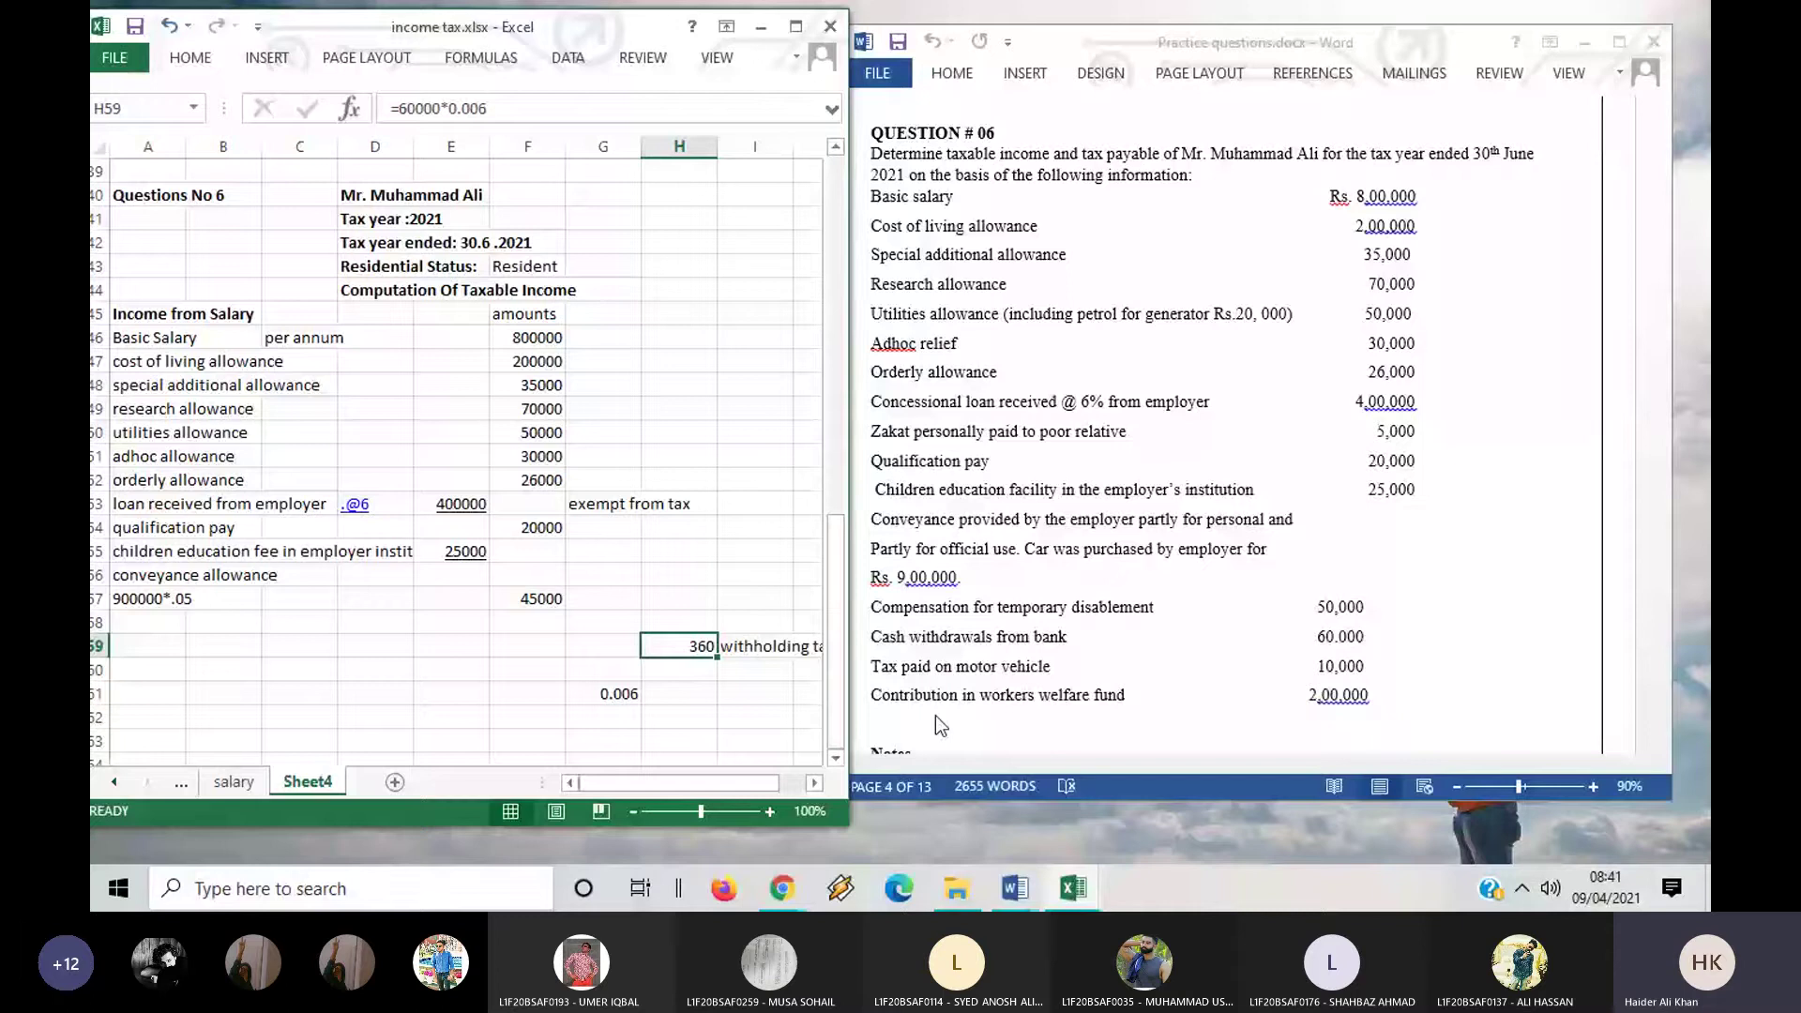
Bring up Complete Notes and scroll to the table marking children education fee rows Totally Taxable
click(1016, 886)
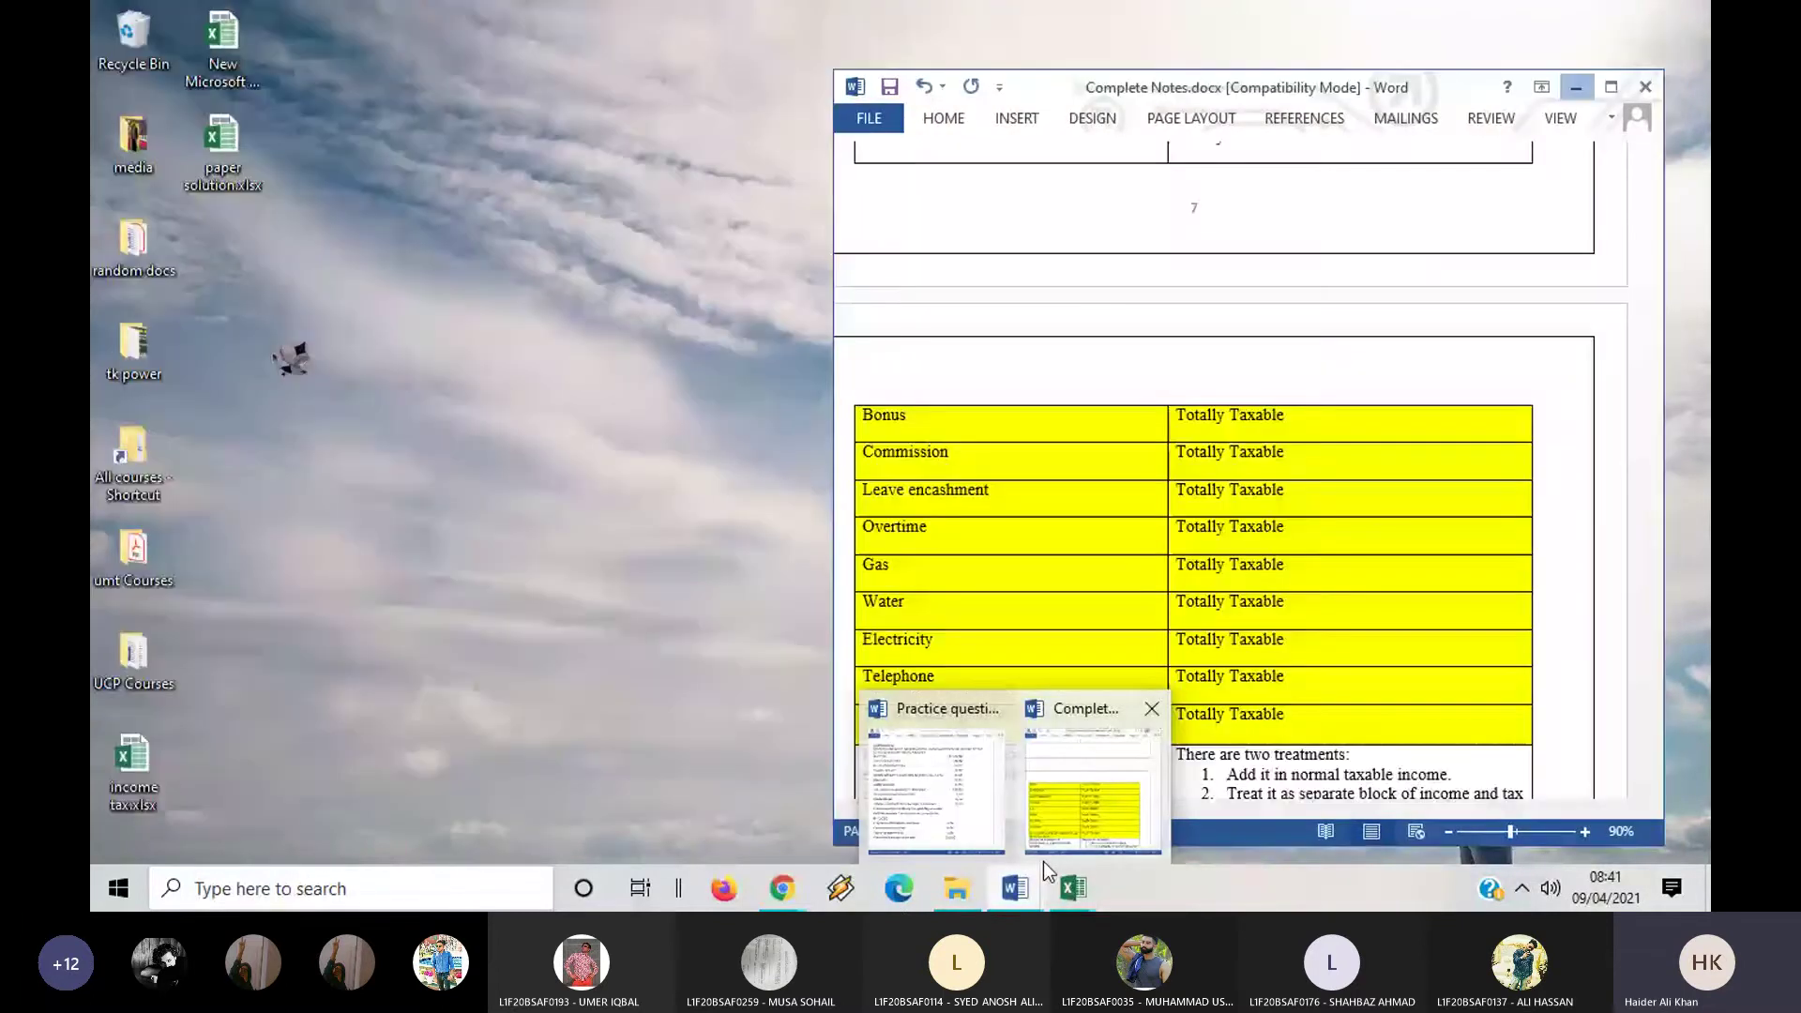
click(1044, 856)
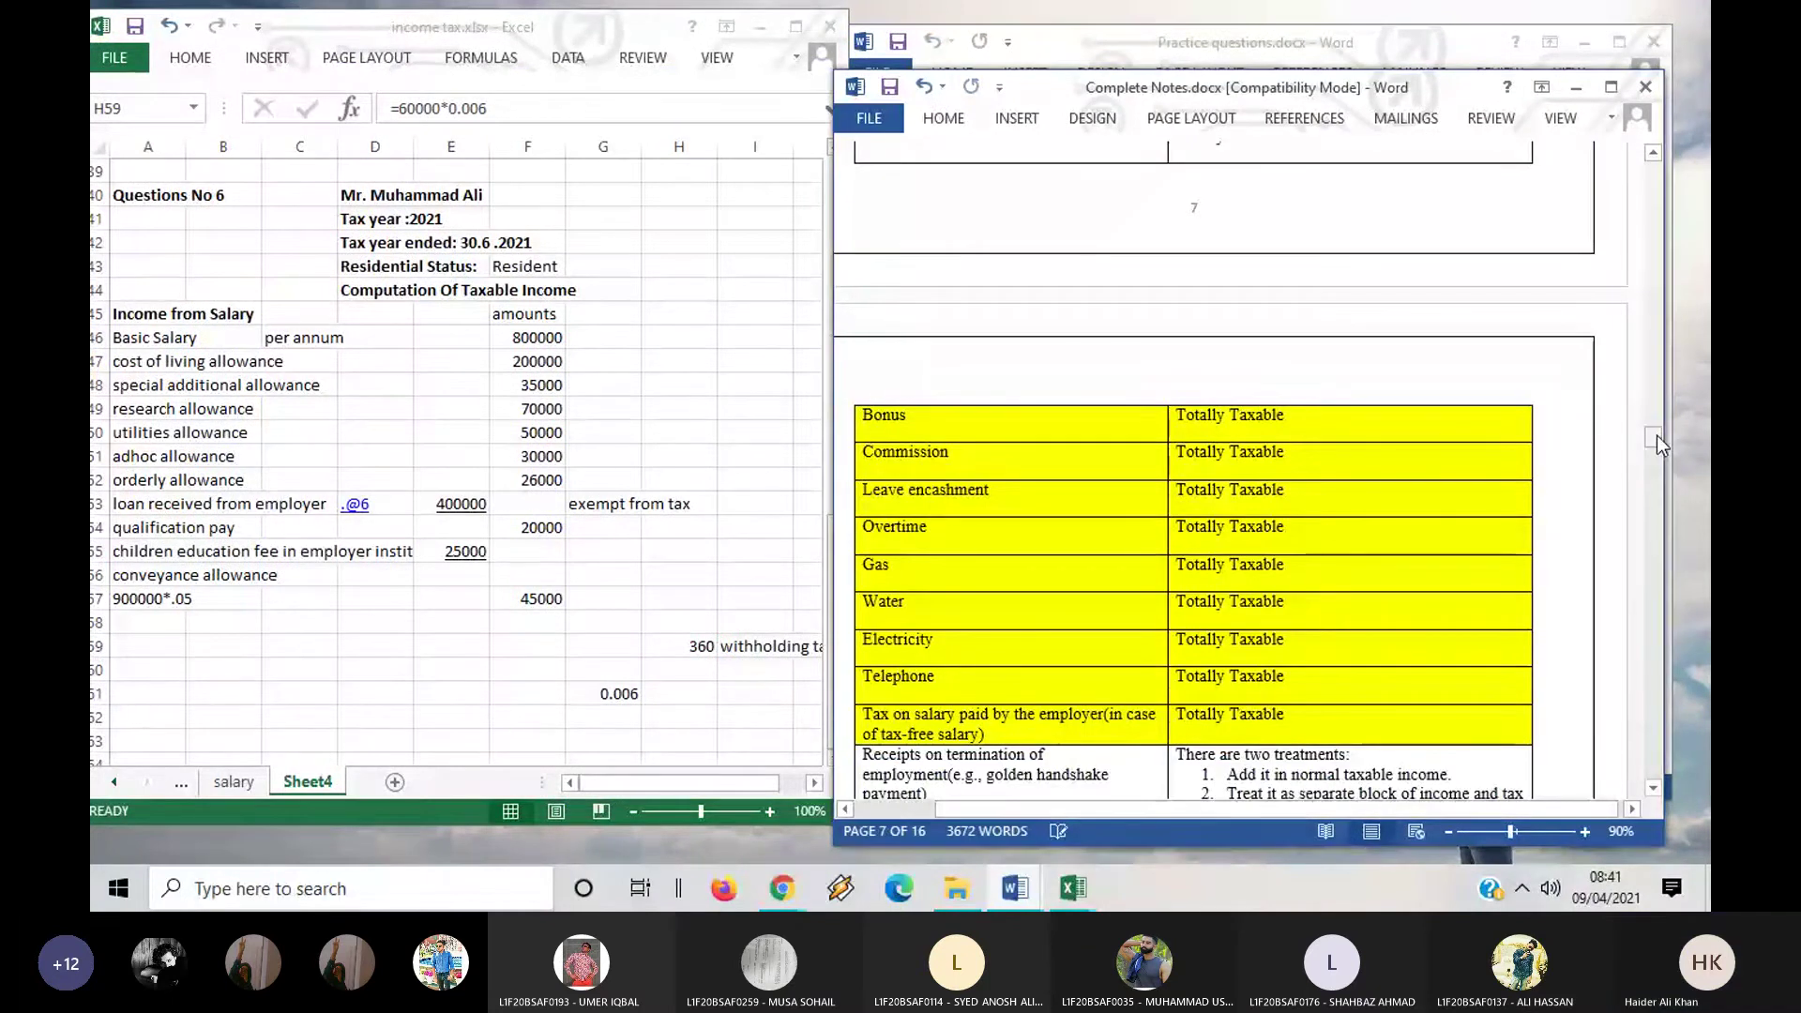
drag(1656, 435, 1654, 454)
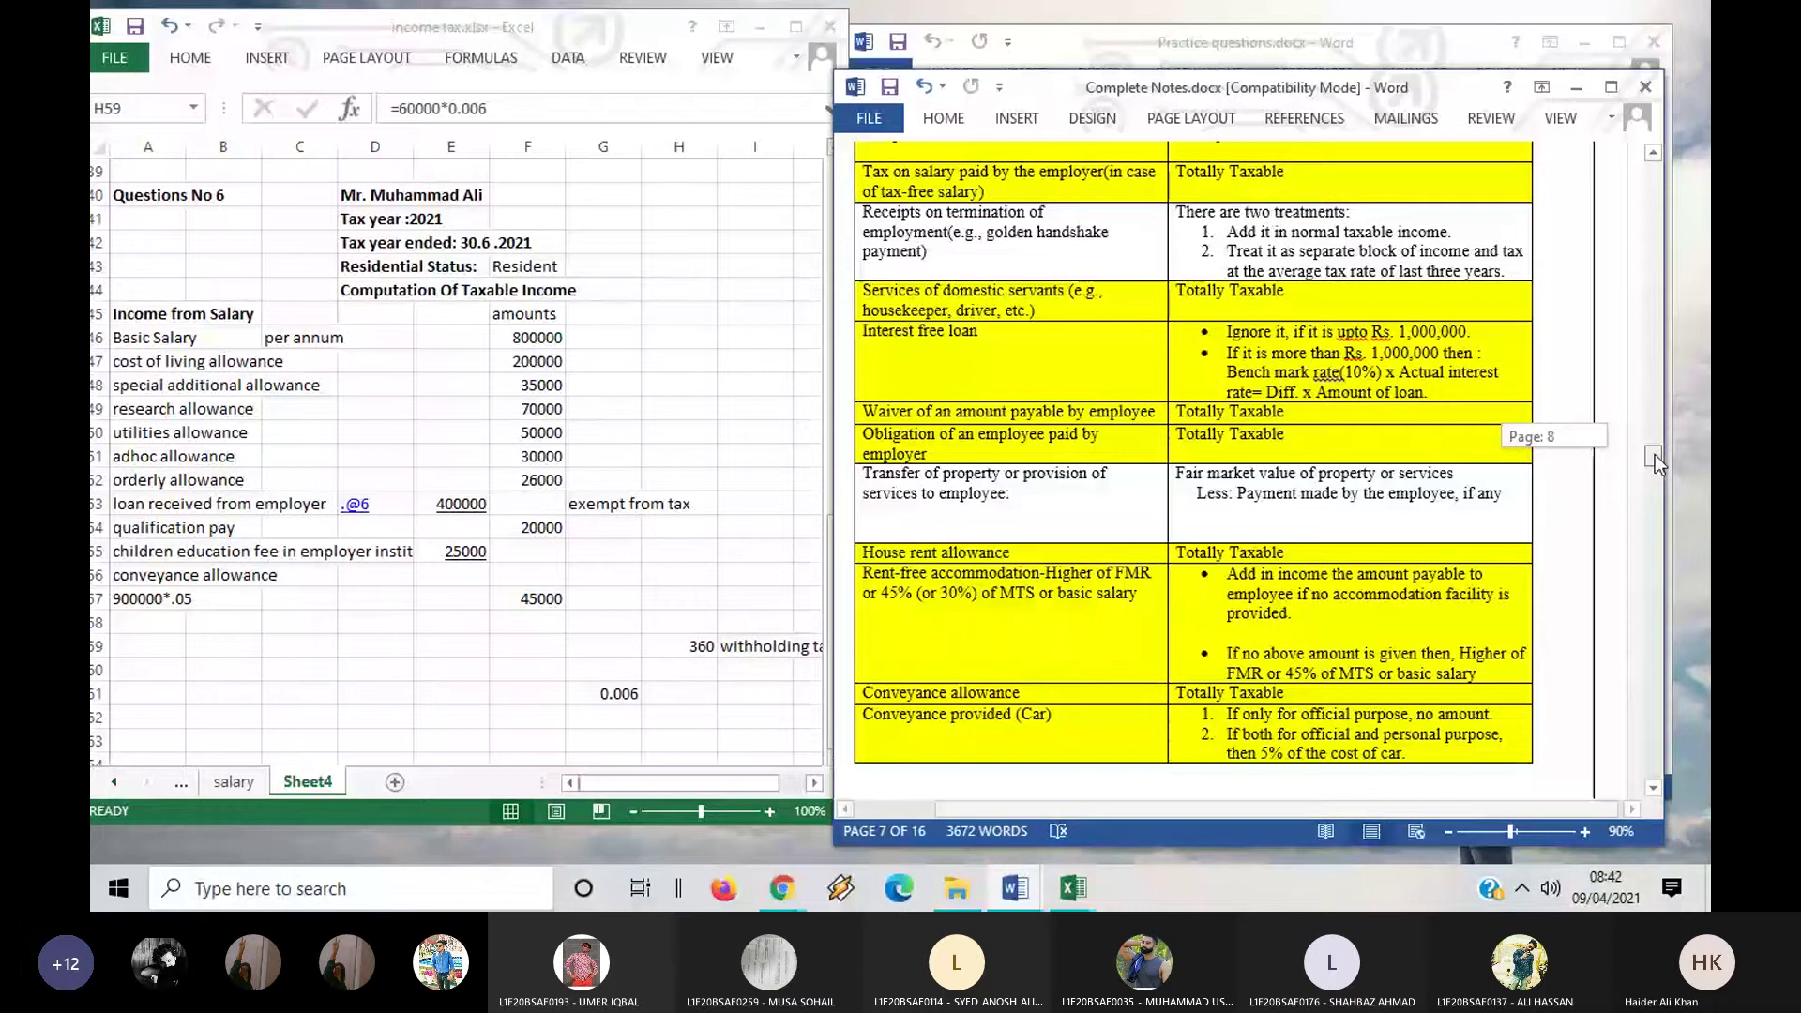
drag(1655, 454, 1655, 480)
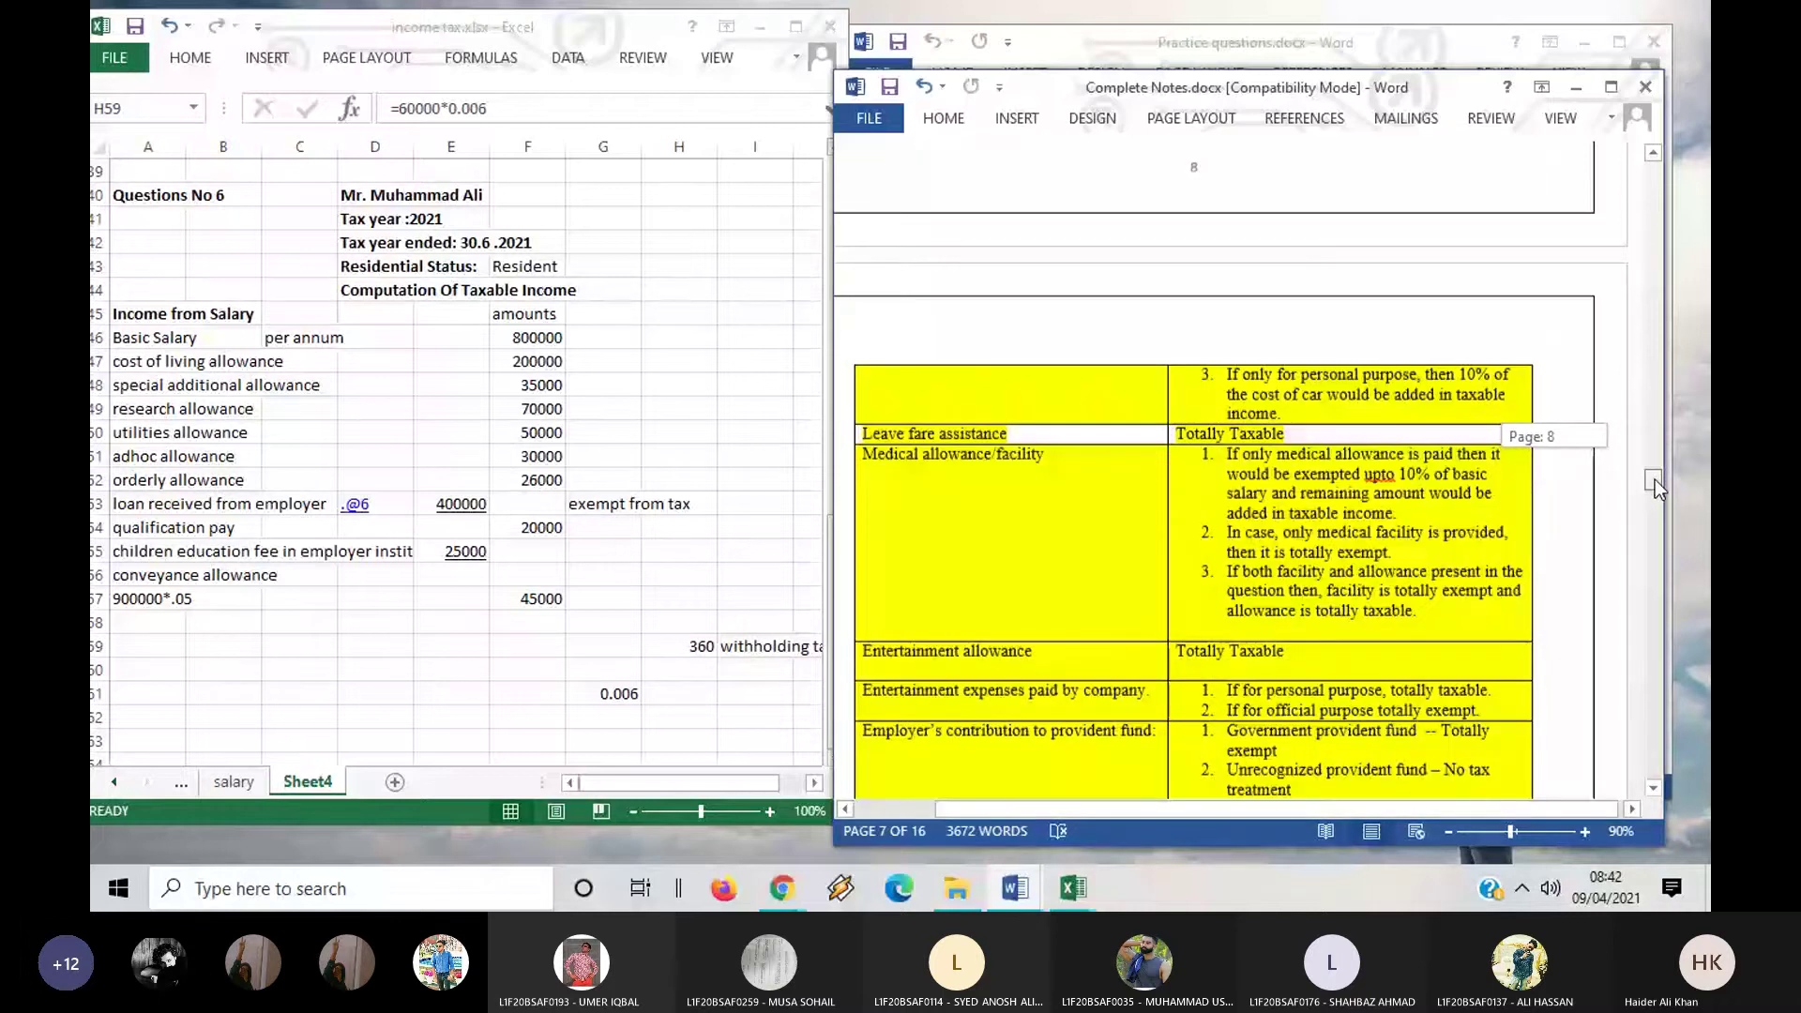
drag(1654, 480, 1654, 489)
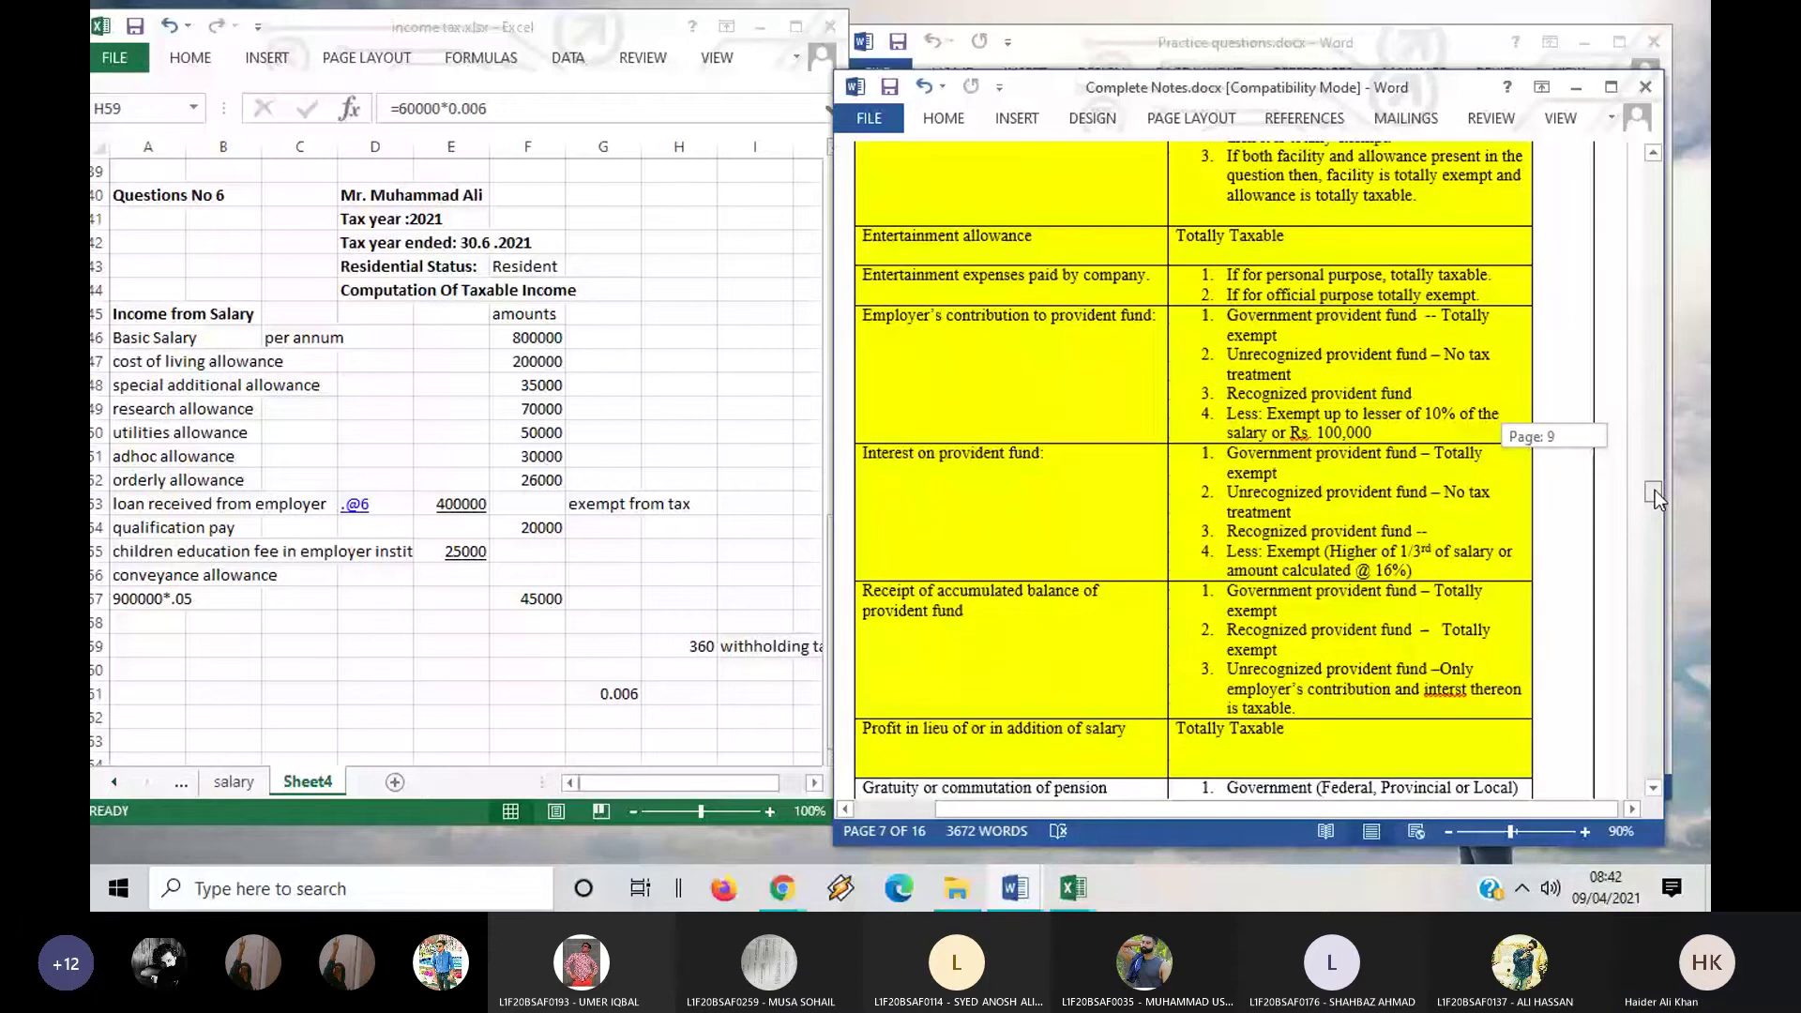
drag(1655, 490, 1655, 507)
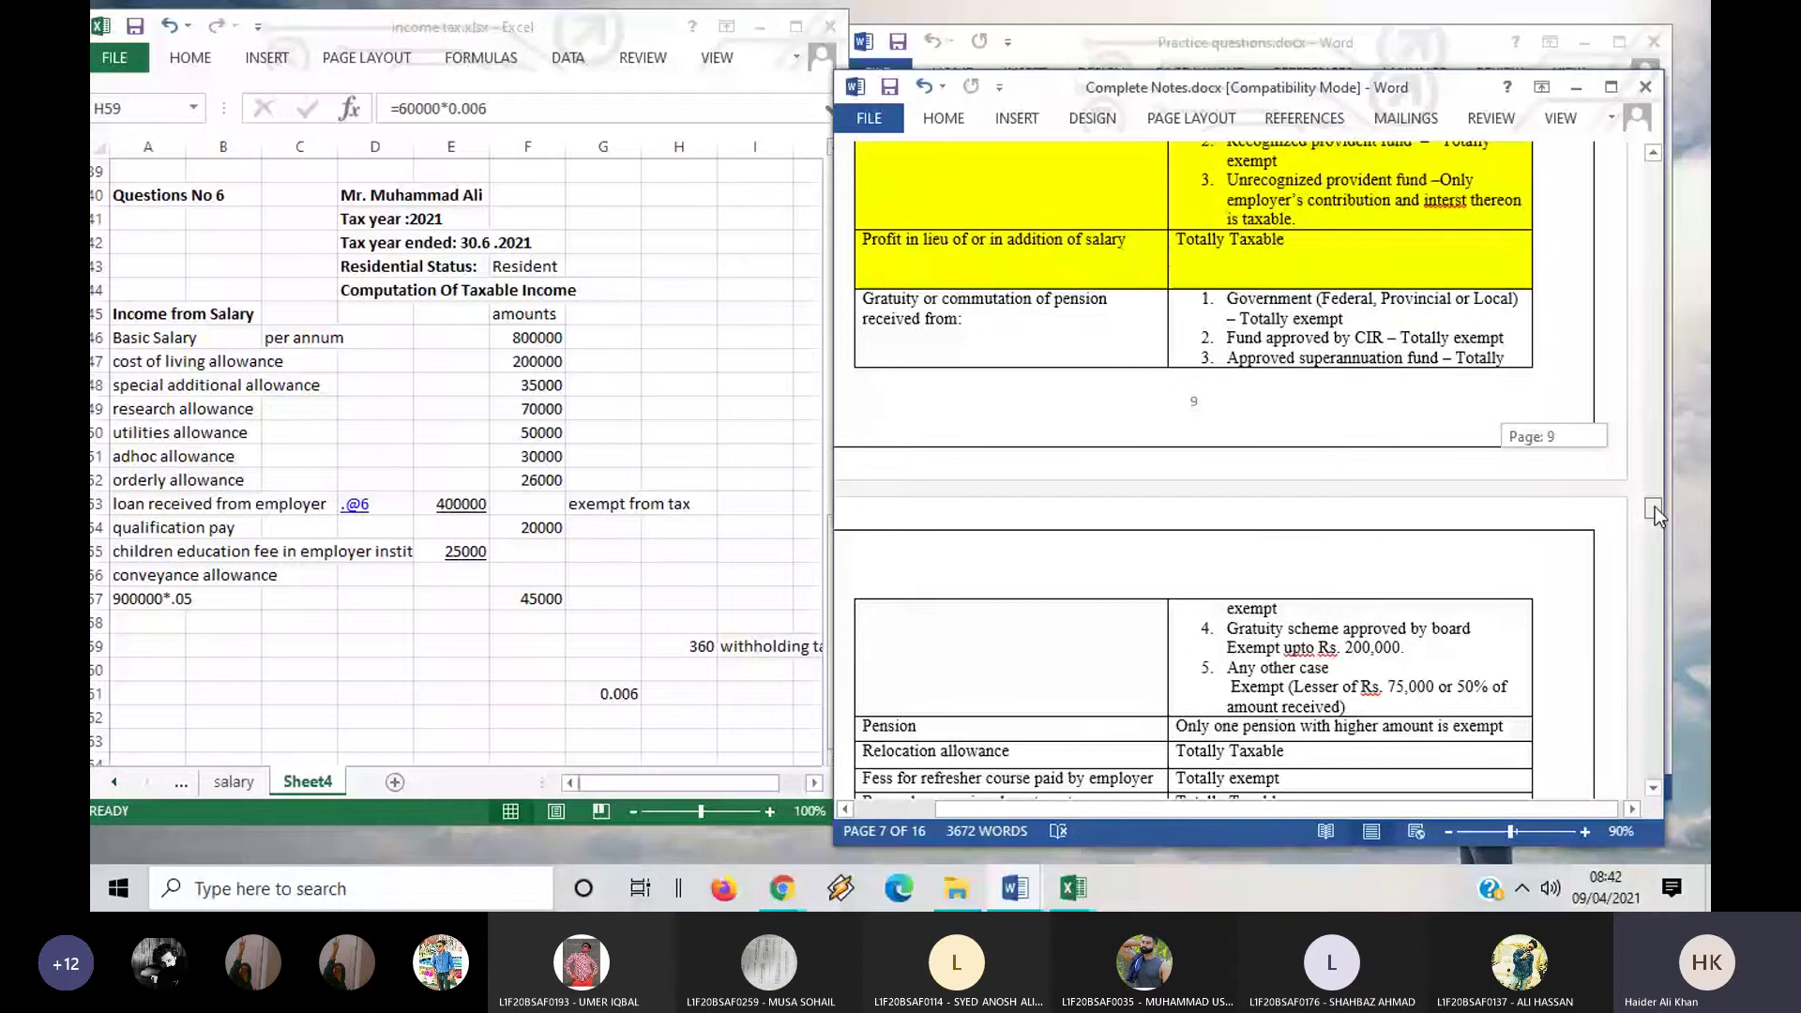
scroll(1654, 506, down, 1)
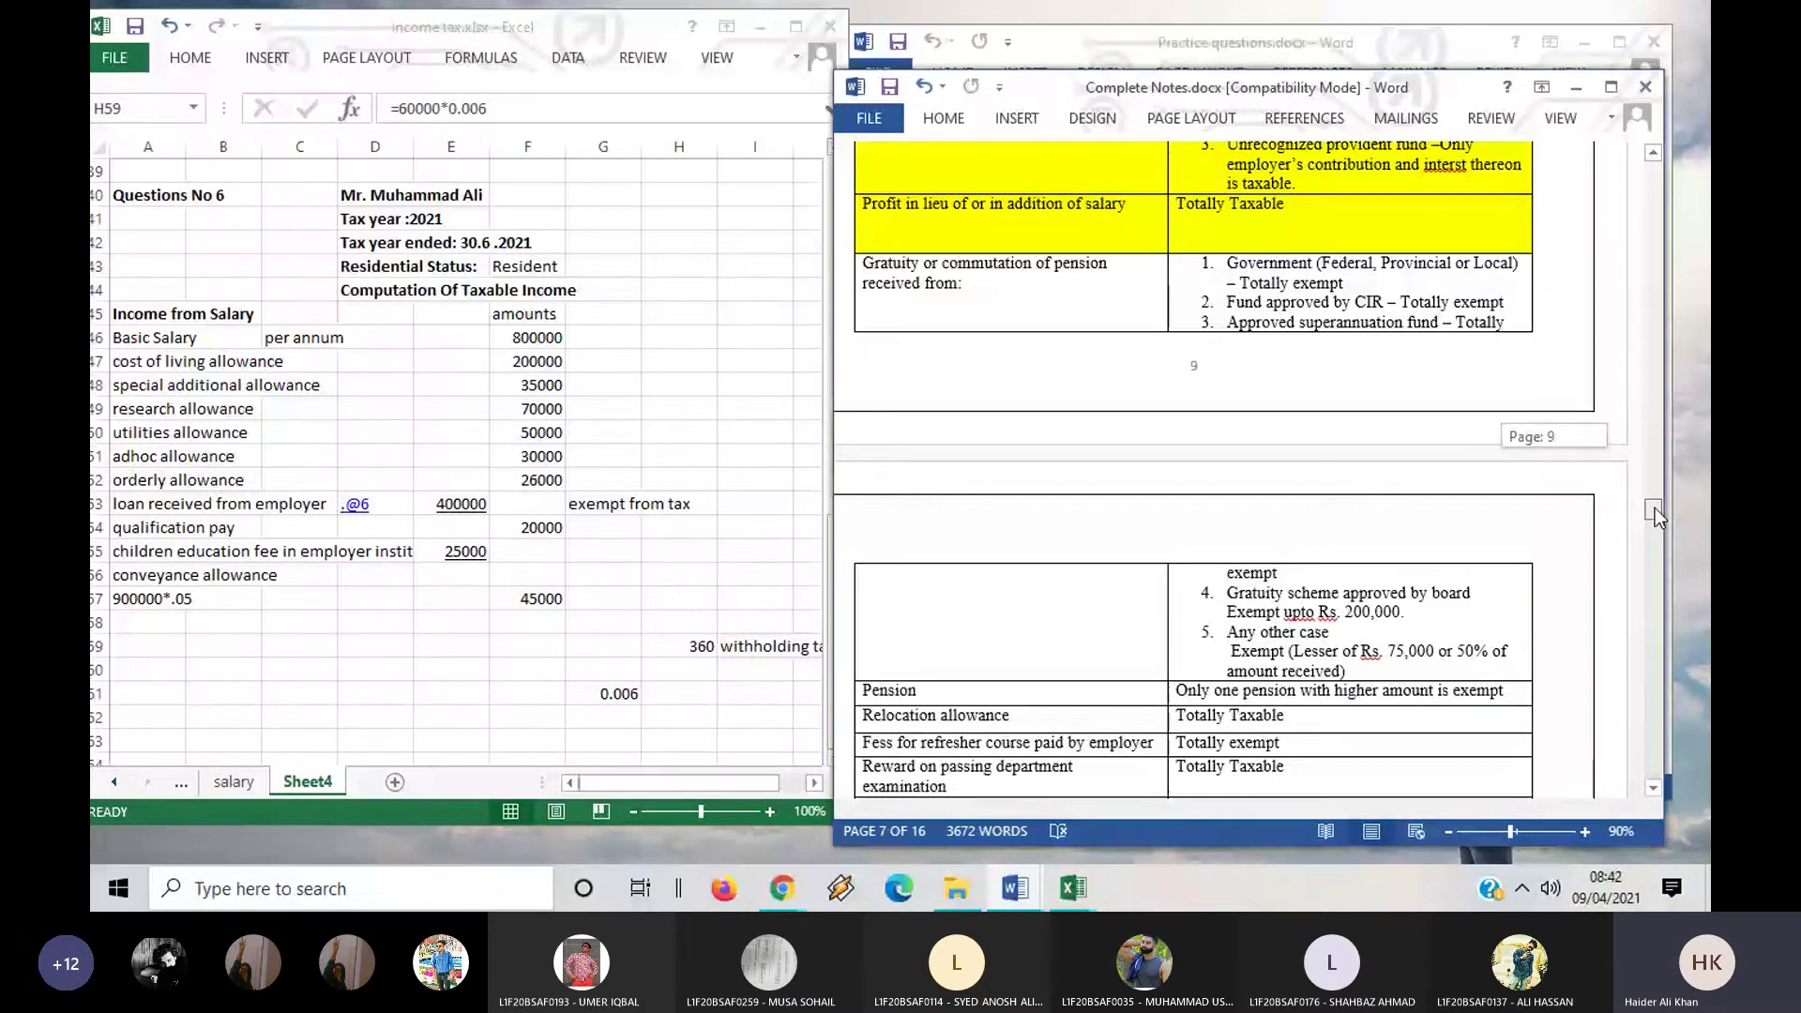
drag(1655, 508, 1655, 514)
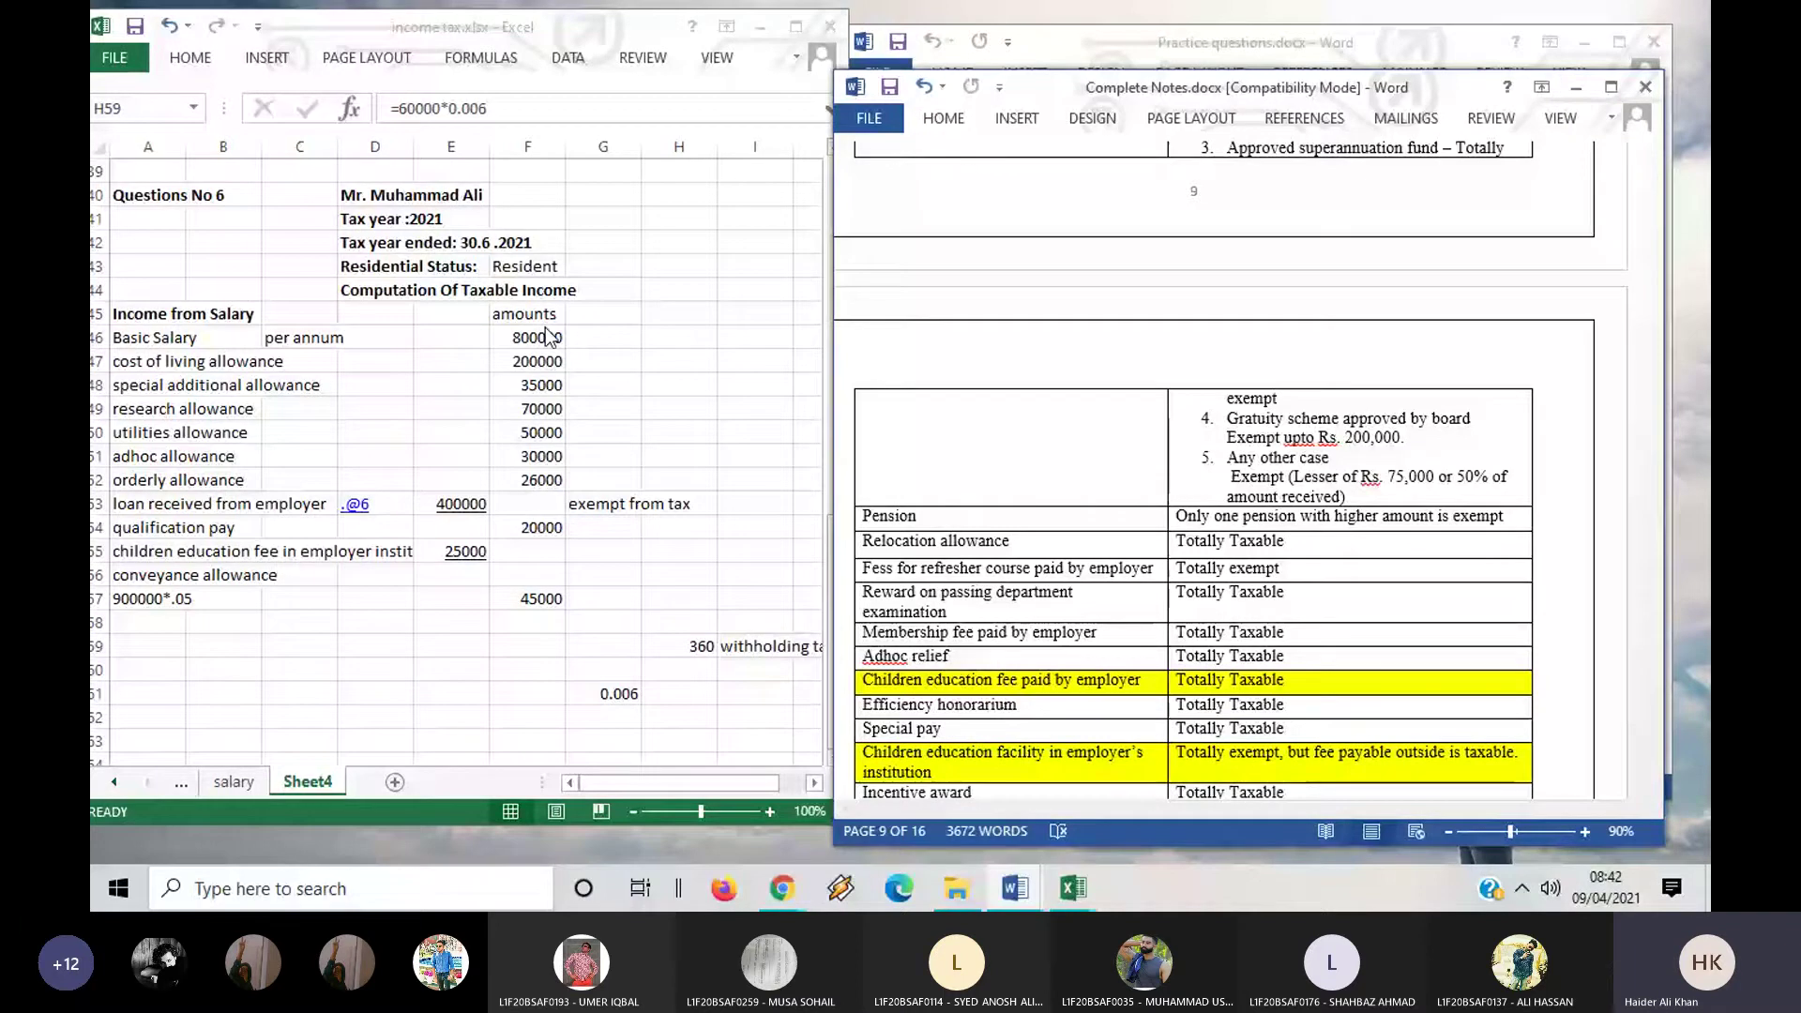
click(940, 319)
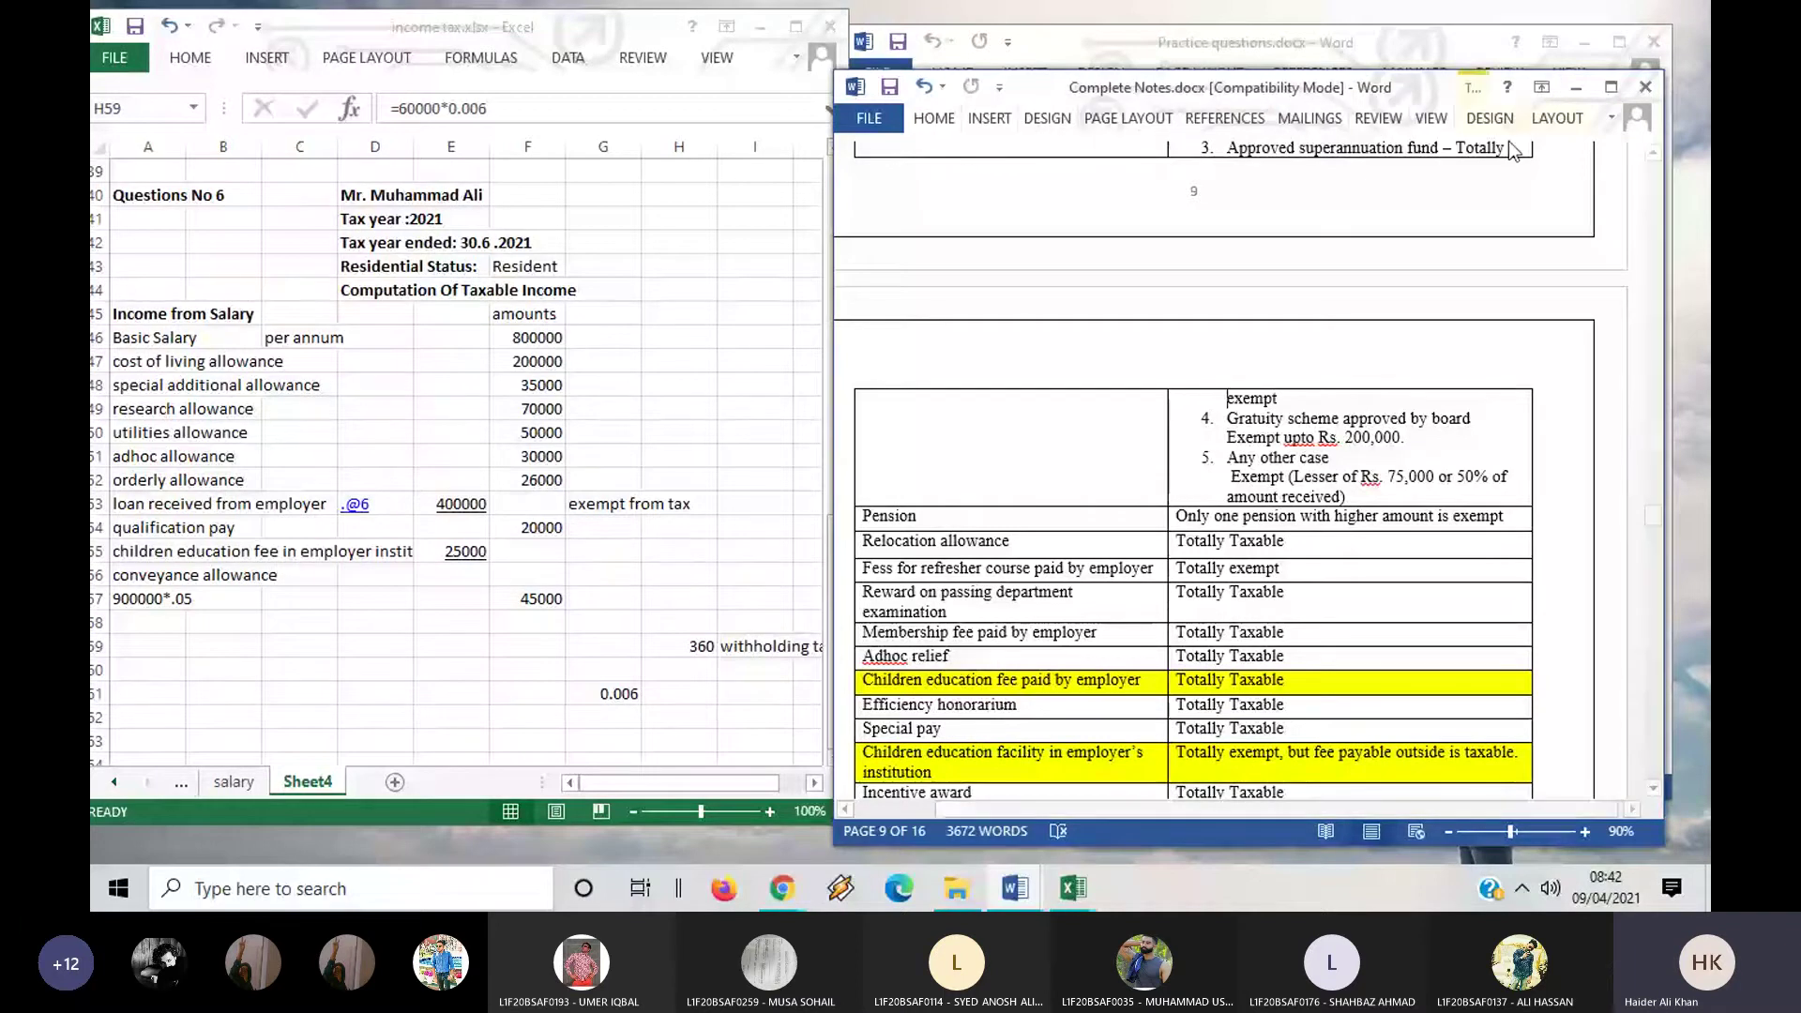
Minimize Complete Notes and scroll Practice questions to Question 6's accommodation and entertainment notes
click(1569, 97)
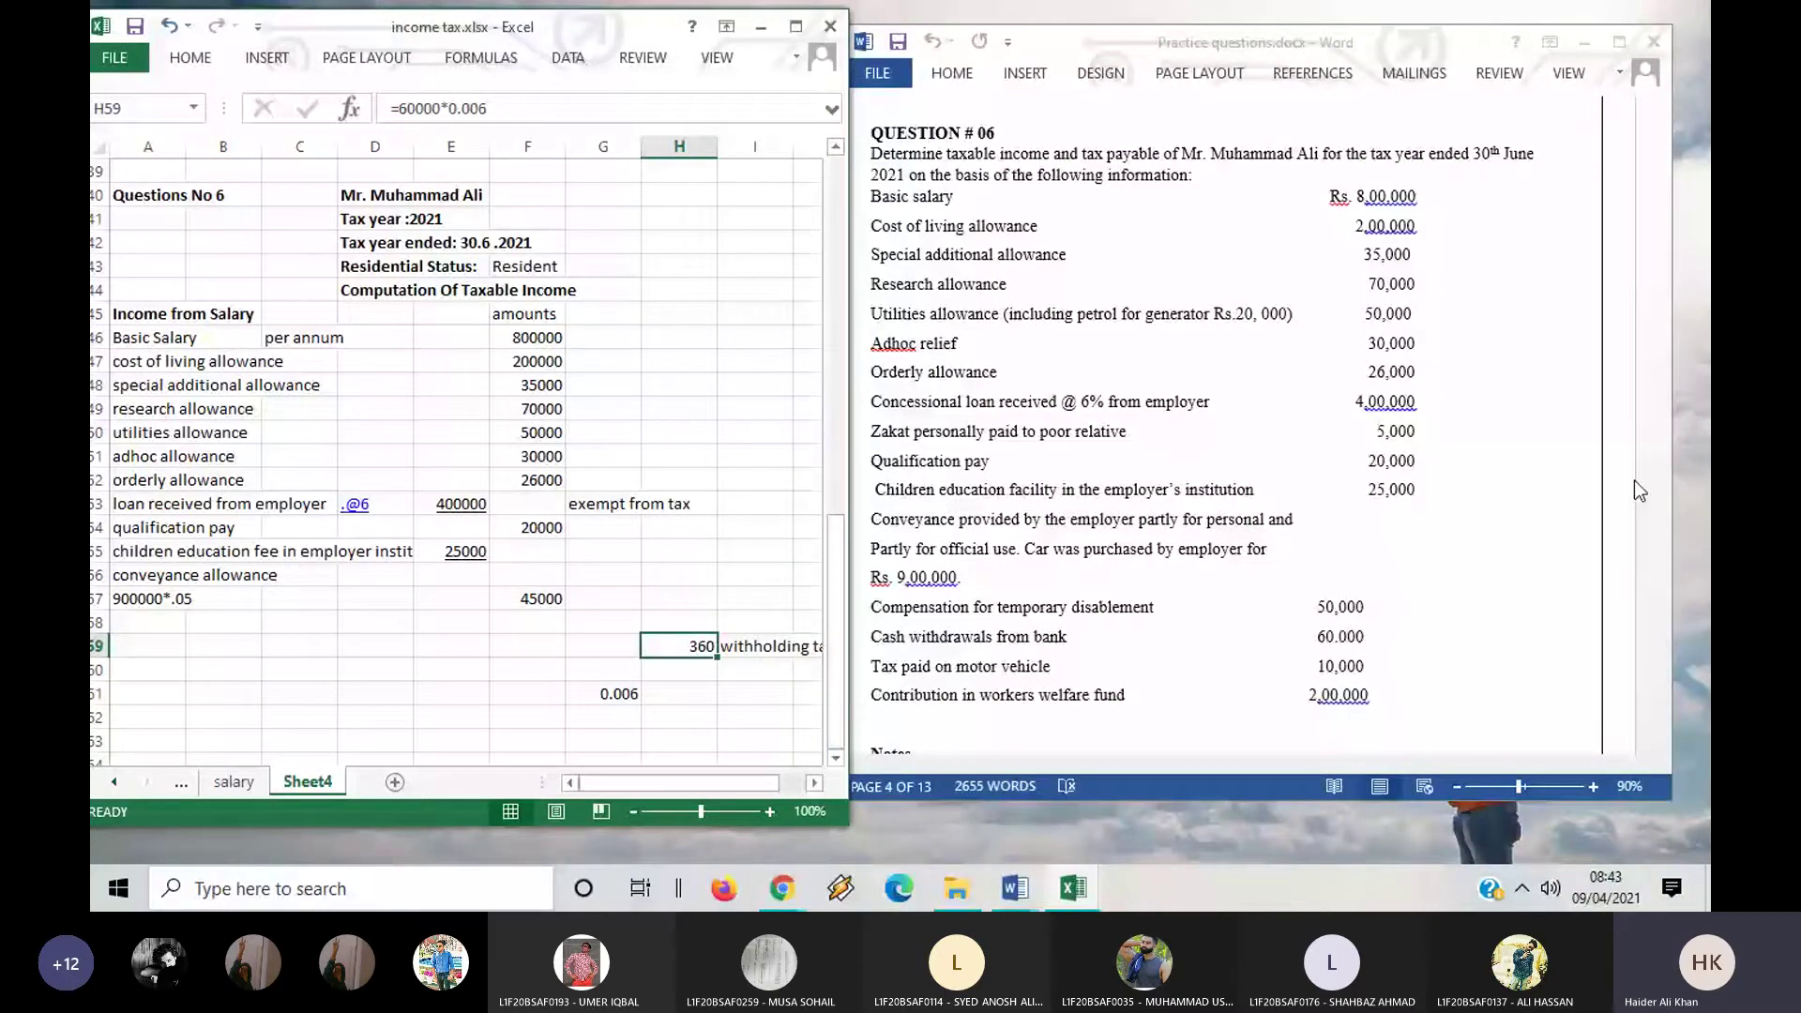
click(1552, 681)
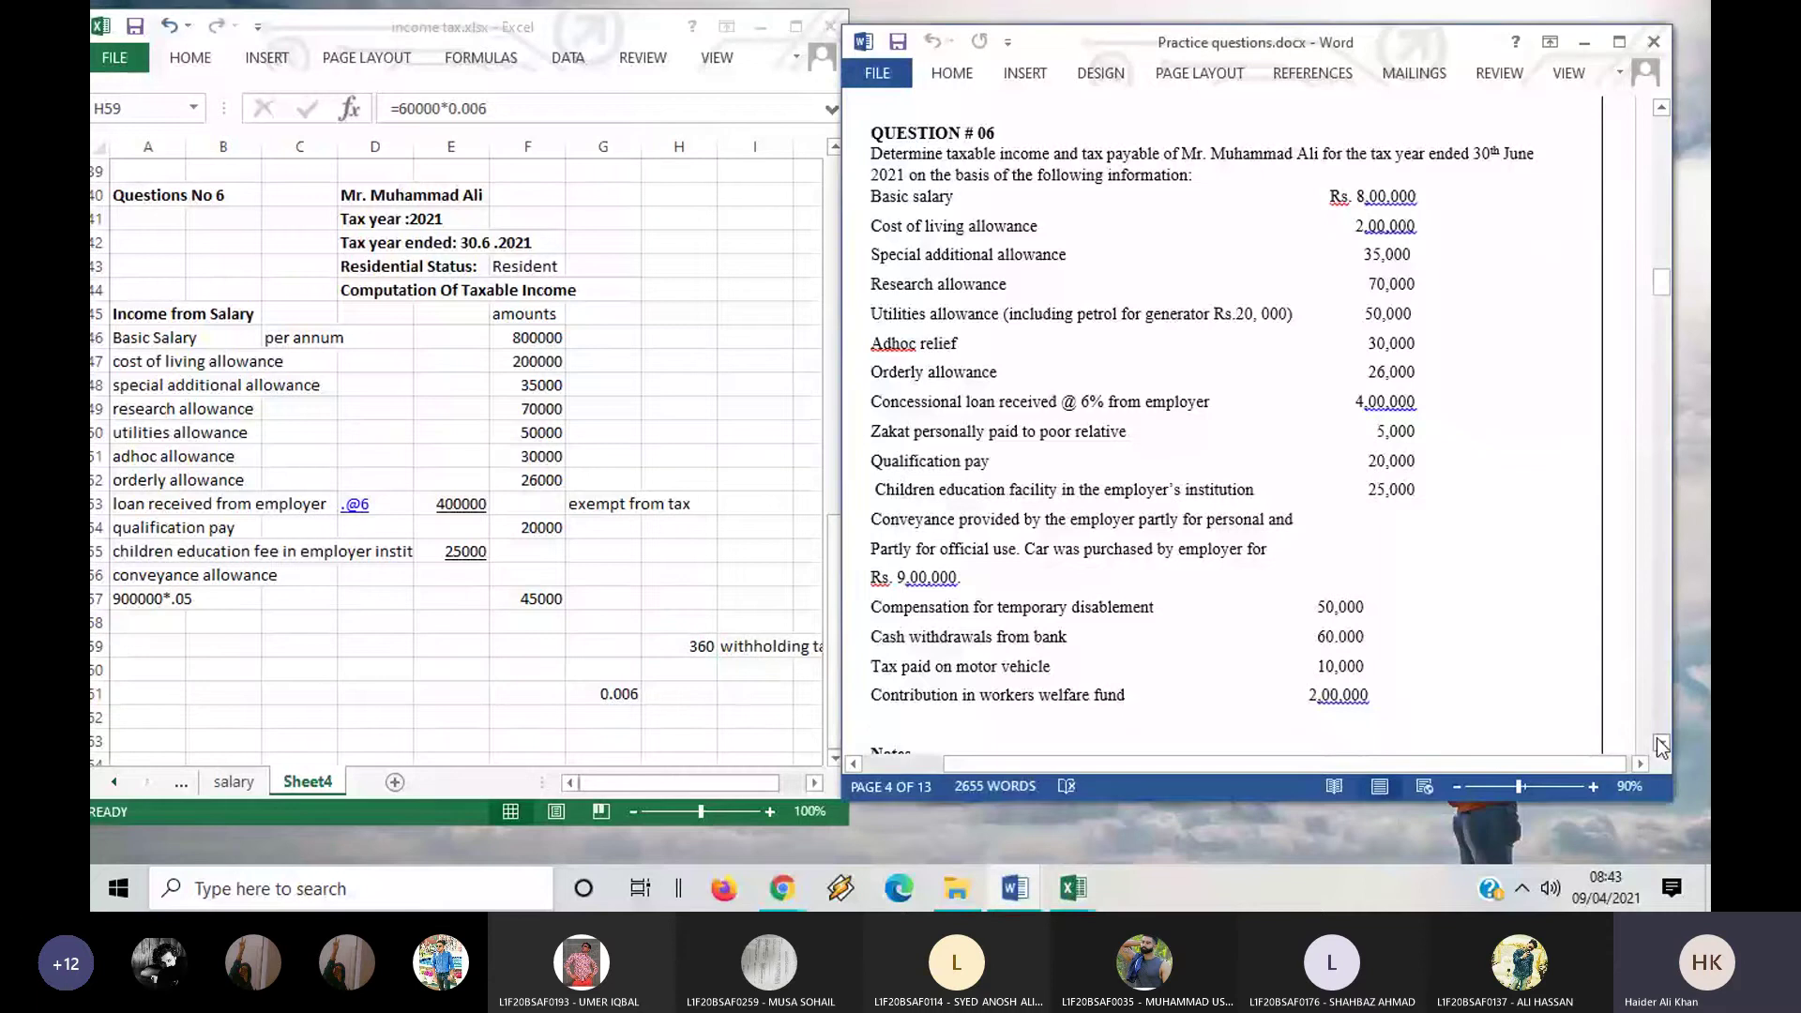
click(1661, 746)
click(1661, 745)
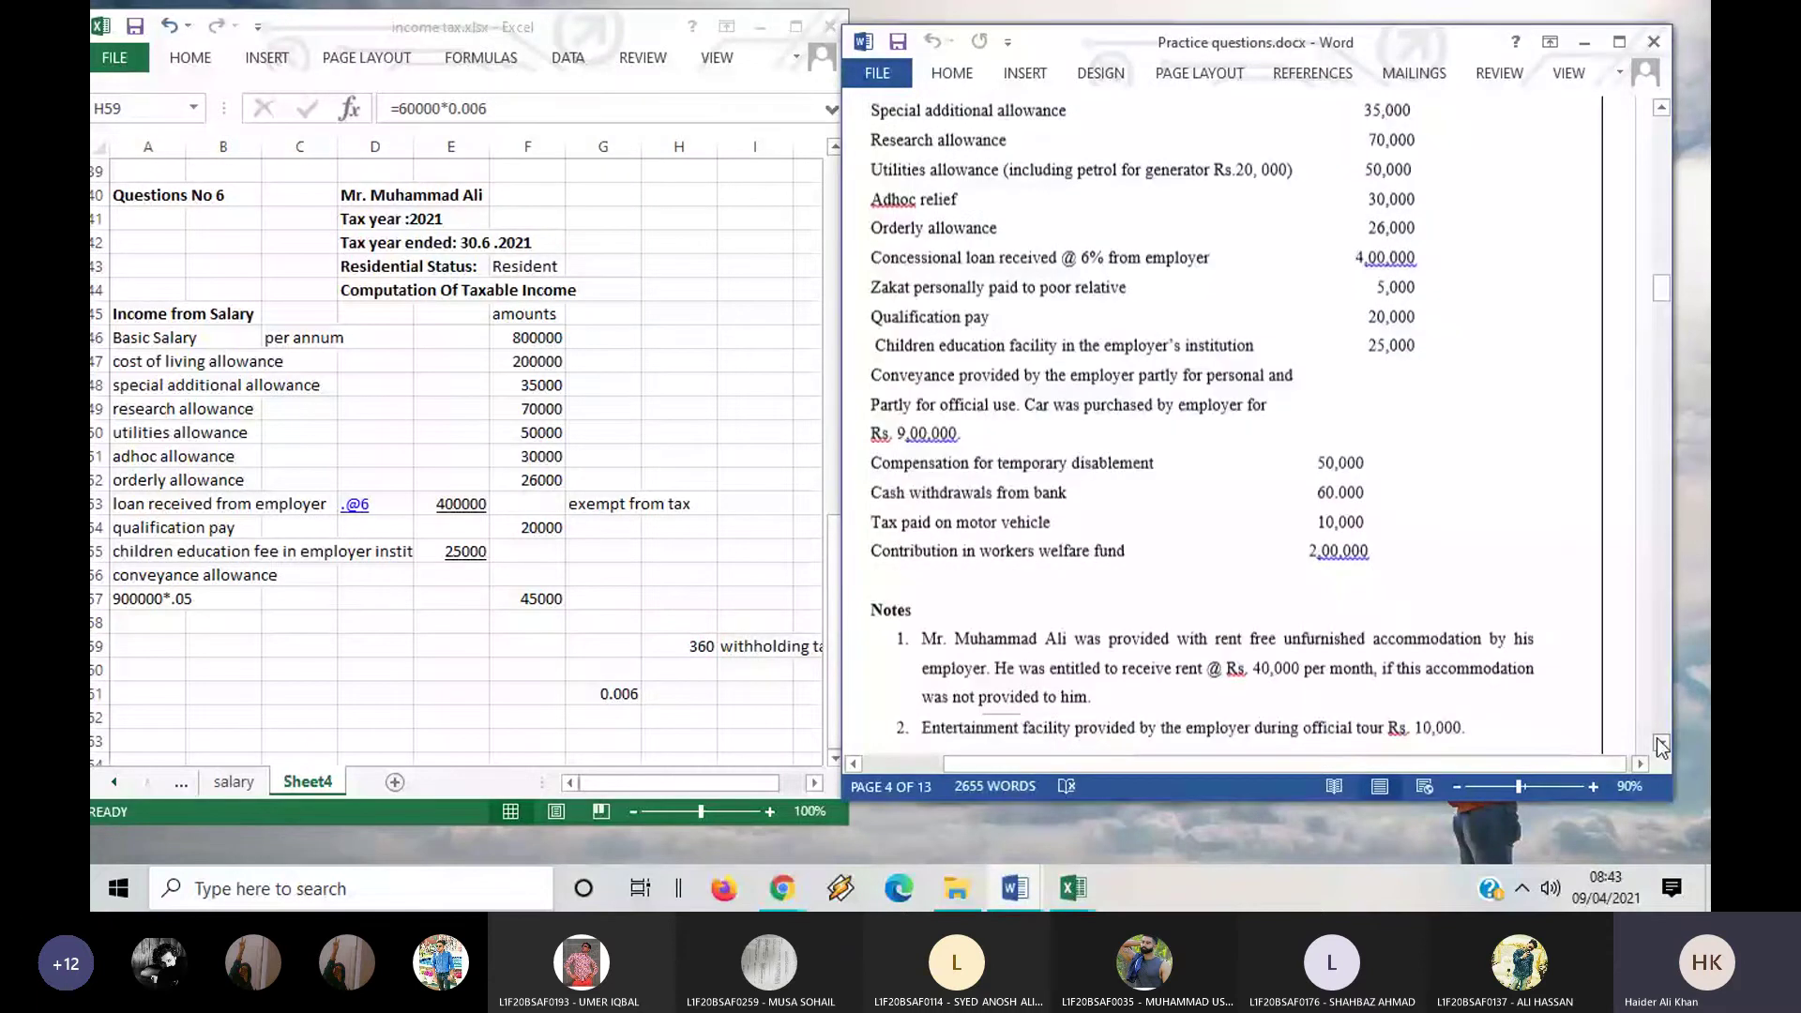
click(1661, 746)
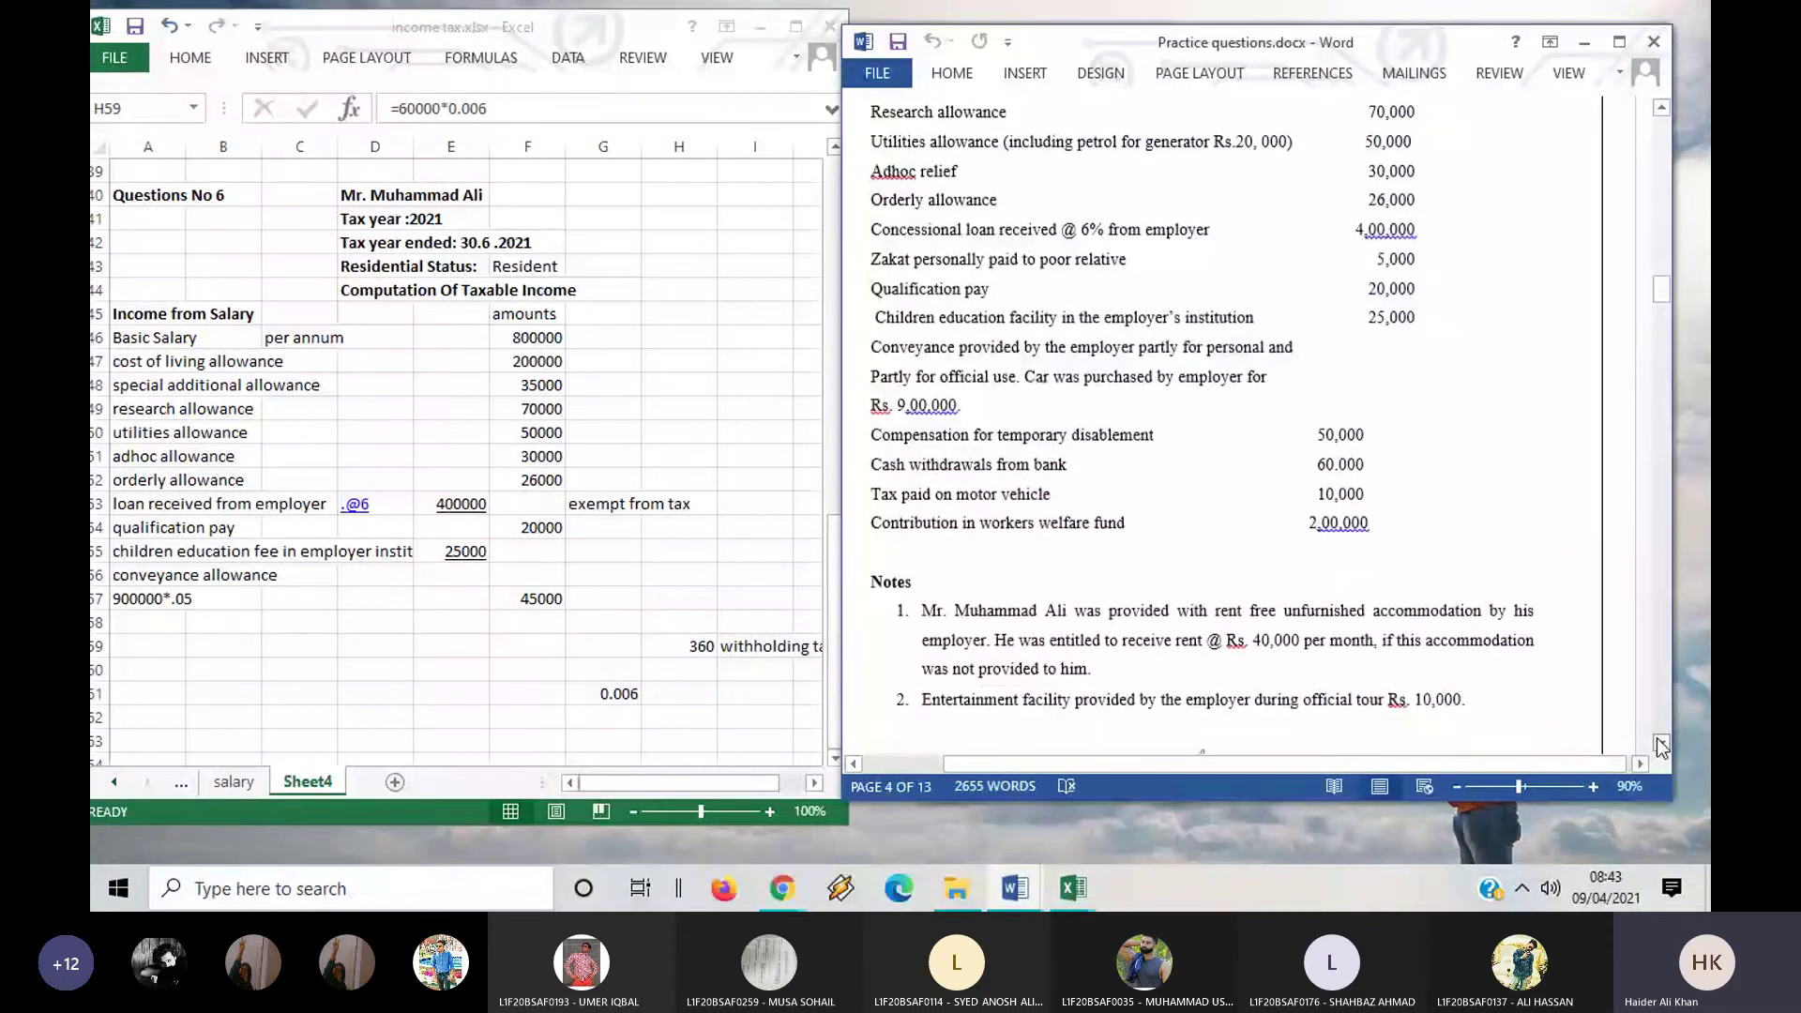
click(1658, 741)
In Excel cell A58, type the label 'contribution to workers welfare fund'
click(147, 617)
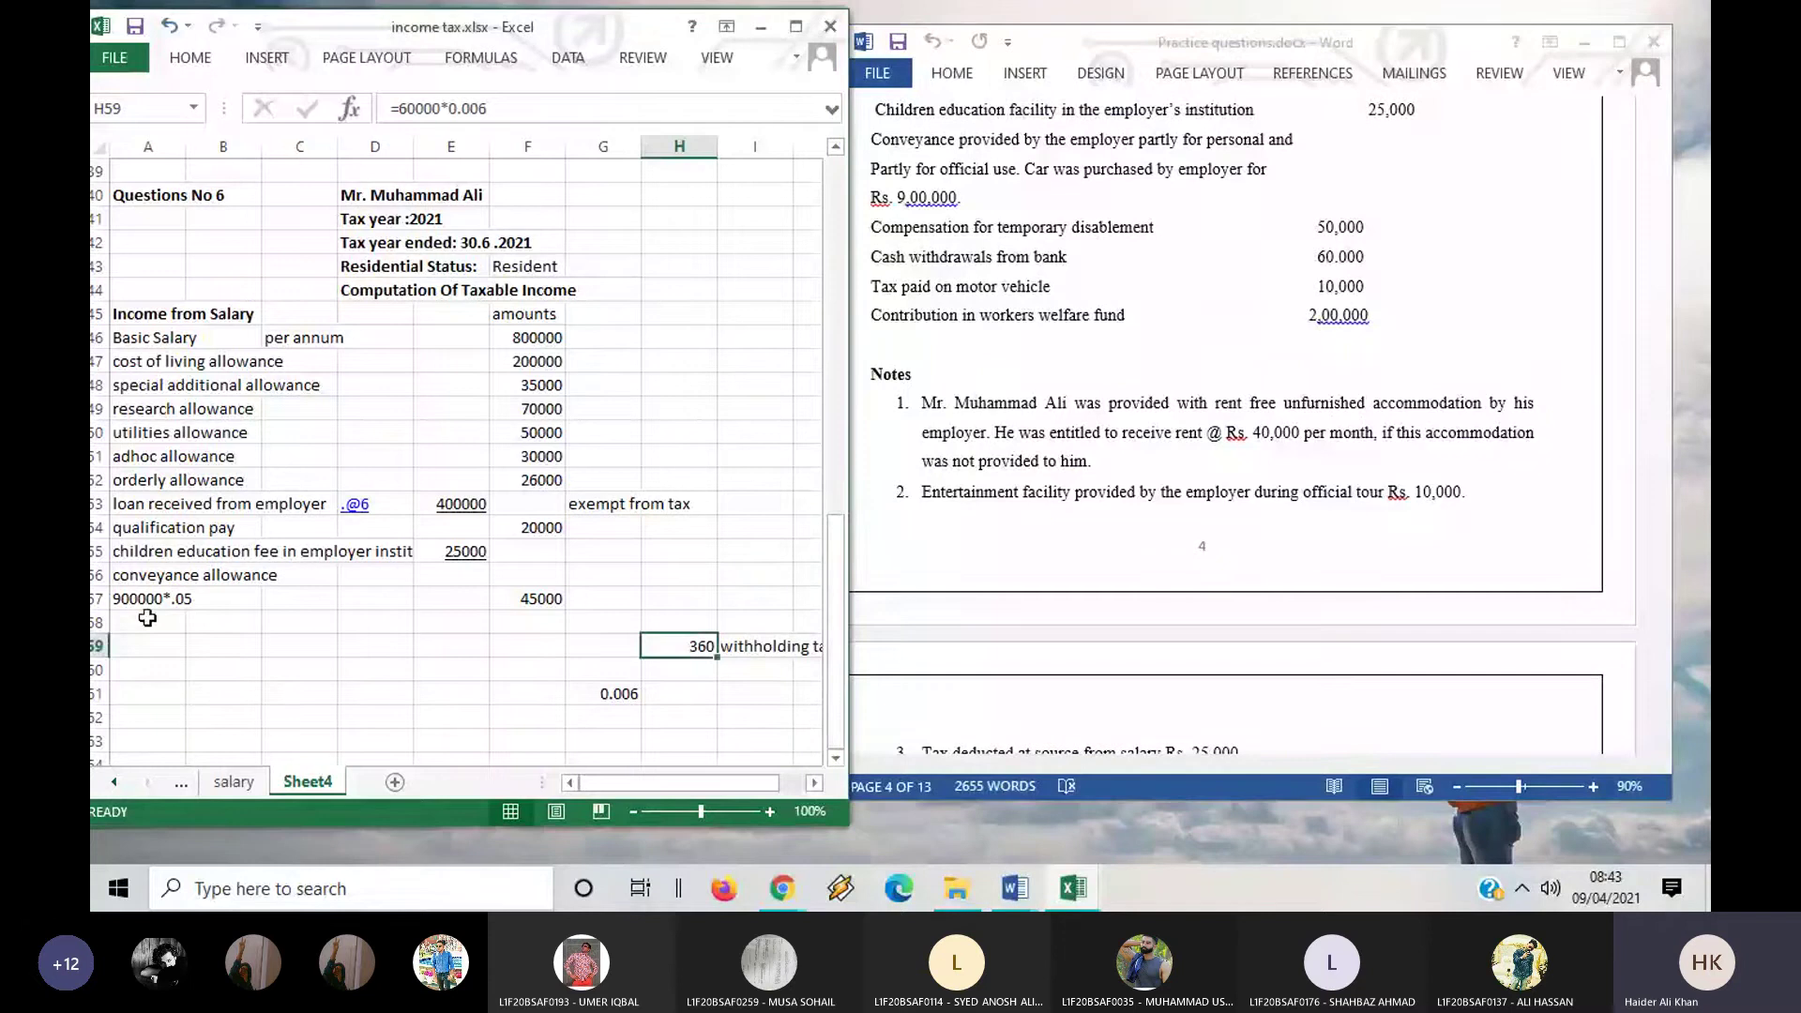
click(147, 618)
text(cont)
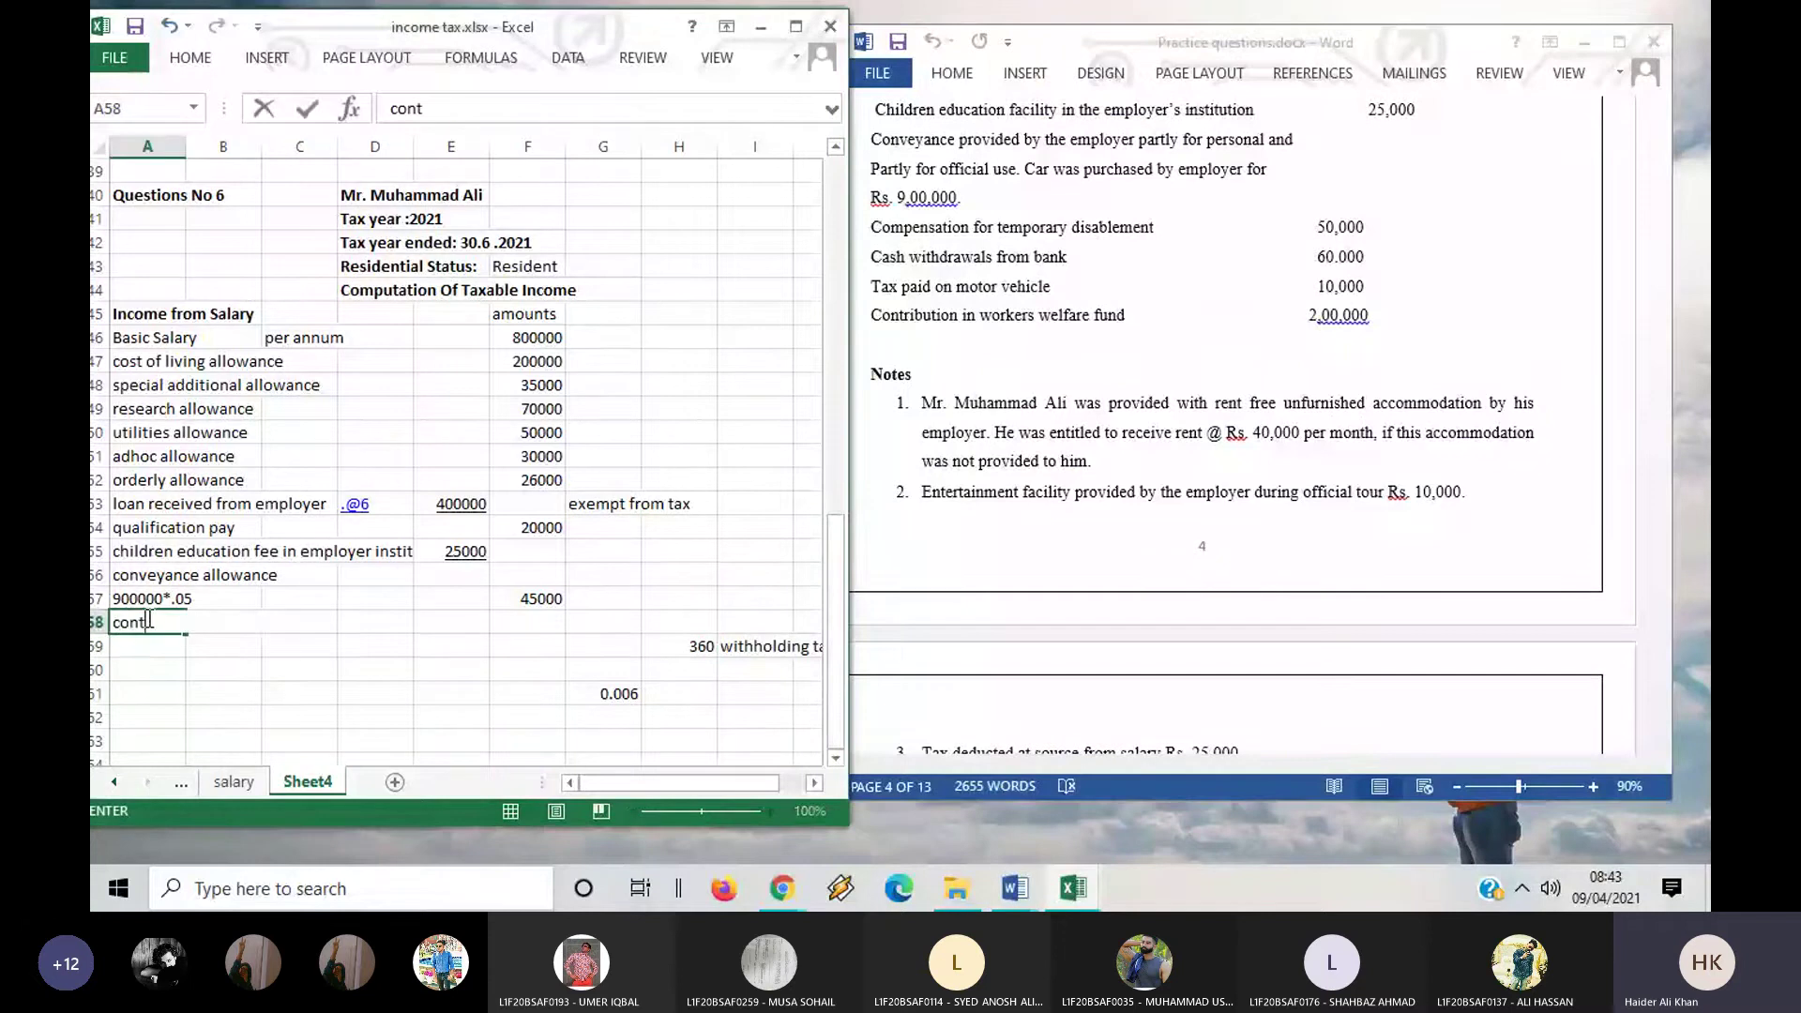
text(ribu)
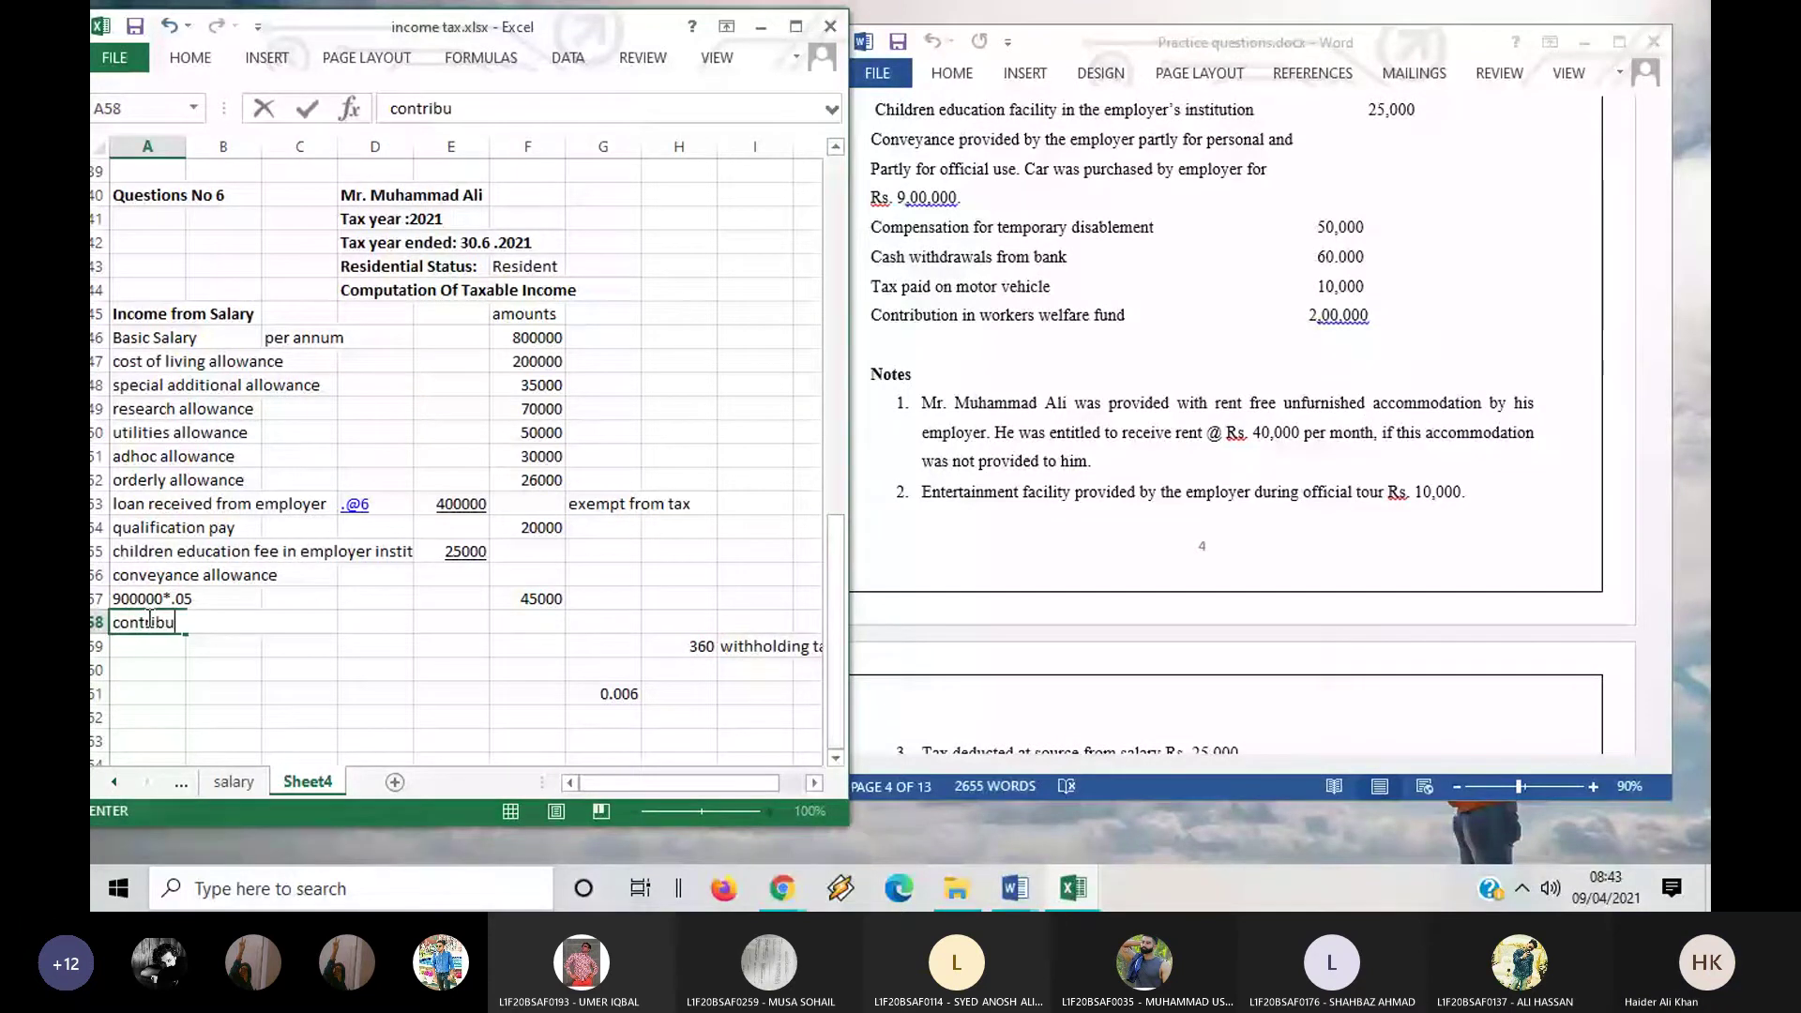
text(tion to wo)
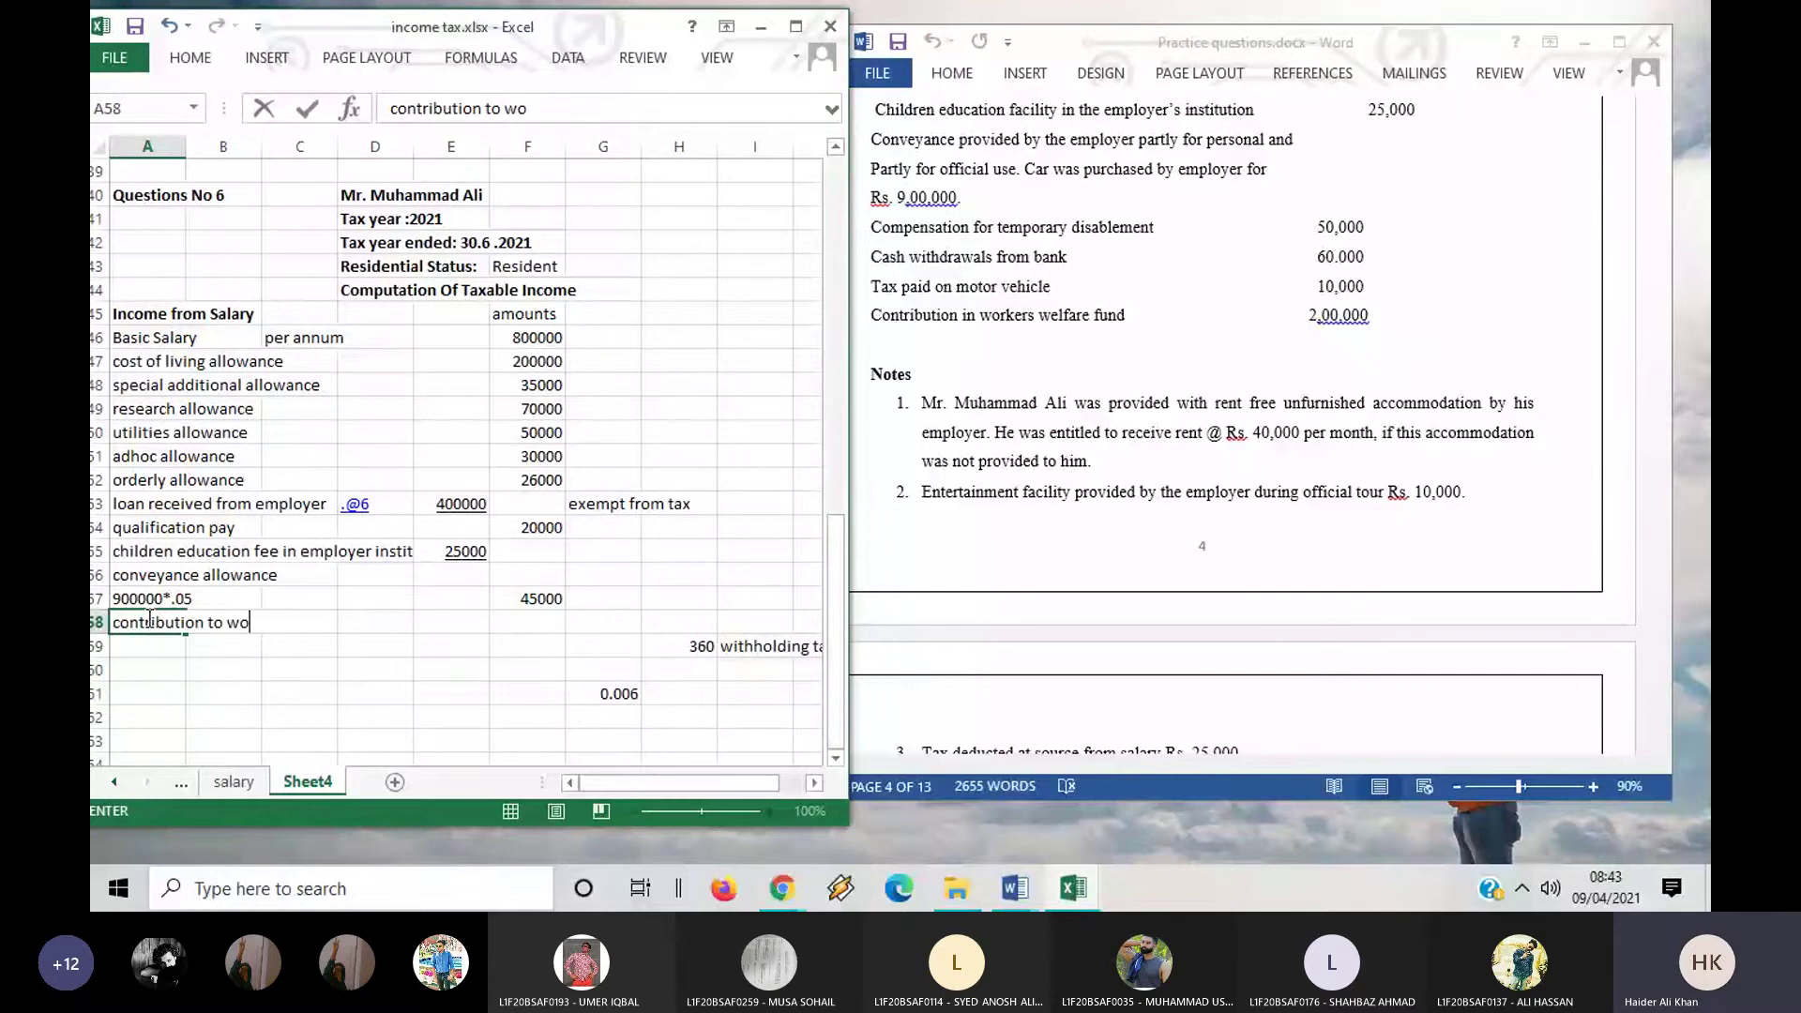
text(rkers welfare f)
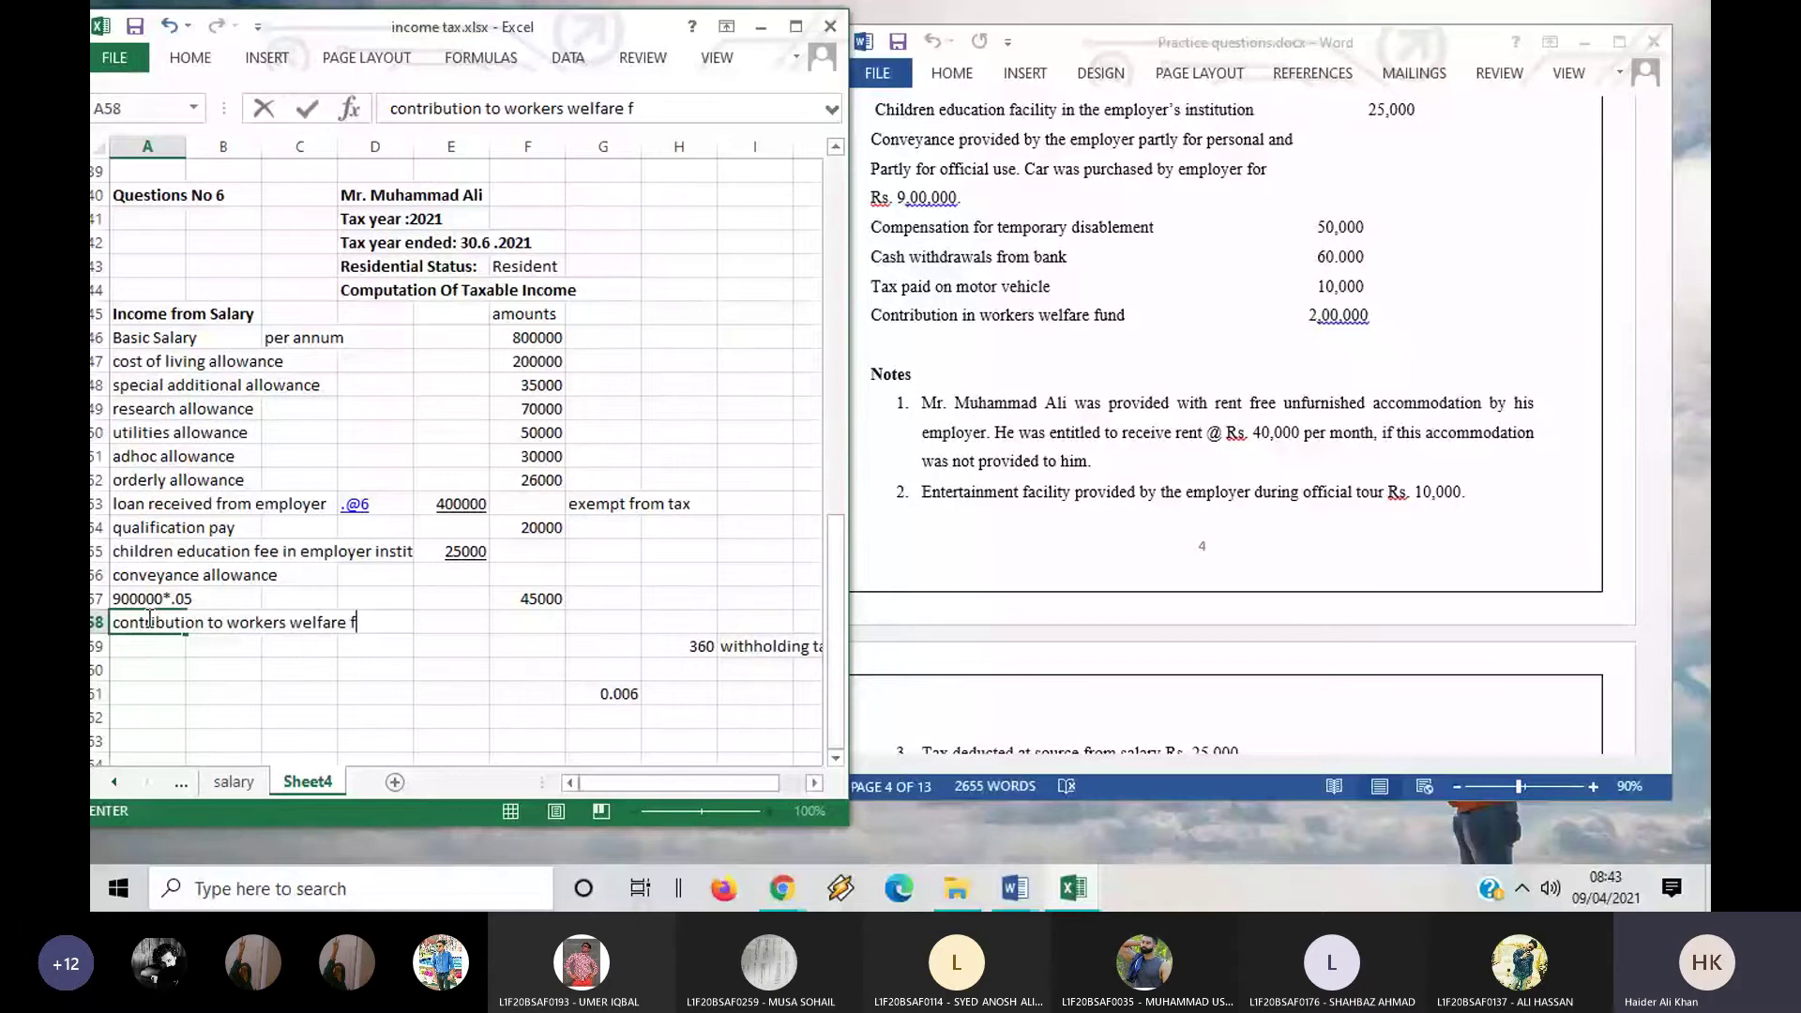
text(und)
Enter 200000 in E58 for the workers welfare fund contribution, then move to row 59
key(Tab)
key(Tab)
key(Tab)
key(Tab)
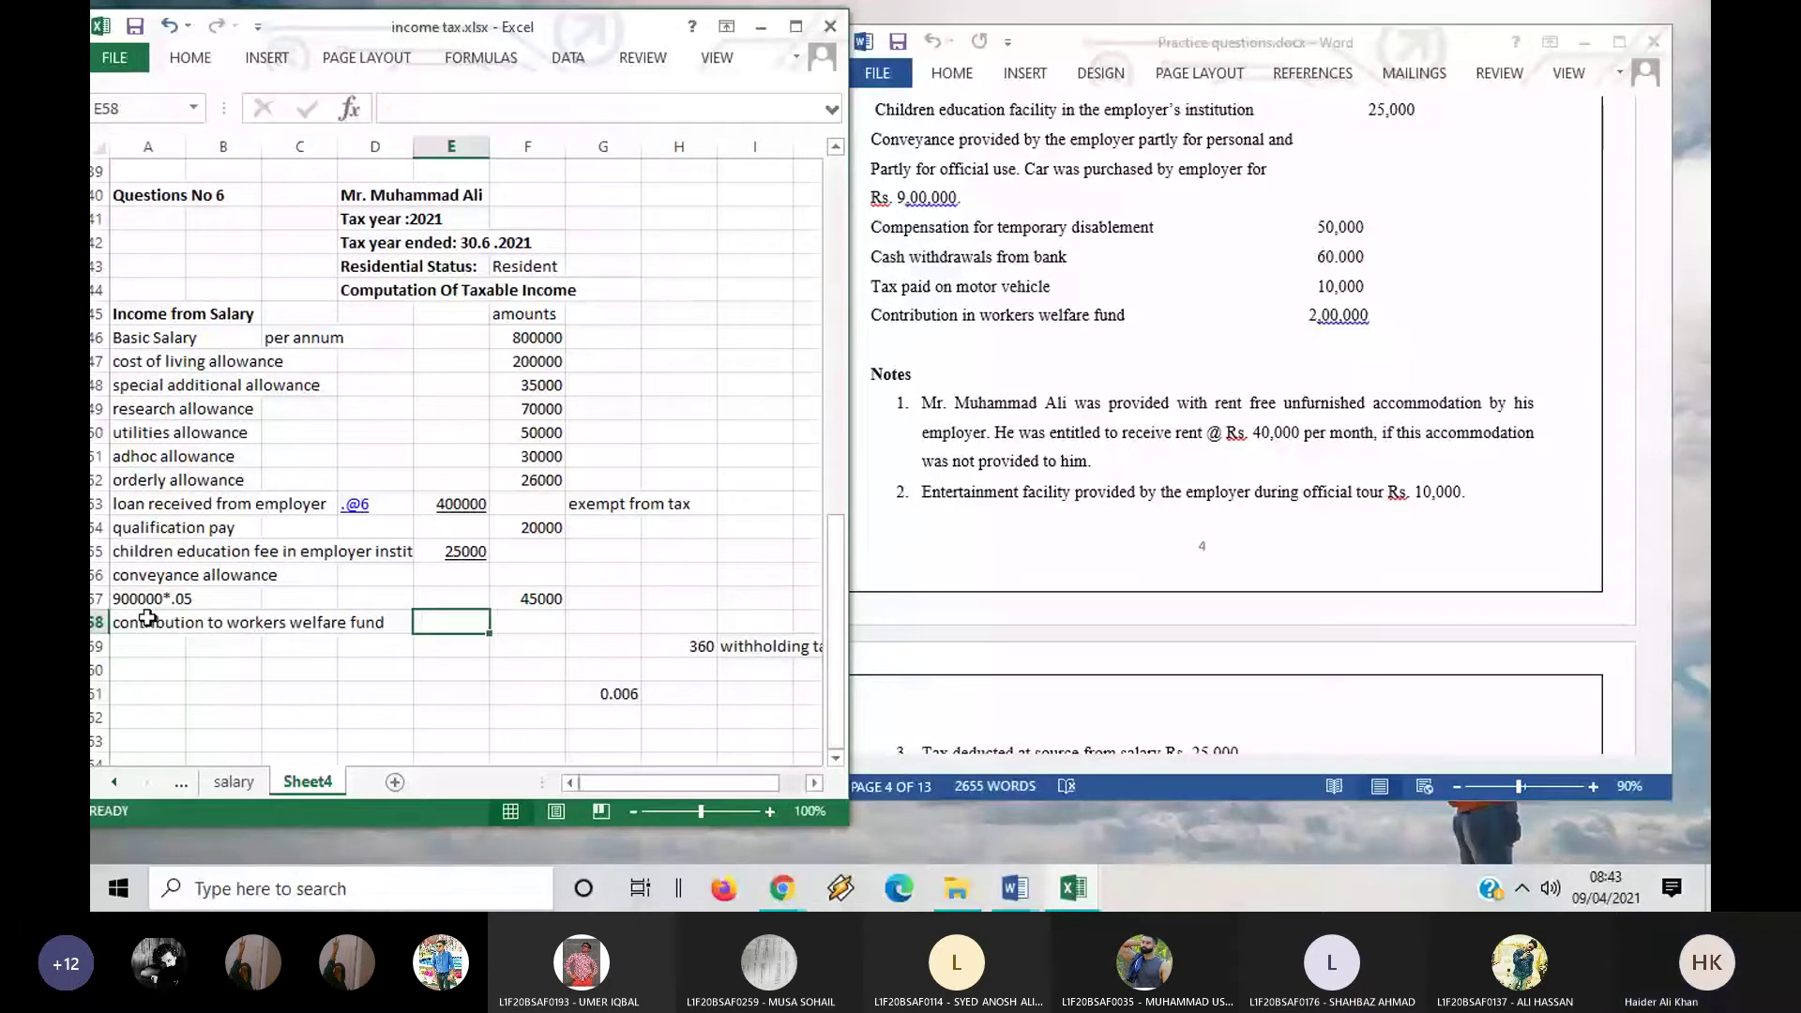
text(200000)
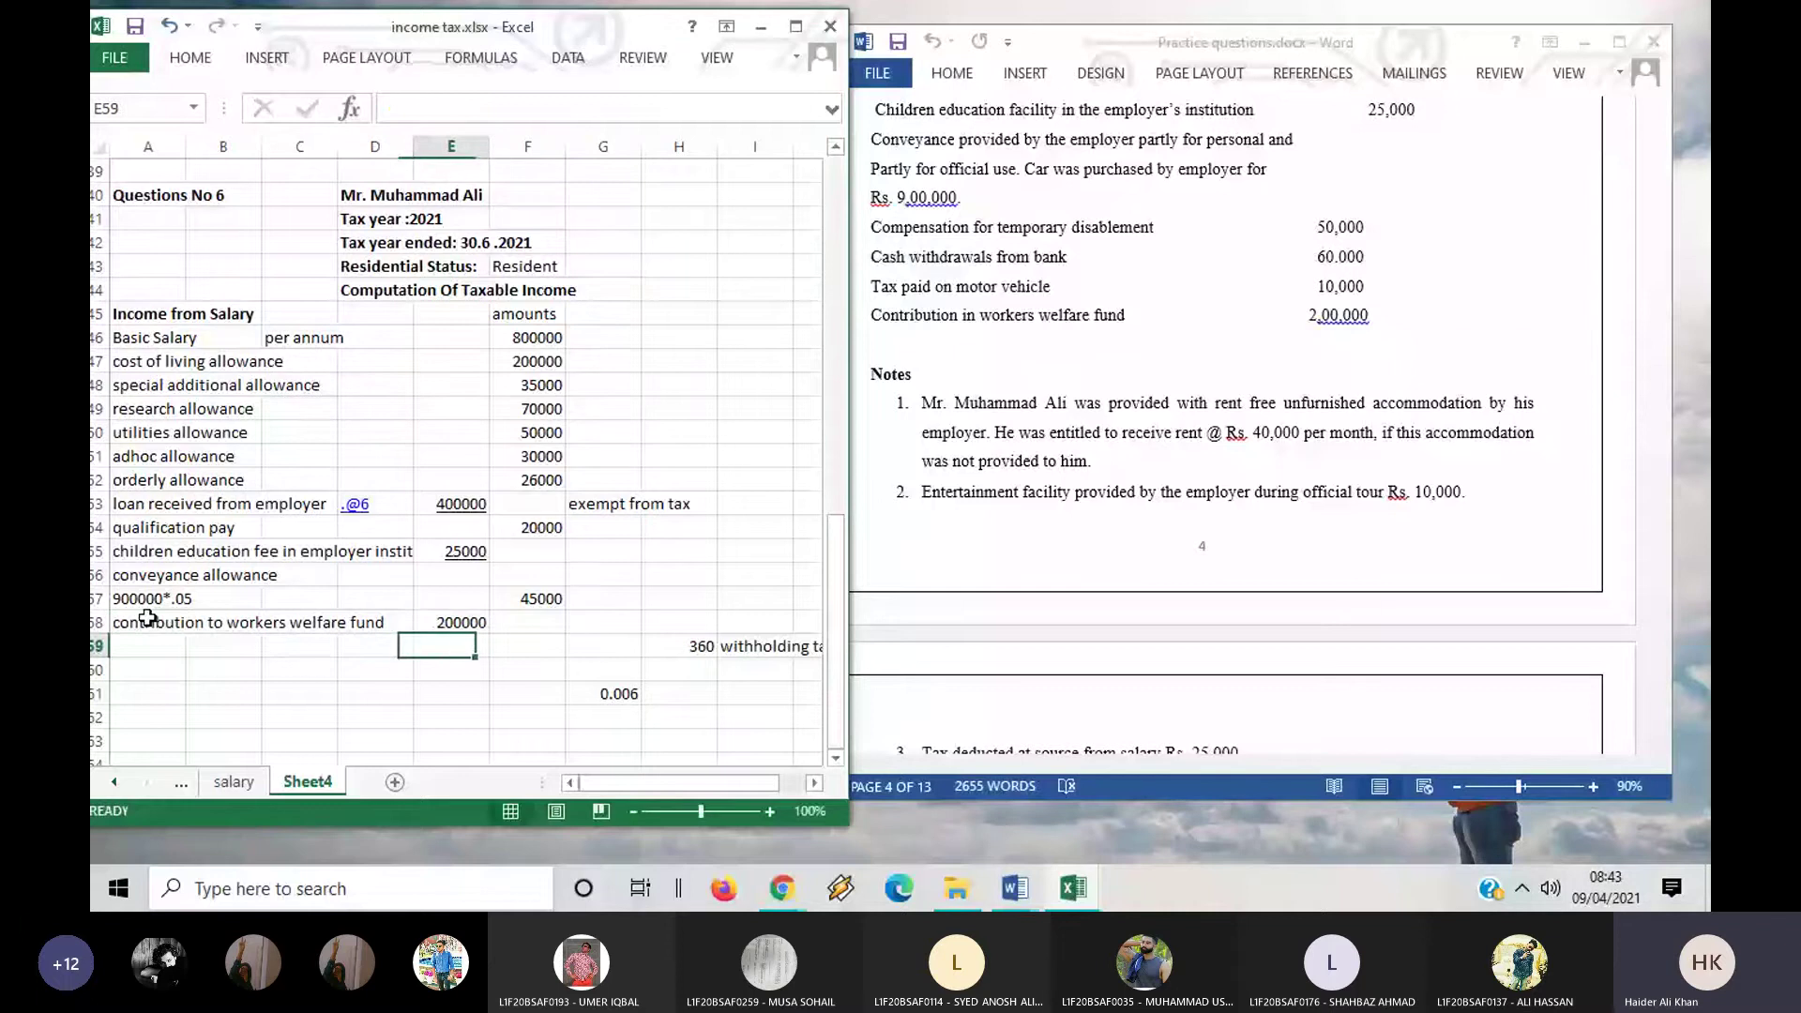
key(ctrl+Return)
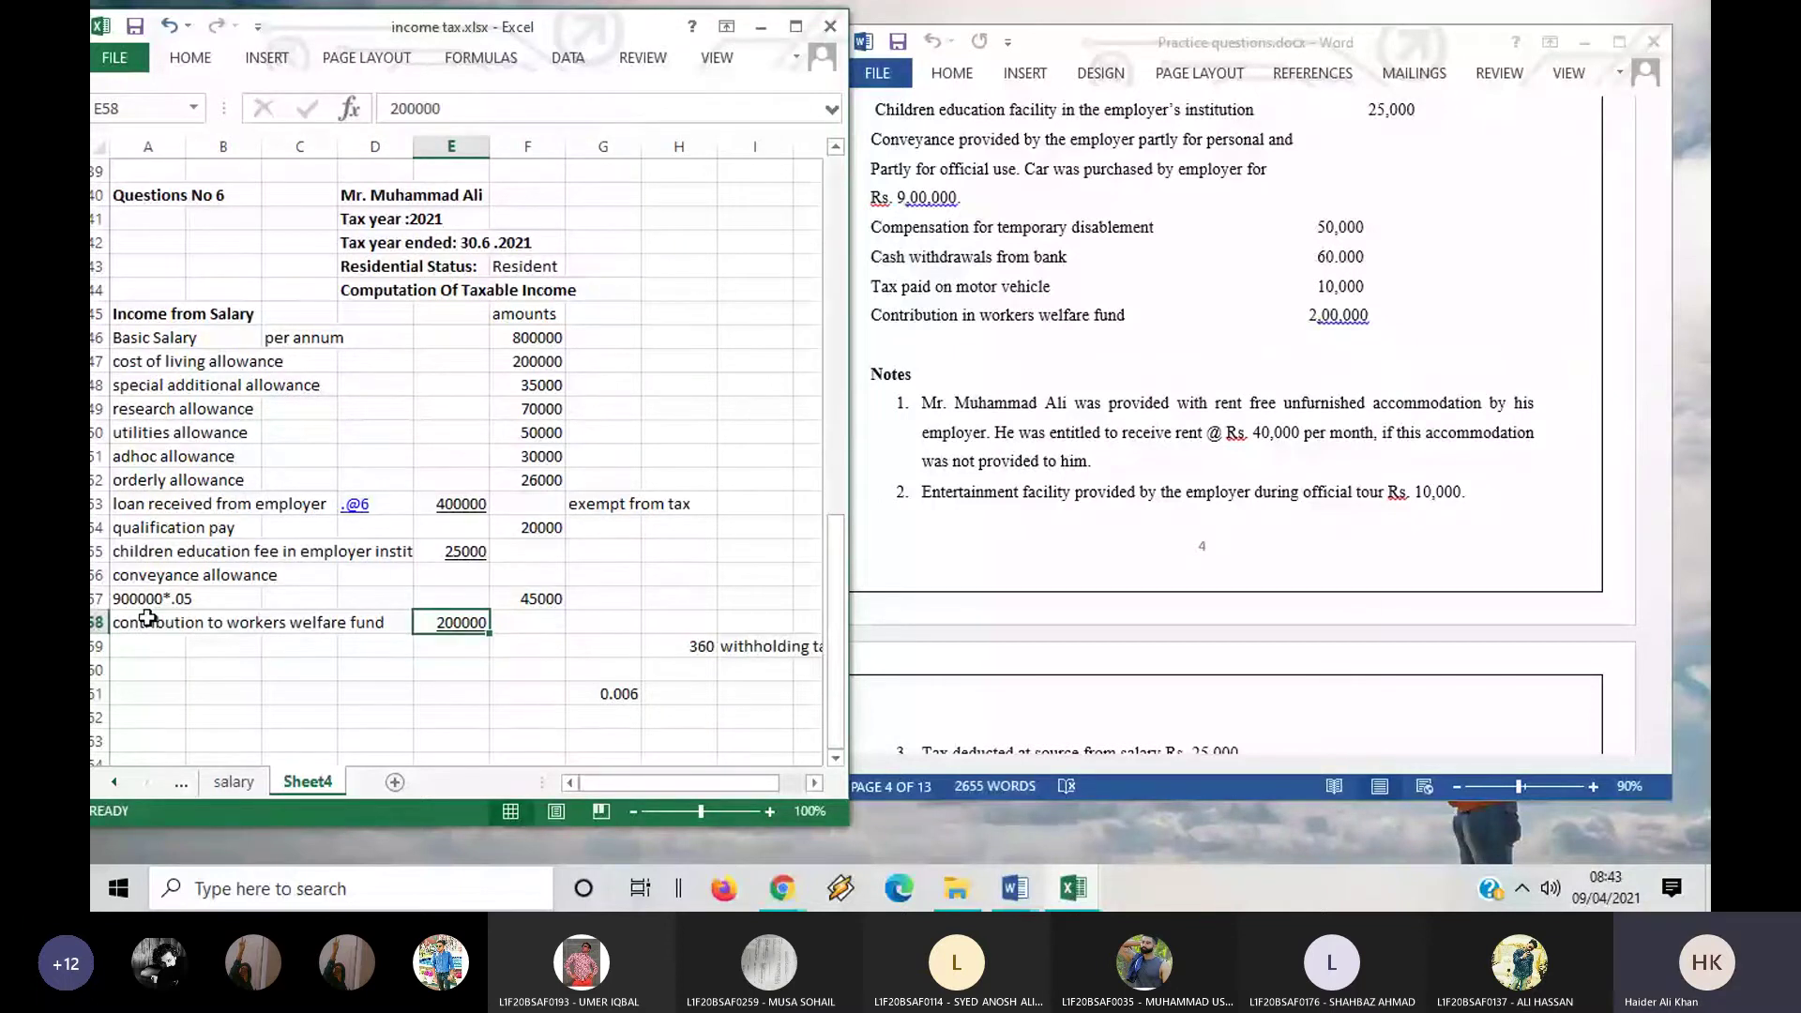
key(Down)
key(Left)
key(Left)
key(Left)
key(Left)
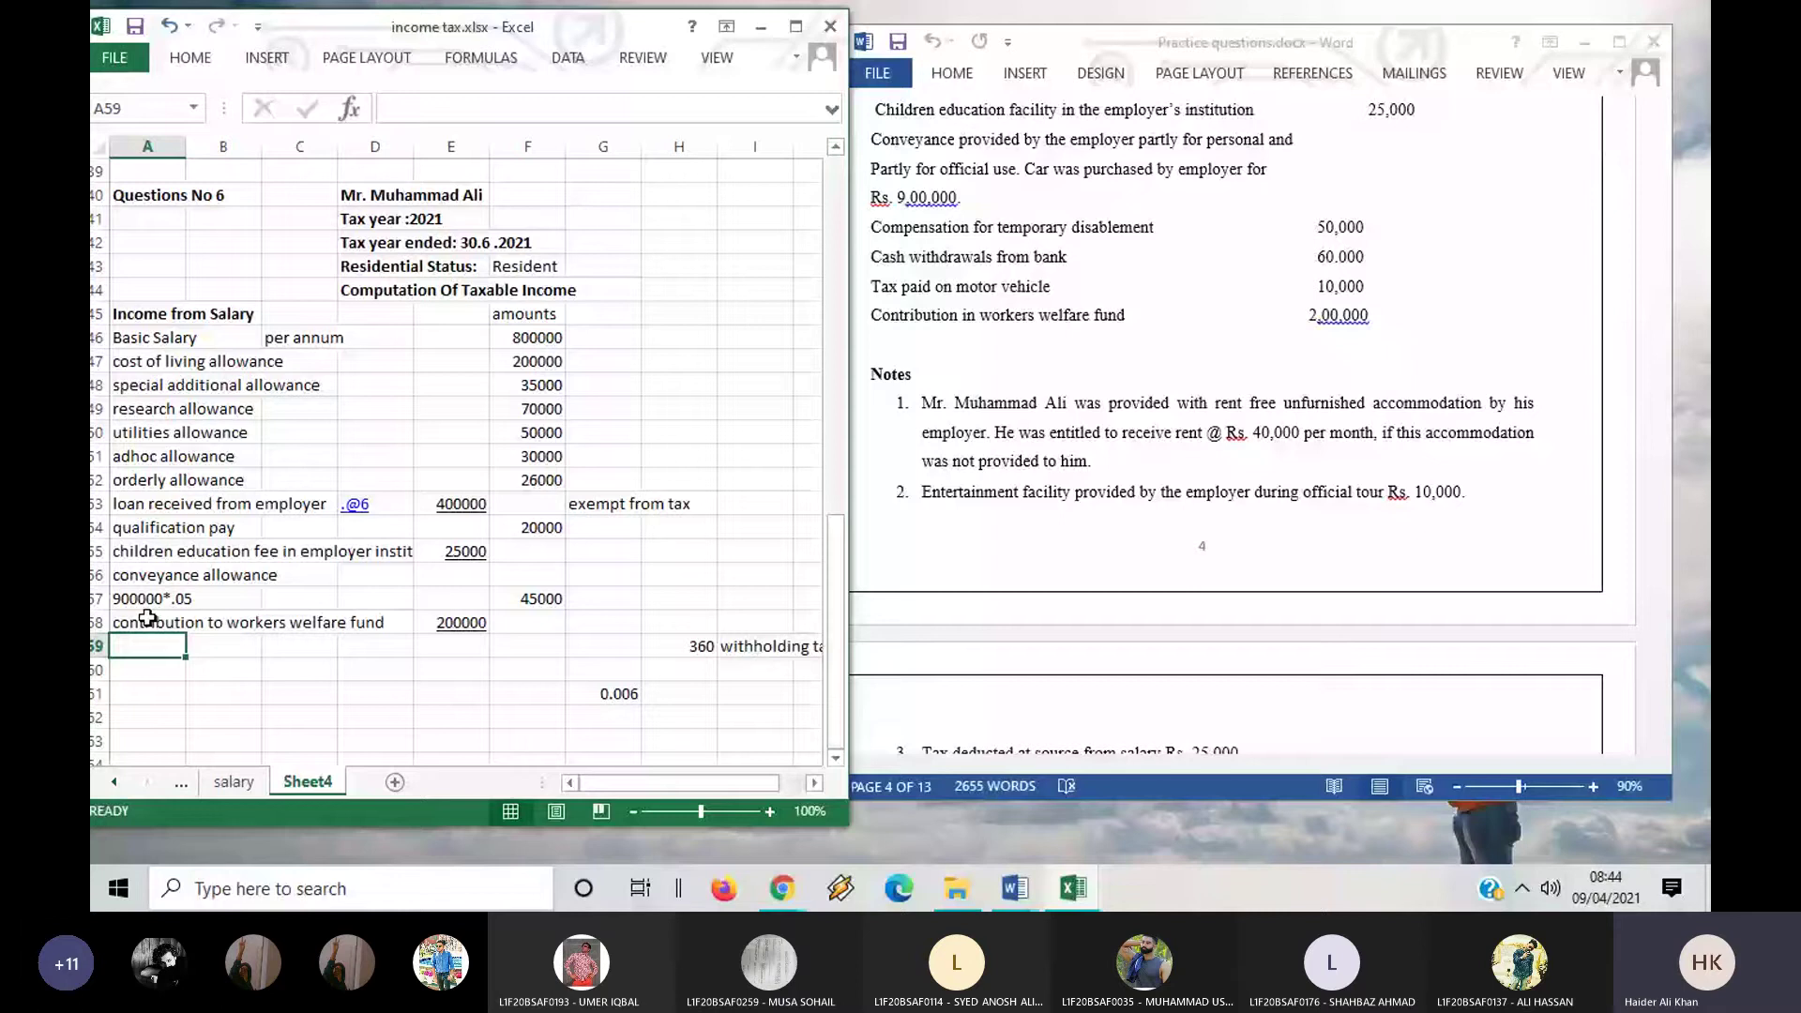
Add the 'accomodation facility' label and note the rent as '40000 pm' in A60
text(accomodation)
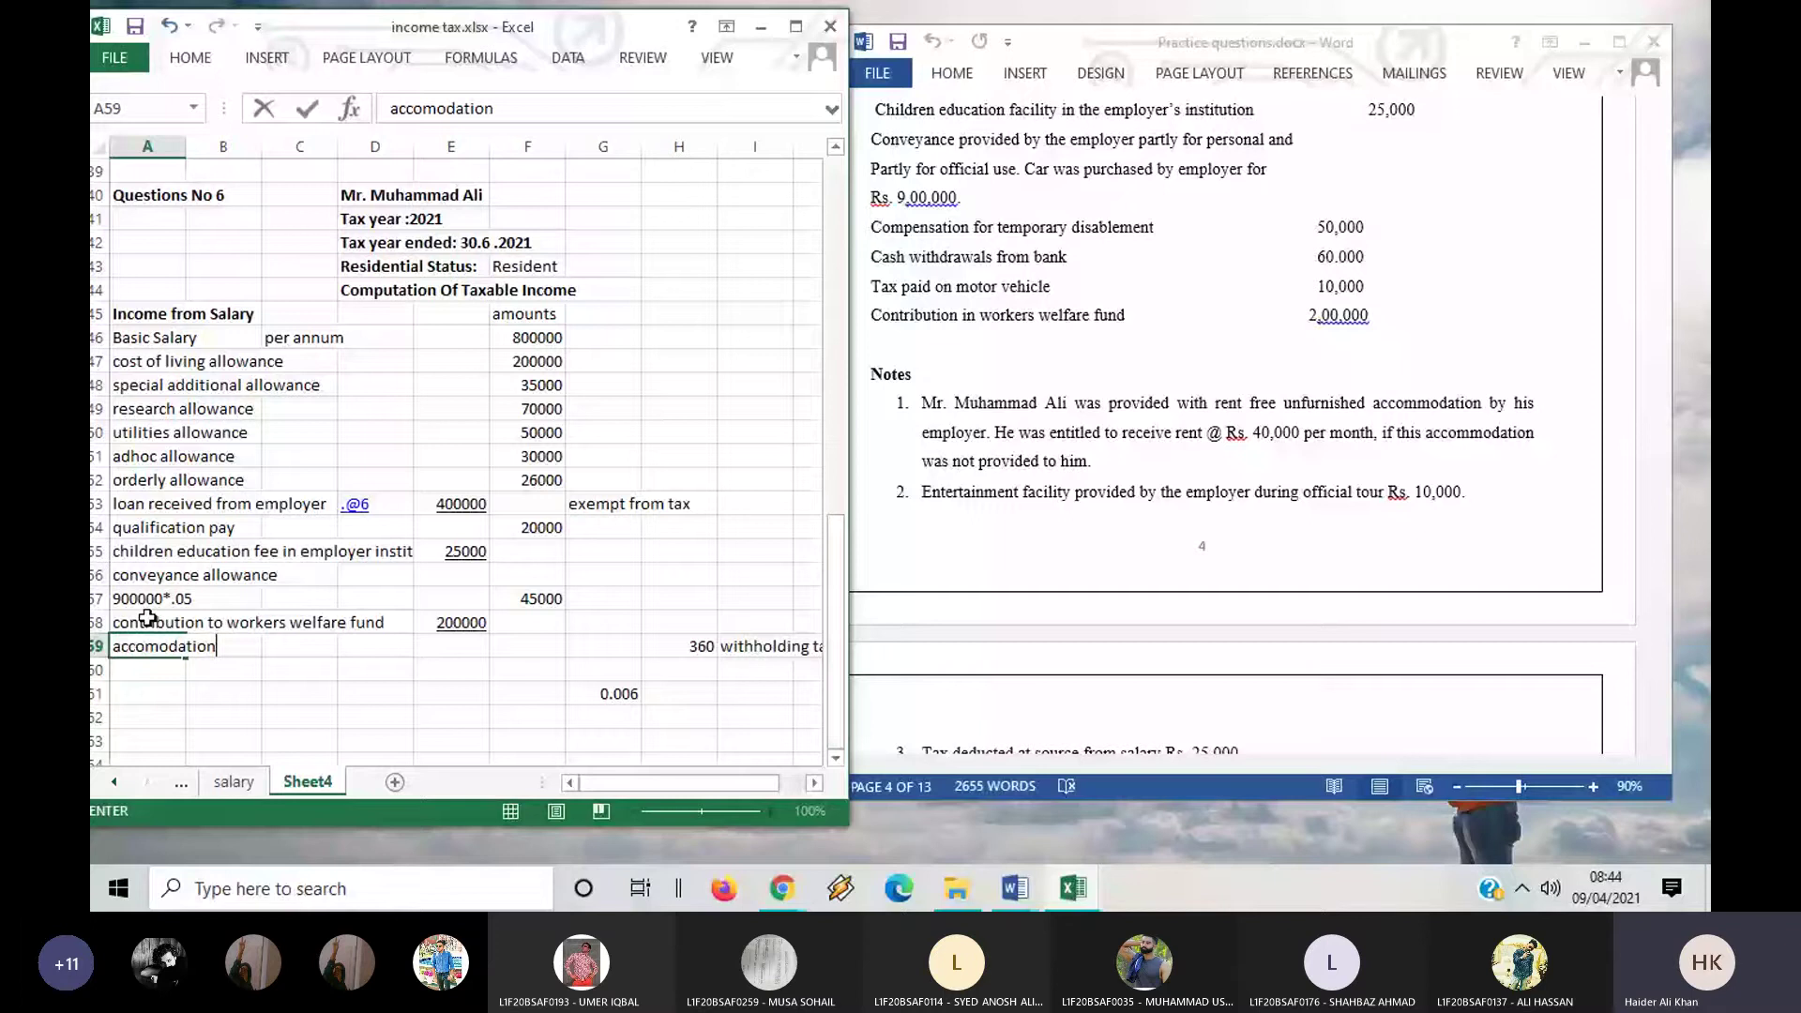
text( facilit)
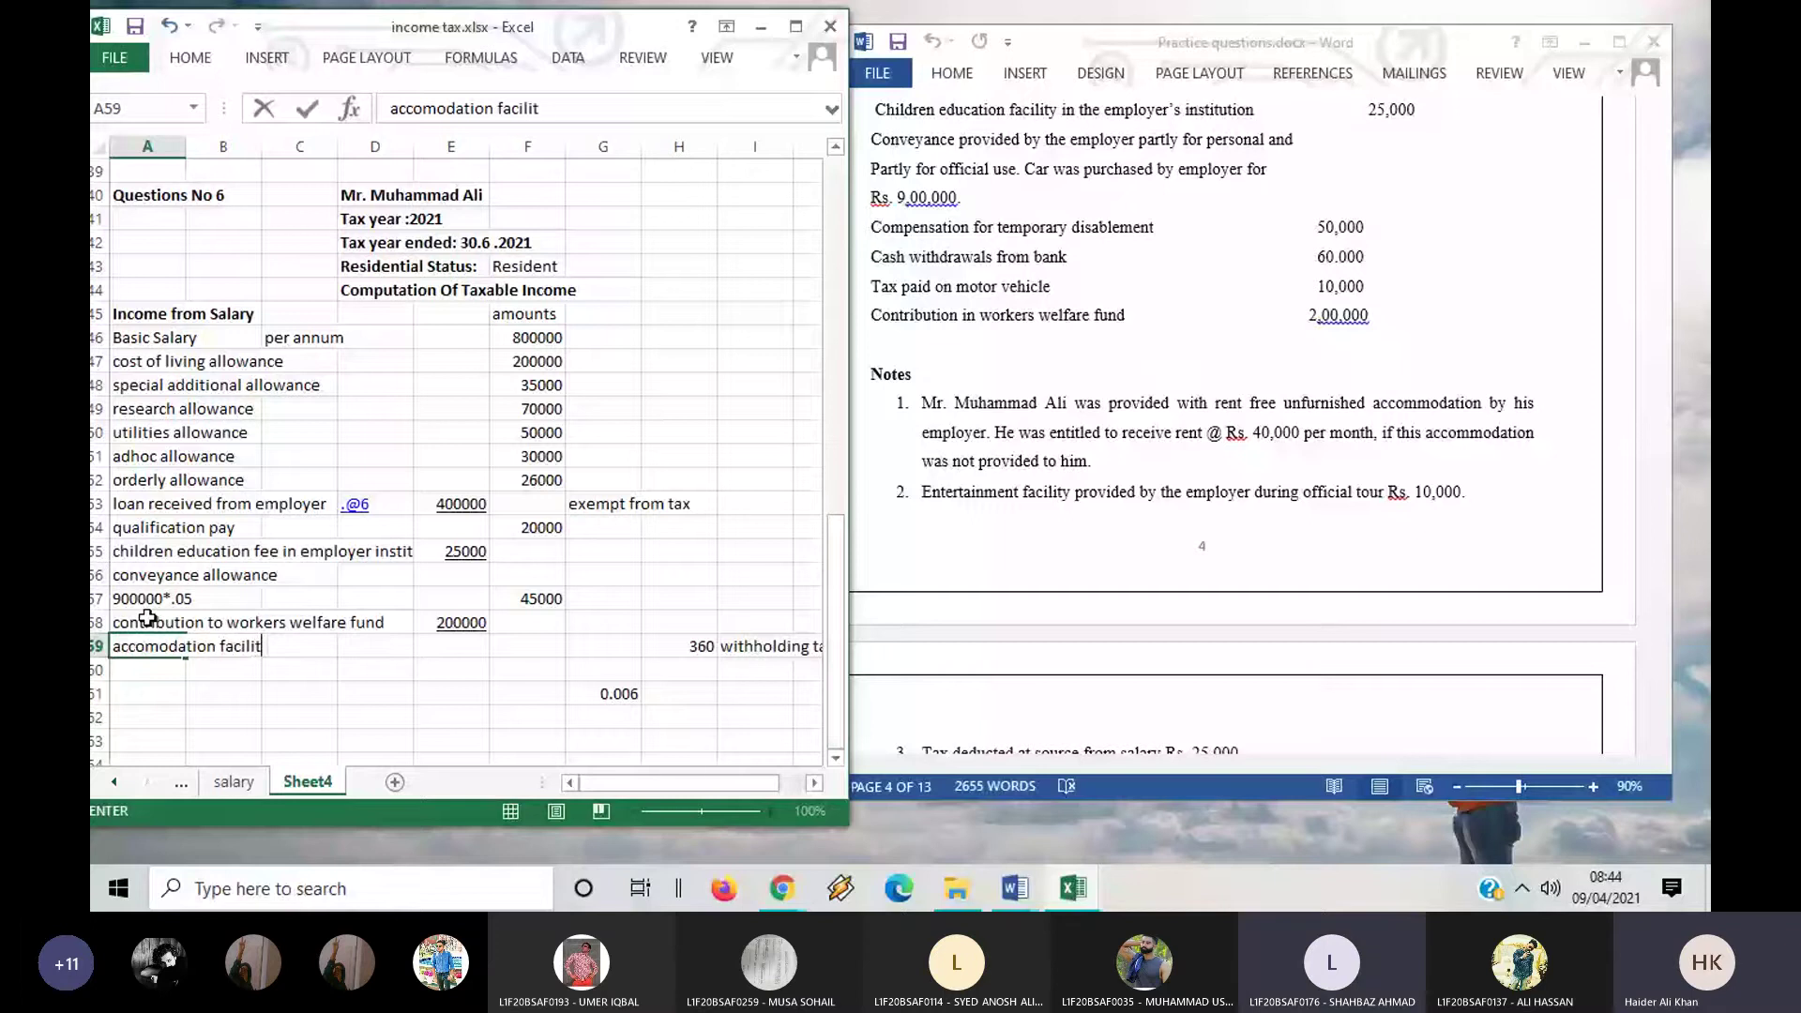
text(y)
click(160, 670)
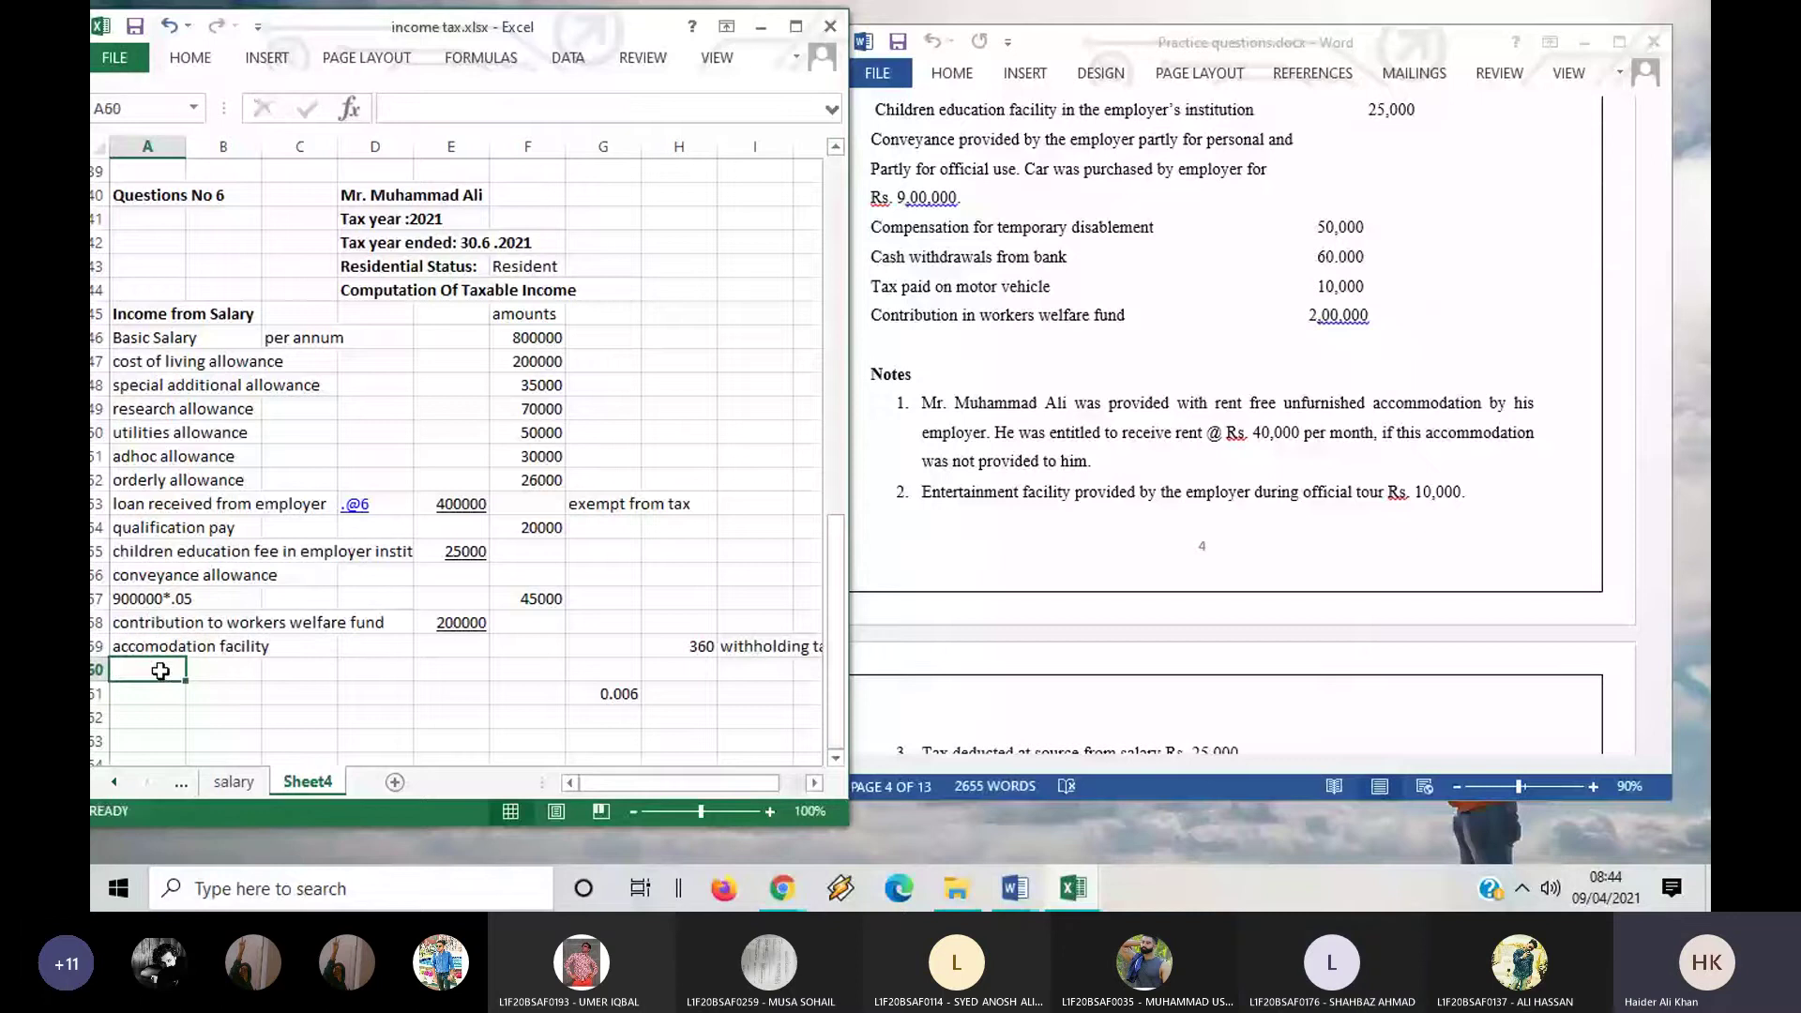
text(40000)
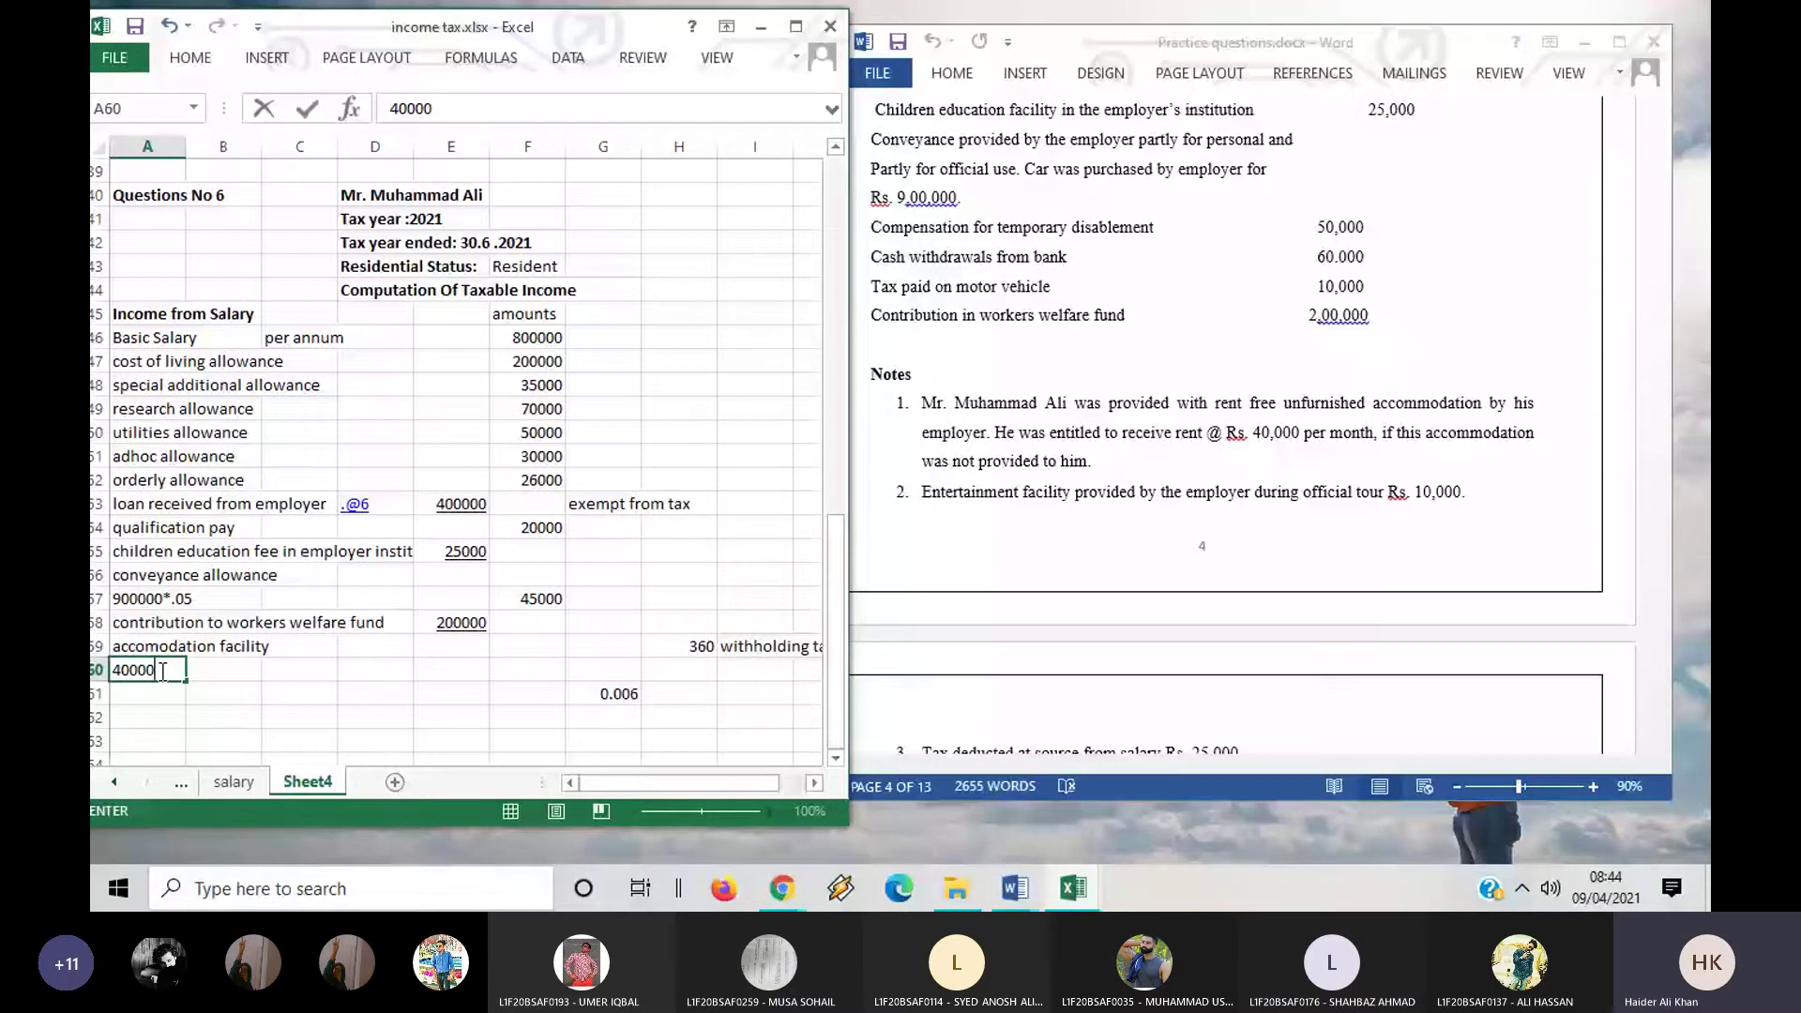
key(BackSpace)
key(BackSpace)
key(BackSpace)
key(BackSpace)
key(BackSpace)
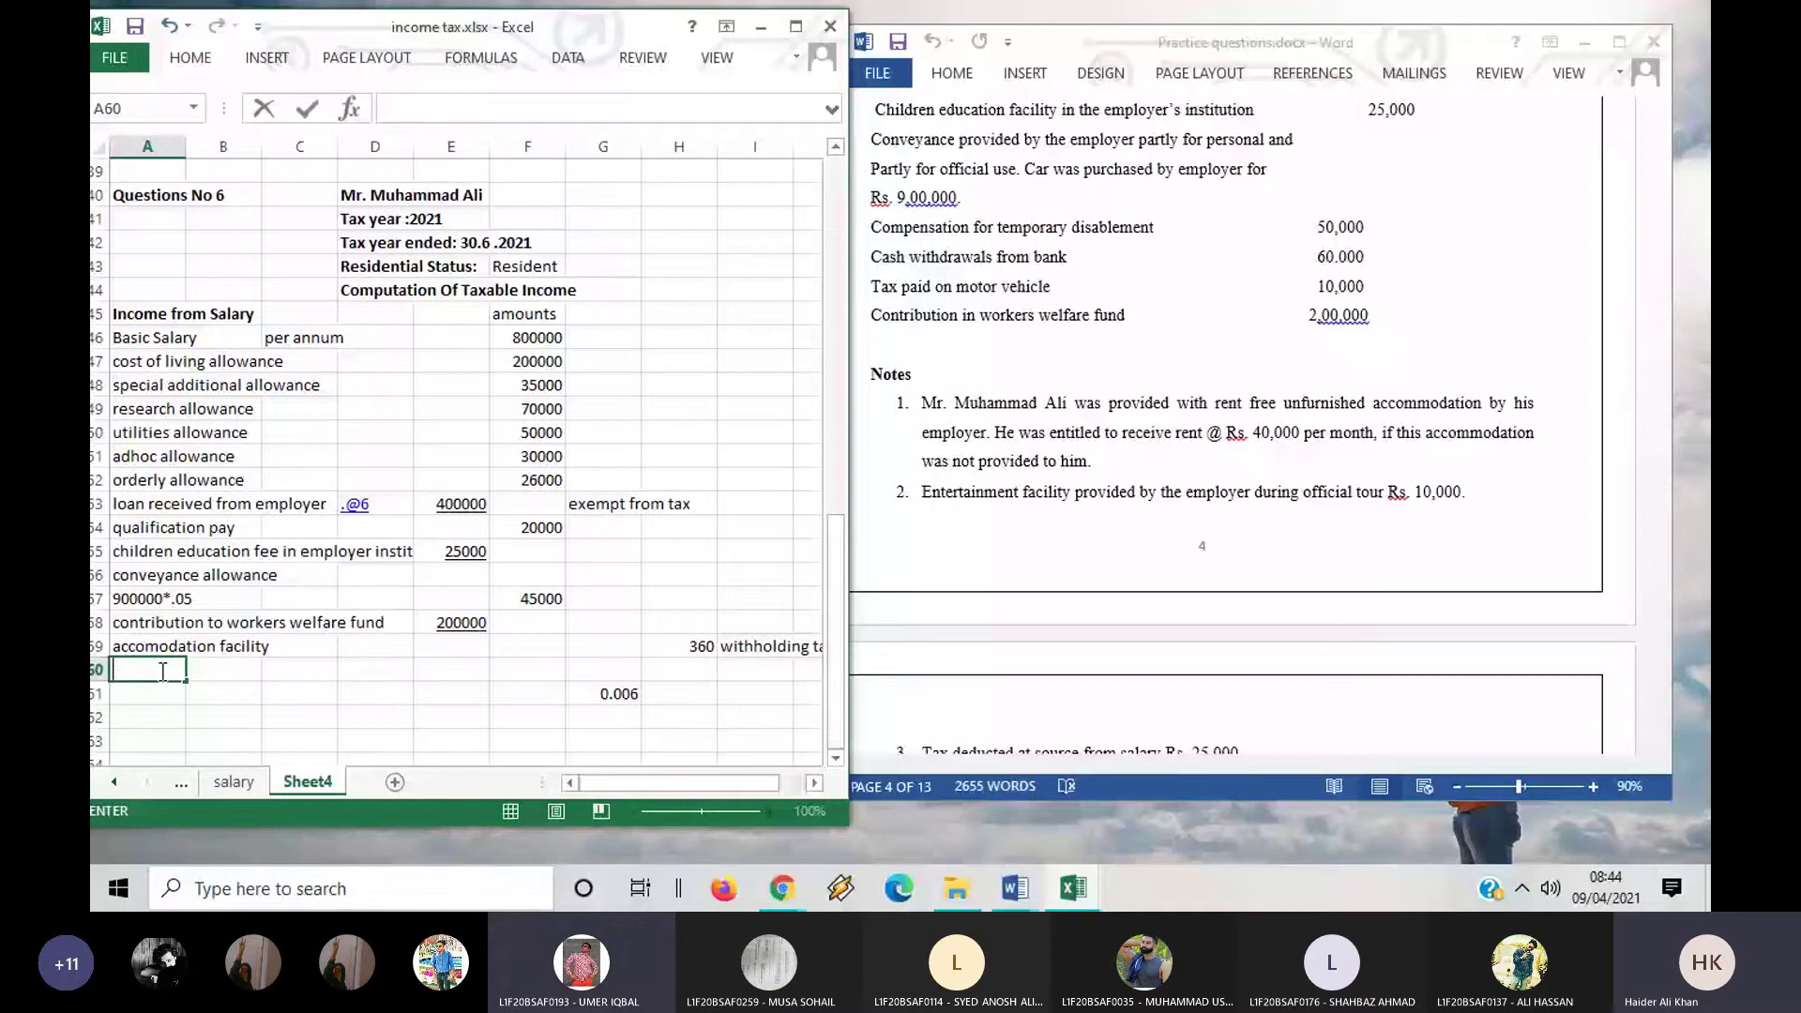
text(40000)
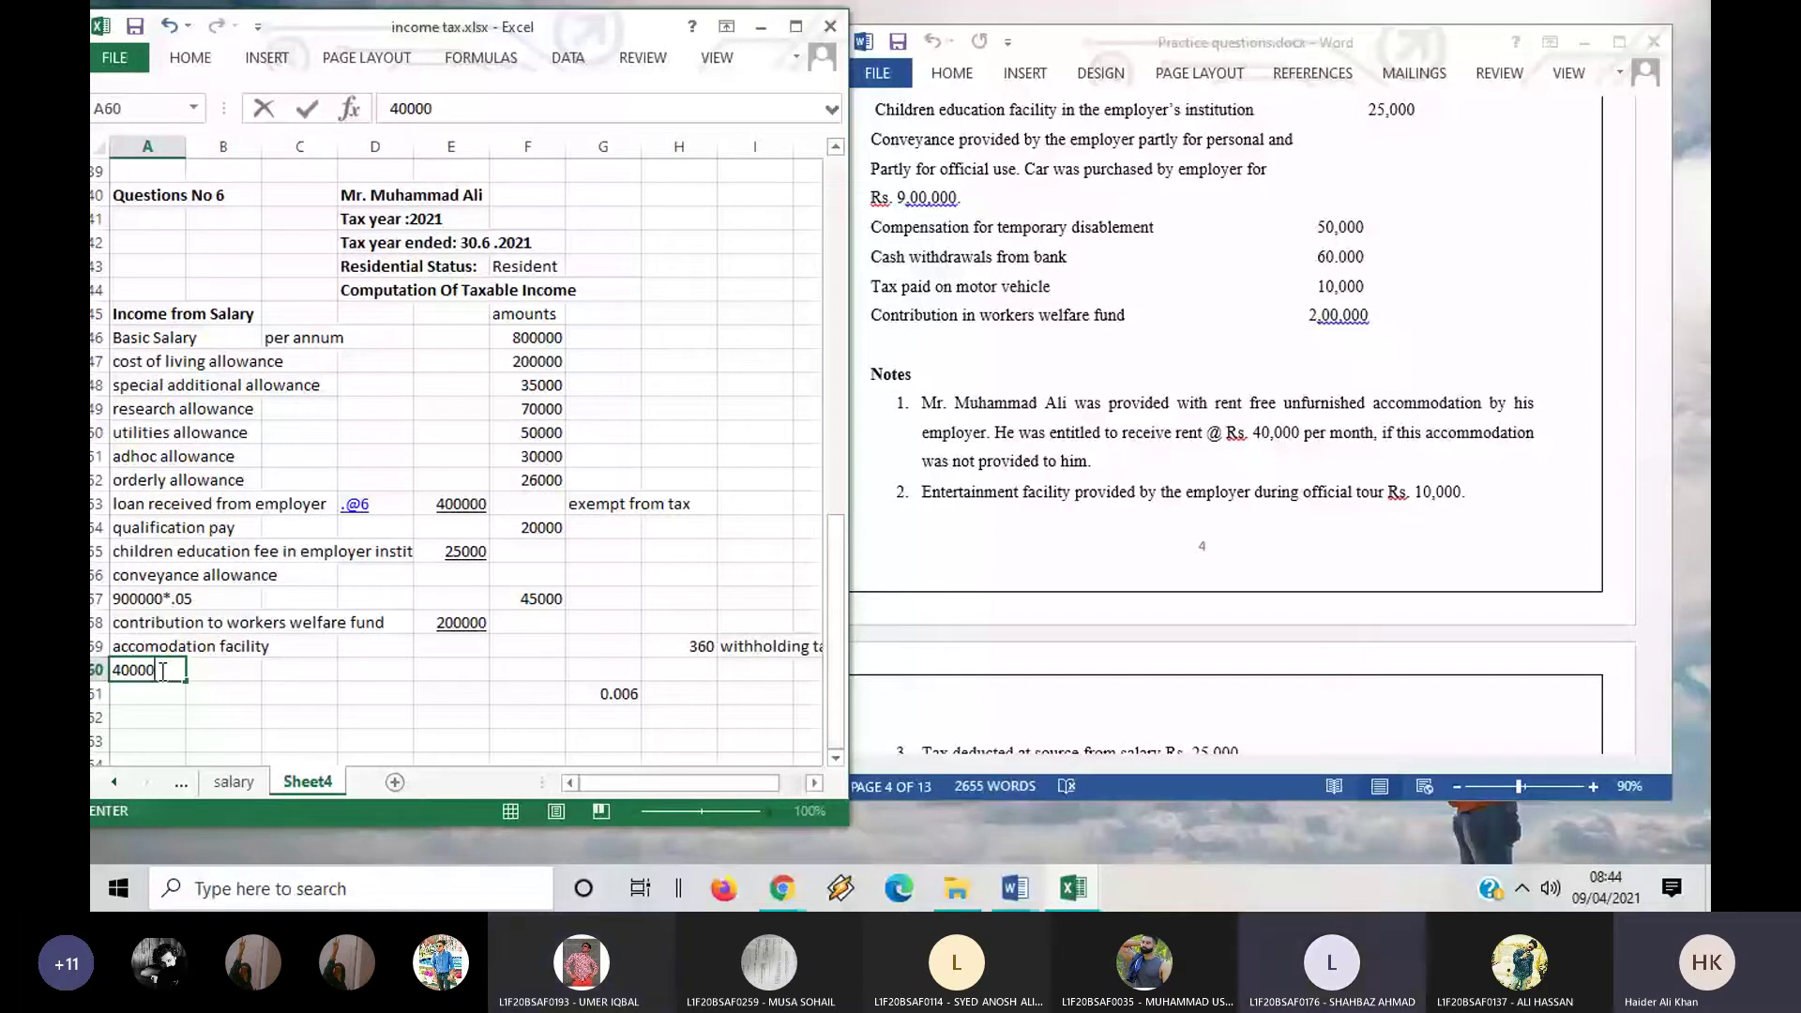
text( pm)
key(Tab)
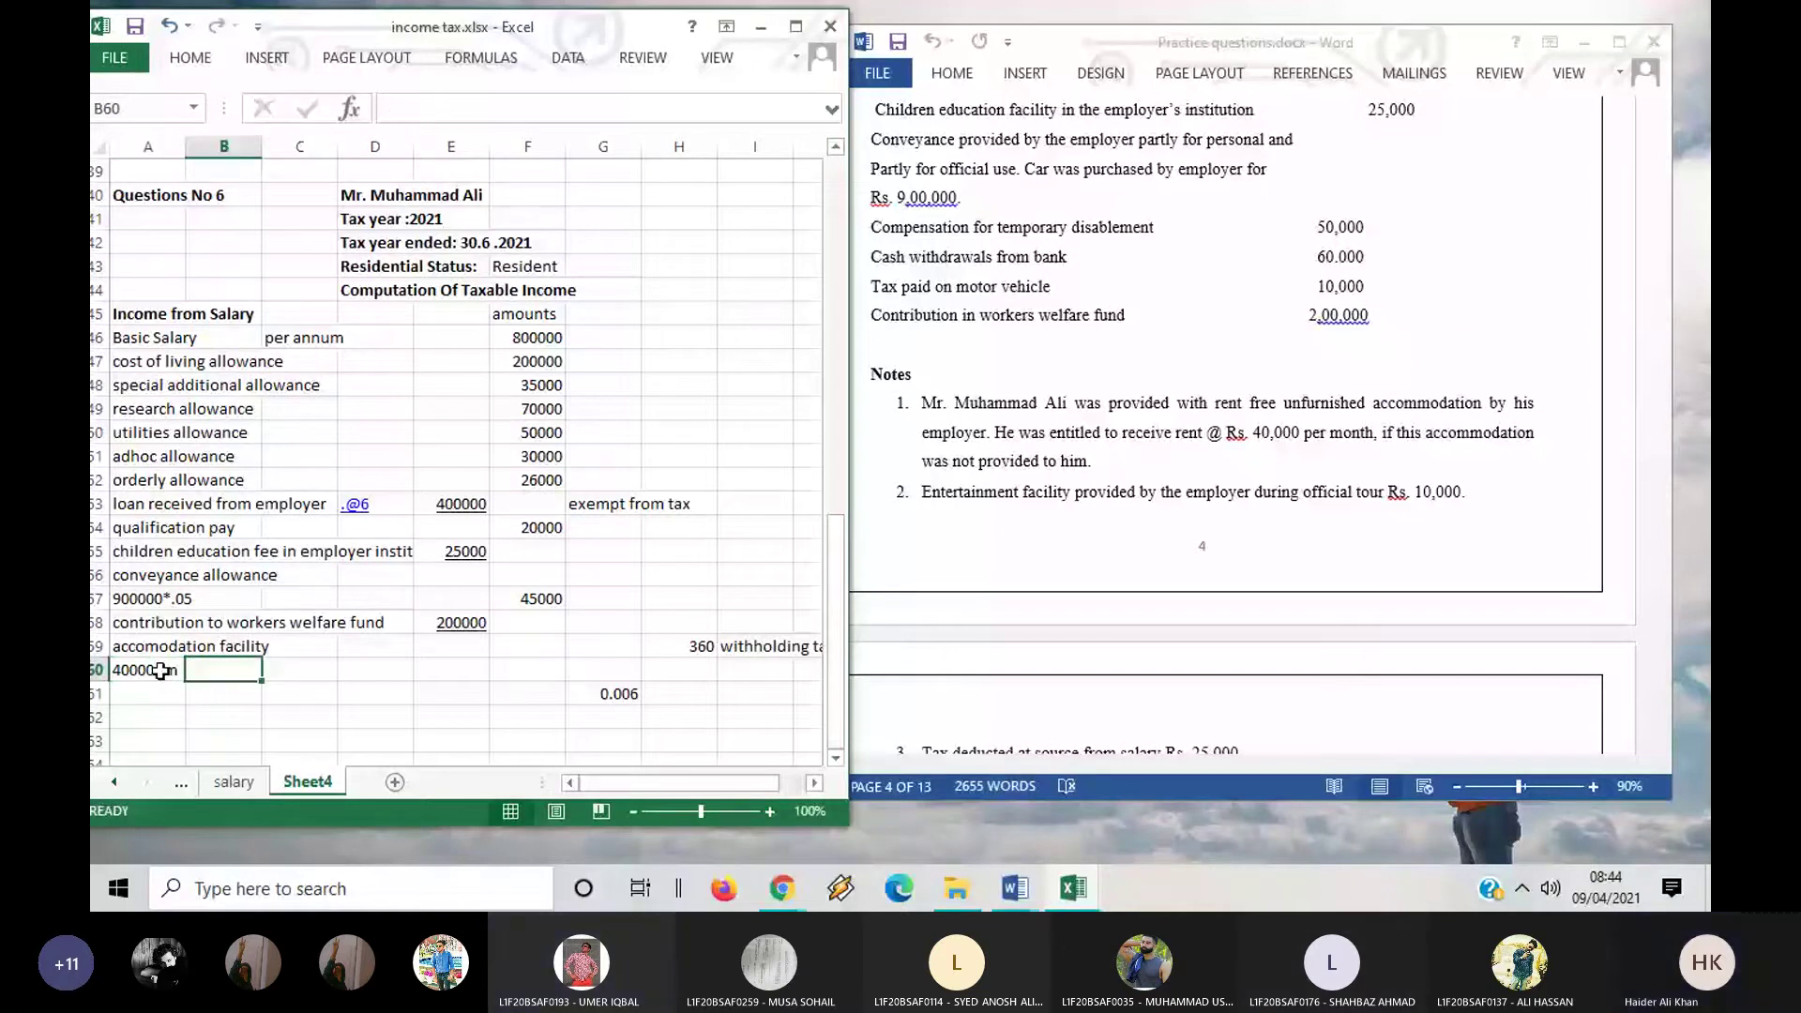
Enter =40000*12 in B60 for the 480000 annual rent, abandoning a =B60 formula in C60
text(=)
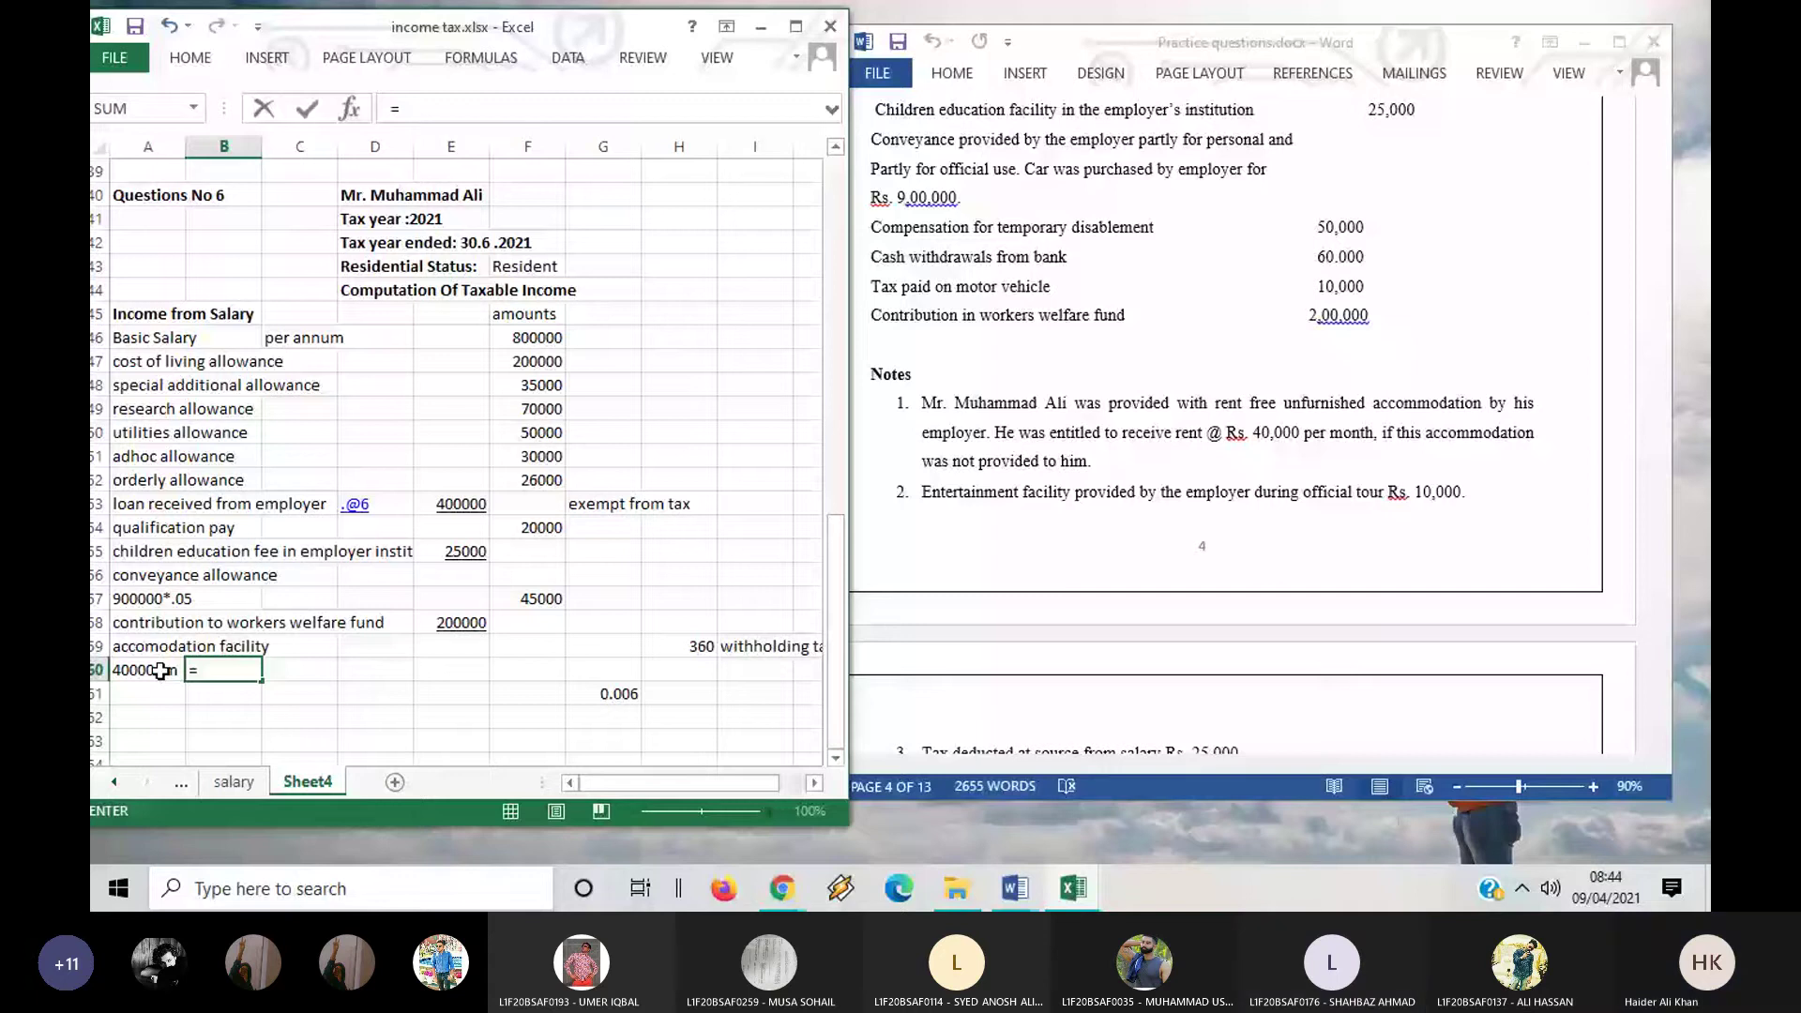
text(4000)
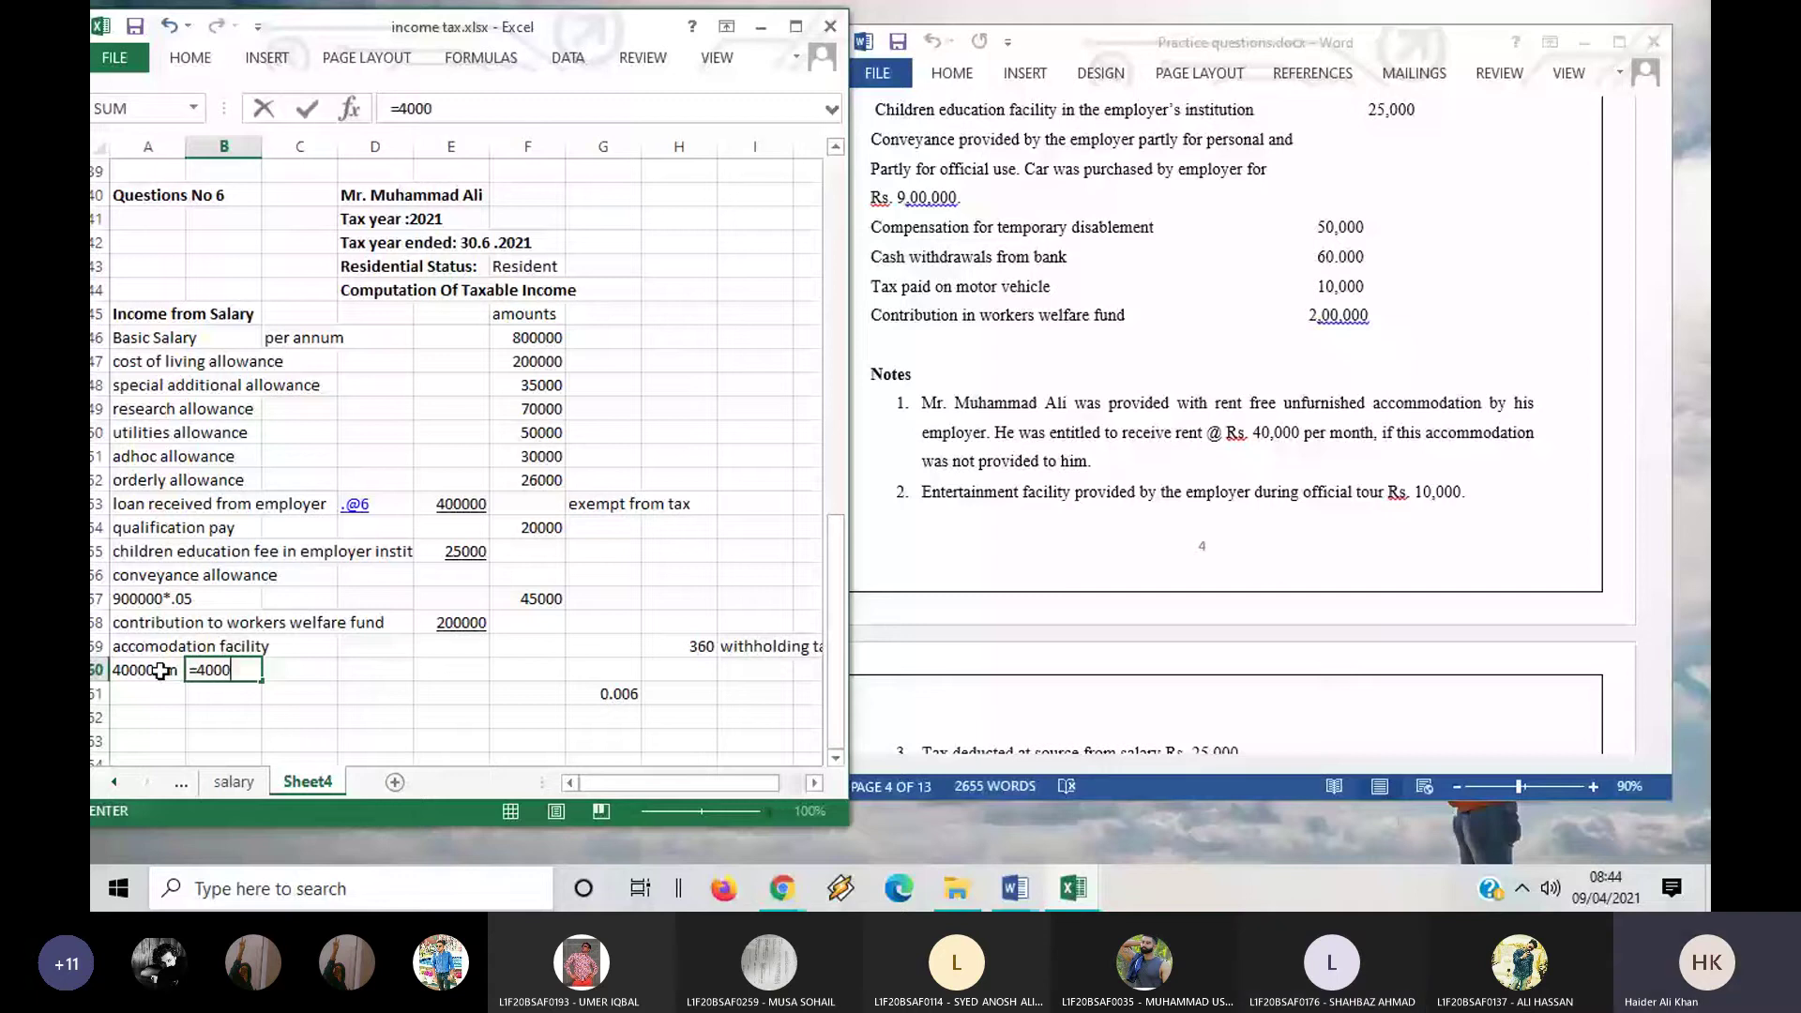
text(0)
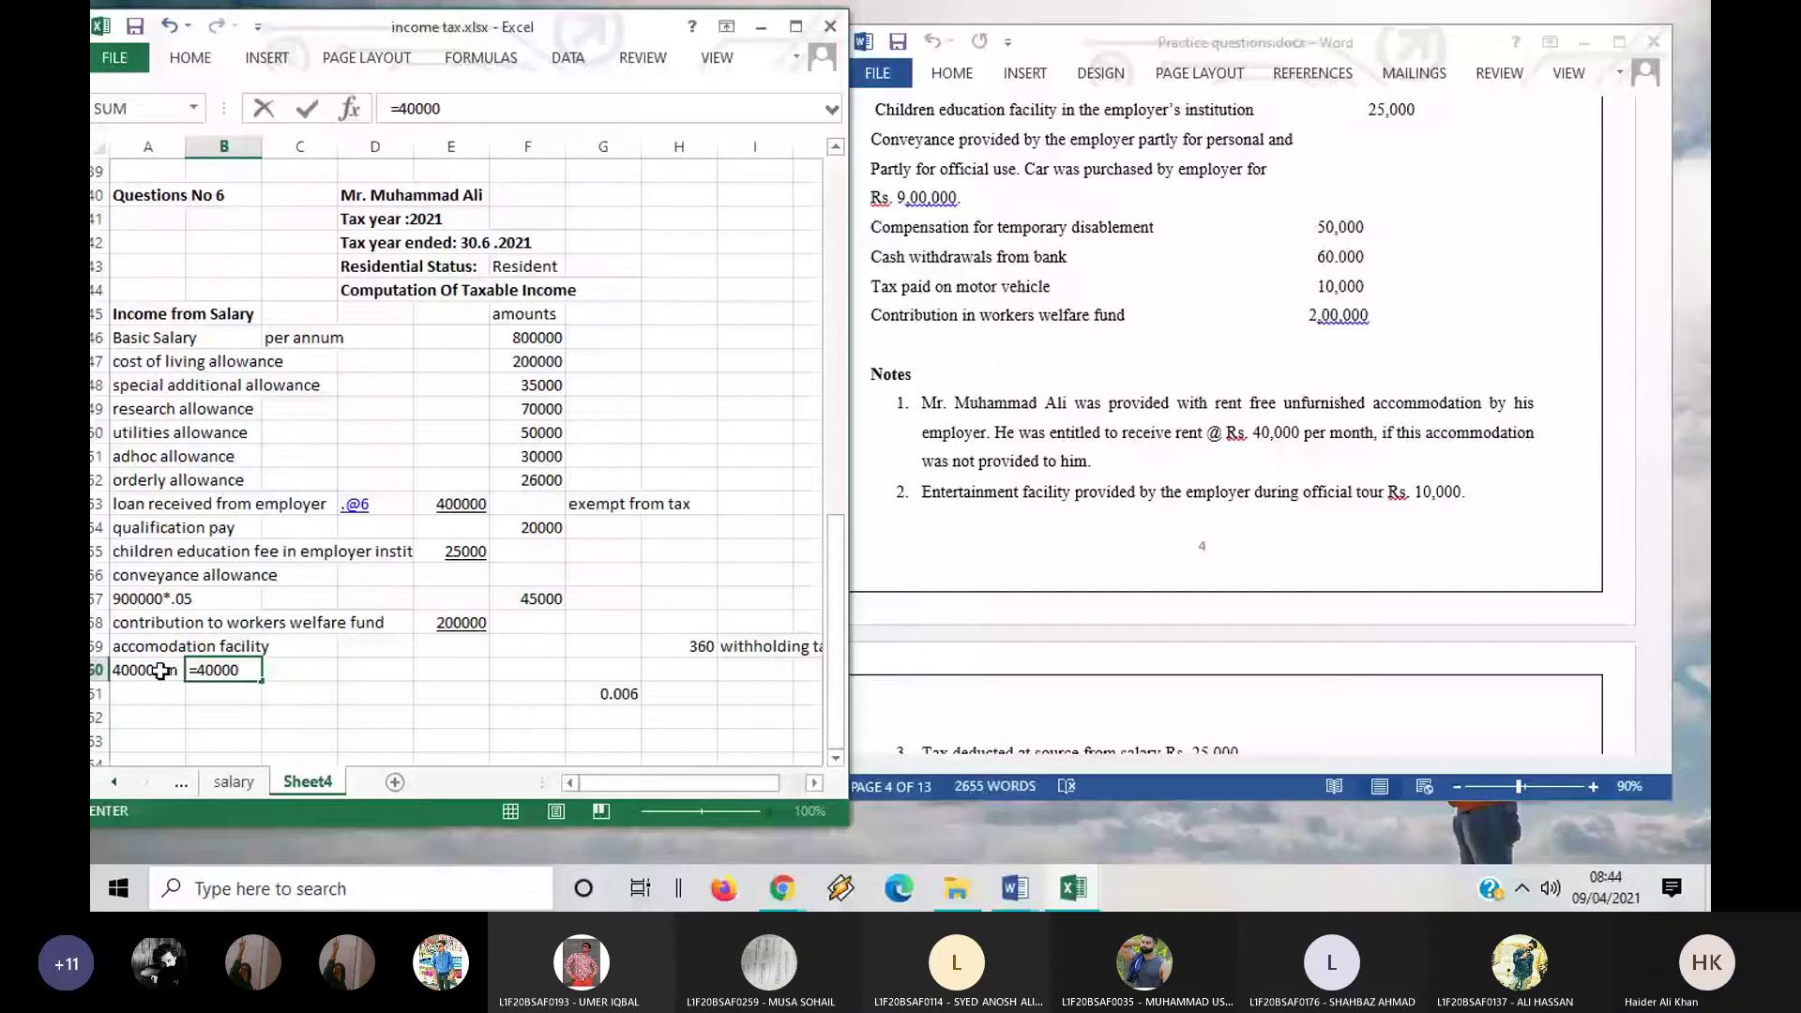
text(*12)
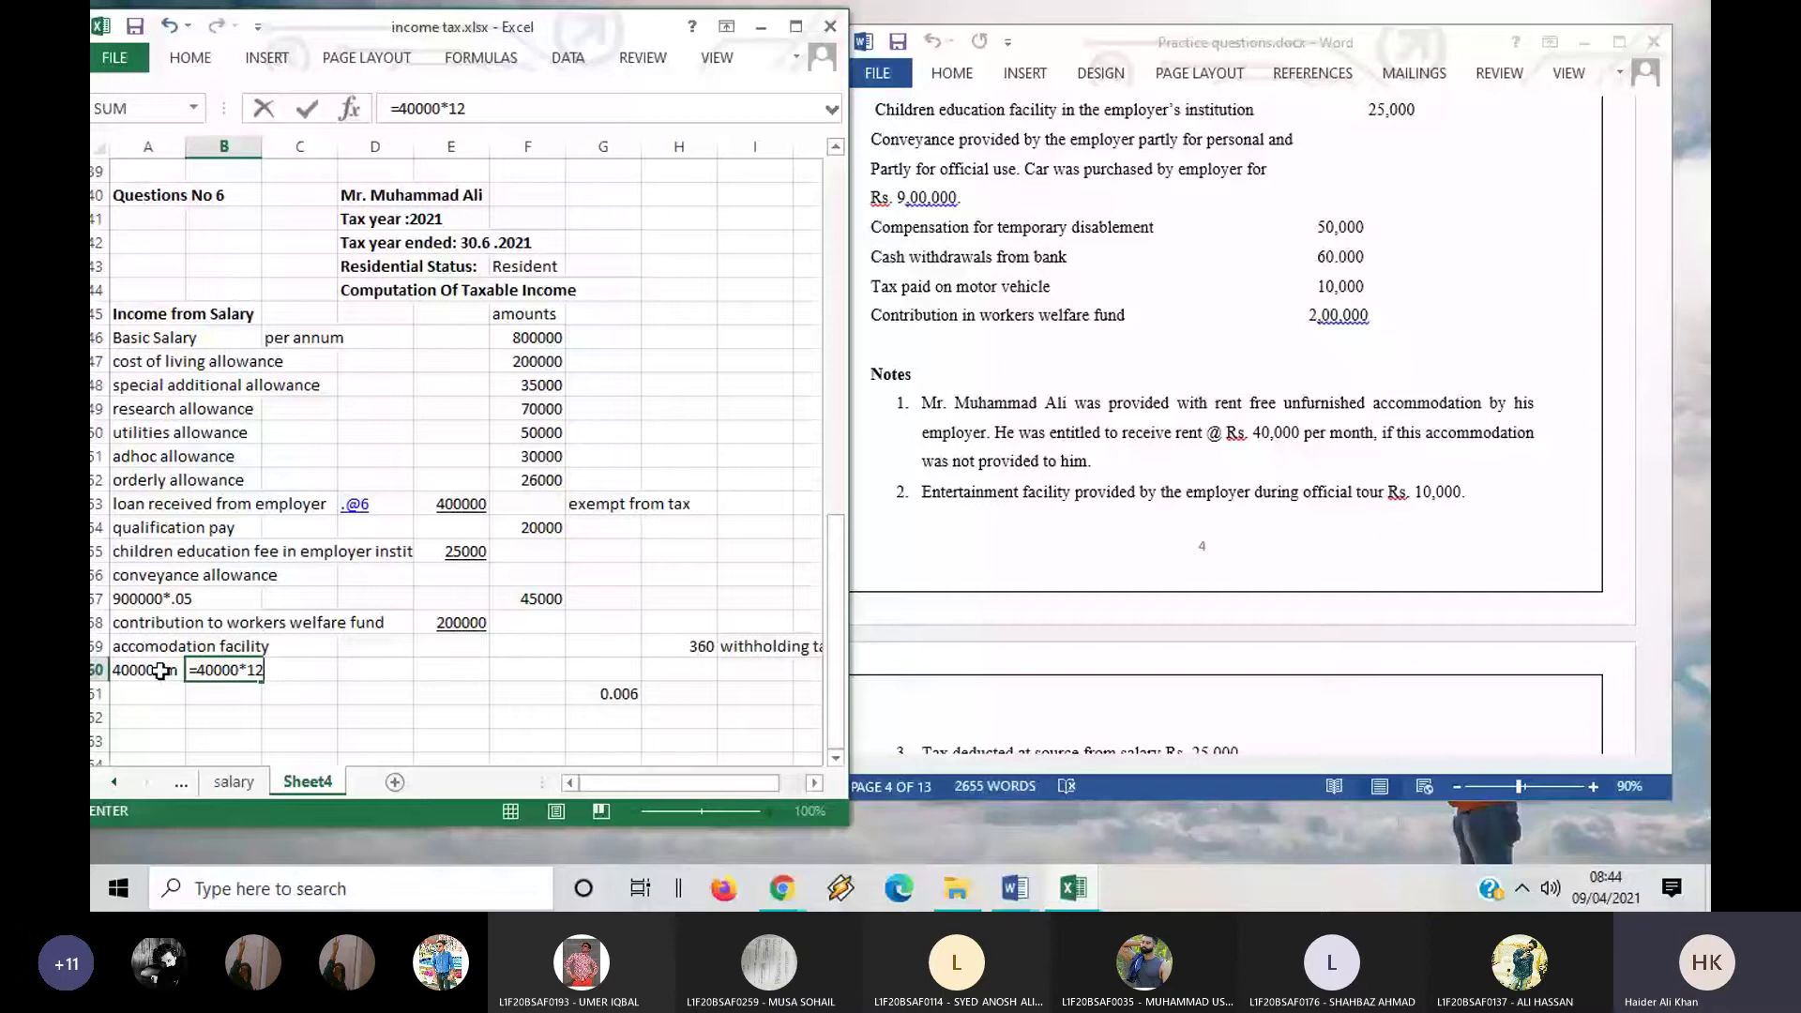
click(162, 671)
click(298, 673)
text(=)
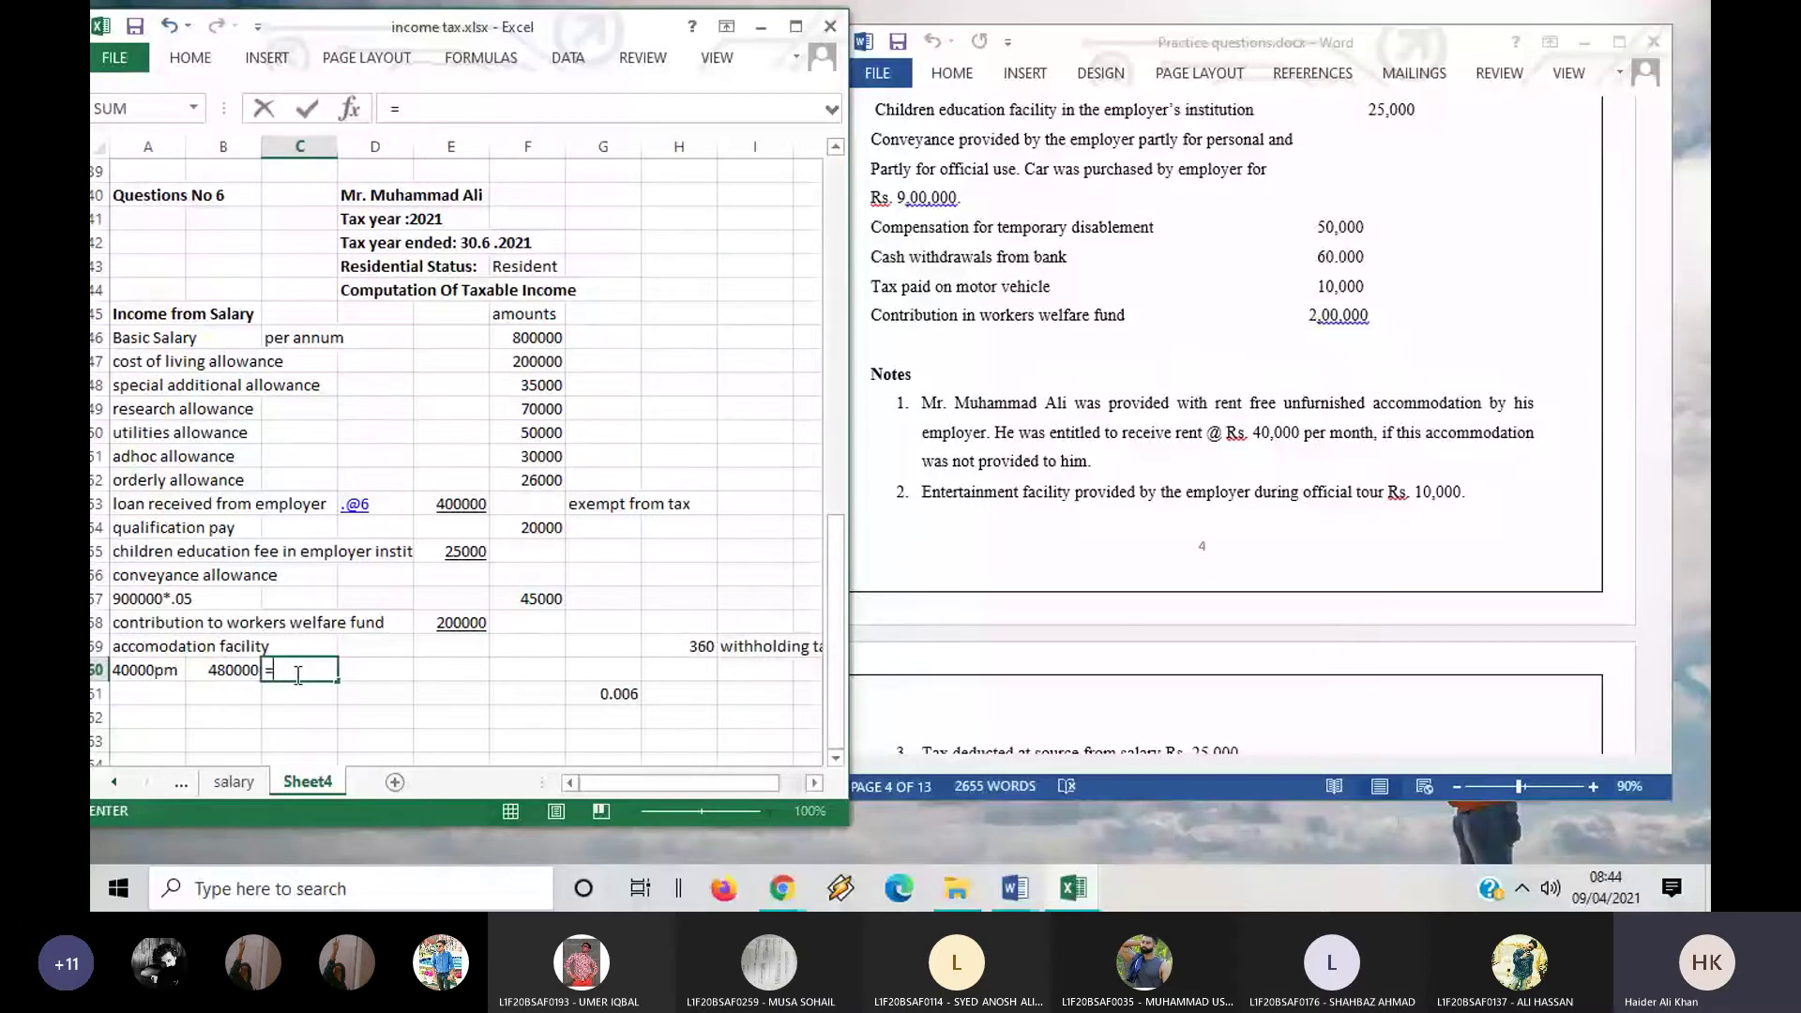
click(234, 675)
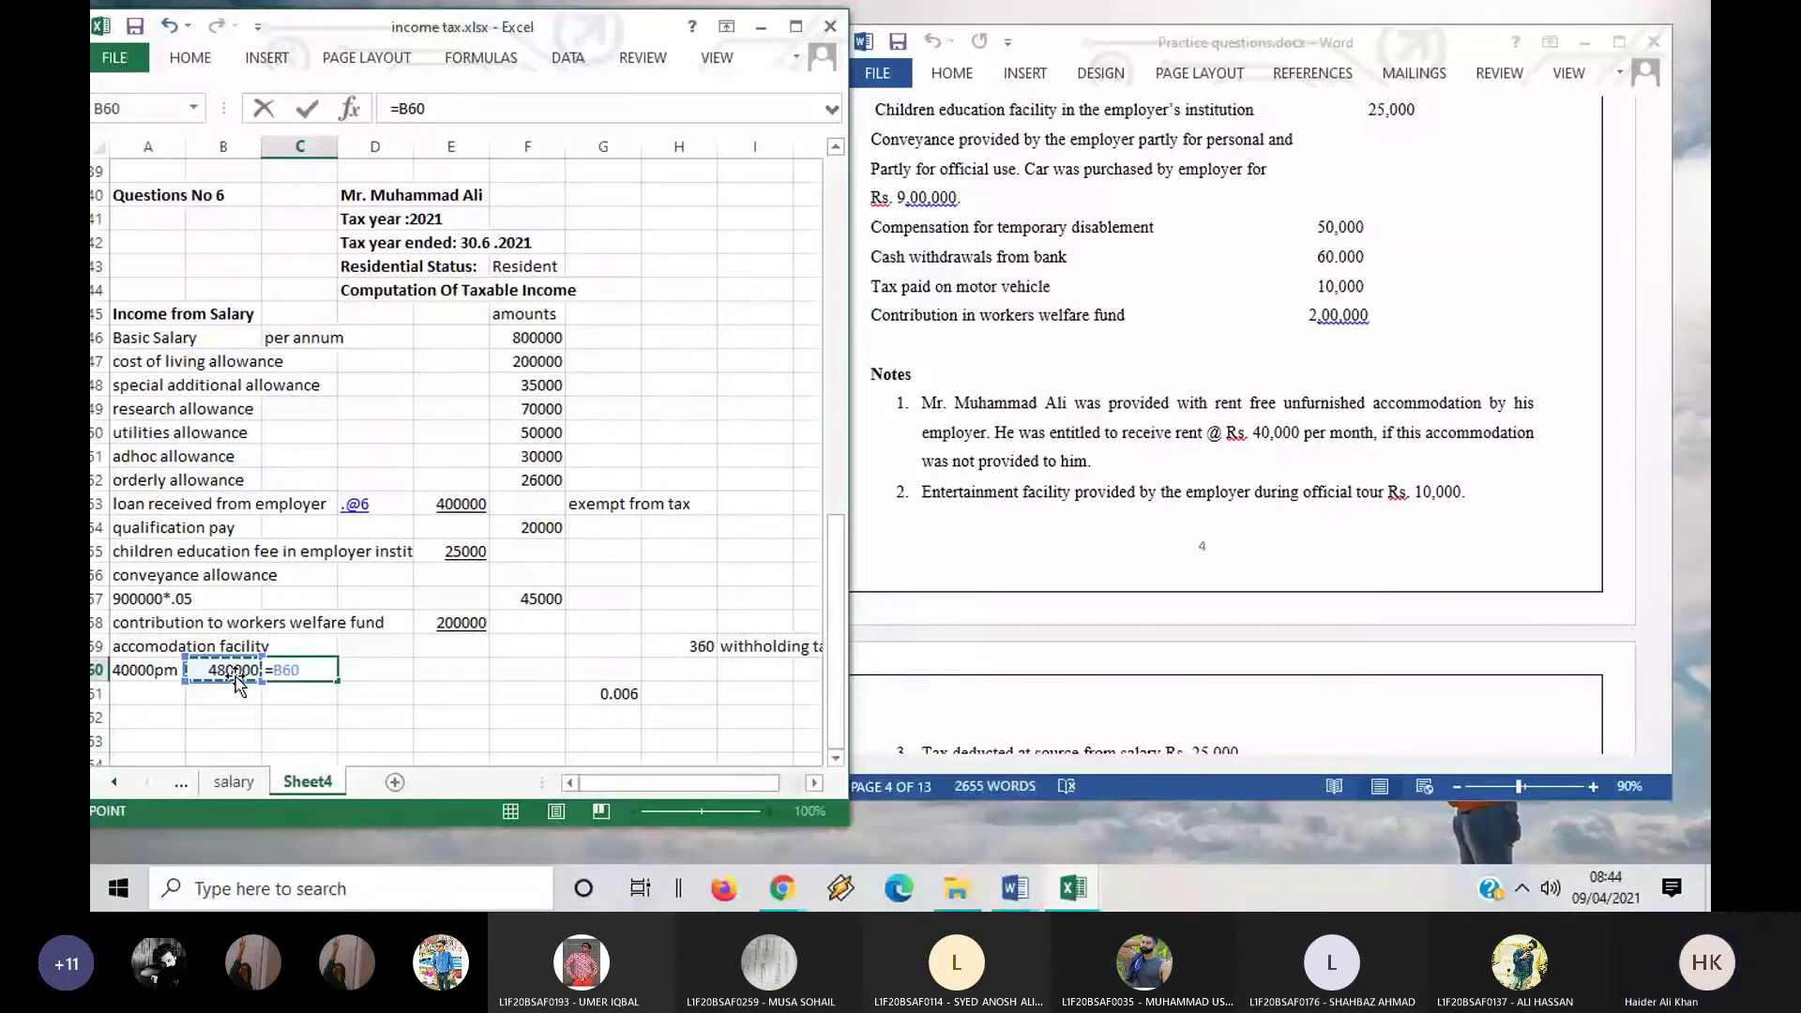
text(*.)
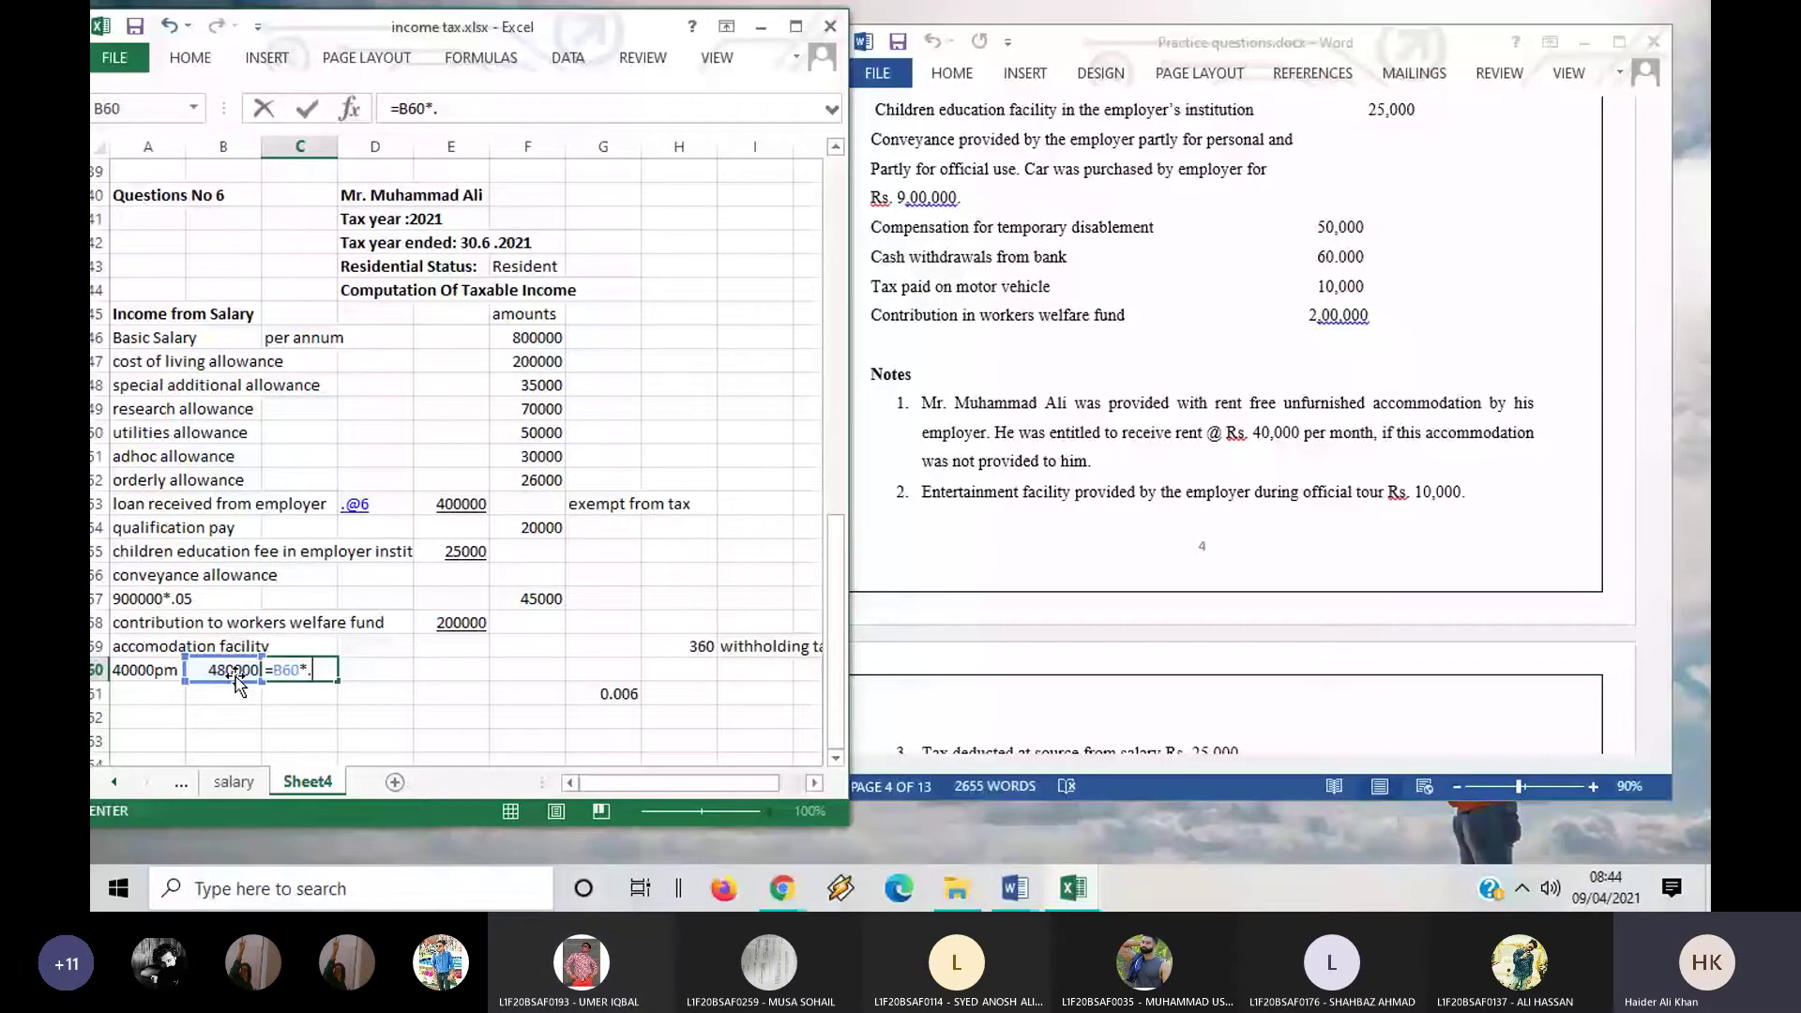
key(BackSpace)
key(BackSpace)
key(Return)
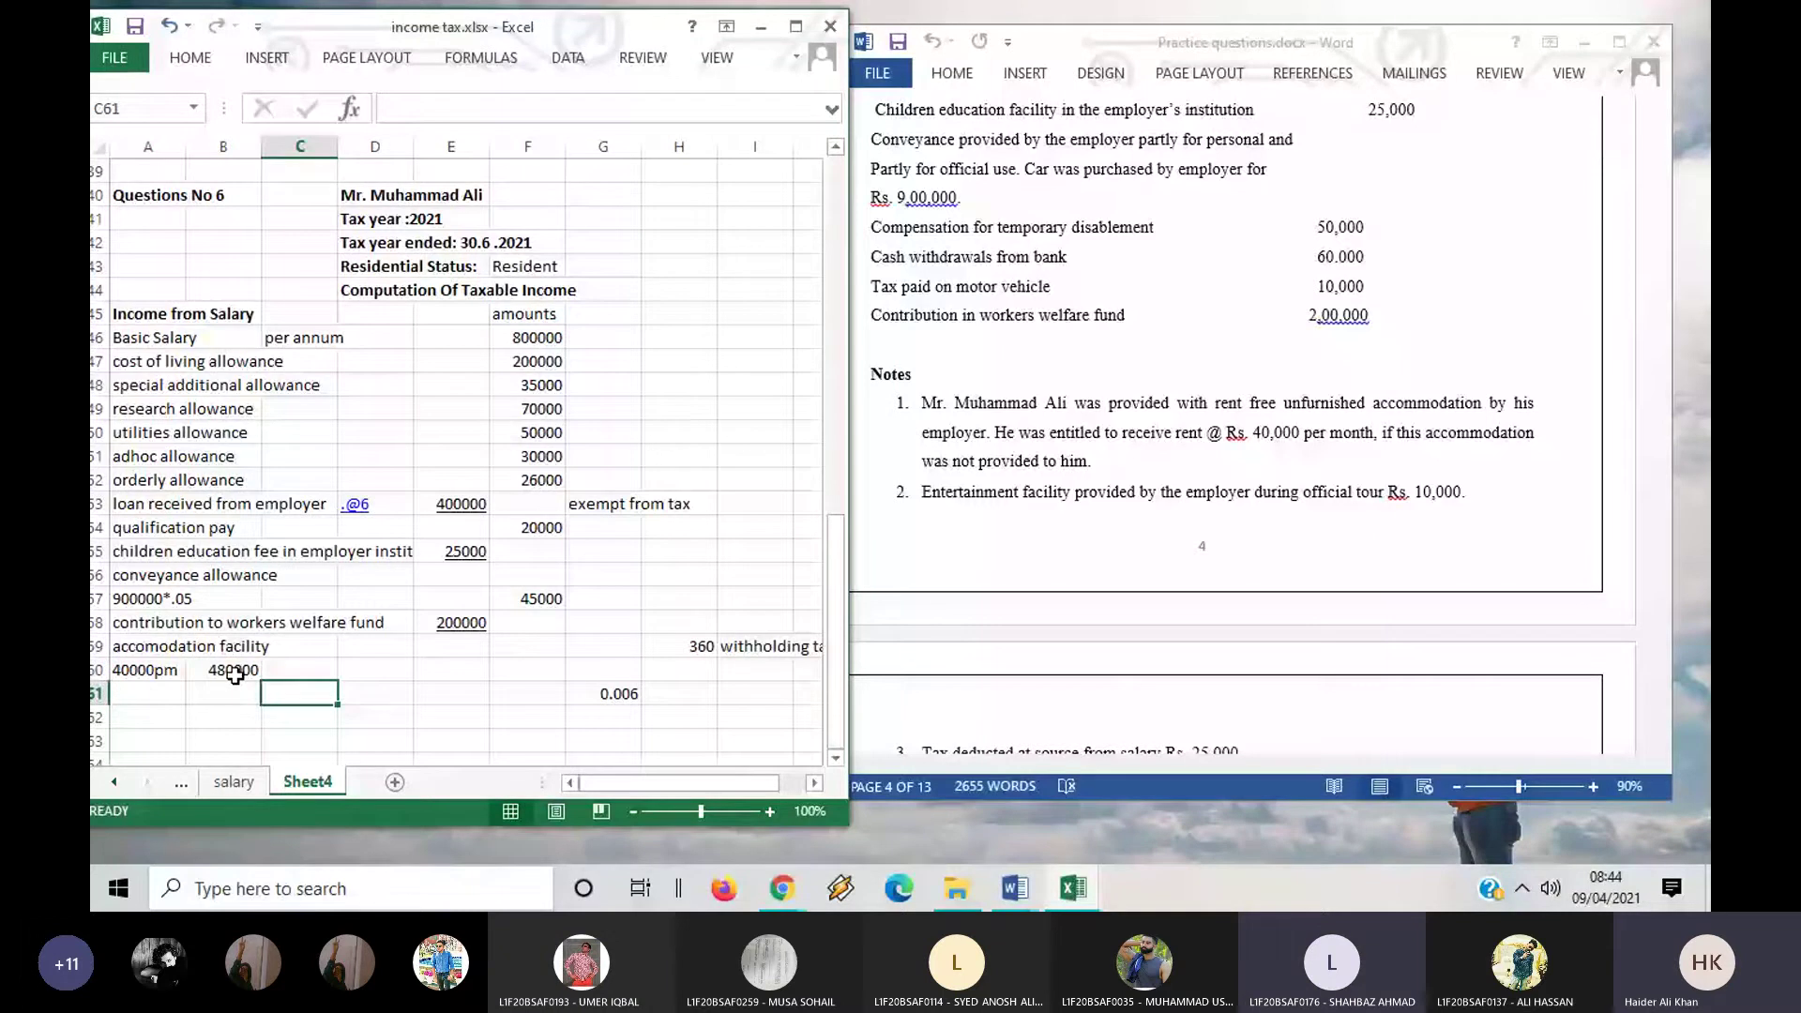
Label C60 'entitlement' and A61 '45% of bs', checking the question document
click(309, 666)
text(entitleme)
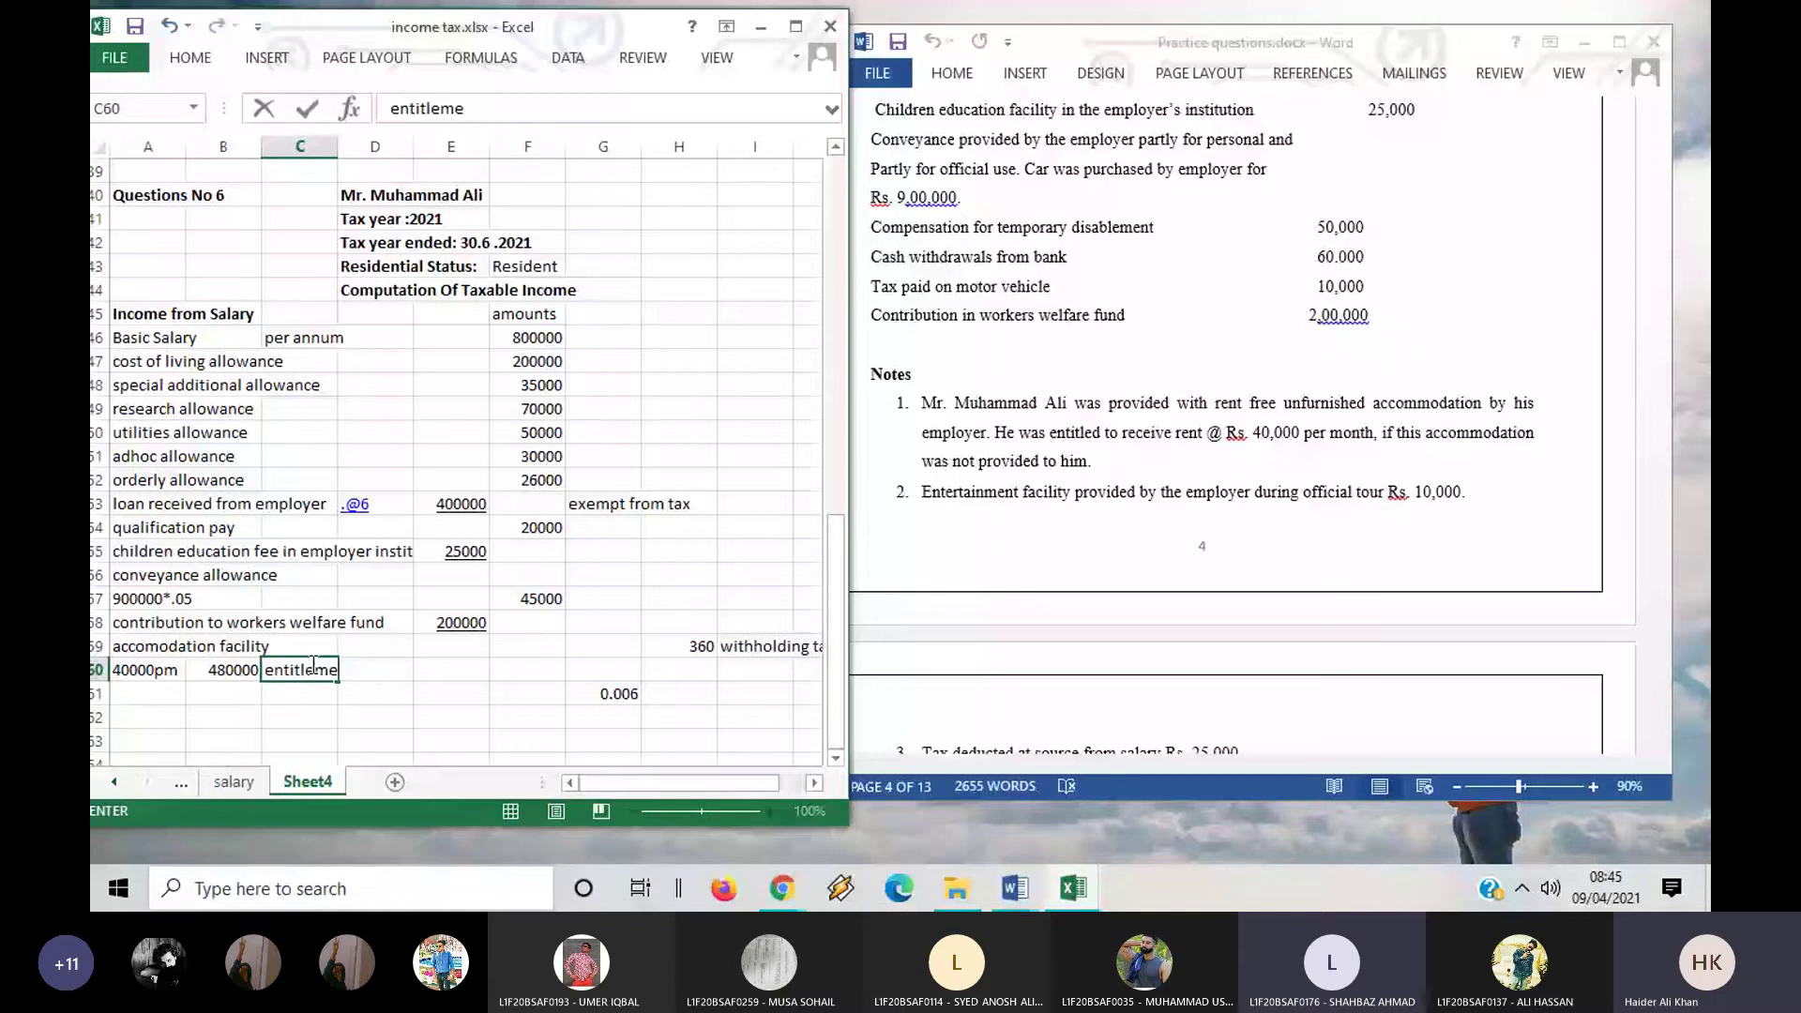
text(nt)
click(155, 685)
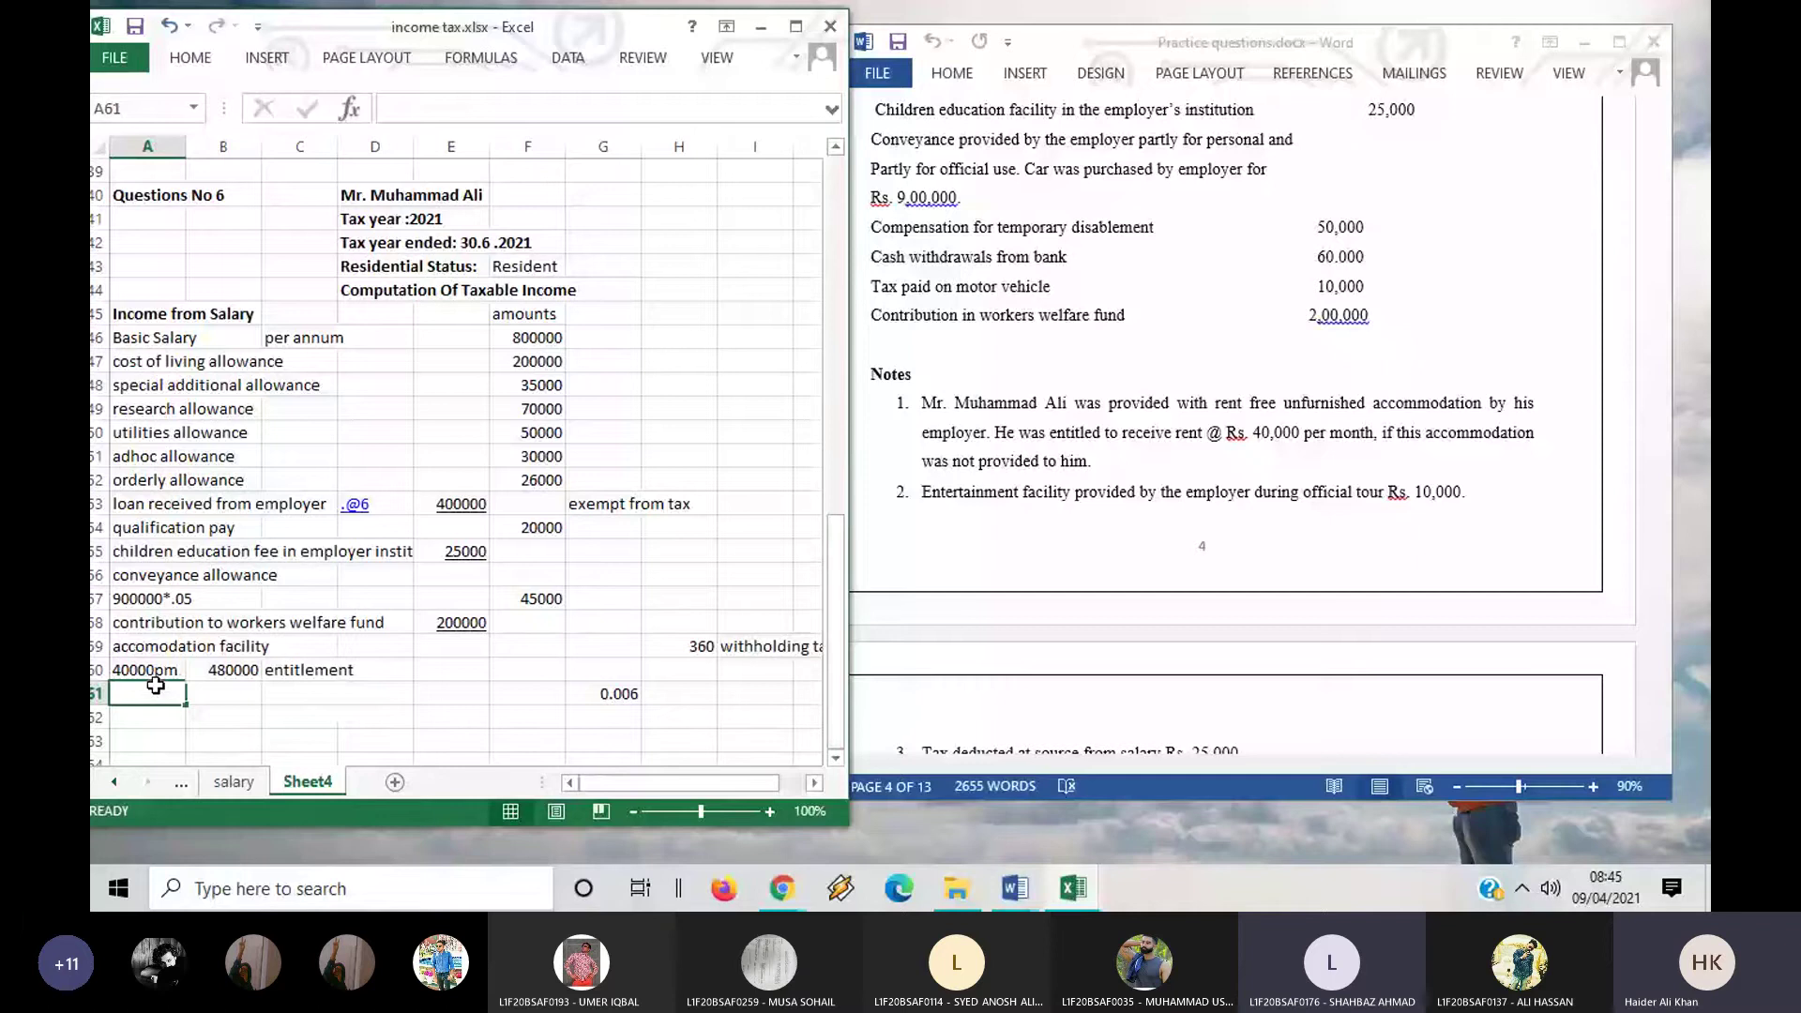
text(45)
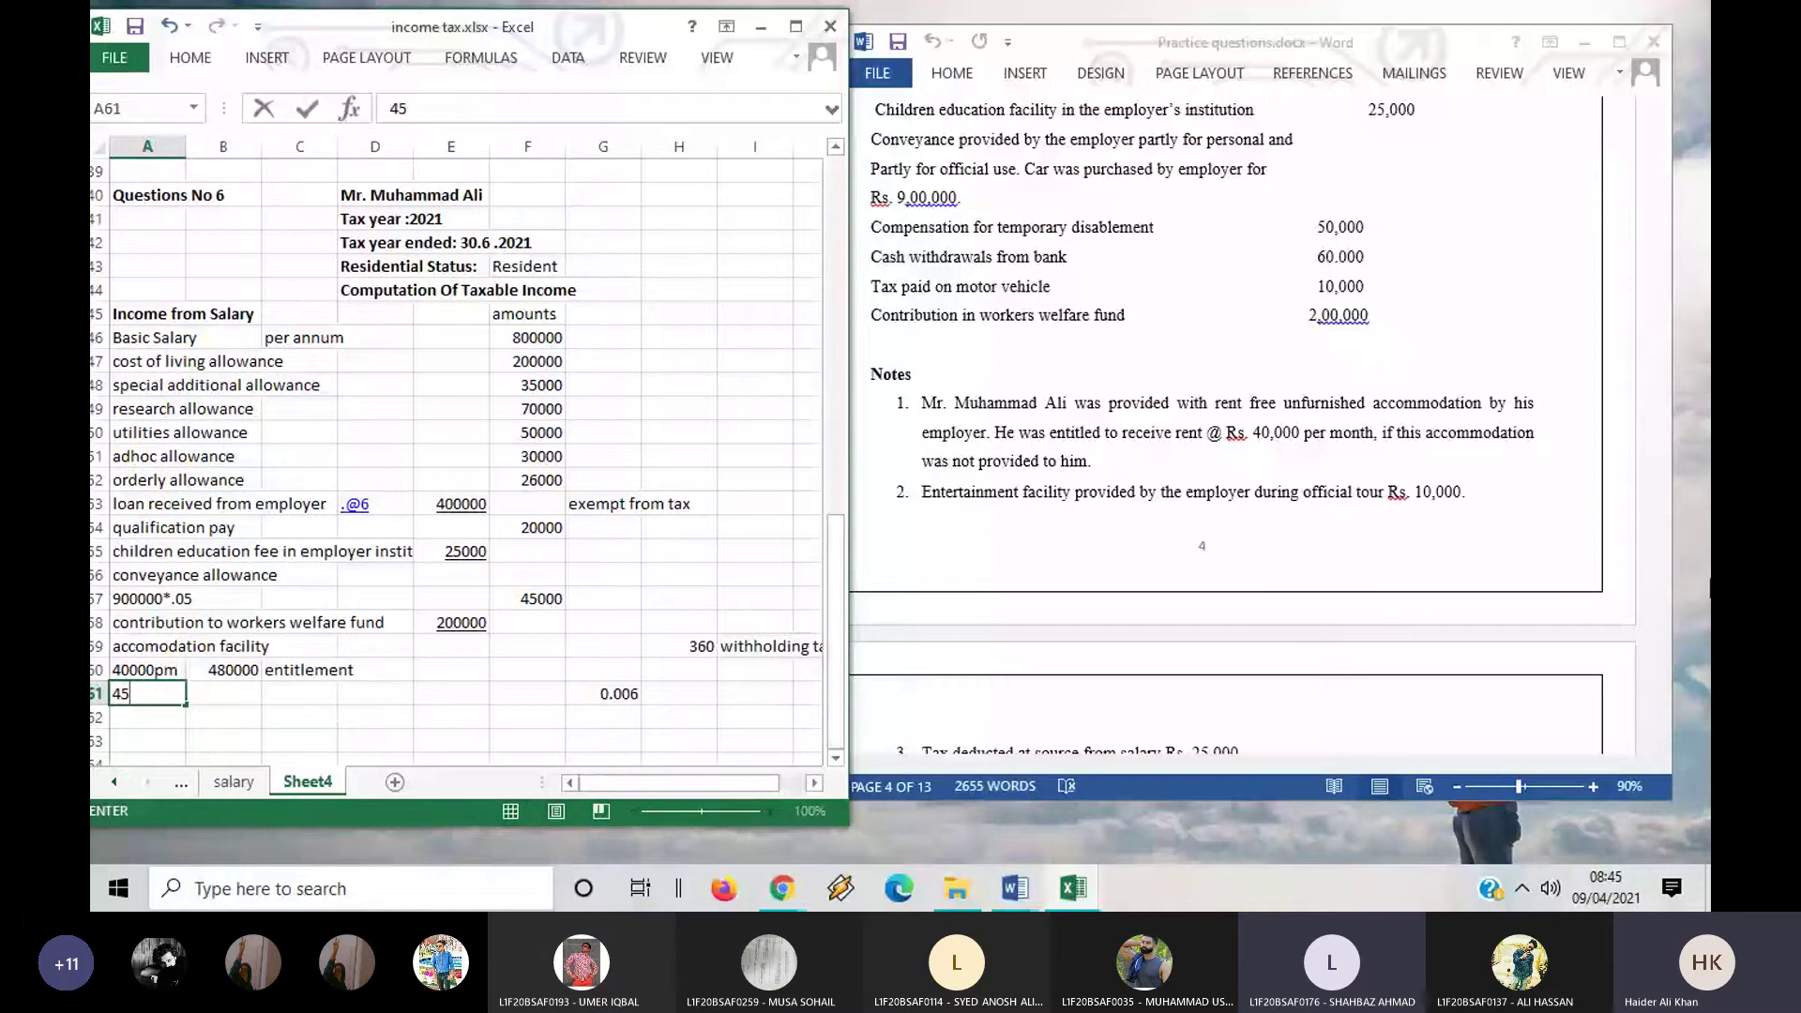
click(1575, 149)
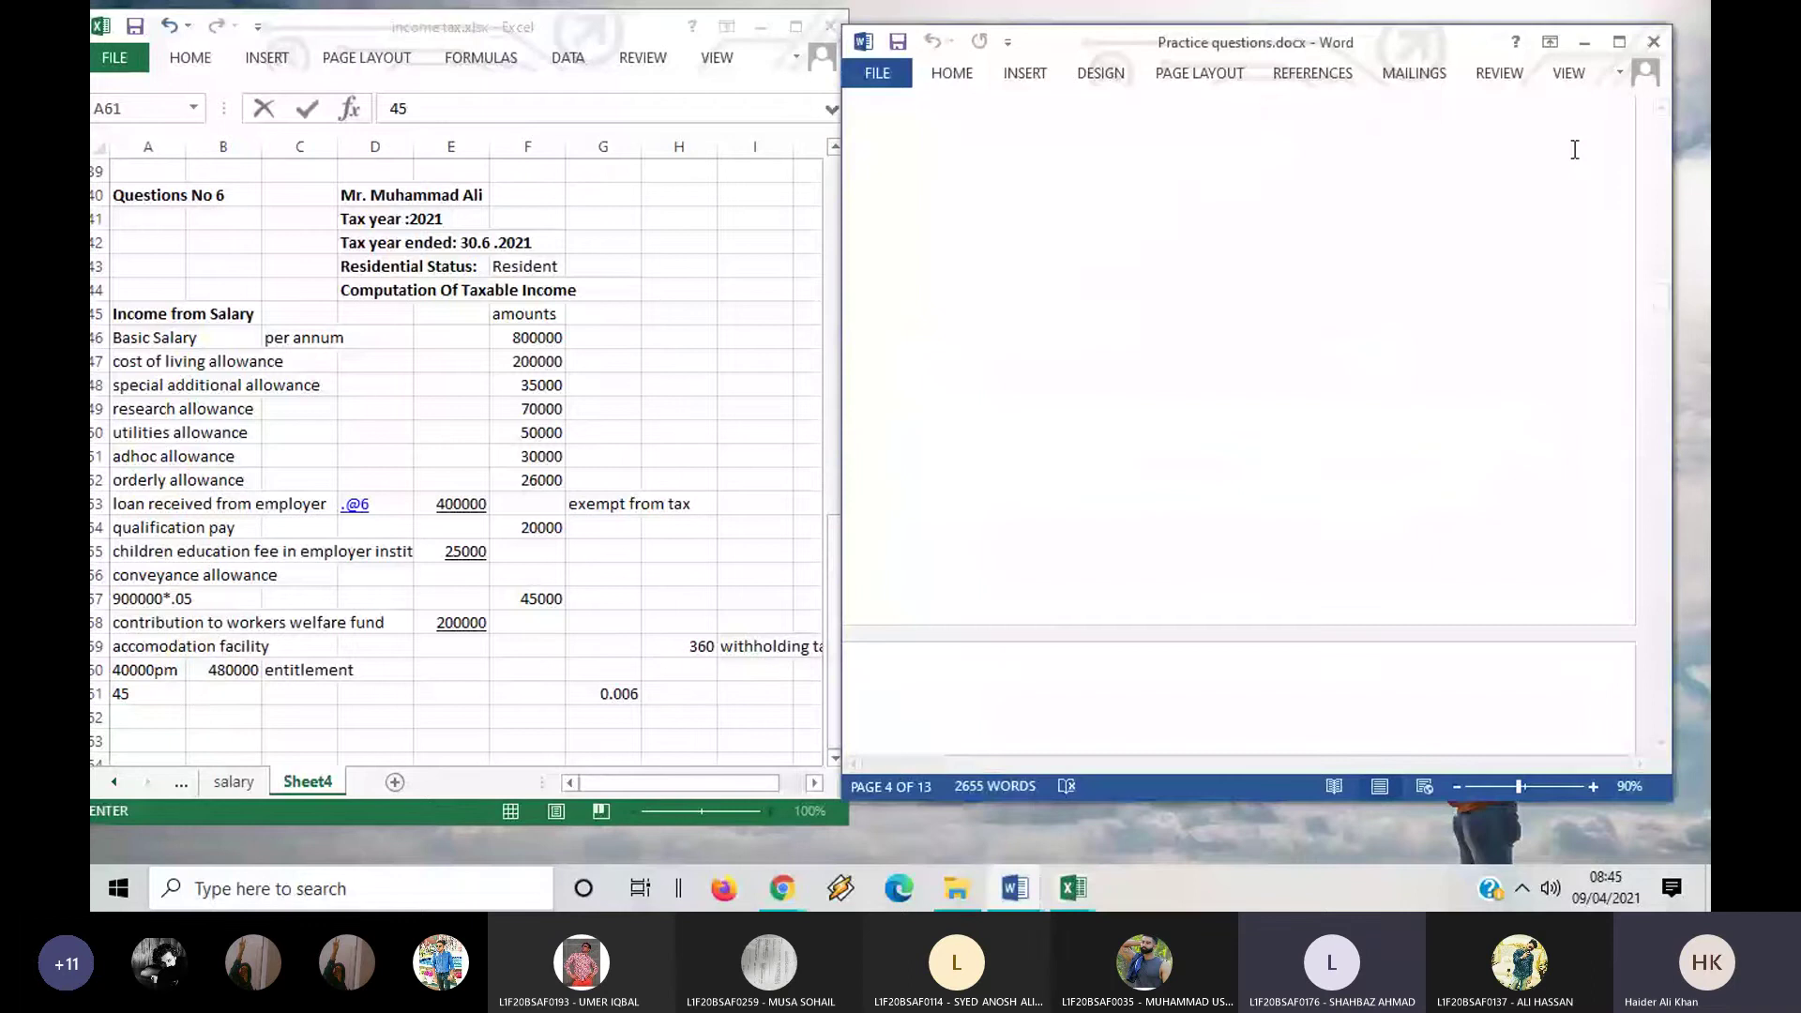
mouse_move(1660, 300)
mouse_down()
mouse_move(1660, 278)
mouse_move(1661, 301)
mouse_up()
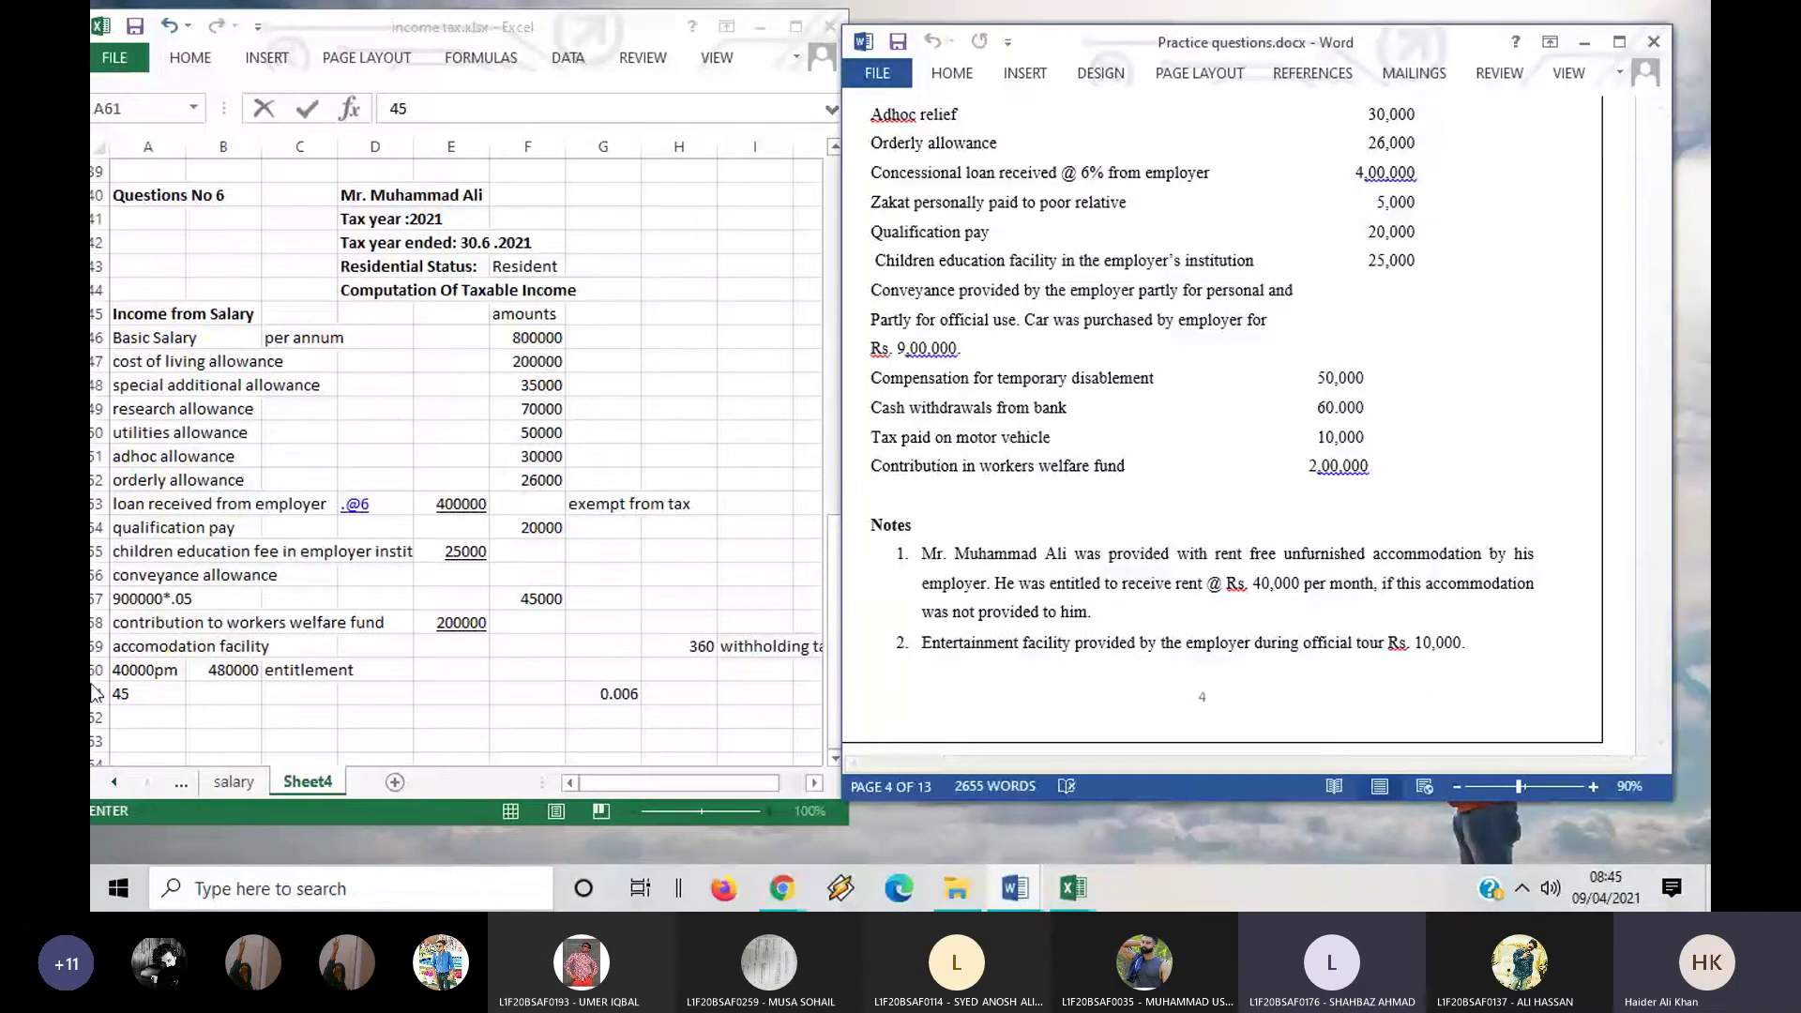
click(141, 694)
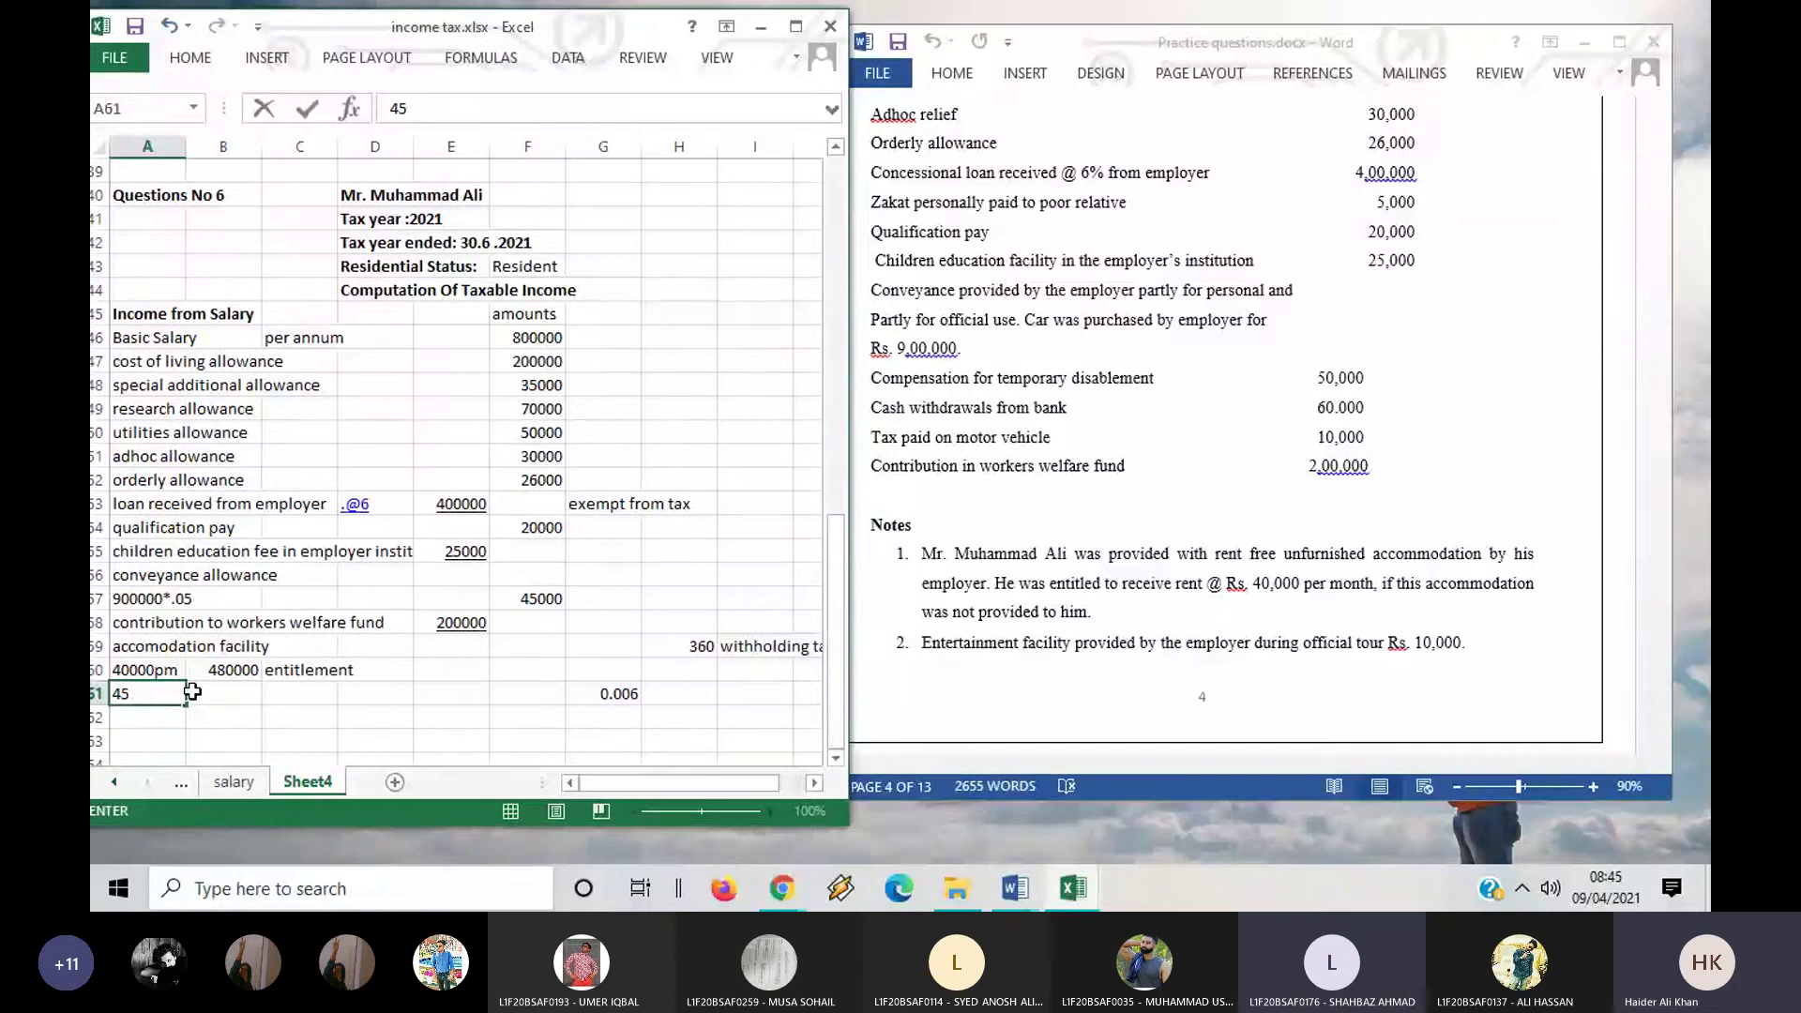
text(% of bs)
key(Tab)
key(Tab)
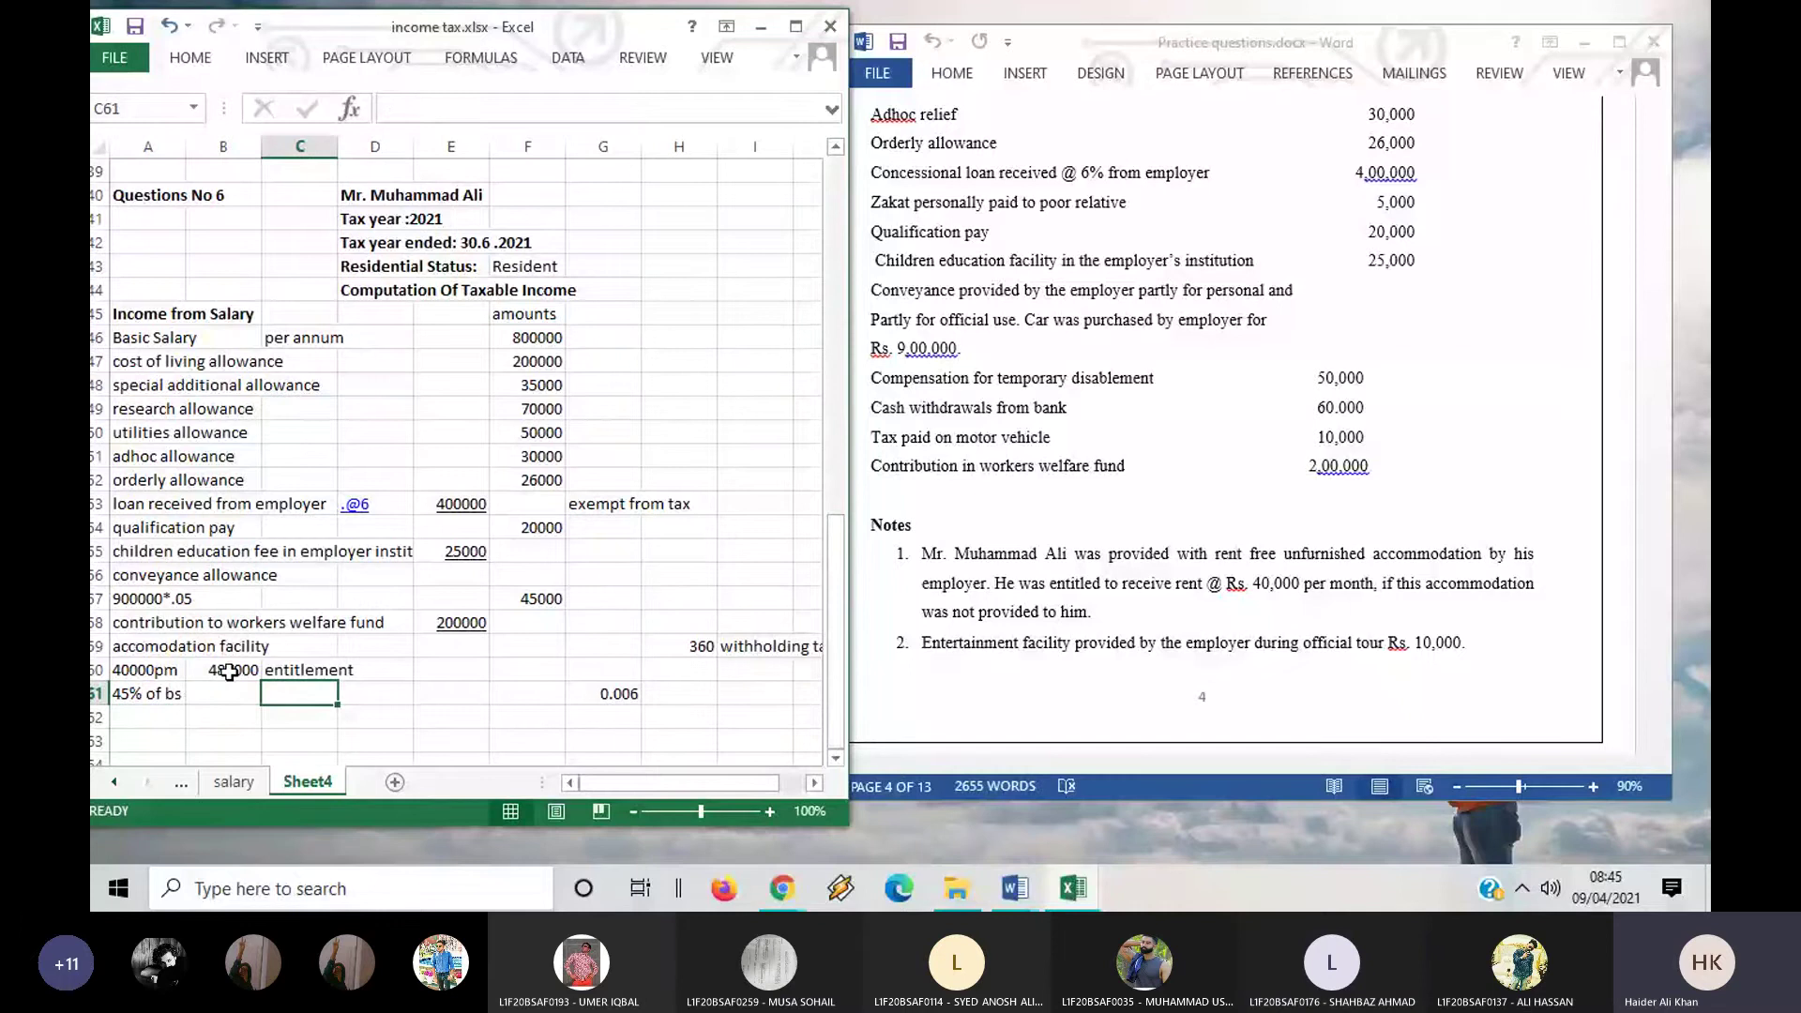
Move the 480000 annual rent from B60 to E60
click(229, 672)
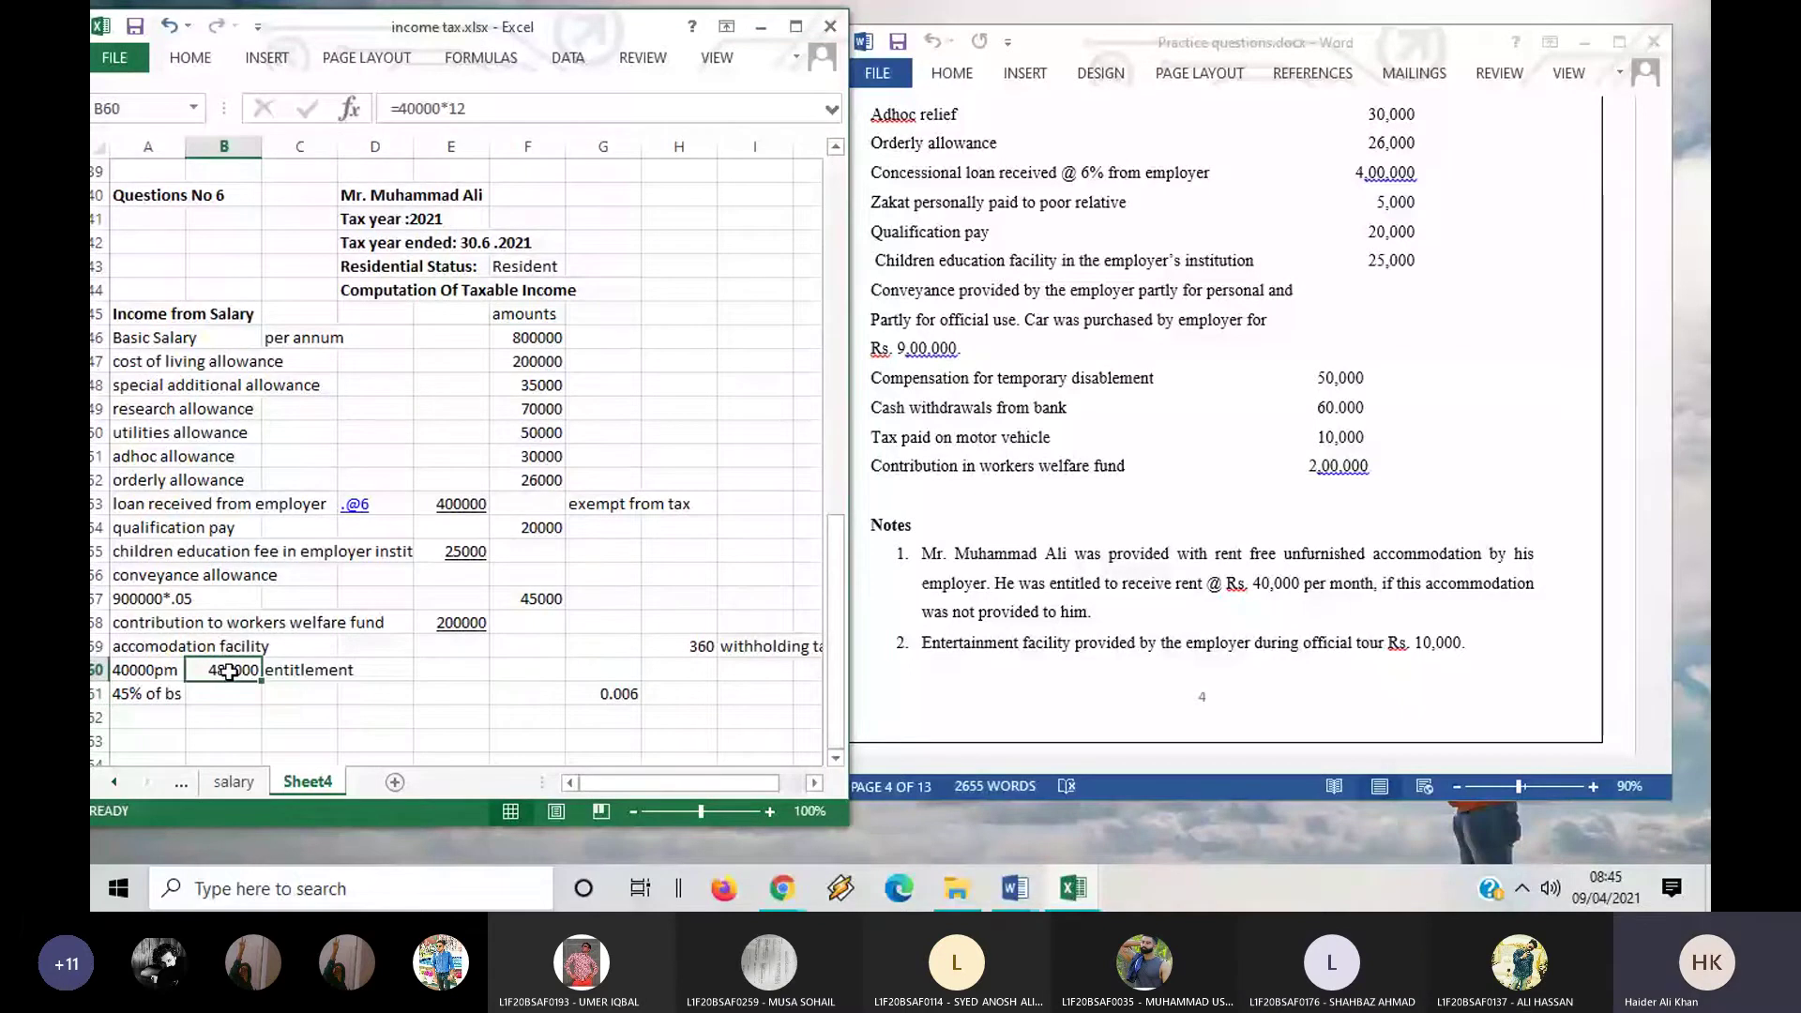
key(ctrl+c)
click(444, 672)
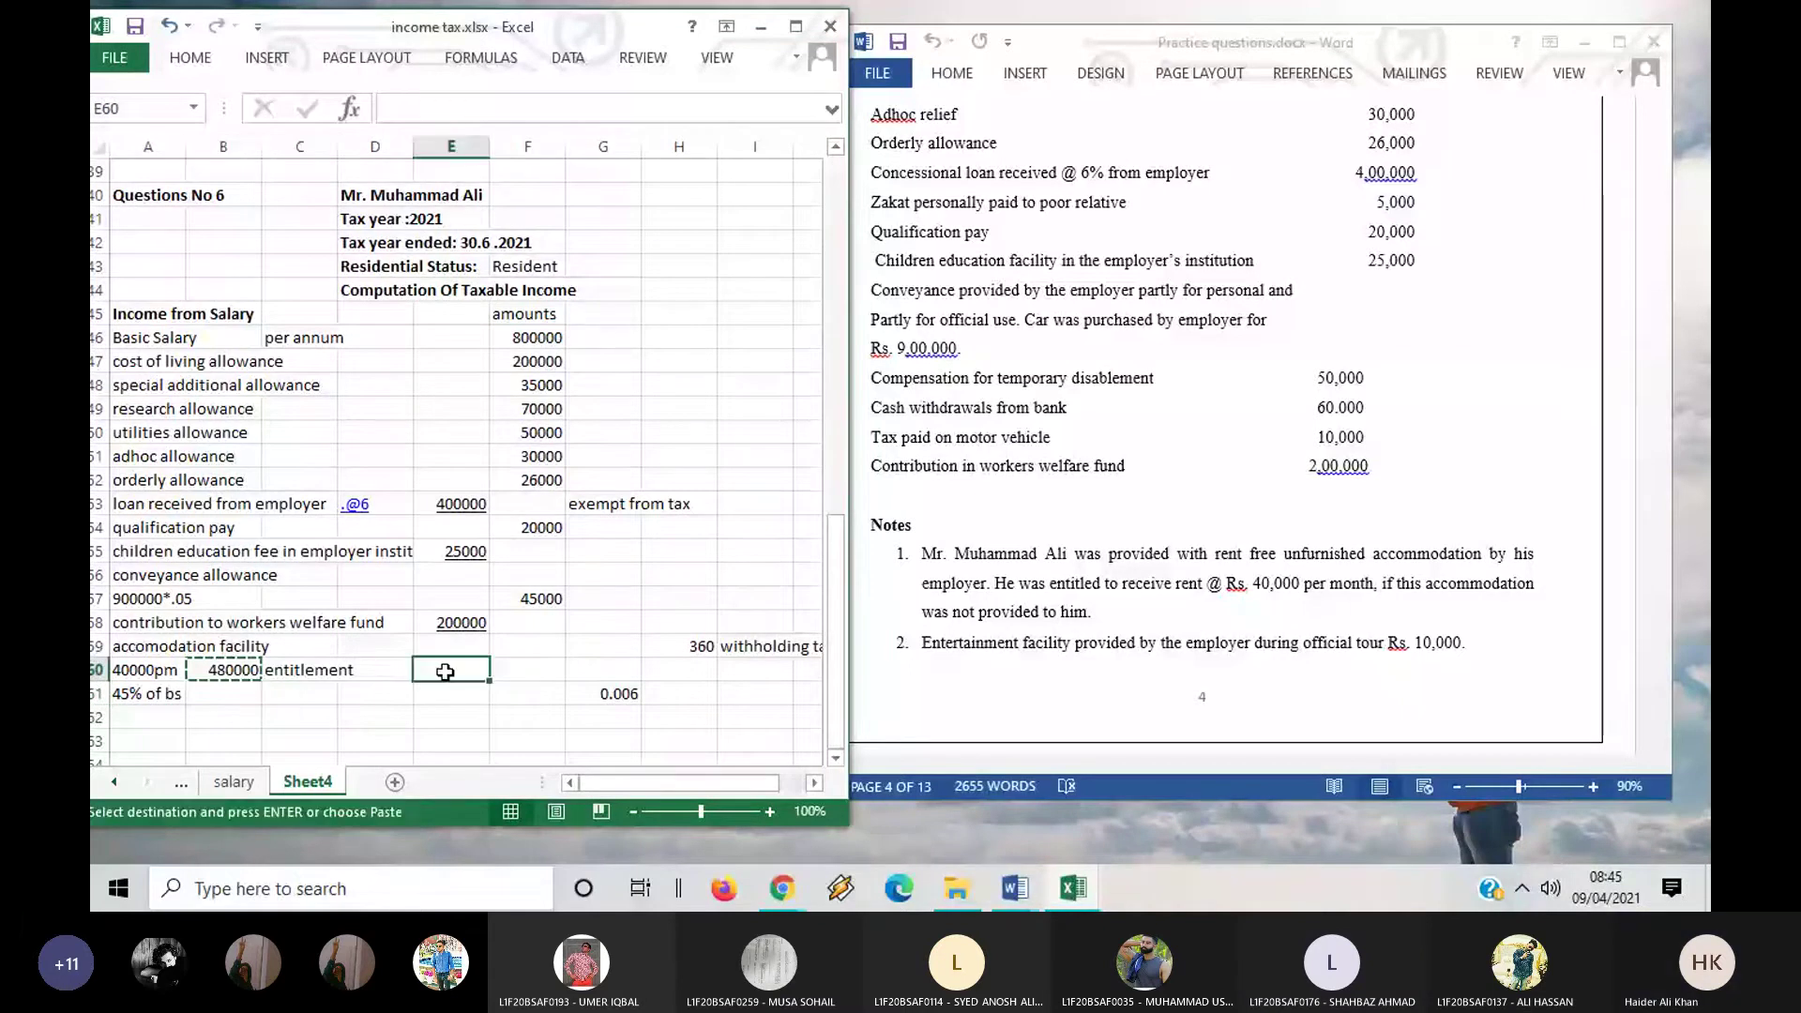
key(ctrl+v)
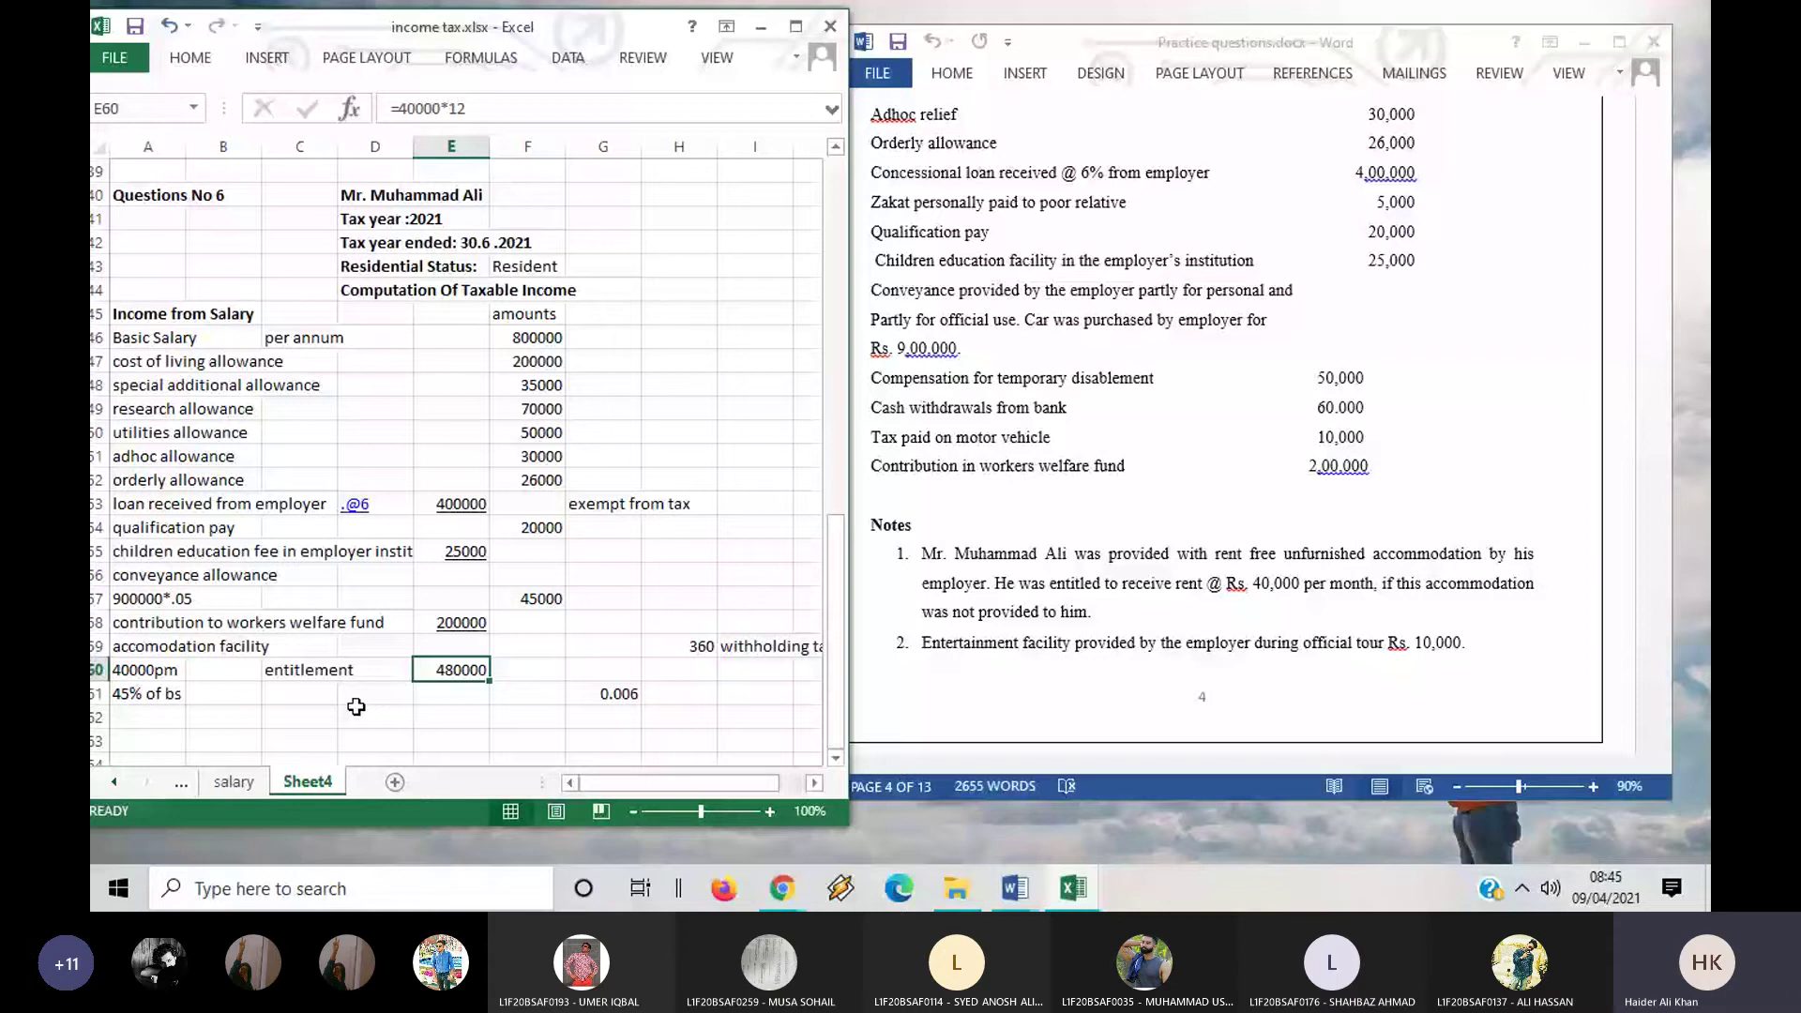
Enter =.45*F46 (360000) in E61 and 480000 in F61
click(445, 695)
text(=)
text(.4)
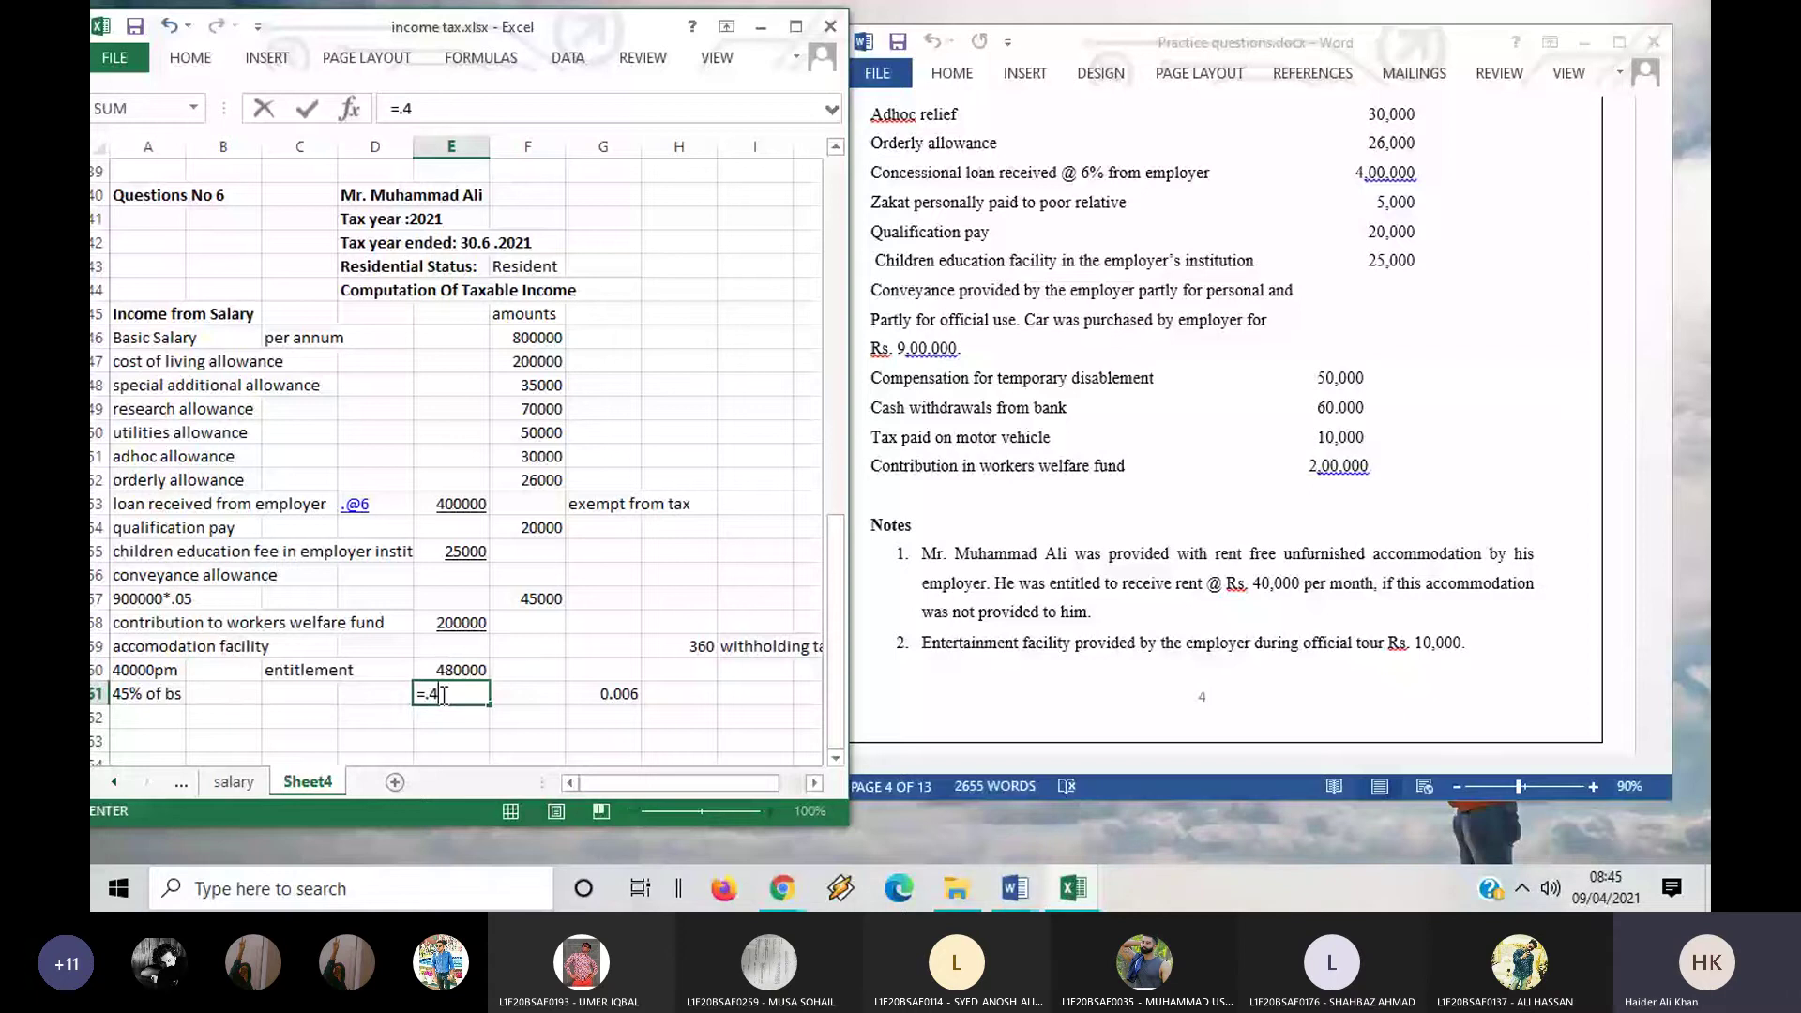
text(5*)
click(539, 338)
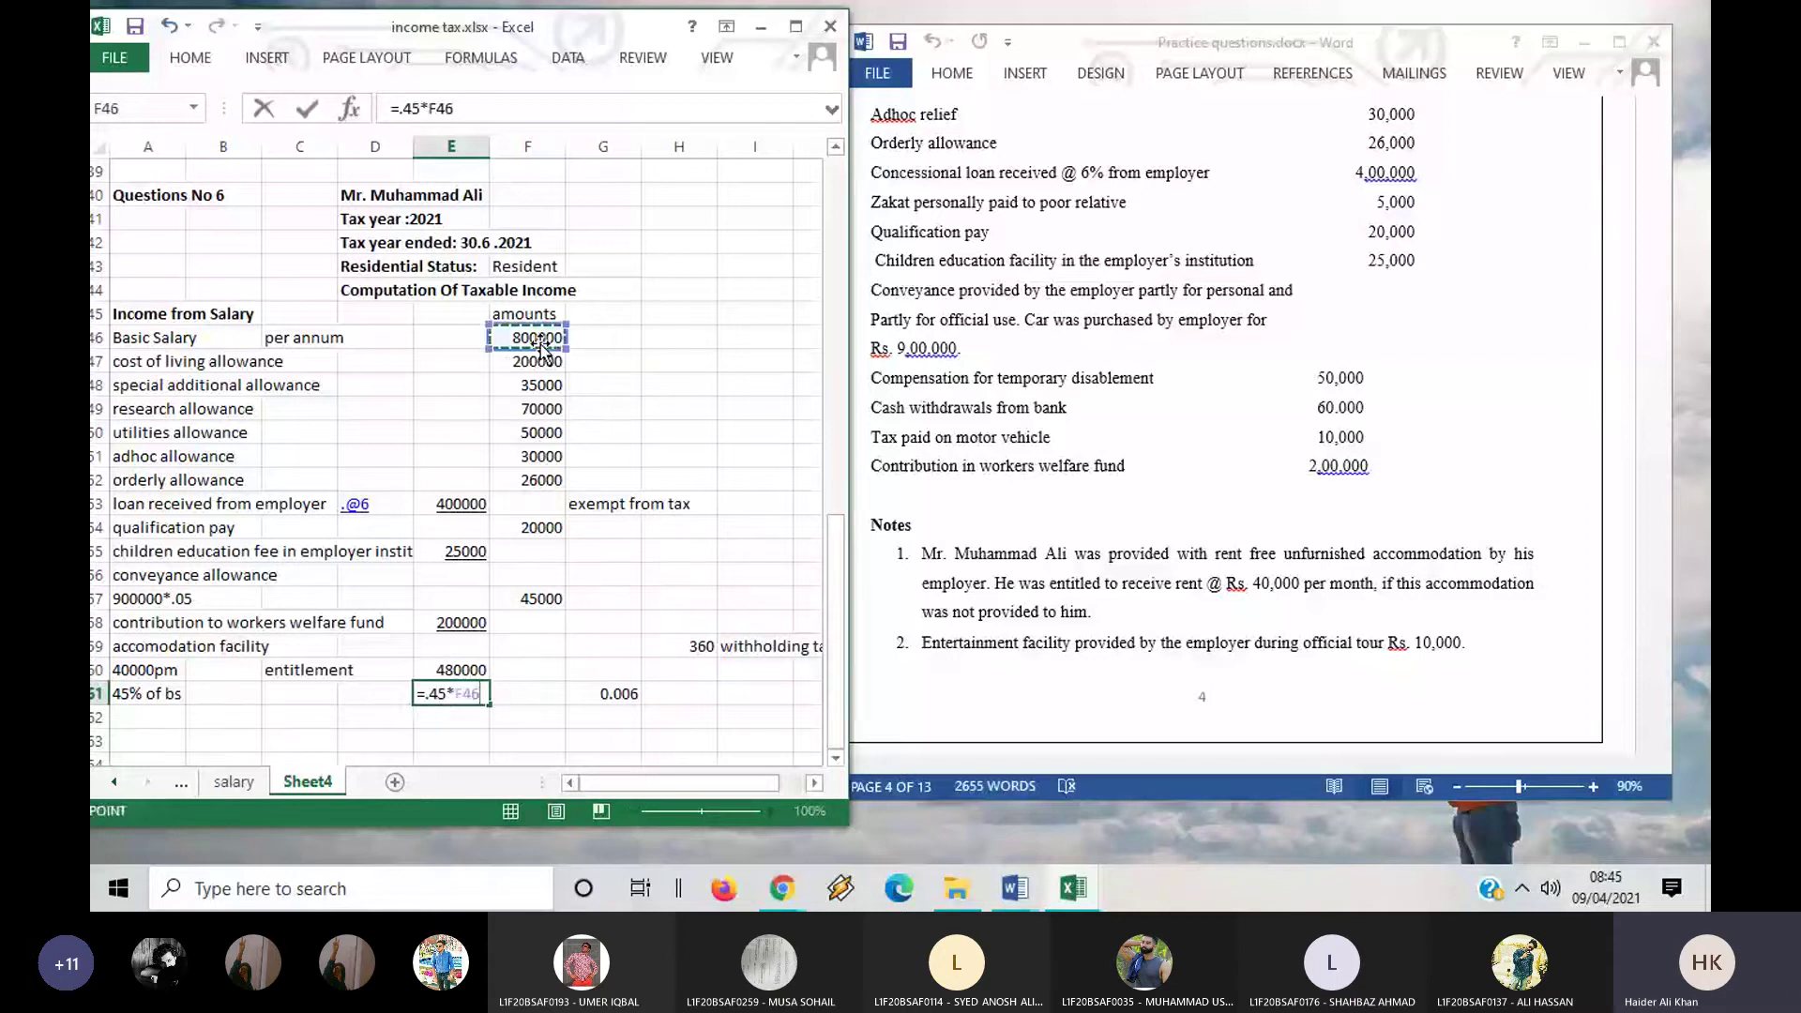
key(Return)
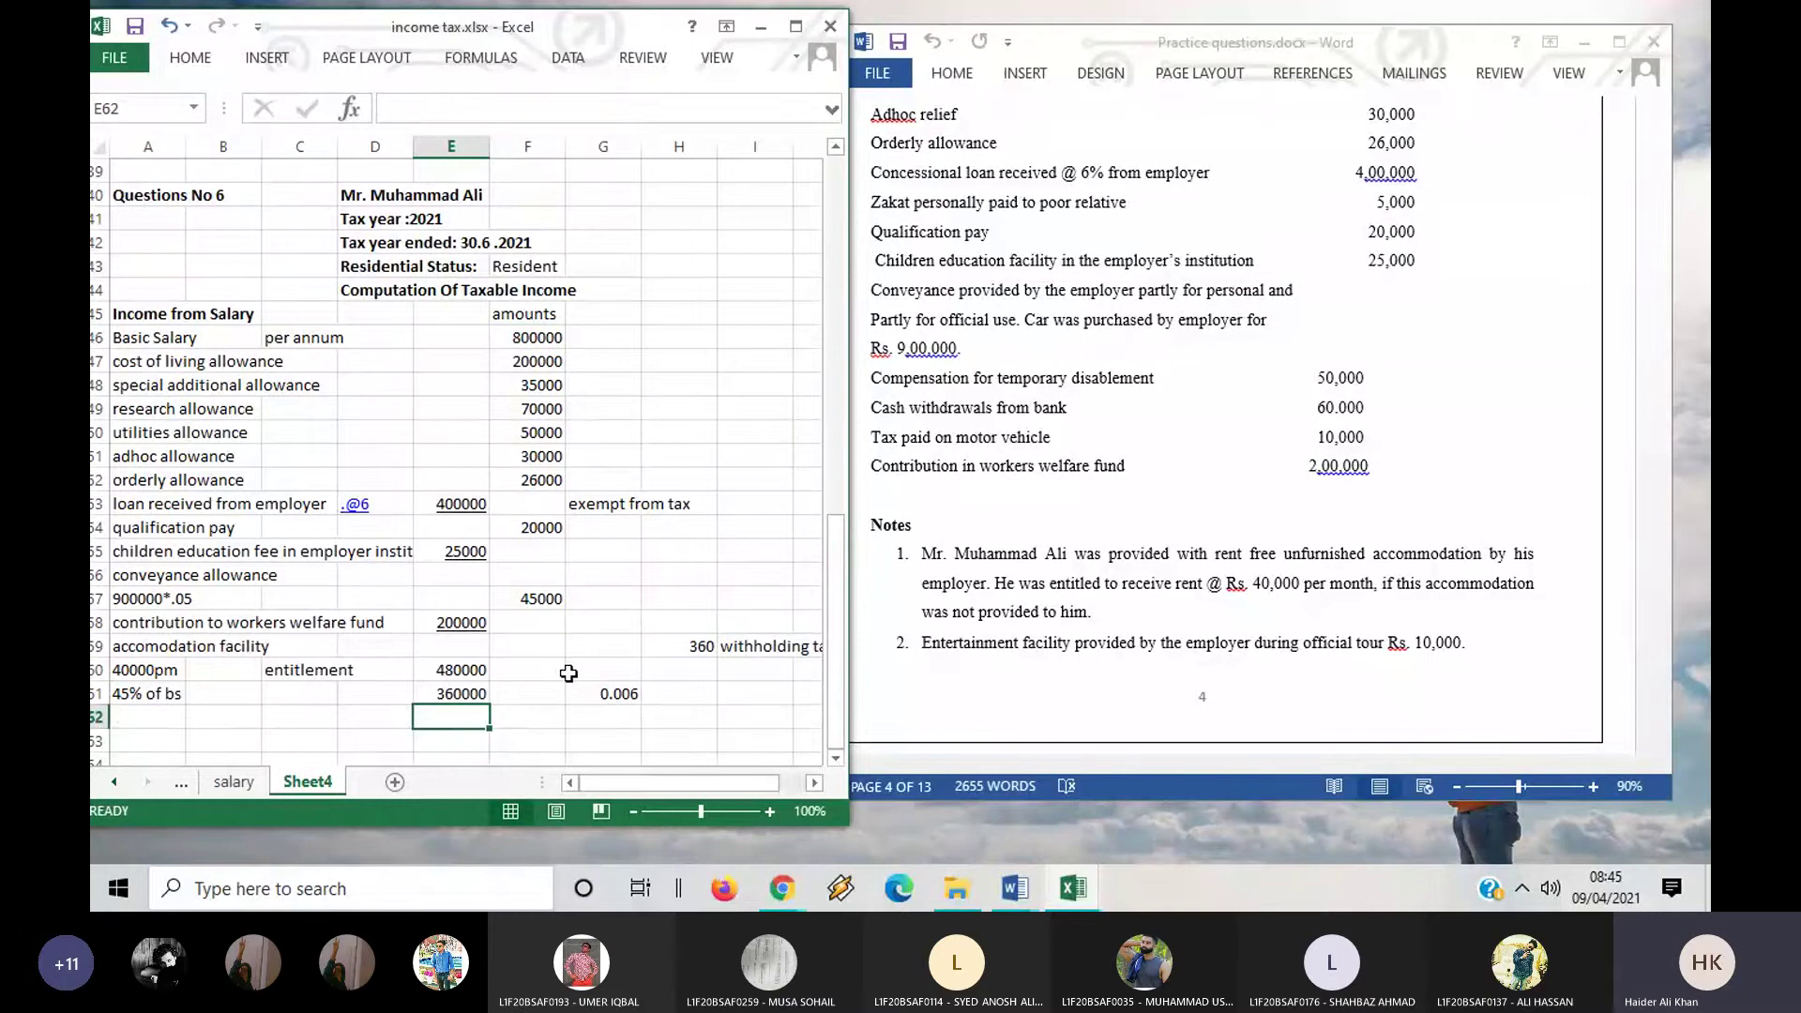
click(476, 699)
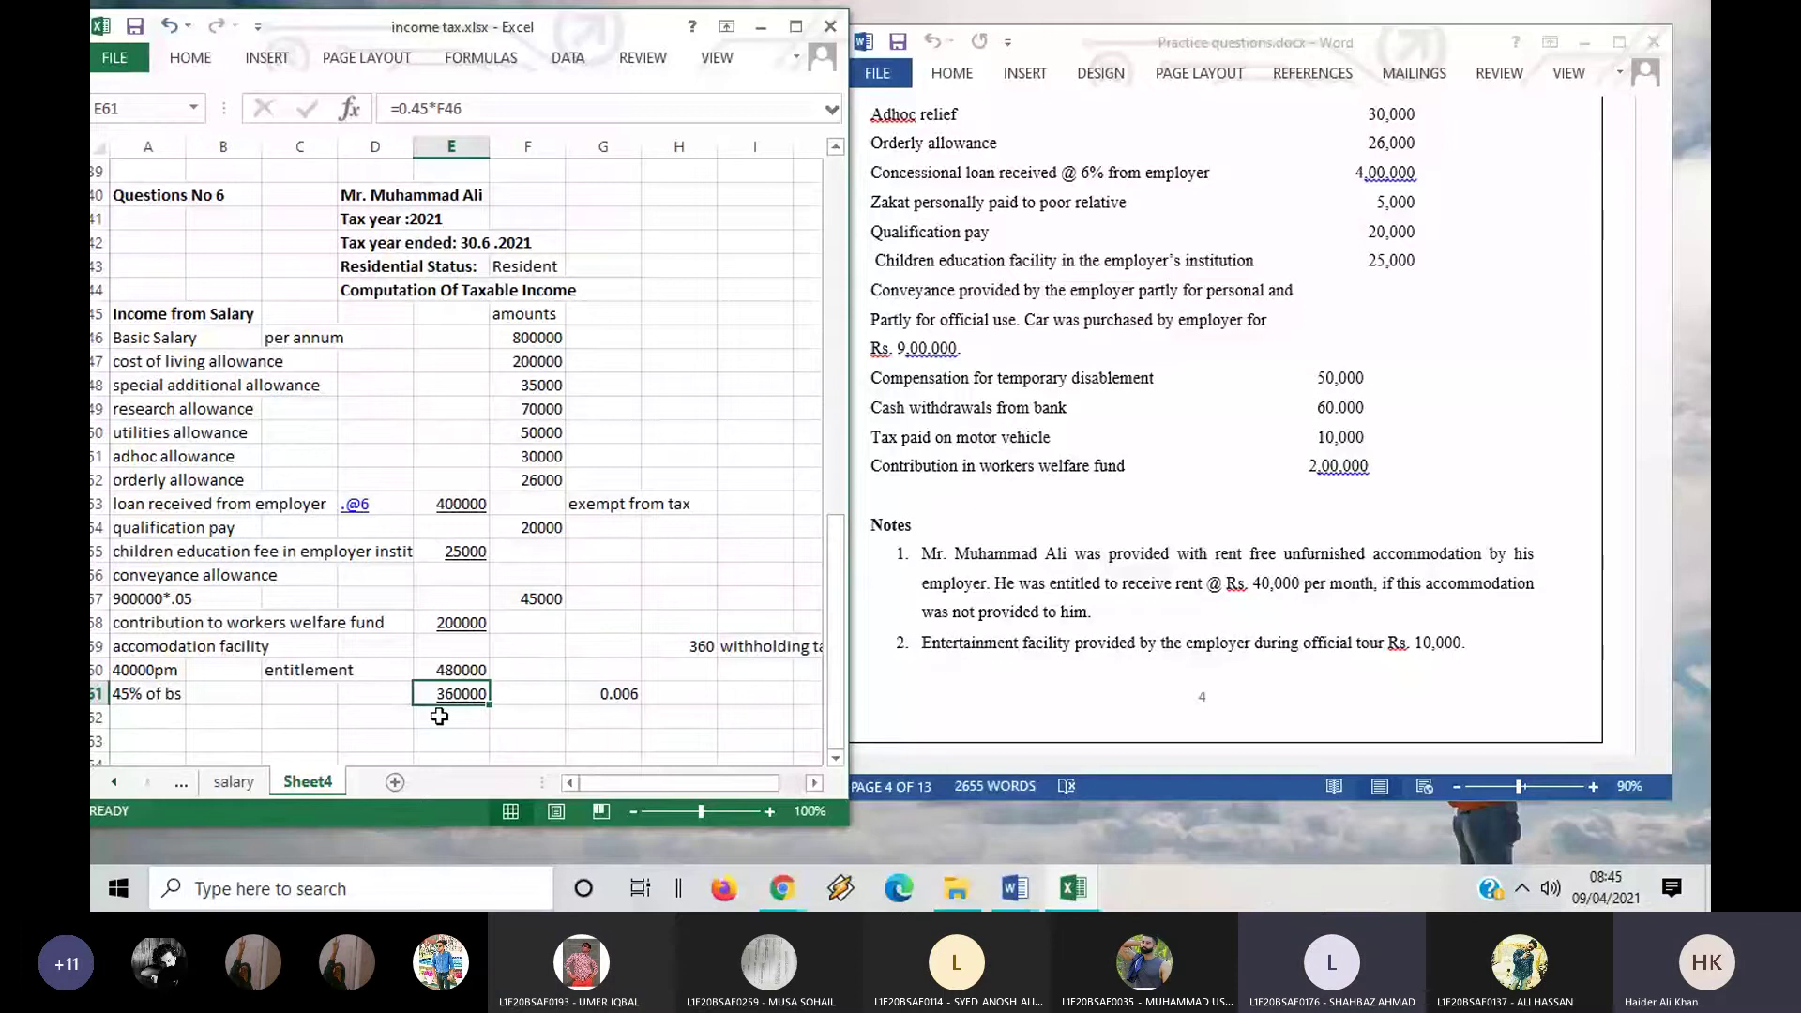
click(523, 694)
text(480000)
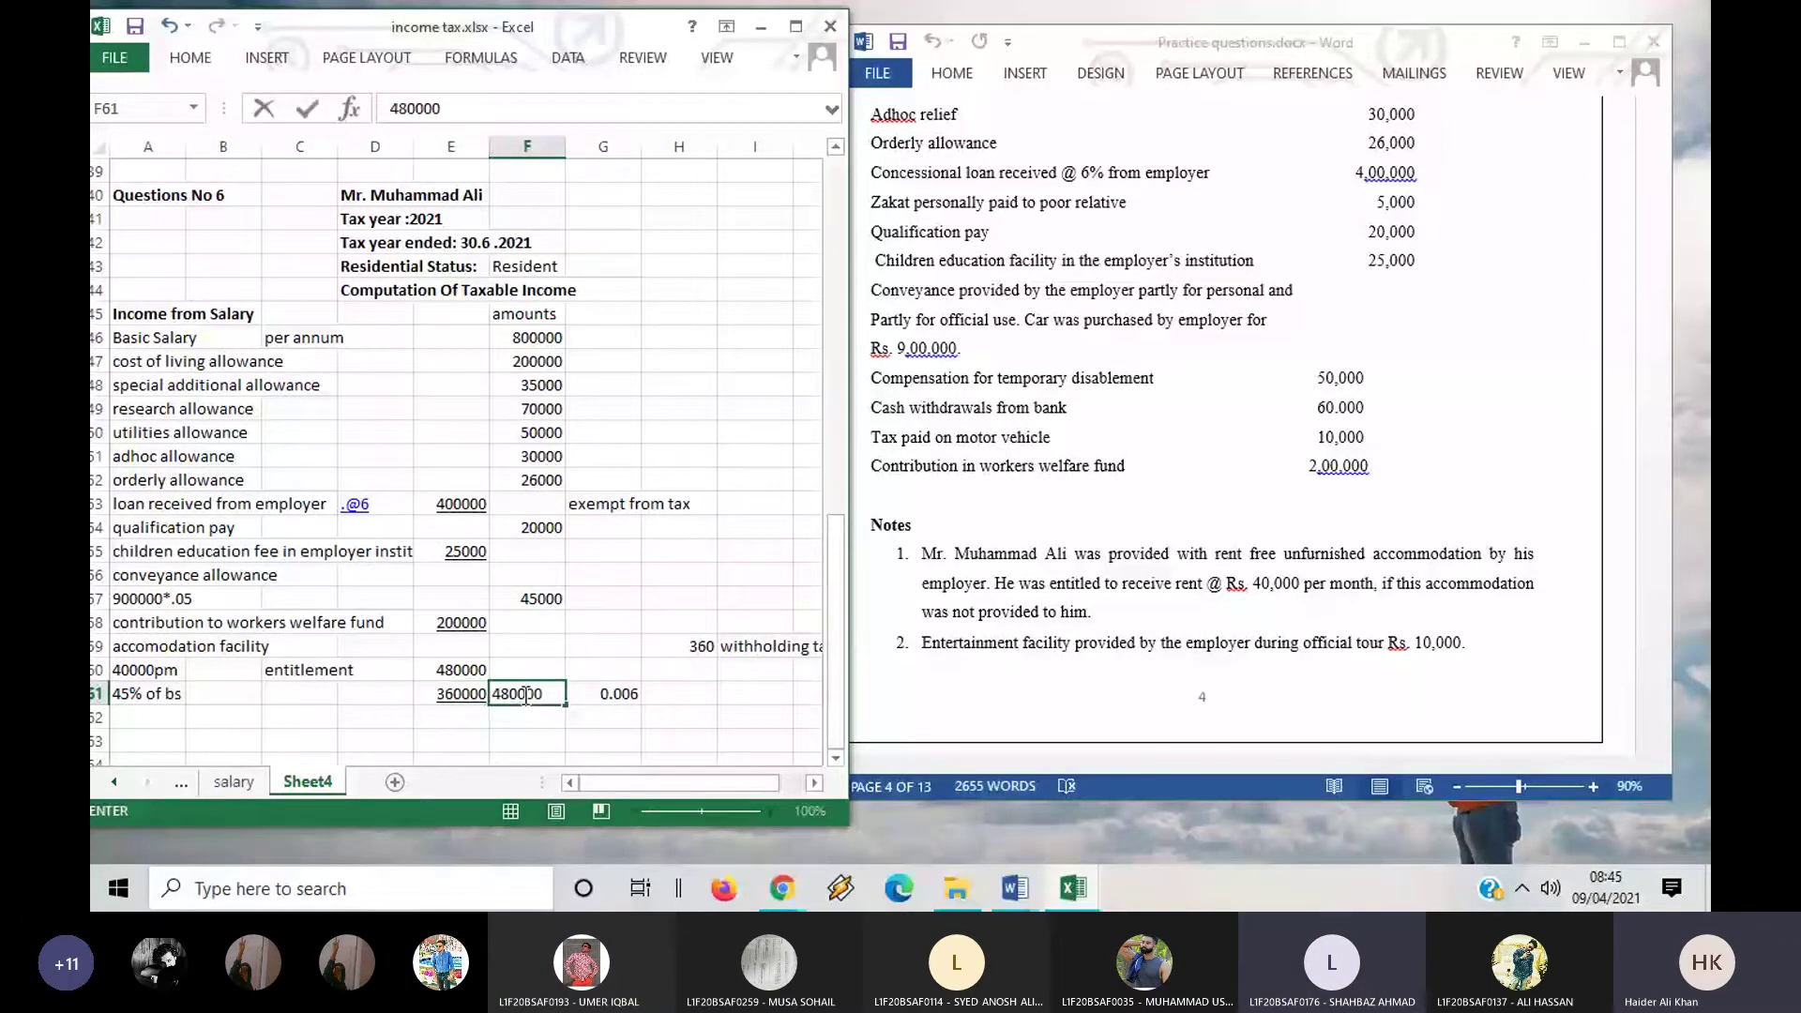
key(Return)
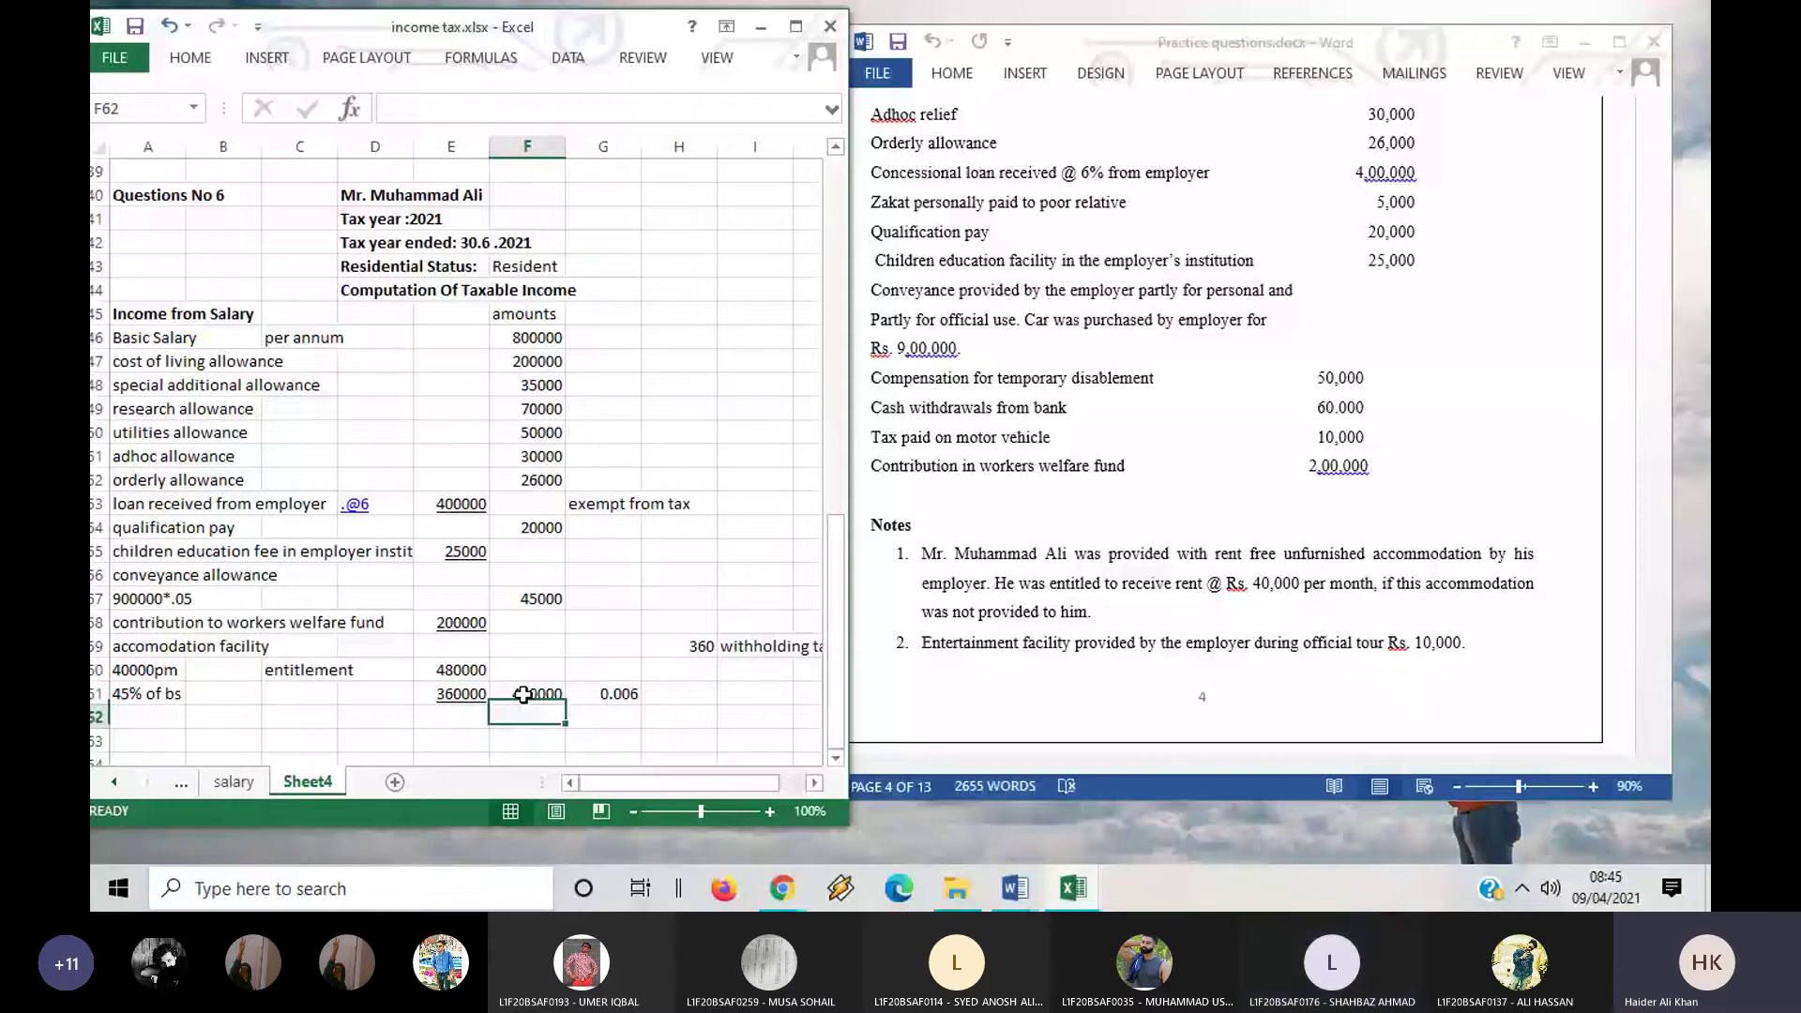
Clear the stray 0.006 from G61 and enter 0.006 in I60 instead
click(603, 694)
key(Delete)
click(751, 664)
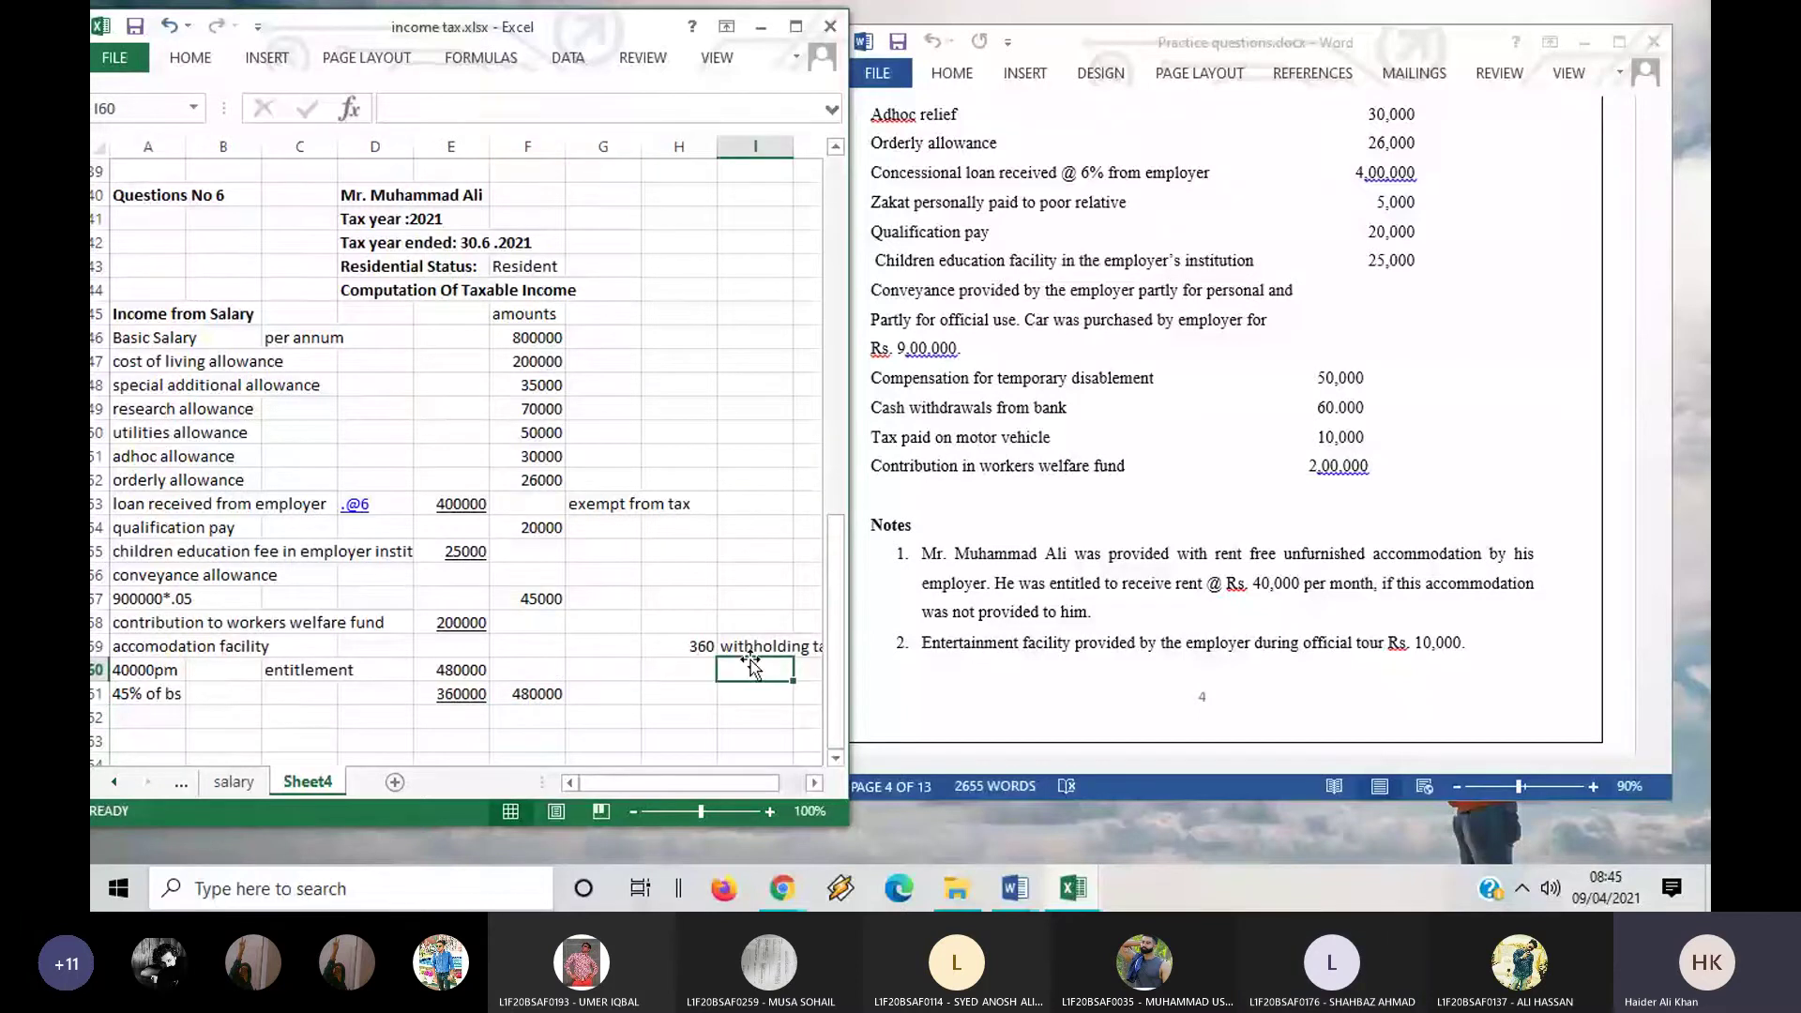
text(.00)
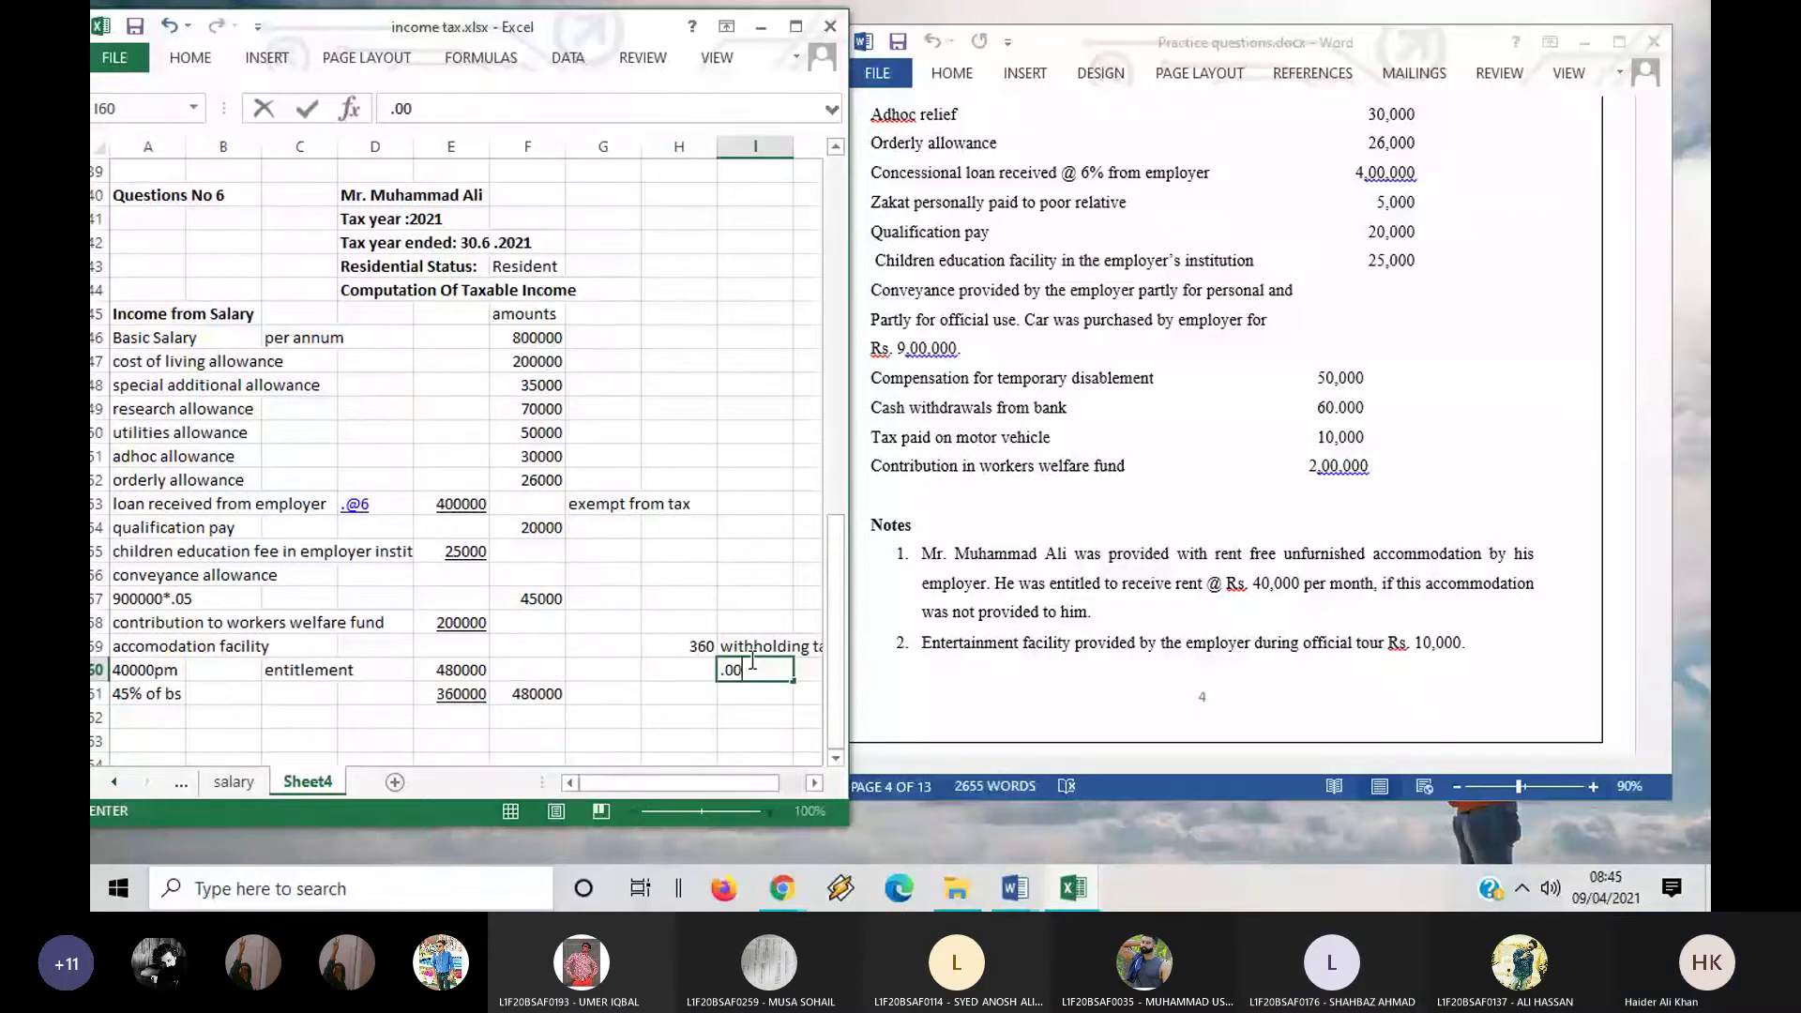
text(6)
key(Return)
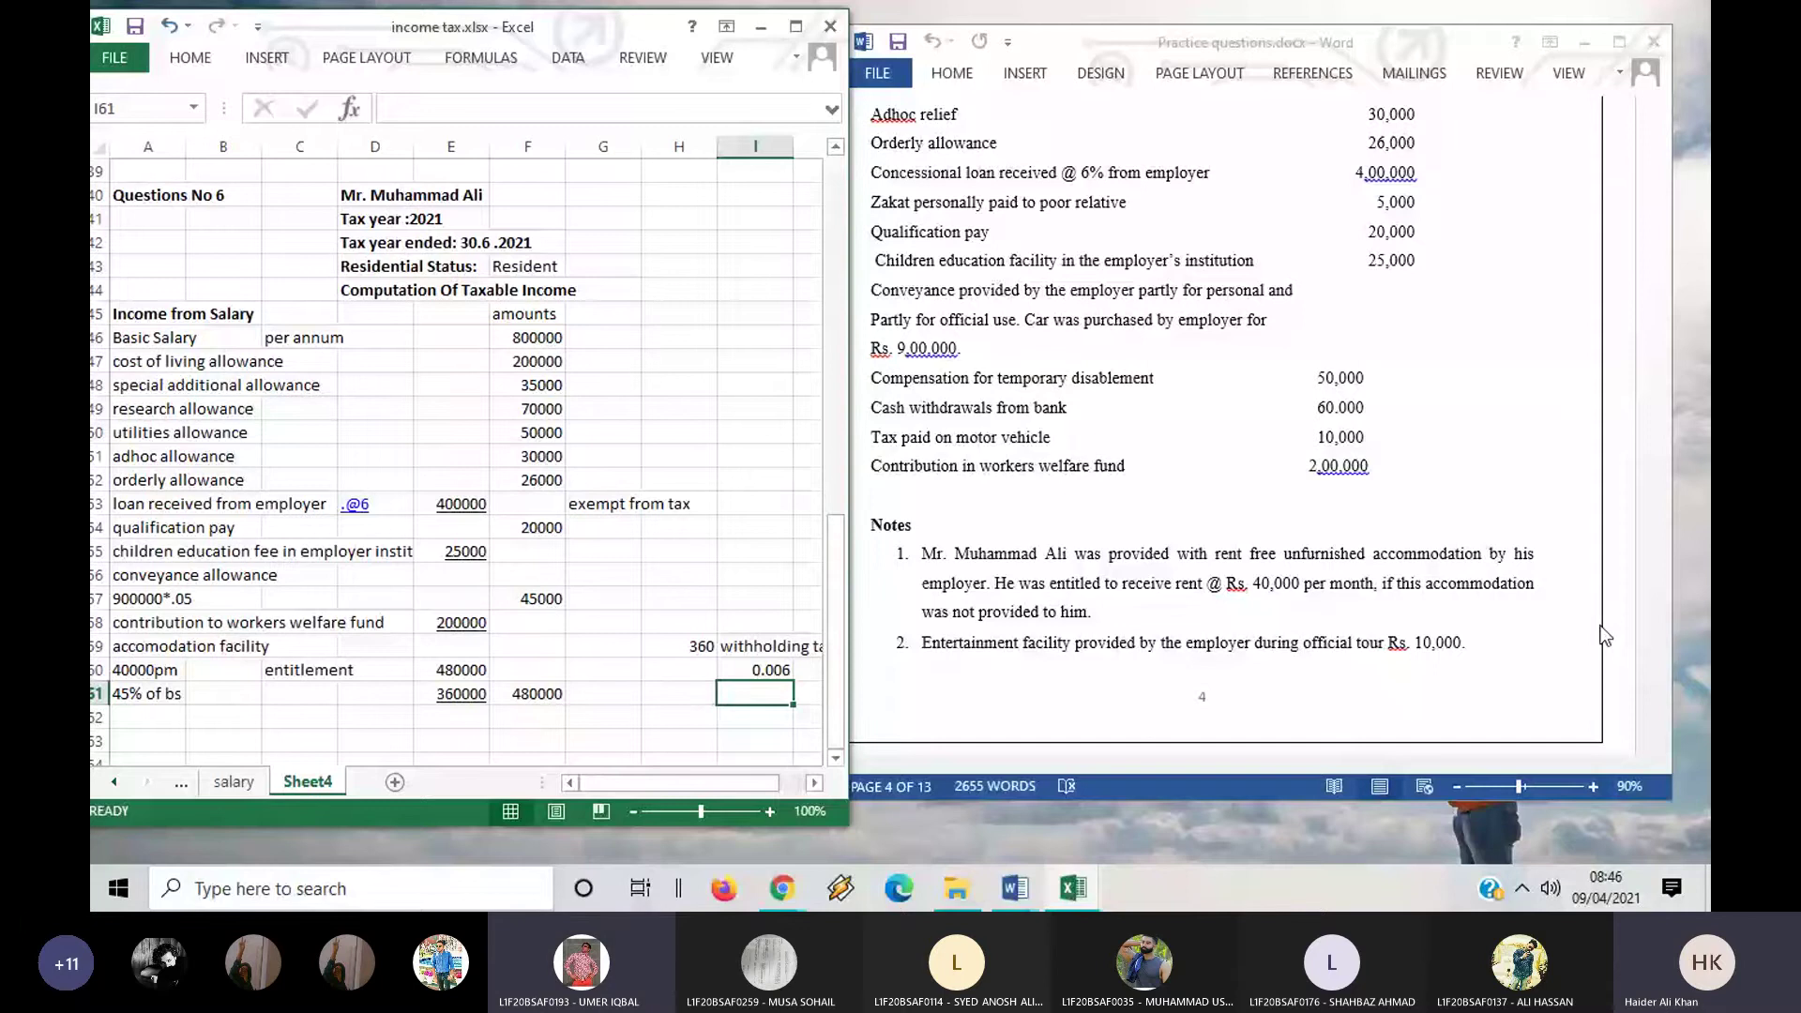
Enter 25000 tax deducted at source in I61, per the question document
click(1653, 768)
scroll(1653, 768, down, 4)
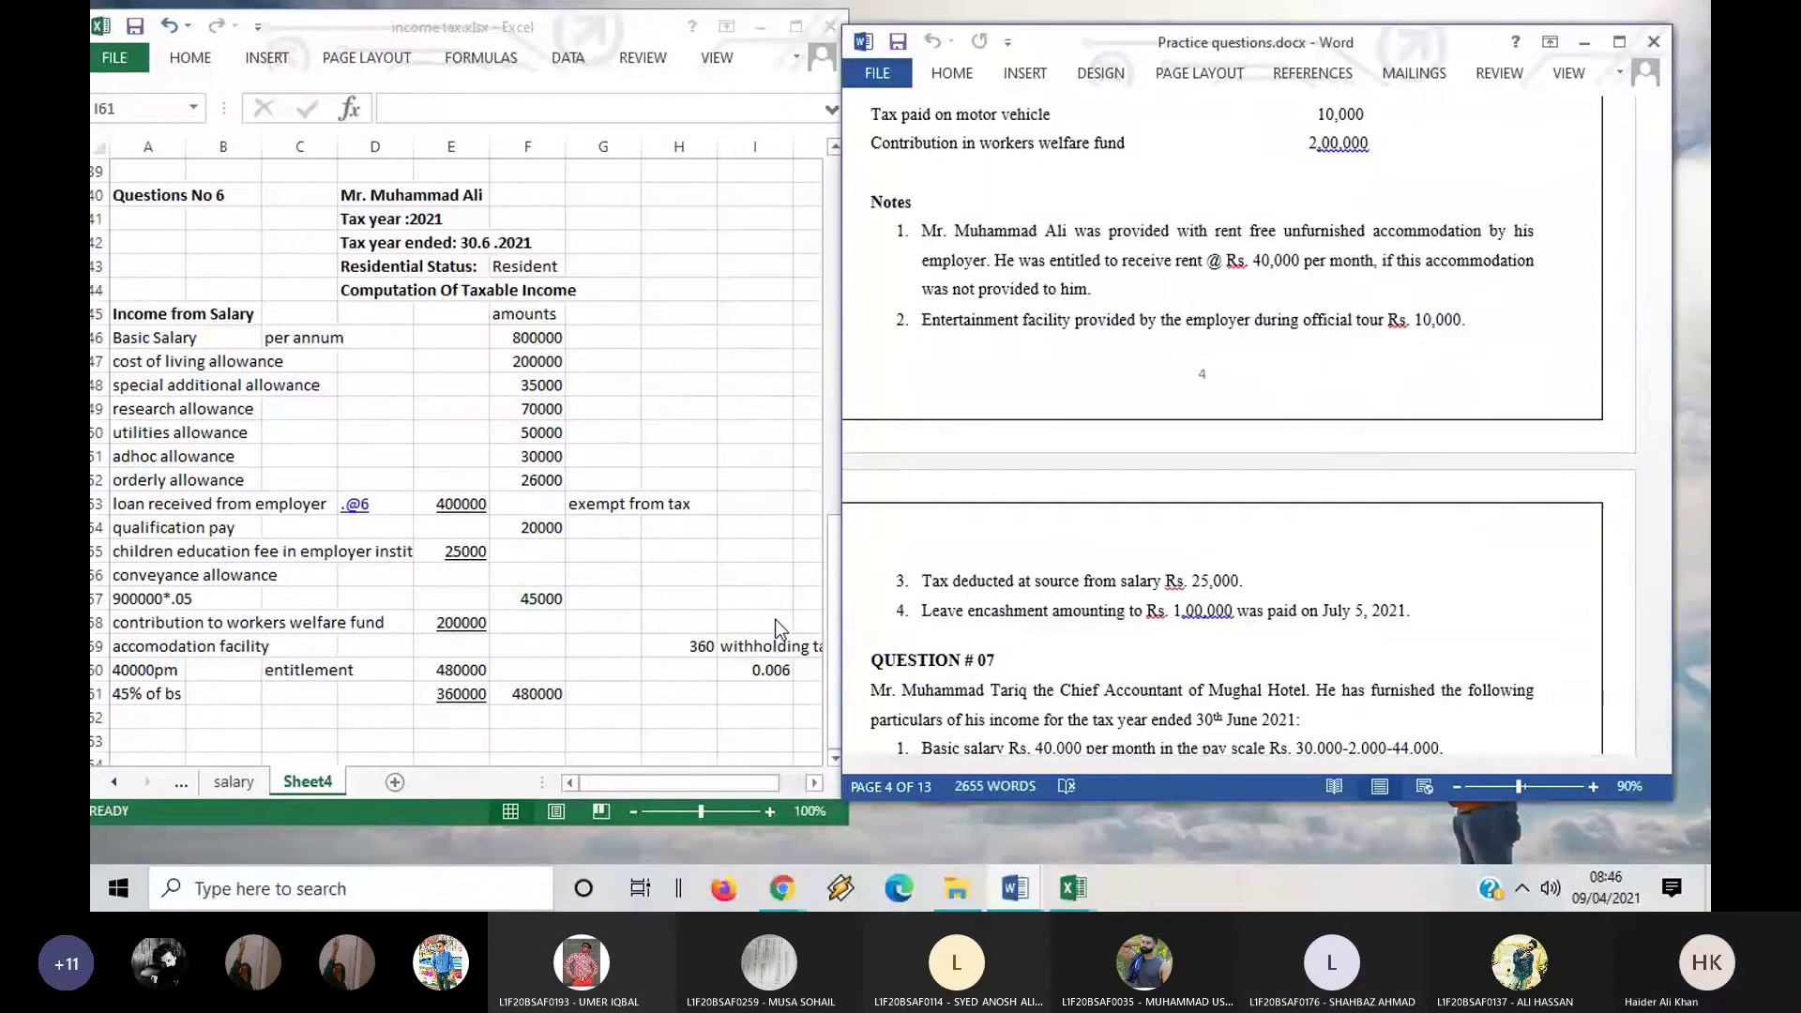
click(691, 697)
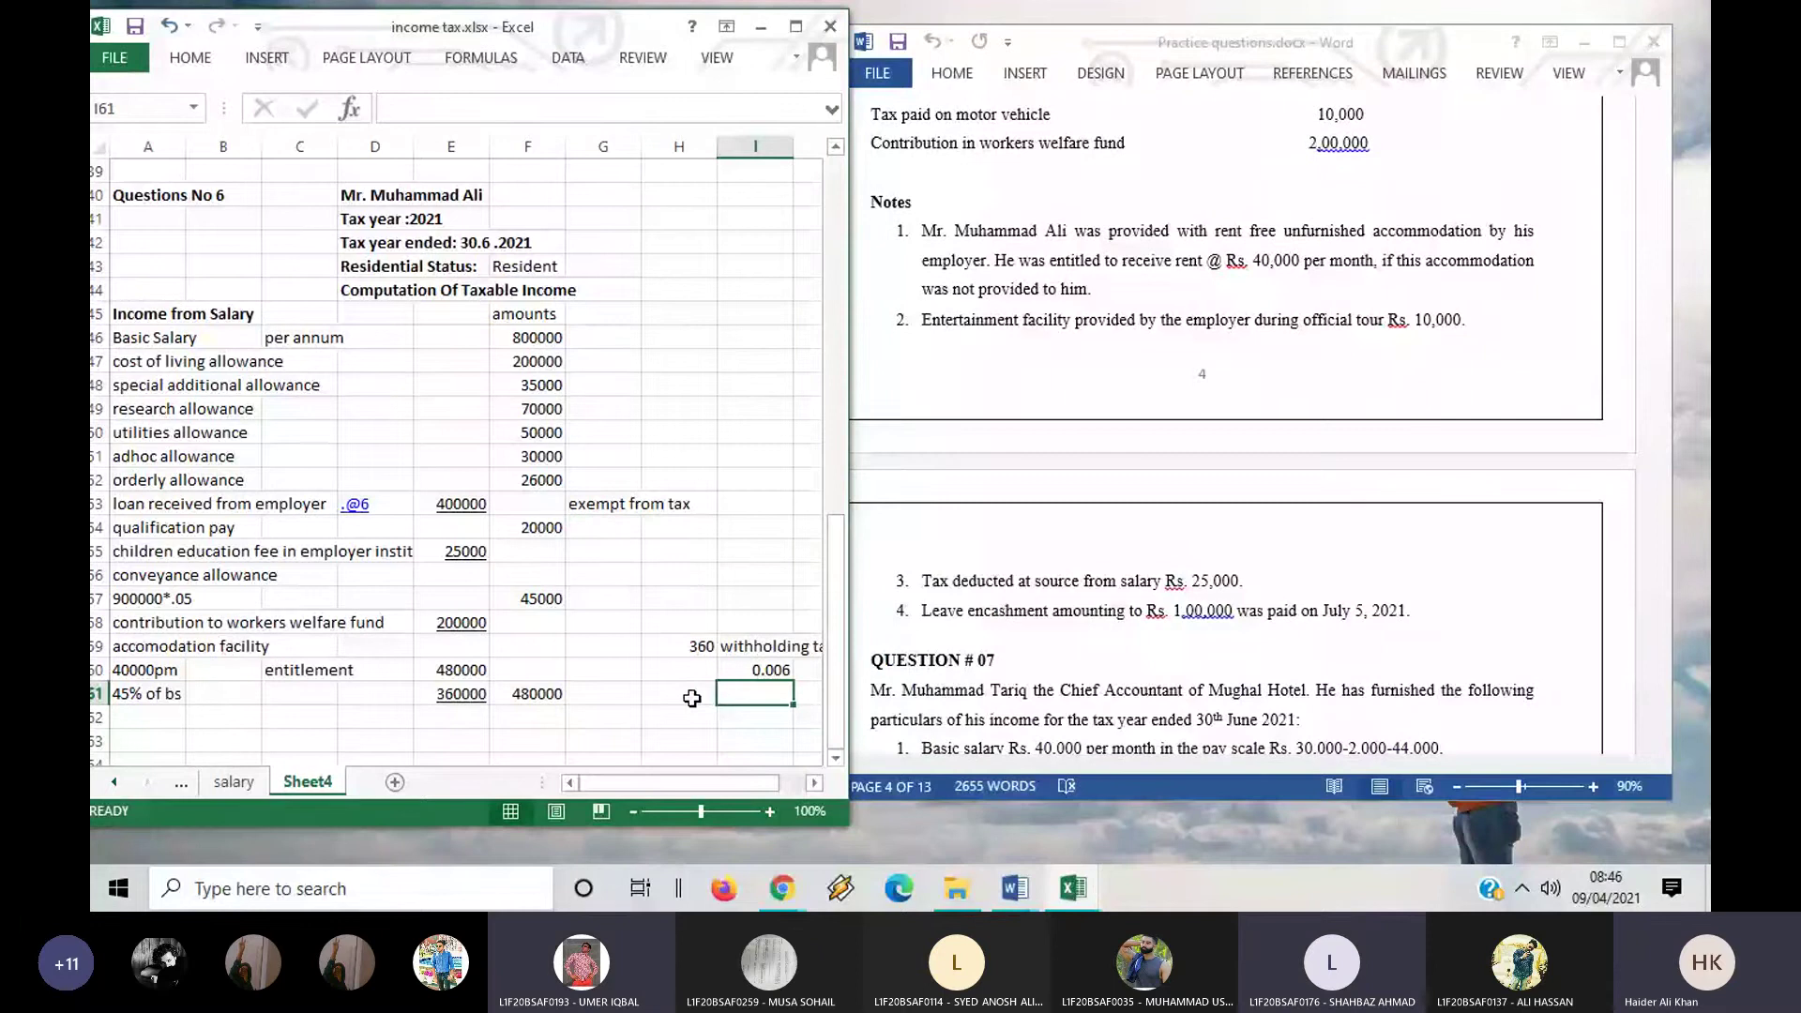
text(25000)
key(Return)
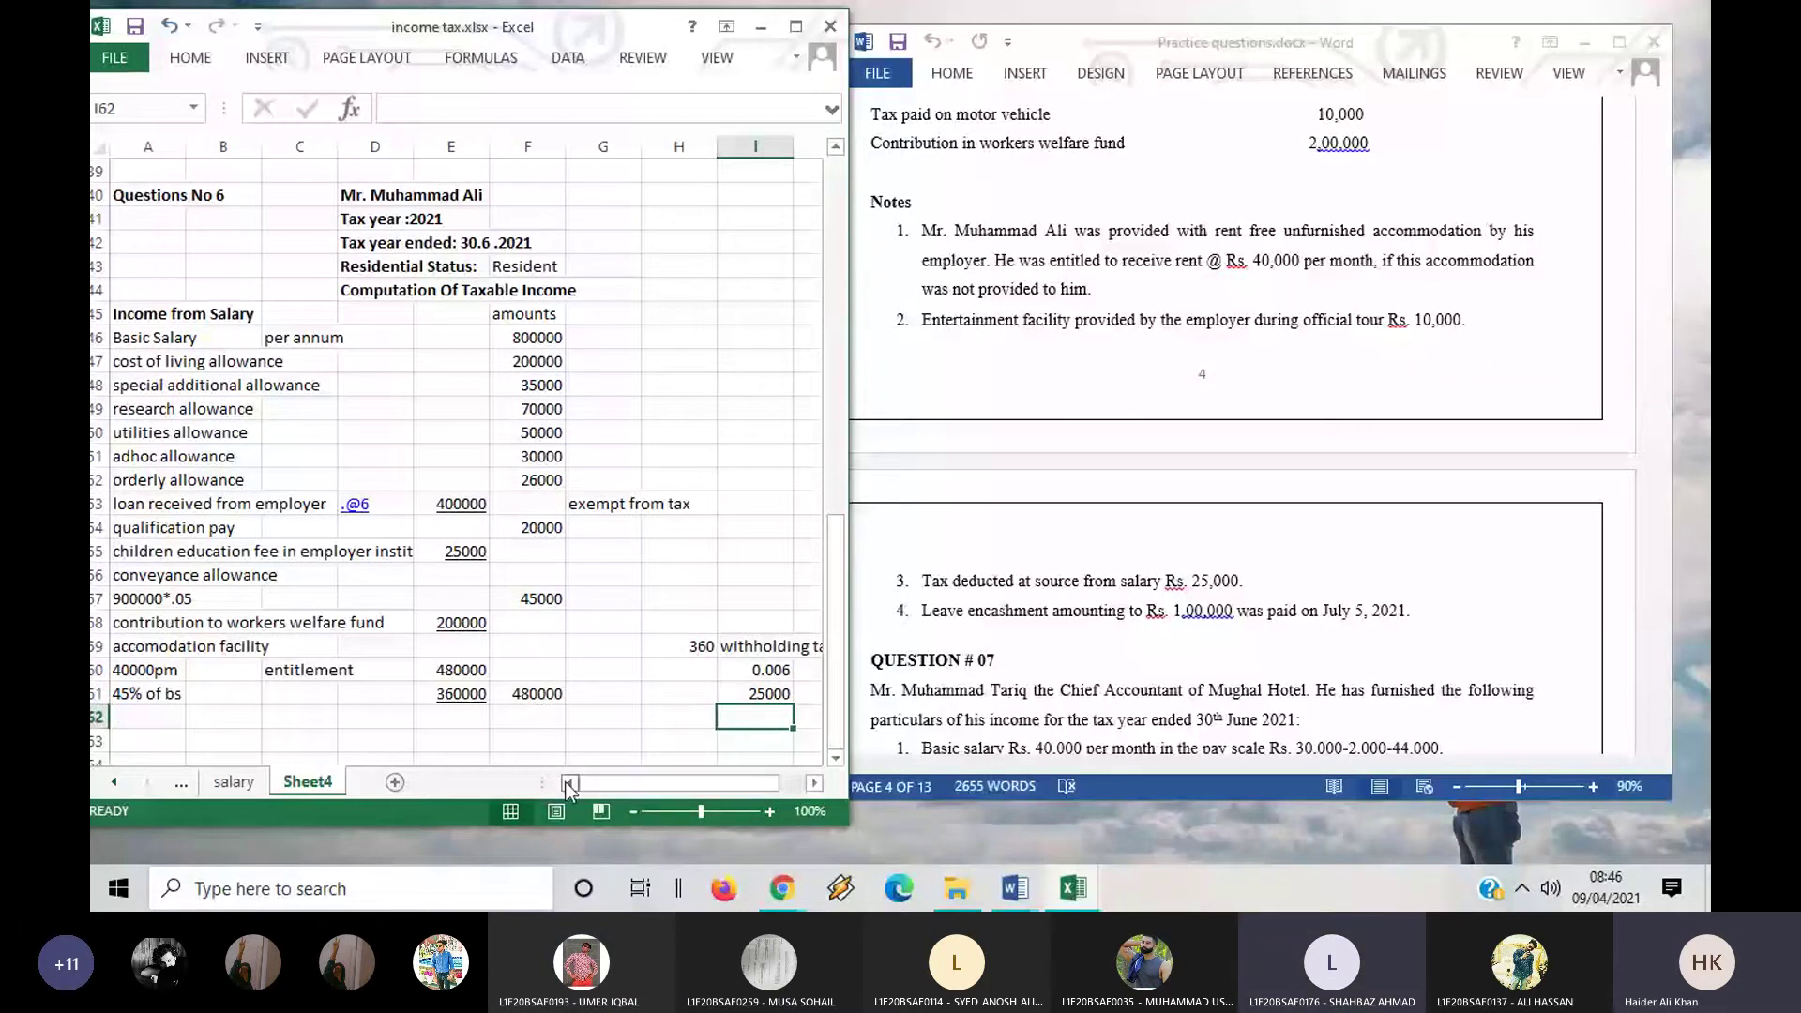
Add a 'leave enchash ment' row in A62 with 100000 in column F
click(153, 718)
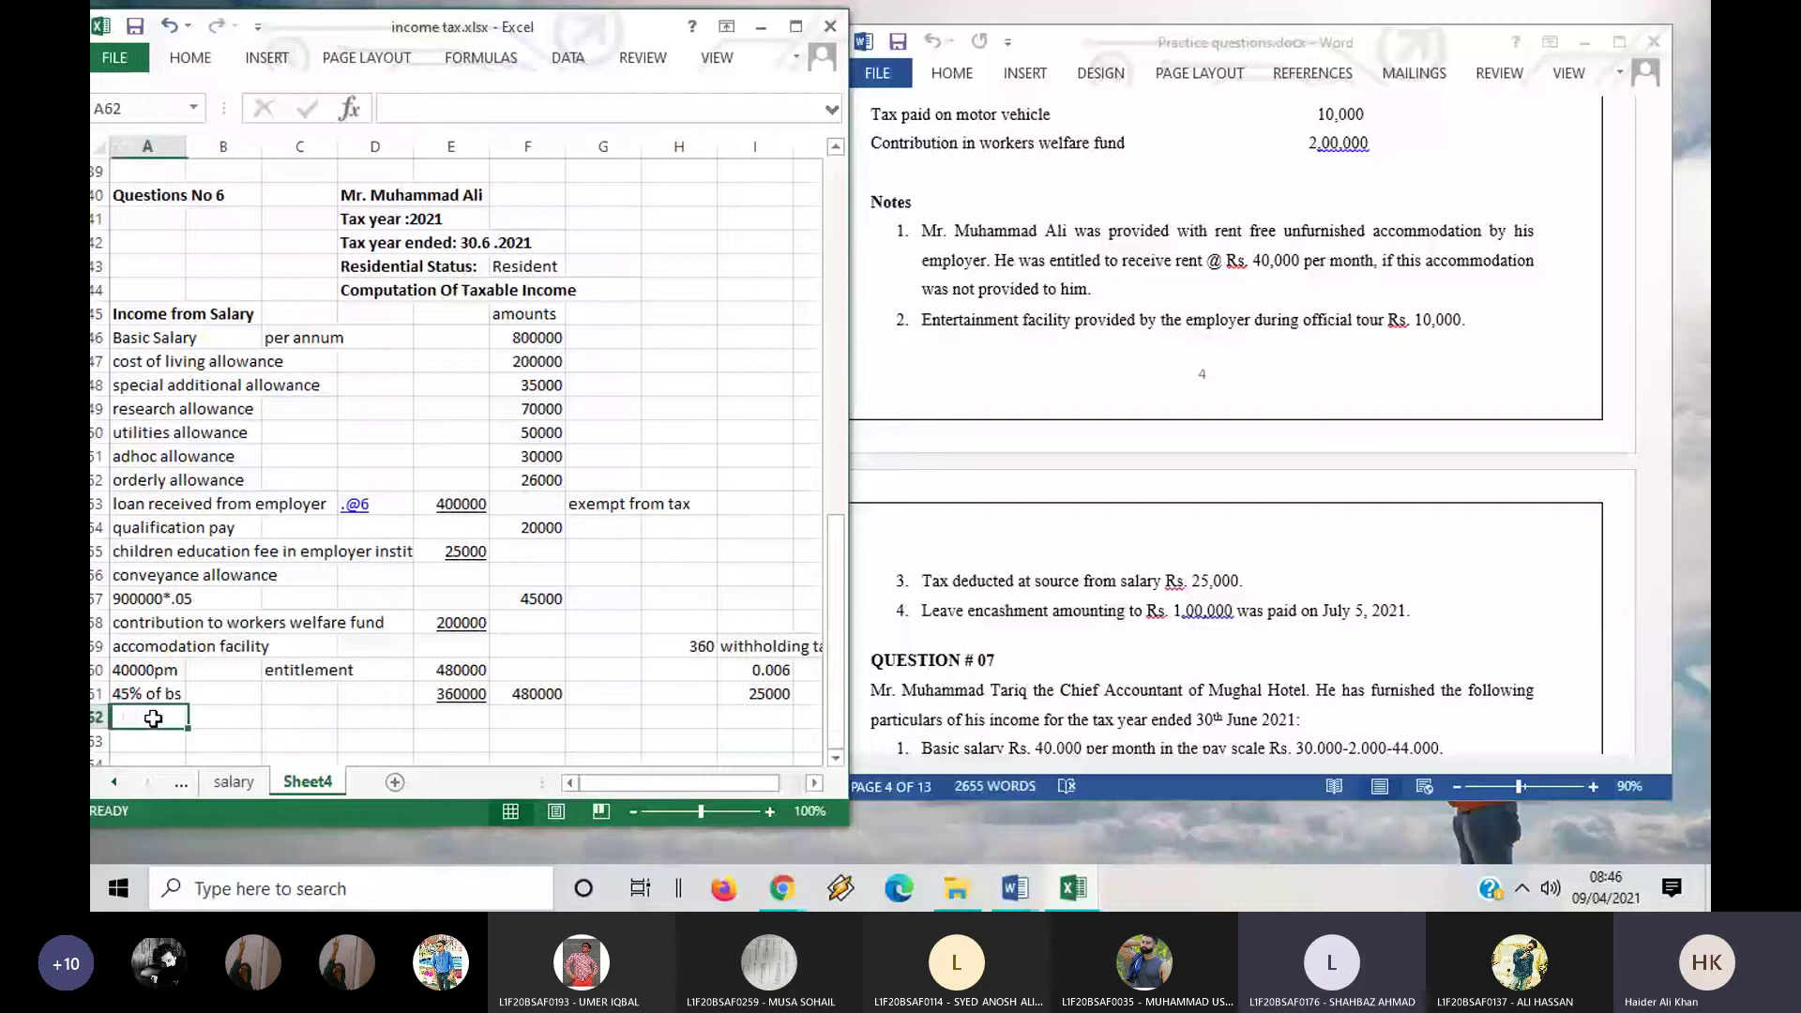
text(leave)
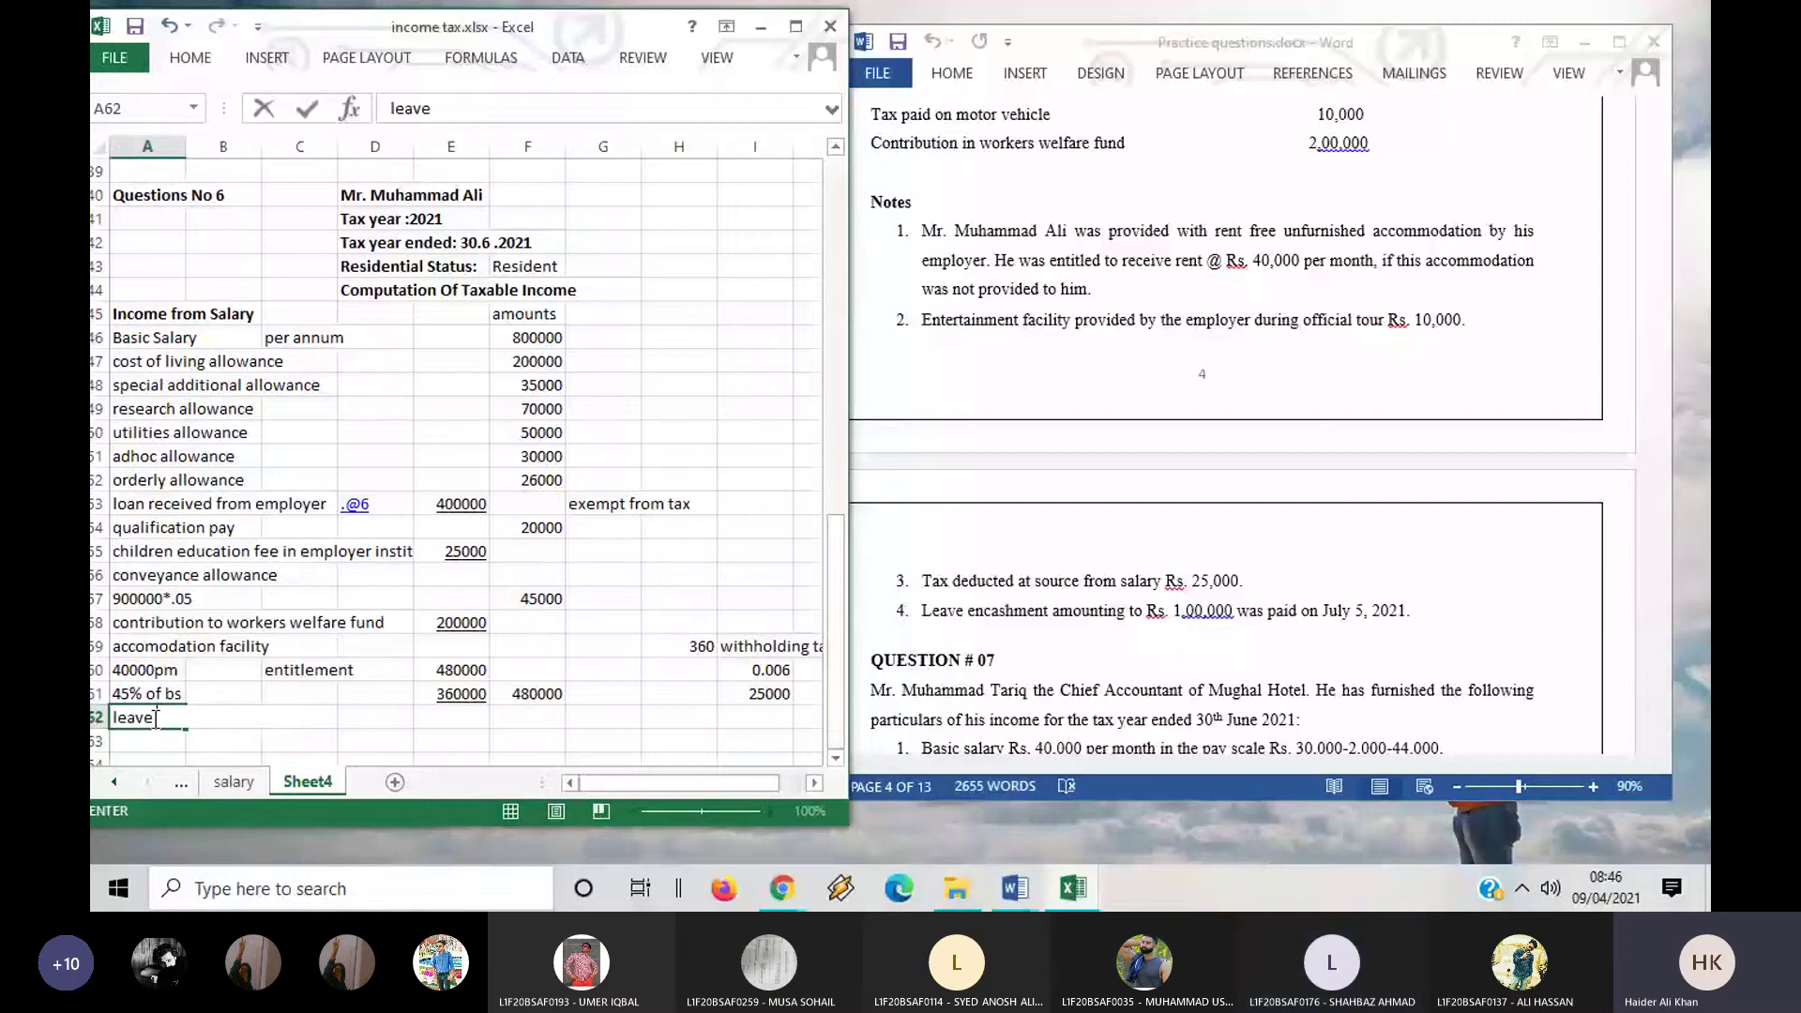
text( enchash ment)
key(Right)
key(Right)
key(Right)
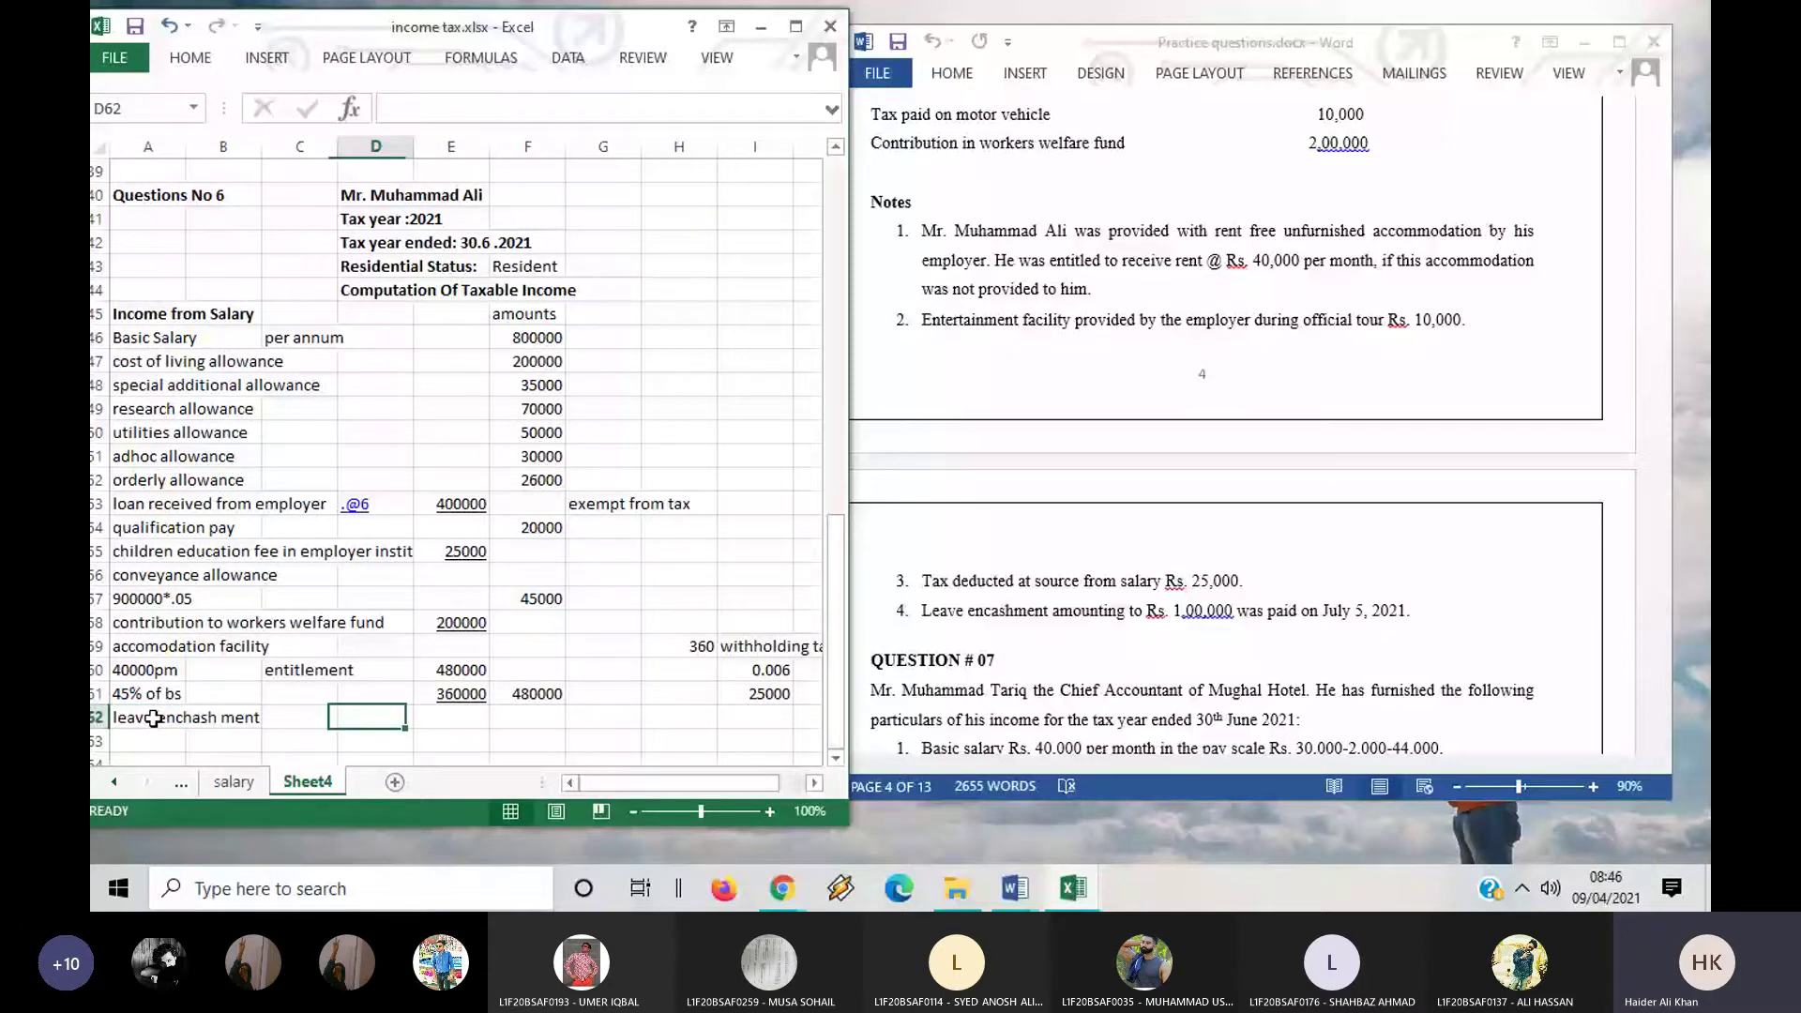
key(Right)
key(Right)
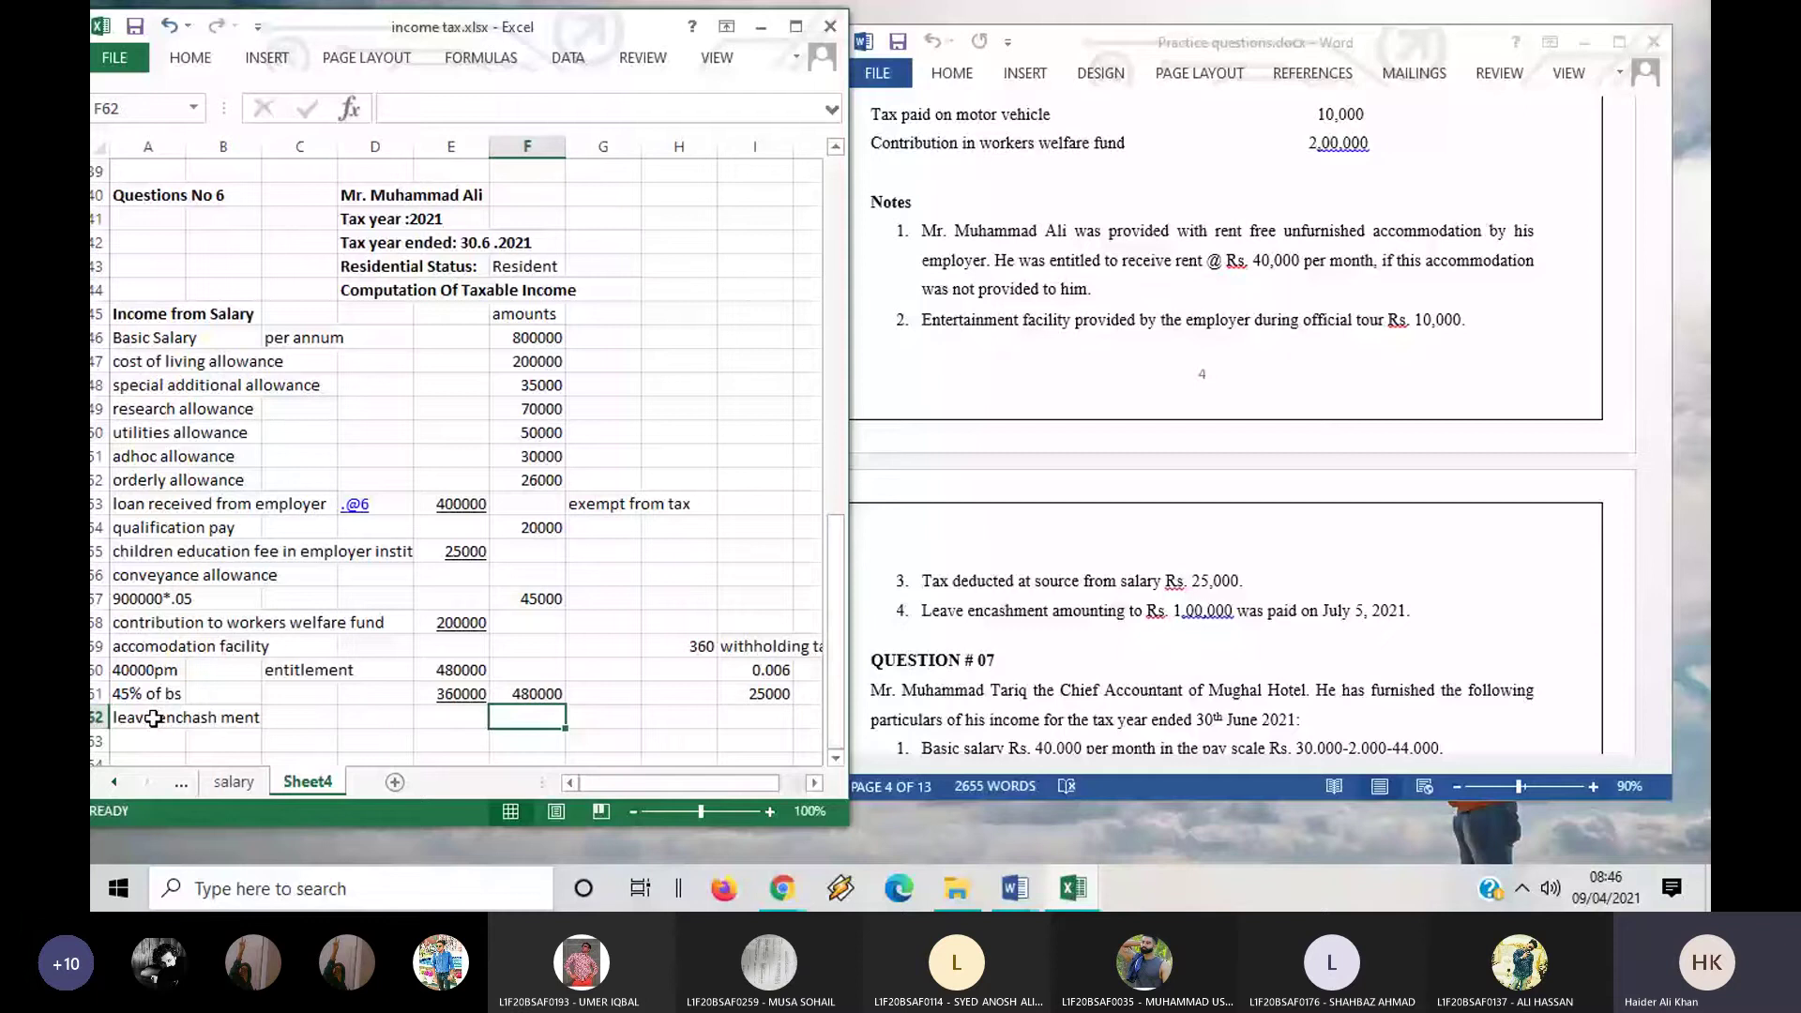
text(10000)
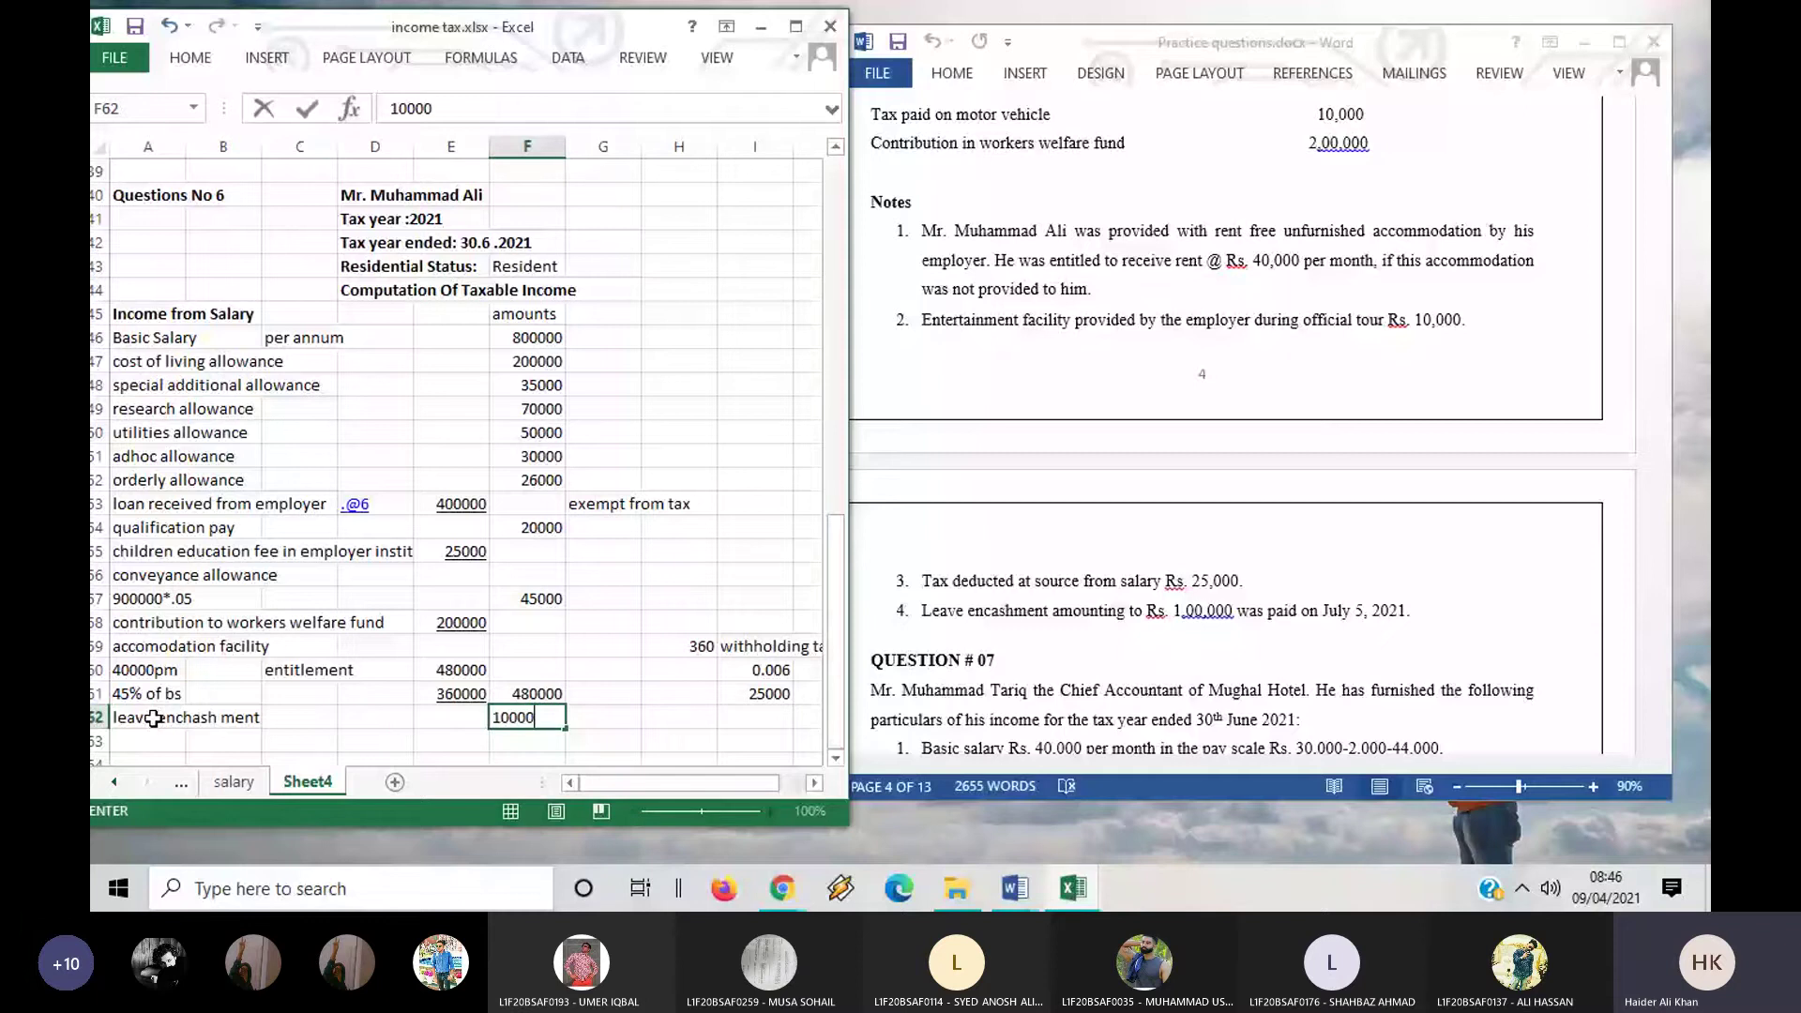
text(0)
key(Return)
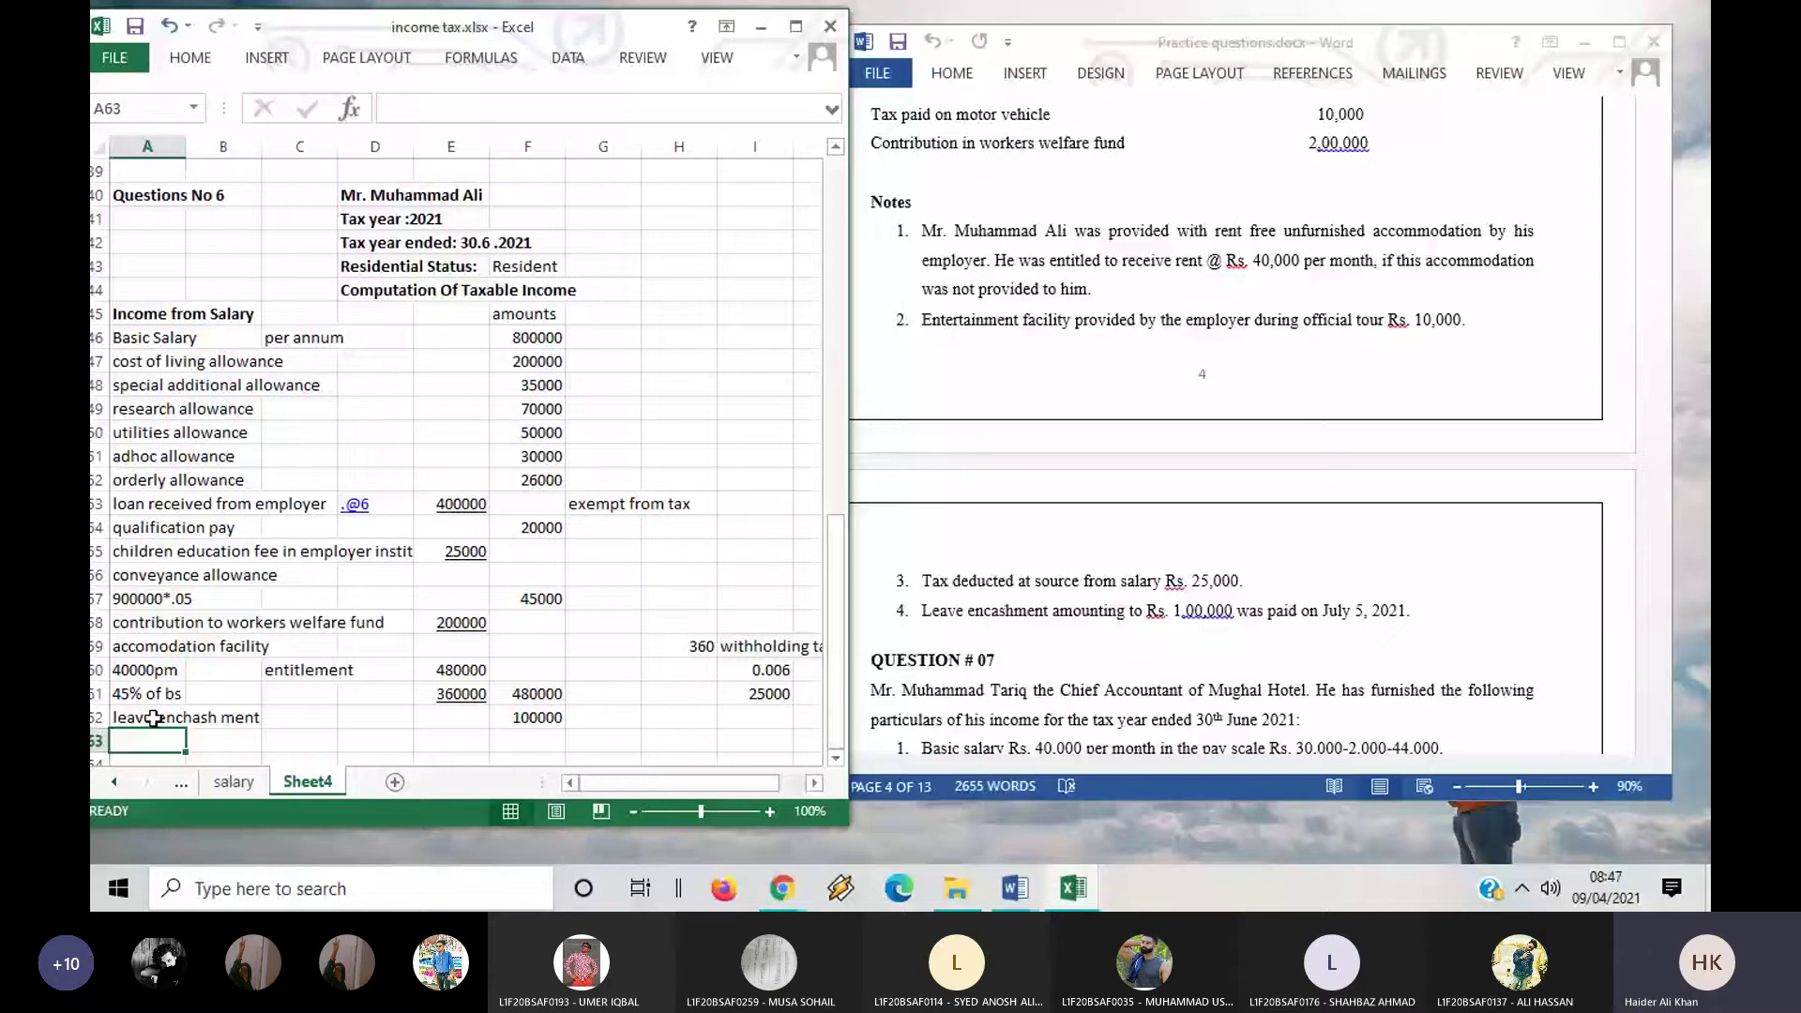
Correct the value in I60 from 0.006 to 360
click(758, 672)
text(360)
key(Return)
key(Return)
key(Return)
key(Return)
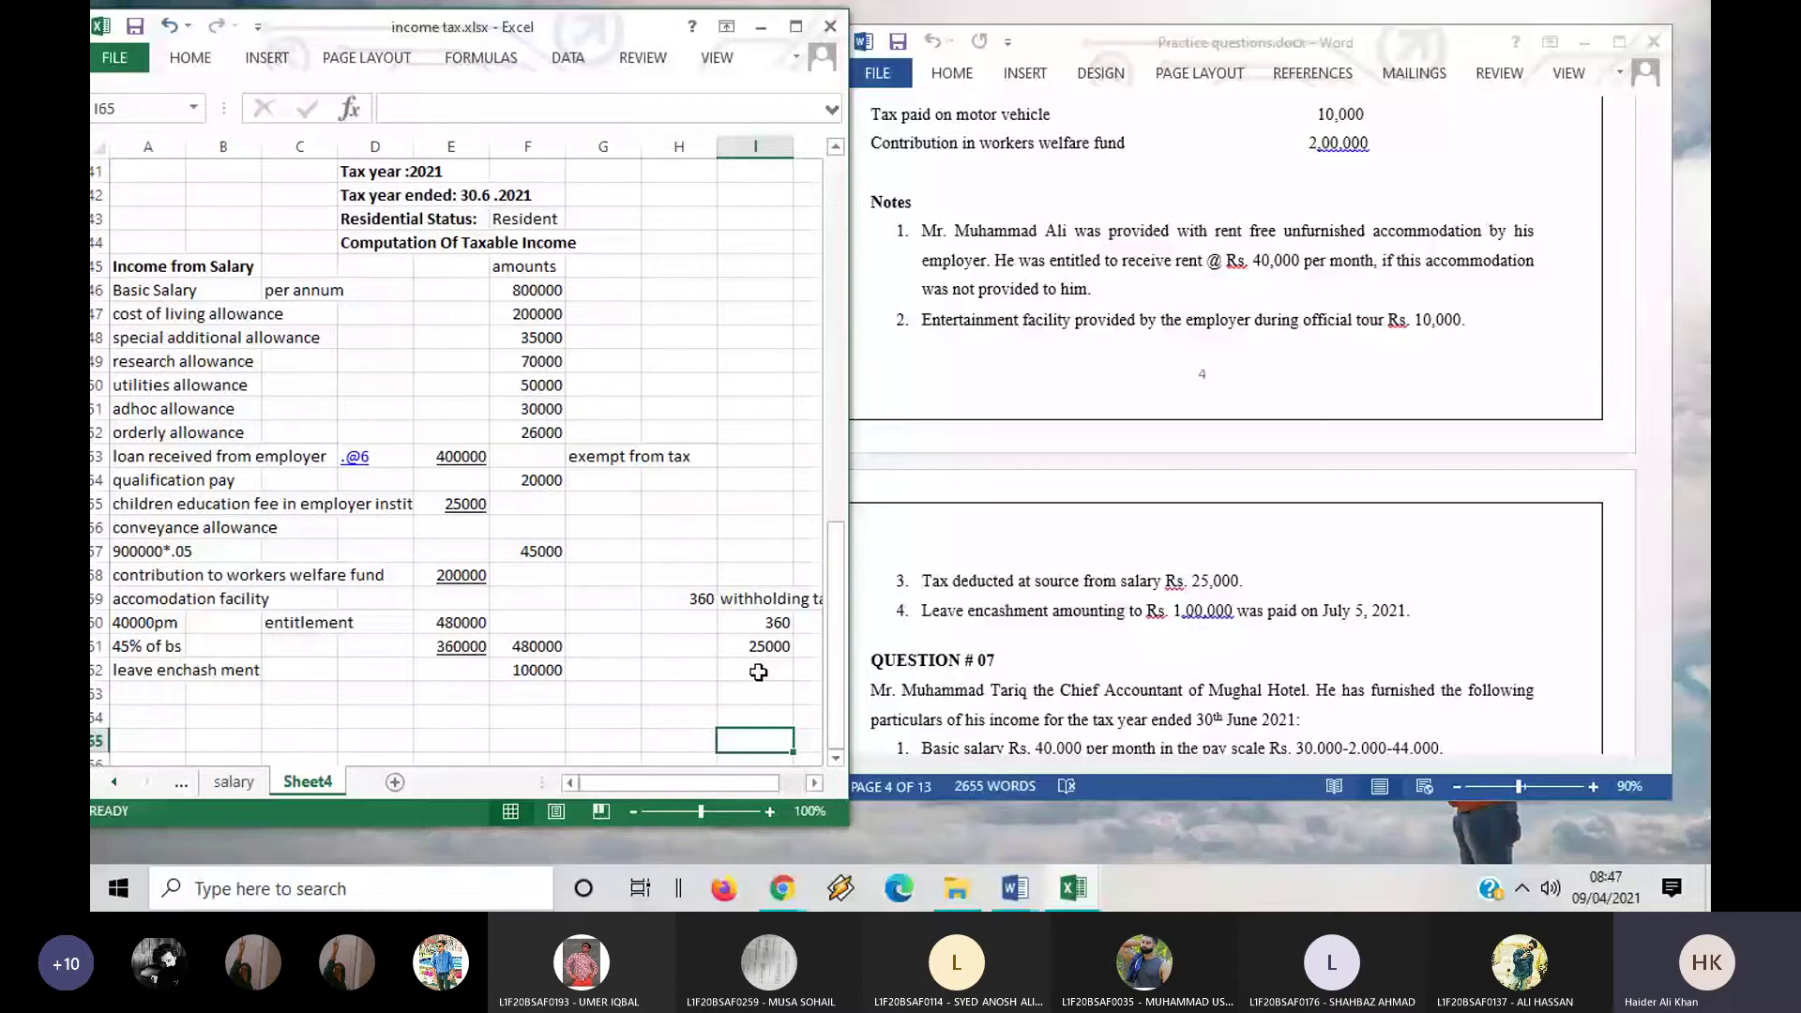
key(Up)
key(Up)
key(Up)
key(Up)
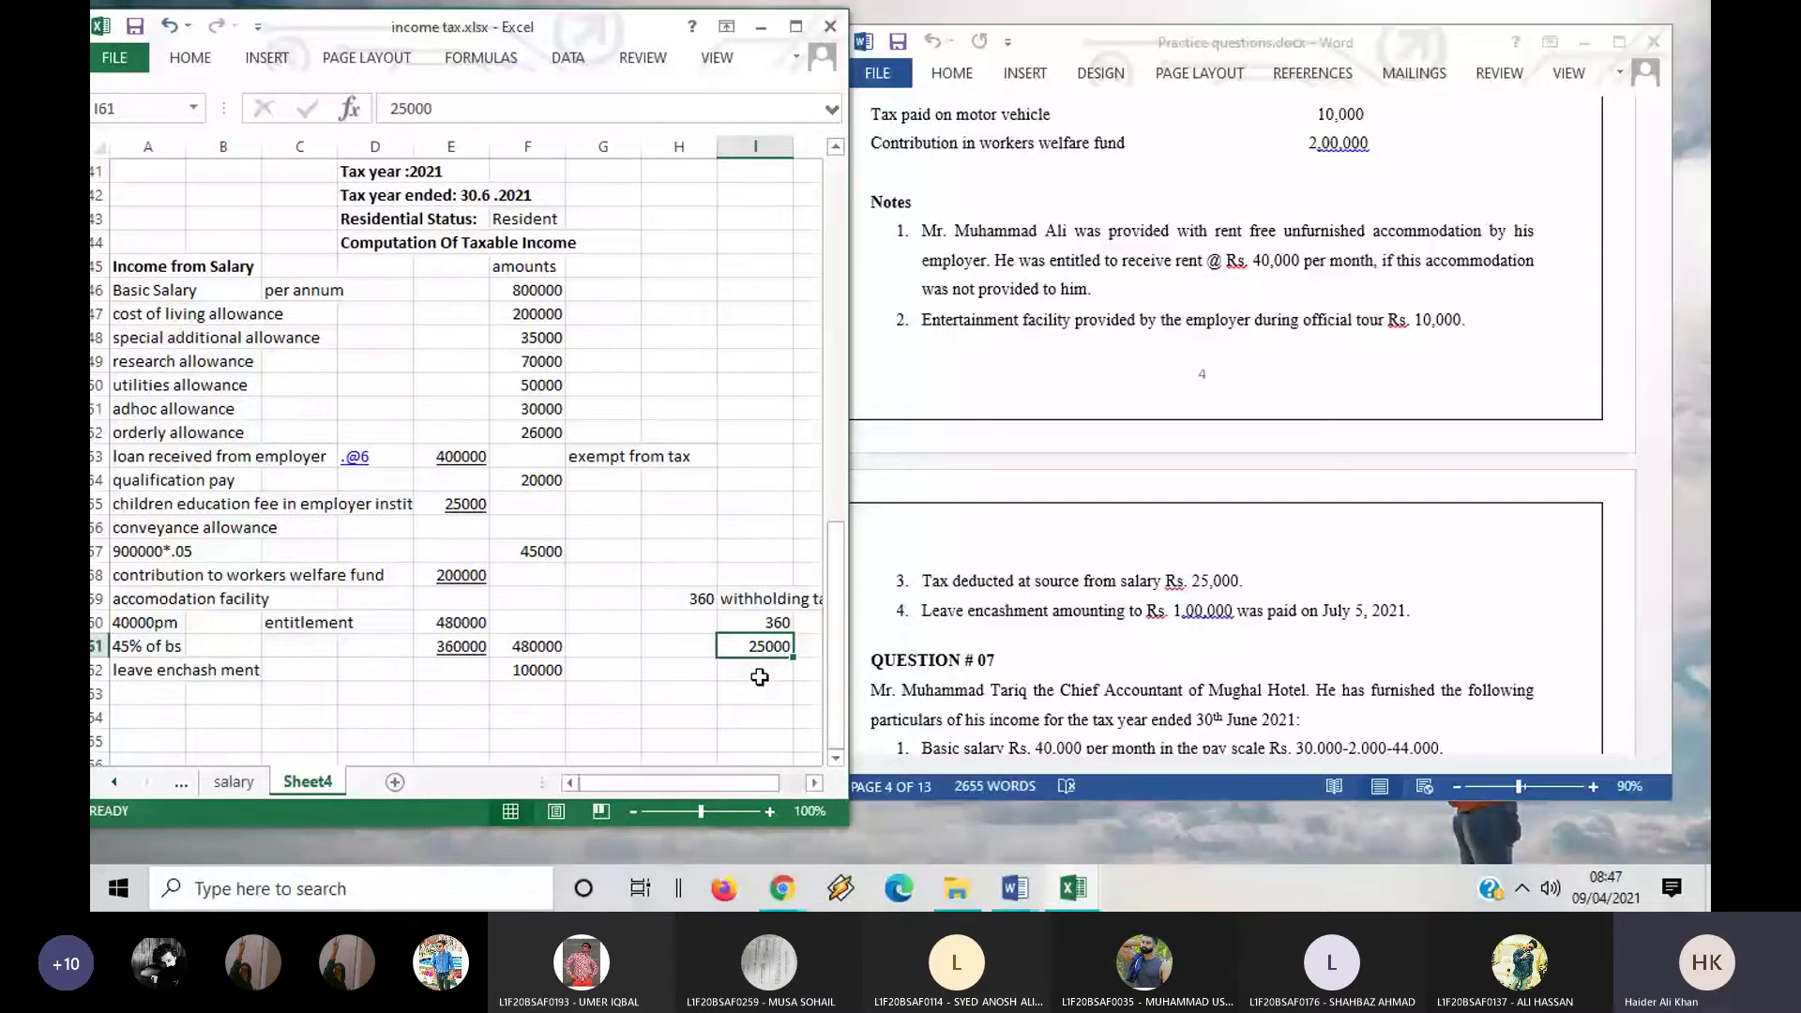
Enter 10000 in I62 after checking the question document
click(1618, 336)
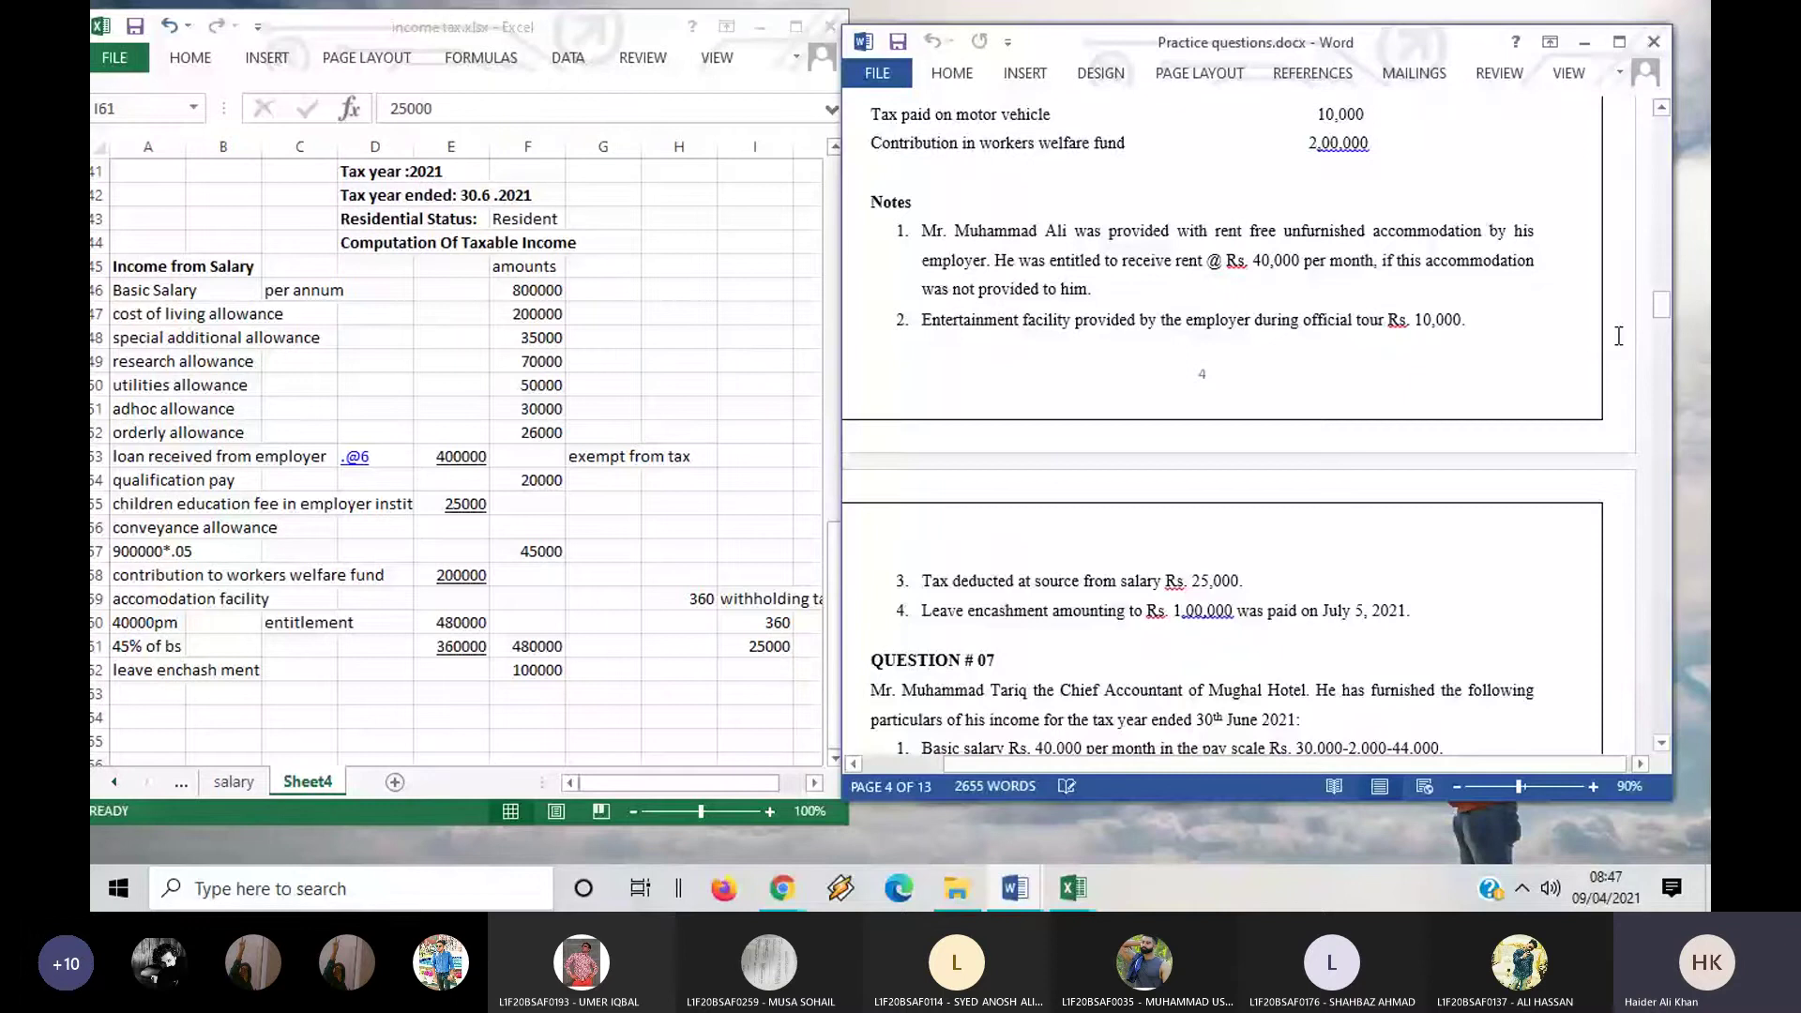
scroll(1618, 336, up, 1)
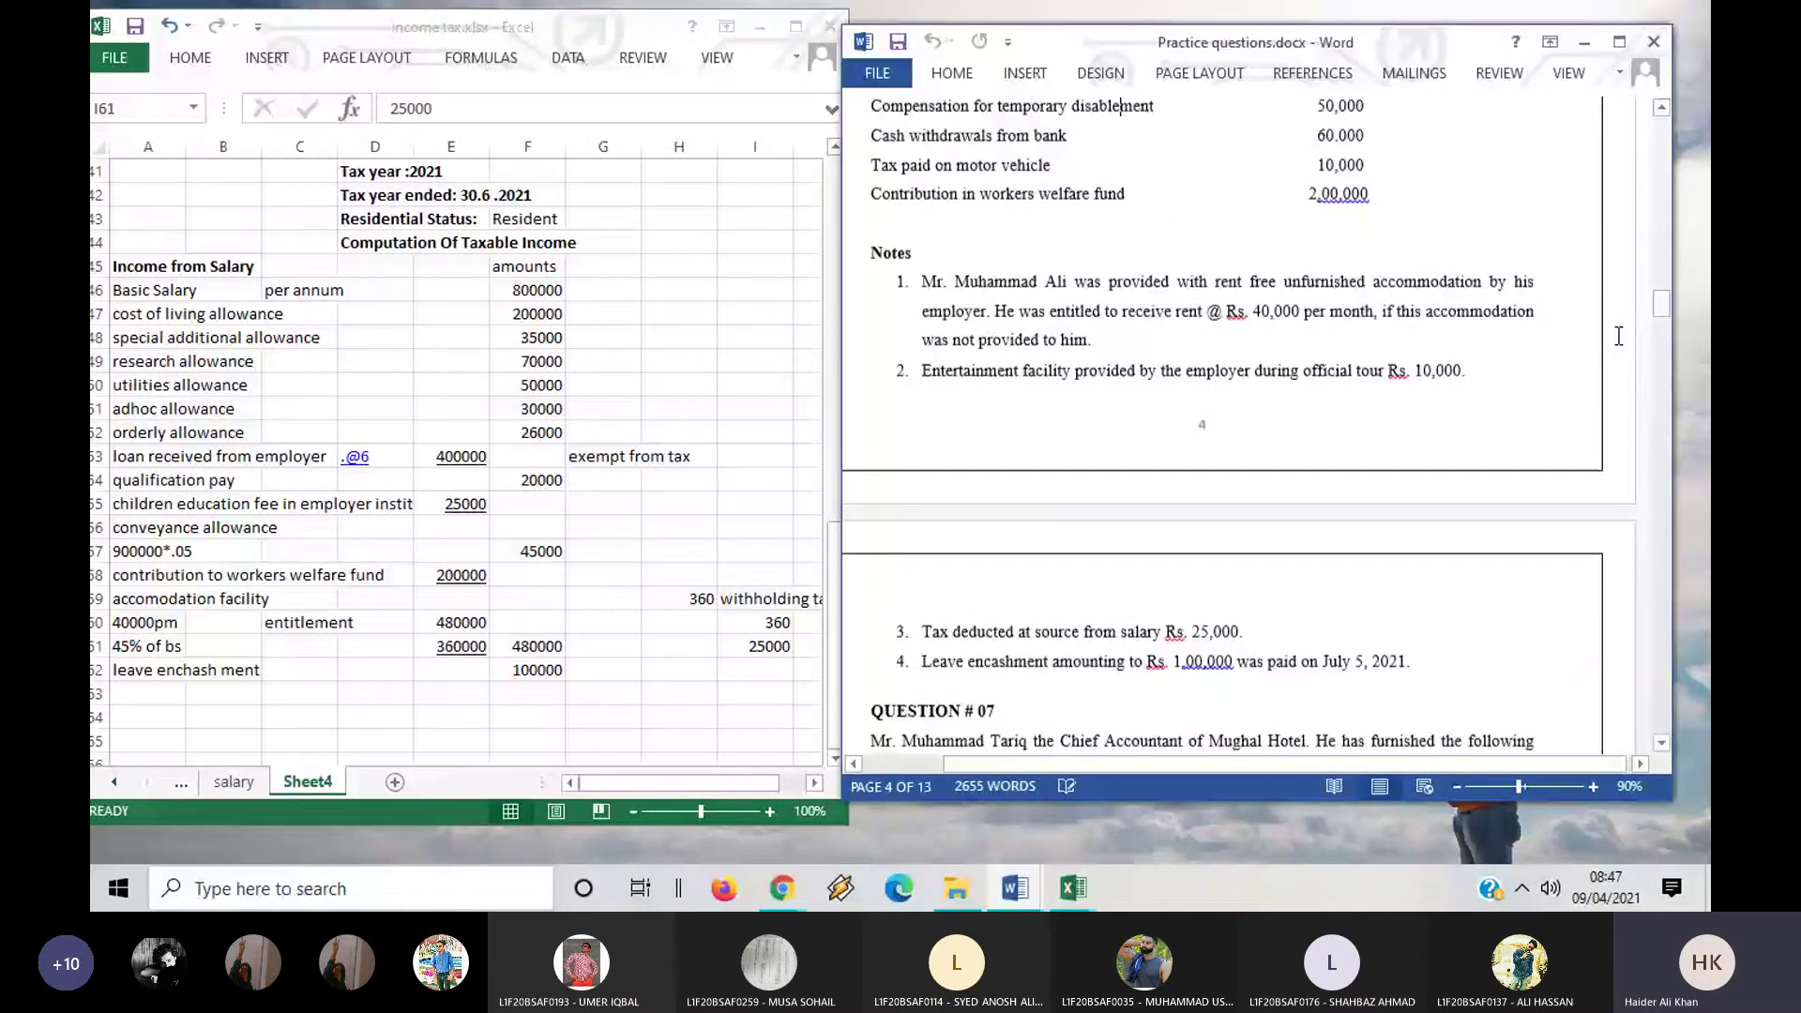
scroll(1618, 336, up, 2)
click(755, 669)
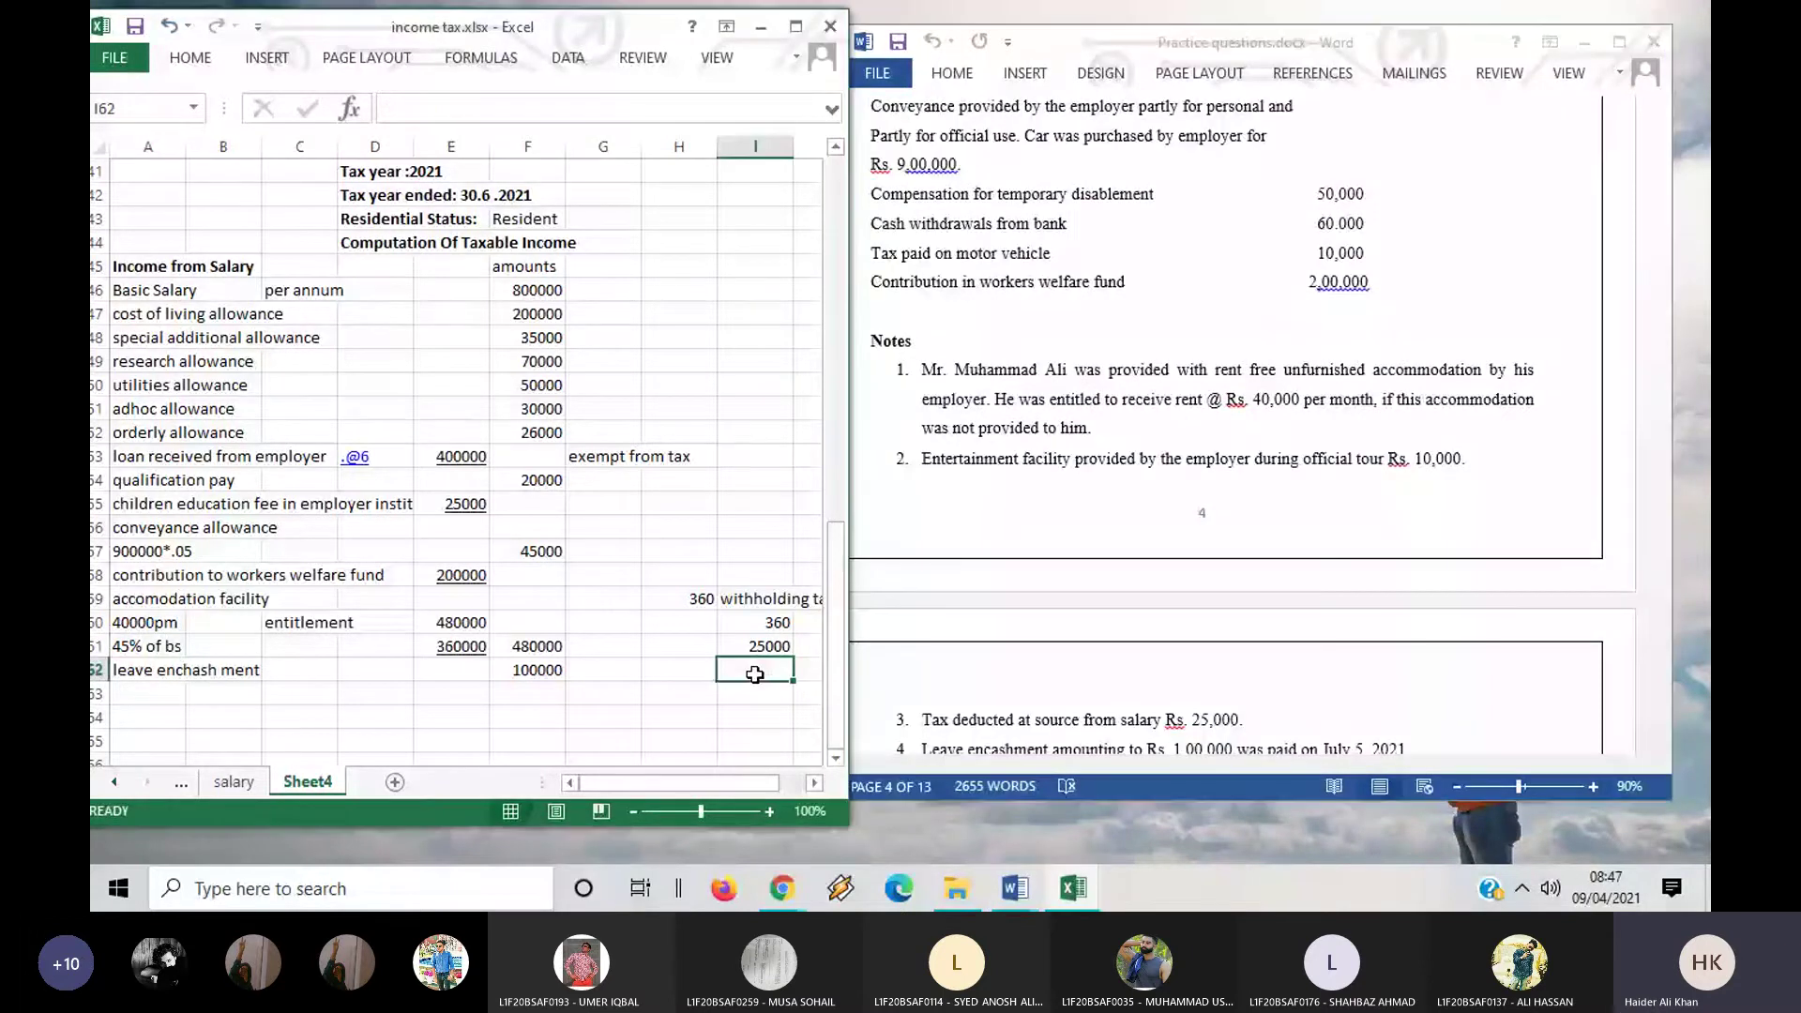
text(10000)
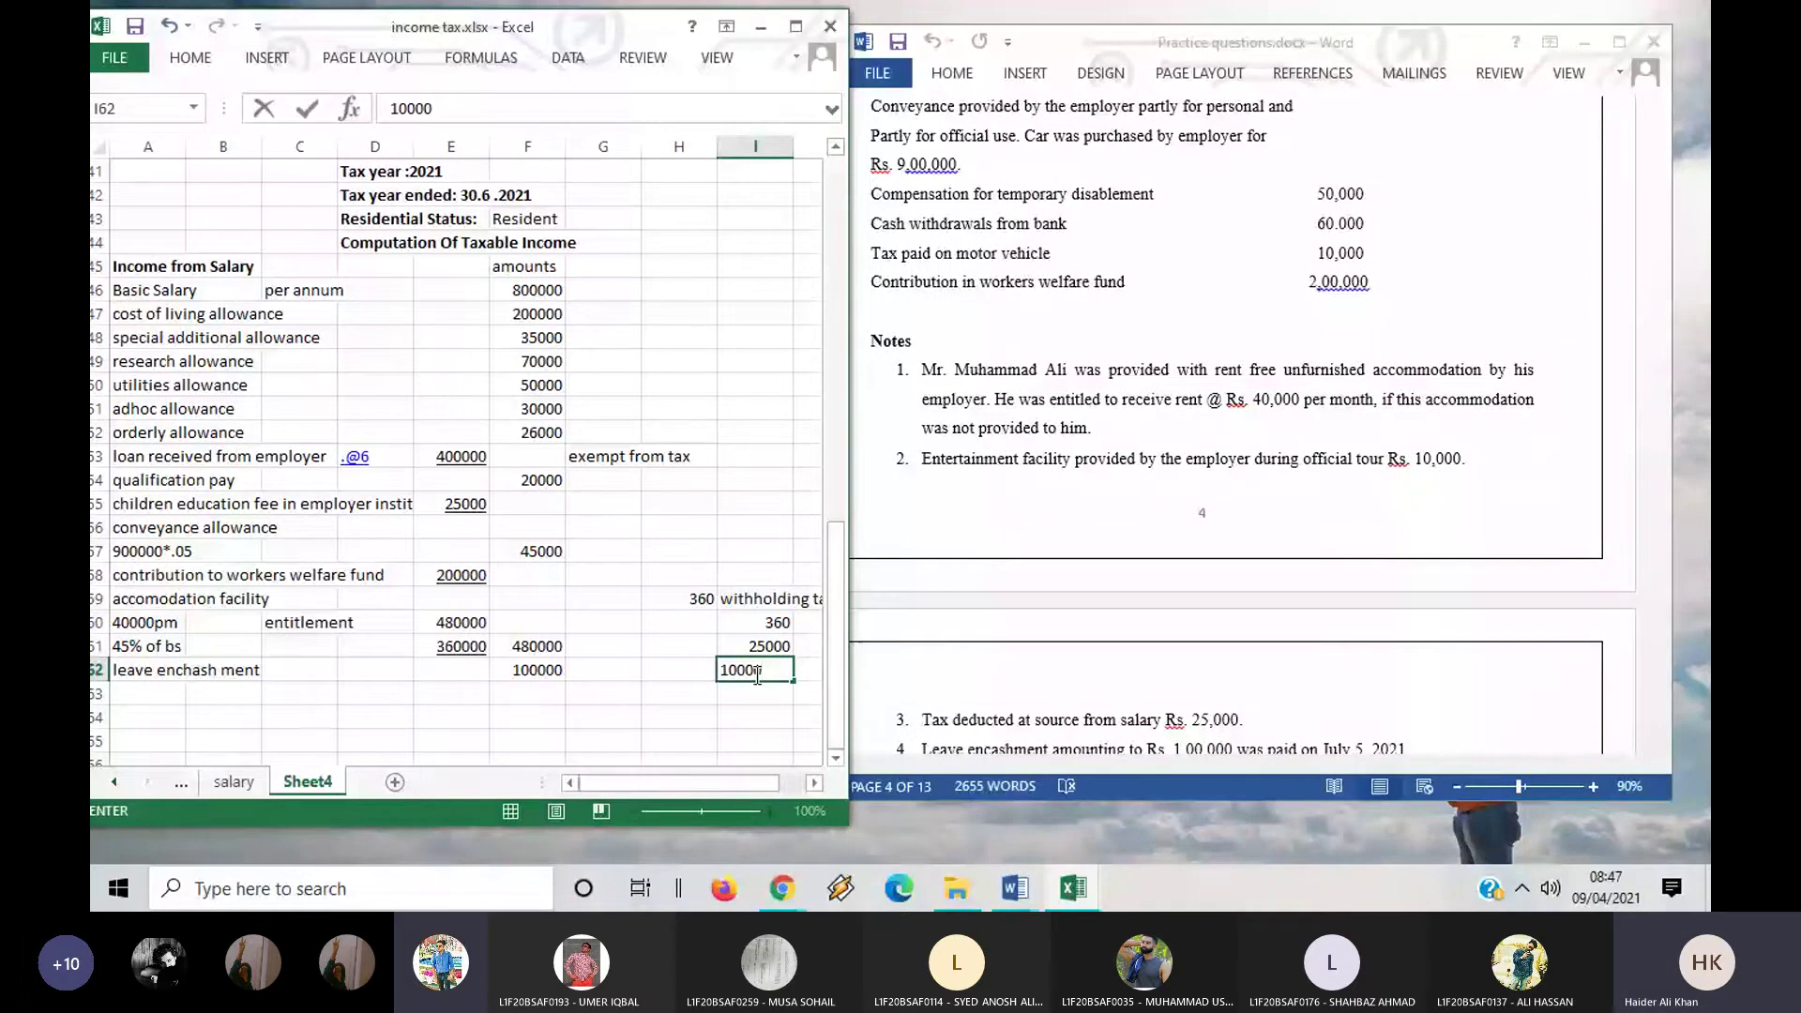
key(ctrl+Return)
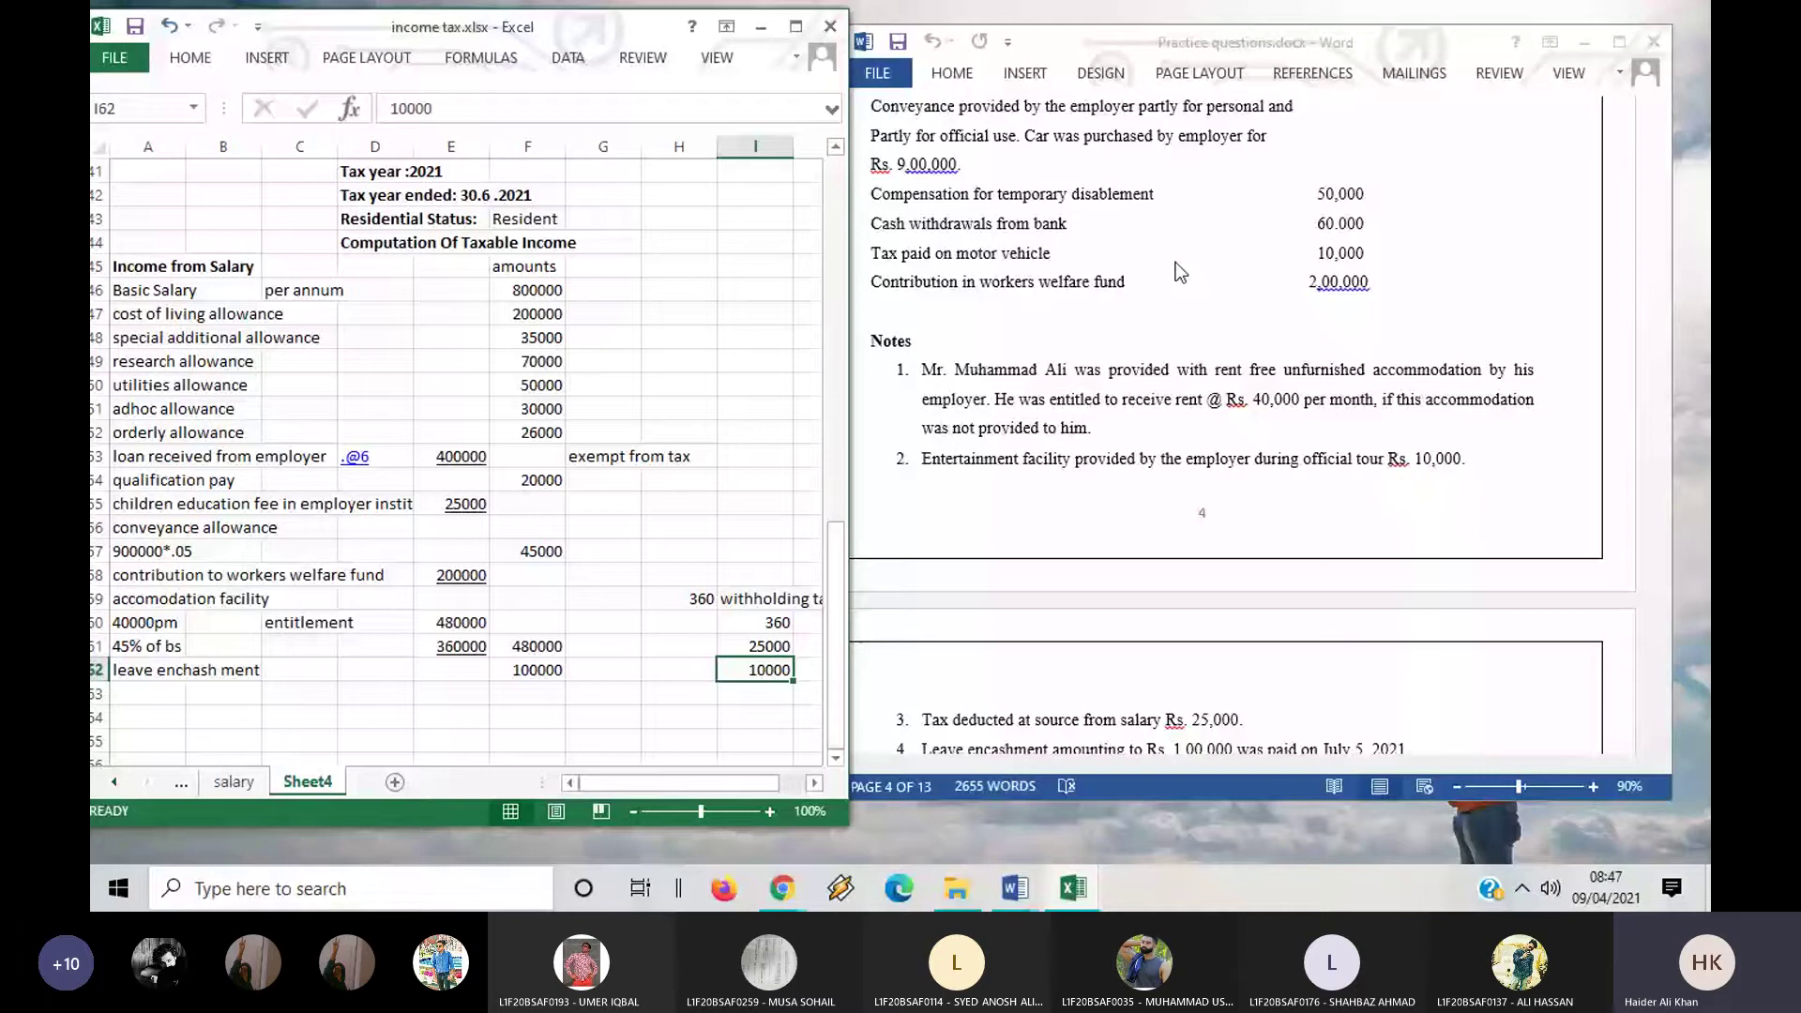
key(Up)
Enter 5000 in I63 after rechecking the question figures
click(1495, 436)
scroll(1495, 436, up, 1)
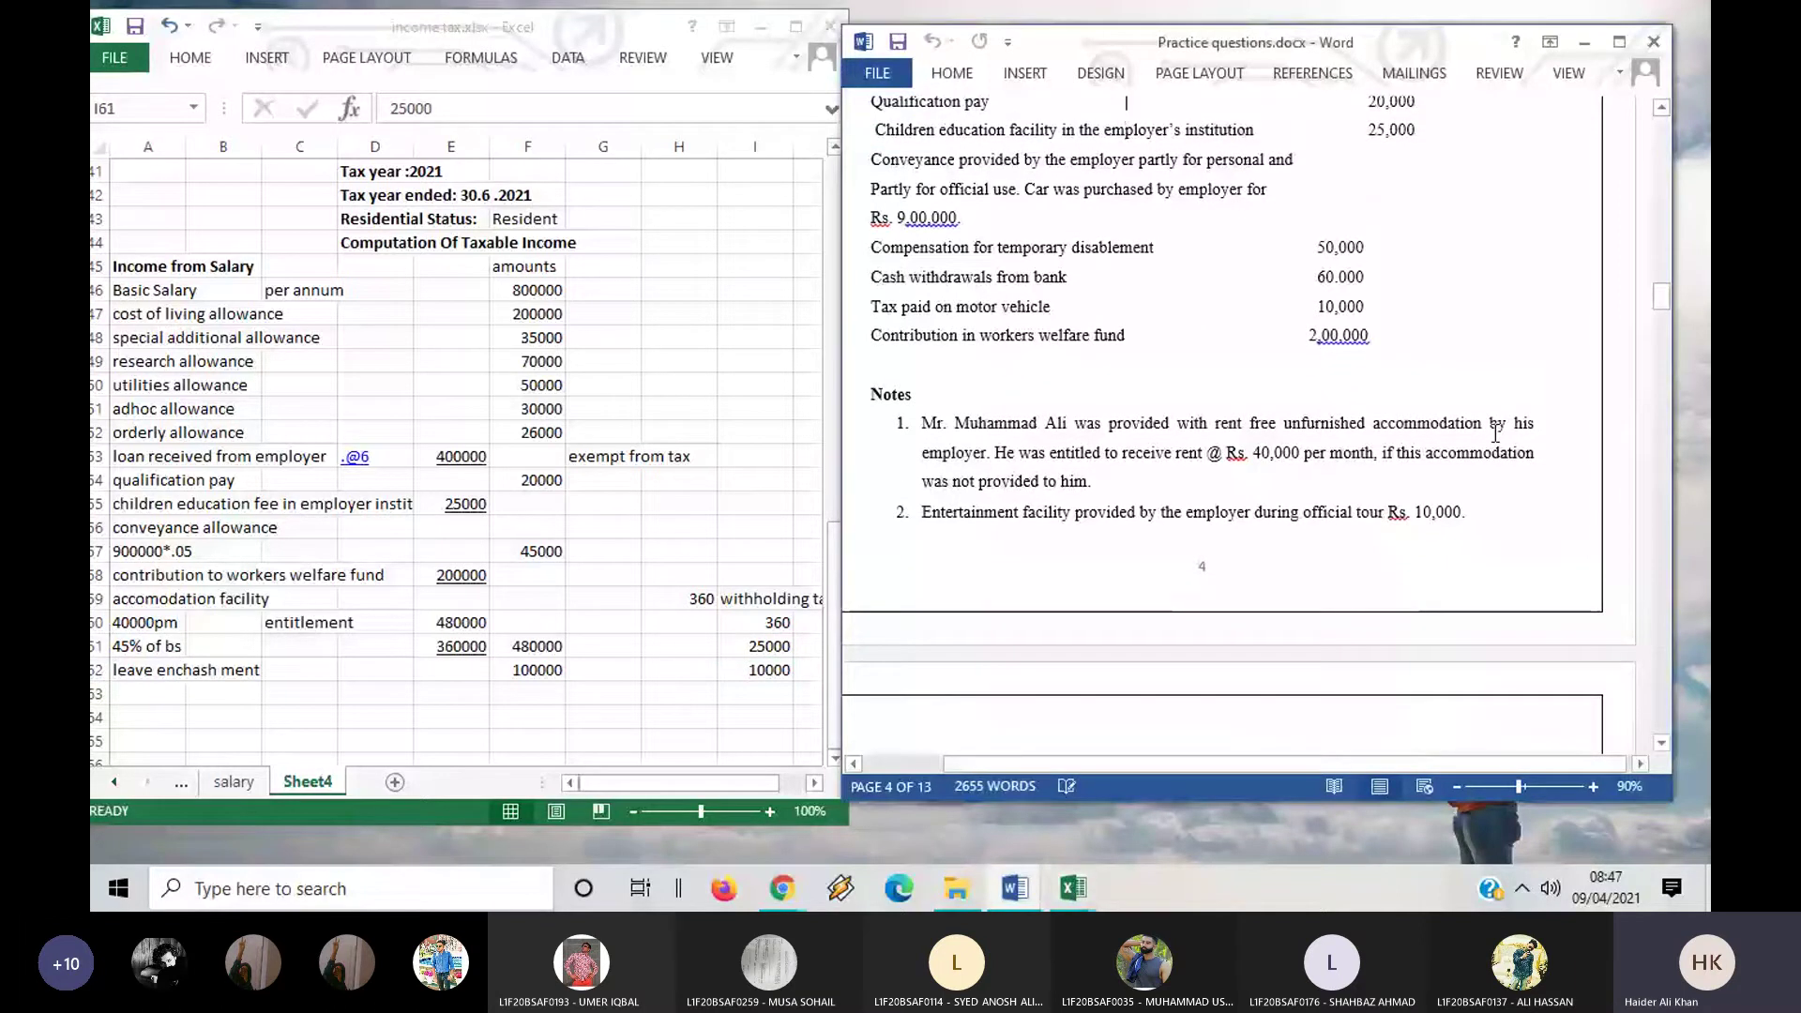
scroll(1495, 433, up, 1)
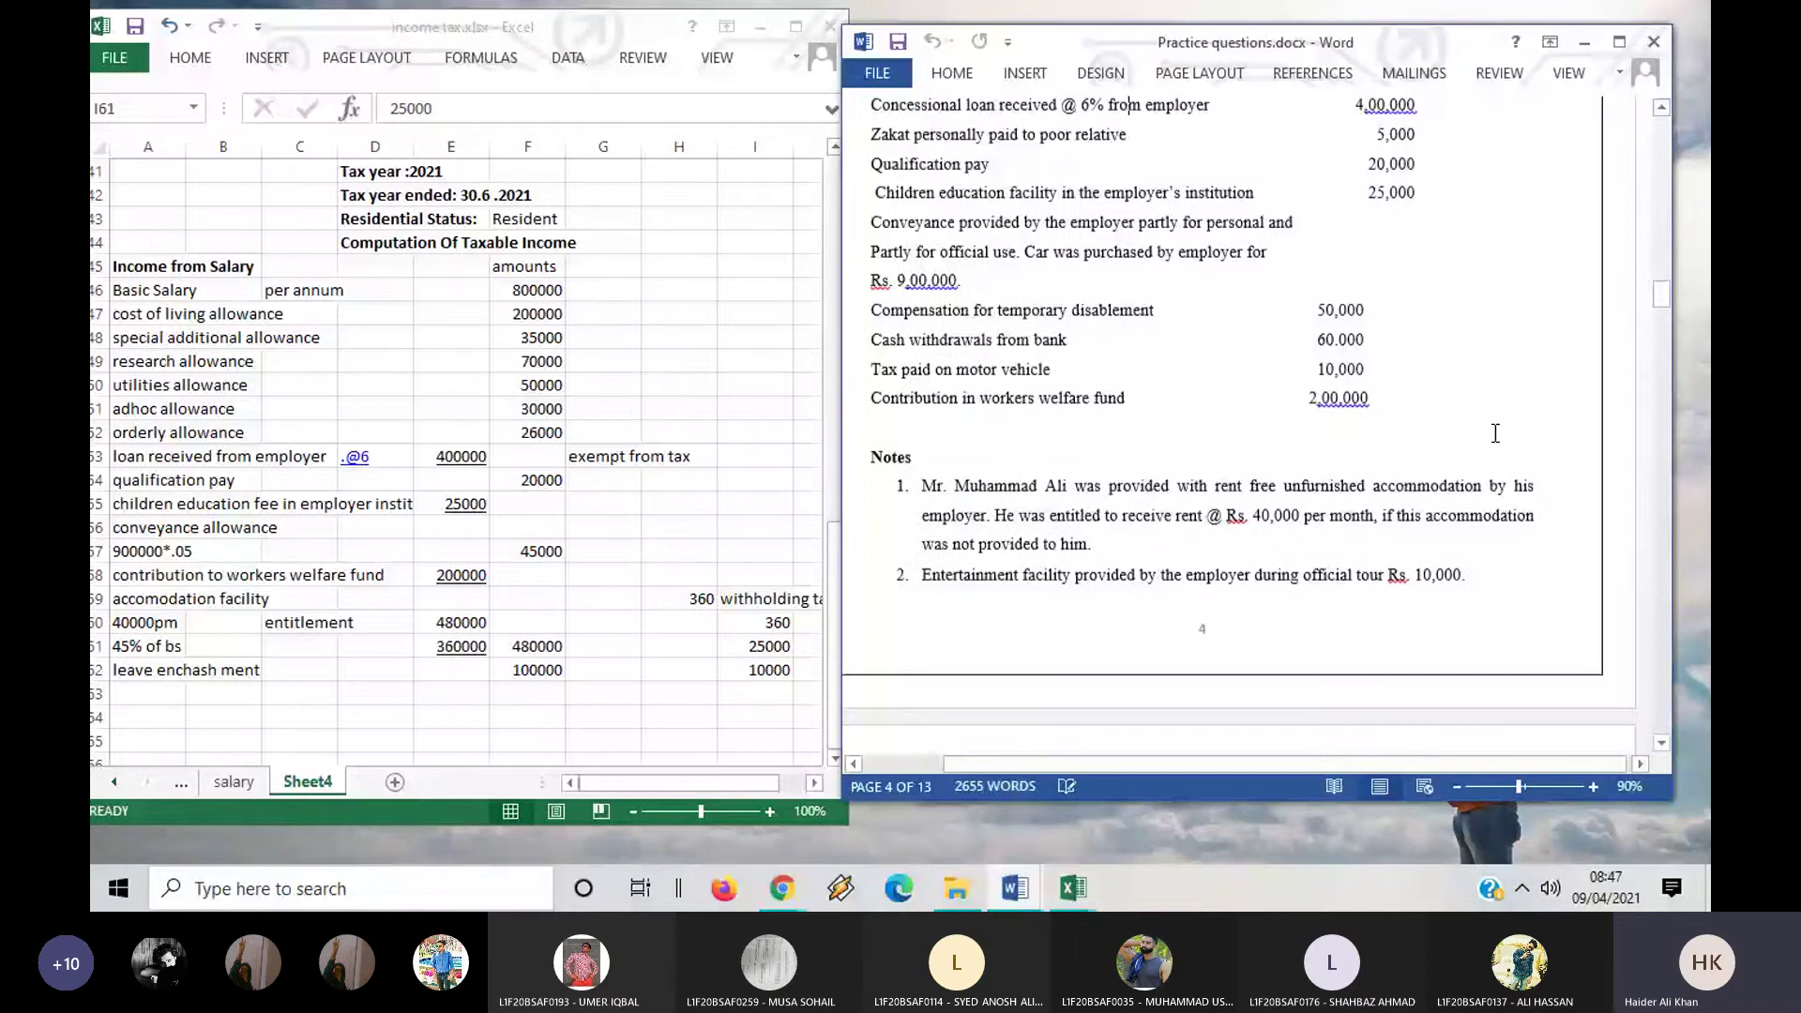
scroll(1496, 433, up, 1)
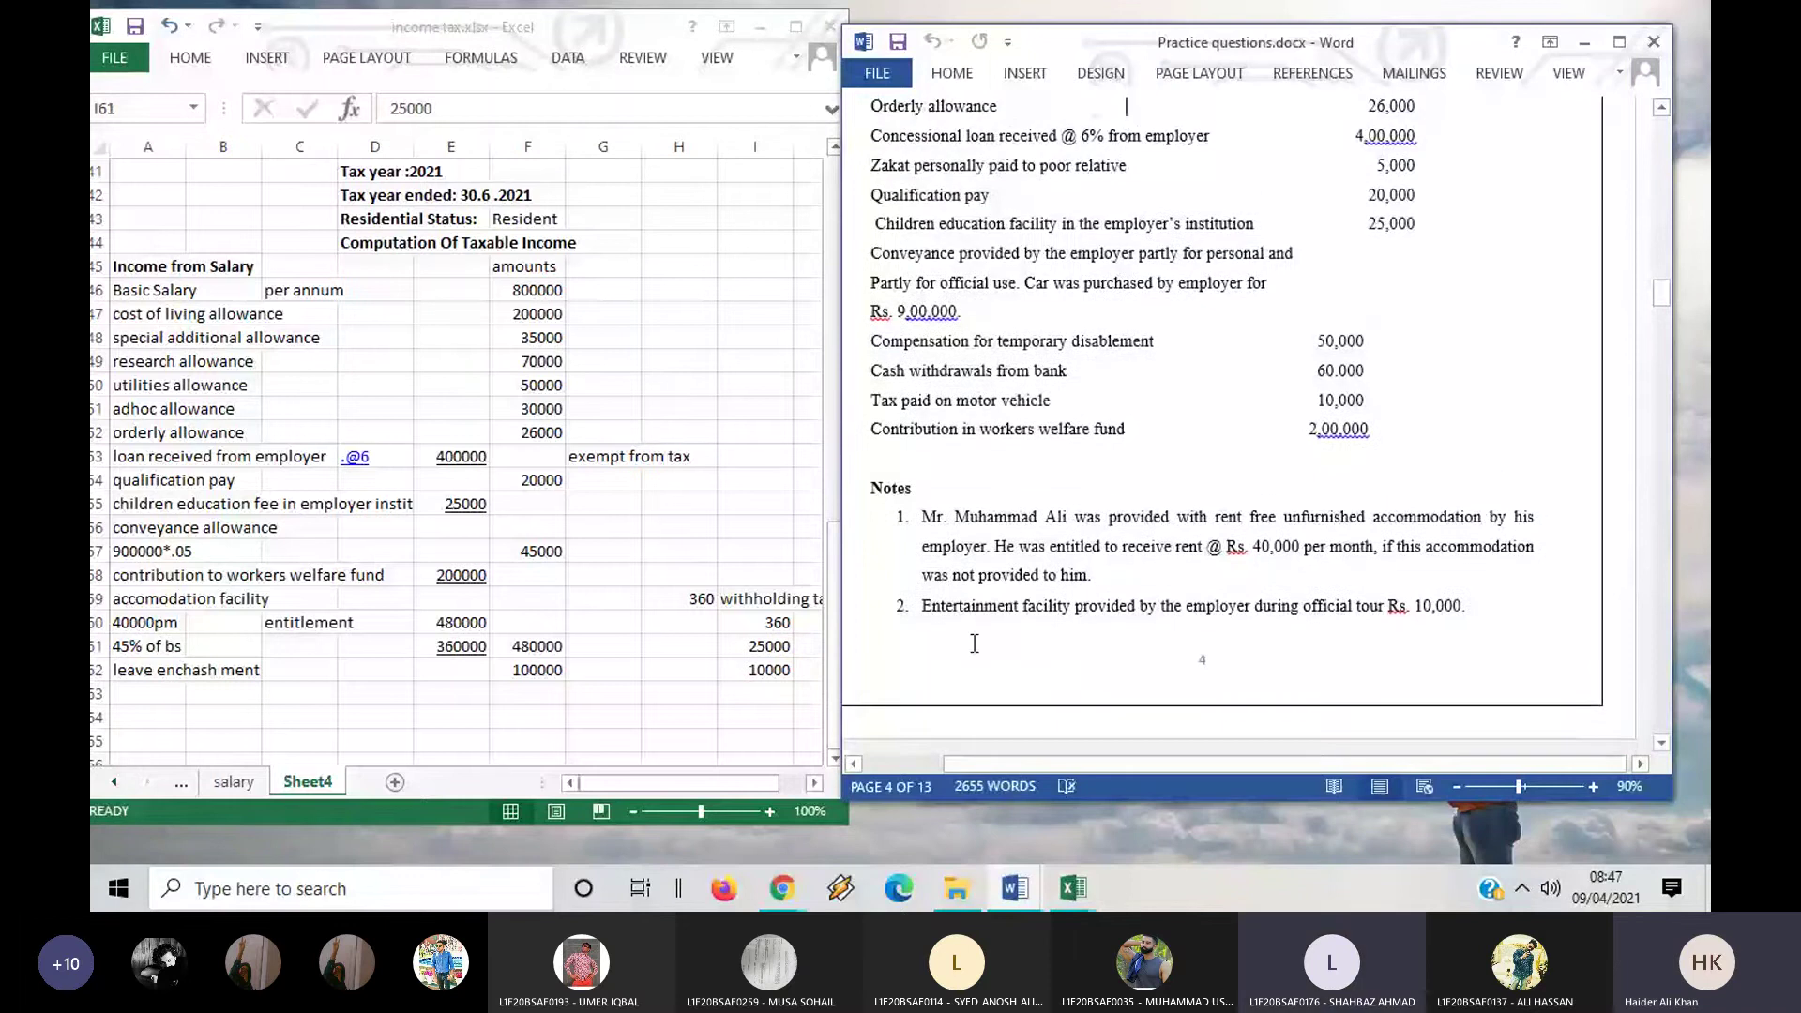
click(755, 646)
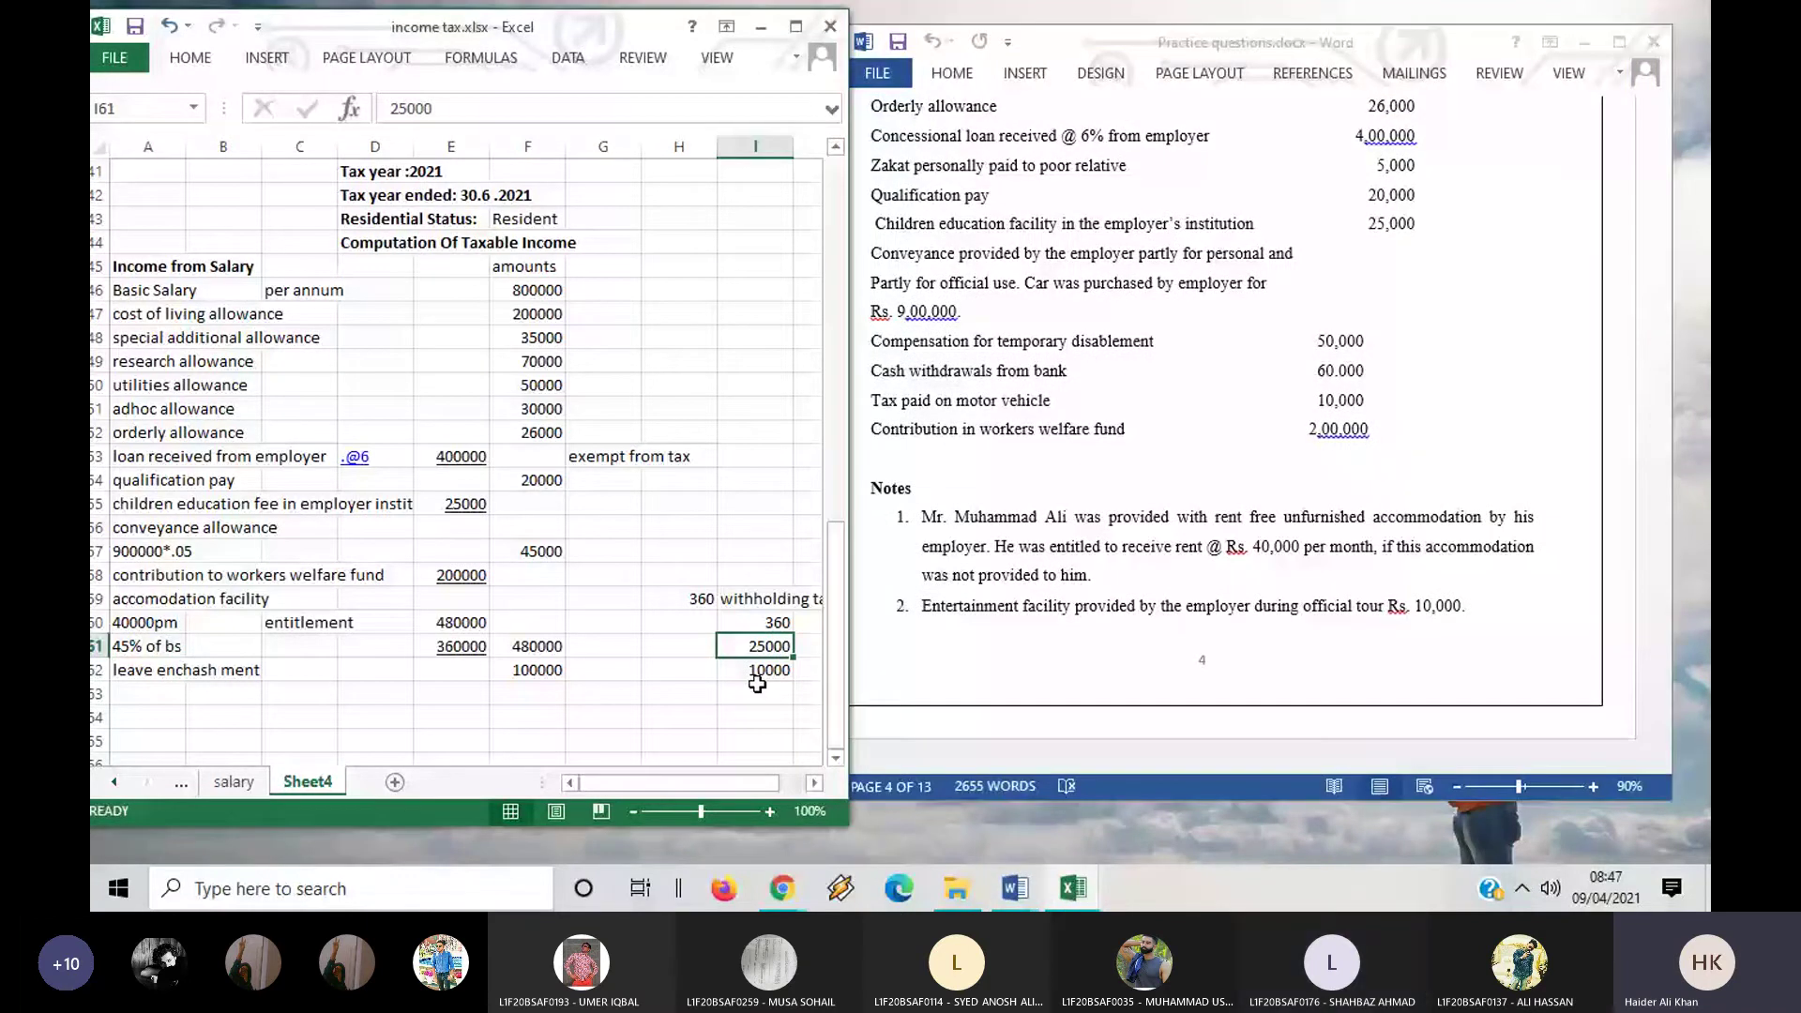
click(754, 694)
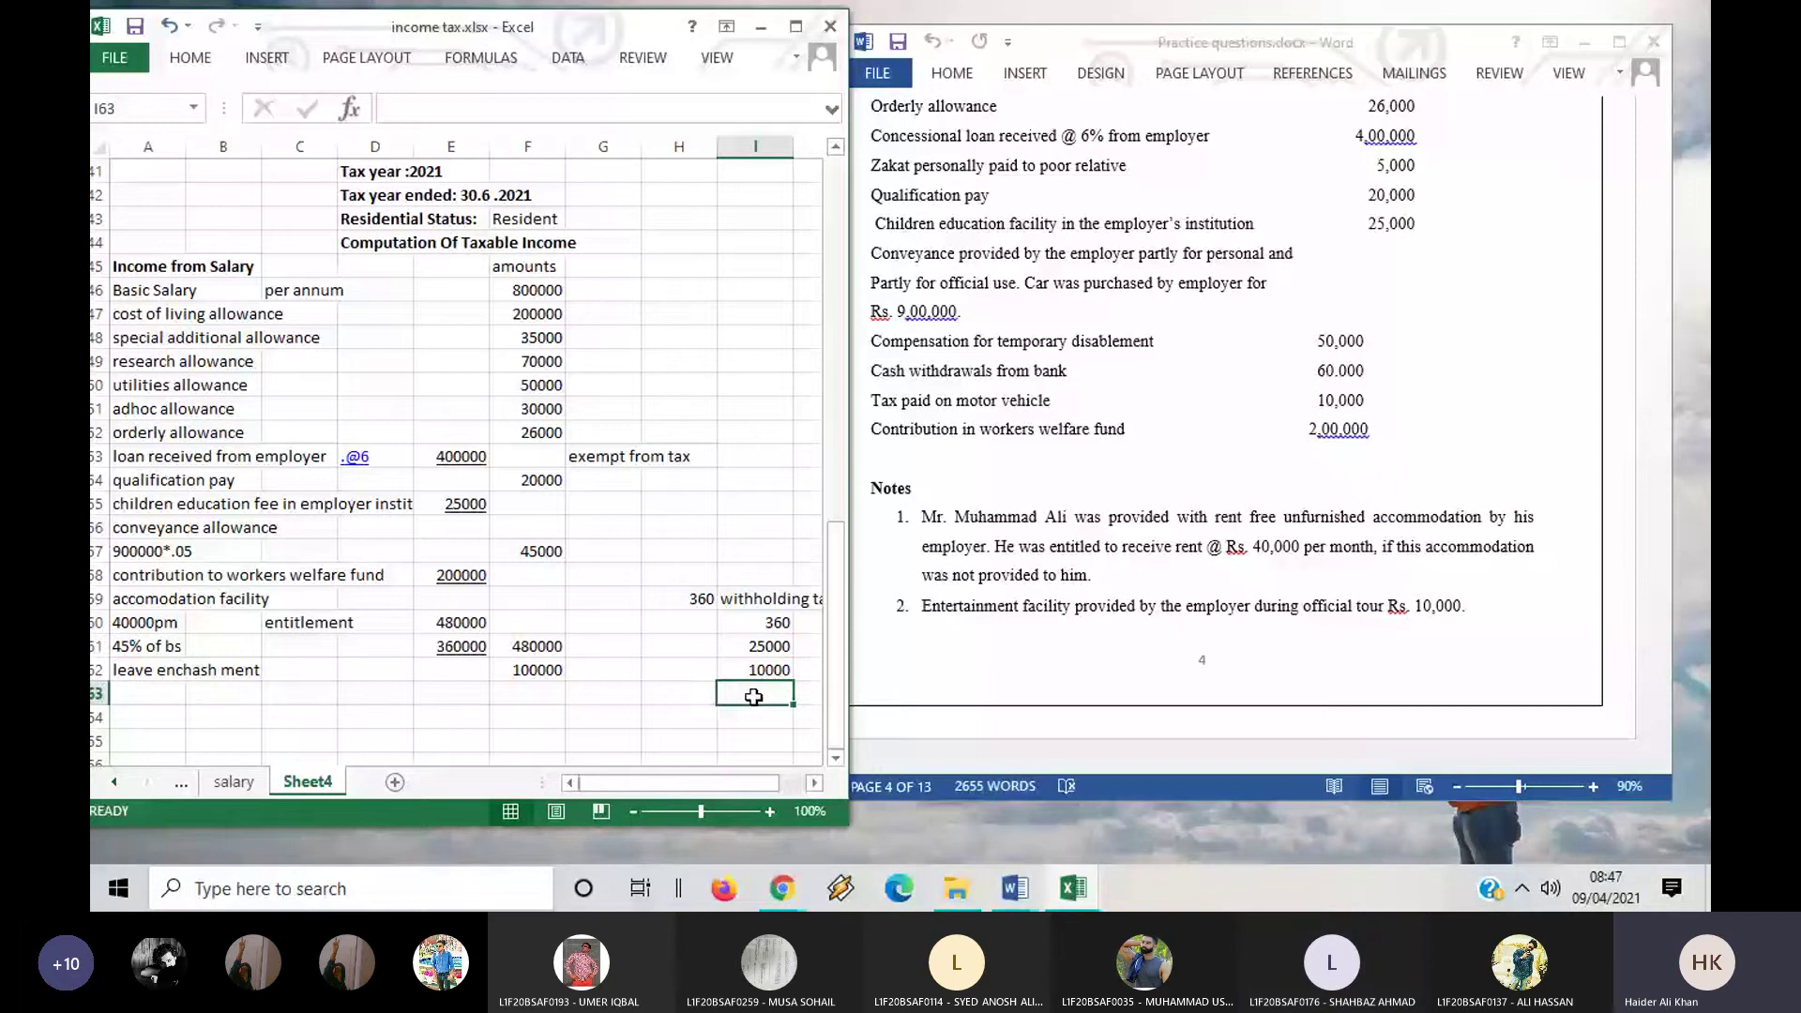
text(5000)
key(Return)
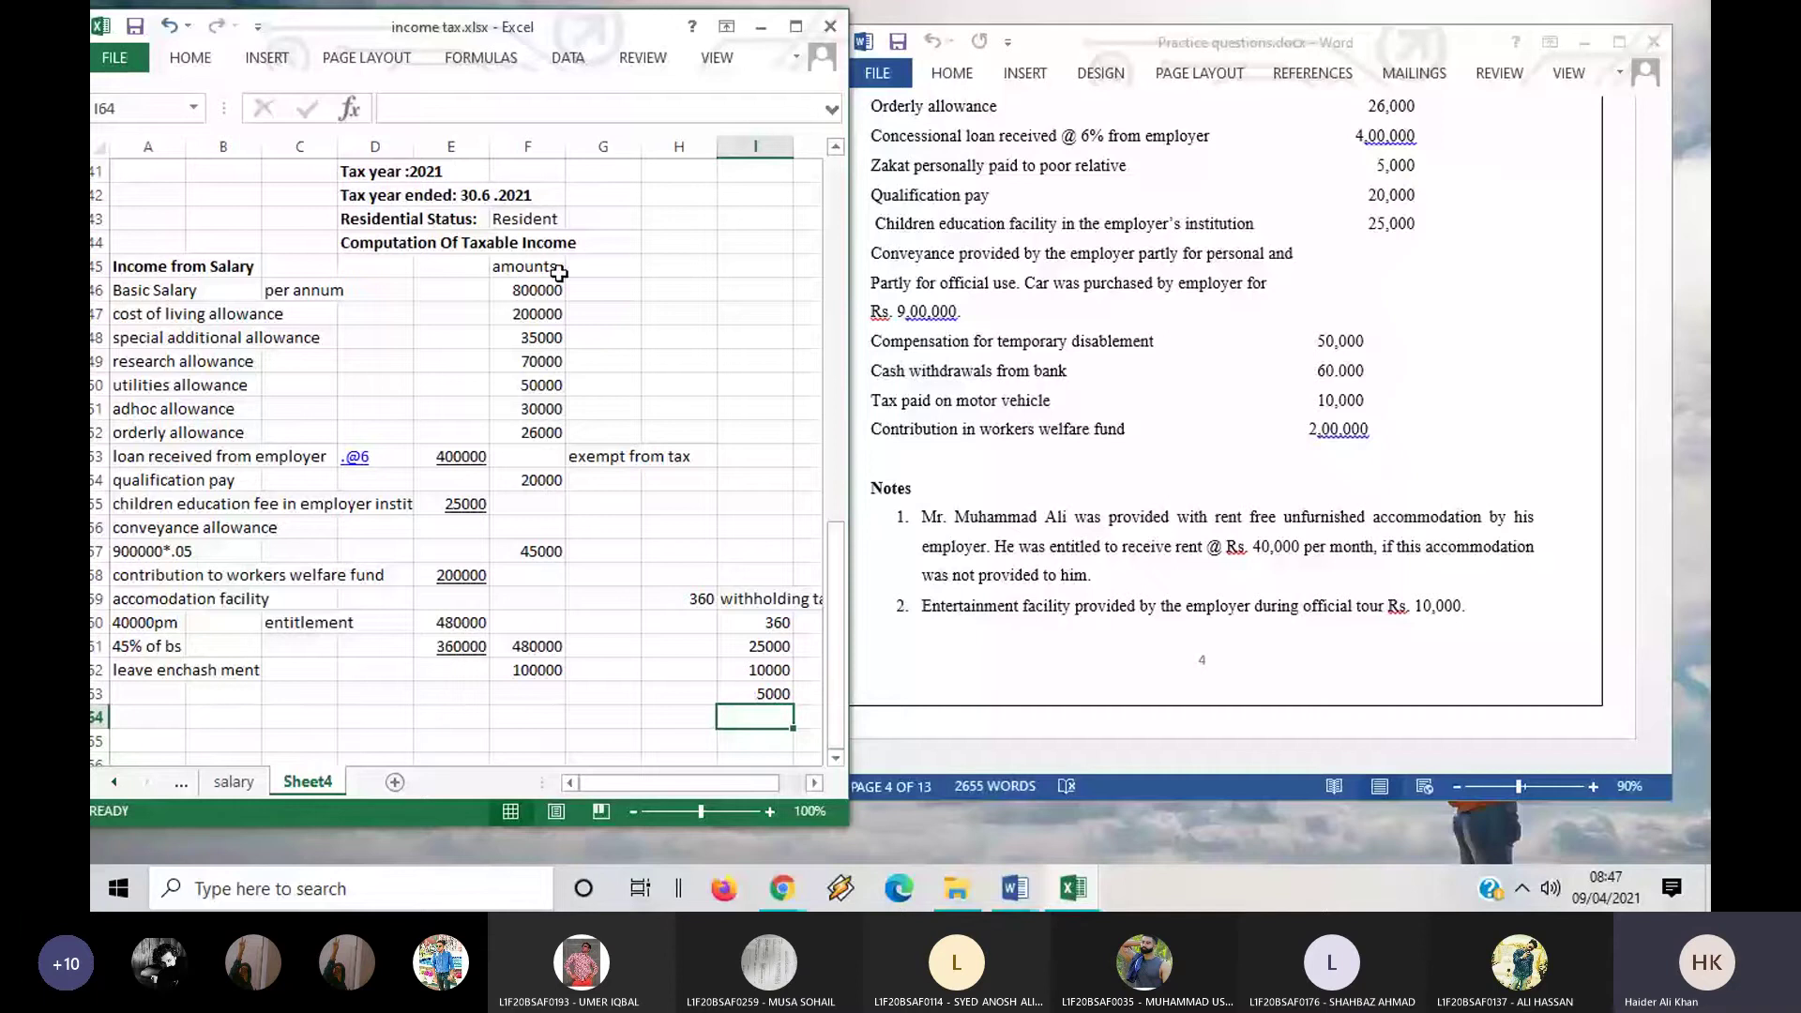
AutoSum column F amounts into F63, underline 100000, and label the row 'Total income'
drag(553, 287, 530, 694)
click(191, 57)
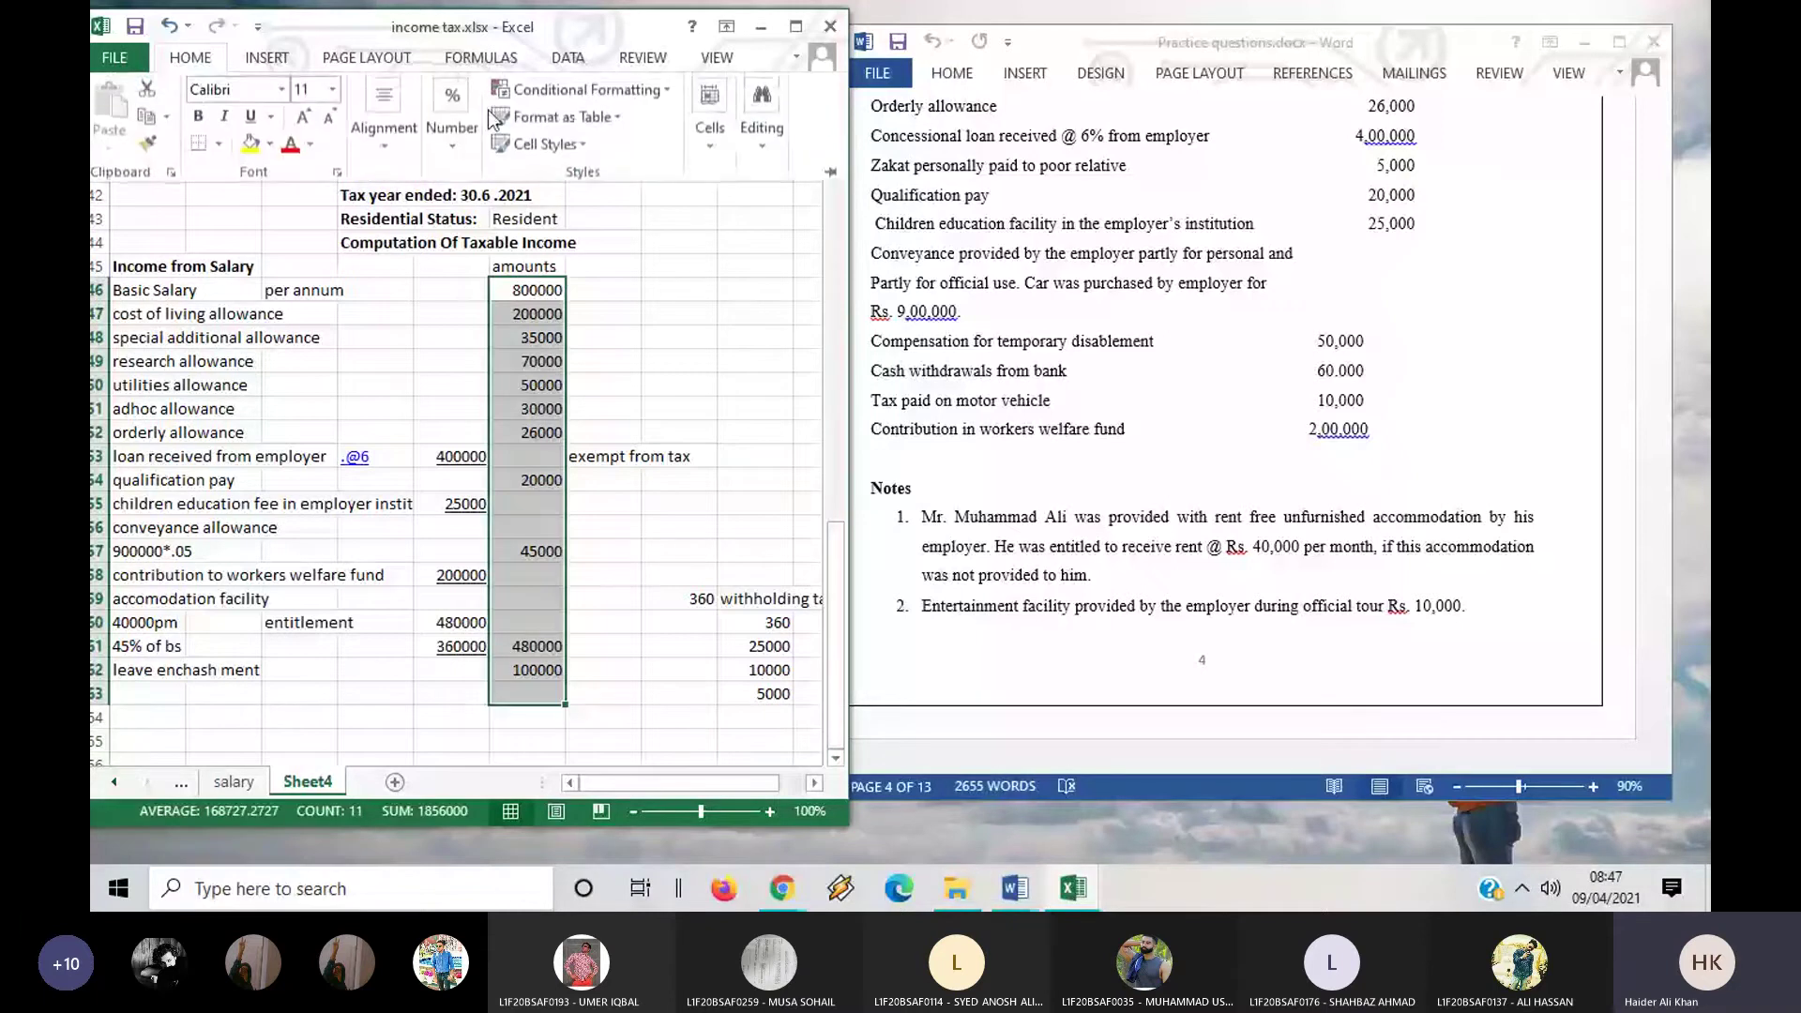
click(762, 141)
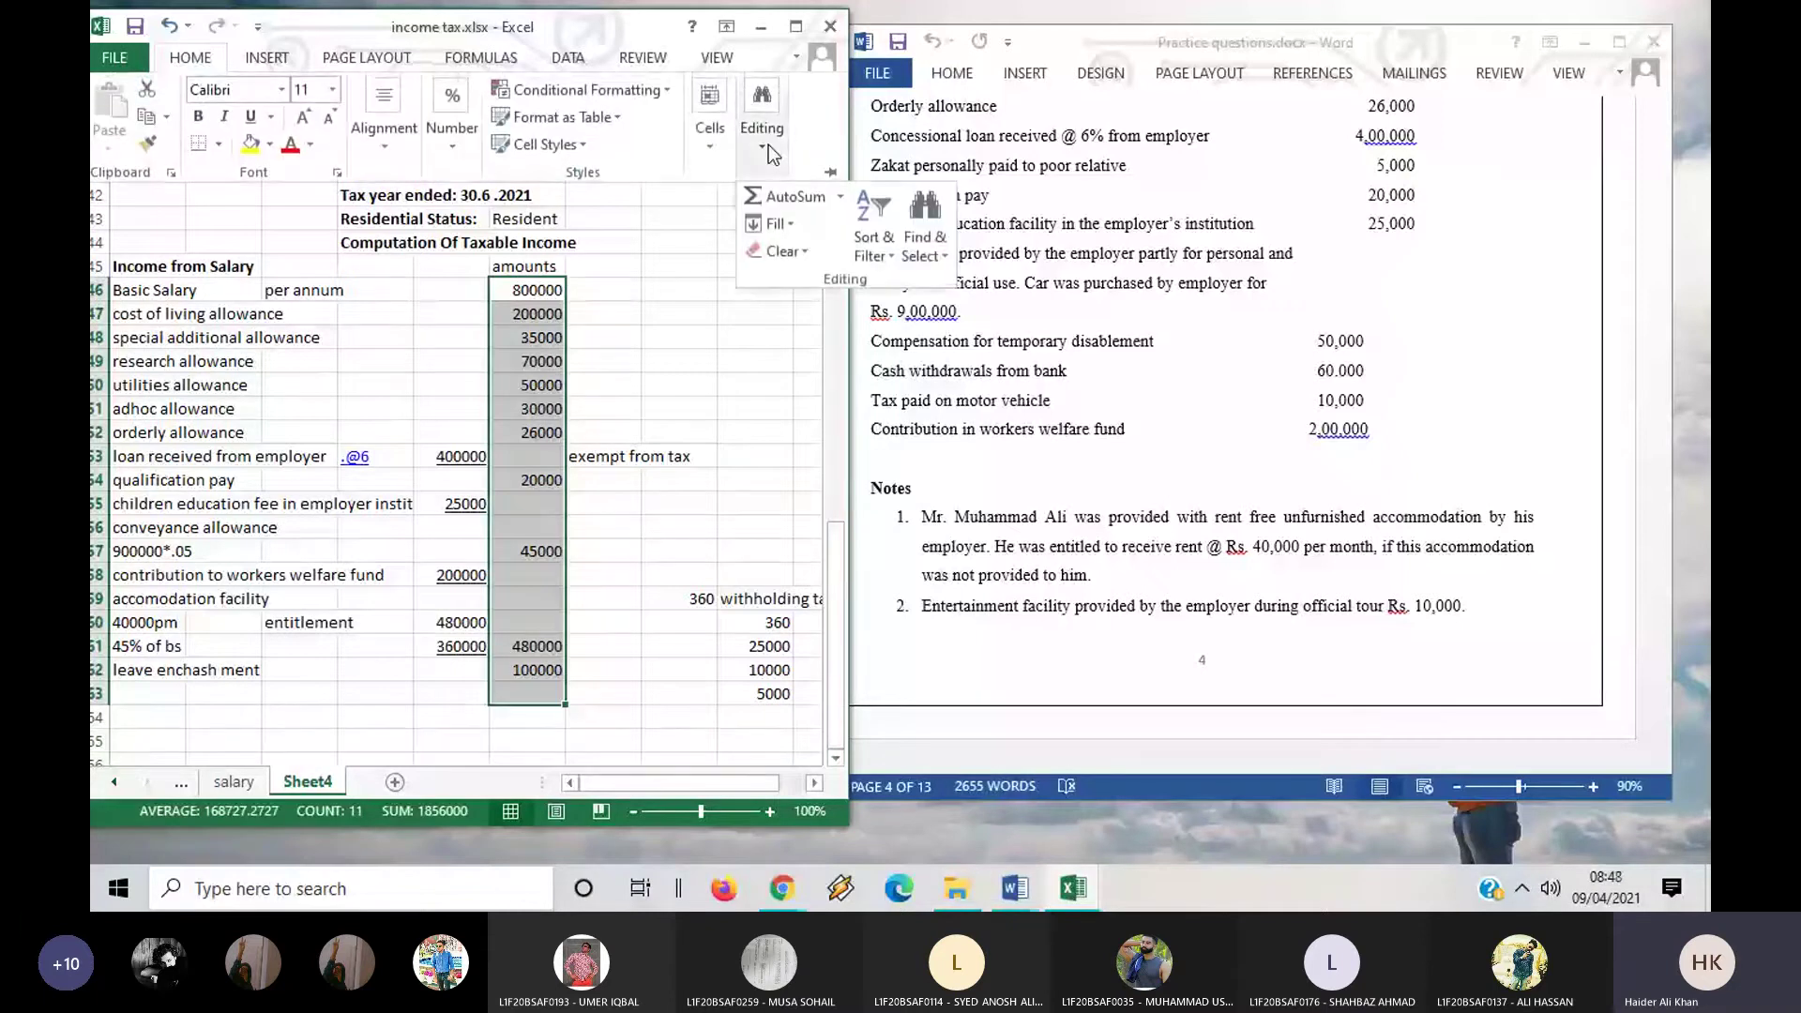
click(788, 196)
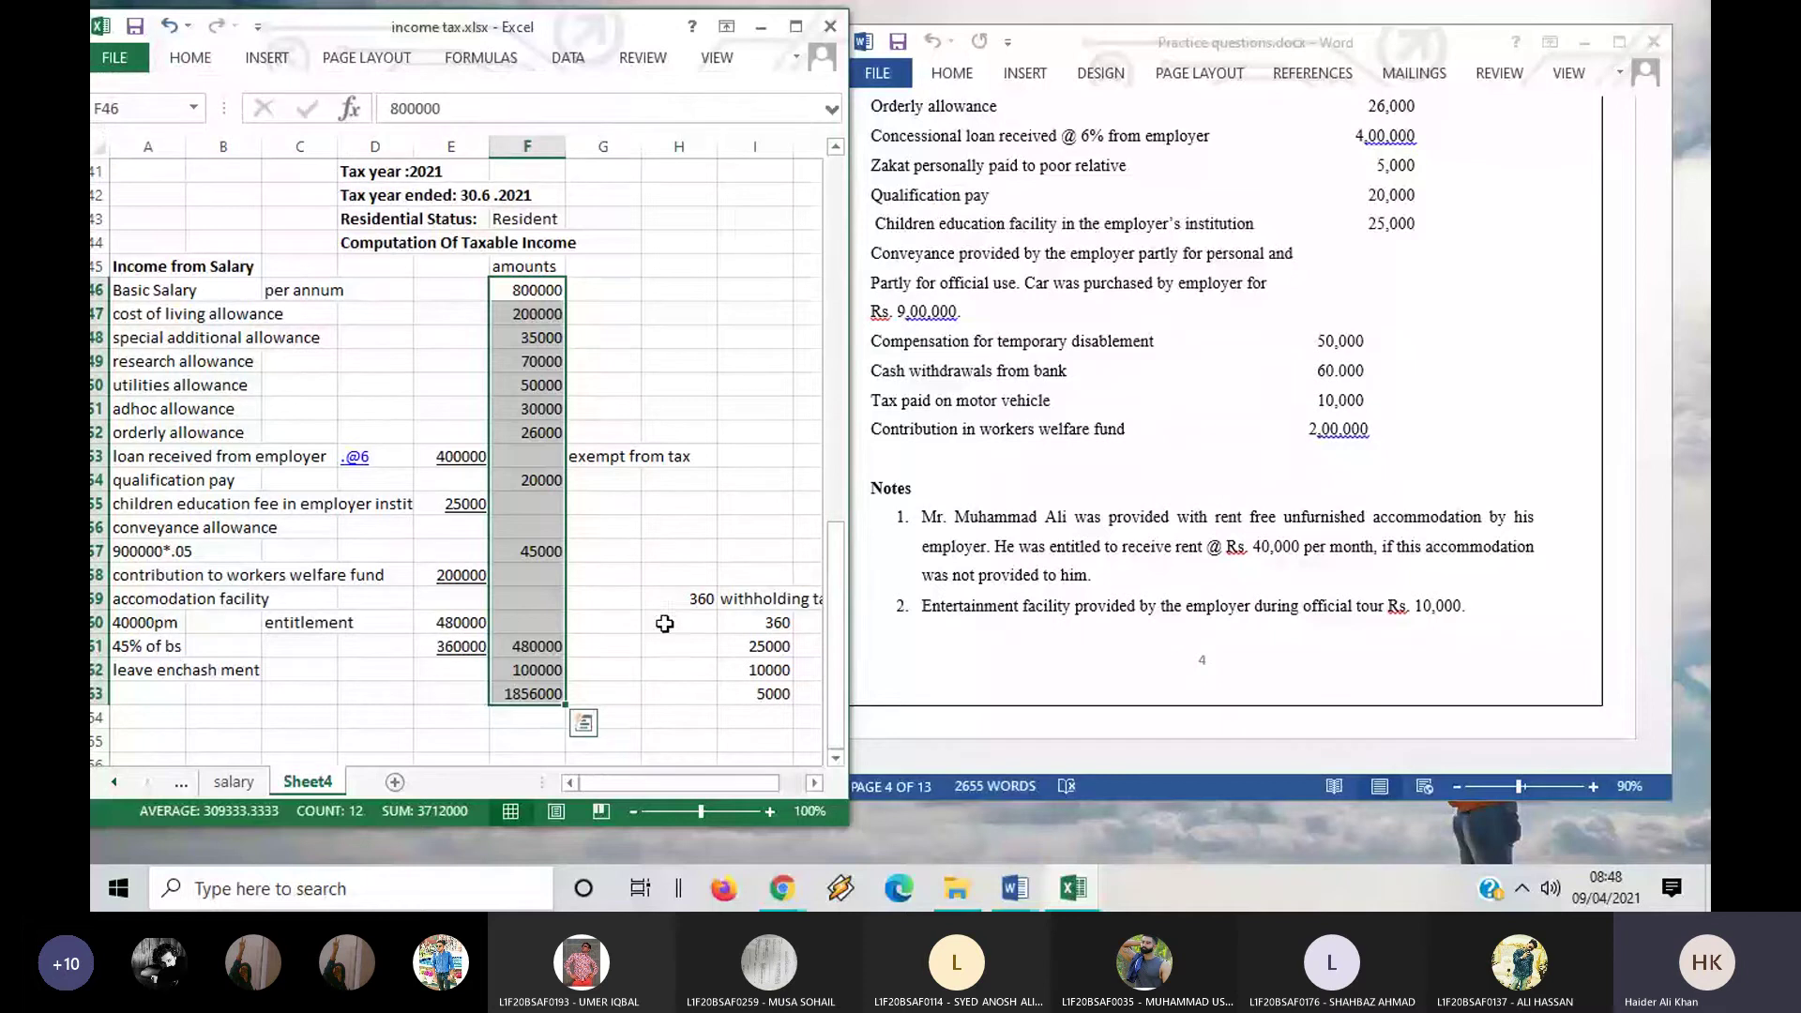
click(528, 670)
key(ctrl+u)
click(212, 691)
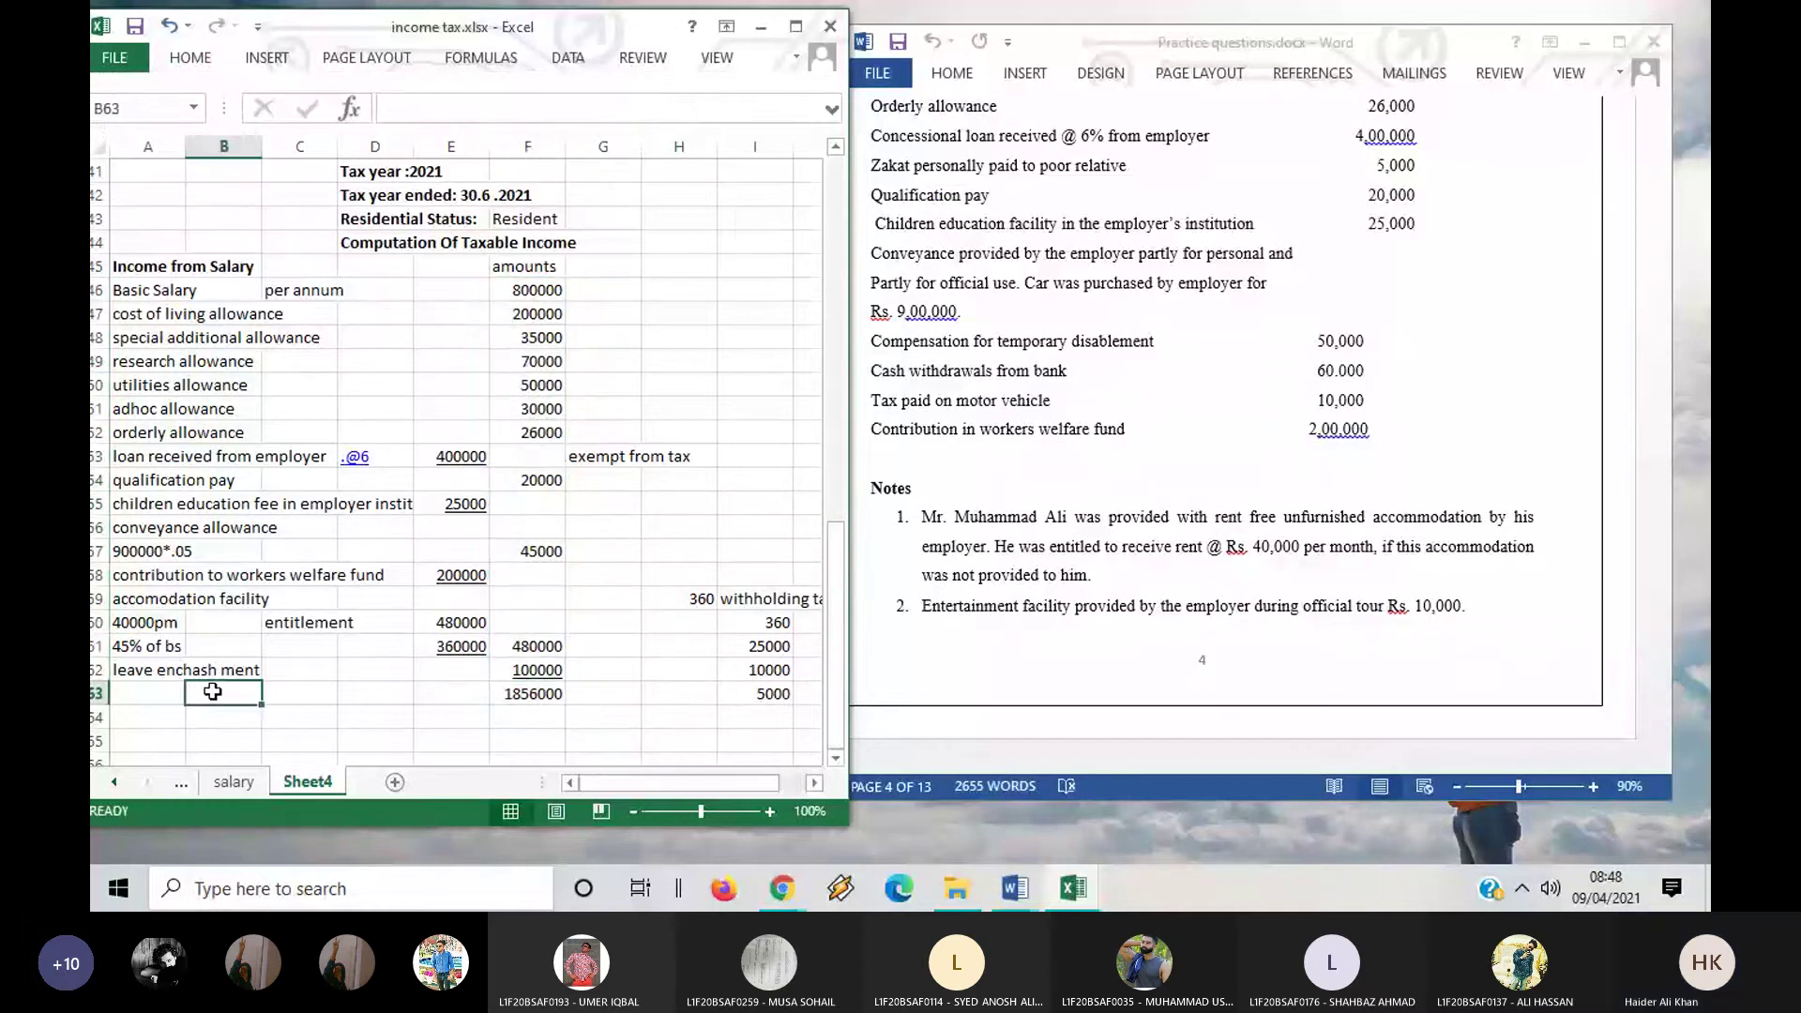
text(T)
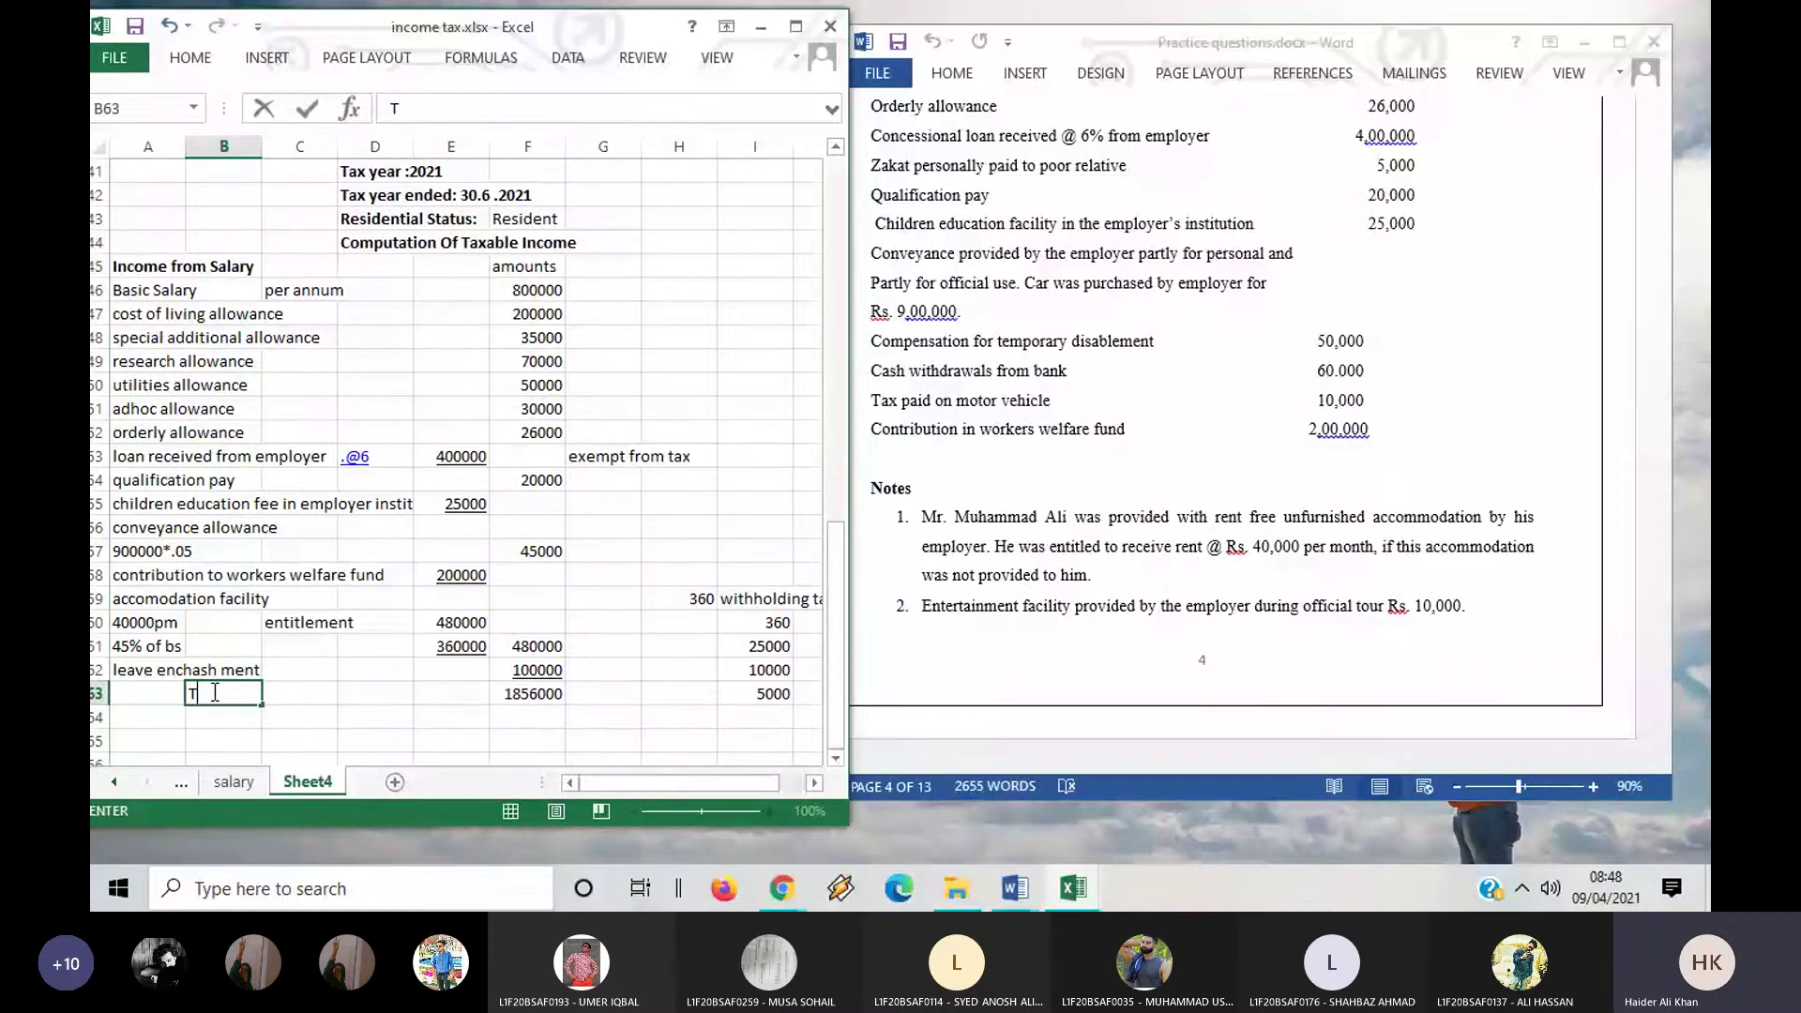
text(otal income)
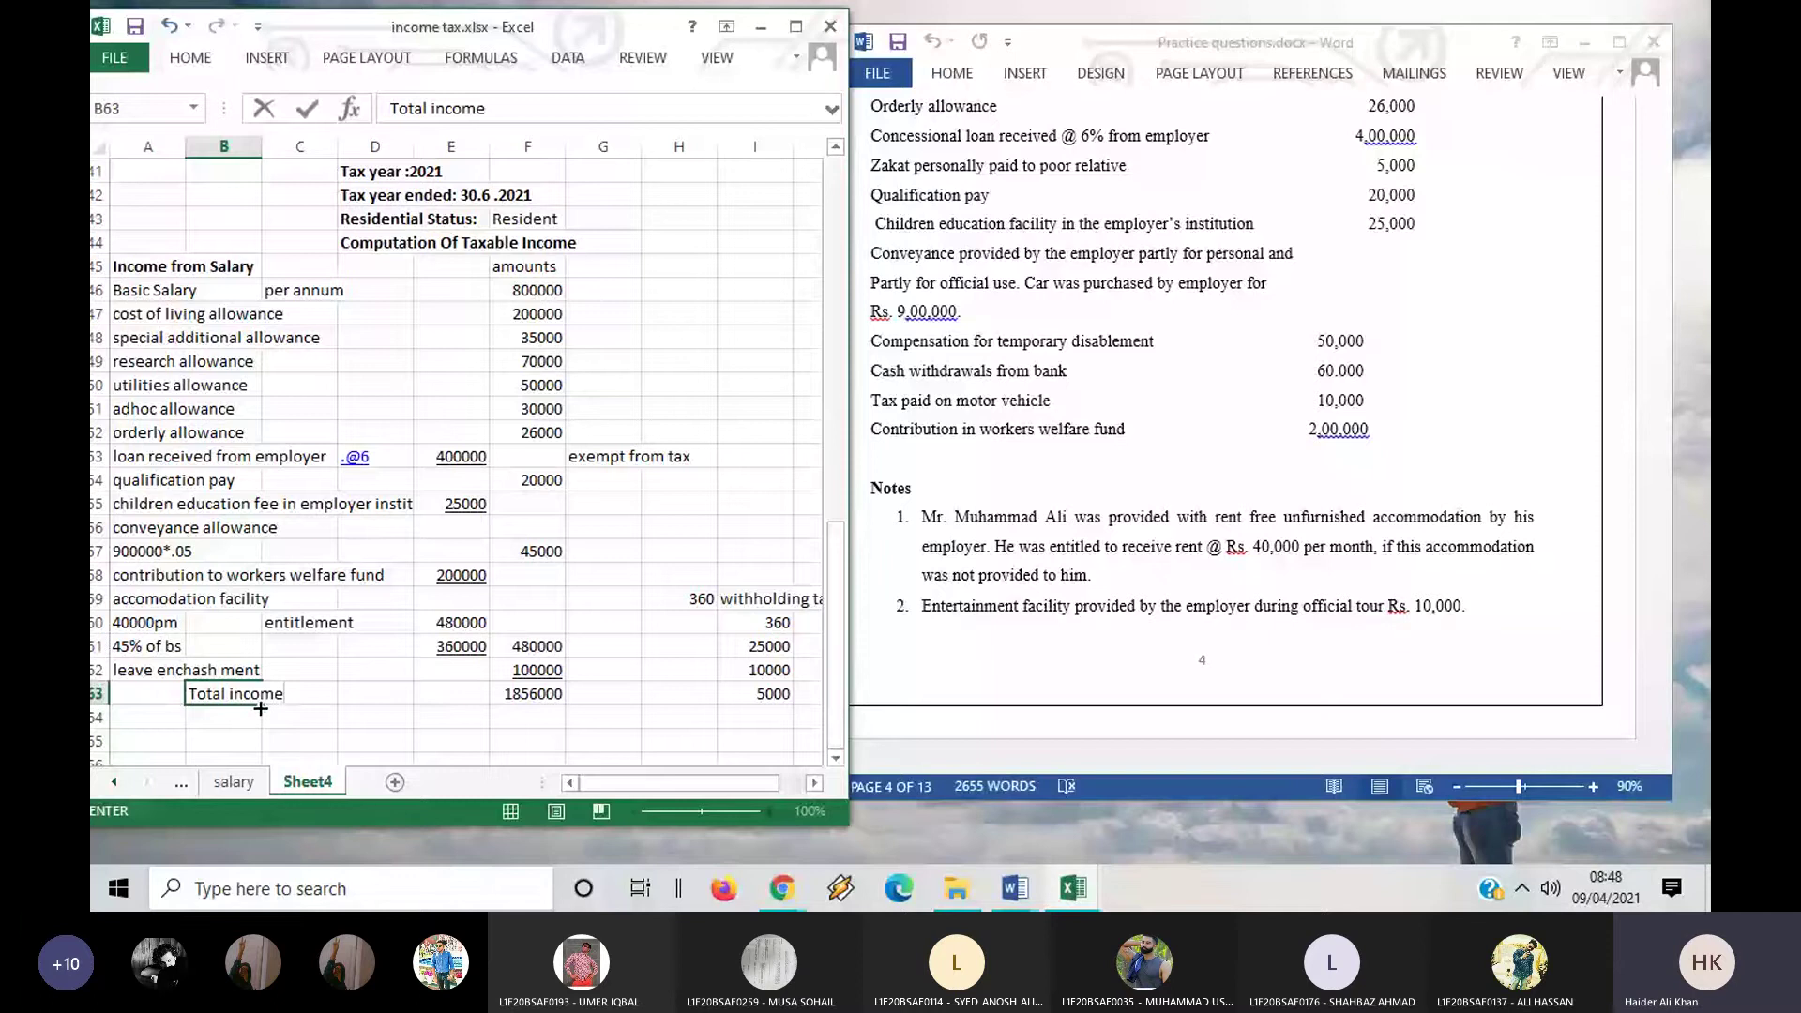
click(299, 721)
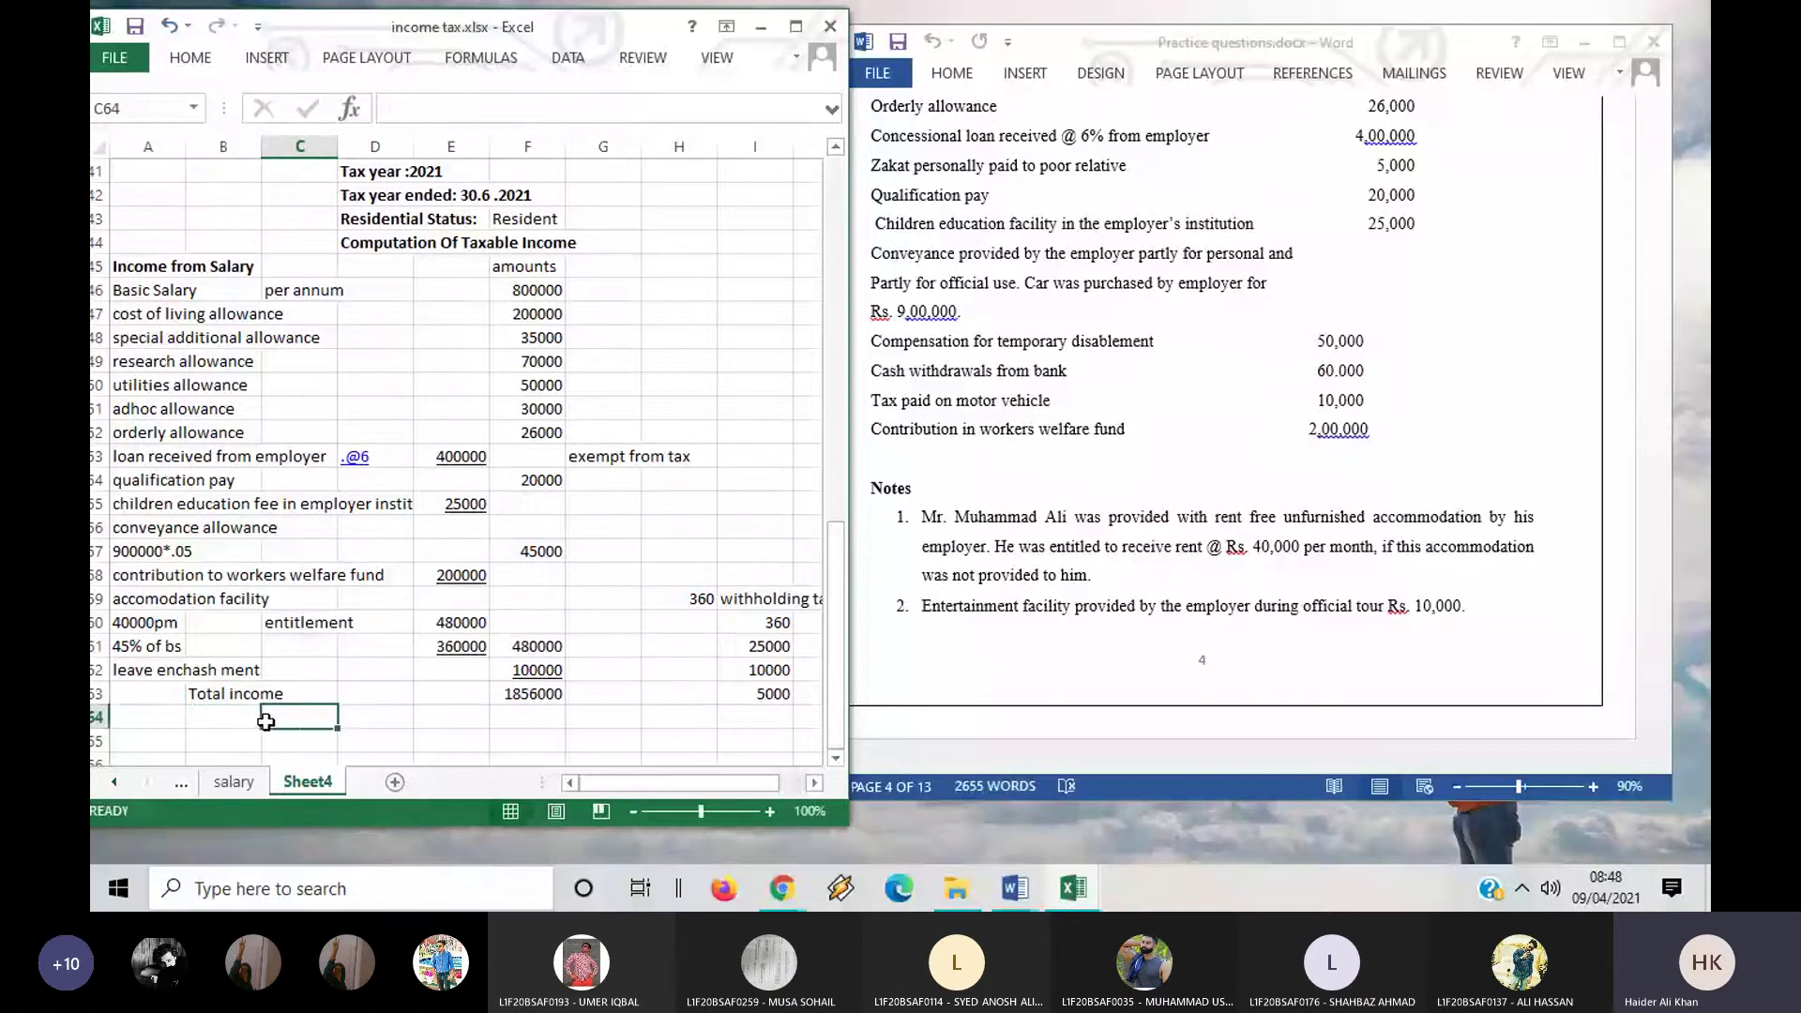
Add zakat rows 'not to be deducted as not paid to recognized institute' with 5000
click(219, 722)
text(zak)
key(Tab)
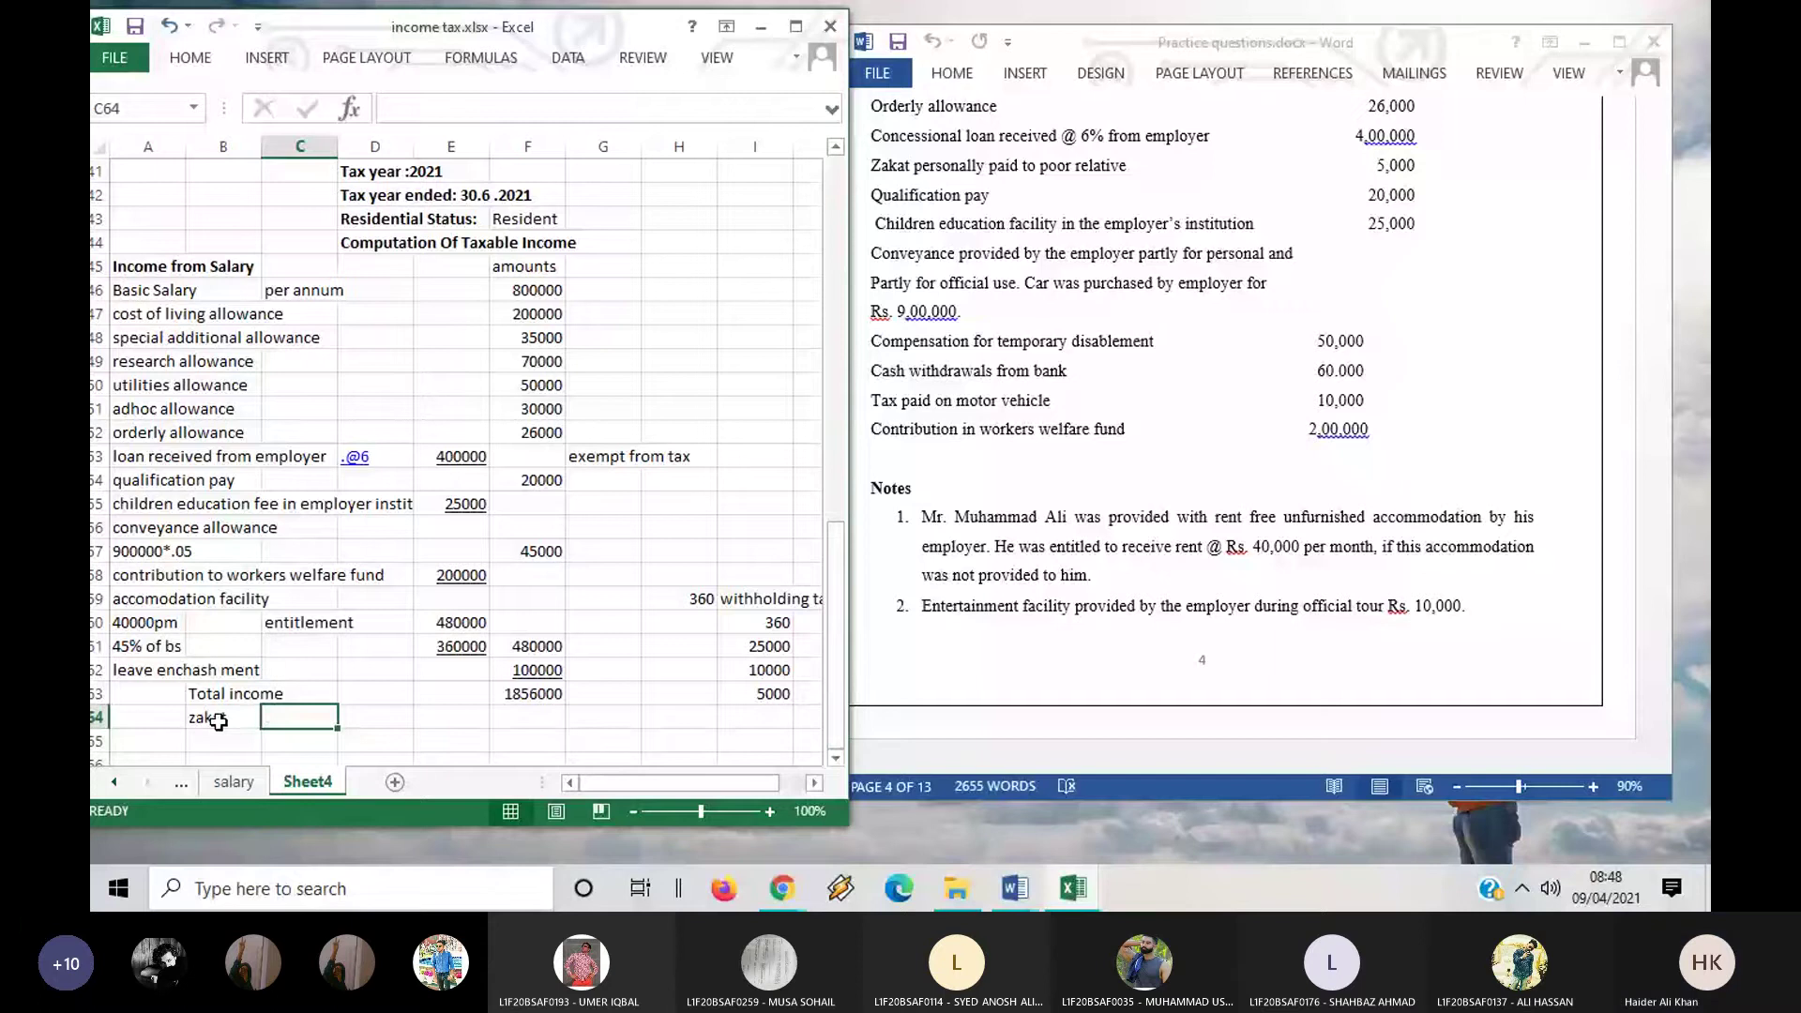
text(not to be)
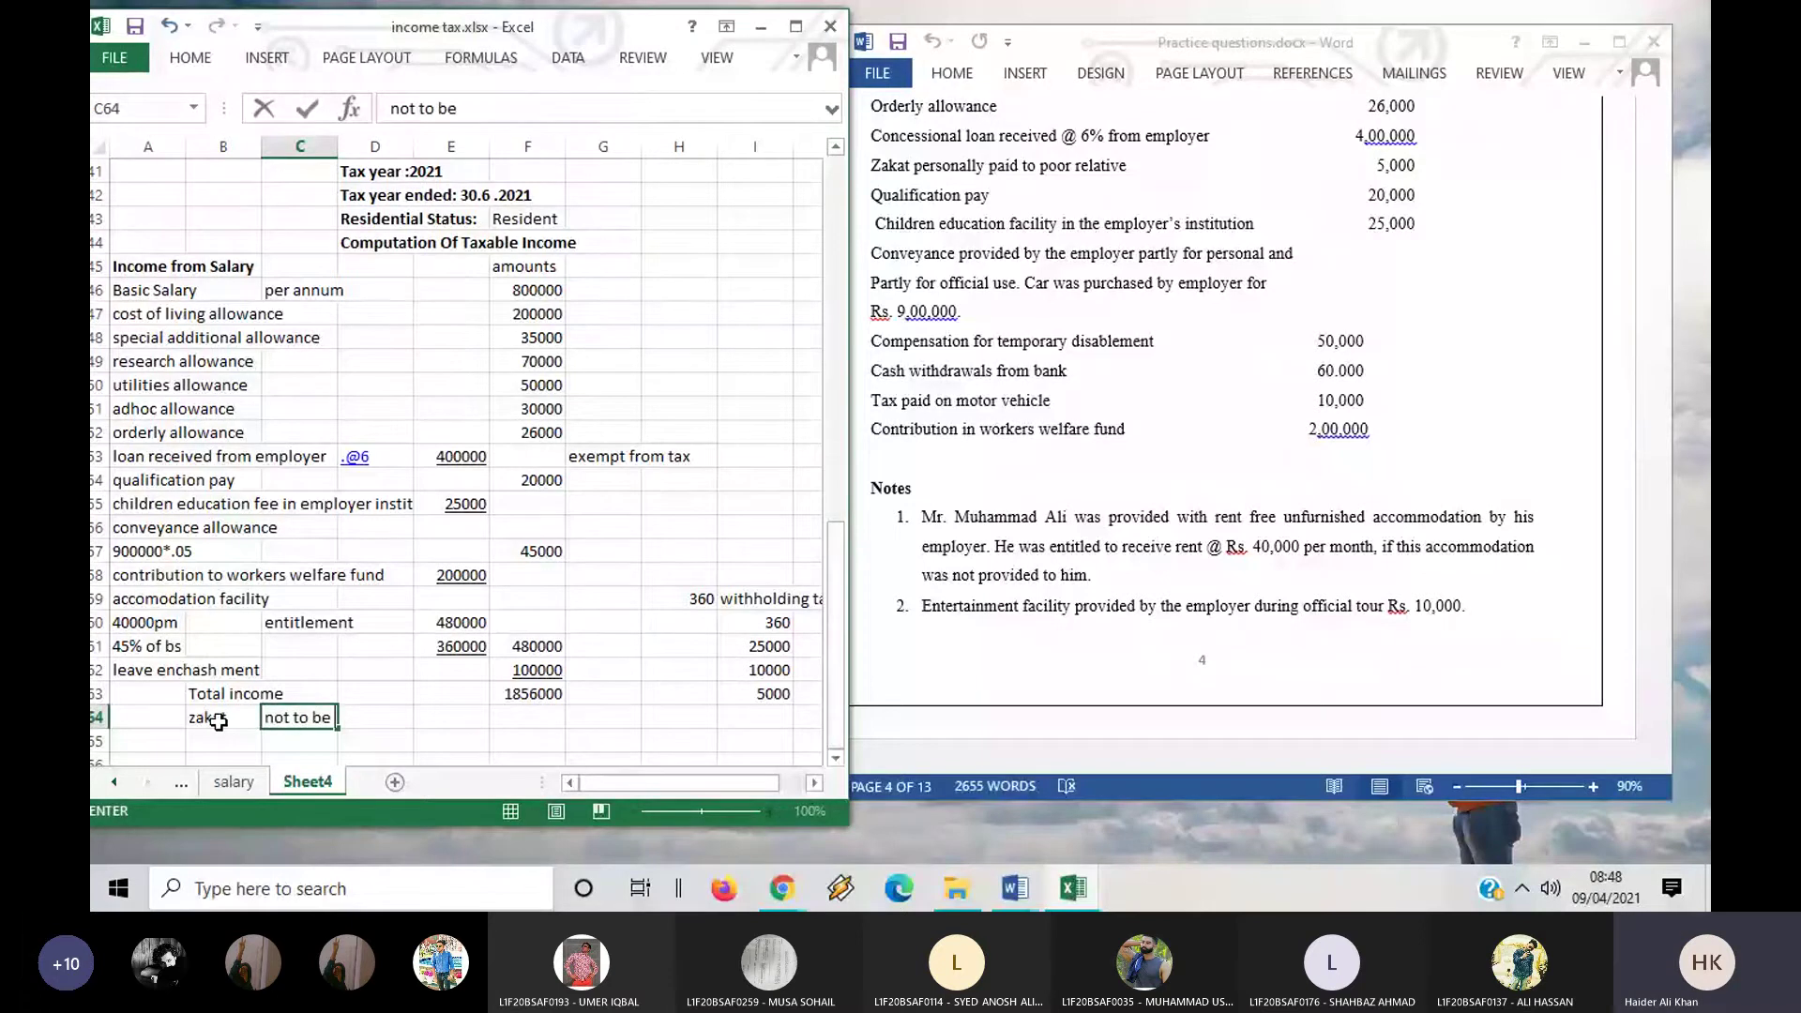
text( deducted as)
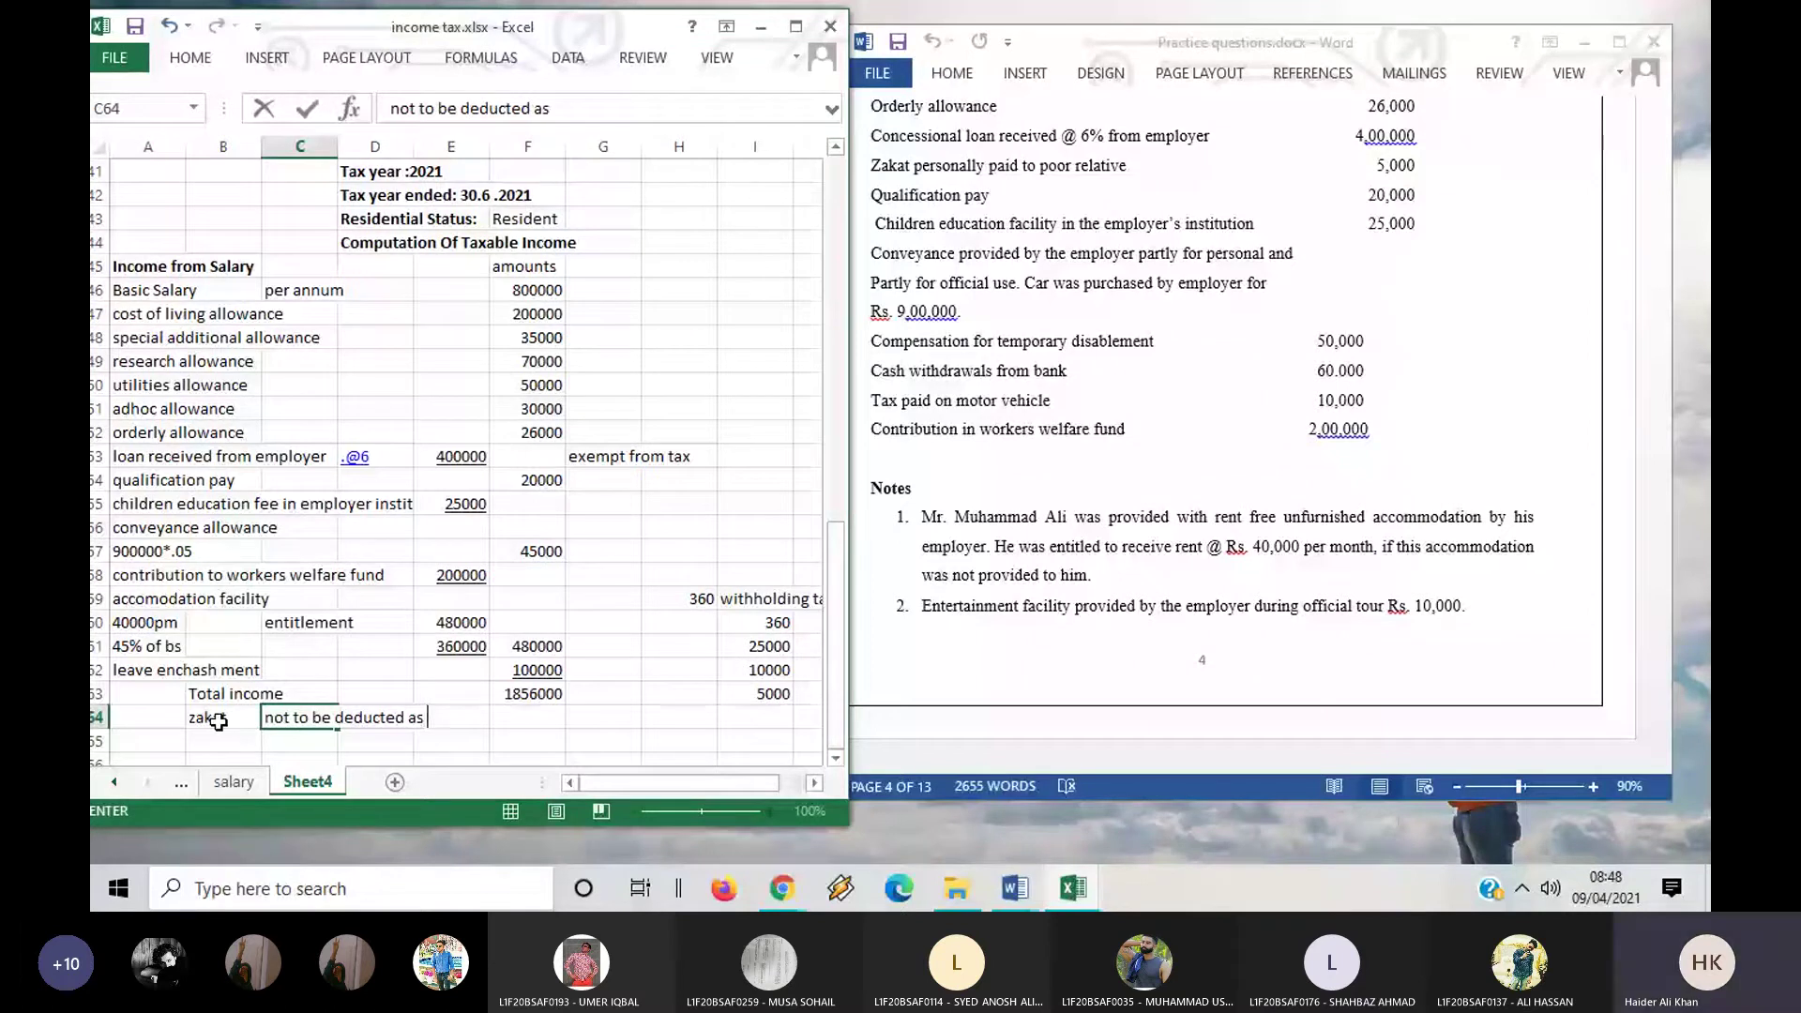
text( not re)
key(BackSpace)
key(BackSpace)
key(Return)
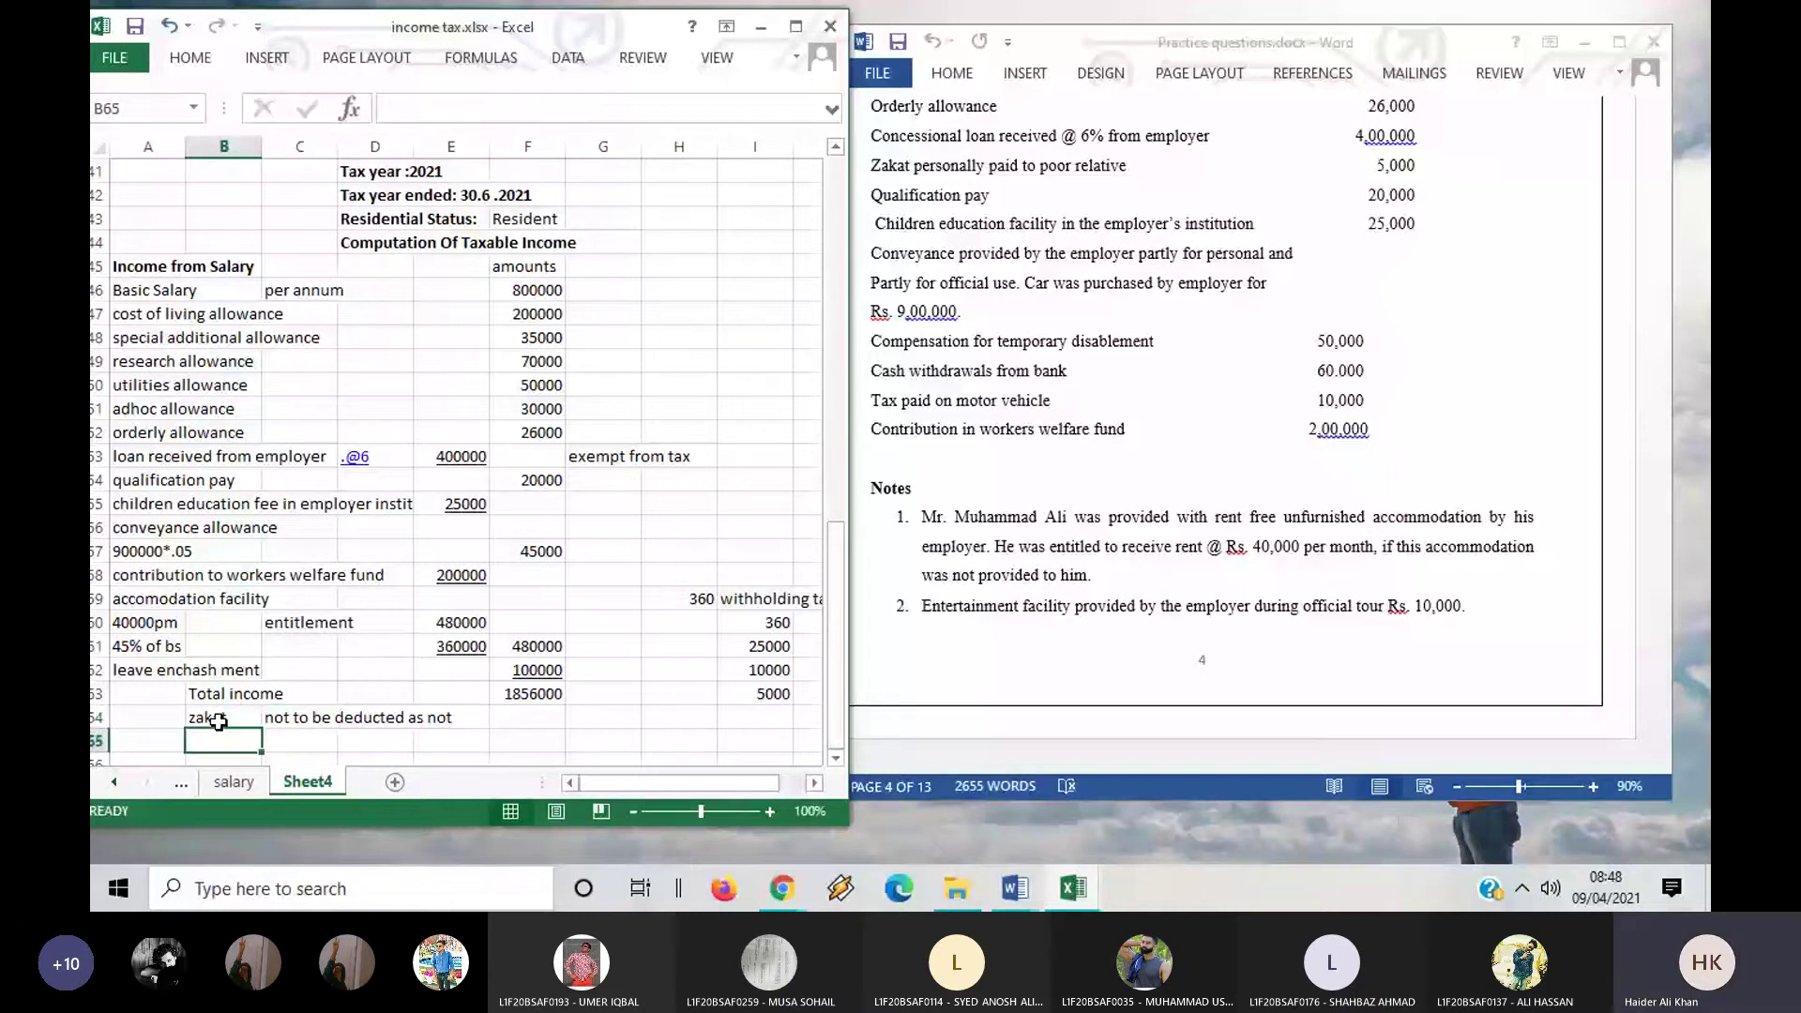
text(paid to recognized i)
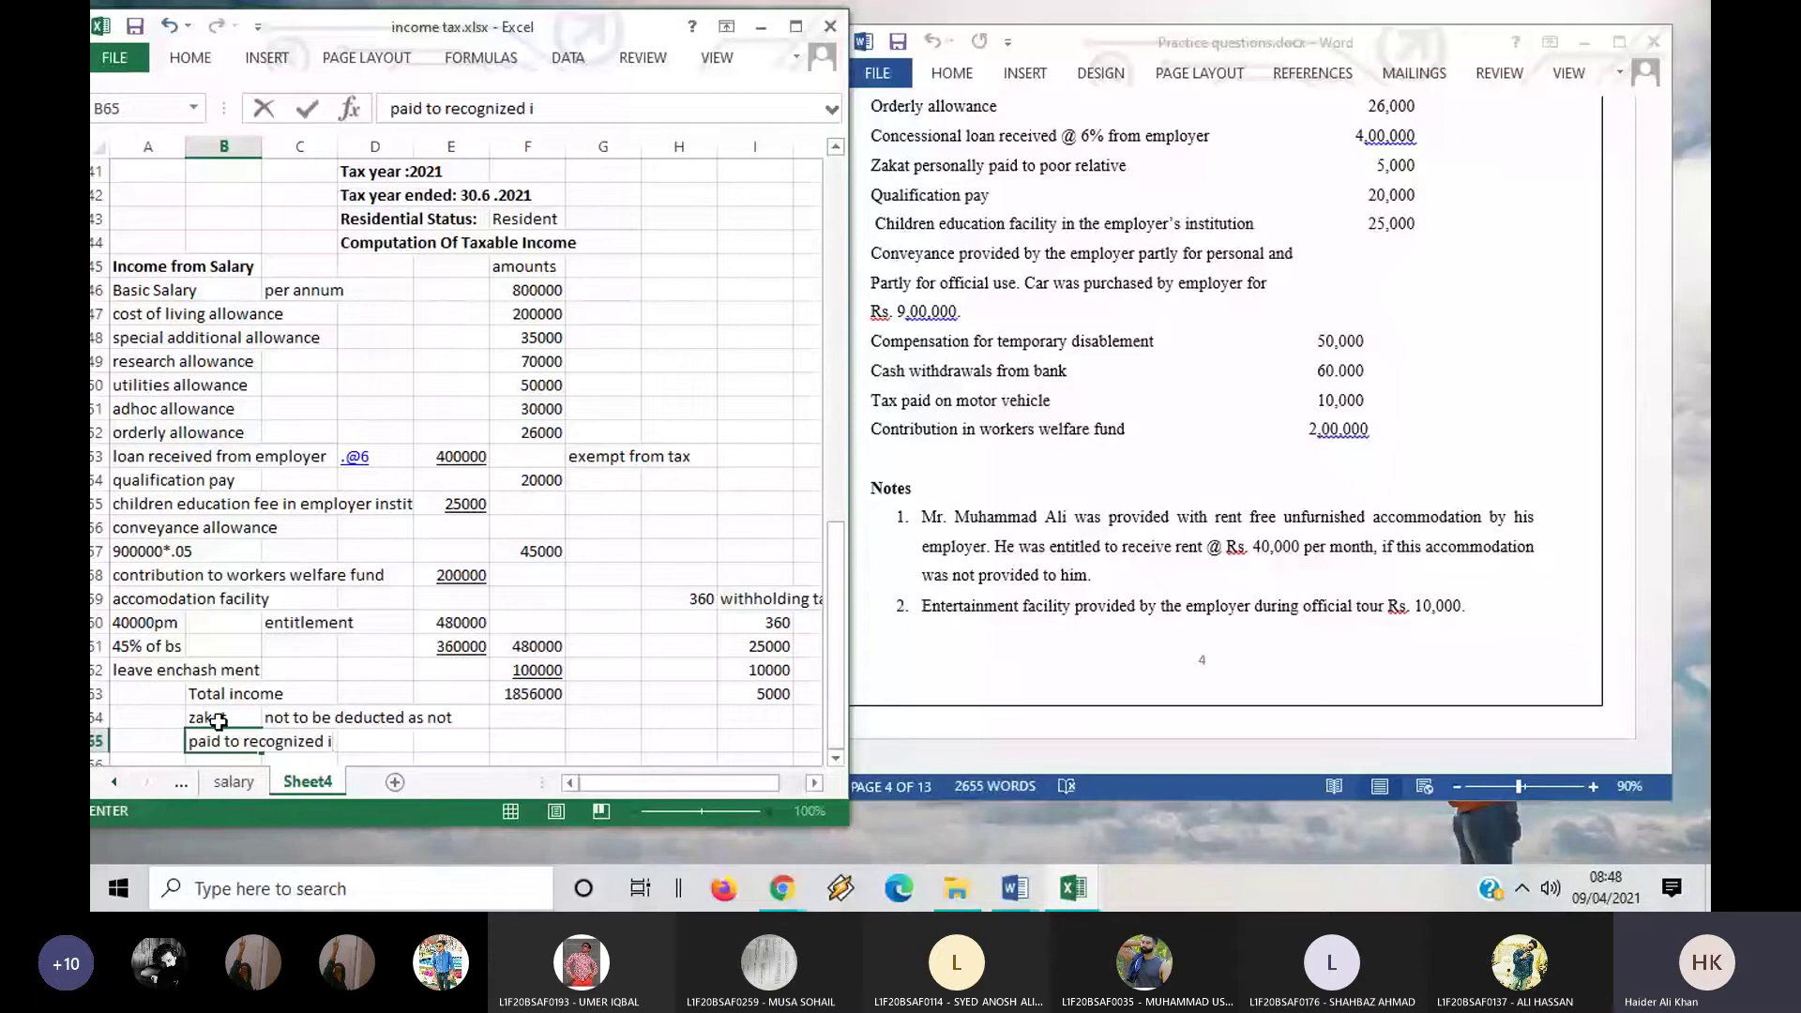
text(nstitute)
key(Right)
key(Right)
key(Right)
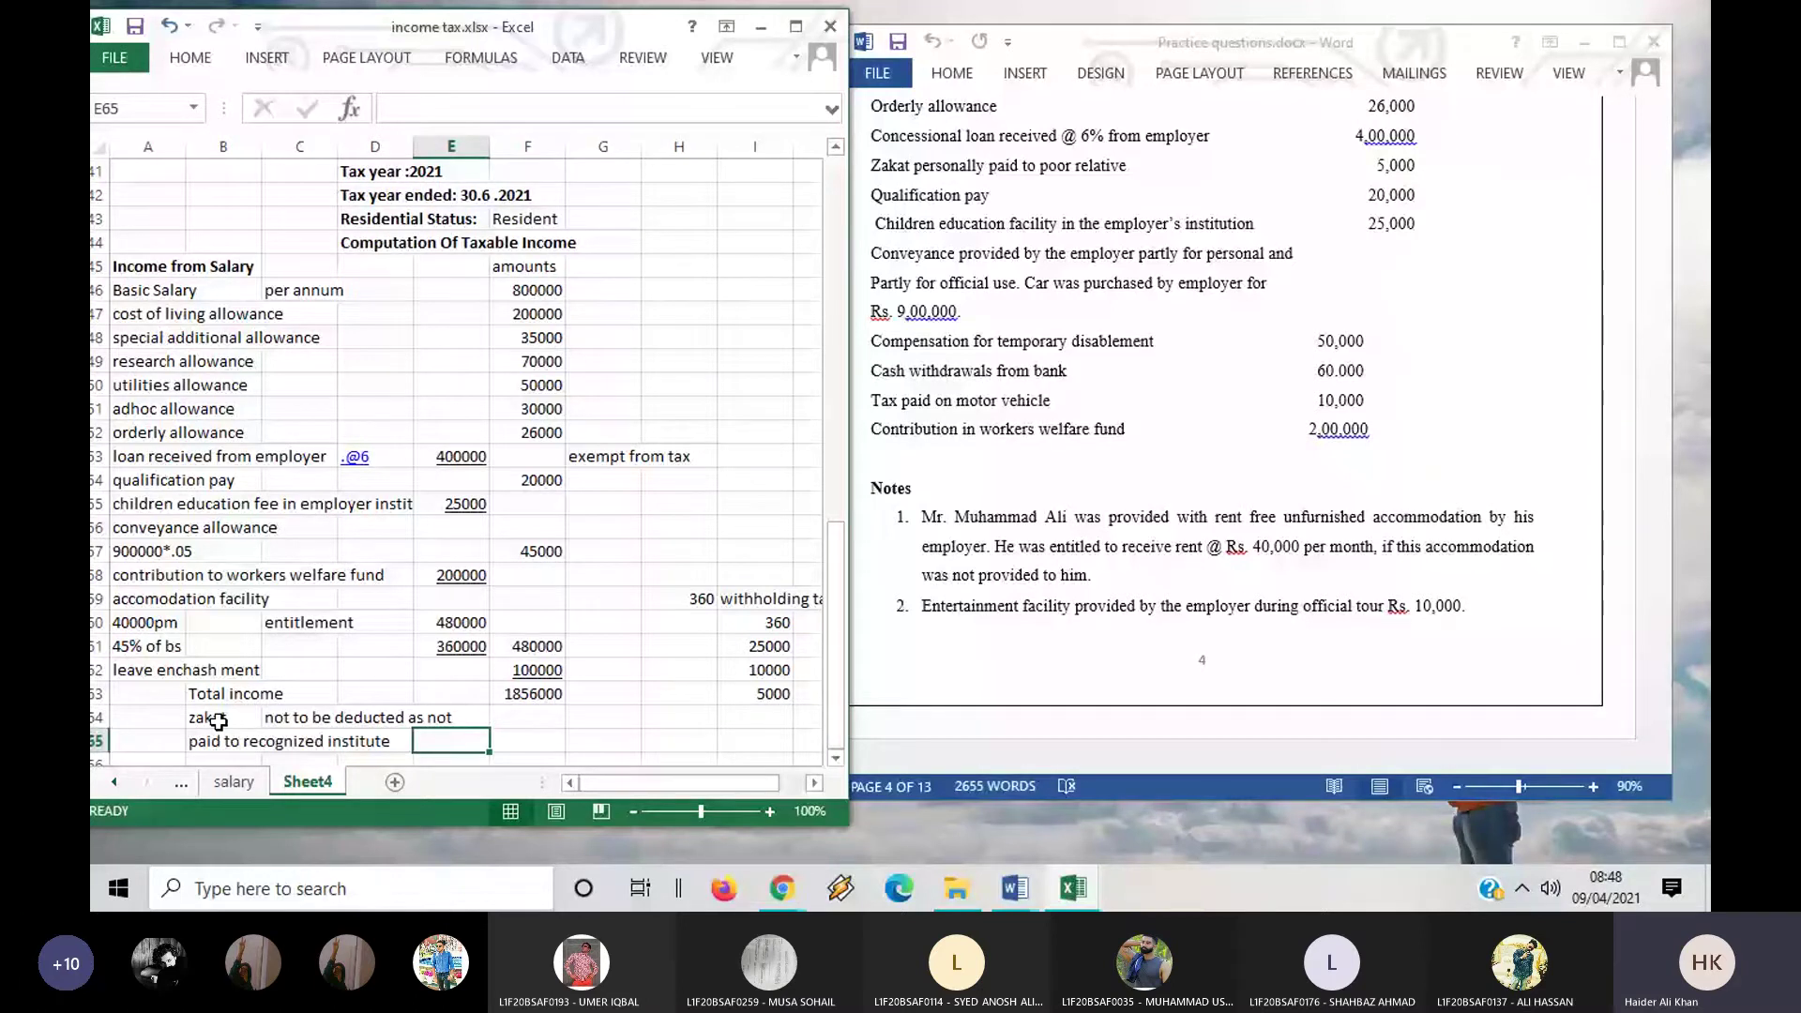
text(5000)
key(Return)
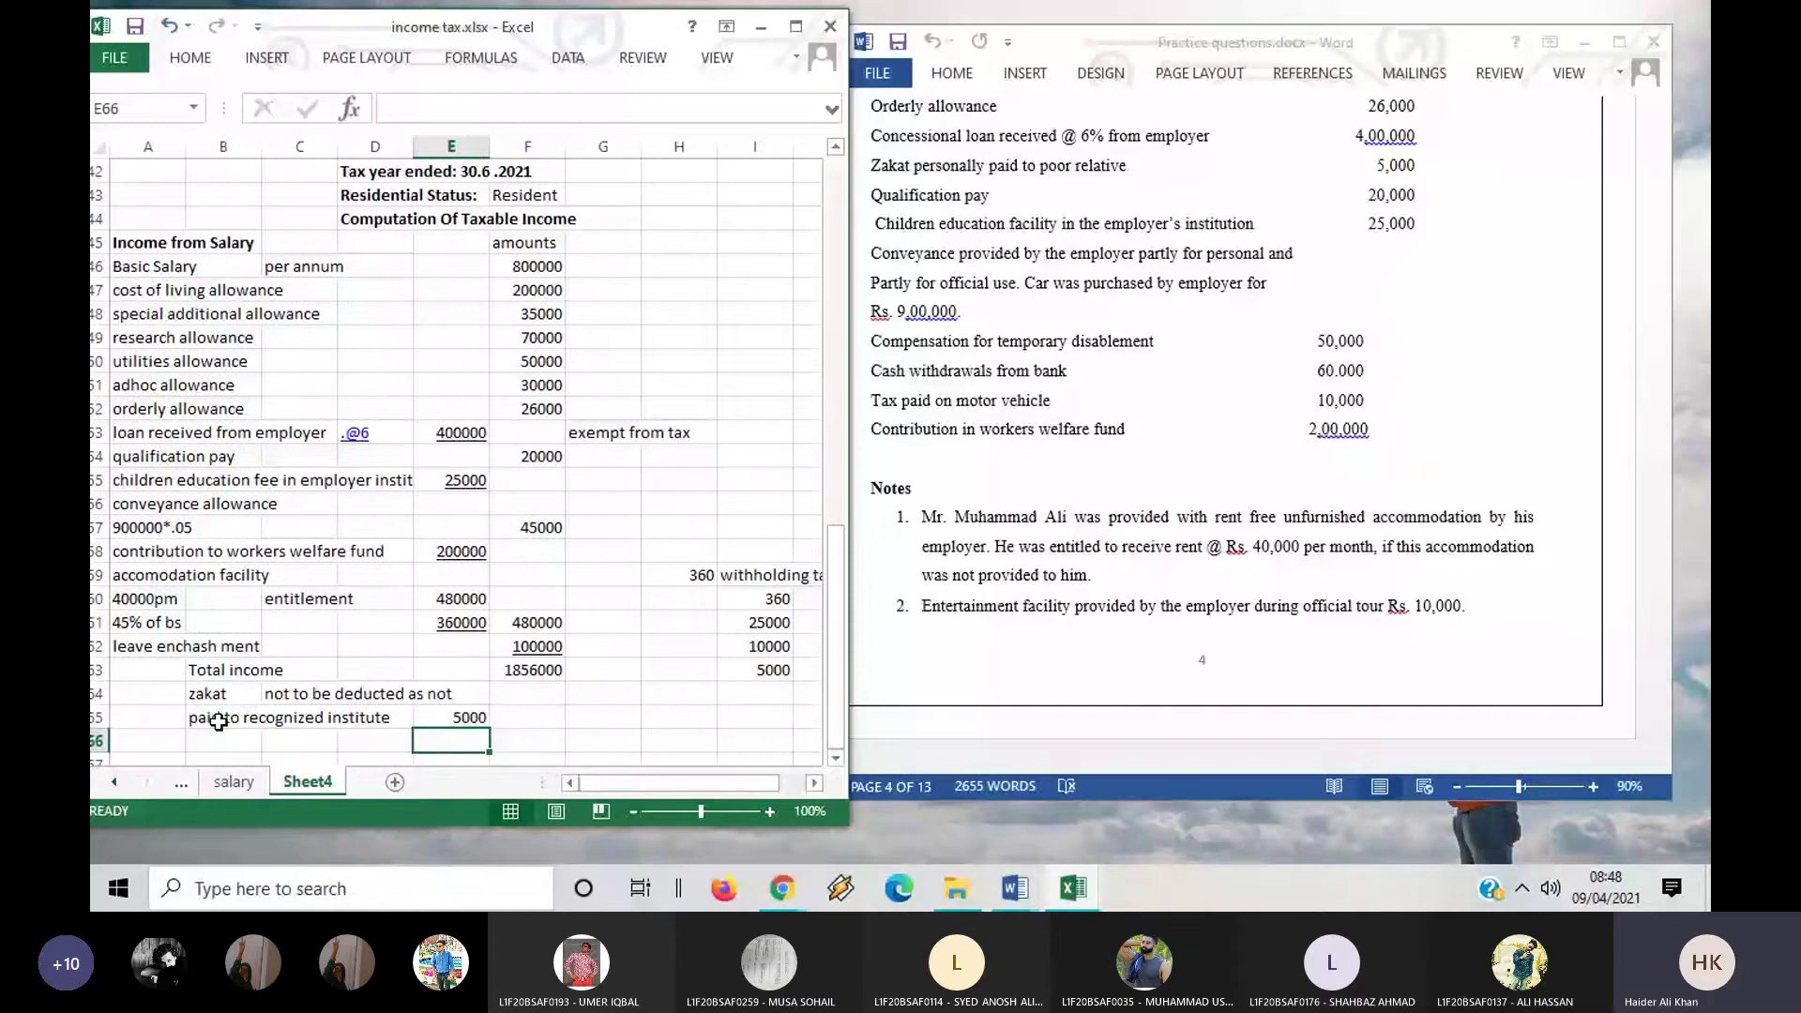
Make the 1856000 total income figure bold
key(Up)
key(Right)
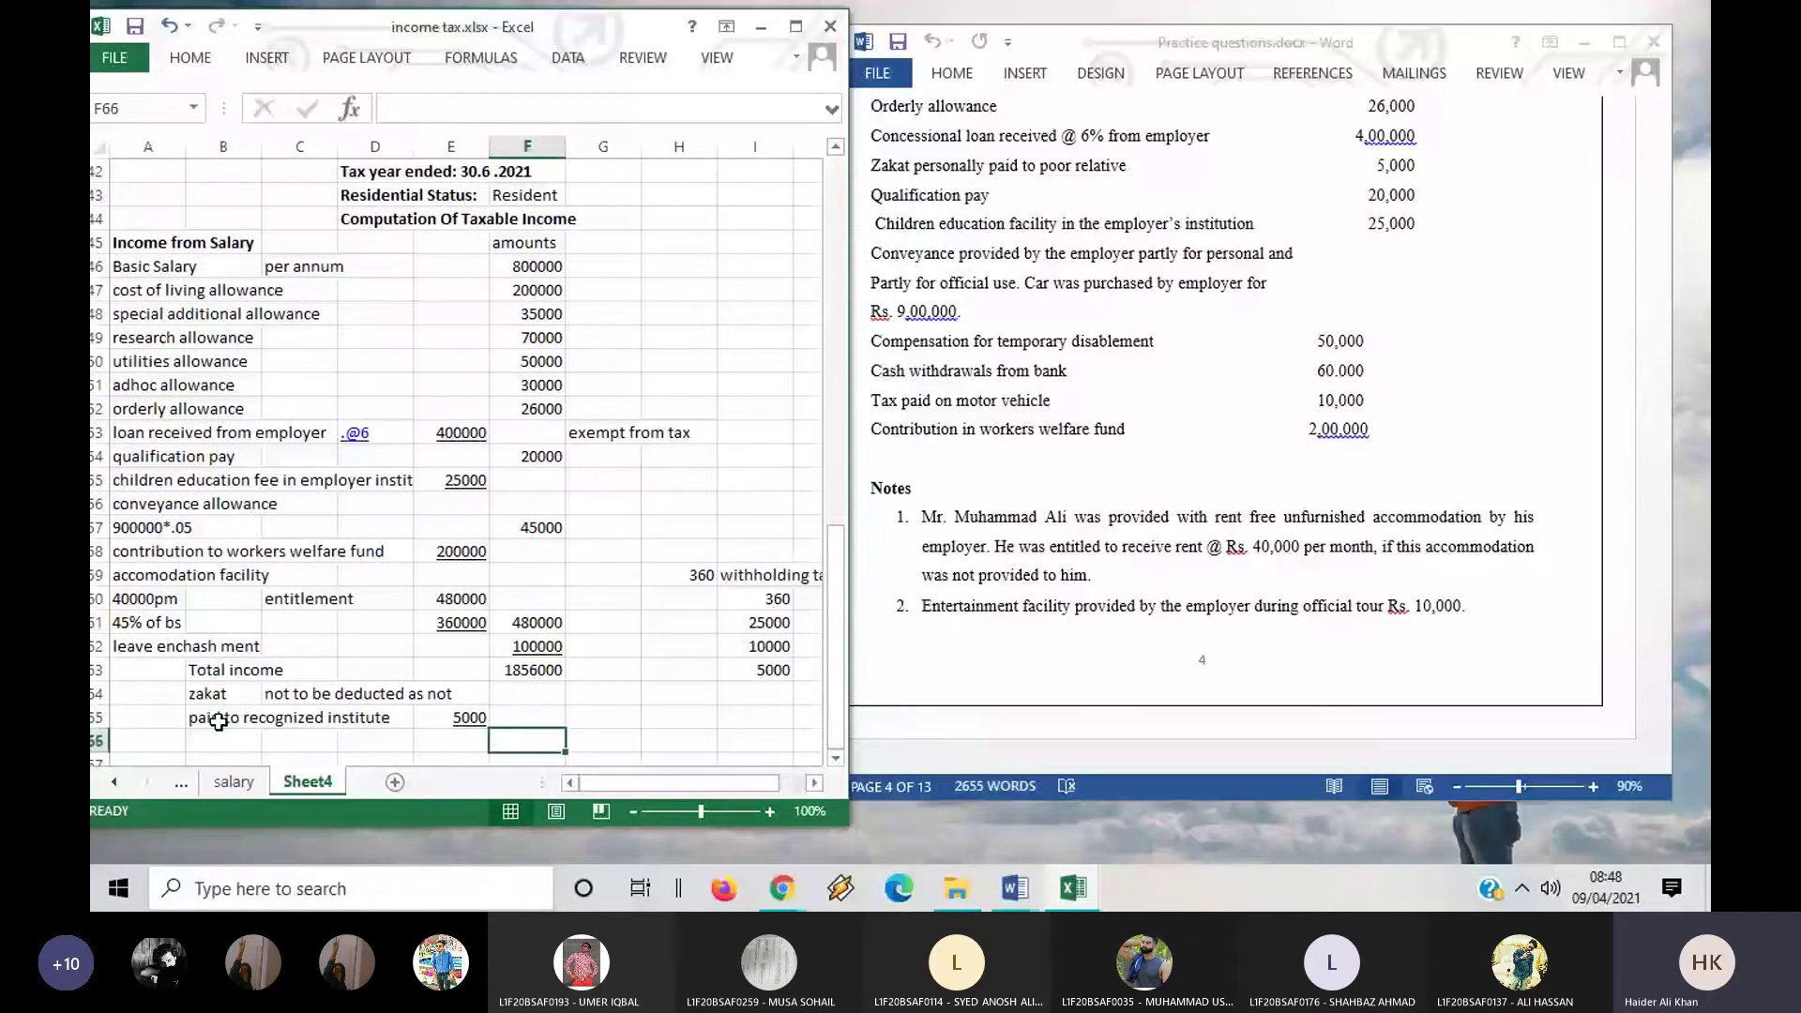
key(Up)
key(Up)
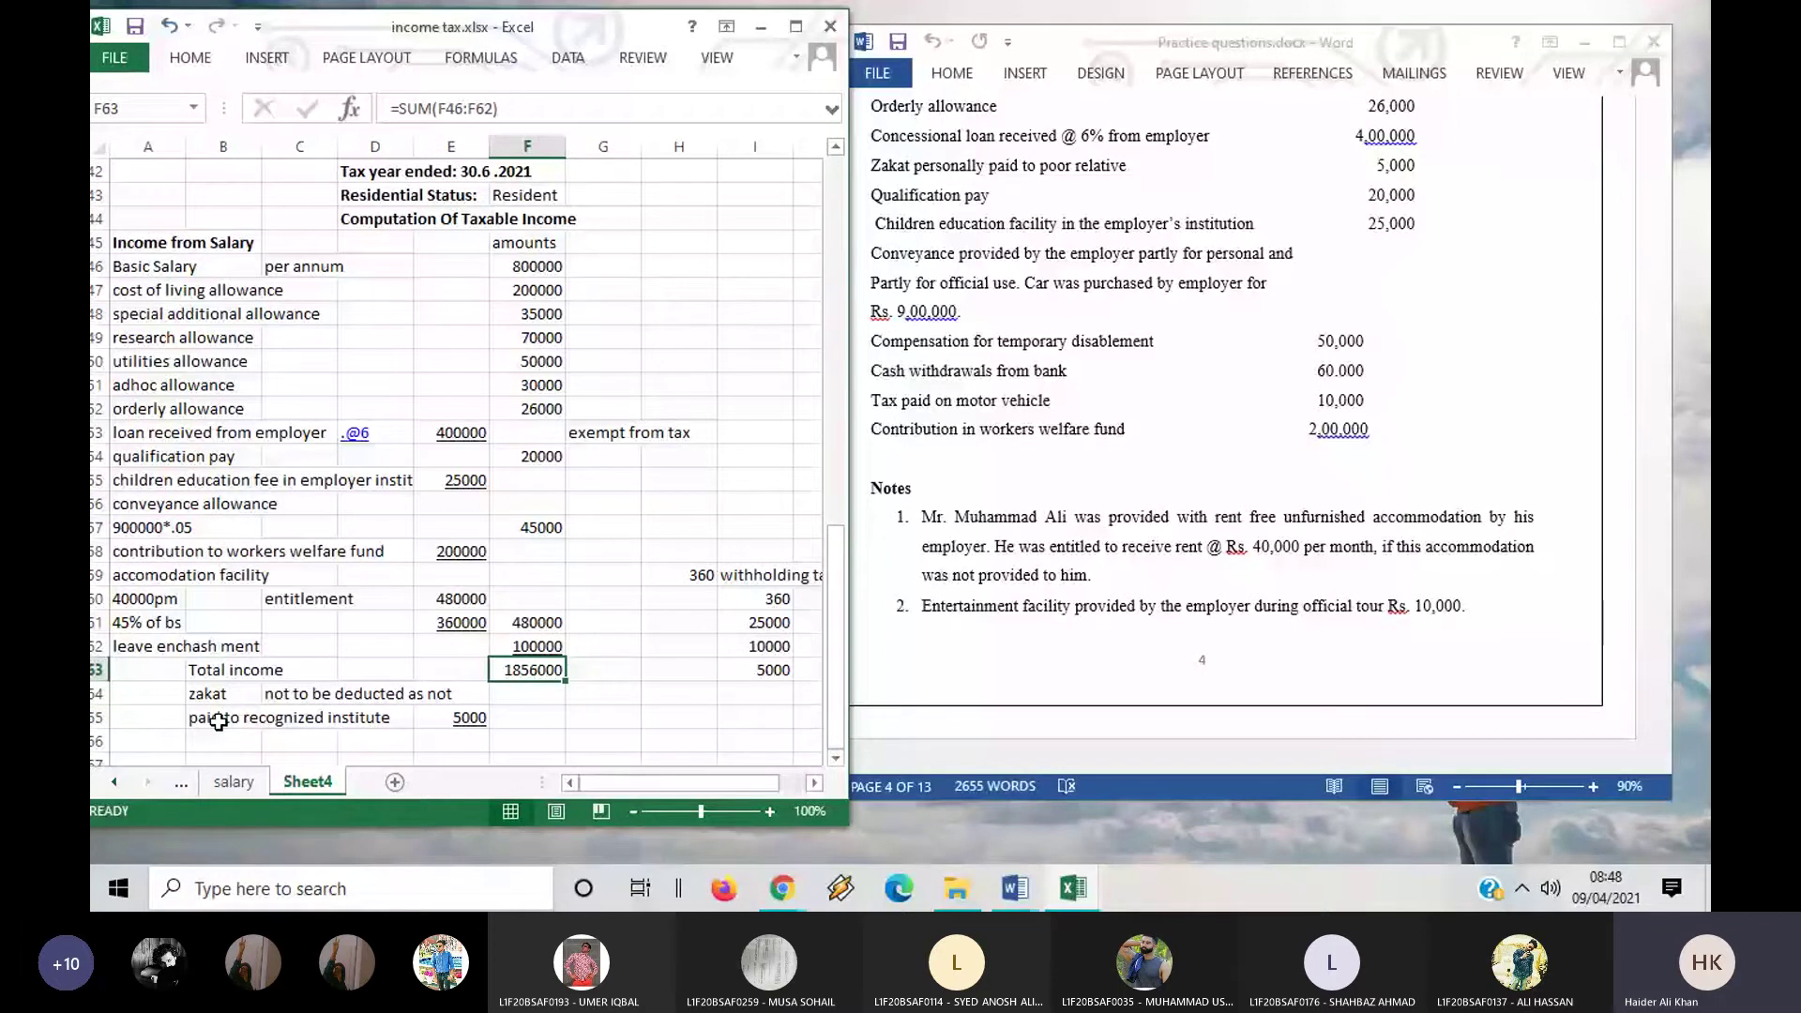
key(ctrl+b)
Add a 'Taxable income' row with 1856000 in bold
key(Down)
key(Down)
key(Down)
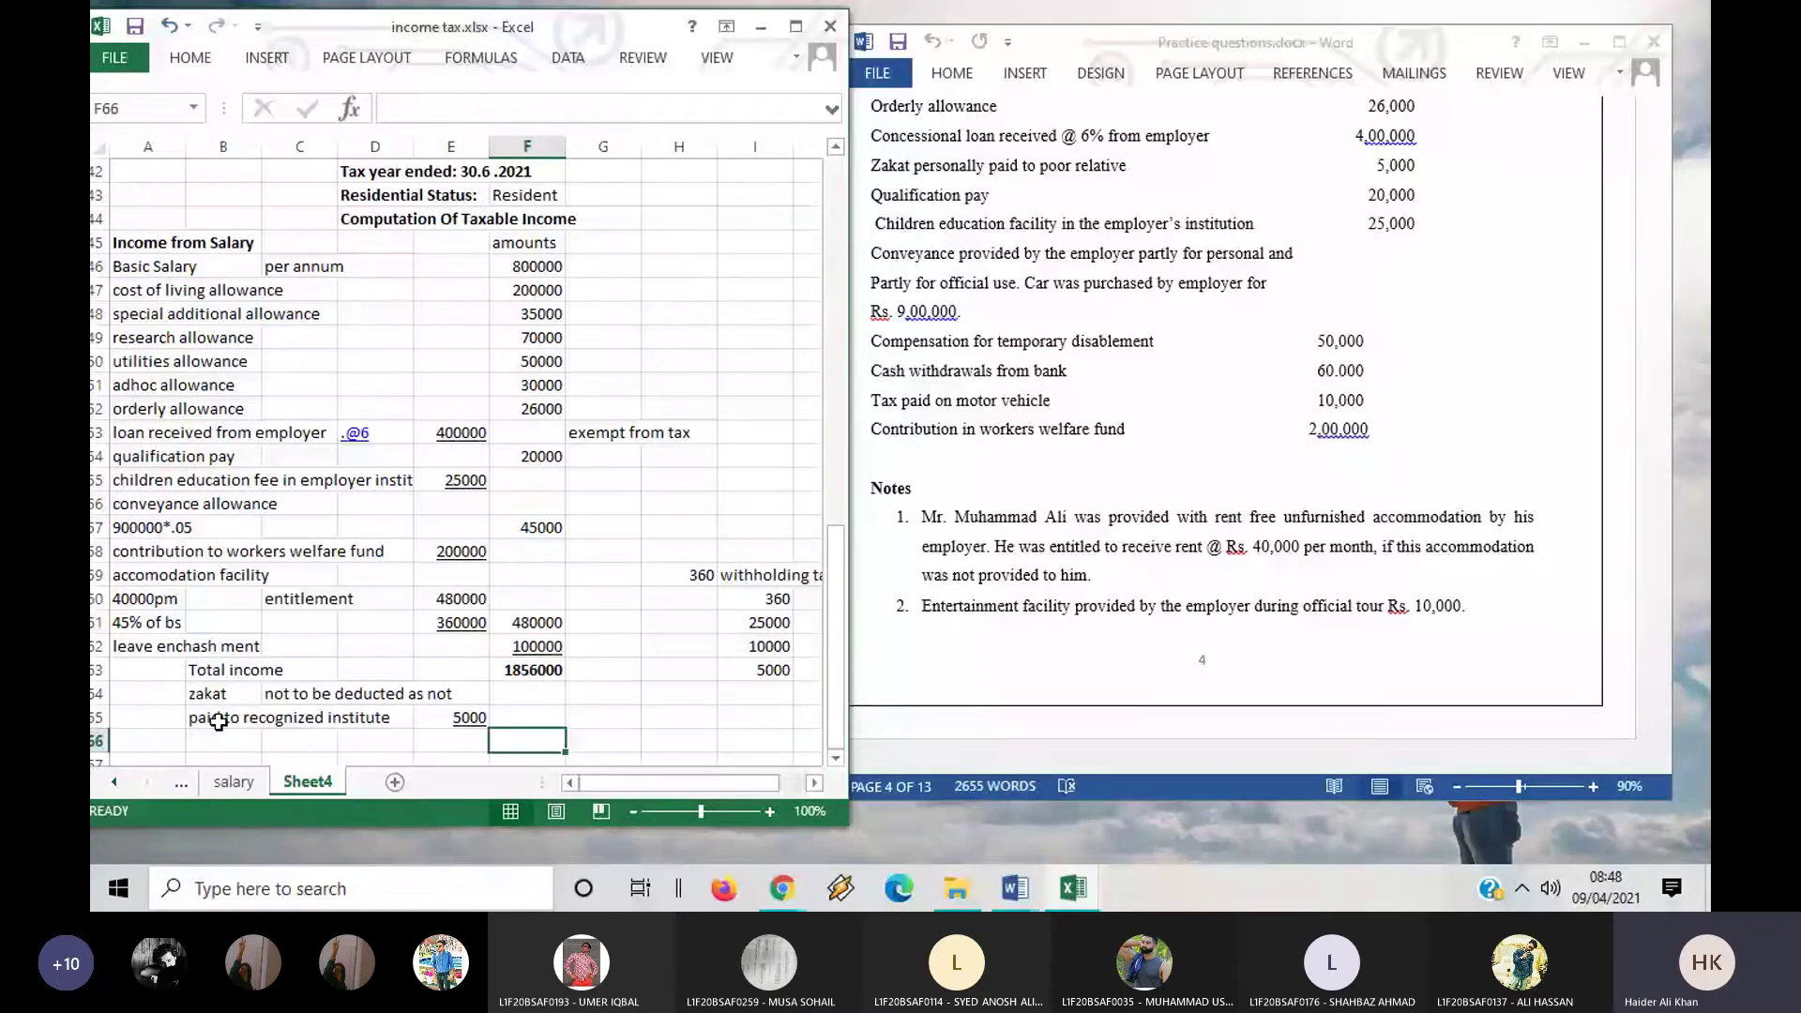
text(1856000)
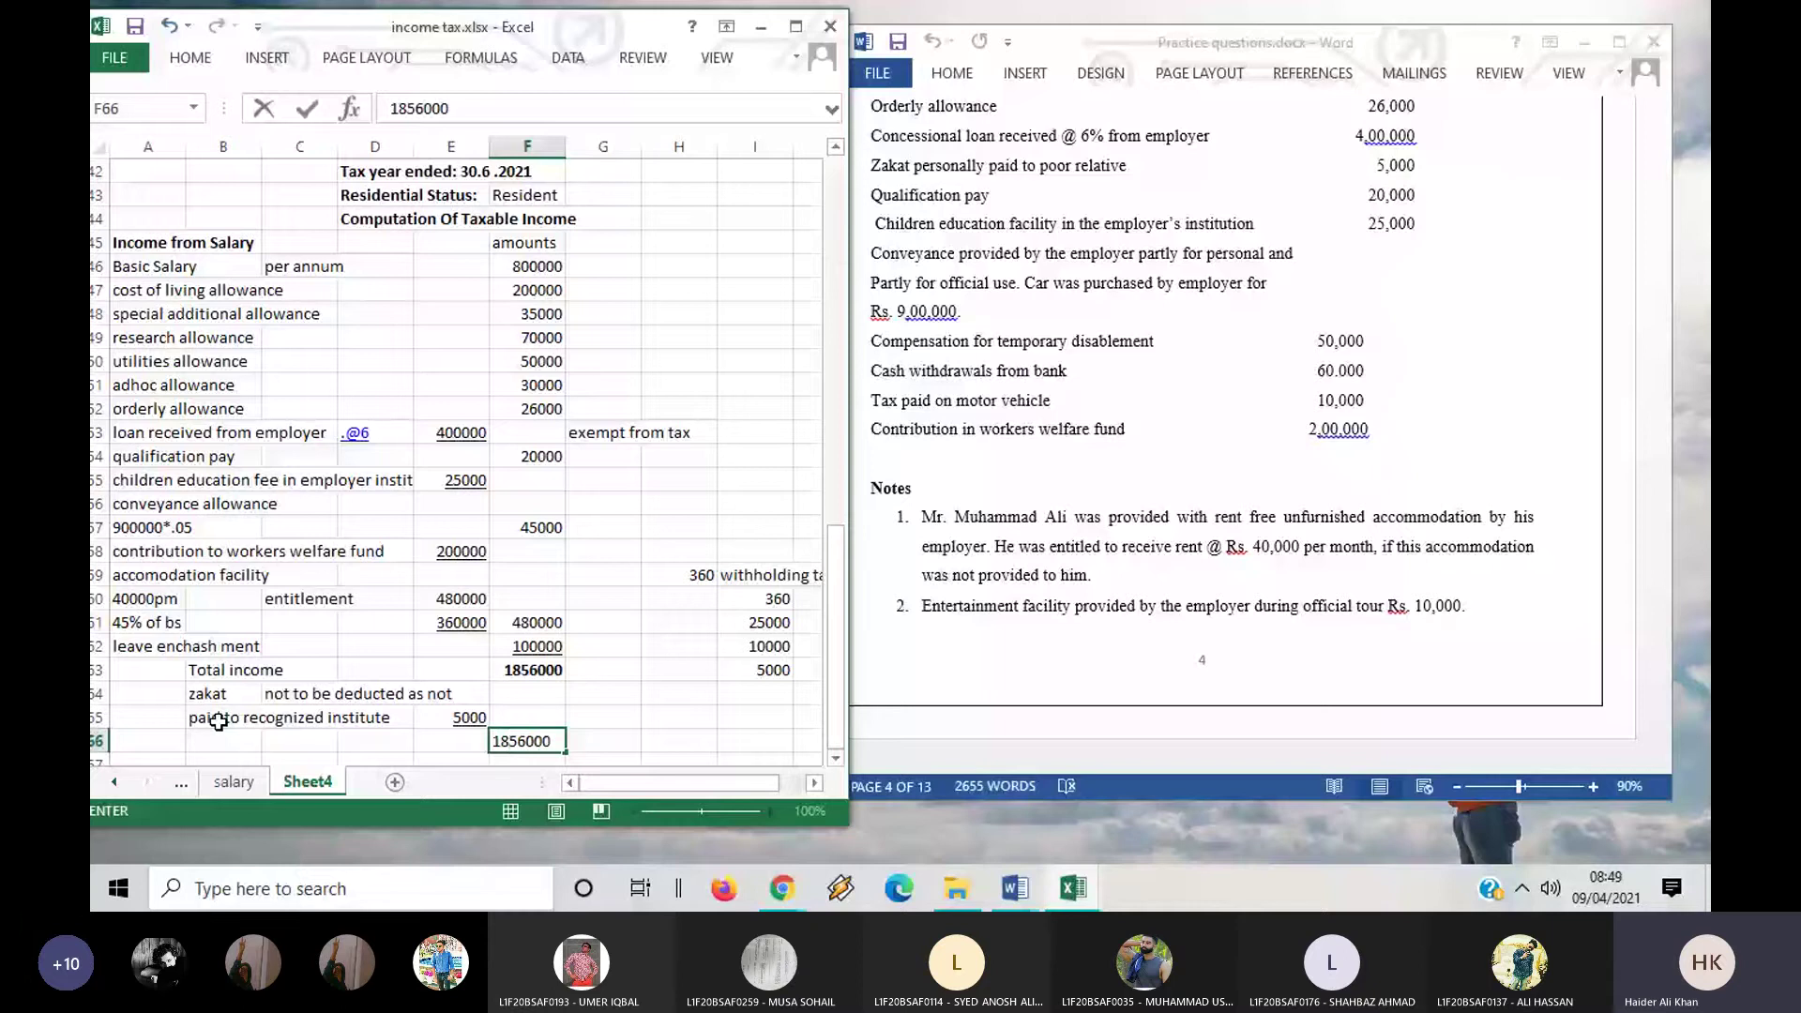
key(Return)
key(Up)
key(ctrl+b)
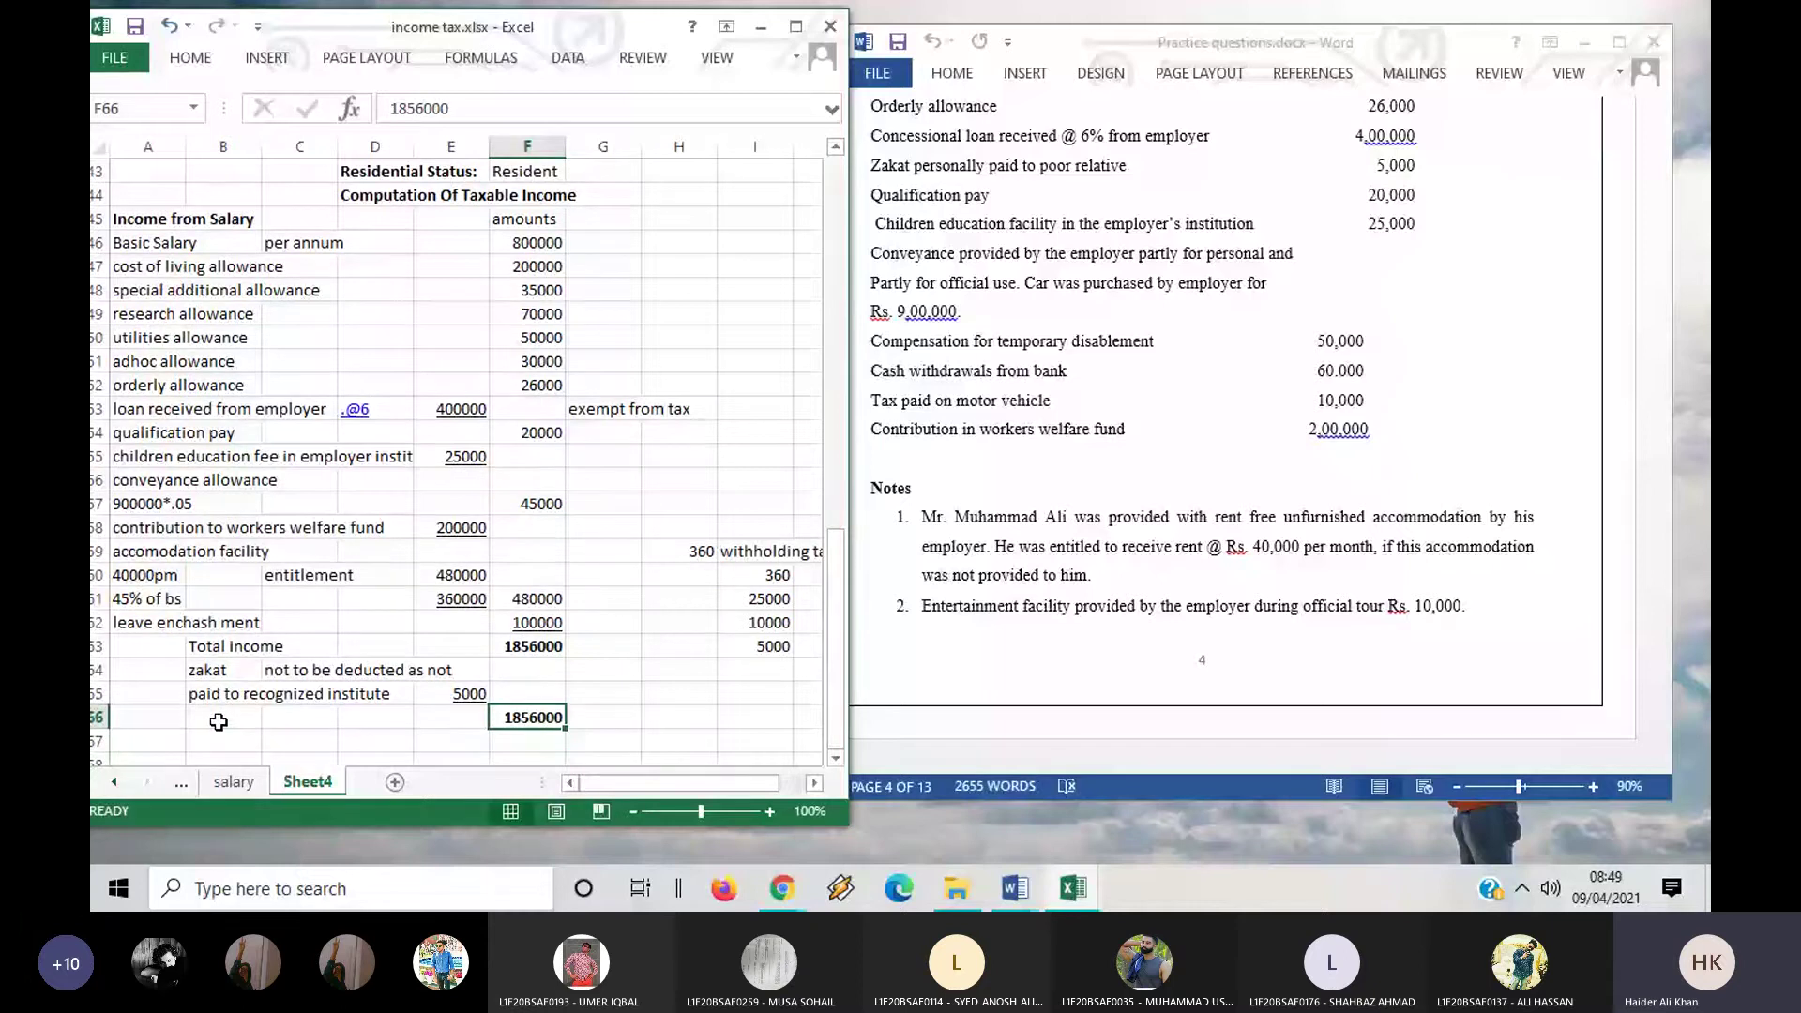
click(235, 717)
text(Taxable)
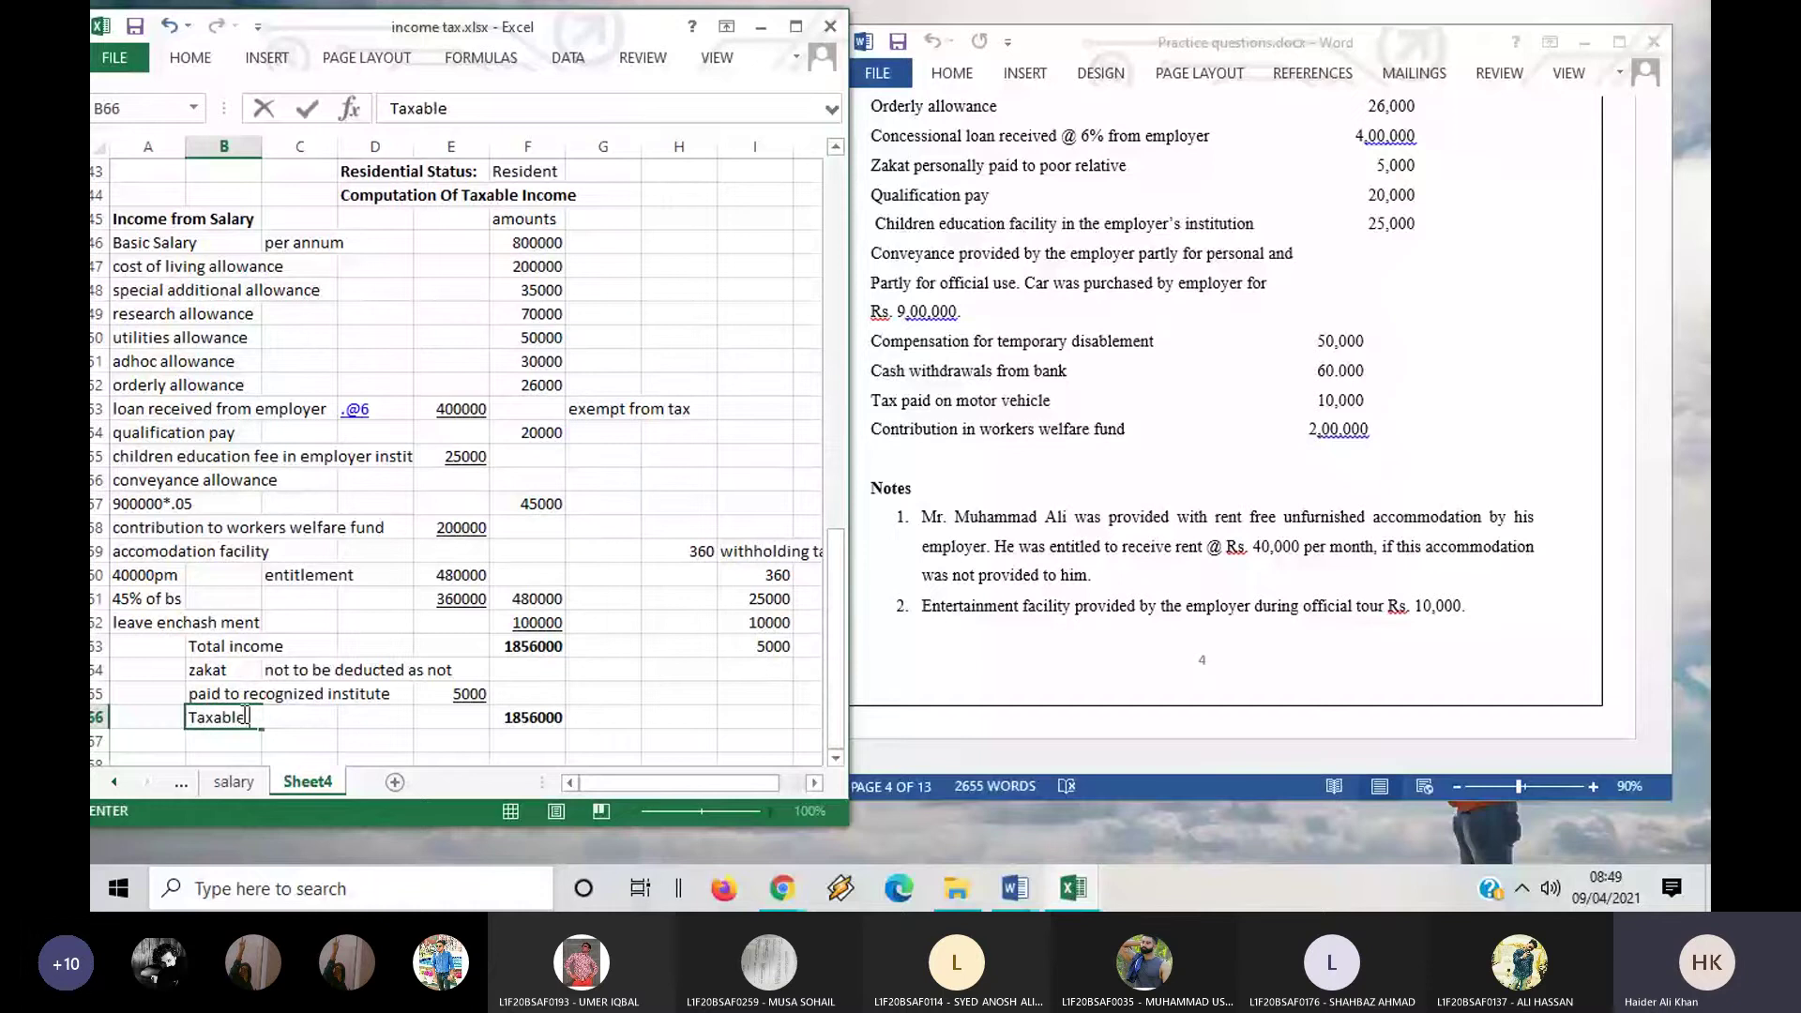
text( income)
key(Return)
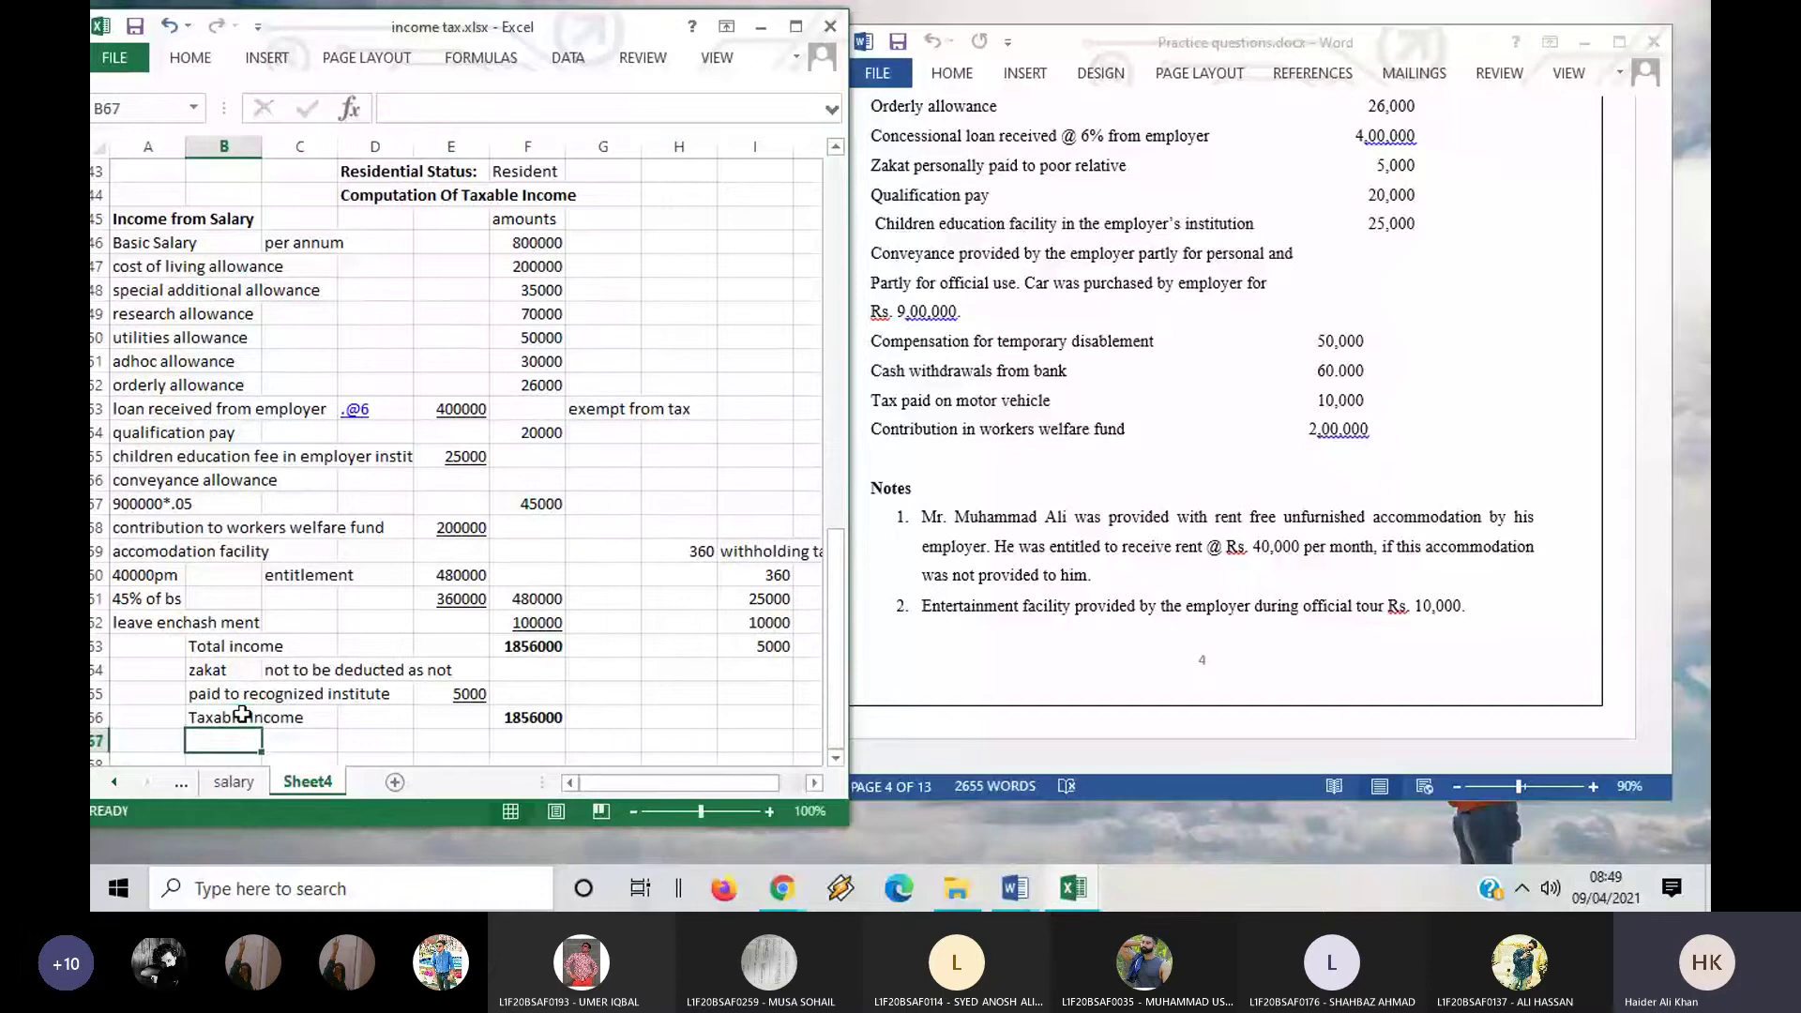
key(Return)
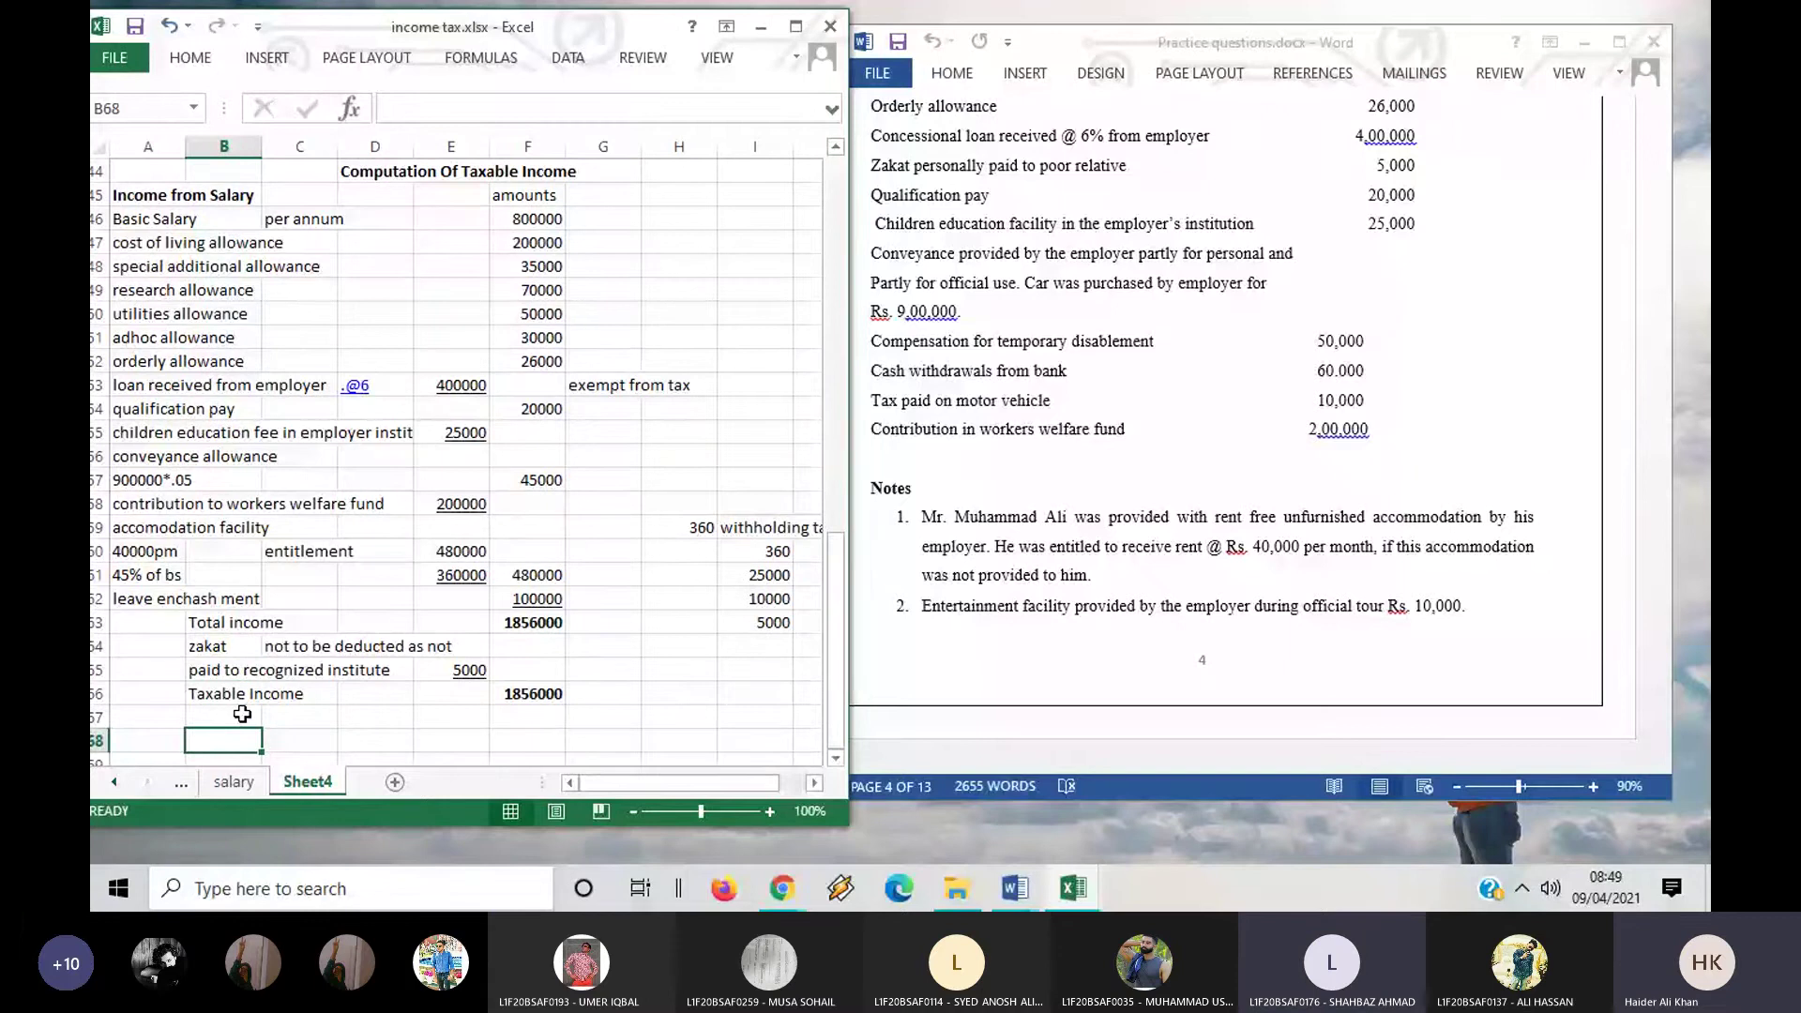
click(536, 696)
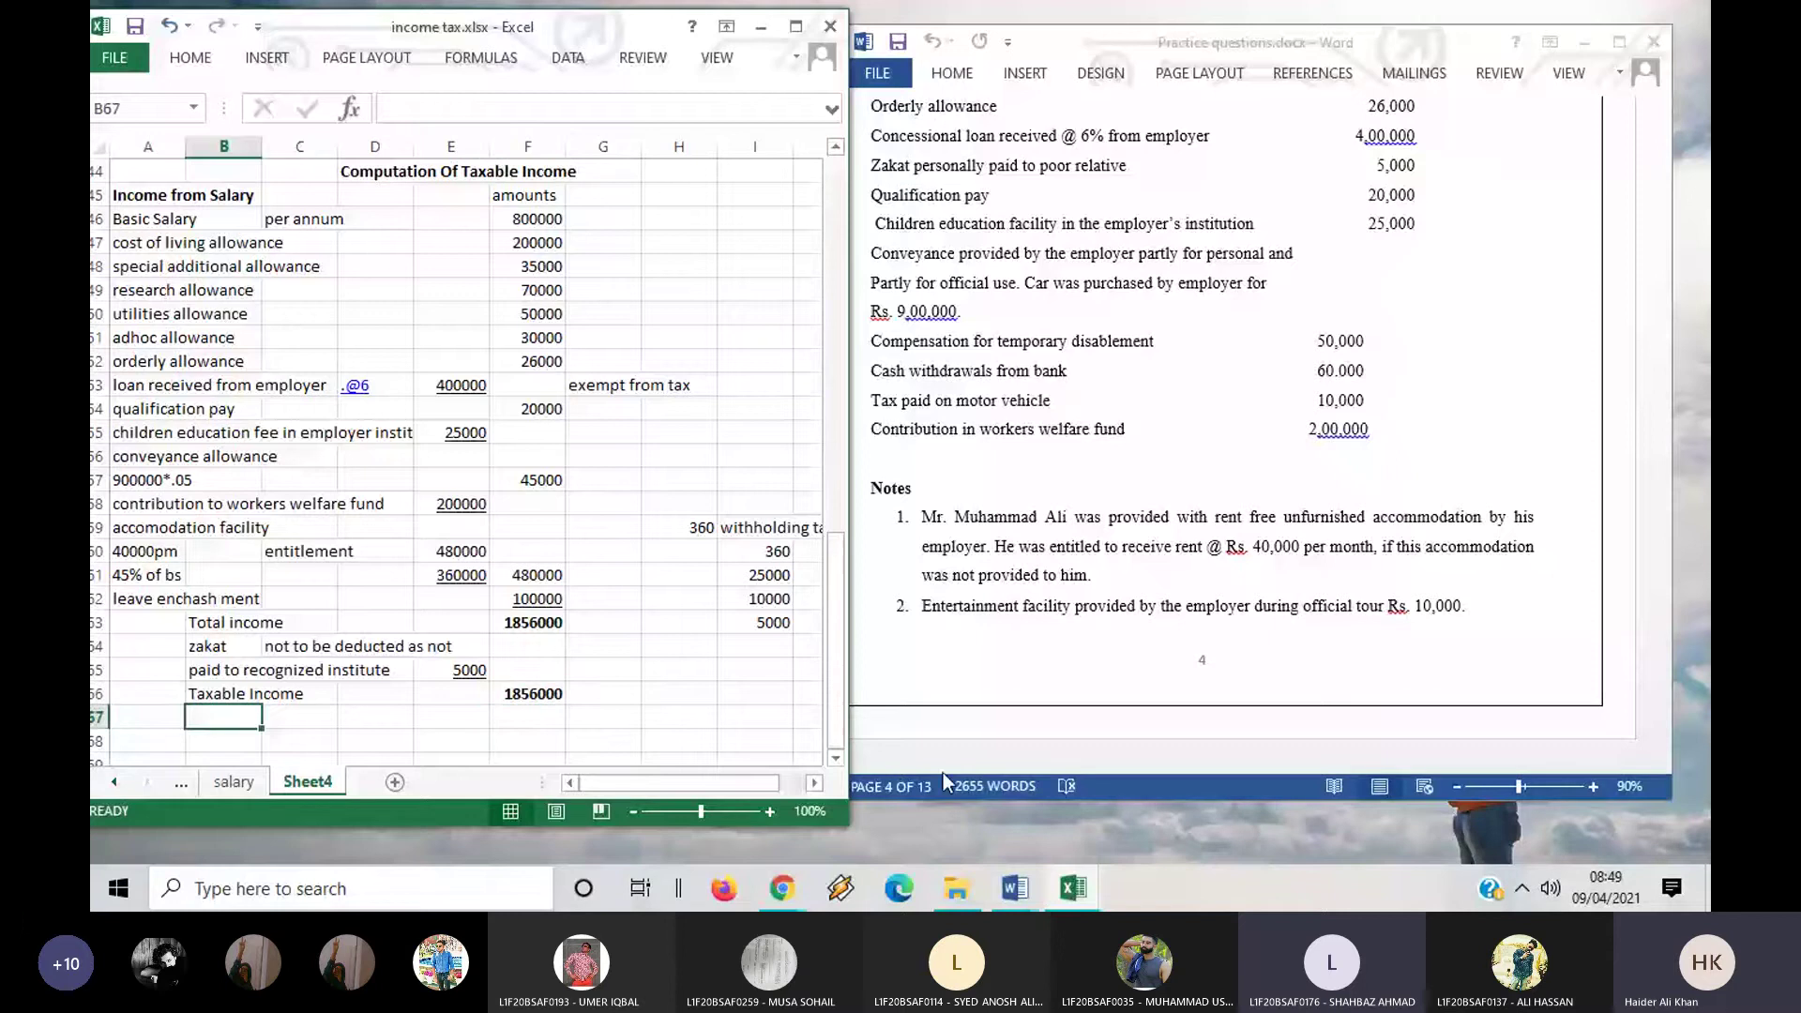
Open tax rate slabs.jpg from File Explorer to show the salary tax slabs
click(956, 888)
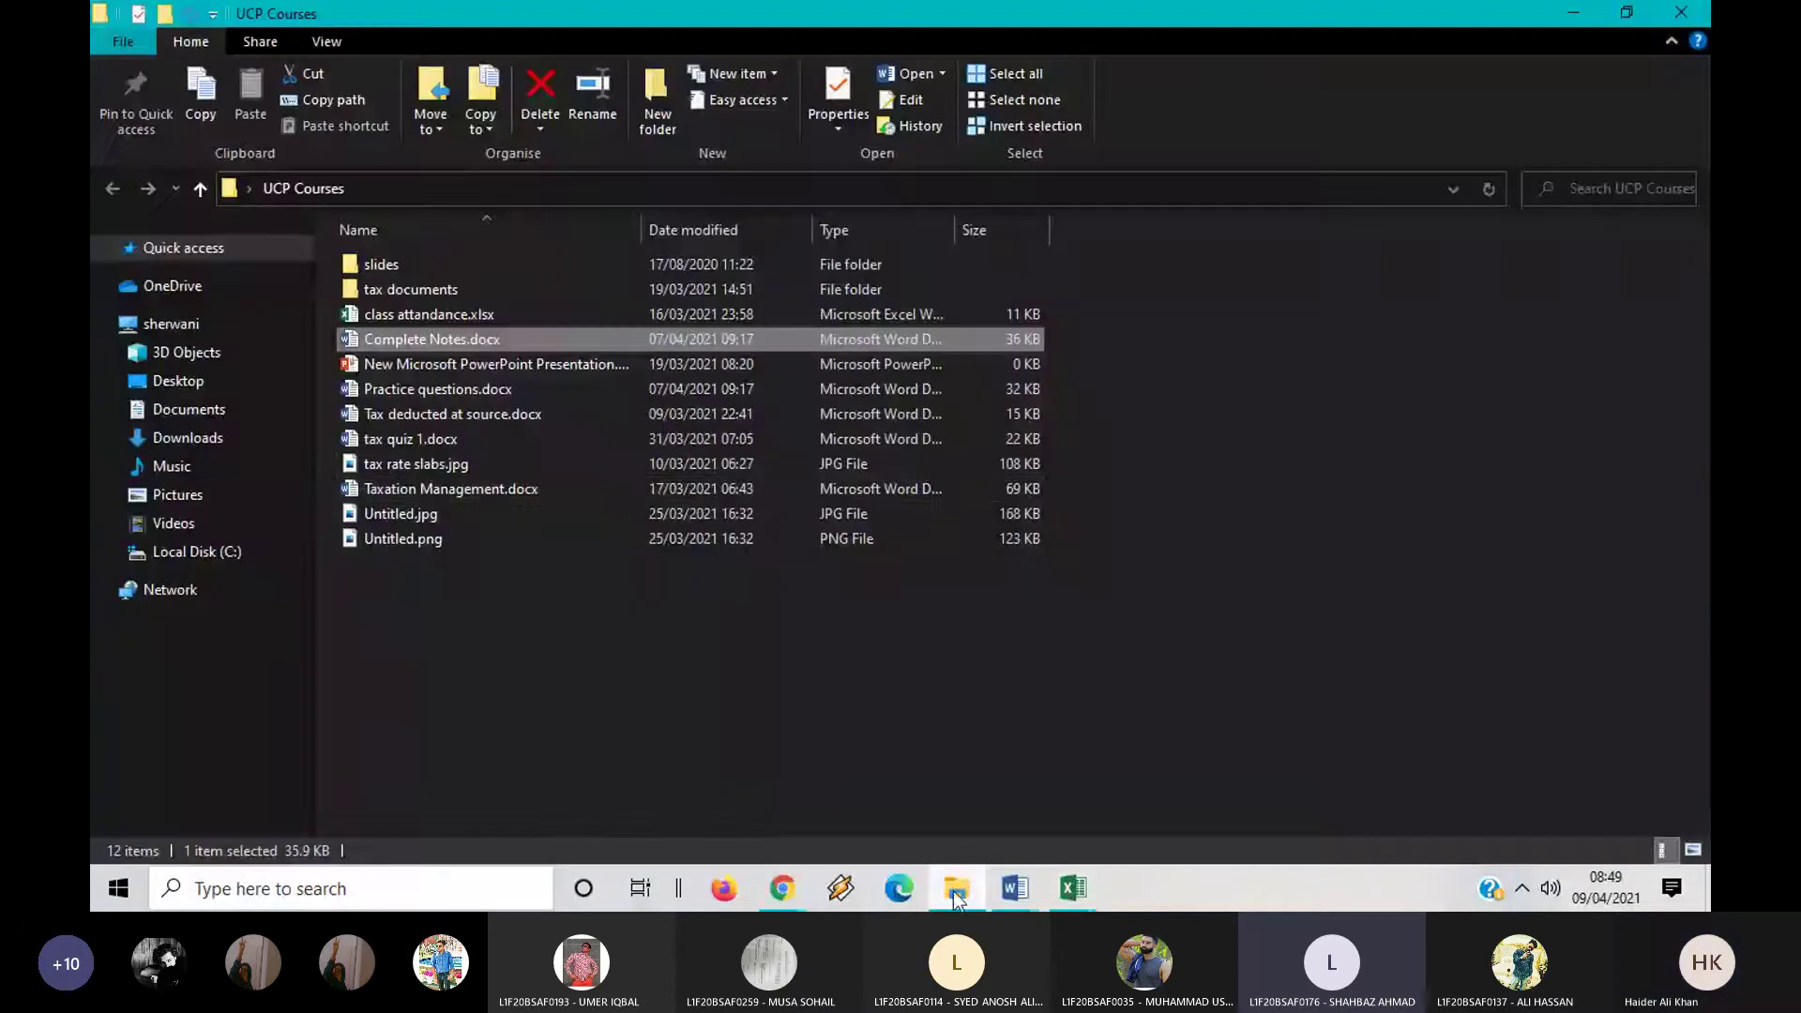
click(407, 467)
click(1572, 13)
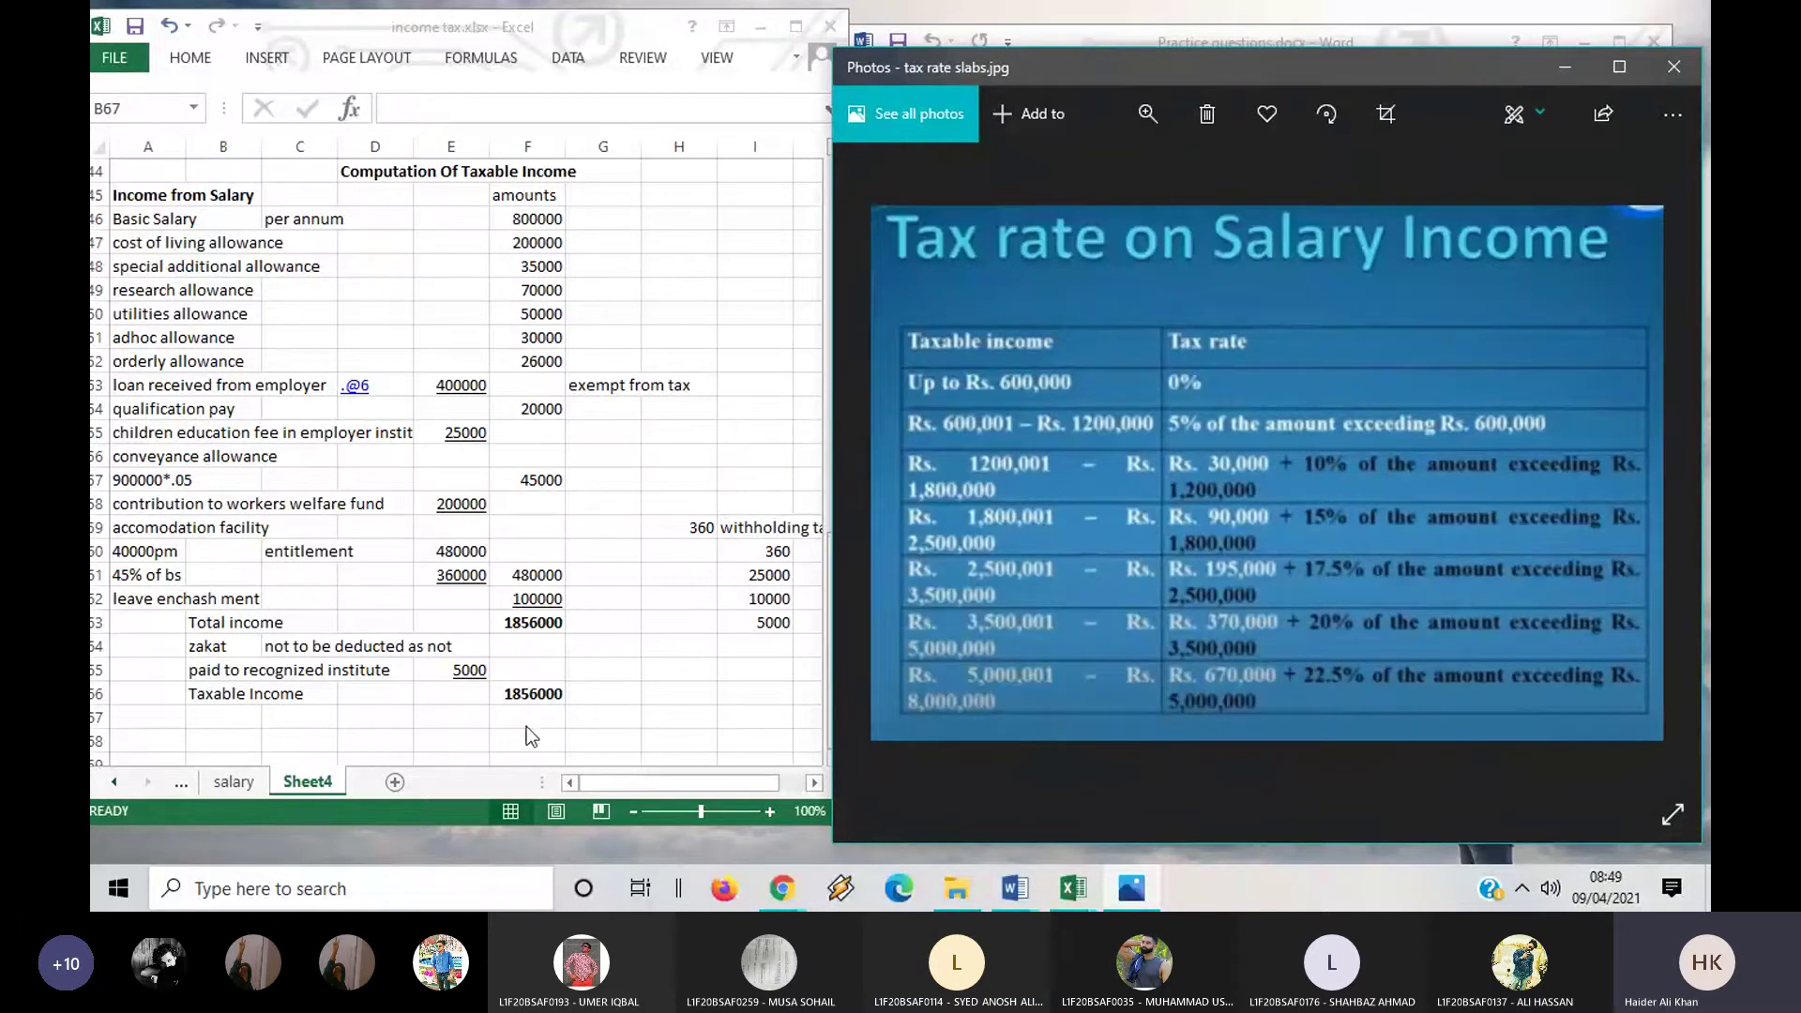
Add an 'income tax' row with 90000
click(183, 732)
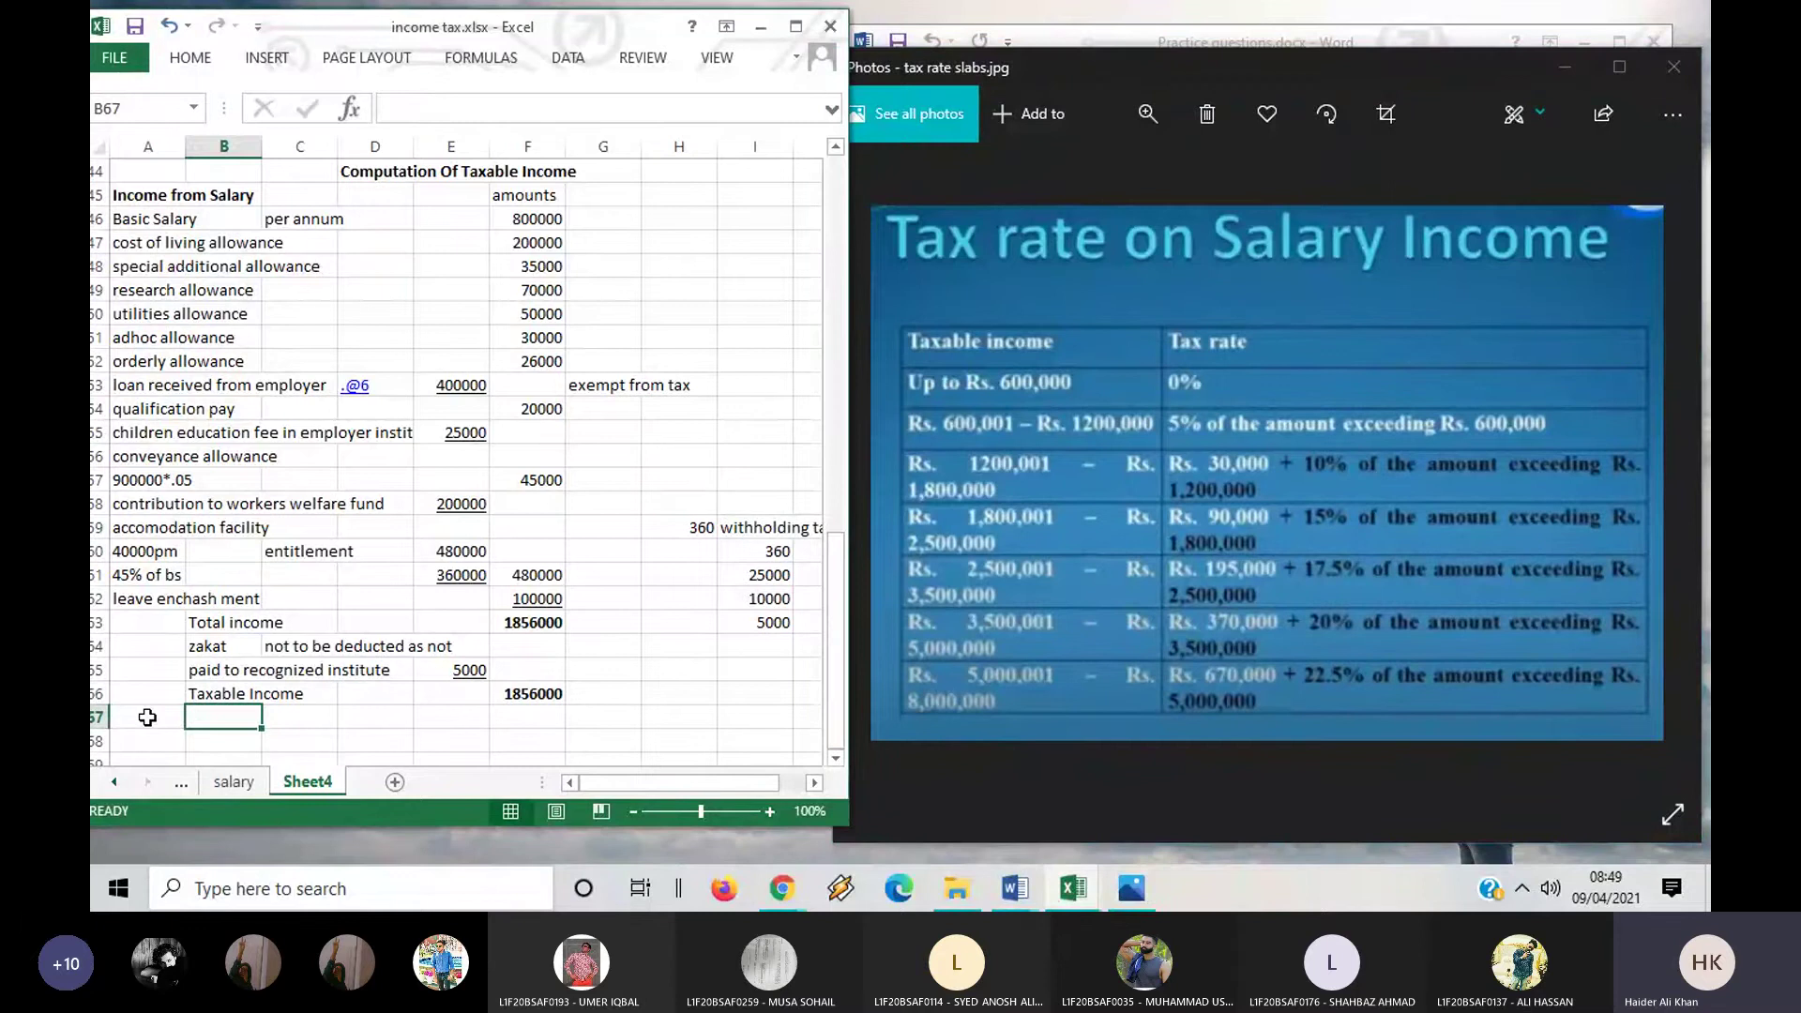
text(inco)
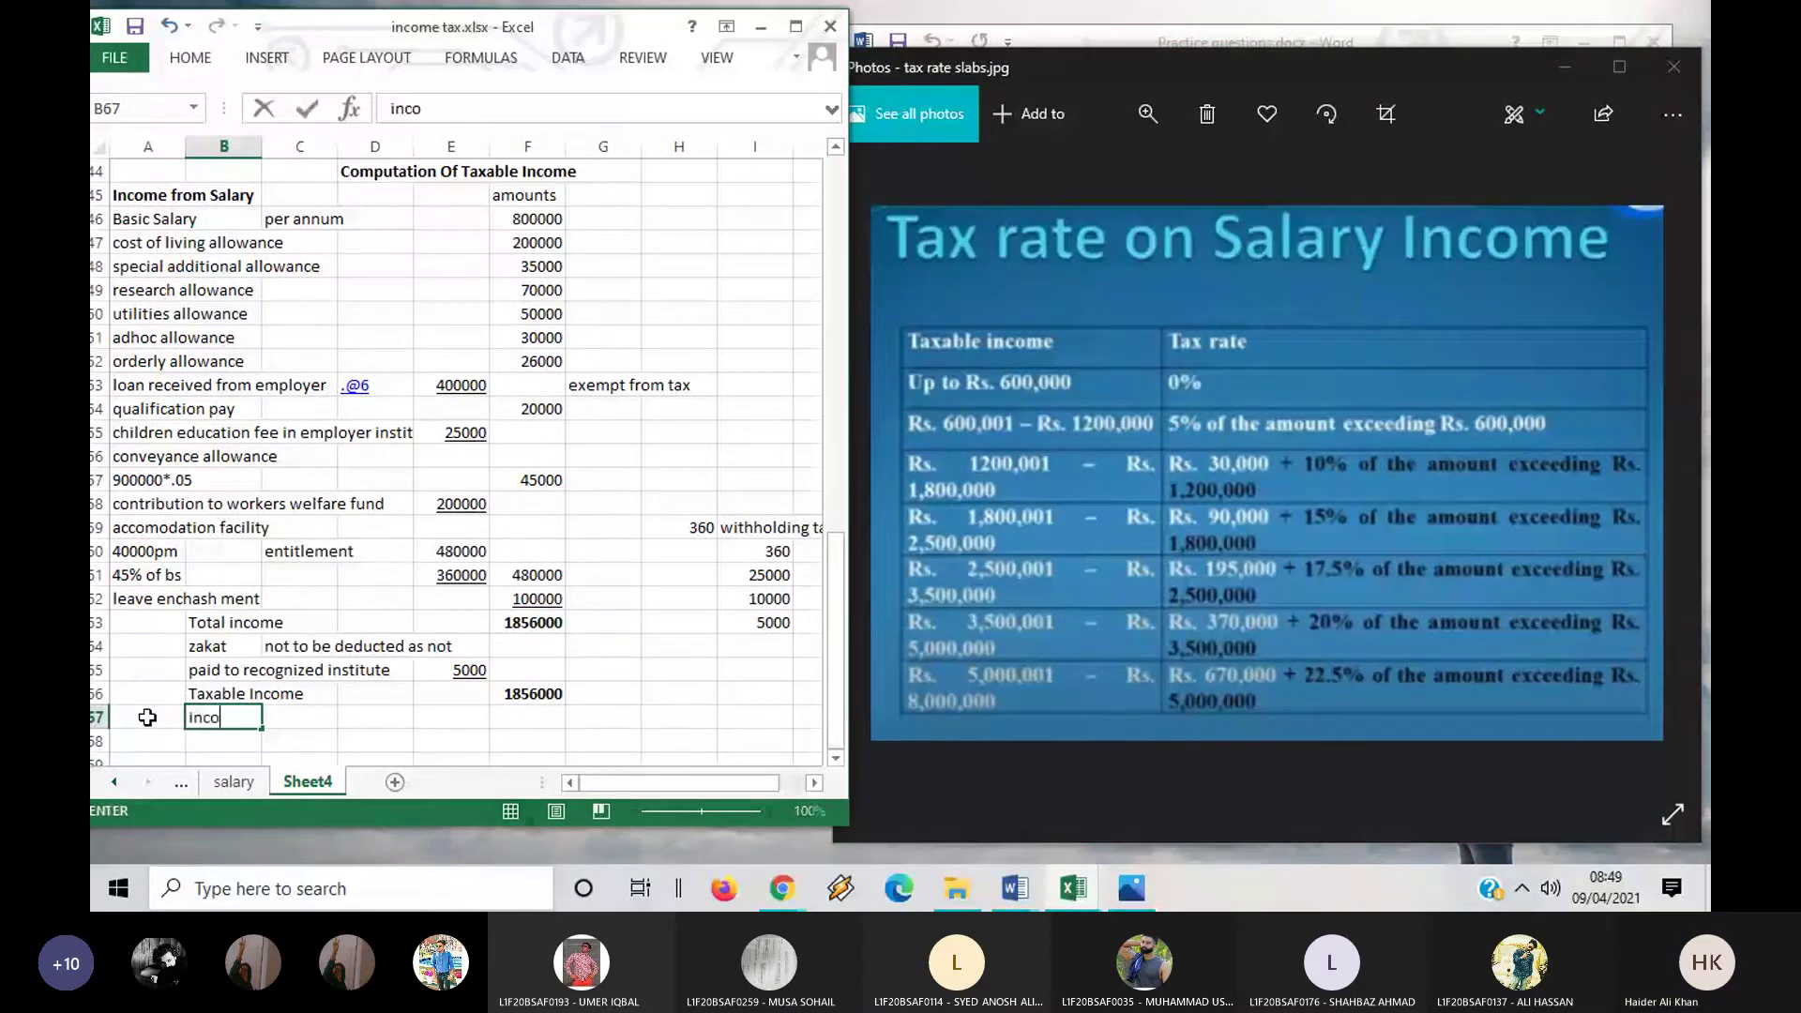
text(me tax)
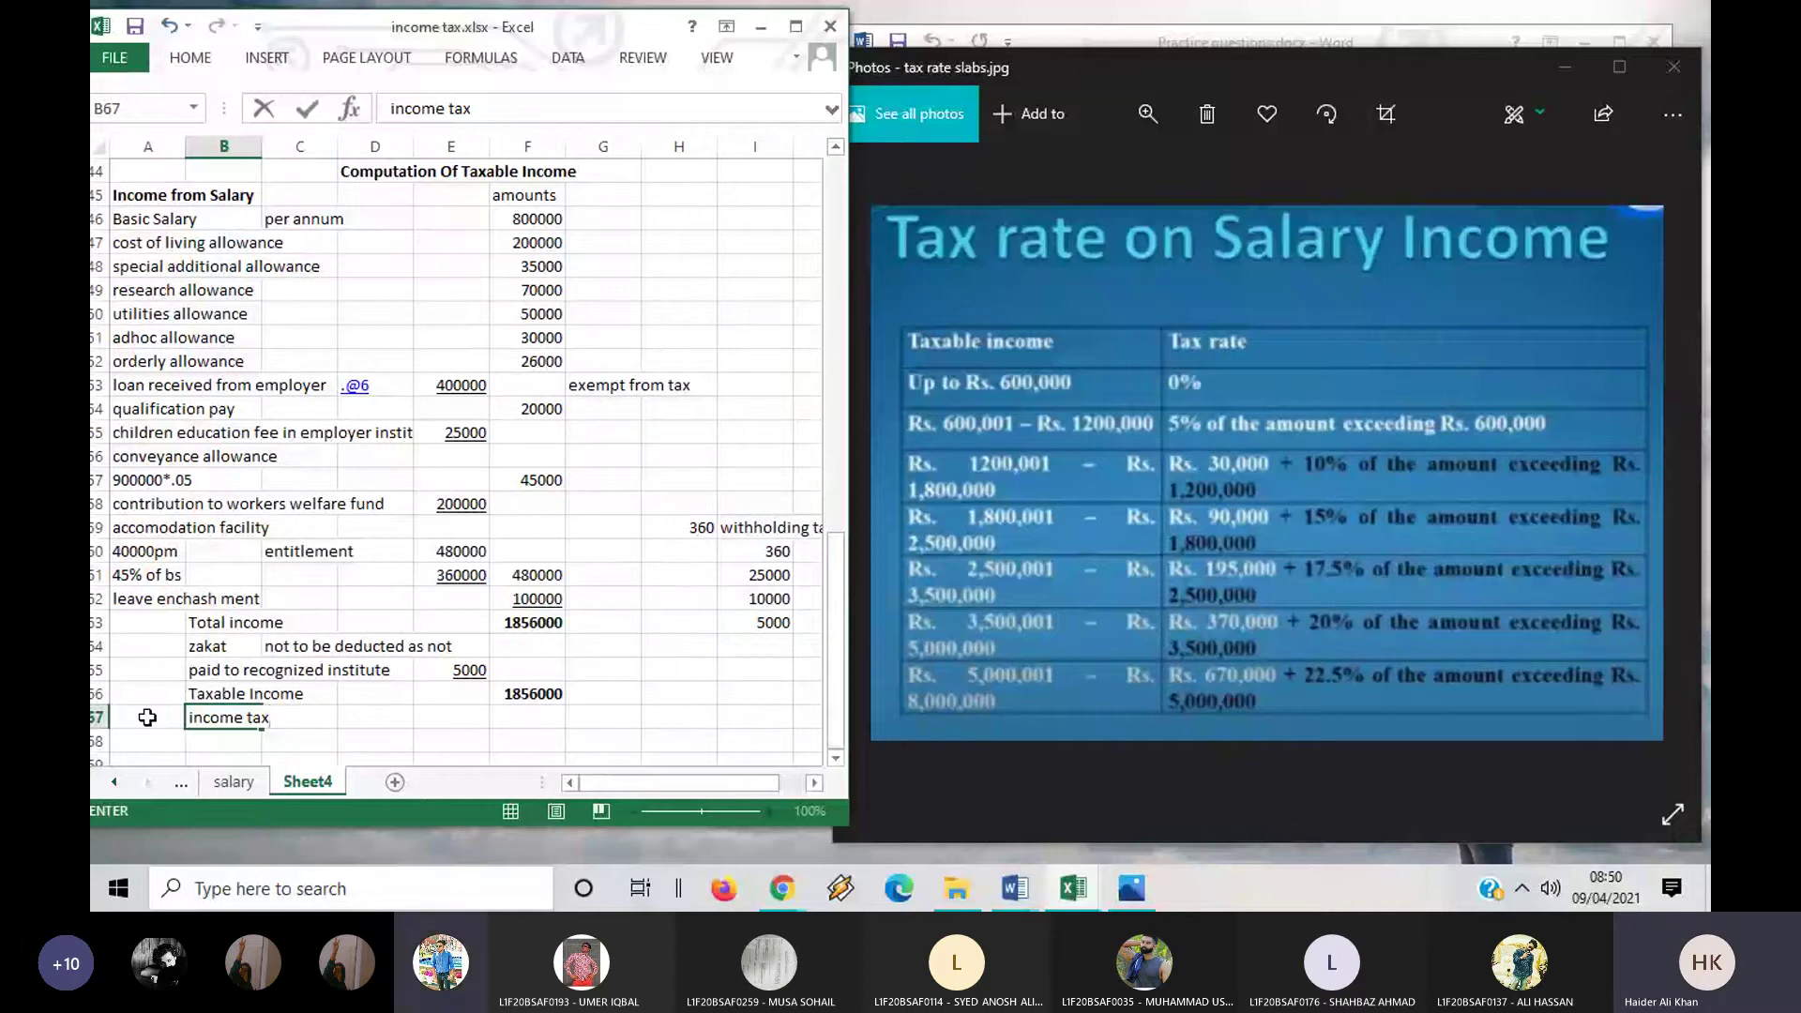
key(Tab)
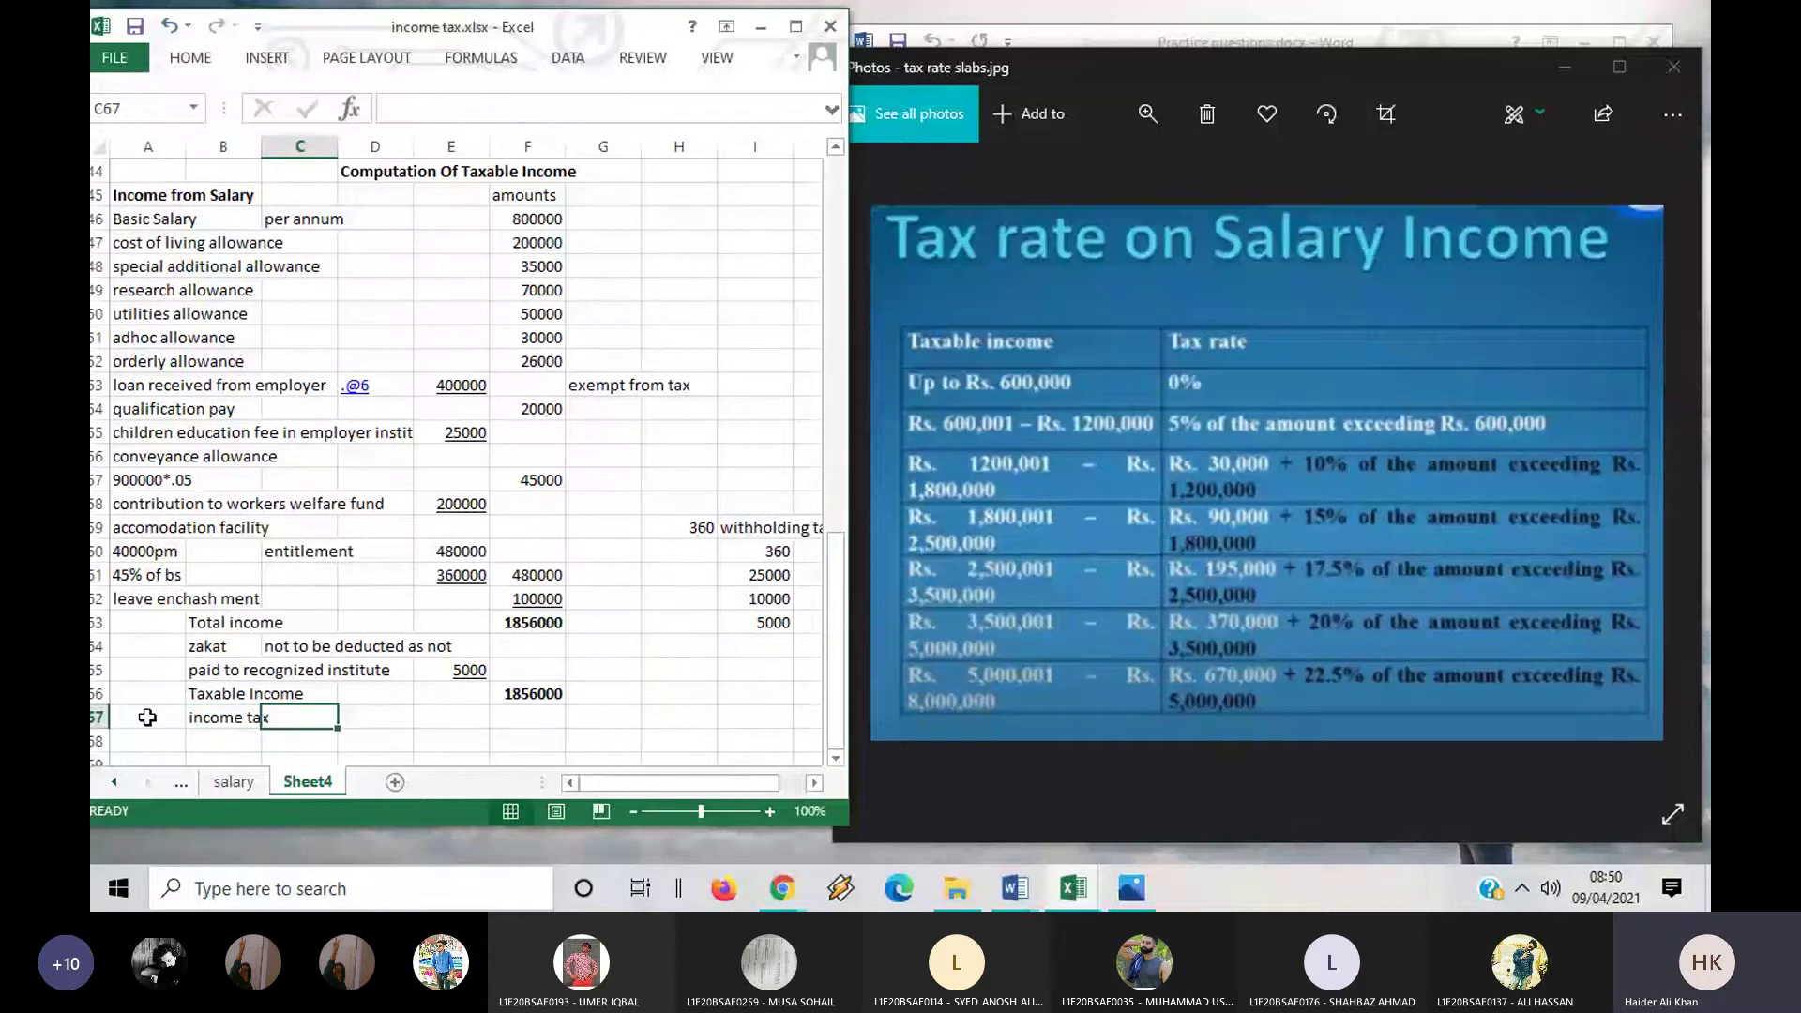
key(Tab)
key(Tab)
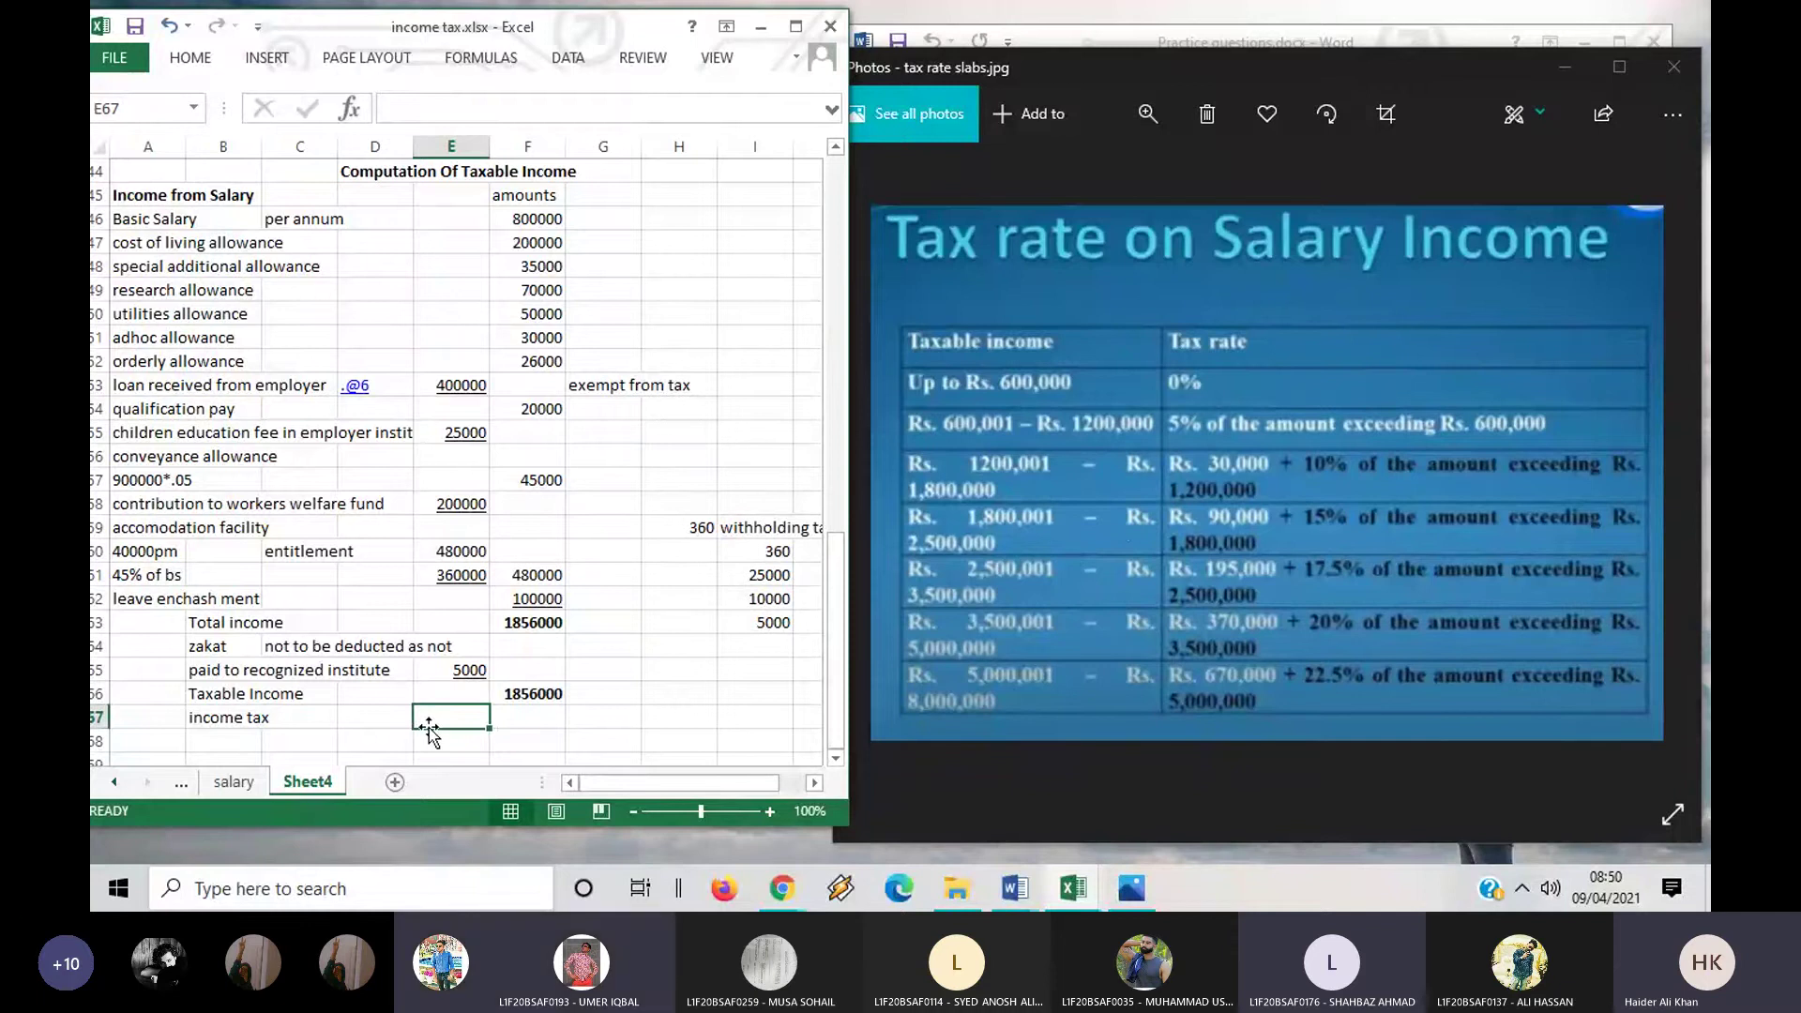
text(90000)
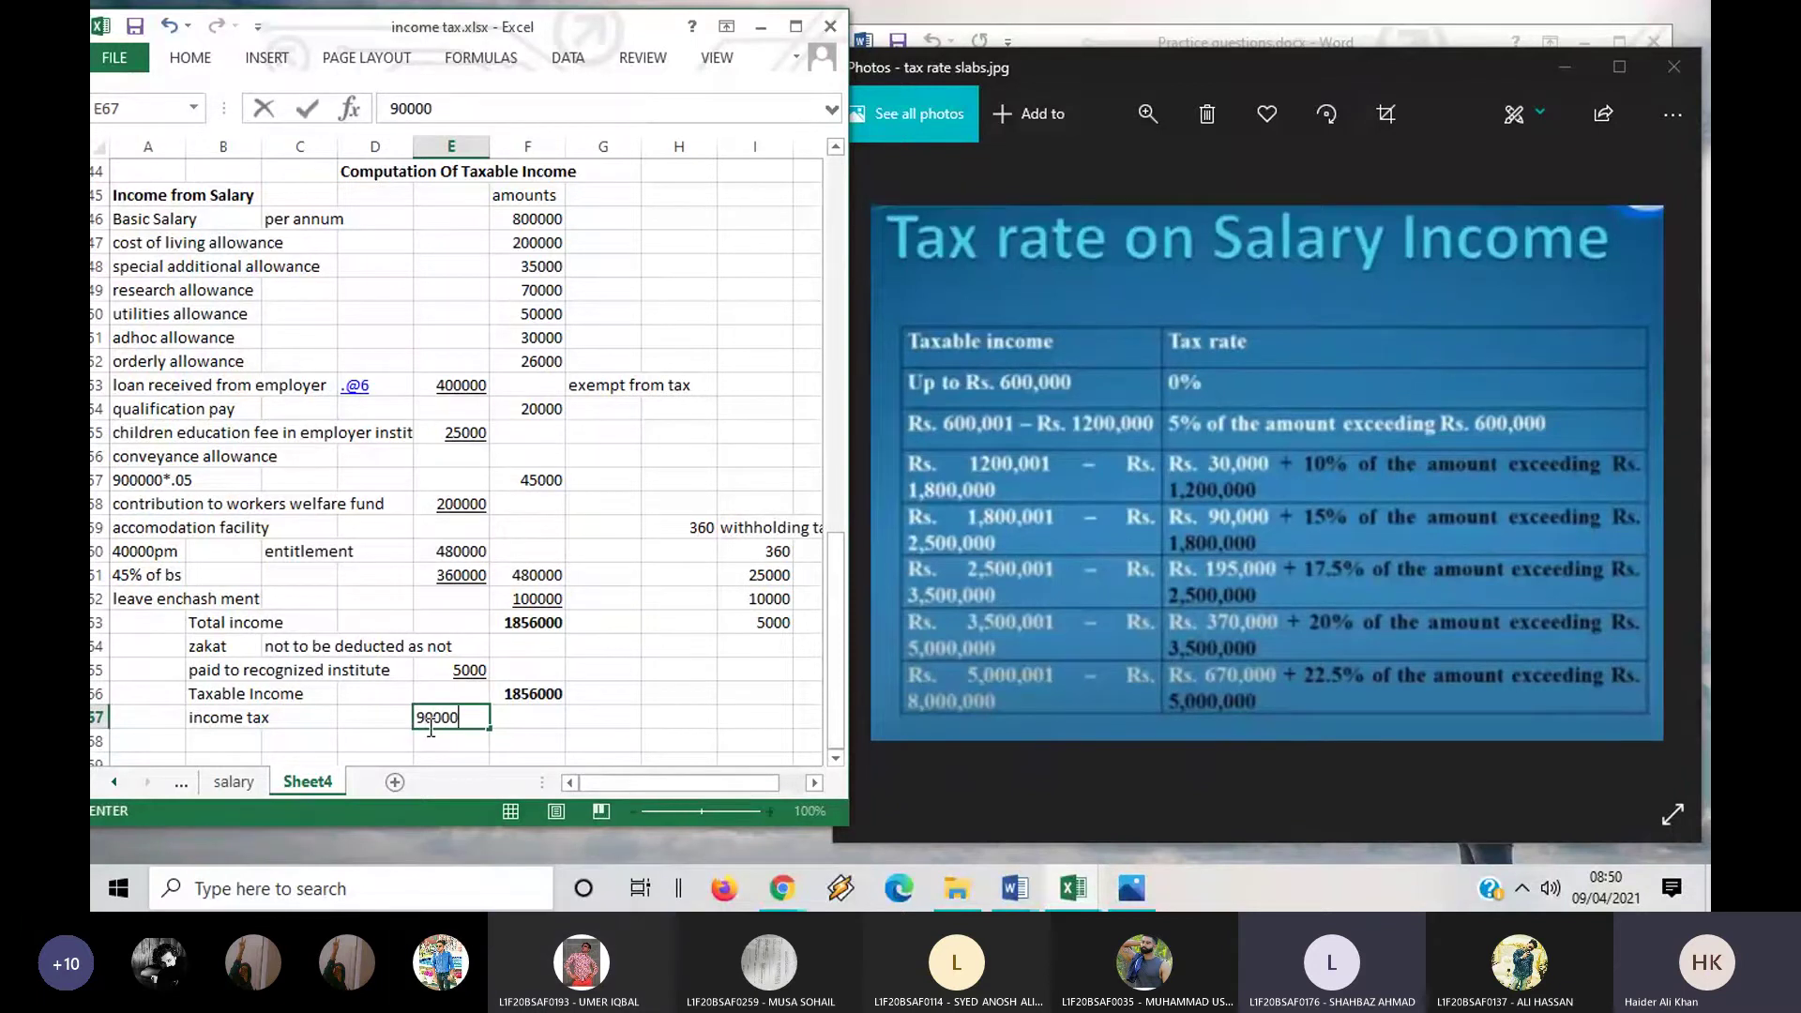
key(Return)
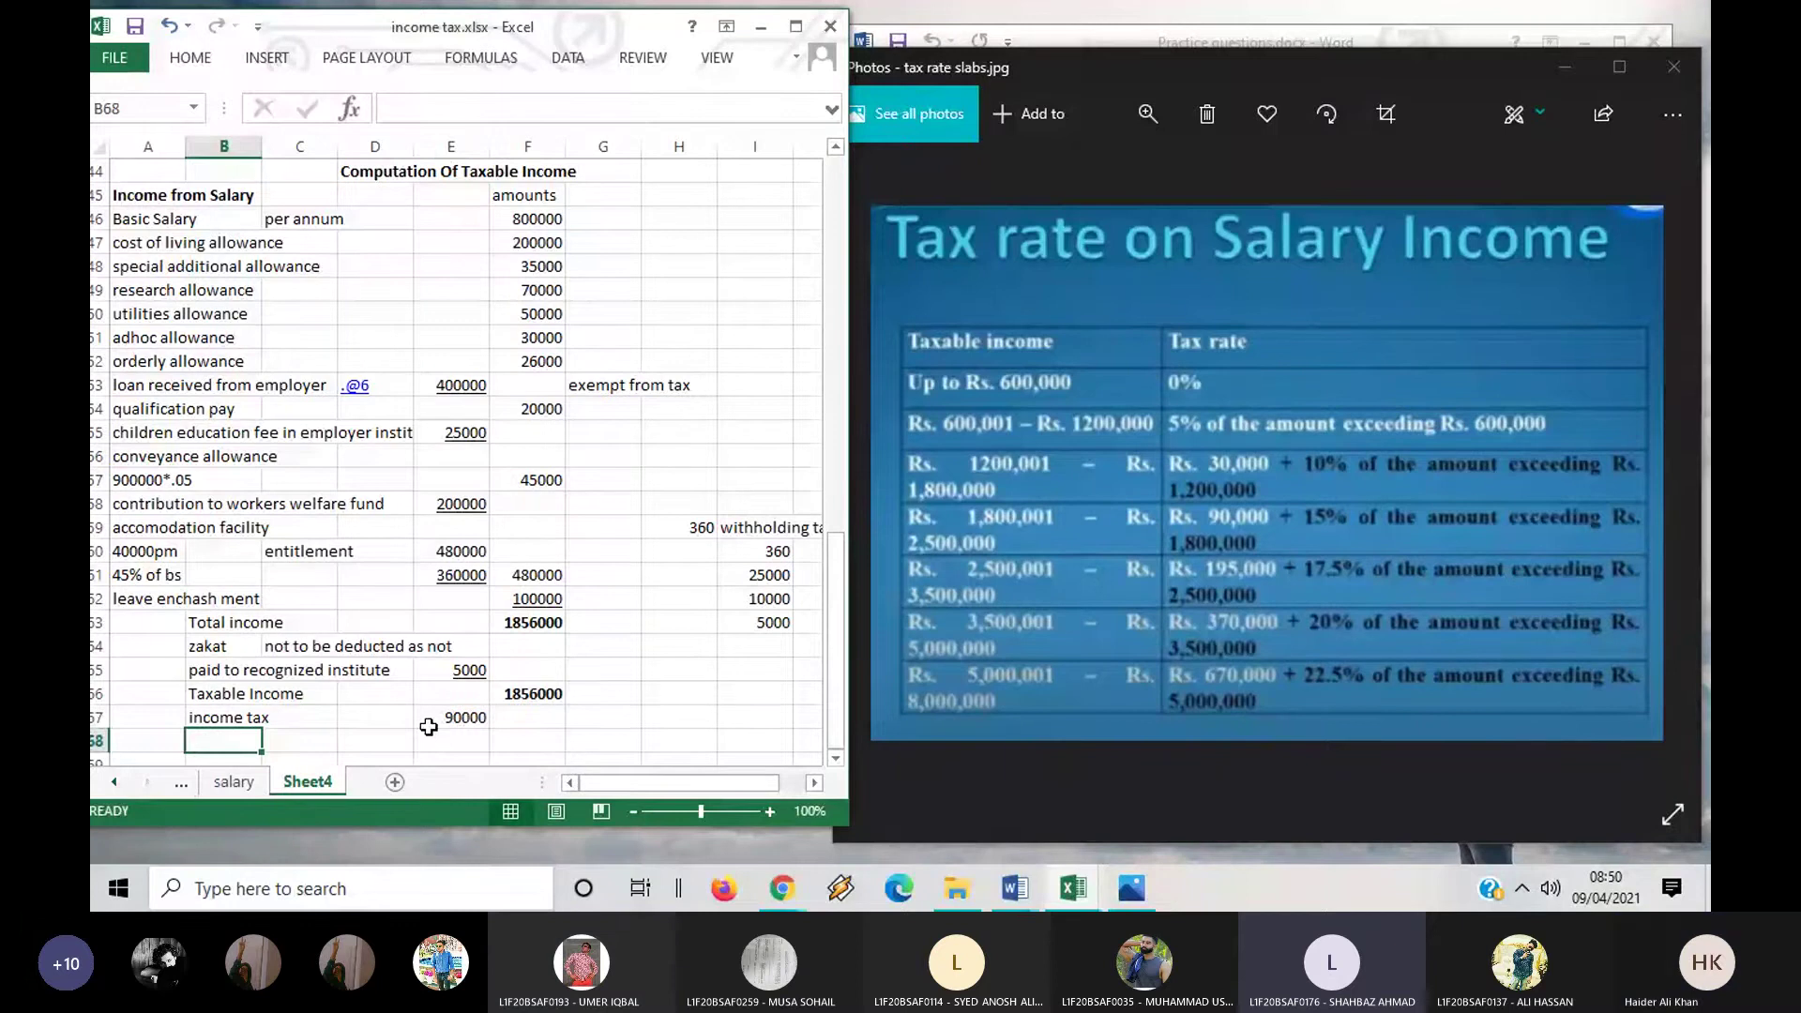
Add an 'ADDITONAL' row computing =56000*0.15 (8400) in E68
text(ADDITONAL)
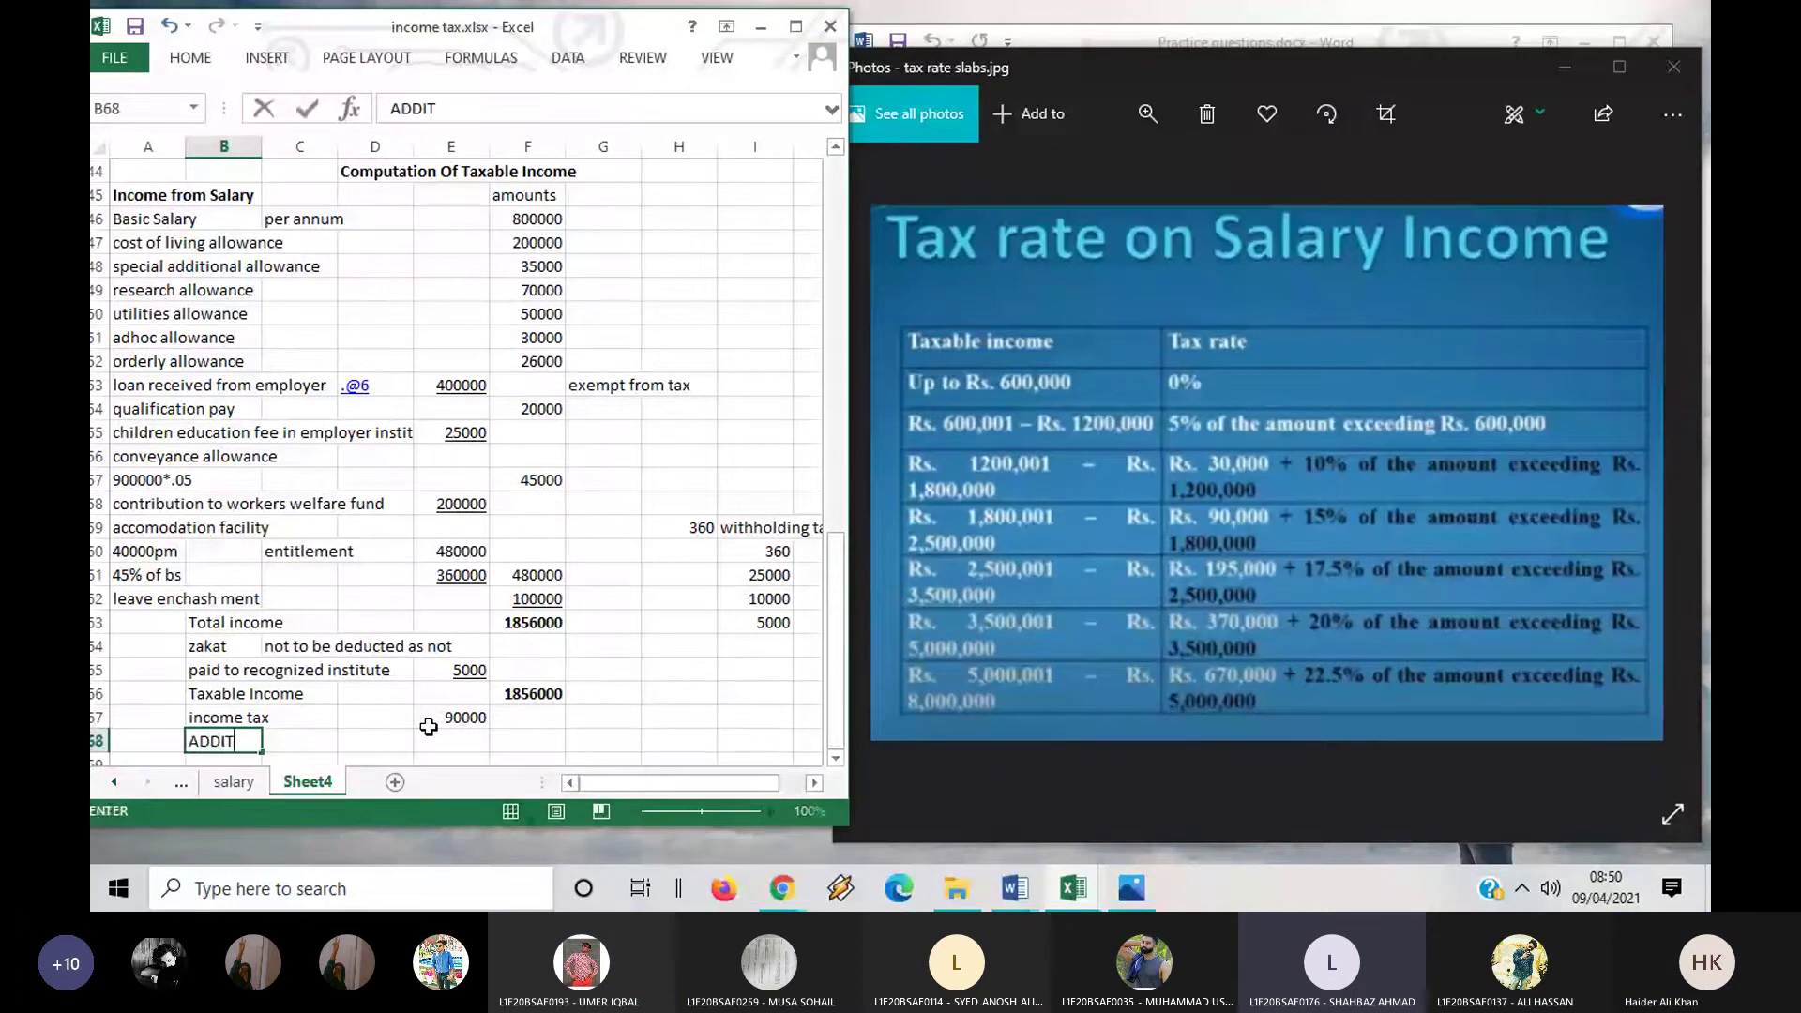
key(Tab)
key(Tab)
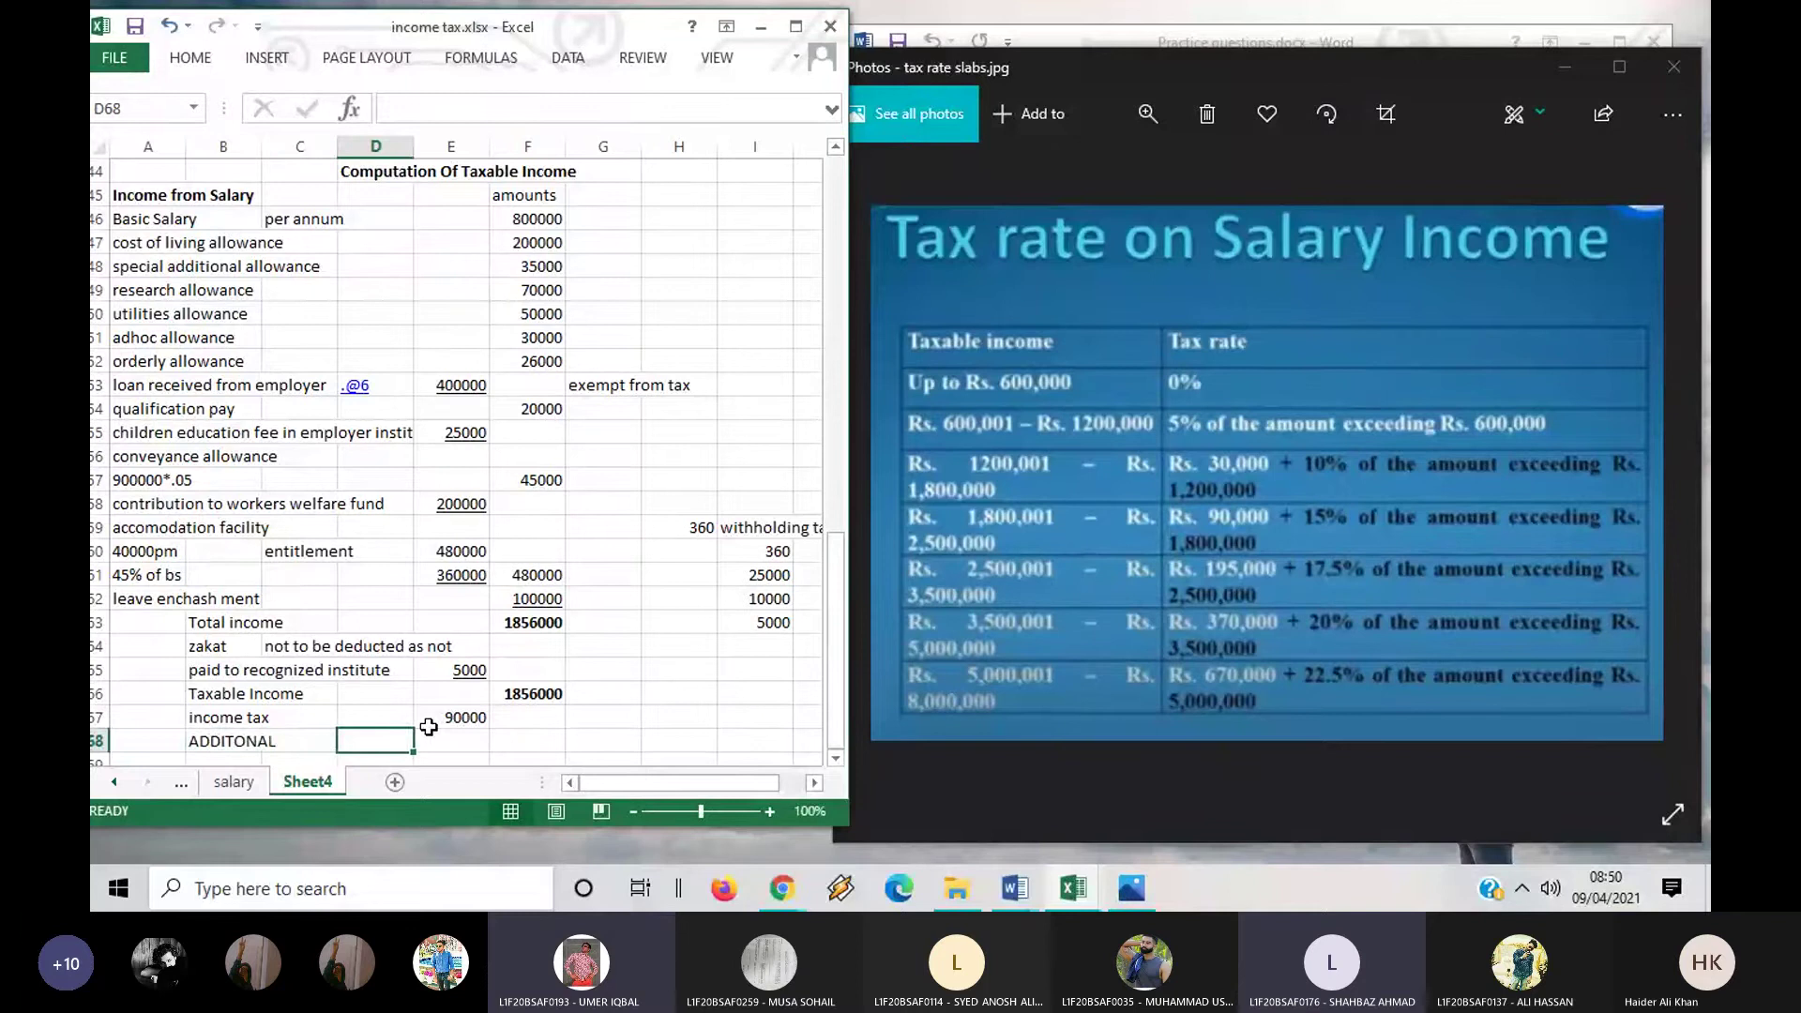
click(429, 736)
text(=)
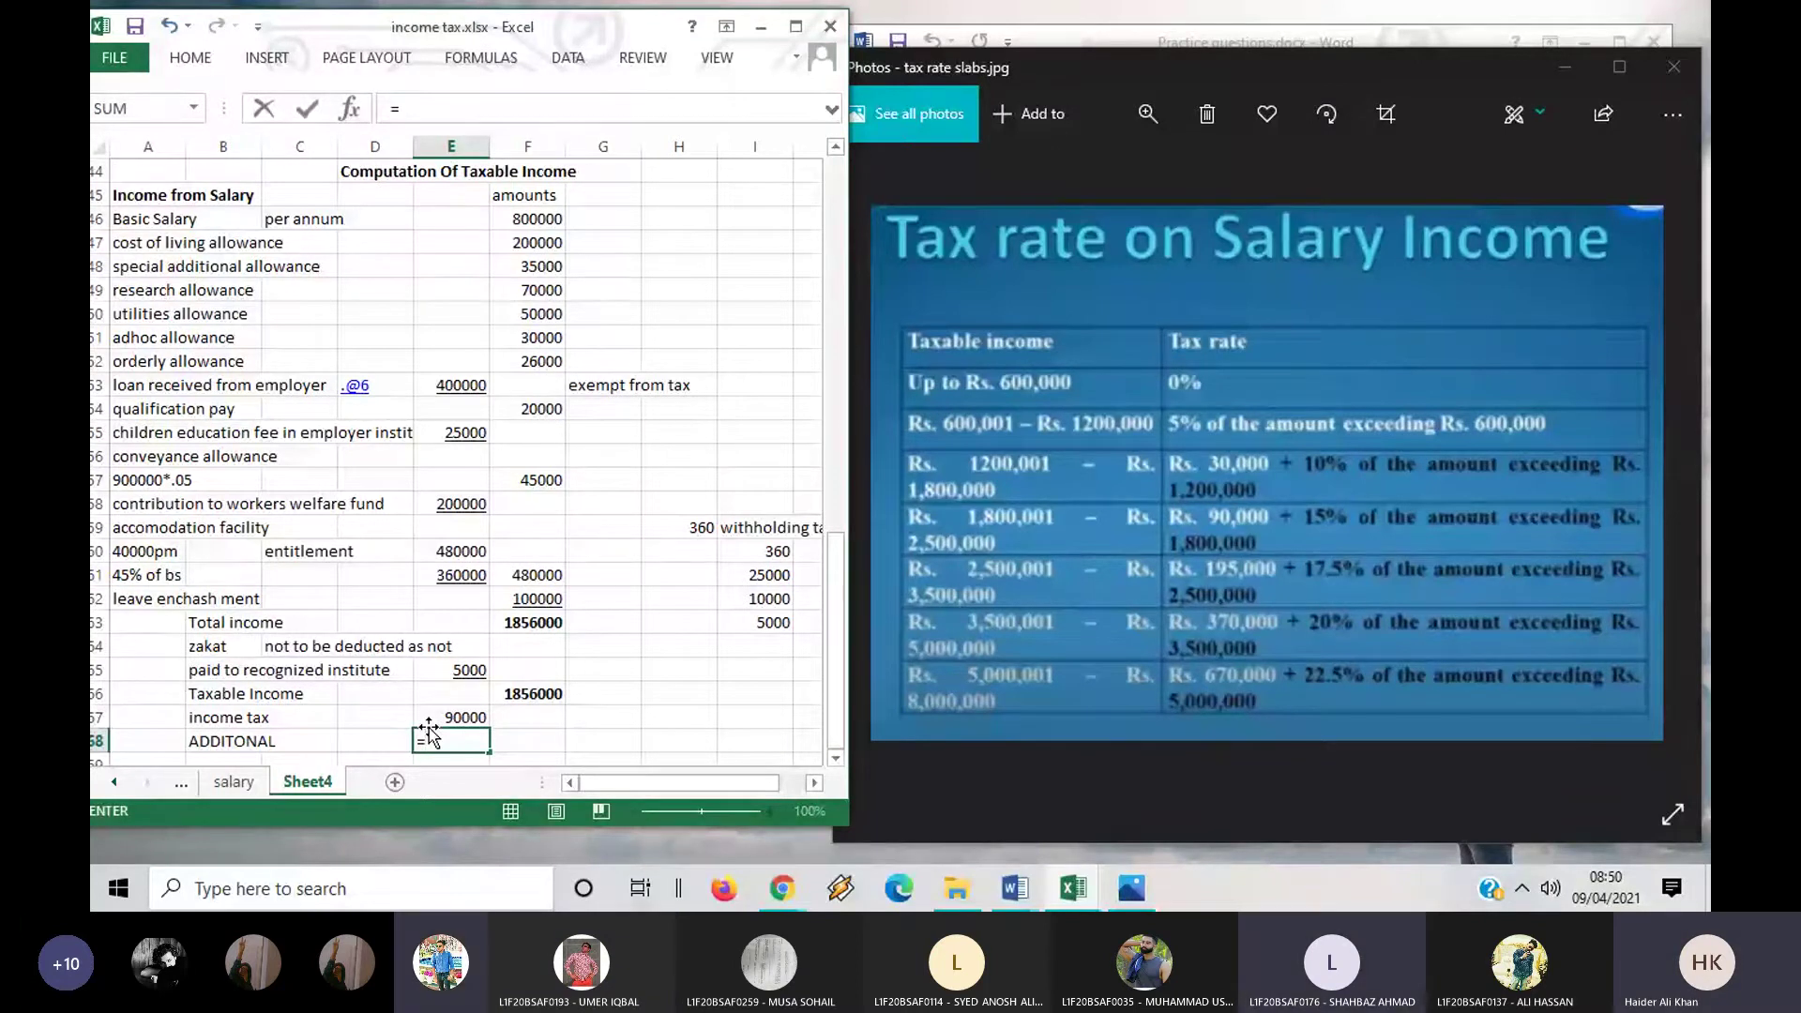
text(56000)
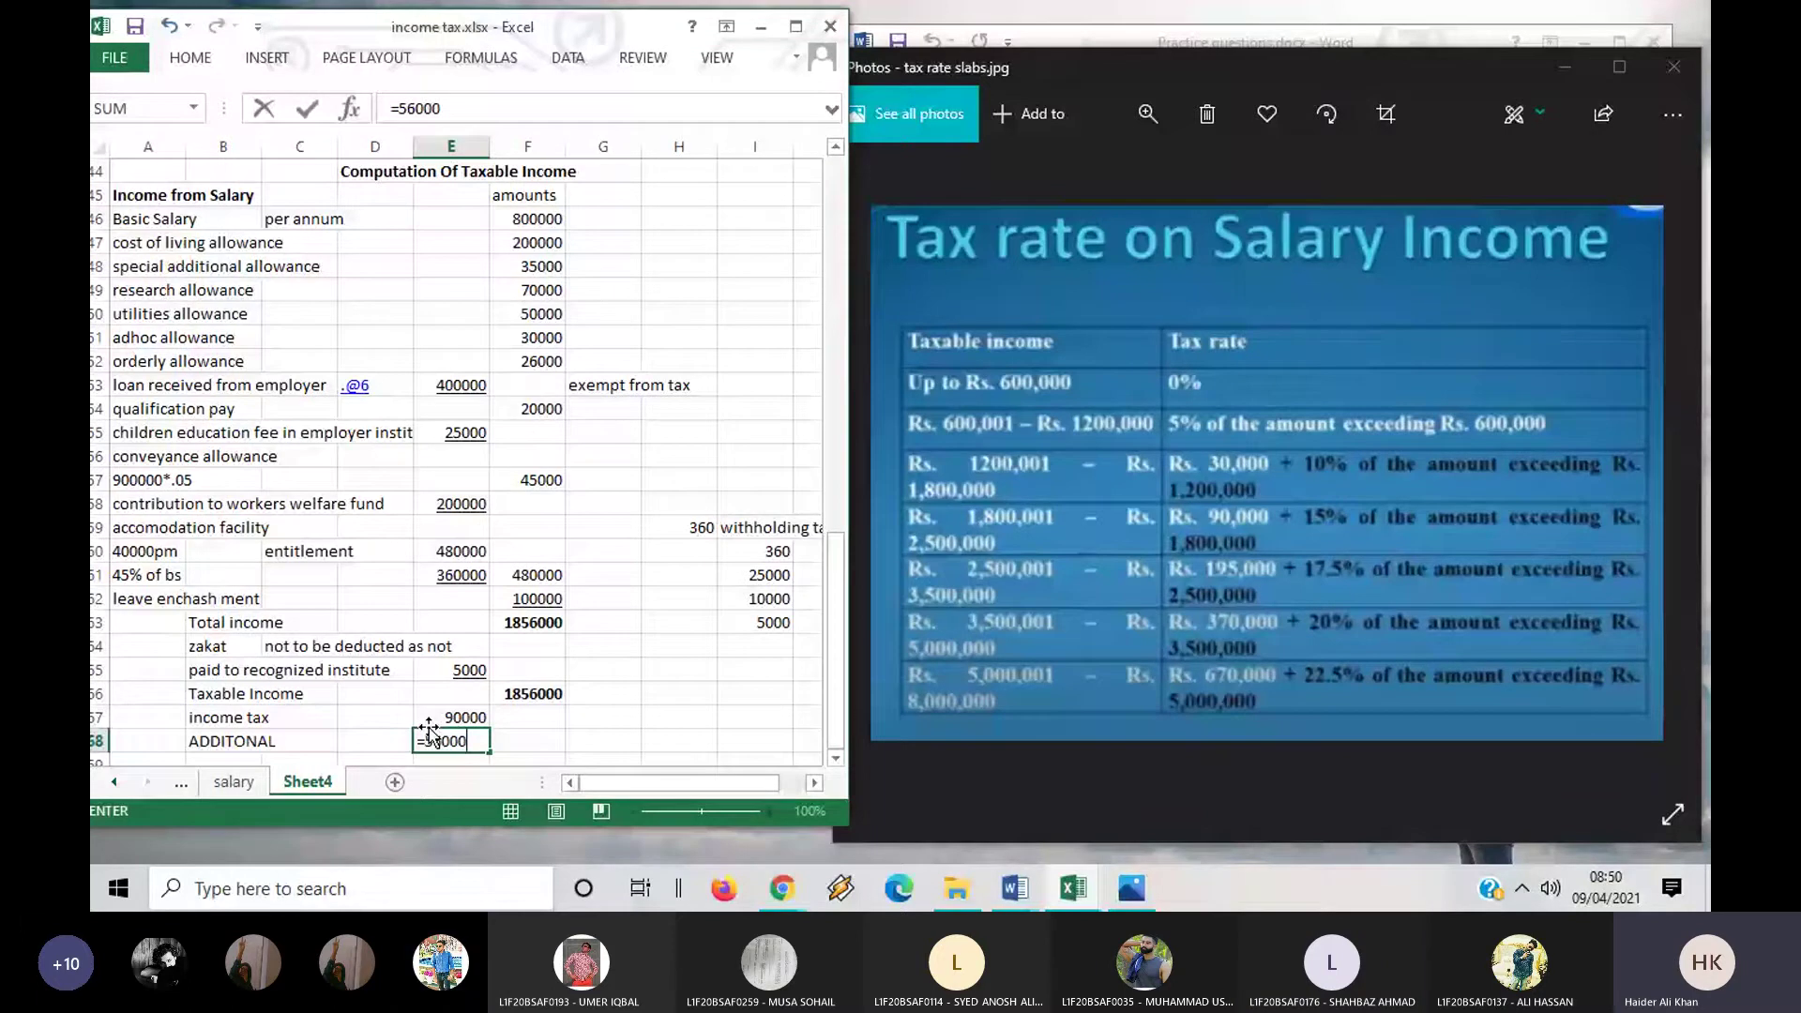
text(*)
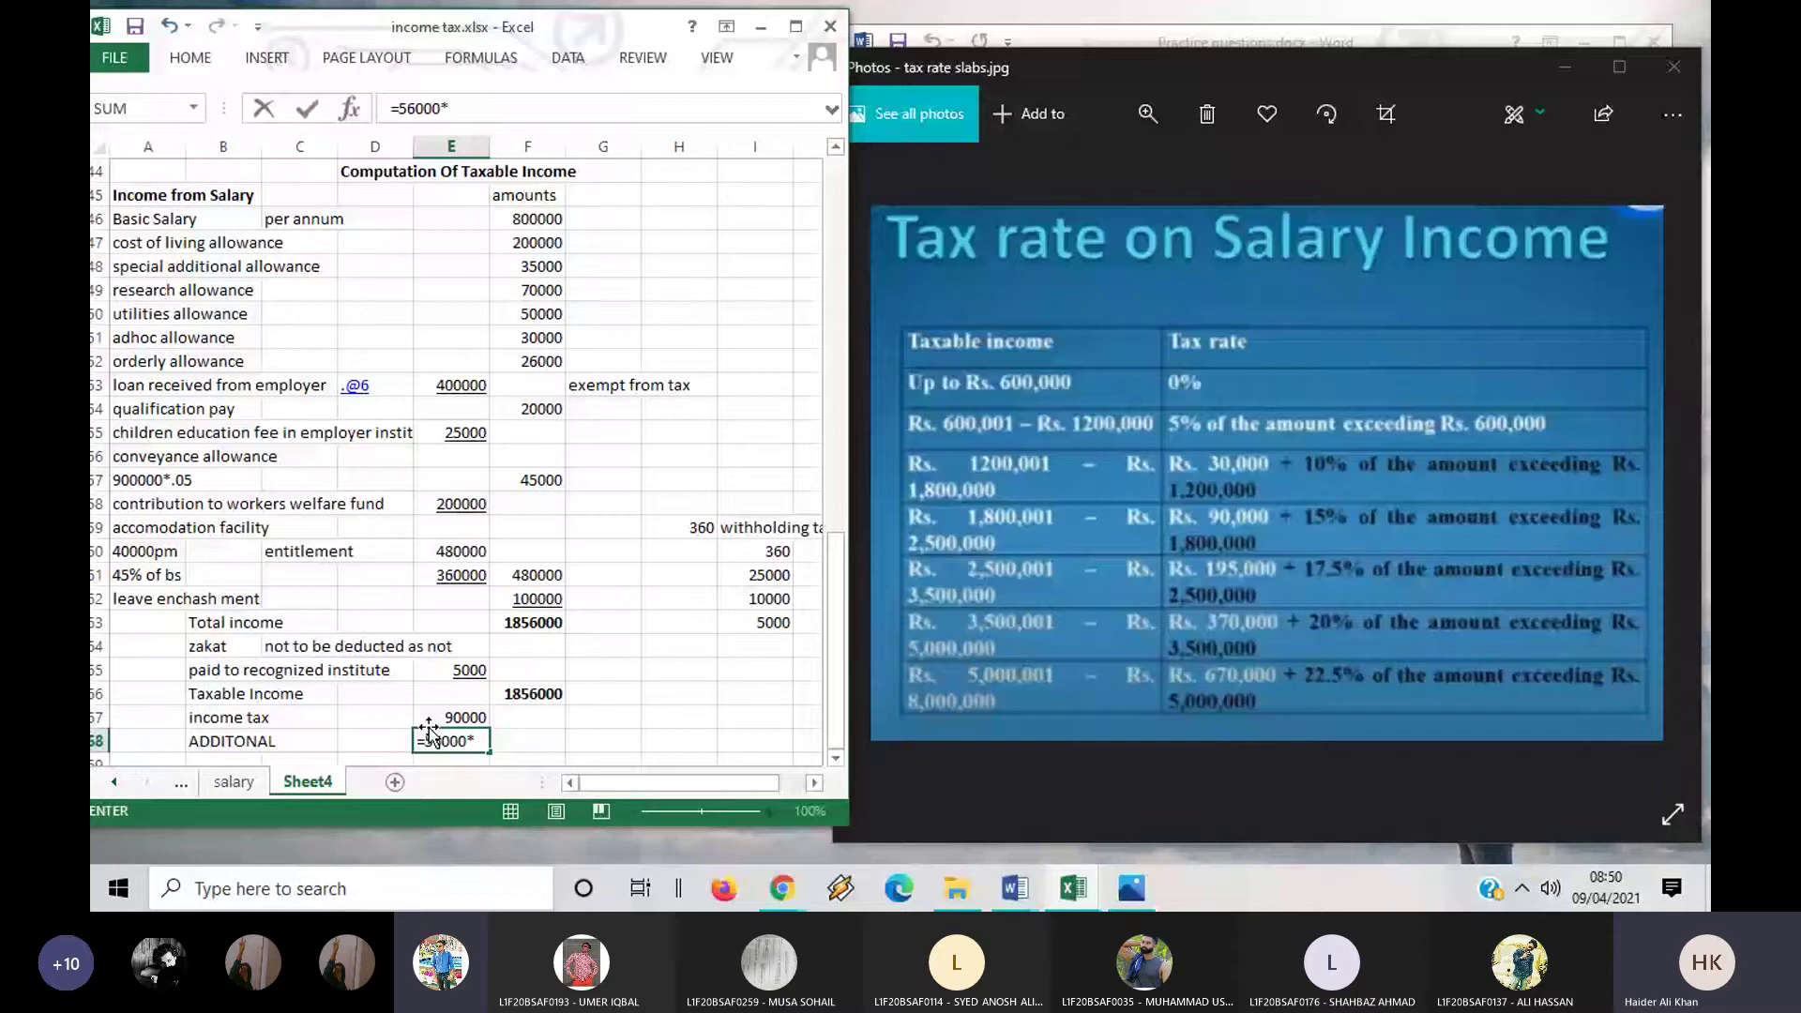
text(0.15)
key(Return)
Total E67 and E68 in F68 as =E67+E68, giving 98400
click(464, 716)
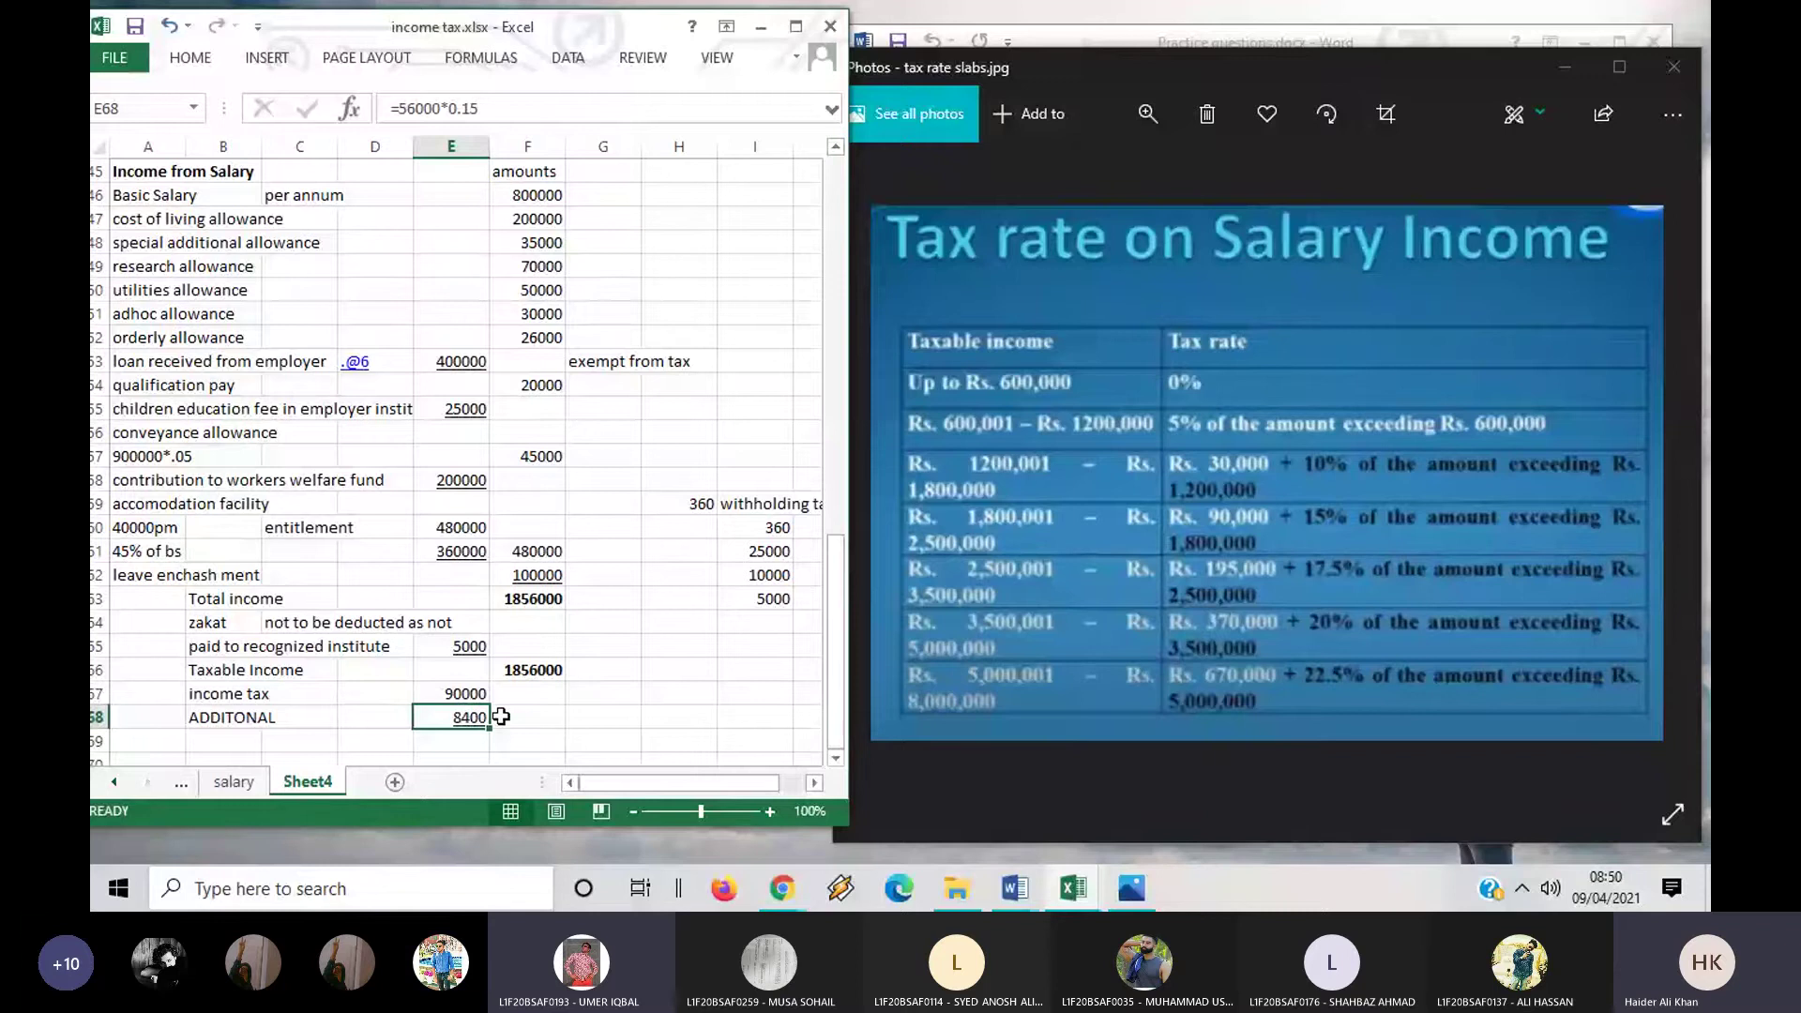
click(502, 716)
text(=)
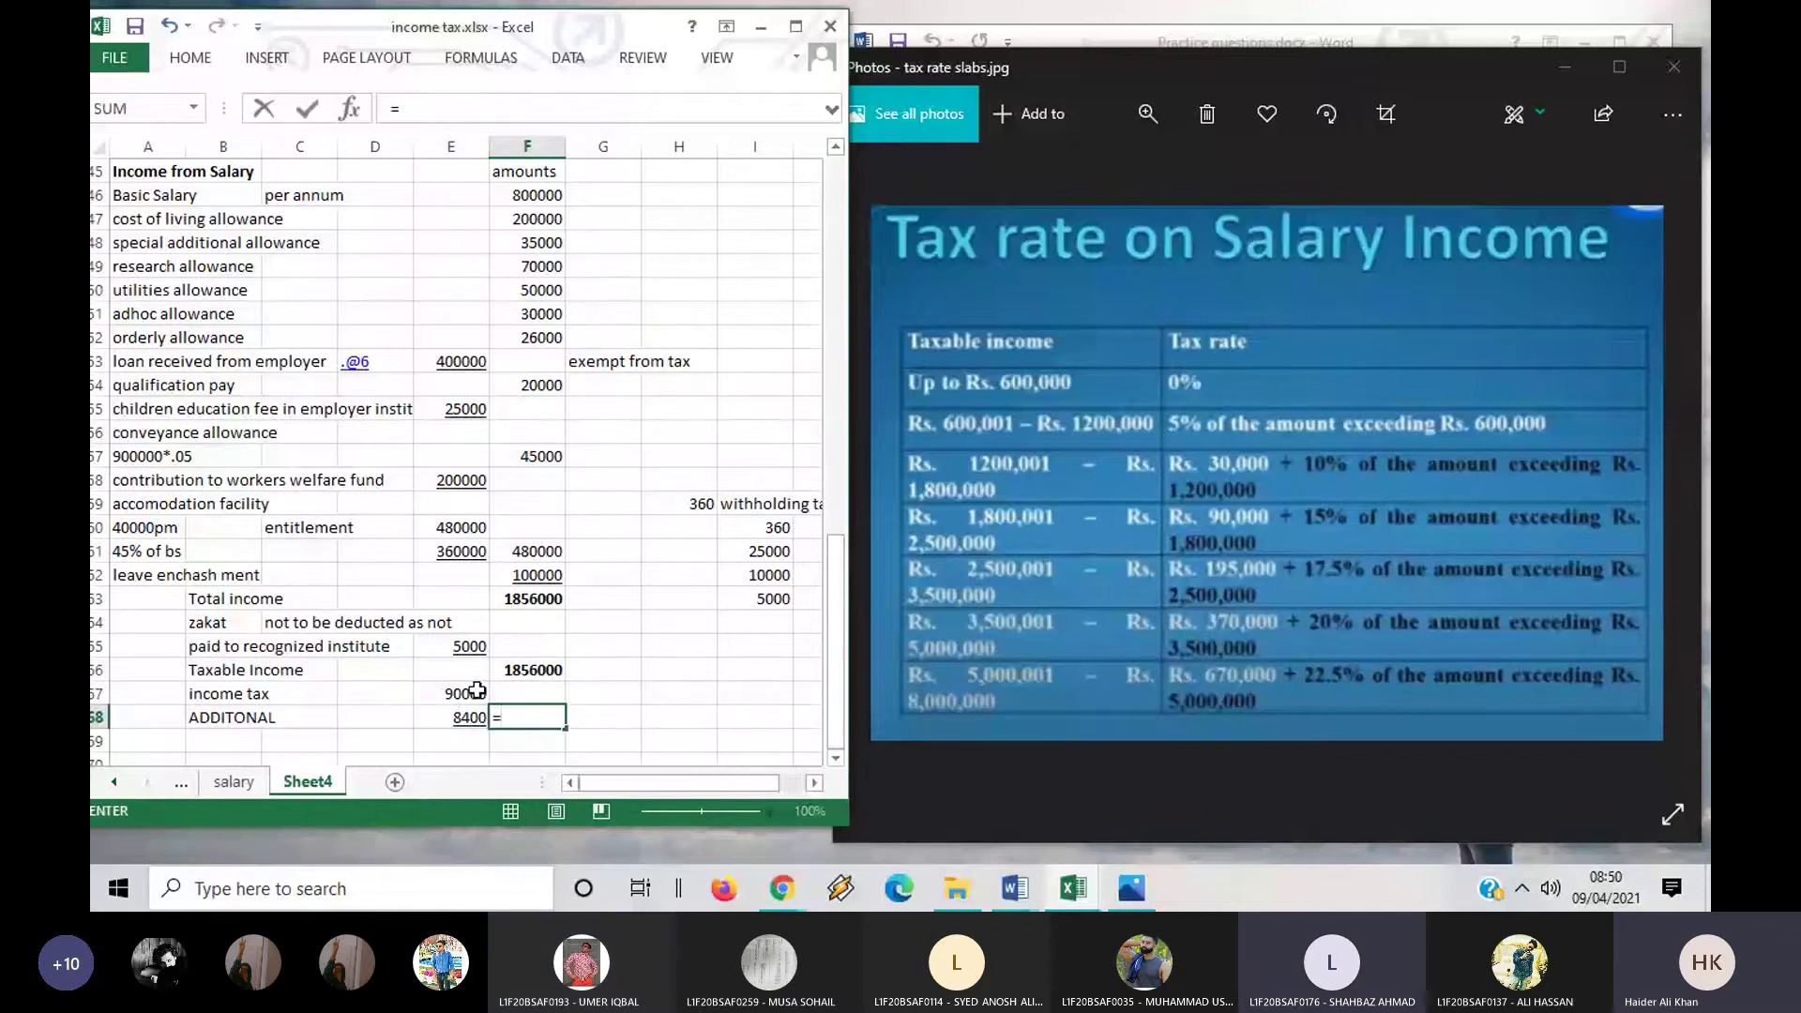
click(477, 692)
text(+)
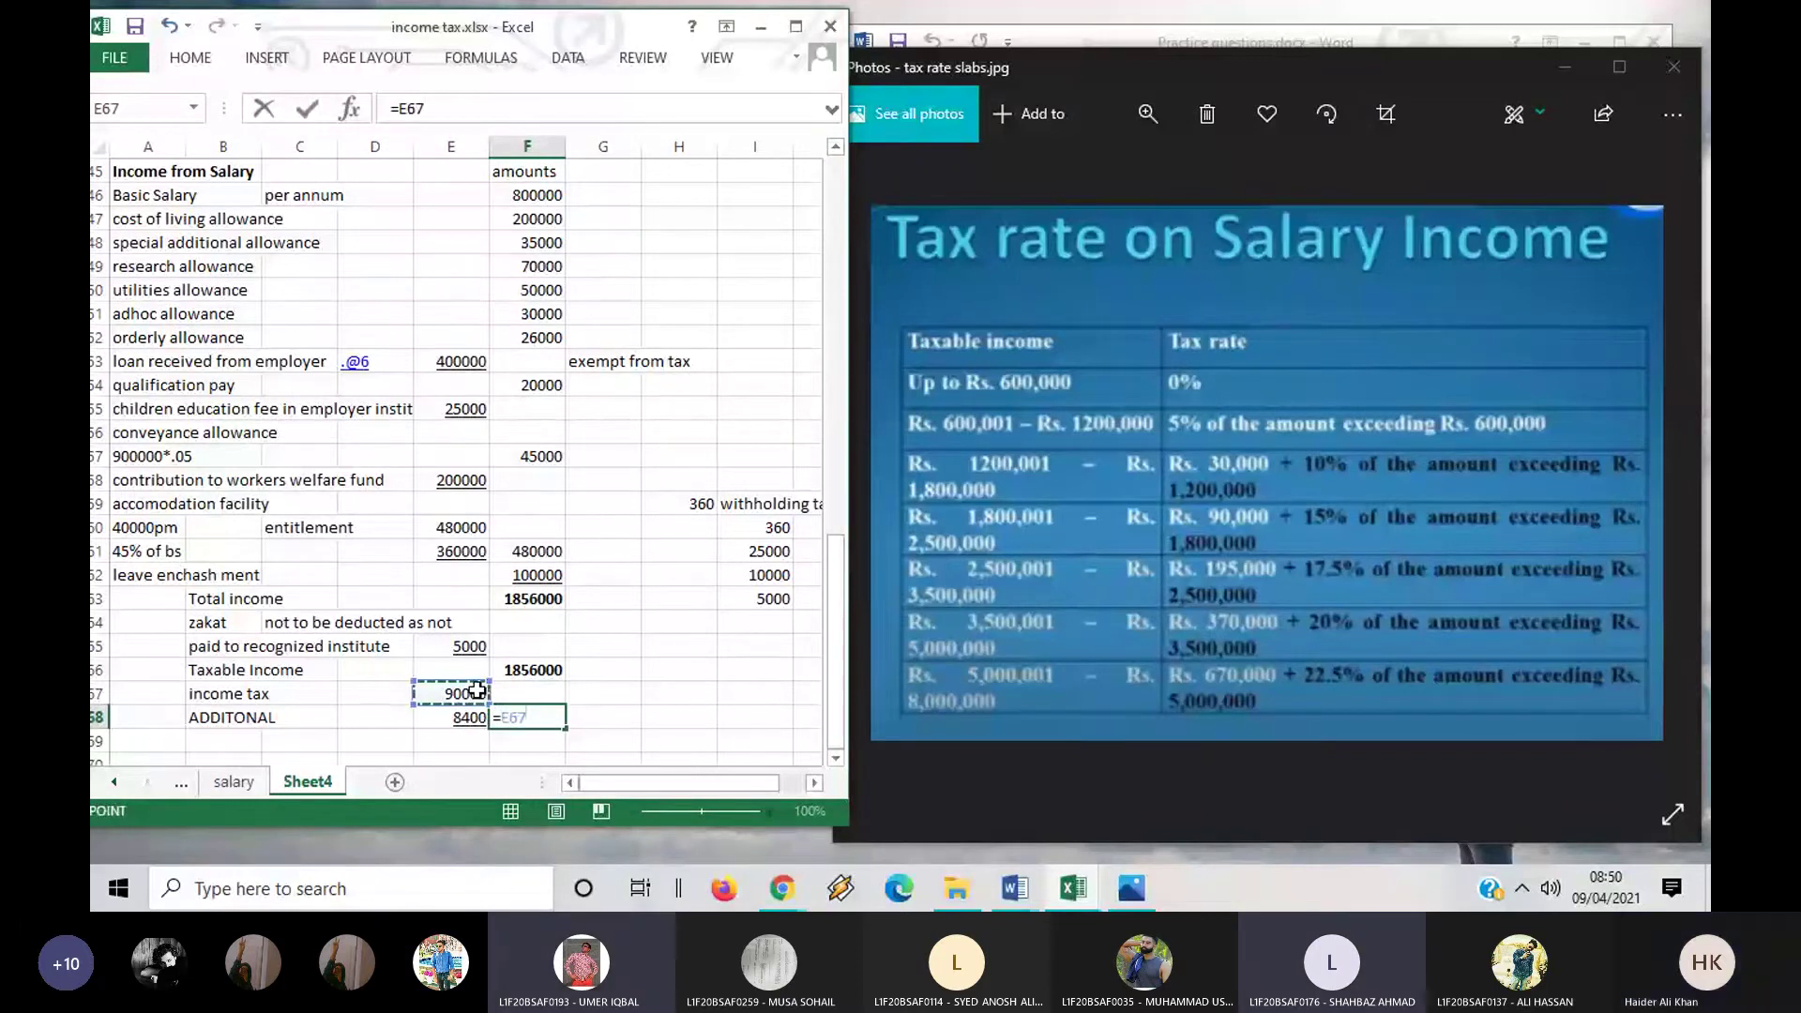
click(474, 715)
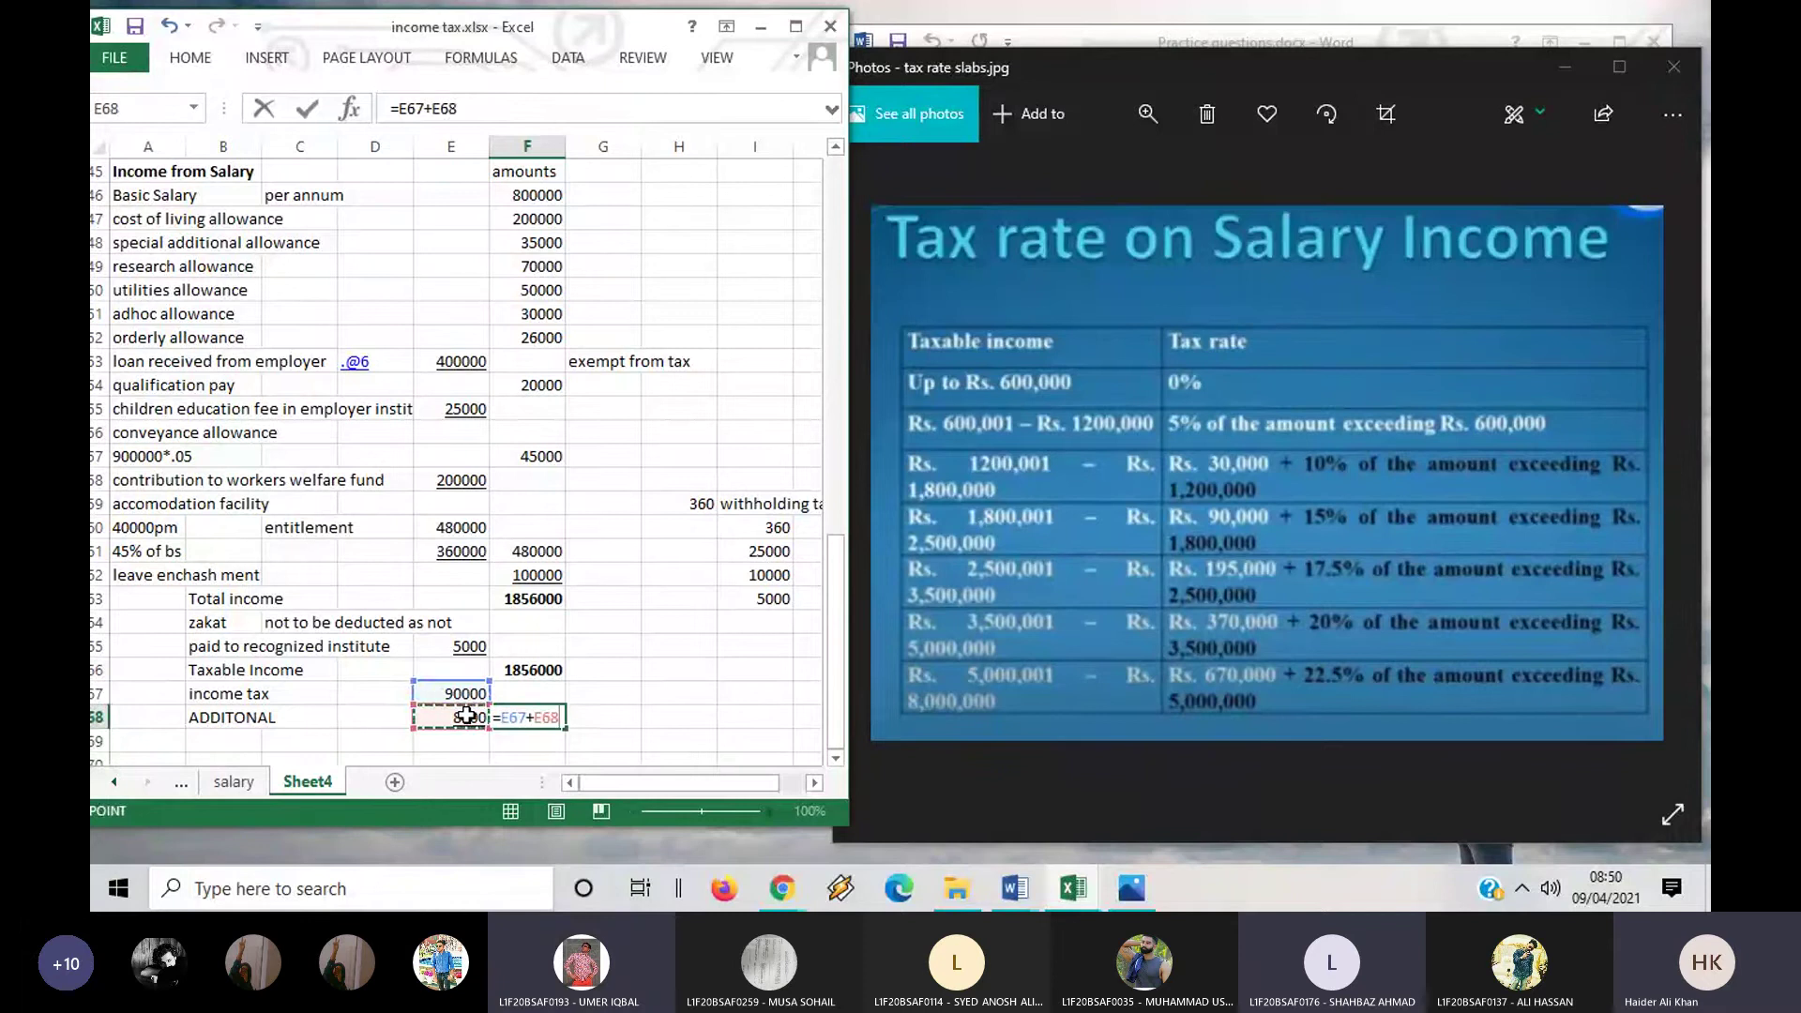
key(Return)
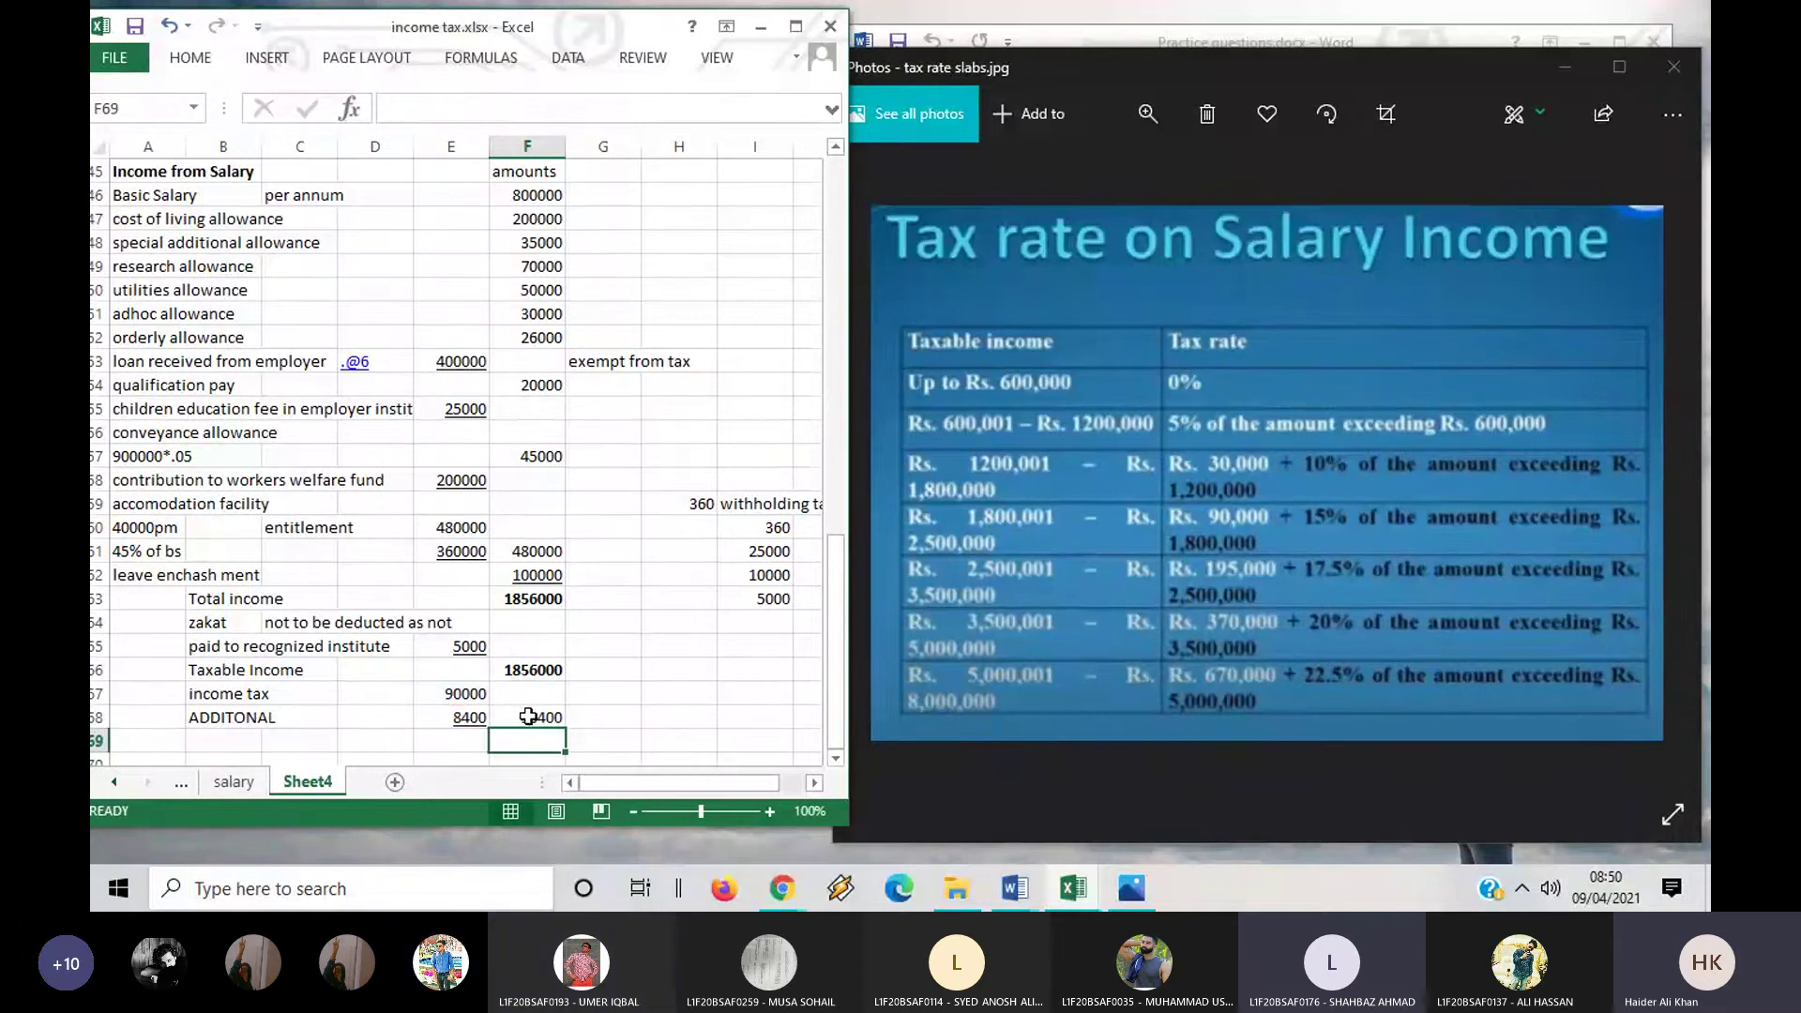
click(528, 716)
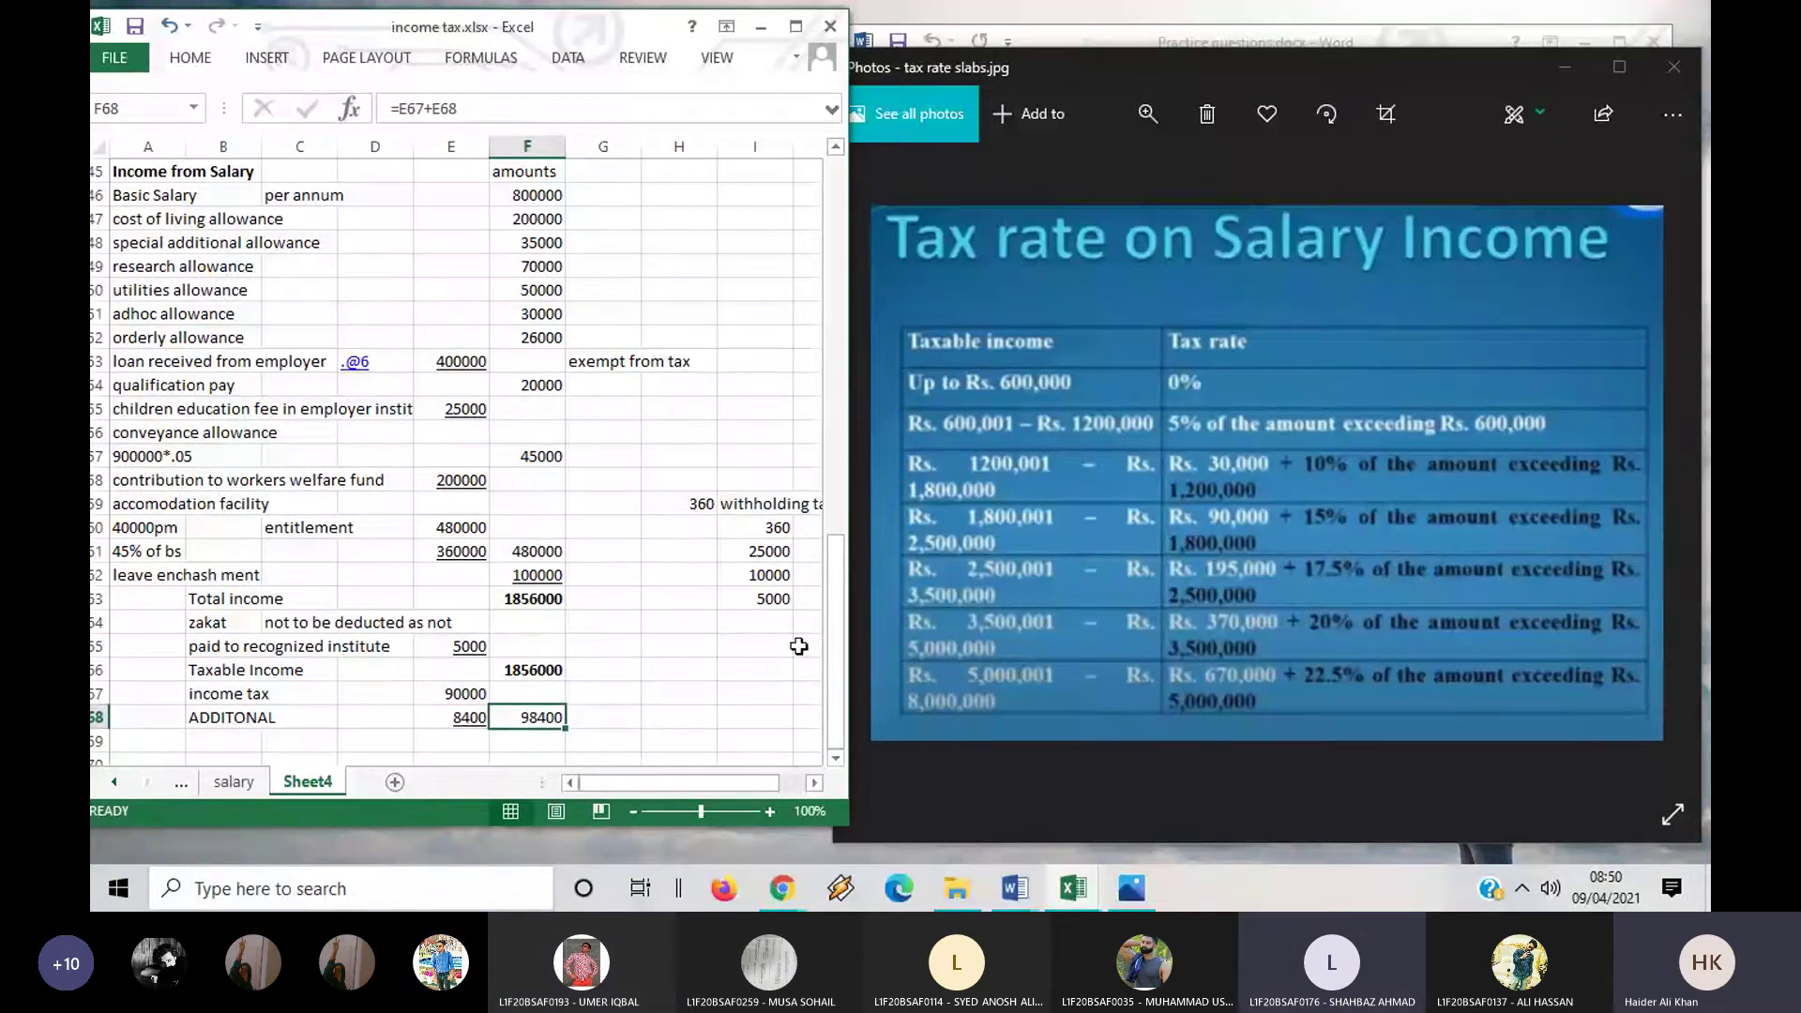
click(834, 760)
click(833, 758)
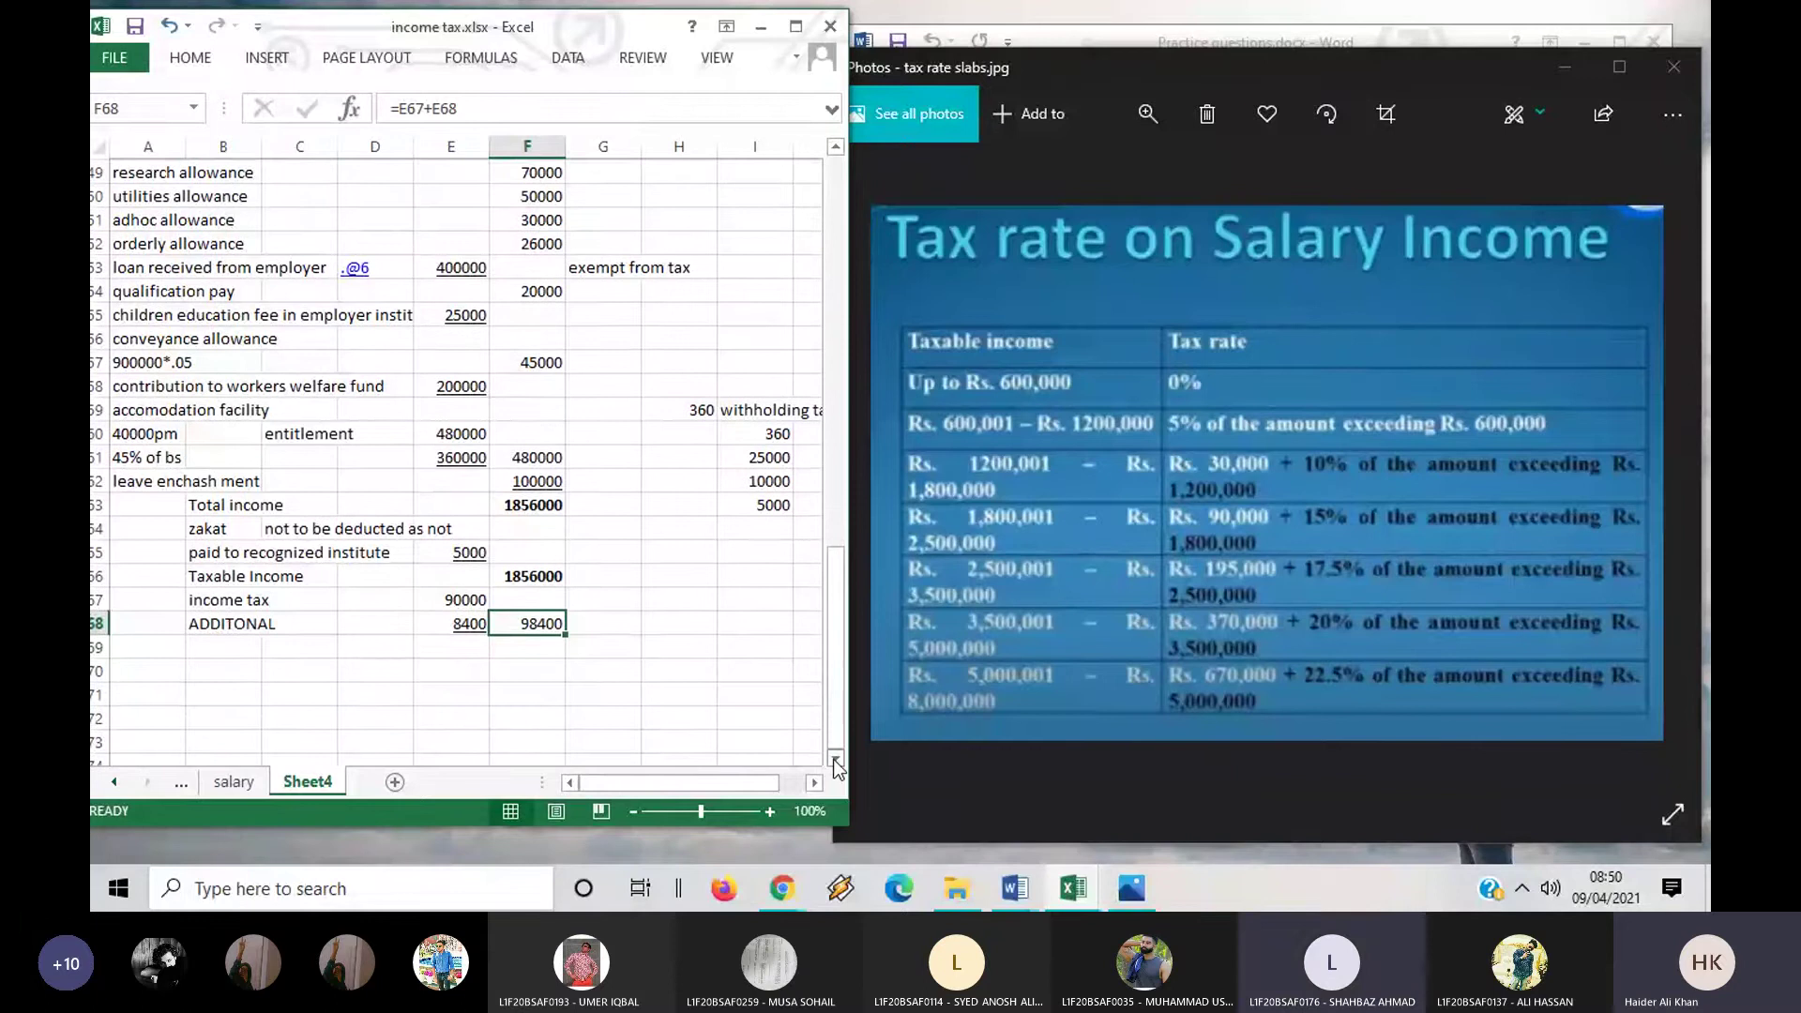
Add the 'LESS ADVANCE TAX' heading in B69 with 360 in E70
click(223, 648)
text(LESS)
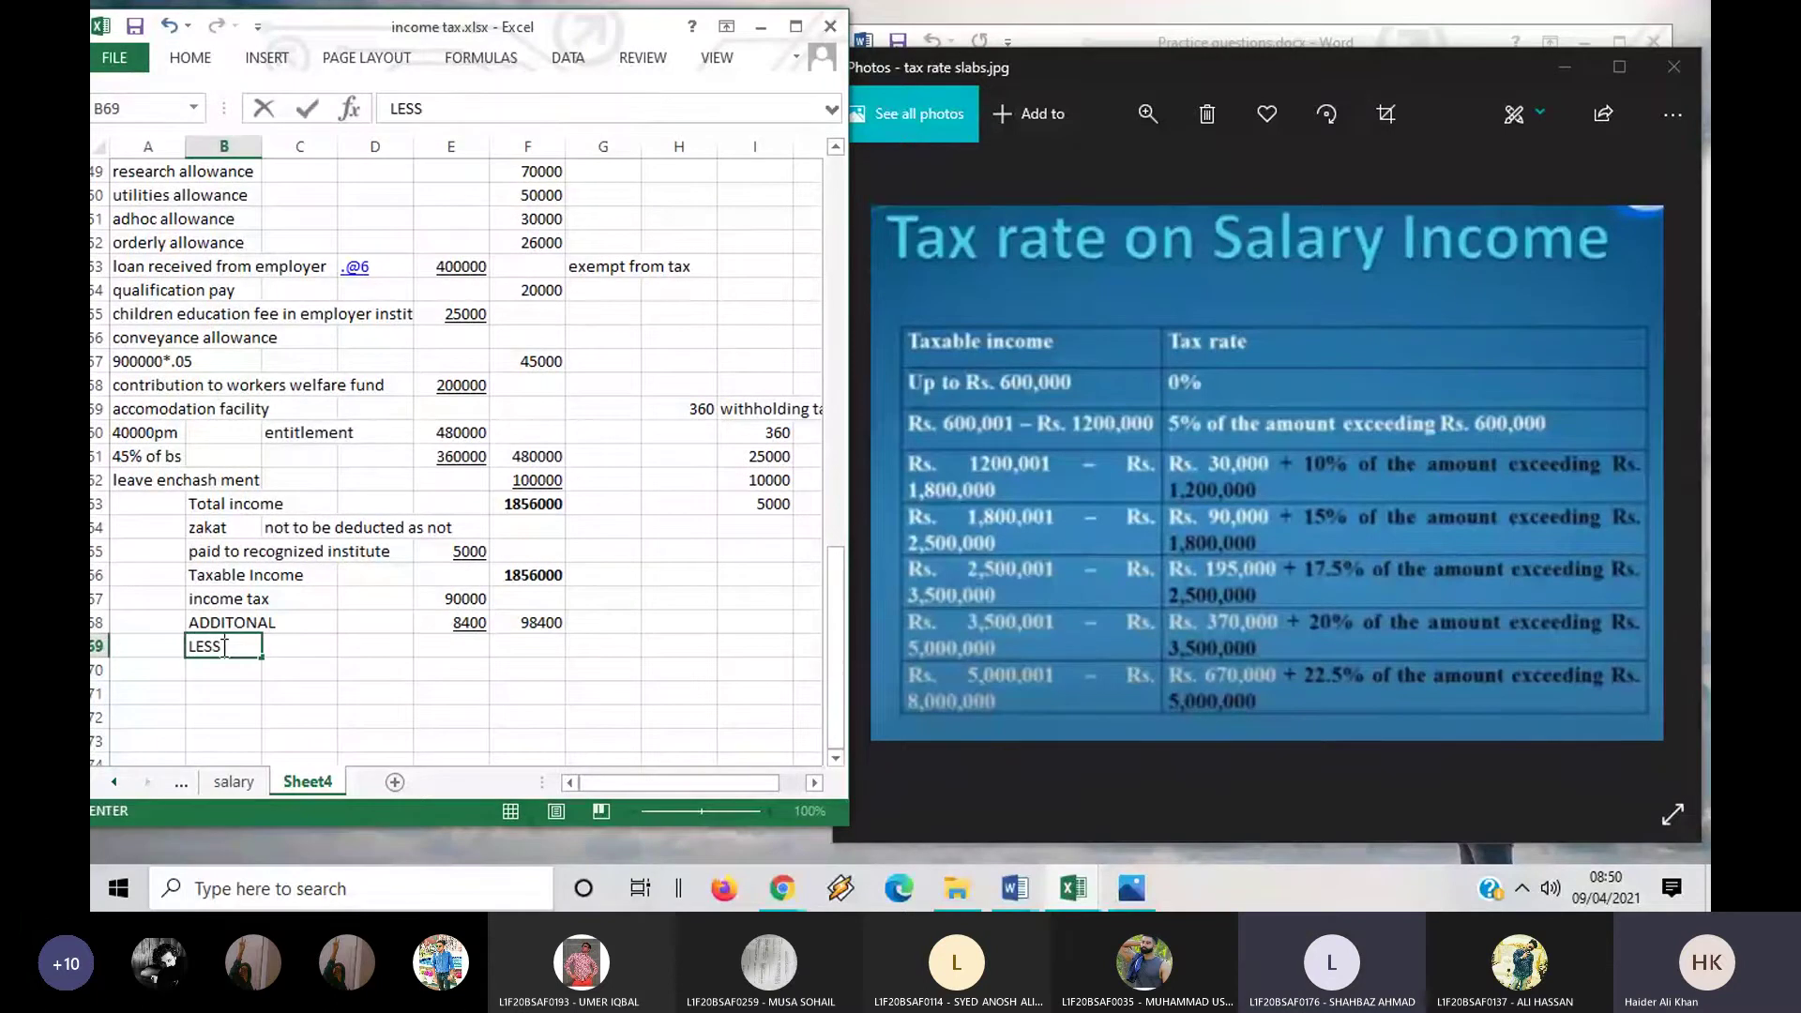
text( ADVANCE TAX)
key(Return)
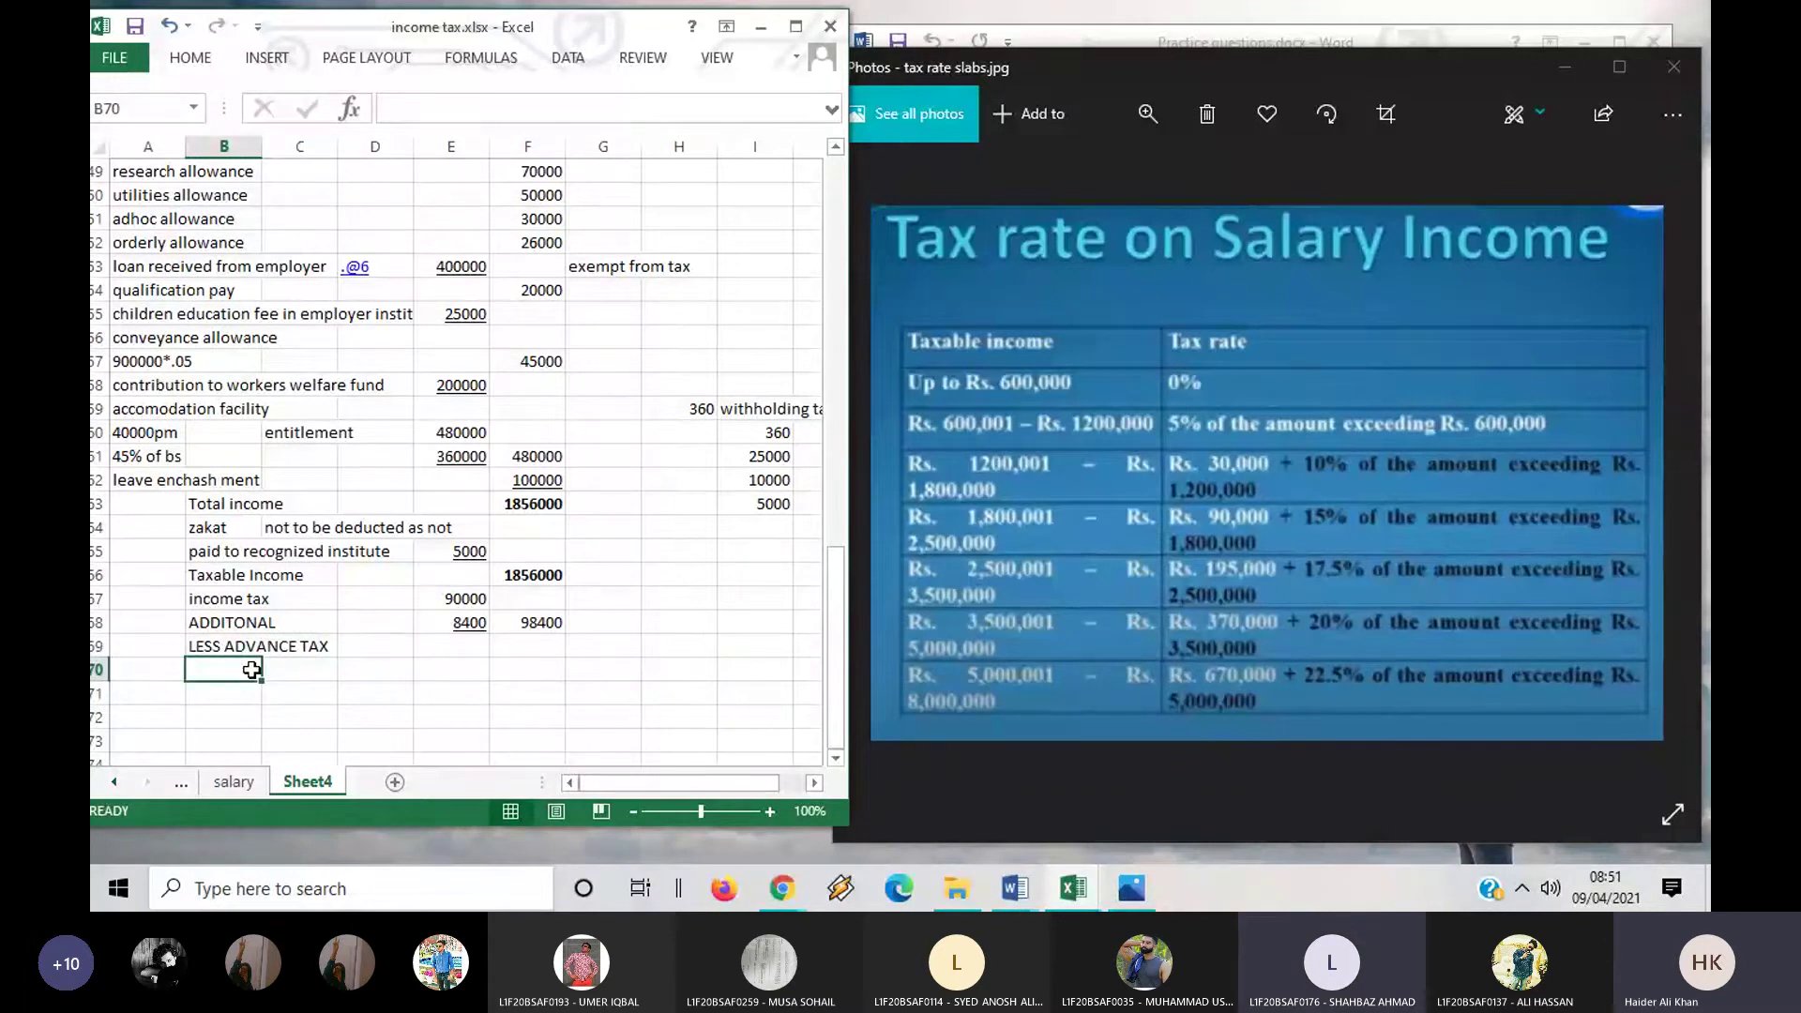
click(448, 671)
text(360)
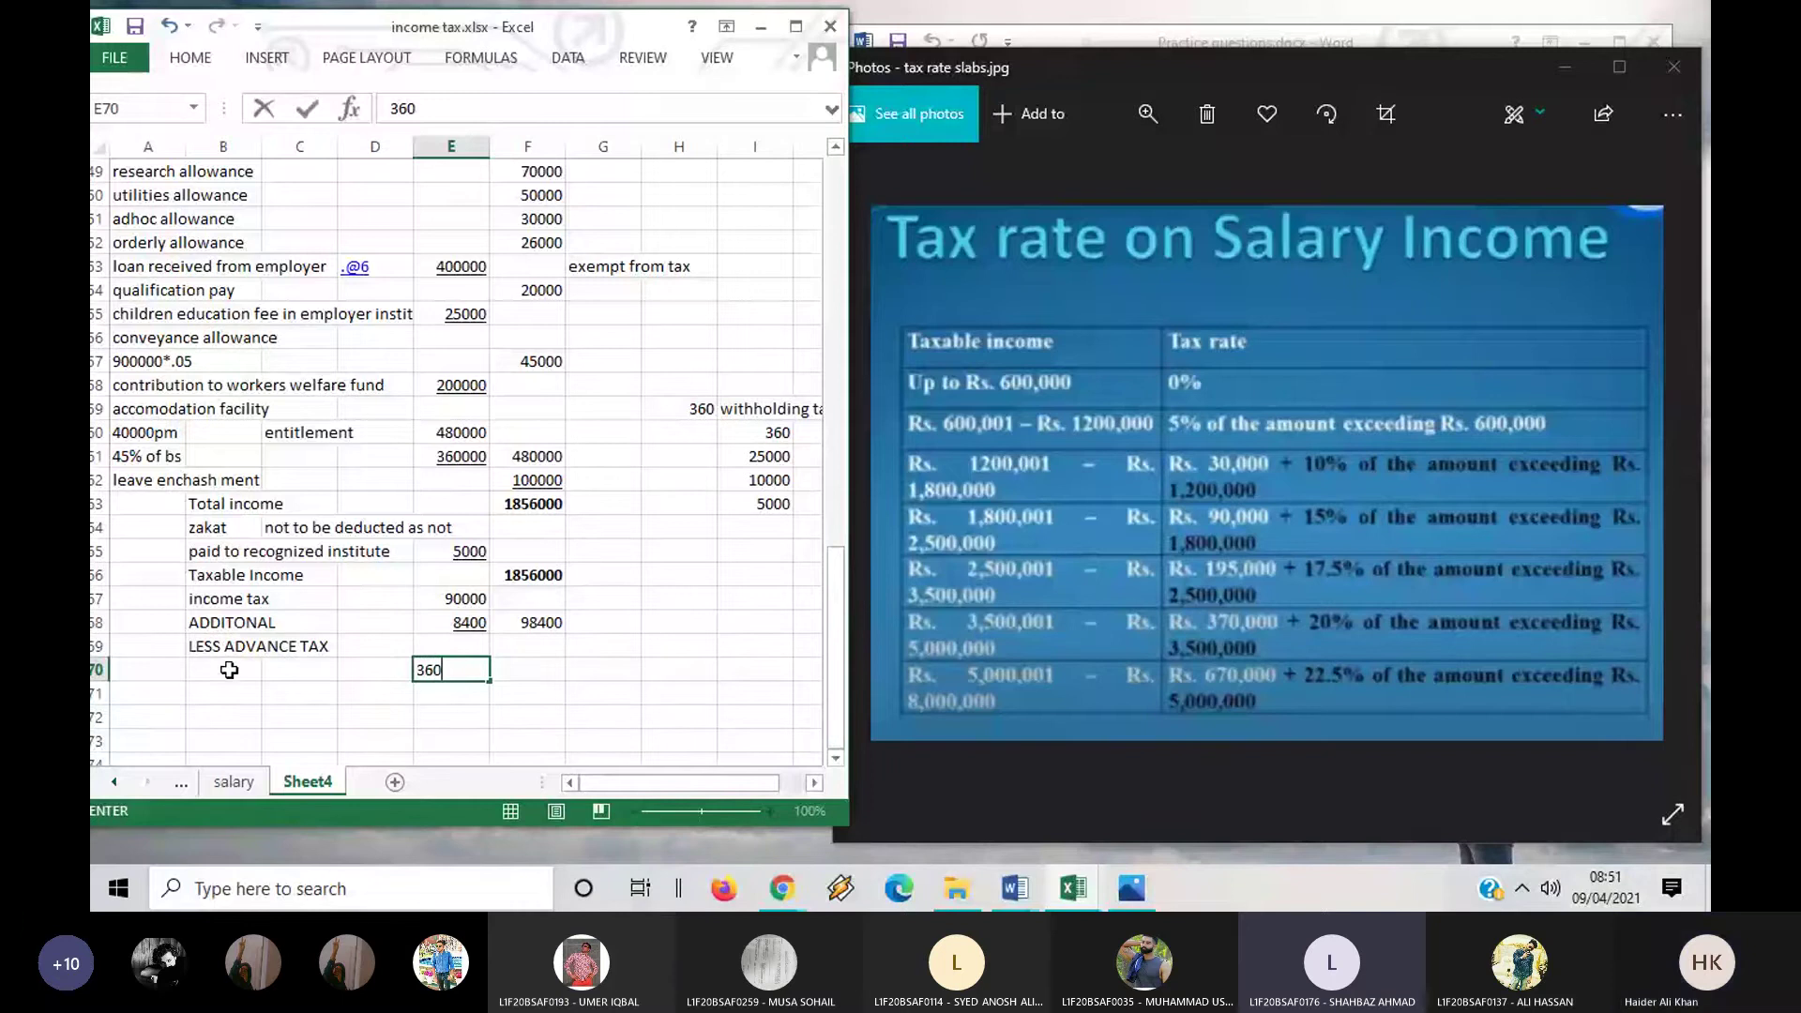
click(234, 669)
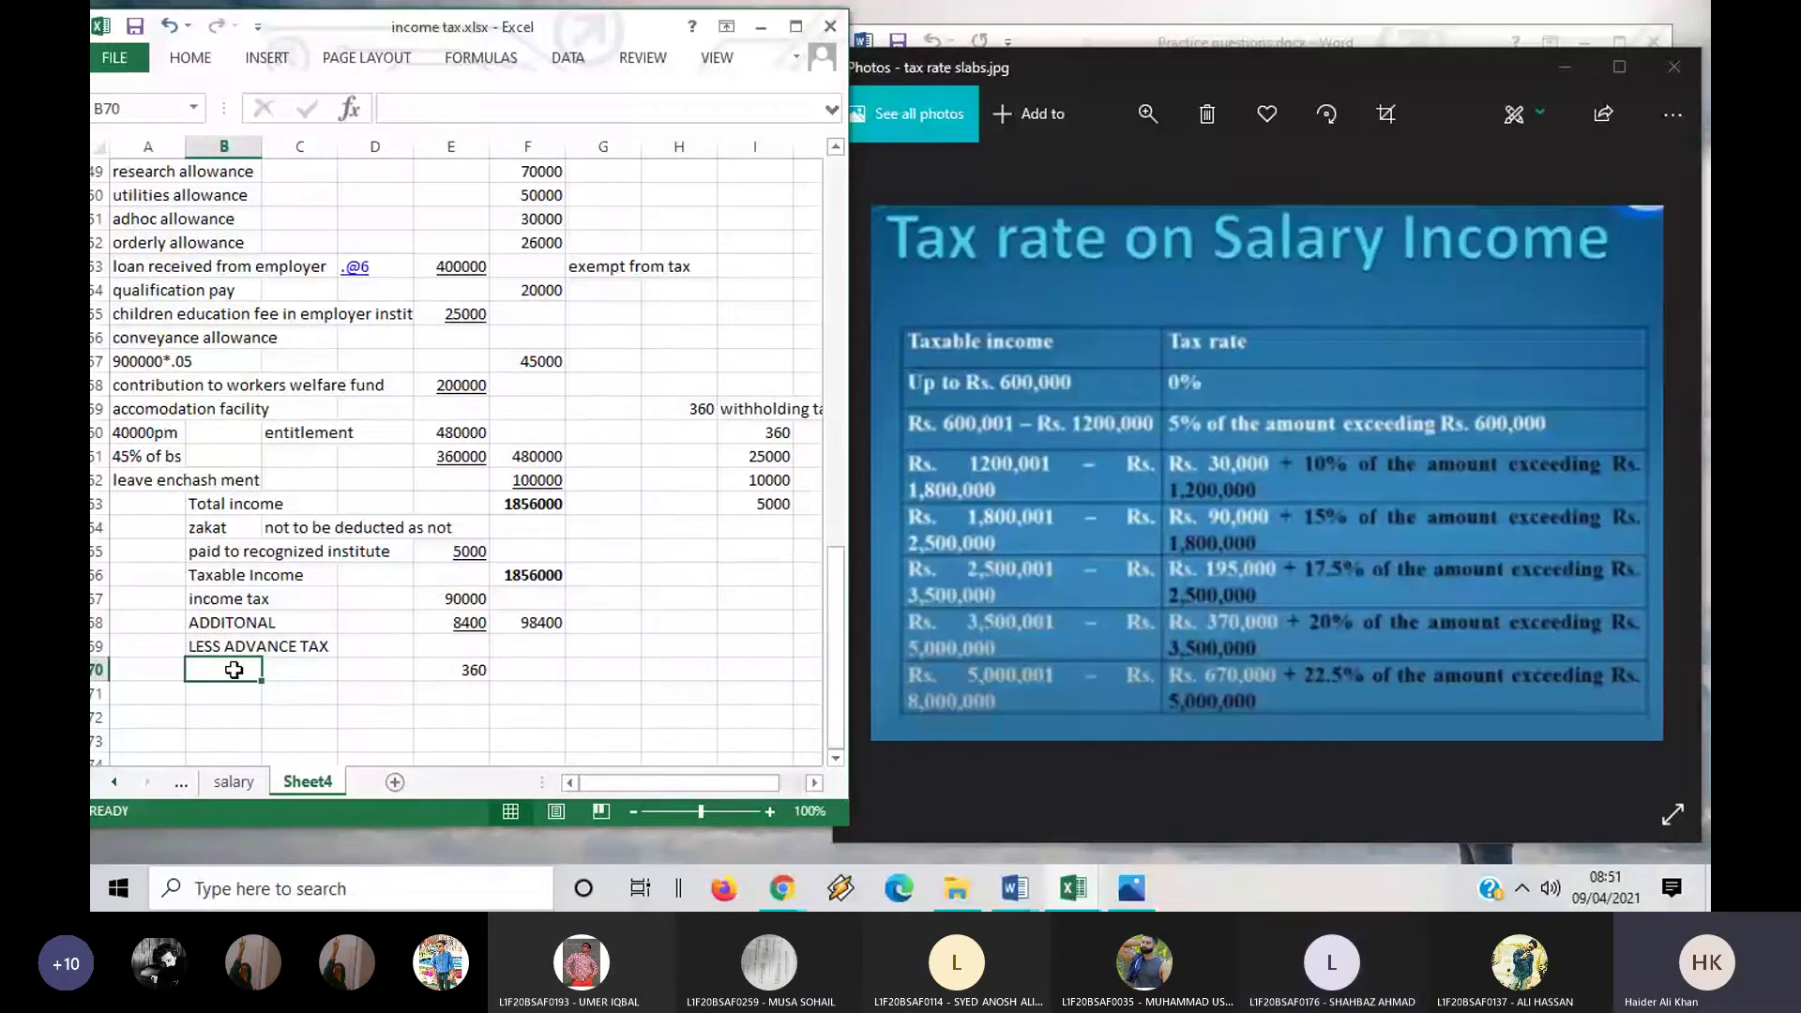
Calculate =60000*.006 (360) in H68
click(684, 616)
text(=)
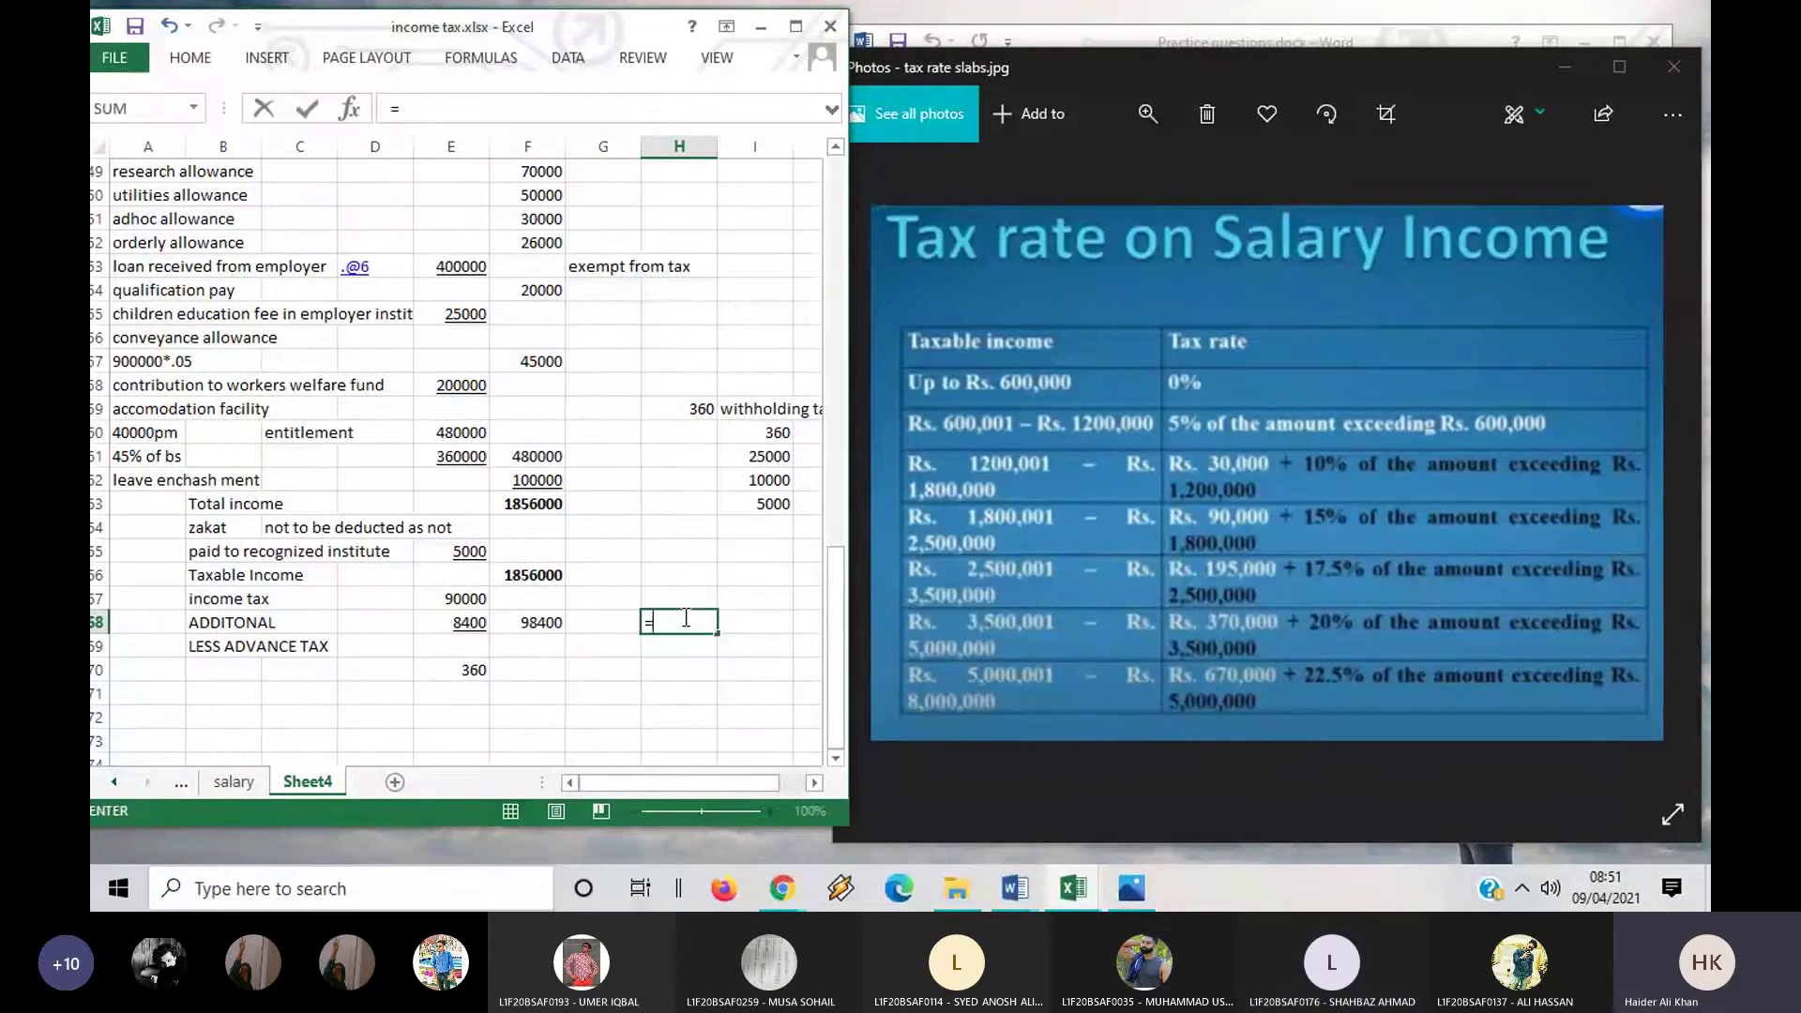
text(60000)
text(*.006)
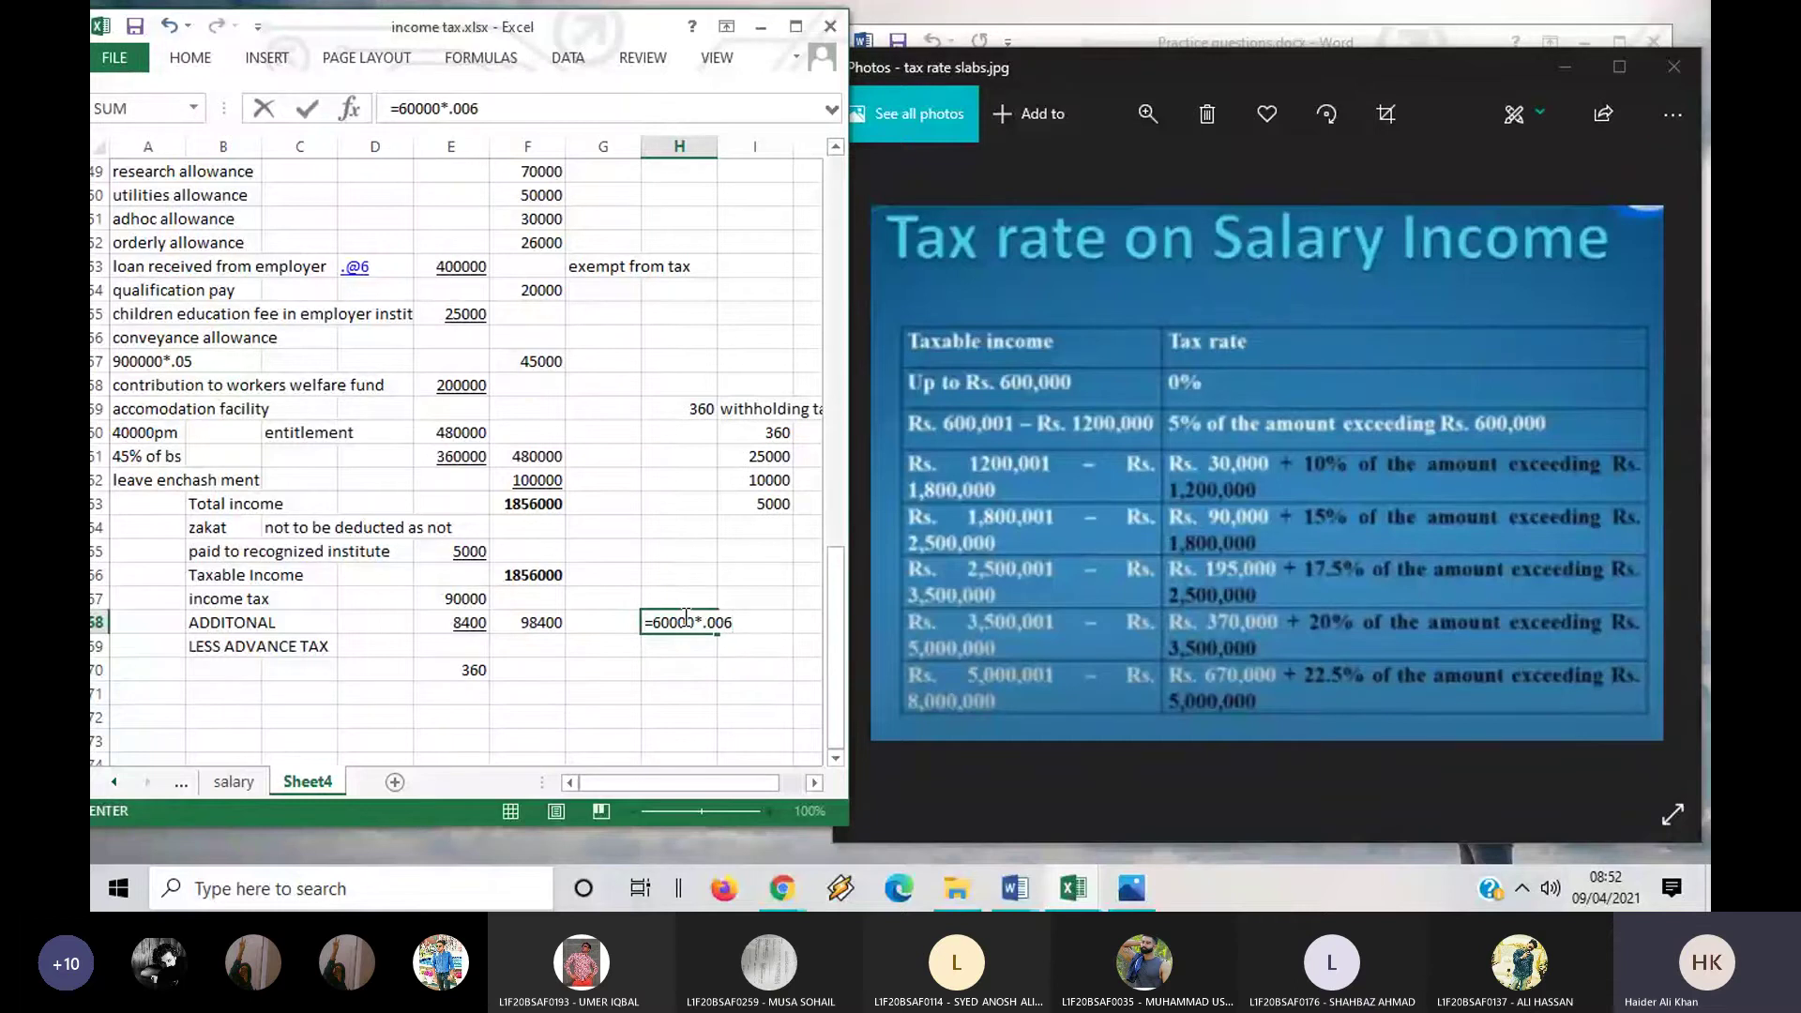
key(Return)
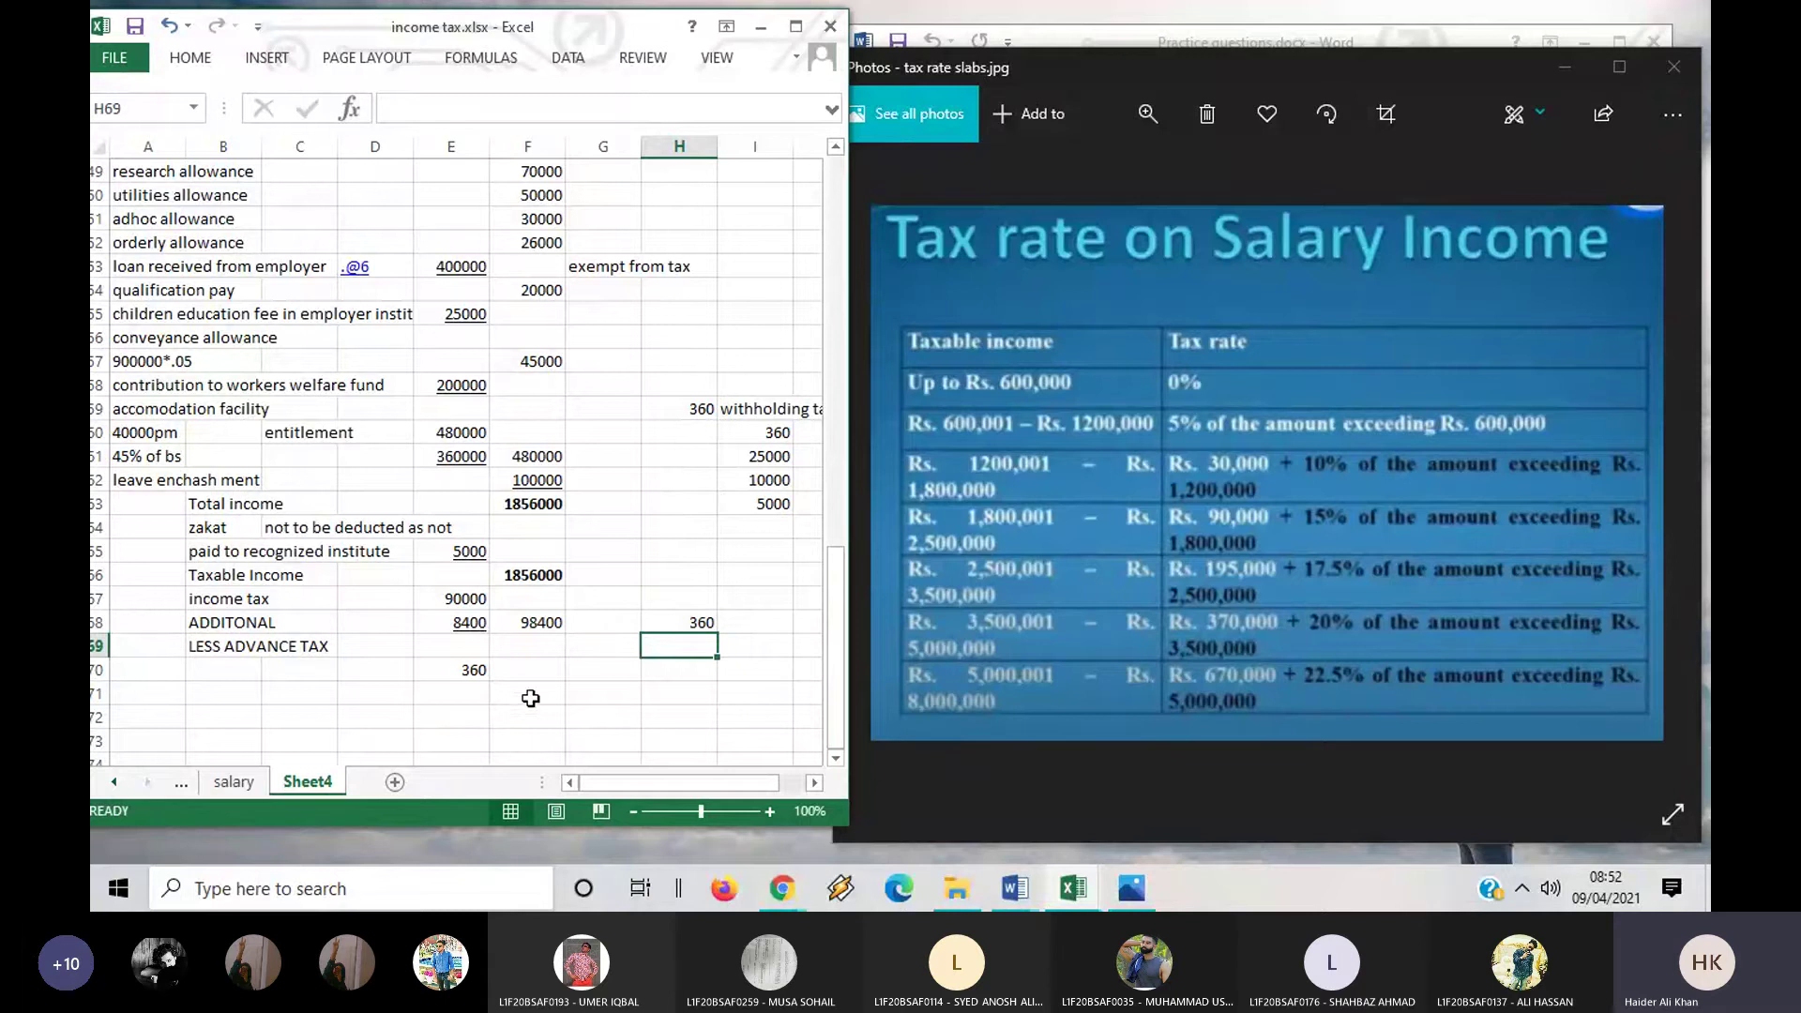
Enter 'CASH WITHDRAWL TAX PAID' in B70 and put away the tax rate image
click(247, 673)
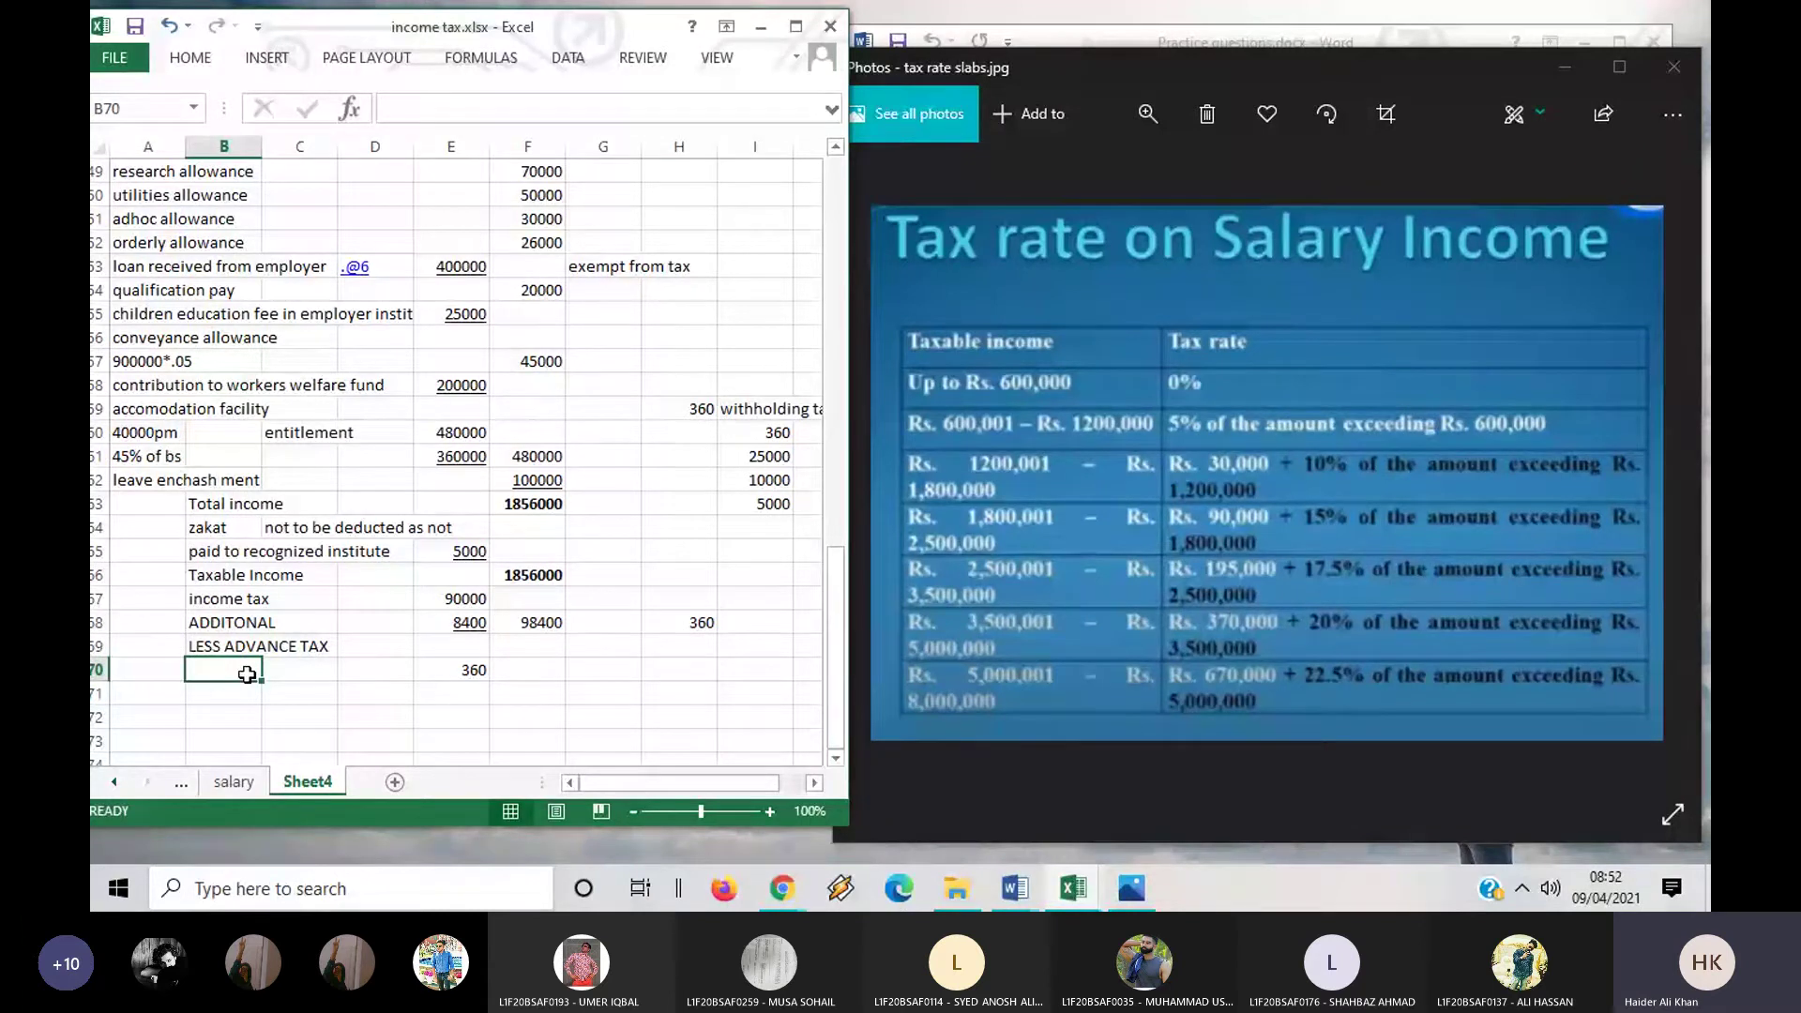
text(CASH WIT)
text(H)
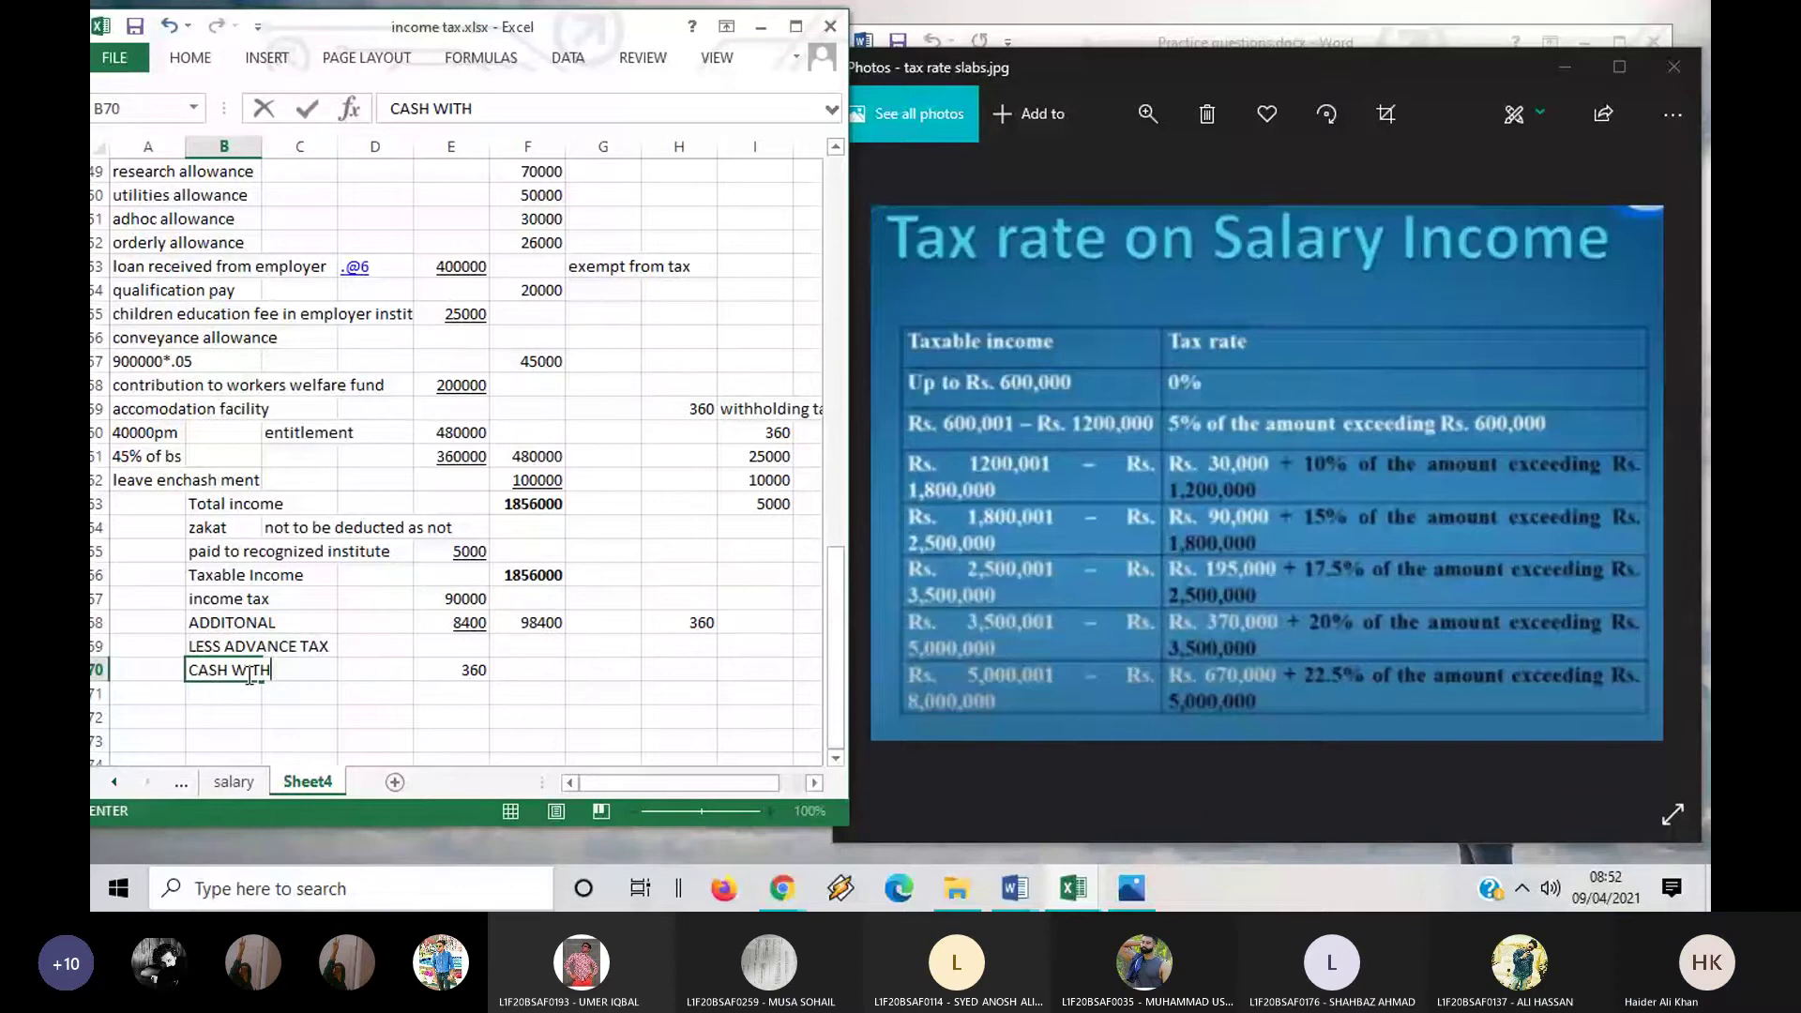
text(DRAWL TAX PAID)
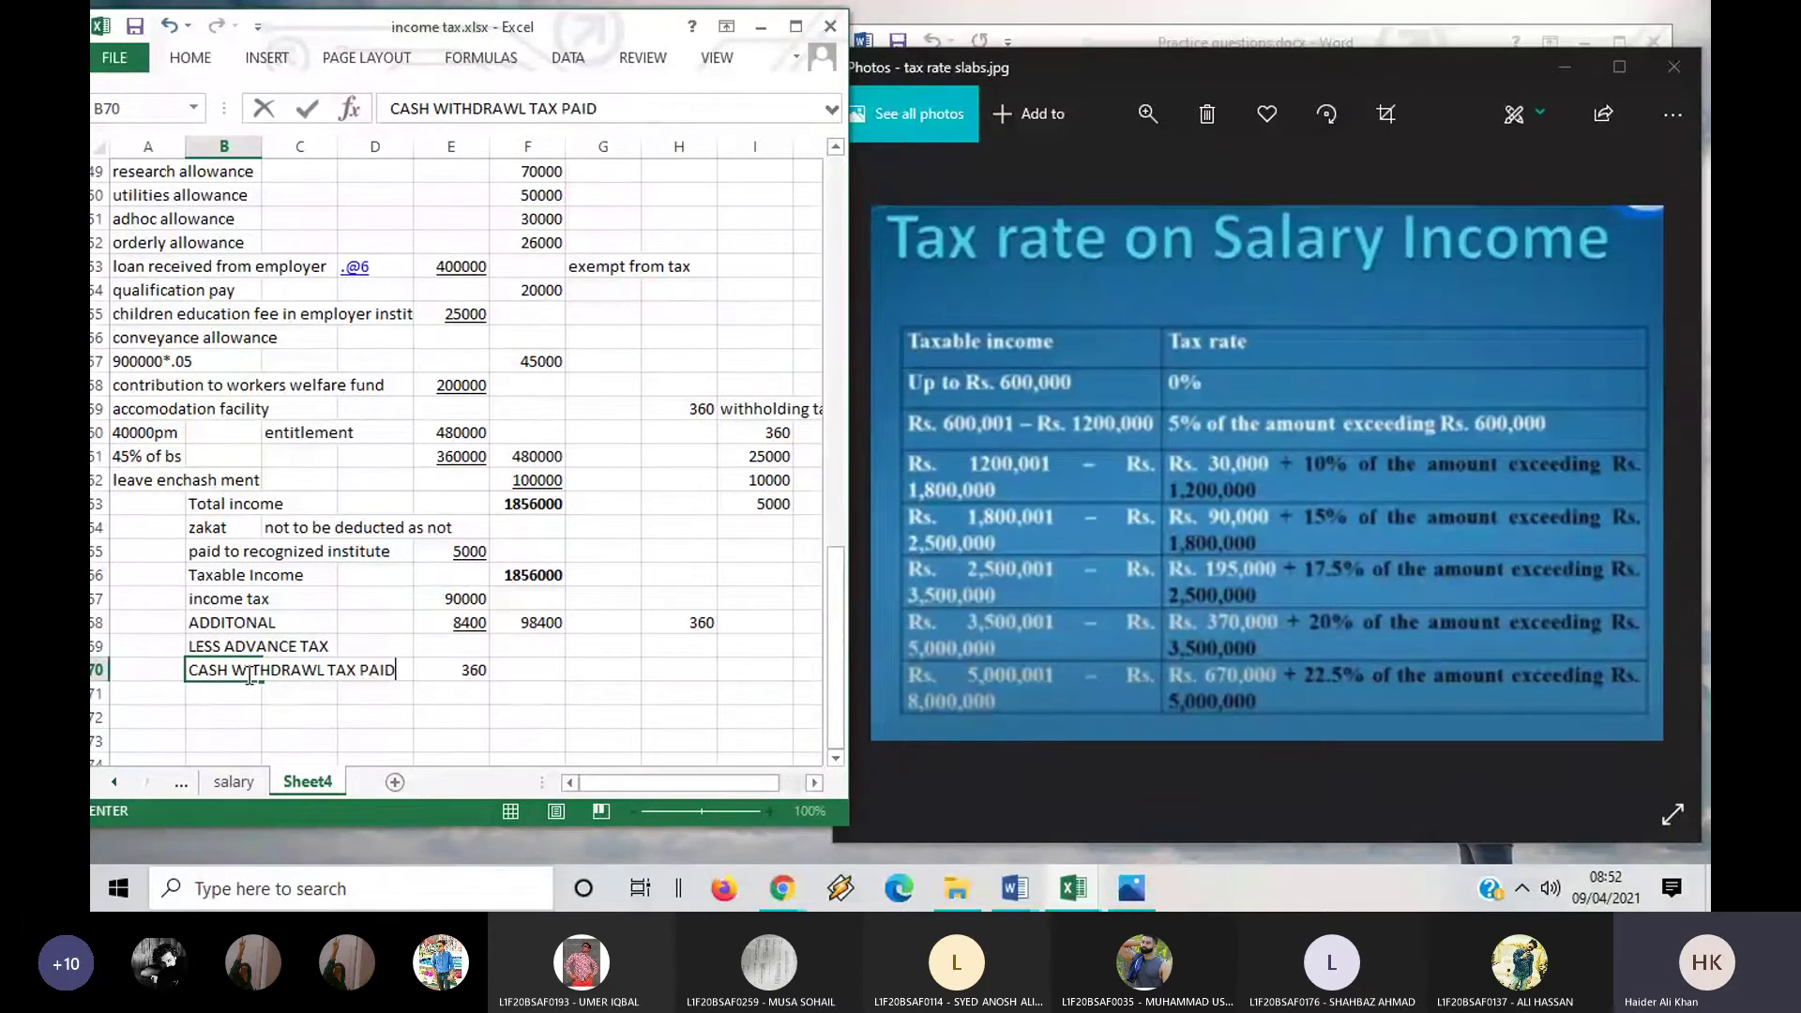
key(Return)
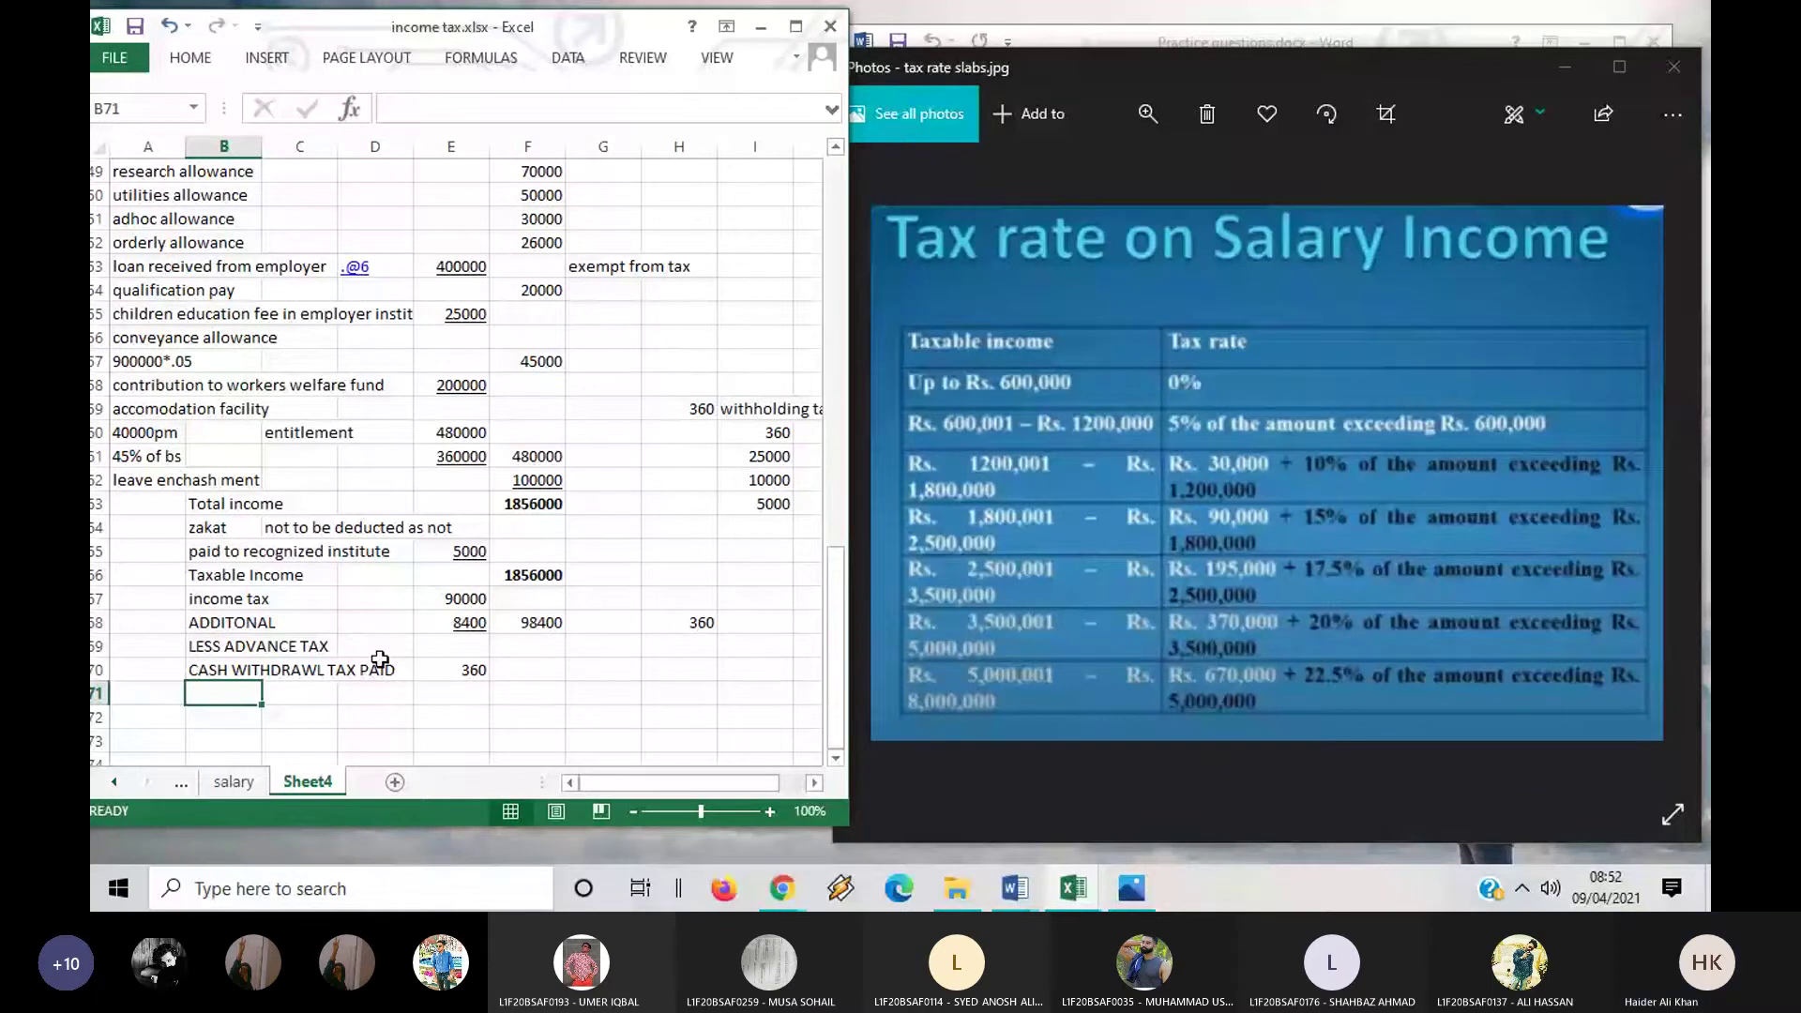
click(1132, 888)
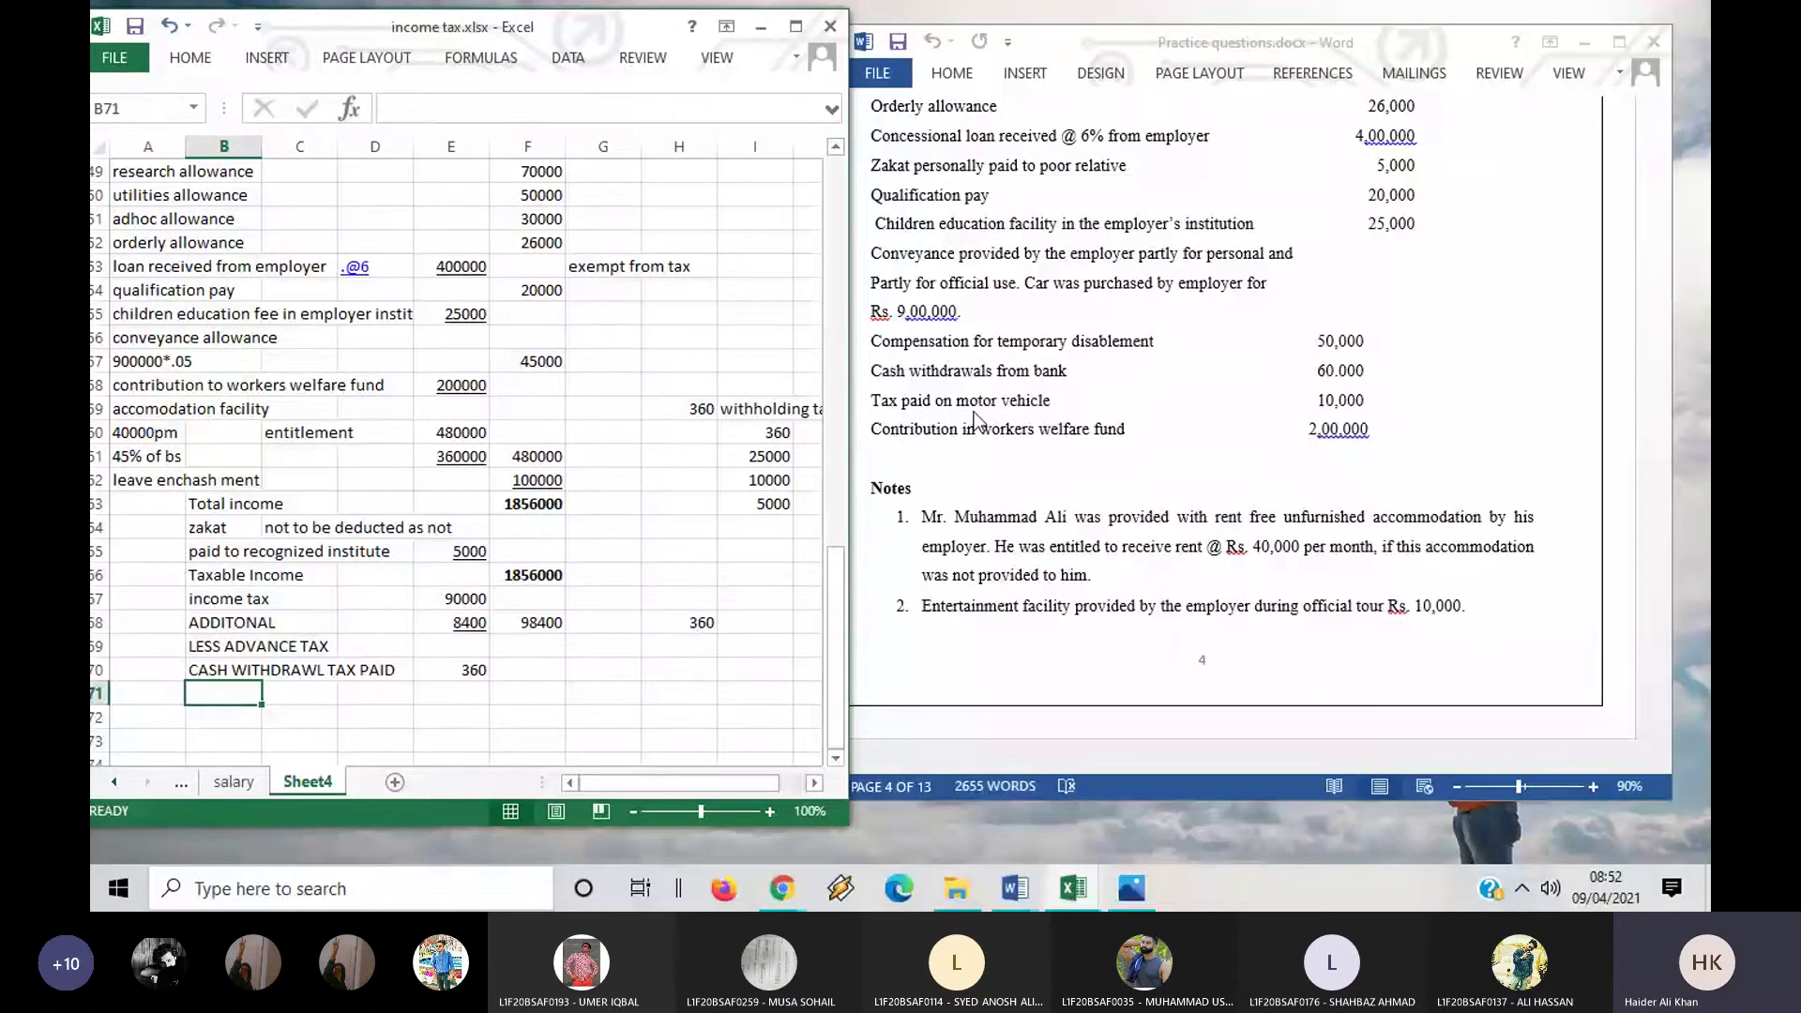
Add a MOTOR VEHICLE TAX row in B71 with 10000 in E71
text(MO)
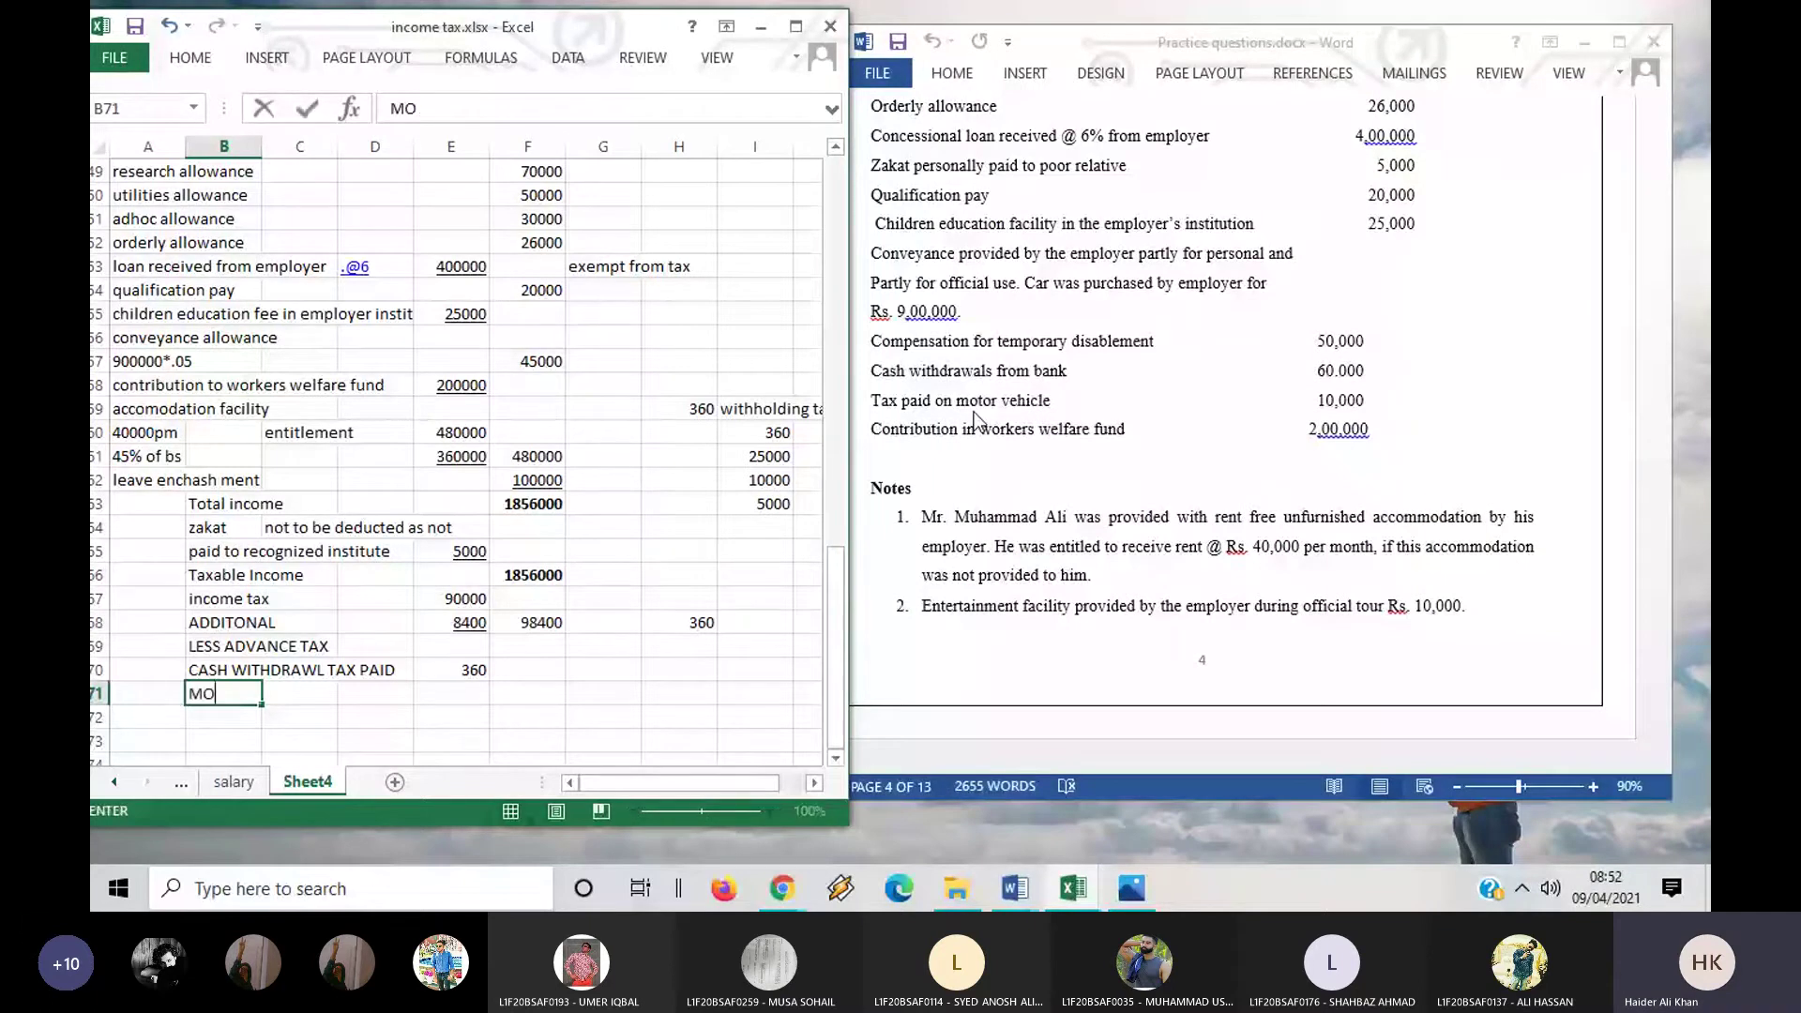
text(TOR VEHICLE TAX)
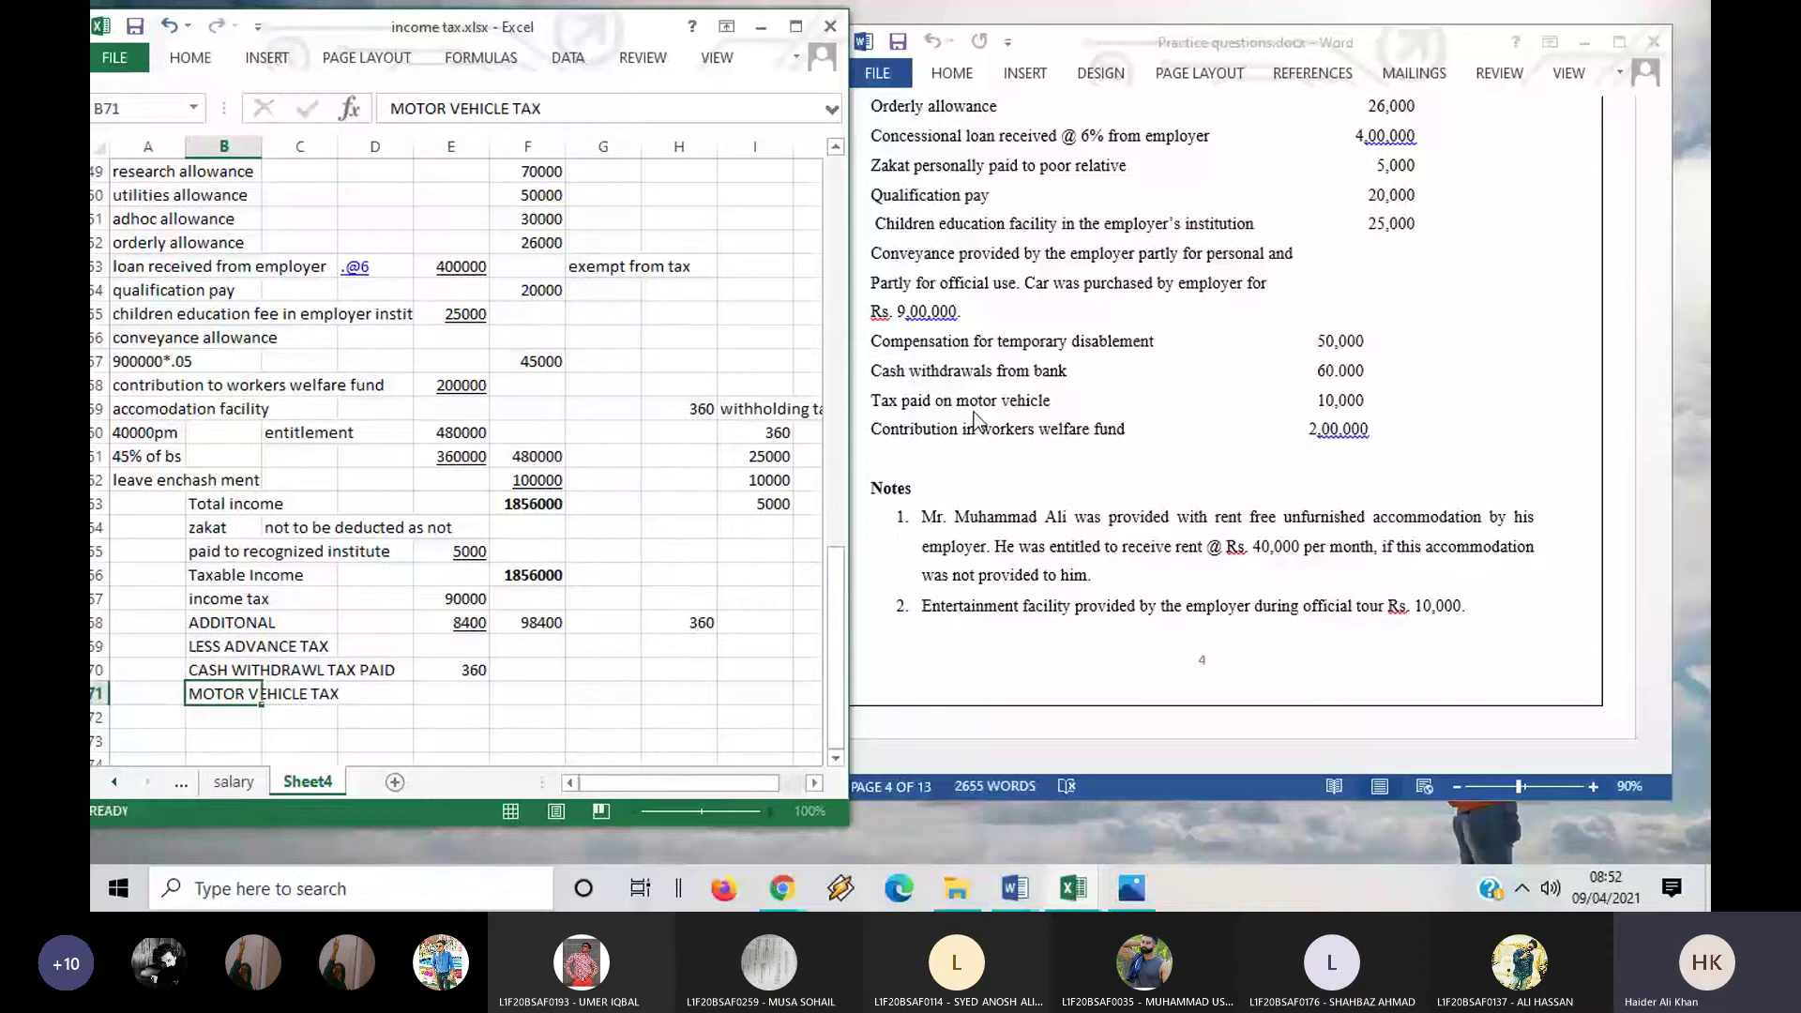
key(Tab)
key(Tab)
key(Tab)
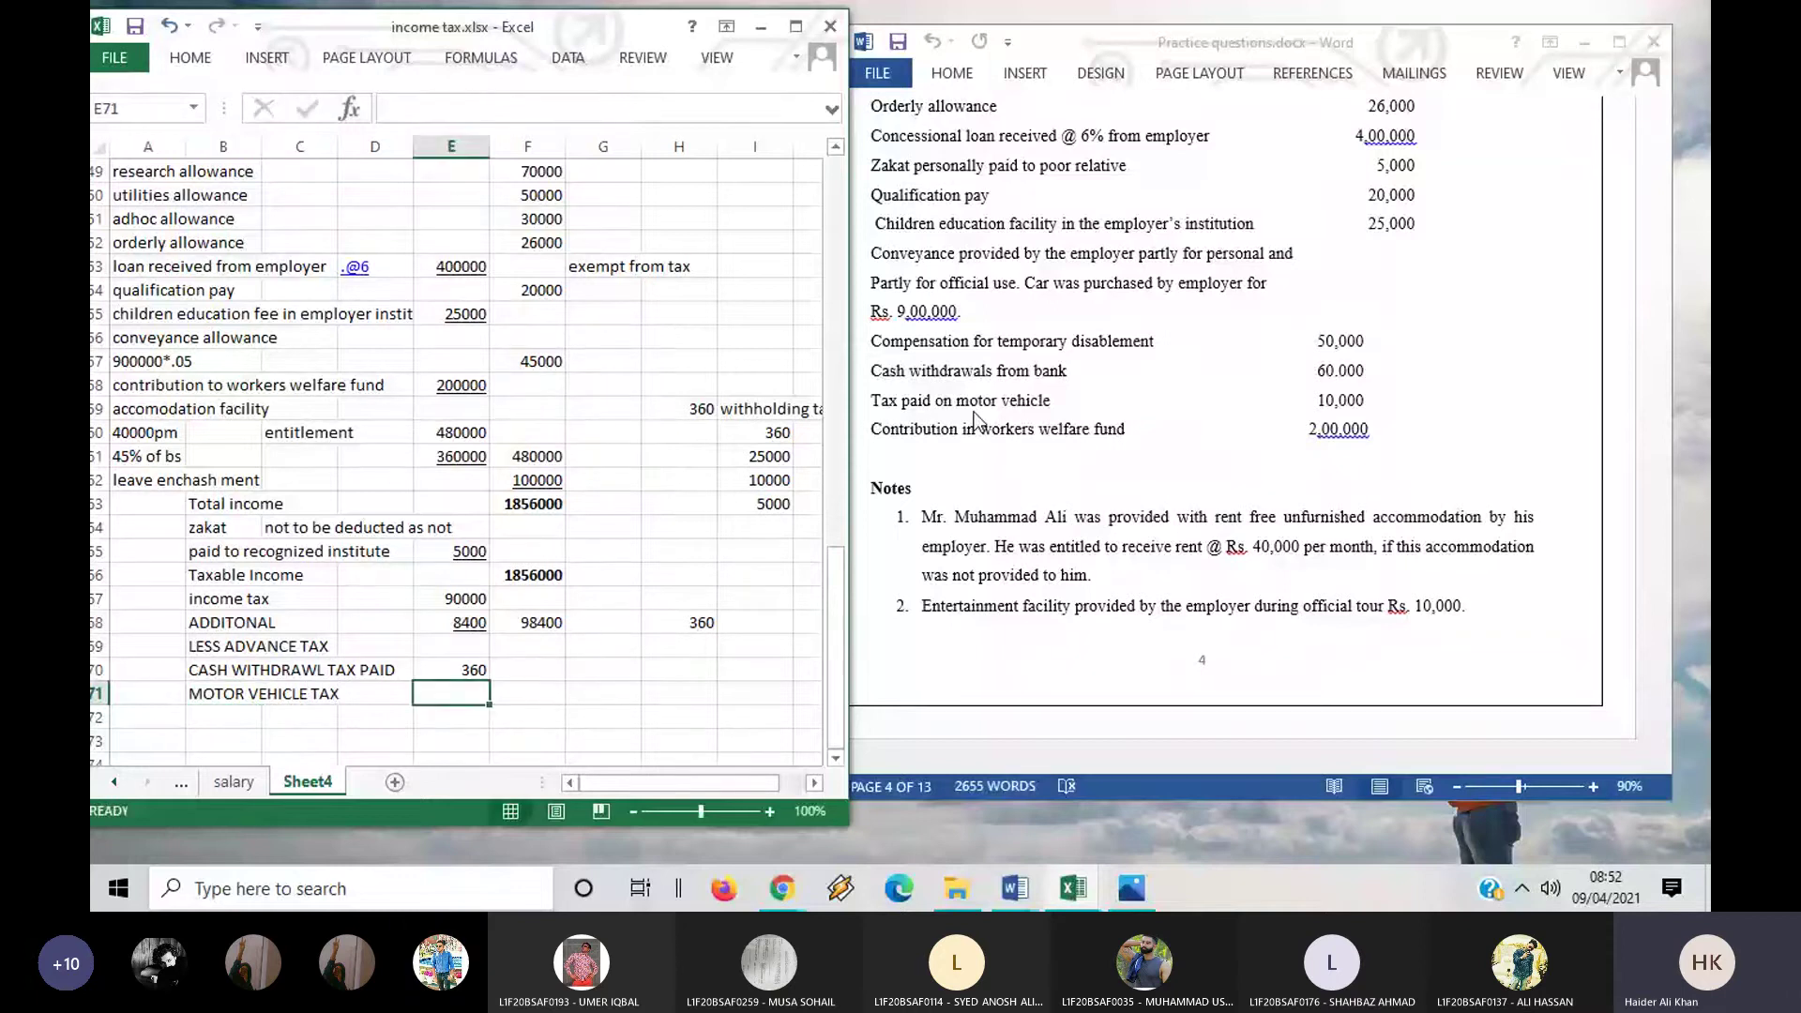
text(10000)
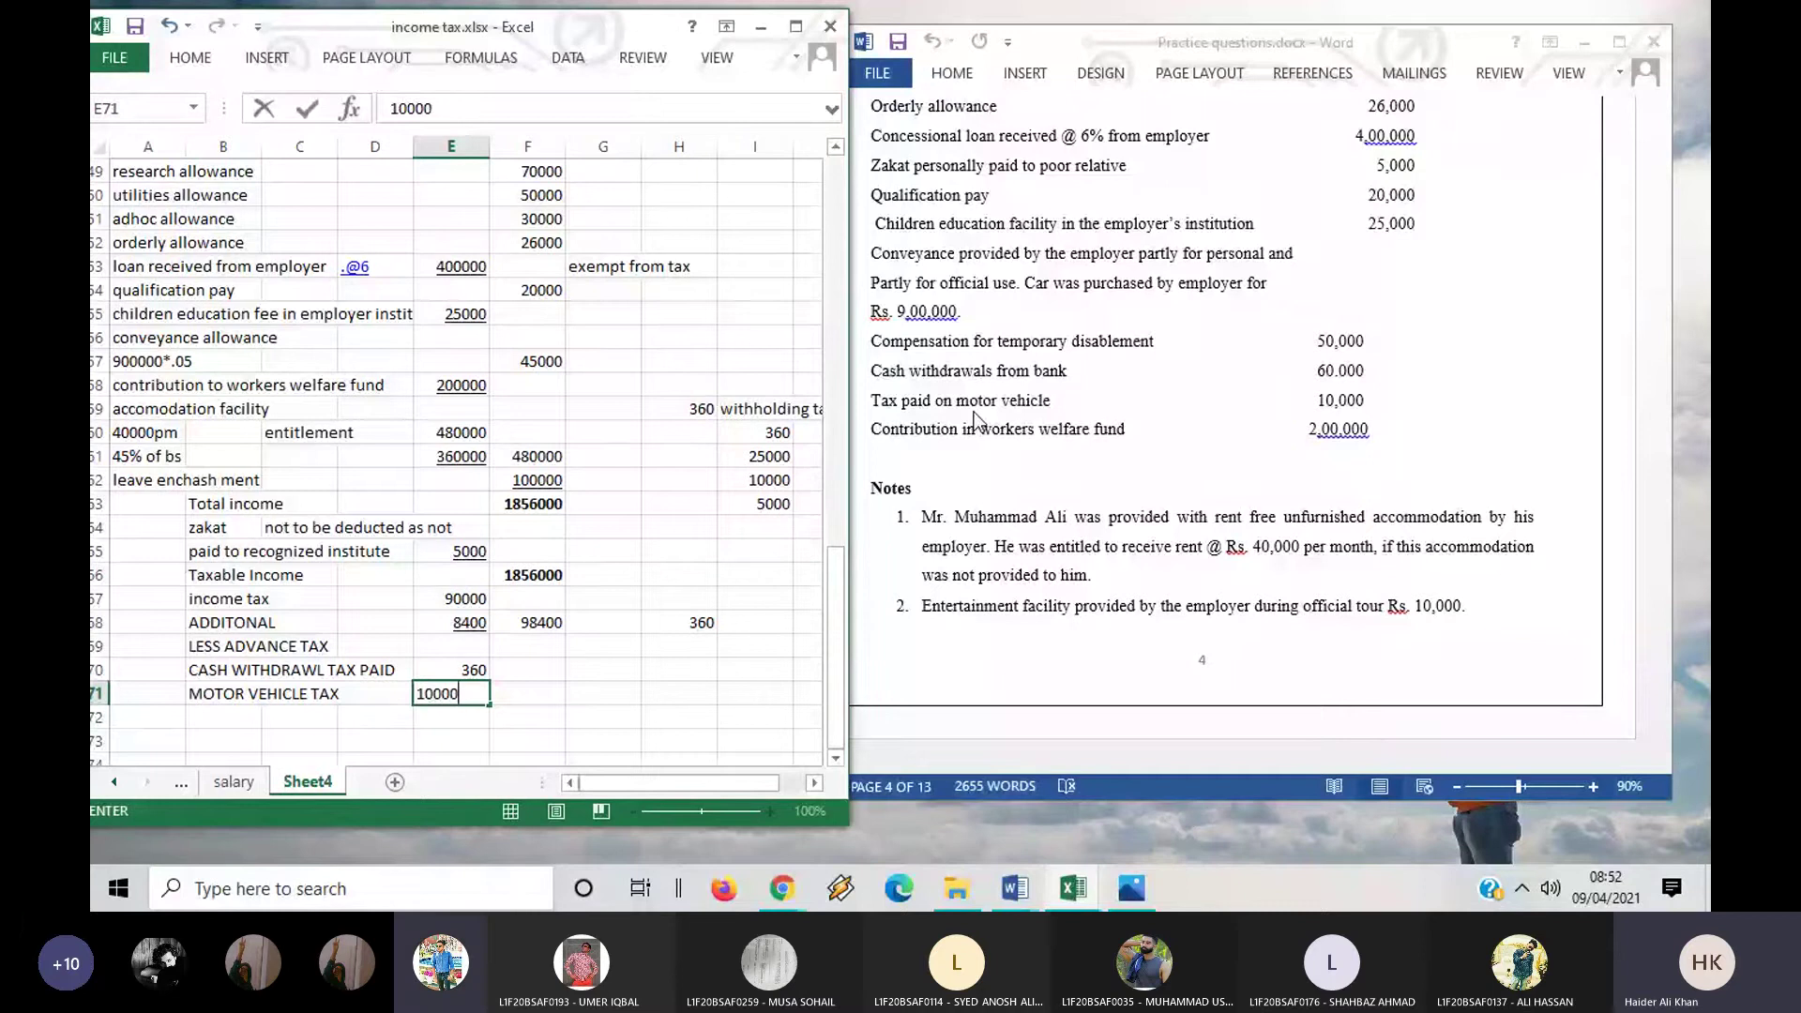
key(Return)
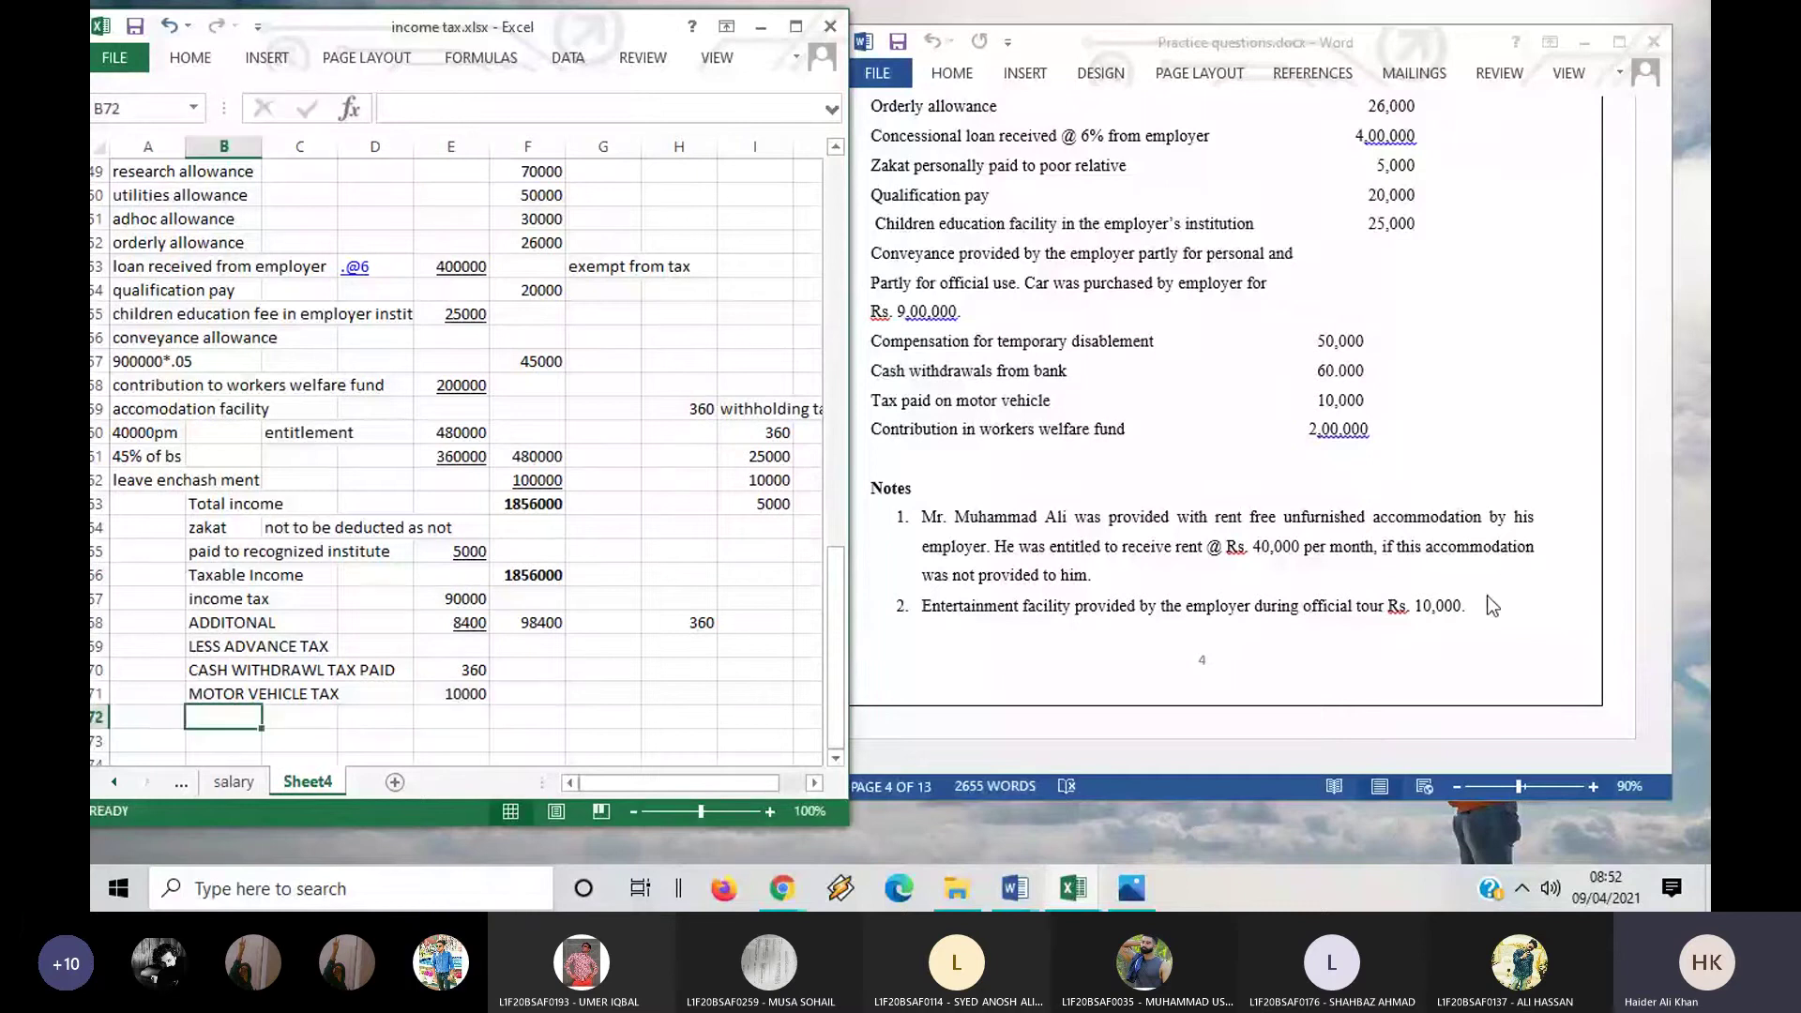
Bring up the Word question document and scroll down through it
click(1489, 600)
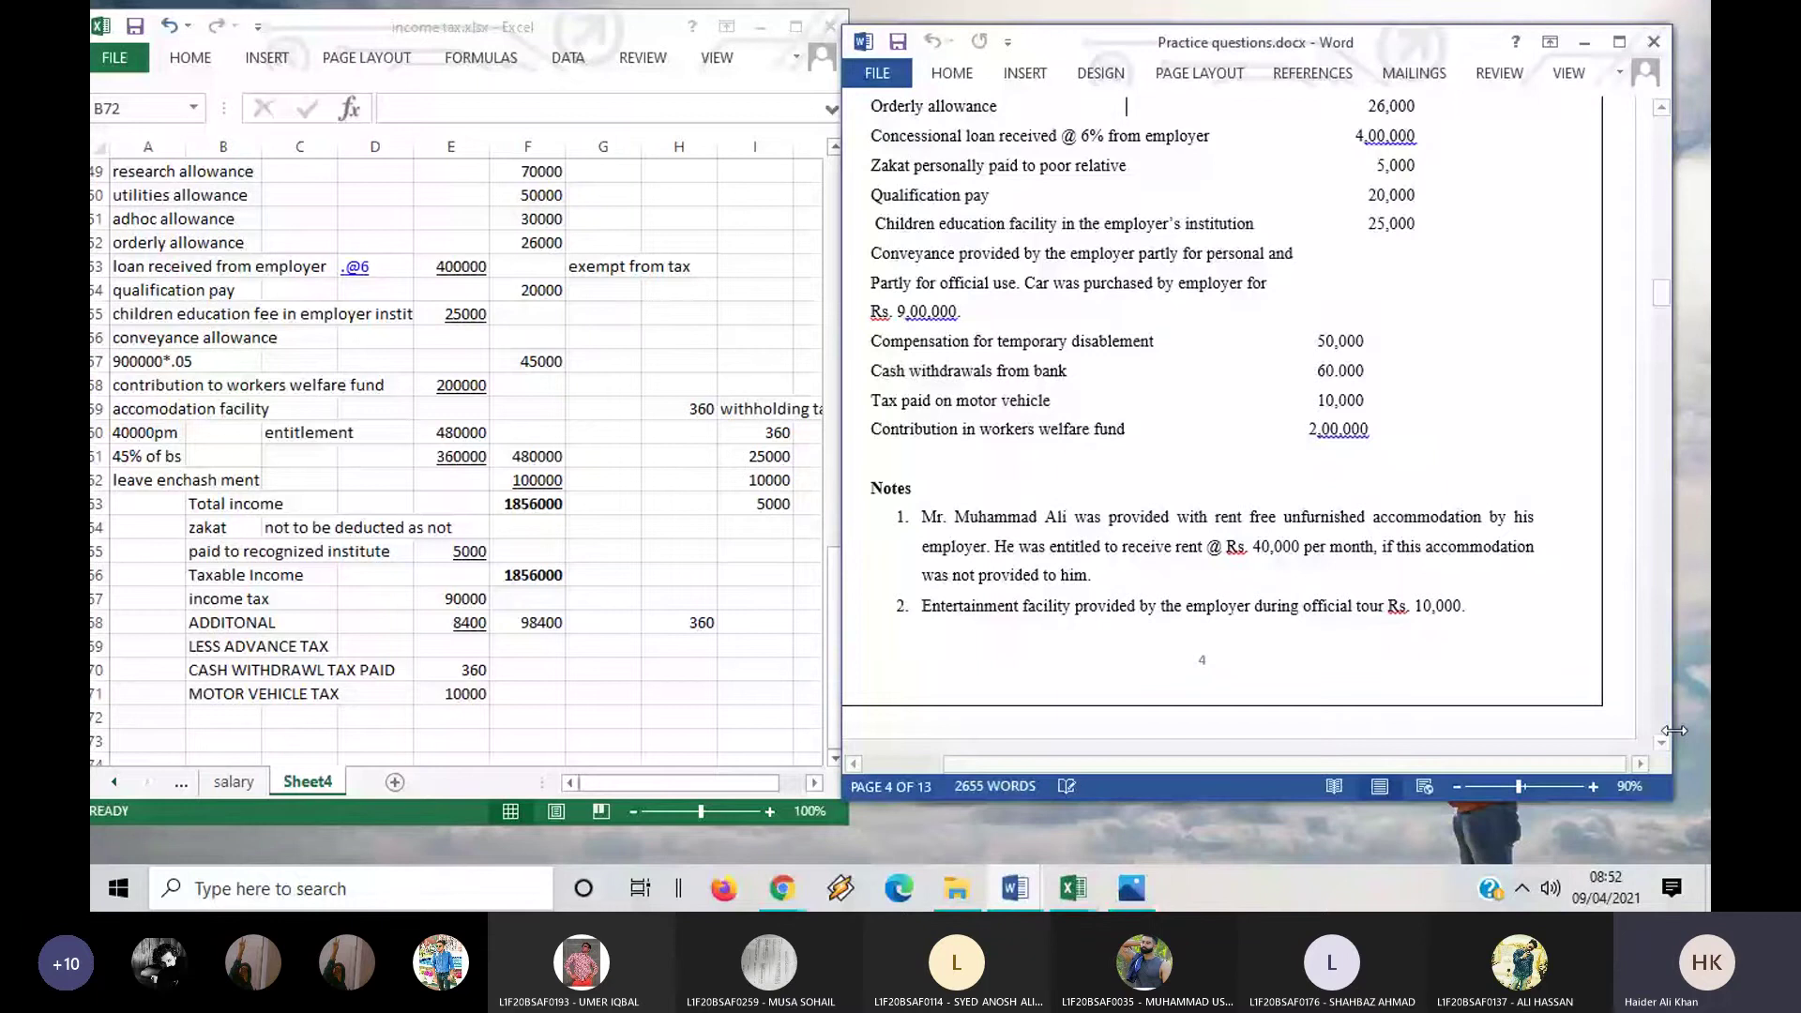
scroll(1664, 745, down, 1)
scroll(1664, 745, down, 2)
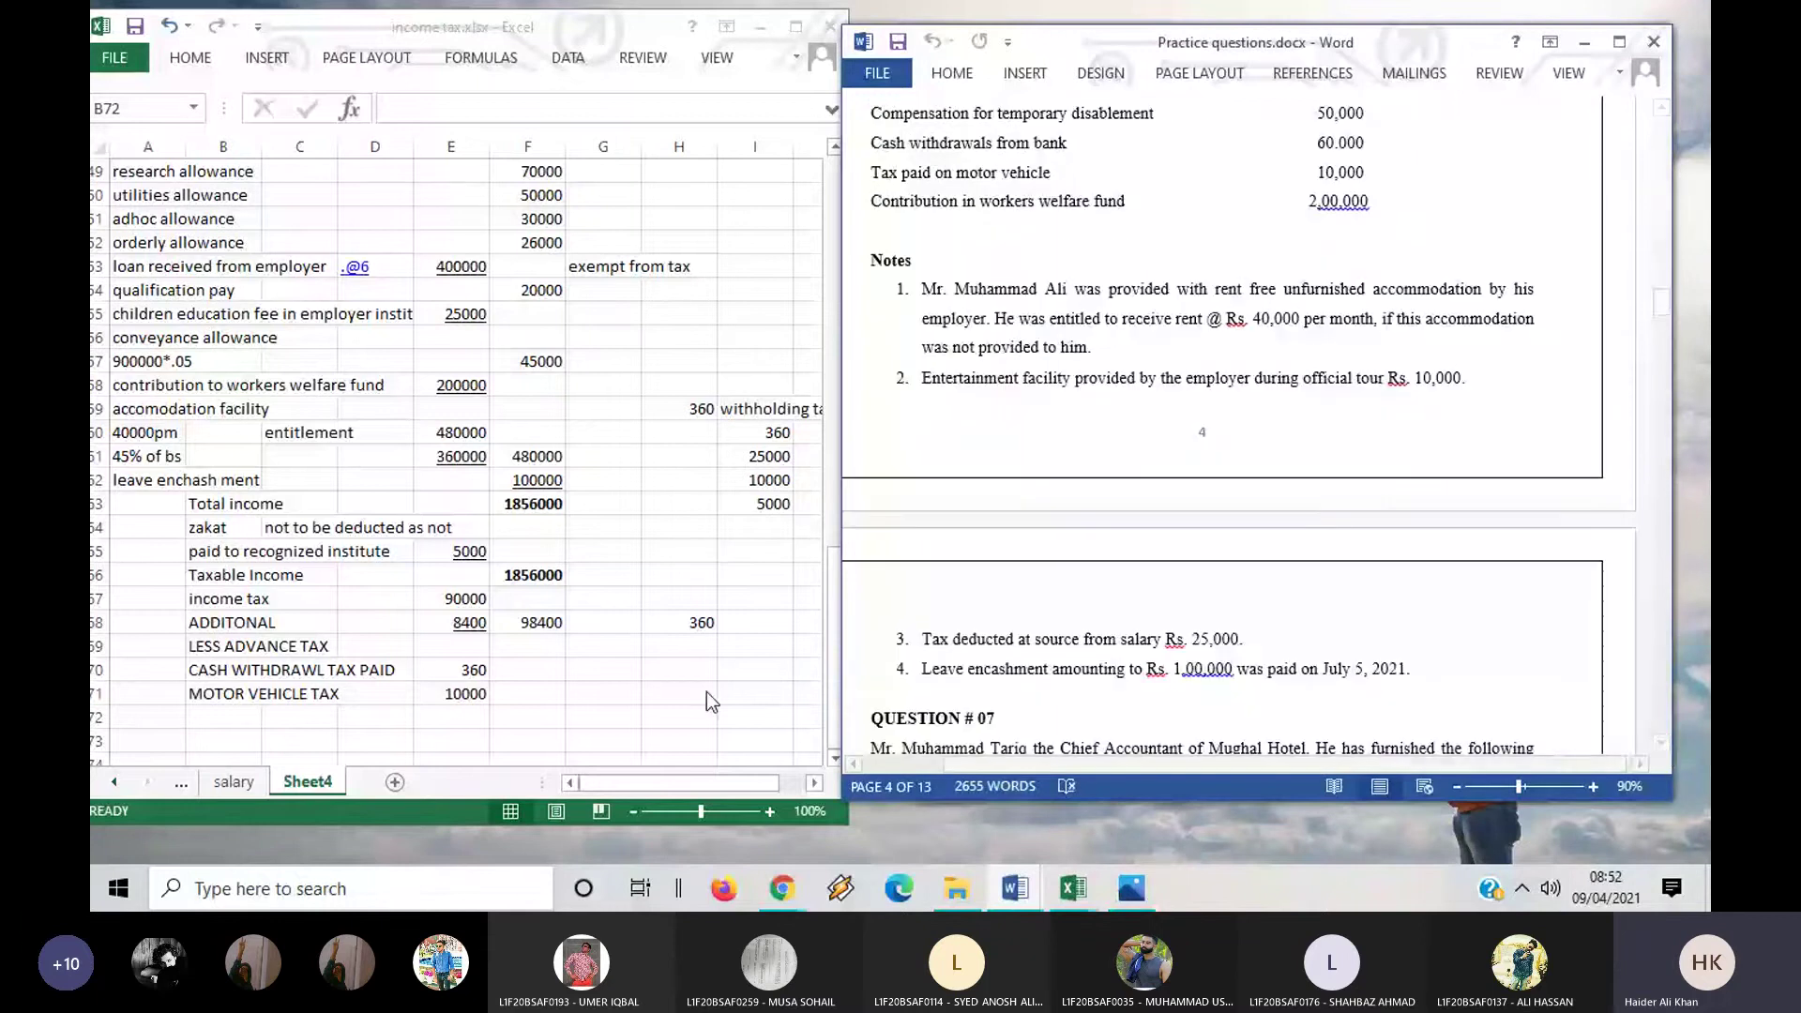
Add a TAX ON SALARY row in B72 with 25000 in E72
click(225, 717)
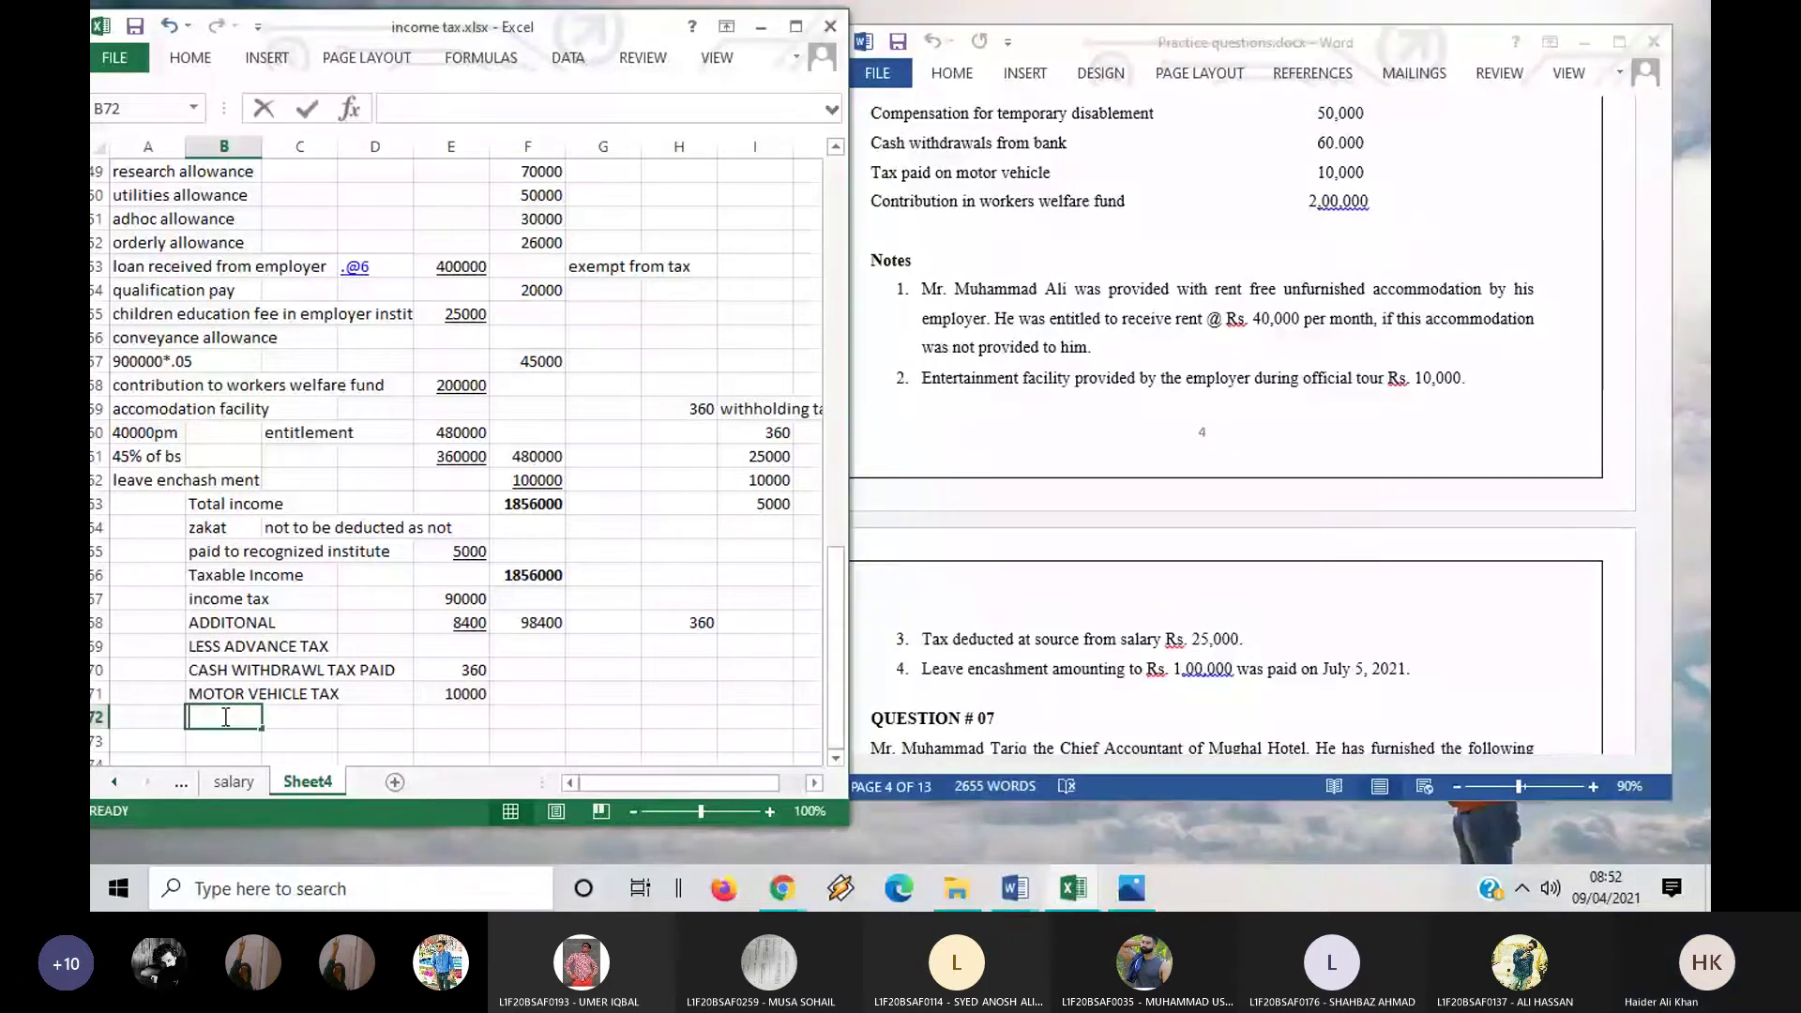
text(TA)
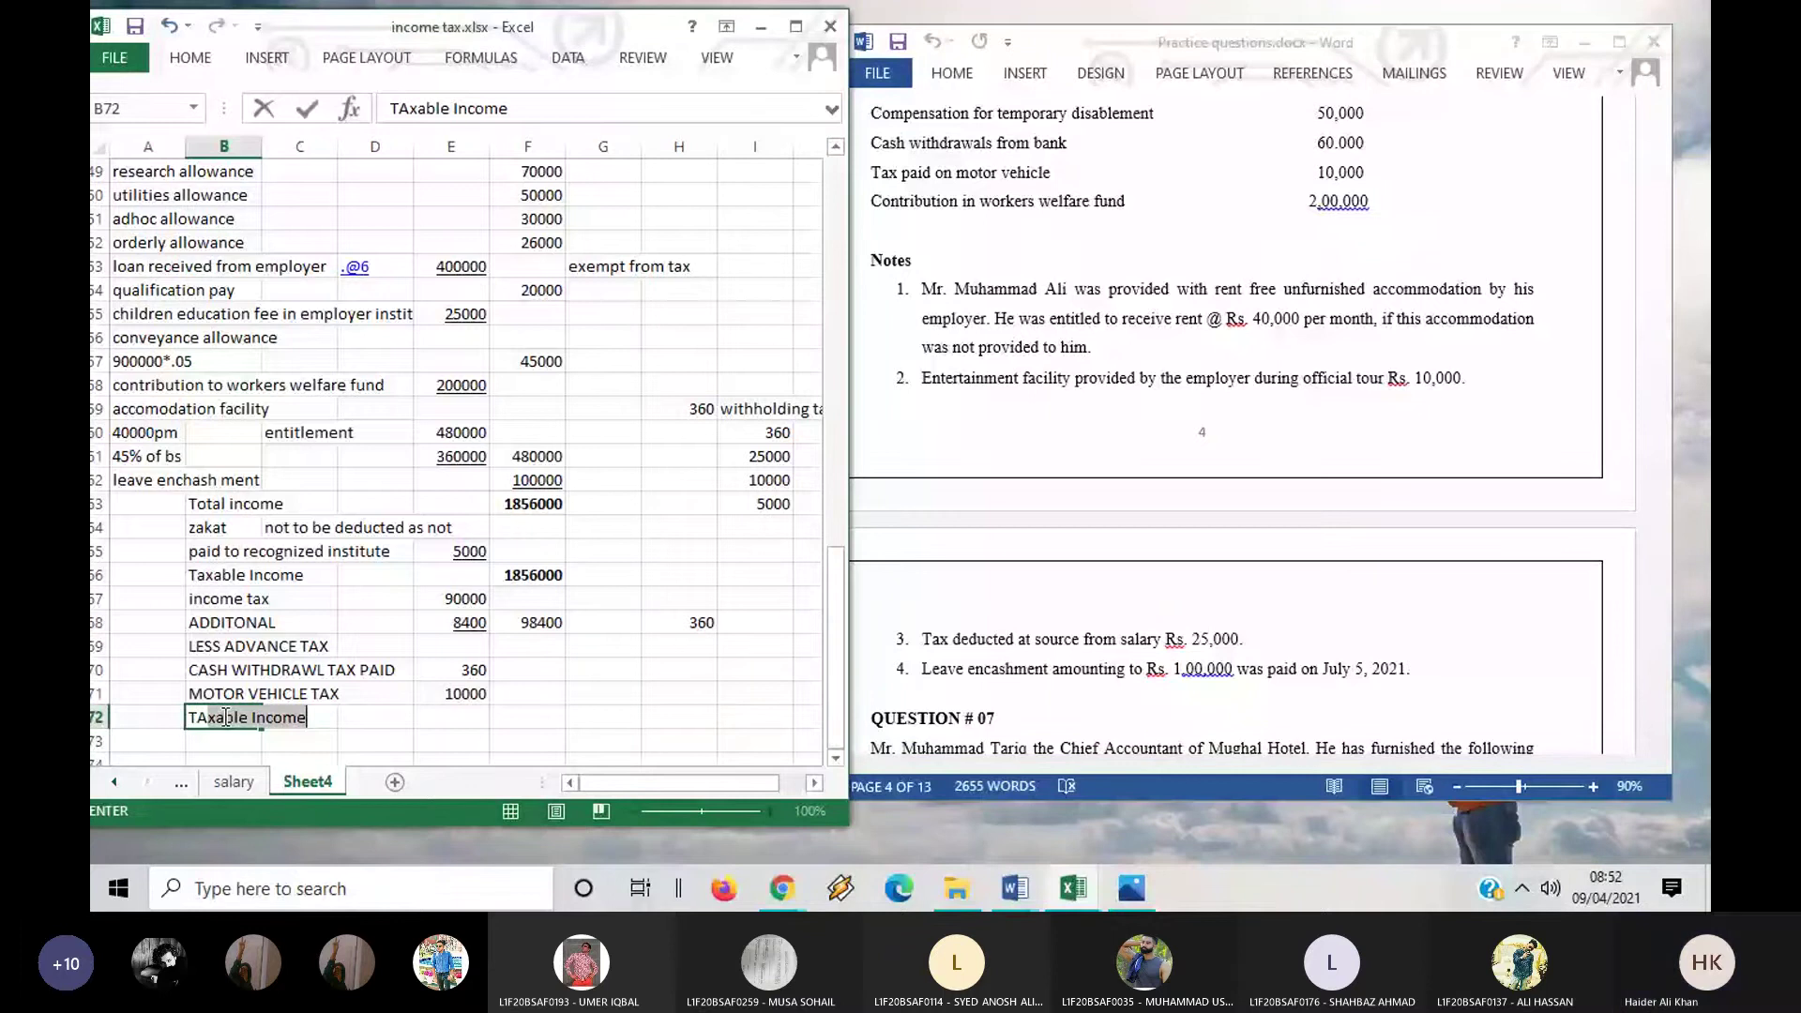
text(X ON SA)
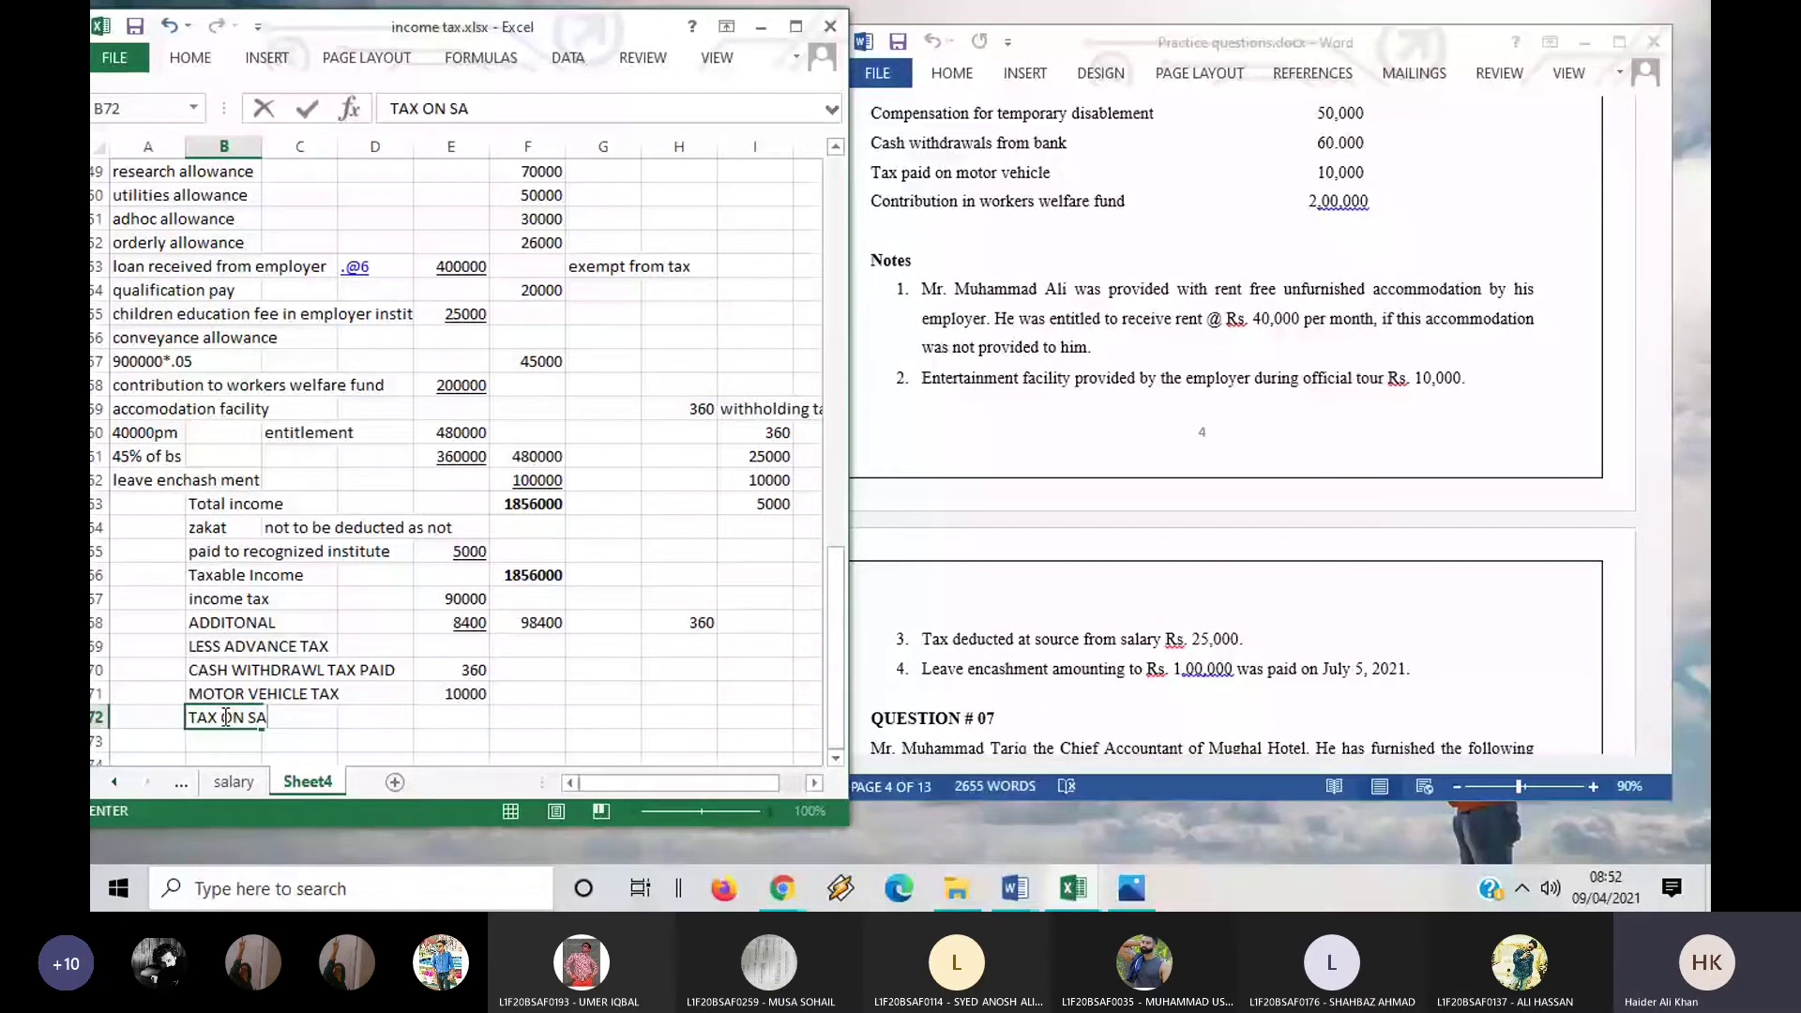
text(LARY)
key(Tab)
key(Tab)
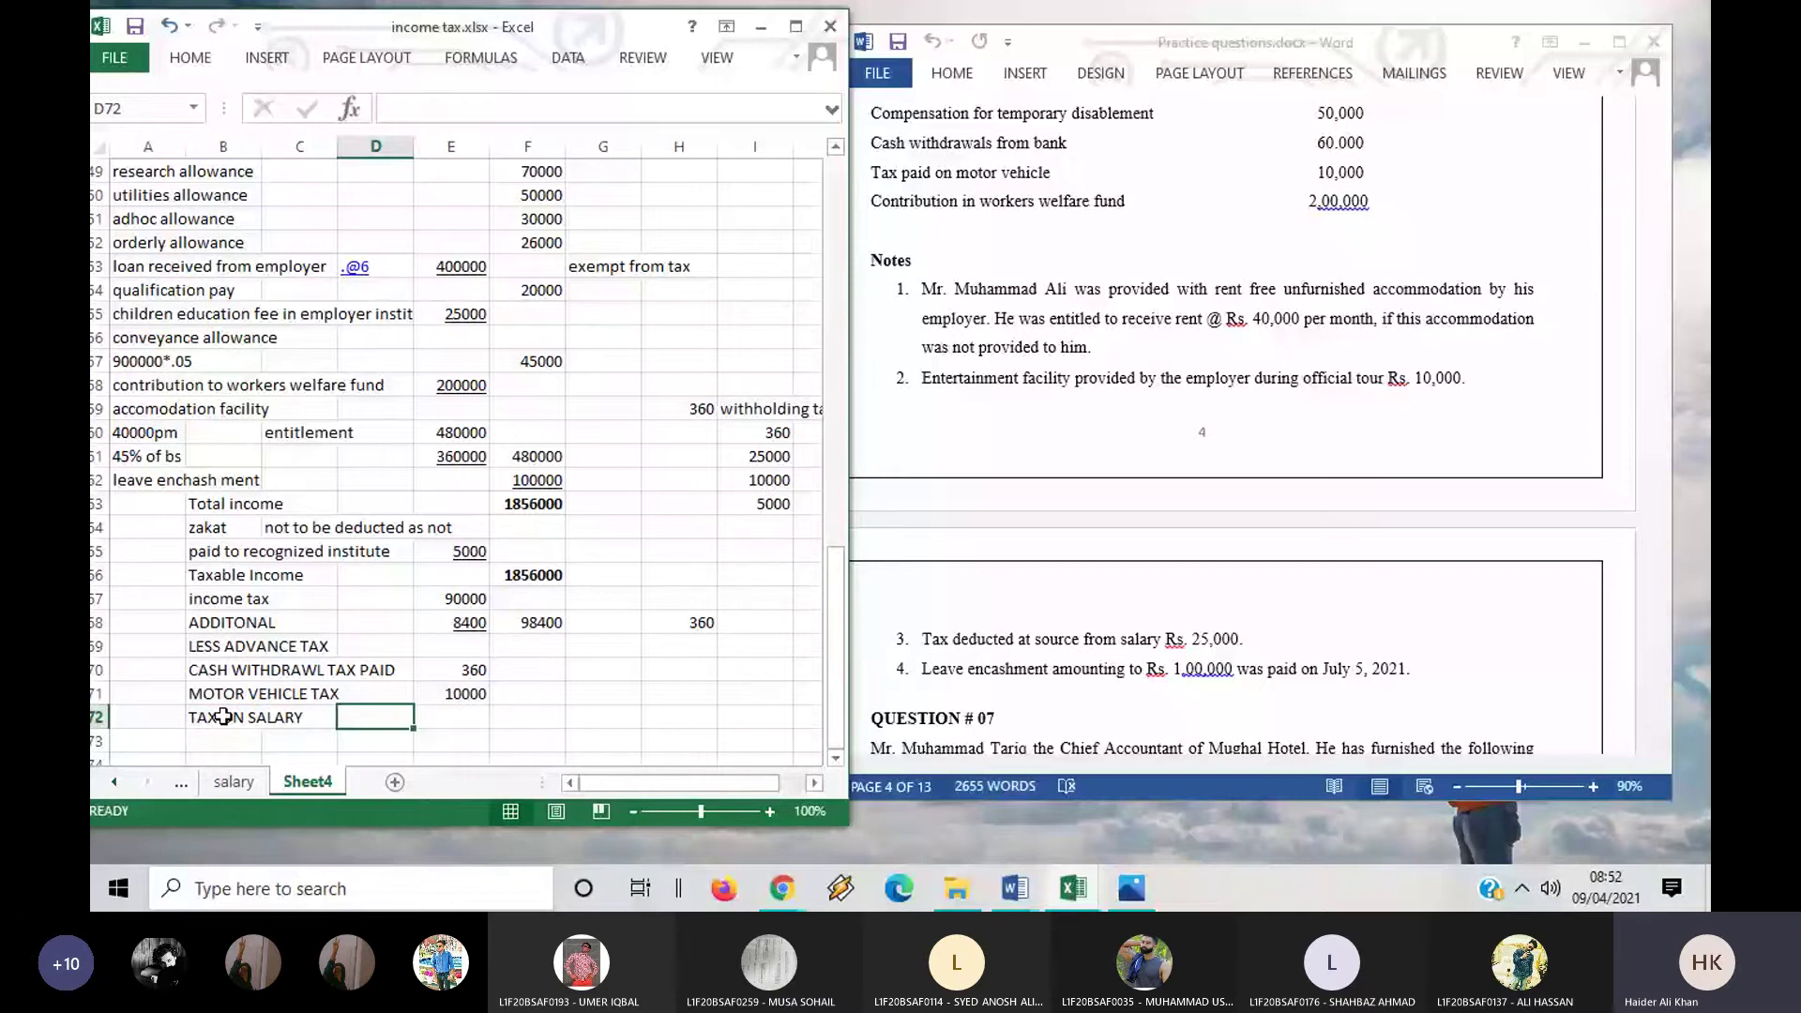
key(Tab)
text(25000)
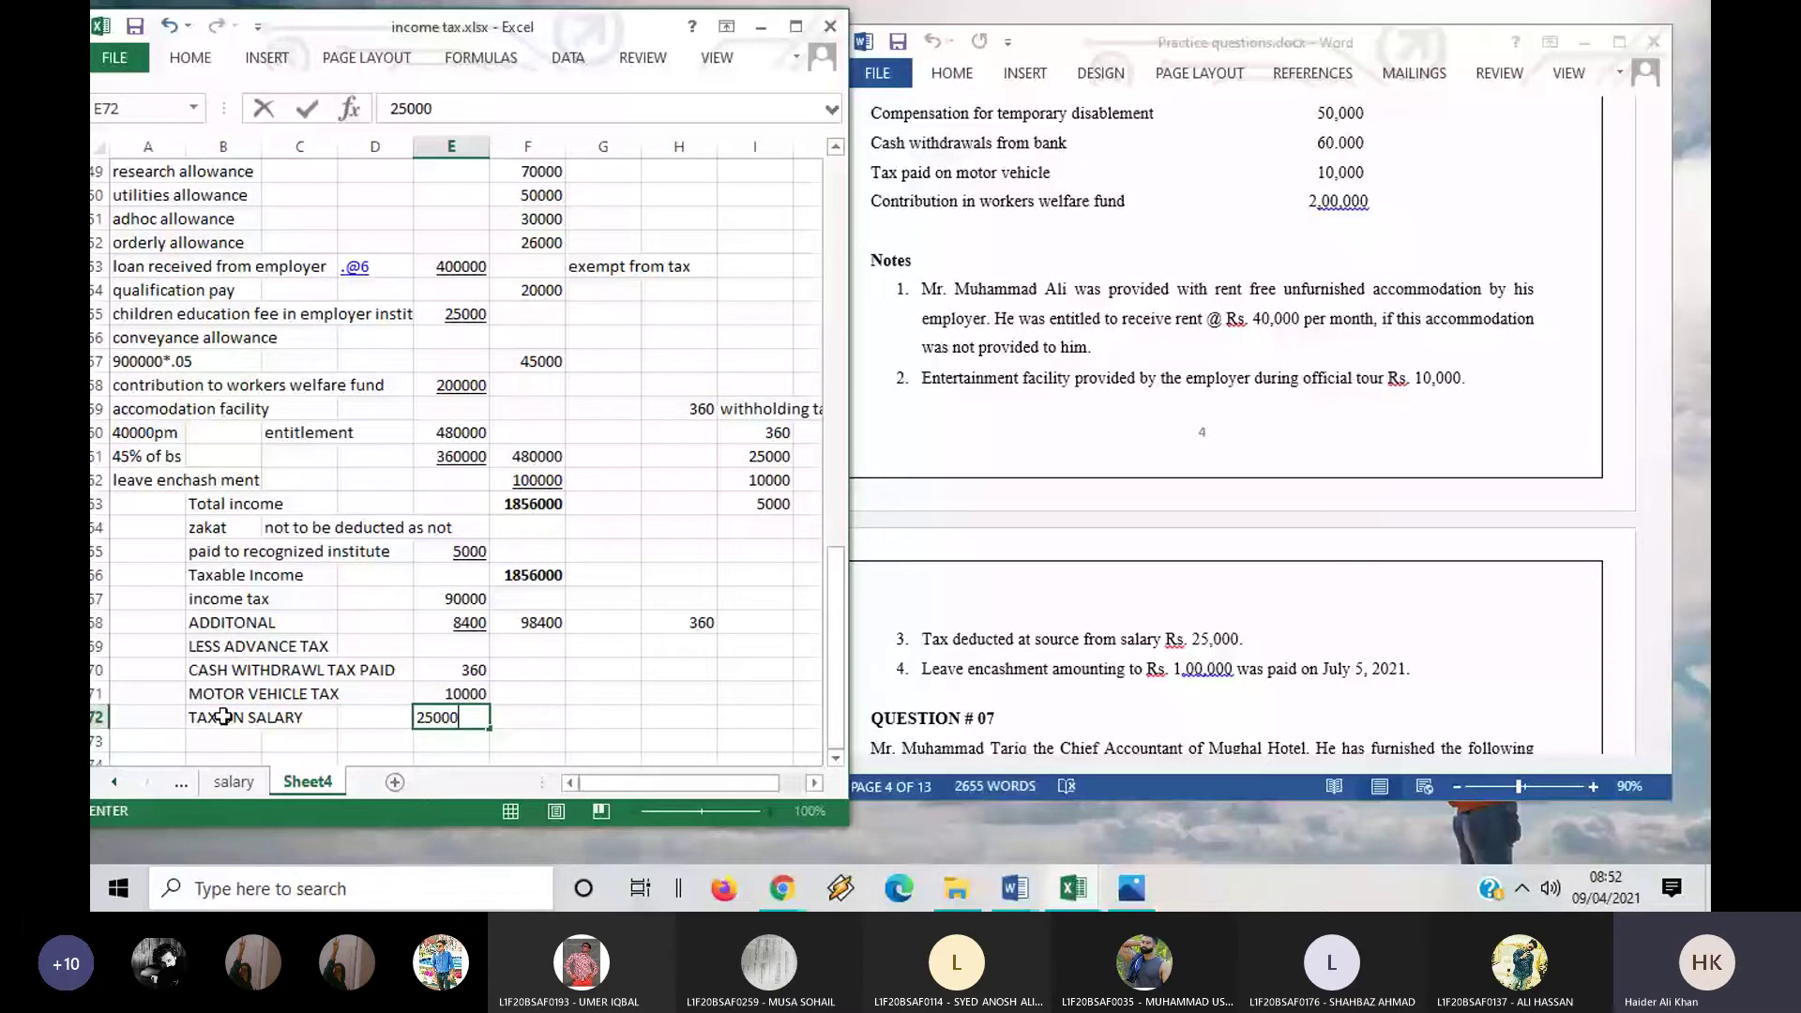
key(ctrl+Return)
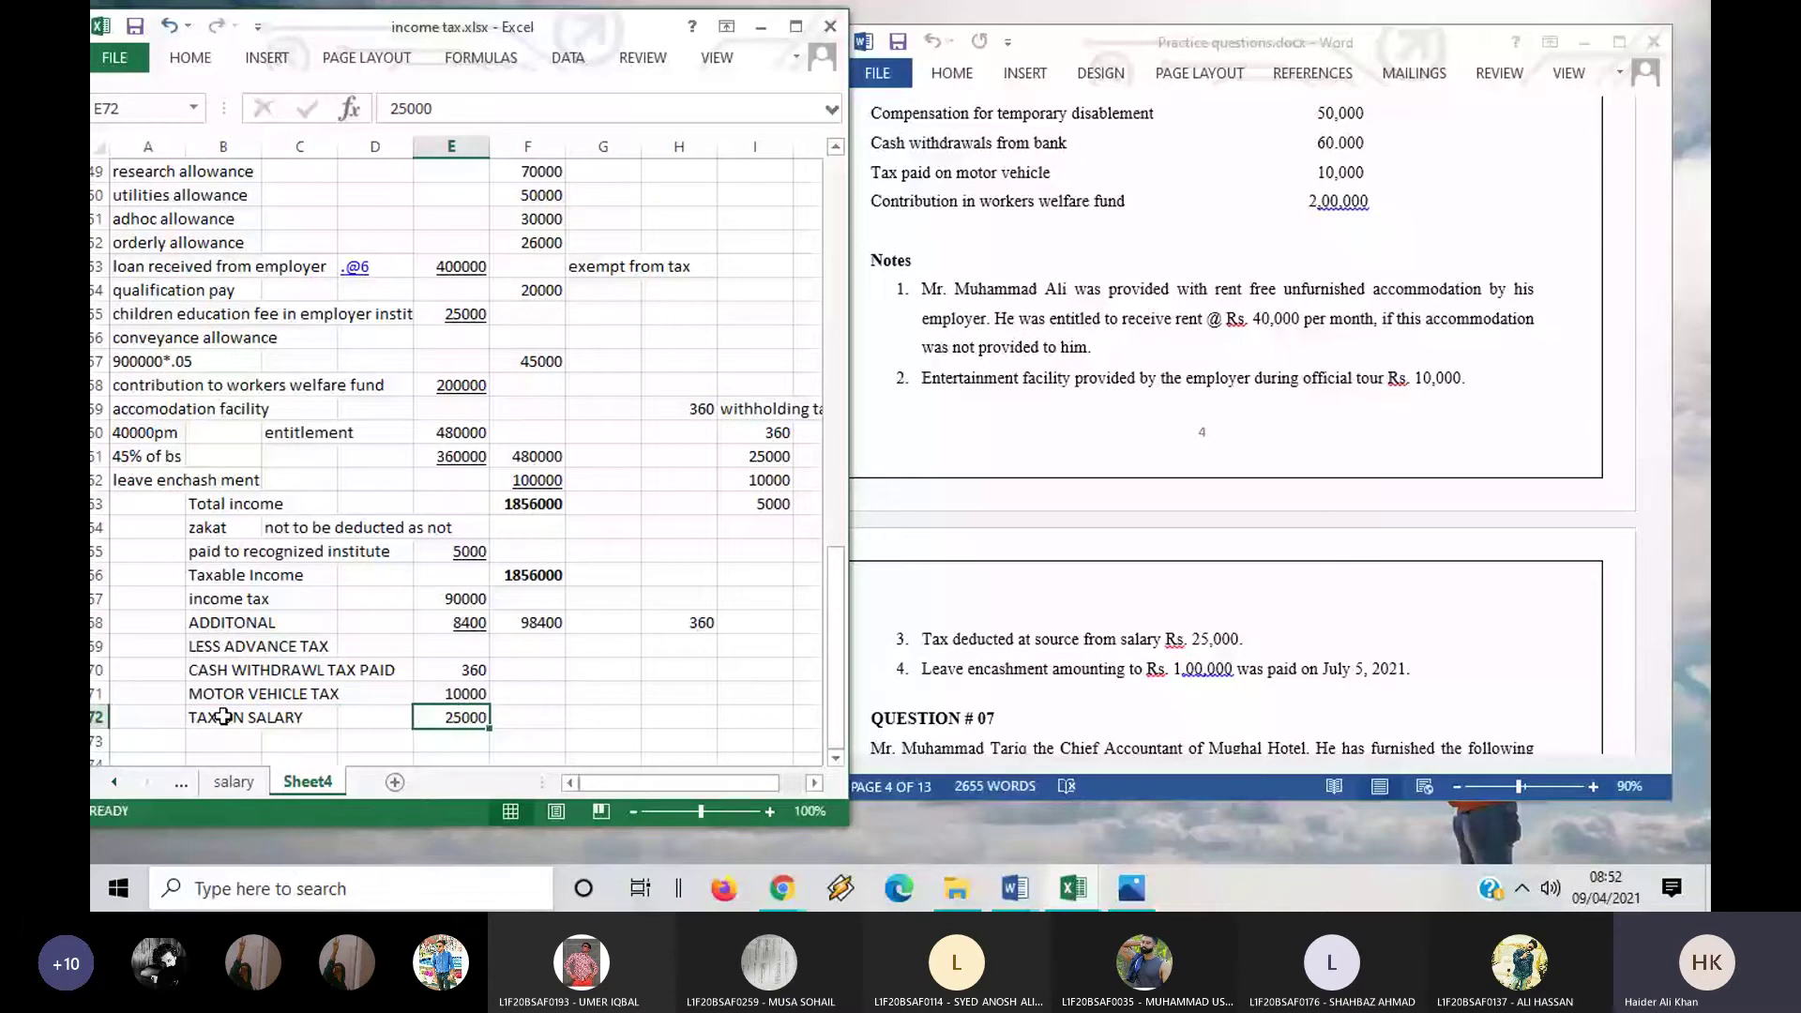
Total the advance taxes in F72 with =E70+E71+E72, giving 35360
key(Tab)
text(=)
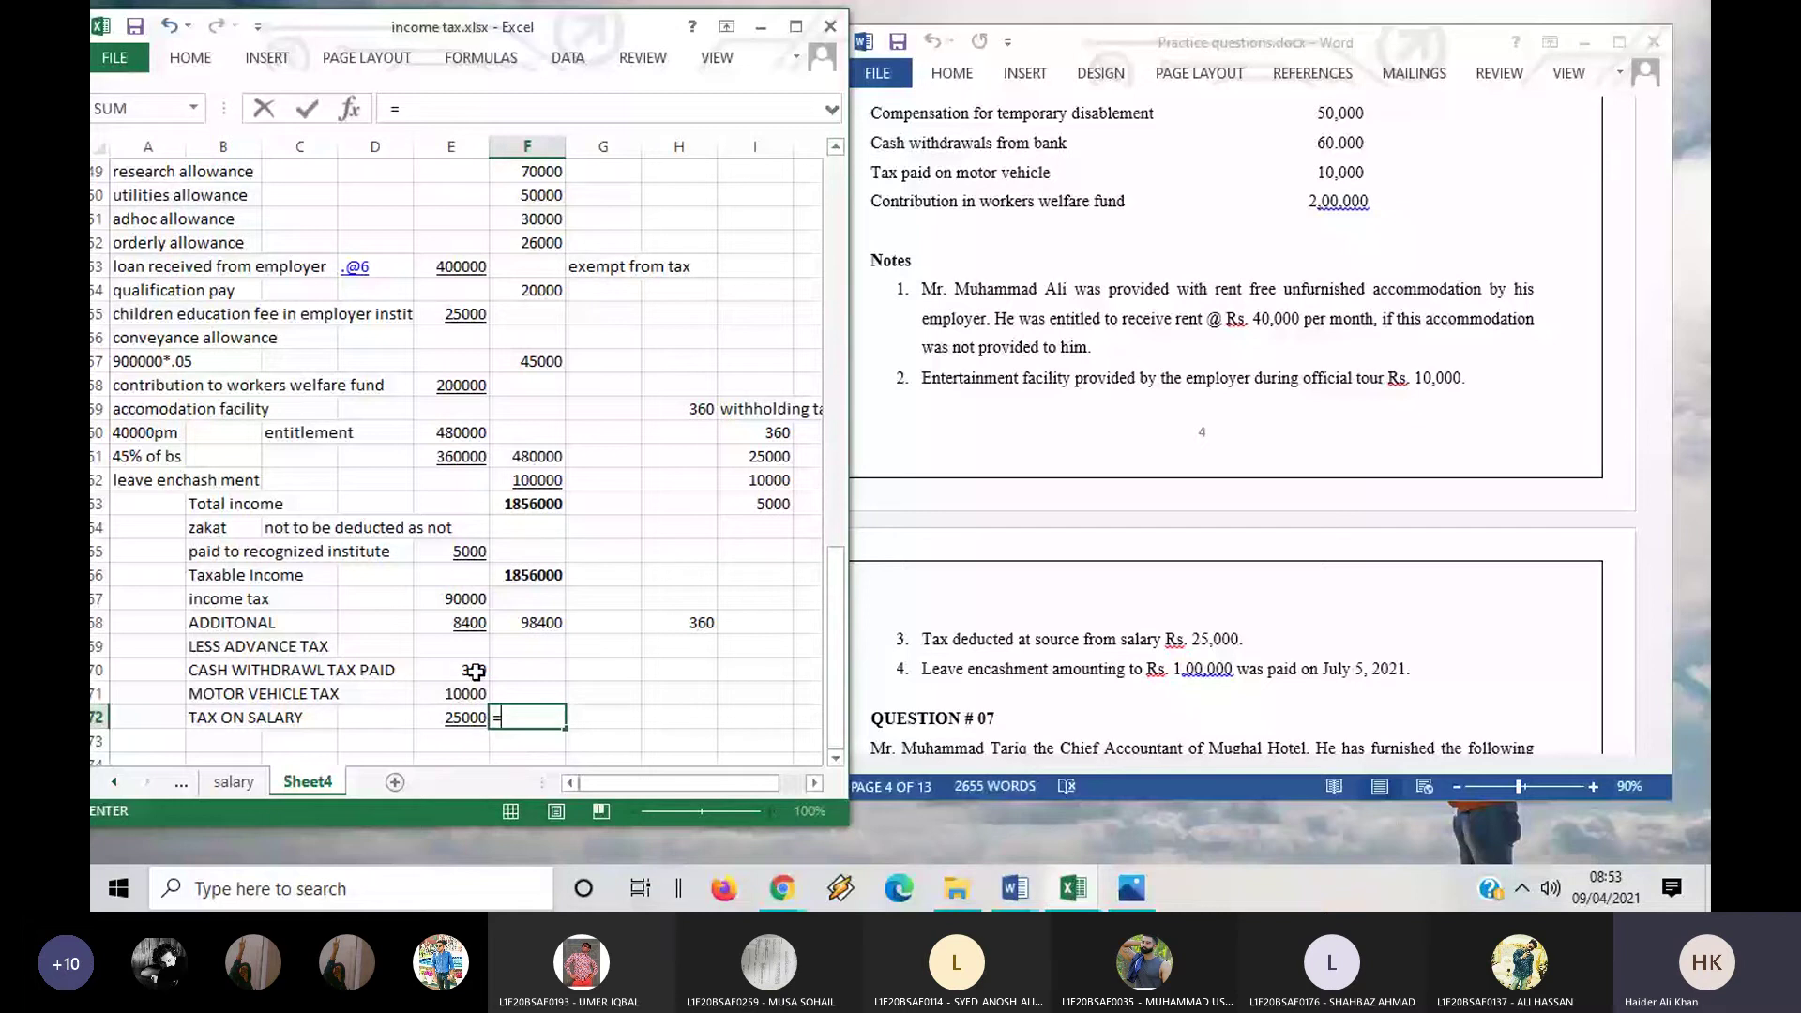
click(476, 671)
text(+)
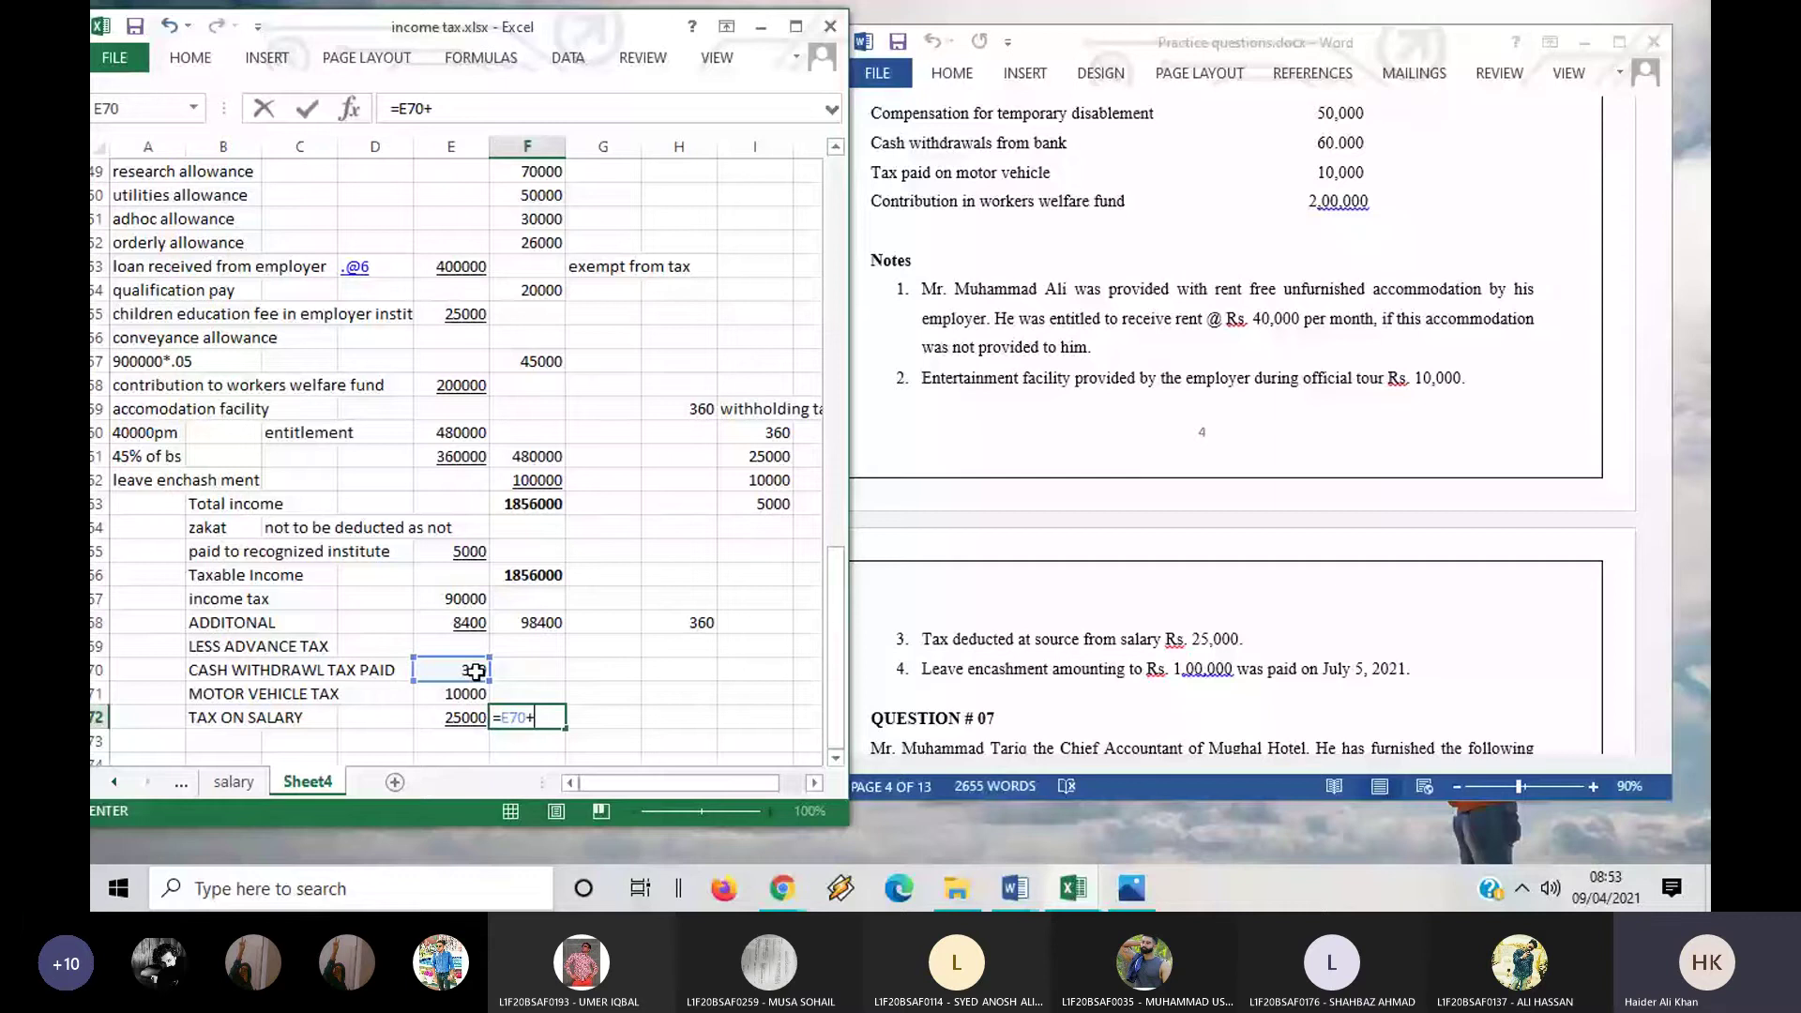
click(464, 694)
text(+)
click(457, 717)
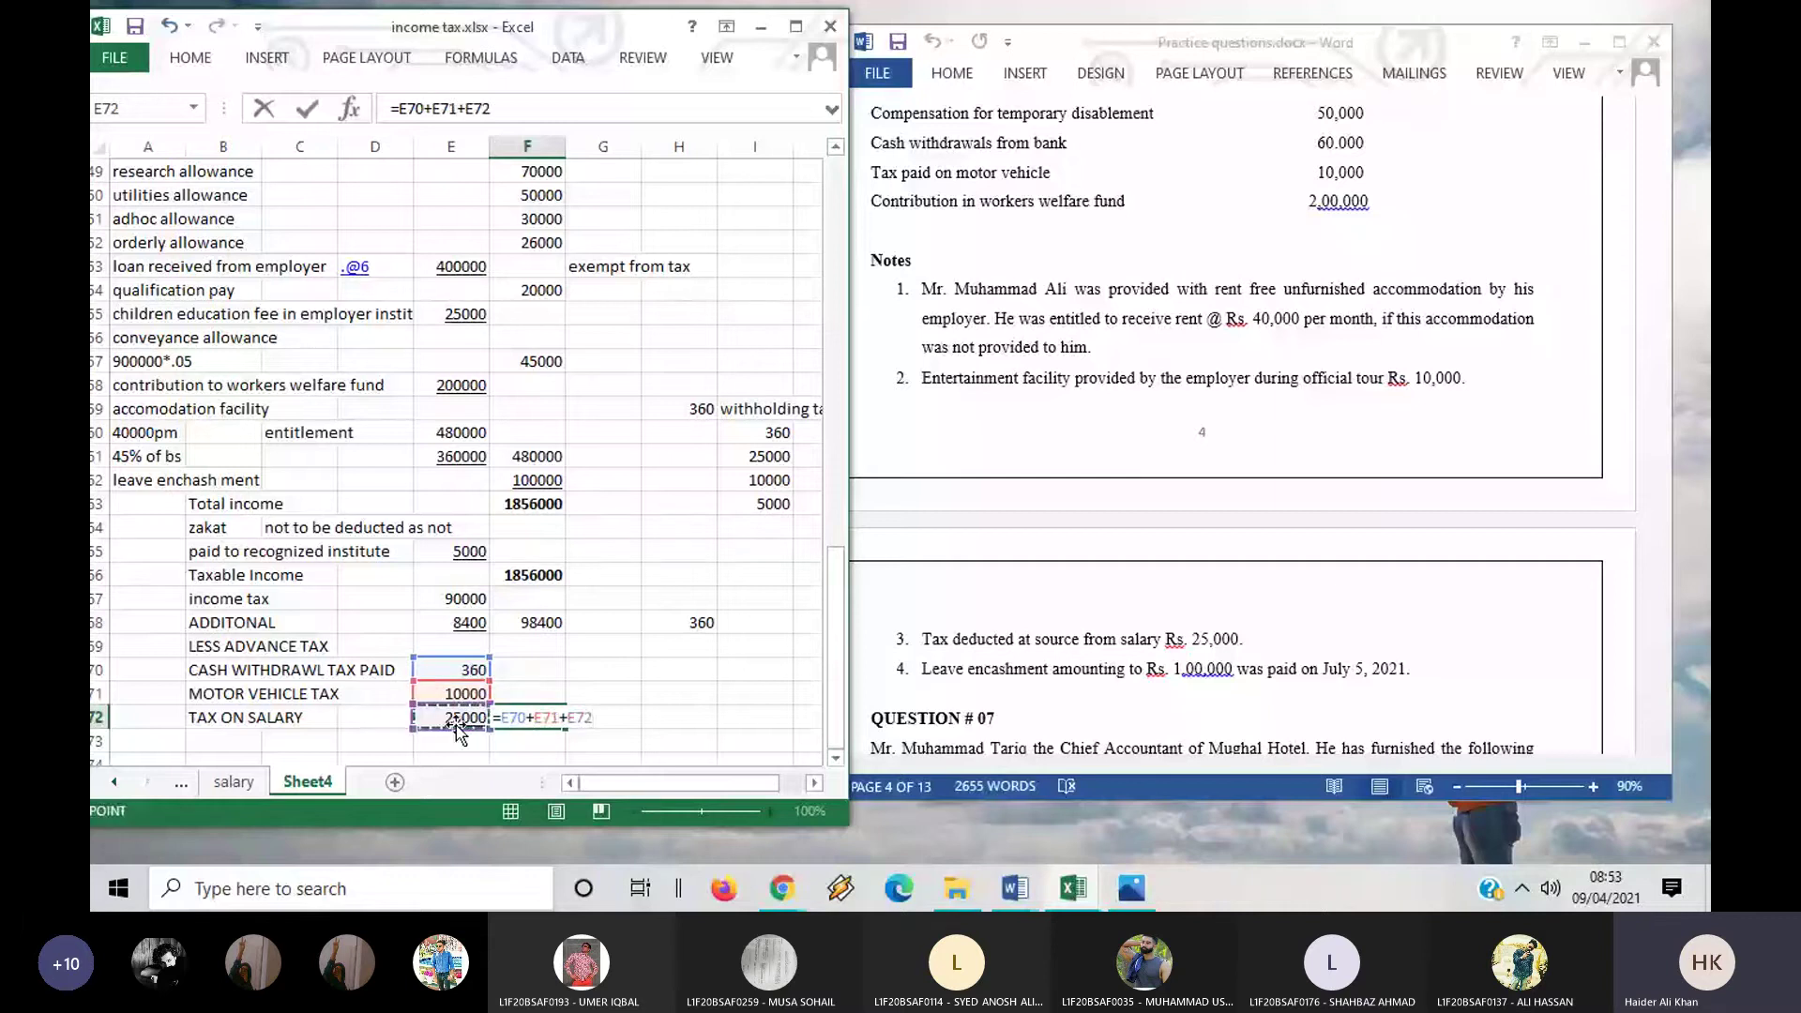
key(Return)
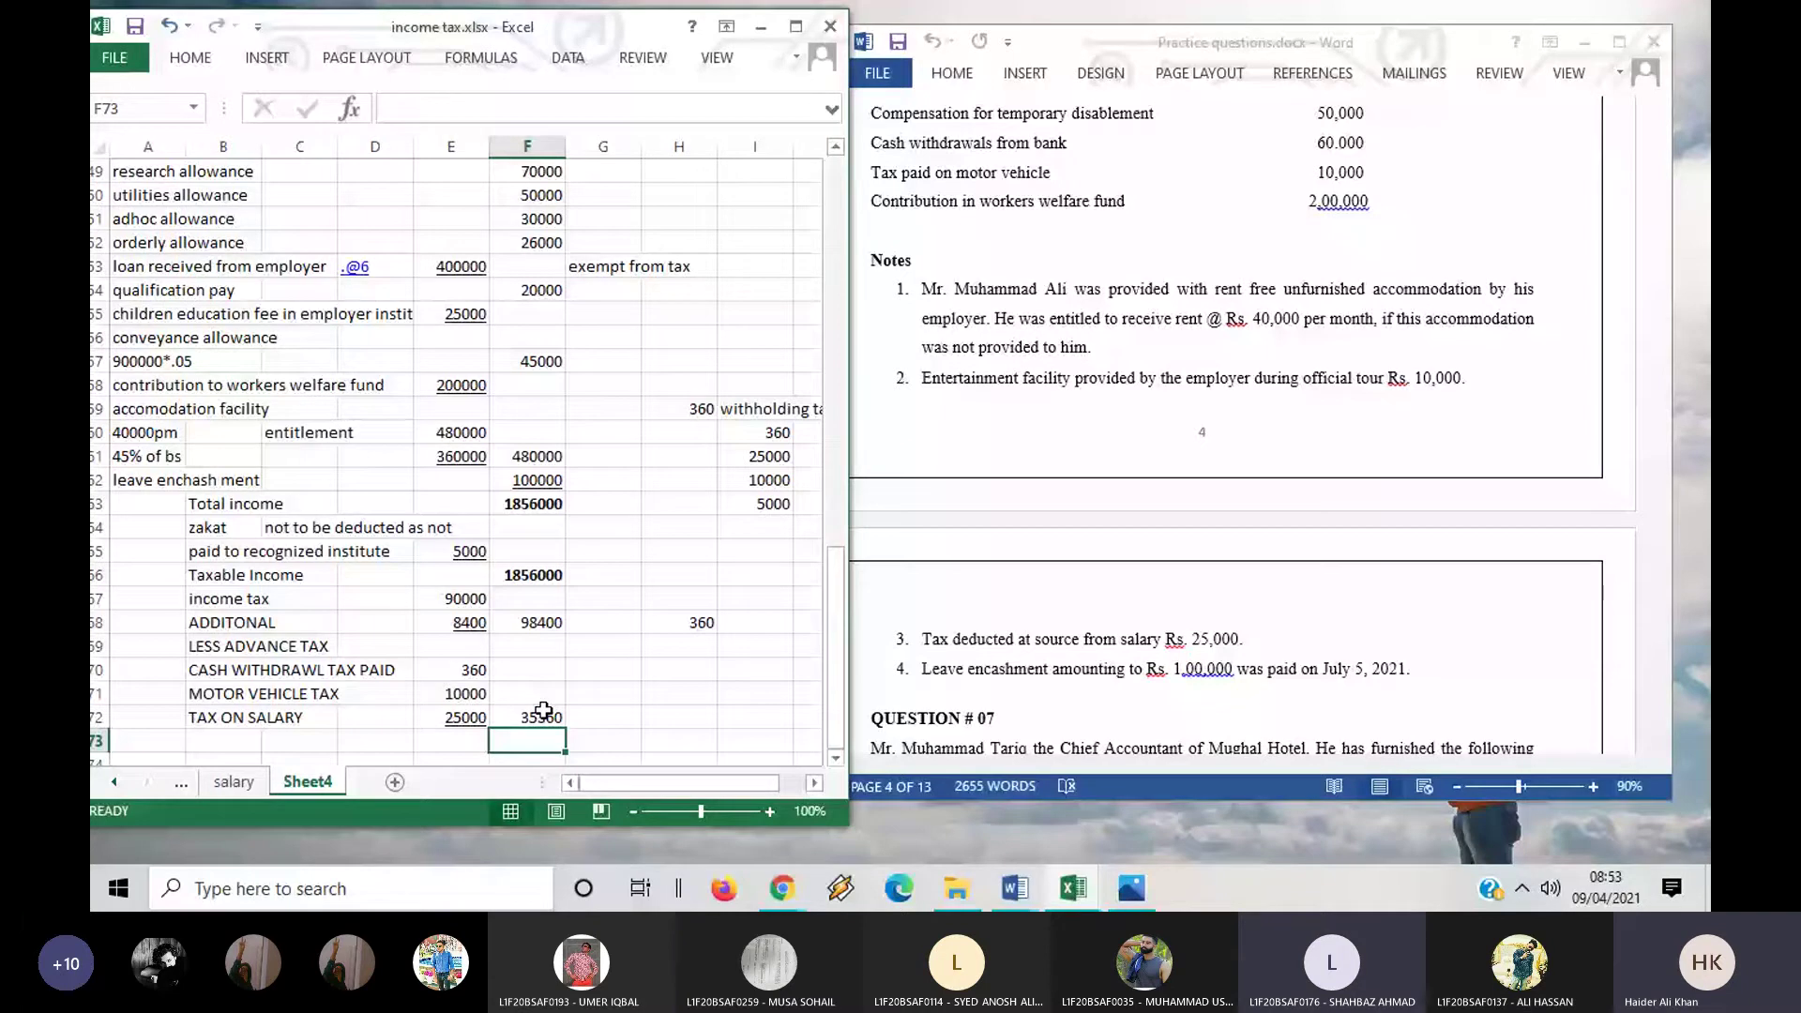
click(541, 717)
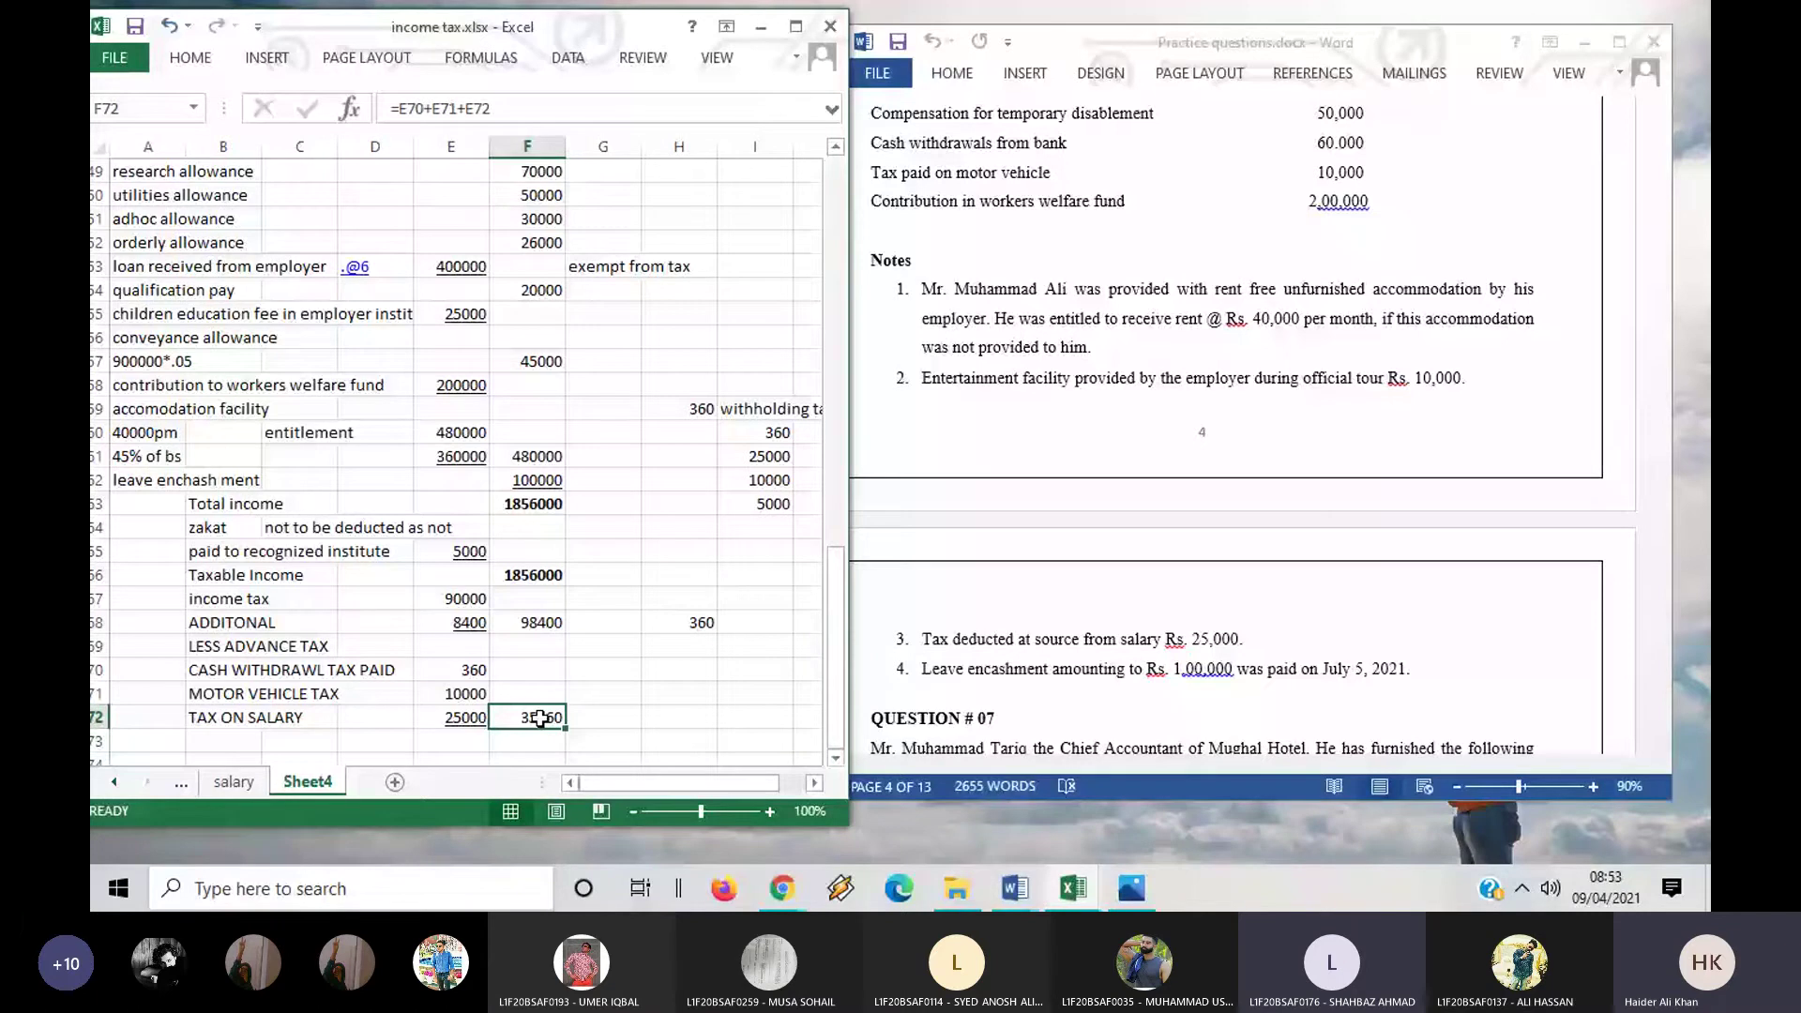
click(532, 743)
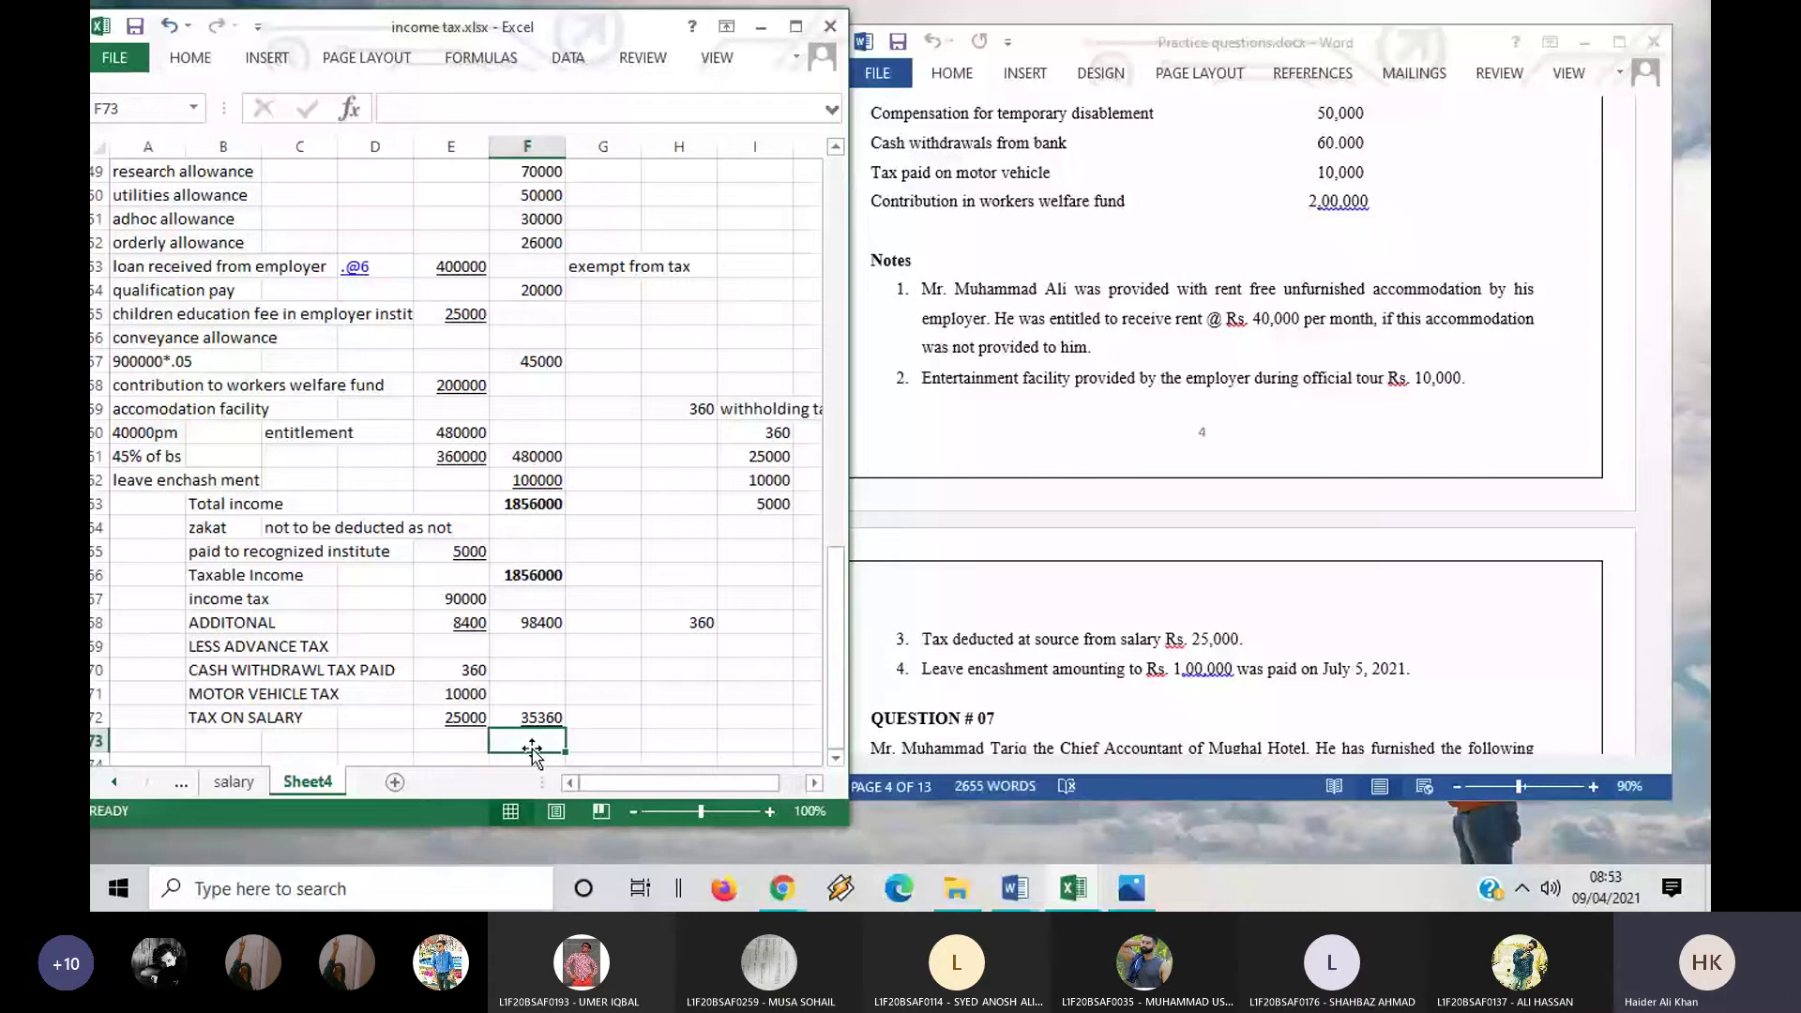
Enter =F68-F72 in F73 for 63040 and label C73 'TAX TO BE PAID'
text(=)
click(547, 622)
text(-)
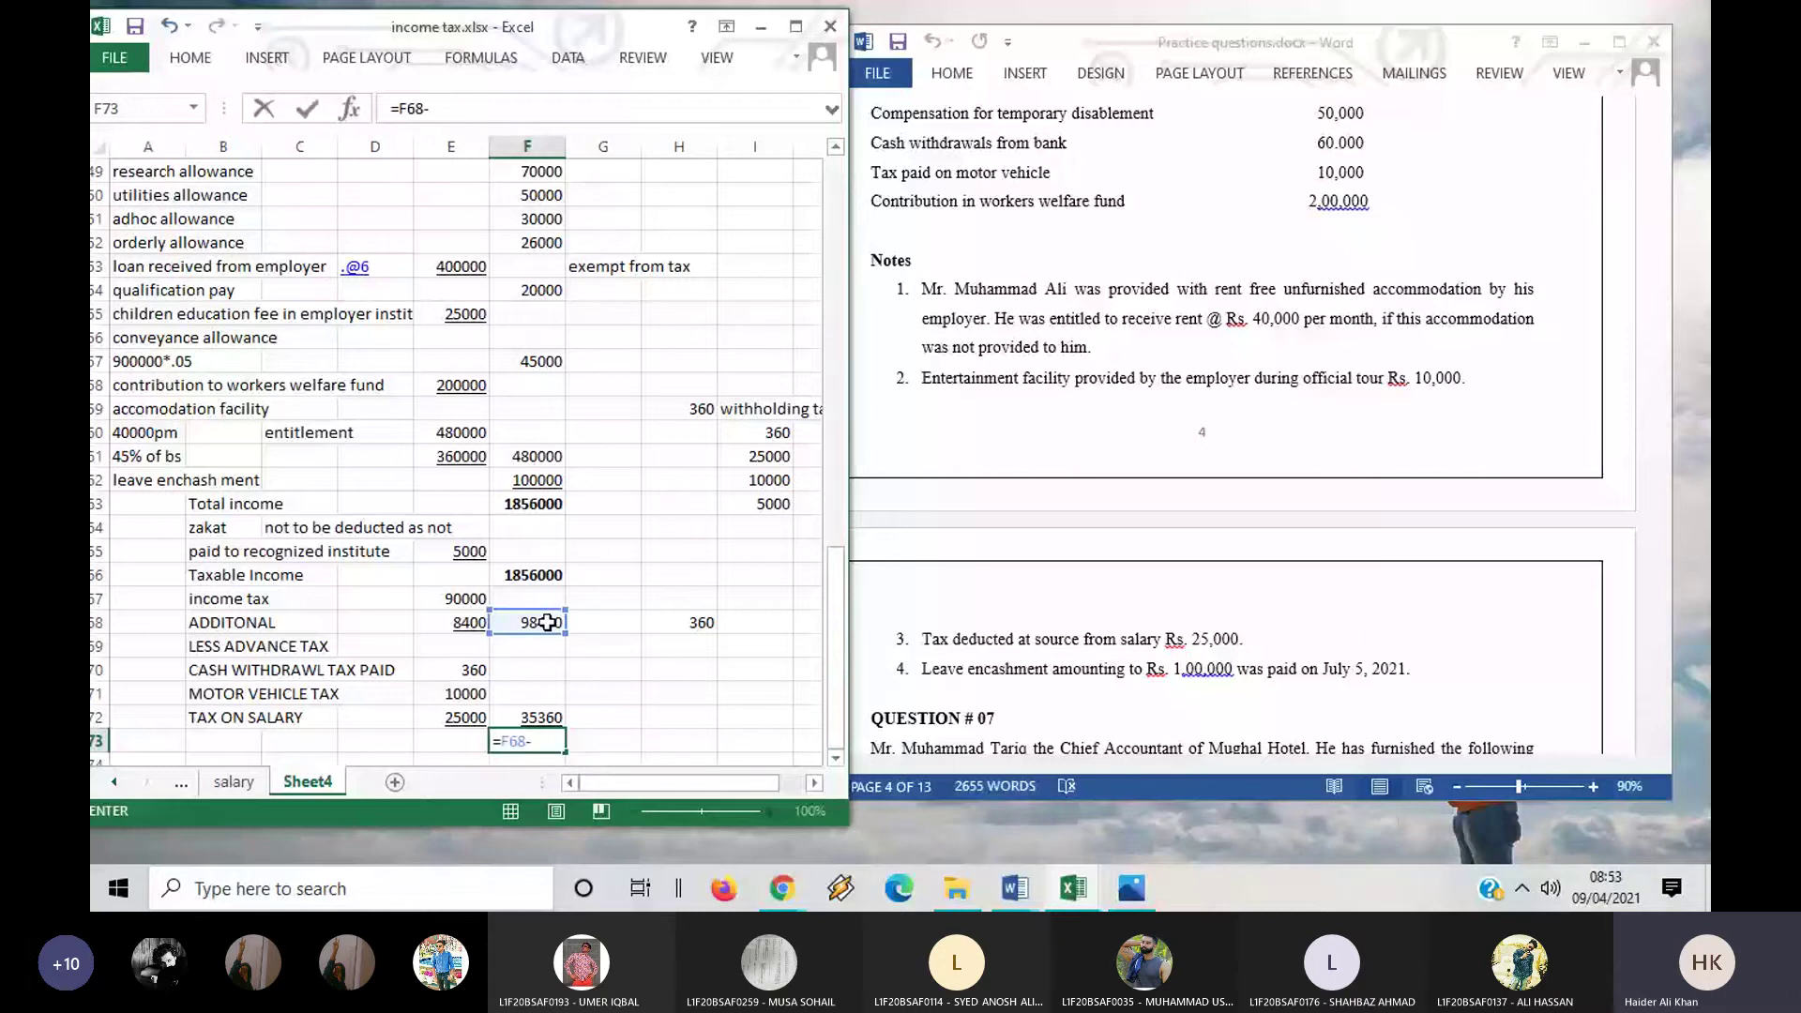
click(544, 718)
key(Return)
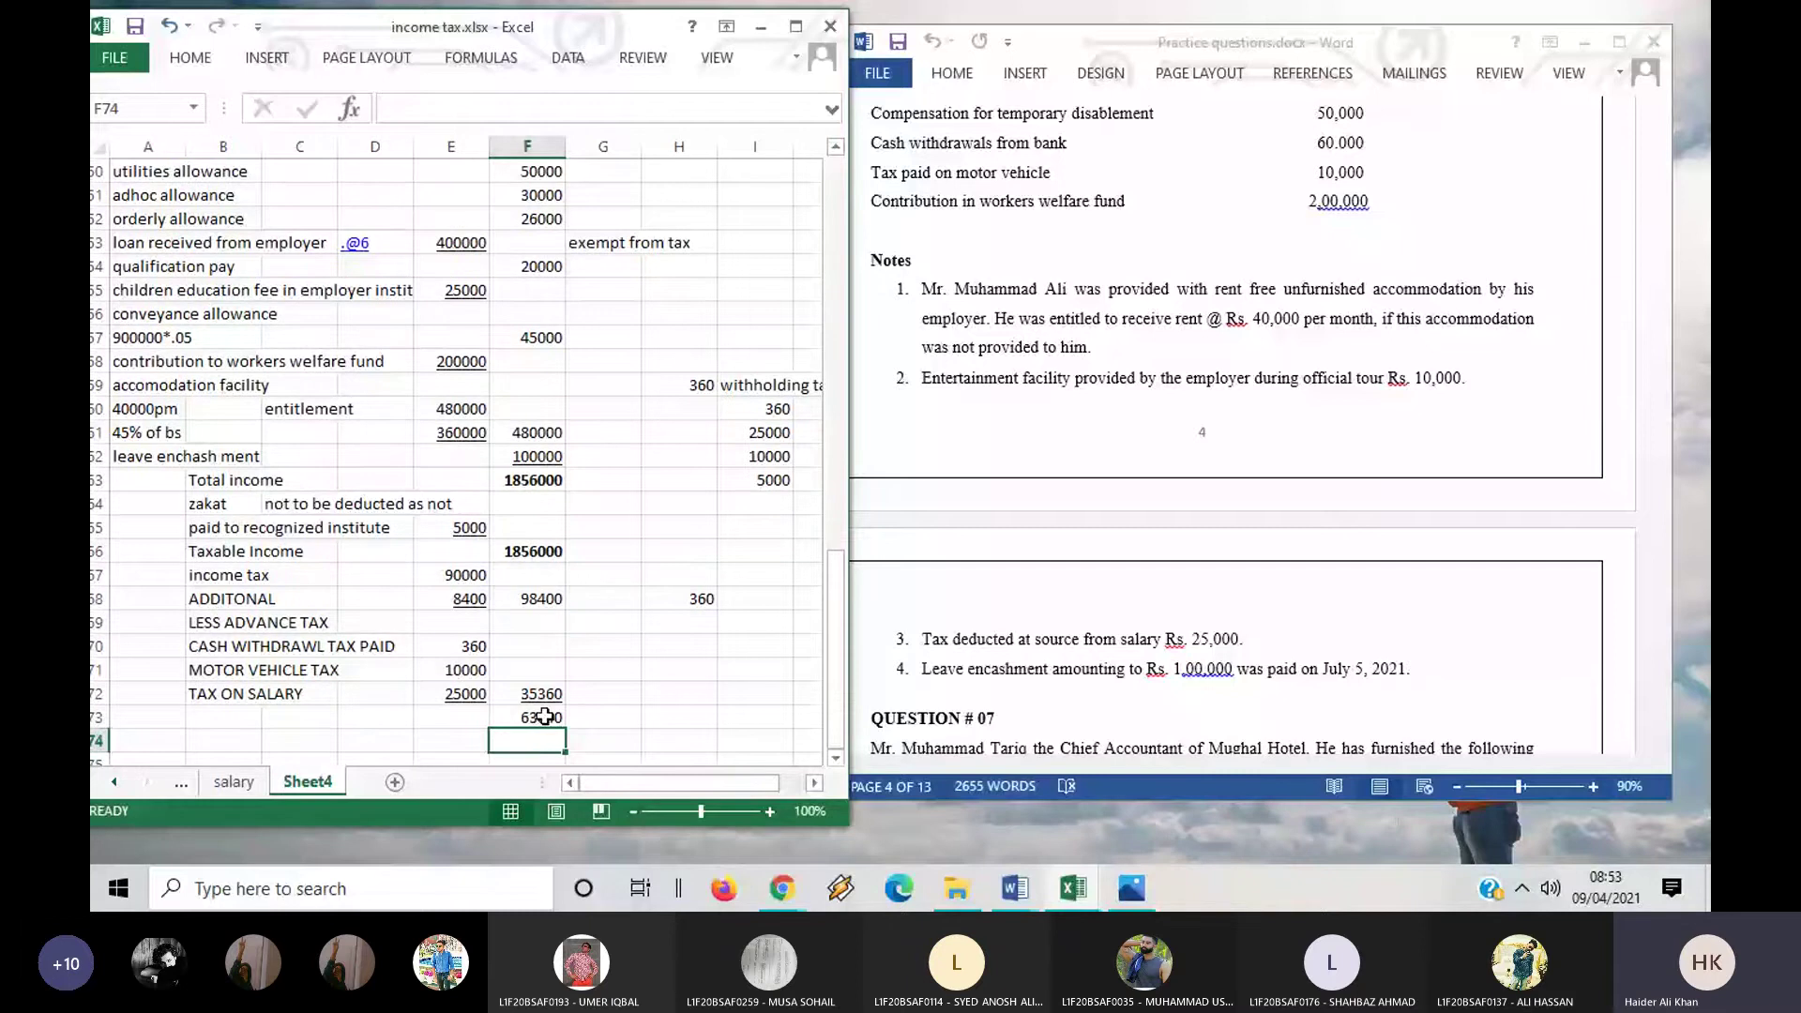
click(269, 715)
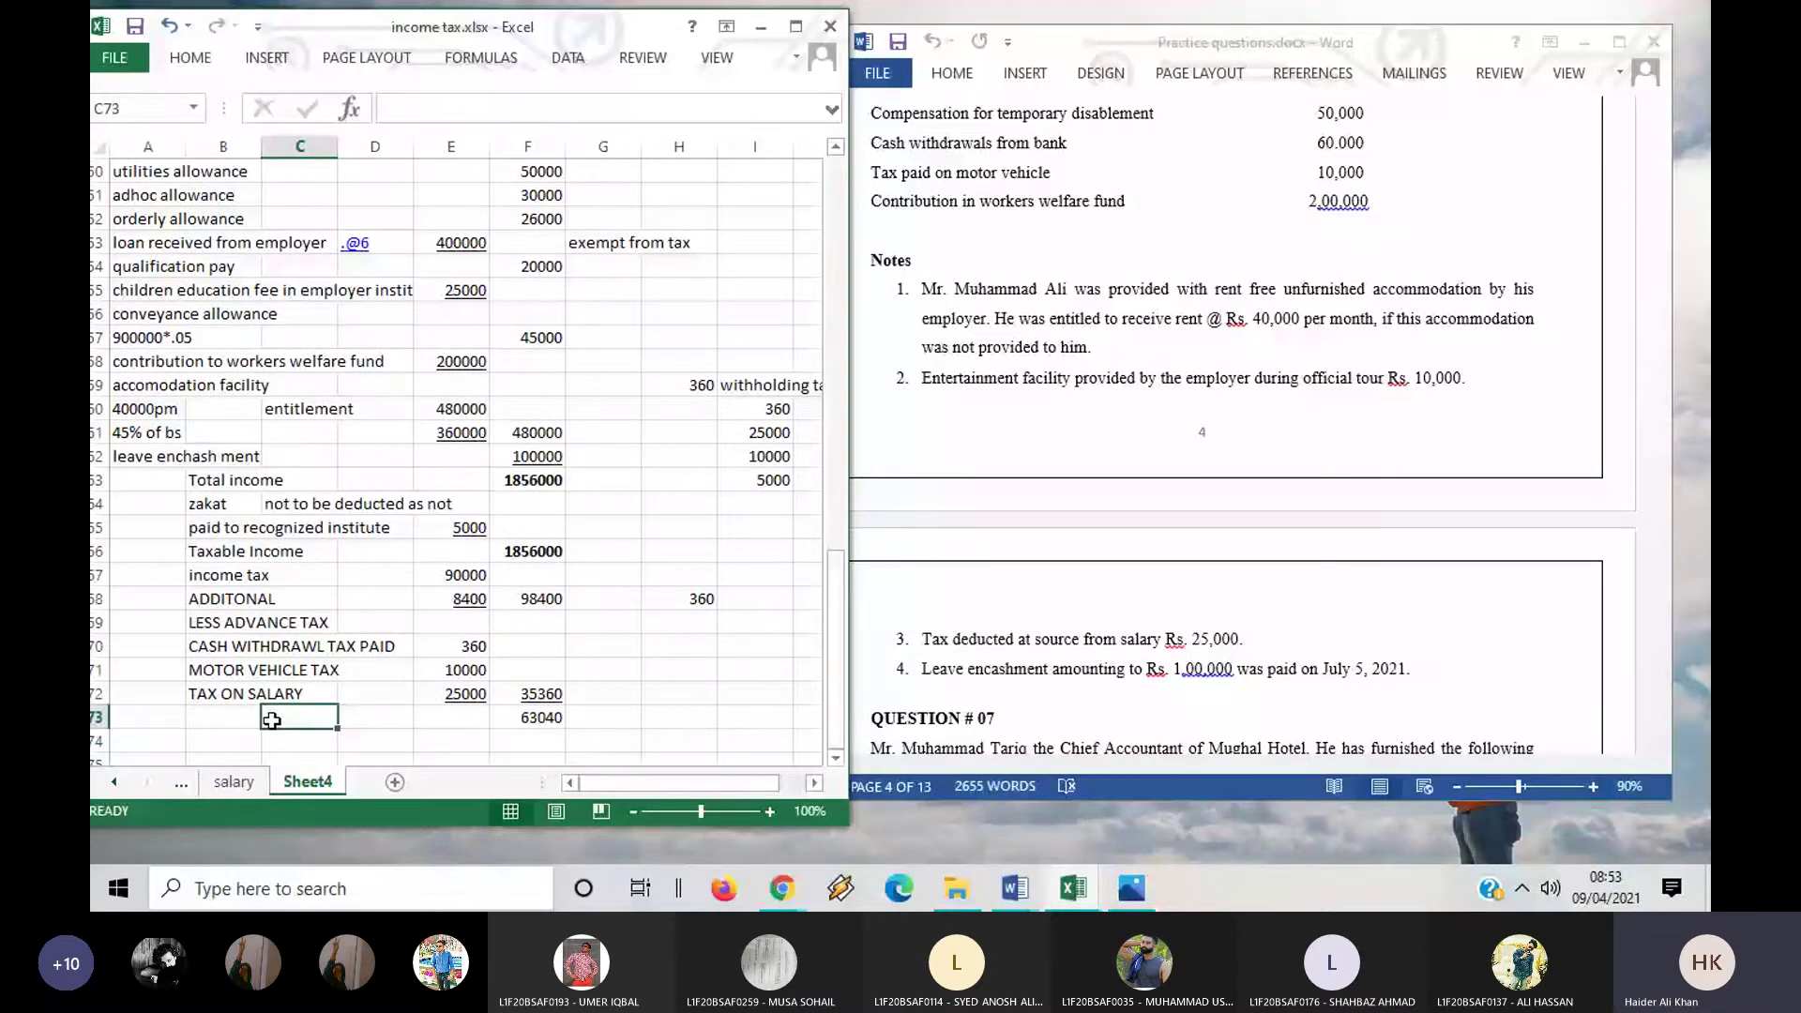
text(TAX TO BE P)
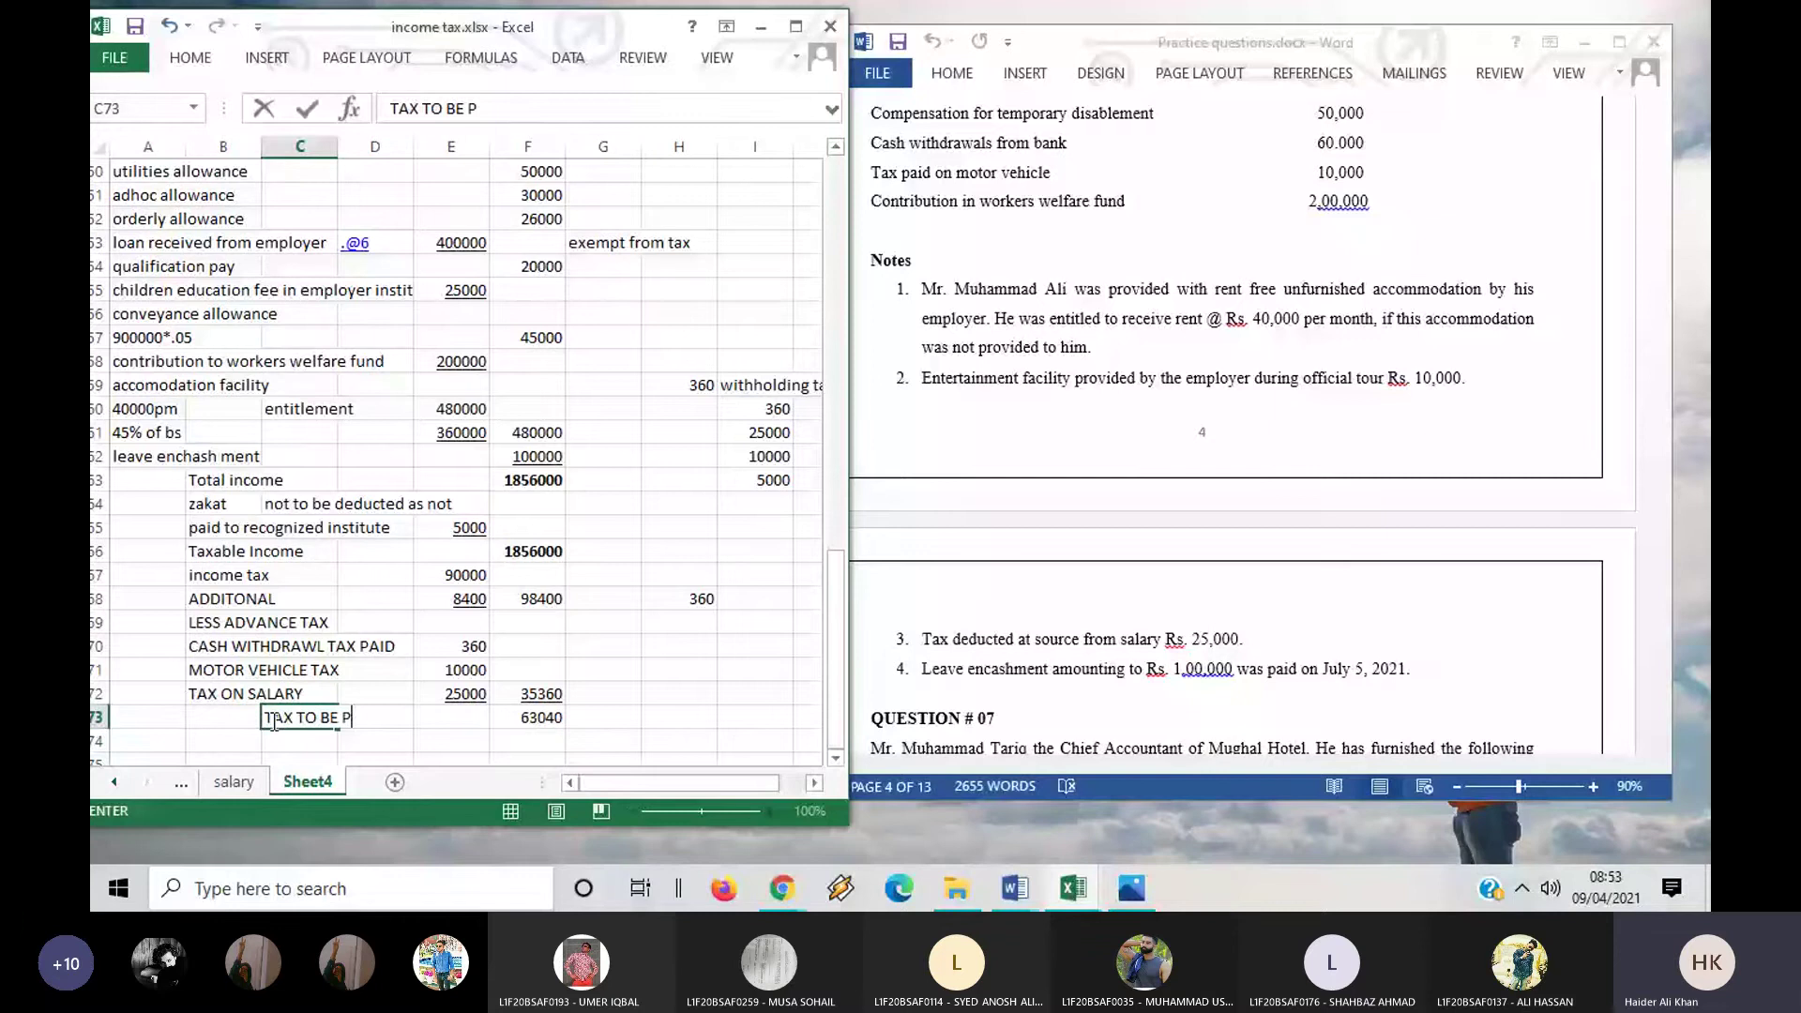
text(AID)
click(679, 645)
Verify the 63040 formula in the maximized sheet, then bring the Teams meeting forward
click(797, 28)
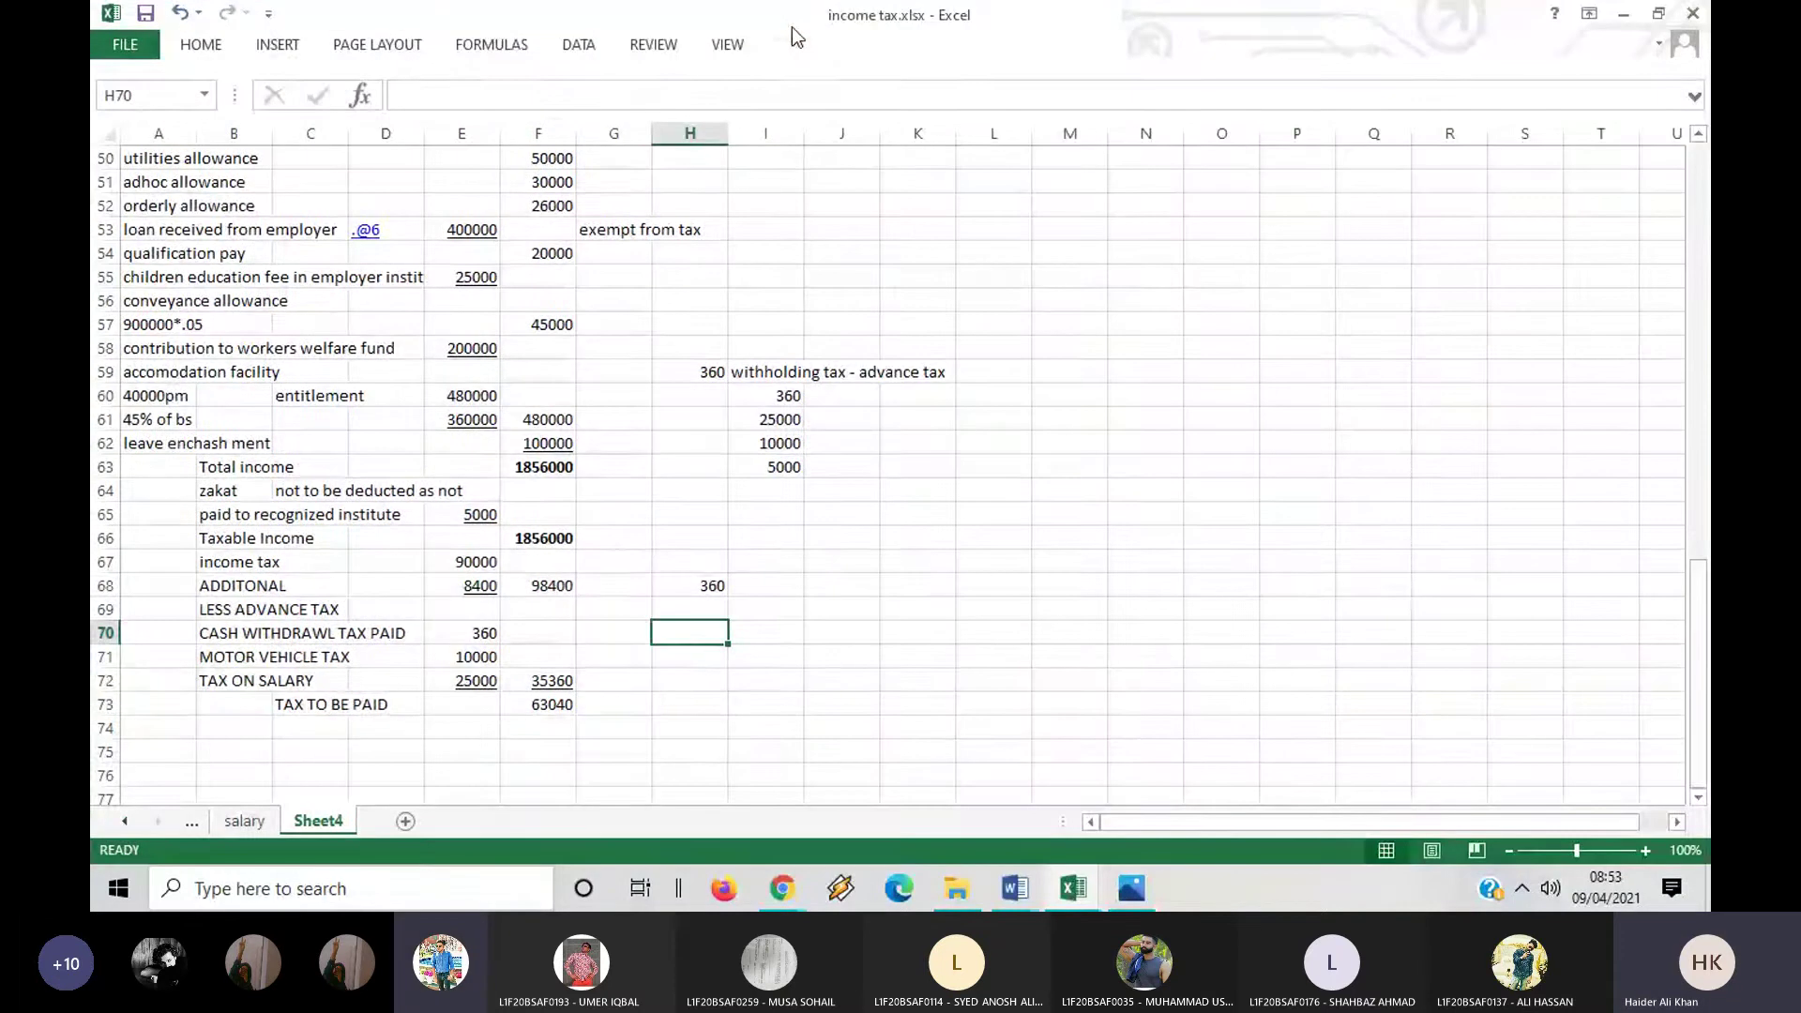
click(549, 700)
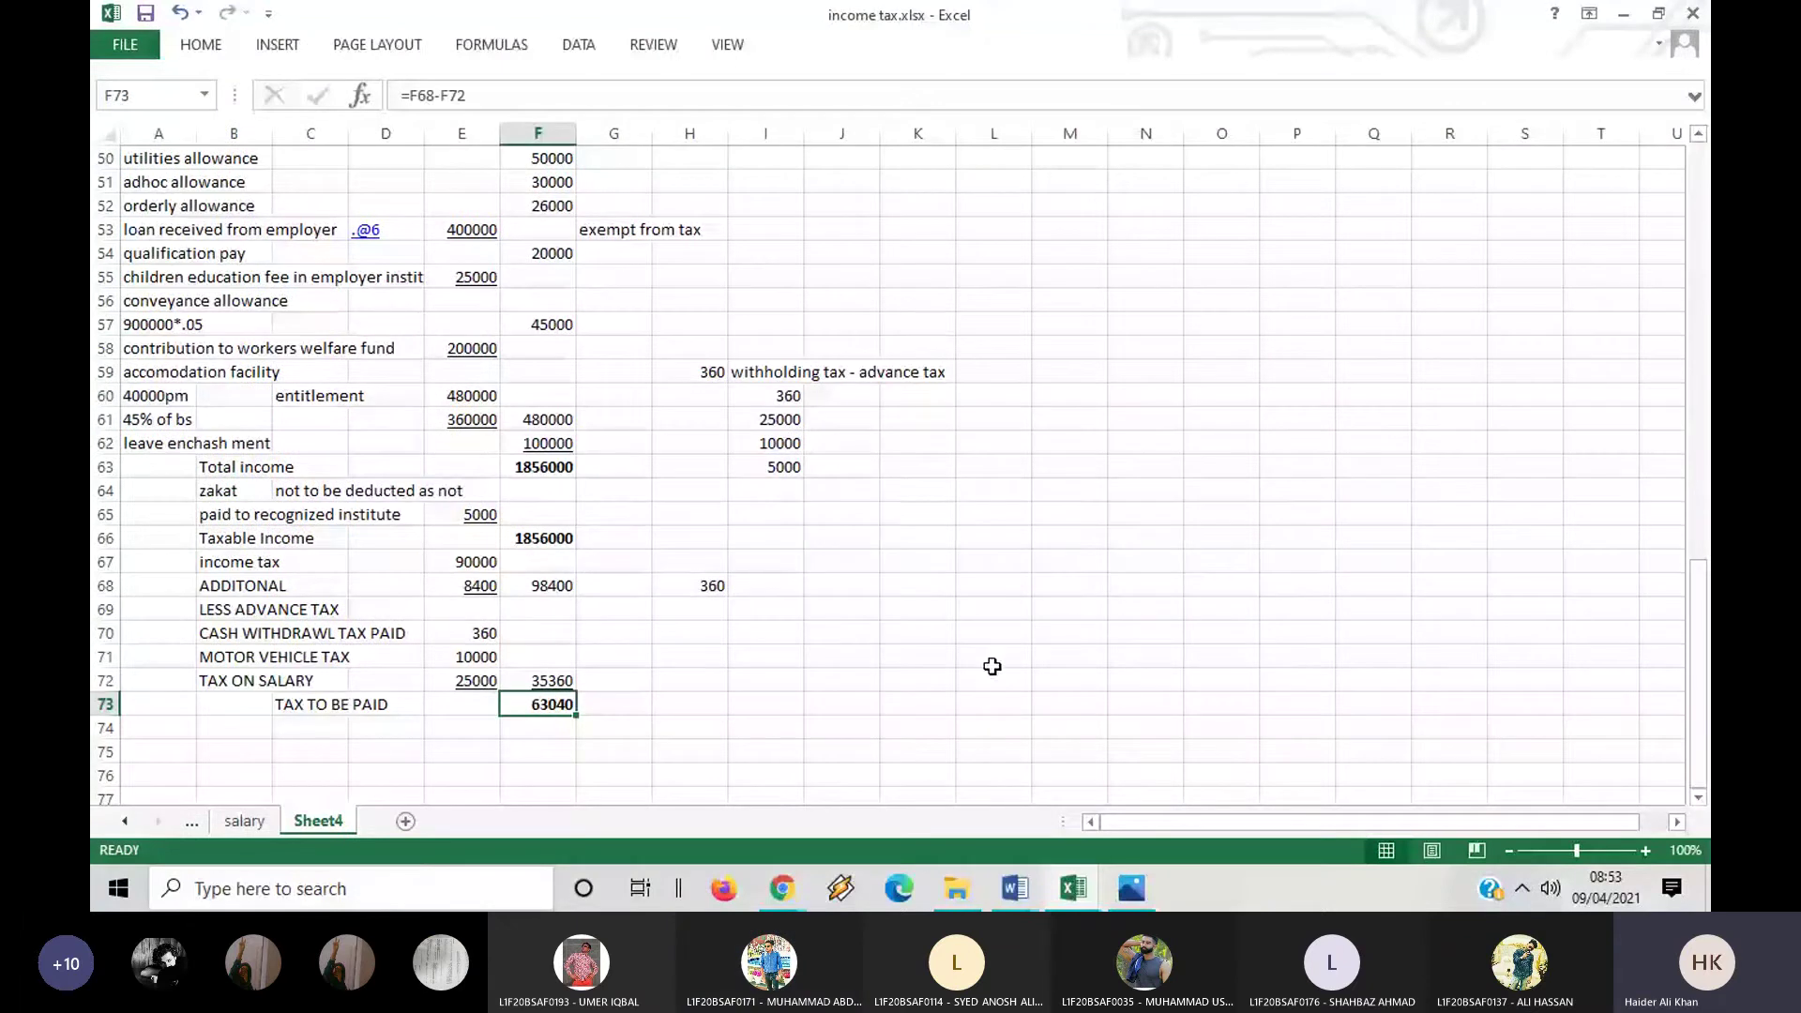
click(1658, 13)
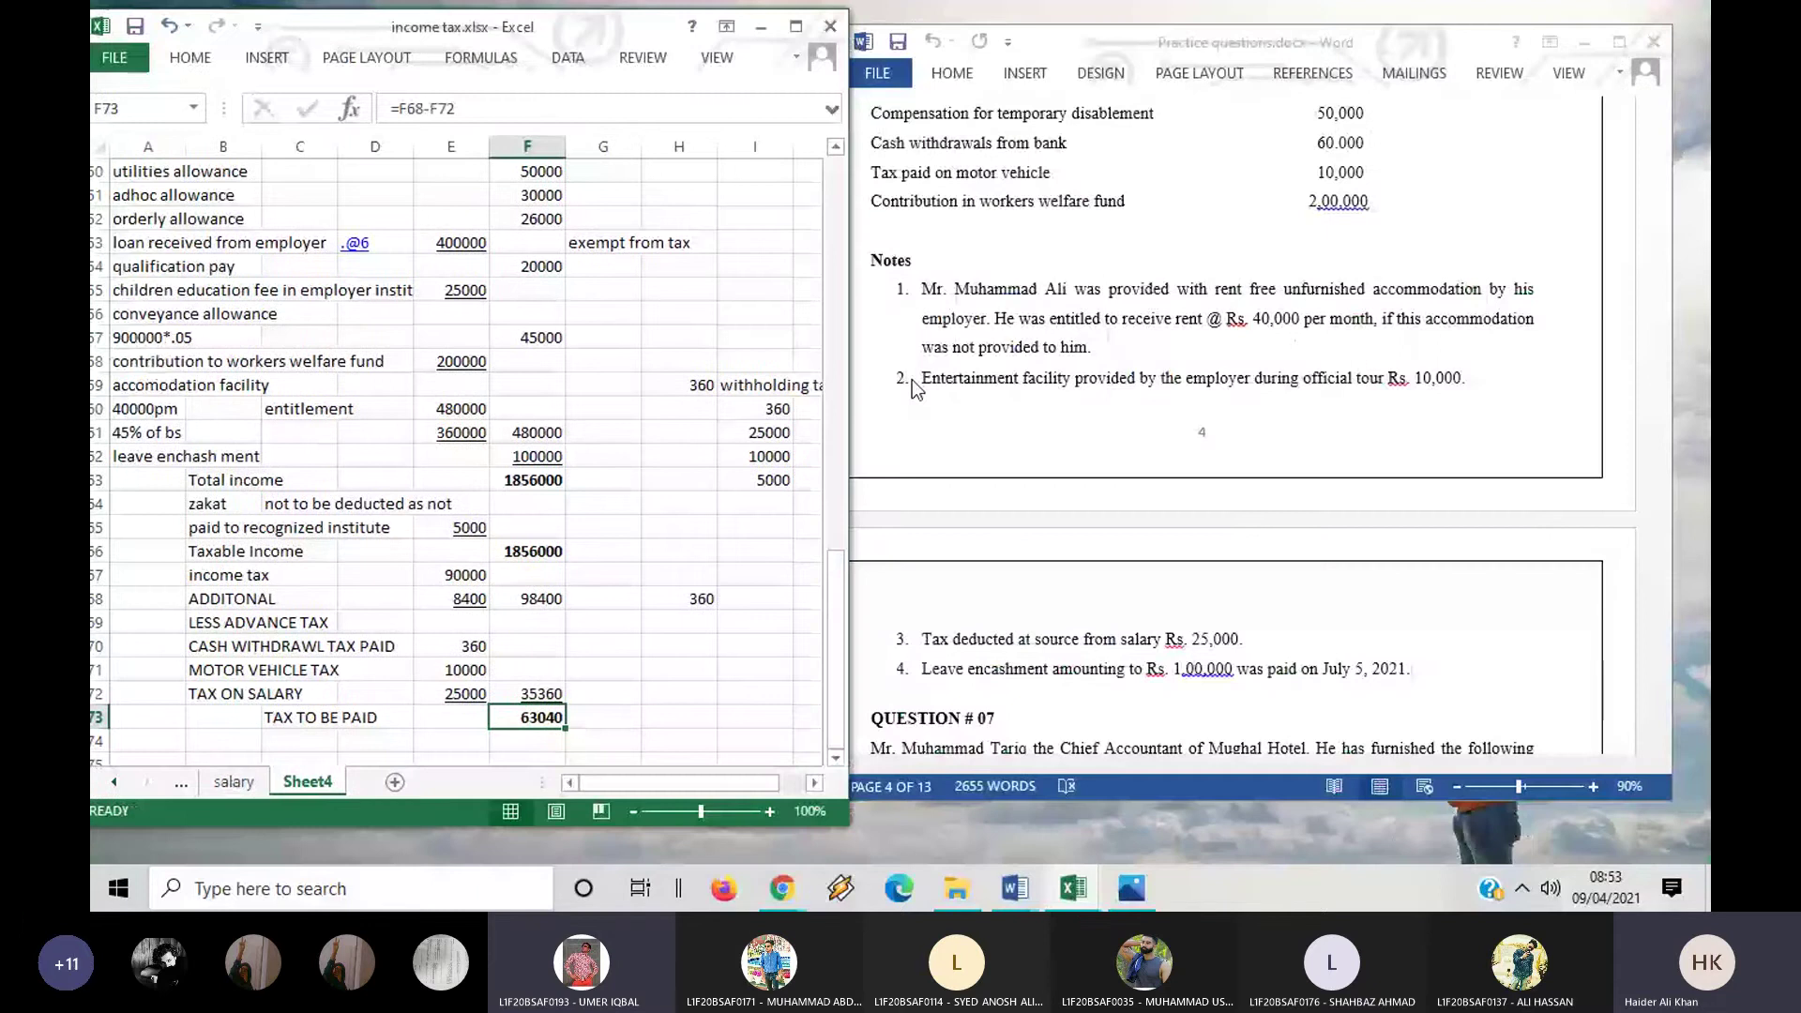
mouse_move(783, 888)
click(647, 784)
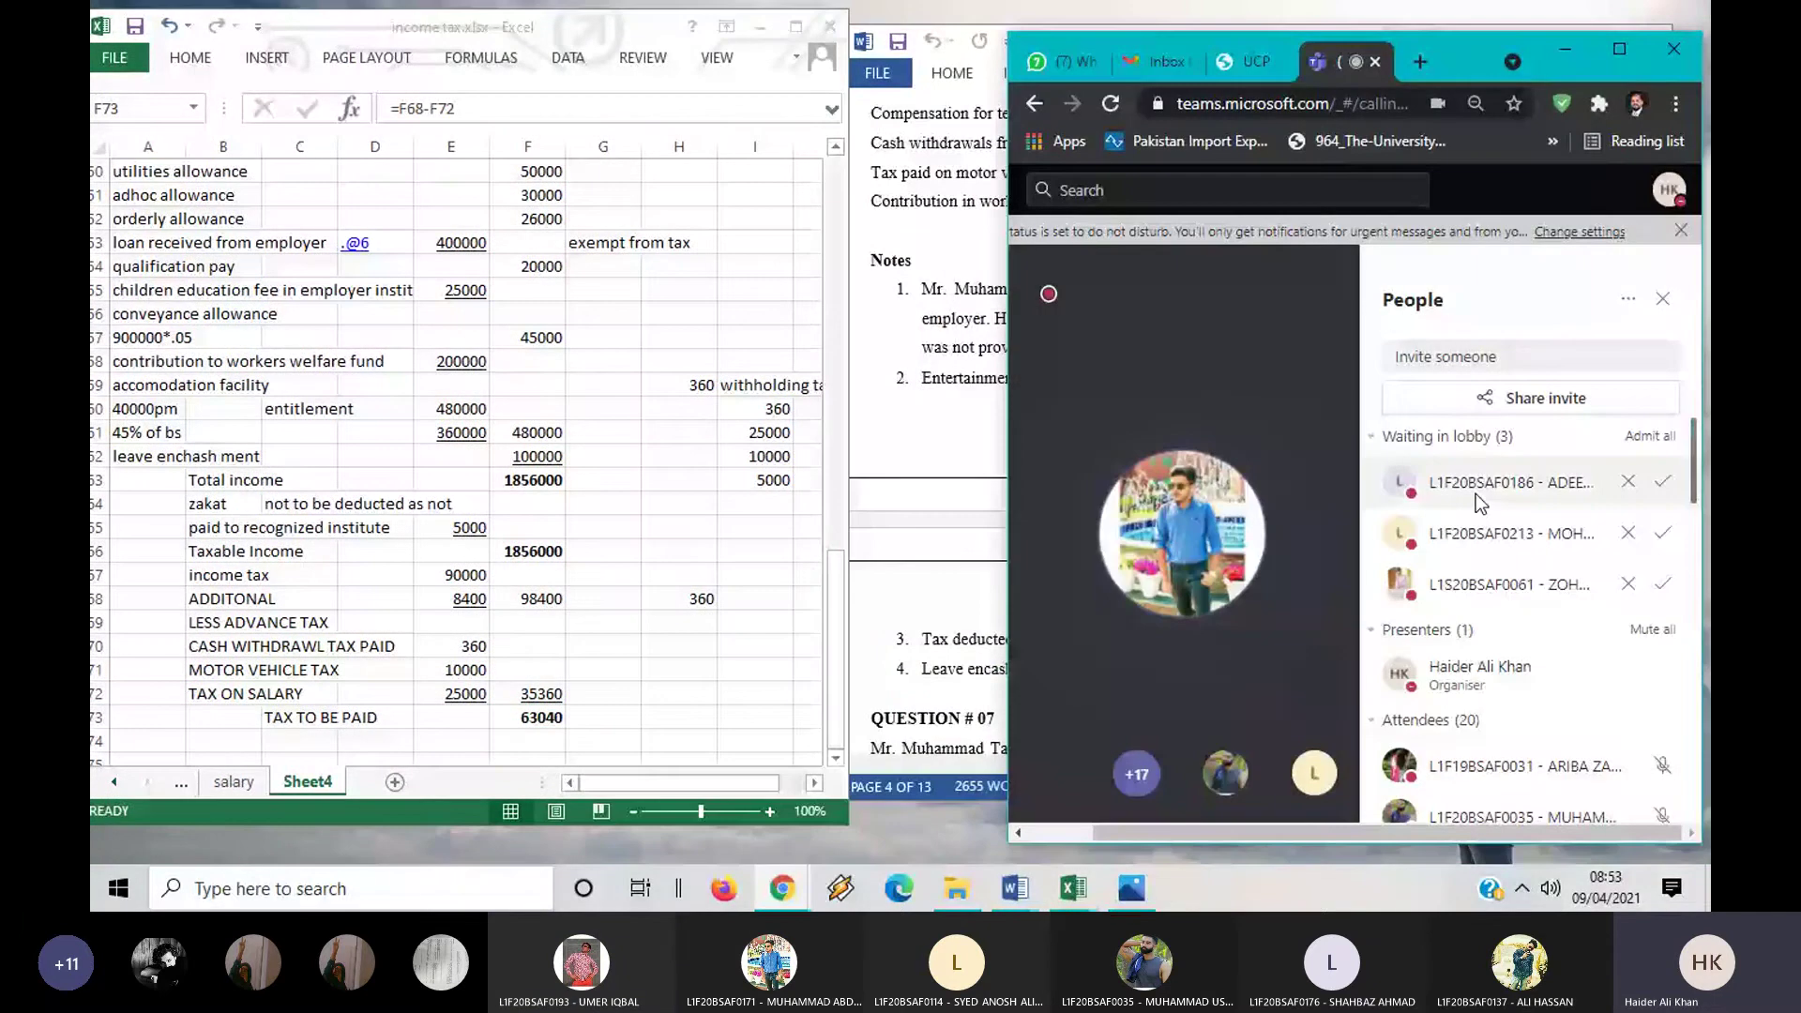
Admit the first of three lobby participants and maximize the Teams meeting window
click(1662, 482)
key(super+Up)
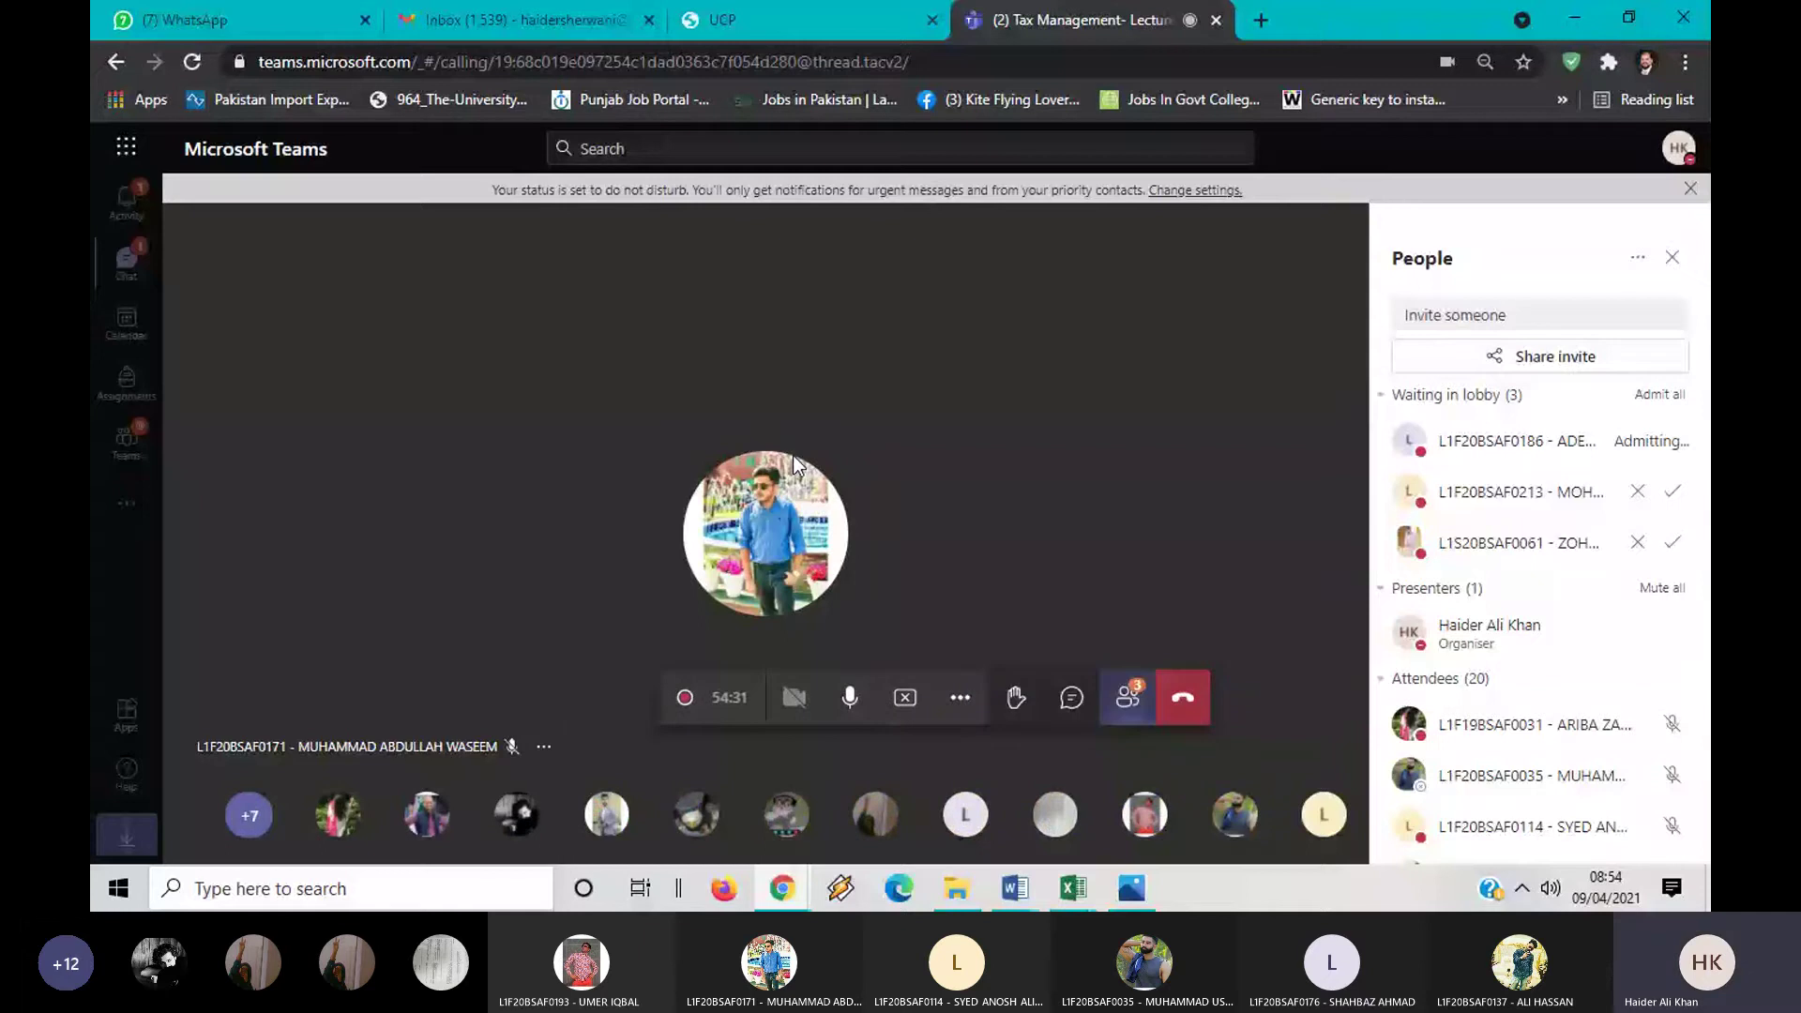
mouse_move(791, 454)
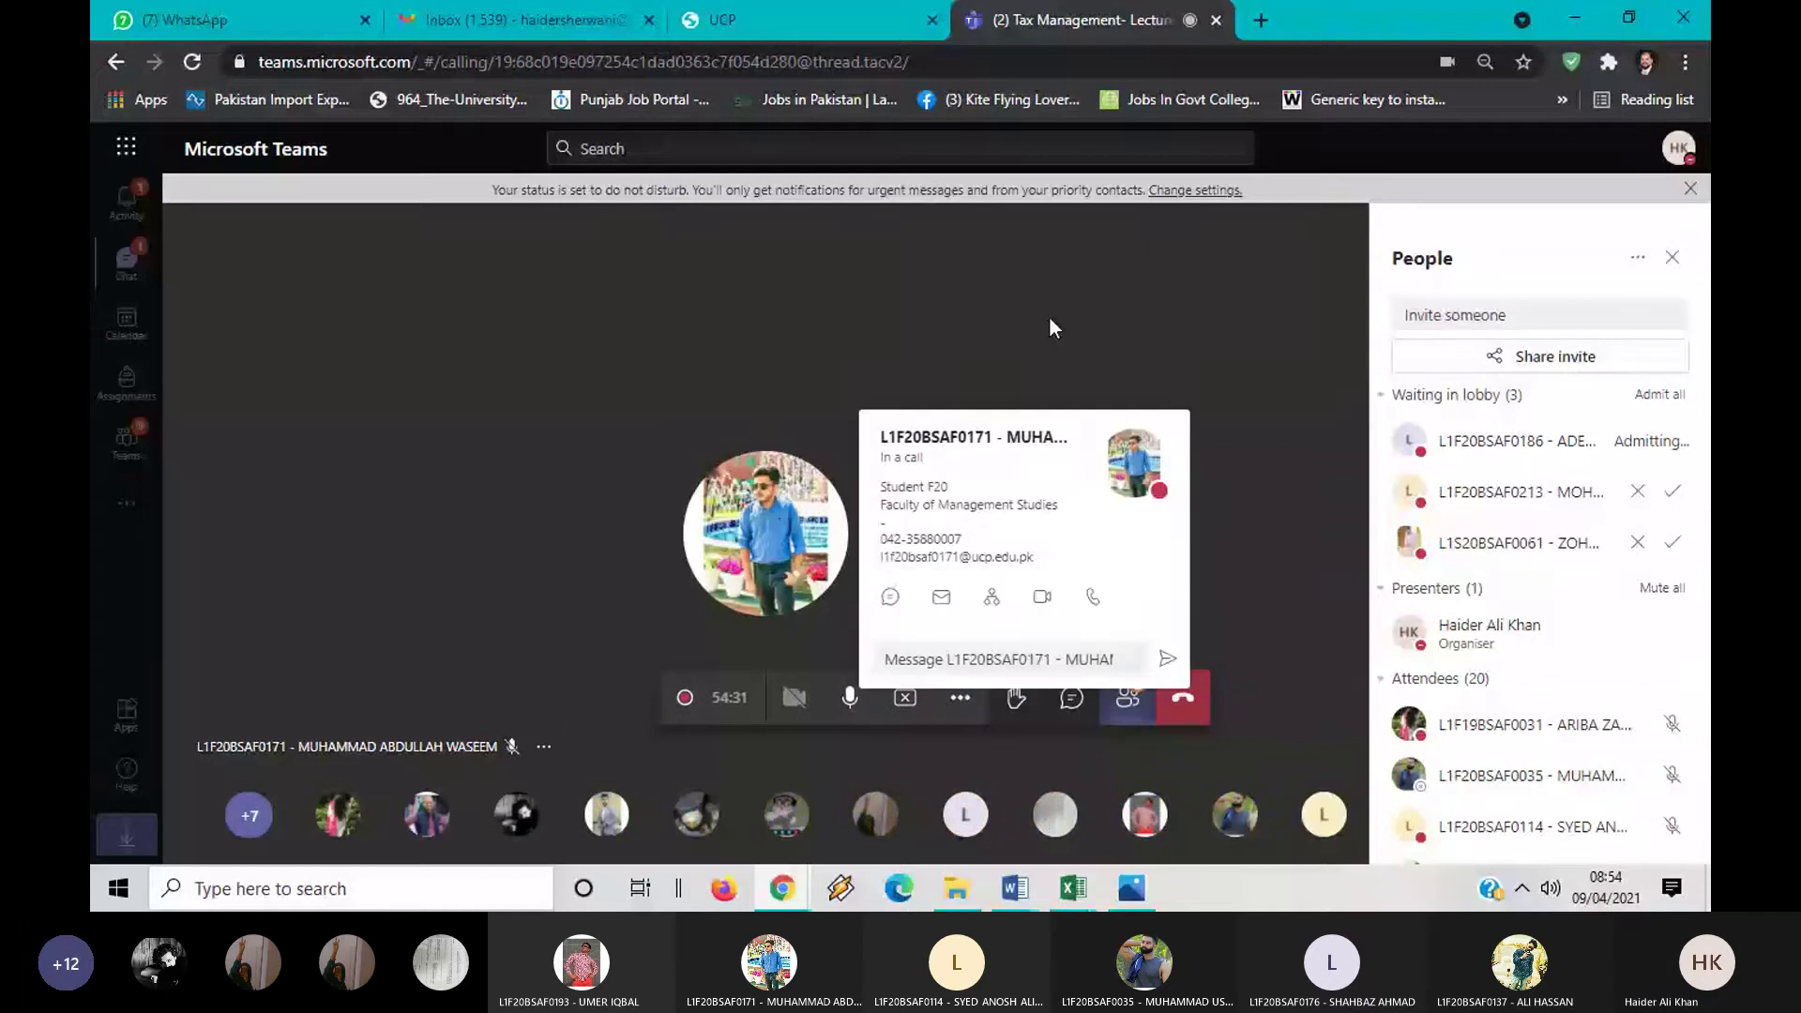
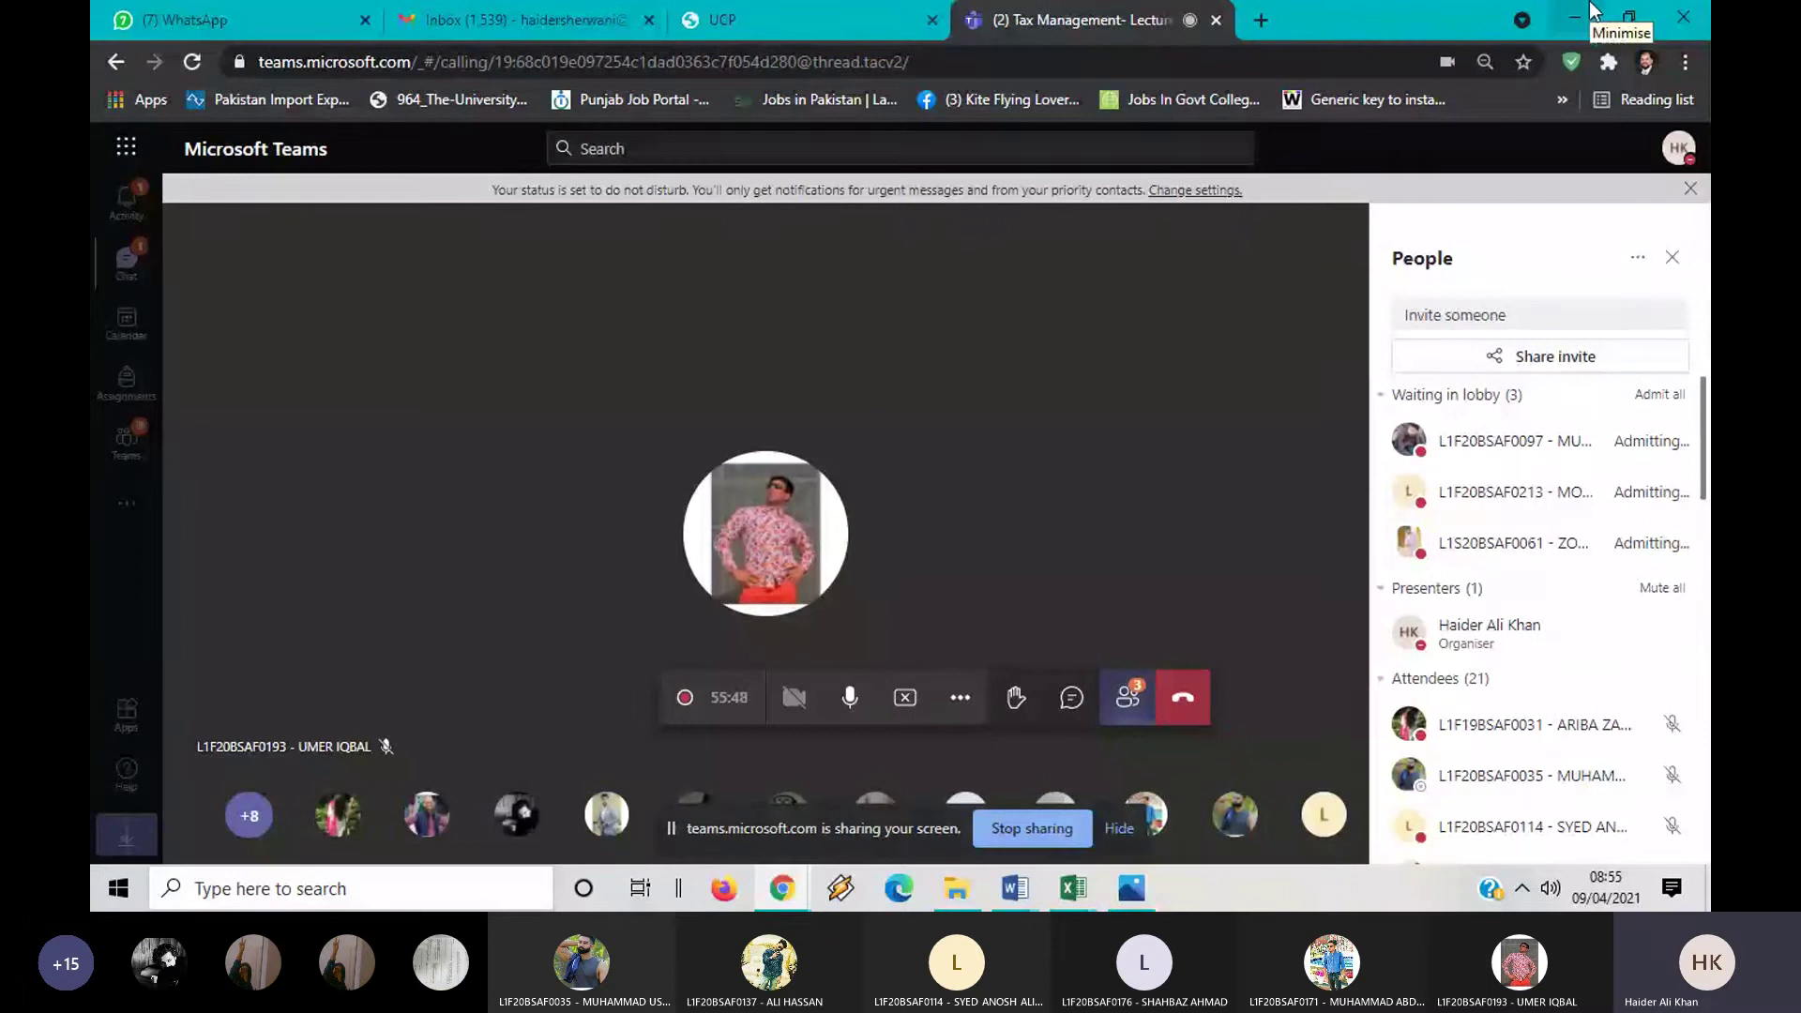
Minimise the Chrome meeting window to reveal the Excel income-tax workbook and Word practice questions
click(1592, 11)
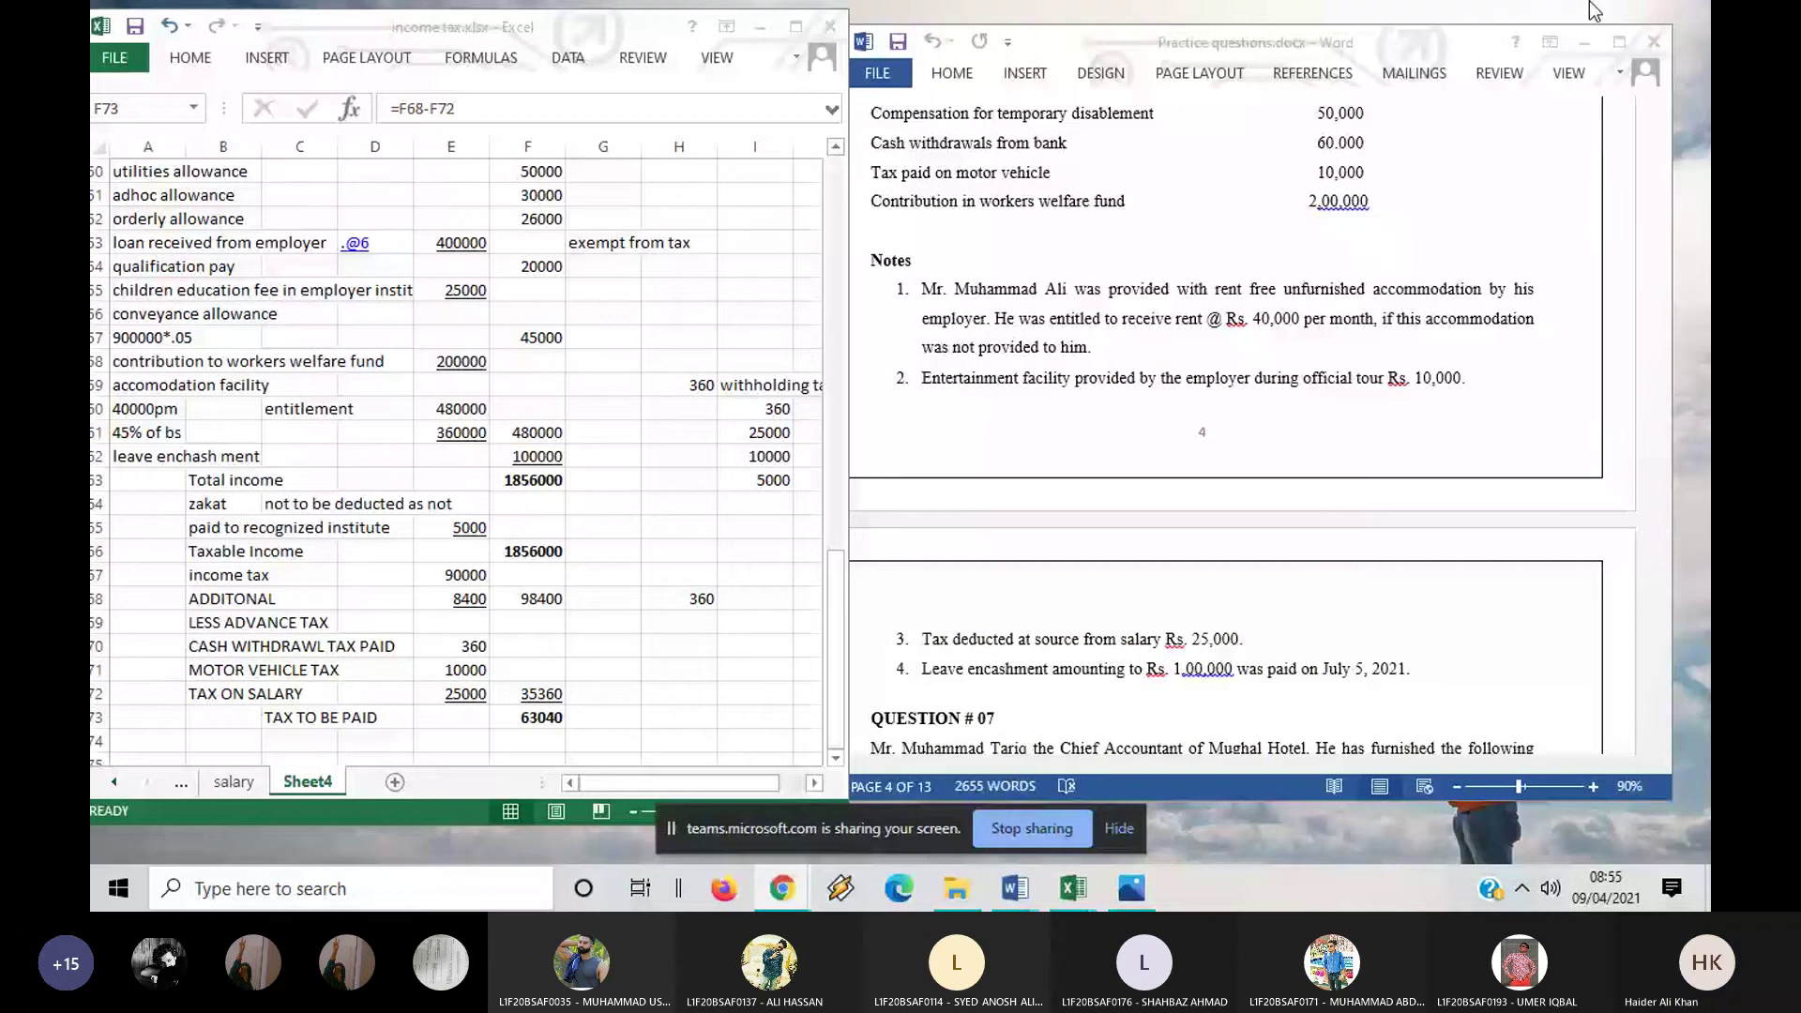
Change note 4's leave encashment date from July 5 to JuNE 5, 2021
click(1362, 671)
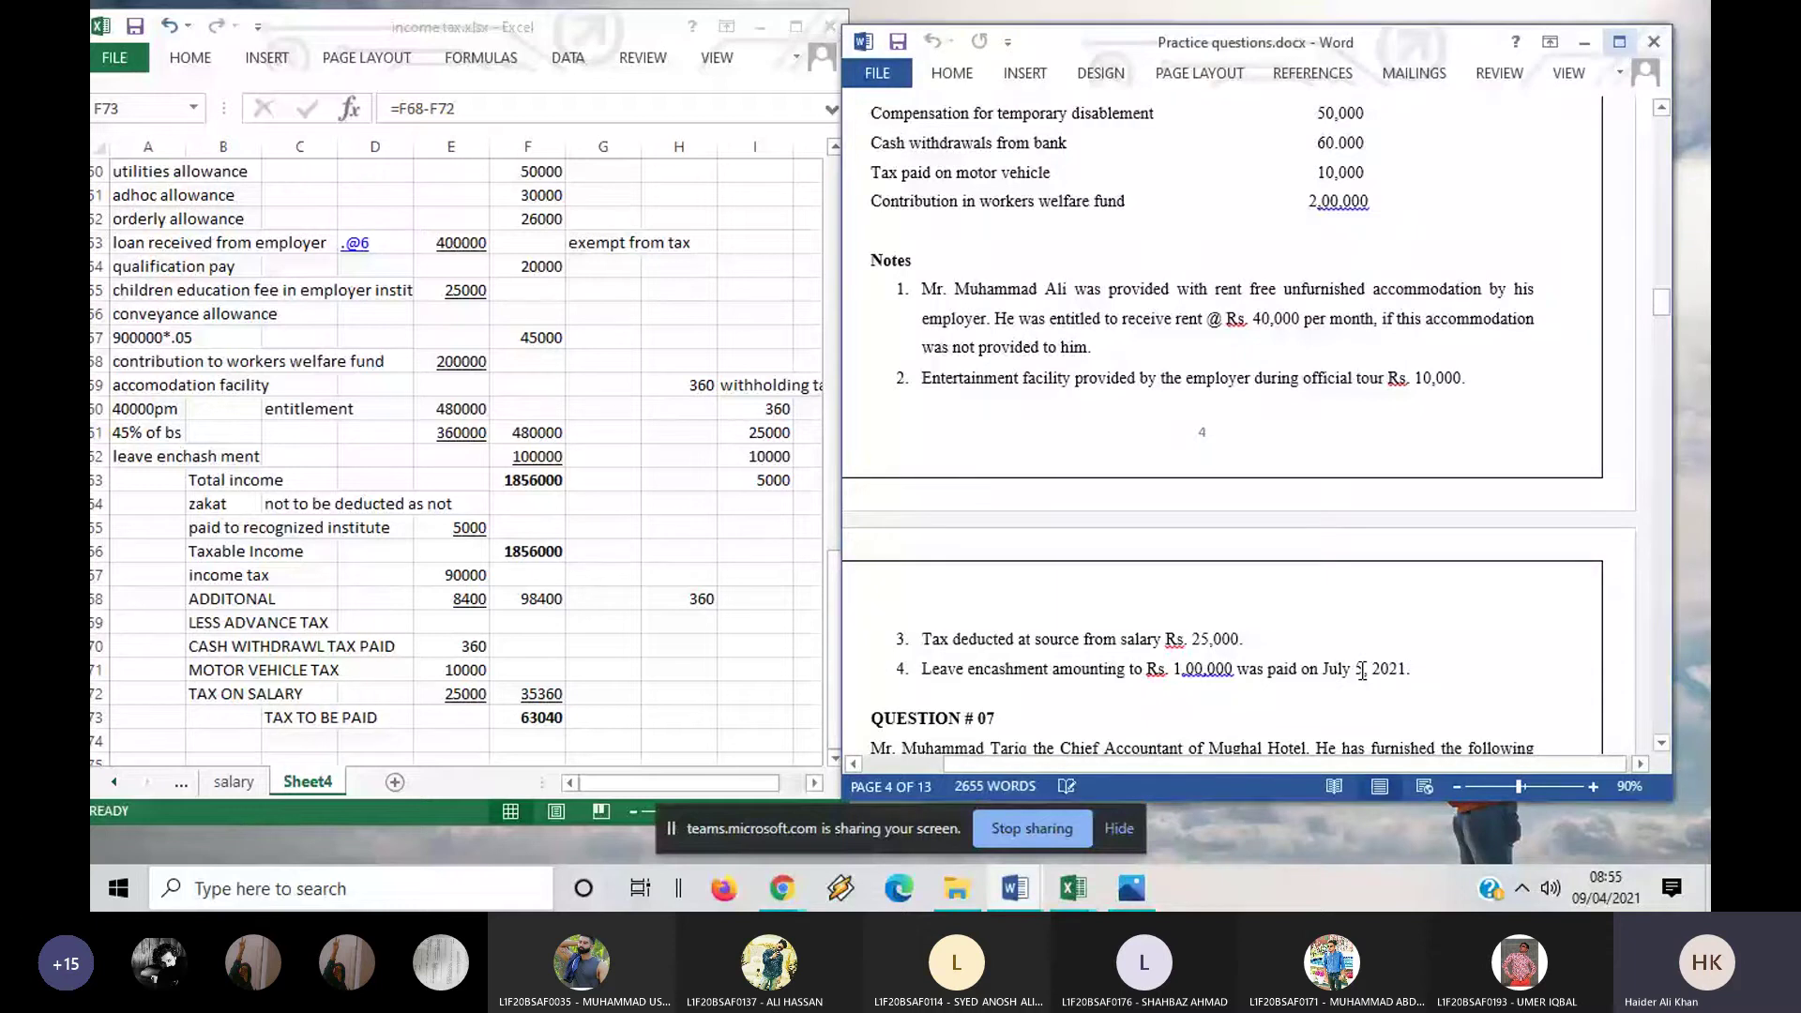
click(1362, 670)
text(,)
click(1354, 669)
key(BackSpace)
key(BackSpace)
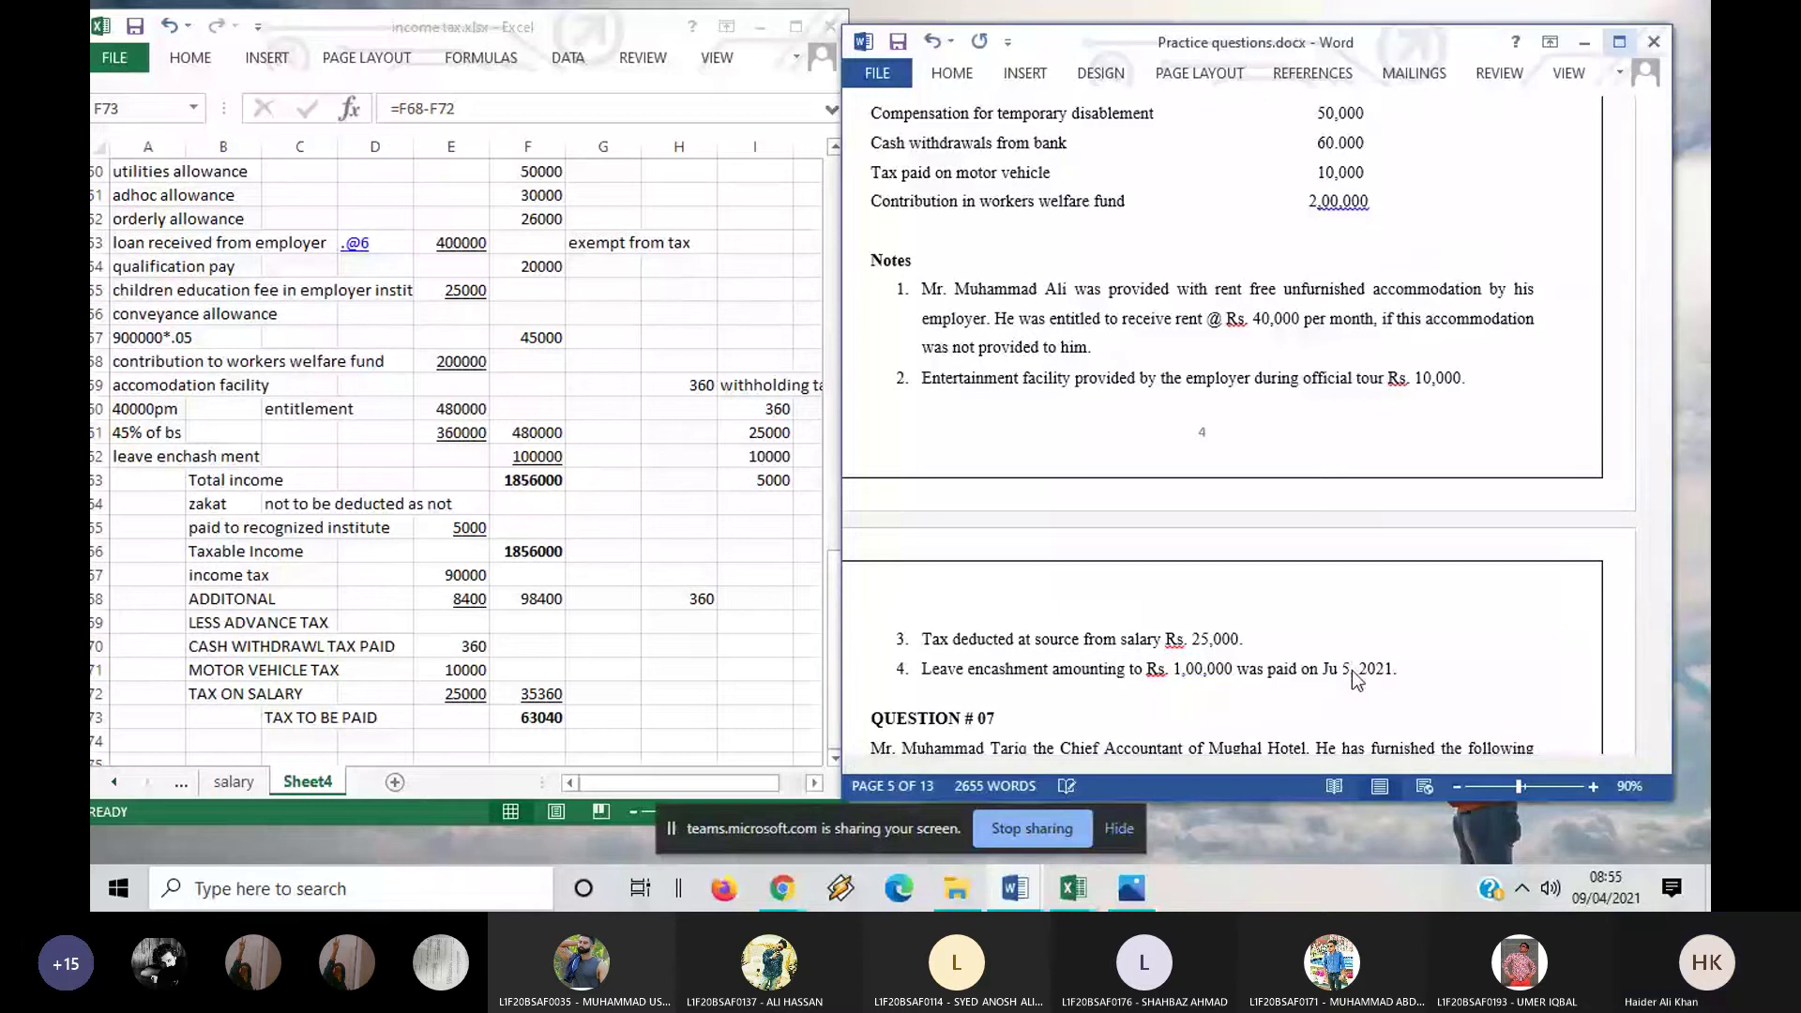
text(NE)
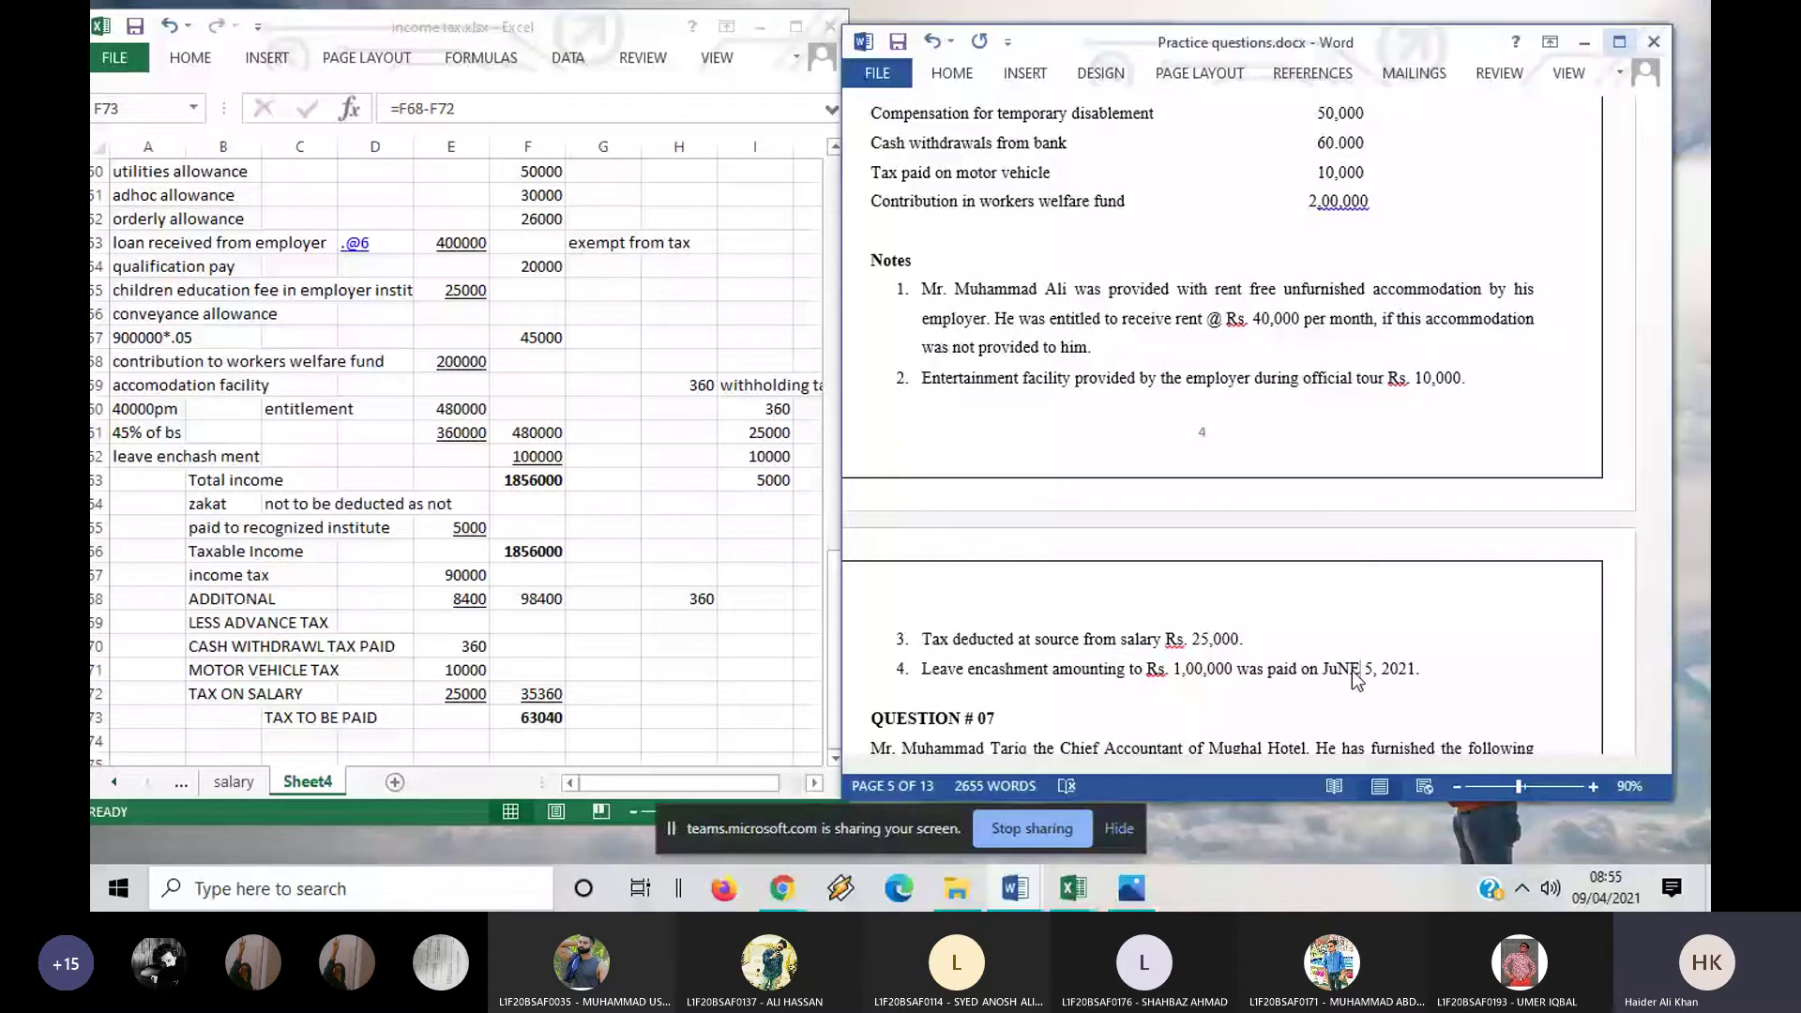
key(ctrl+z)
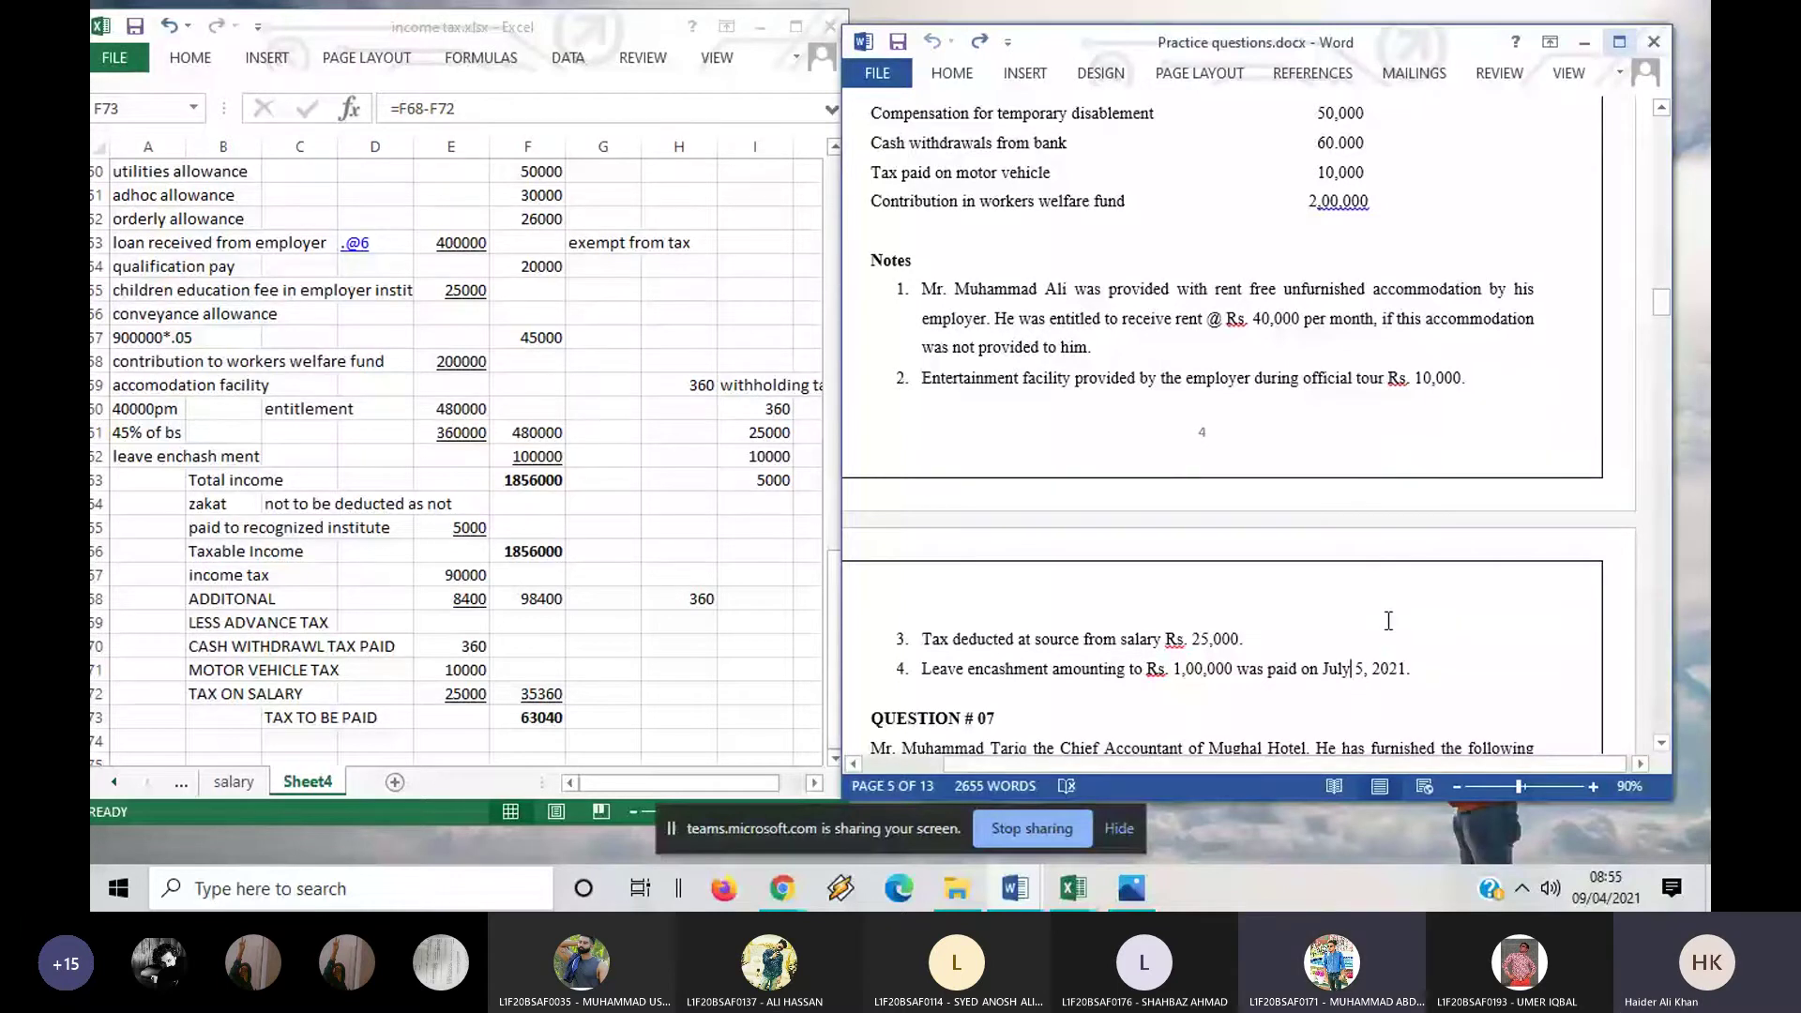
key(BackSpace)
key(BackSpace)
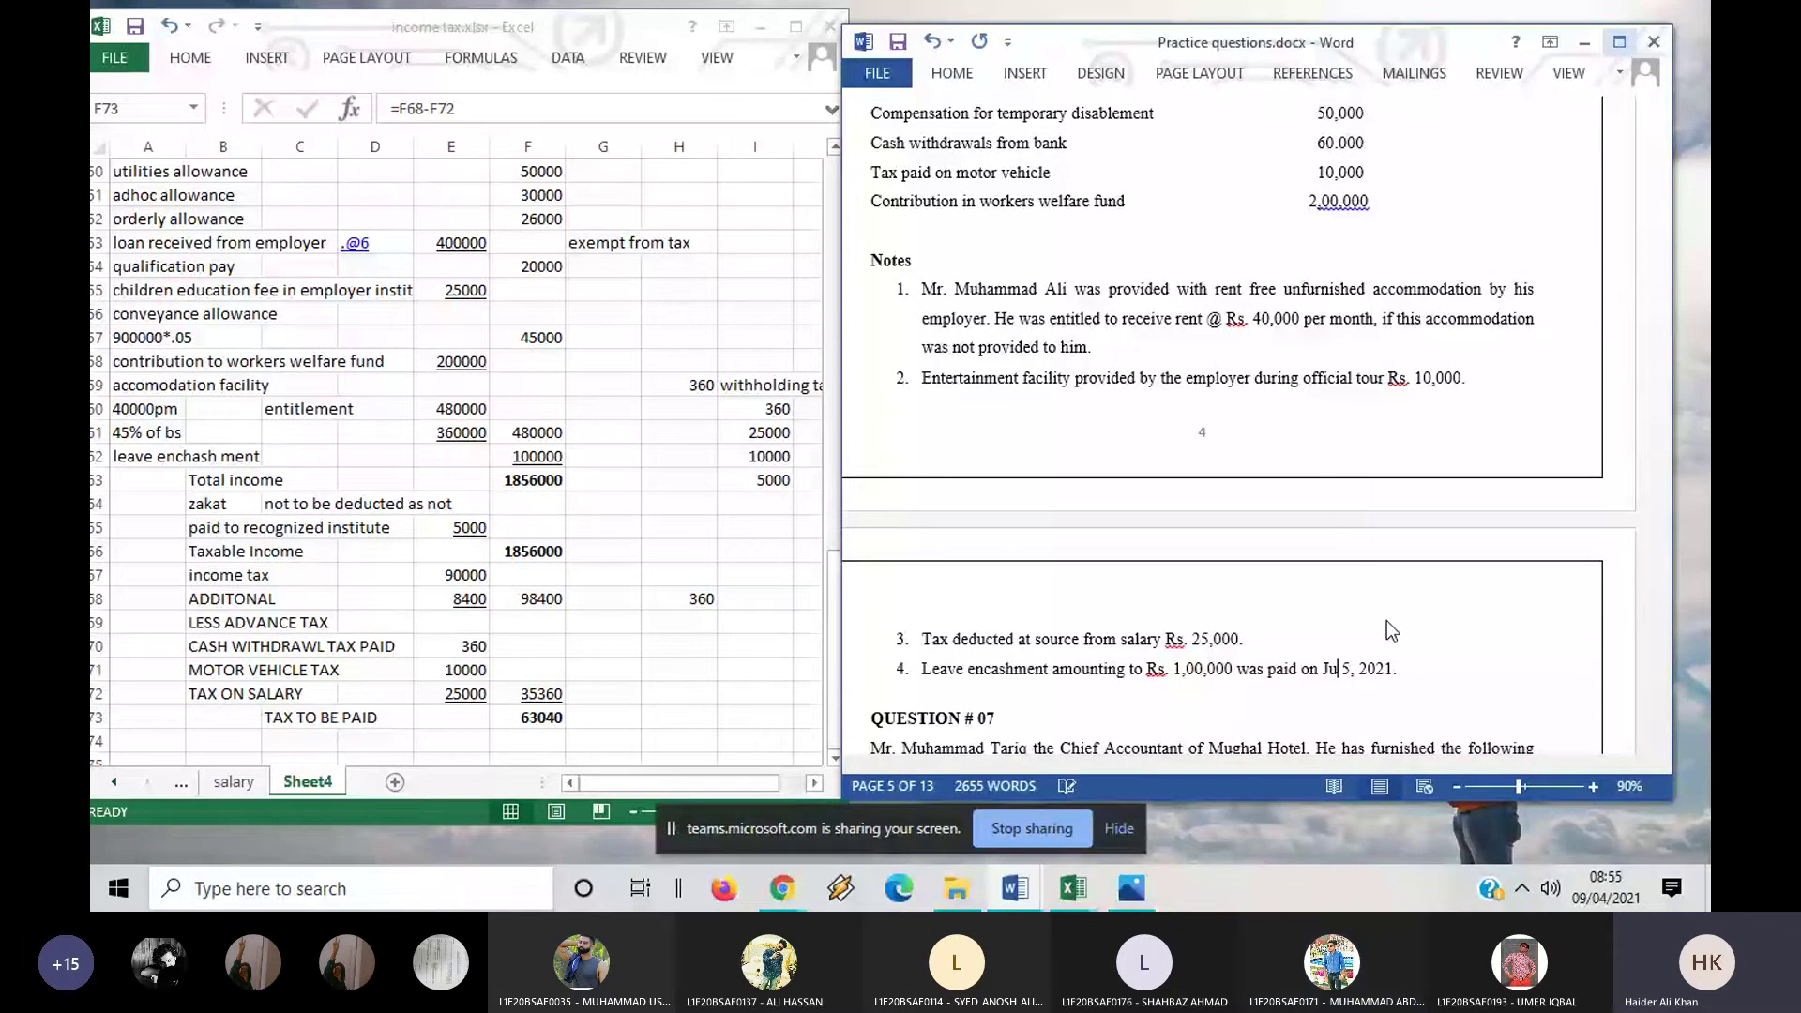
text(NE)
Highlight the question's income particulars and notes in Word, then switch to the Excel workbook
drag(1478, 684, 1702, 435)
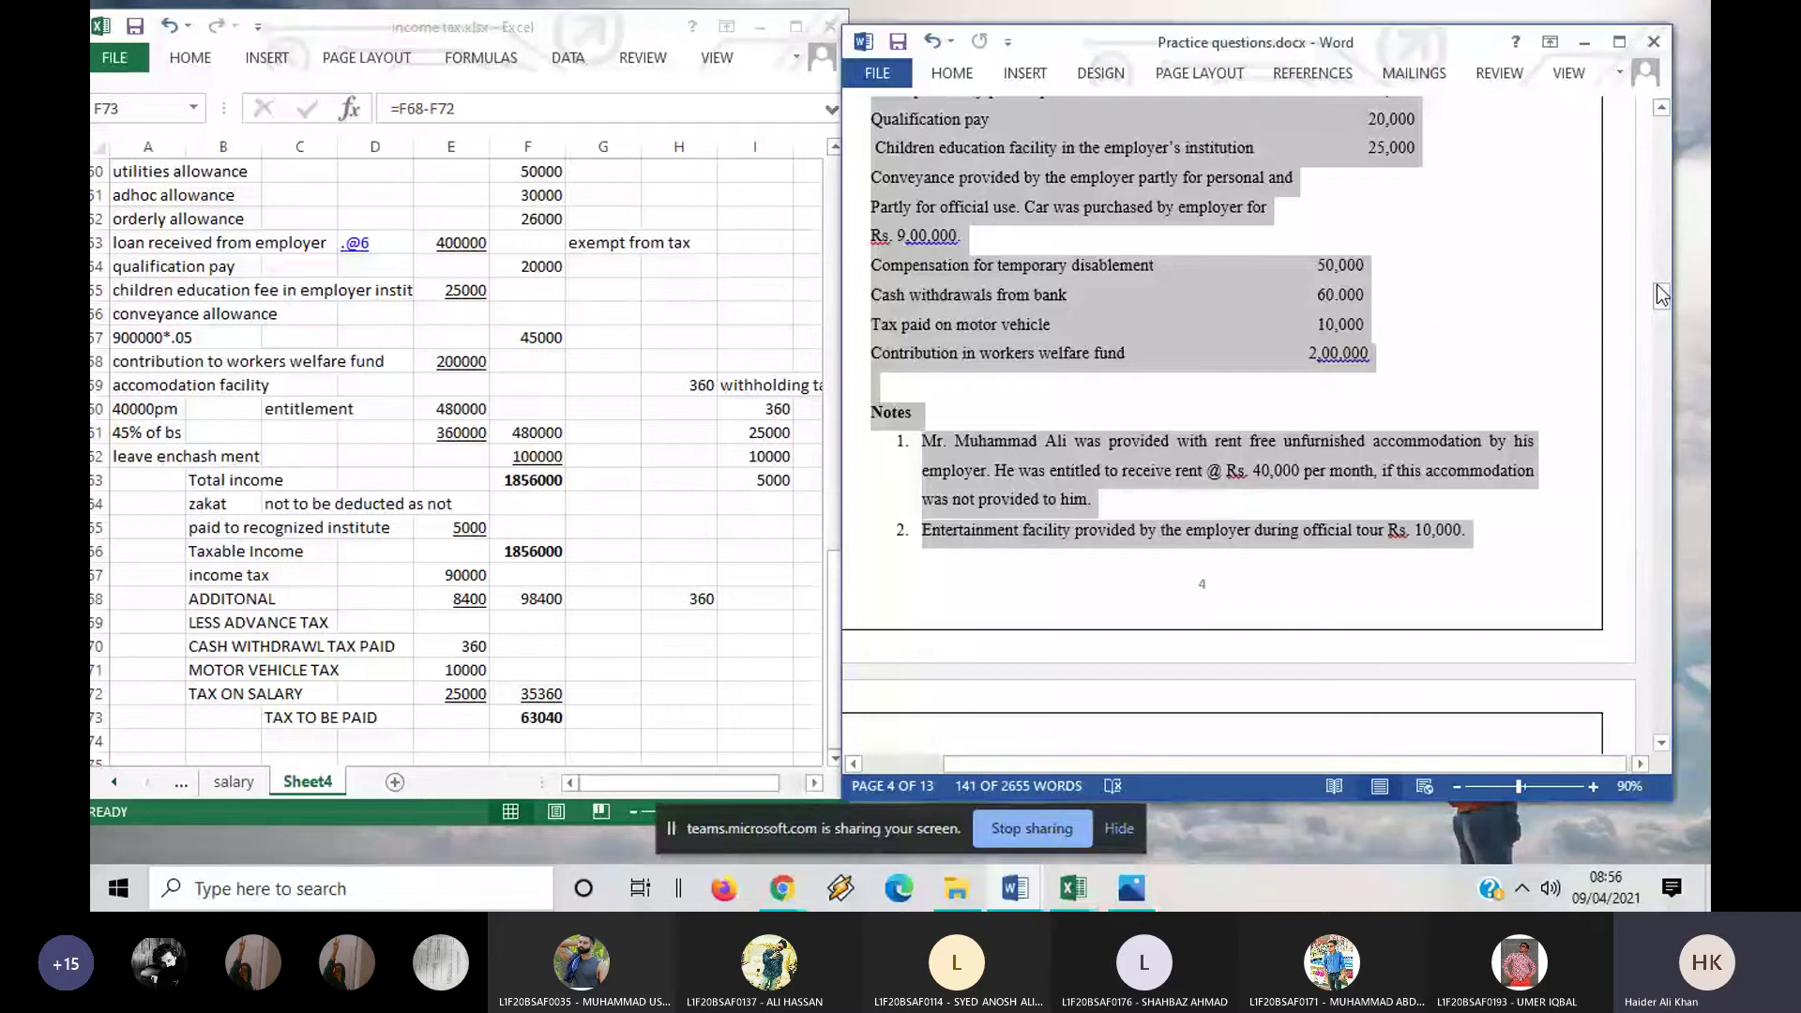
drag(1660, 294, 1661, 310)
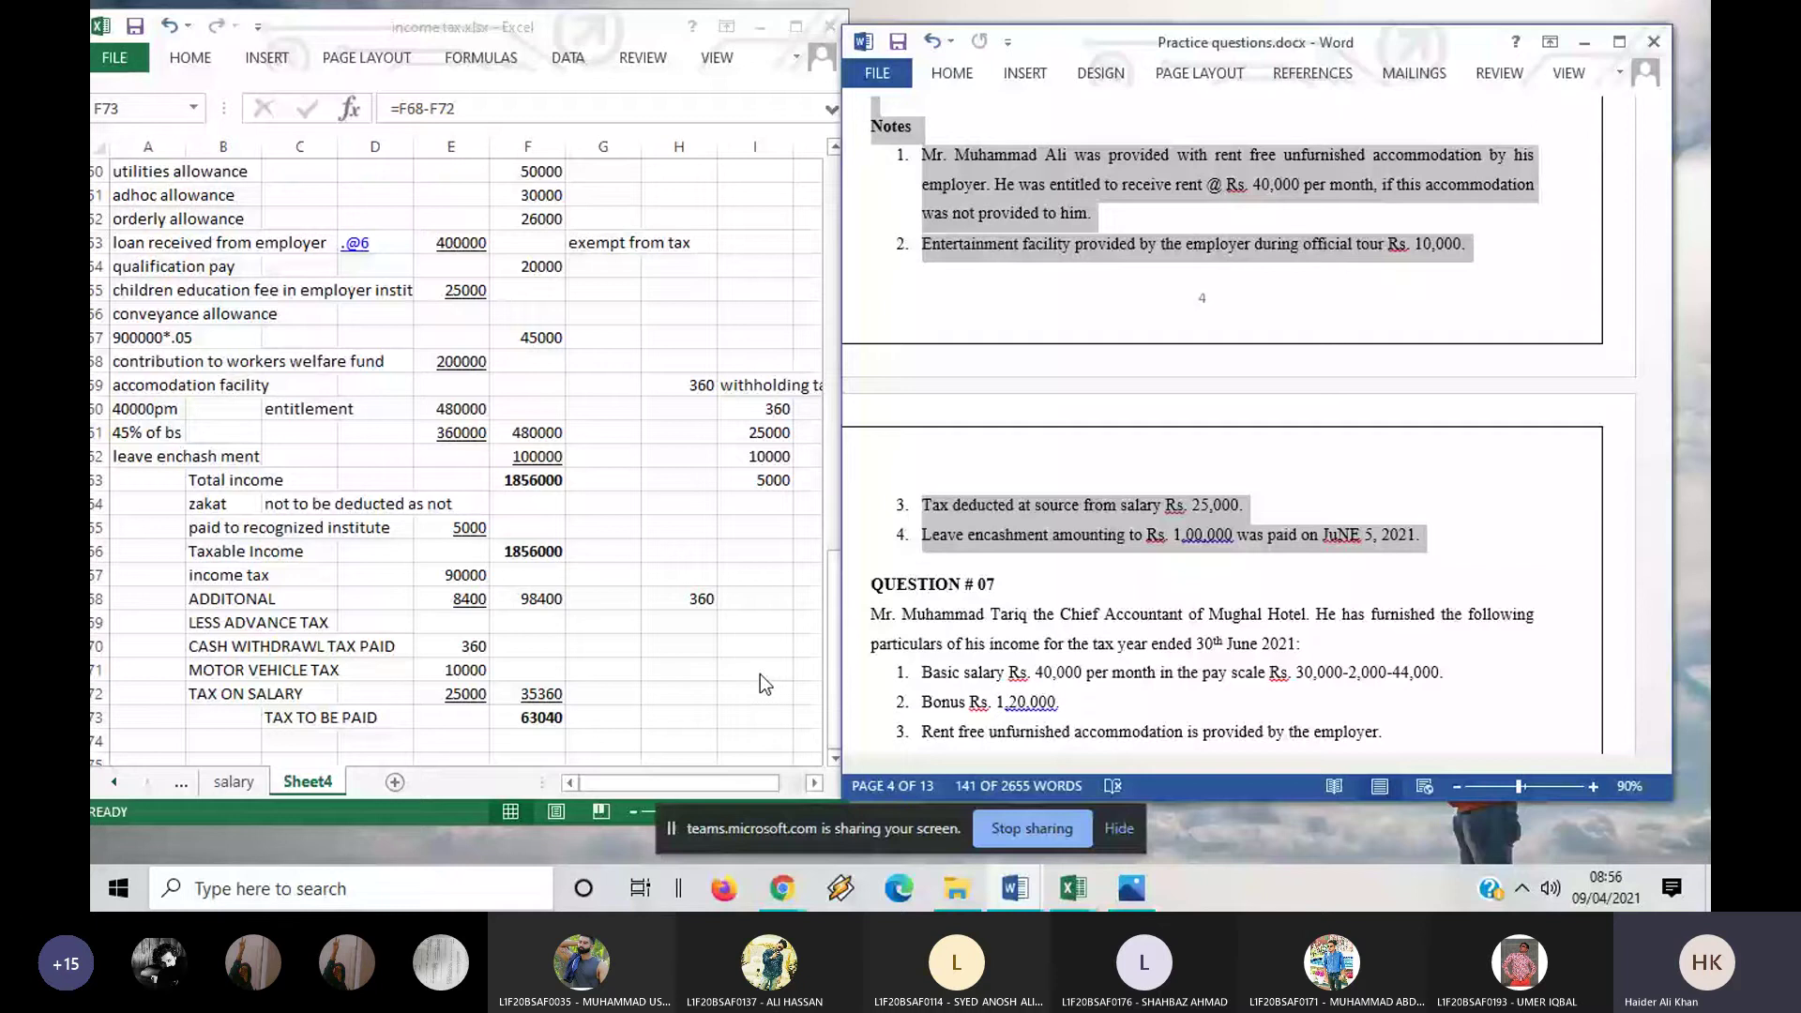
click(549, 720)
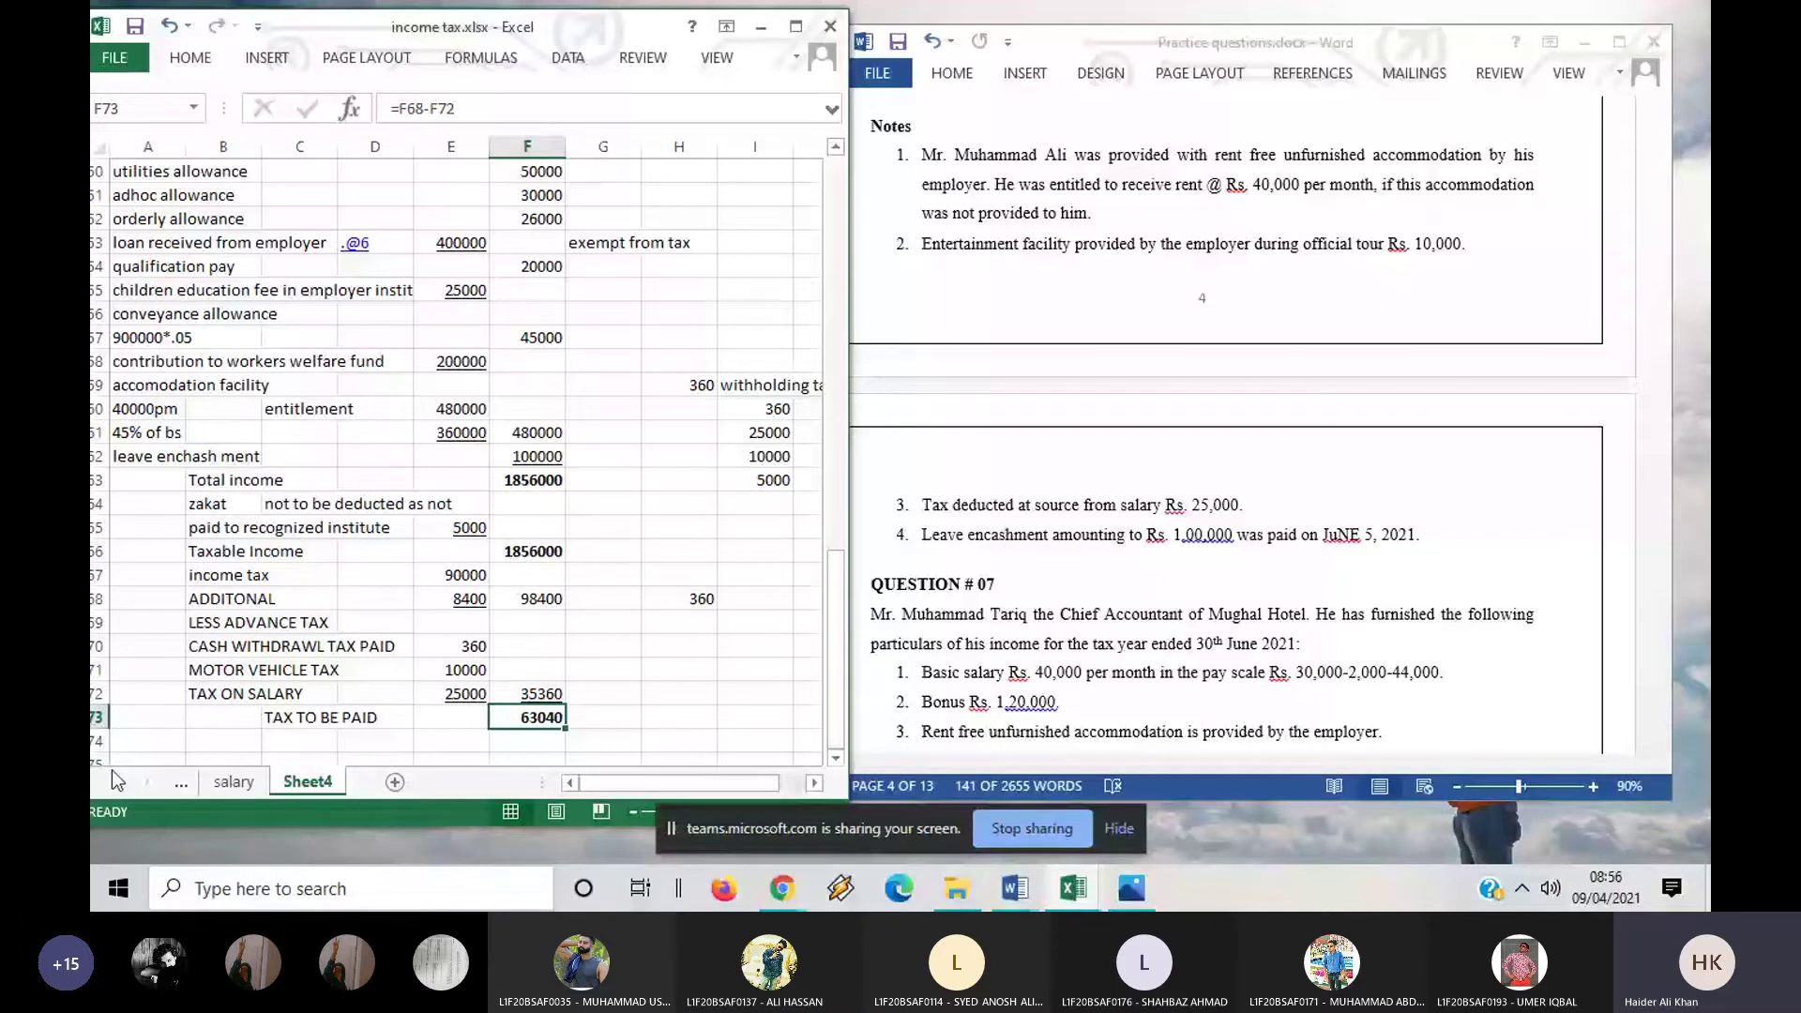
Maximise Excel and show the salary sheet's provident fund example with 650000 taxable income
click(233, 782)
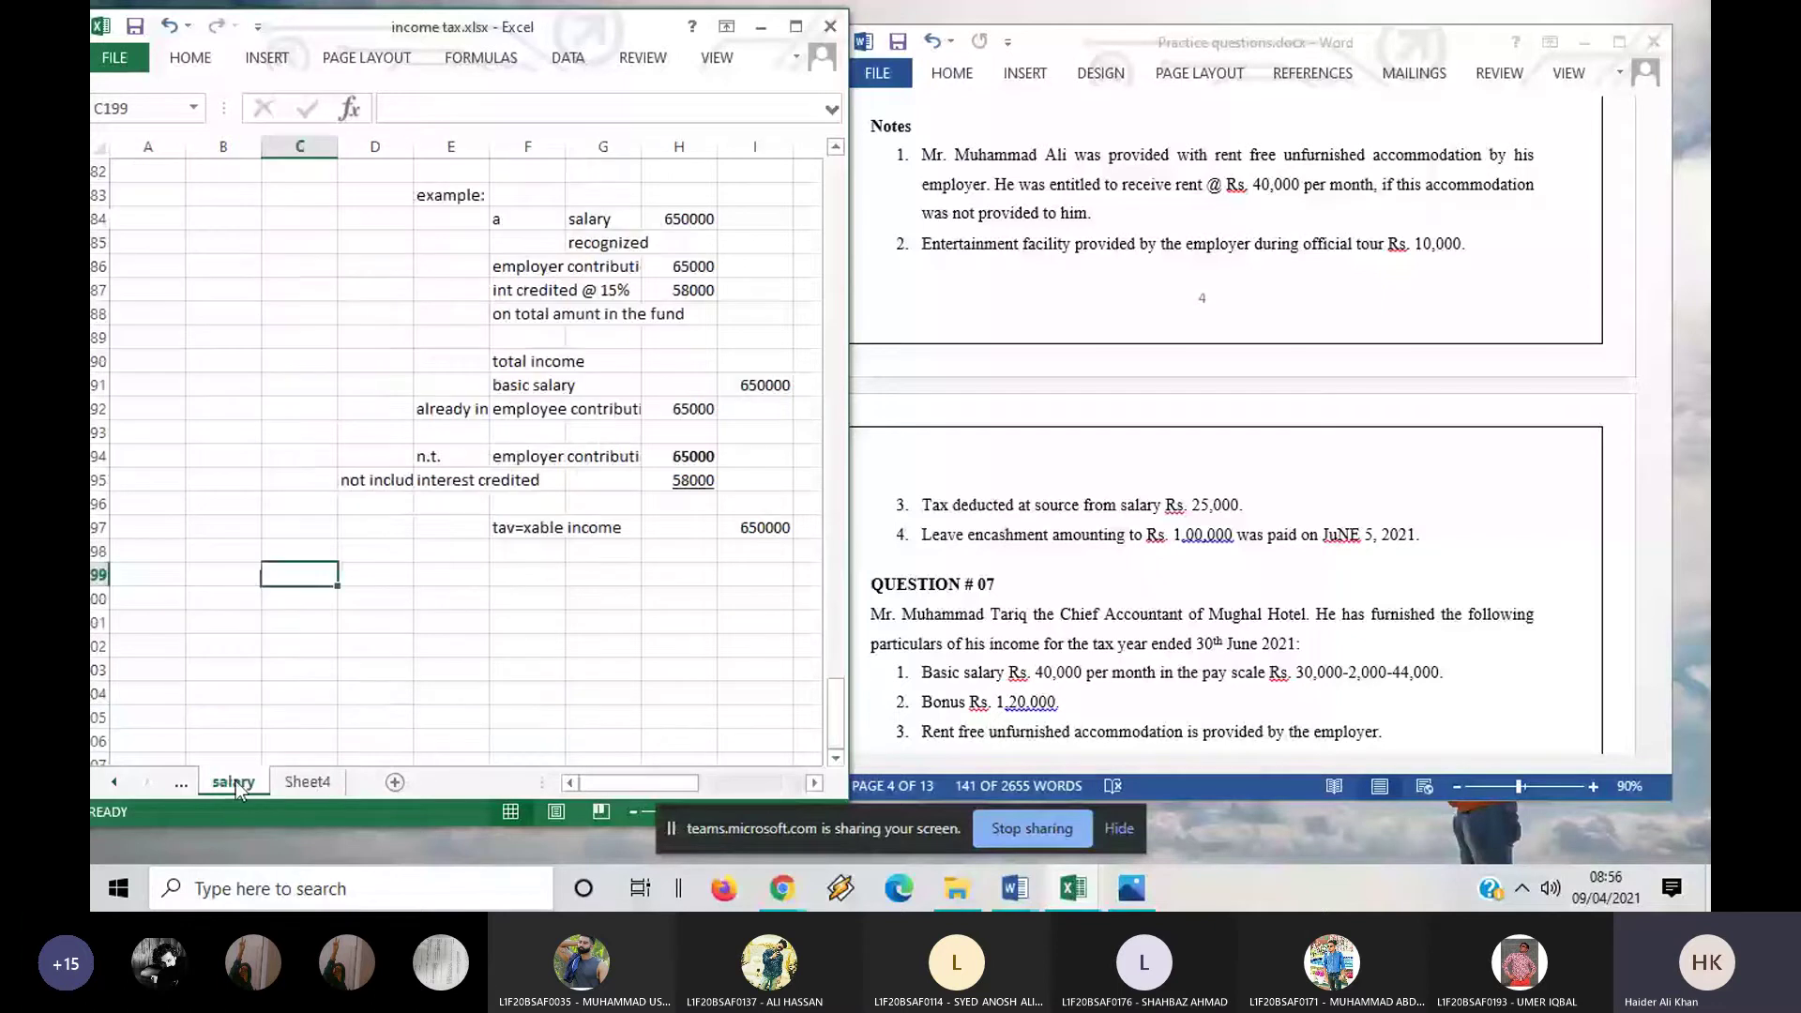
click(794, 28)
drag(1221, 275, 765, 419)
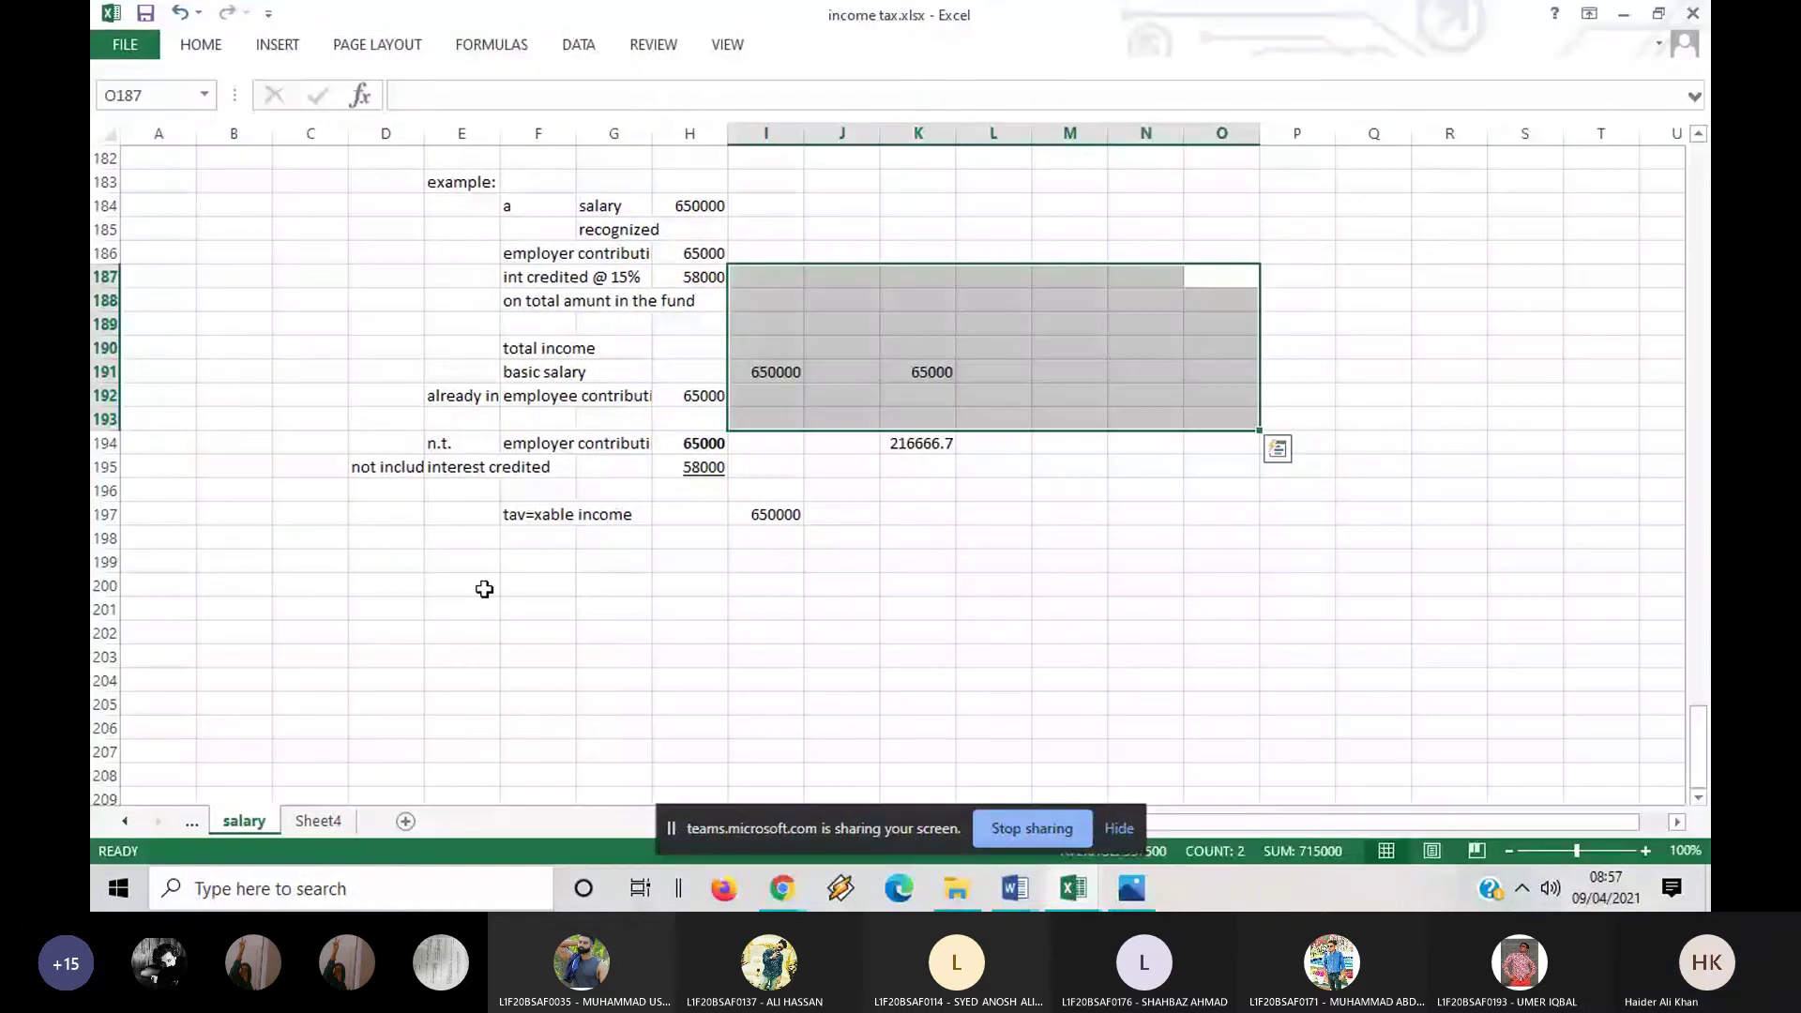
click(484, 589)
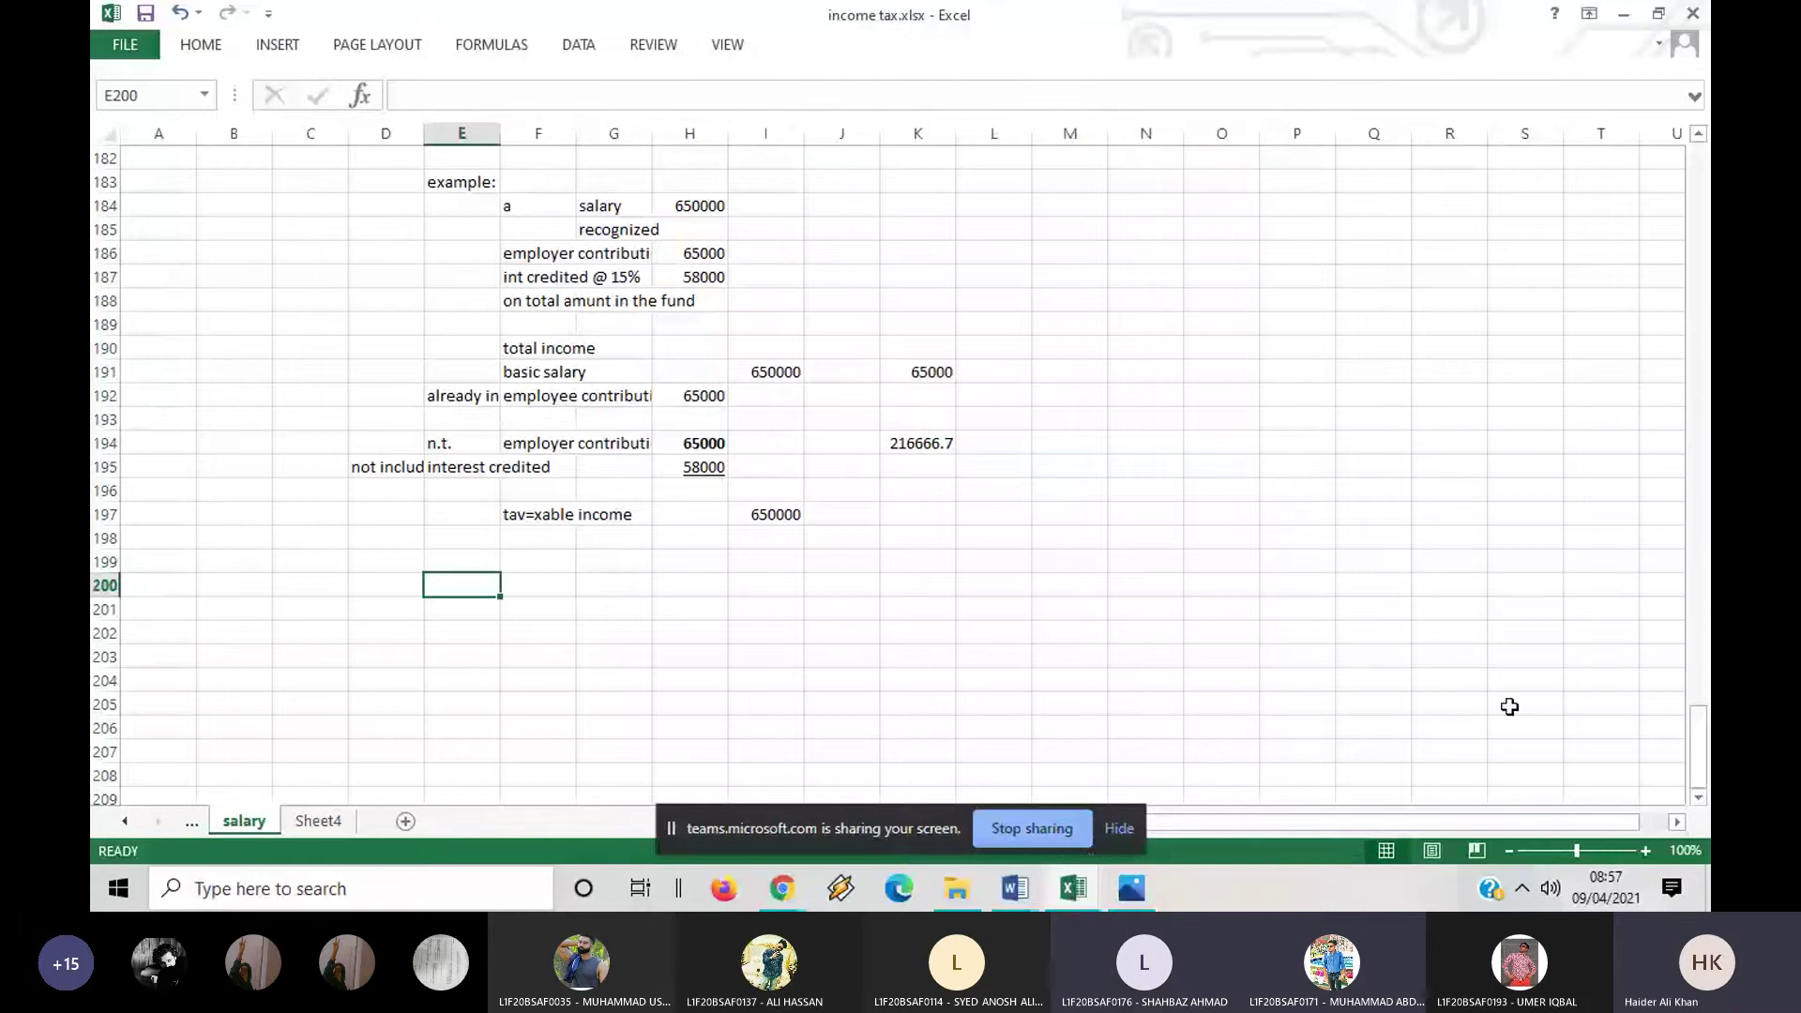
drag(1700, 743, 1702, 734)
scroll(725, 625, down, 1)
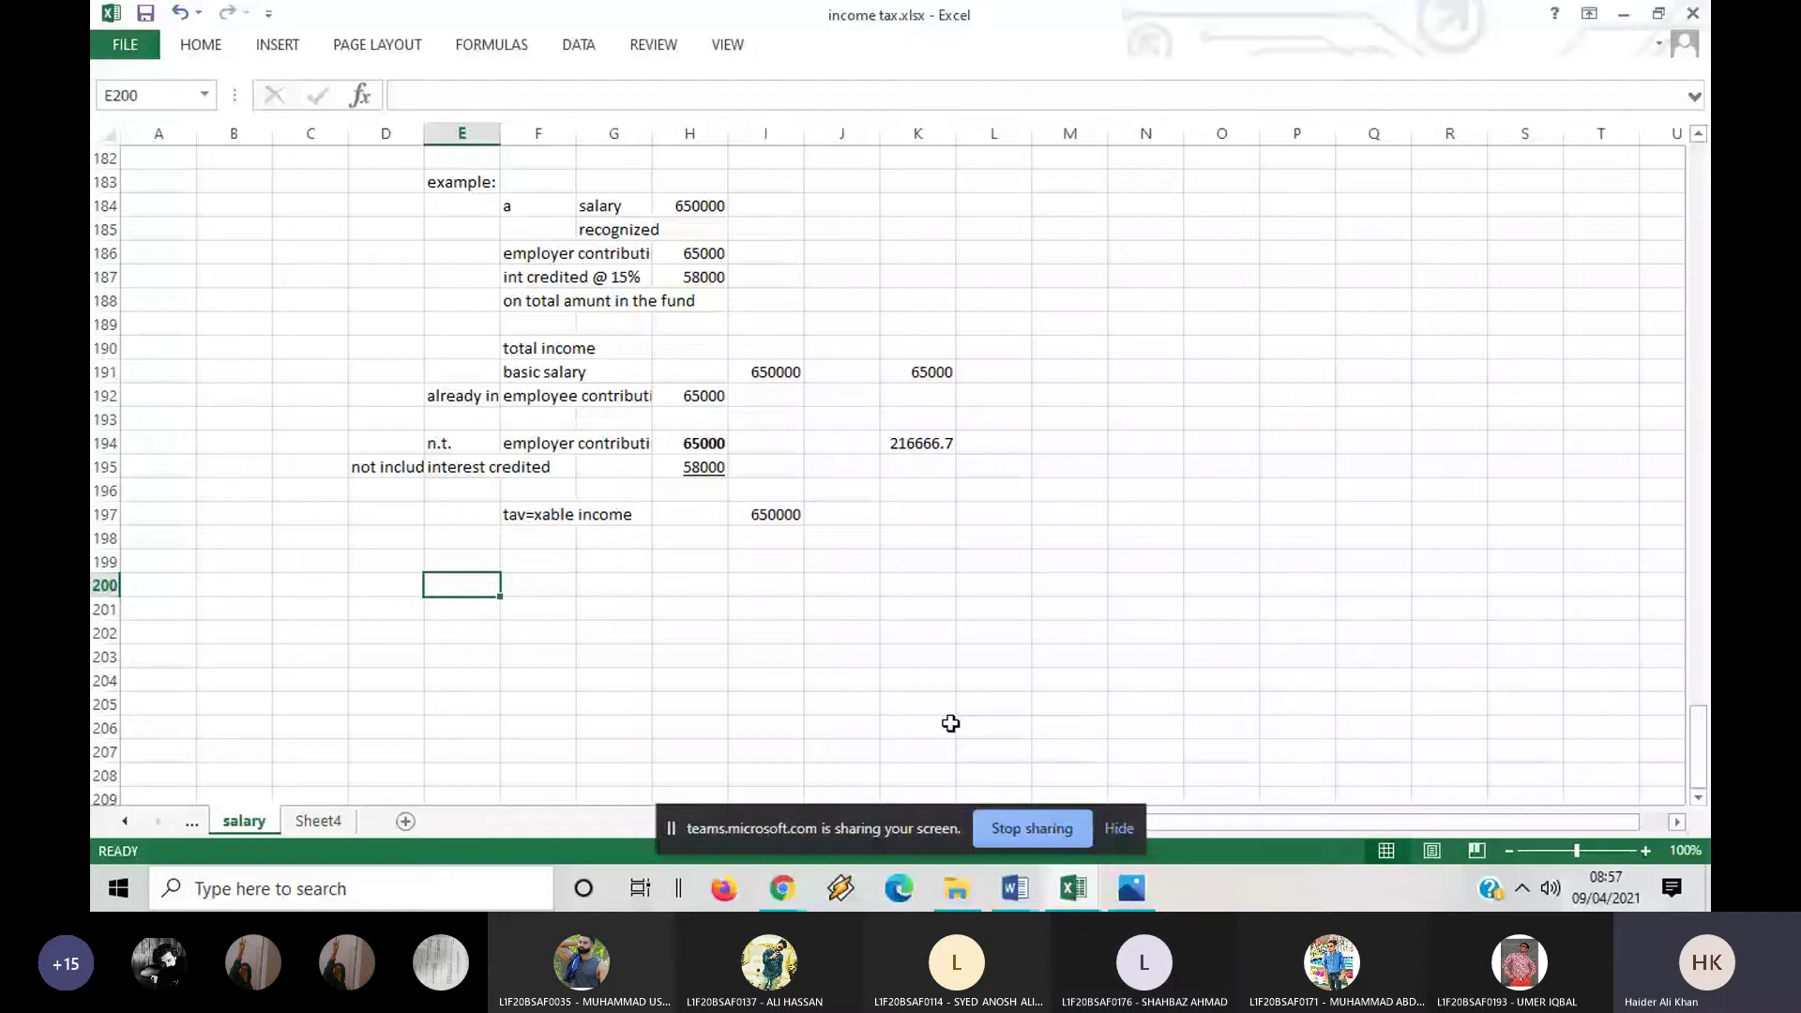
On Sheet4, try 240000 in F65, check taxable income in F66, then clear F65
click(320, 822)
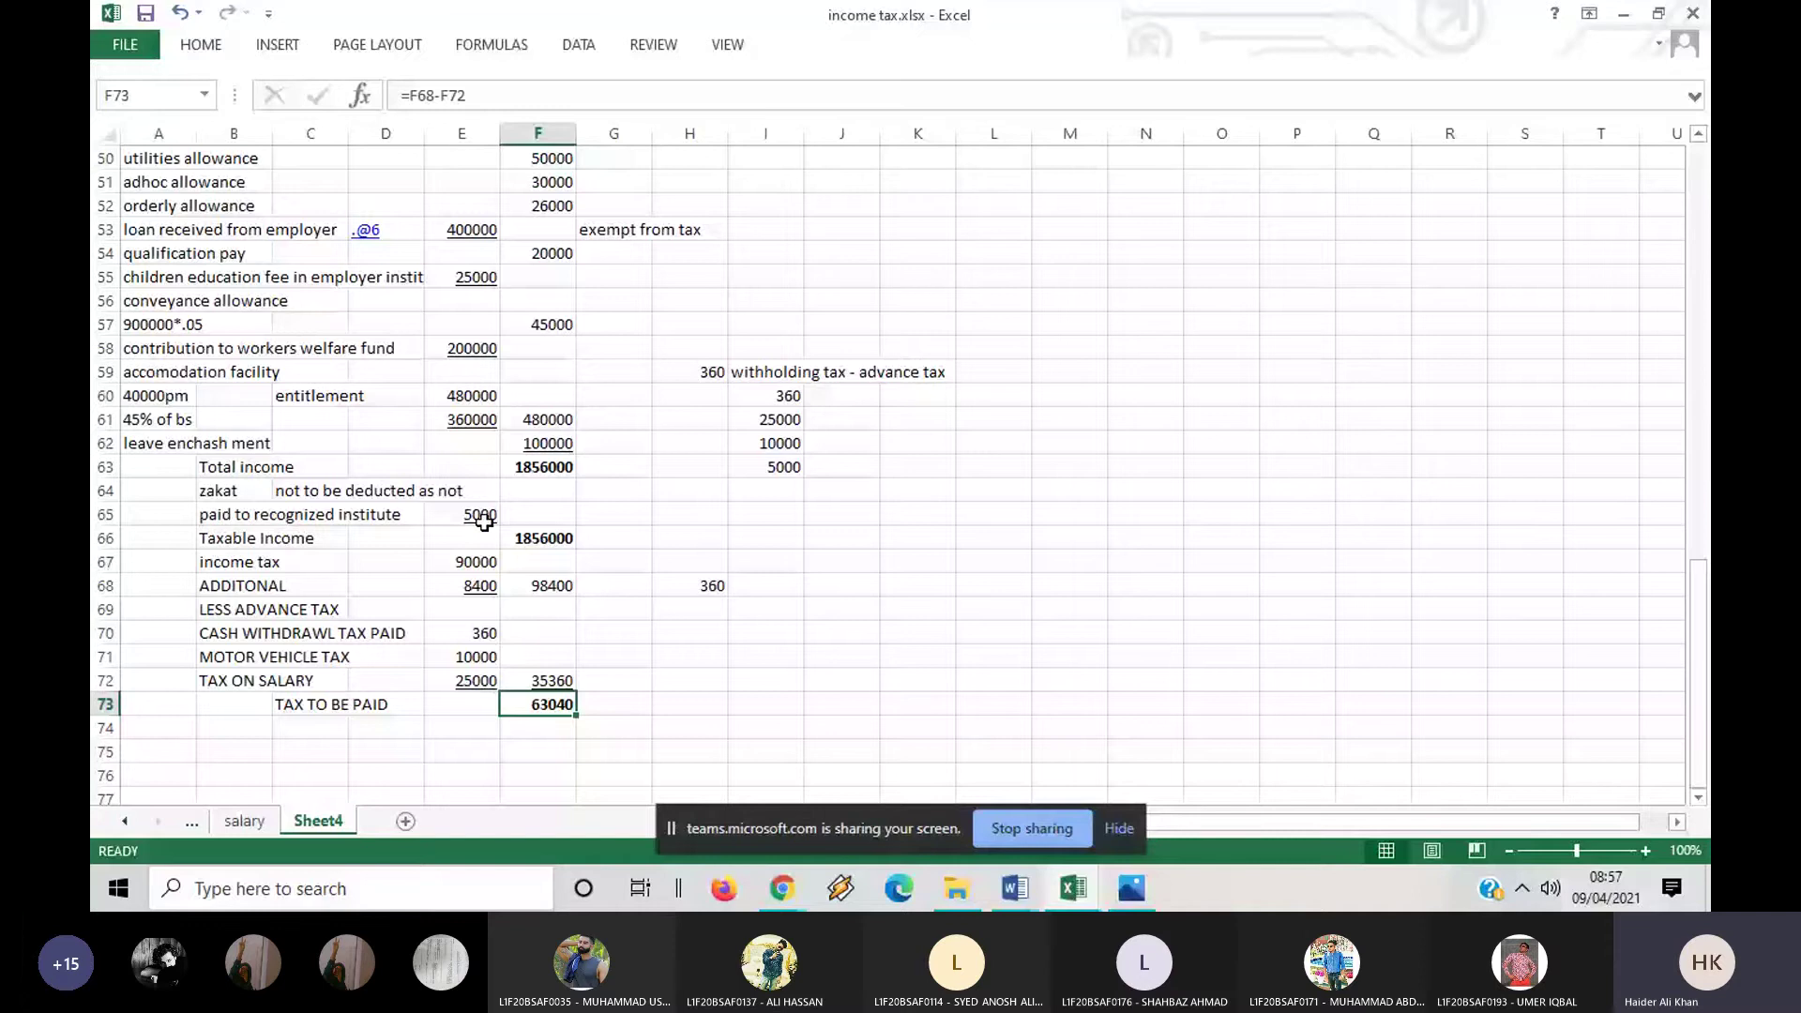
click(518, 518)
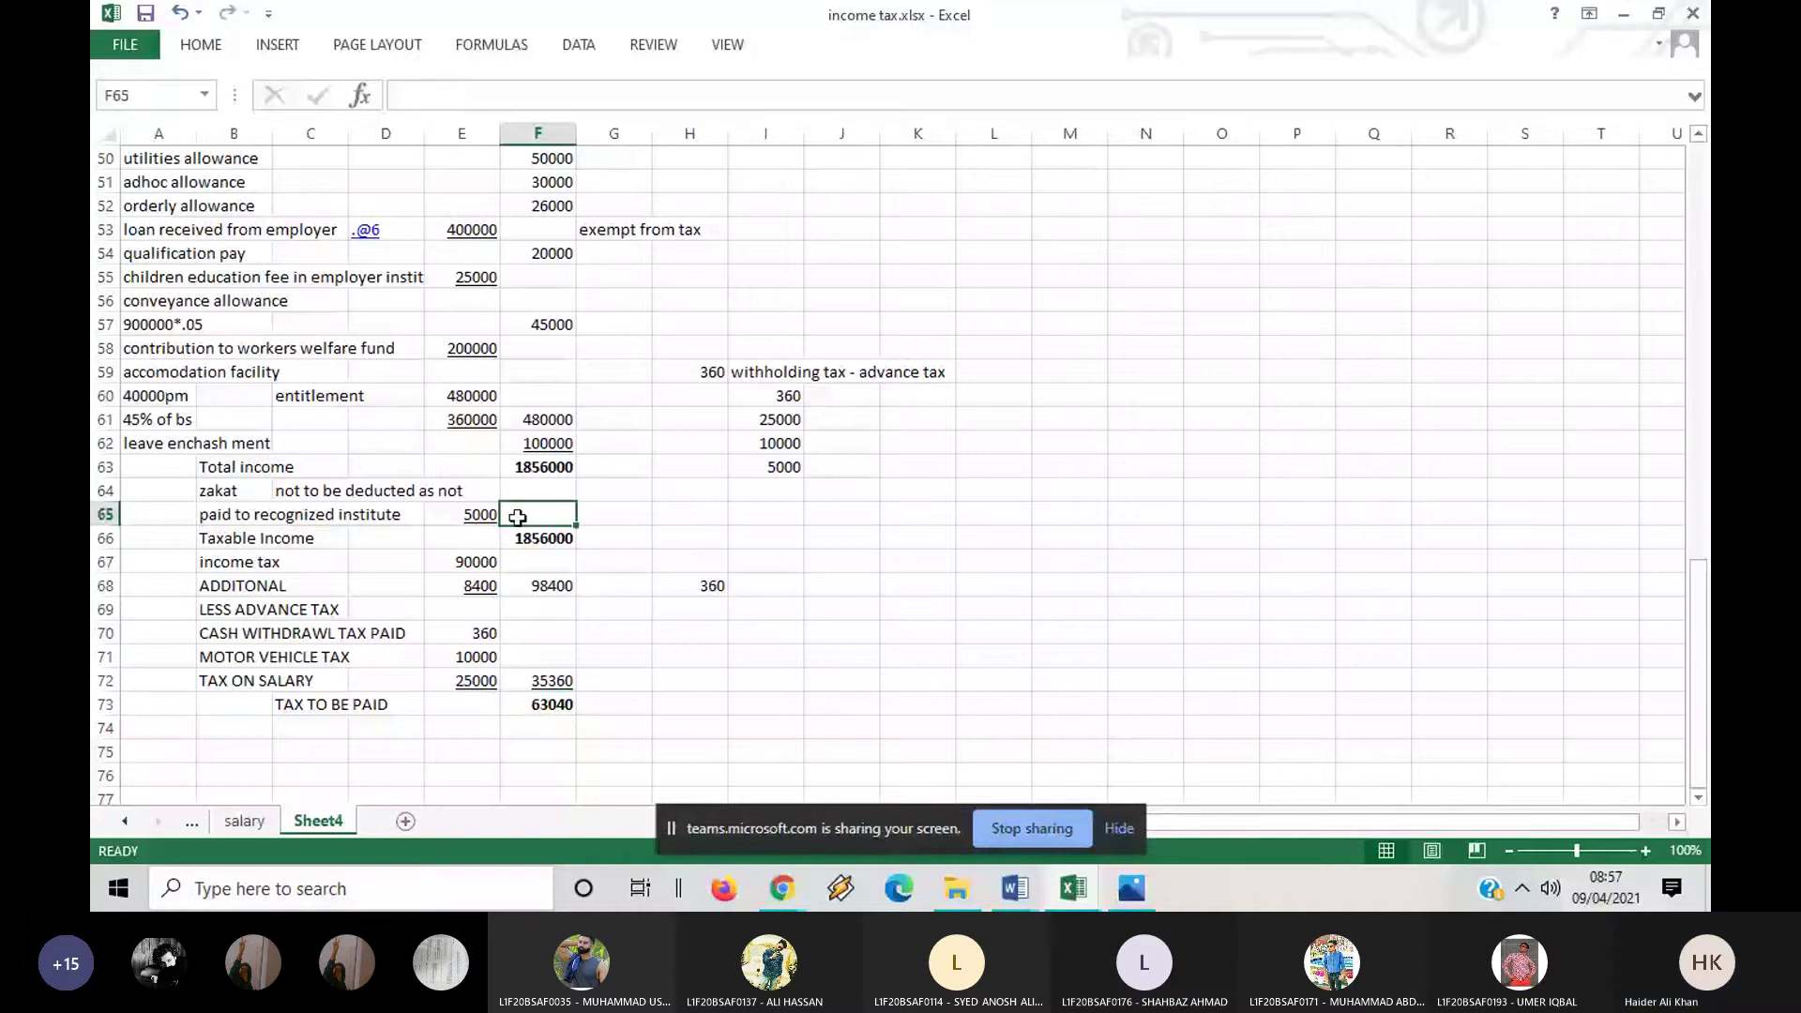
text(240000)
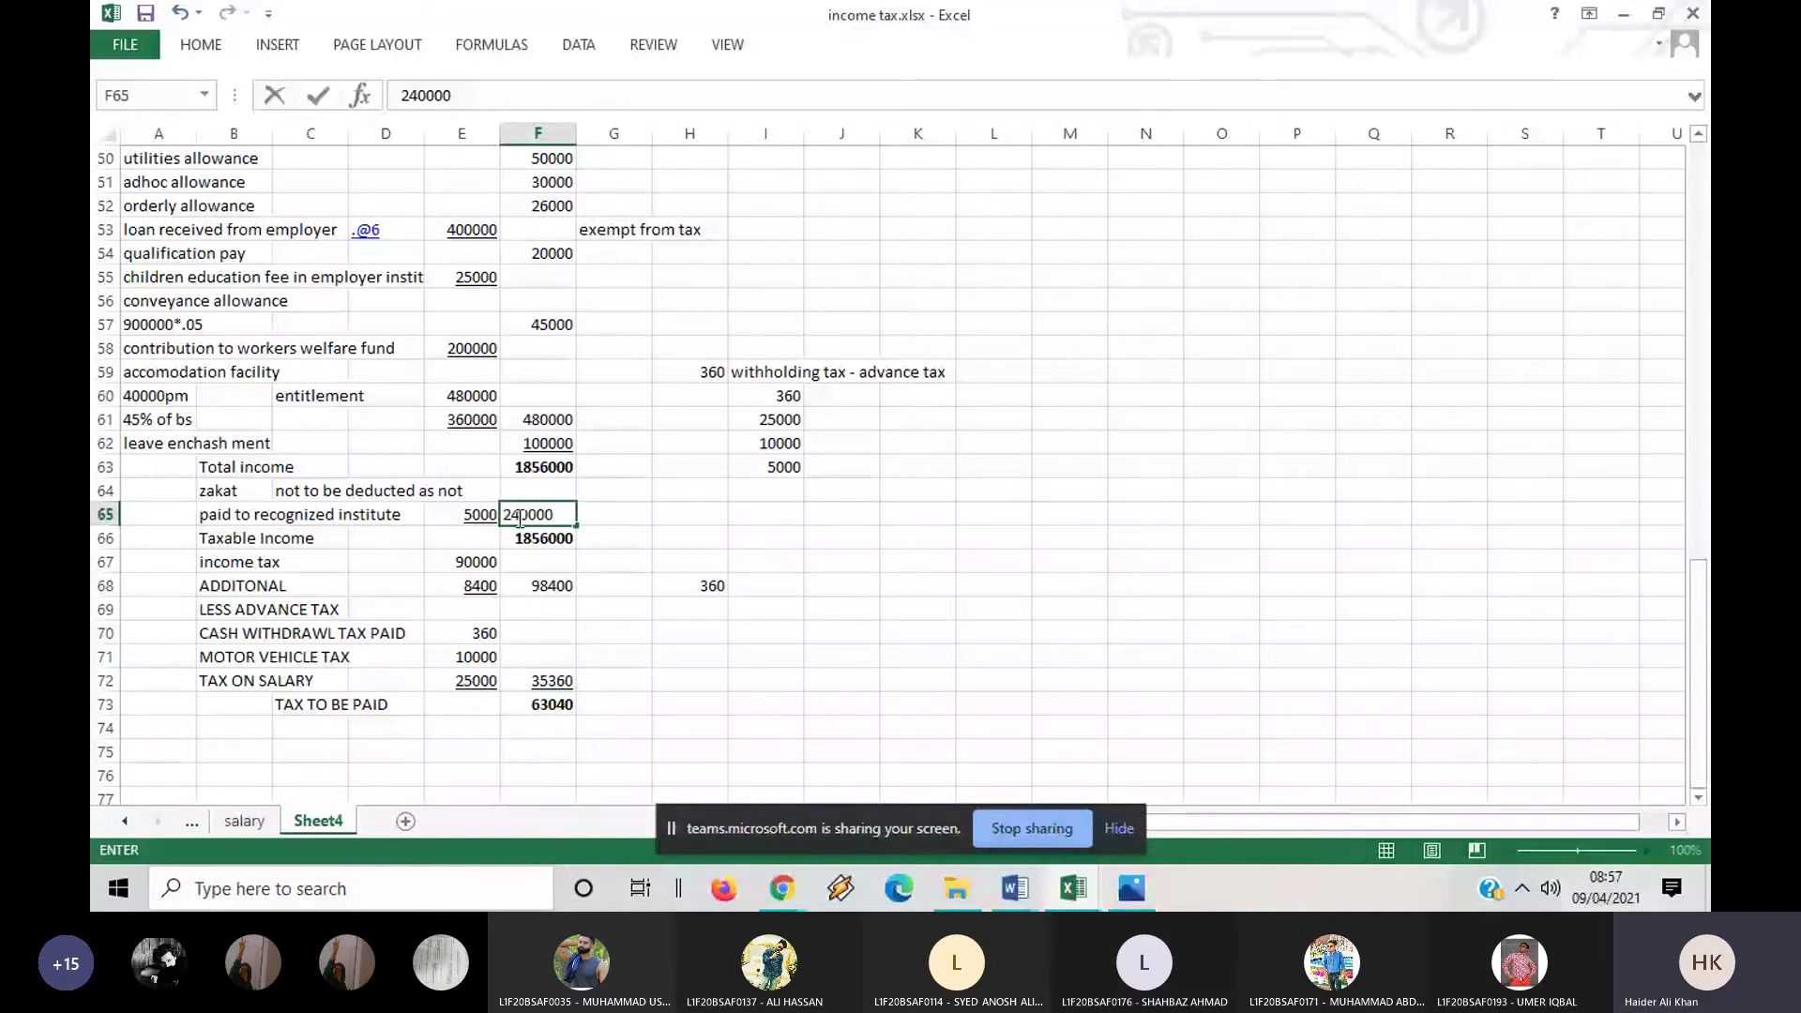
key(ctrl+Return)
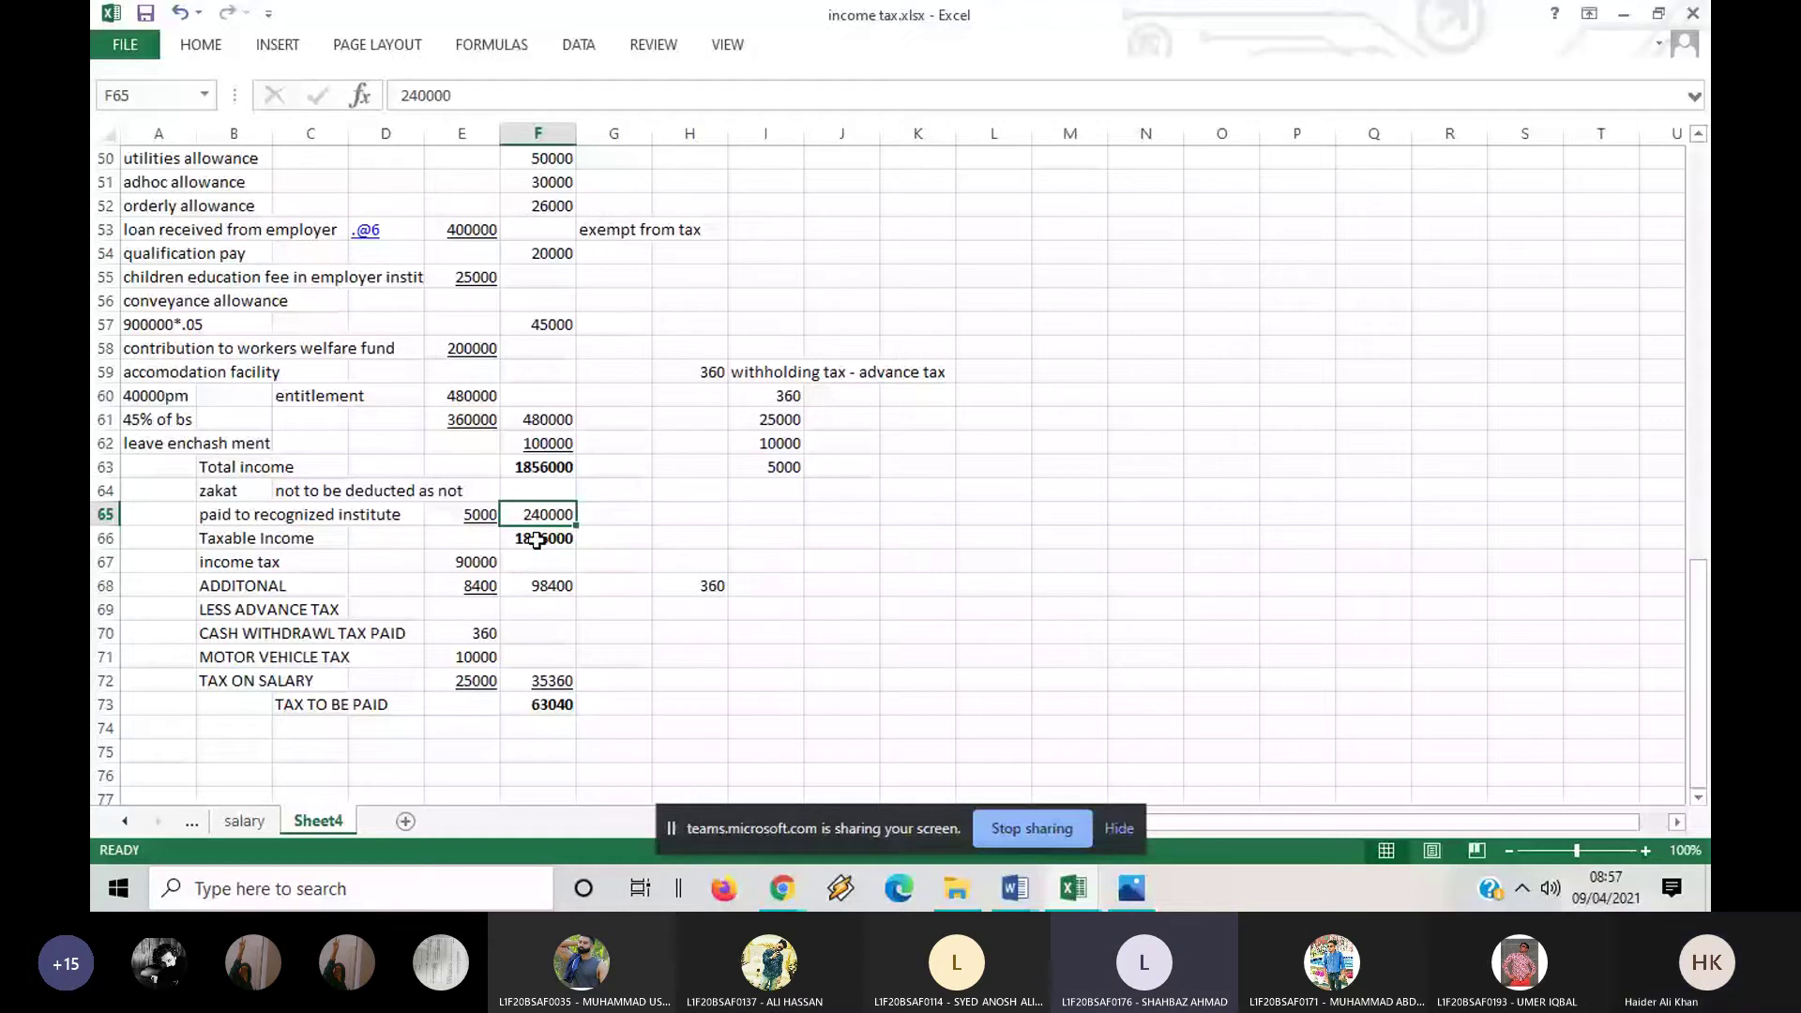
click(546, 539)
click(542, 514)
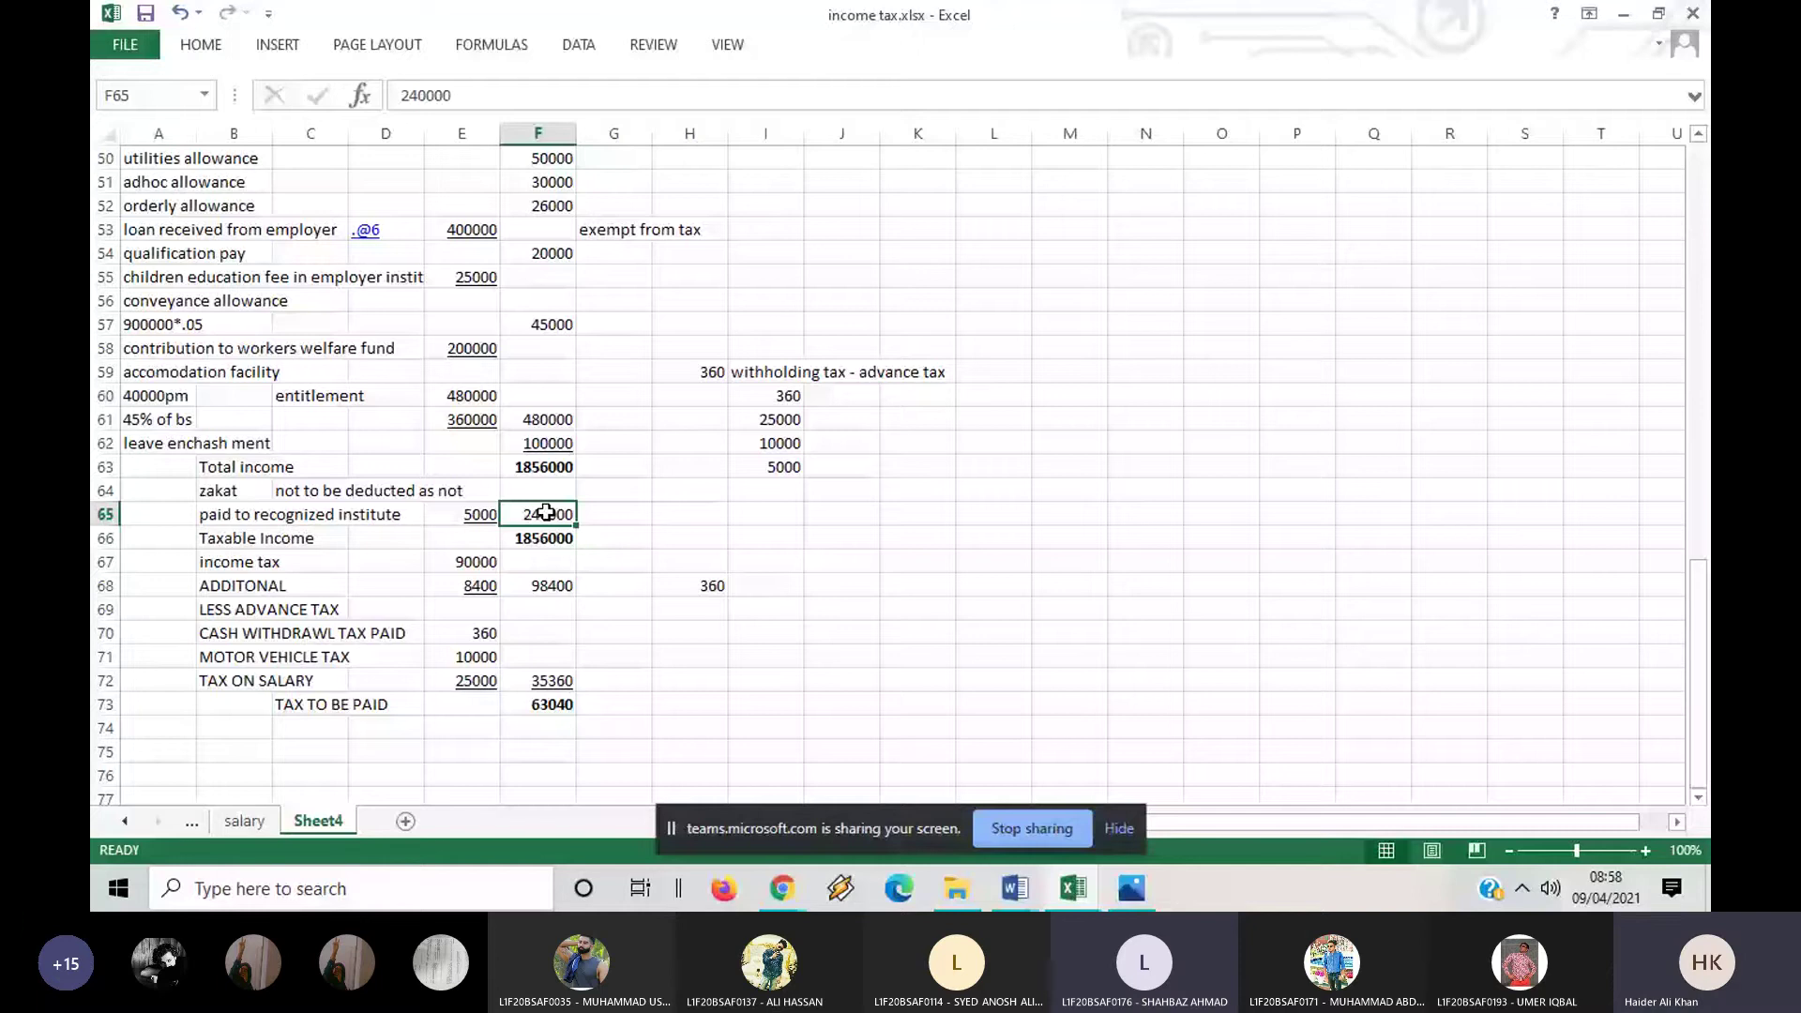
key(Delete)
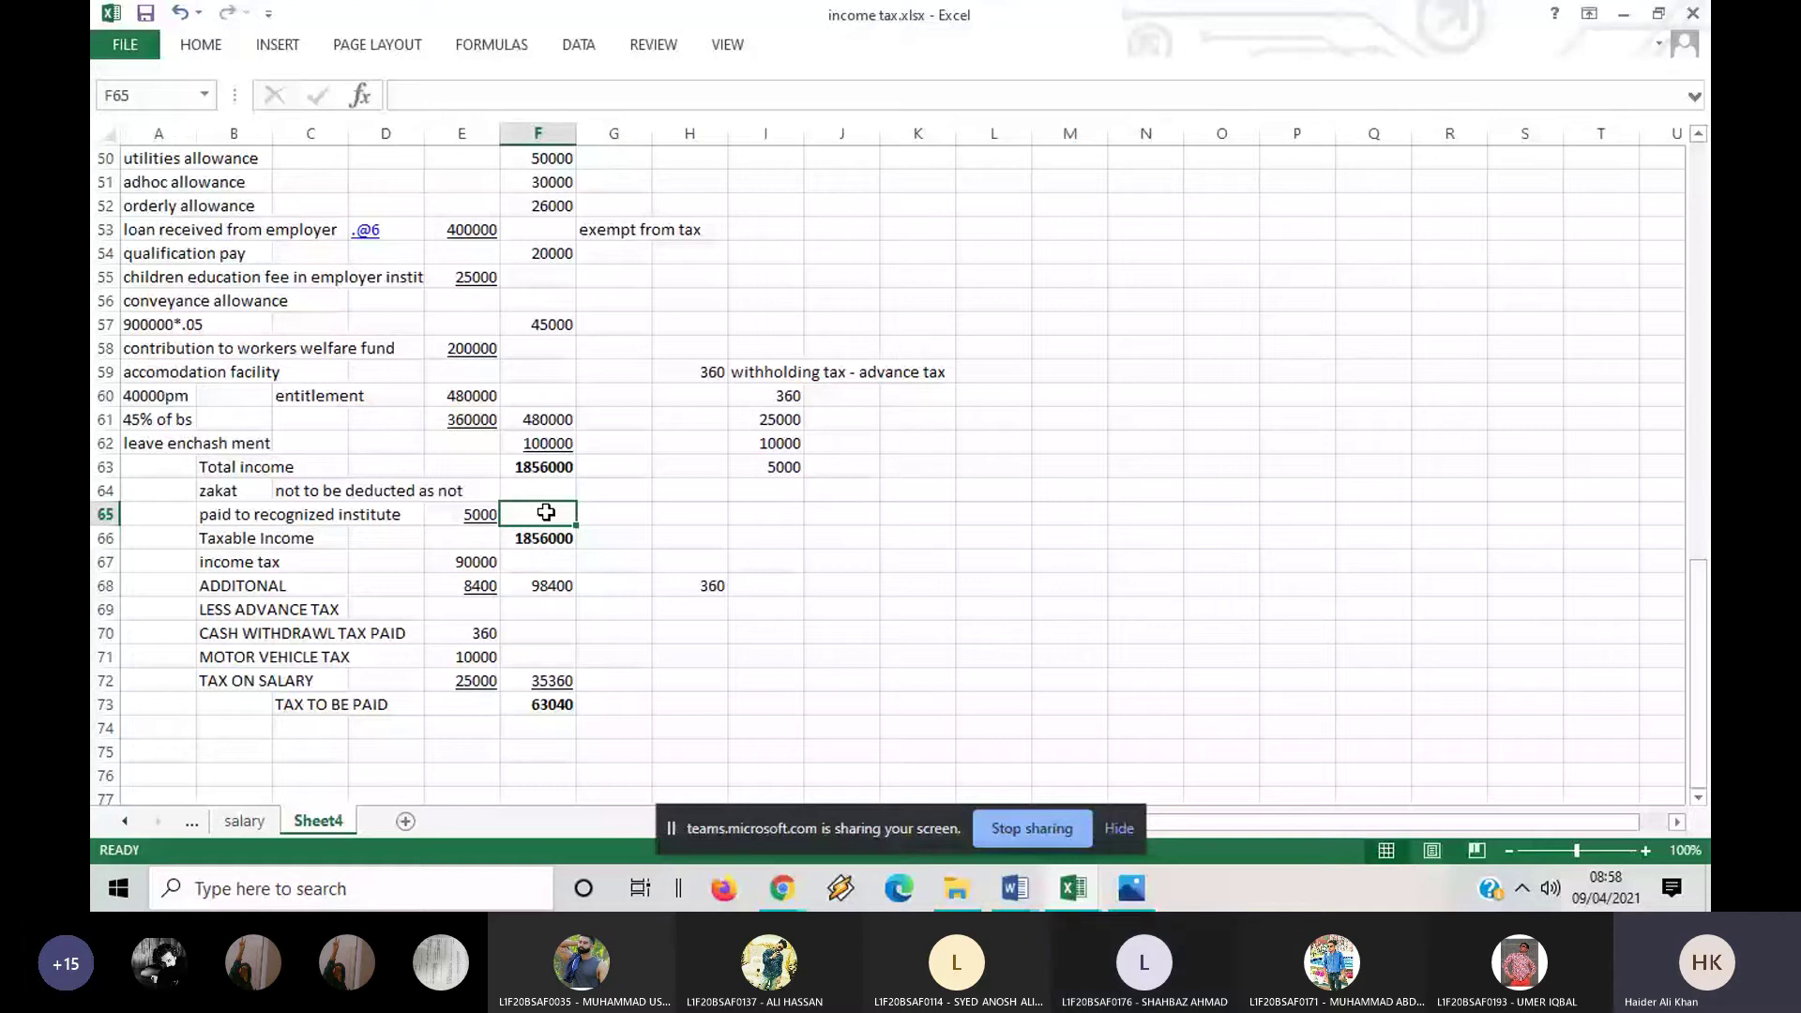
text(240000)
click(549, 536)
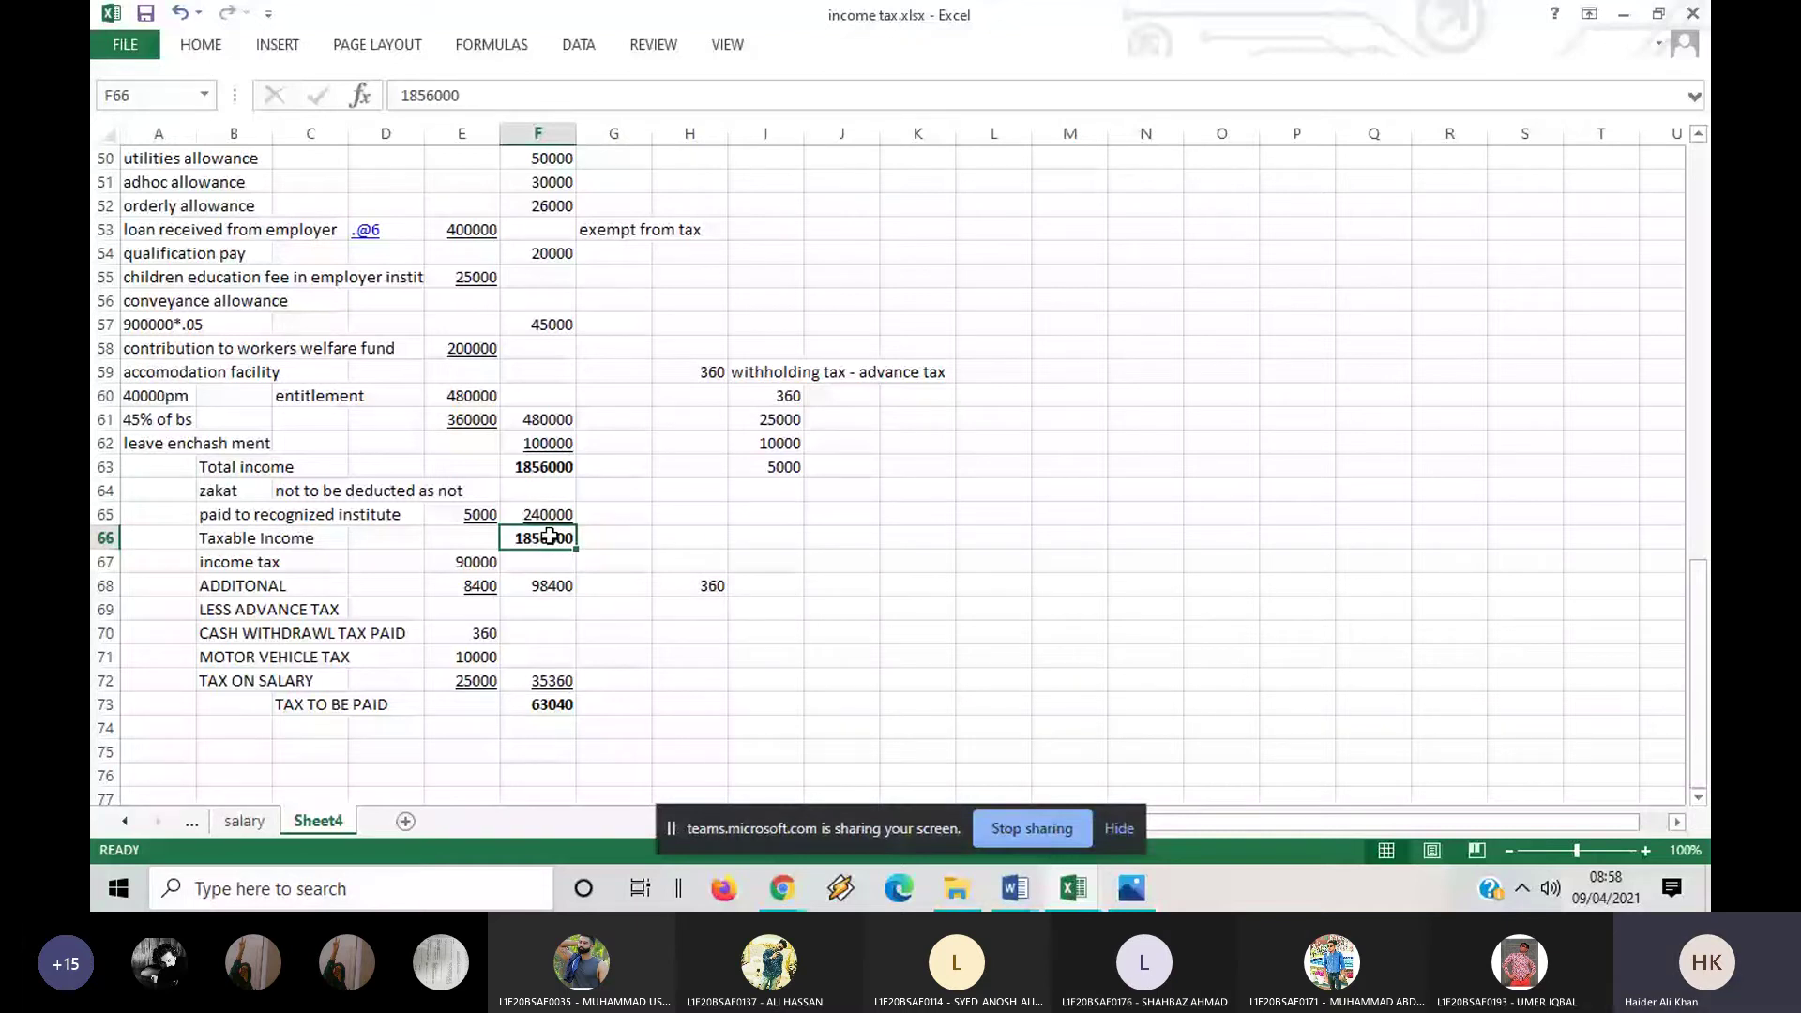
text(=)
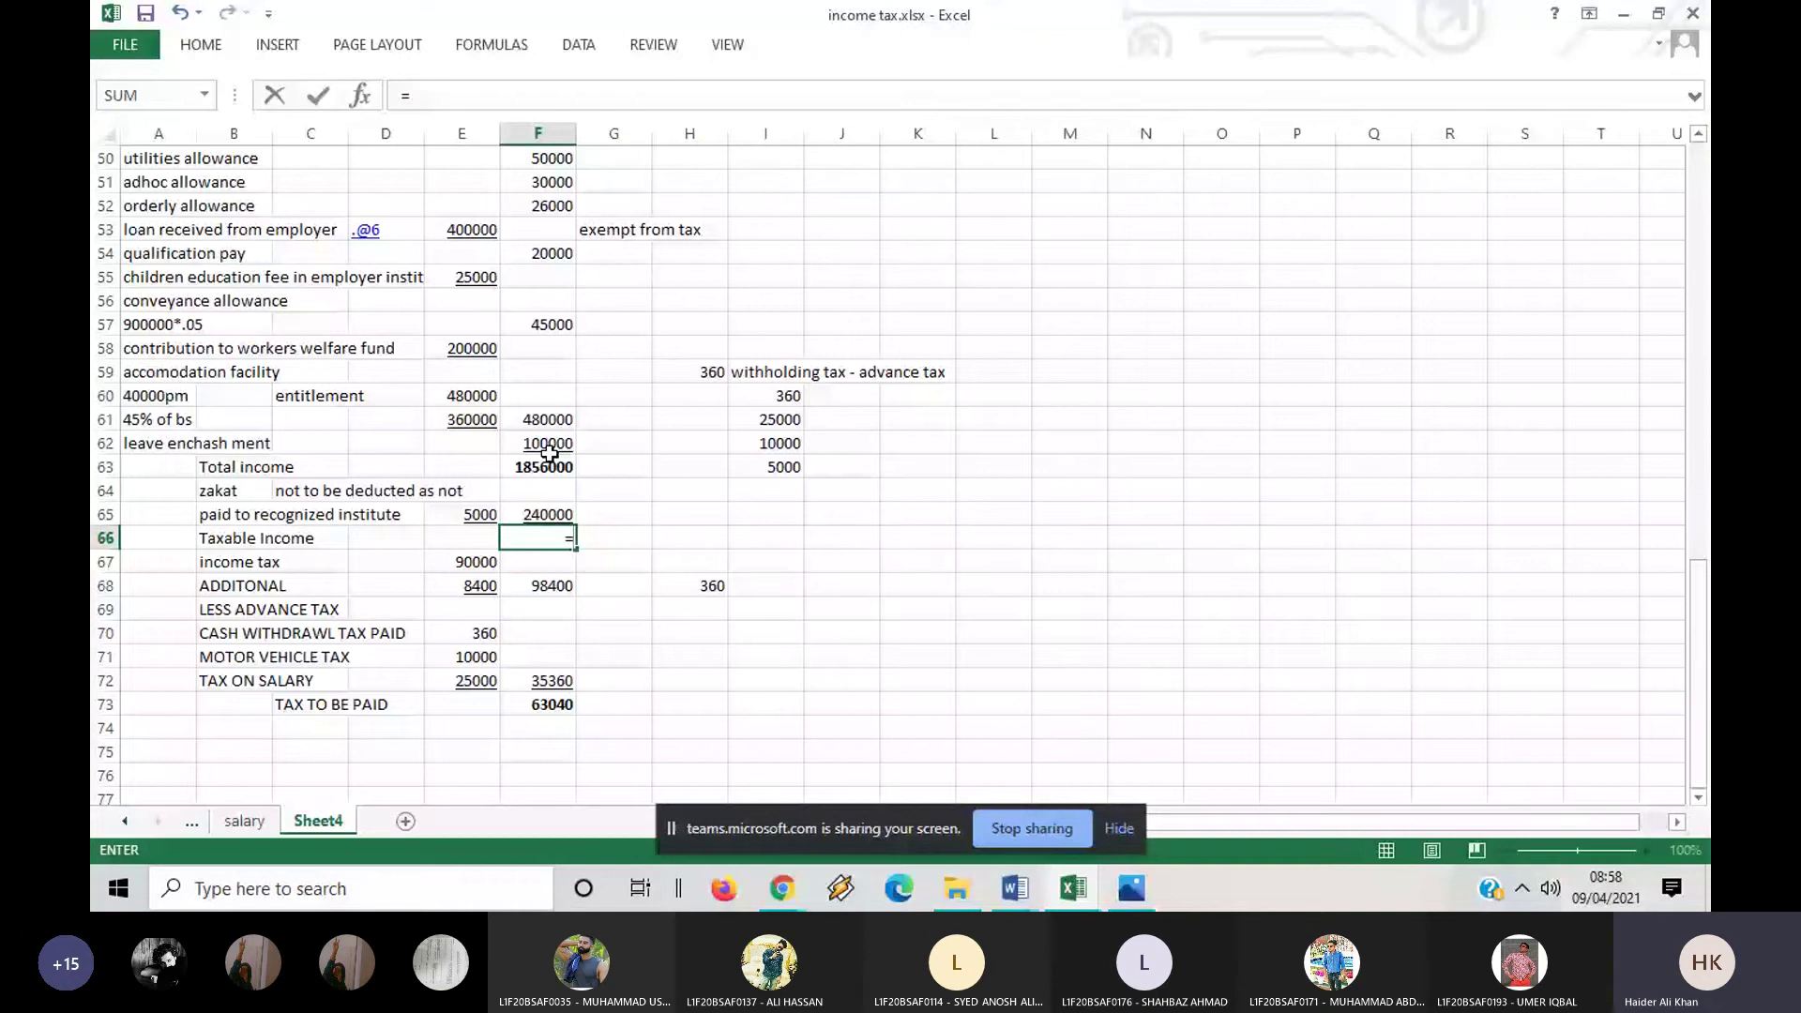
click(550, 469)
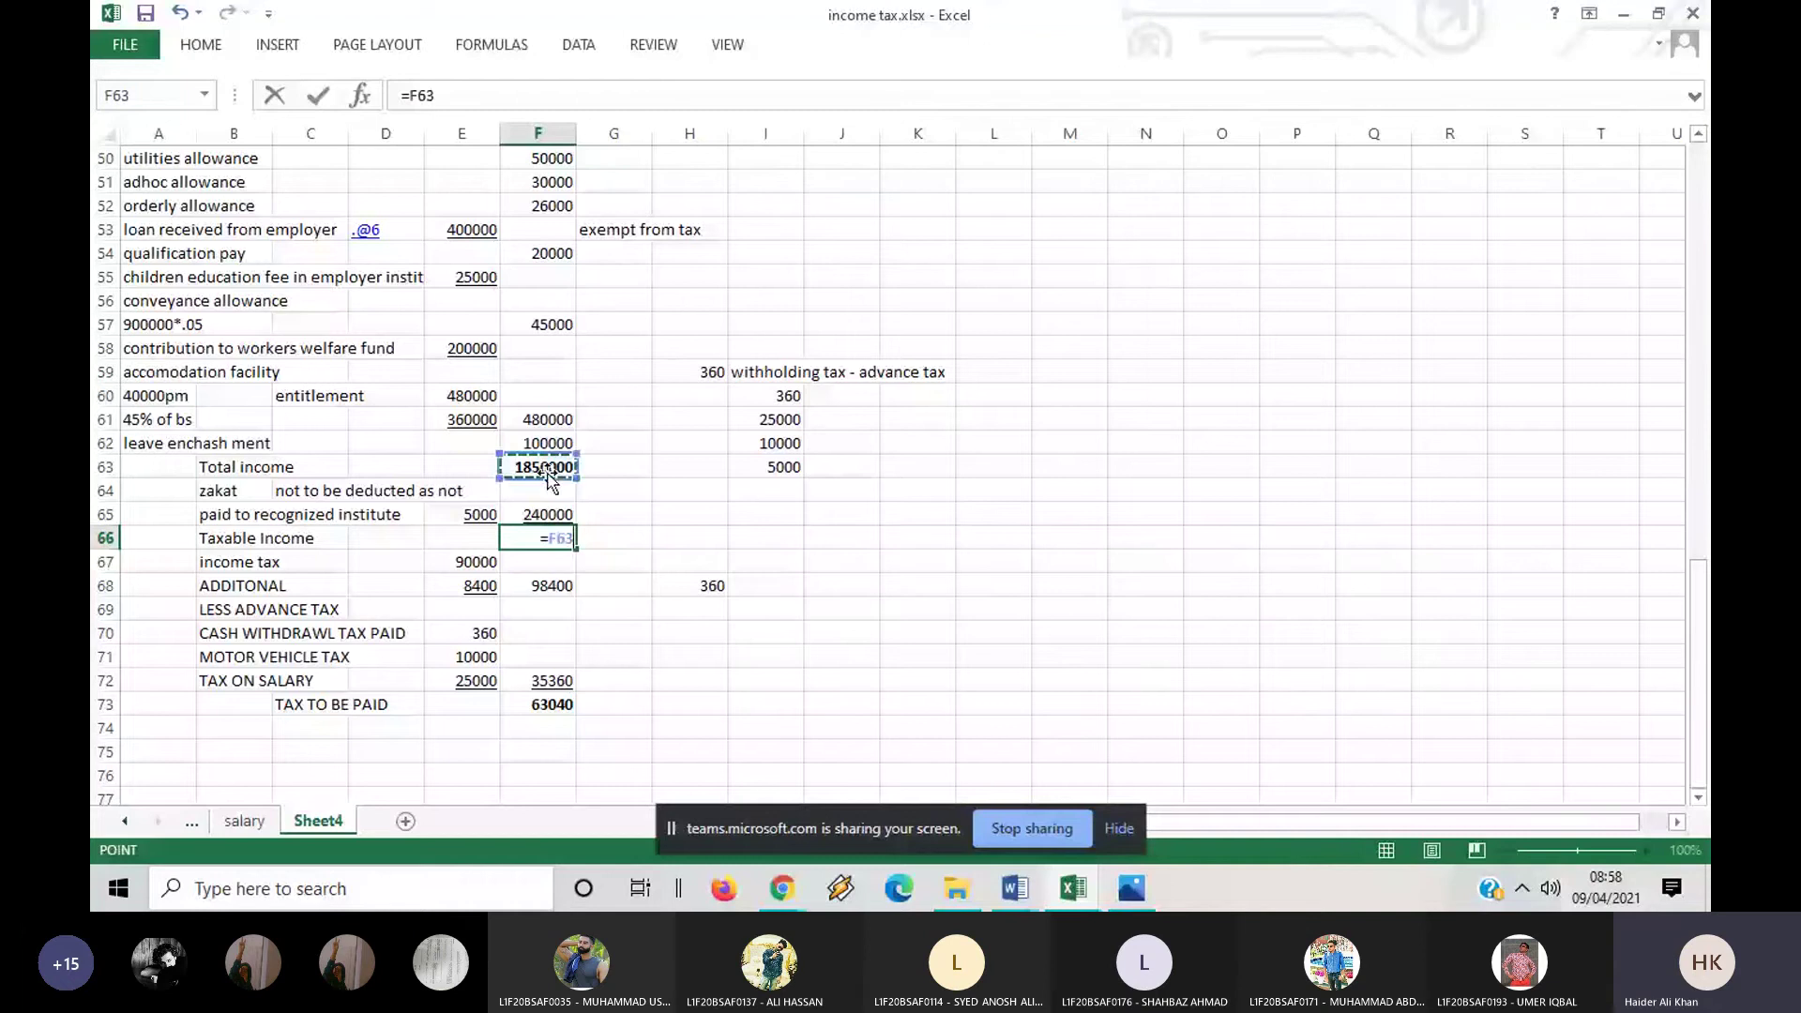
text(-)
click(544, 517)
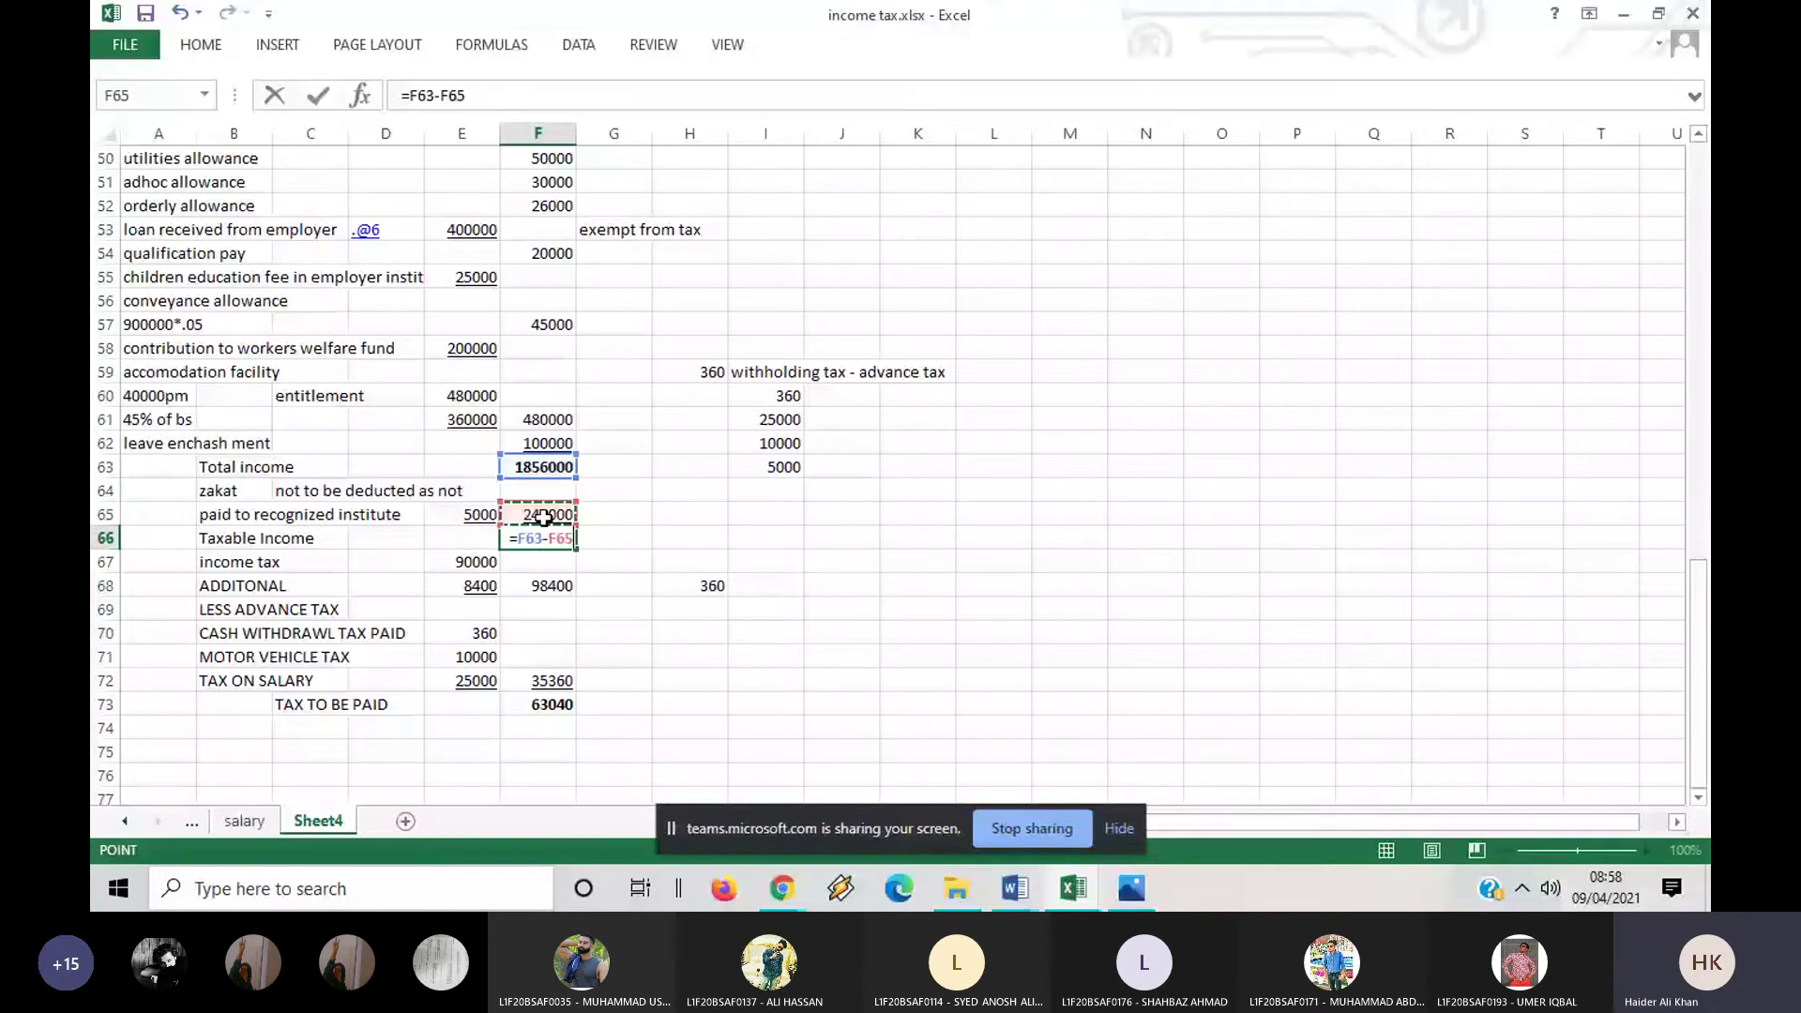
key(Return)
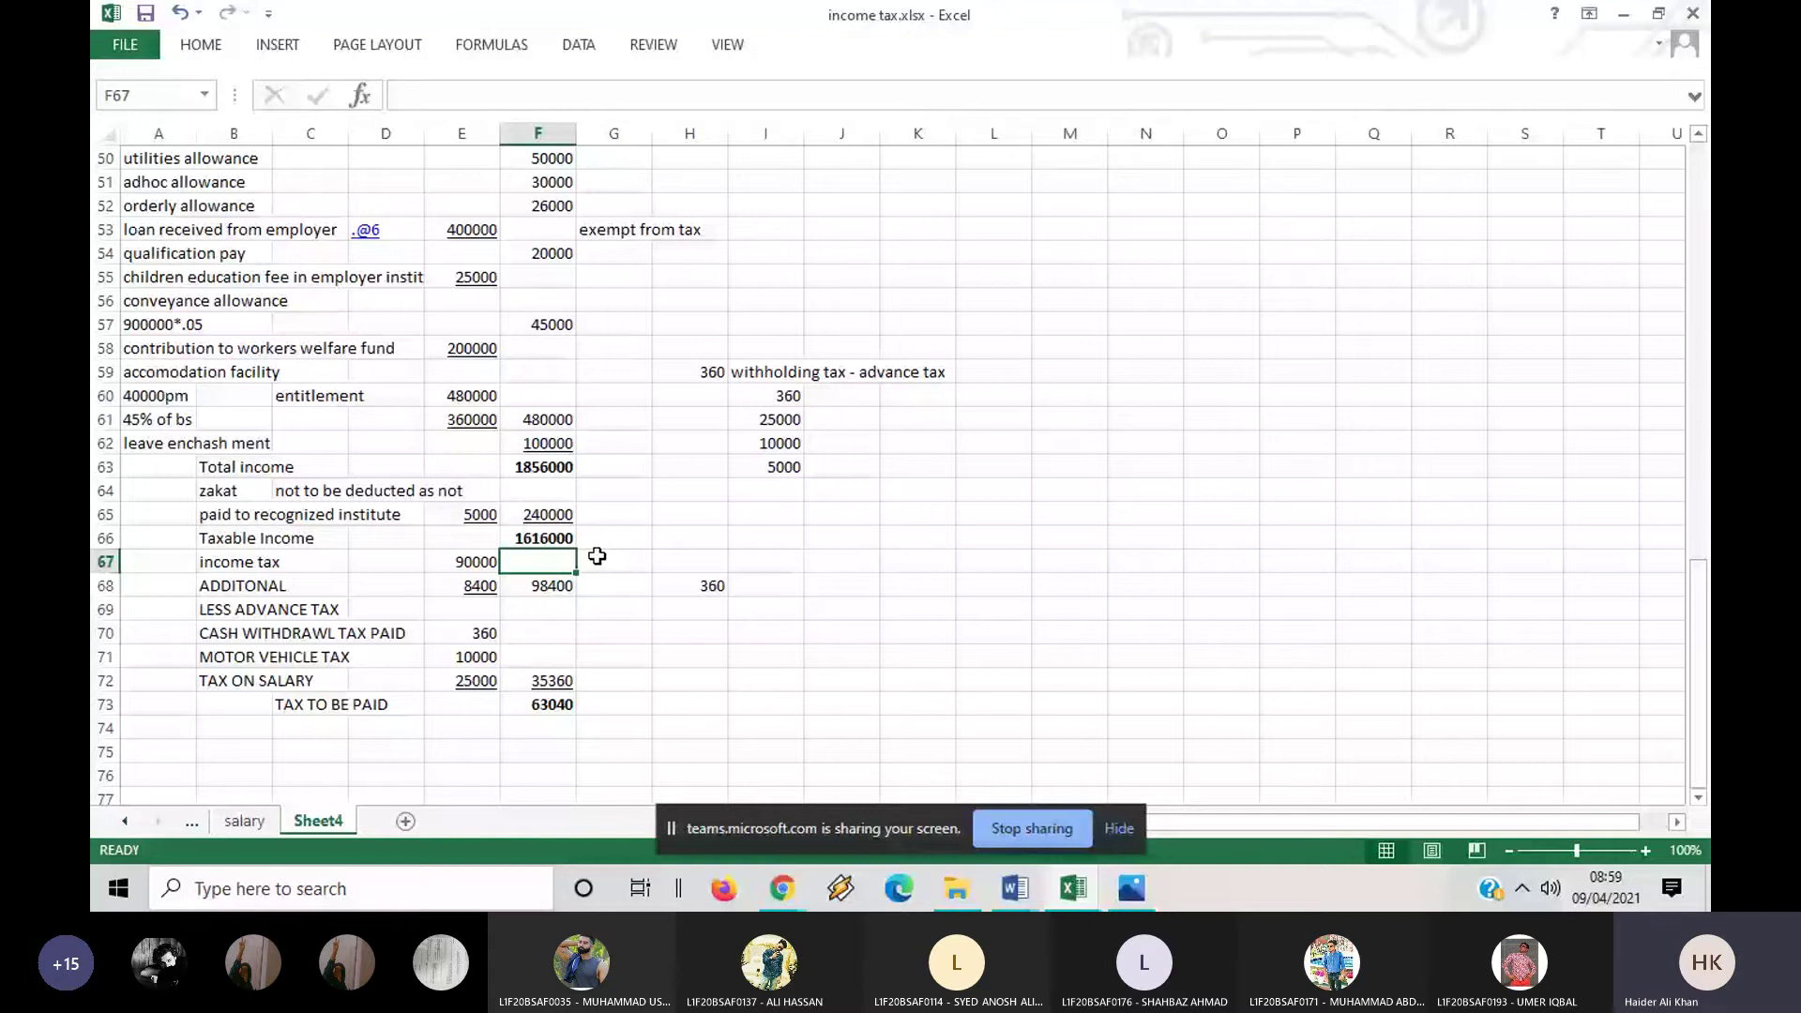
key(Up)
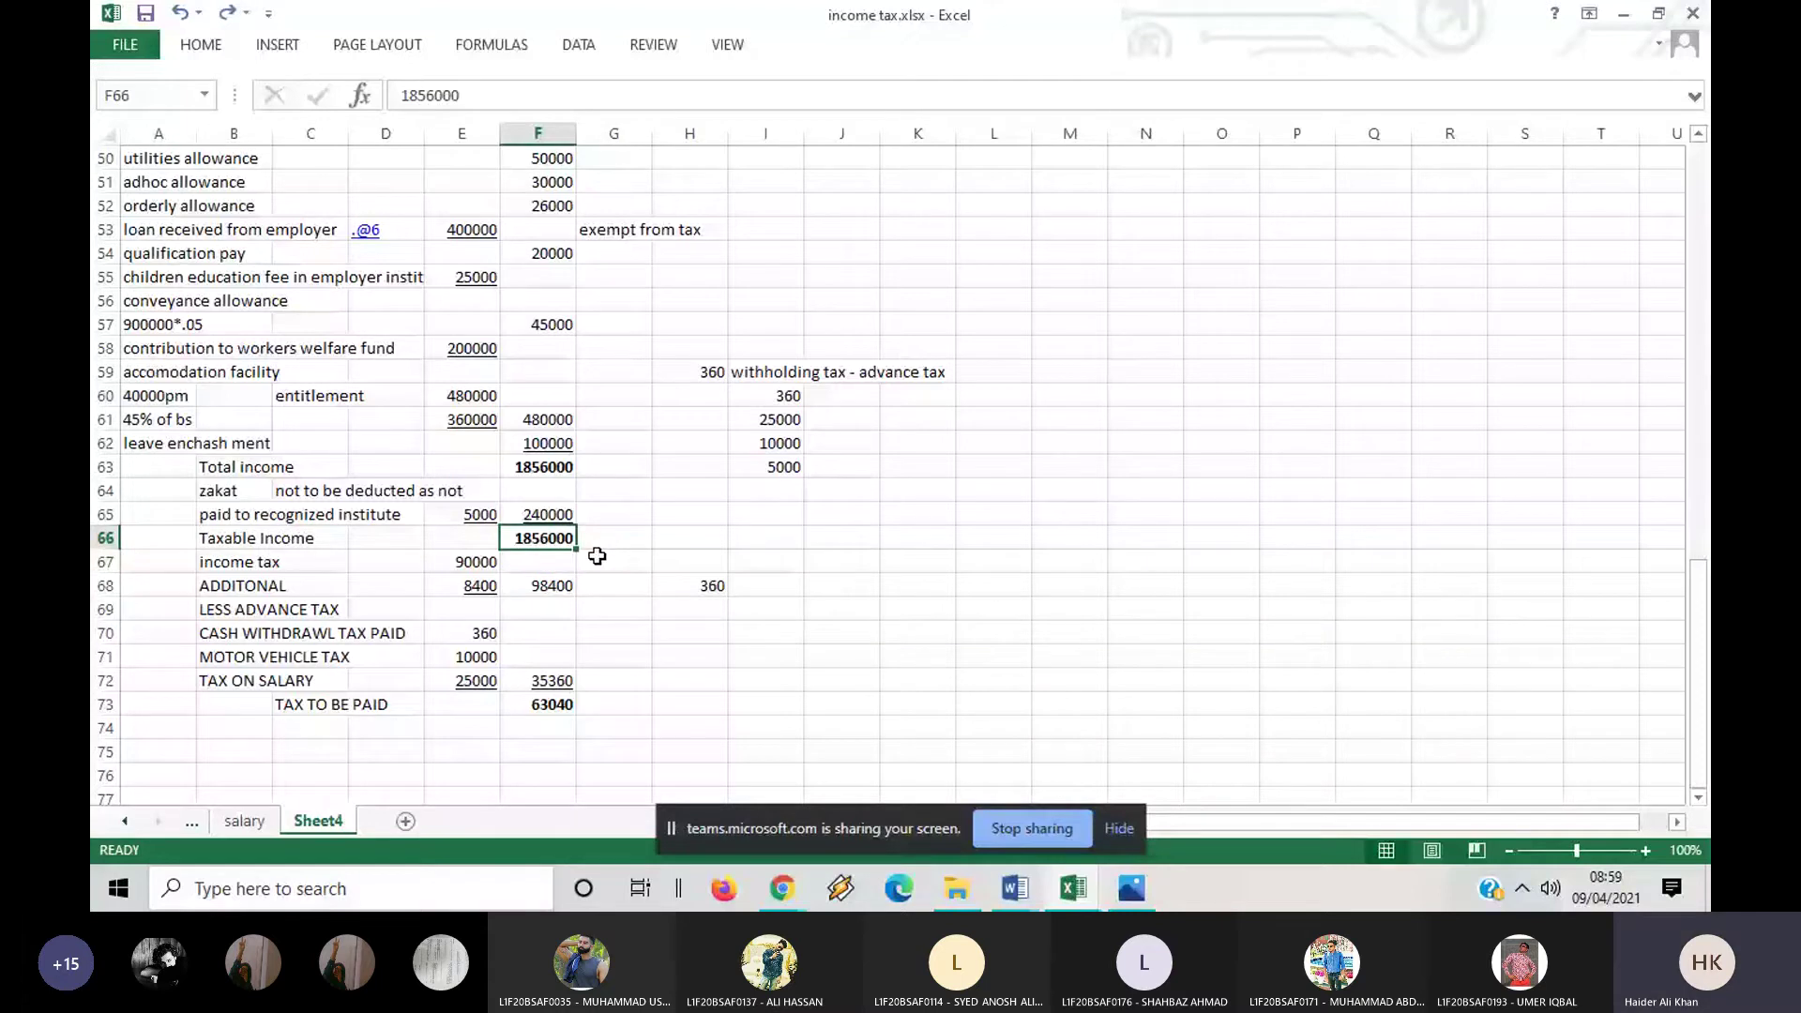
key(Up)
key(Delete)
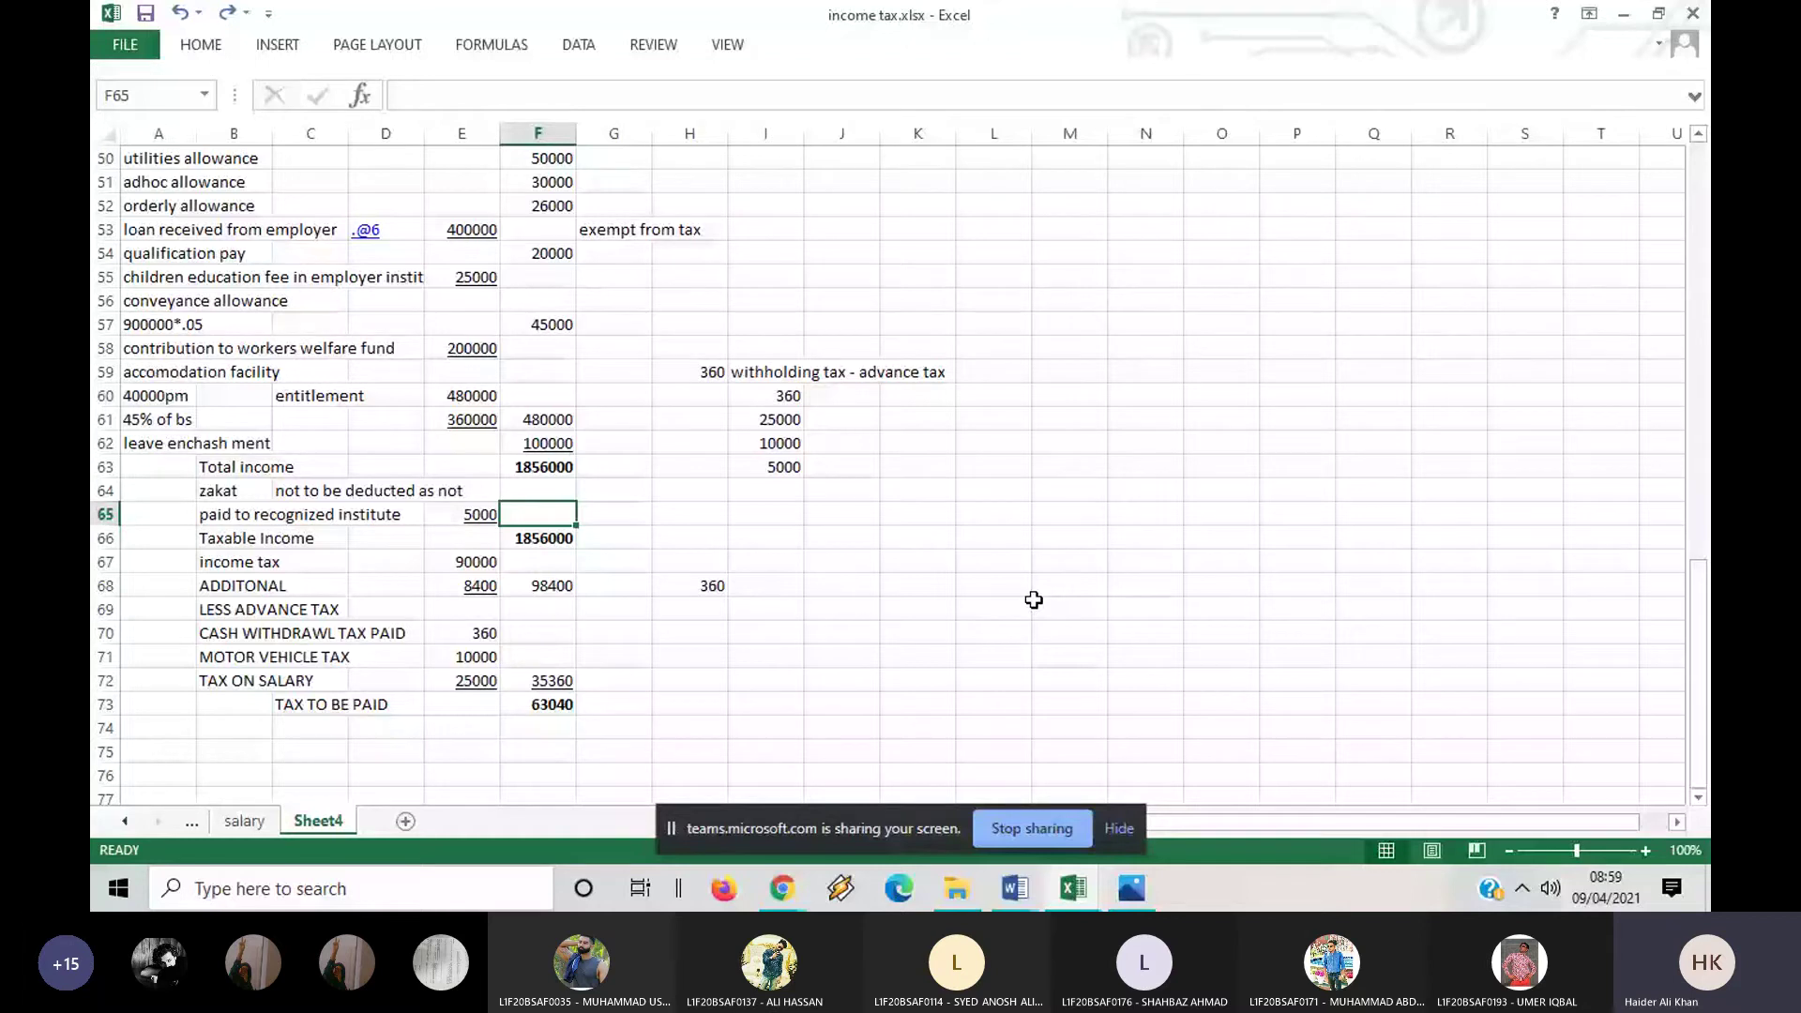
Hide the sharing notice, minimise the Excel workbook, and clear the Word text highlight
click(1128, 827)
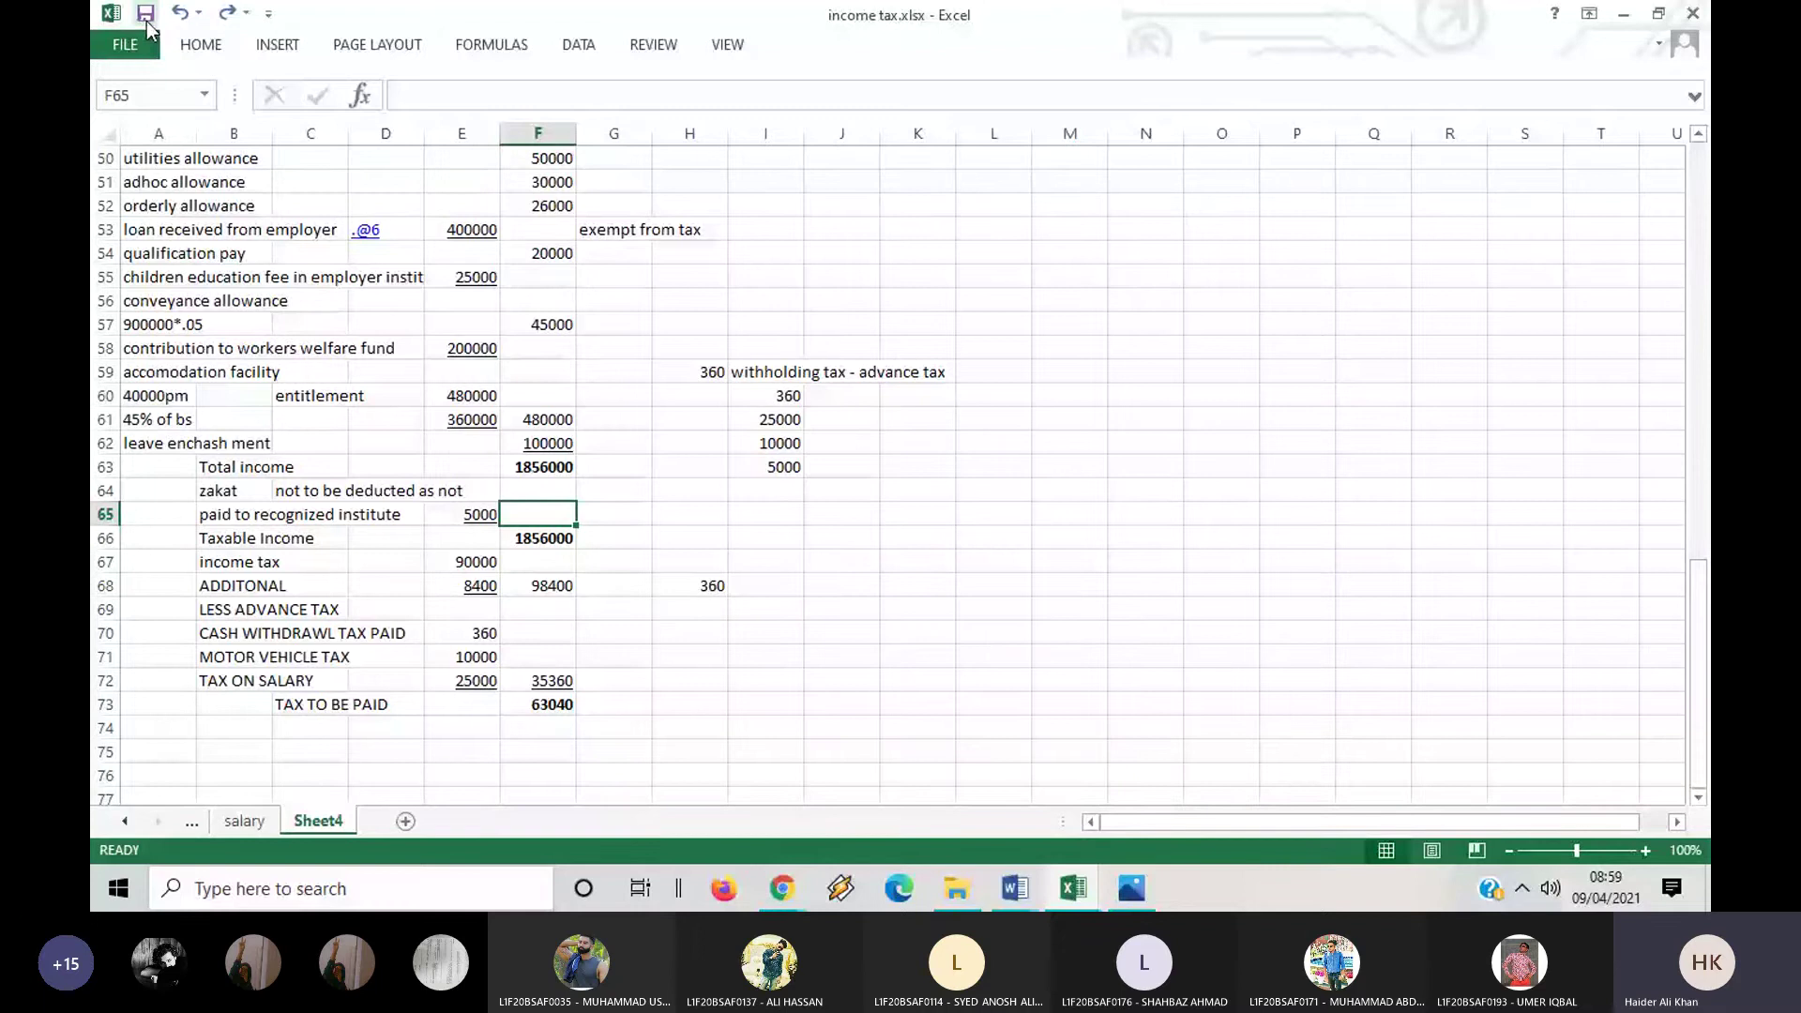
click(1624, 14)
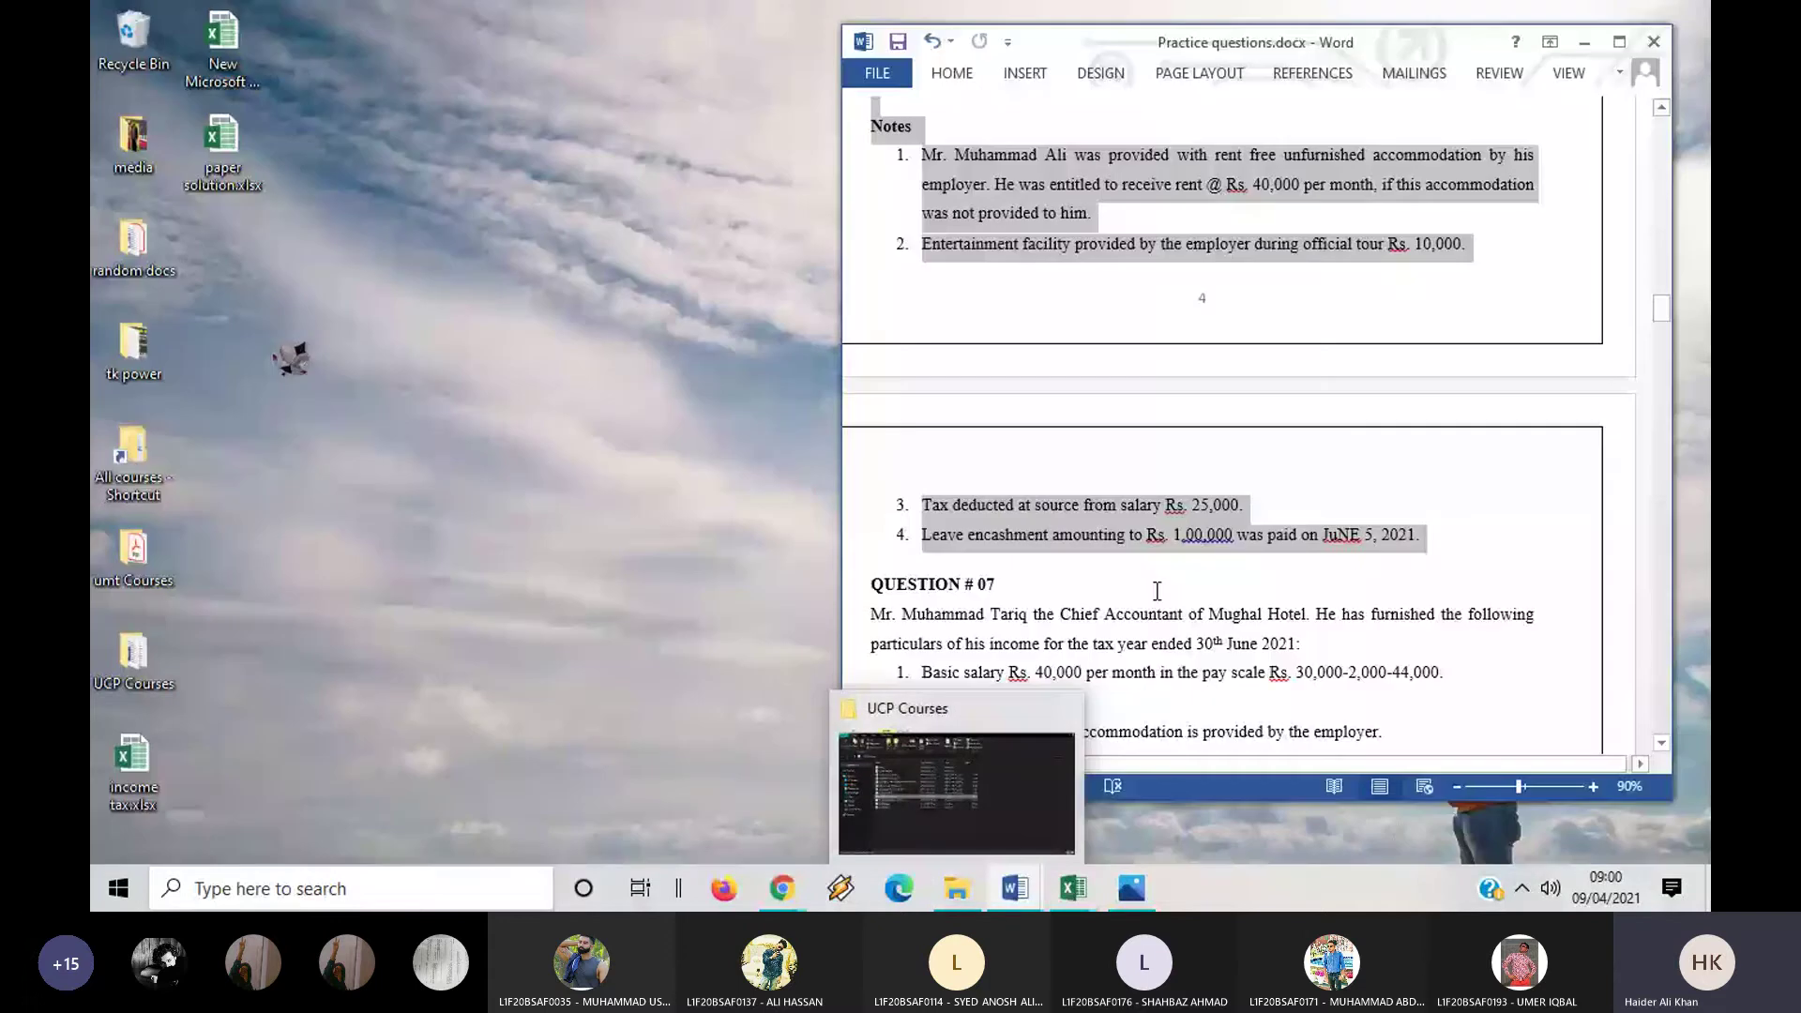
click(1157, 591)
Open the UCP portal's Class Attendance page for the 09-04-2021 Taxation Management class
mouse_move(782, 908)
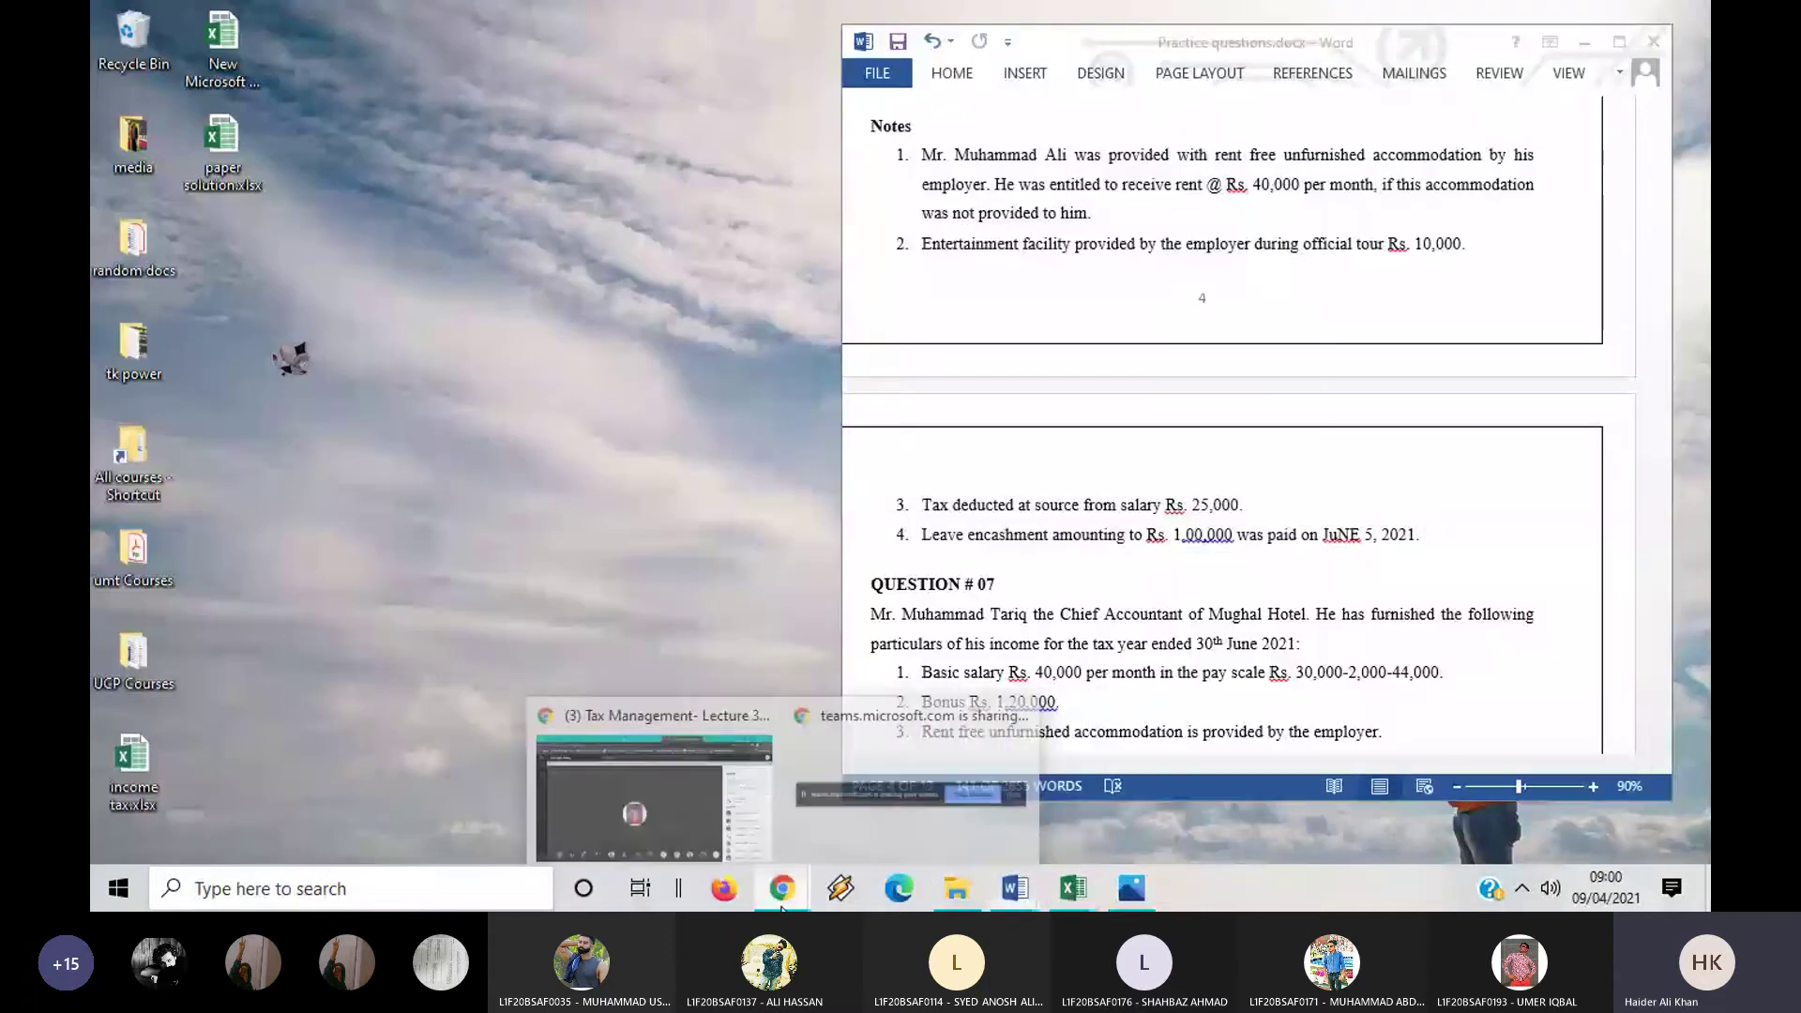
click(654, 797)
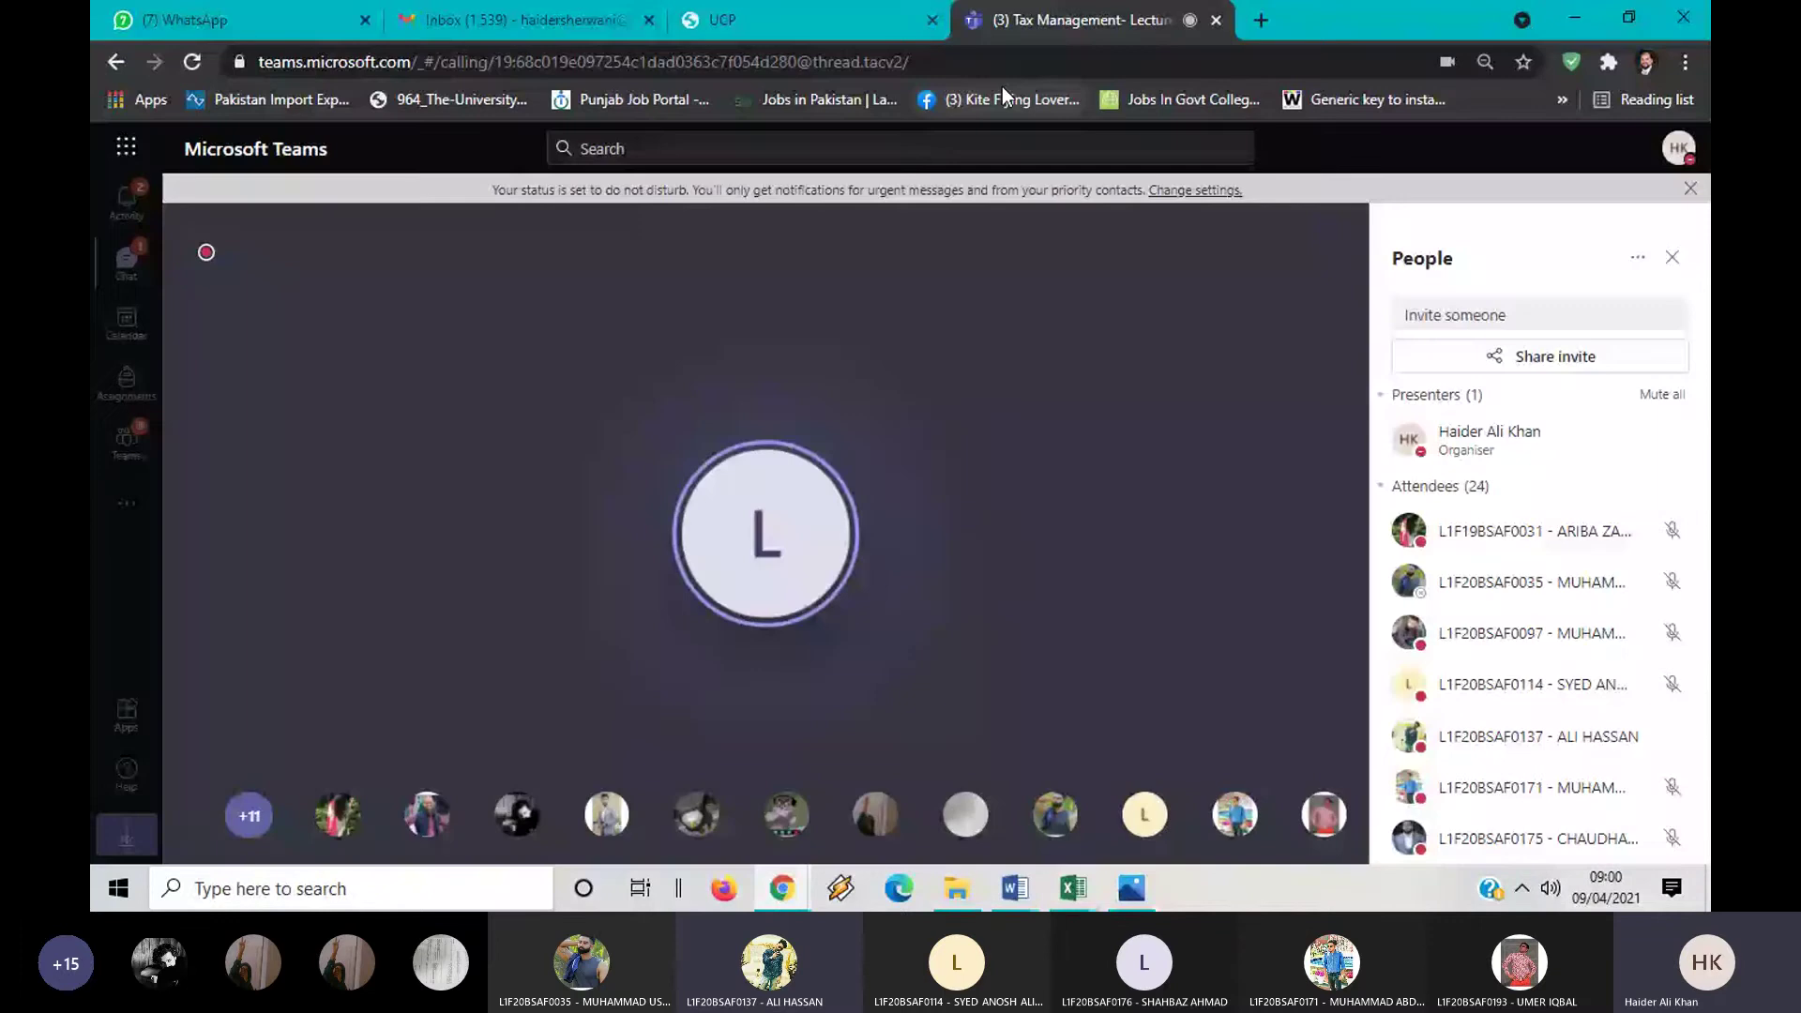
click(741, 28)
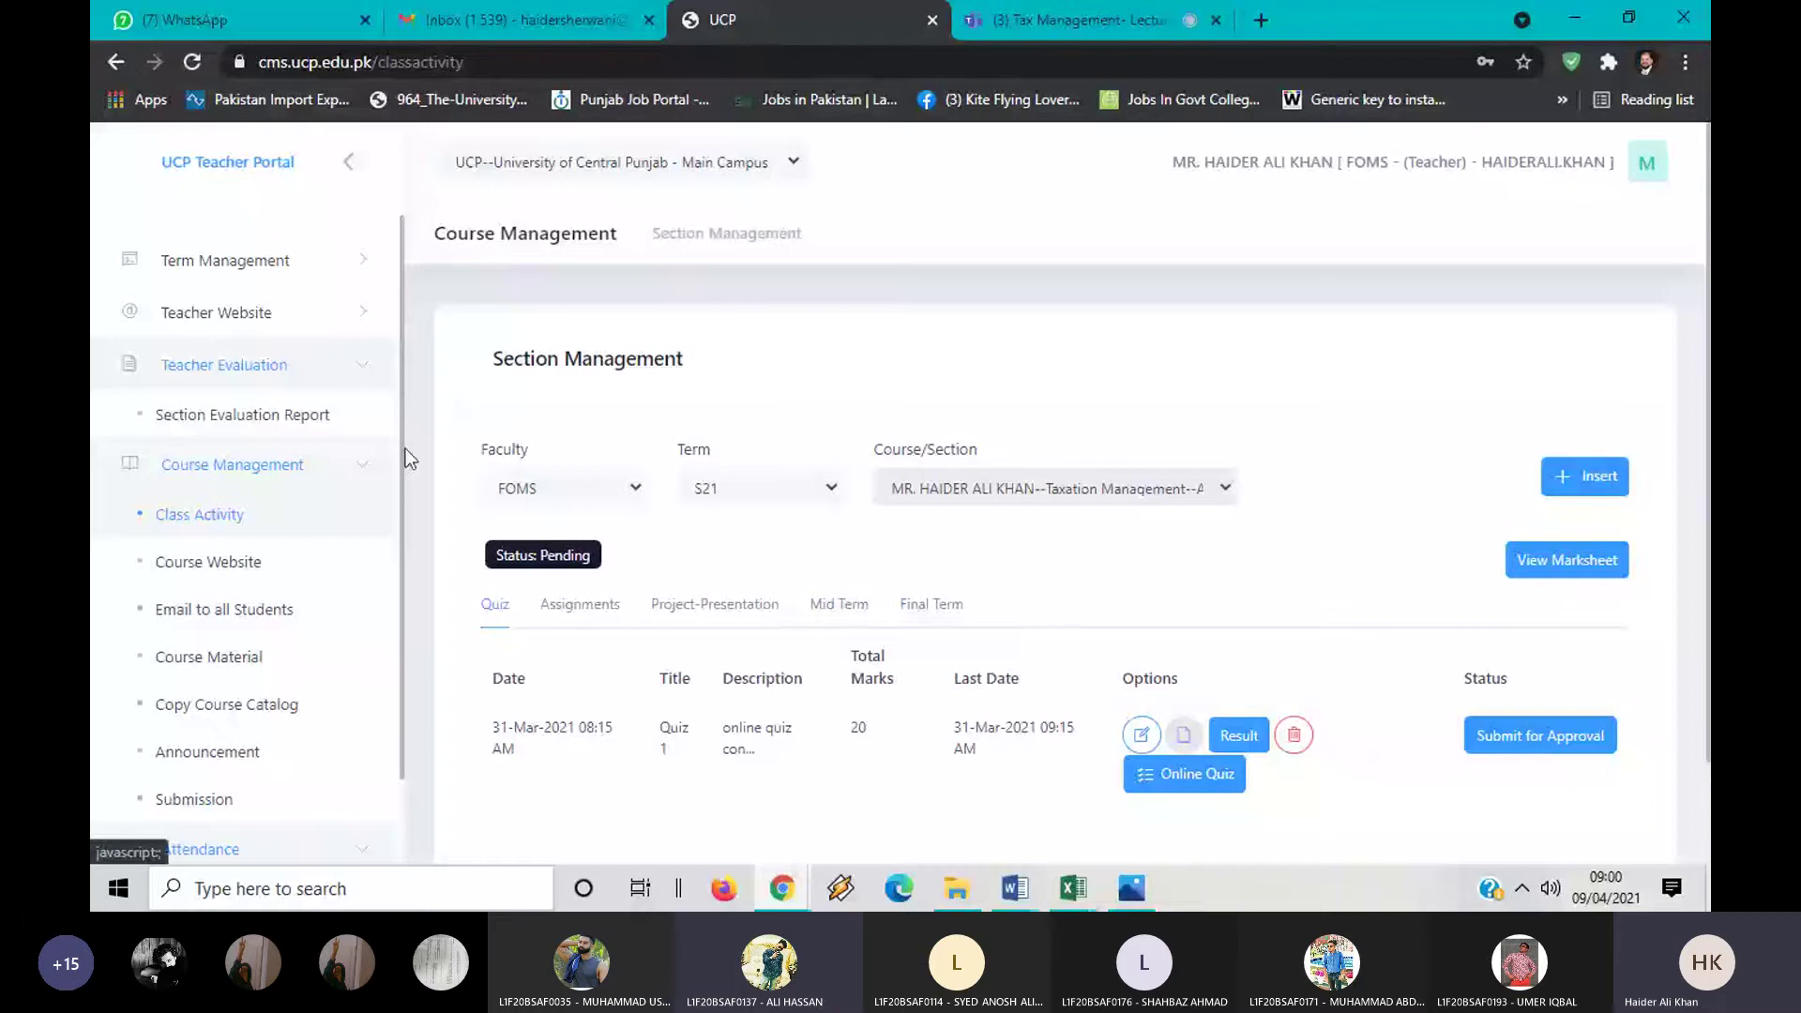
drag(405, 449, 403, 635)
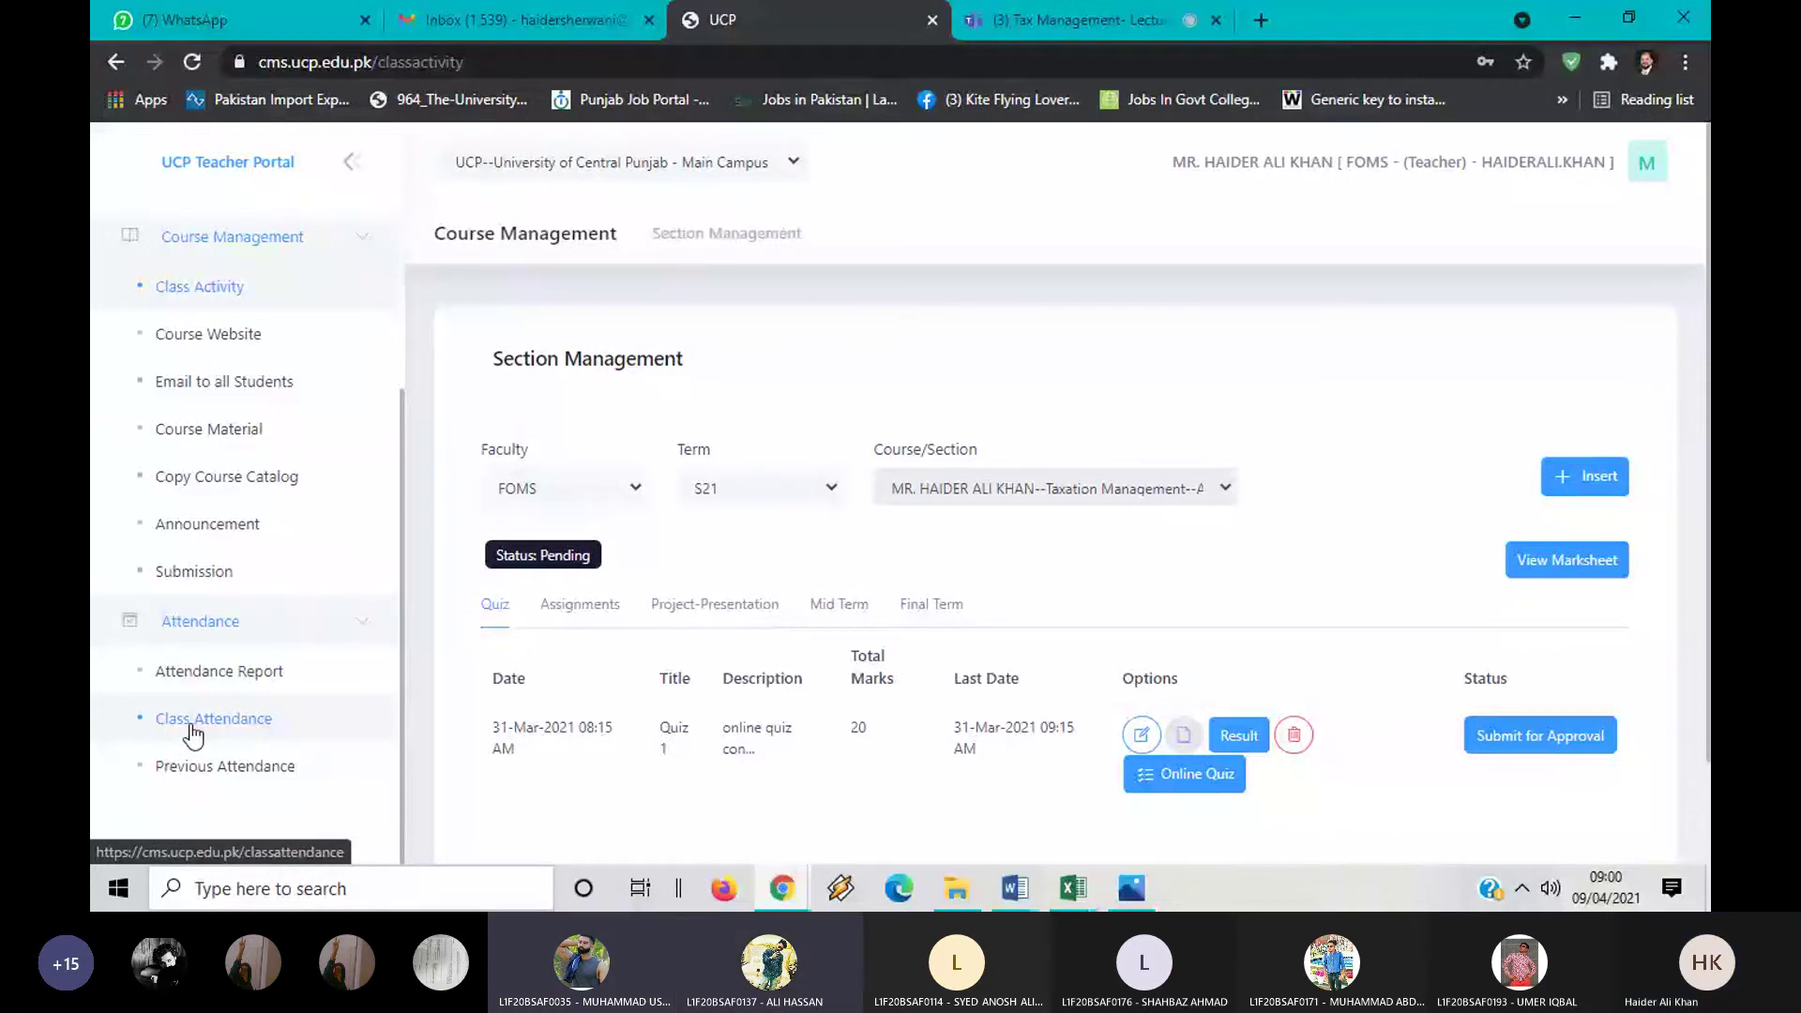
click(192, 735)
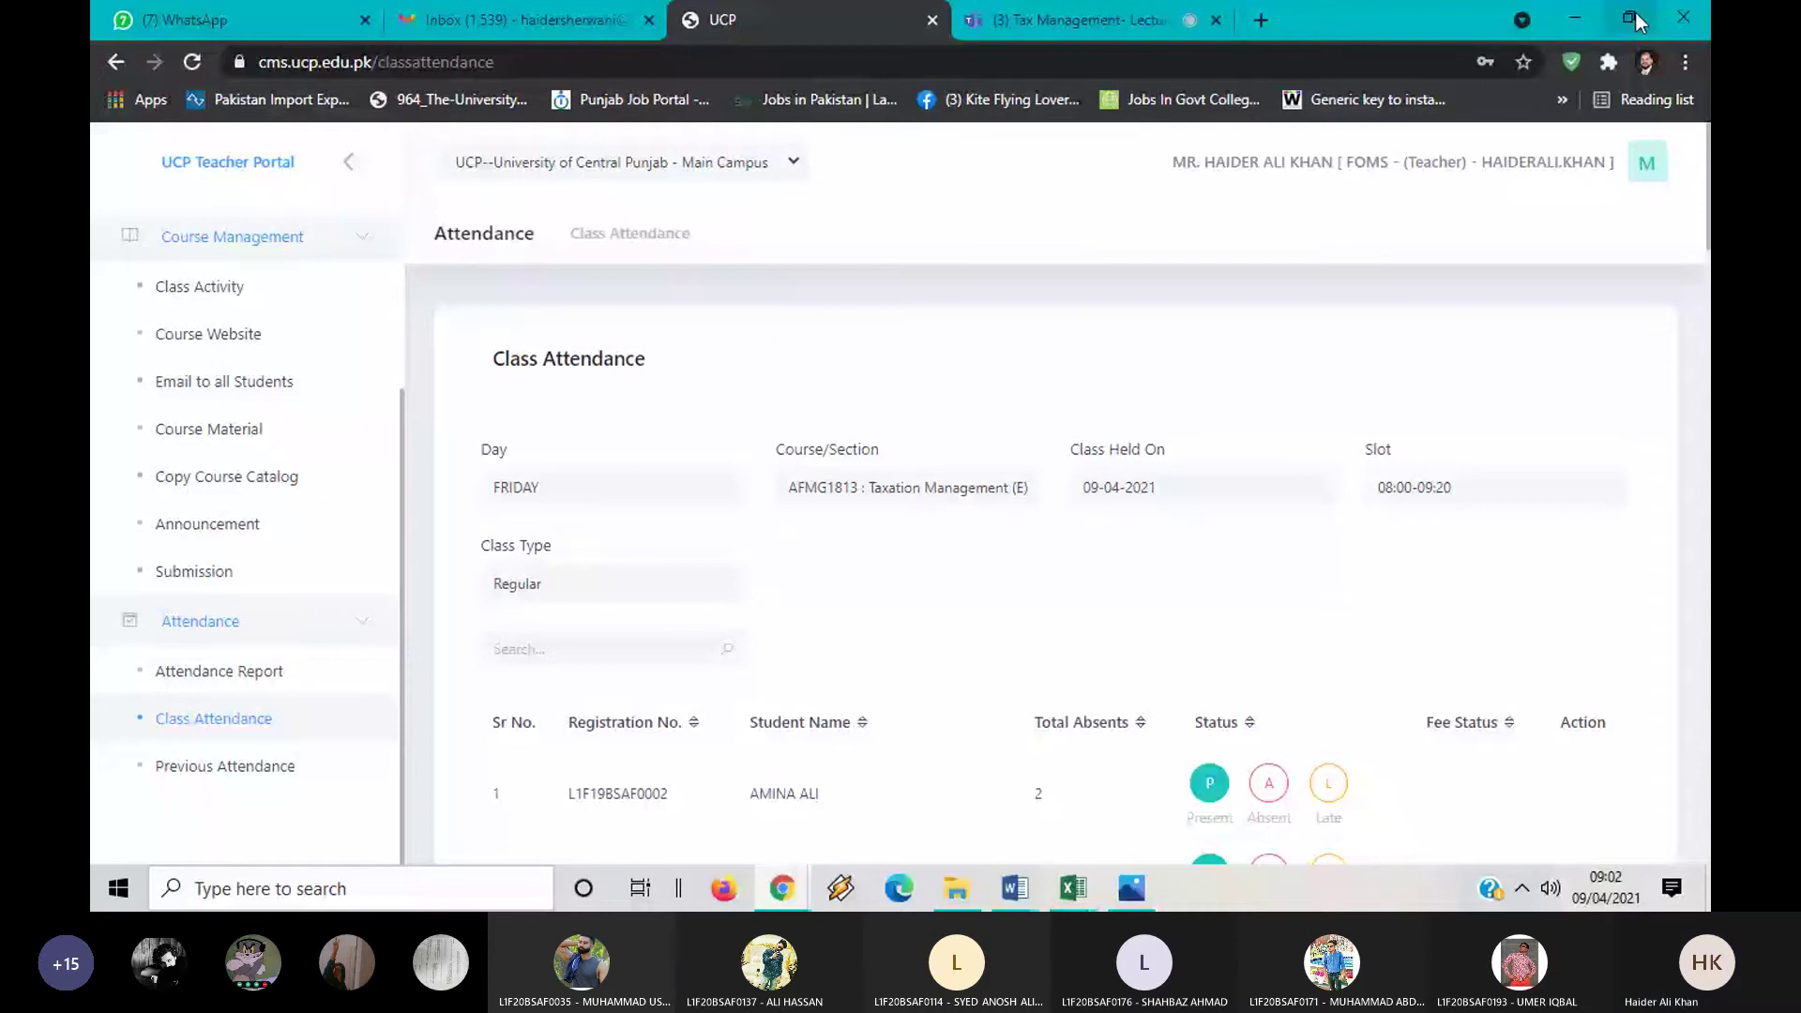
Shrink the portal browser window and pull the Teams meeting tab into a separate window
click(1632, 19)
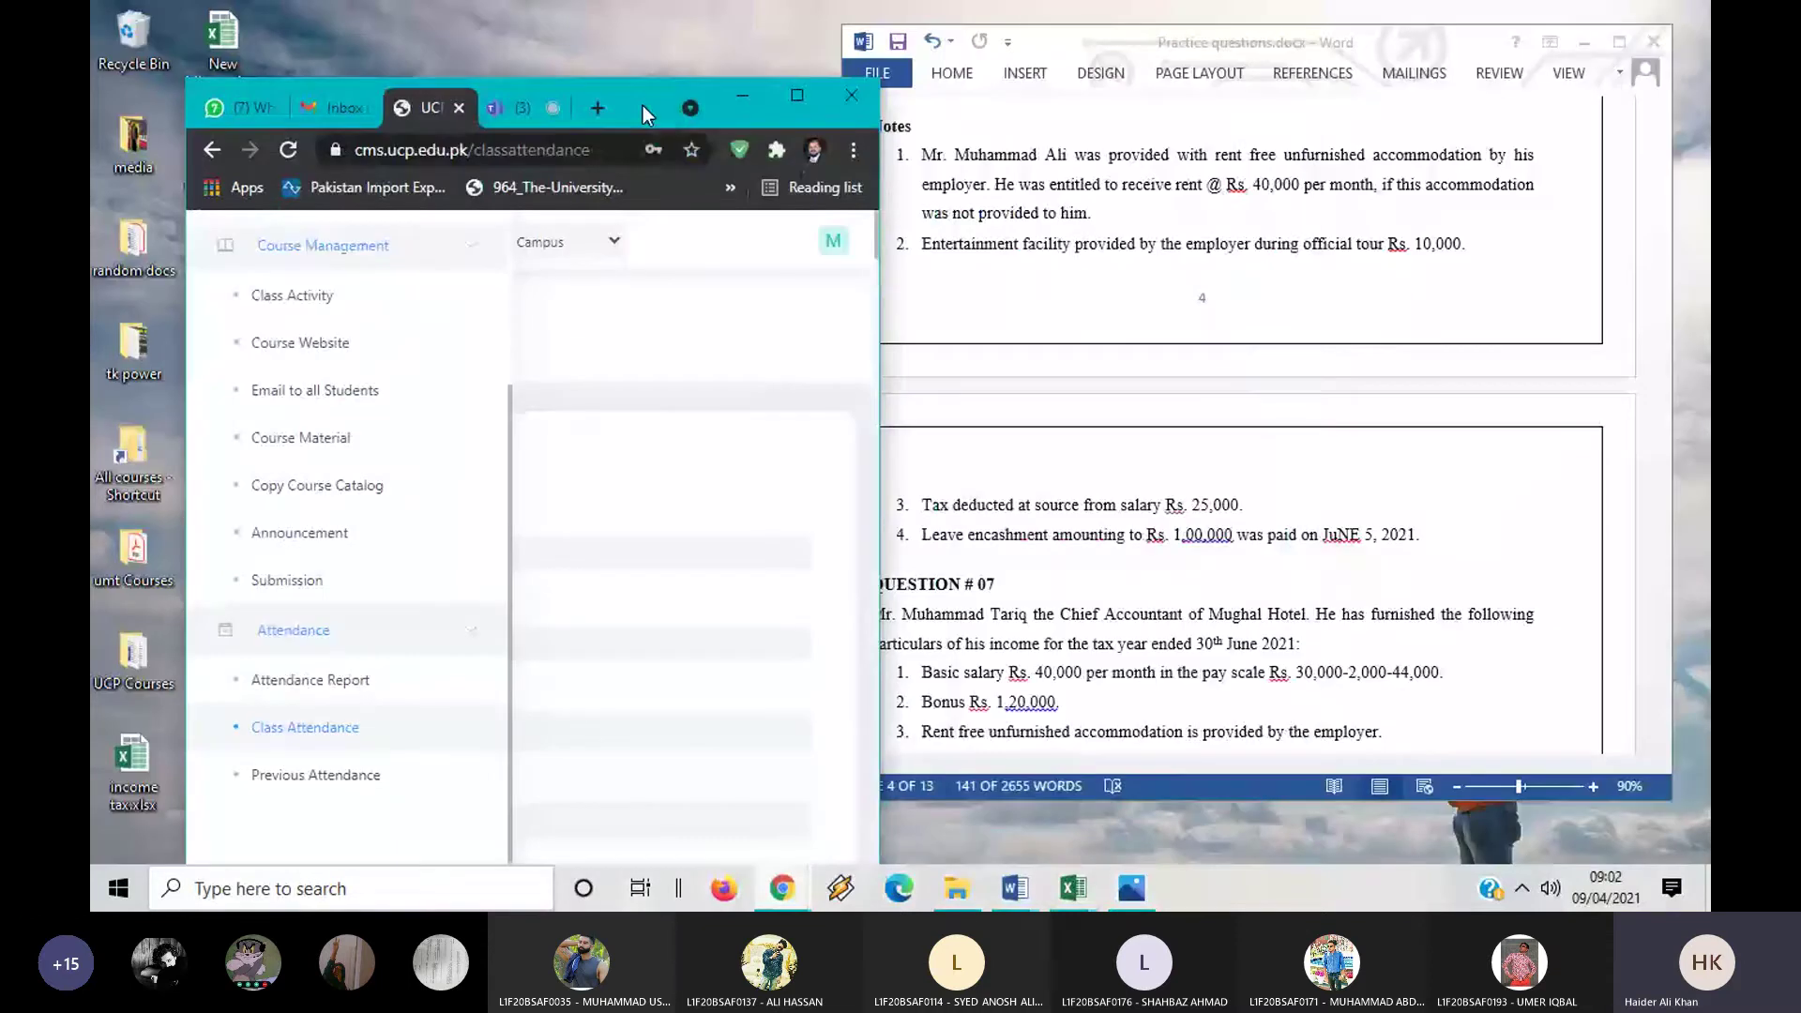
drag(644, 106, 577, 51)
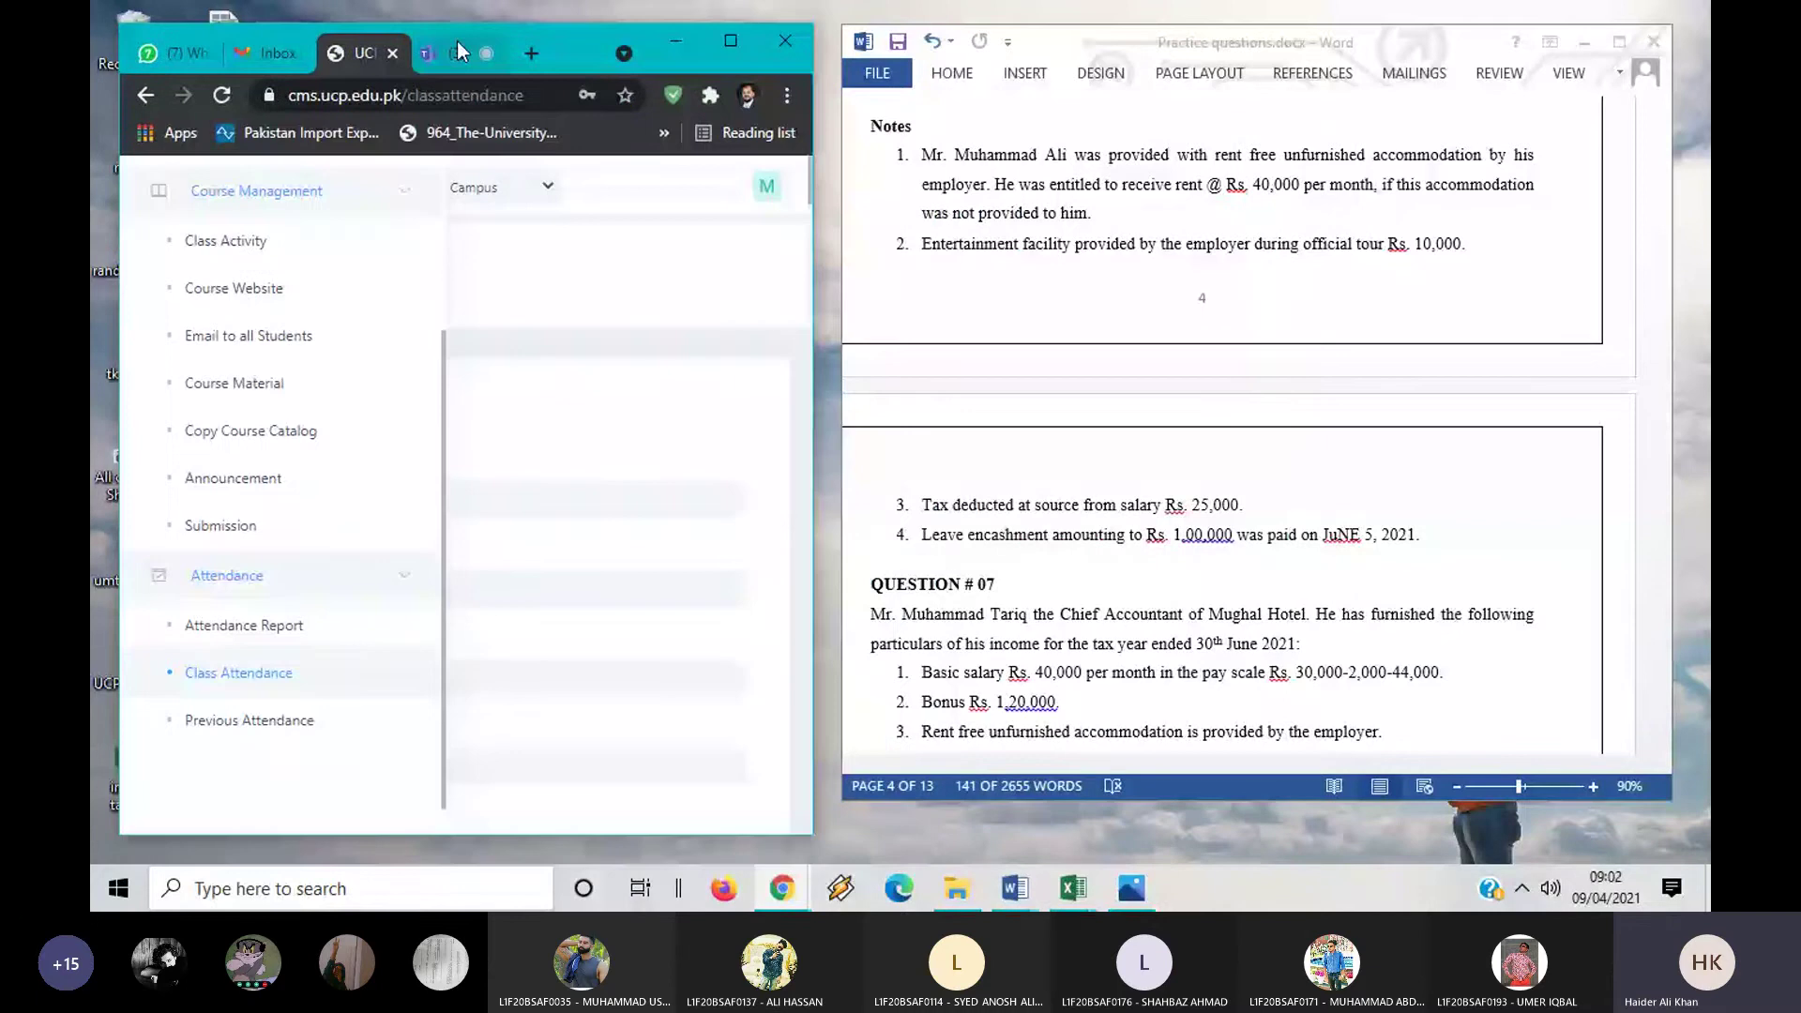
drag(457, 42, 991, 66)
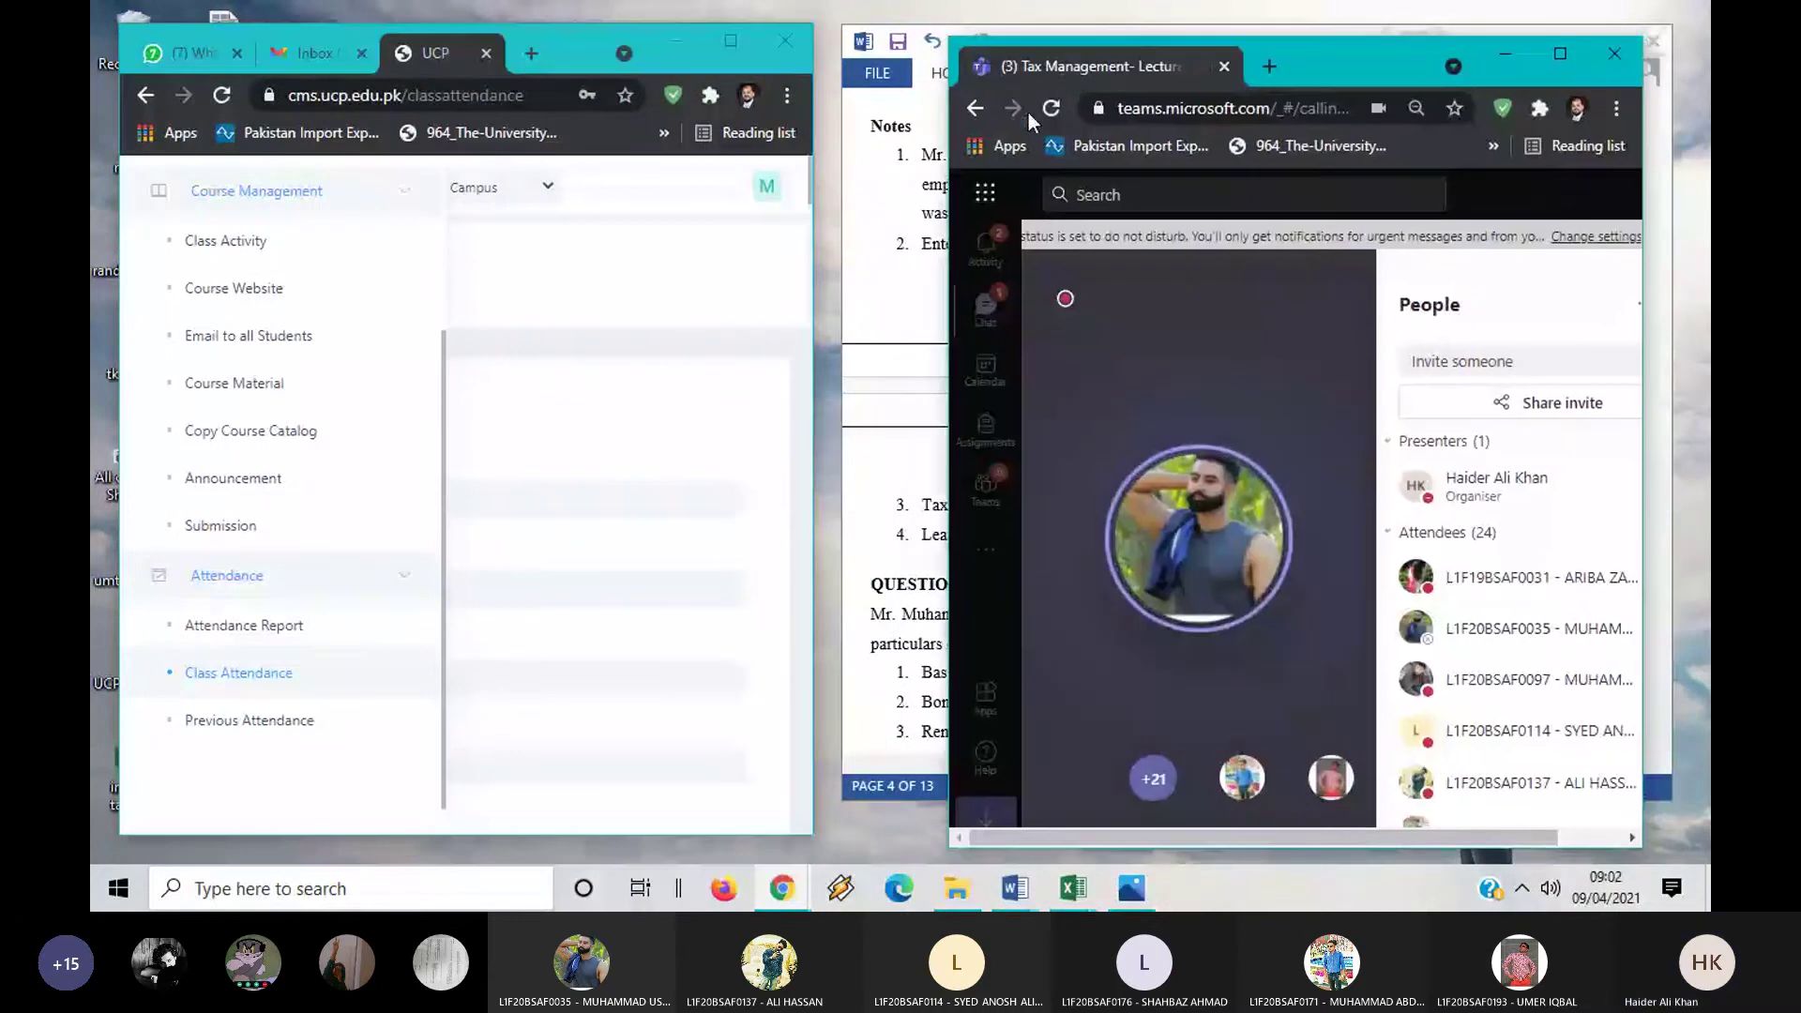
mouse_move(1243, 422)
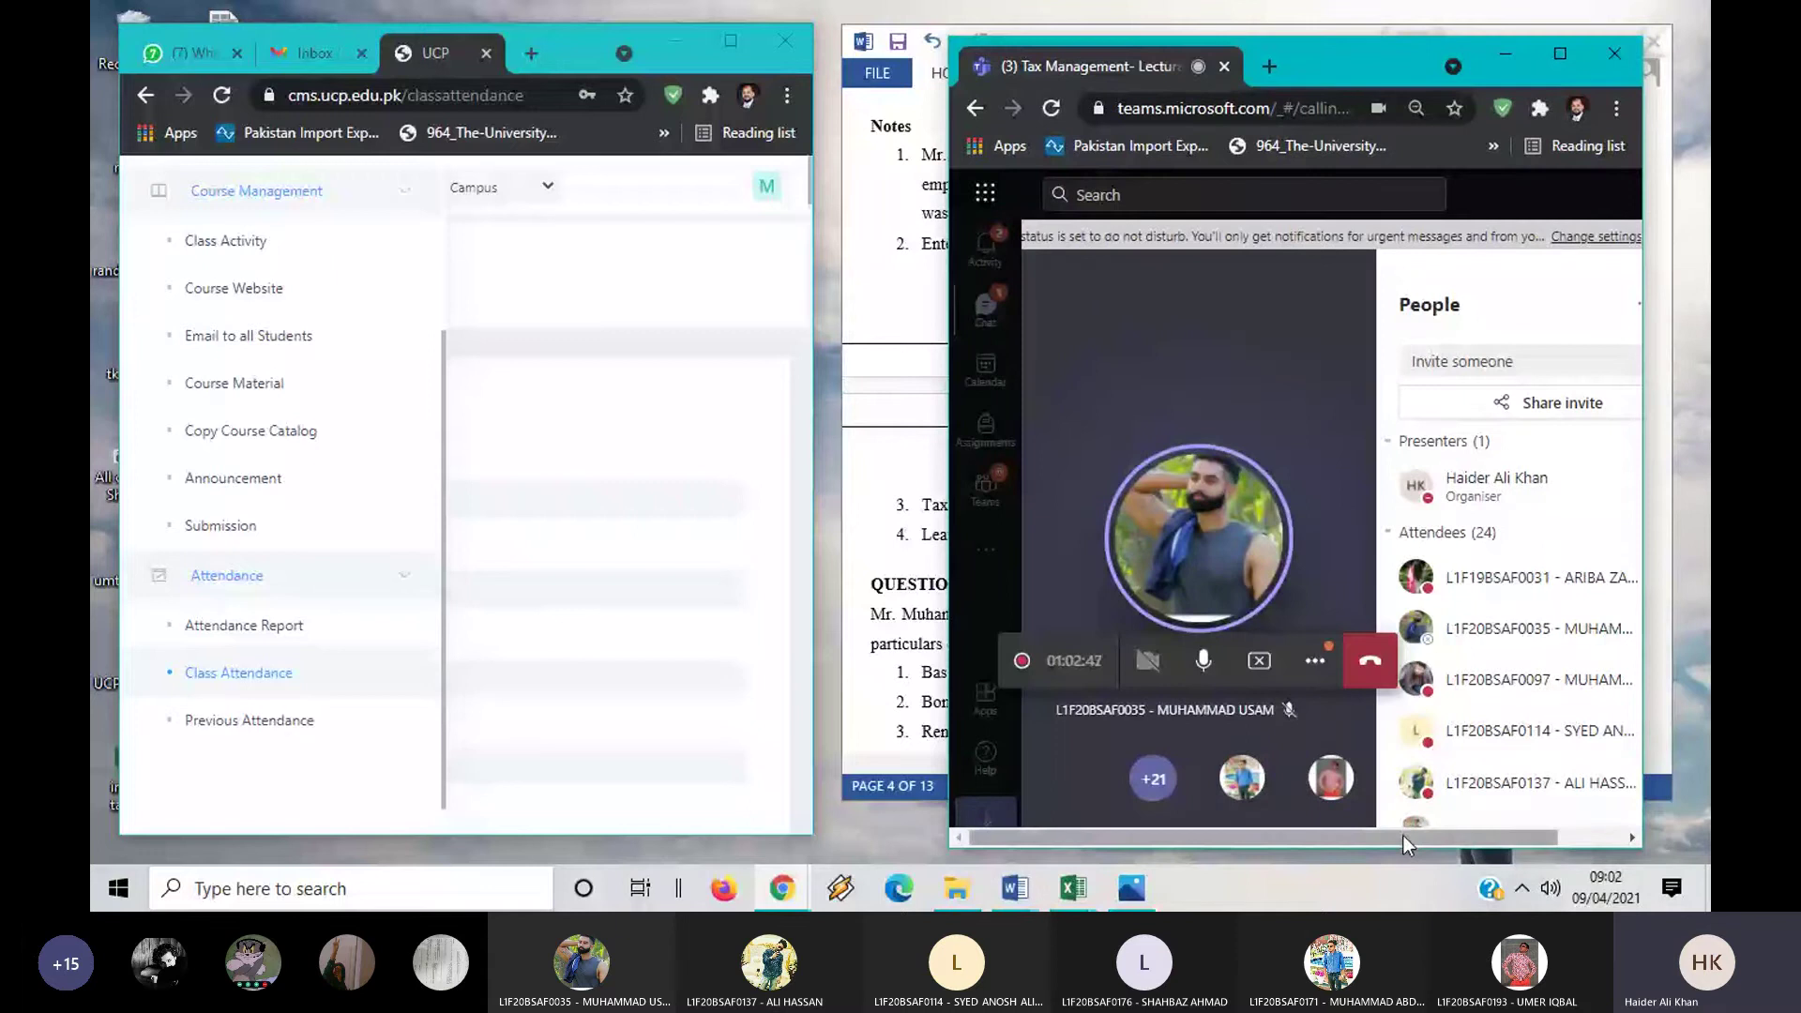
Mark the row 1 student absent and keep row 2 present on the attendance sheet
drag(1403, 835, 1482, 830)
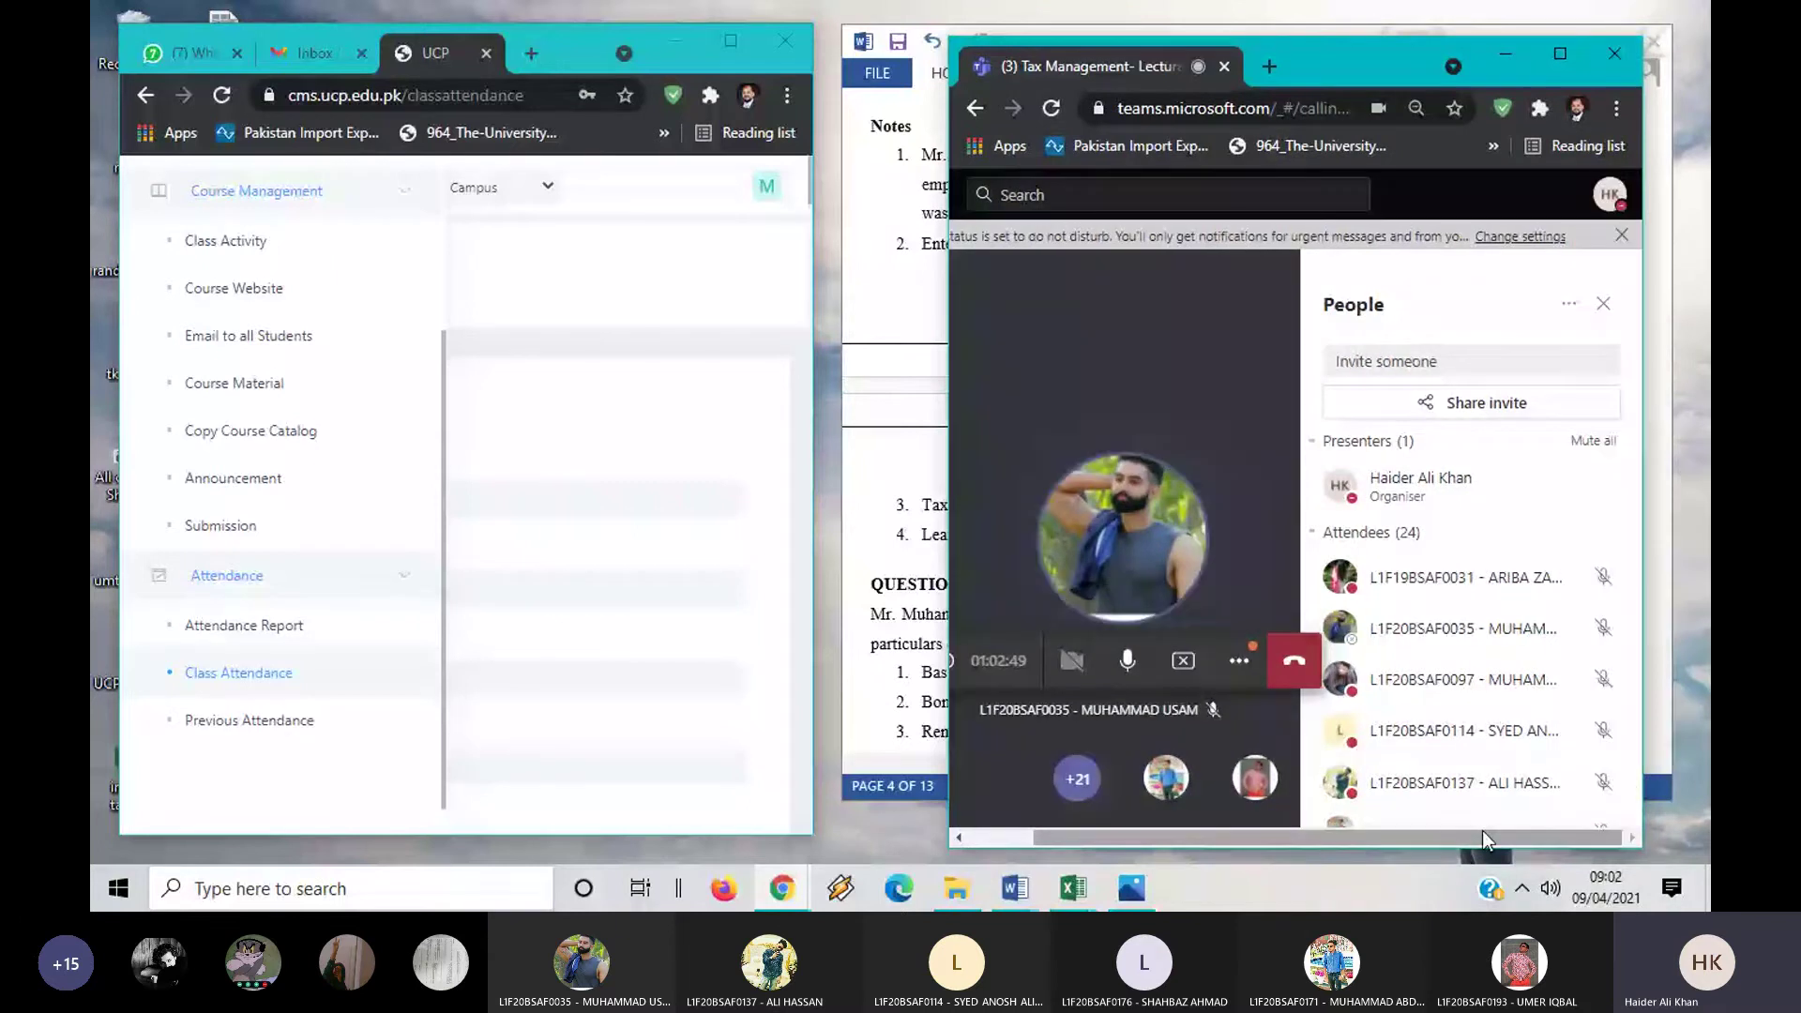
click(610, 311)
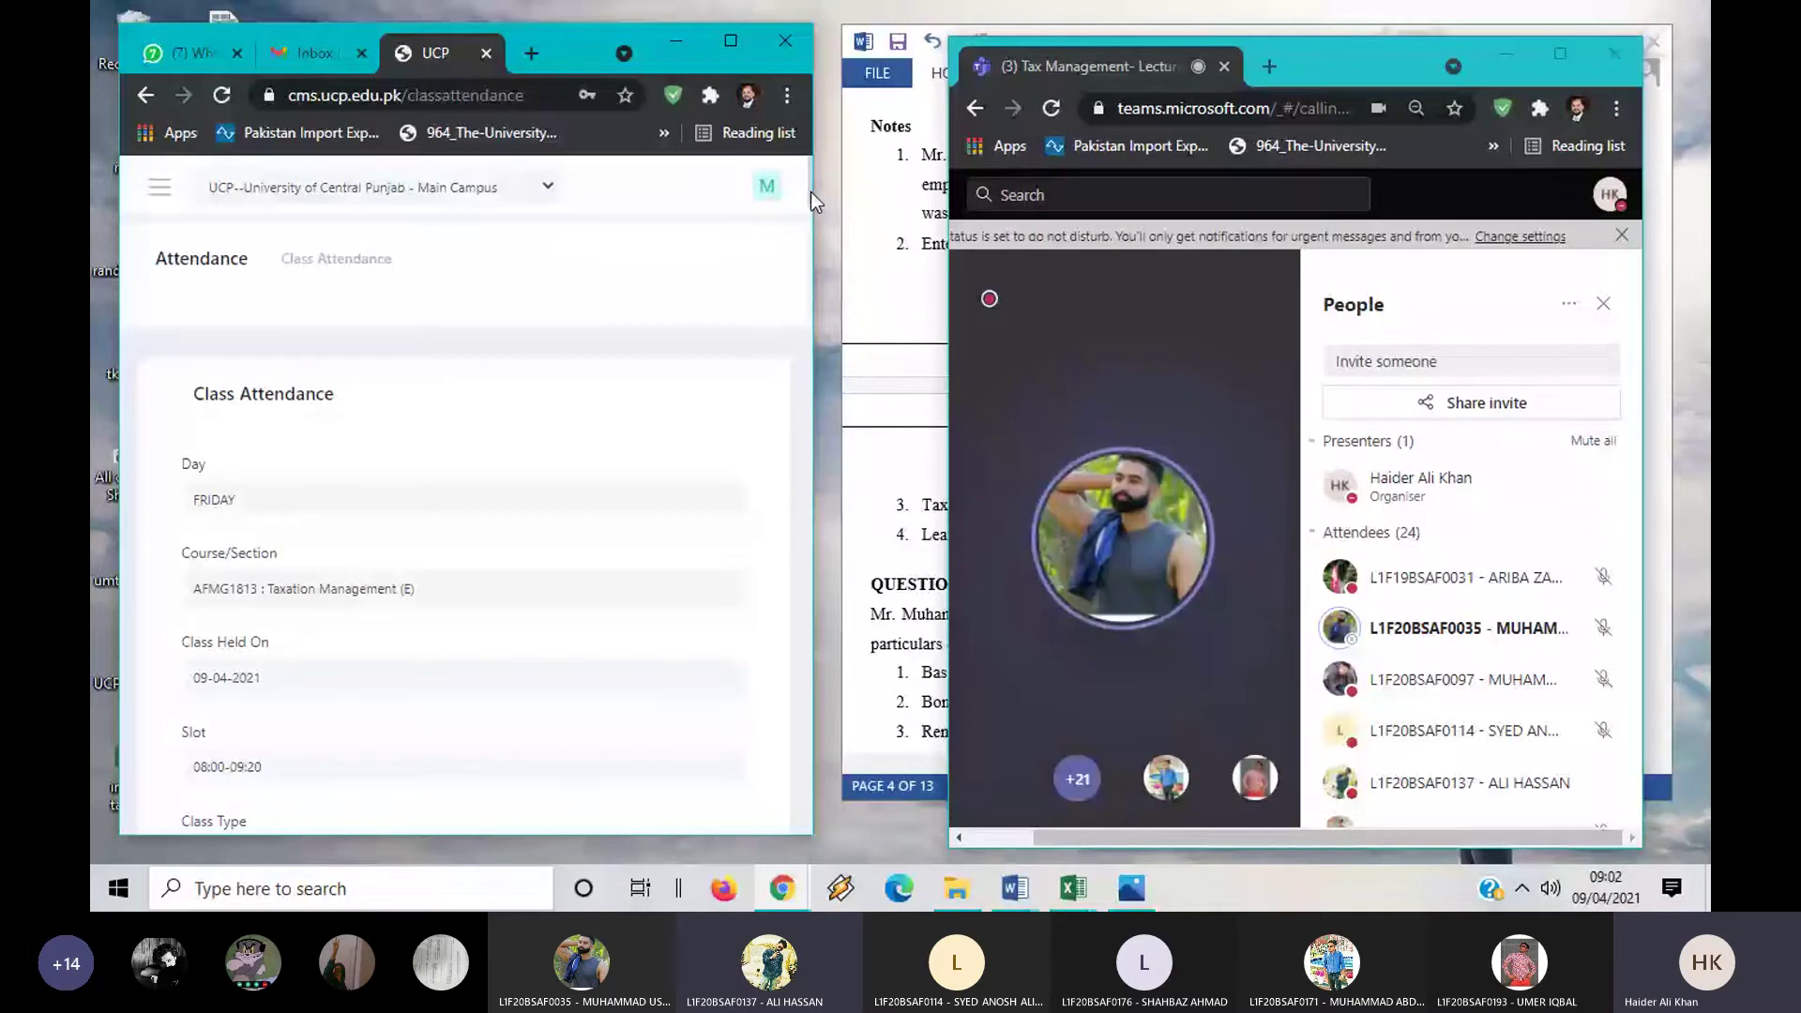
drag(810, 192, 814, 246)
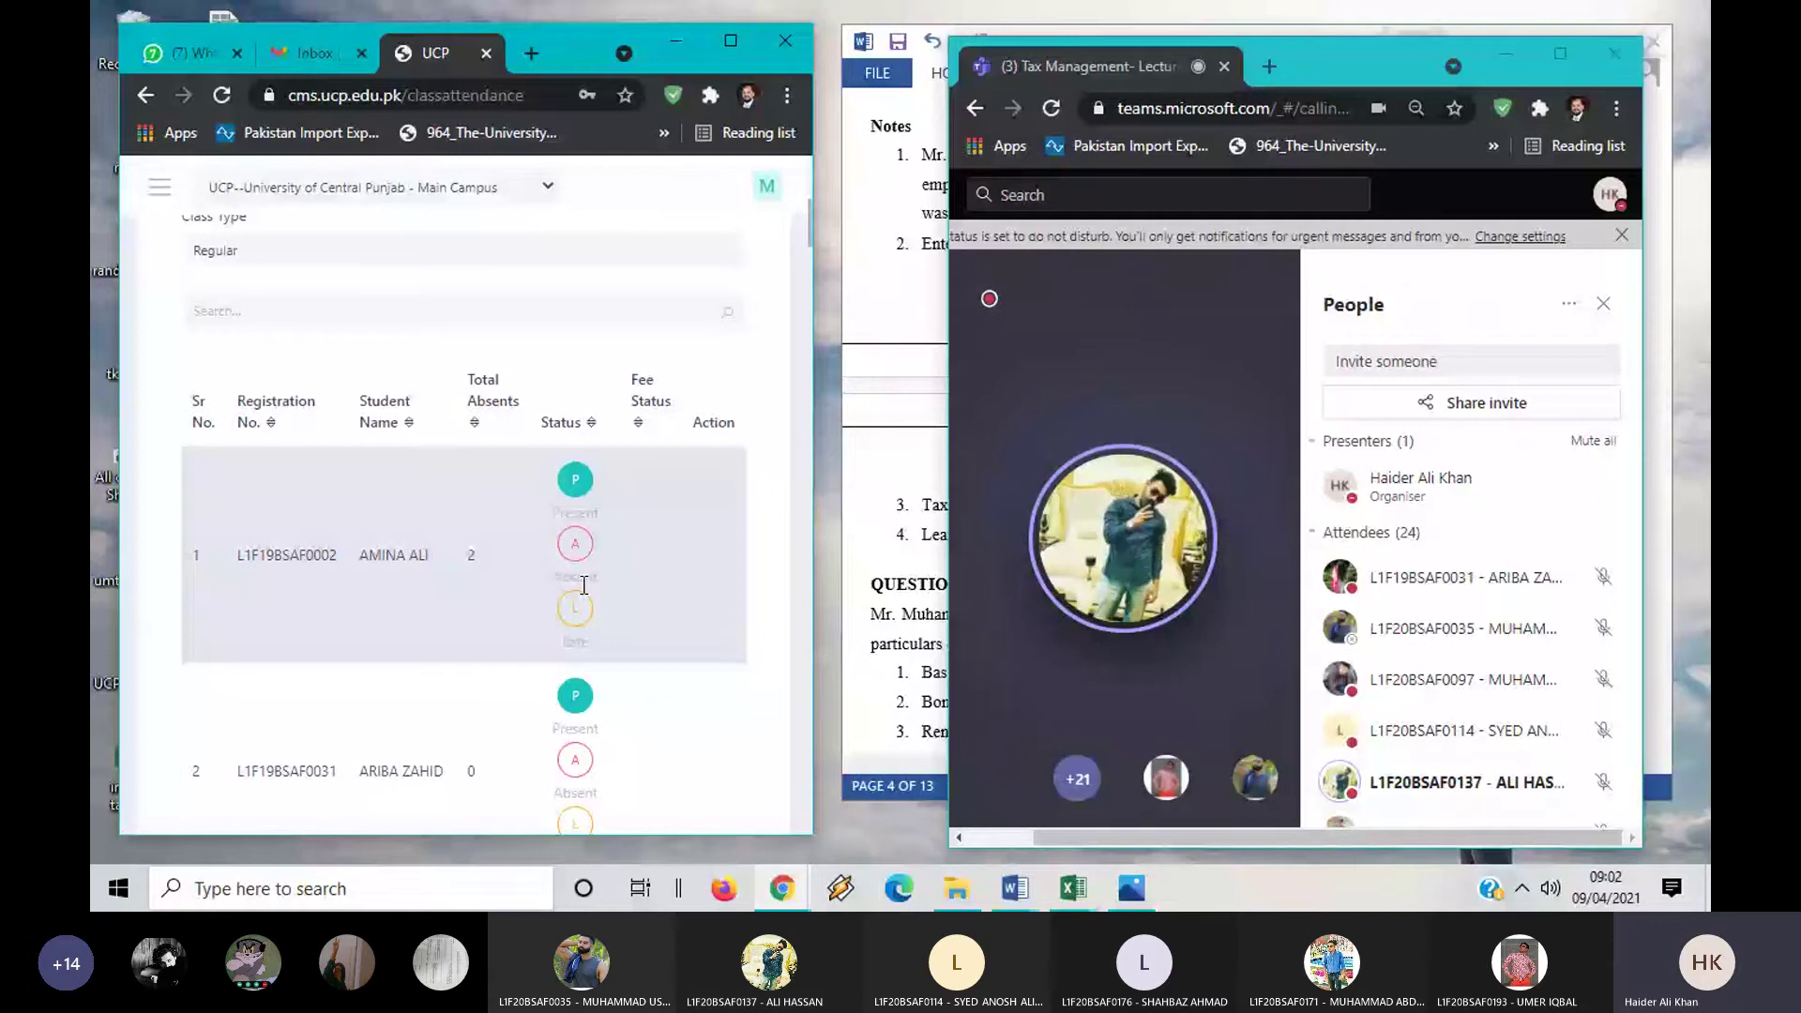
click(584, 582)
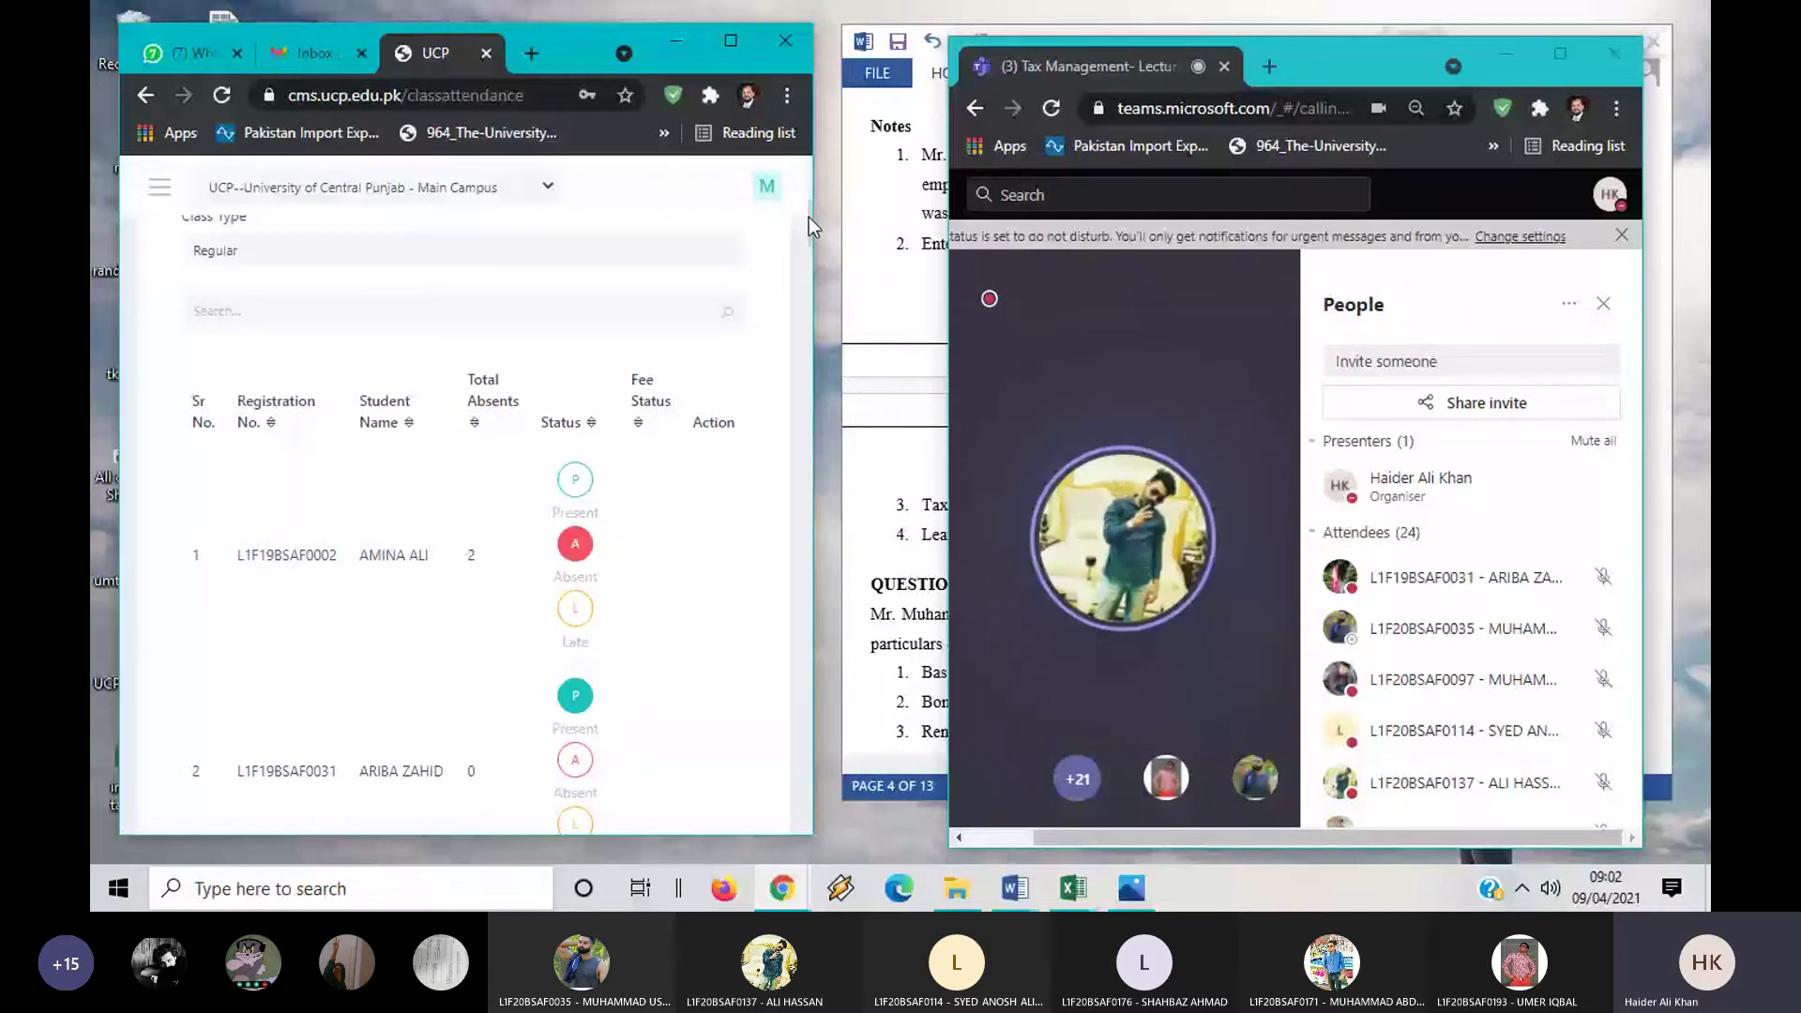
scroll(740, 328, down, 3)
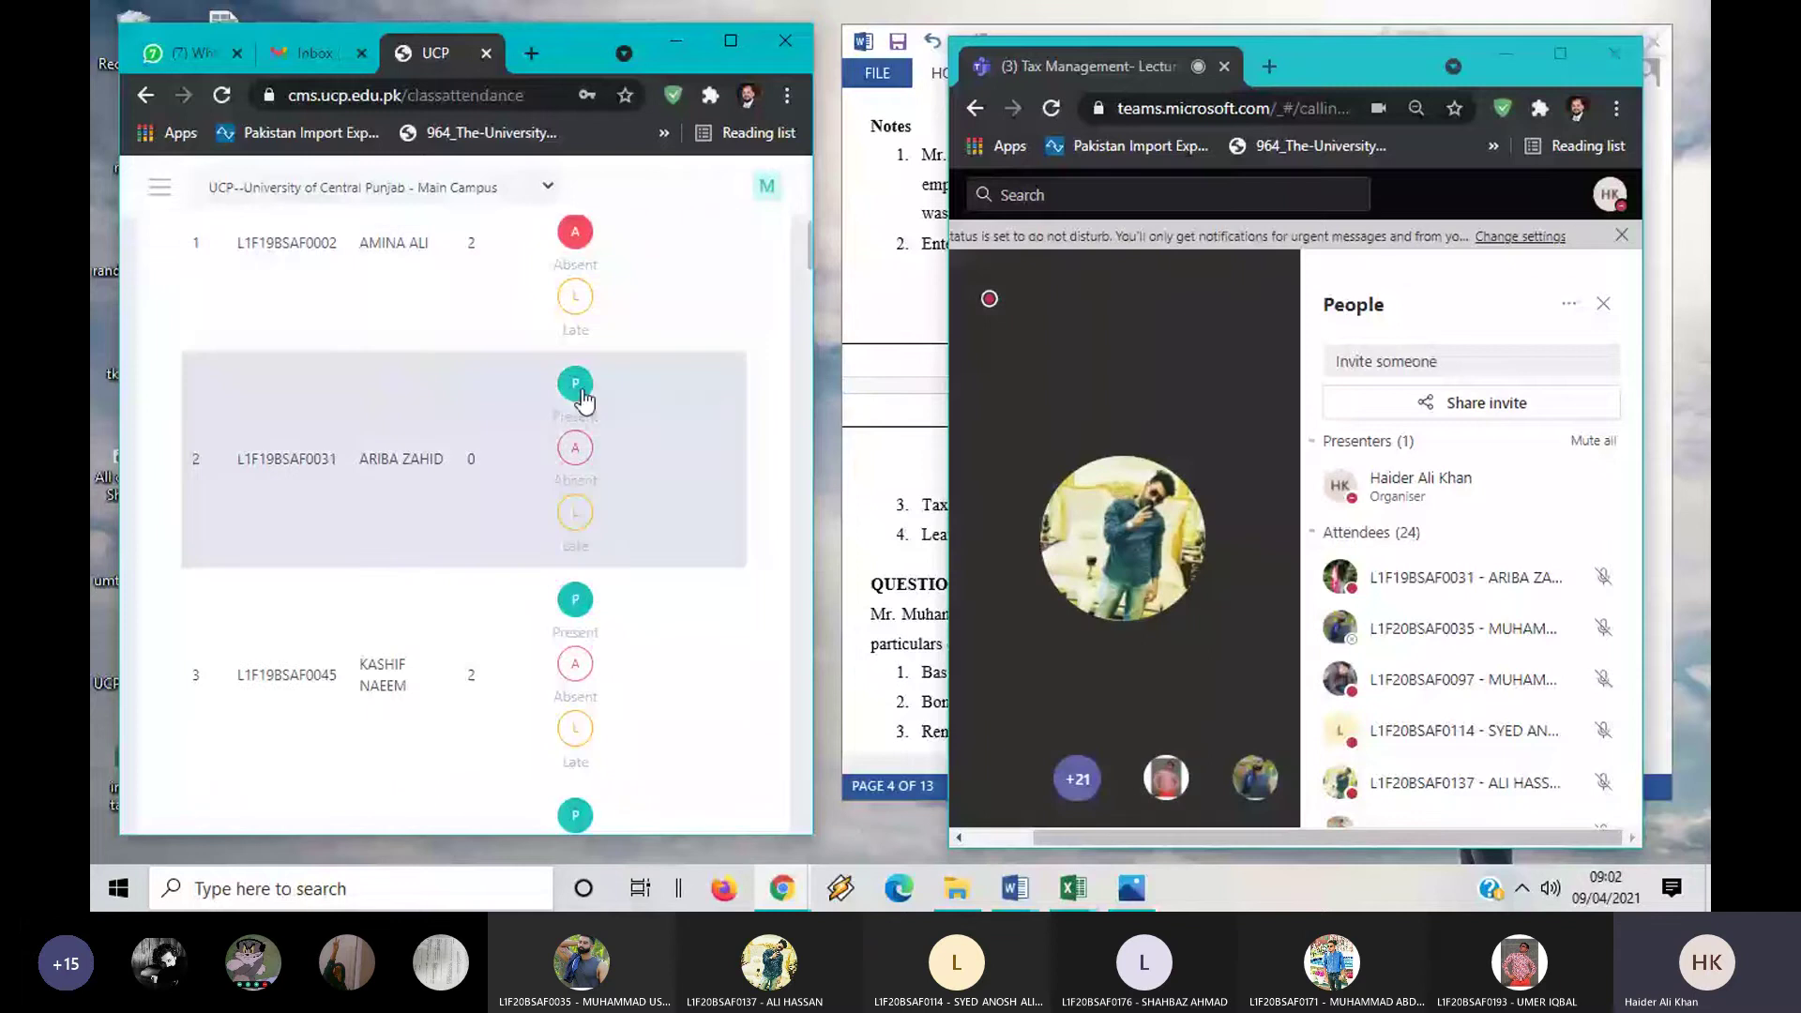
click(575, 448)
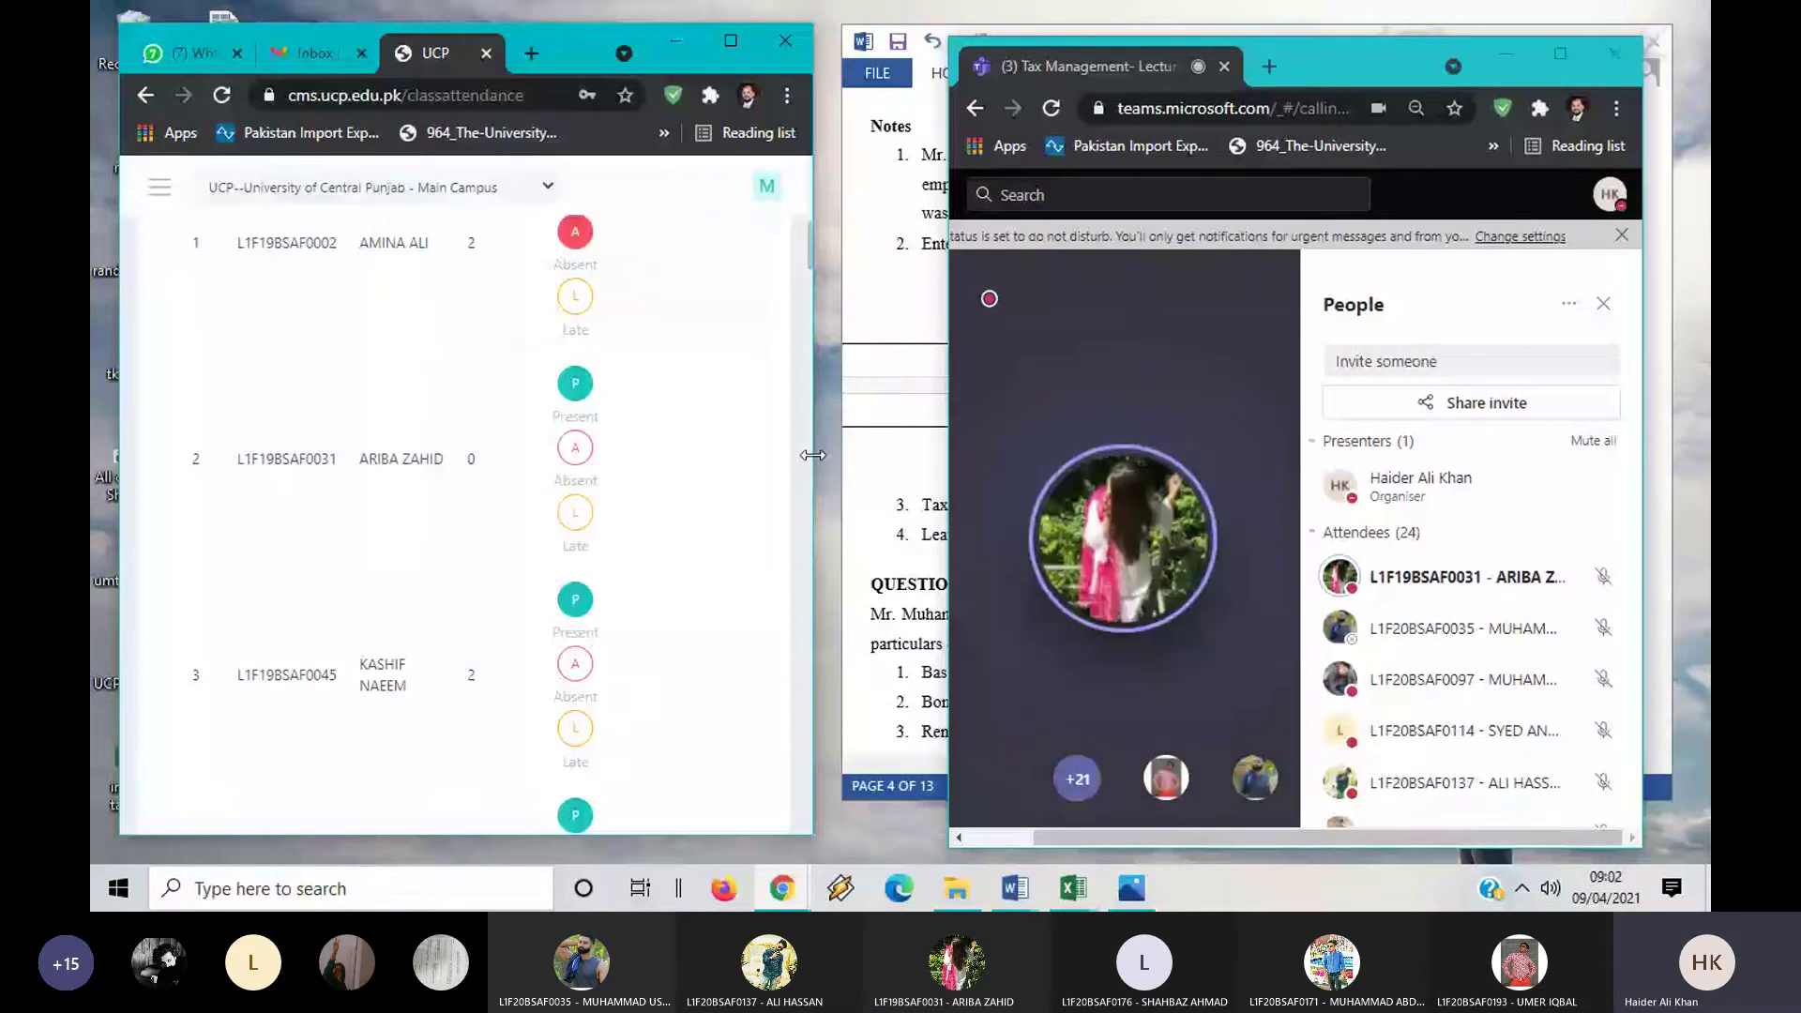
Widen the portal window and mark the students in rows 3 and 5 absent
drag(812, 455, 932, 456)
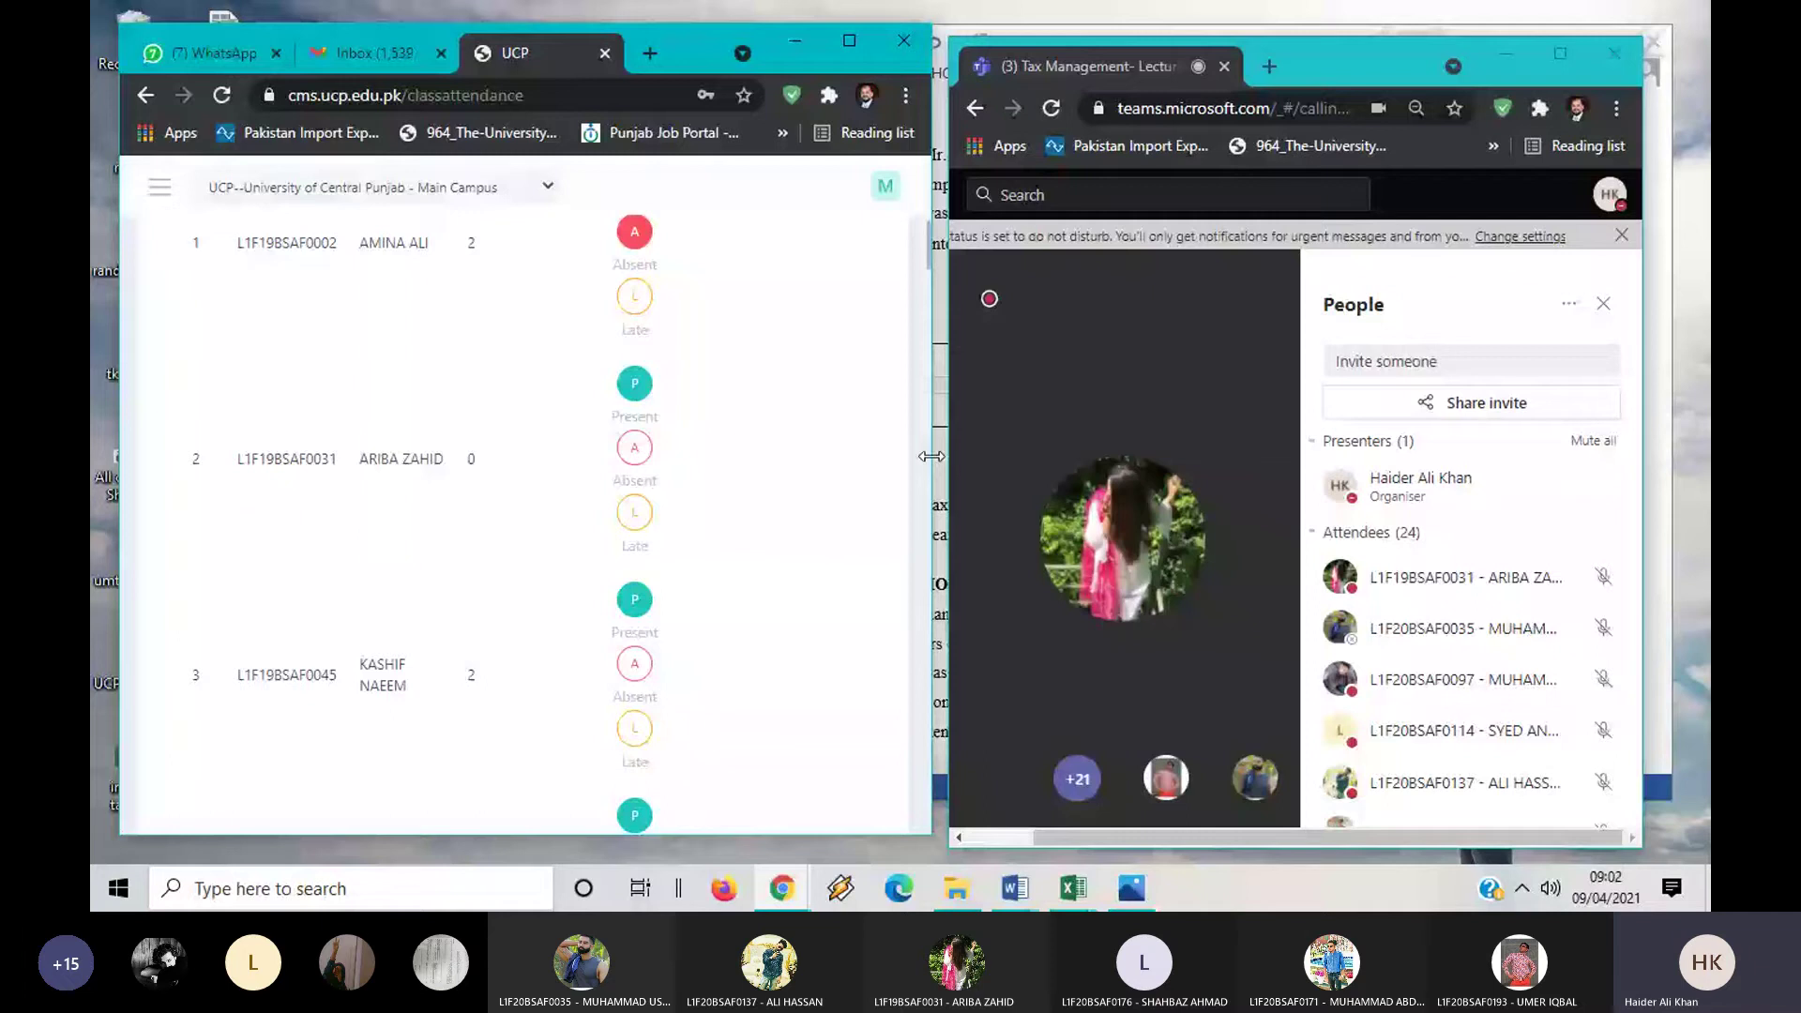
scroll(931, 254, down, 1)
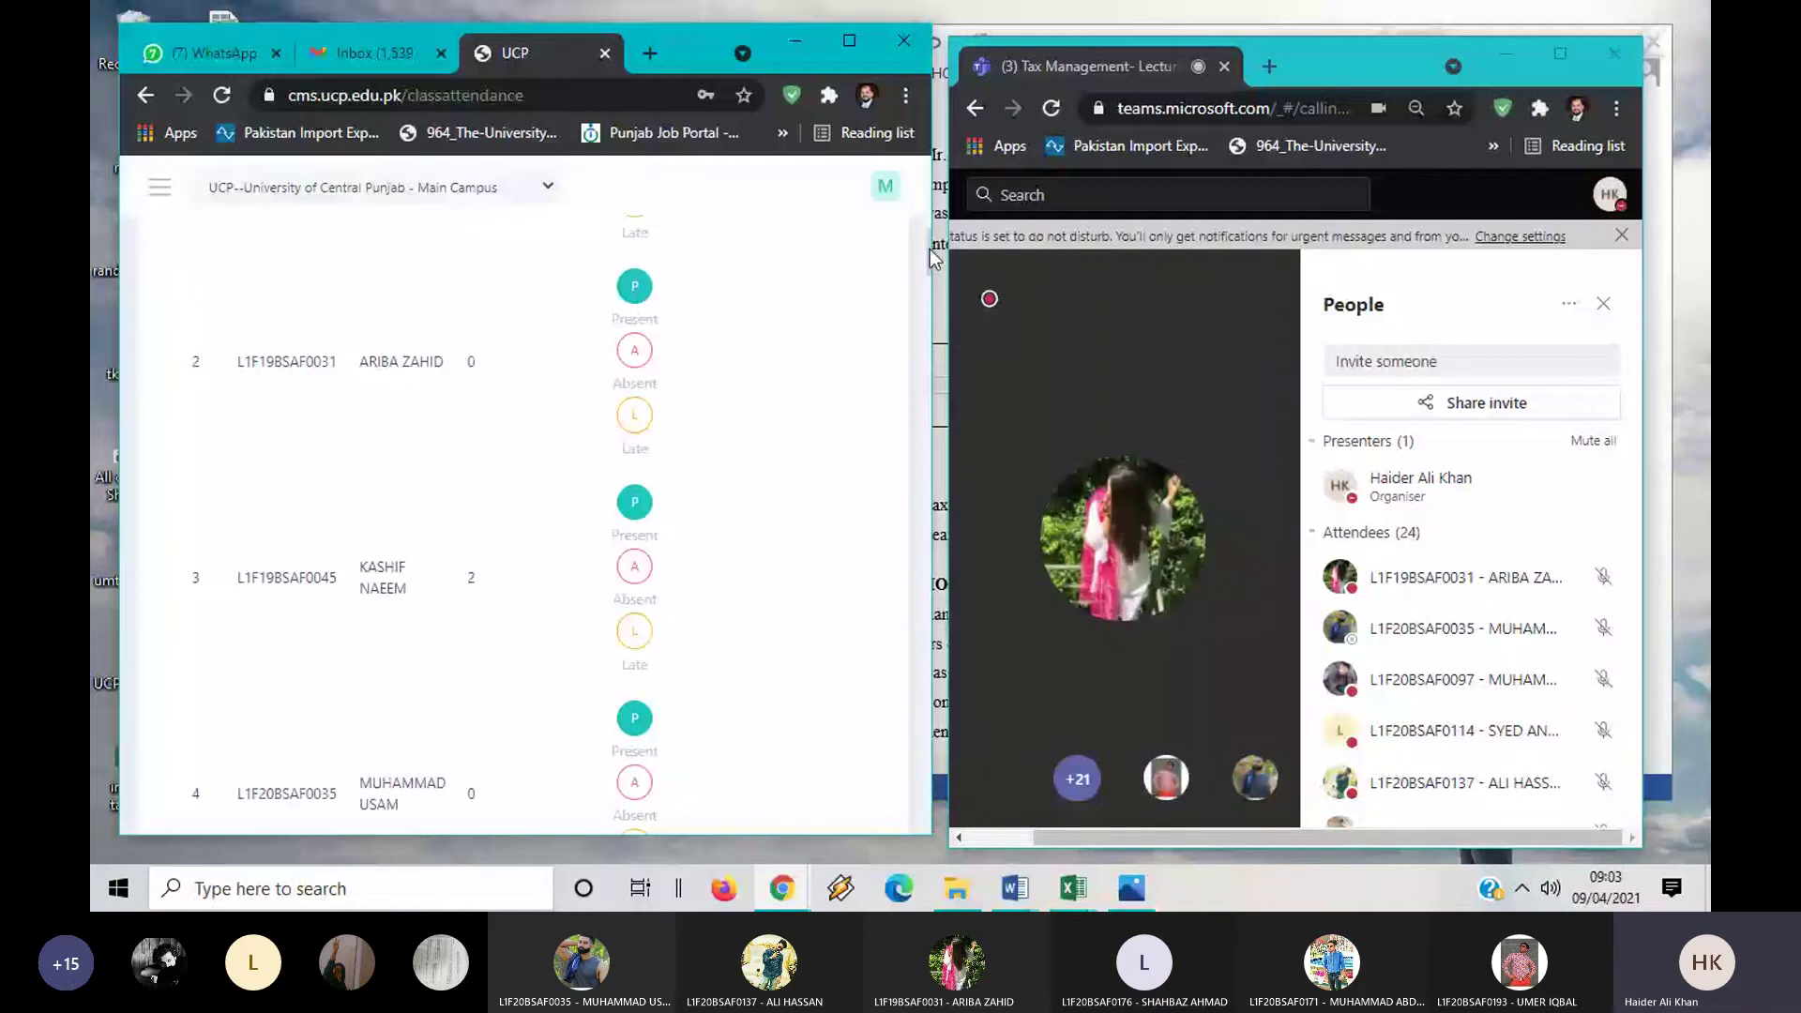
scroll(931, 249, down, 1)
drag(1641, 417, 1702, 418)
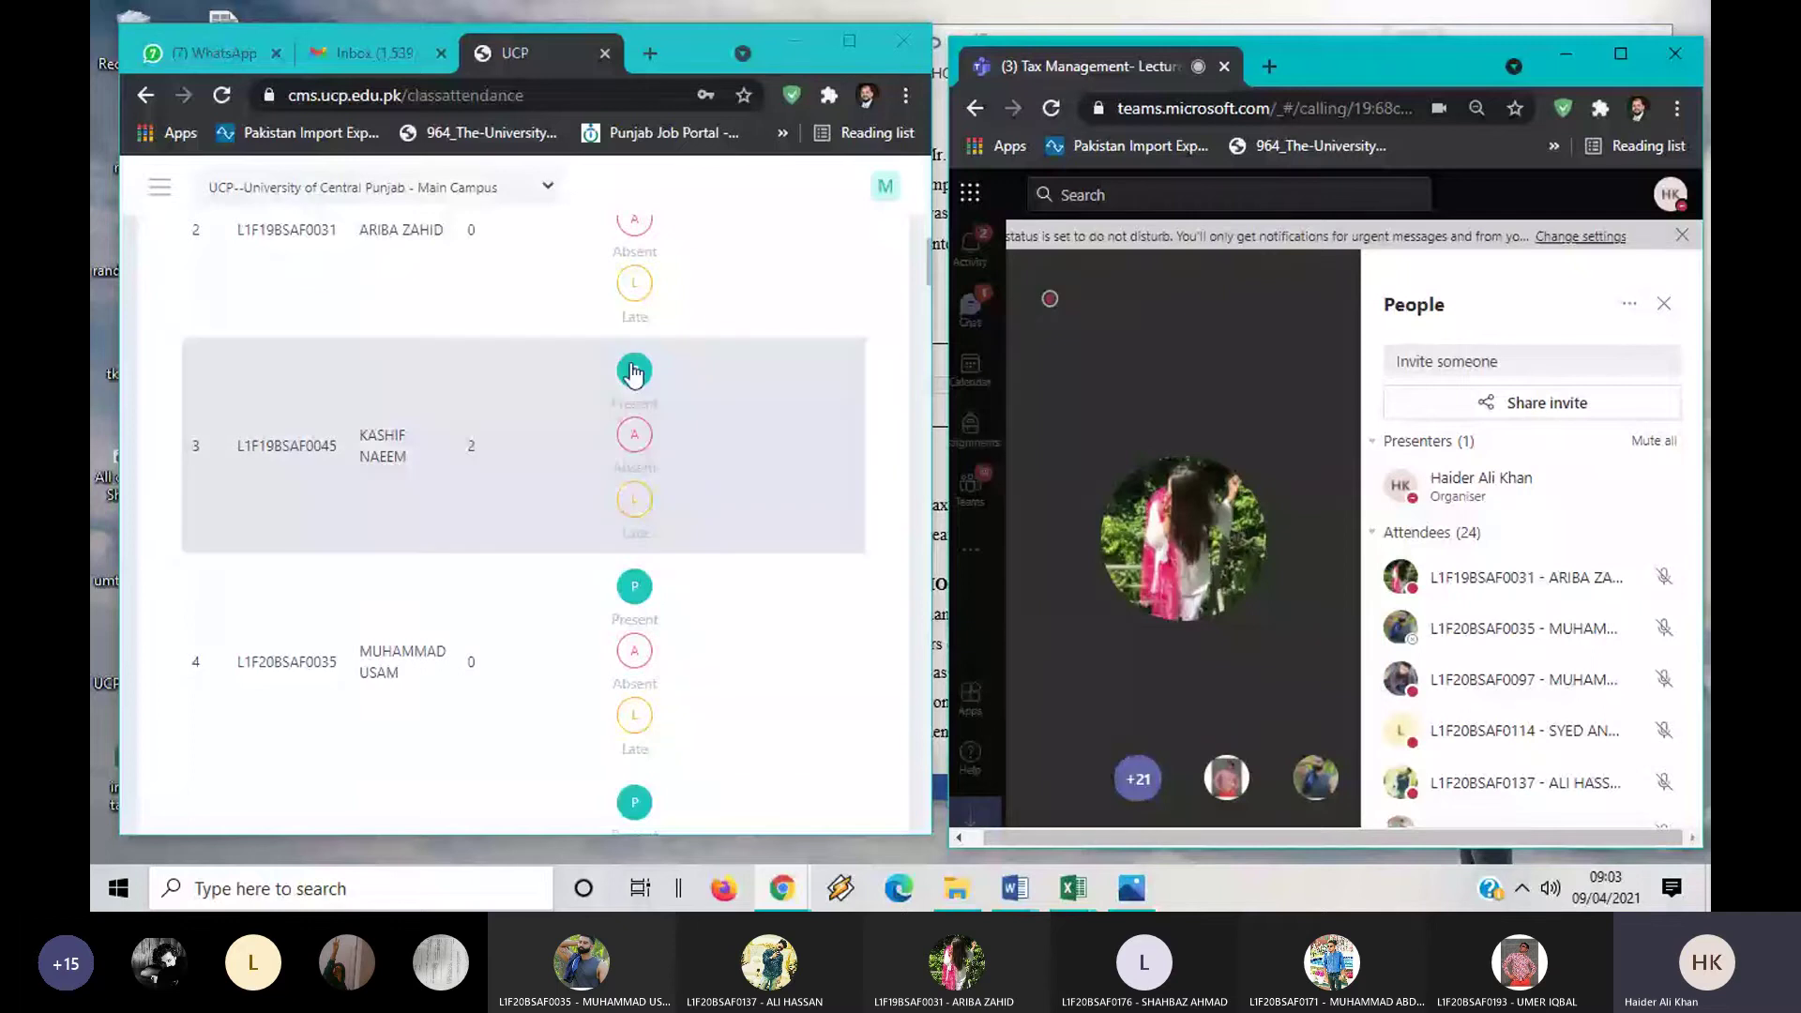
click(634, 441)
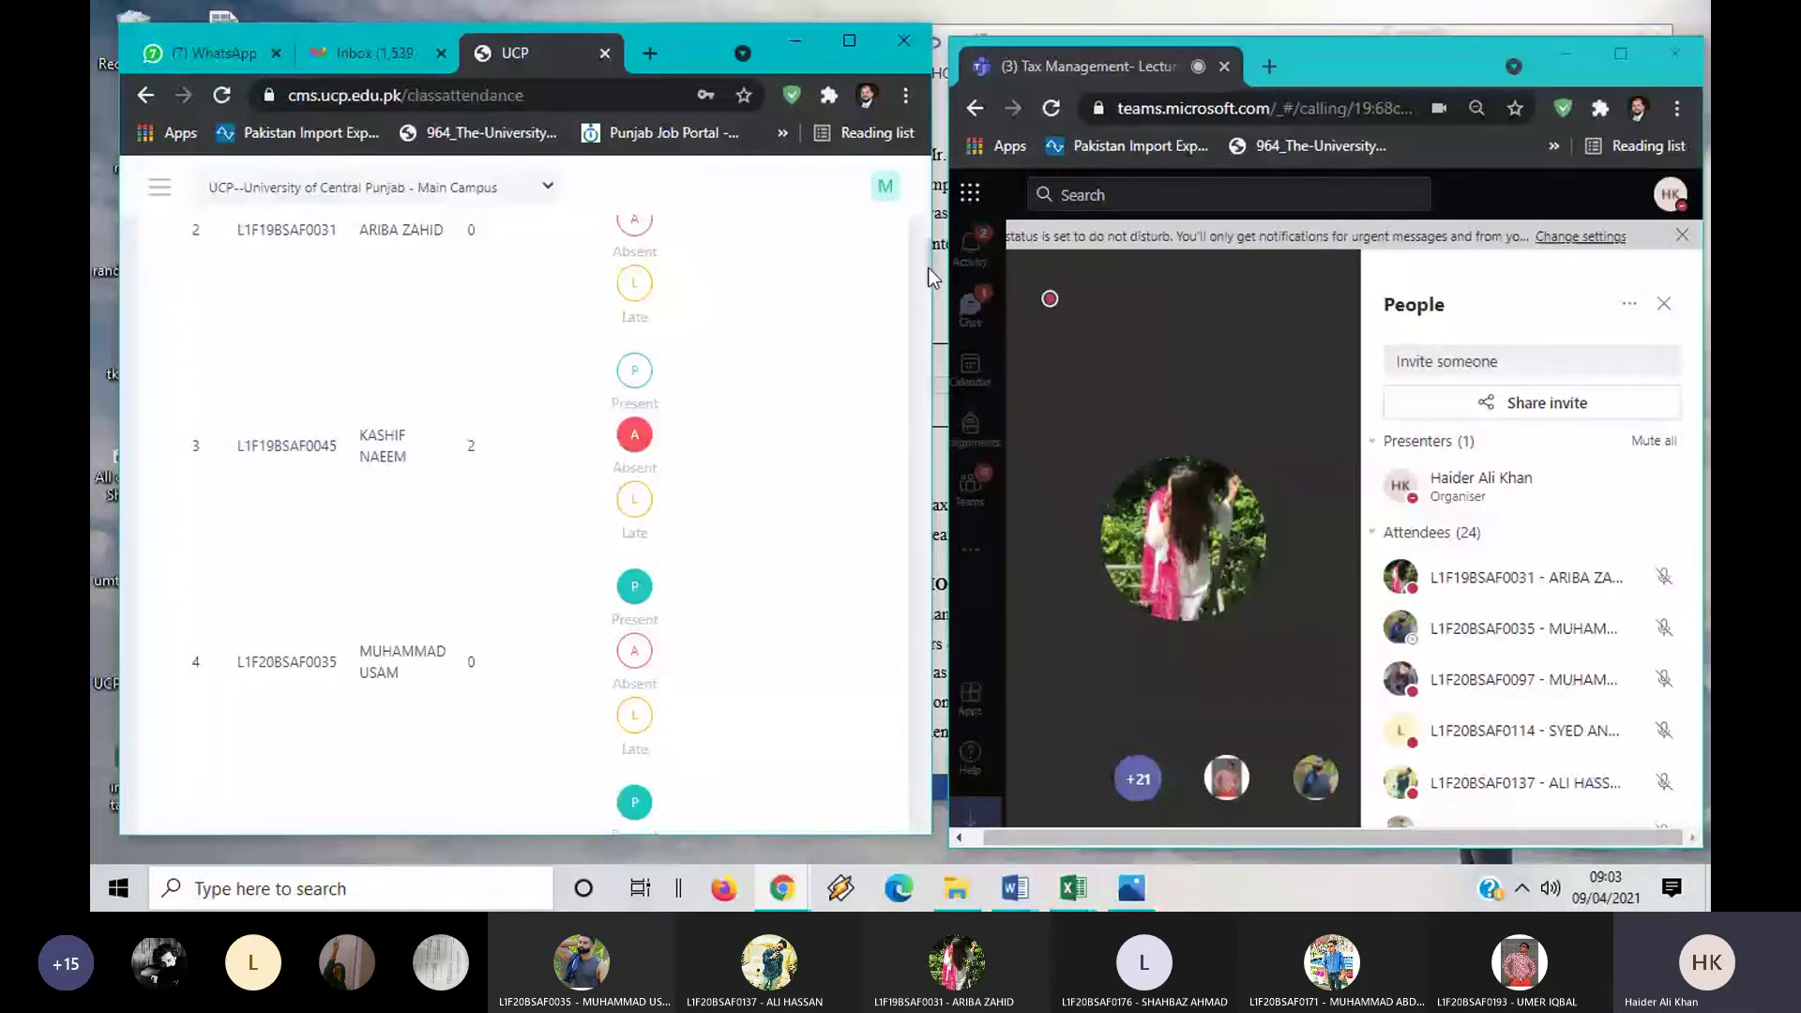
drag(930, 277, 933, 299)
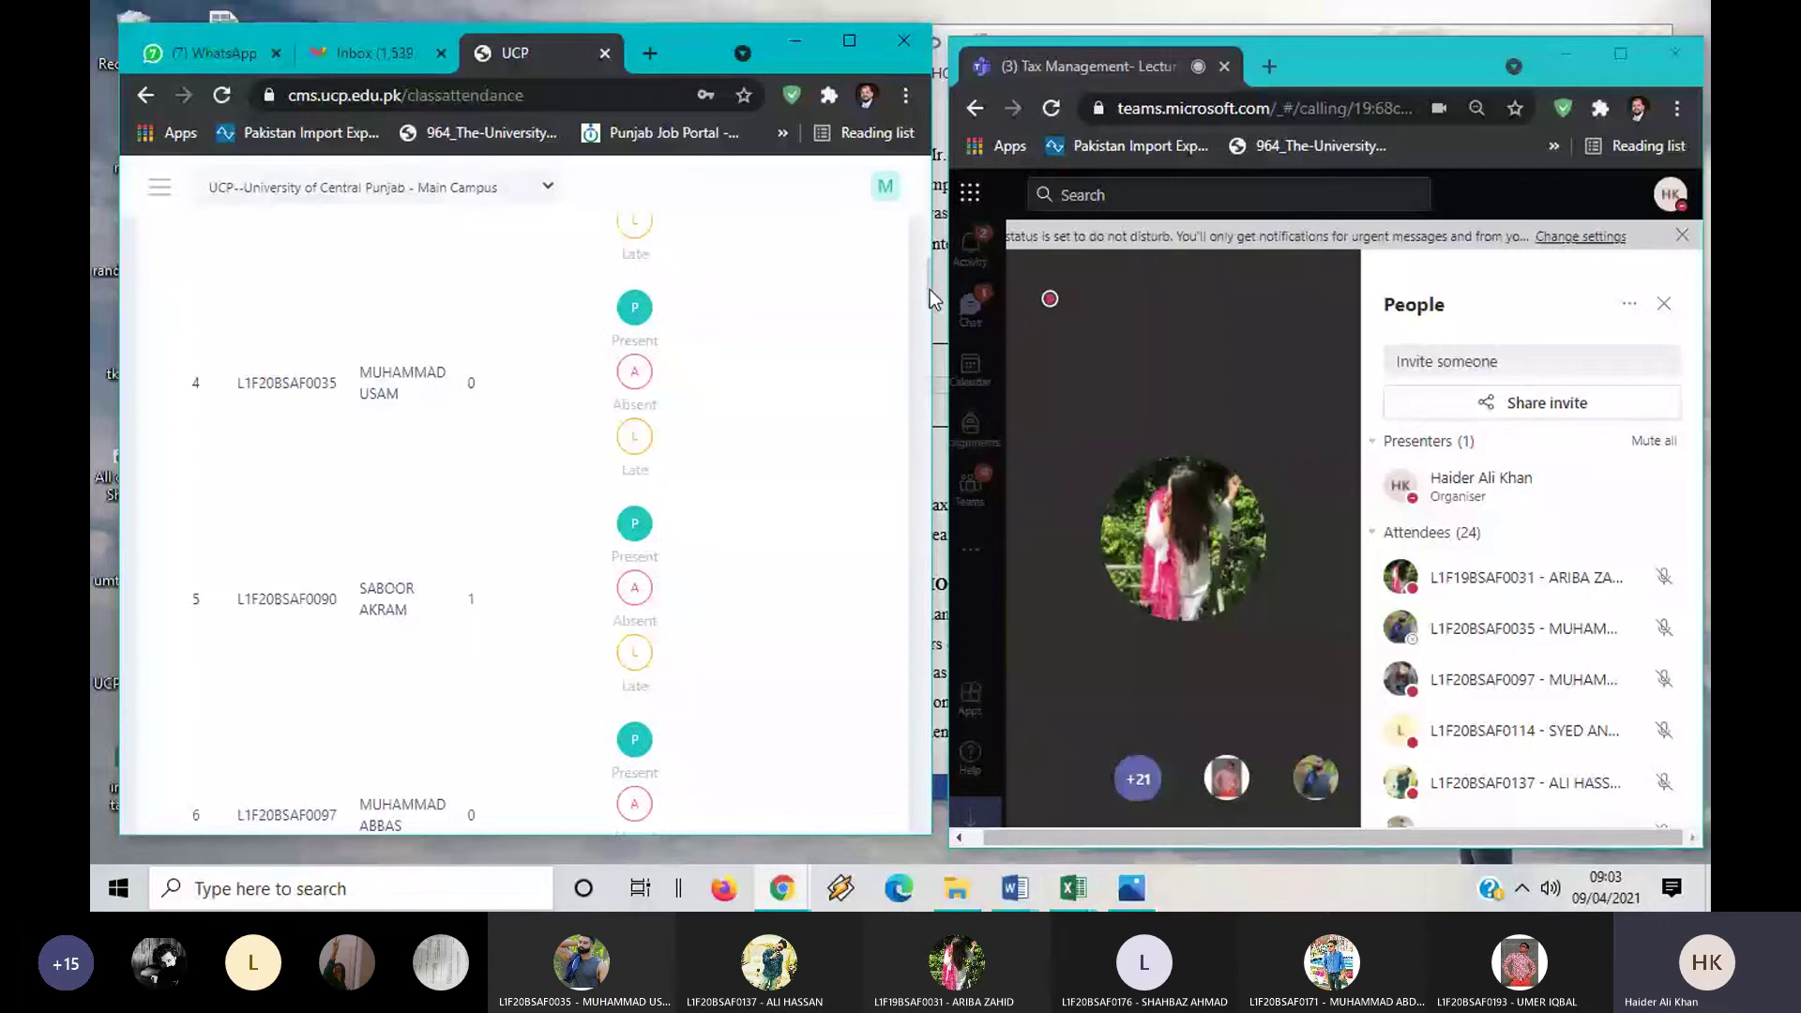
scroll(930, 289, down, 1)
click(634, 588)
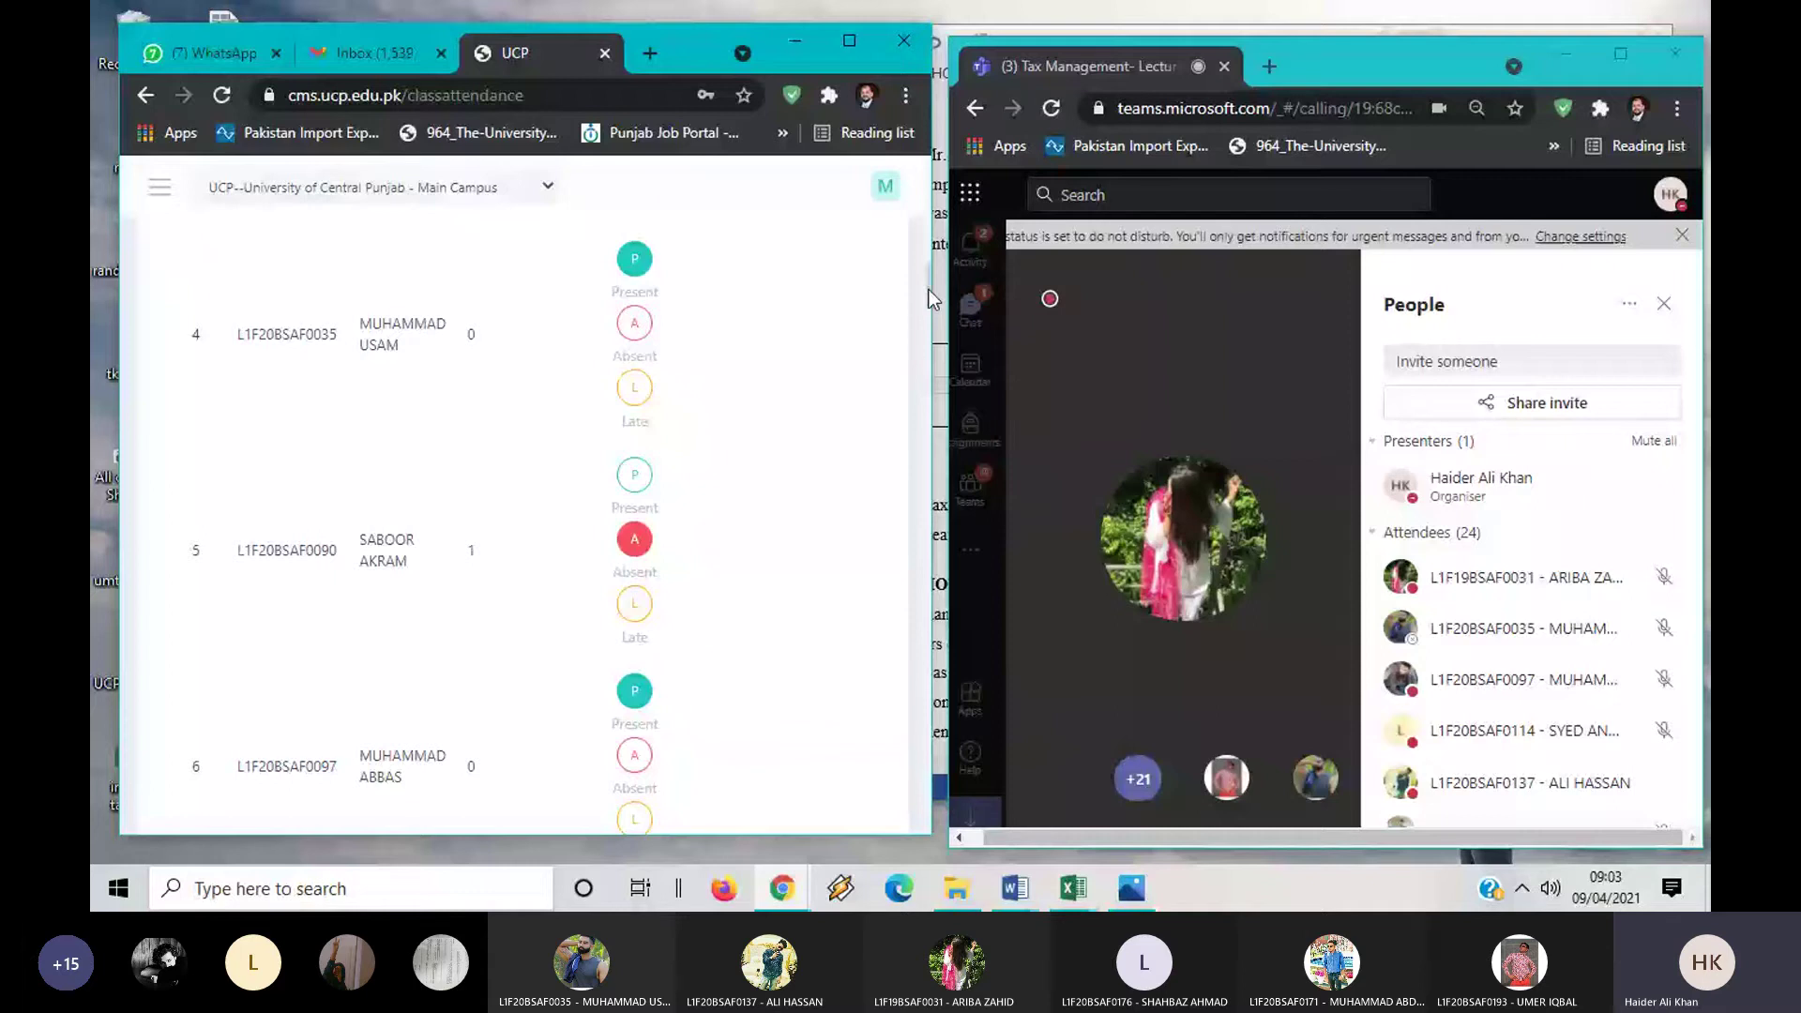
Mark the students in rows 8 and 10 absent on the attendance sheet
drag(930, 298, 934, 325)
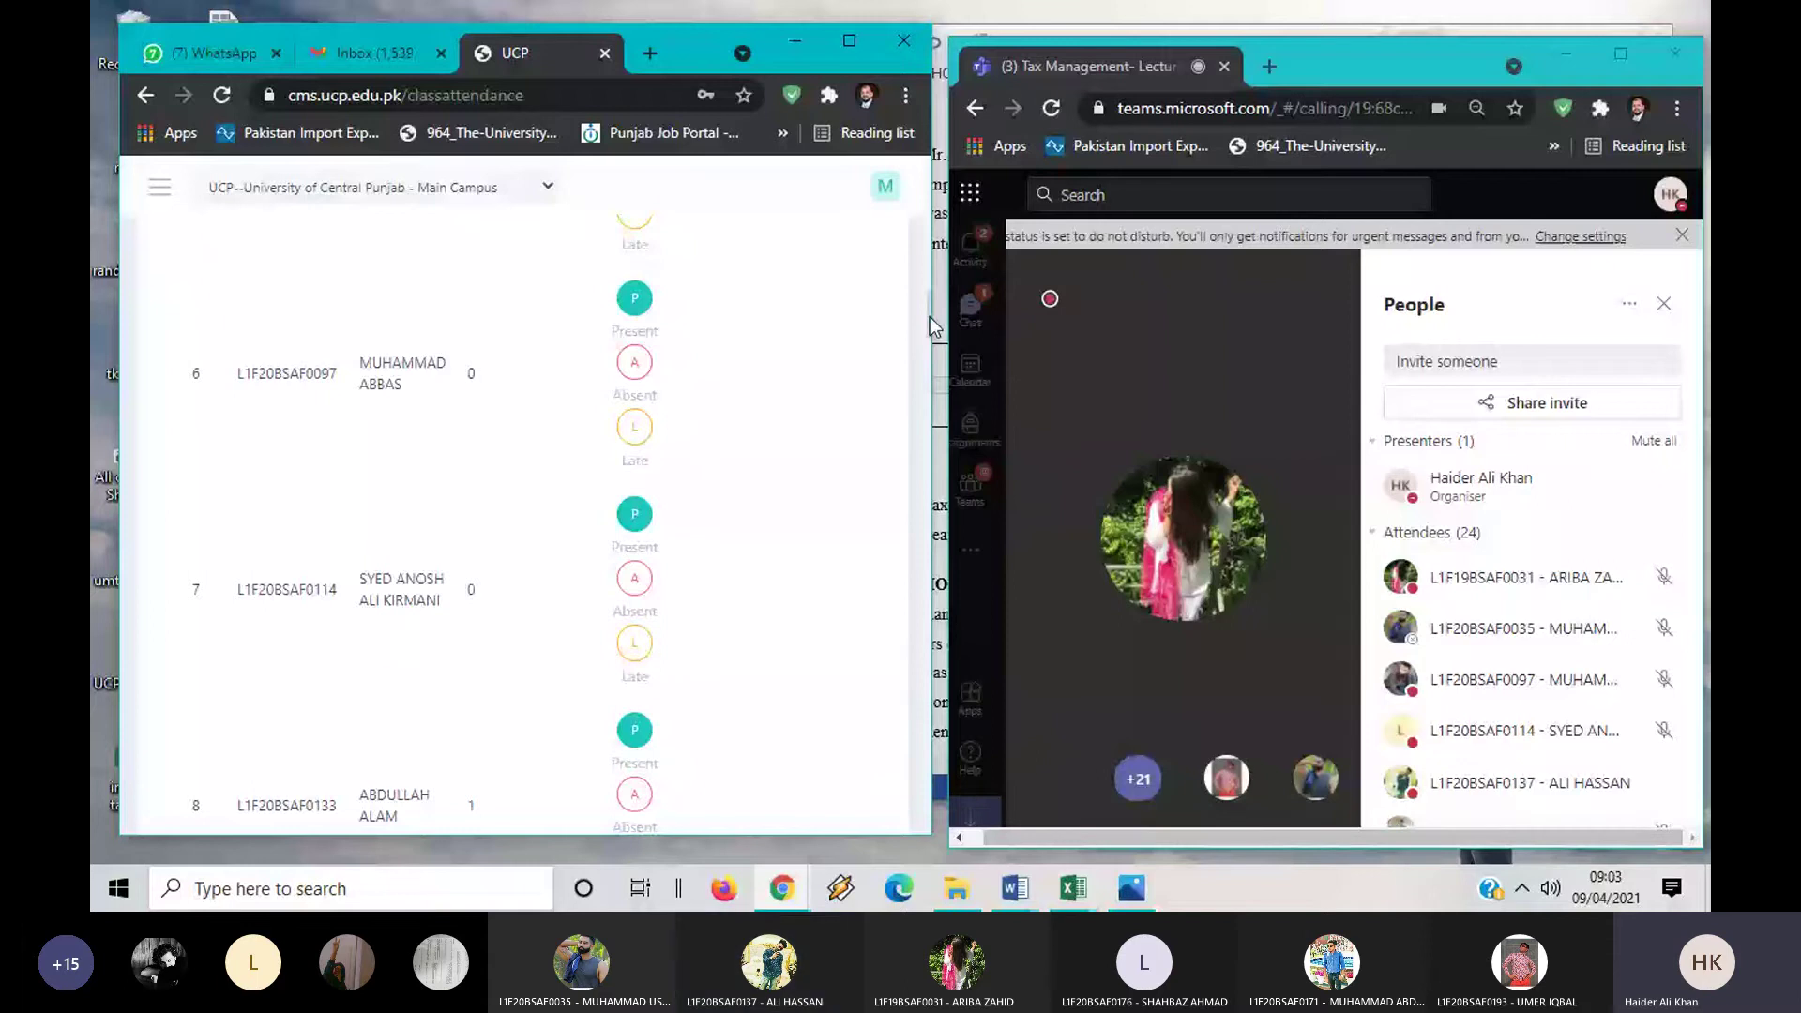
drag(931, 317, 931, 334)
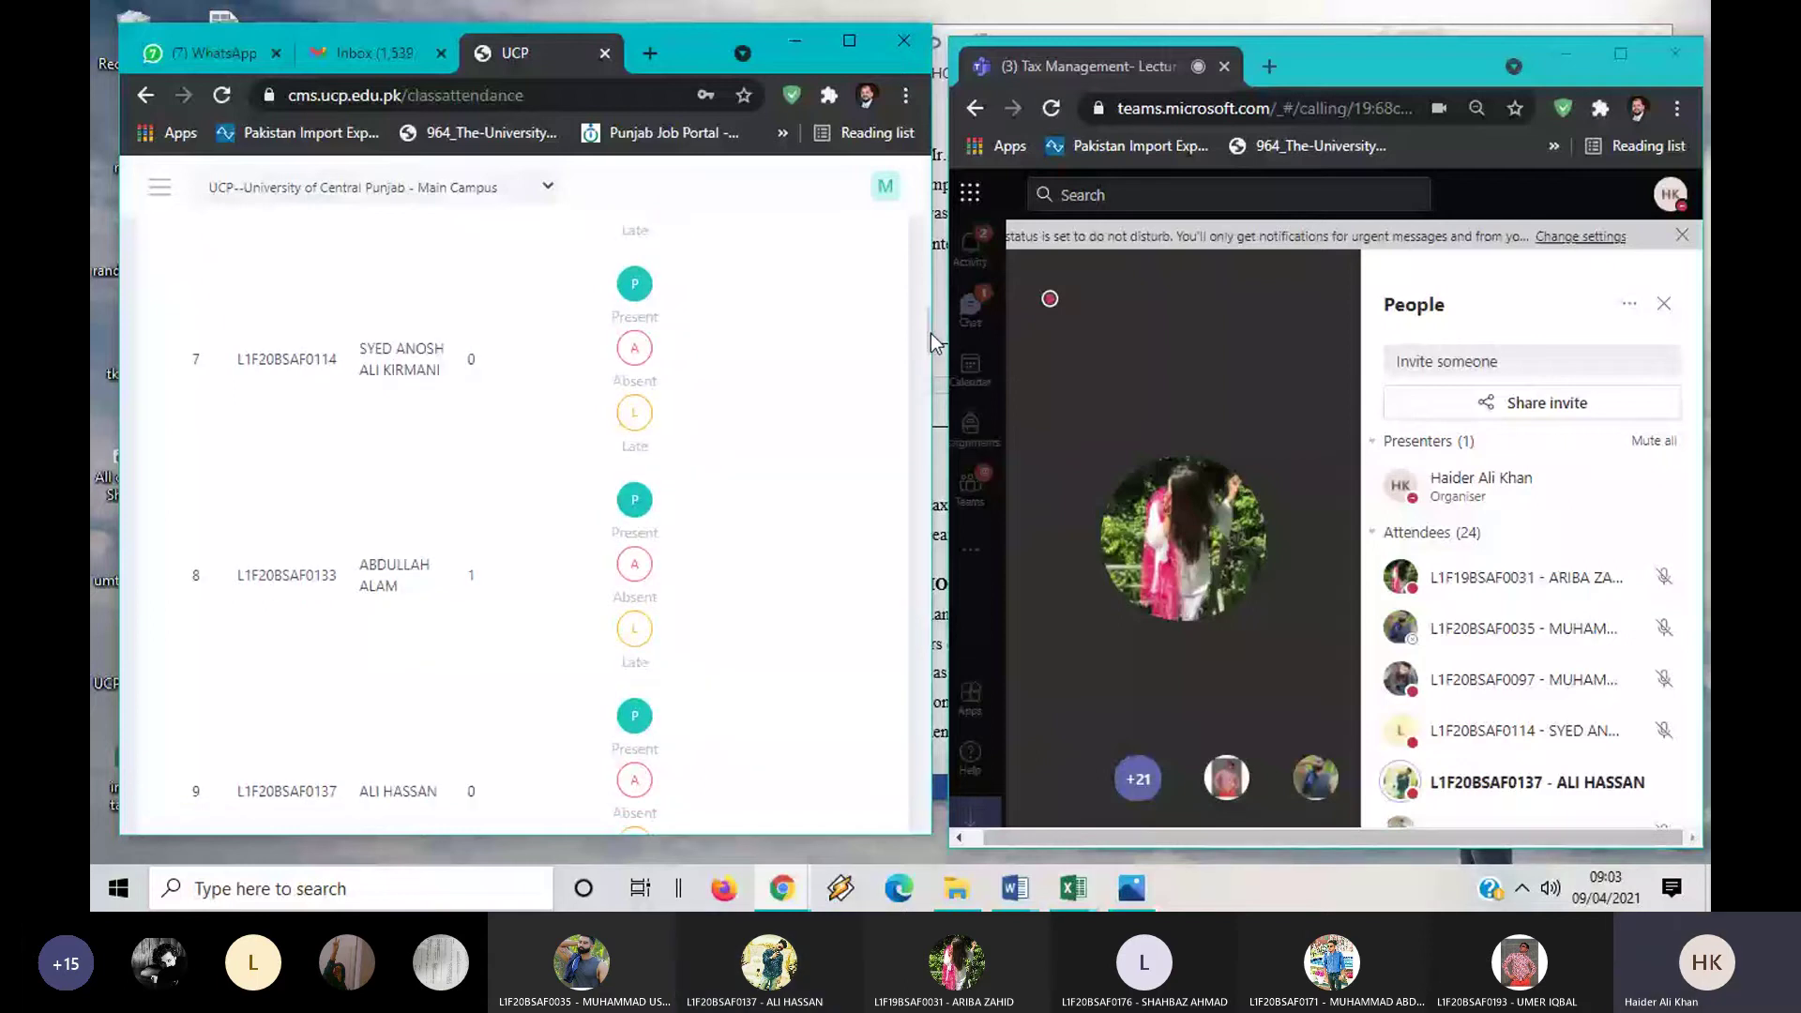
click(629, 568)
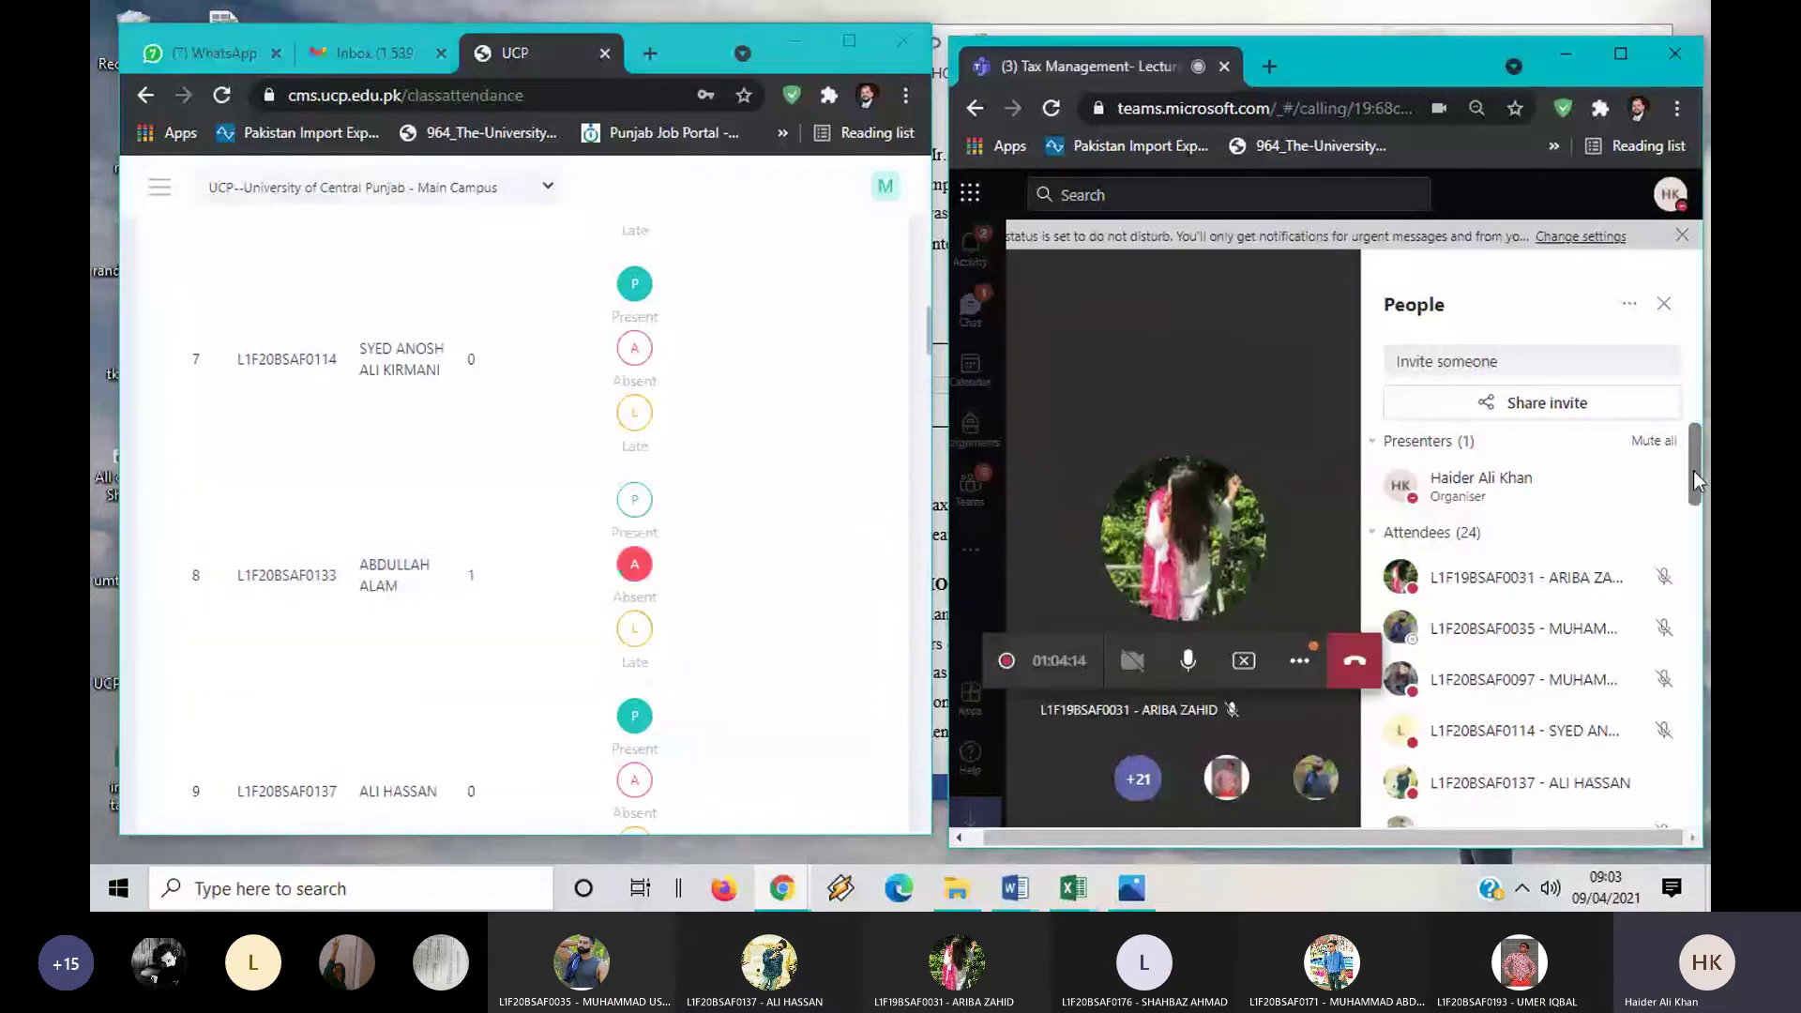
drag(1692, 470, 1698, 516)
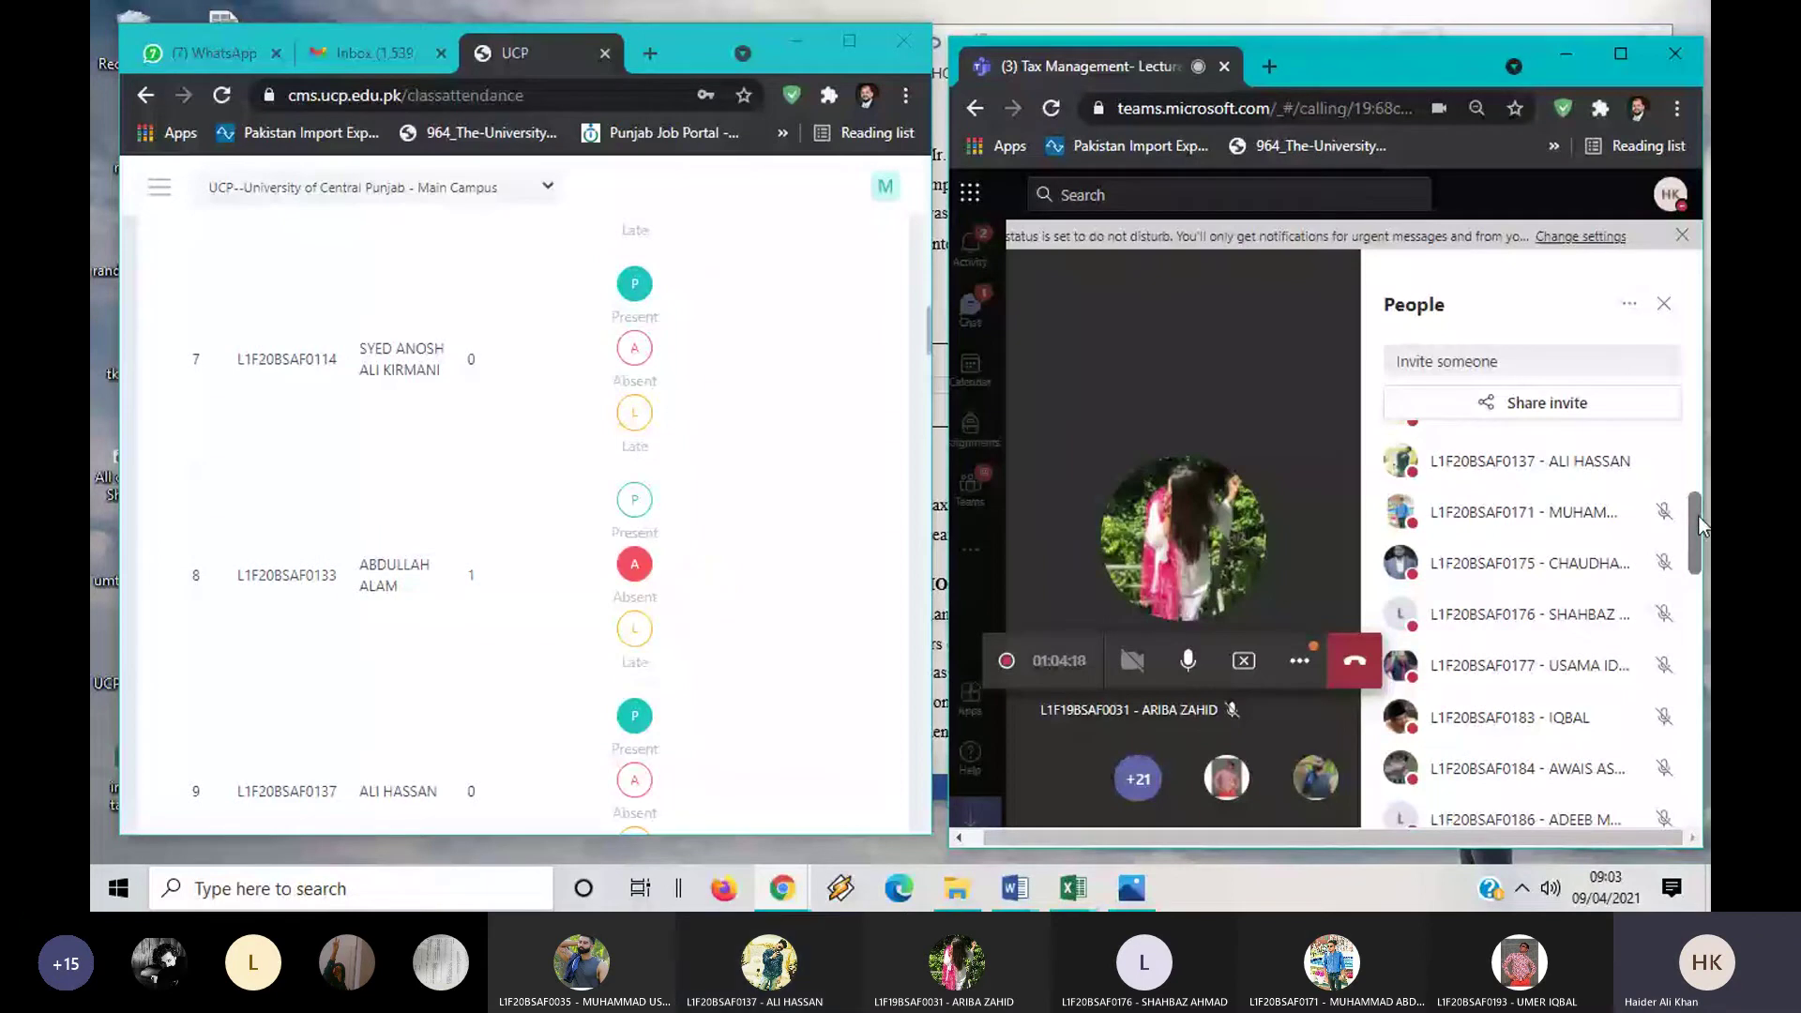
drag(928, 335, 934, 364)
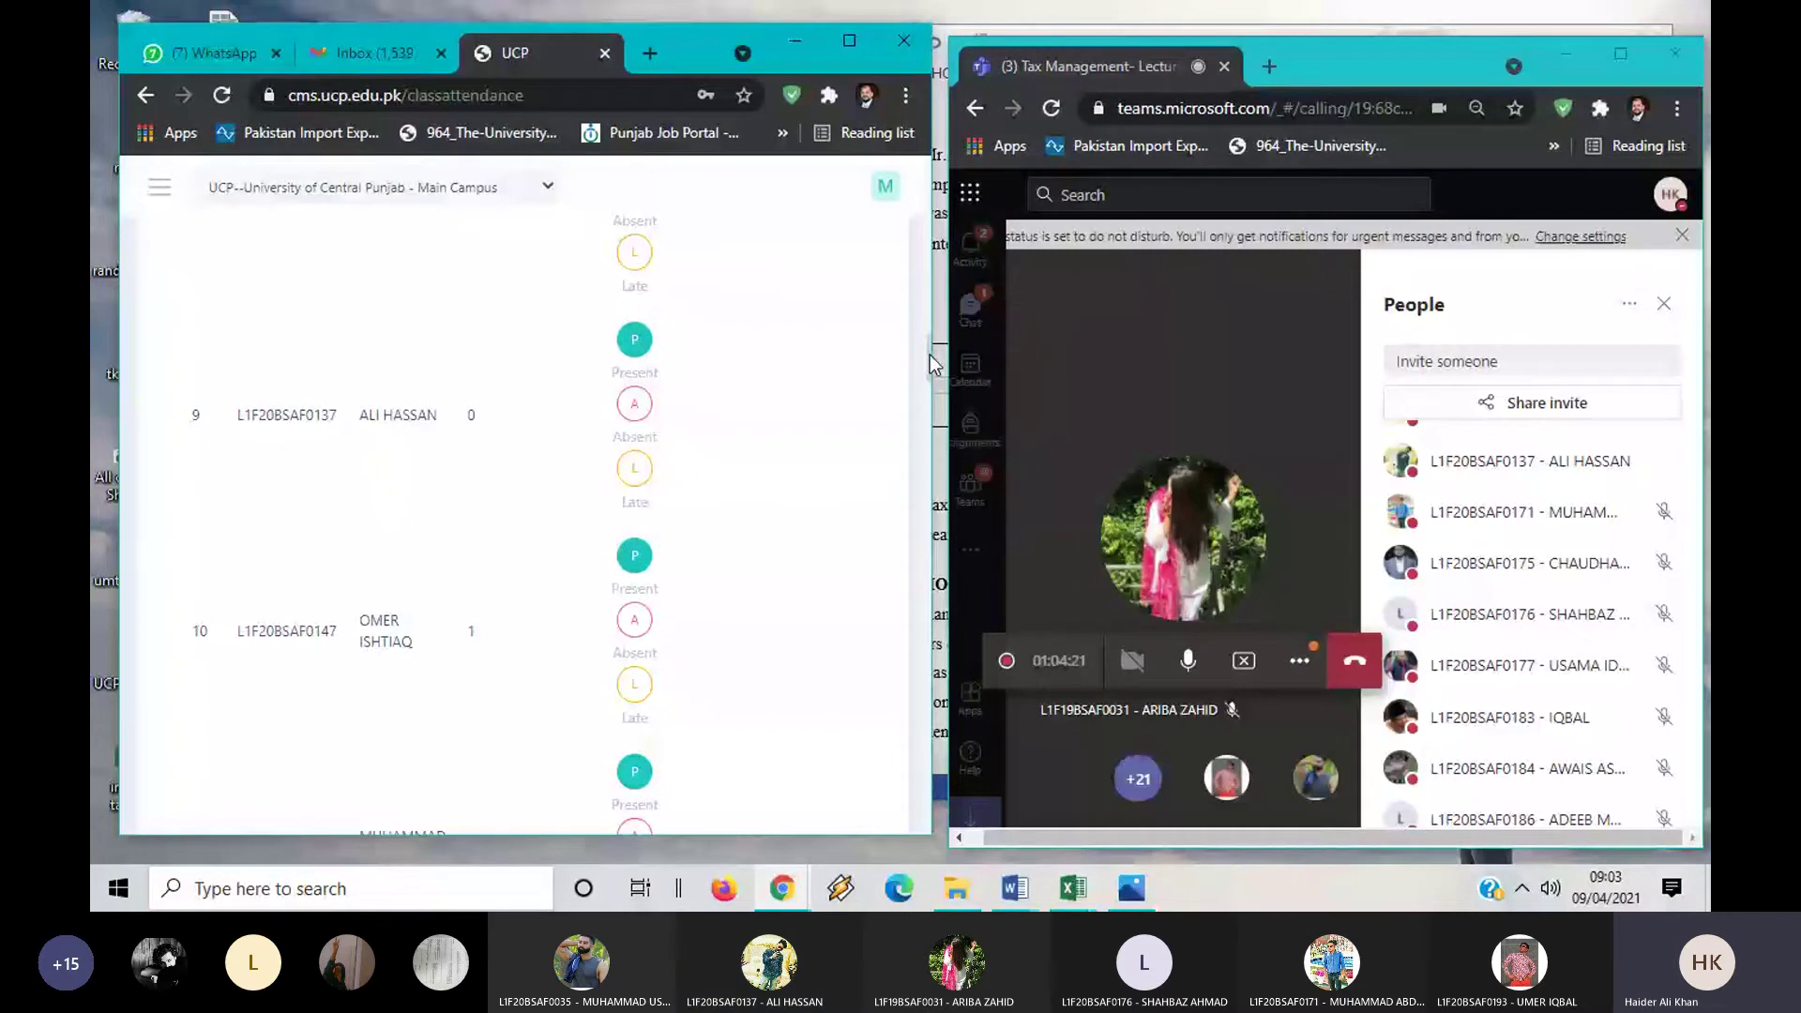
click(635, 621)
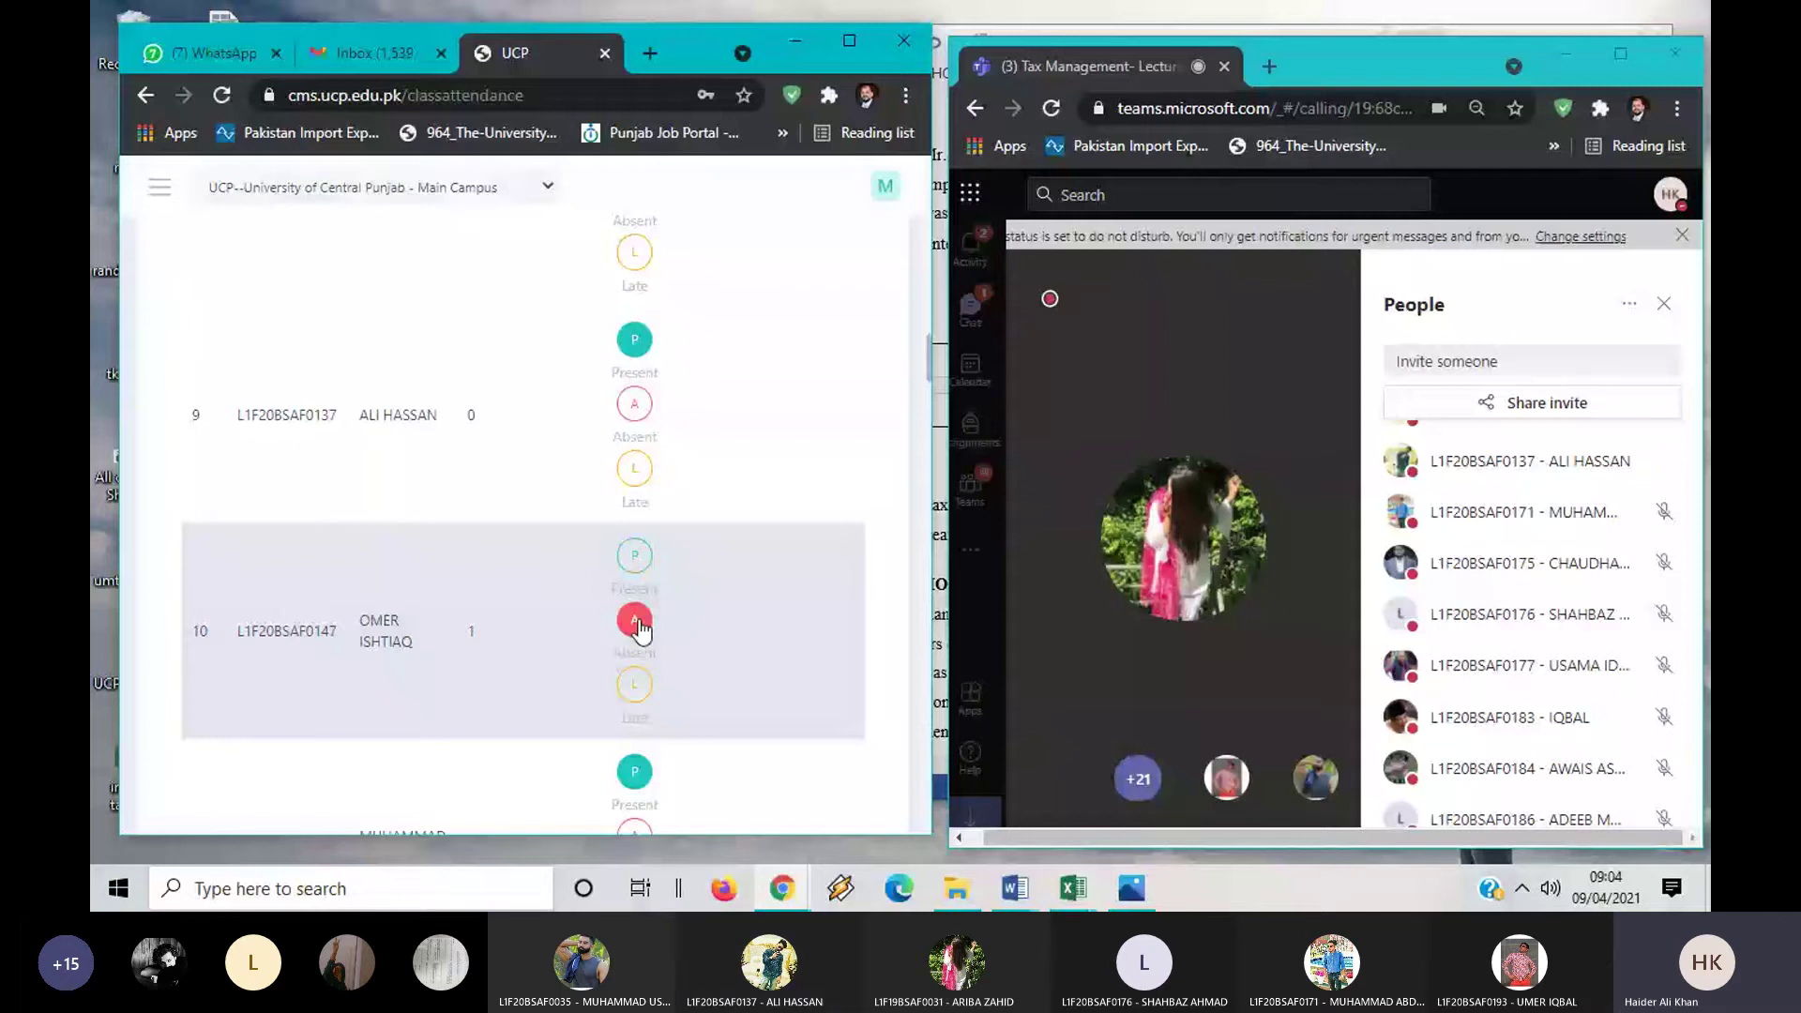
scroll(933, 413, down, 5)
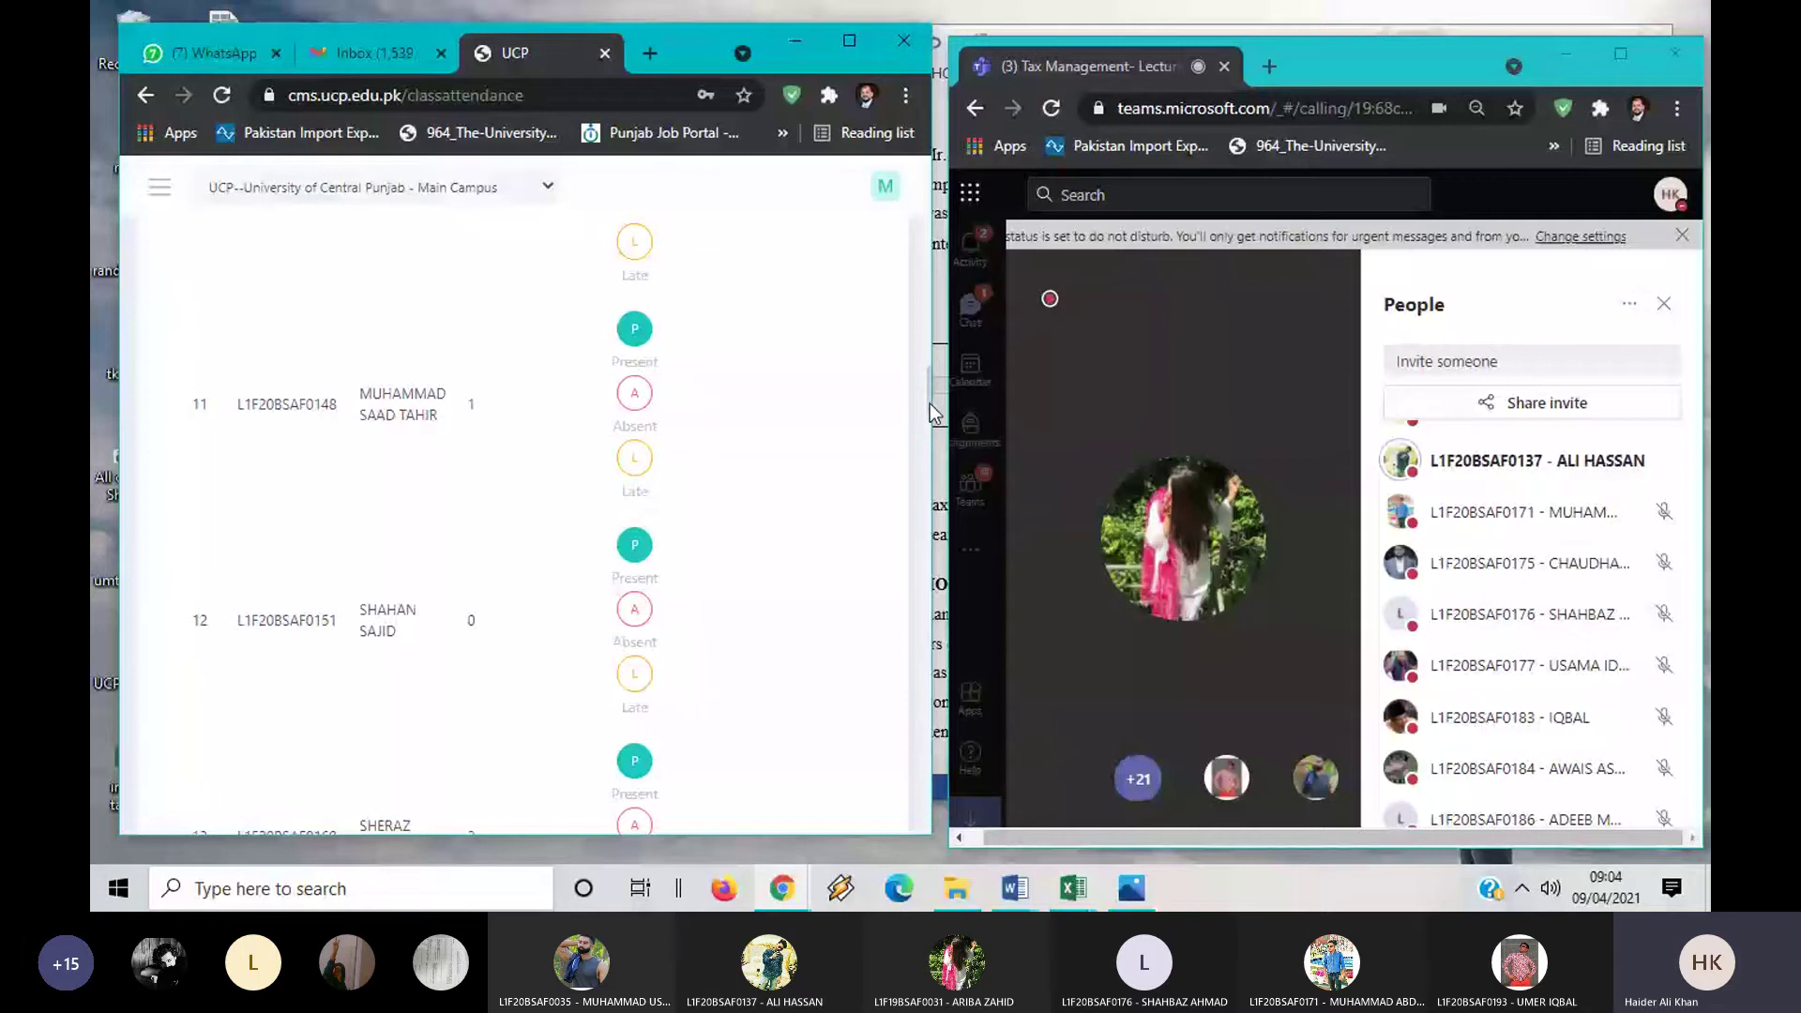
click(634, 393)
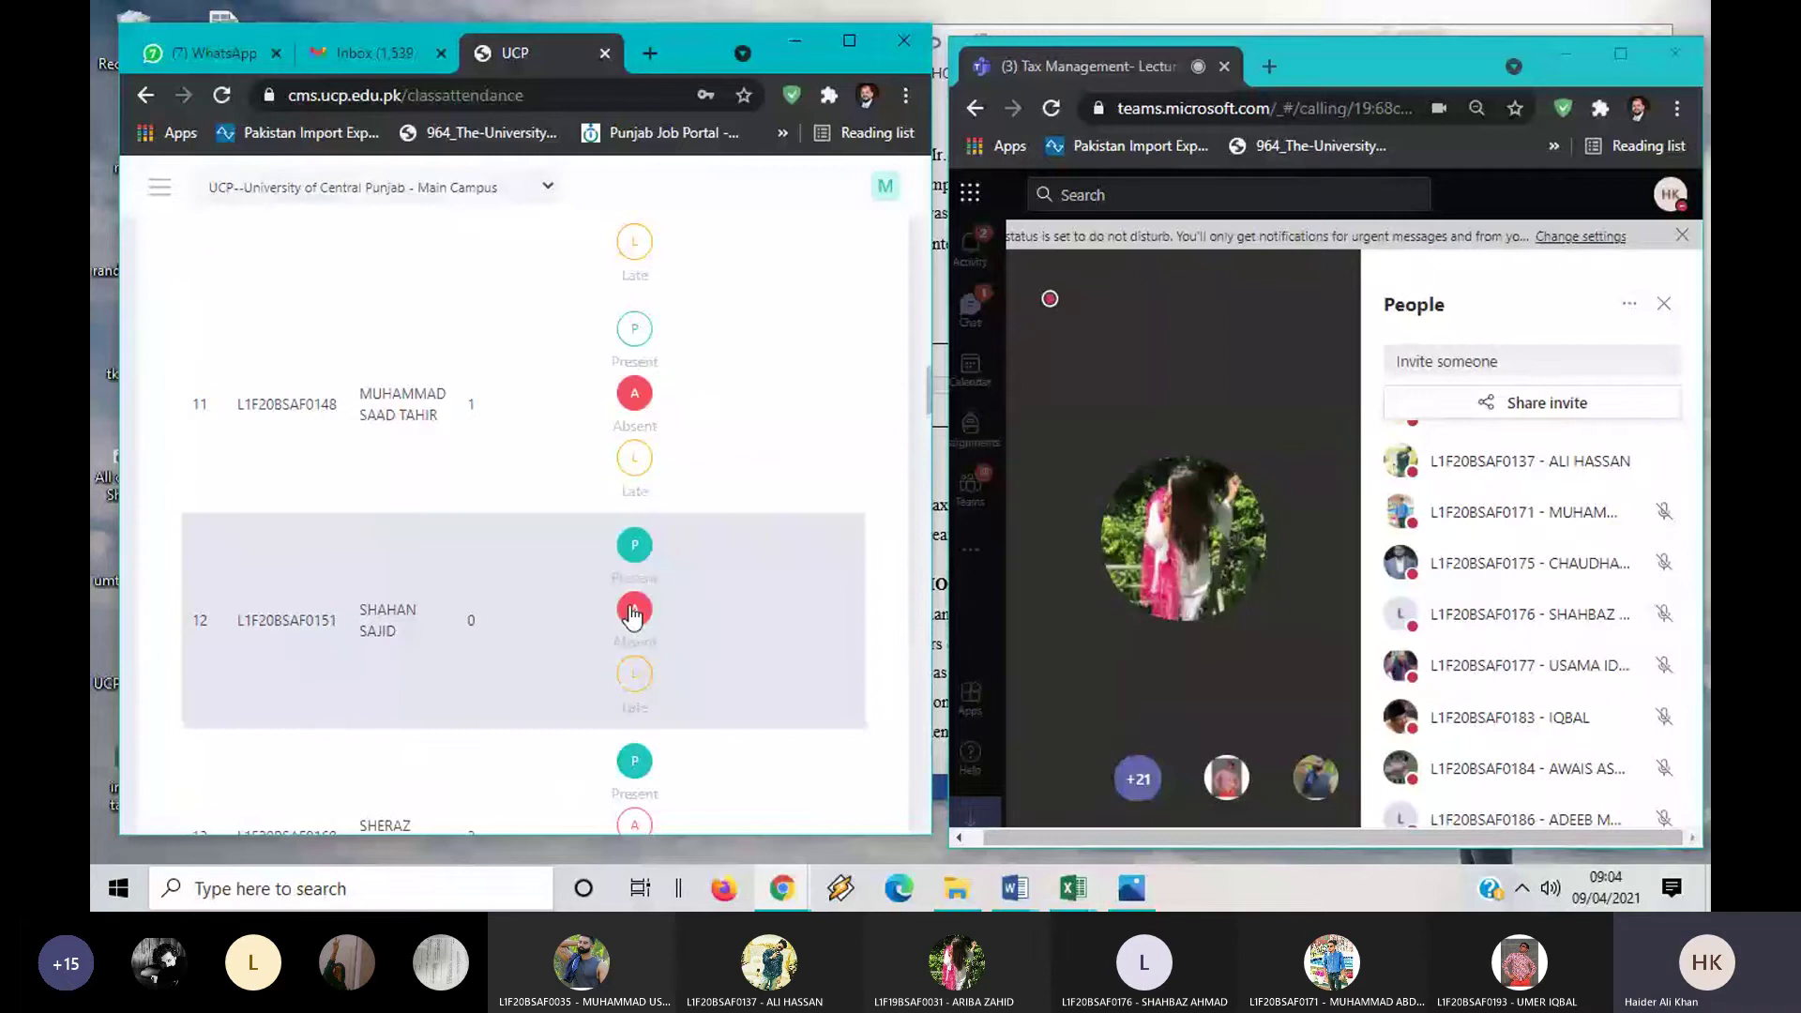
scroll(535, 405, down, 4)
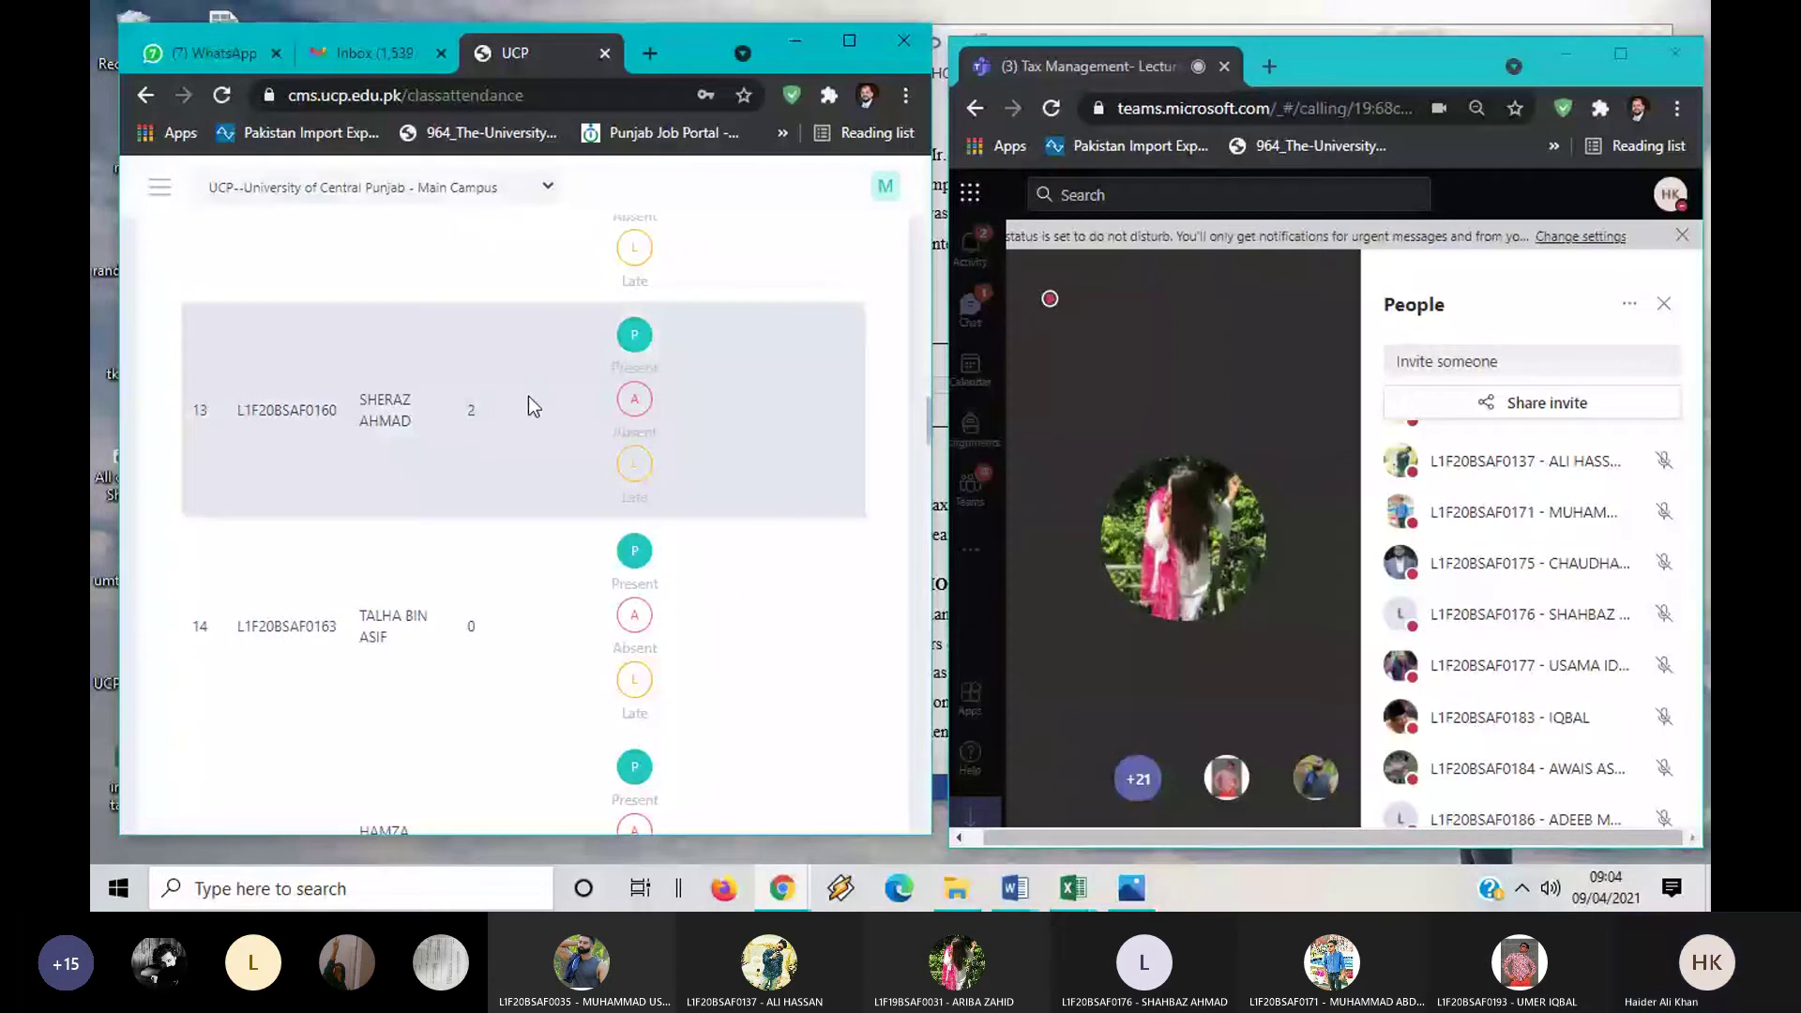
click(634, 398)
click(635, 617)
scroll(635, 617, down, 3)
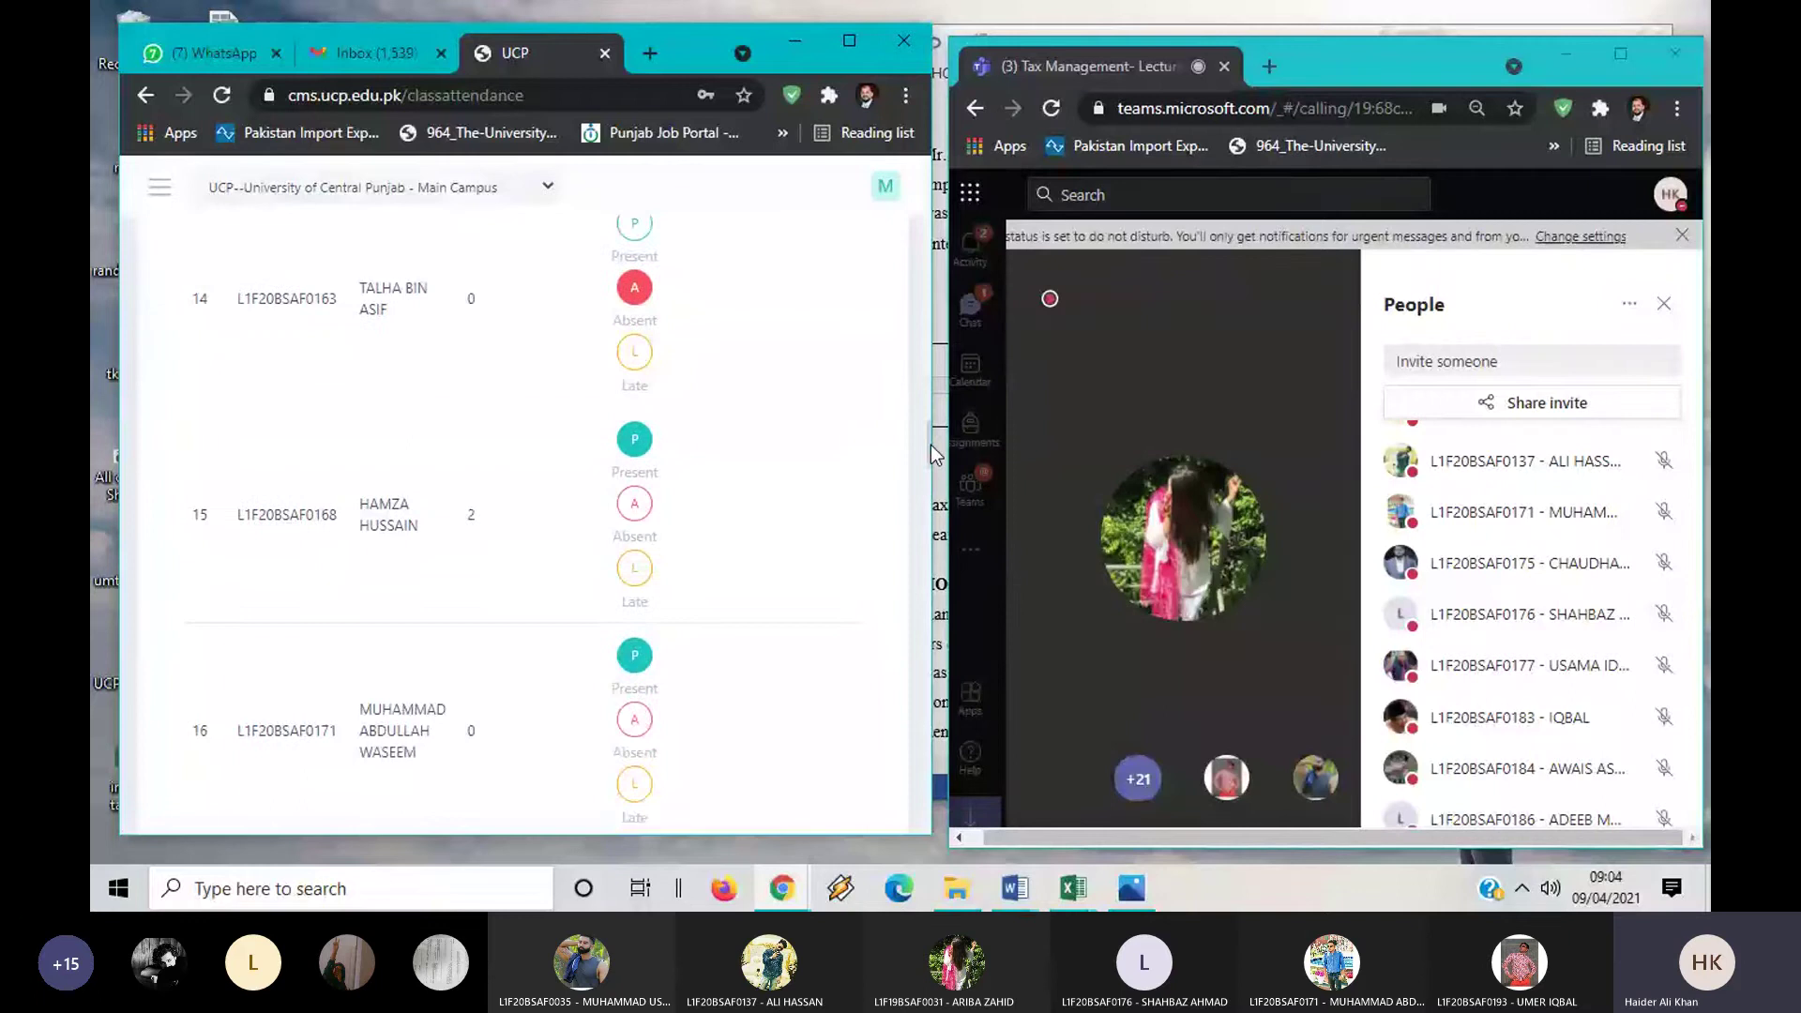
scroll(931, 454, down, 1)
click(635, 375)
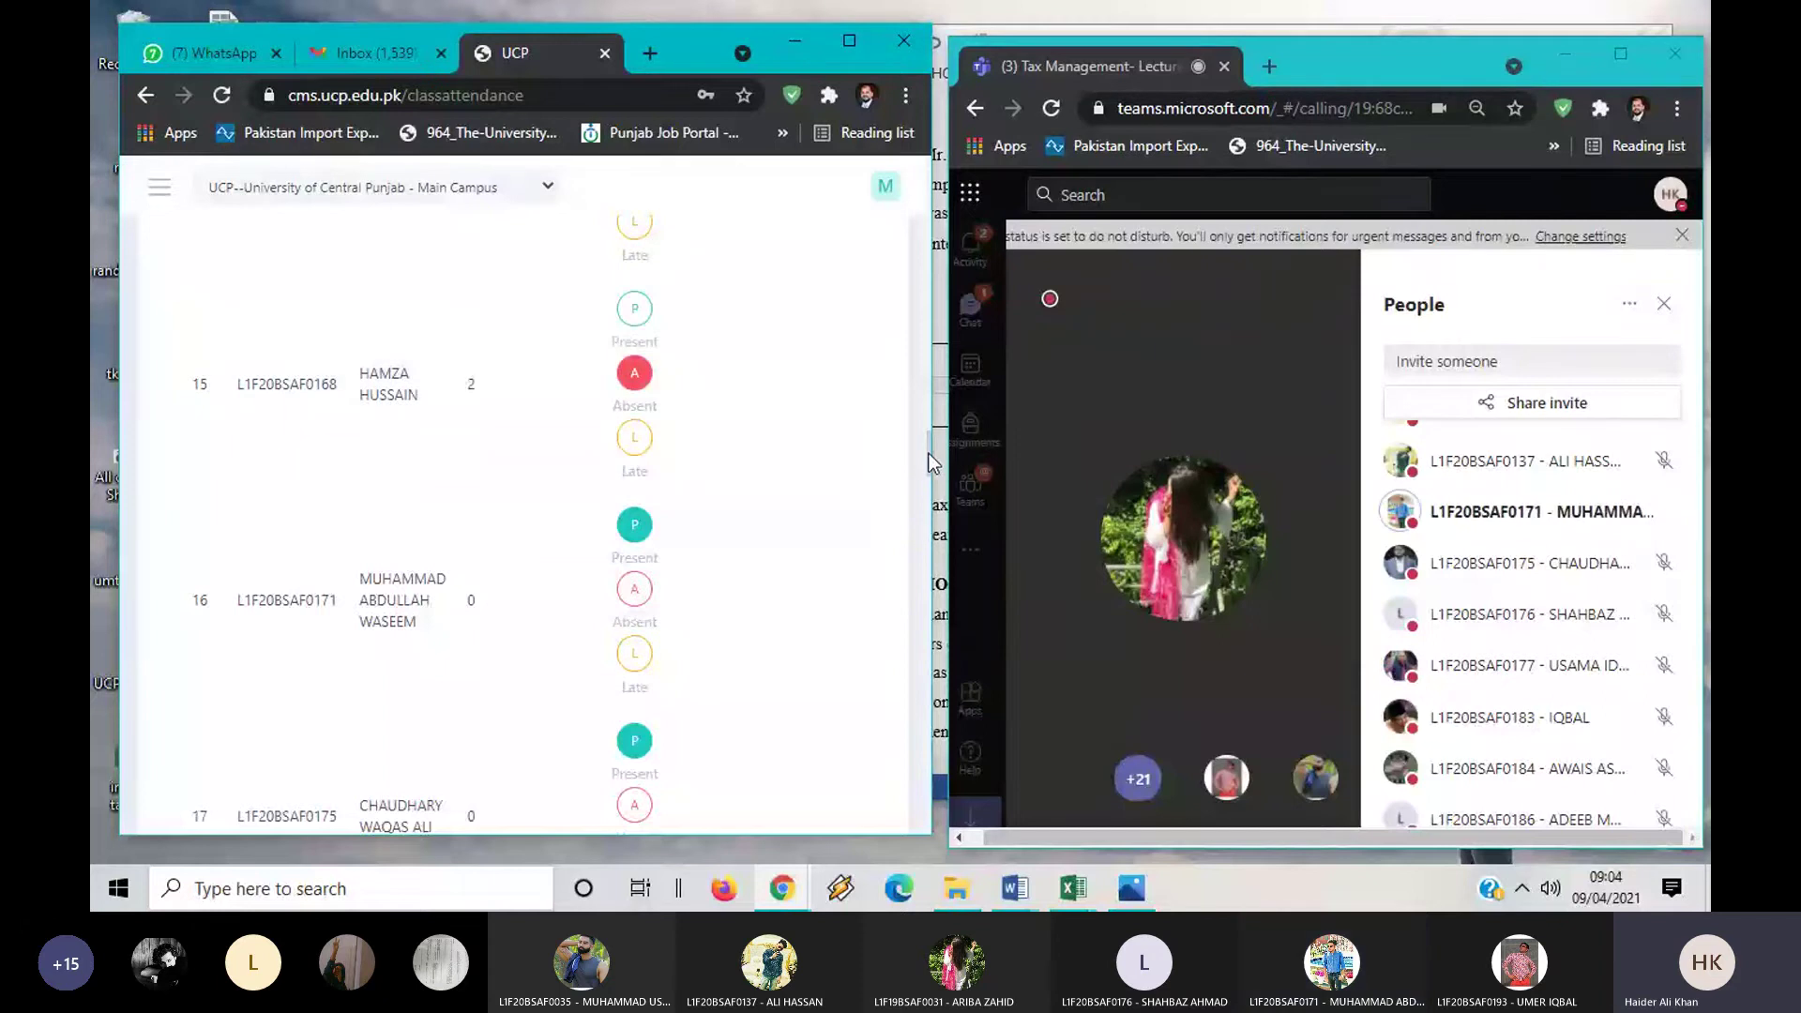
drag(928, 453, 929, 475)
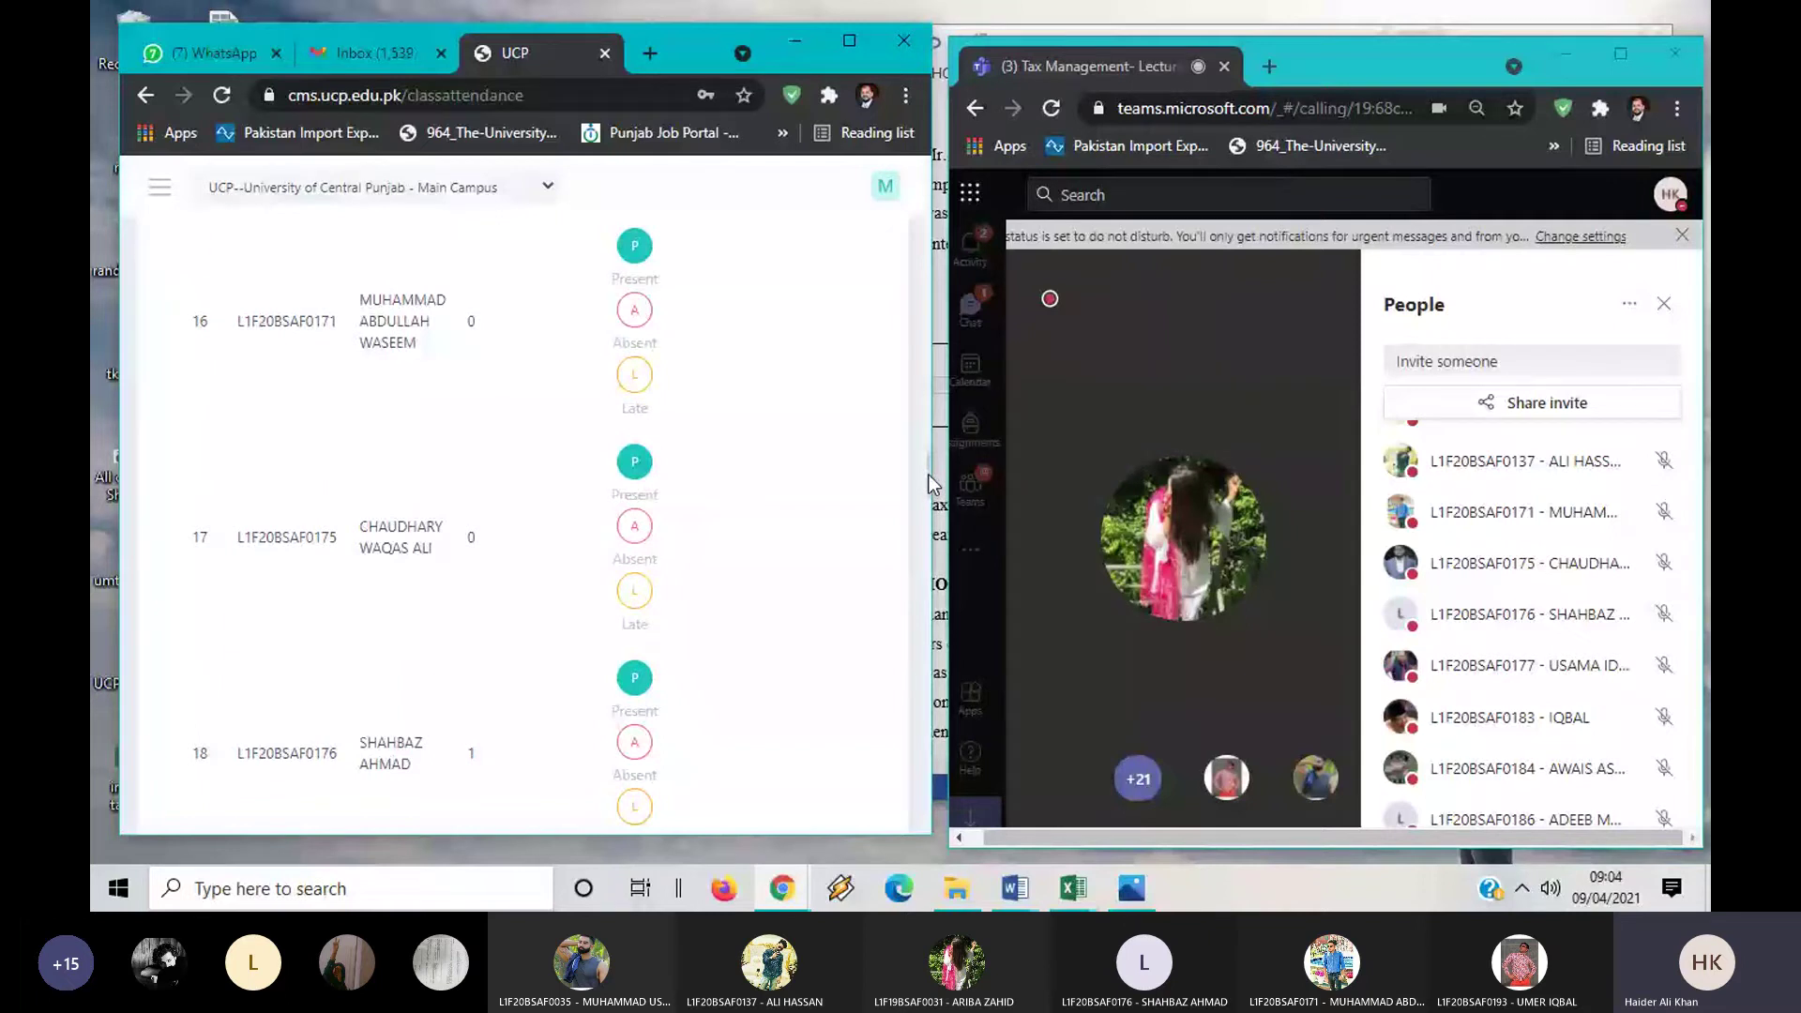
drag(929, 483, 932, 513)
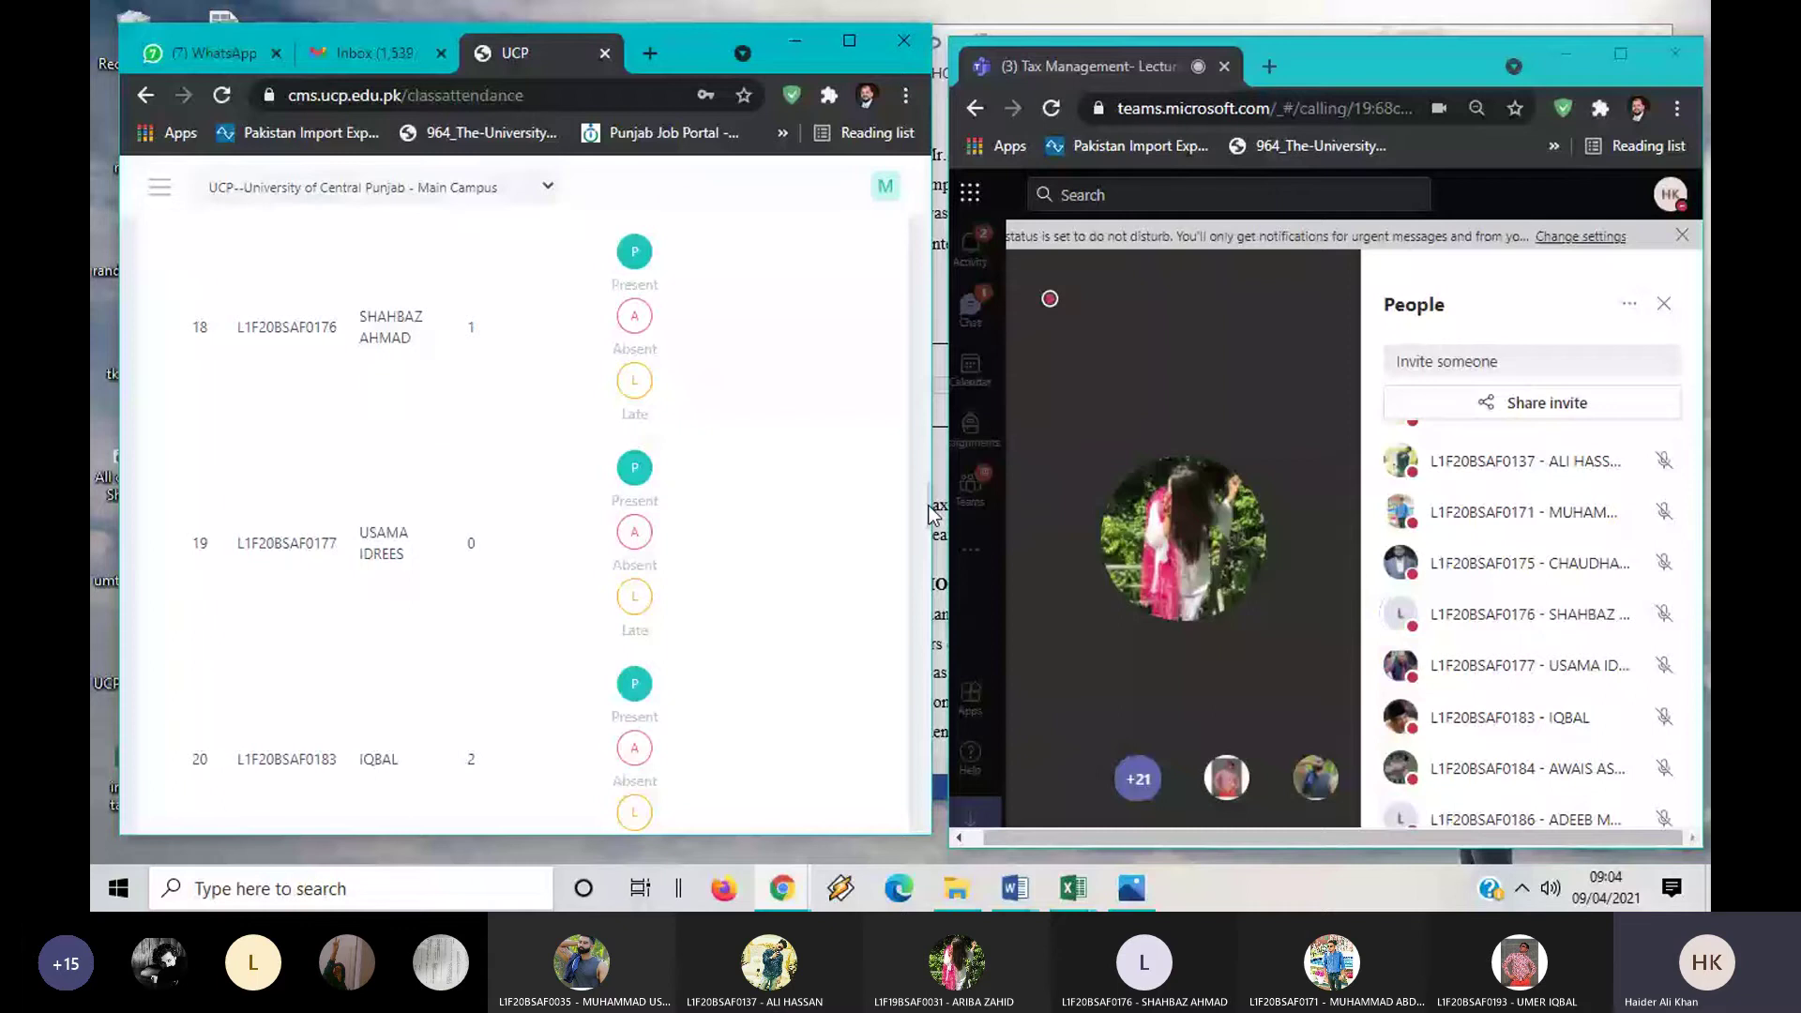
drag(932, 513, 931, 576)
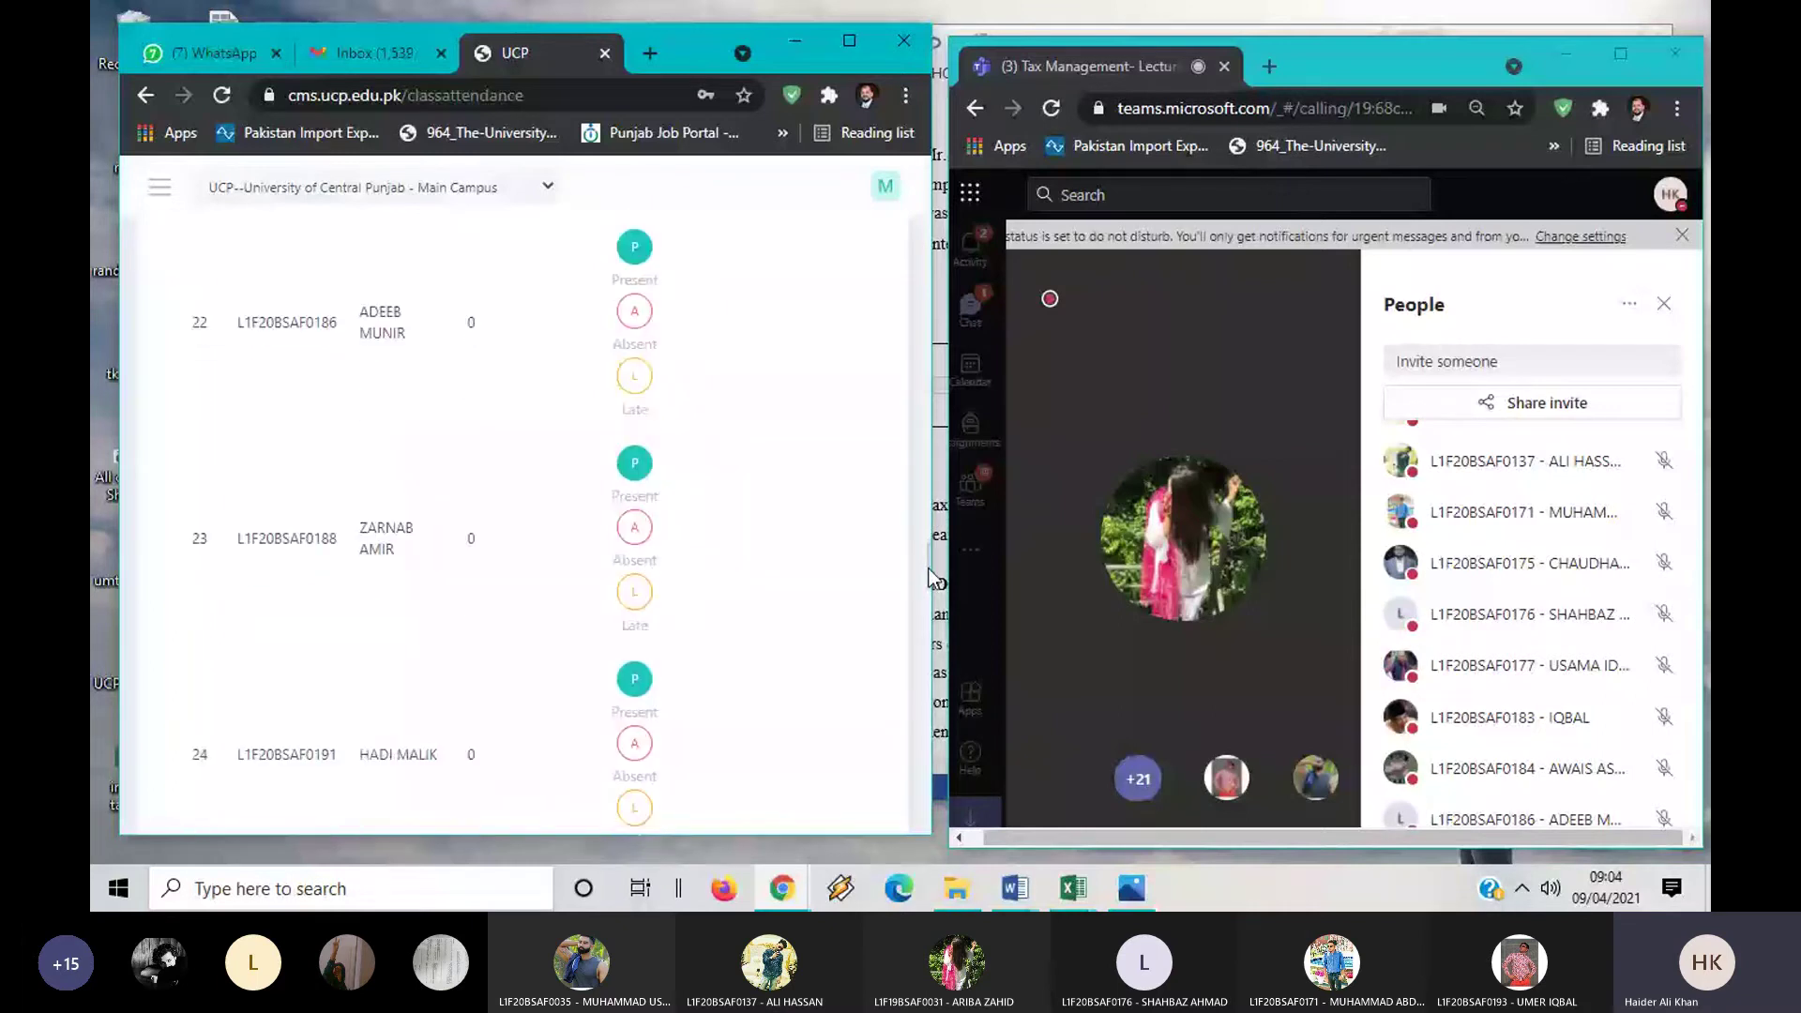
drag(932, 574, 931, 583)
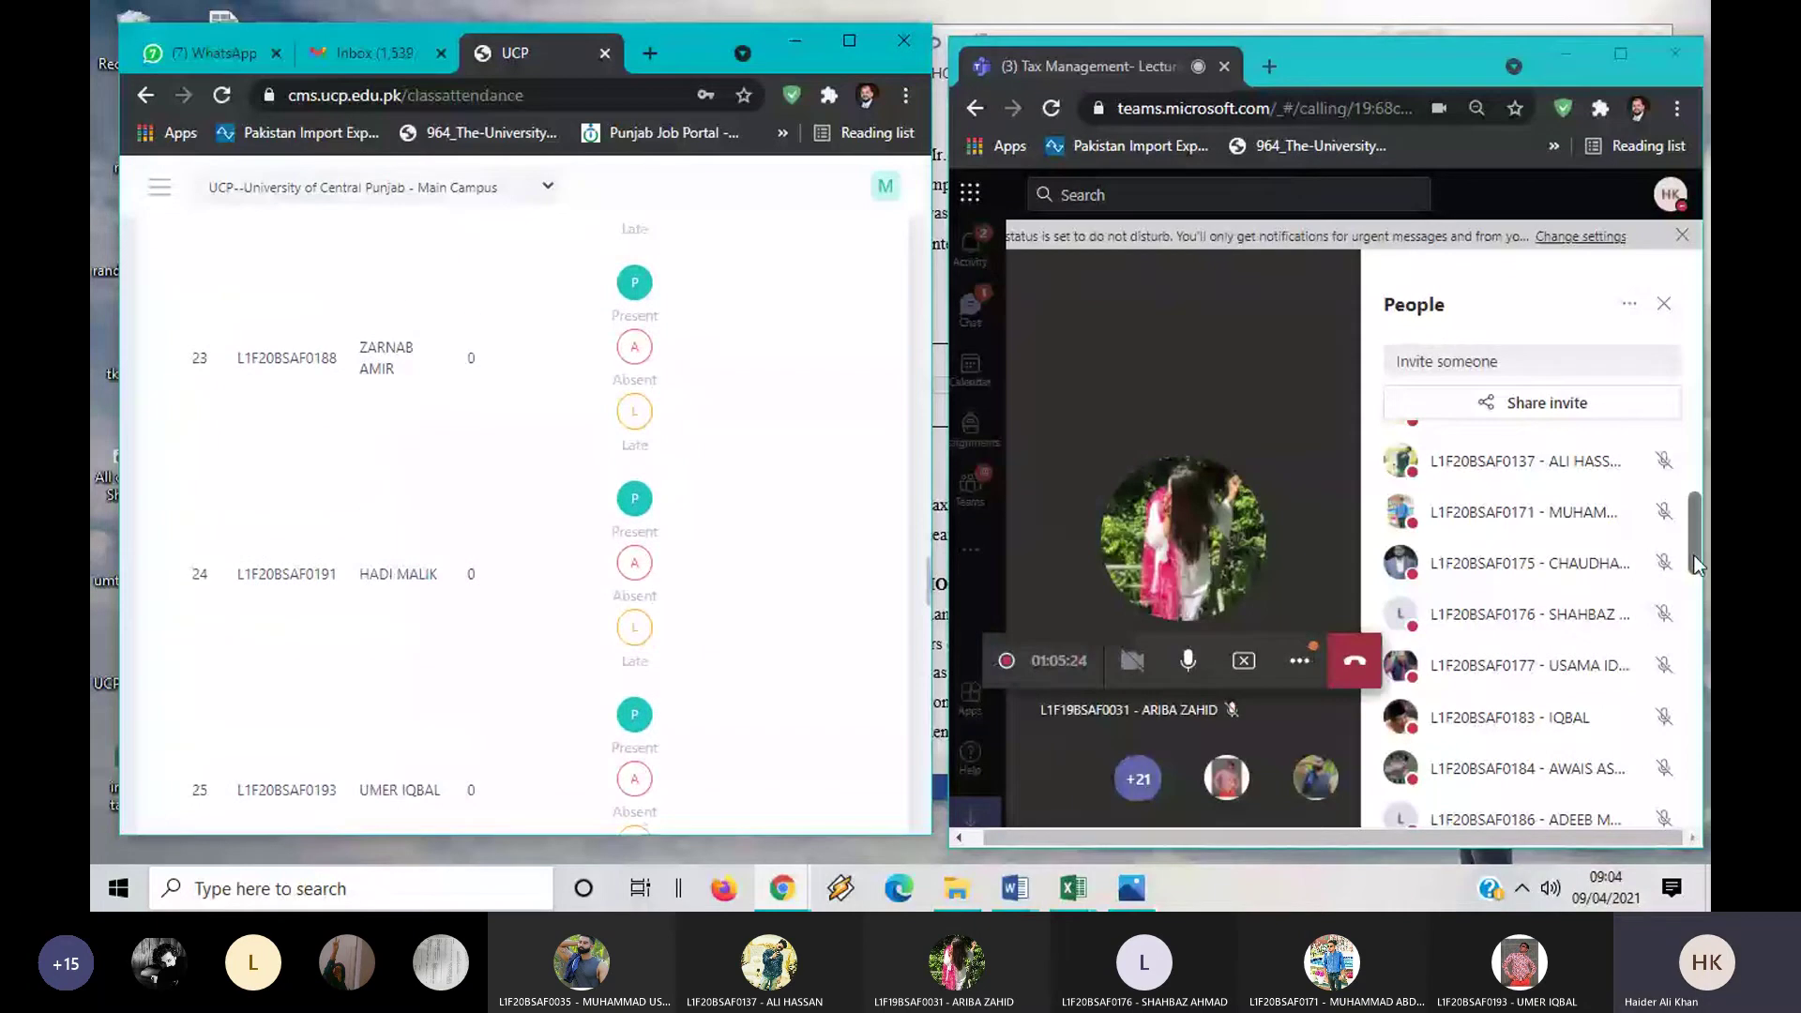
drag(1694, 556, 1694, 593)
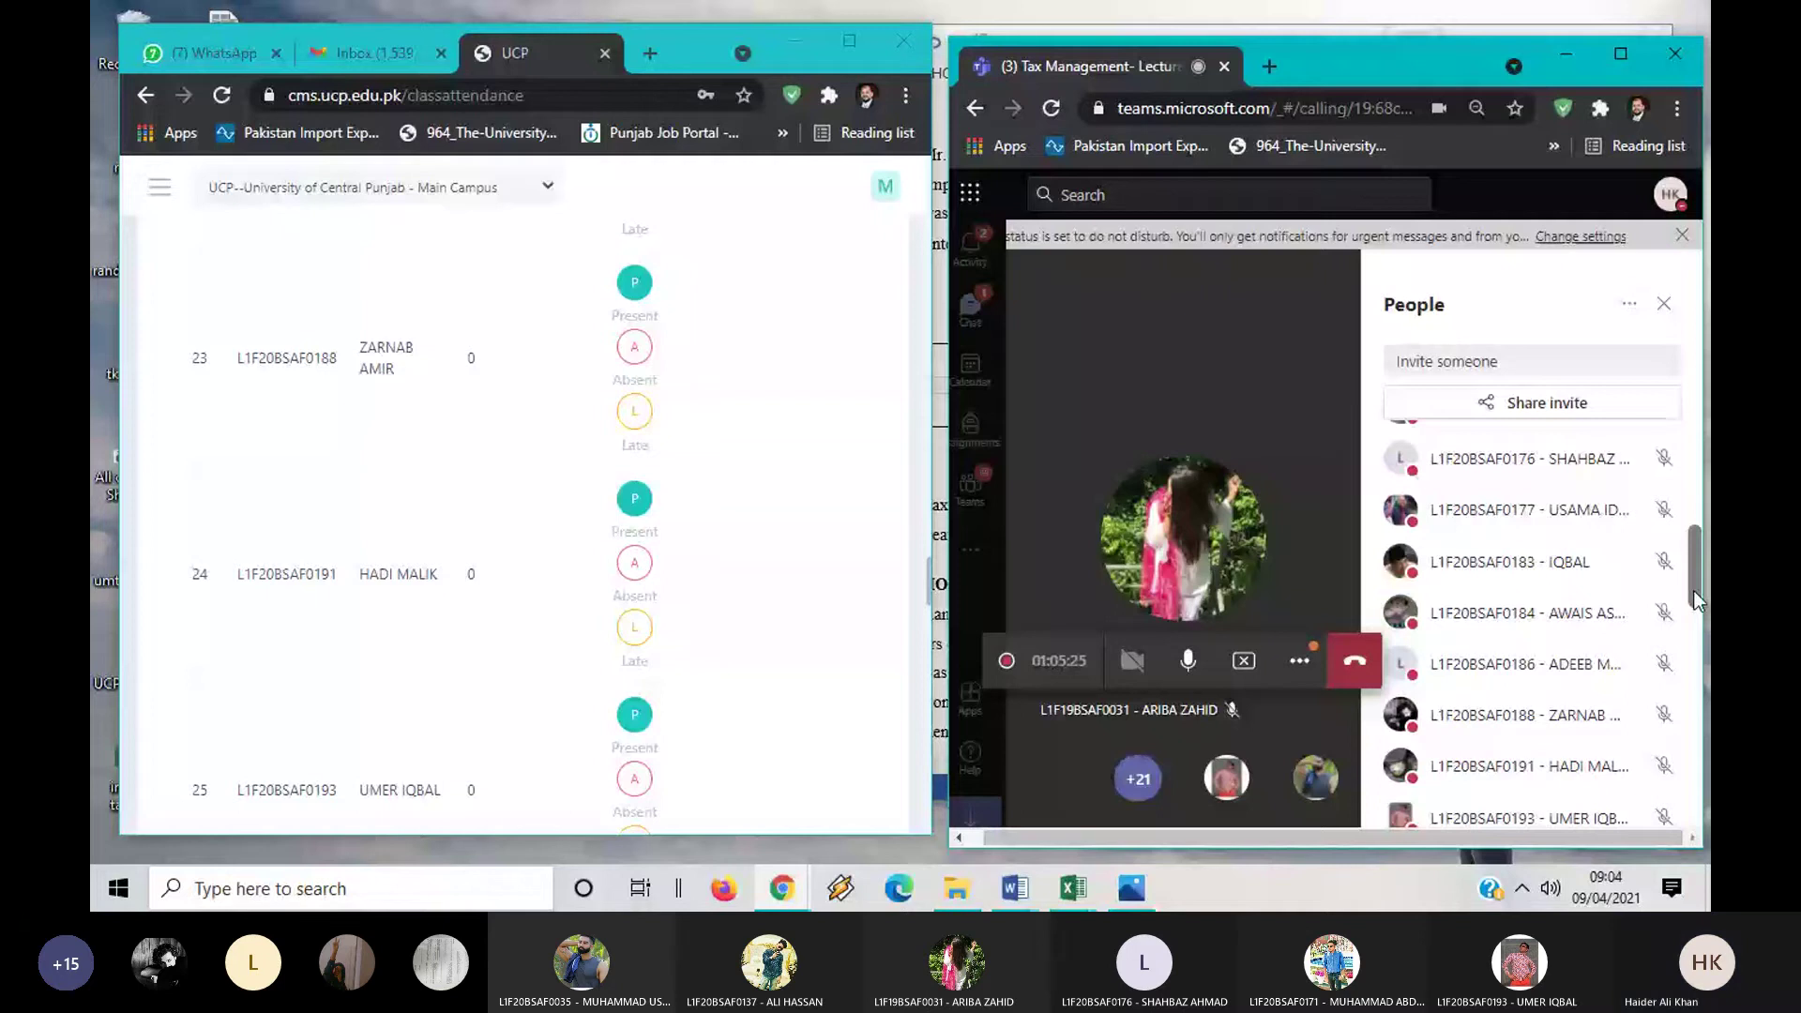
Scroll down the attendance list and mark the student in row 27 absent
scroll(1694, 591, down, 3)
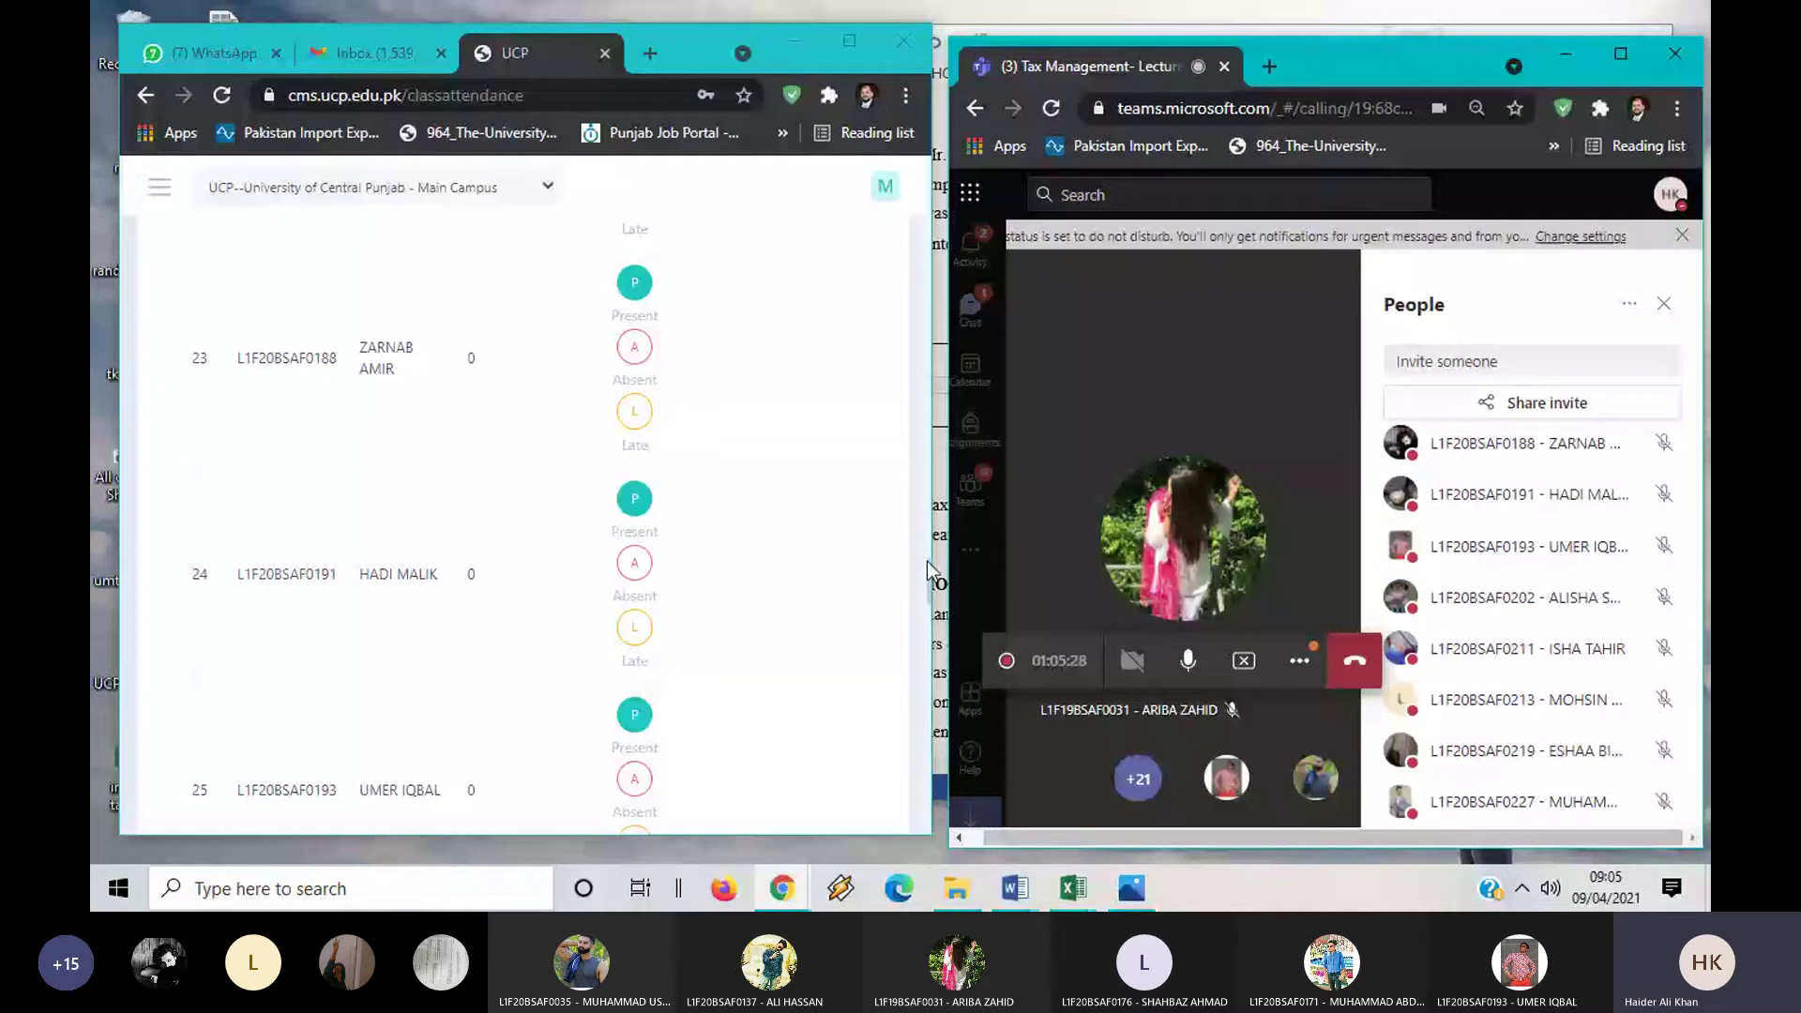
drag(927, 561, 928, 593)
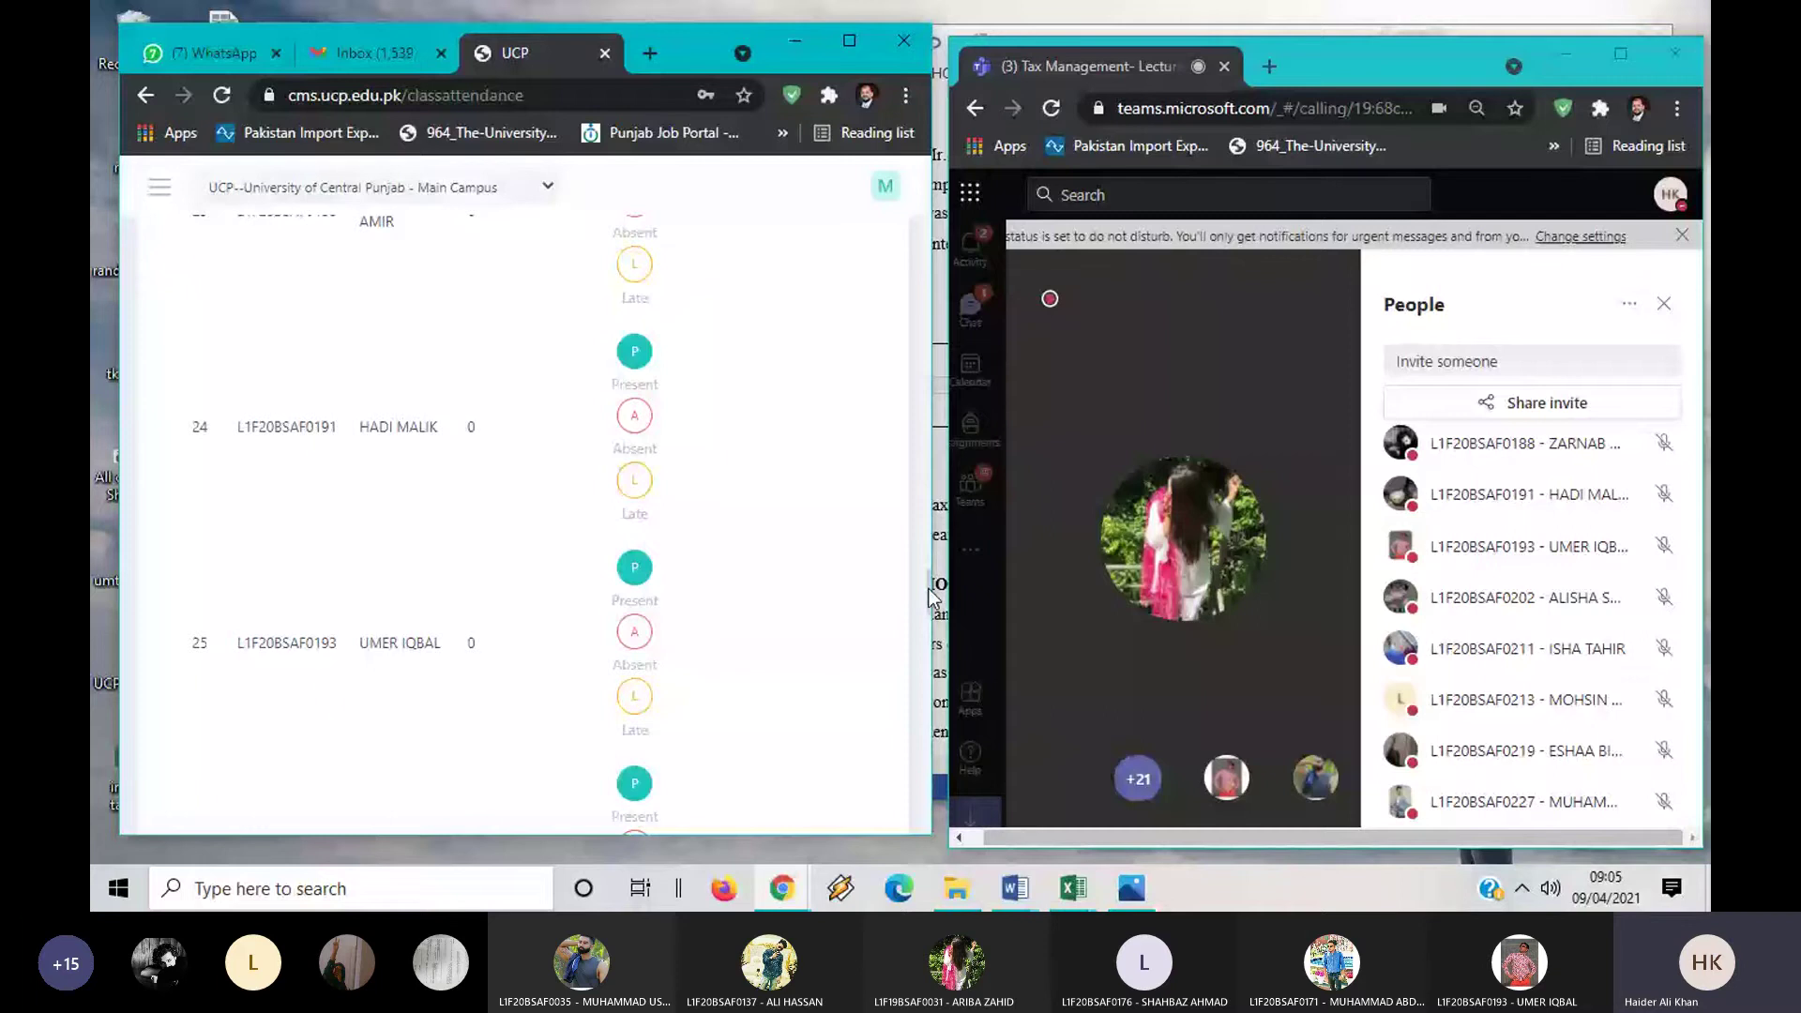
drag(929, 593, 929, 610)
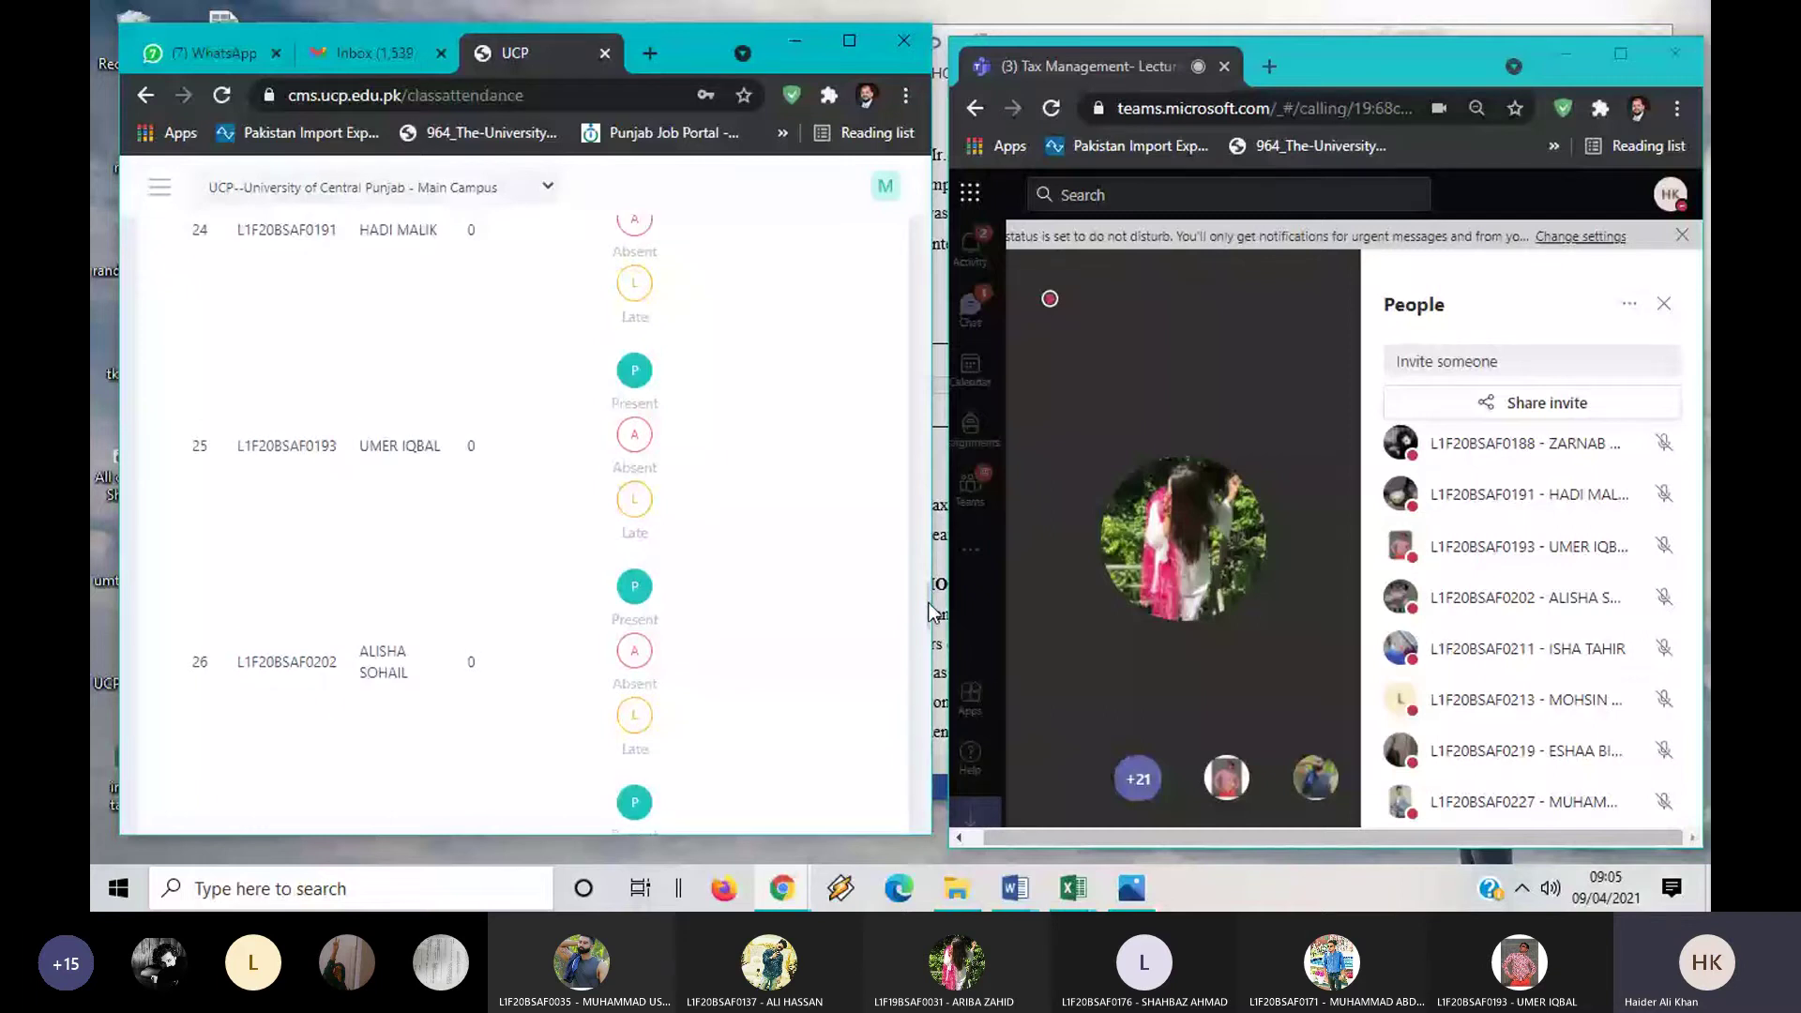
drag(929, 610, 934, 633)
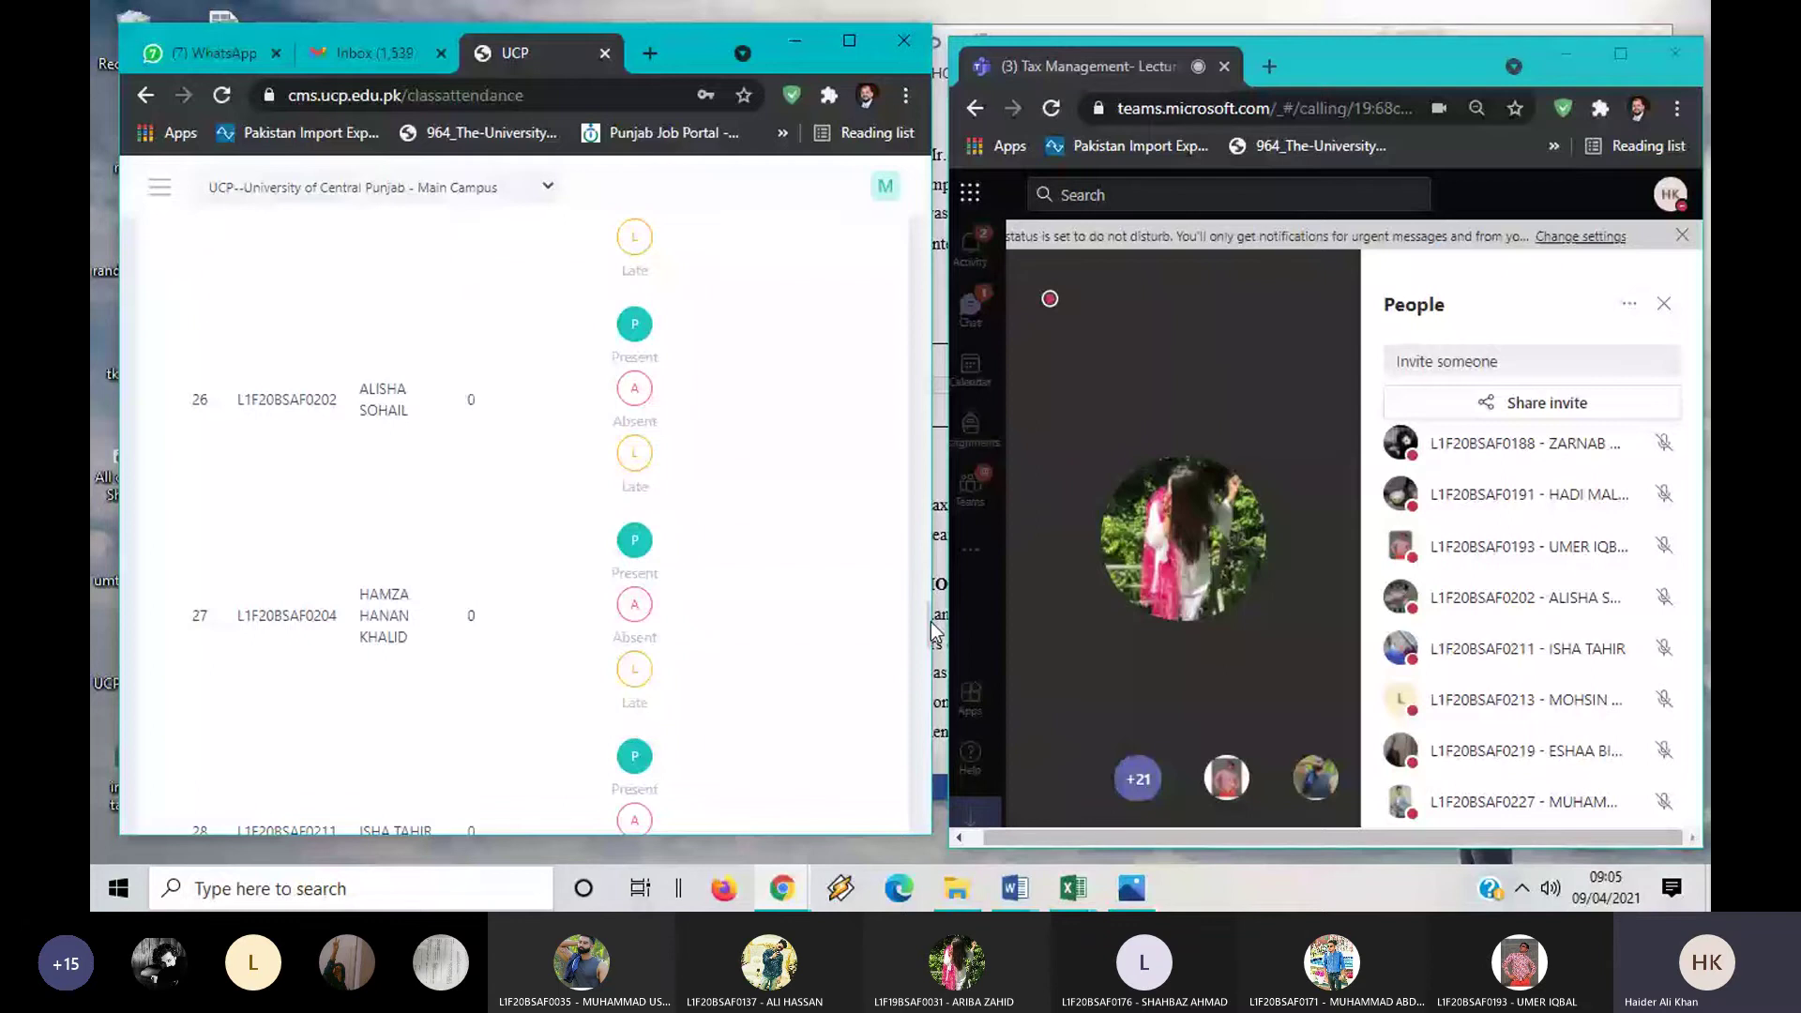
click(634, 604)
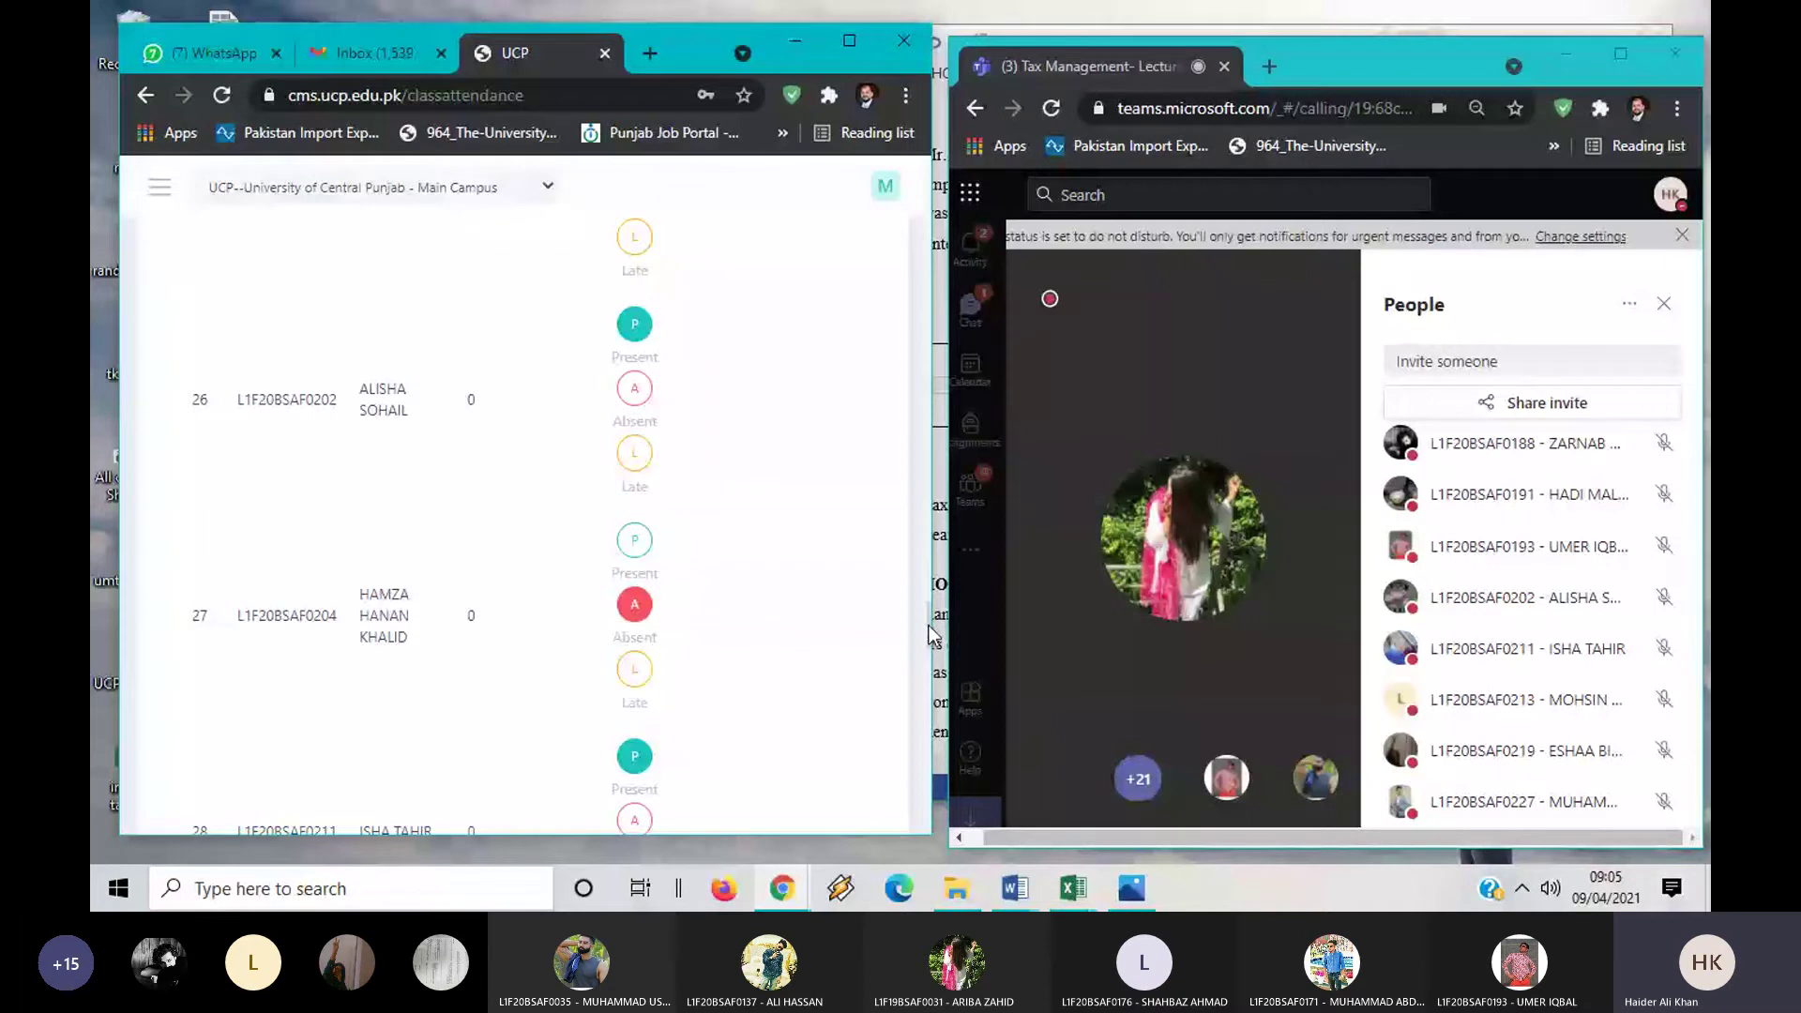
drag(931, 636, 935, 702)
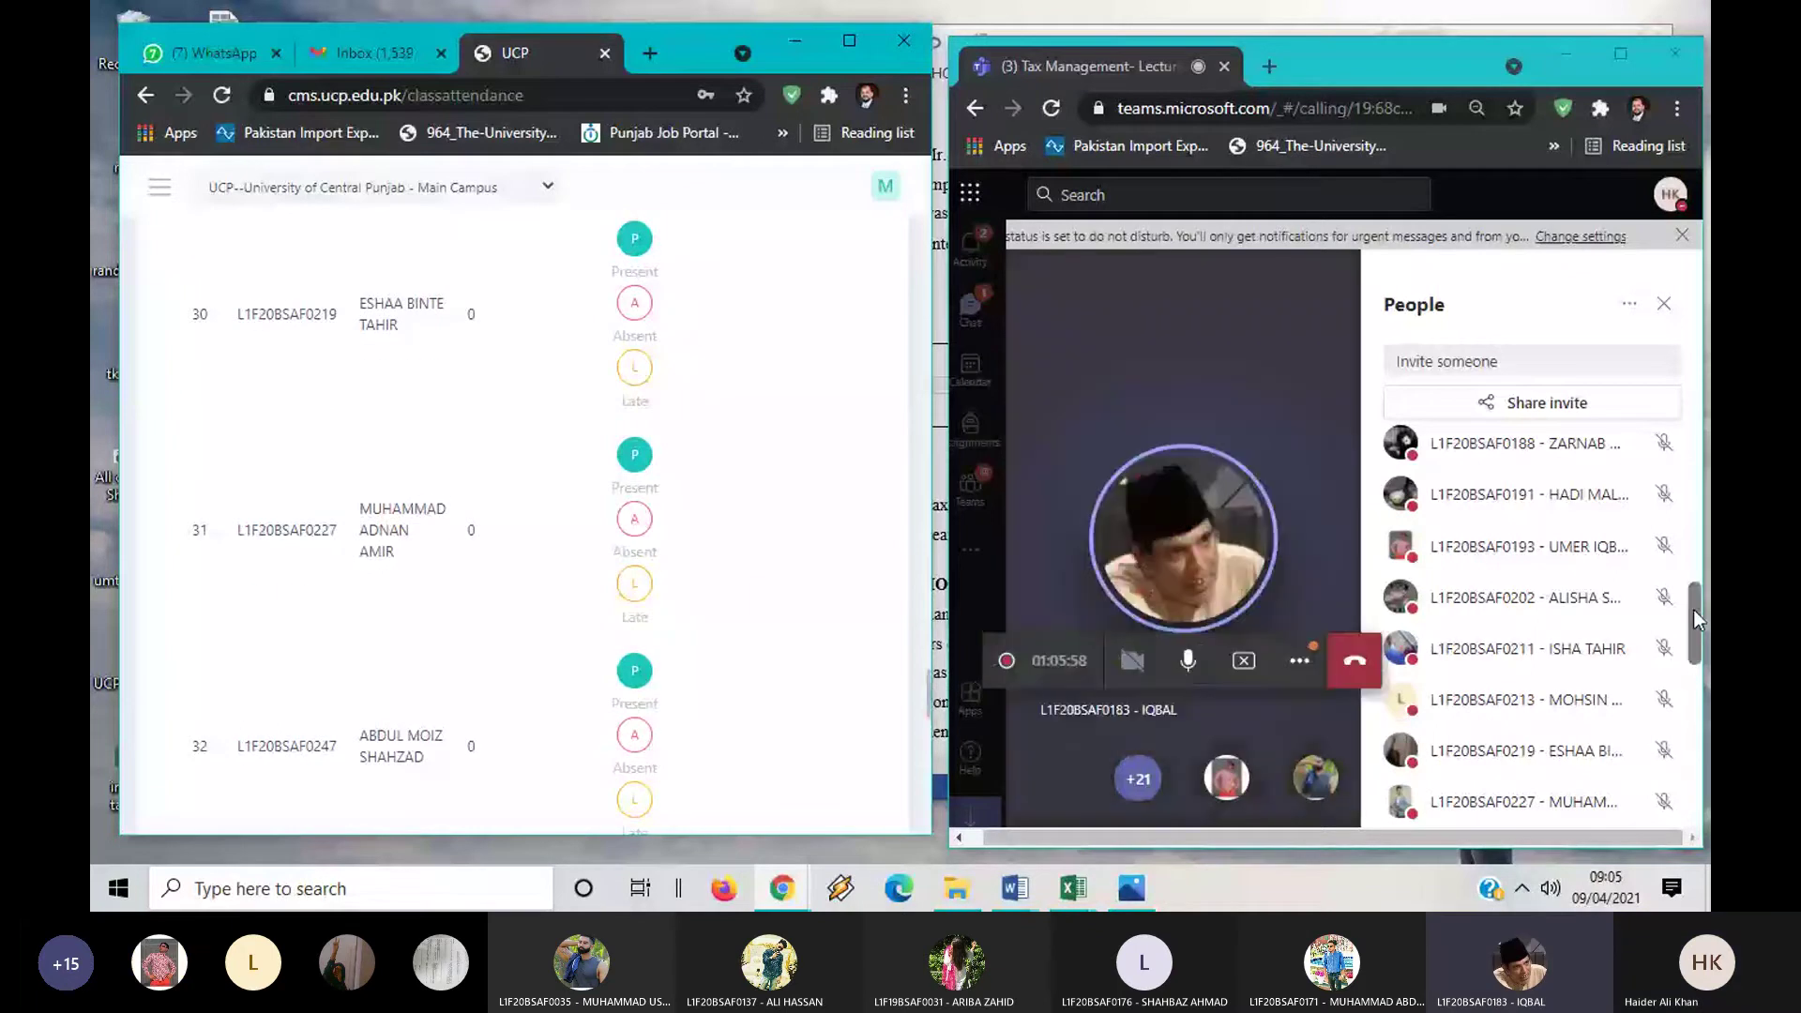
drag(1692, 609, 1692, 612)
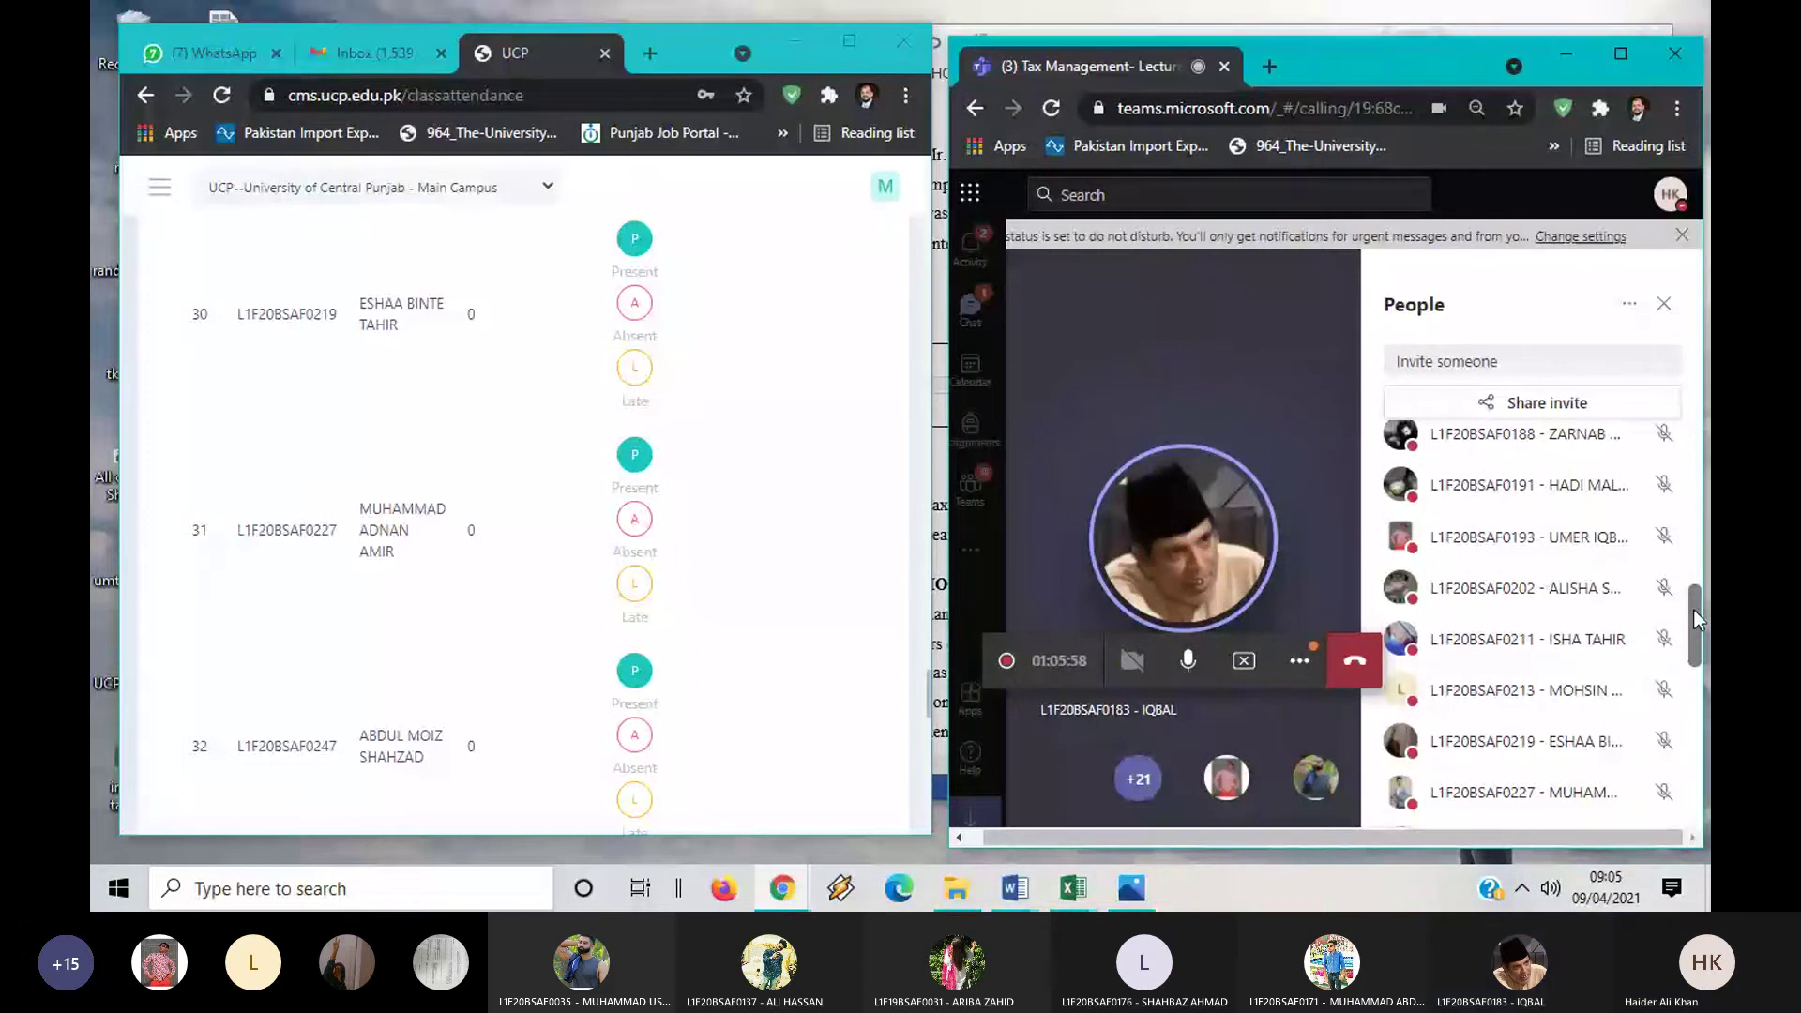
click(929, 699)
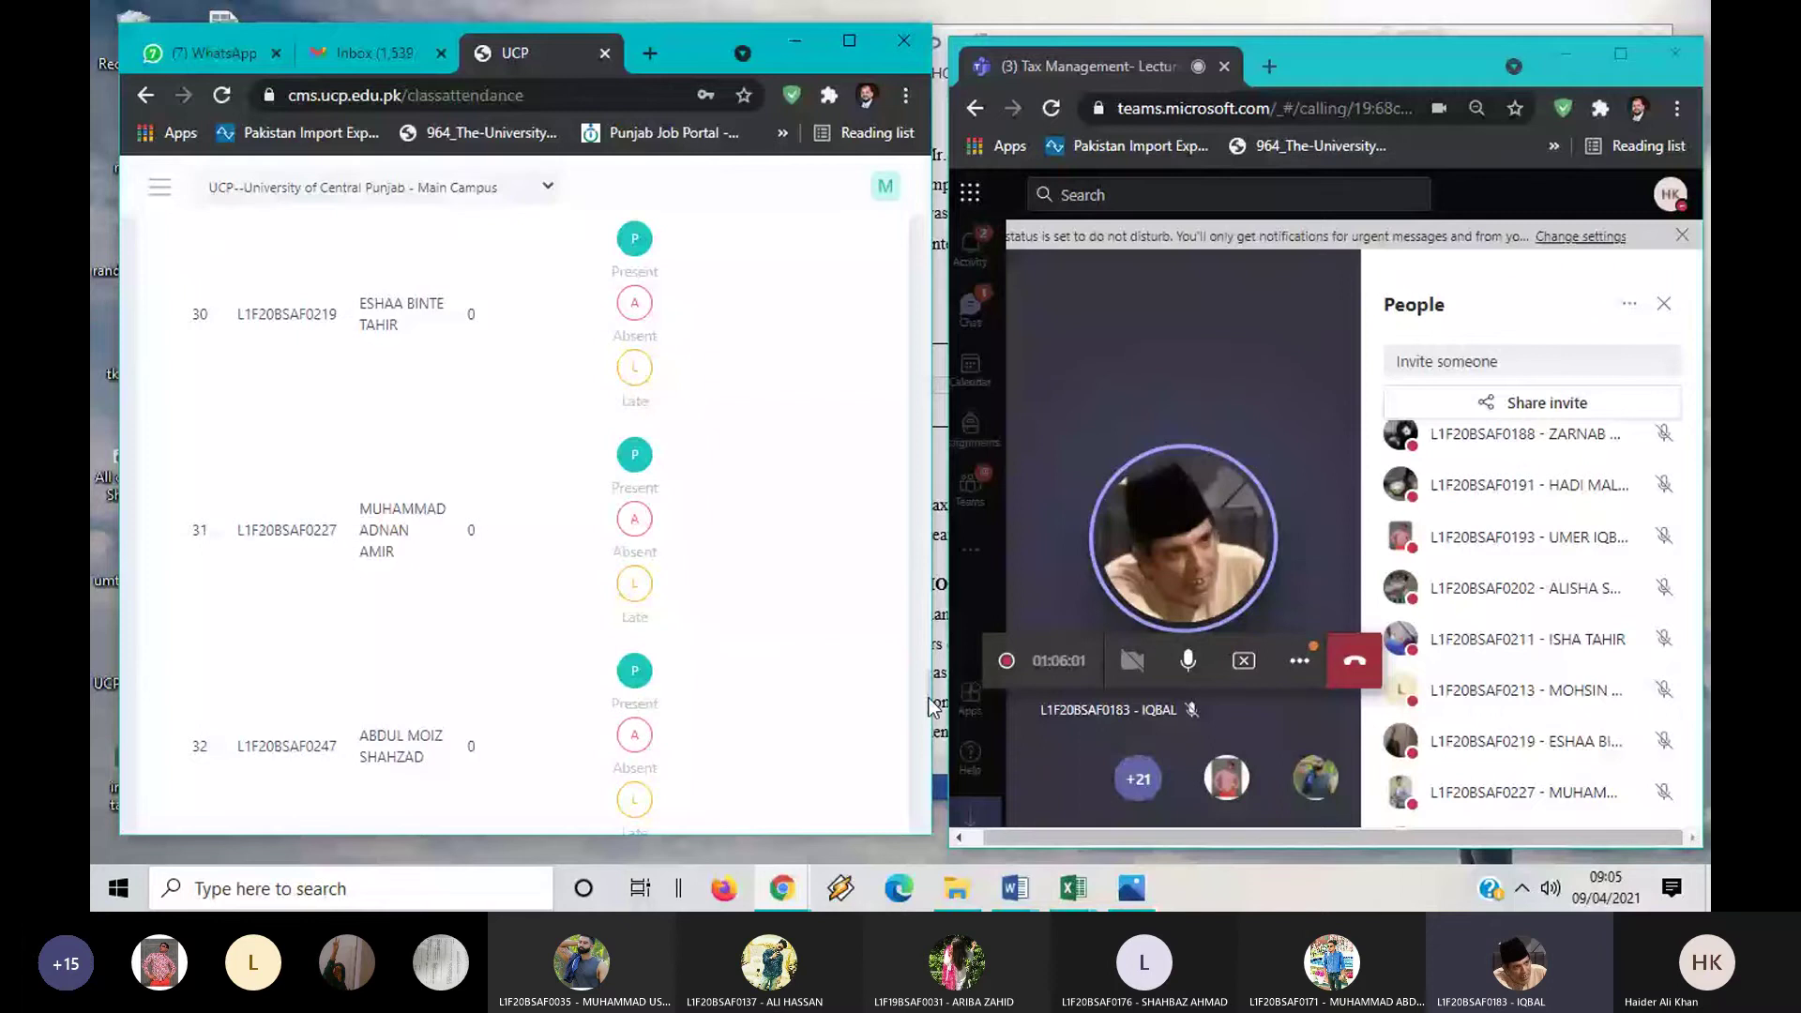
Mark rows 32 and 33 absent and scroll to the bottom of the attendance page
drag(929, 705, 930, 695)
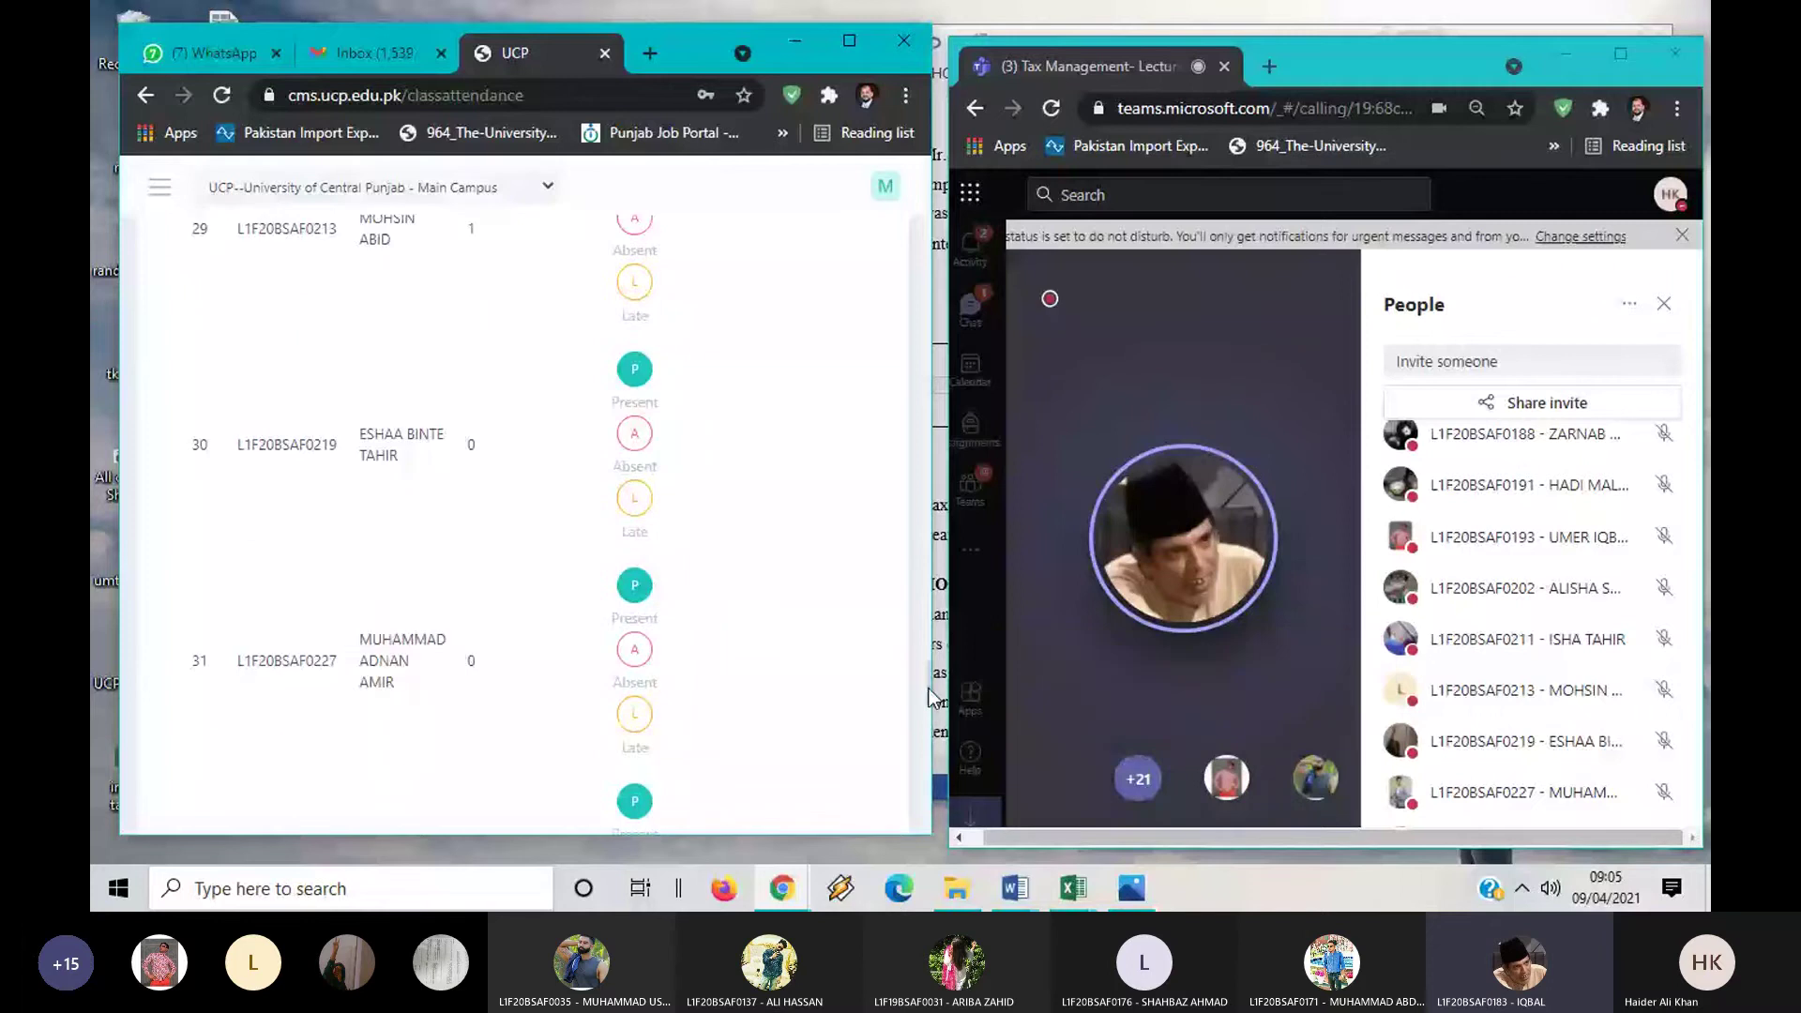
drag(930, 695, 932, 638)
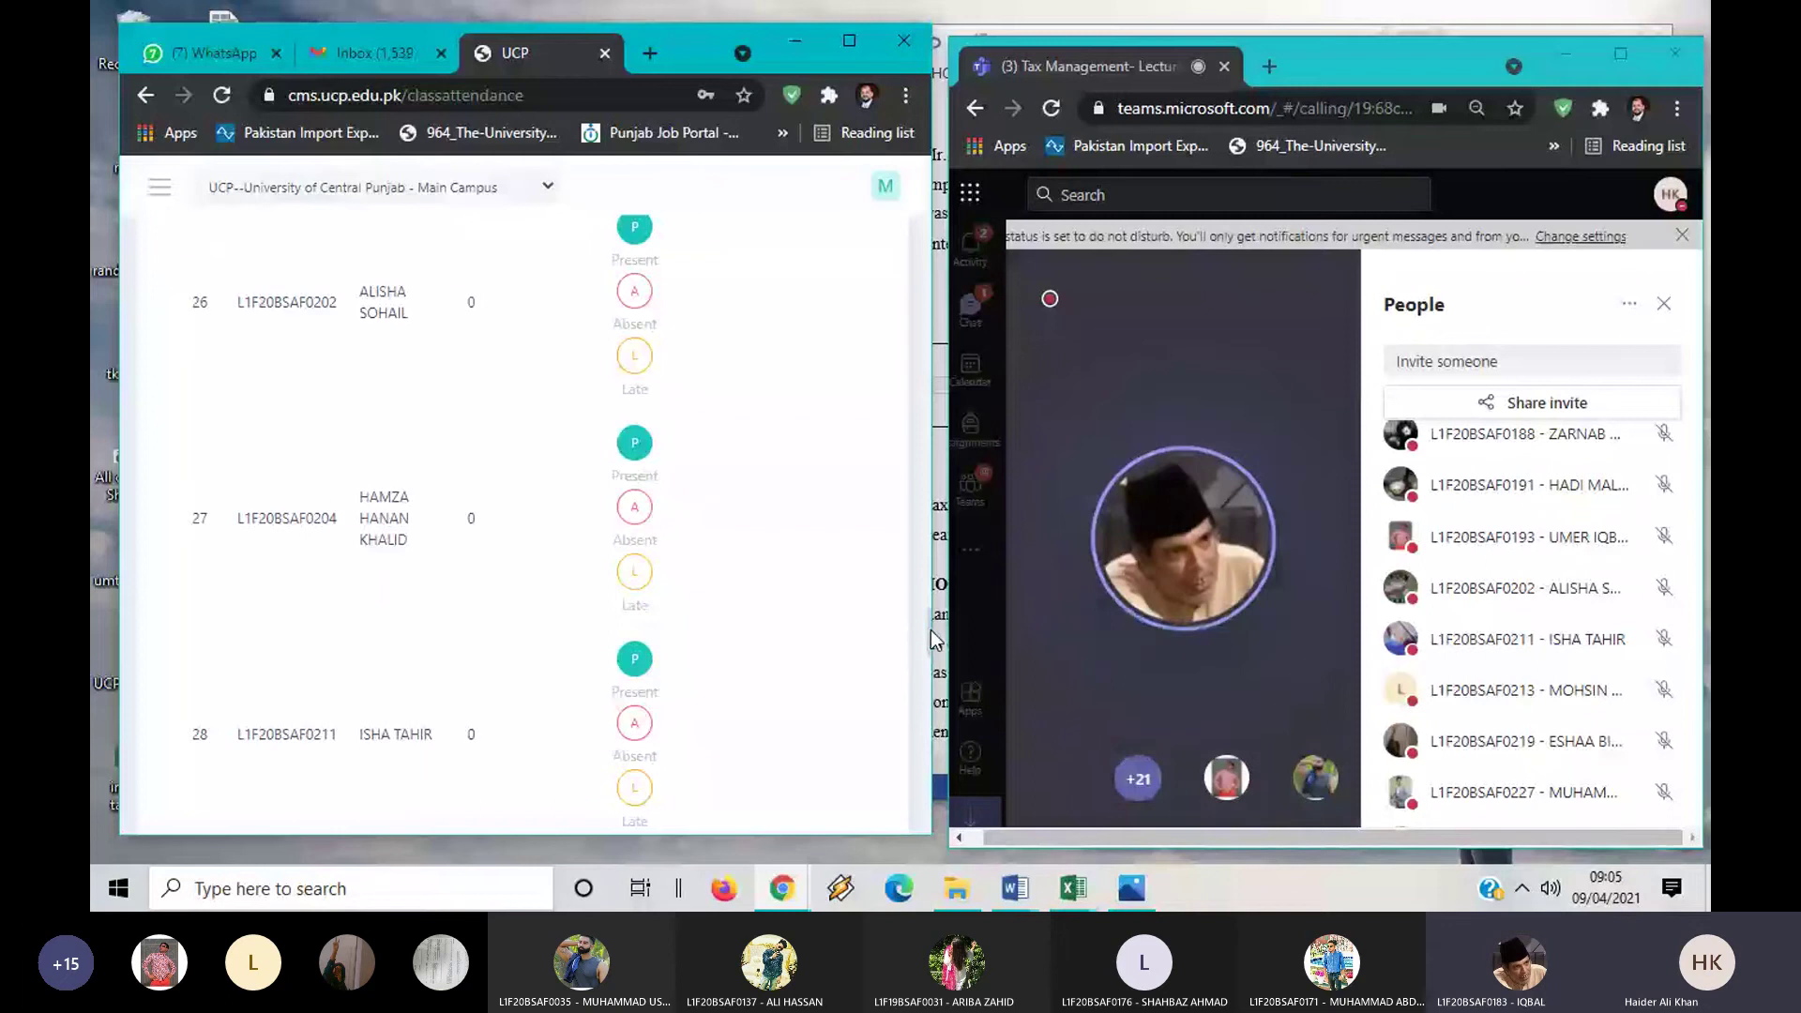
drag(936, 639, 940, 732)
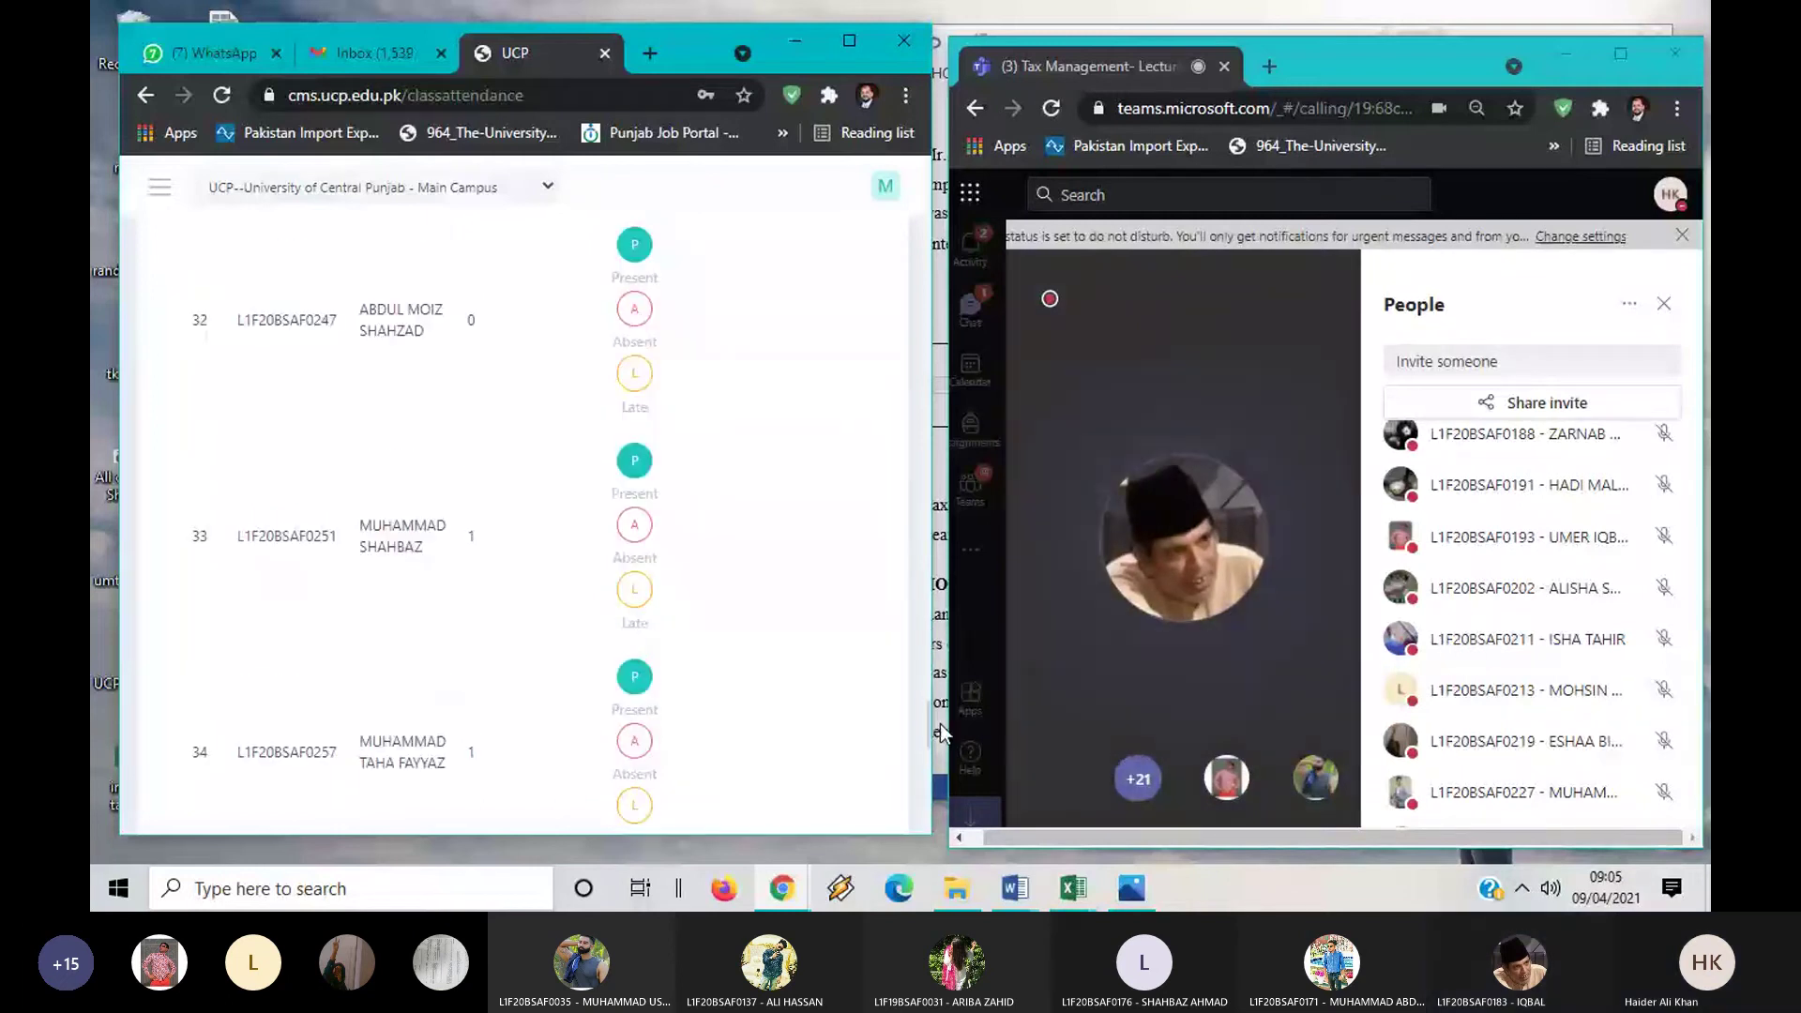
drag(940, 724, 938, 694)
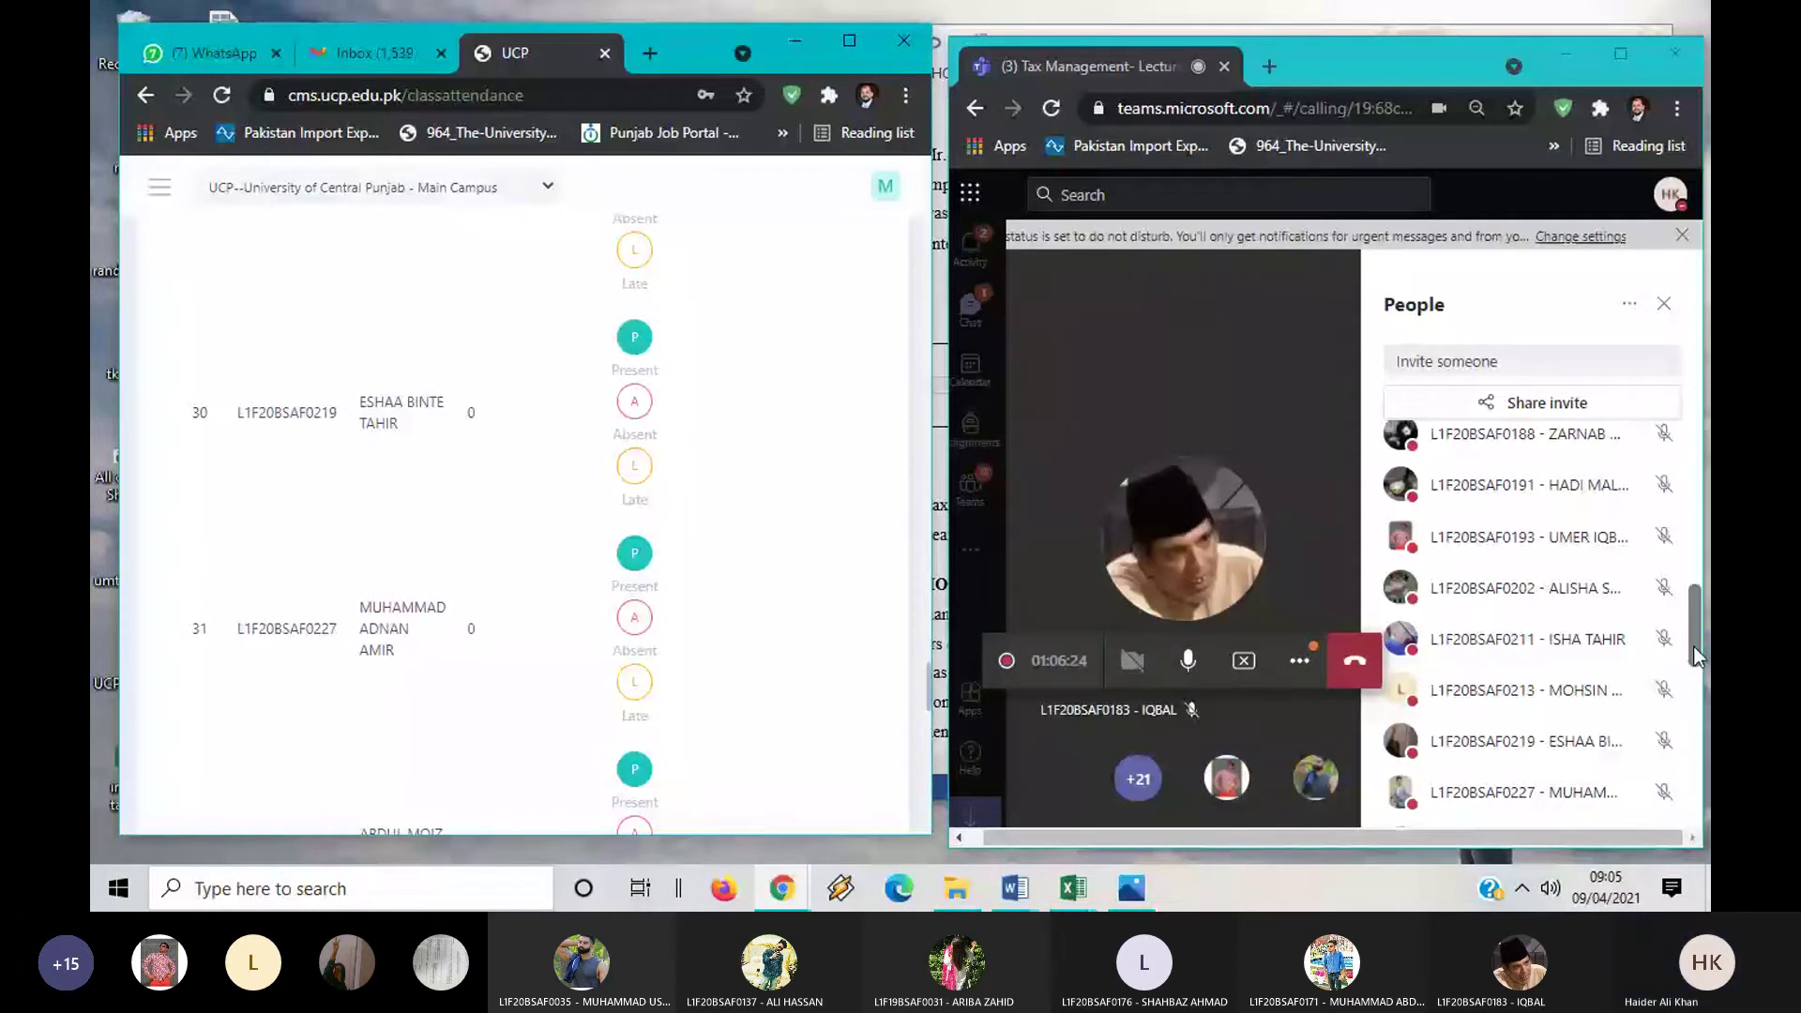
drag(1692, 645, 1694, 722)
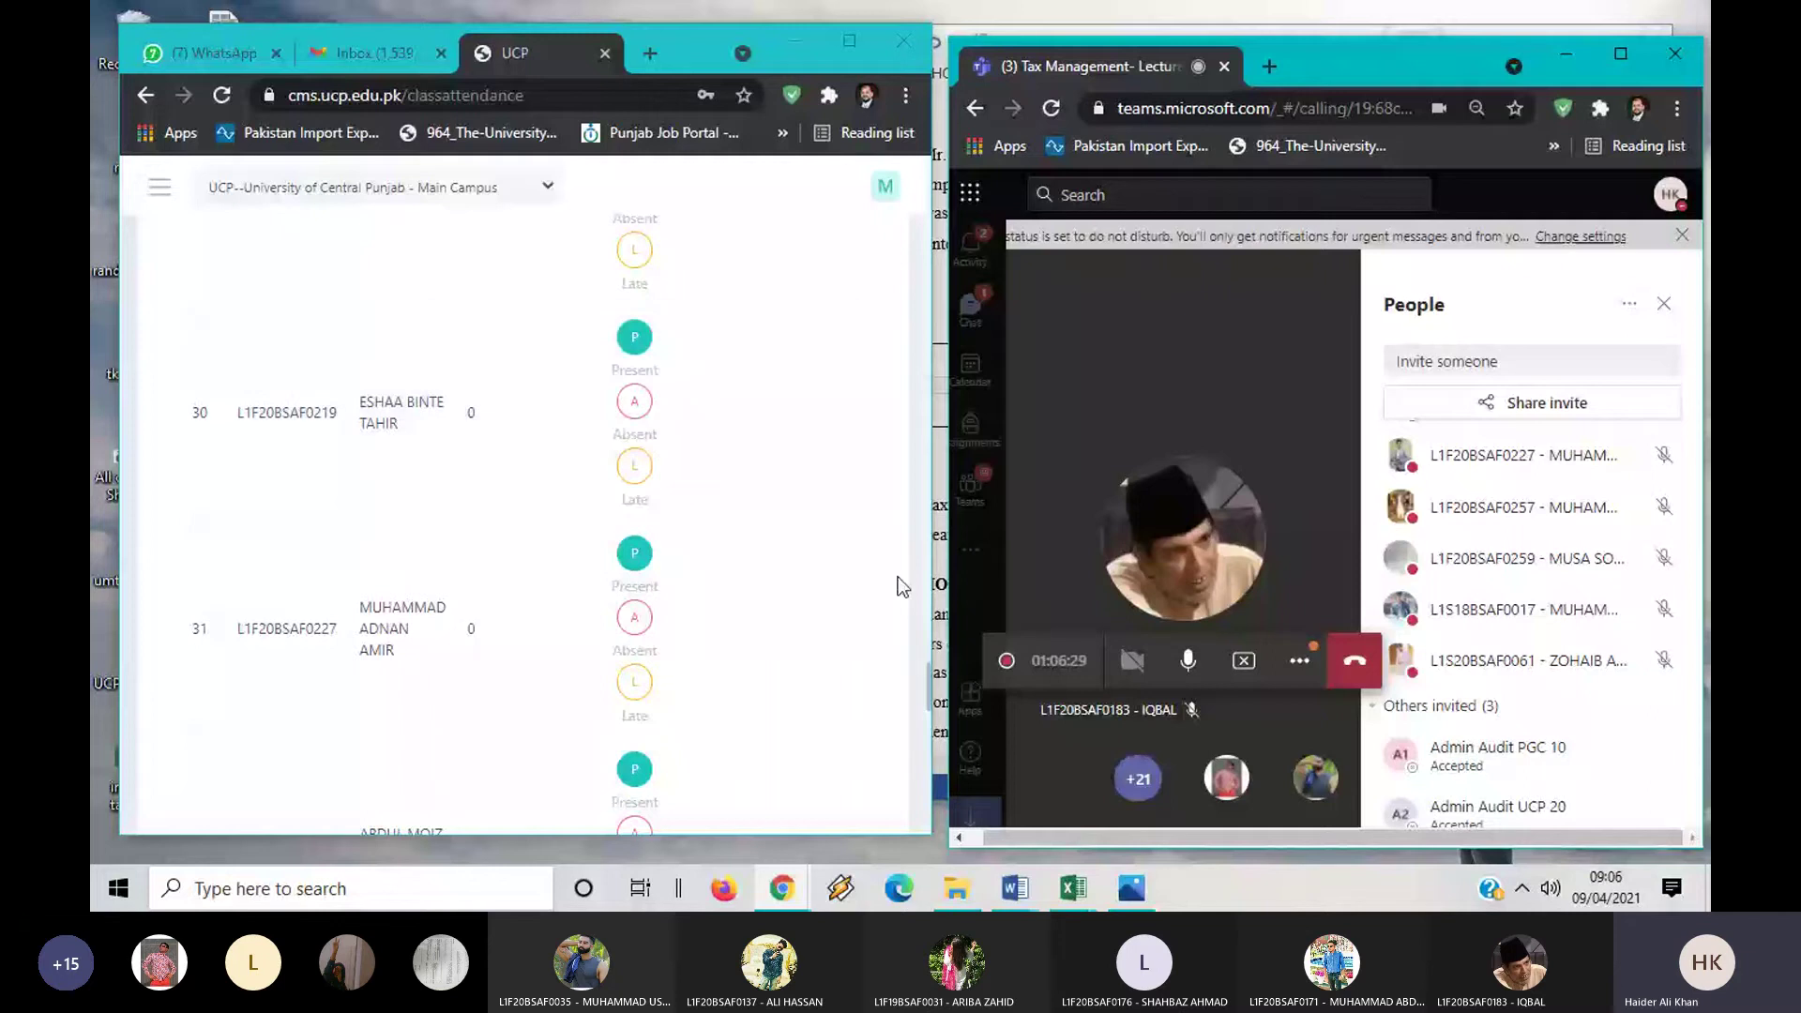
drag(929, 687, 931, 694)
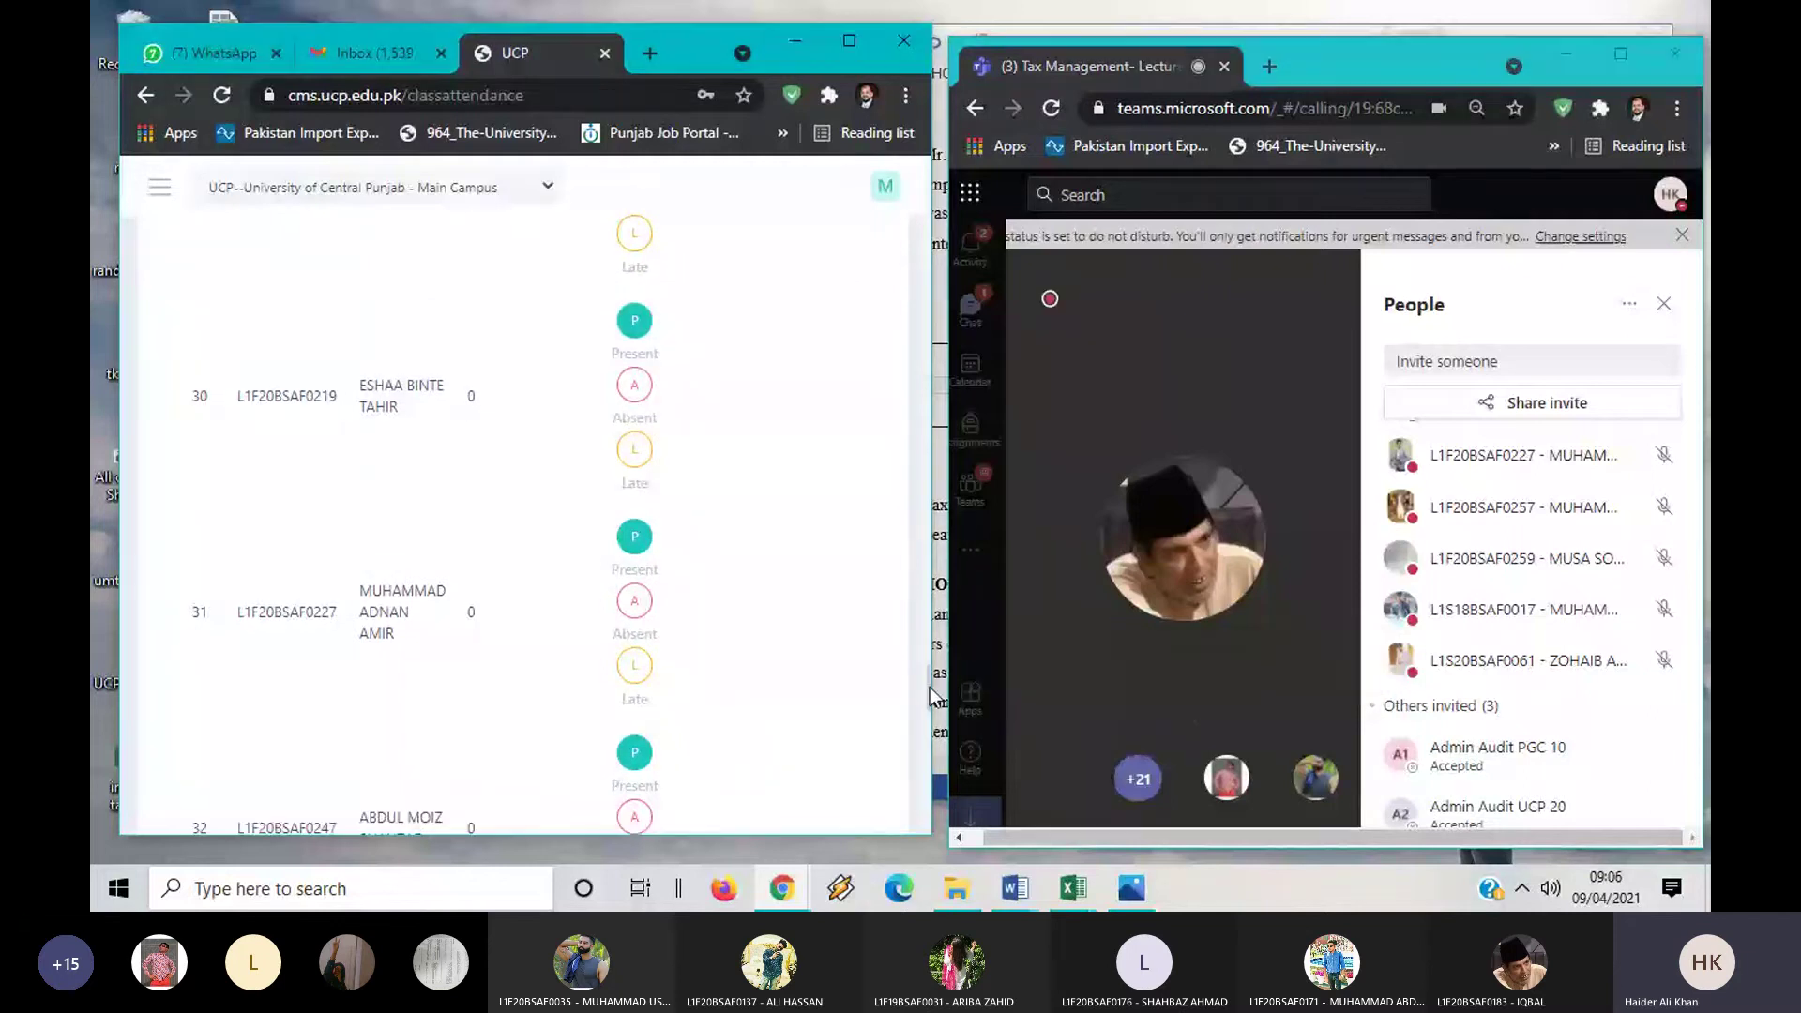
scroll(638, 750, down, 3)
click(634, 539)
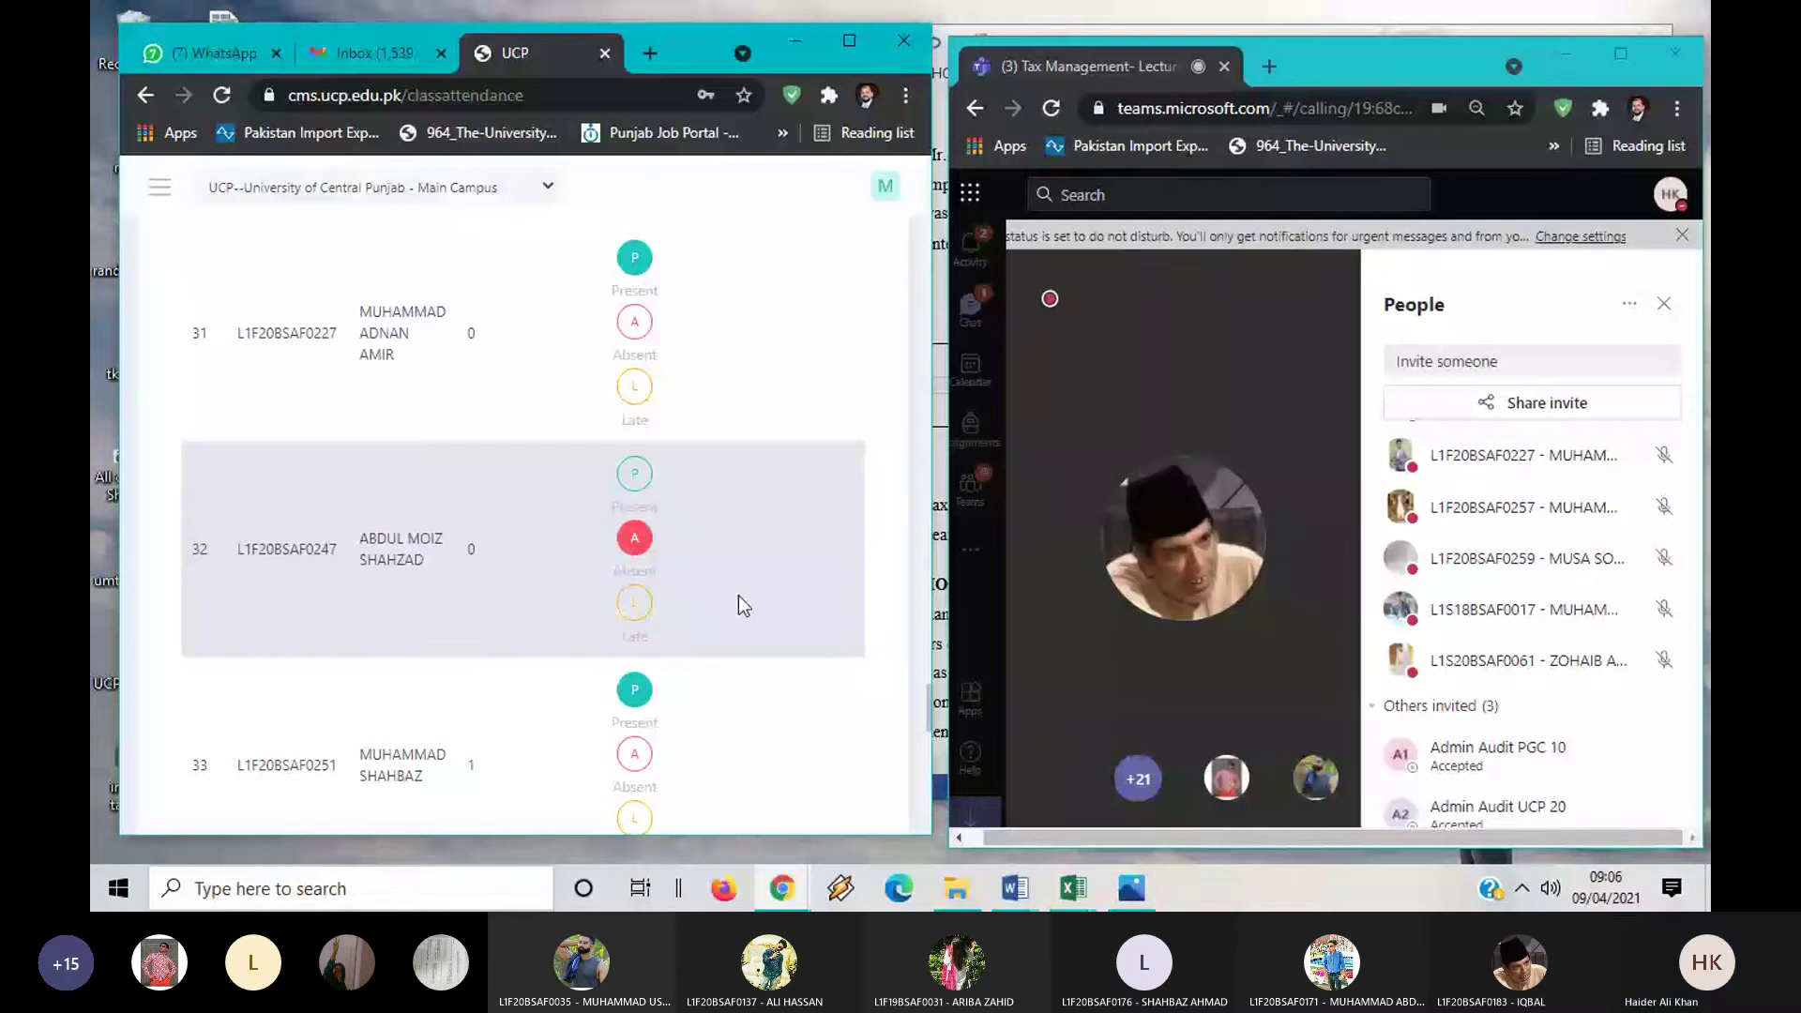
scroll(732, 610, down, 2)
click(634, 593)
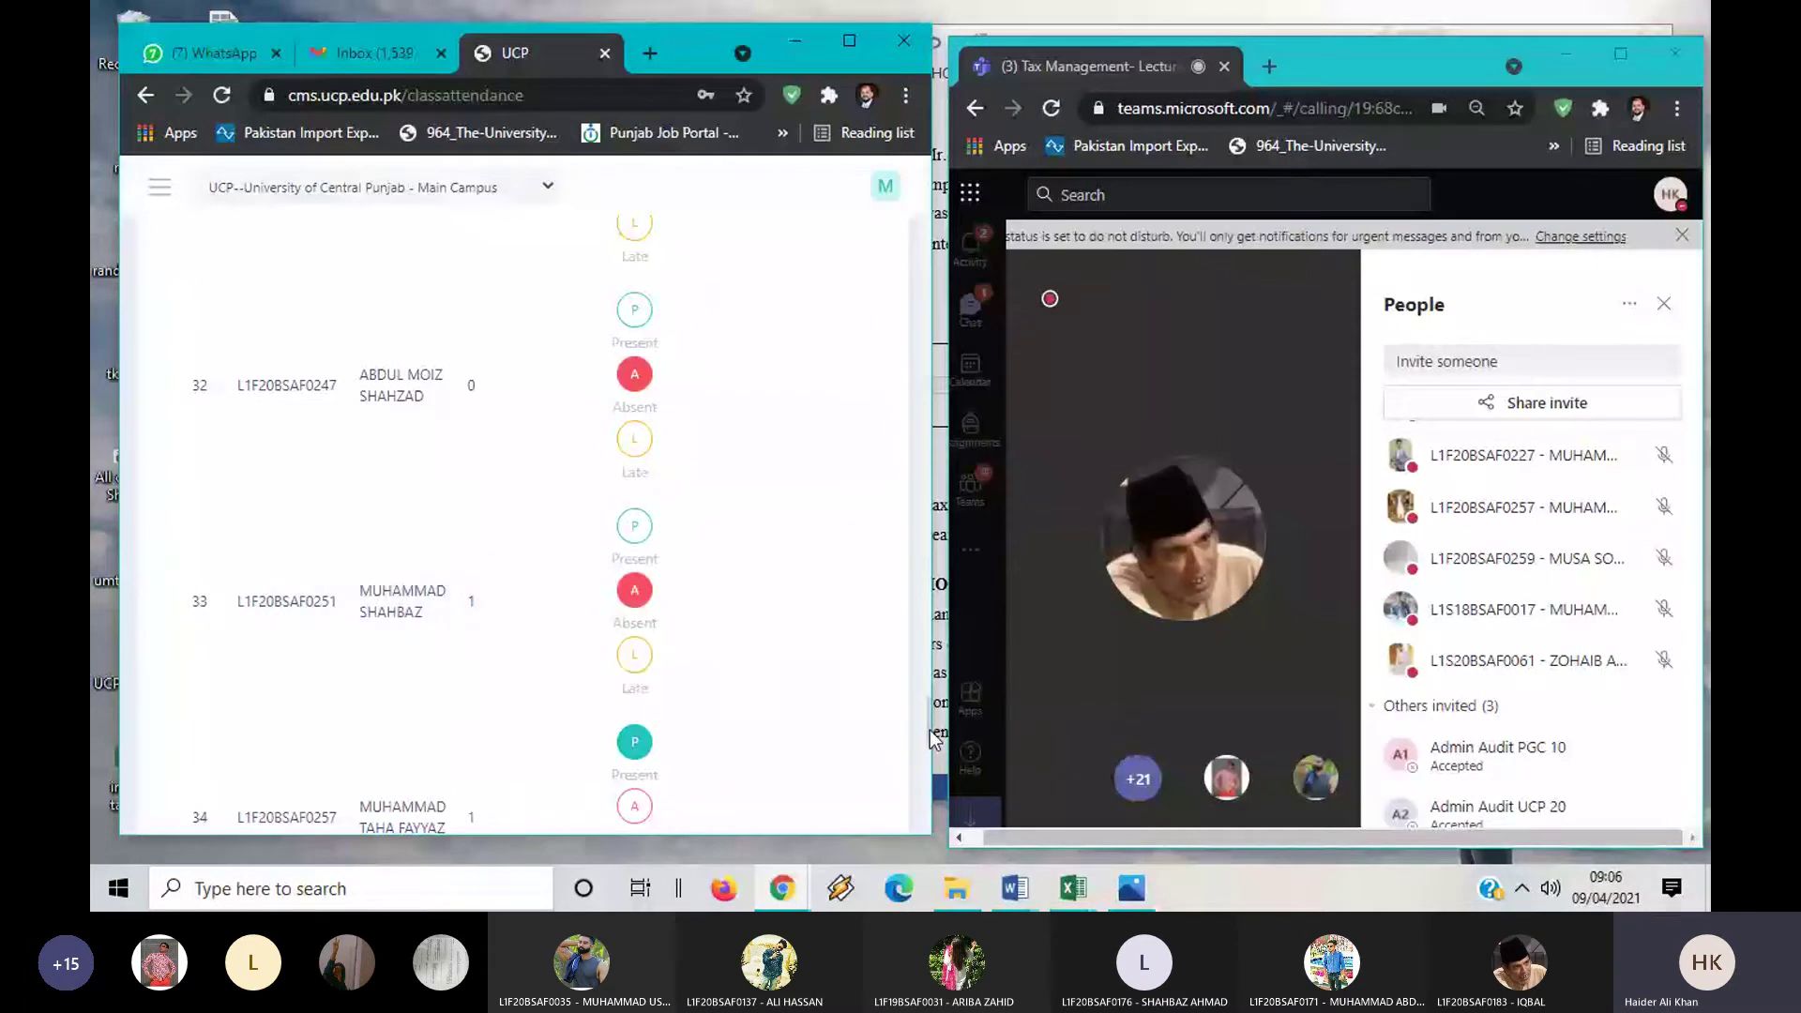
drag(932, 738, 931, 787)
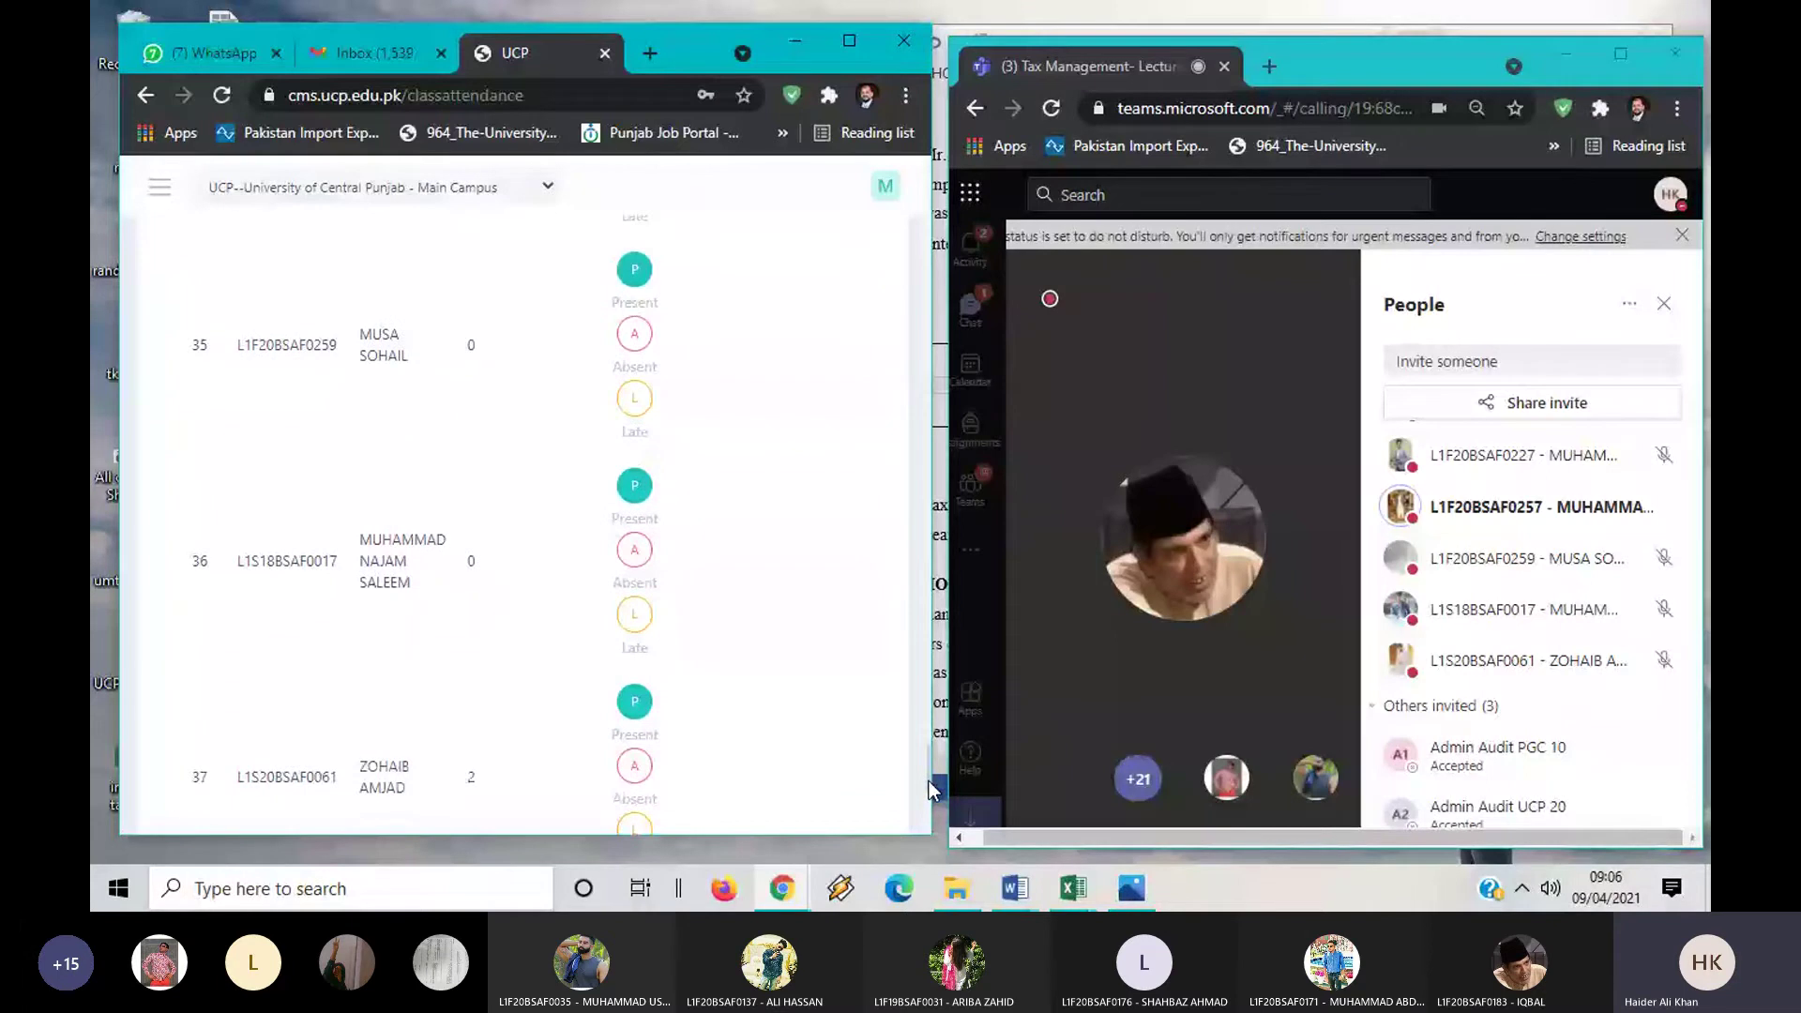
drag(928, 780, 929, 797)
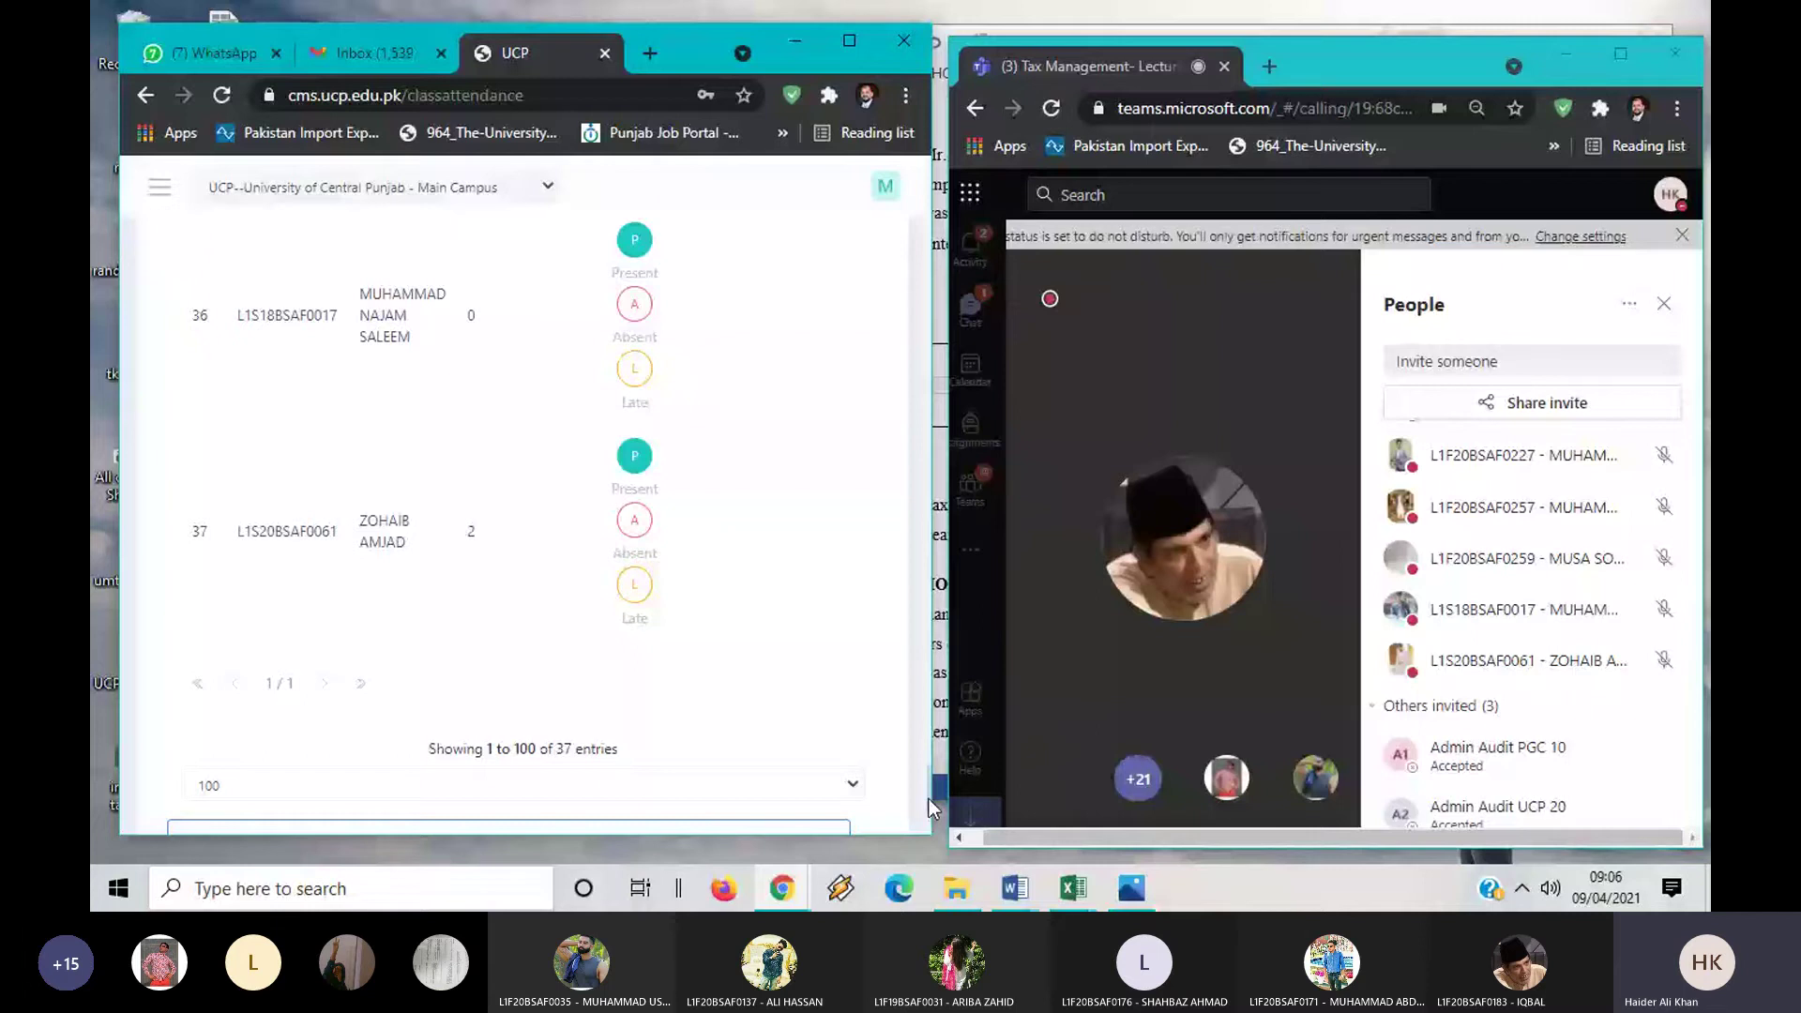
scroll(929, 797, down, 3)
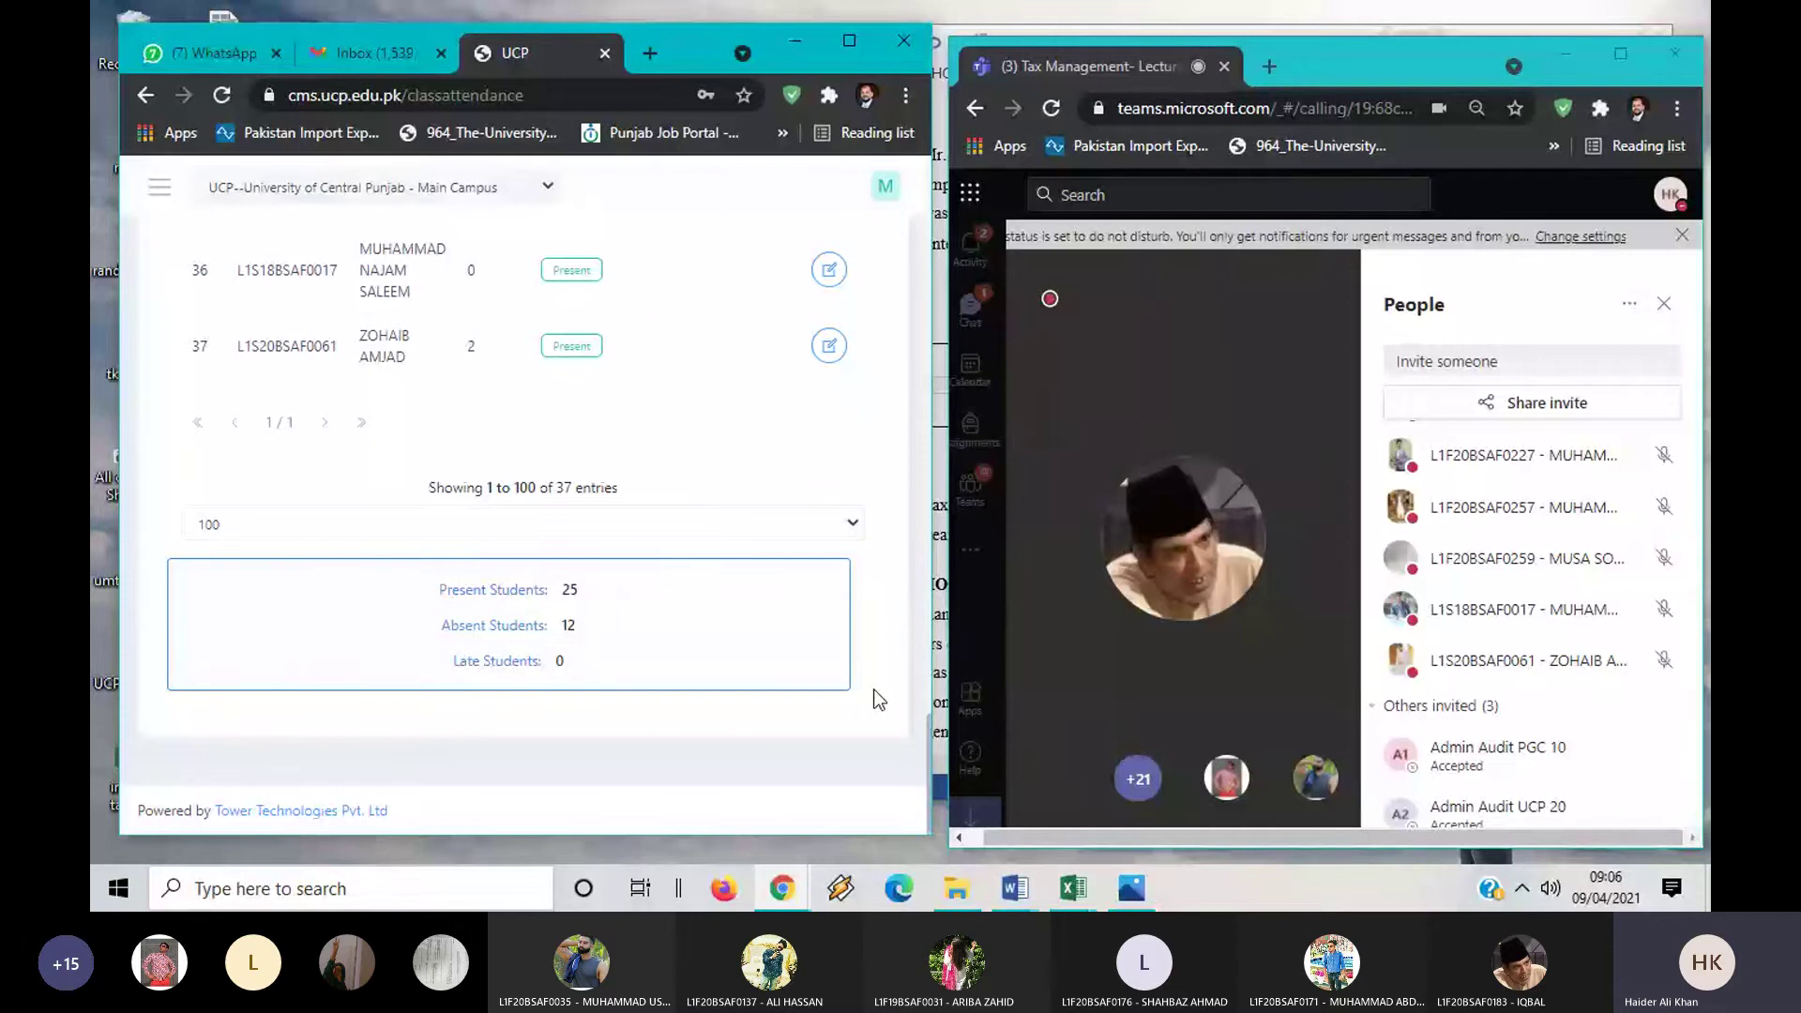
drag(1697, 718, 1700, 794)
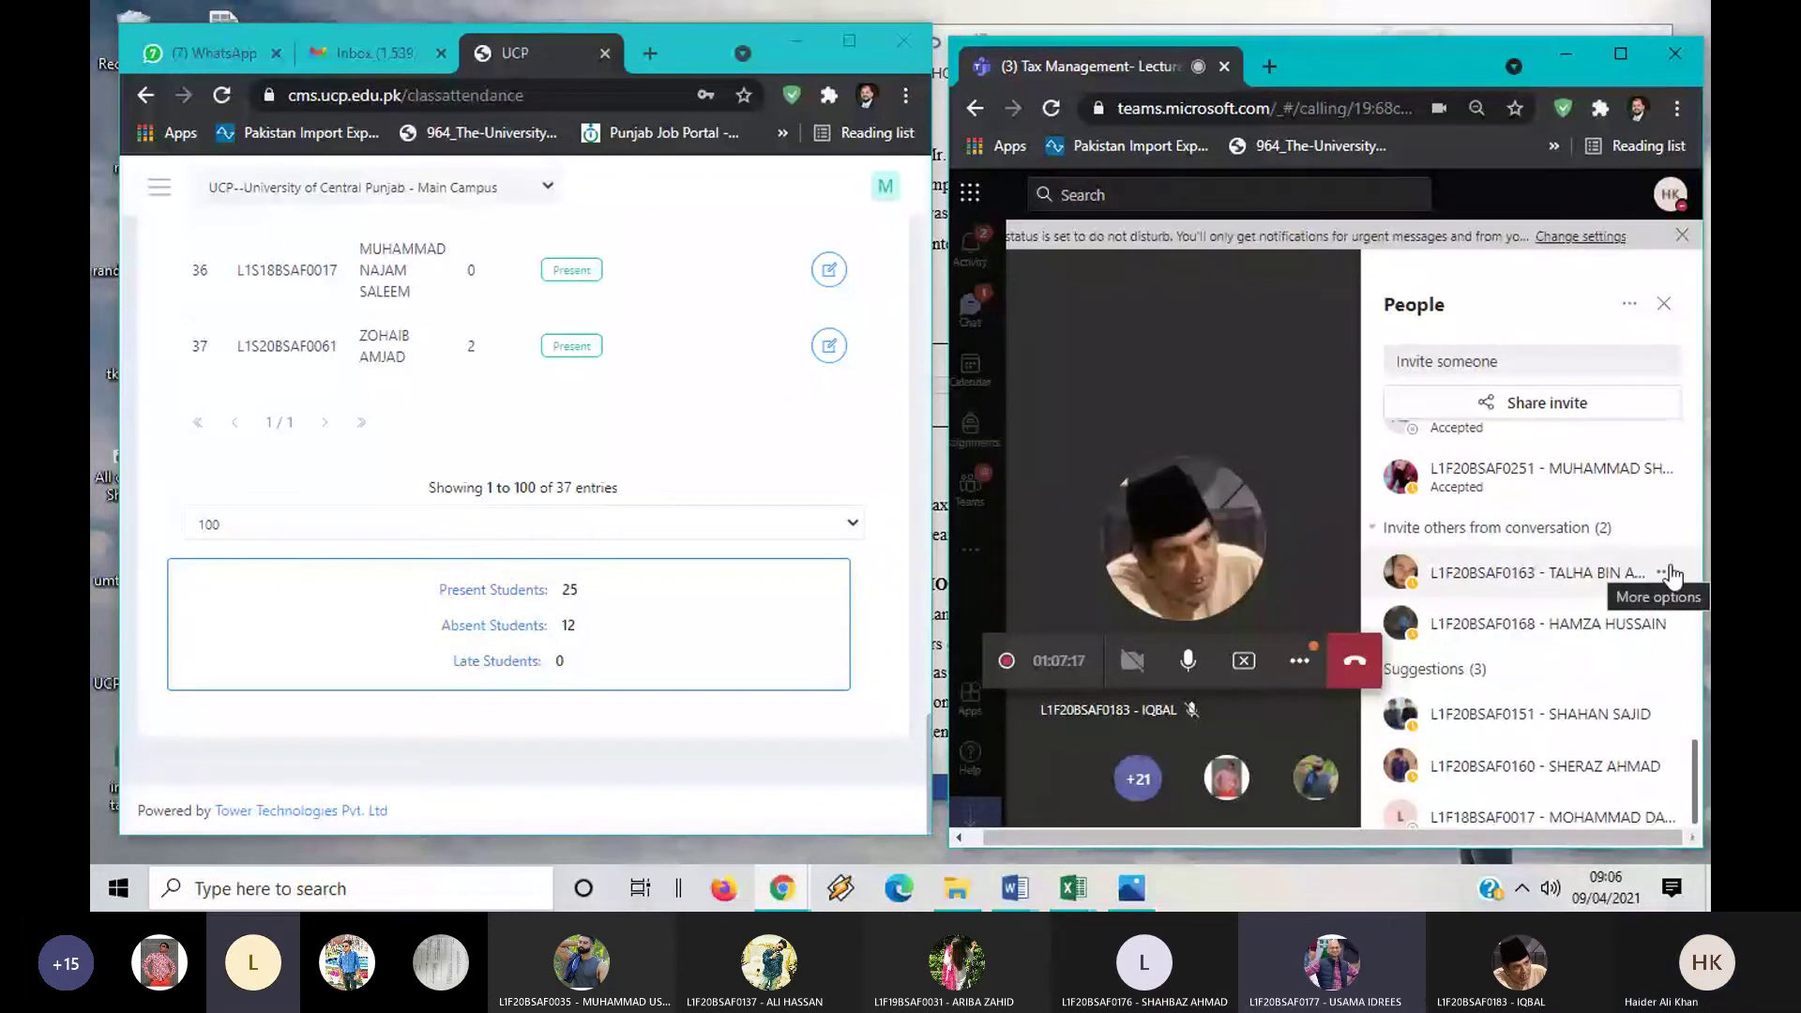
click(1670, 571)
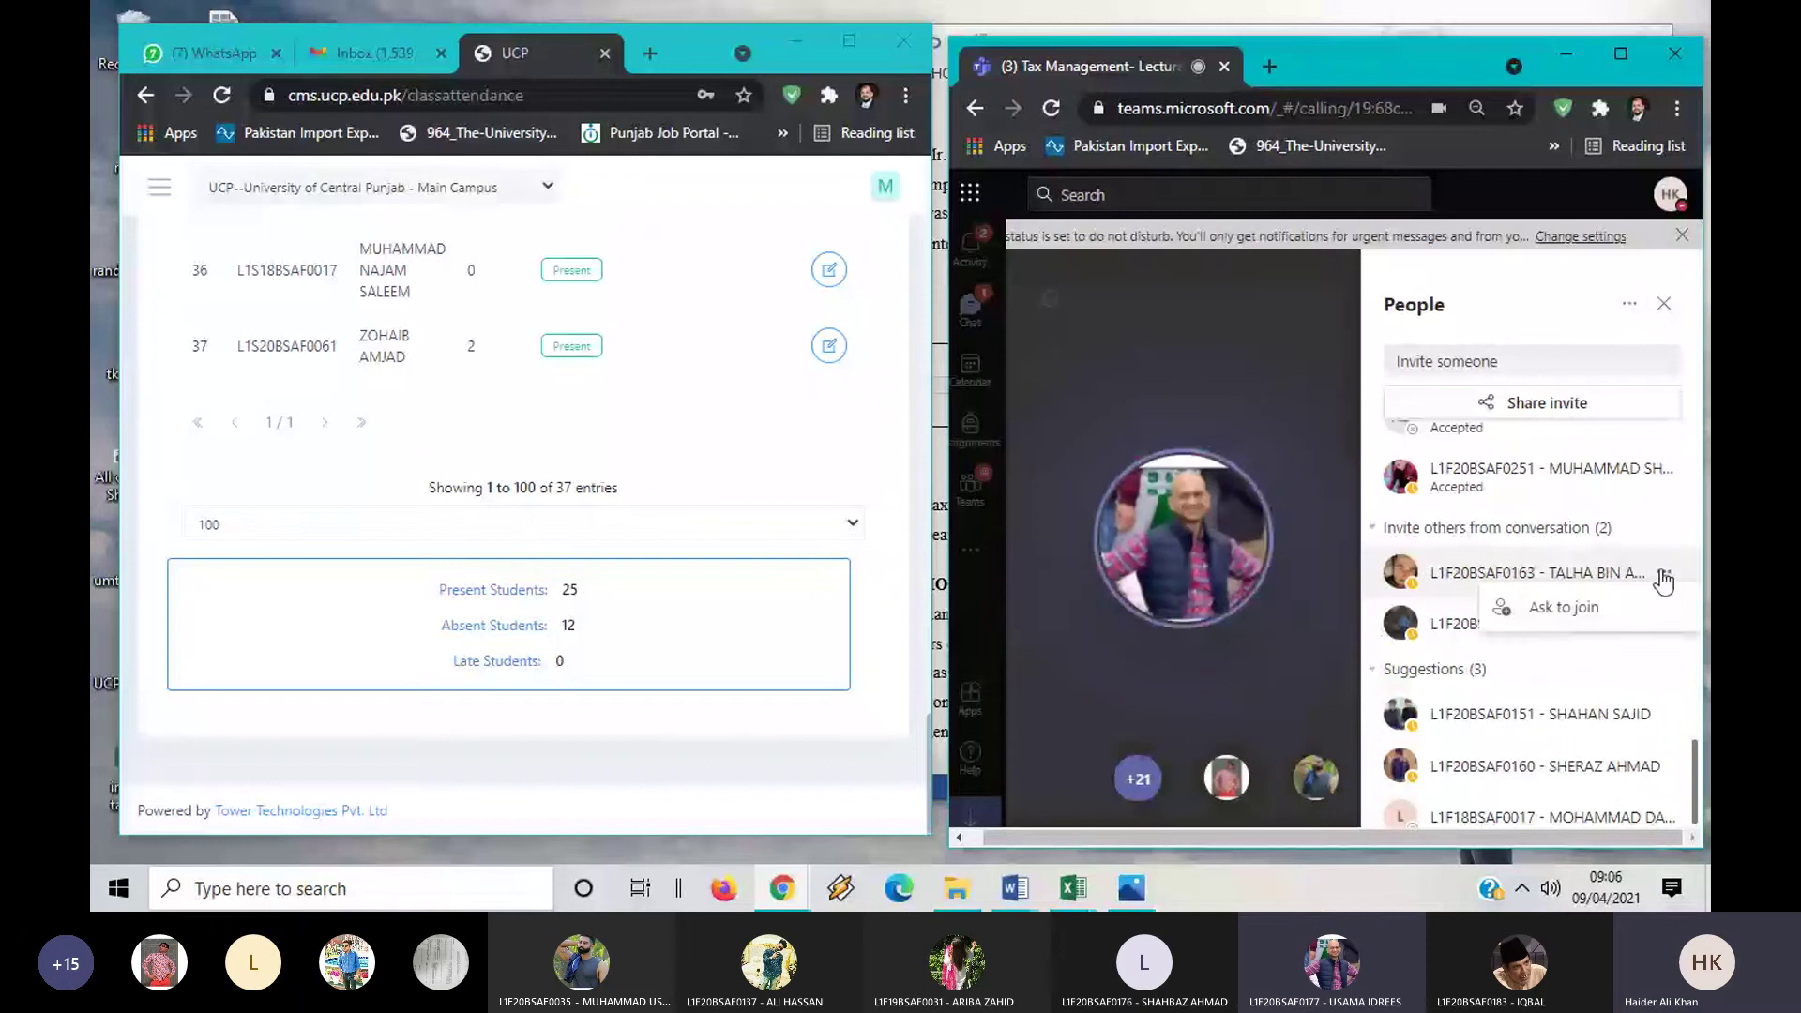
click(1656, 607)
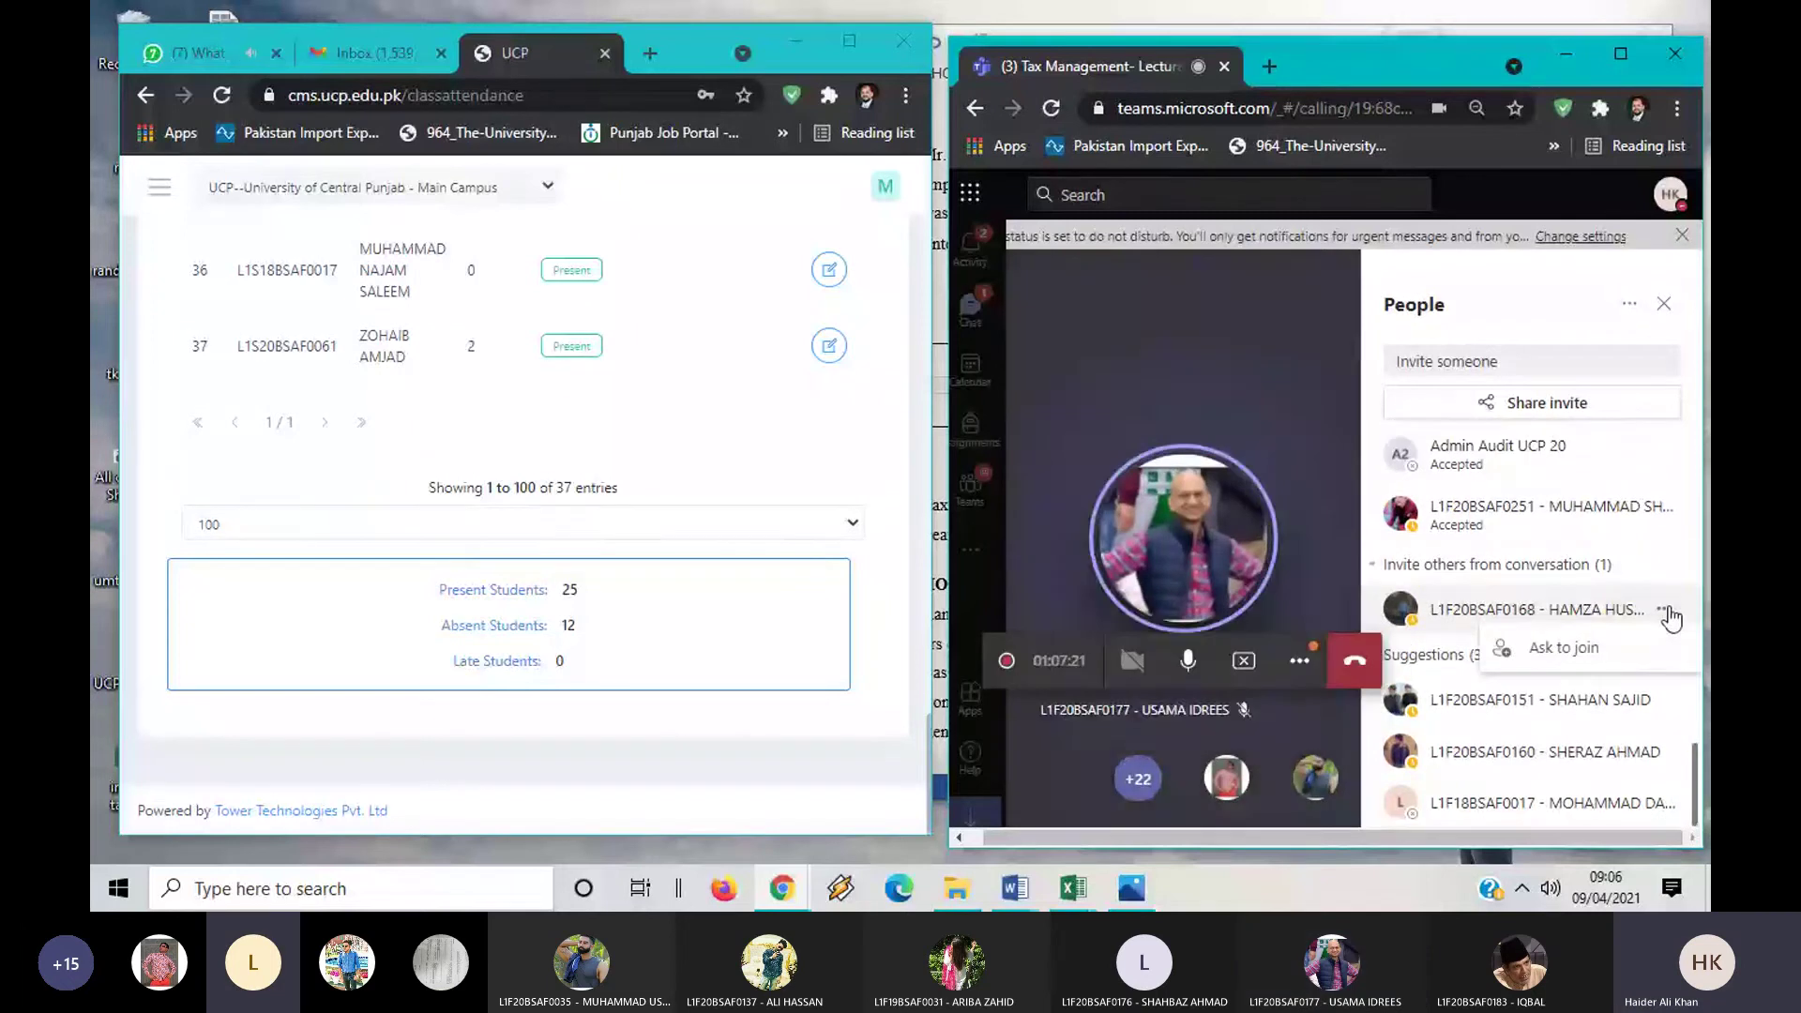
click(1643, 656)
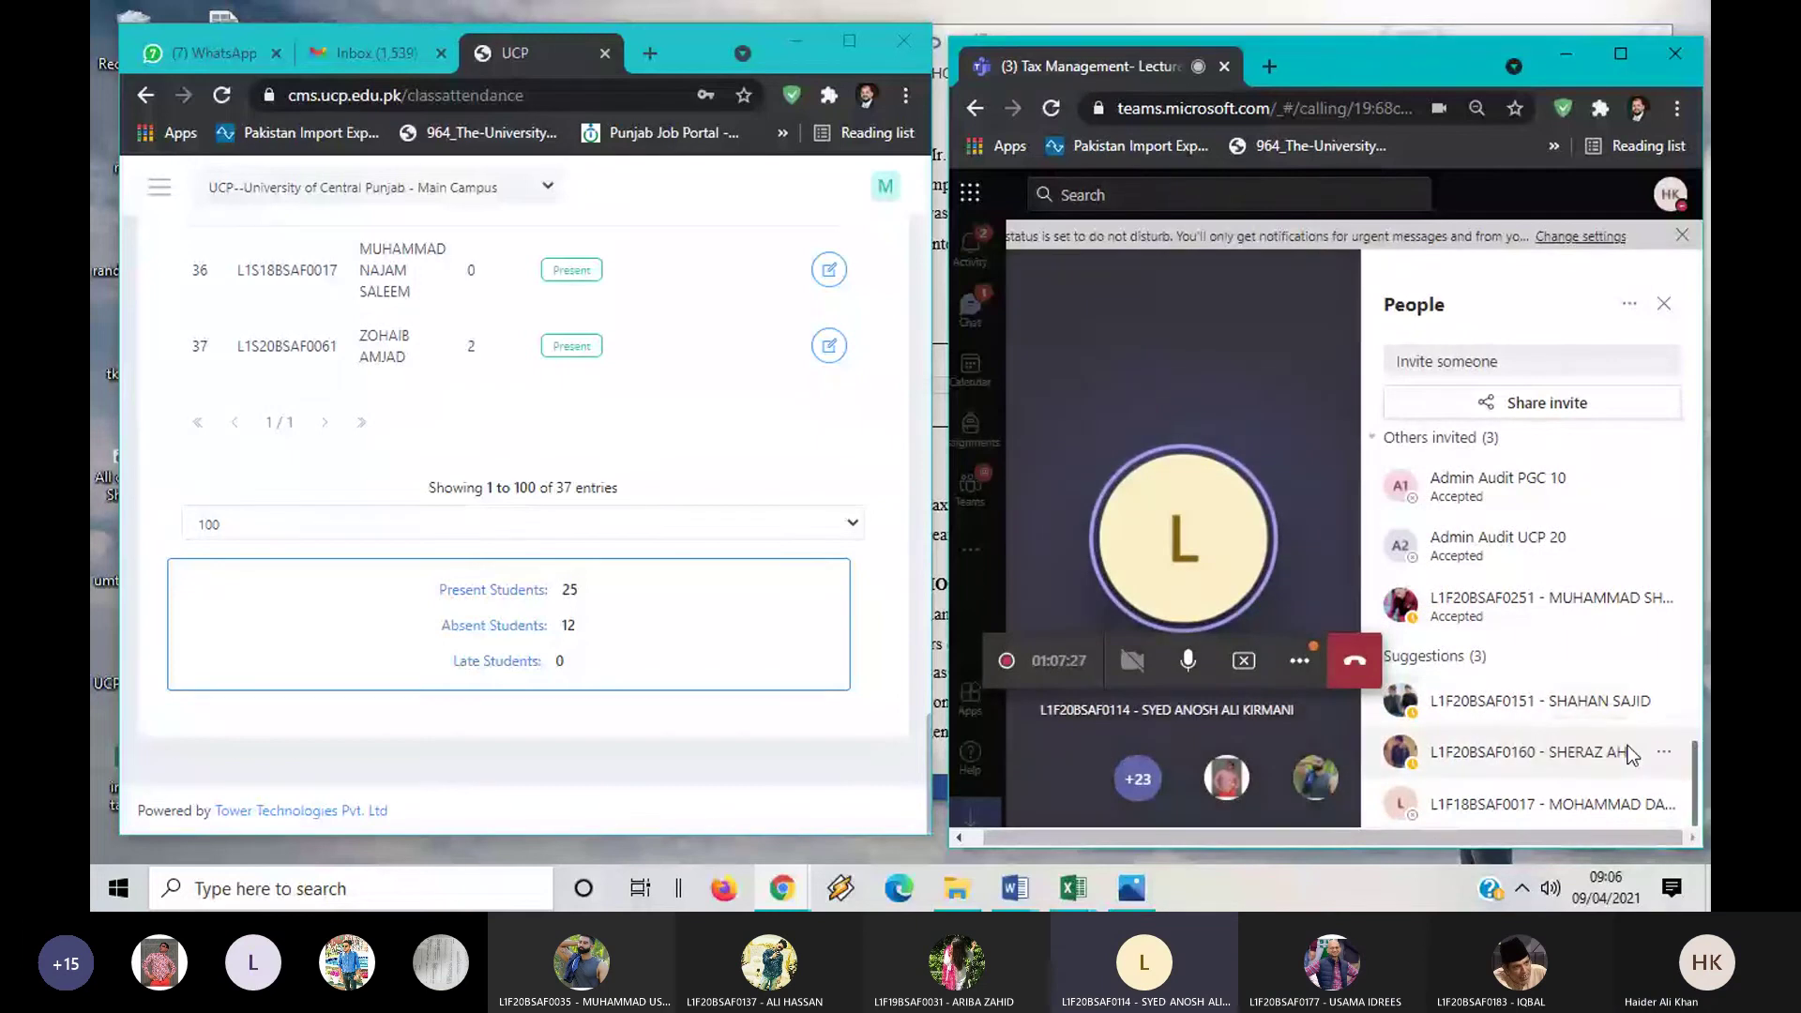
click(1667, 757)
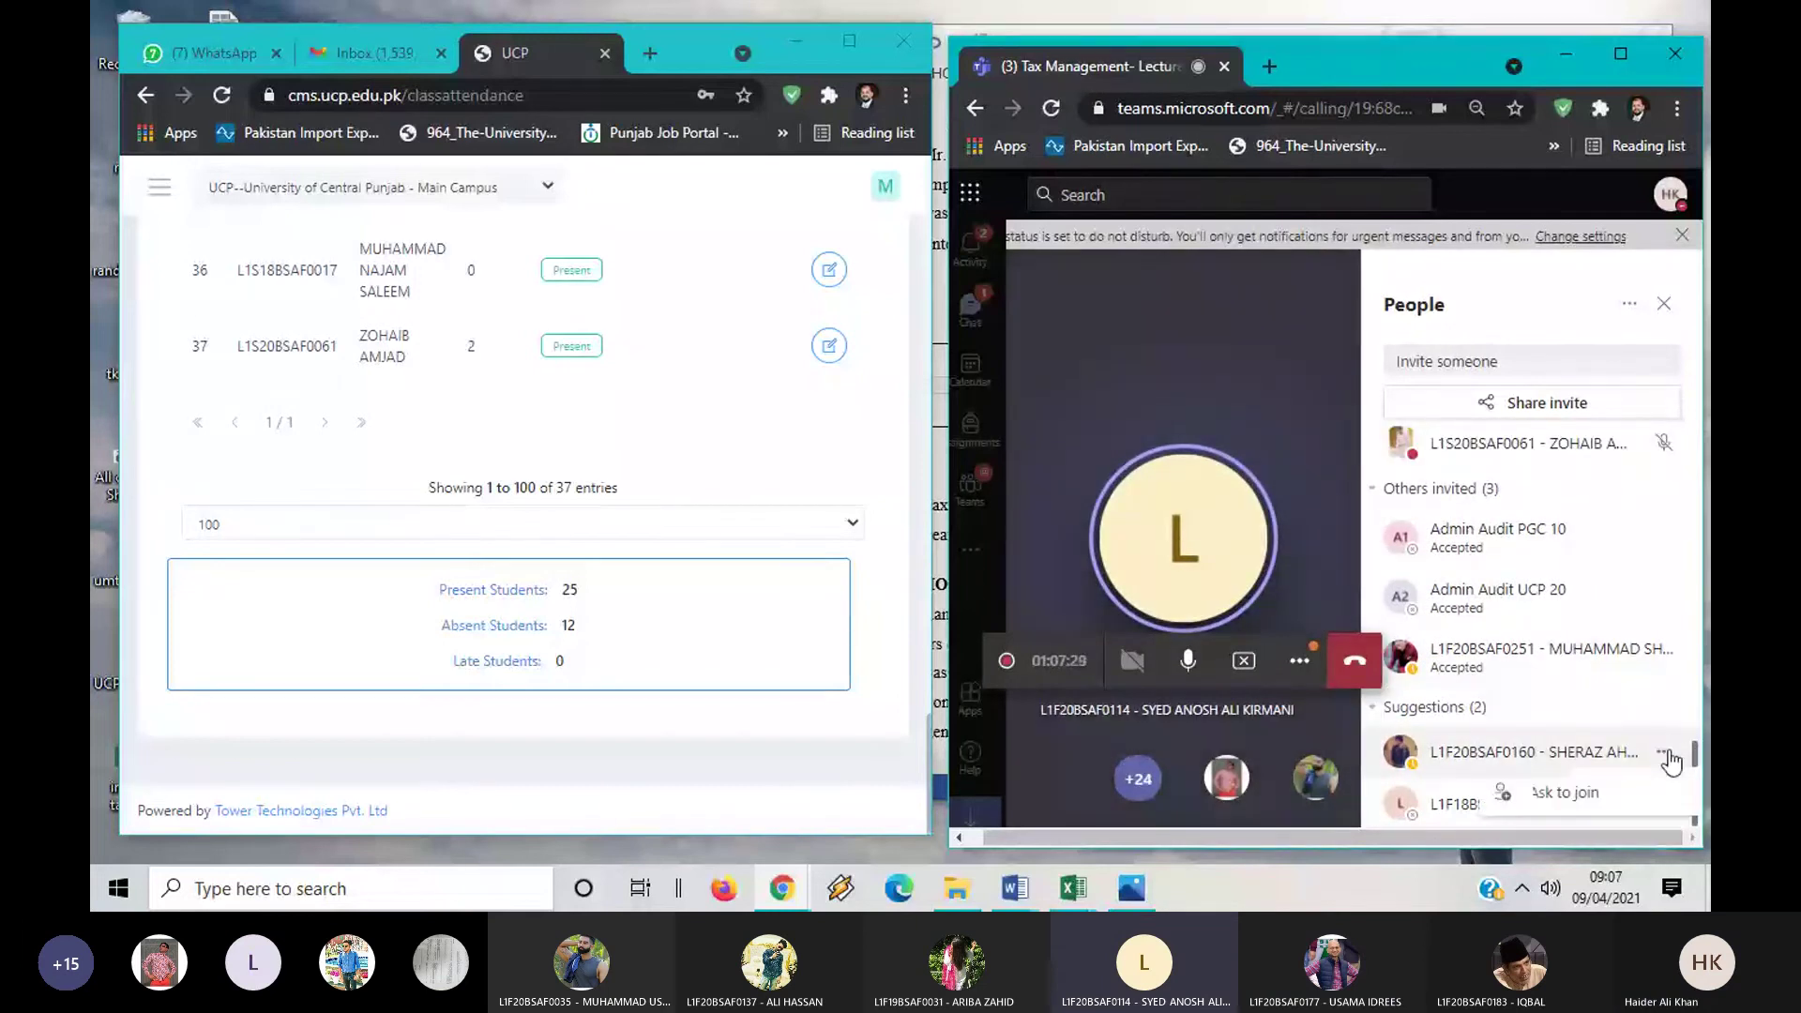
click(1681, 794)
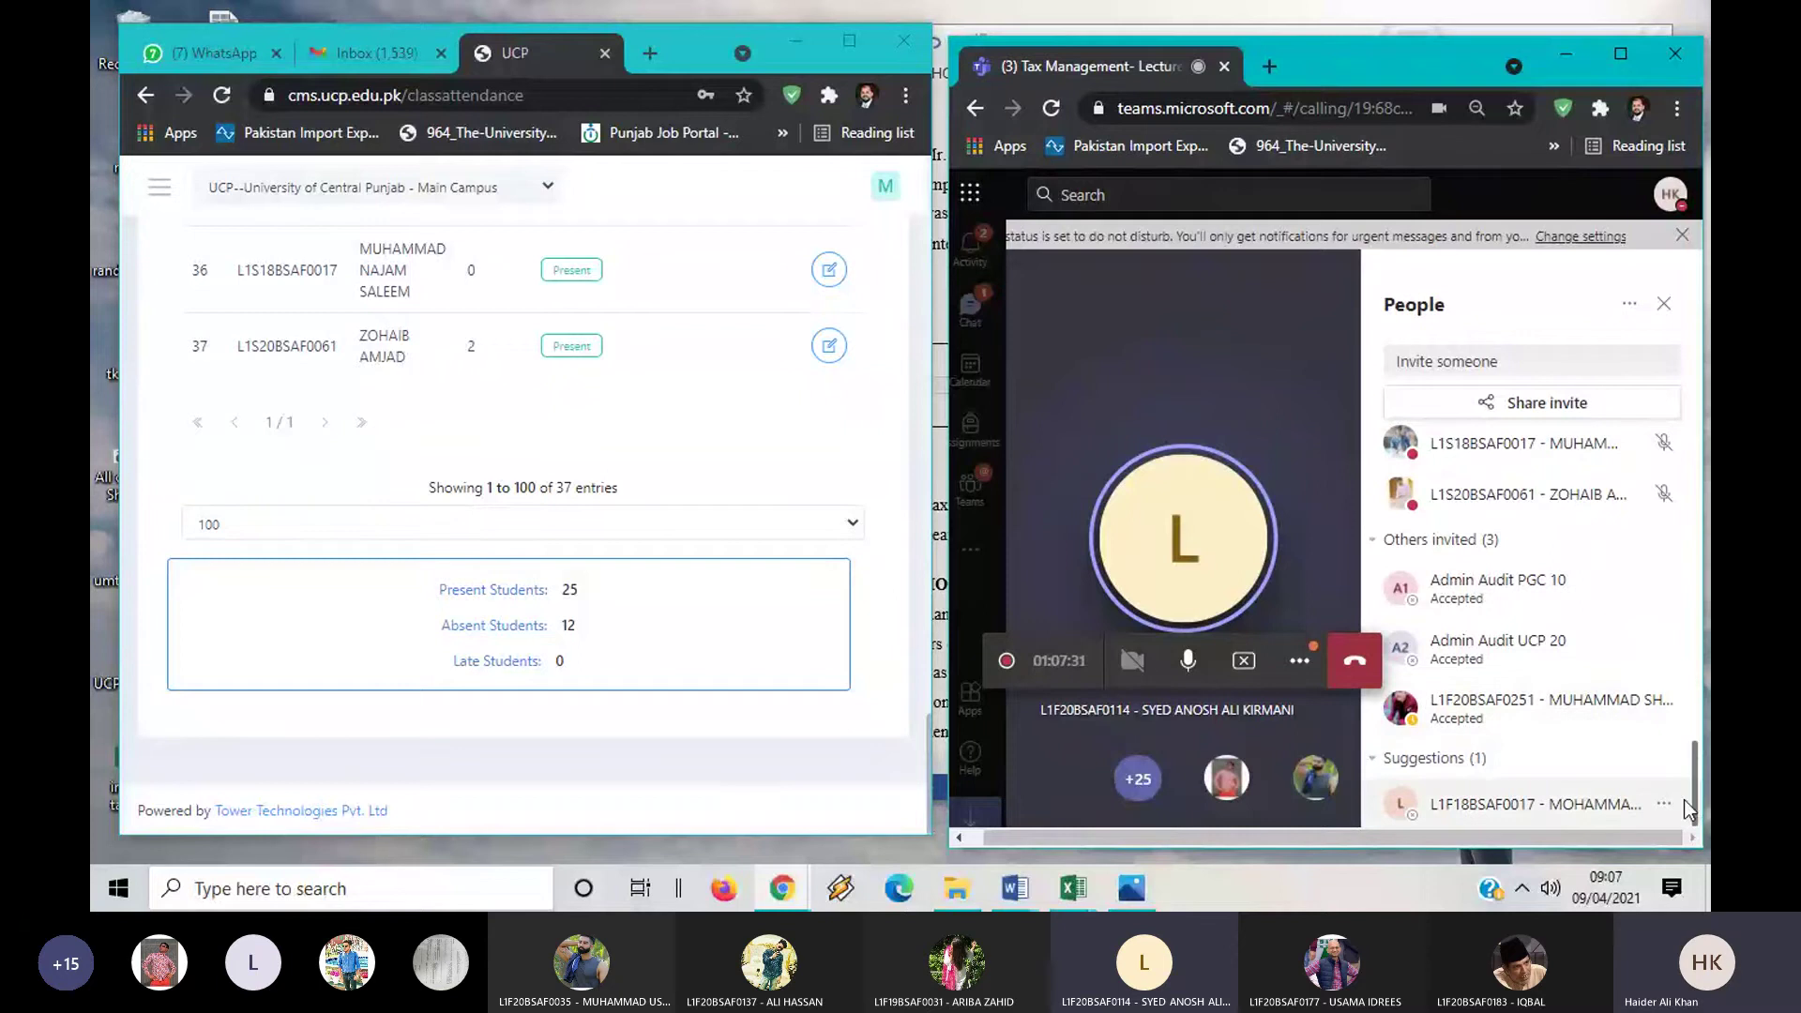
click(1663, 804)
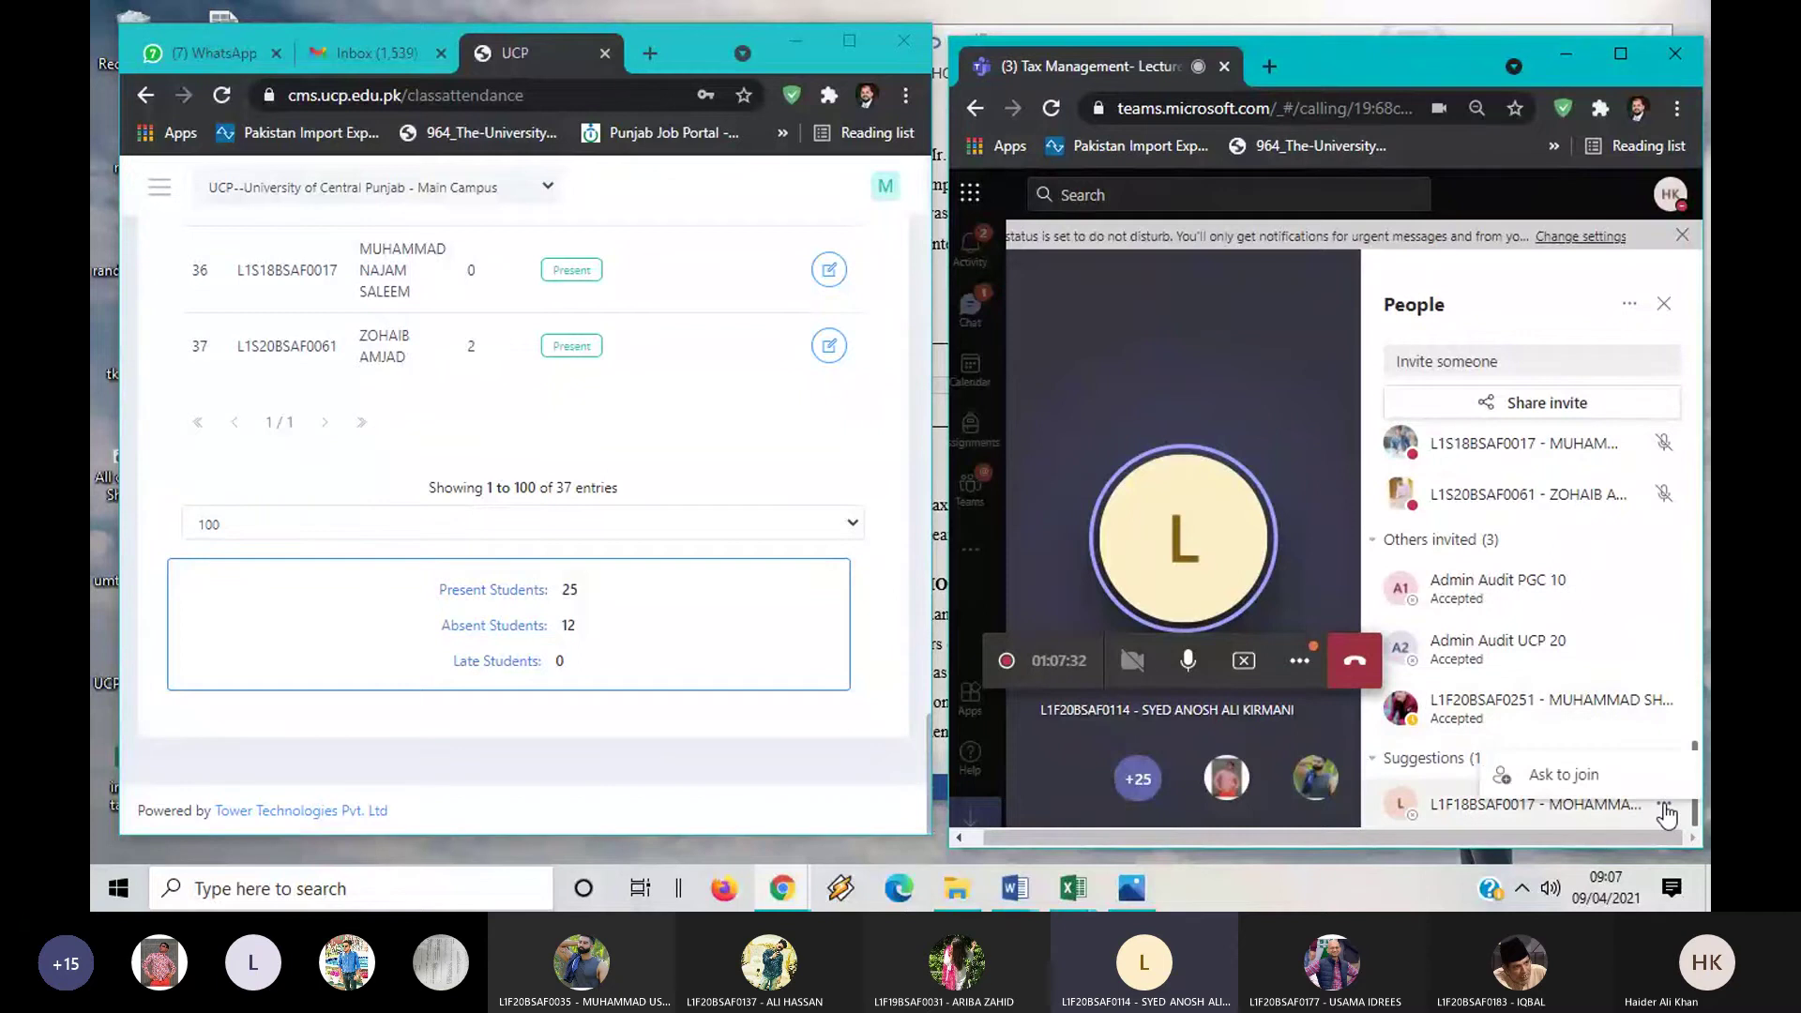
click(1612, 779)
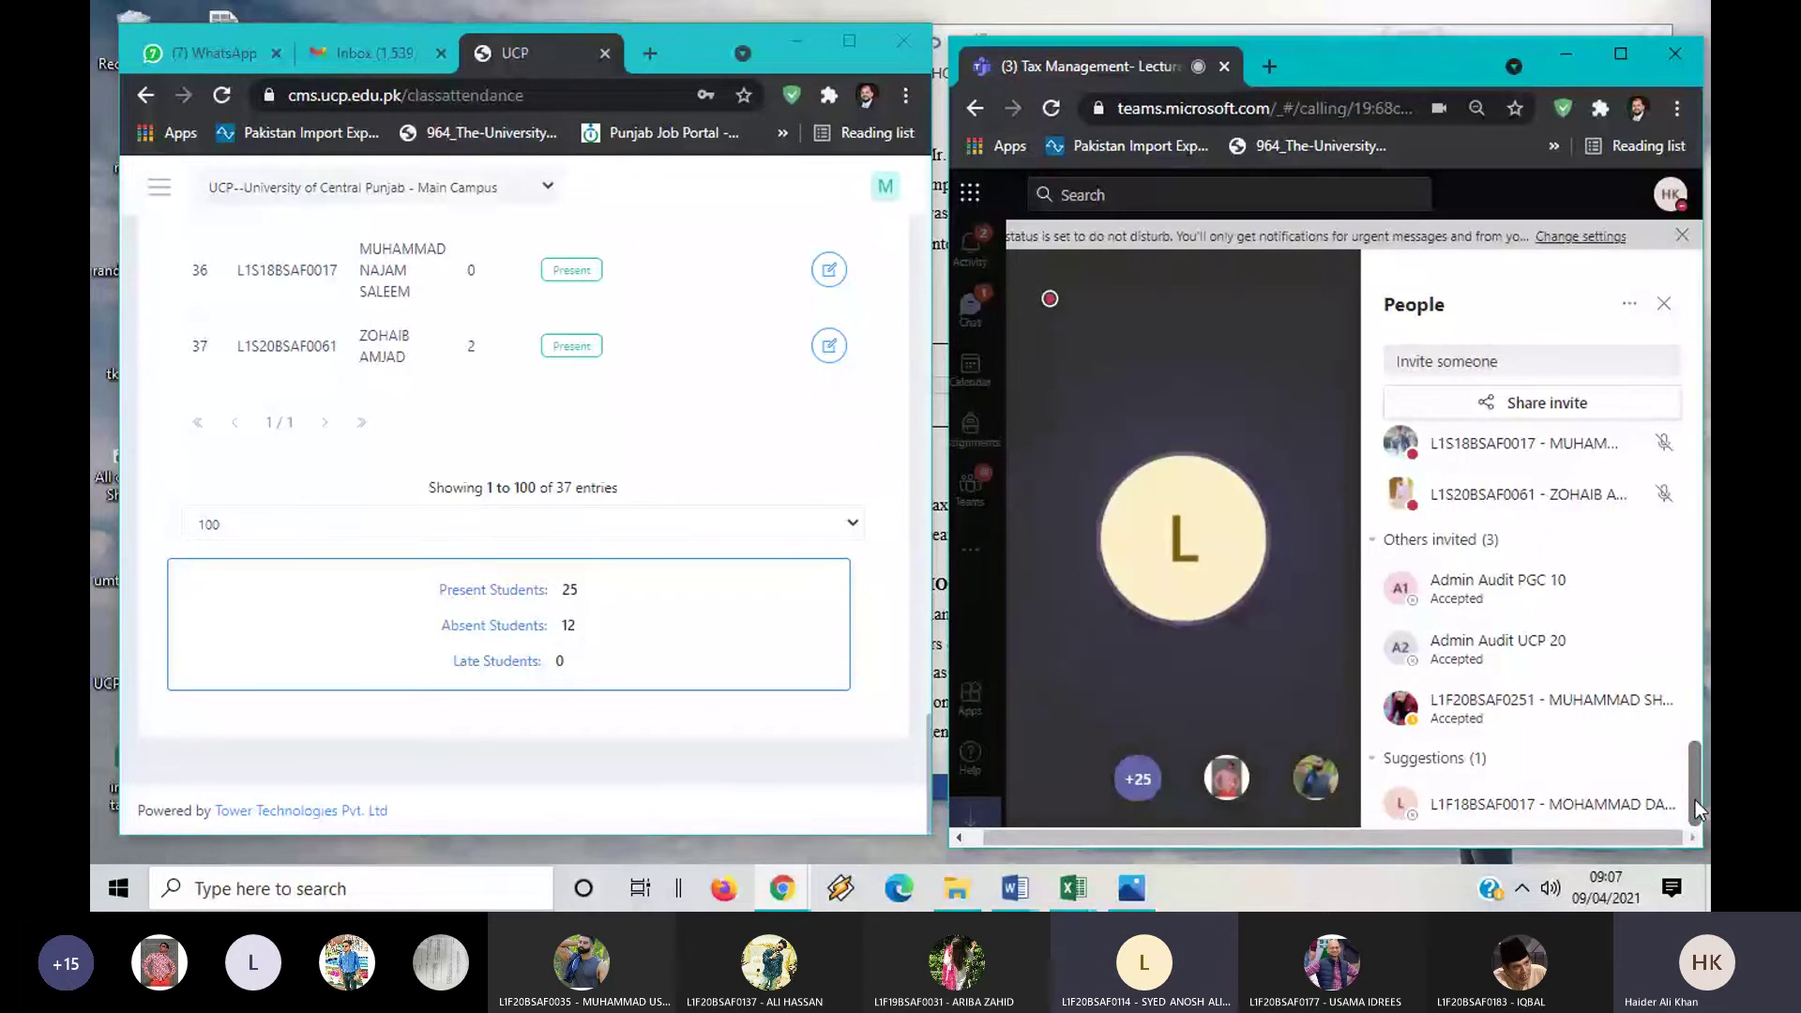
mouse_move(1664, 809)
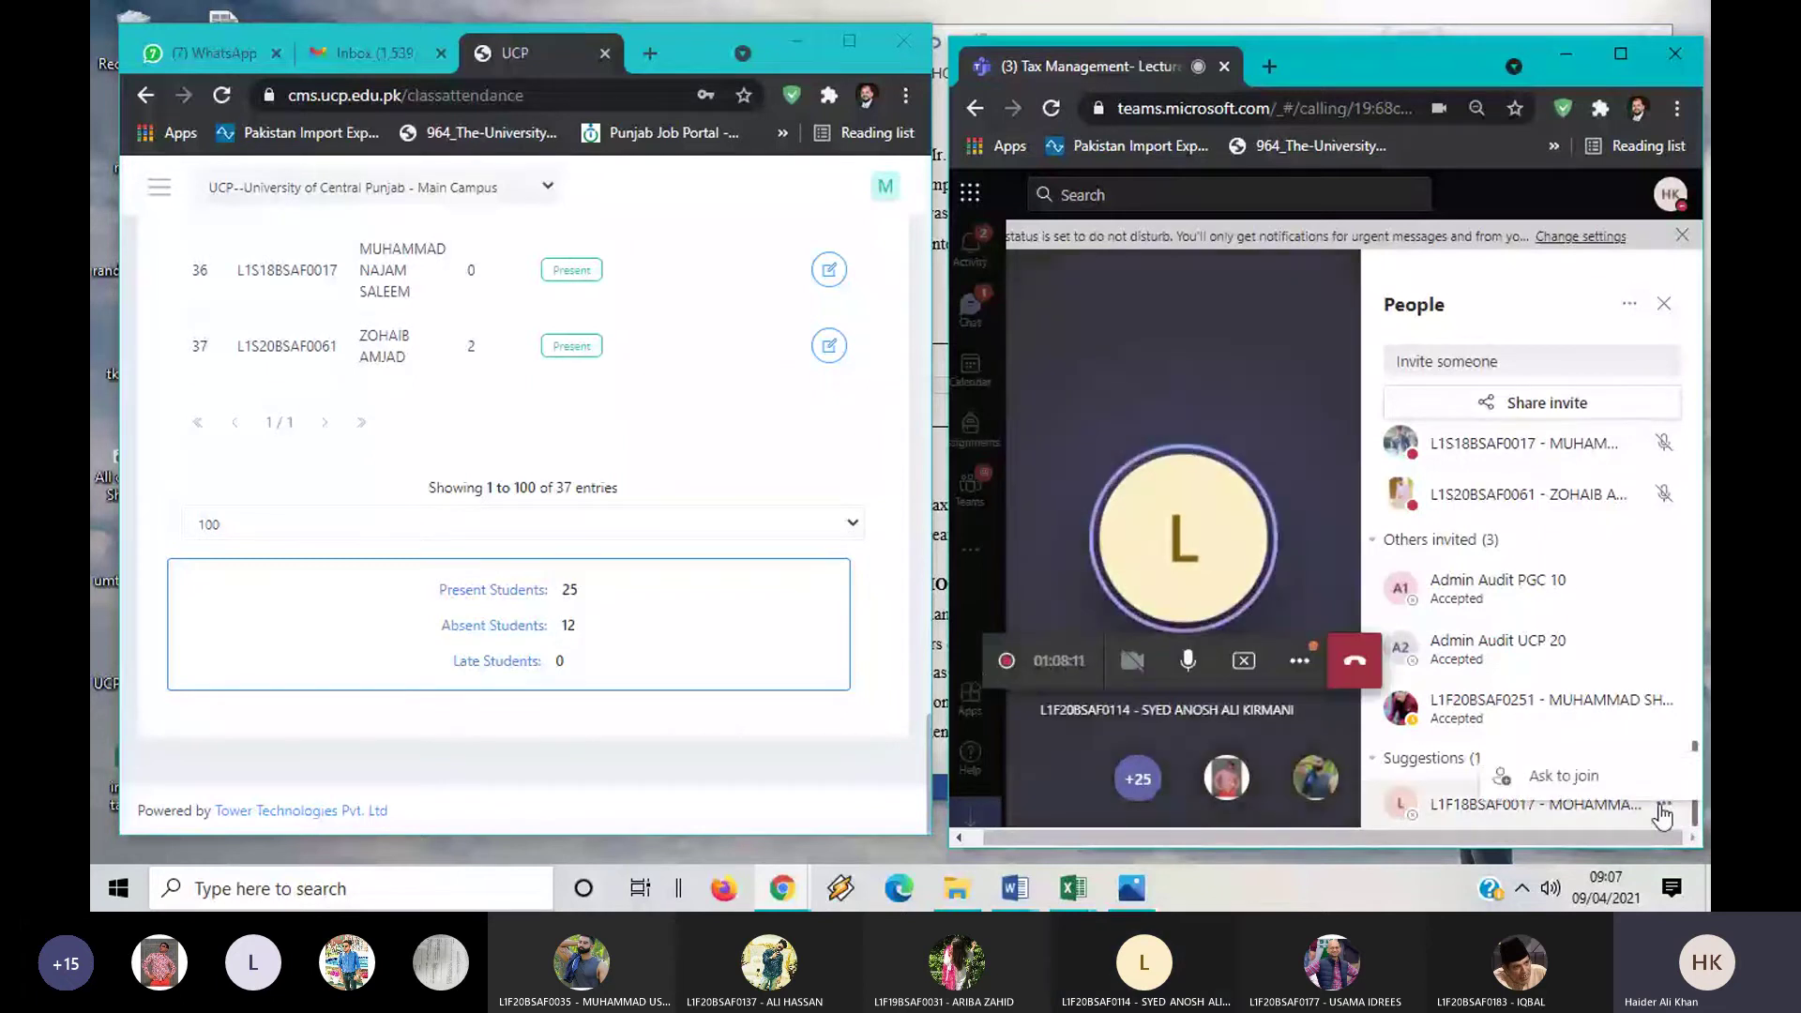
scroll(1632, 788, up, 2)
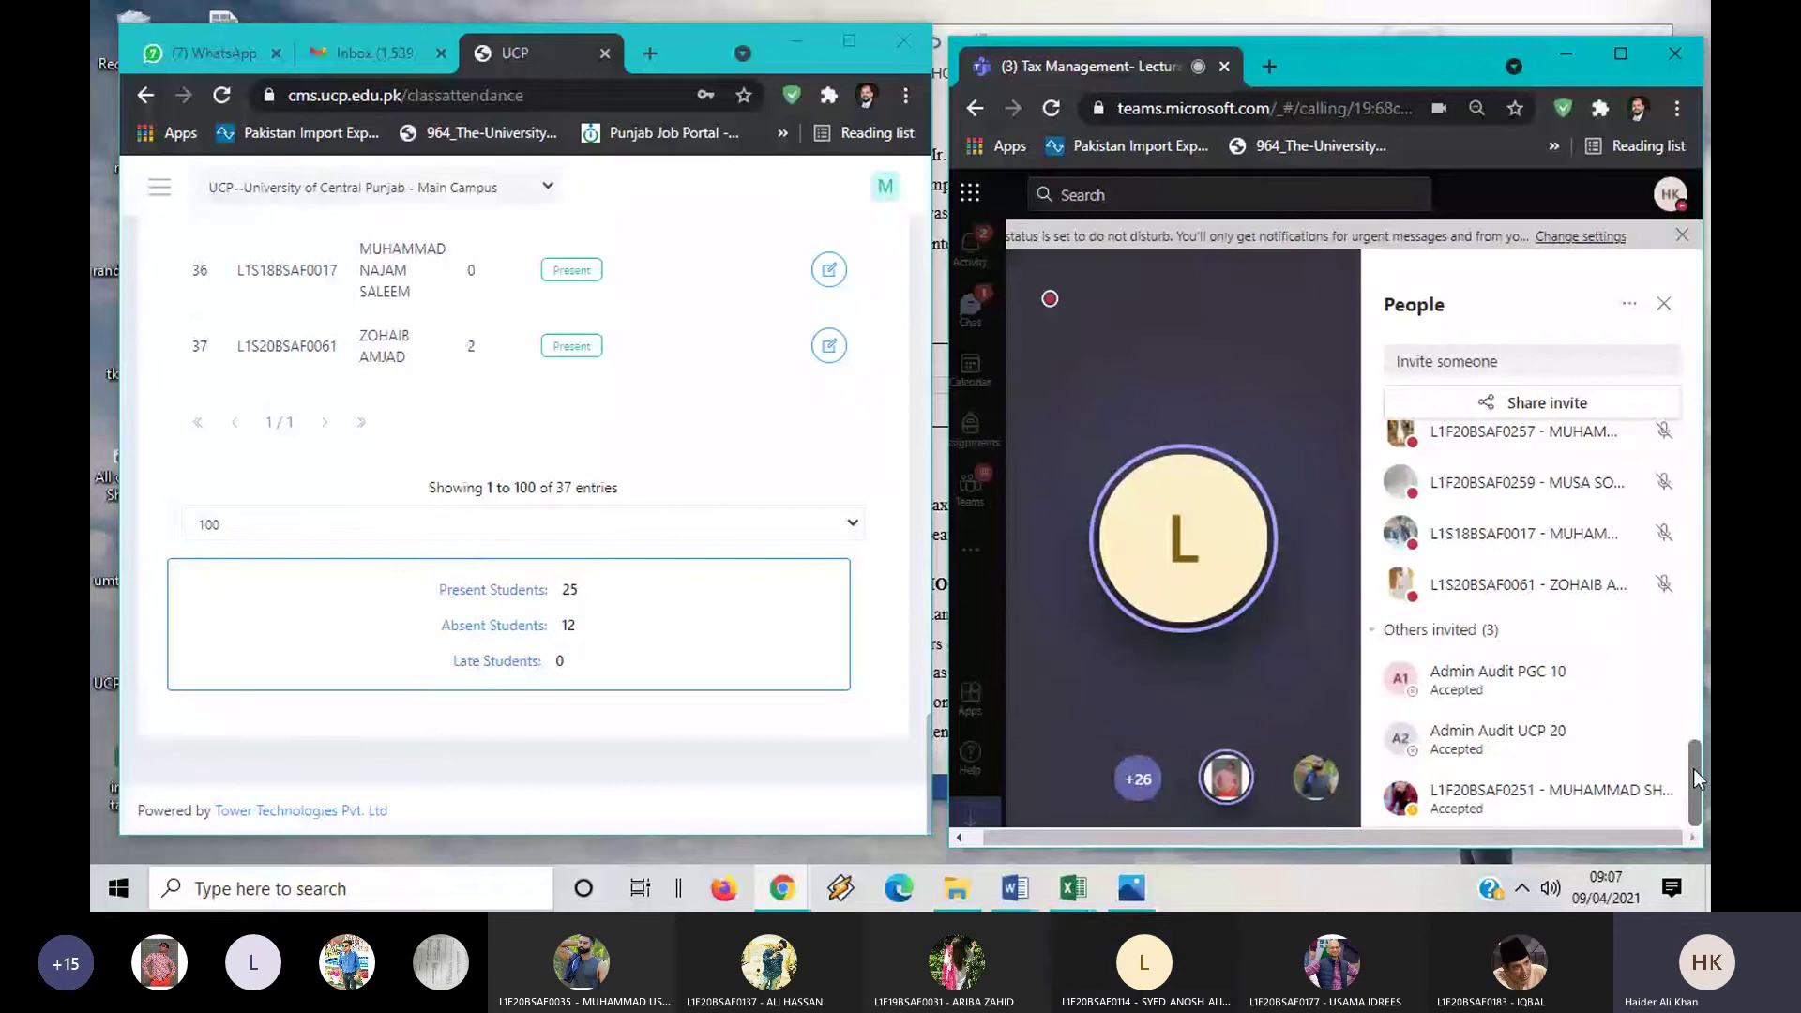
drag(1694, 778, 1701, 439)
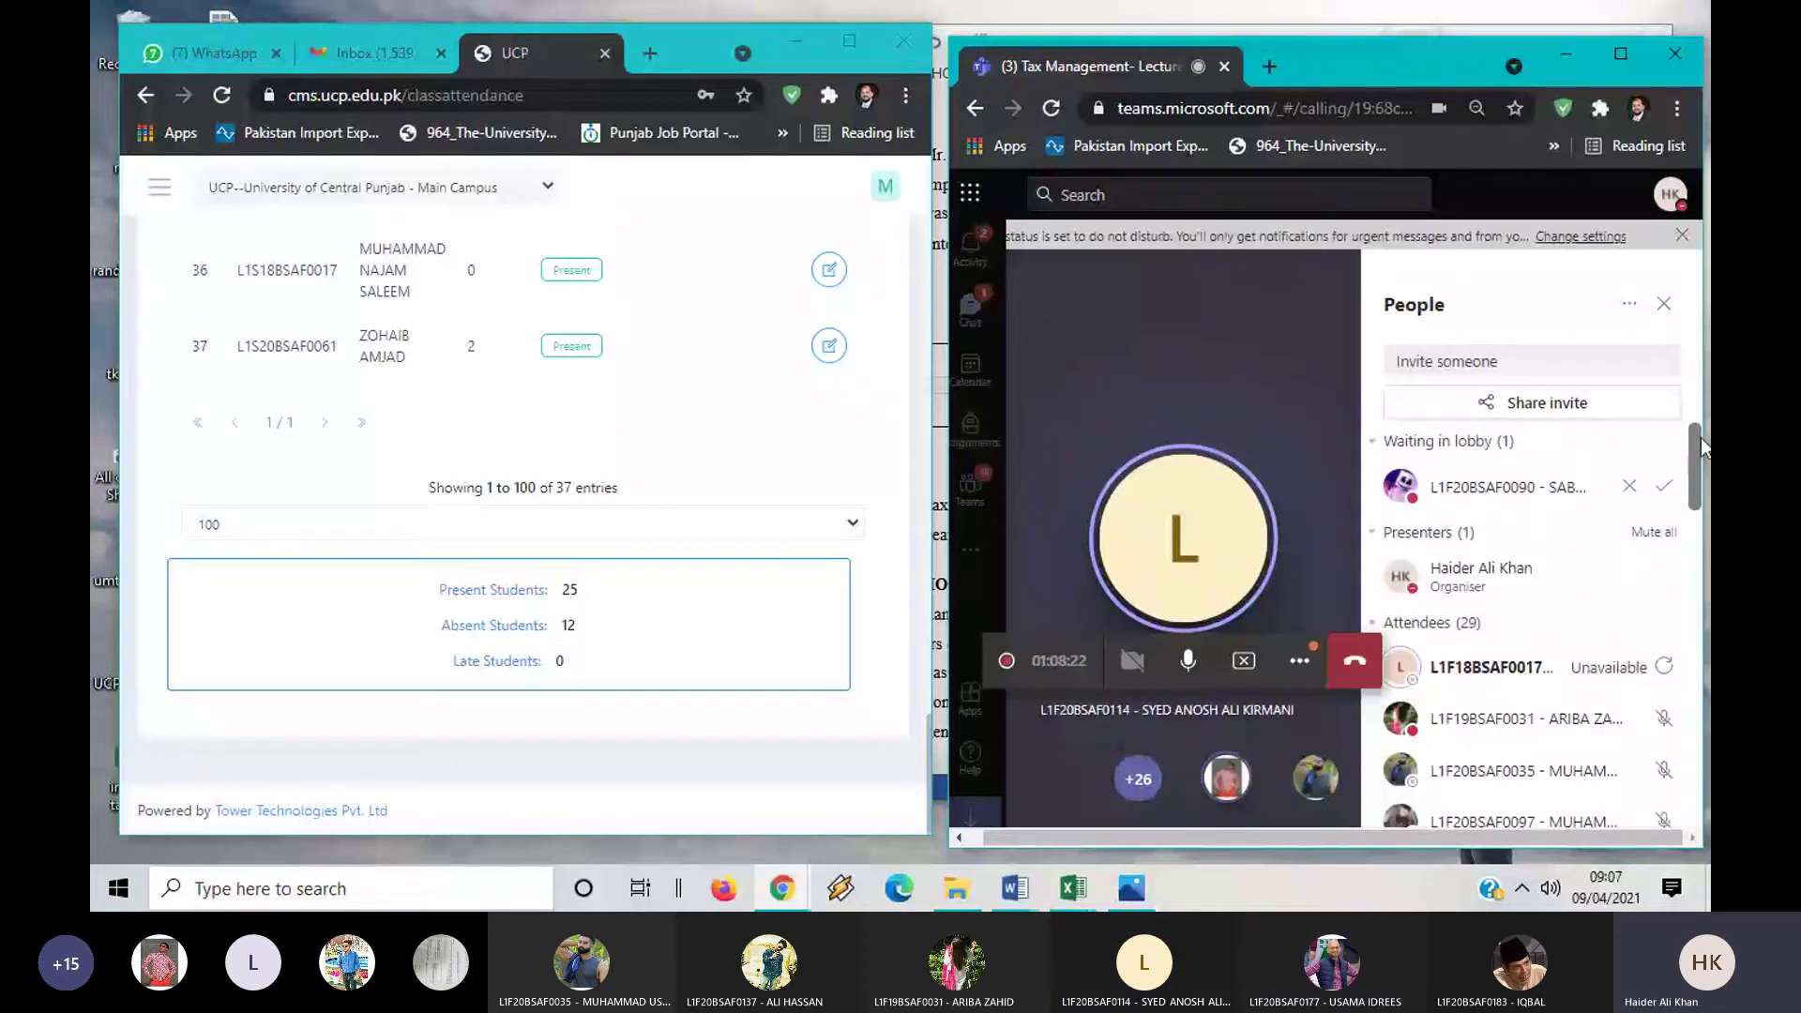
Admit the waiting student from the Teams lobby into the meeting
click(1663, 486)
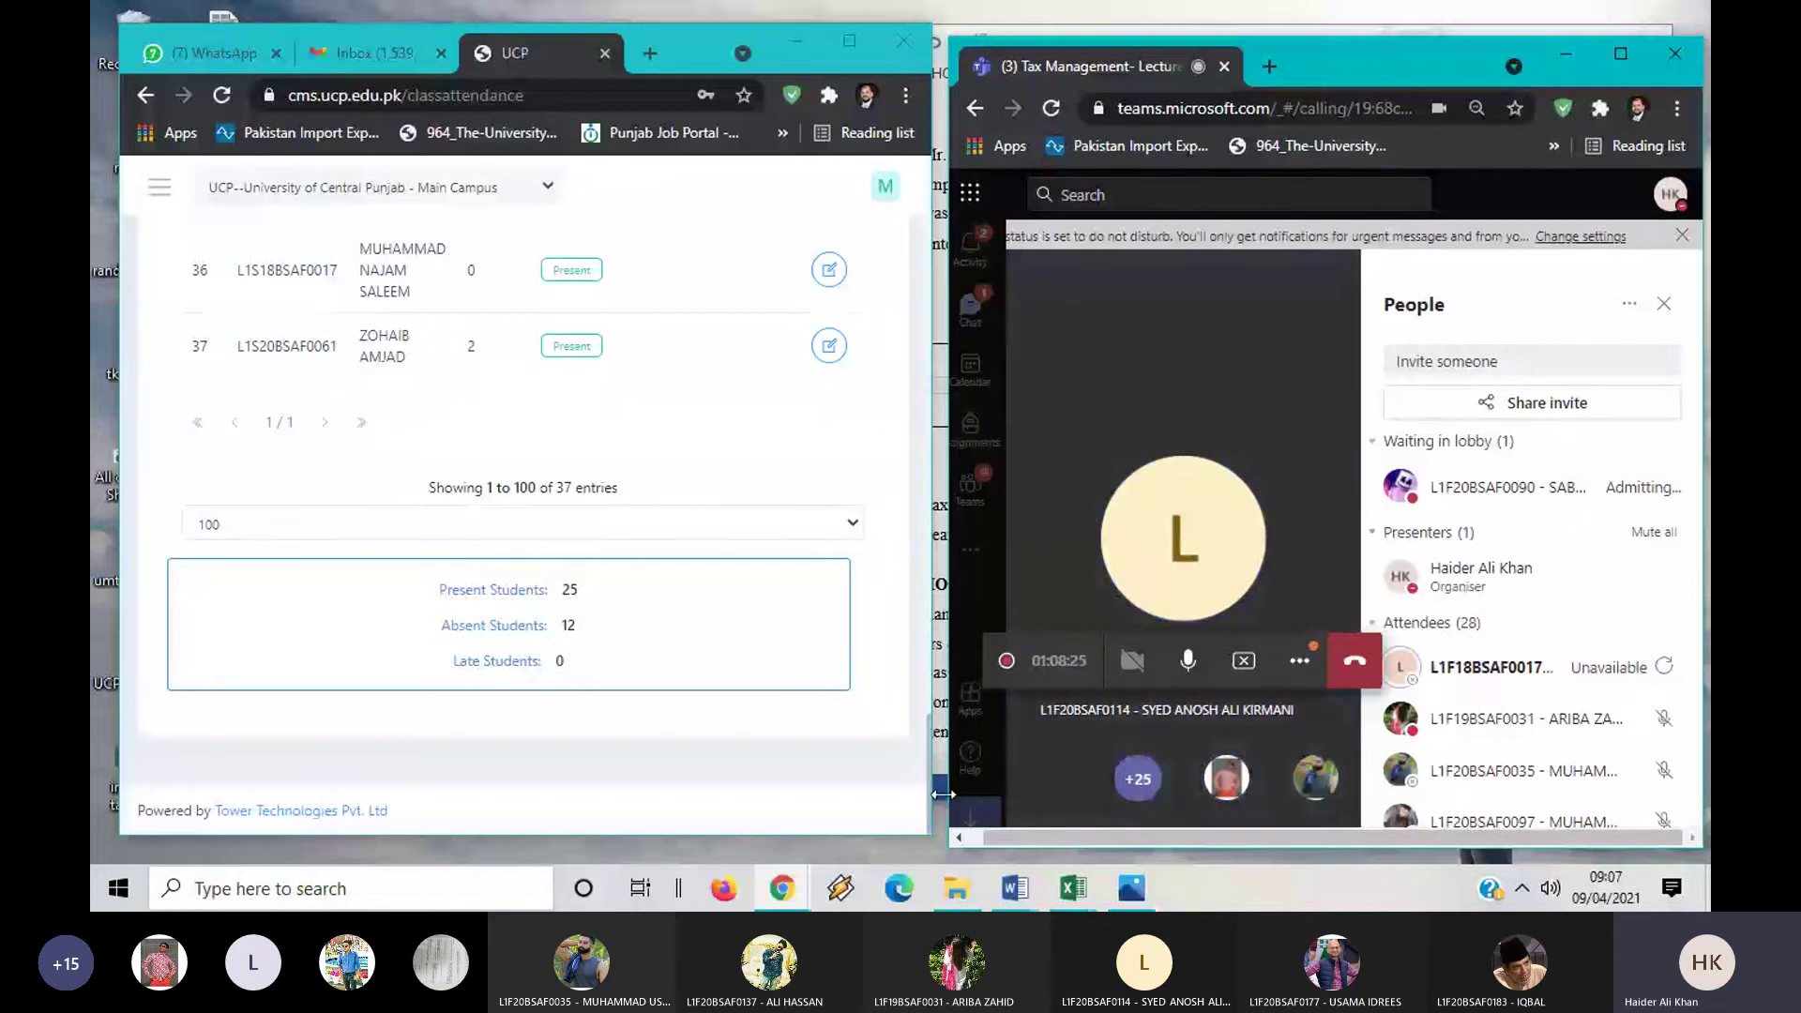
drag(927, 793, 899, 574)
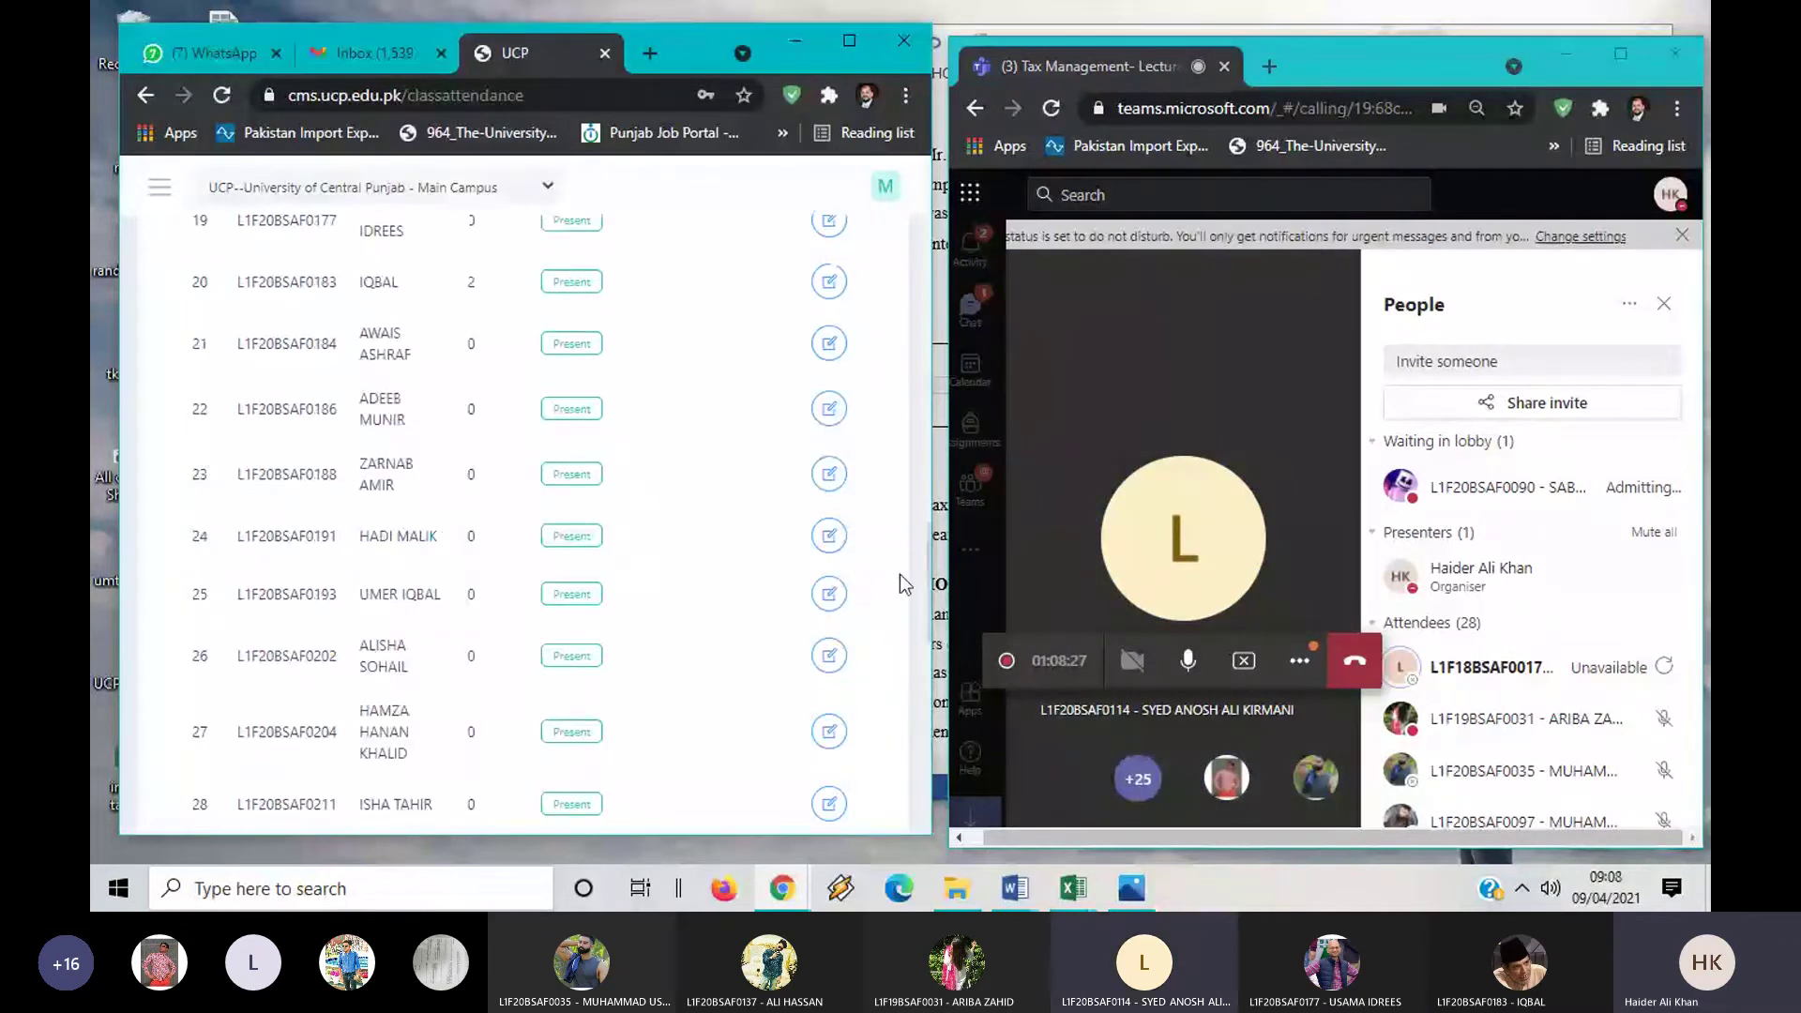
scroll(897, 560, up, 3)
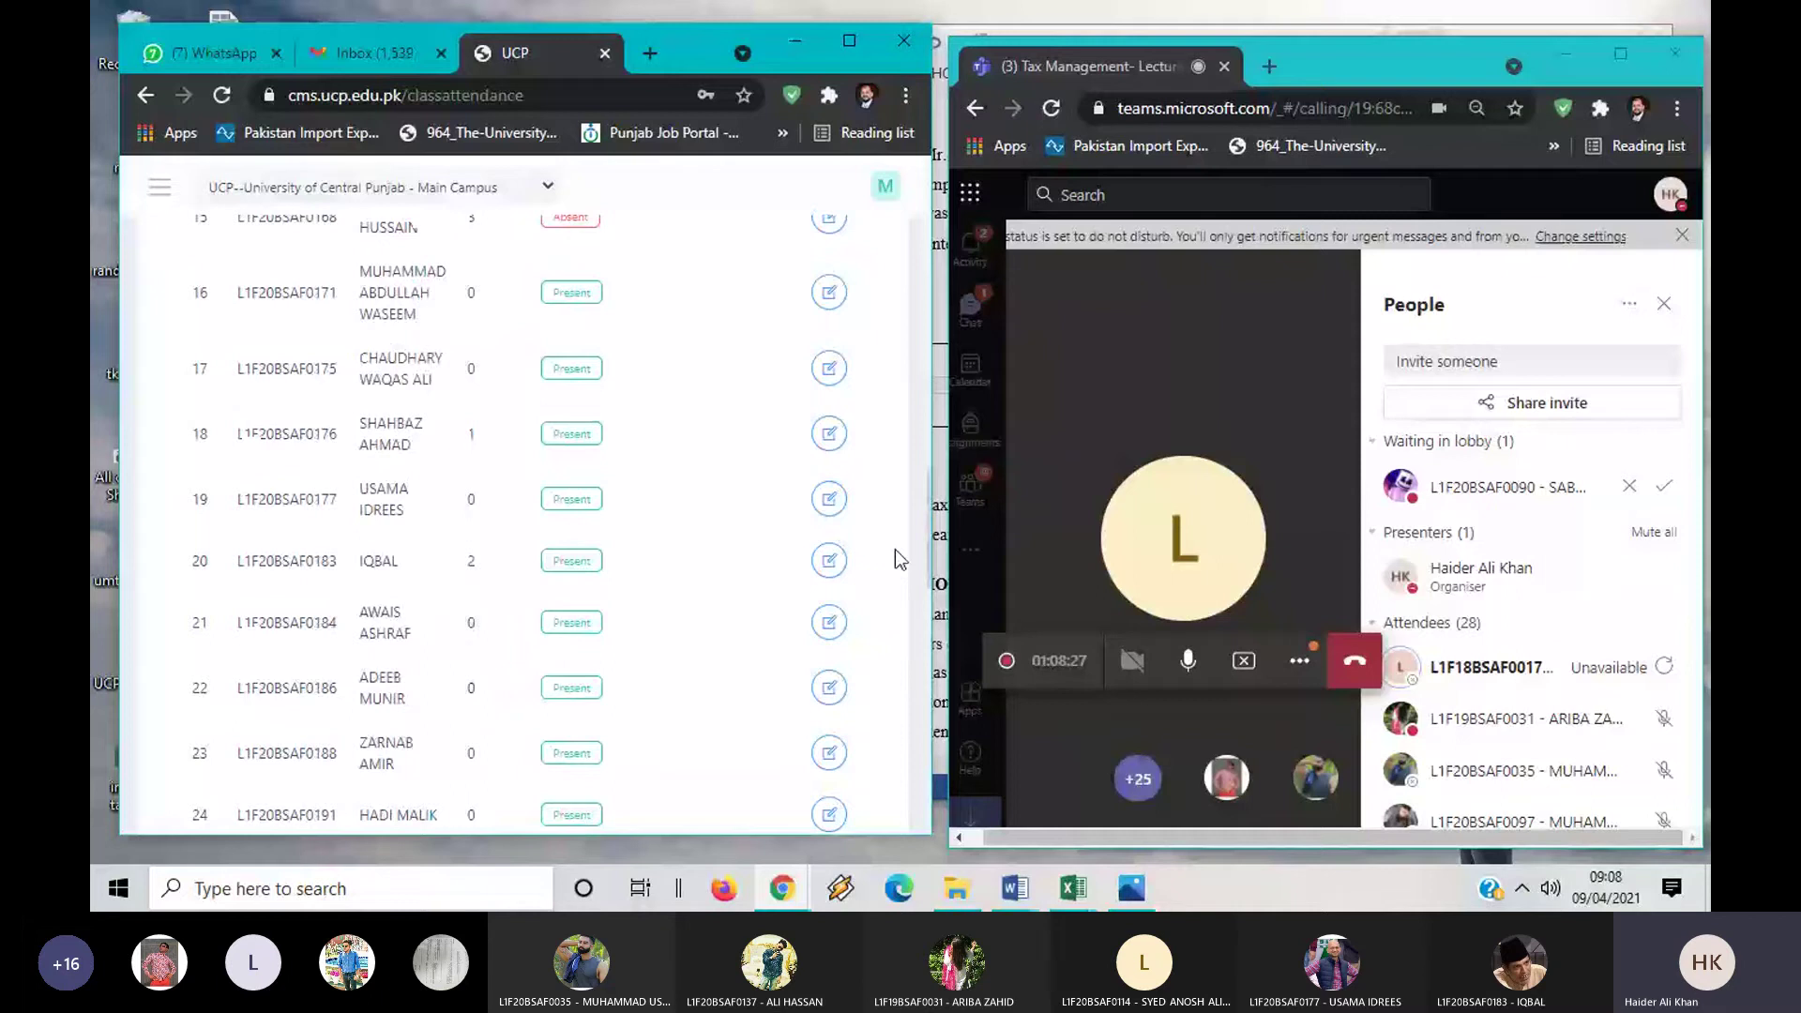
scroll(886, 441, up, 6)
scroll(886, 440, up, 4)
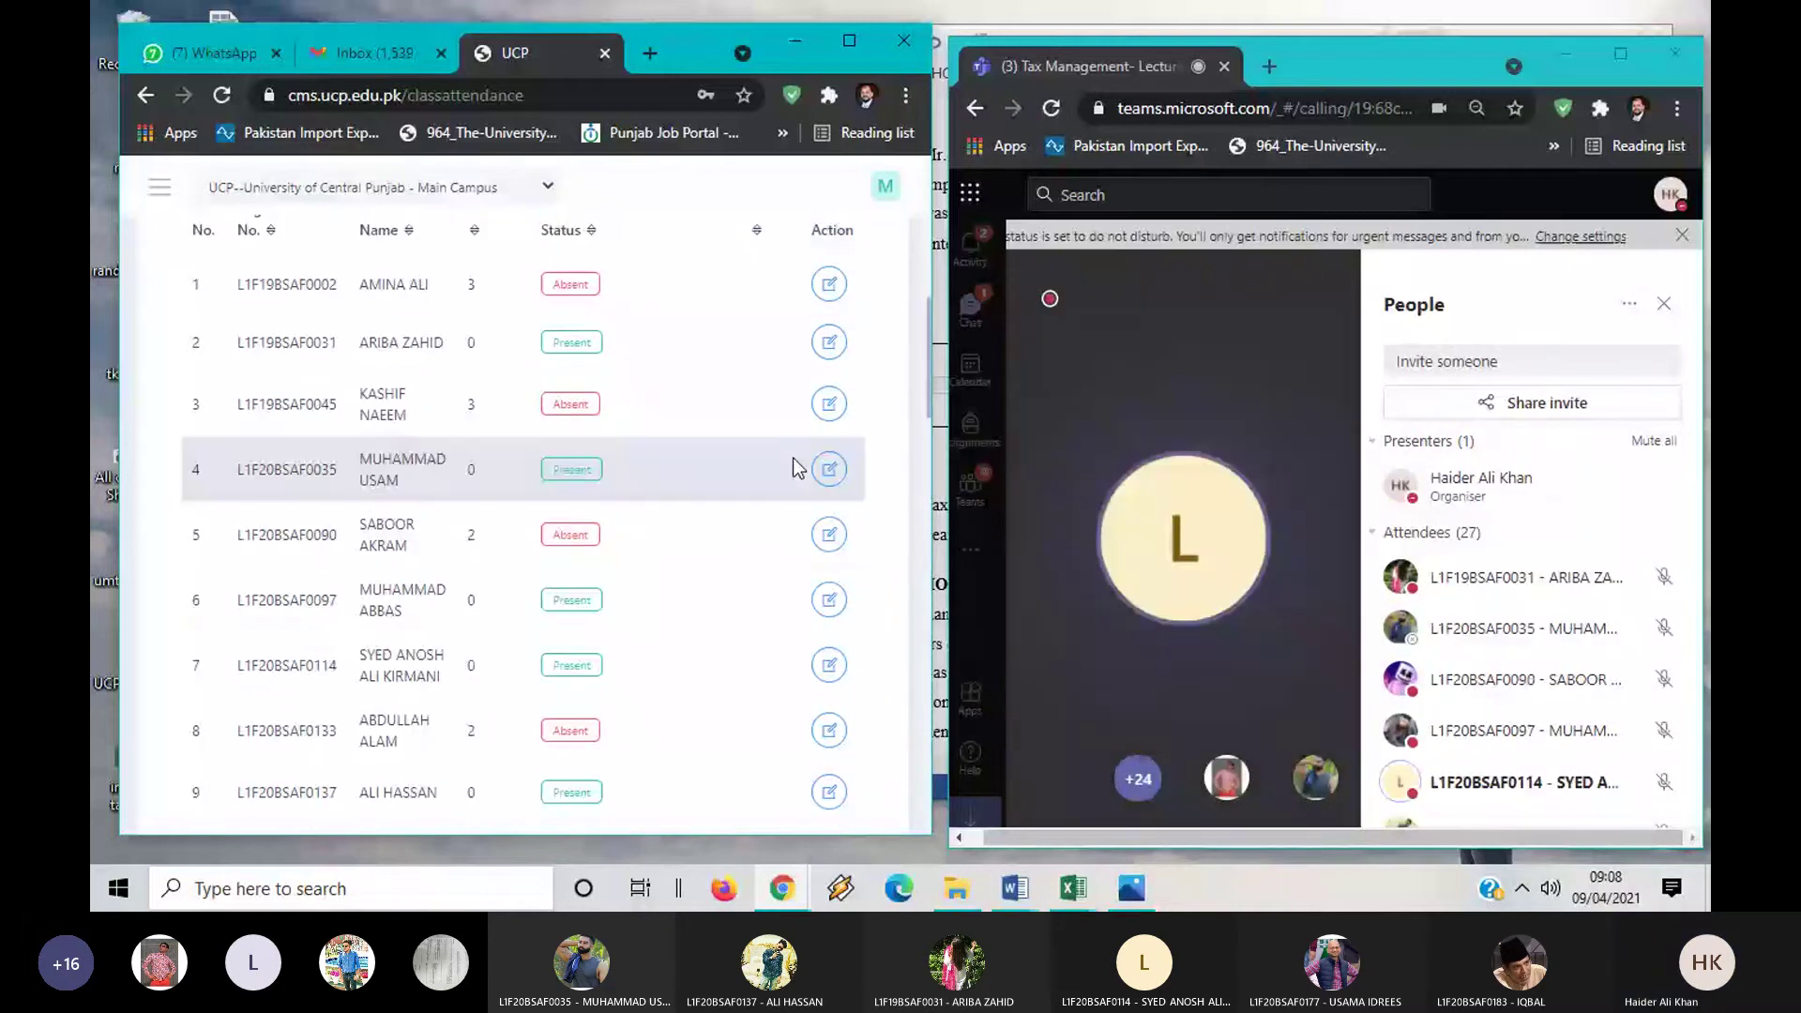
Change row 5's attendance to P (Present) and update the record
click(829, 534)
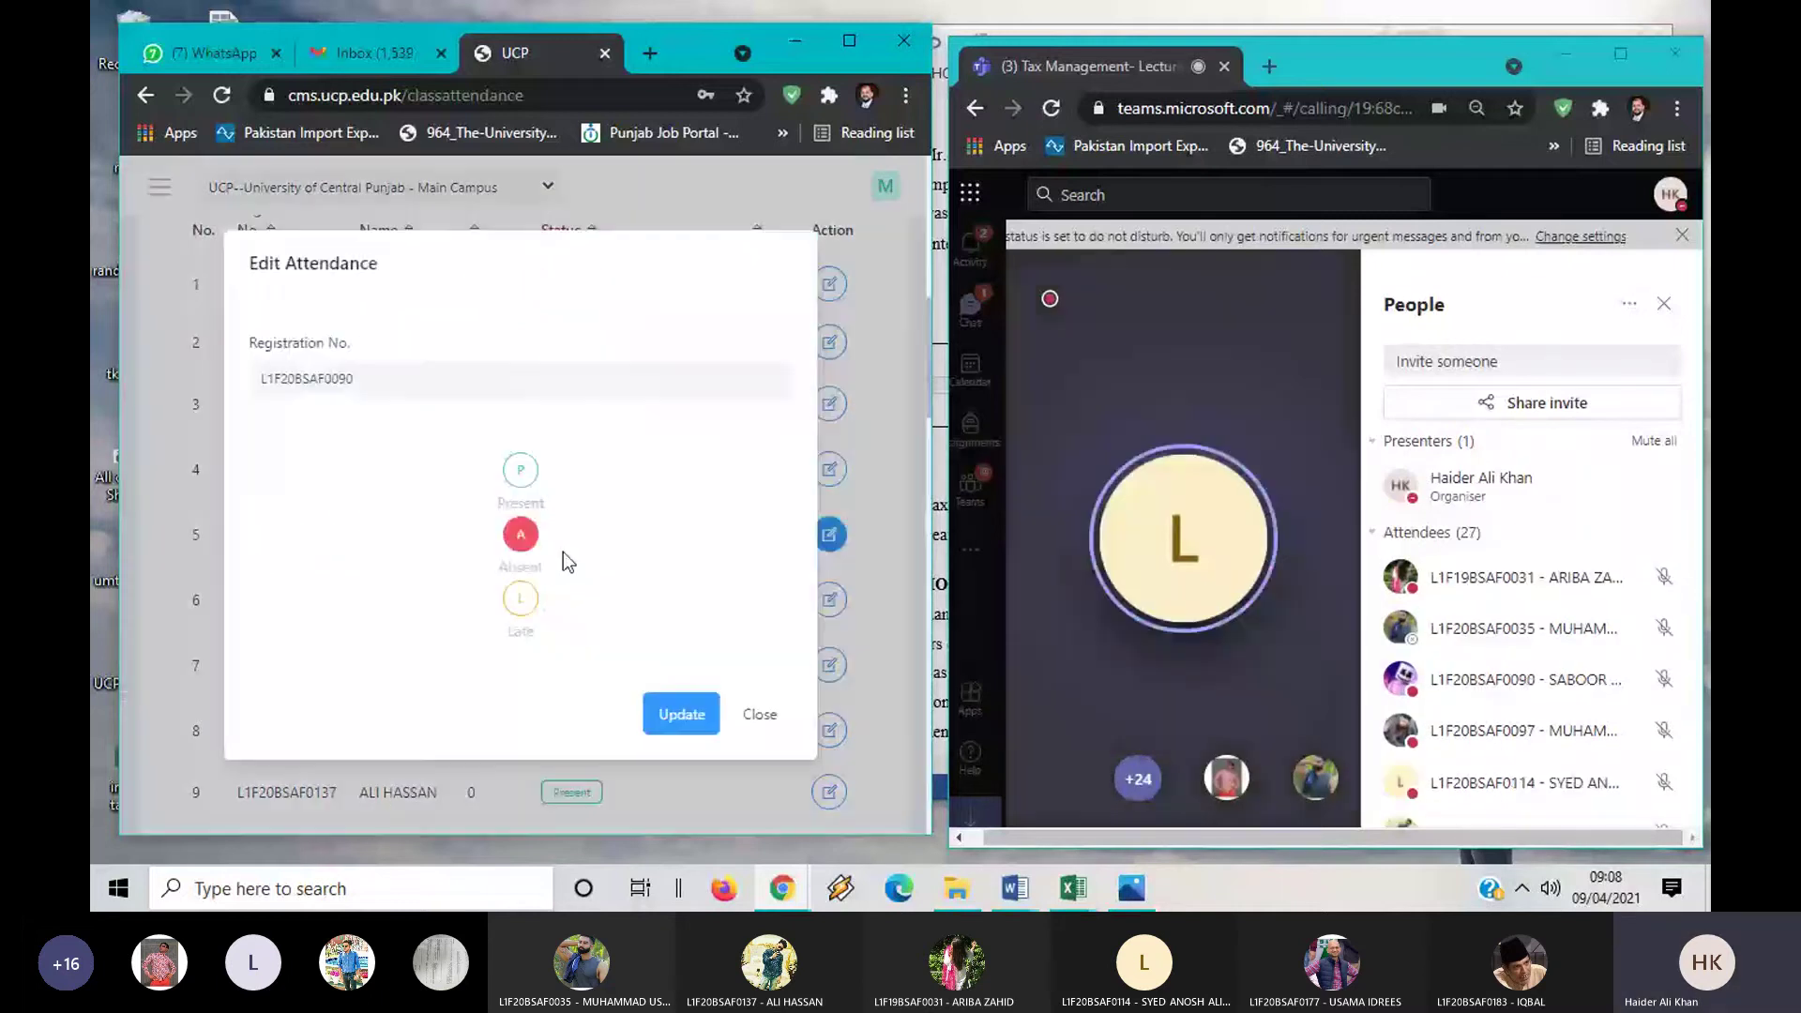
click(521, 469)
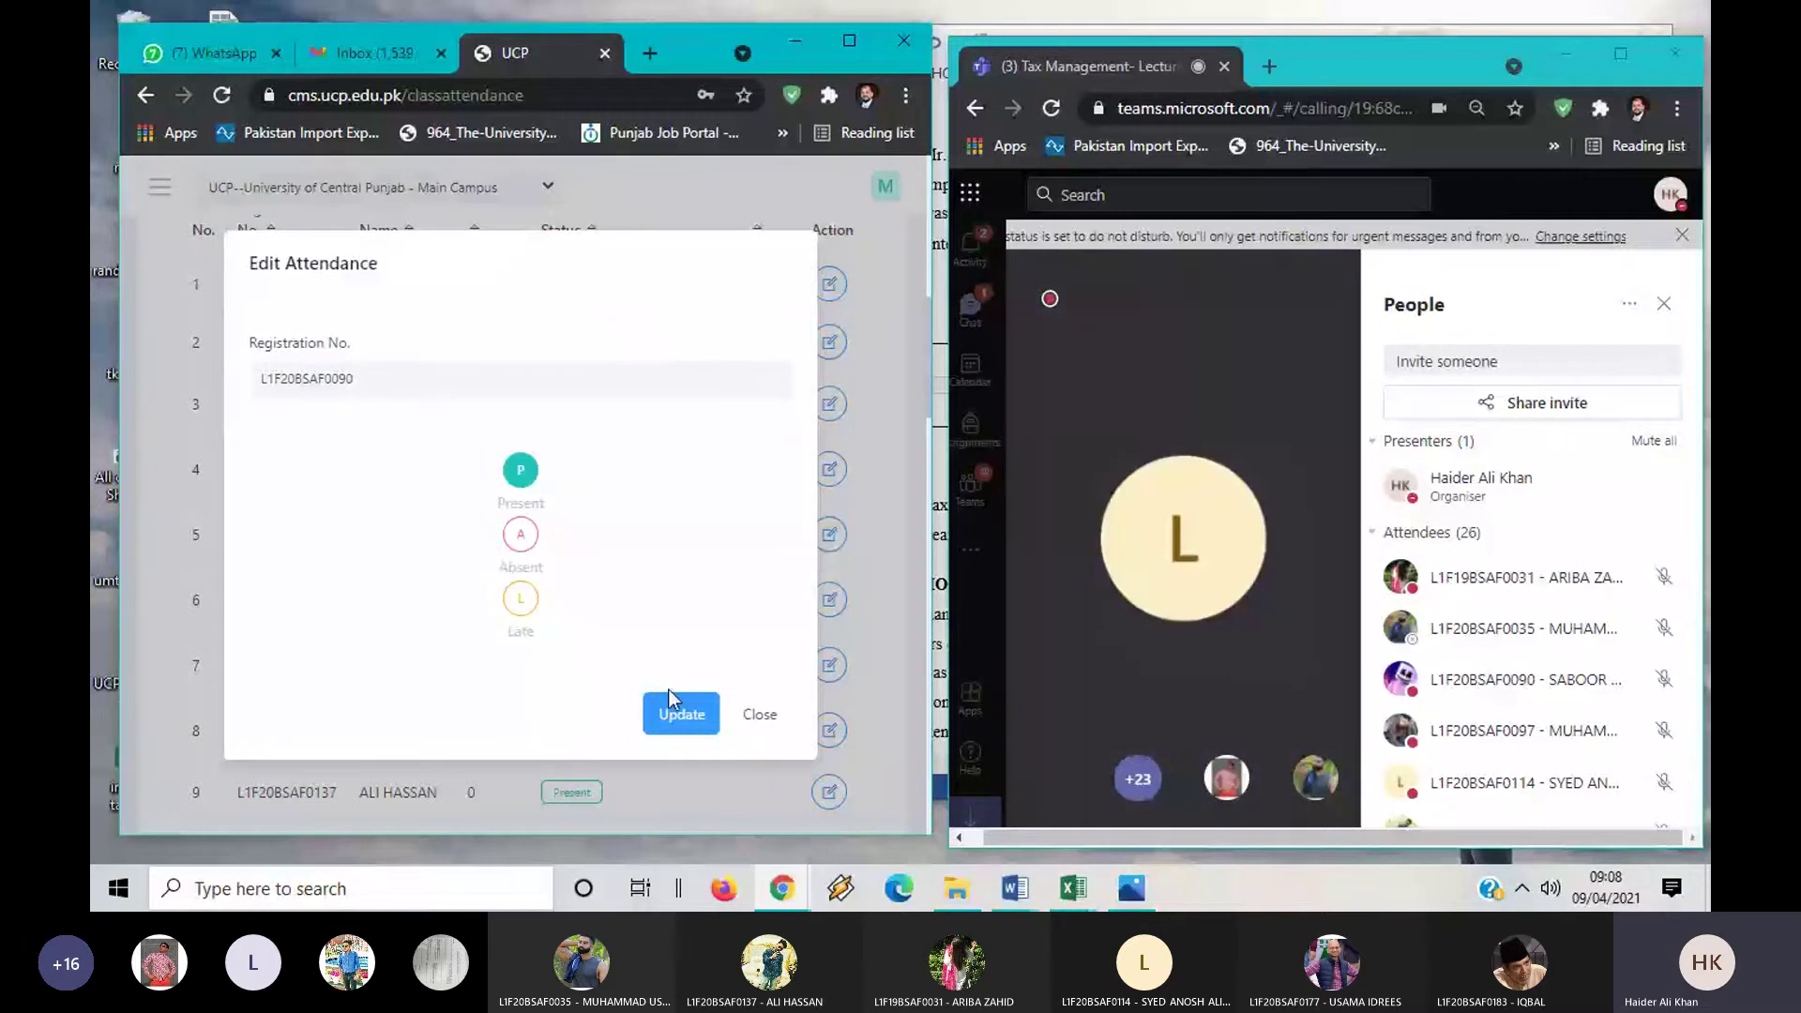
click(673, 709)
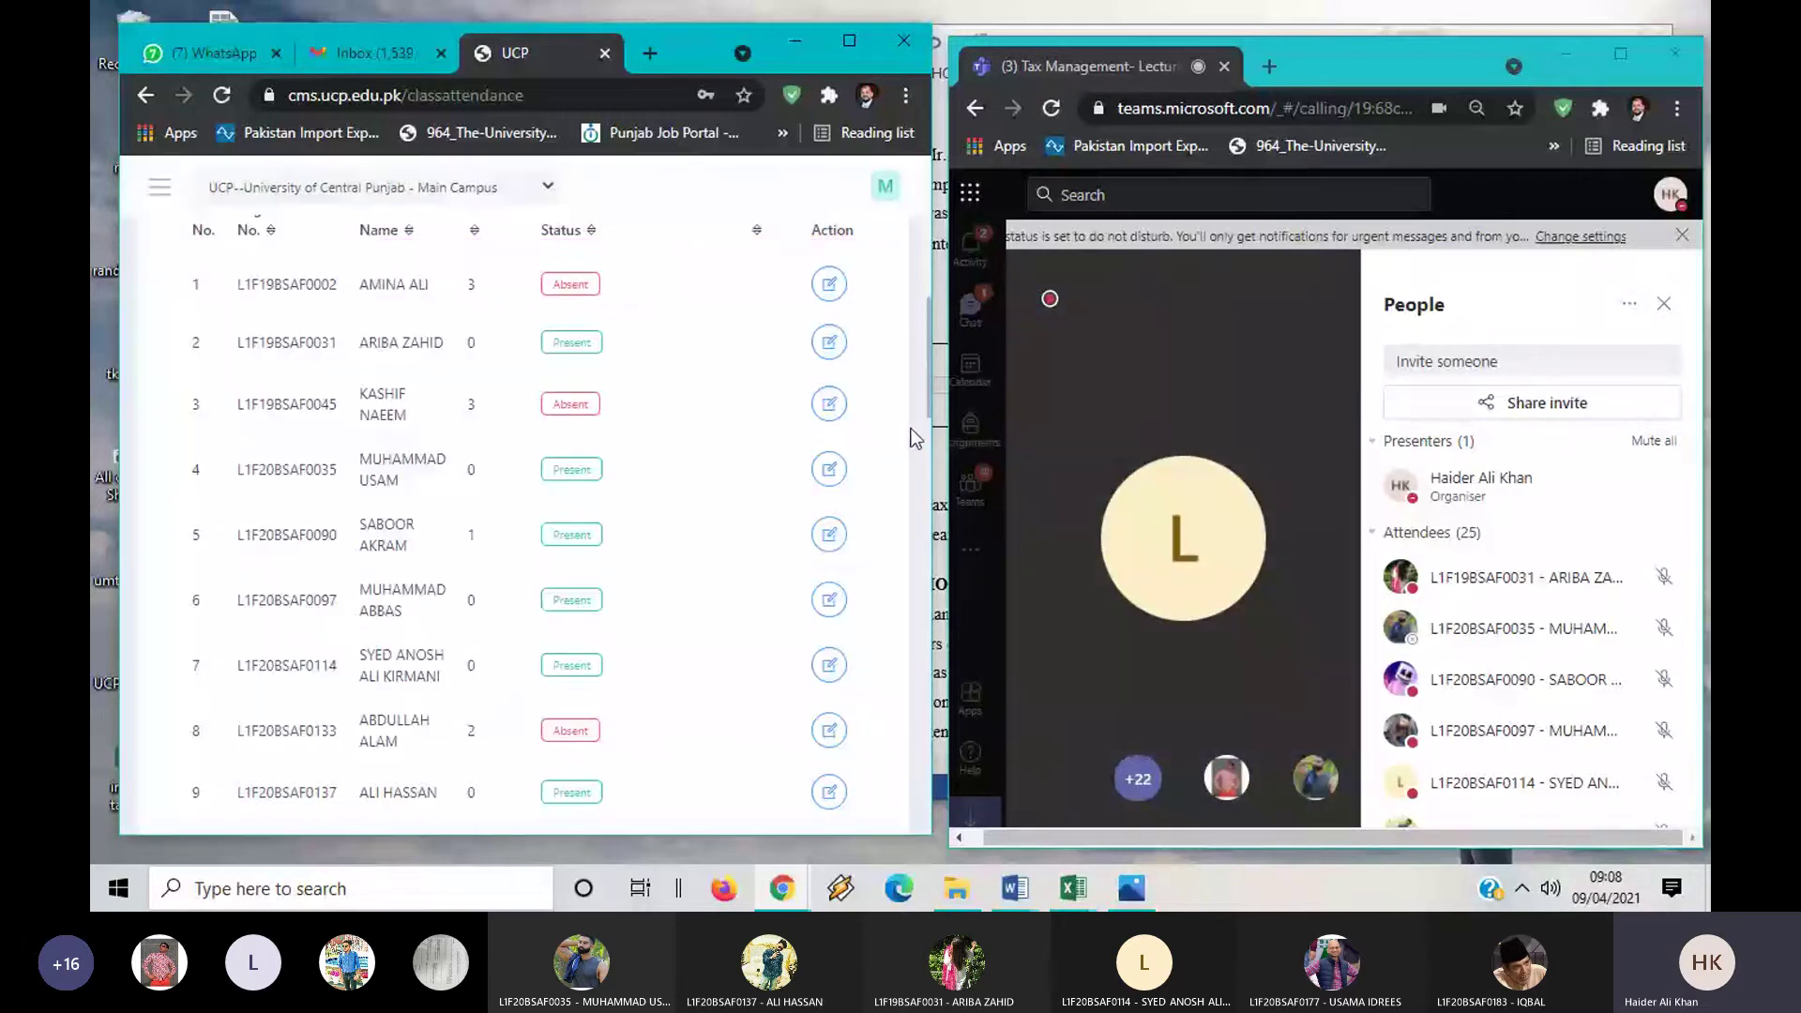
Review the attendance summary showing 26 present and 11 absent
drag(917, 434, 925, 796)
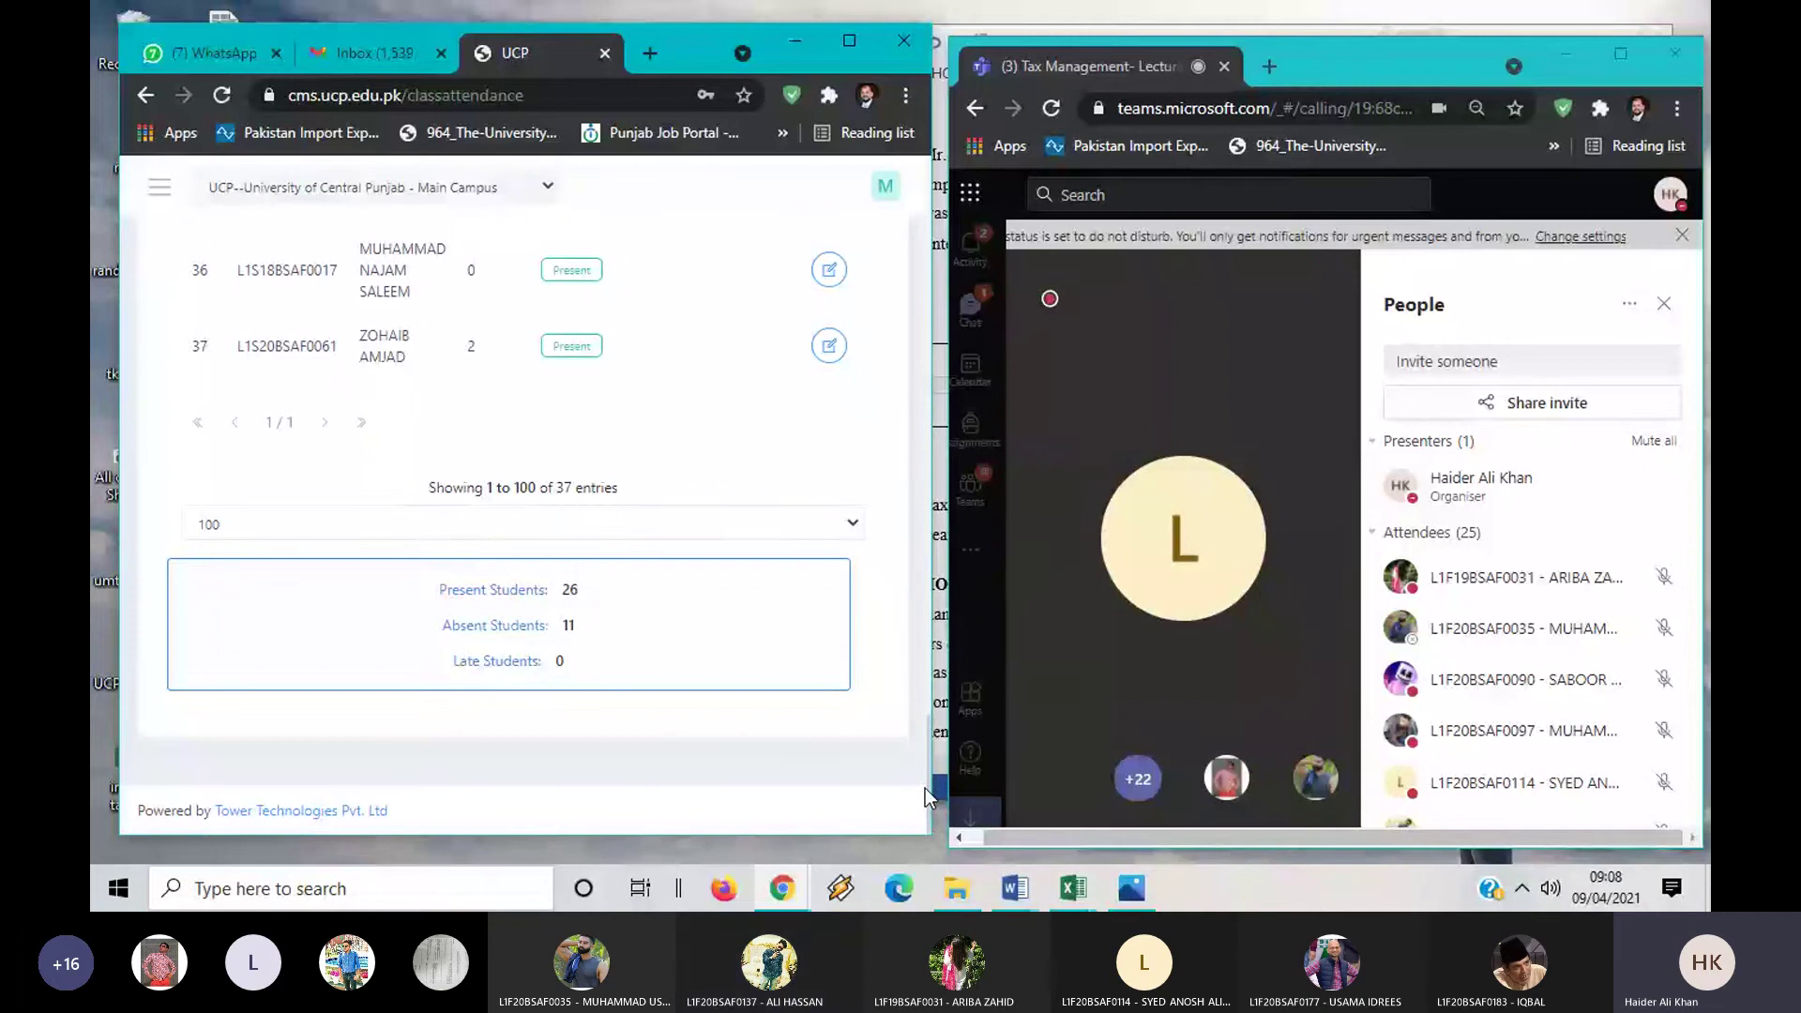
drag(925, 788, 919, 706)
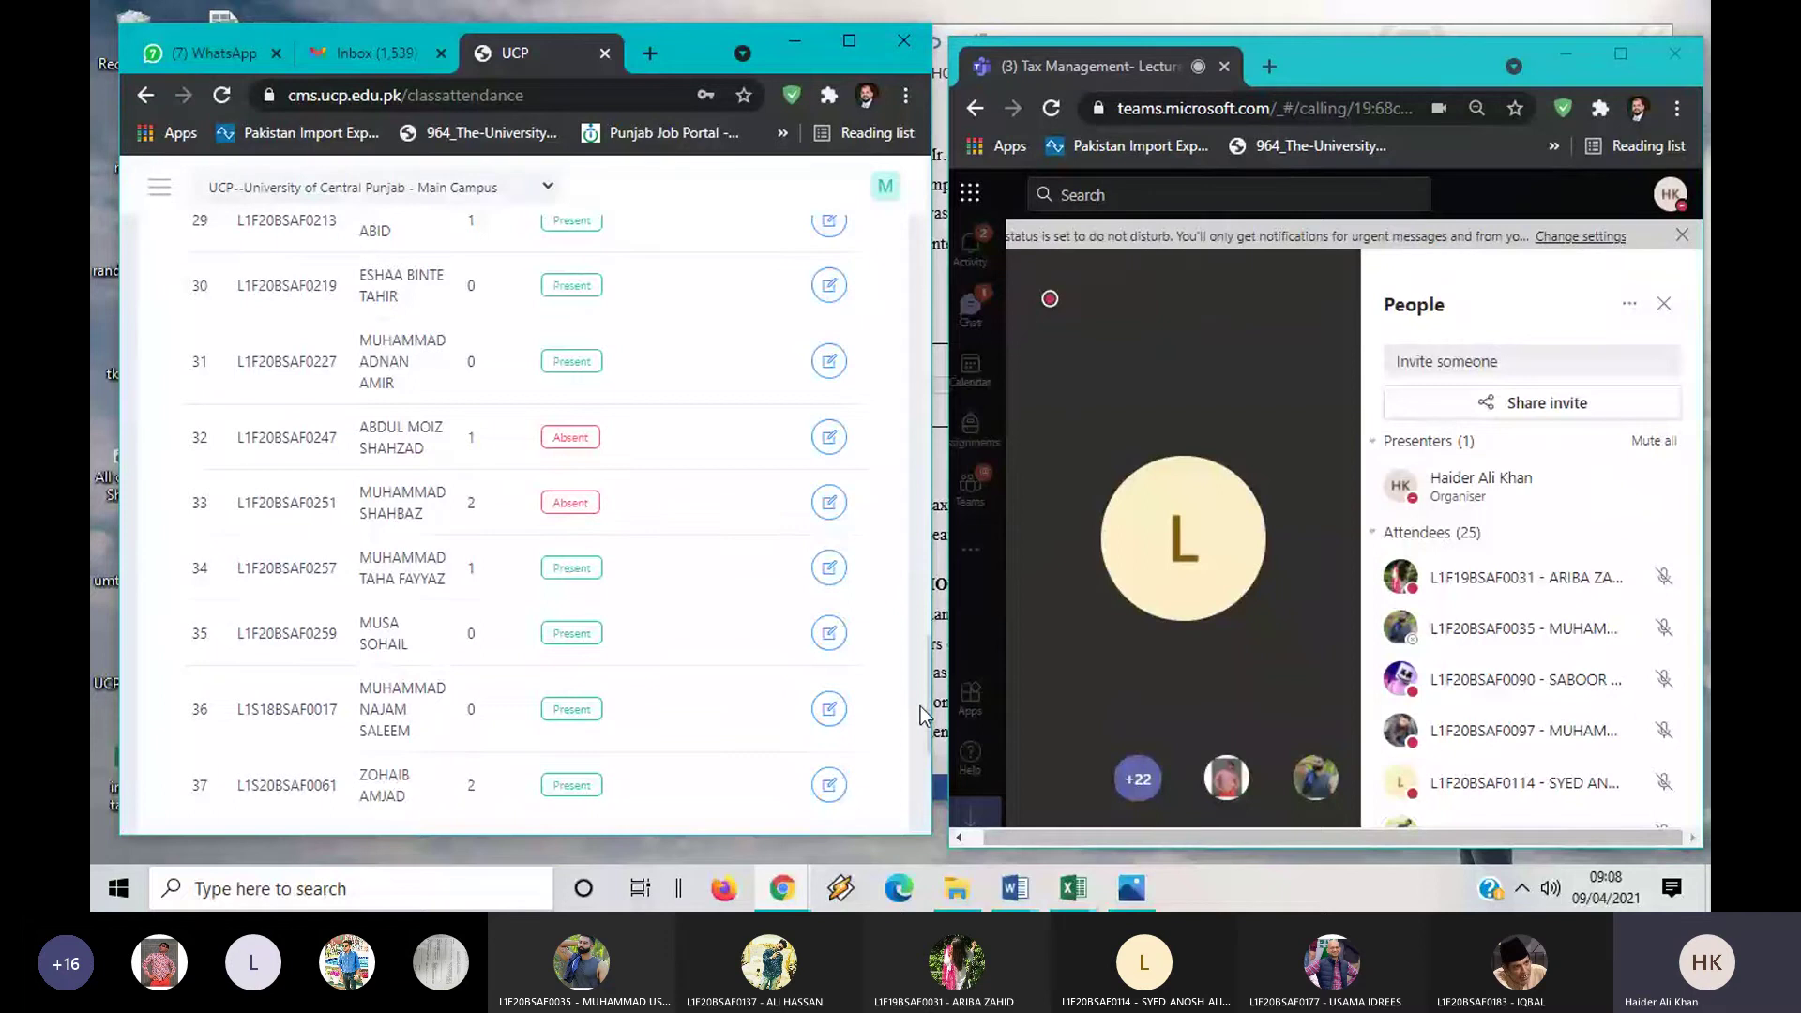
drag(920, 706, 887, 437)
scroll(889, 440, up, 5)
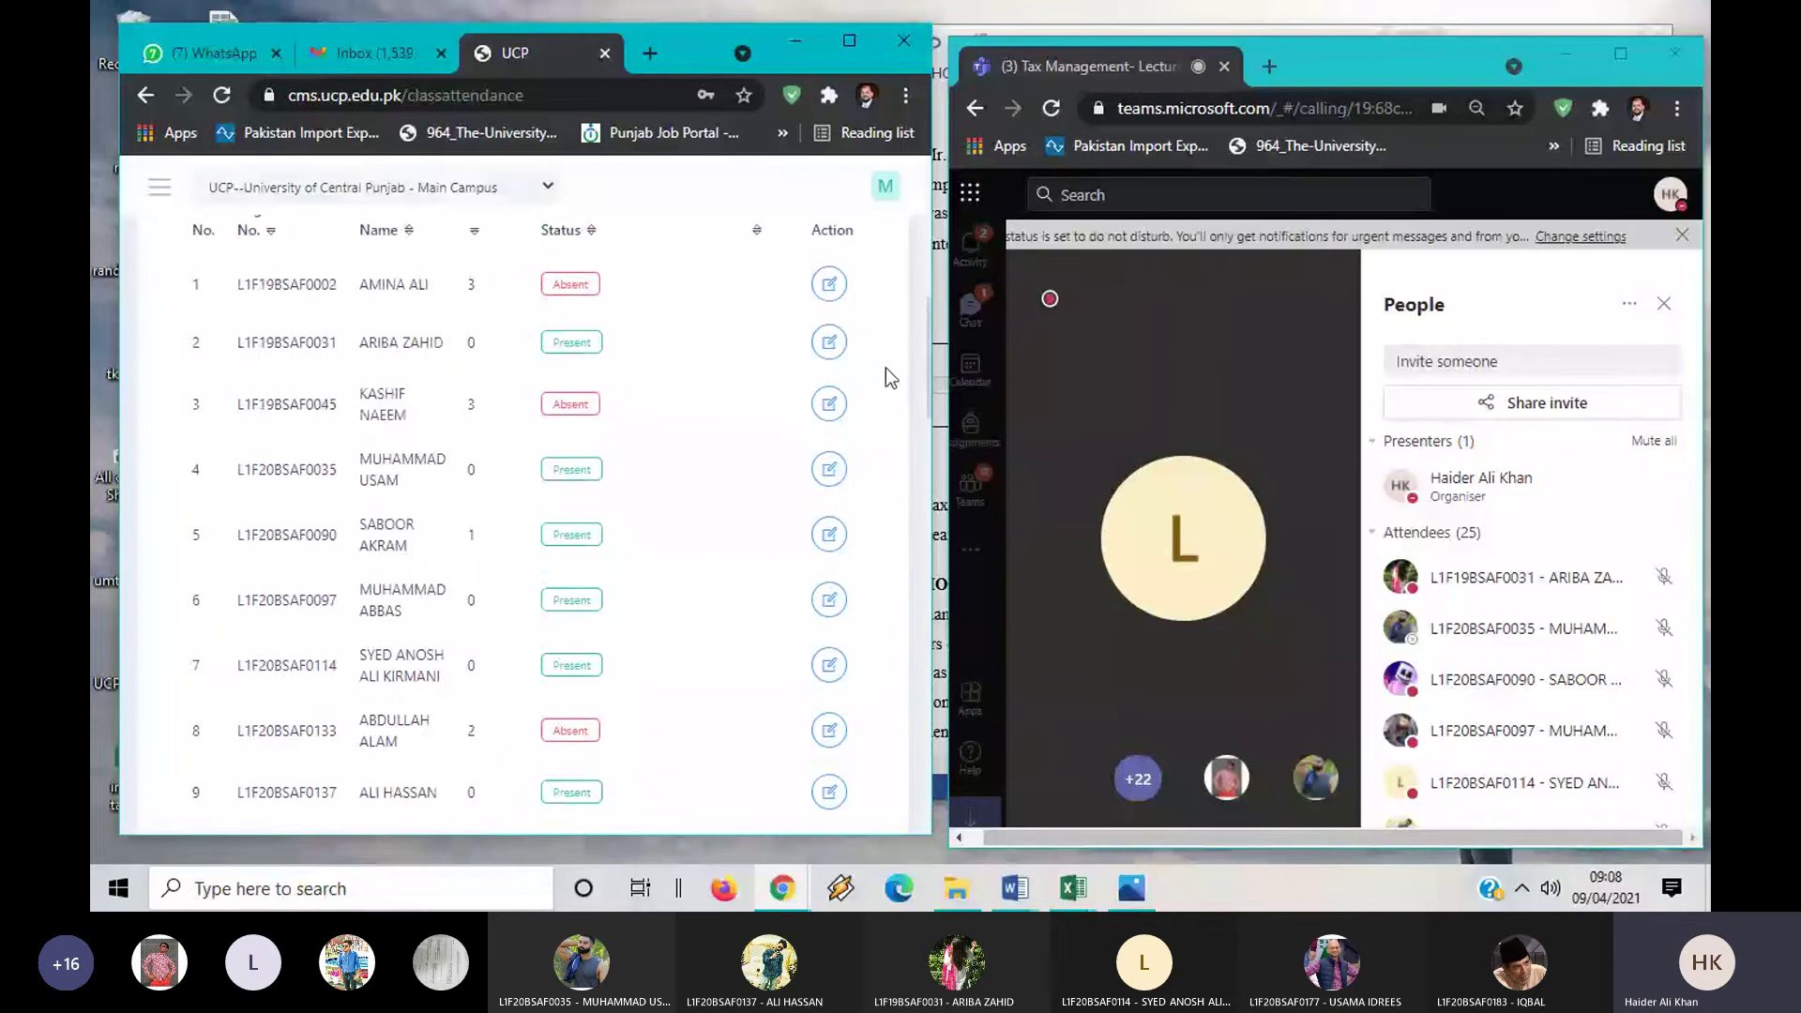
scroll(885, 368, up, 3)
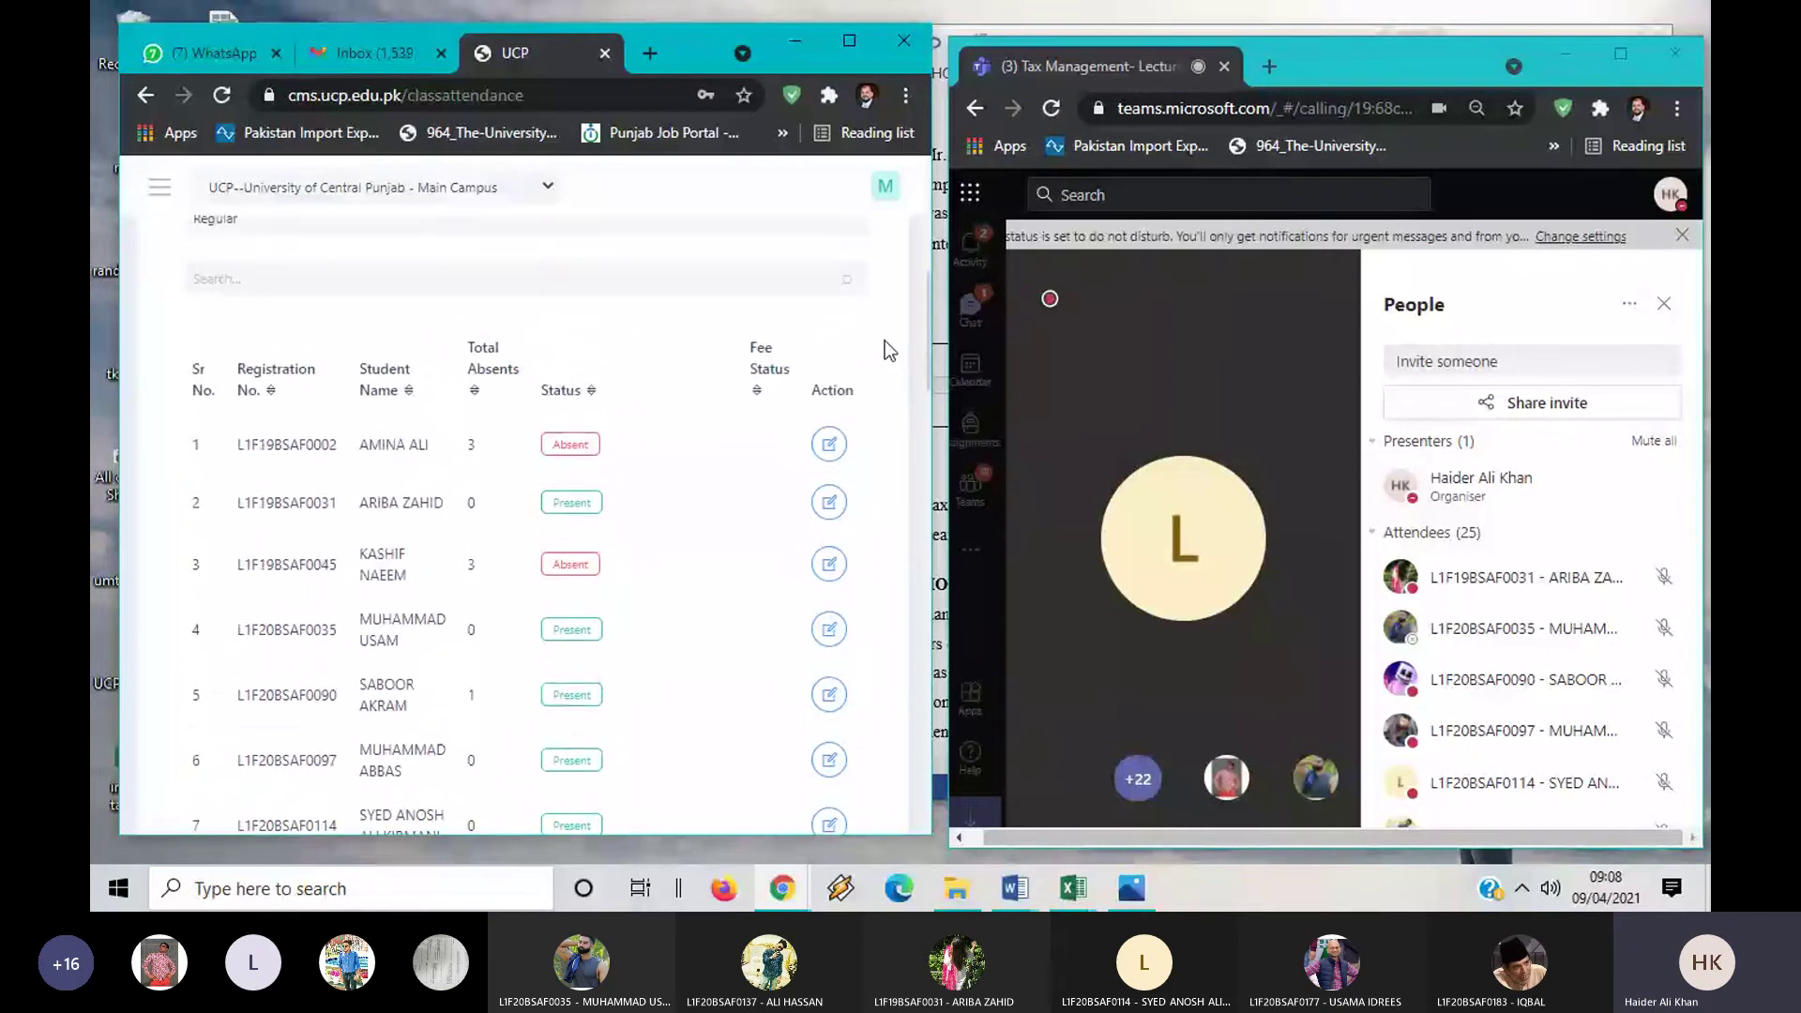
scroll(890, 349, up, 3)
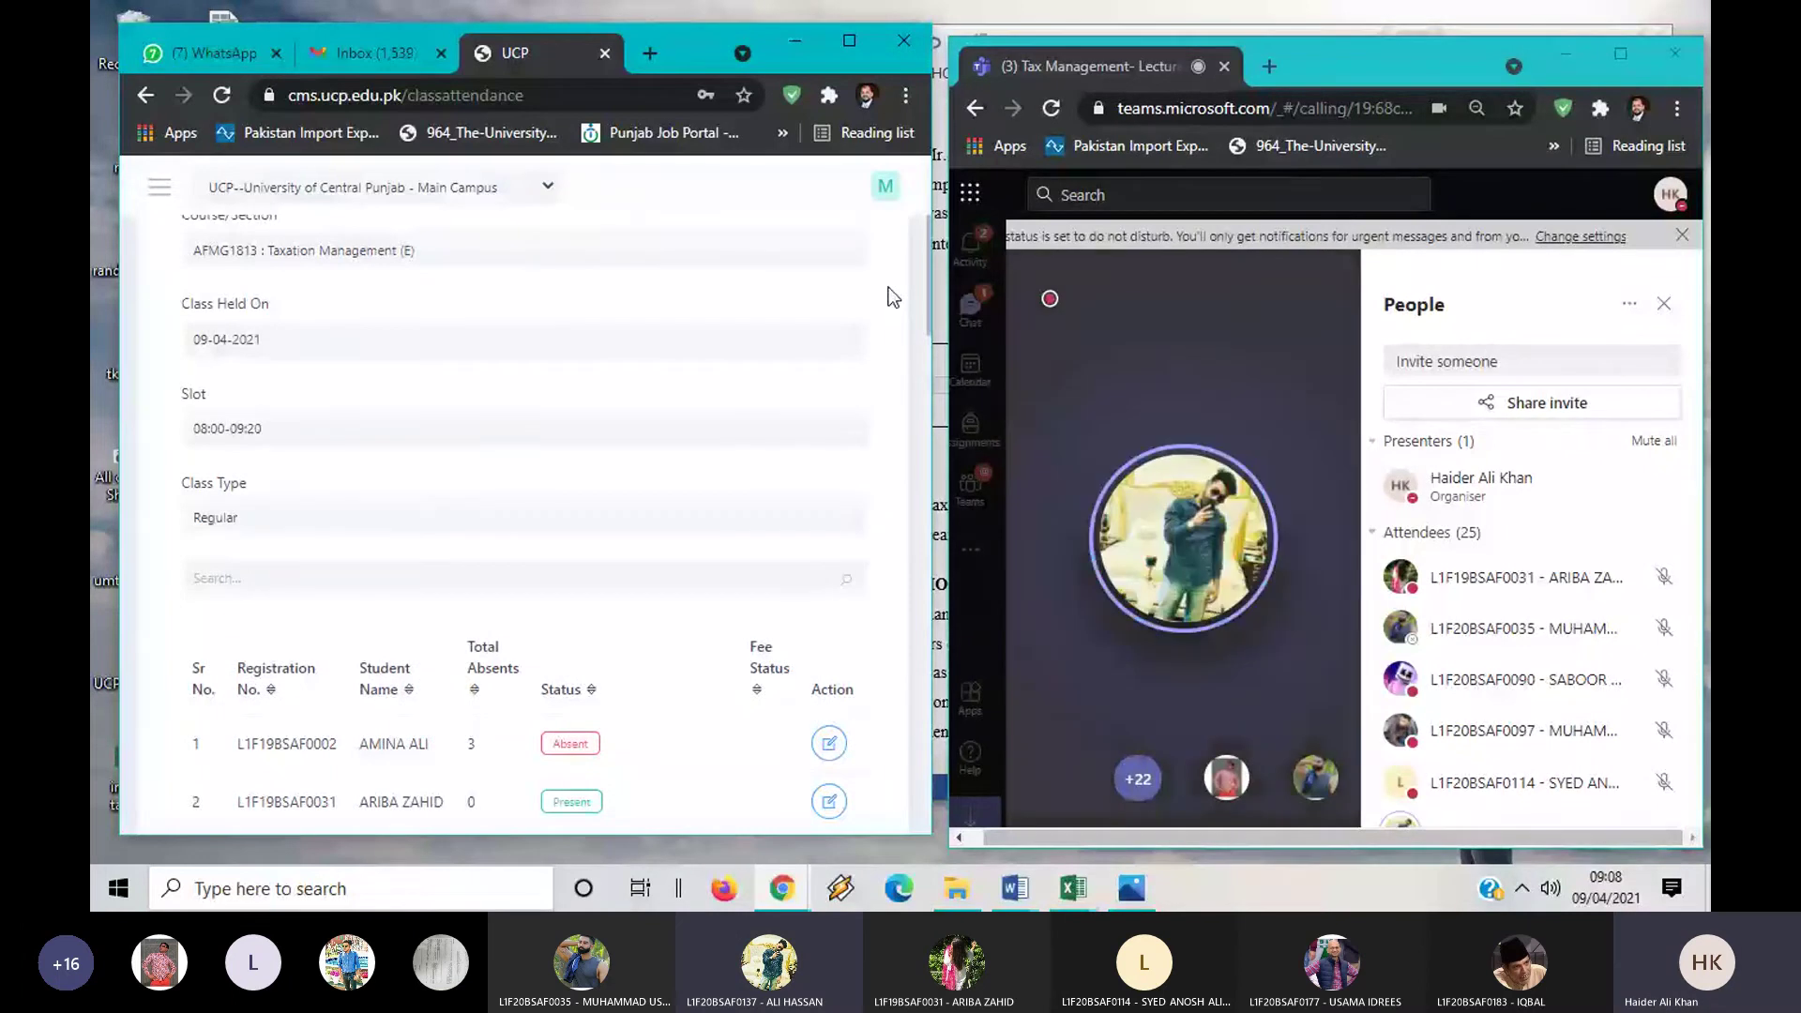
drag(930, 280, 926, 576)
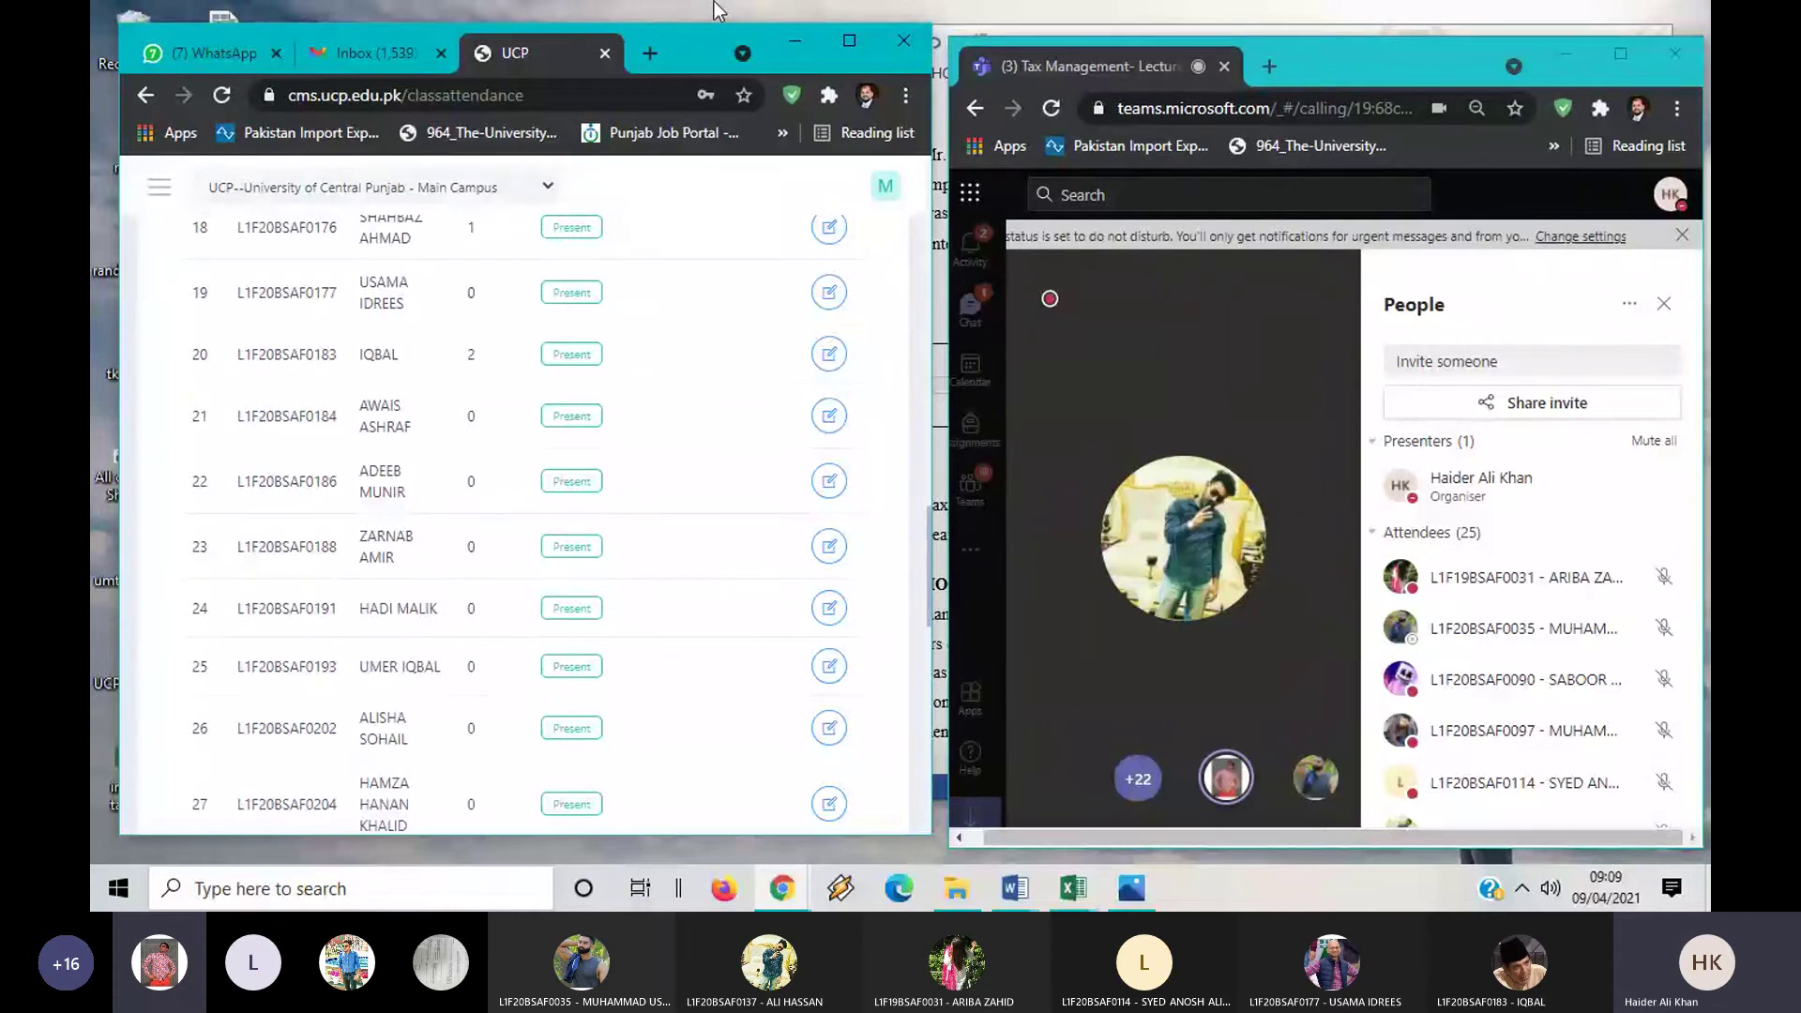
Minimize the UCP attendance, Teams meeting and Word practice questions windows
click(797, 39)
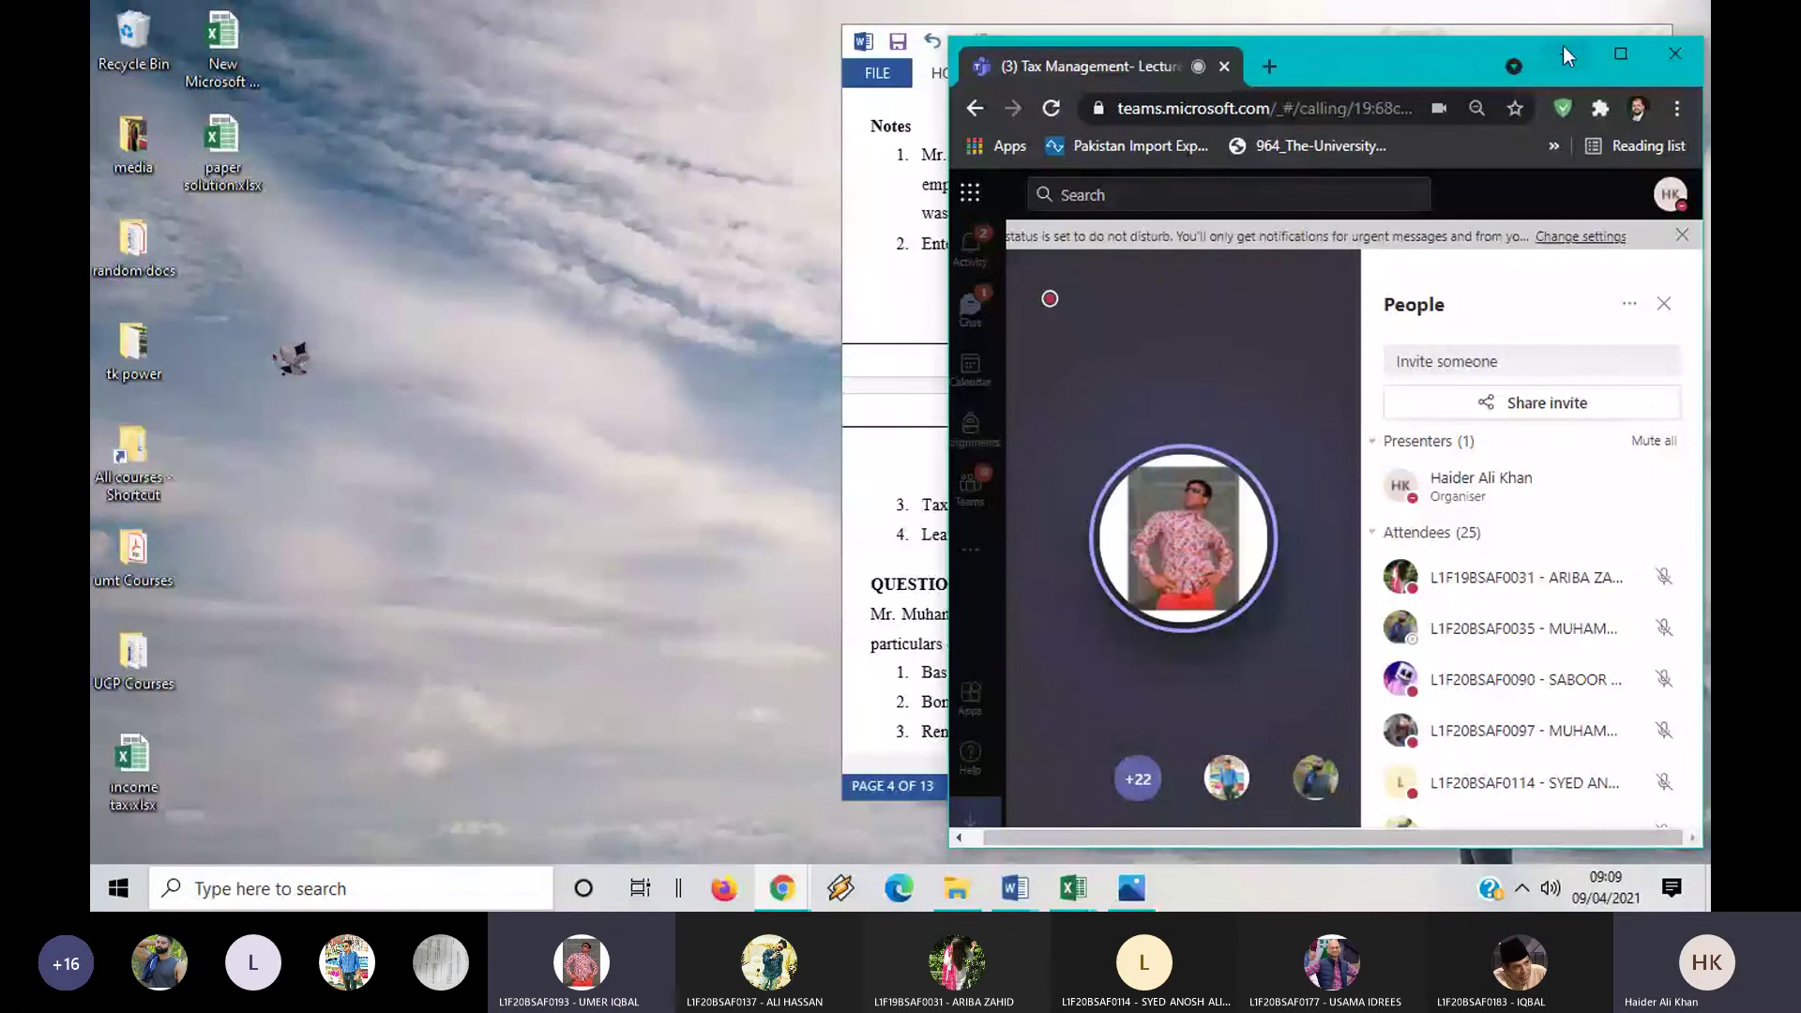
click(1562, 47)
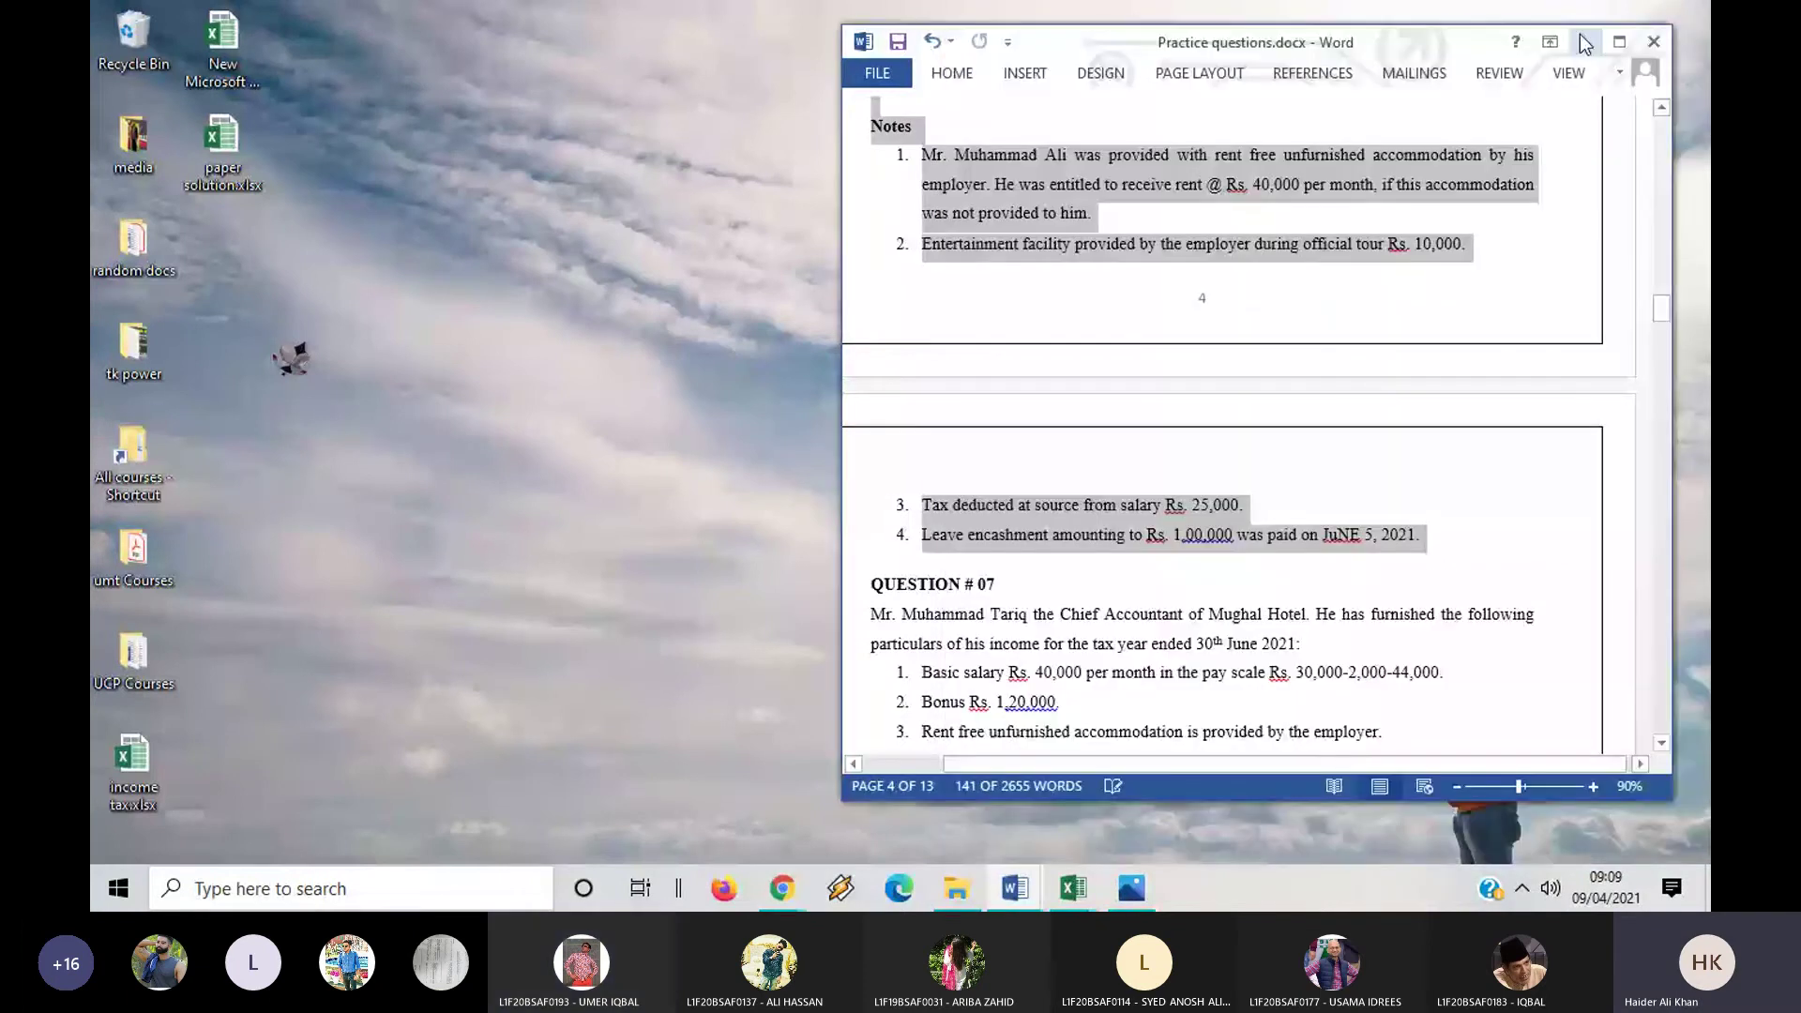
click(1580, 41)
Bring income tax.xlsx to the front on its salary sheet
mouse_move(1073, 888)
mouse_move(1013, 824)
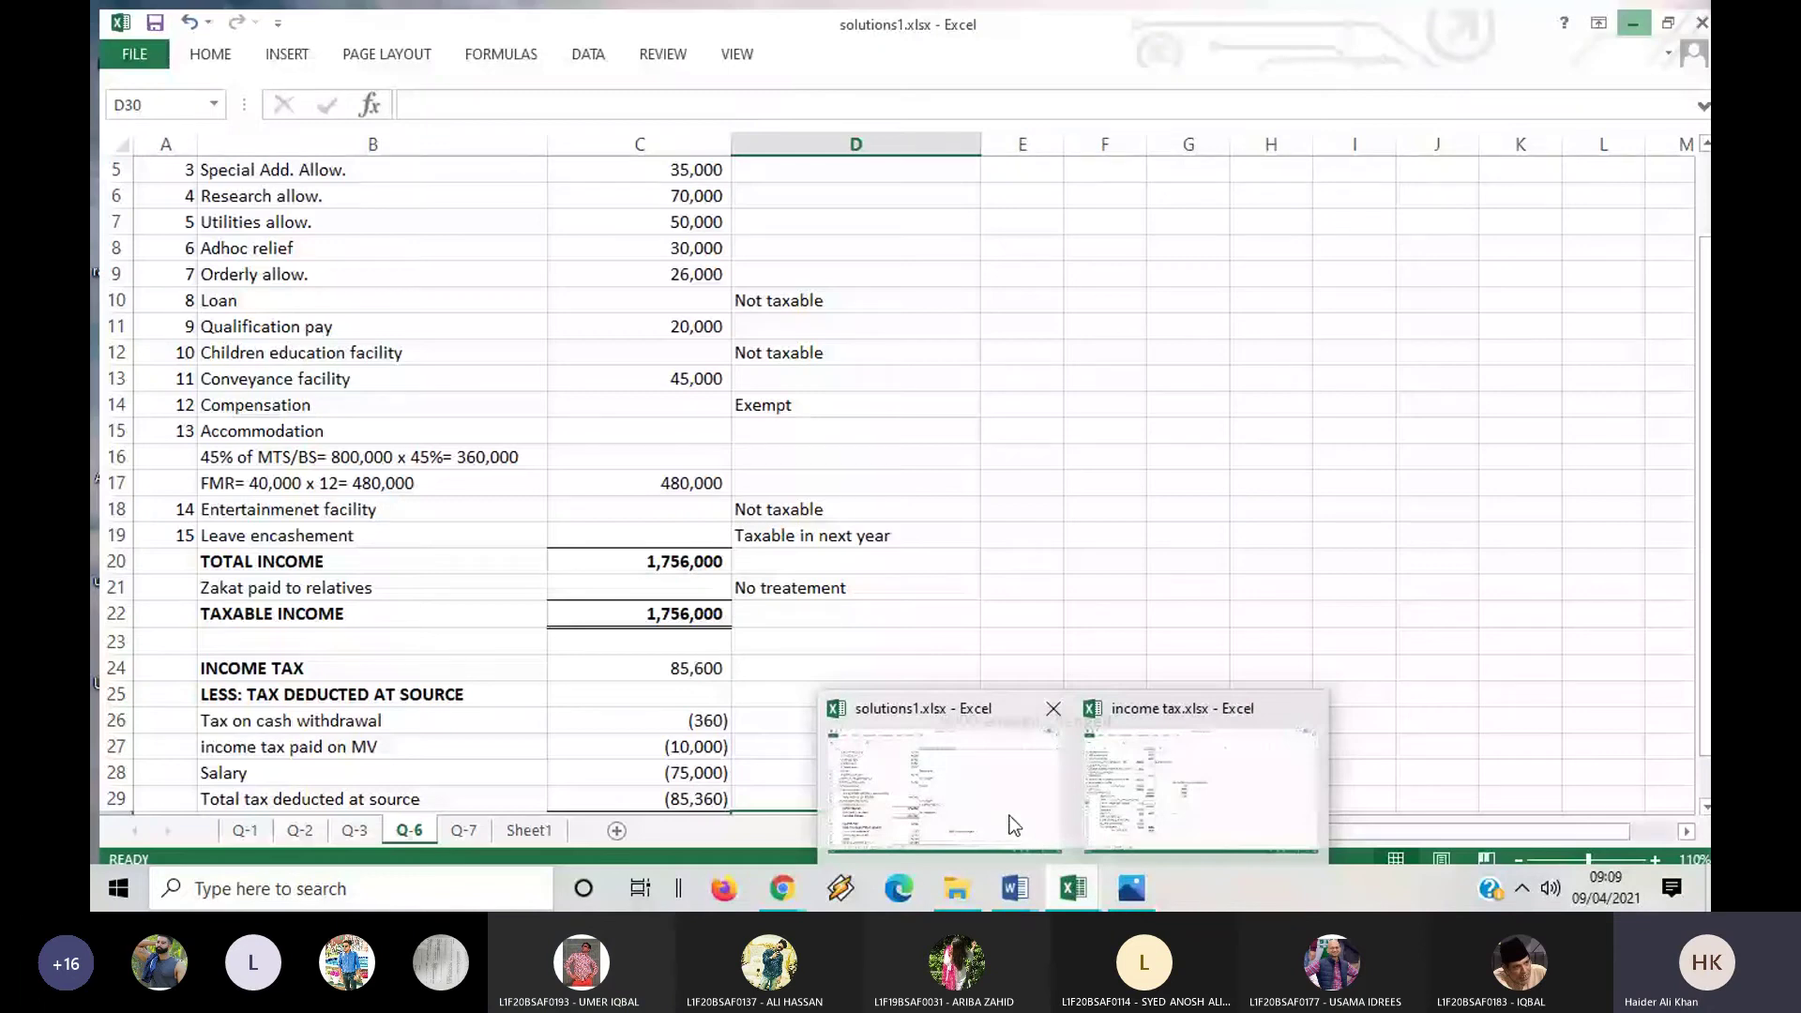
click(1201, 788)
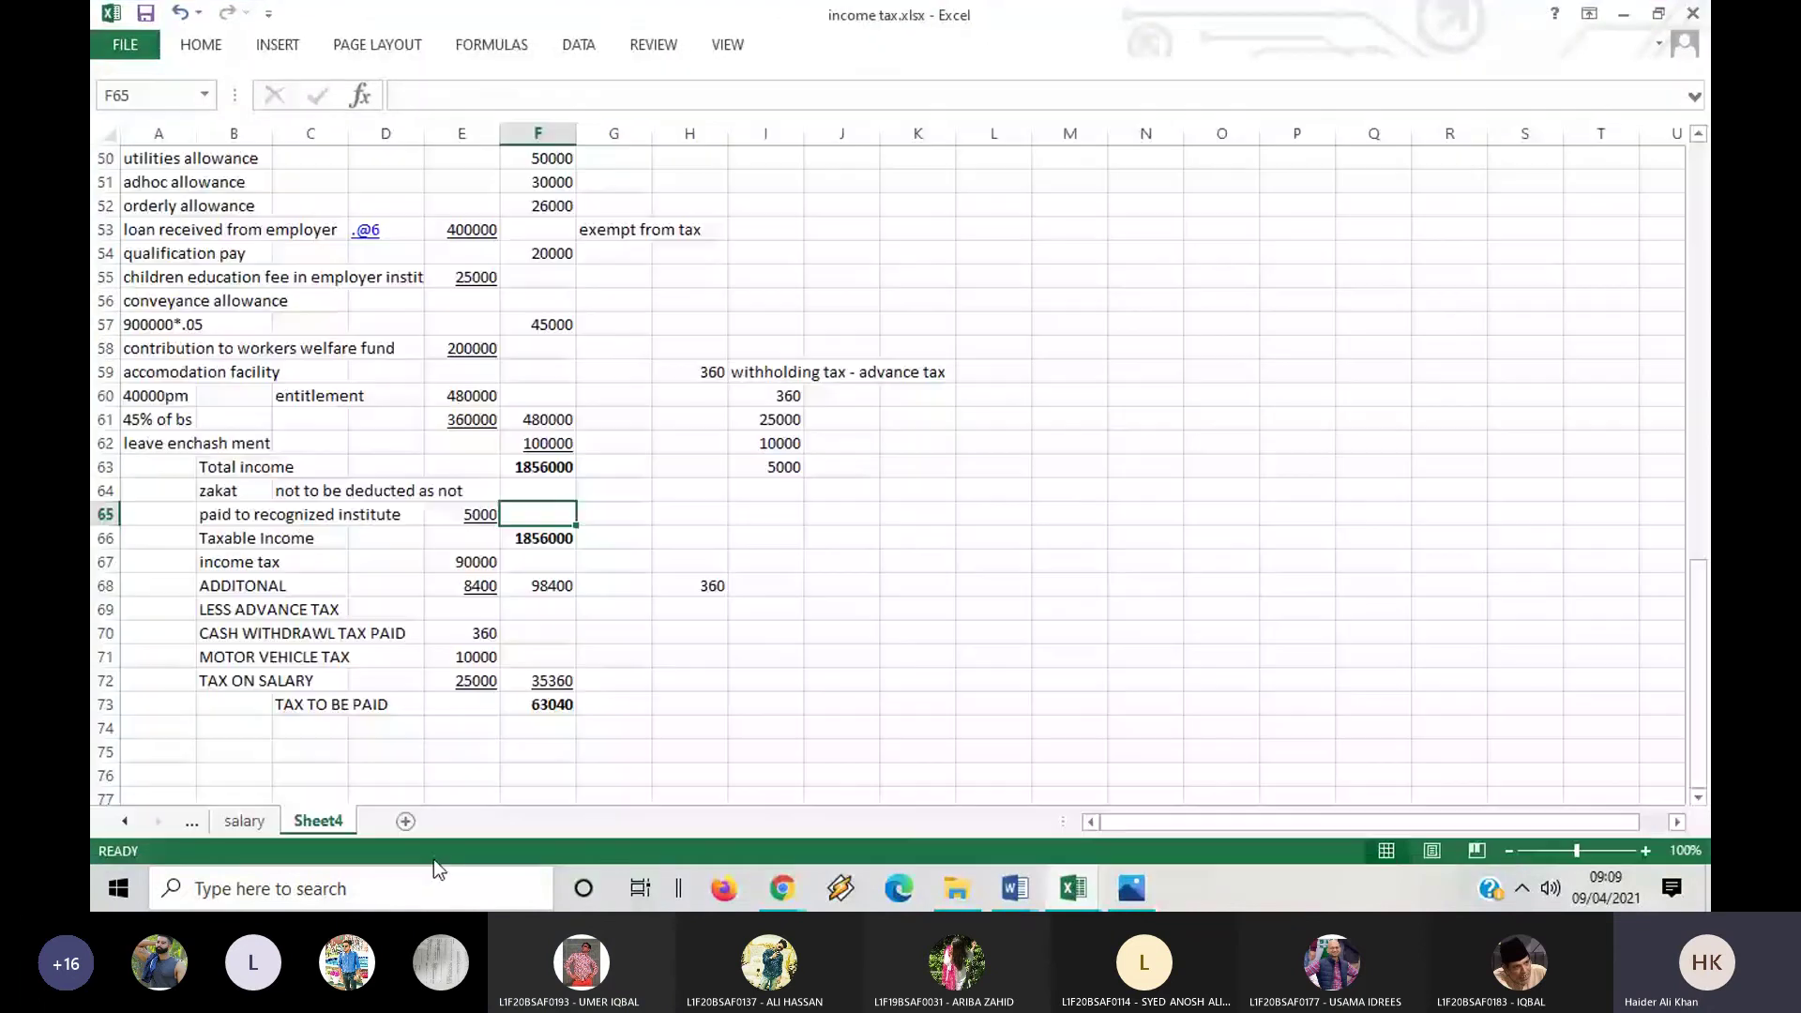
click(1449, 561)
scroll(1450, 562, up, 20)
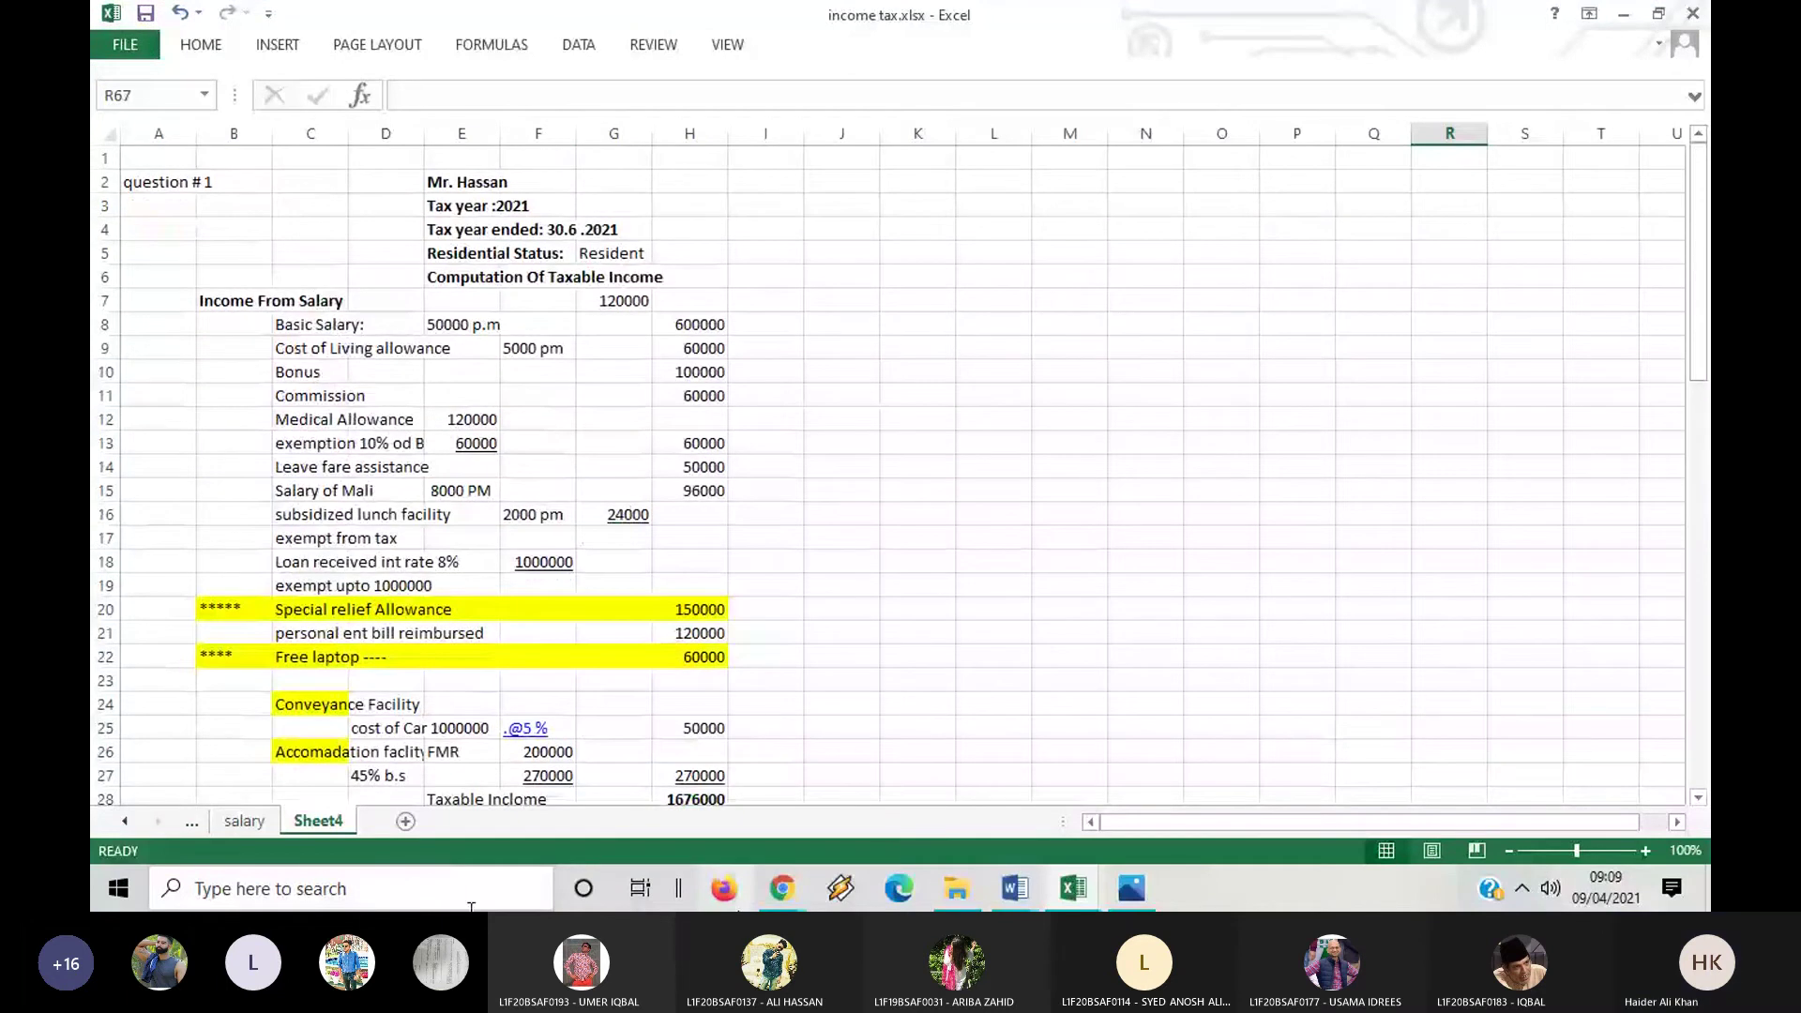
click(243, 822)
Start the heading in D199, correcting a mistyped entry to 'ED'
click(374, 569)
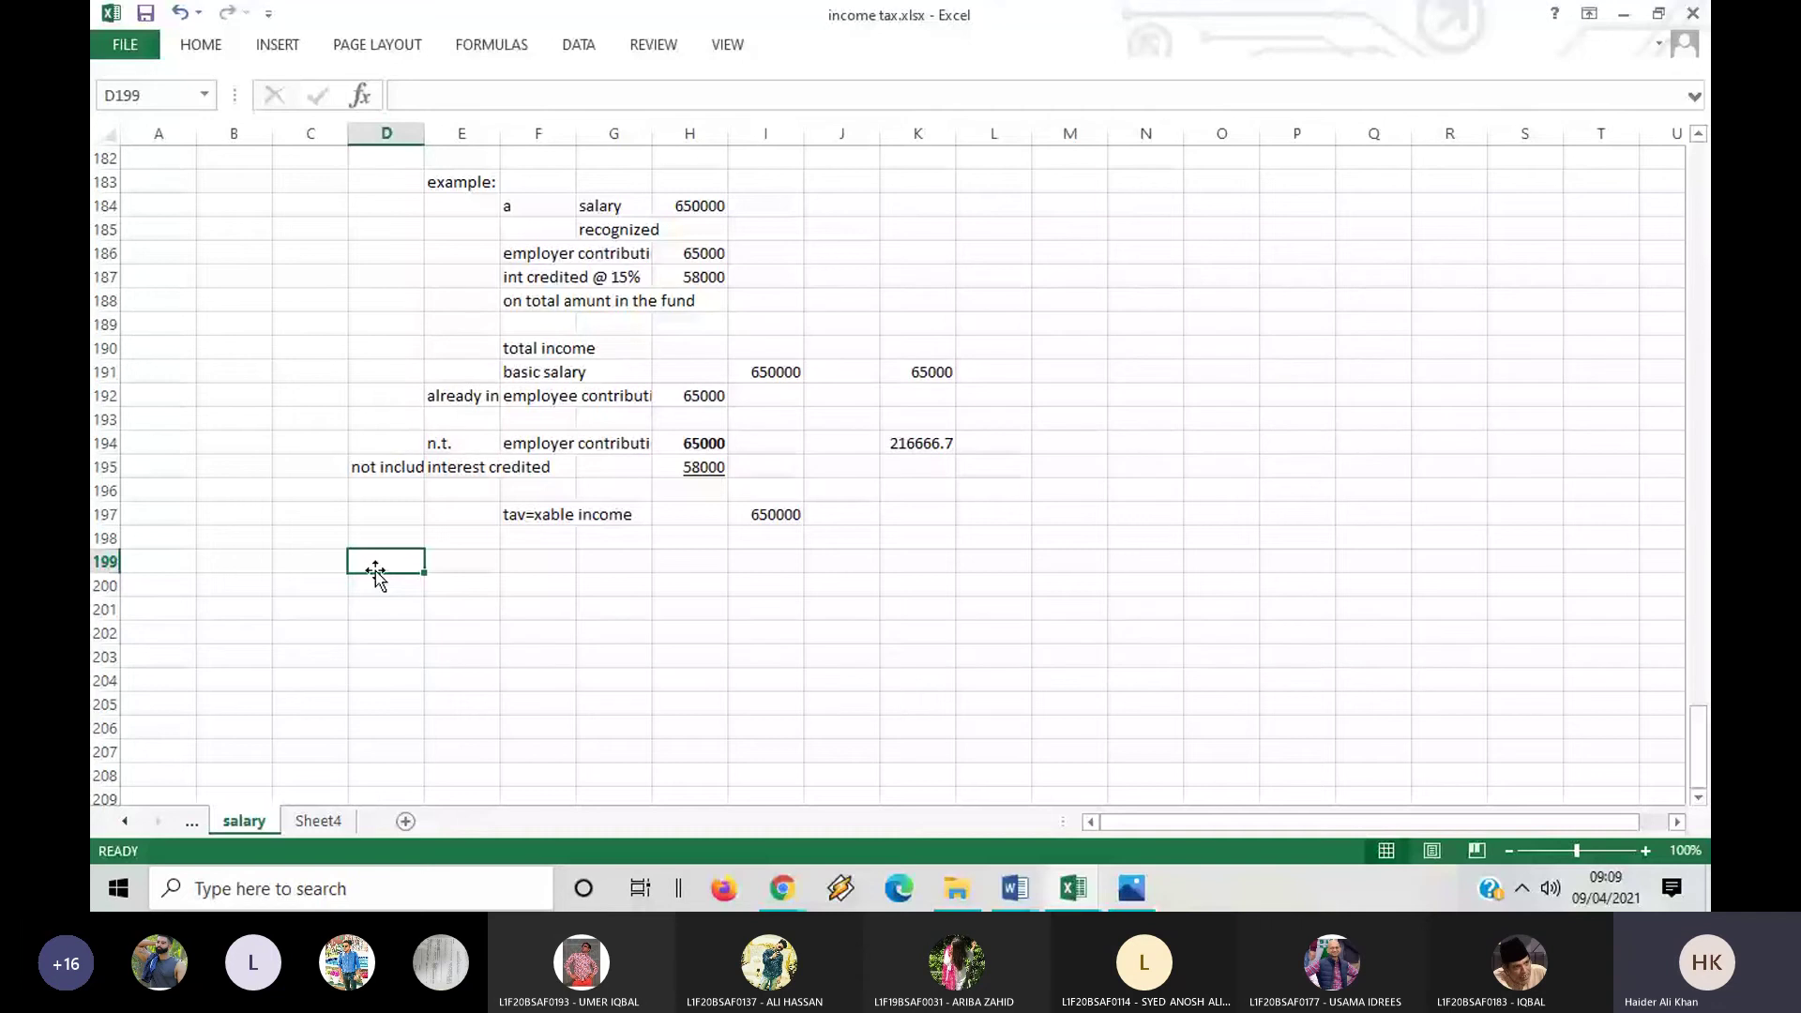
text(ILLU)
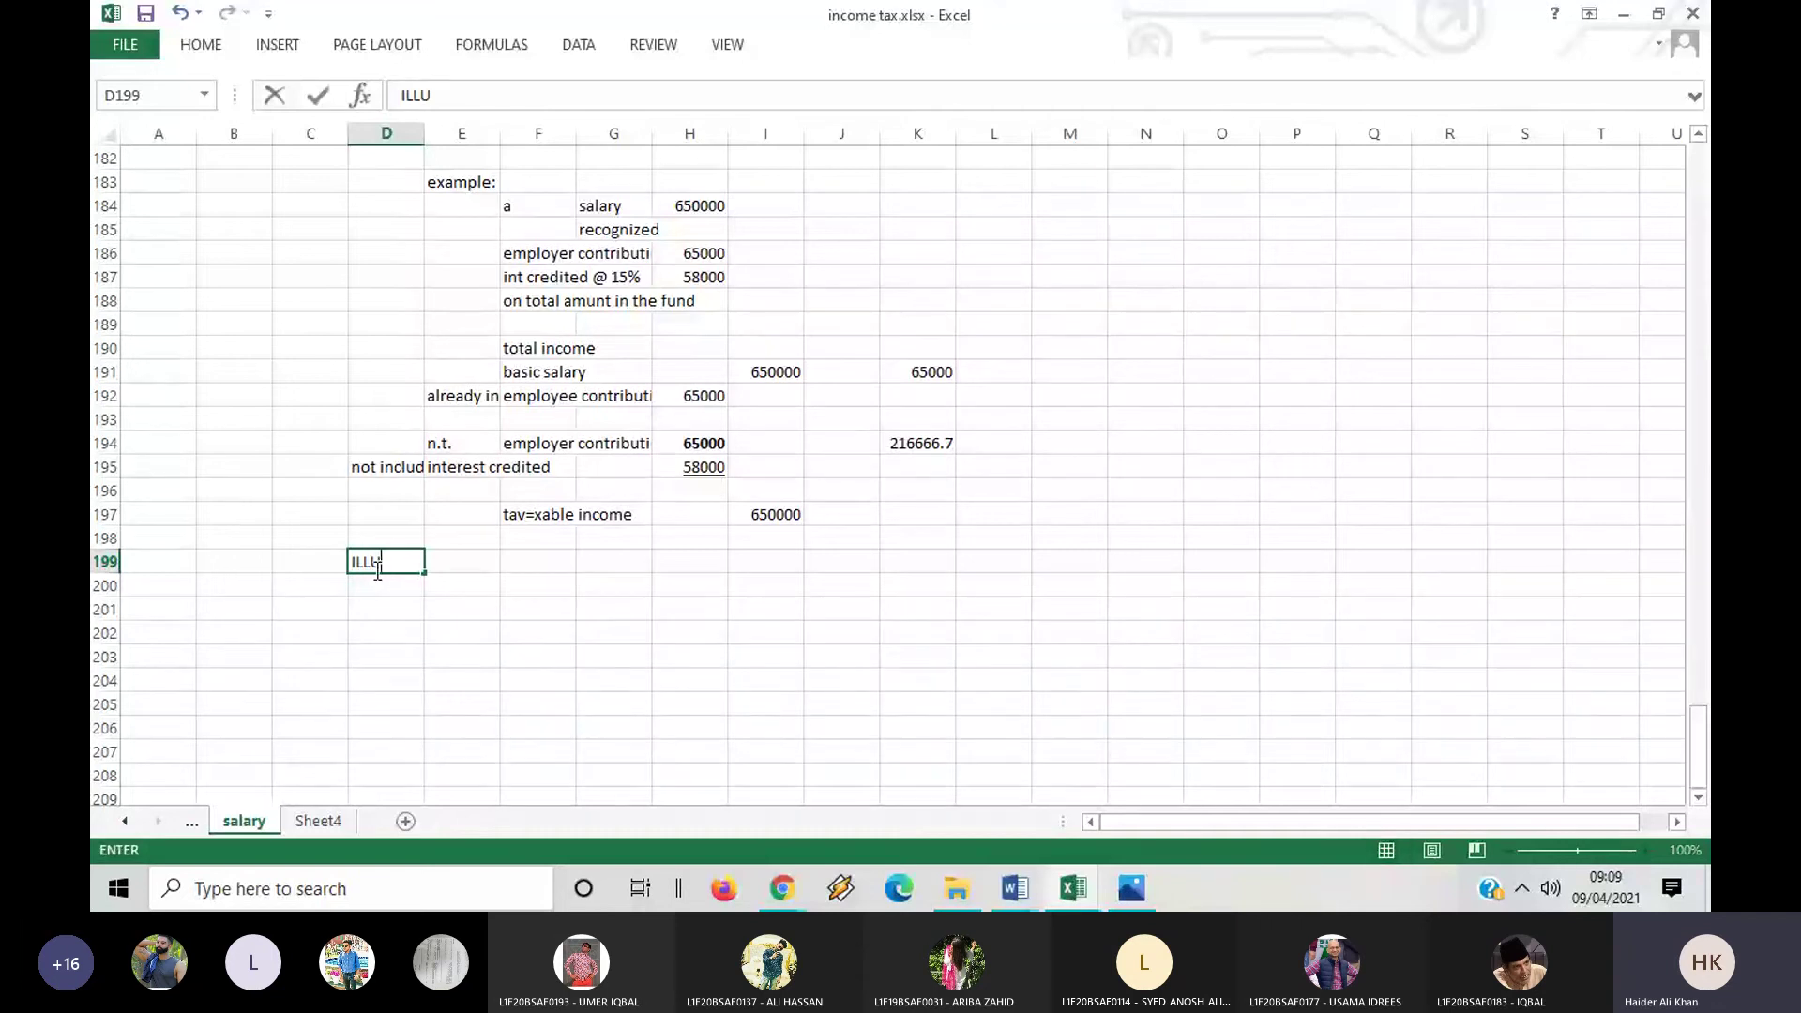
key(BackSpace)
key(BackSpace)
key(BackSpace)
text(ED)
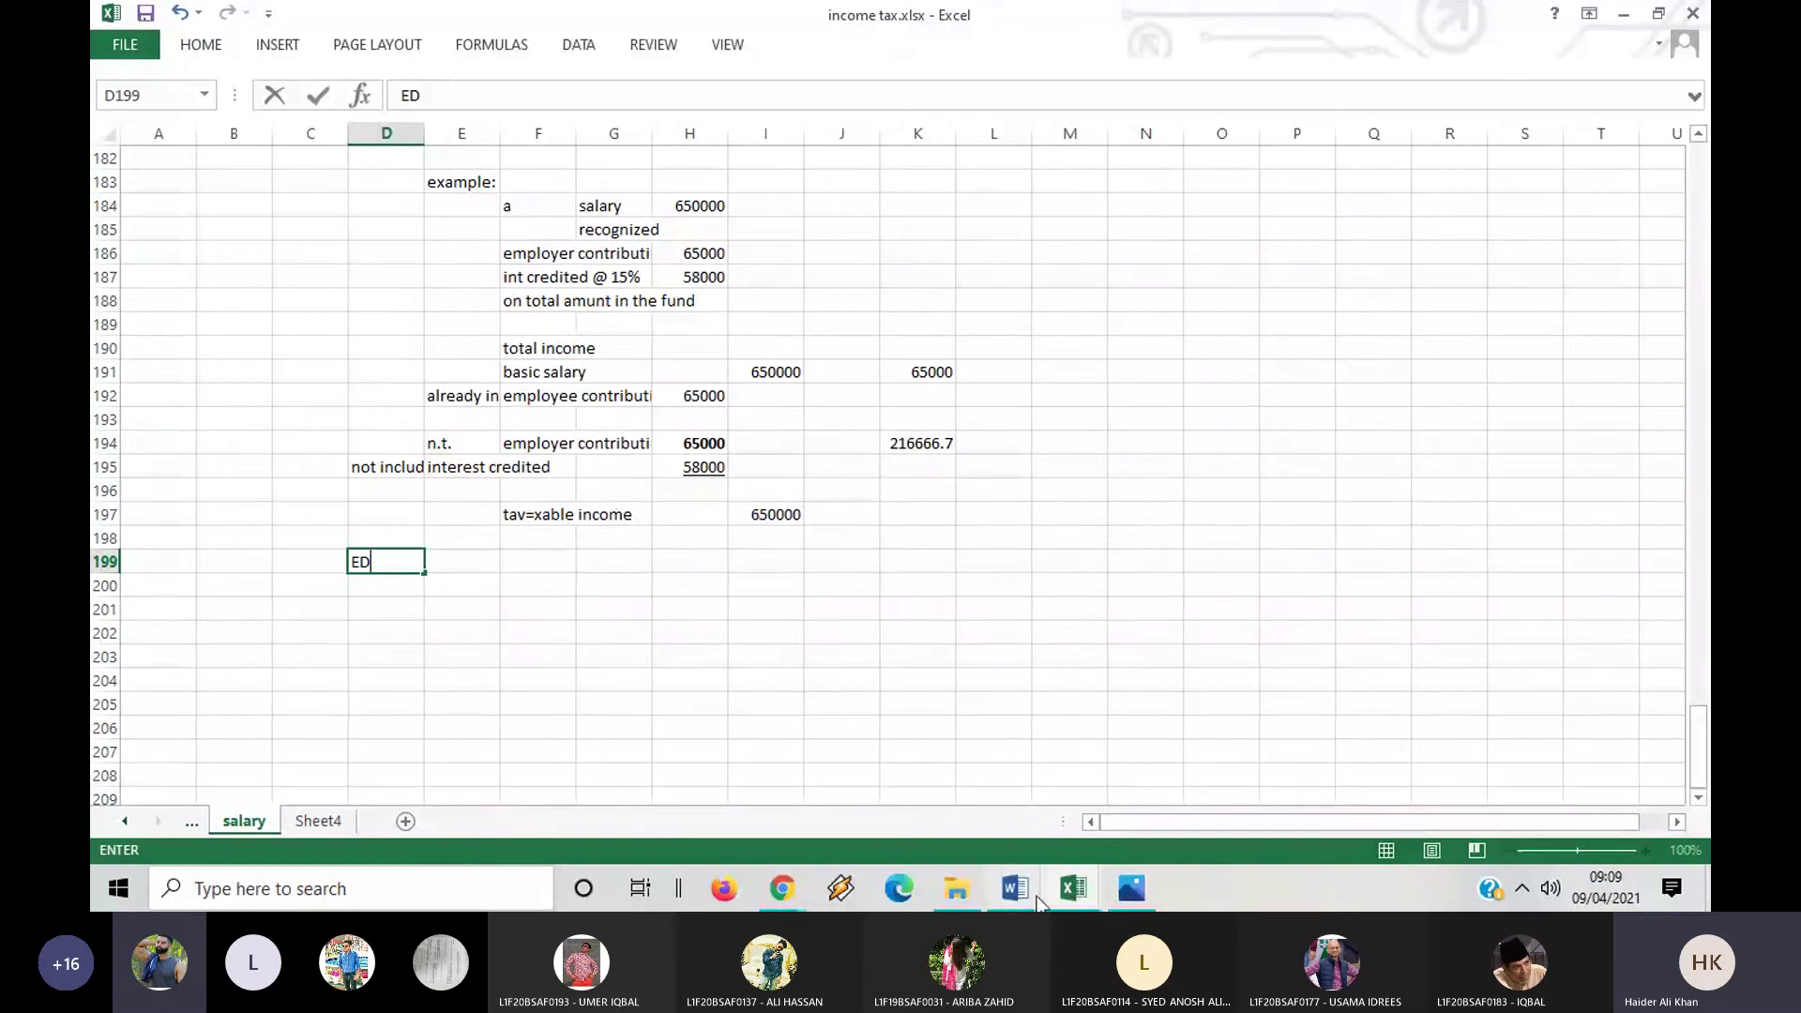
Restore down Excel and place the restored Teams meeting window beside it
mouse_move(782, 889)
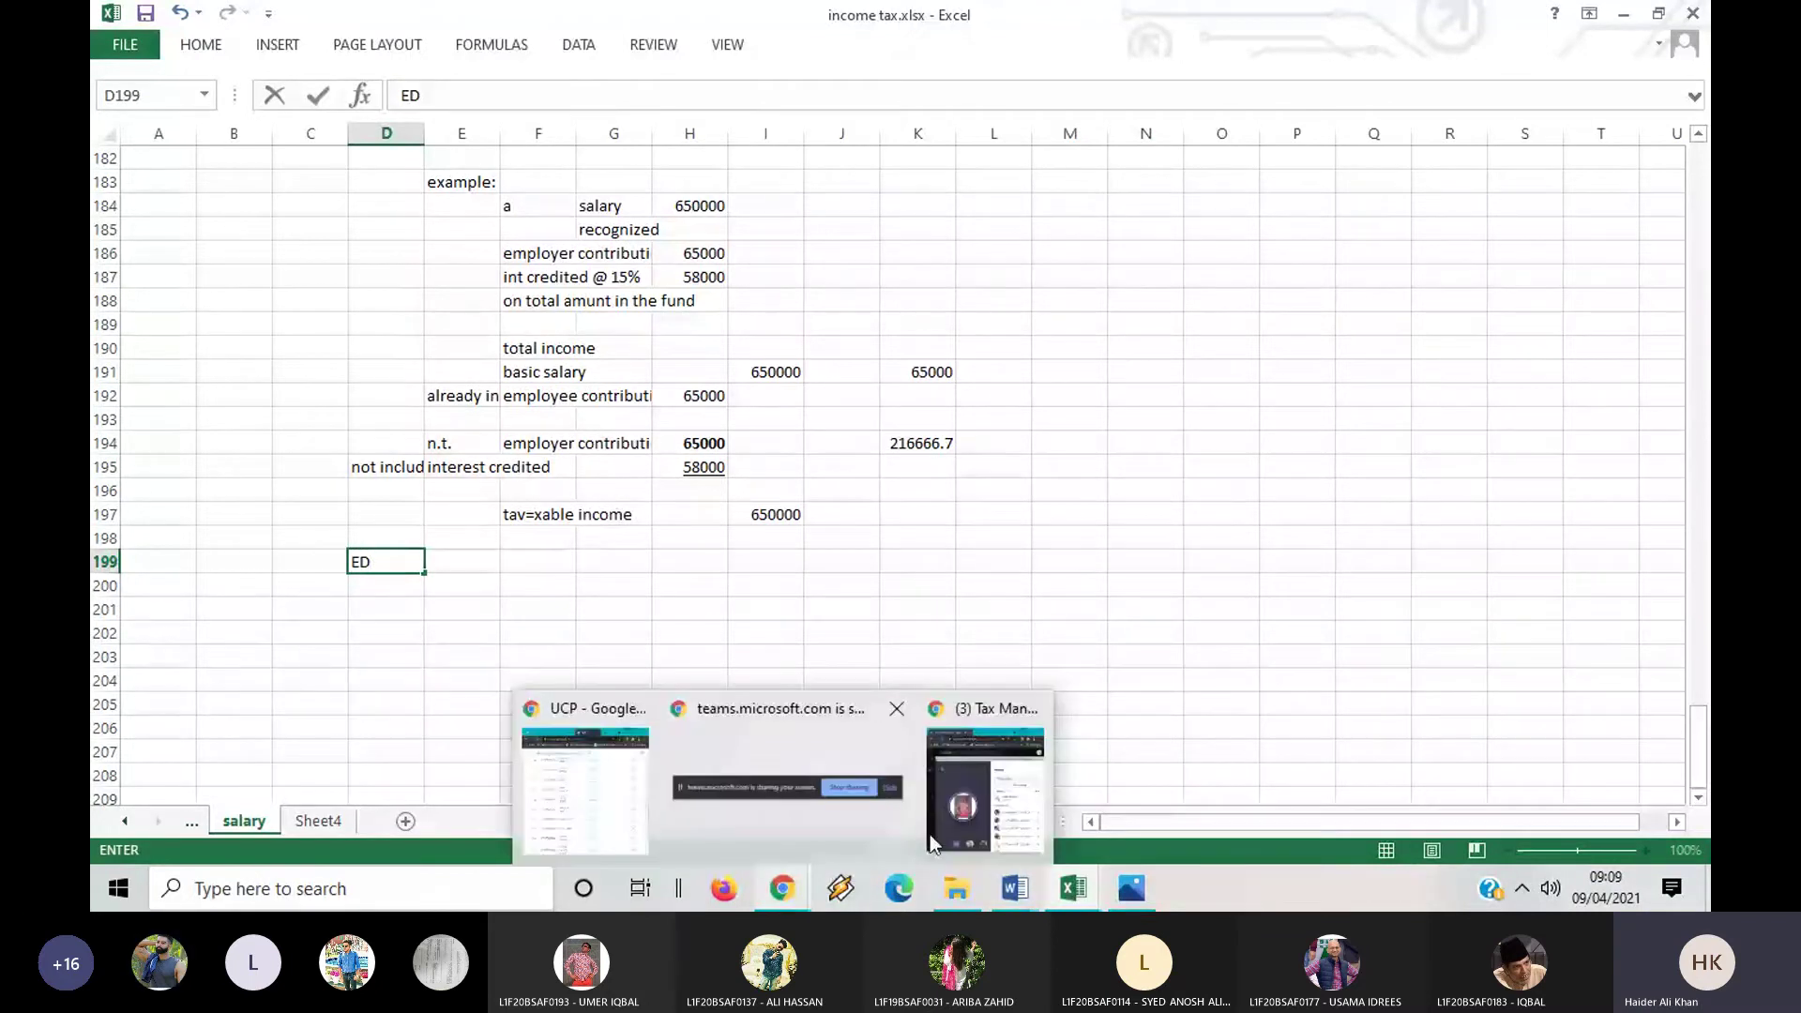
click(953, 831)
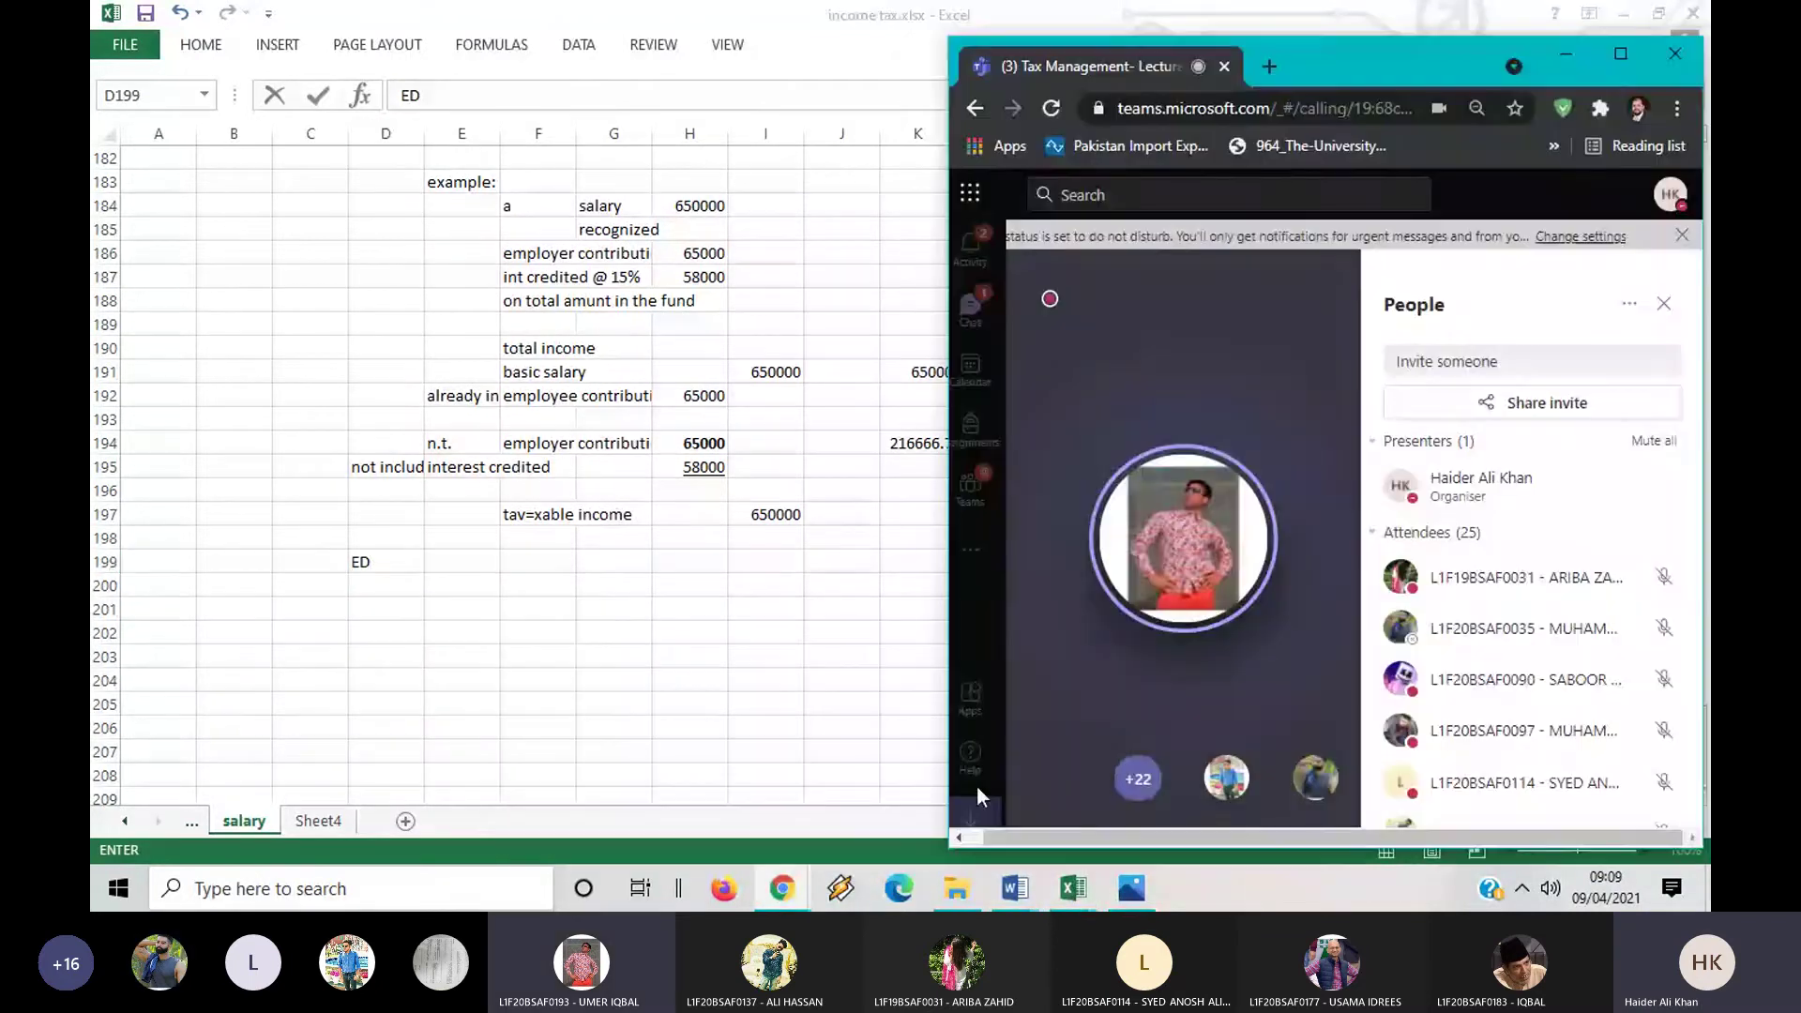
click(1615, 59)
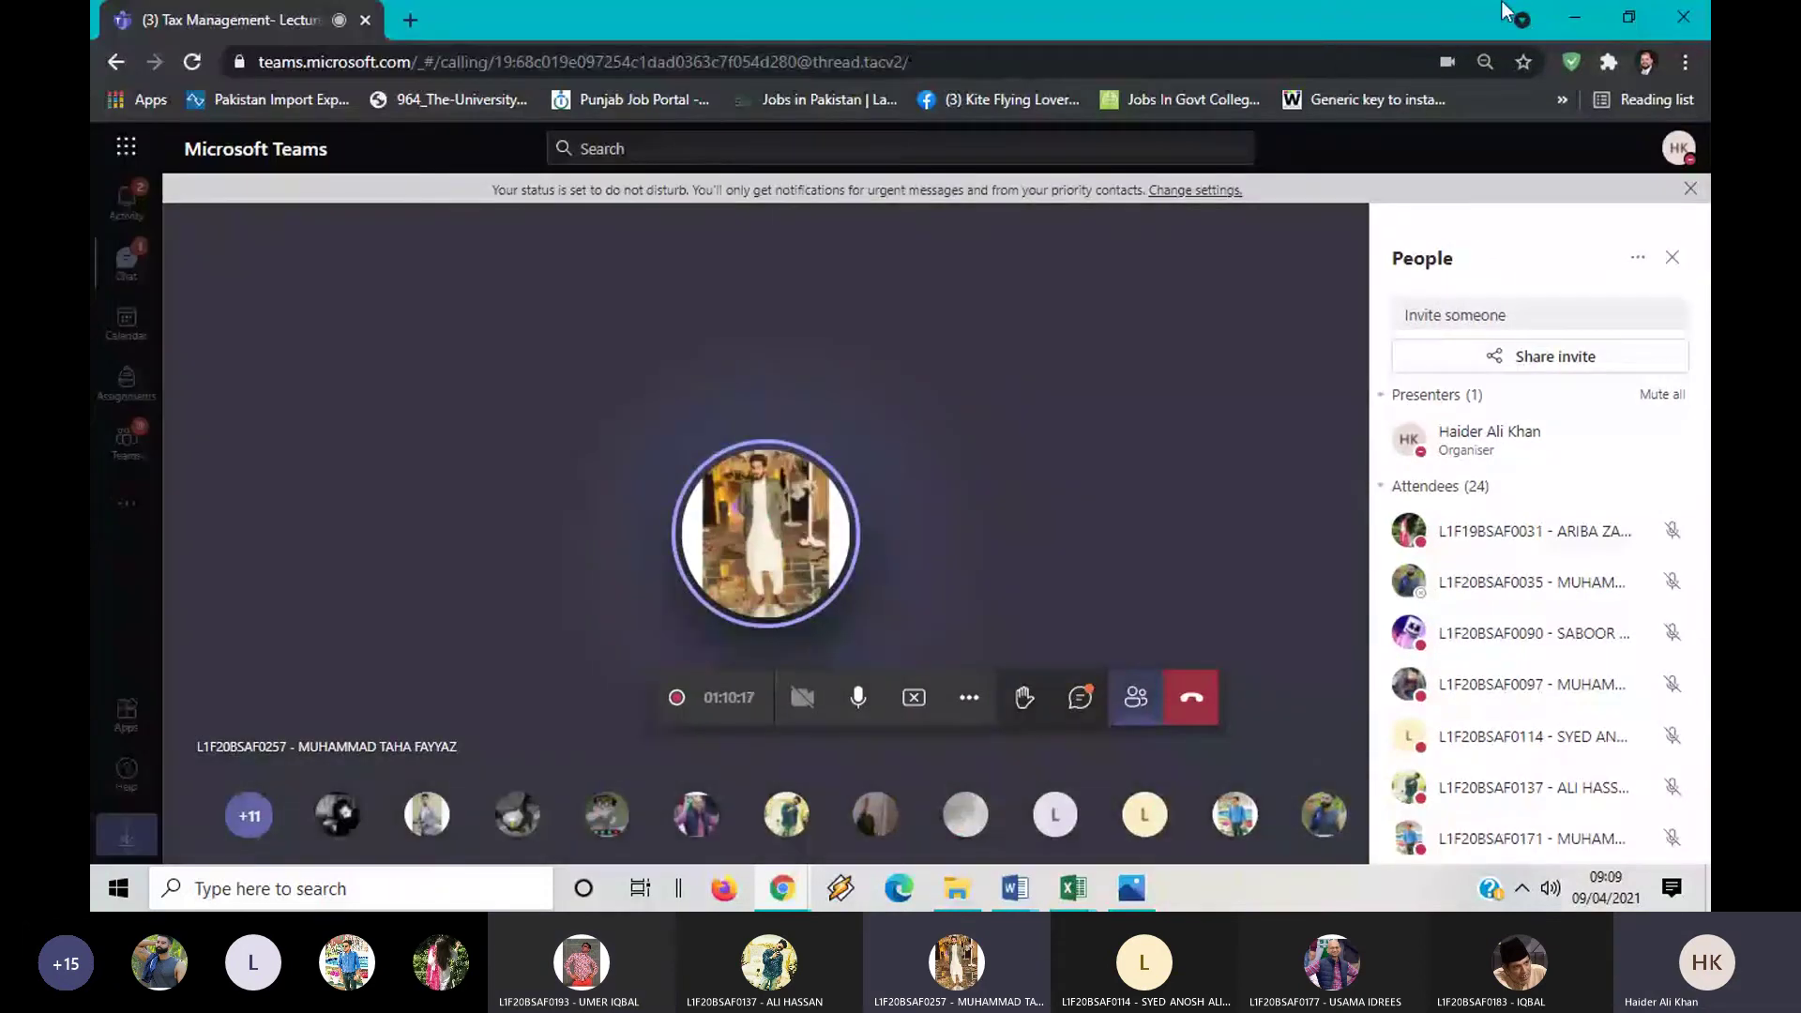
click(1571, 13)
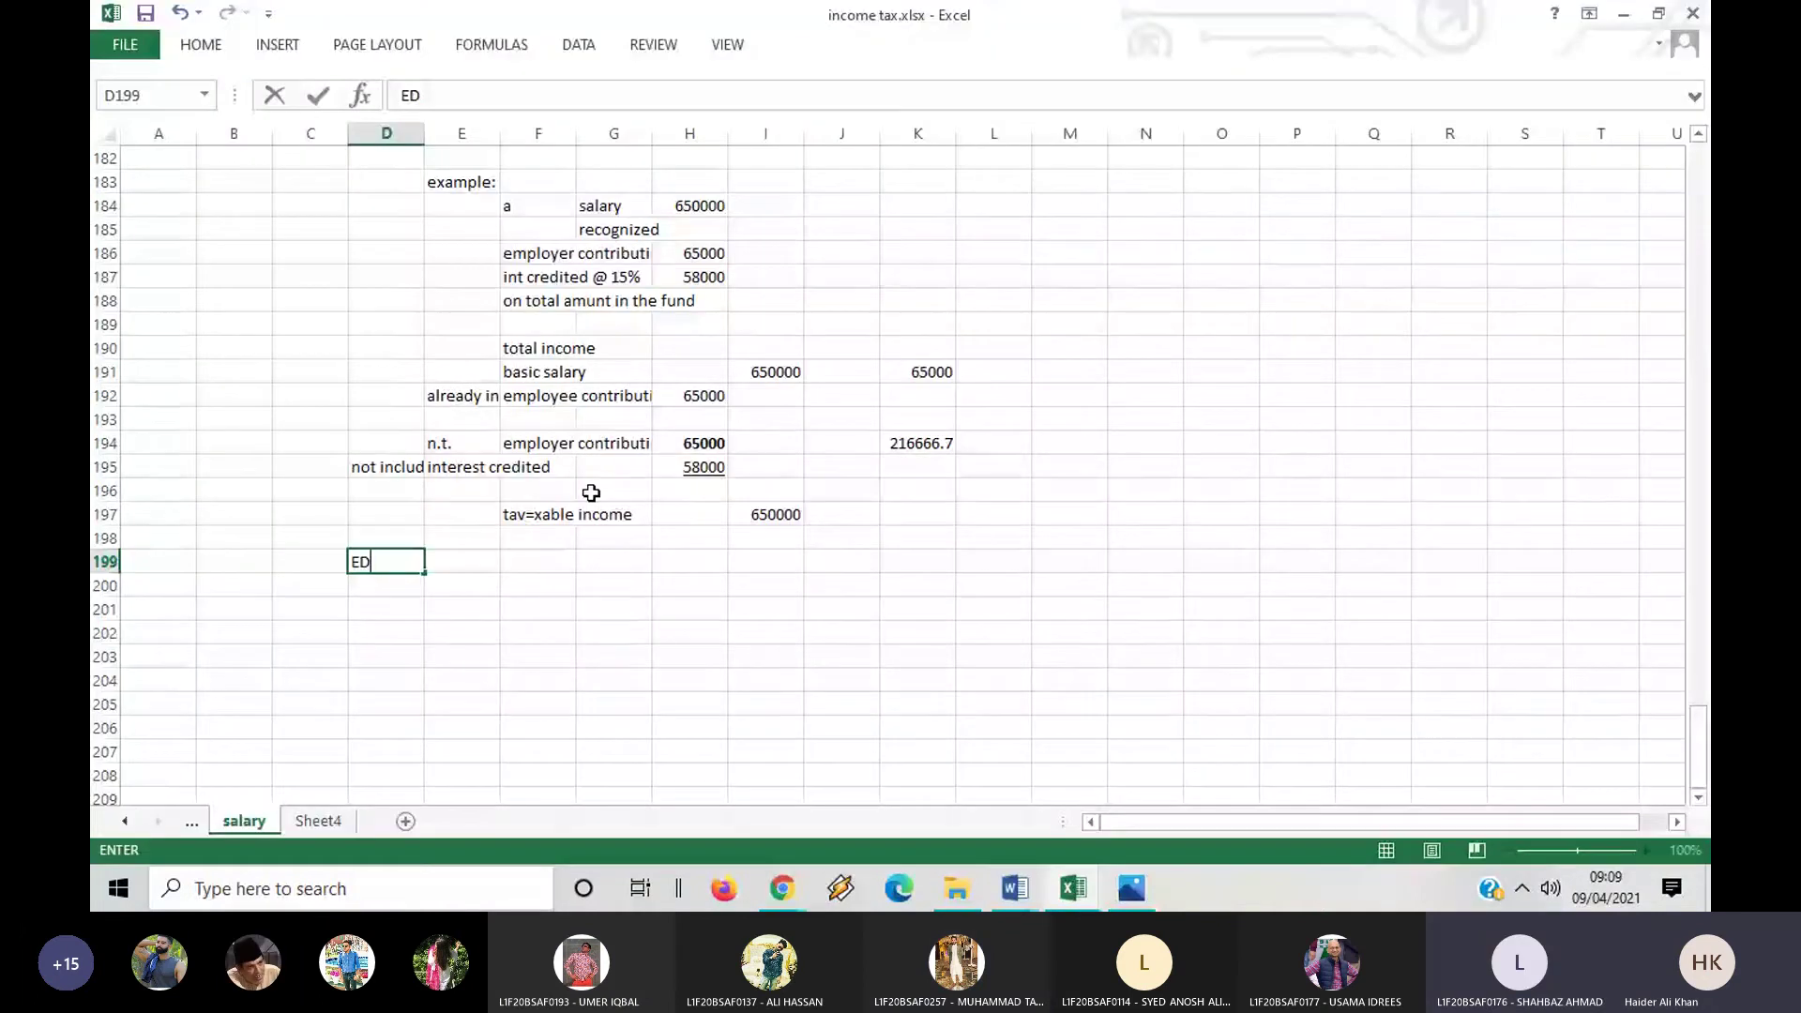
click(1655, 13)
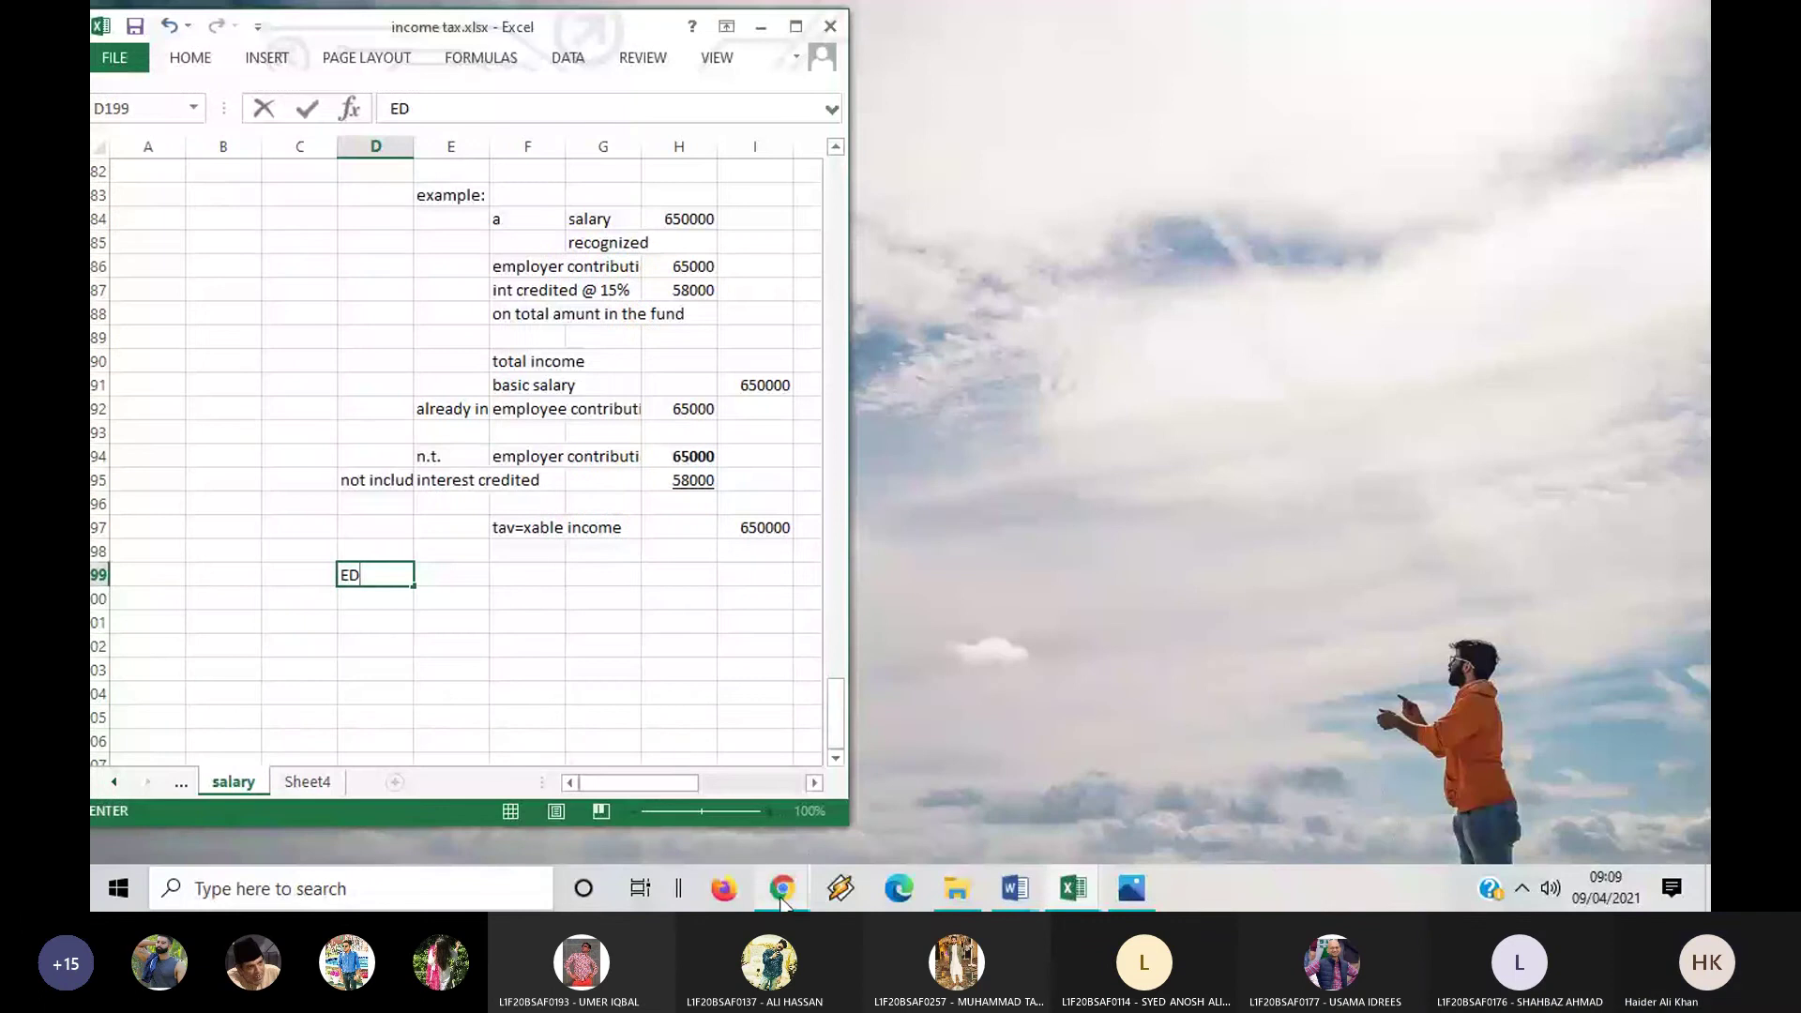
mouse_move(784, 898)
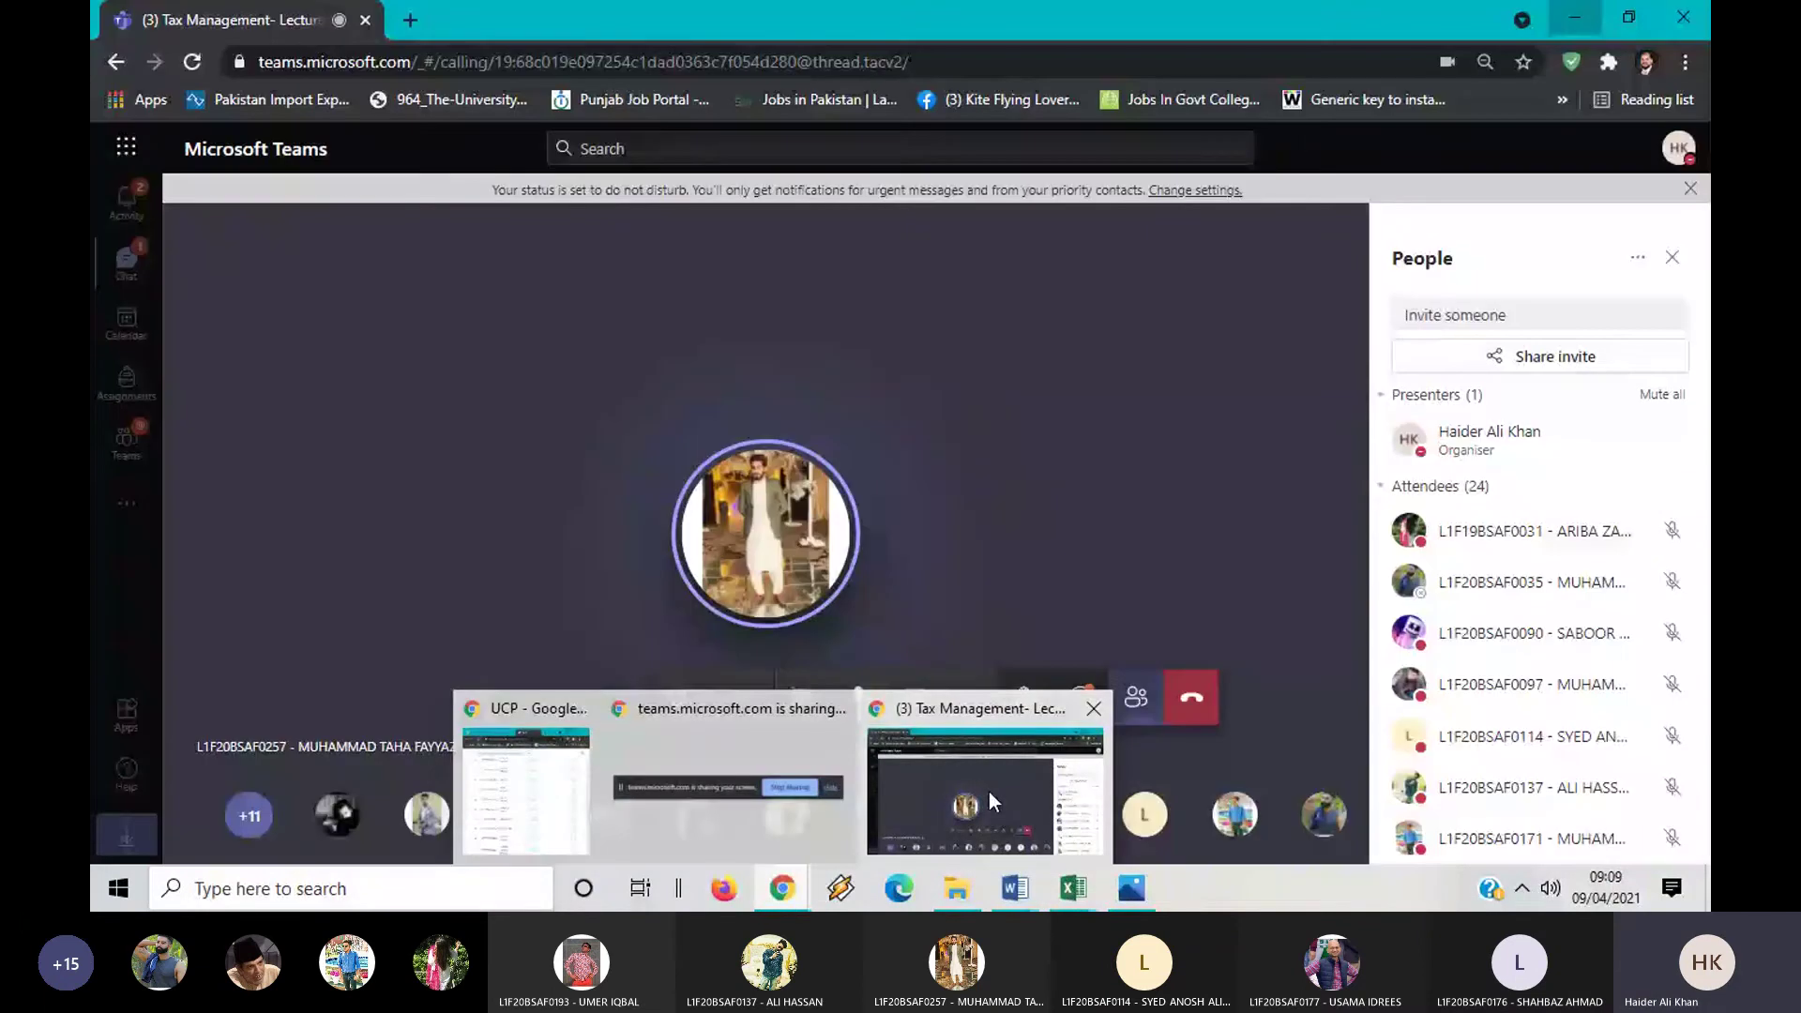
click(989, 792)
click(1629, 17)
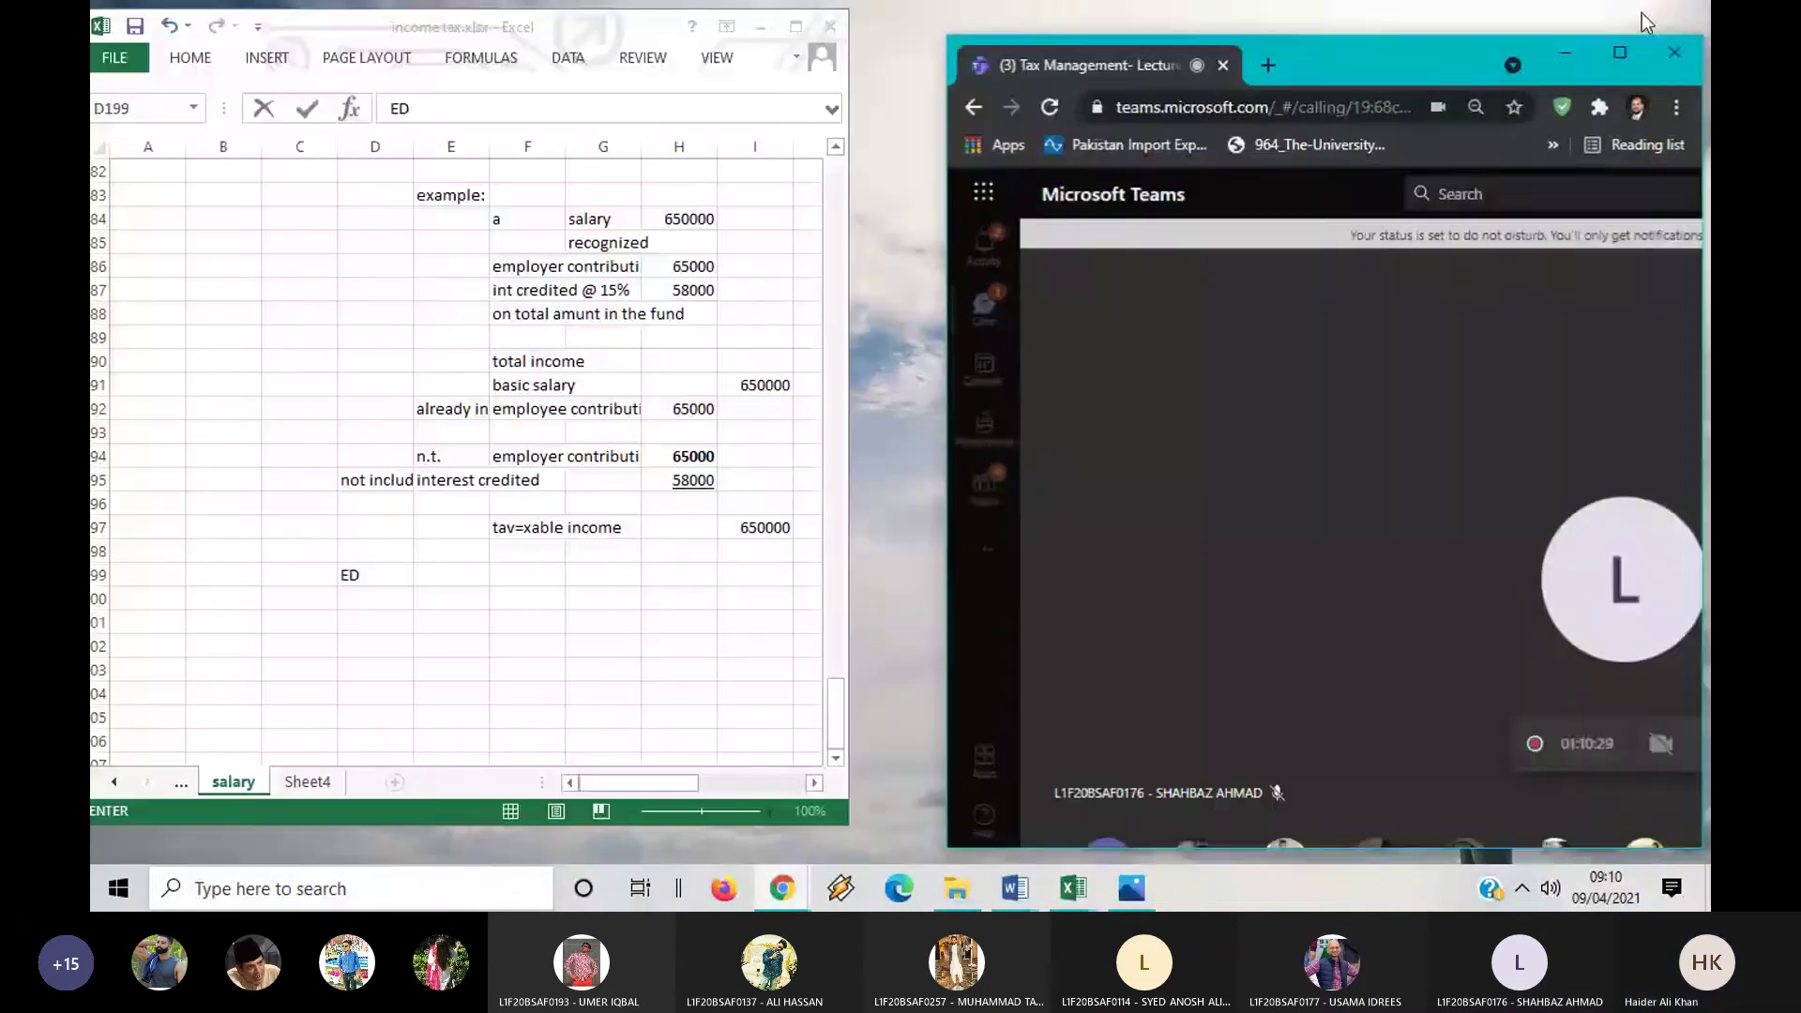
Complete the EDUCATIONAL EXPENSES heading in D199
click(348, 574)
text(UCATIO)
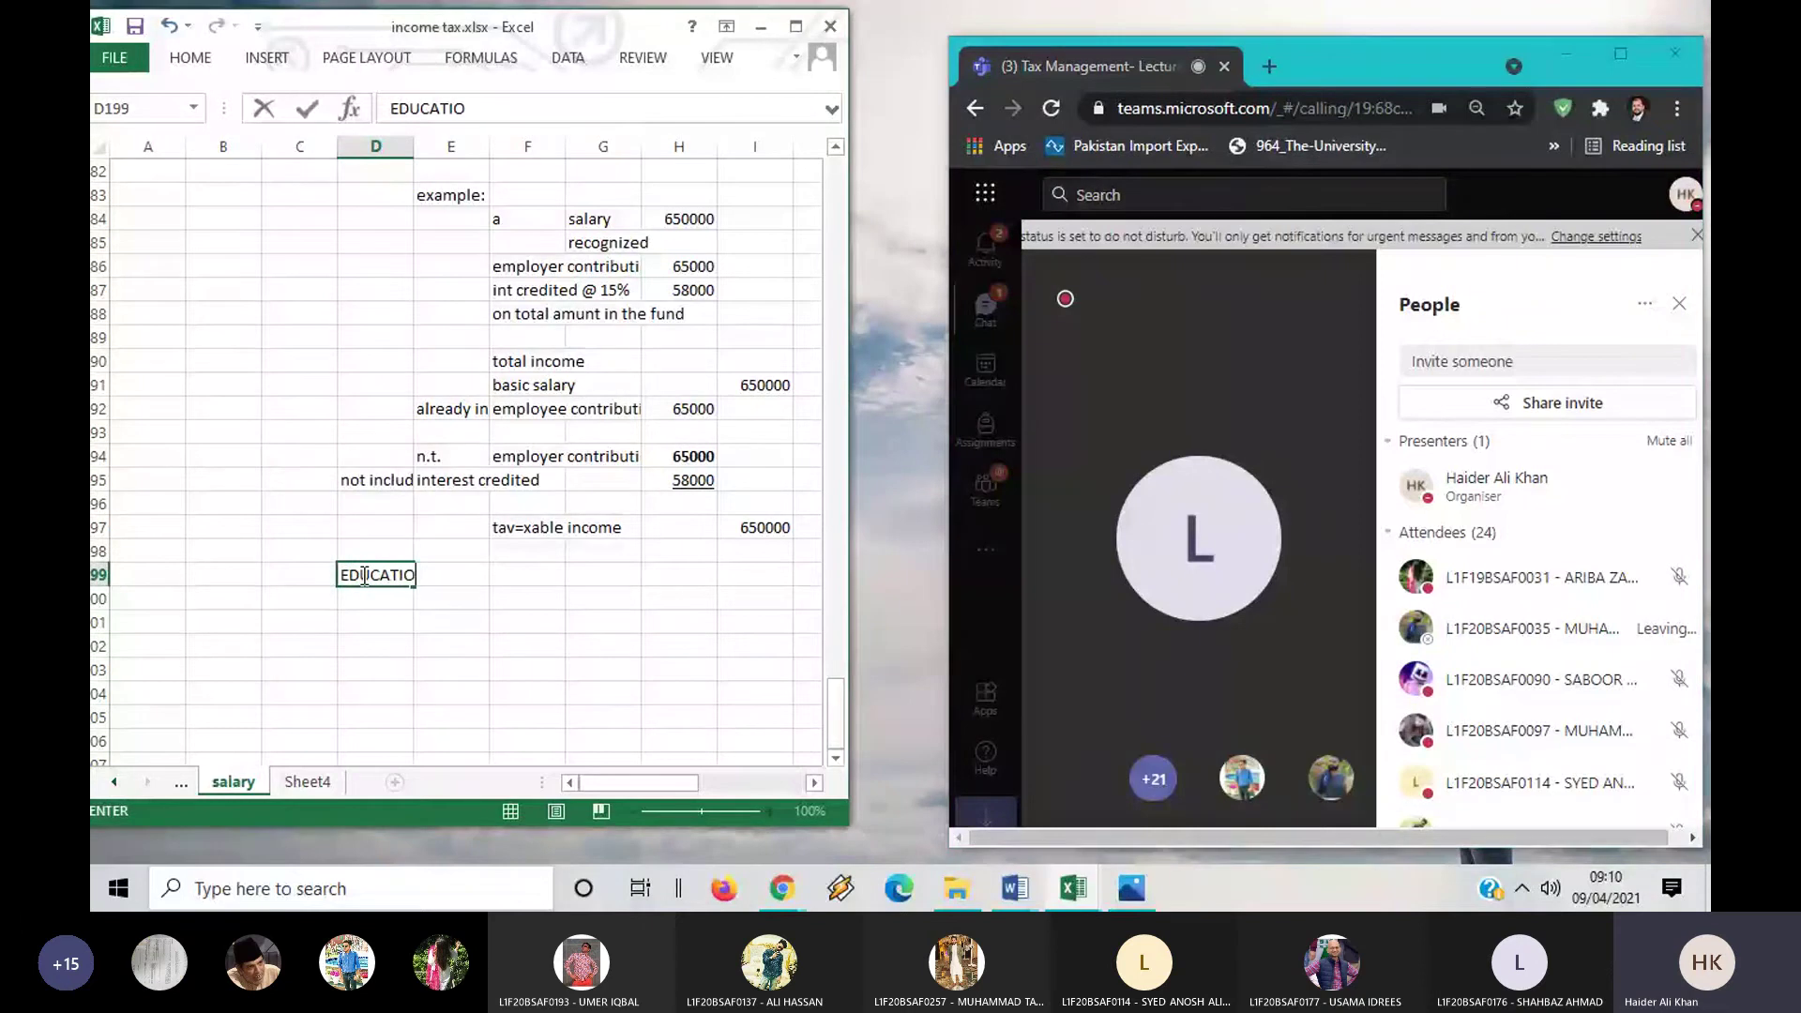
text(NAL EXPENSES)
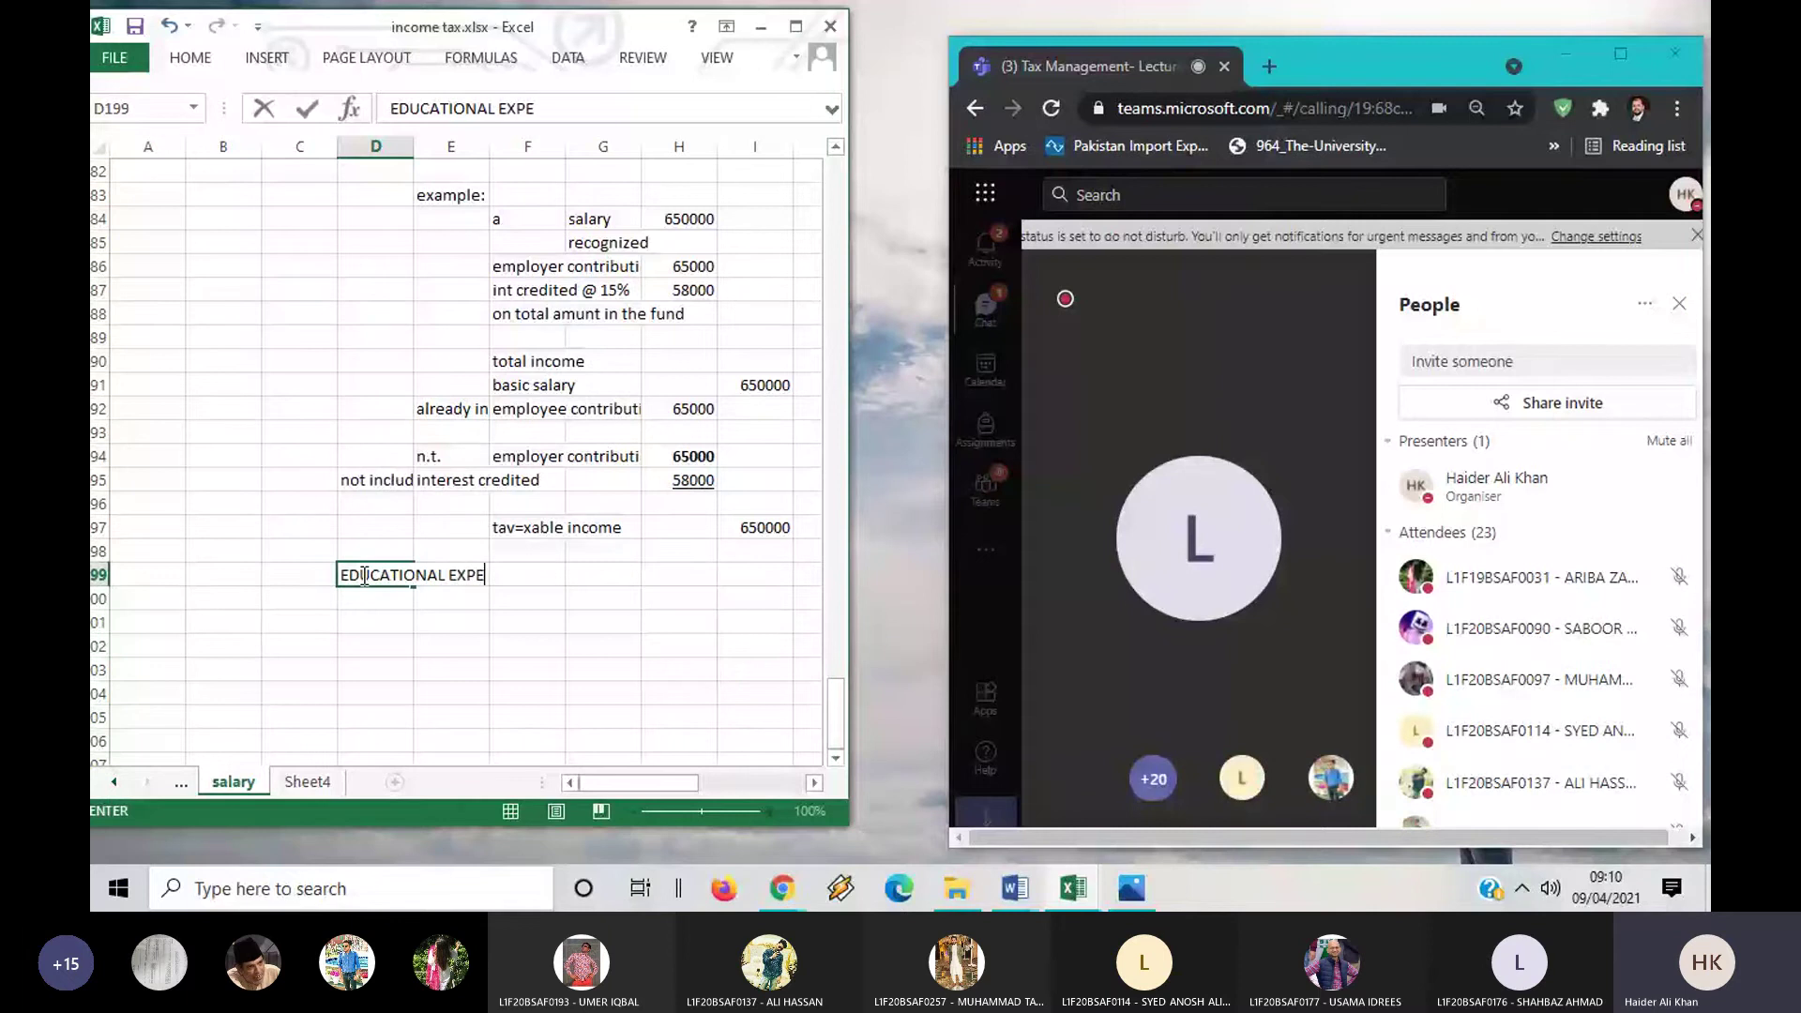
key(ctrl+Return)
key(Right)
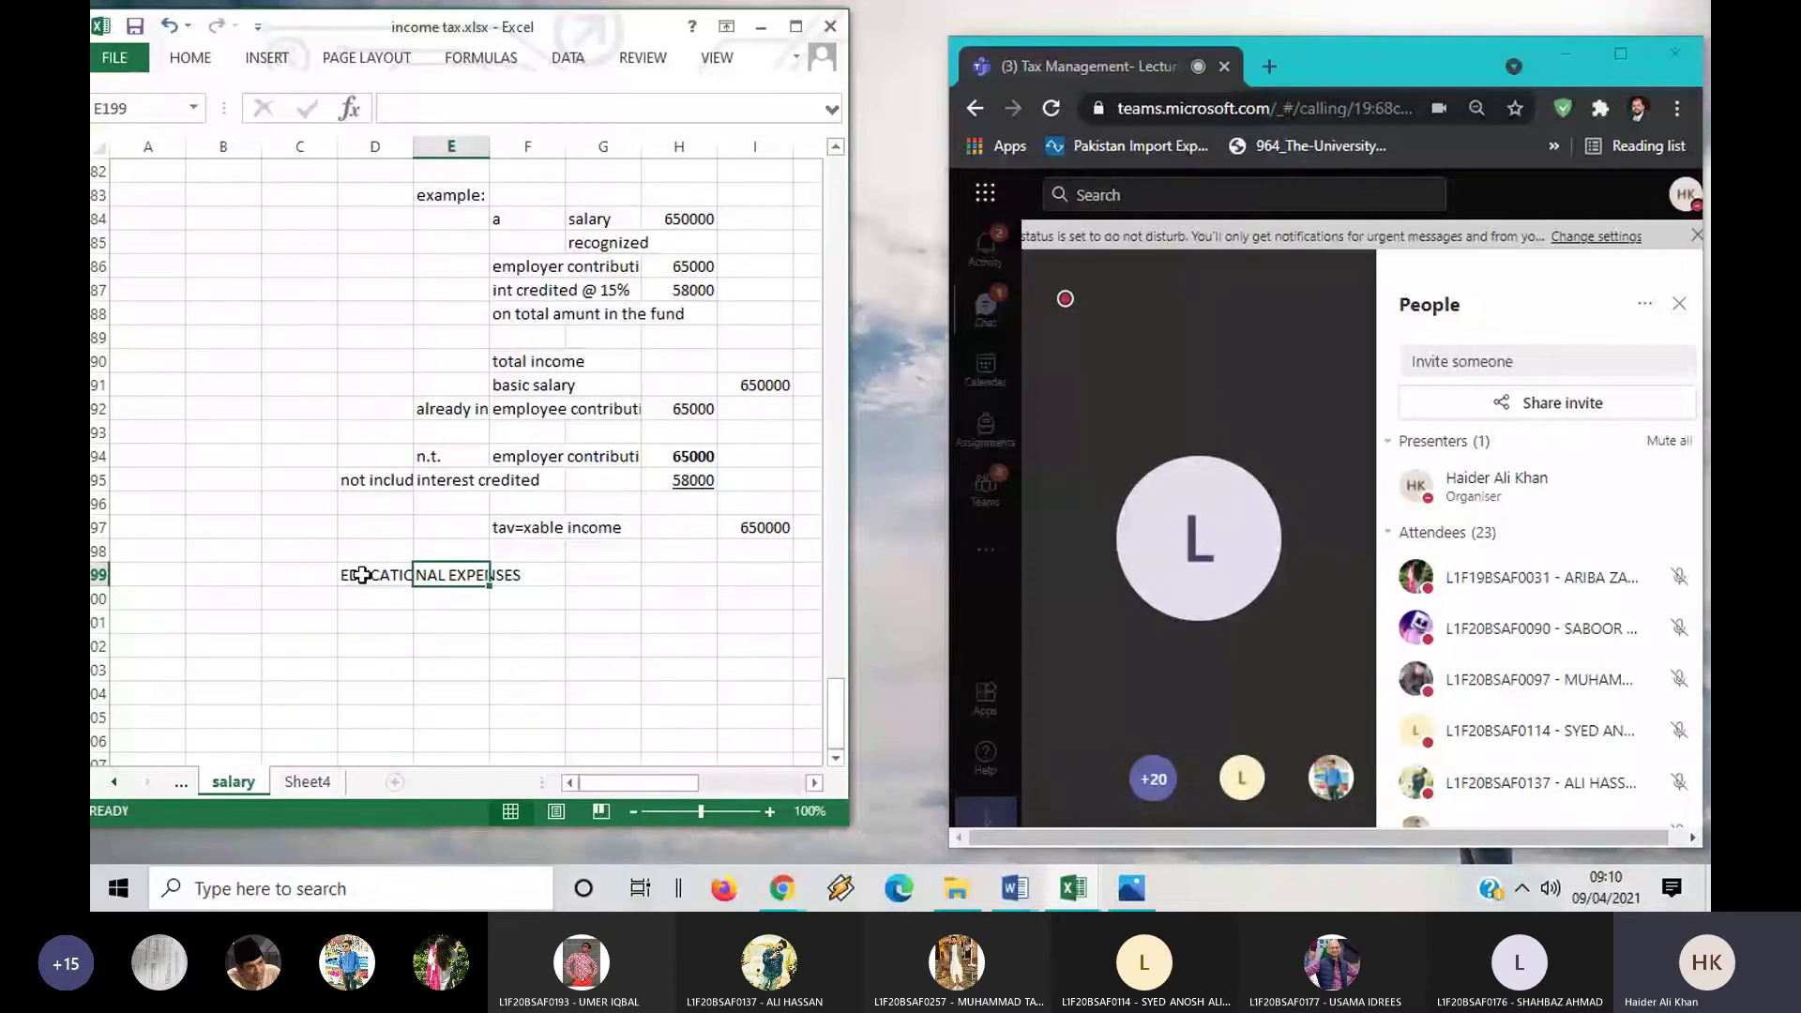
key(Down)
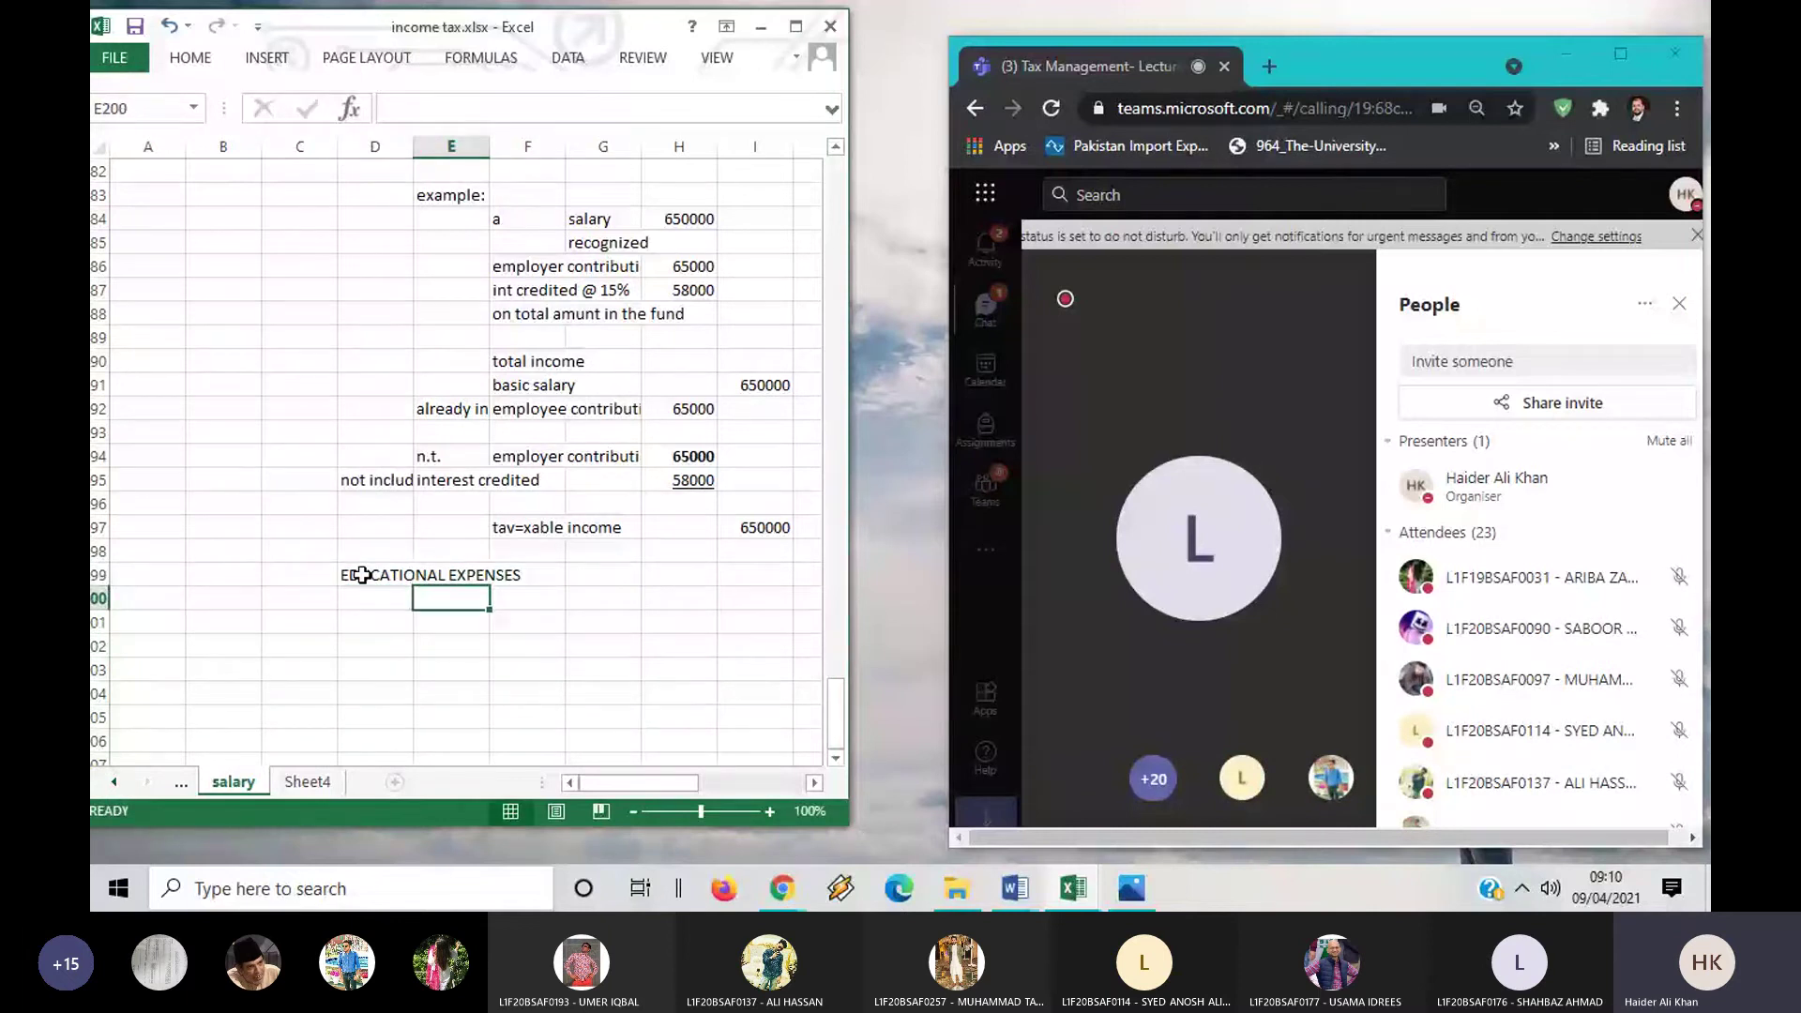
key(Left)
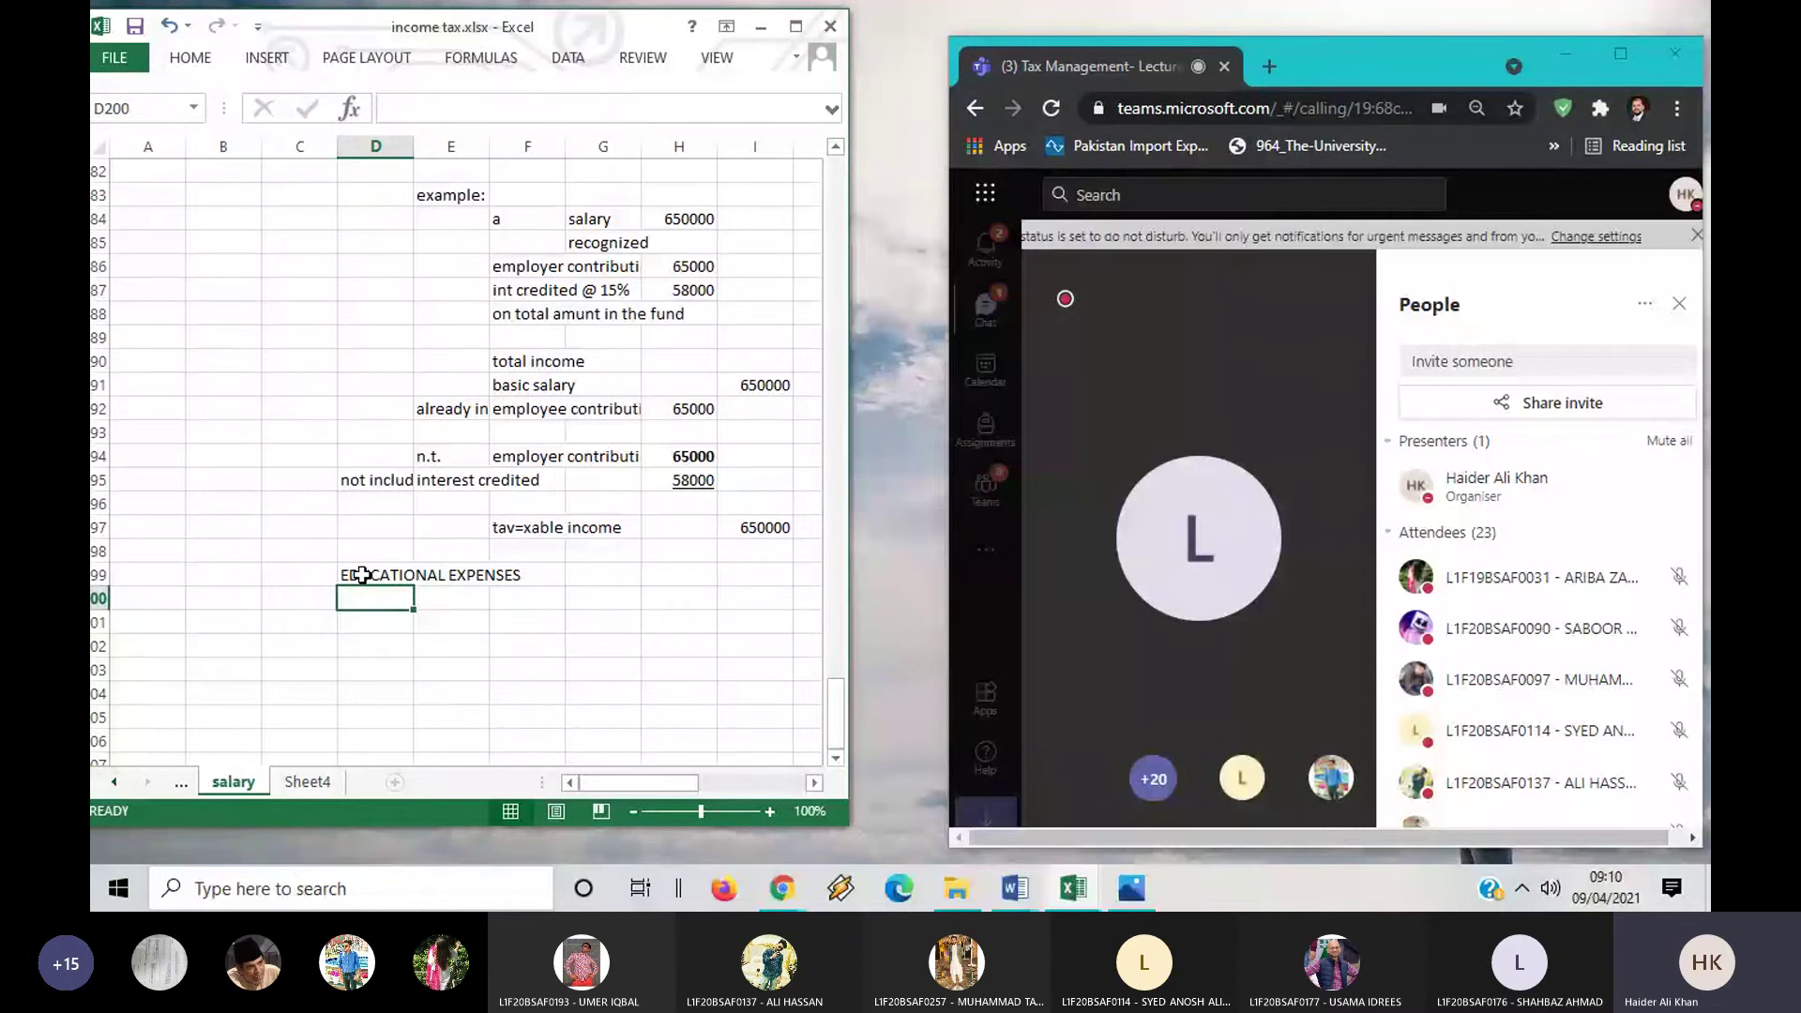
key(Down)
key(Right)
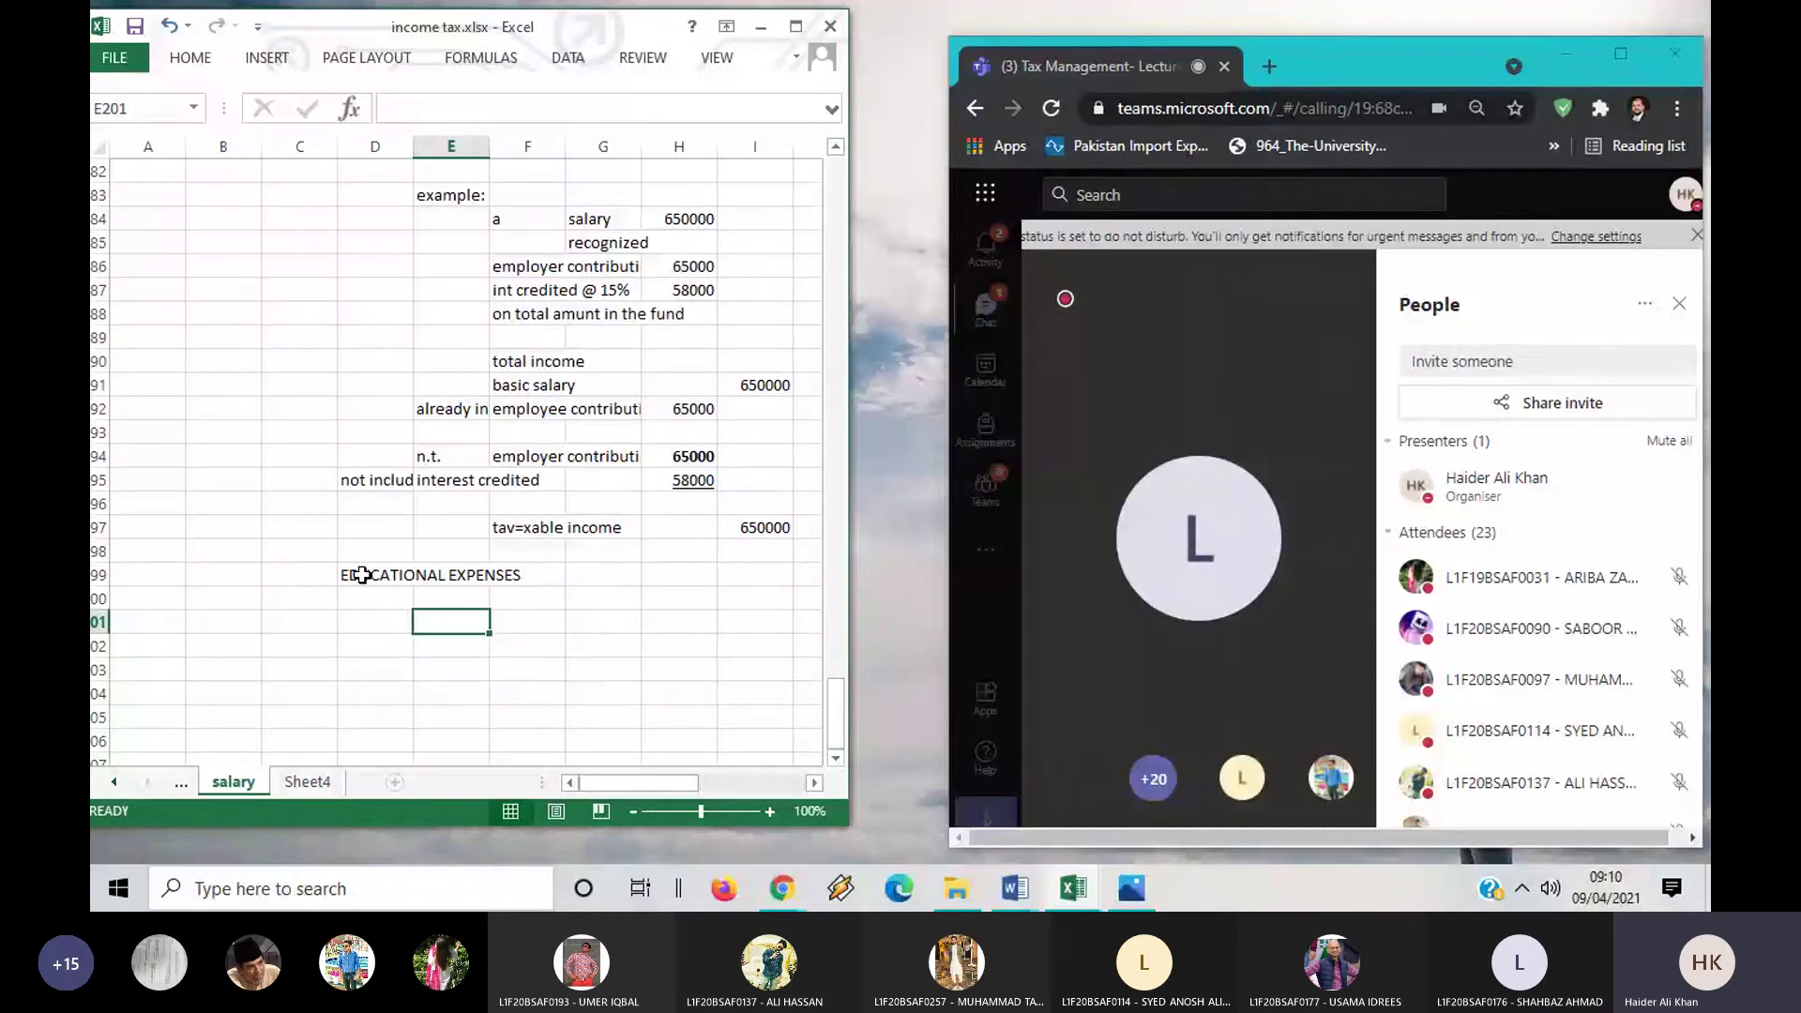
Enter 'TAXABLE INCOME IS' in E201 with 900000 in H201, admitting a lobby participant
text(TA)
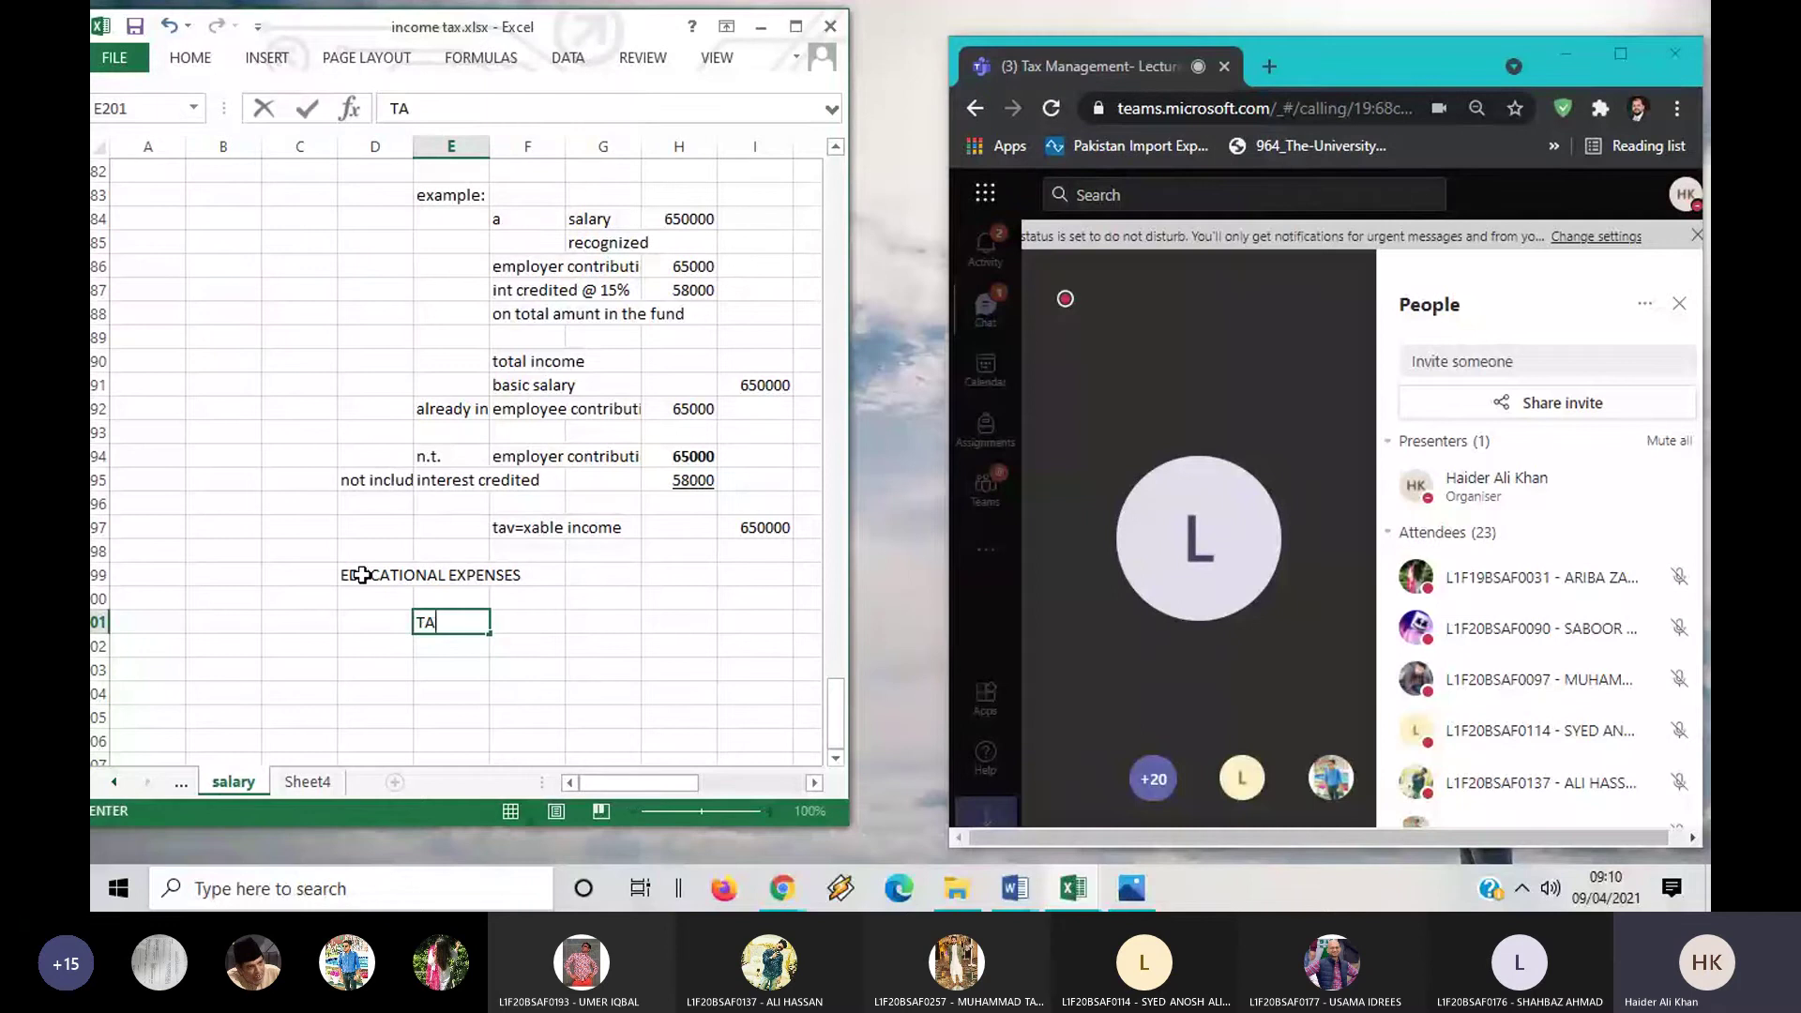
text(XABLE INCOME IS)
key(Return)
key(Right)
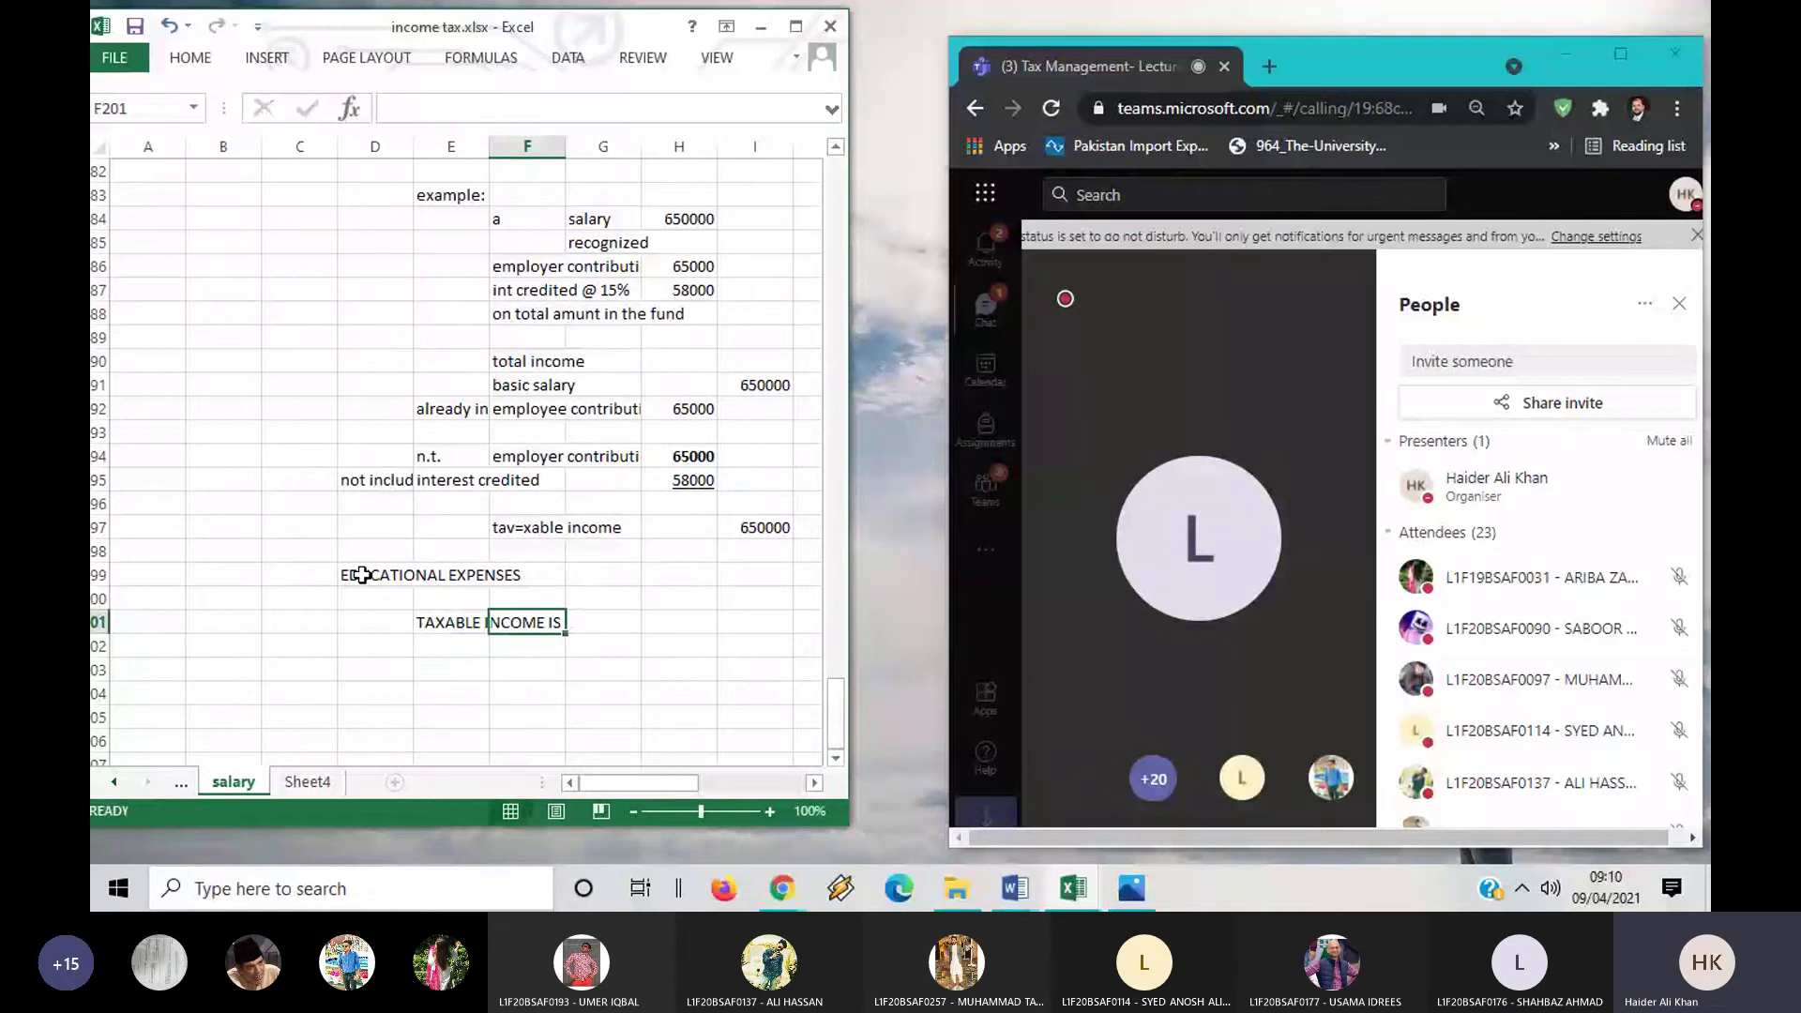
key(Tab)
key(Tab)
text(900000)
key(Return)
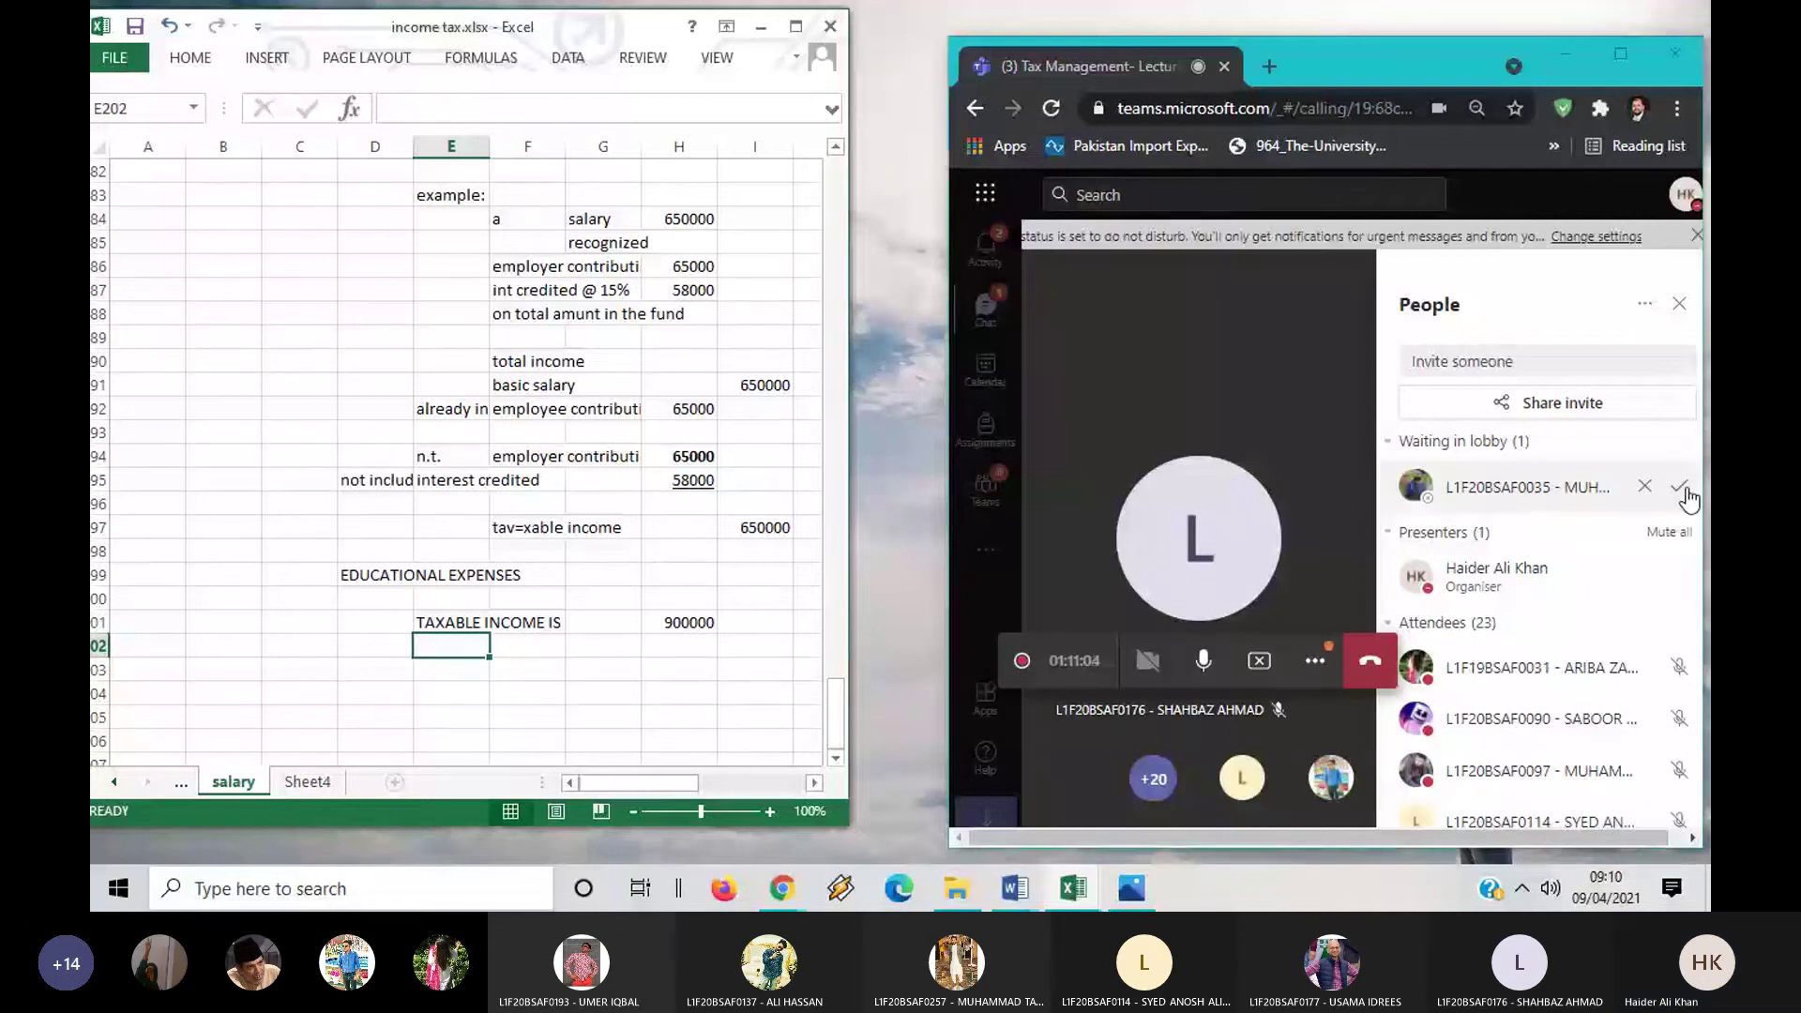
click(1680, 488)
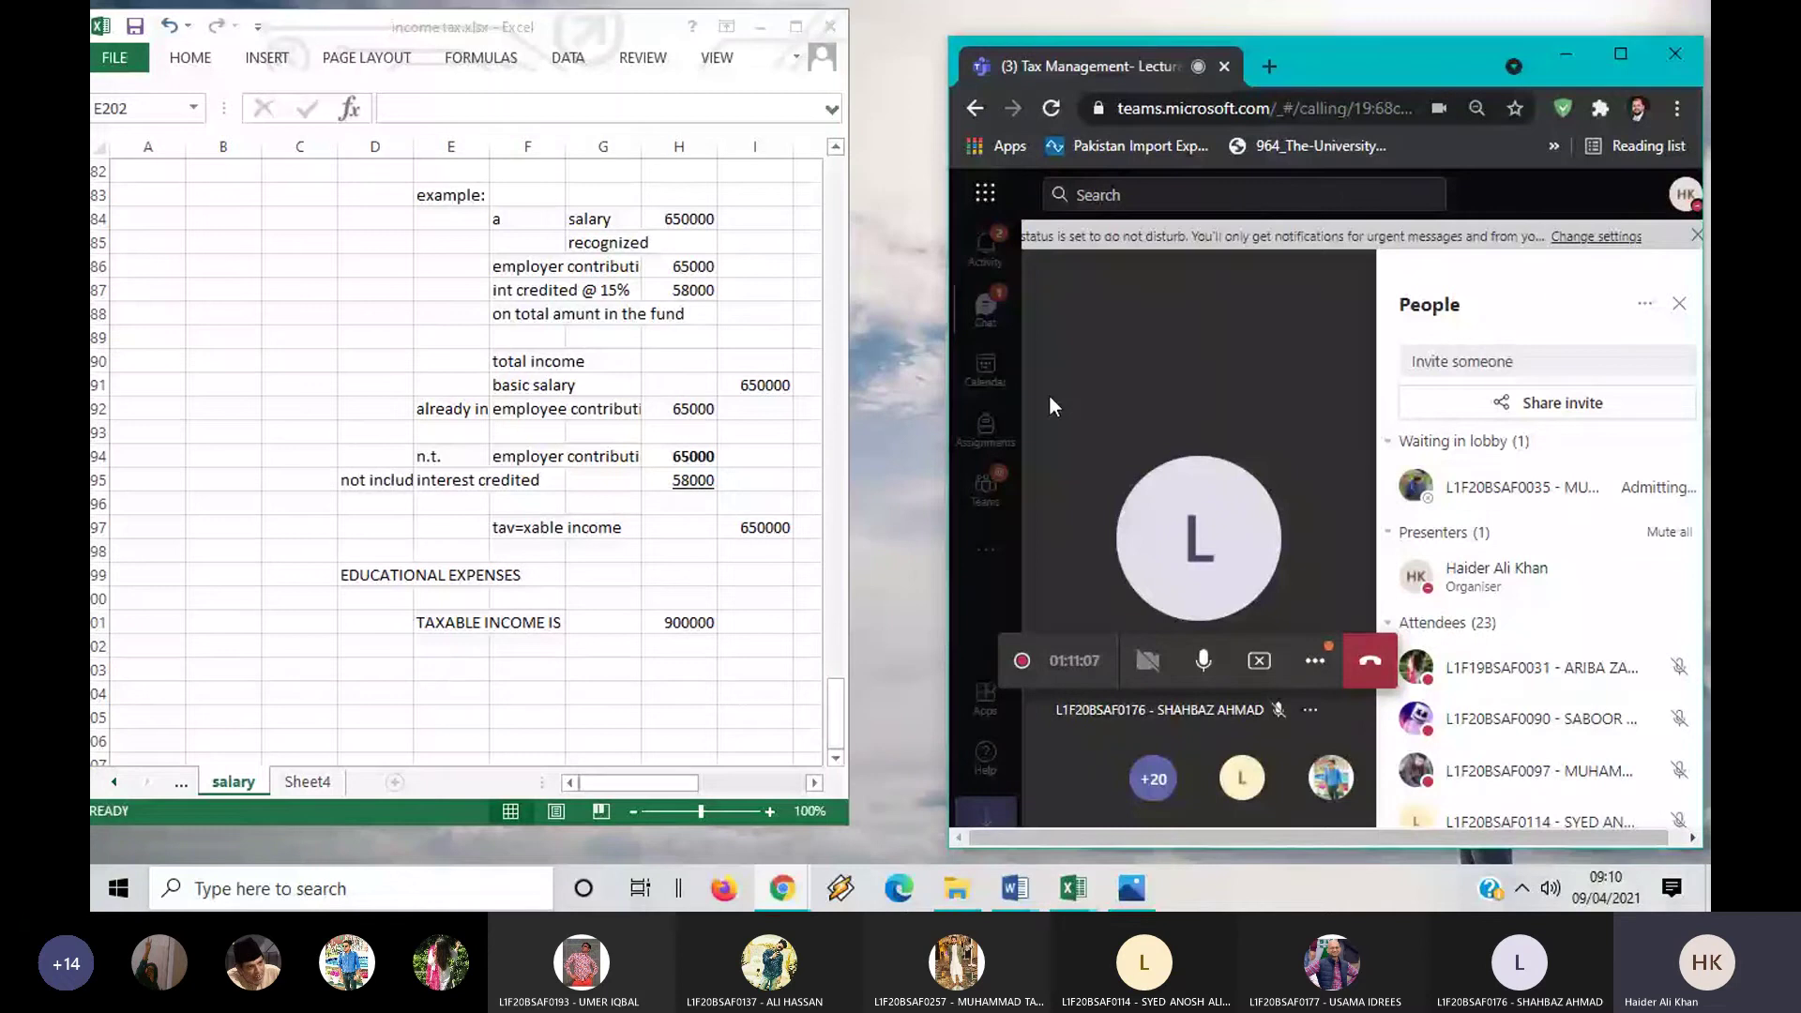
click(450, 655)
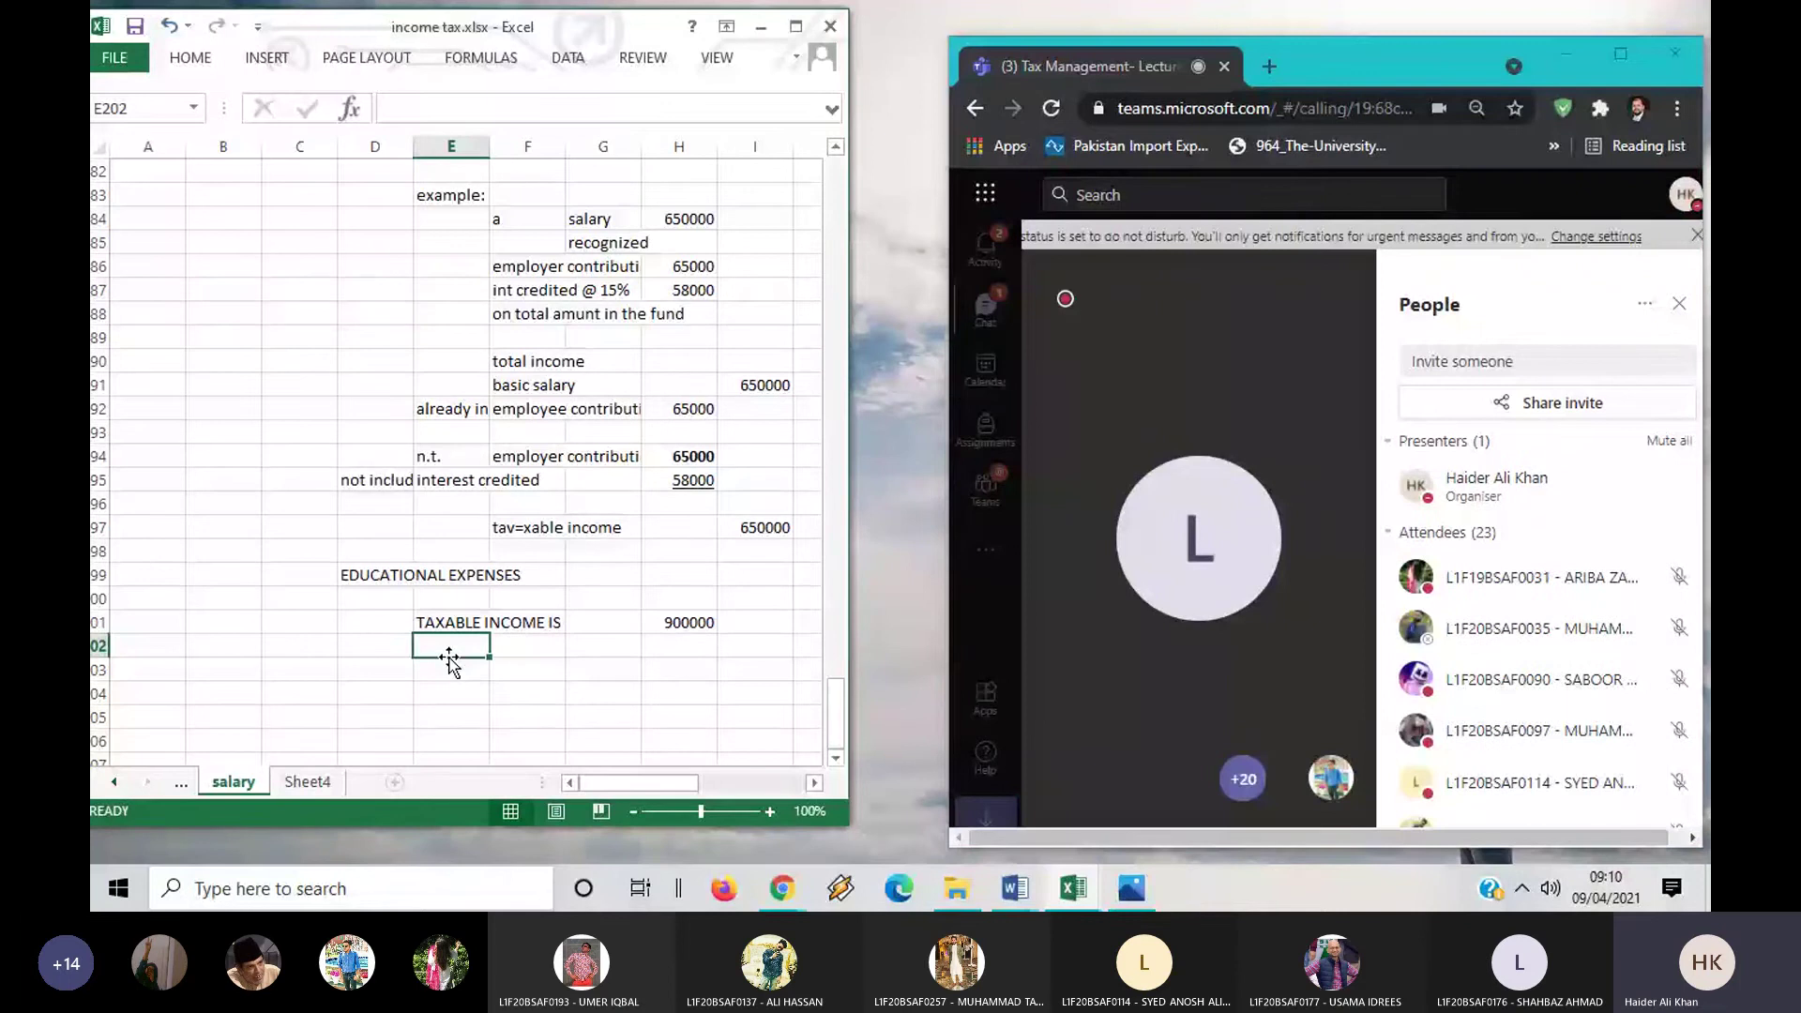
Add the tuition fee line for 4 children and a DEDUCTION label below it
text(PAID)
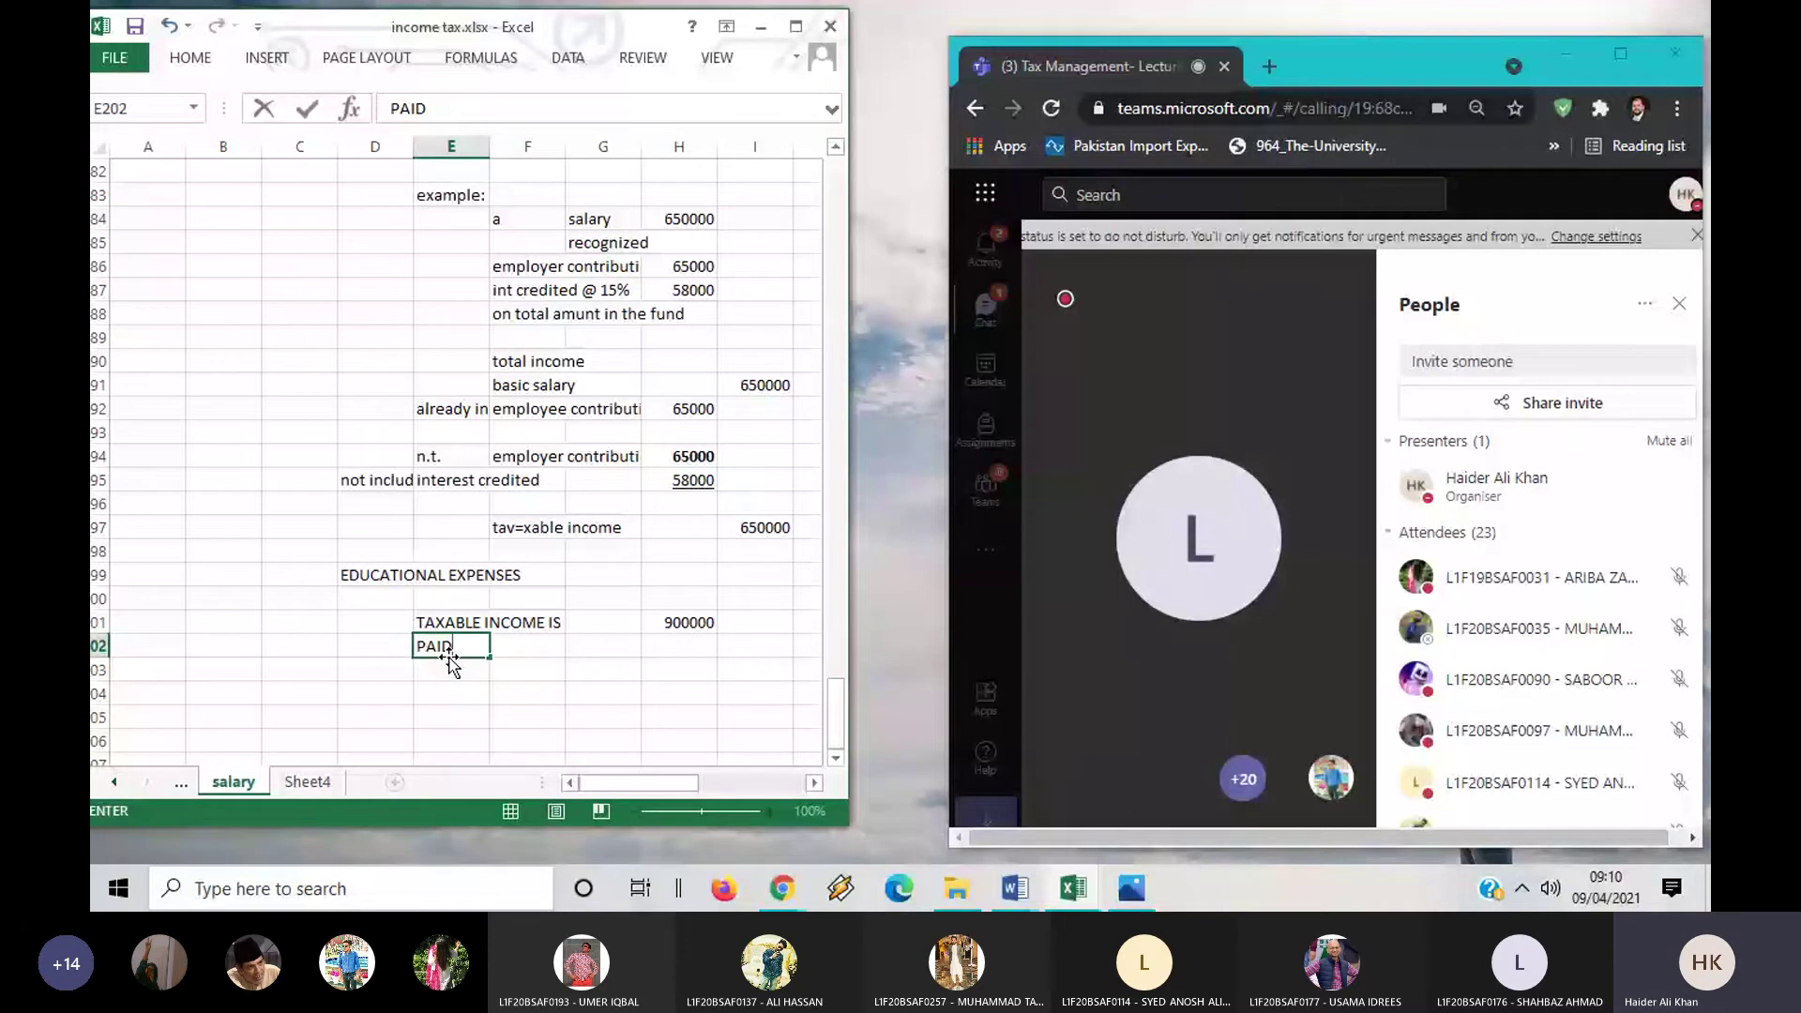
text( 60000)
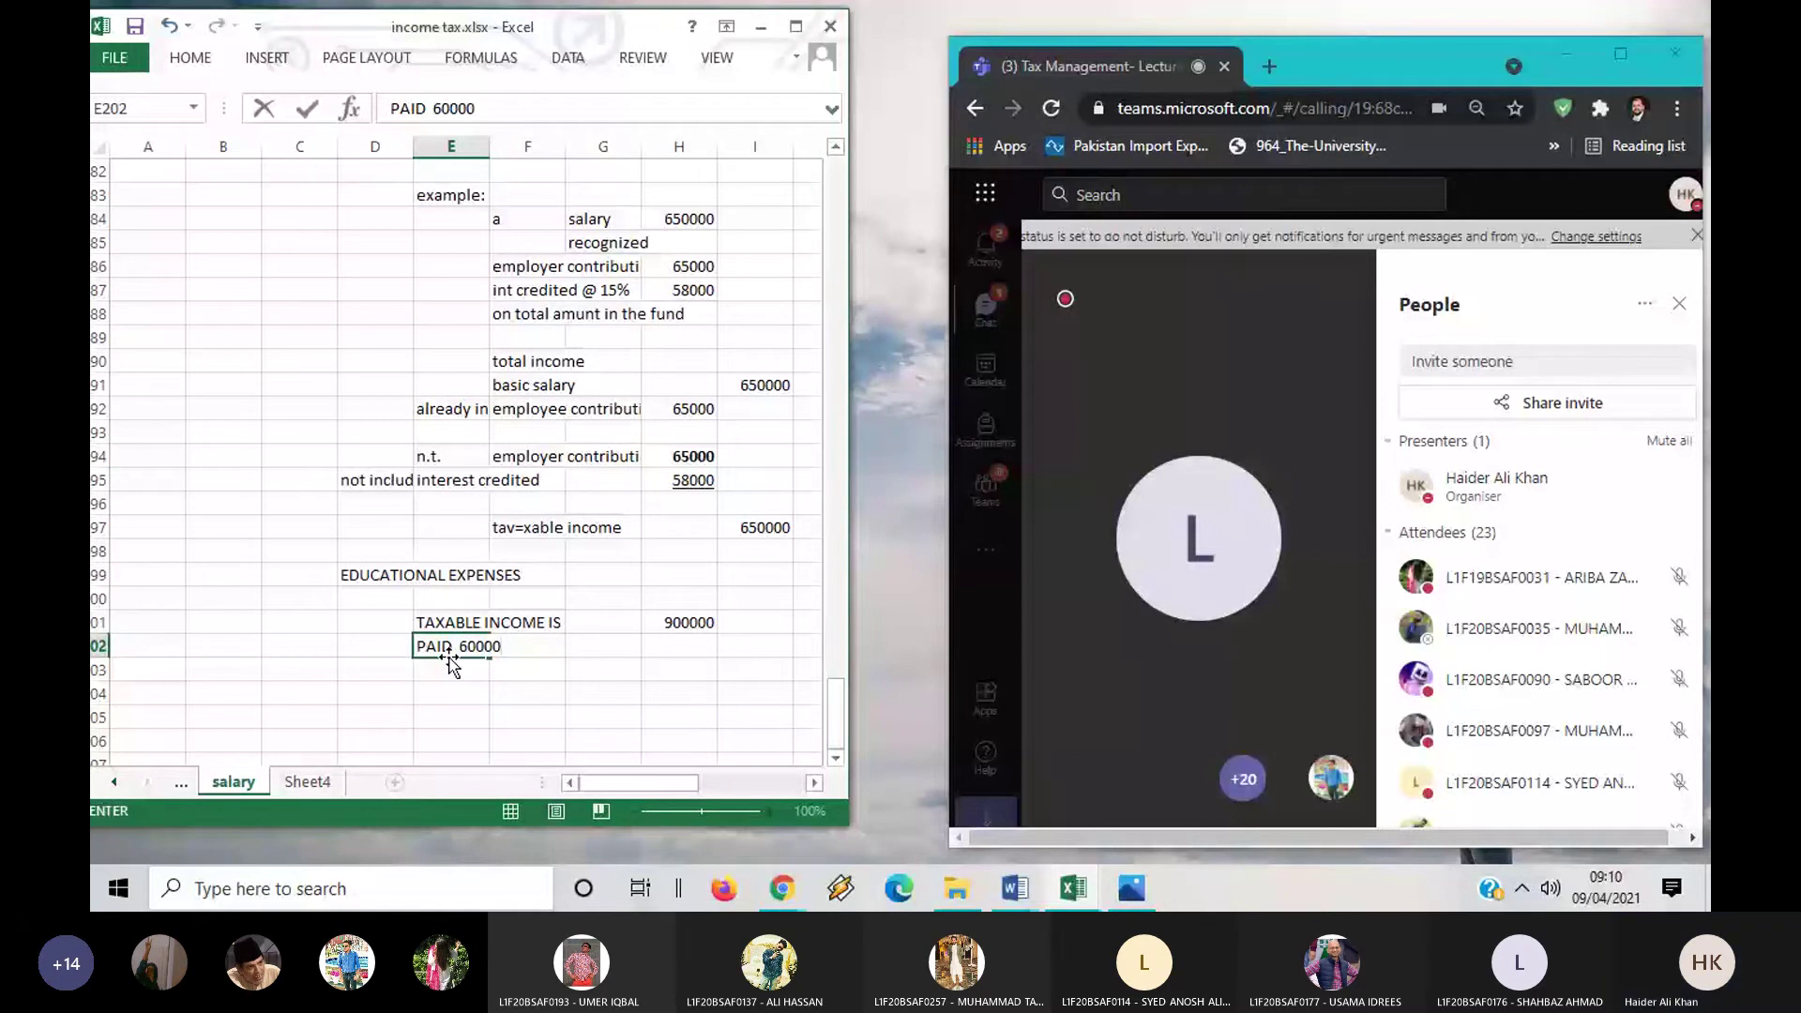
text( AS TUITIO)
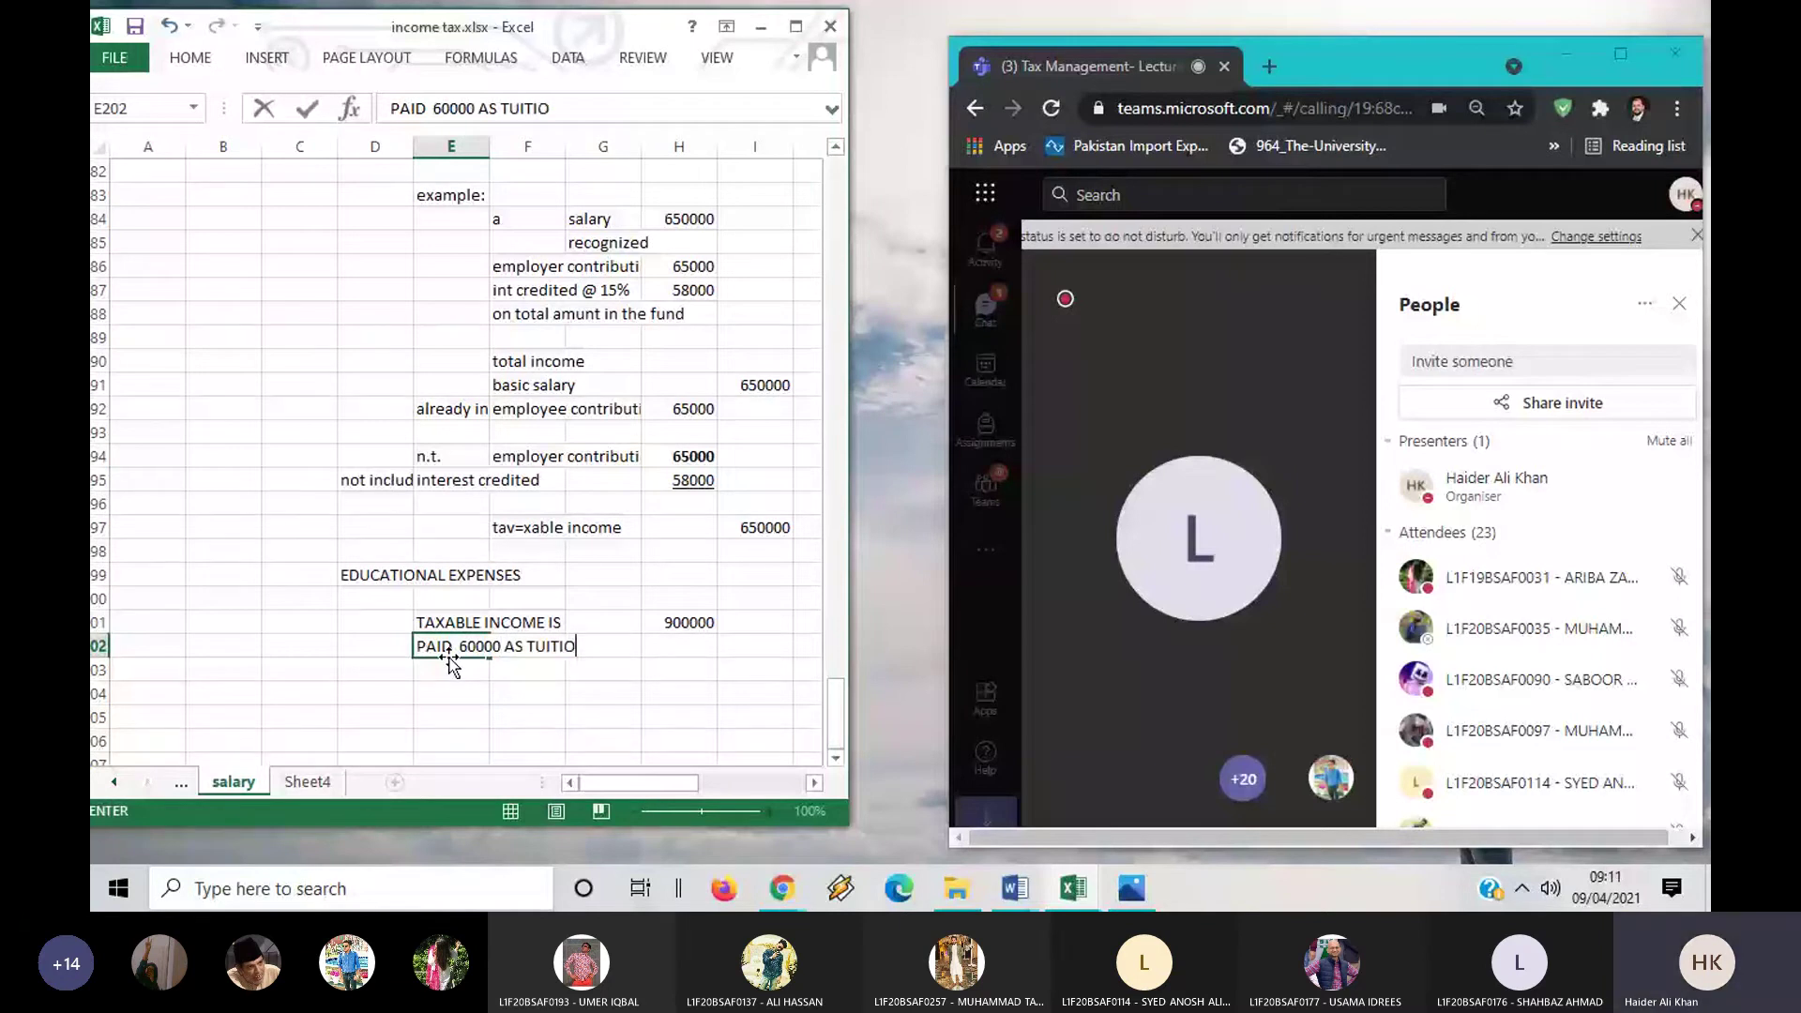
text(N FEE OF 4 C)
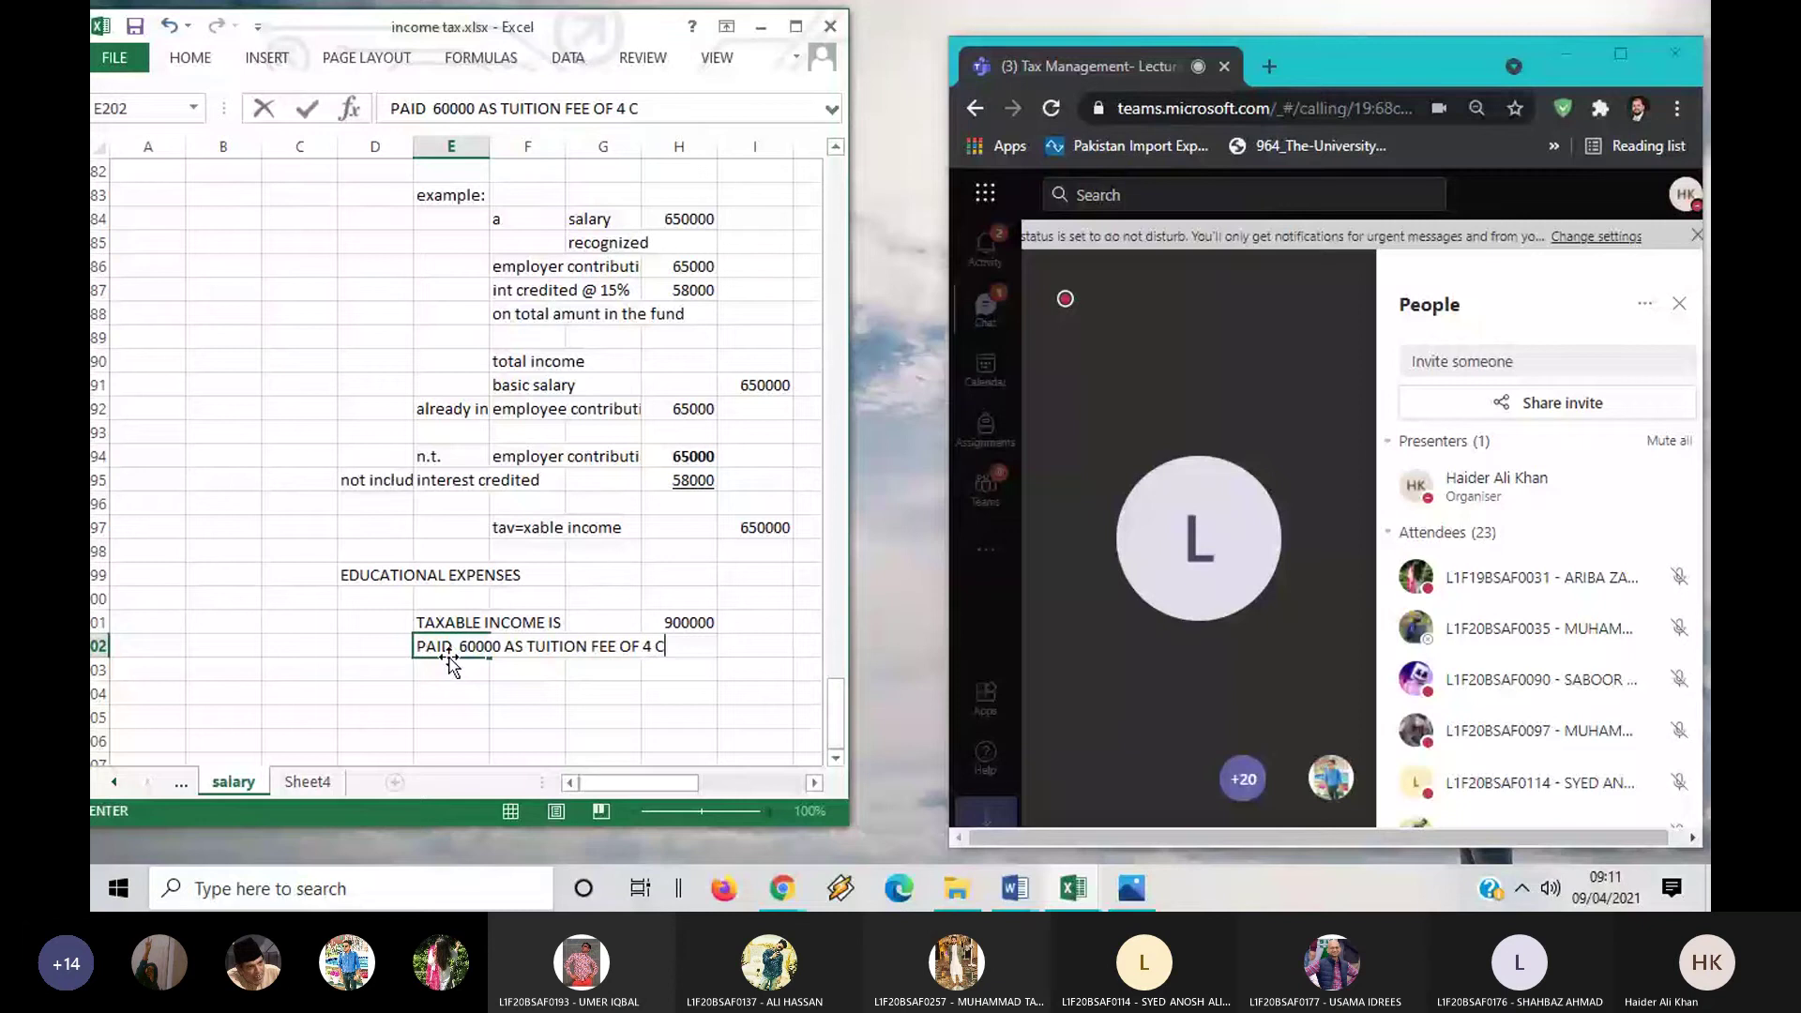
text(HILDRE)
text(N)
key(Return)
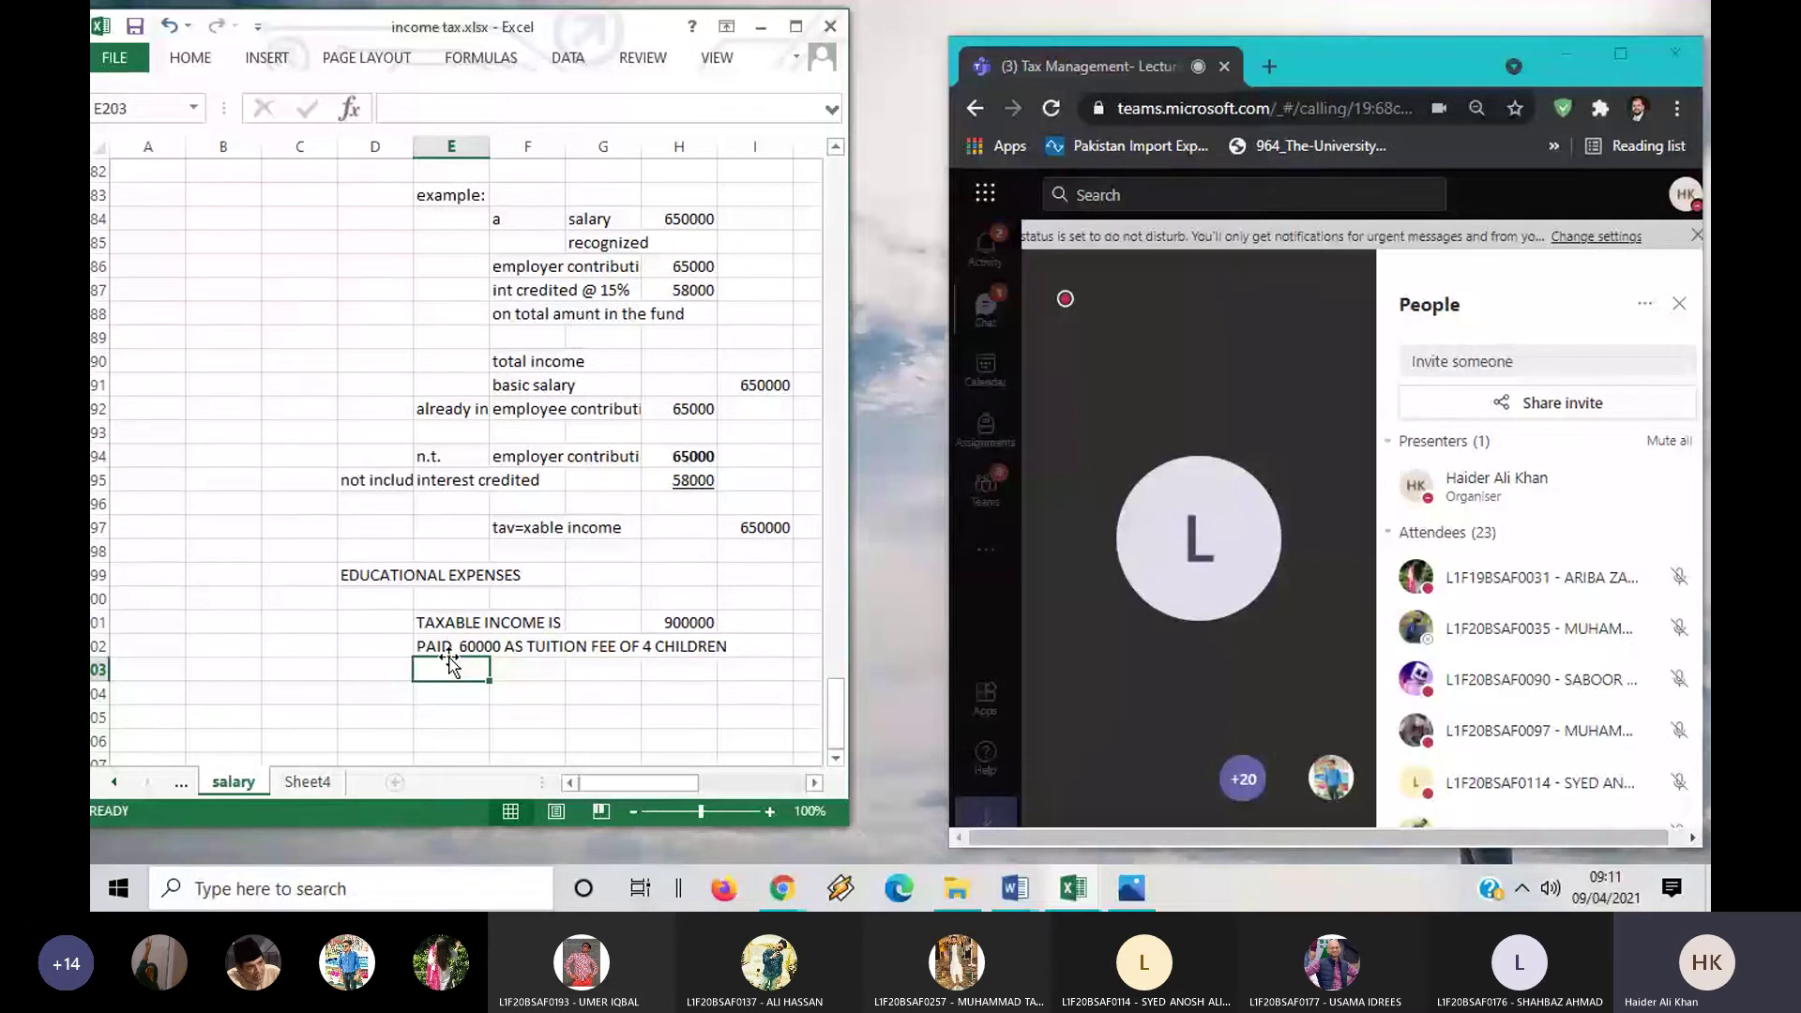
text(DEDUCTION)
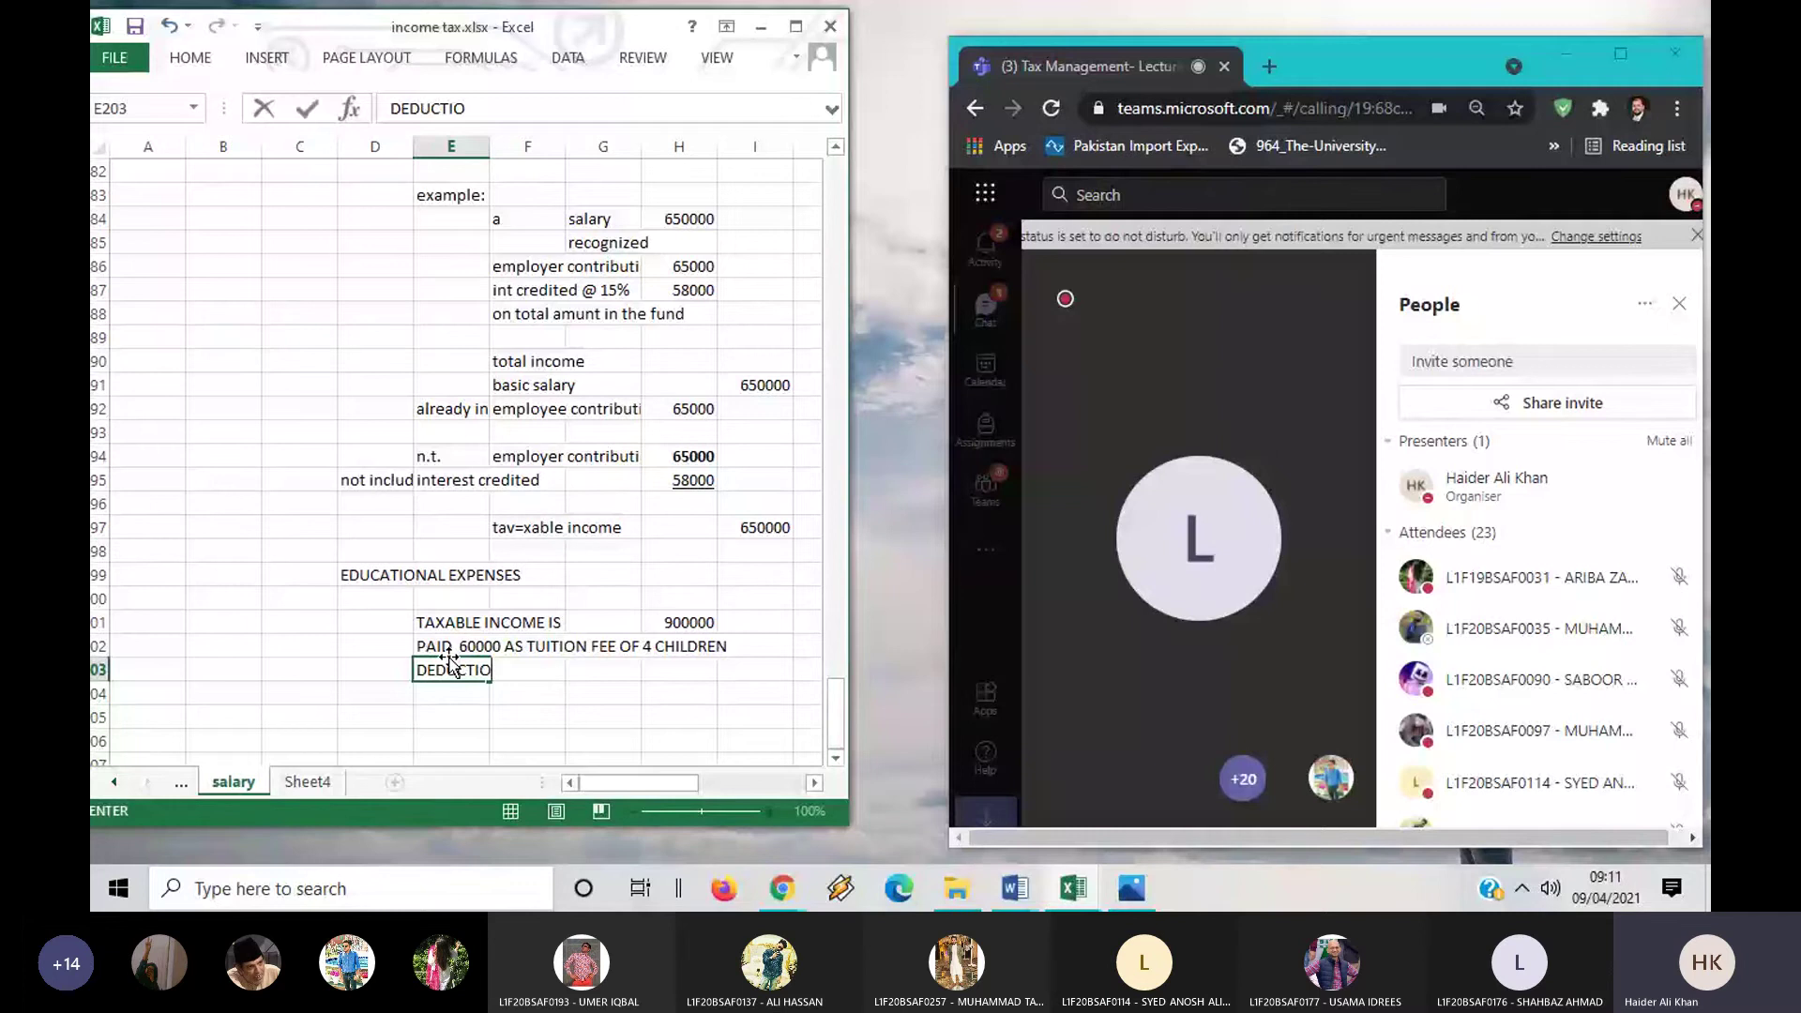
key(Return)
key(Return)
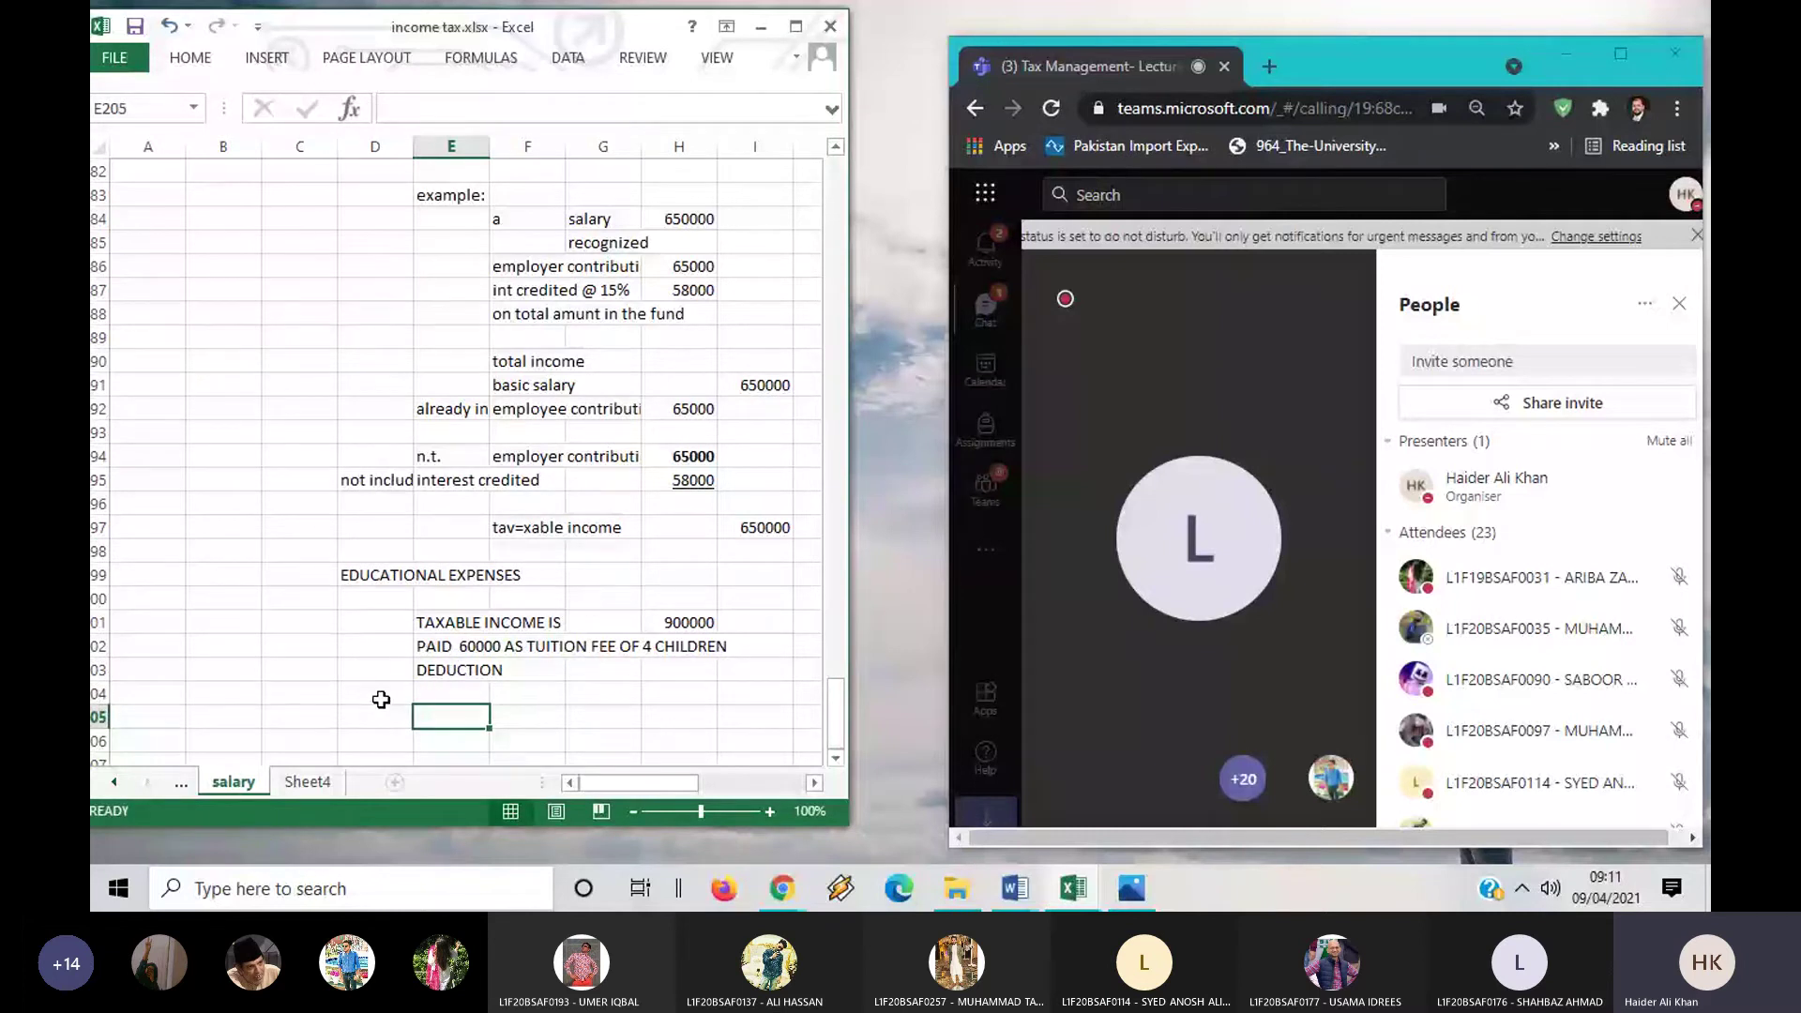
Add limit 1, '5% OF TUITION FEE PAID', with a =.05*60000 formula in H204
click(381, 699)
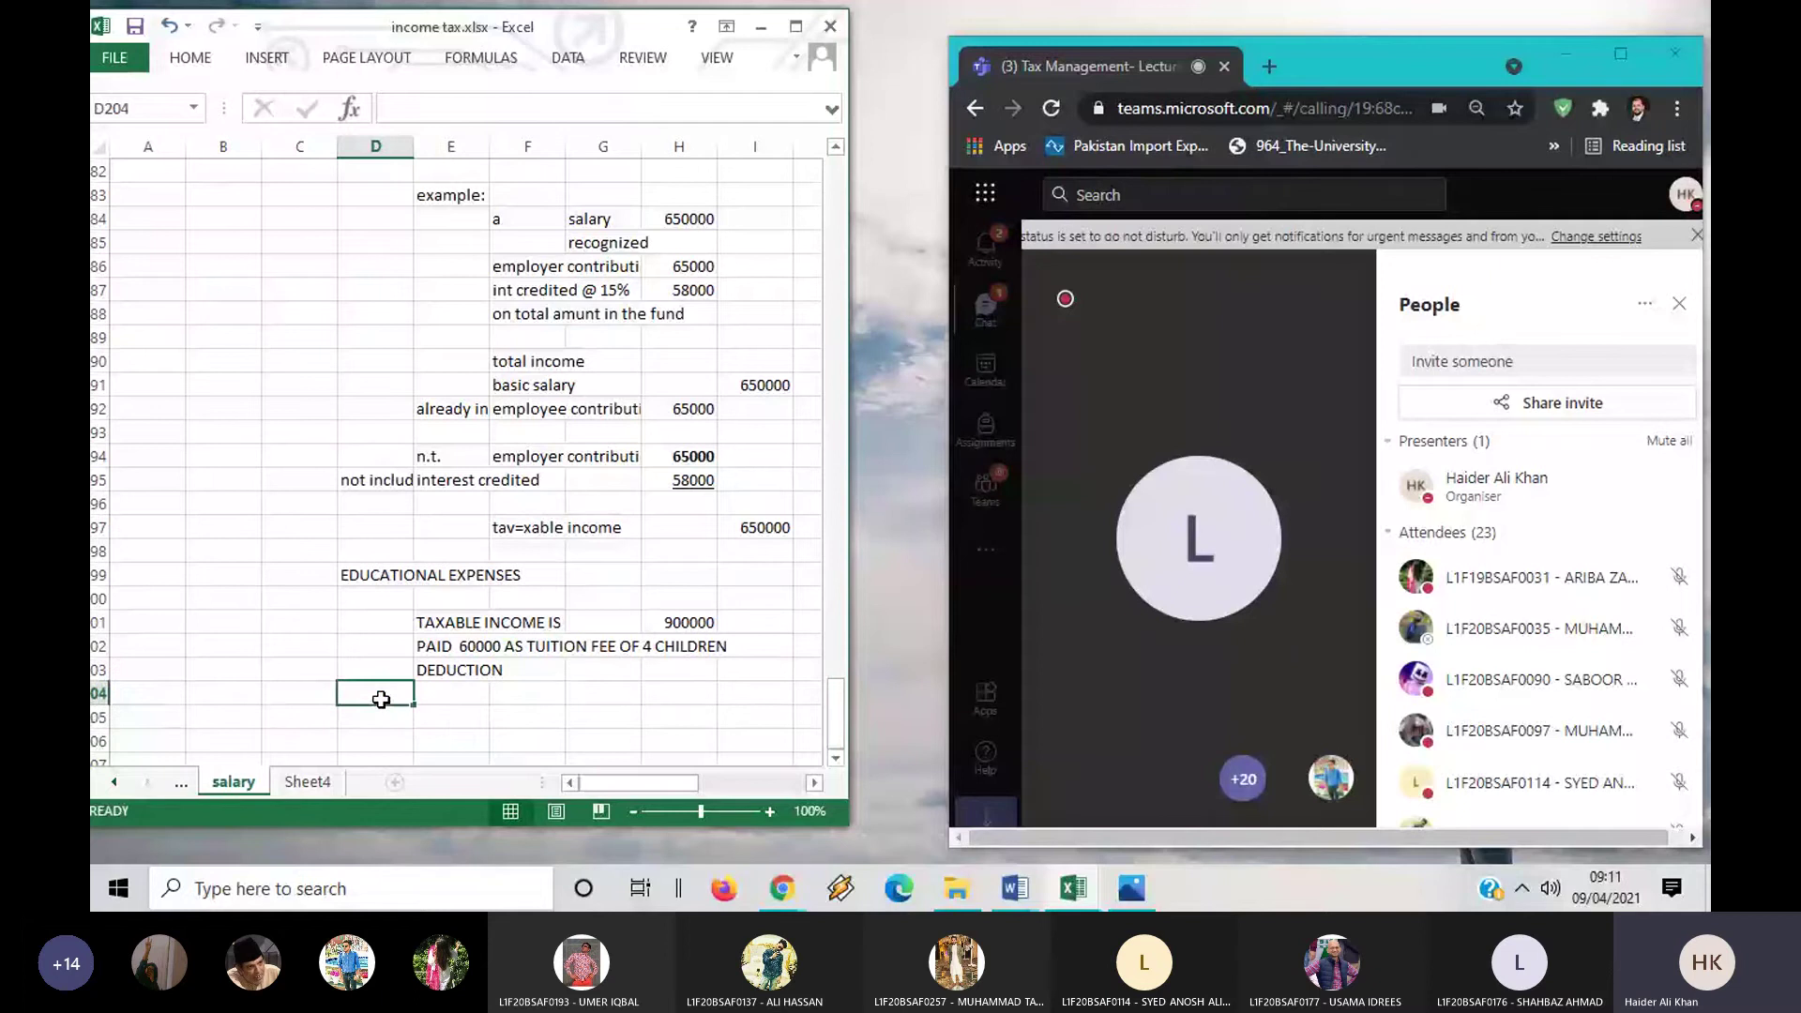
text(1)
key(Tab)
text(5%)
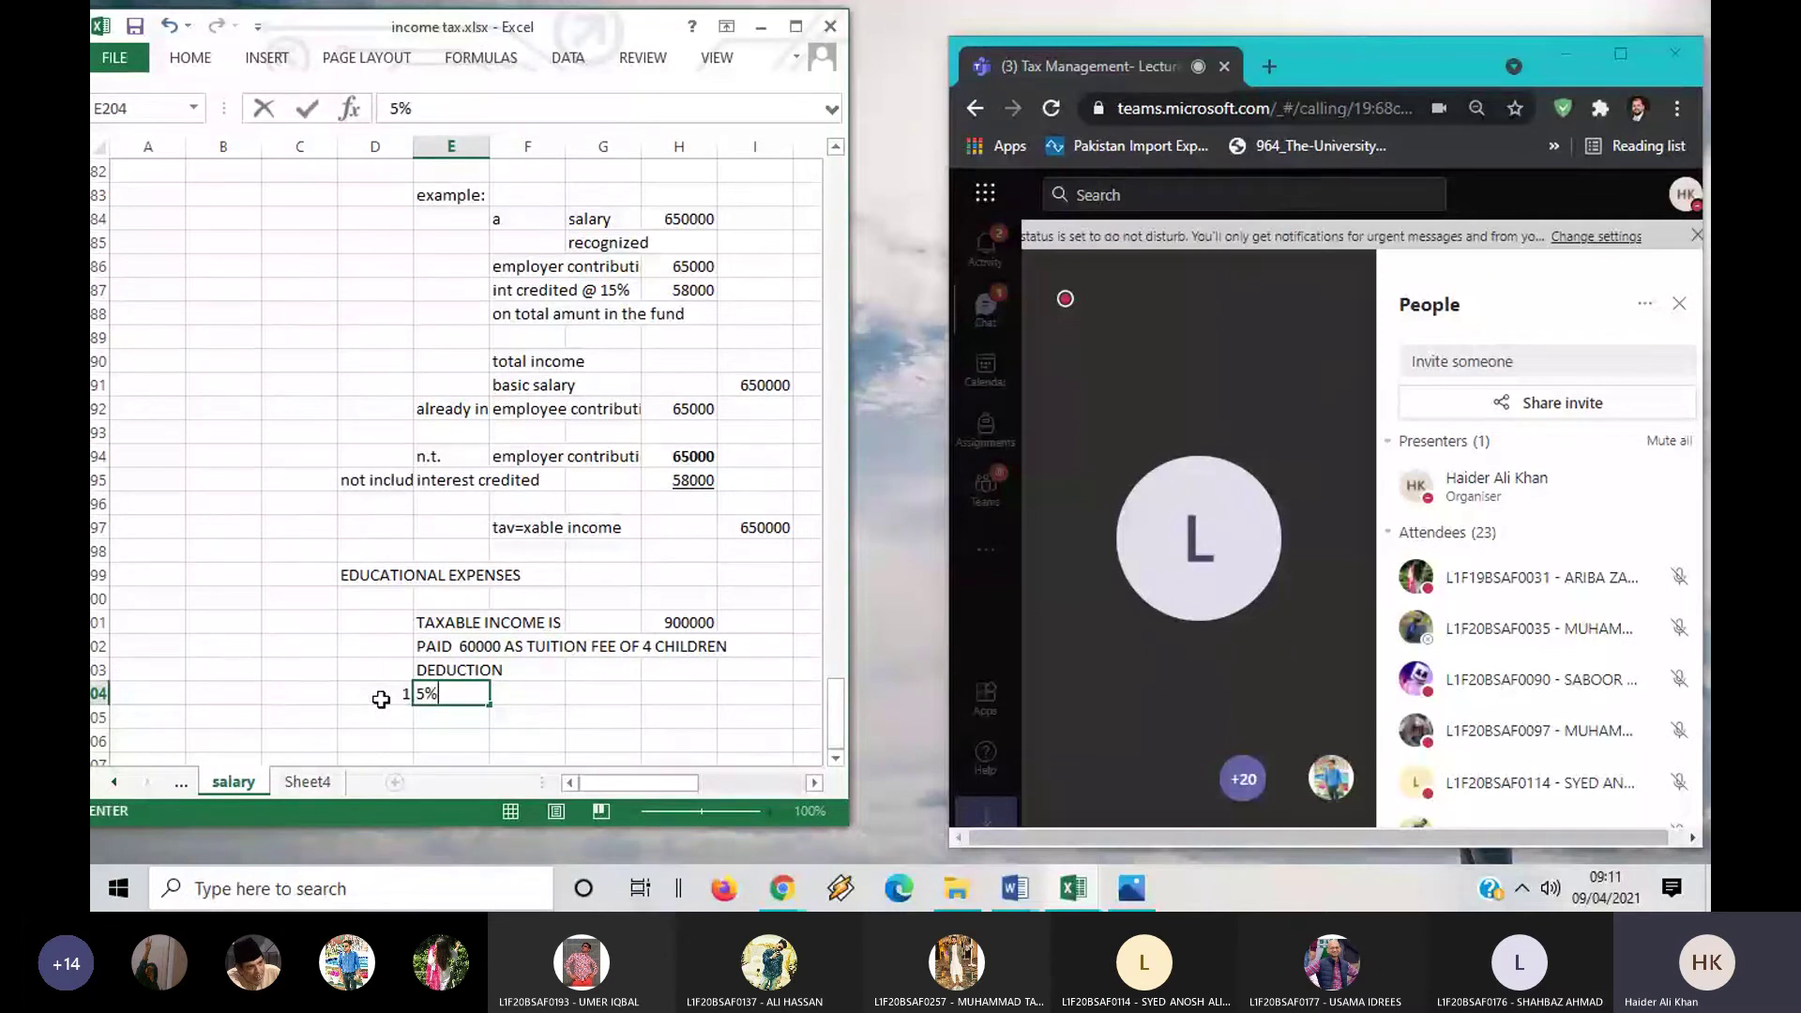
text( OF TUITION FEE PAID)
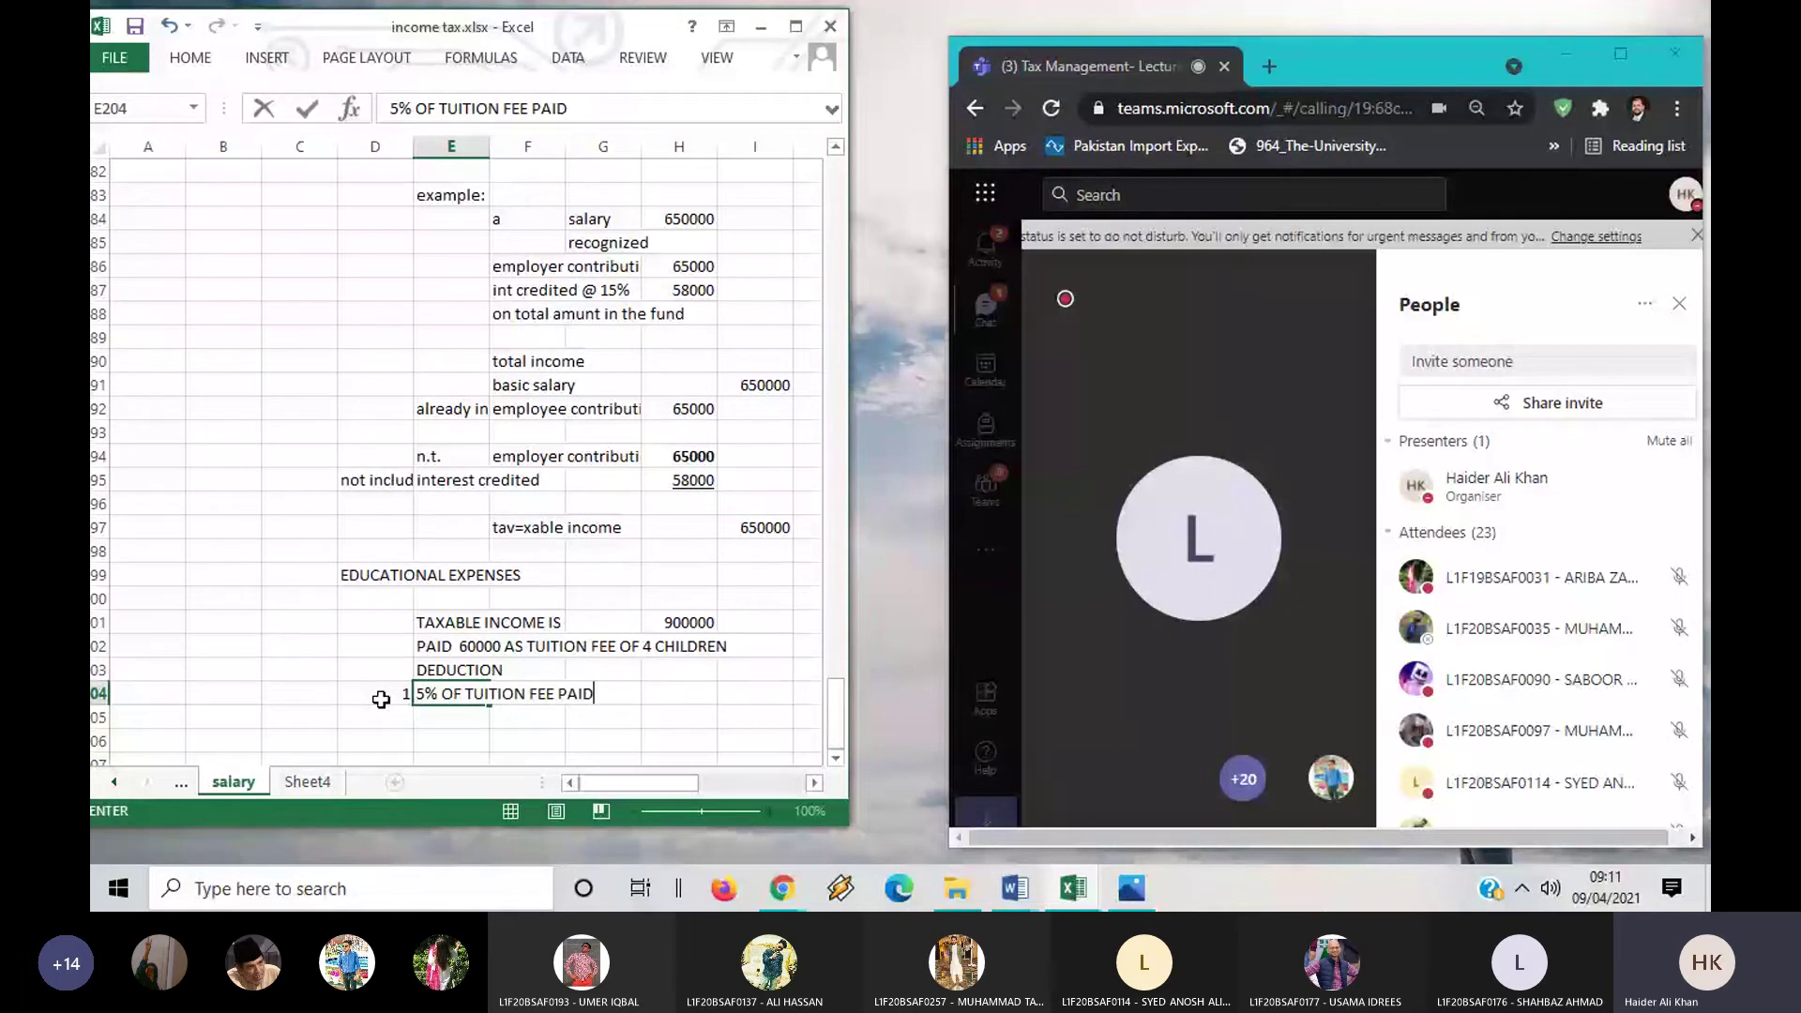
key(Tab)
key(Tab)
key(Tab)
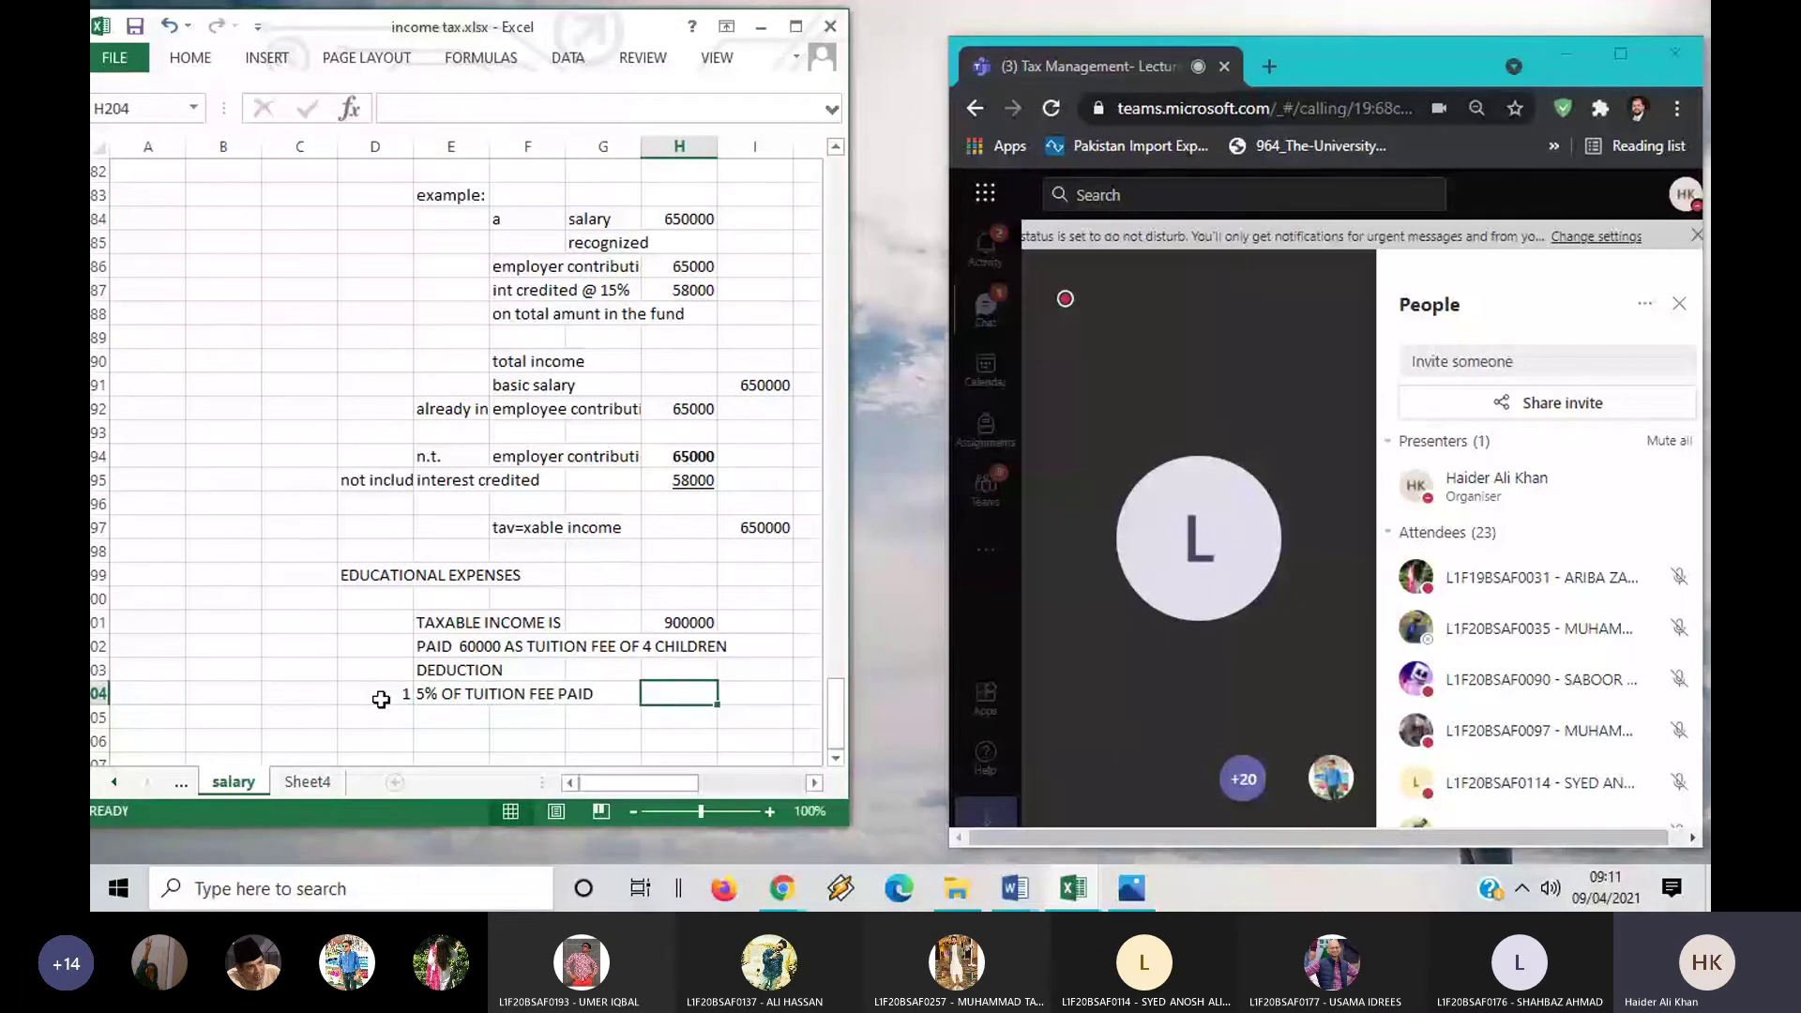
text(=)
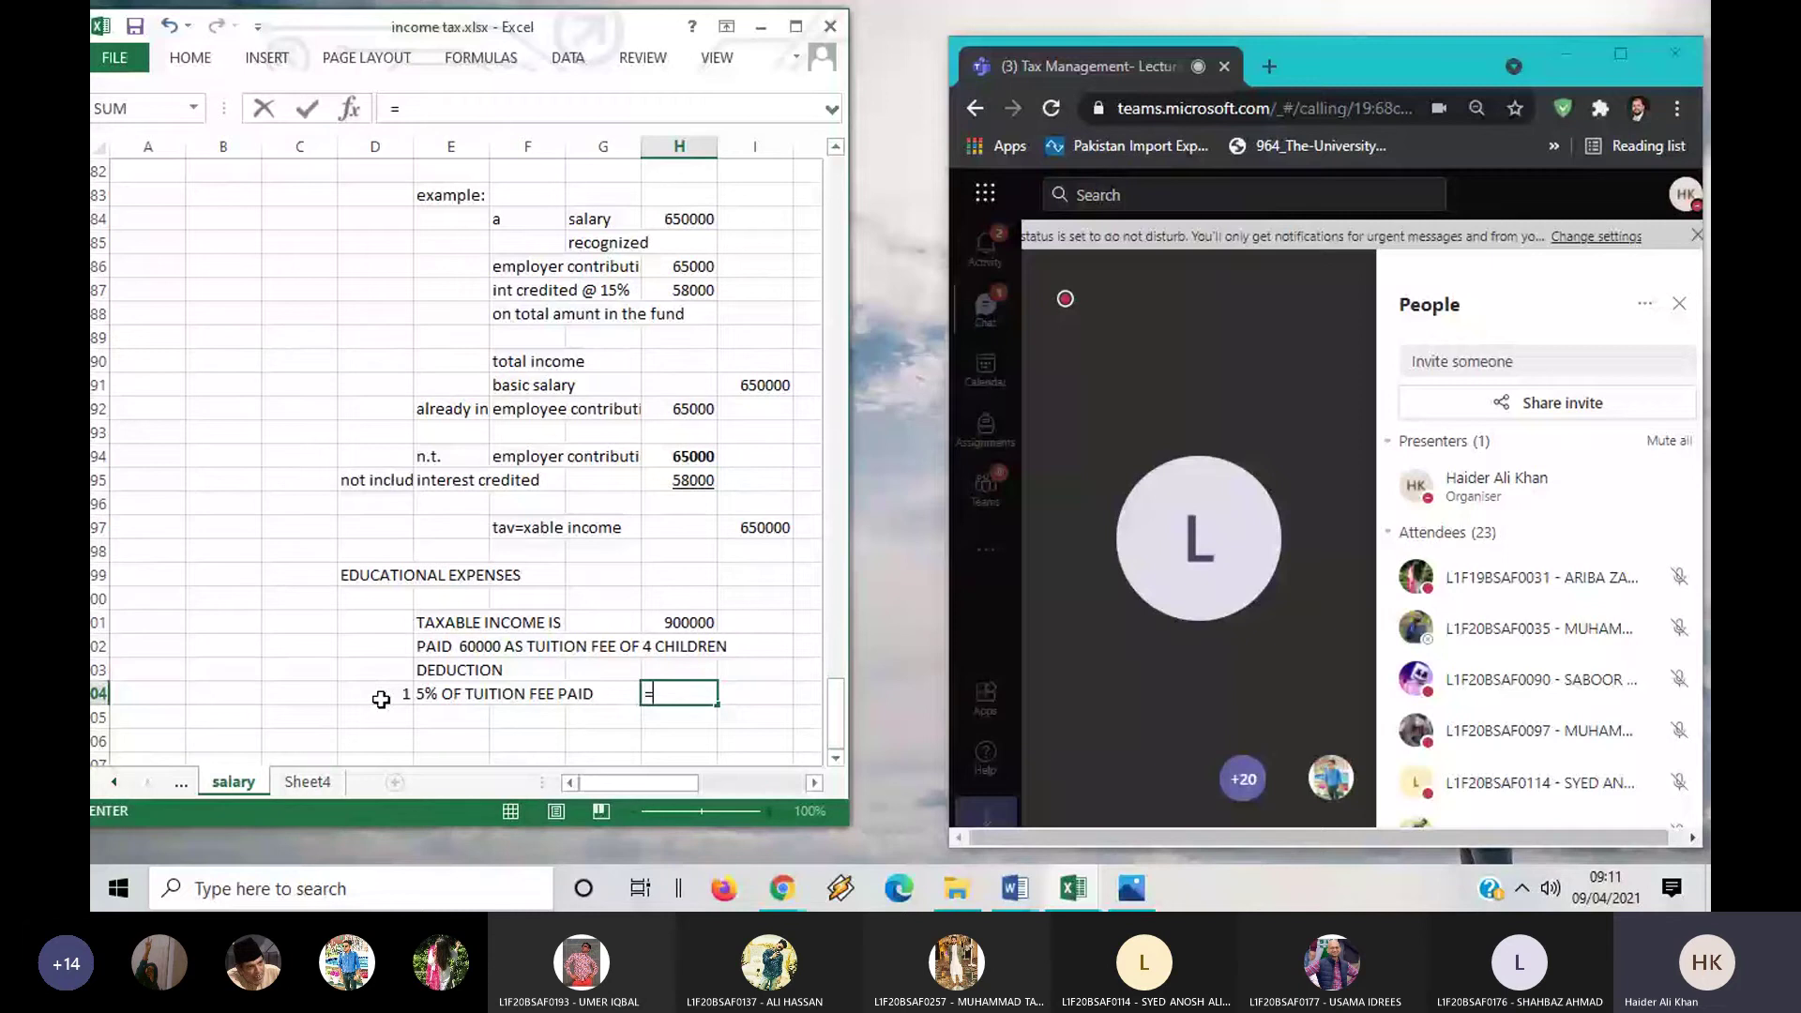
text(.05*60000)
key(Return)
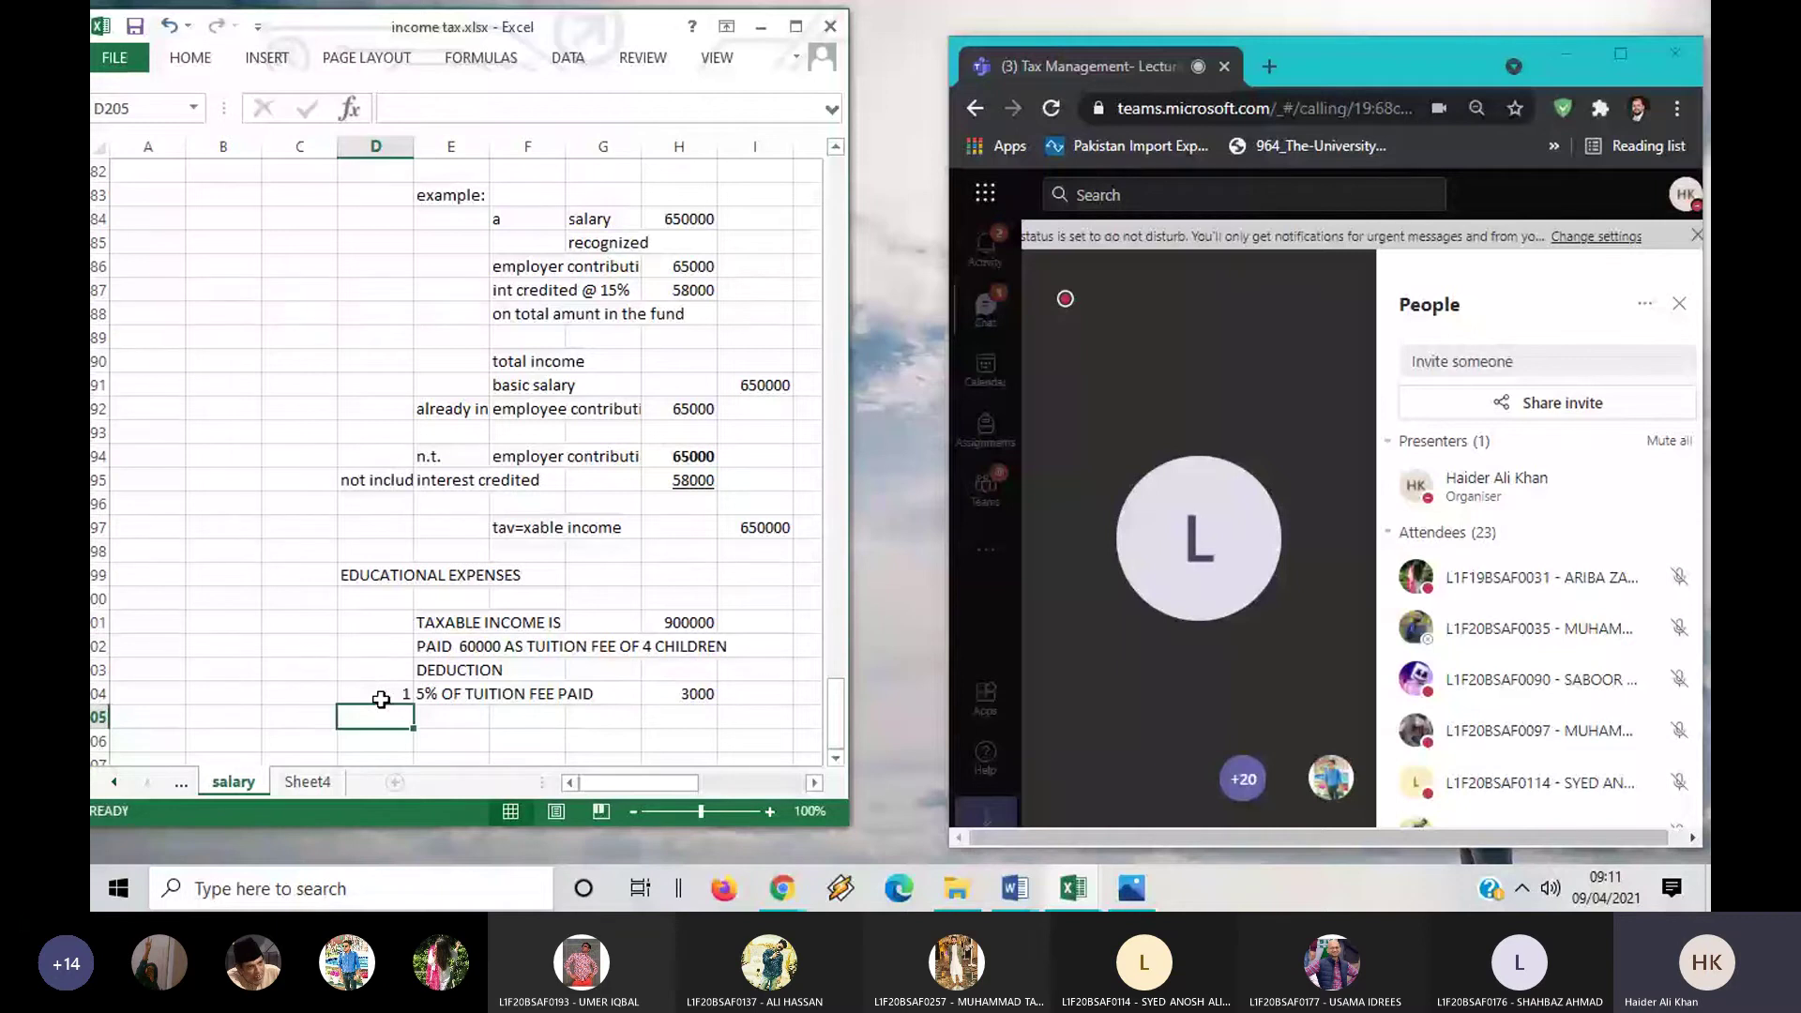
Correct the tuition fee and formula to 600000, giving a 30000 deduction
click(462, 644)
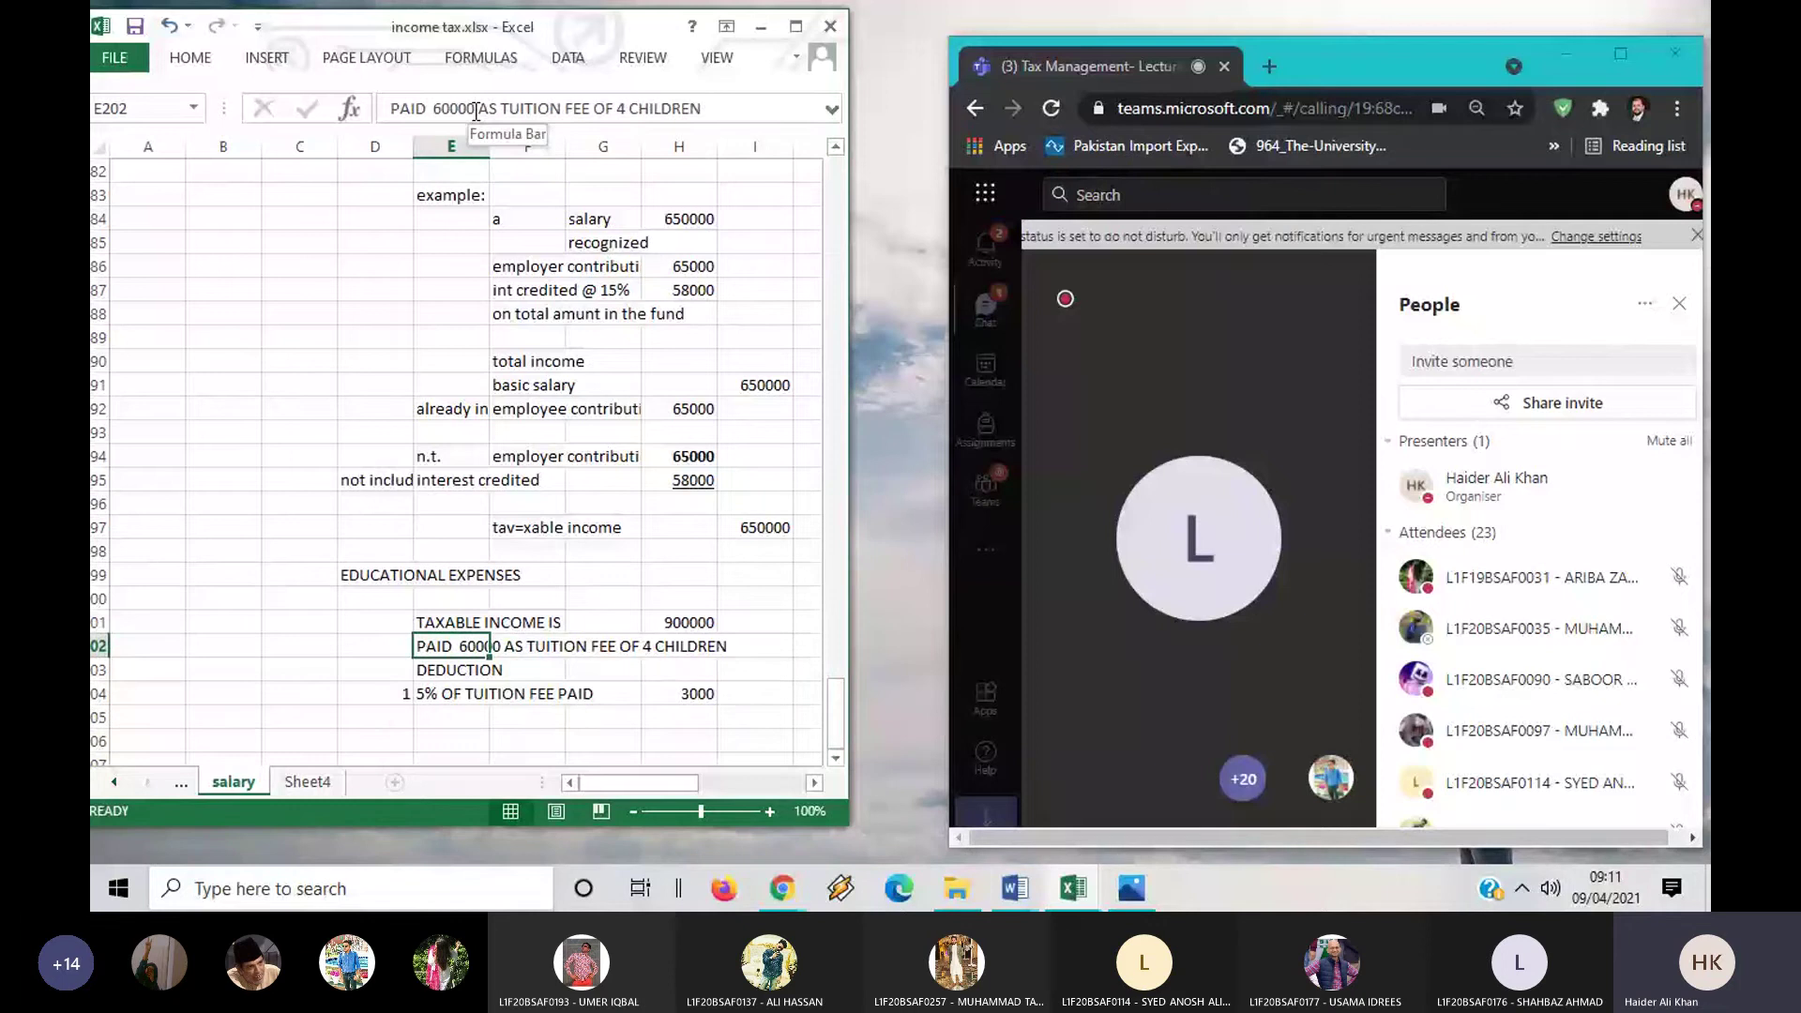
click(475, 109)
text(0)
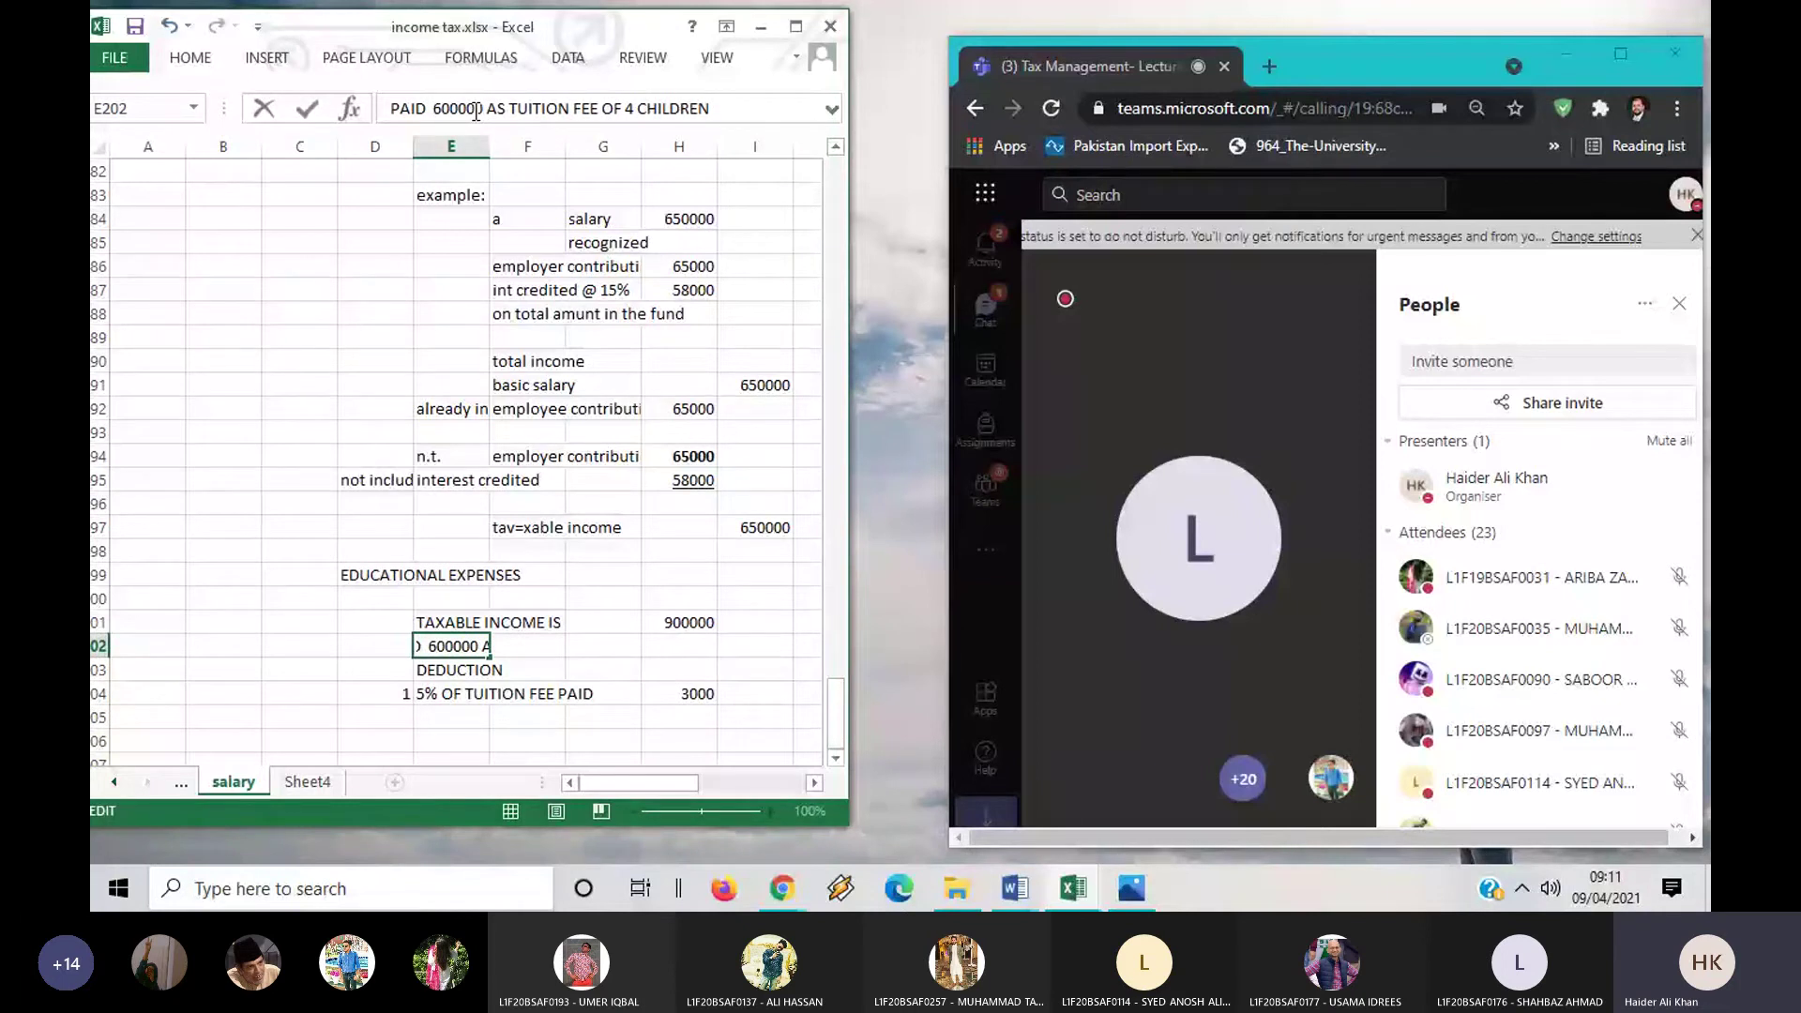
key(Return)
click(674, 693)
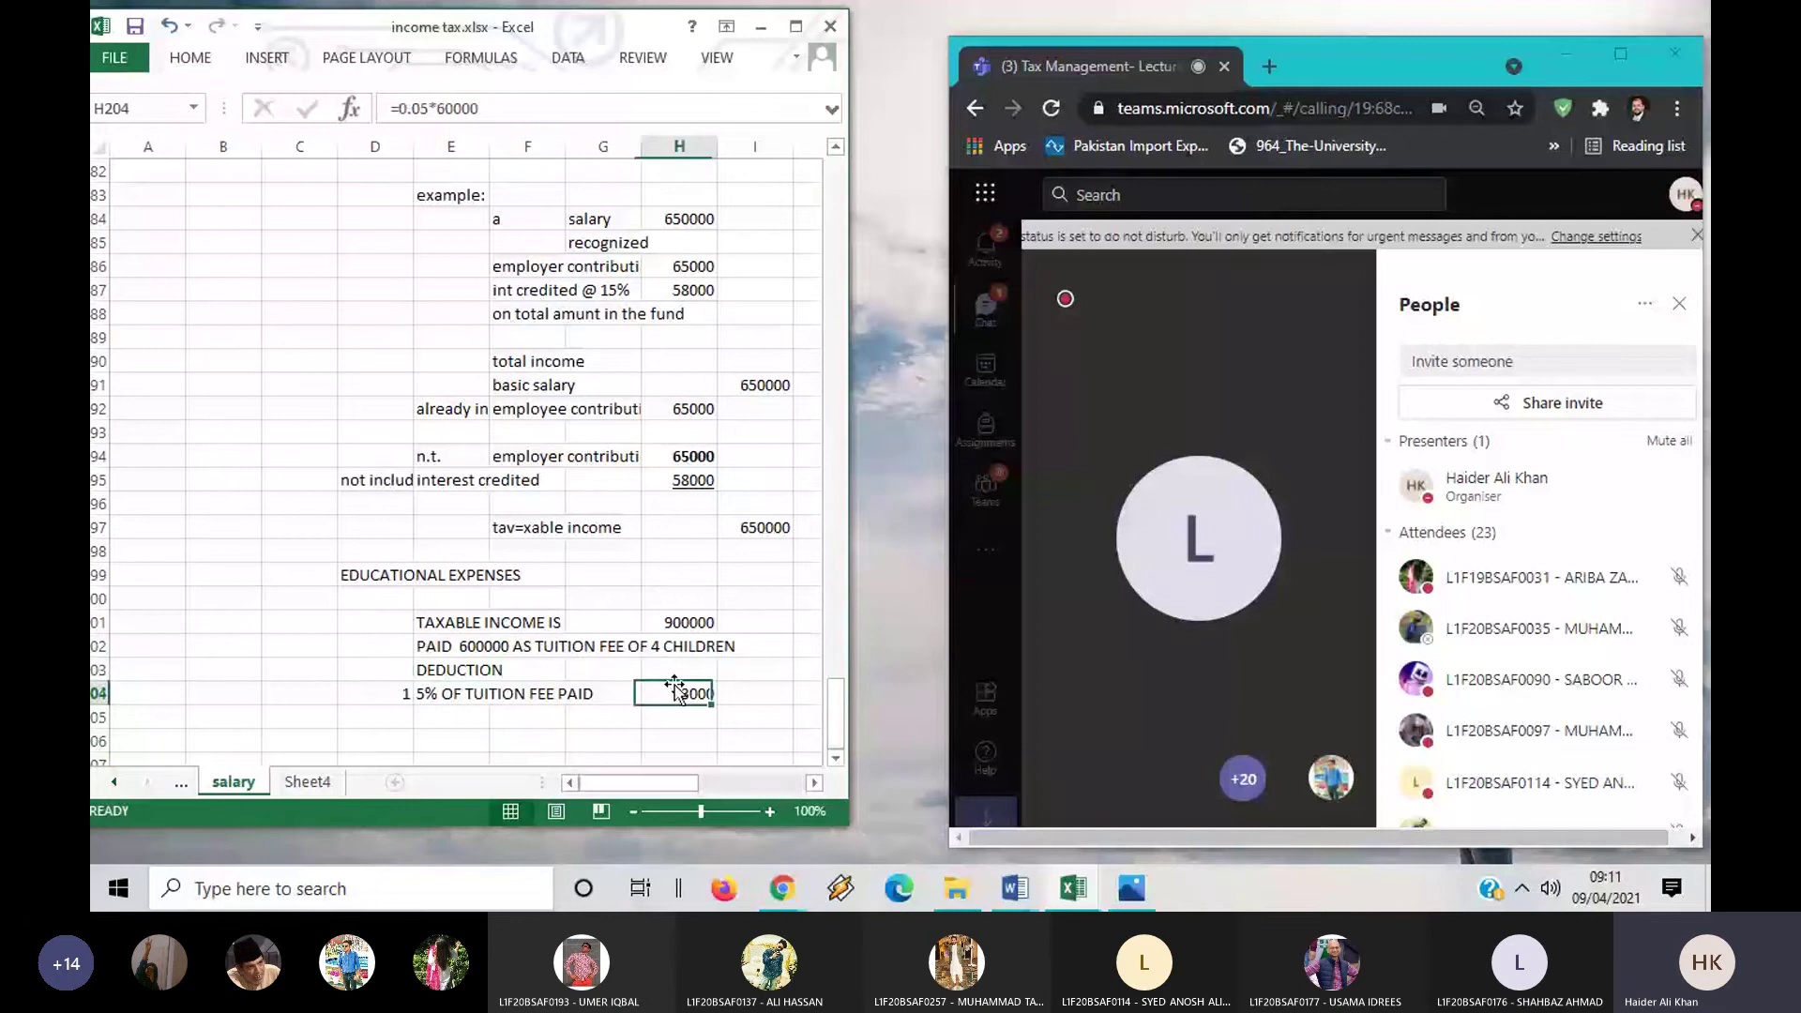
double_click(674, 692)
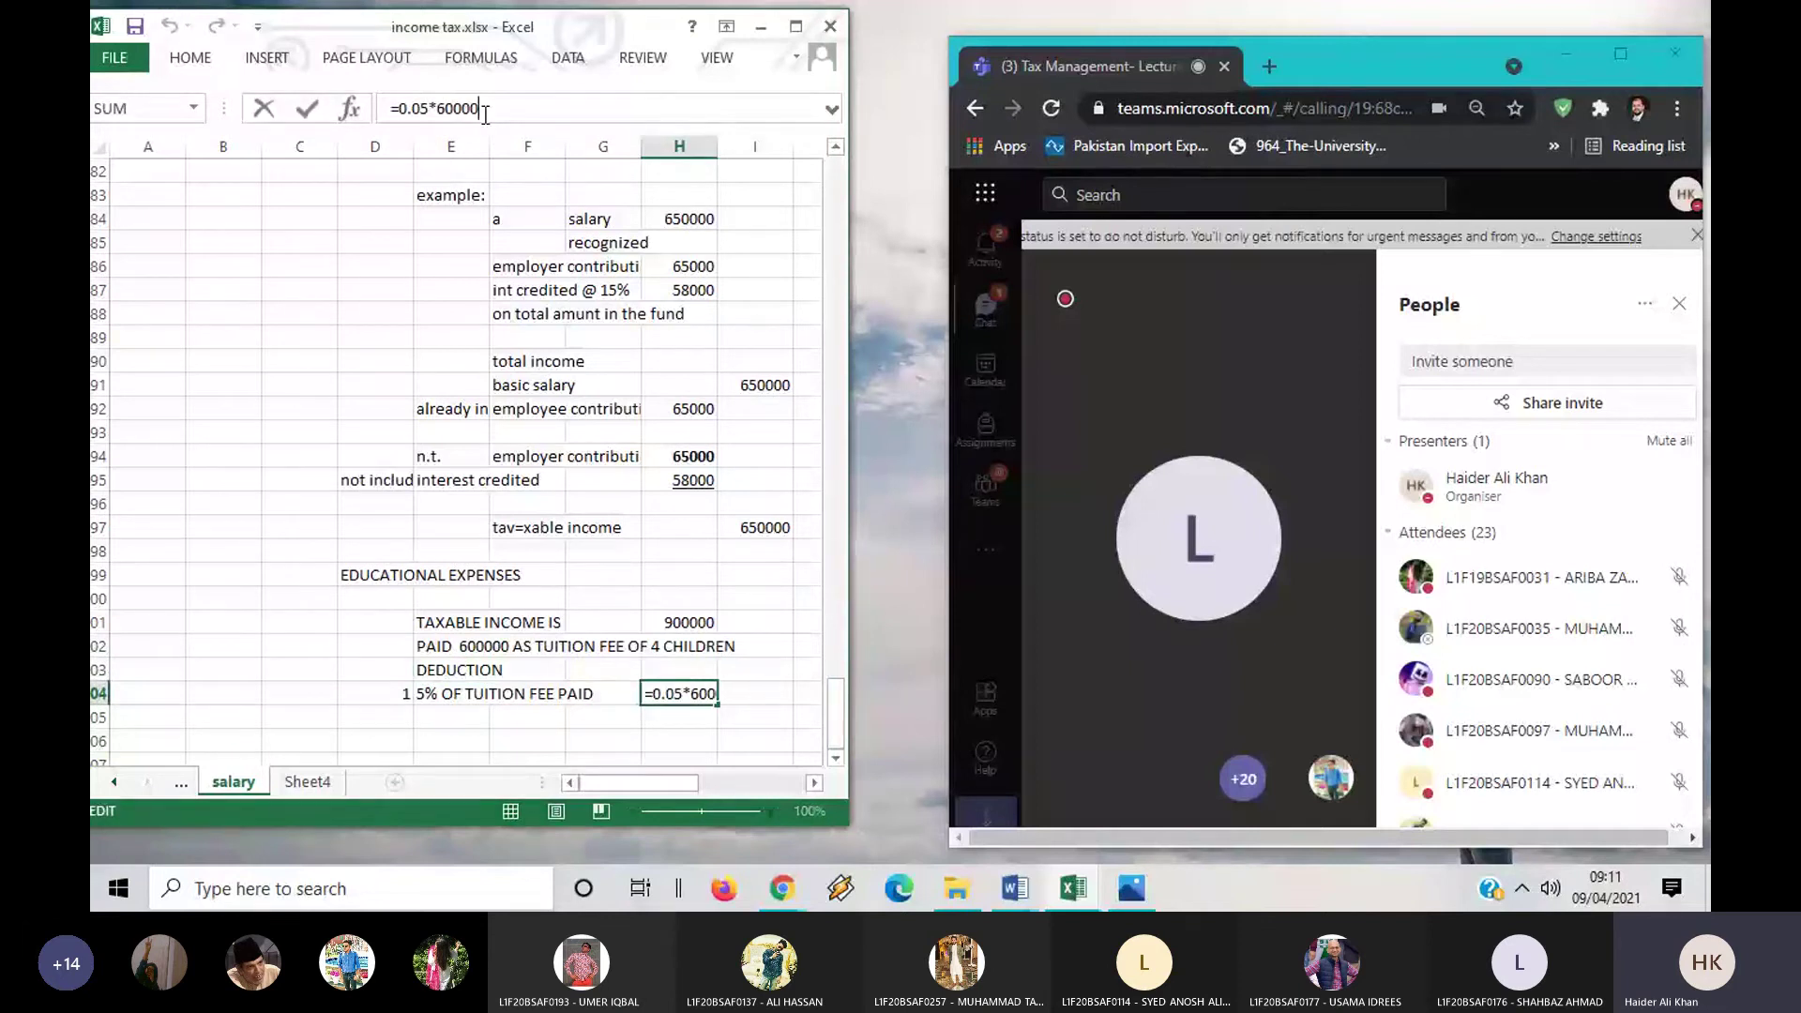
text(0)
click(437, 716)
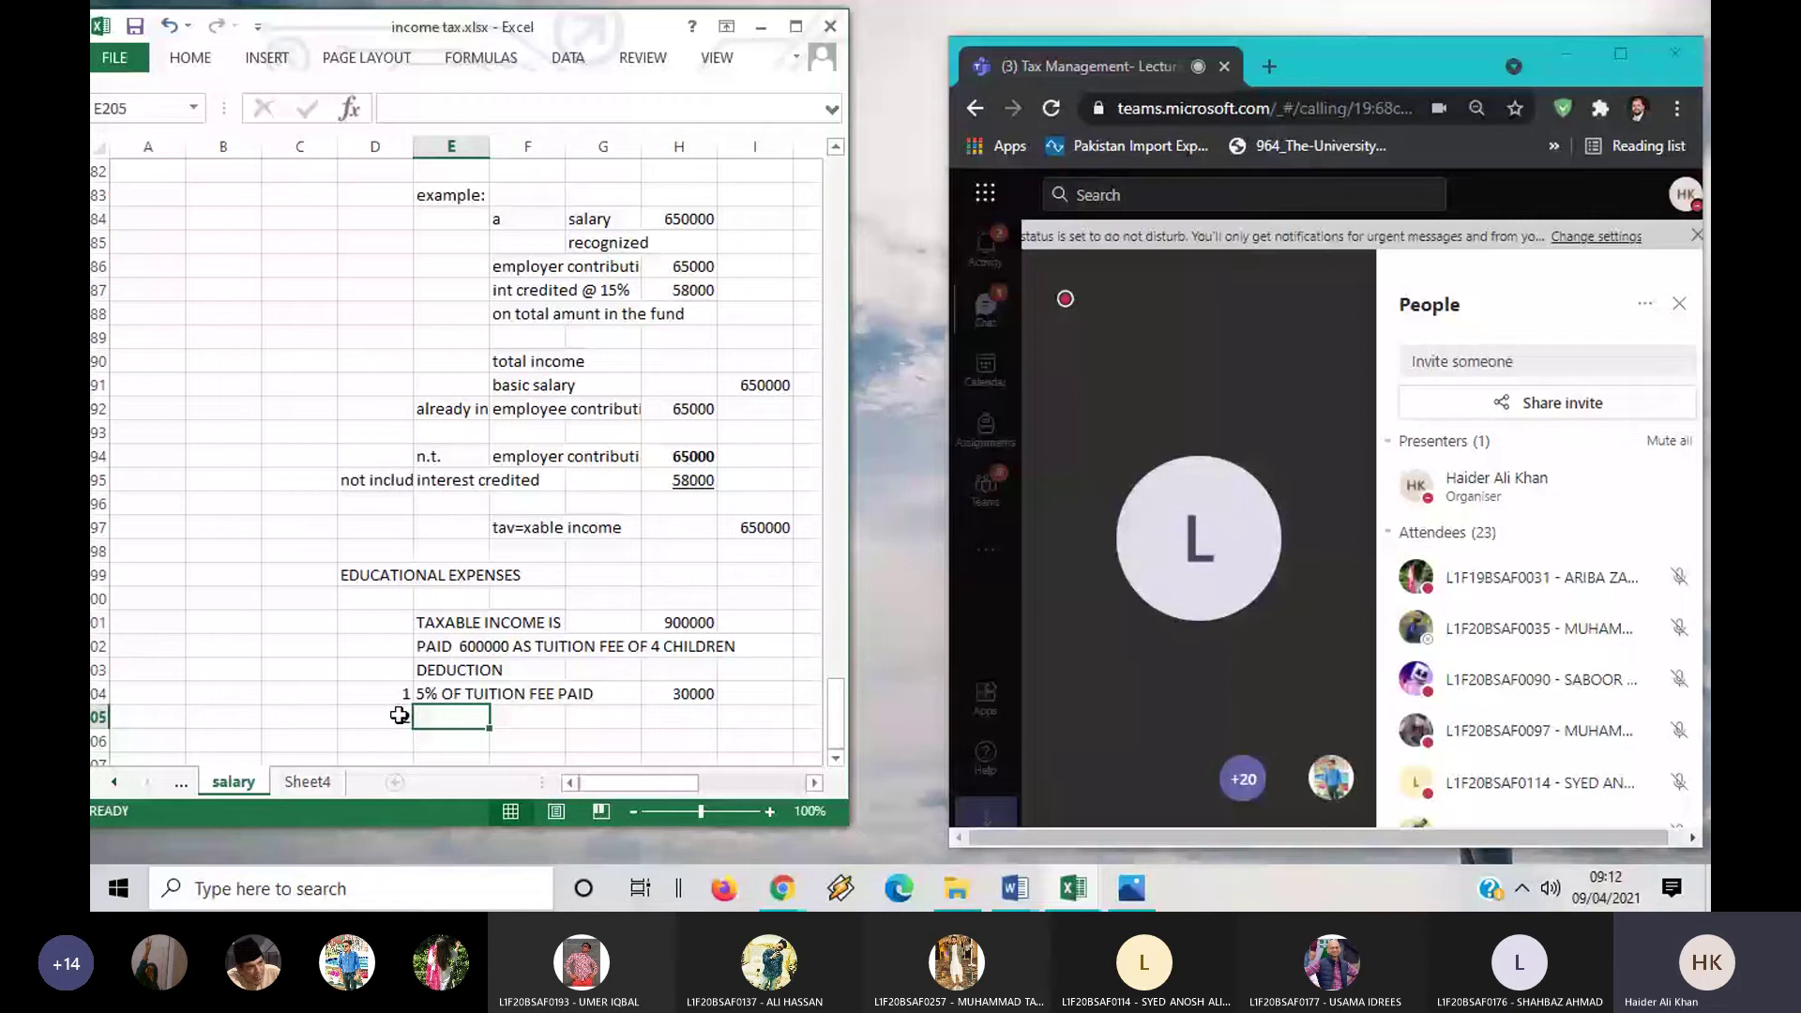
Add the '25% OF TAXABLE INCOME' limit calculated as 225000
text(25)
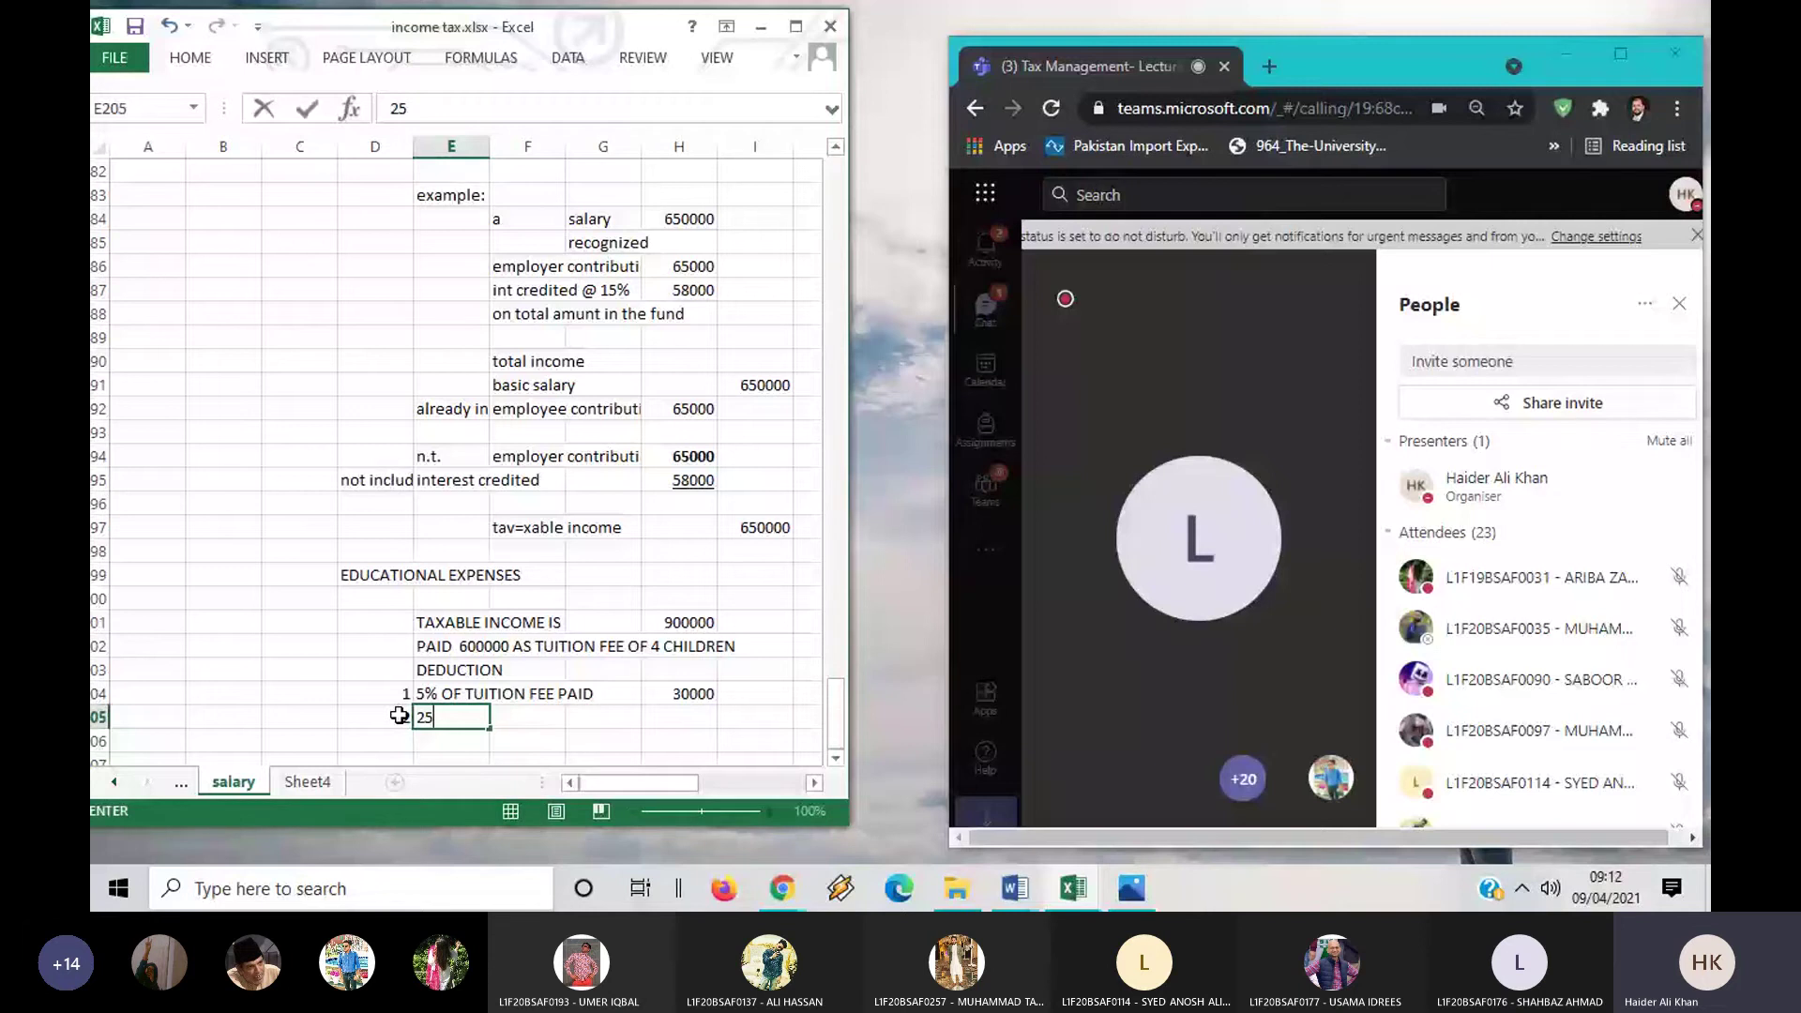
text(% OF TAXABLE INC)
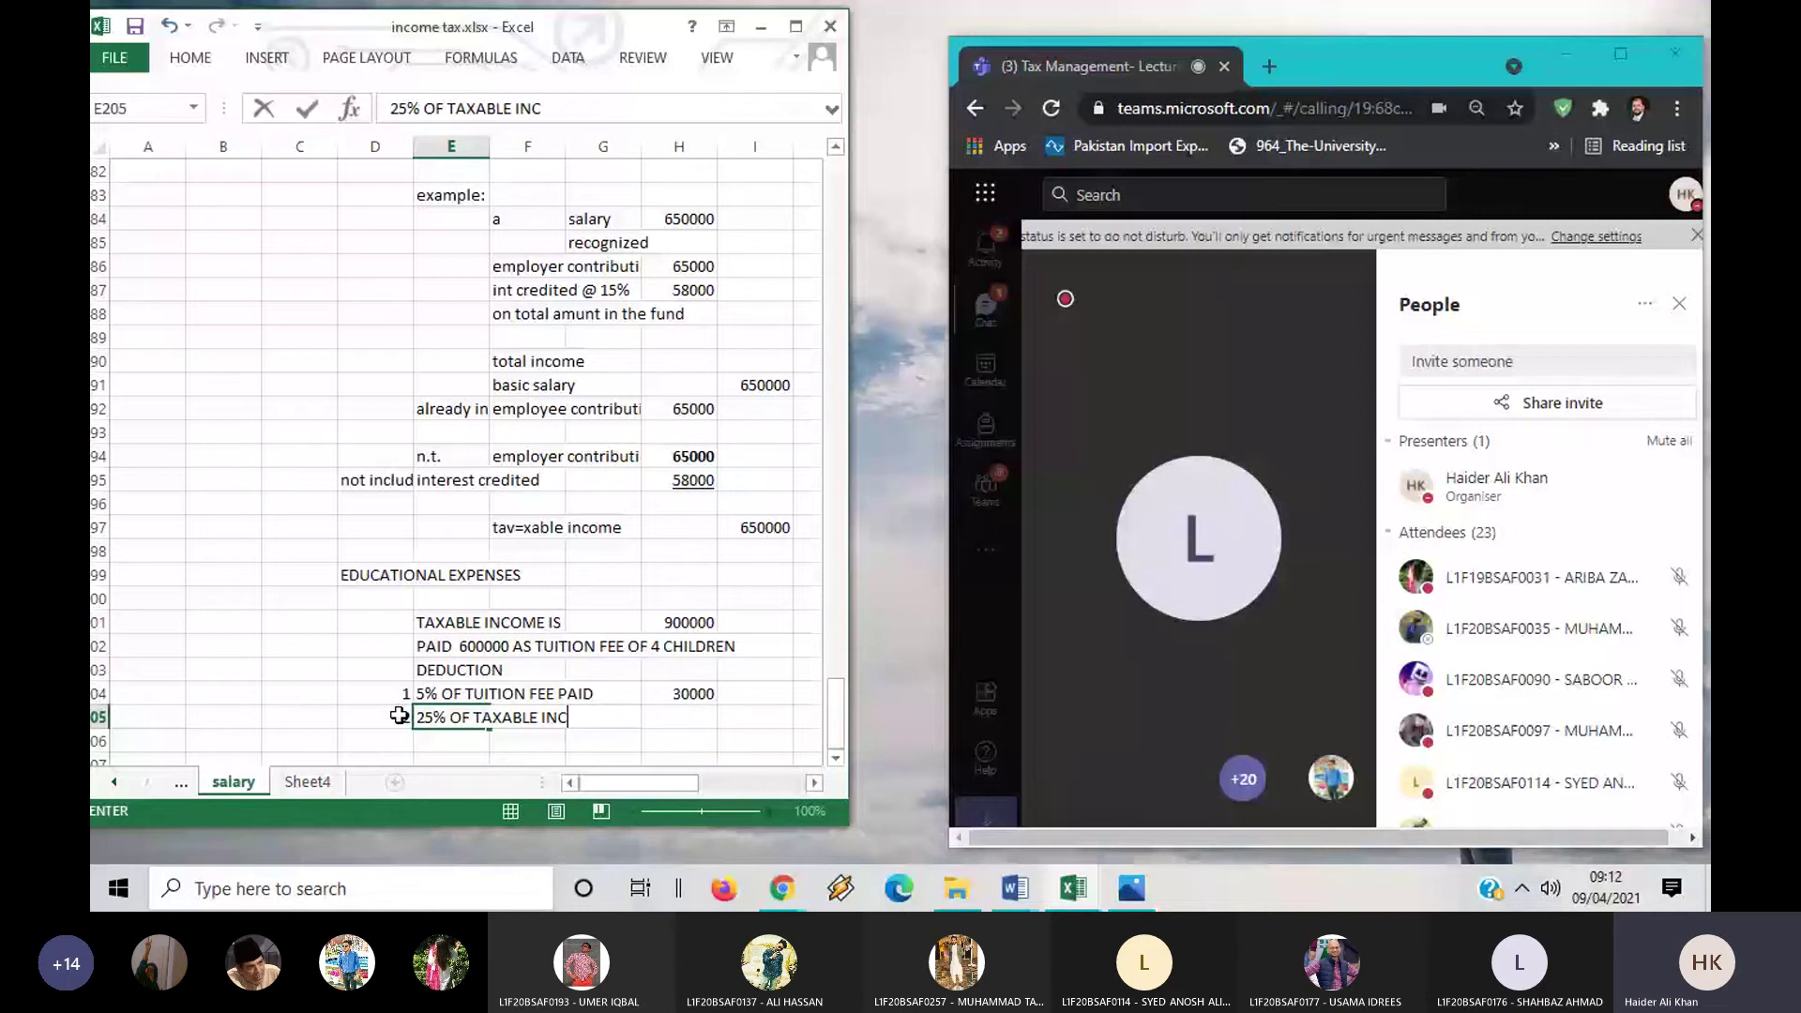
text(OME)
key(Right)
key(Right)
key(Right)
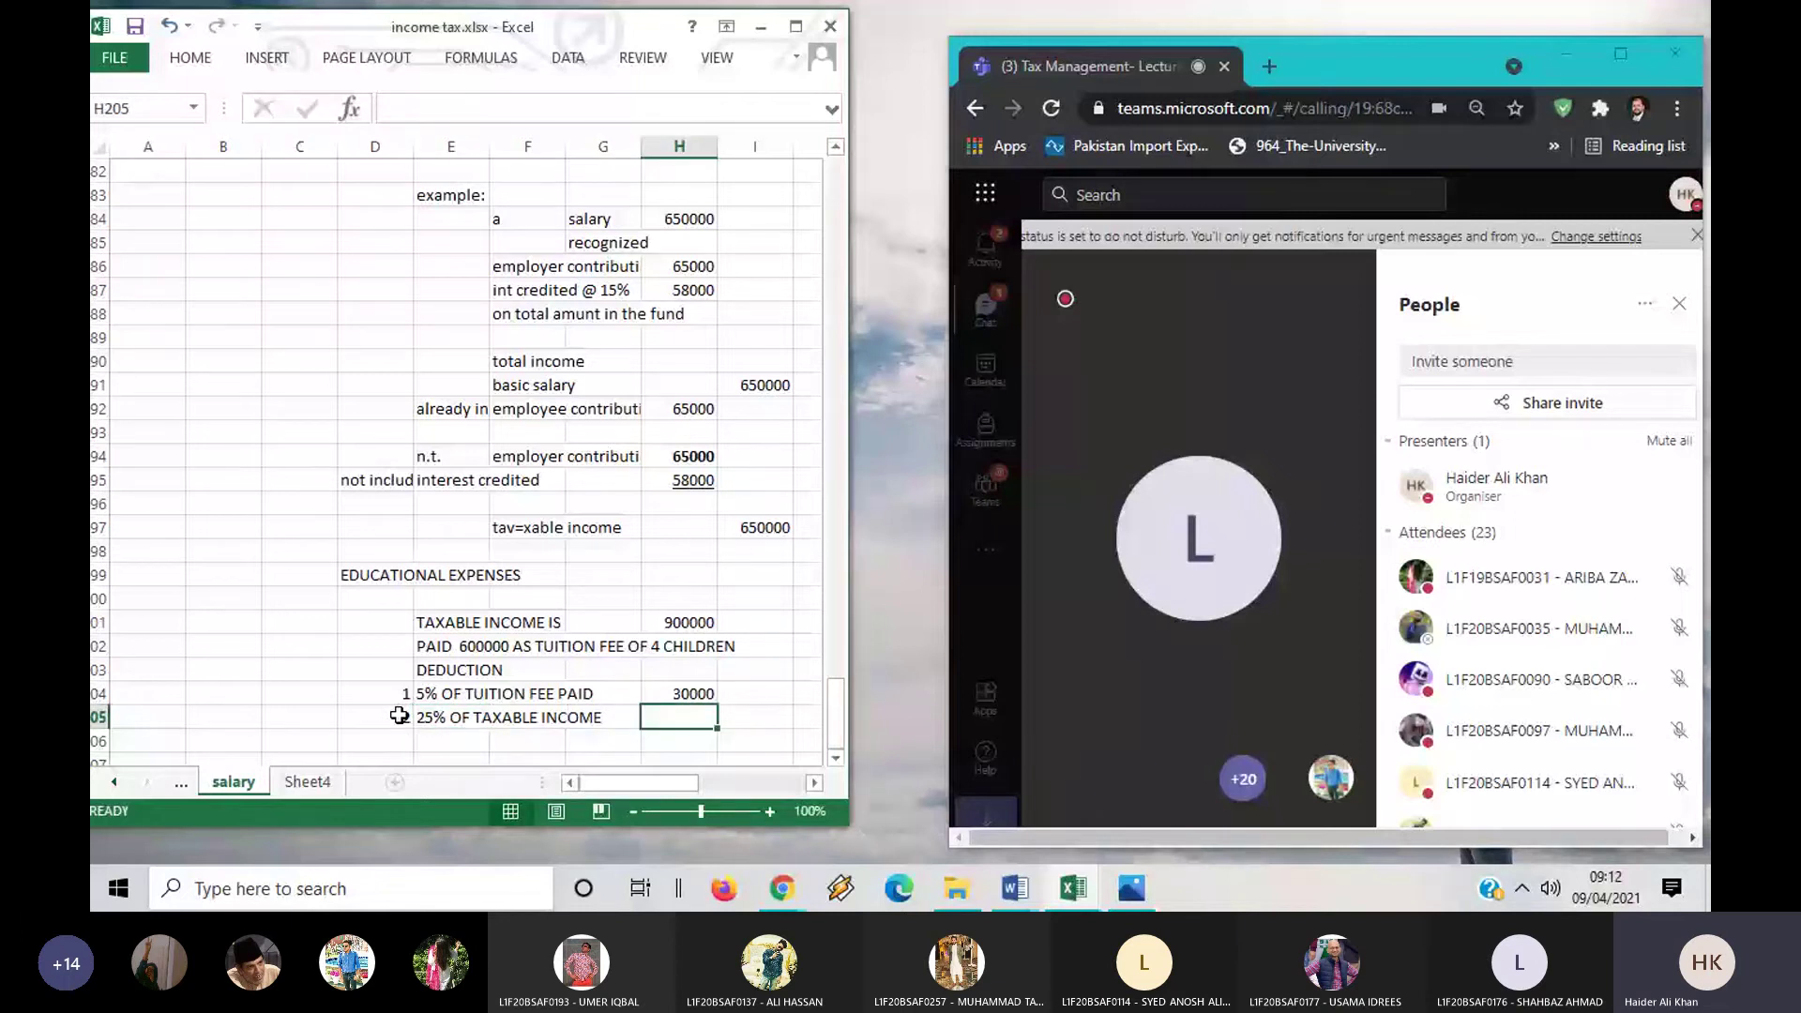
text(=900000)
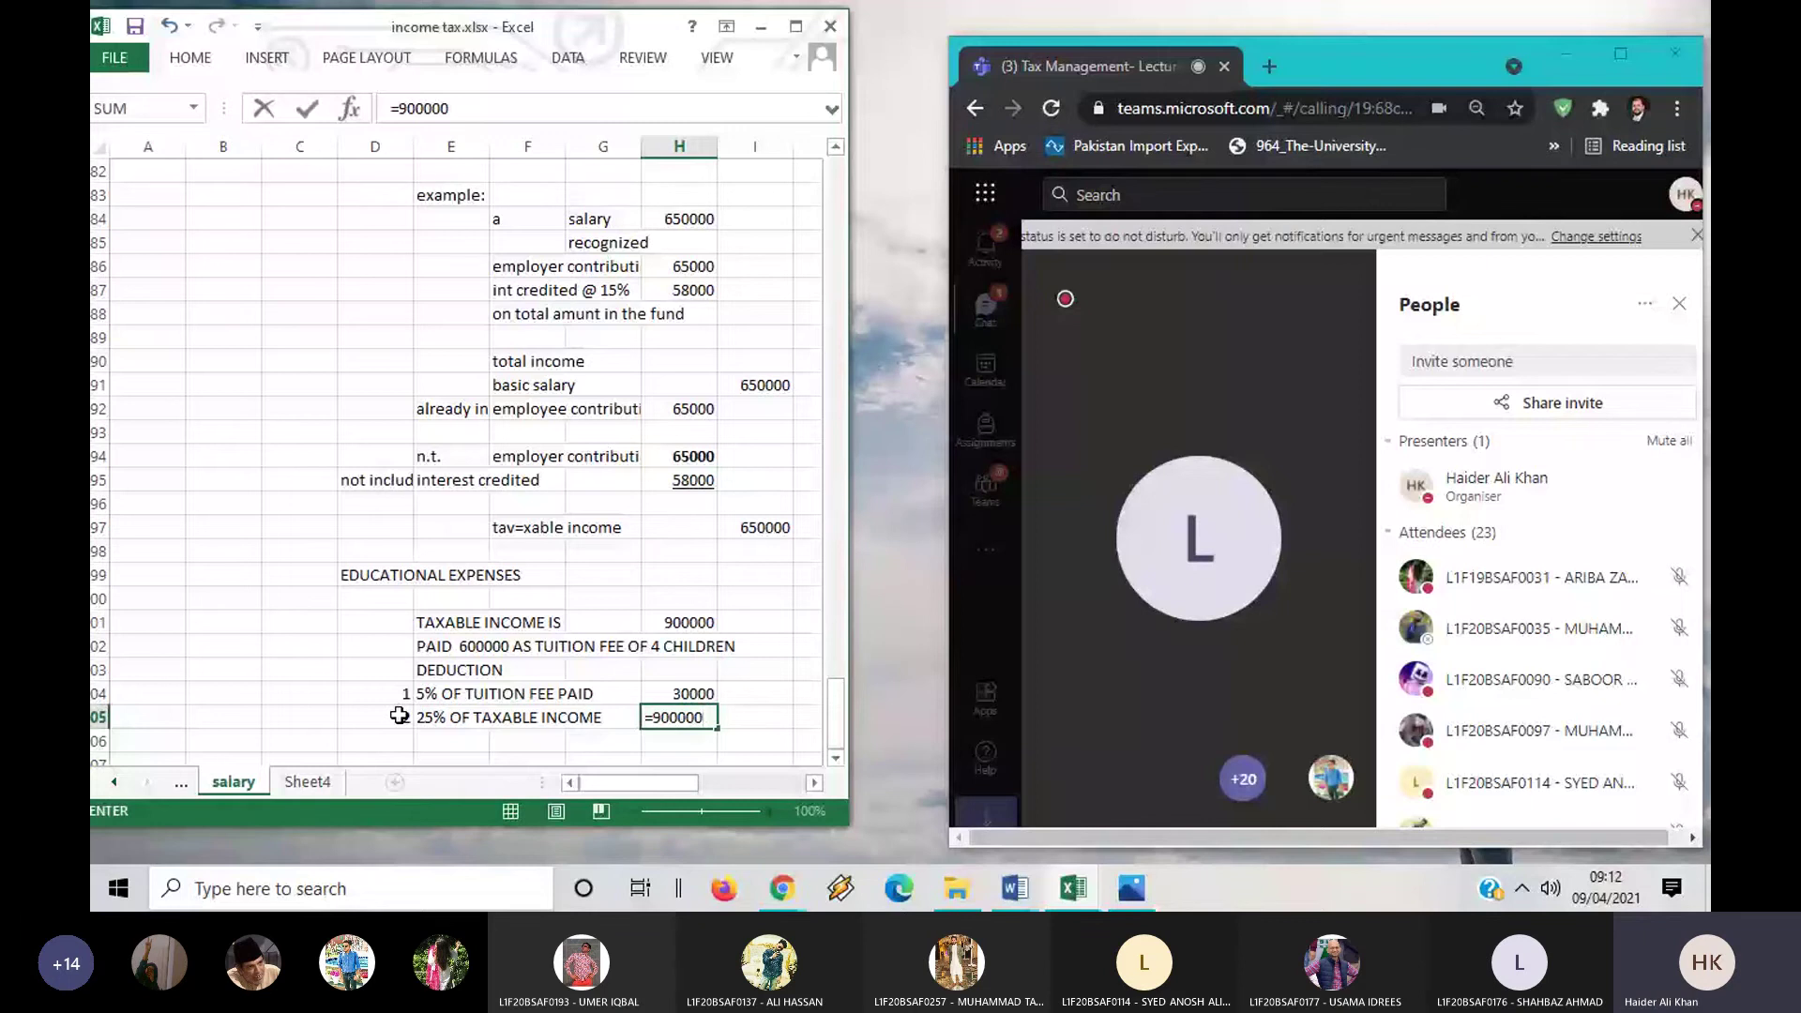
text(*.25)
key(Return)
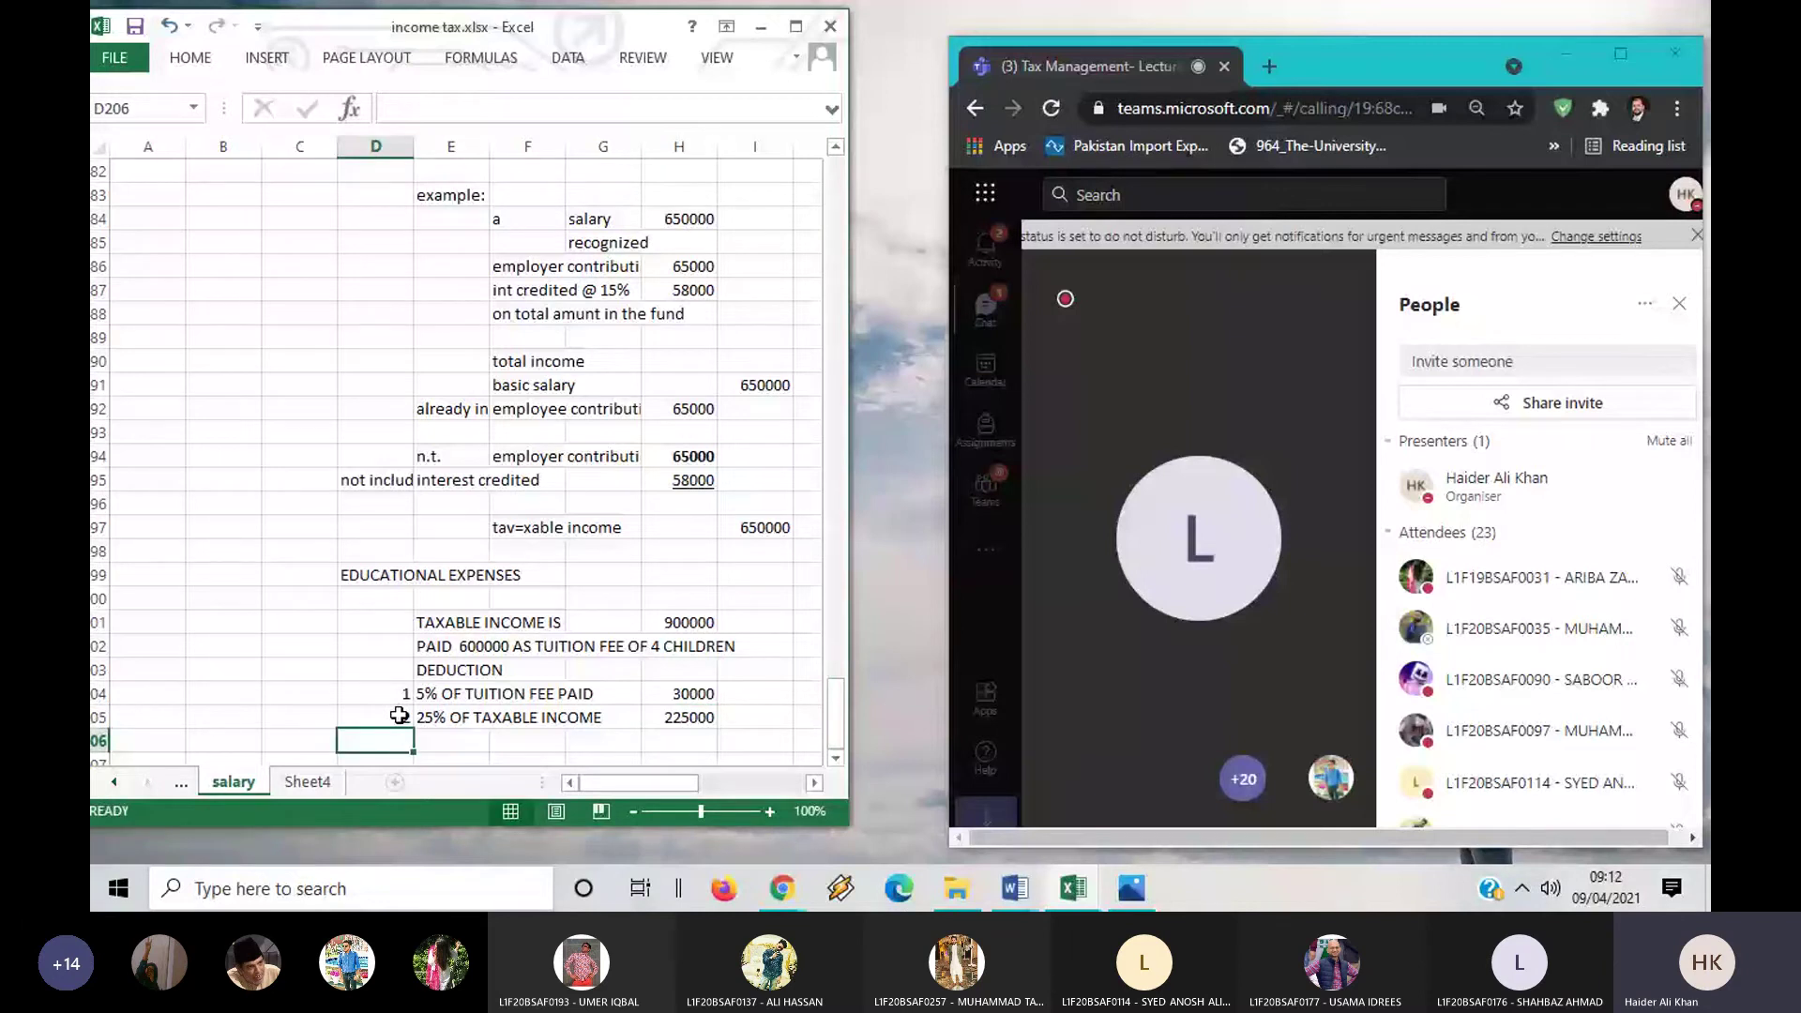
Add limit 3, number of children × 60000, computed with =4*60000 as 240000
text(3)
key(Tab)
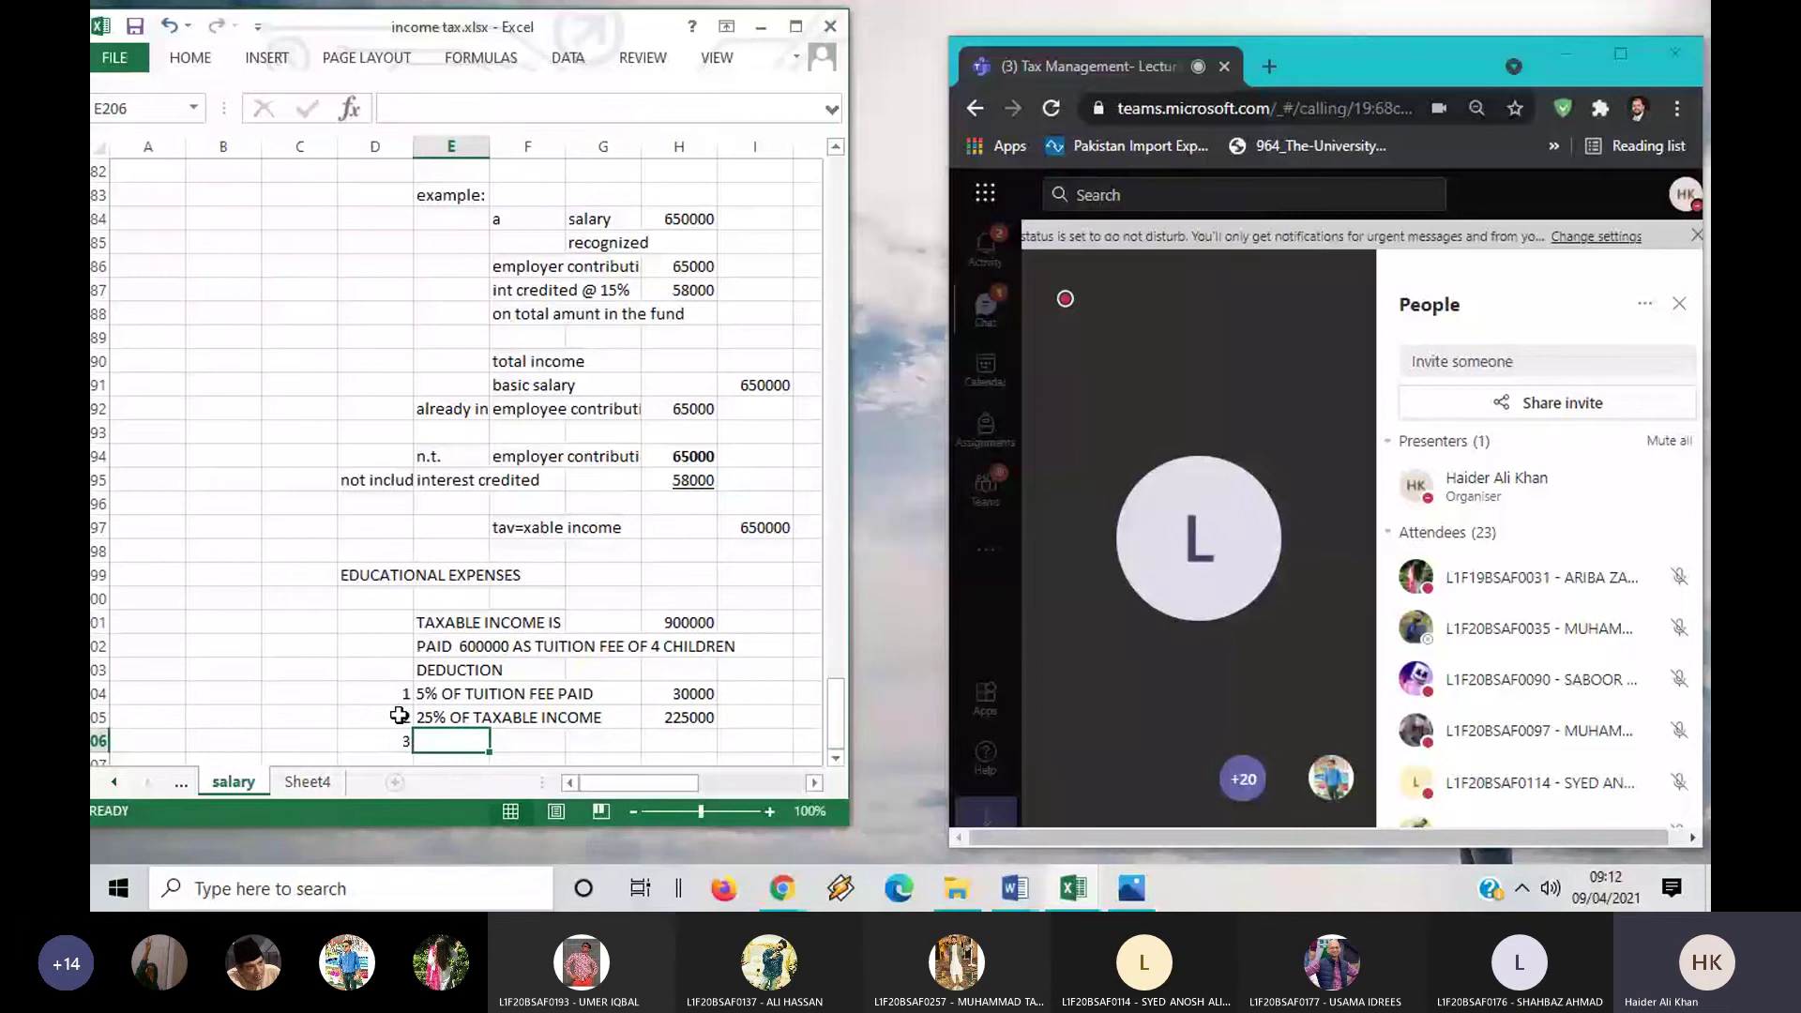
text(NO)
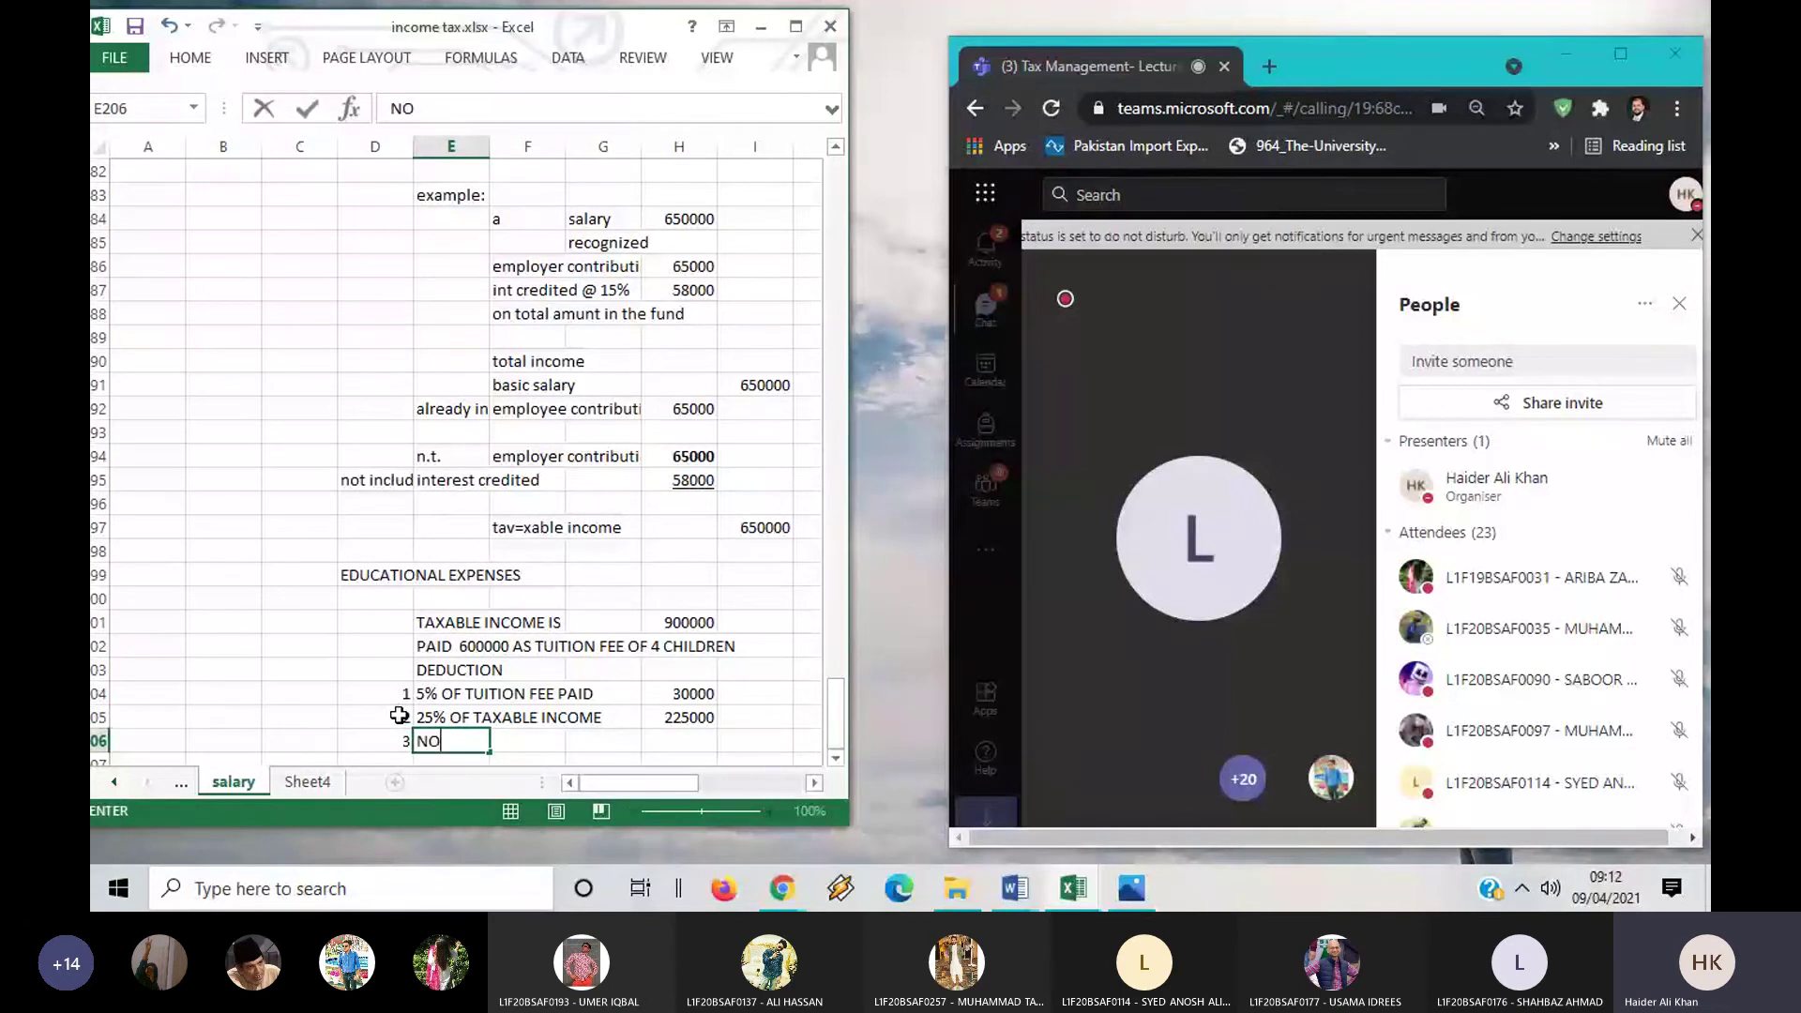
text( OF )
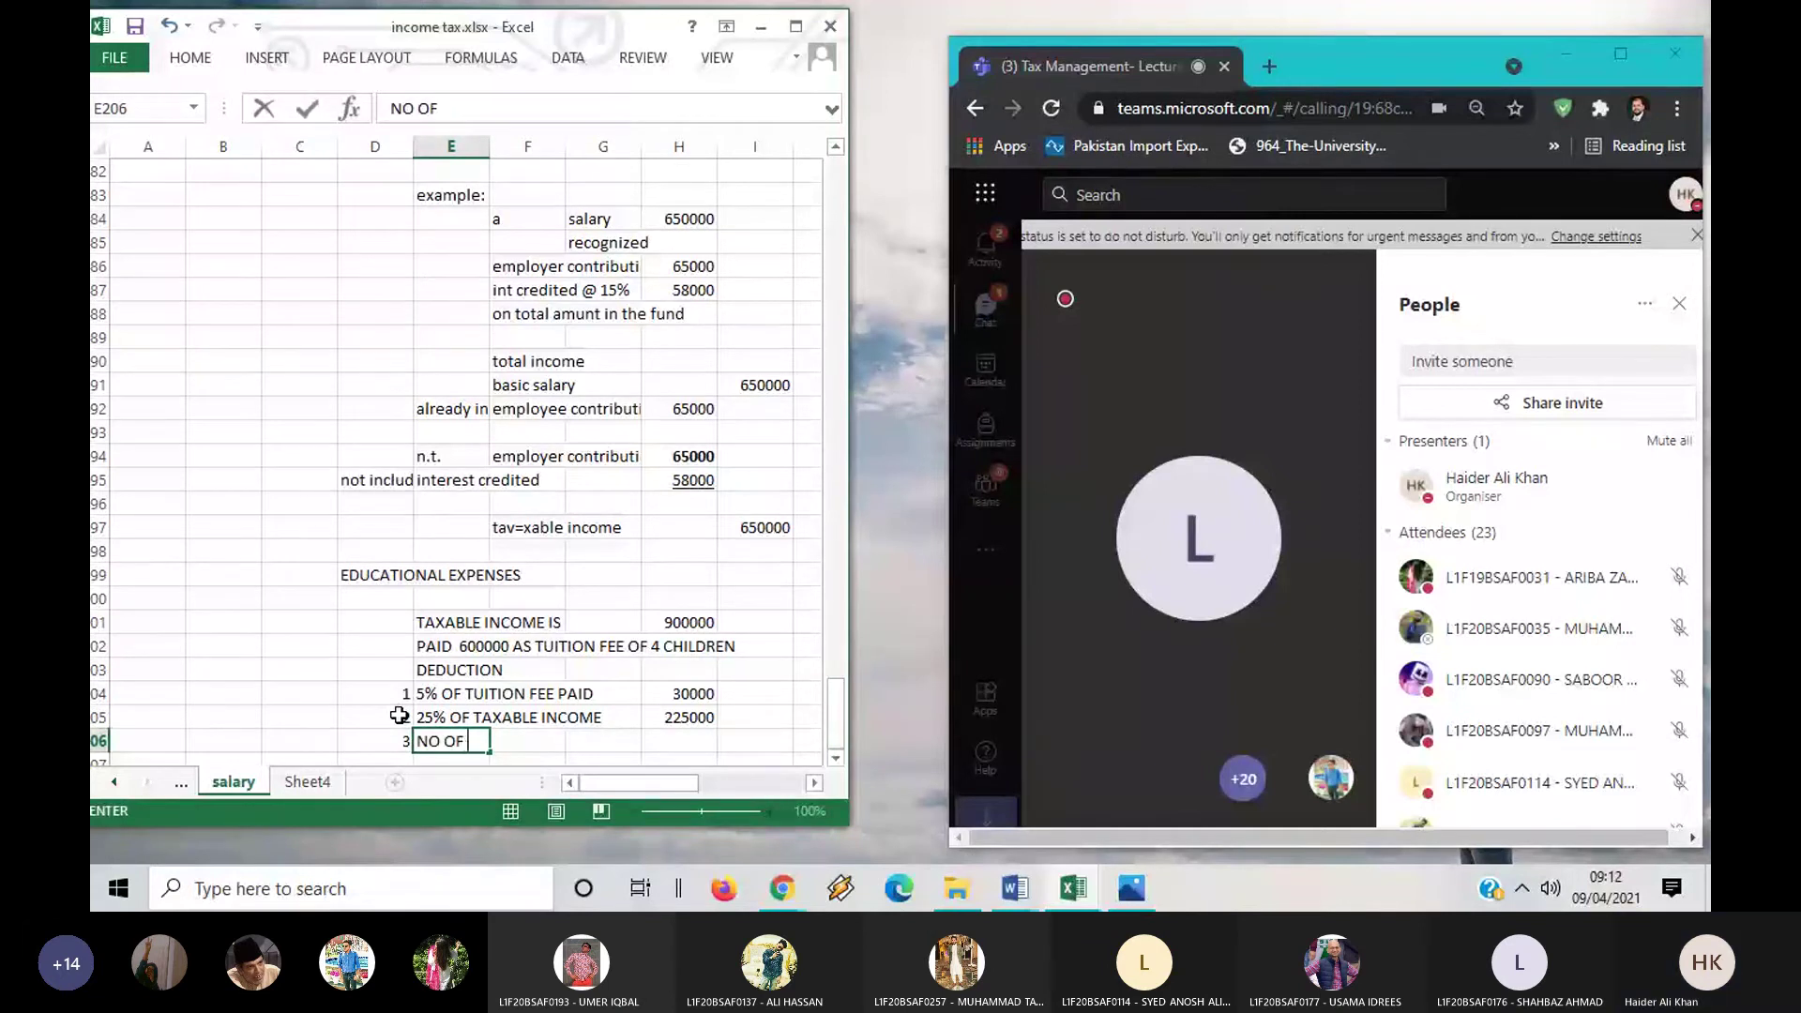
text(CHILDREN * )
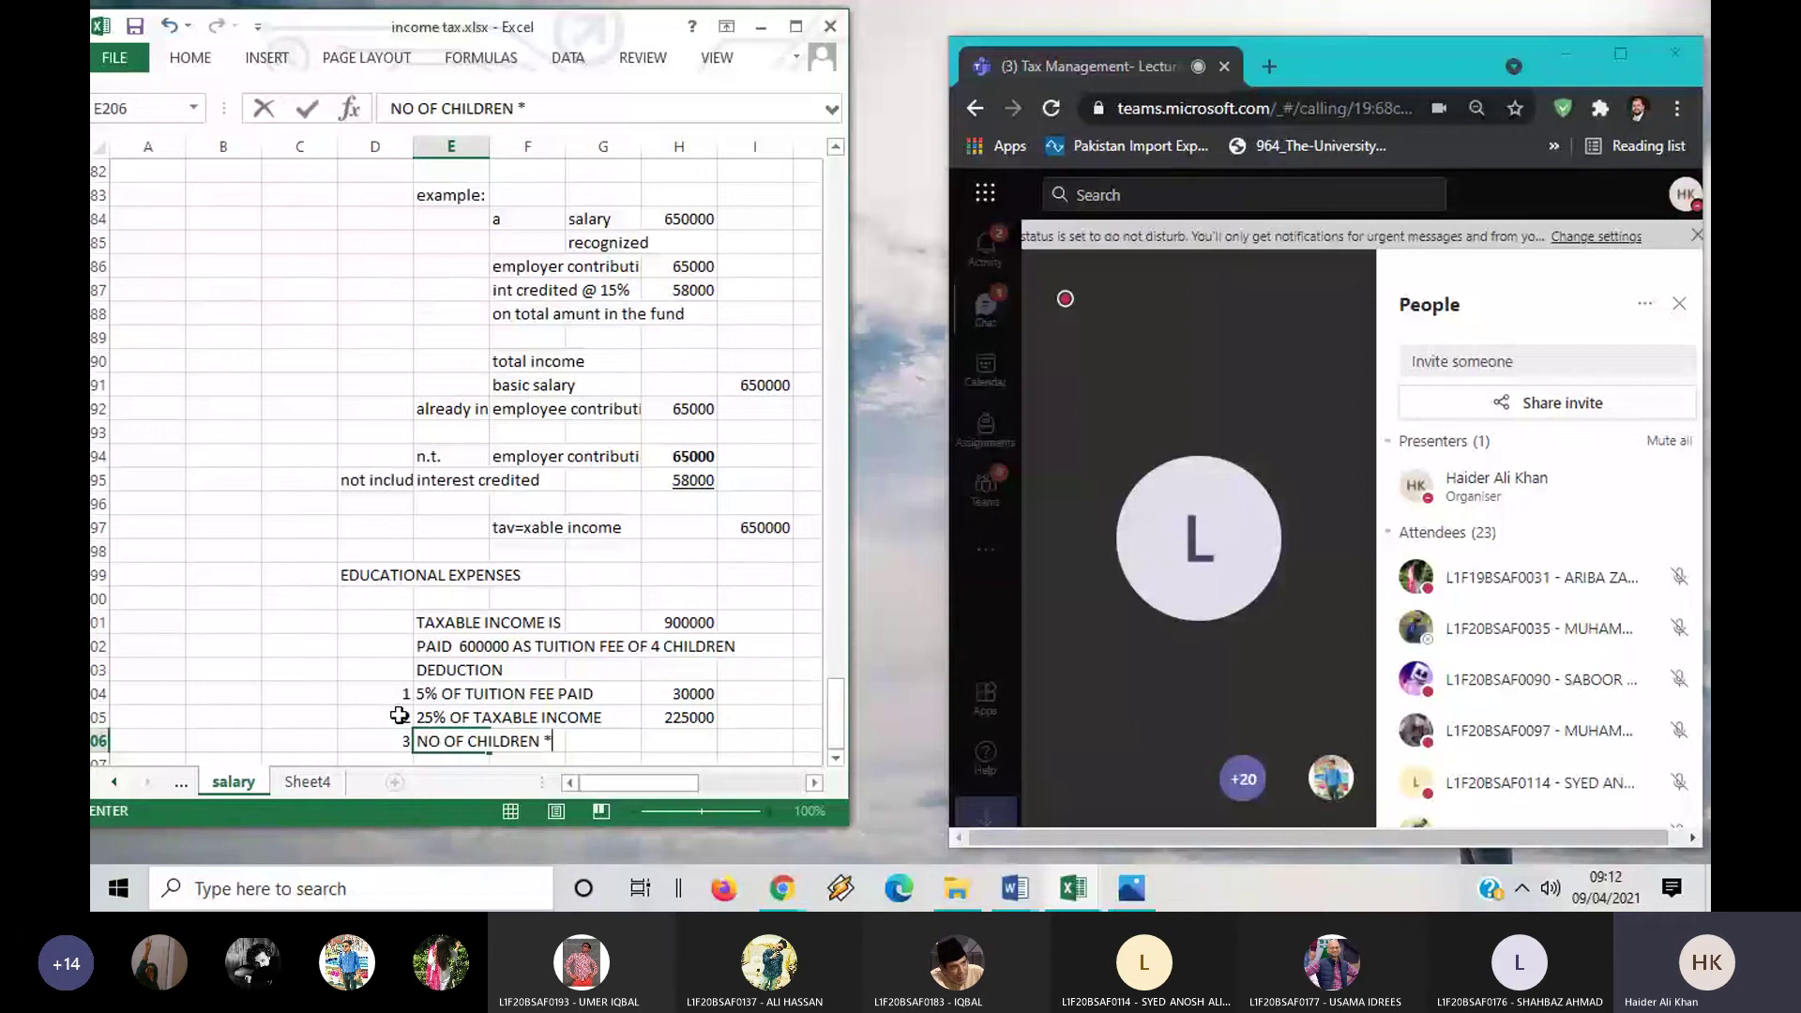
text(6000)
key(Tab)
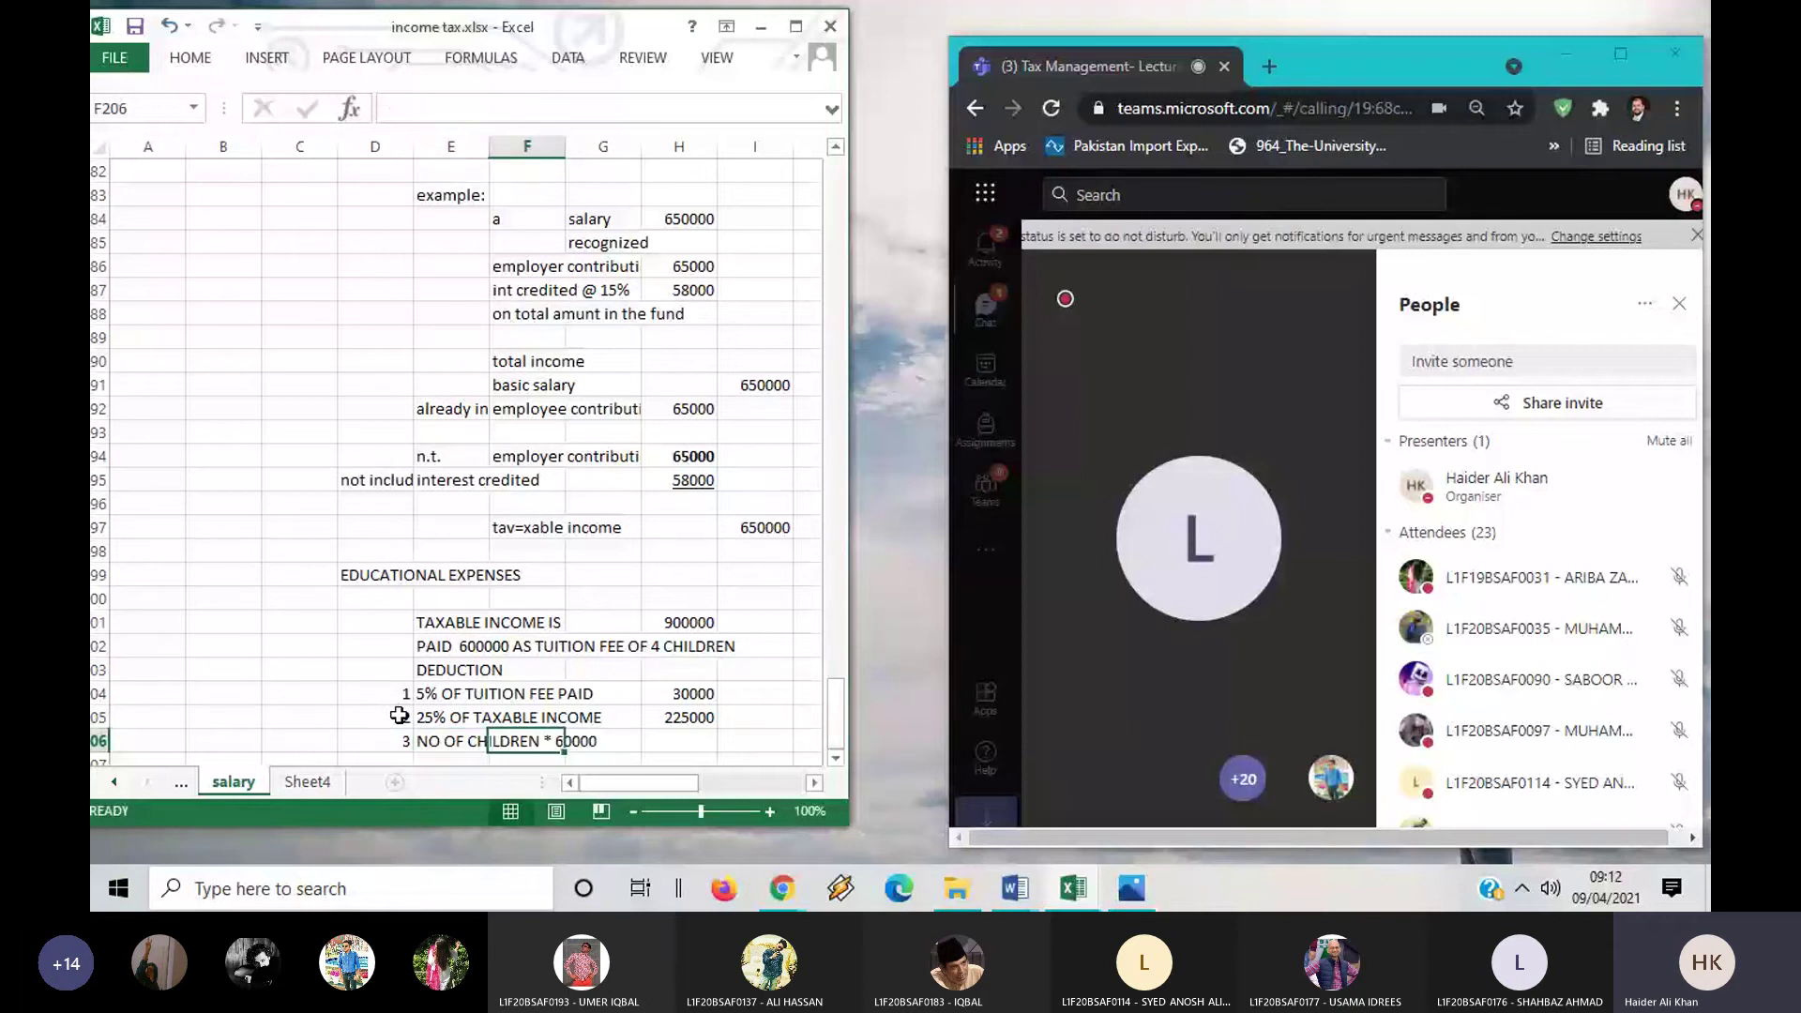
key(Right)
key(Right)
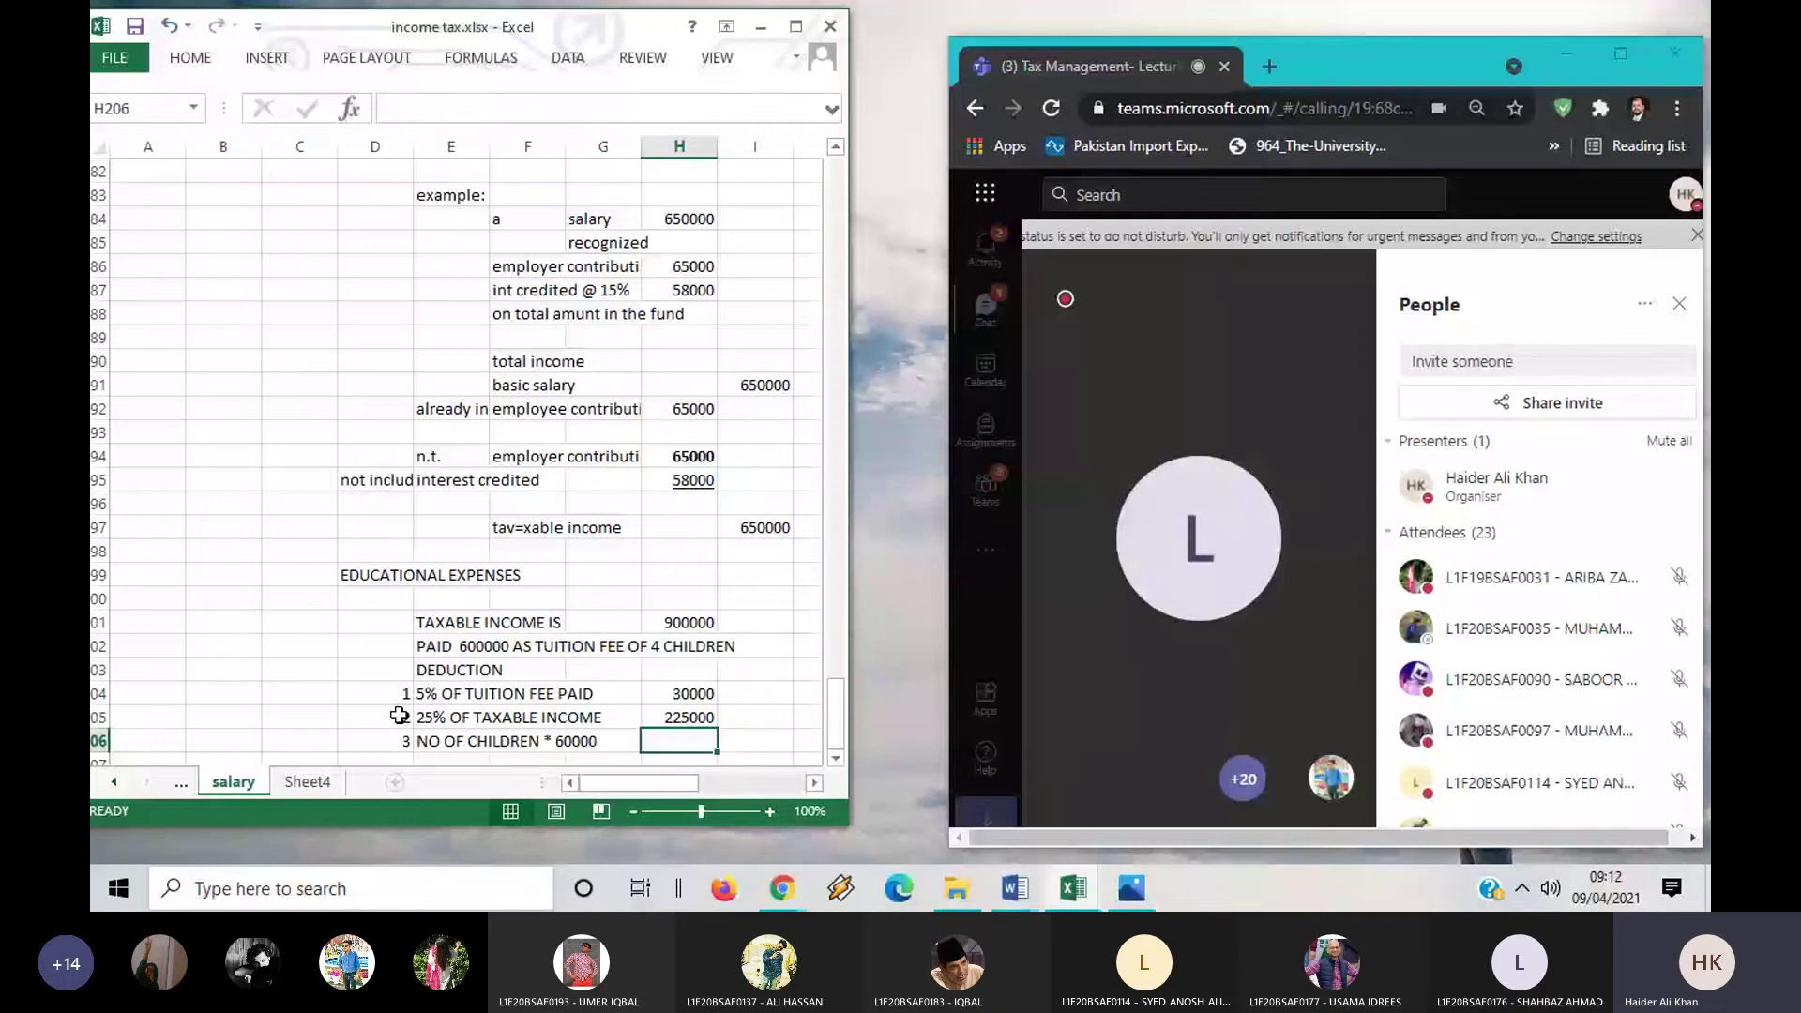
text(=)
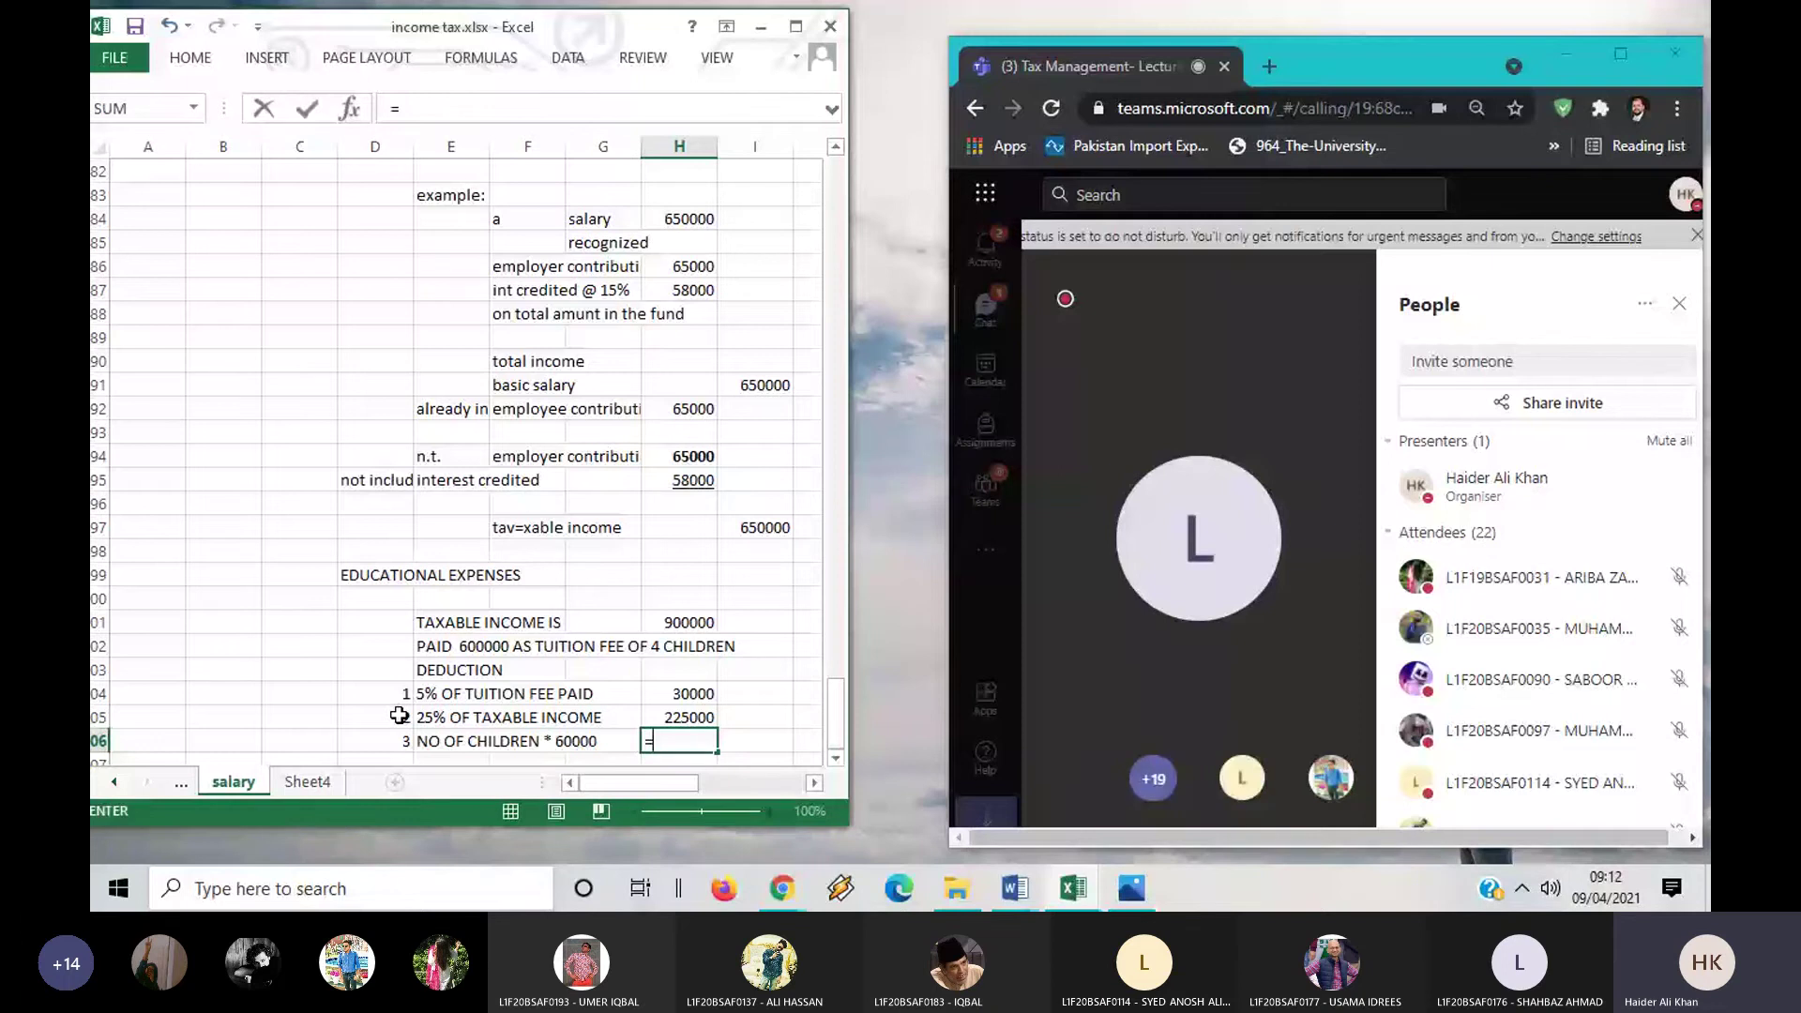
text(4*60000)
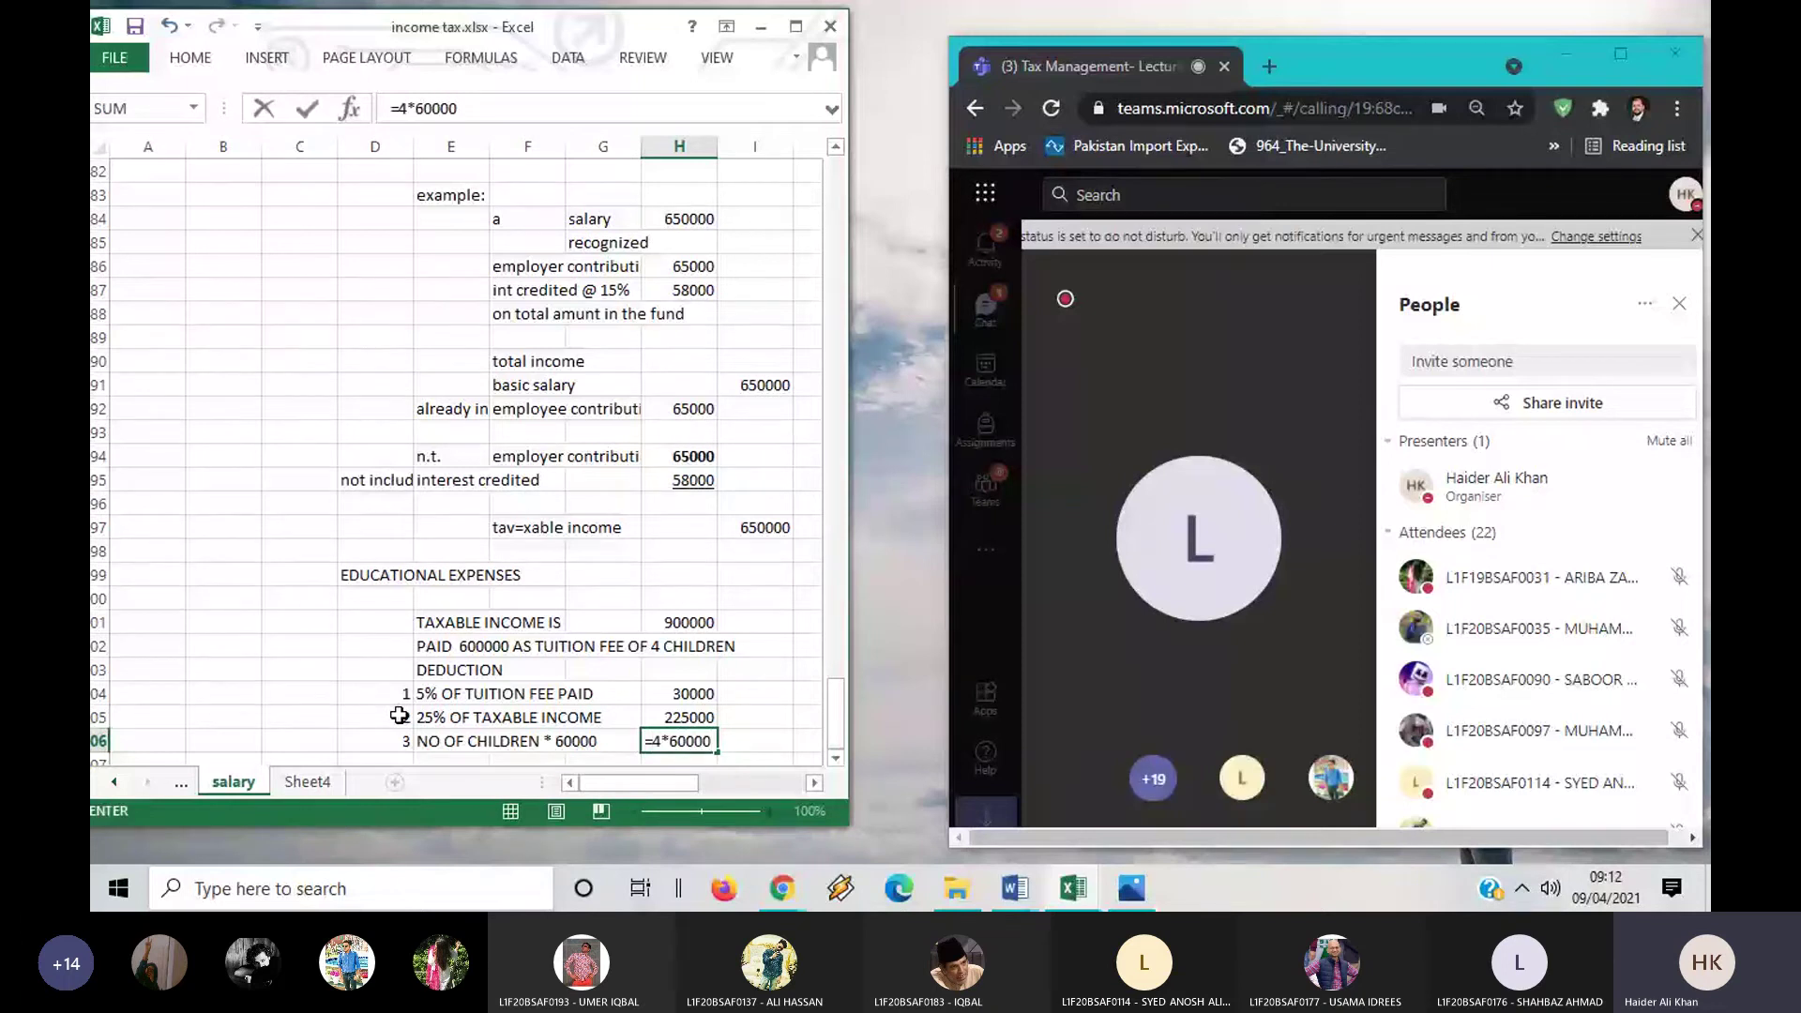
key(Return)
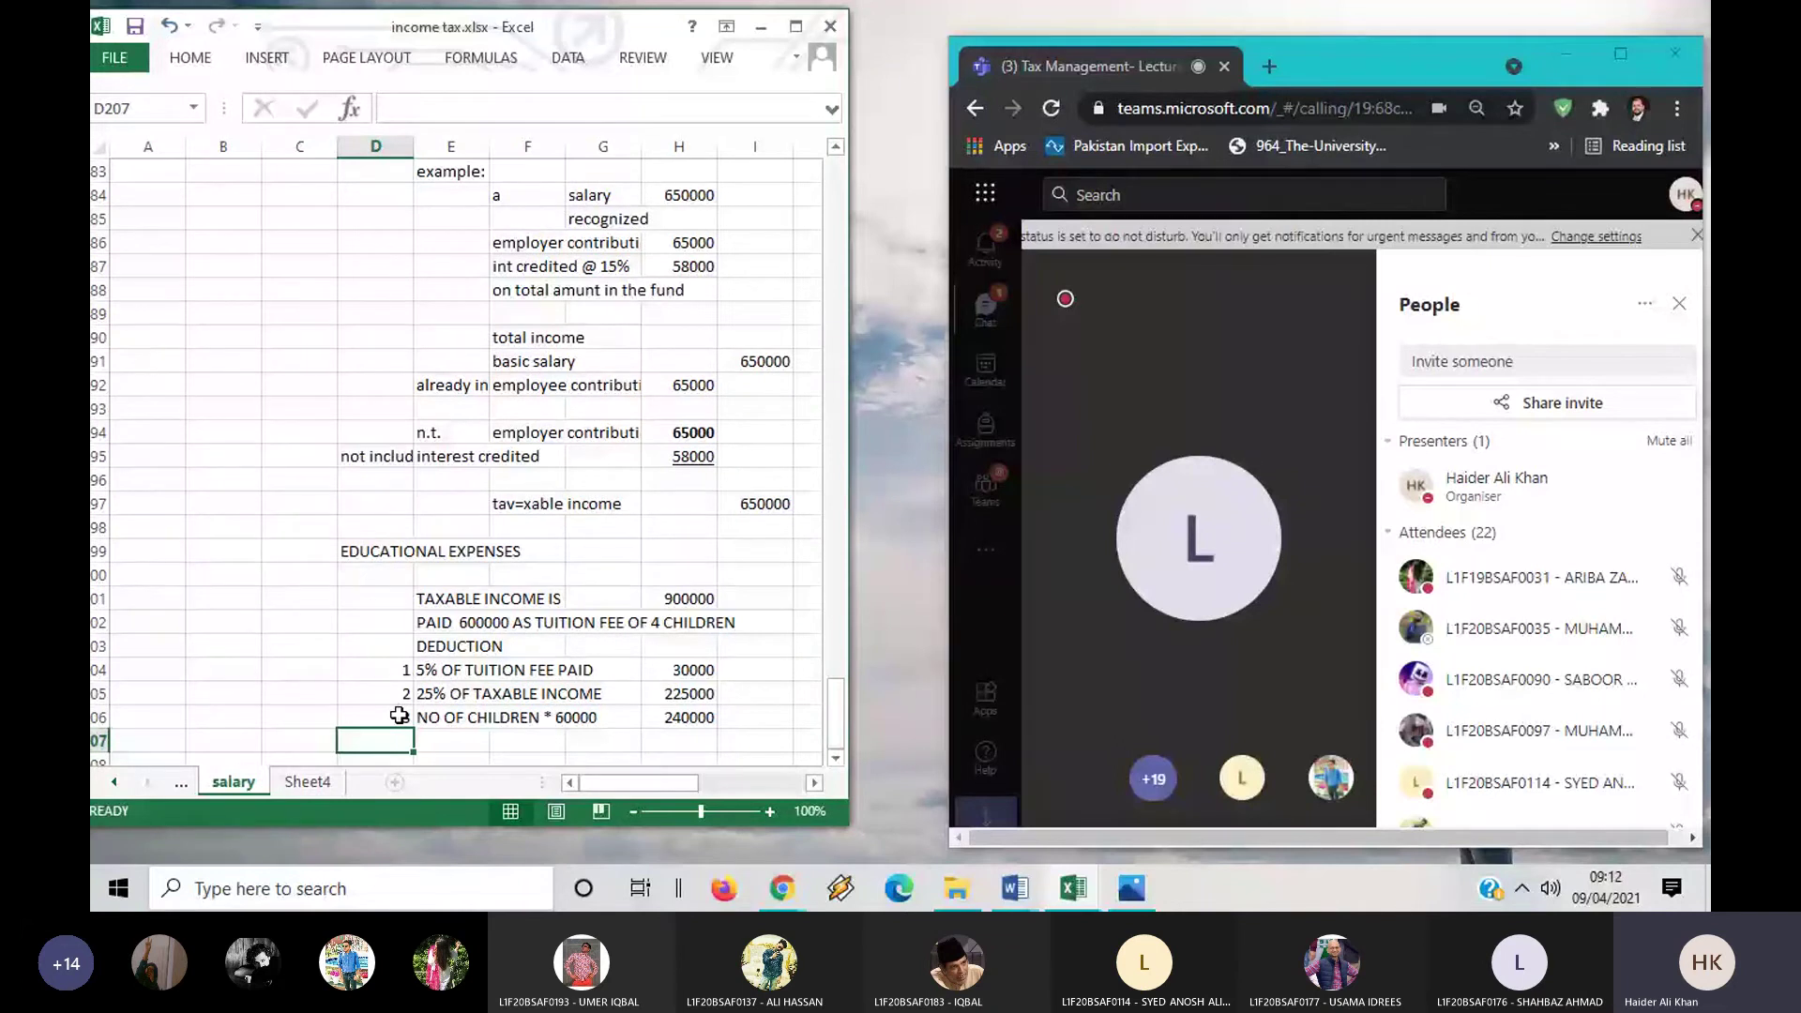
Enter 30000 below the limits as the allowable deduction and minimize the Teams window
click(399, 716)
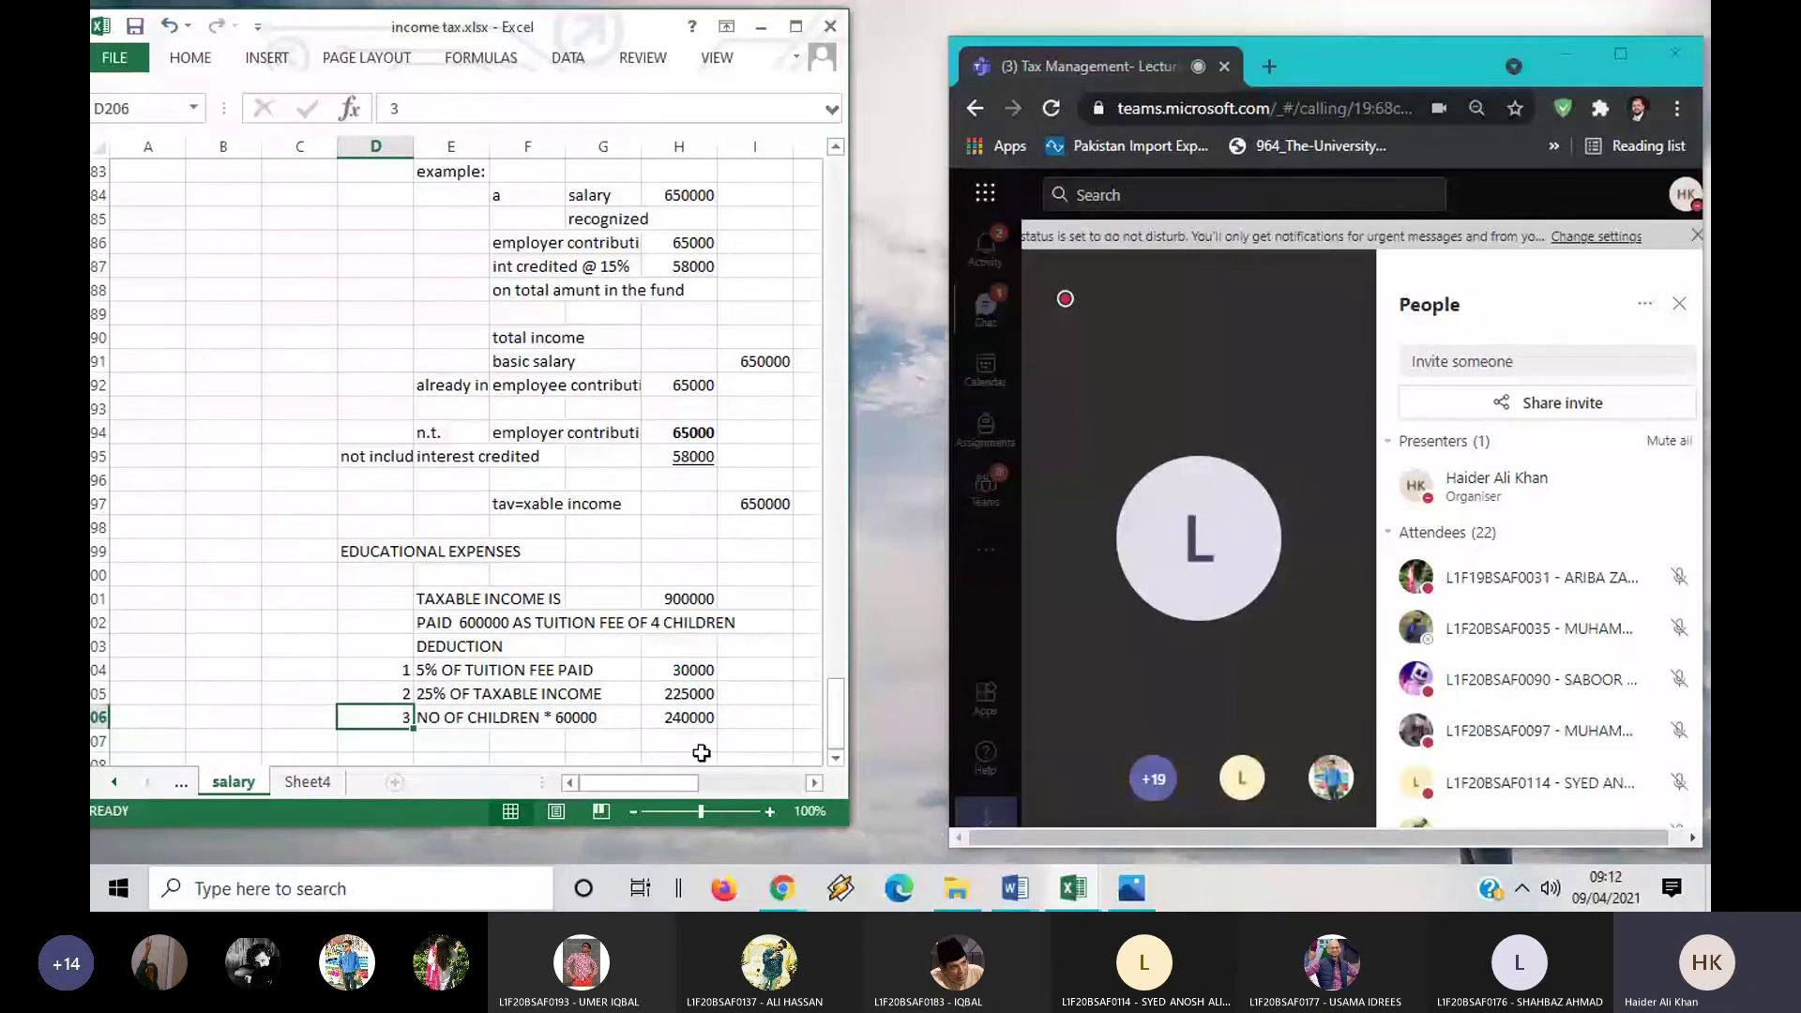
click(835, 761)
click(835, 760)
click(835, 761)
click(834, 761)
click(470, 665)
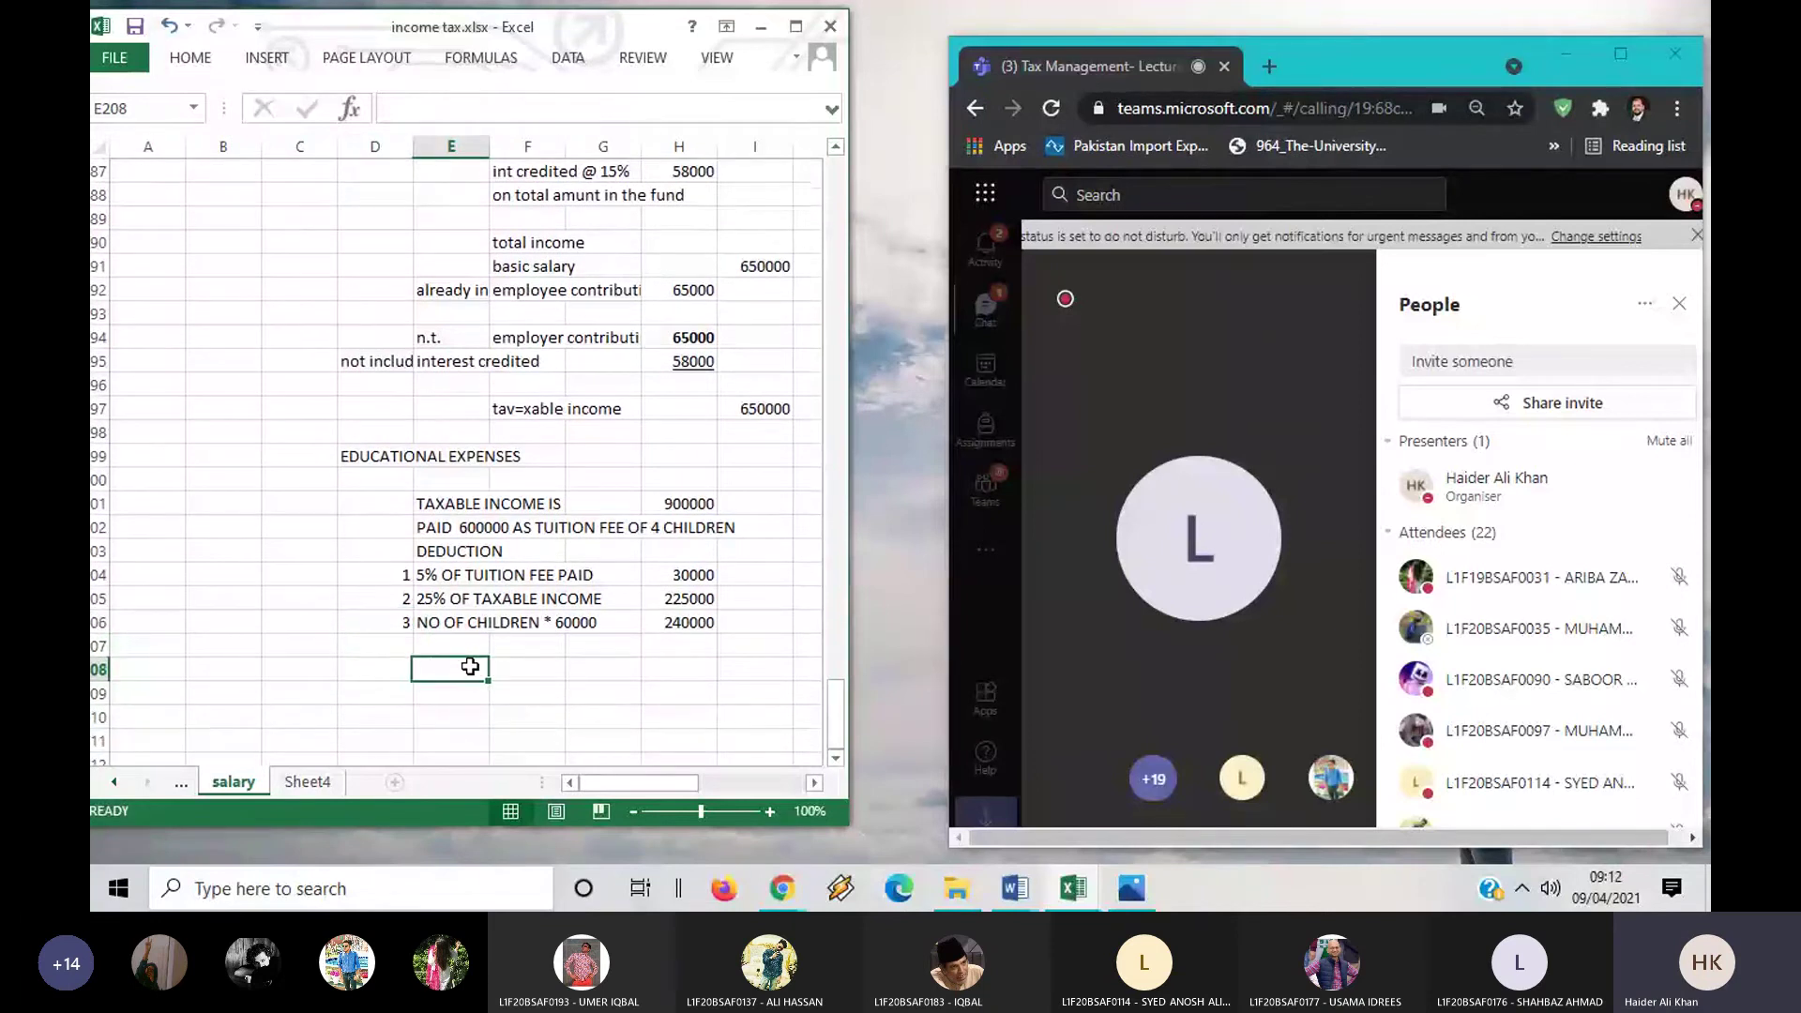
text(3)
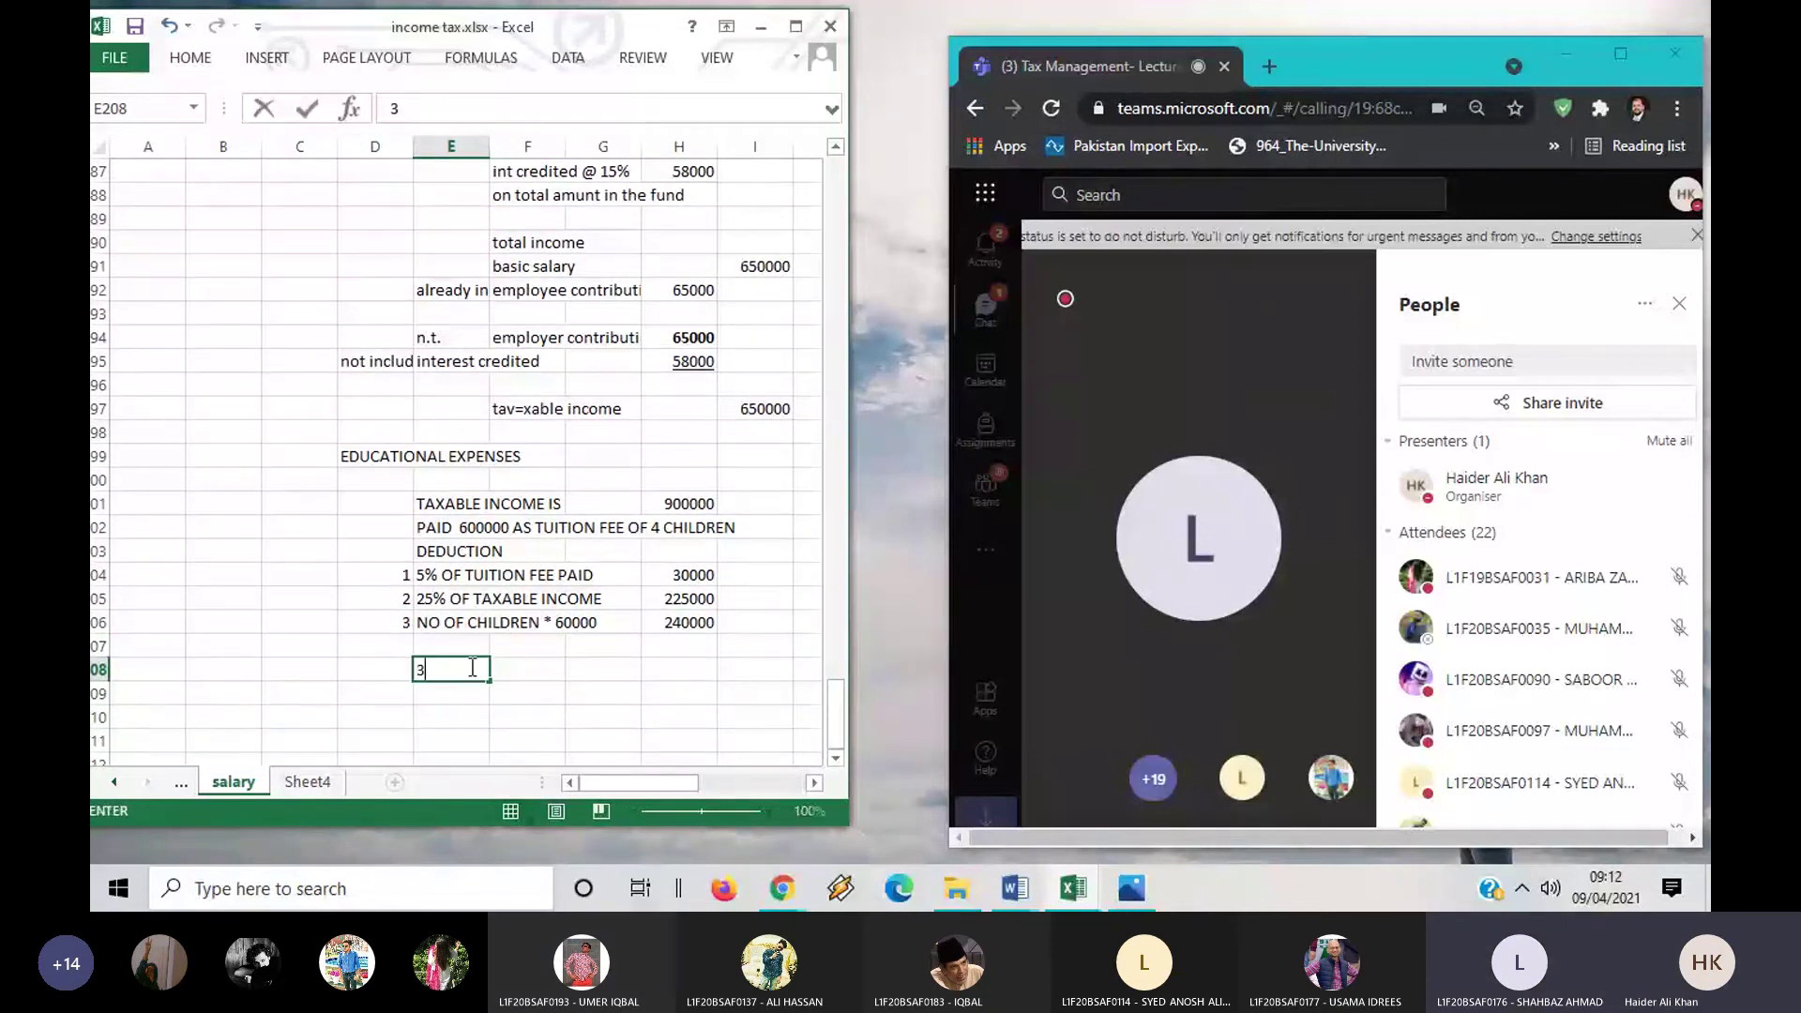
text(0000)
key(Tab)
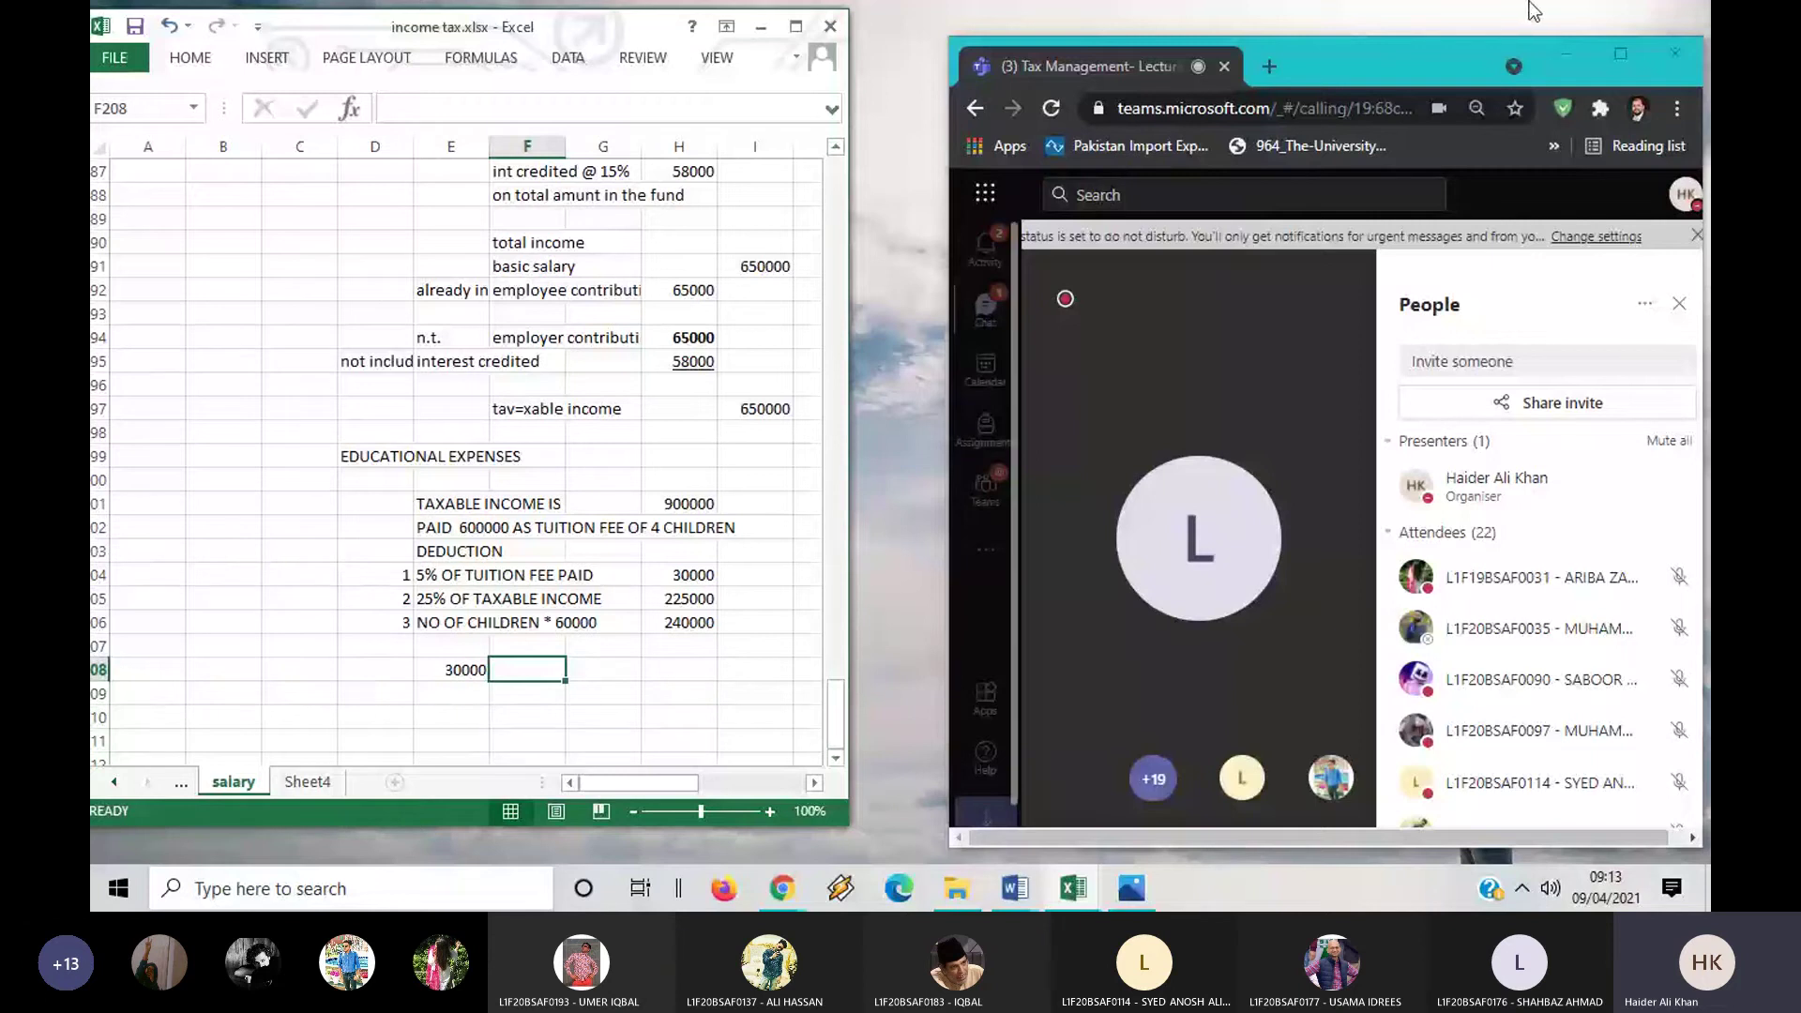
click(1565, 54)
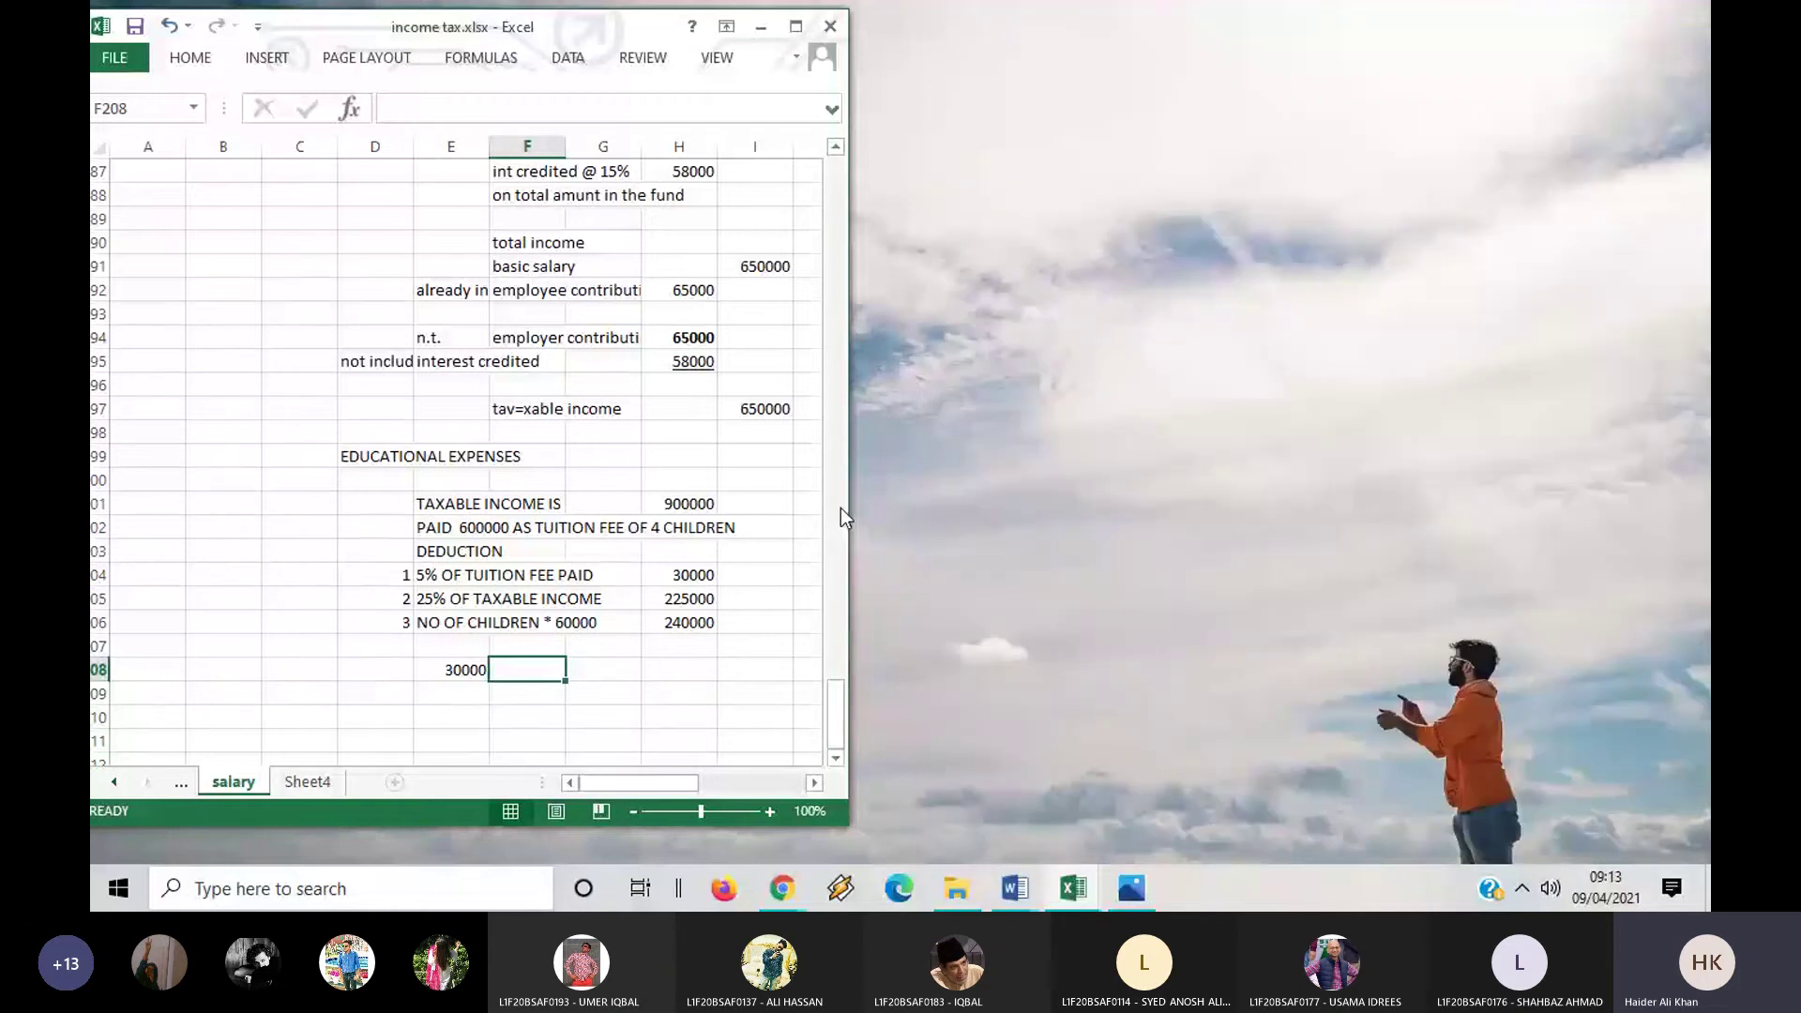
Show Practice questions.docx maximized and scroll to Question # 07
click(1015, 889)
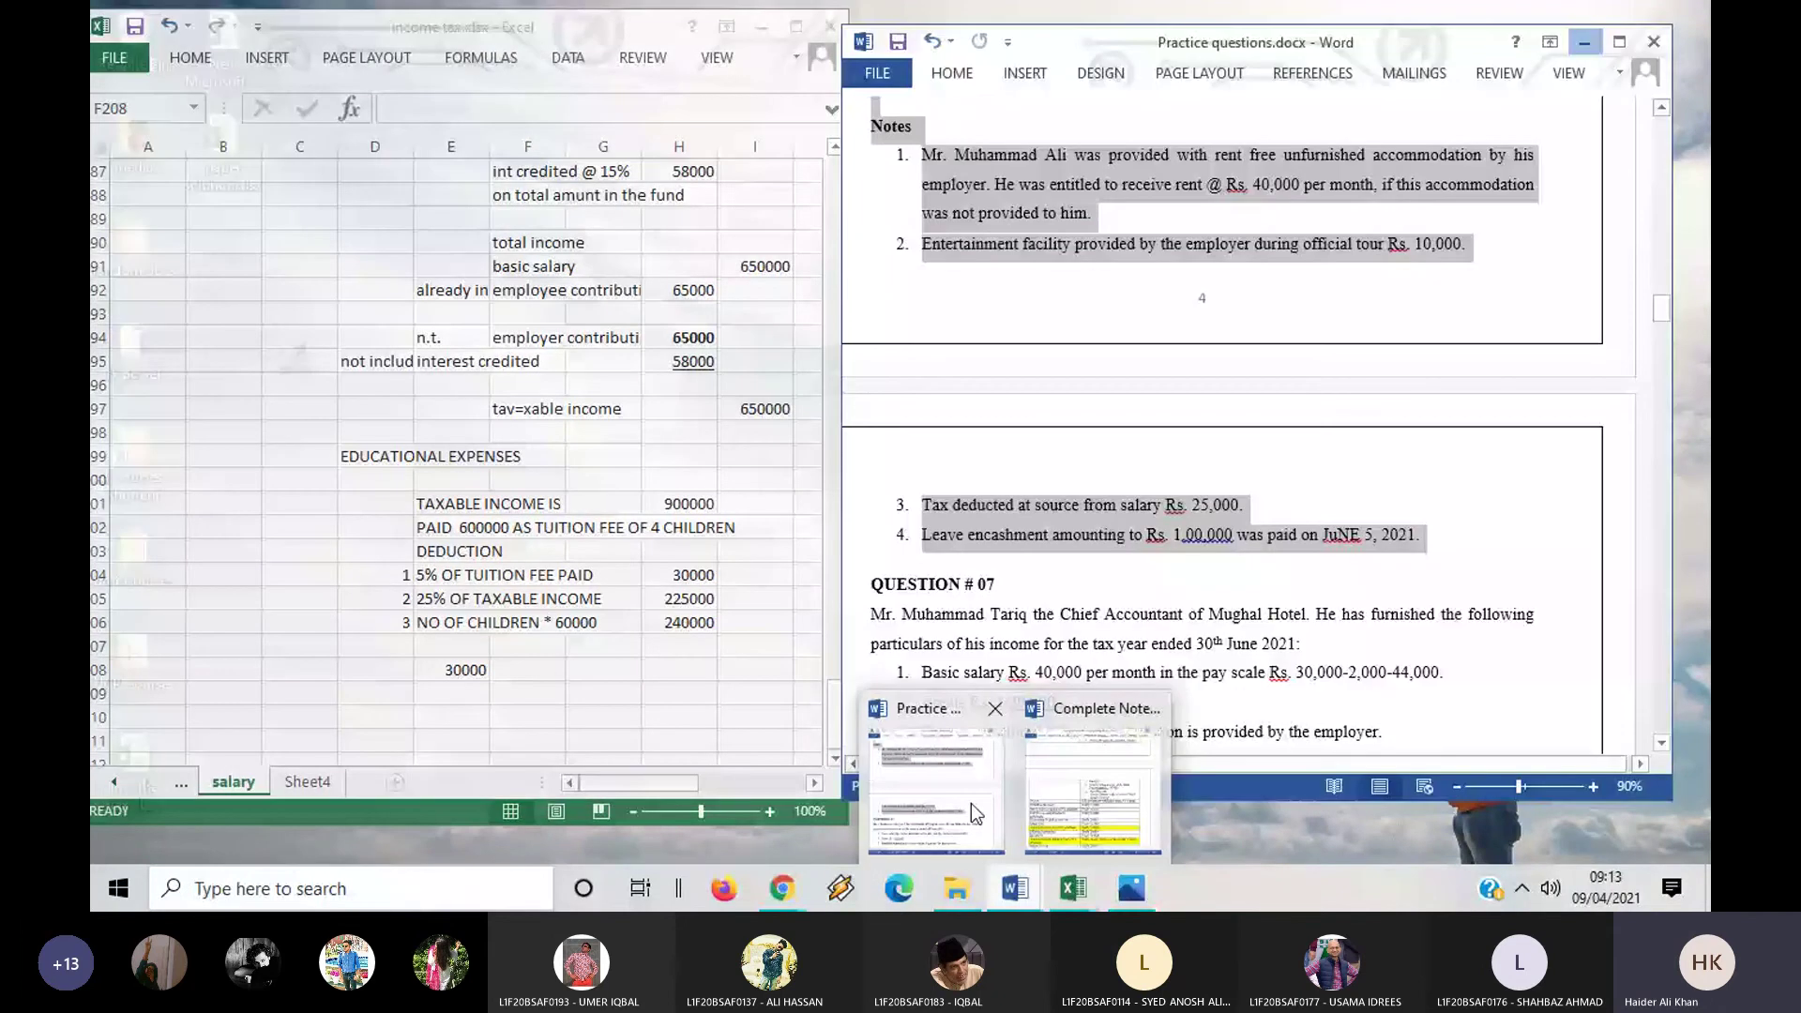
click(970, 803)
click(1619, 41)
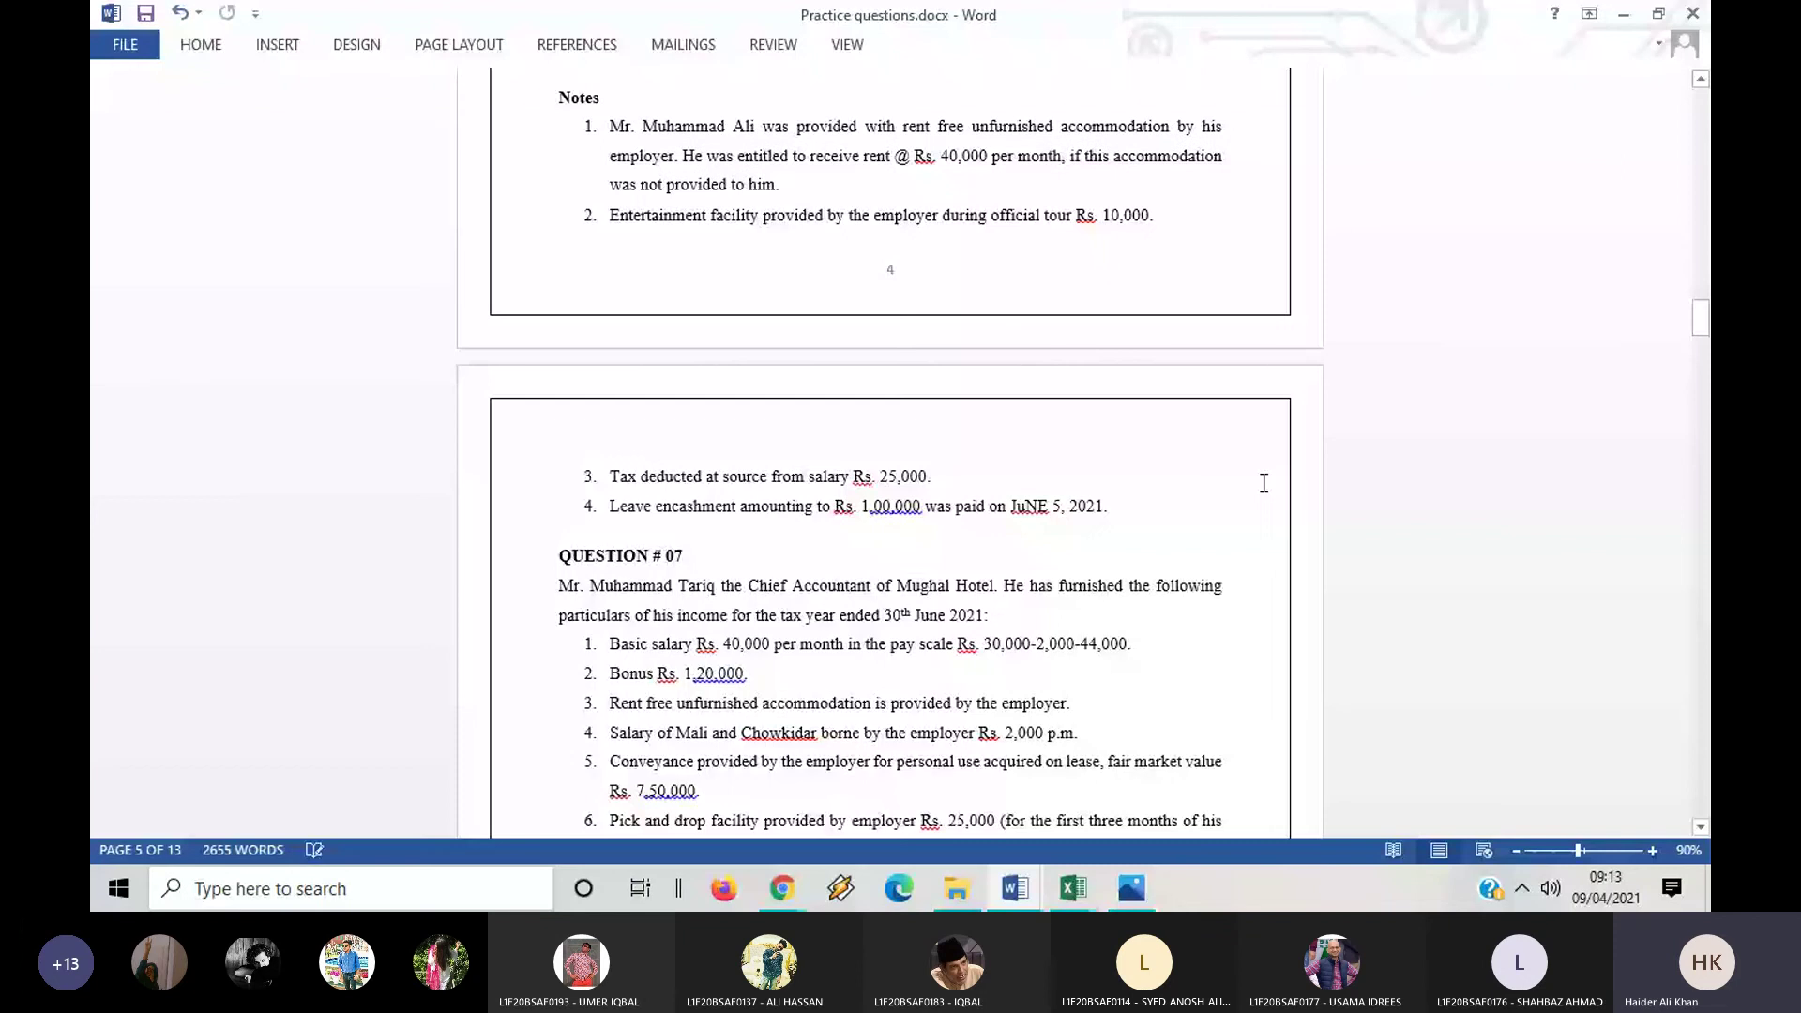
scroll(1700, 830, down, 2)
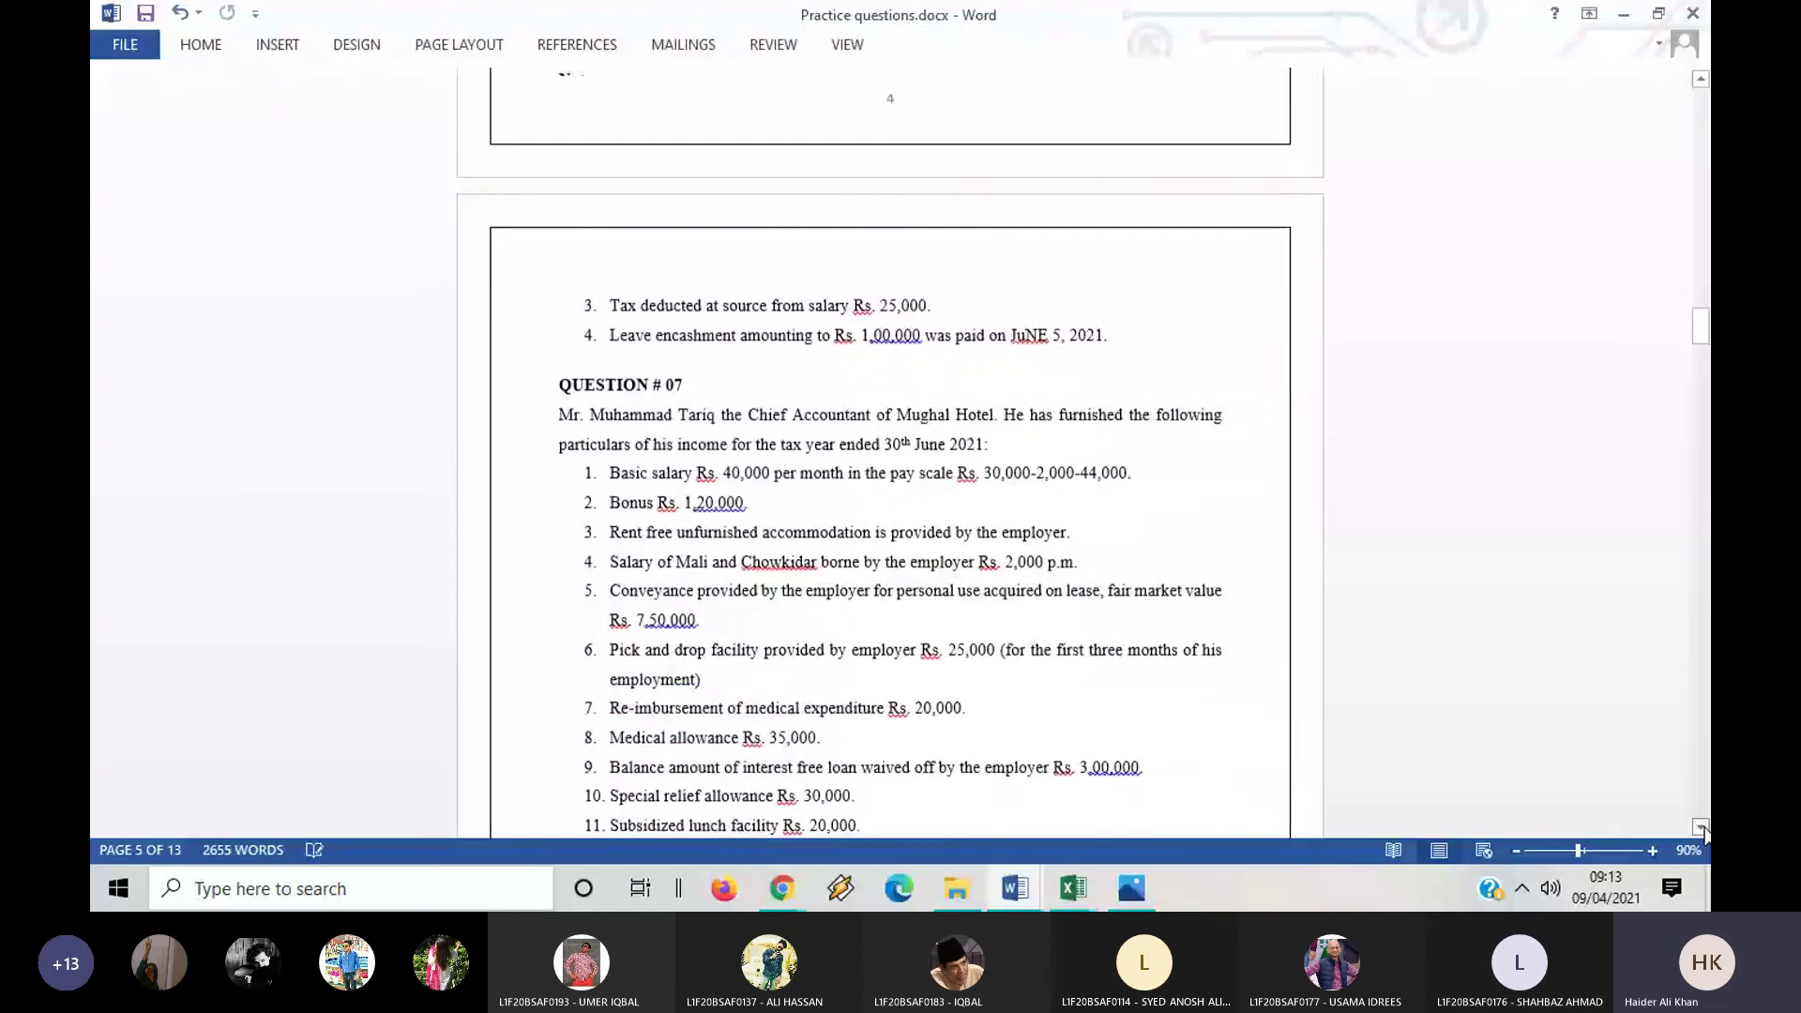
click(1700, 828)
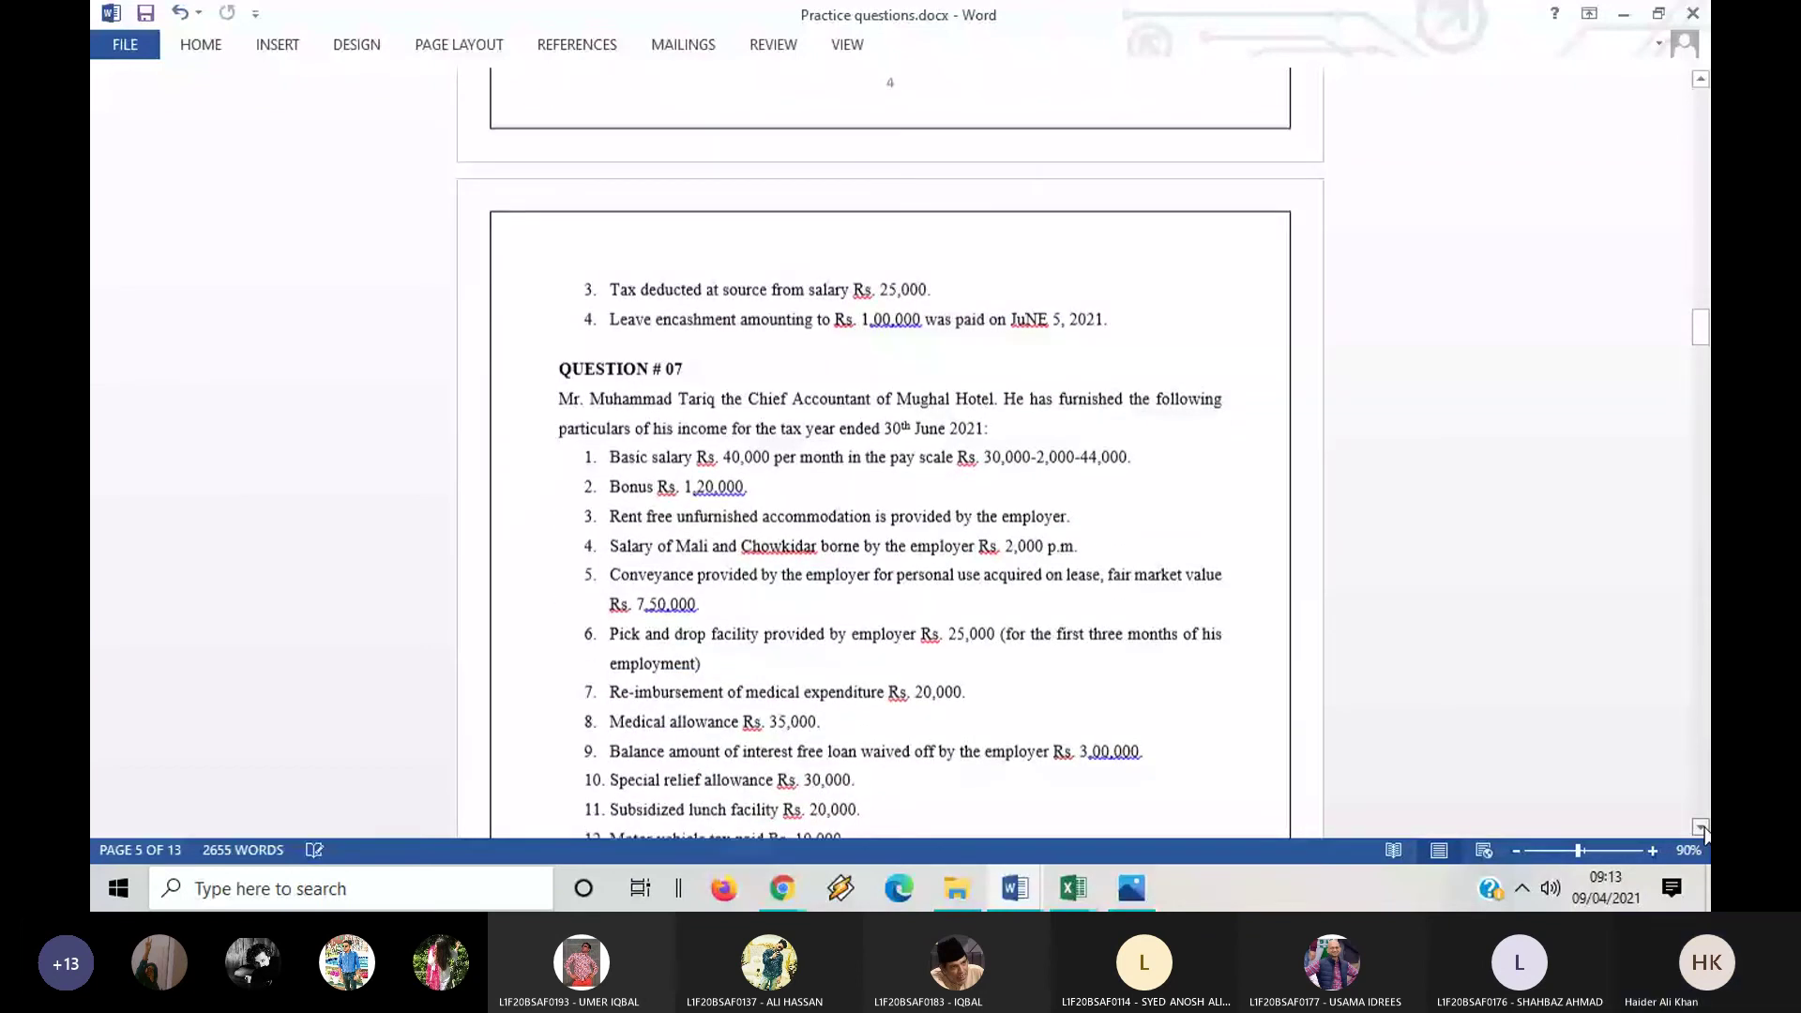
click(1700, 828)
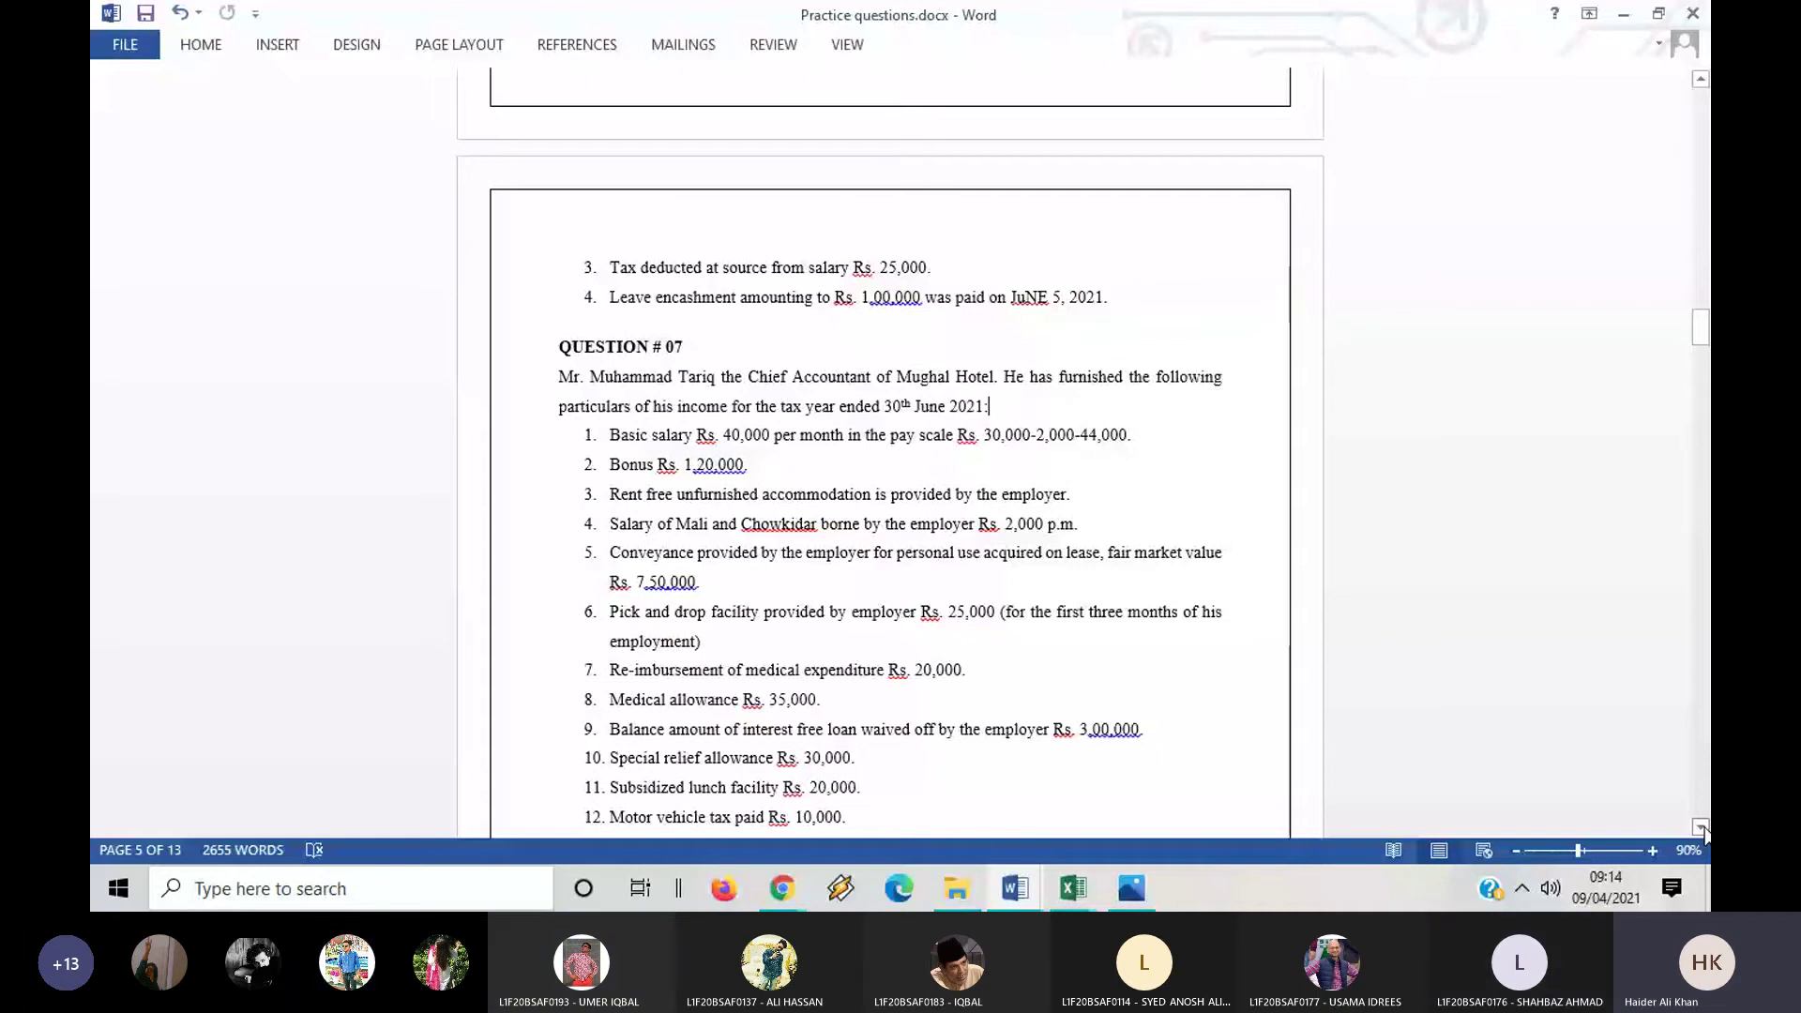
Read Question # 07 down to item 18, then bring up Complete Notes showing children education fee as Totally Taxable
click(1702, 829)
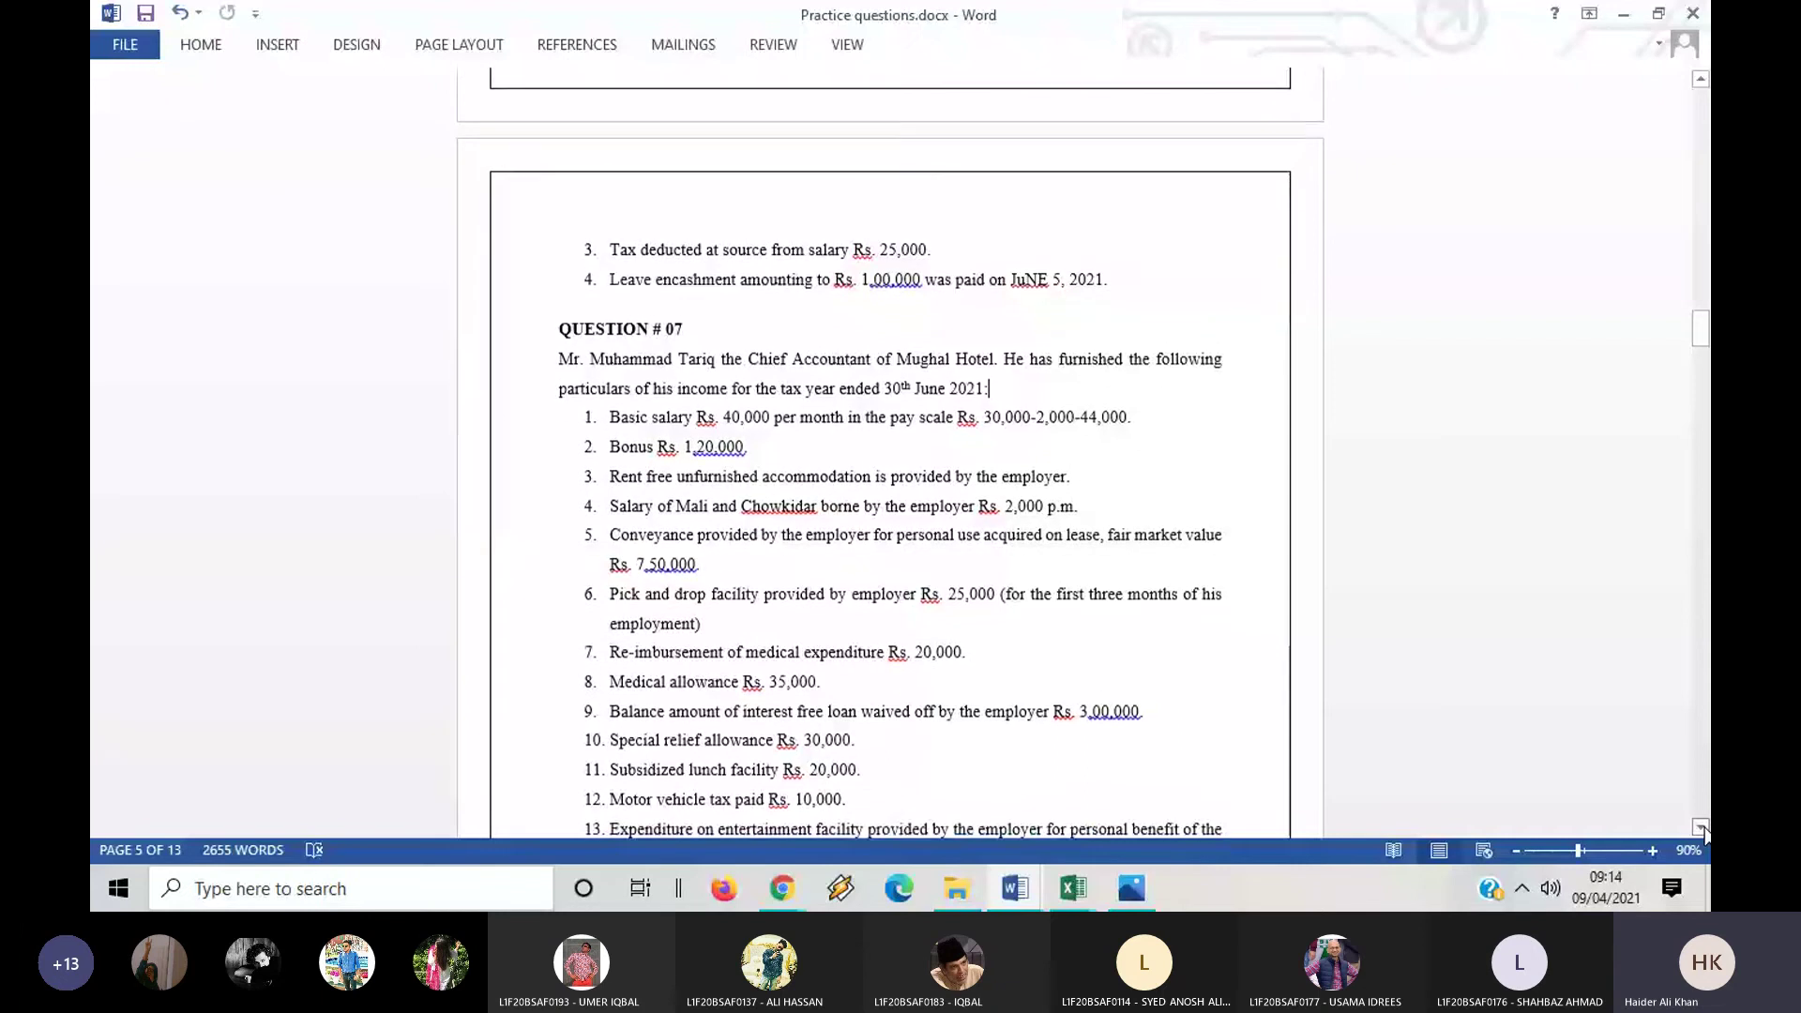
scroll(1703, 830, down, 4)
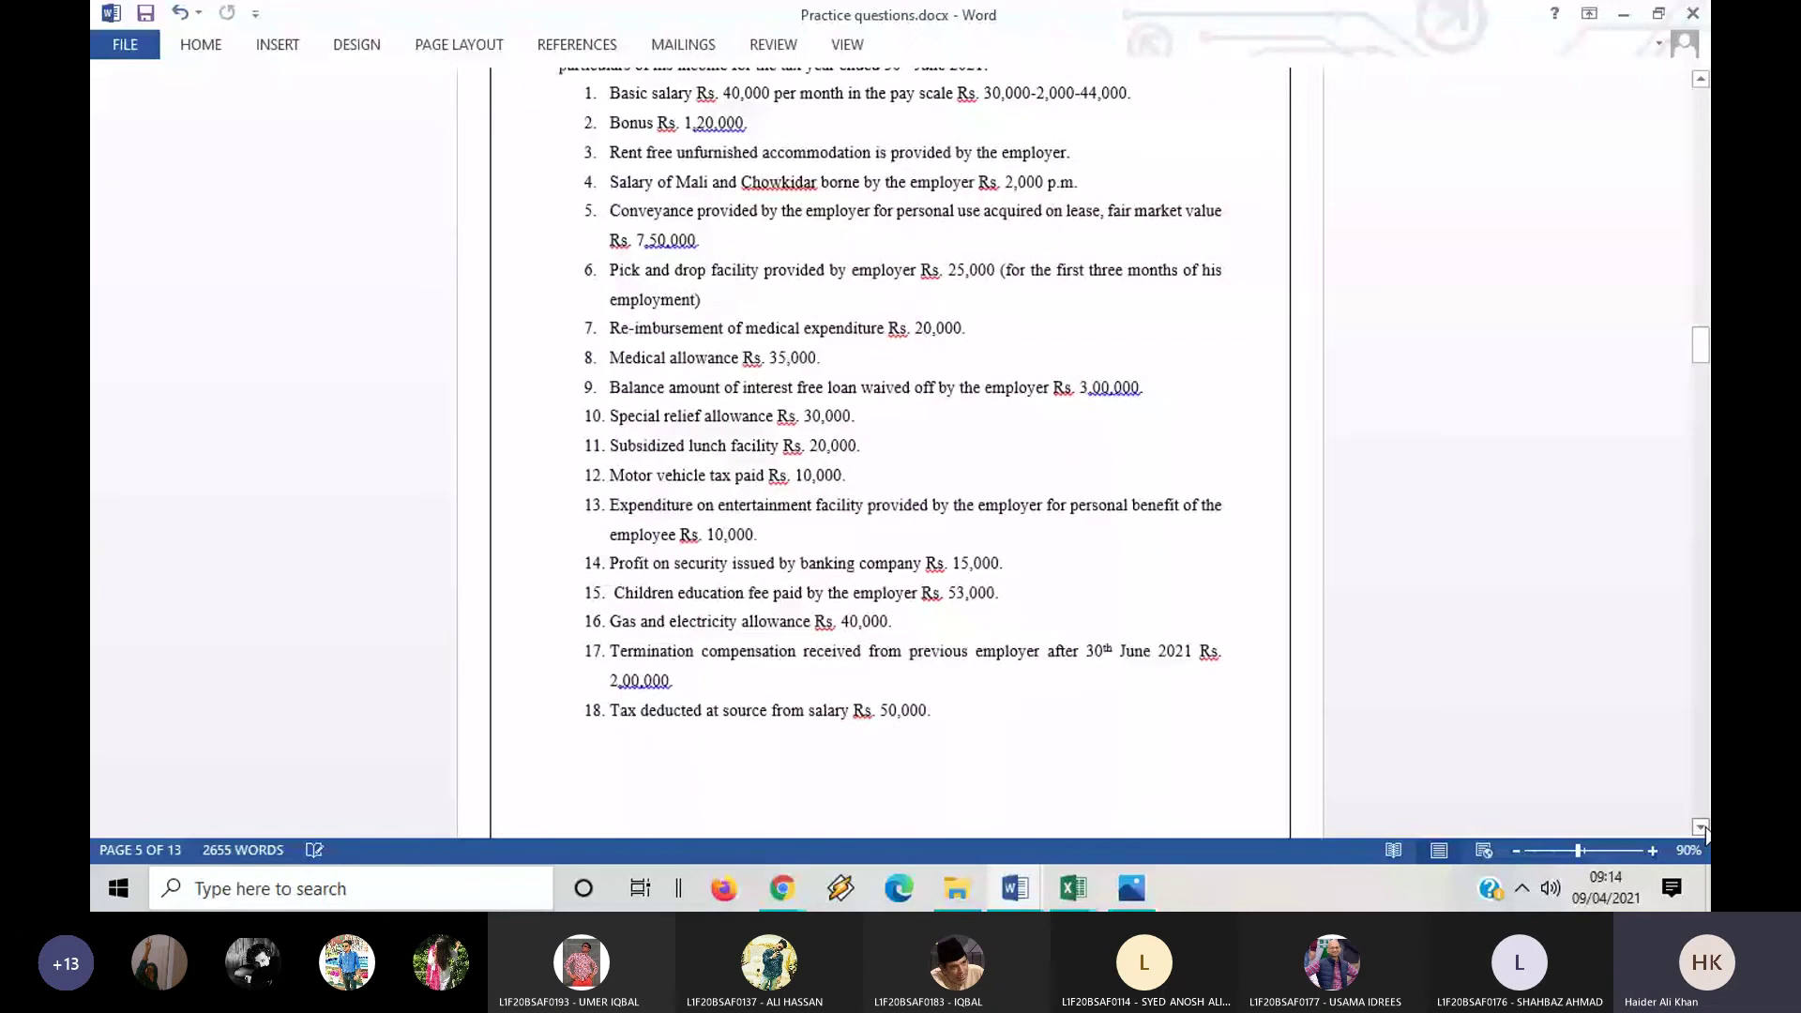
scroll(1703, 829, down, 1)
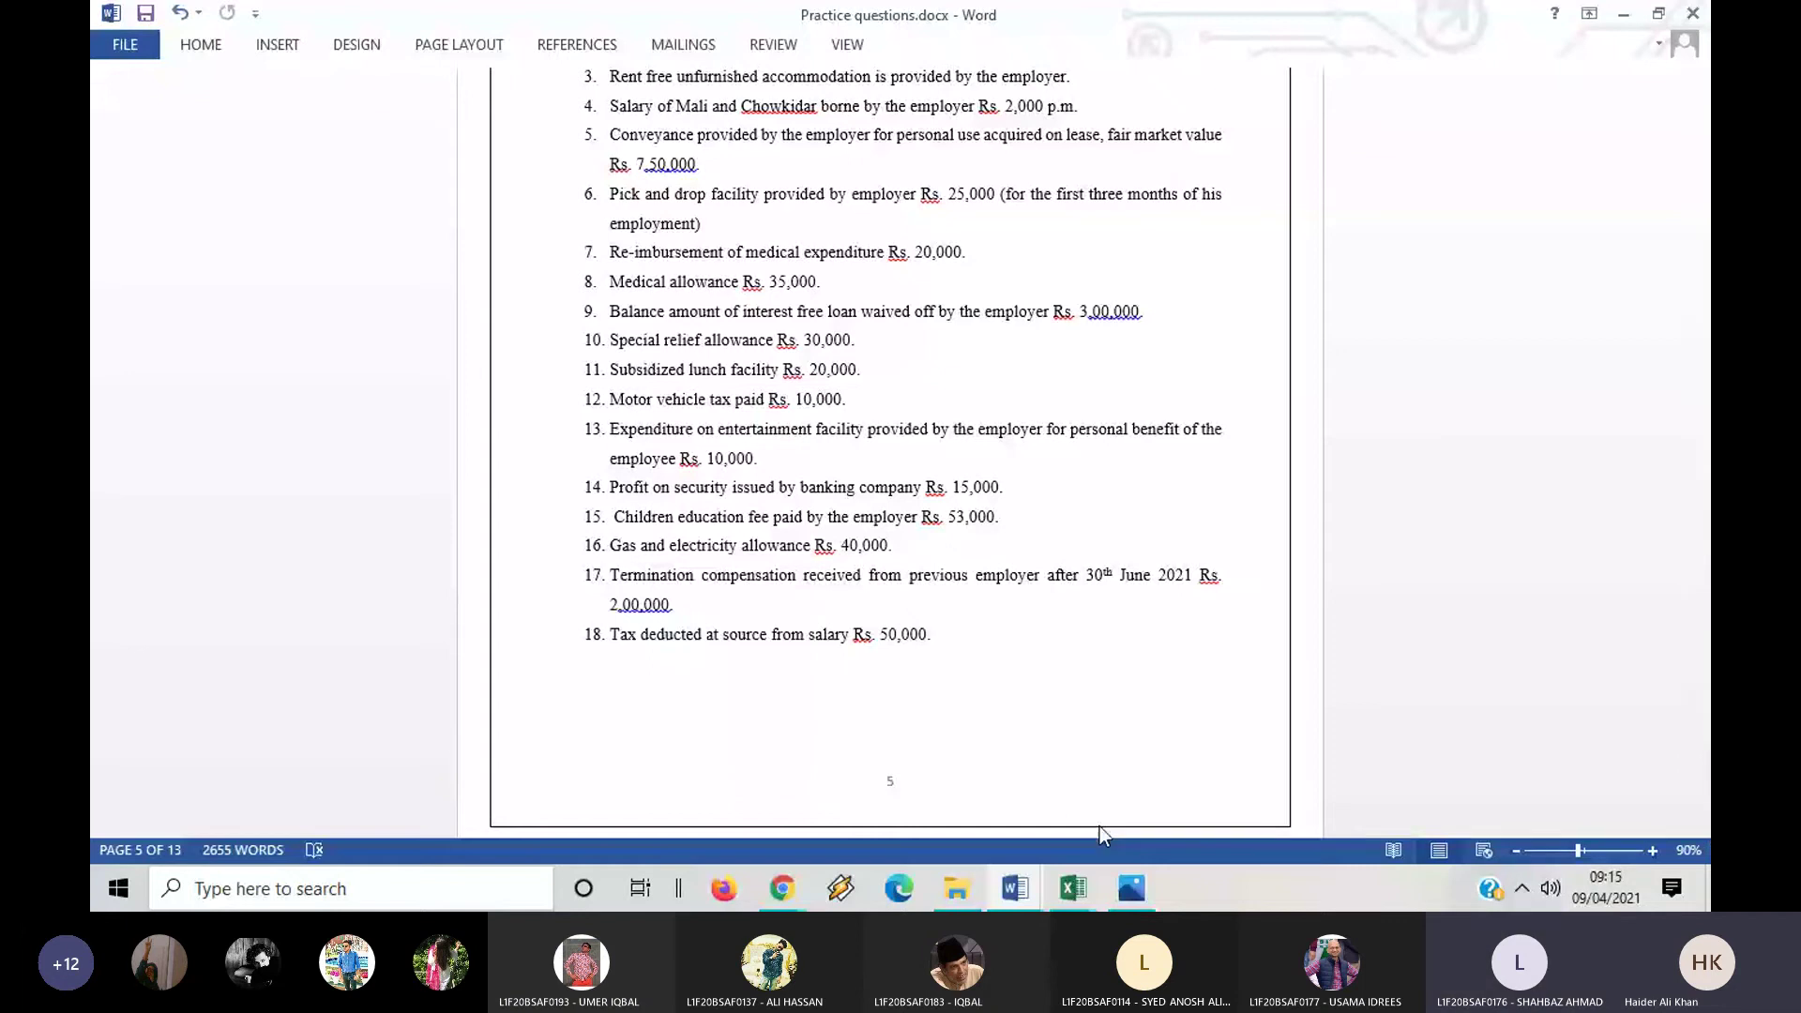
mouse_move(1015, 889)
click(1135, 797)
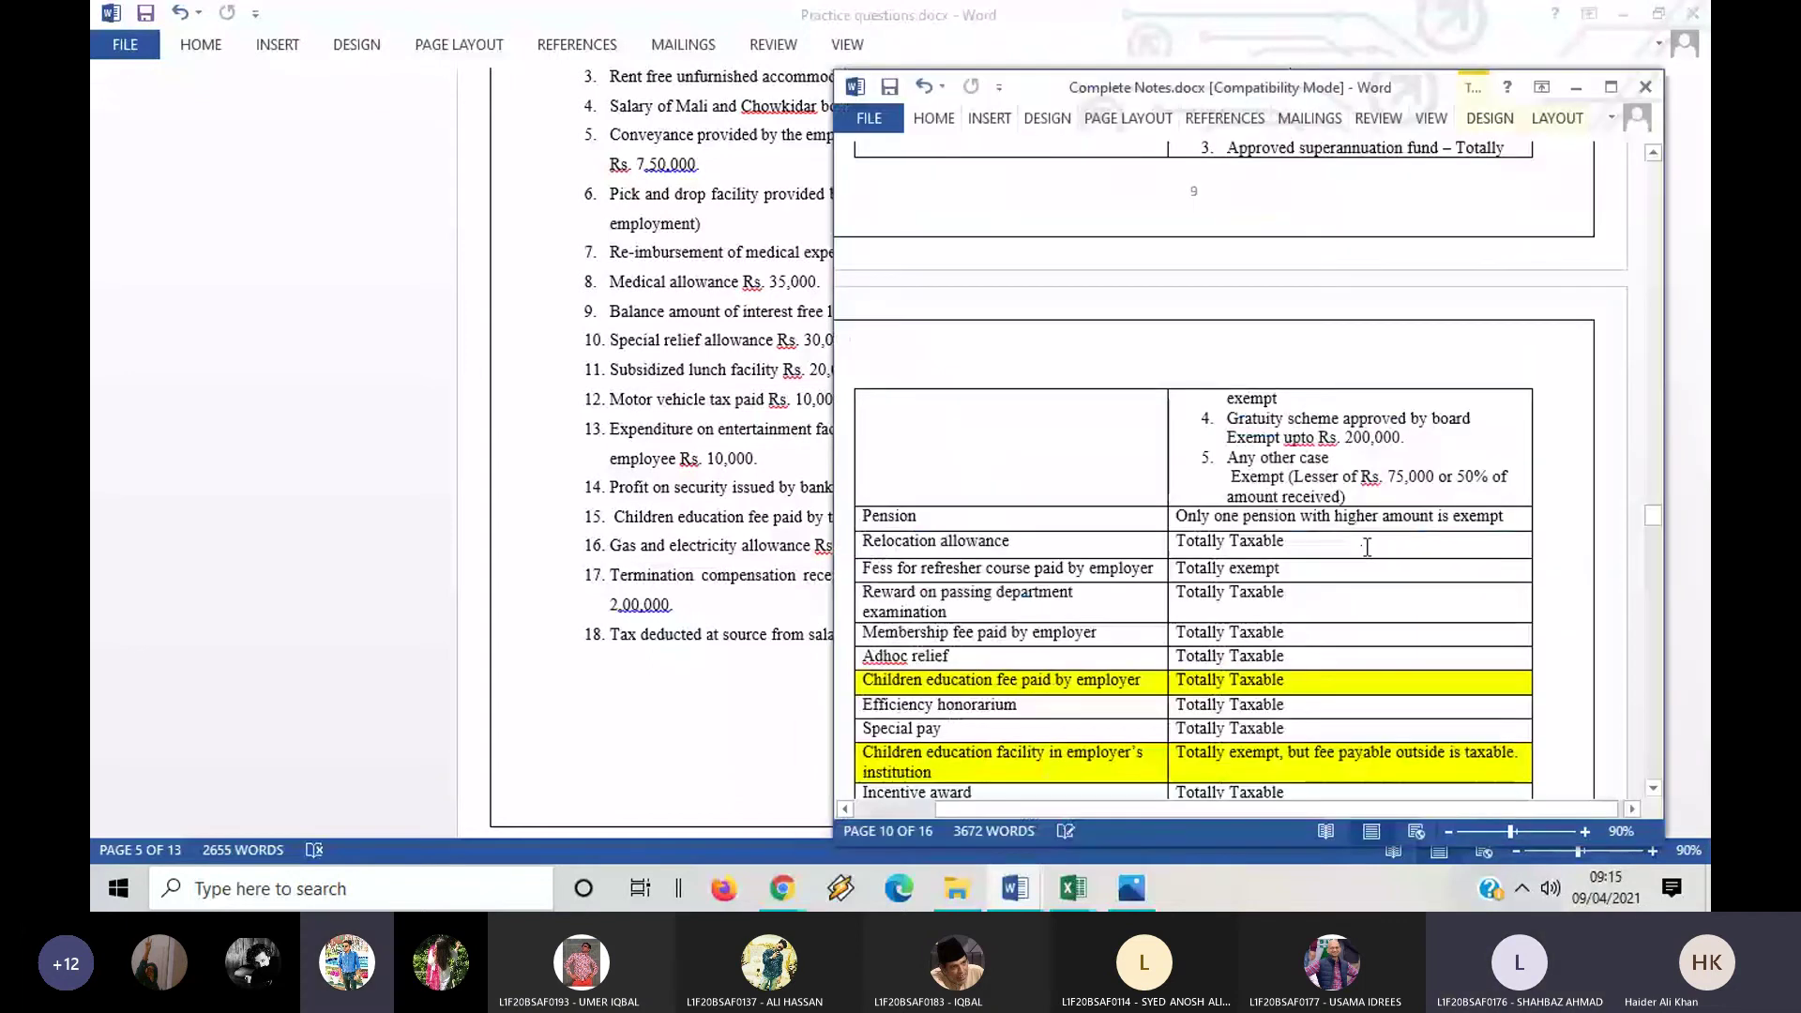
Move through Complete Notes to the medical allowance rules in its taxability table
drag(1652, 515, 1654, 480)
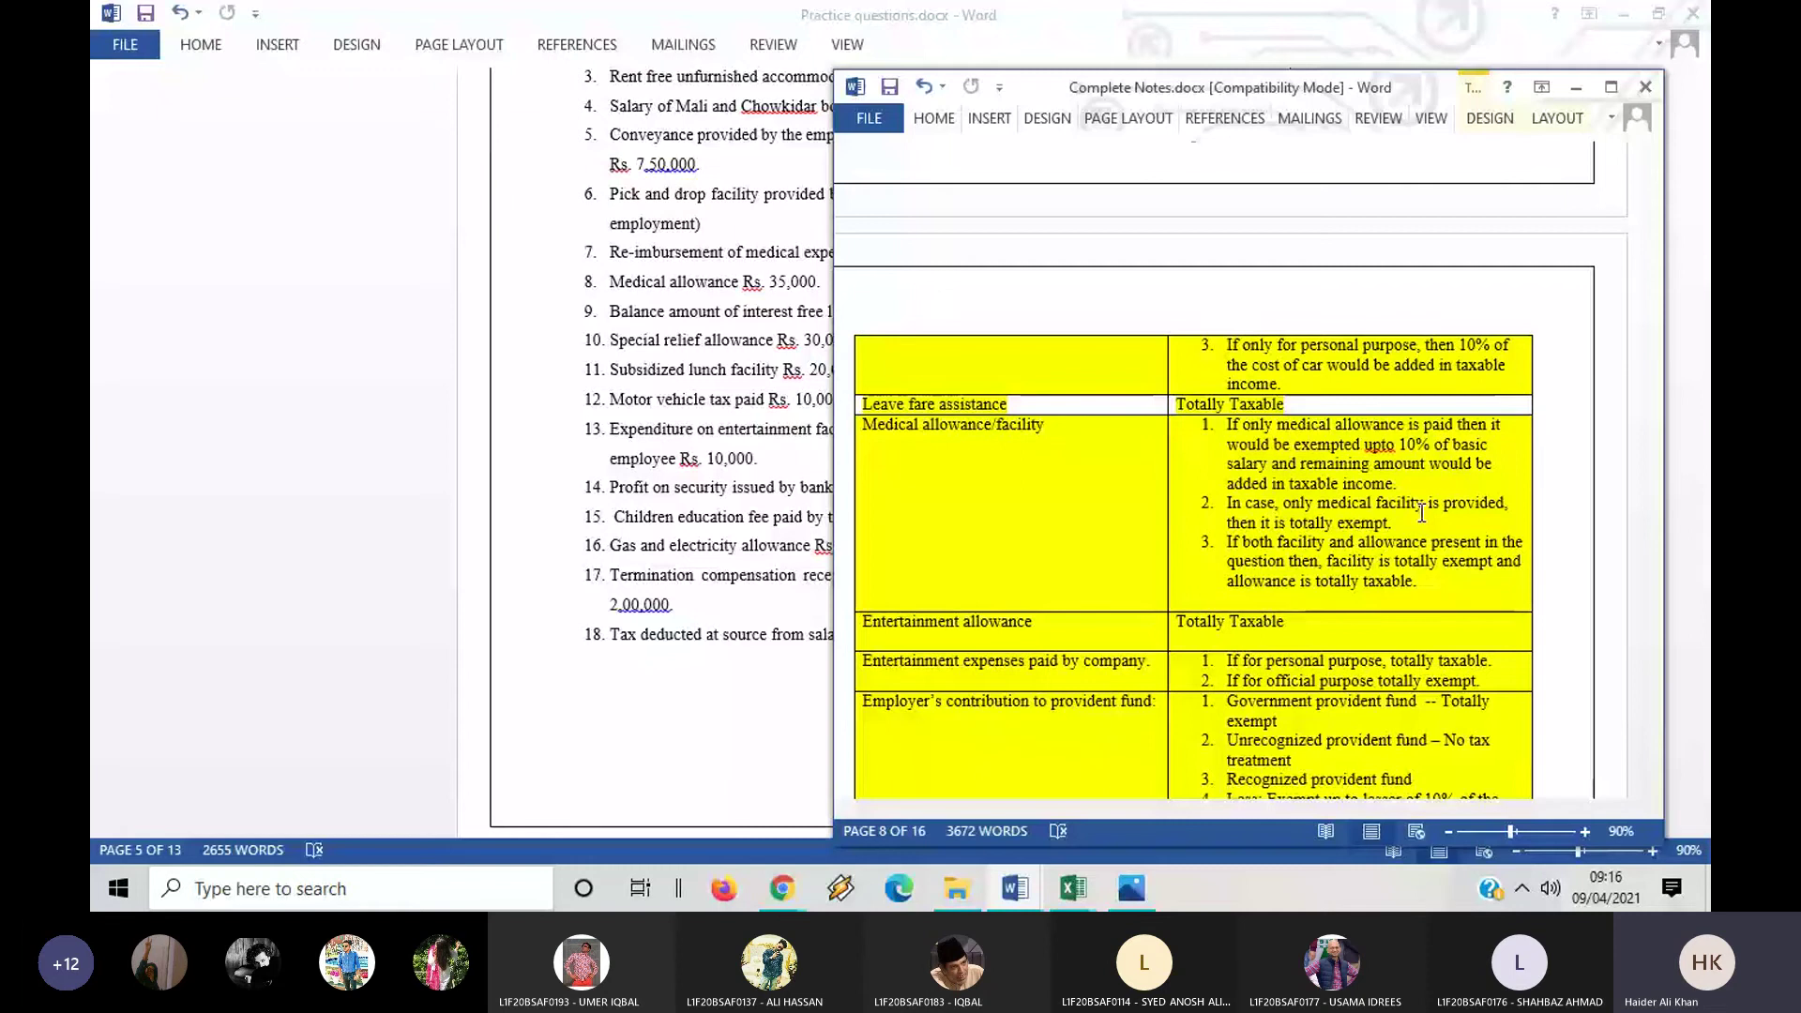
Minimize Complete Notes so the Practice questions page shows items 3–18
click(1564, 76)
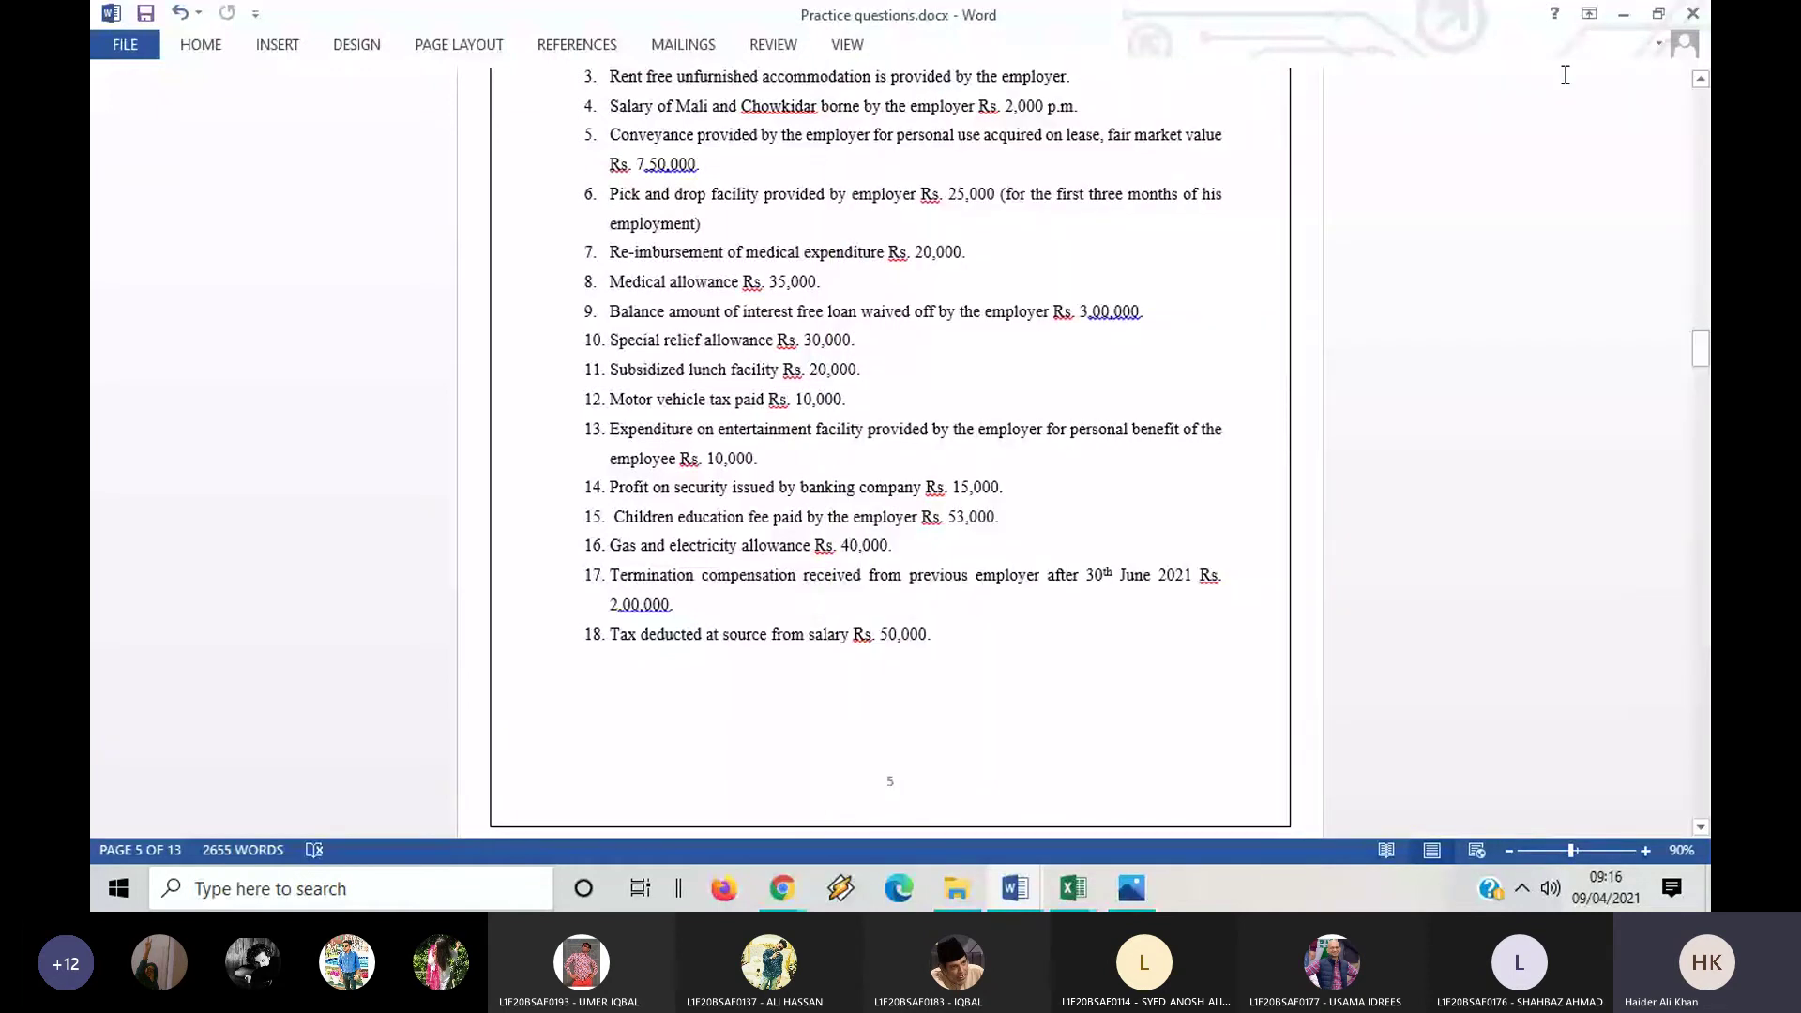
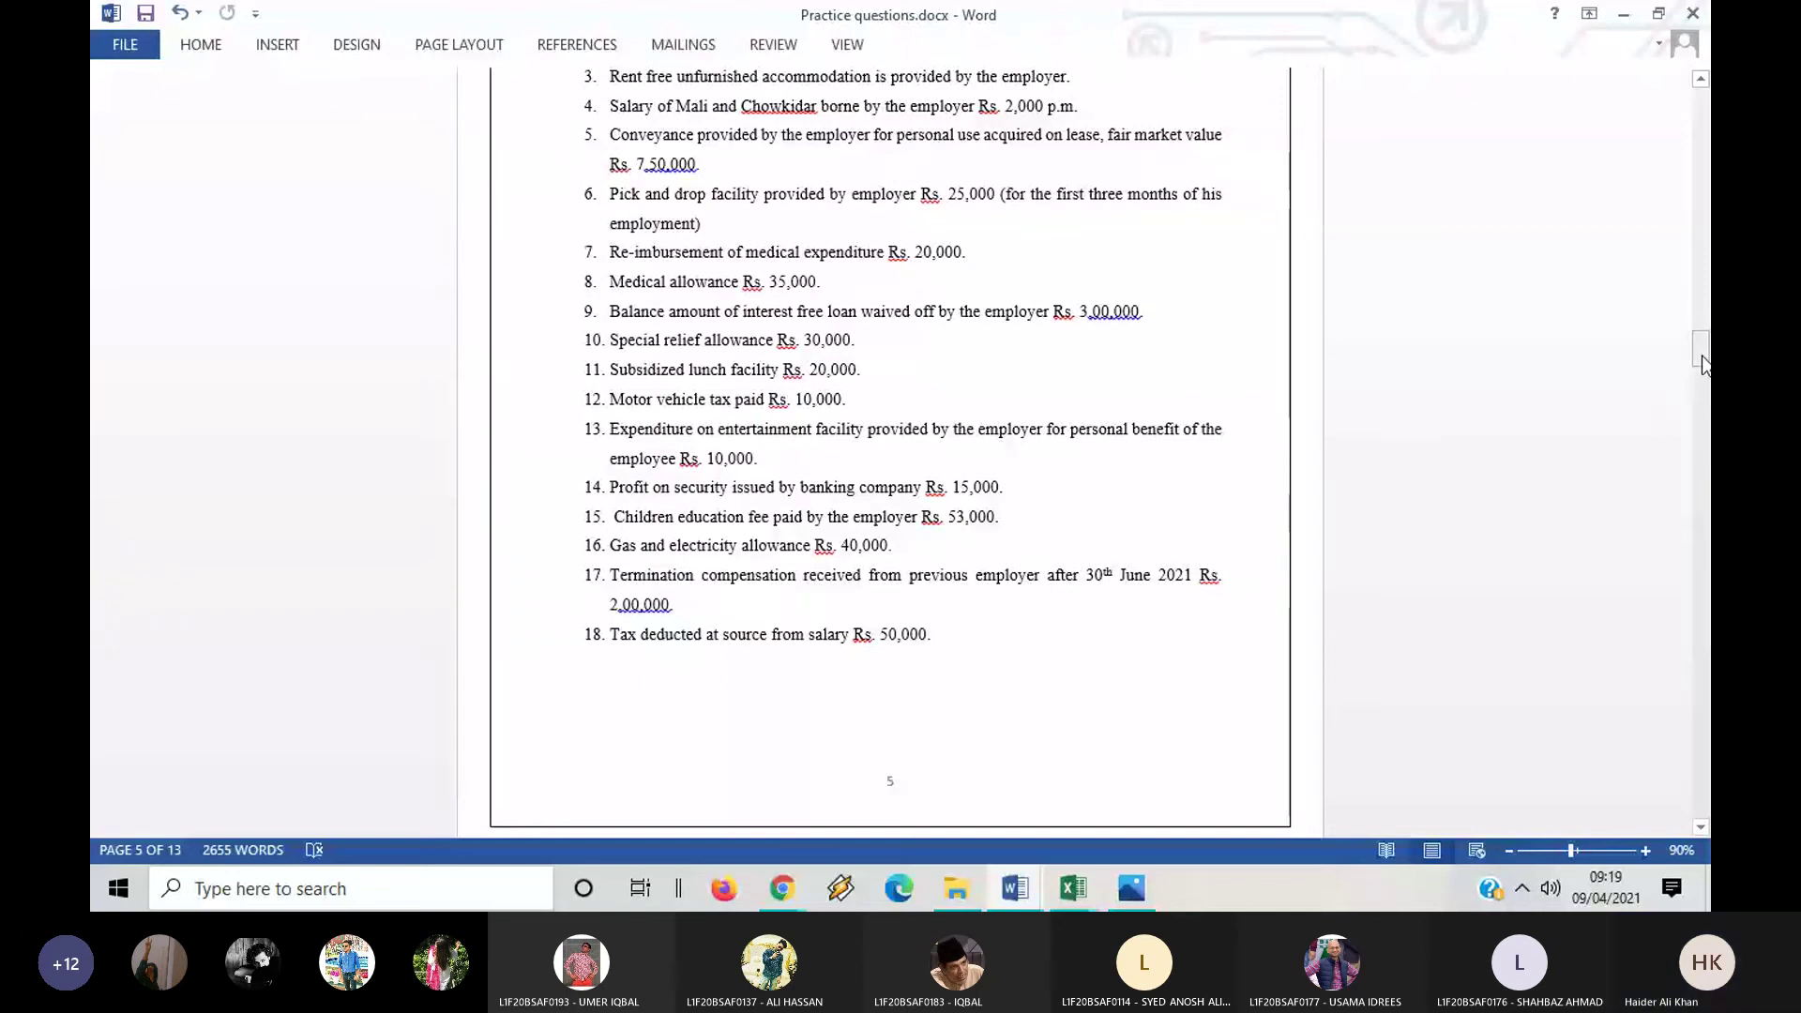
Scroll the practice questions up to Question # 05 and list the open Word documents
drag(1703, 362, 1704, 371)
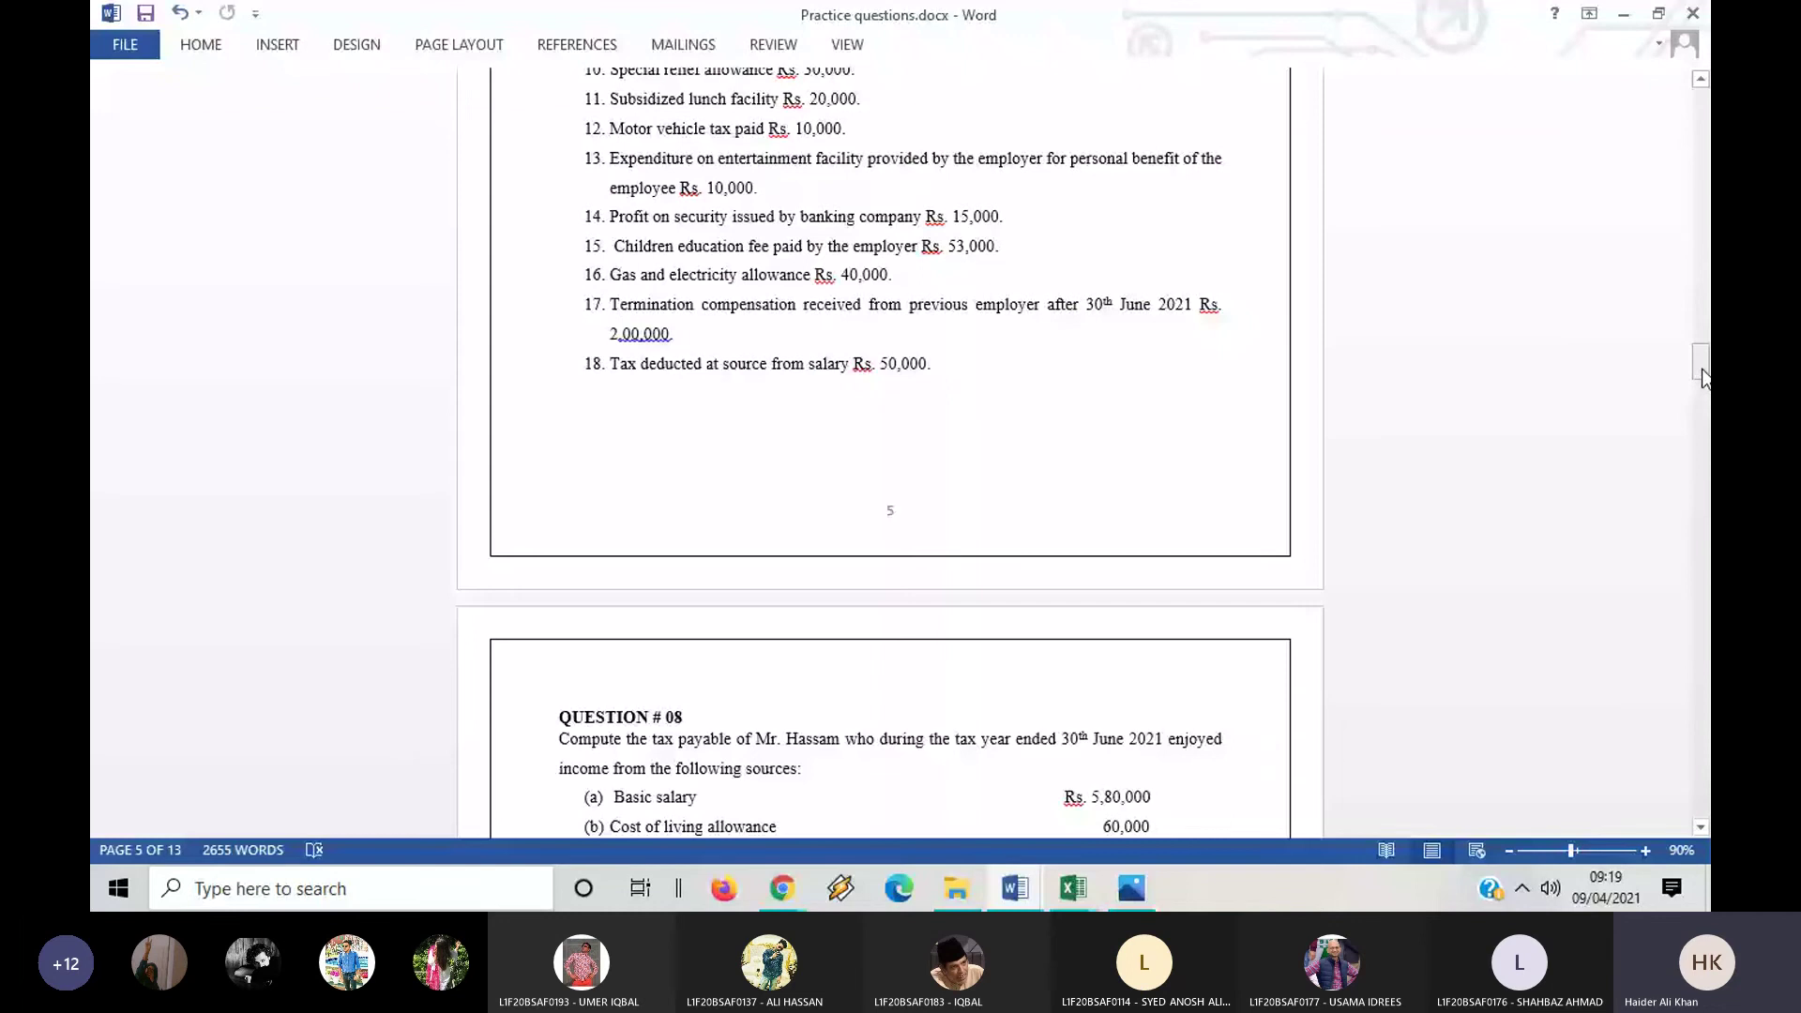
drag(1705, 377, 868, 272)
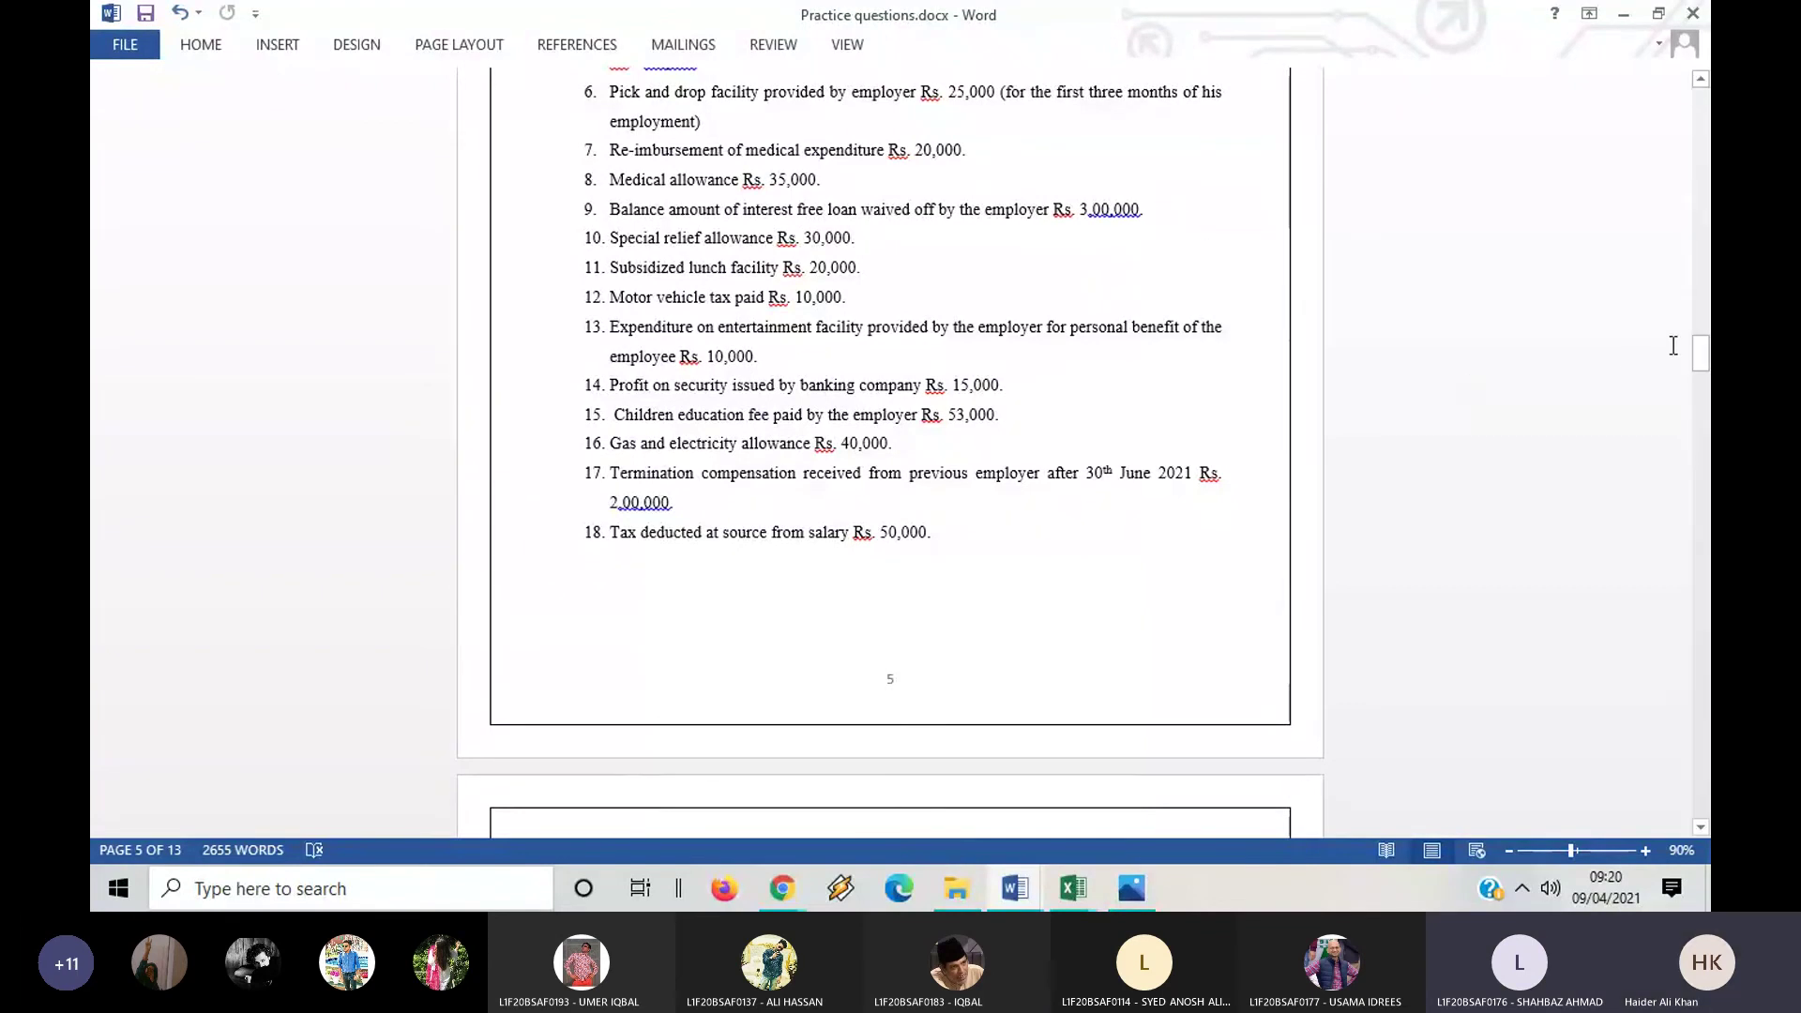
drag(1705, 366, 1705, 264)
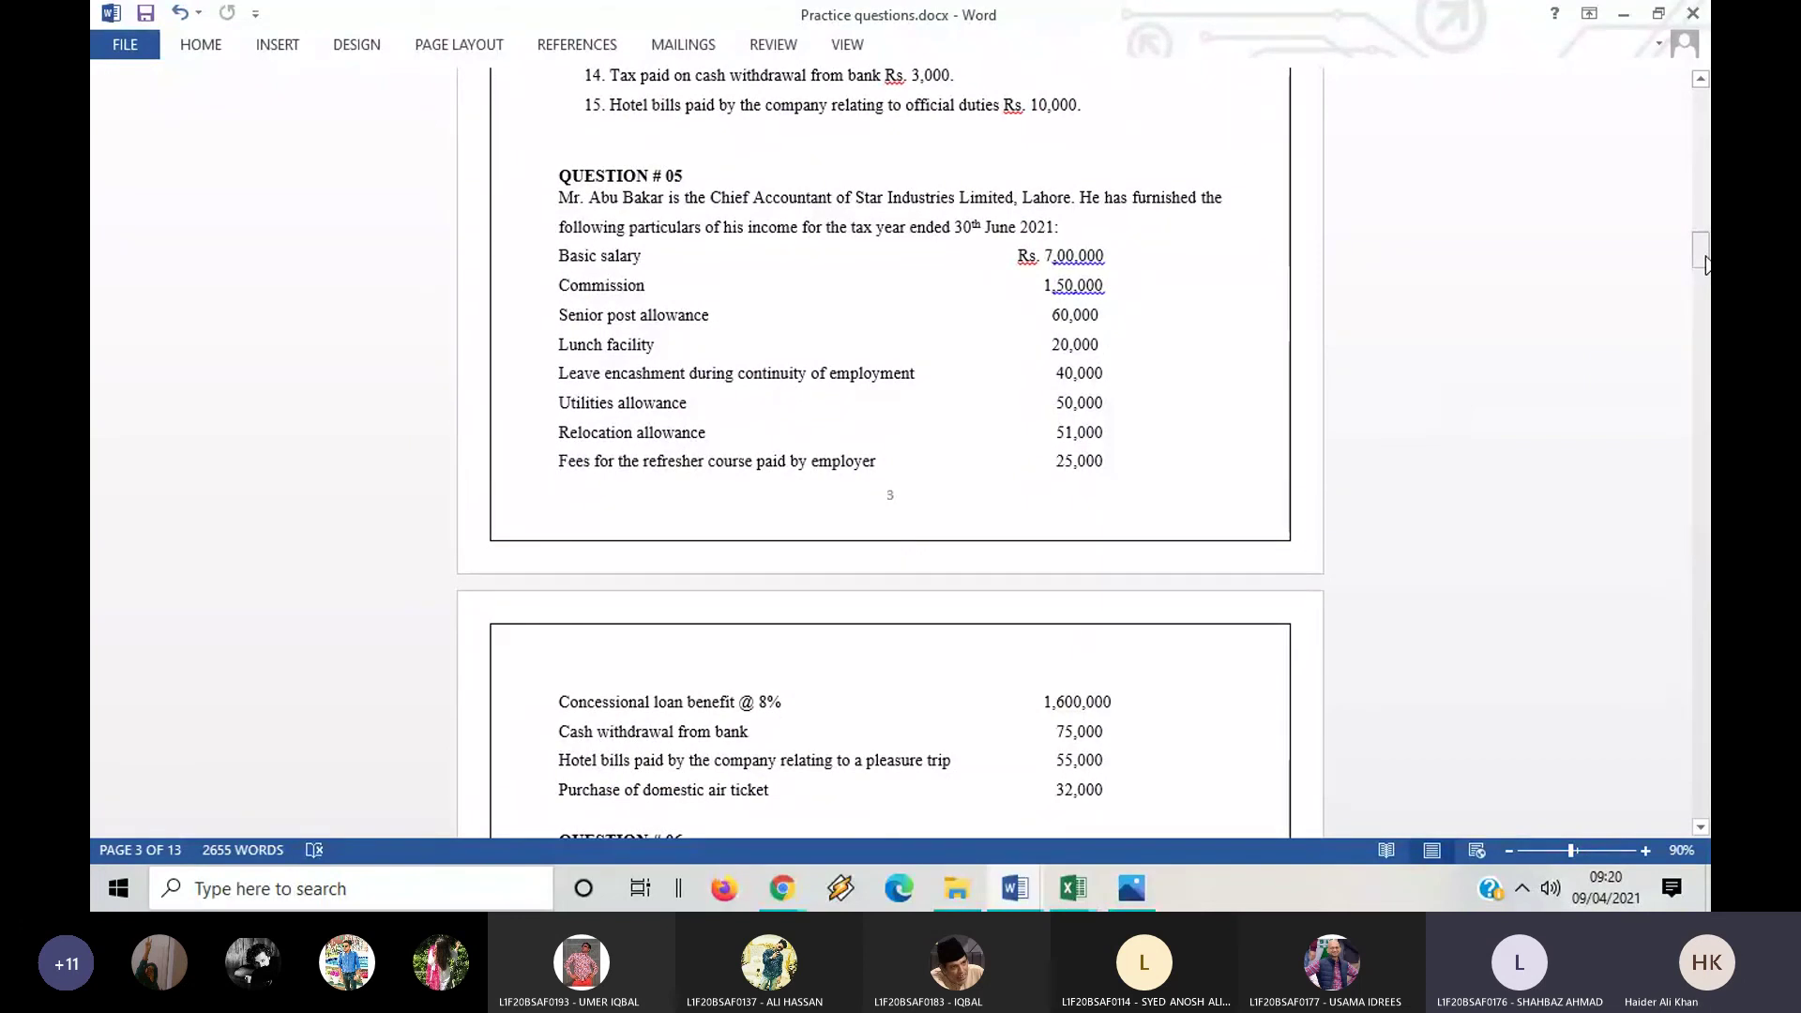
drag(1706, 265, 1705, 267)
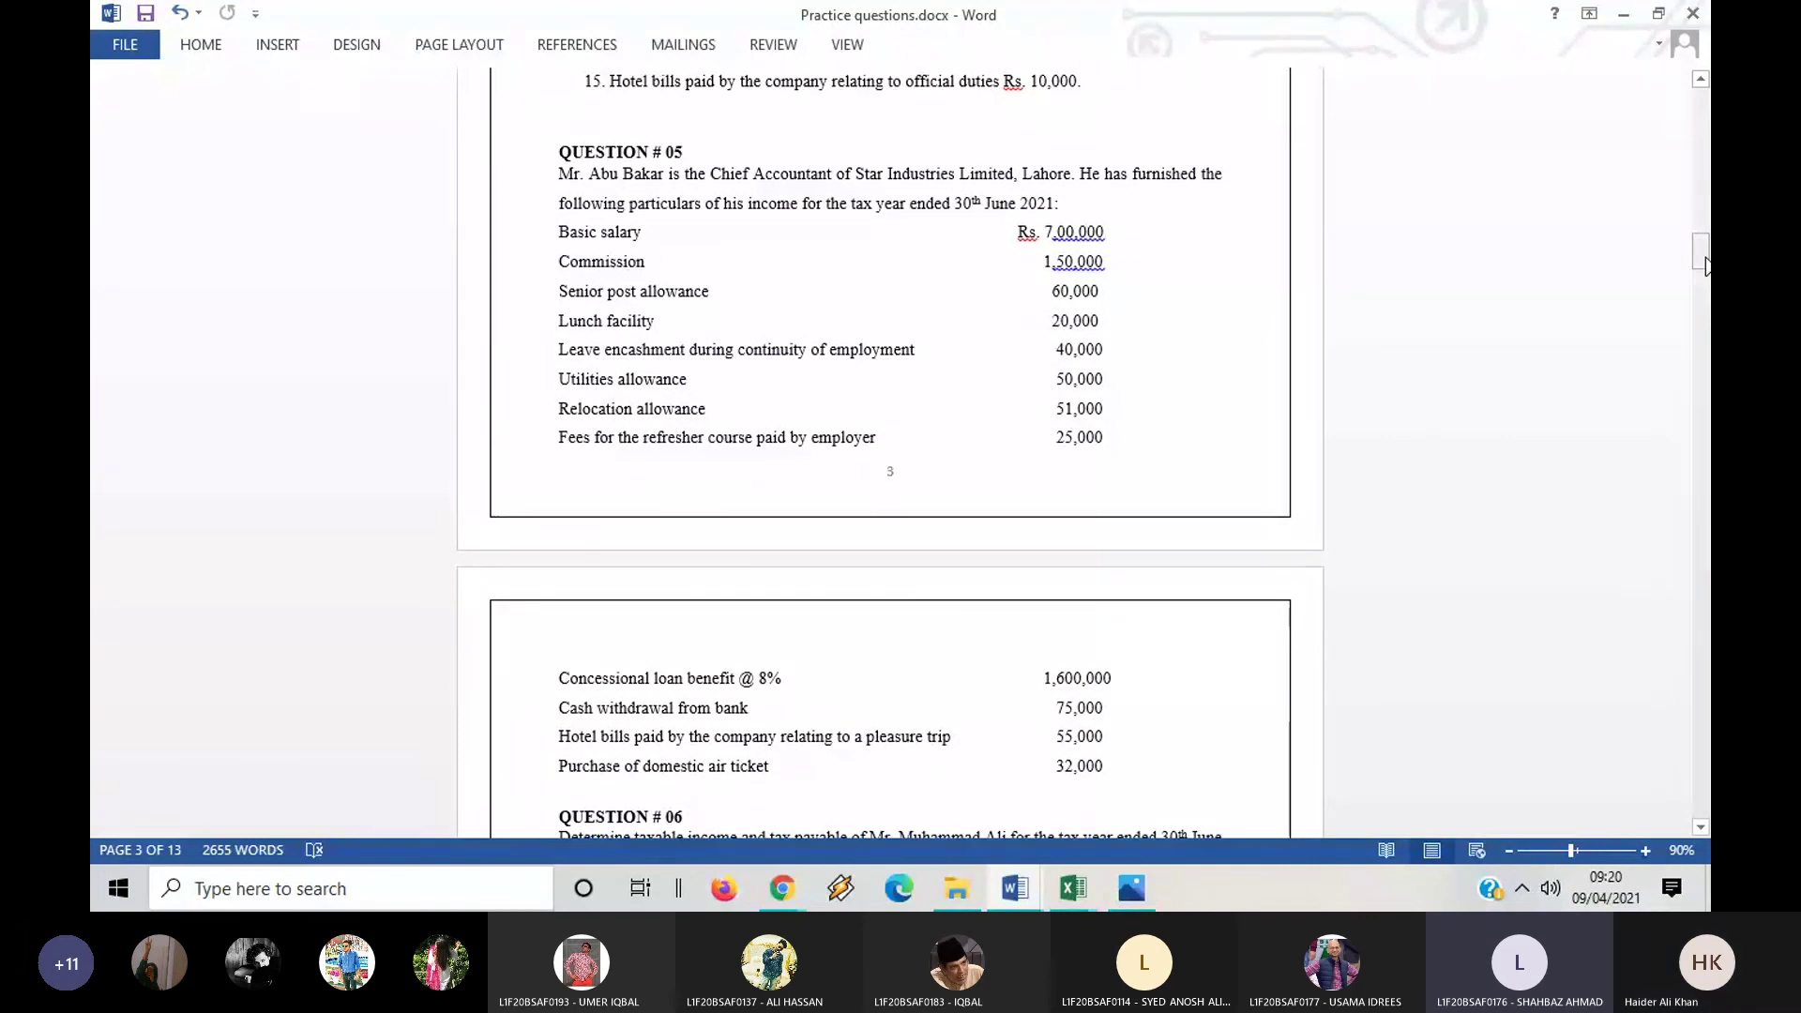
click(1033, 887)
In Complete Notes, shade the Relocation allowance row yellow, undoing an accidental yellow font colour
click(1127, 807)
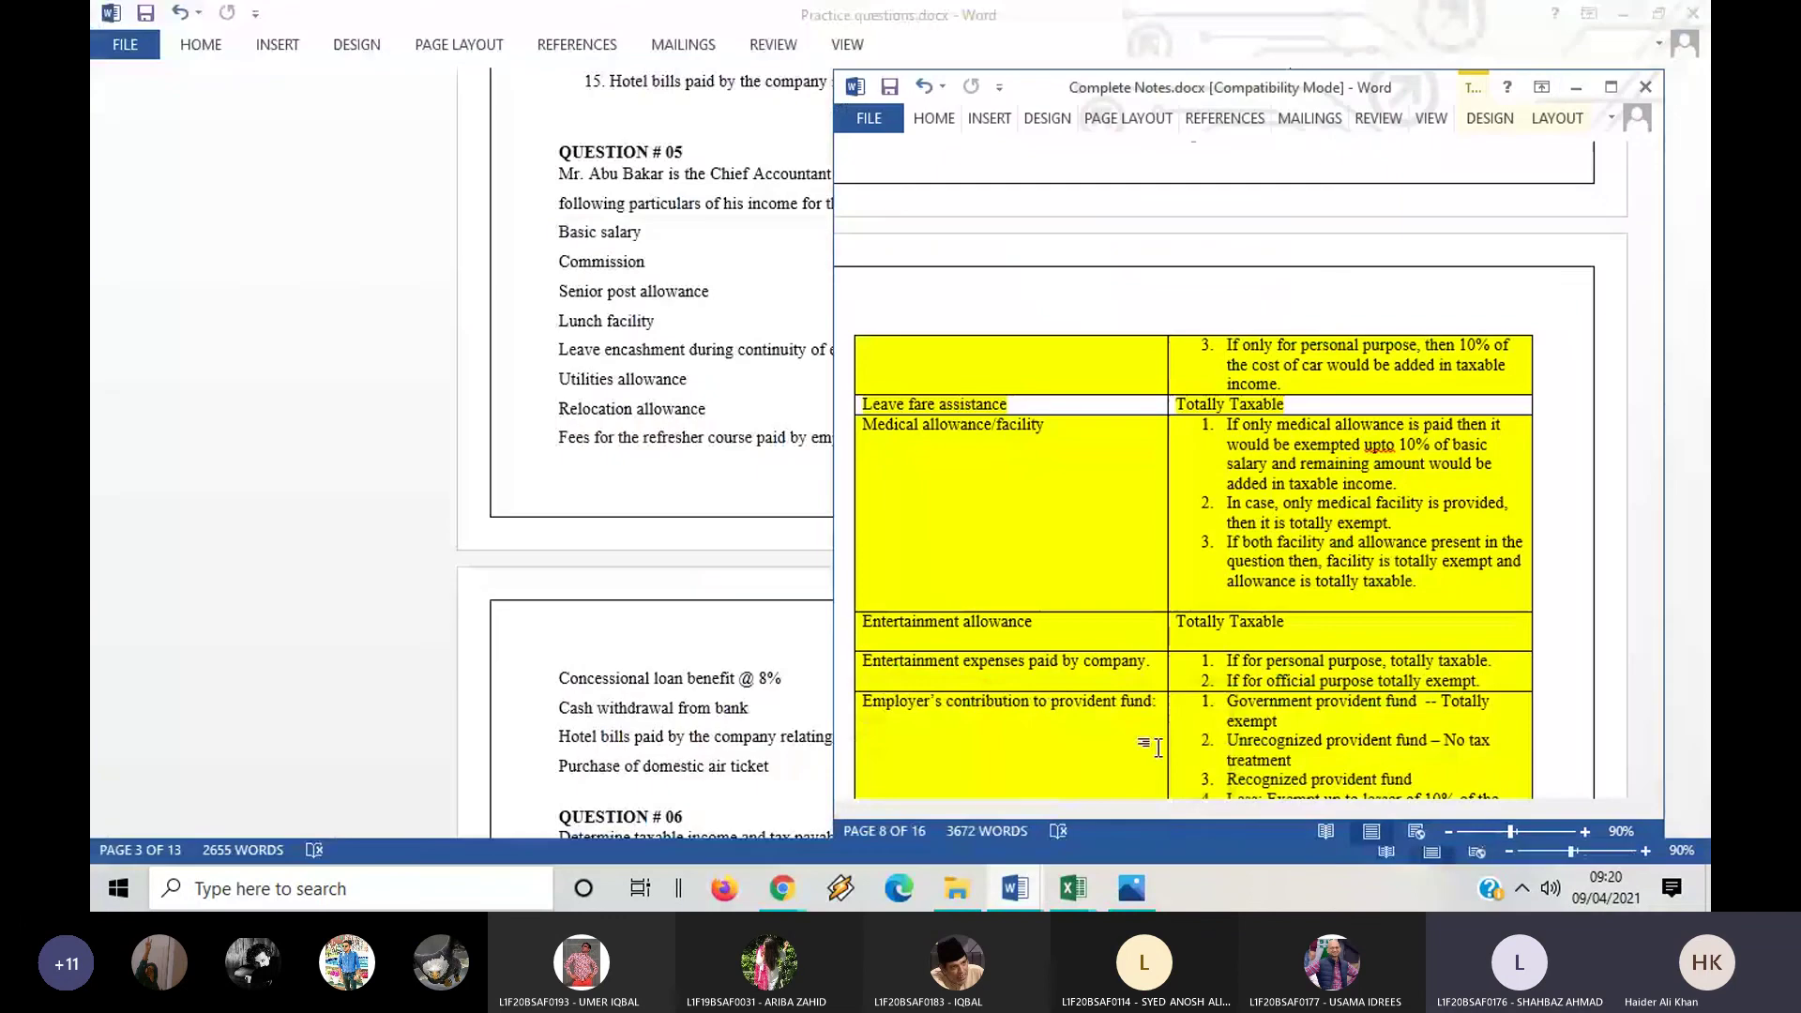
drag(1656, 477, 1655, 515)
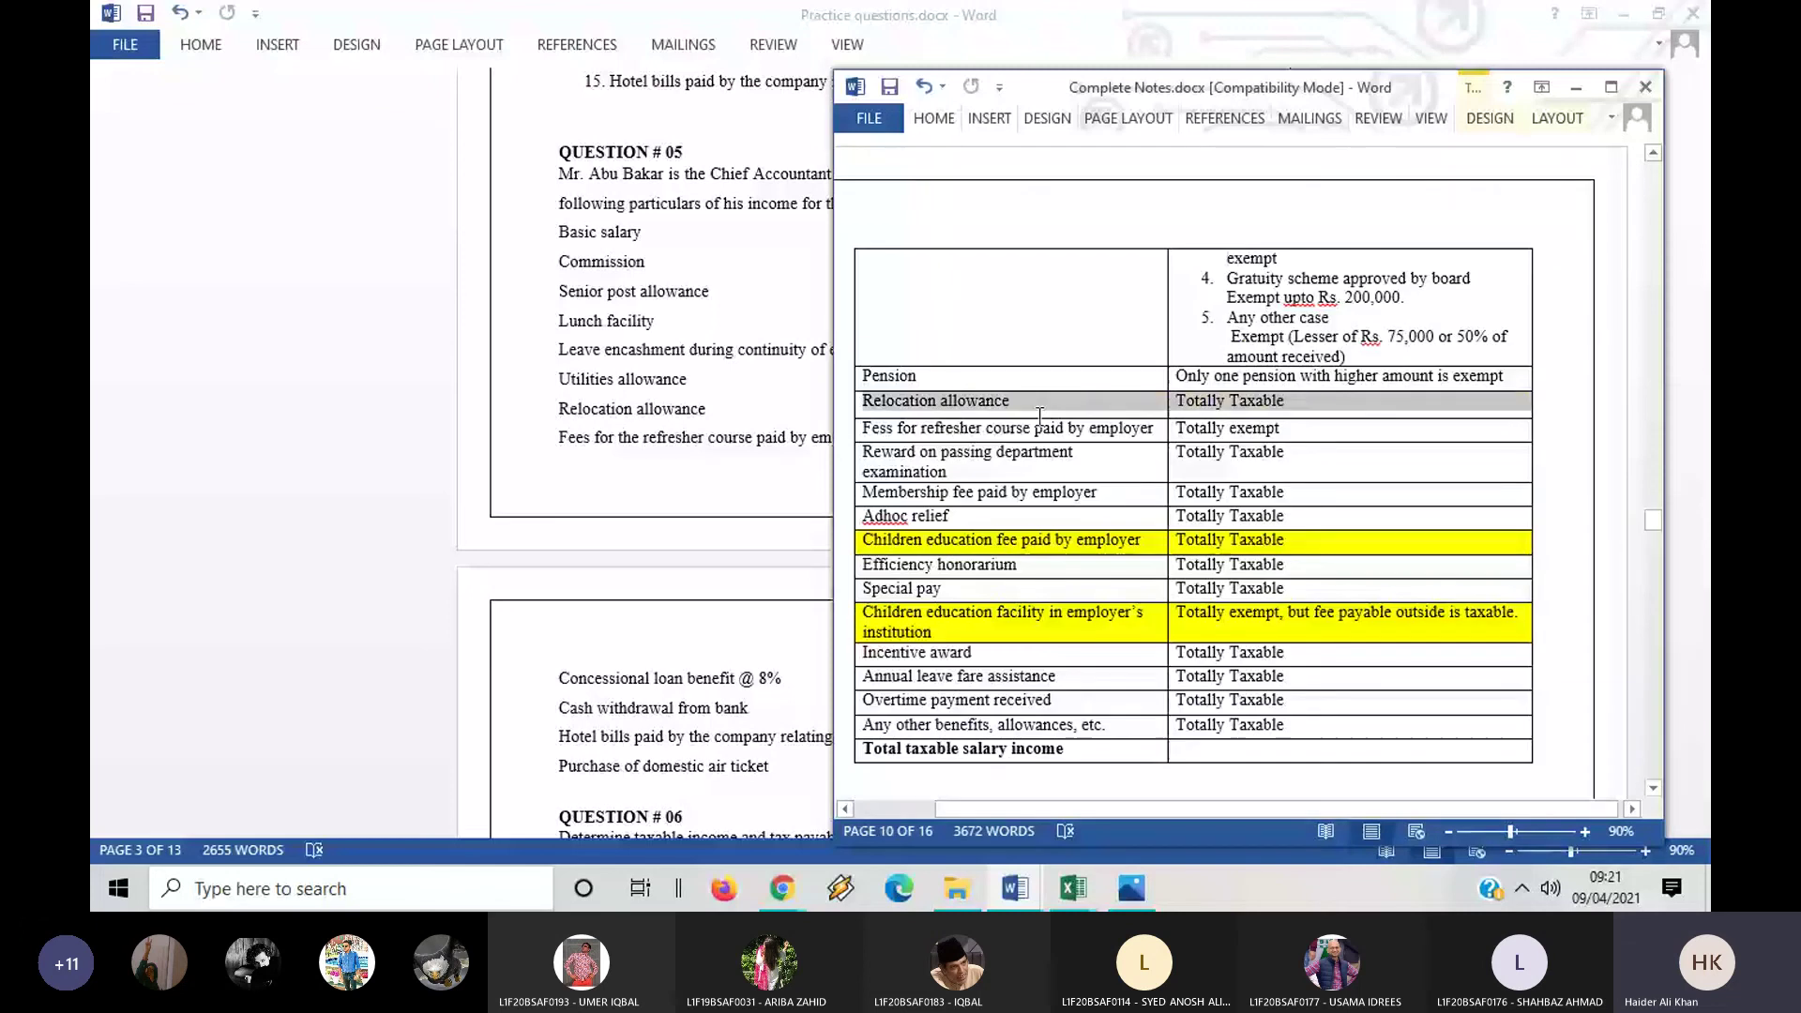
click(934, 118)
click(1018, 204)
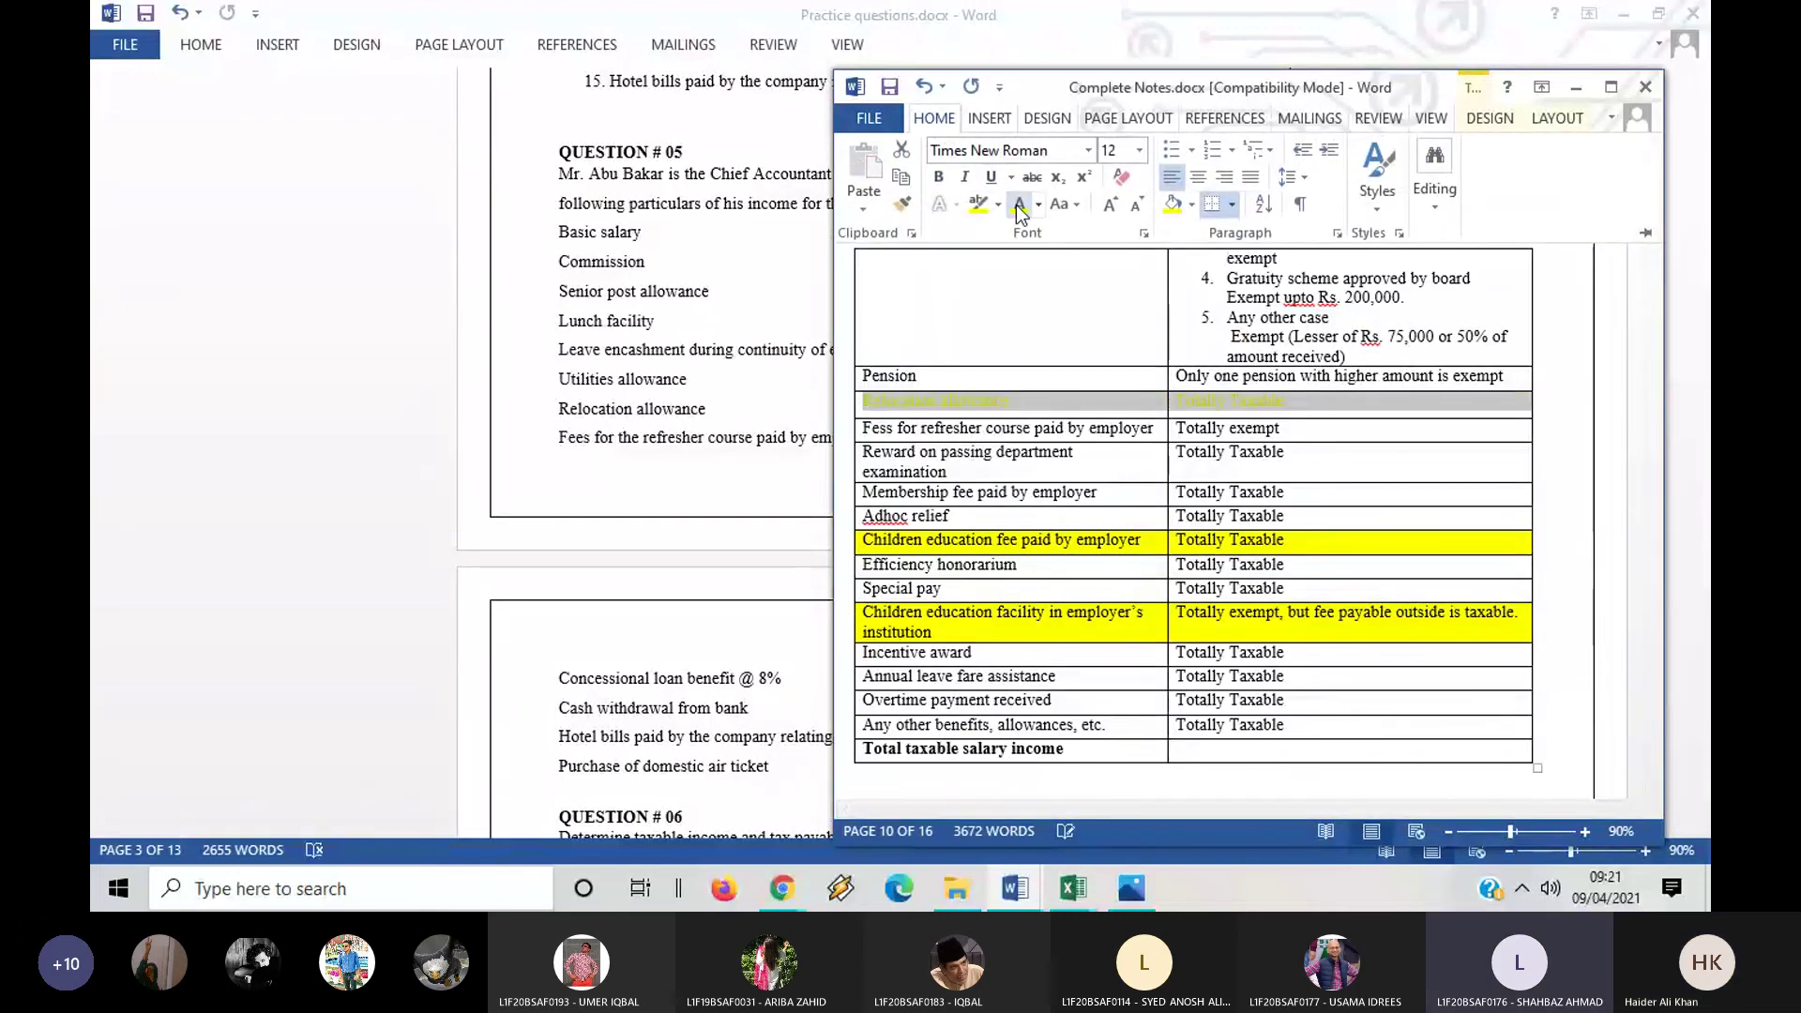
key(ctrl+z)
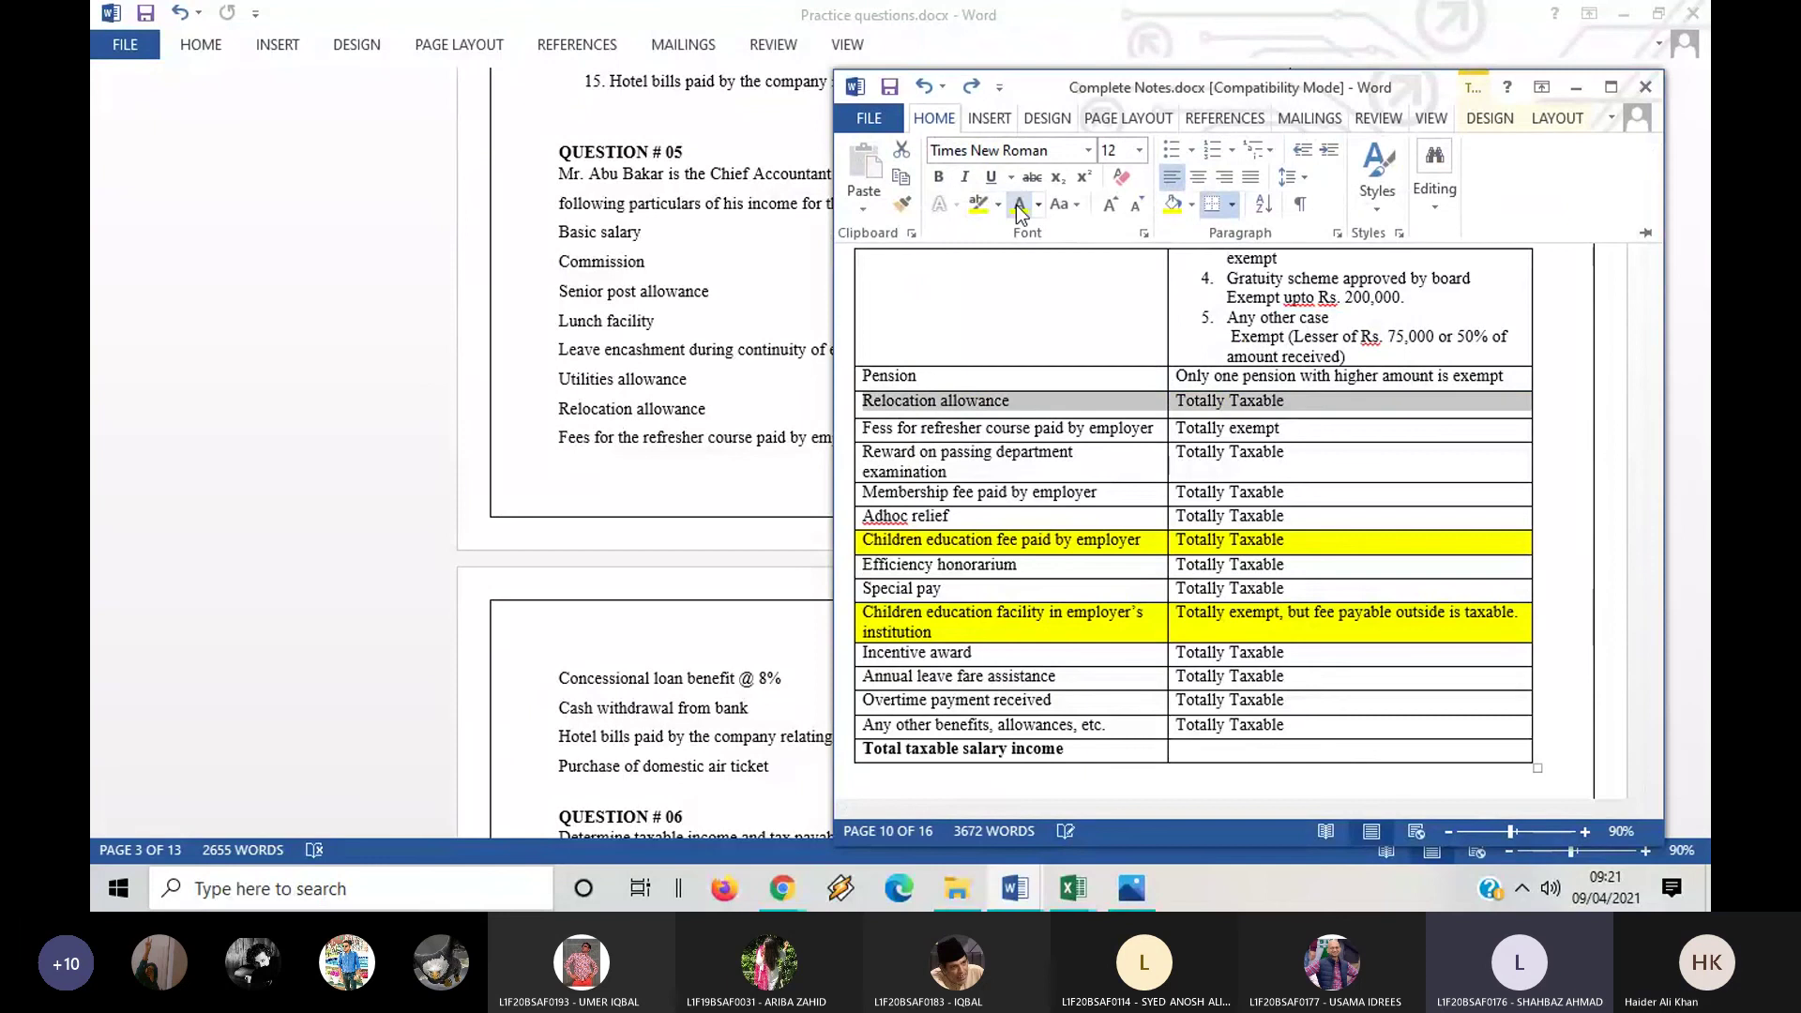
click(1171, 204)
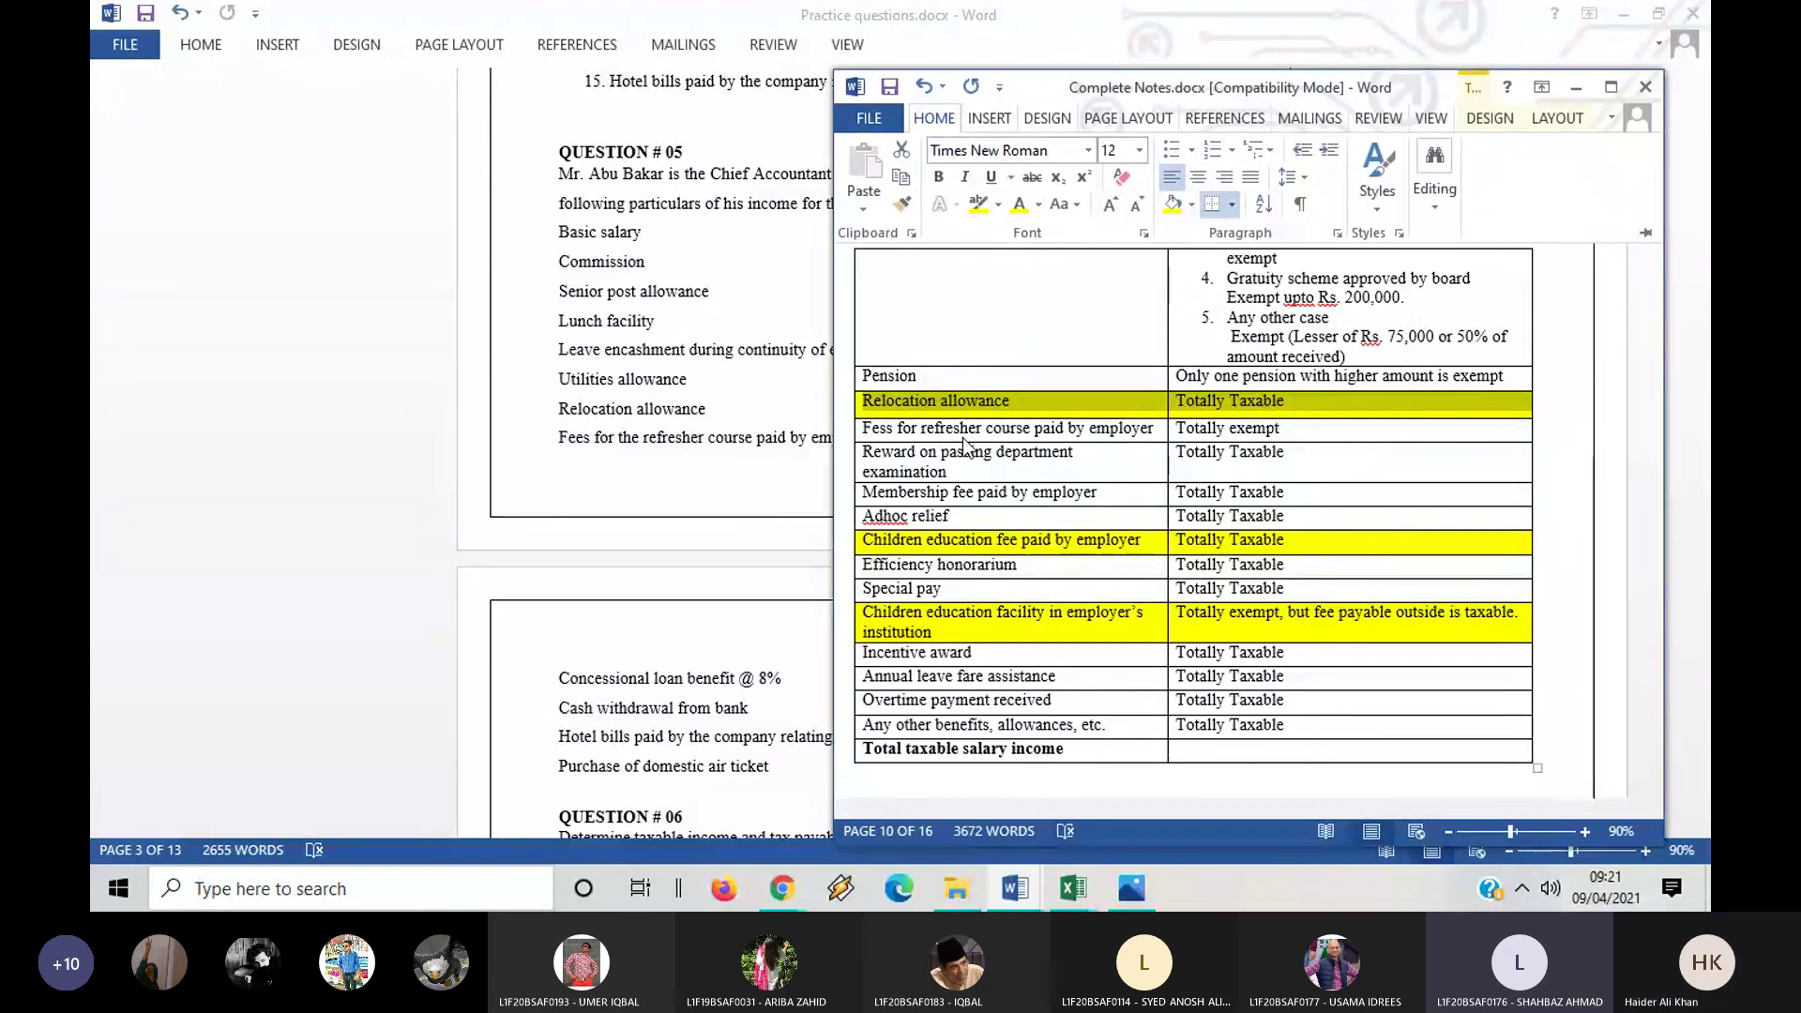
key(Escape)
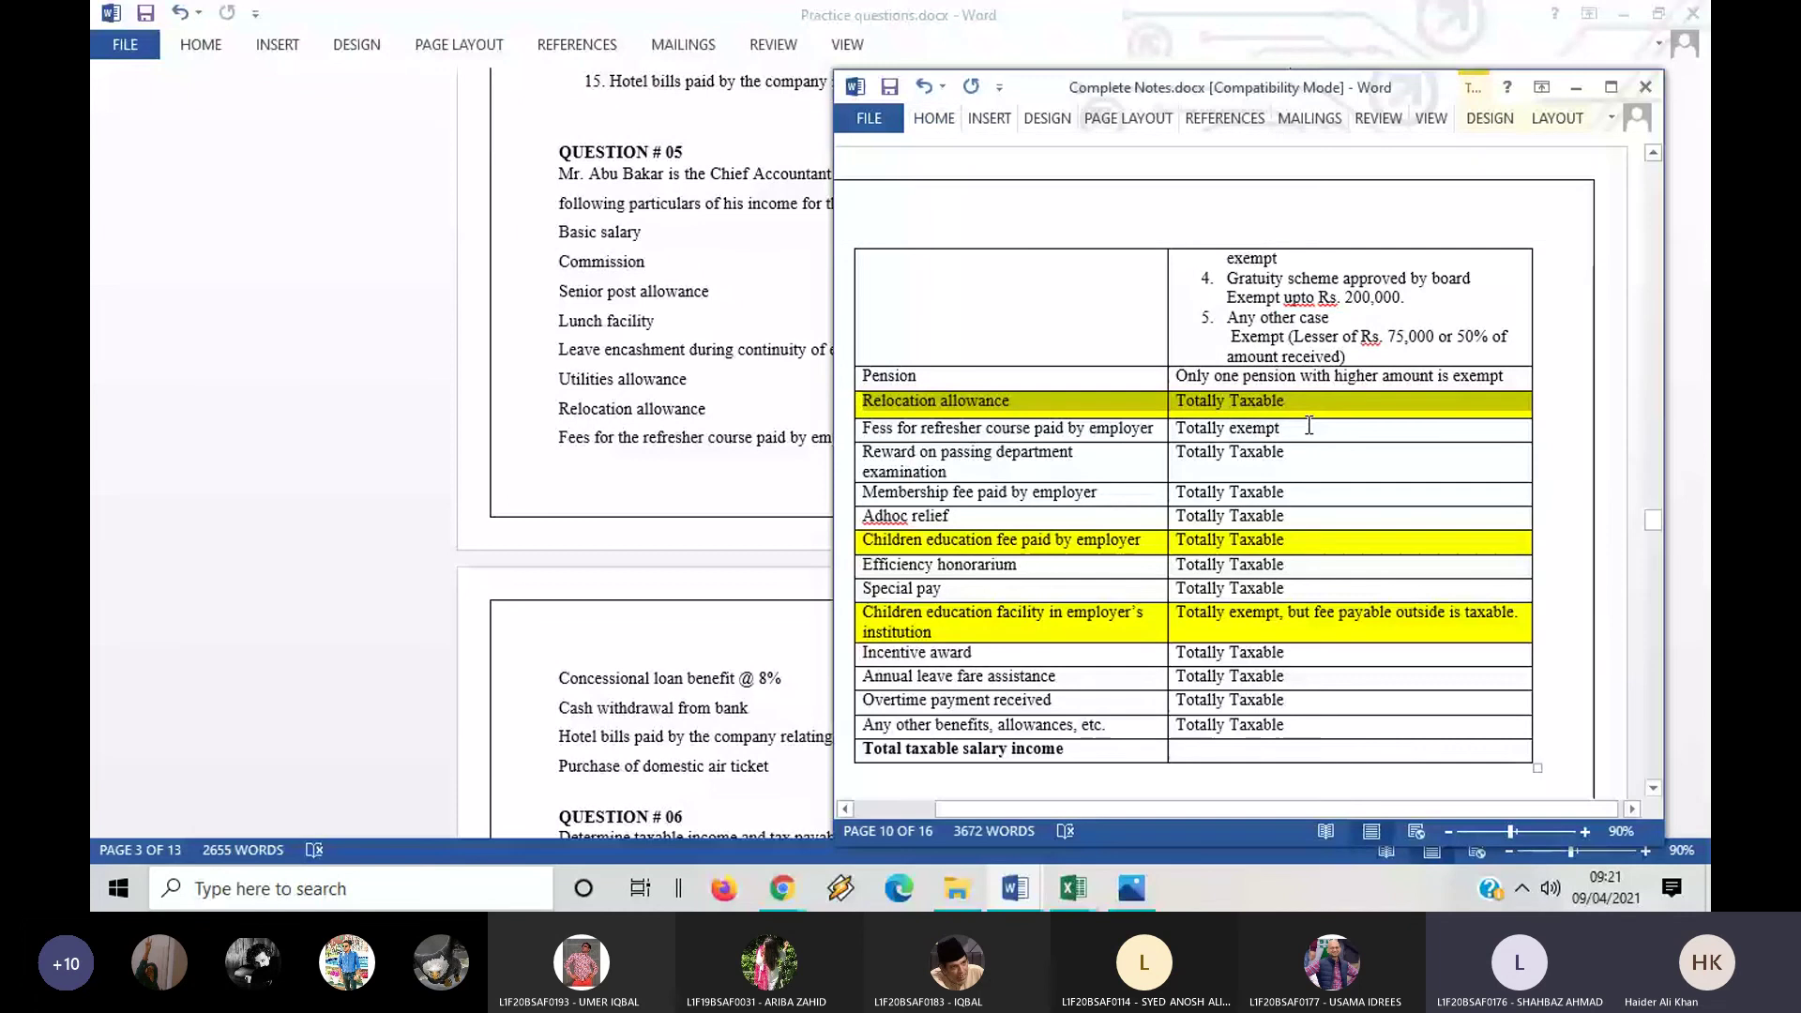
Shade the Fess for refresher course row yellow and return to Practice questions
drag(1308, 426, 1079, 431)
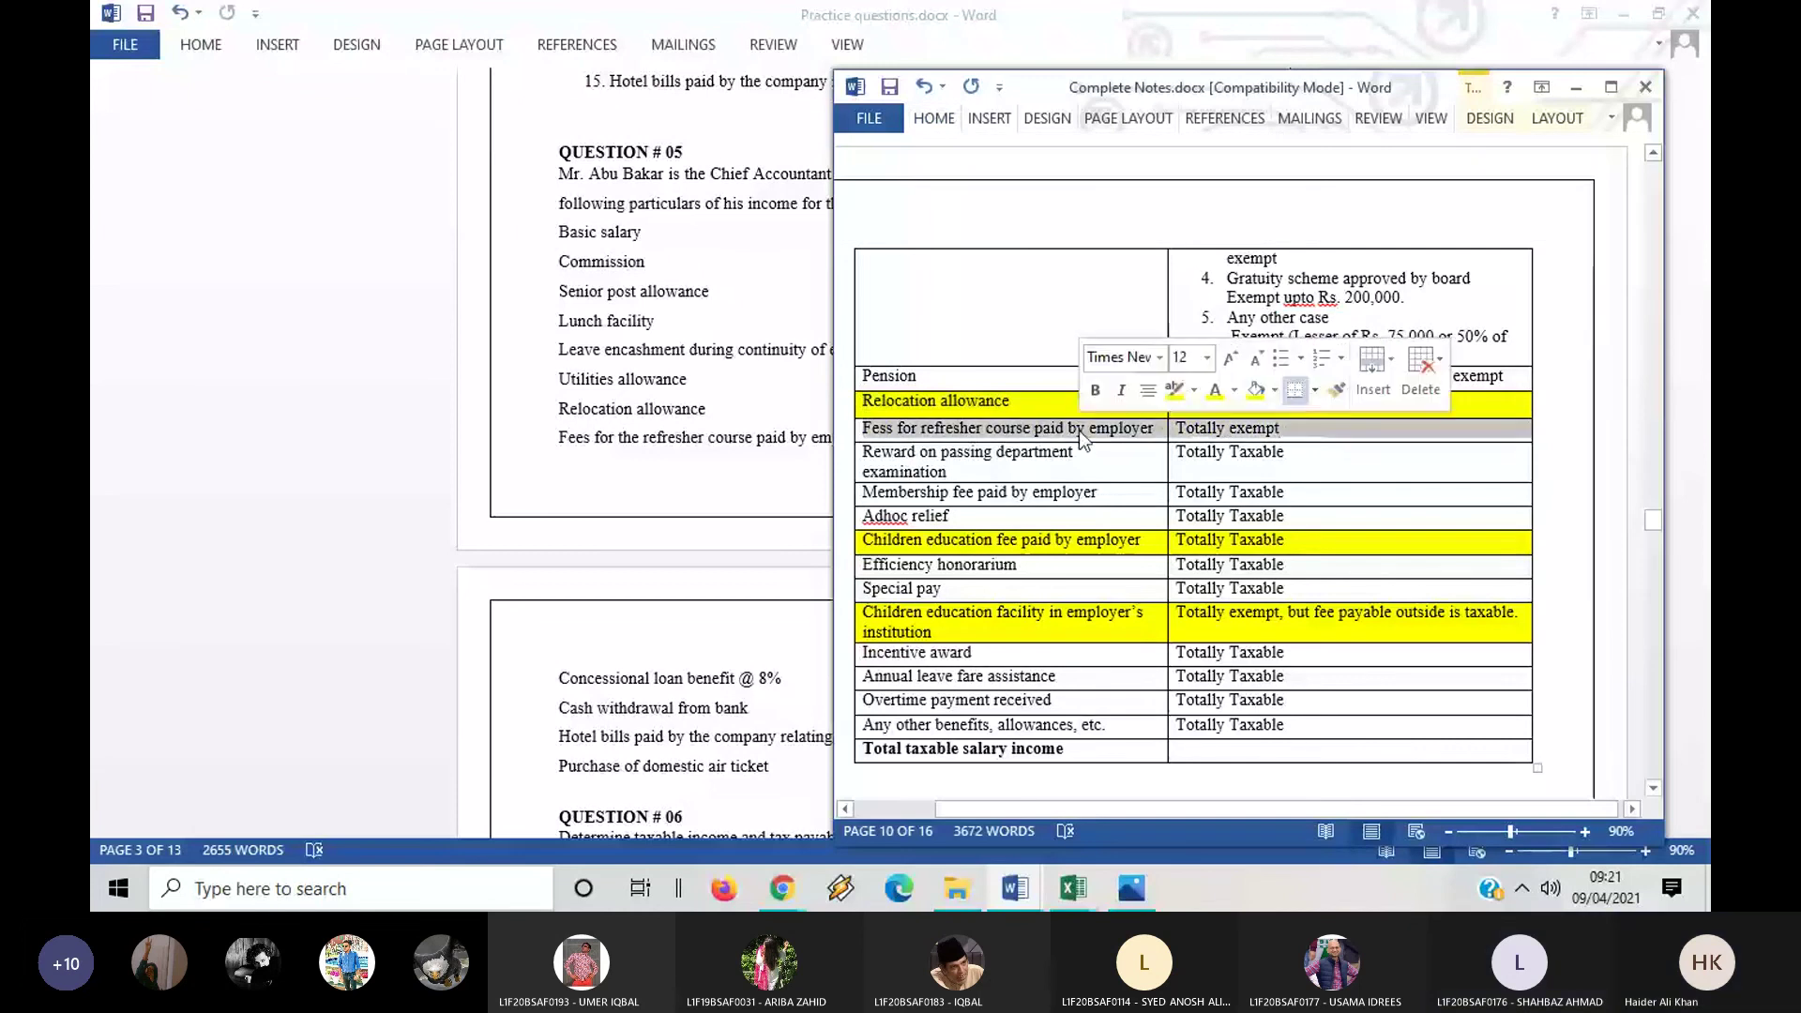
click(1256, 392)
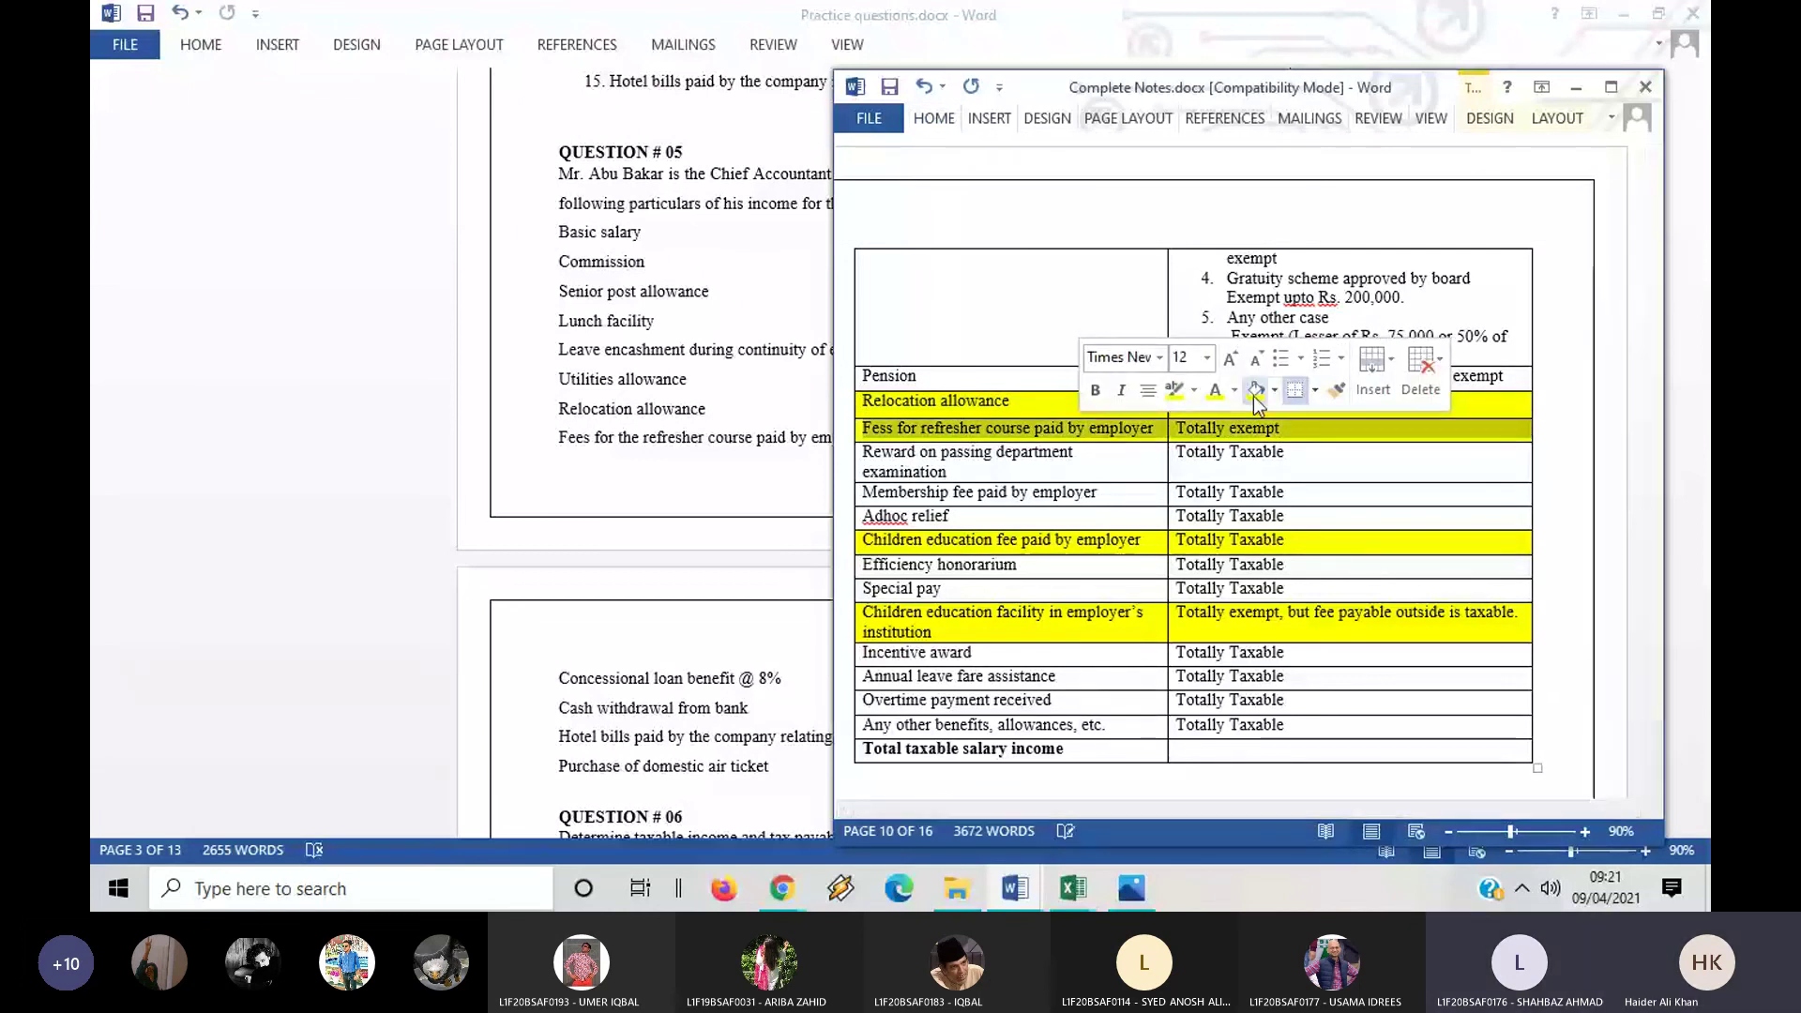
click(530, 495)
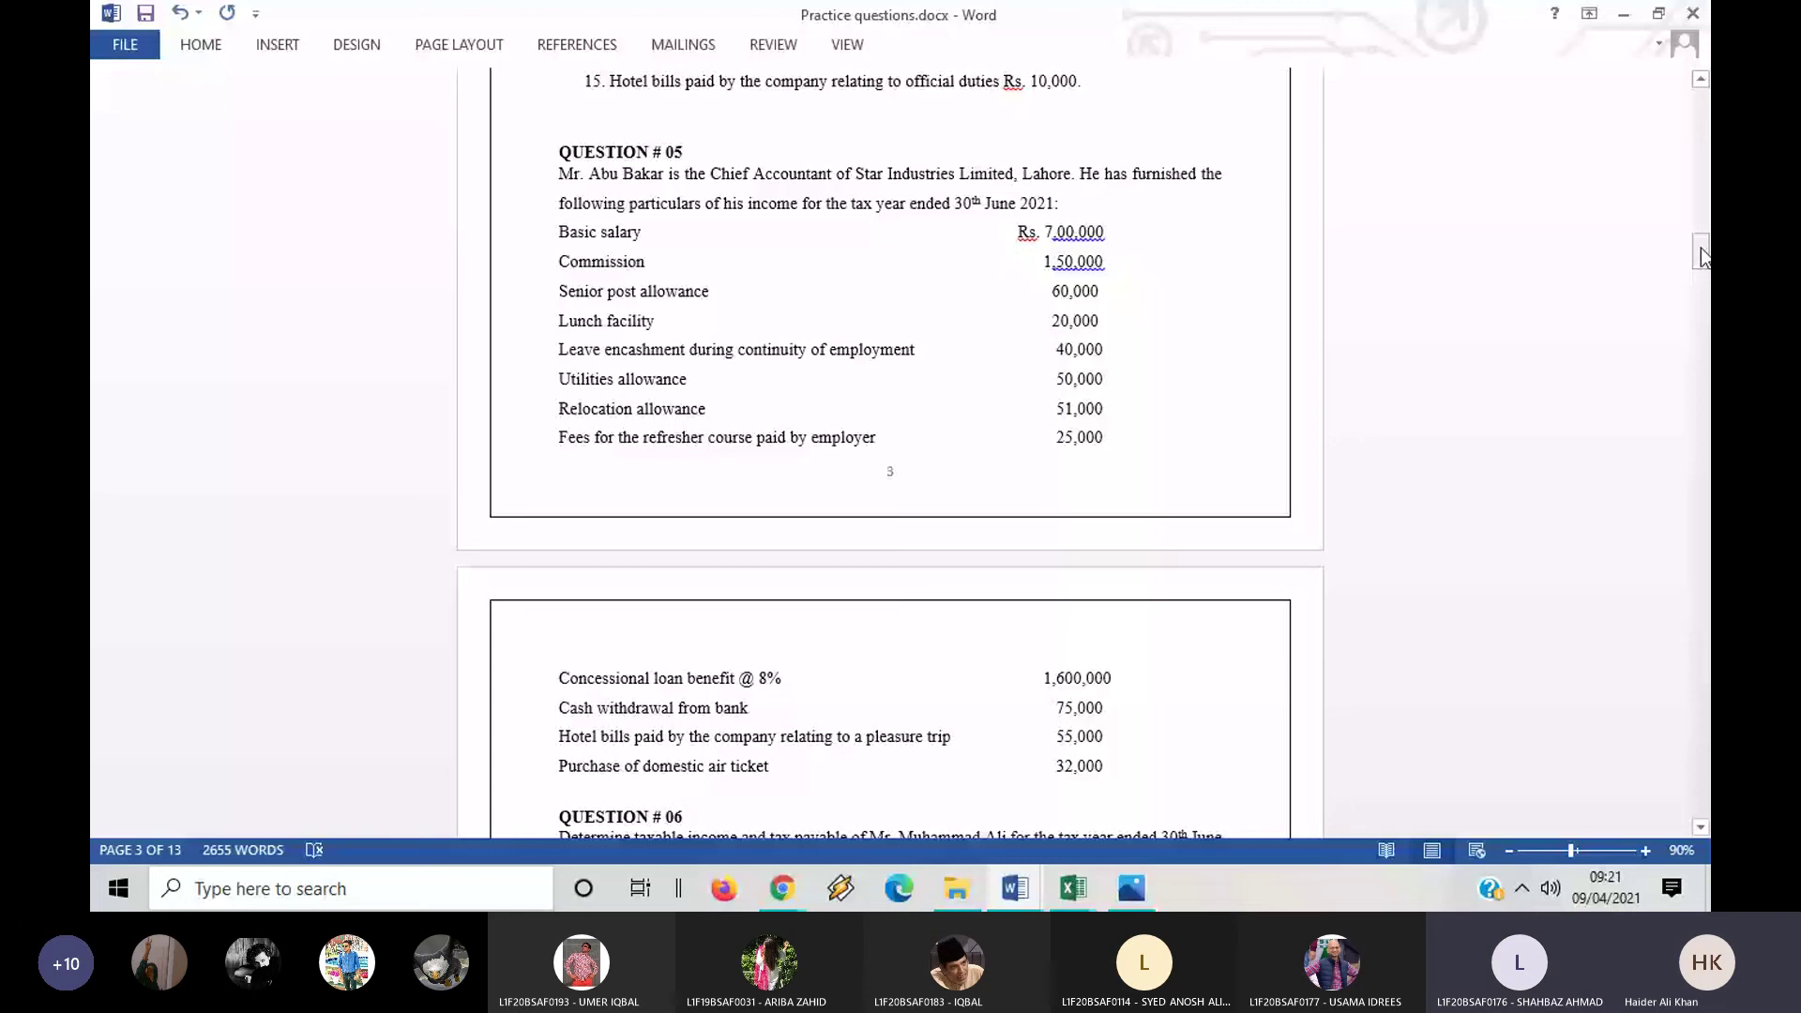
Scroll up to Question # 04 and restore the Word window to sit beside Excel
drag(1702, 248, 1700, 226)
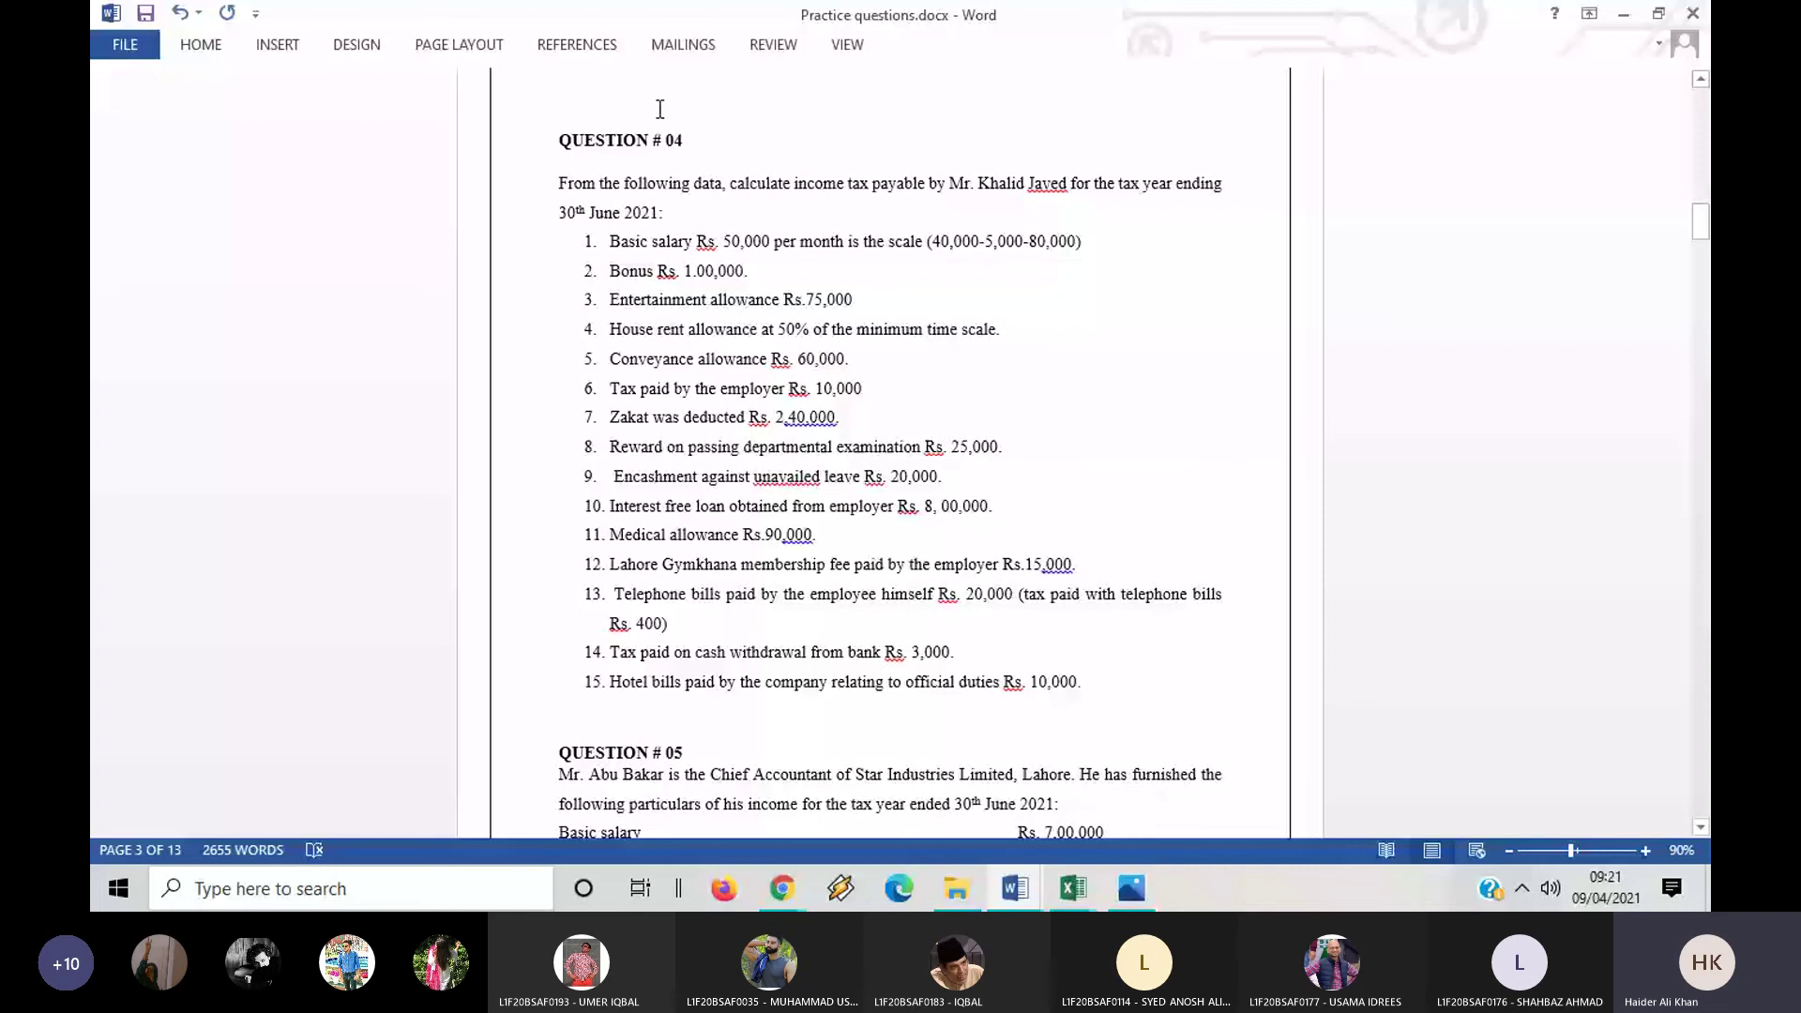
double_click(1461, 32)
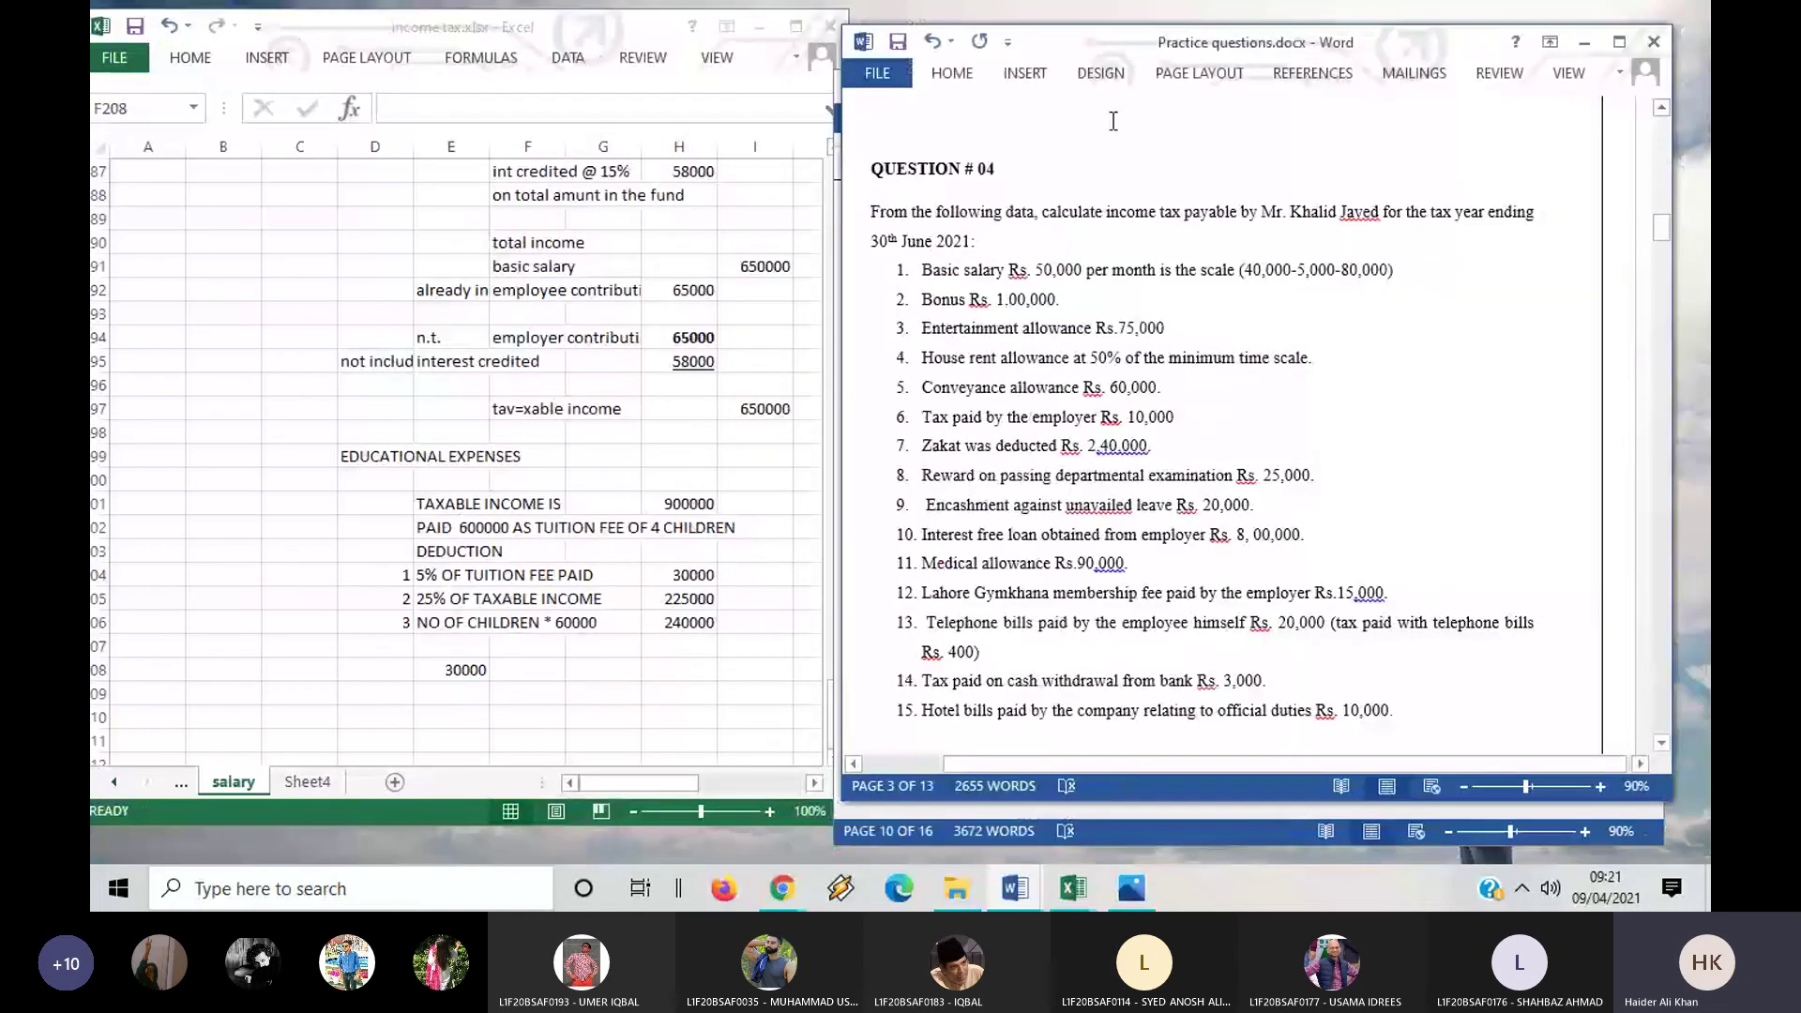
Bring income tax.xlsx forward, view the salary Q& A sheet, then scroll Sheet4's tax computation
click(312, 788)
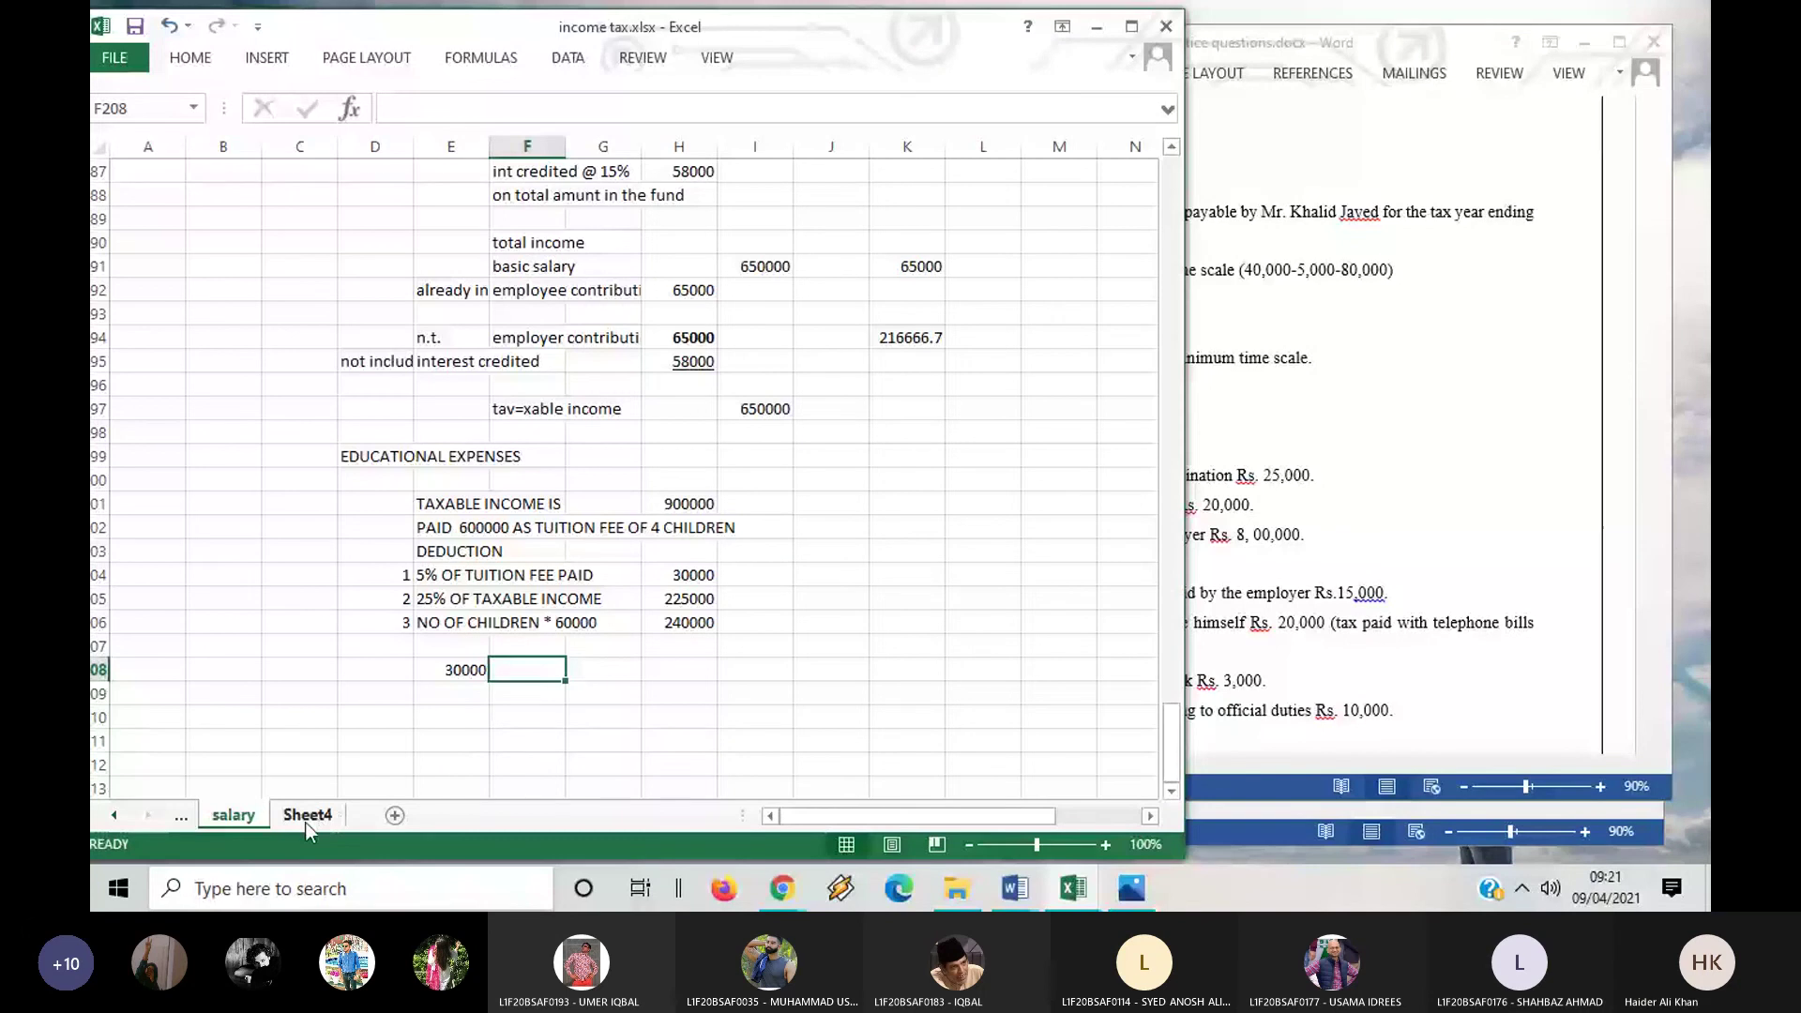
click(114, 815)
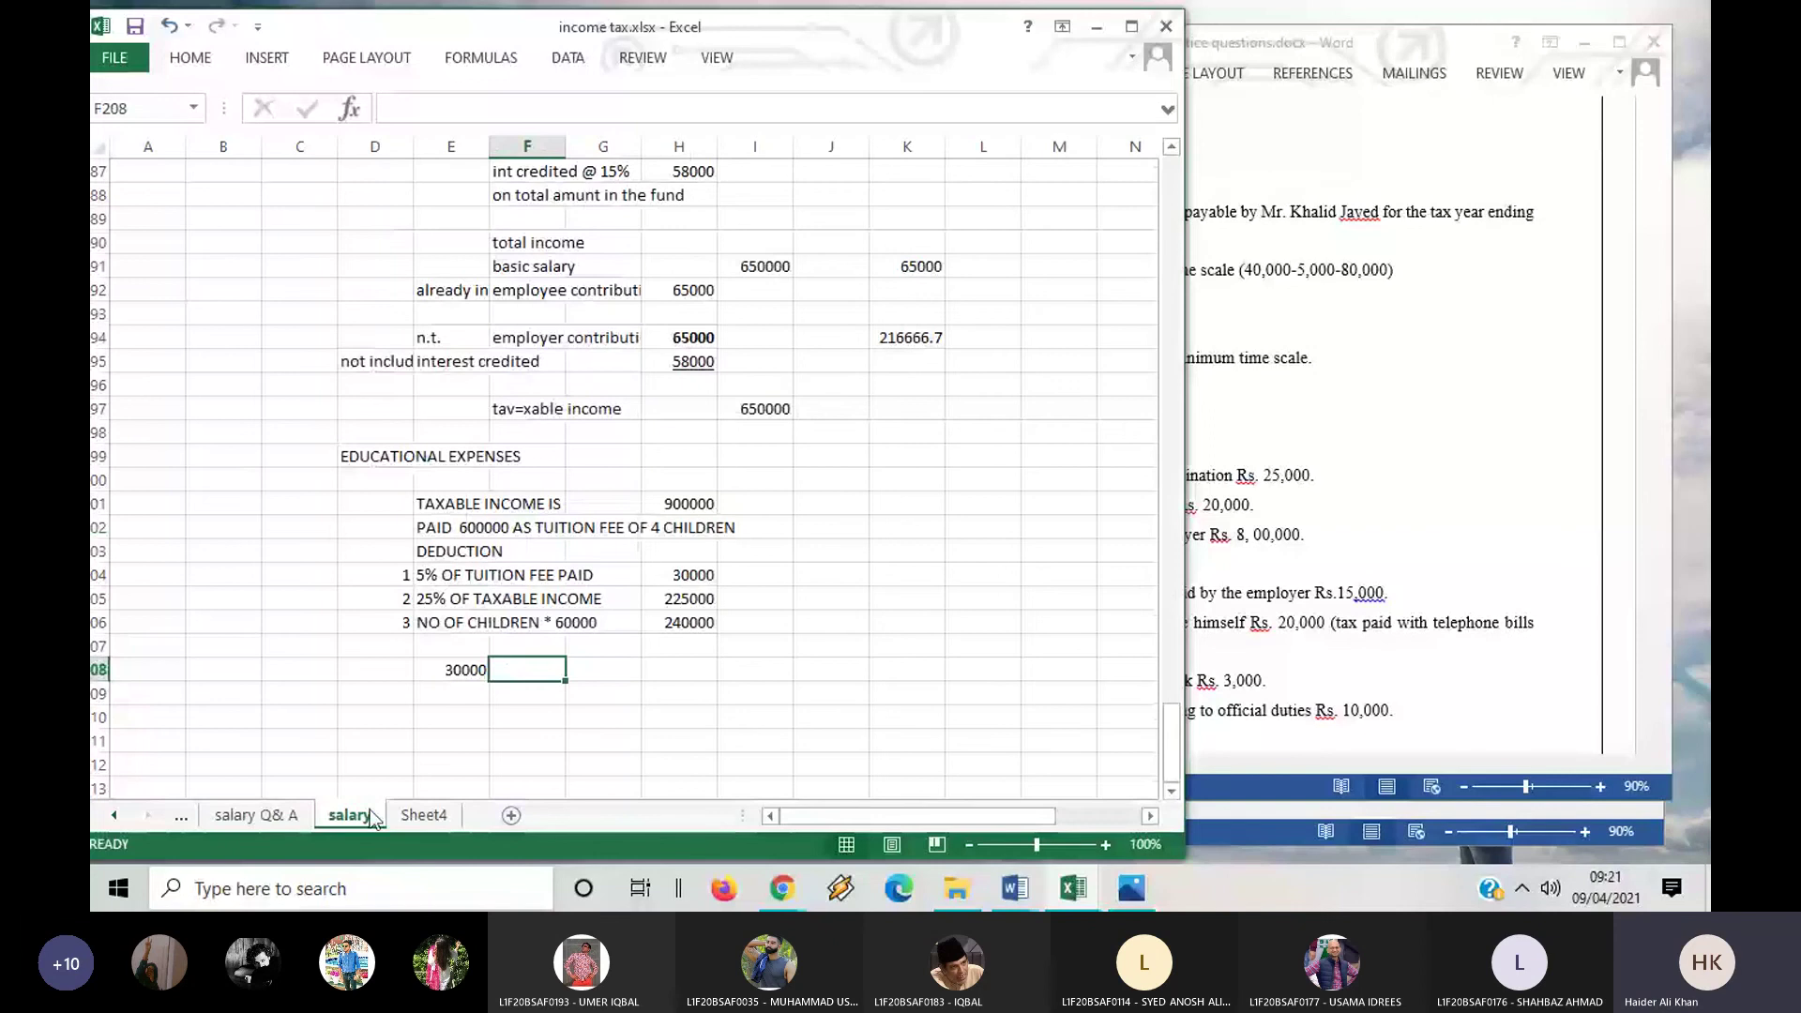
scroll(236, 772, up, 6)
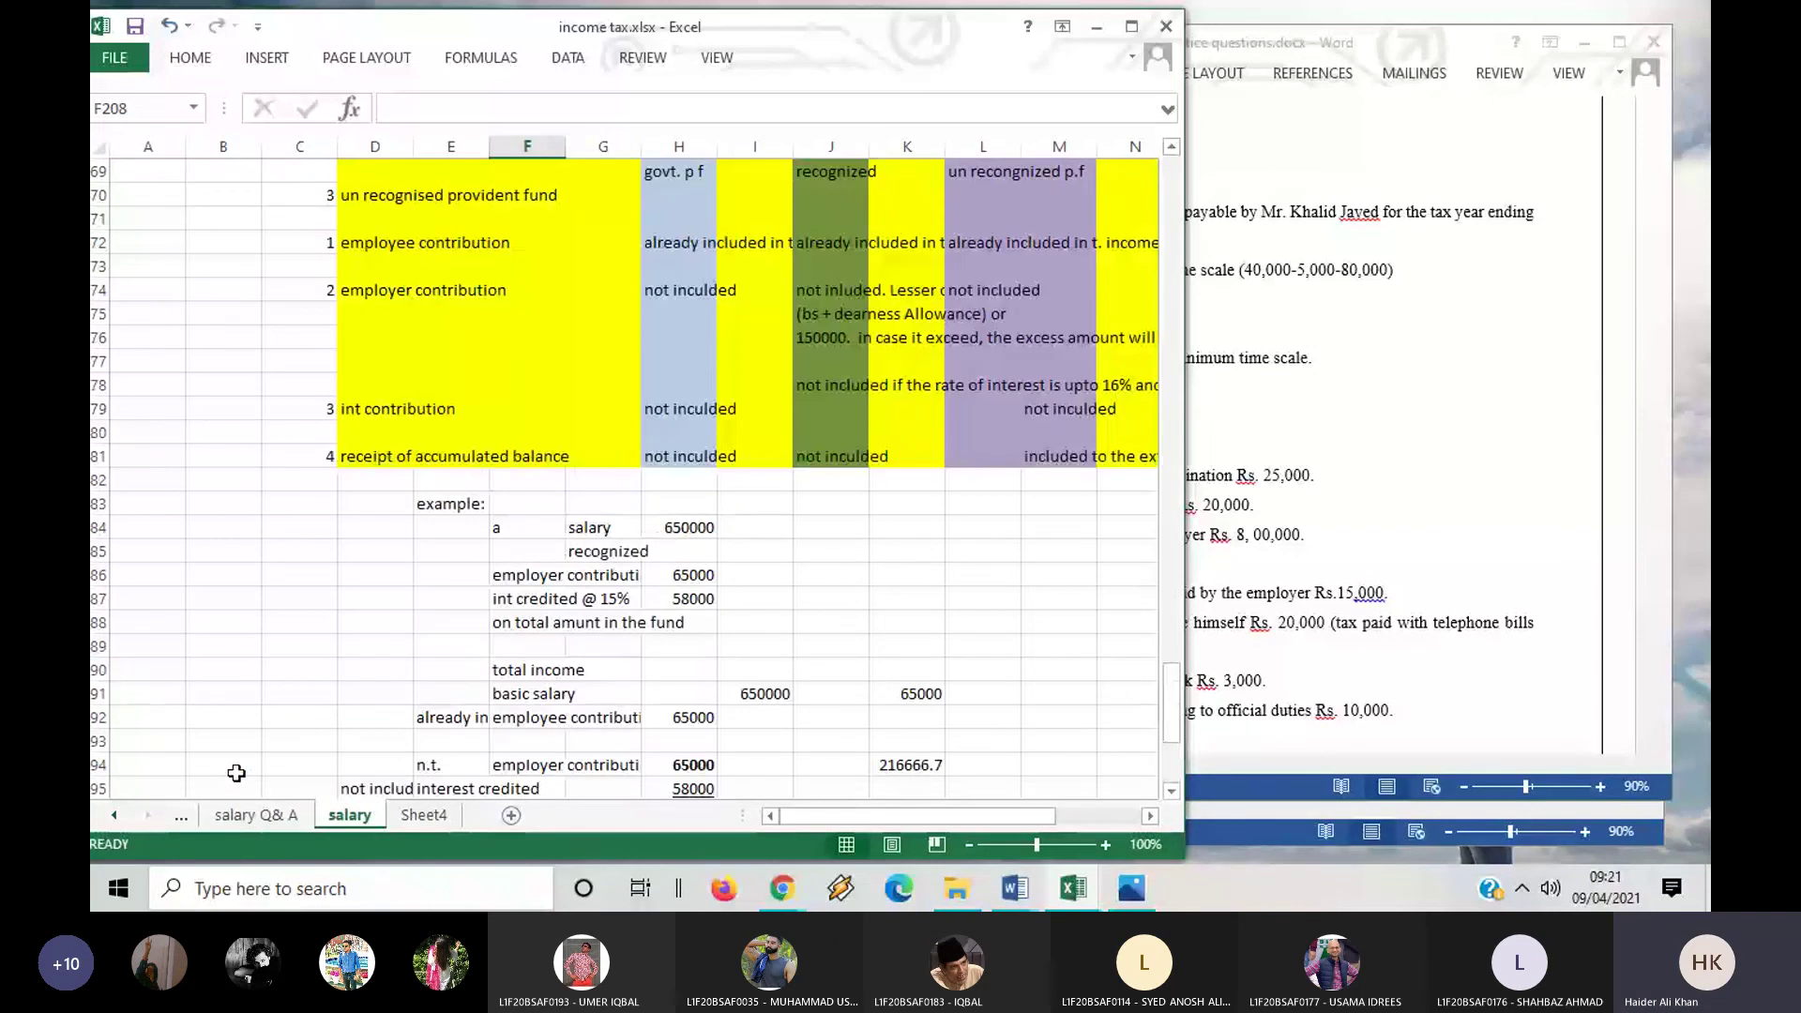
click(252, 815)
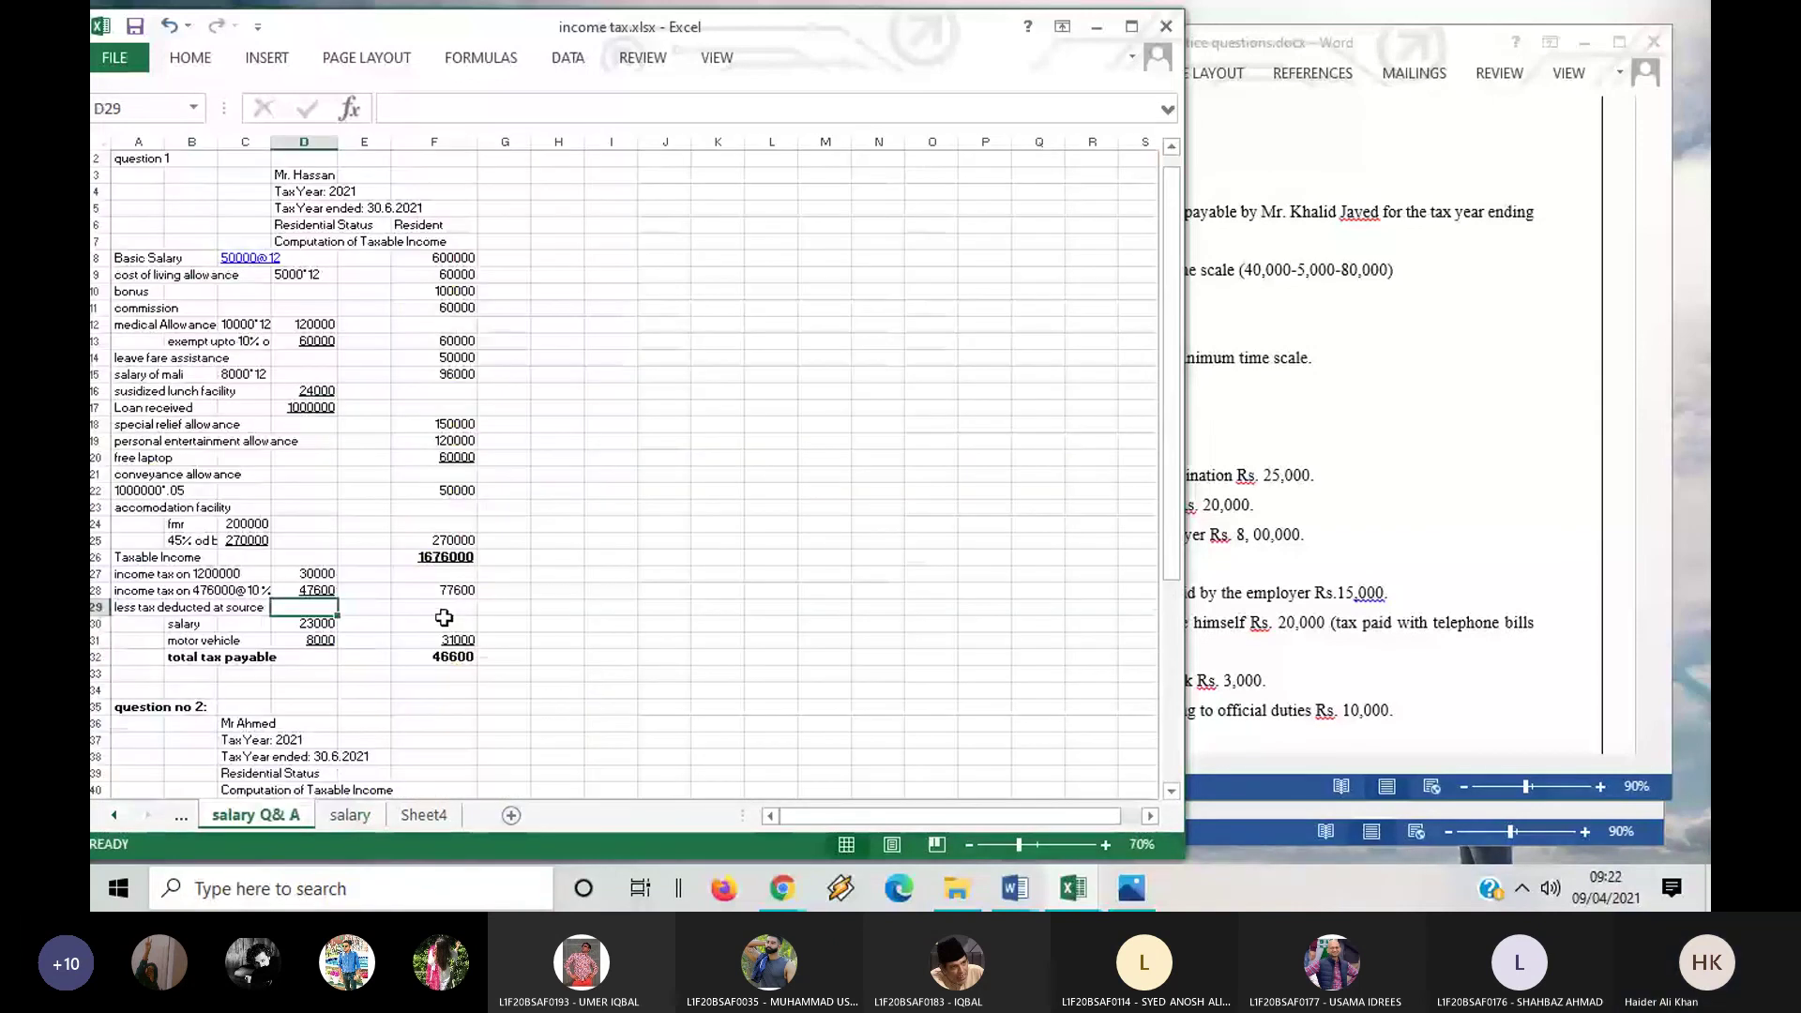
drag(1173, 516, 1195, 805)
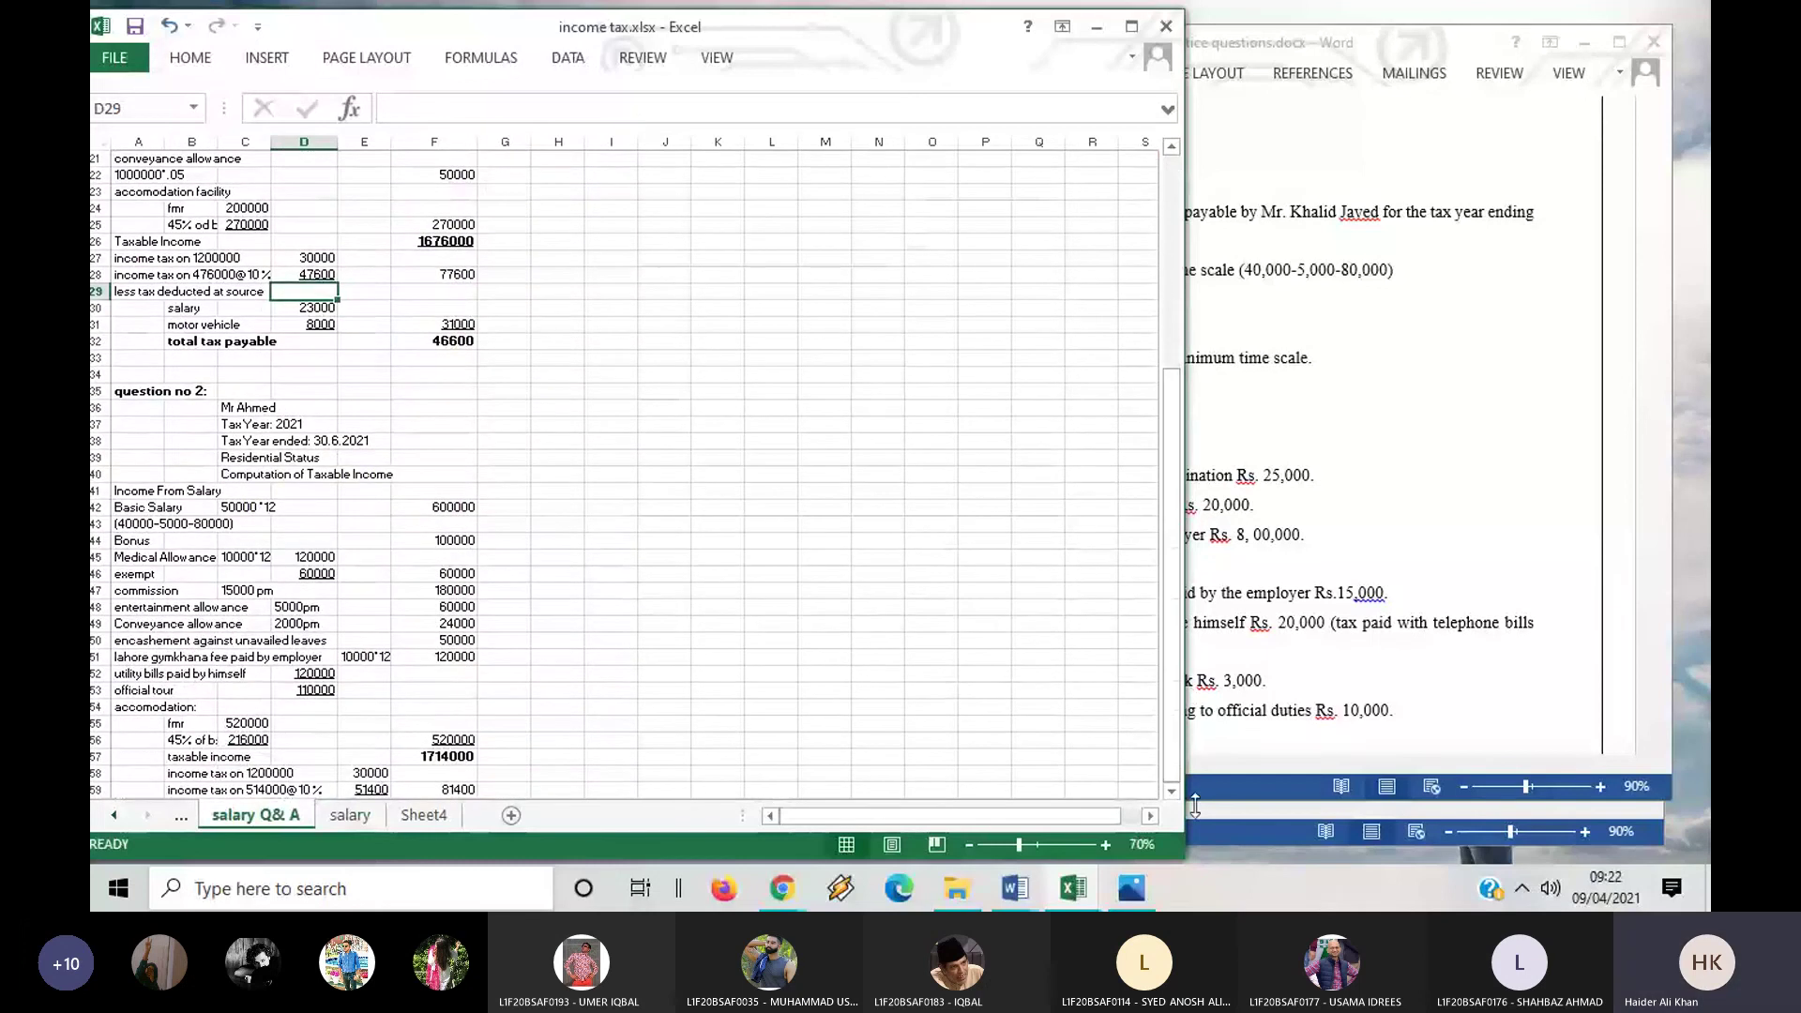
click(116, 815)
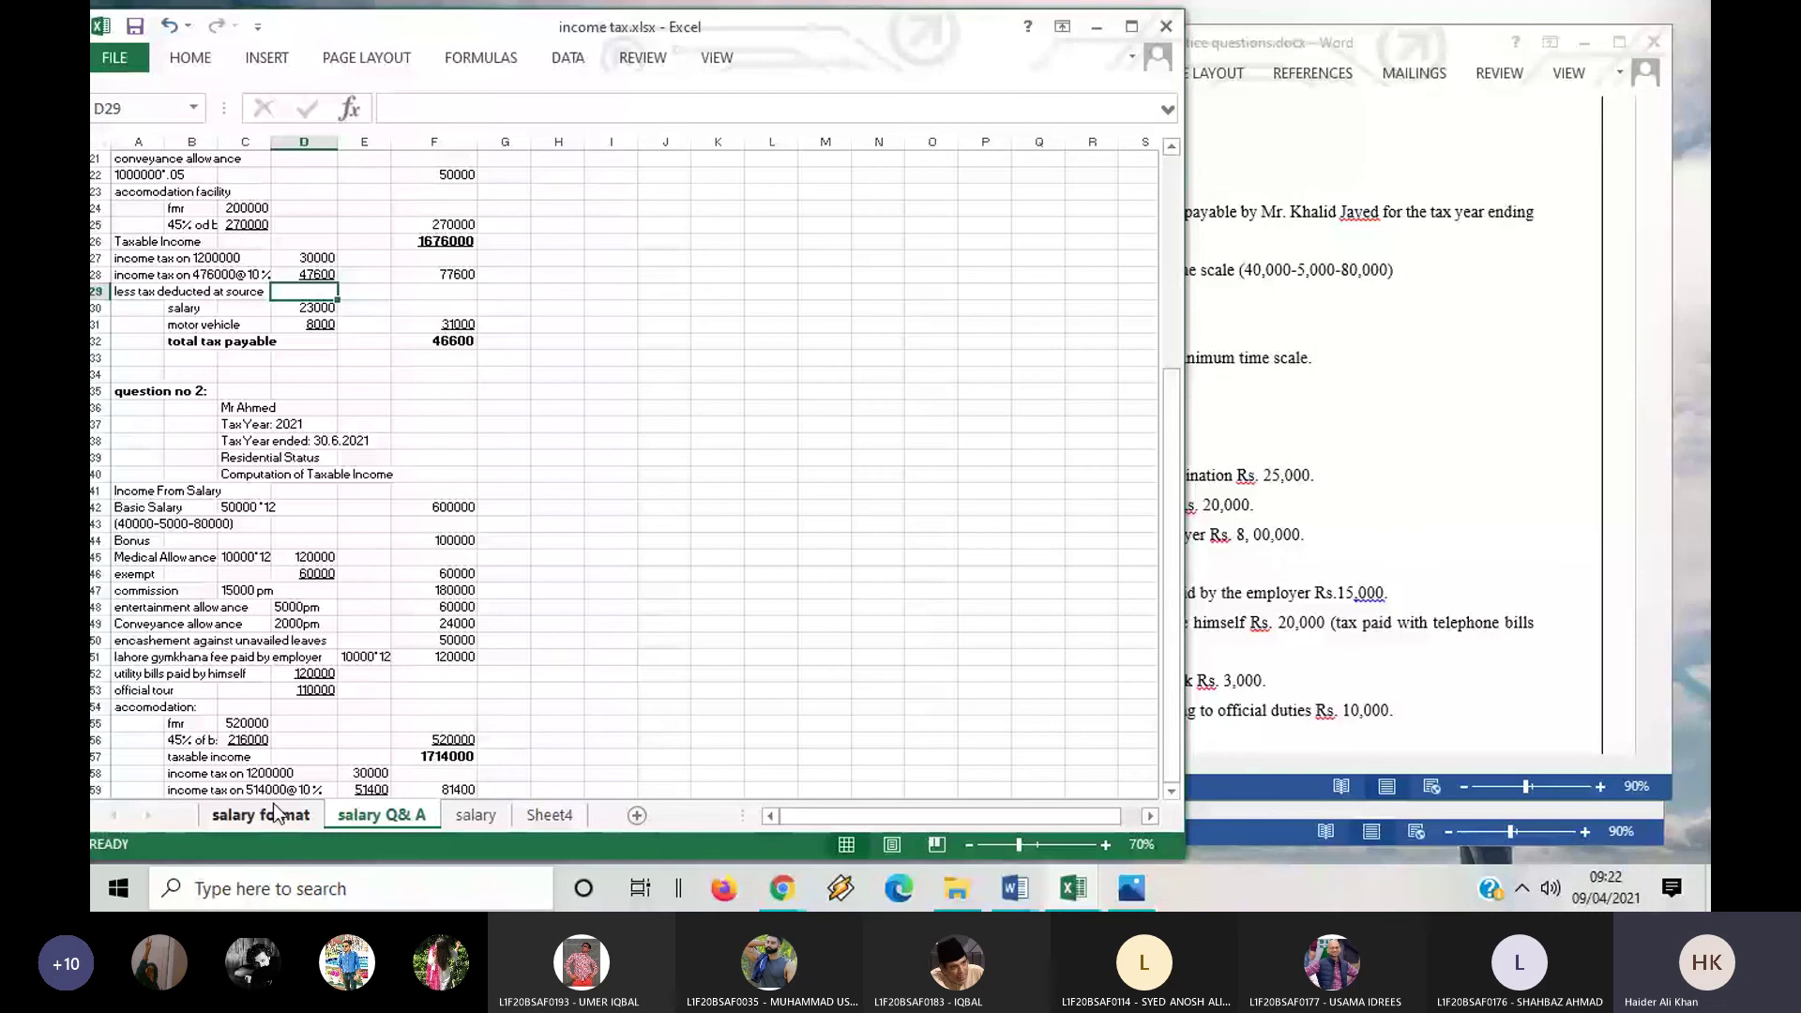
click(558, 818)
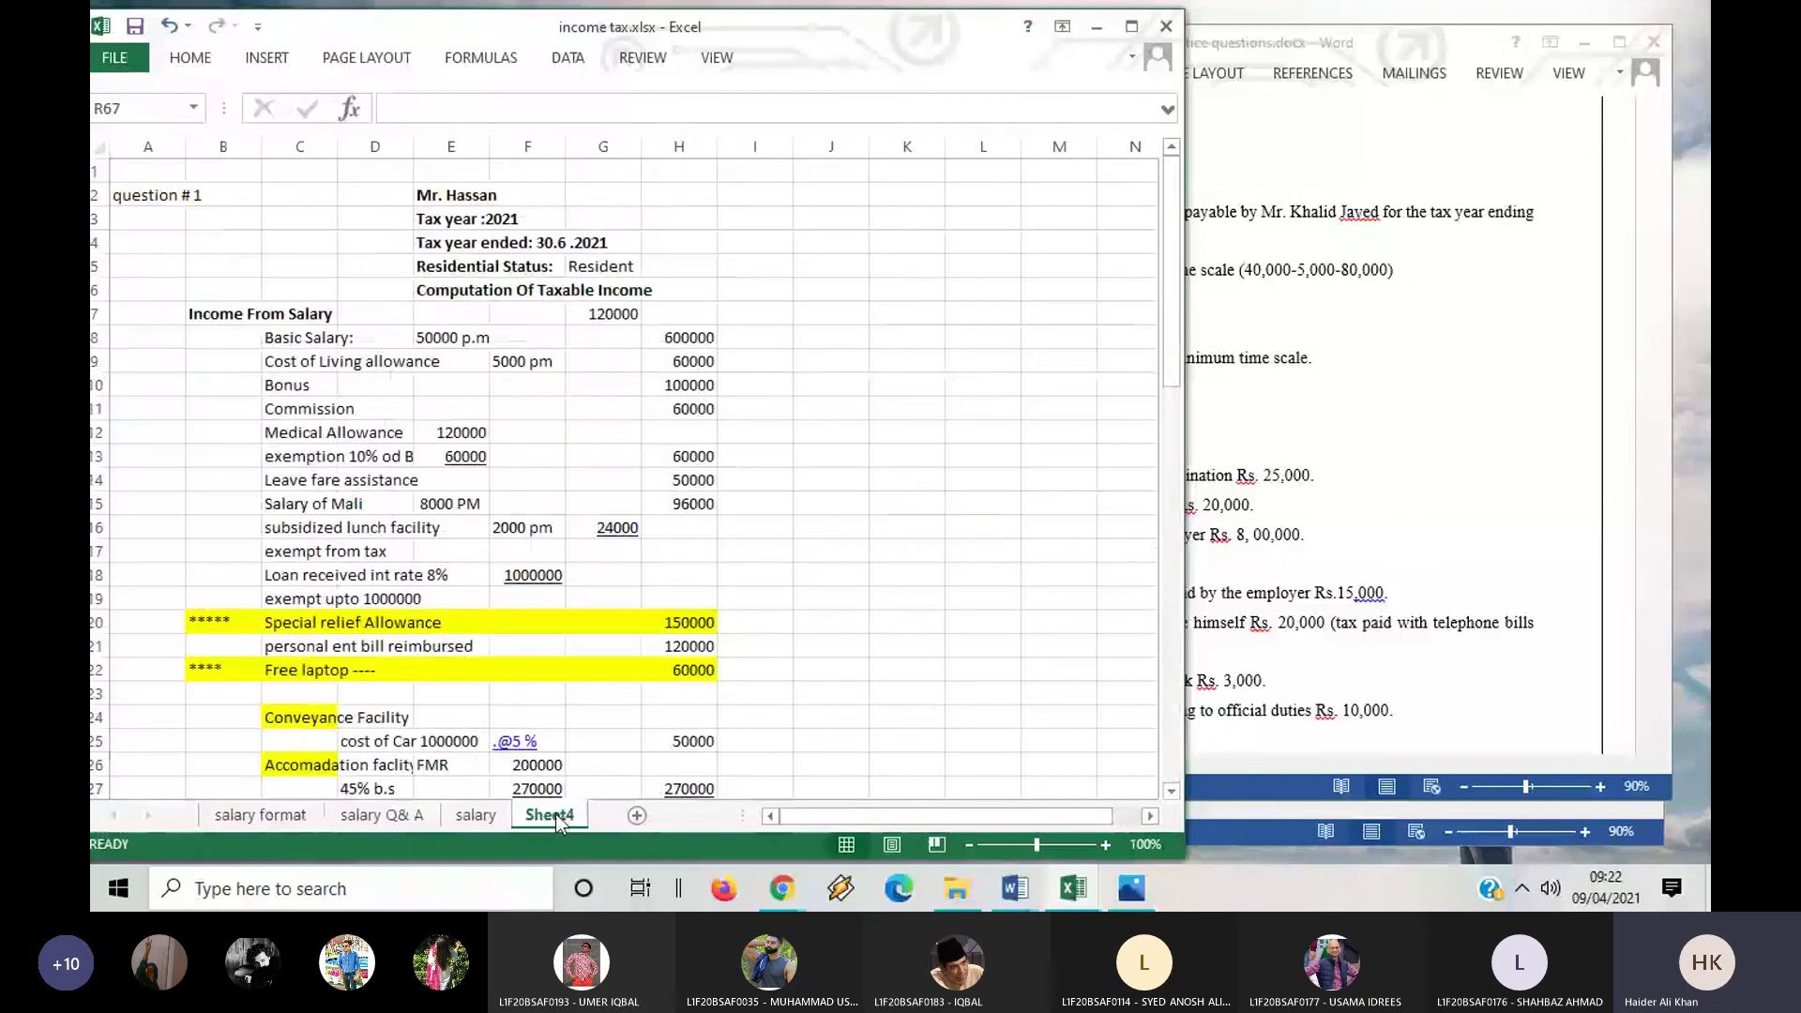
drag(1171, 337, 1202, 531)
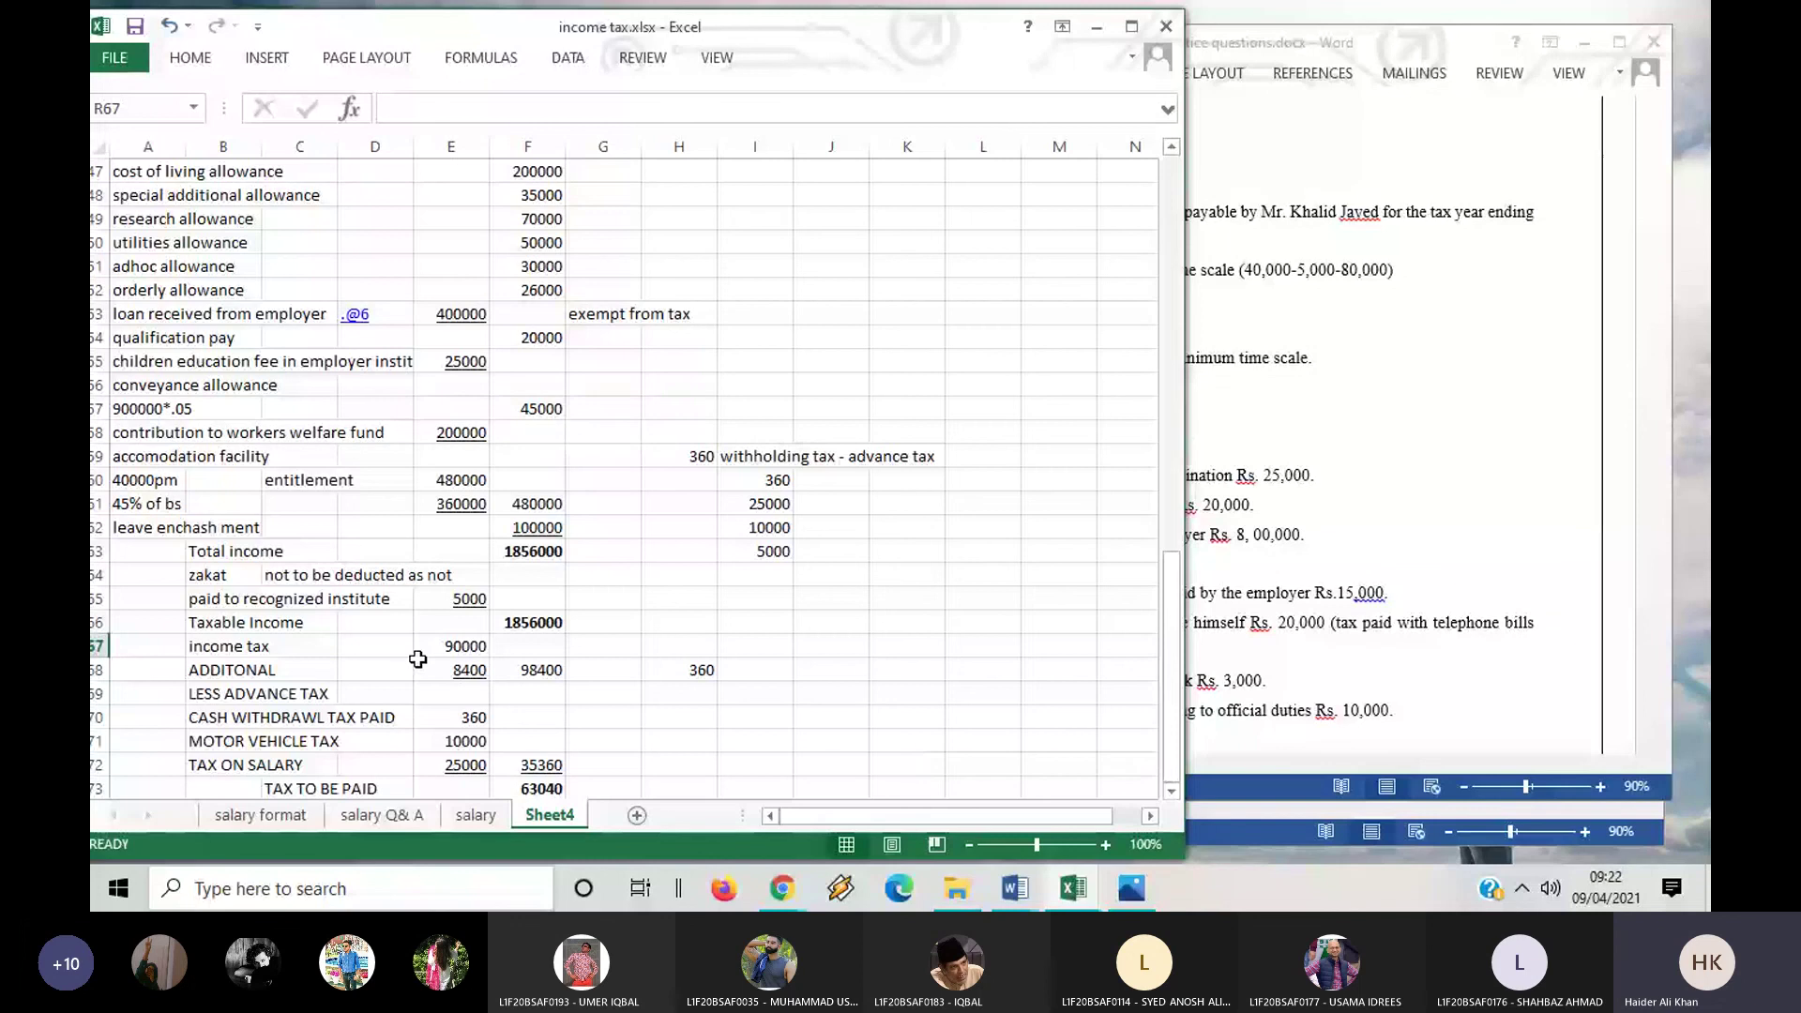
Enter 240000 in F65 and write the taxable income formula as F63 minus F65
click(539, 595)
text(240000)
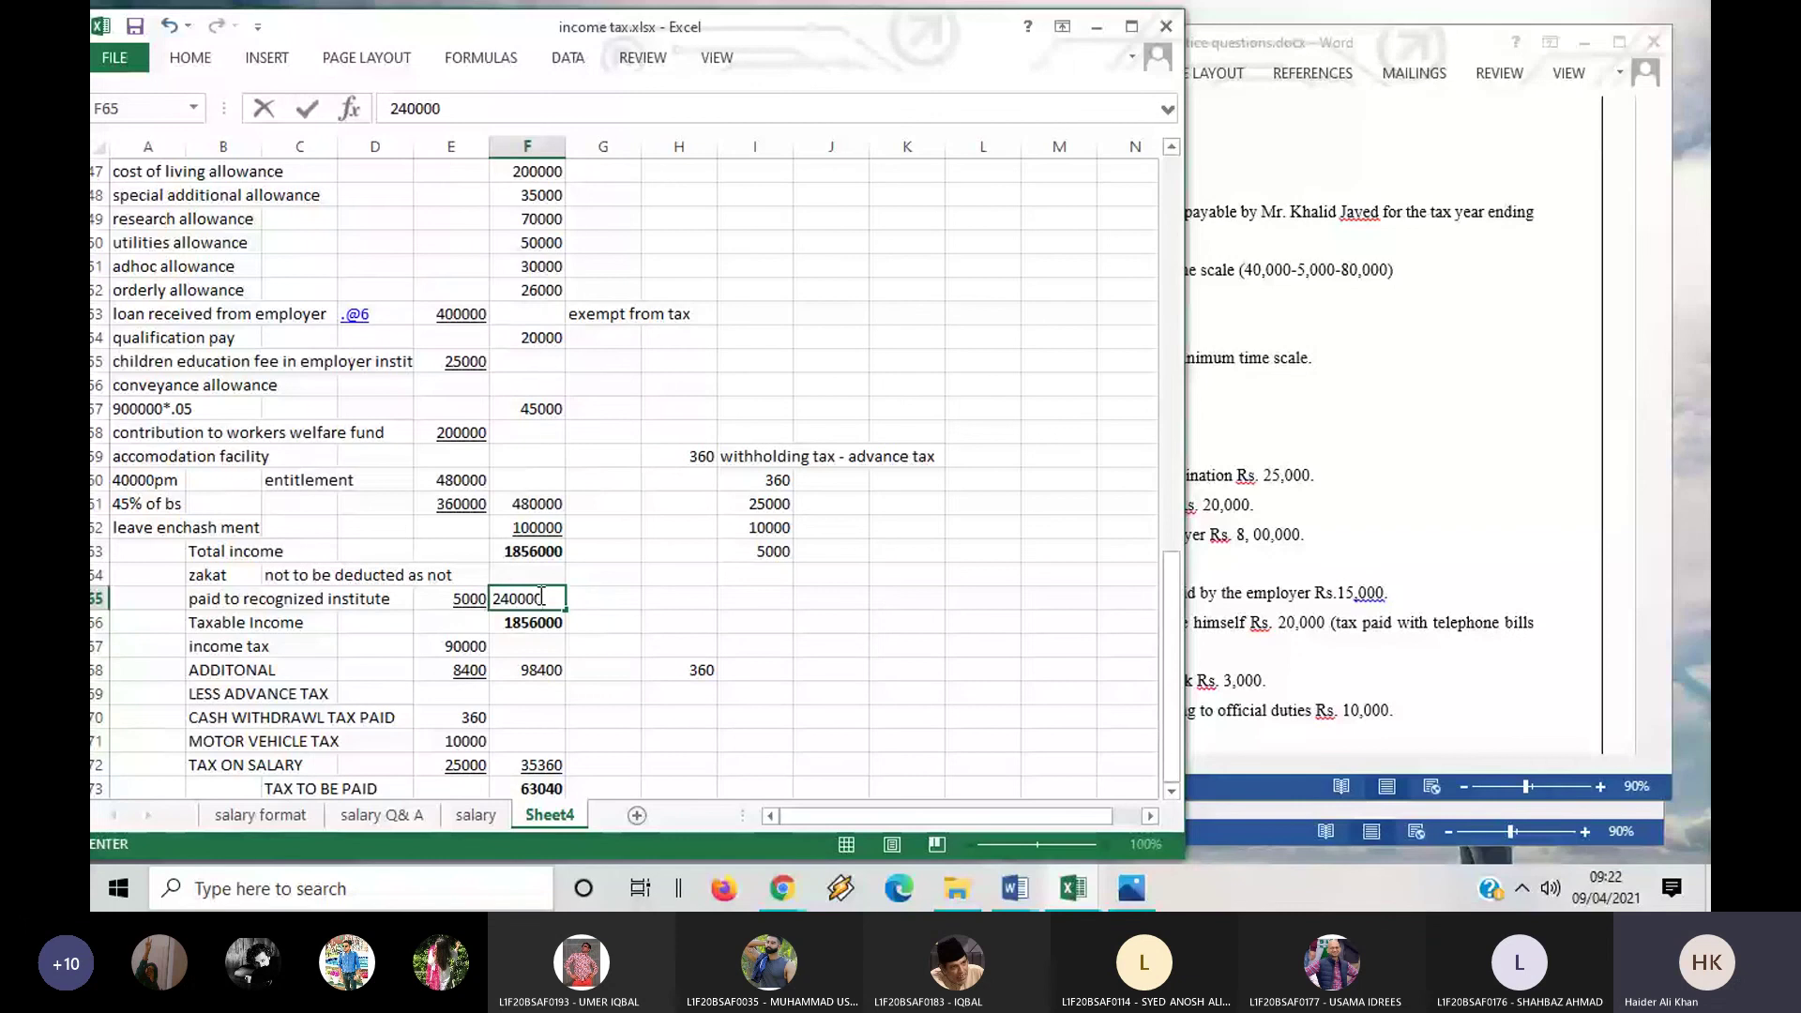
key(Return)
text(=)
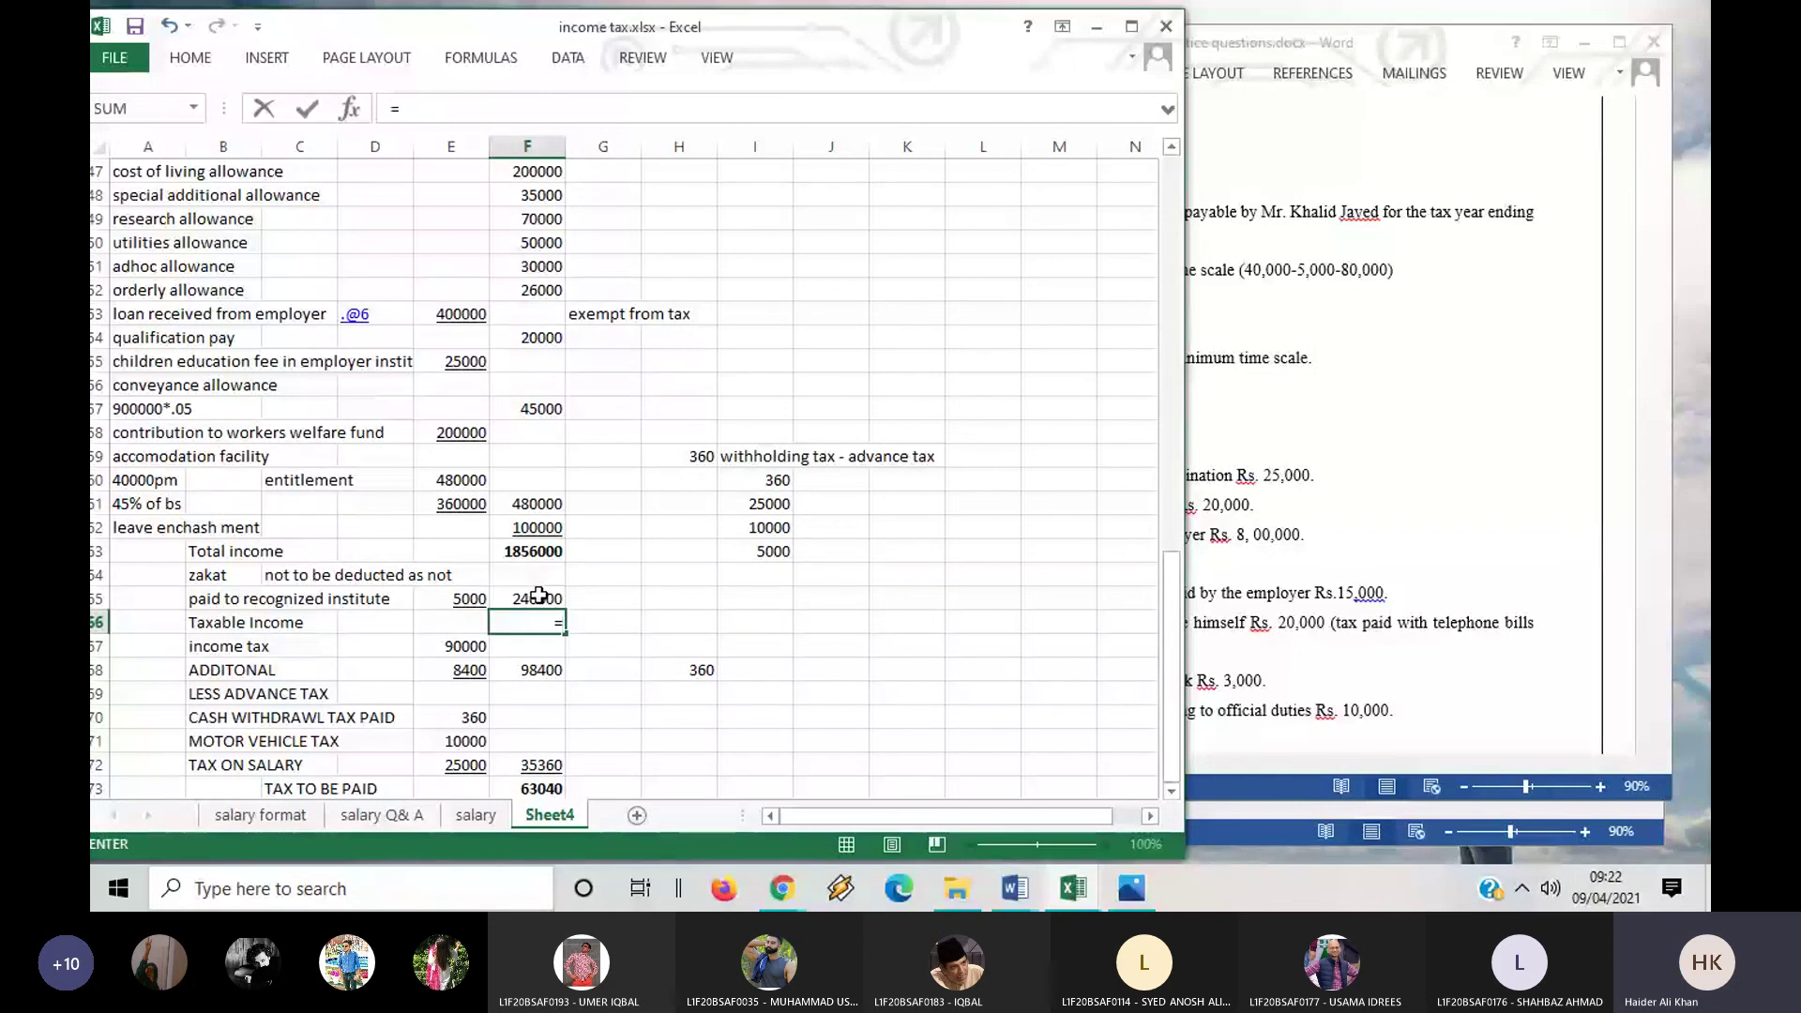
click(545, 555)
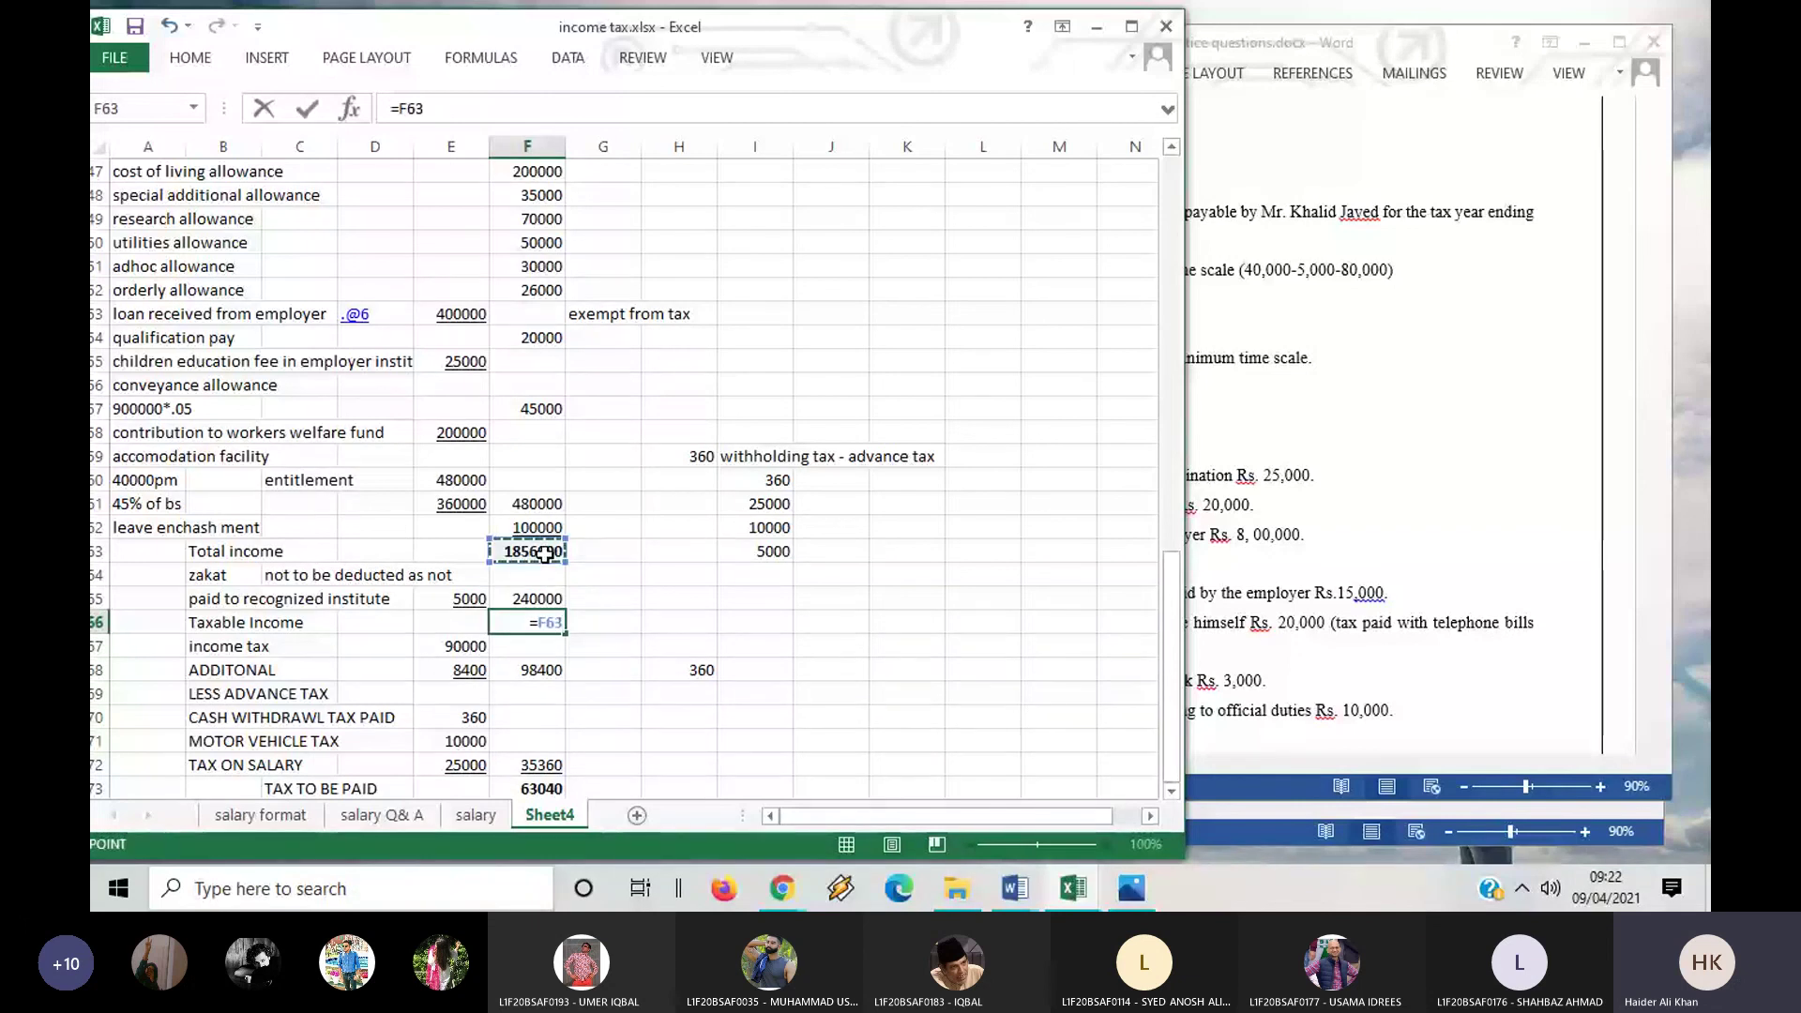
text(-)
click(540, 595)
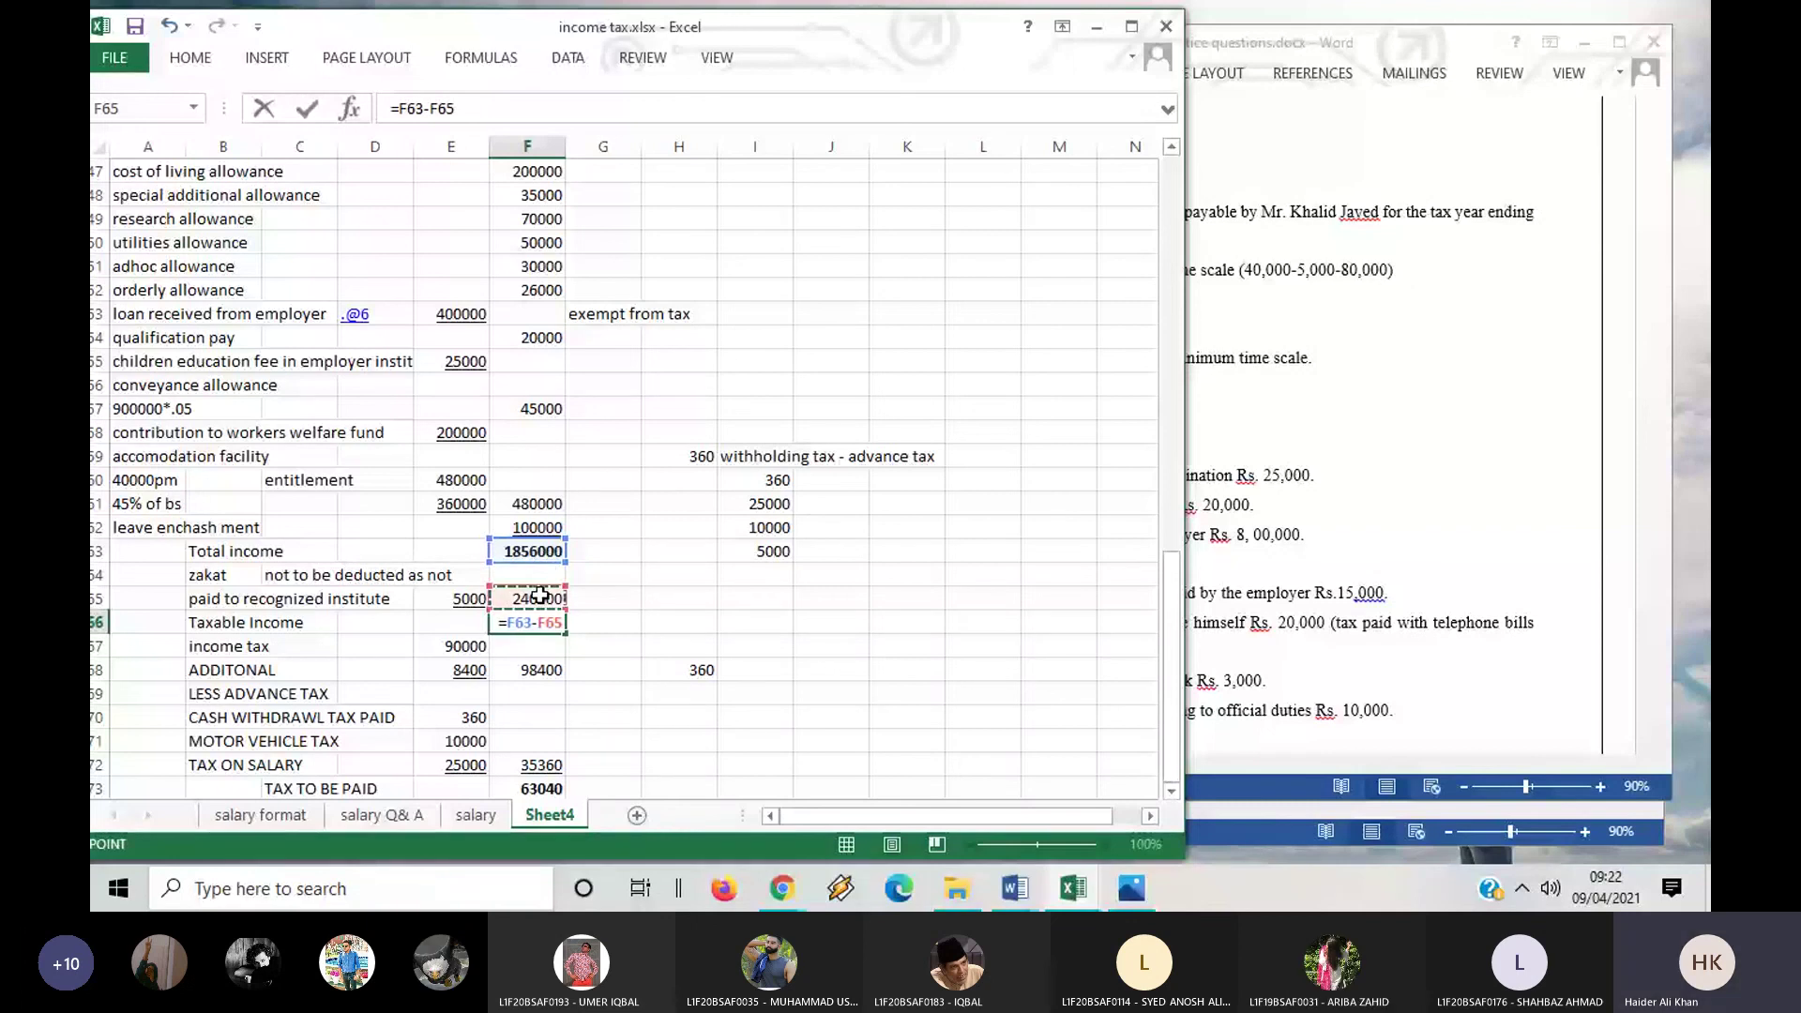
key(Return)
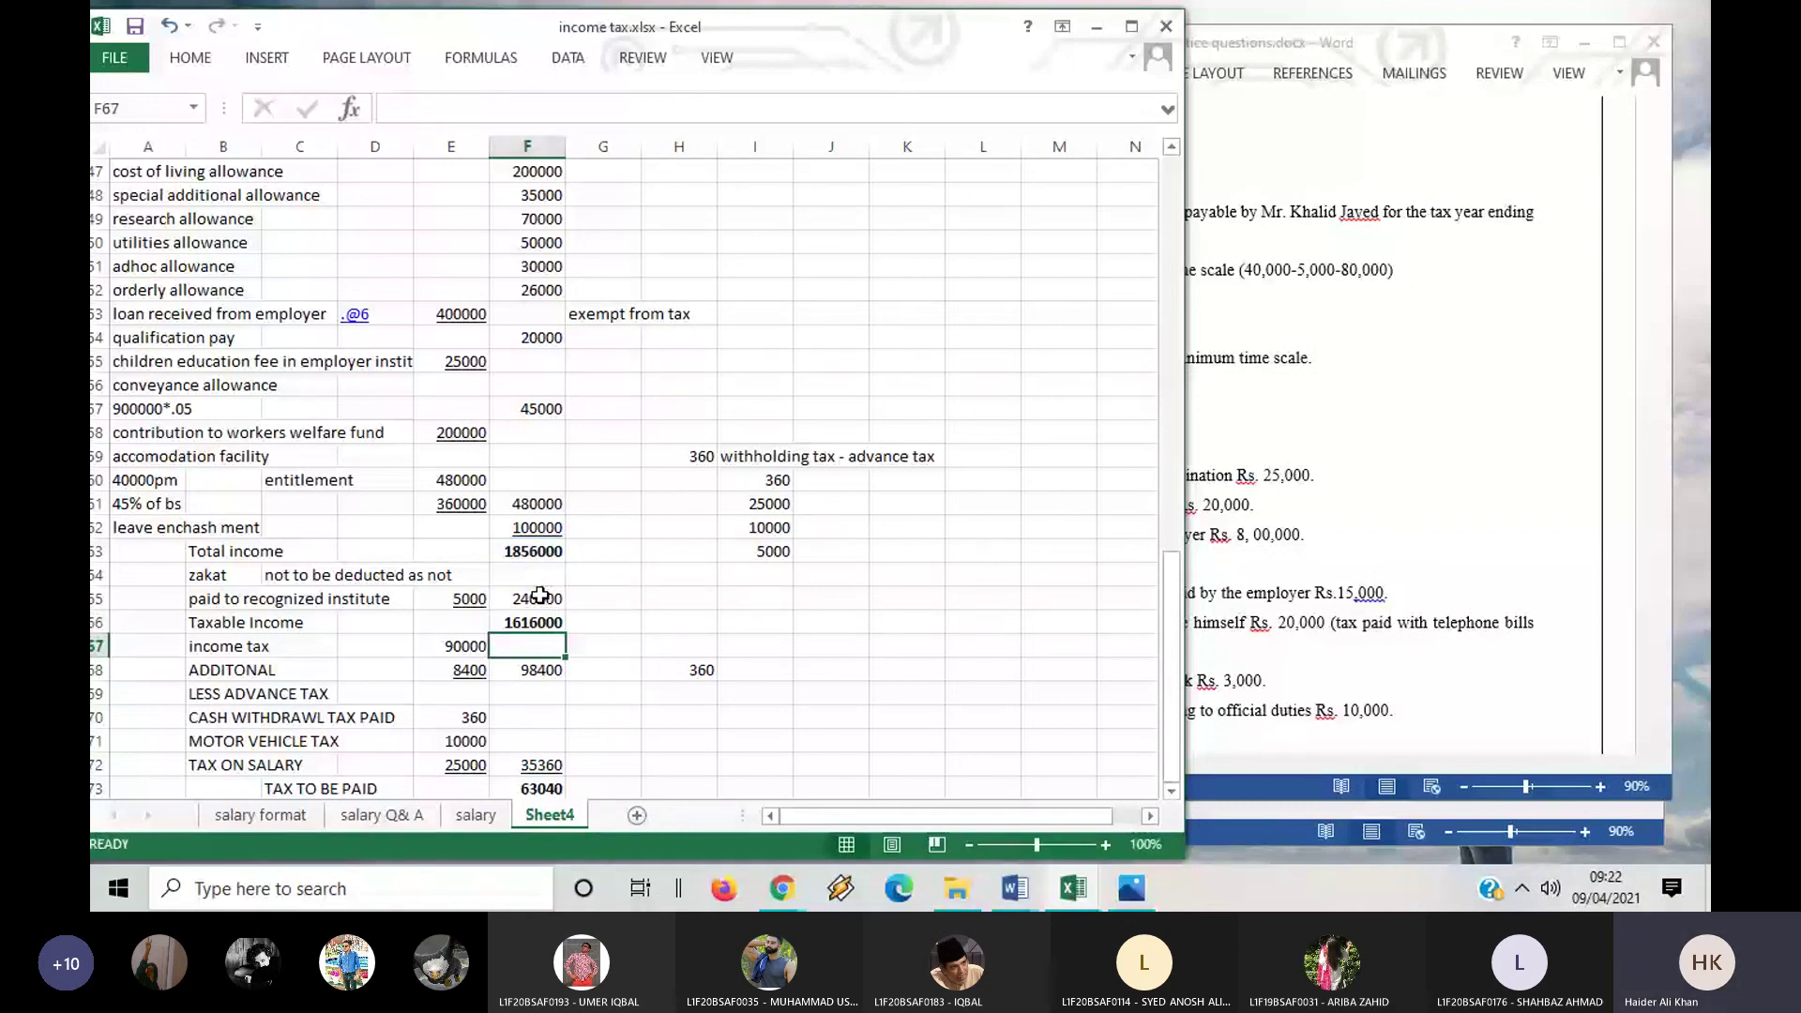
Clear the 240000 deduction from F65 so taxable income reads 1856000
click(1182, 340)
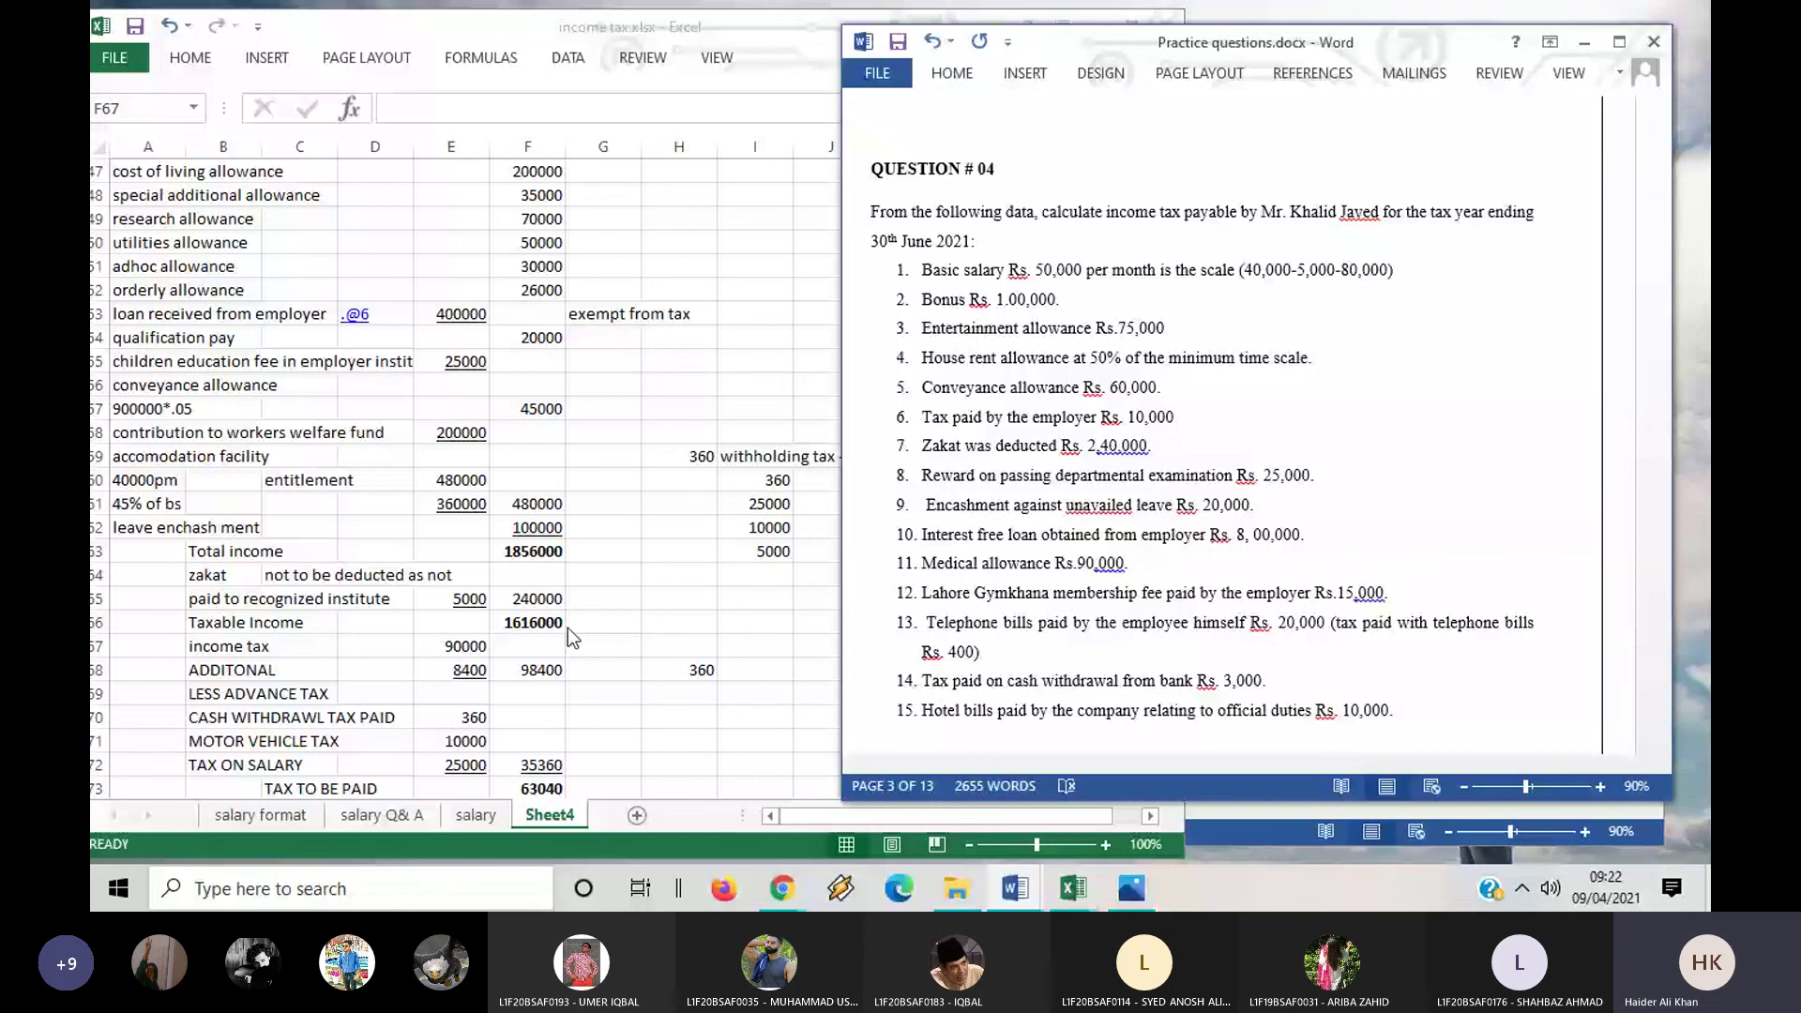
click(534, 622)
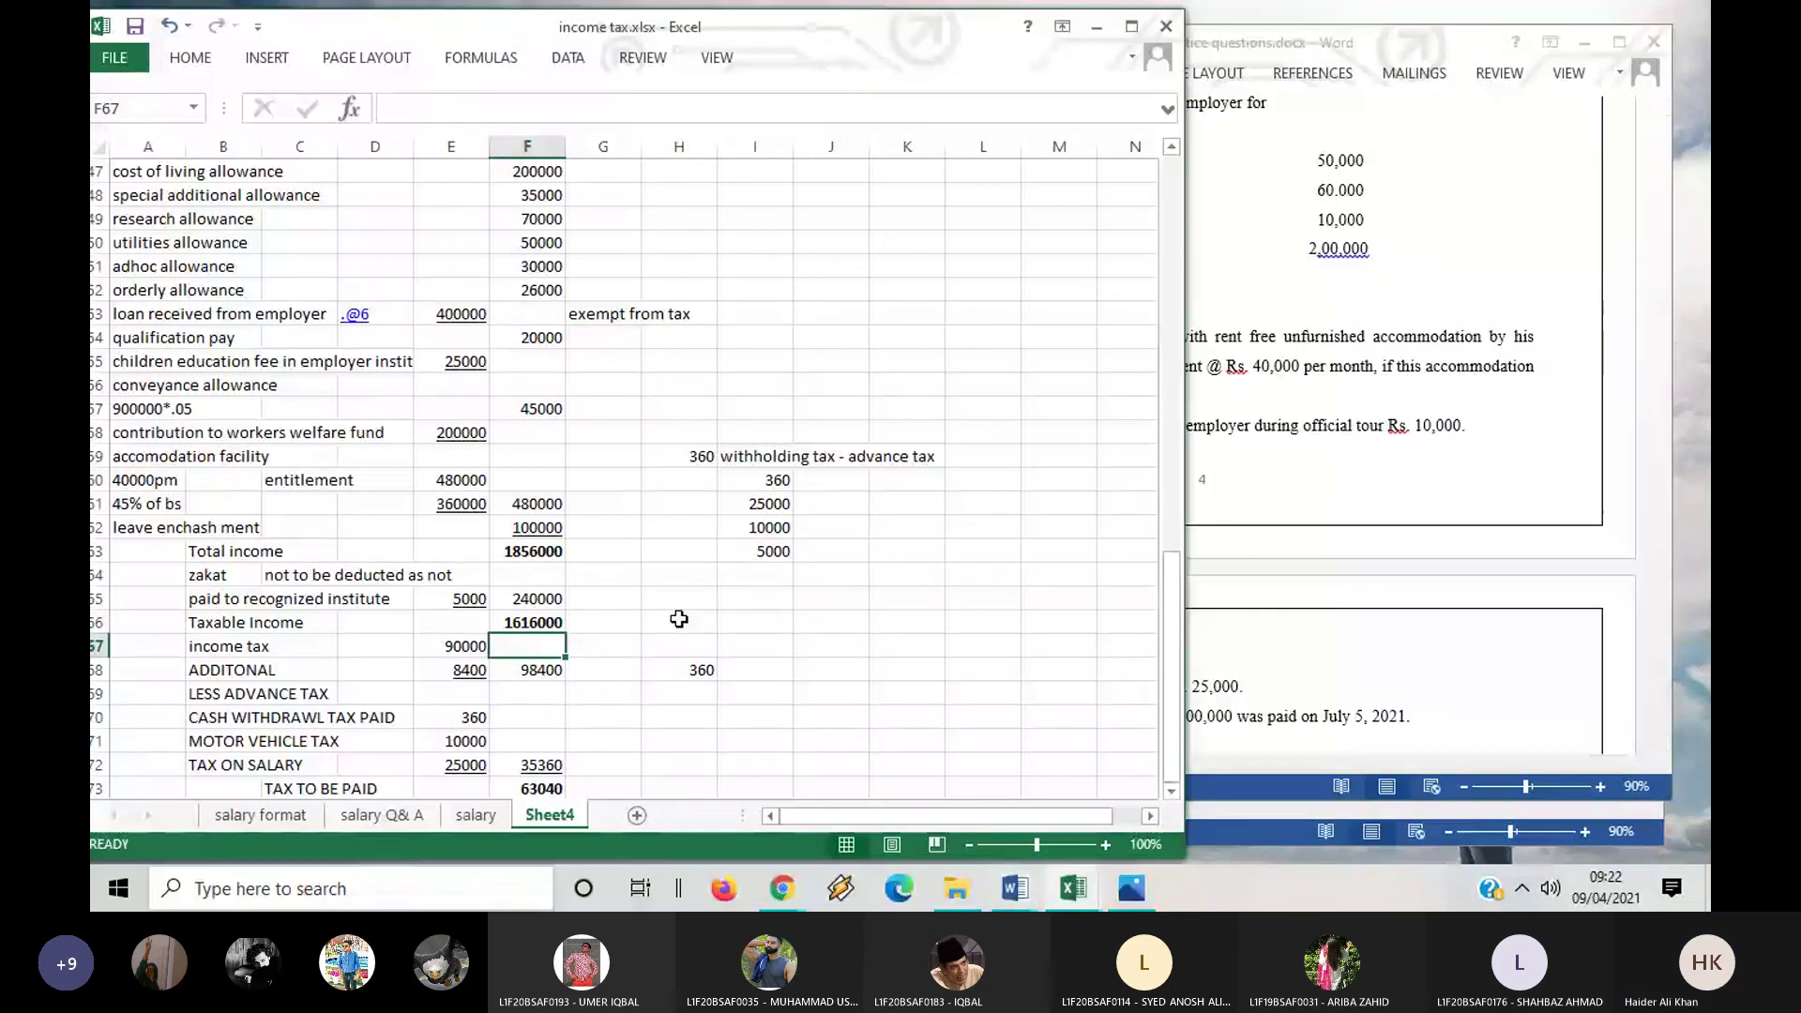
key(Up)
key(Delete)
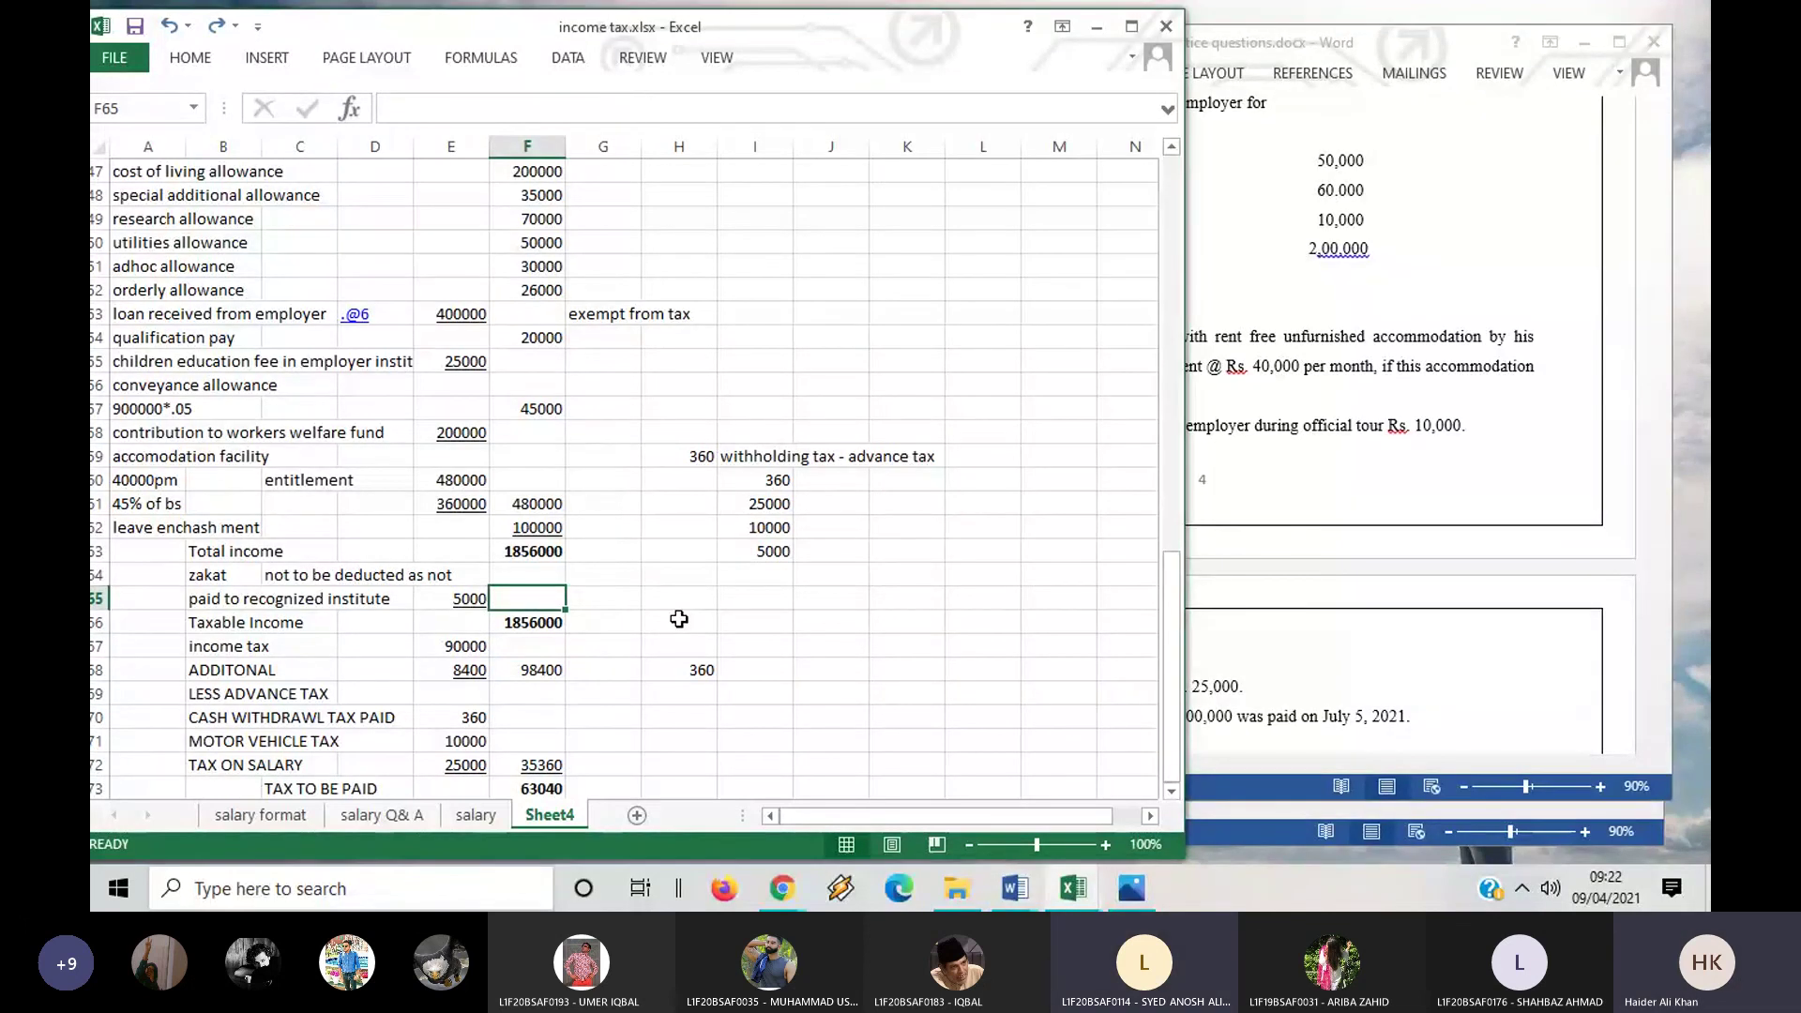
click(1296, 532)
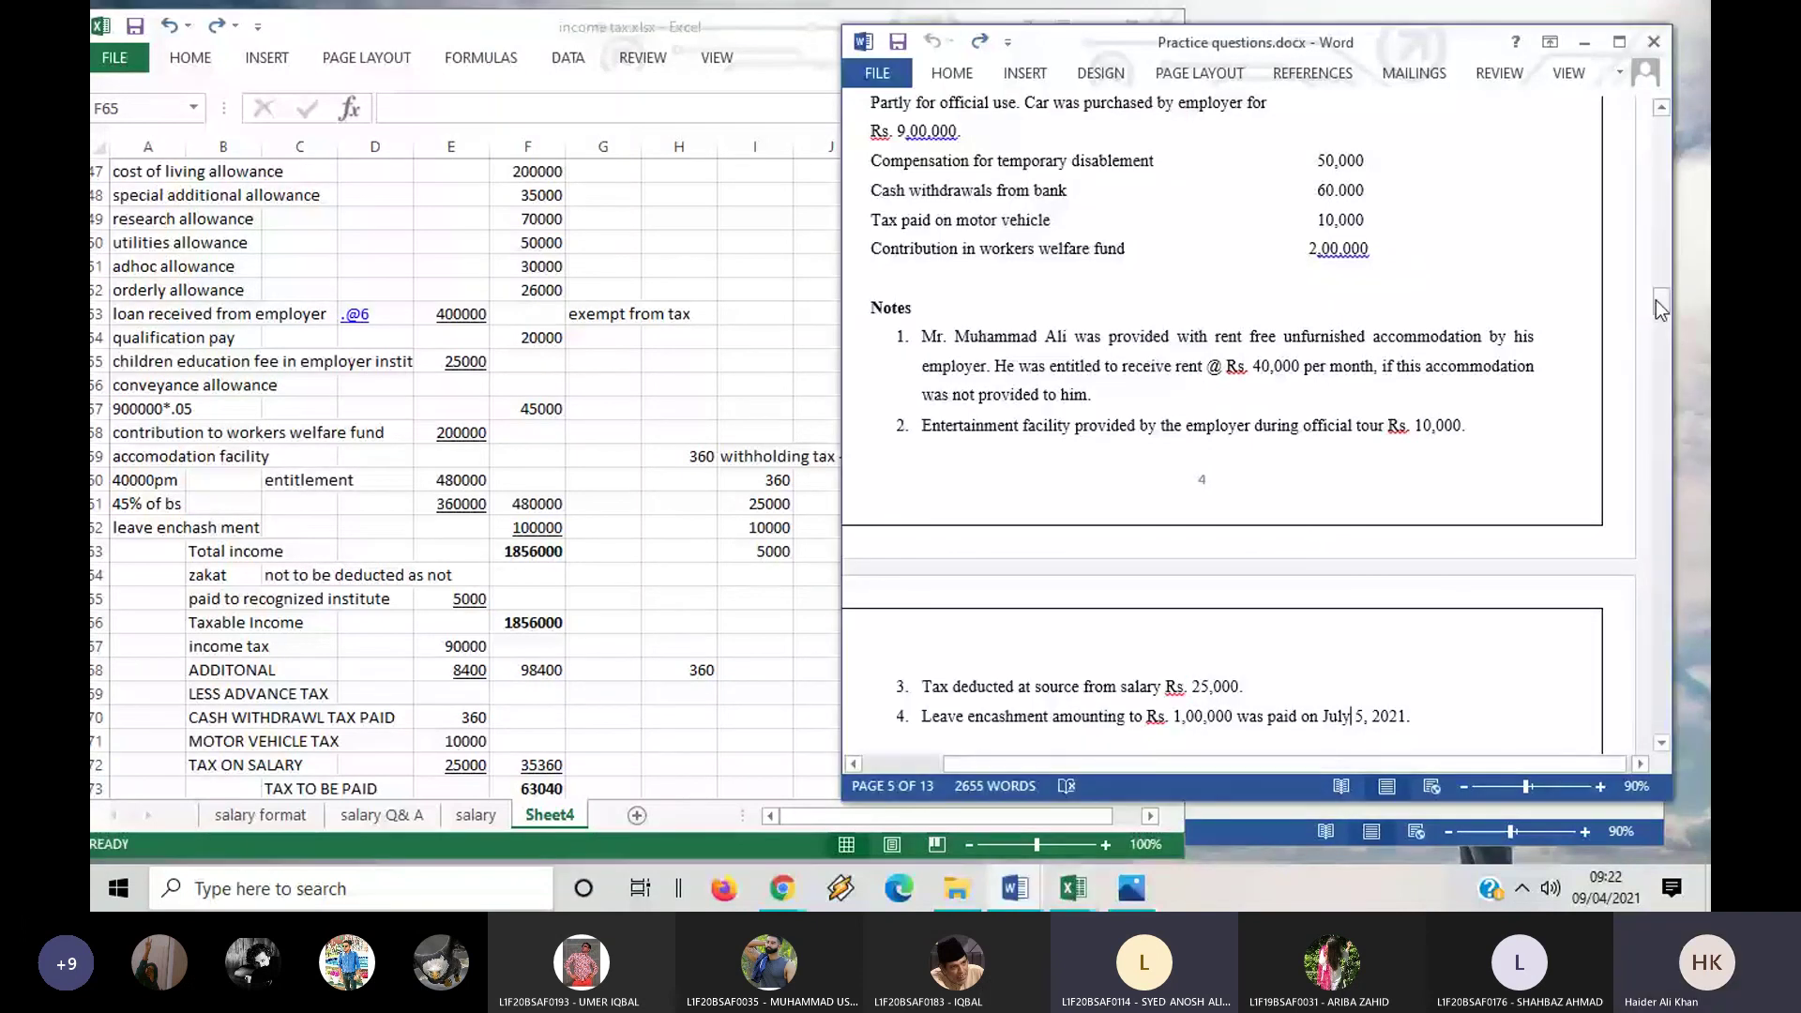
Scroll Practice questions to page 4, showing Question # 06 from basic salary Rs. 8,00,000
drag(1662, 309, 1662, 286)
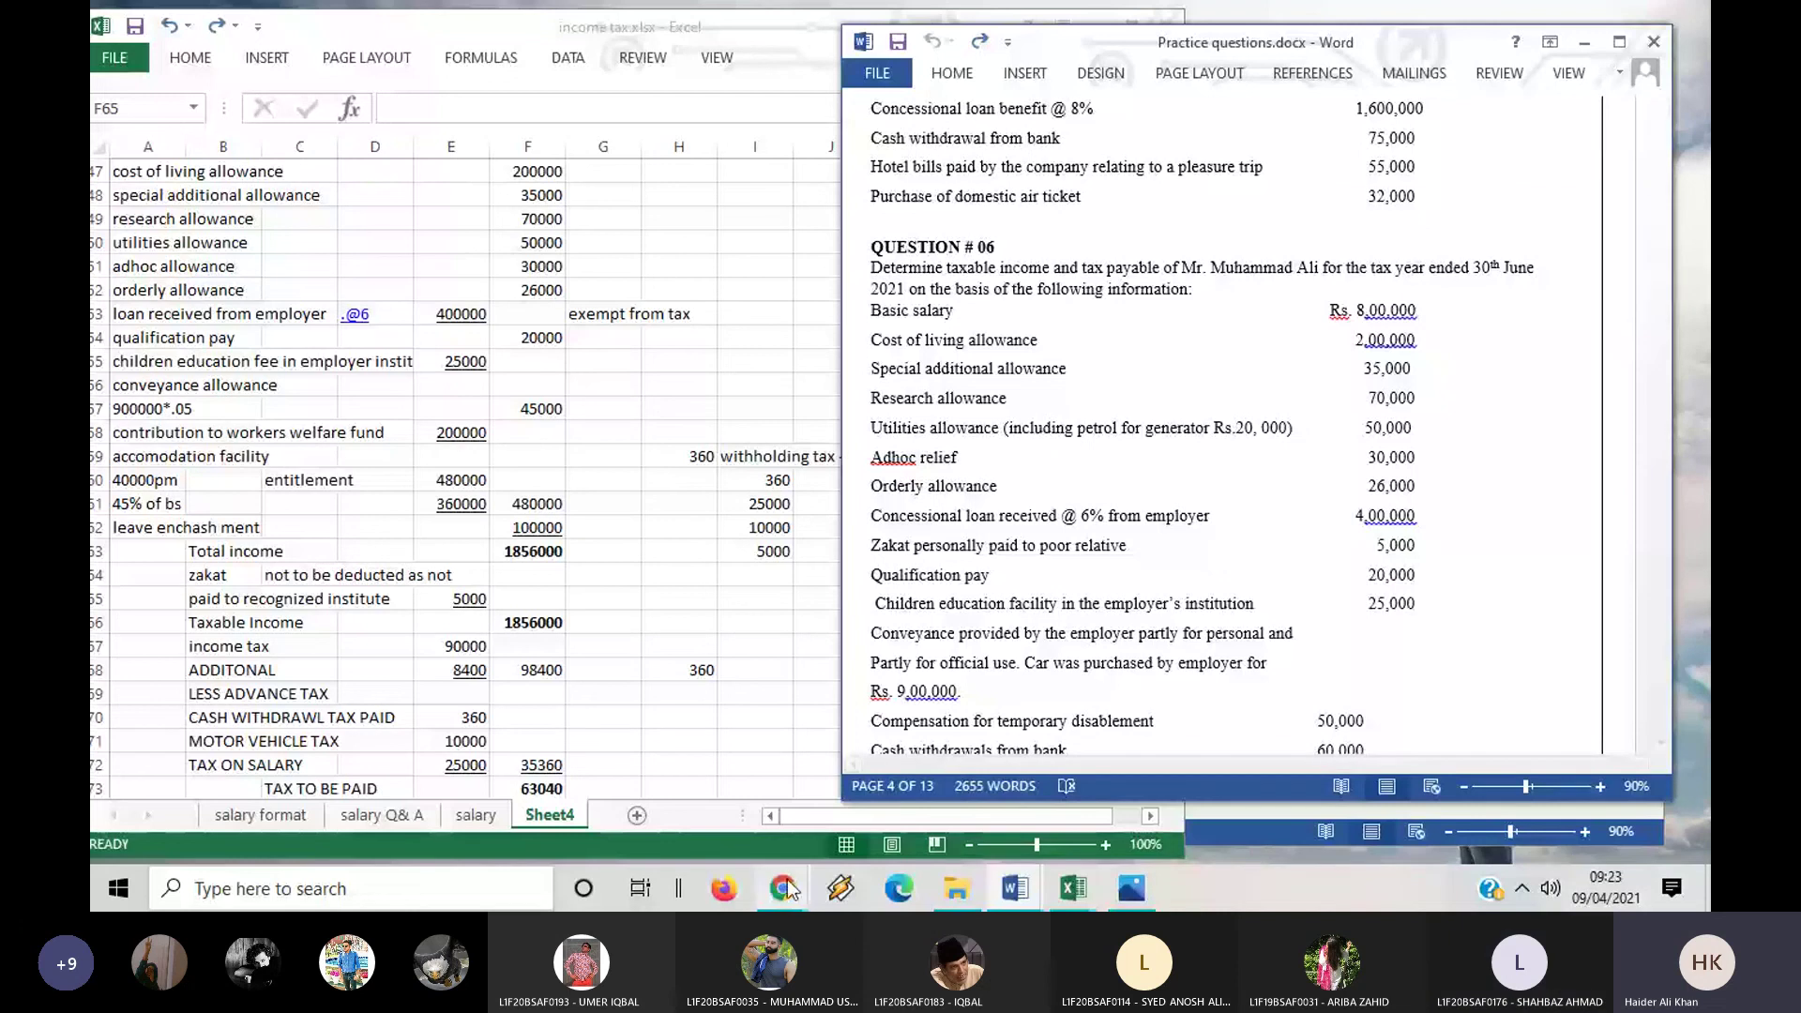
Search 'TAX ON AIR TICKET' for Pakistan in a new Chrome tab, showing 5 percent, then minimize Chrome
mouse_move(772, 813)
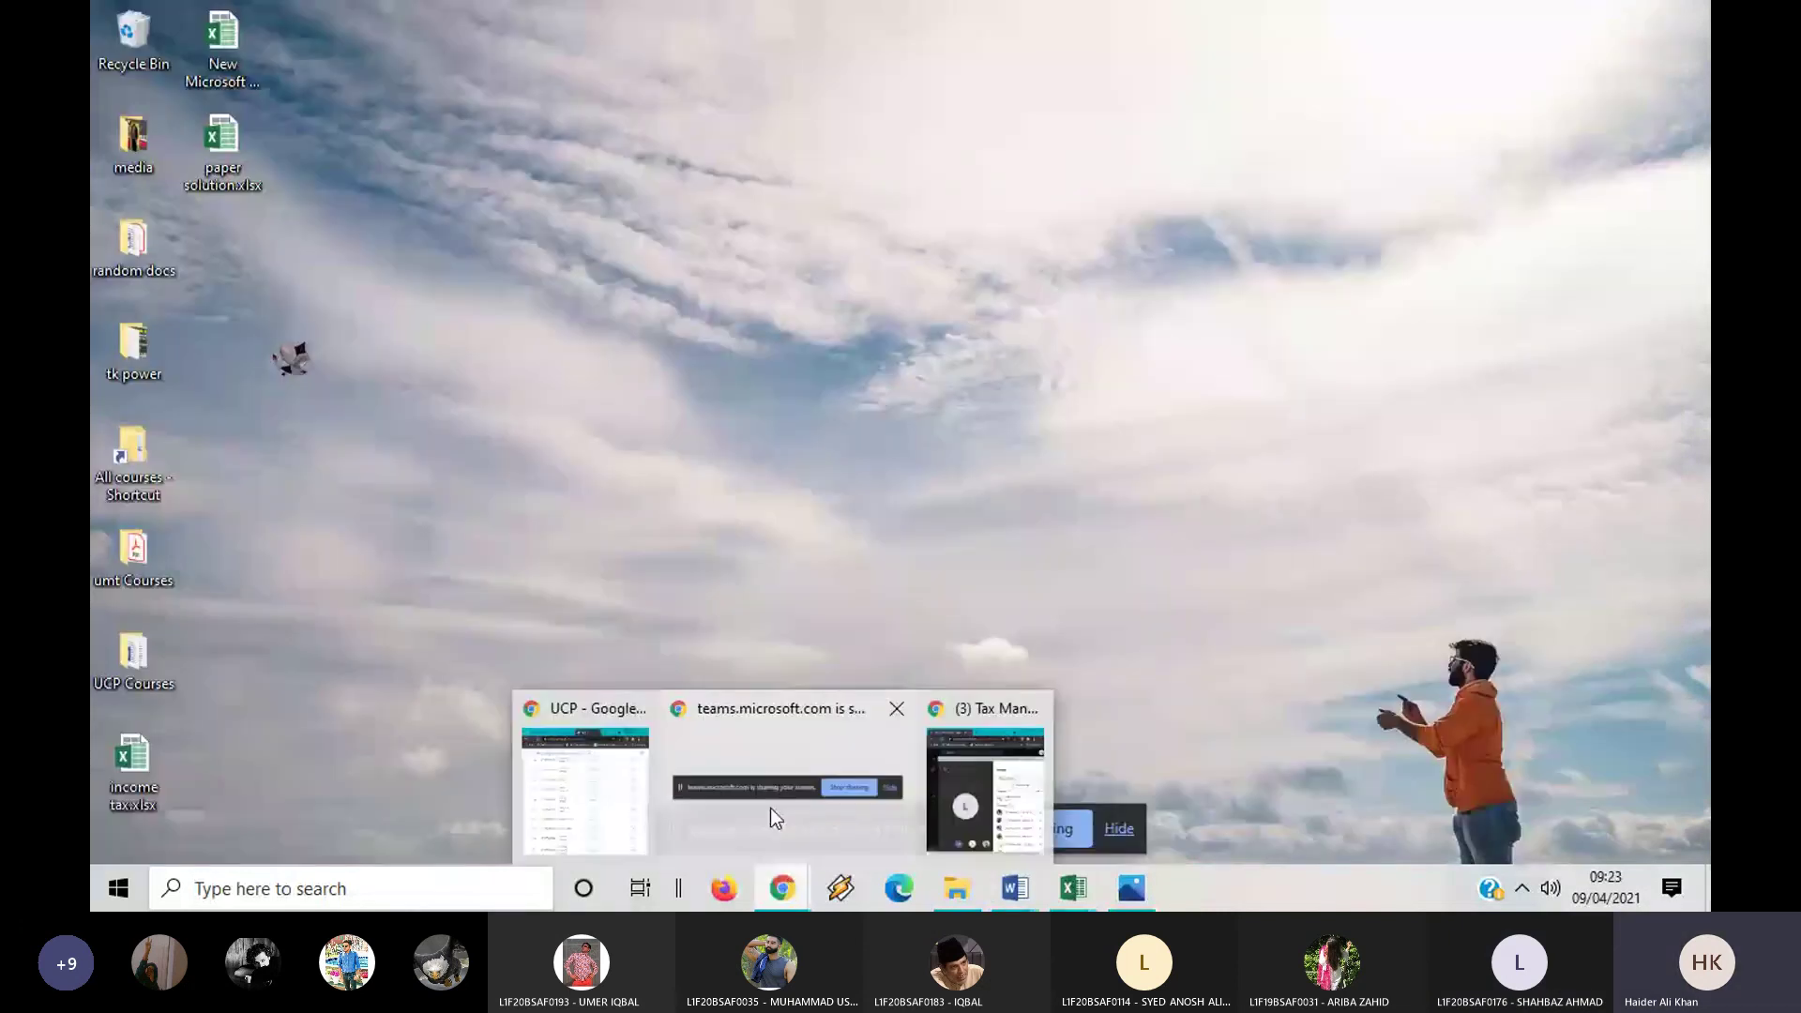
mouse_move(949, 755)
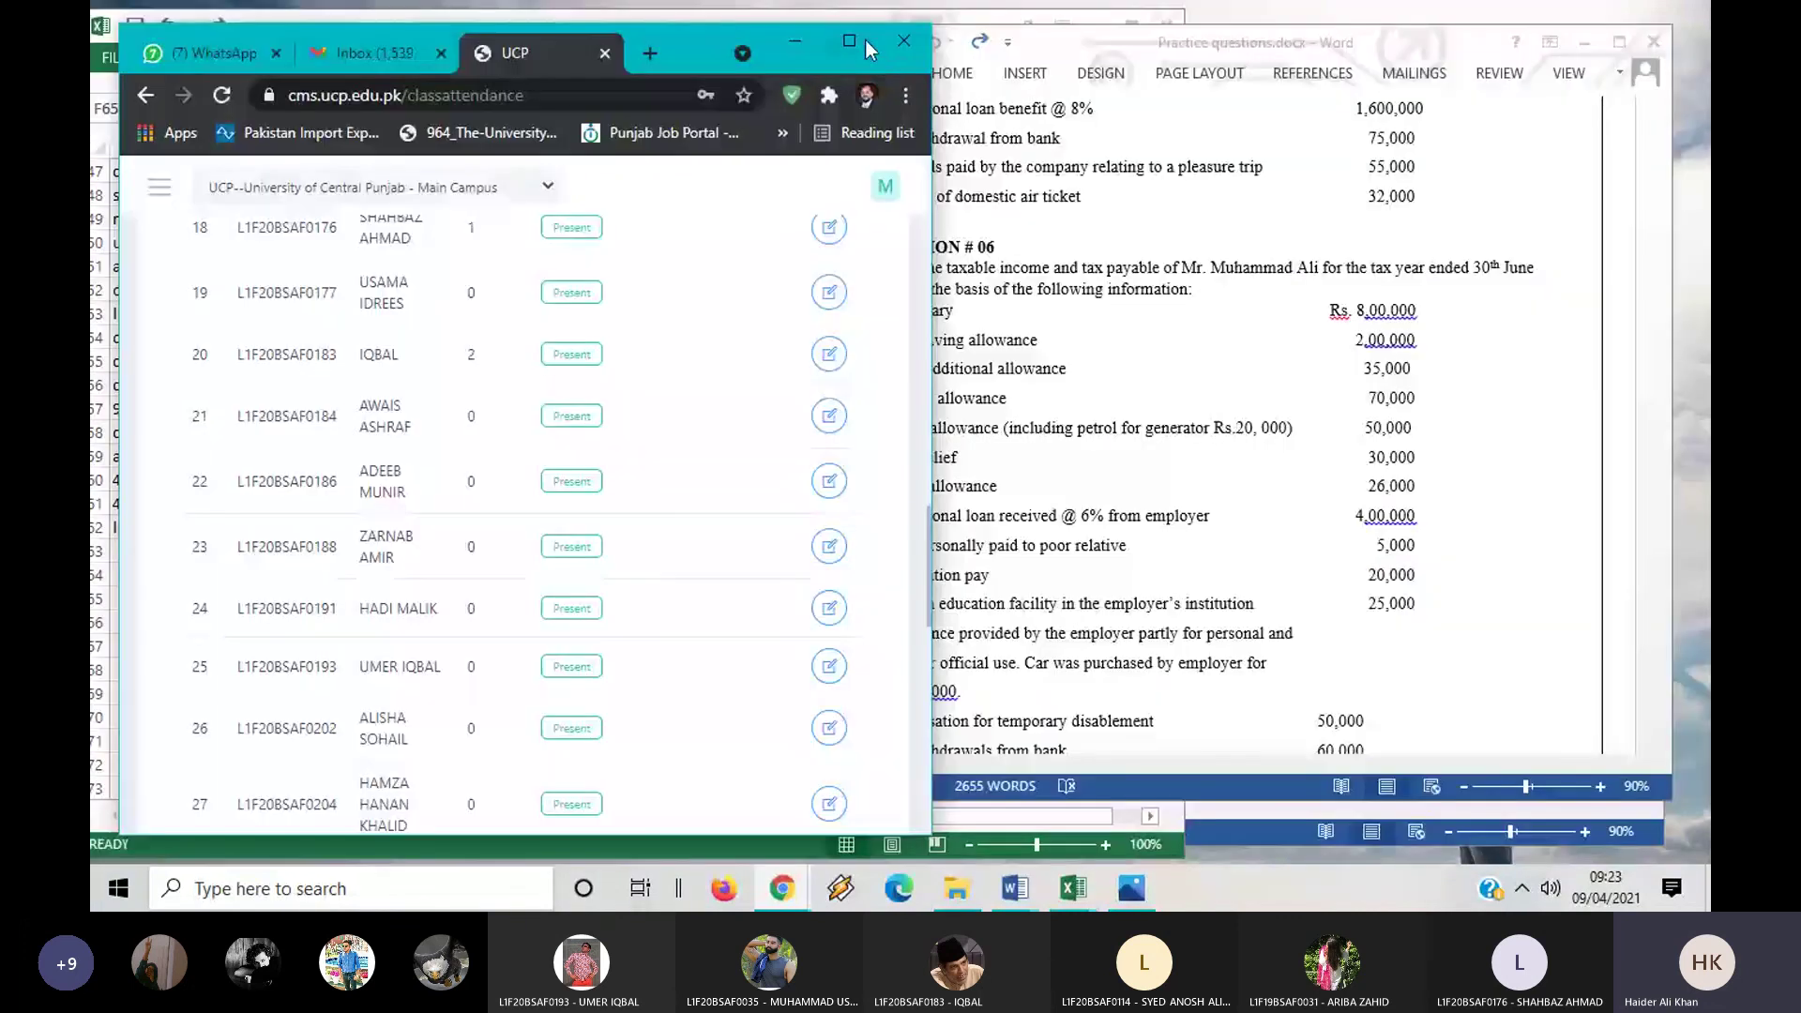
click(875, 54)
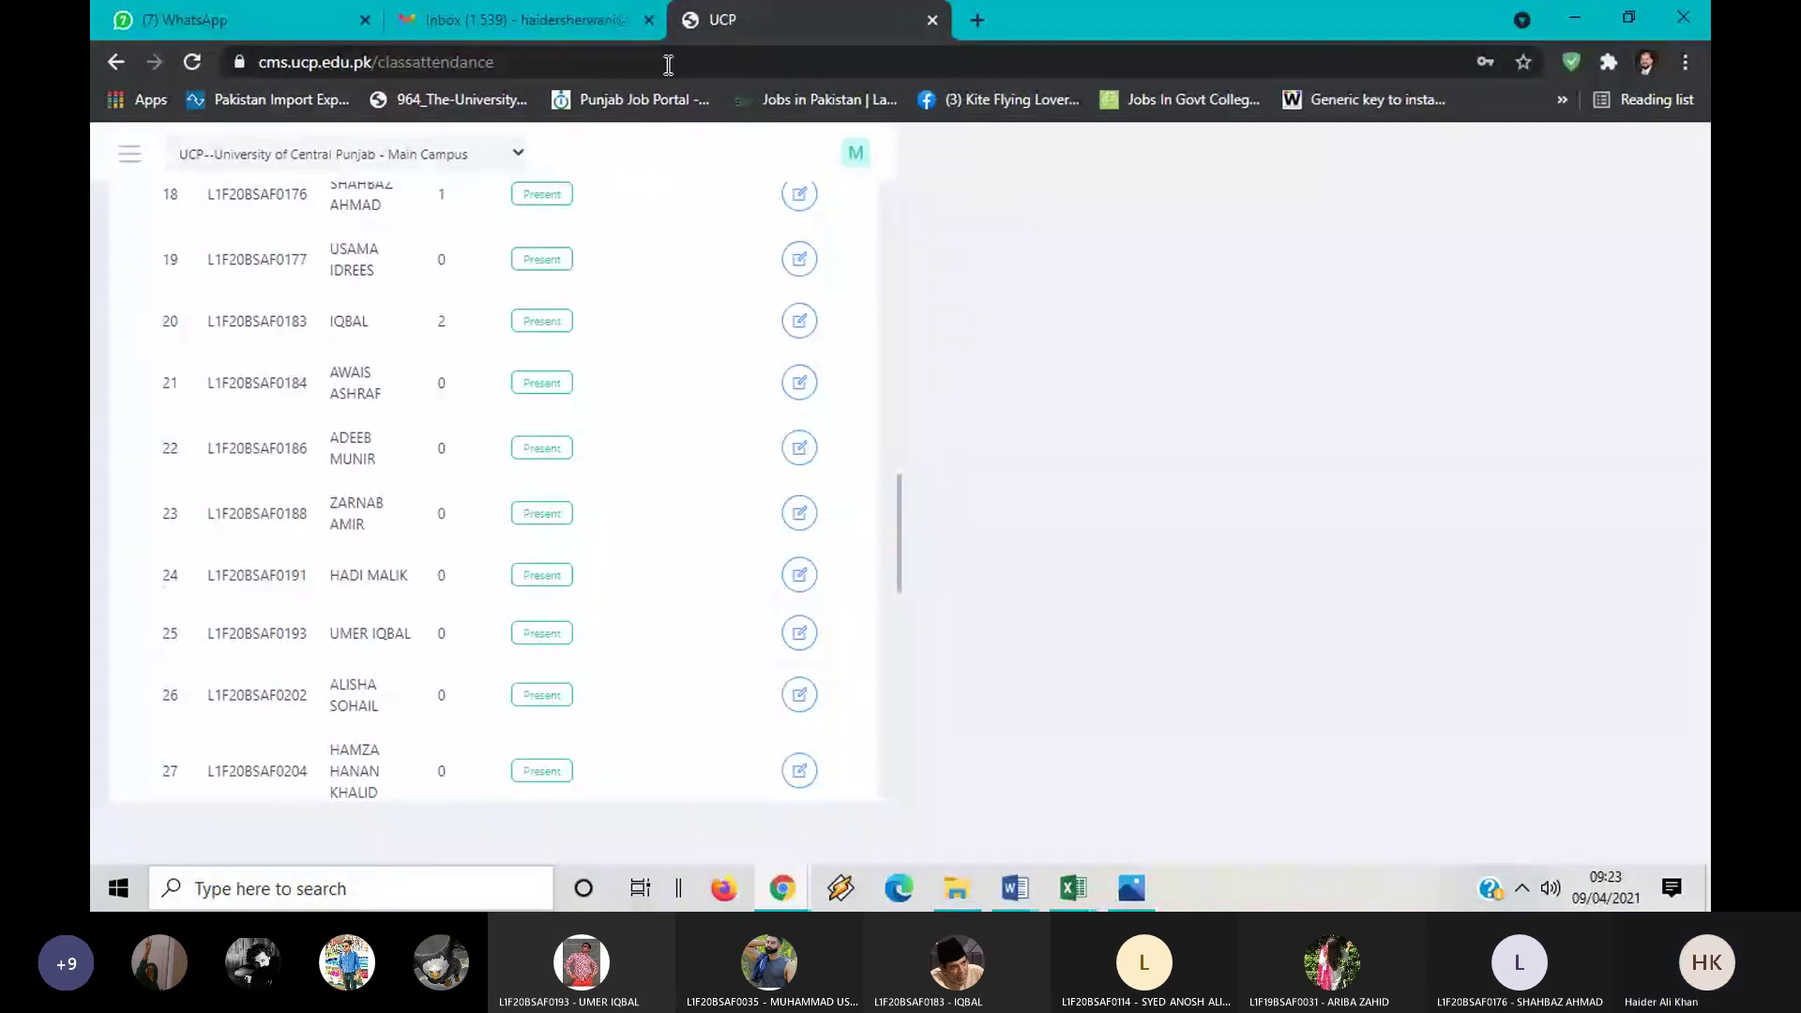
click(971, 24)
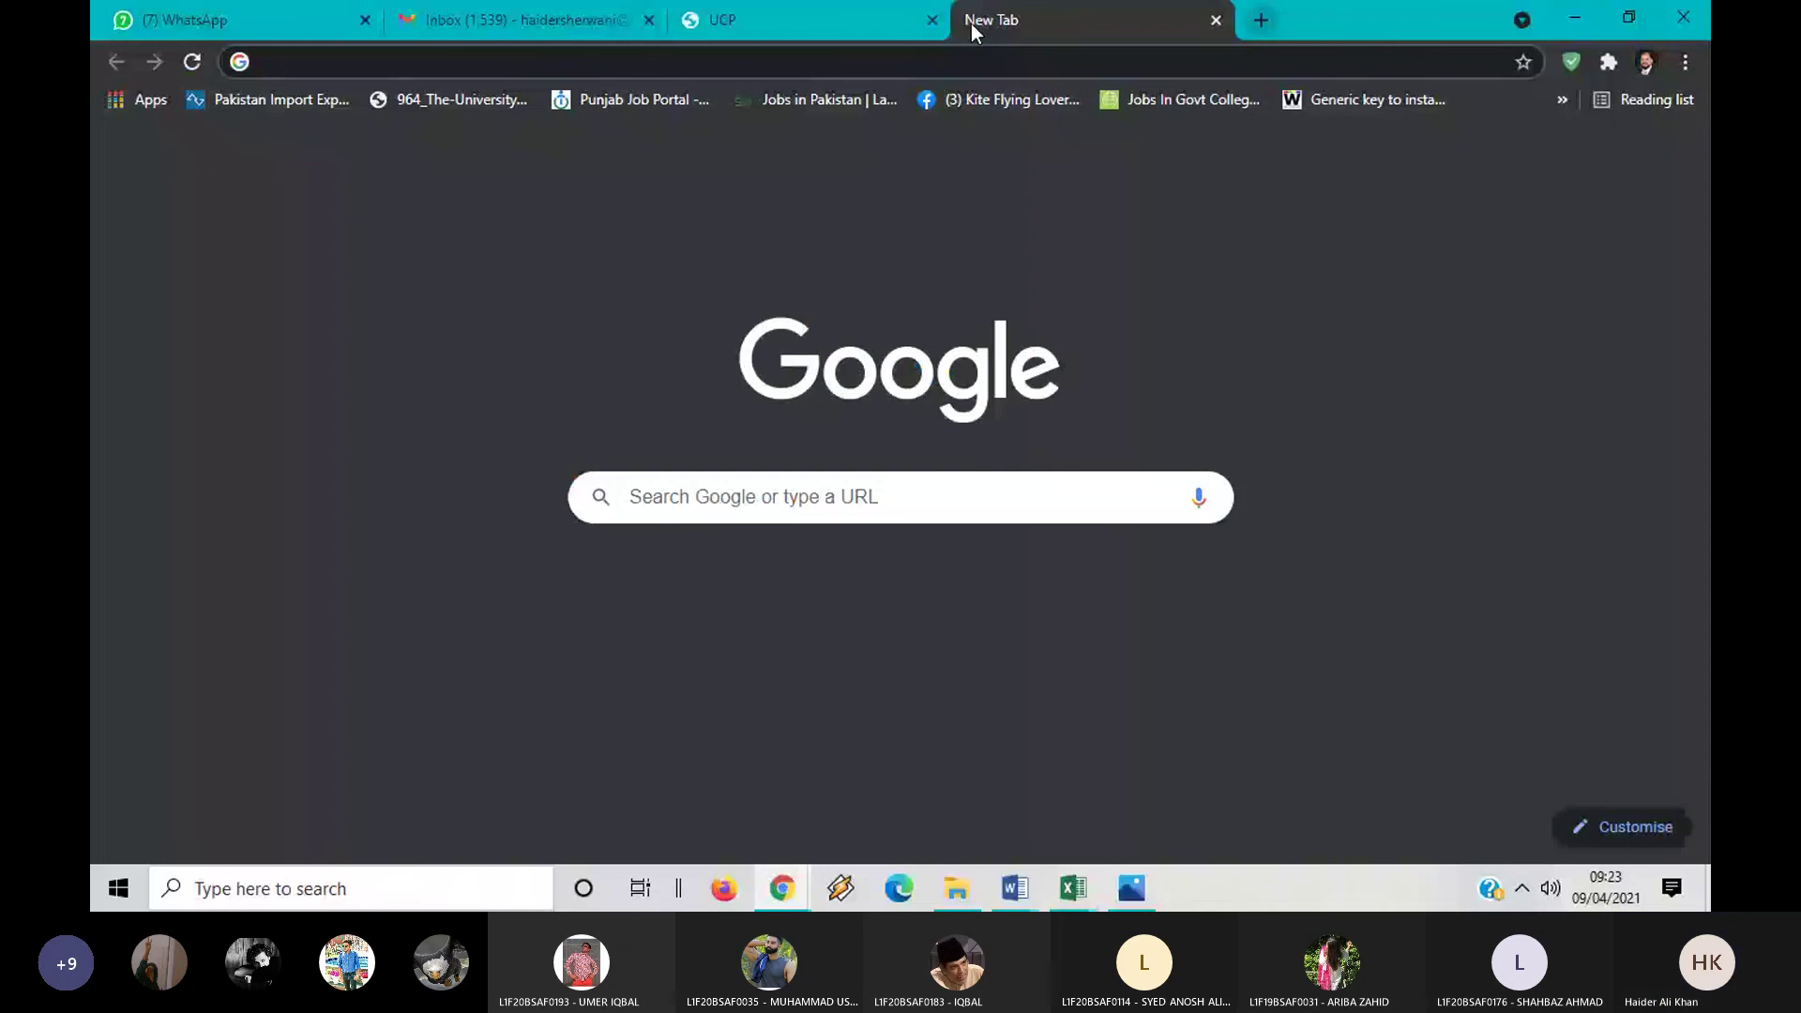
text(TAX ON AIR )
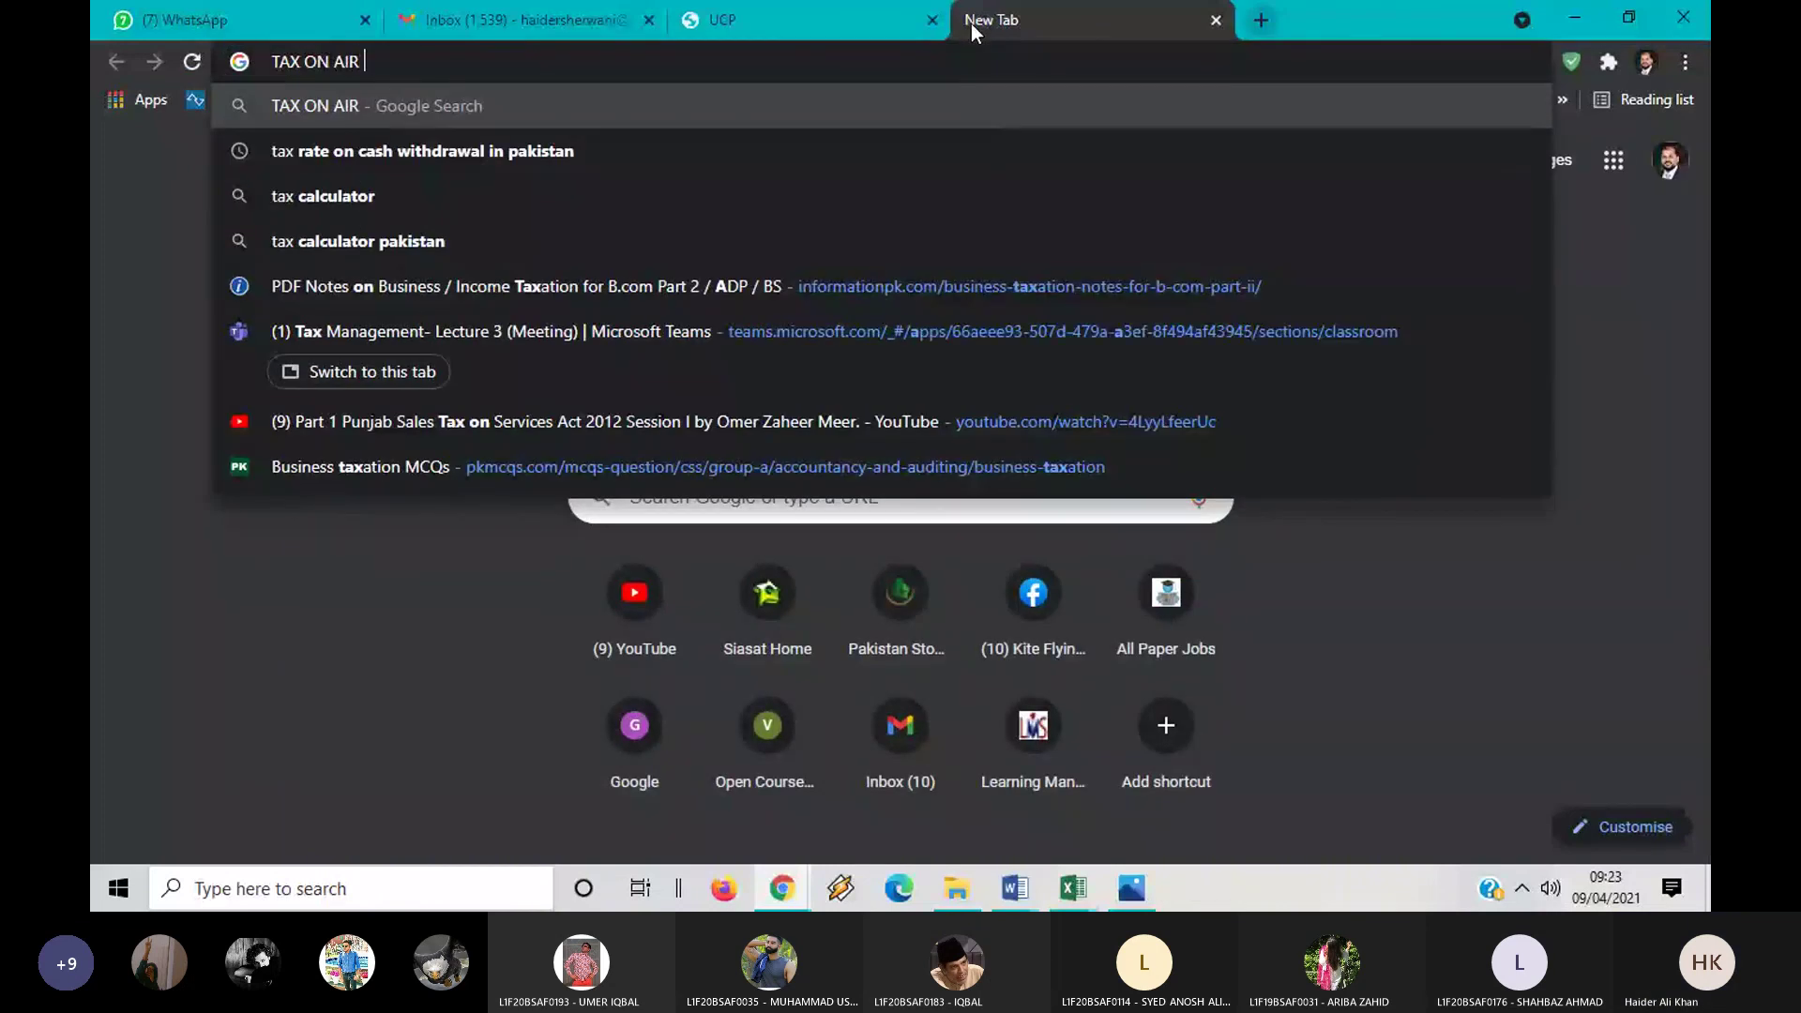
text(TICKET)
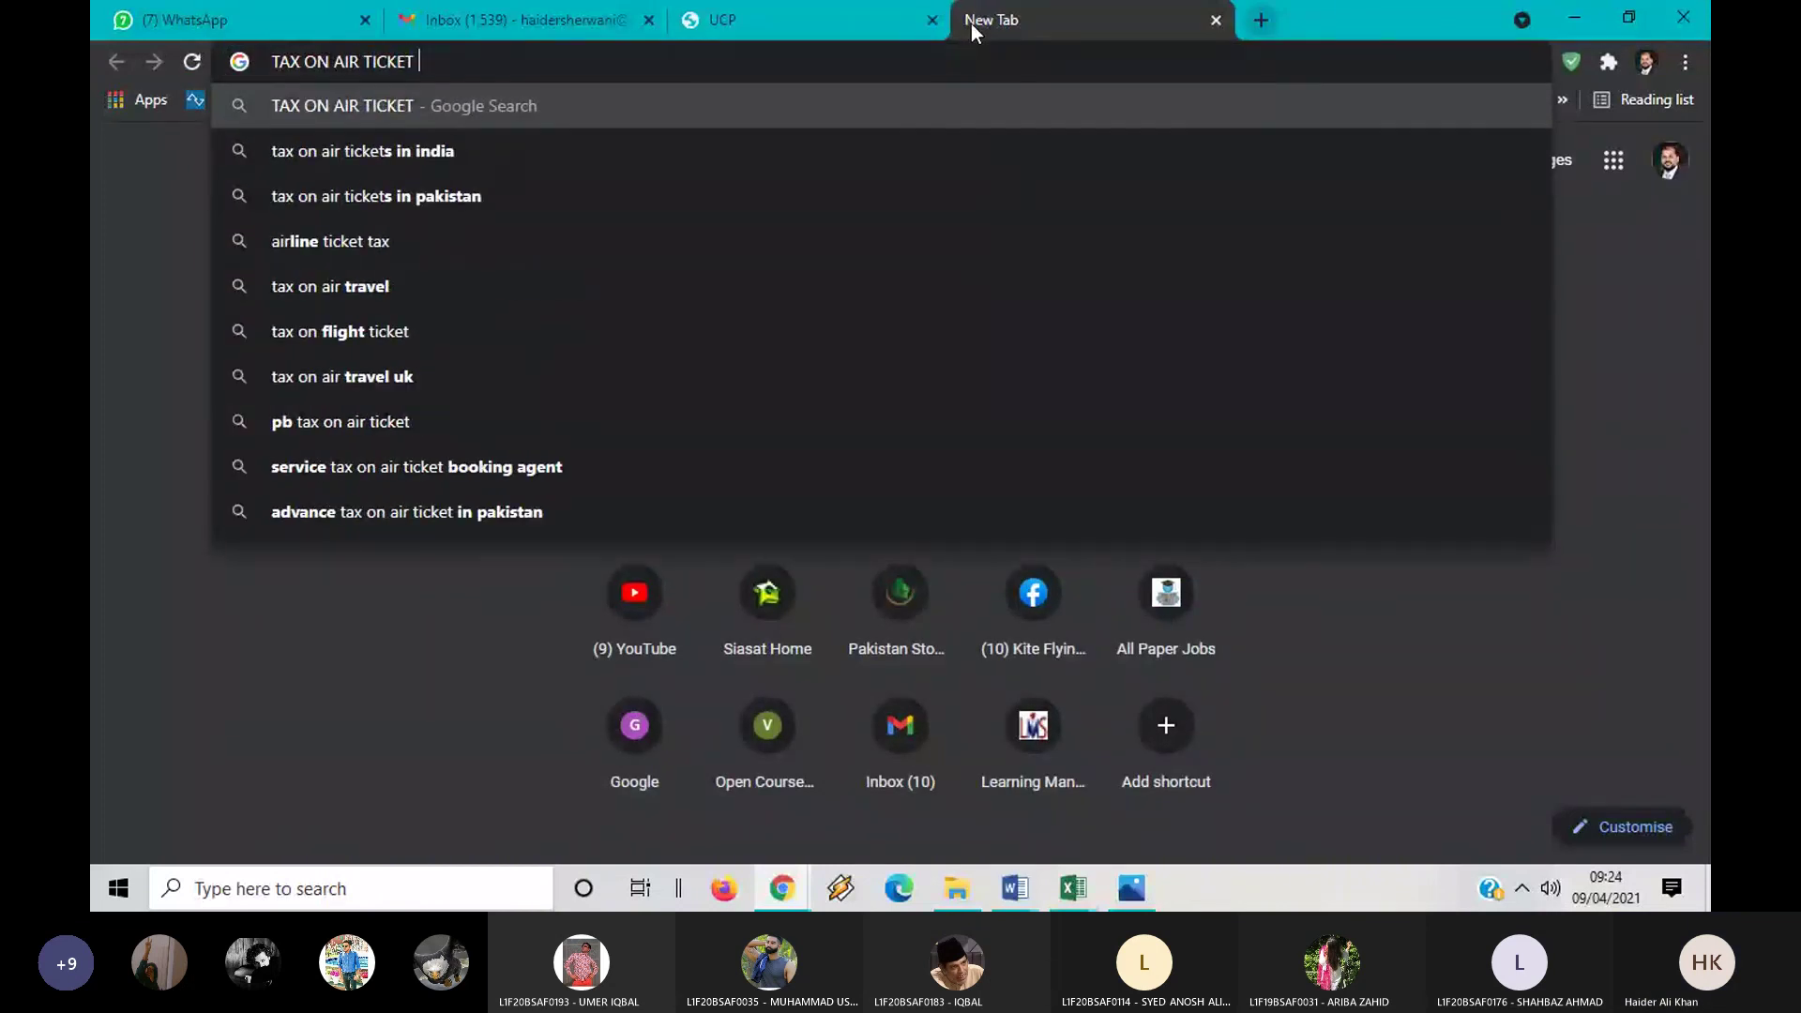
click(904, 195)
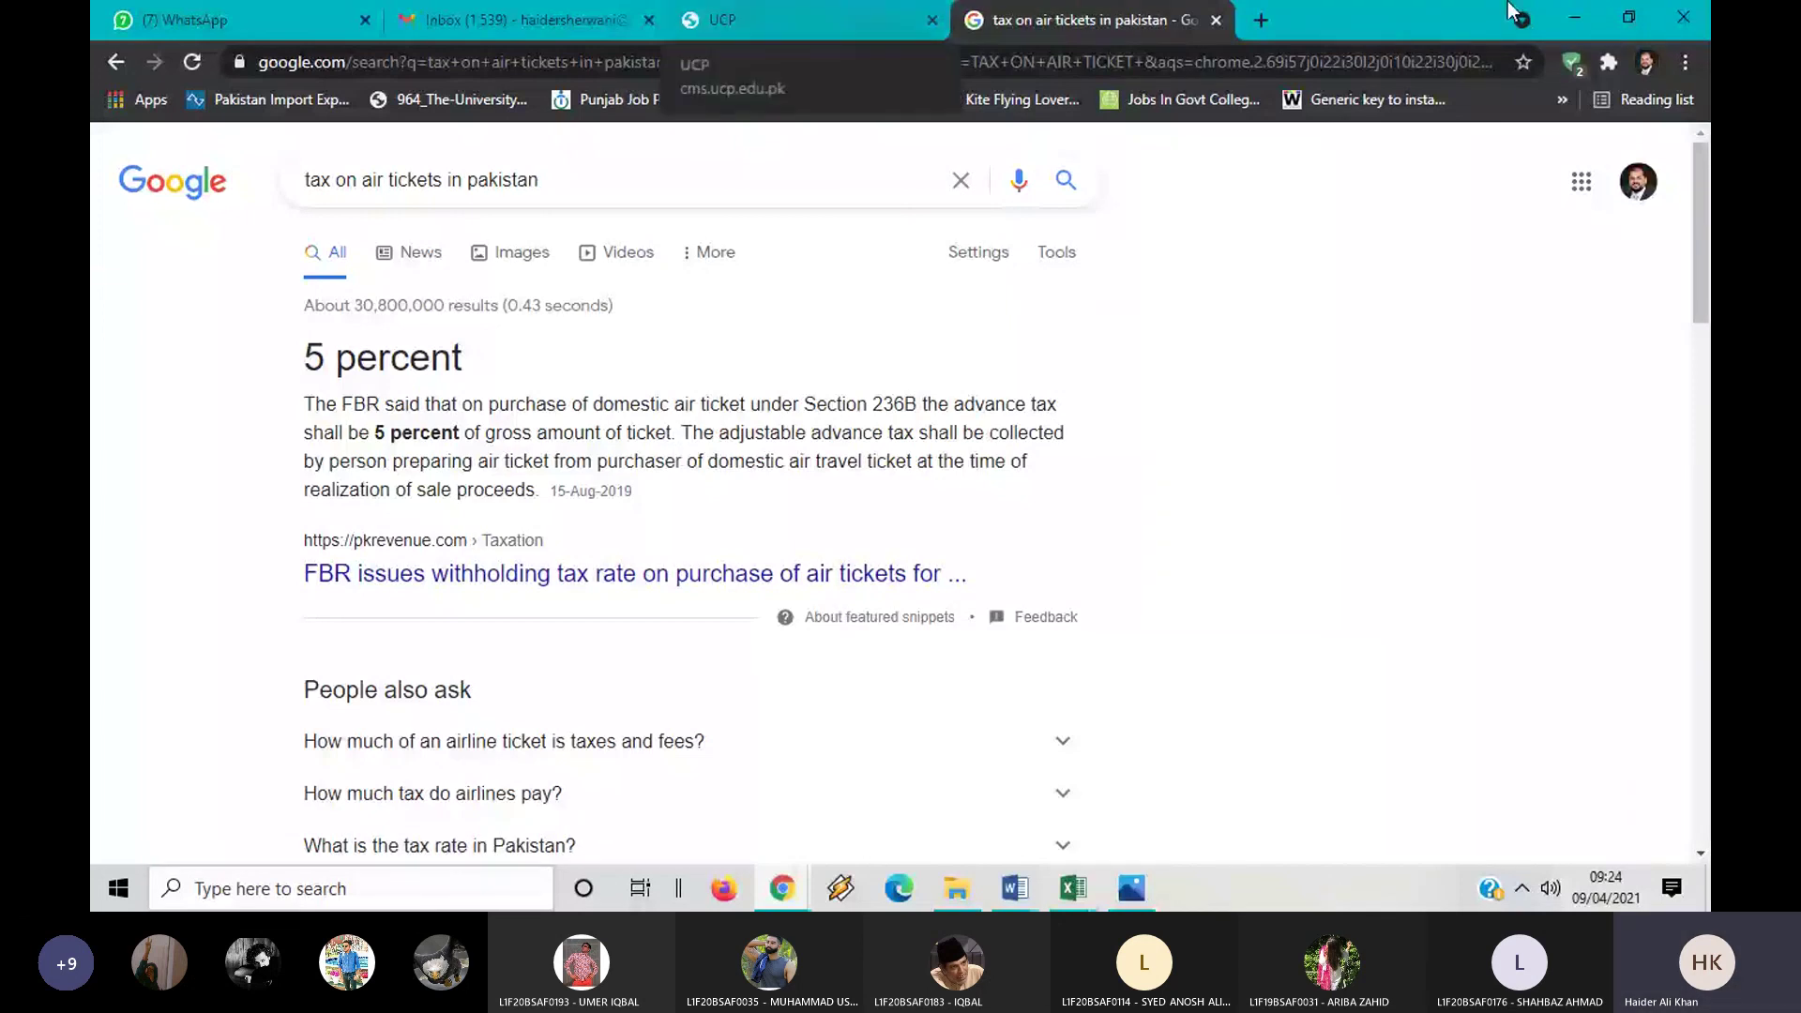
click(1575, 17)
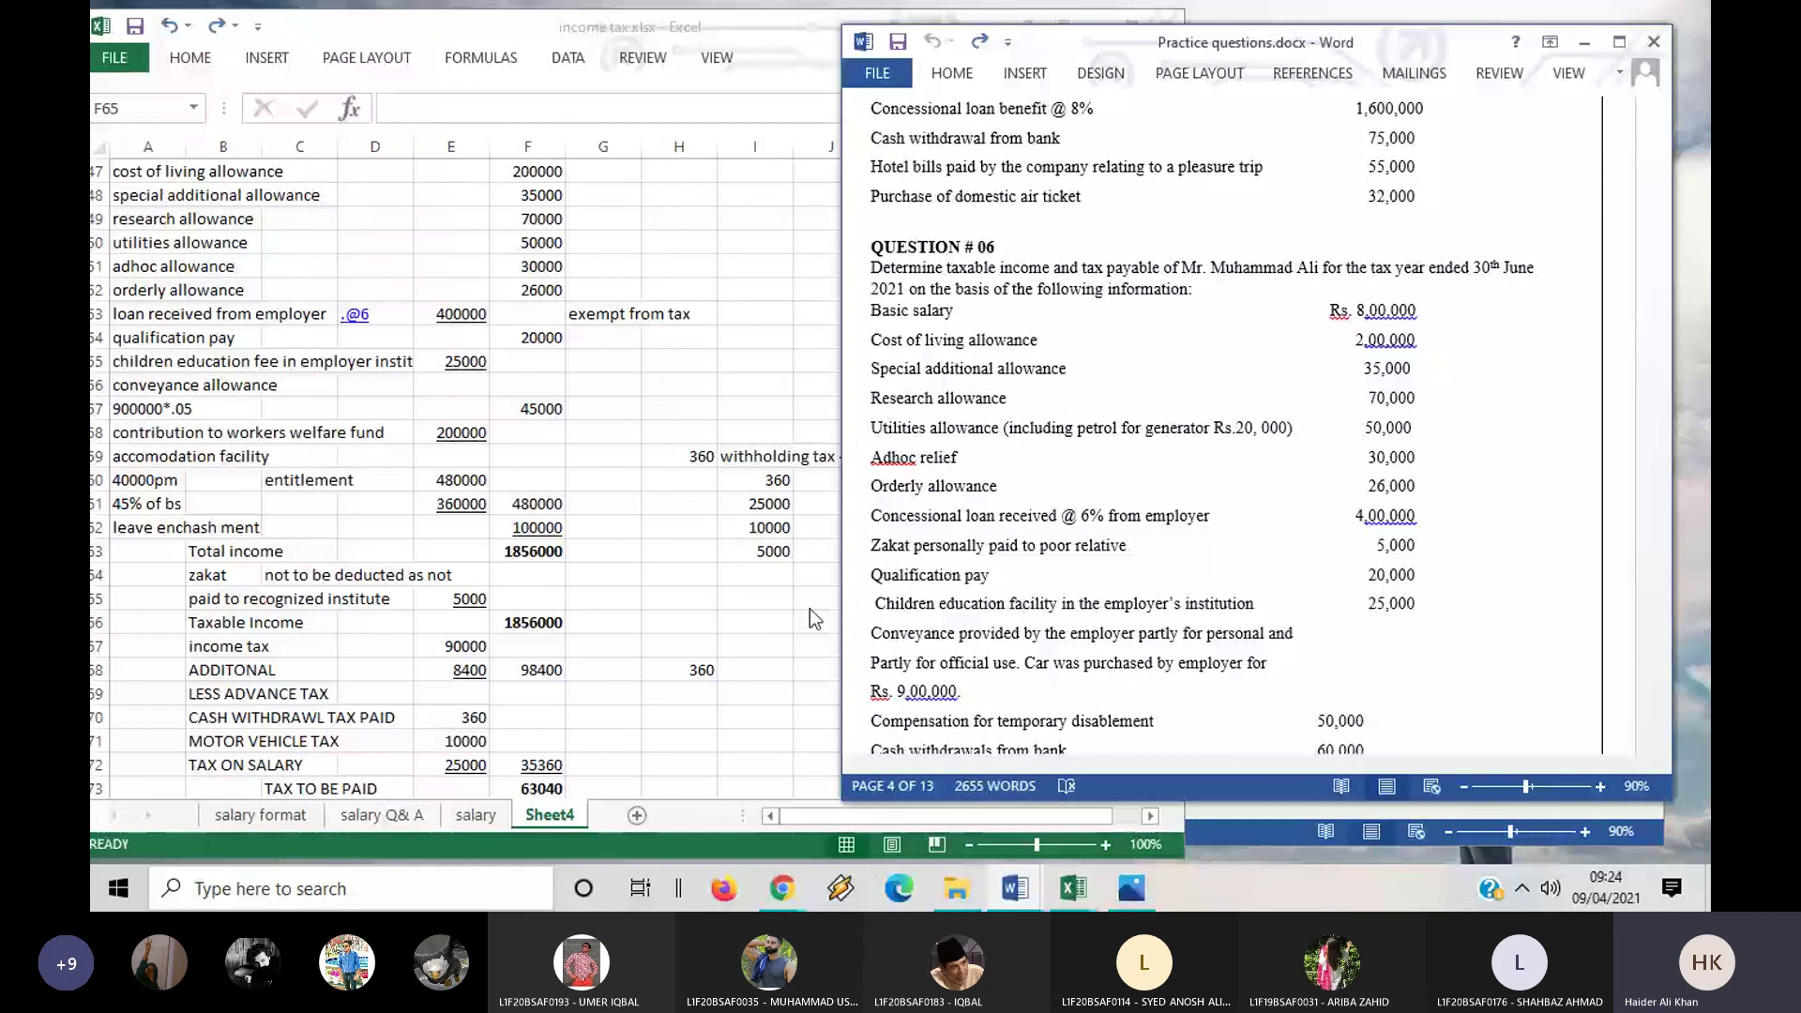
click(808, 610)
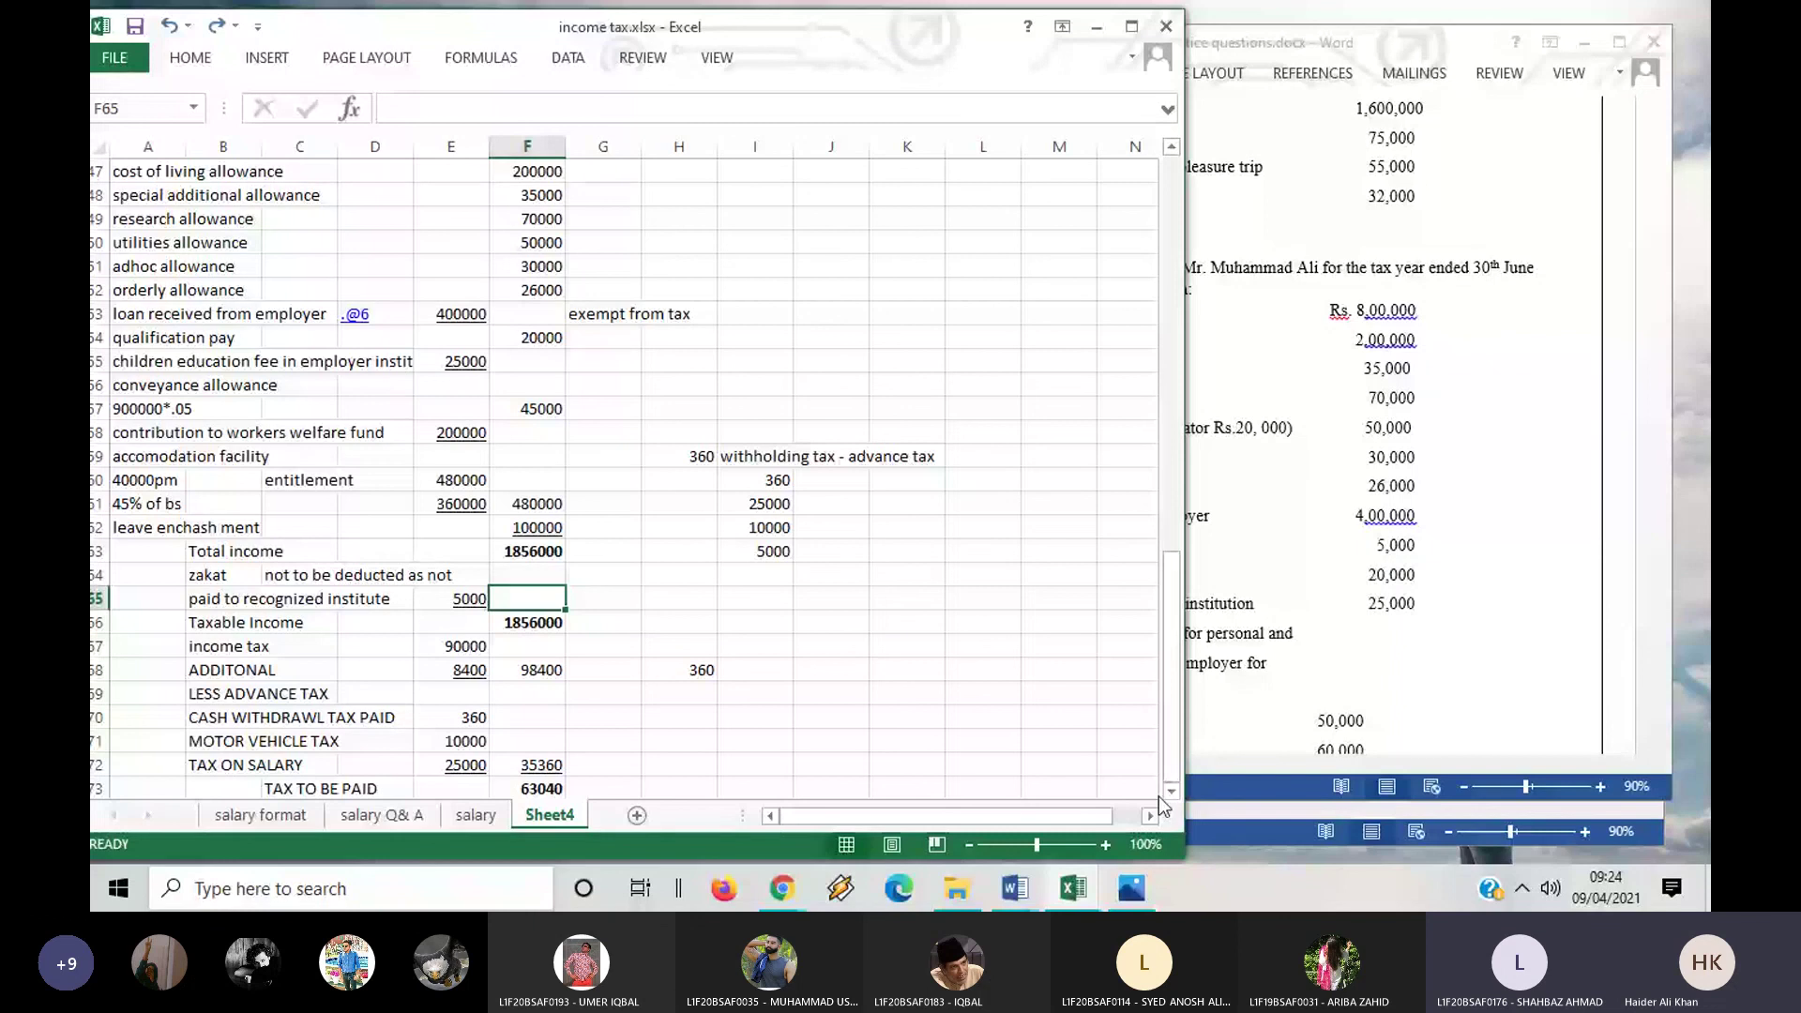
scroll(1158, 797, down, 1)
click(1496, 664)
click(1369, 751)
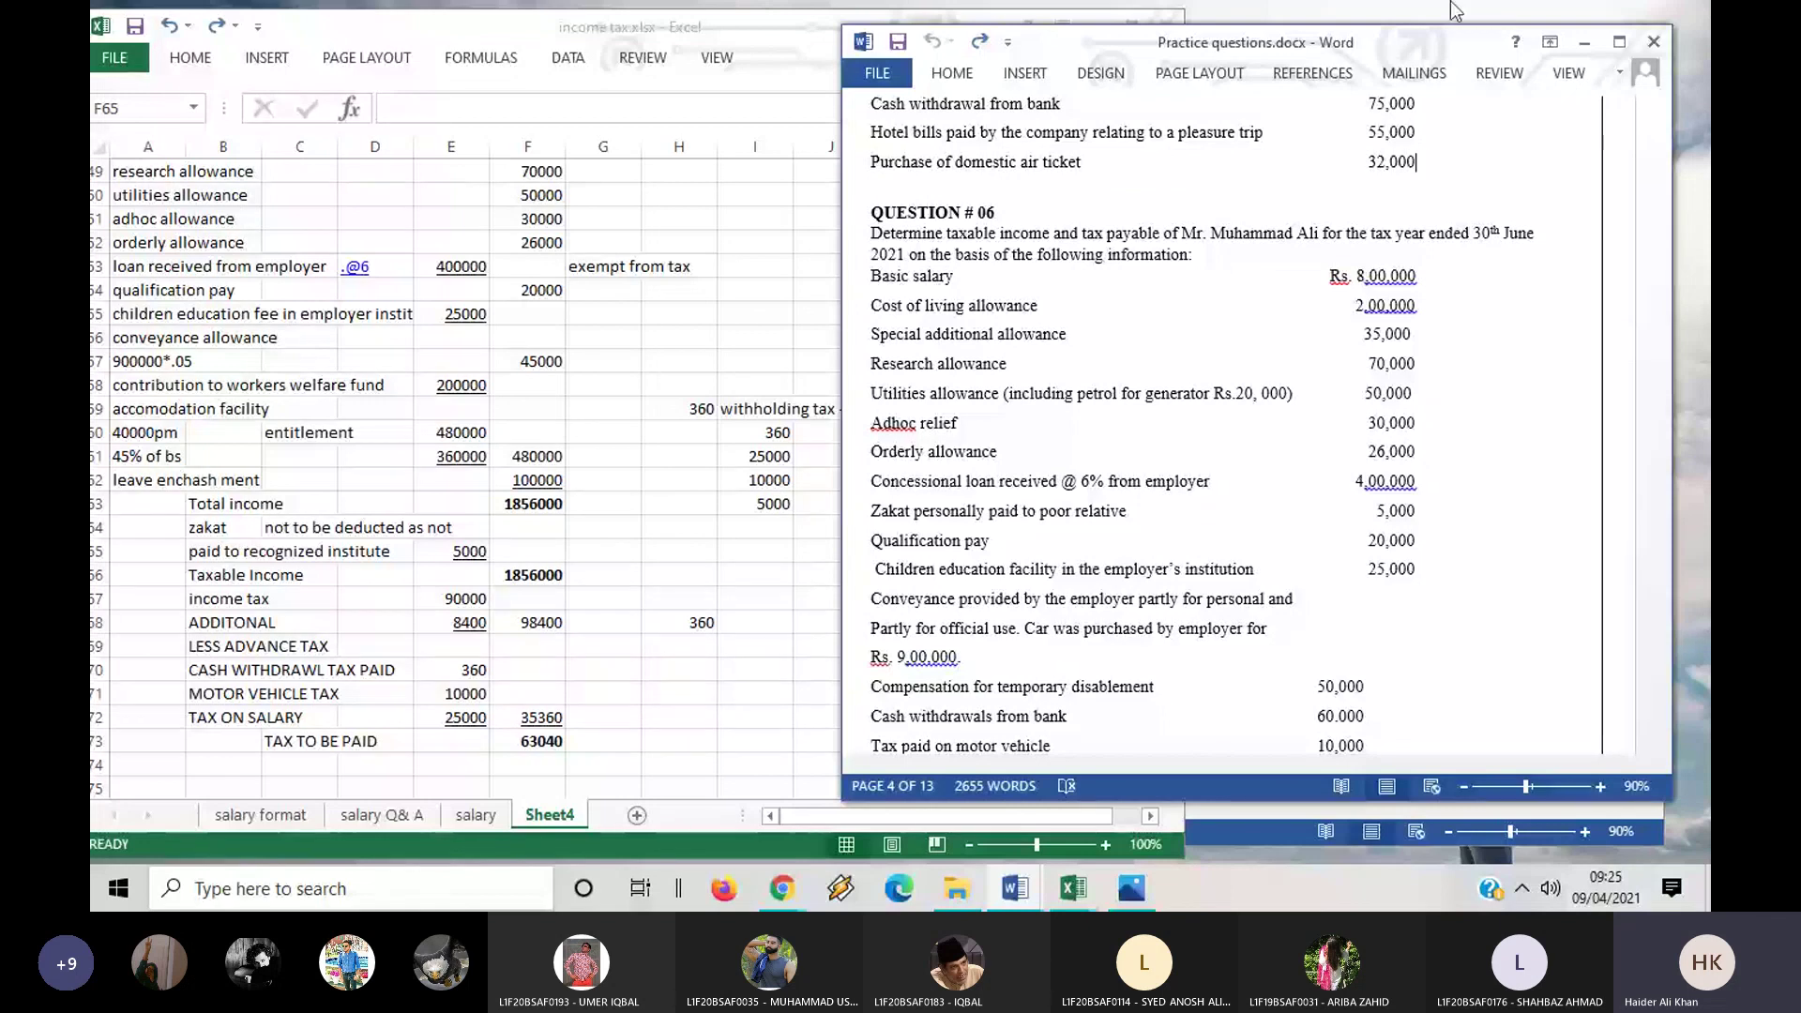
Save and close Practice questions, income tax.xlsx and Complete Notes, then close the UCP Courses folder
click(1655, 44)
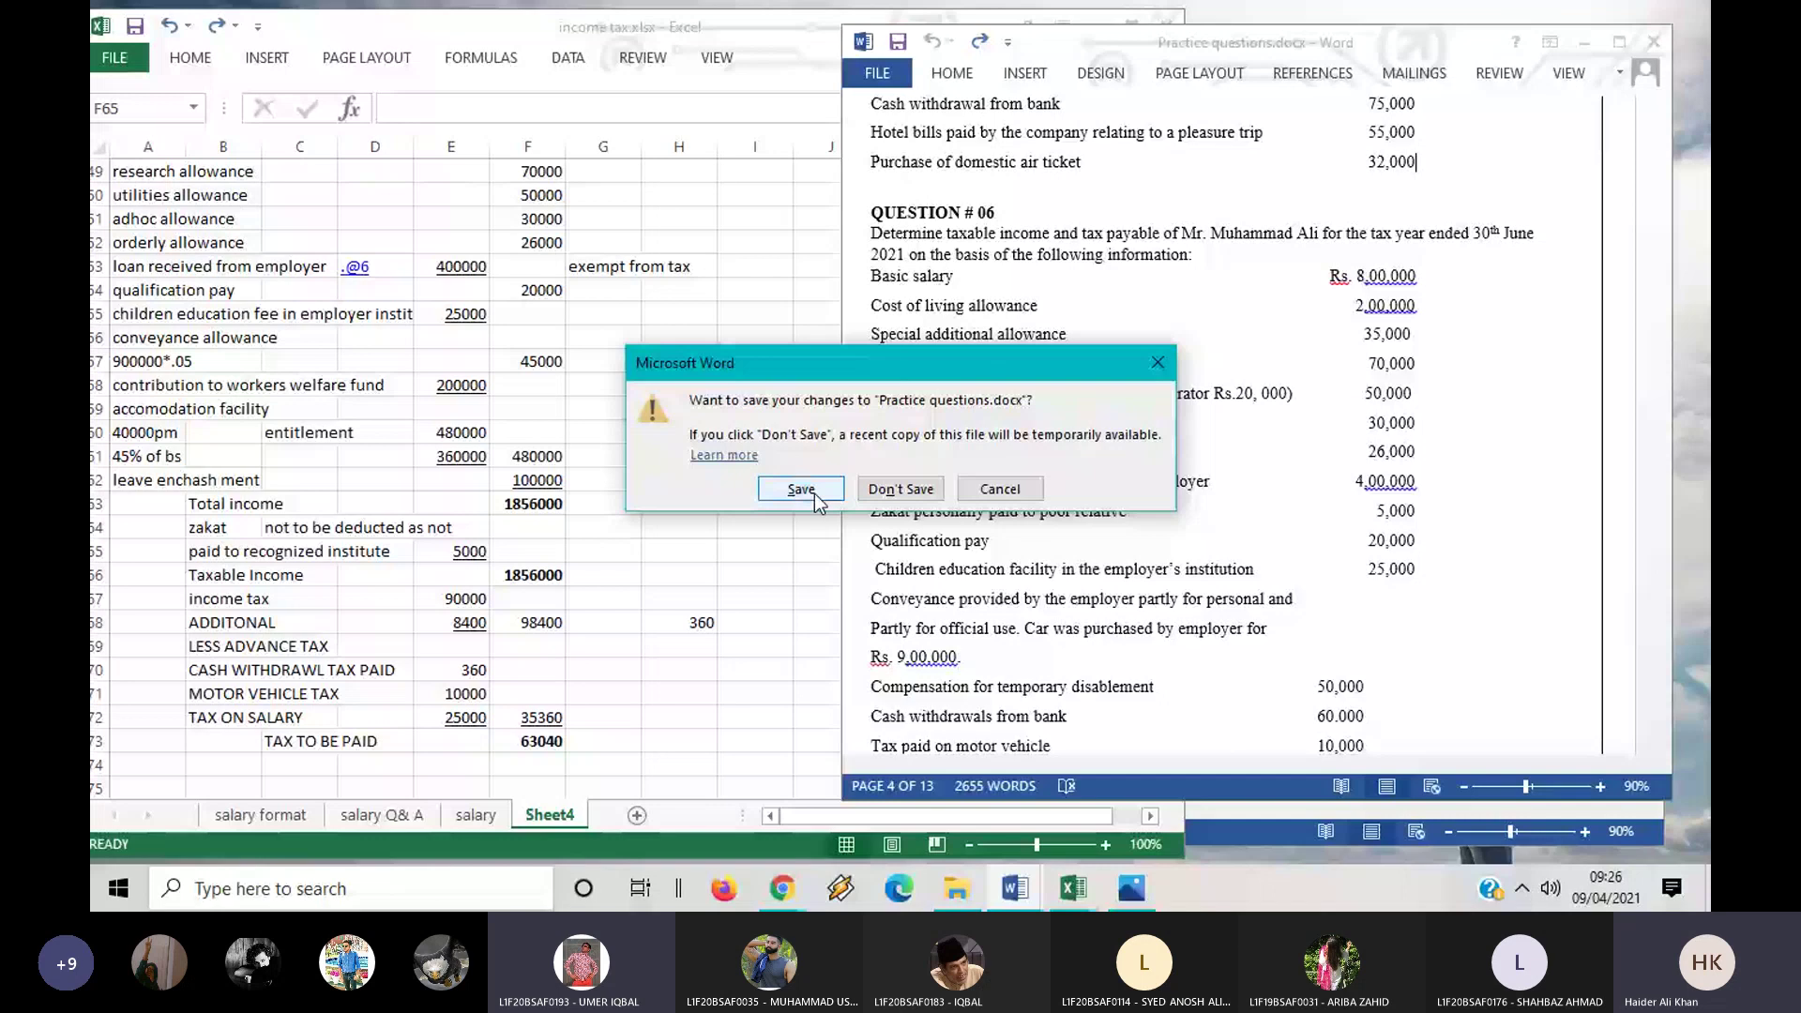
click(801, 489)
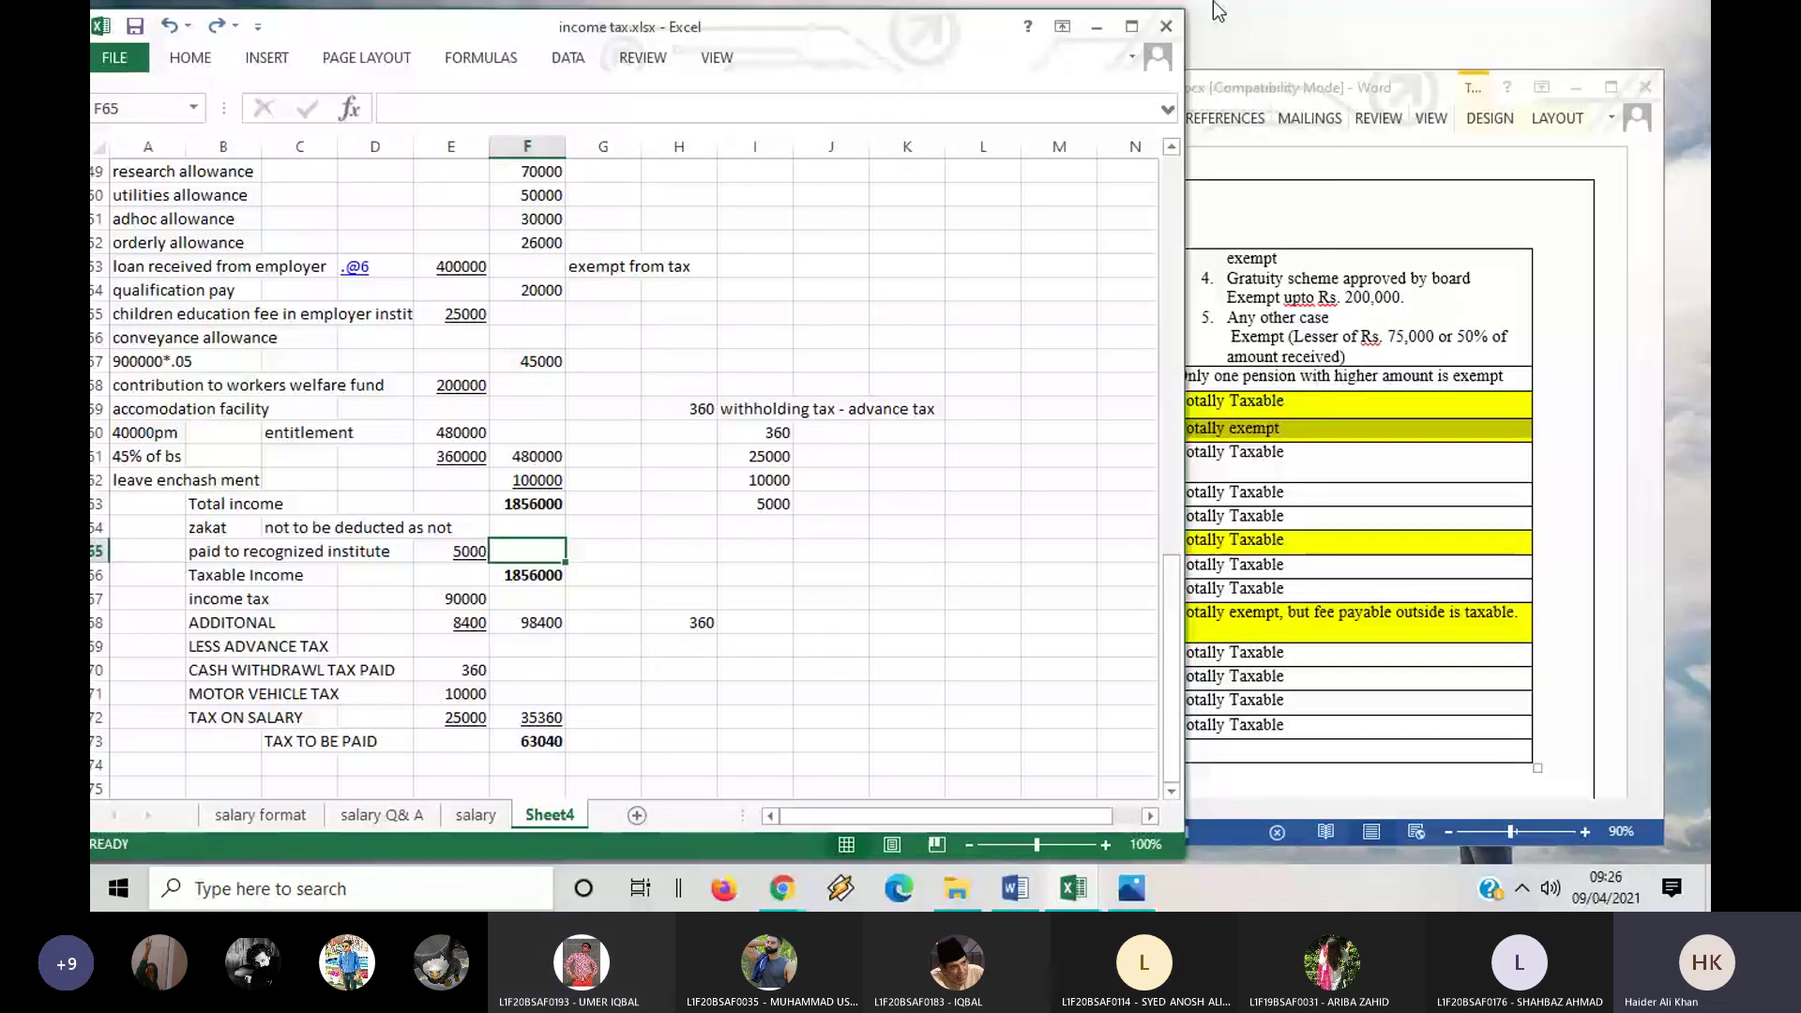
click(1166, 27)
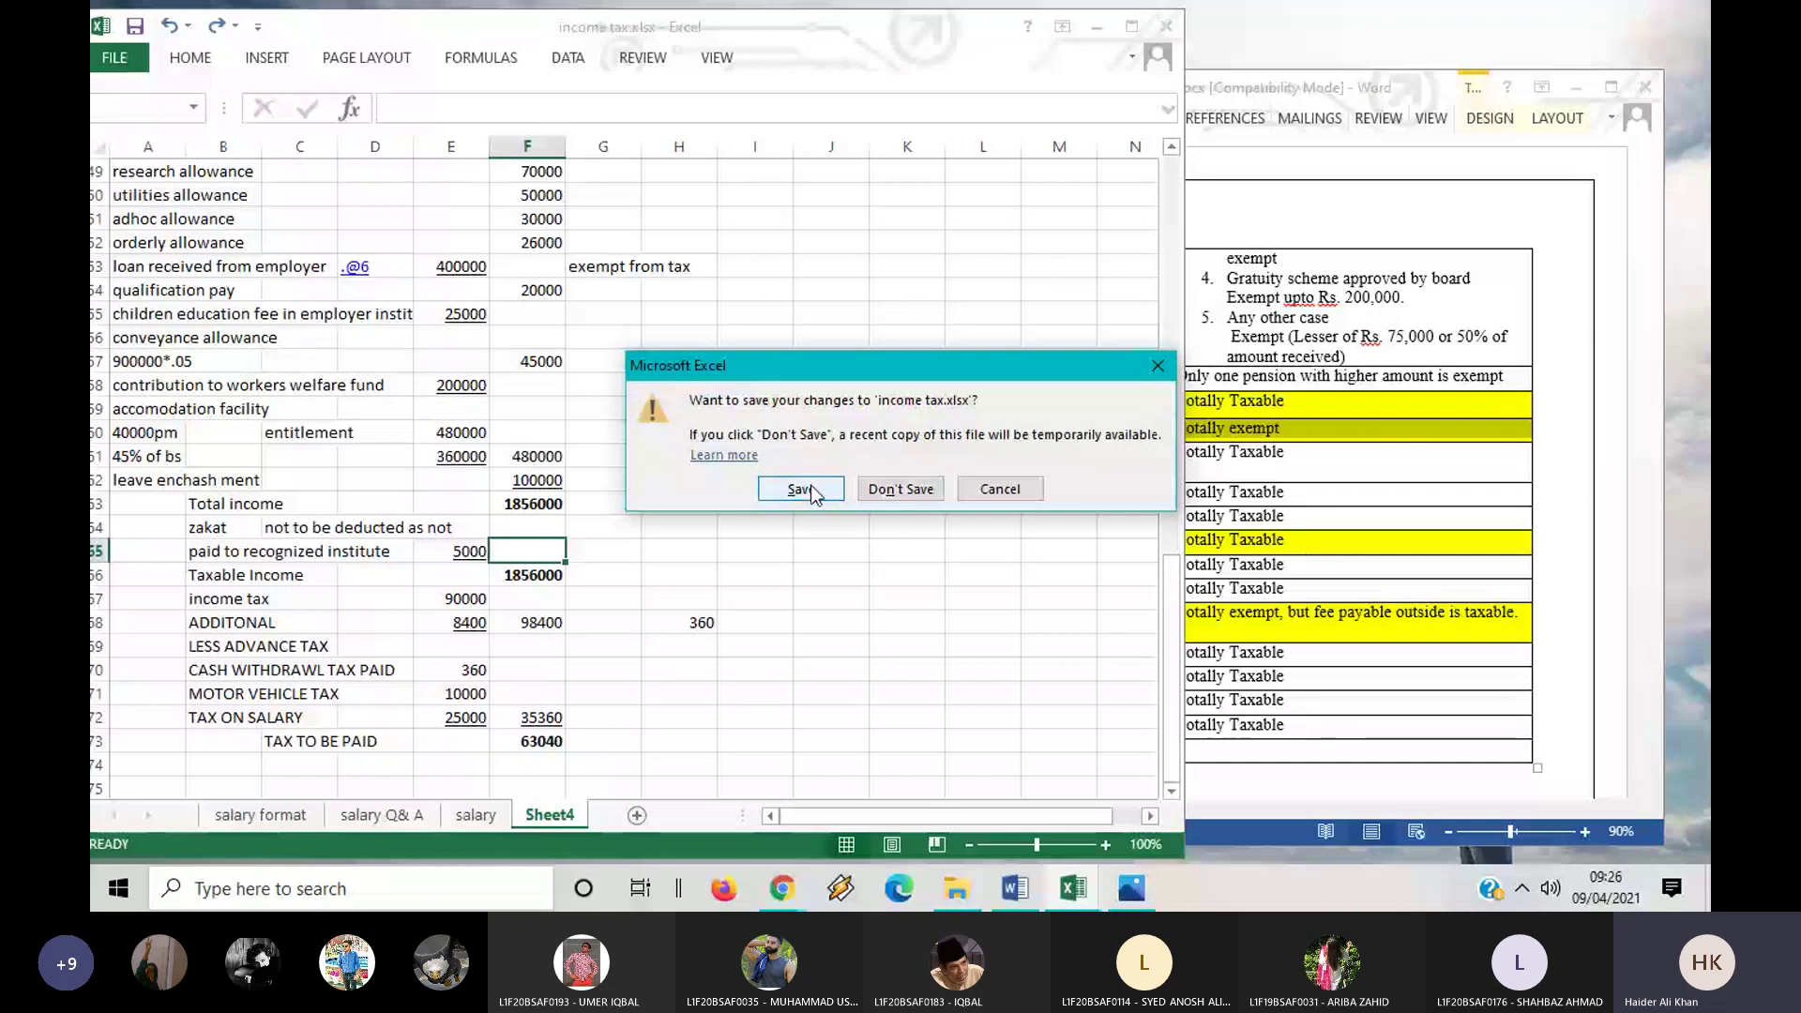
click(813, 490)
click(1647, 89)
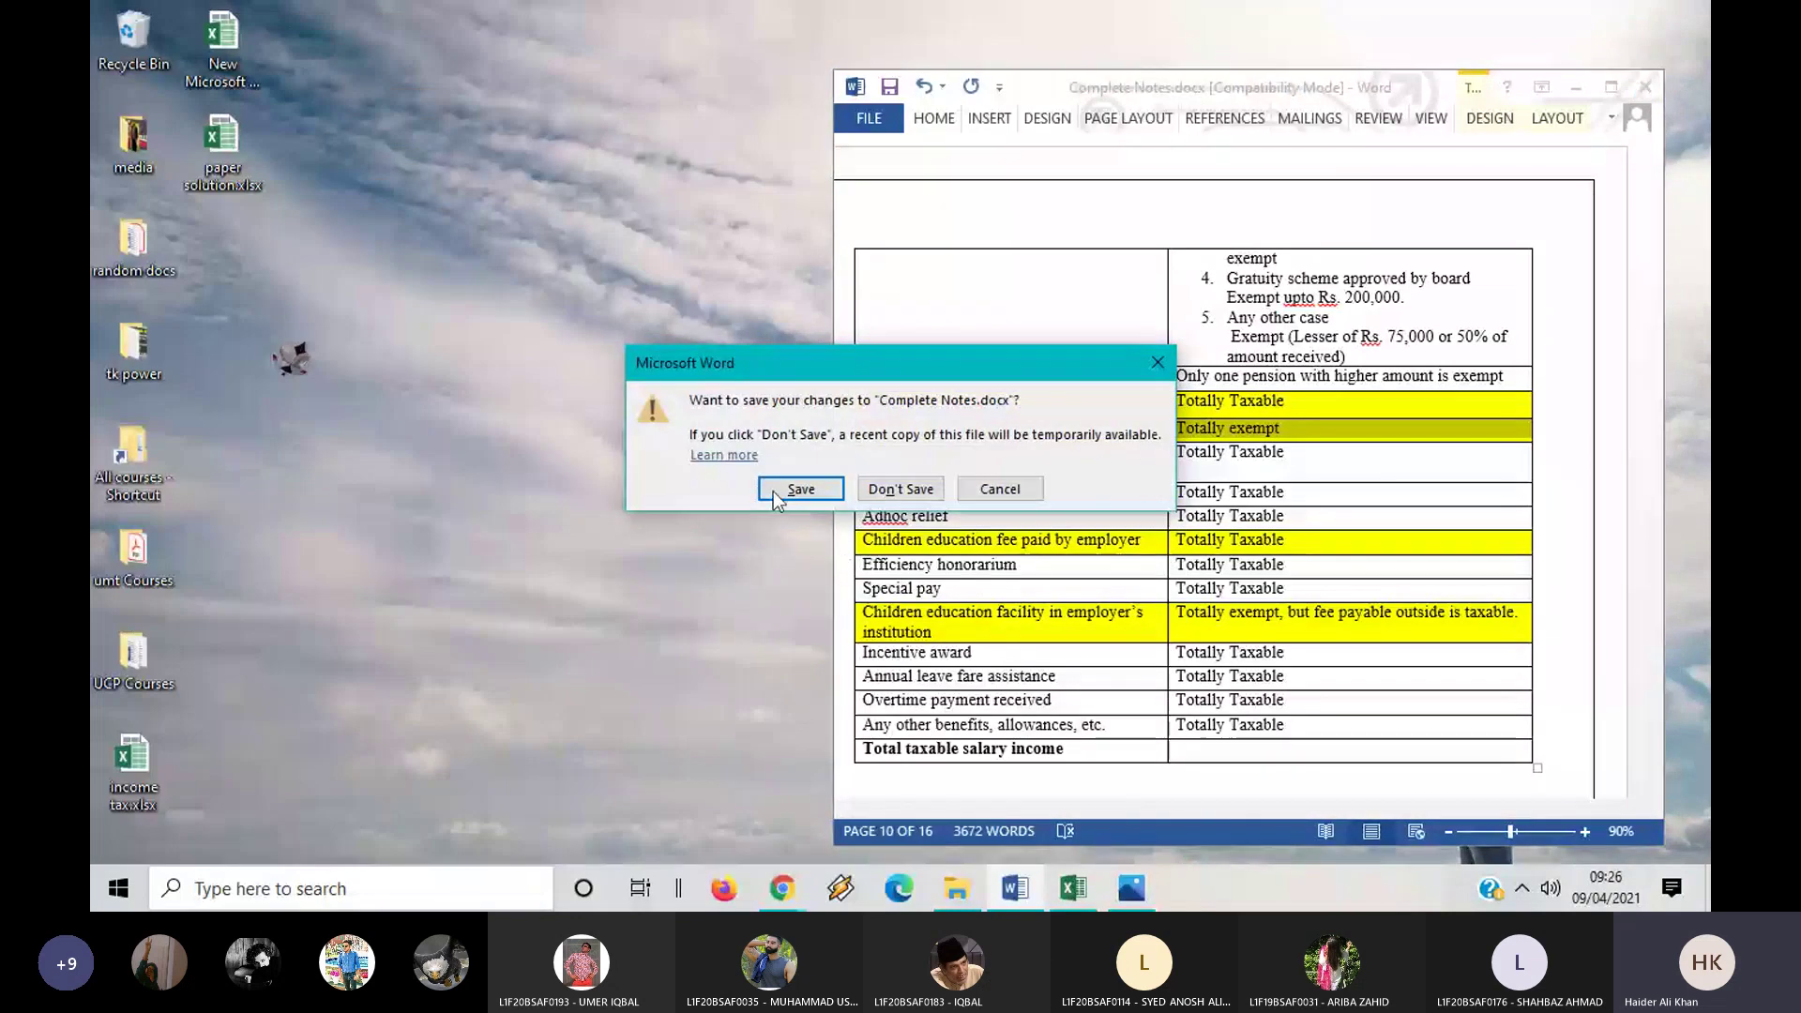
click(797, 489)
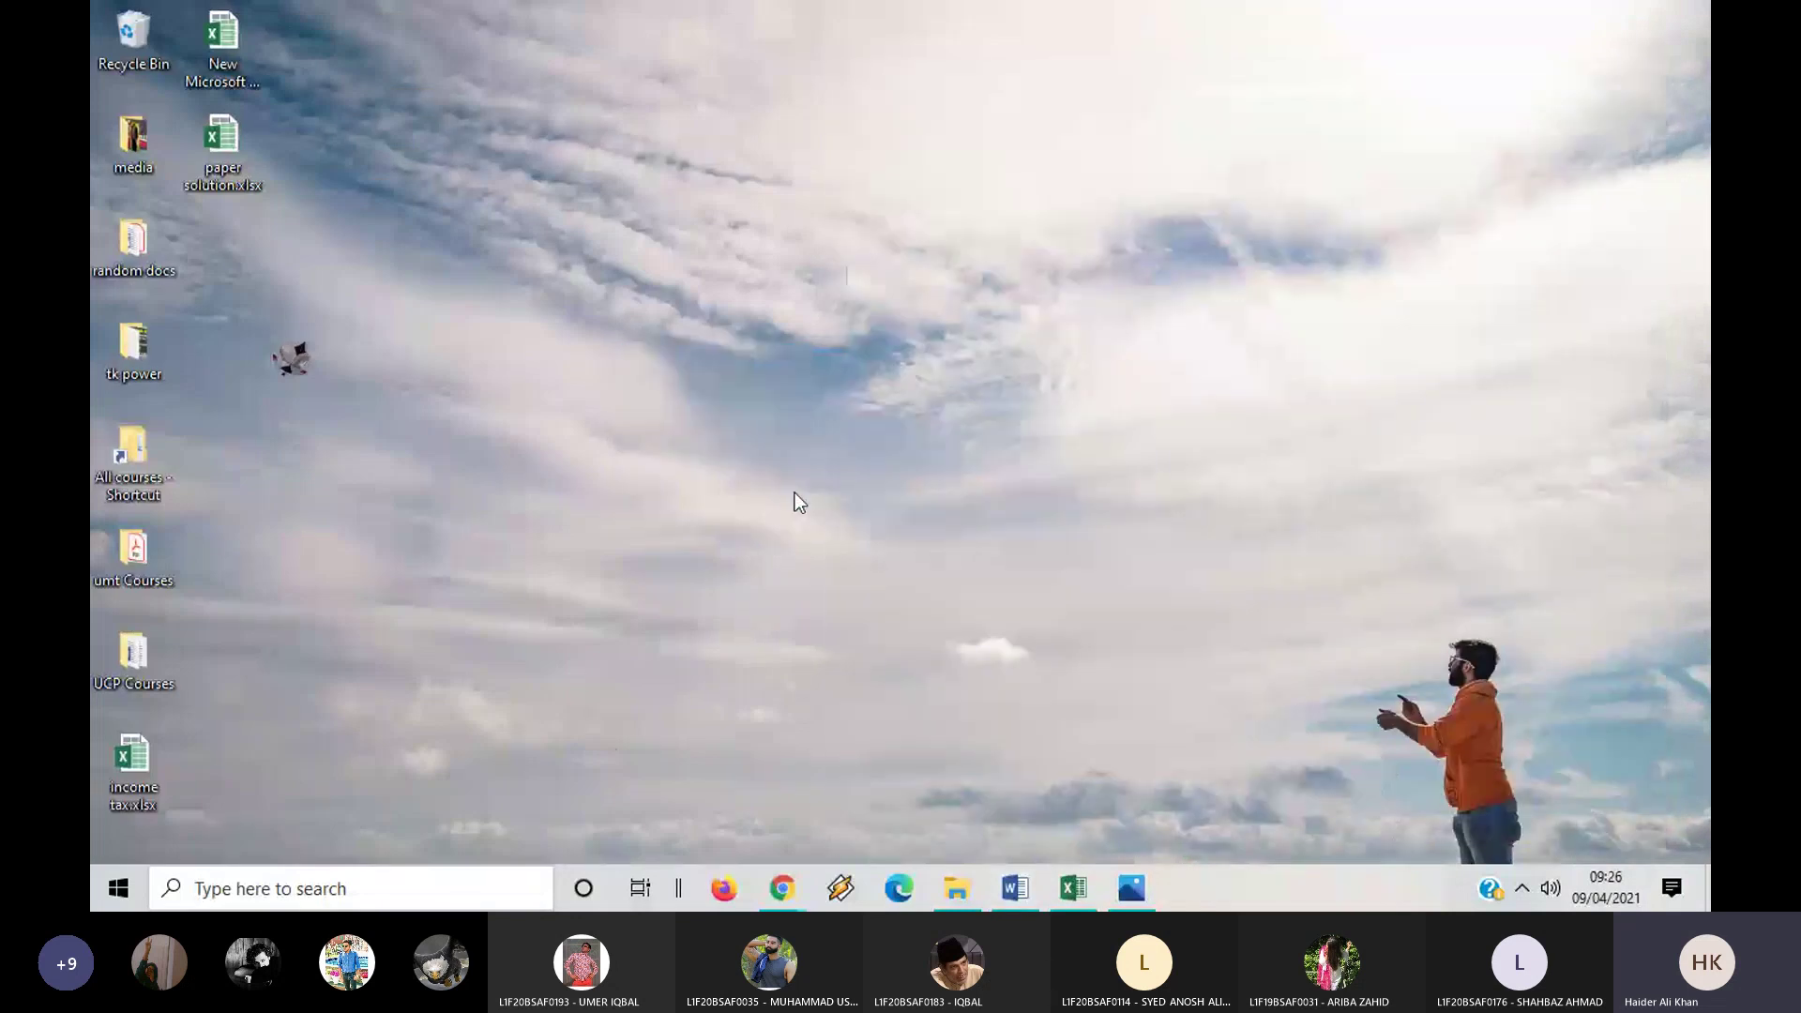
click(965, 889)
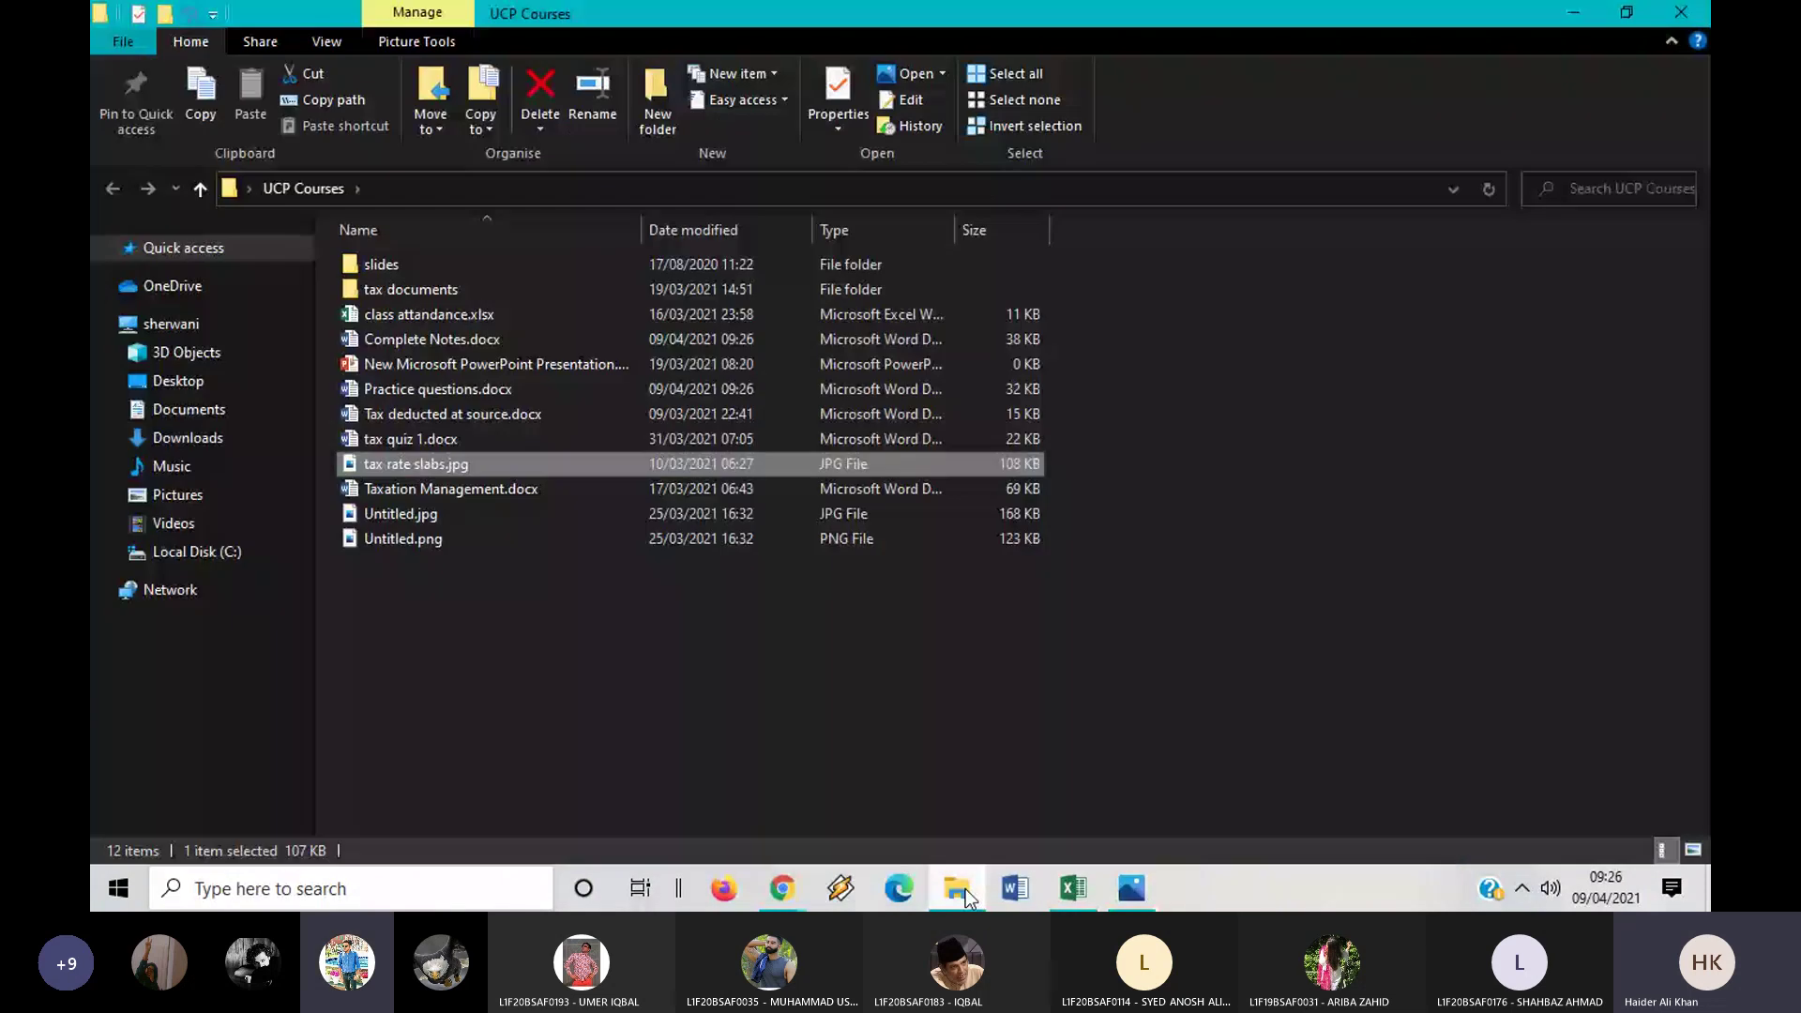
click(1680, 11)
Close the air-ticket search tab, check the class attendance totals, and minimize the browser
mouse_move(782, 888)
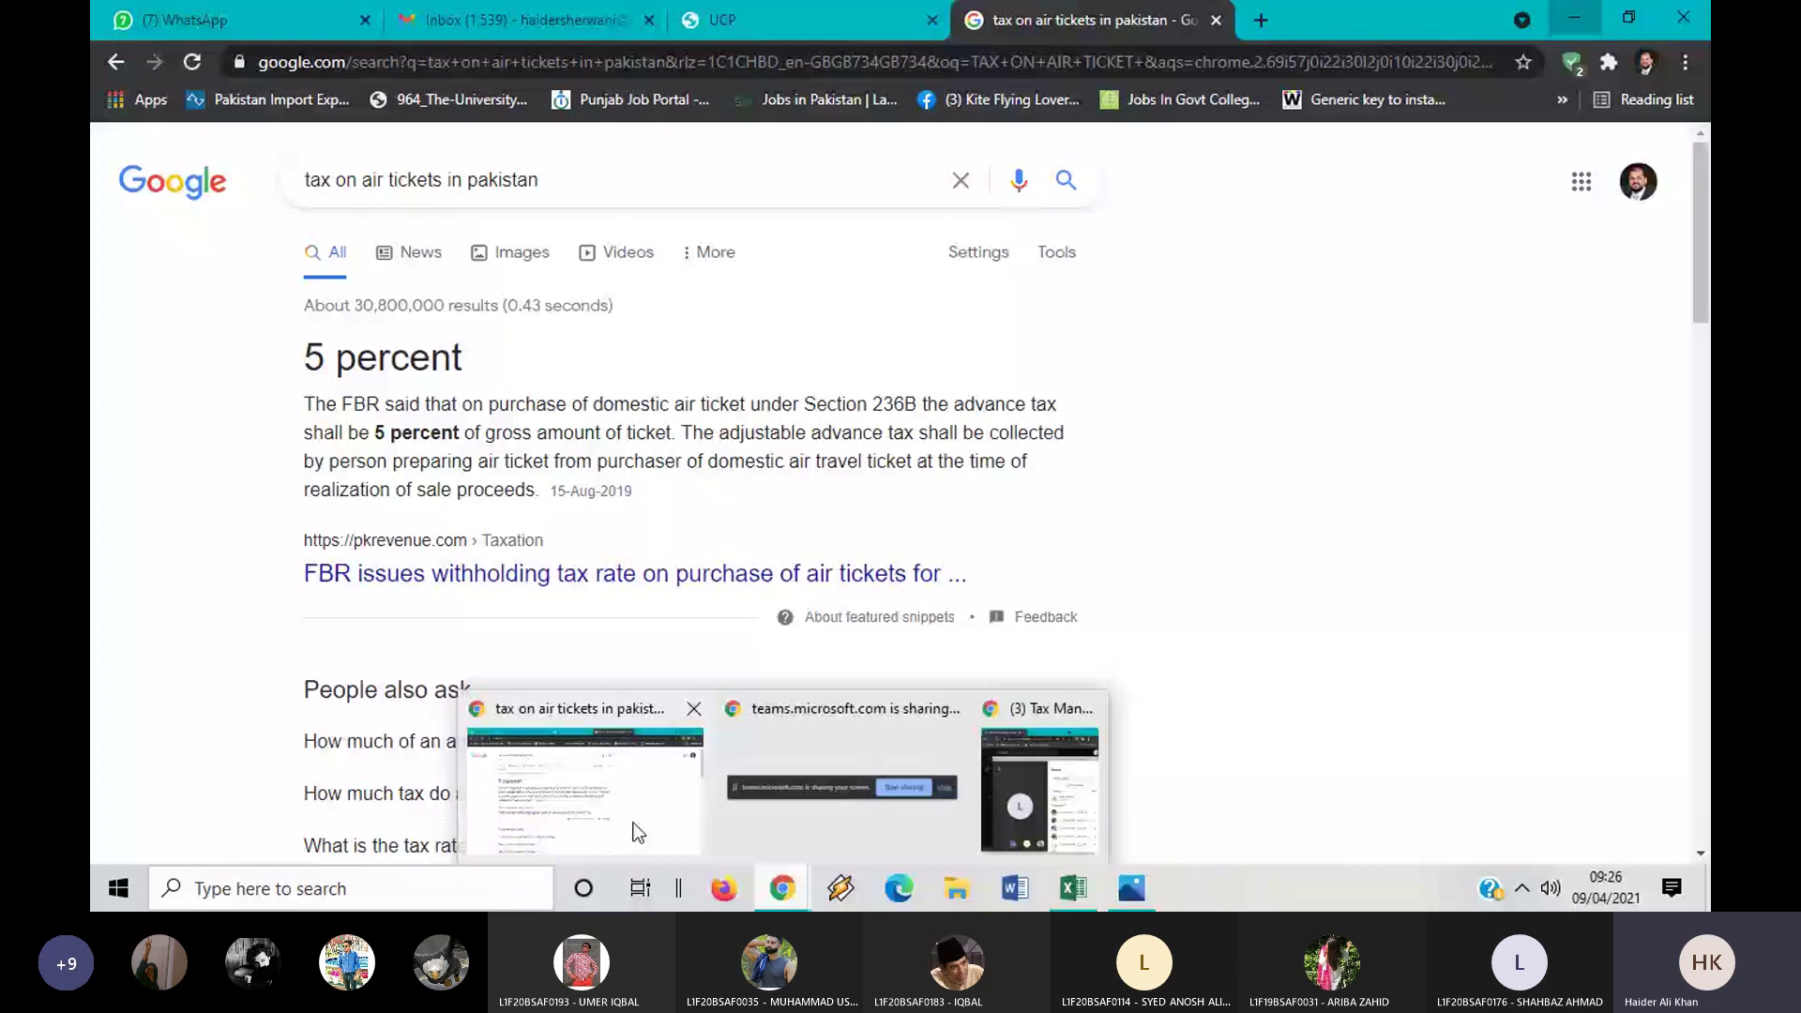
click(638, 832)
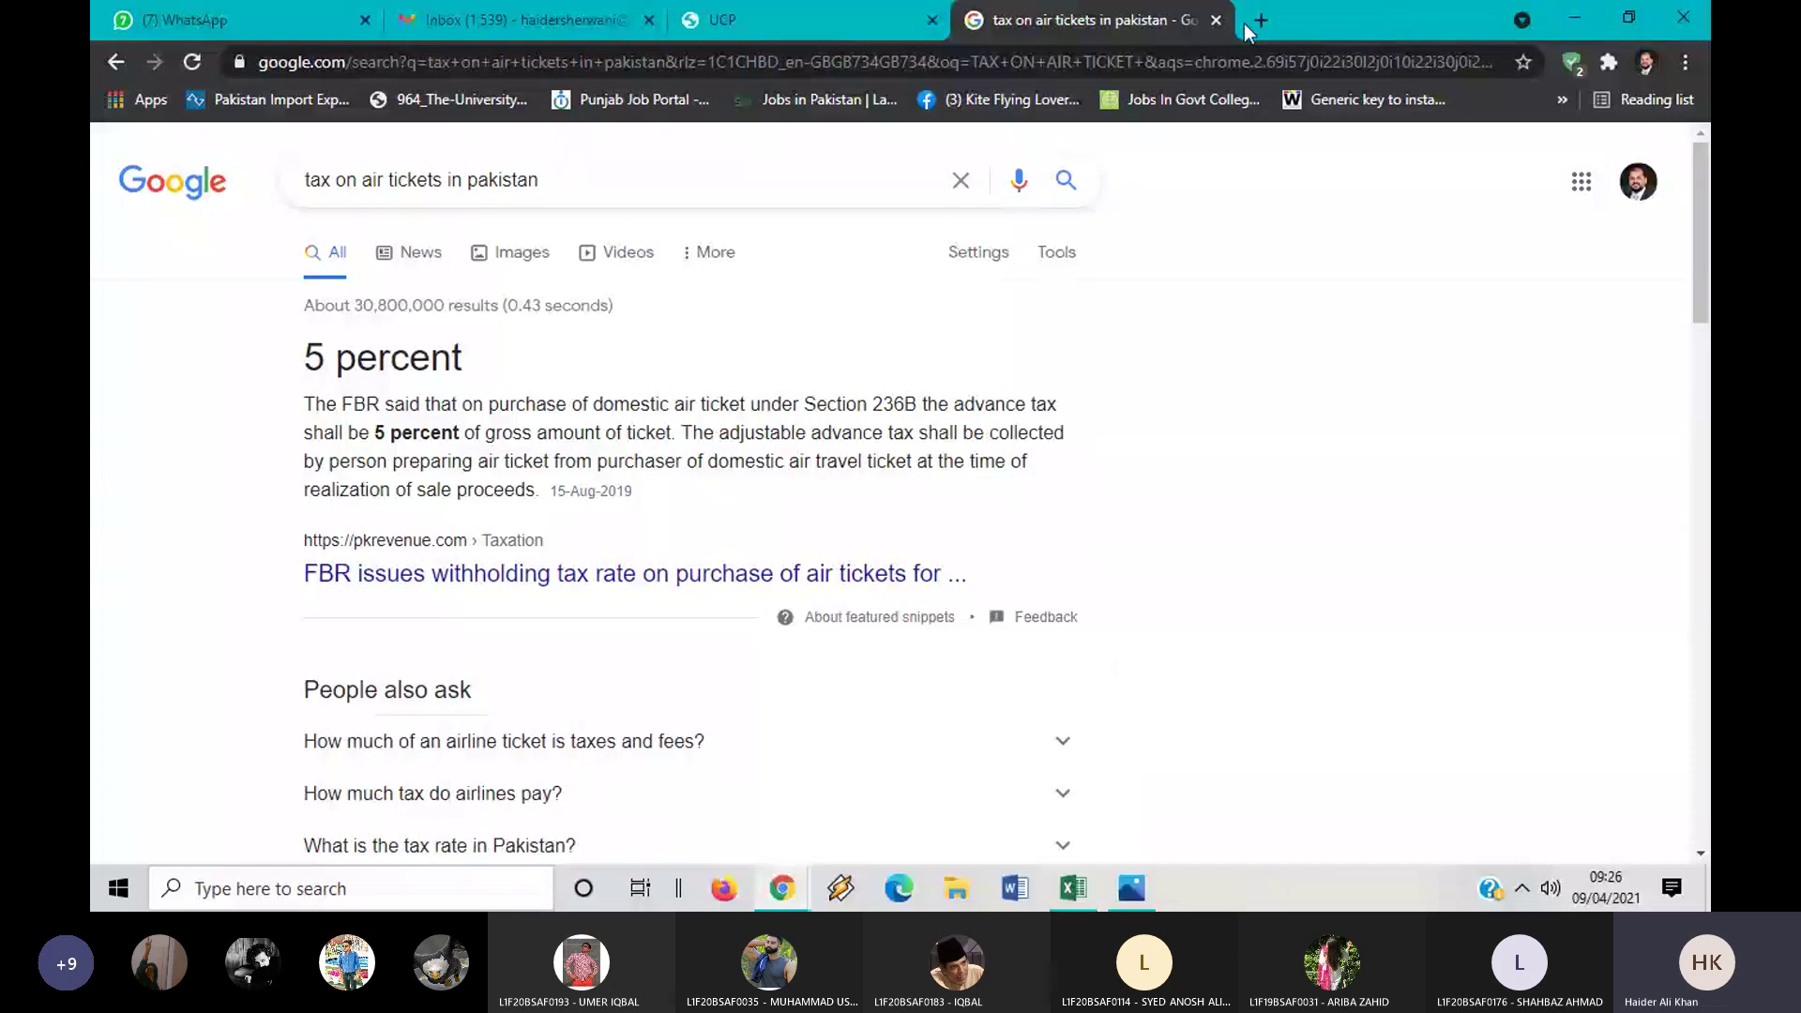
click(1217, 20)
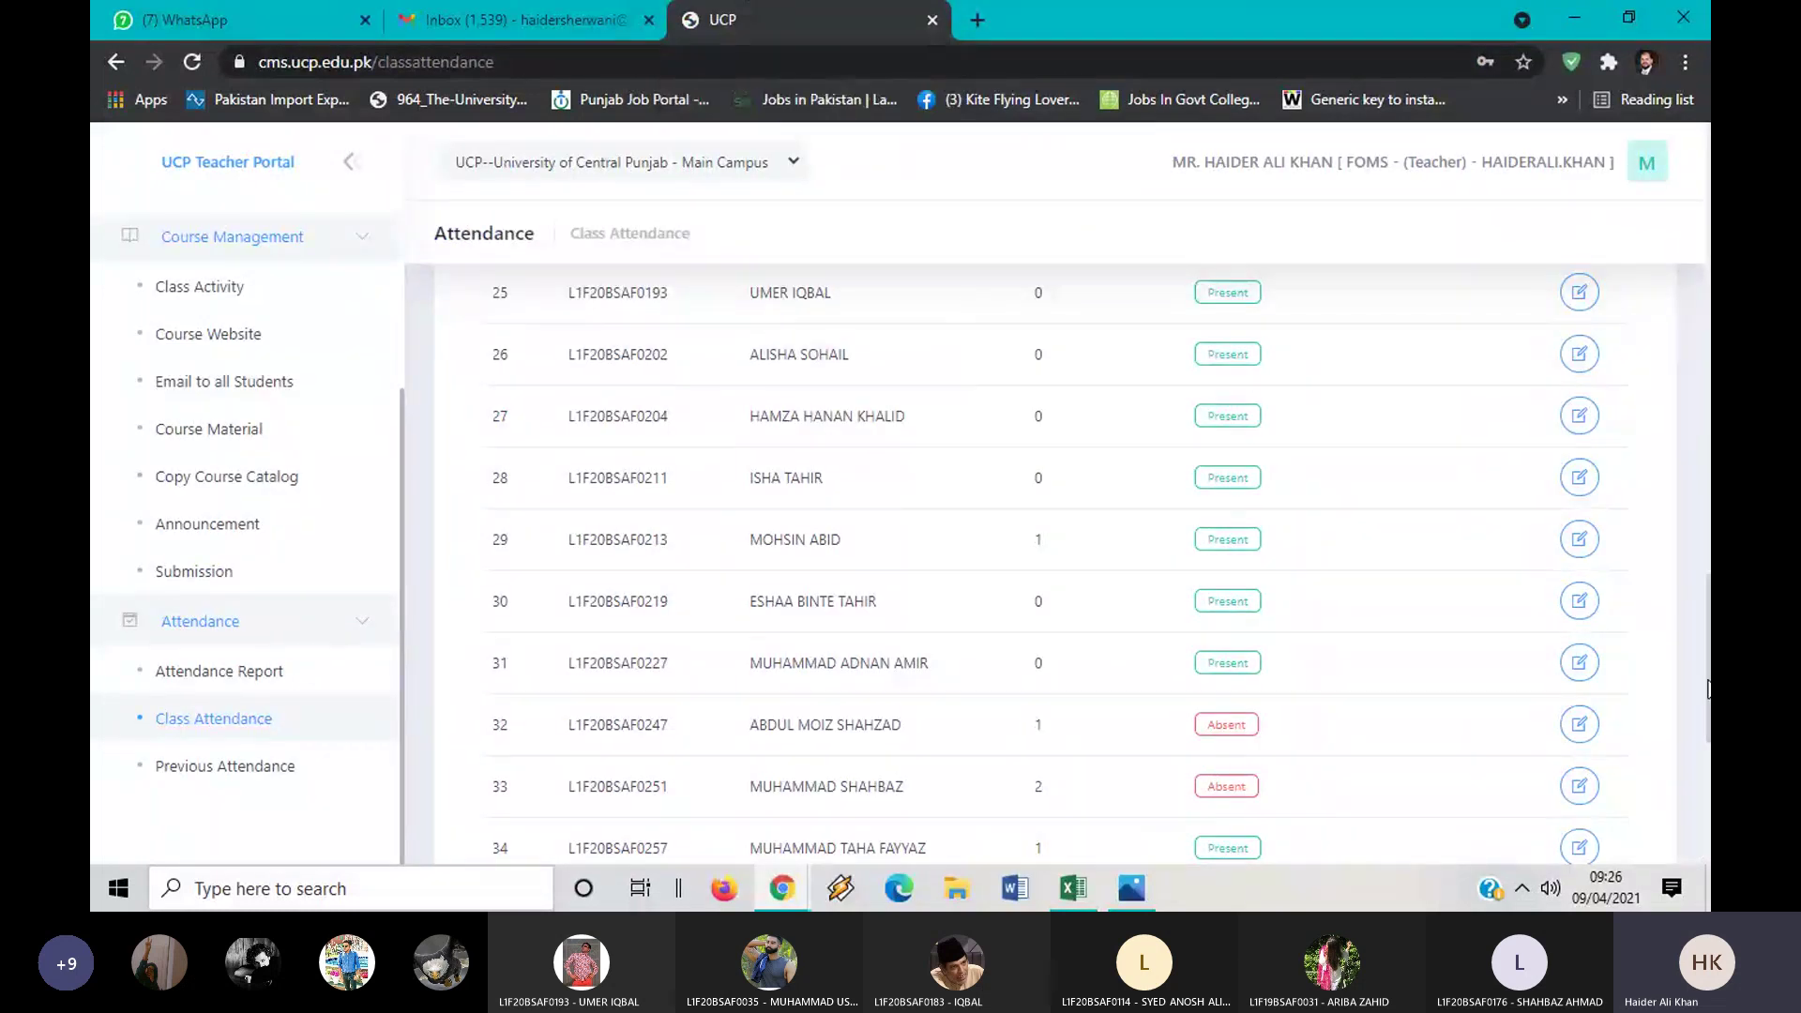
scroll(1709, 413, down, 5)
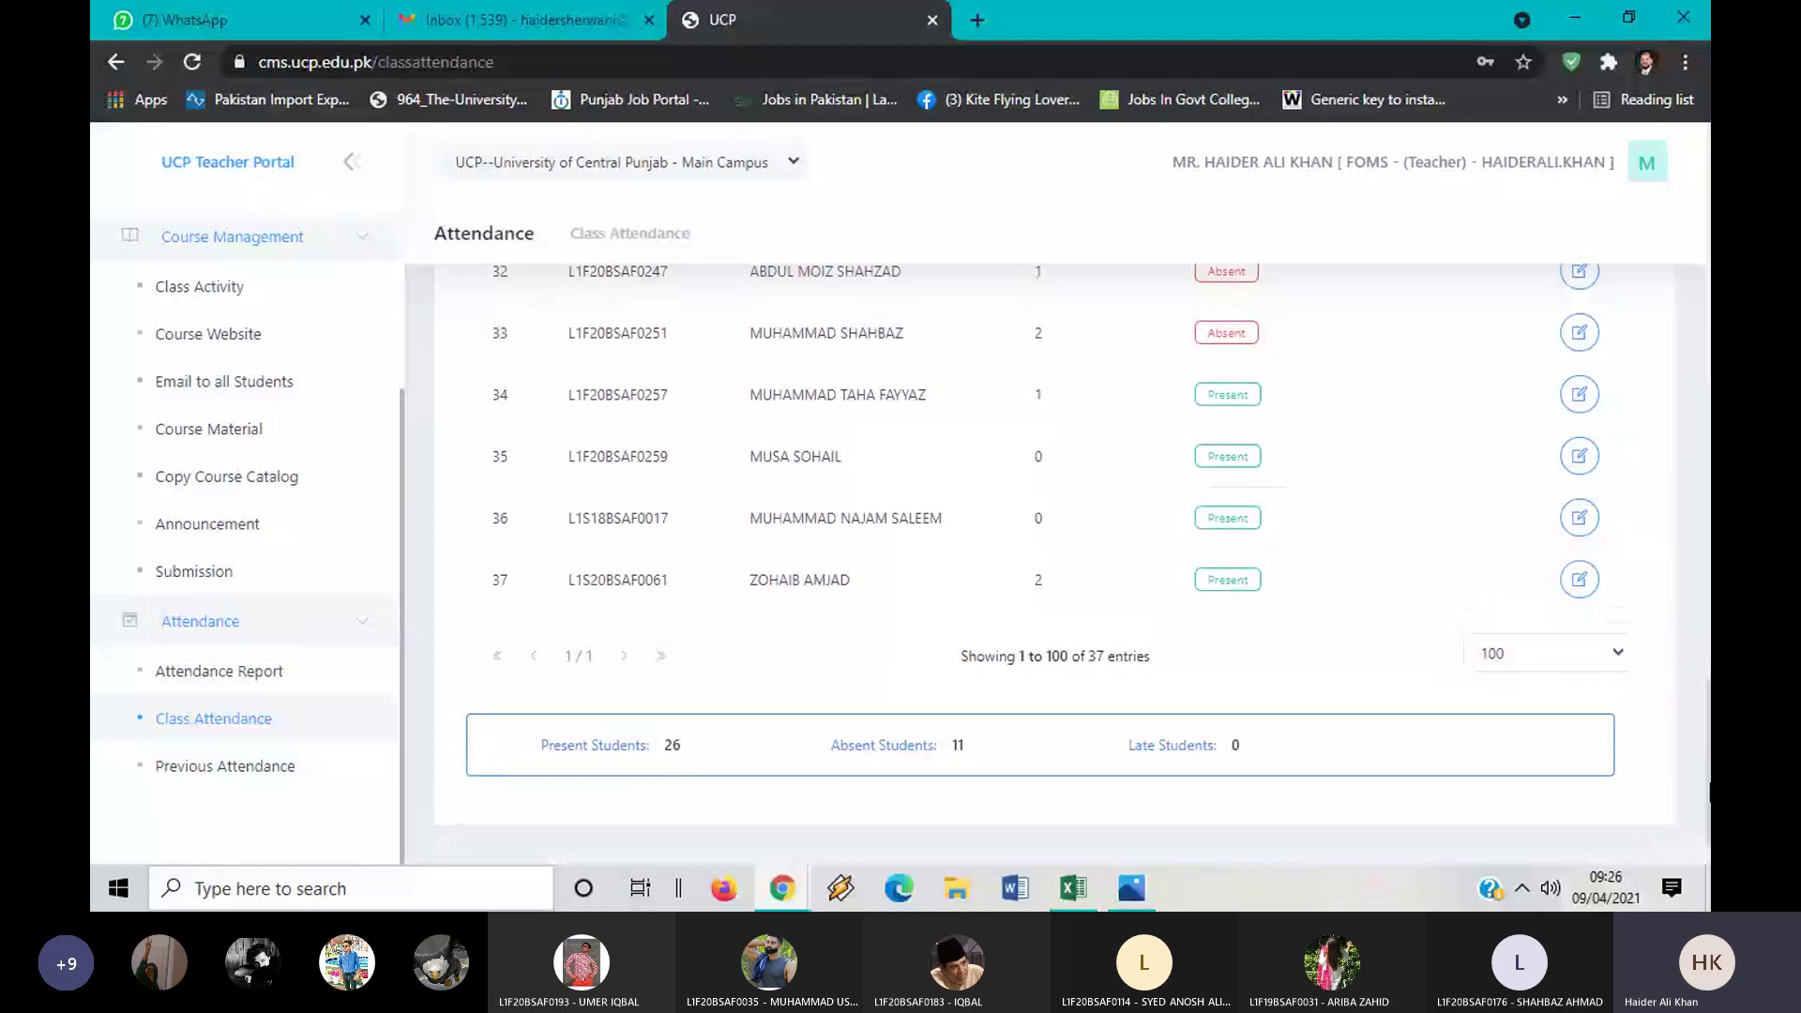
scroll(1709, 793, up, 15)
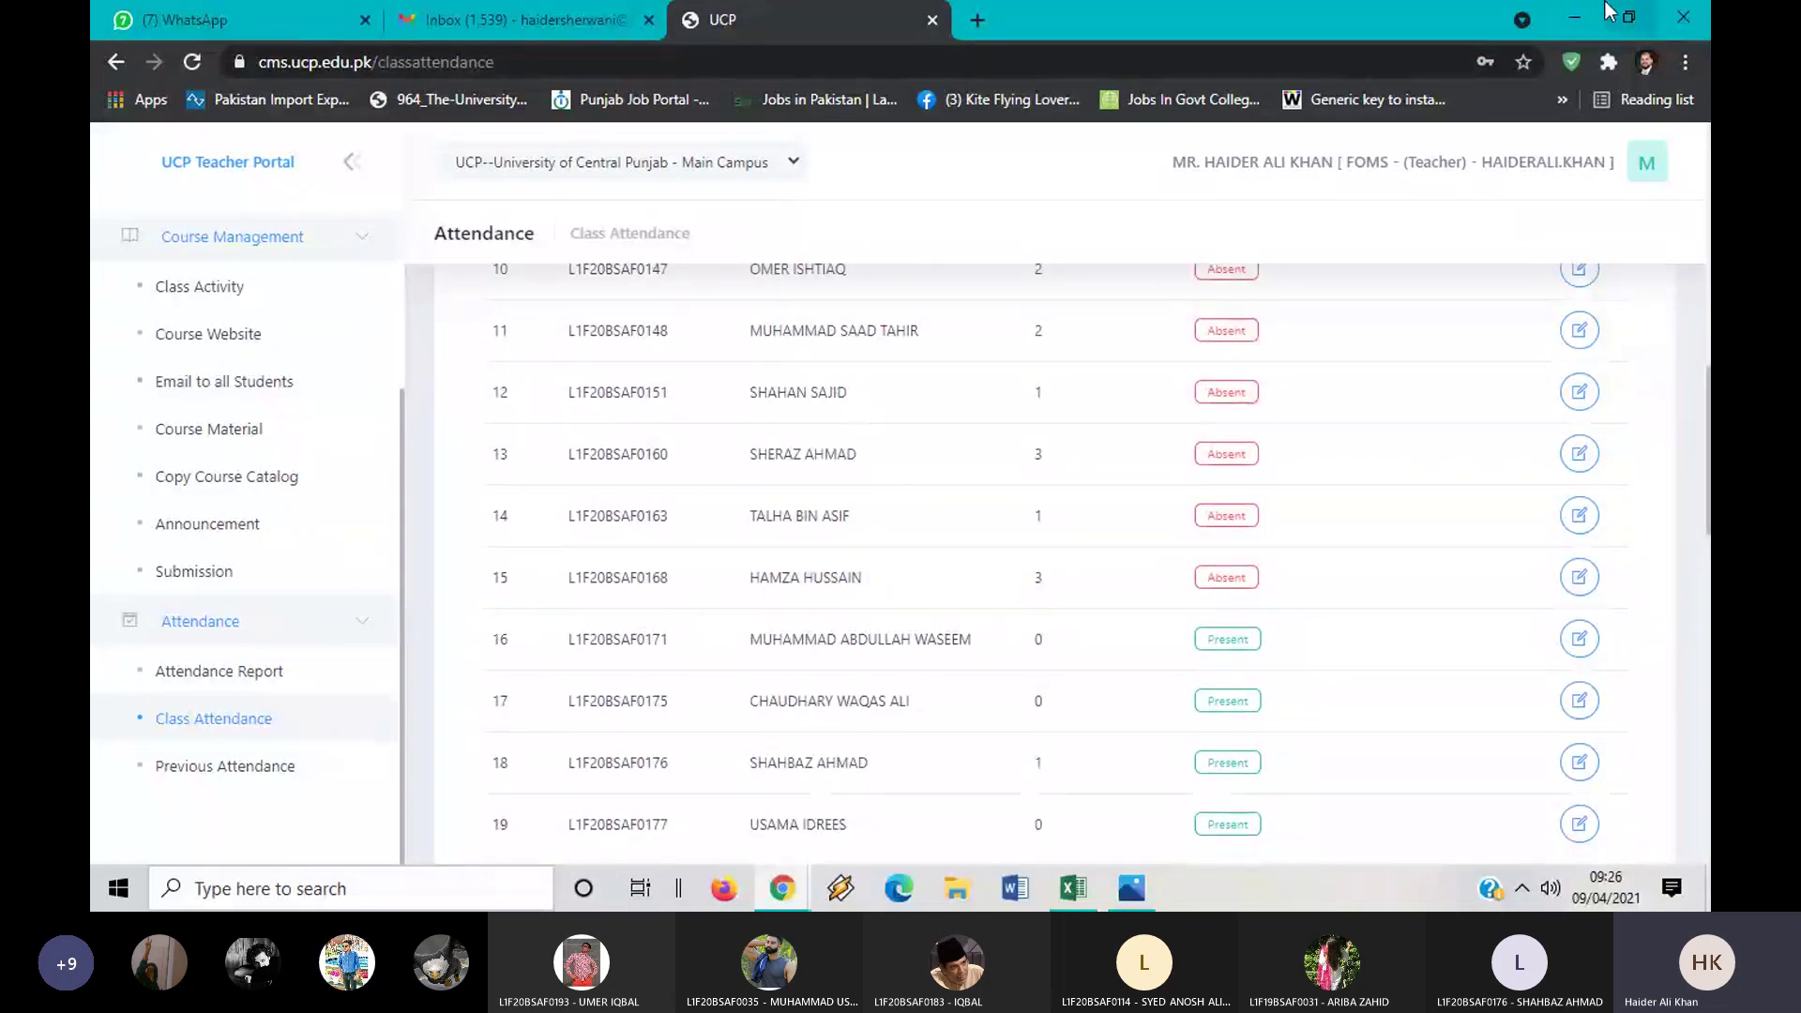
click(1575, 19)
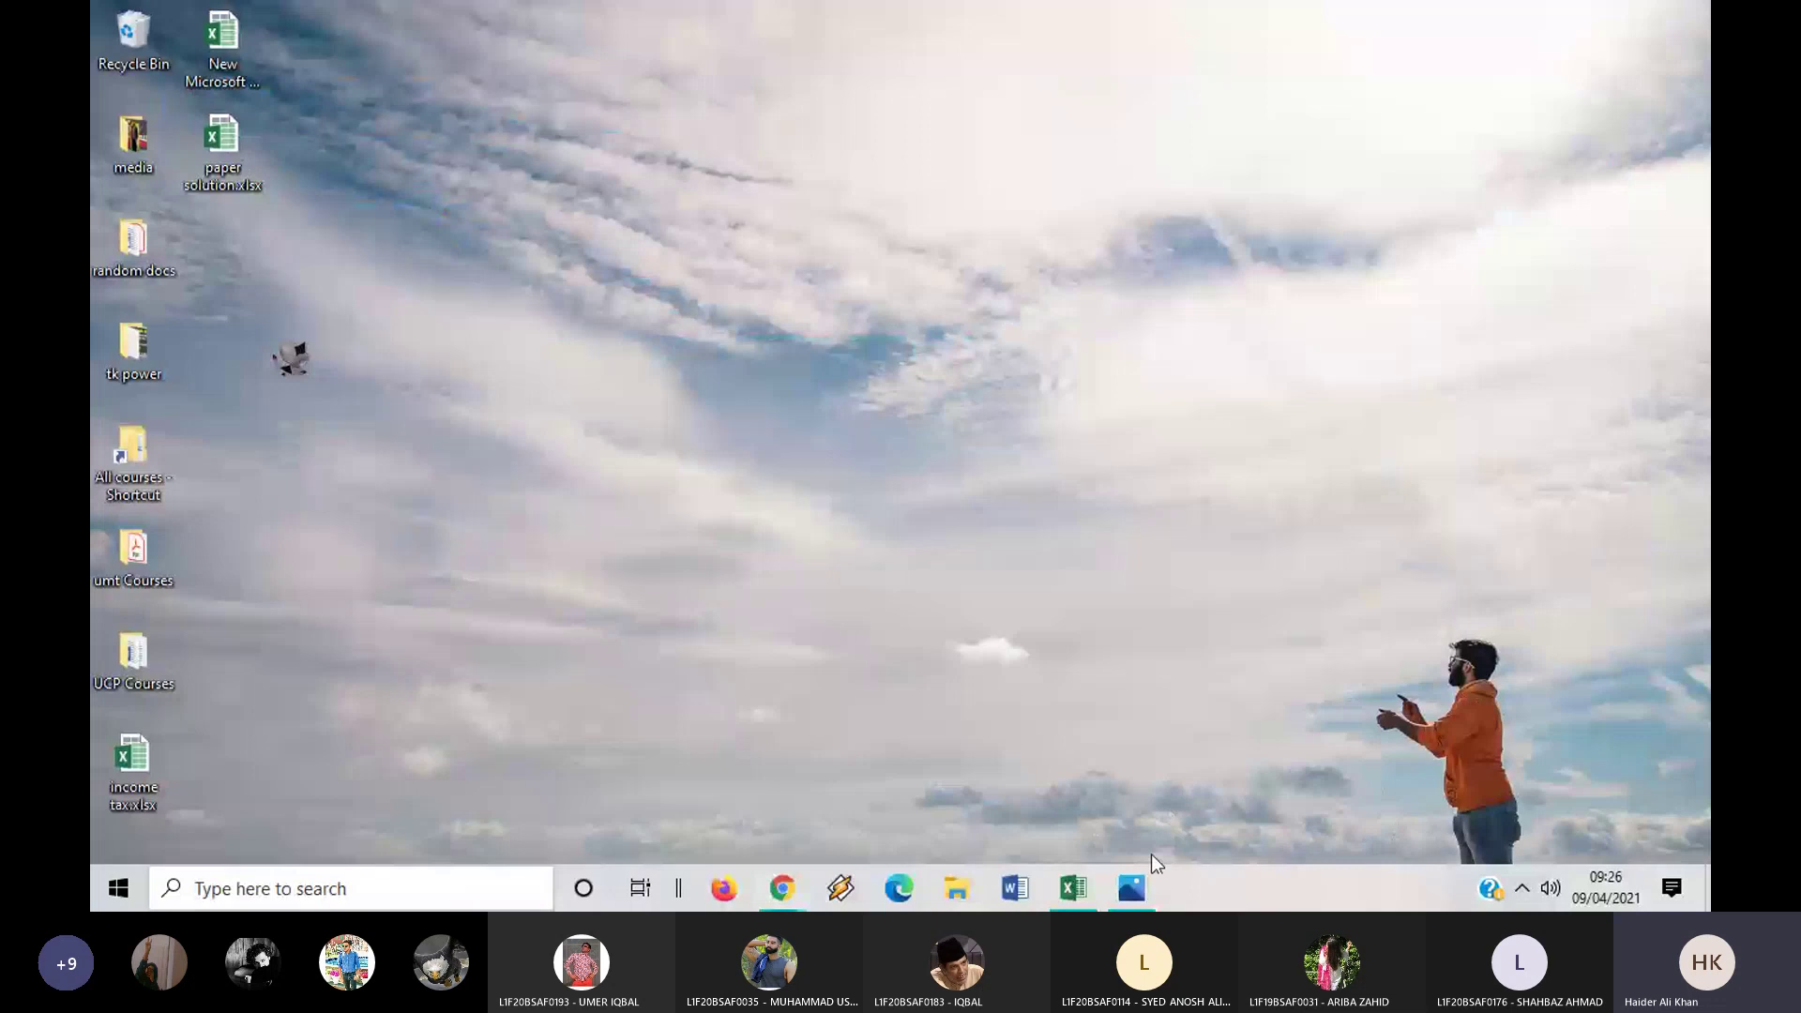
Maximize the Tax Management Teams meeting and stop its recording via More actions
mouse_move(801, 898)
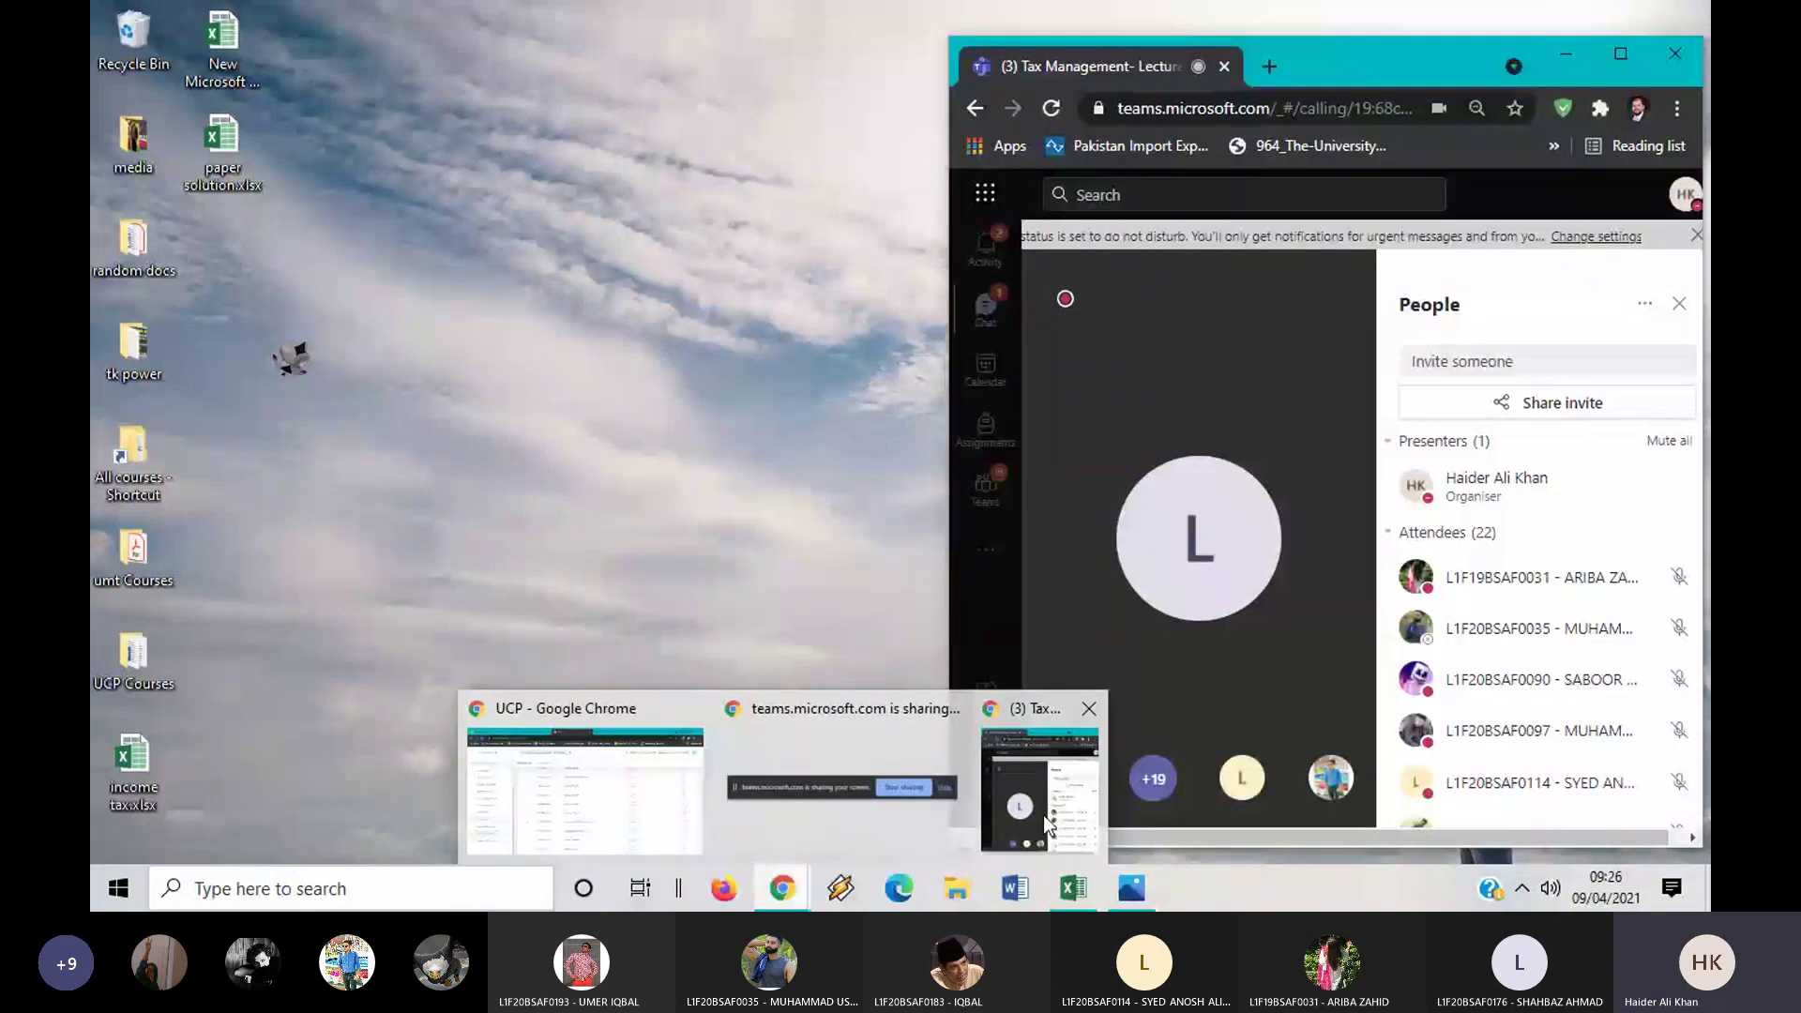
click(1044, 815)
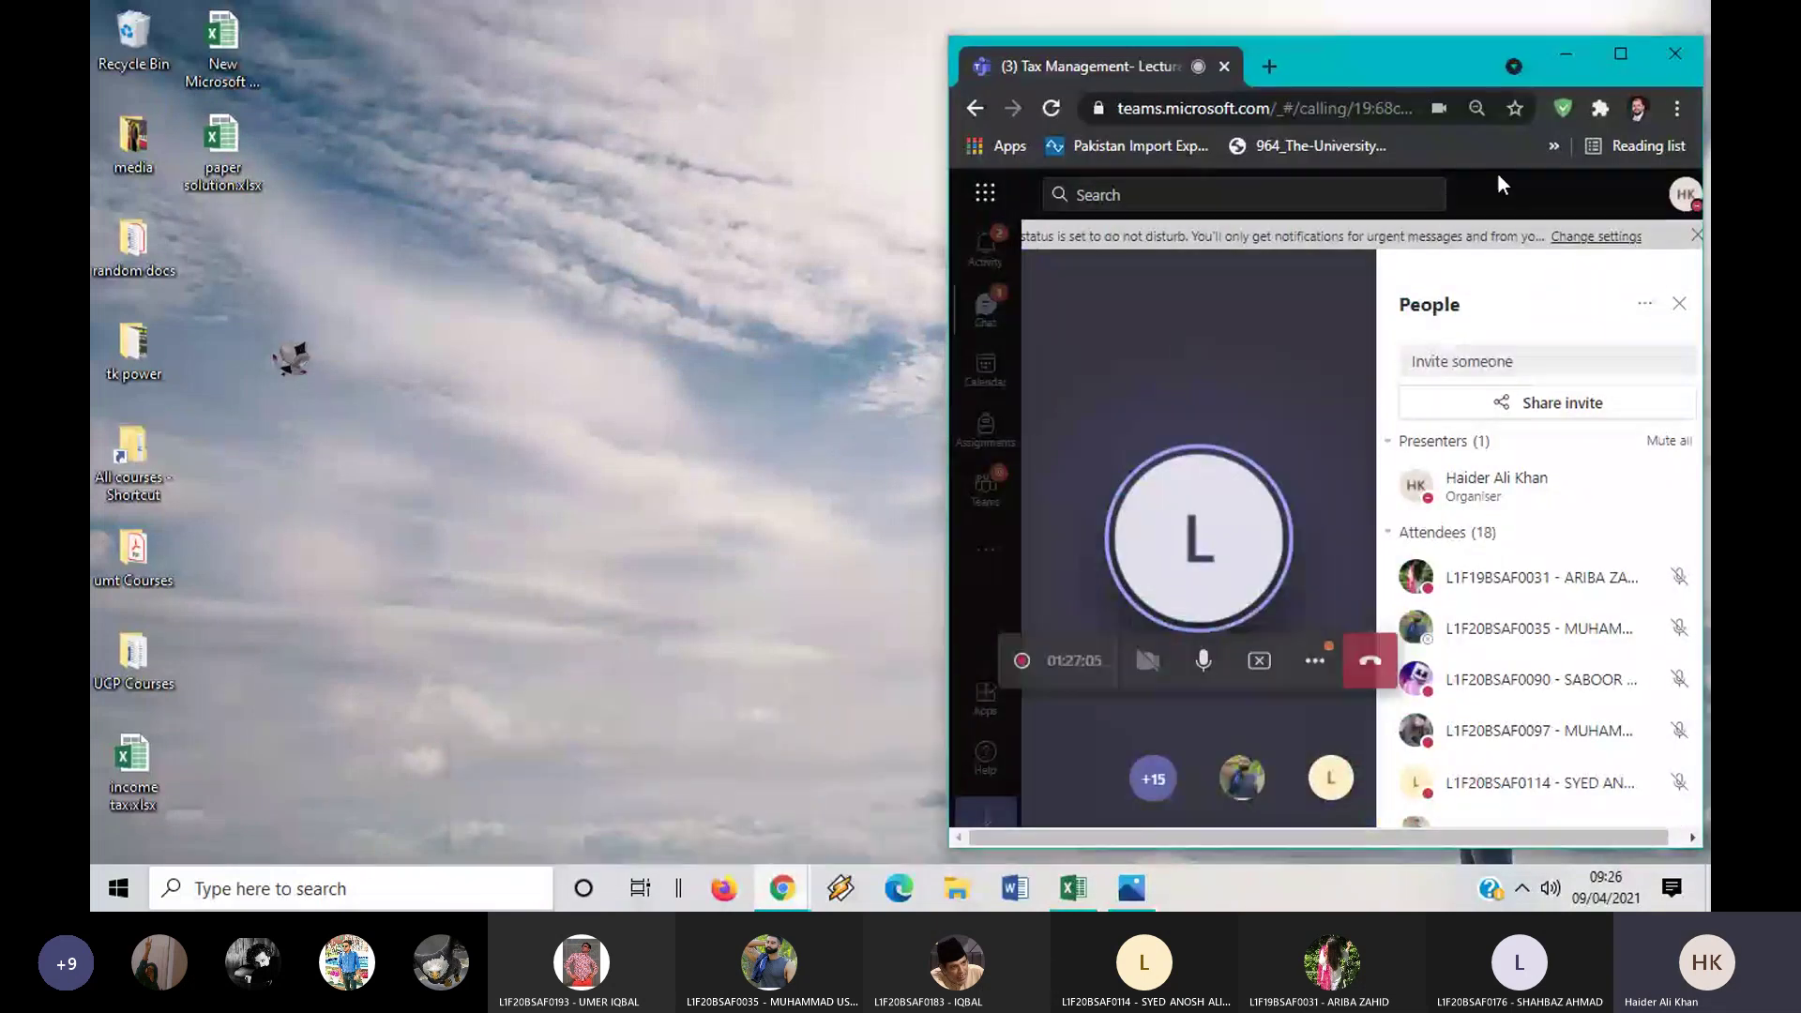
double_click(1584, 77)
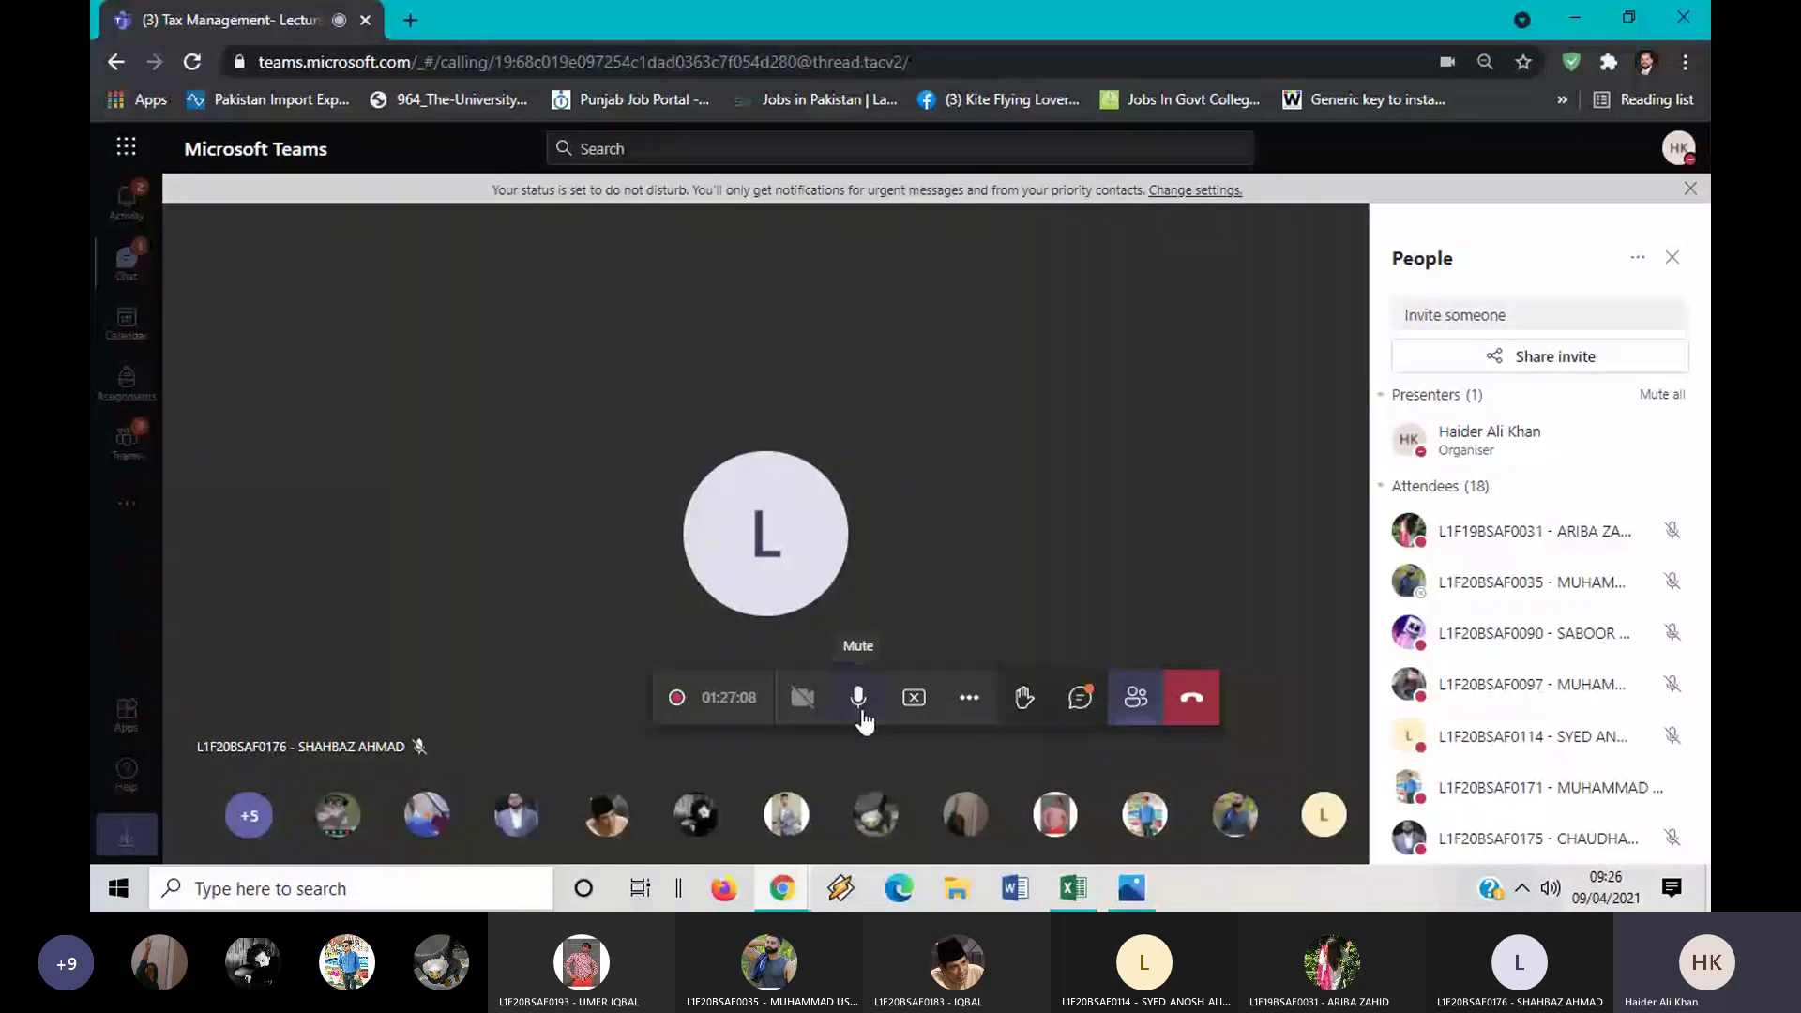
click(970, 706)
click(1032, 563)
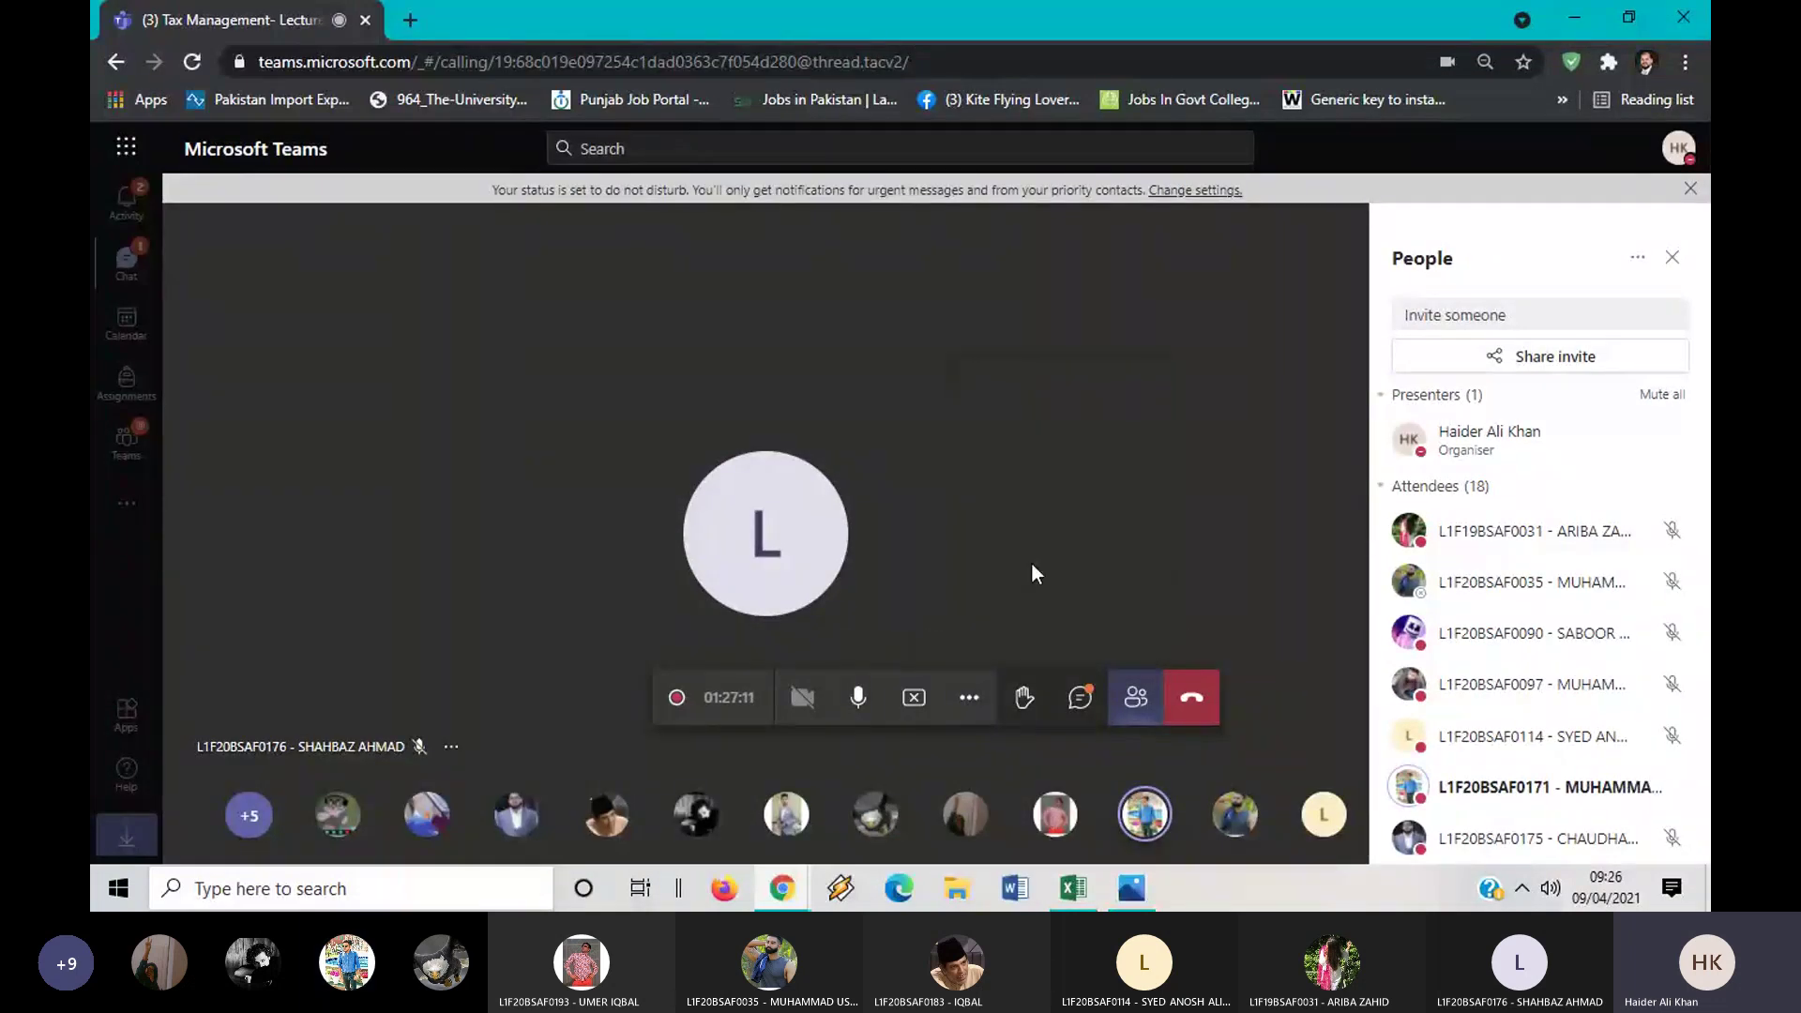